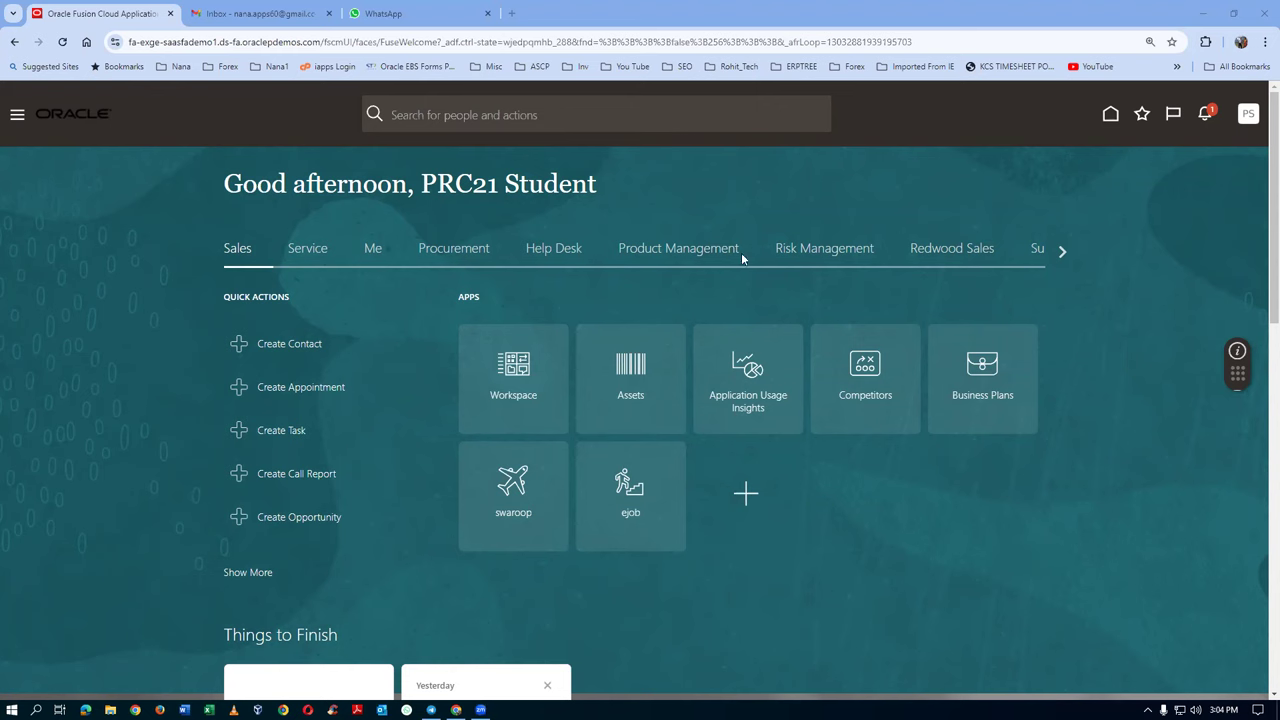
Open the Product Information Management work area from the Product Management apps
left_click(678, 250)
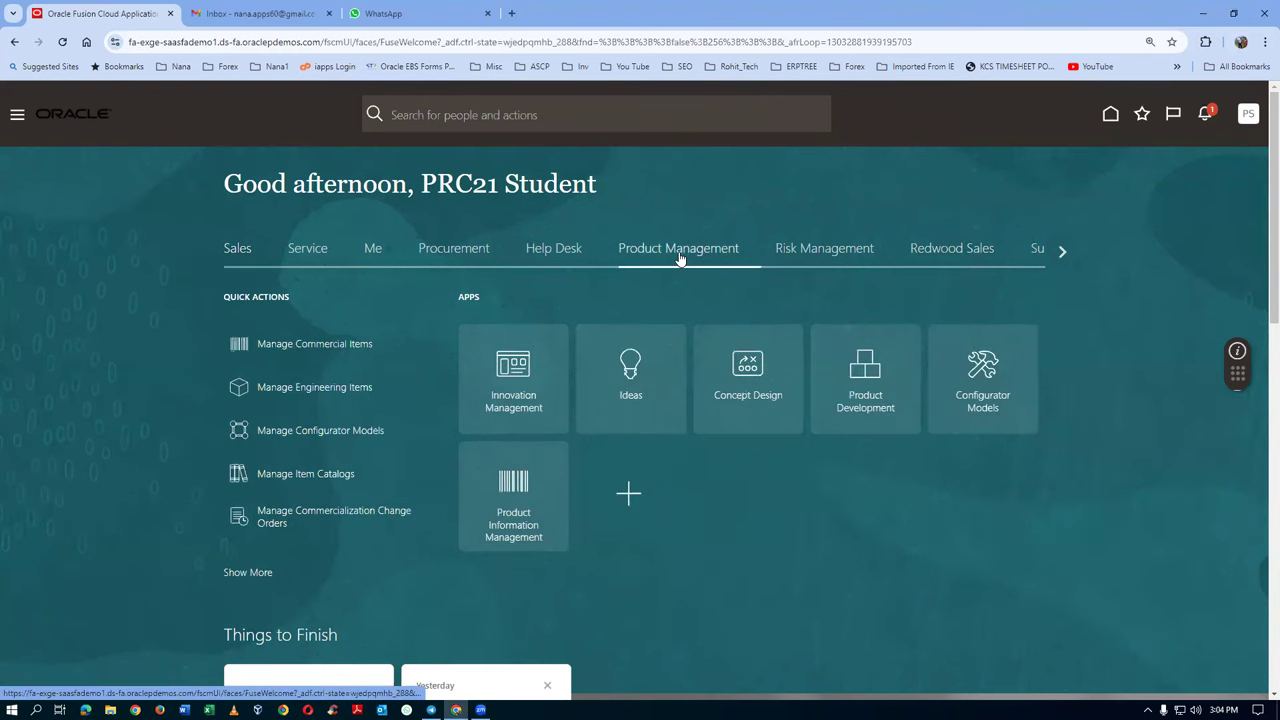
left_click(515, 544)
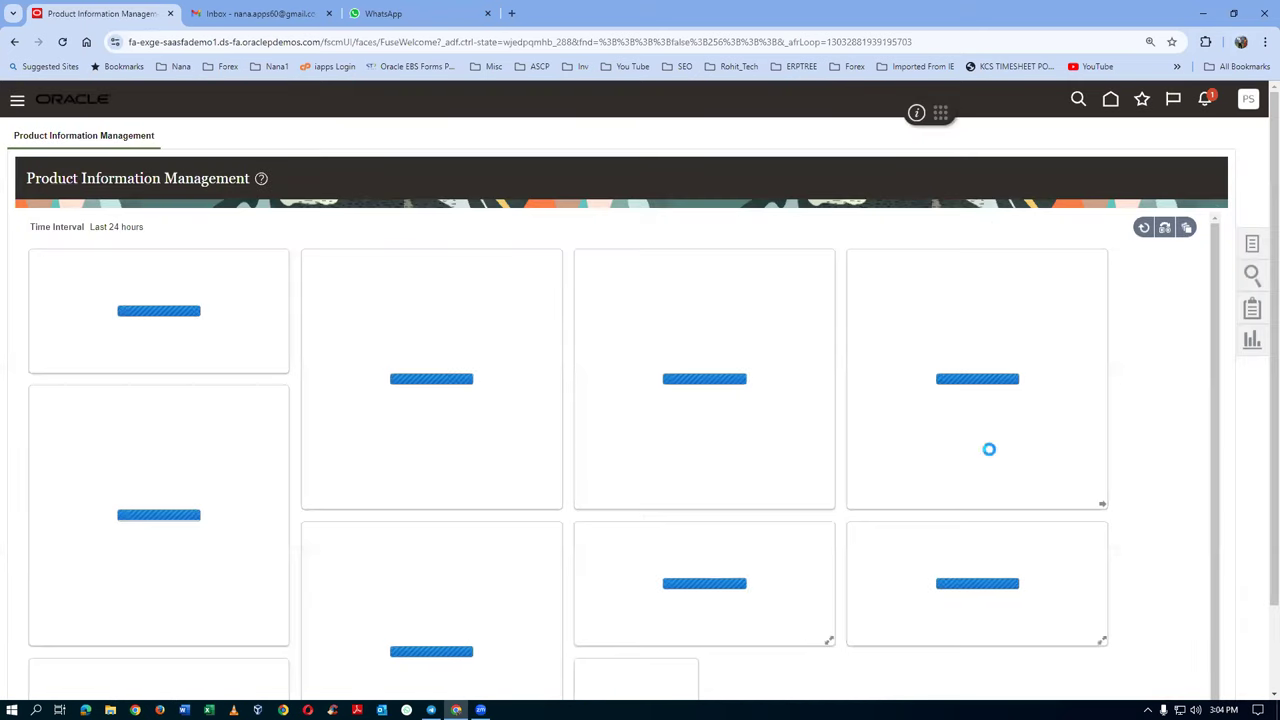
Open the 03_Vision_Enterprise_Structure PDF from CU SCM Training\Additional_Docs_Records_4 on drive F: using File Explorer
key("super+e")
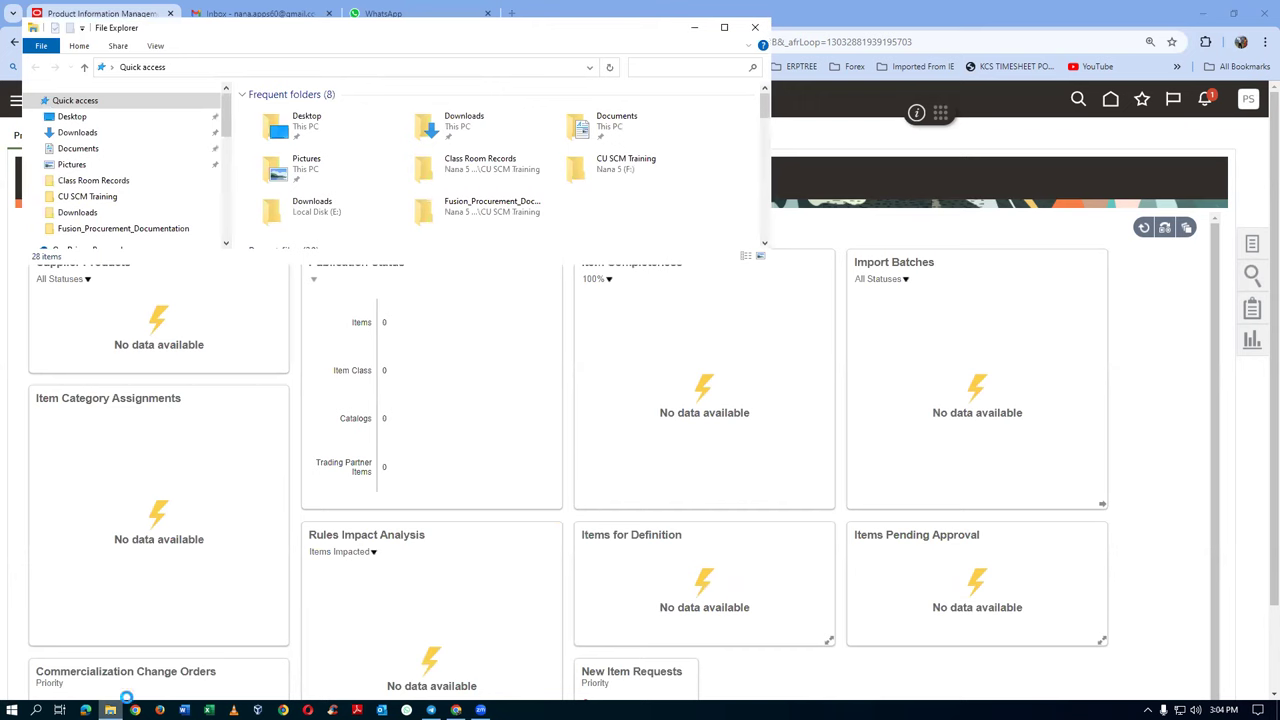
left_click_drag(226, 125, 237, 187)
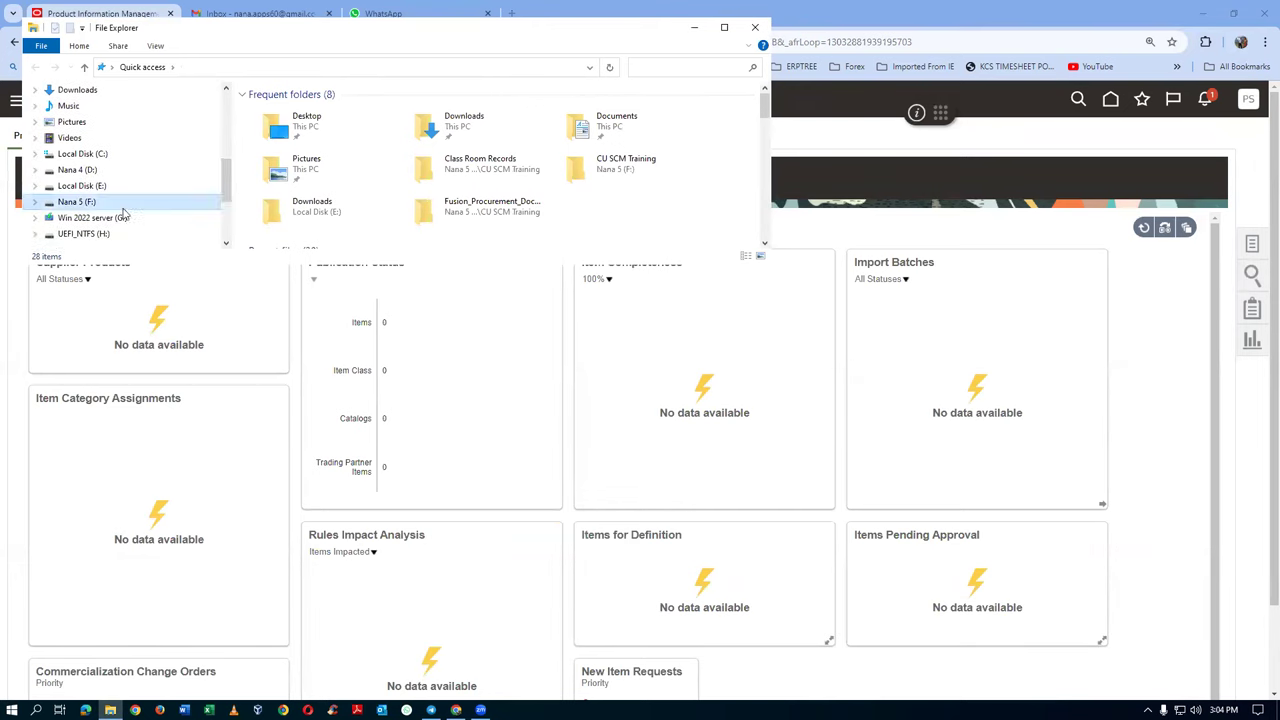
left_click(122, 205)
scroll(322, 214, "down", 3)
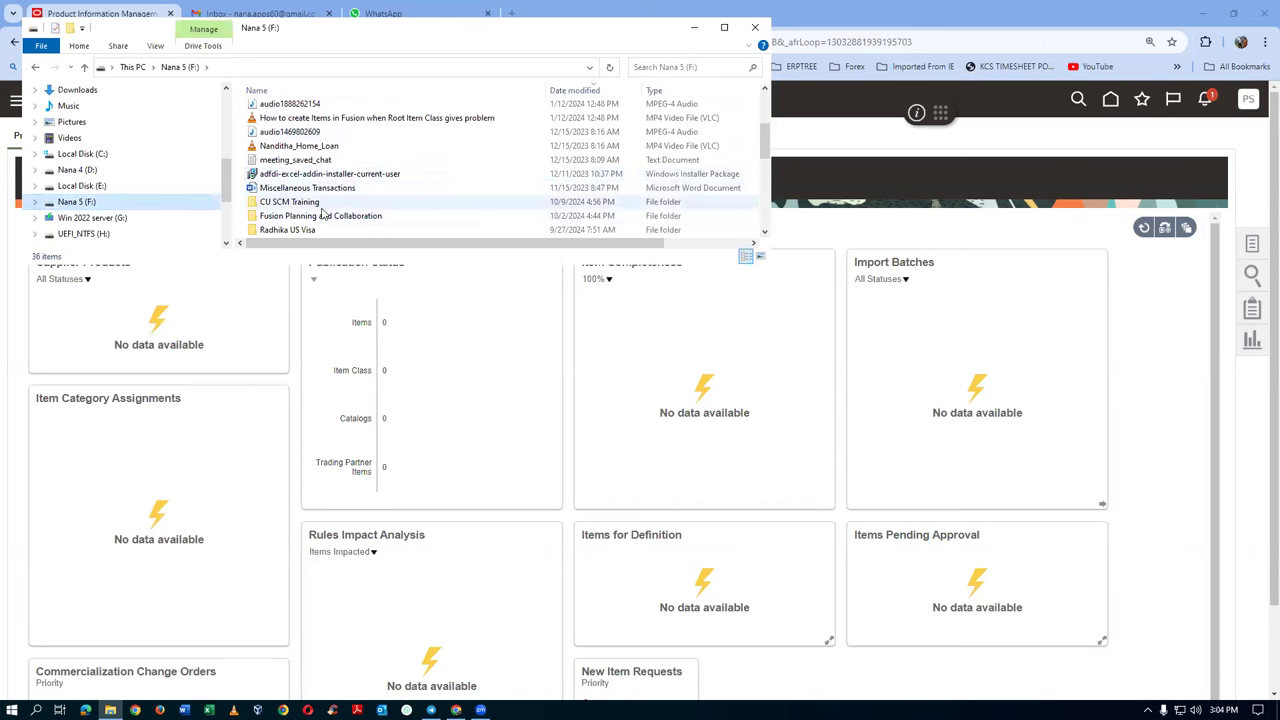
double_click(321, 204)
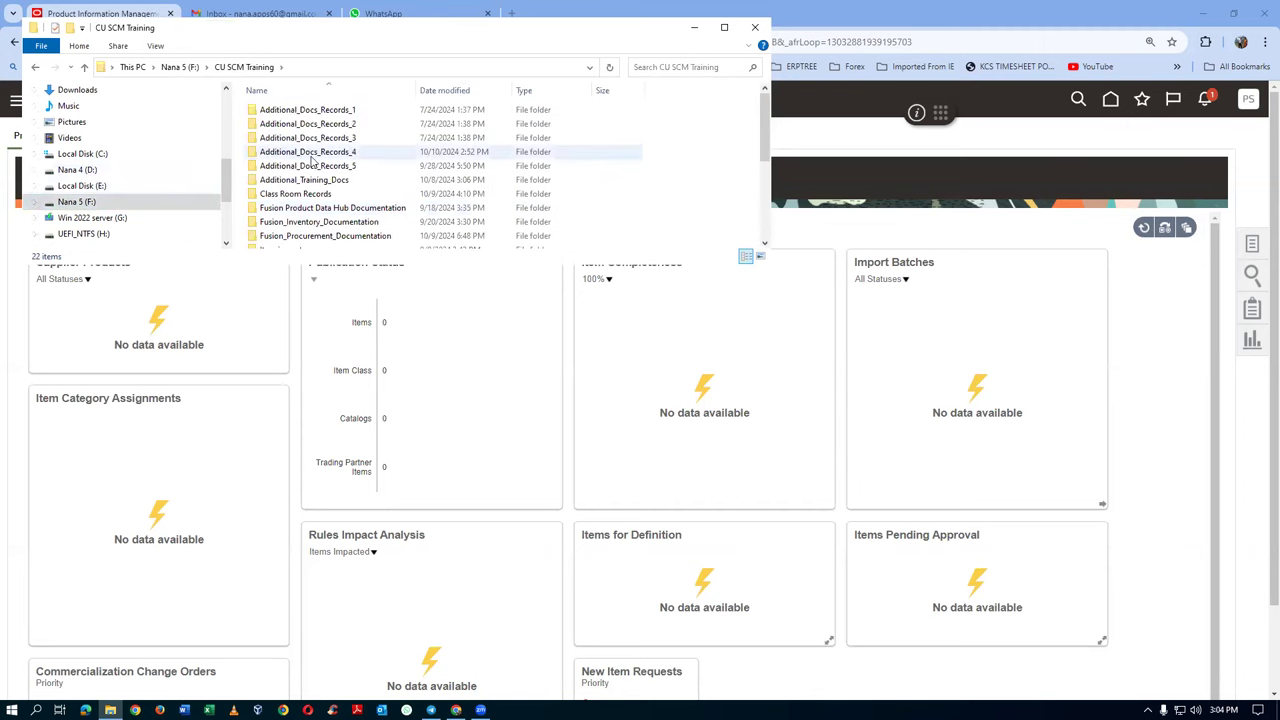
double_click(366, 155)
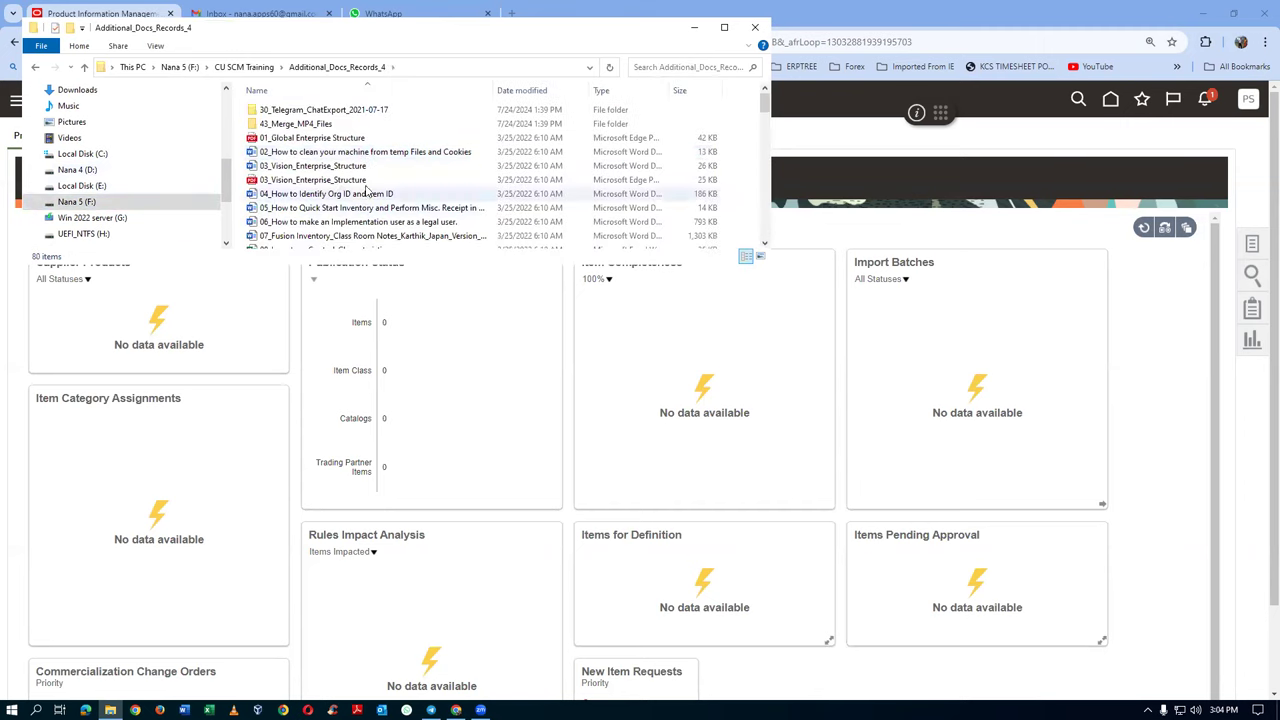
left_click(384, 180)
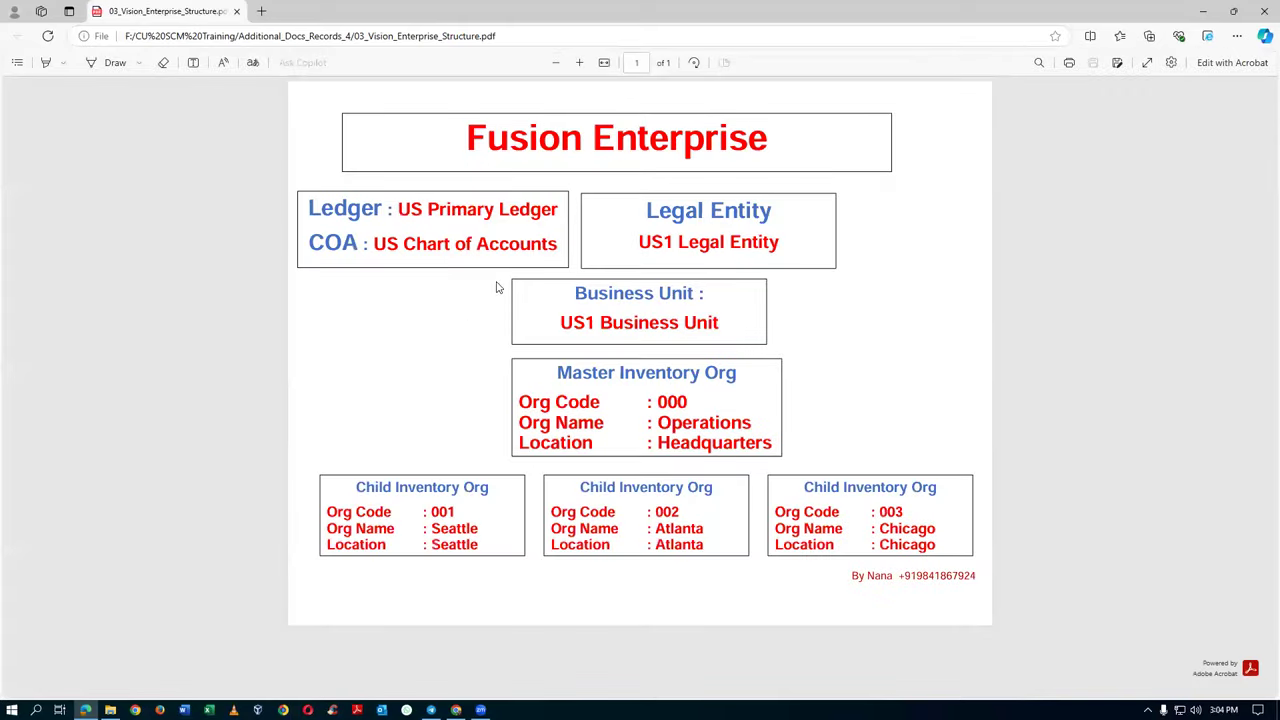
Review the enterprise structure from ledger and legal entity down to master and child inventory organizations, and return to Oracle Fusion in Chrome
left_click_drag(426, 210, 495, 210)
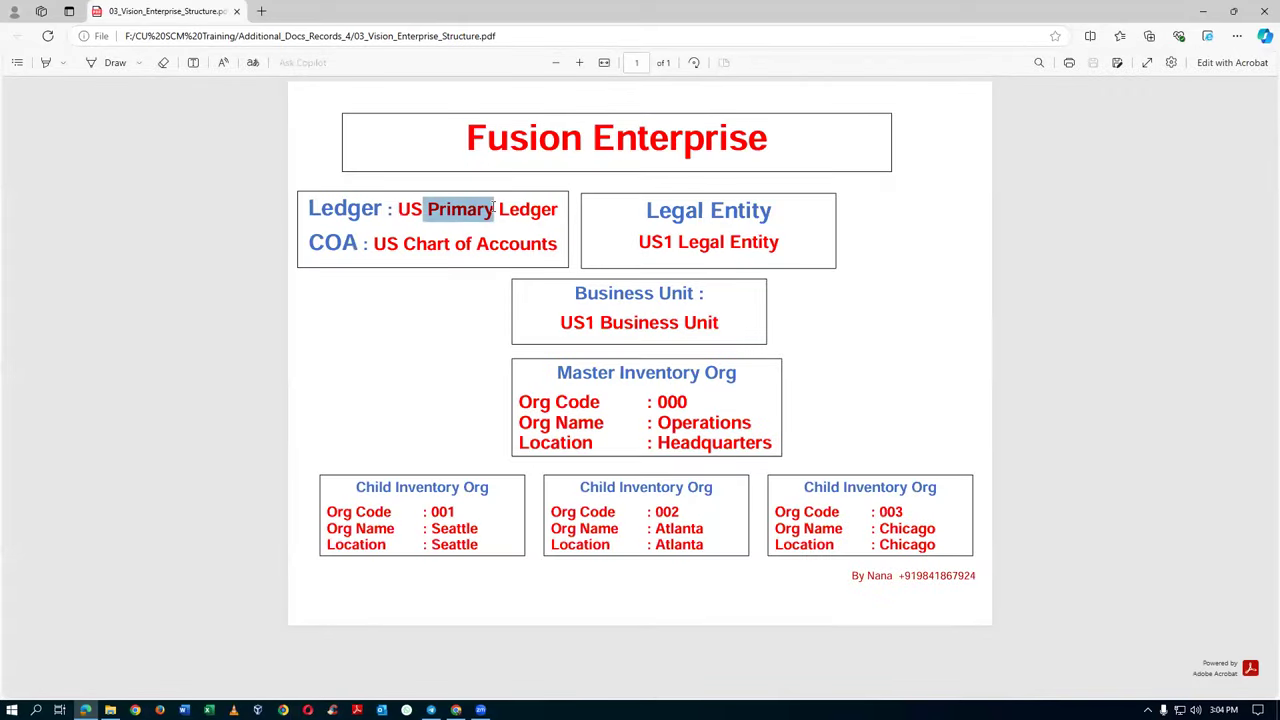
left_click(422, 252)
double_click(425, 245)
left_click(428, 245)
left_click_drag(650, 242, 758, 245)
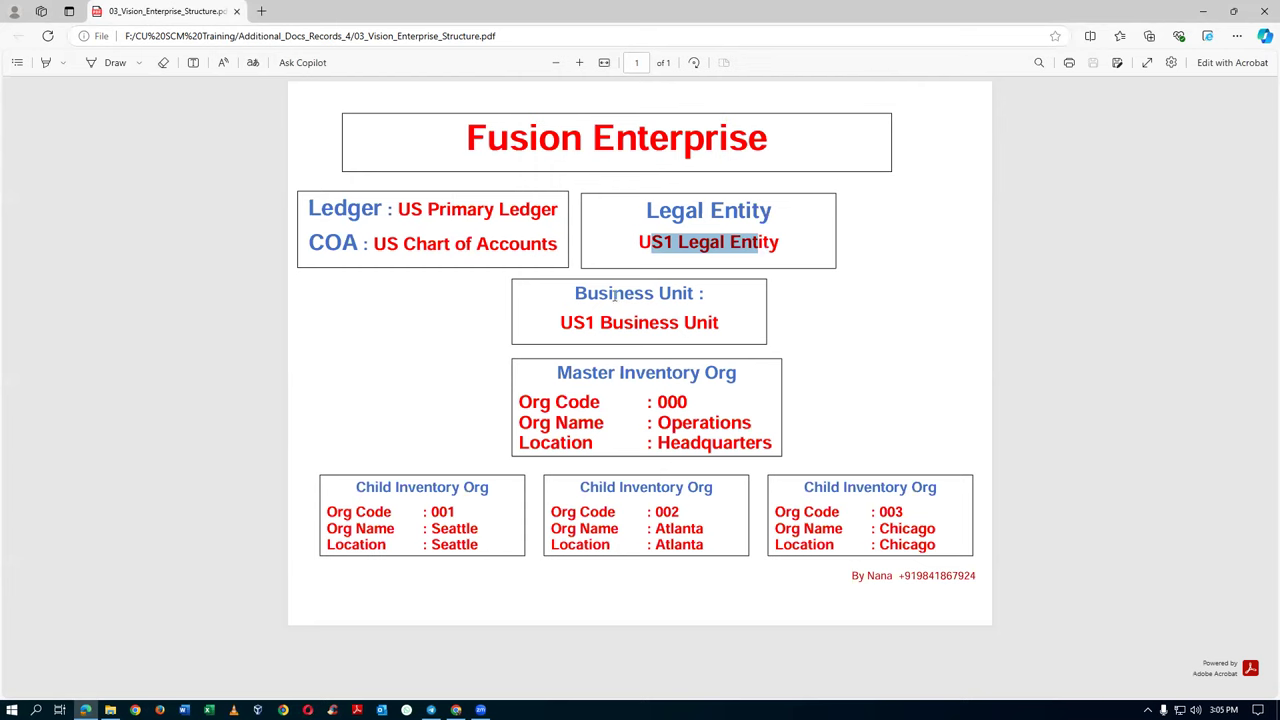
left_click_drag(597, 293, 636, 294)
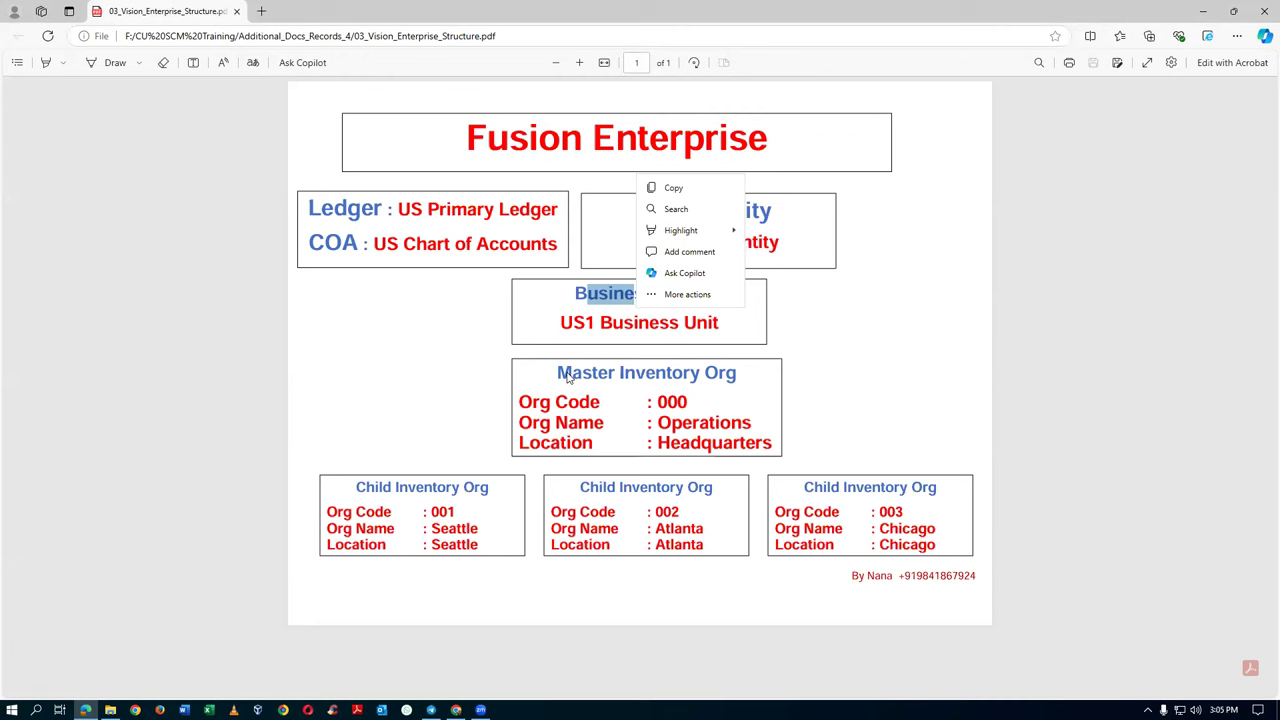
left_click_drag(557, 373, 638, 381)
left_click_drag(364, 487, 407, 494)
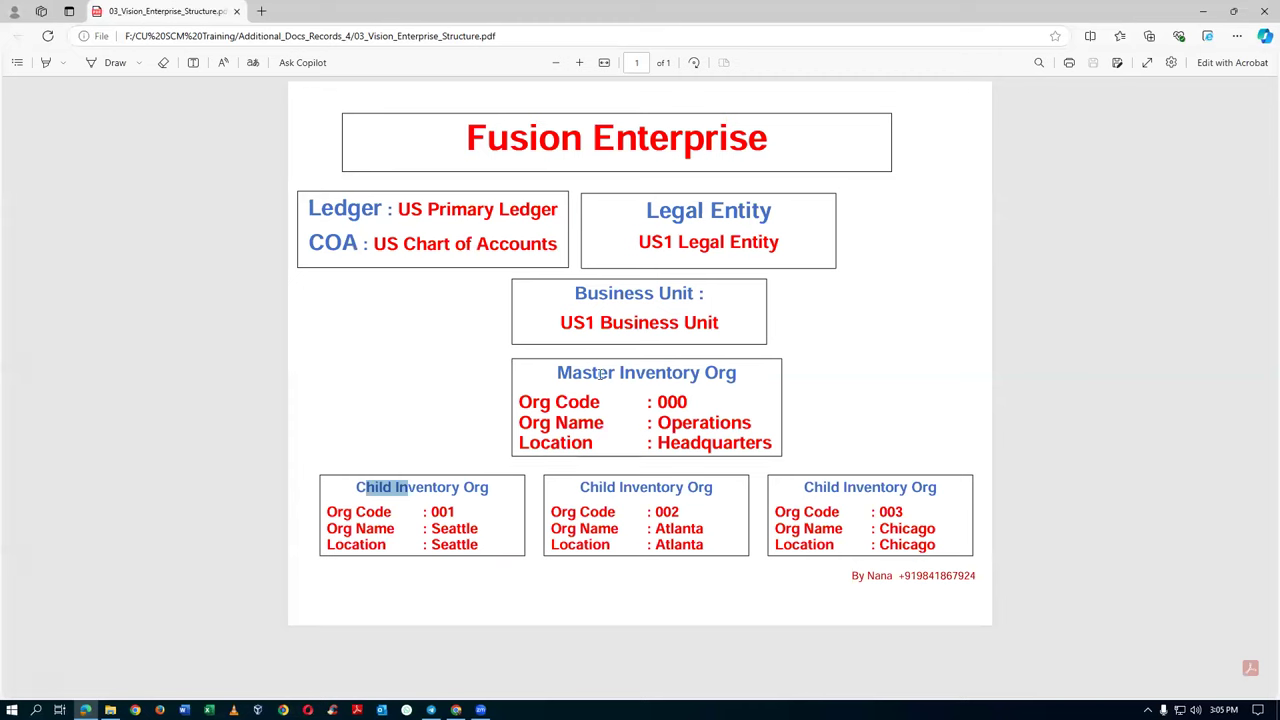
left_click(595, 402)
key("alt+Tab")
key("alt+Tab")
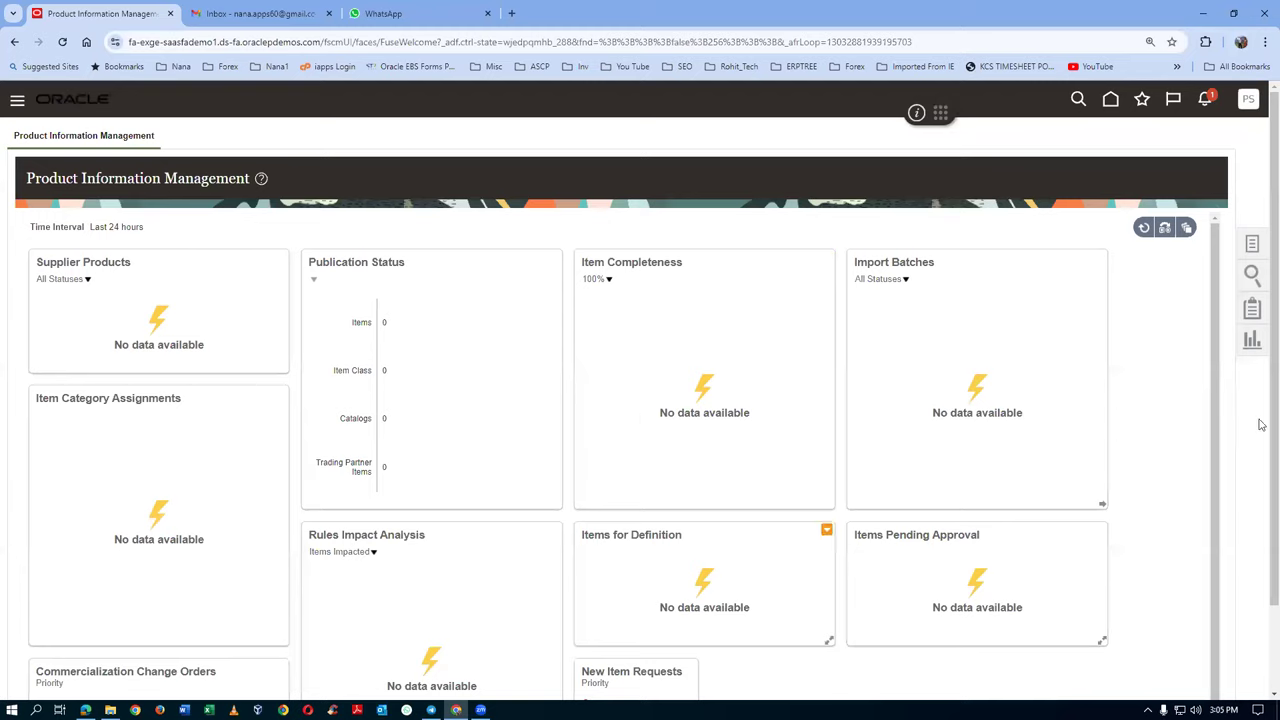
left_click(1252, 244)
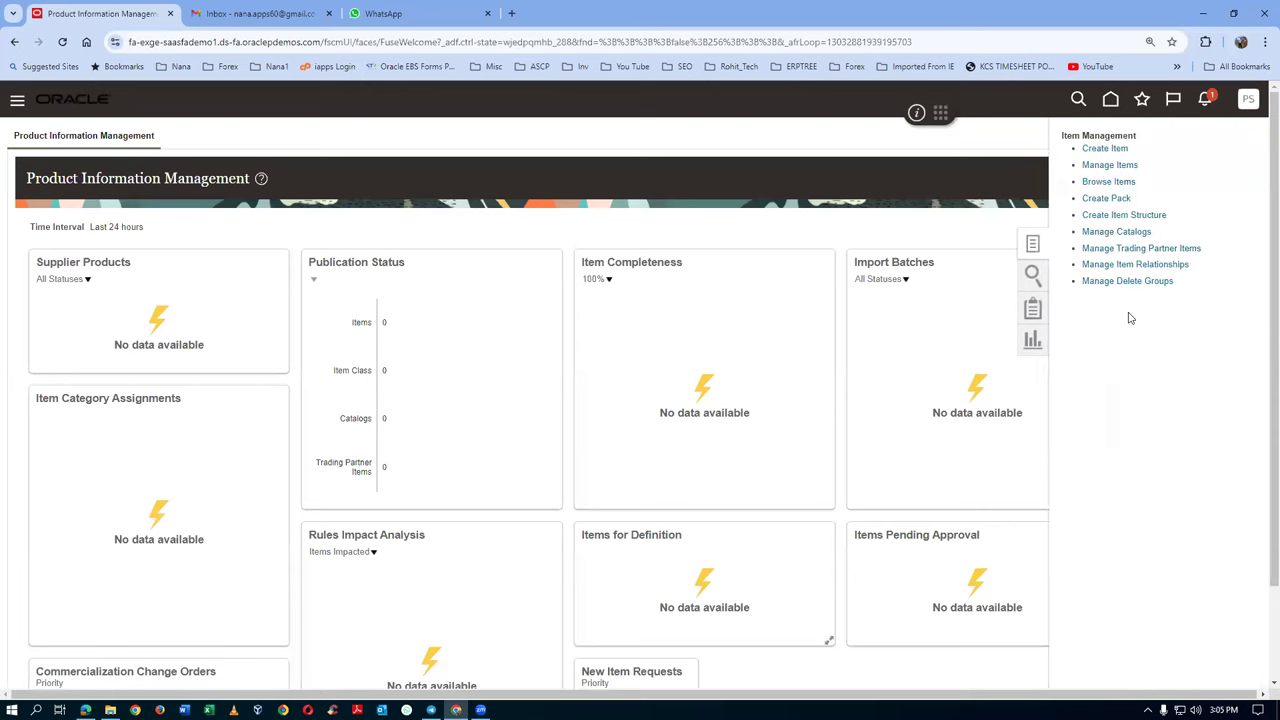
left_click(1106, 149)
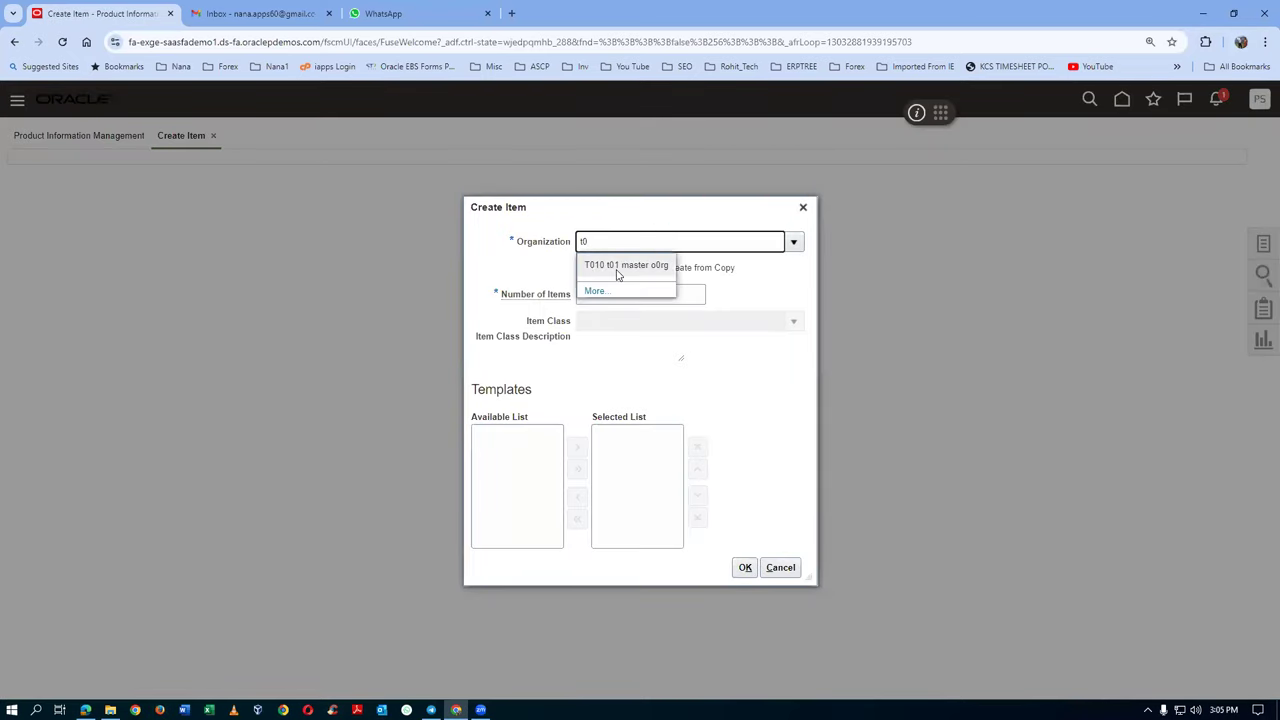
left_click(618, 266)
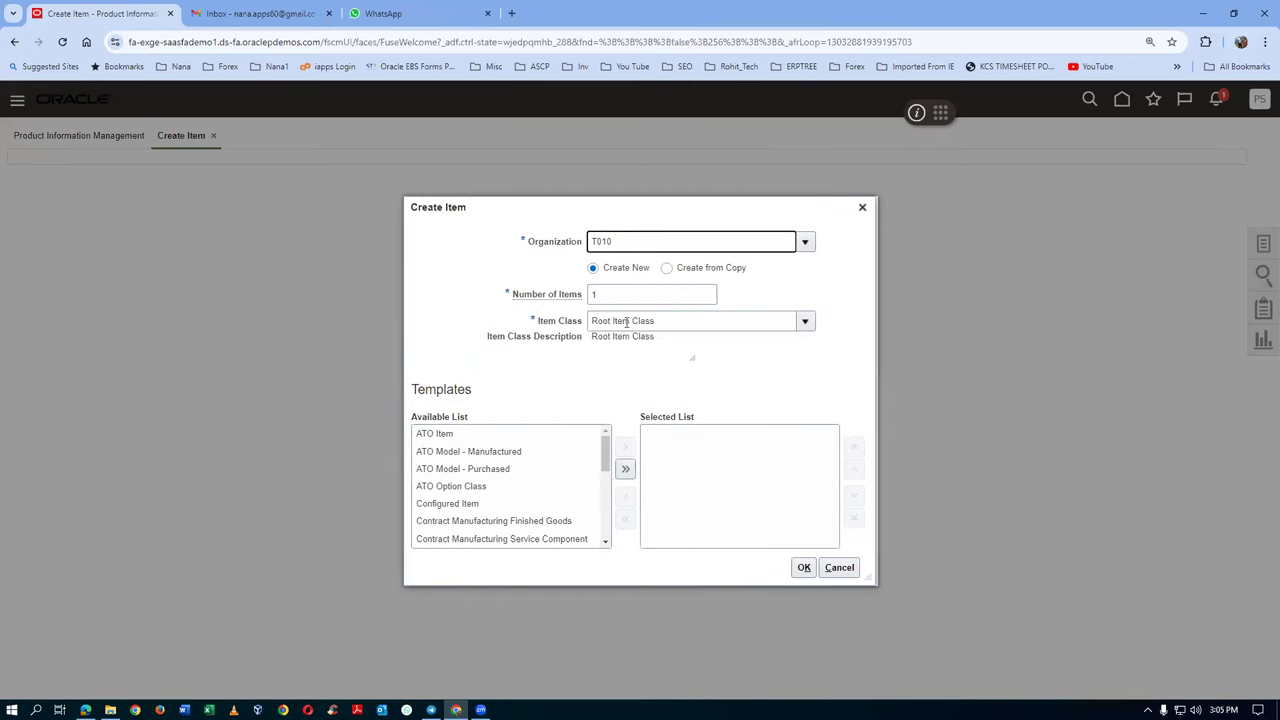
triple_click(679, 323)
key("BackSpace")
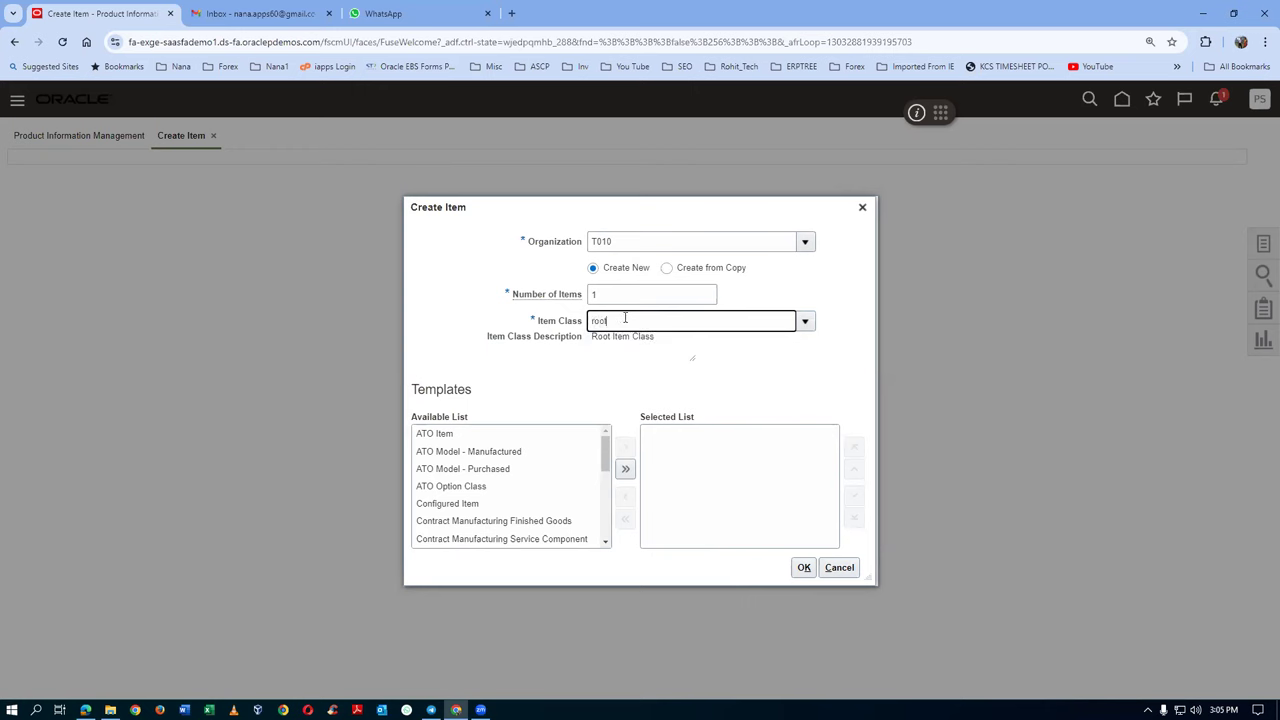
left_click(626, 343)
left_click_drag(605, 462, 605, 478)
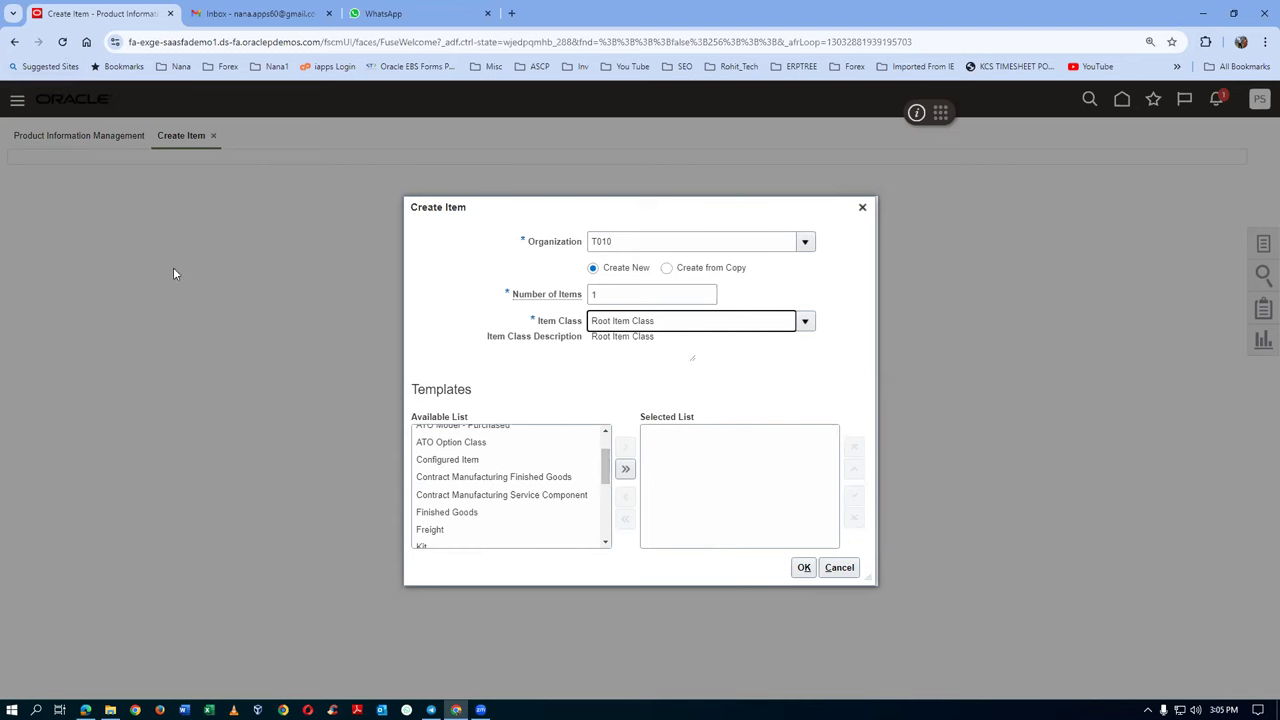
left_click(845, 569)
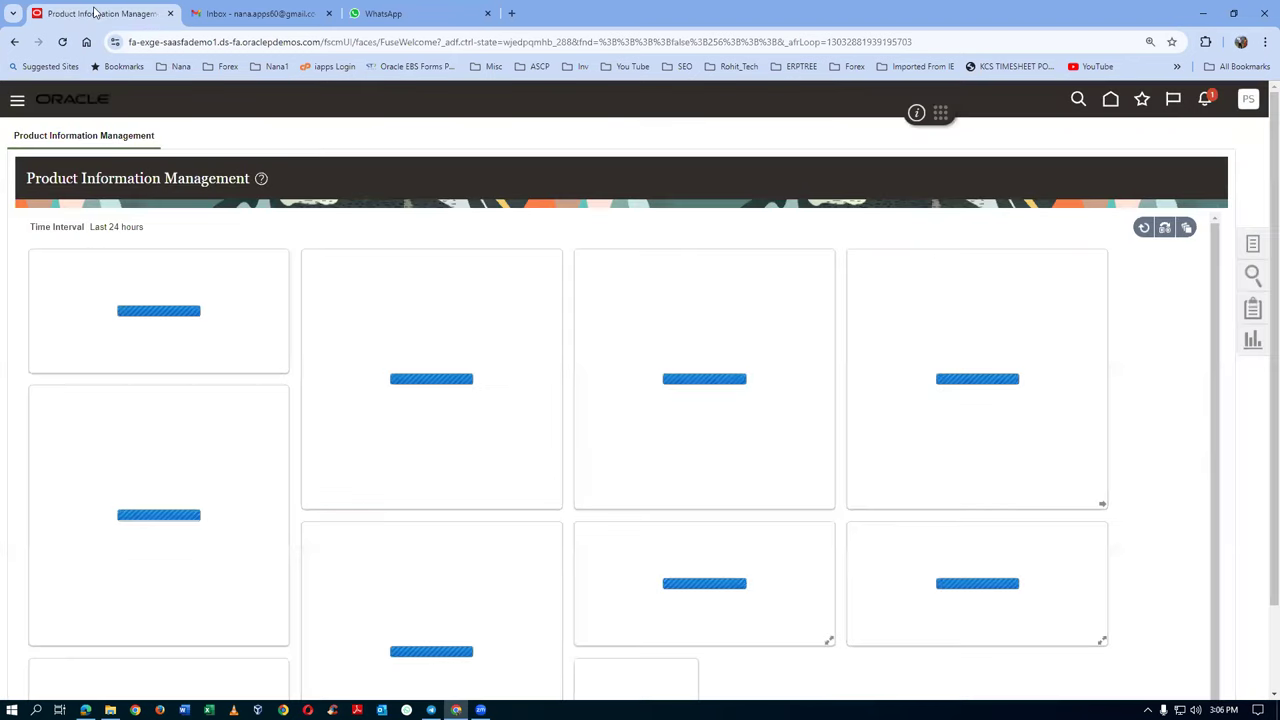
Duplicate the current browser tab and open Setup and Maintenance in the copy
right_click(95, 13)
left_click(142, 128)
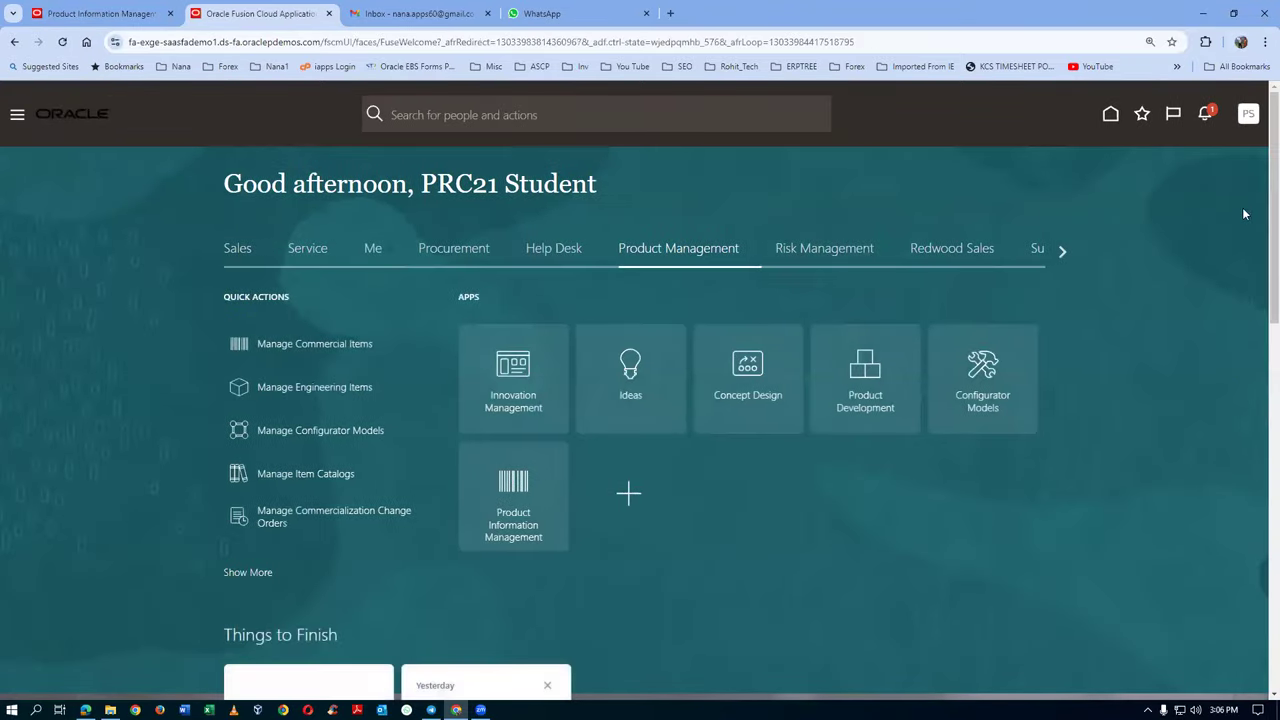
left_click(1248, 113)
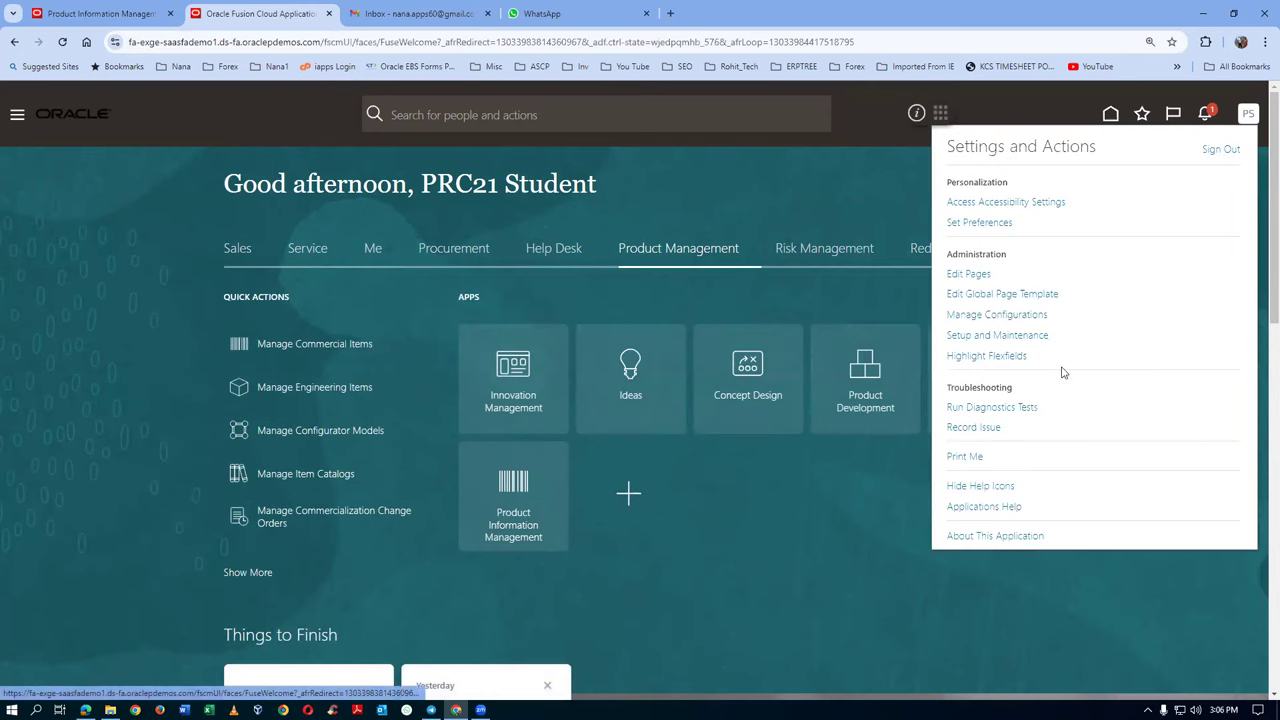
left_click(1019, 339)
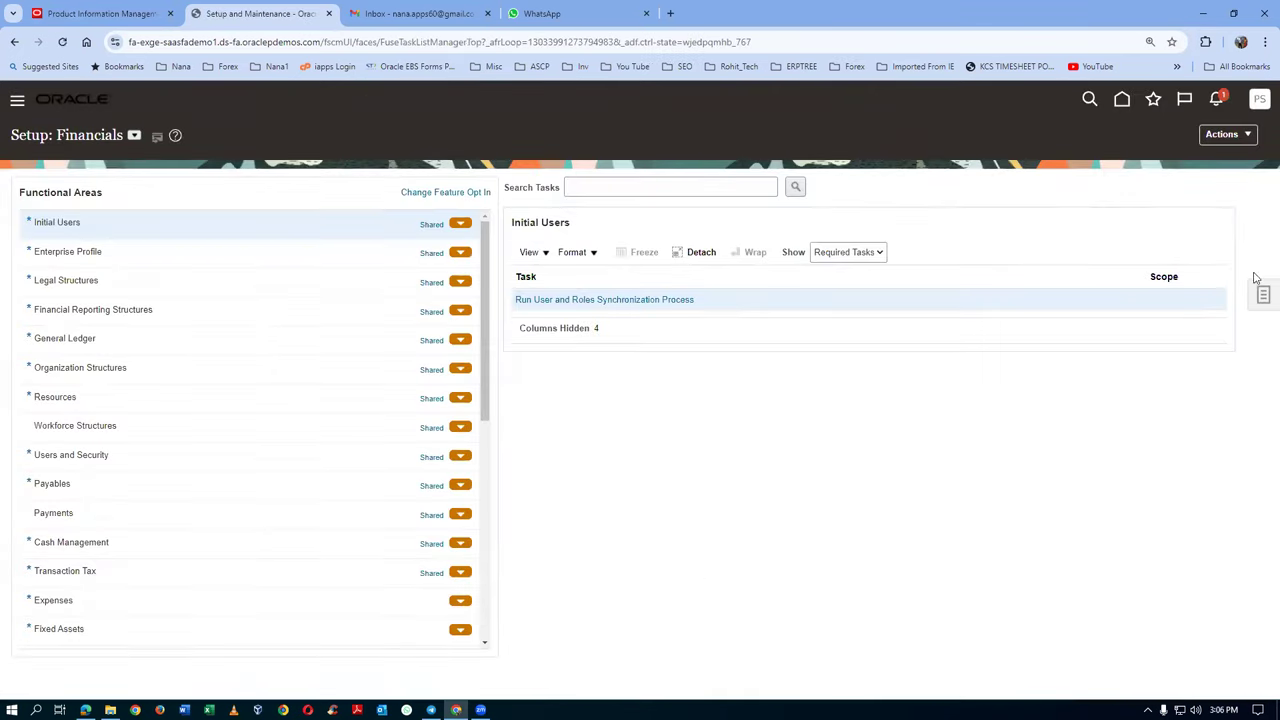
Search the setup tasks for Manage Item Classes and open Root Item Class for editing
left_click(1263, 298)
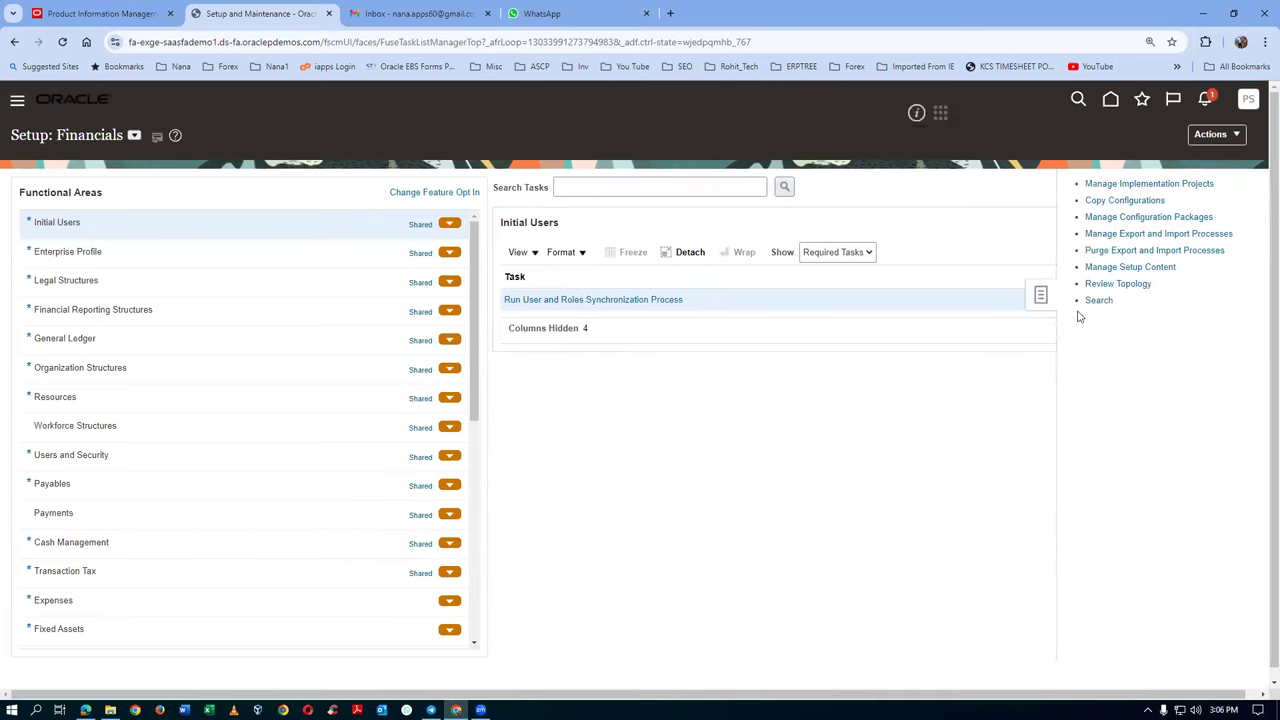
left_click(1097, 300)
left_click(294, 186)
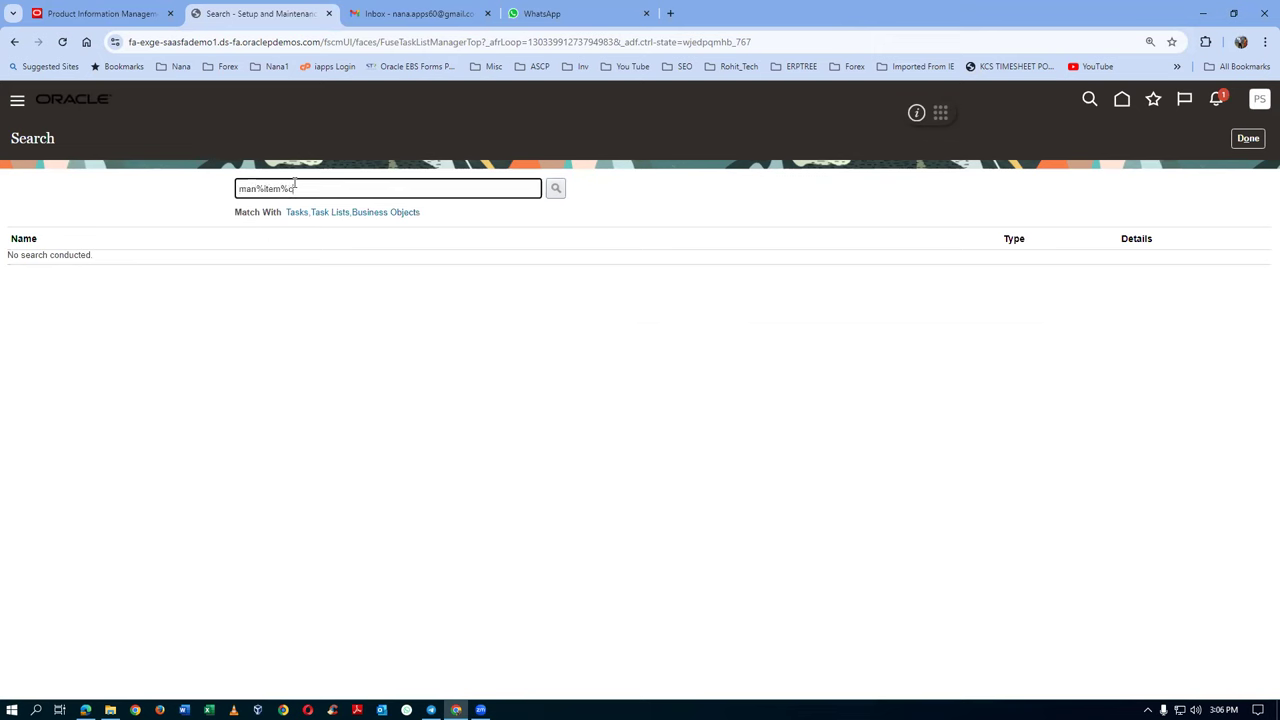
key("Return")
left_click(69, 307)
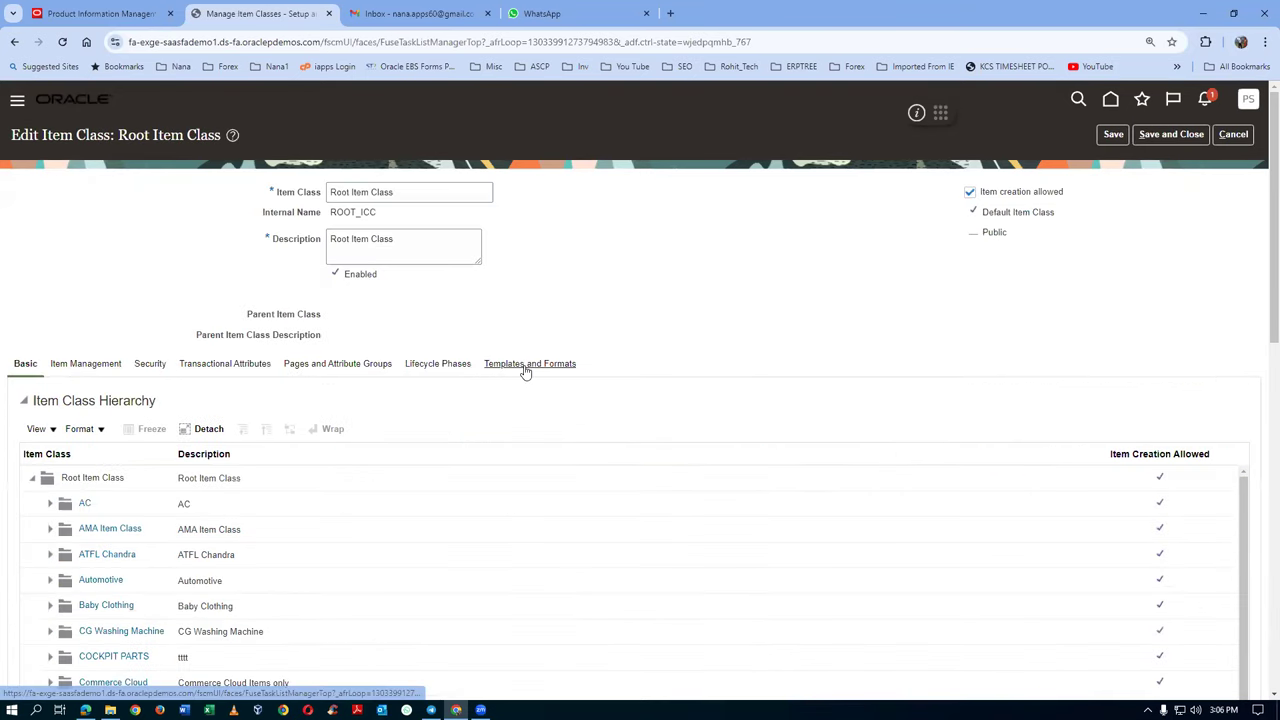
Filter the Root Item Class item templates by organization T010 and name Pur, and select the Purchased Item template
left_click(527, 366)
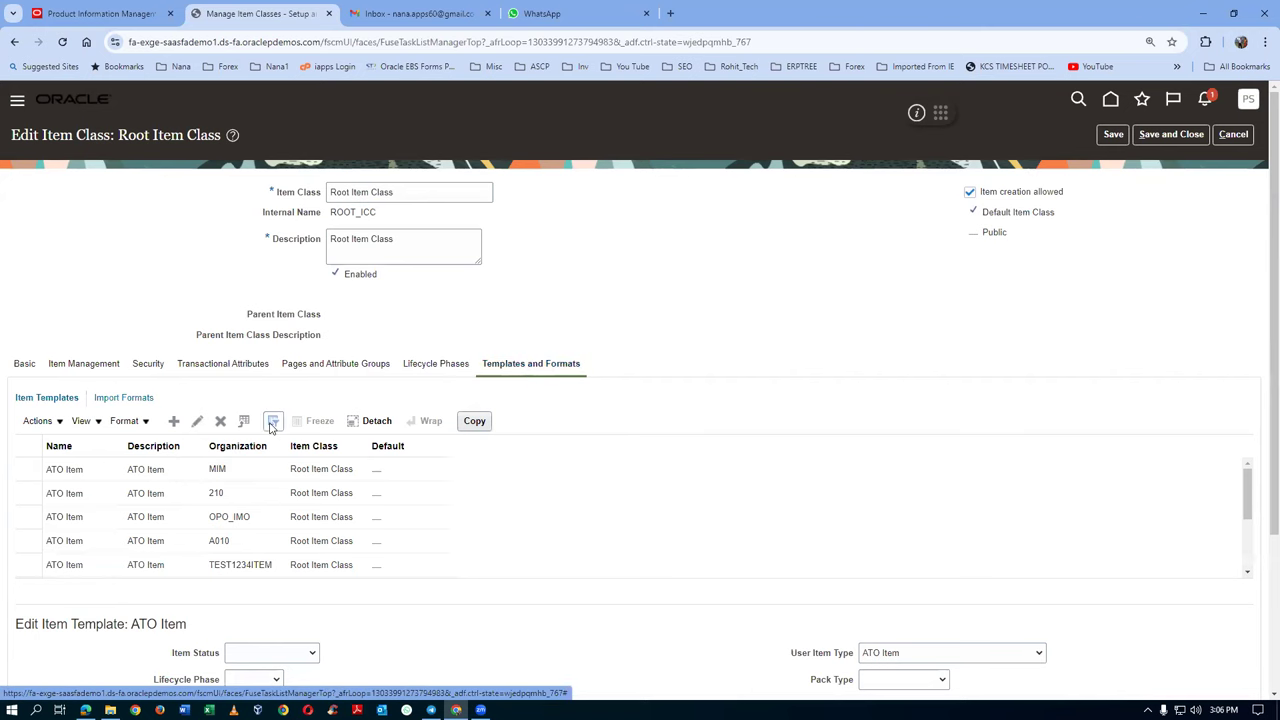
left_click(272, 424)
left_click(256, 449)
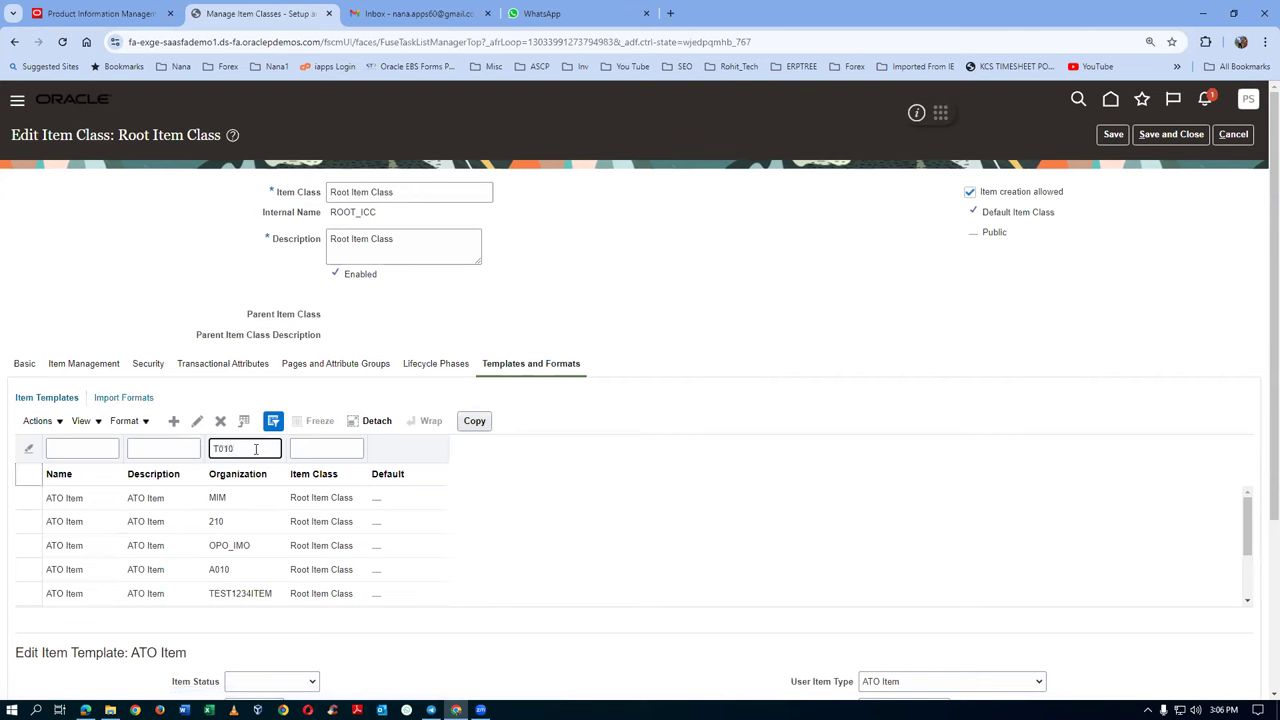
key("Return")
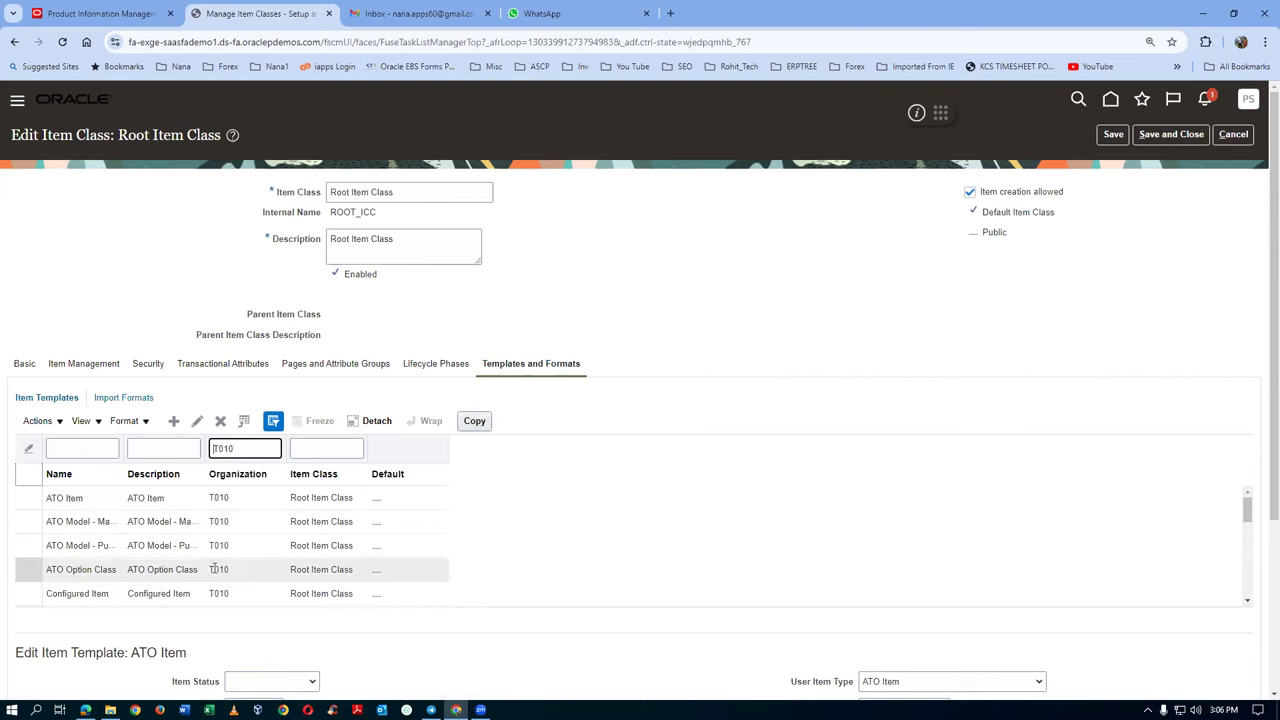
left_click(80, 450)
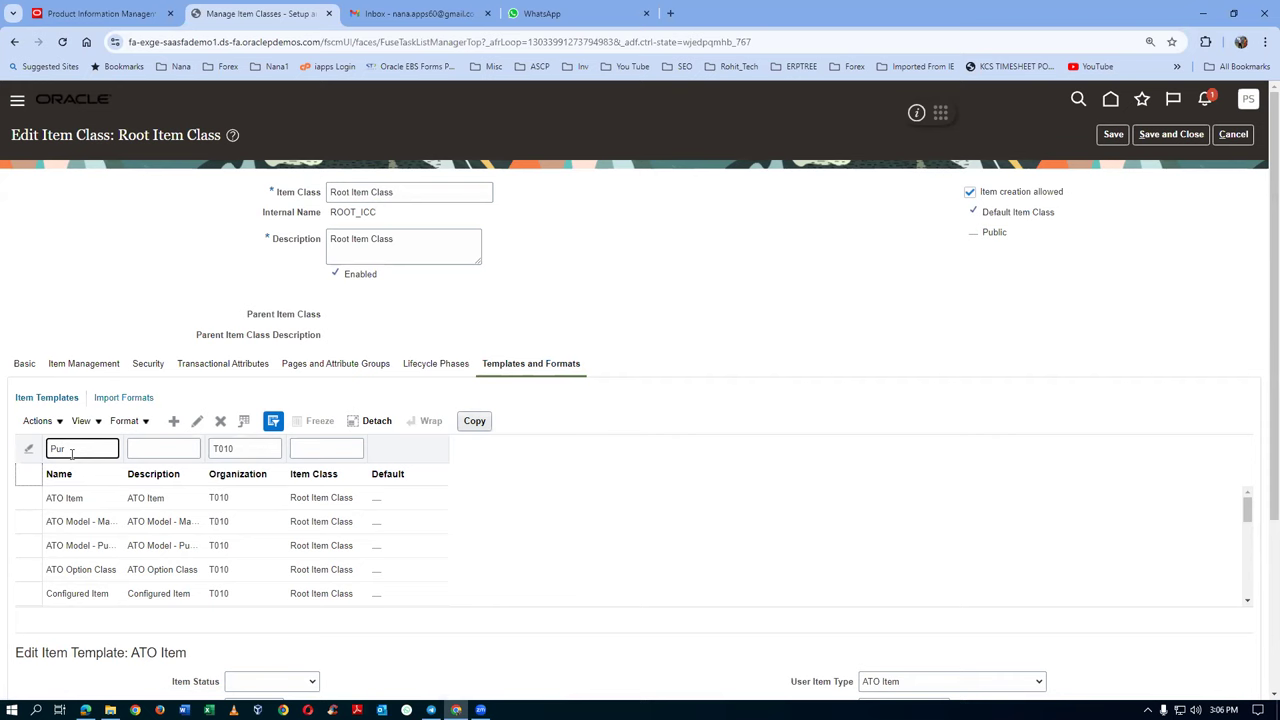
key("Return")
left_click(20, 501)
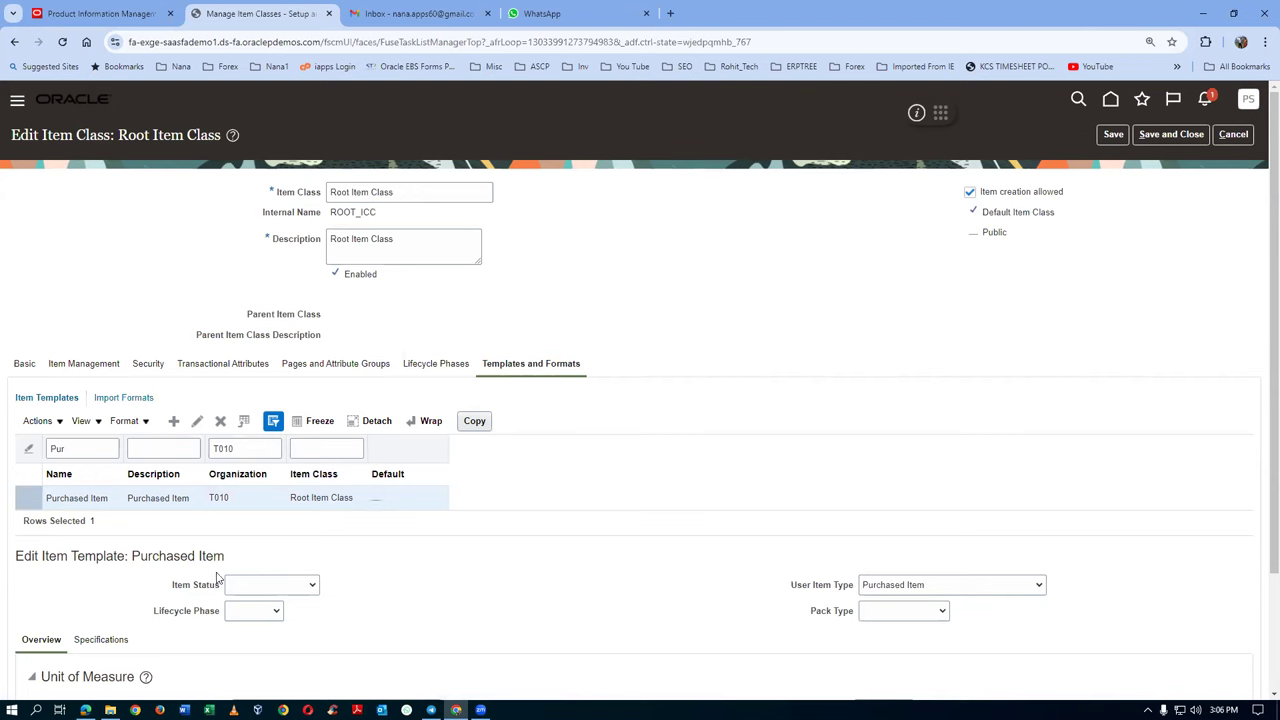
Set the Purchased Item template's item status to Active and its lifecycle phase to Production
scroll(294, 562, "down", 2)
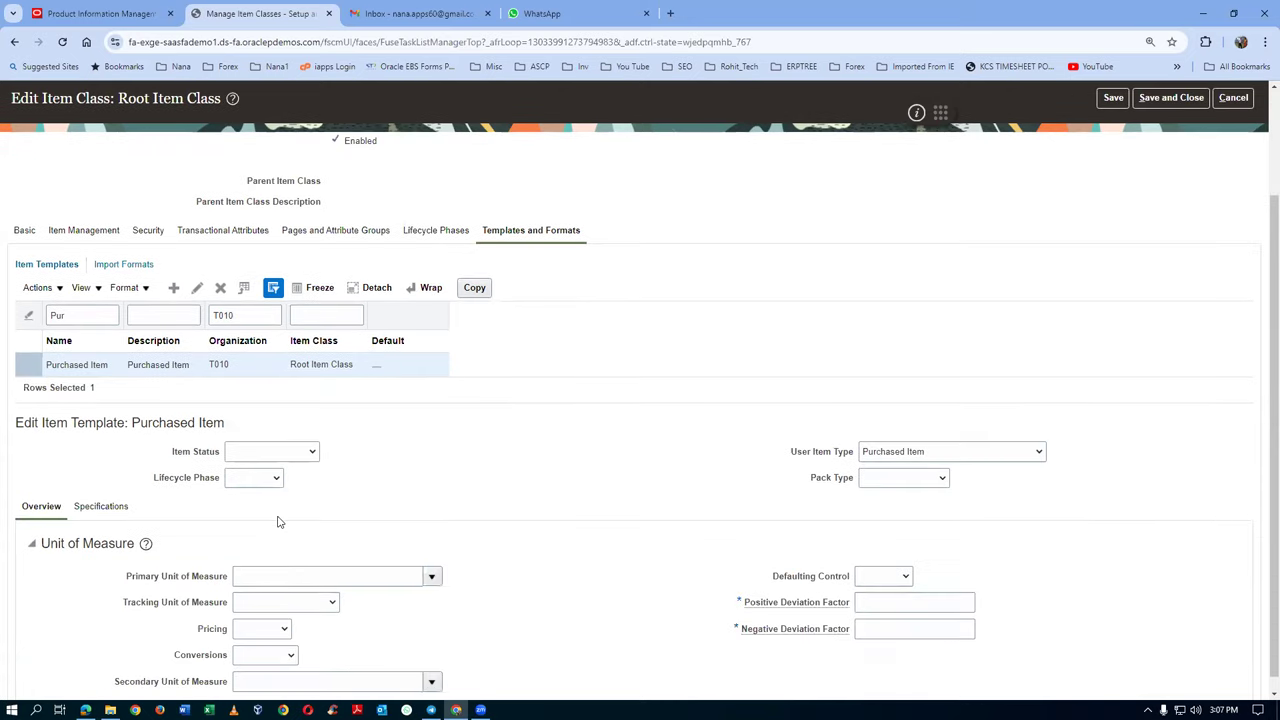
left_click(255, 455)
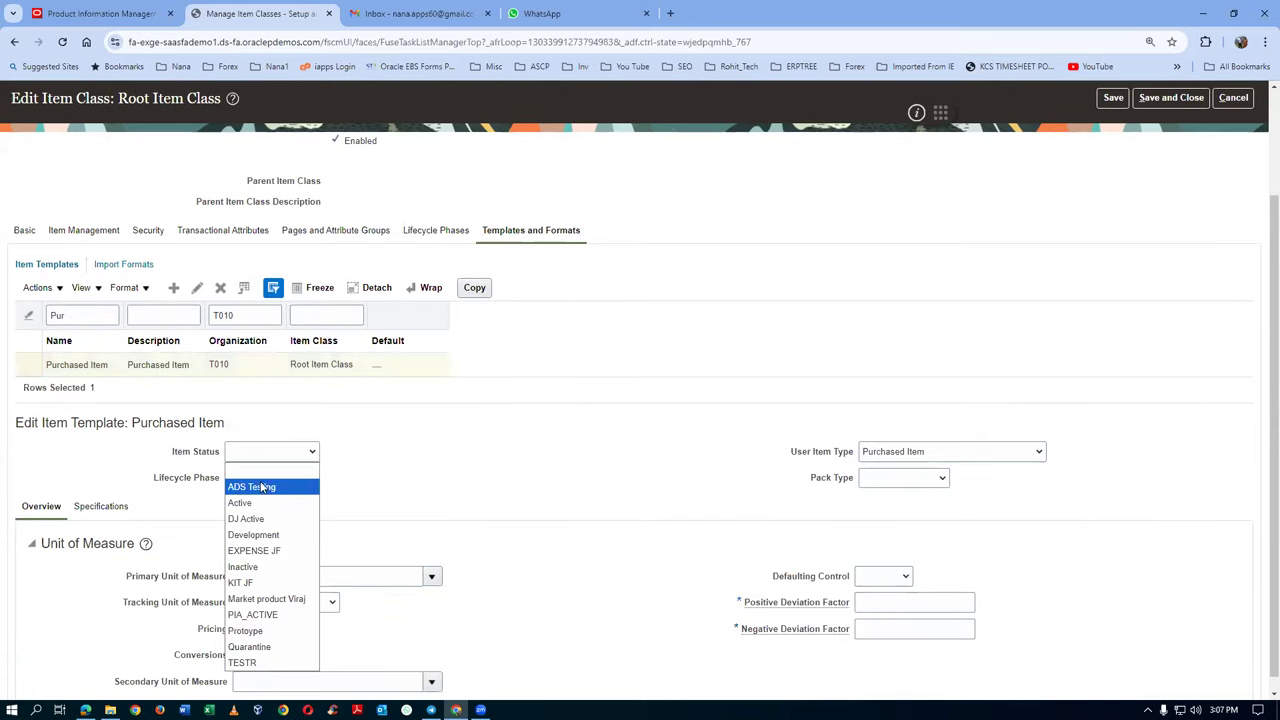
left_click(260, 504)
left_click(244, 481)
left_click(253, 529)
Set the template's primary unit of measure to Ea, tracking unit and pricing to Primary, and conversions to Both
left_click(285, 577)
key("Tab")
left_click(295, 602)
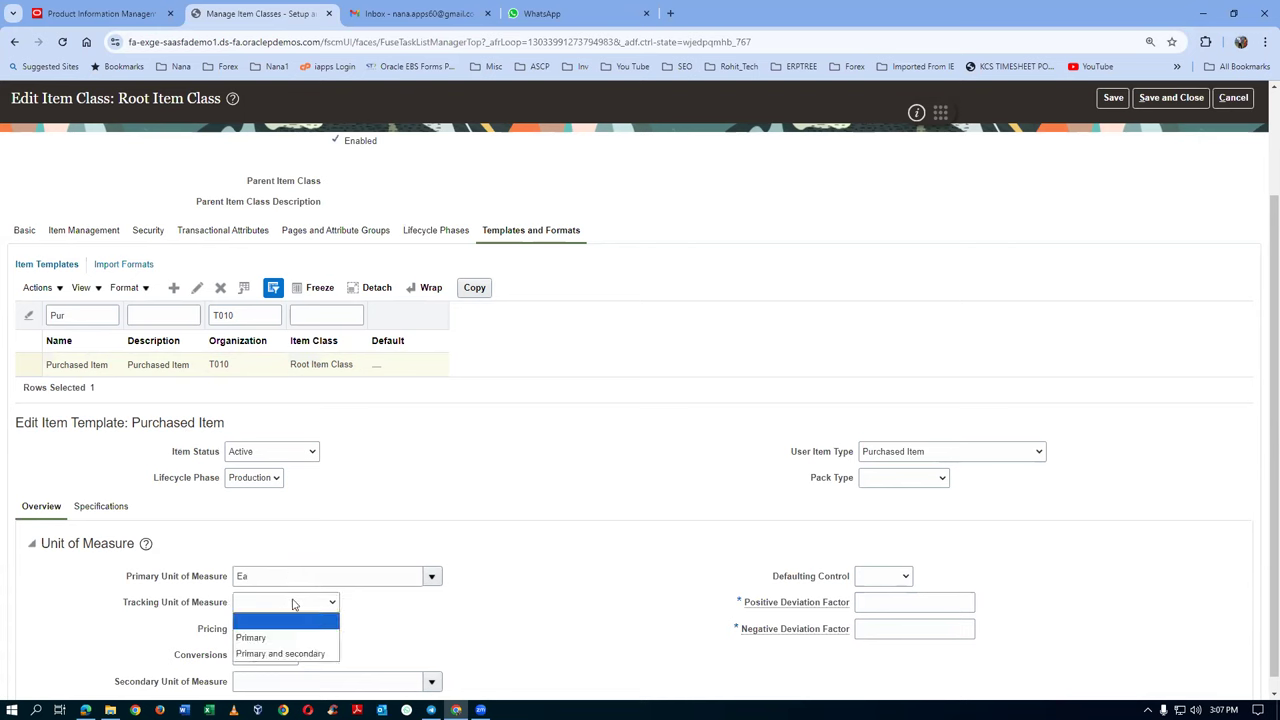
left_click(273, 637)
left_click(273, 635)
left_click(254, 663)
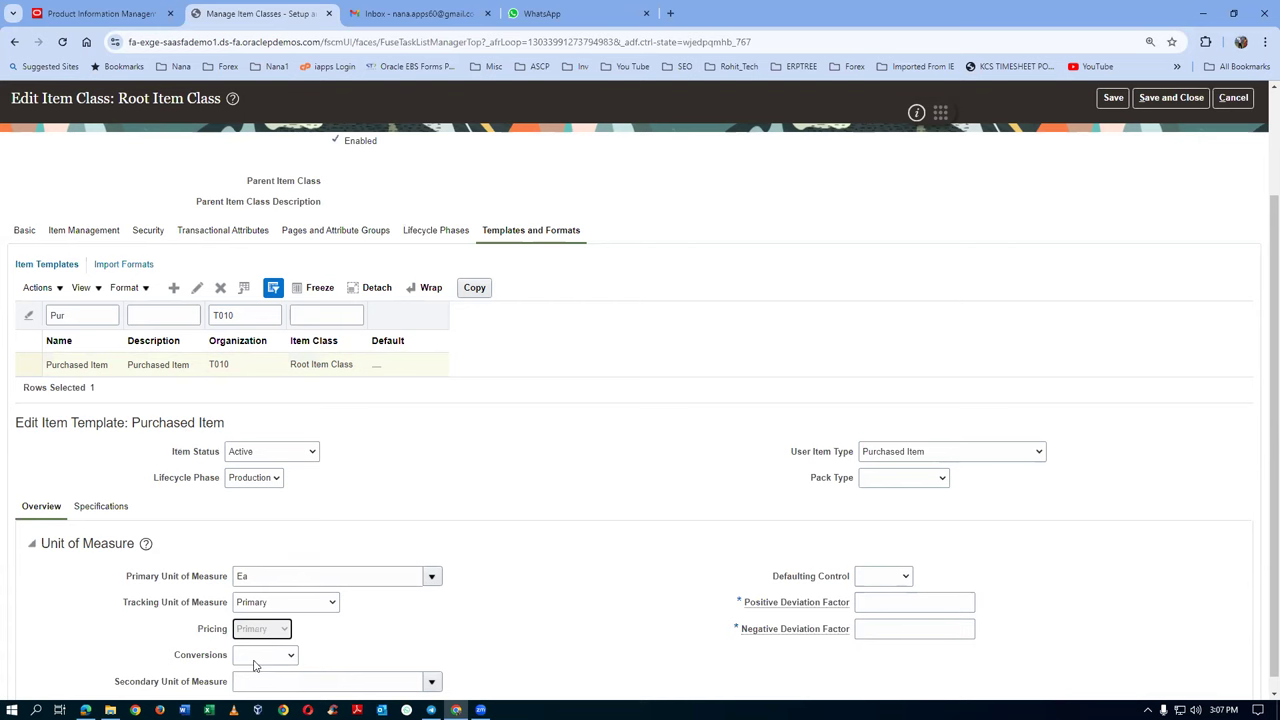
left_click(256, 658)
left_click(258, 610)
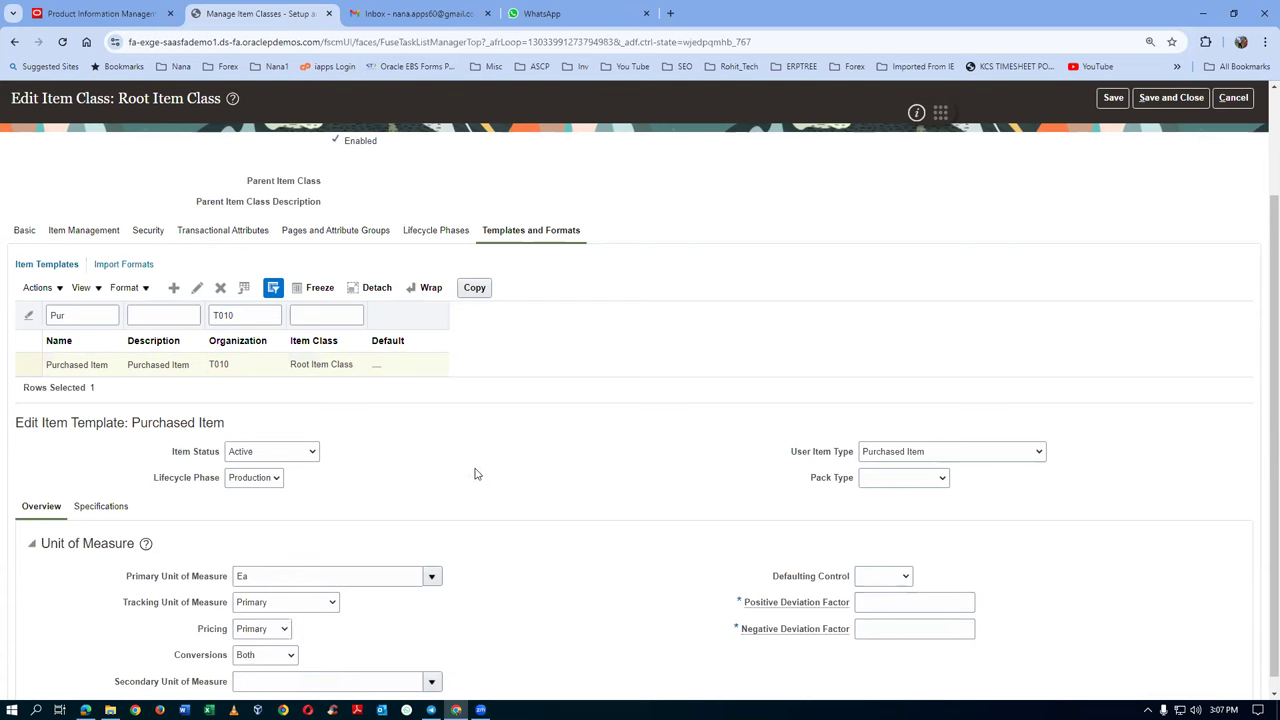
Save the item class and set the template's purchase price to 2 in its Purchasing specifications
left_click(1112, 98)
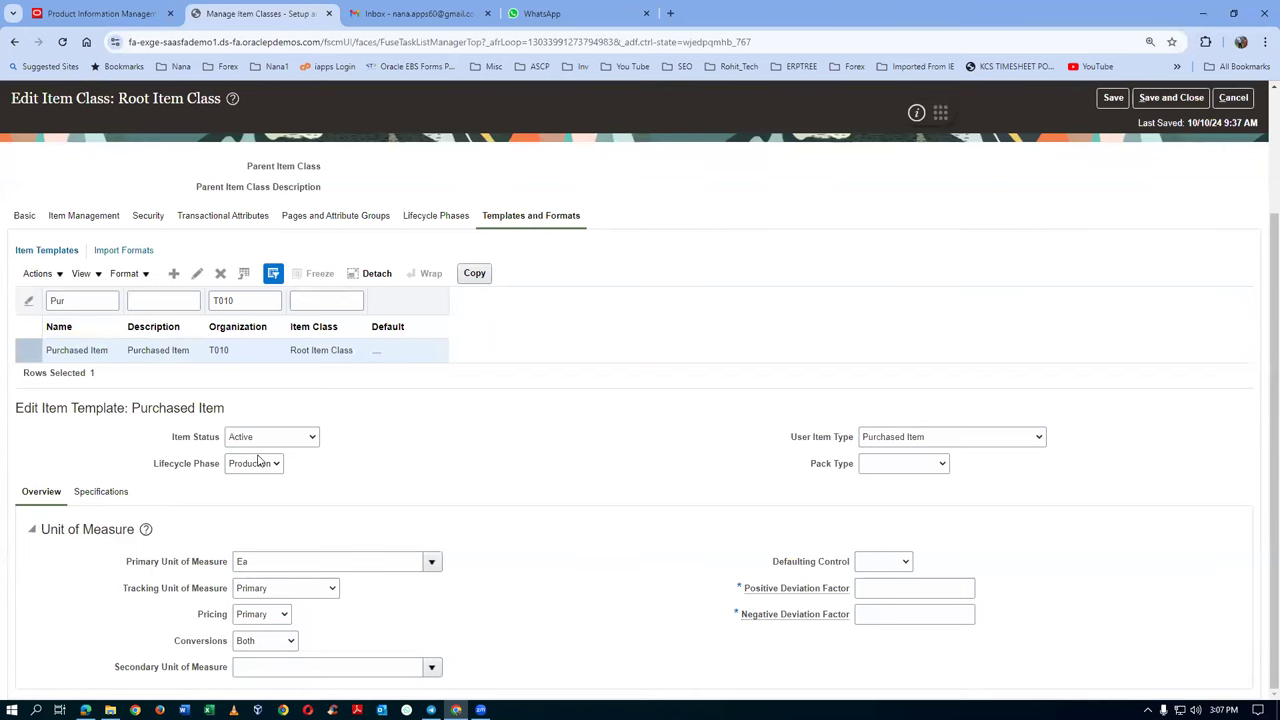
left_click(110, 494)
scroll(175, 555, "down", 3)
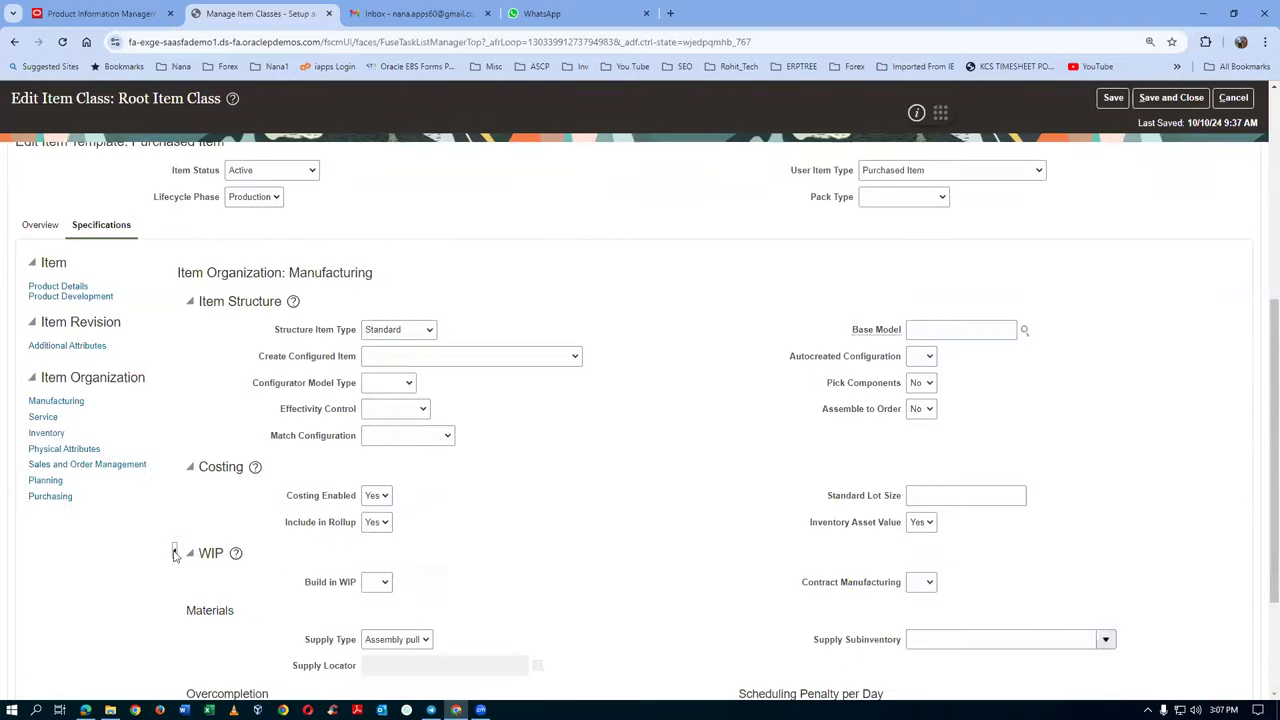
left_click(50, 496)
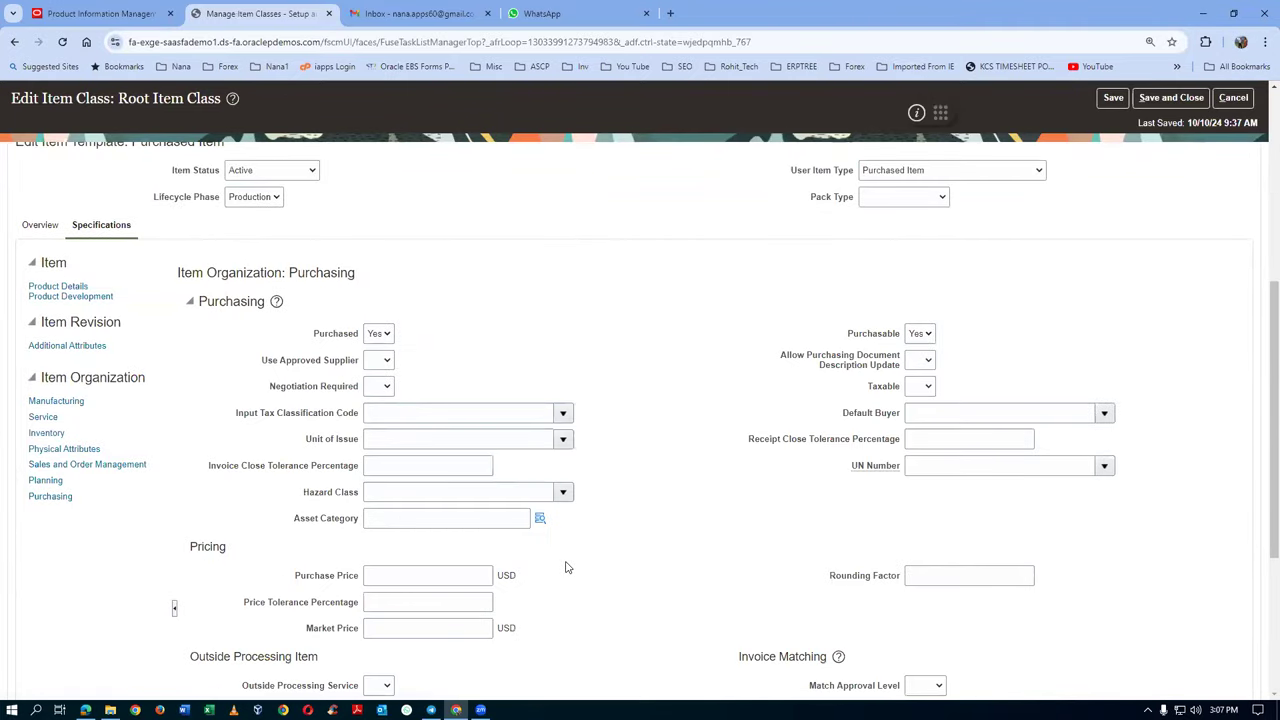
left_click(455, 576)
type("2")
left_click(465, 598)
left_click(668, 463)
Review the template's Manufacturing and Inventory specifications and save the item class
left_click(52, 401)
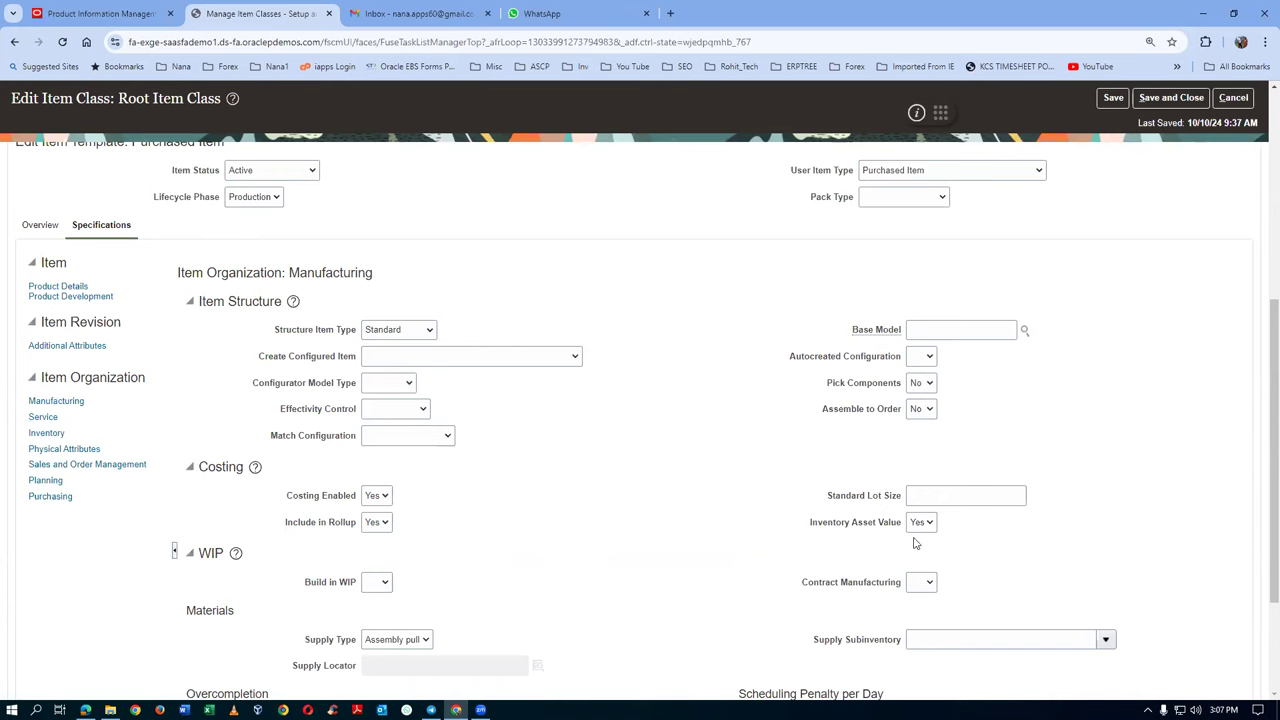
left_click(46, 433)
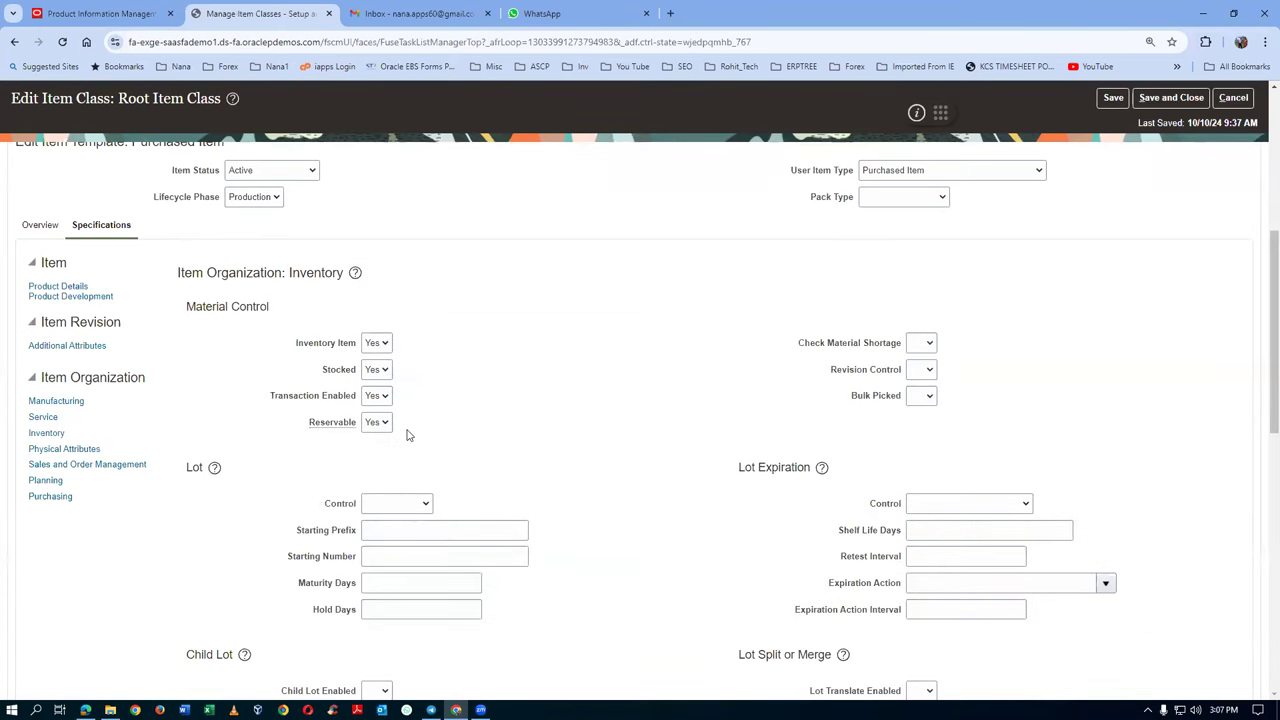
scroll(407, 434, "up", 5)
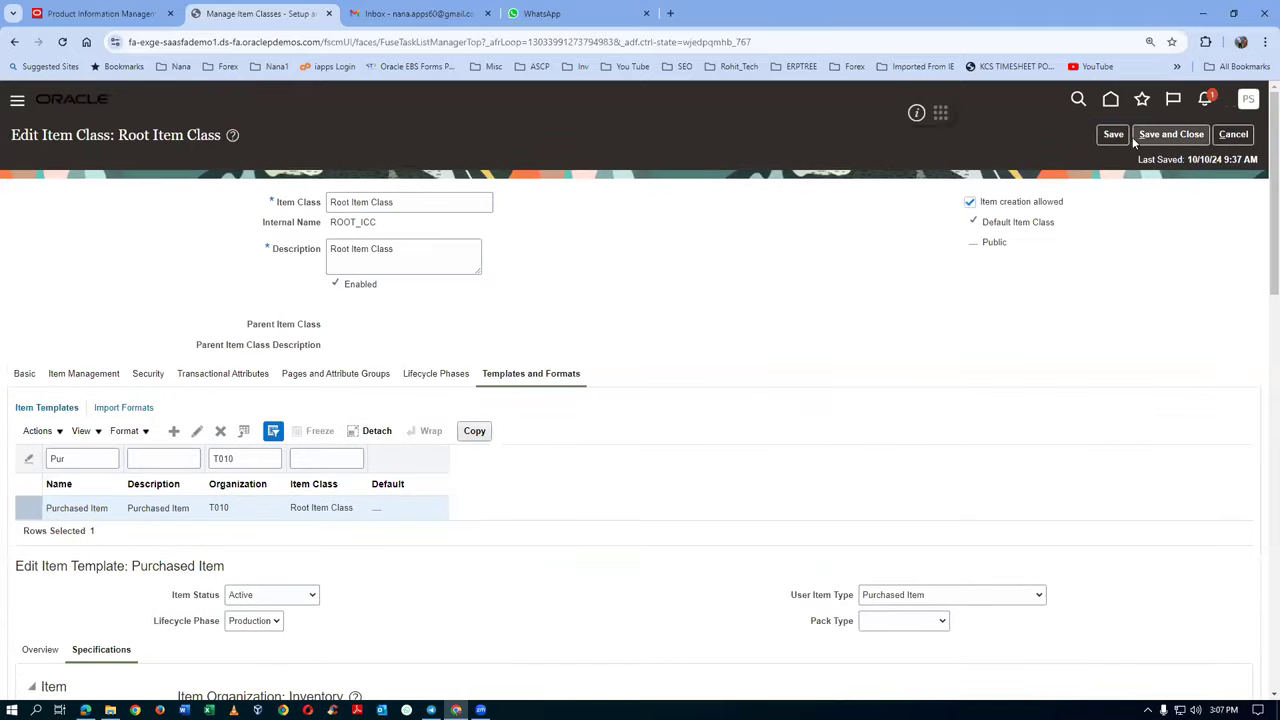
left_click(1122, 138)
Change the Purchased Item template's name and description to t01 Purchased Item and set it as the default template
left_click(197, 436)
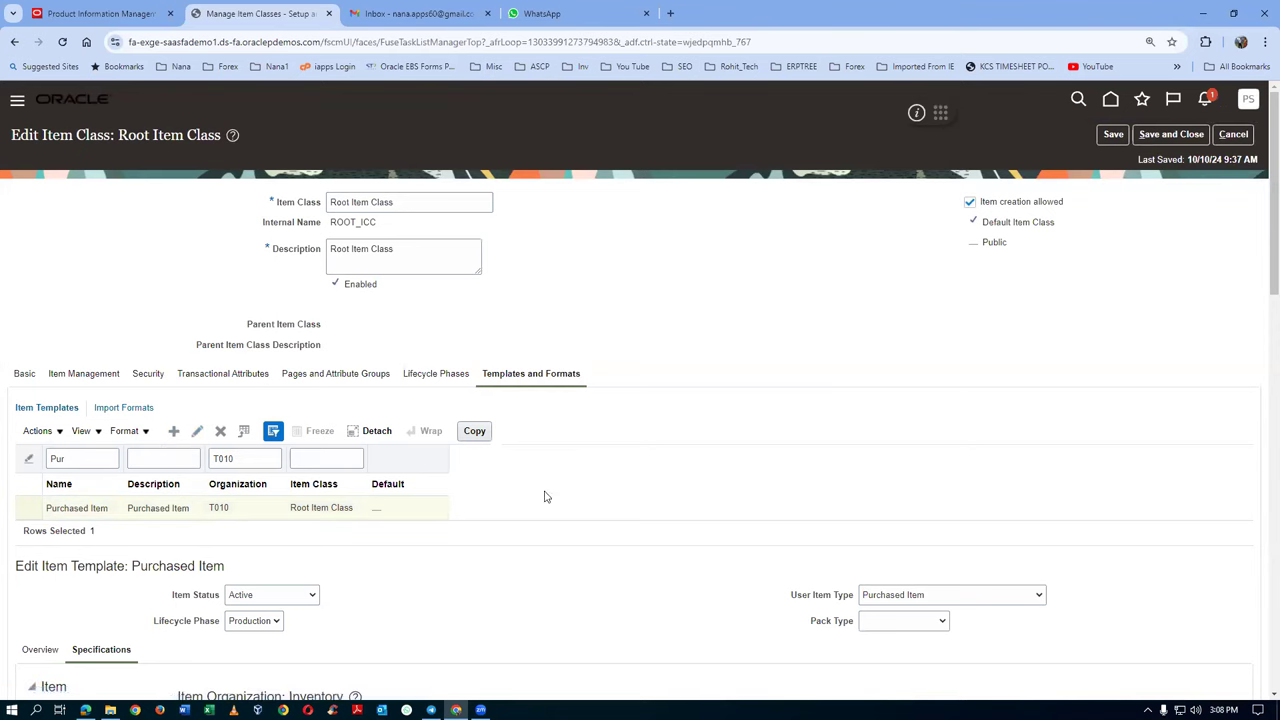
type("t01 Purchased Item")
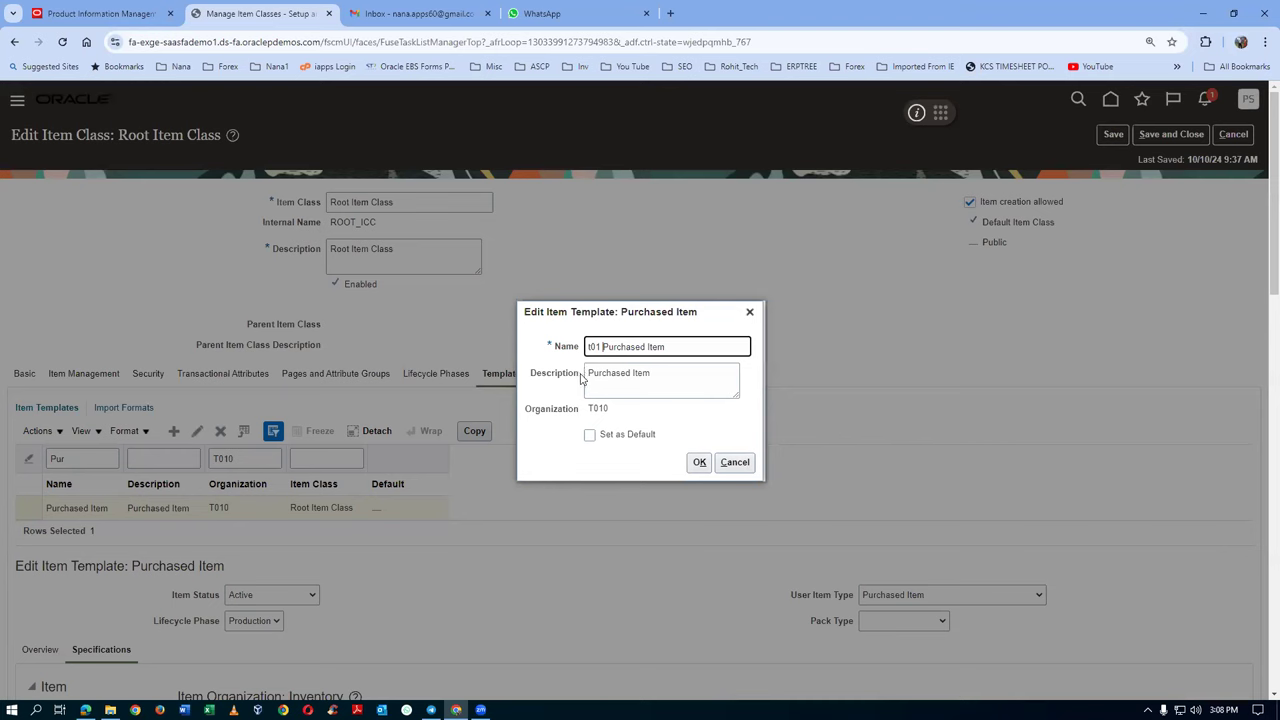
left_click(586, 372)
type("t01")
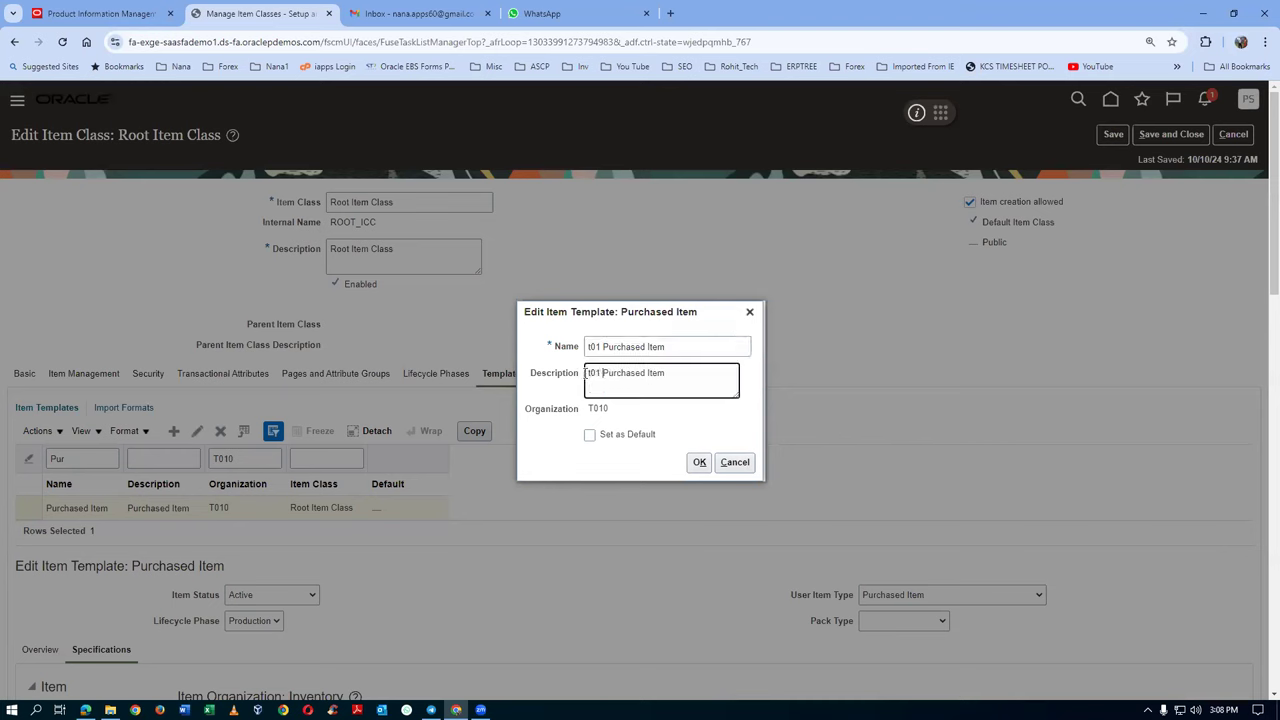
left_click(589, 435)
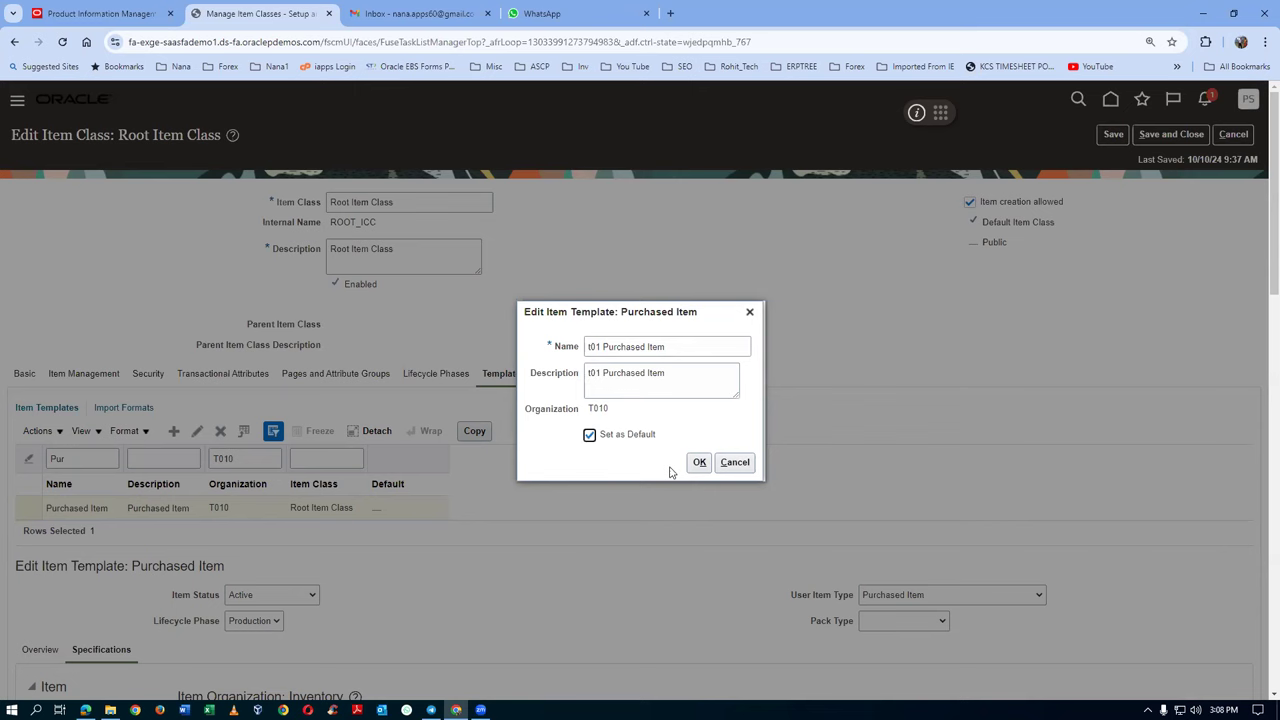
left_click(699, 462)
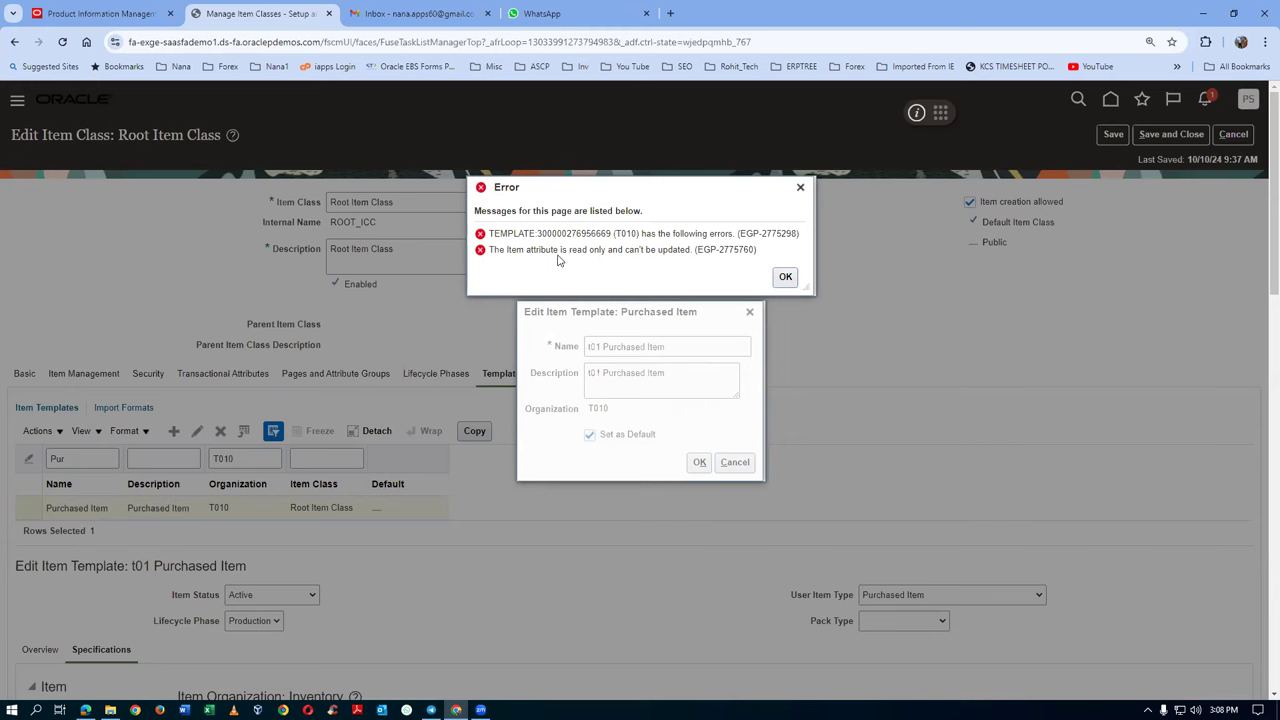
left_click(782, 279)
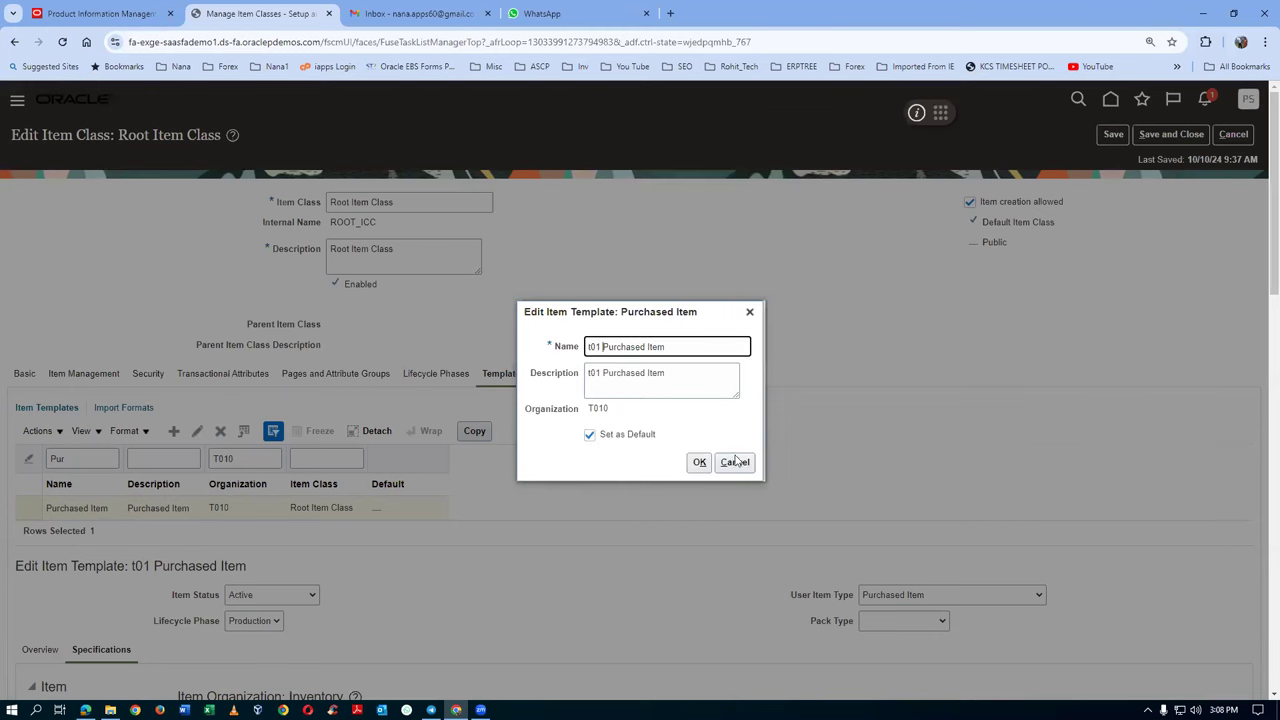
left_click(700, 462)
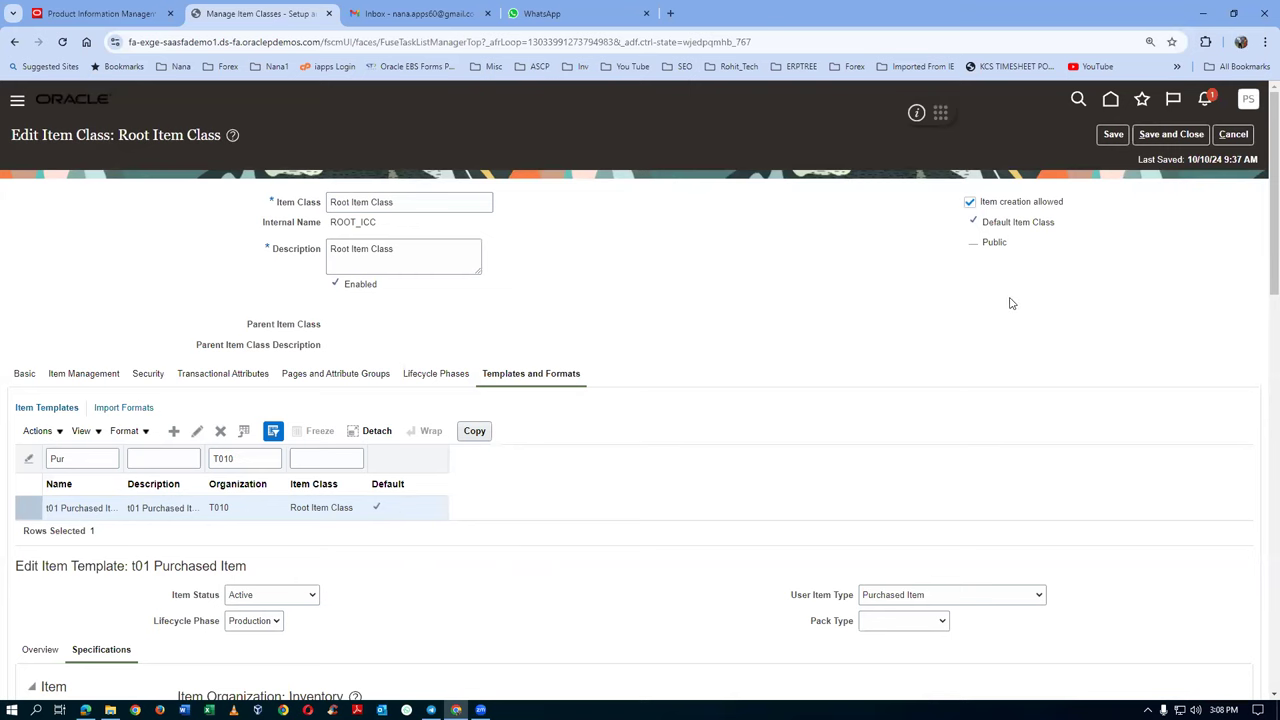
Save and close Root Item Class and switch to Product Information Management
left_click(1176, 135)
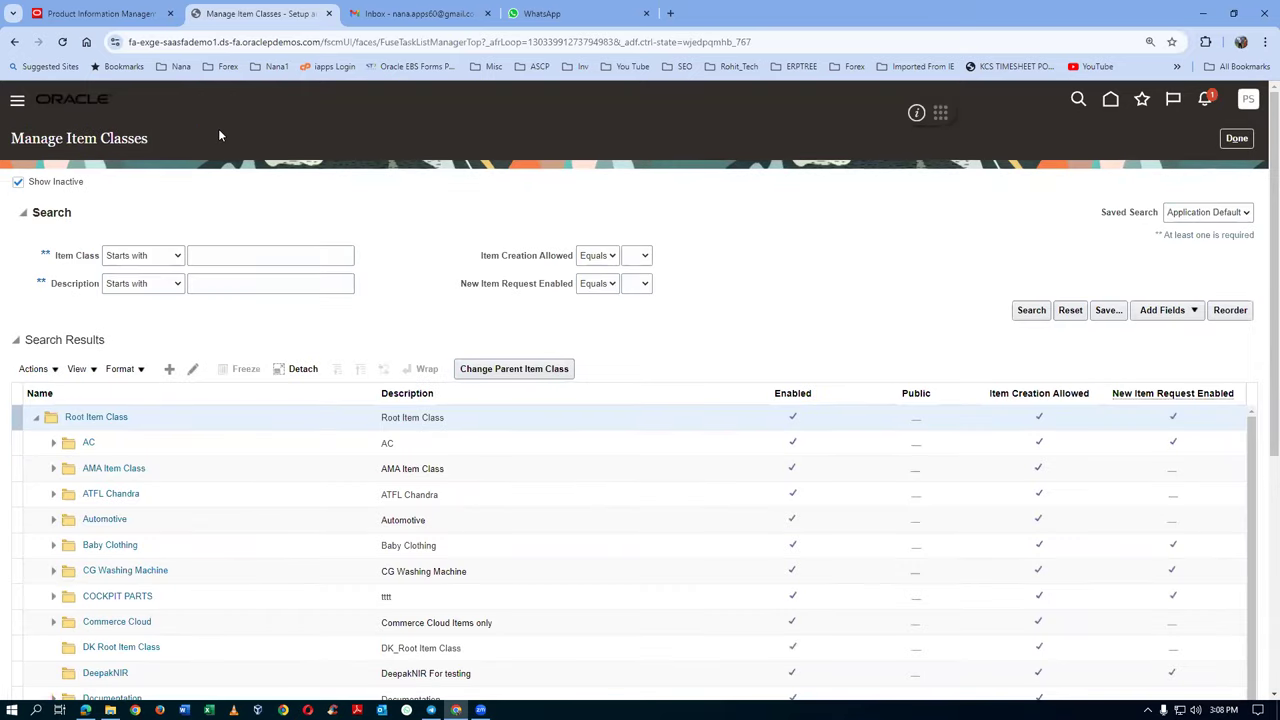
left_click(100, 13)
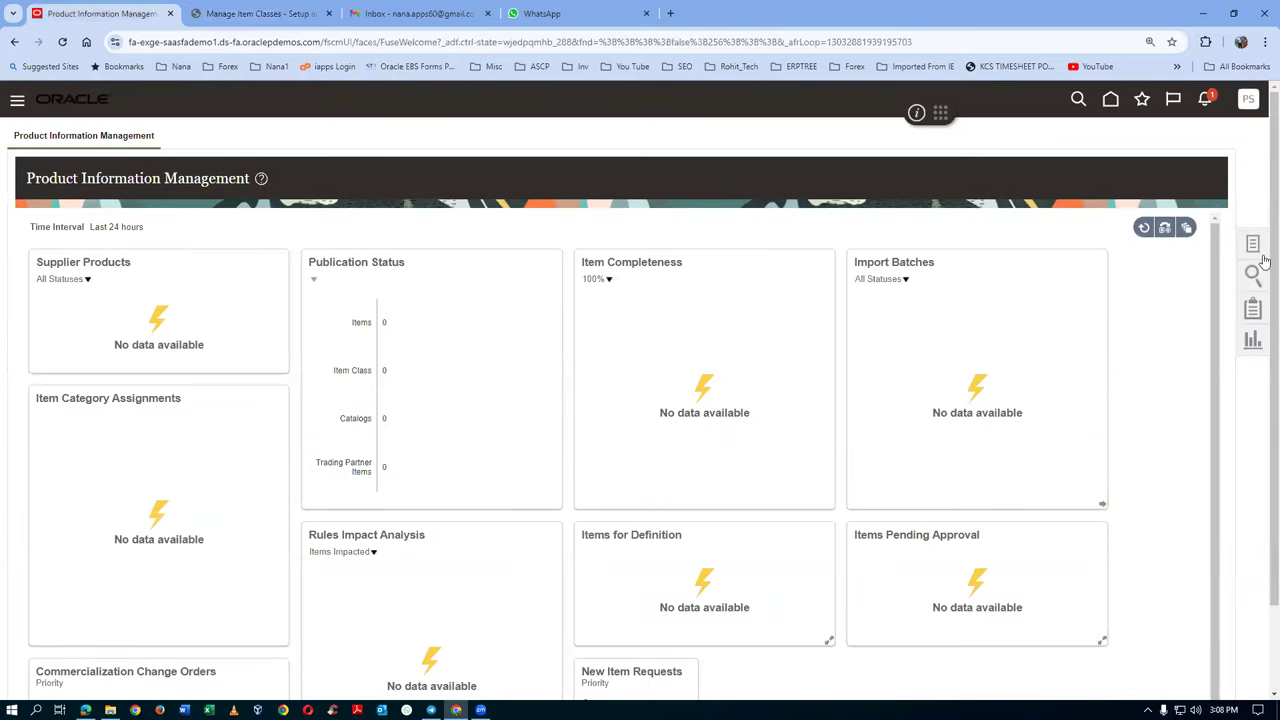
Start creating one item in organization T010 with Root Item Class and the t01 Purchased Item template
left_click(1253, 245)
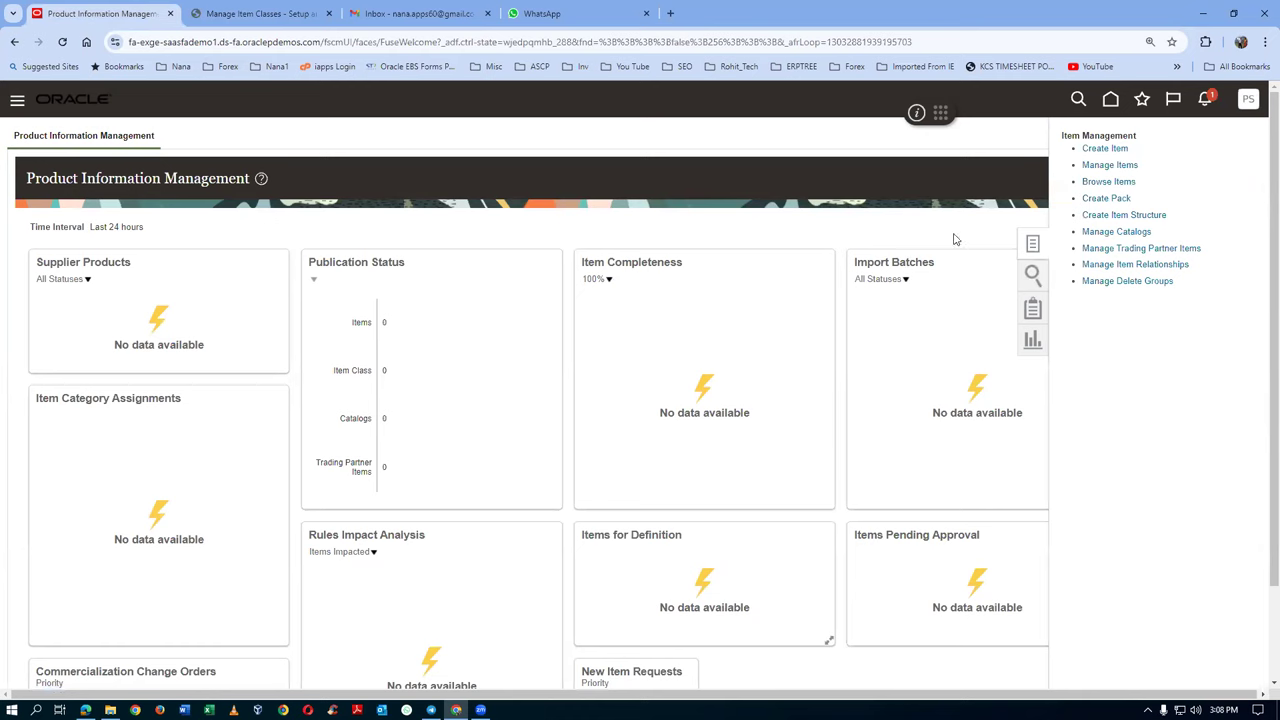
left_click(1100, 150)
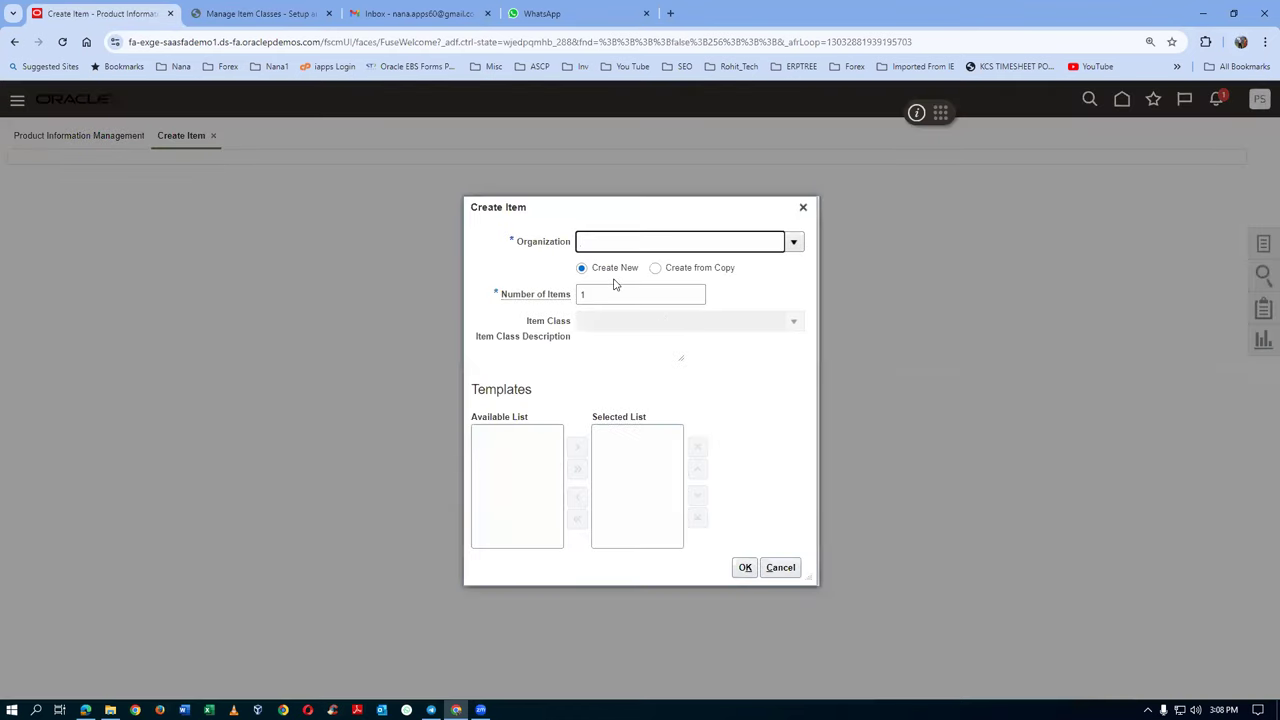
type("t01")
left_click(616, 270)
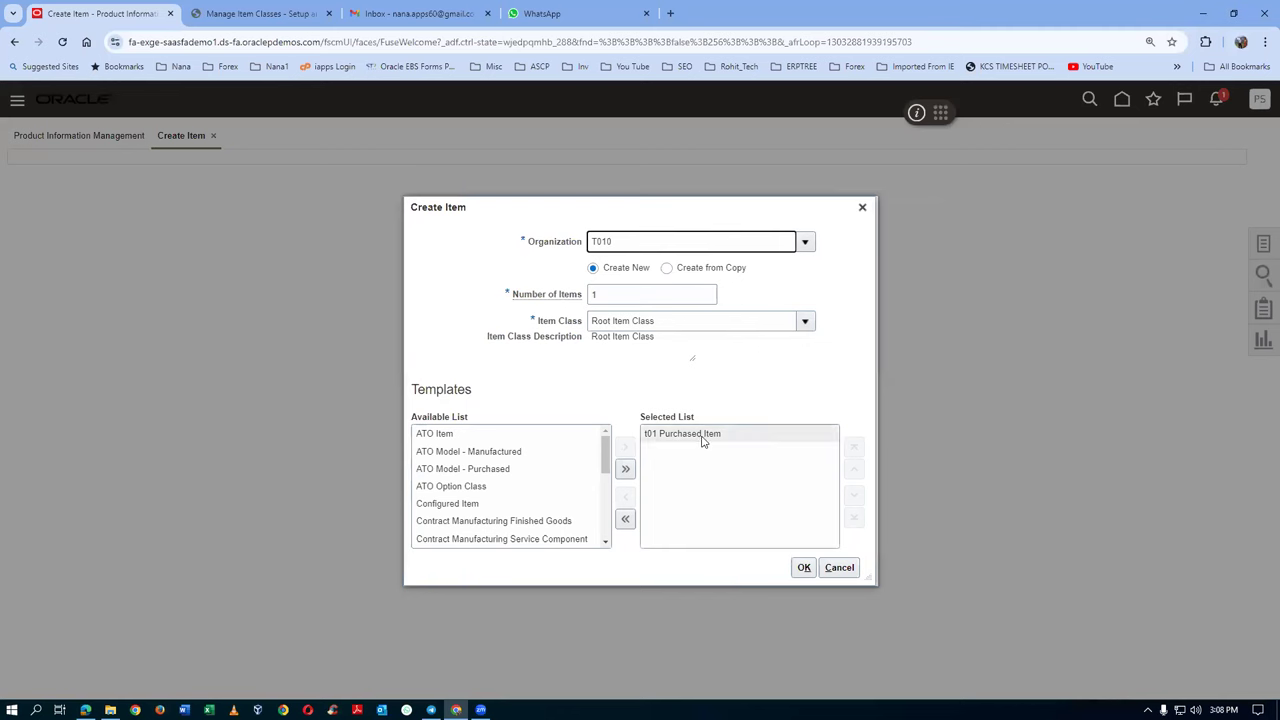
left_click(805, 568)
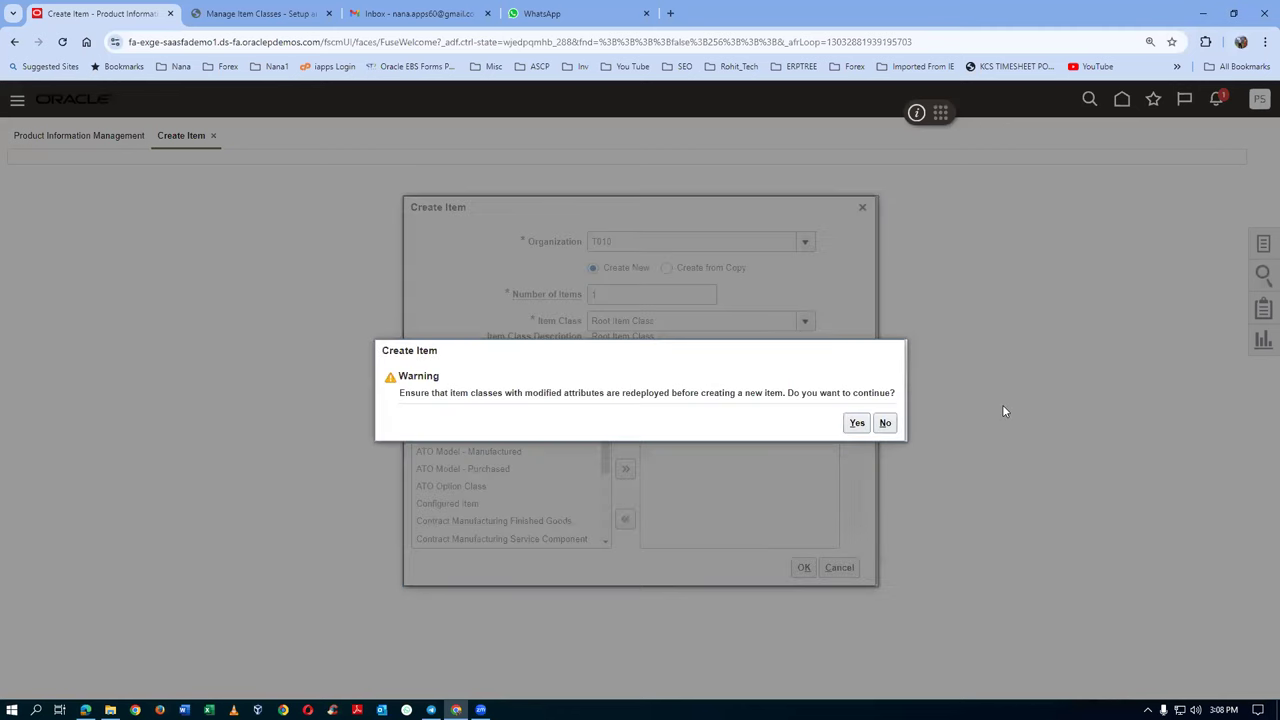
left_click_drag(416, 397, 904, 421)
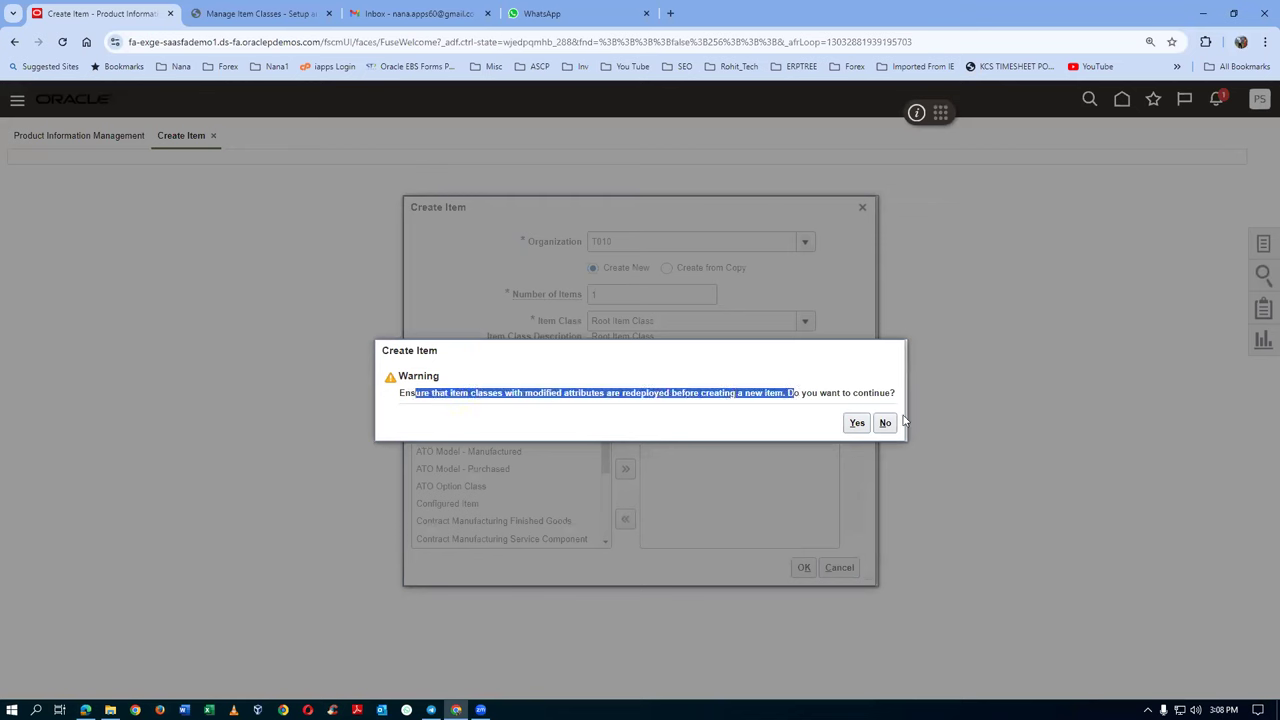
left_click(856, 424)
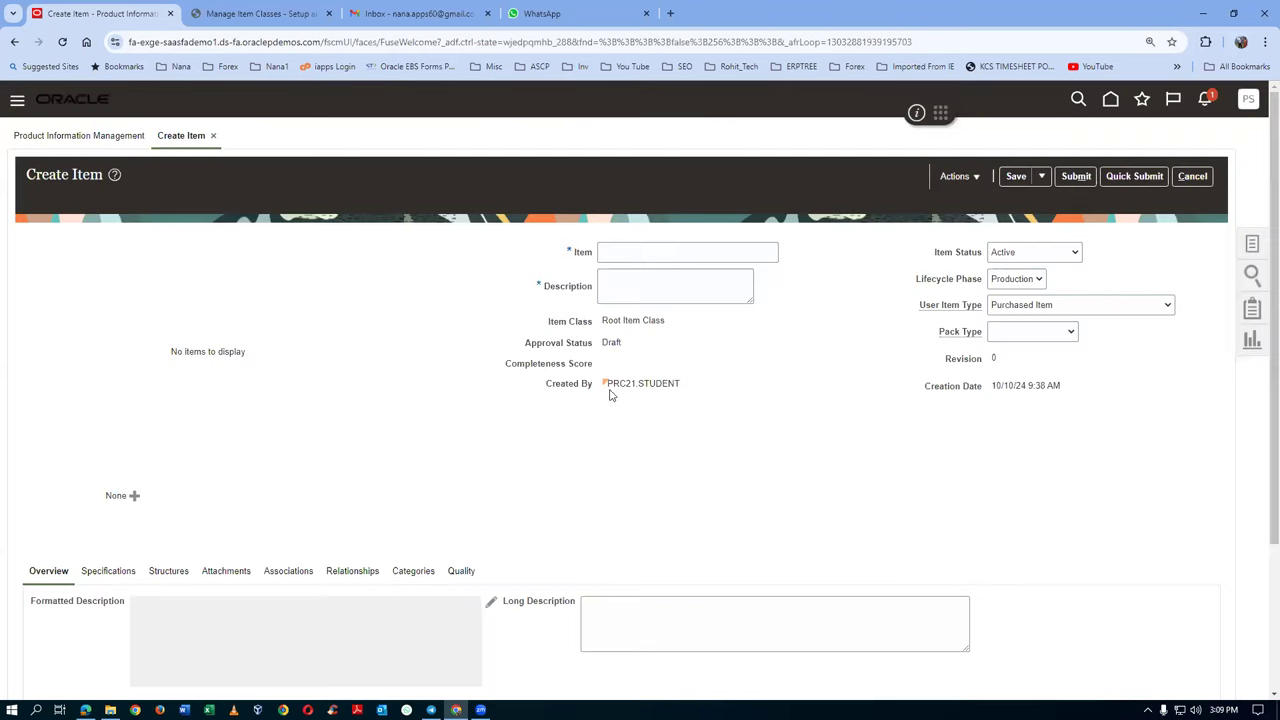
Check the new item's approval status and discard the item without saving
left_click_drag(603, 342, 624, 345)
left_click(666, 460)
left_click(1193, 177)
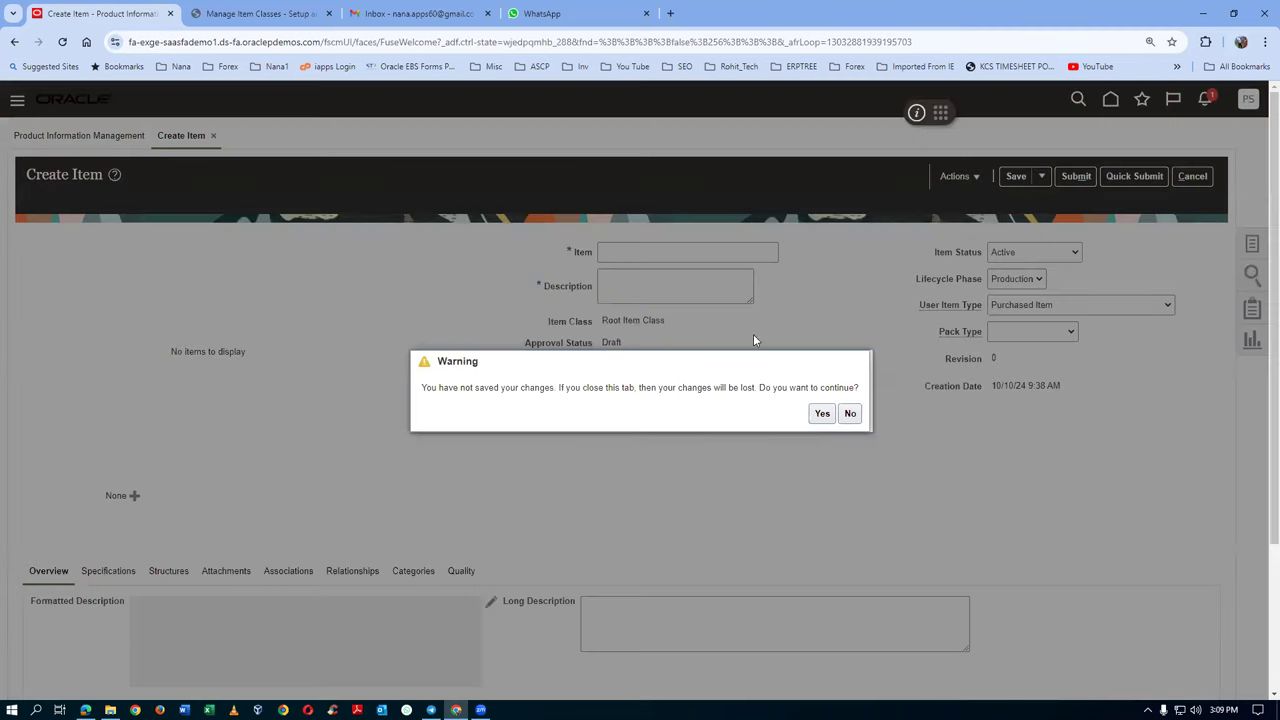
left_click(821, 413)
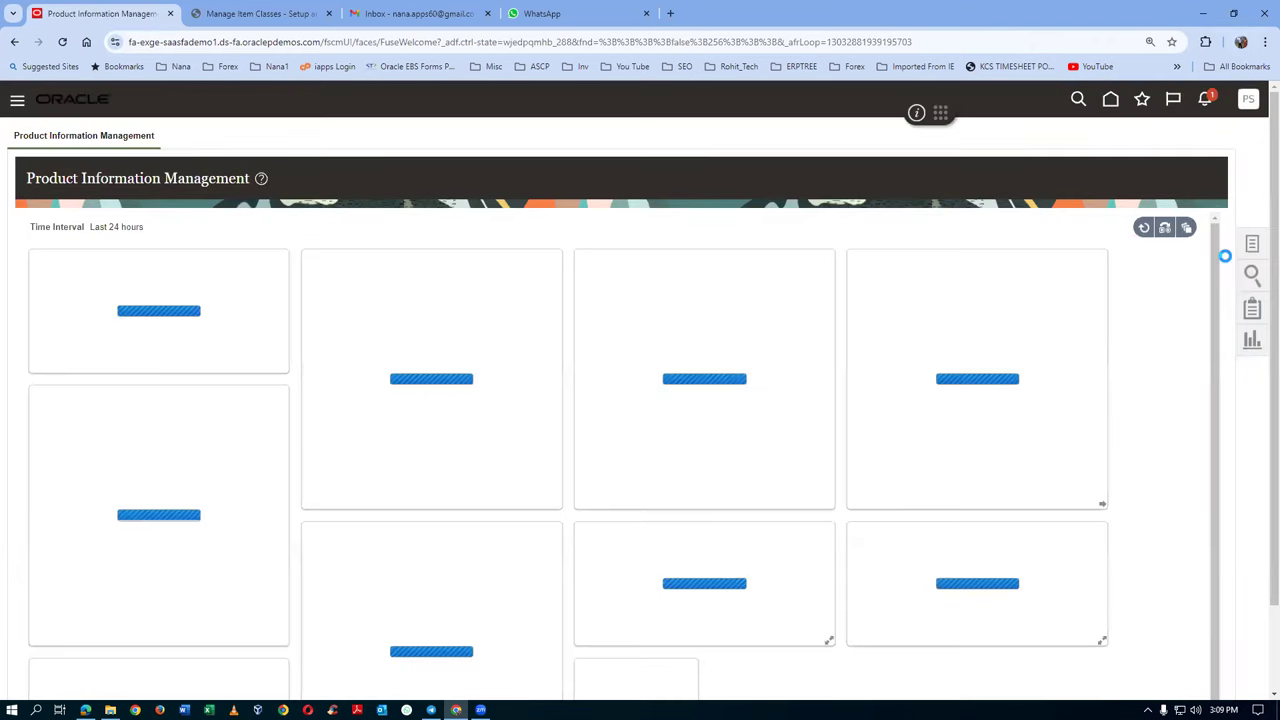
Start creating one item in organization T010 with item class Automotive and the t01 Purchased Item template
left_click(1253, 244)
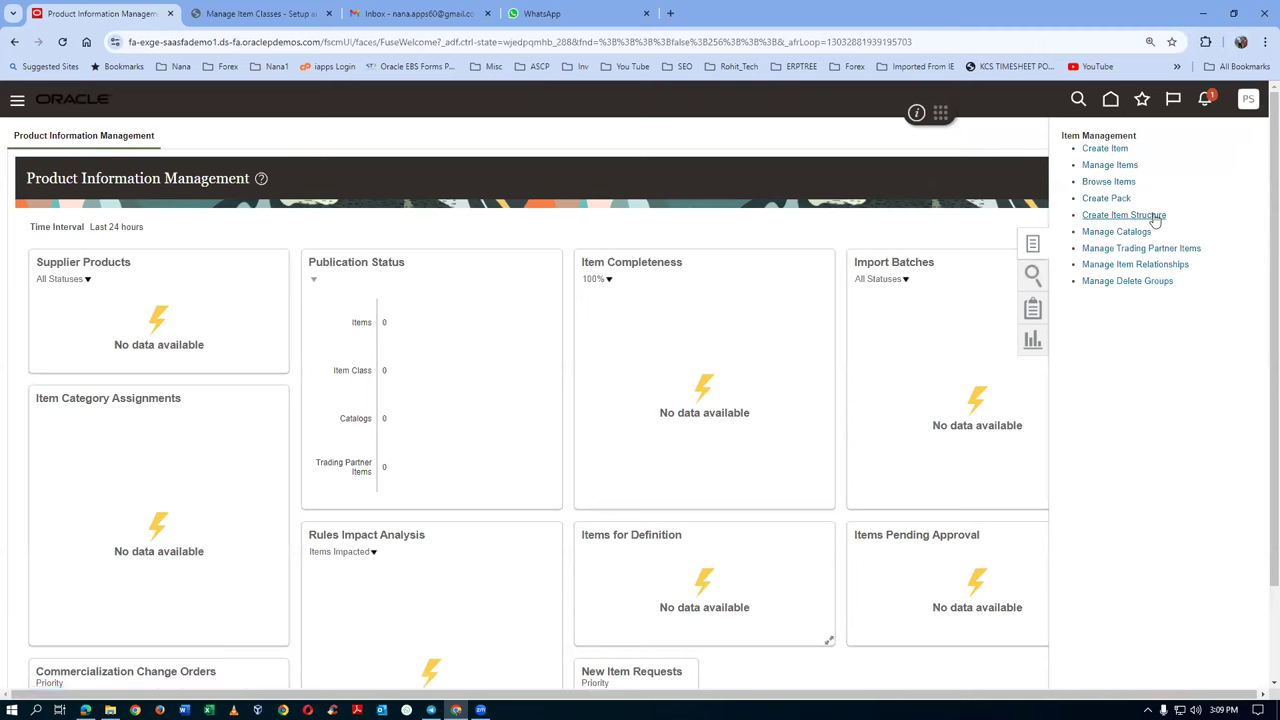
left_click(1099, 150)
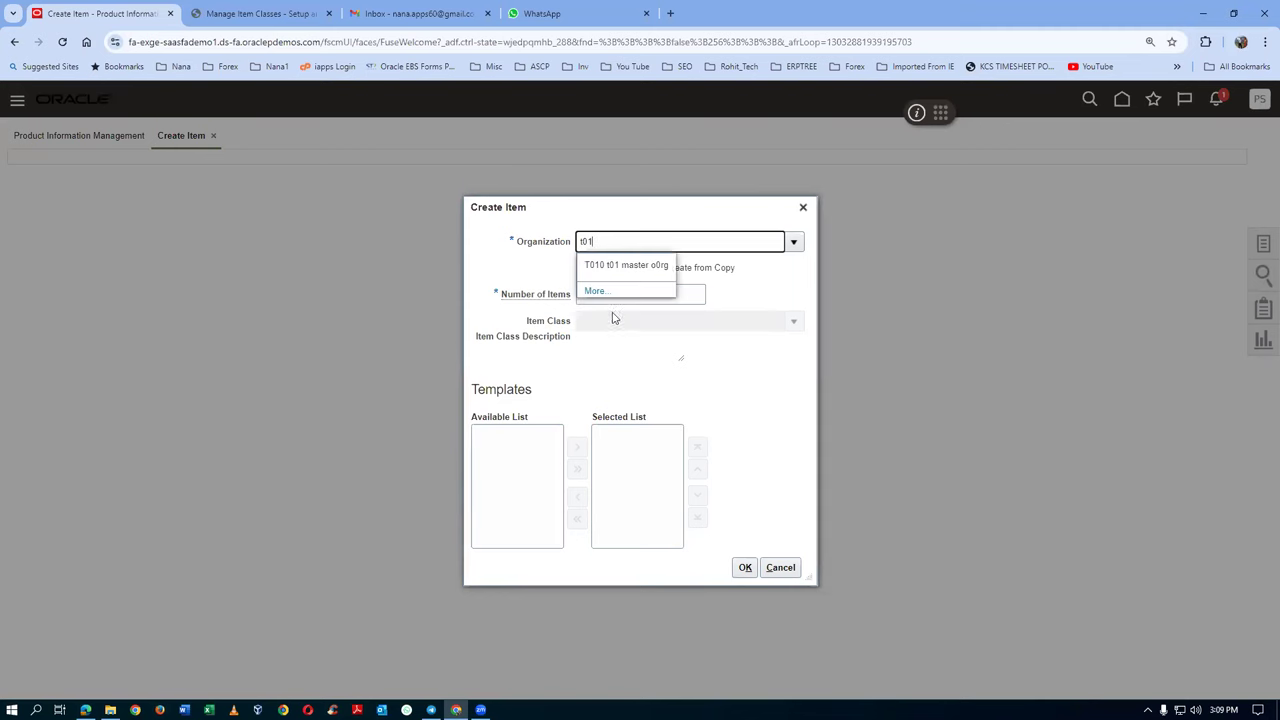
left_click(657, 268)
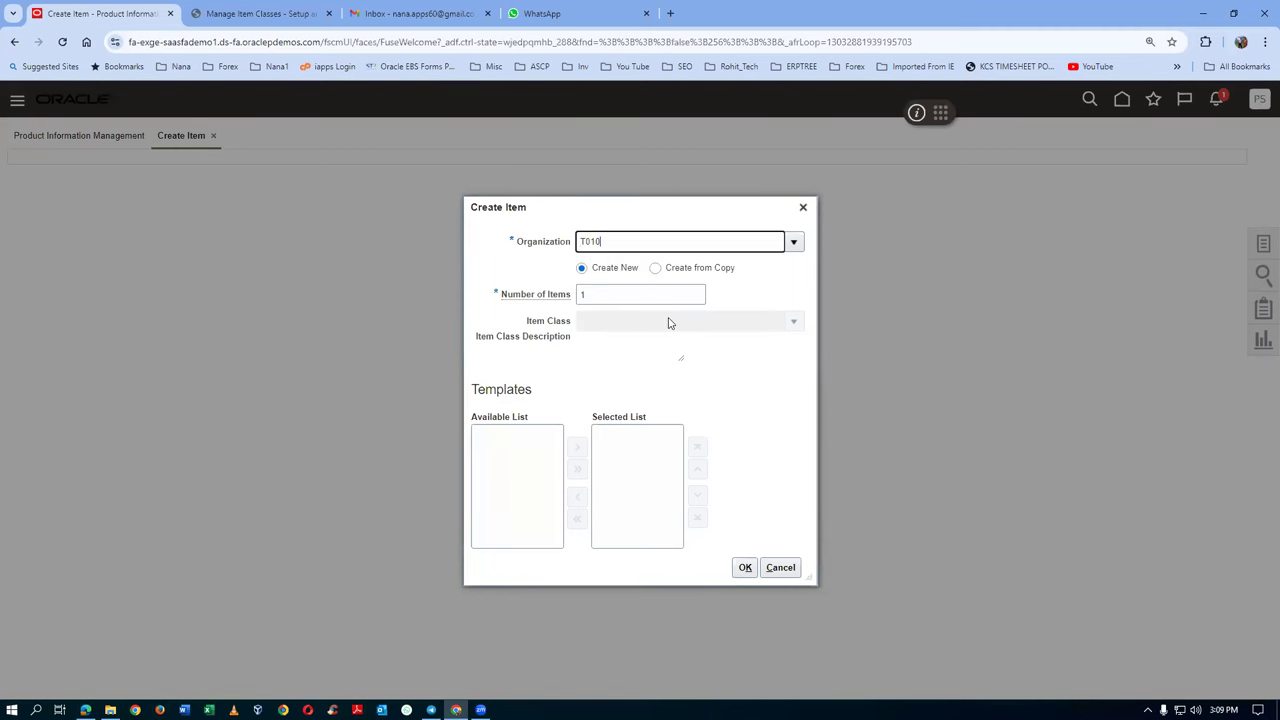
left_click(805, 321)
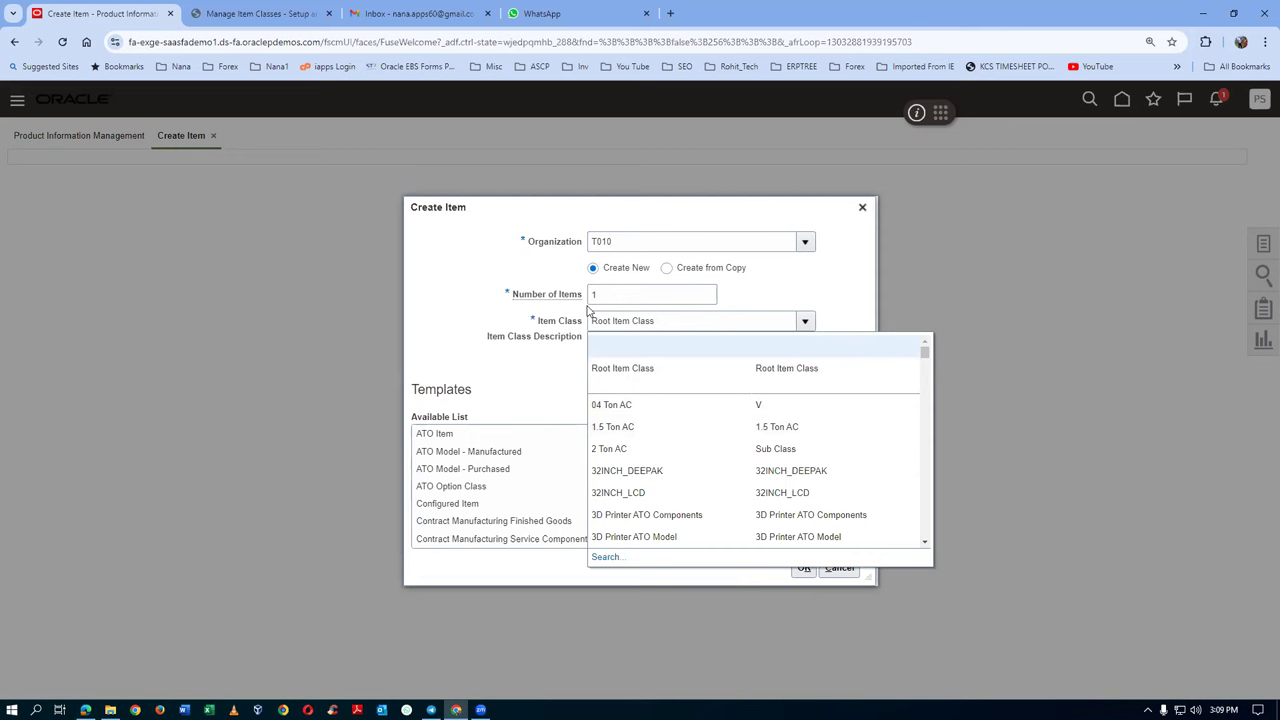
scroll(645, 467, "down", 2)
scroll(652, 468, "down", 2)
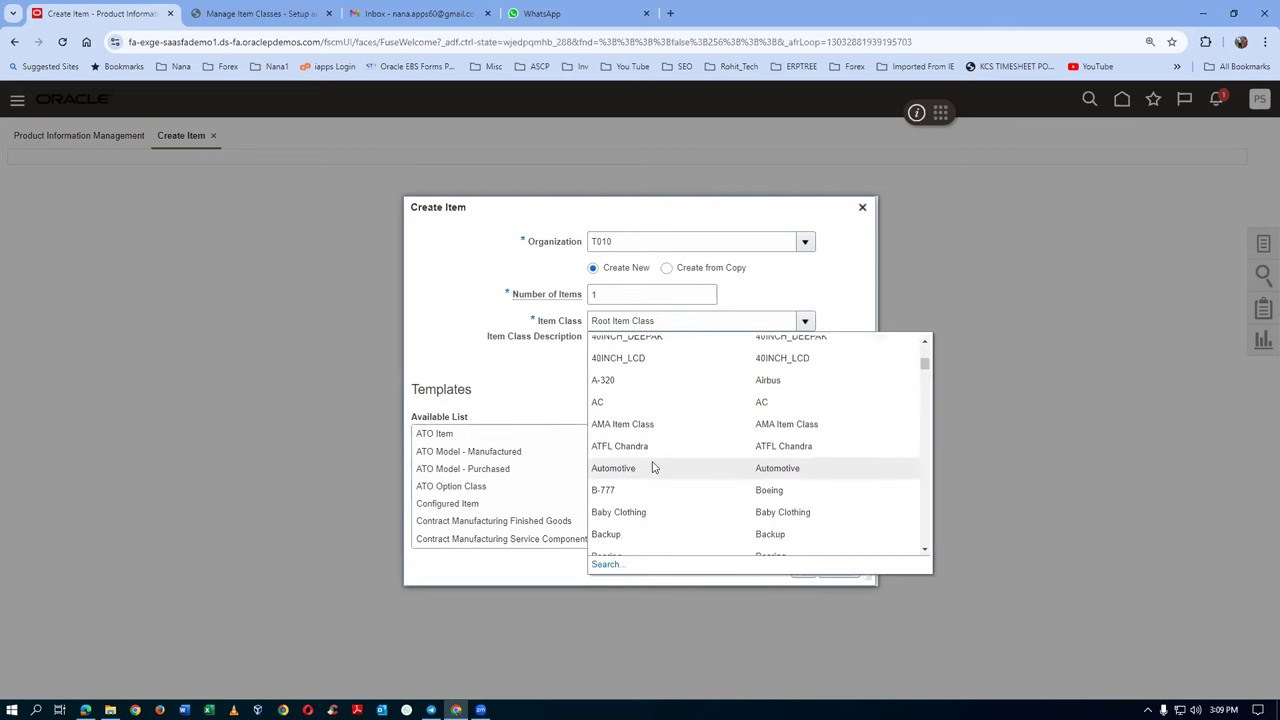
scroll(648, 464, "down", 1)
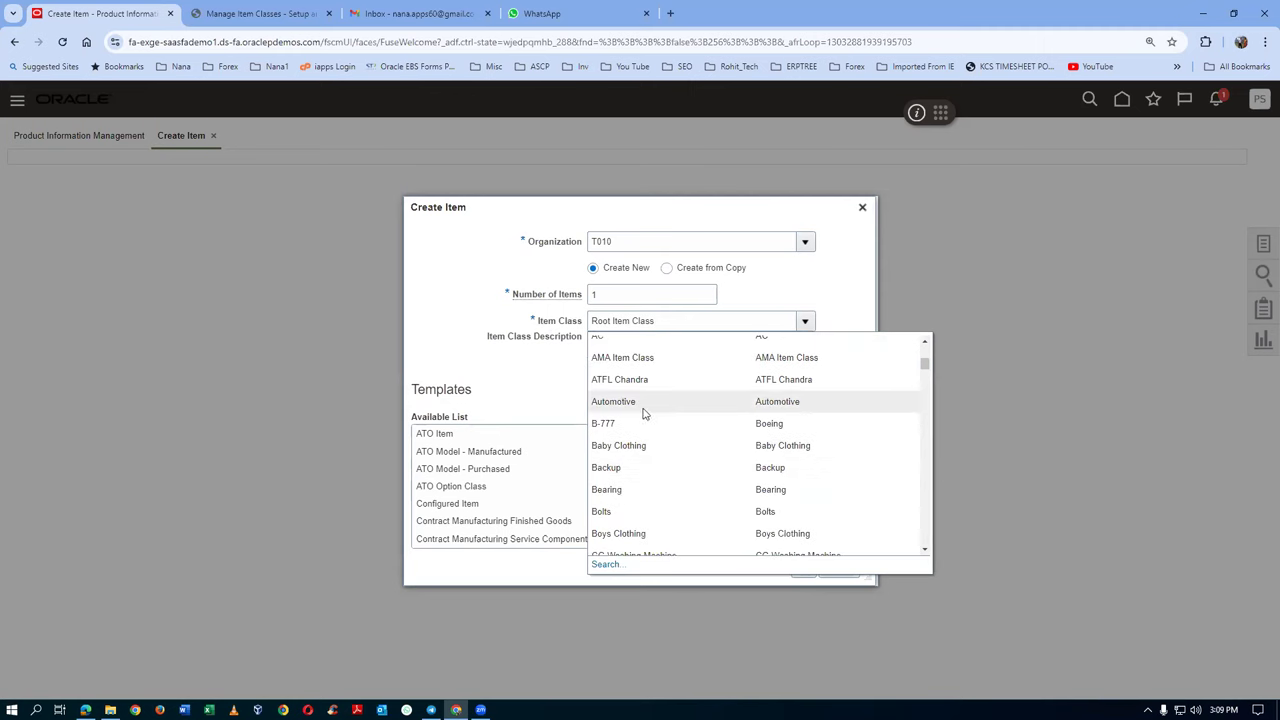
left_click(642, 410)
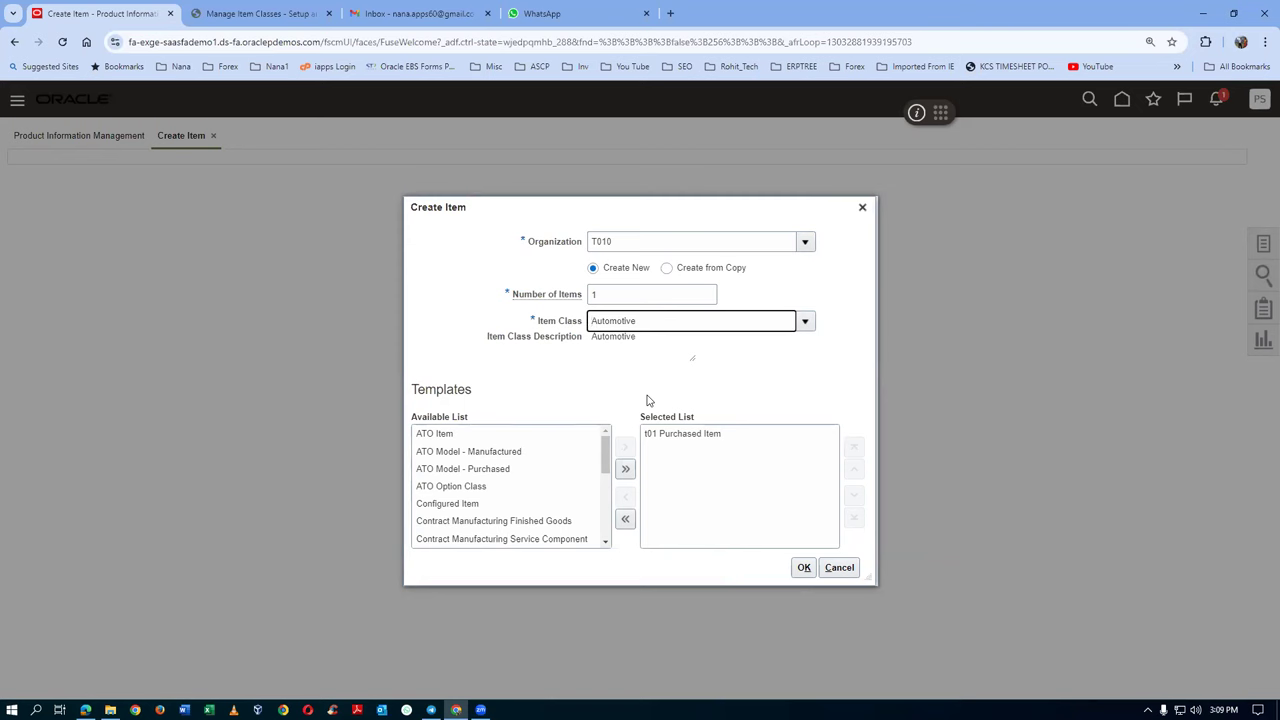
left_click(680, 443)
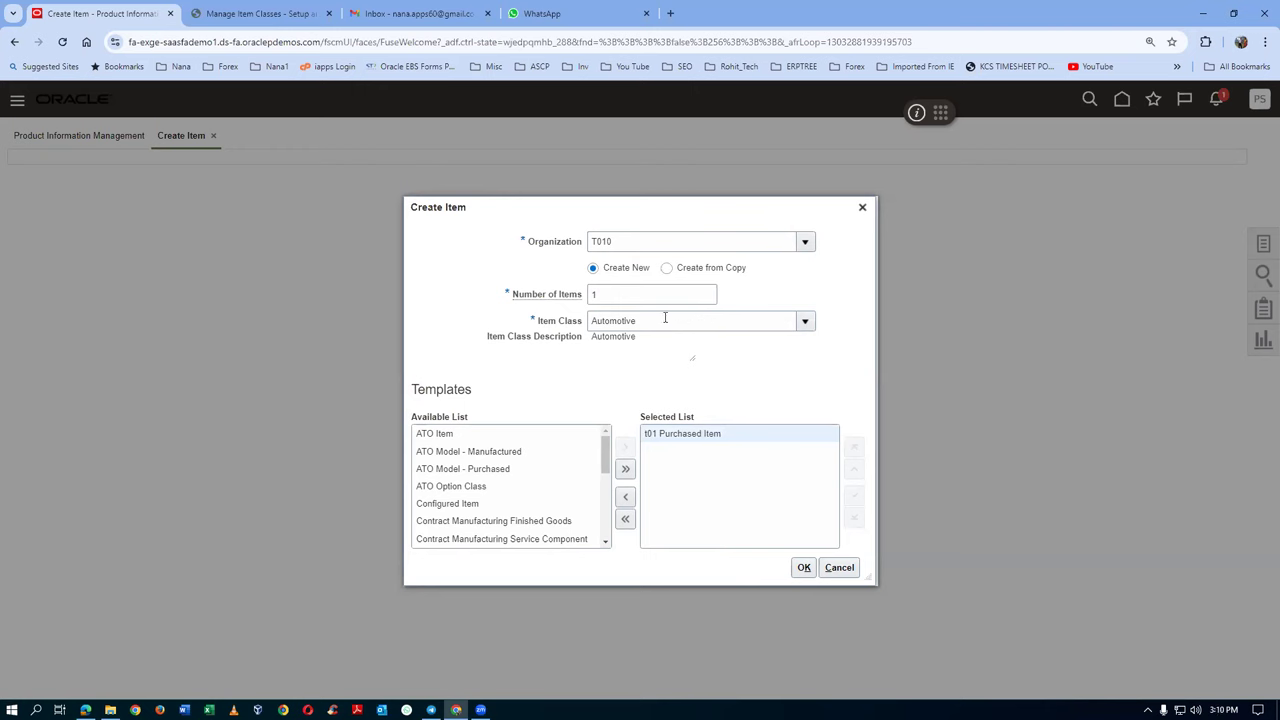
left_click(805, 569)
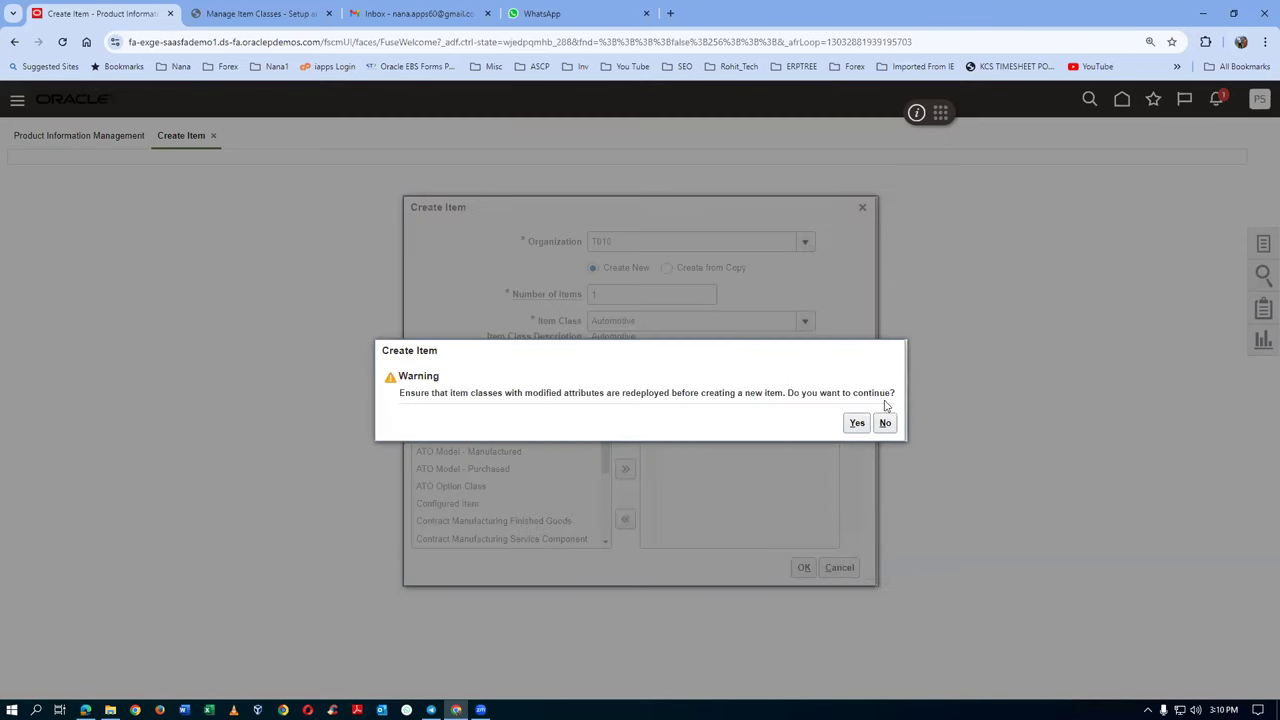
left_click(857, 423)
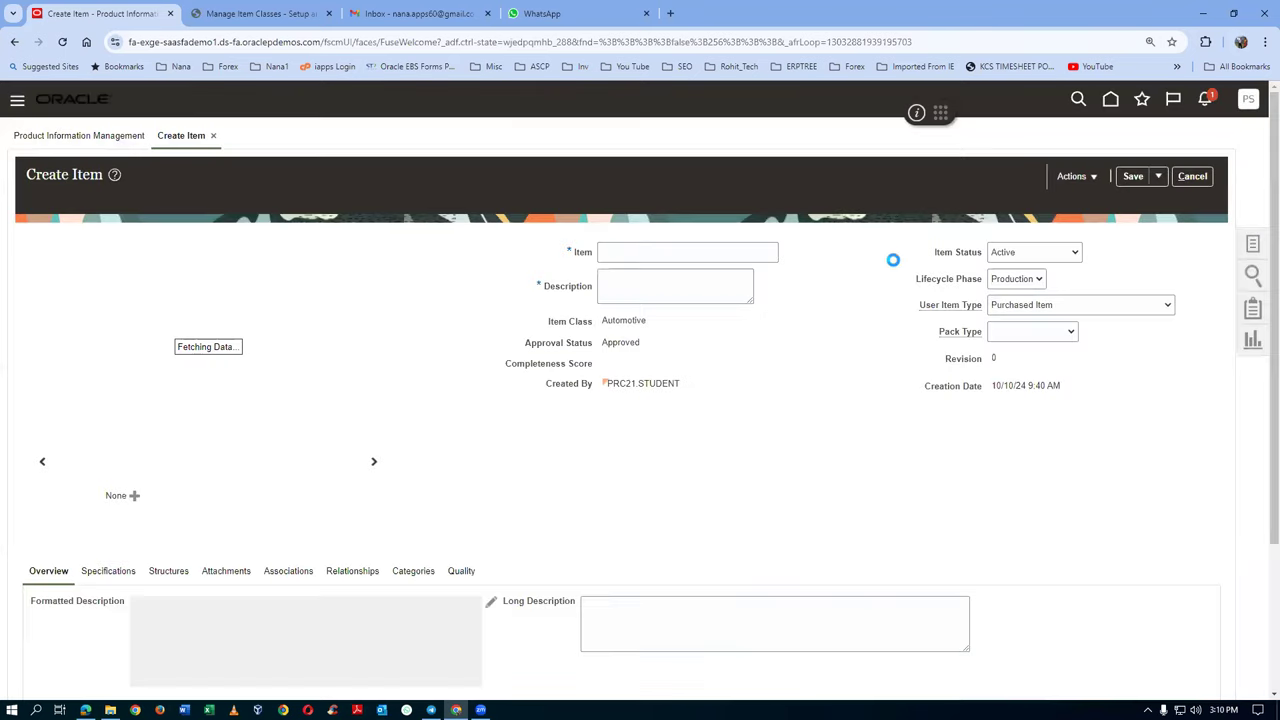
Enter t01_reconsile_test as both the name and the description of the new Automotive item
left_click_drag(604, 342, 637, 342)
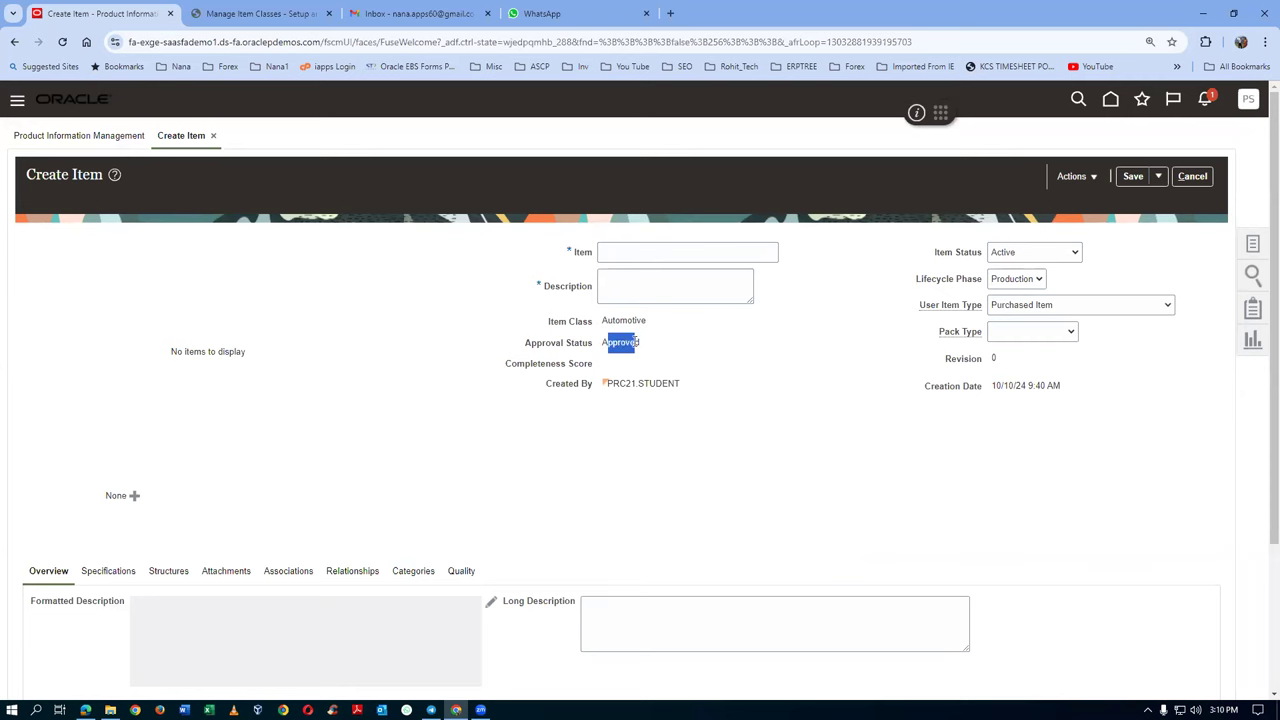
left_click(675, 254)
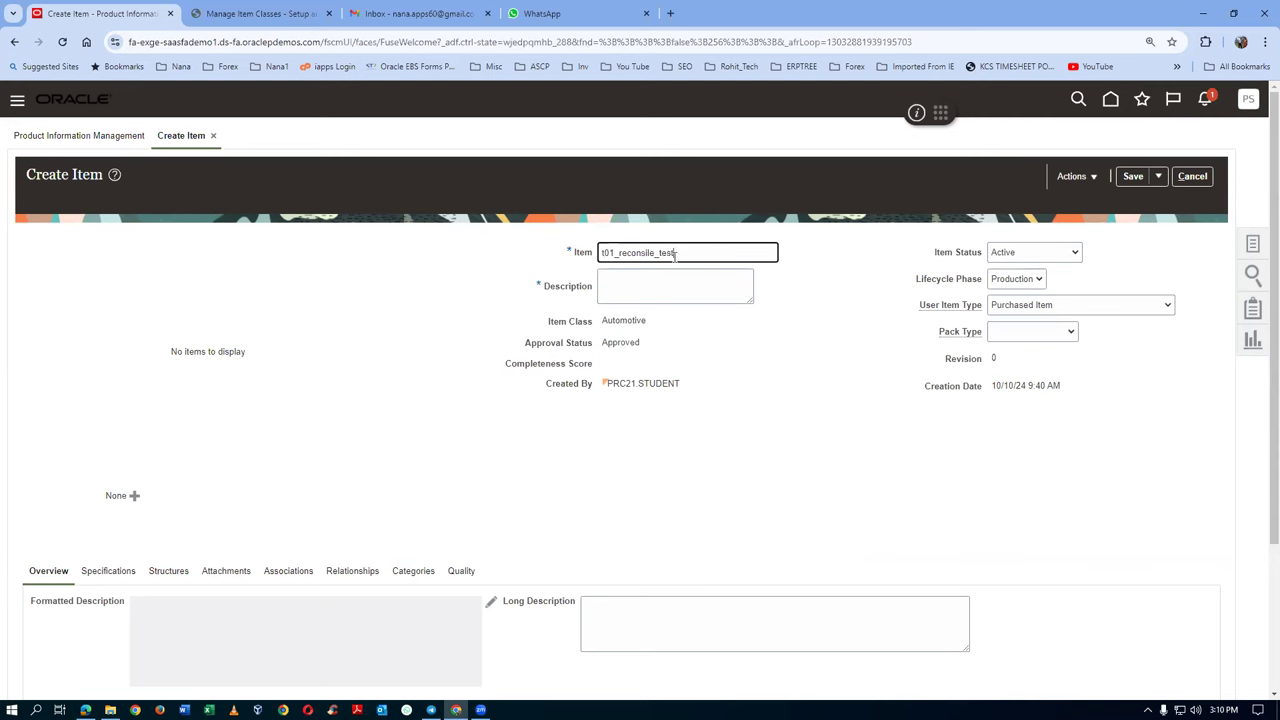
left_click_drag(700, 253, 598, 270)
key("ctrl+c")
left_click(650, 285)
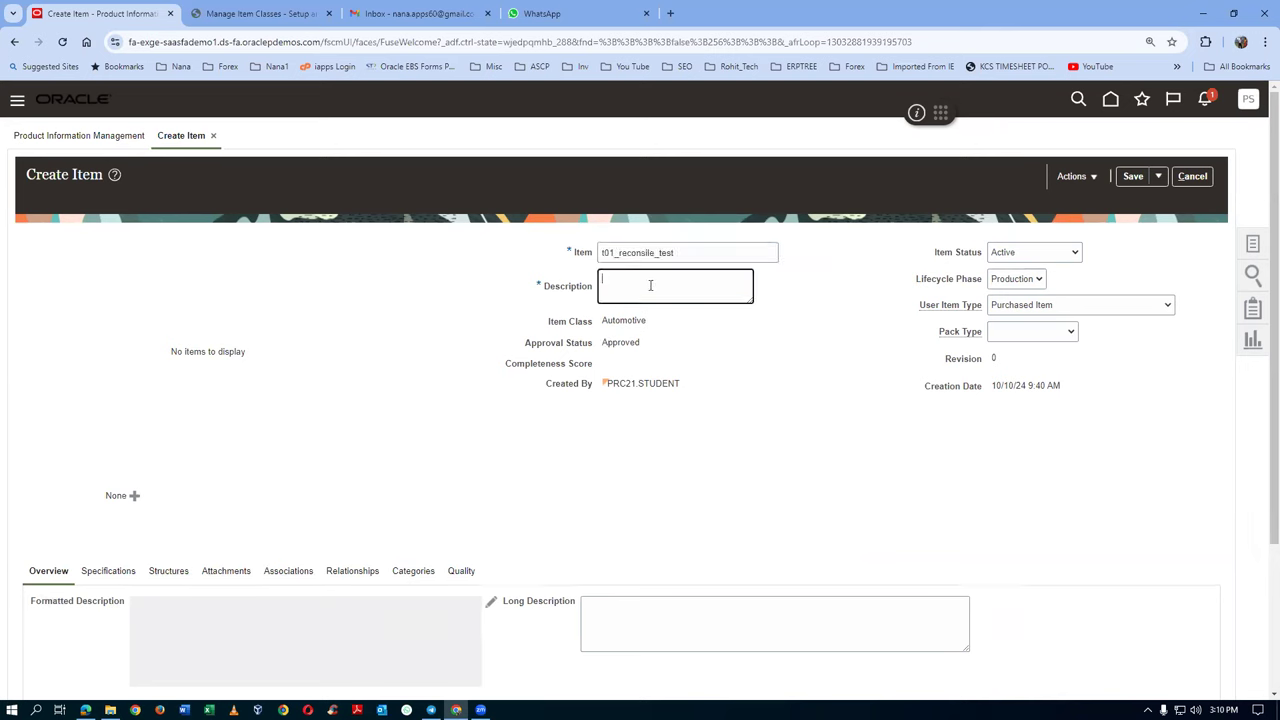
key("ctrl+v")
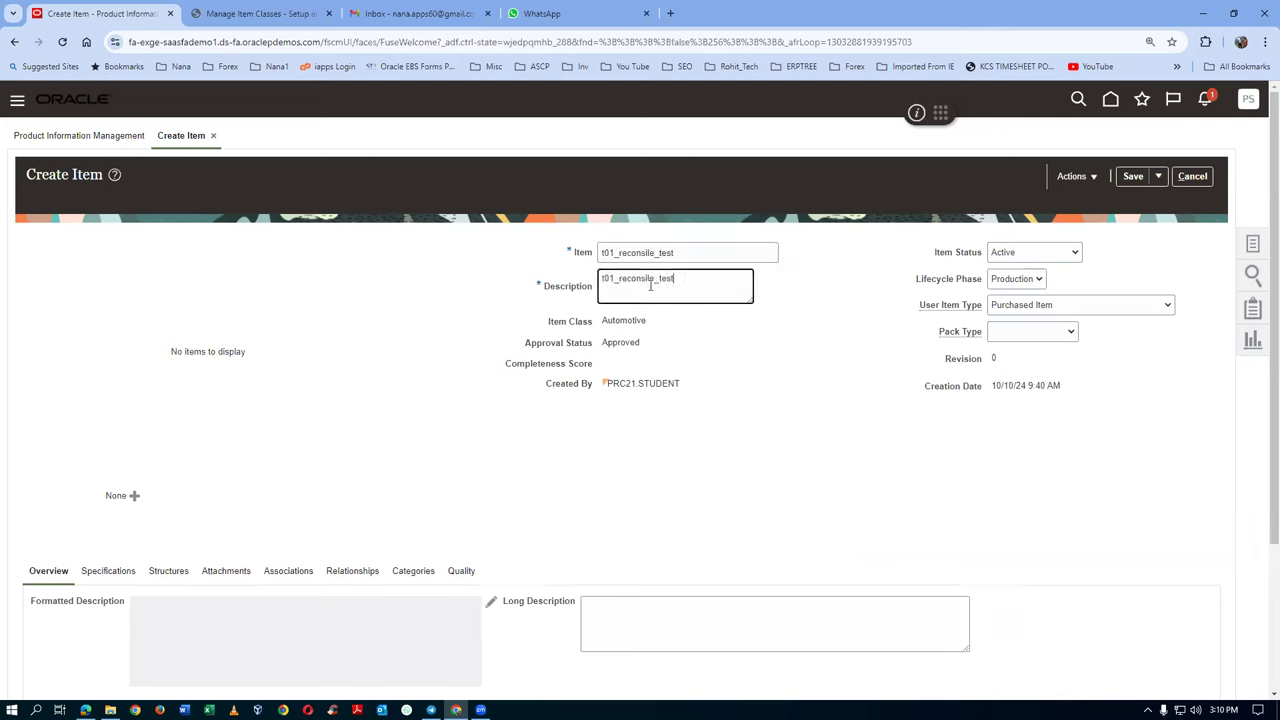
Associate the item with child organization T011, and save and close the item
left_click(287, 578)
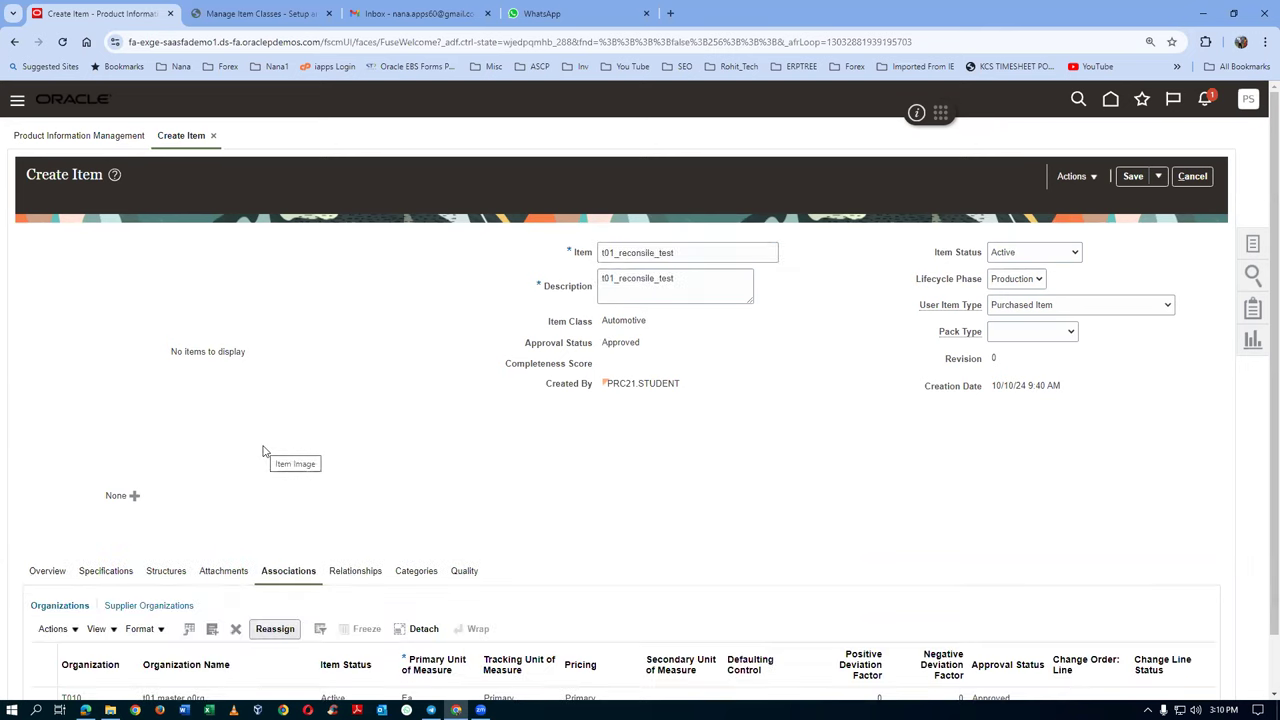
left_click(48, 567)
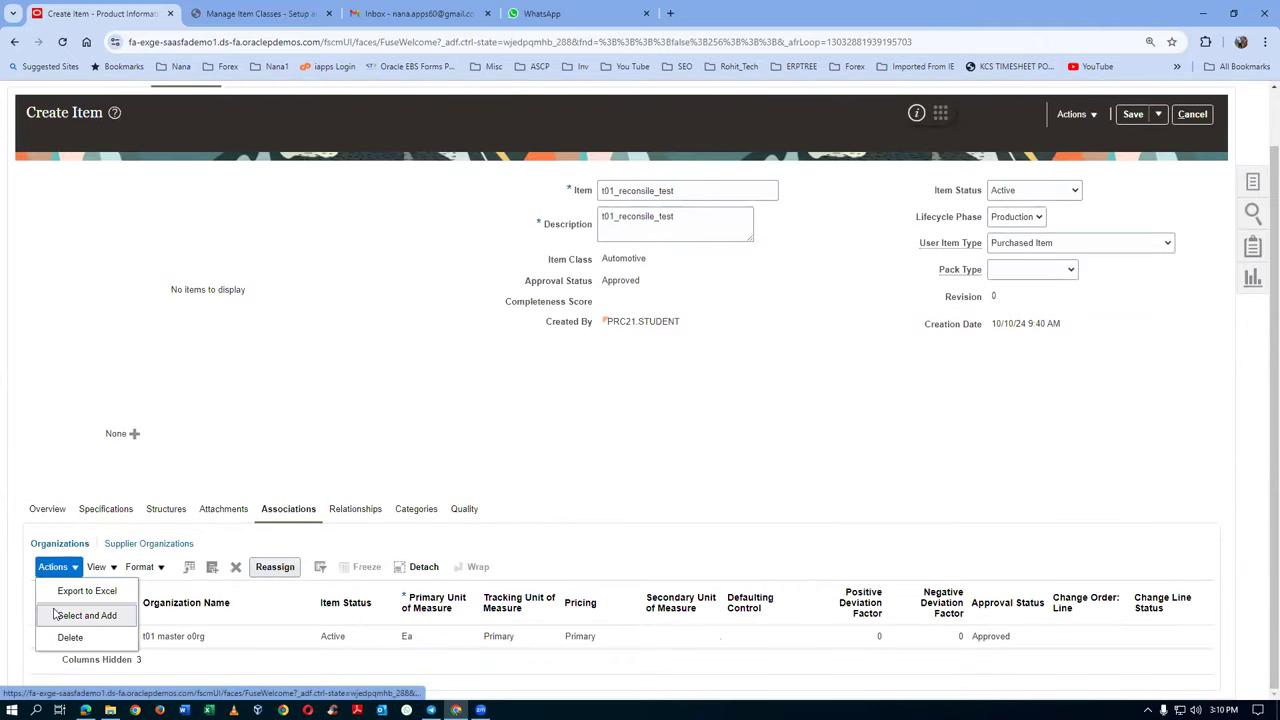
left_click(46, 614)
left_click(647, 270)
type("t01")
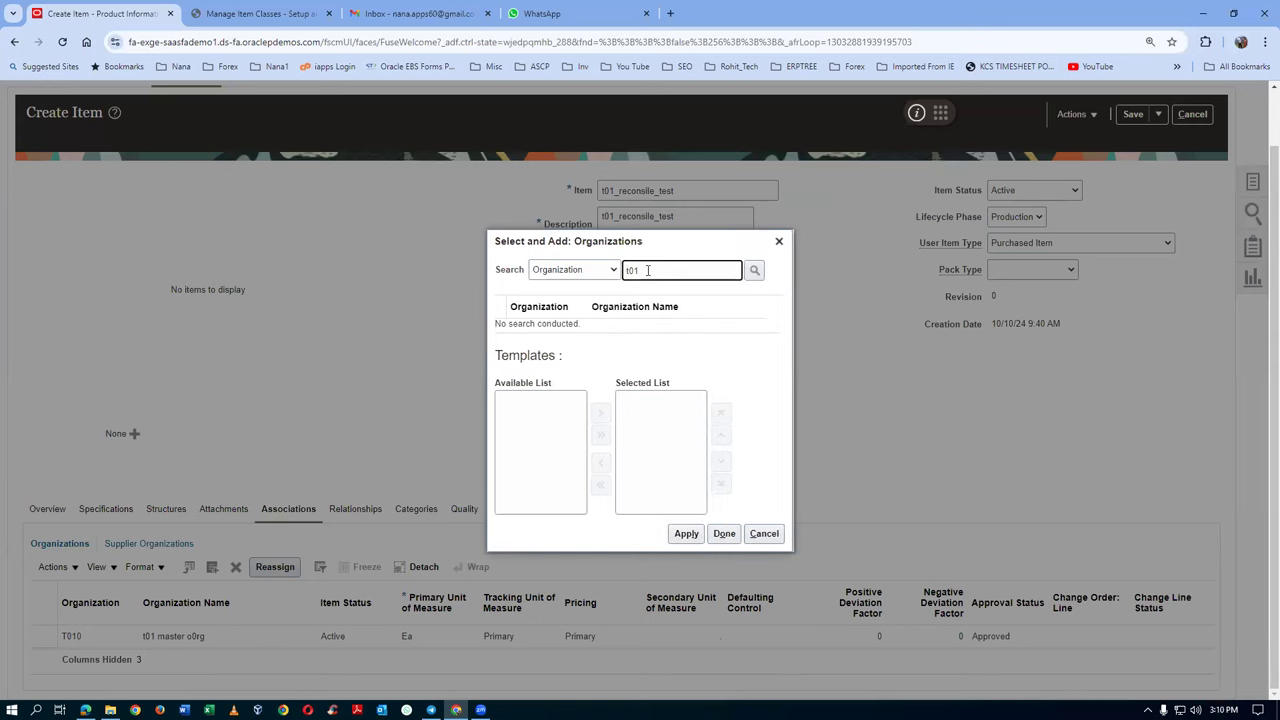
key("Return")
left_click(515, 328)
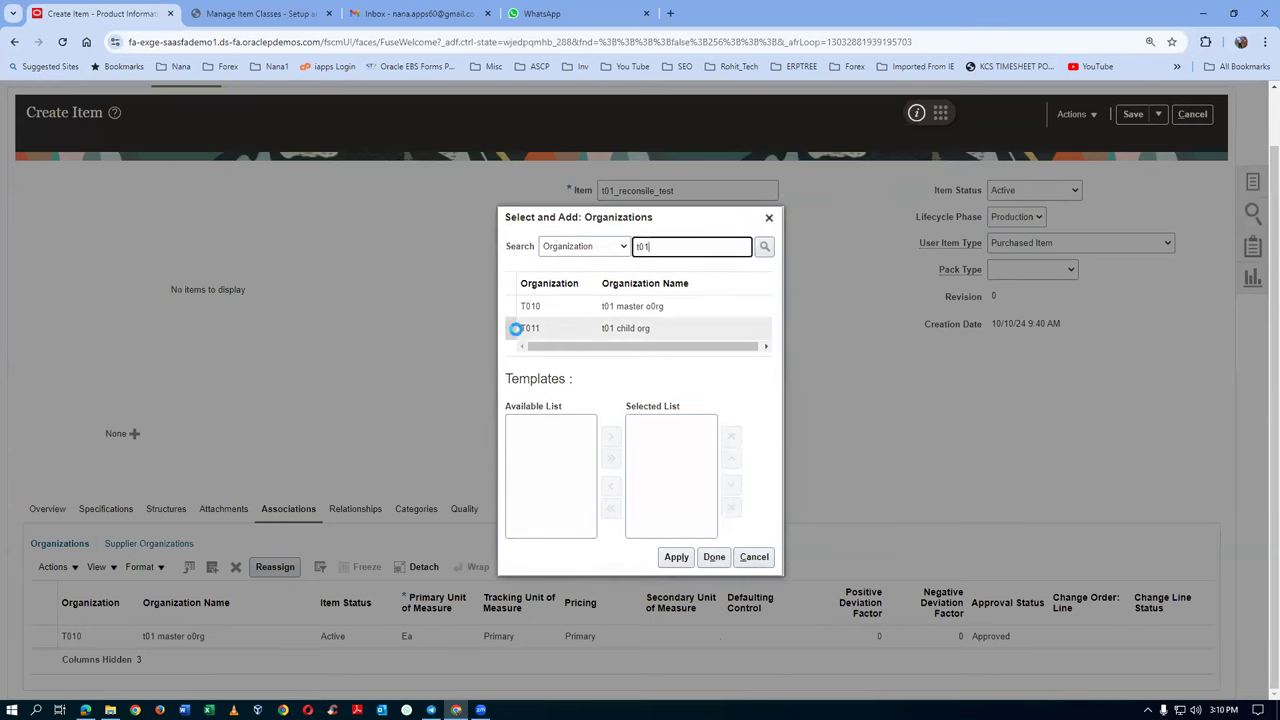
left_click(797, 557)
left_click(838, 560)
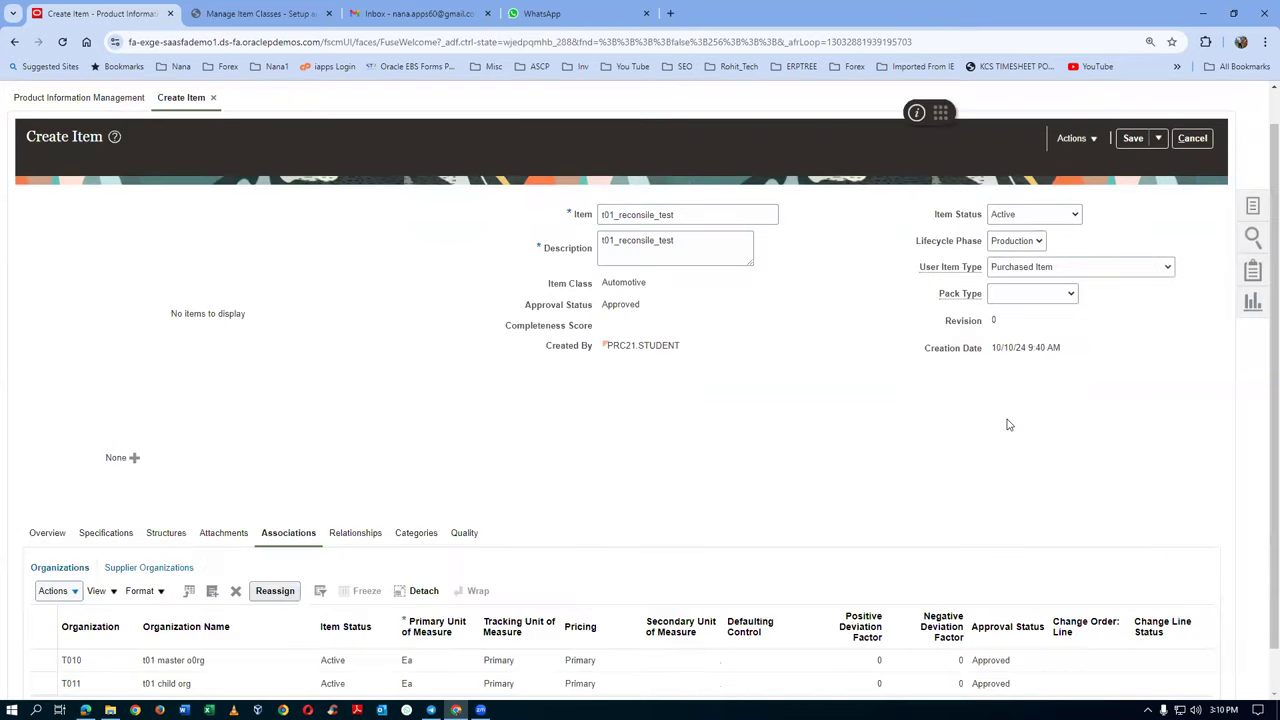
left_click(1160, 141)
left_click(1166, 163)
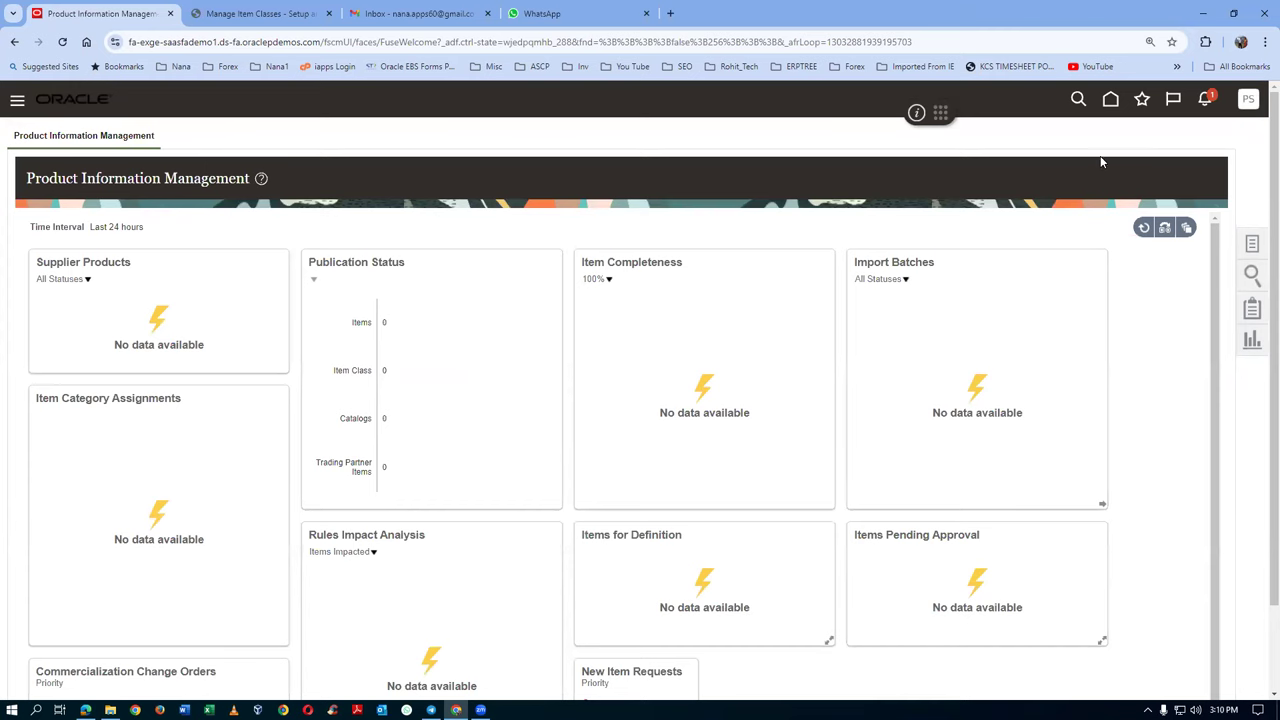
left_click(1110, 99)
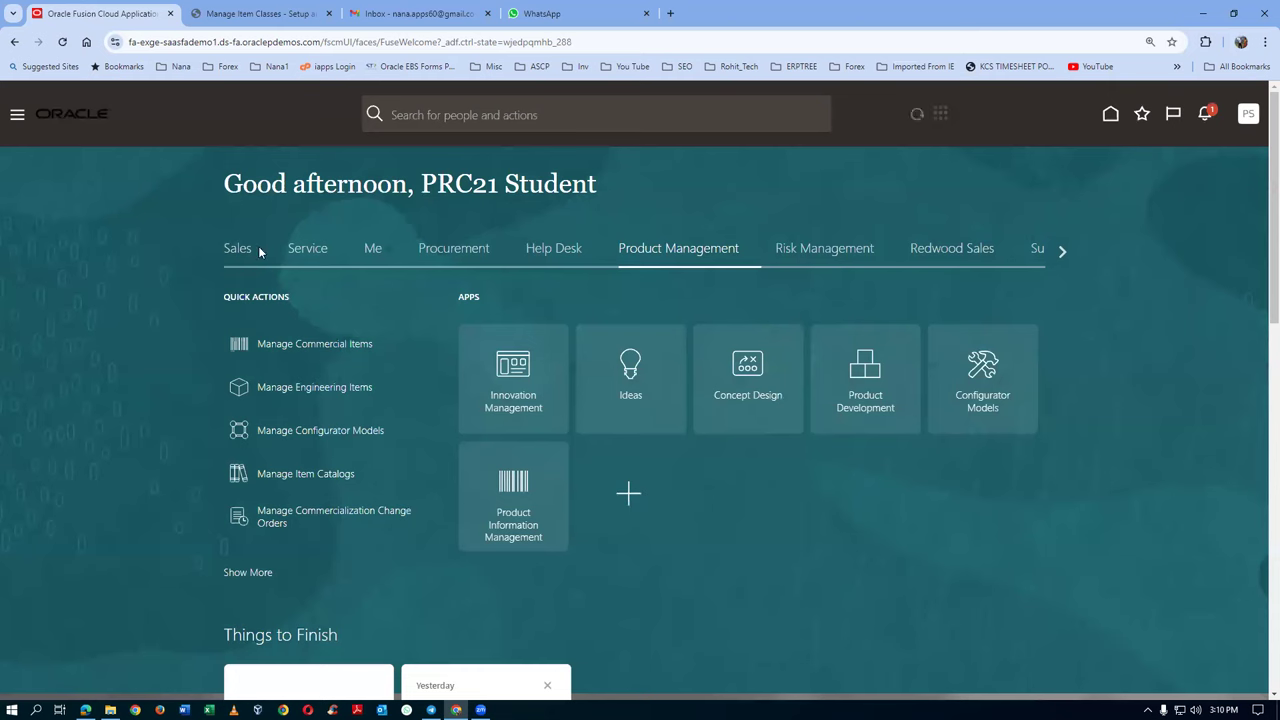
left_click(467, 253)
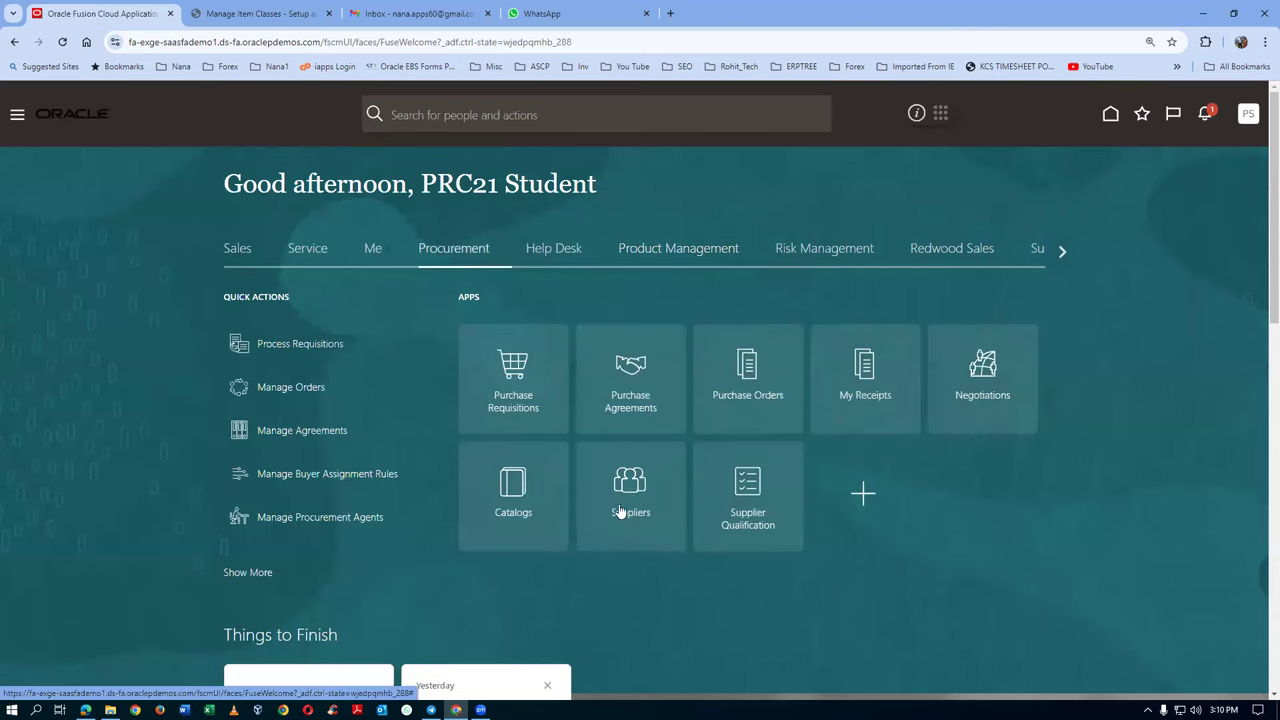
left_click(763, 414)
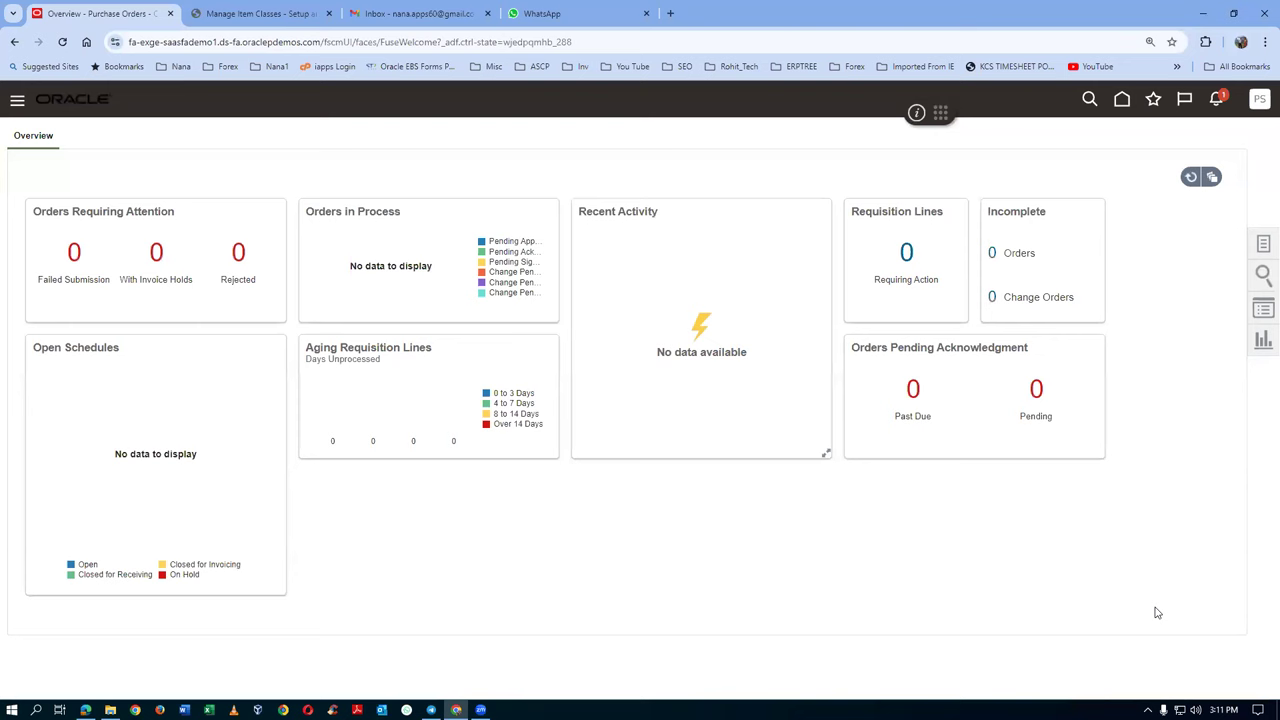
left_click(1263, 244)
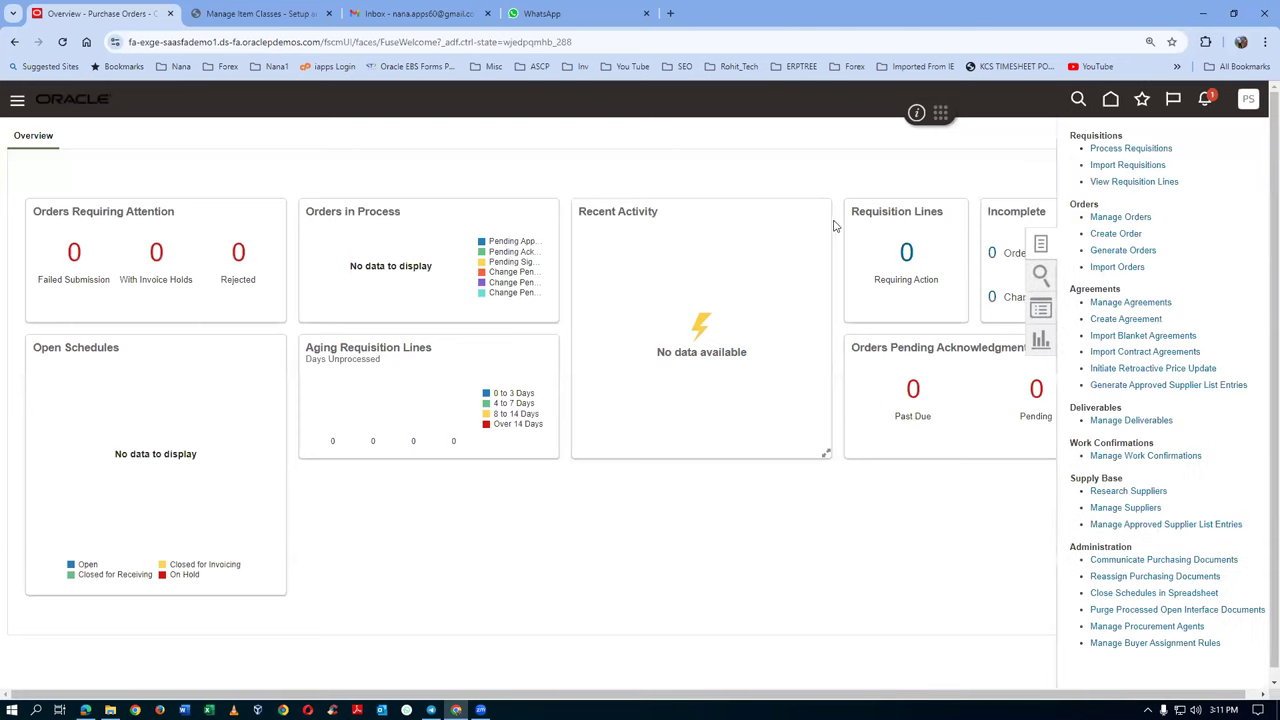
left_click(1115, 233)
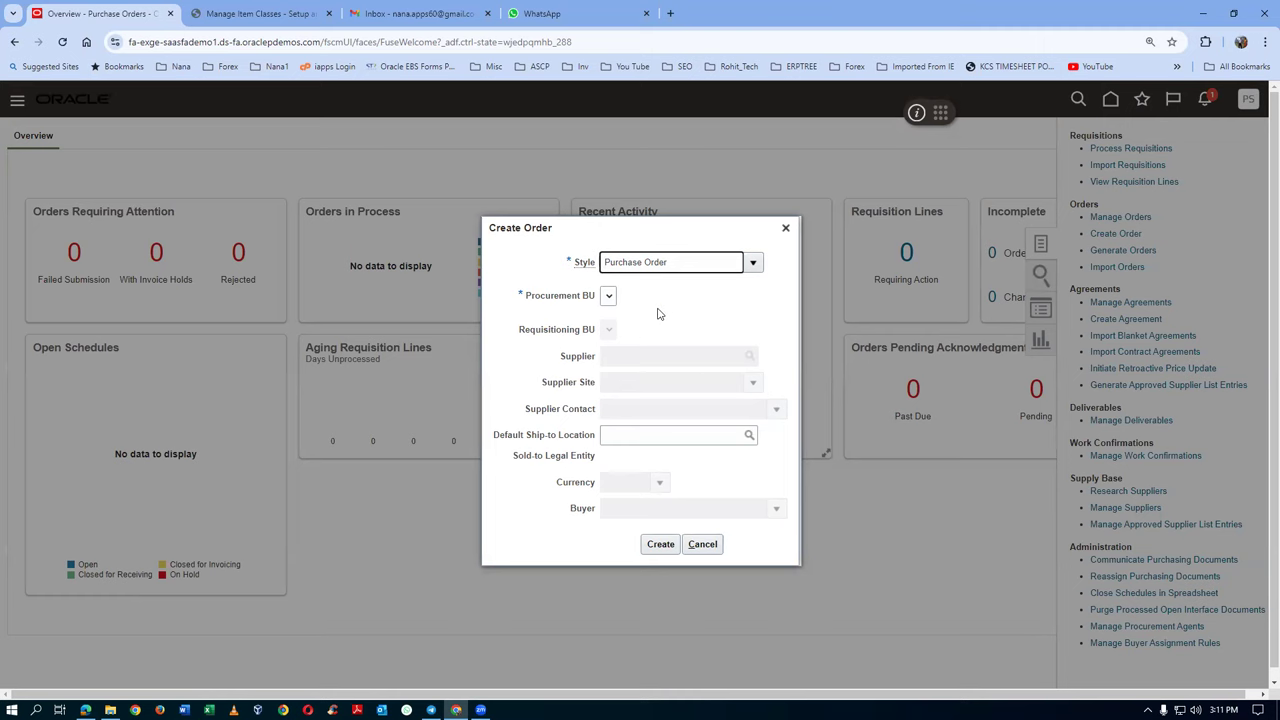
left_click(705, 544)
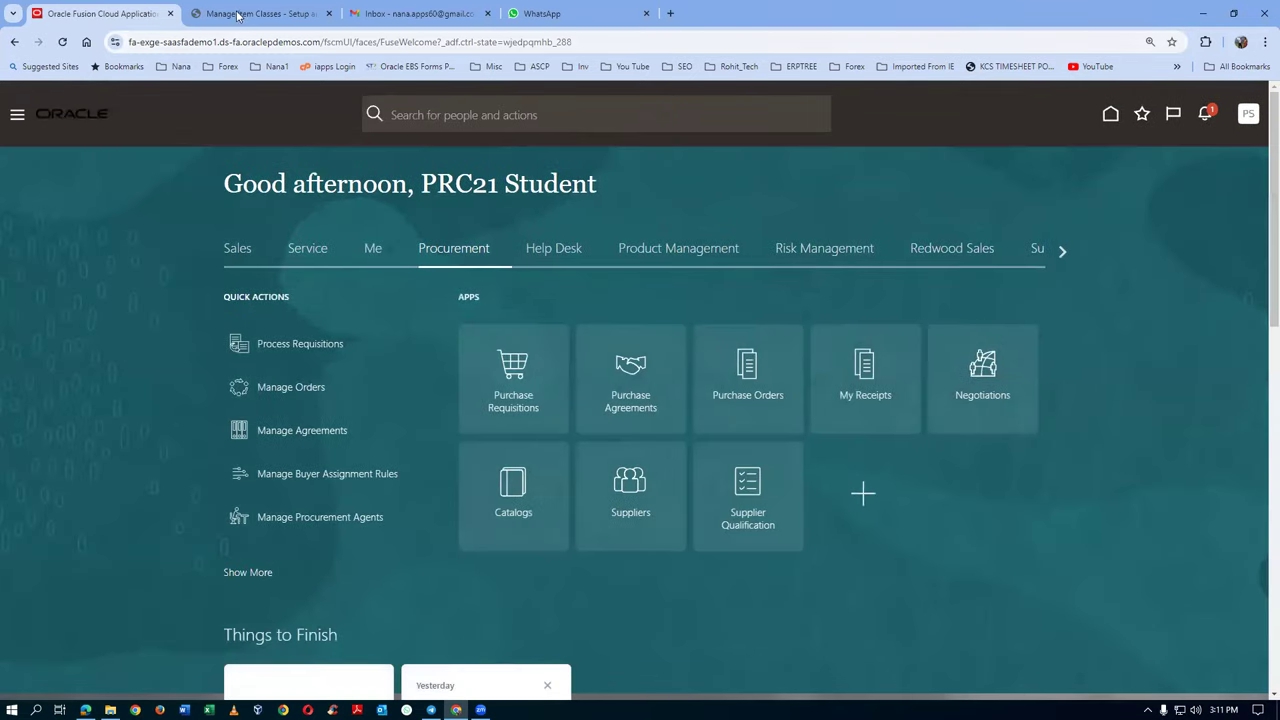
Switch to the setup tasks, search for man%proc%agent% and open Manage Procurement Agents
left_click(237, 14)
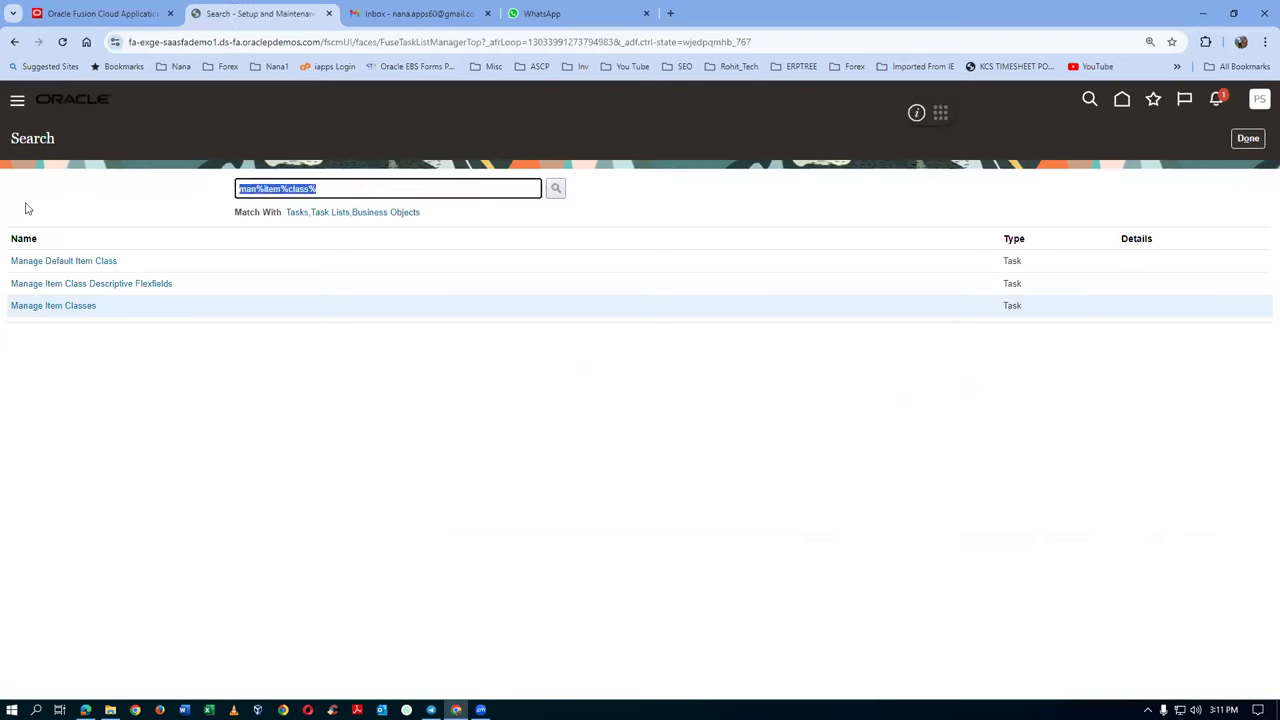
type("man%proc%agent%")
key("Return")
left_click(63, 260)
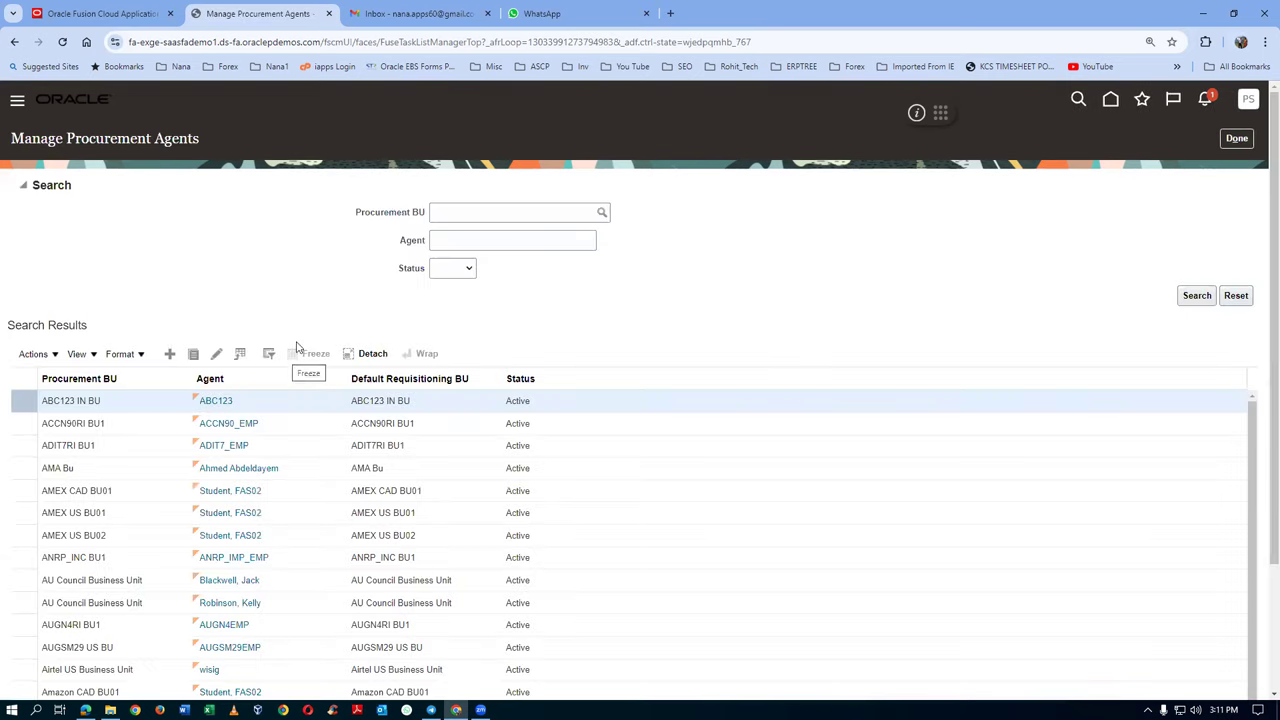
Create and save a procurement agent for the signed-in user with t01_business_unit as Procurement BU and Default Requisitioning BU, and leave the setup task
left_click(170, 354)
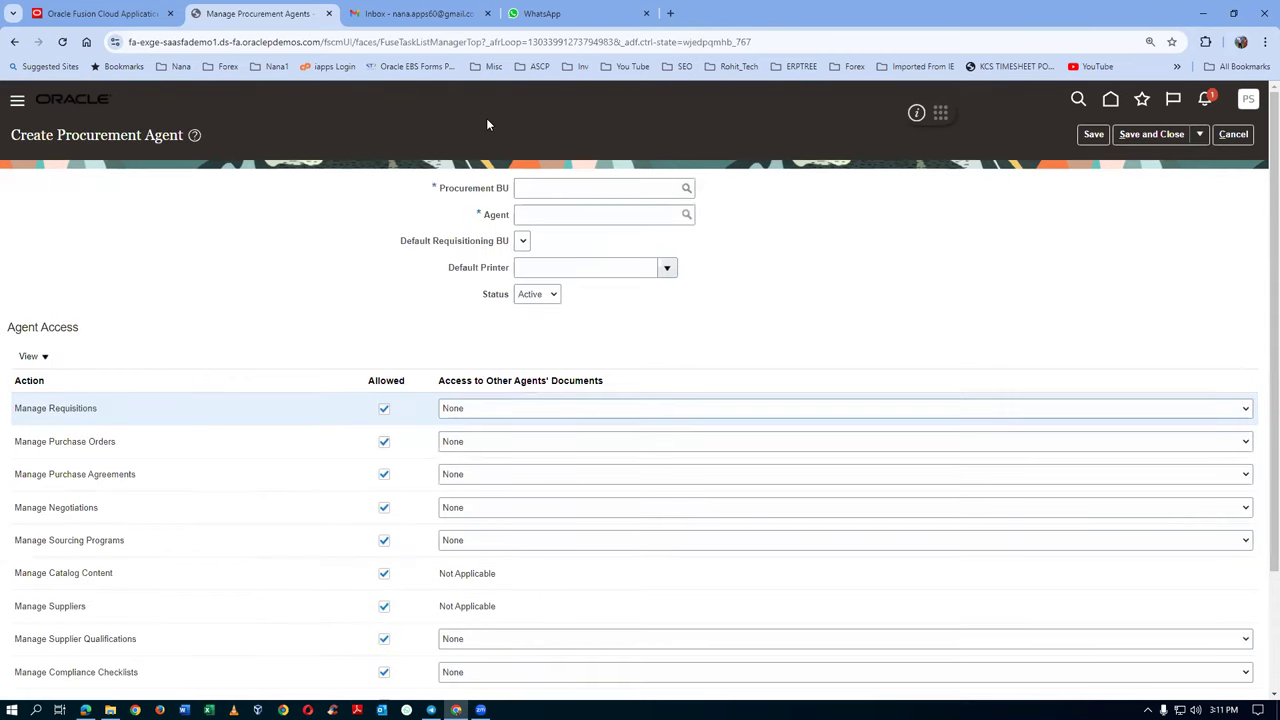
left_click(556, 189)
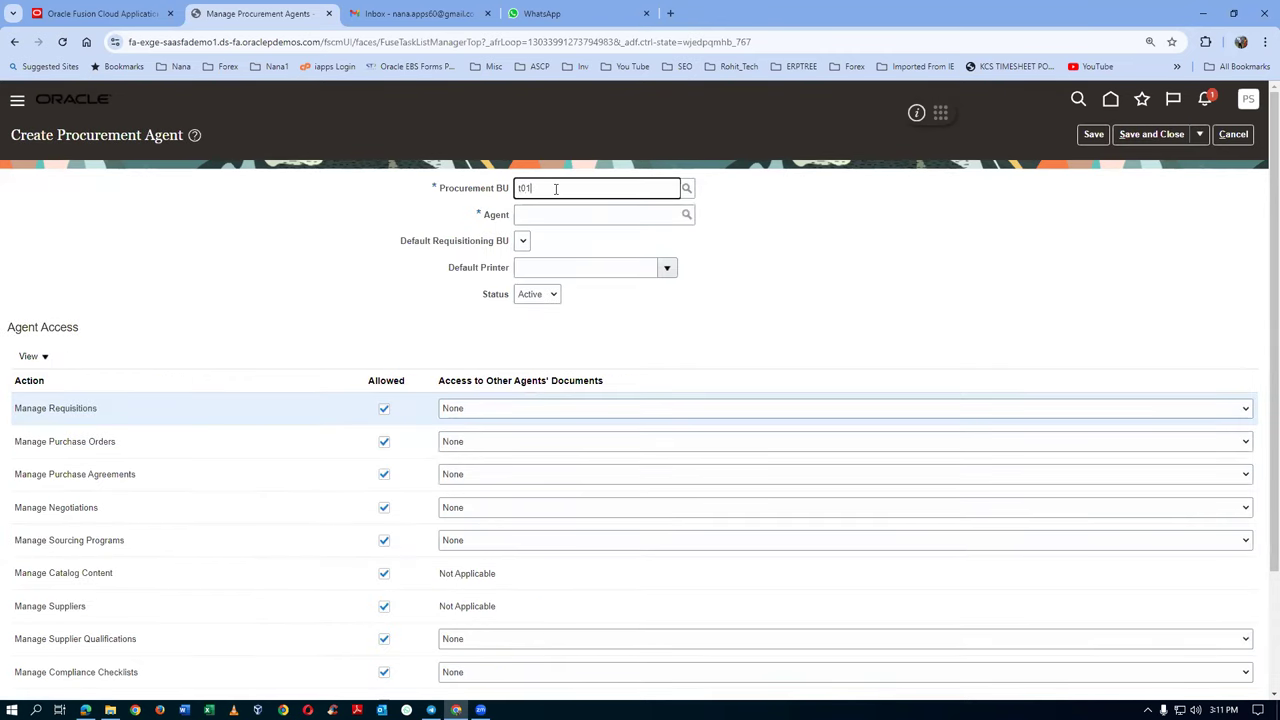
left_click(548, 209)
left_click(551, 217)
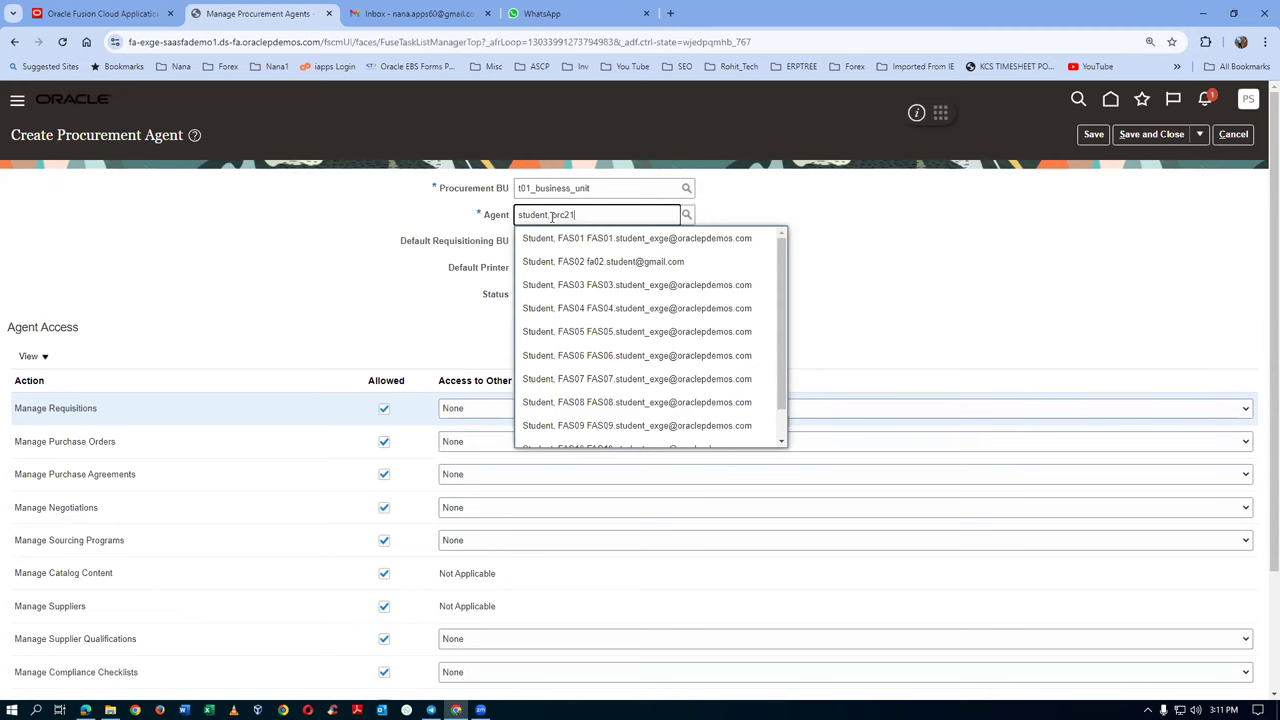
left_click(568, 236)
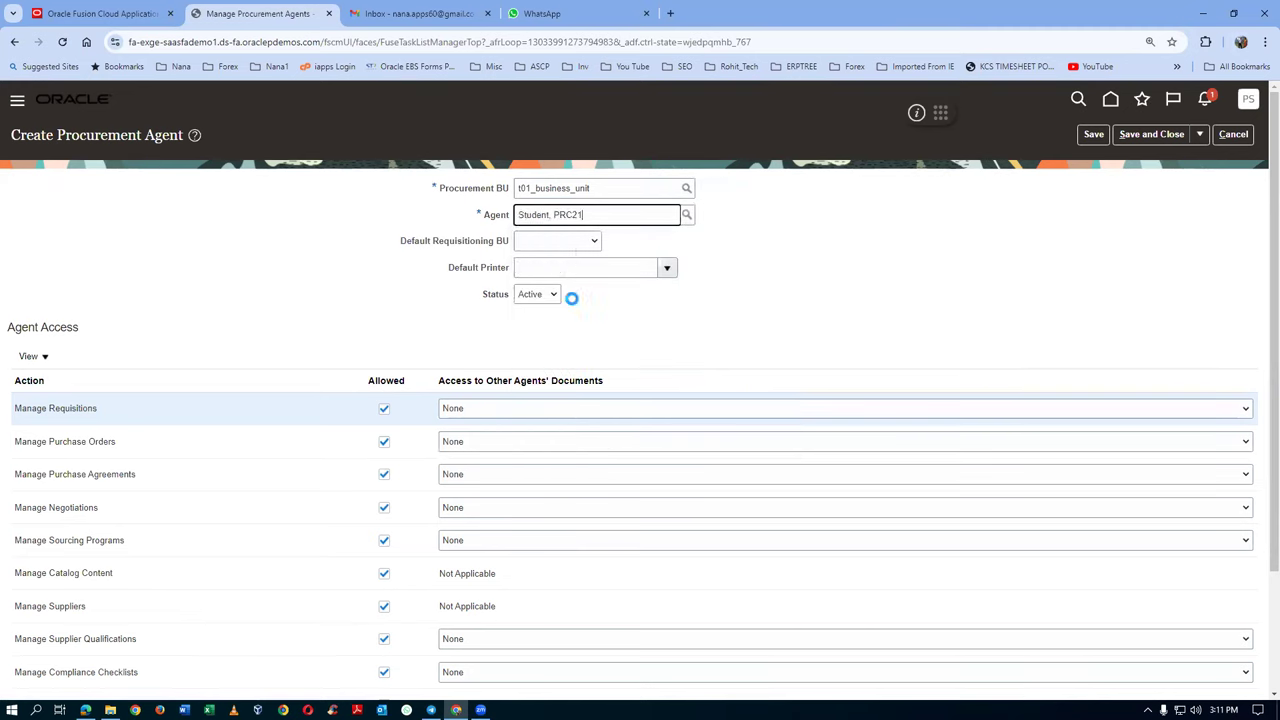
left_click(560, 246)
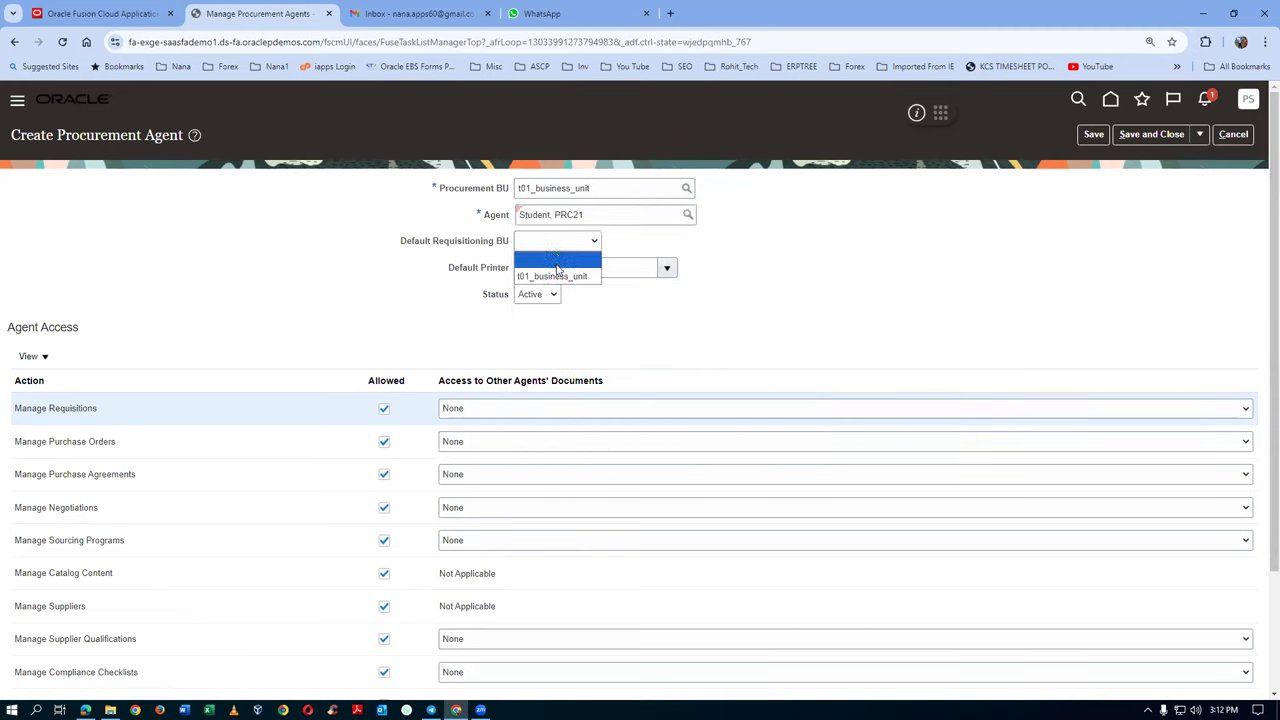
left_click(556, 275)
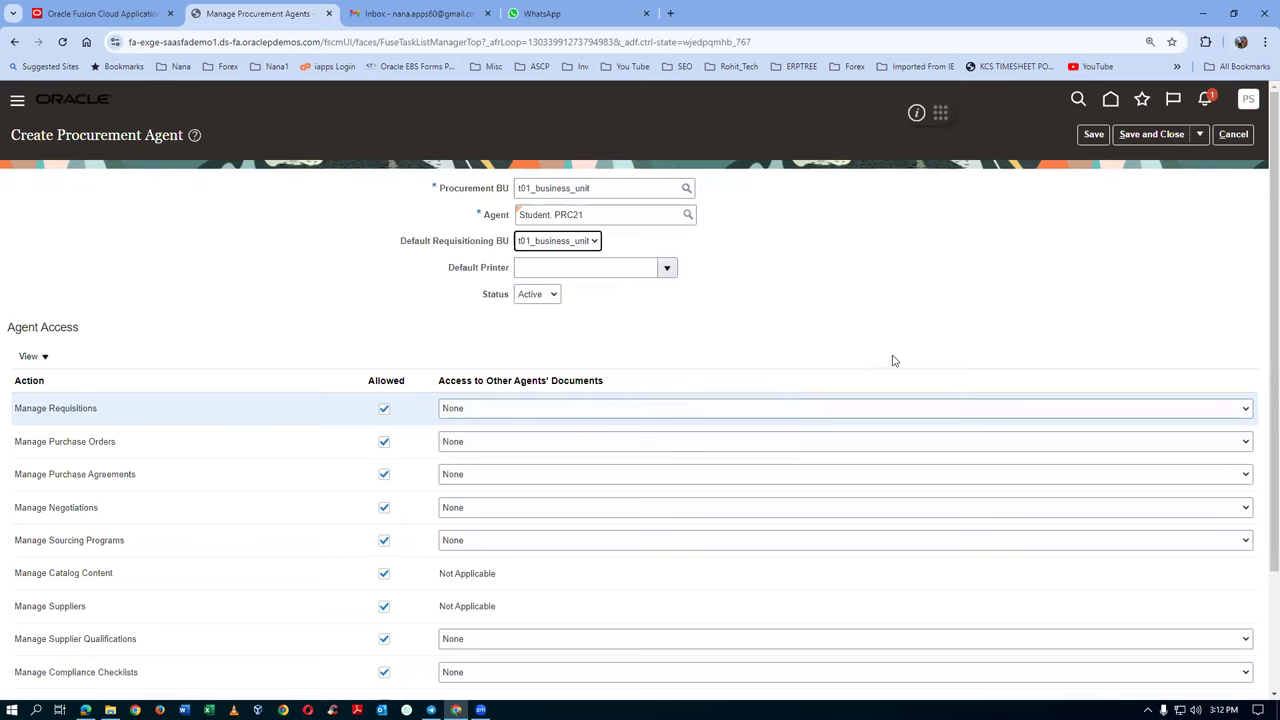
left_click(1149, 134)
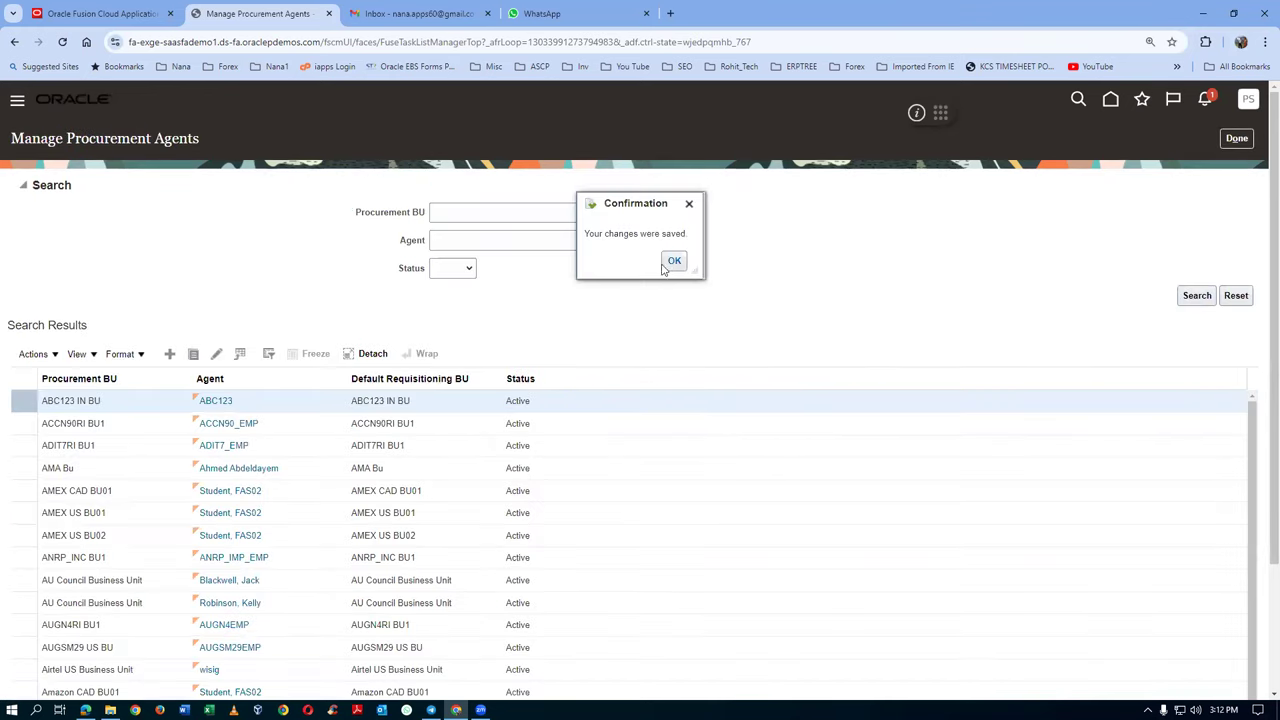
left_click(669, 263)
left_click(1236, 138)
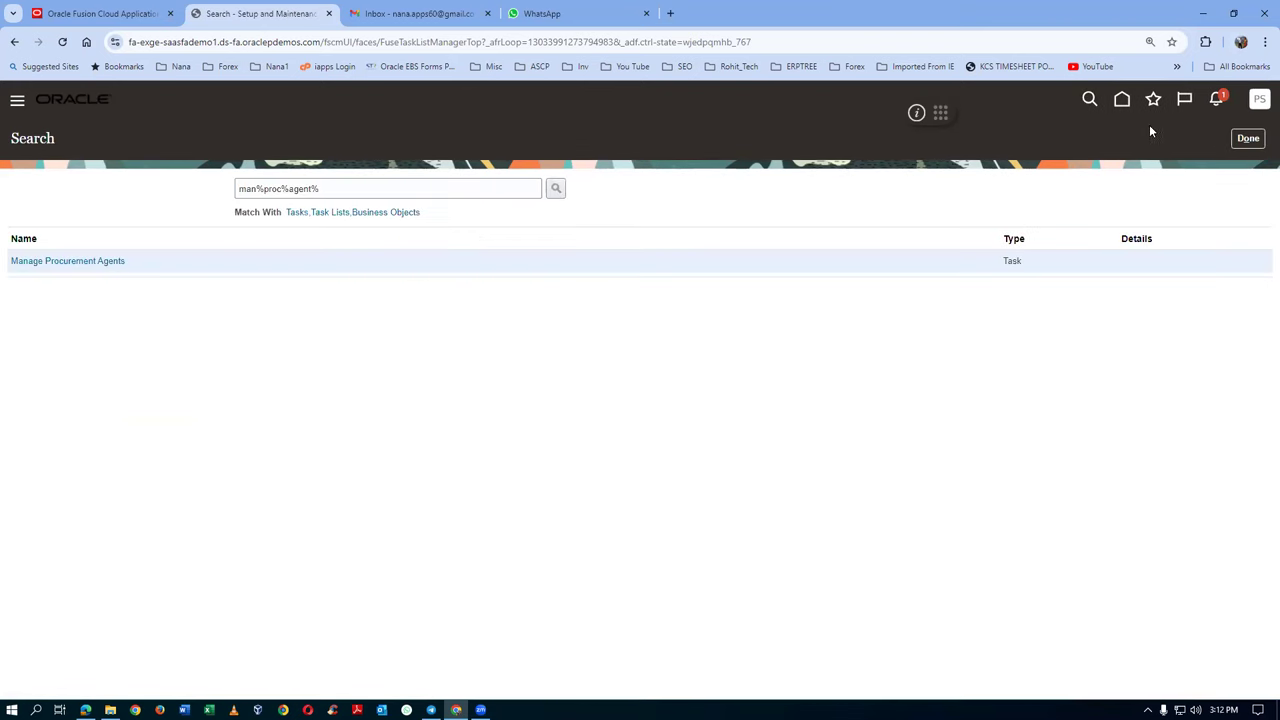
left_click(1258, 140)
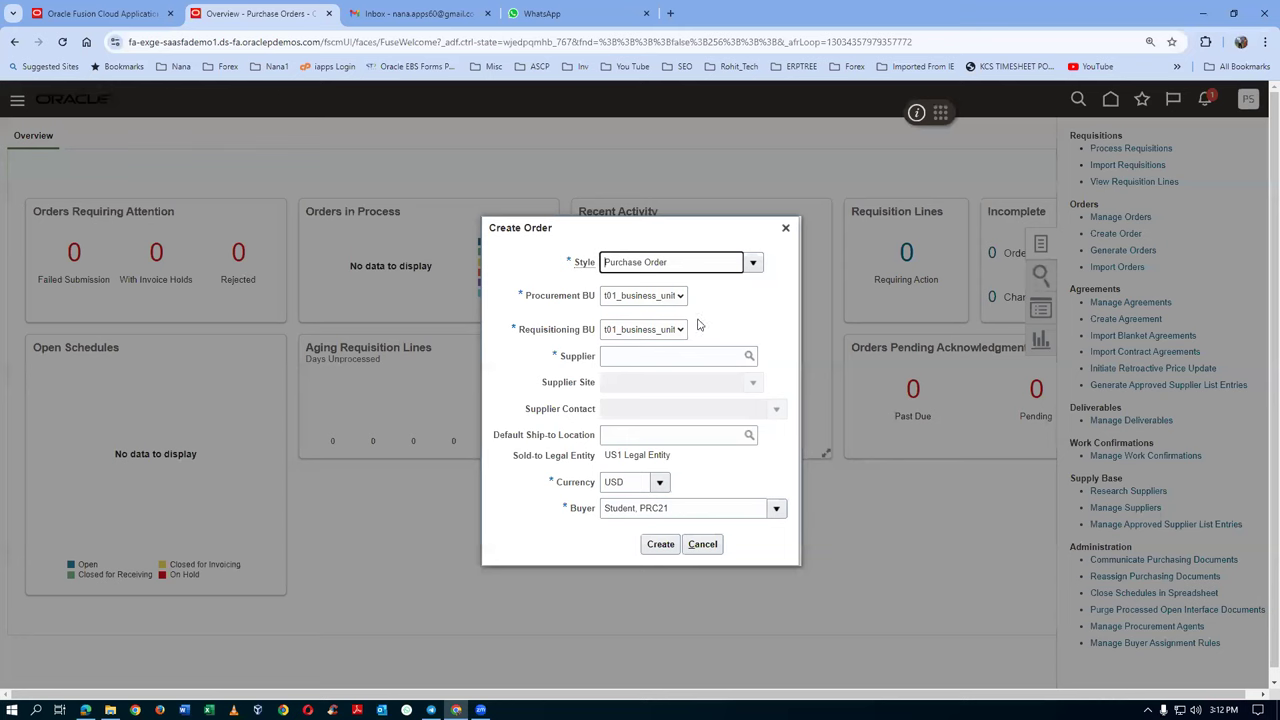
Try to select a t01 supplier on a new purchase order for t01_business_unit, and cancel the order
left_click(666, 297)
left_click(666, 297)
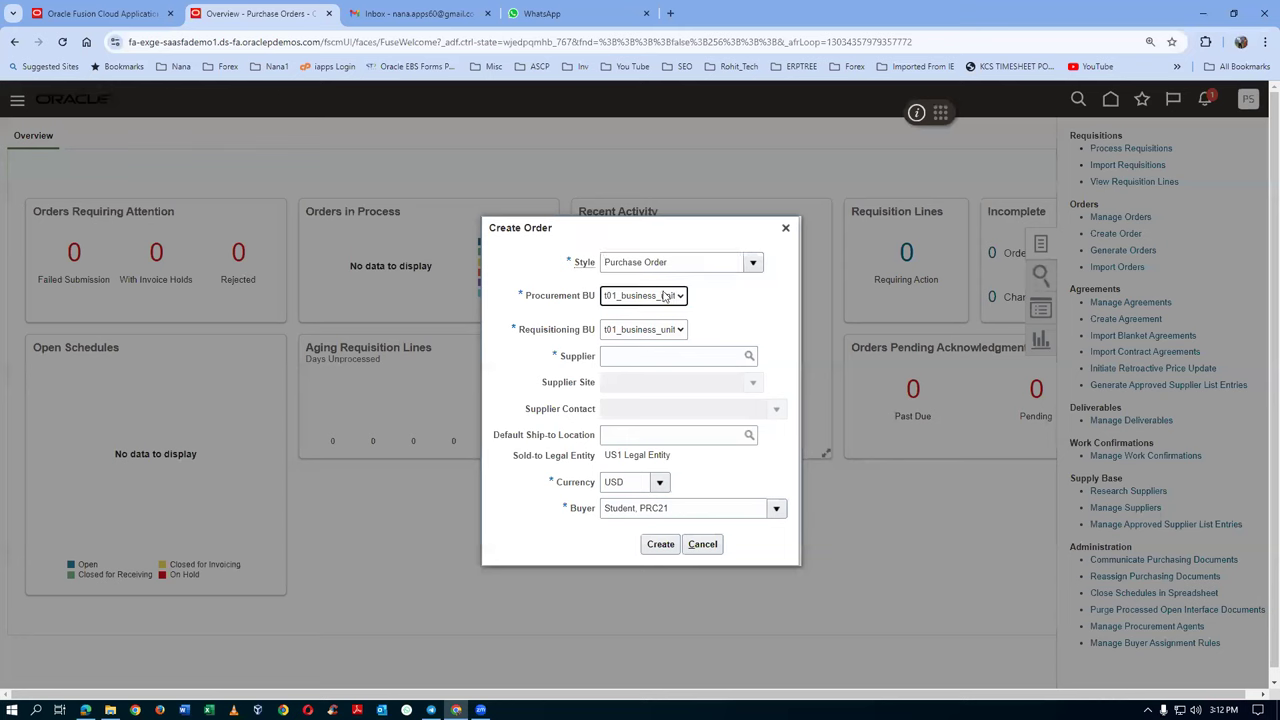
left_click(628, 362)
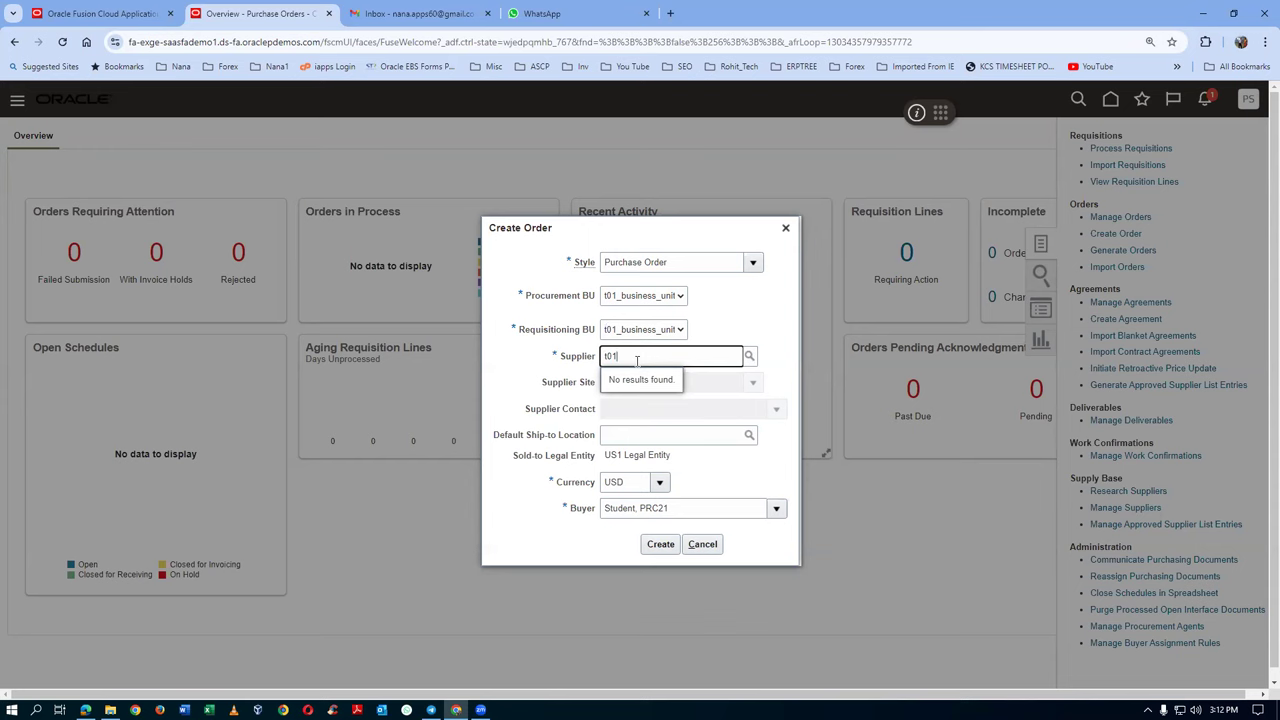
key("BackSpace")
key("BackSpace")
key("BackSpace")
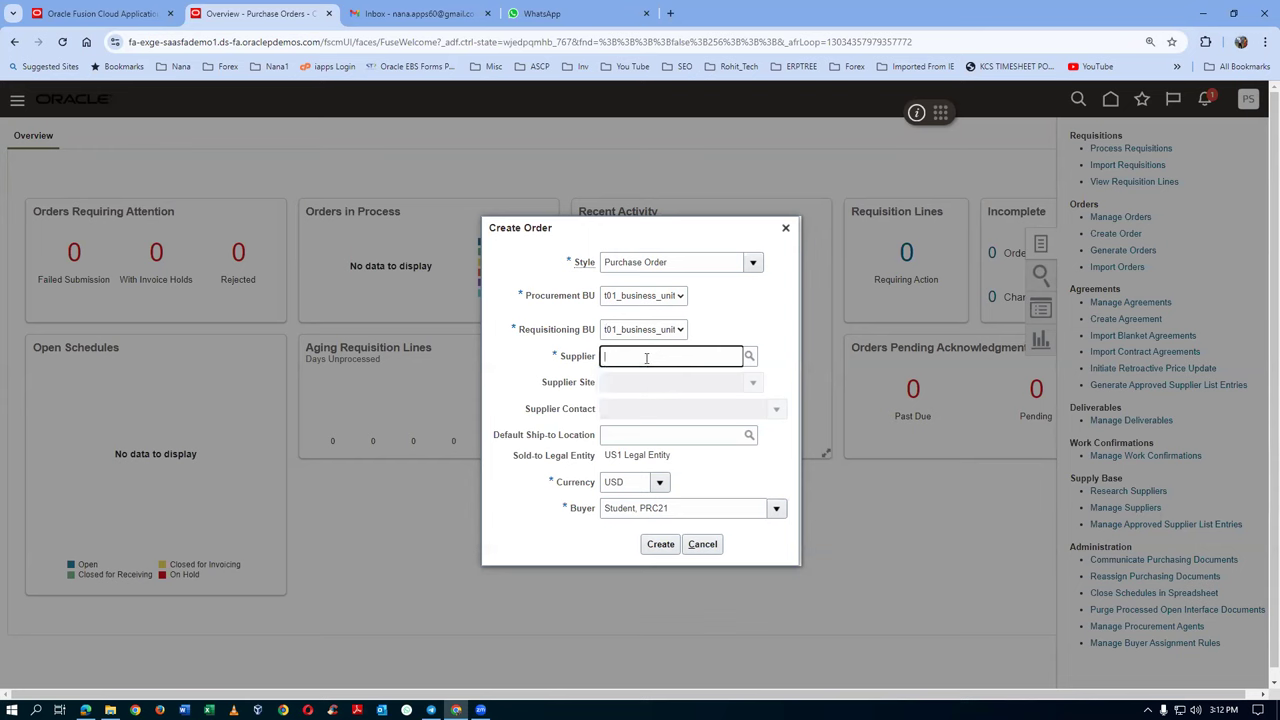
left_click(701, 548)
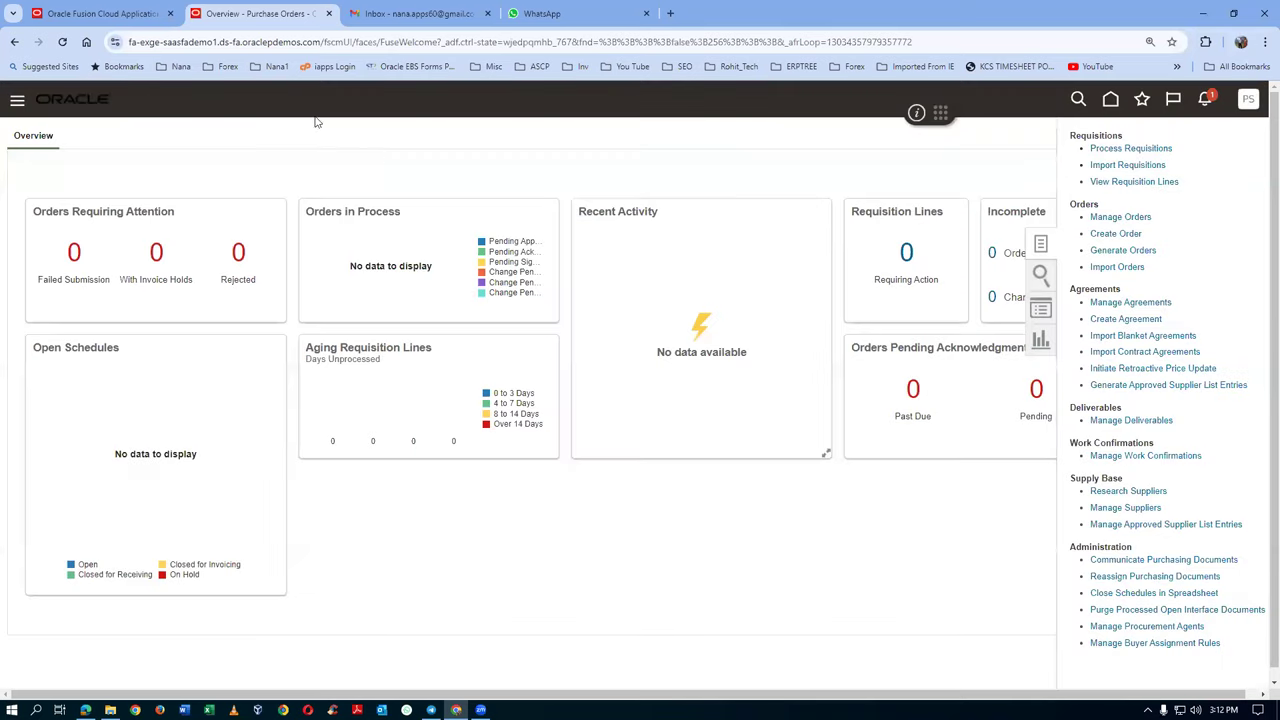
Open the supplier management page in a duplicate browser tab, search for ABC, and open ABC Consulting for editing
right_click(268, 16)
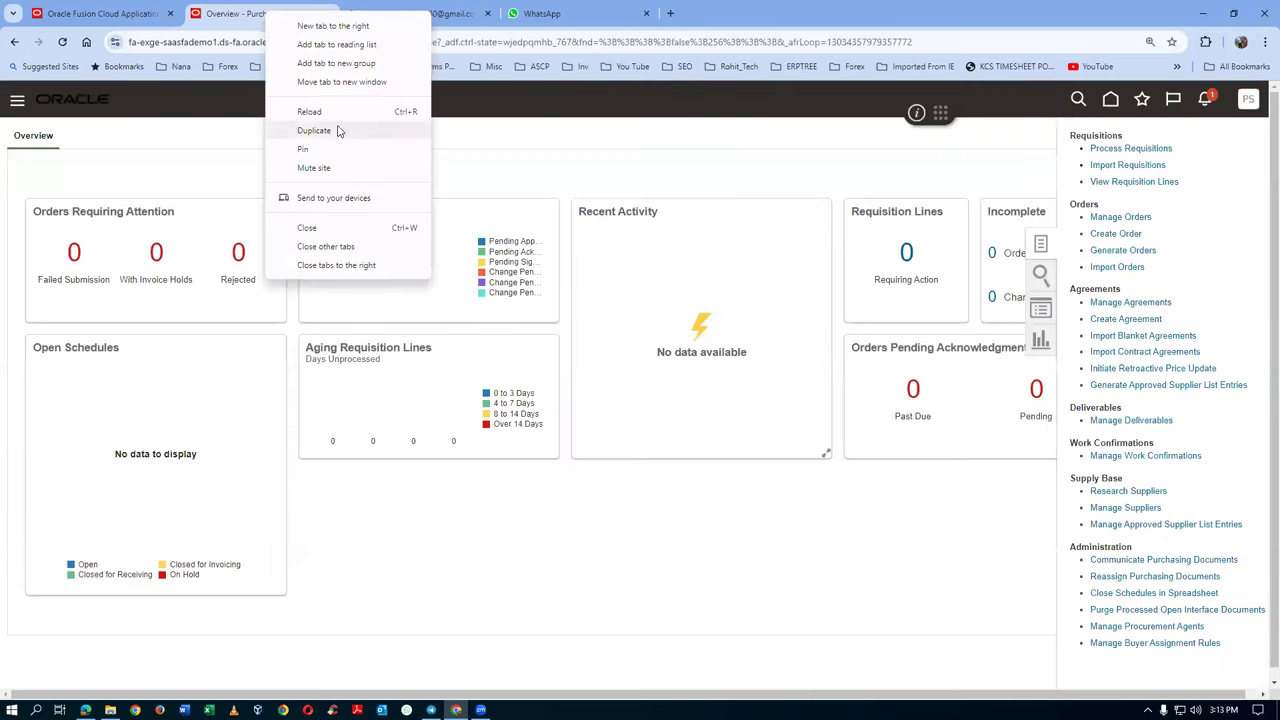
left_click(337, 130)
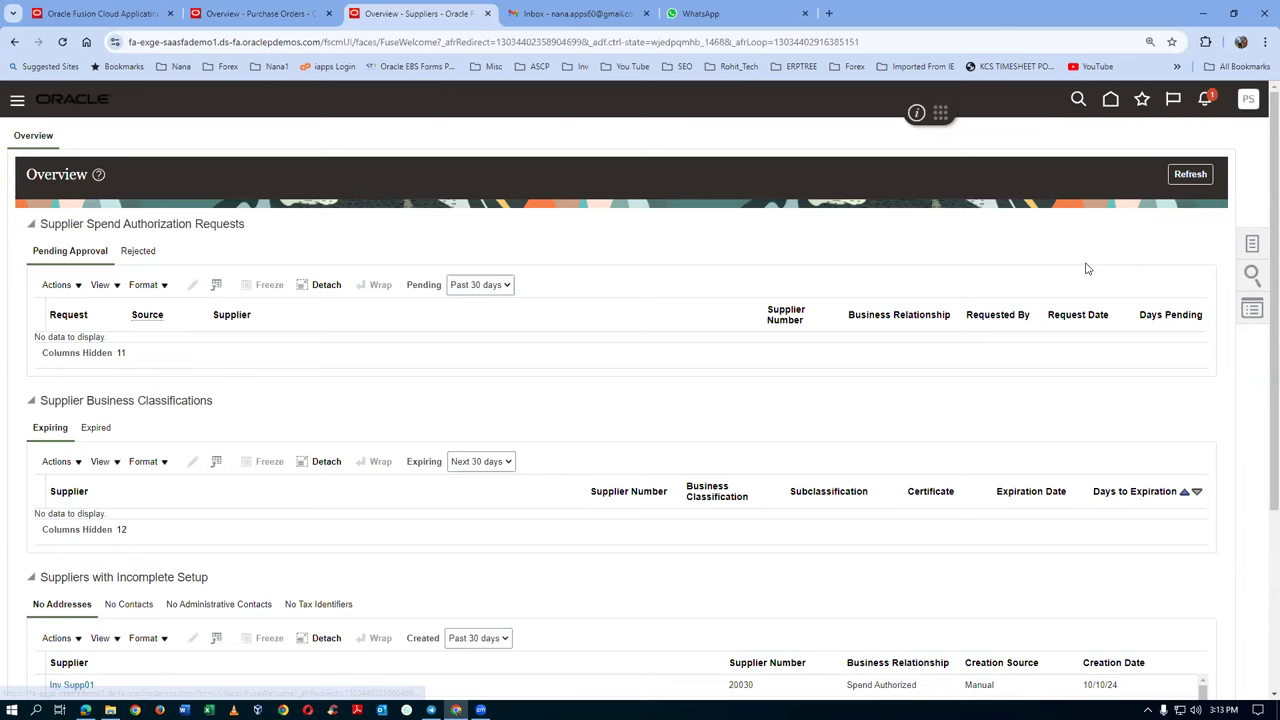
left_click(1100, 139)
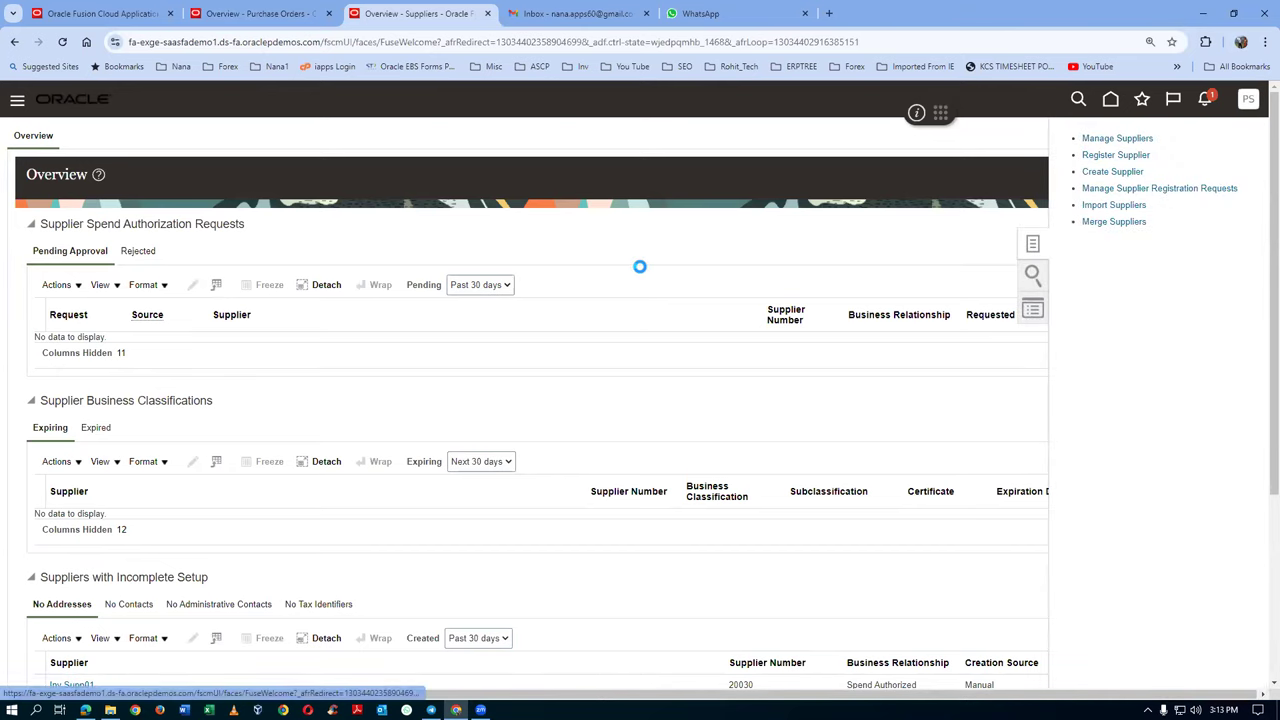
left_click(412, 265)
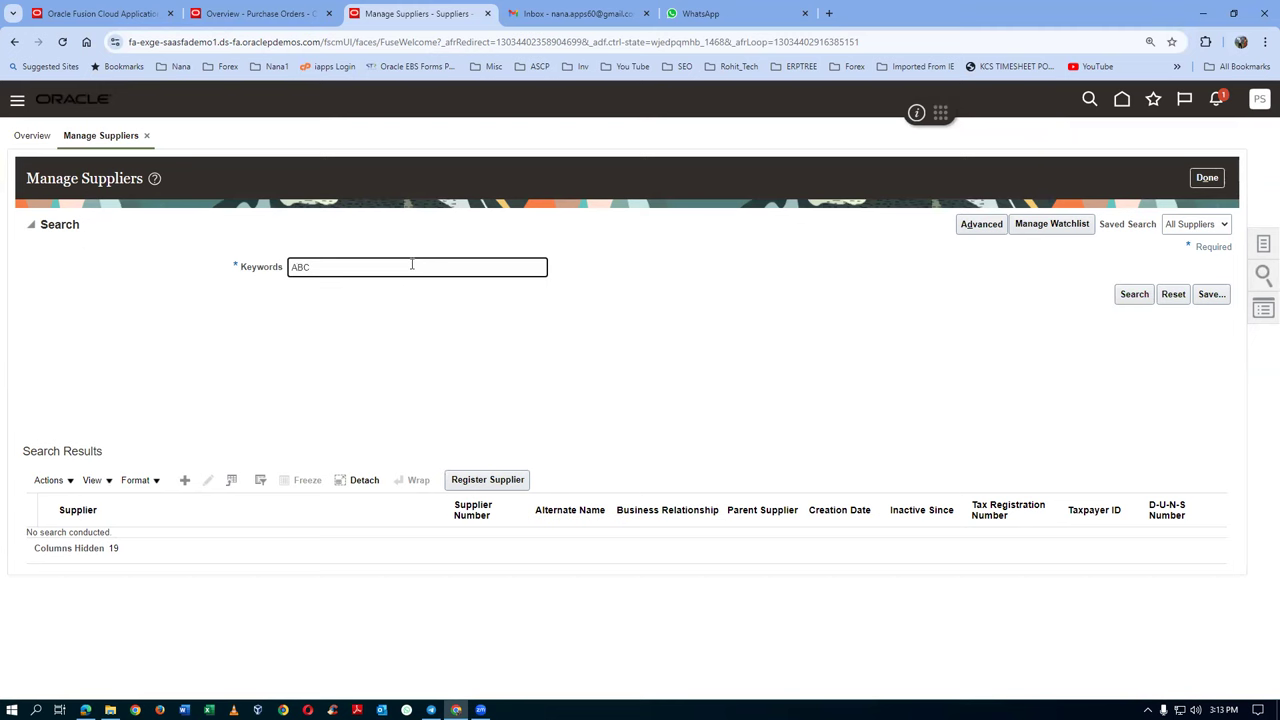
key("Return")
left_click(30, 560)
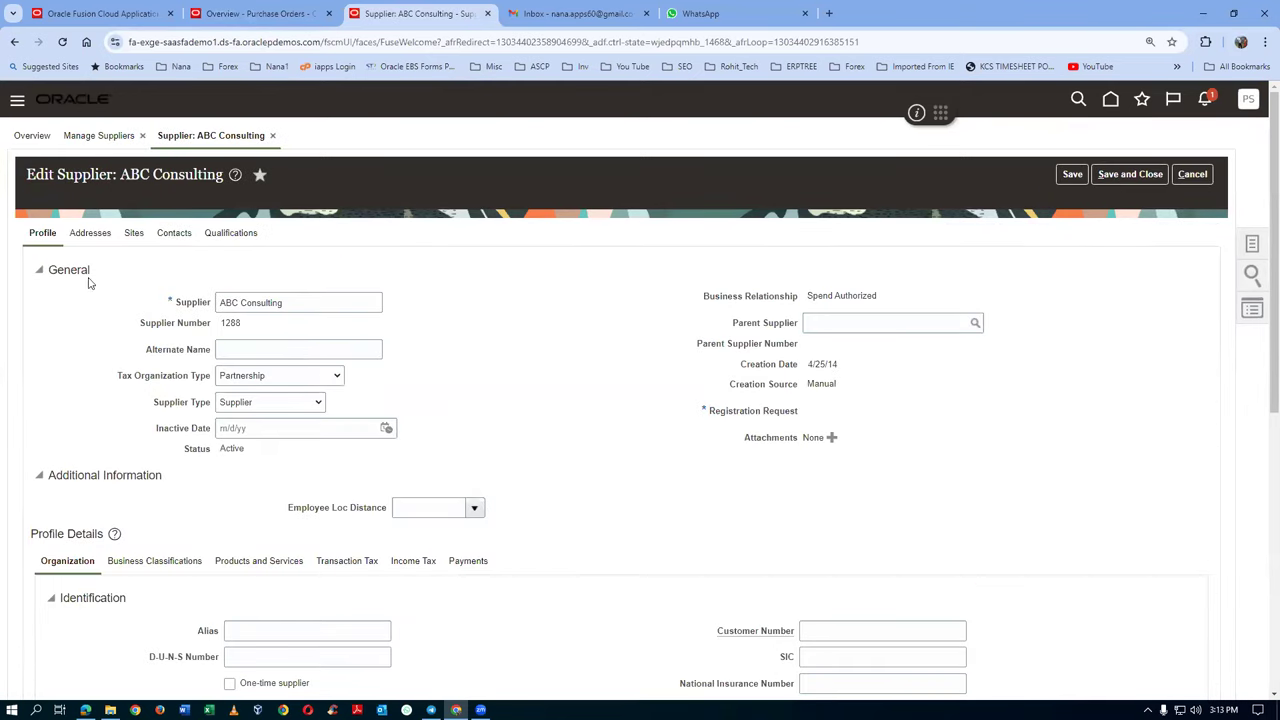
Check ABC Consulting's addresses, then create and save site Site 1 for t01_business_unit with address name ABC US1
left_click(86, 240)
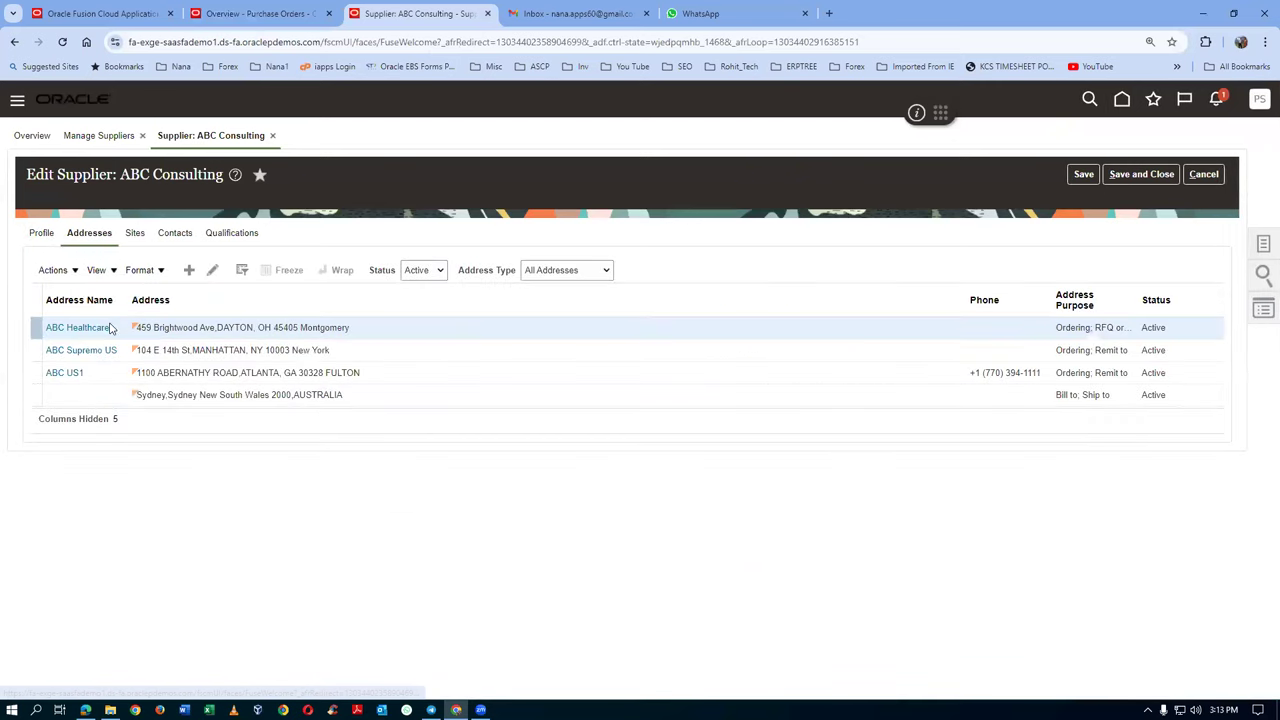
left_click(101, 383)
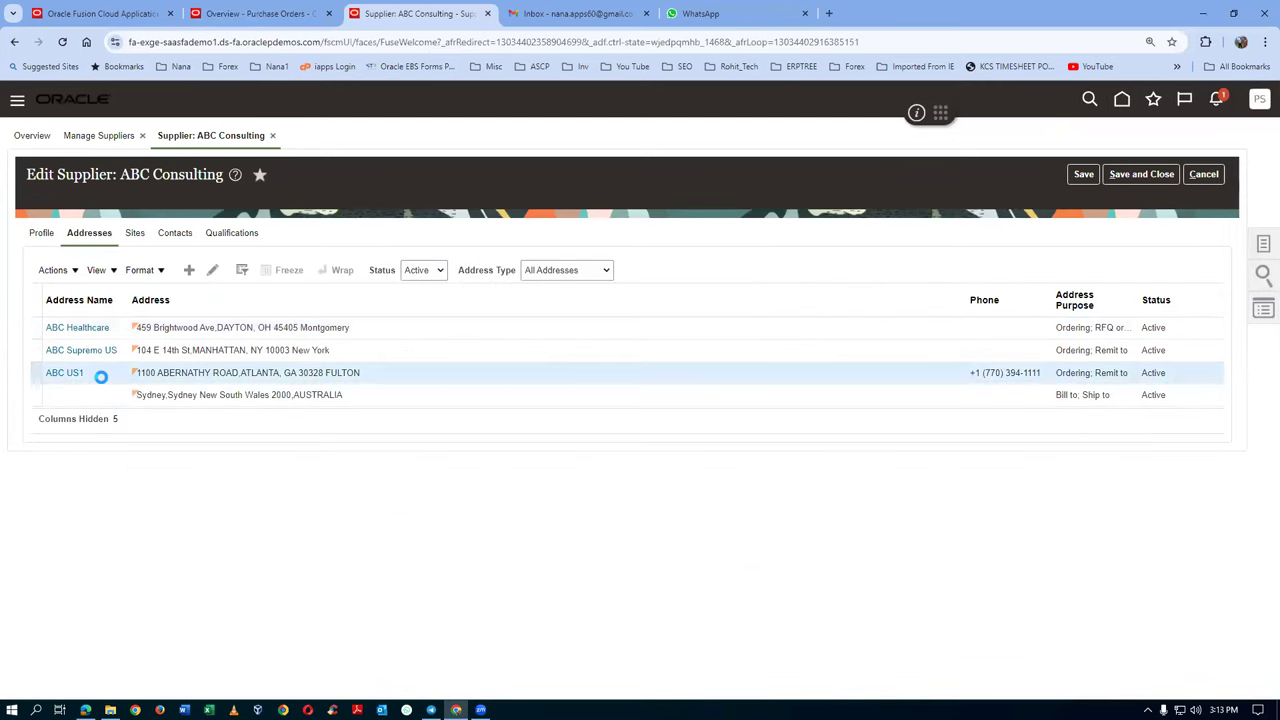
left_click(136, 236)
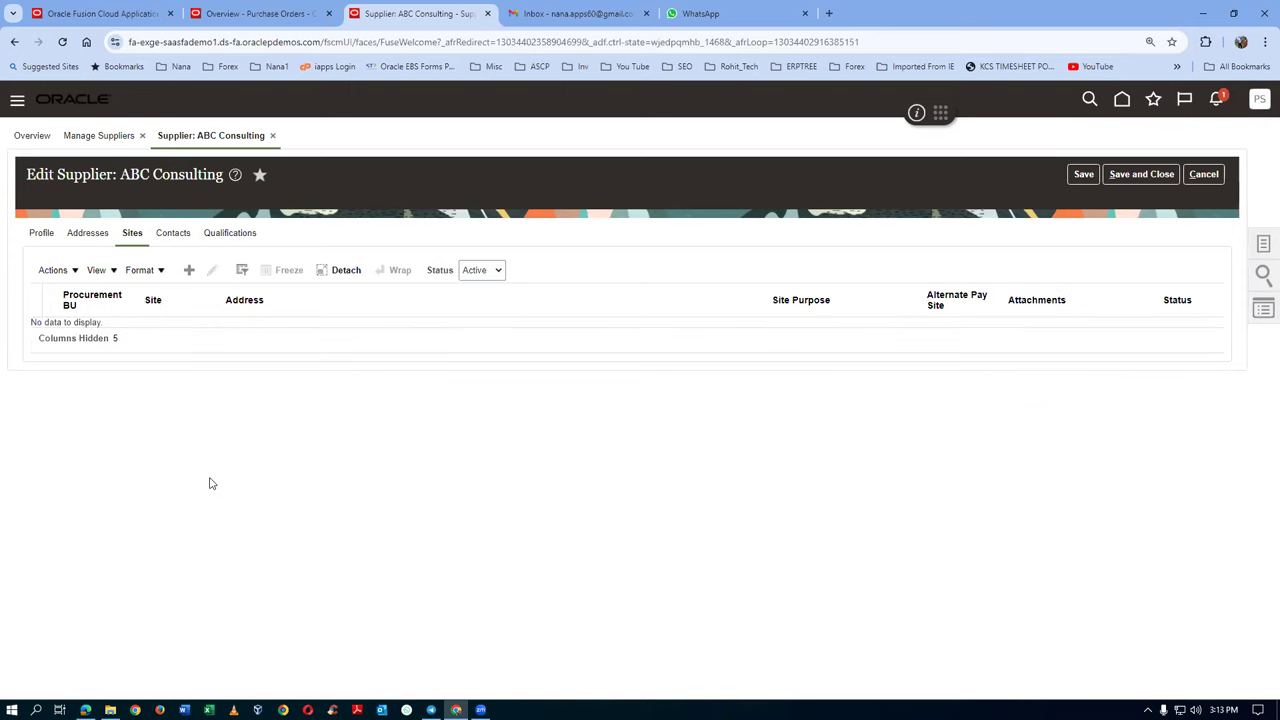
left_click(189, 270)
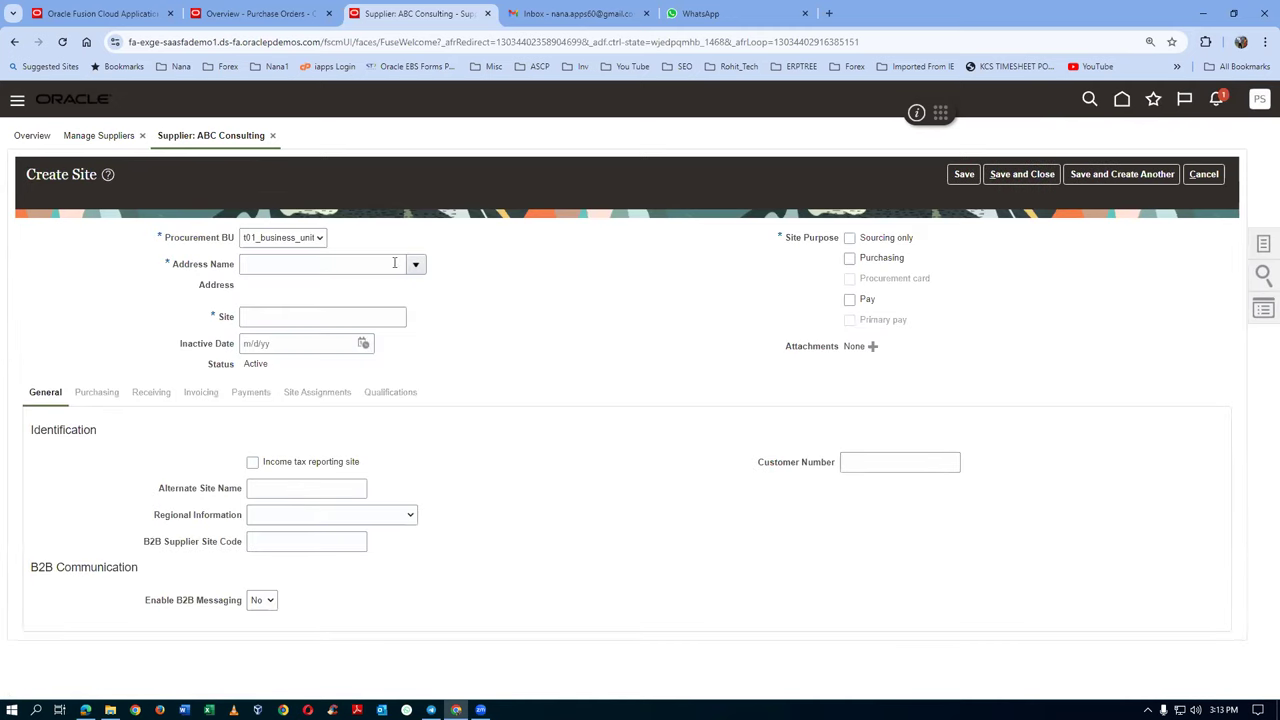
left_click(415, 264)
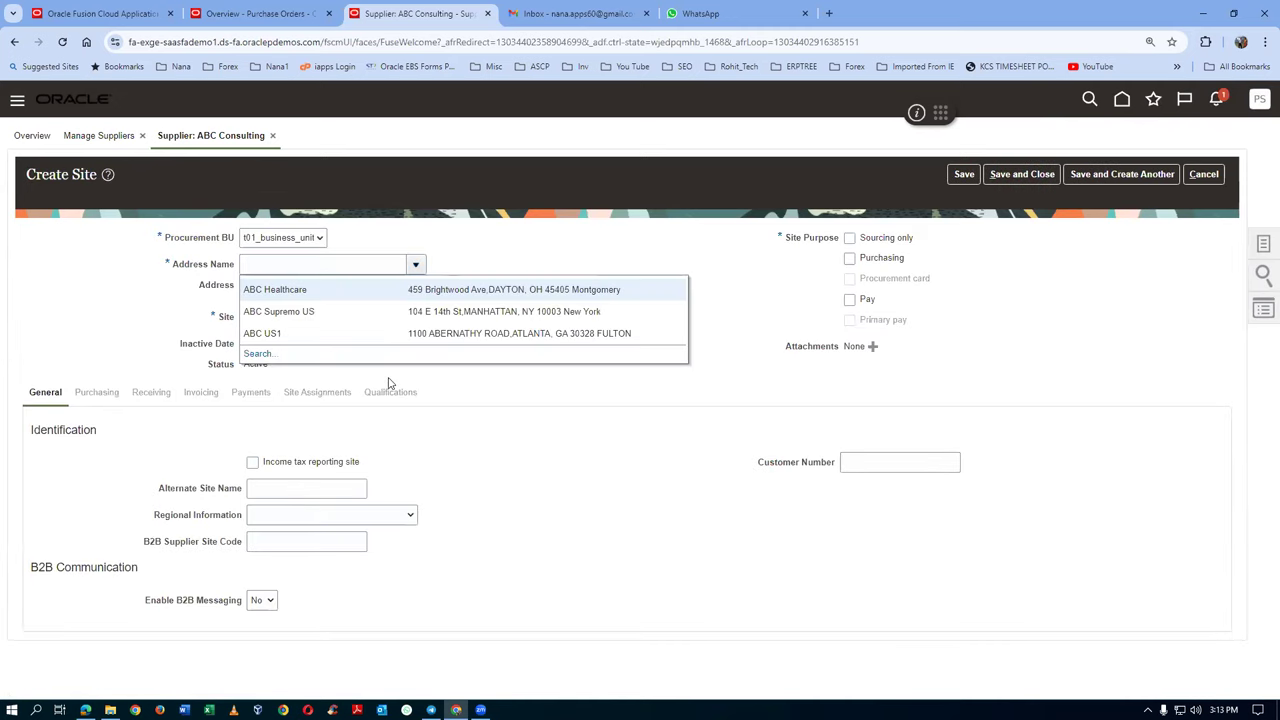
left_click(335, 340)
key("Tab")
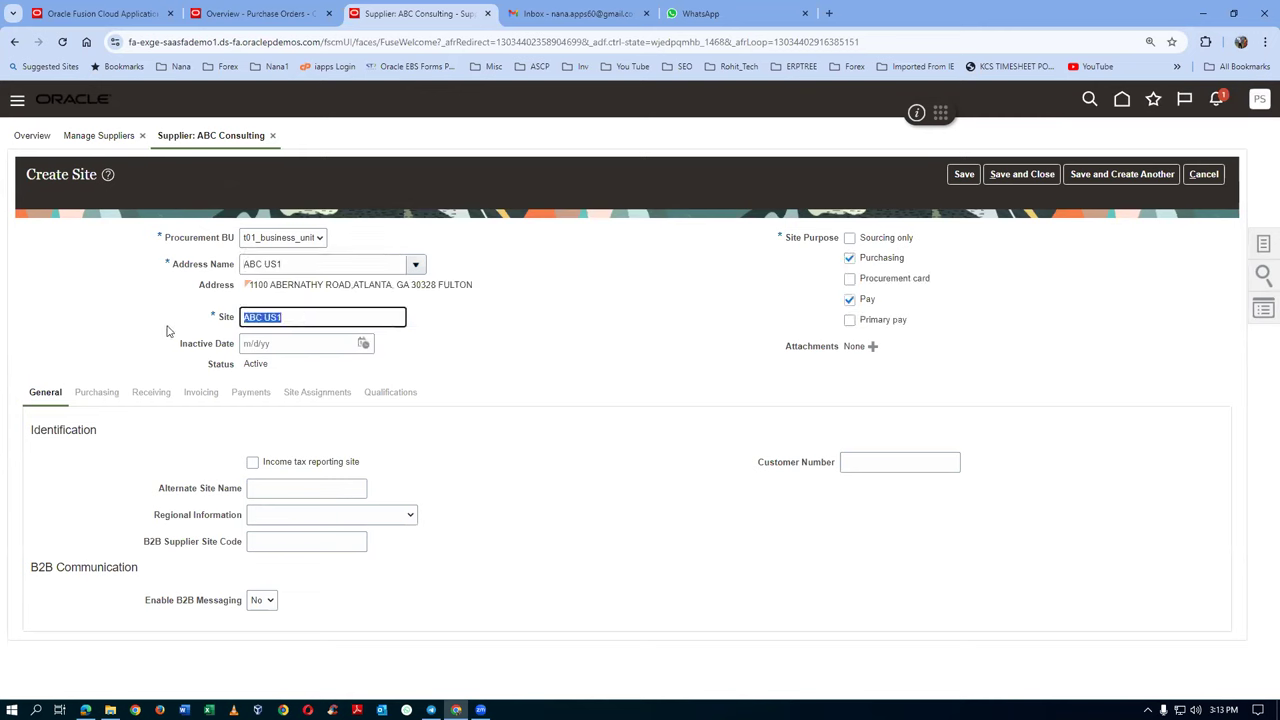
type("Site 1")
key("Tab")
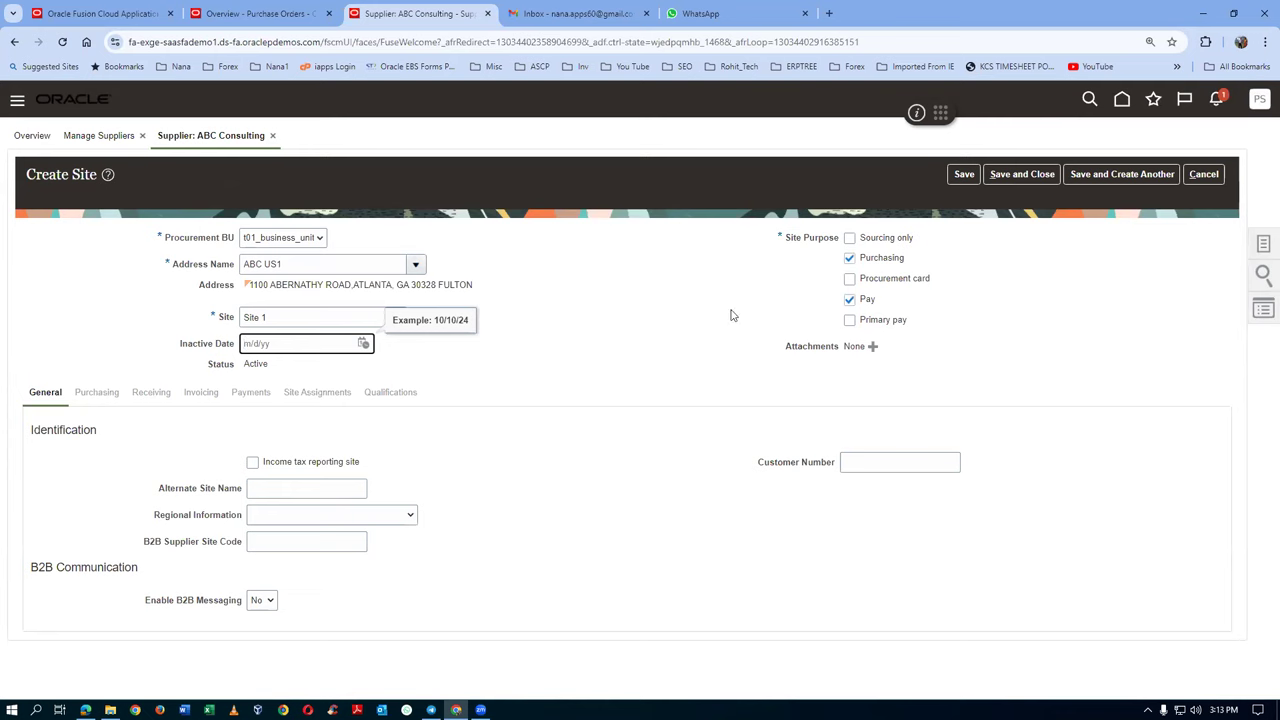
left_click(960, 176)
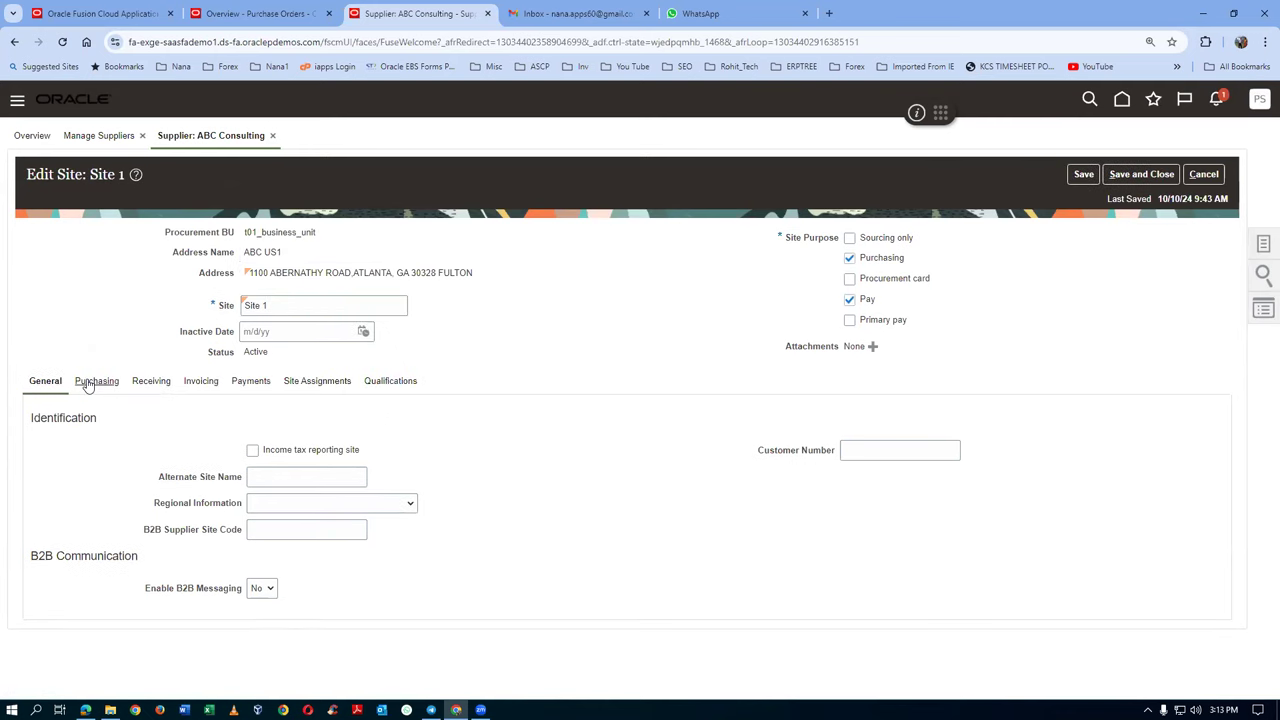
Review Site 1's purchasing settings, set its invoice currency to US Dollar, and choose a payment currency
left_click(92, 381)
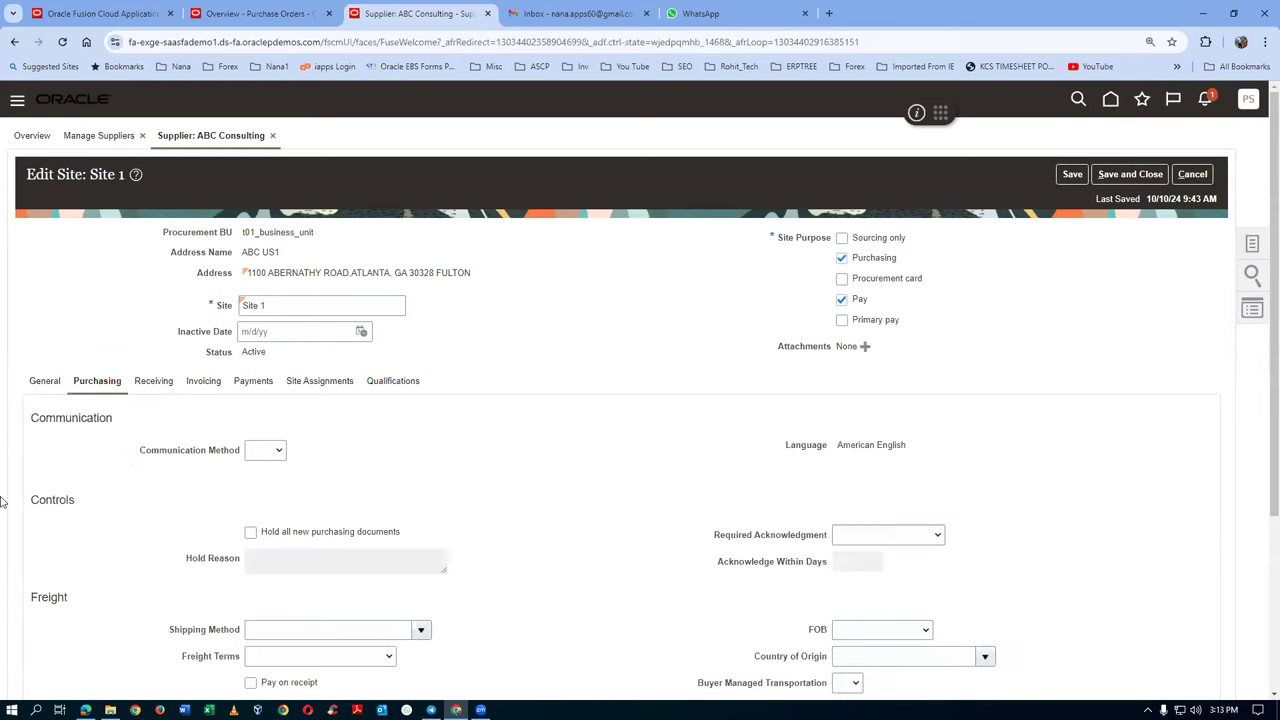
scroll(468, 507, "down", 2)
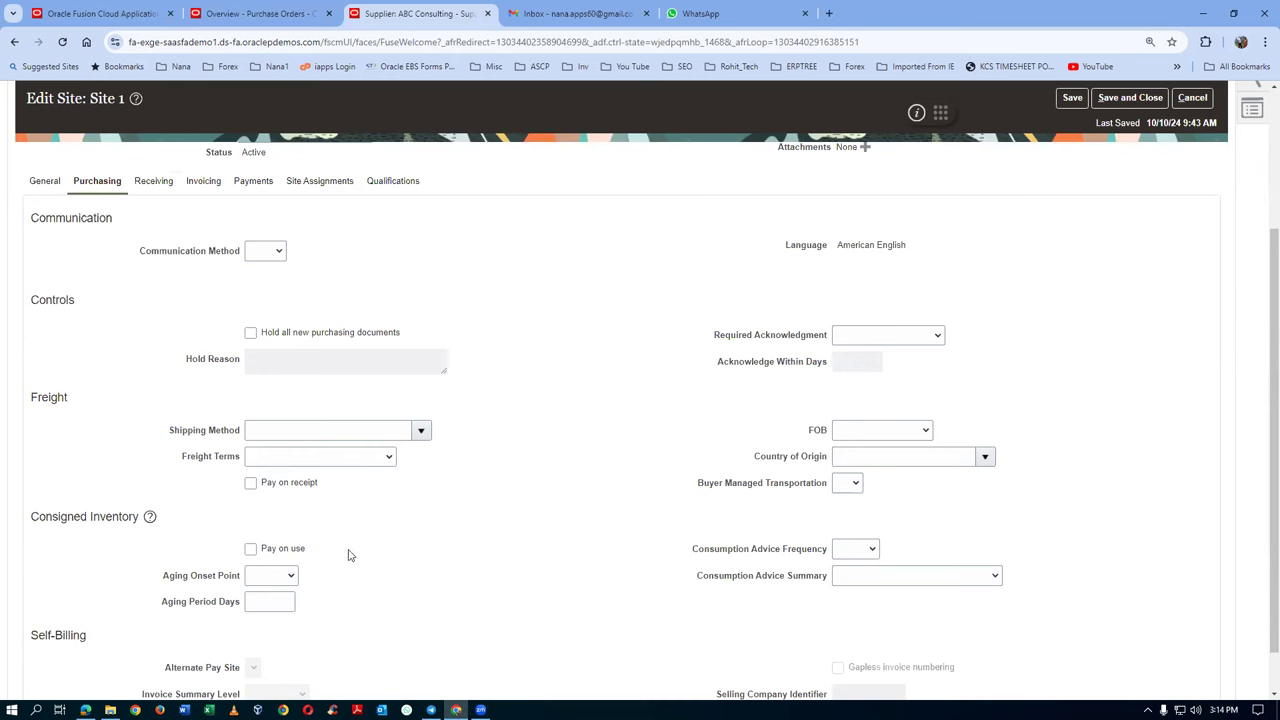
scroll(280, 545, "up", 2)
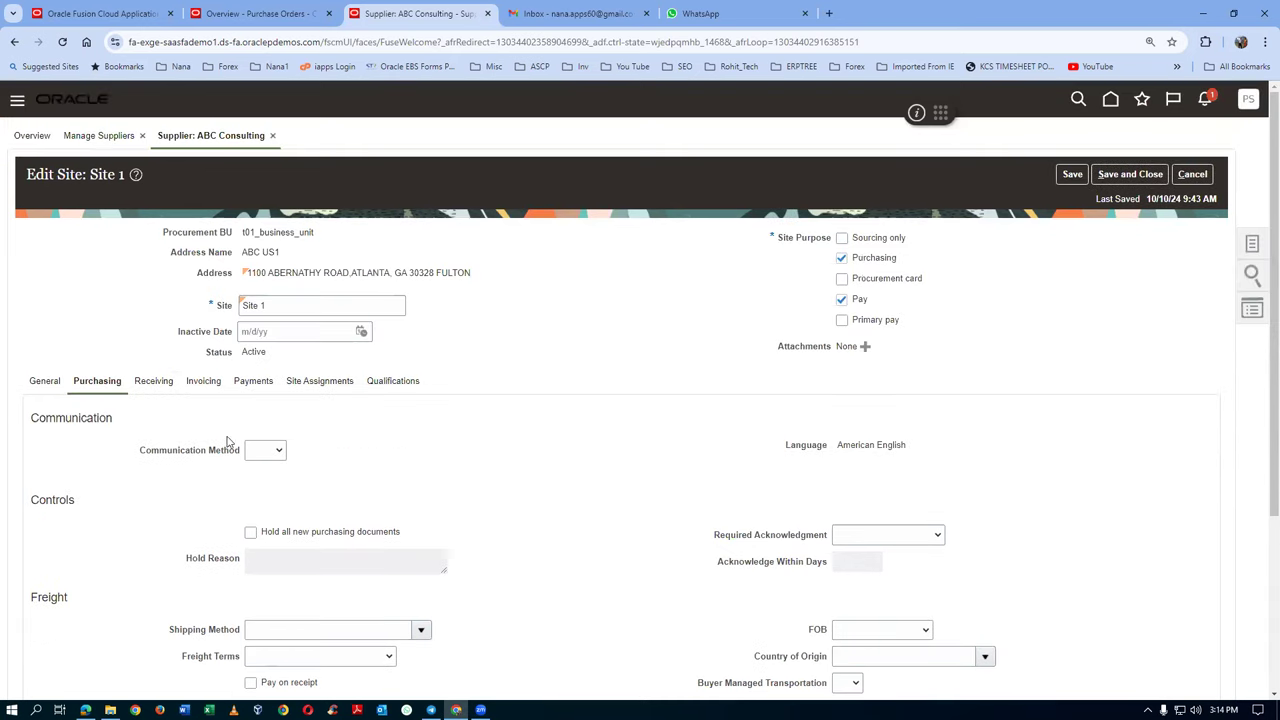
left_click(203, 382)
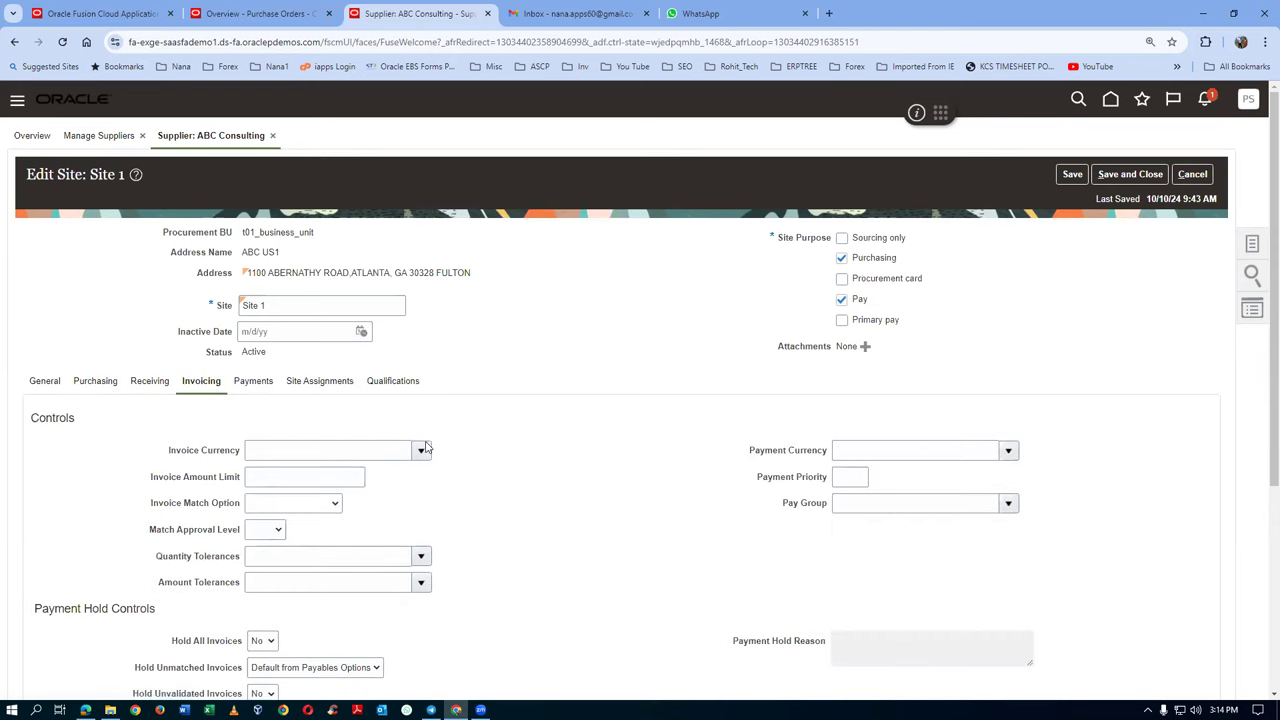
left_click(421, 450)
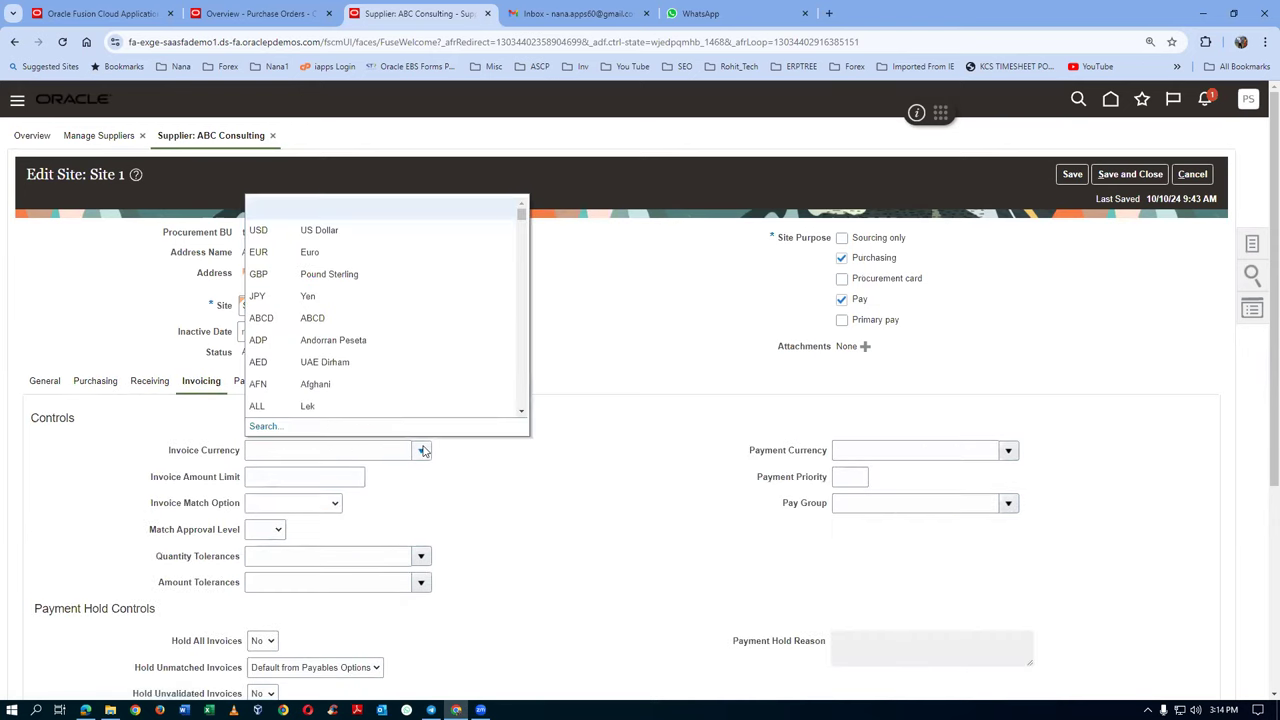
left_click(325, 231)
left_click(890, 455)
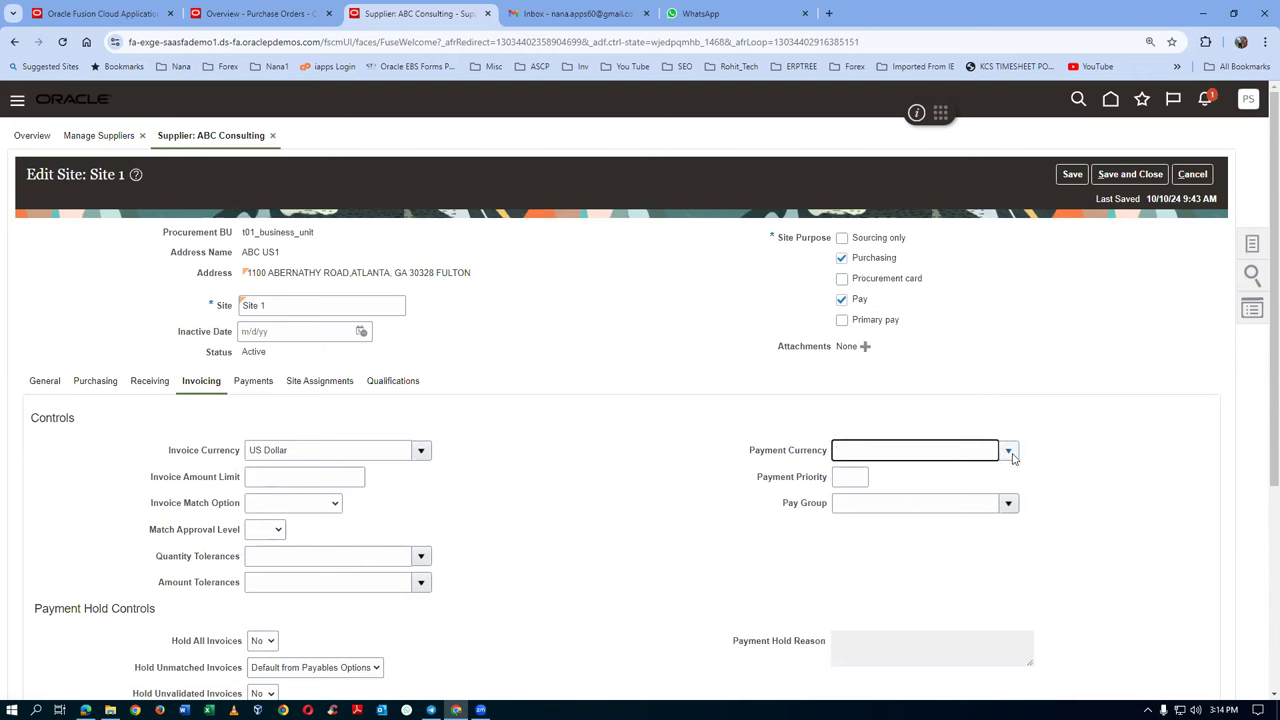
left_click(1009, 452)
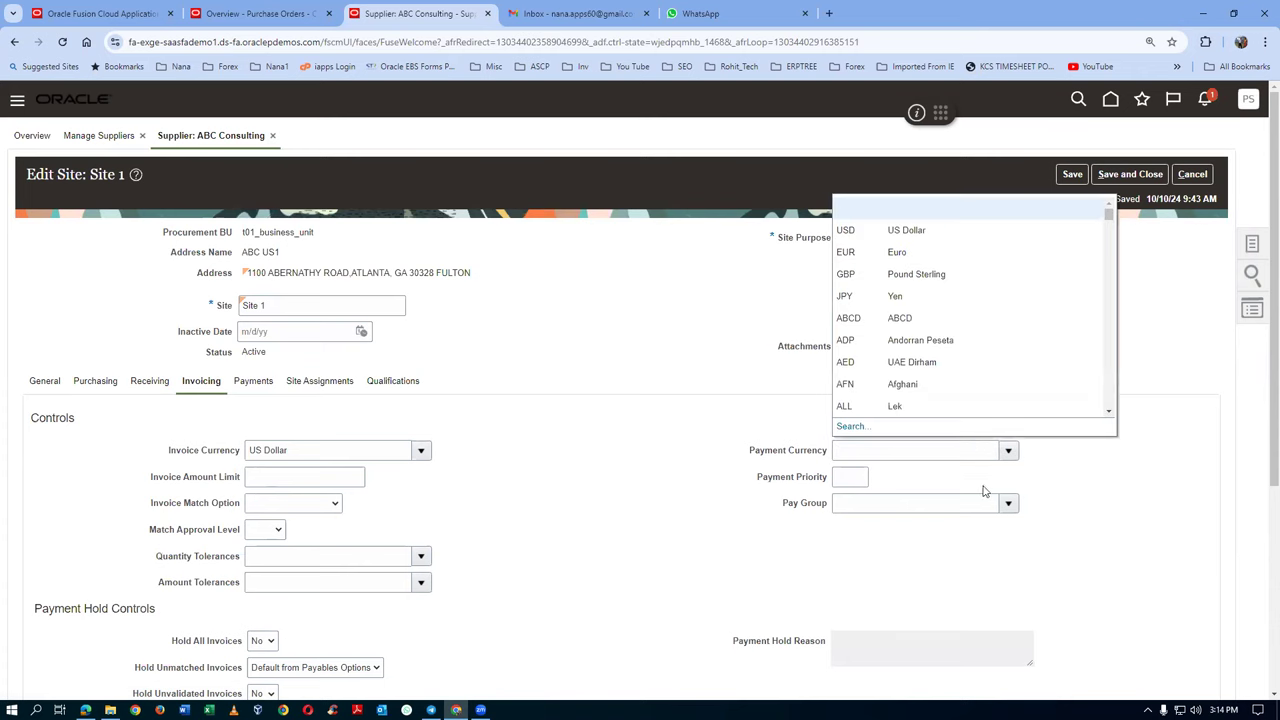
left_click(885, 252)
Add a site assignment to Site 1 with t01_business_unit as the Client BU
left_click(305, 384)
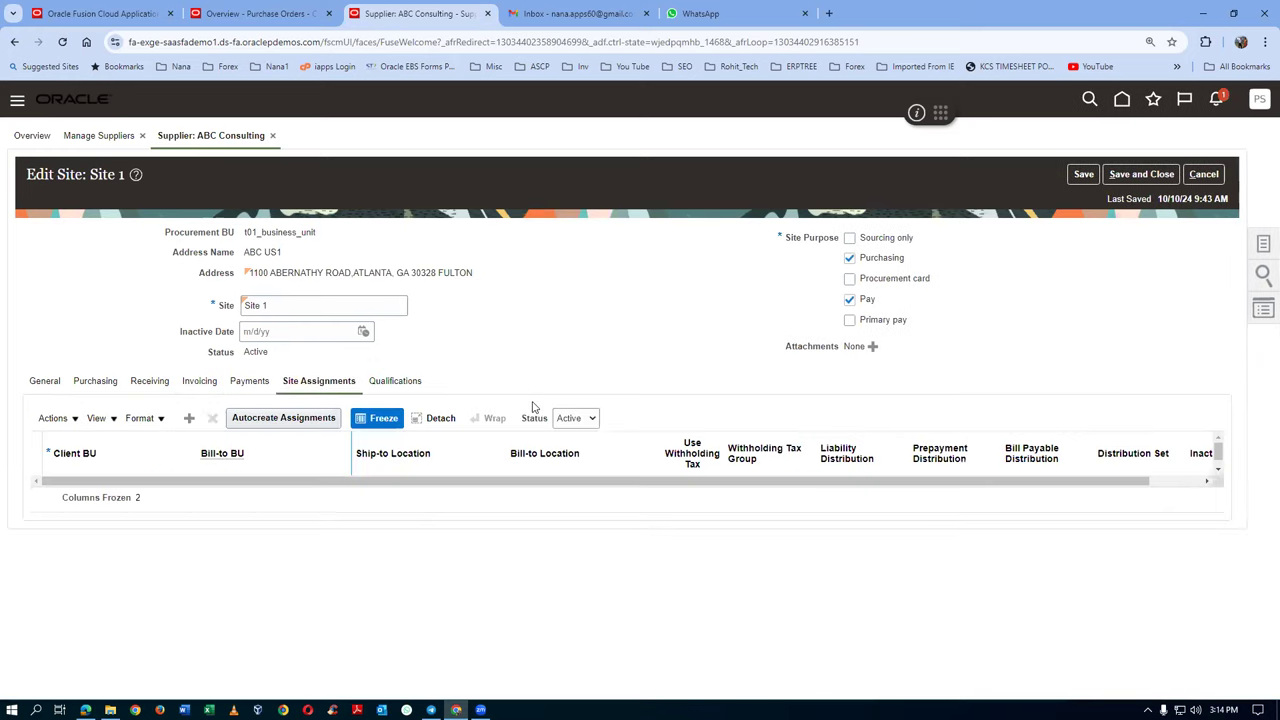
left_click(48, 418)
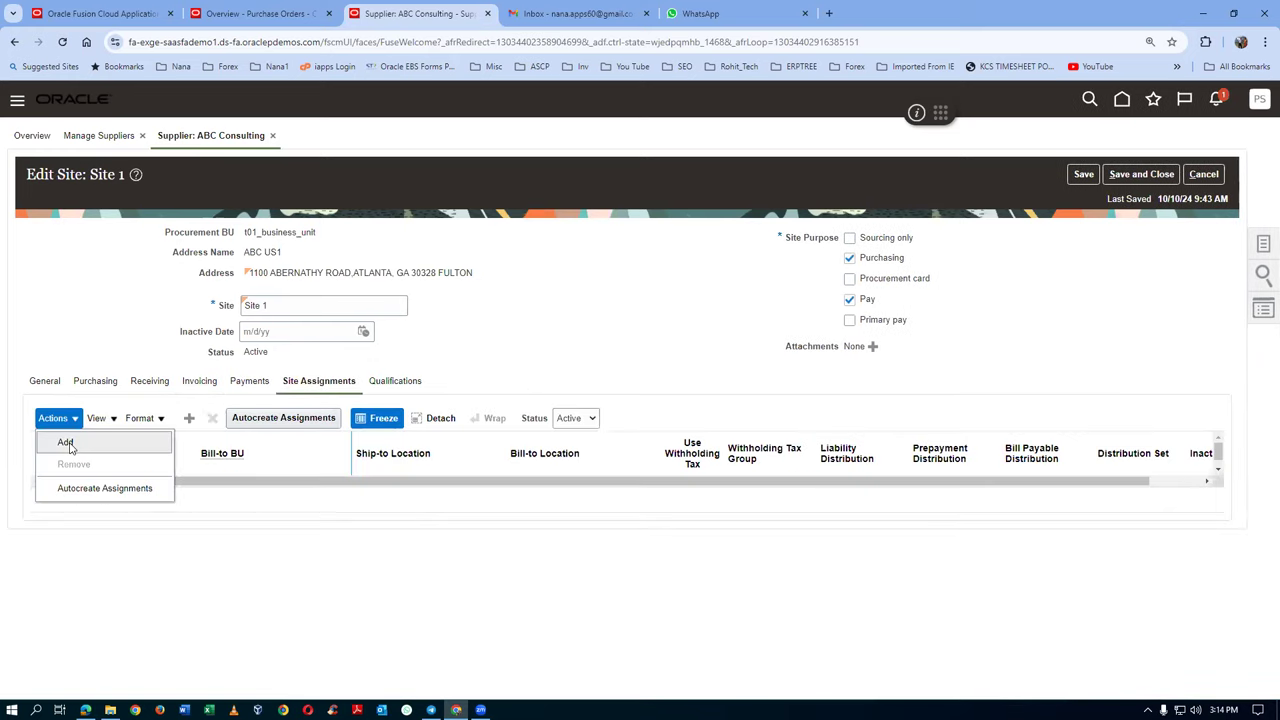
left_click(66, 442)
left_click(98, 493)
type("t01_business_unit")
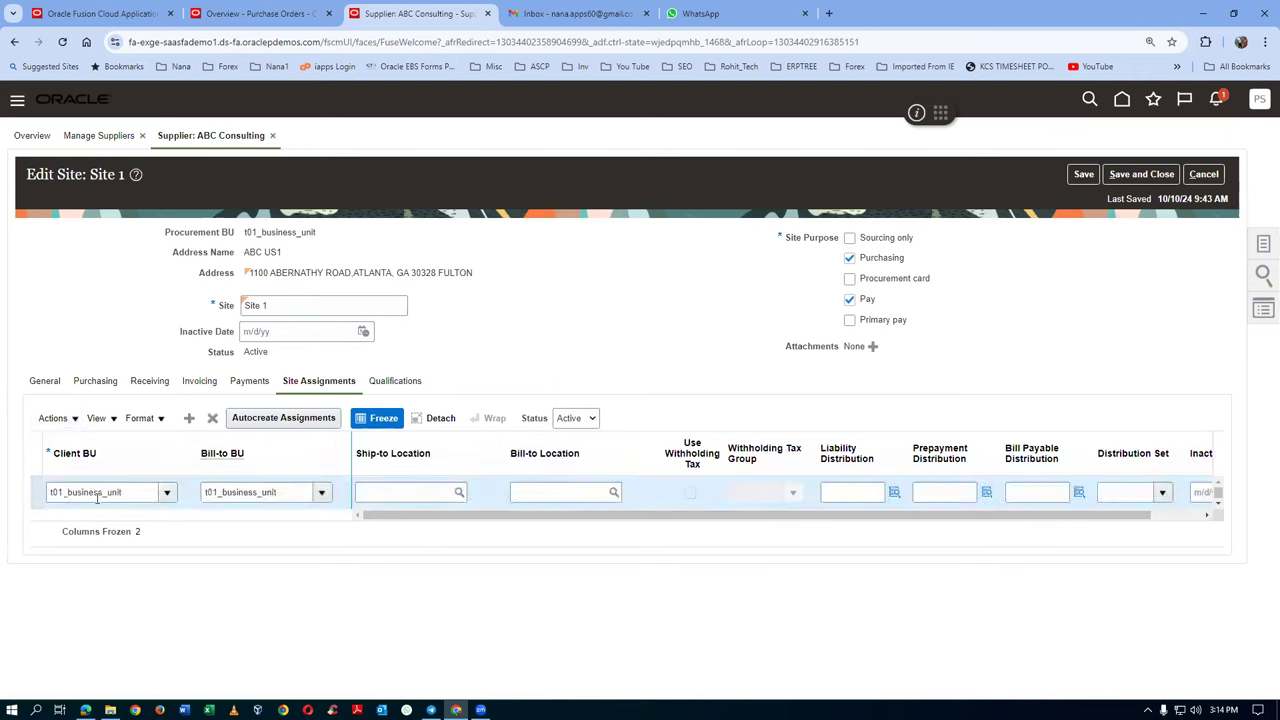
Set the assignment's ship-to and bill-to locations to t01_child_location, and save and close Site 1
left_click(394, 494)
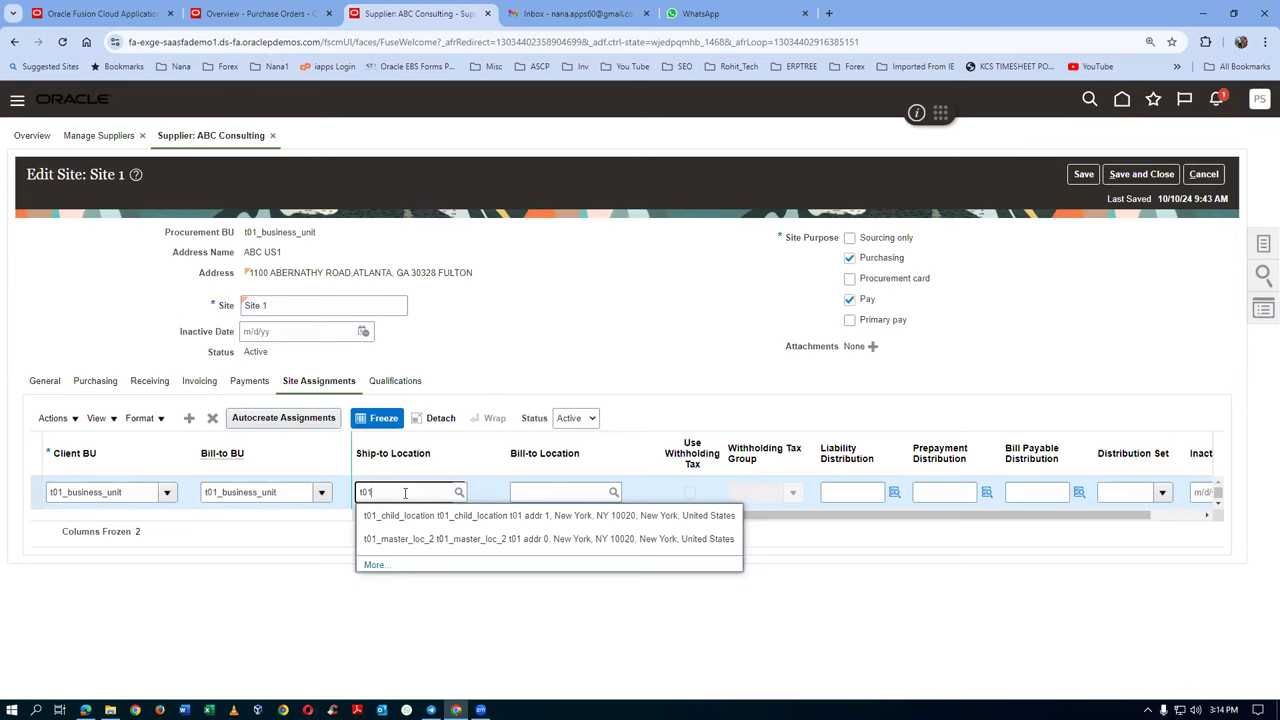
left_click(420, 518)
left_click(538, 498)
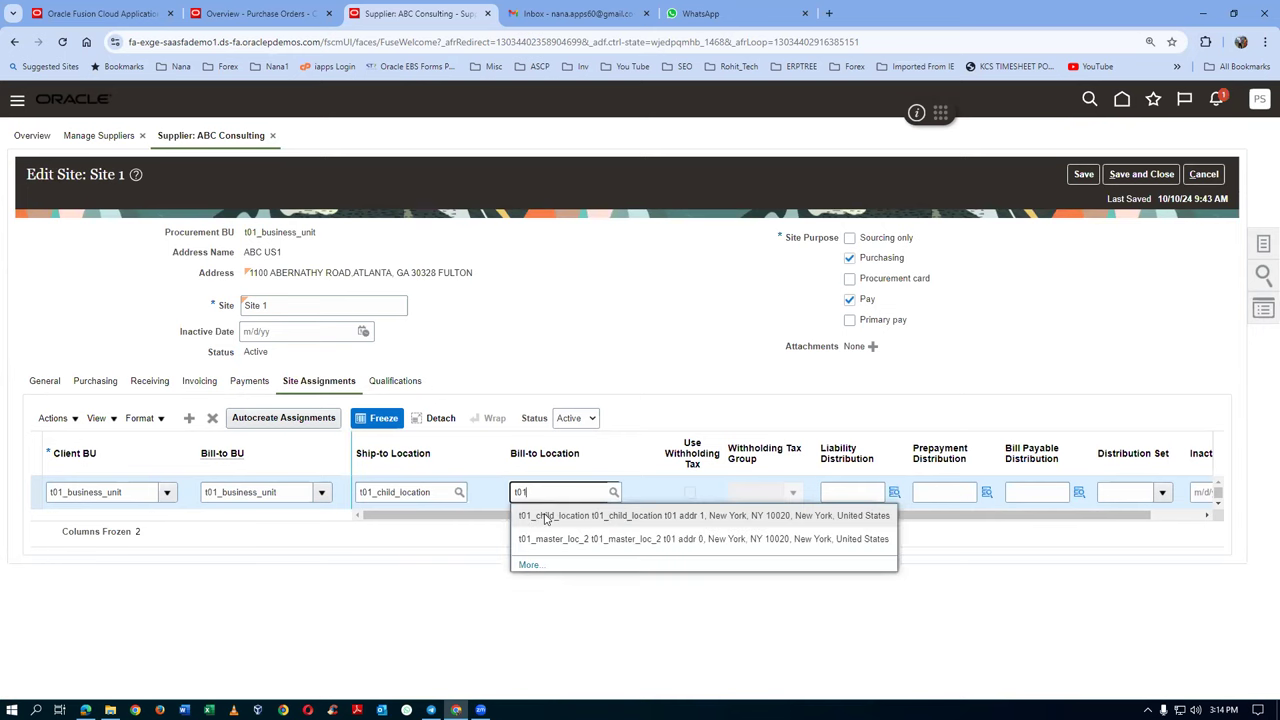
left_click(545, 517)
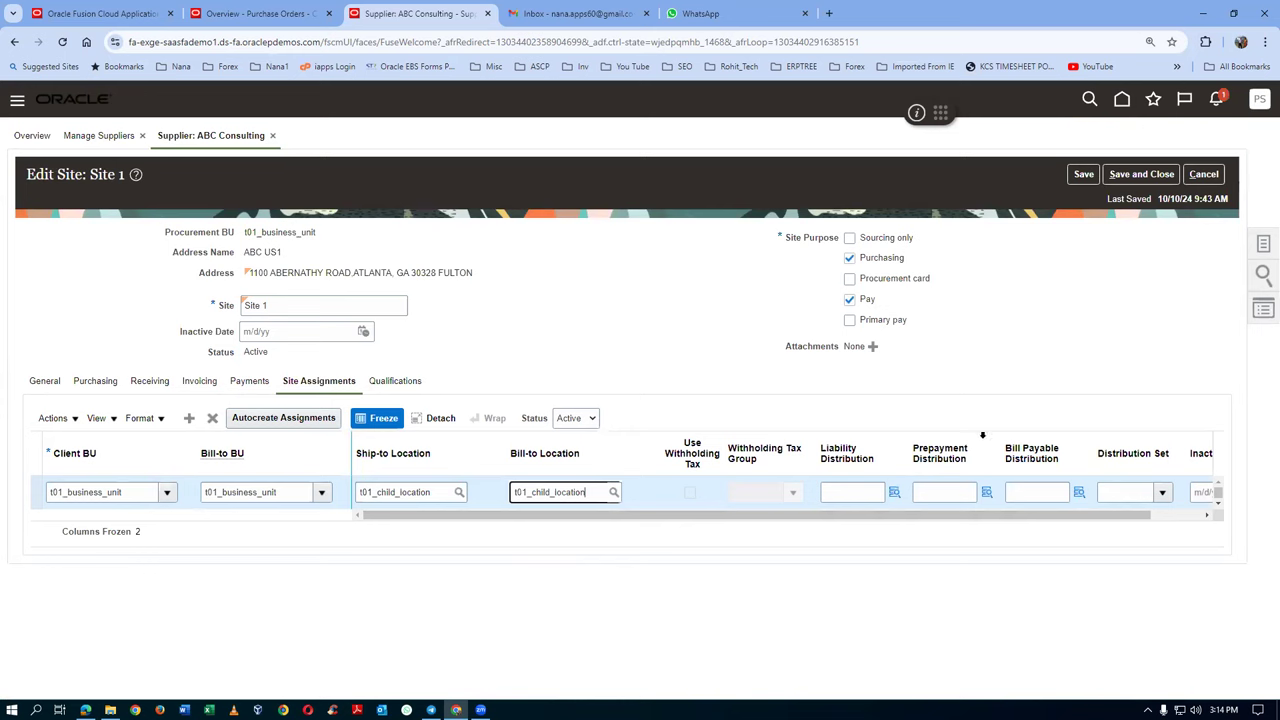
left_click(1163, 178)
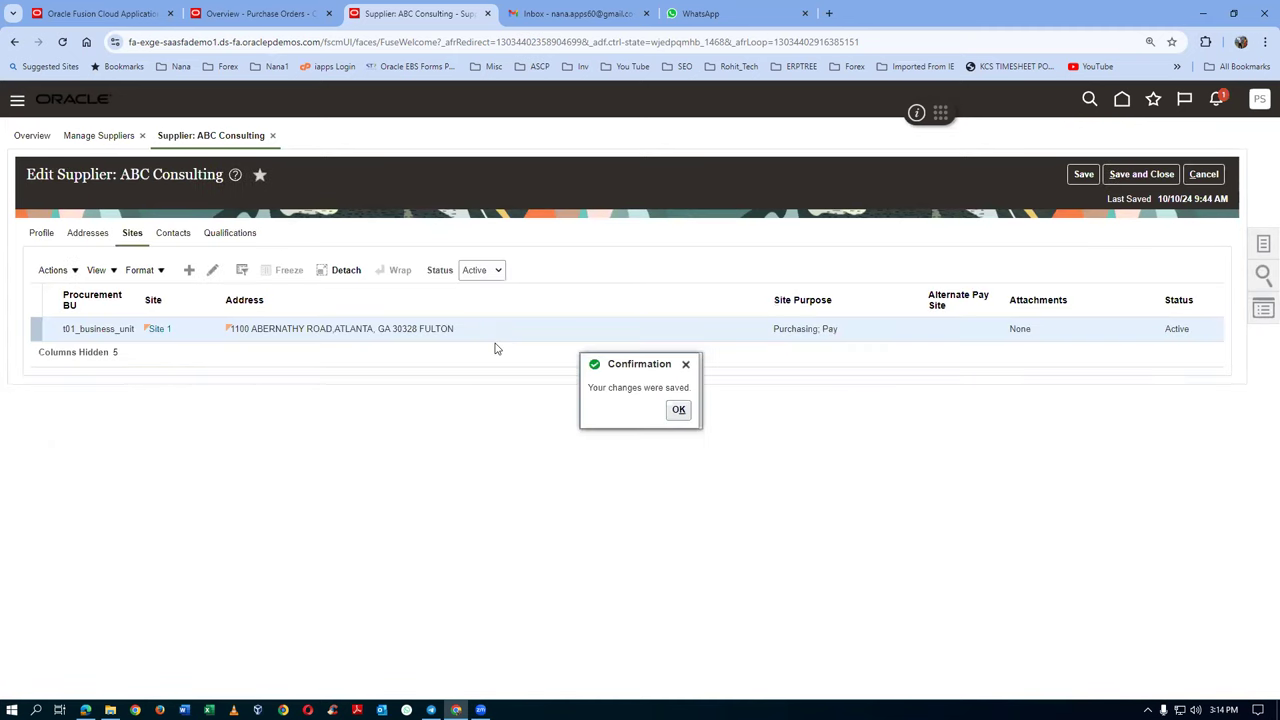
left_click(680, 412)
Save and close the ABC Consulting supplier and leave the supplier search
left_click(1128, 175)
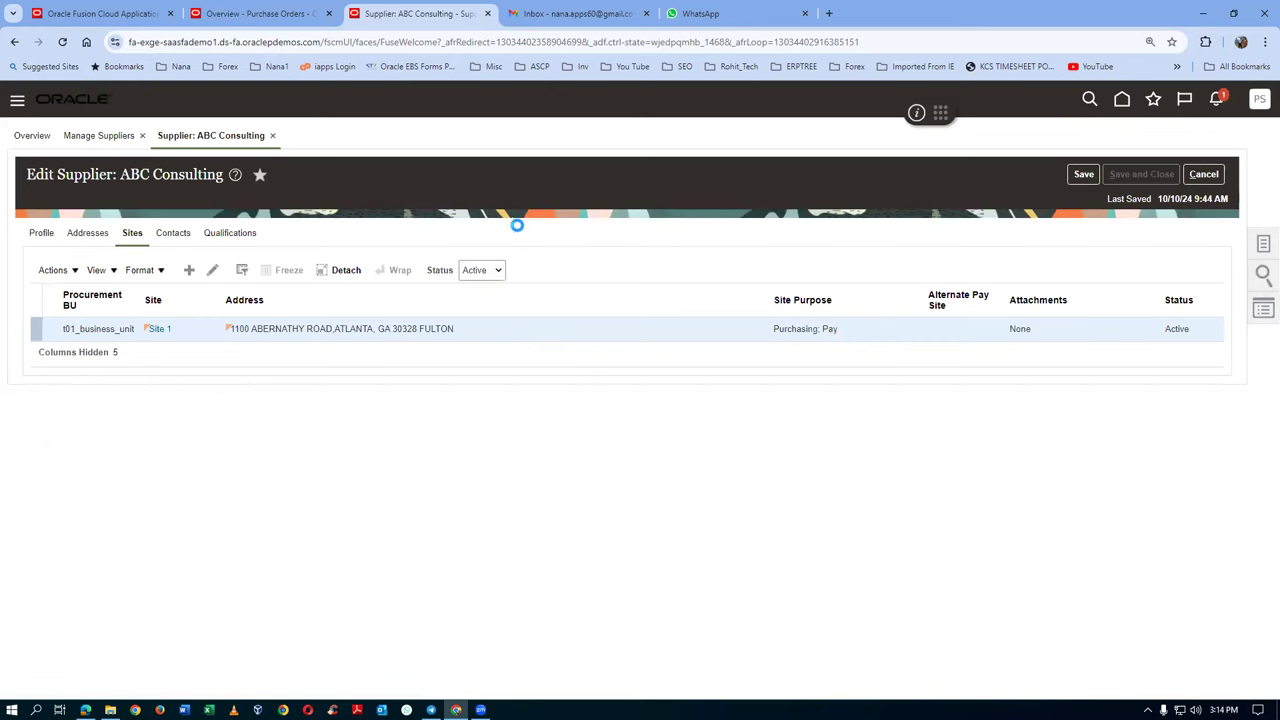
left_click(672, 262)
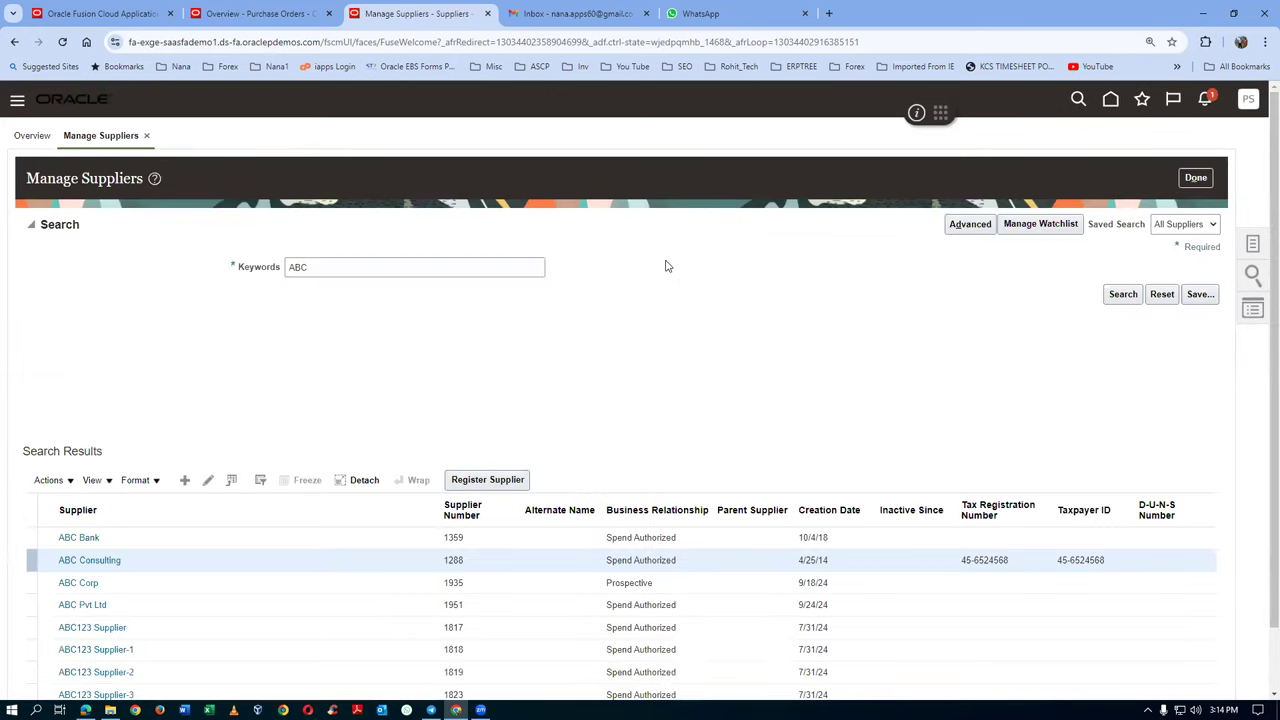
left_click(1195, 178)
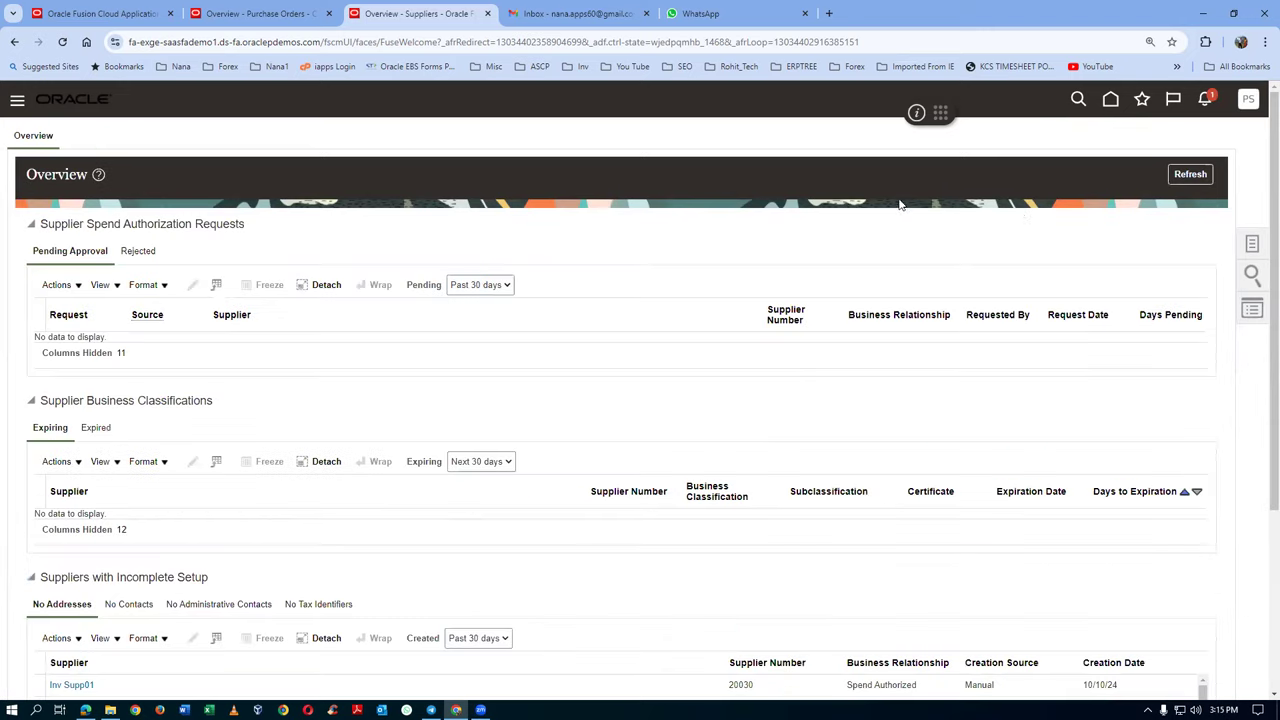
Sign out of the application, sign back in with the saved credentials, and return to the Purchase Orders browser tab
left_click(1248, 99)
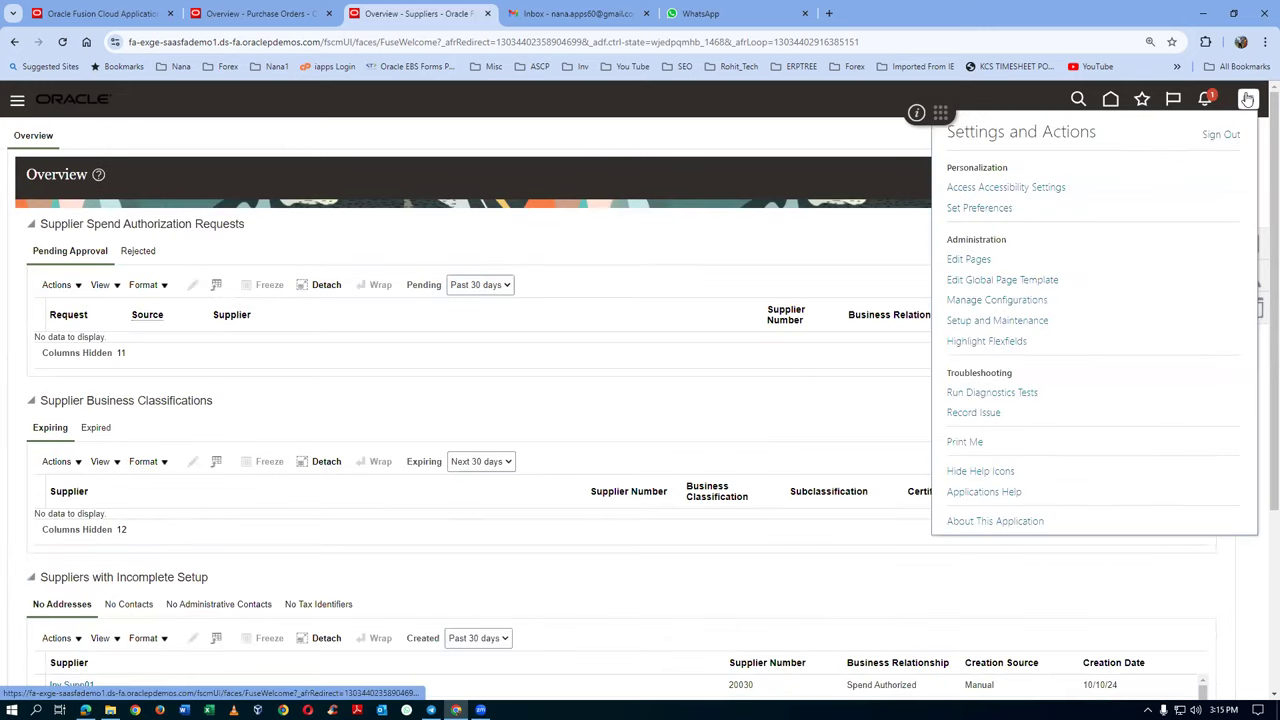
left_click(1223, 135)
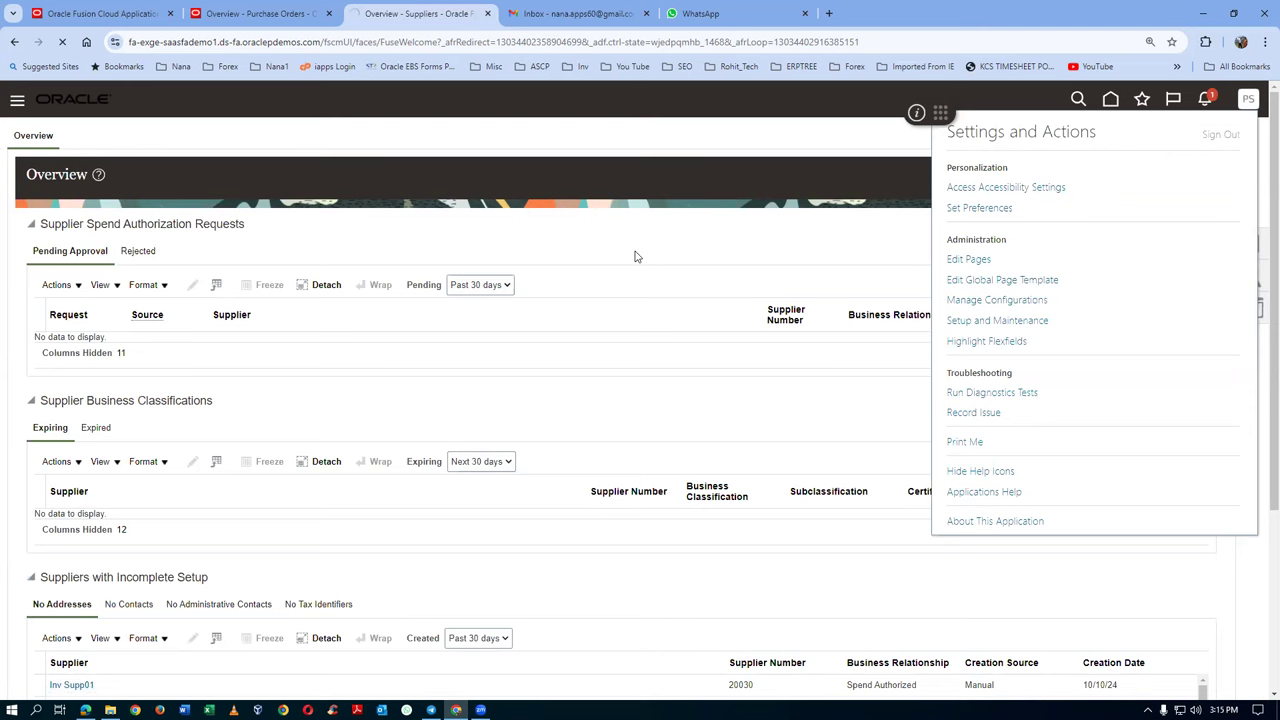
left_click(635, 358)
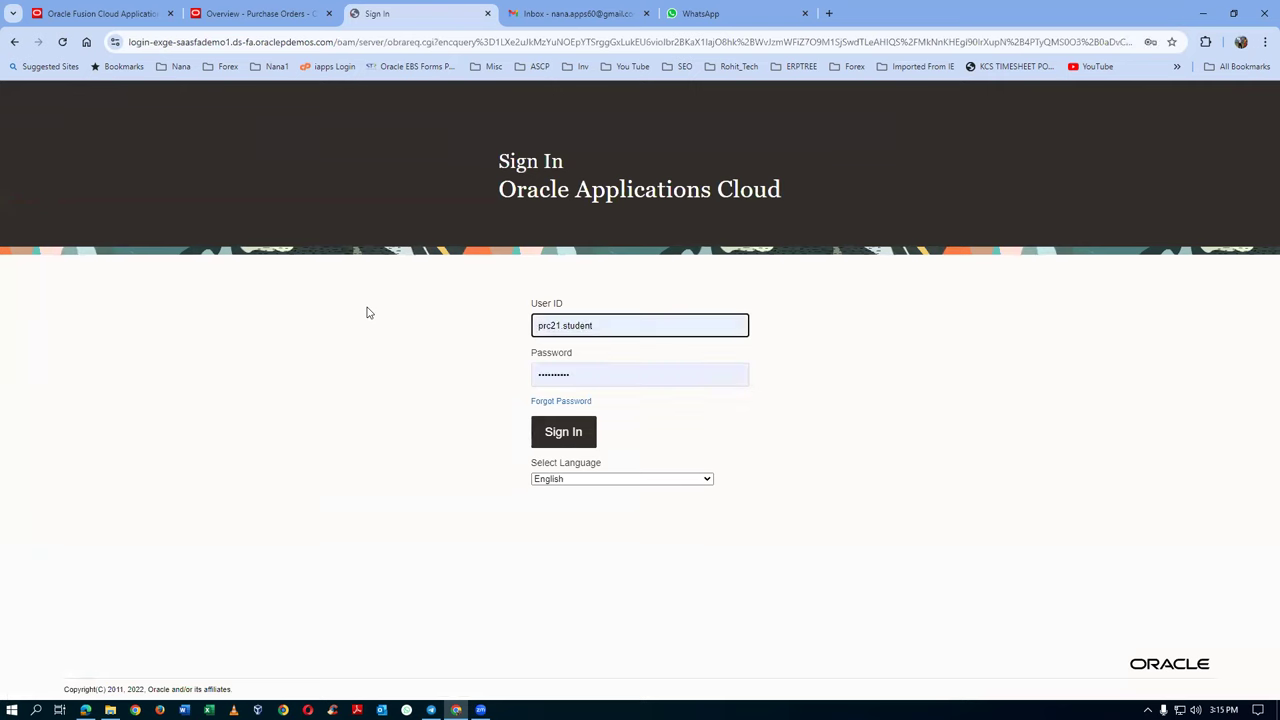
left_click(556, 434)
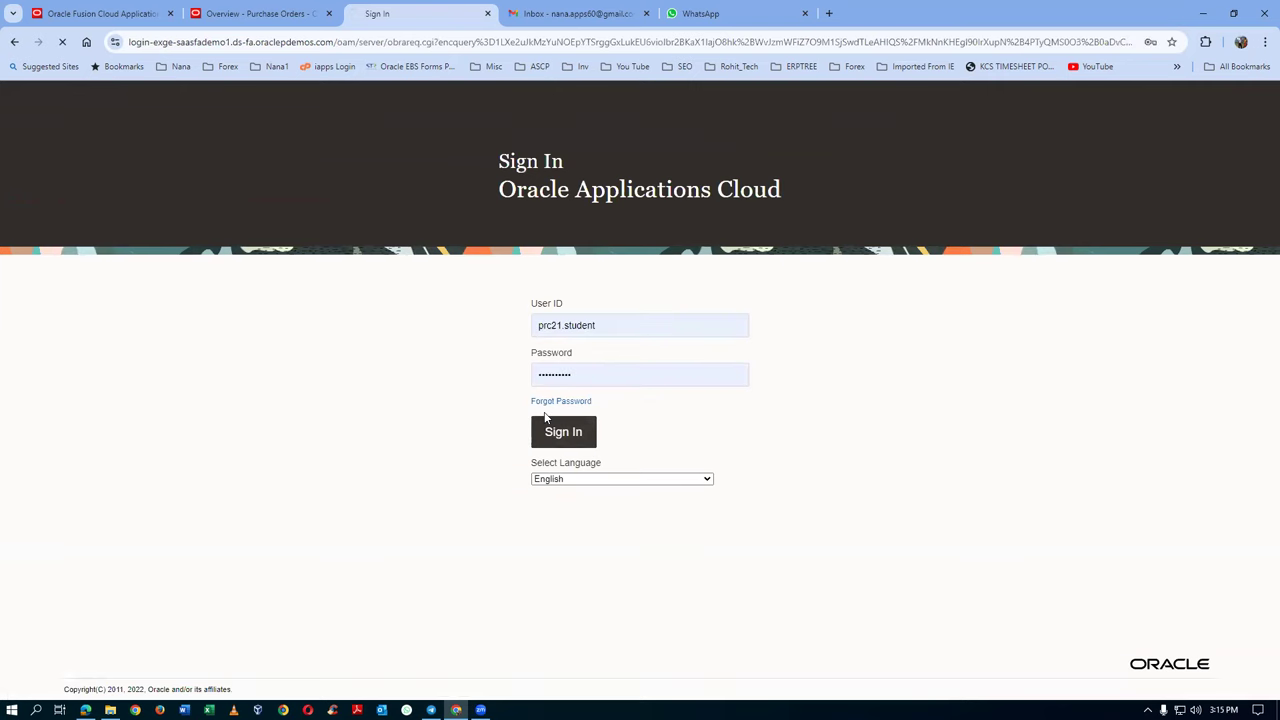
left_click(242, 14)
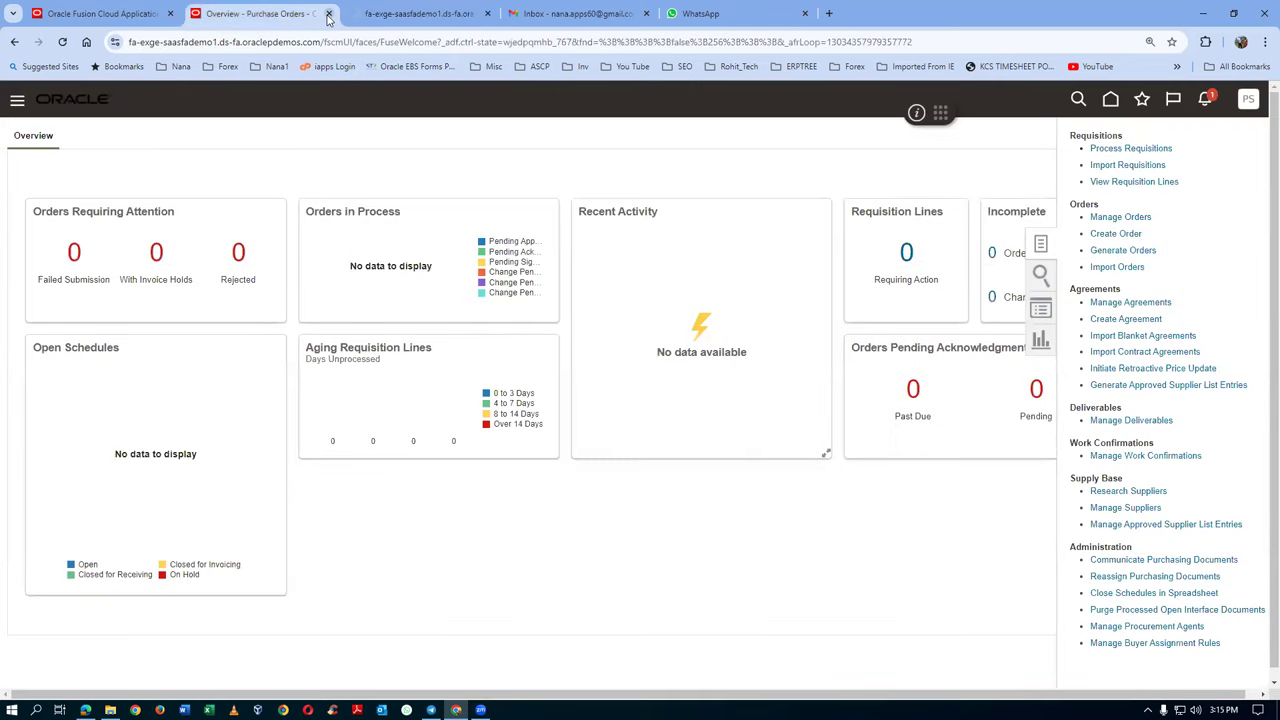
Close the surplus Oracle browser tabs and open the Purchase Orders work area from the Procurement apps
left_click(329, 14)
left_click(78, 22)
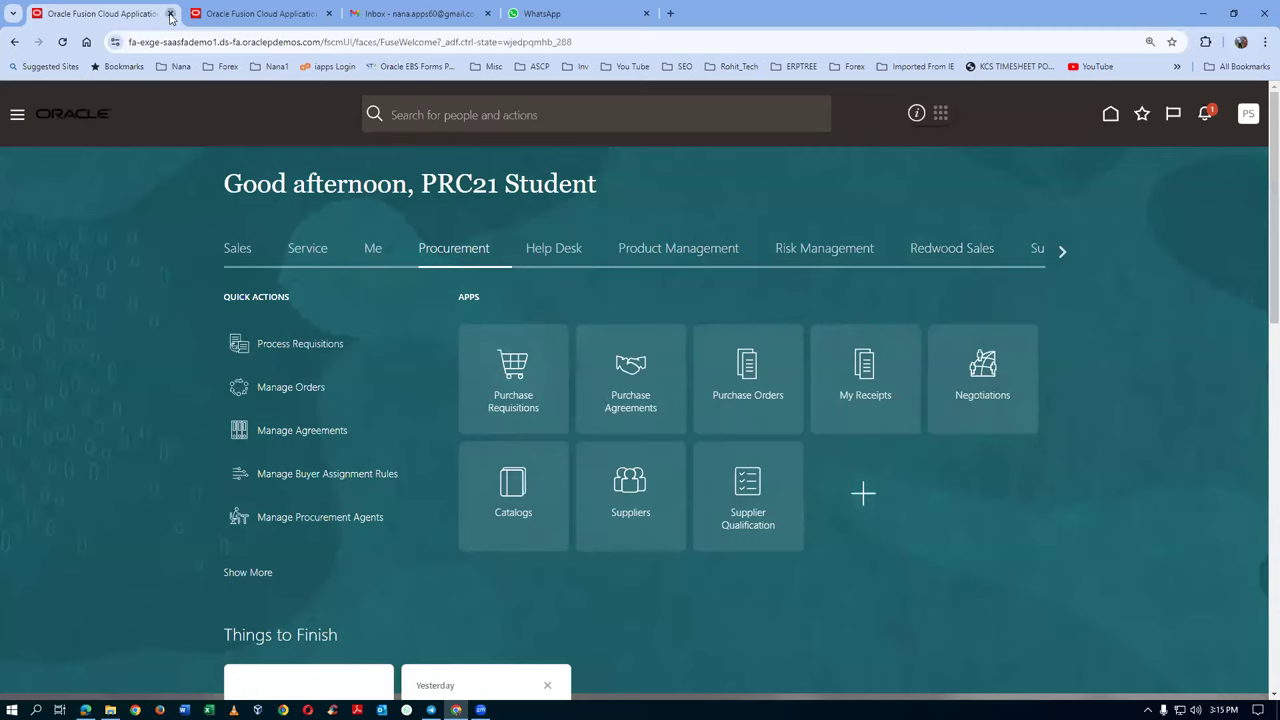
left_click(170, 14)
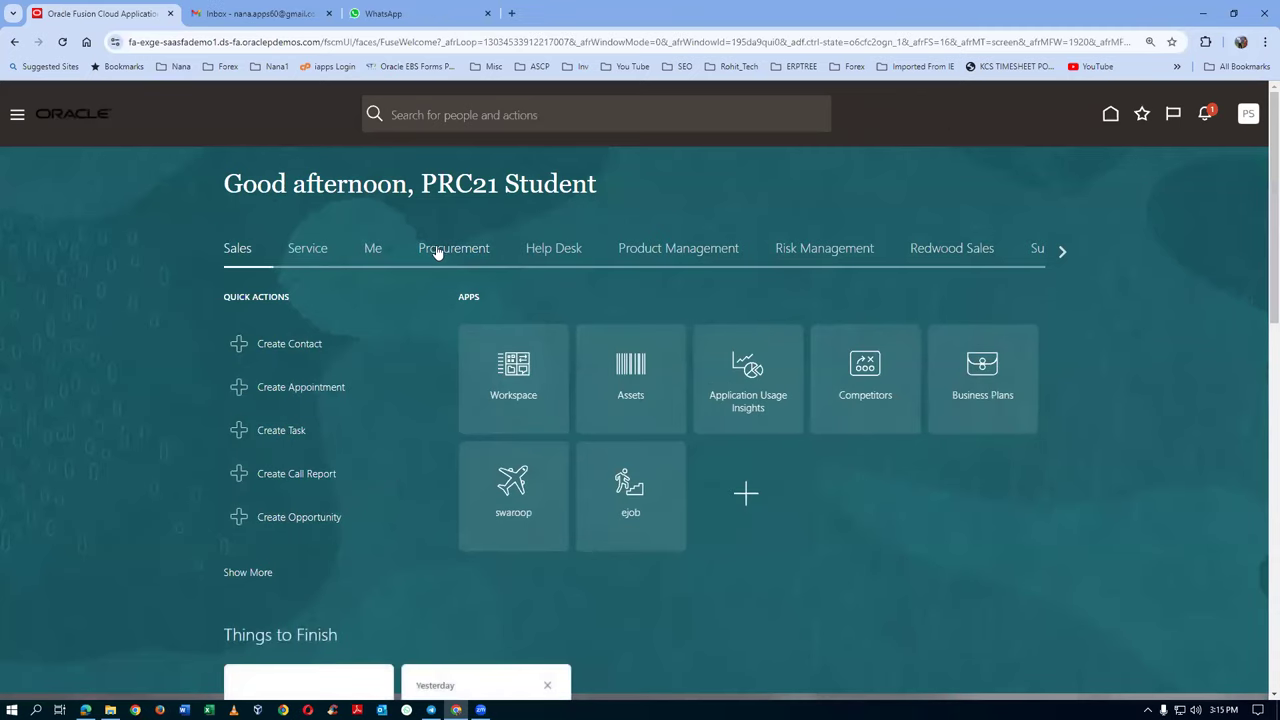
left_click(442, 250)
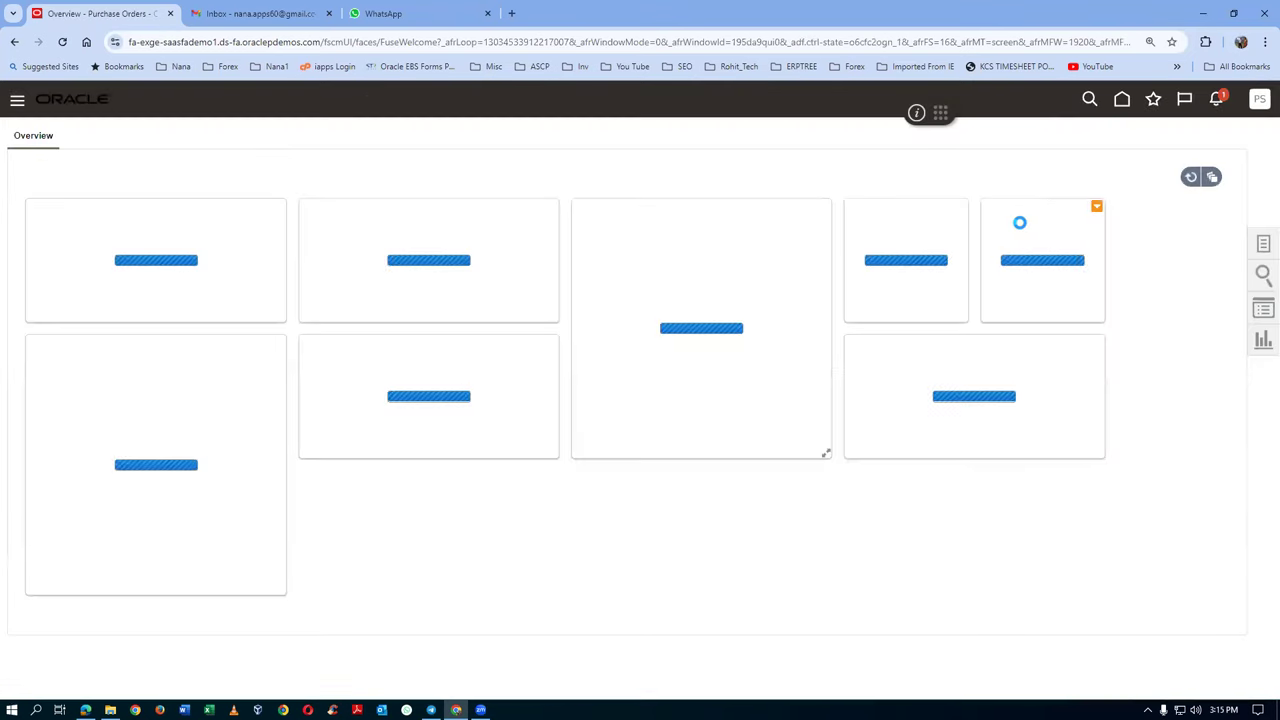
Create a purchase order in t01_business_unit for supplier ABC Consulting at Site 1, with t01_child_location as the default ship-to location
left_click(1262, 245)
left_click(1110, 233)
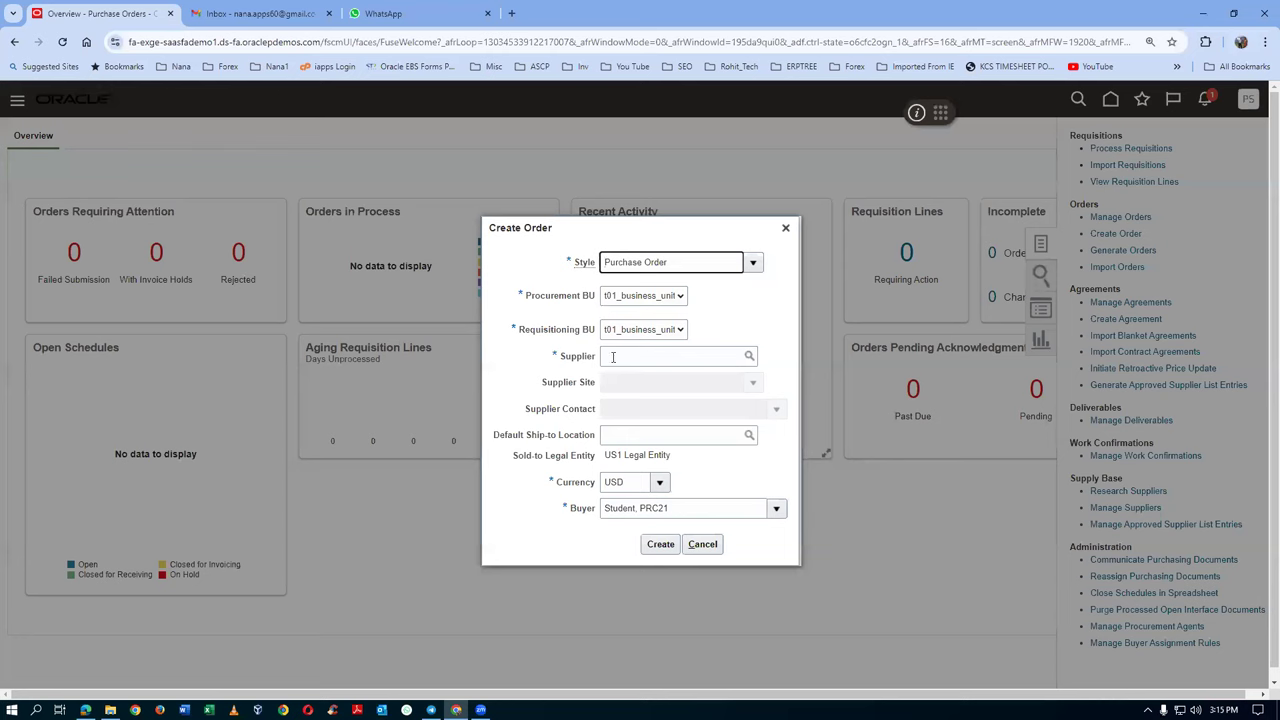
left_click(615, 357)
type("abc")
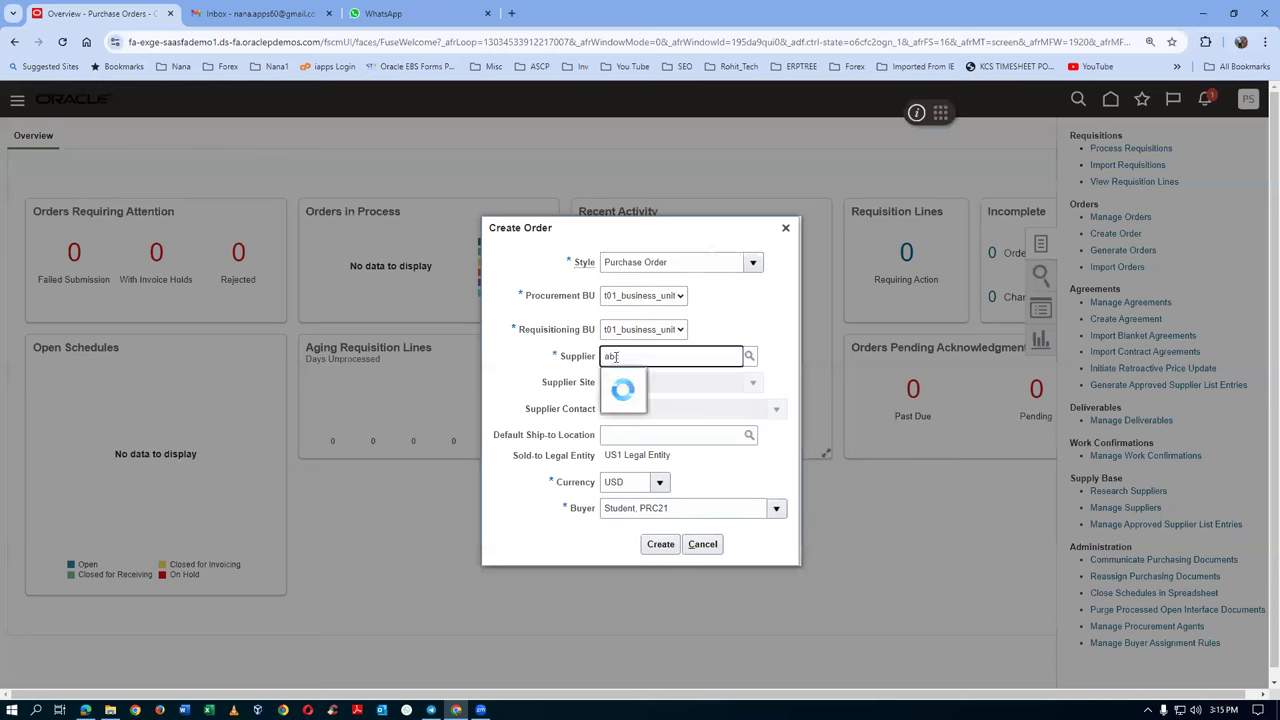
left_click(648, 381)
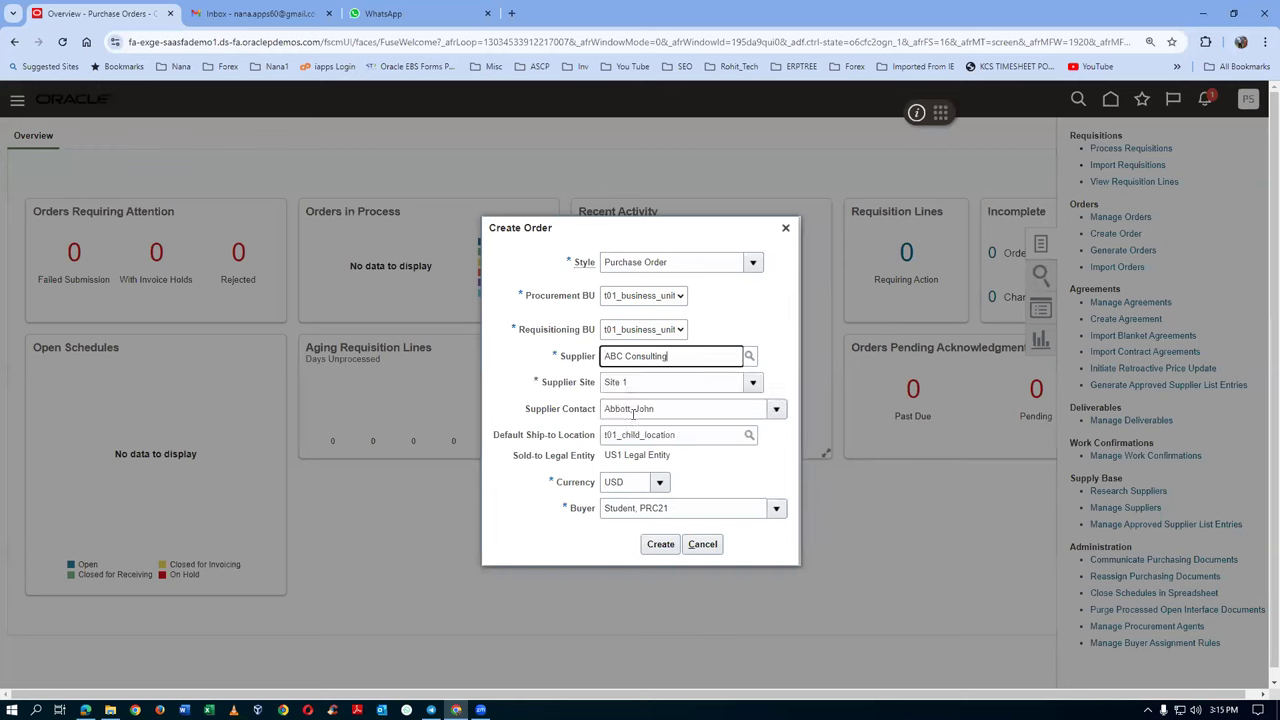
left_click(660, 544)
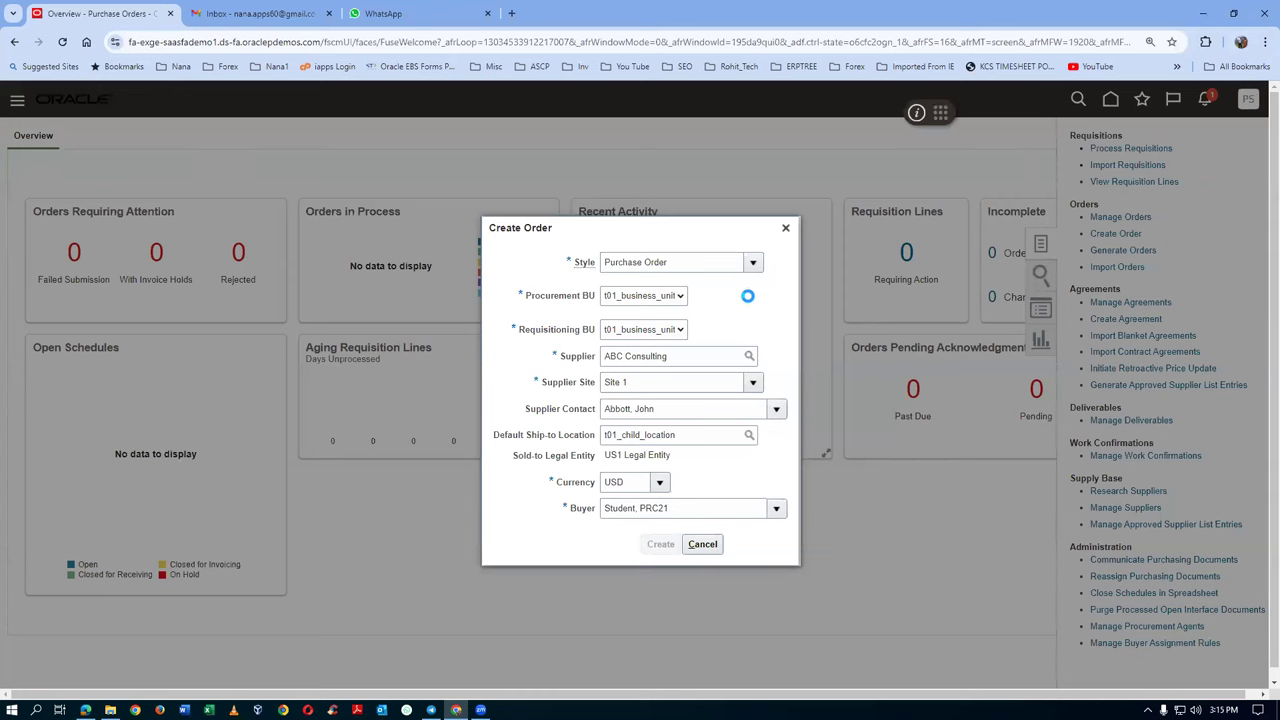
Open Notepad, record the new purchase order's number with the prefix PO, and return to the order in the browser
left_click(12, 710)
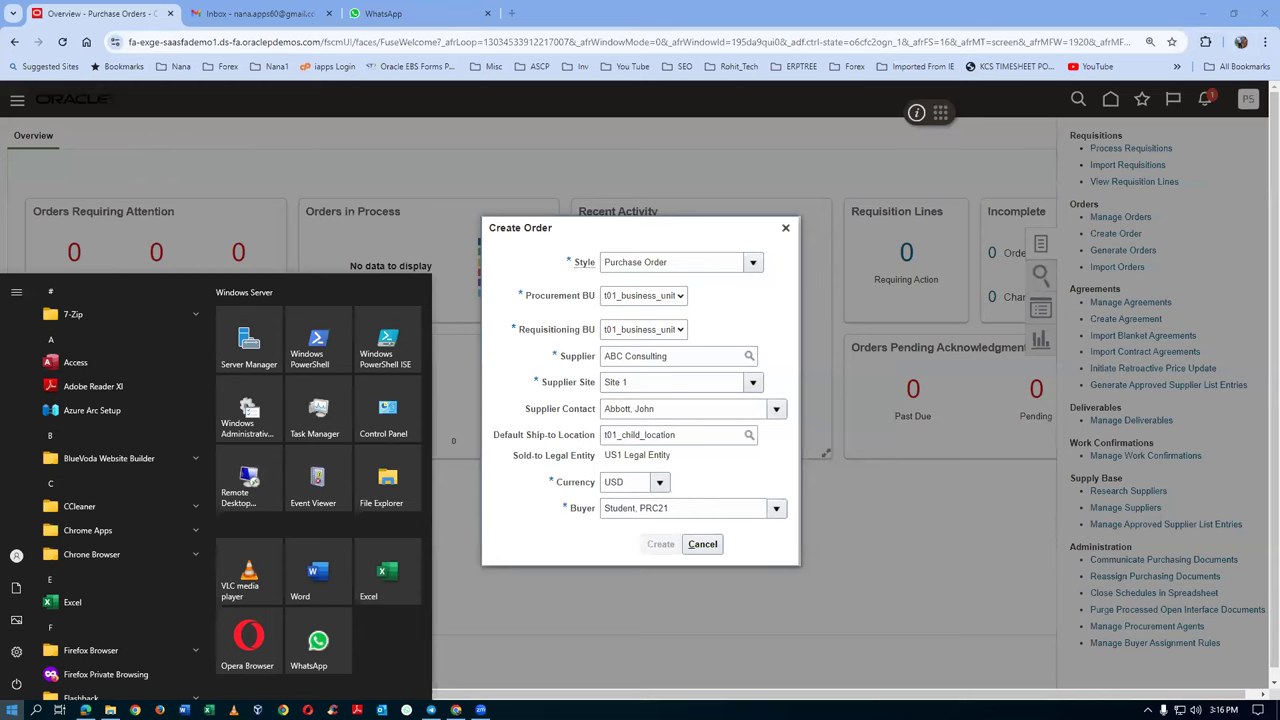
type("notepad")
left_click(148, 348)
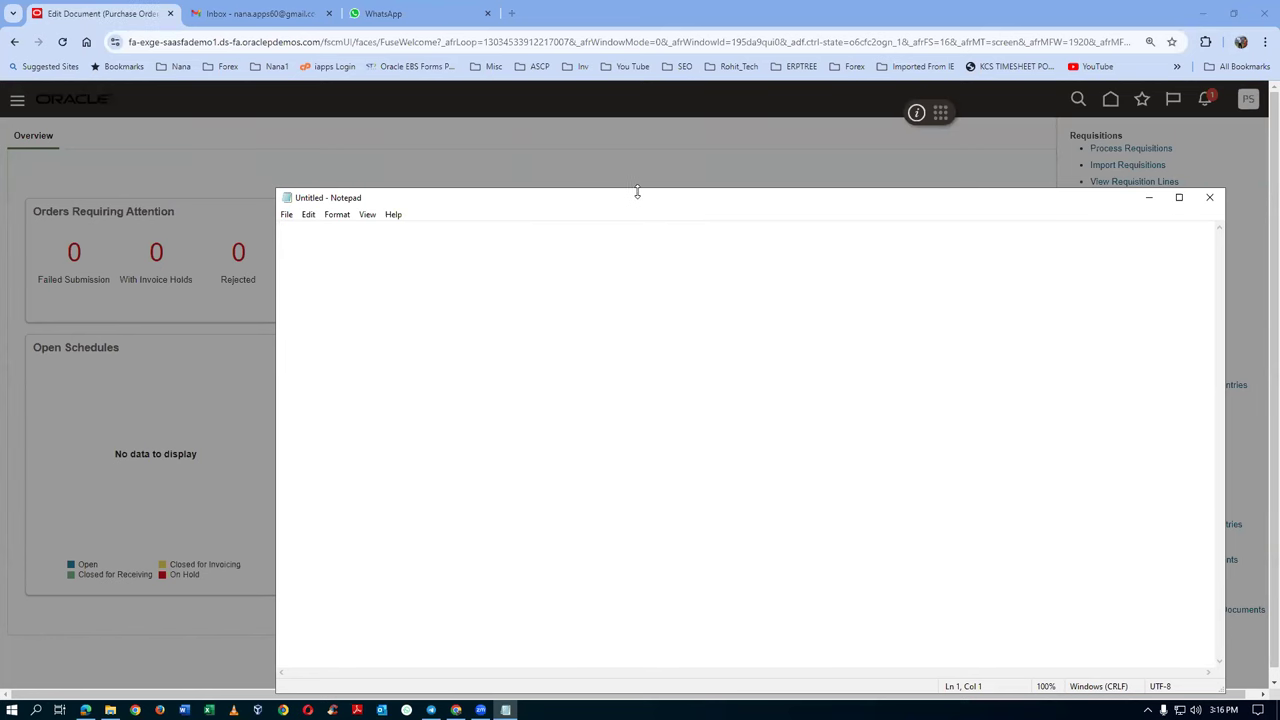
key("alt+Tab")
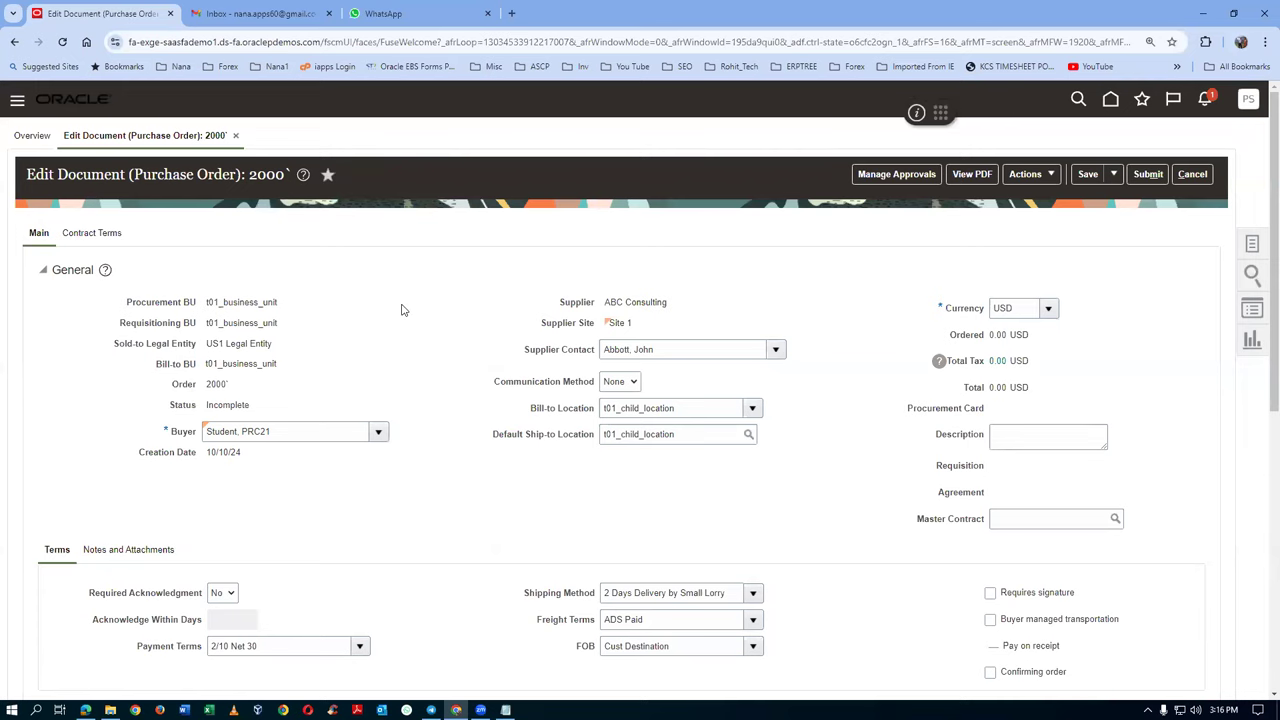
key("alt+Tab")
key("Return")
key("Return")
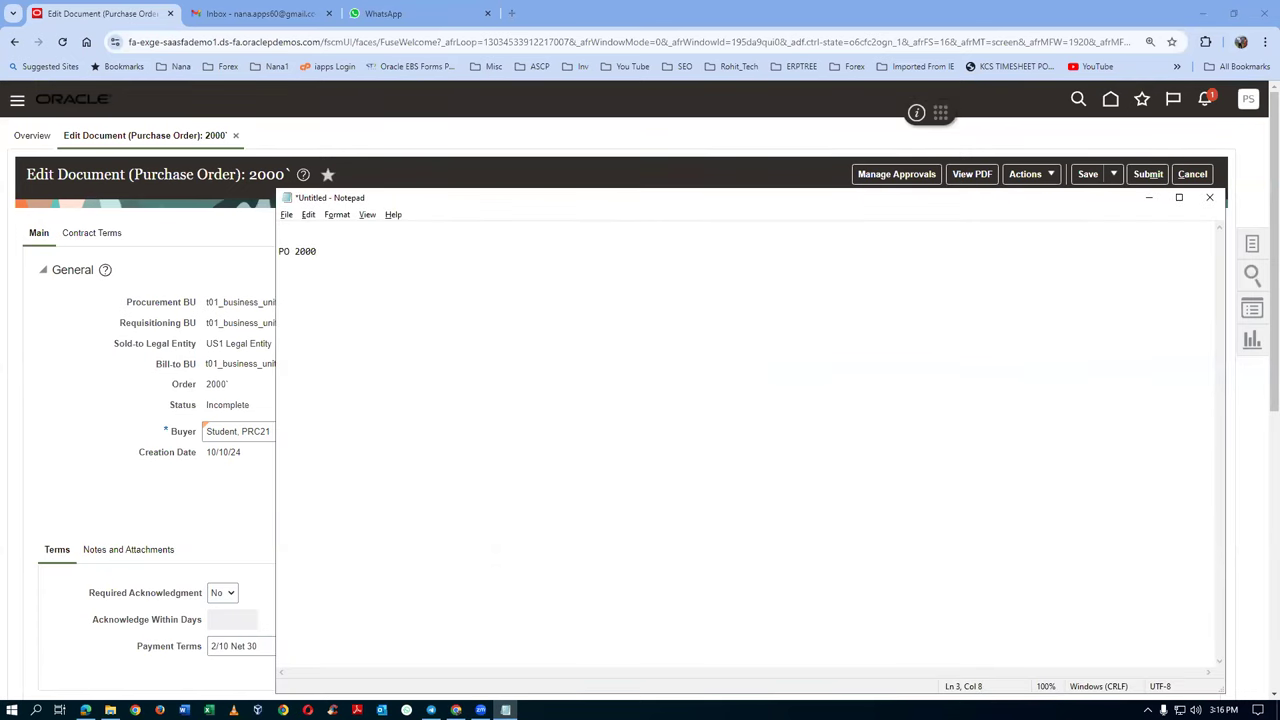
key("alt+Tab")
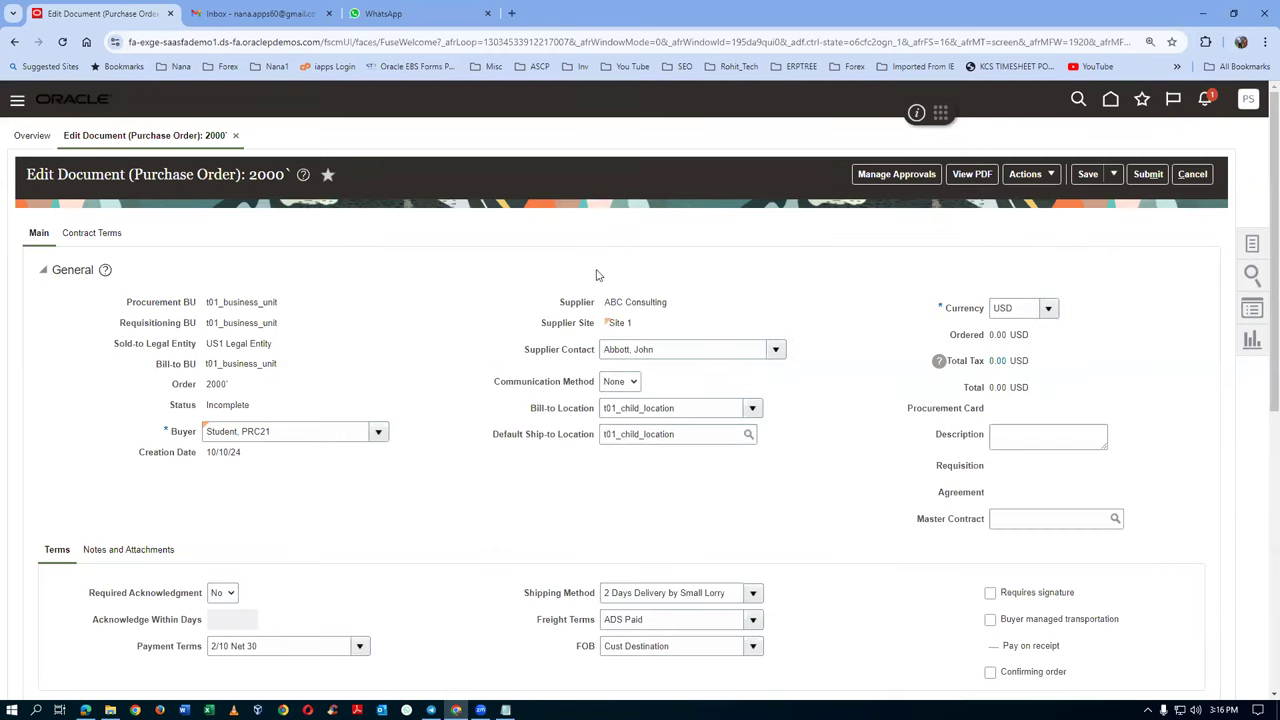
Add a goods line to the purchase order for item t01_reconsile_test with a quantity of 100
scroll(793, 297, "down", 2)
scroll(757, 300, "down", 4)
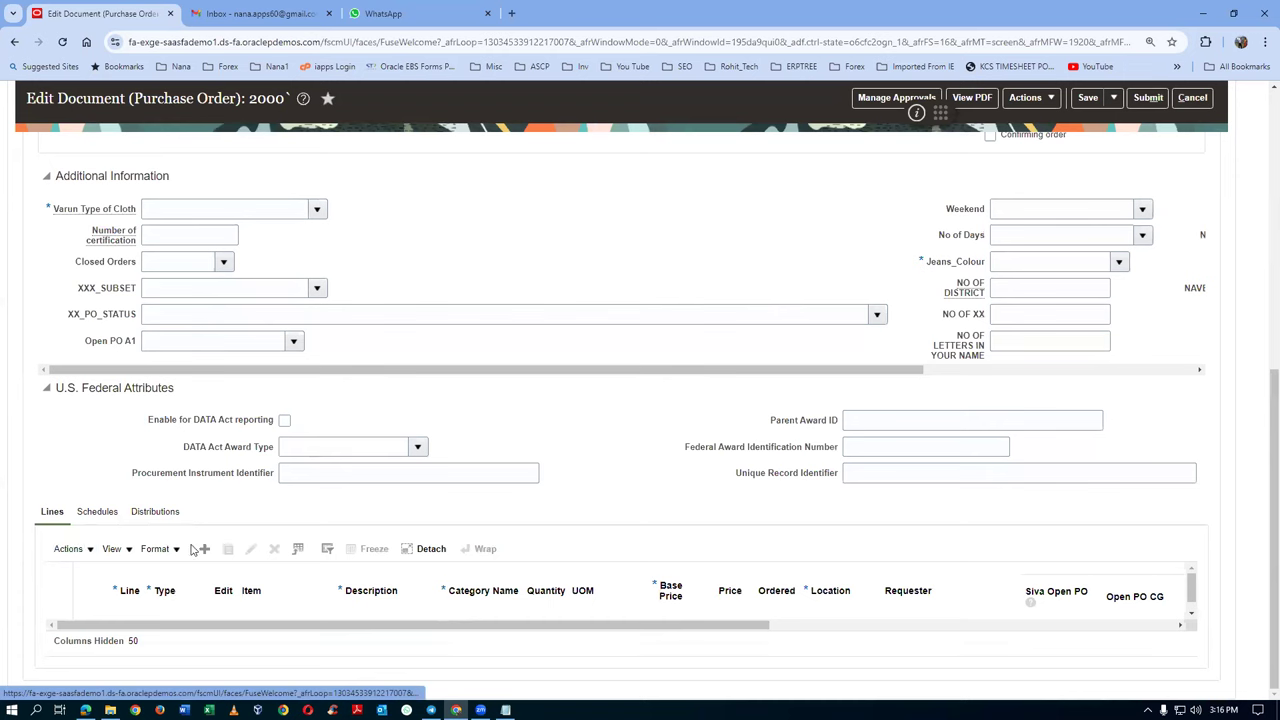
left_click(204, 550)
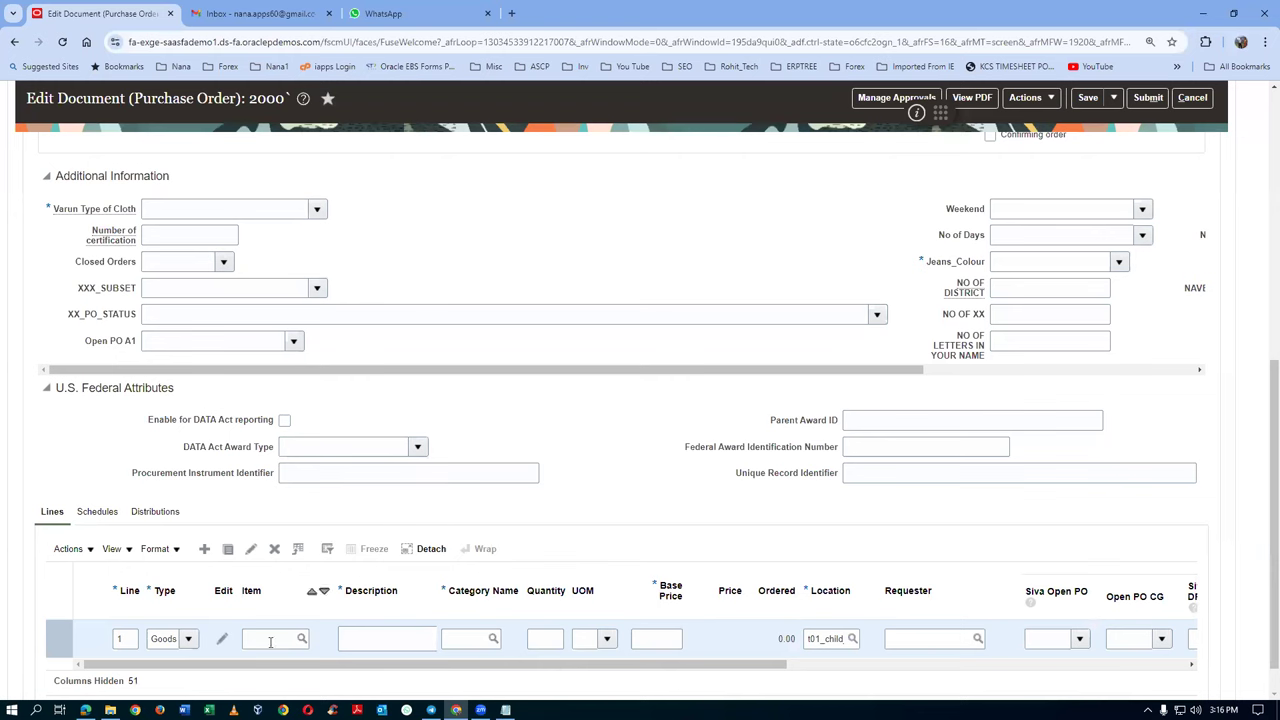
left_click(263, 641)
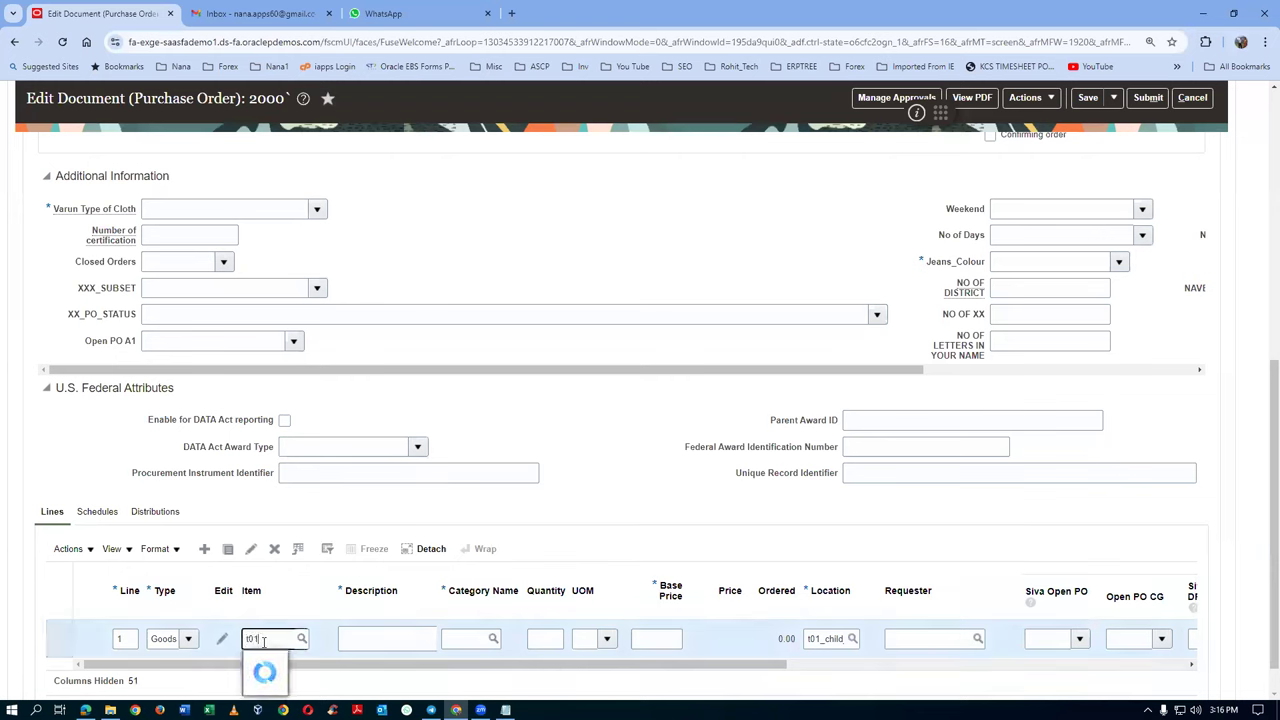
left_click(270, 657)
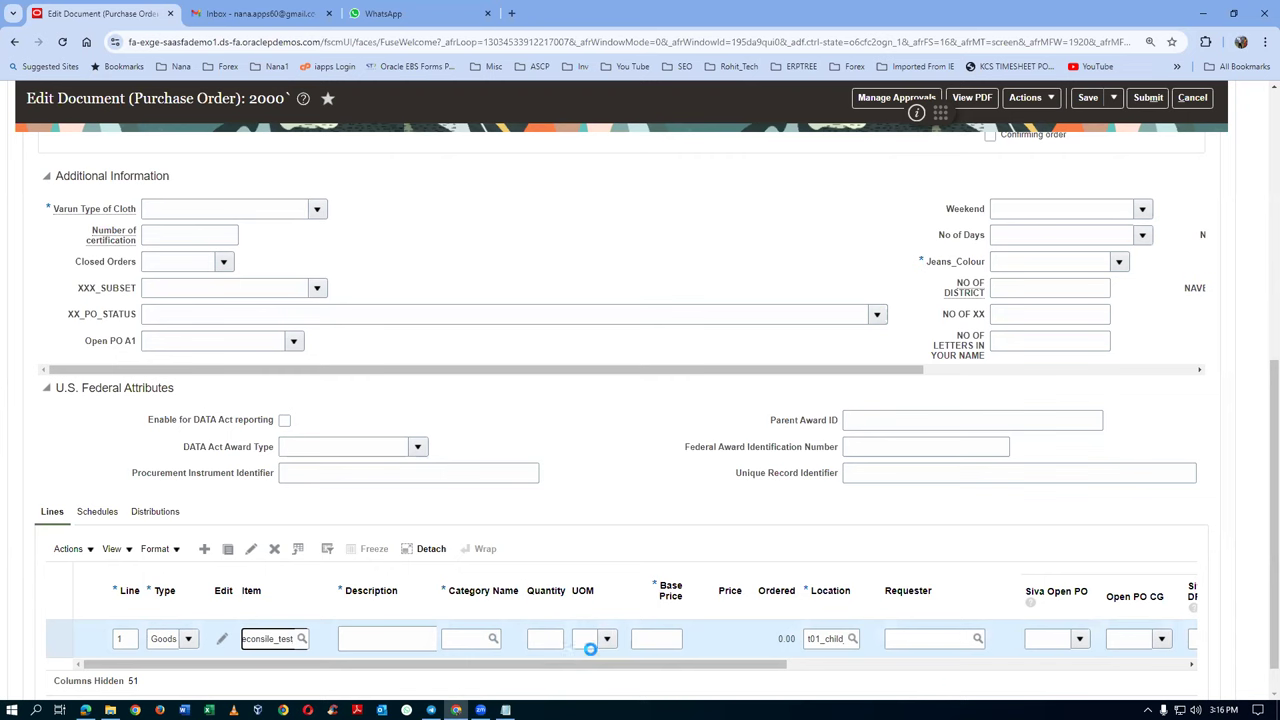
left_click(546, 640)
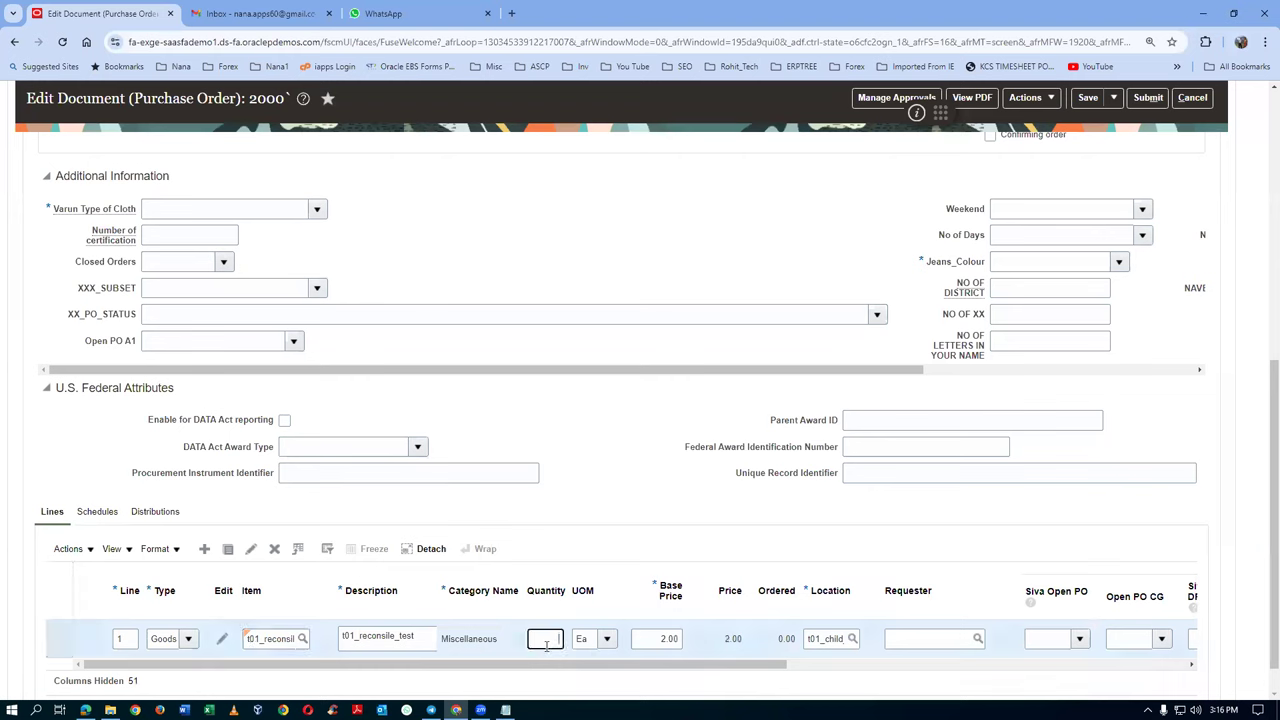
type("100")
key("Tab")
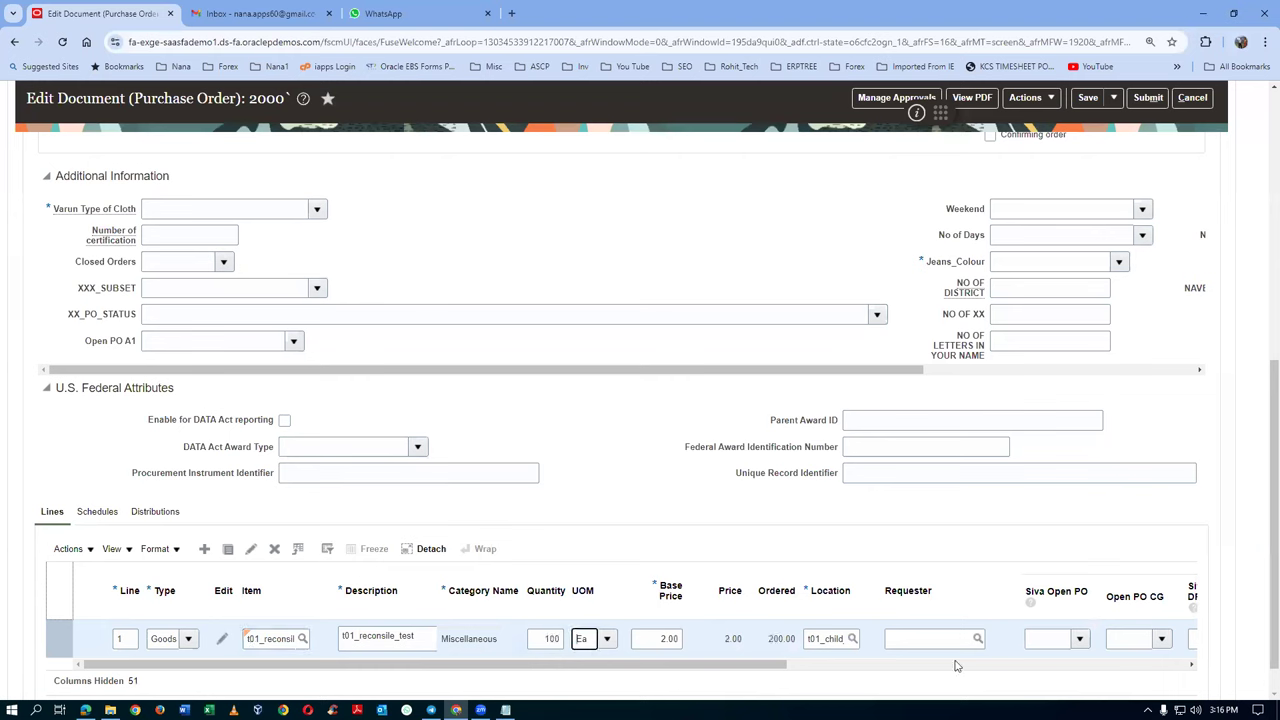
Set the requested delivery date on the line's schedule to 10/10/24
left_click_drag(762, 669, 1149, 686)
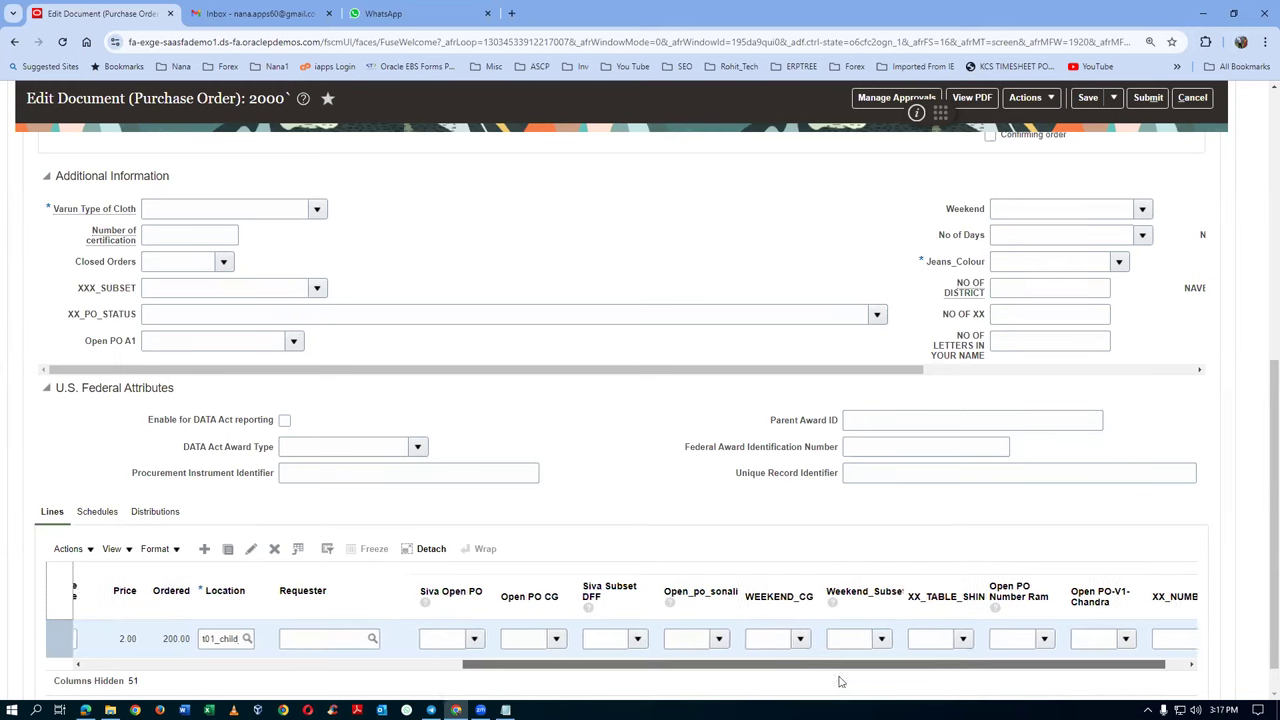
left_click_drag(837, 666, 535, 688)
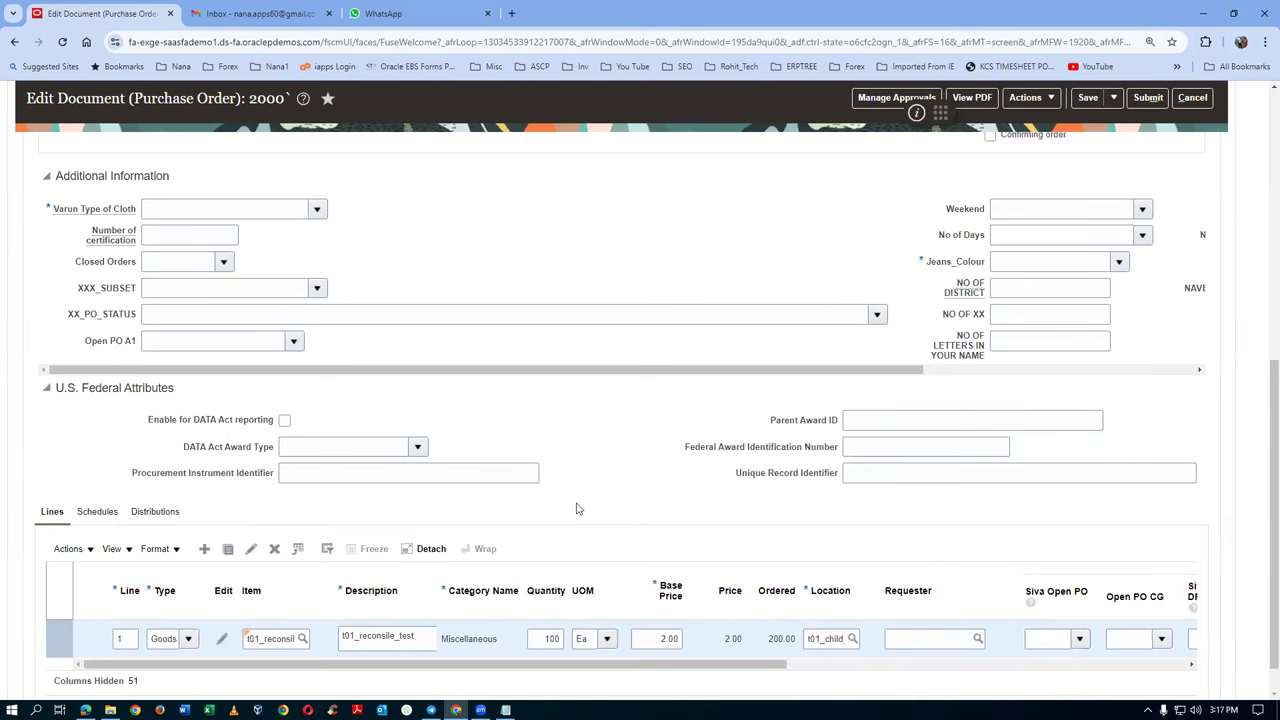
left_click(97, 513)
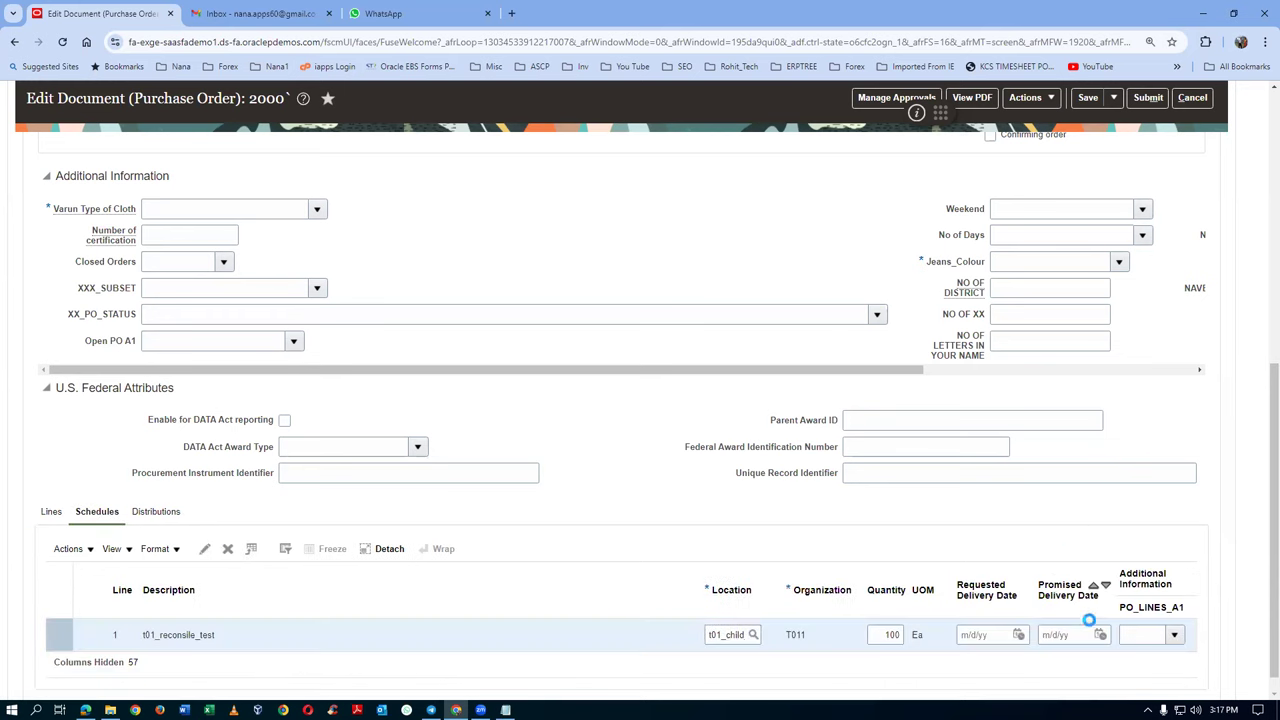
left_click(1019, 635)
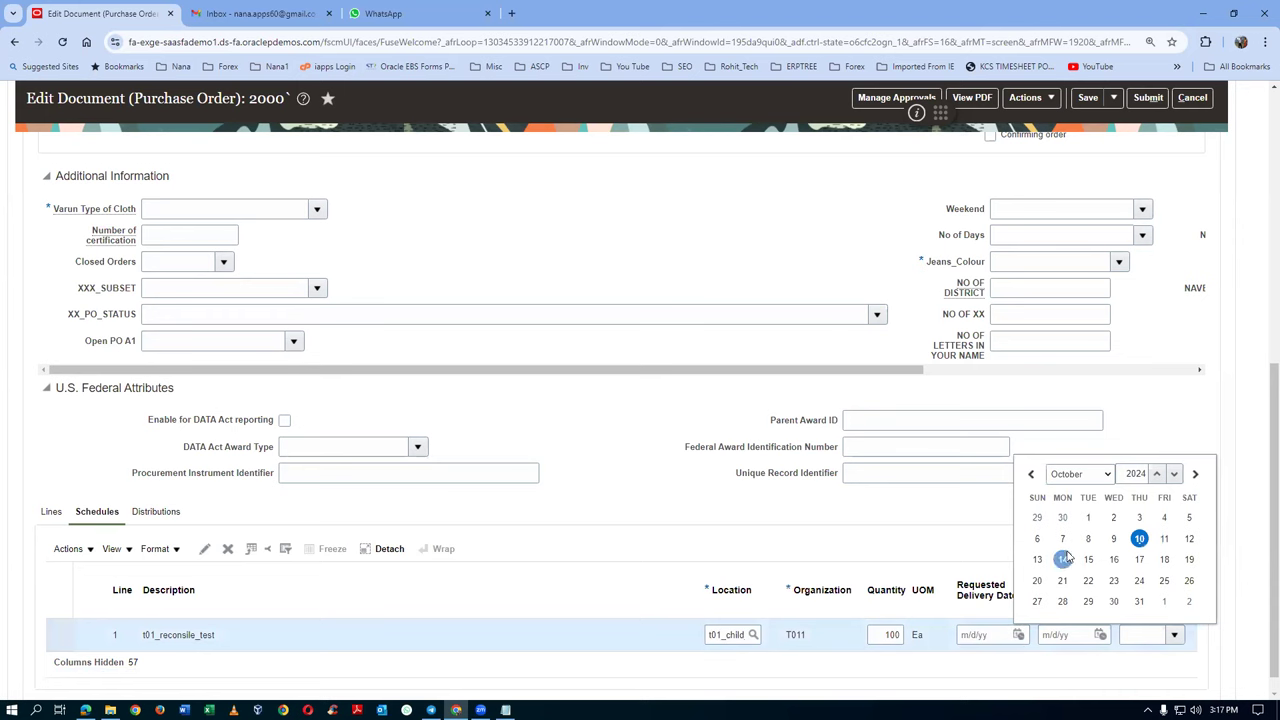
left_click(1140, 534)
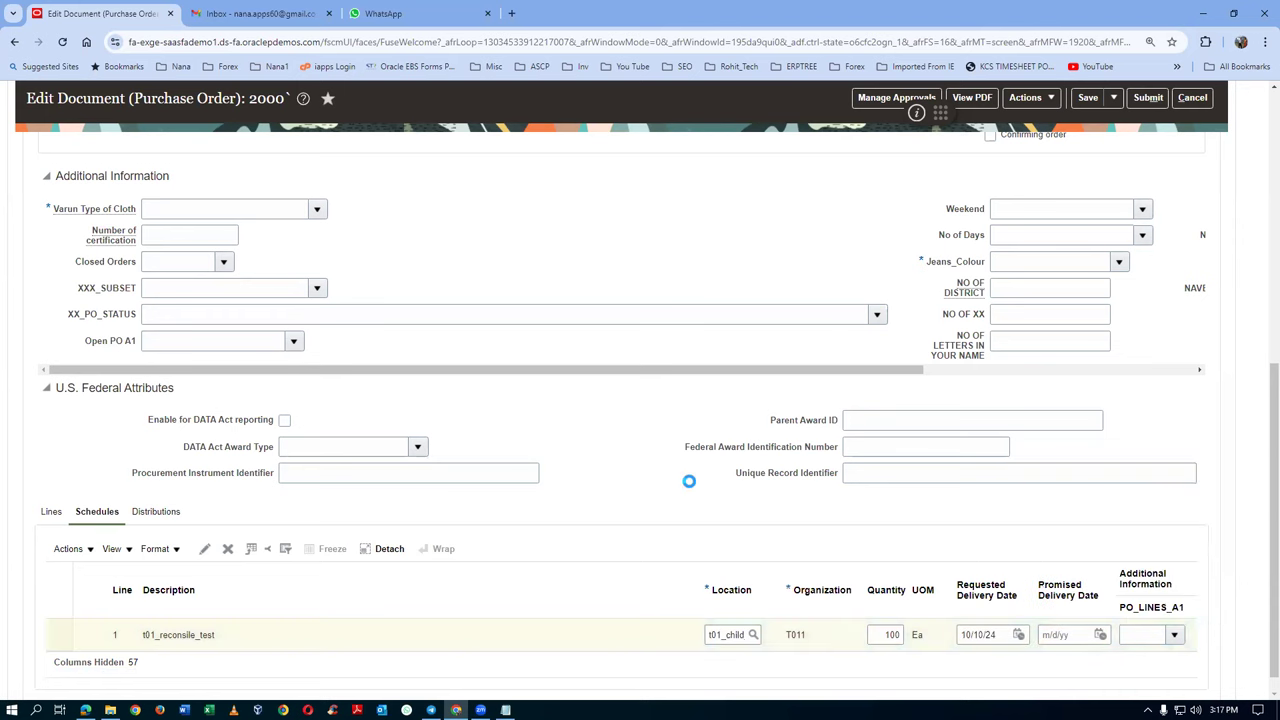
Try to save the purchase order, and set the required Type of Cloth field to Jeans
scroll(736, 477, "up", 3)
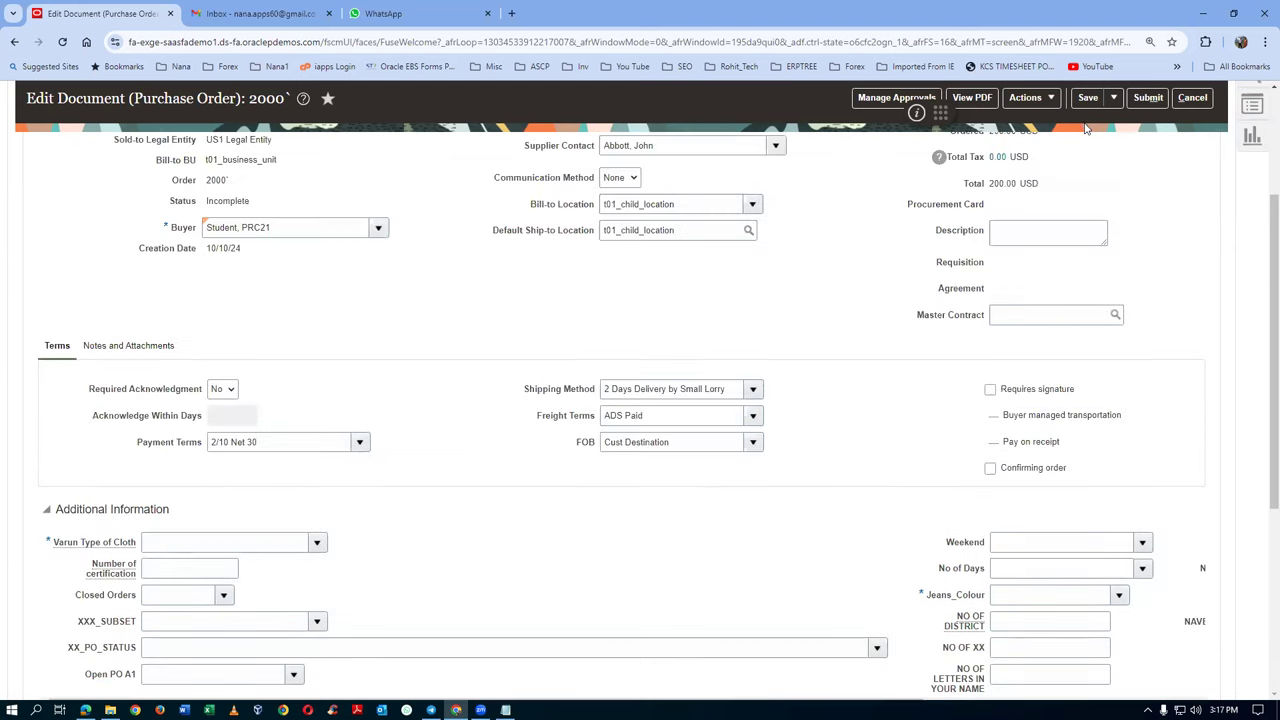
left_click(1087, 97)
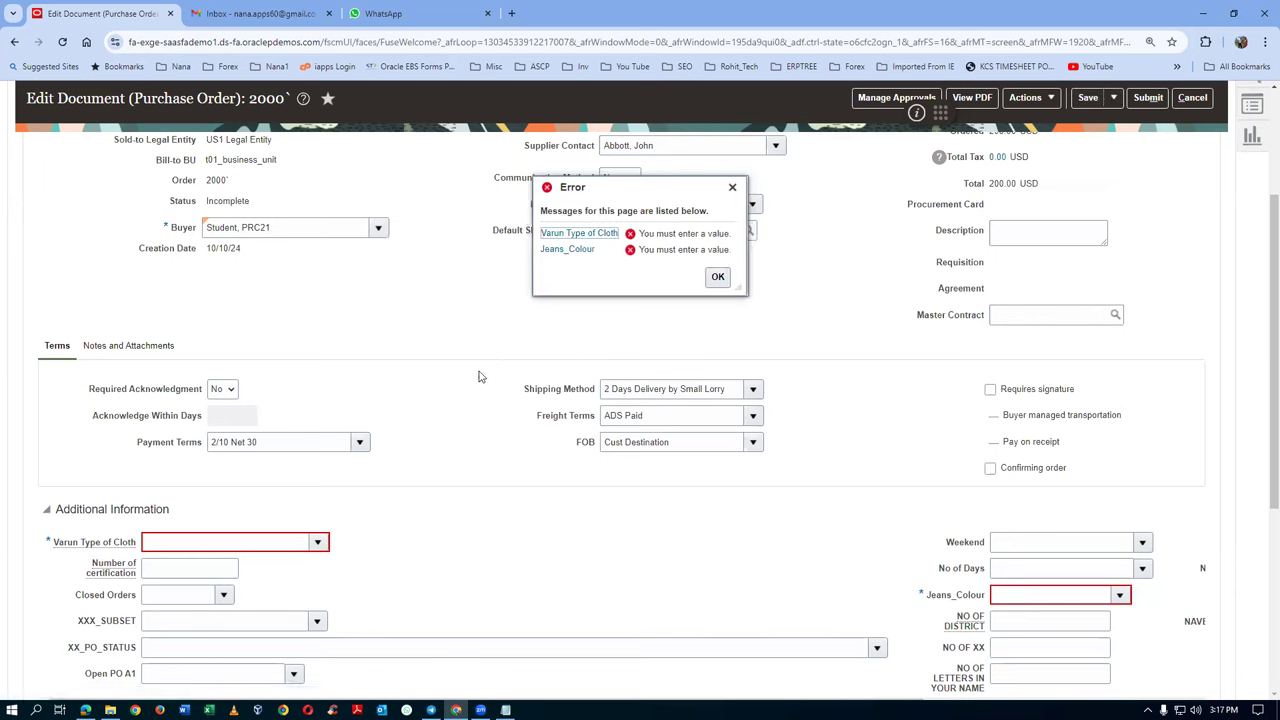
left_click(318, 545)
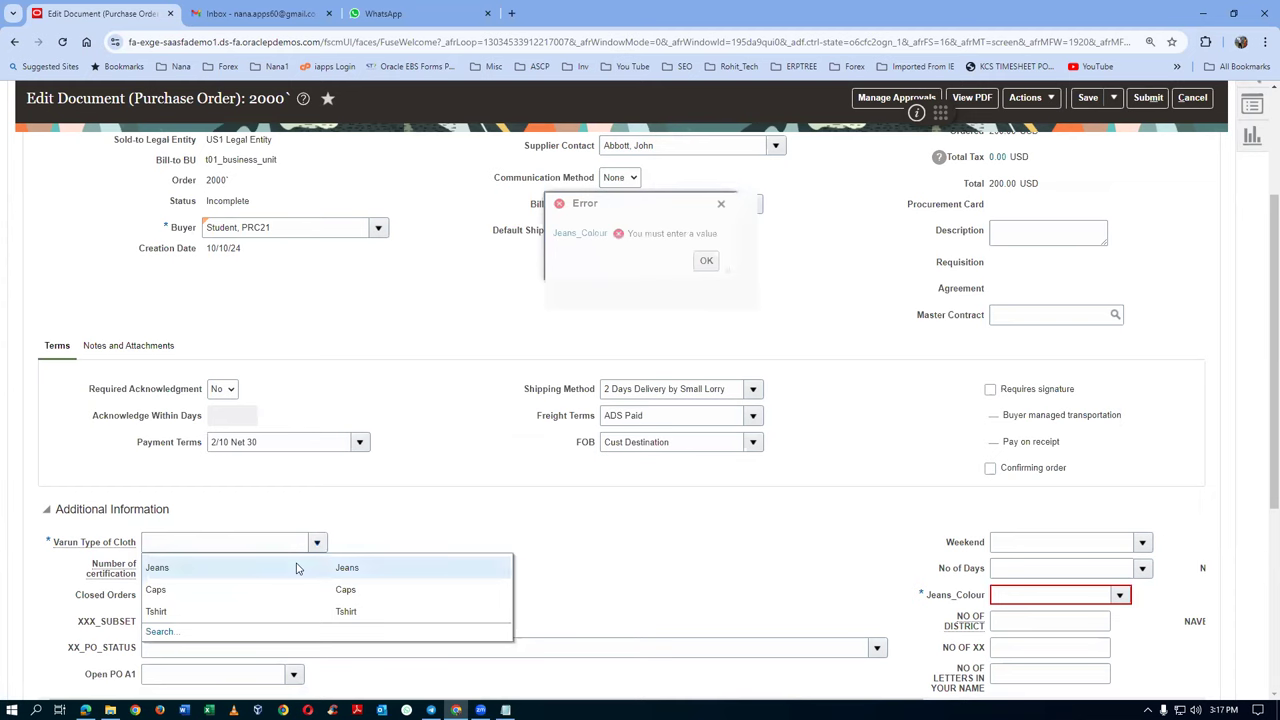
left_click(296, 567)
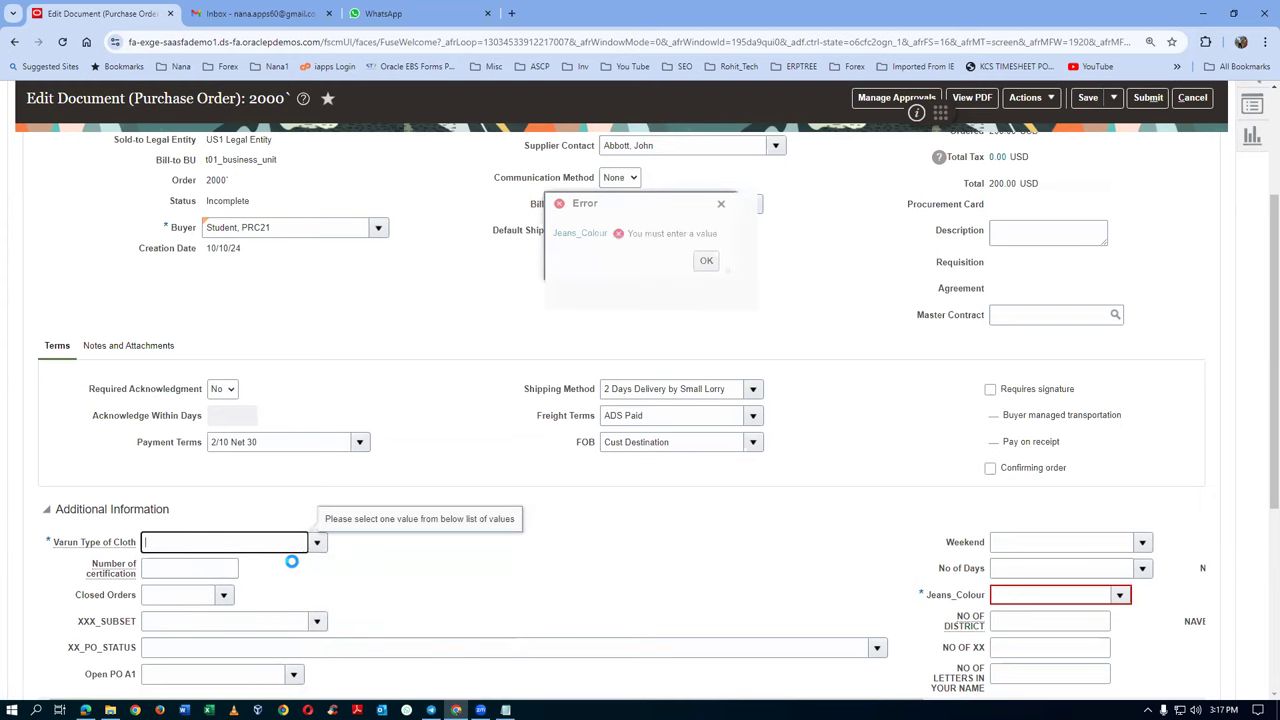
left_click(1085, 98)
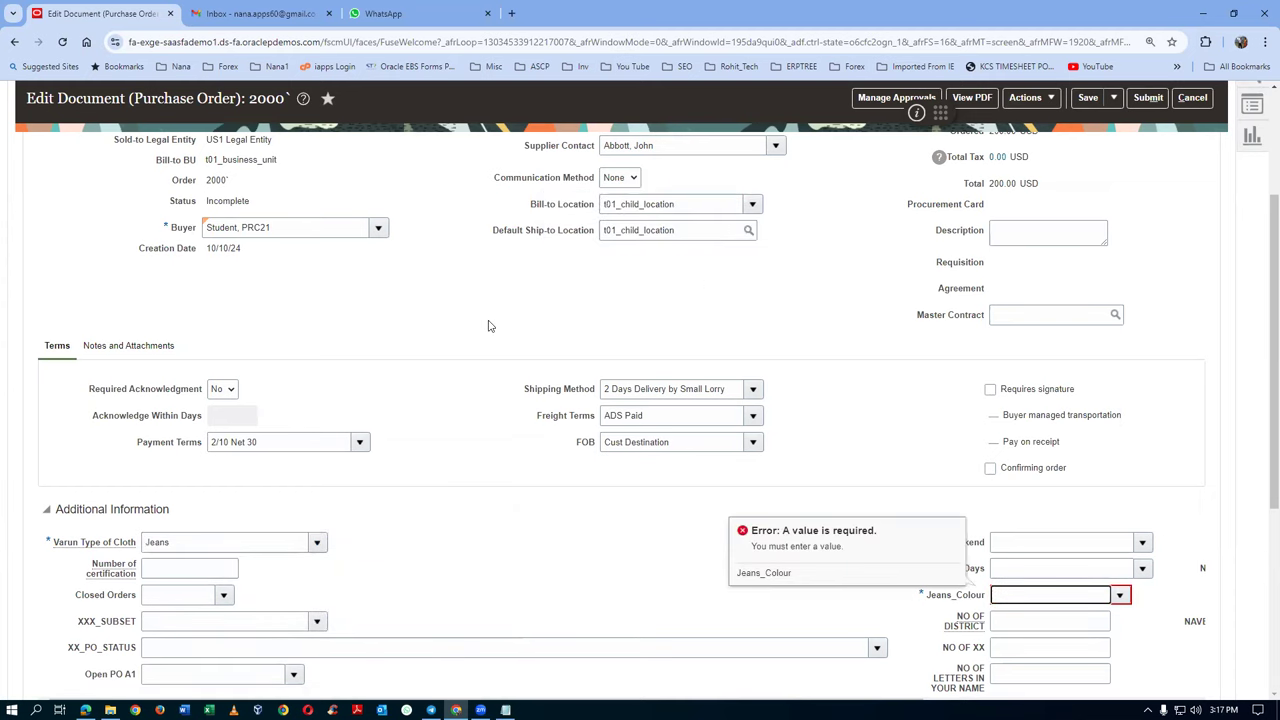
Set the required Jeans_Colour field to Pink and save the purchase order
scroll(489, 326, "down", 2)
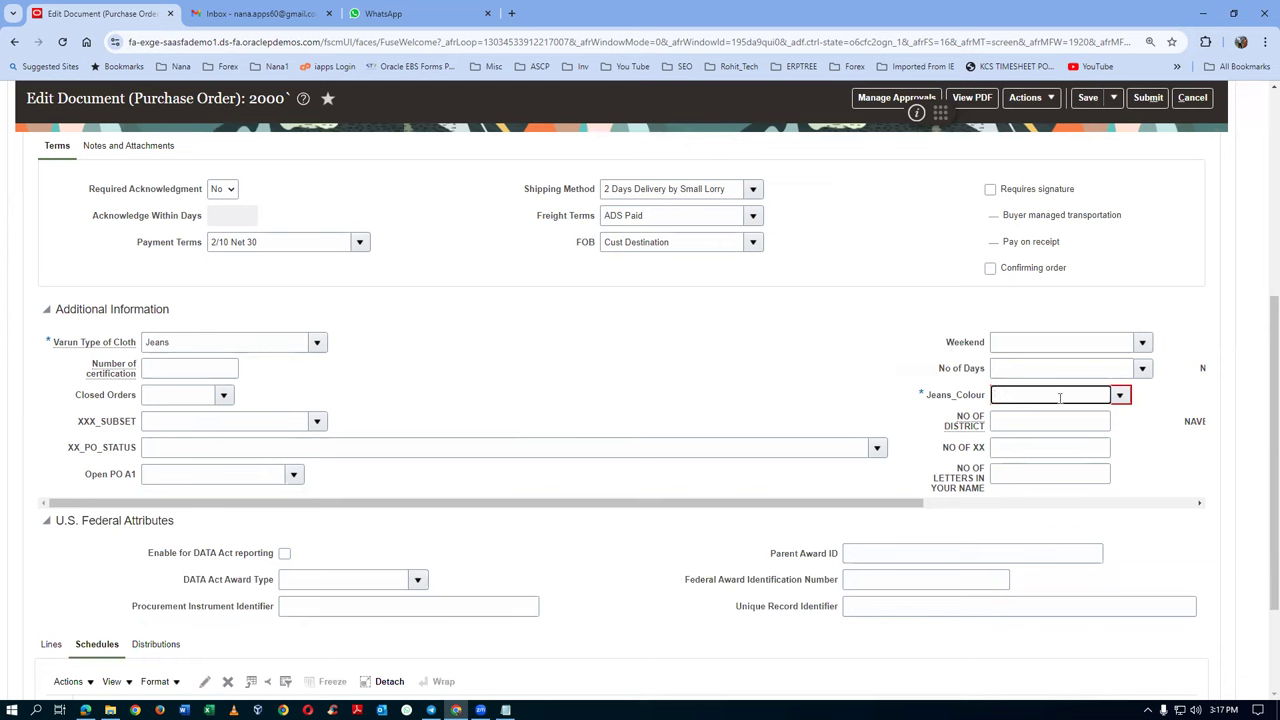
left_click(1121, 396)
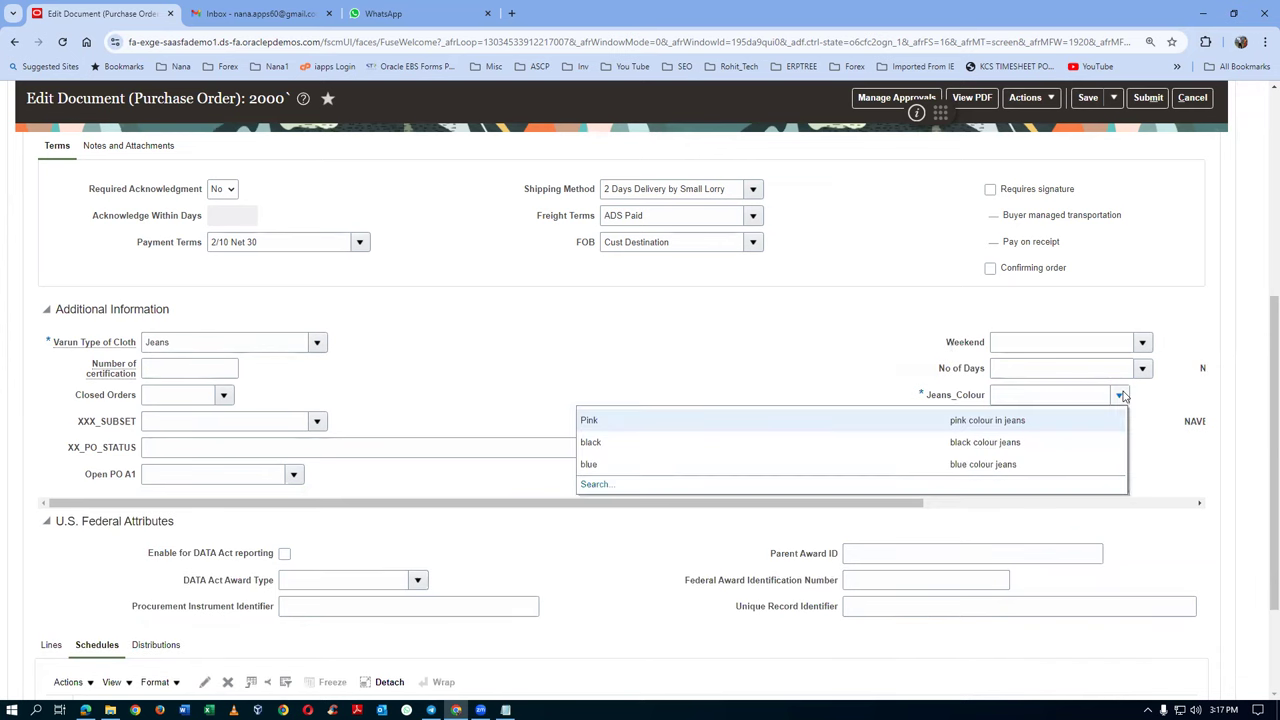
left_click(596, 422)
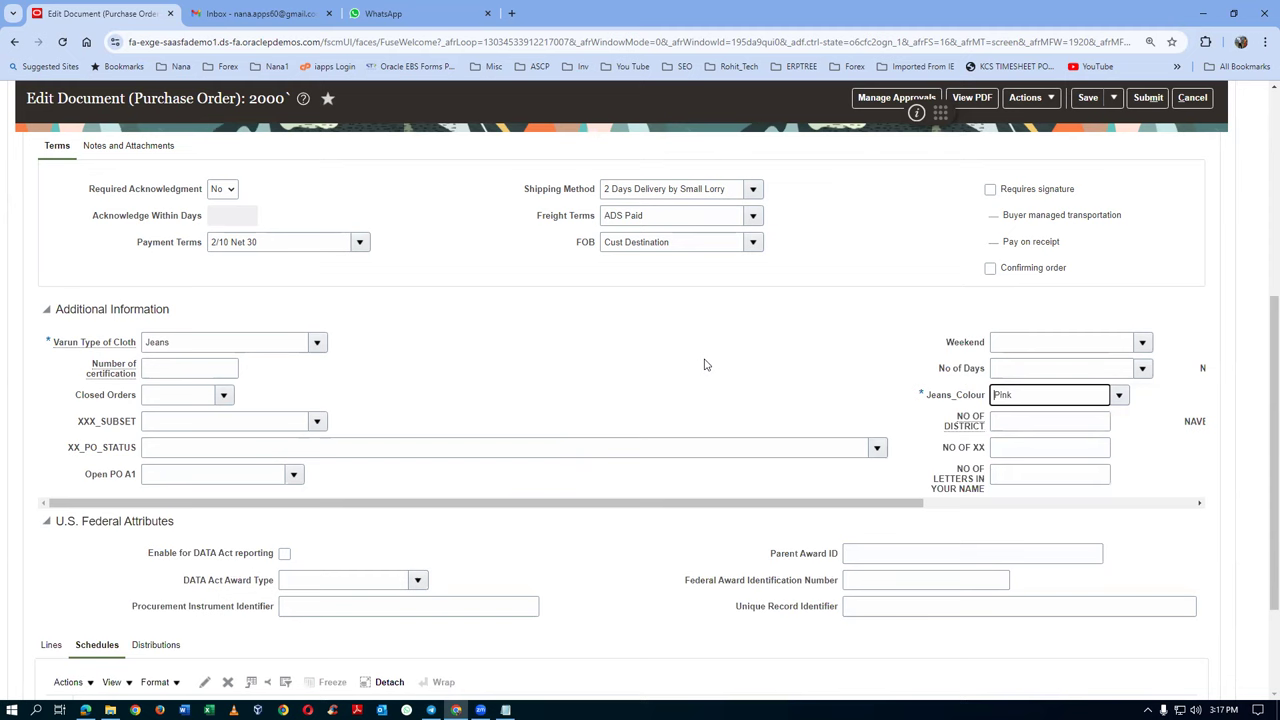
left_click(704, 364)
scroll(975, 400, "up", 3)
left_click(1088, 97)
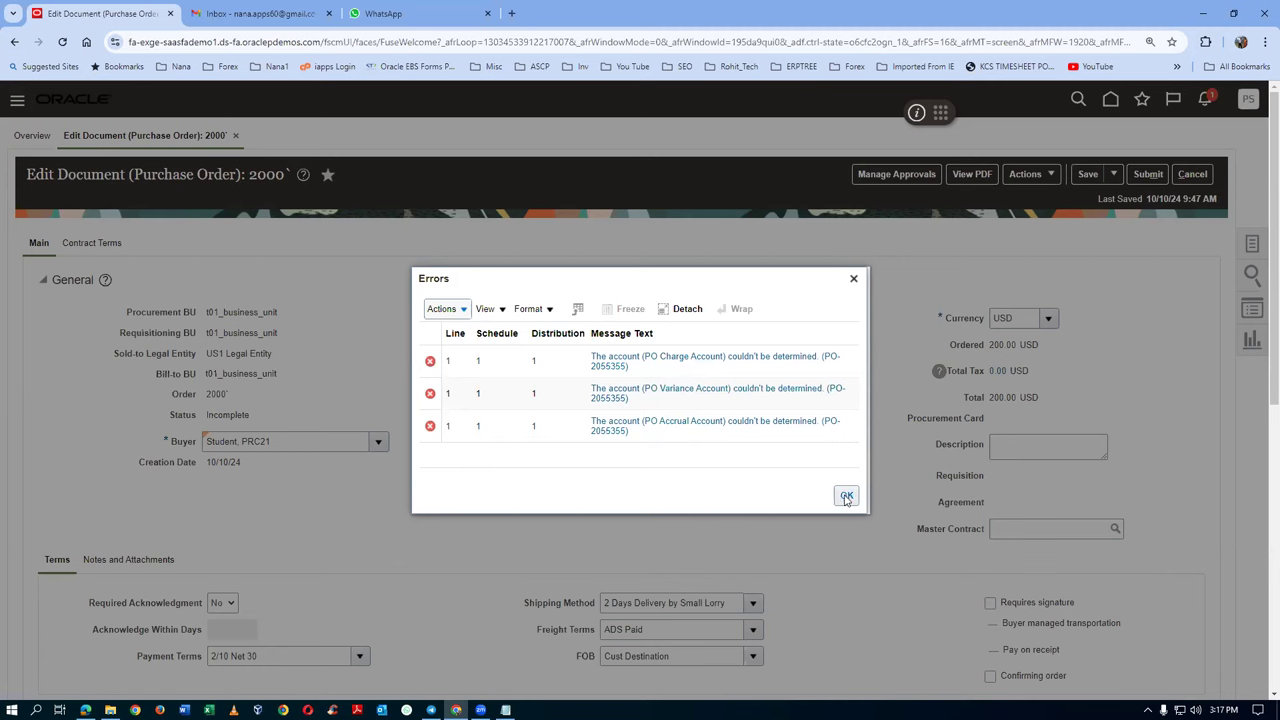
Dismiss the account errors on the purchase order and duplicate its browser tab
left_click(288, 16)
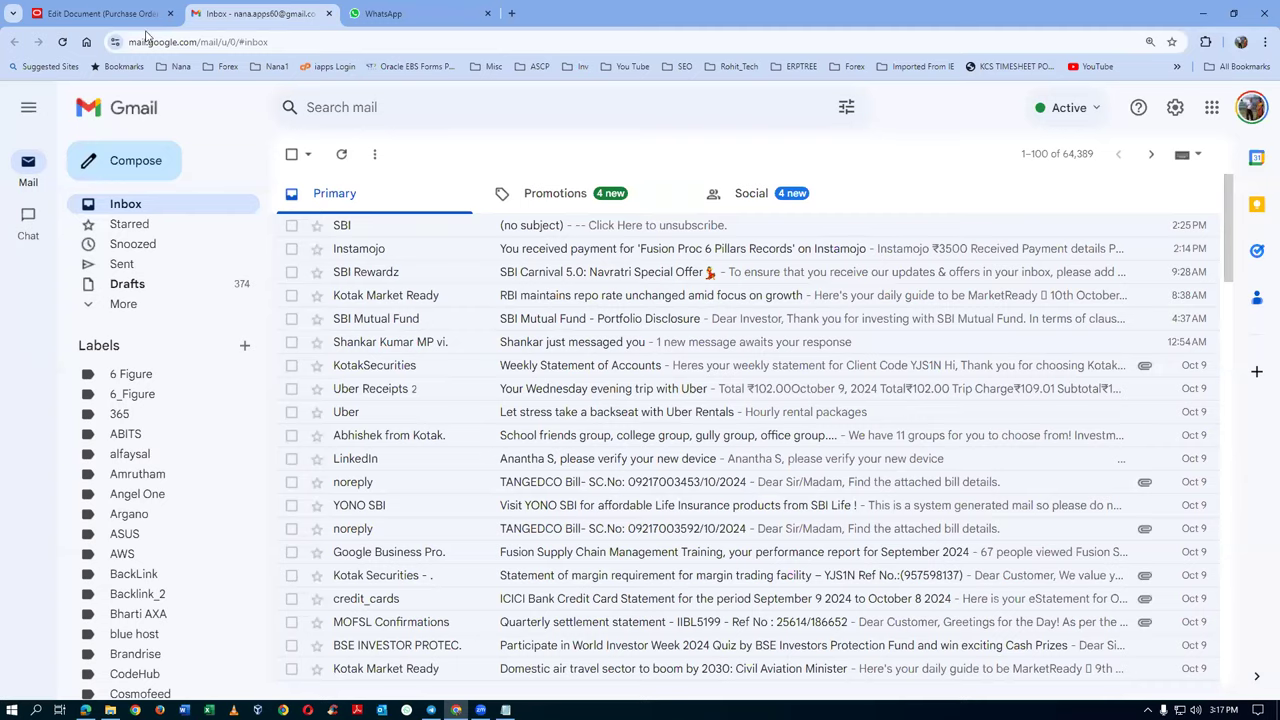
left_click(100, 14)
right_click(100, 14)
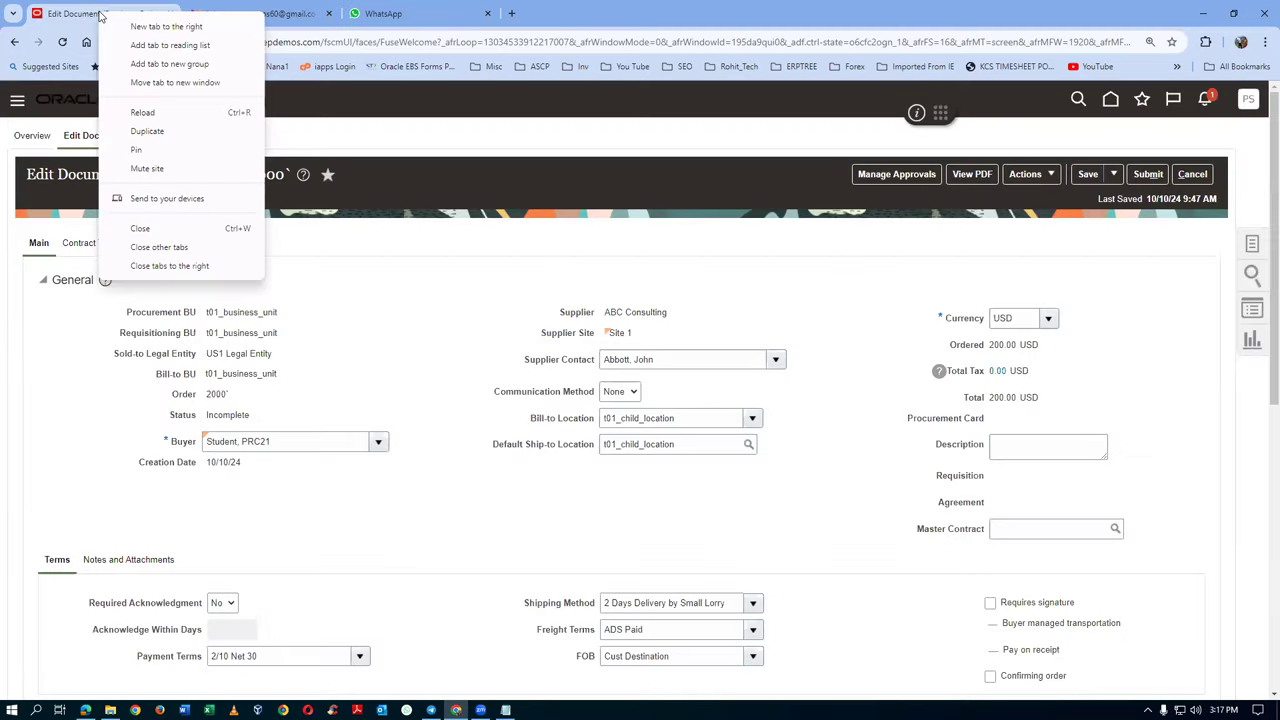
left_click(147, 131)
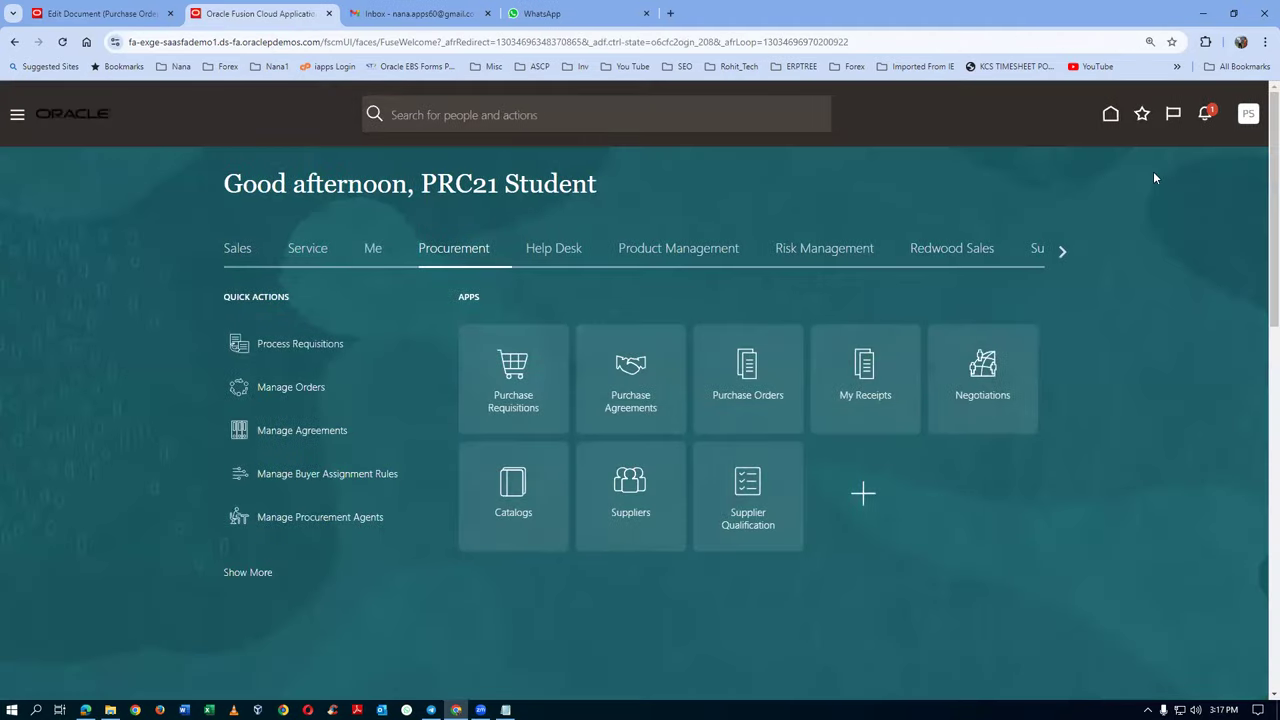
Open Setup and Maintenance and switch the setup offering to Manufacturing and Supply Chain Materials Management
left_click(1246, 115)
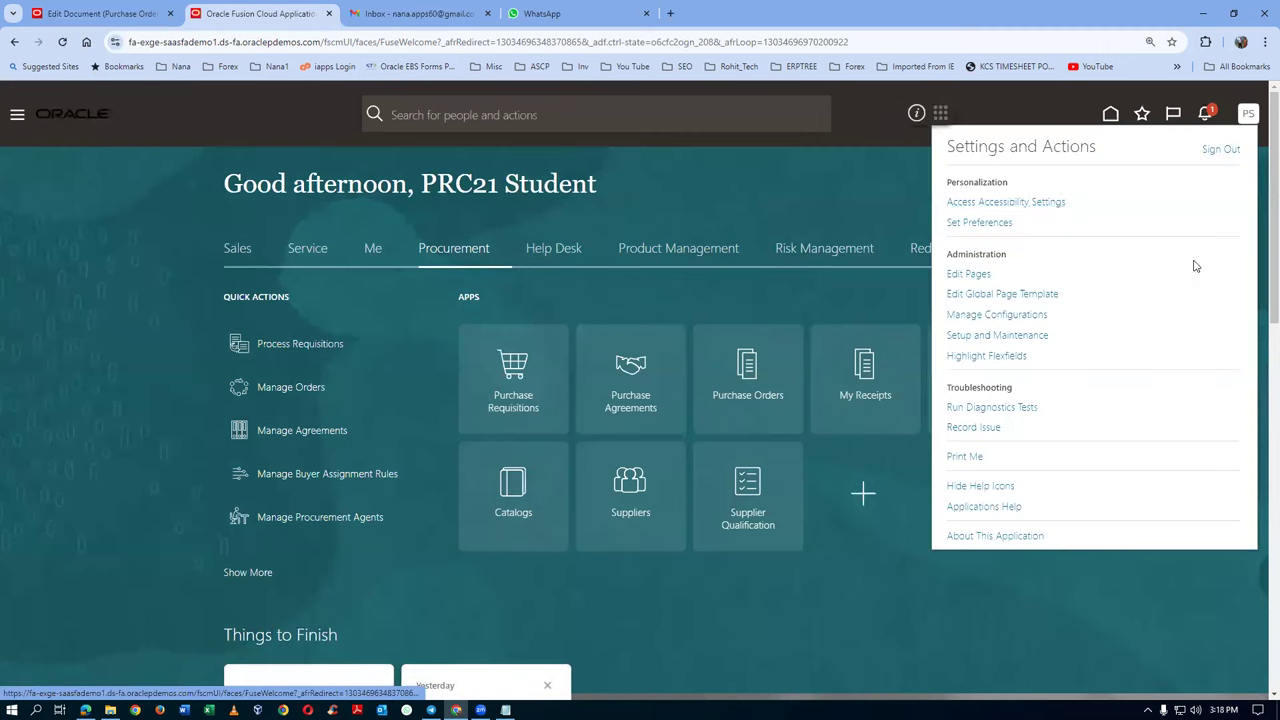
left_click(1010, 336)
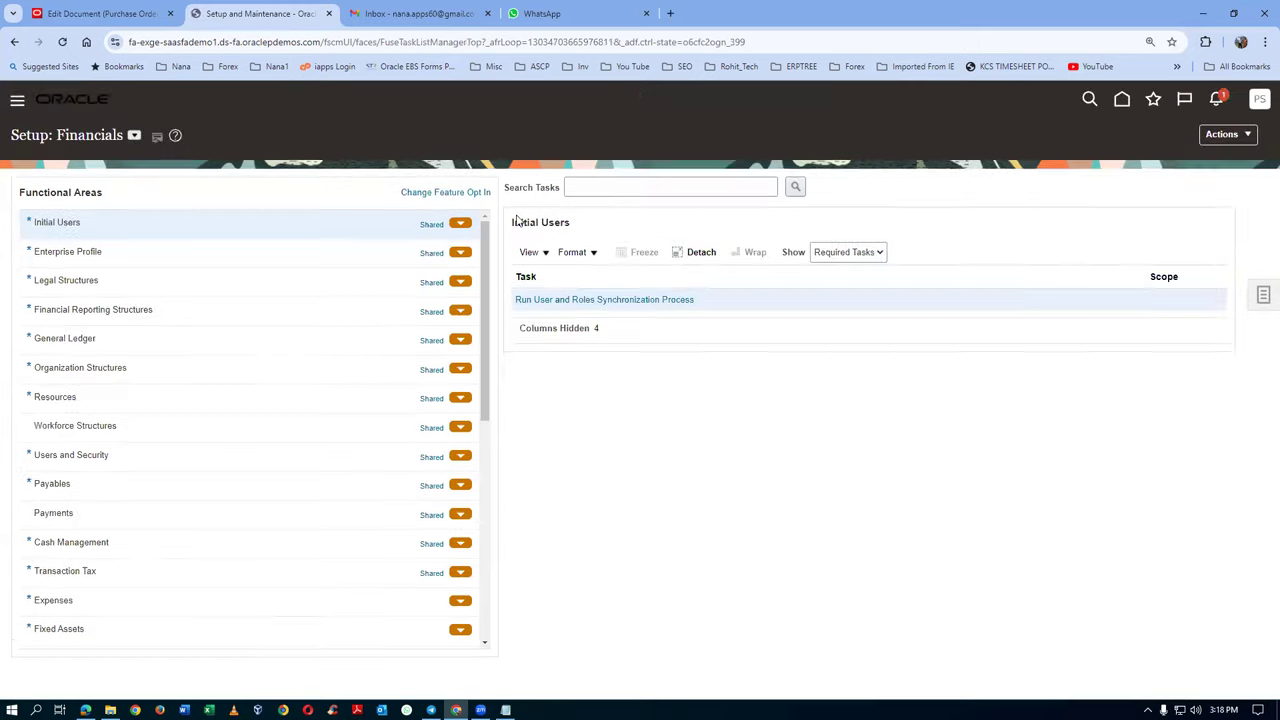
left_click(133, 136)
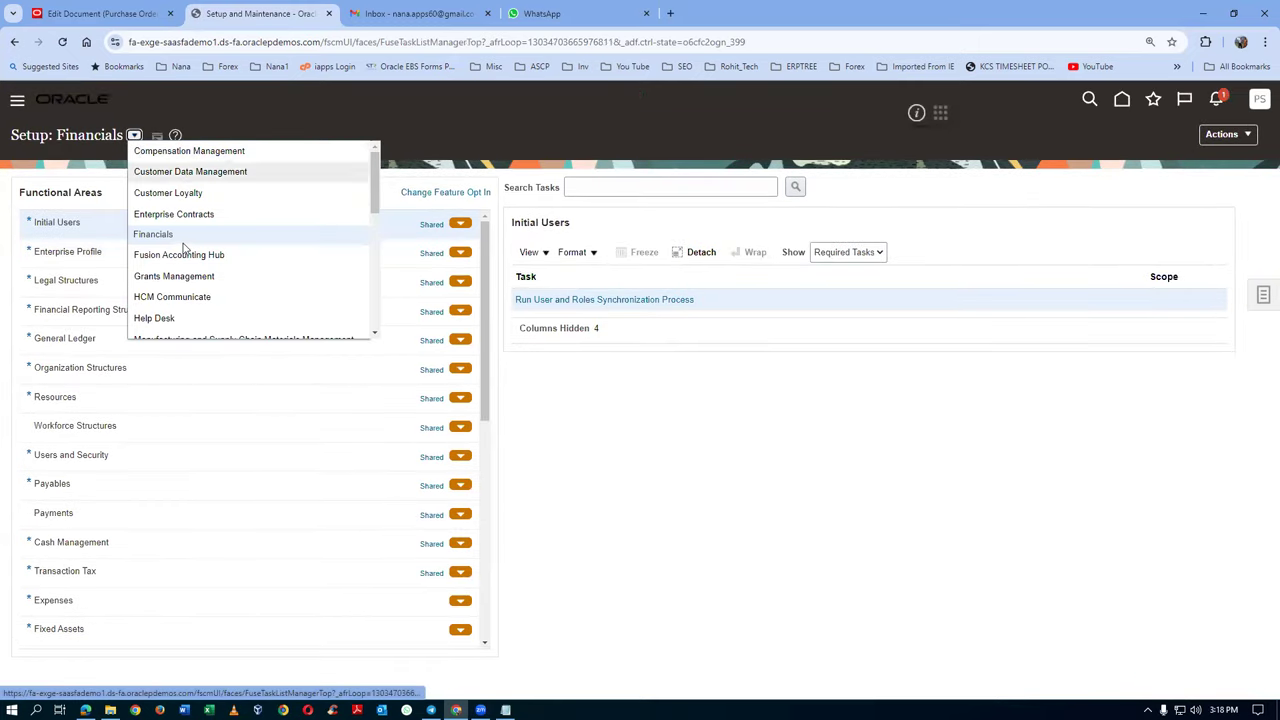
scroll(185, 250, "down", 3)
left_click(186, 207)
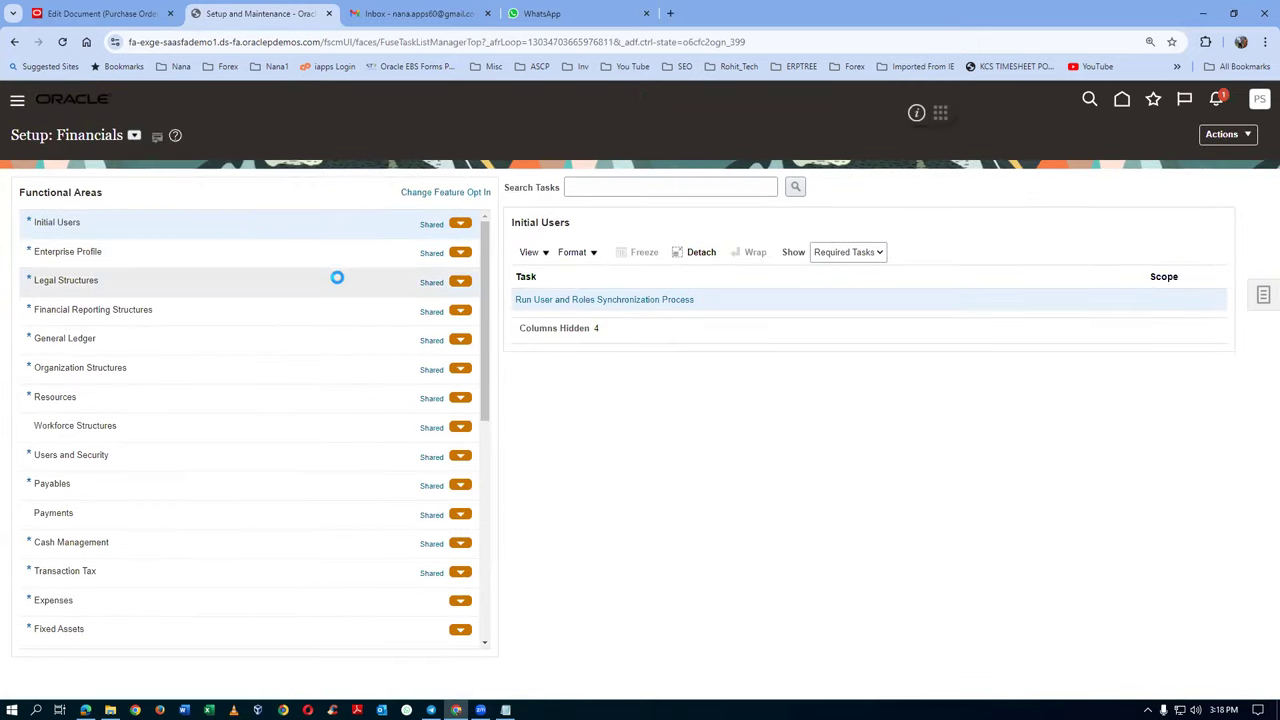
Search the setup tasks for "man%map%set%" and show the Cost Accounting task list containing Manage Mapping Sets
left_click(588, 186)
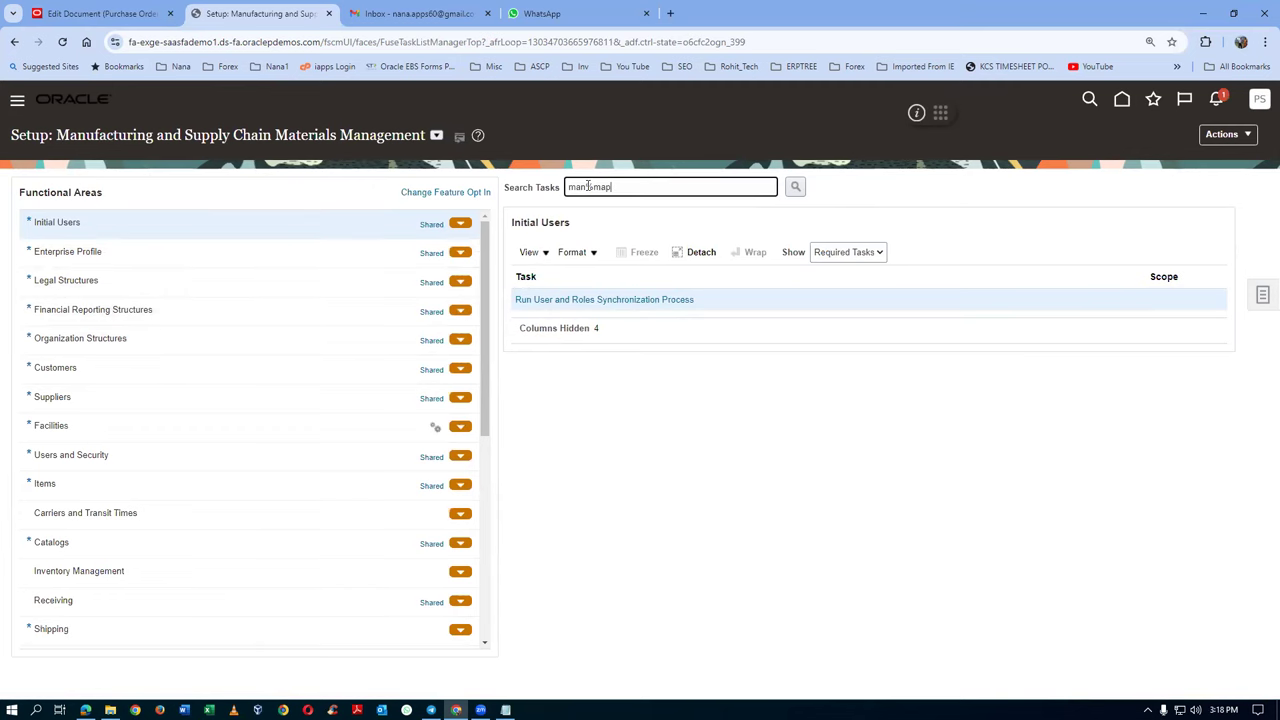
type("man%map%set%")
key("Return")
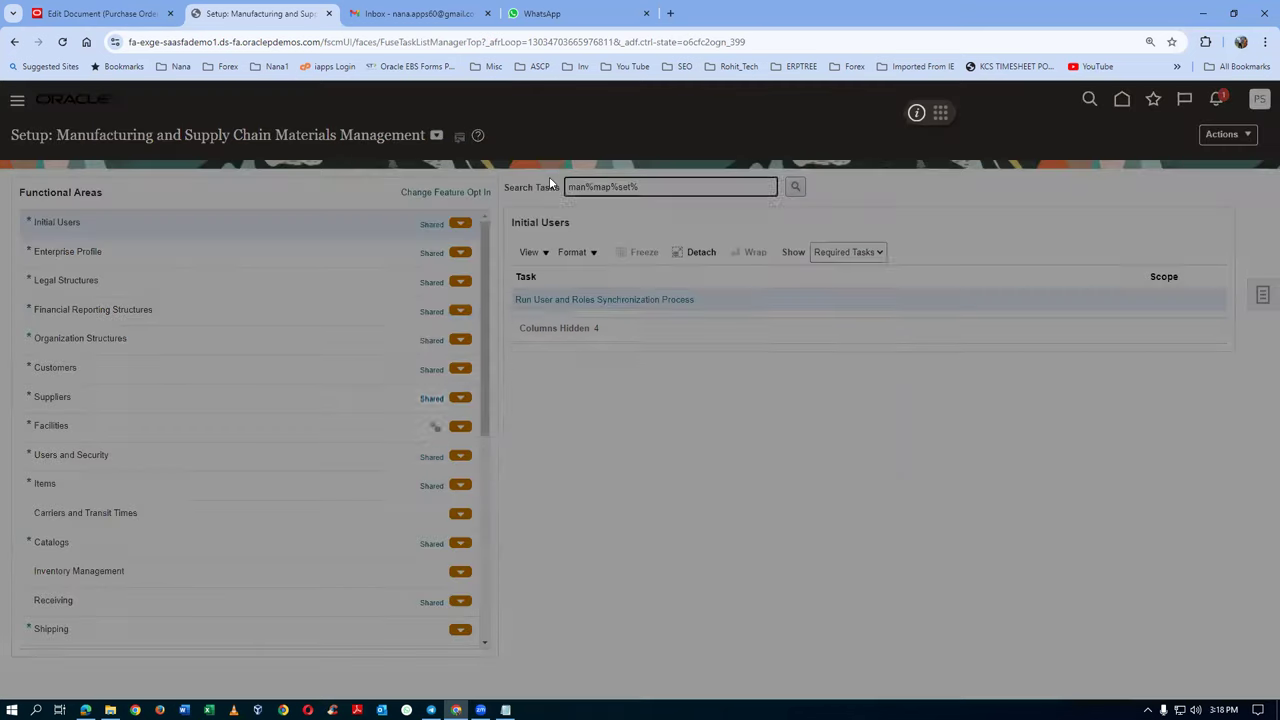
left_click(470, 400)
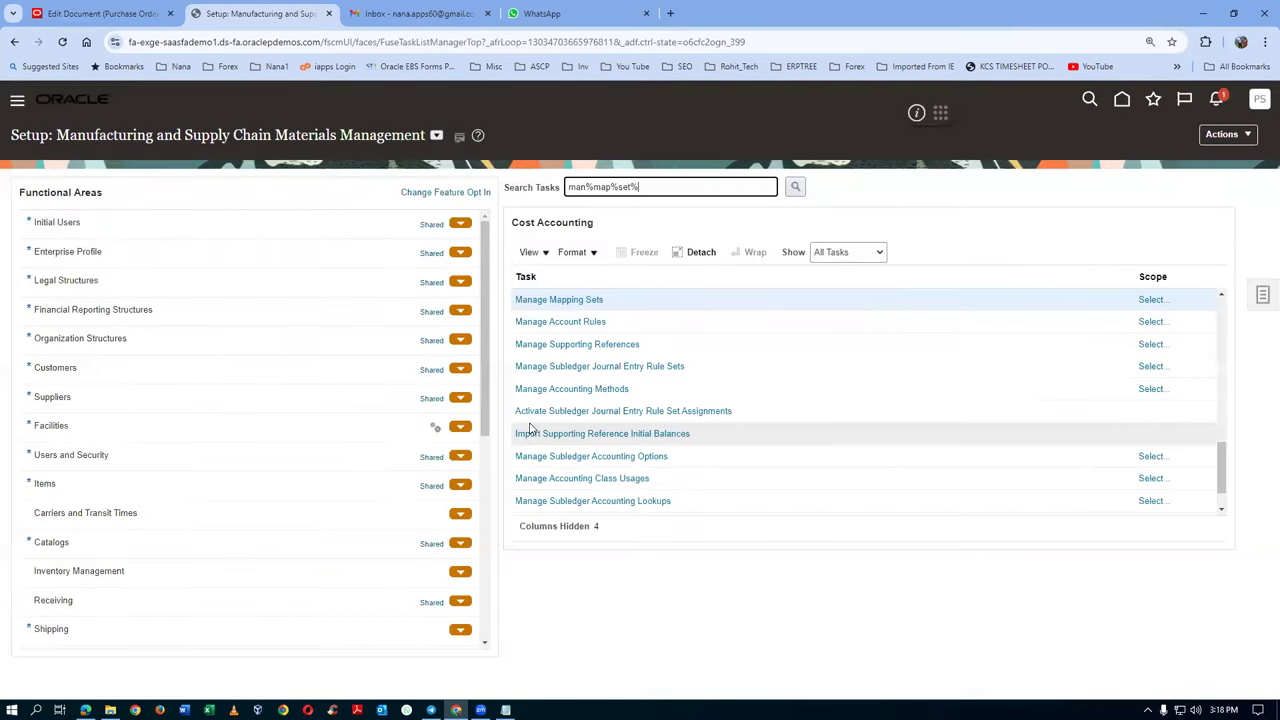
Set the scope of the Manage Mapping Sets task to the Cost Management subledger application and open the task
left_click(1148, 300)
left_click(668, 416)
left_click(666, 463)
left_click(685, 446)
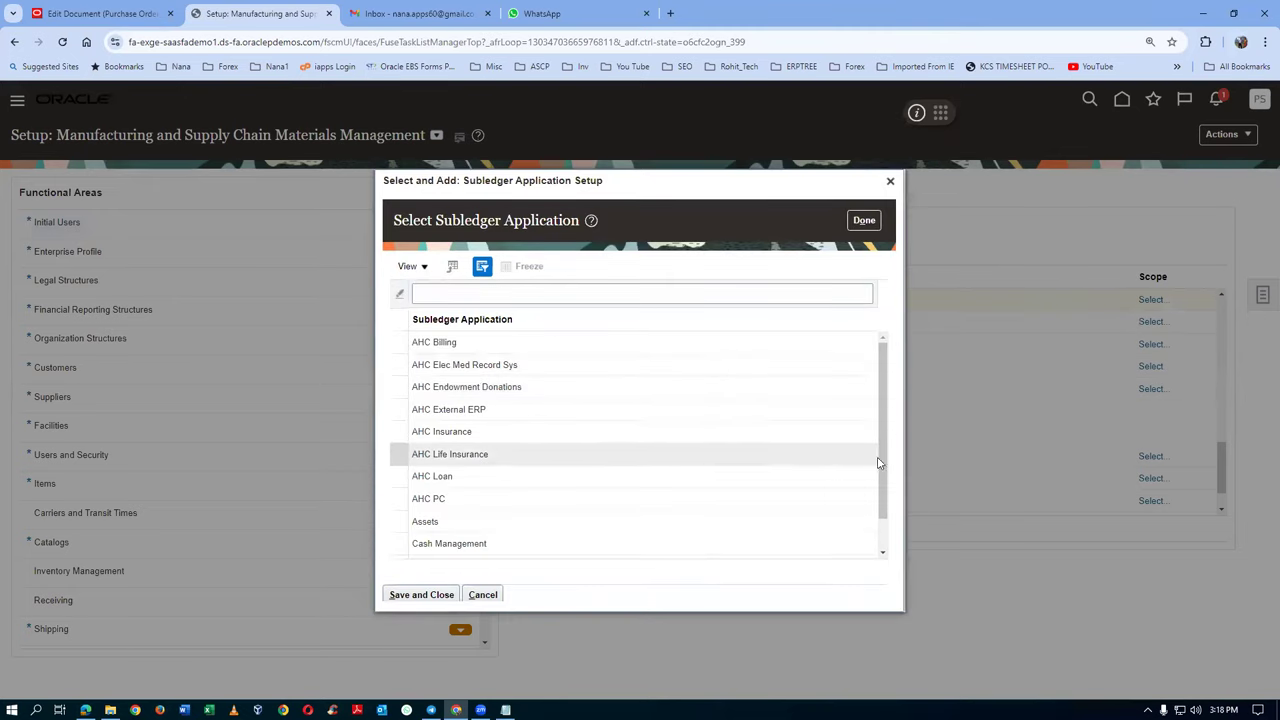
left_click_drag(886, 474, 888, 527)
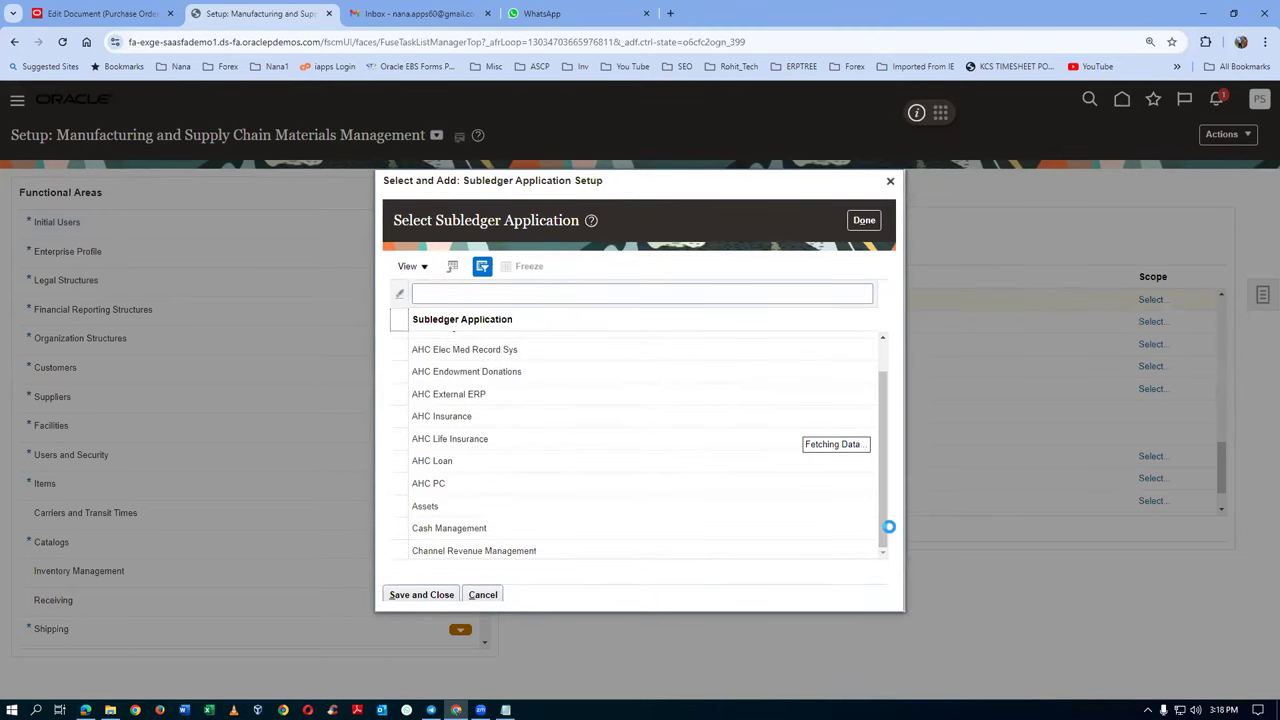
scroll(896, 486, "down", 3)
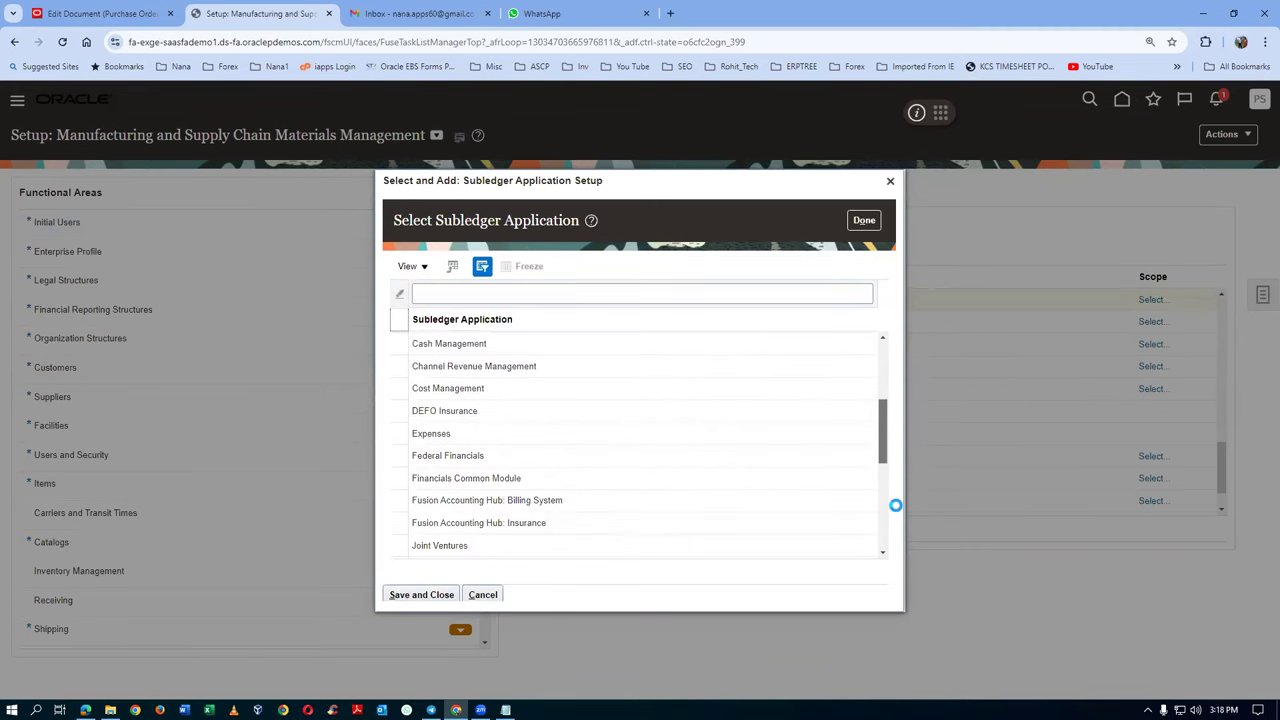
scroll(633, 464, "down", 2)
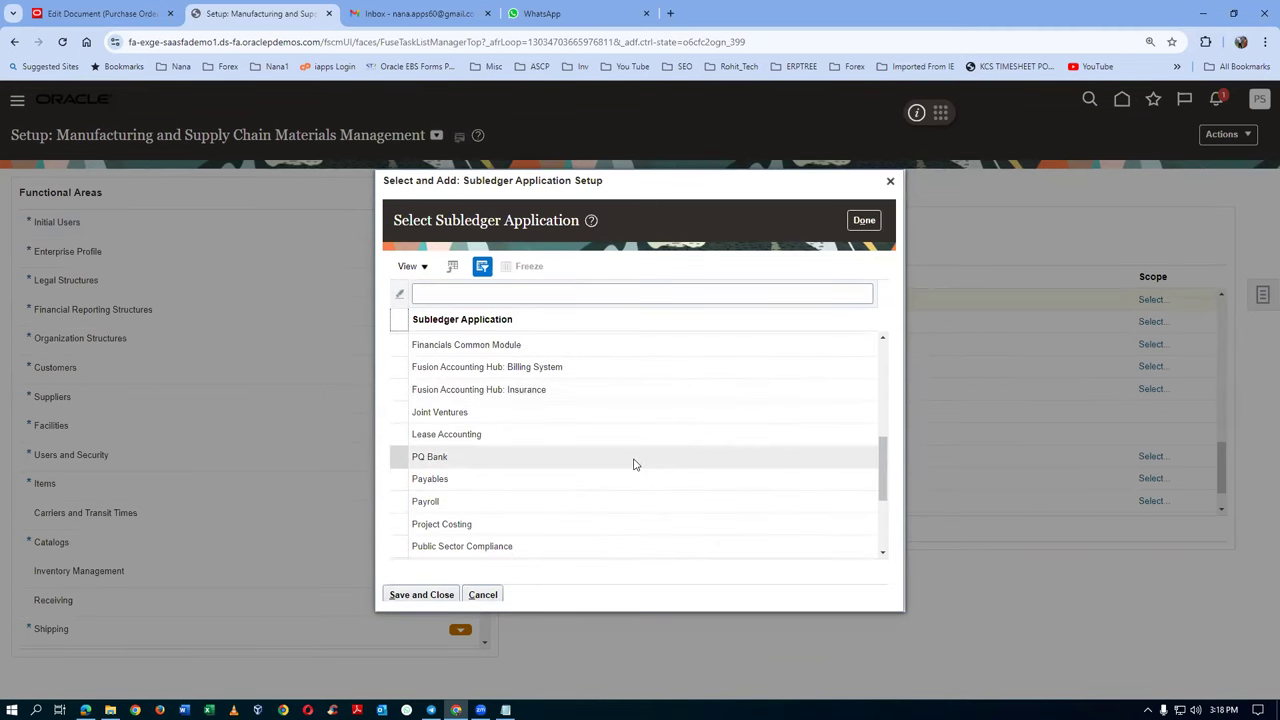
scroll(633, 464, "down", 2)
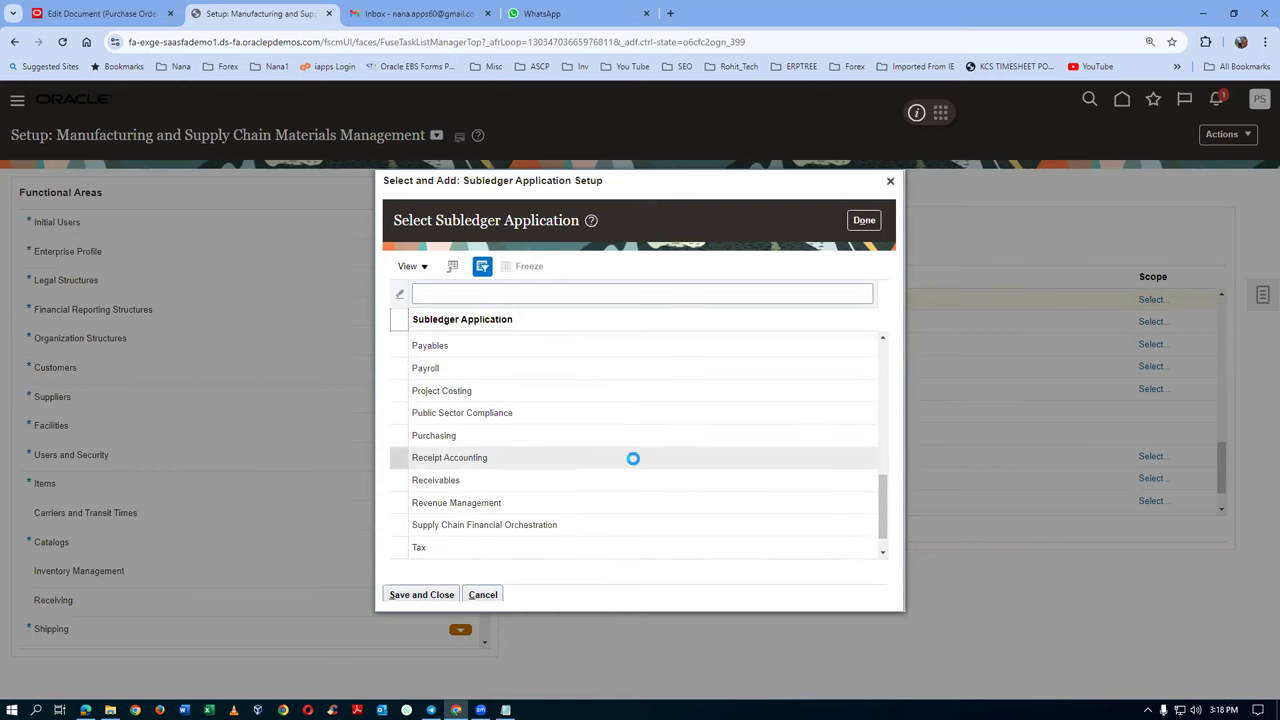
scroll(633, 464, "up", 4)
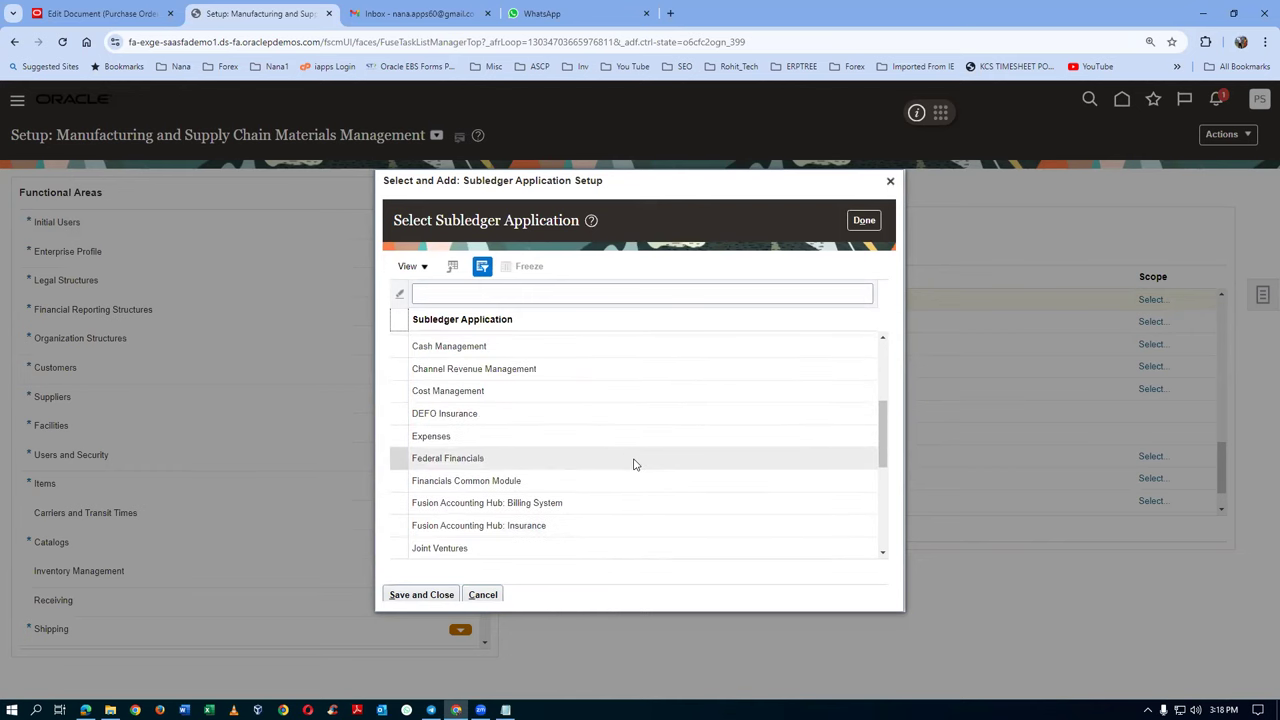
left_click(396, 391)
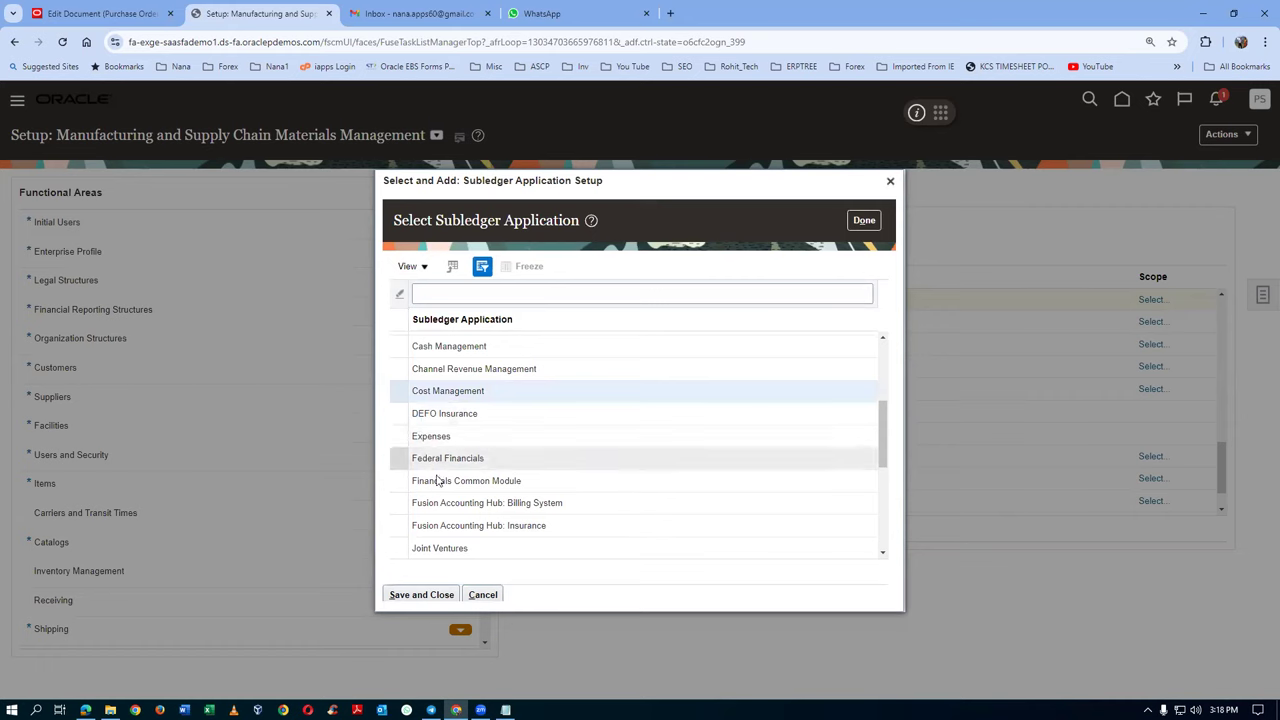
left_click(440, 594)
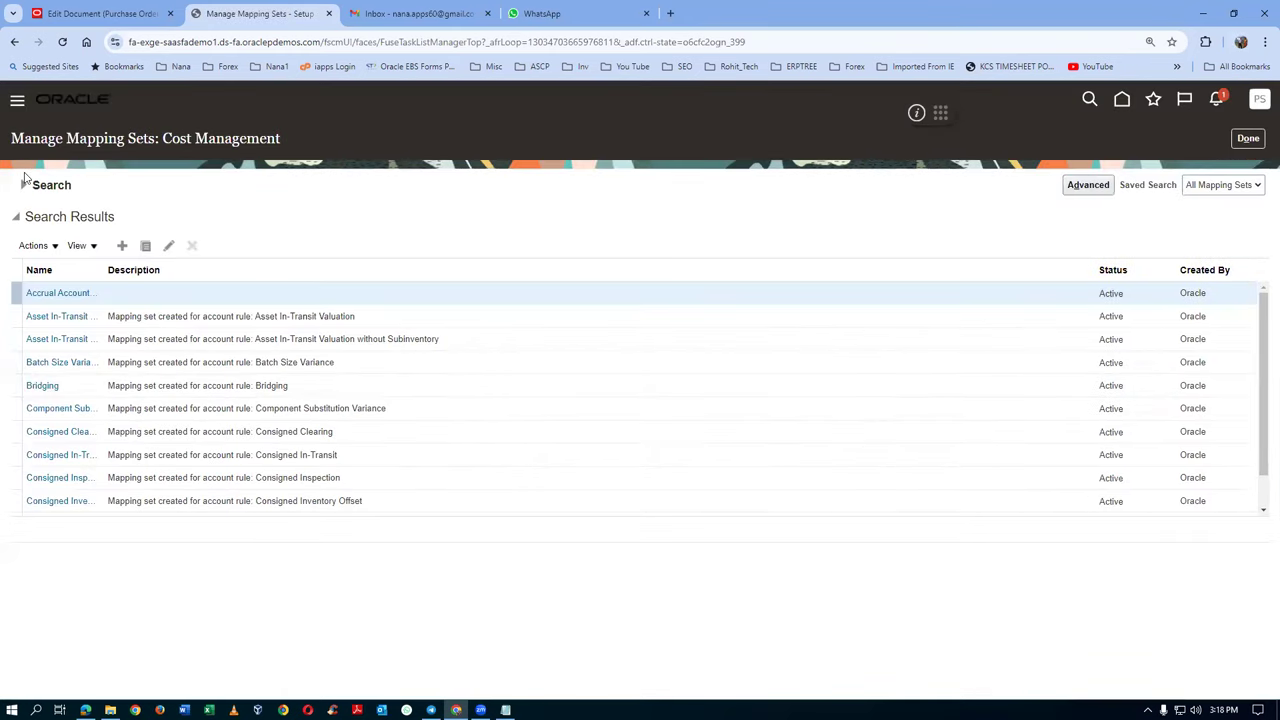
Search the mapping sets by the name Material and open Material Account - Organization
left_click(24, 183)
left_click(256, 208)
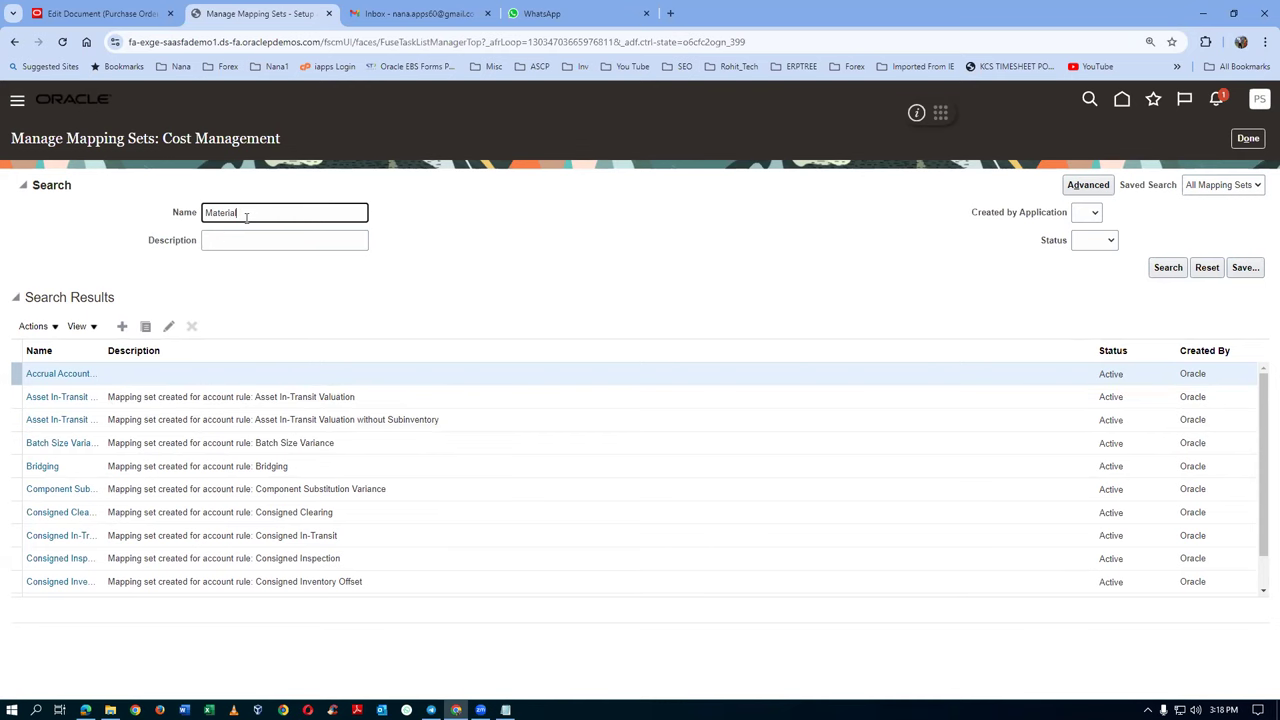
left_click(1167, 267)
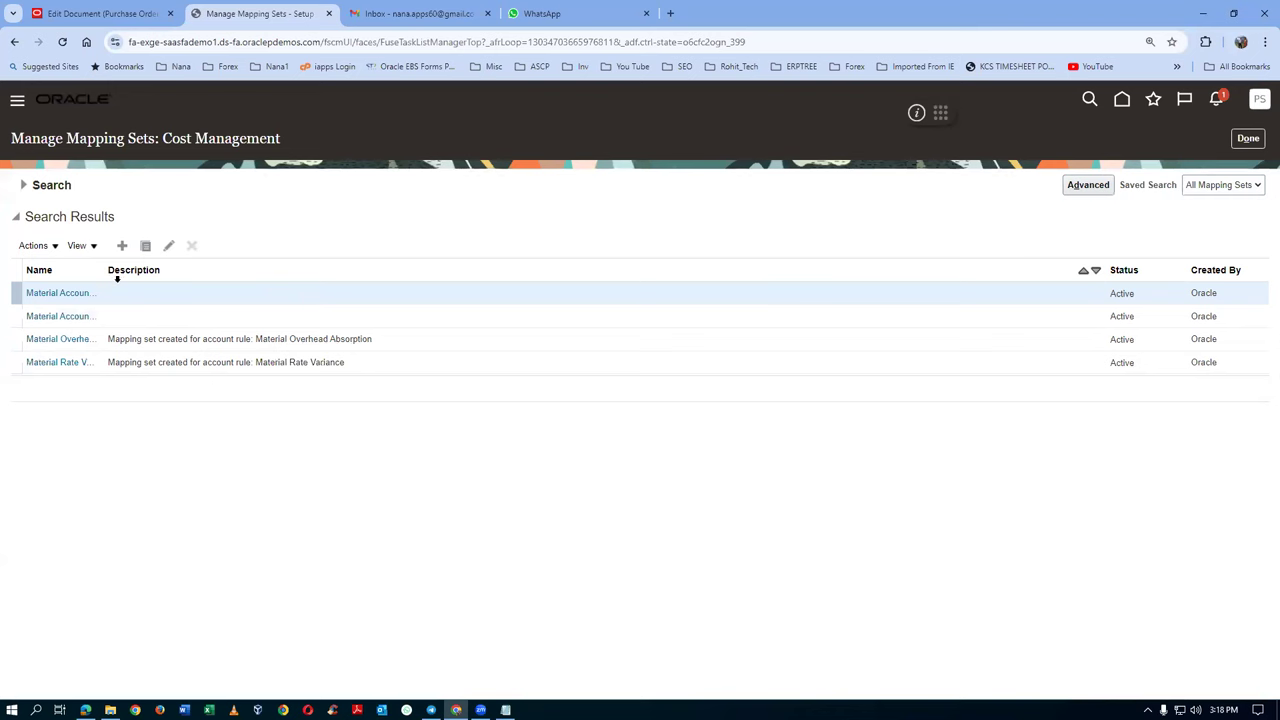
left_click_drag(98, 279, 194, 283)
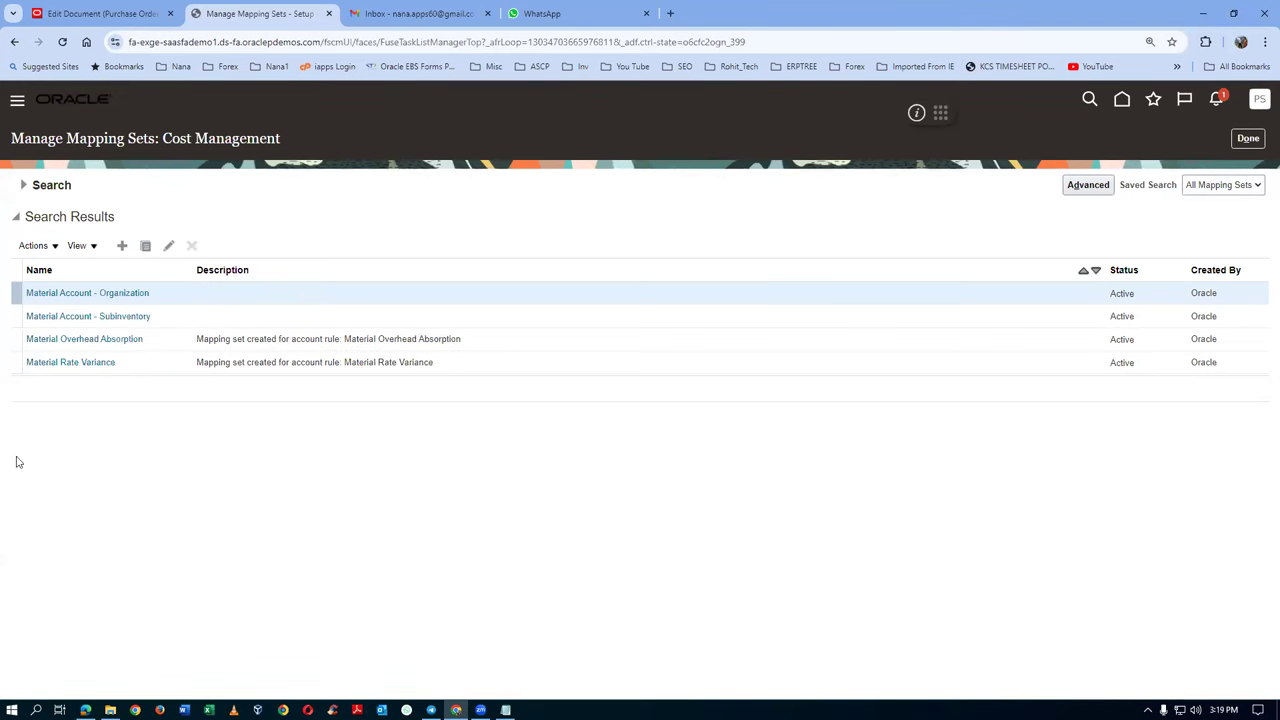
left_click(58, 293)
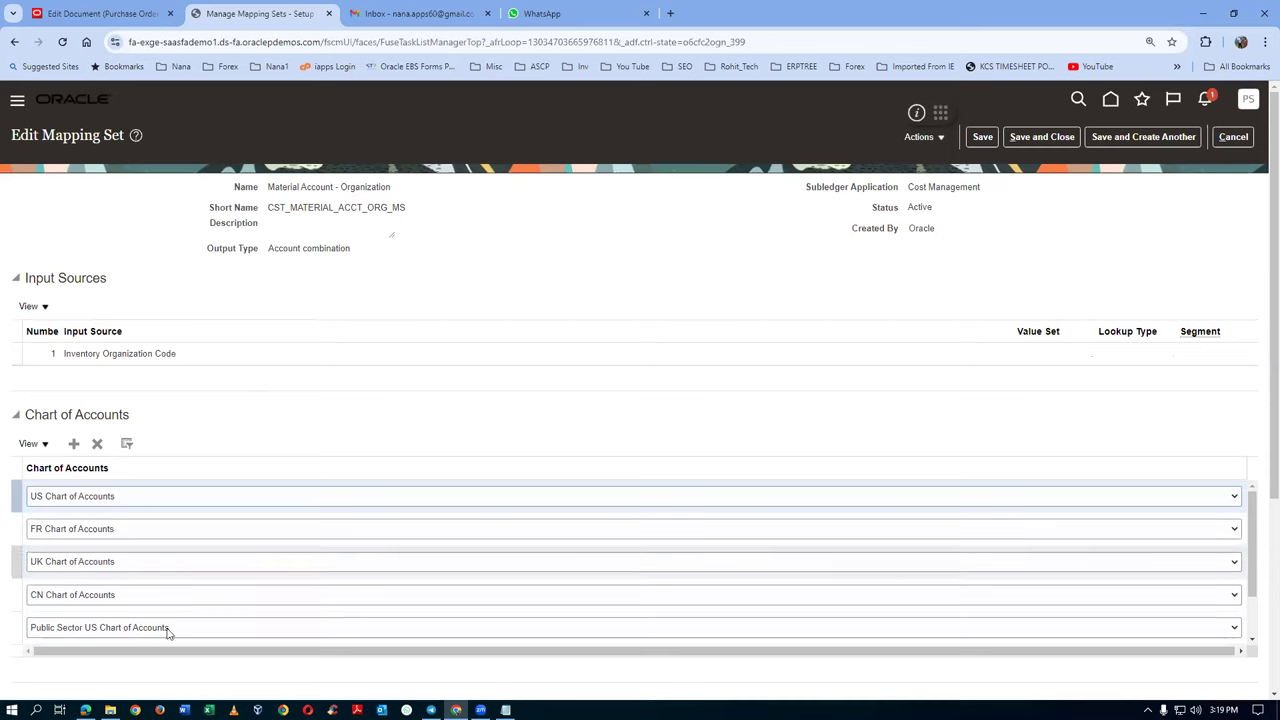
Check the mapping set's US Chart of Accounts row against the COA given in the 03_Vision_Enterprise_Structure PDF
left_click(18, 496)
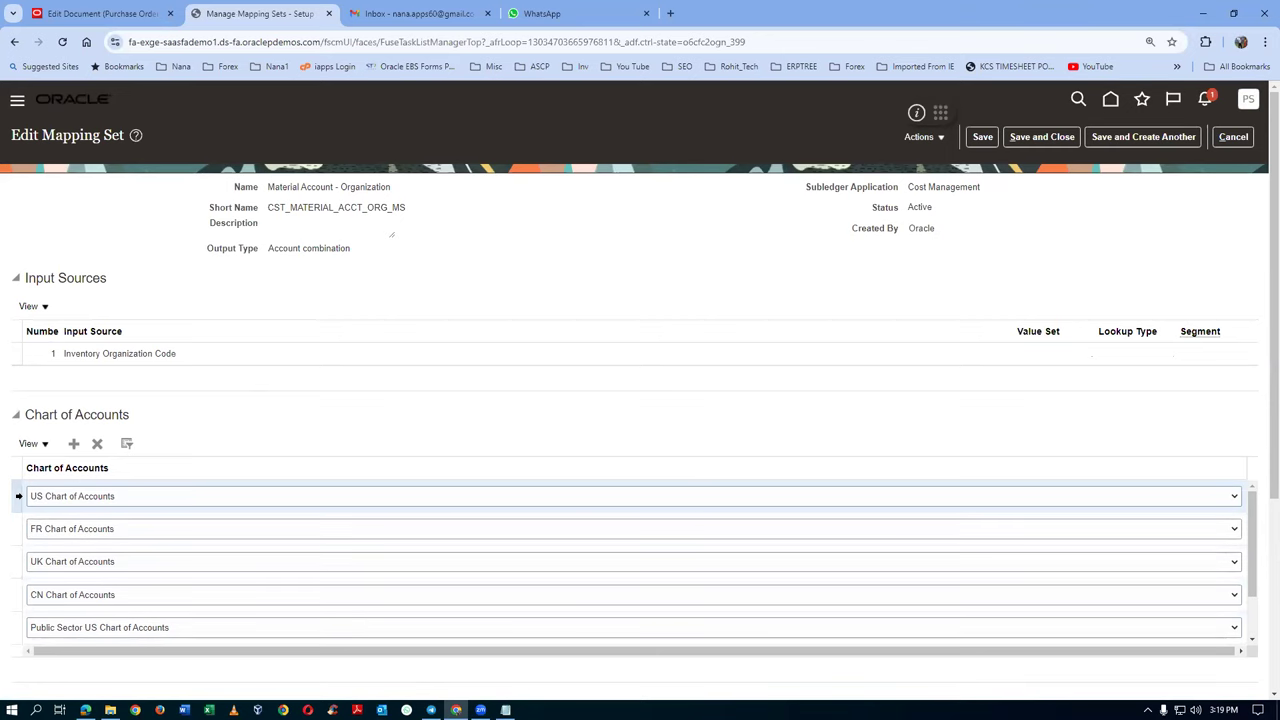
key("alt+Tab")
key("alt+Tab")
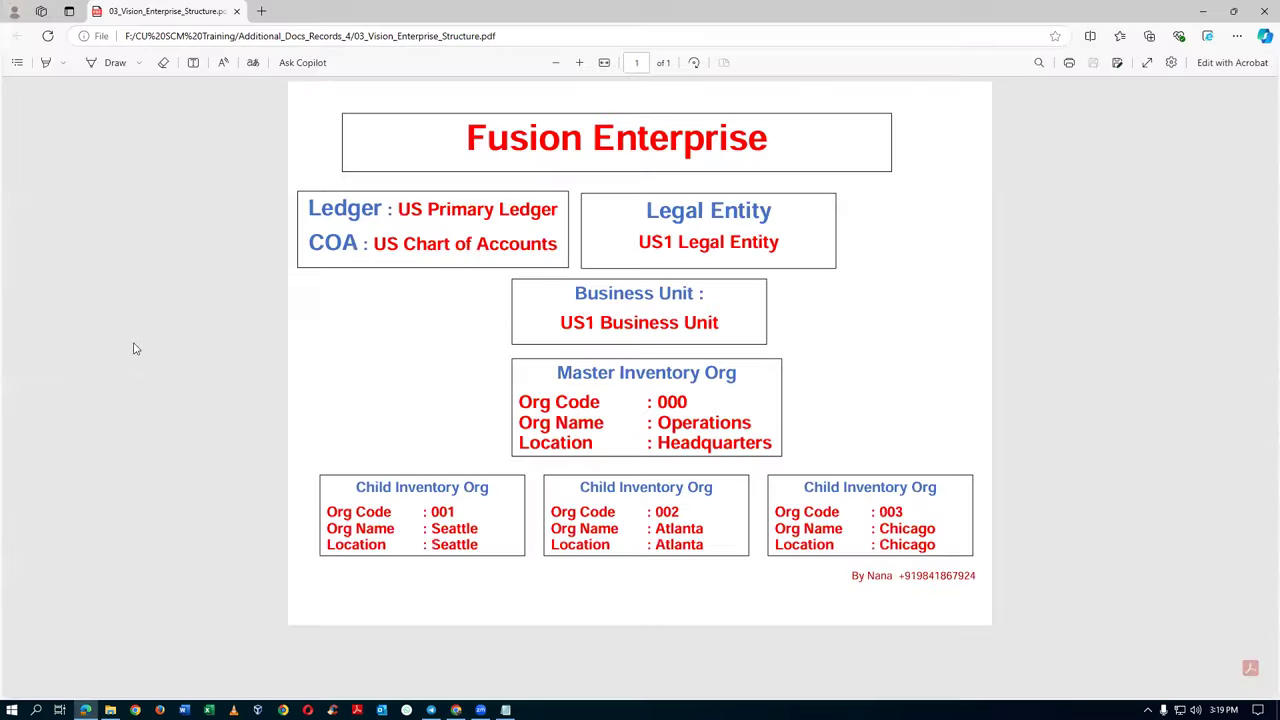
left_click_drag(377, 243, 535, 254)
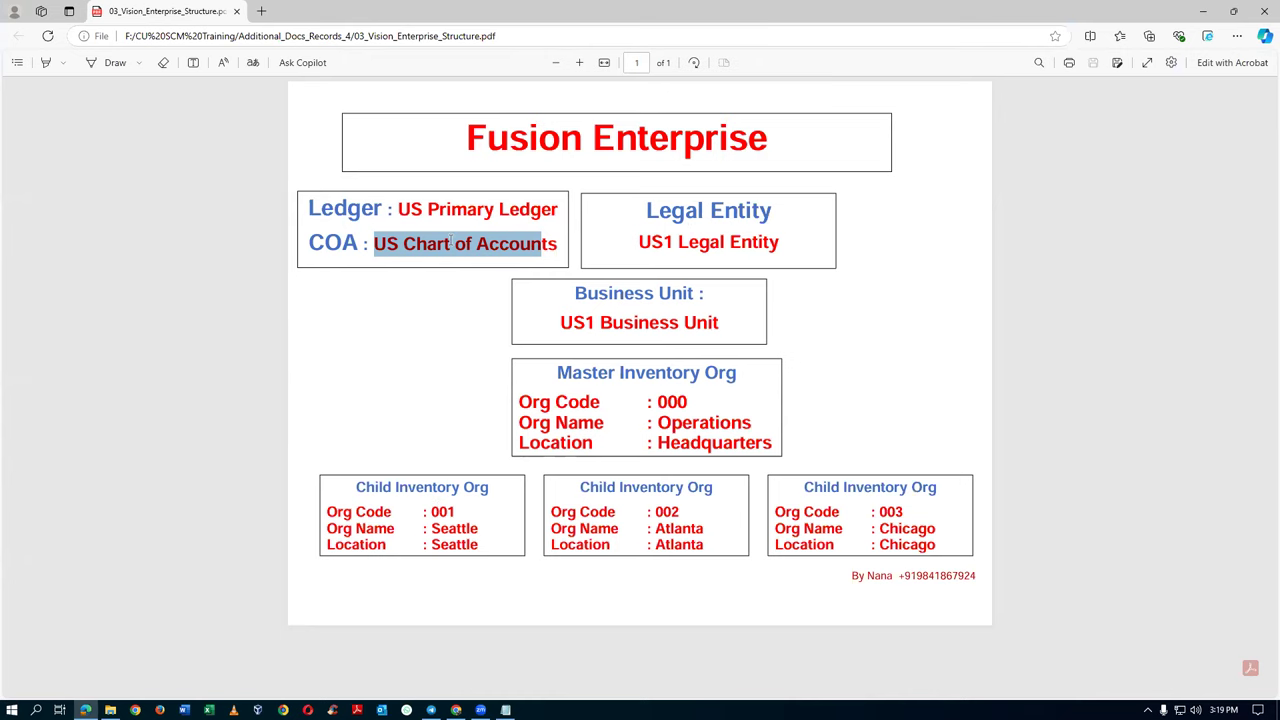
key("alt+Tab")
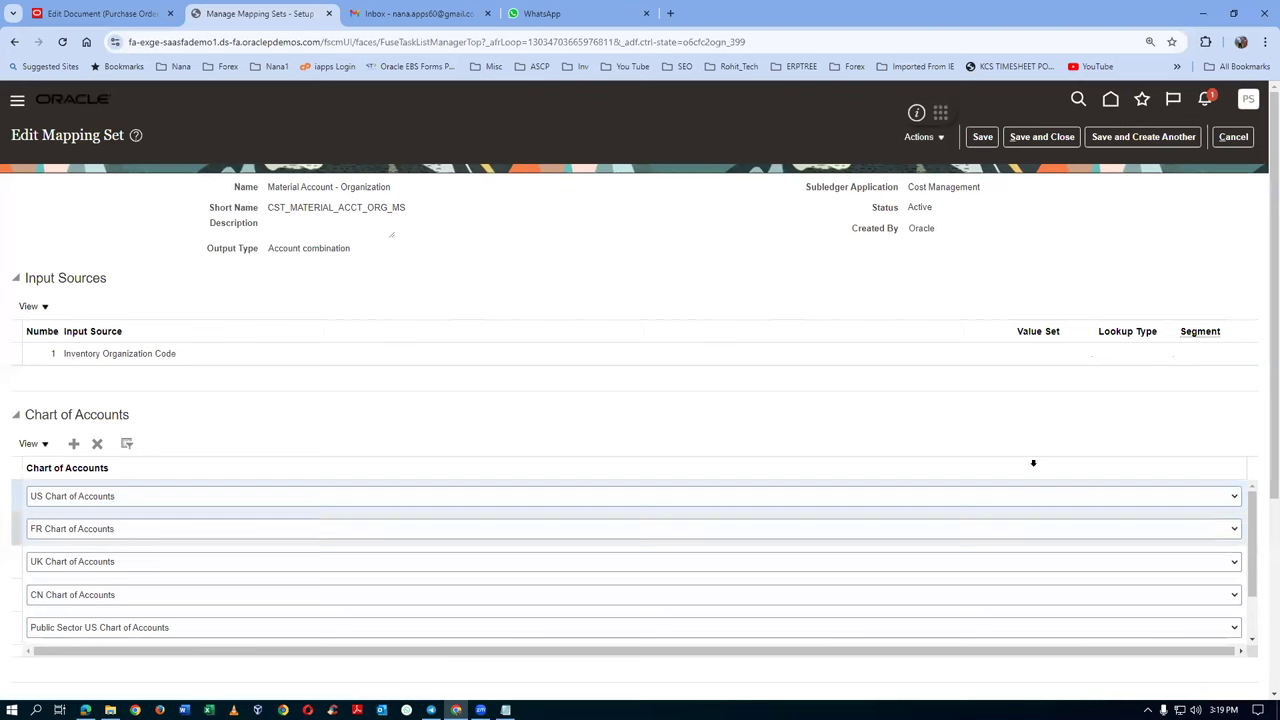
Copy the output account combination of inventory organization 001 from the US Chart of Accounts mappings
scroll(1262, 371, "down", 3)
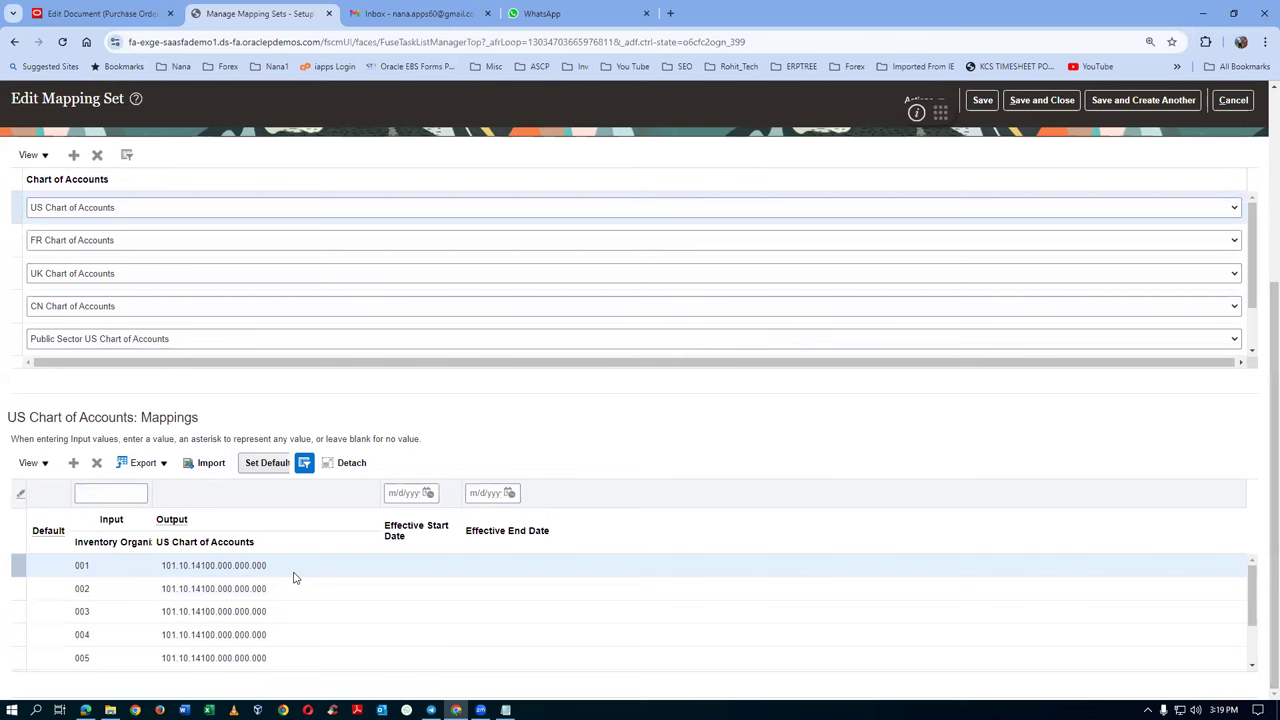
left_click(246, 567)
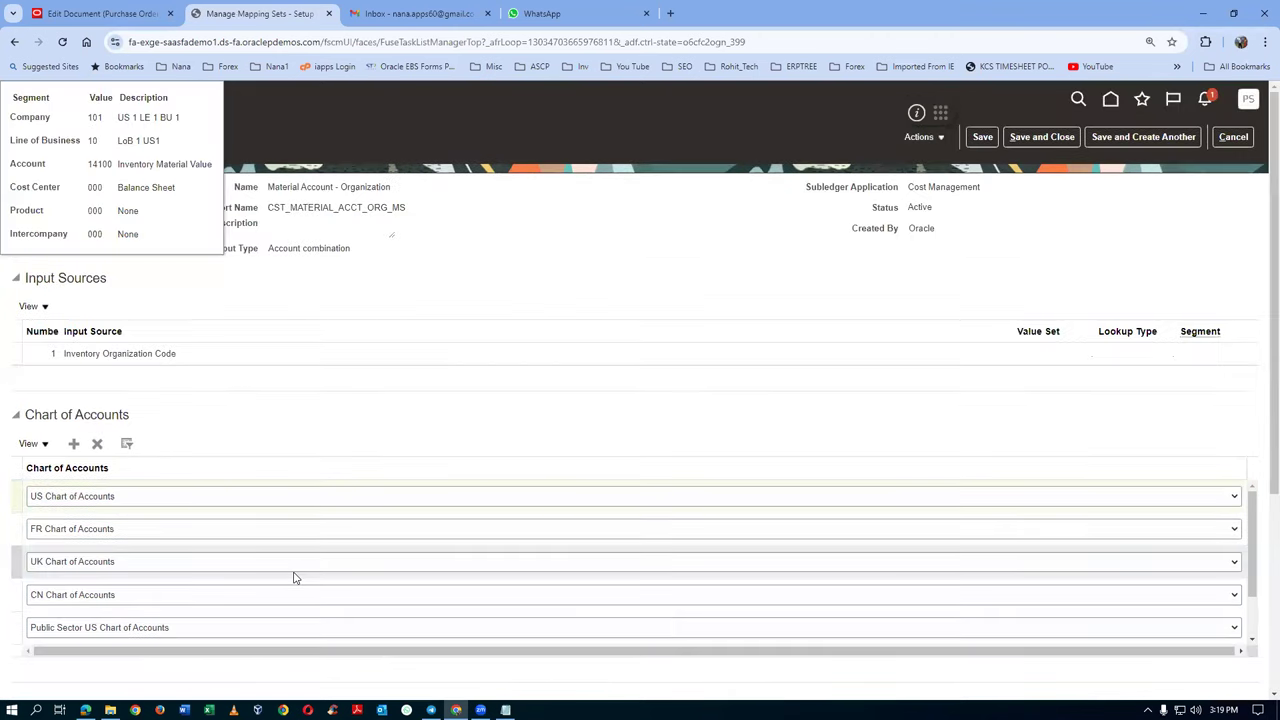
left_click(281, 587)
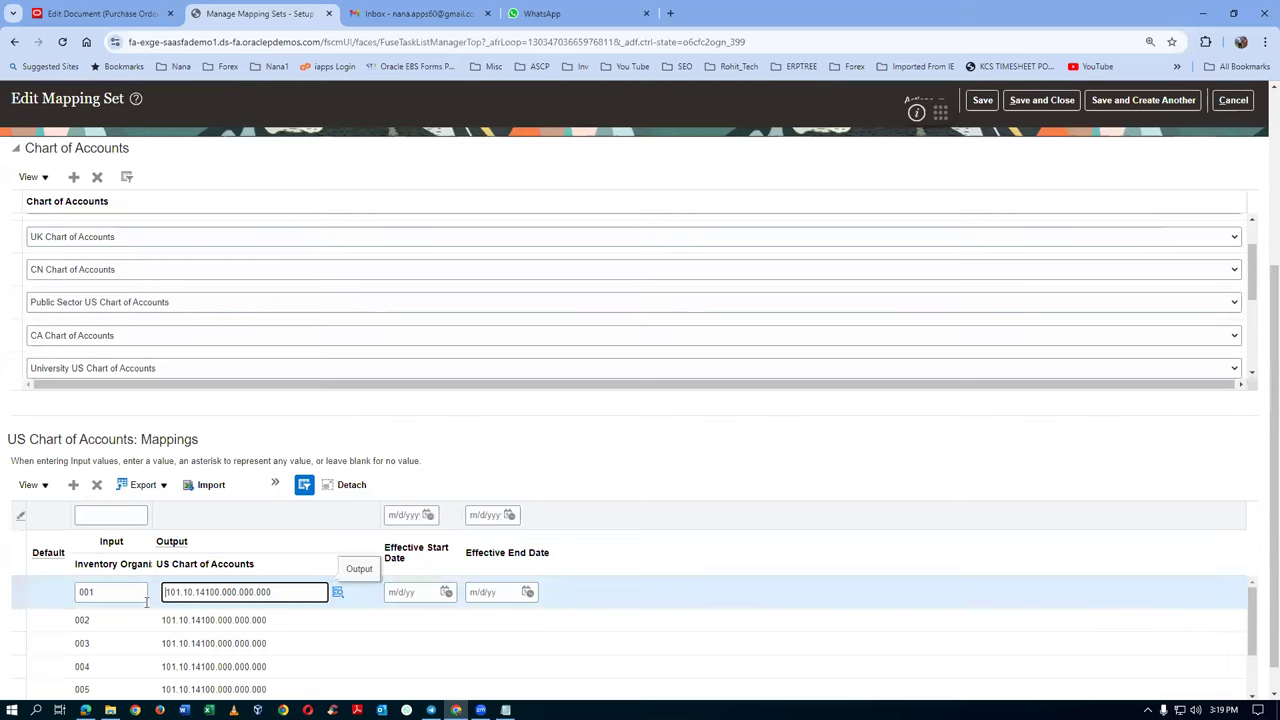
left_click_drag(298, 593, 168, 594)
key("ctrl+c")
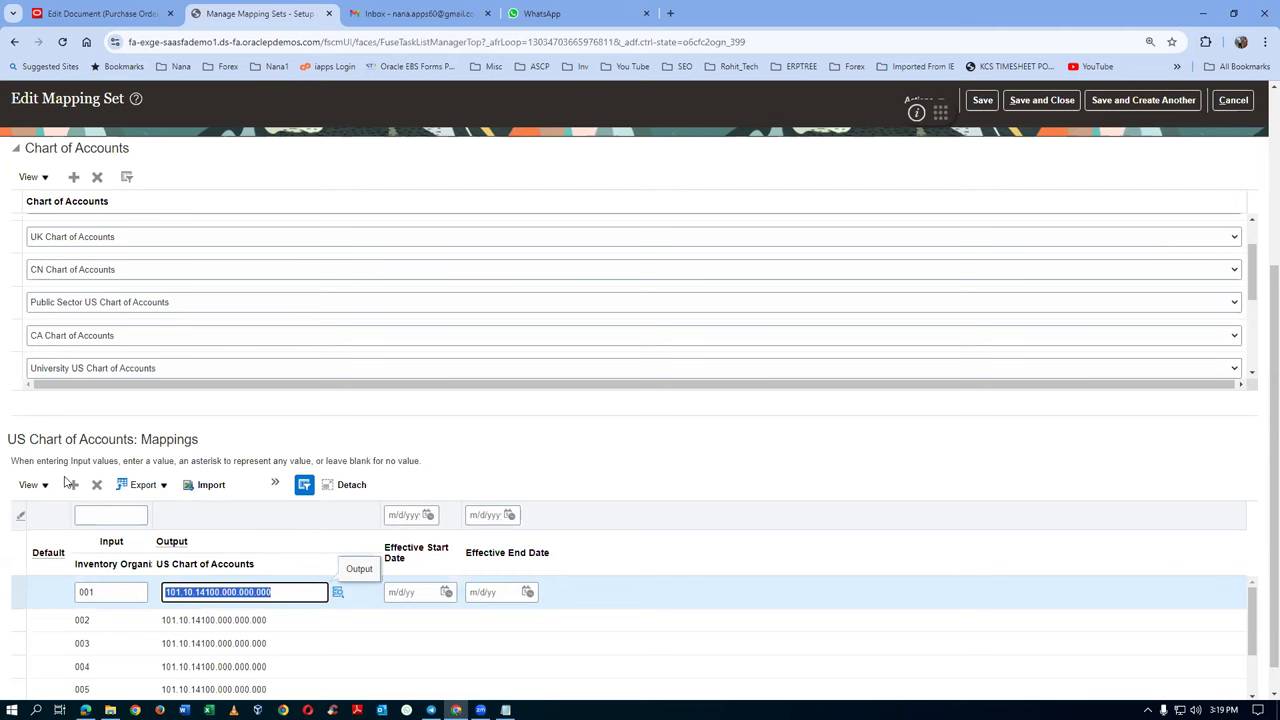
Add a mapping for inventory organization T011 with output account 101.10.14100.000.000.000, and save and close the mapping set
left_click(70, 484)
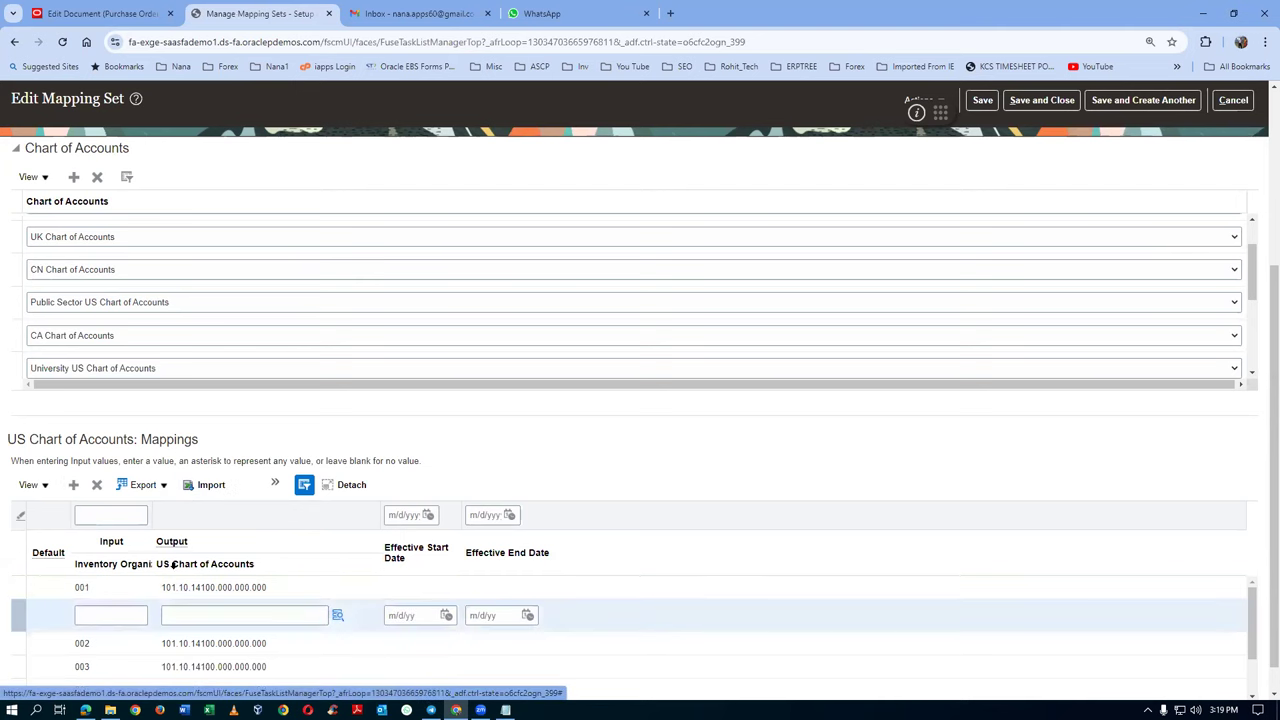
left_click(104, 612)
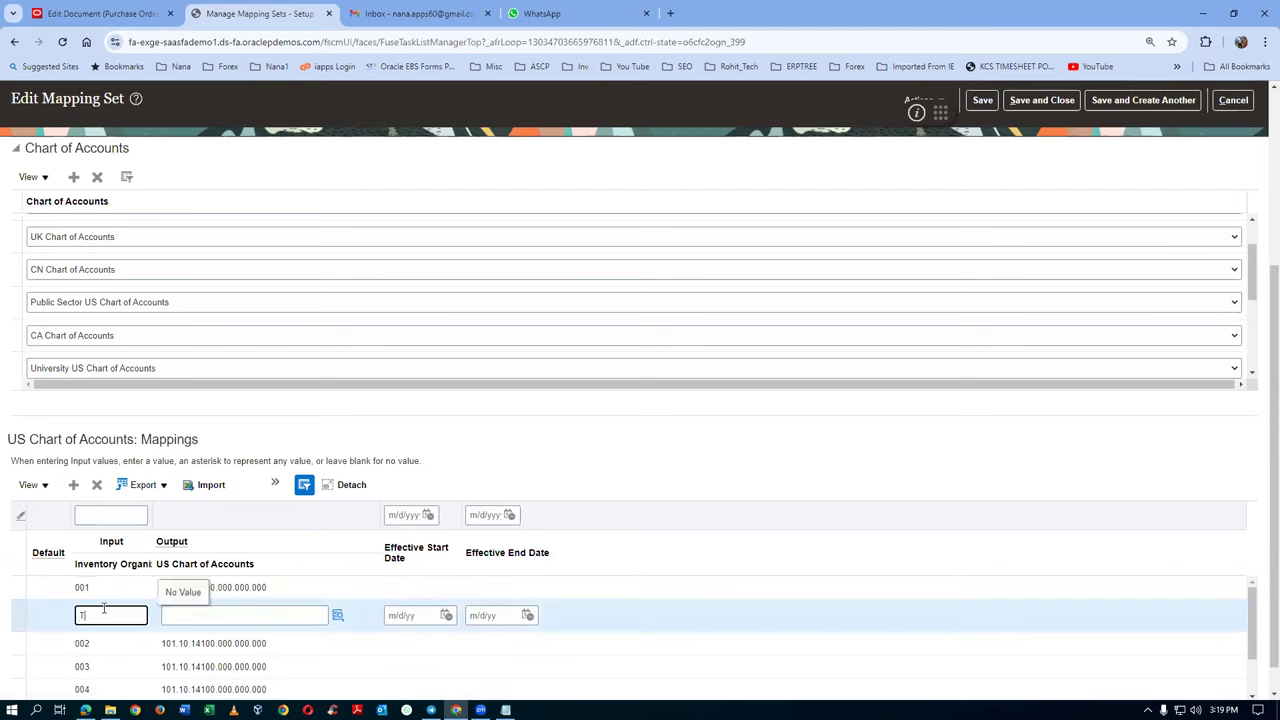
key("Tab")
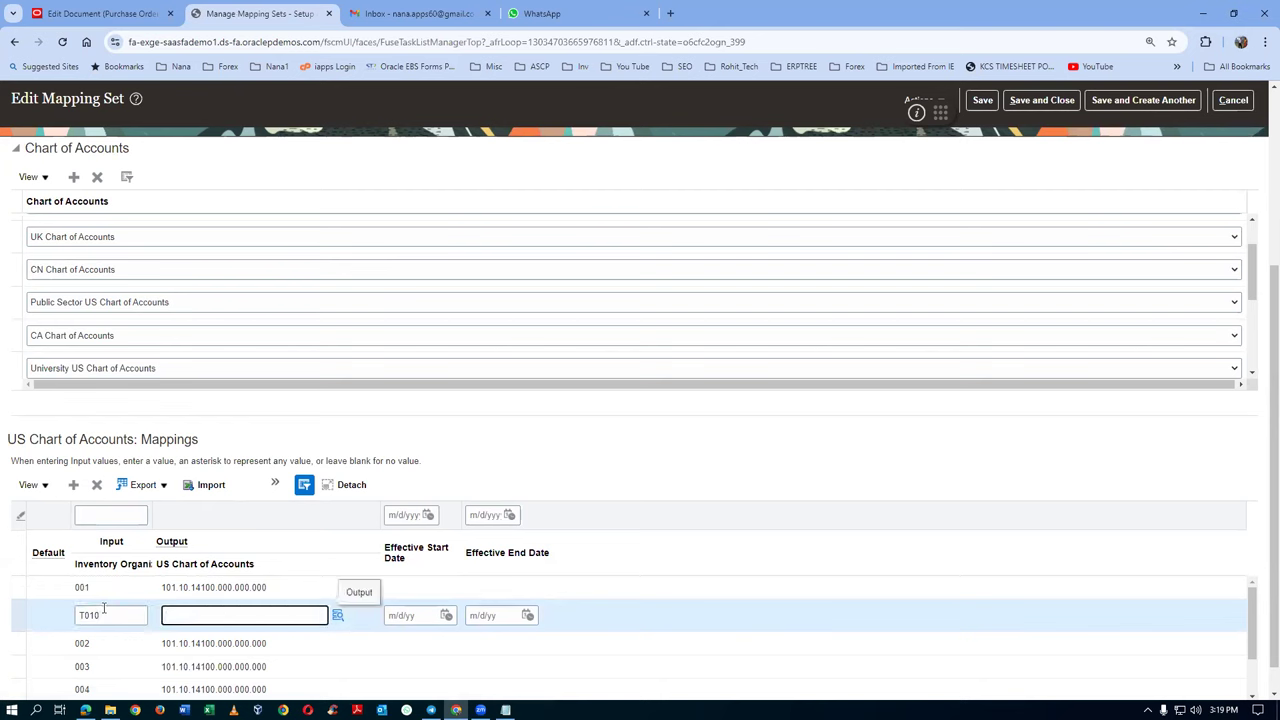
key("shift+Tab")
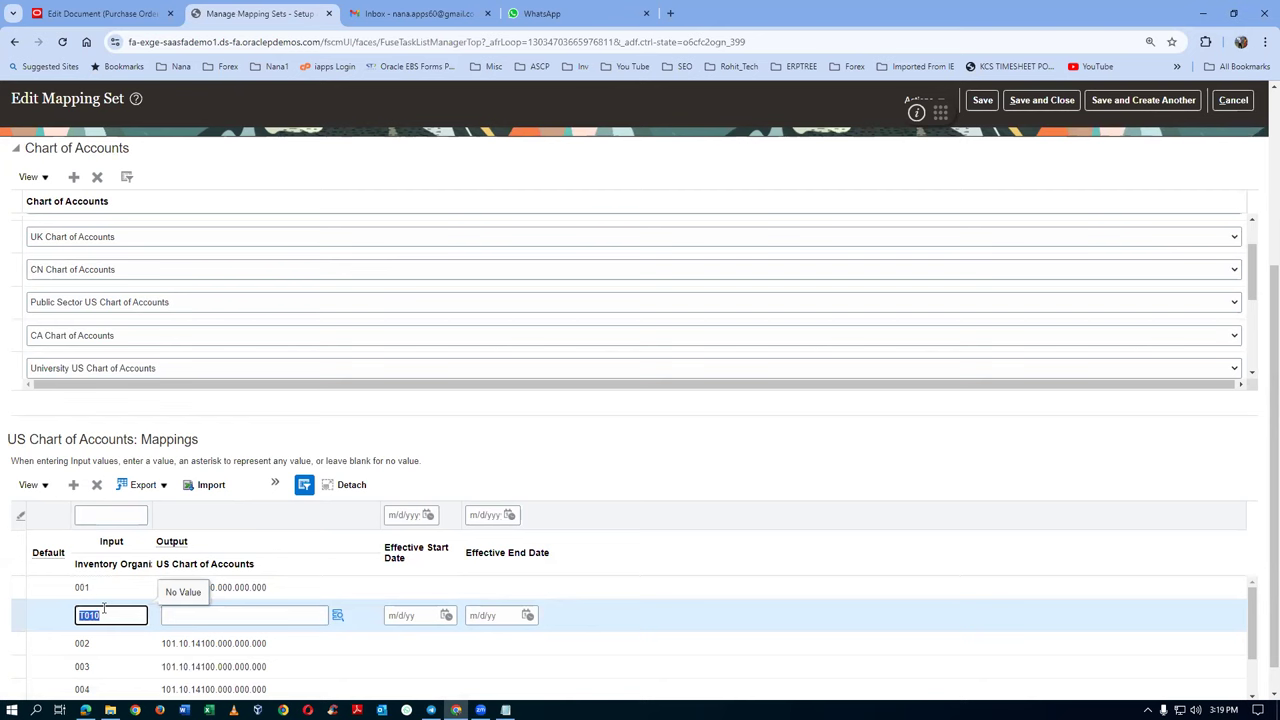
type("T011")
key("Tab")
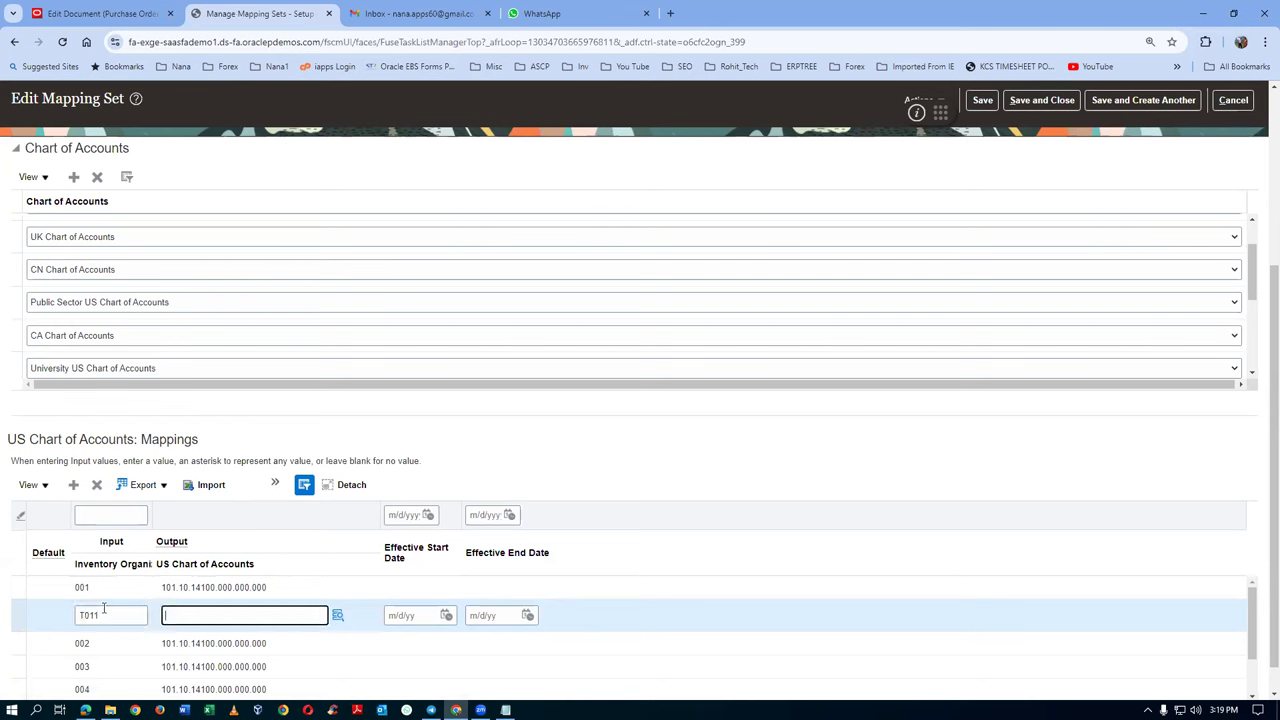
key("ctrl+v")
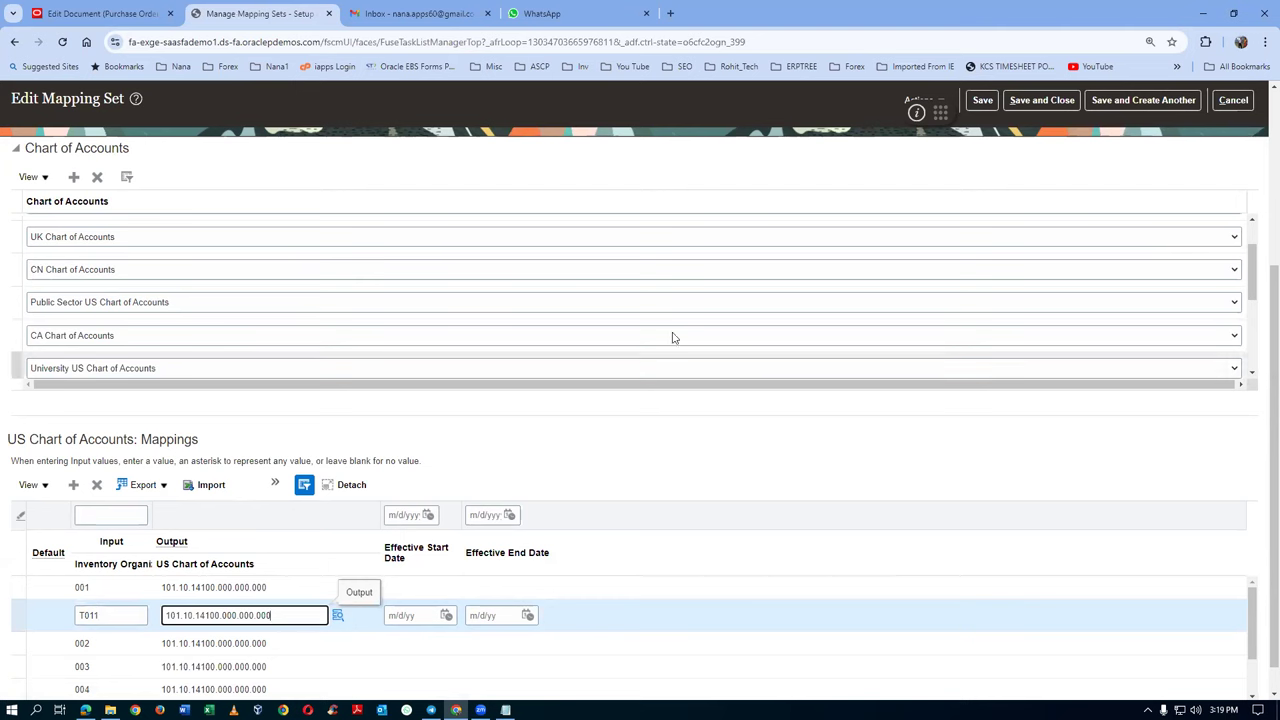
left_click(720, 466)
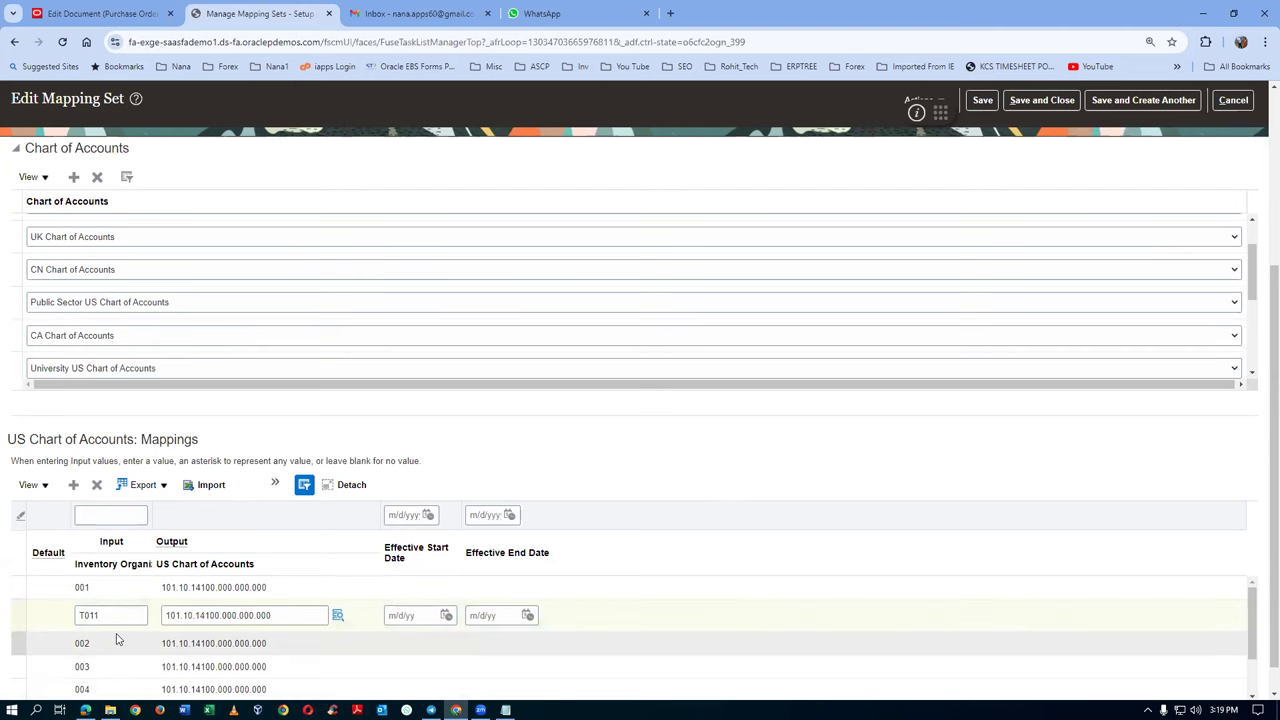
left_click(1036, 104)
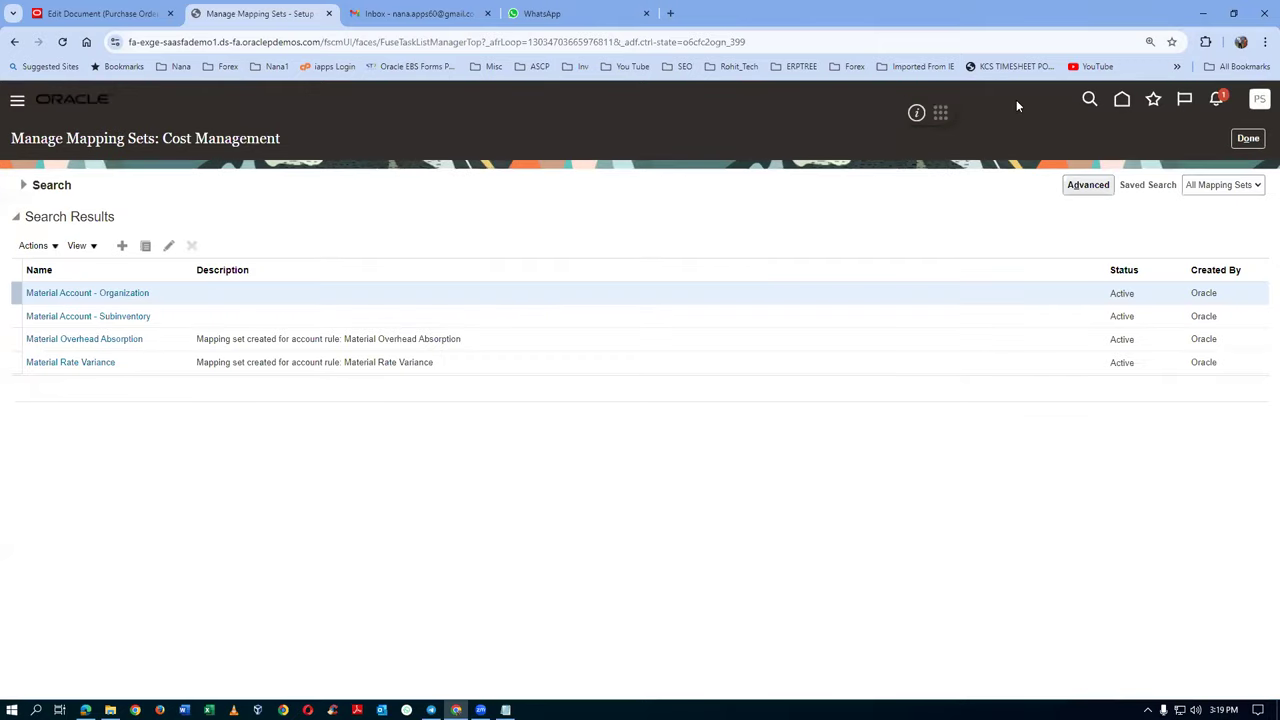
Return to the purchase order, validate it, and dismiss the error list
left_click(100, 13)
left_click(1024, 174)
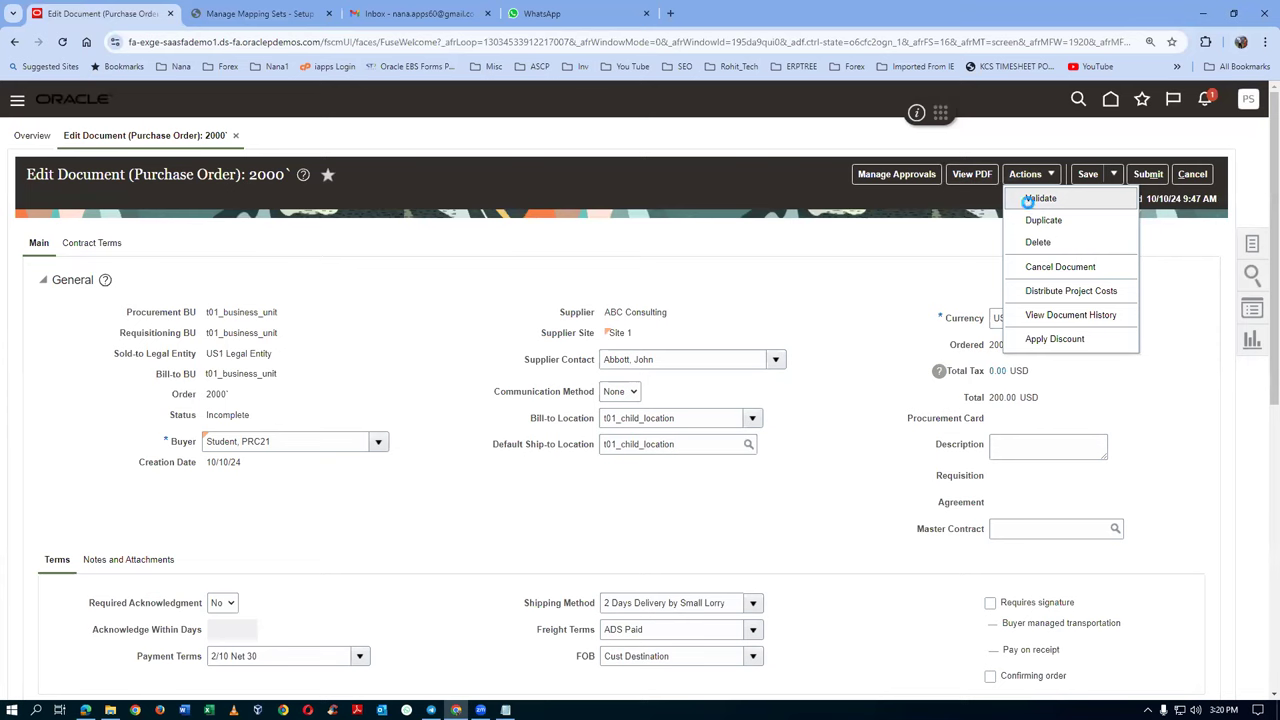
left_click(1038, 199)
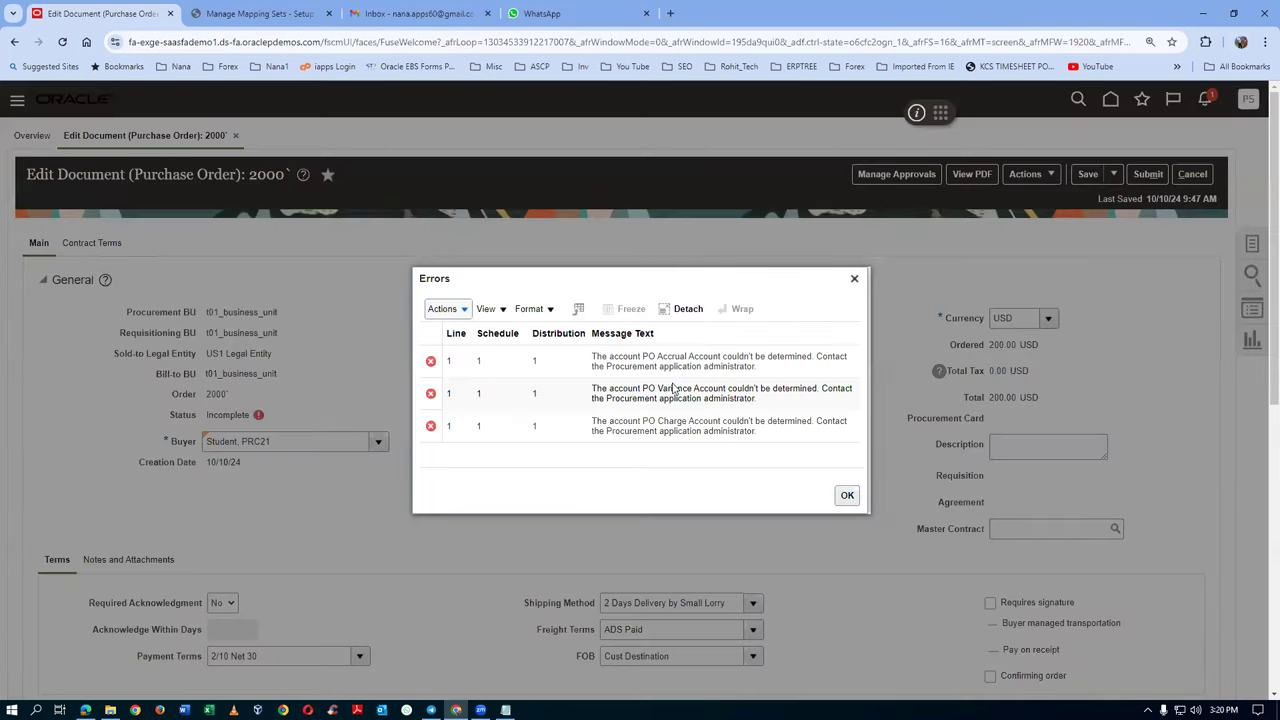
left_click(846, 496)
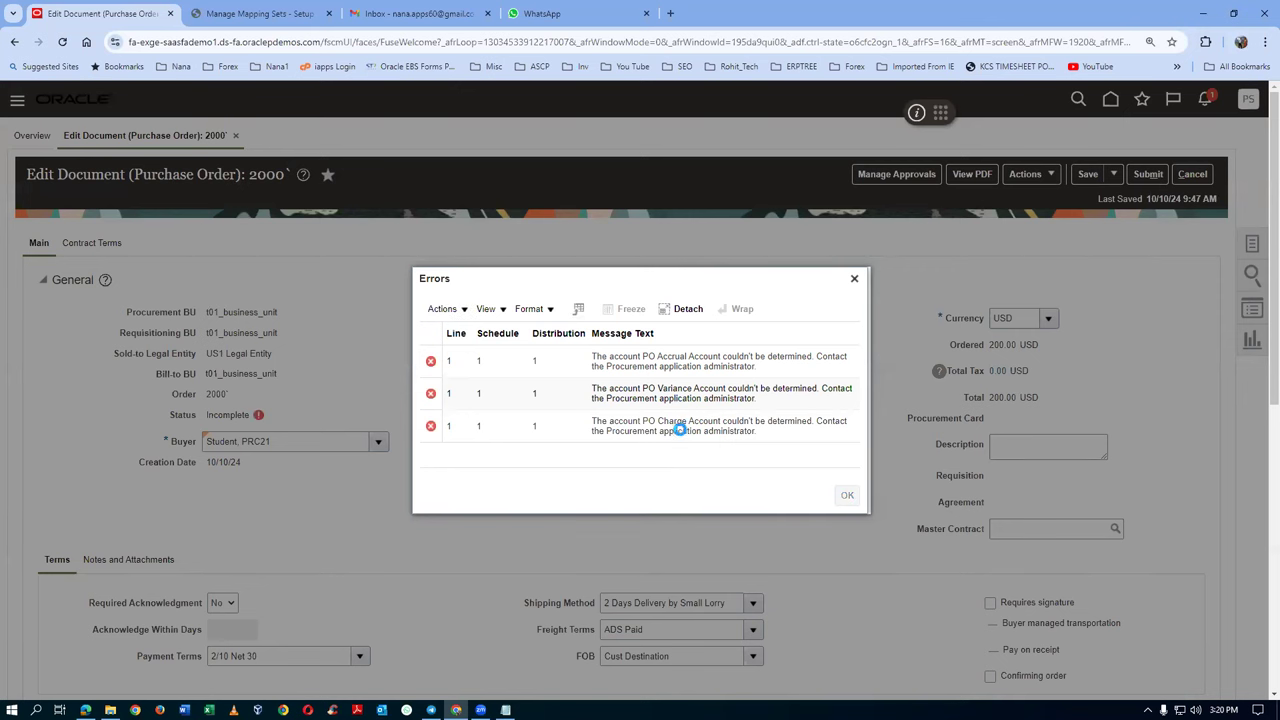
Open distribution 1 of the purchase order for editing, rebuild its billing accounts, and accept the distribution
scroll(388, 514, "down", 5)
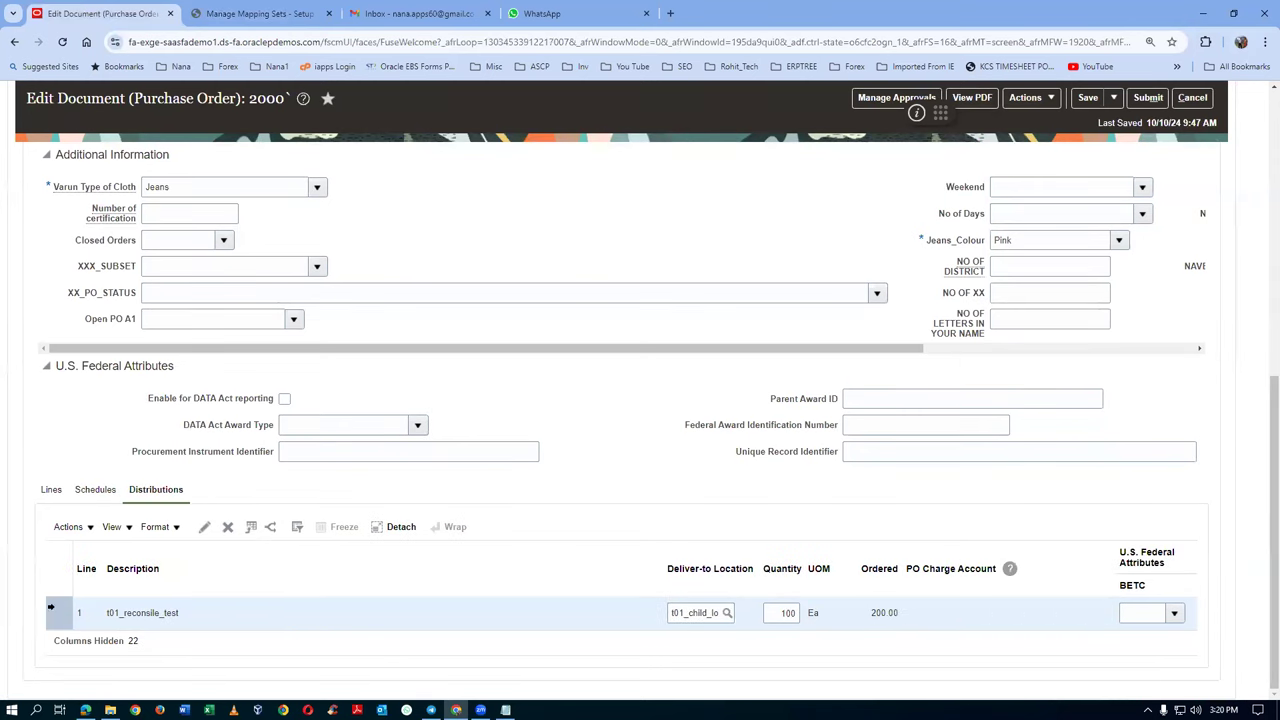
left_click(205, 528)
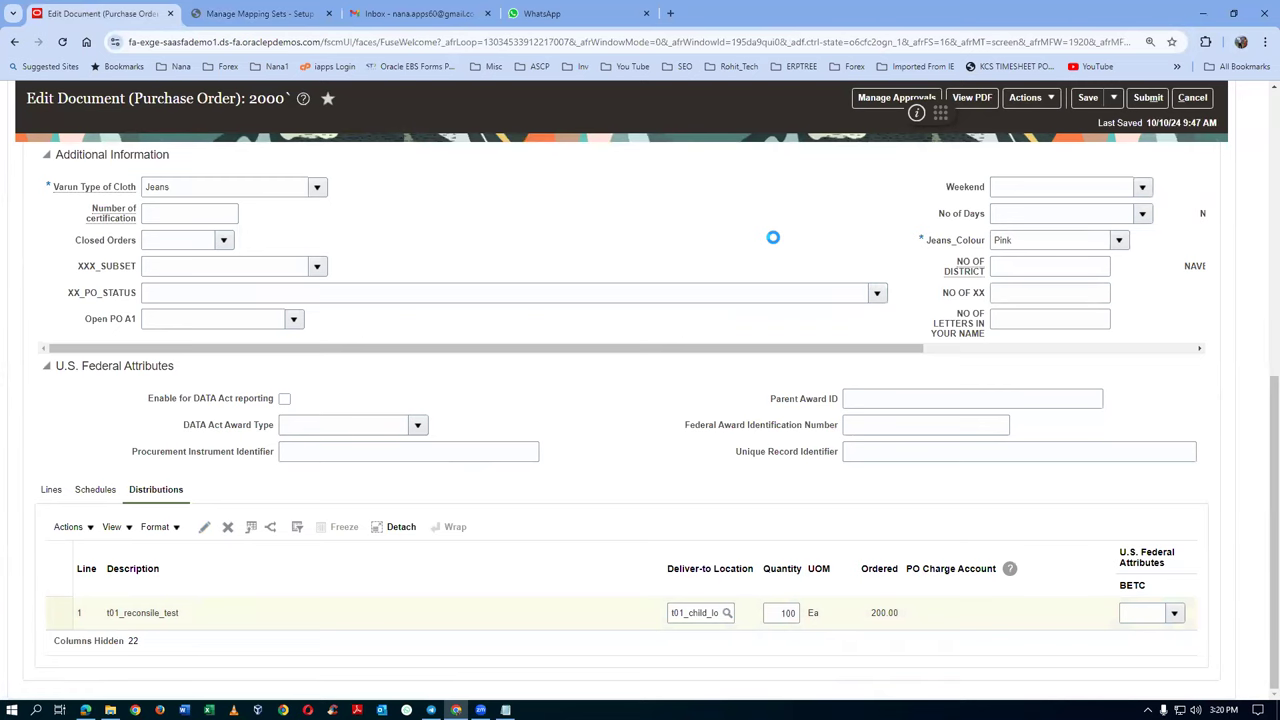
scroll(771, 243, "down", 3)
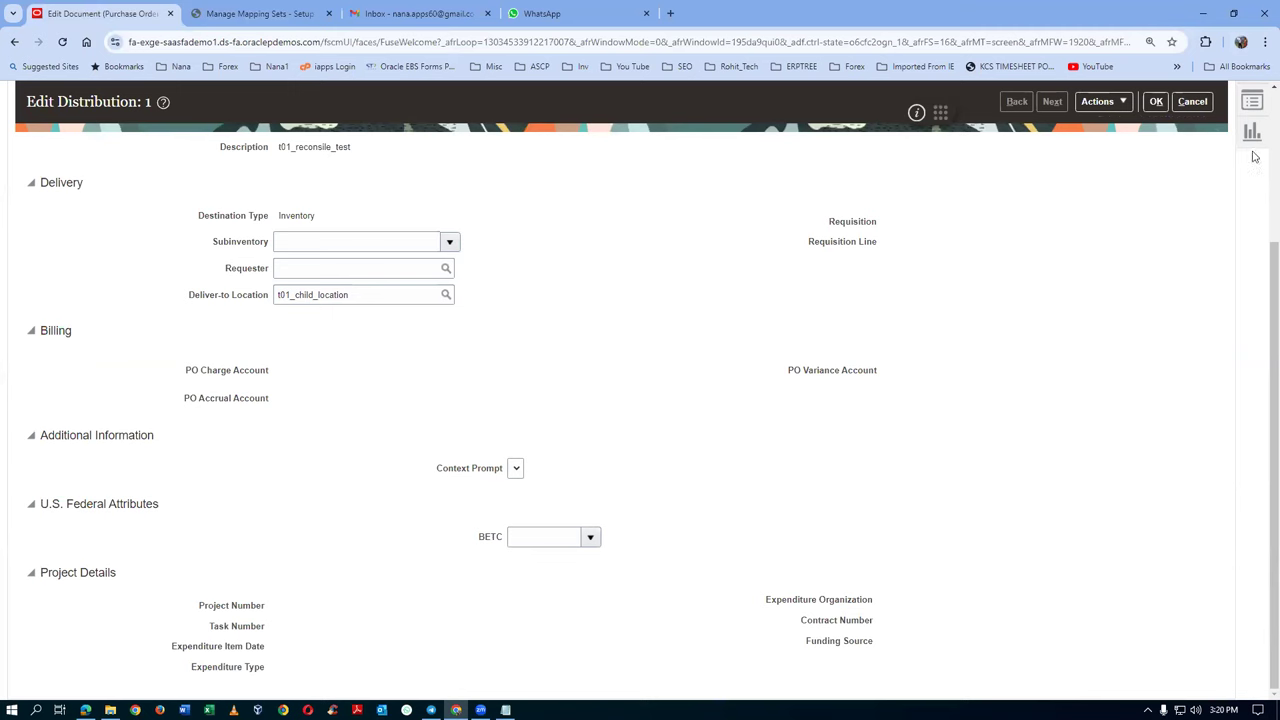
left_click(1100, 104)
left_click(1105, 126)
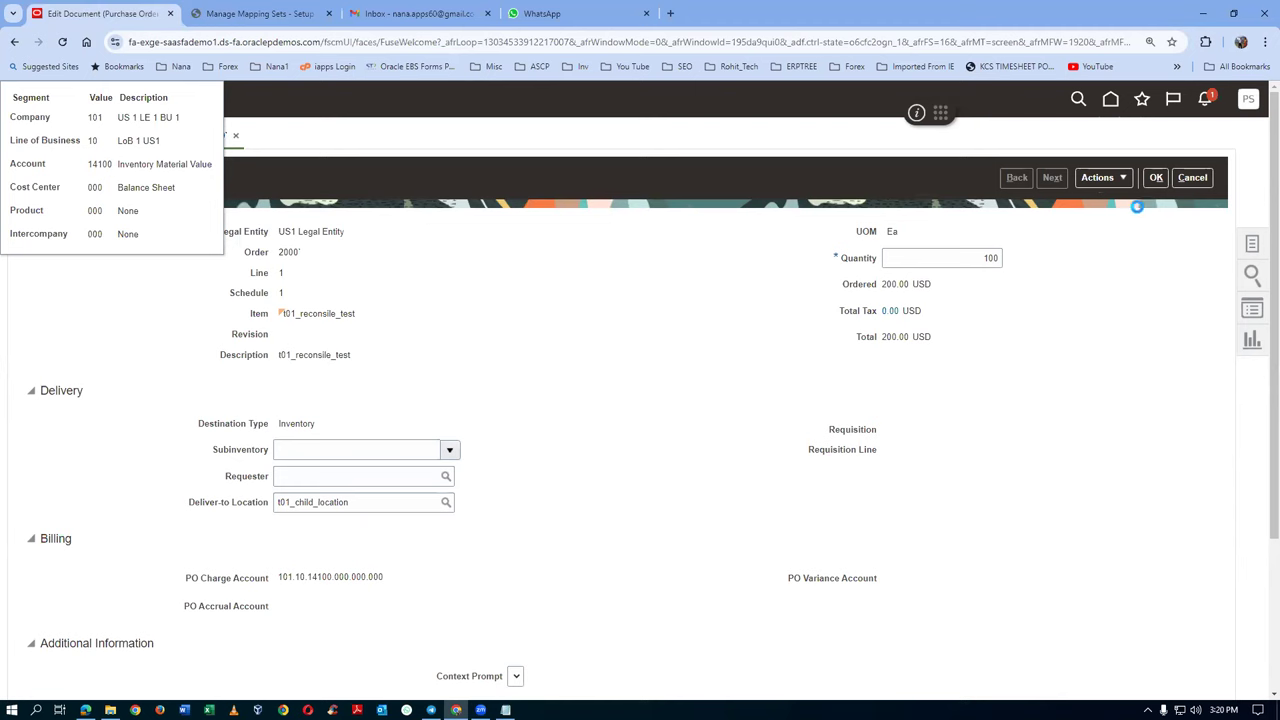
left_click(1155, 178)
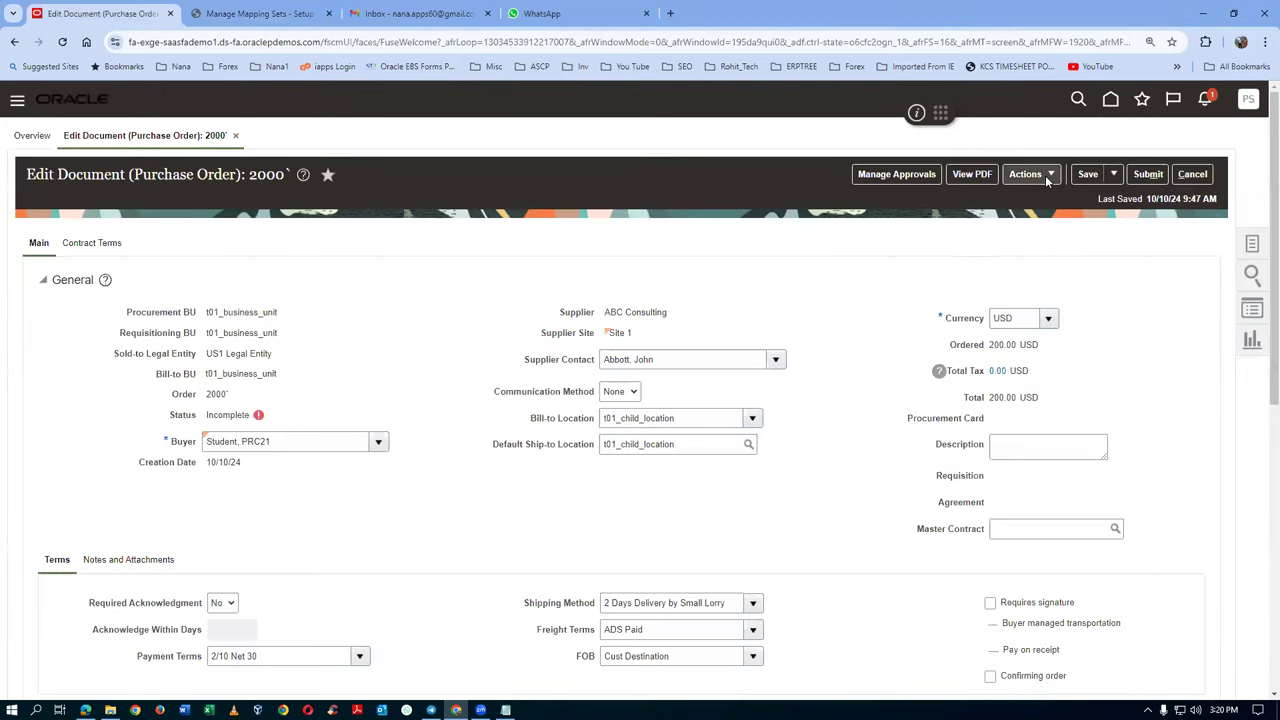
Validate the purchase order again to check the remaining account errors, and close the error list
left_click(1045, 175)
left_click(1041, 200)
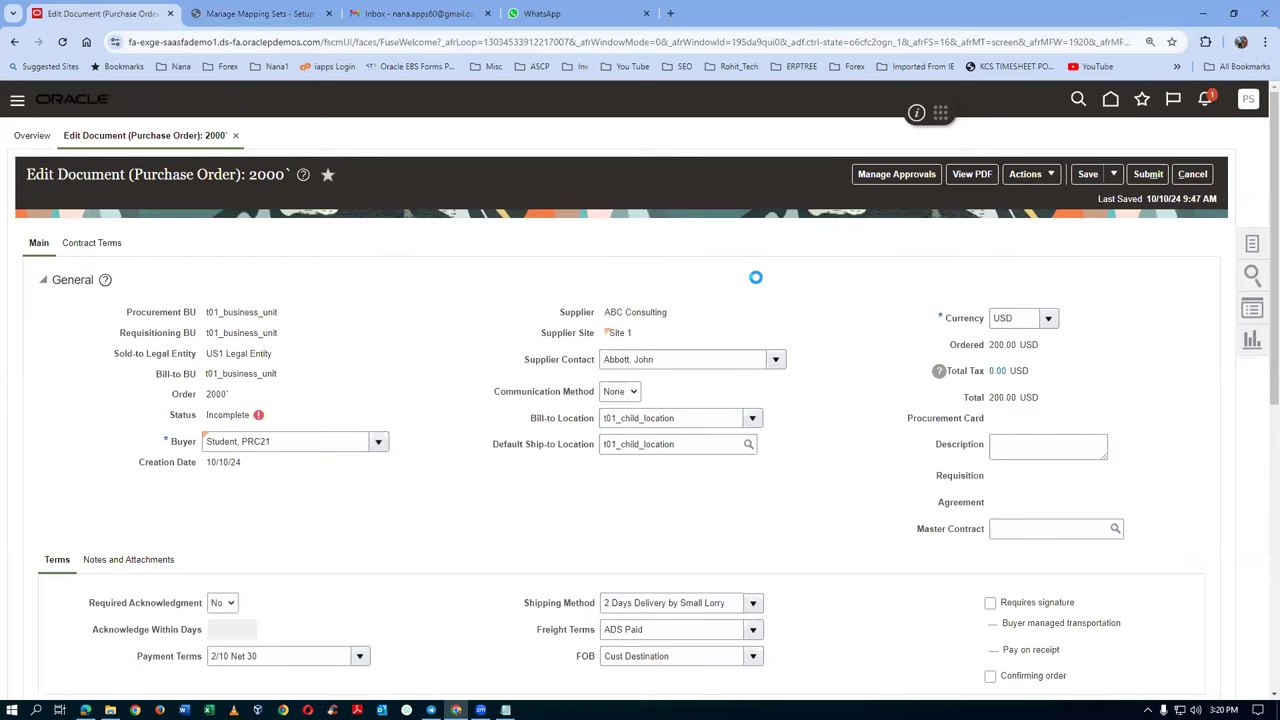
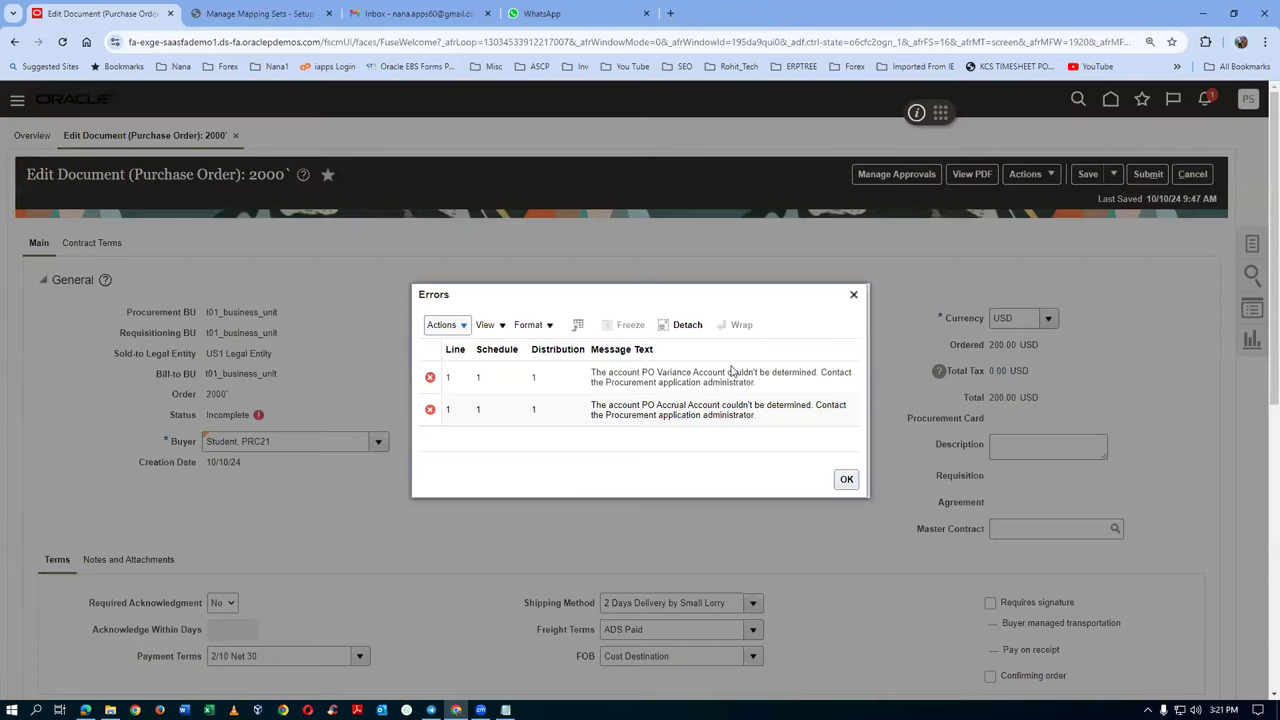
left_click(846, 479)
Search the Cost Management mapping sets by the name Invoice and open Invoice Price Variance Account - Organization
left_click(262, 14)
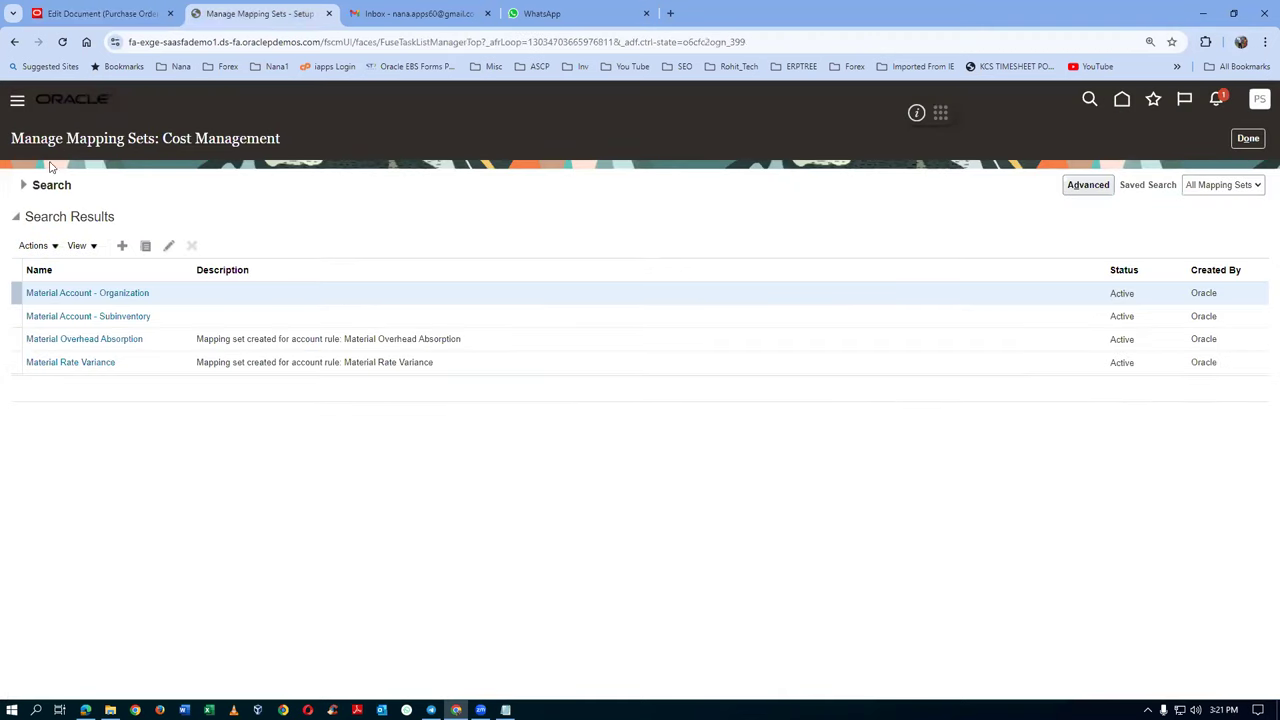
left_click(66, 194)
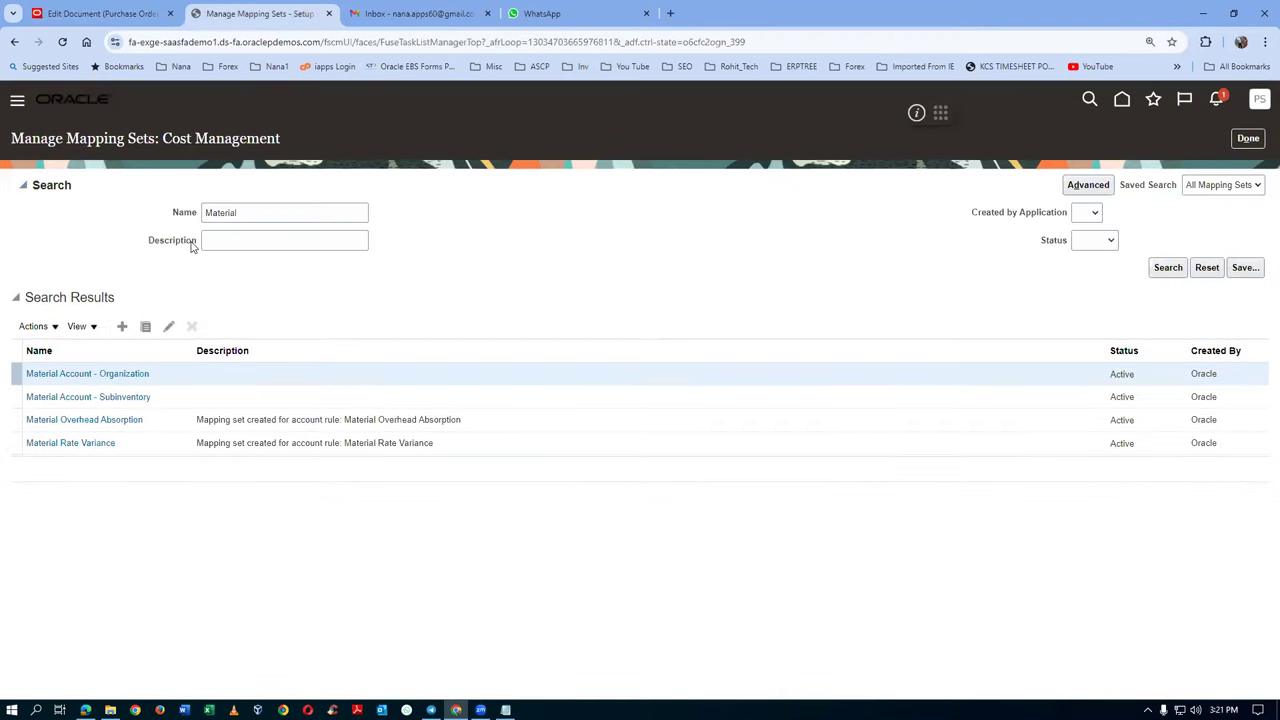
double_click(267, 215)
key("BackSpace")
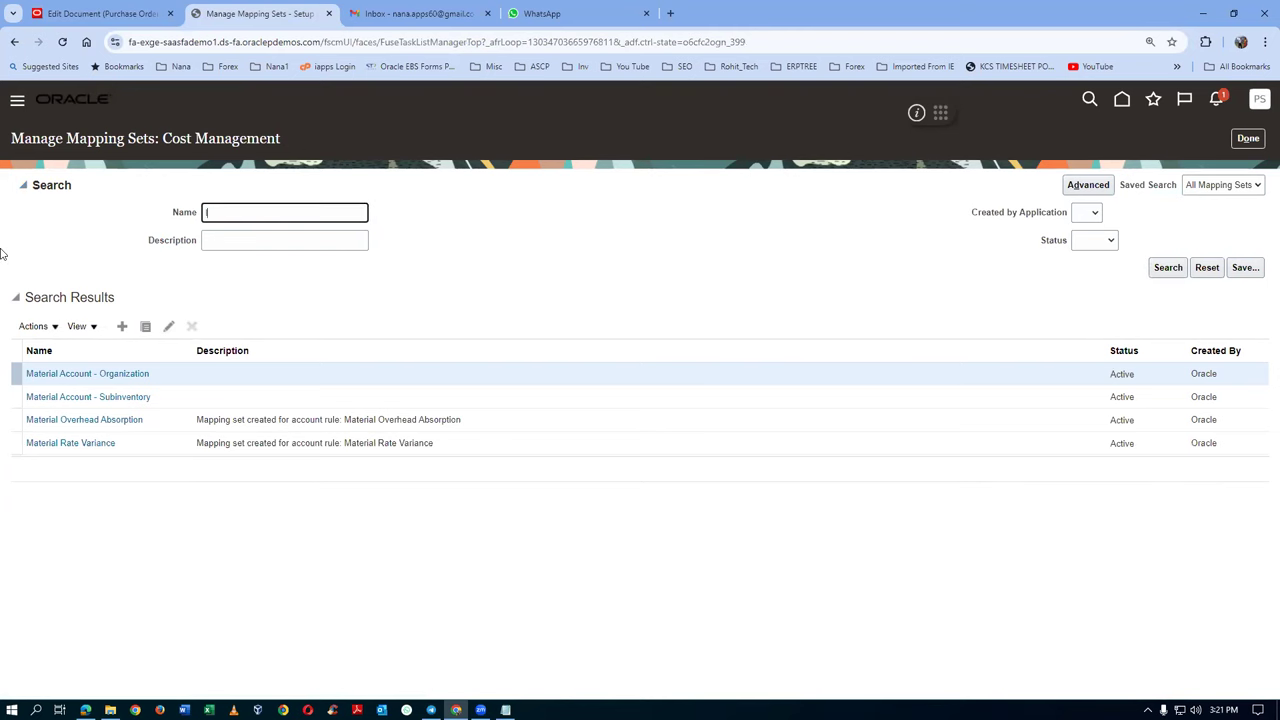
type("Invoice")
left_click(104, 296)
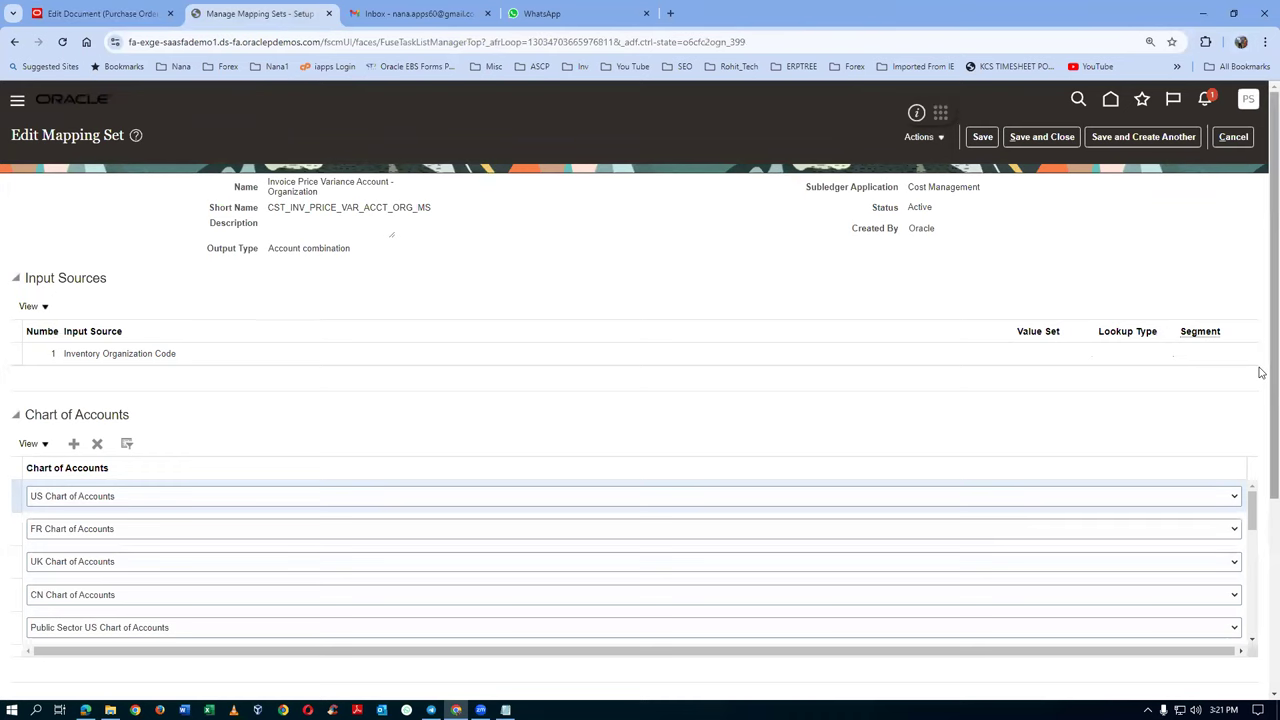
Copy the invoice price variance output account of inventory organization 001 from the US Chart of Accounts mappings
scroll(1261, 374, "down", 3)
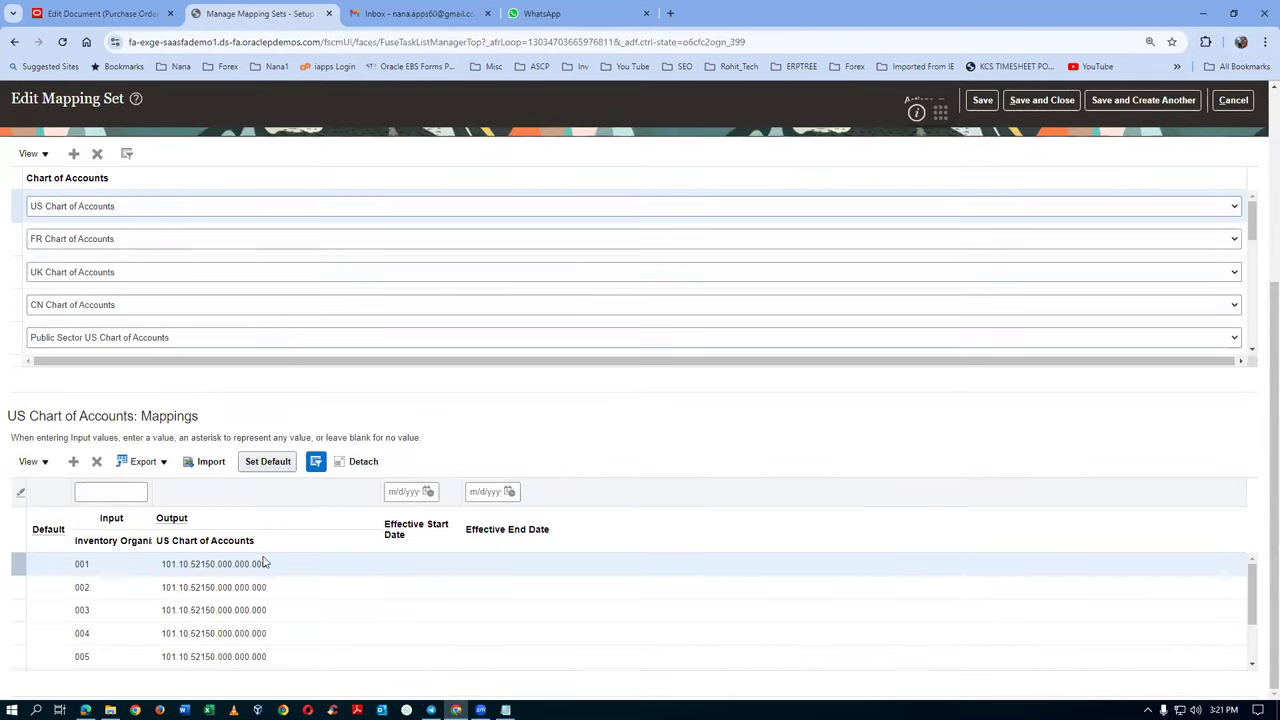
left_click(230, 564)
scroll(287, 562, "up", 3)
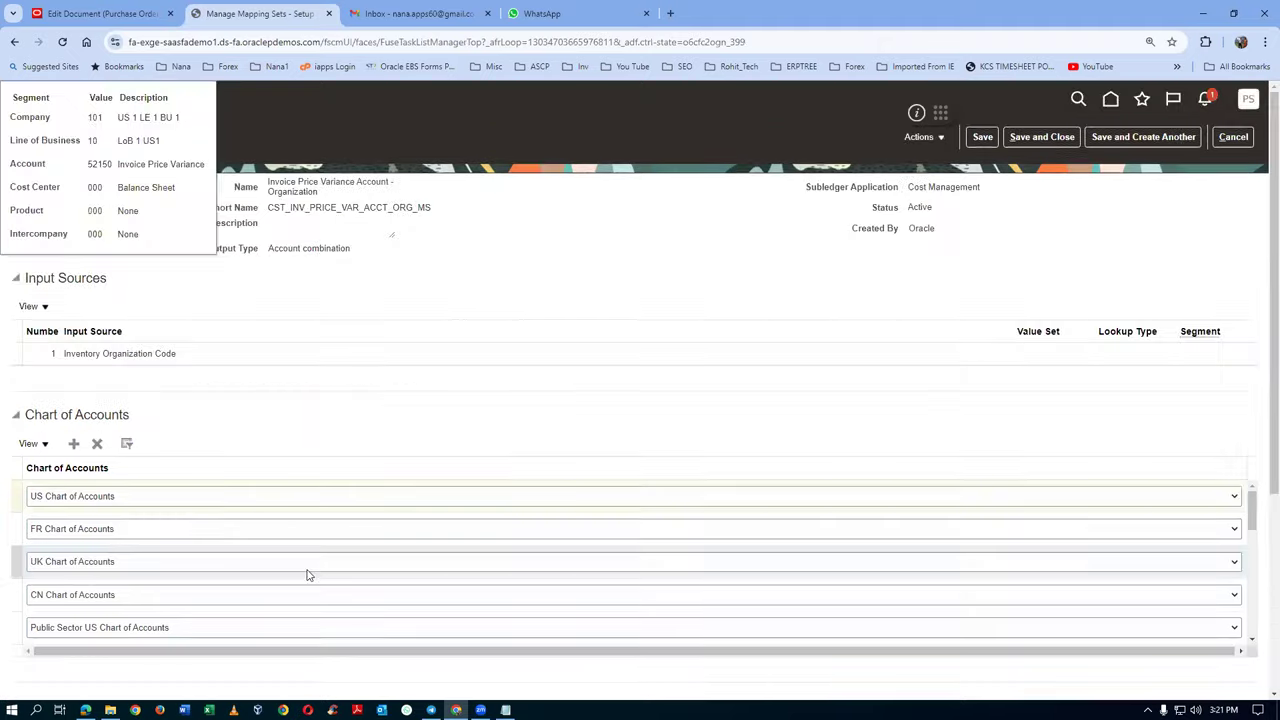
scroll(287, 562, "down", 8)
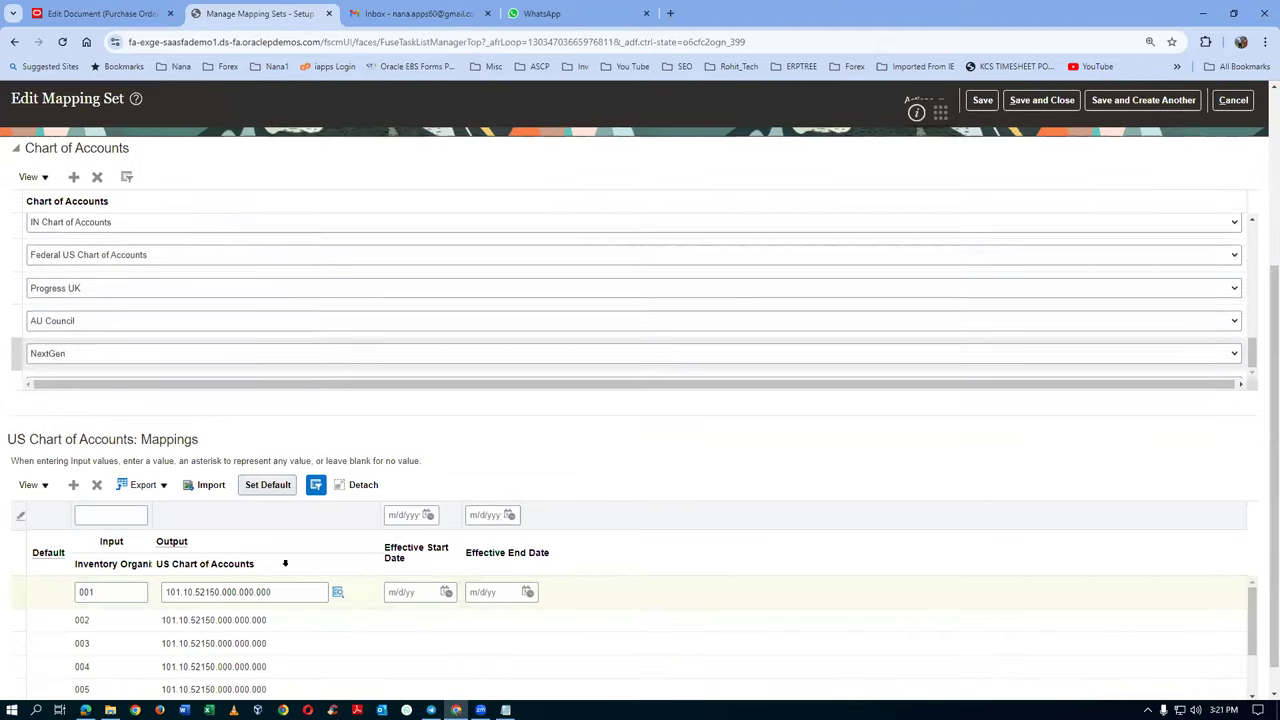
left_click(271, 595)
key("ctrl+c")
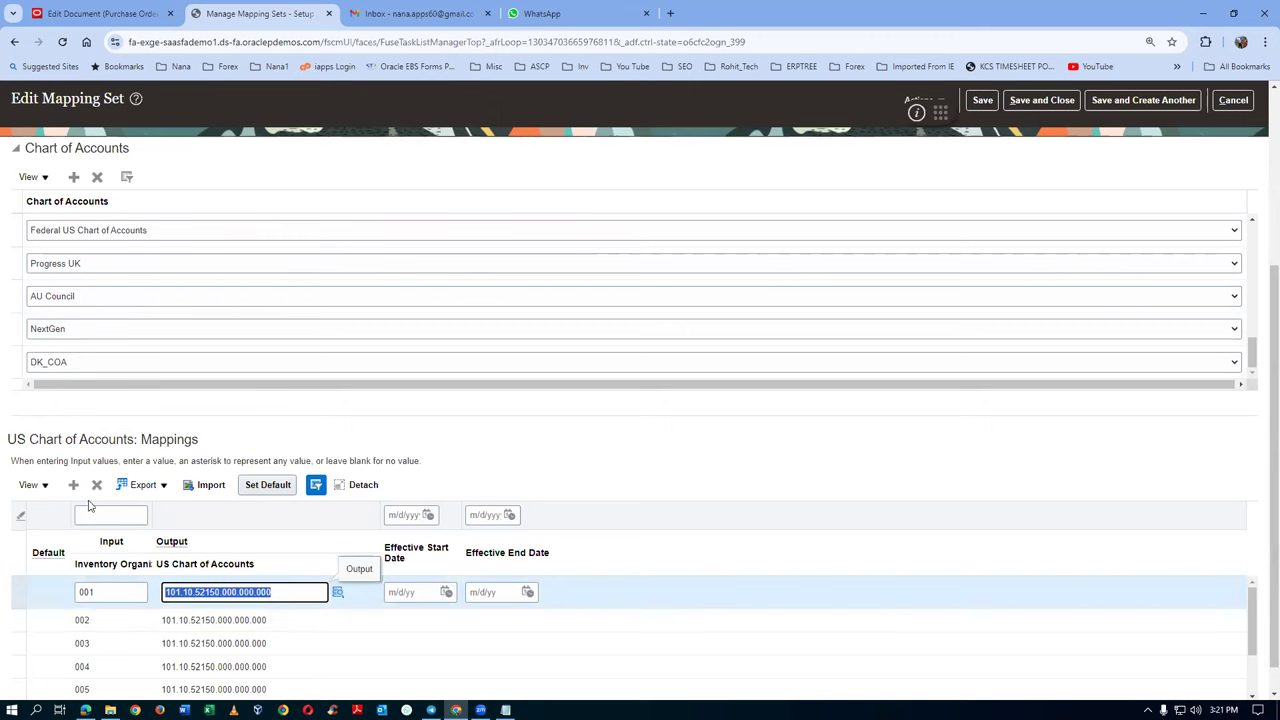
Add a mapping for inventory organization T011 with output account 101.10.52150.000.000.000, and save and close the mapping set
left_click(75, 487)
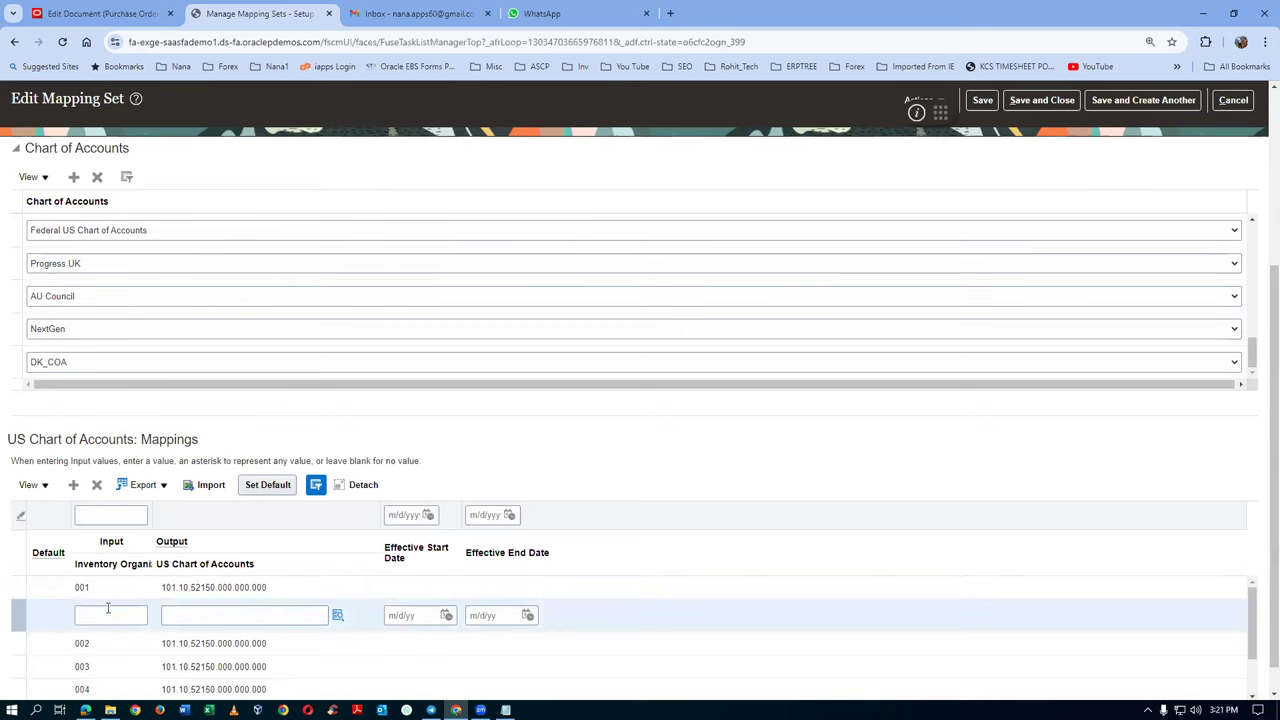
type("T011")
key("Tab")
key("ctrl+v")
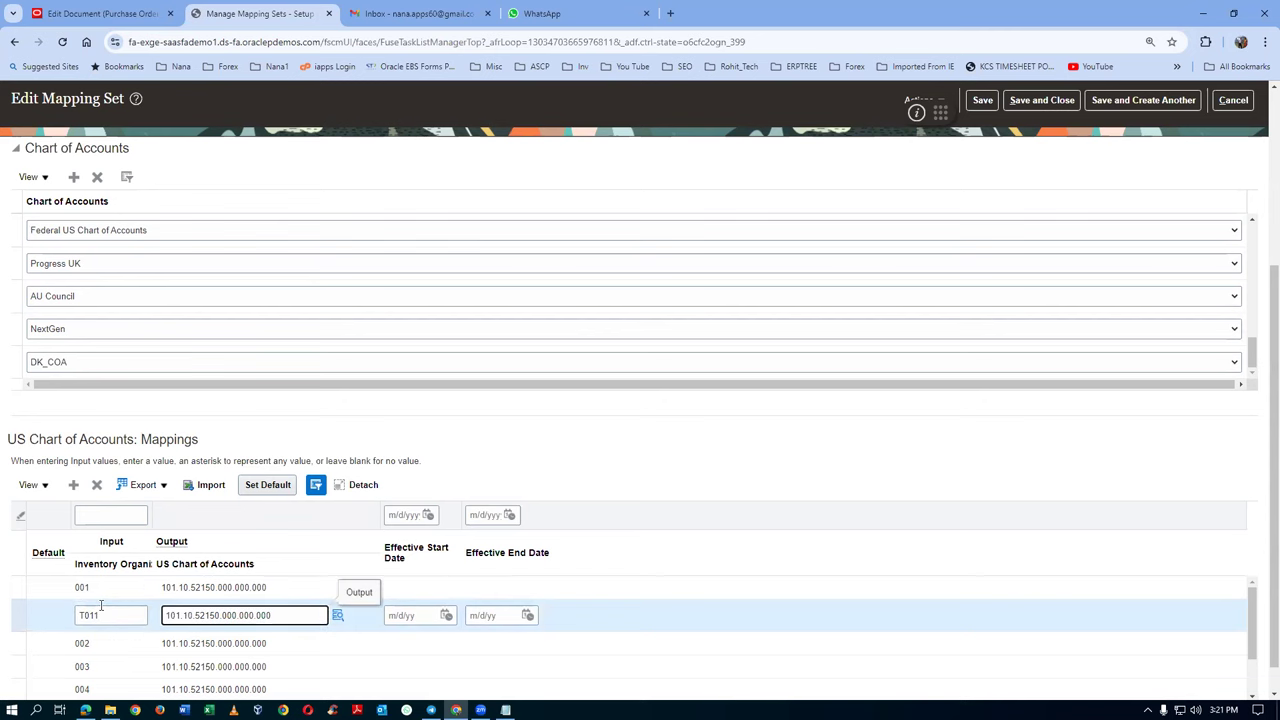
left_click(1042, 100)
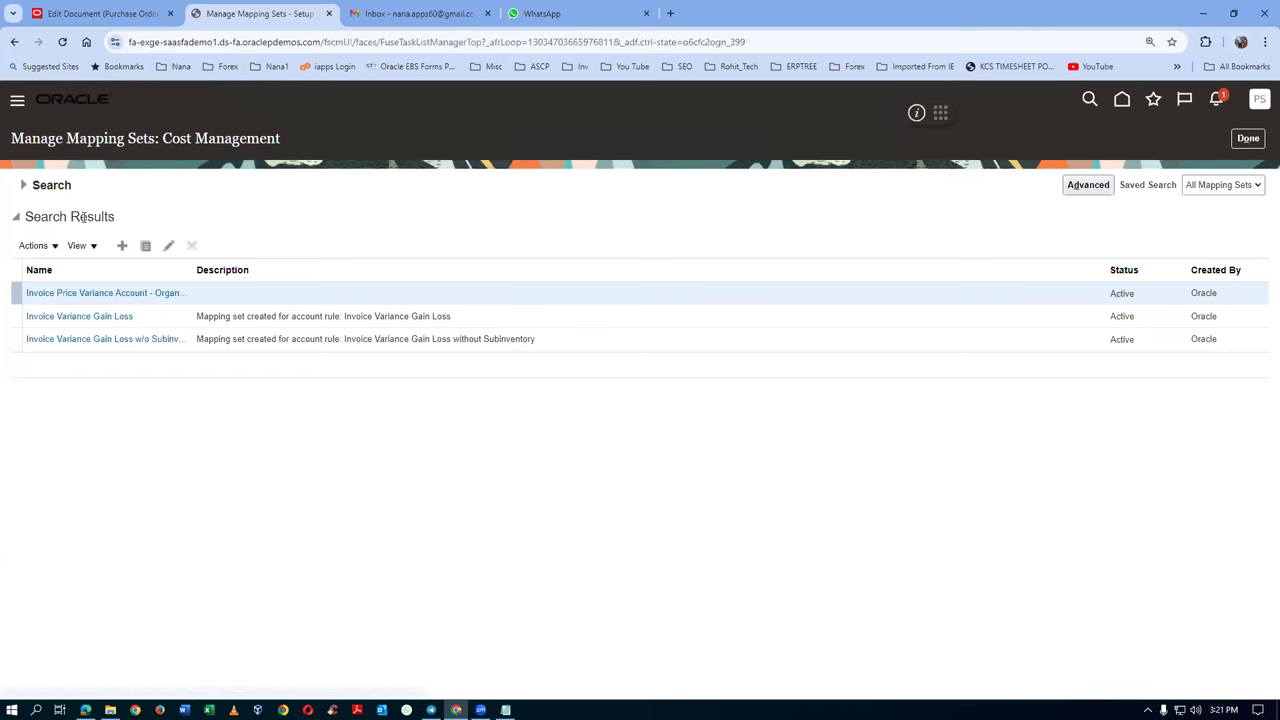
Rebuild the billing accounts in distribution 1 of the purchase order, accept it, and validate the order
left_click(88, 14)
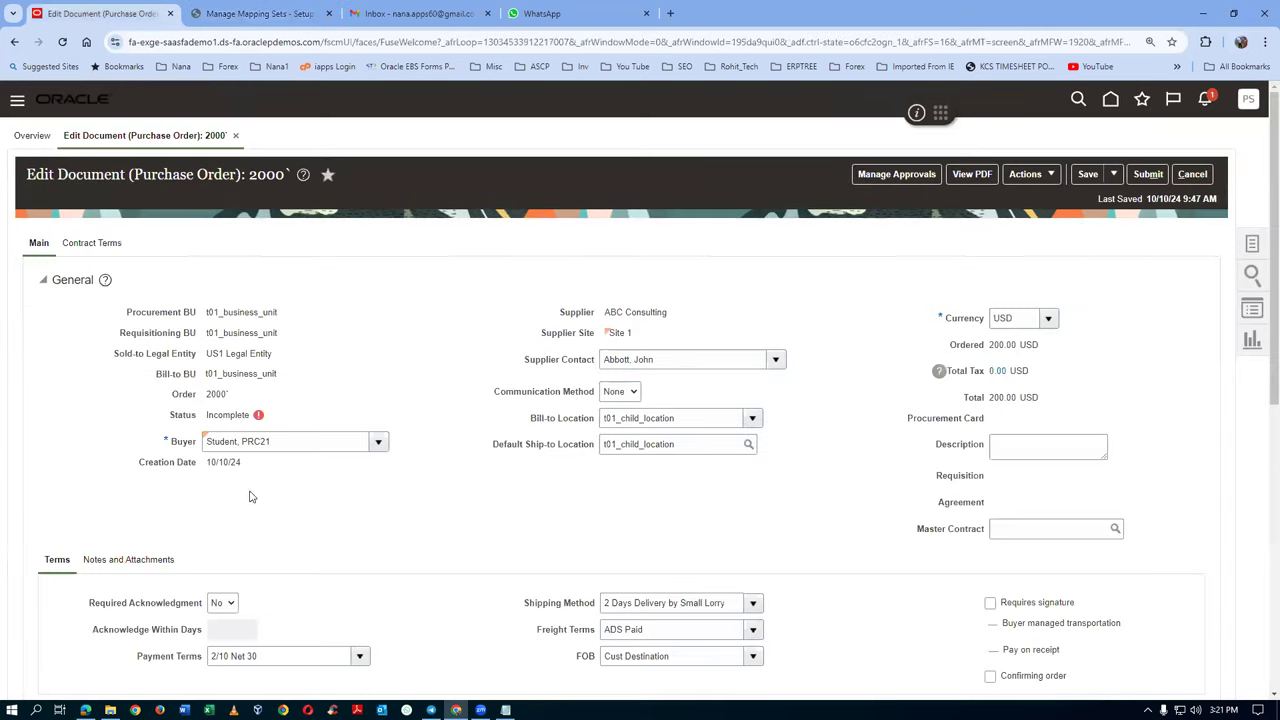
scroll(268, 494, "down", 10)
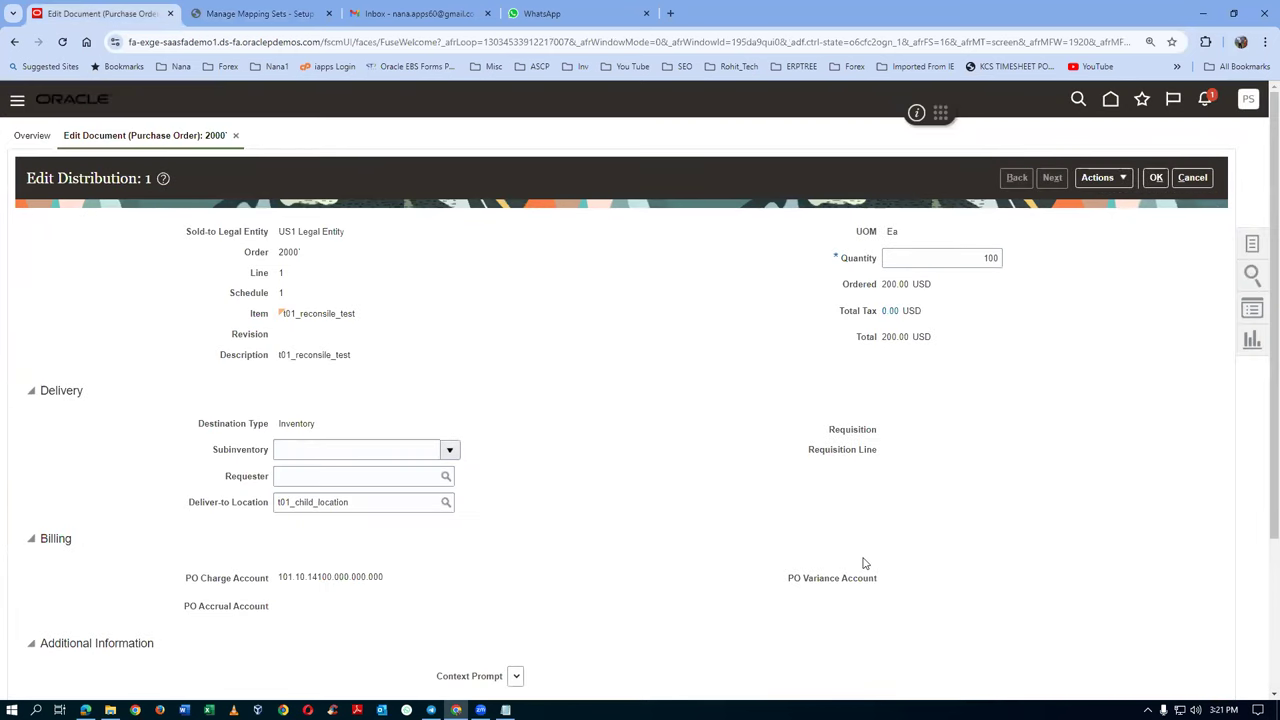
left_click(1100, 177)
left_click(1120, 206)
left_click(1155, 177)
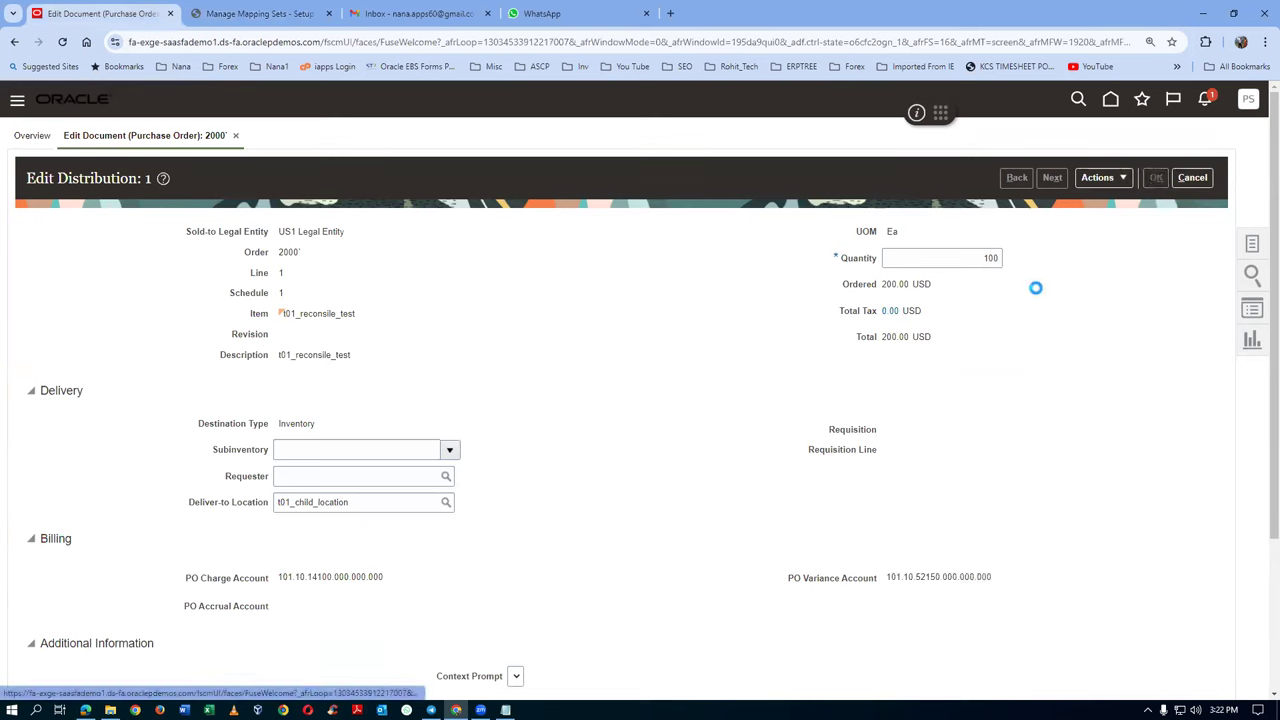
left_click(1025, 174)
left_click(1026, 199)
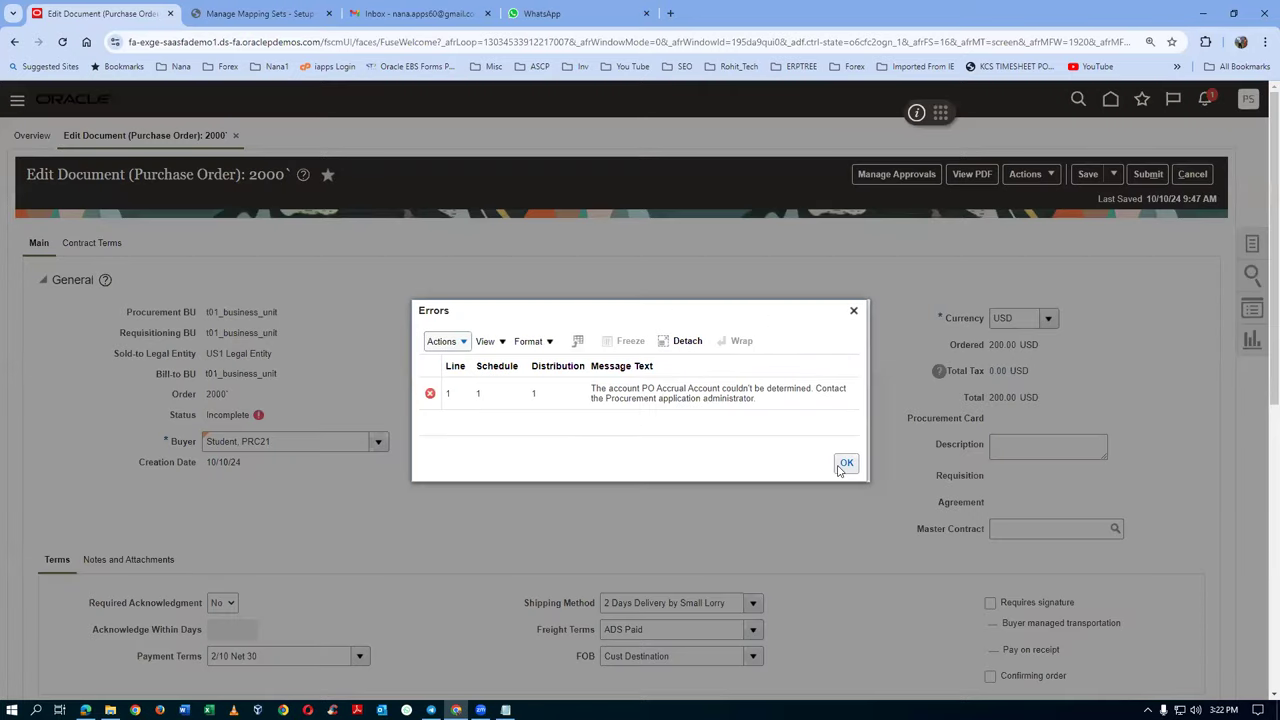
Search the Cost Management mapping sets by the name Accrual and open Accrual Account - Organization
left_click(284, 16)
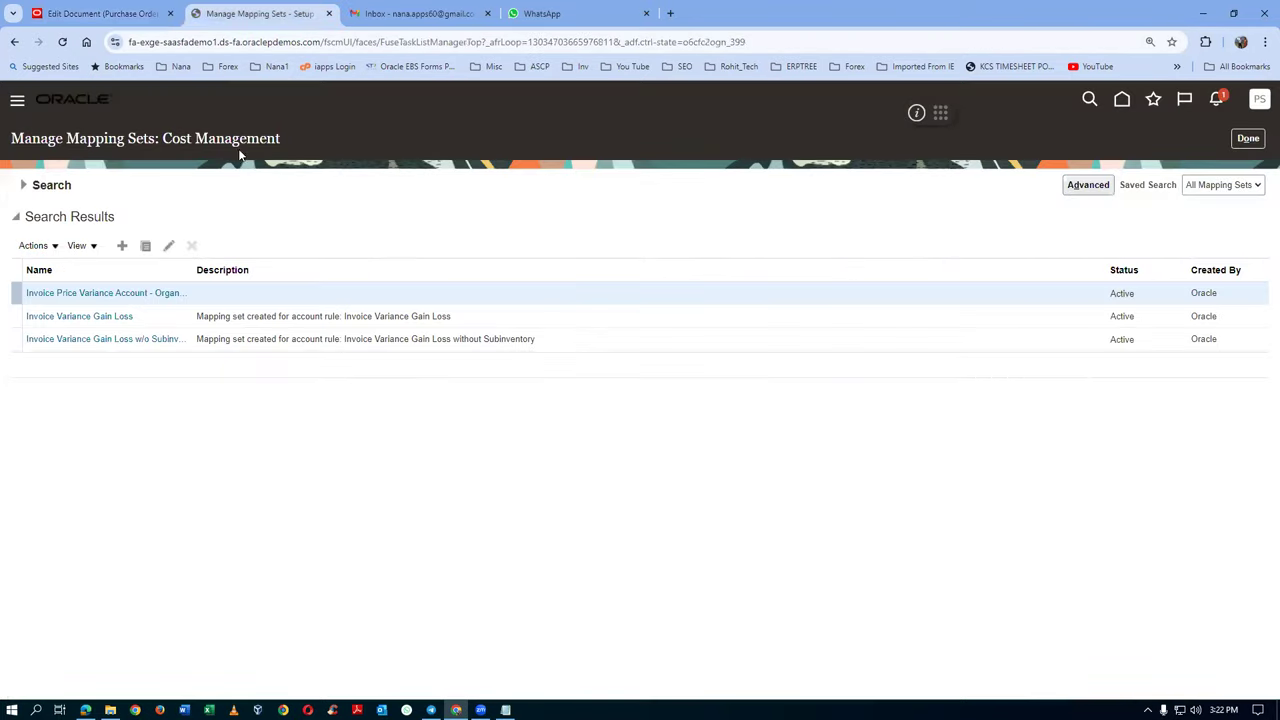
left_click(24, 185)
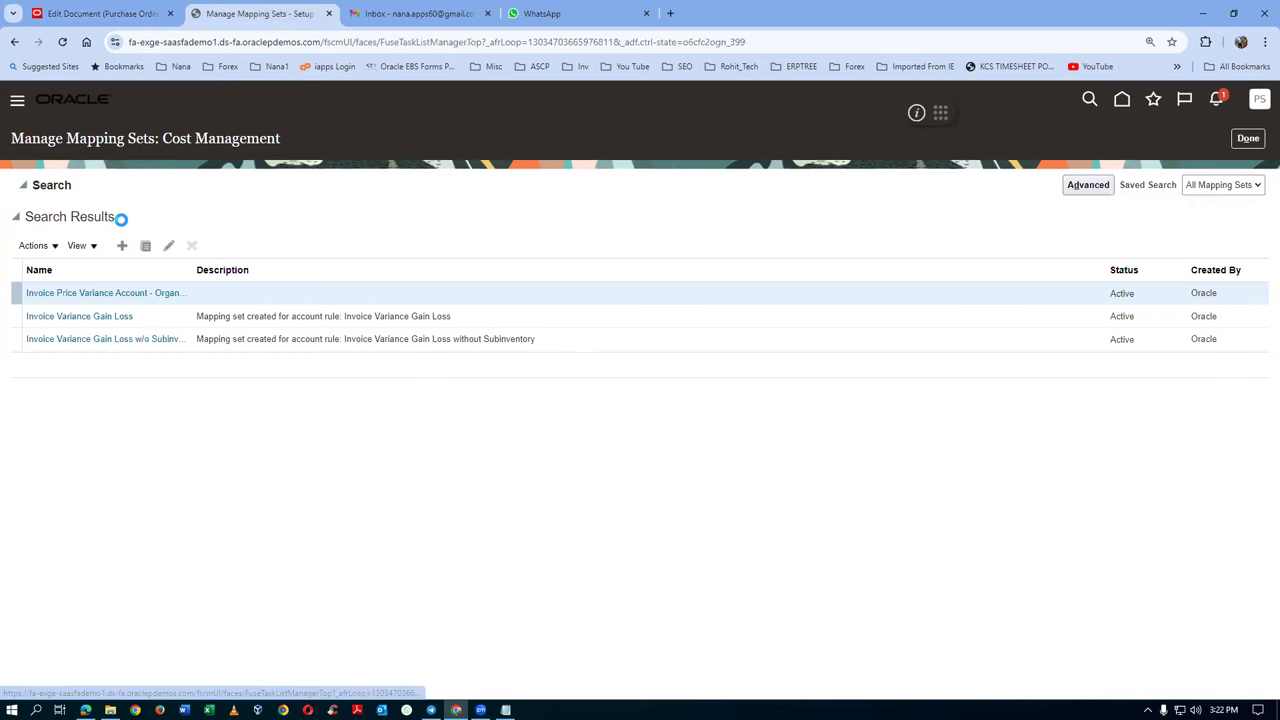
type("Accrual")
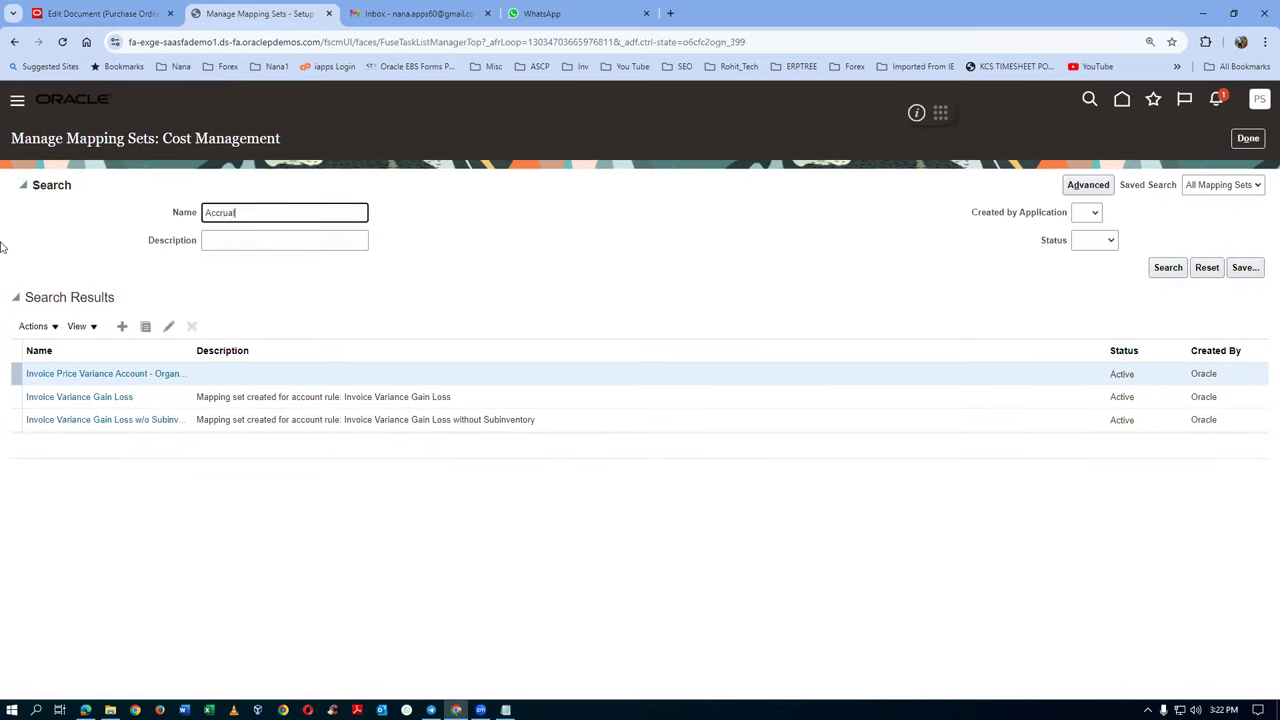
key("Return")
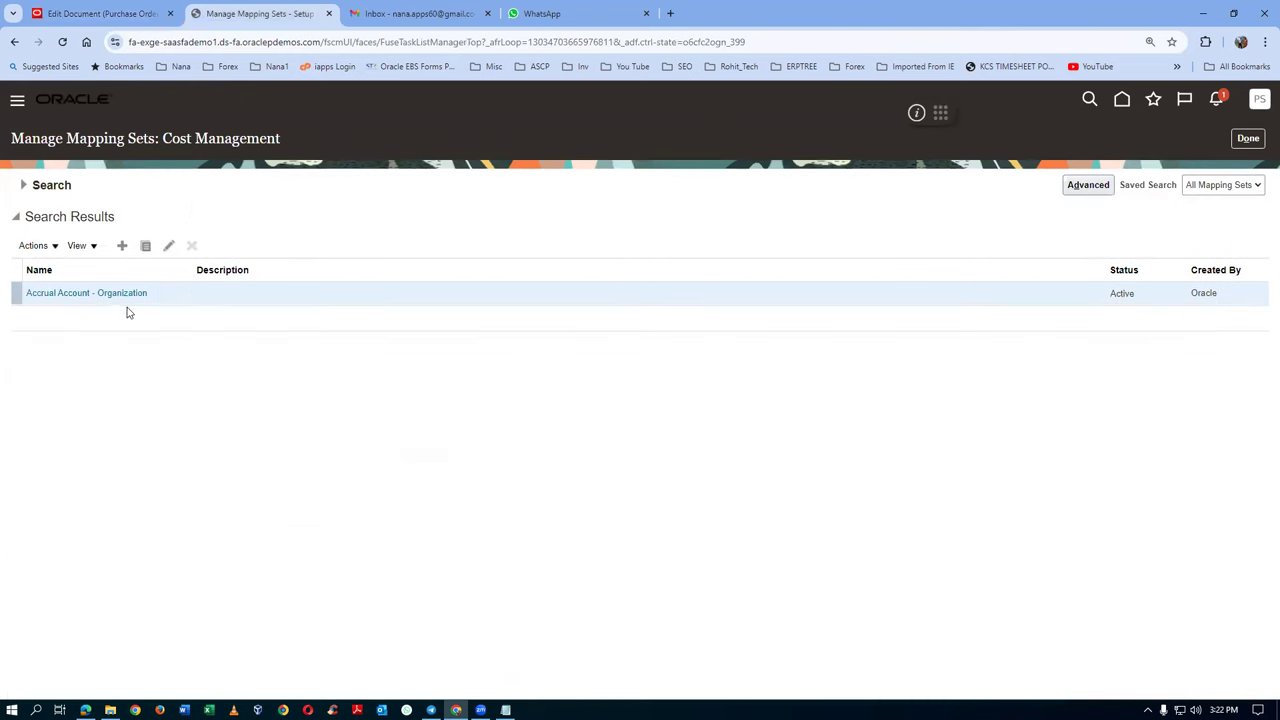
left_click(108, 293)
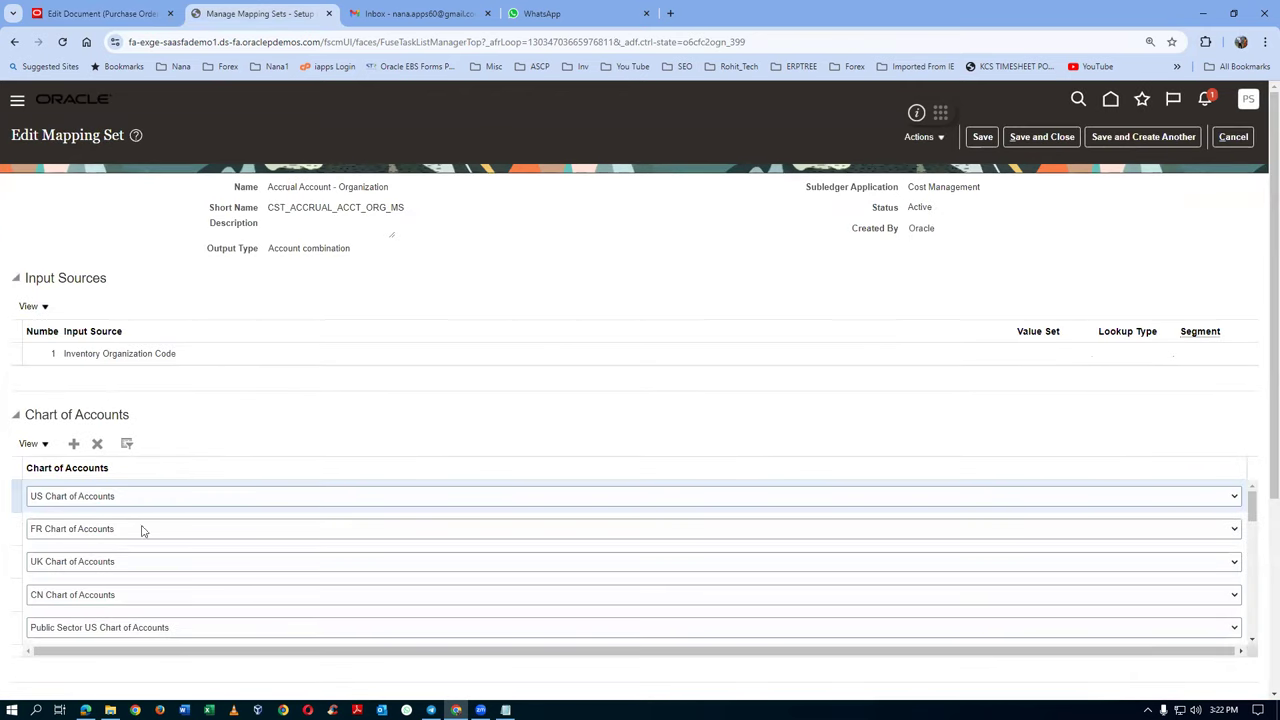
Copy the accrual output account of inventory organization 001 from the US Chart of Accounts mappings
scroll(1261, 410, "down", 3)
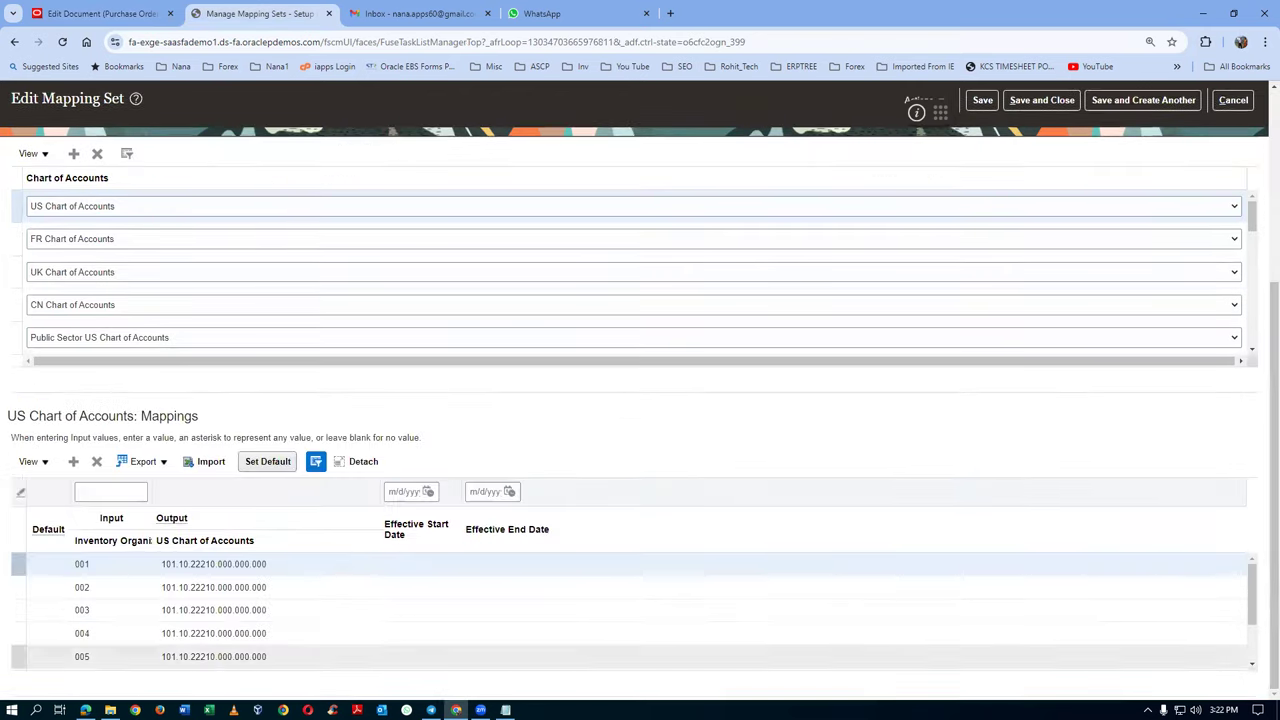
left_click(216, 568)
key("ctrl+c")
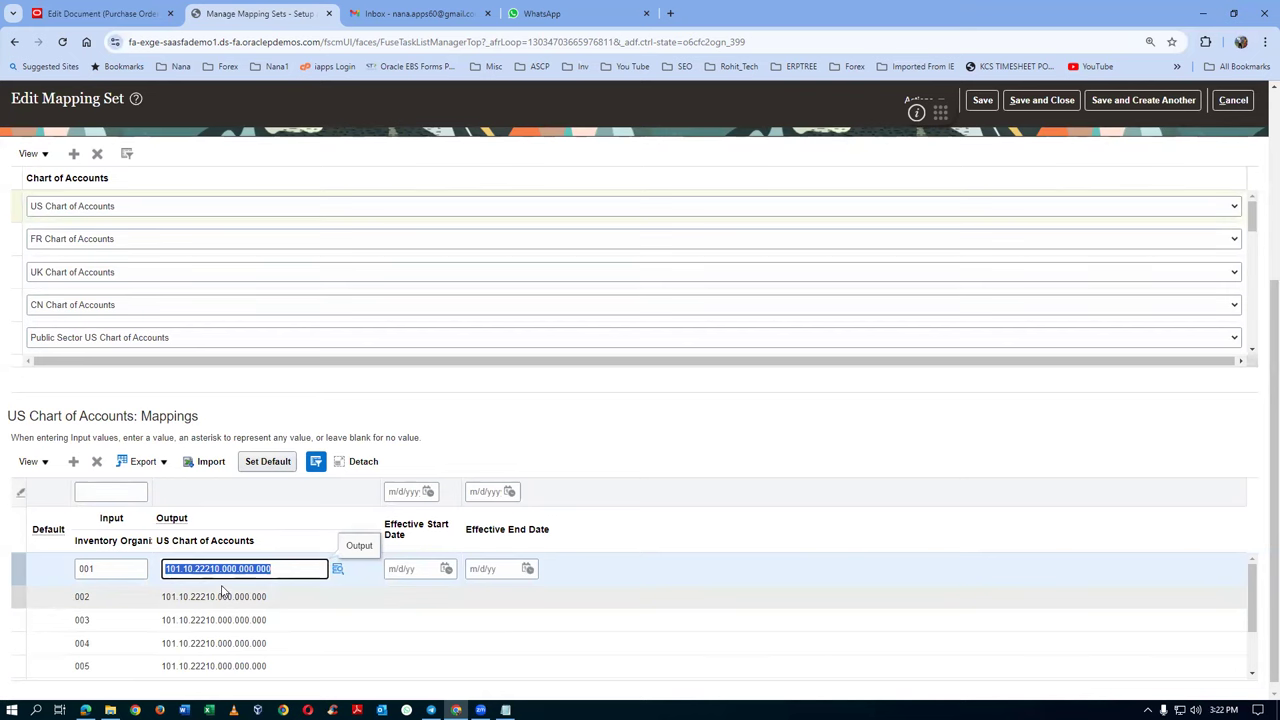
left_click(197, 568)
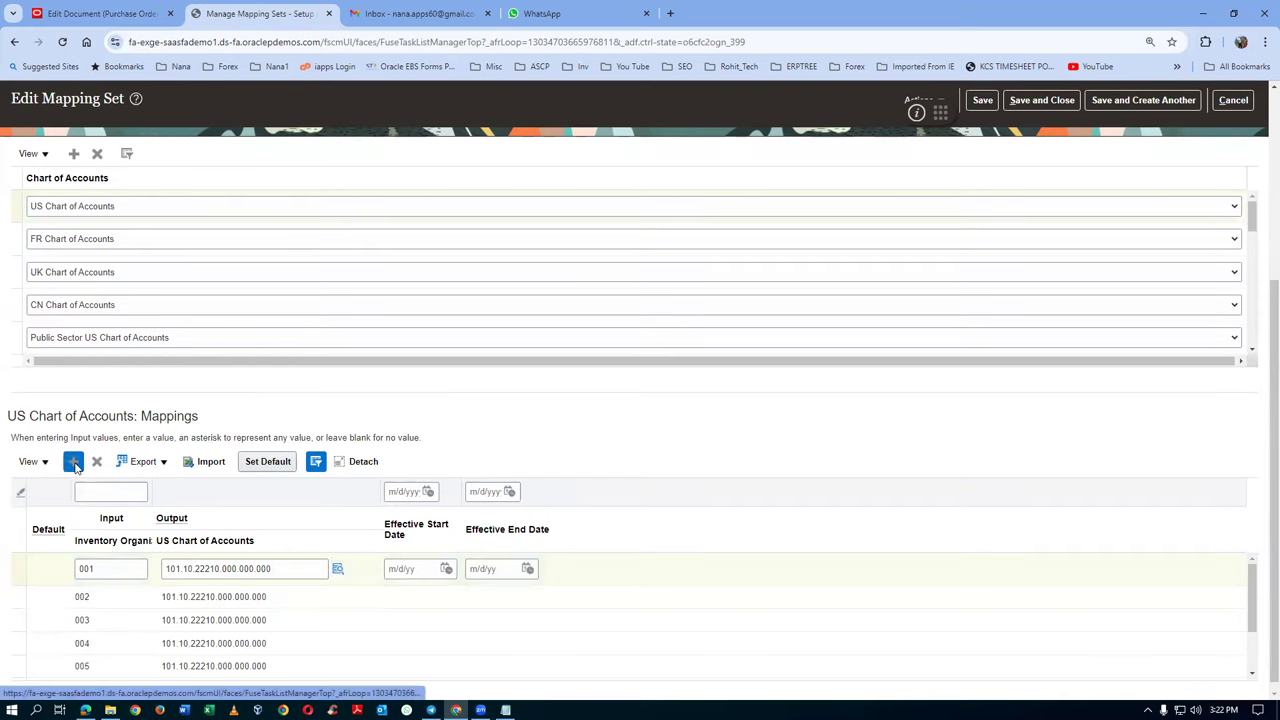
Add a US Chart of Accounts mapping for inventory organization T011 with the copied output account 101.10.22210.000.000.000
key("ctrl+alt+i")
left_click(102, 587)
type("T011")
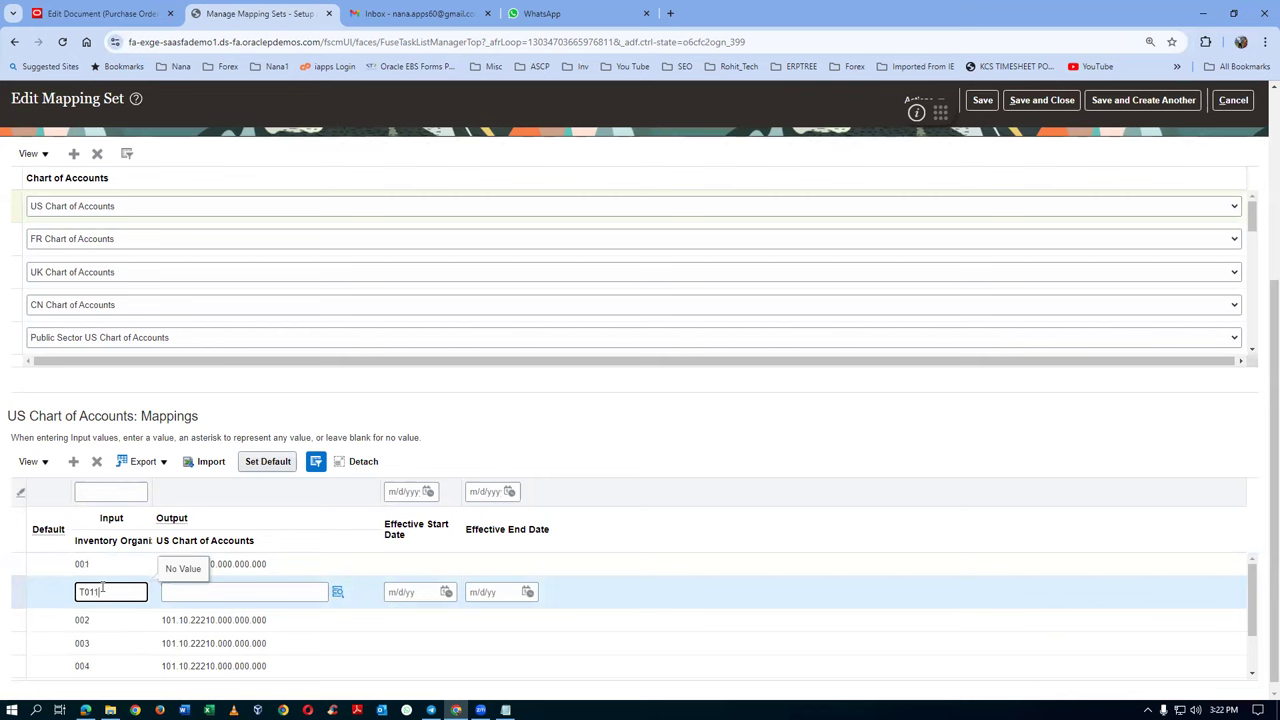
key("Tab")
key("ctrl+v")
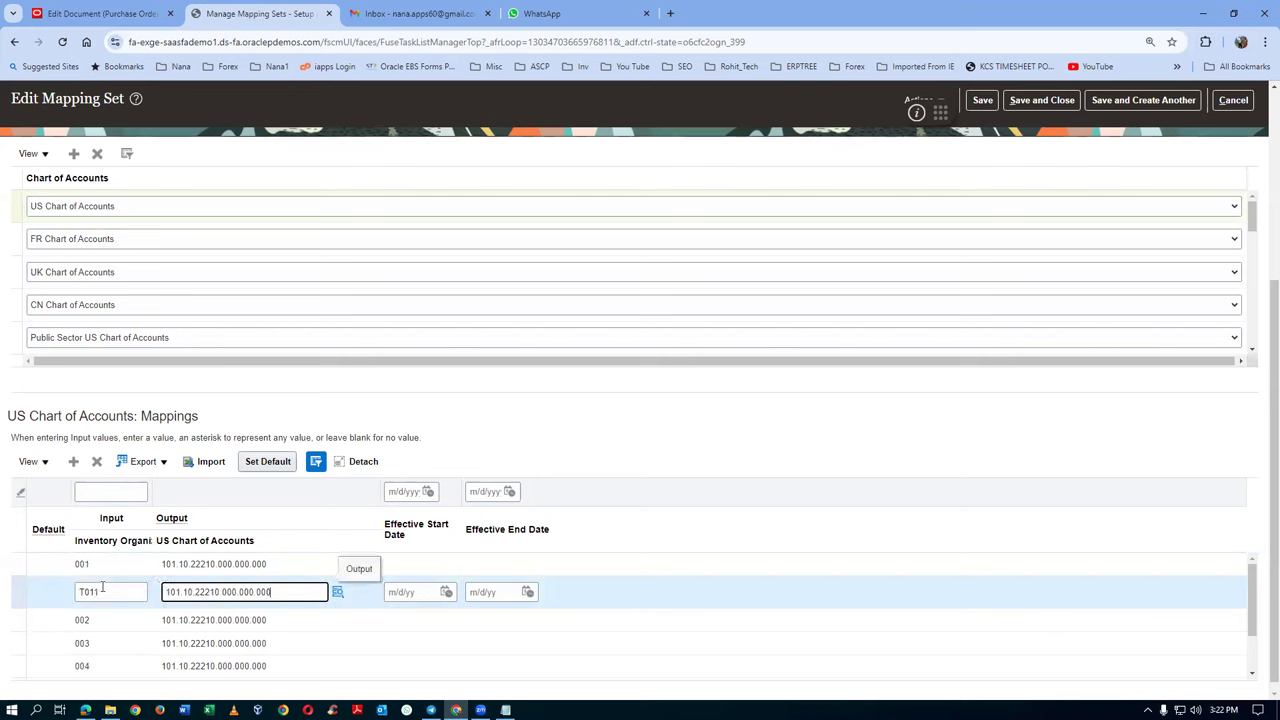
Change the Account segment of the T011 output to 22270 Other Payable, found by searching for values starting with 222
left_click(338, 595)
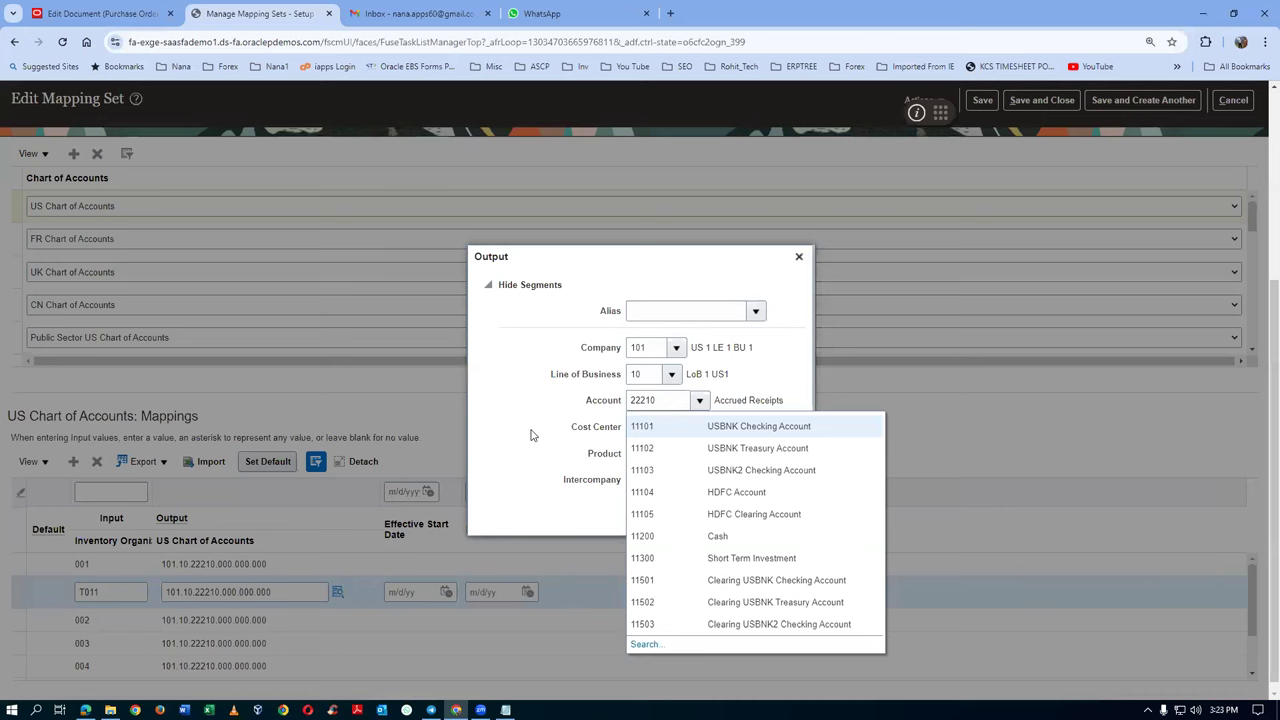
left_click(645, 665)
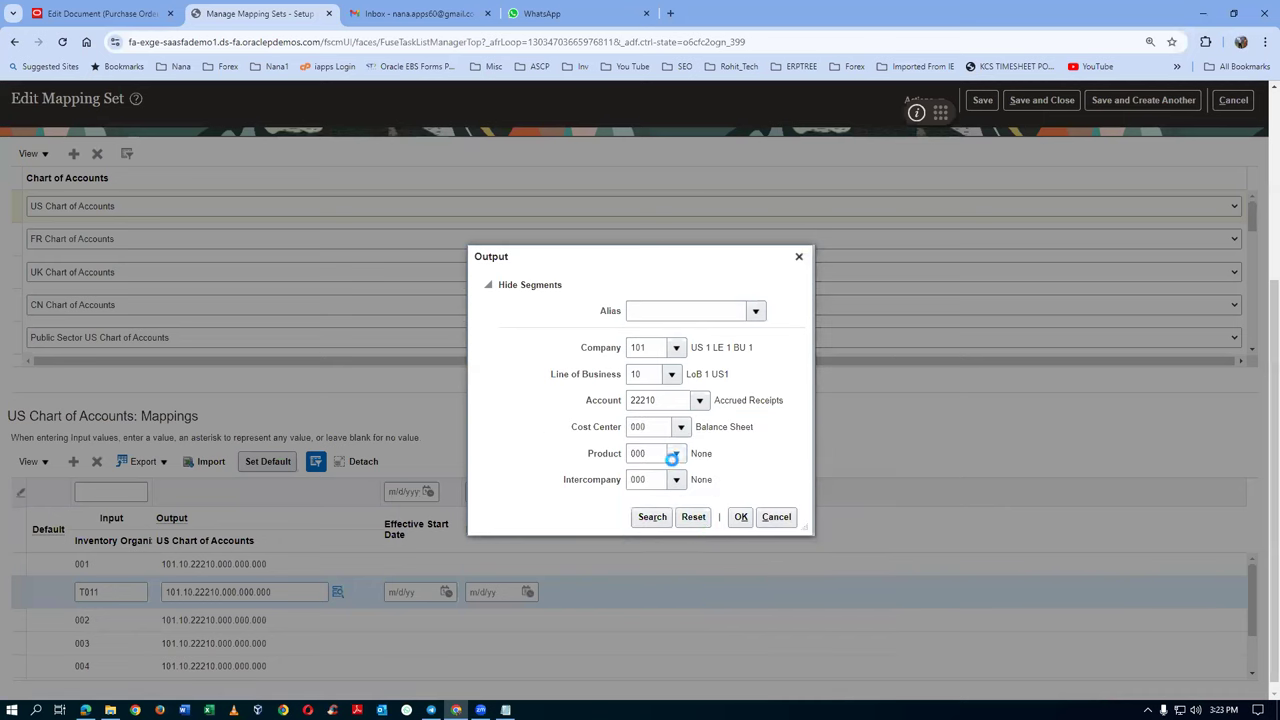
left_click(640, 363)
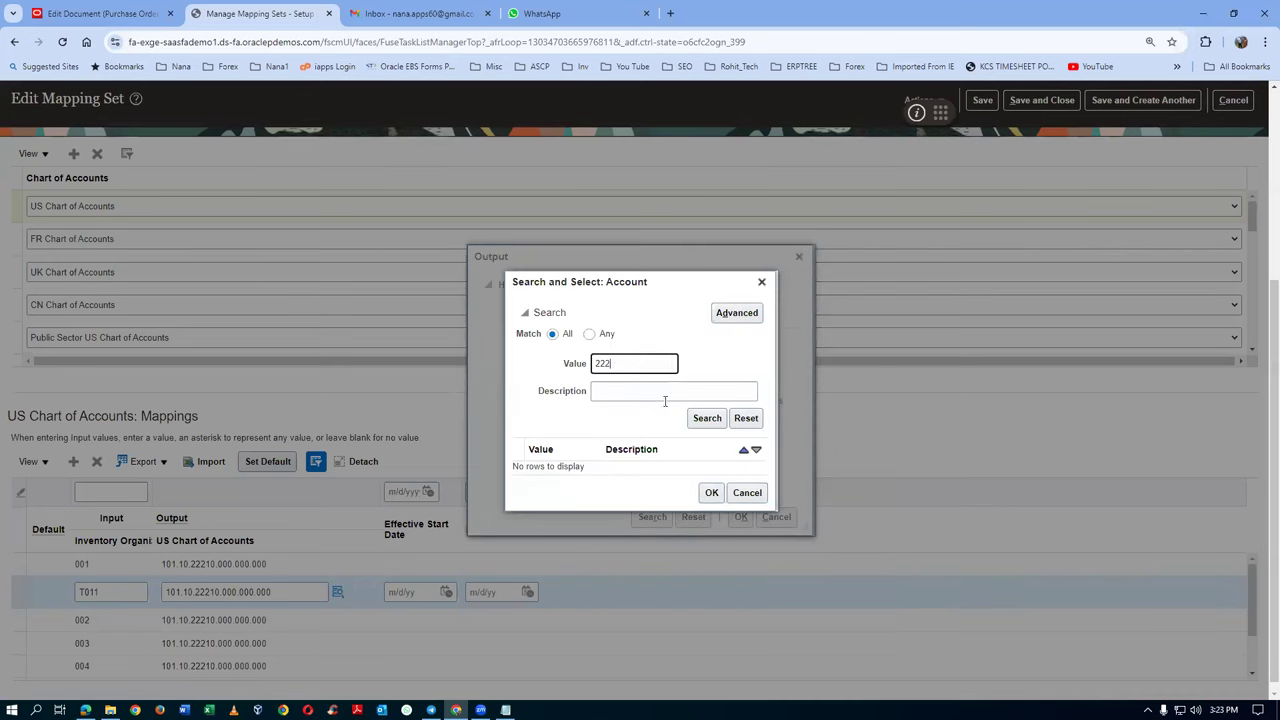
left_click(706, 418)
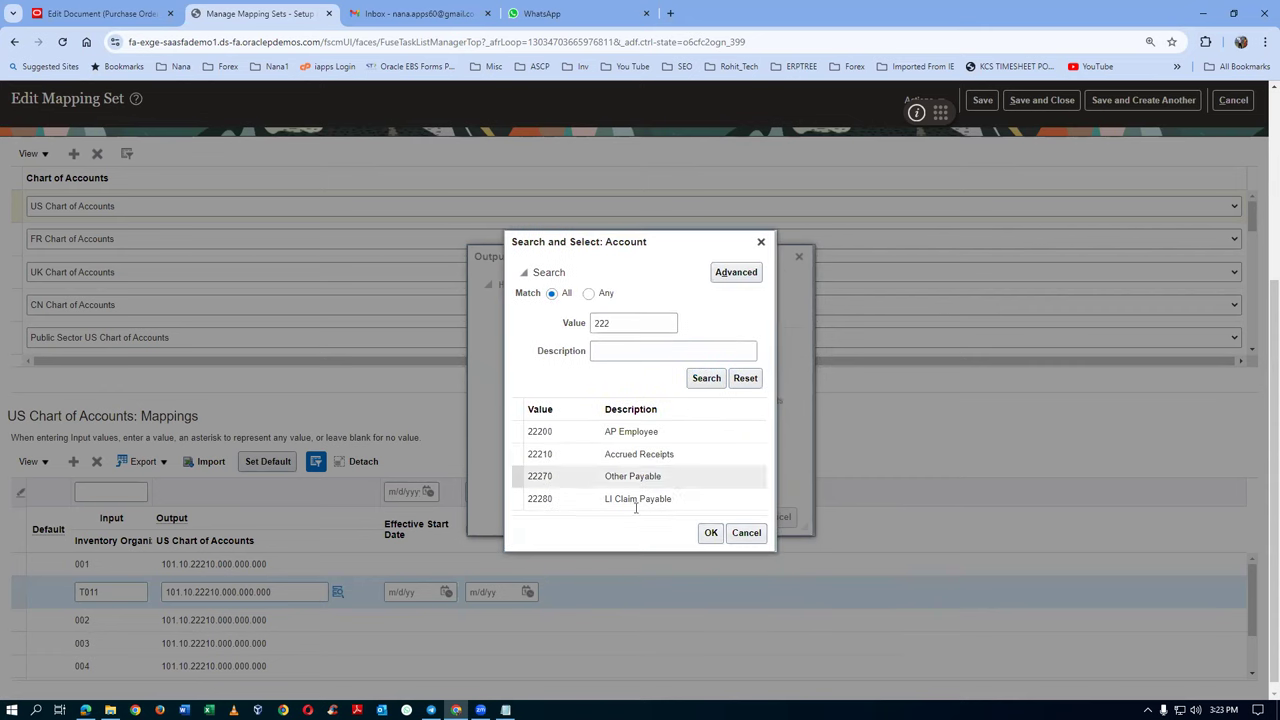
left_click(584, 479)
left_click(710, 532)
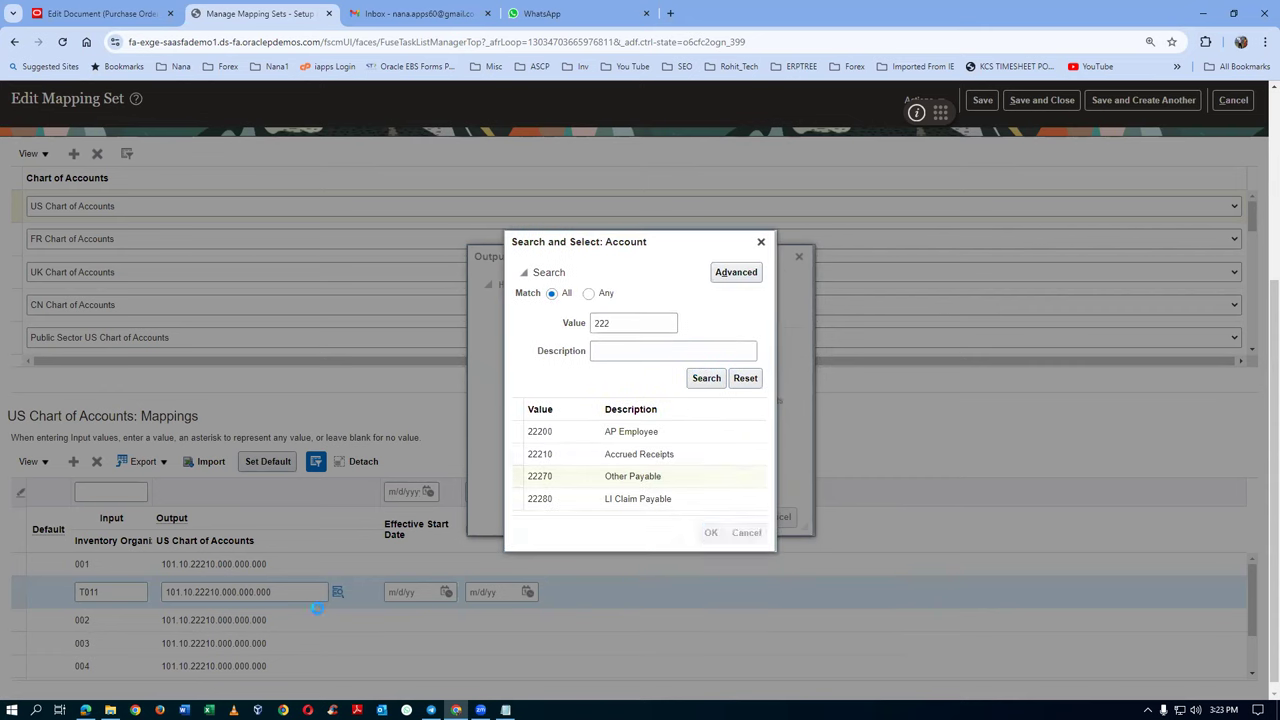
left_click(740, 517)
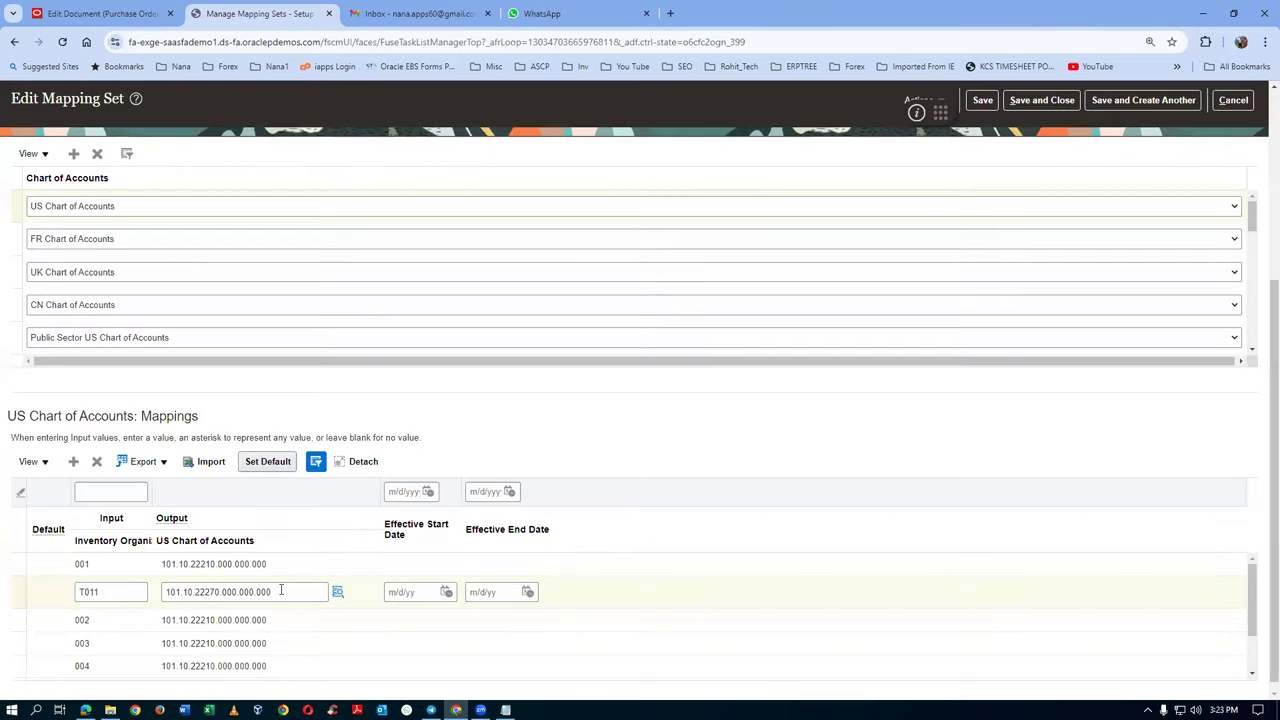
Note the T011 output account in Notepad as PO Liability 101.10.22270.000.000.000, and save and close the mapping set
left_click(283, 590)
key("ctrl+c")
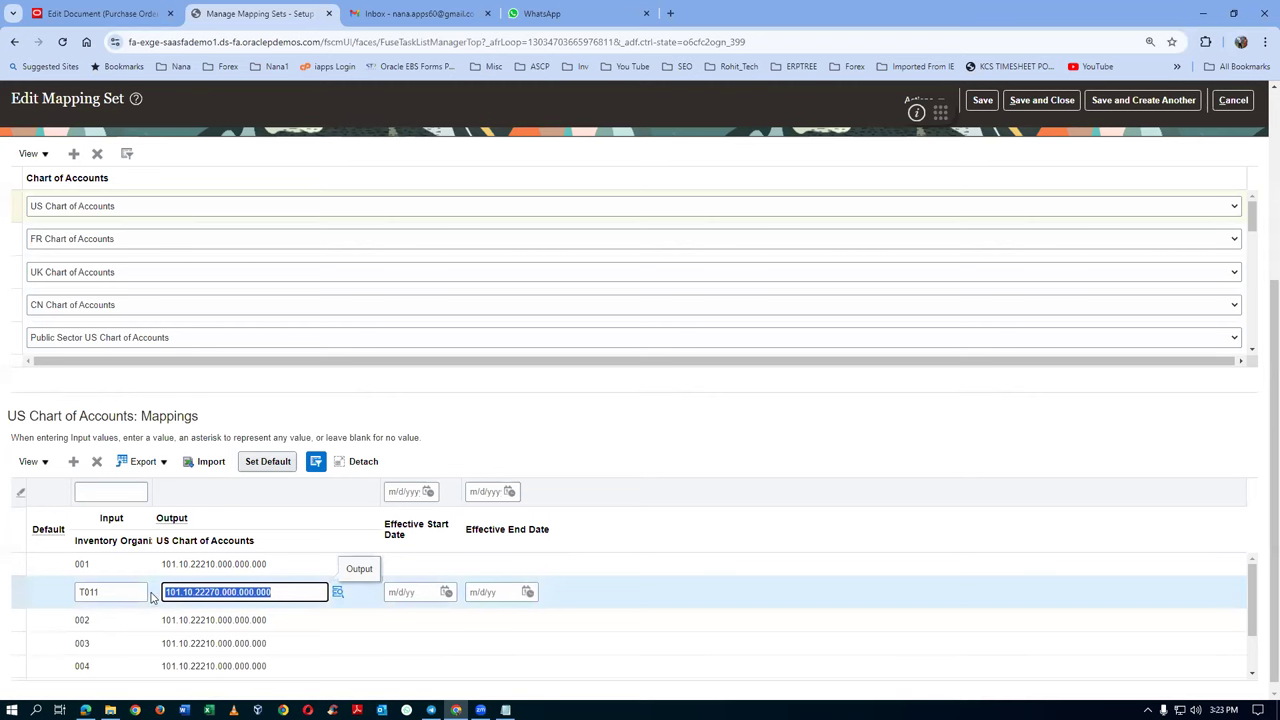
key("alt+Tab")
key("alt+Tab")
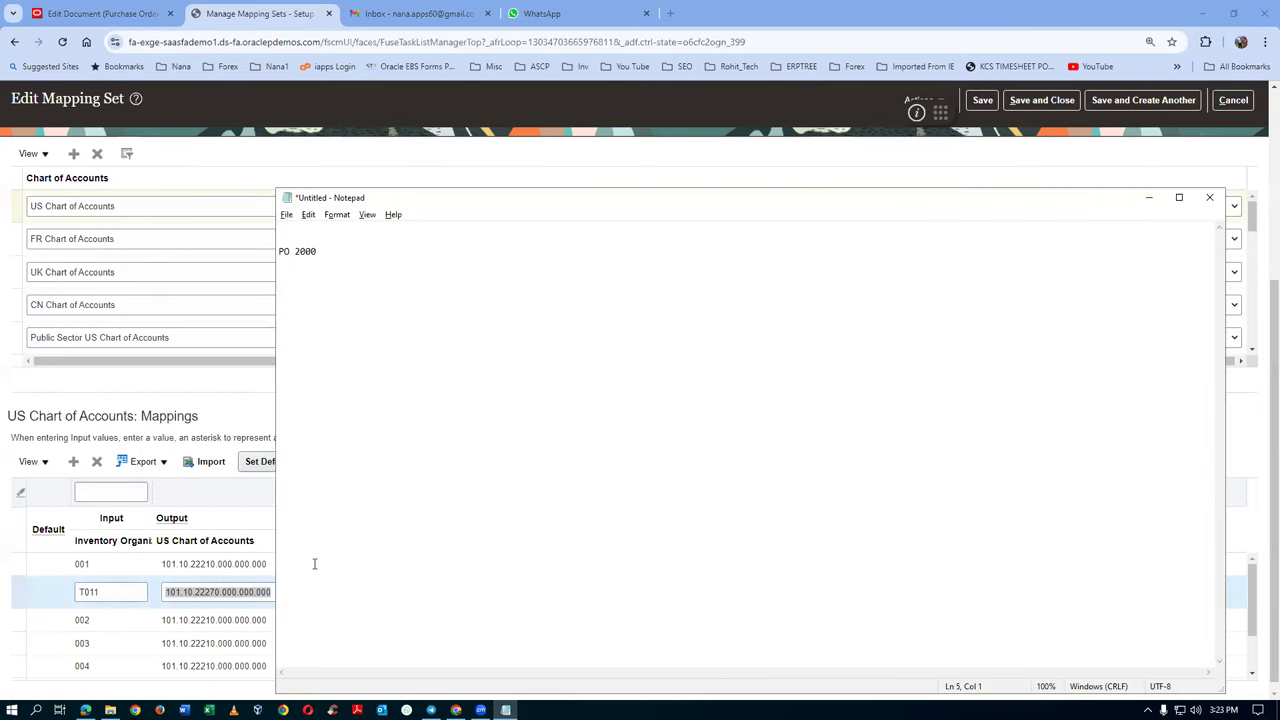
type("Liability")
key("ctrl+v")
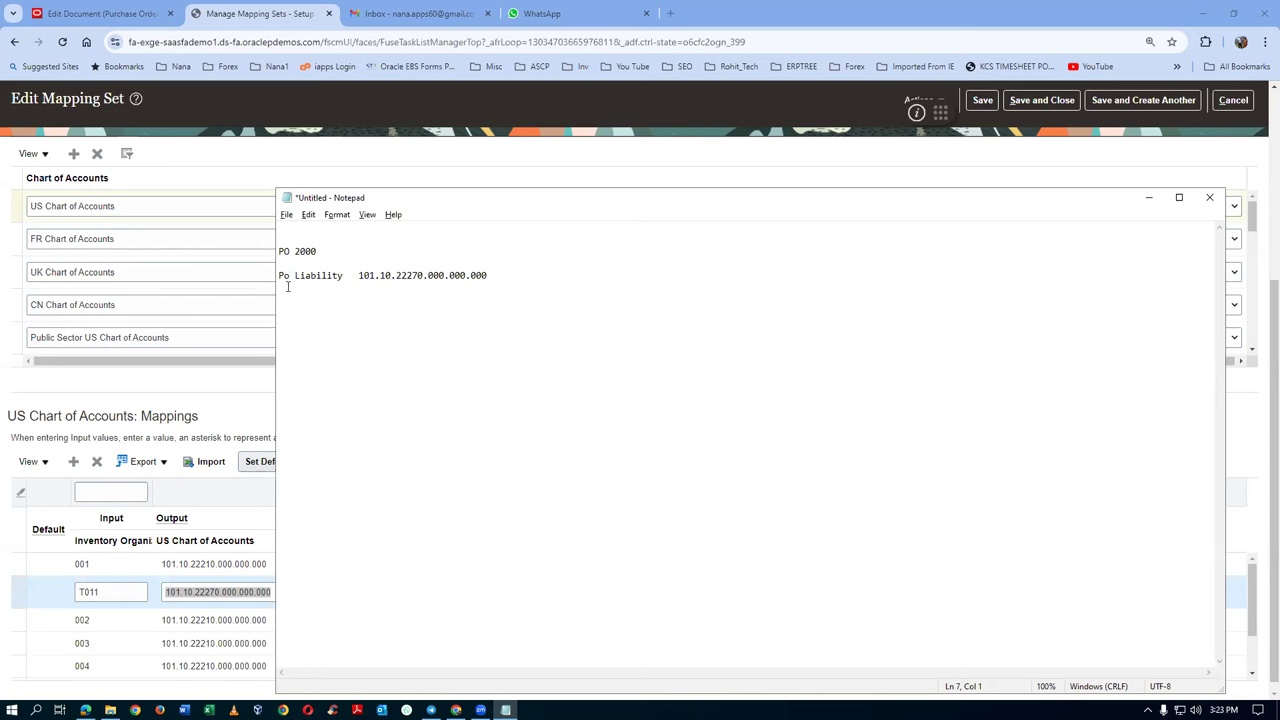
key("BackSpace")
type("O")
key("alt+Tab")
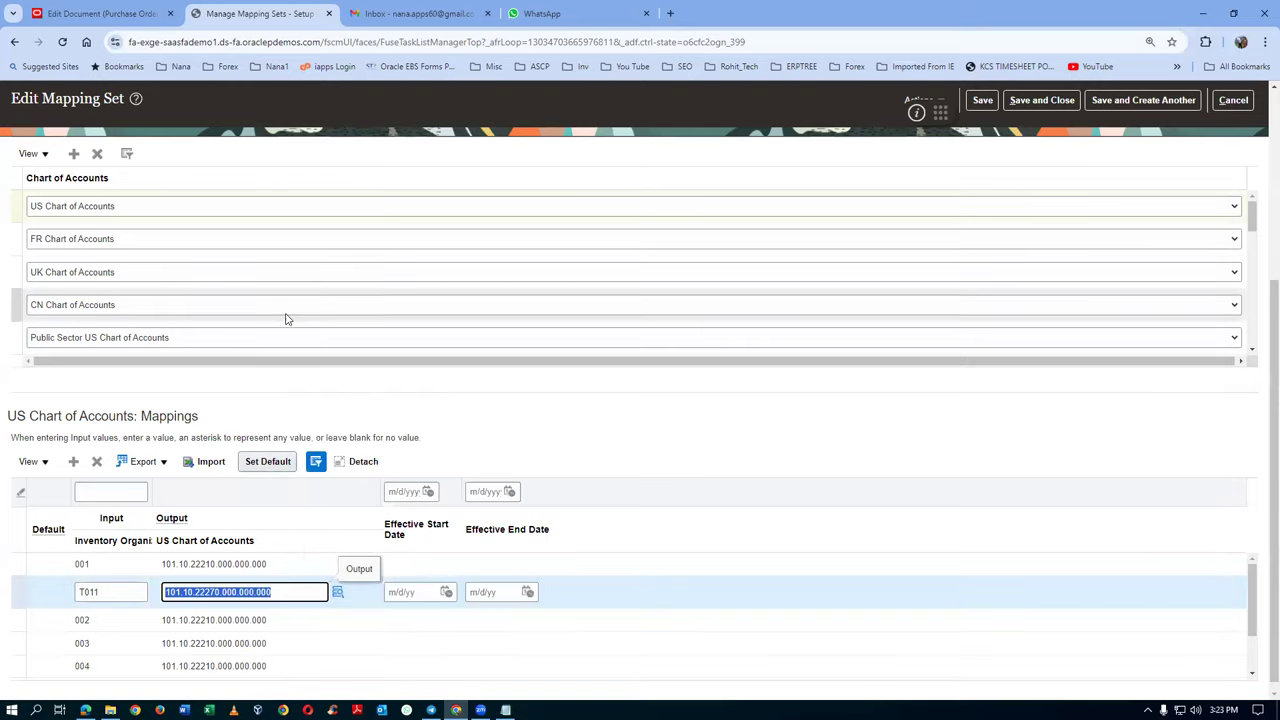
left_click(1039, 100)
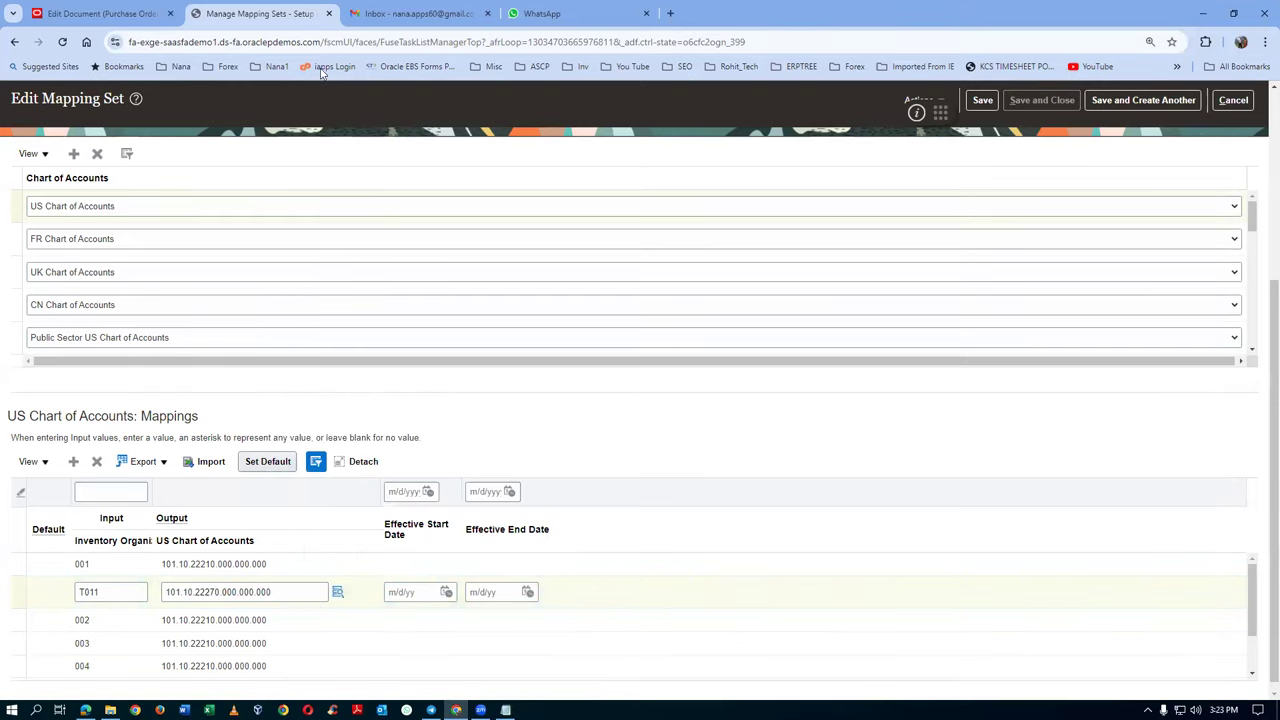
Rebuild the billing accounts in distribution 1 of the purchase order, accept the distribution, and validate the order
left_click(93, 13)
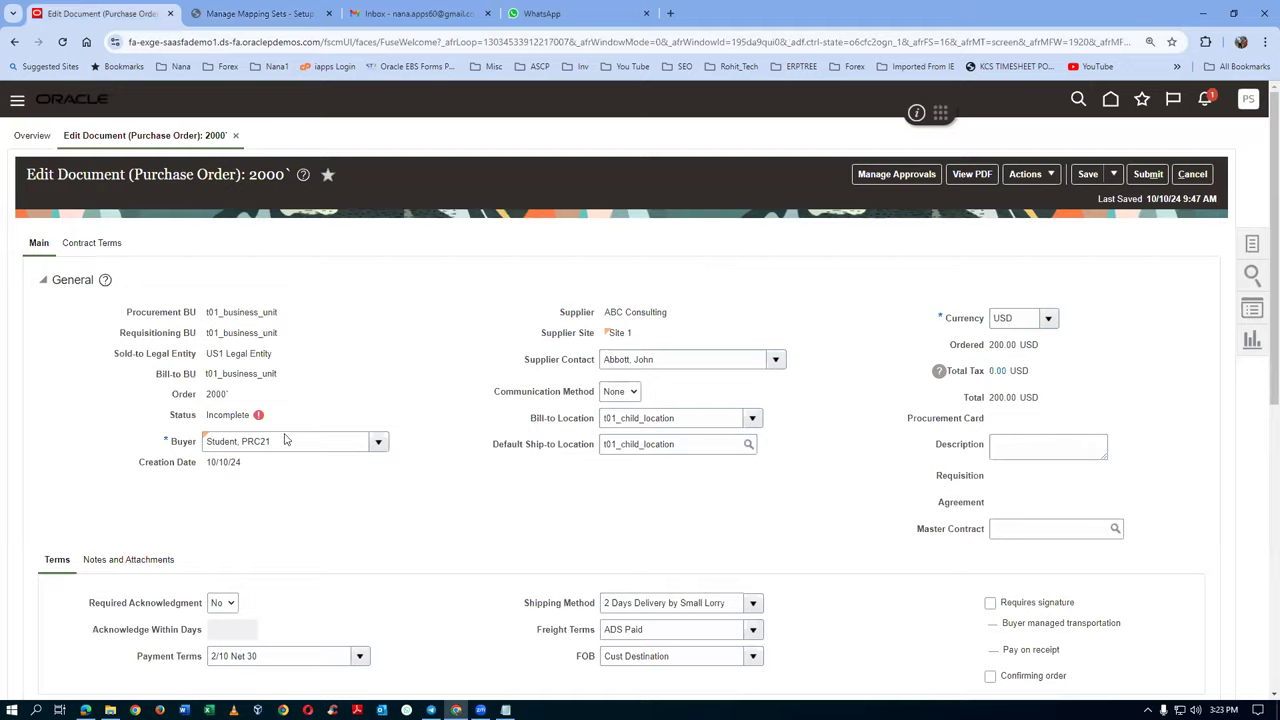
scroll(286, 443, "down", 4)
scroll(284, 567, "down", 2)
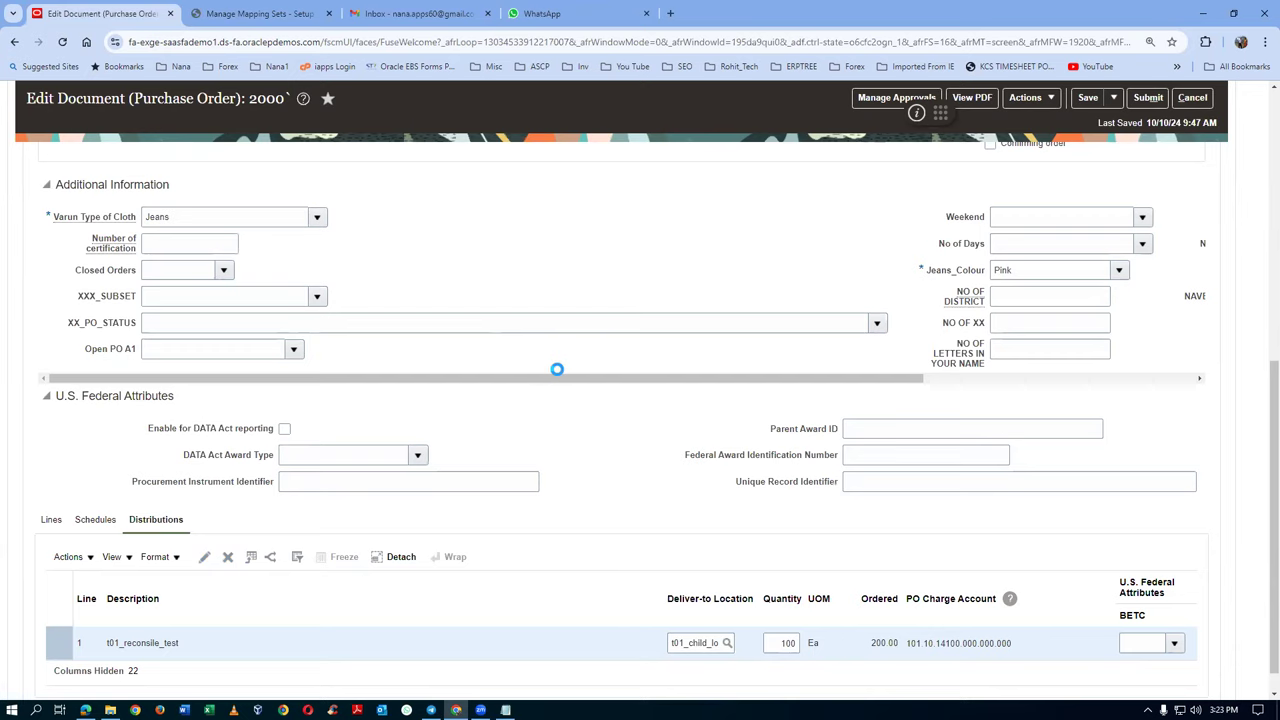
scroll(595, 476, "down", 2)
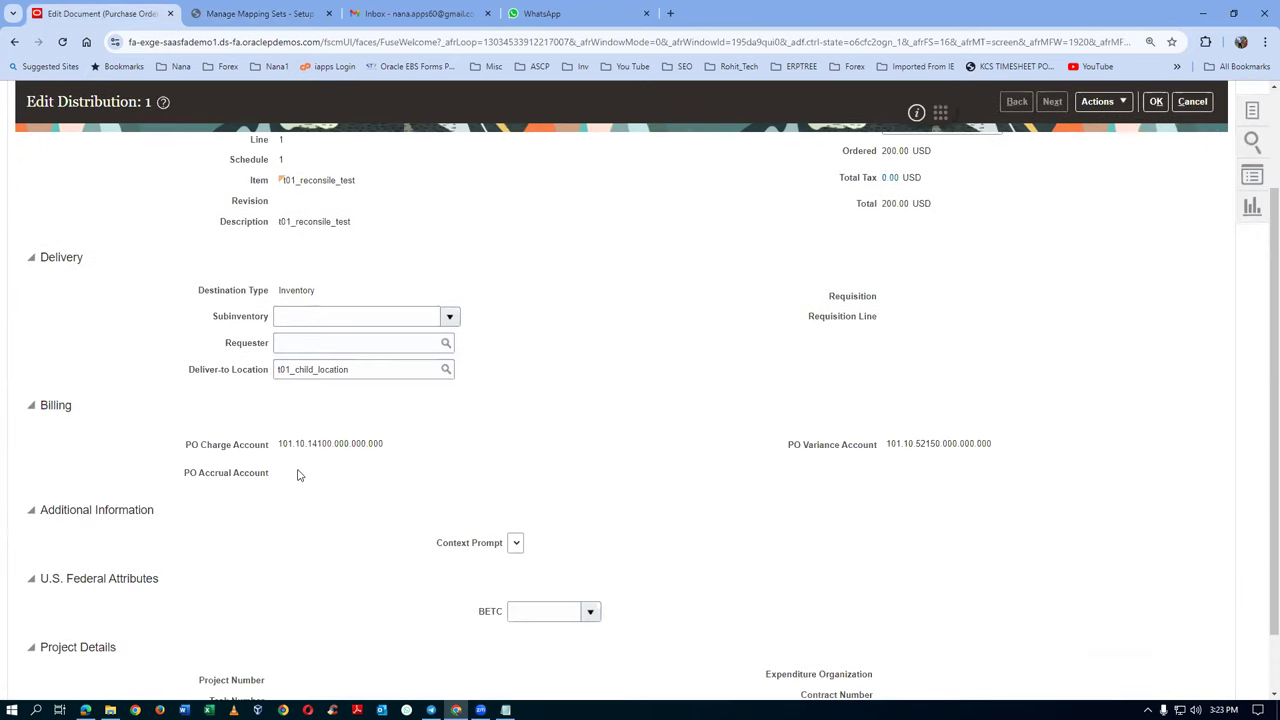
left_click(1099, 102)
left_click(1107, 127)
left_click(1158, 102)
left_click(1023, 178)
left_click(1039, 197)
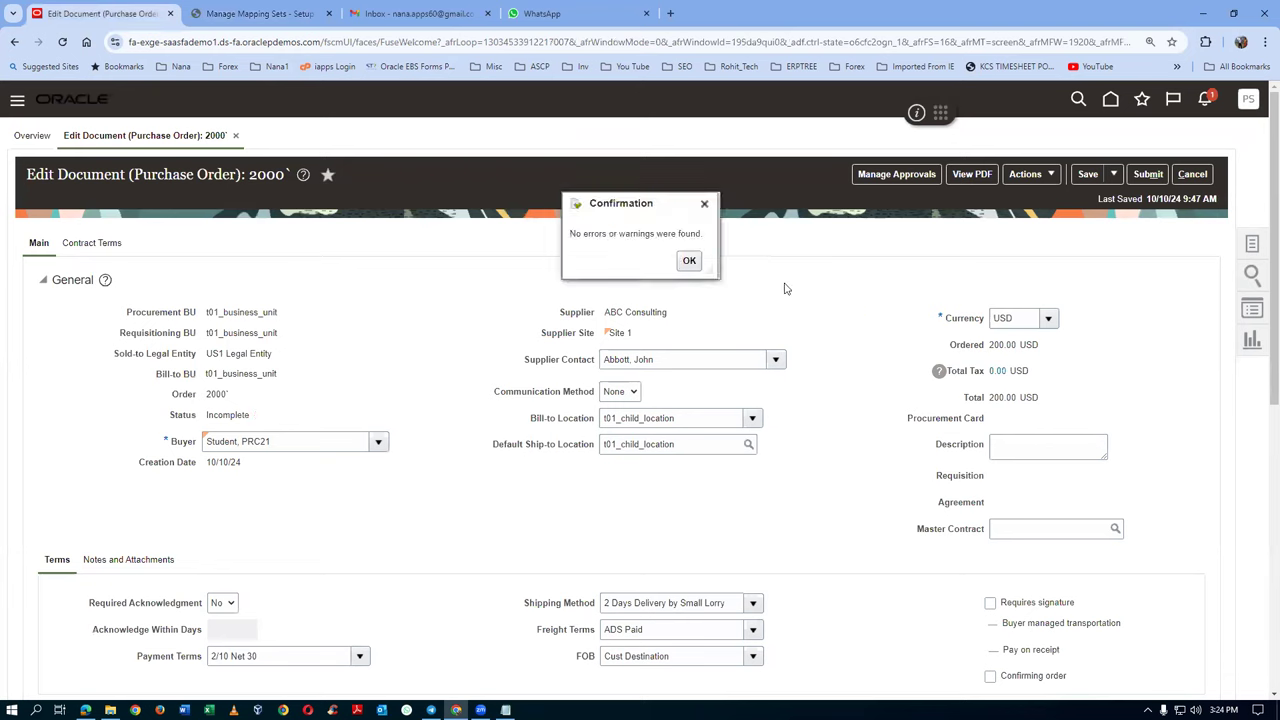
left_click(689, 260)
Open the purchase order's Manage Approvals page, dismiss its error, and close the Manage Mapping Sets page in Setup
left_click(893, 176)
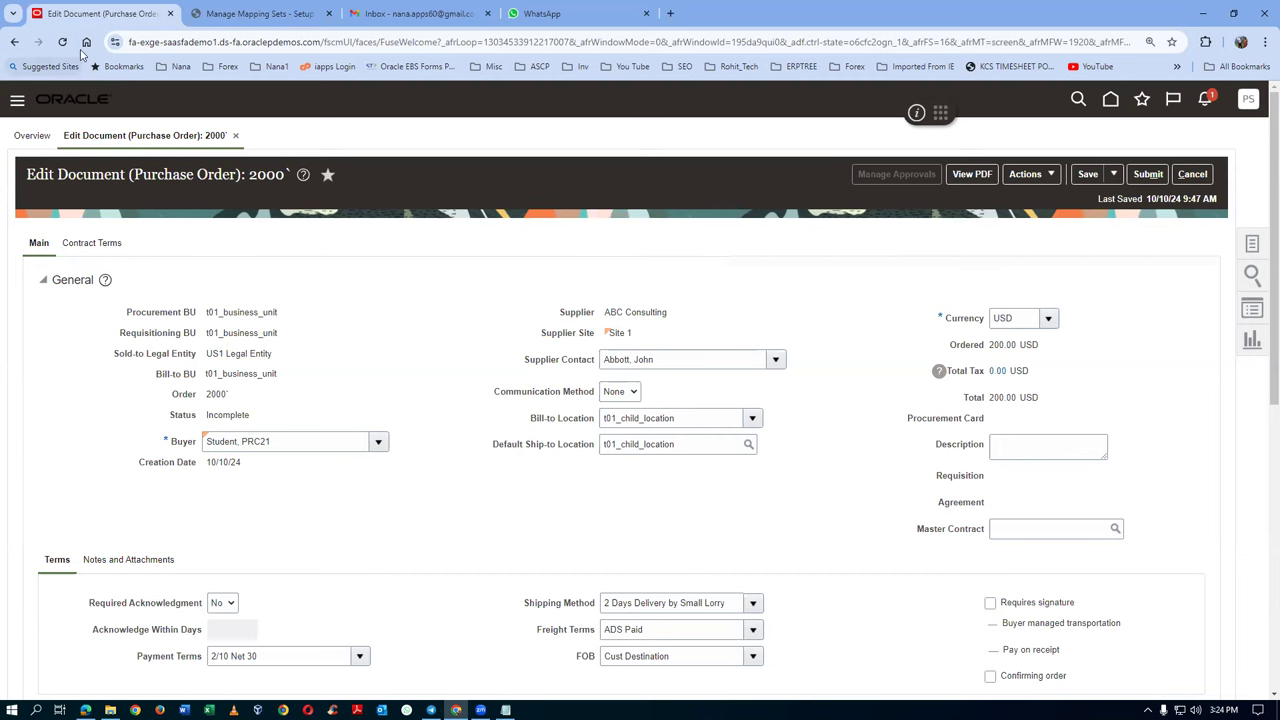
left_click(262, 15)
left_click(1247, 138)
left_click(90, 16)
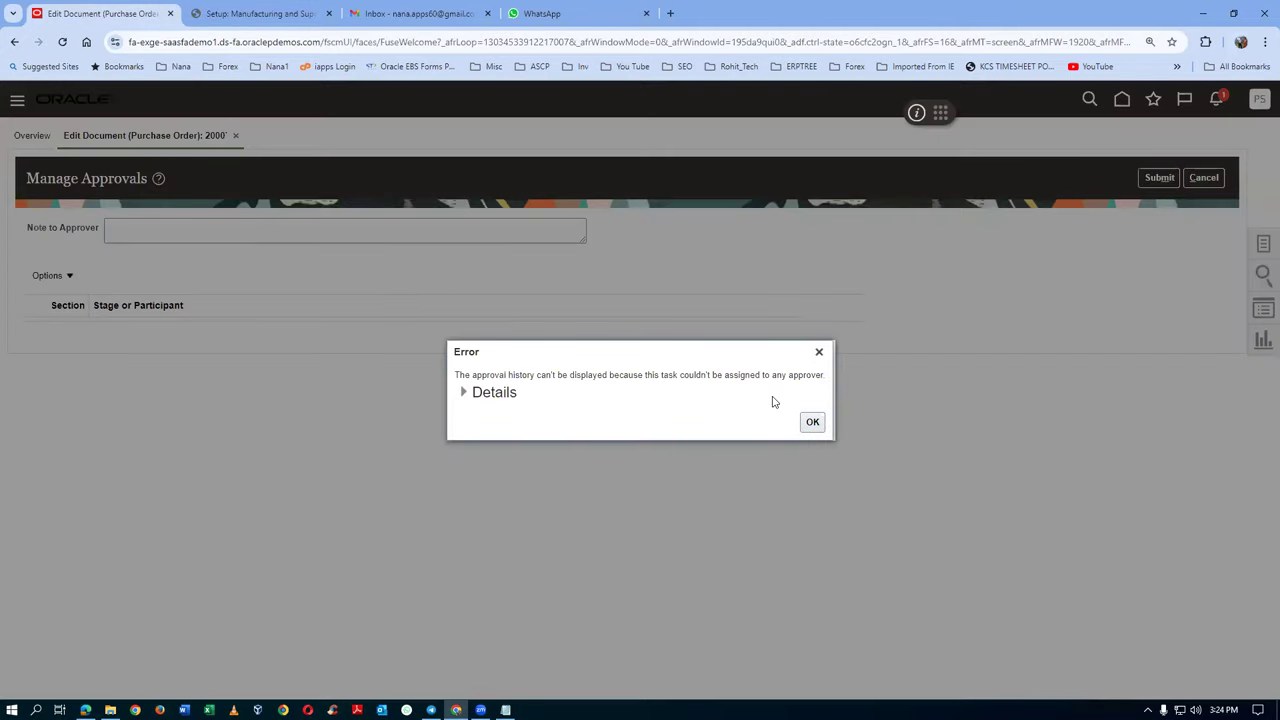
left_click(812, 421)
Search the setup tasks for man%doc%app% and open Manage Purchasing Document Approvals
left_click(268, 13)
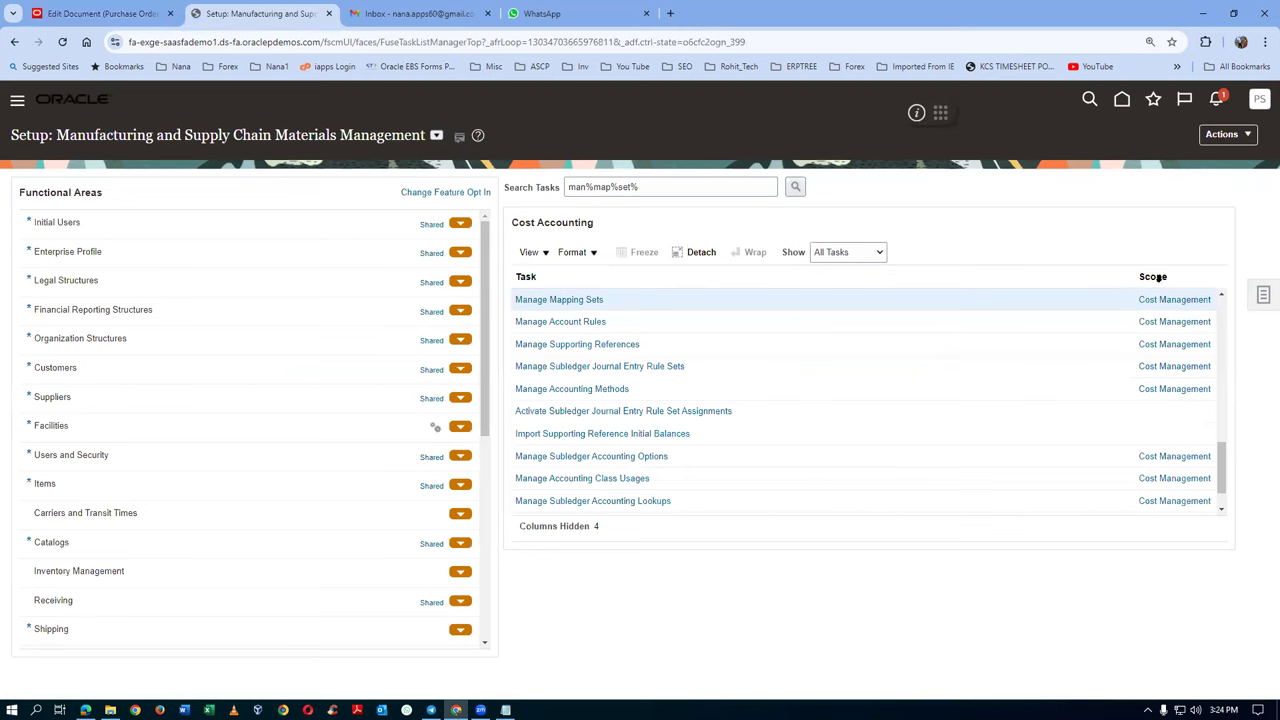
left_click(1263, 297)
left_click(1099, 301)
left_click(434, 189)
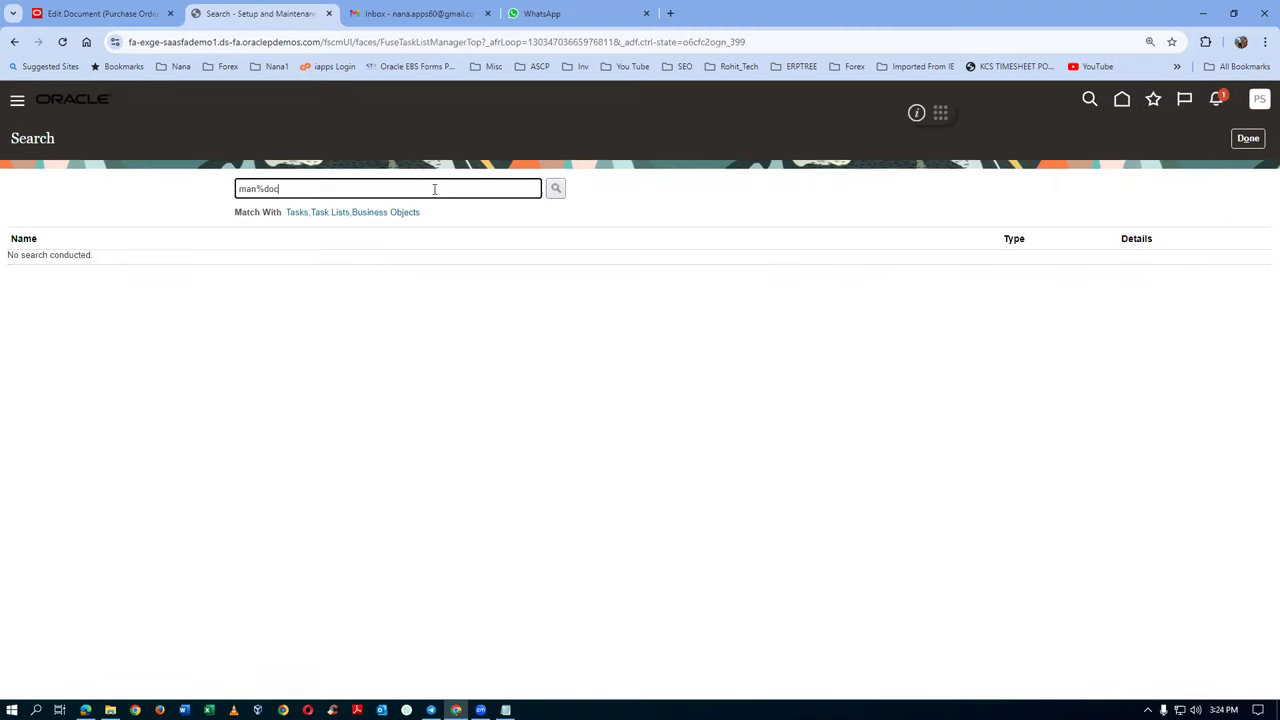
type("man%doc5app%")
key("Return")
key("BackSpace")
key("BackSpace")
key("BackSpace")
key("BackSpace")
key("BackSpace")
type("%app%")
key("Return")
left_click(57, 261)
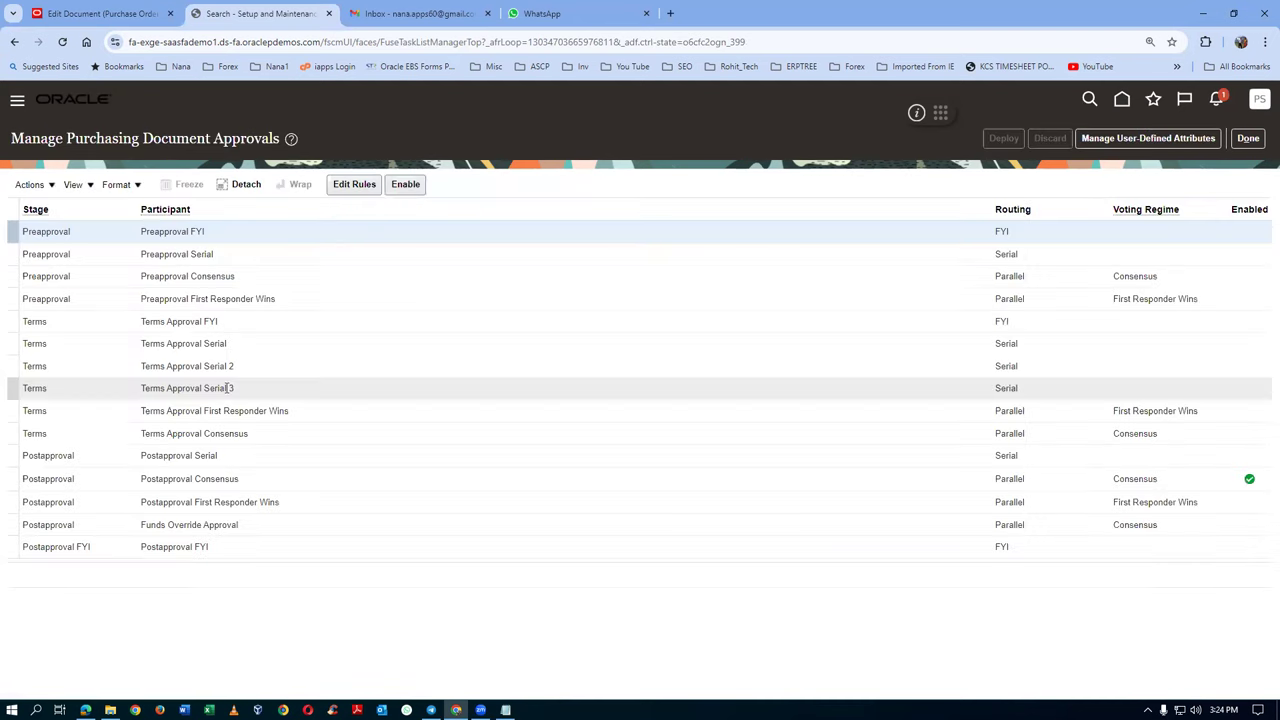
Disable the Postapproval Consensus participant and open the approval rules of Terms Approval Serial 3 for editing
left_click(482, 479)
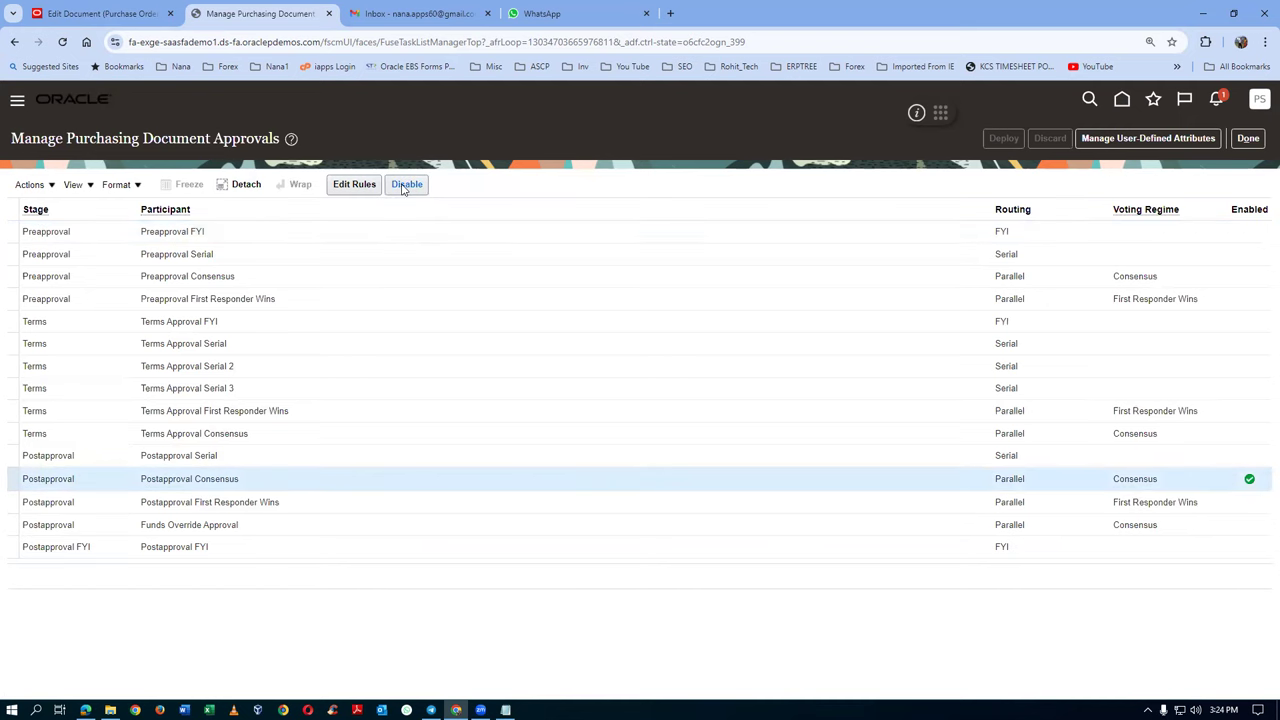
left_click(287, 393)
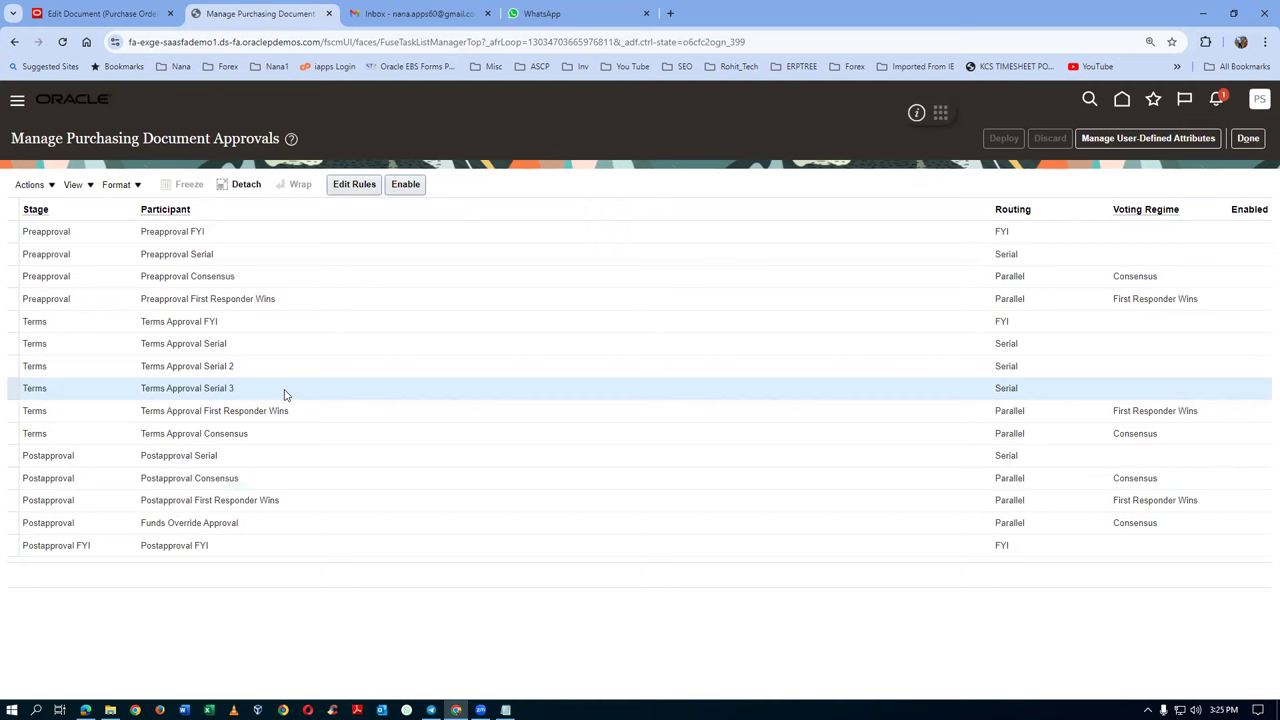
left_click(354, 184)
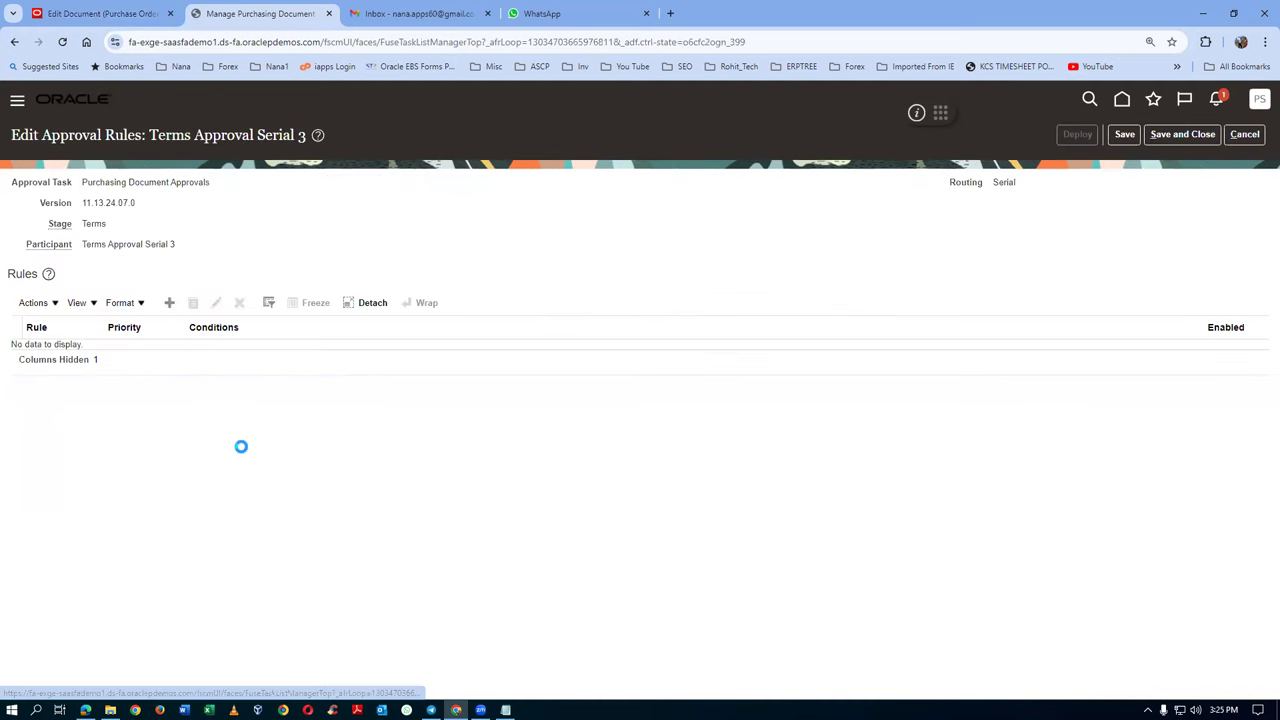
Create a medium-priority rule named auto with the description auto, set to always apply
type("ay")
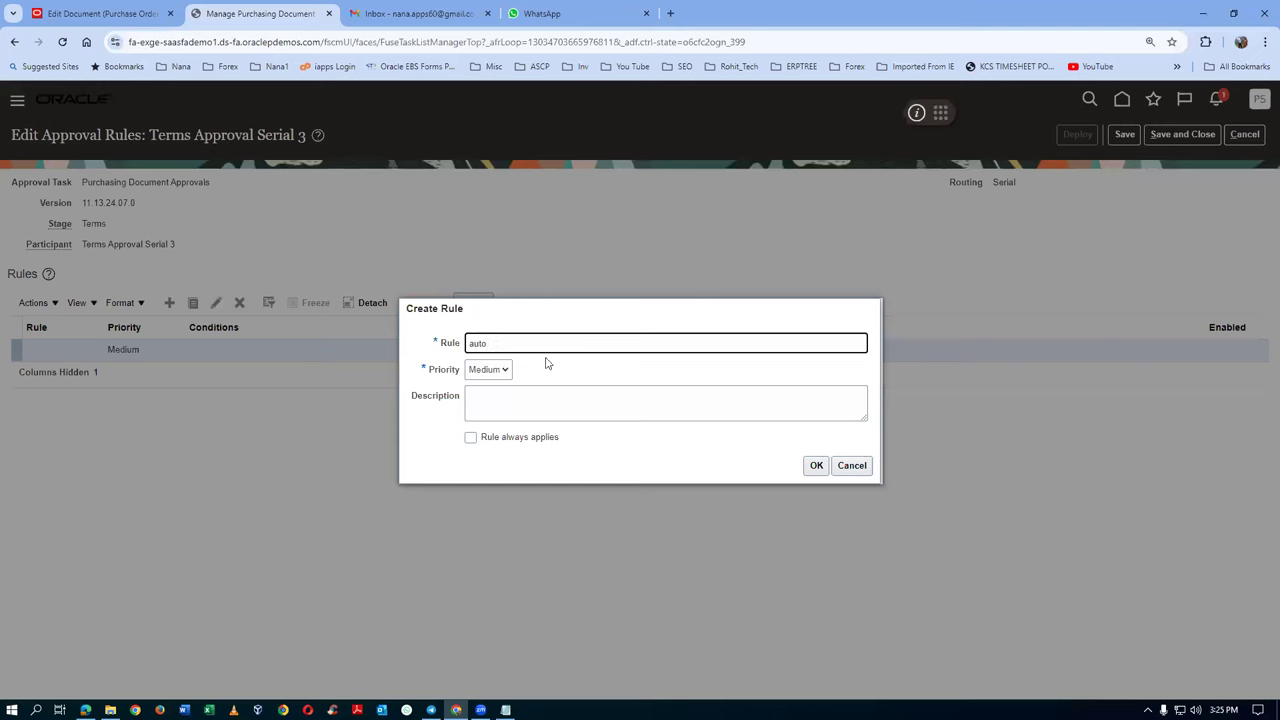
left_click(482, 409)
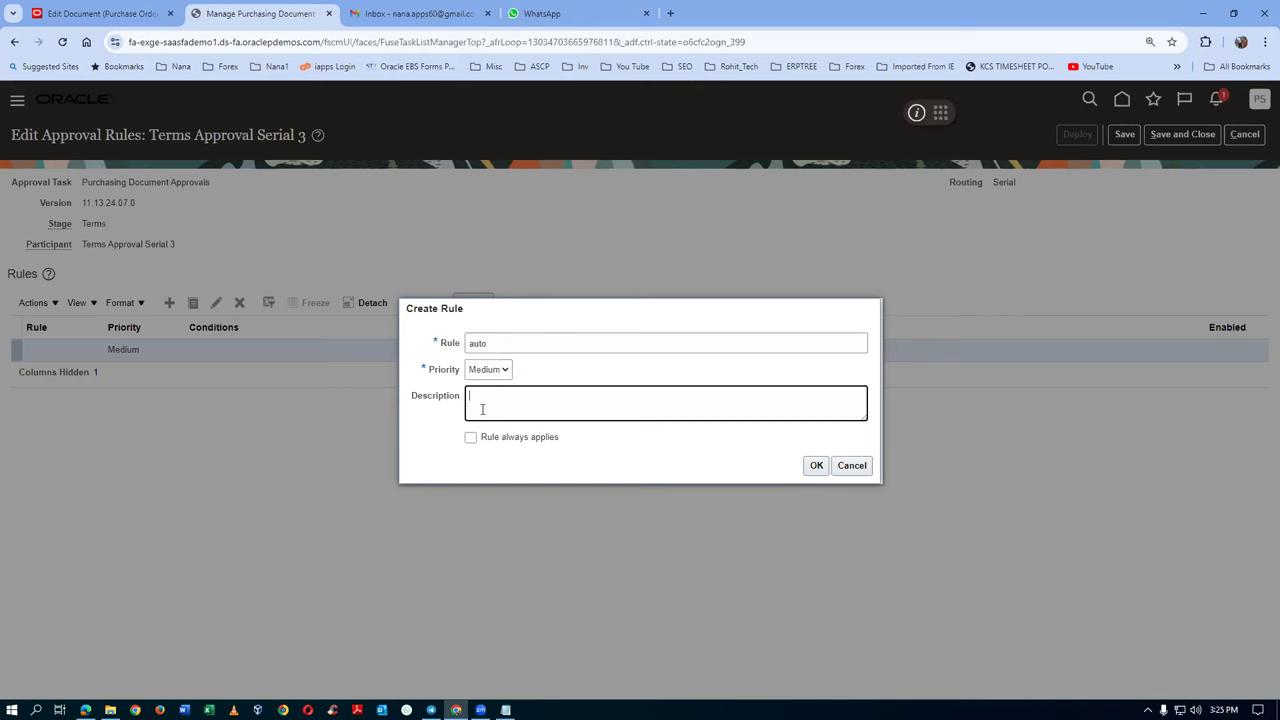
type("auto")
left_click(470, 437)
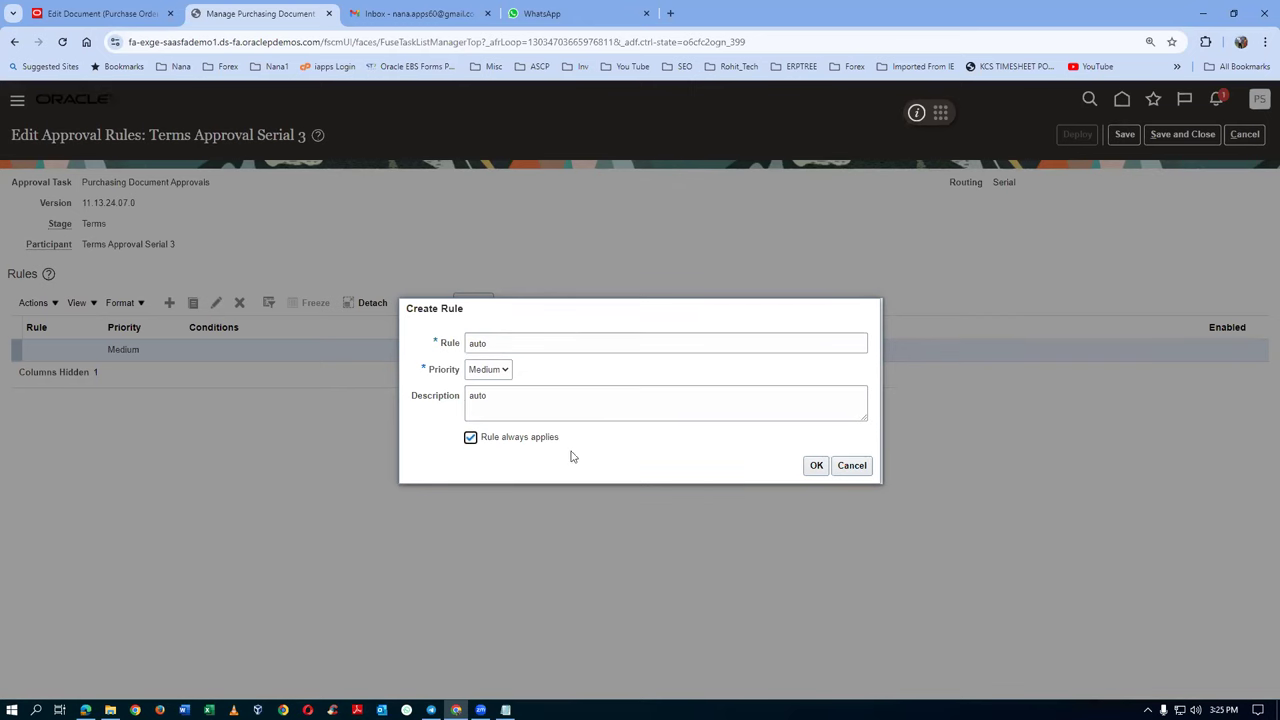
left_click(818, 467)
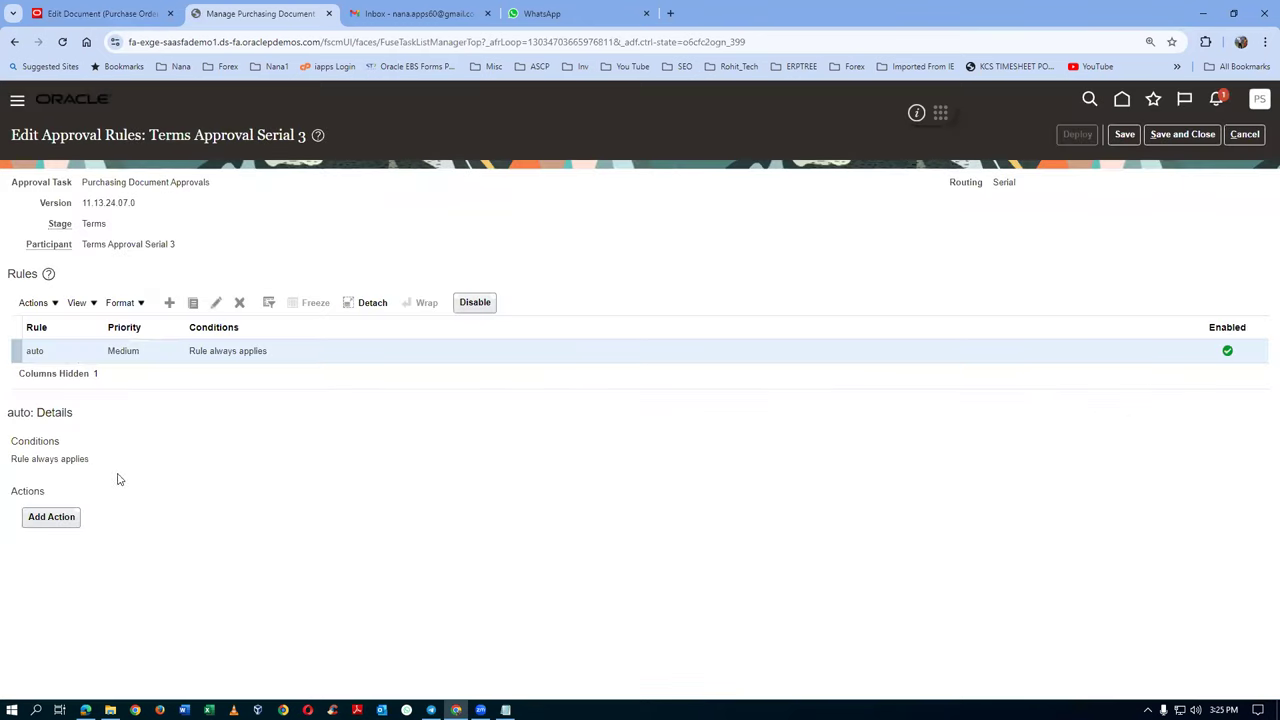
Add an action of type Automatic with the outcome Approved to the auto rule
left_click(51, 516)
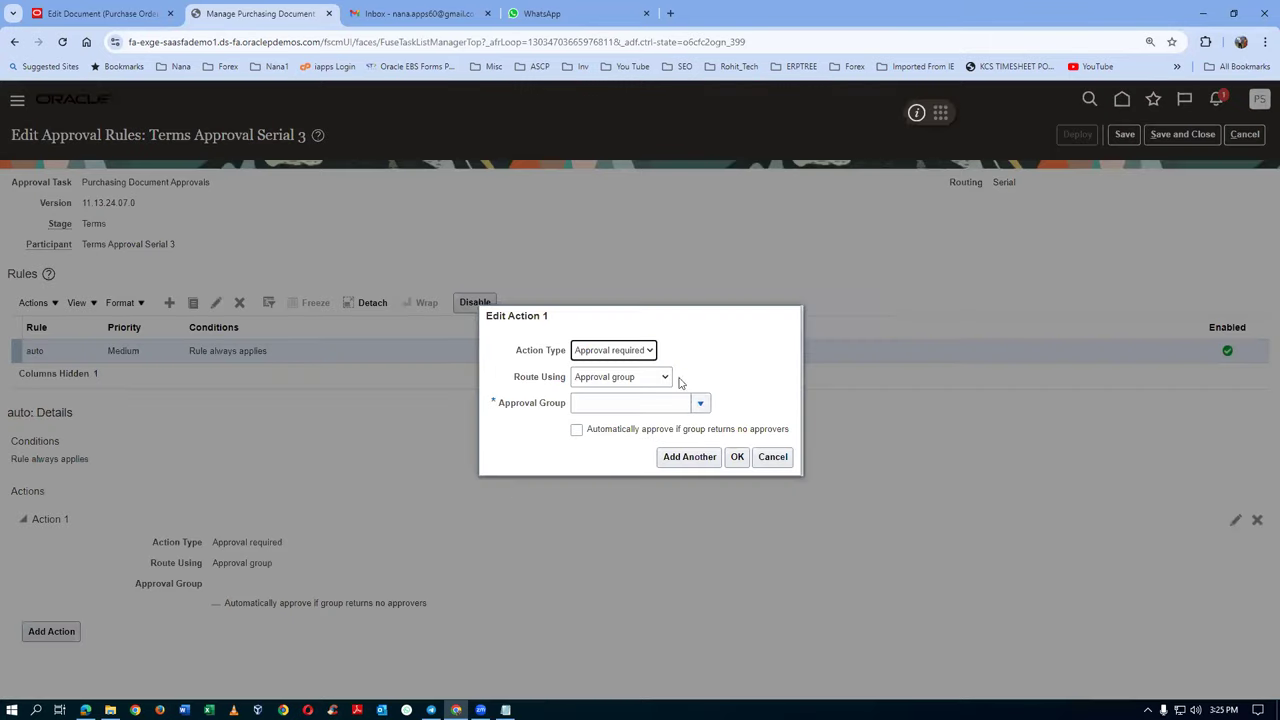
left_click(613, 358)
left_click(612, 384)
left_click(667, 437)
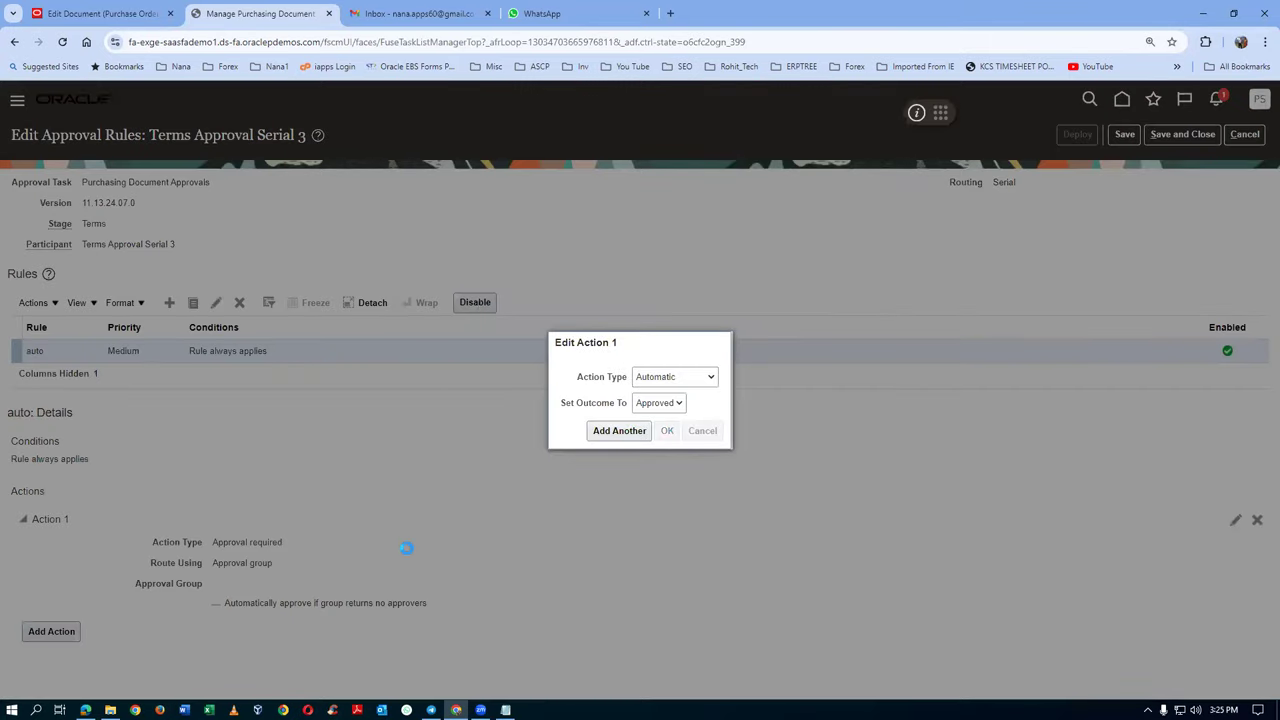
Save and deploy the approval rule changes, and enable the Terms Approval Serial 3 participant
left_click(1127, 137)
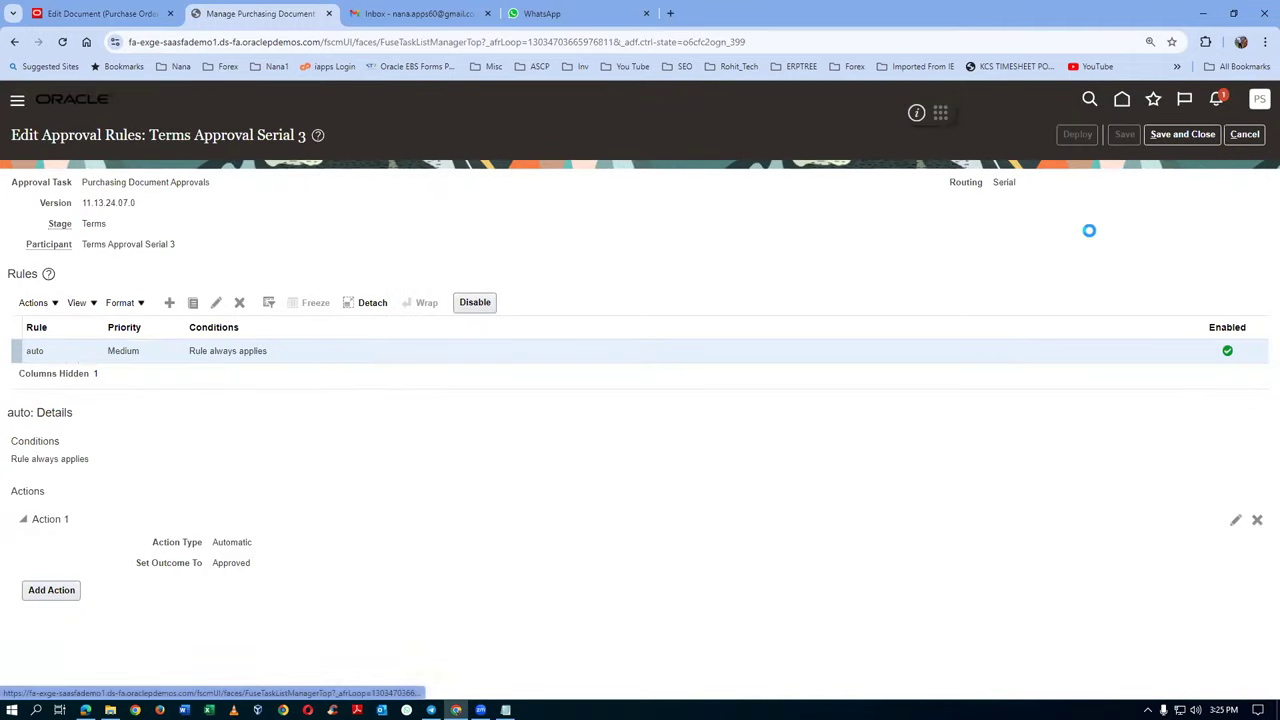
left_click(1075, 133)
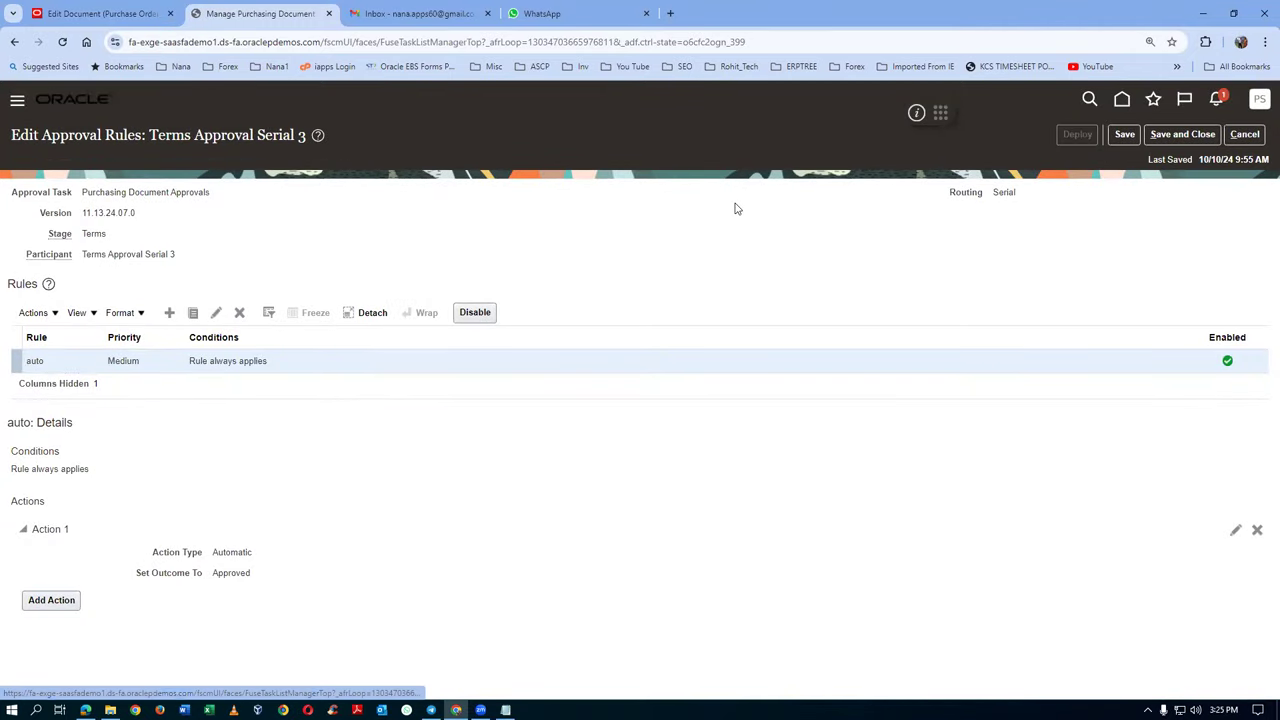
left_click(806, 411)
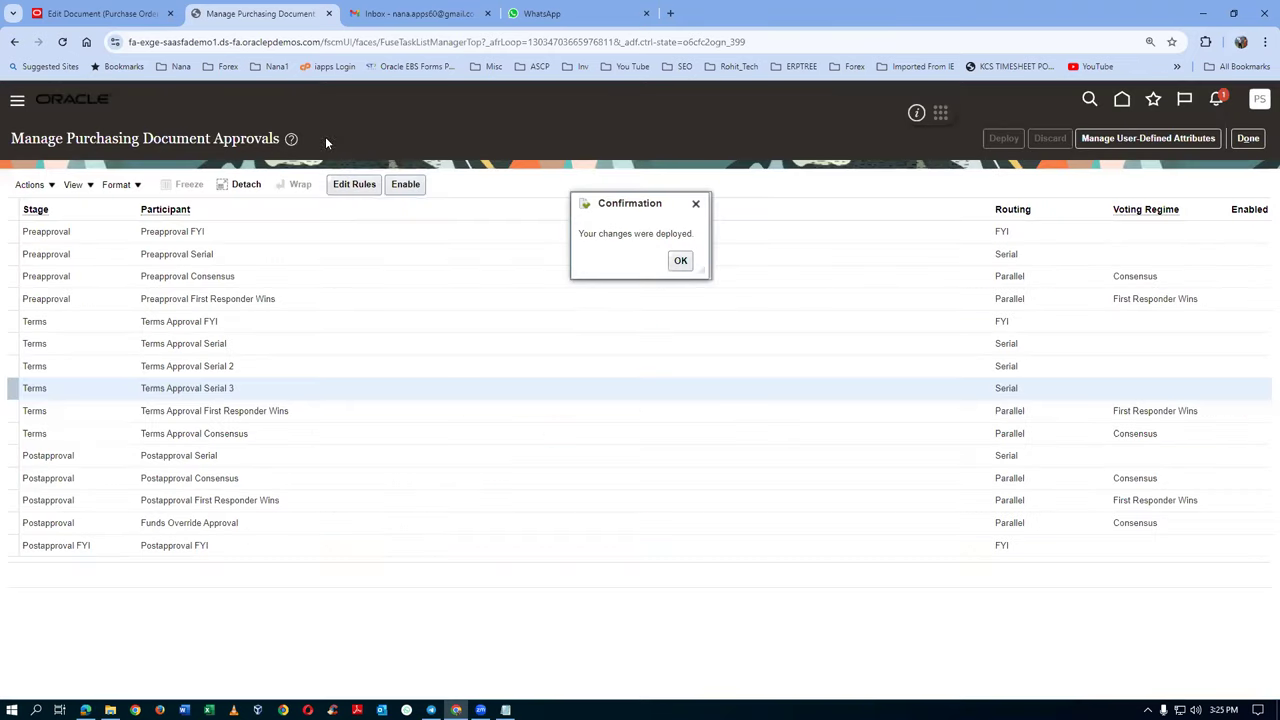
left_click(680, 261)
left_click(407, 186)
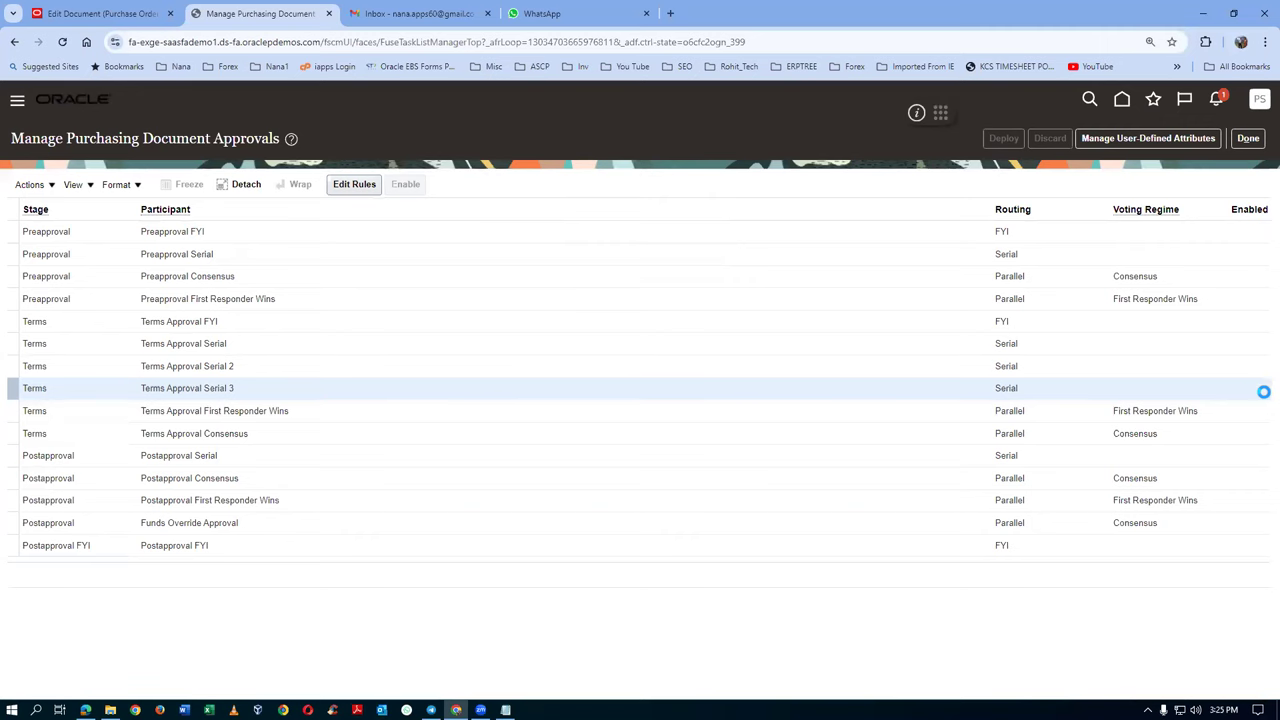
Close the purchasing document approvals setup and recheck the purchase order's approval routing in Manage Approvals
left_click(1248, 138)
left_click(105, 14)
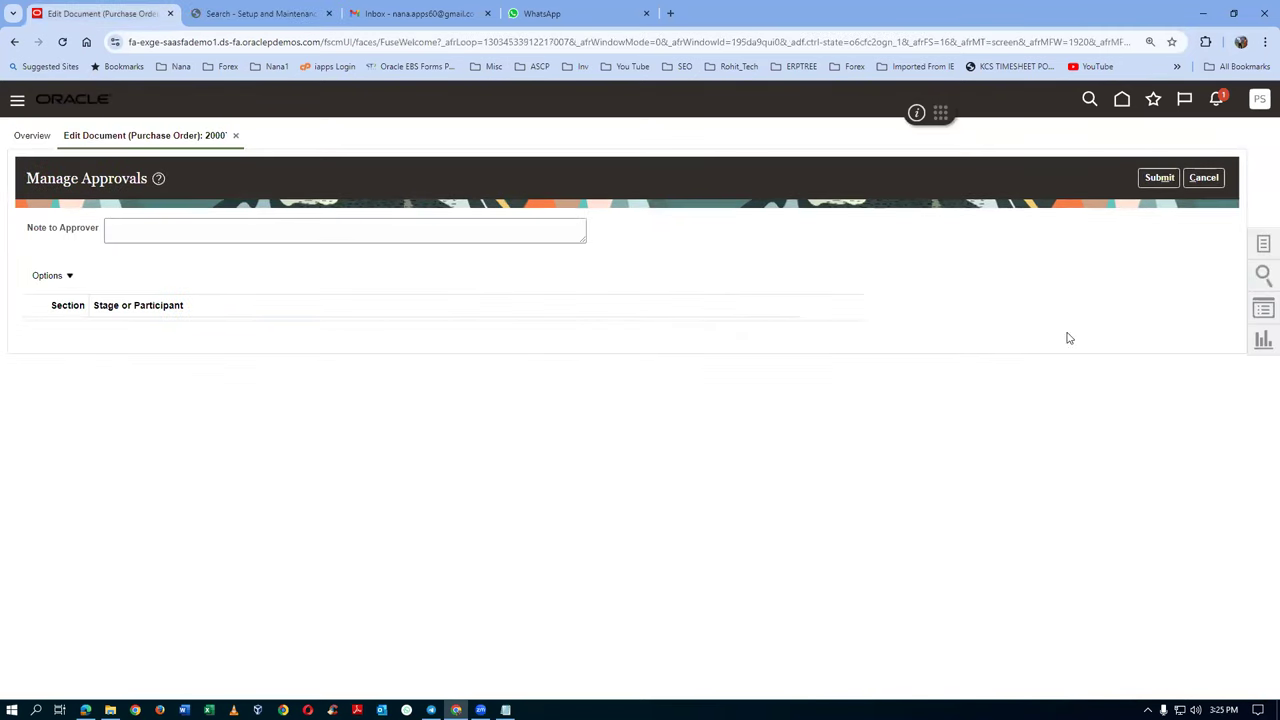
left_click(1205, 179)
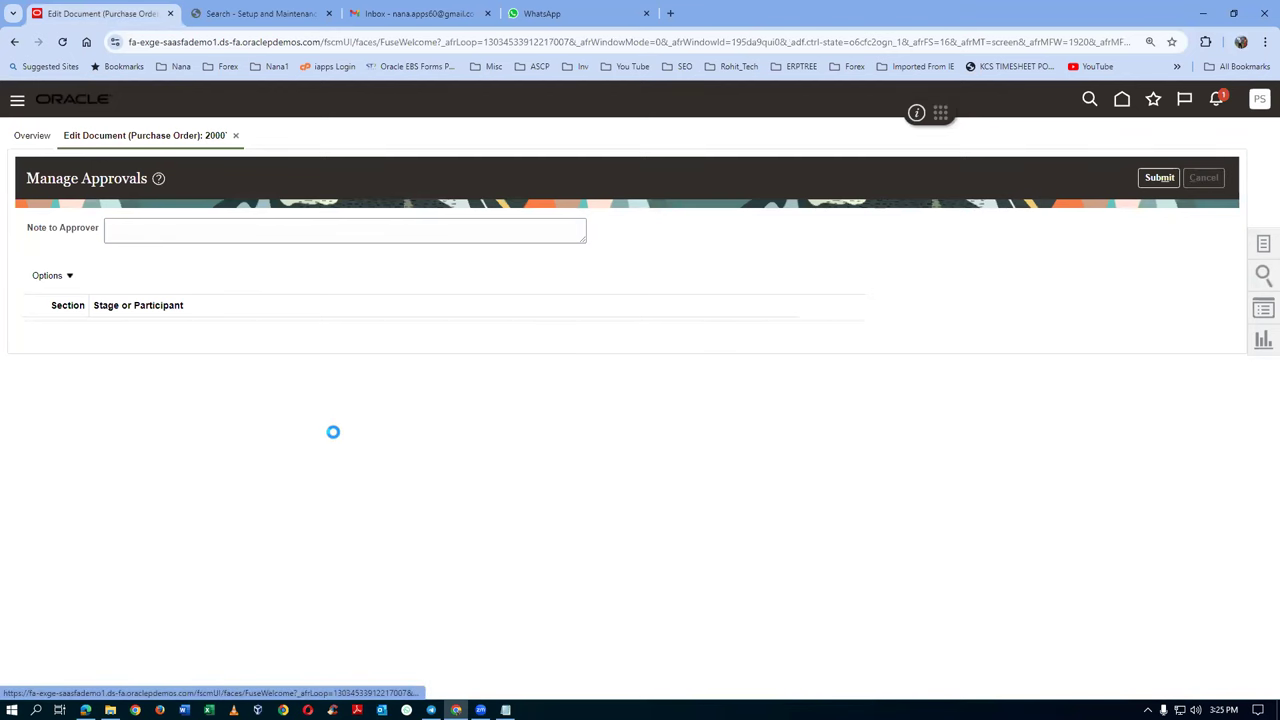
left_click(894, 176)
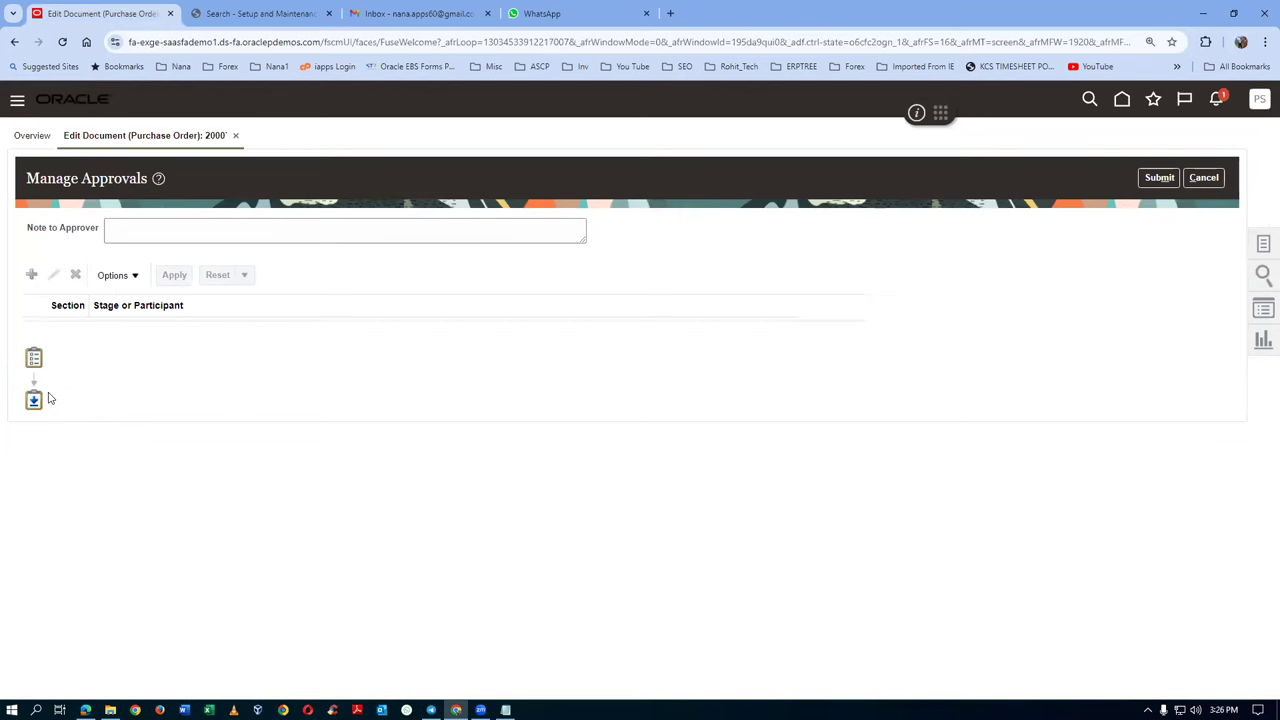
left_click(1203, 178)
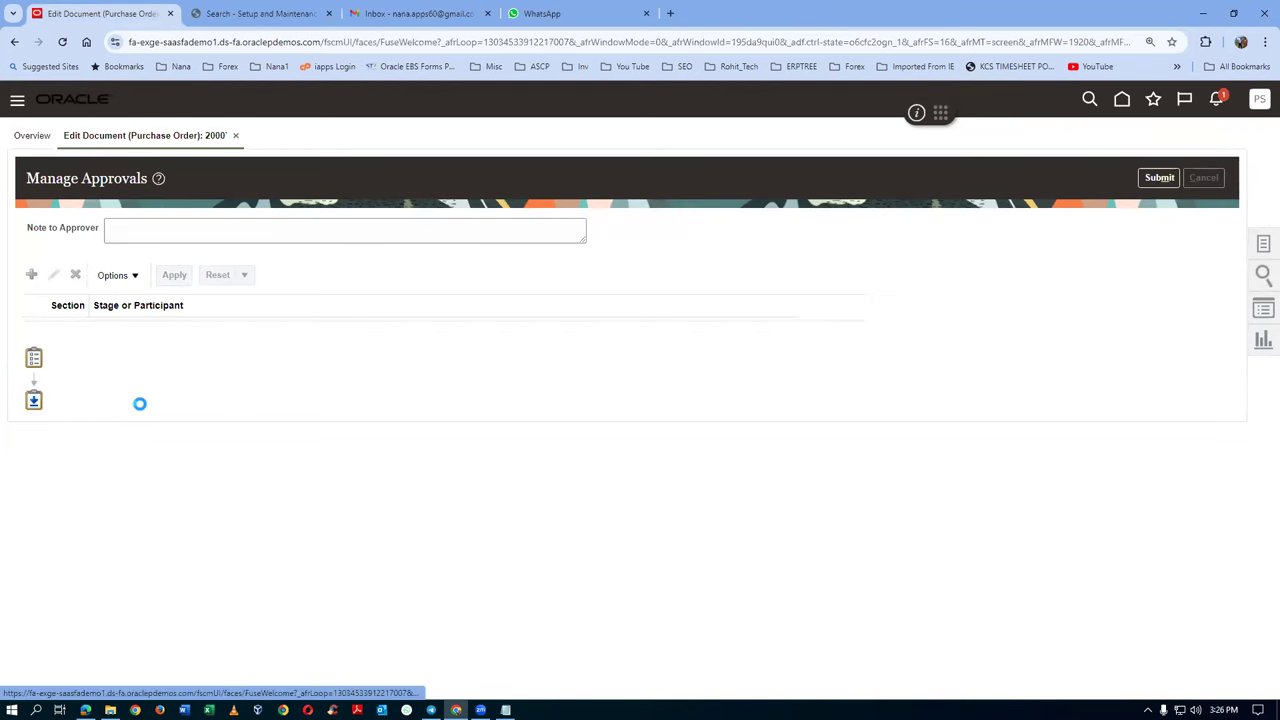
Reopen the approval rules of Terms Approval Serial 3 and turn off the always-applies option for the auto rule
left_click(260, 14)
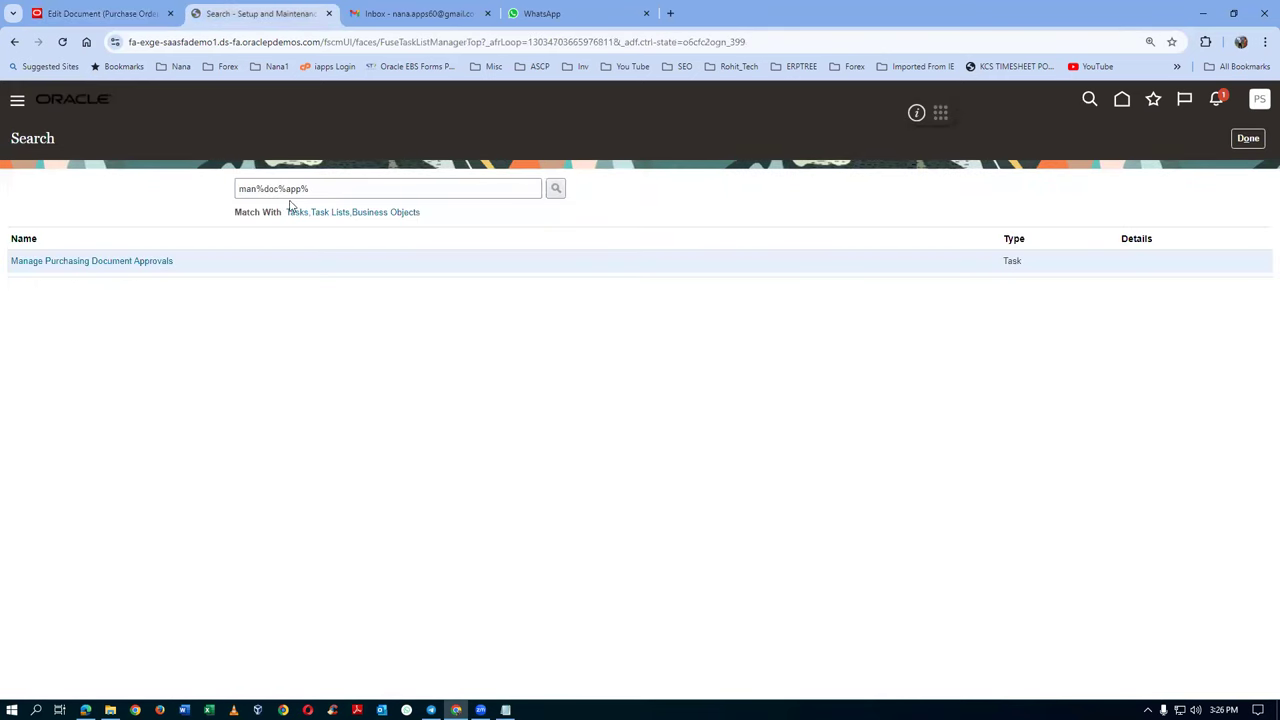
left_click(136, 262)
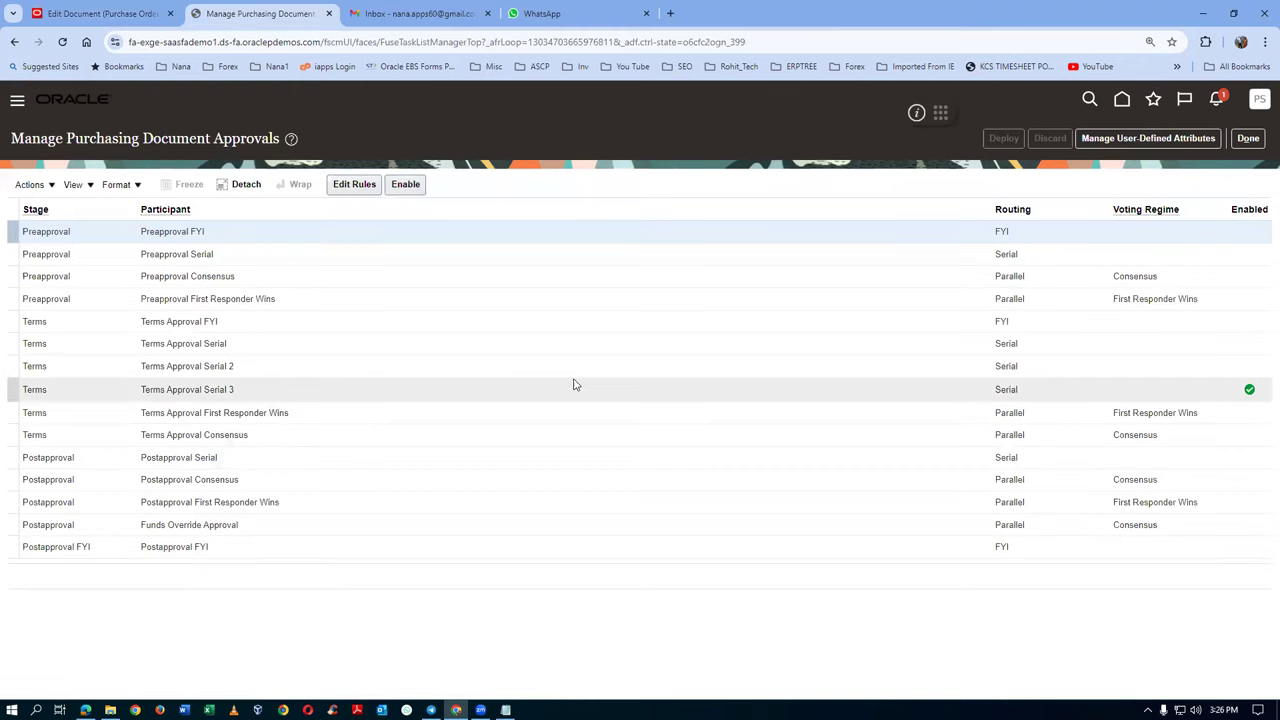
left_click(574, 384)
left_click(410, 186)
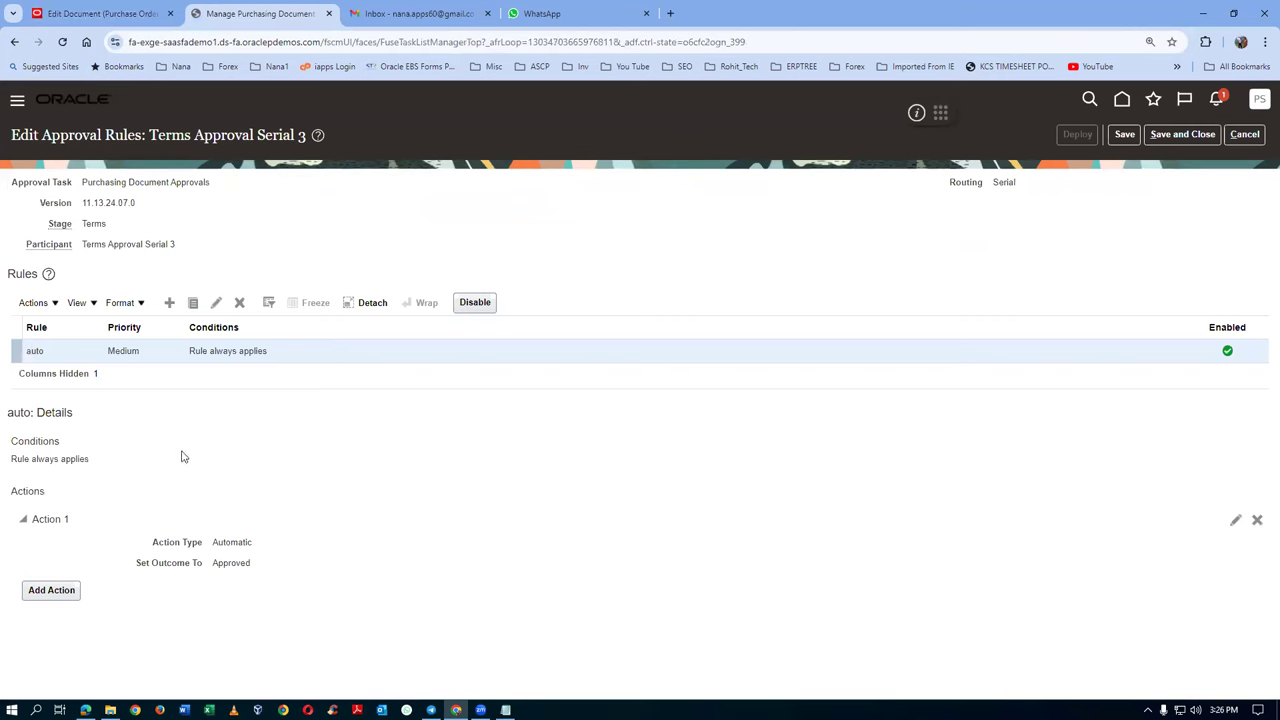
left_click(216, 302)
left_click(470, 437)
left_click(822, 465)
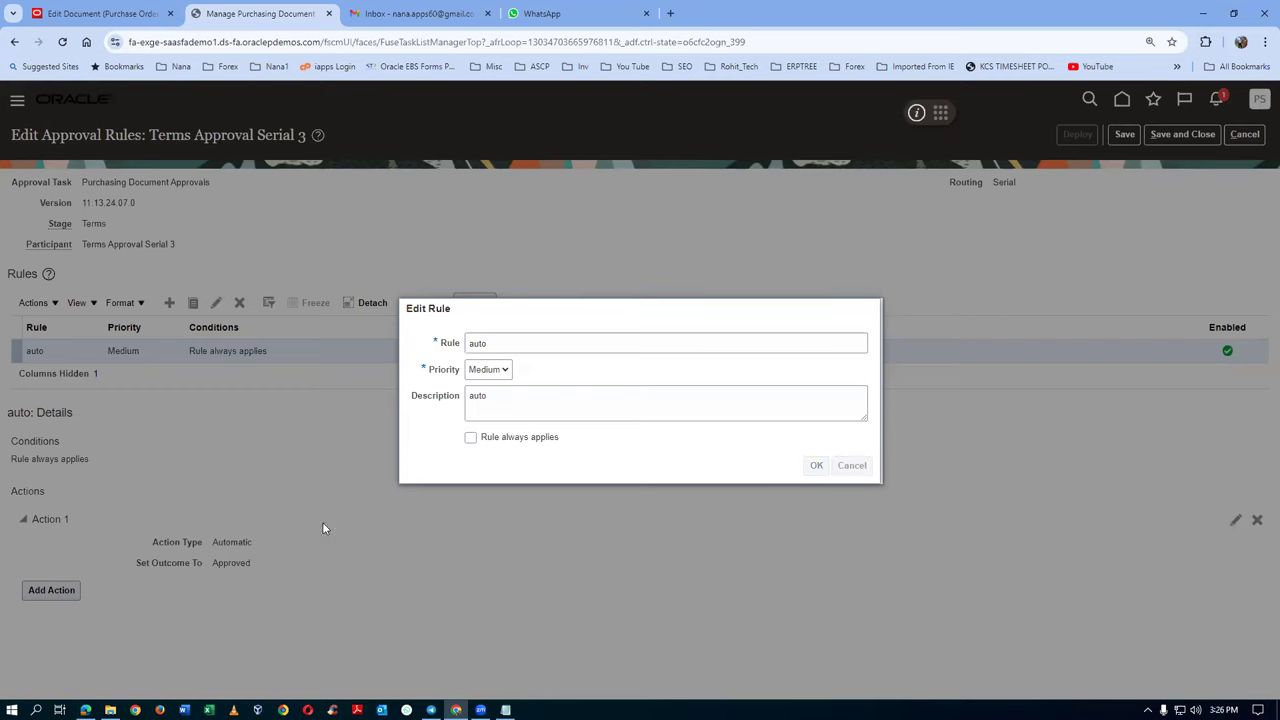
Add a condition to the auto rule: approval task attribute Requisitioning BU equals t01_business_unit
left_click(492, 469)
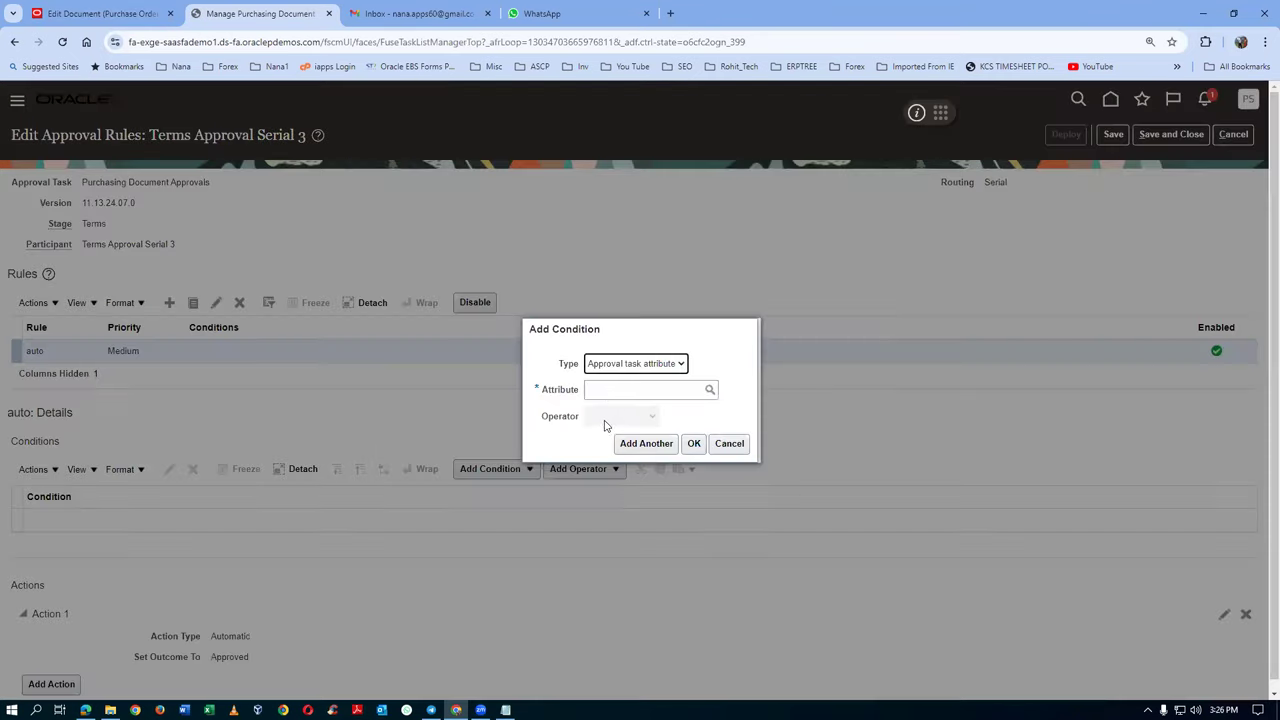
left_click(609, 391)
type("t")
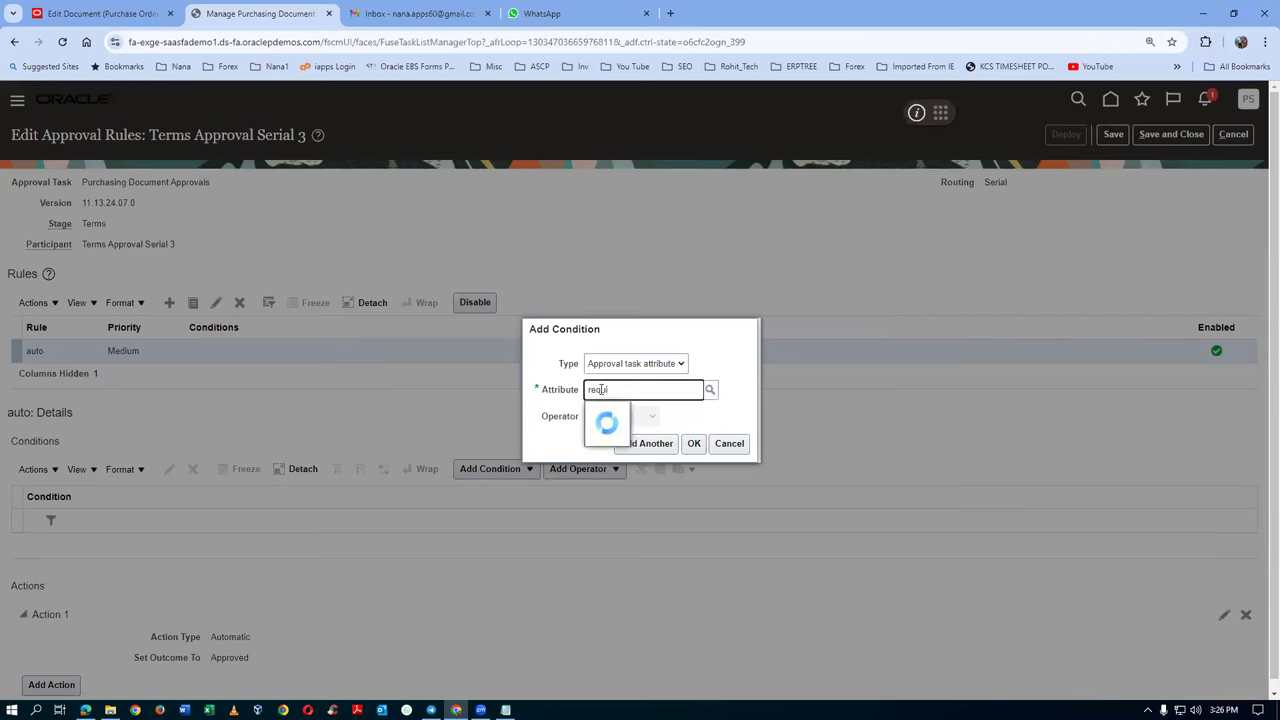
type("equi")
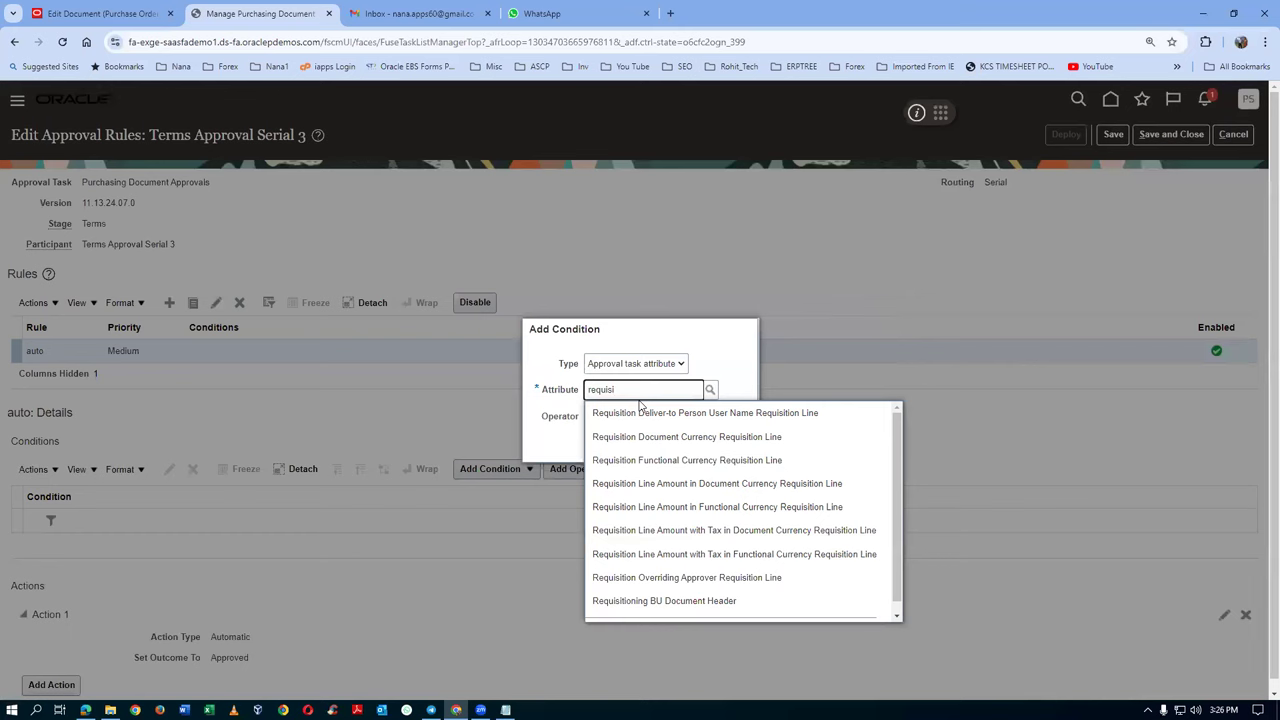
left_click(730, 602)
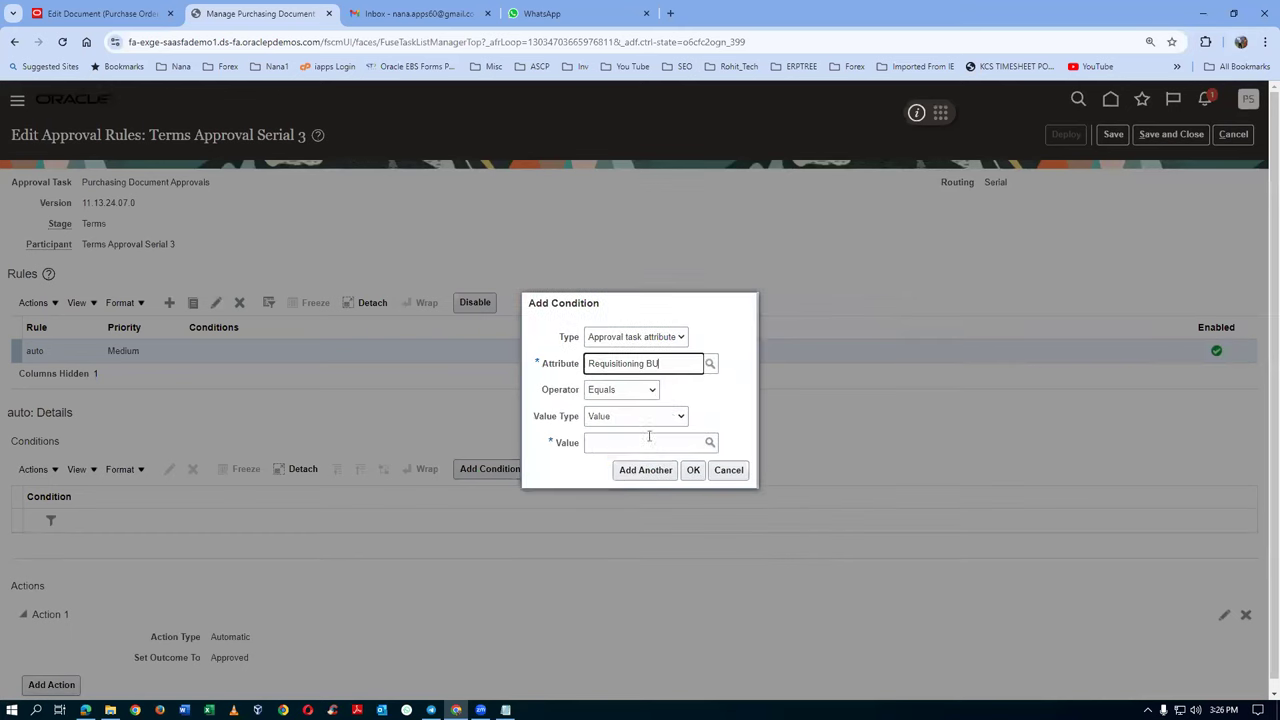
left_click(604, 445)
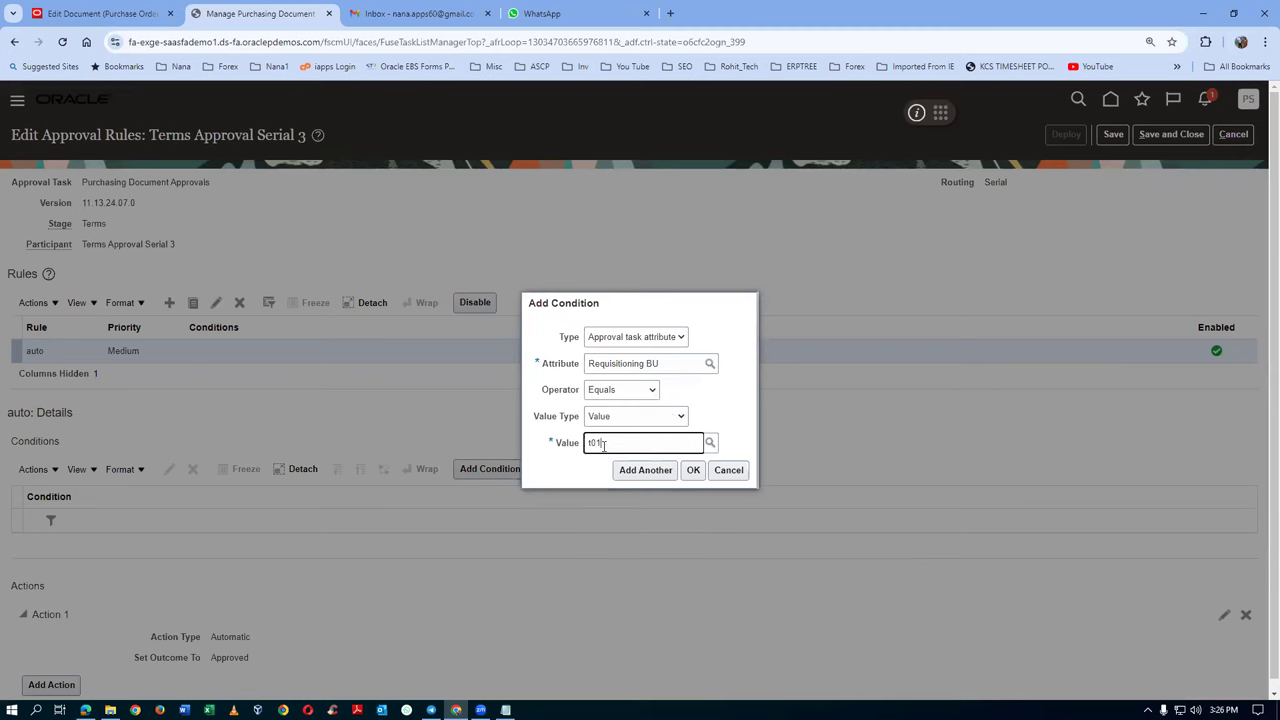
left_click(625, 463)
left_click(692, 471)
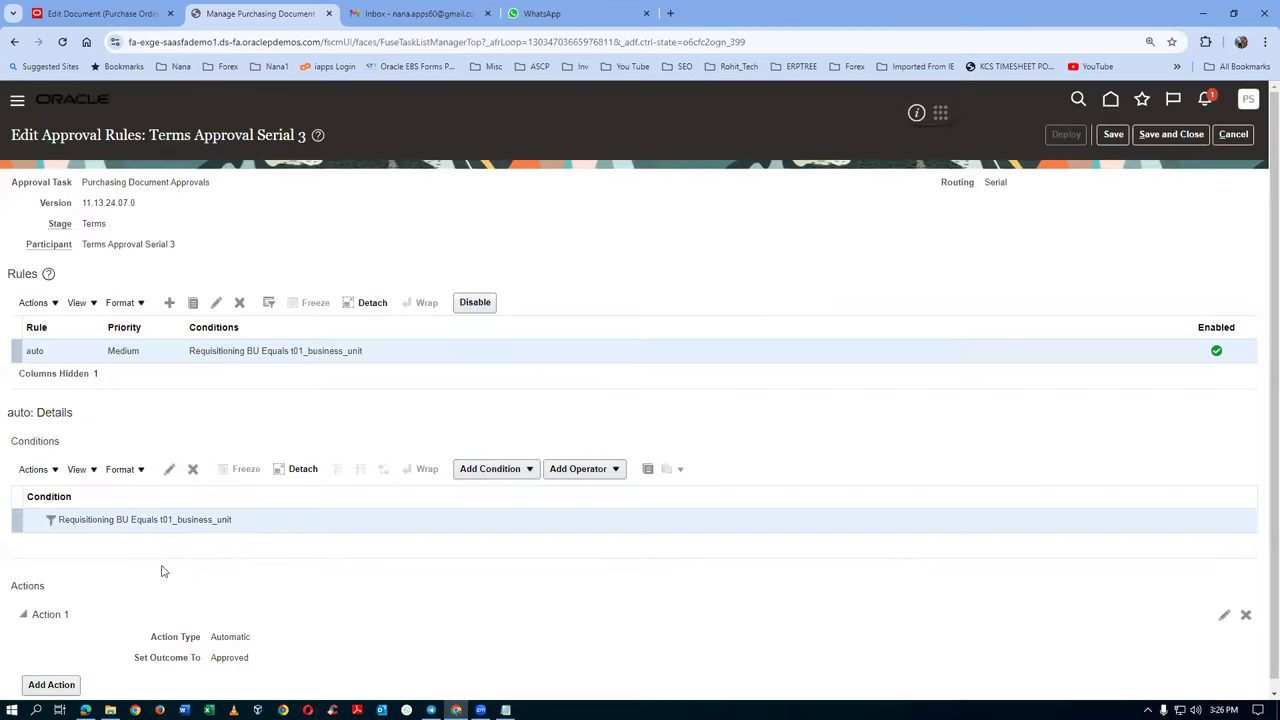
Save and deploy the changed Terms Approval Serial 3 rules
left_click(1111, 137)
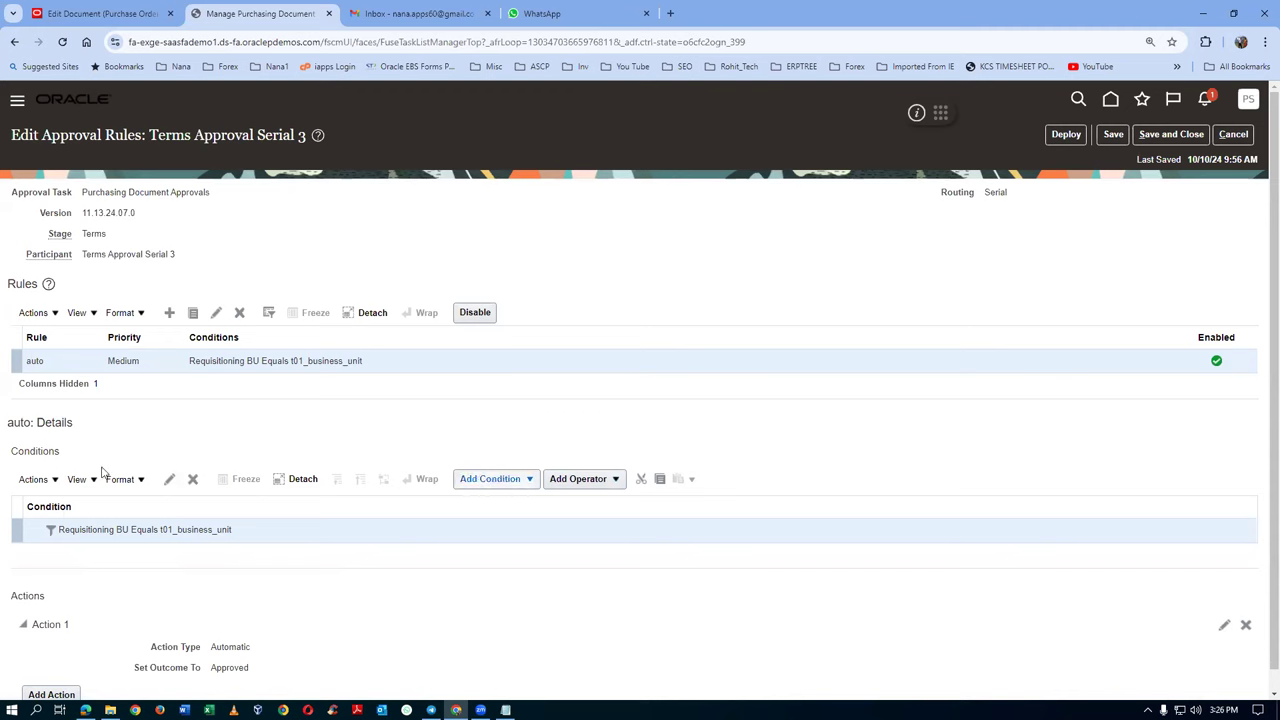
left_click(1056, 134)
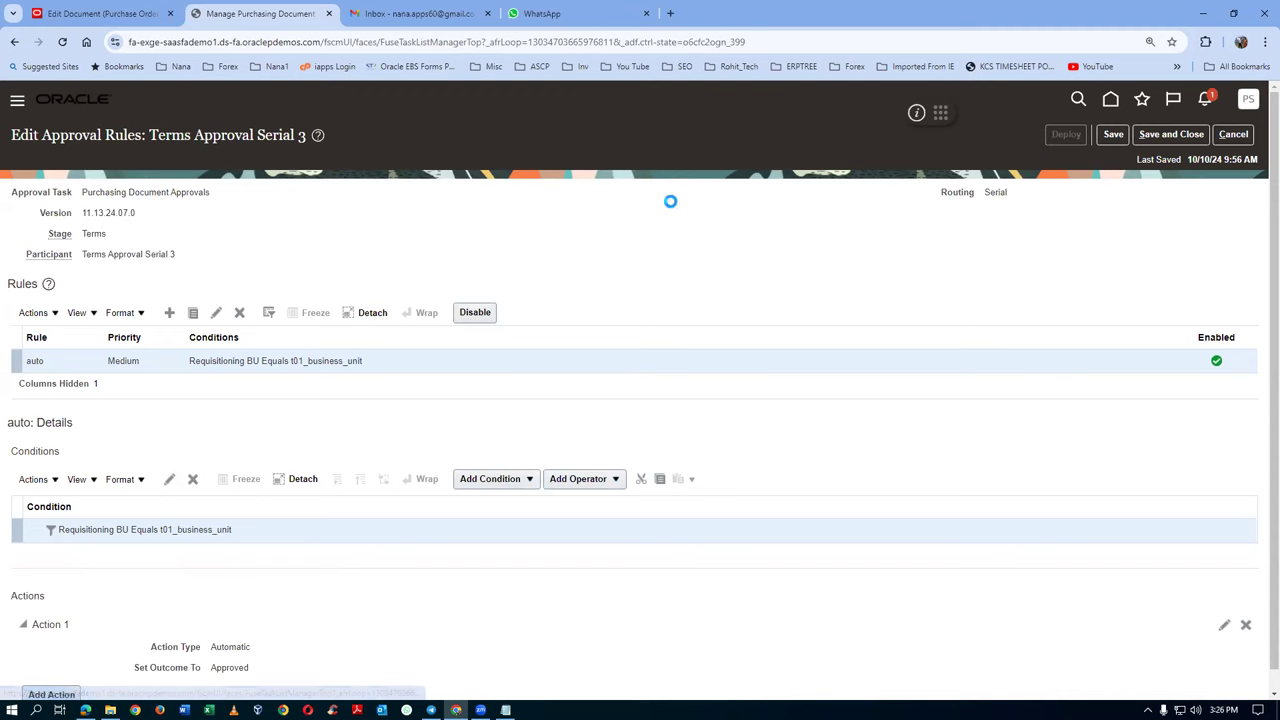
left_click(803, 412)
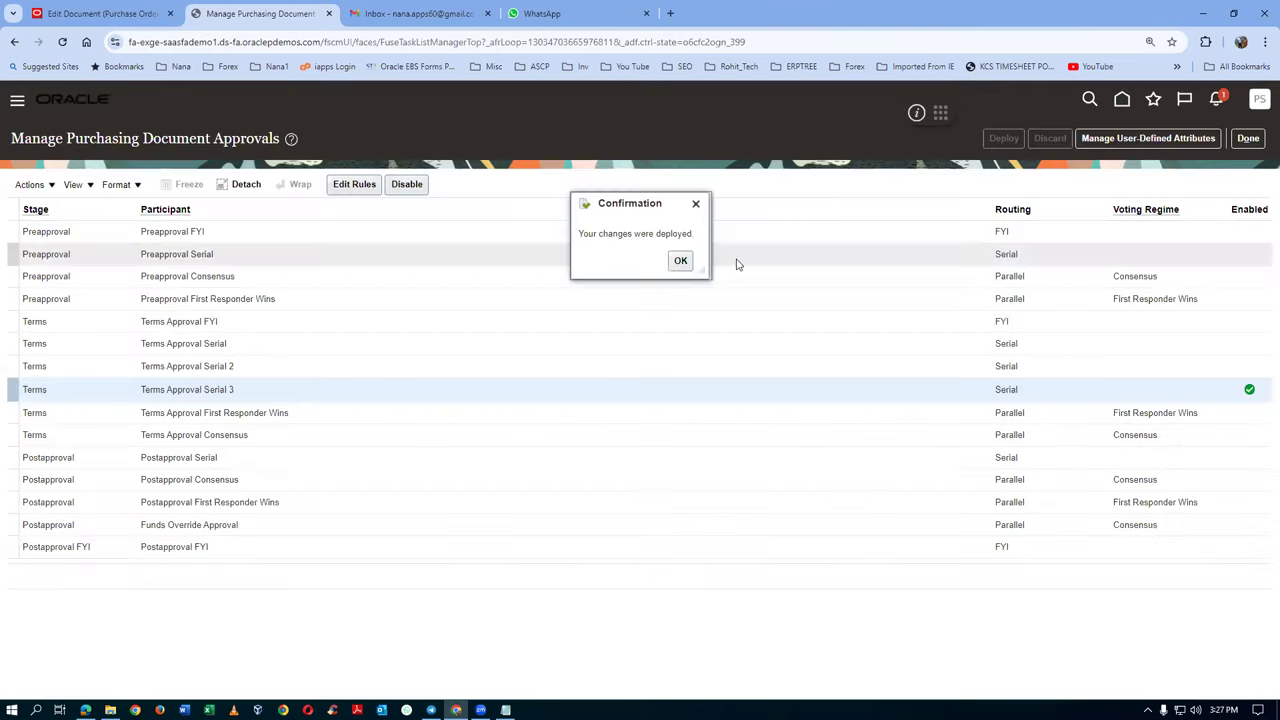
left_click(683, 263)
Check the approval participants in the purchase order's Manage Approvals page and return to the order
left_click(100, 13)
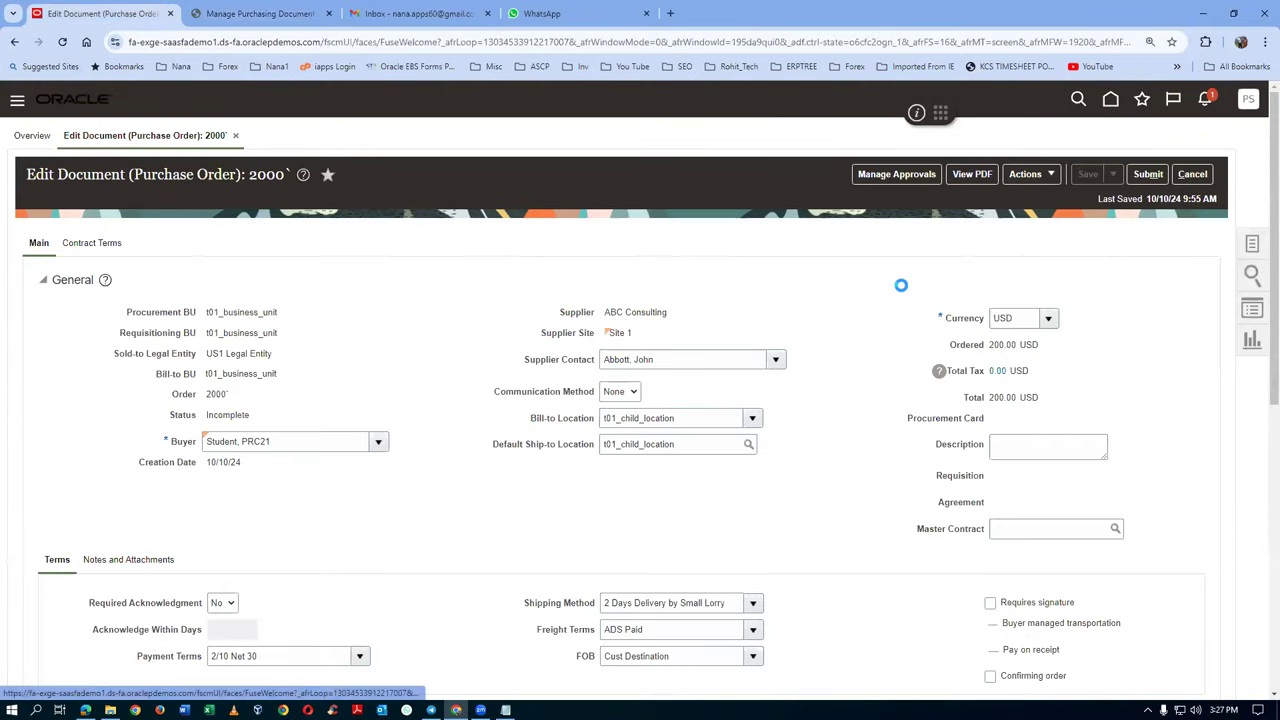
left_click(900, 173)
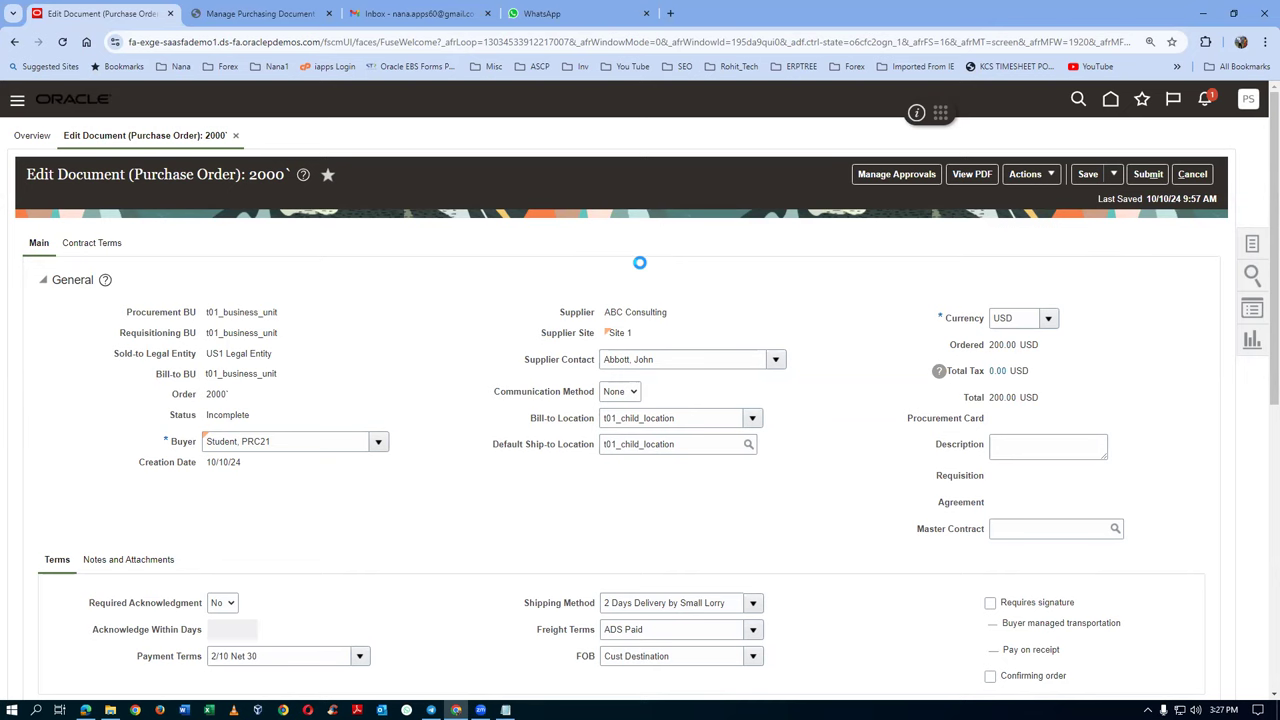
mouse_move(97, 523)
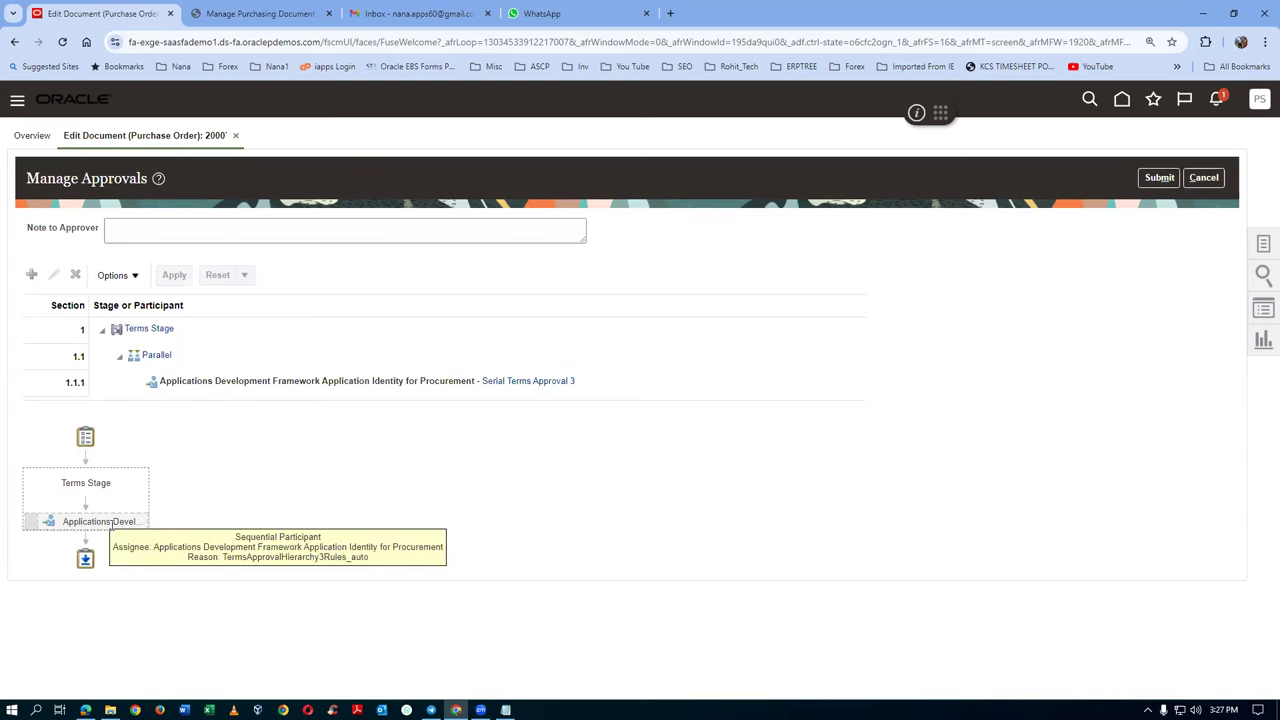
left_click(1196, 178)
left_click(440, 320)
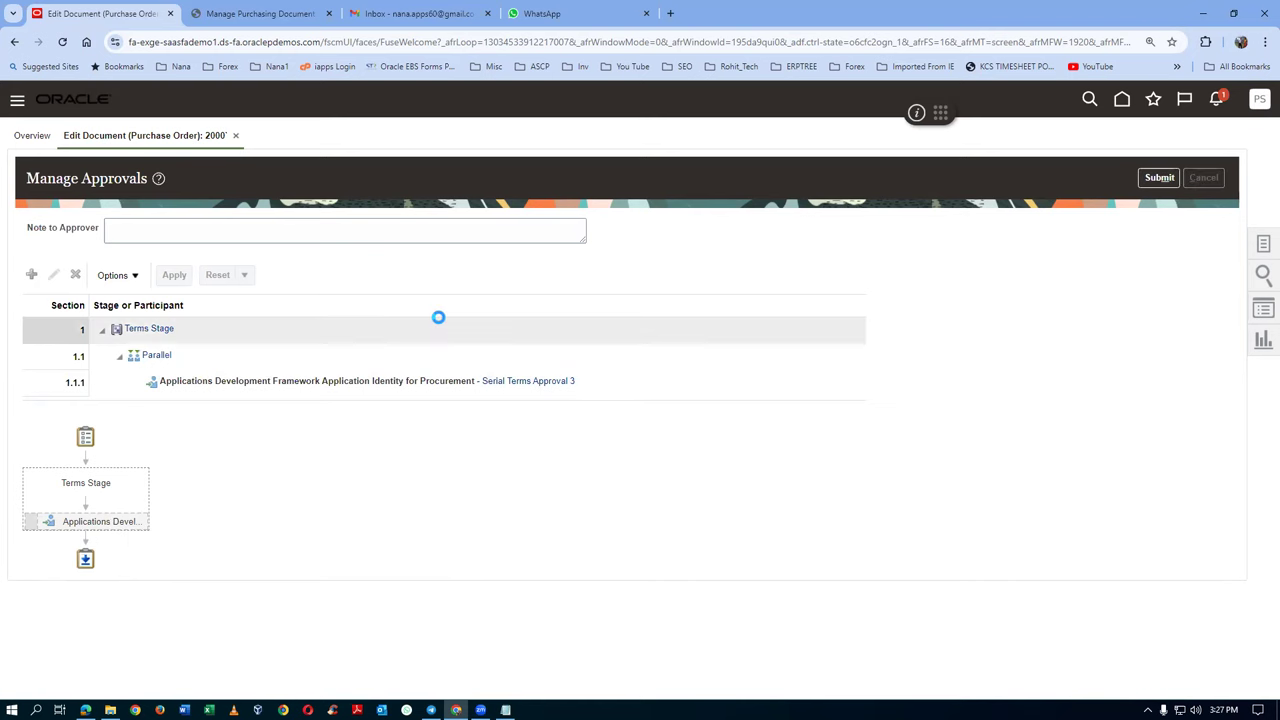
Review the receiving and billing settings of the t01_reconsile_test schedule, and submit the purchase order for approval
scroll(450, 390, "down", 6)
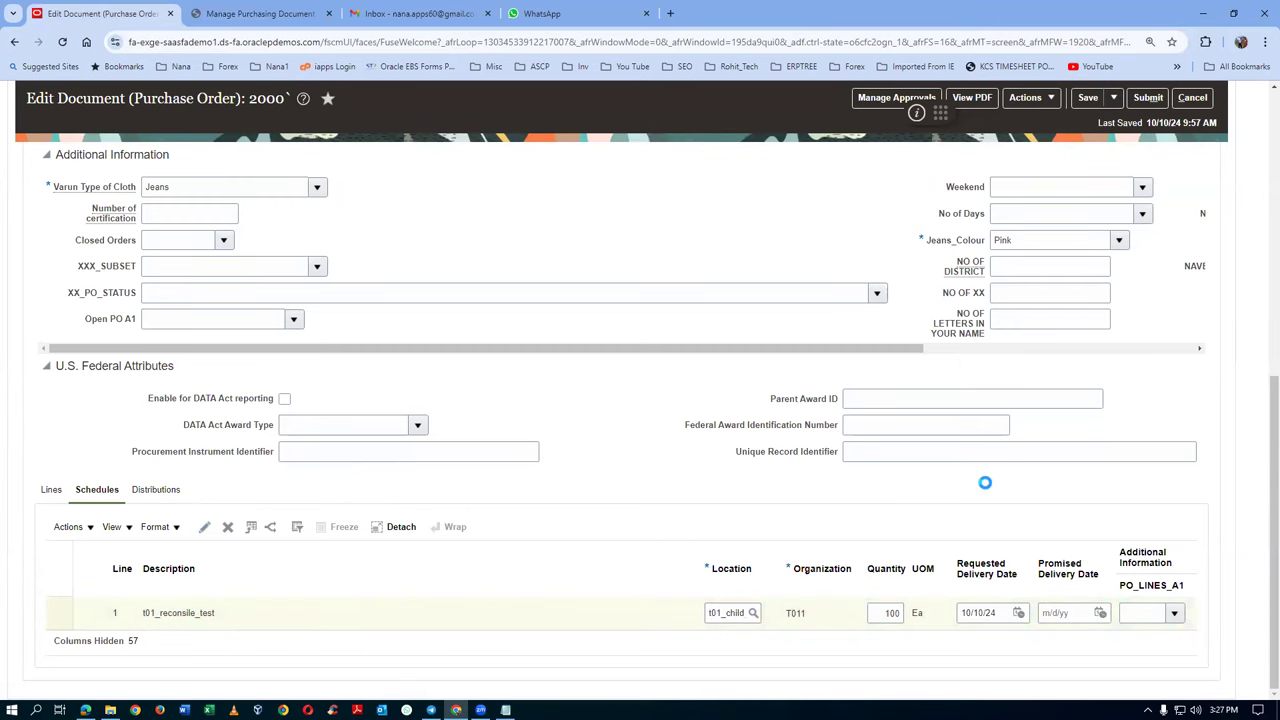
scroll(857, 344, "down", 5)
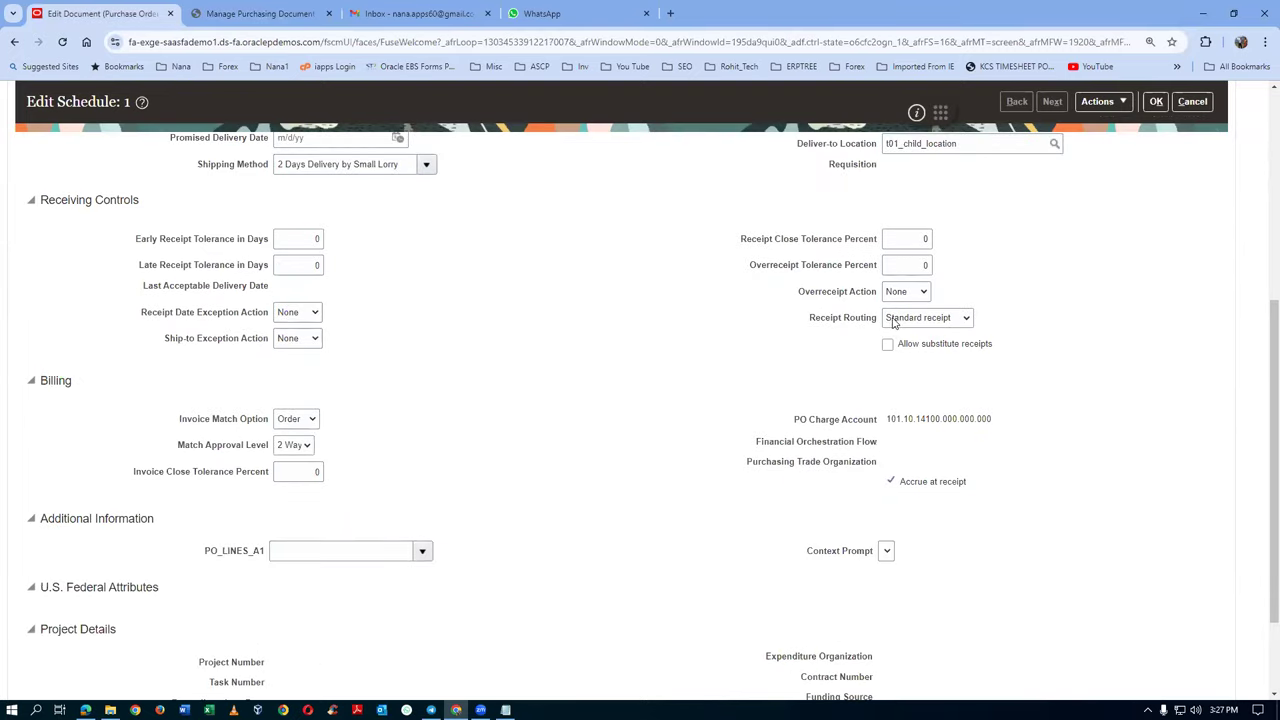
scroll(1025, 318, "up", 5)
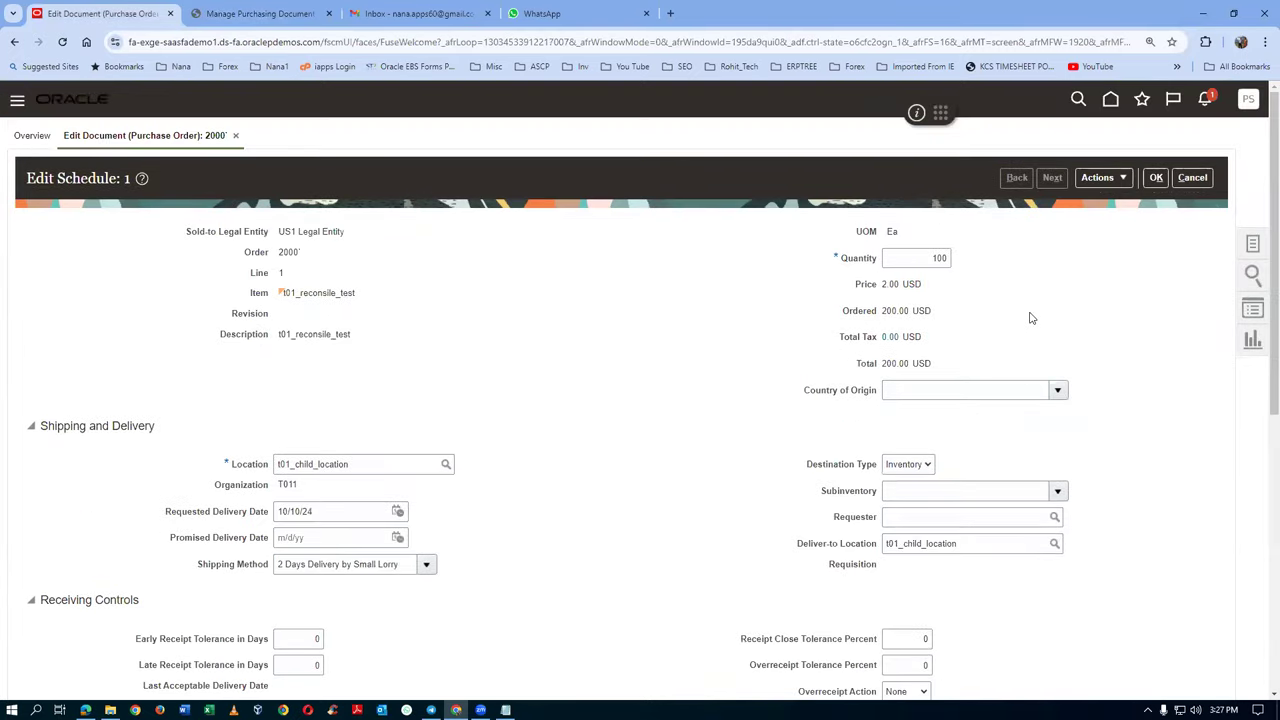
left_click(1157, 178)
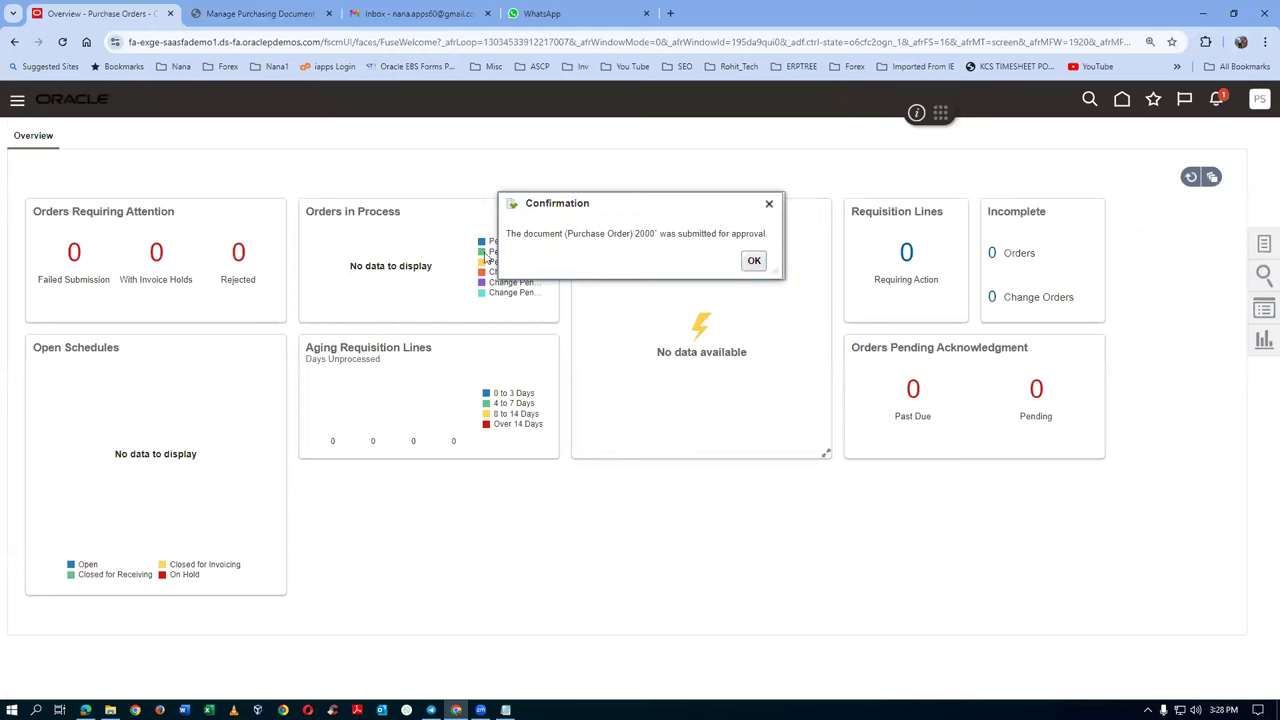
left_click(755, 263)
Open Manage Orders and search for the submitted purchase order by its order number
left_click(1263, 246)
left_click(1098, 217)
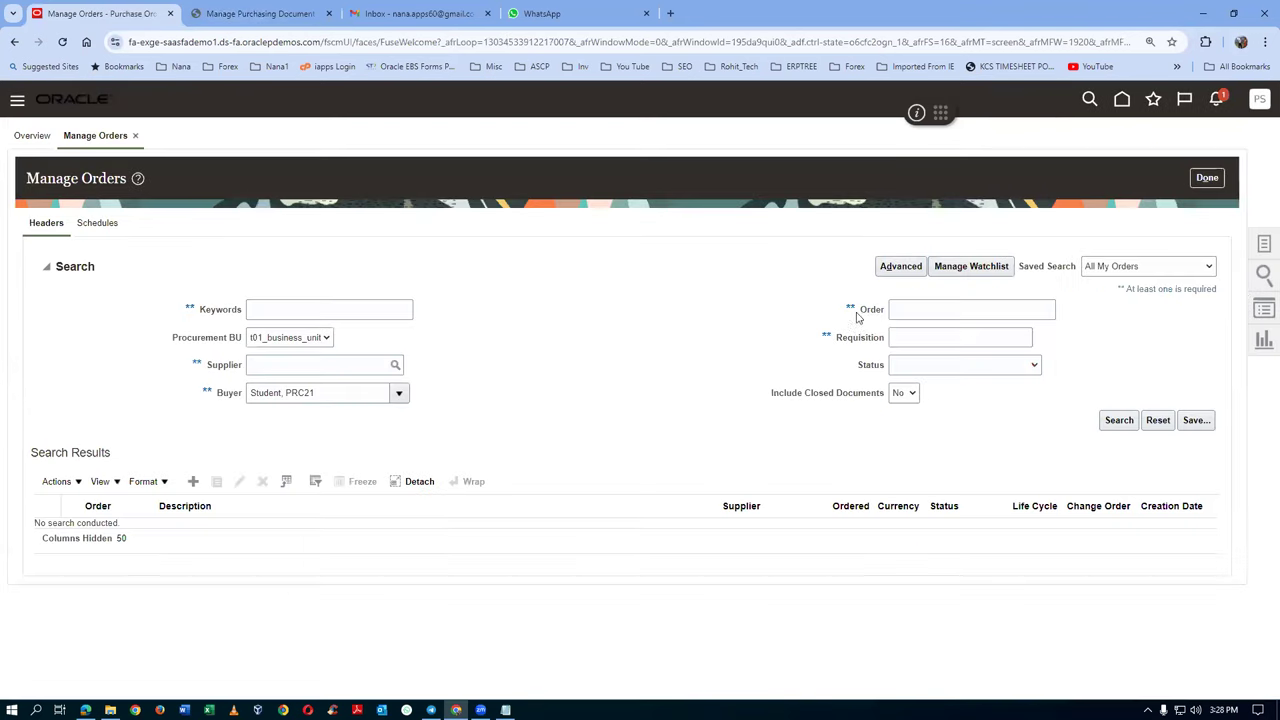
left_click(906, 310)
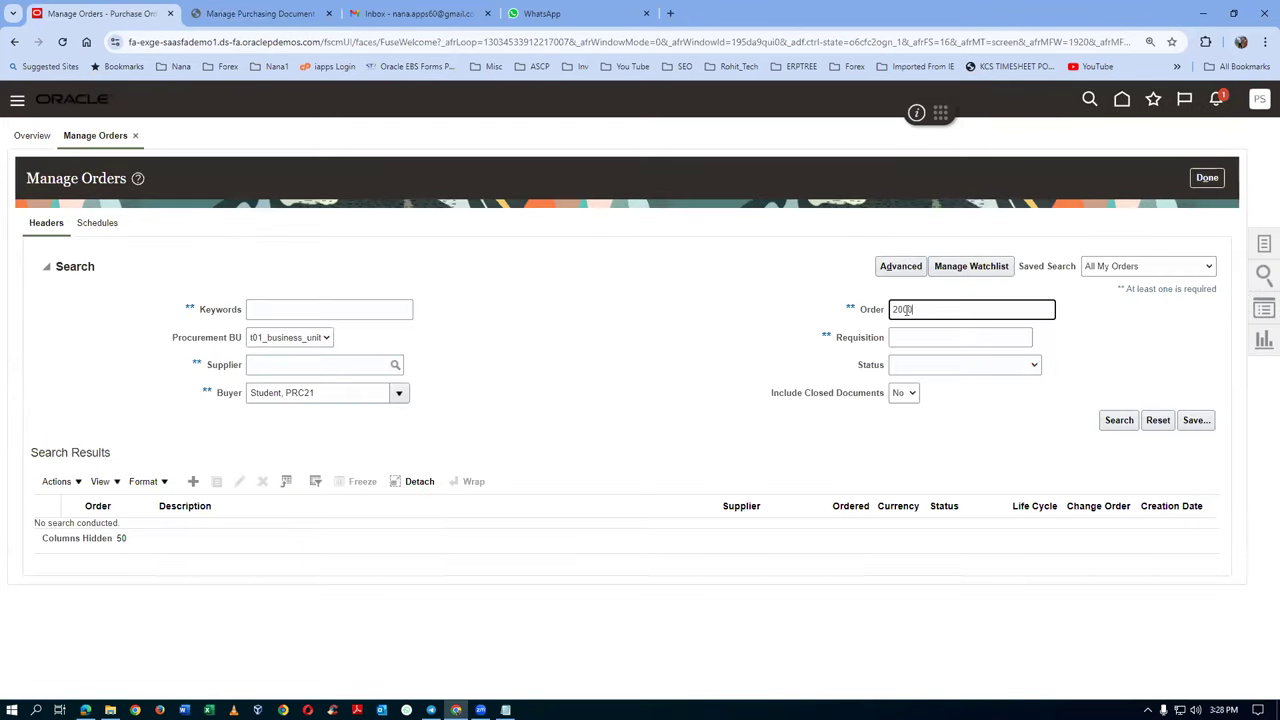
left_click(1119, 420)
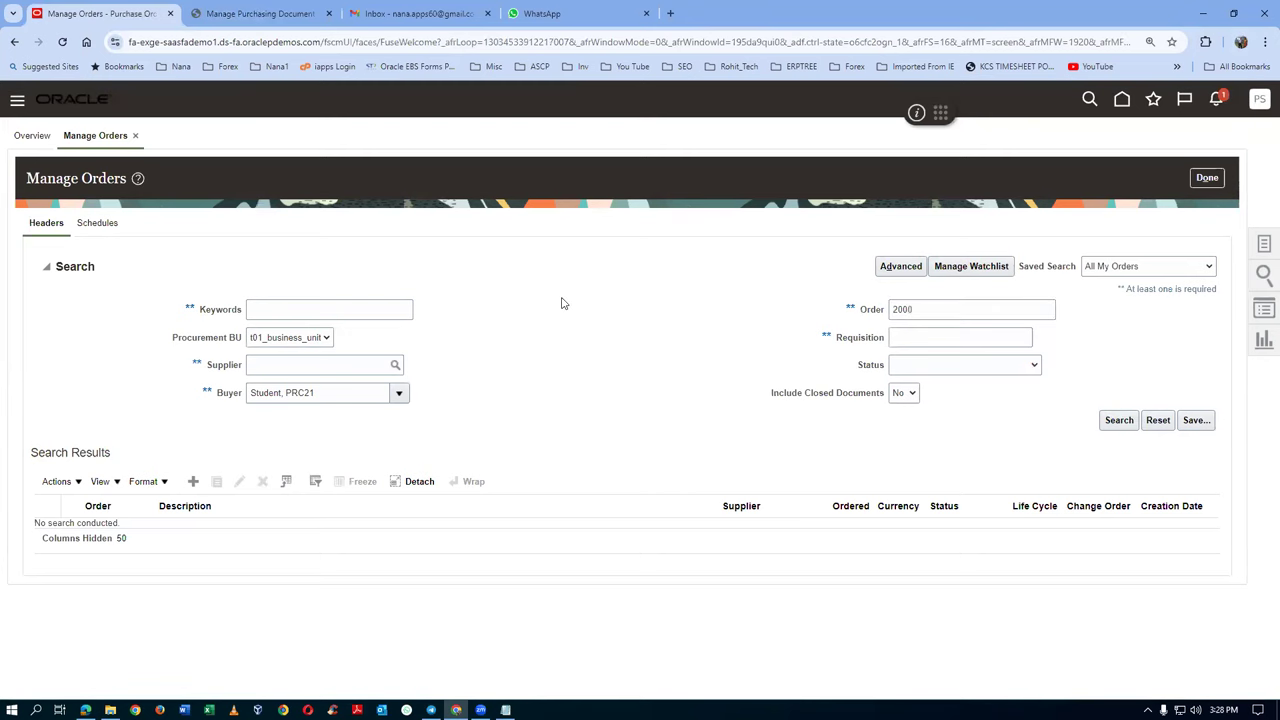
Close the document approvals setup, search the setup tasks for man%com%opt% and open Manage Common Options for Payables and Procurement
left_click(272, 13)
left_click(1248, 139)
left_click(95, 13)
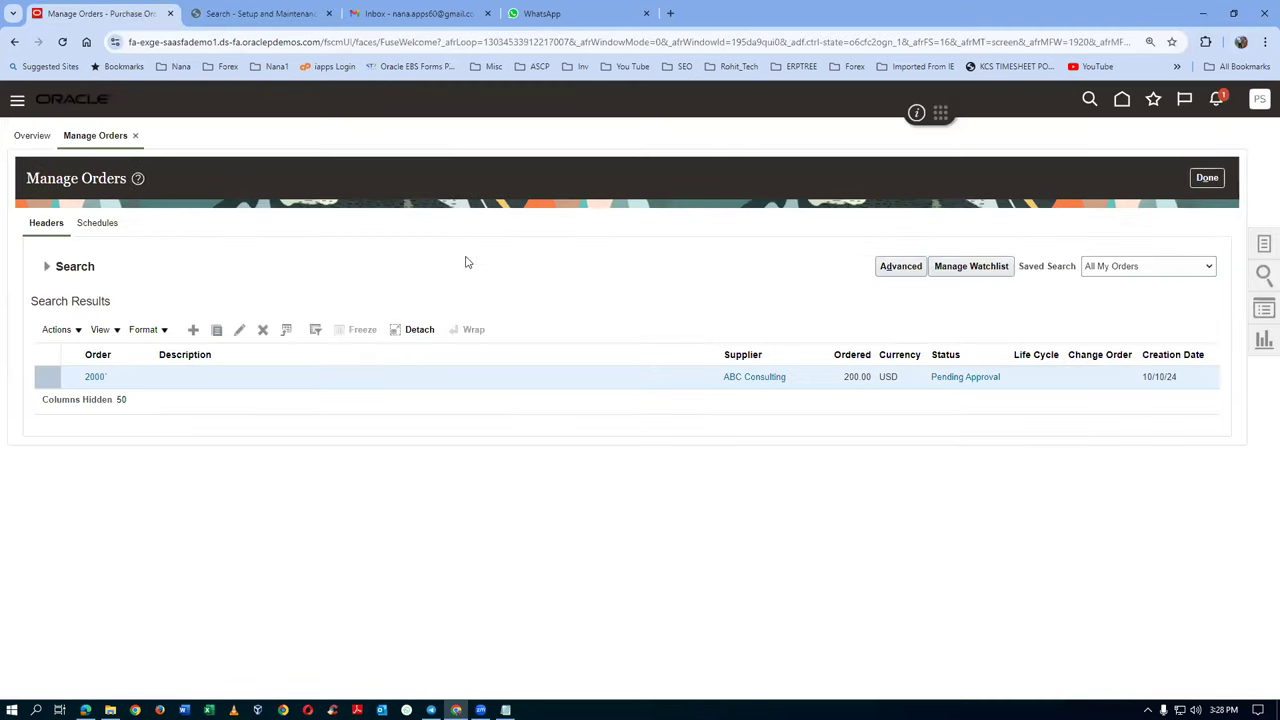
left_click(267, 13)
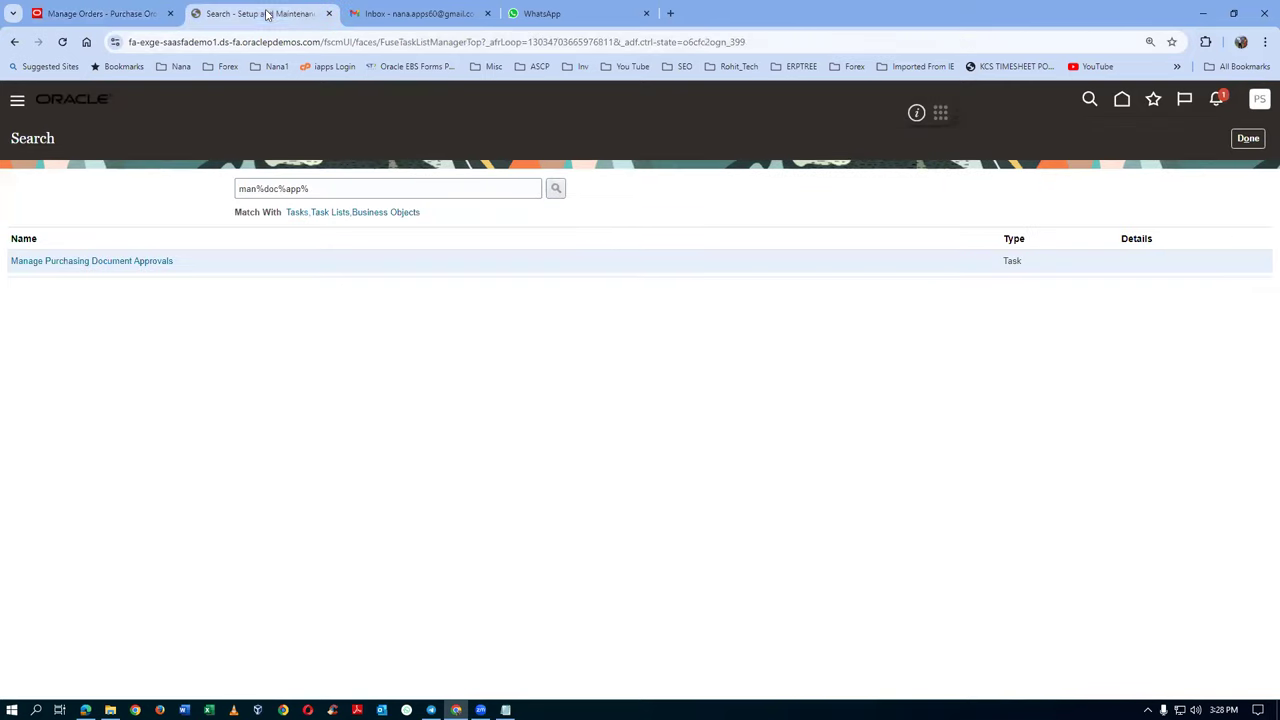
left_click_drag(321, 193, 152, 204)
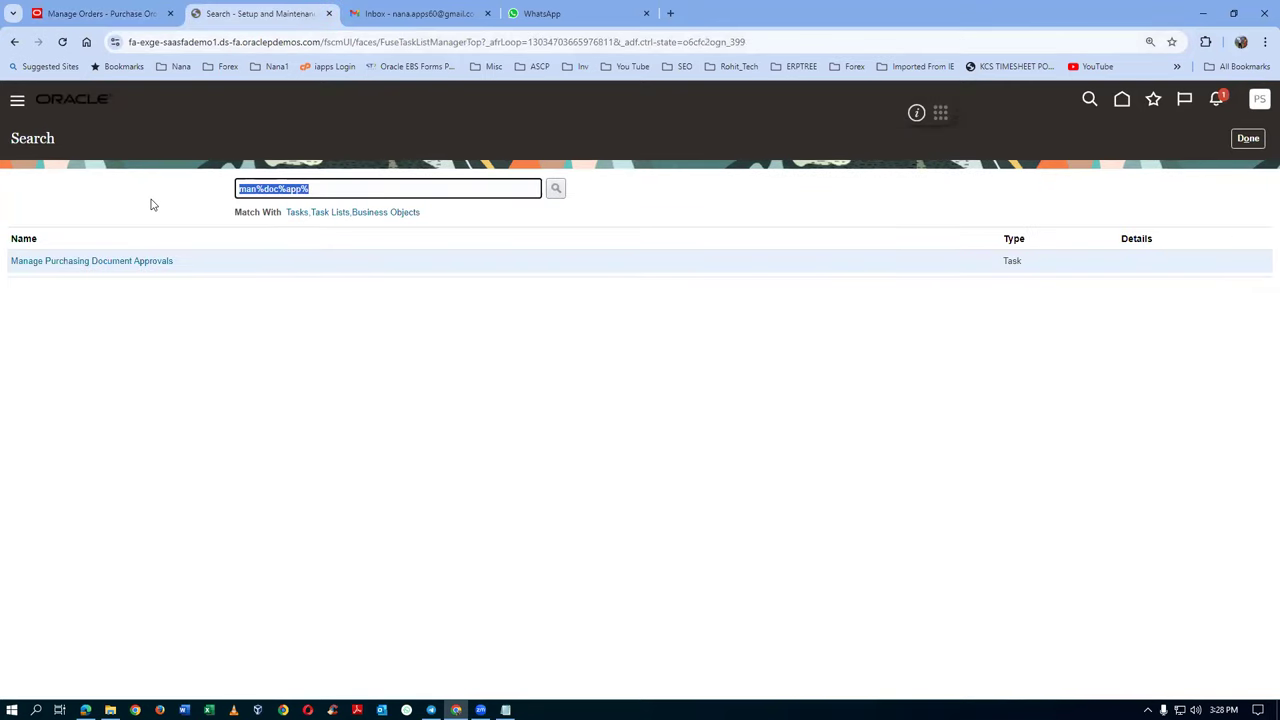
type("man%com%opt%")
key("Return")
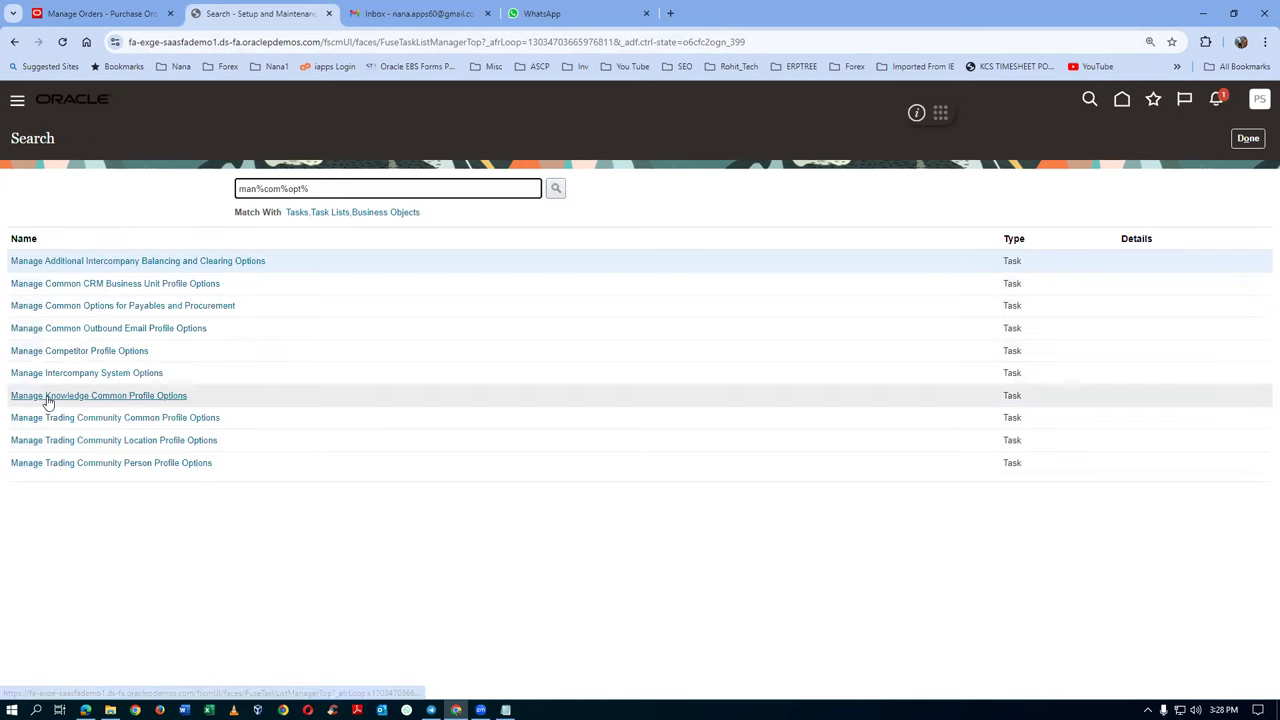
left_click(134, 308)
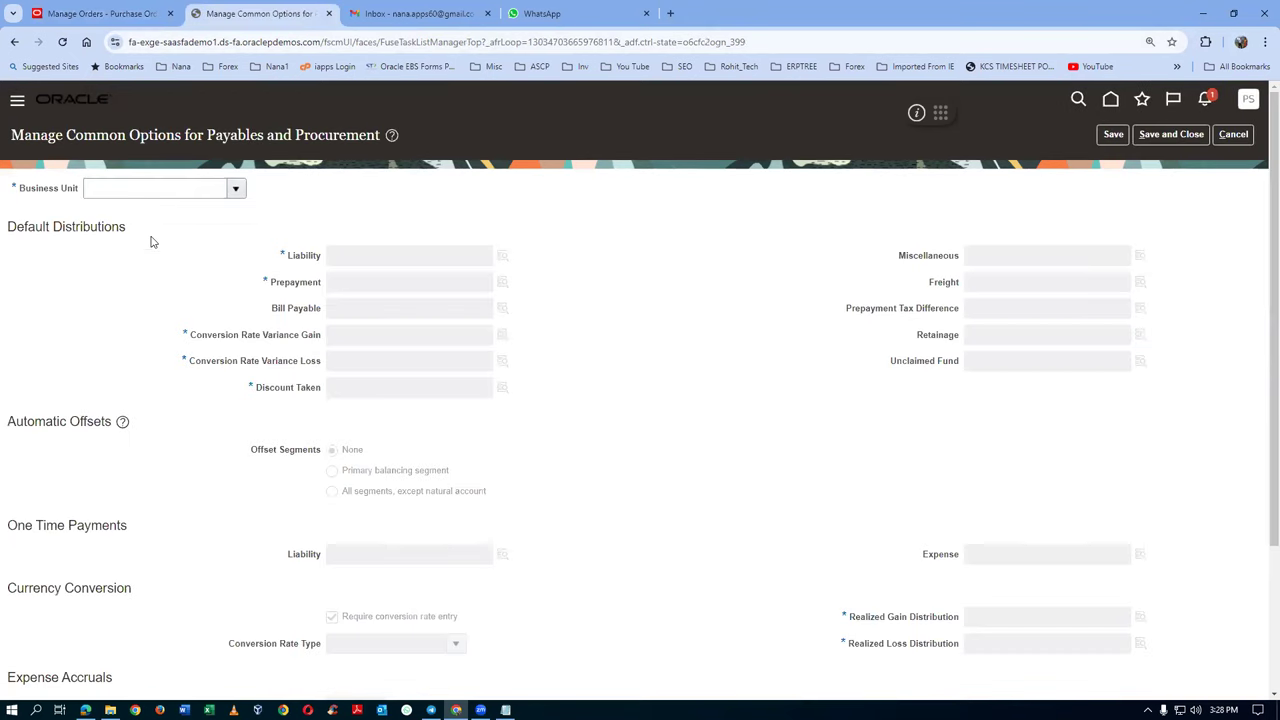
Load the common payables and procurement options for the business unit t01_business_unit
left_click(136, 189)
type("t")
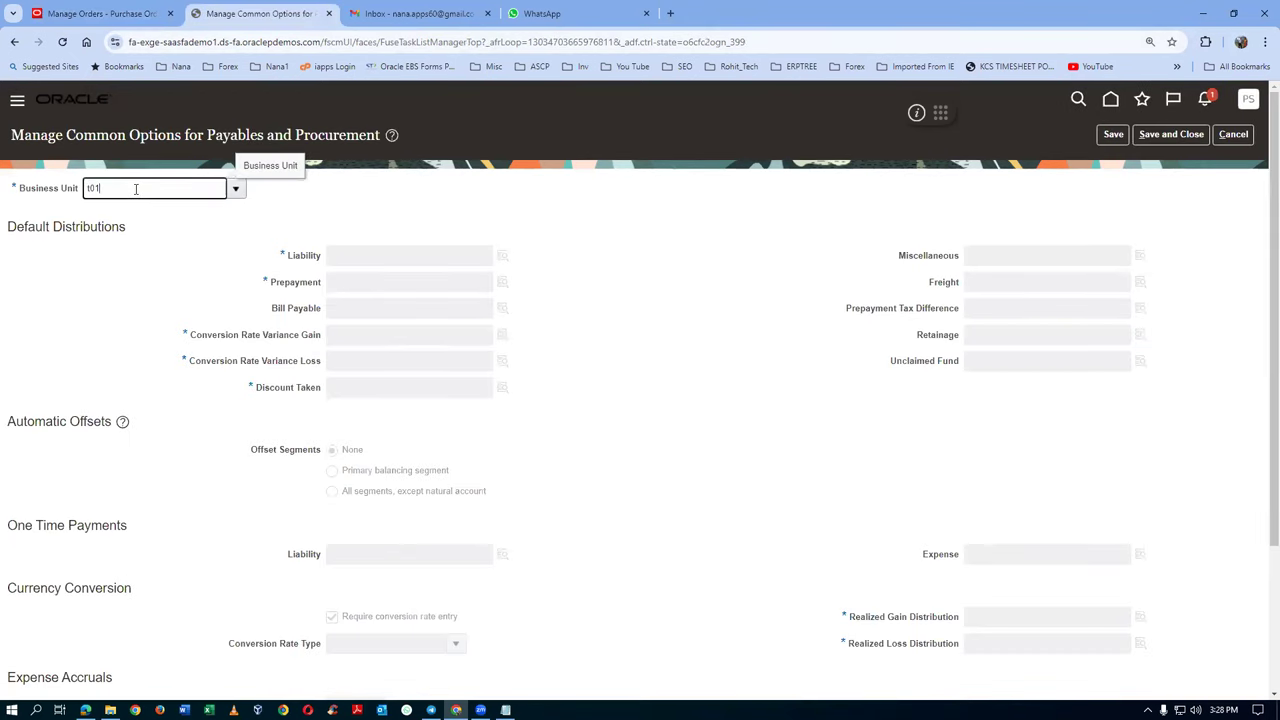
type("01")
key("Tab")
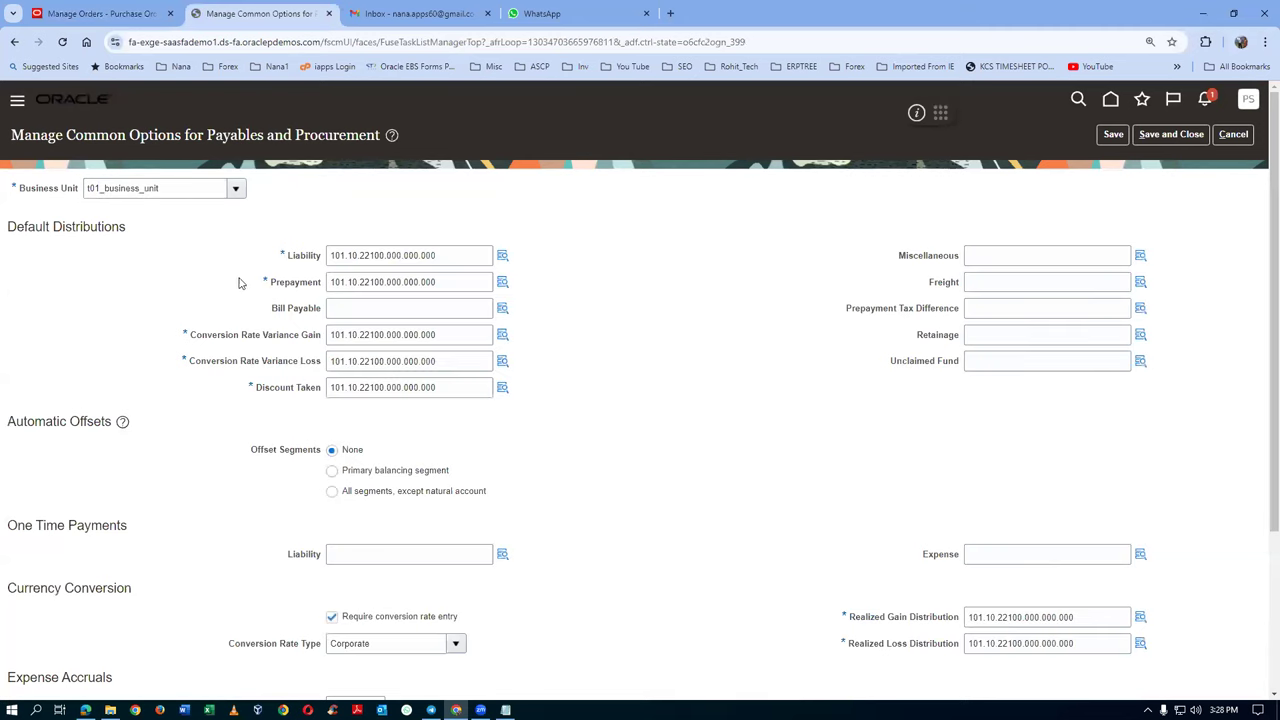
Copy the default Liability distribution 101.10.22100.000.000.000 and record it in Notepad on a new line labelled AP Liability
left_click_drag(458, 255, 324, 257)
key("ctrl+c")
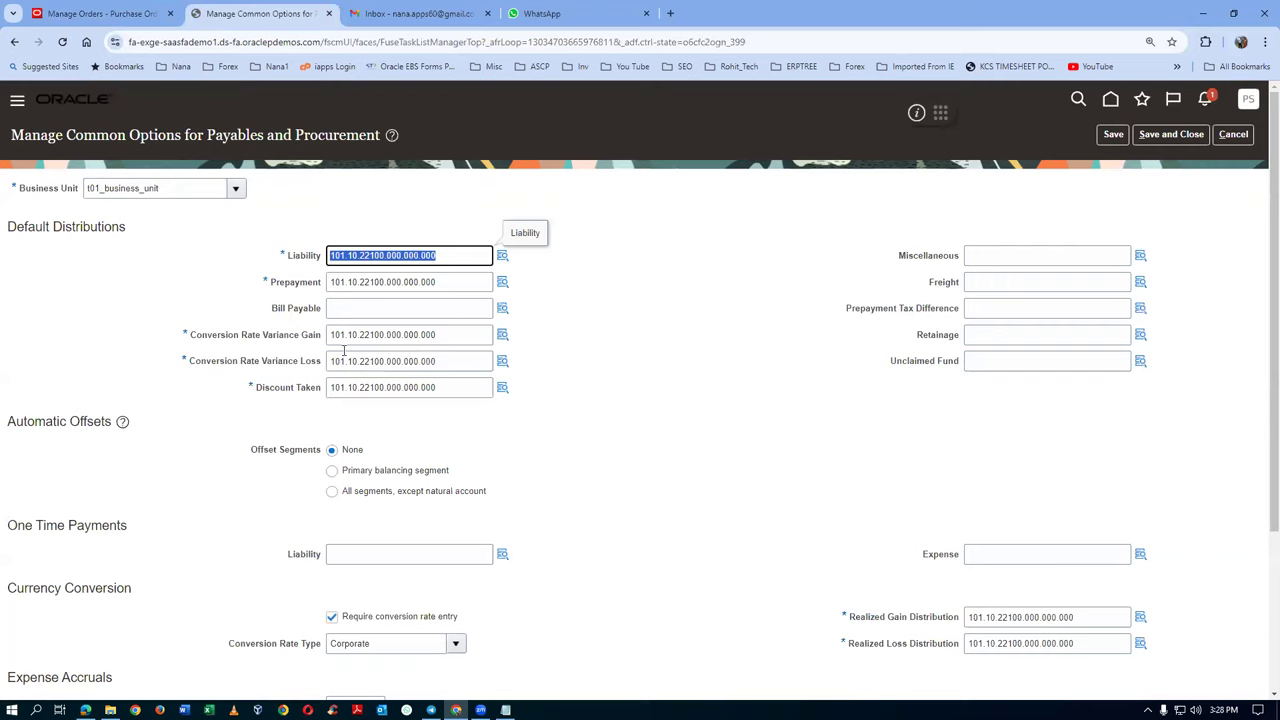
key("alt+Tab")
left_click(640, 274)
left_click(567, 281)
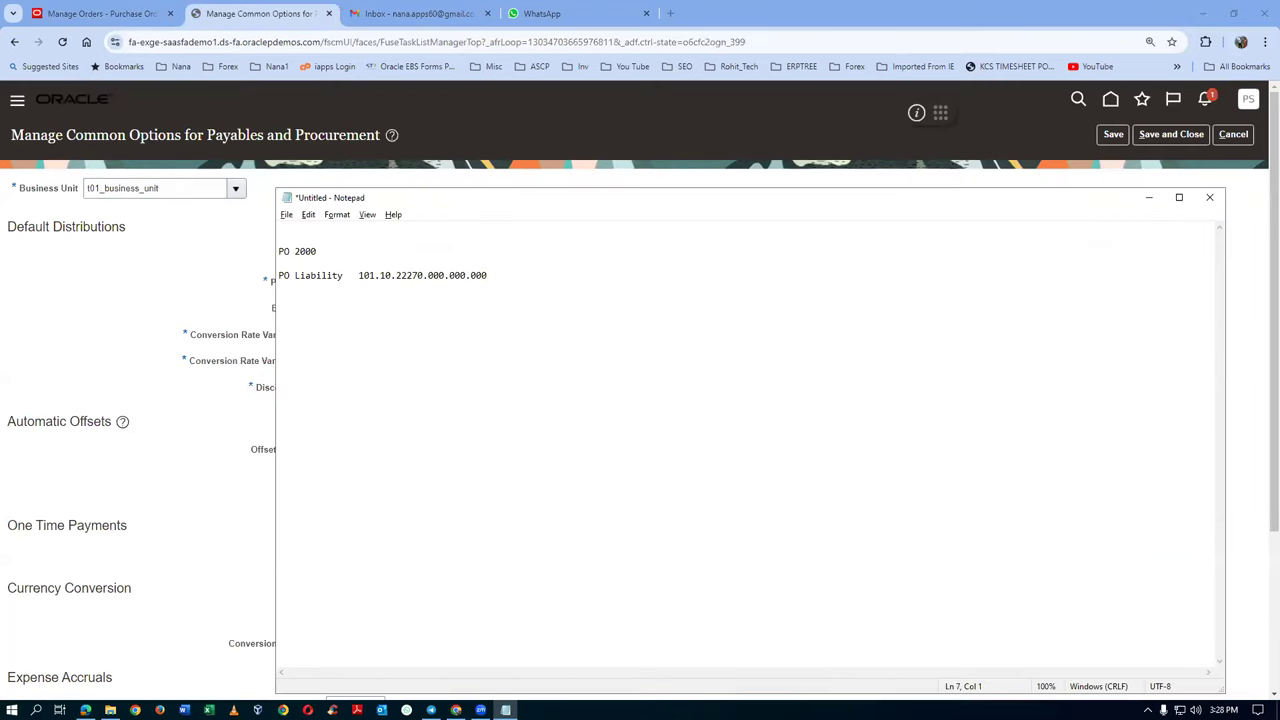
type("AP Liabili")
key("ctrl+v")
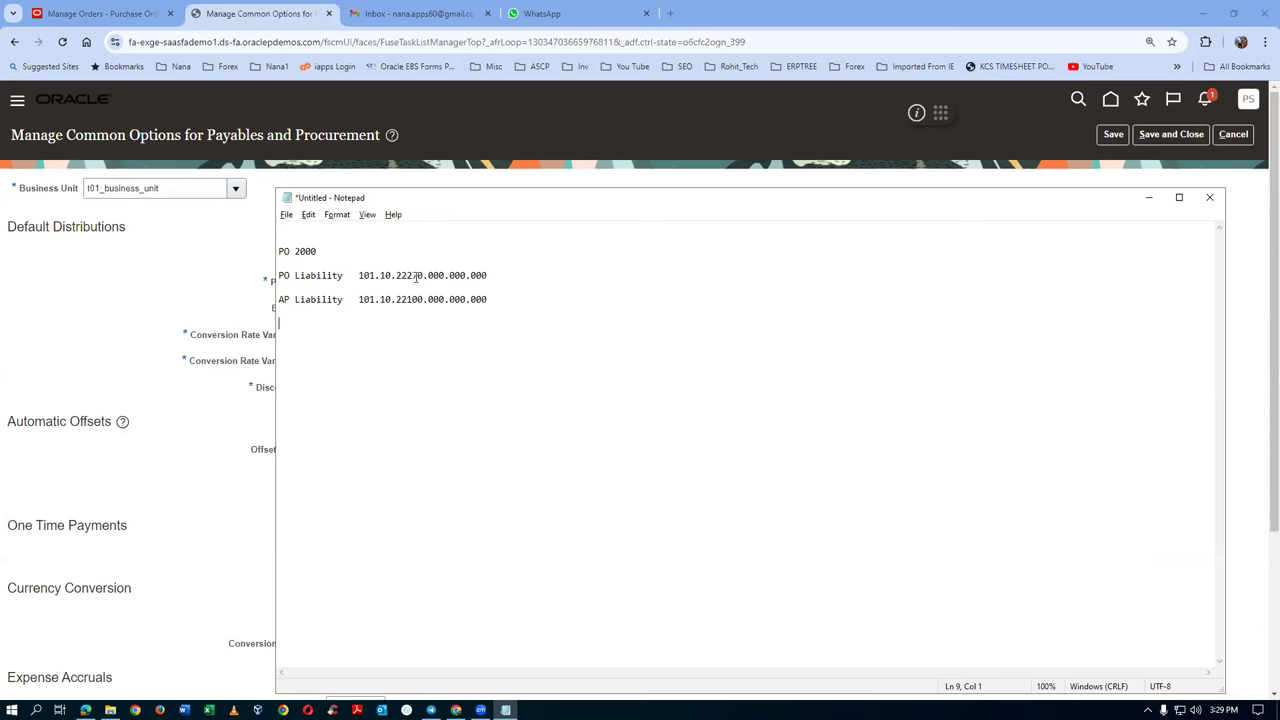
left_click(269, 283)
Cancel out of the common options, rerun the purchase order search in Manage Orders and check the order's approval status details
left_click(1232, 134)
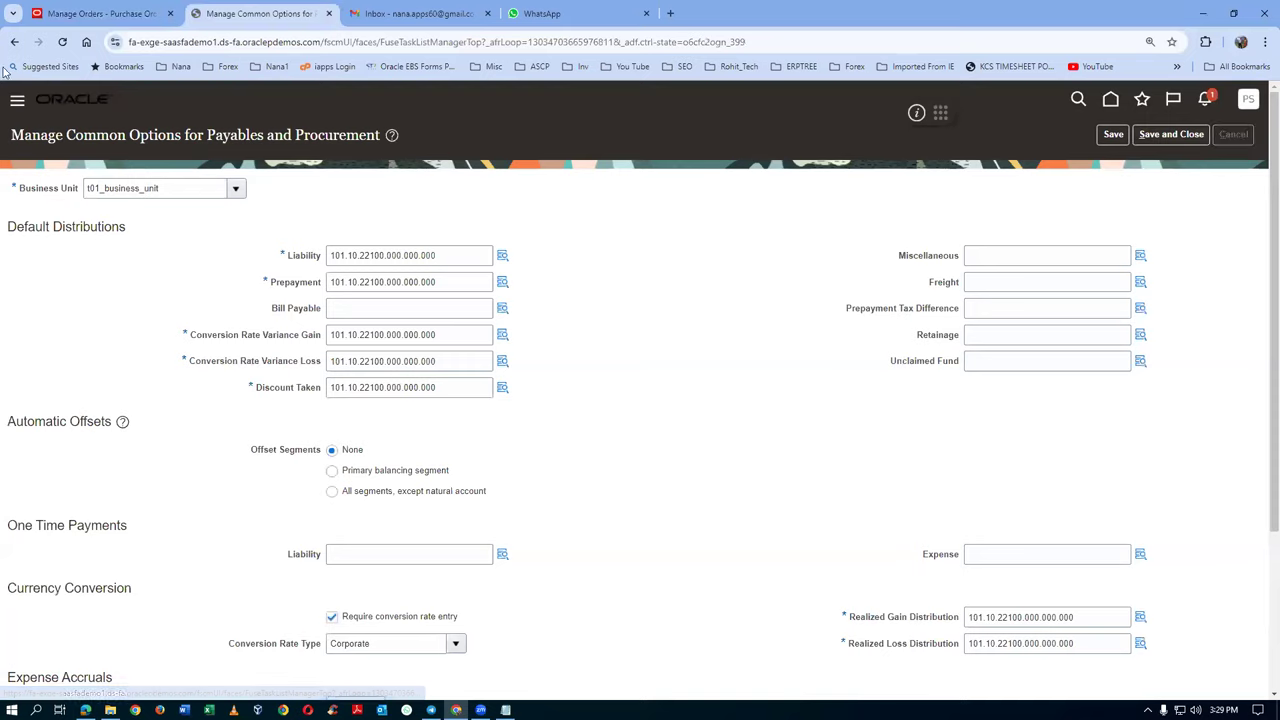
left_click(100, 13)
left_click(48, 270)
left_click(1119, 420)
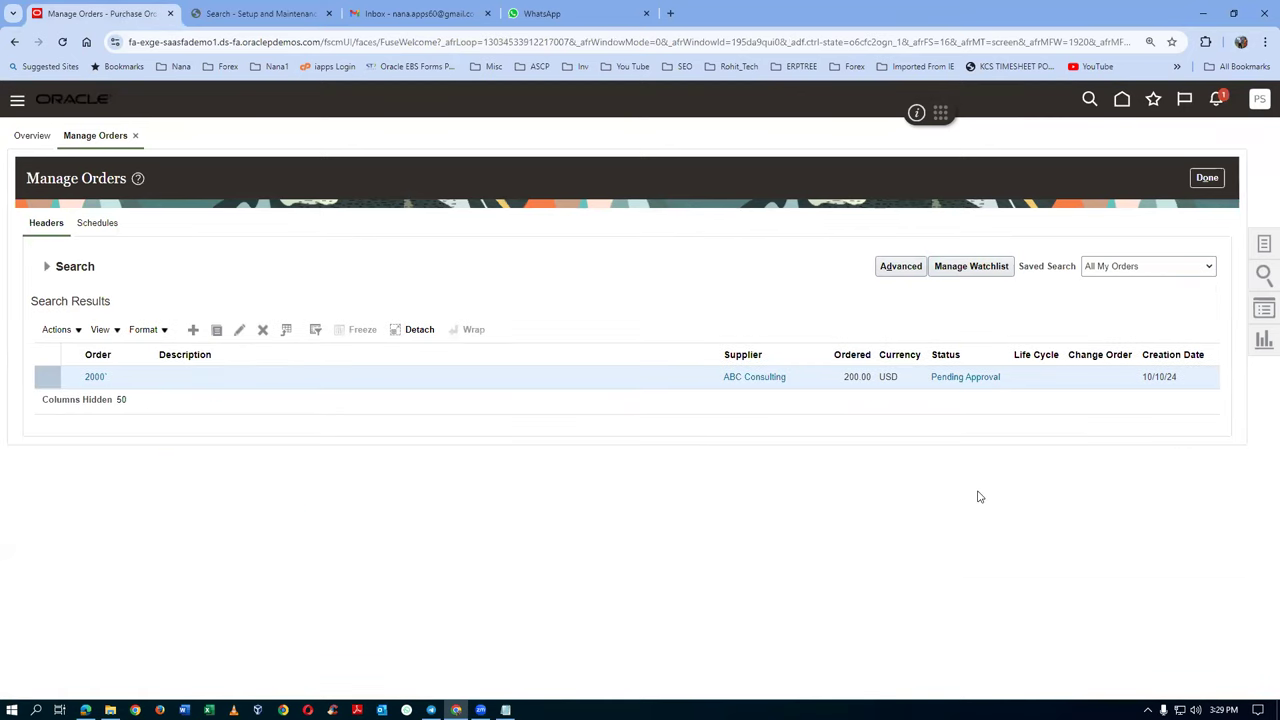
left_click(977, 378)
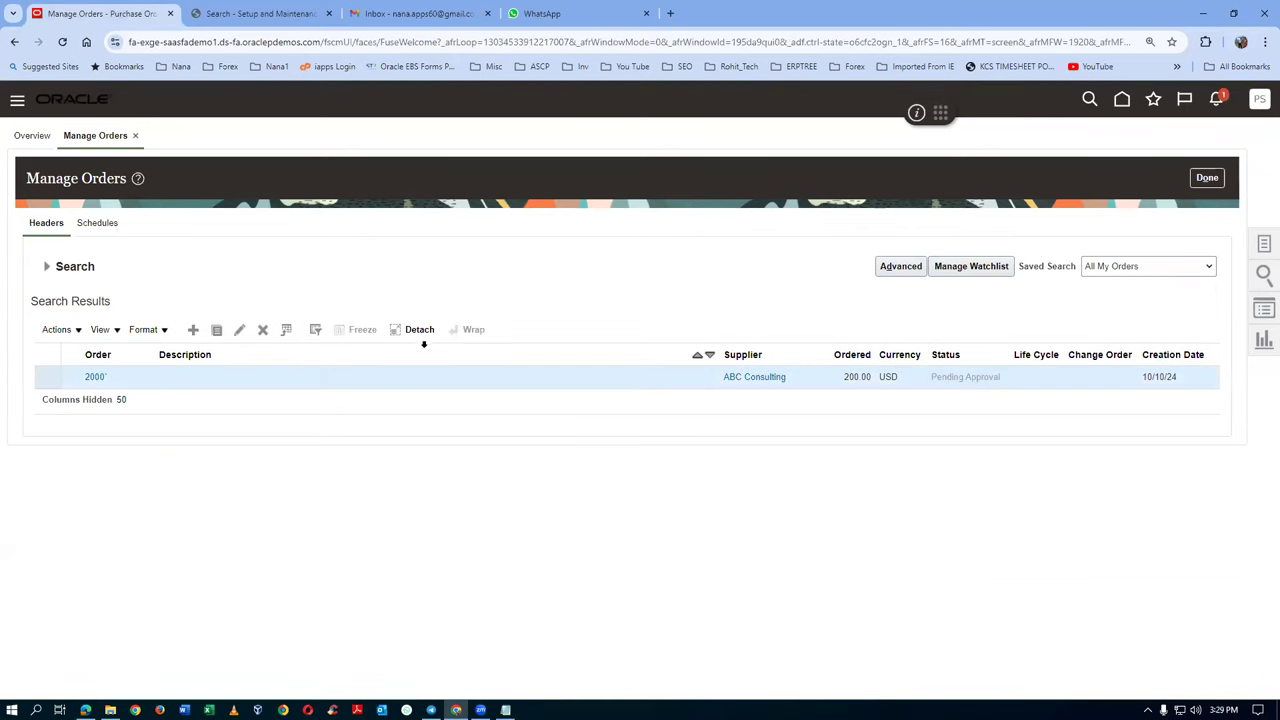
left_click(806, 264)
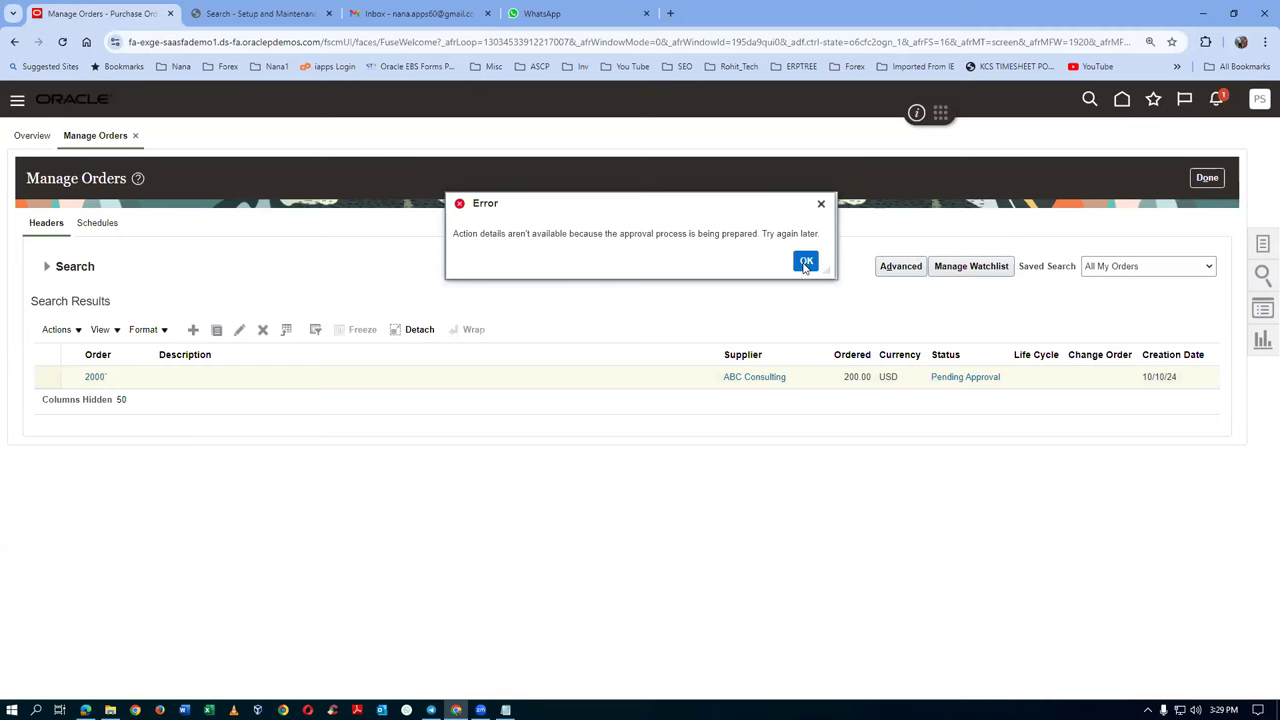
Leave the setup task search and open Inventory Management from the Supply Chain Execution apps
left_click(260, 13)
left_click(1248, 138)
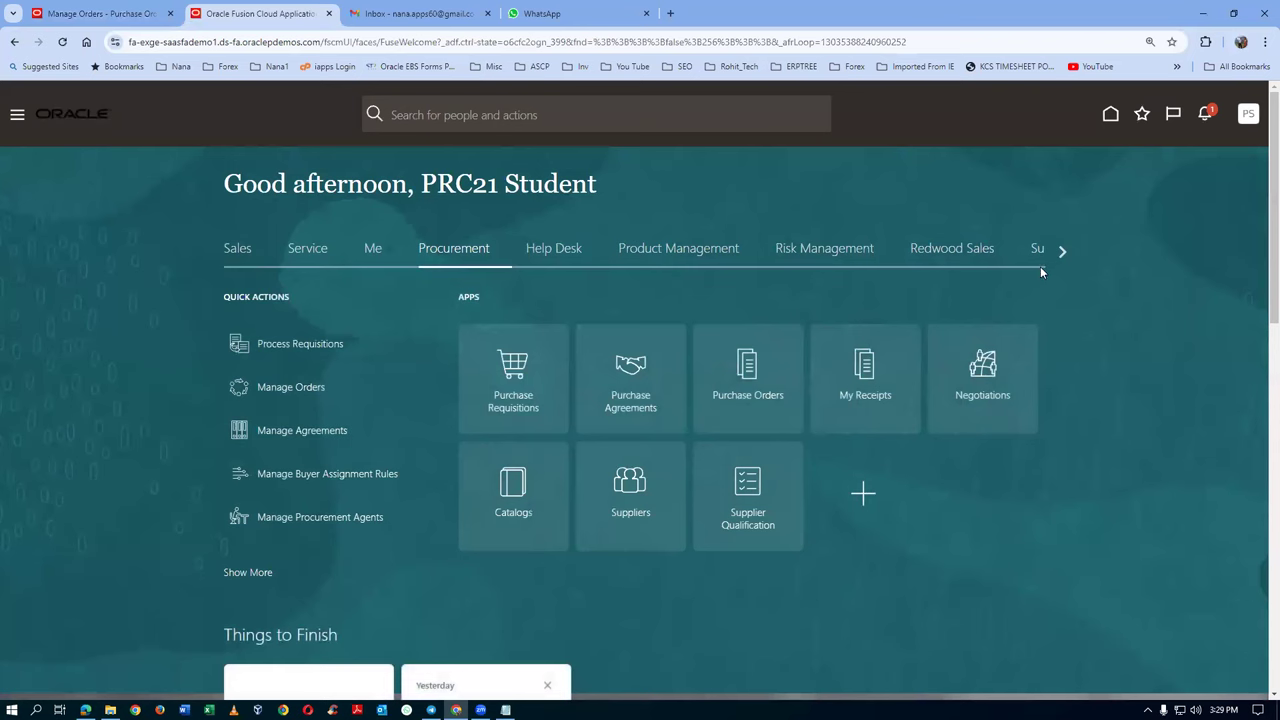
left_click(1058, 256)
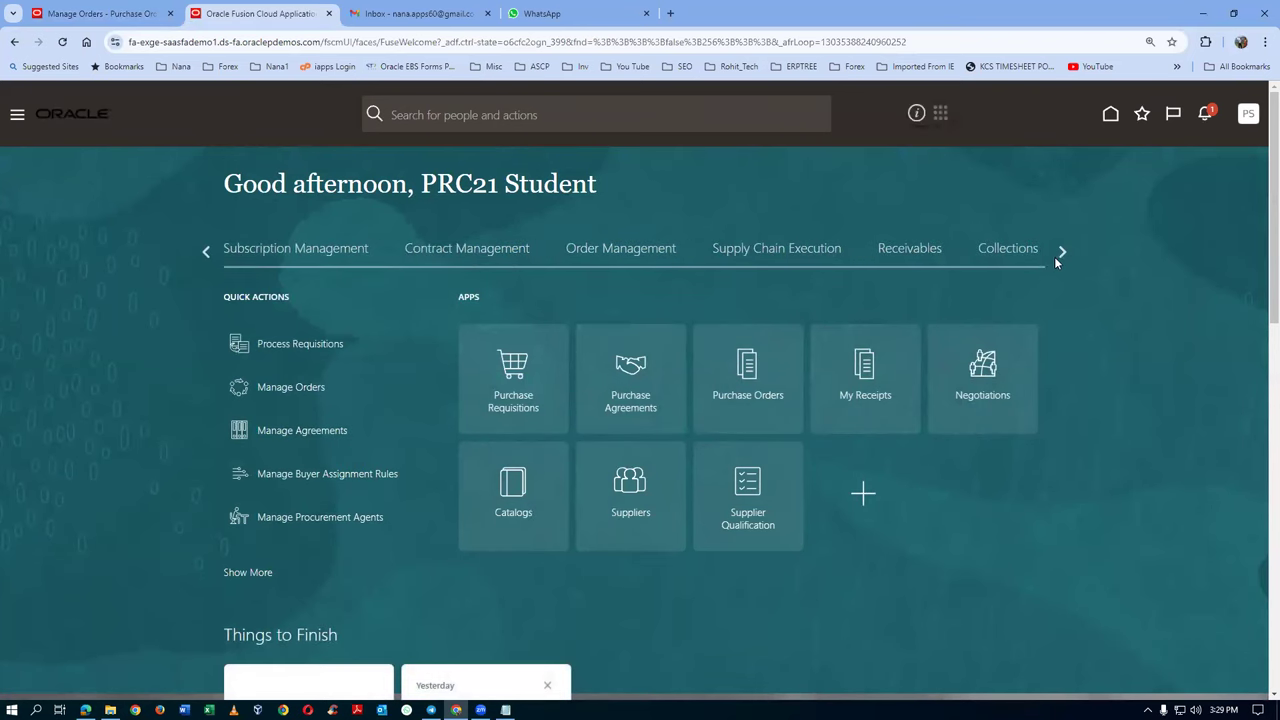
left_click(818, 249)
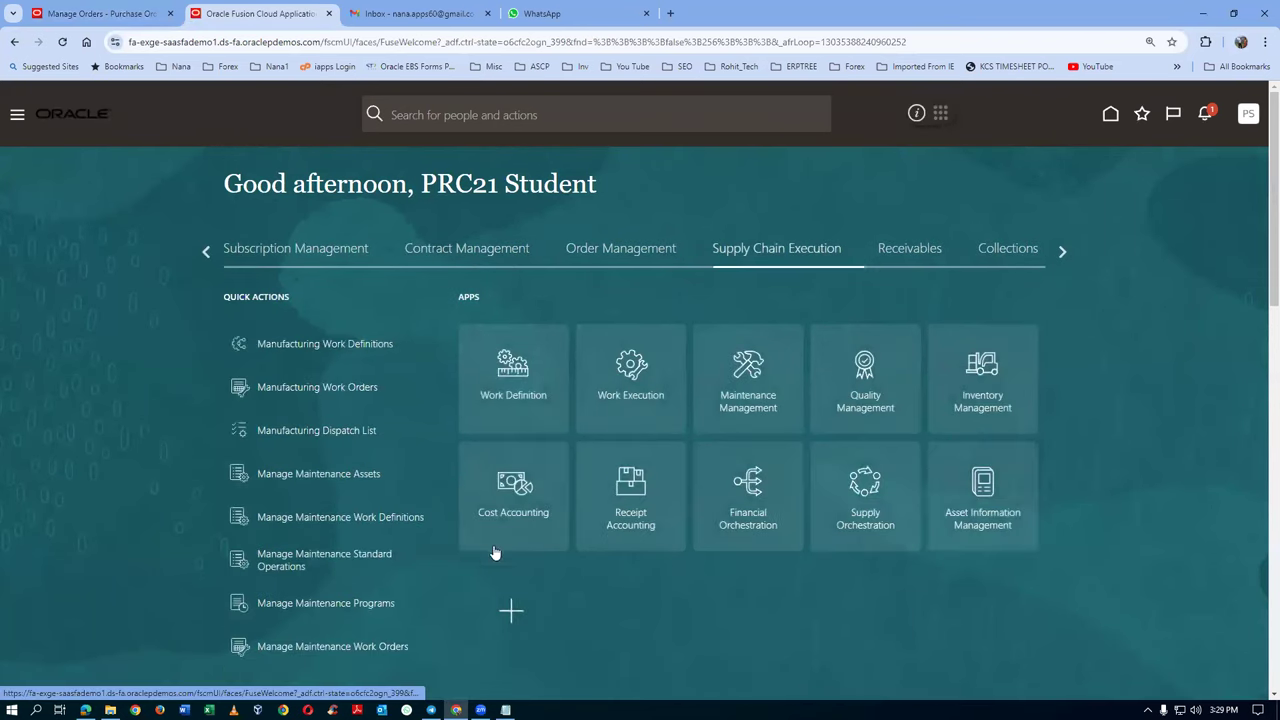
left_click(962, 414)
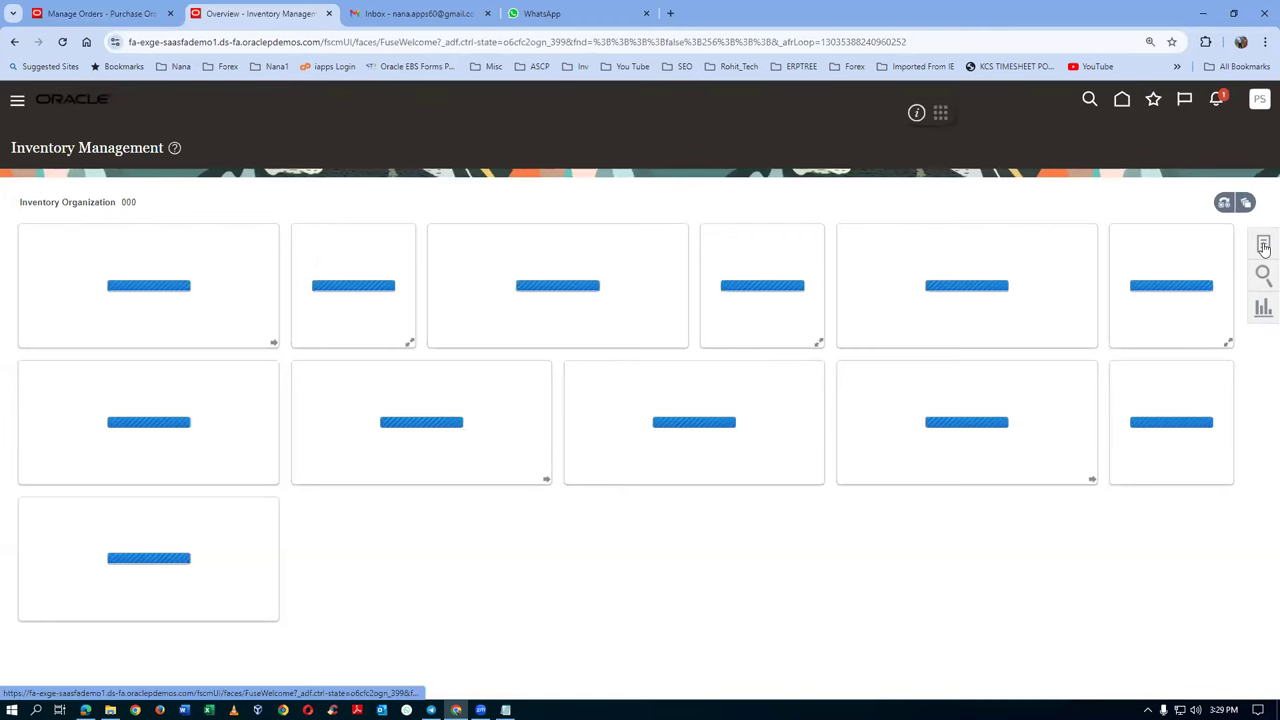
Show the Receipts tasks and open Receive Expected Shipments
left_click(1264, 246)
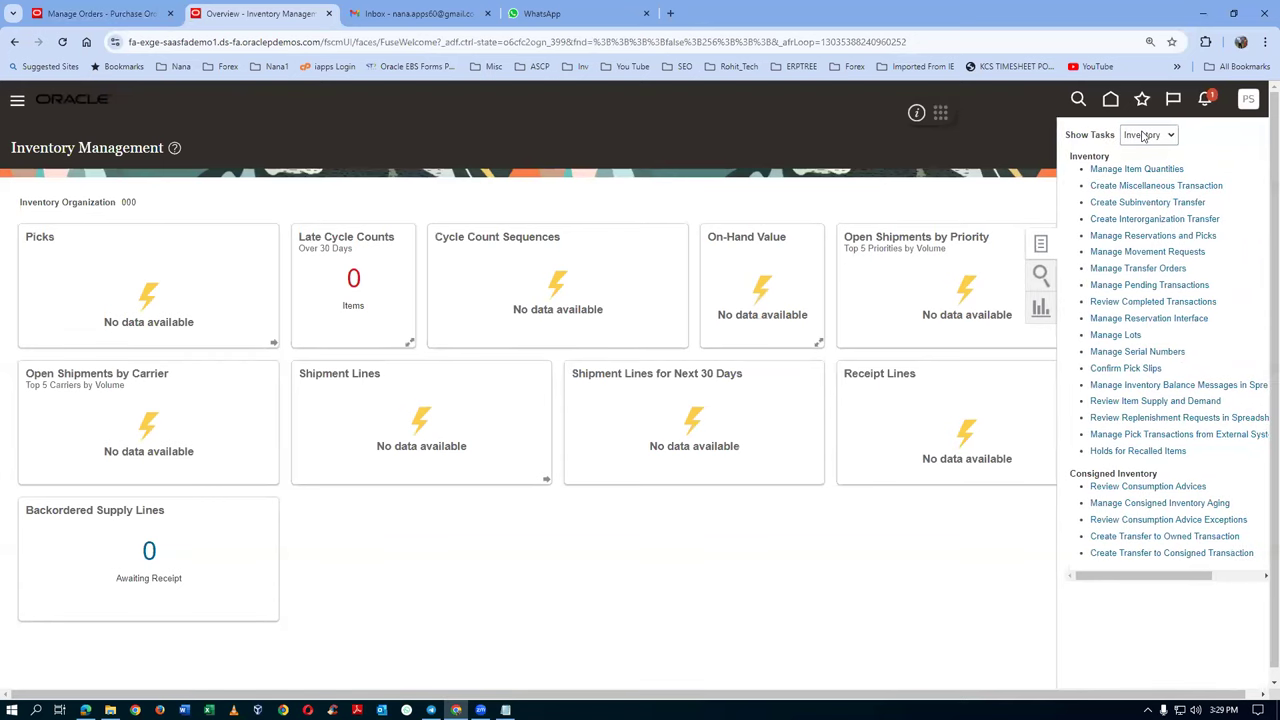
left_click(1143, 136)
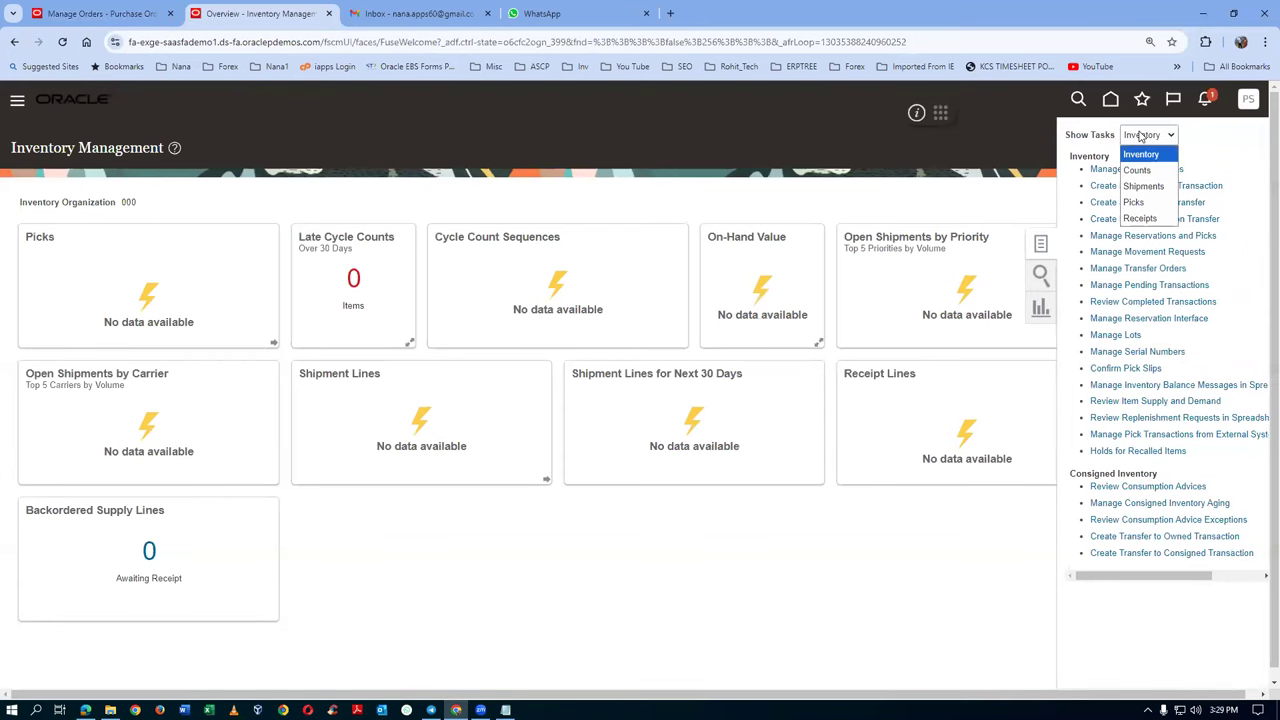
left_click(1140, 218)
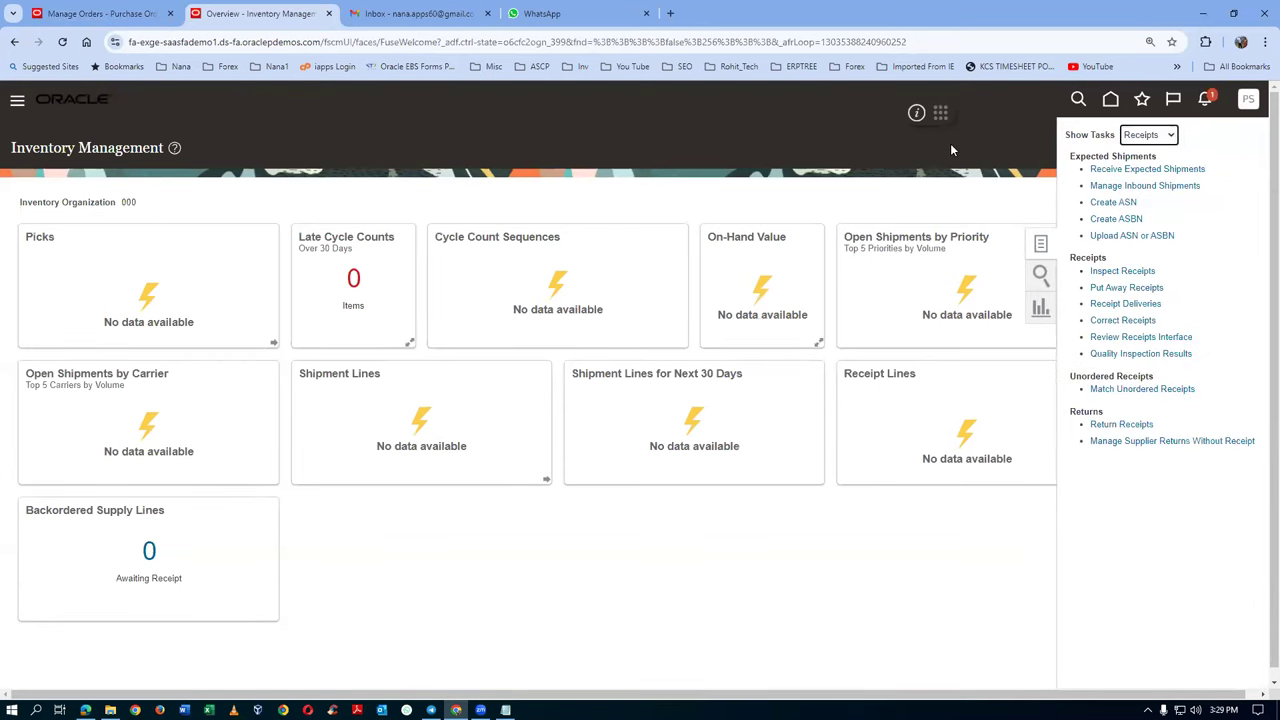
left_click(1100, 169)
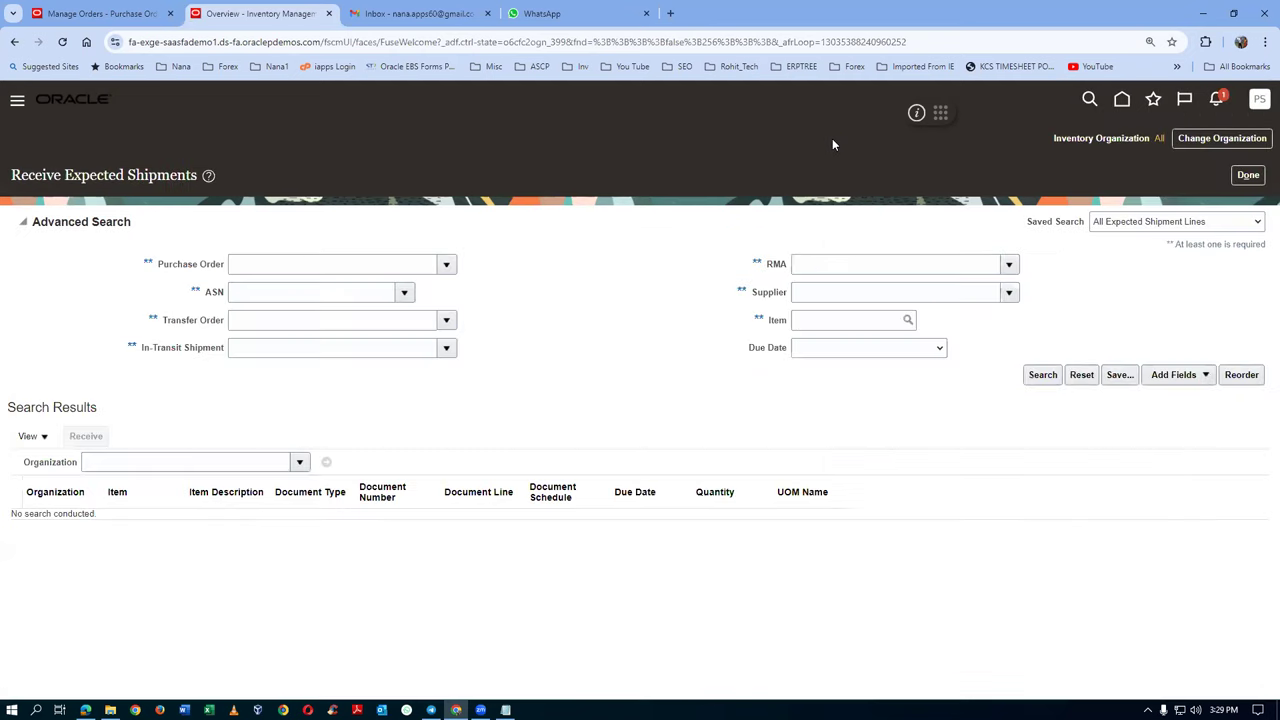
Try to change the inventory organization by searching for organization T011, and cancel the change
left_click(1210, 142)
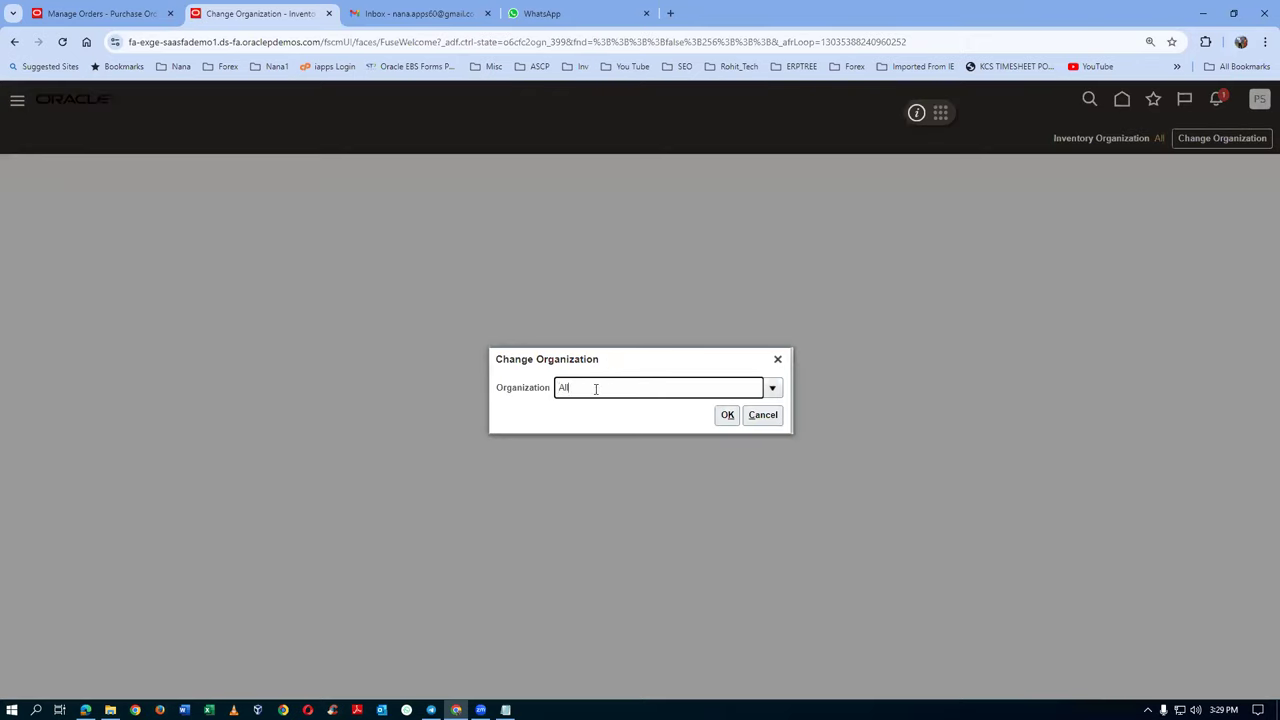
double_click(596, 388)
type("T000")
key("Return")
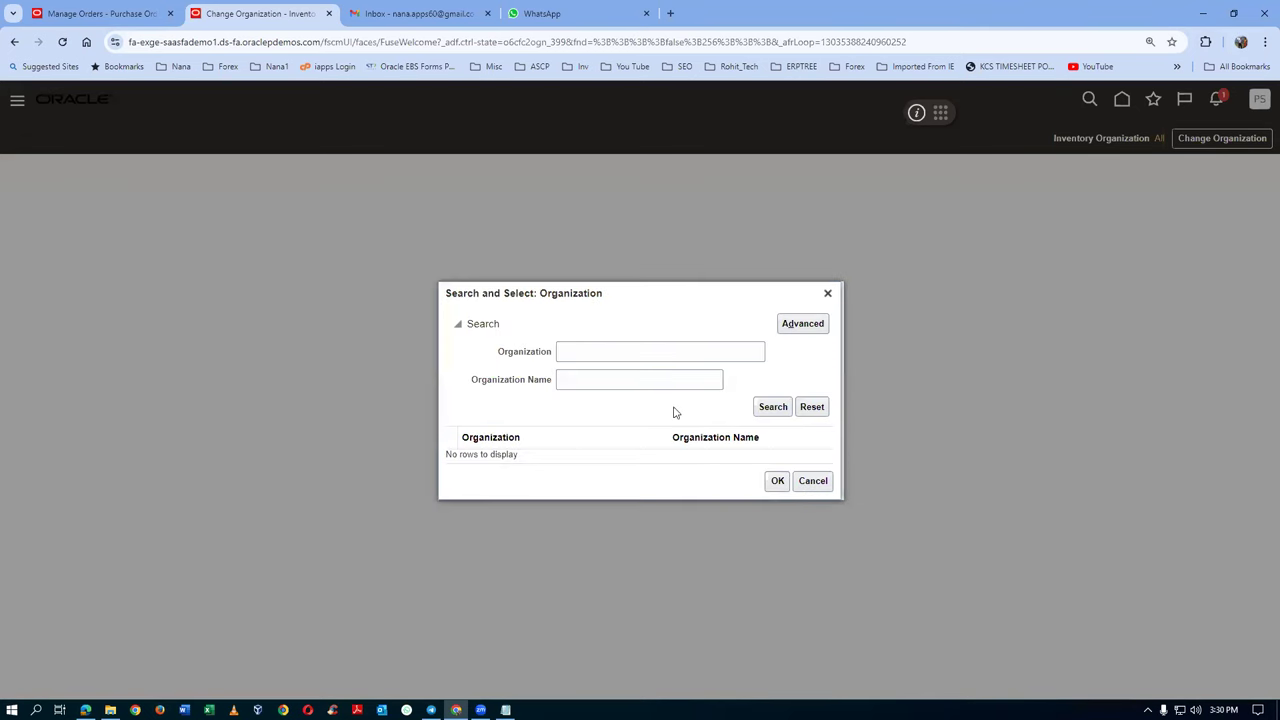
left_click(617, 349)
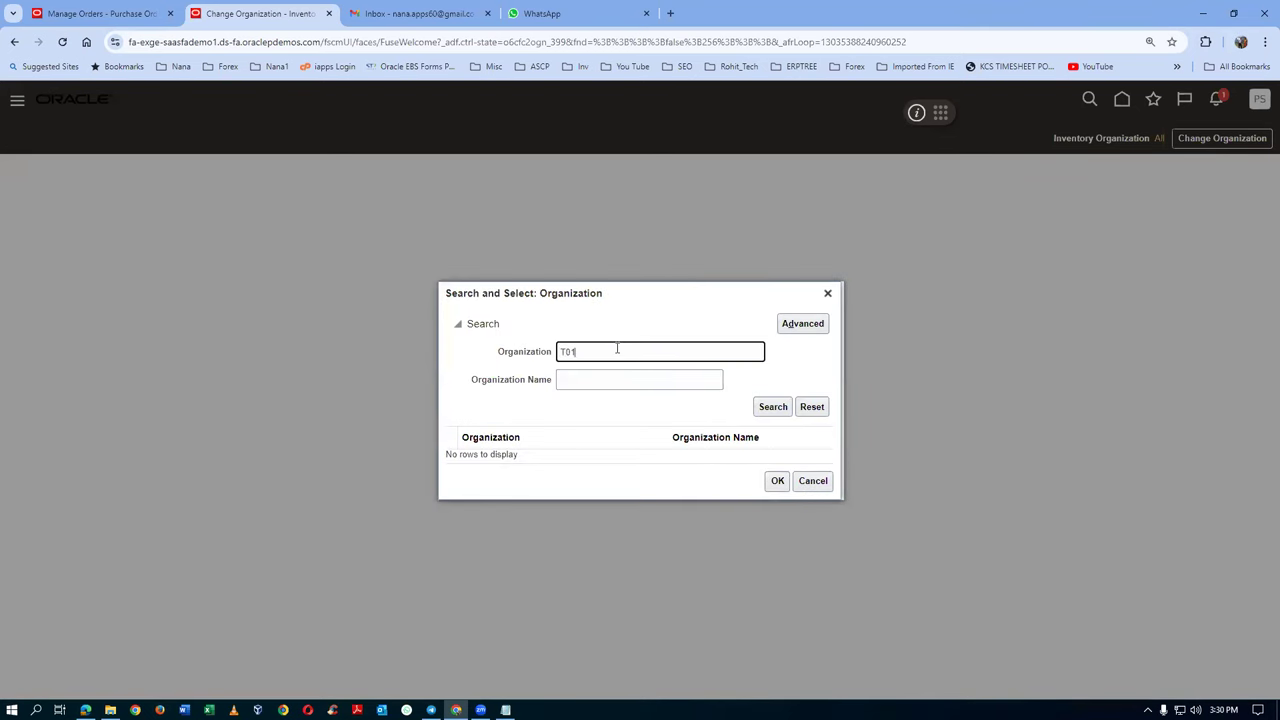
left_click(776, 407)
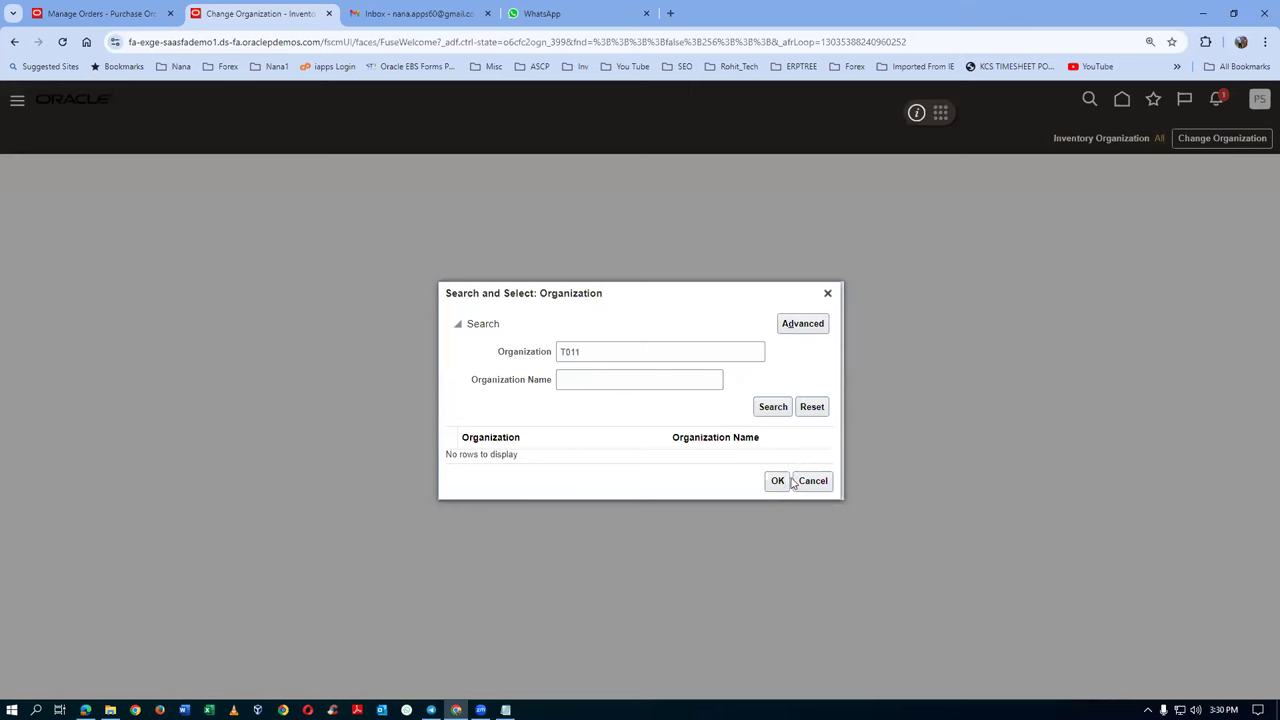
left_click(811, 481)
left_click(781, 418)
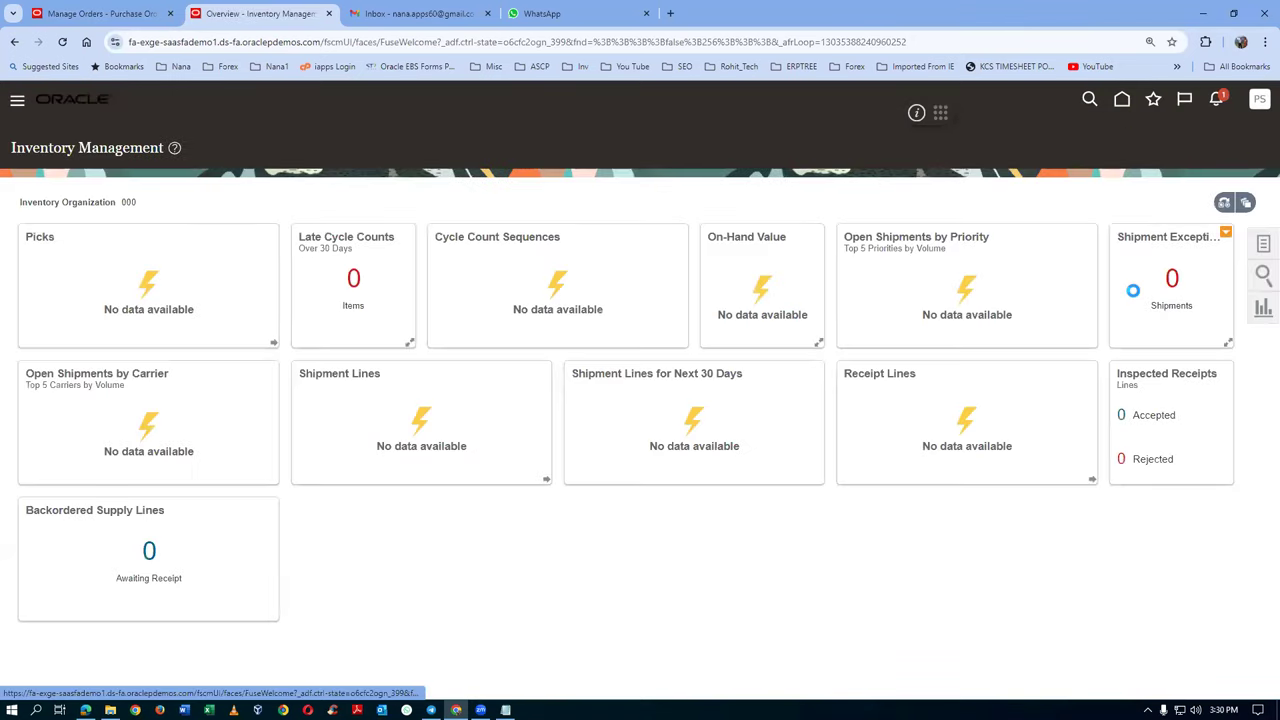
Open Setup and Maintenance, search the setup tasks for man%data%access% and open Manage Data Access Sets
left_click(1259, 100)
left_click(1020, 330)
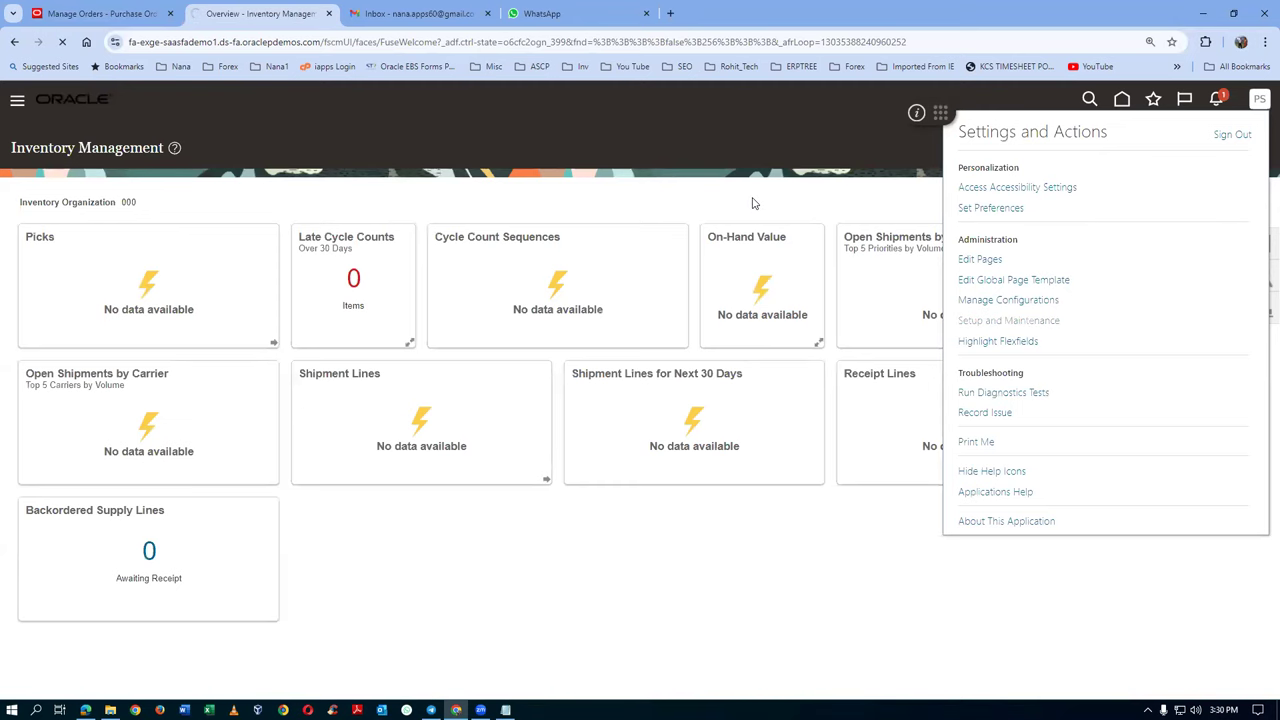
left_click(1263, 296)
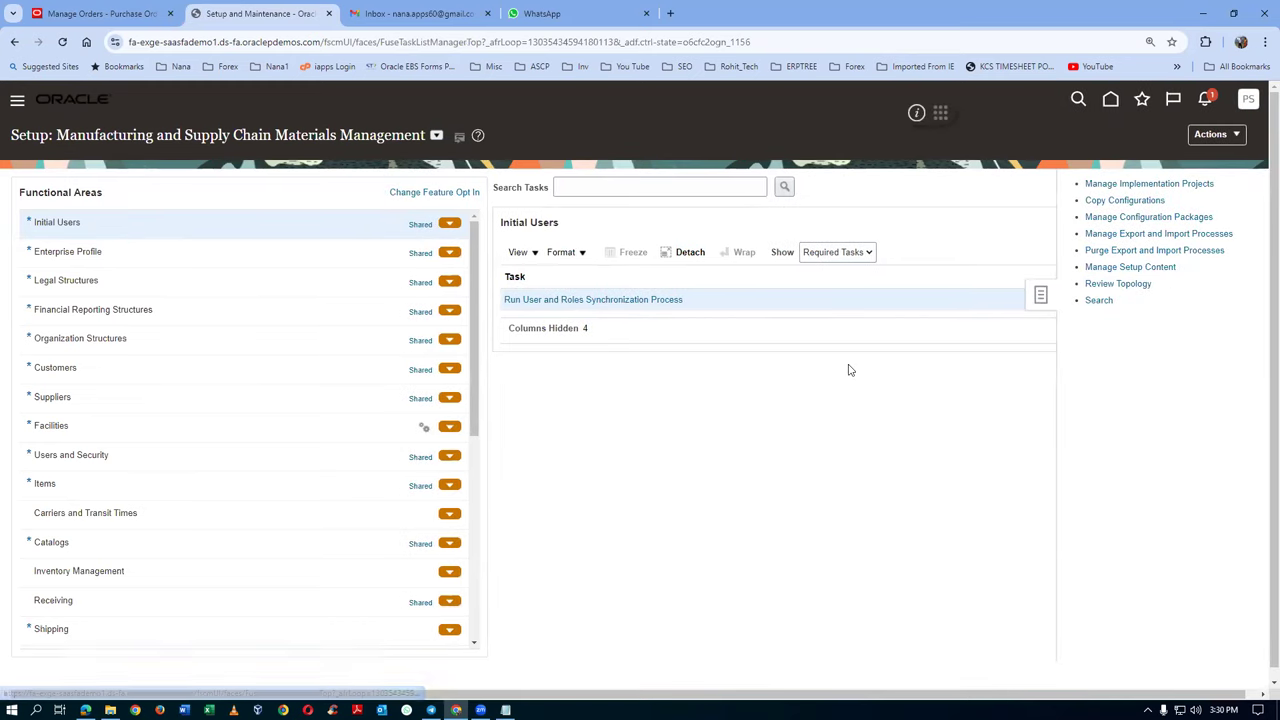
left_click(281, 182)
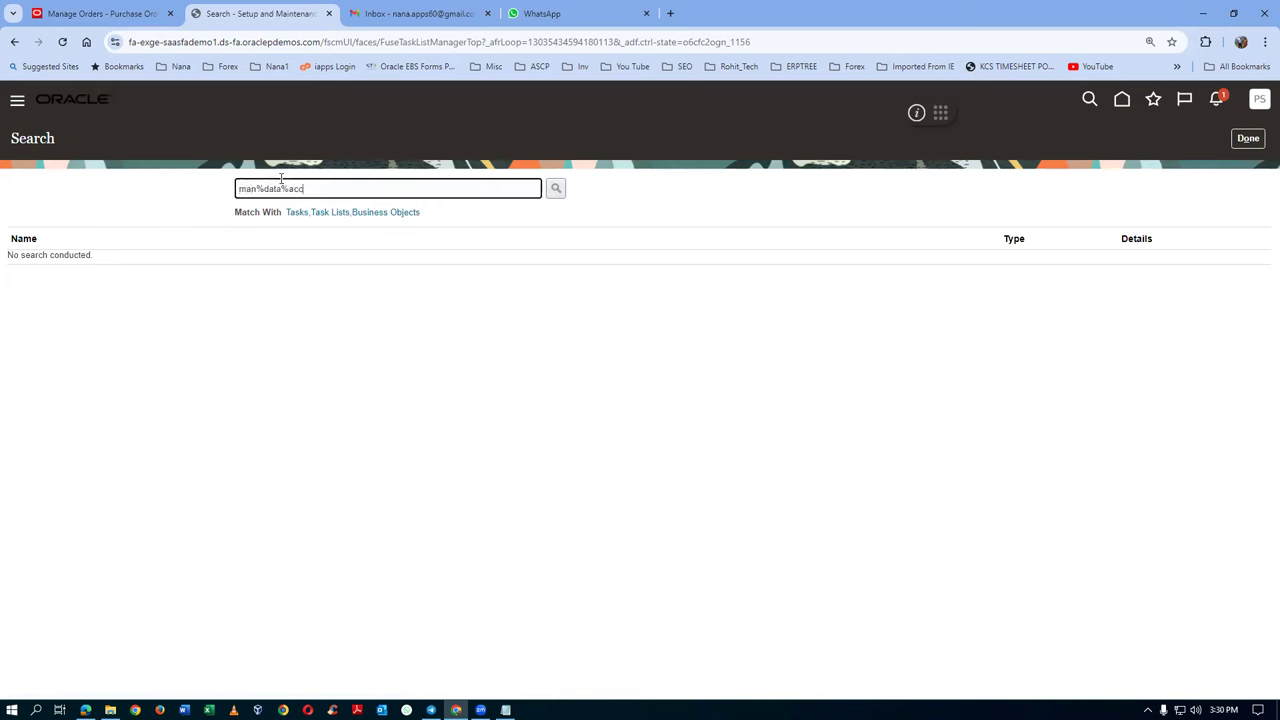
type("man%data%access%")
key("Return")
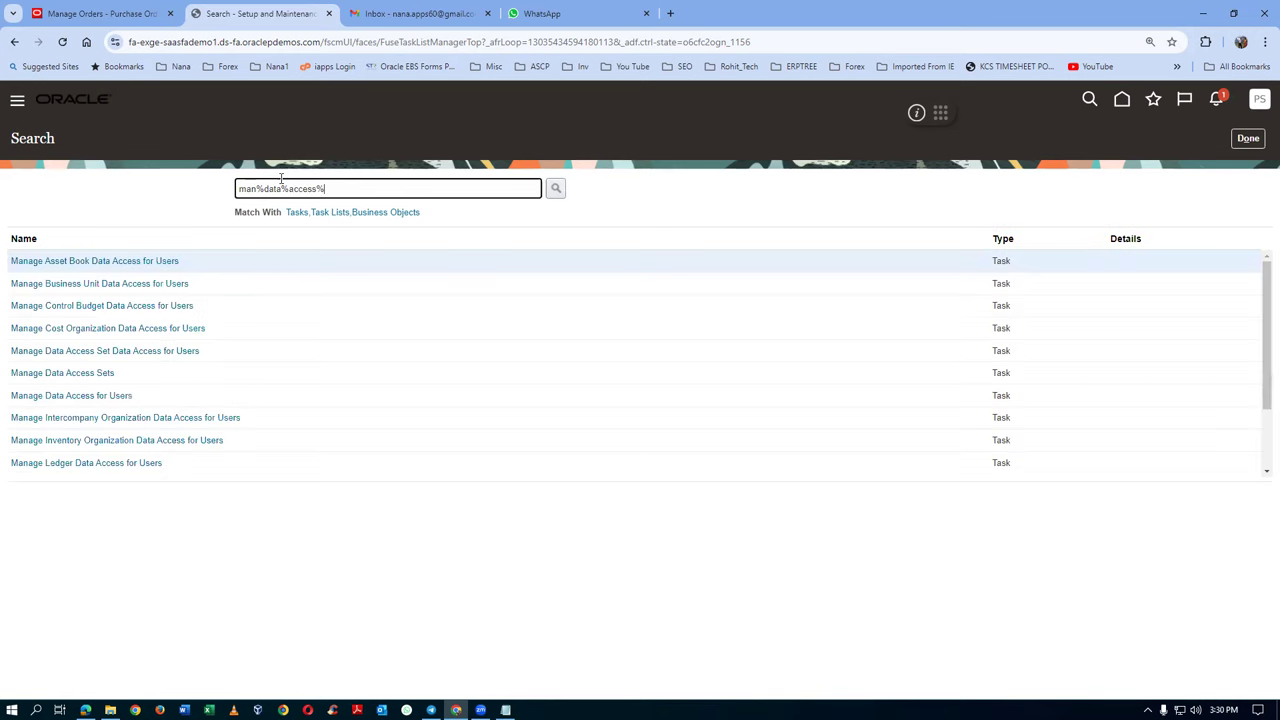
left_click(72, 373)
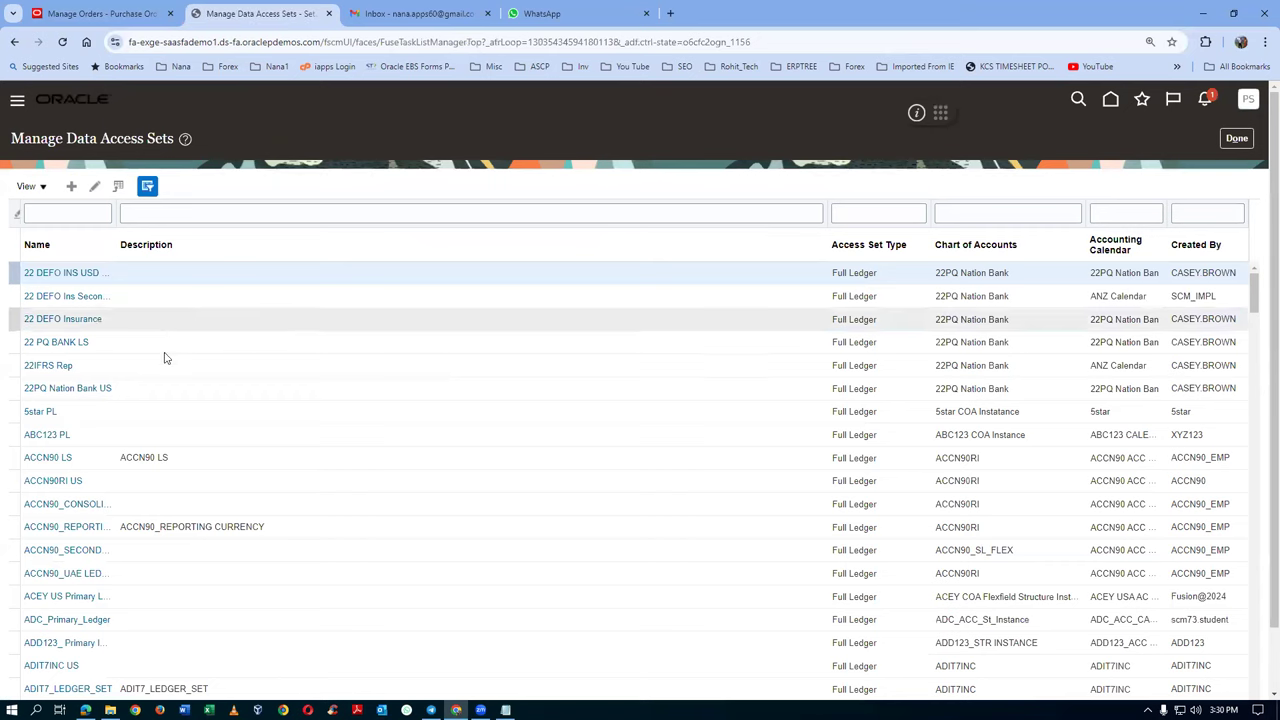
left_click(1232, 139)
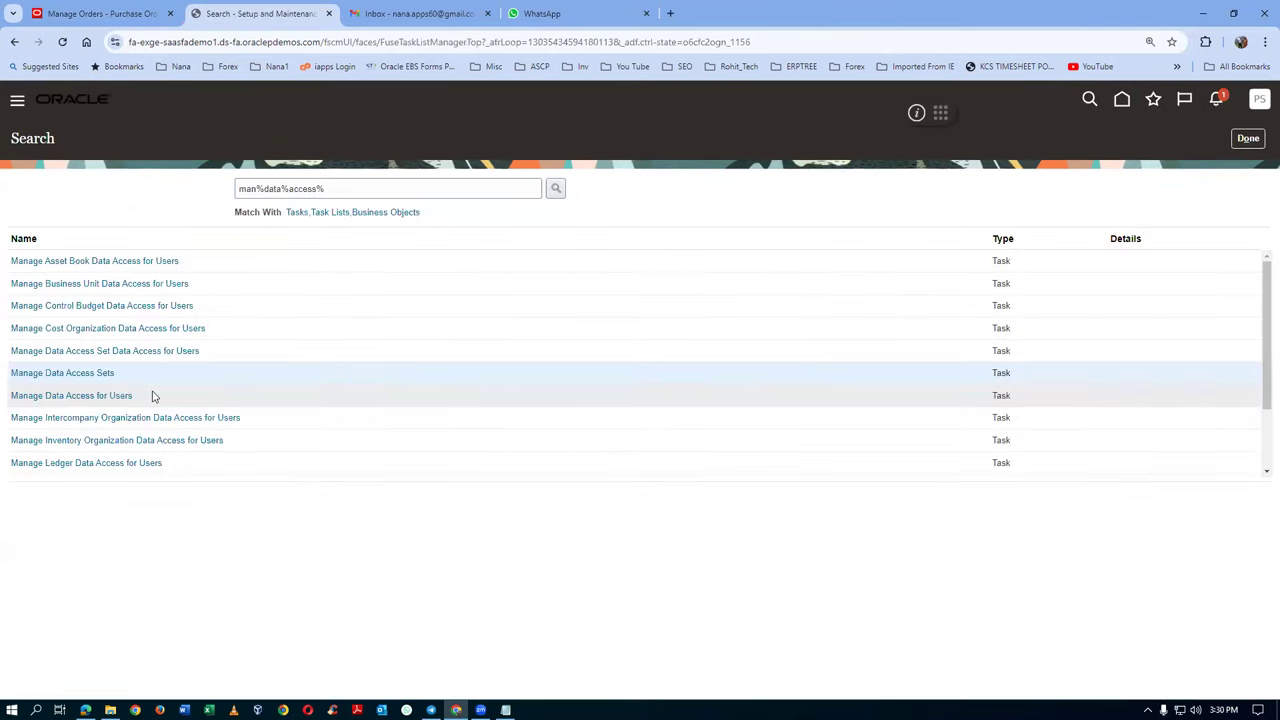
left_click(101, 396)
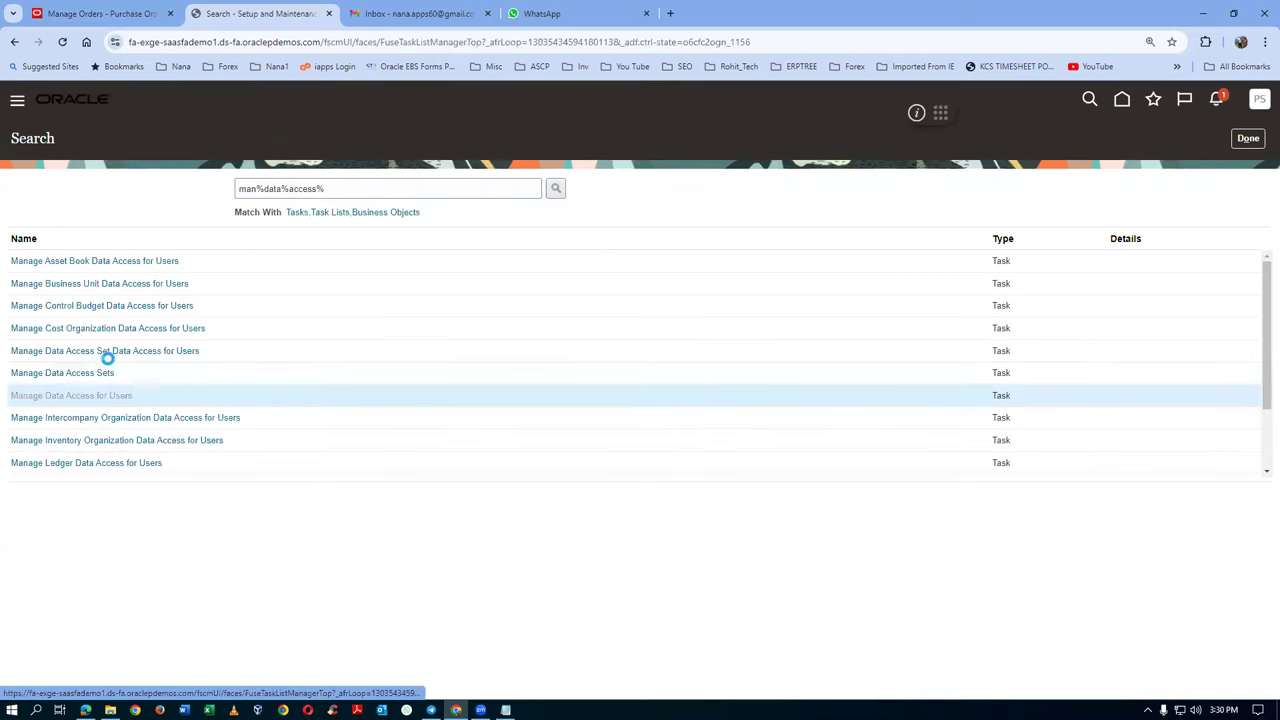
left_click(118, 358)
left_click(376, 404)
type("prc21")
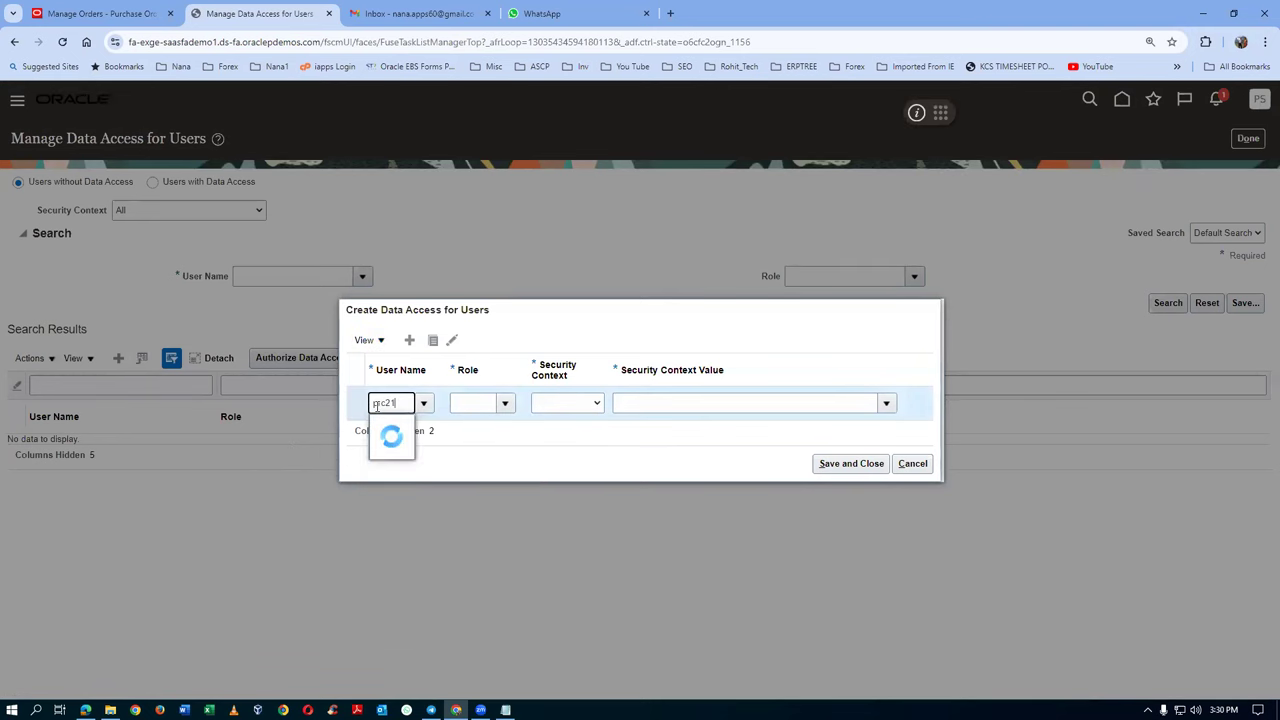
left_click(413, 426)
left_click(490, 404)
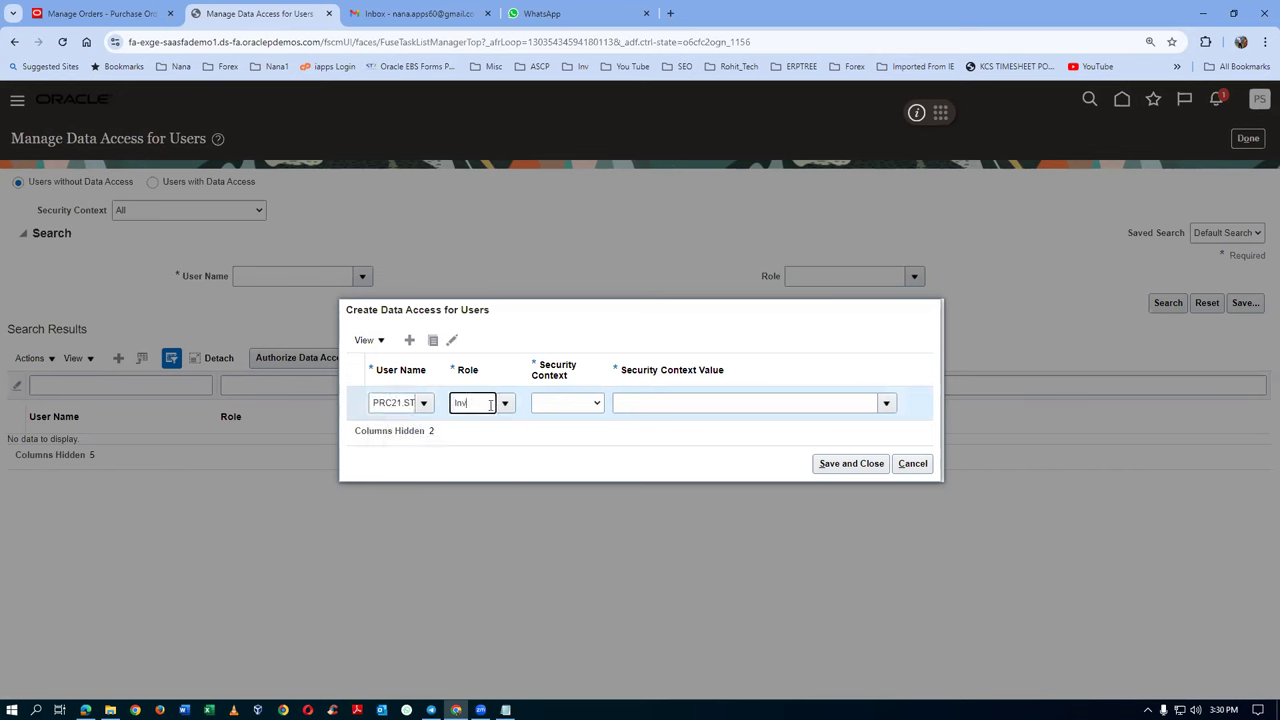
left_click(505, 404)
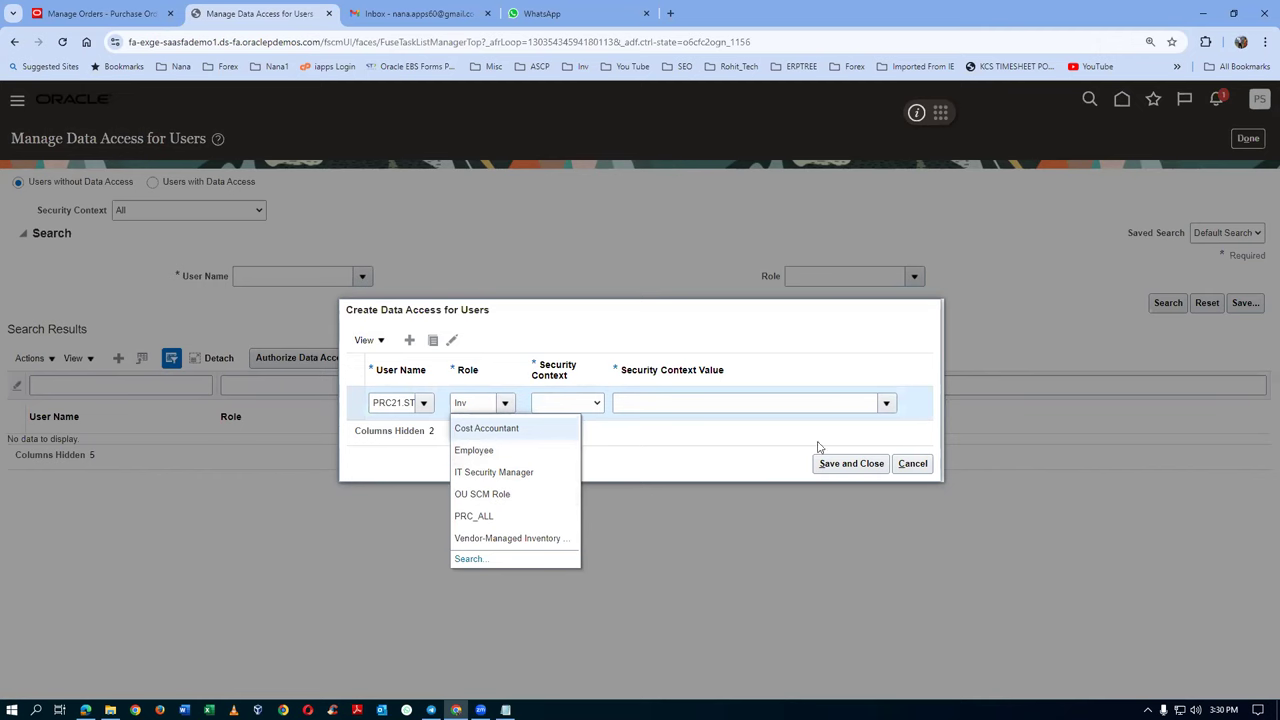
left_click(922, 466)
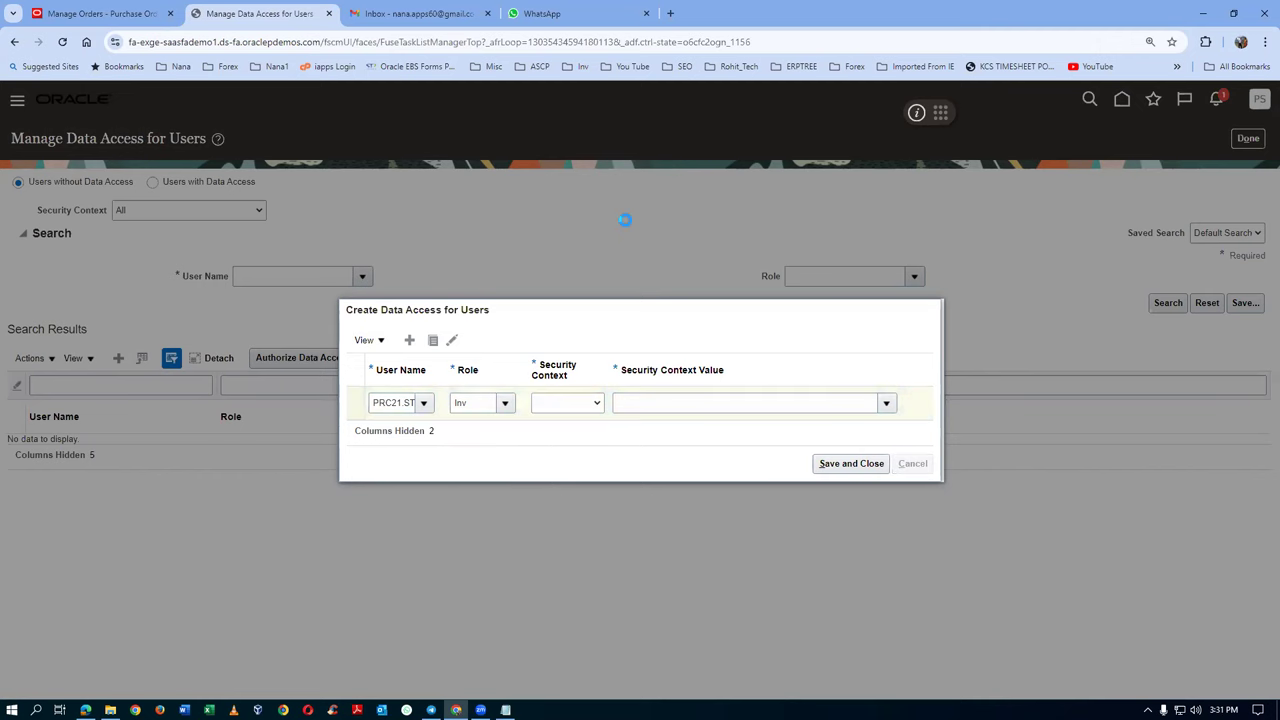
left_click(1236, 143)
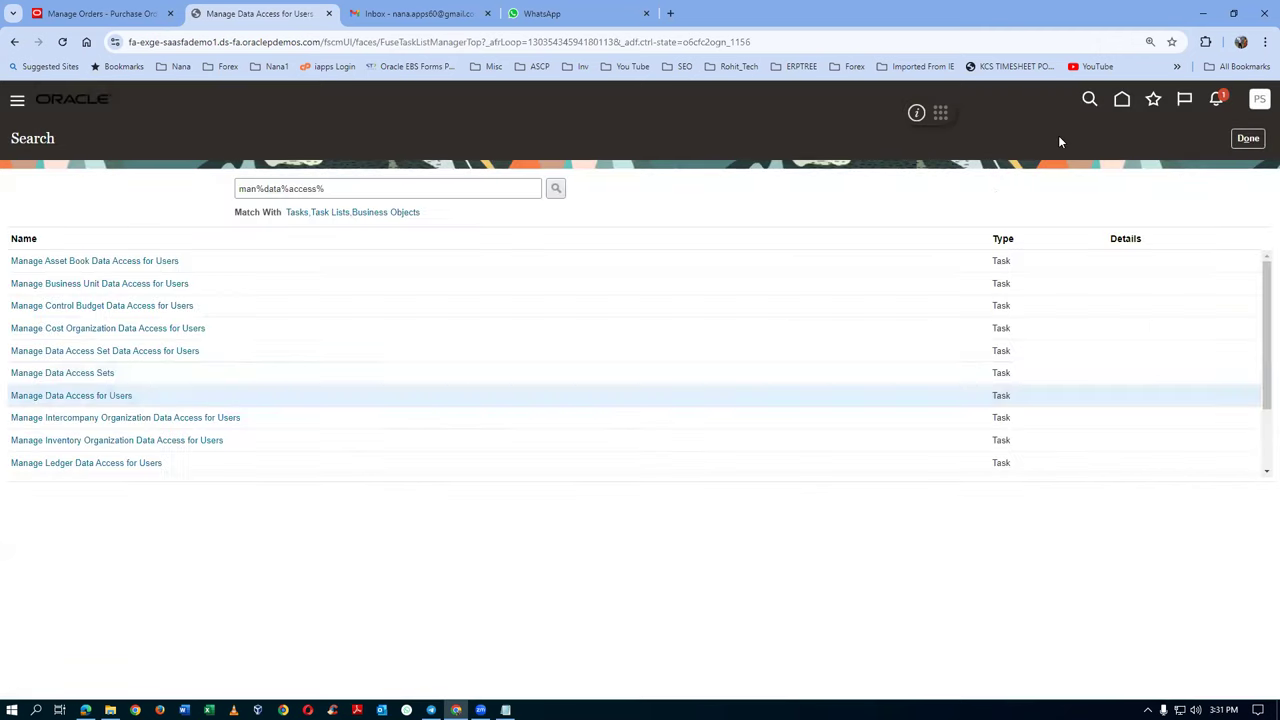
left_click(1248, 139)
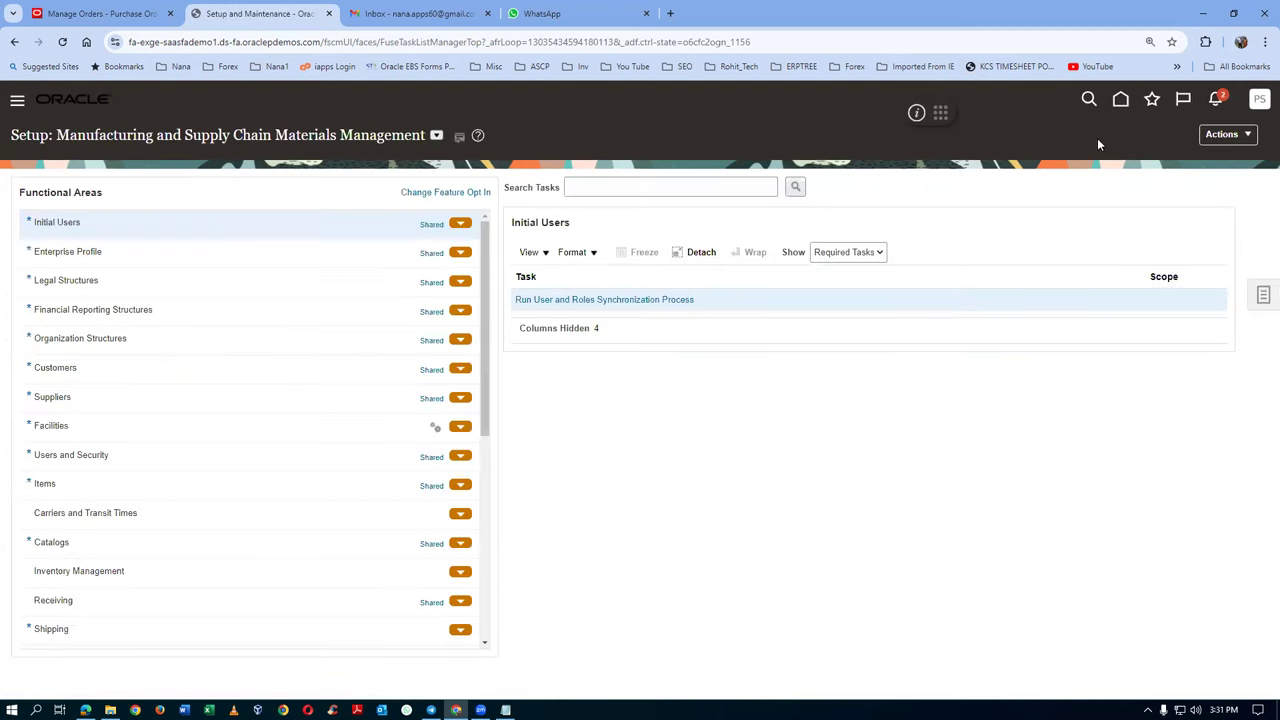
Return to the home page and open the Security Console from the Tools apps
left_click(1123, 101)
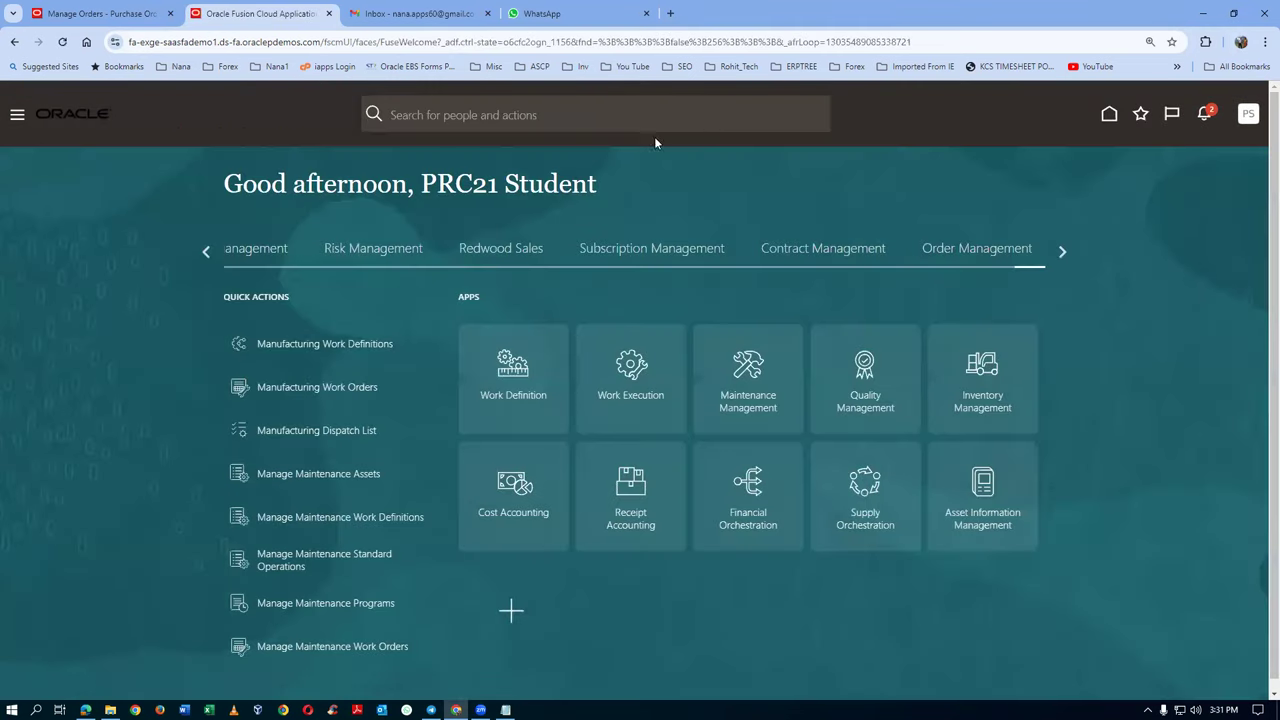
left_click(1063, 252)
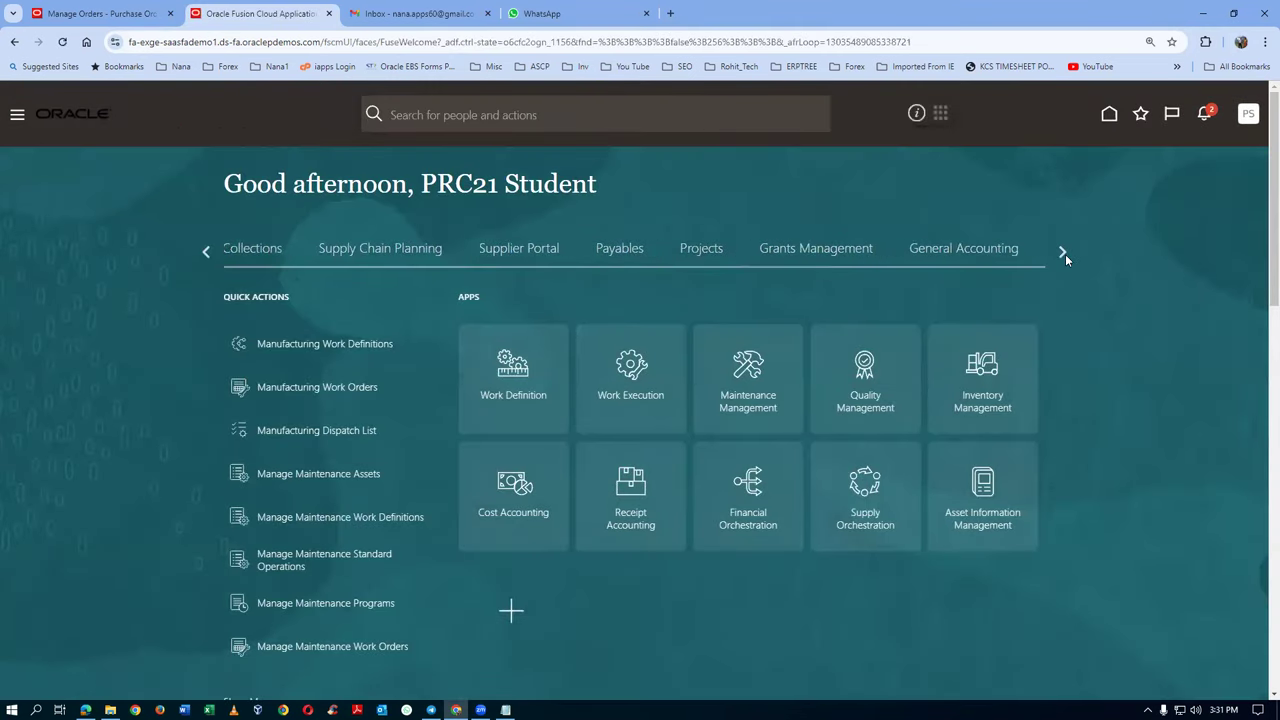
left_click(1063, 252)
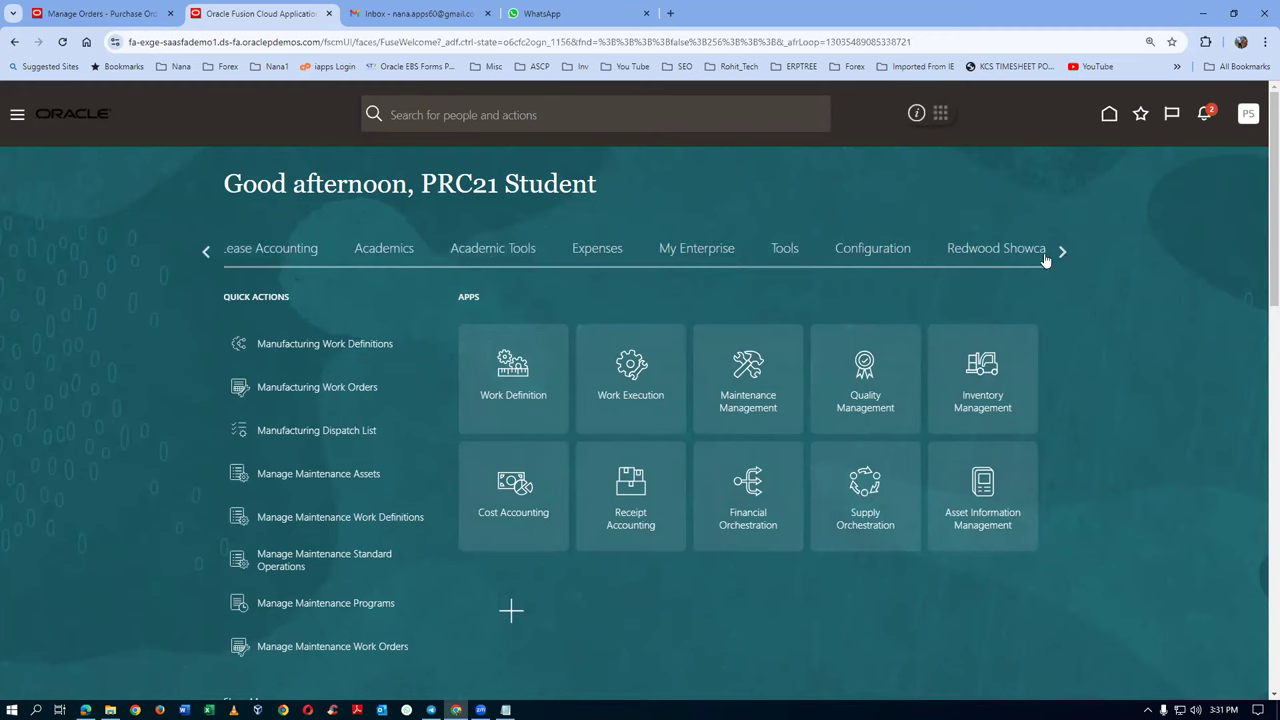
left_click(786, 250)
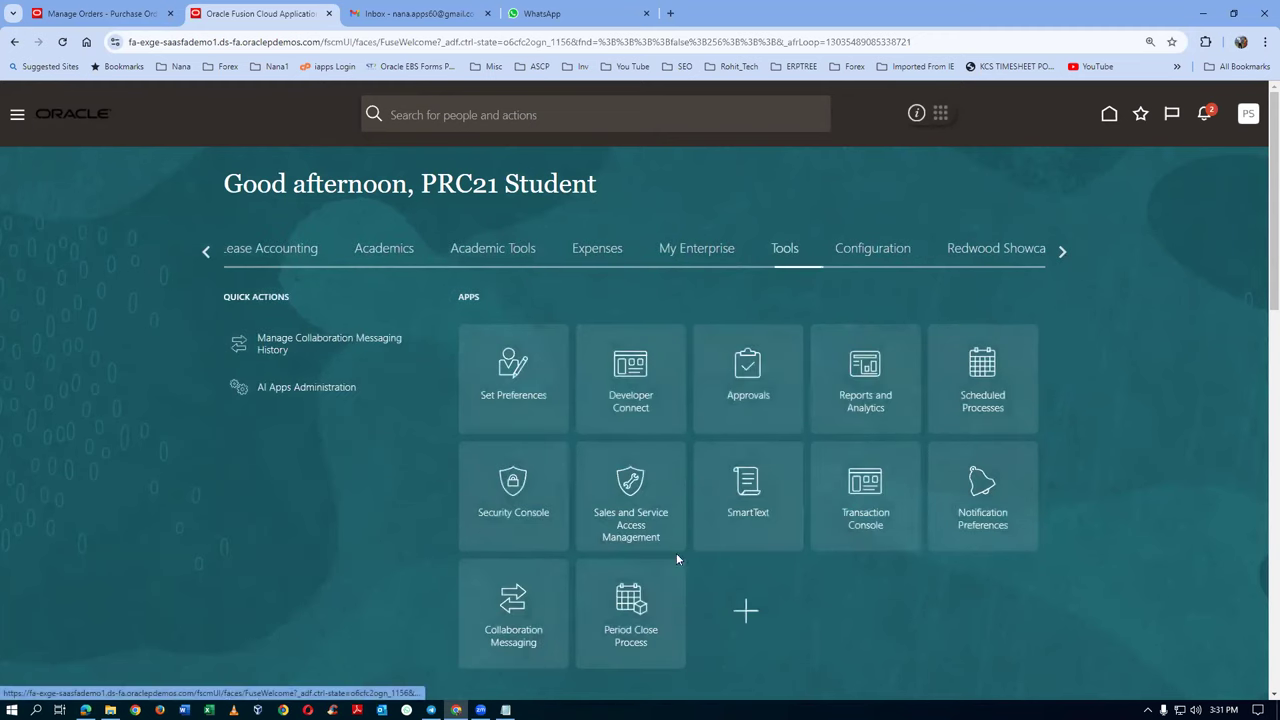
left_click(545, 466)
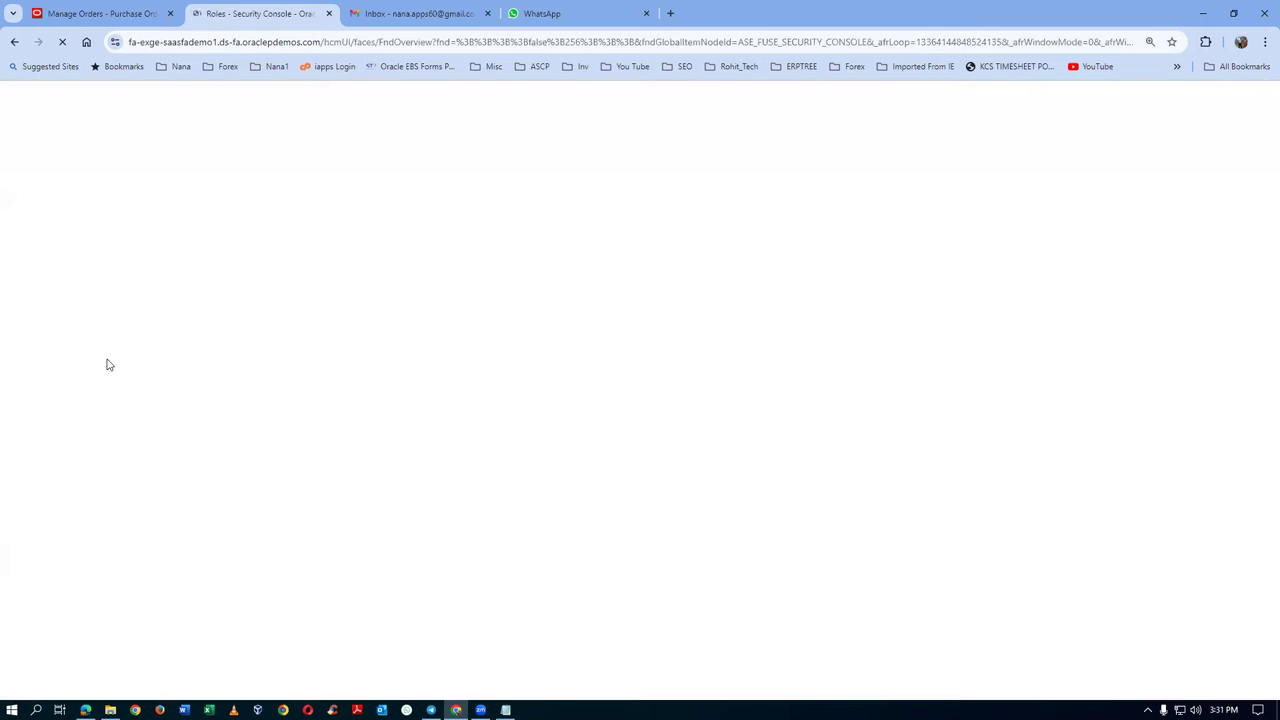
Search the user accounts by user name for prc21 and open the matching account's details
left_click(20, 270)
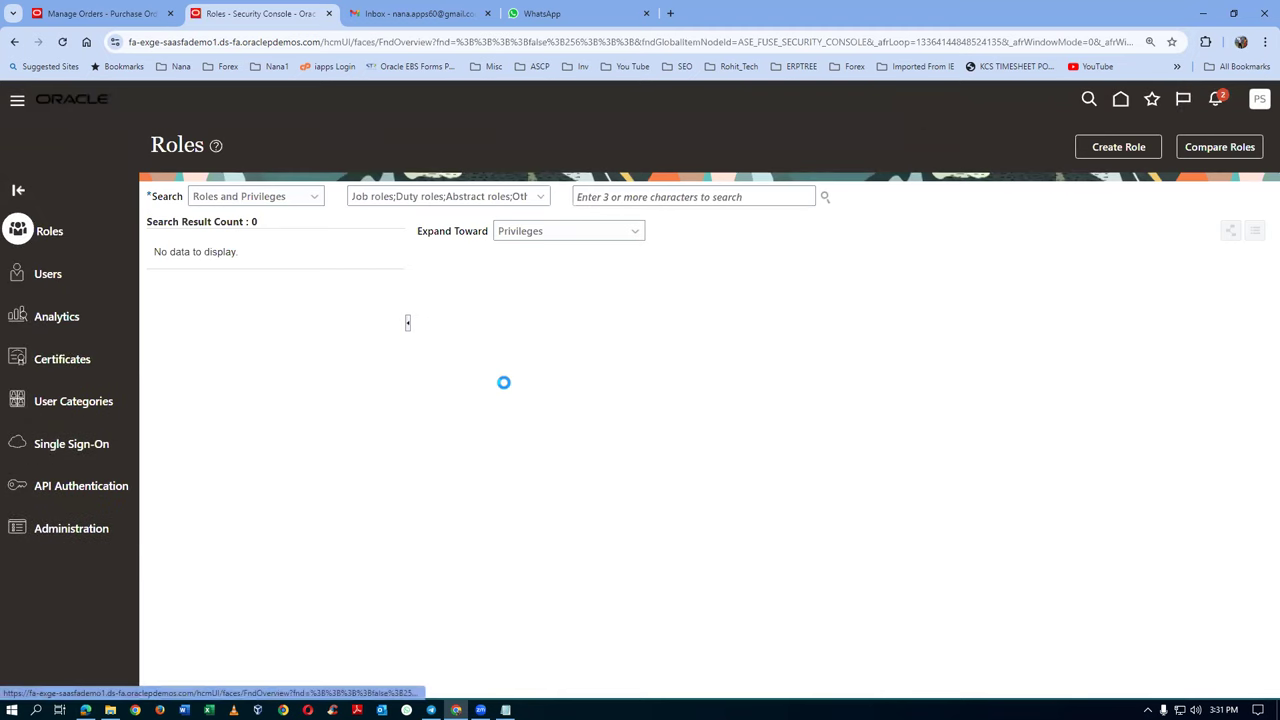
left_click(634, 199)
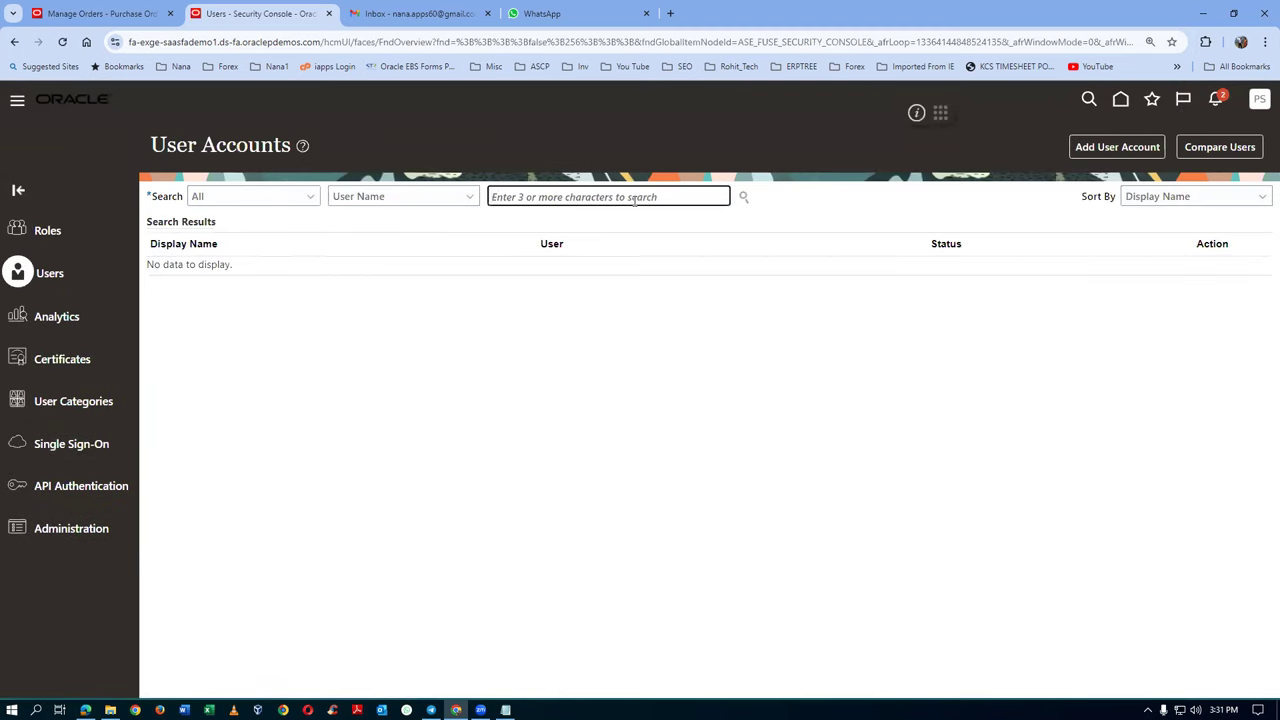
type("prc21")
key("Return")
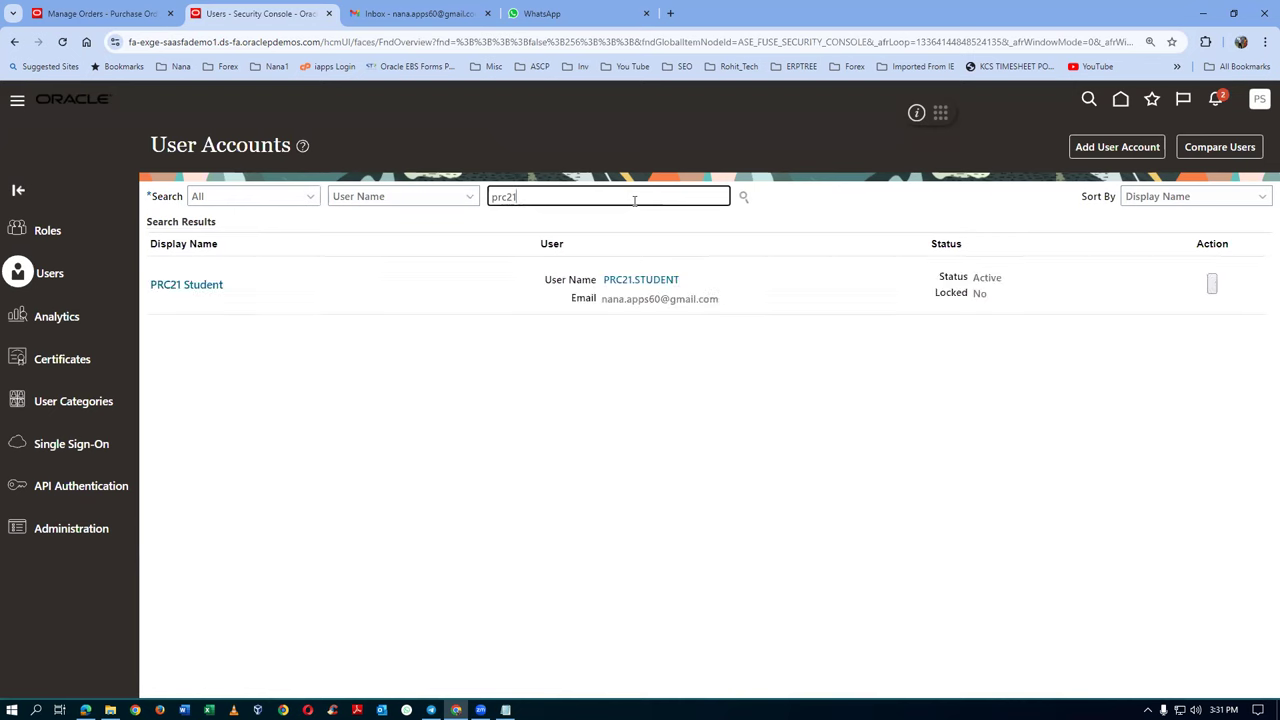
left_click(160, 289)
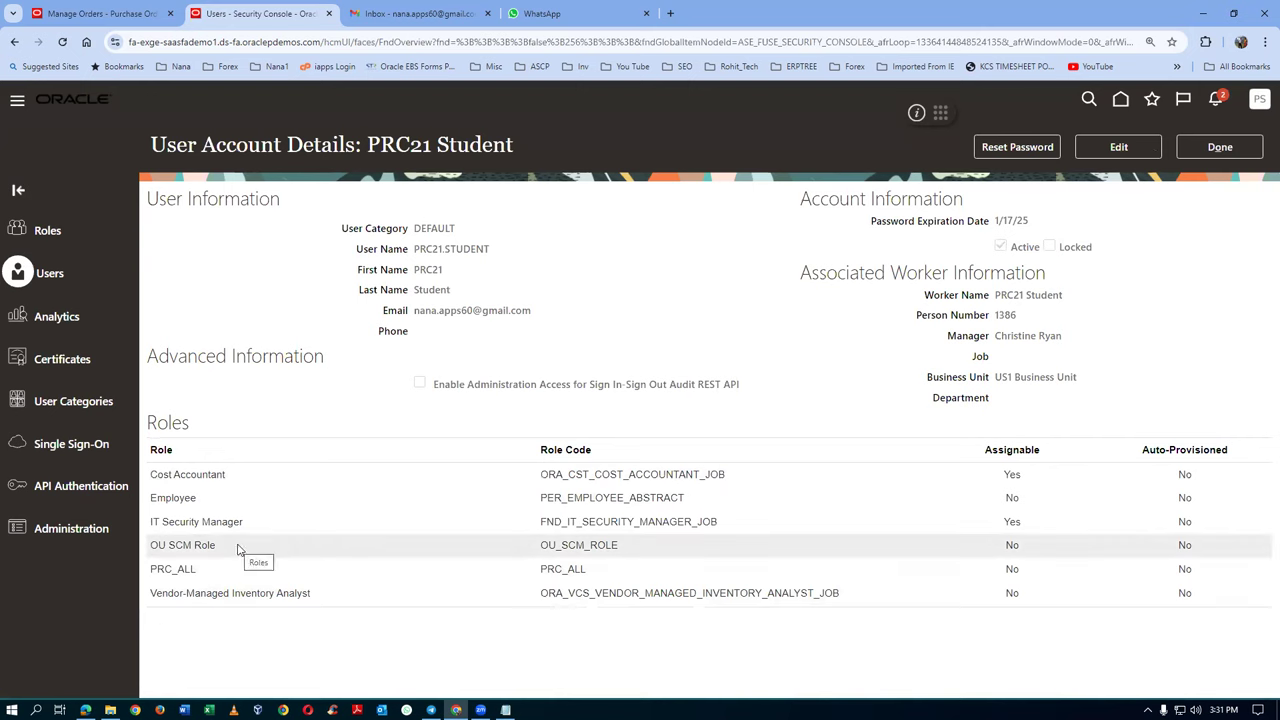
Edit the user account and add the Inventory Manager role with code ORA_INV_INVENTORY_MANAGER_JOB
left_click(1123, 141)
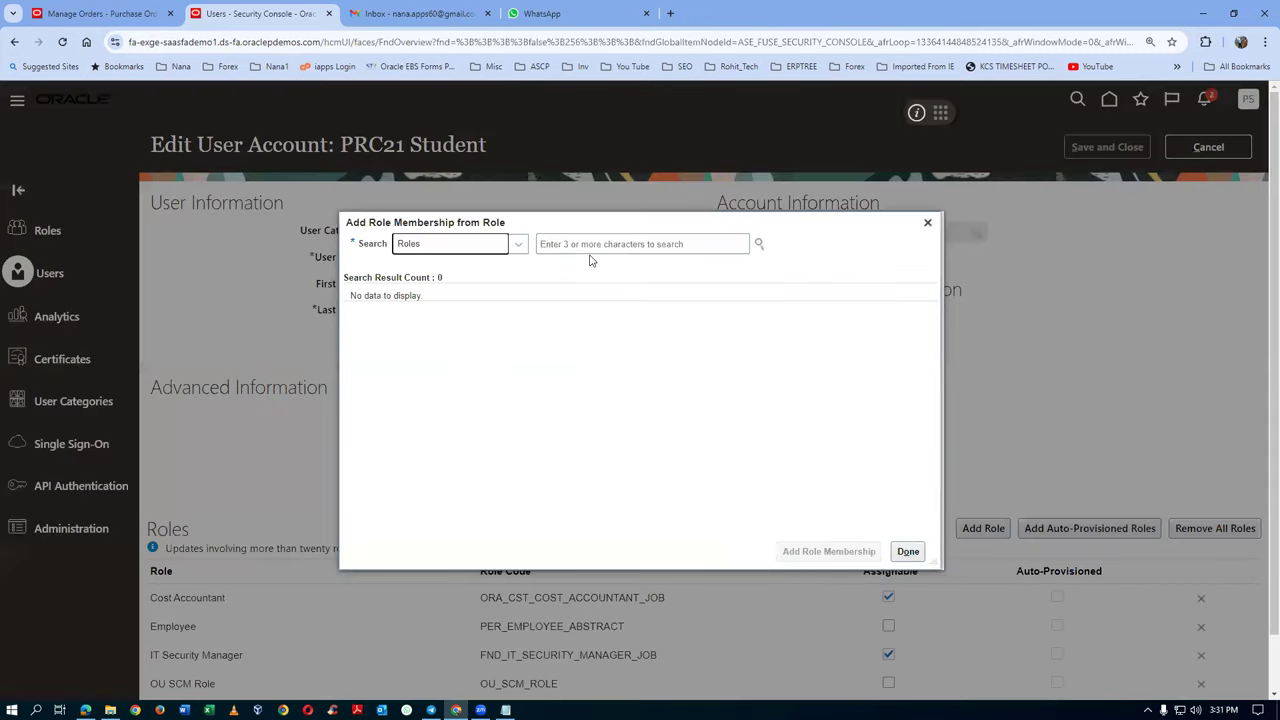
left_click(580, 243)
type("Inv")
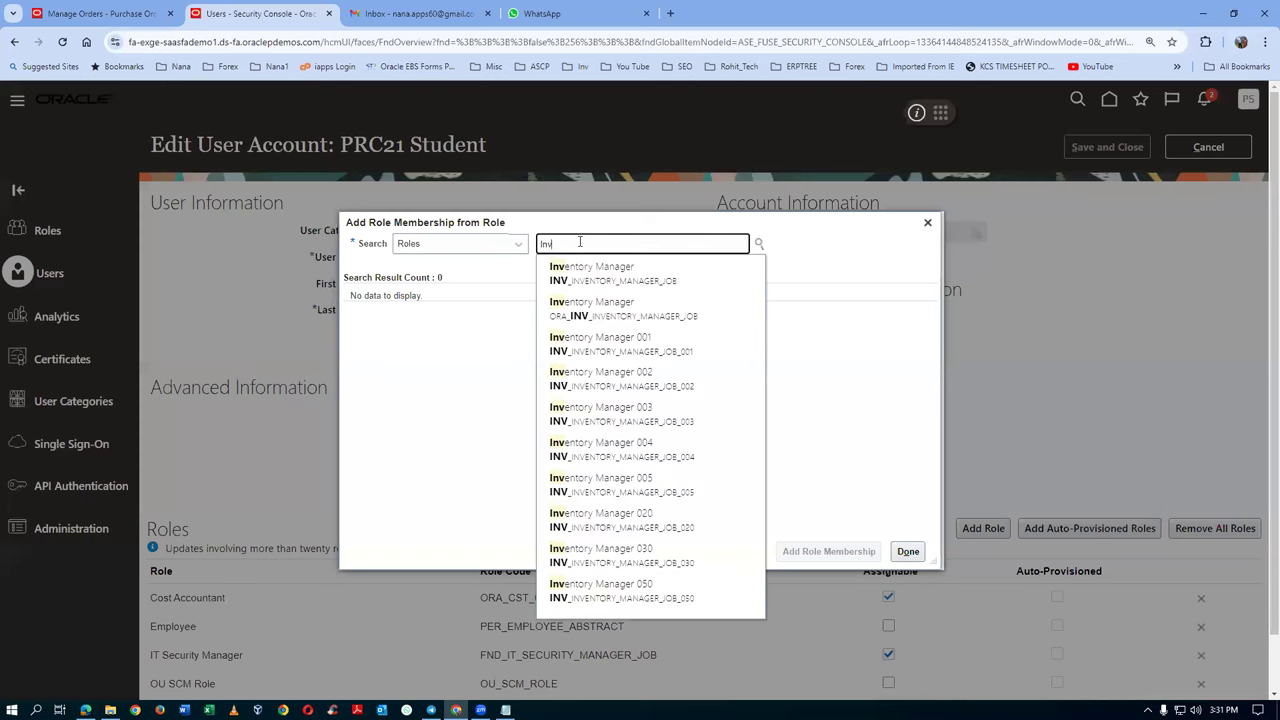
left_click(680, 309)
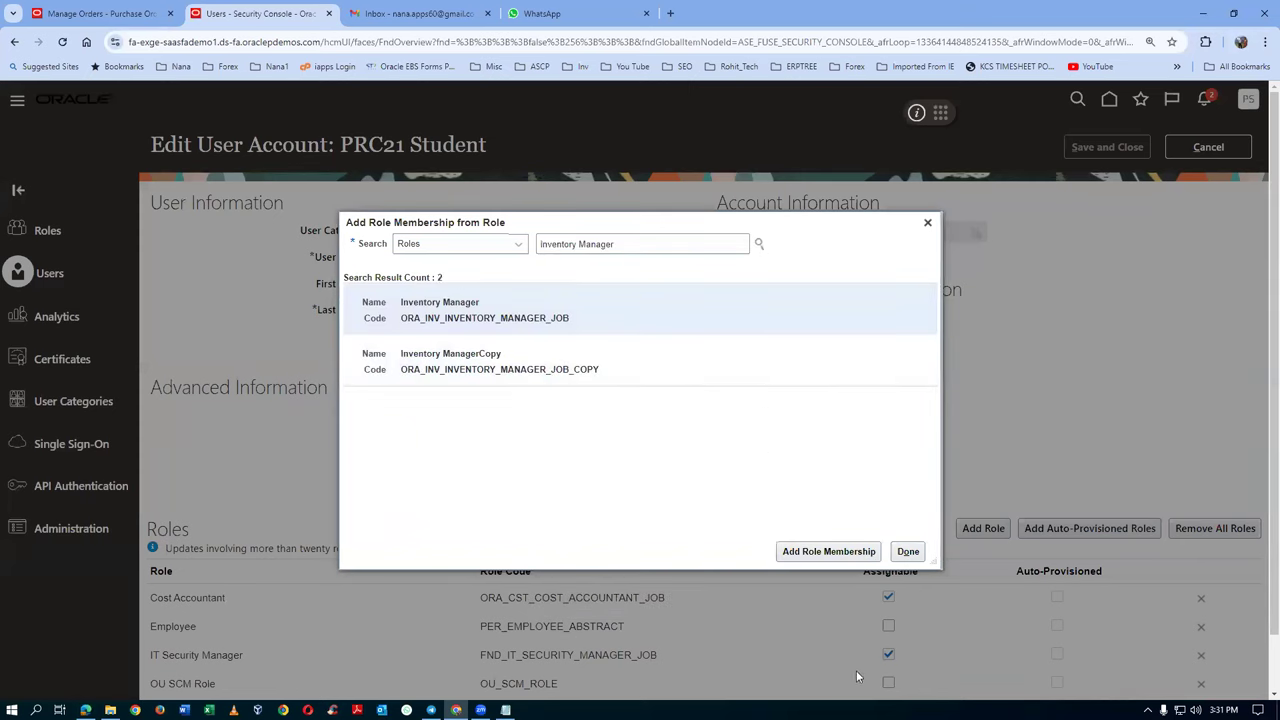
left_click(822, 551)
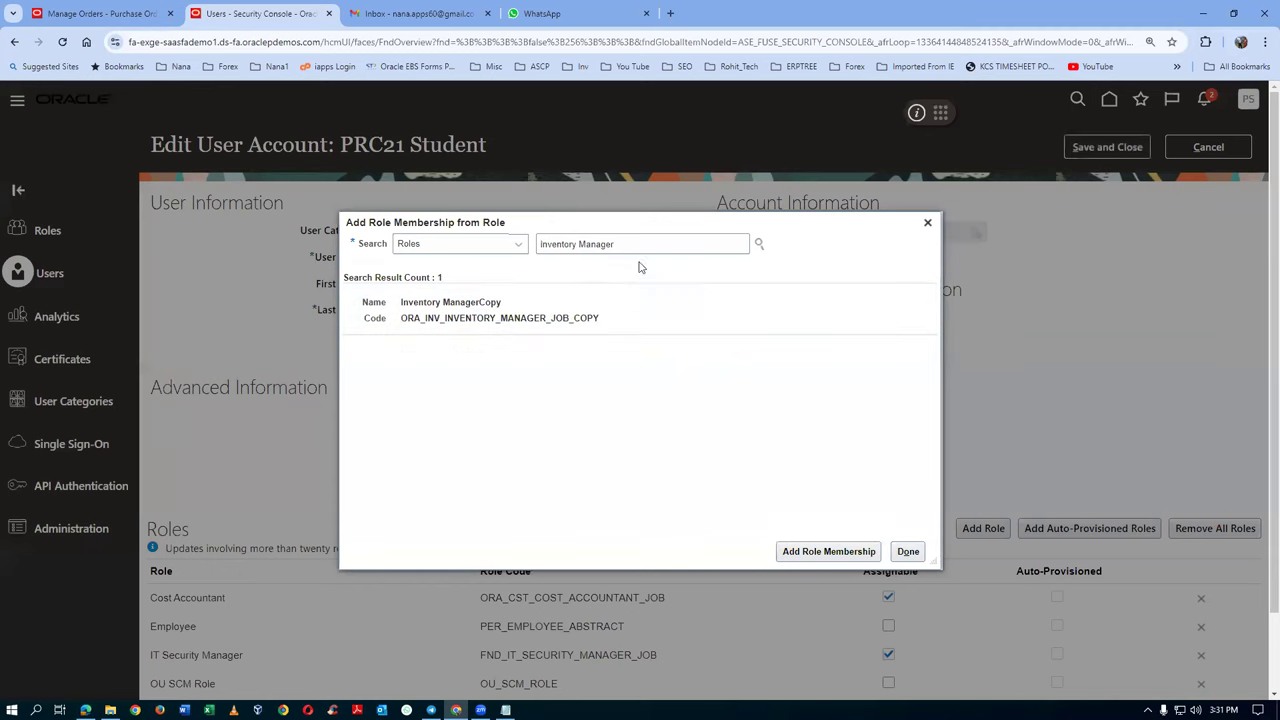
Add the Receiving Agent role with code ORA_RCV_RECEIVING_AGENT_JOB to the user account
key("ctrl+a")
type("Recei")
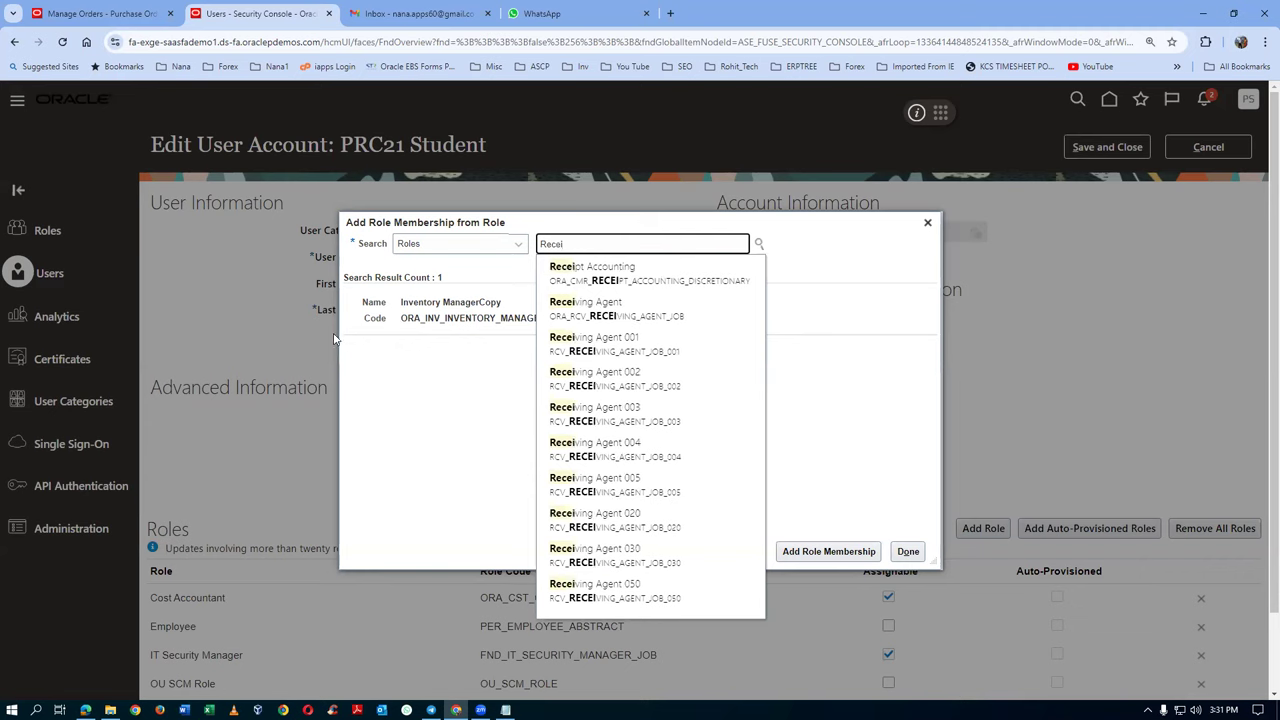
left_click(570, 310)
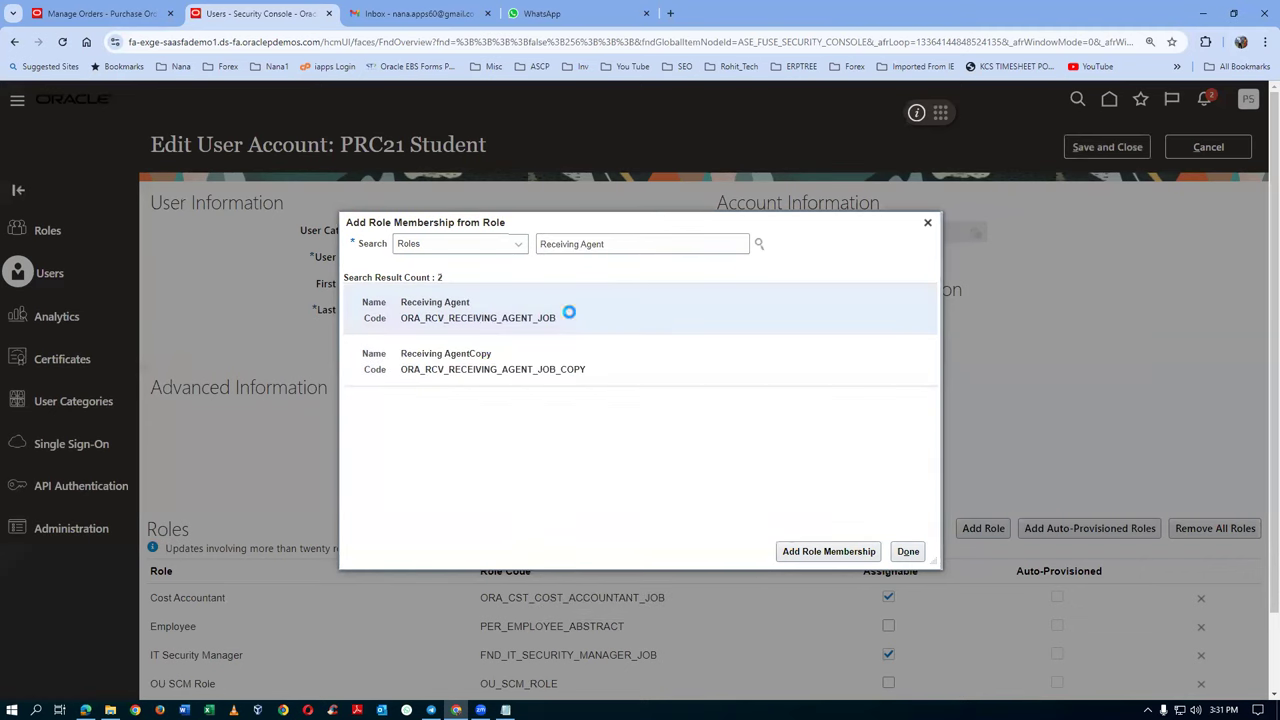
left_click(817, 548)
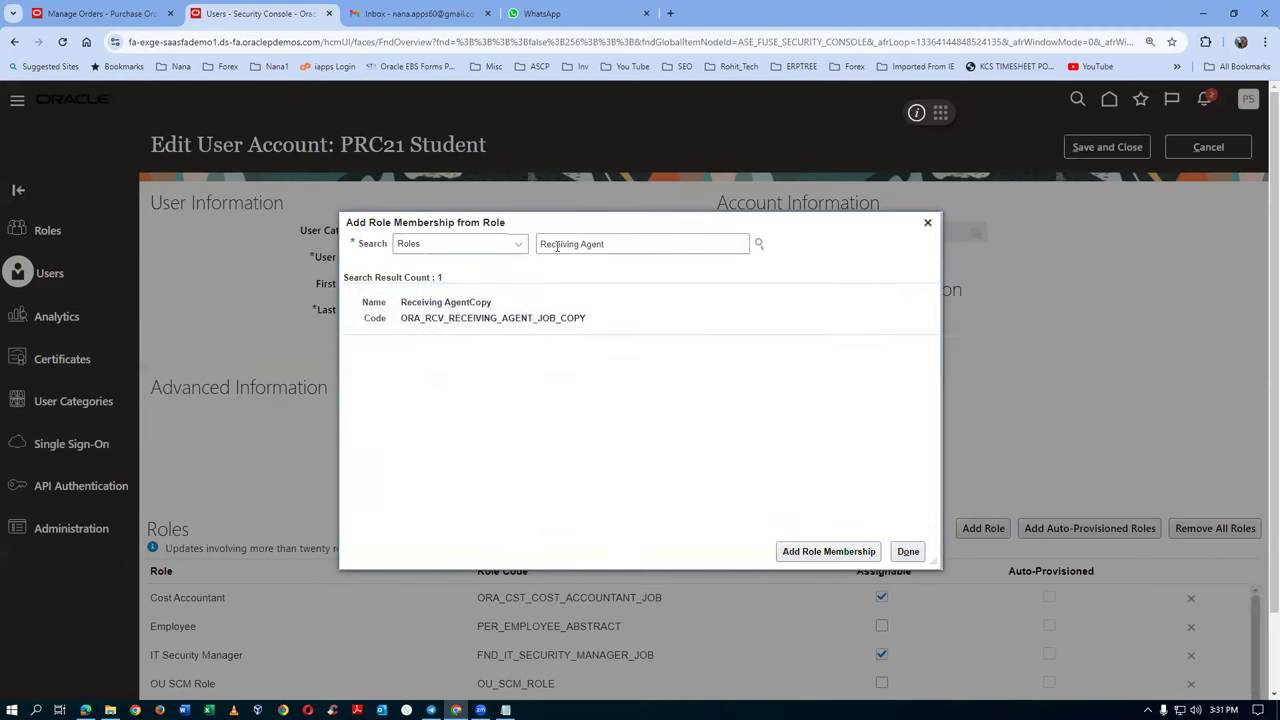
Add the Warehouse Manager role with code ORA_INV_WAREHOUSE_MANAGER_JOB to the user account
triple_click(648, 243)
type("ware")
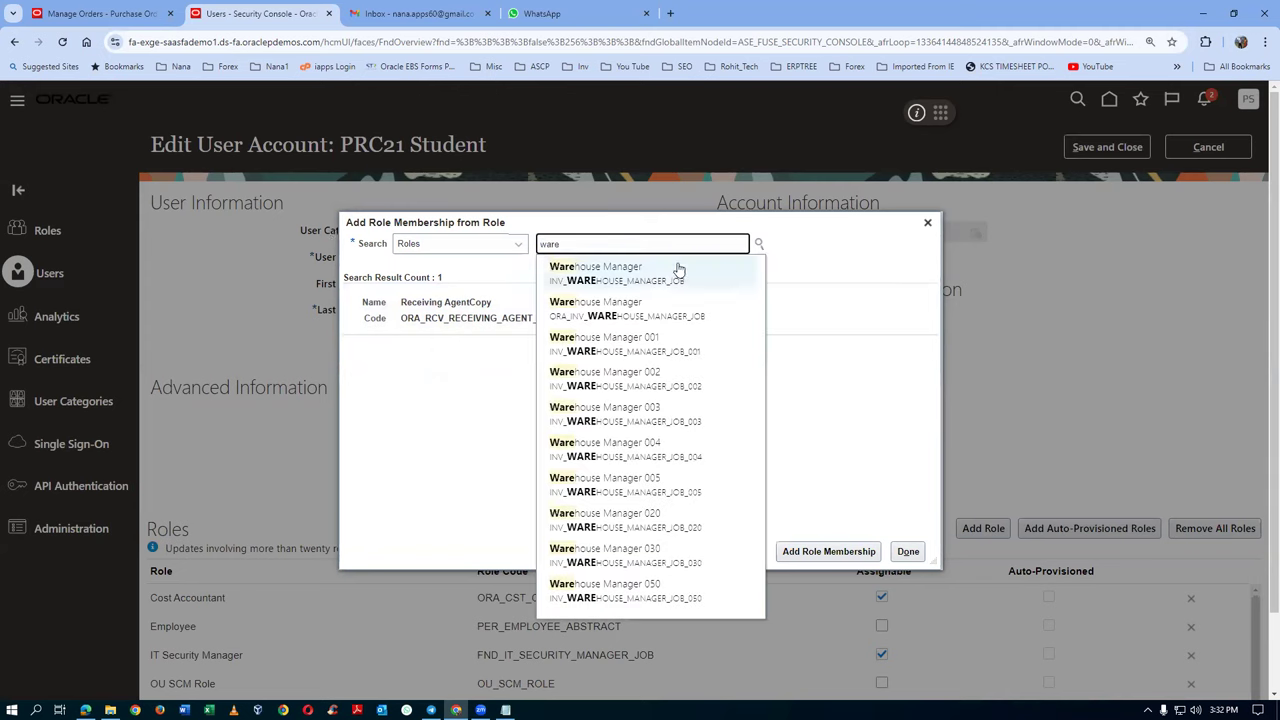
left_click(661, 307)
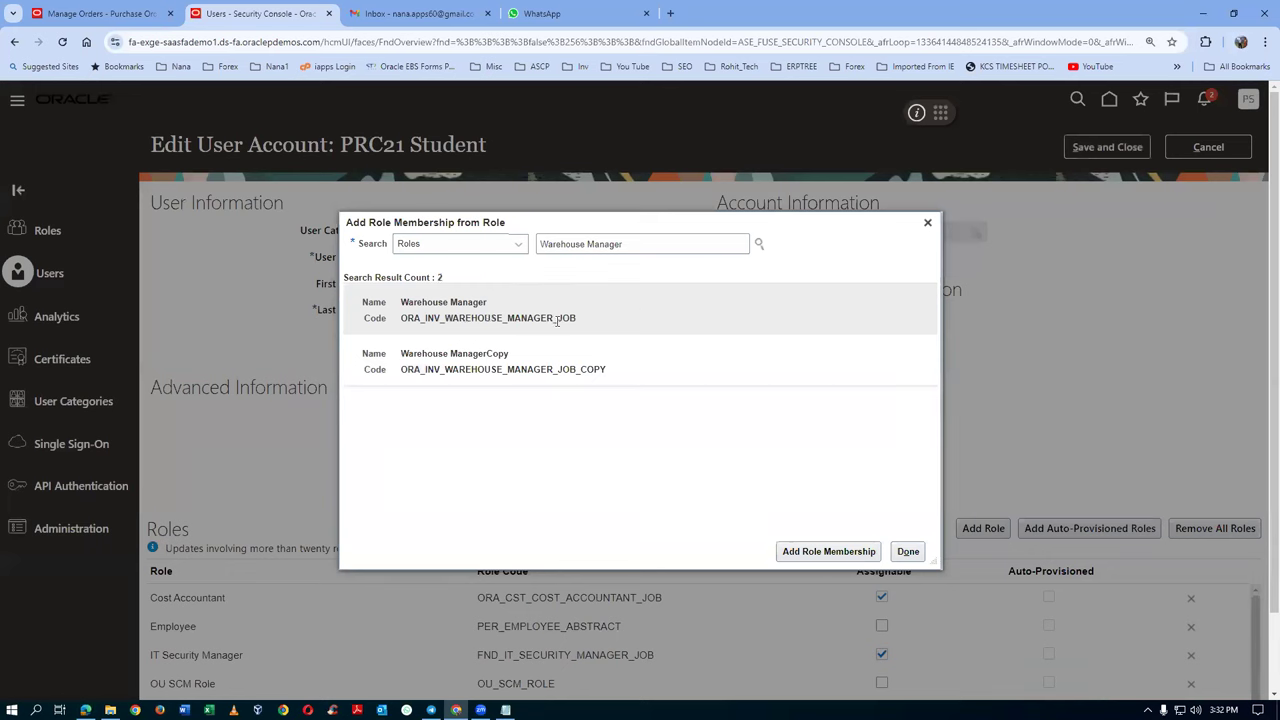
left_click(815, 551)
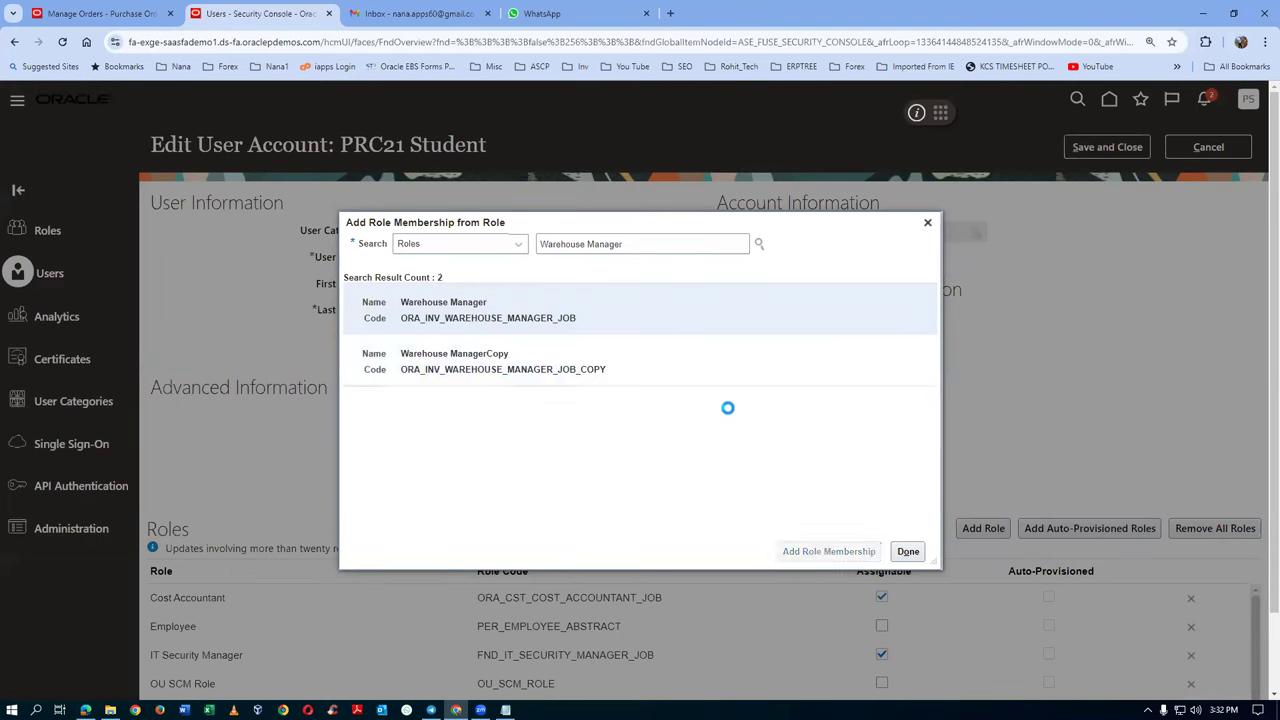
Add the Shipping Manager role with code ORA_WSH_SHIPPING_MANAGER_JOB to the user account
left_click_drag(646, 240, 343, 245)
type("ship")
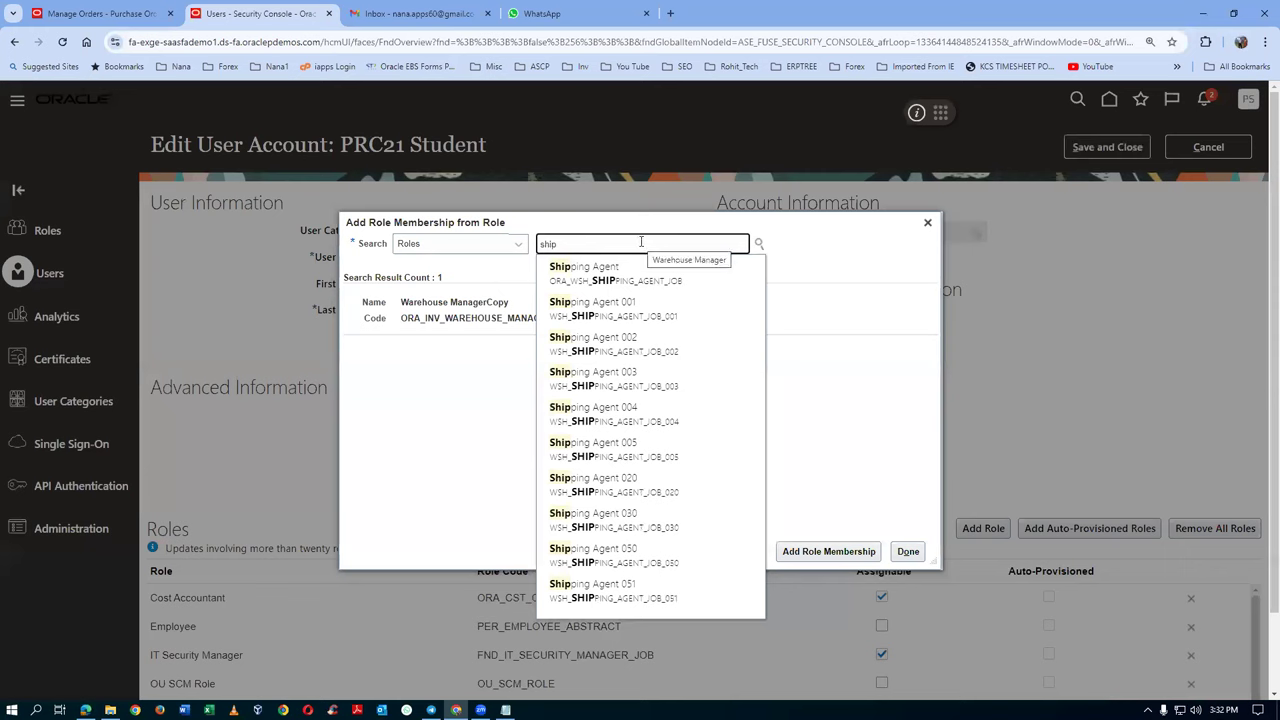
type("inan")
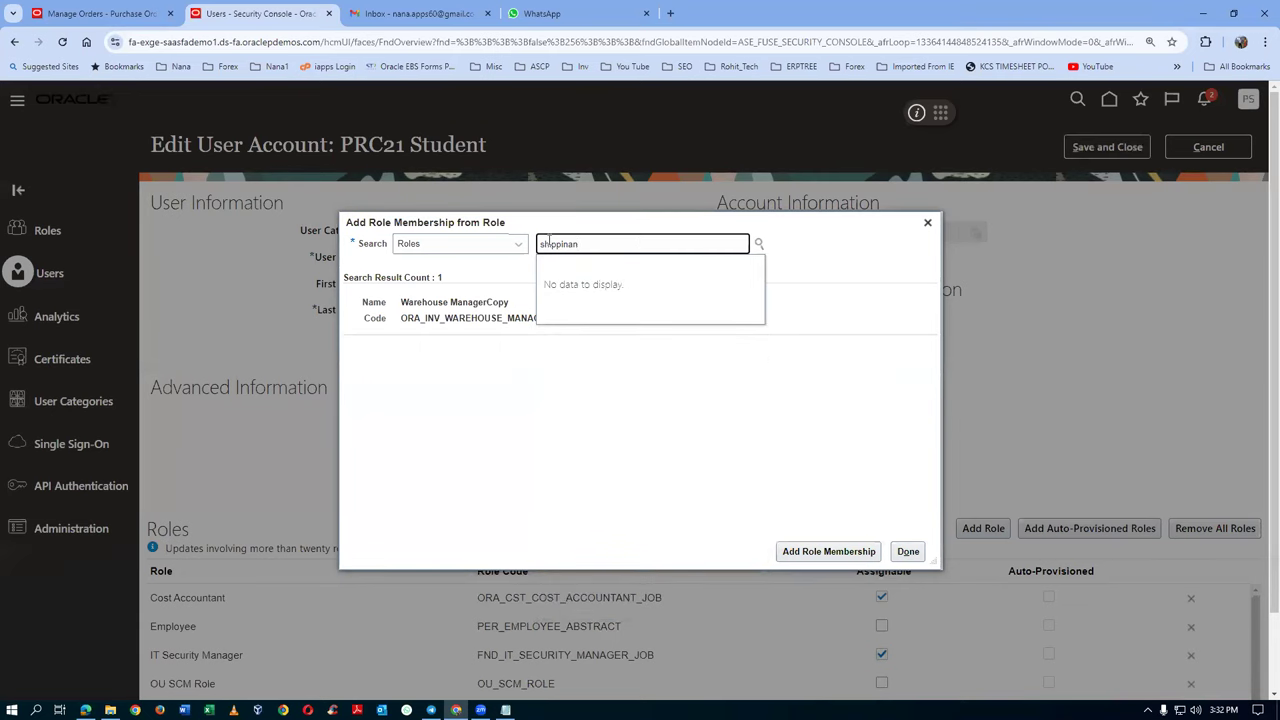
key("BackSpace")
key("BackSpace")
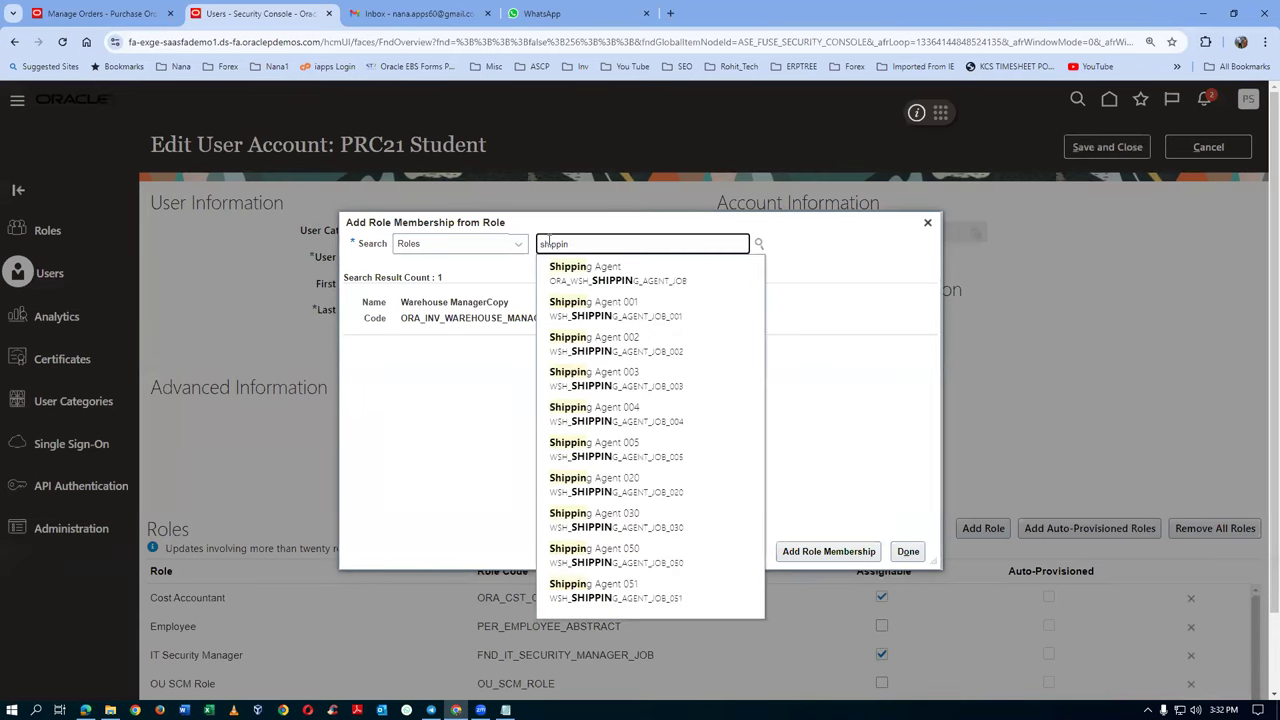
type("g ma")
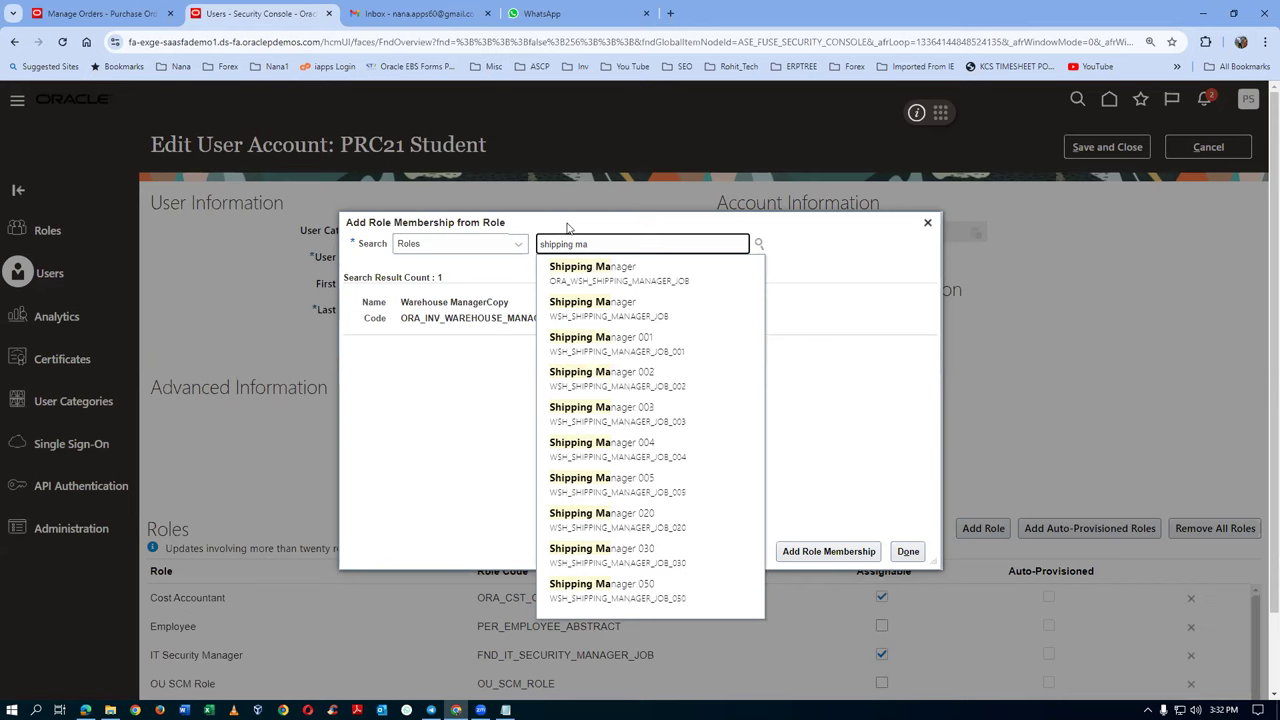
left_click(602, 275)
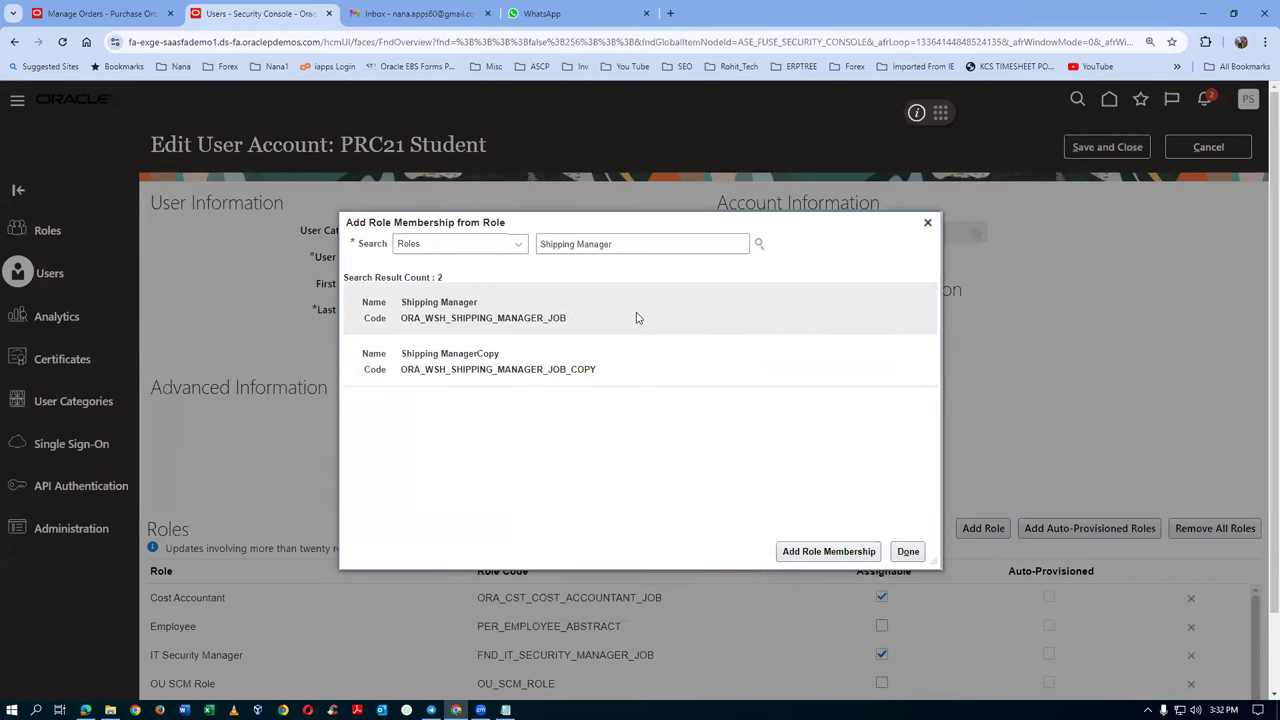
left_click(846, 556)
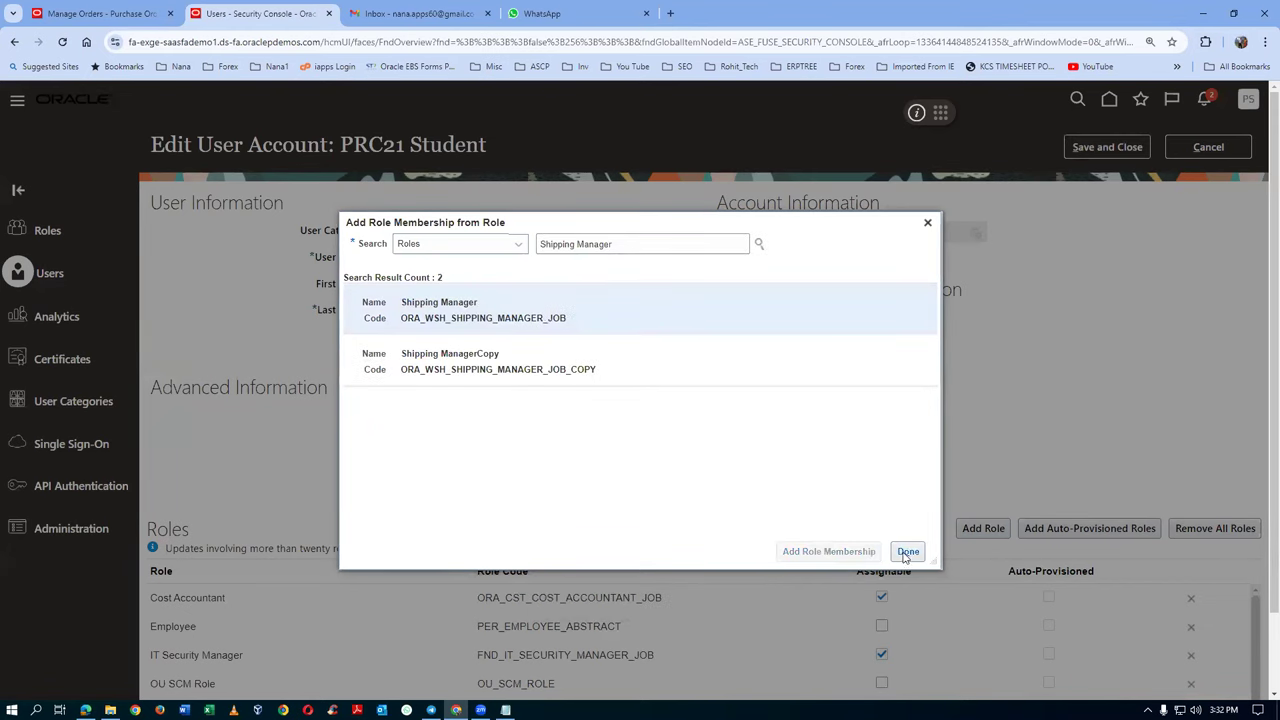
Finish adding roles, save the user account and return to the user accounts list
left_click(908, 553)
left_click(1107, 147)
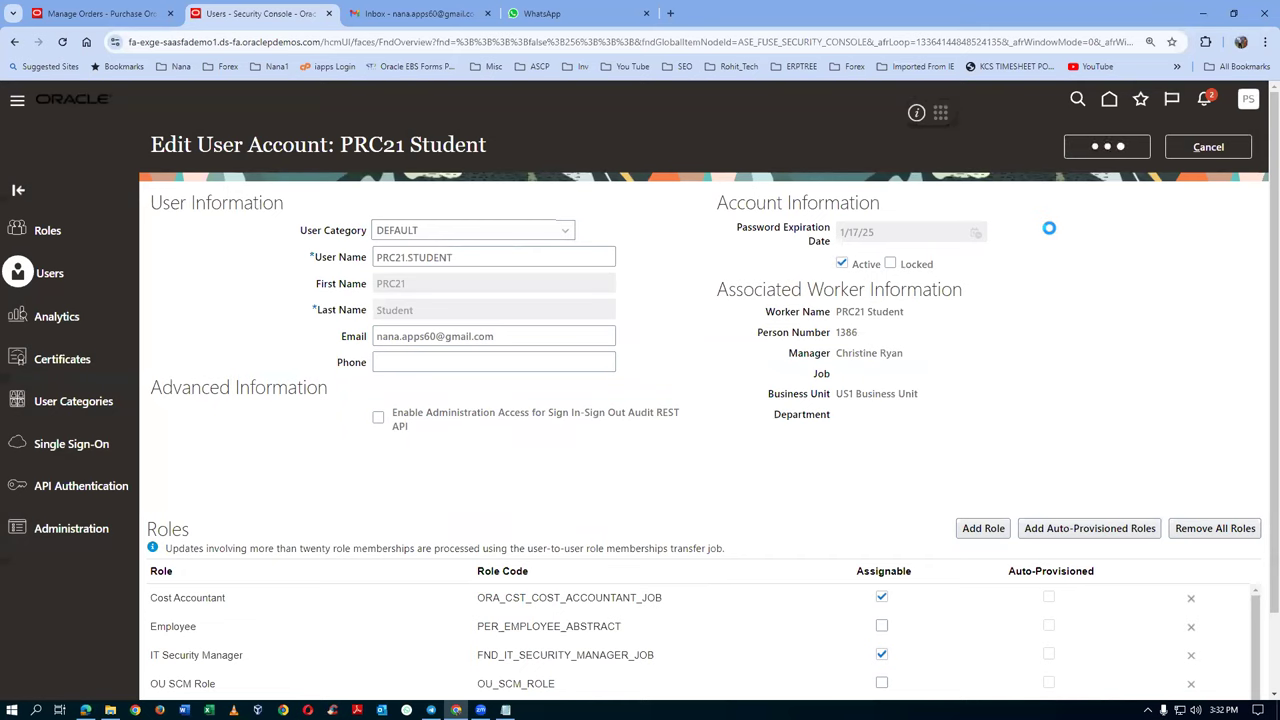
left_click(1220, 147)
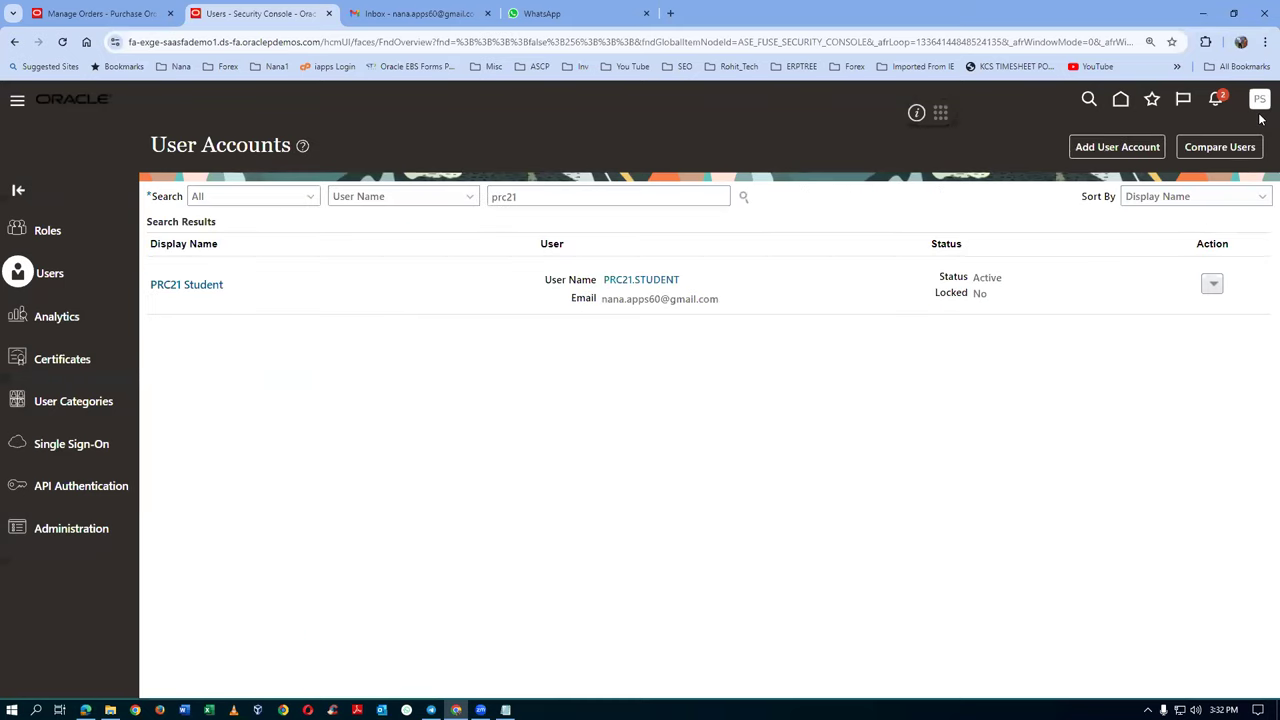
Go to Setup and Maintenance and open its task search page
left_click(1260, 100)
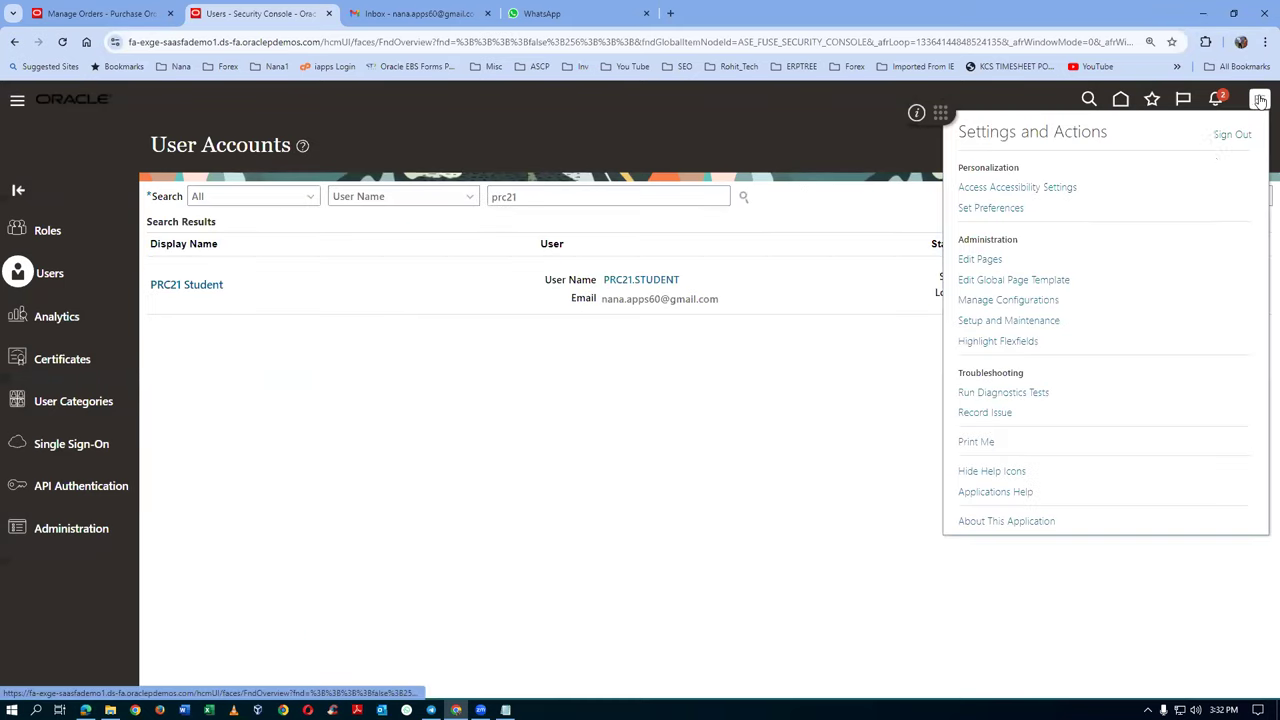
left_click(1031, 322)
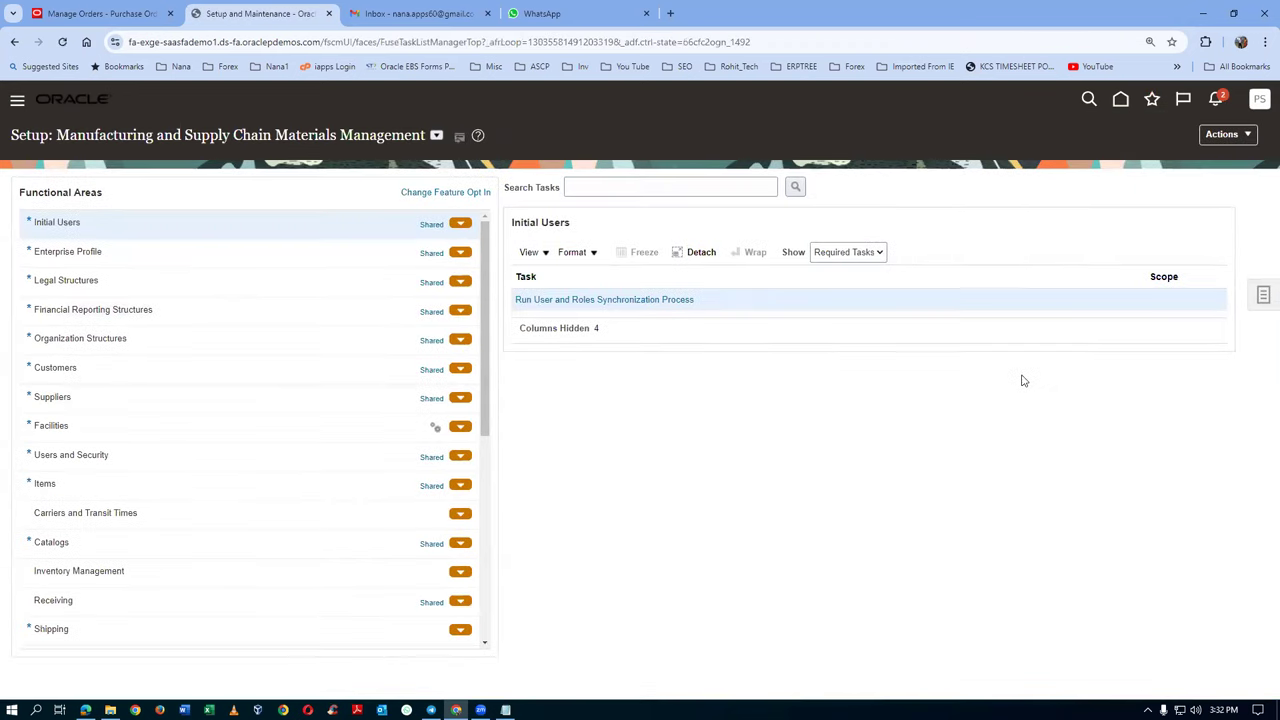
left_click(1263, 299)
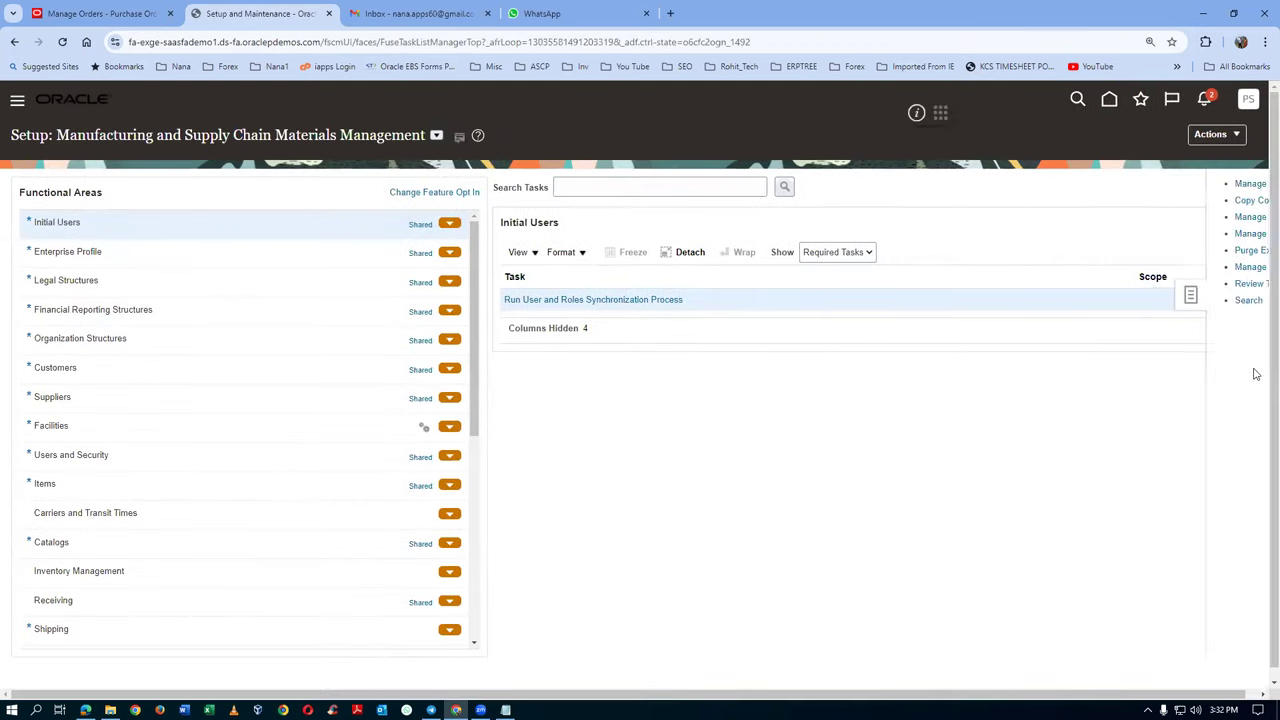
left_click(1099, 301)
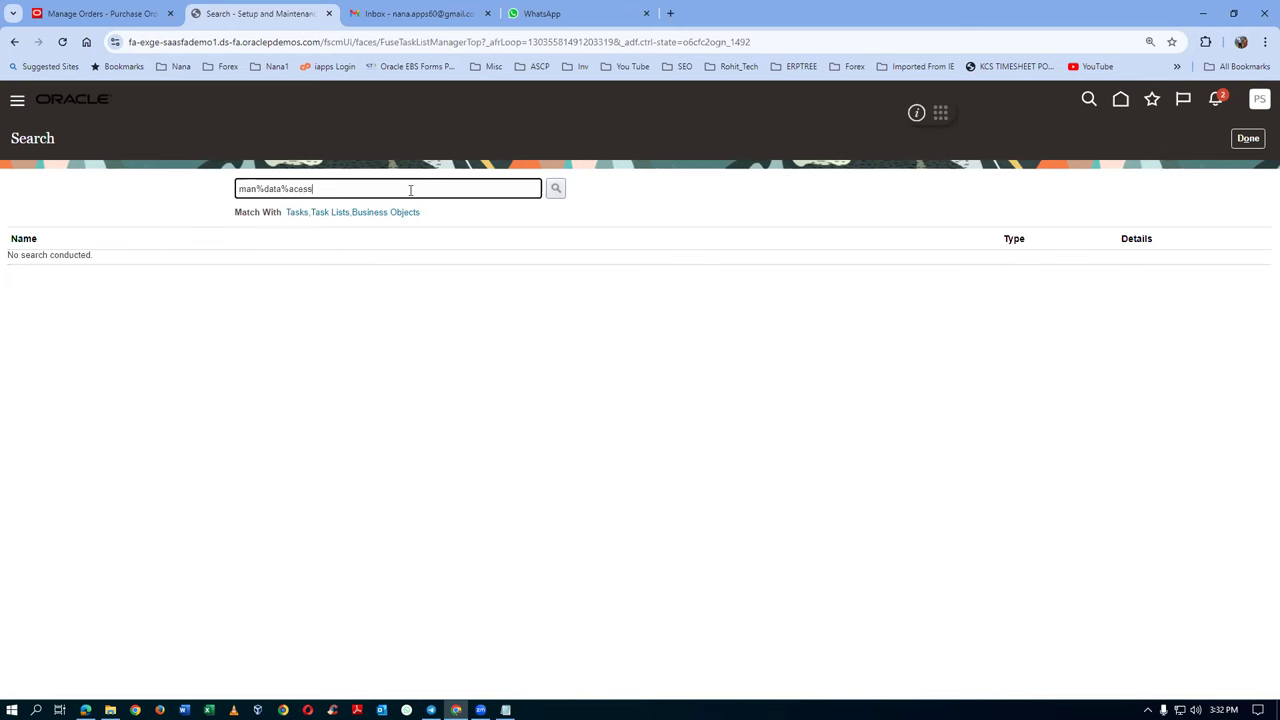
Search the setup tasks for man%data%access% and open Manage Data Access for Users
type("man%data%acess%")
key("Return")
key("Left")
key("Left")
key("Left")
key("Left")
type("c")
key("Return")
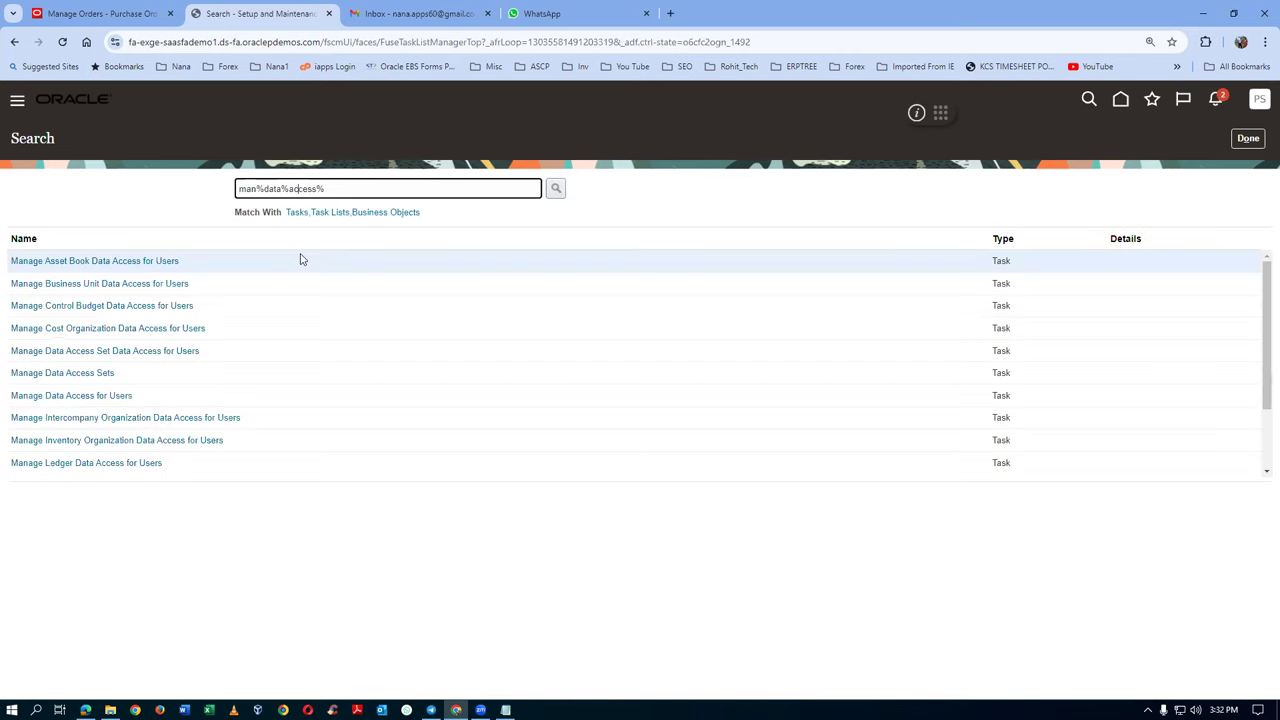
left_click(72, 396)
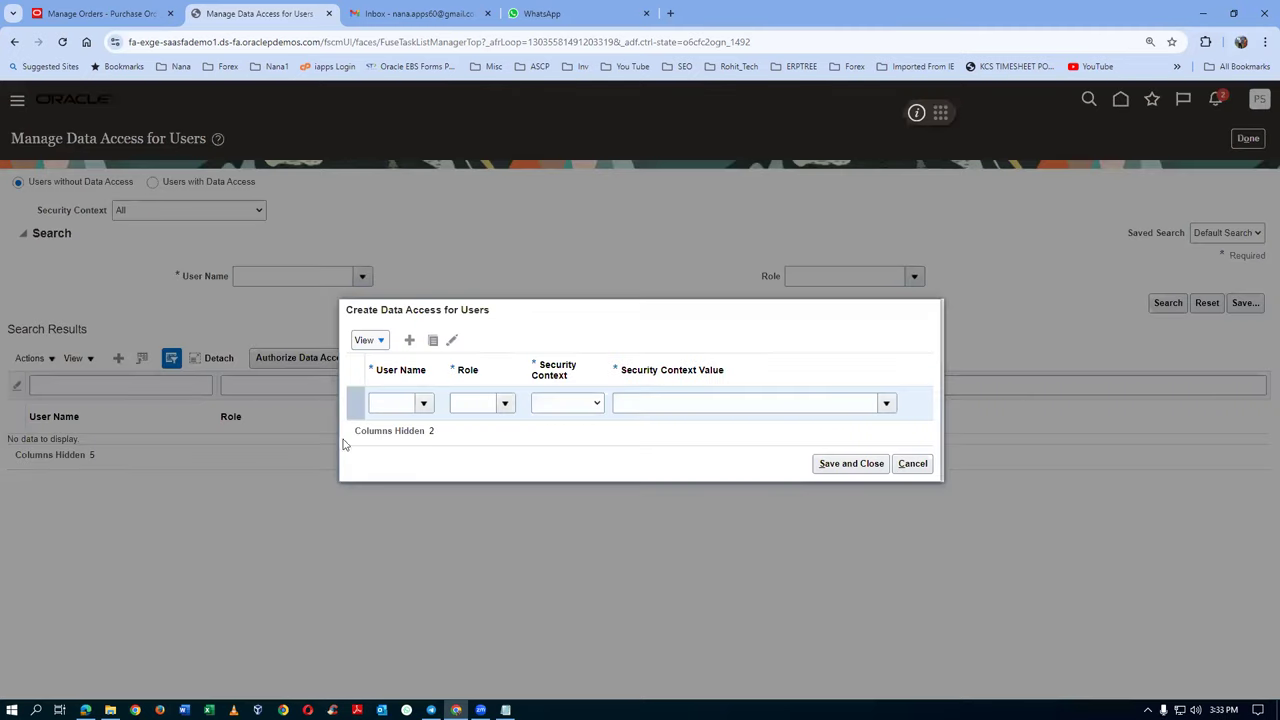
Fill in a new data access row for the prc21 user with the Inventory Manager role and inventory organization T011
left_click(386, 406)
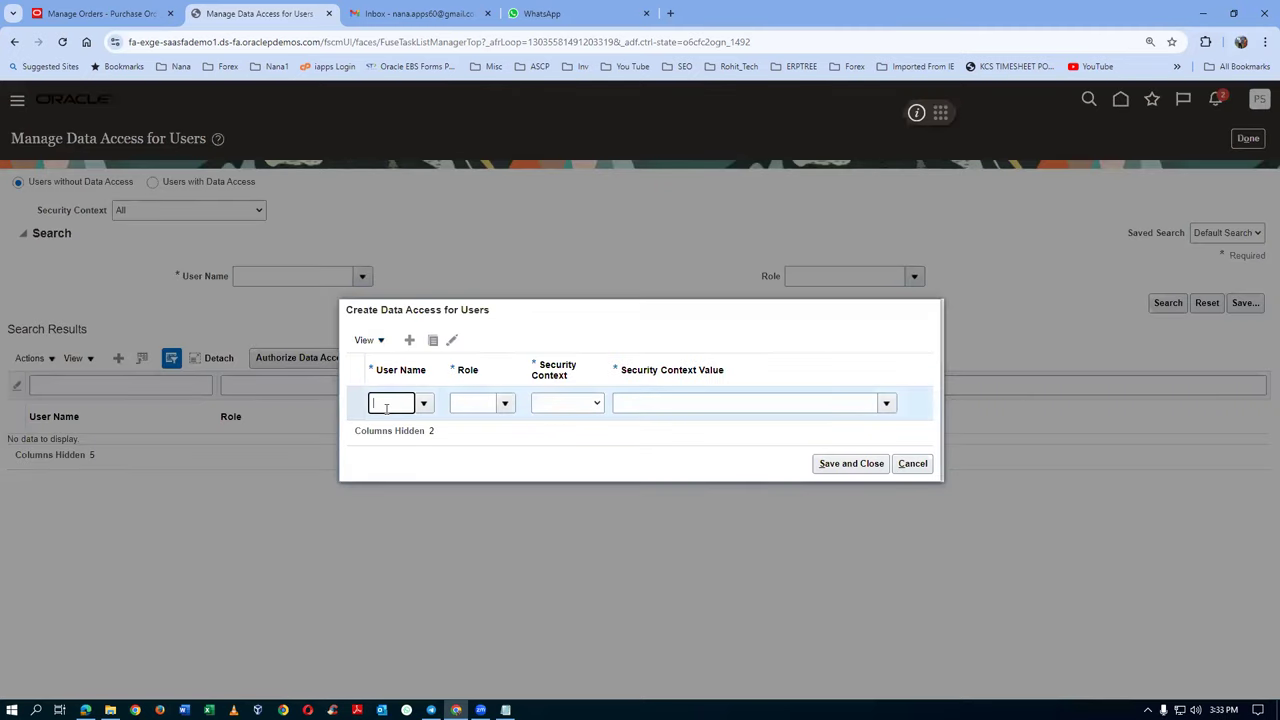
type("prc21")
left_click(386, 428)
left_click(490, 408)
type("Inv")
left_click(477, 430)
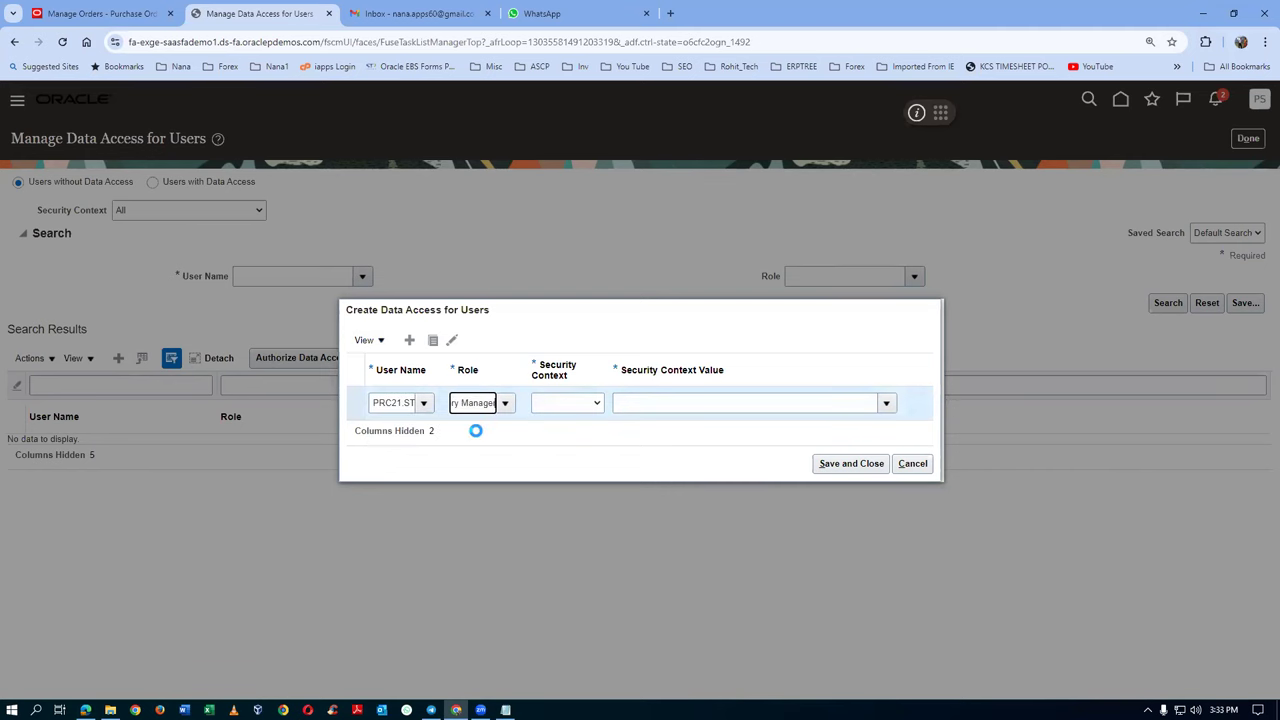
left_click(557, 403)
left_click(578, 437)
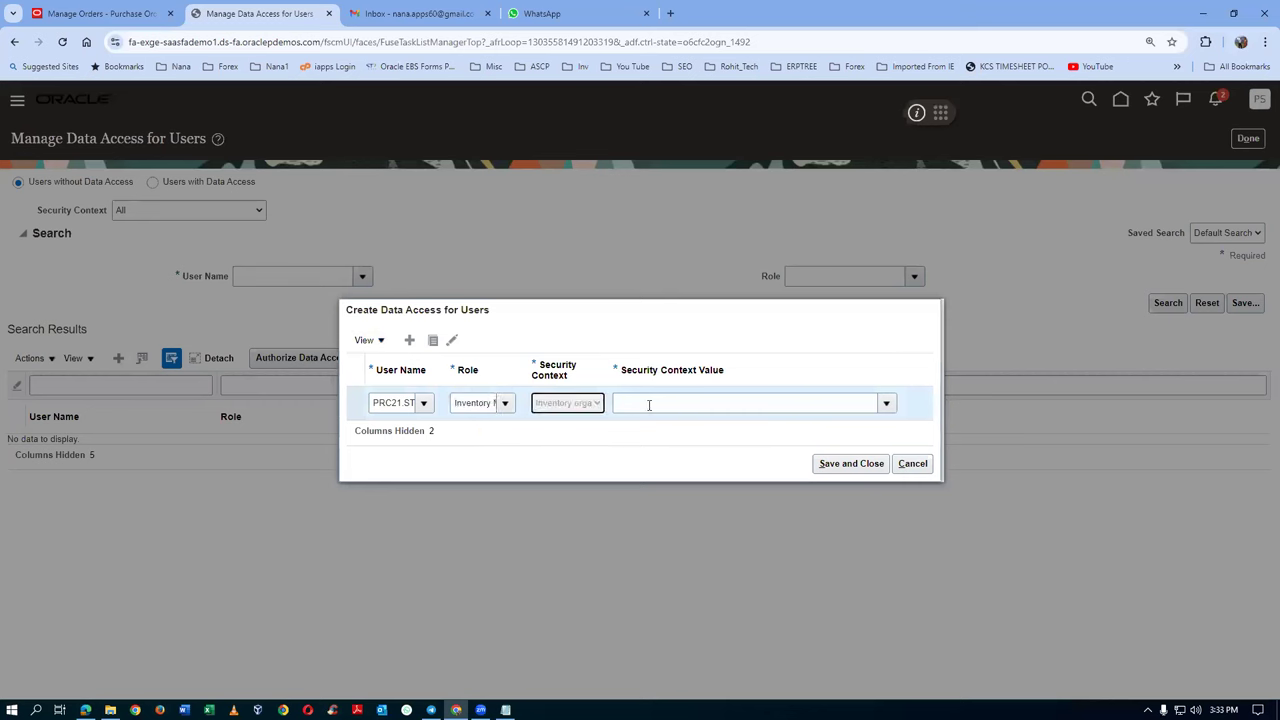
left_click(649, 405)
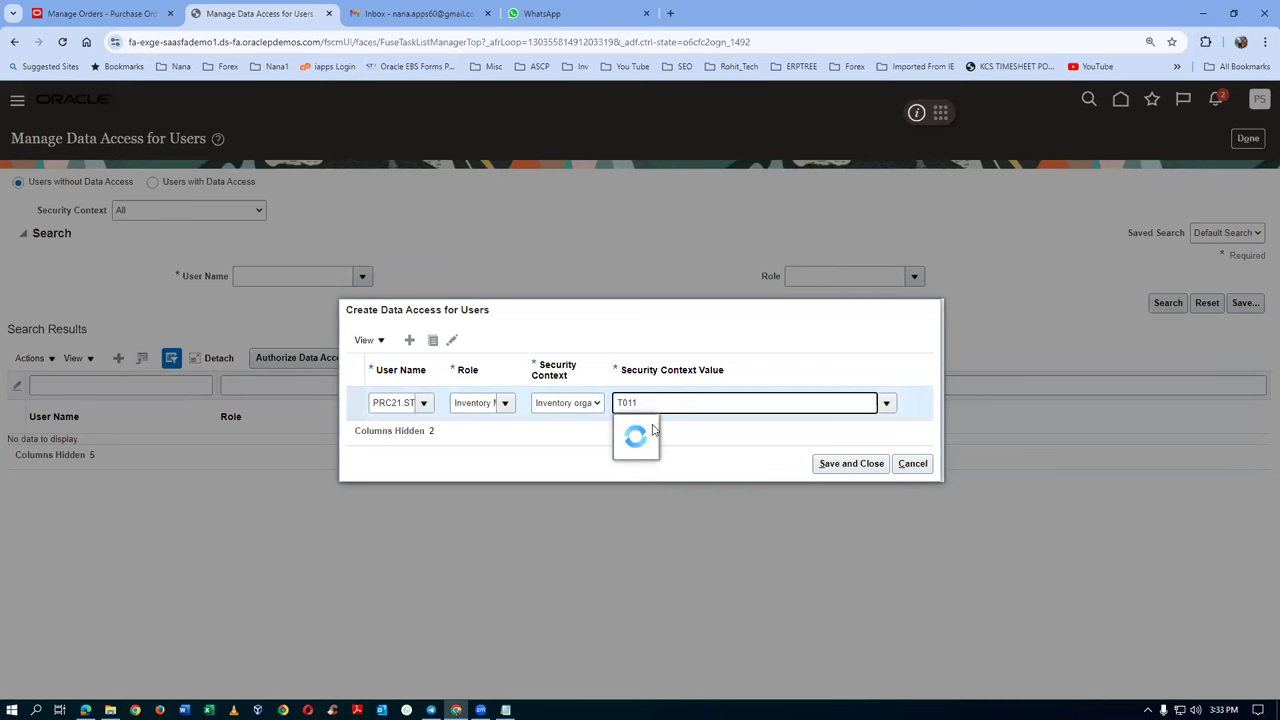
left_click(652, 428)
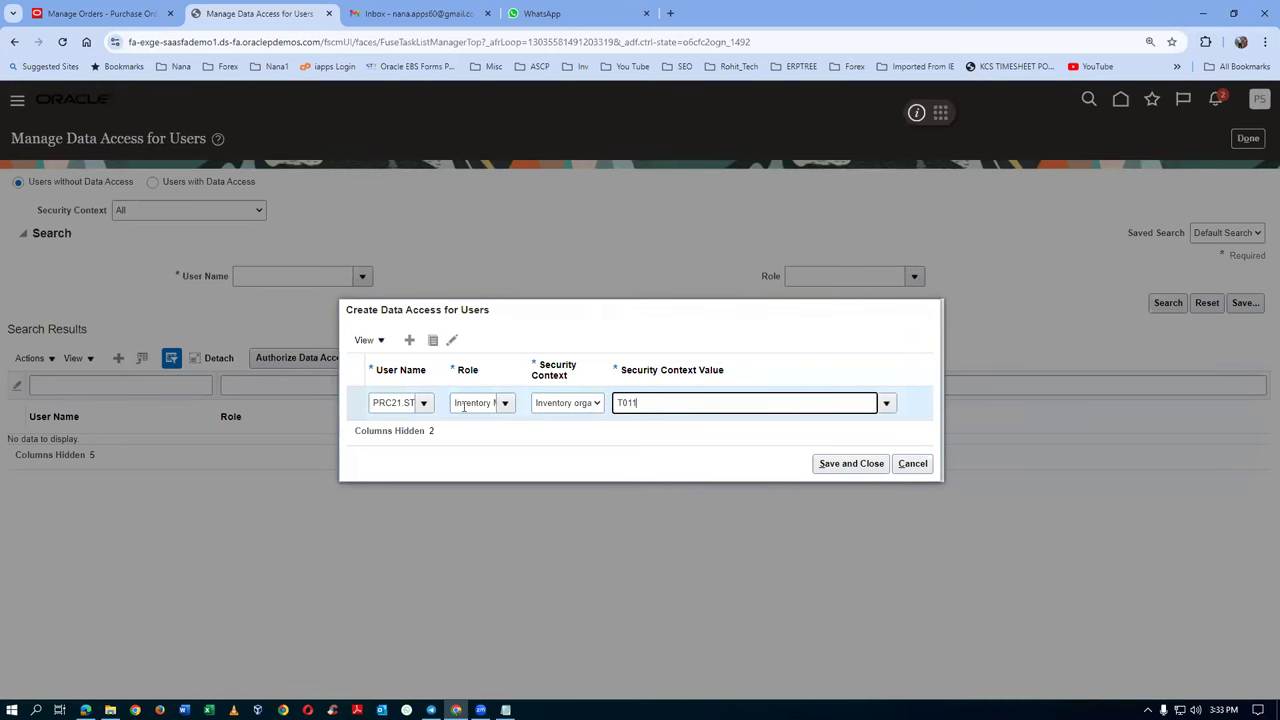
Duplicate the data access row and set the copy to the Receiving Agent role with inventory organization T011
left_click(430, 341)
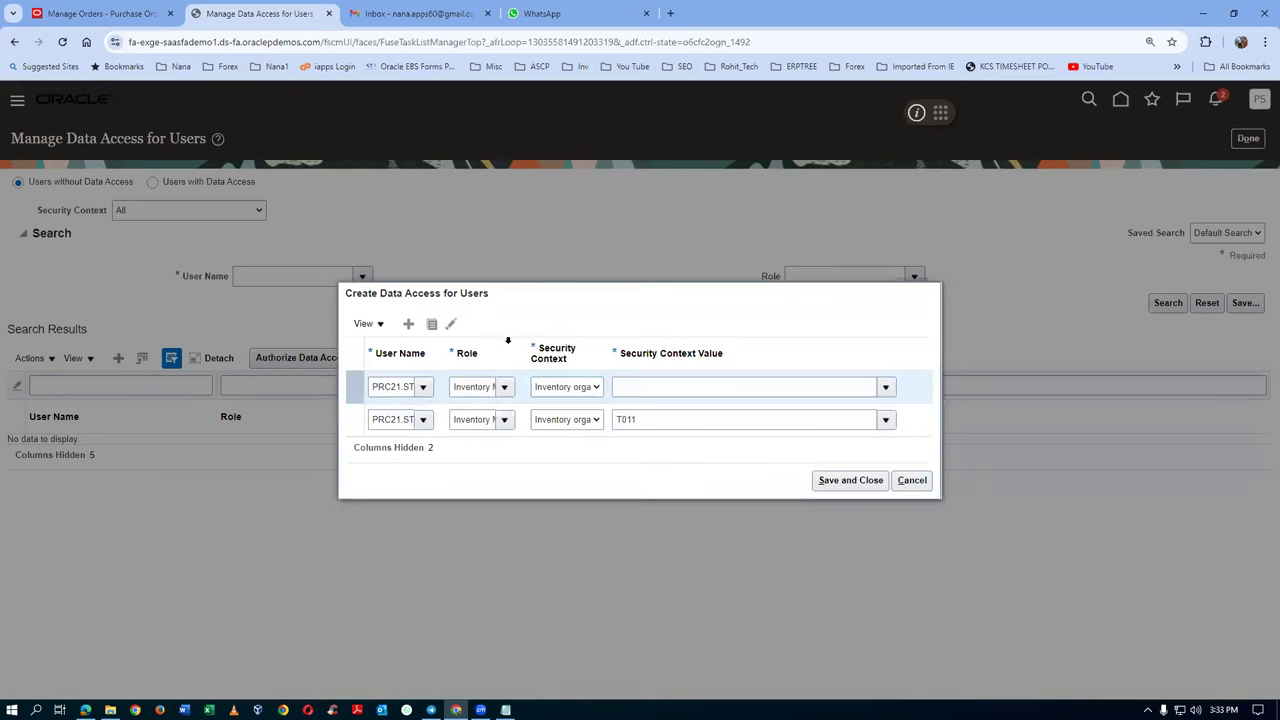
triple_click(452, 386)
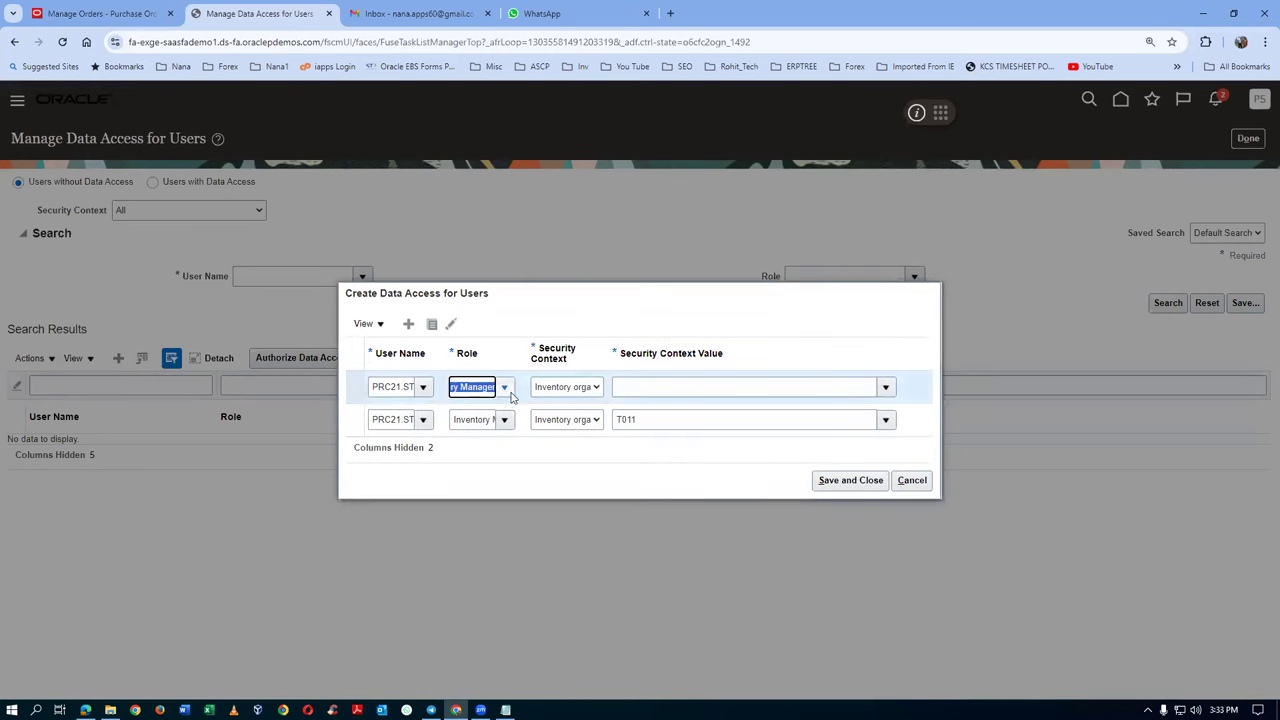
type("rec")
left_click(493, 409)
left_click(593, 386)
left_click(587, 422)
left_click(635, 388)
type("T")
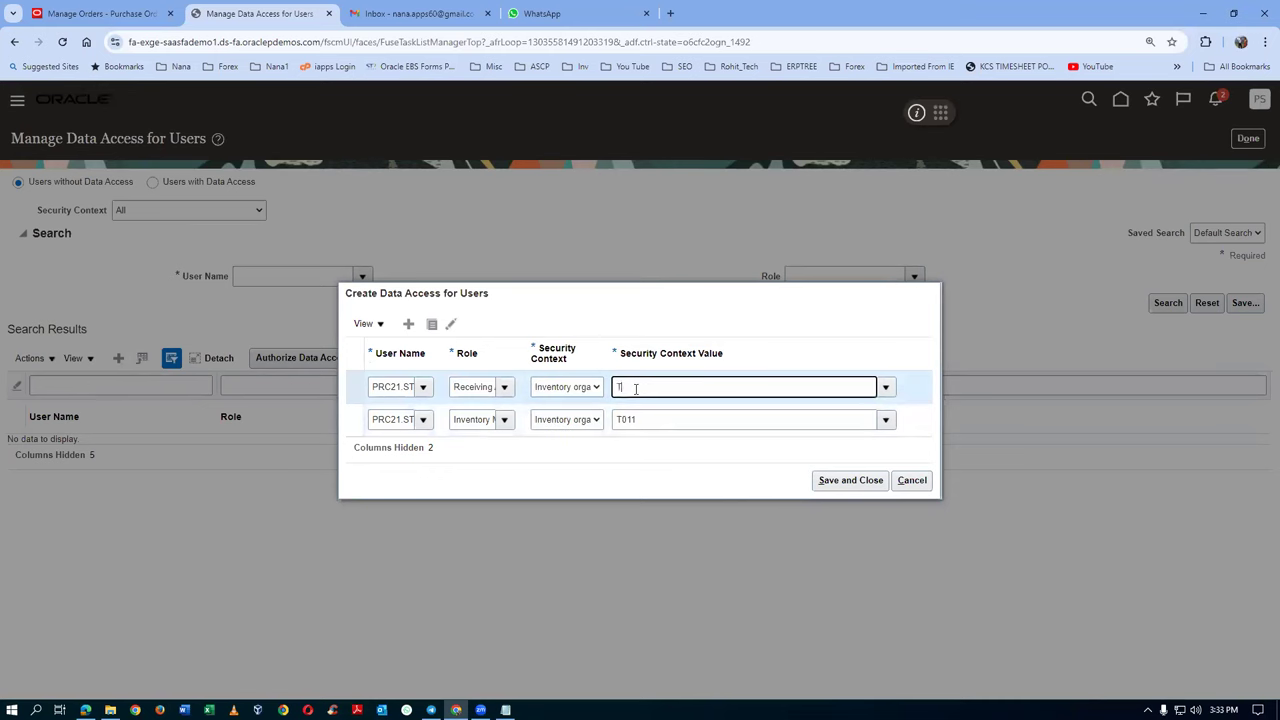
type("011")
left_click(628, 410)
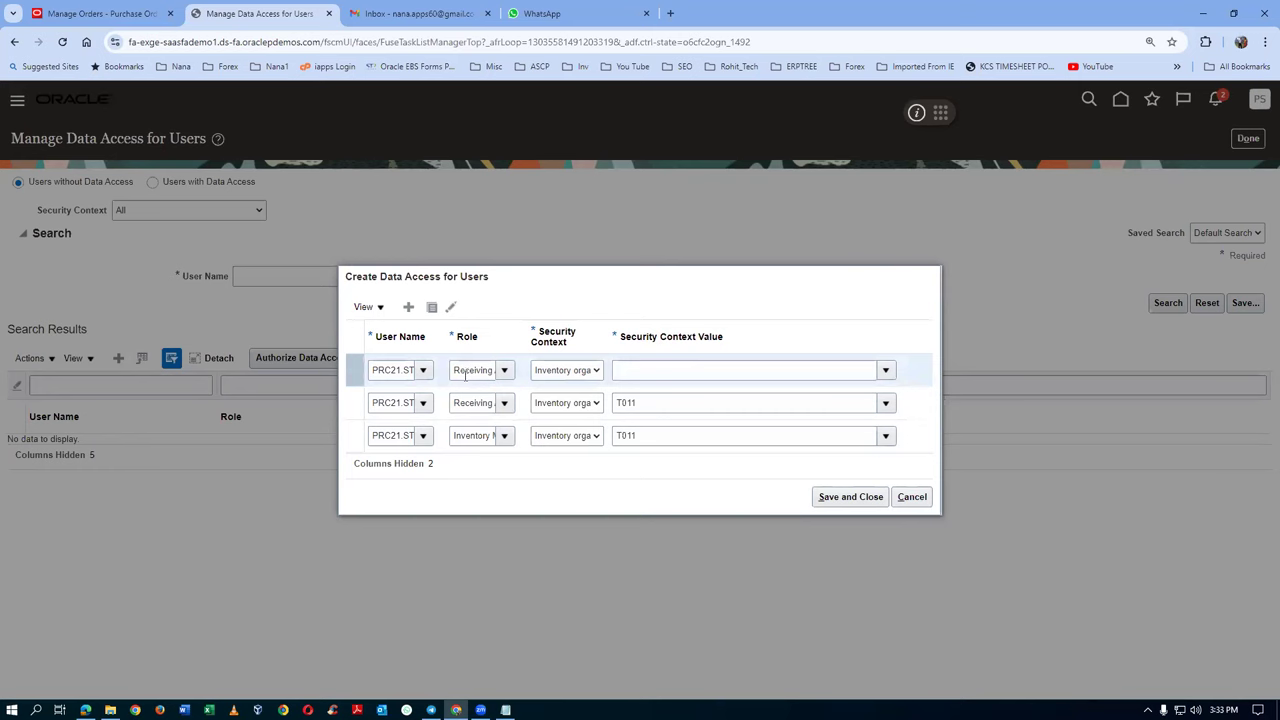
Set another duplicated row to the Warehouse Manager role with inventory organization T011, then save the data access and finish the task
left_click(451, 373)
type("wa")
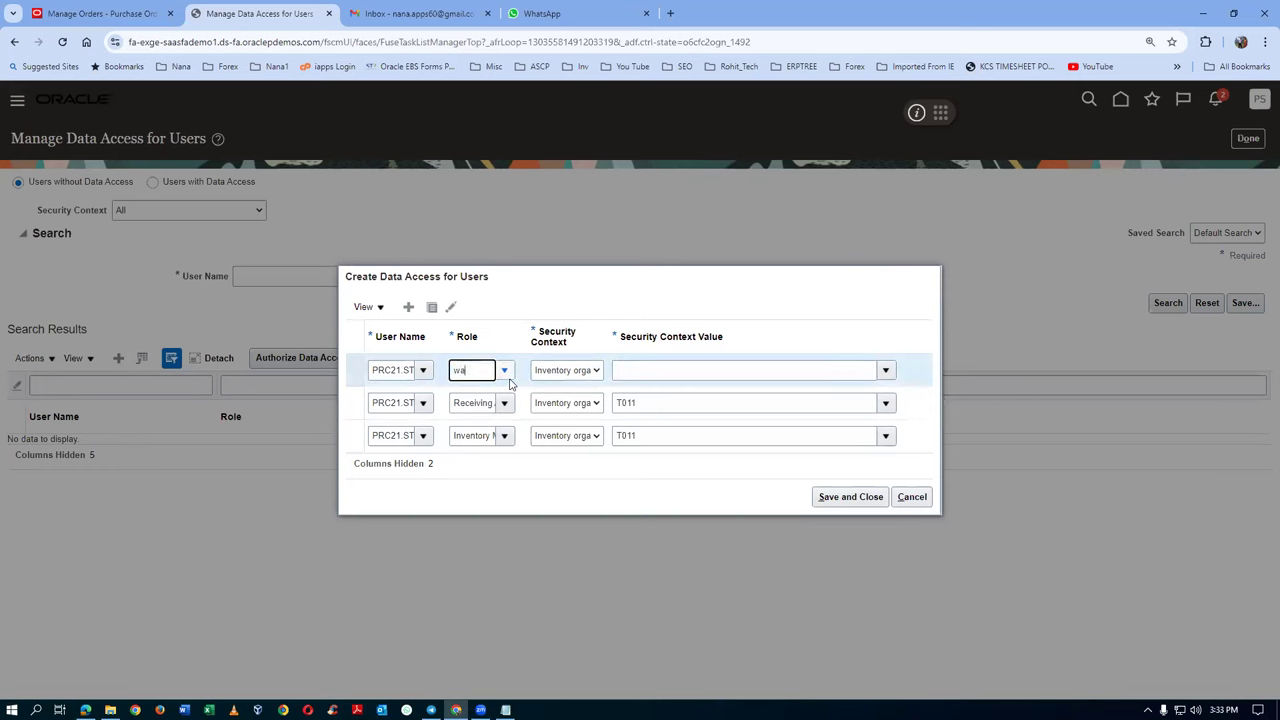
type("re")
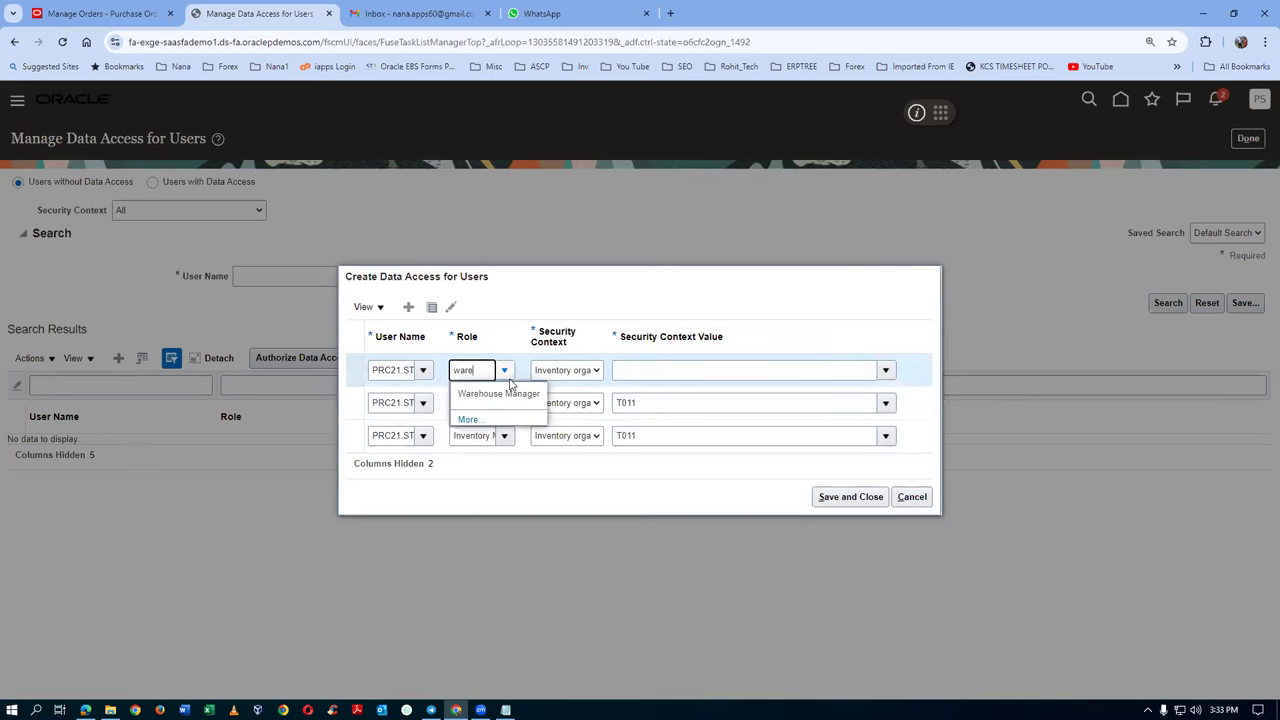
left_click(494, 393)
left_click(565, 371)
left_click(570, 403)
left_click(617, 374)
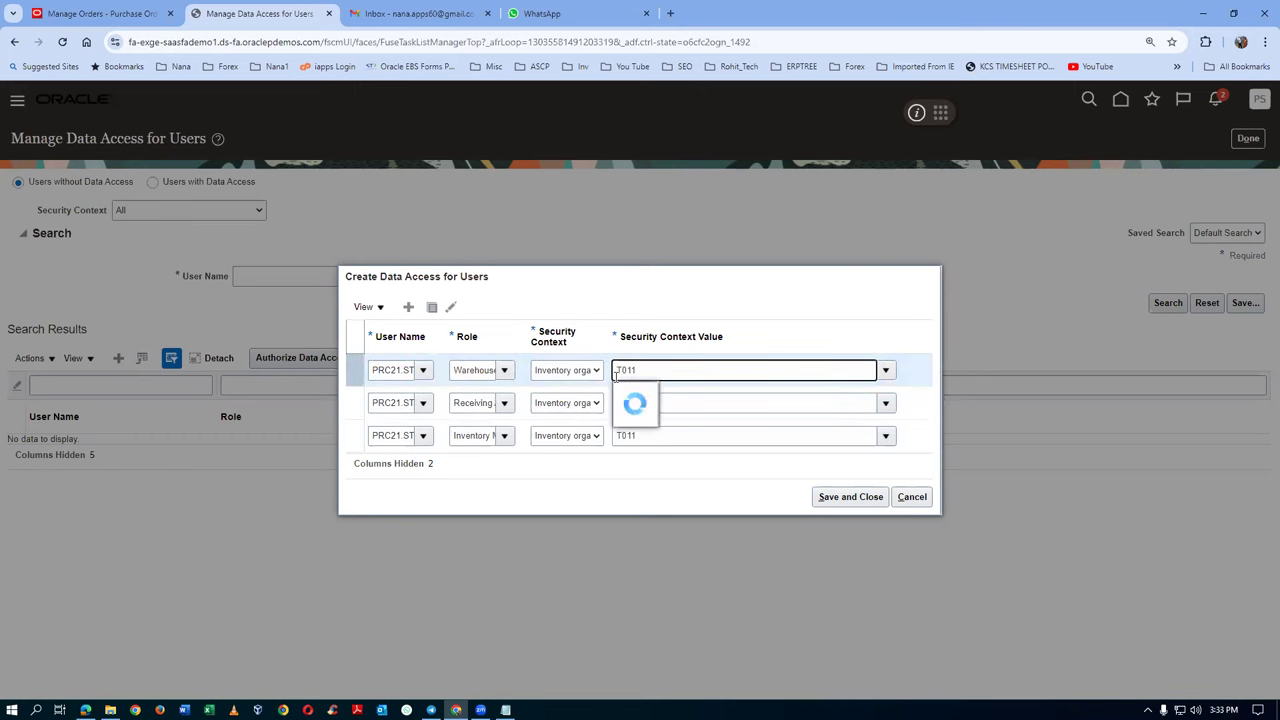
left_click(624, 390)
left_click(840, 497)
left_click(1247, 138)
Rerun the search in Manage Orders to check the purchase order's current status
left_click(100, 13)
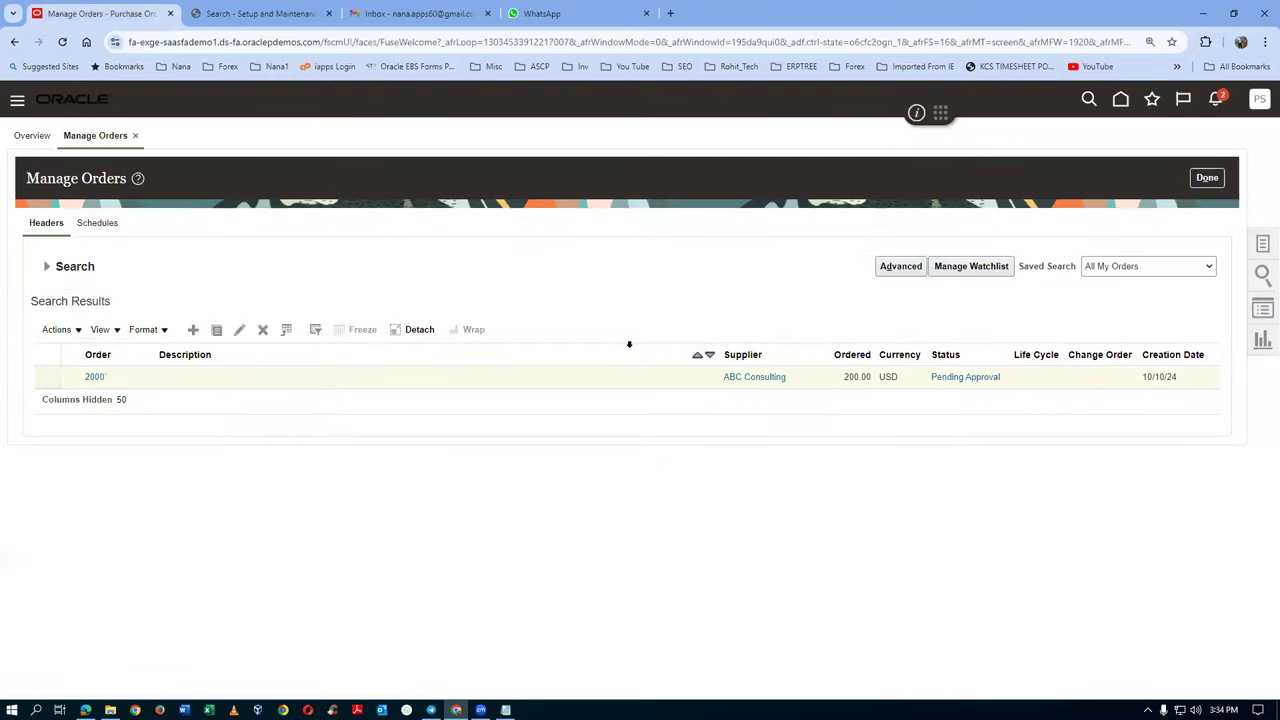
left_click(45, 267)
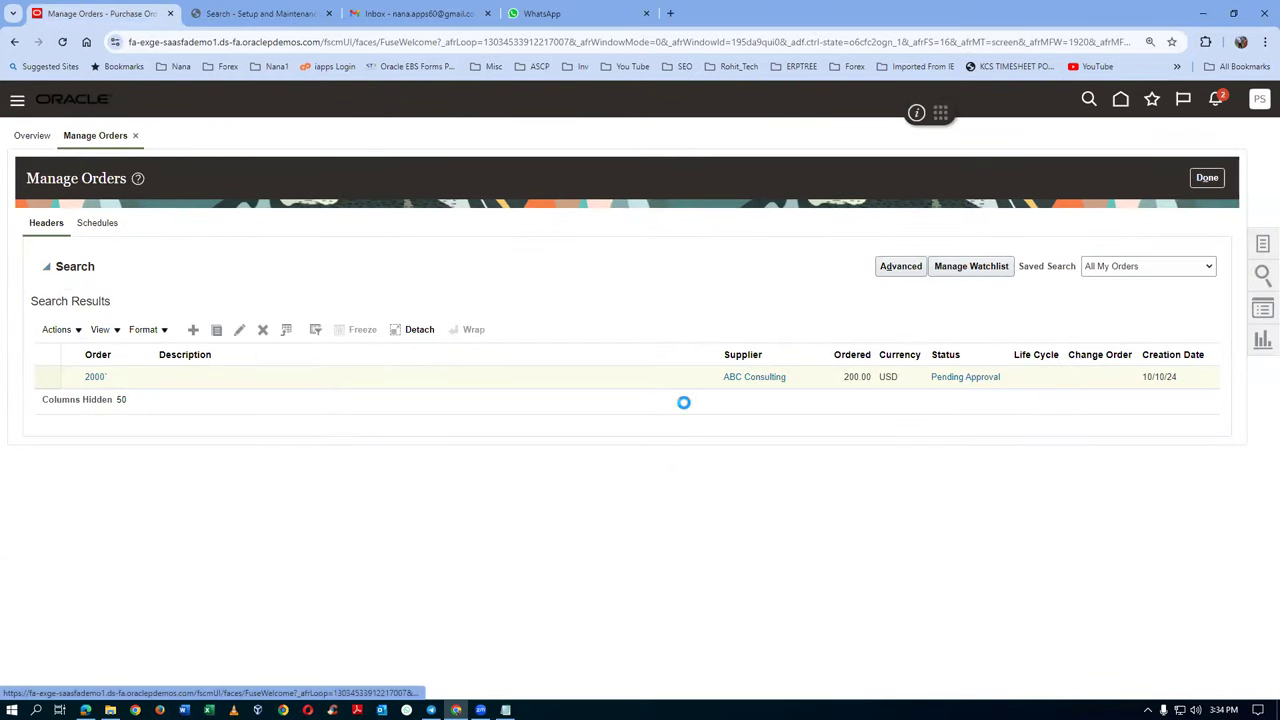
left_click(1120, 420)
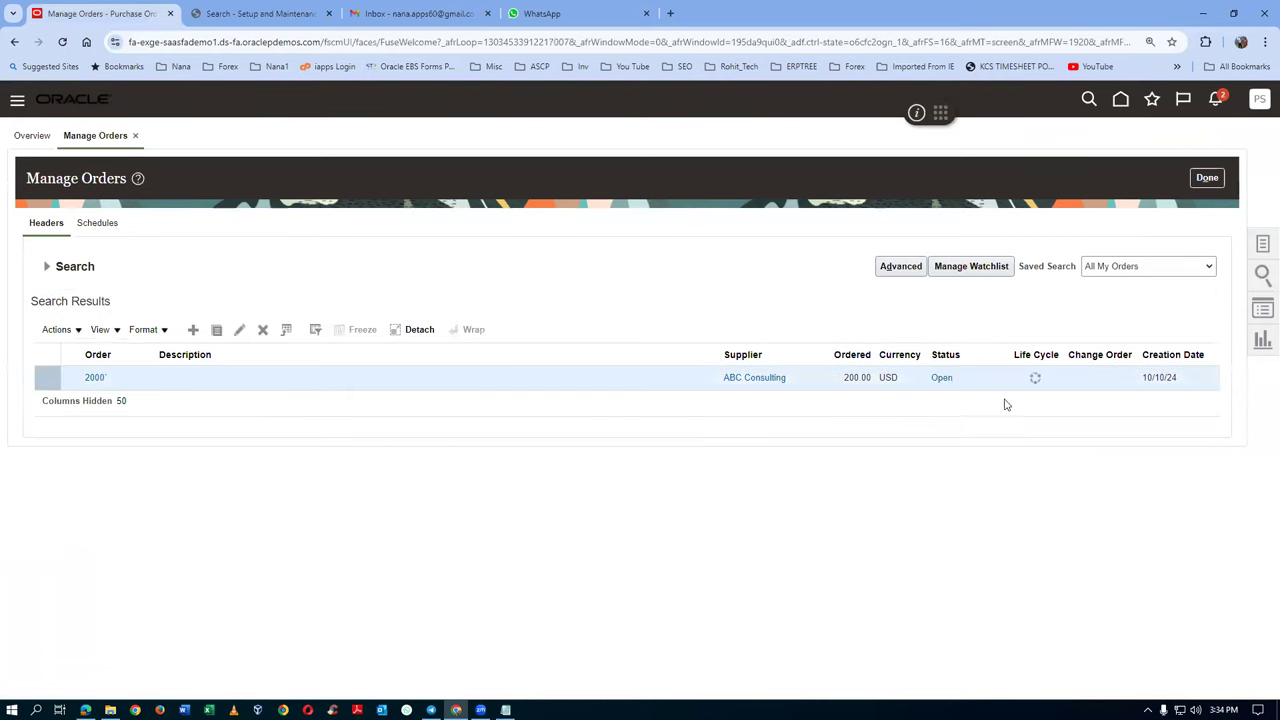
Return to the setup session's home page and open Inventory Management under Supply Chain Execution
left_click(254, 14)
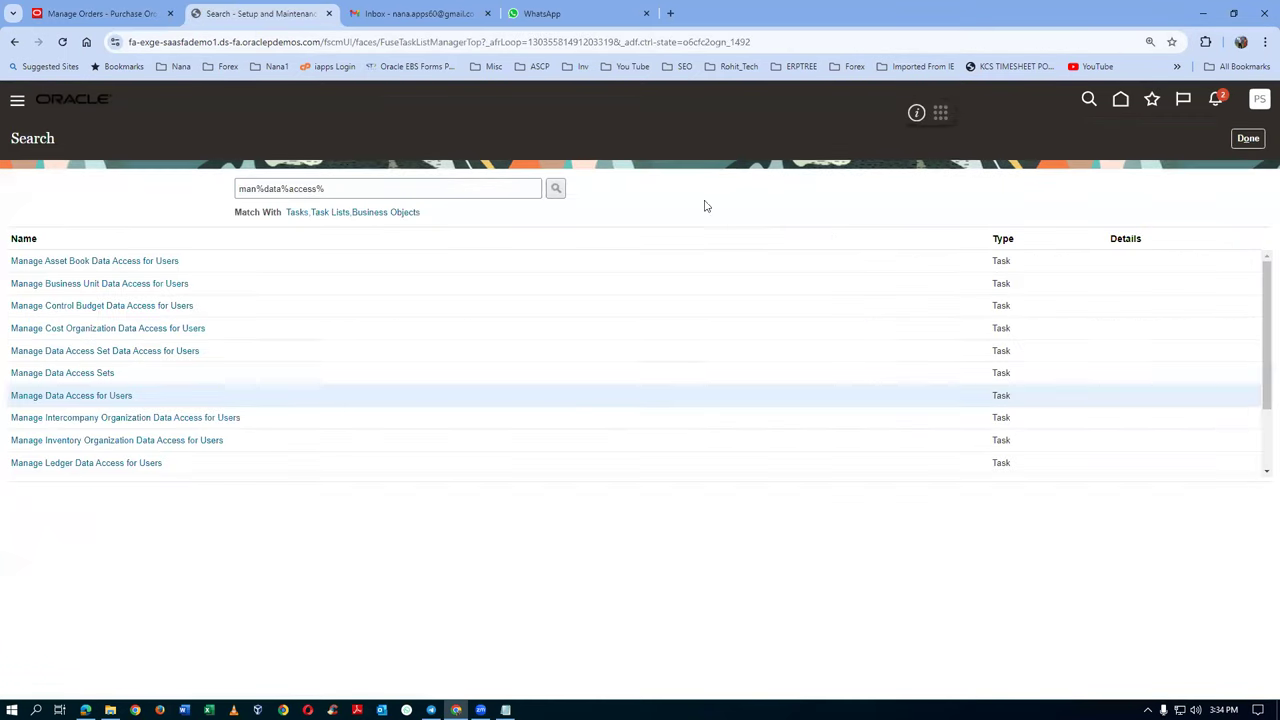
left_click(1121, 96)
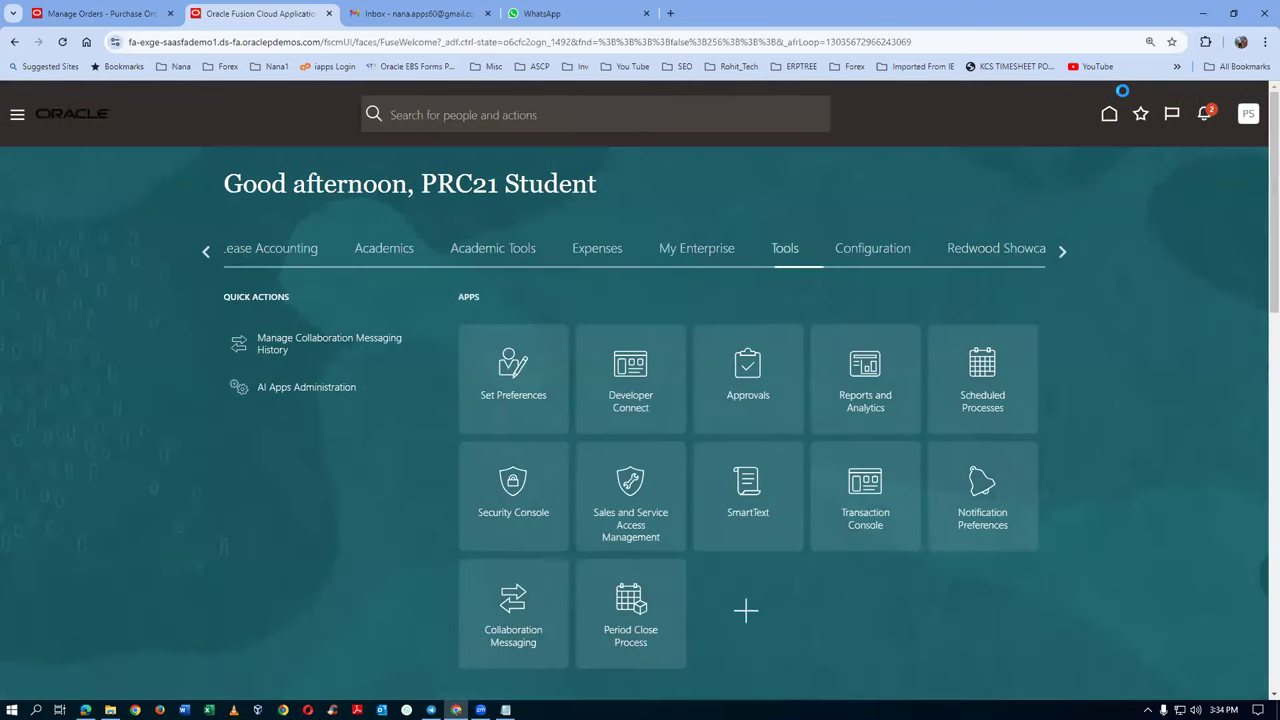
left_click(1062, 251)
left_click(207, 251)
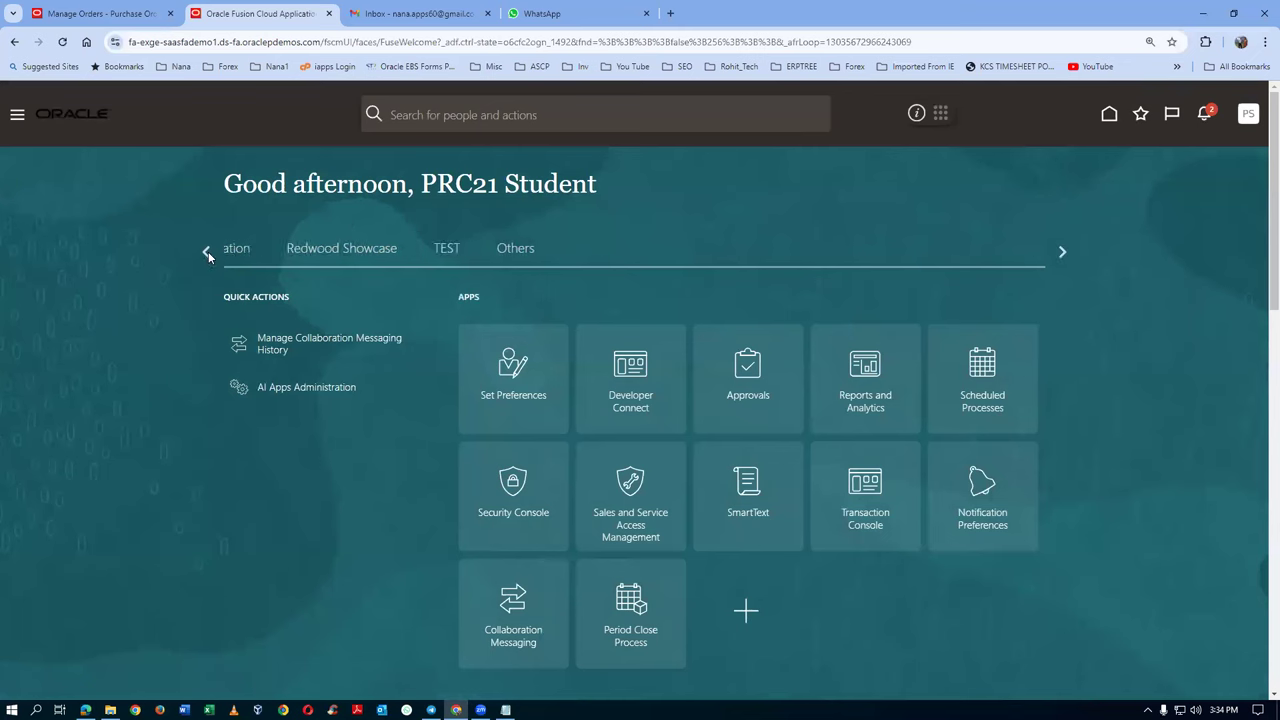
left_click(207, 251)
left_click(208, 251)
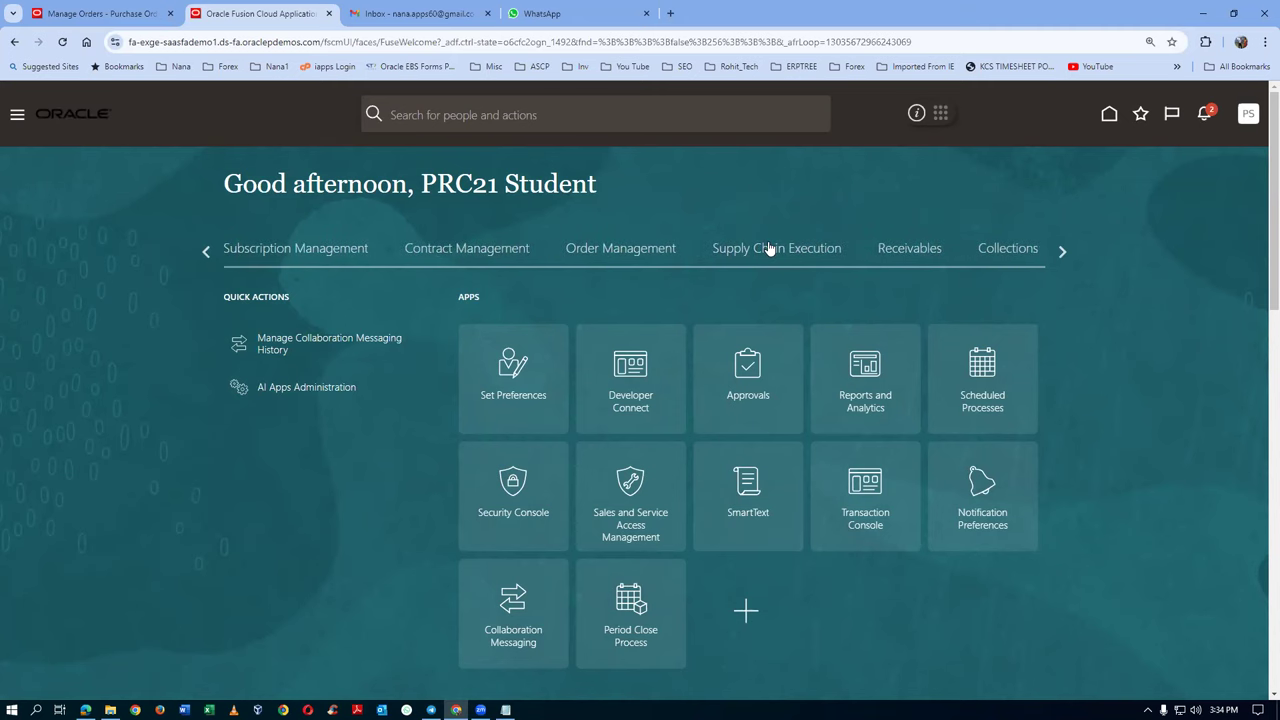
left_click(742, 261)
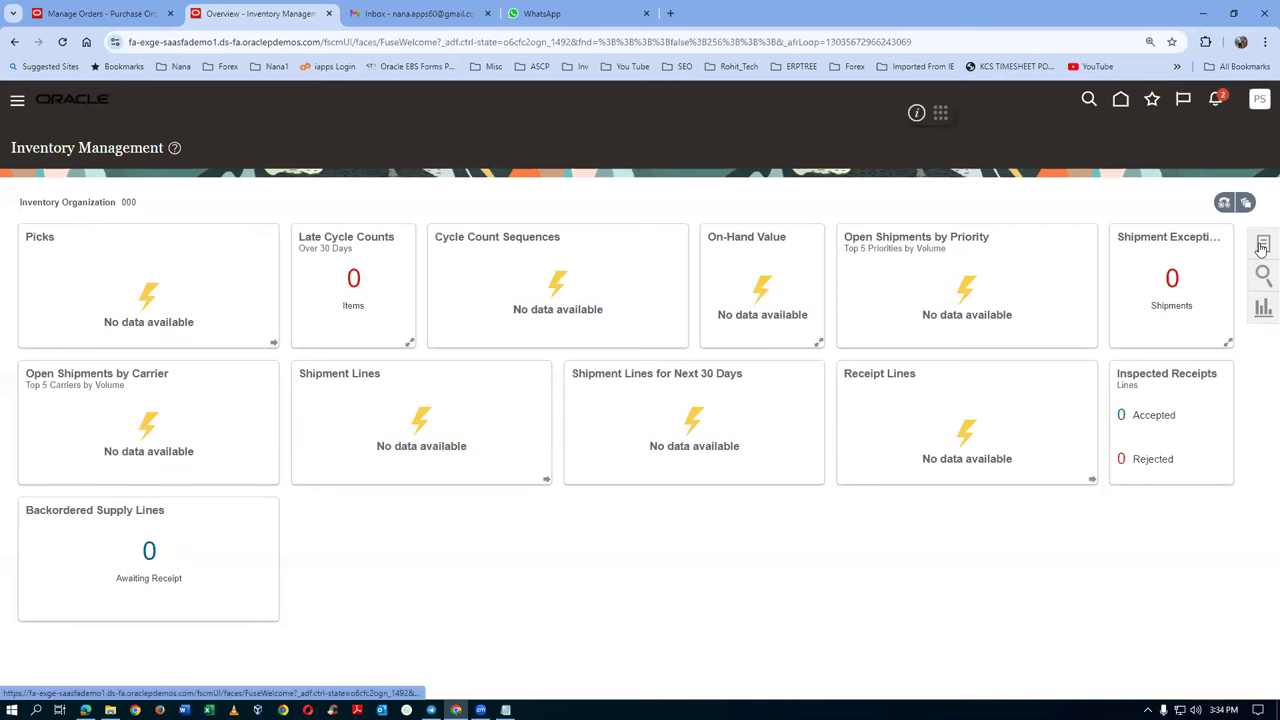
Open Receive Expected Shipments and change the inventory organization to T011
left_click(1262, 245)
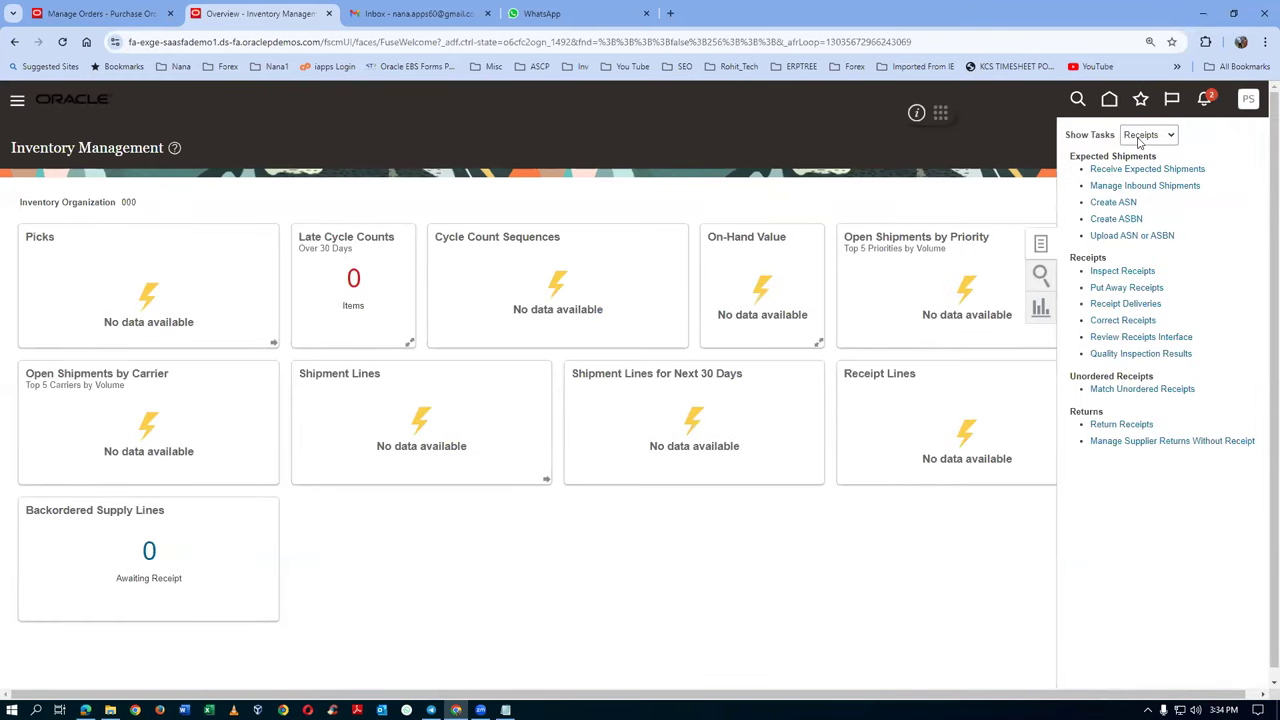
left_click(1121, 170)
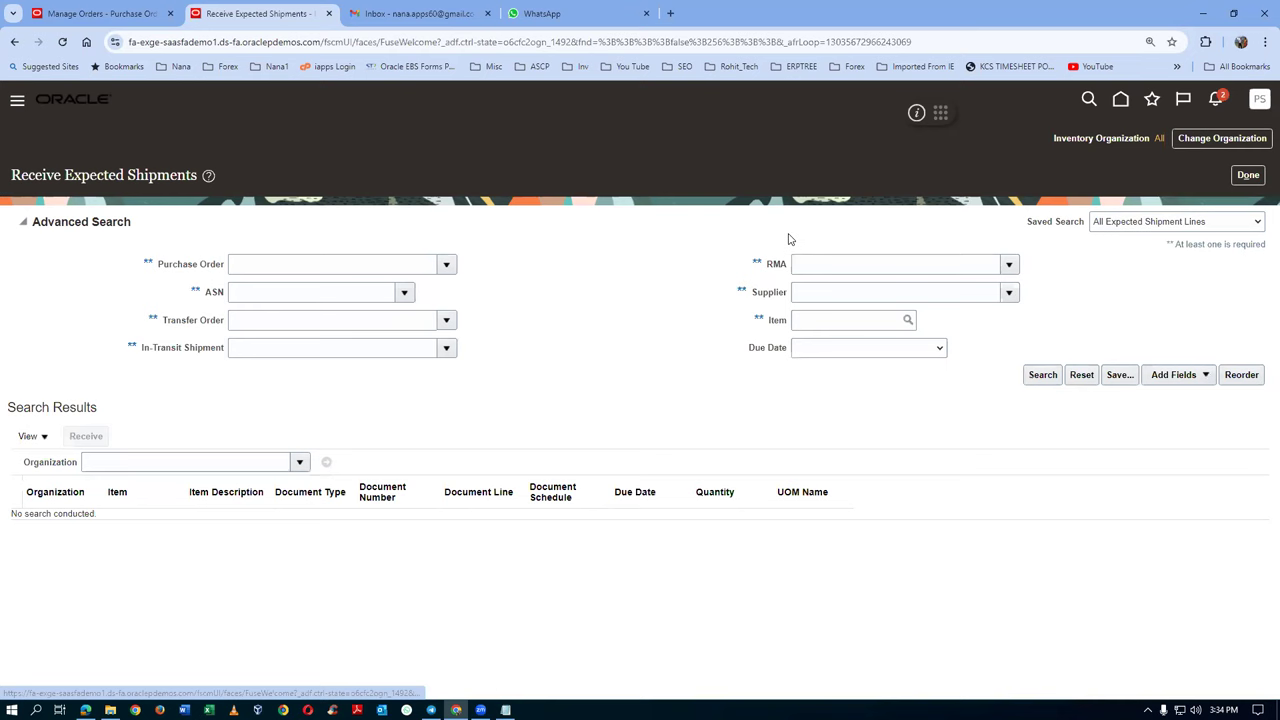
left_click(1230, 141)
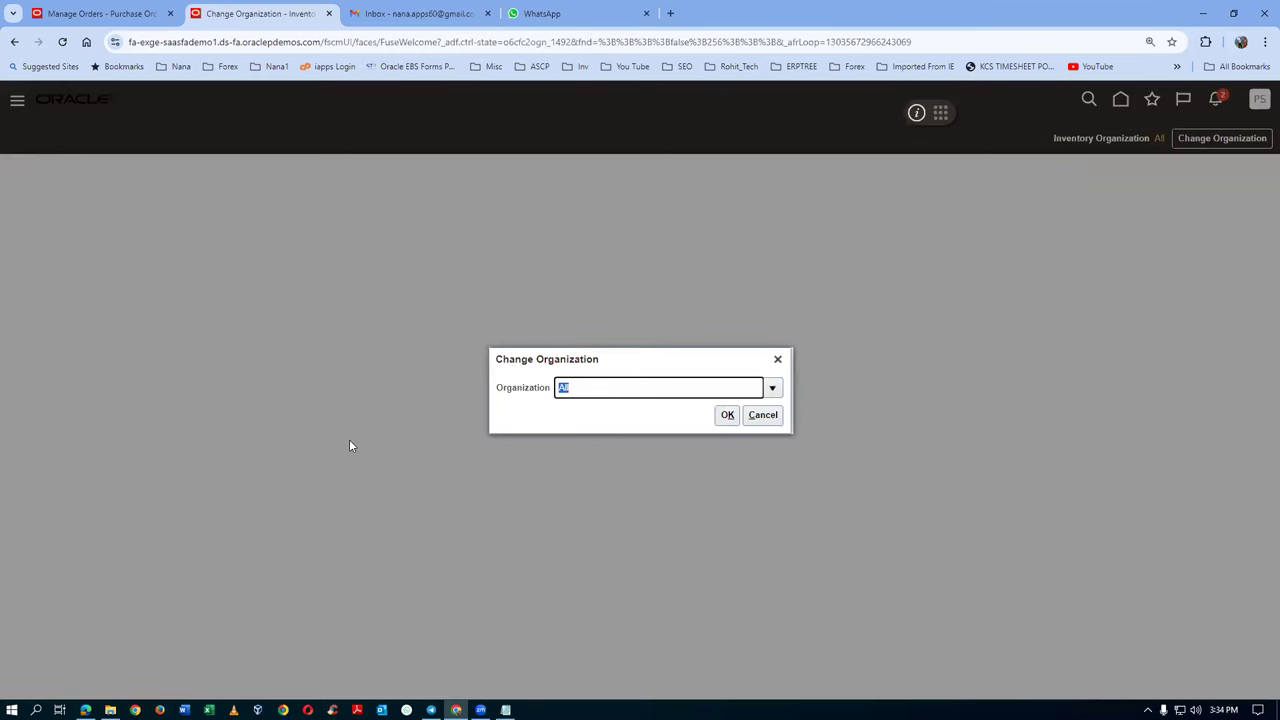
type("T011")
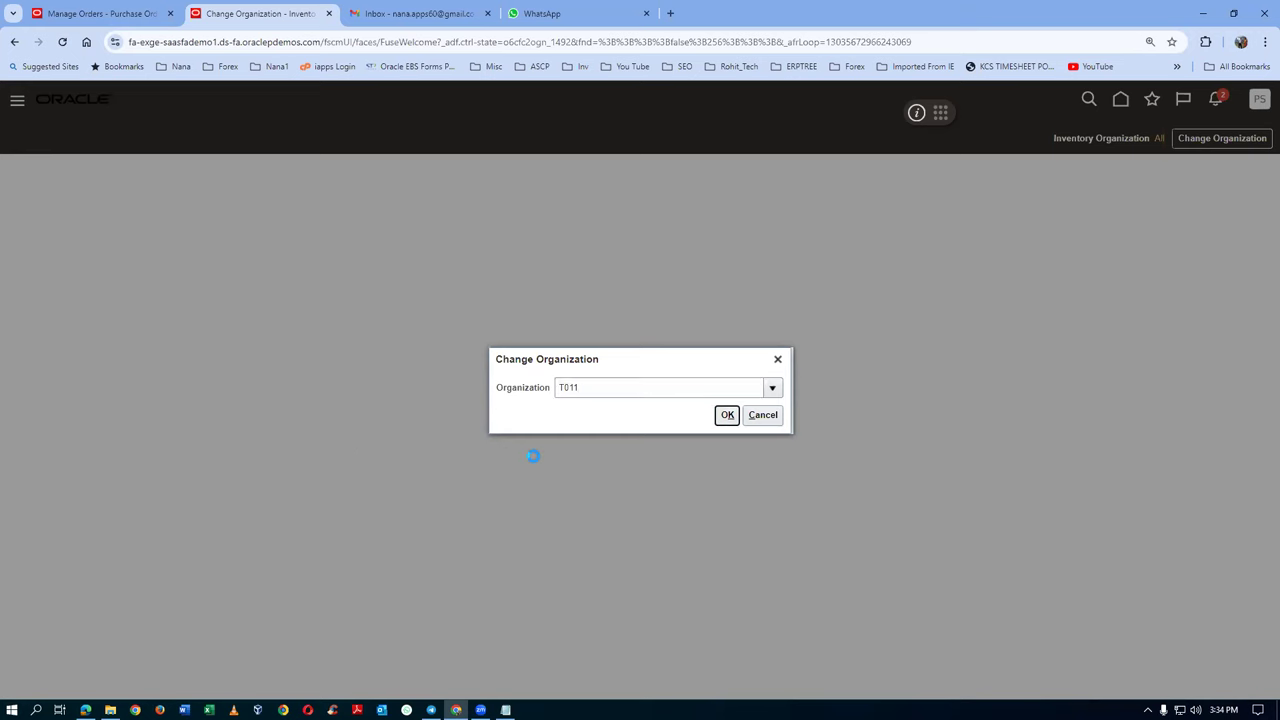
left_click(727, 415)
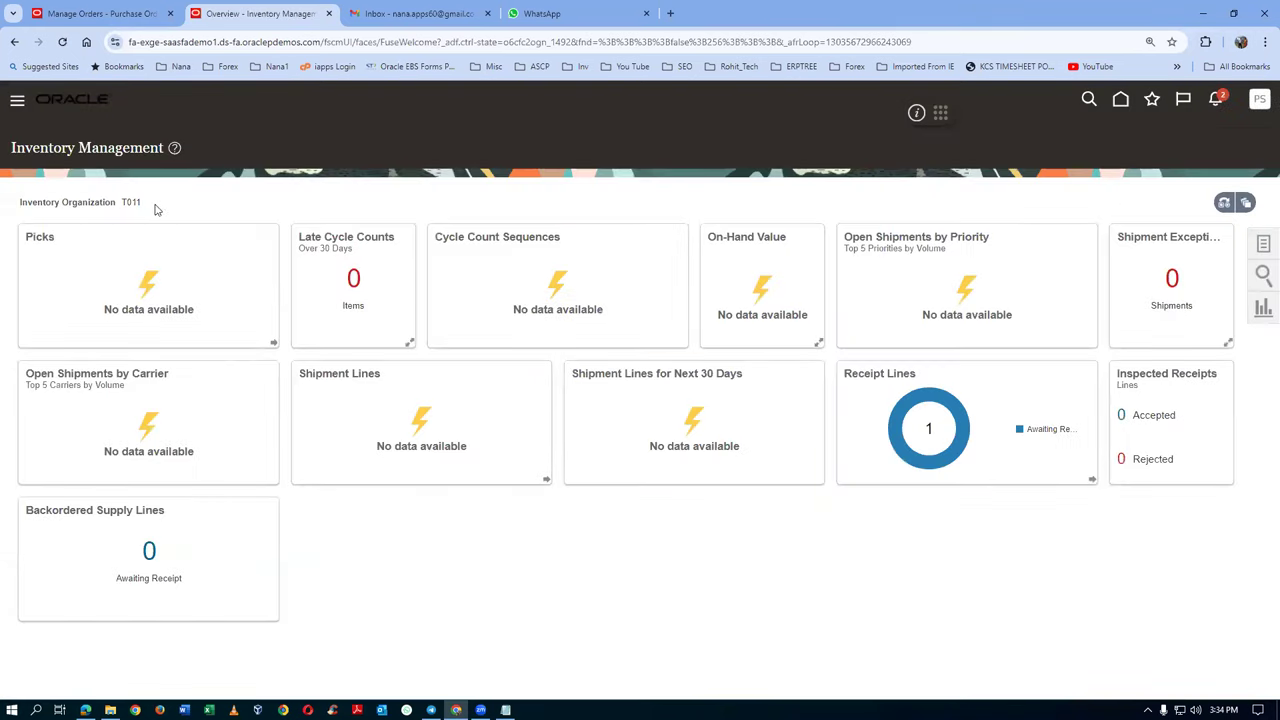
Reopen Receive Expected Shipments, search by the purchase order number and select the order's shipment line
left_click(1263, 248)
left_click(1140, 169)
left_click(314, 268)
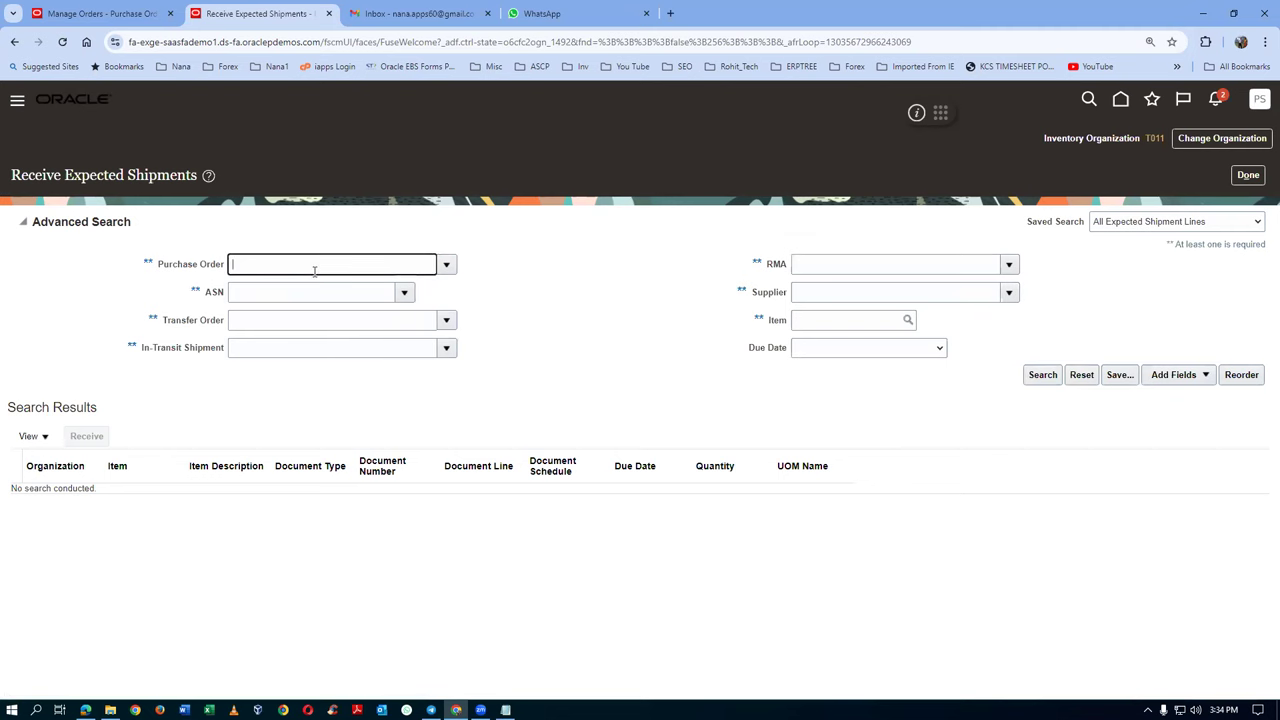
type("2000")
key("Tab")
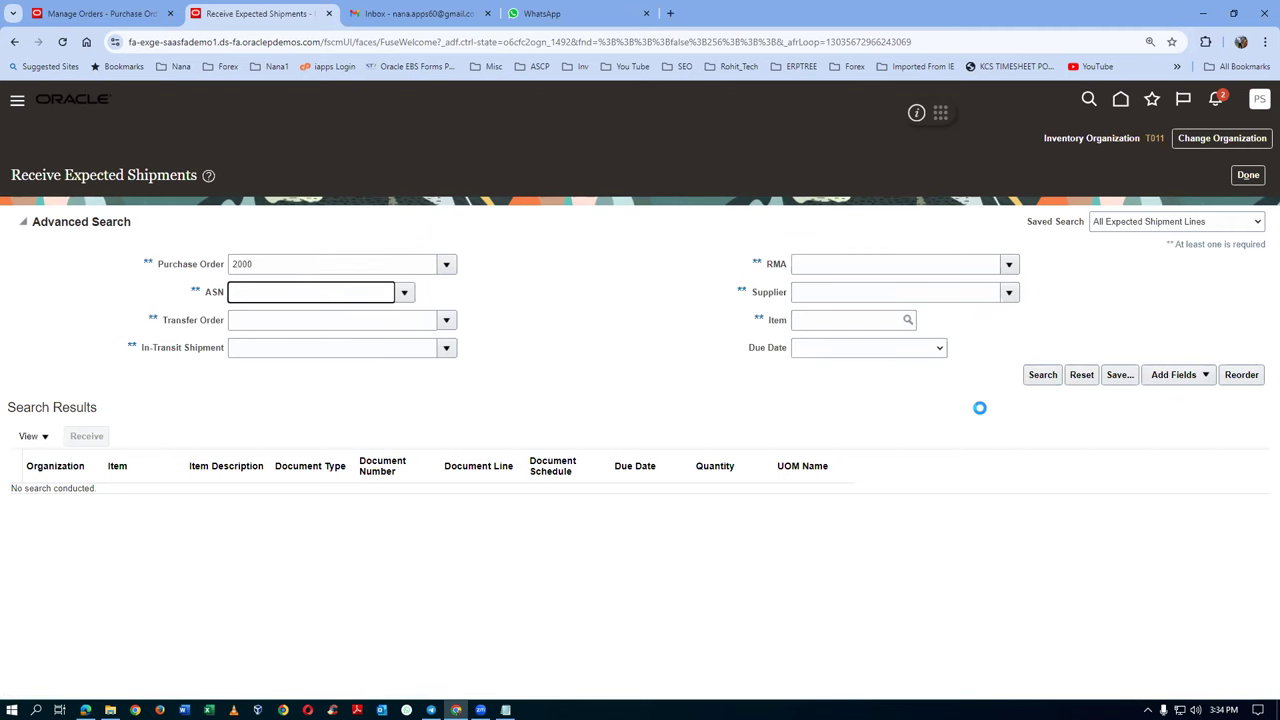
left_click(1036, 374)
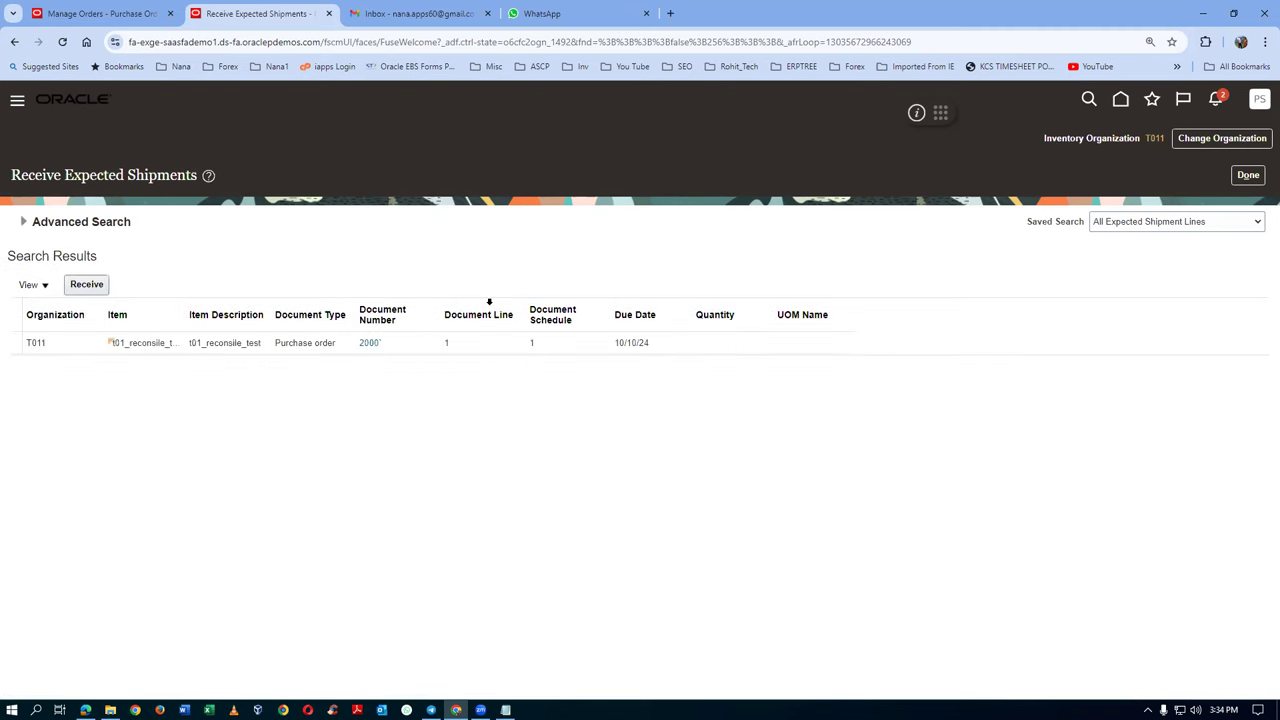
left_click(18, 343)
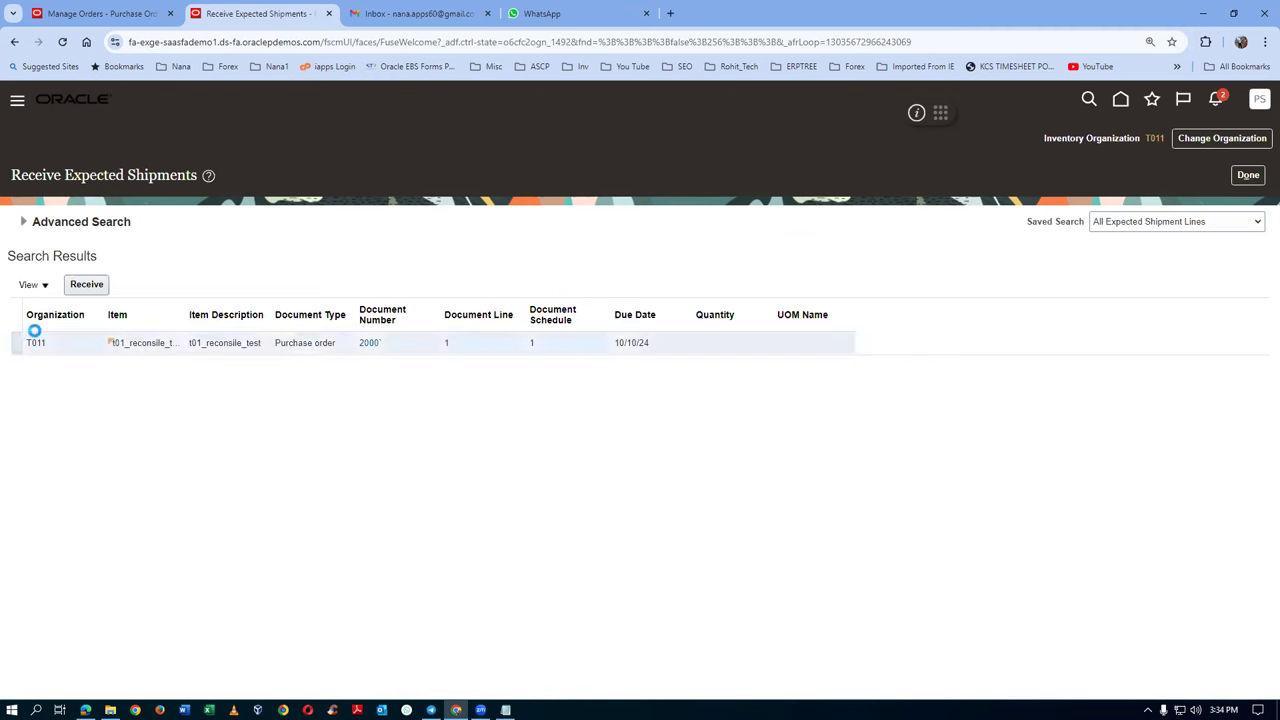
Open the selected shipment line for receiving, try to show its receipt quantity and dismiss the resulting message
left_click(87, 285)
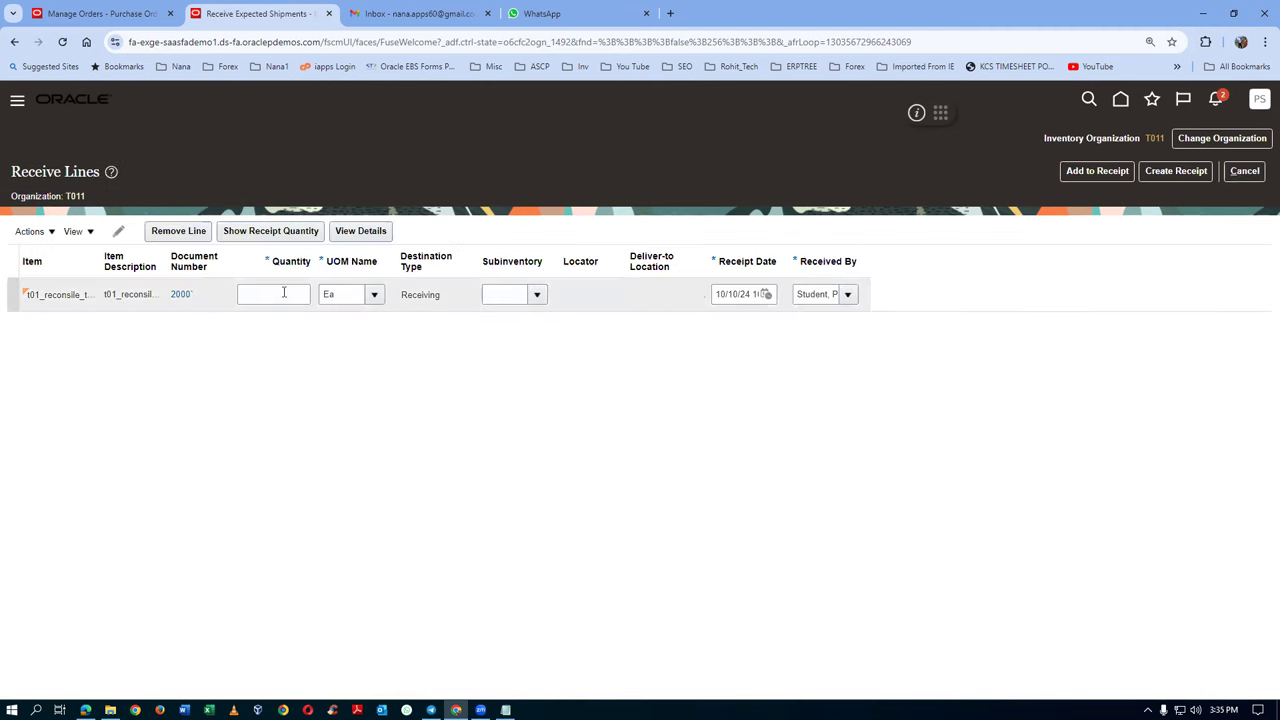
left_click(265, 232)
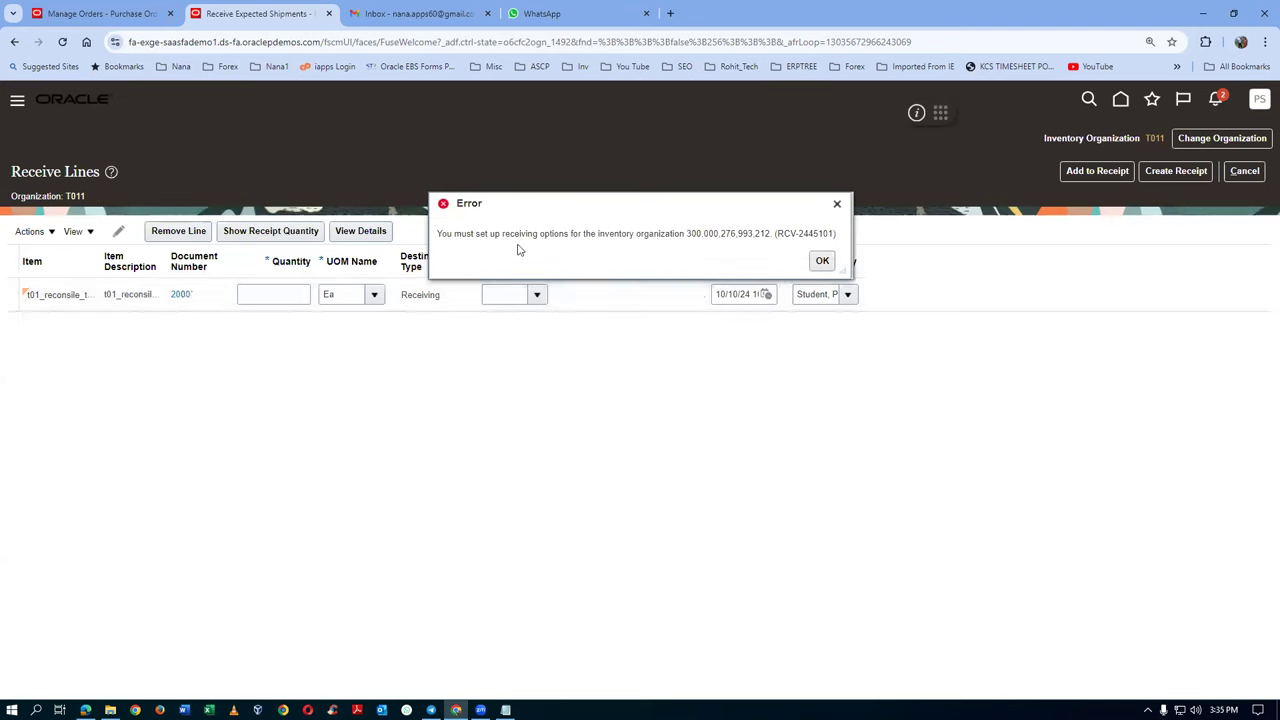
left_click_drag(511, 232, 596, 233)
left_click(834, 259)
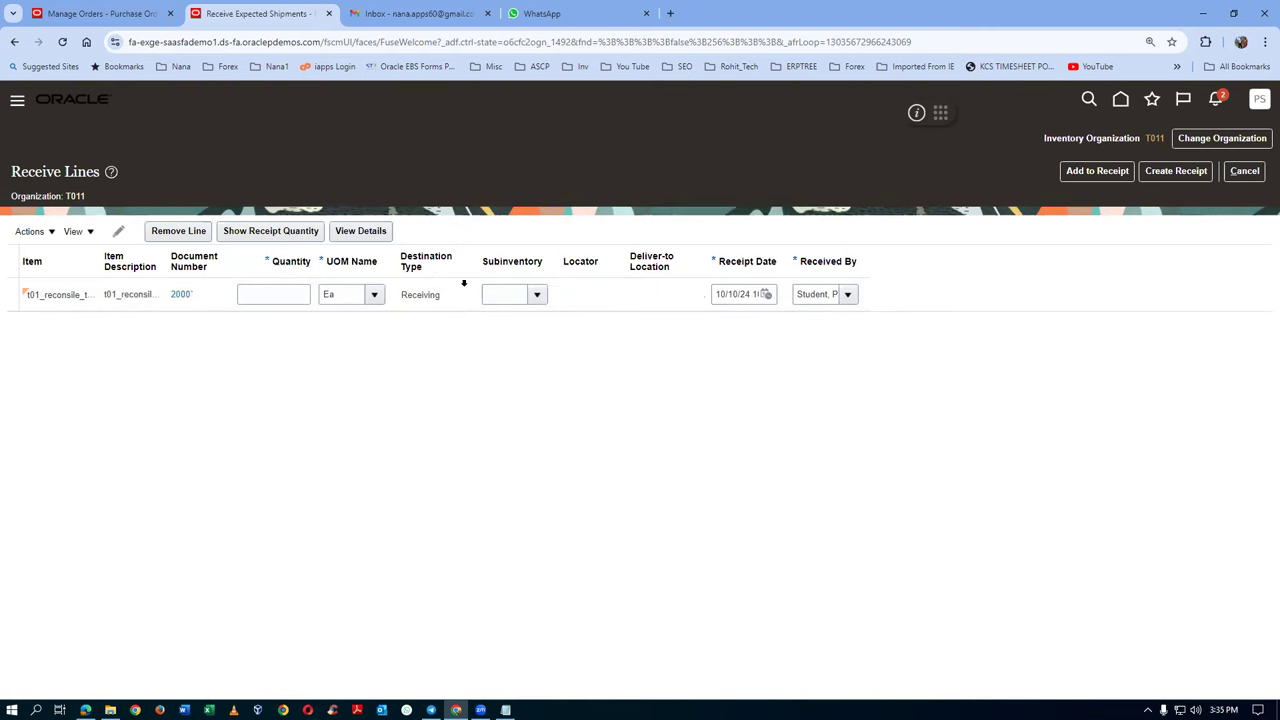
In a duplicate browser tab, open Setup and Maintenance, search tasks for man%rec%para% and open Manage Receiving Parameters
right_click(268, 20)
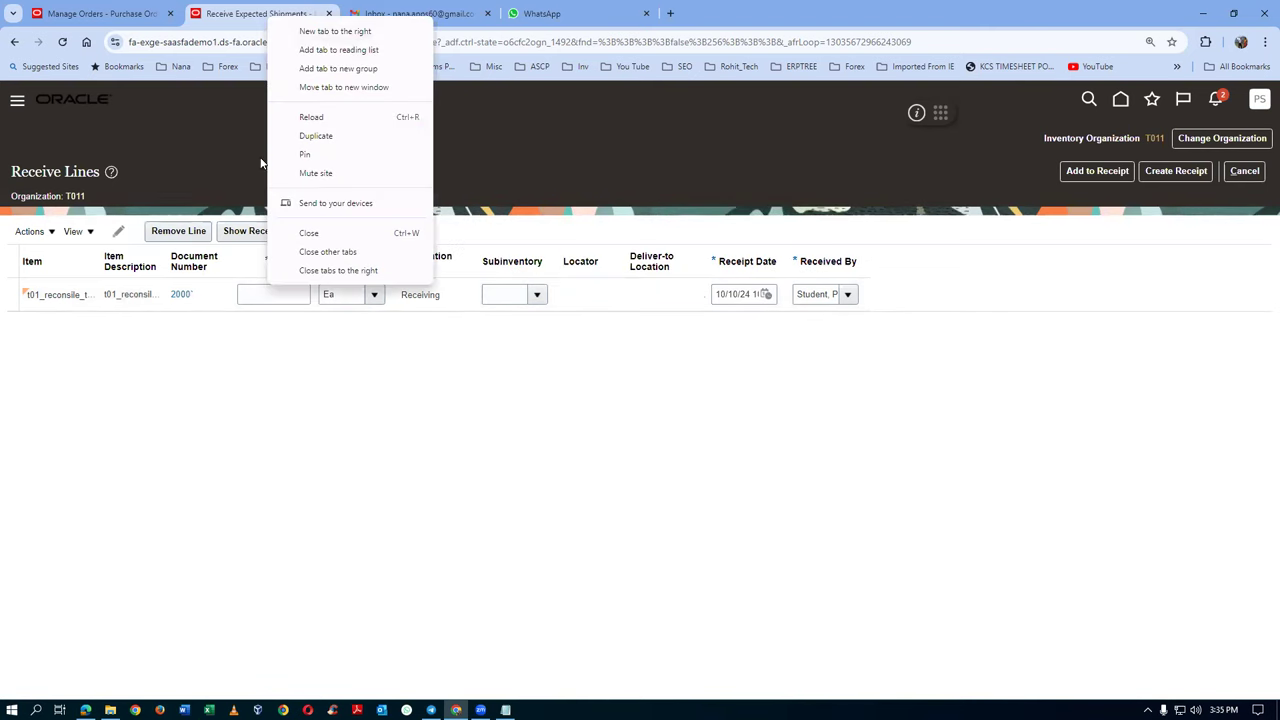
left_click(318, 138)
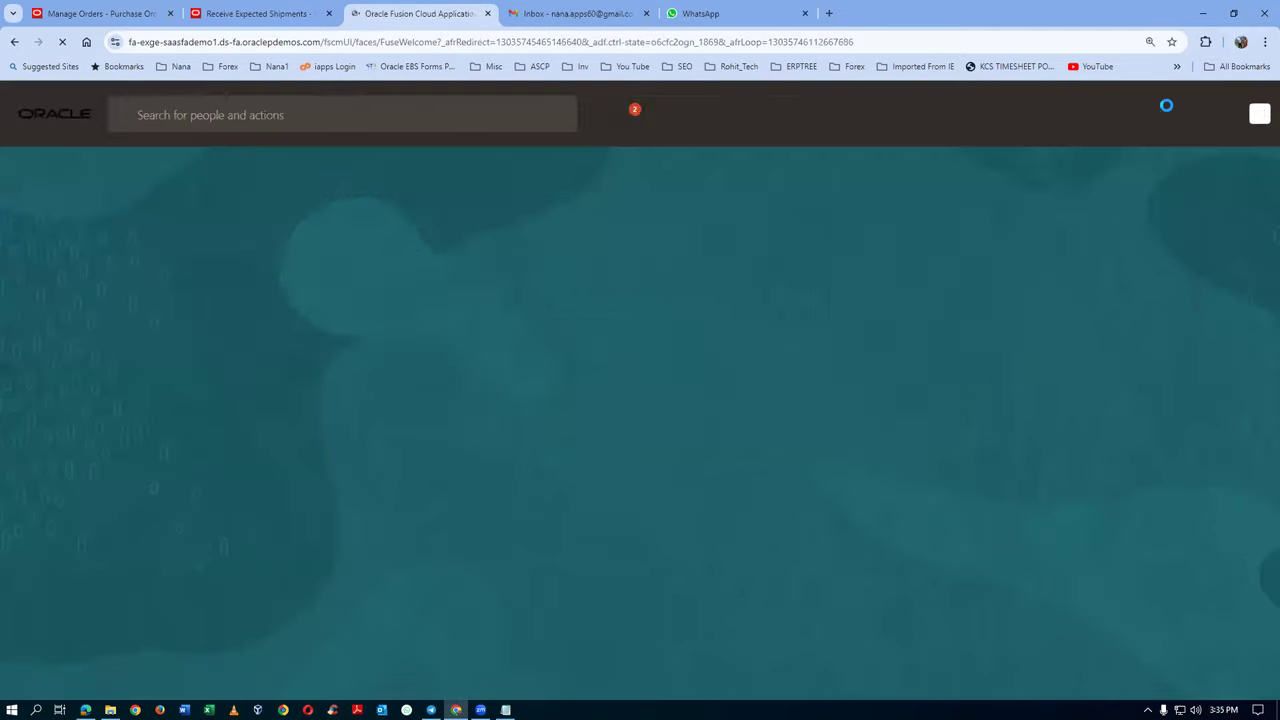
left_click(1243, 120)
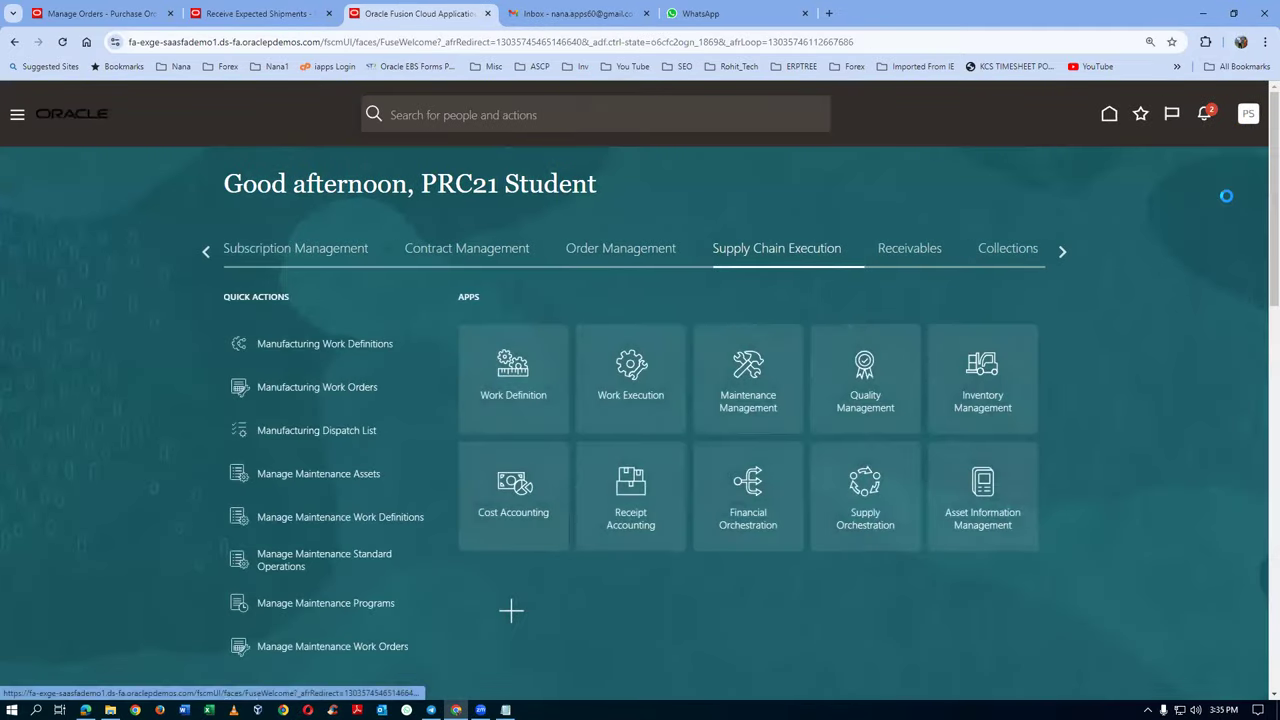
left_click(1014, 337)
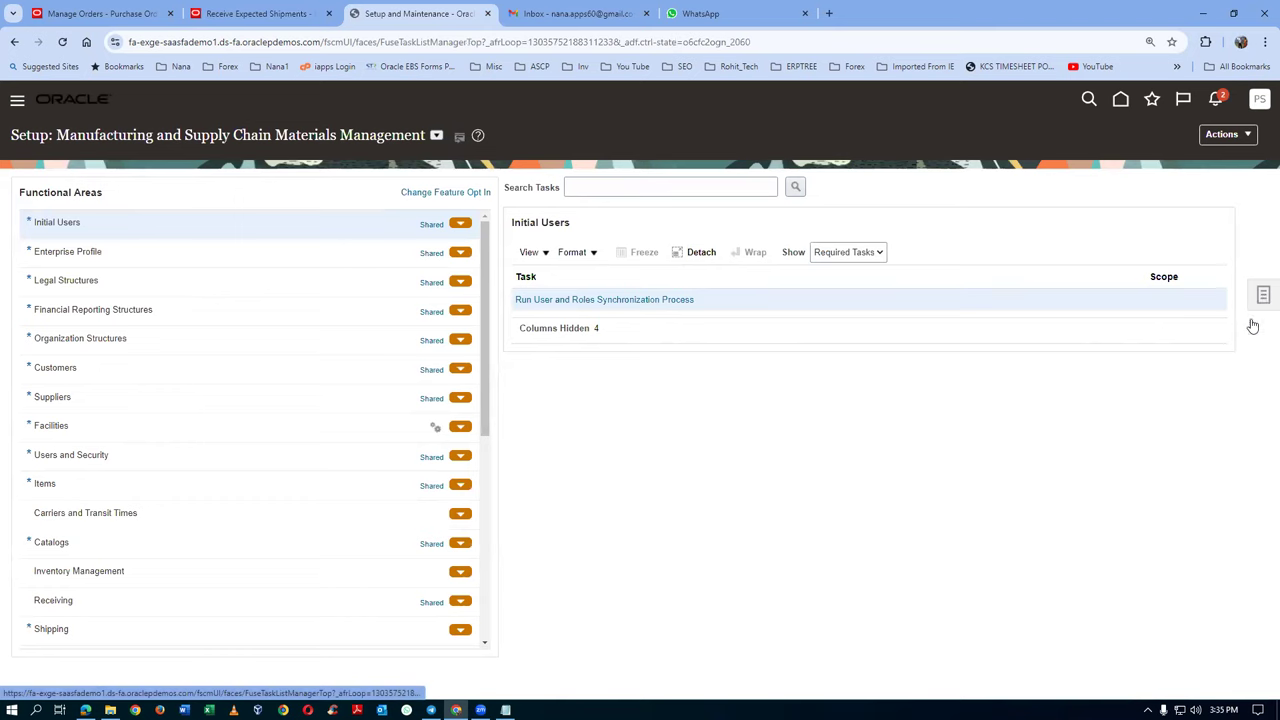
left_click(1253, 326)
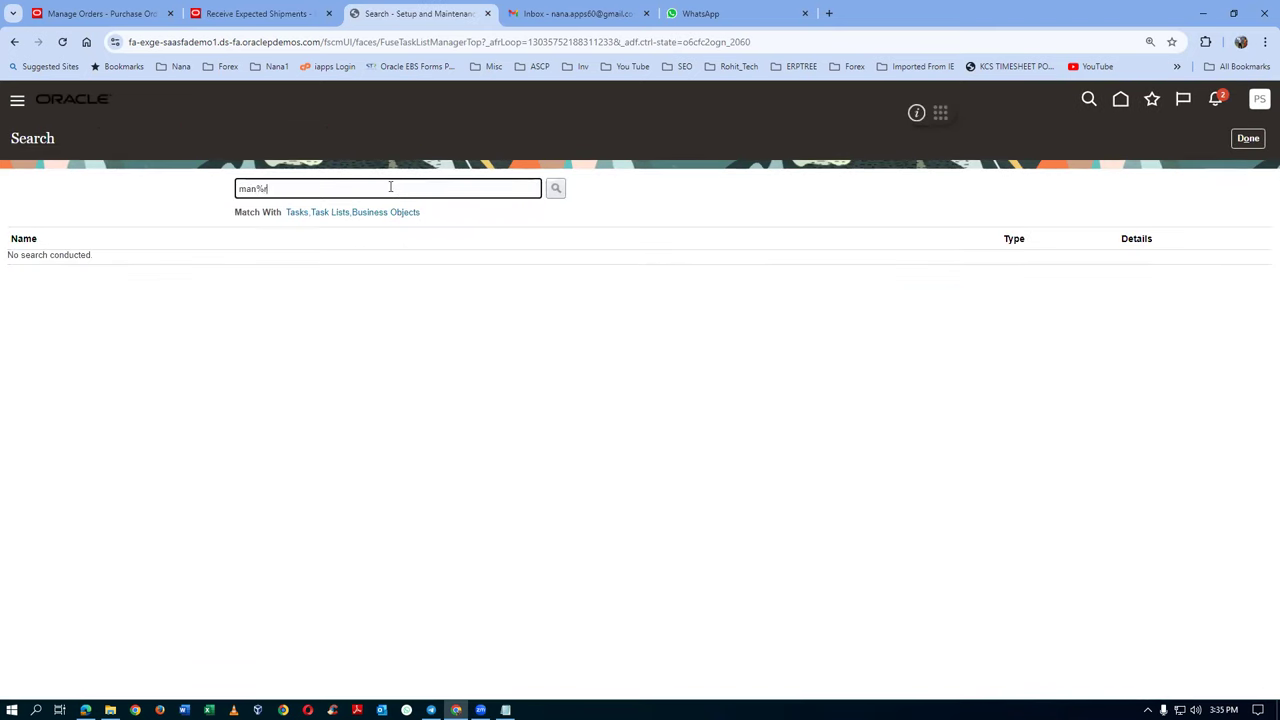
key("Return")
left_click(118, 284)
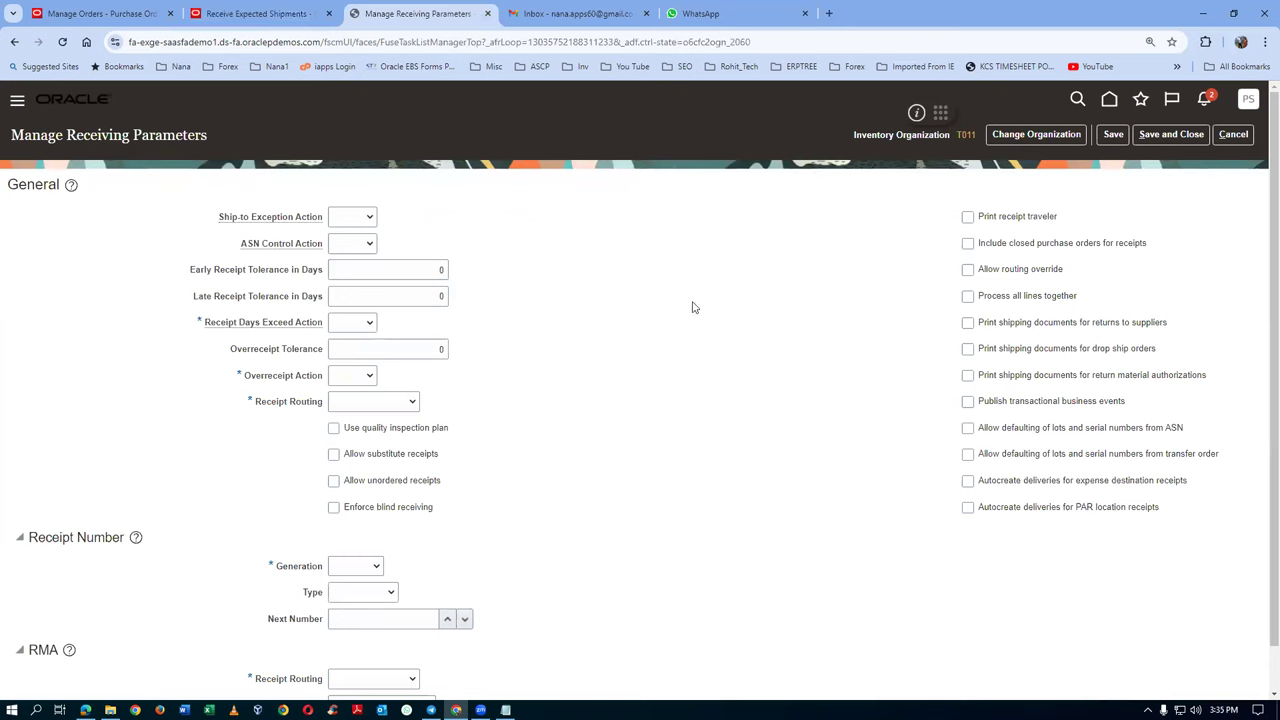
Set Receipt Days Exceed Action and Overreceipt Action to None, and the general Receipt Routing to Standard receipt
left_click(362, 326)
left_click(343, 358)
left_click(368, 376)
left_click(358, 411)
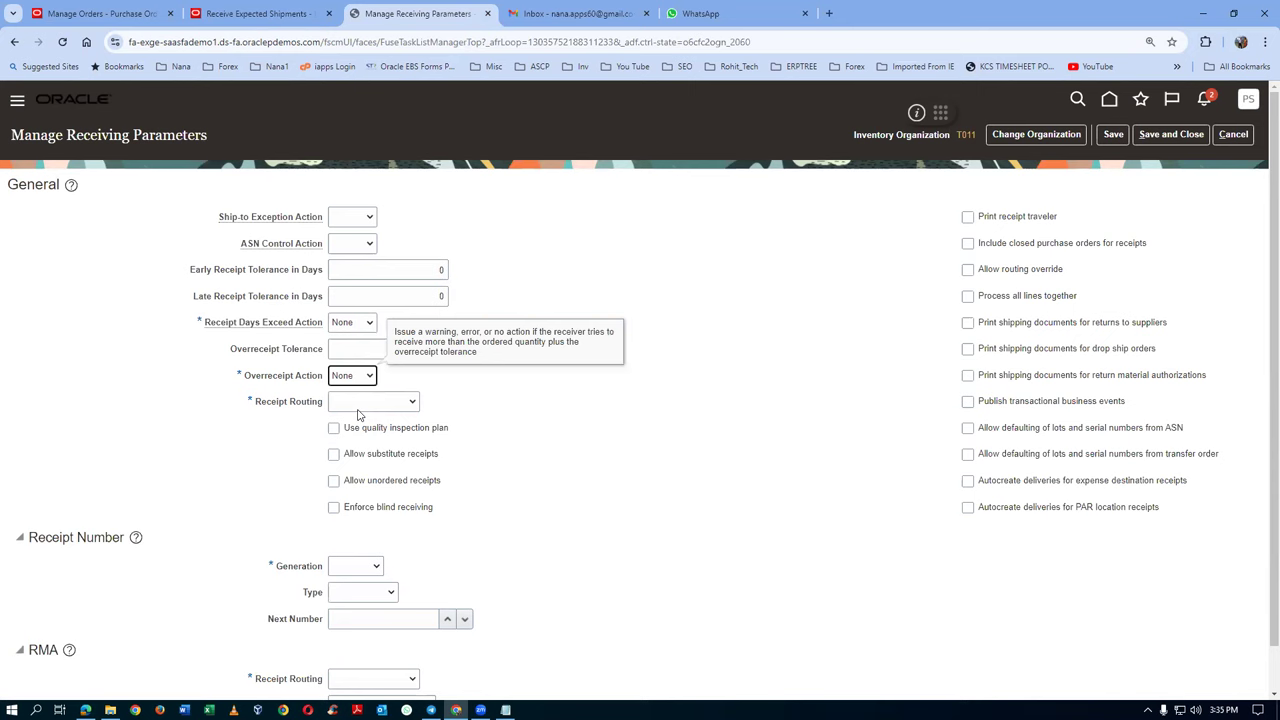
left_click(359, 408)
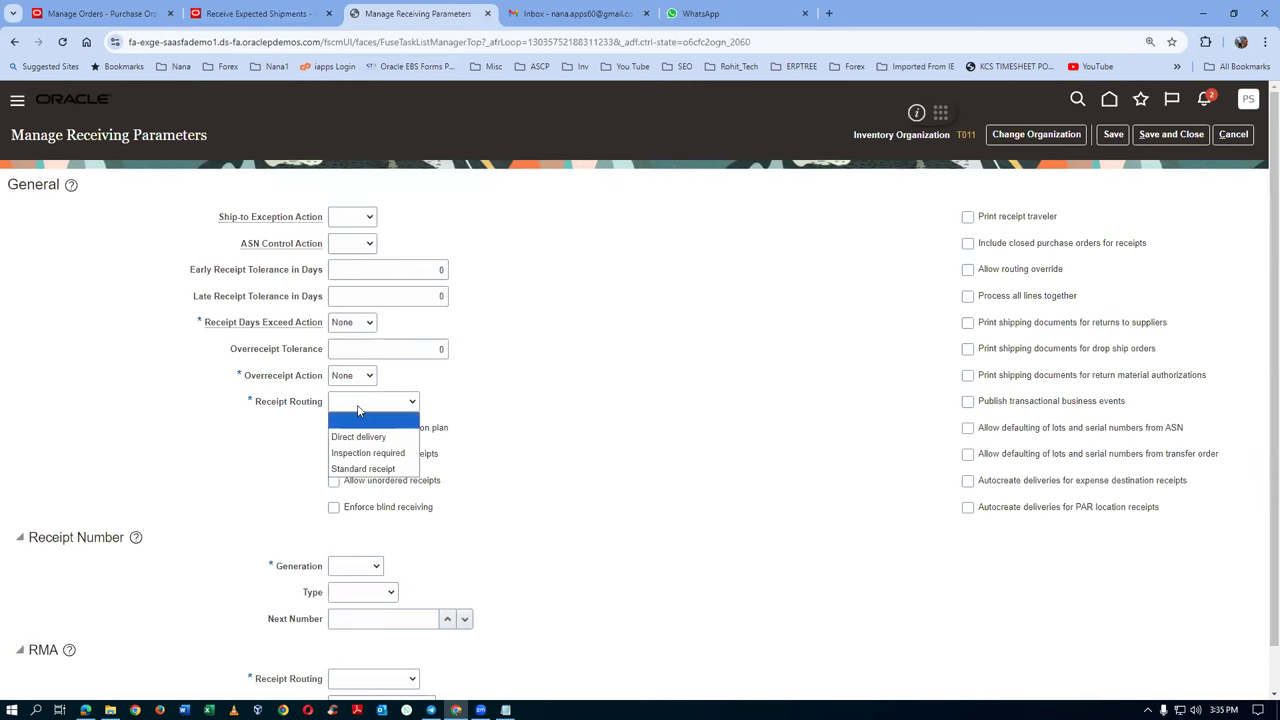
left_click(362, 469)
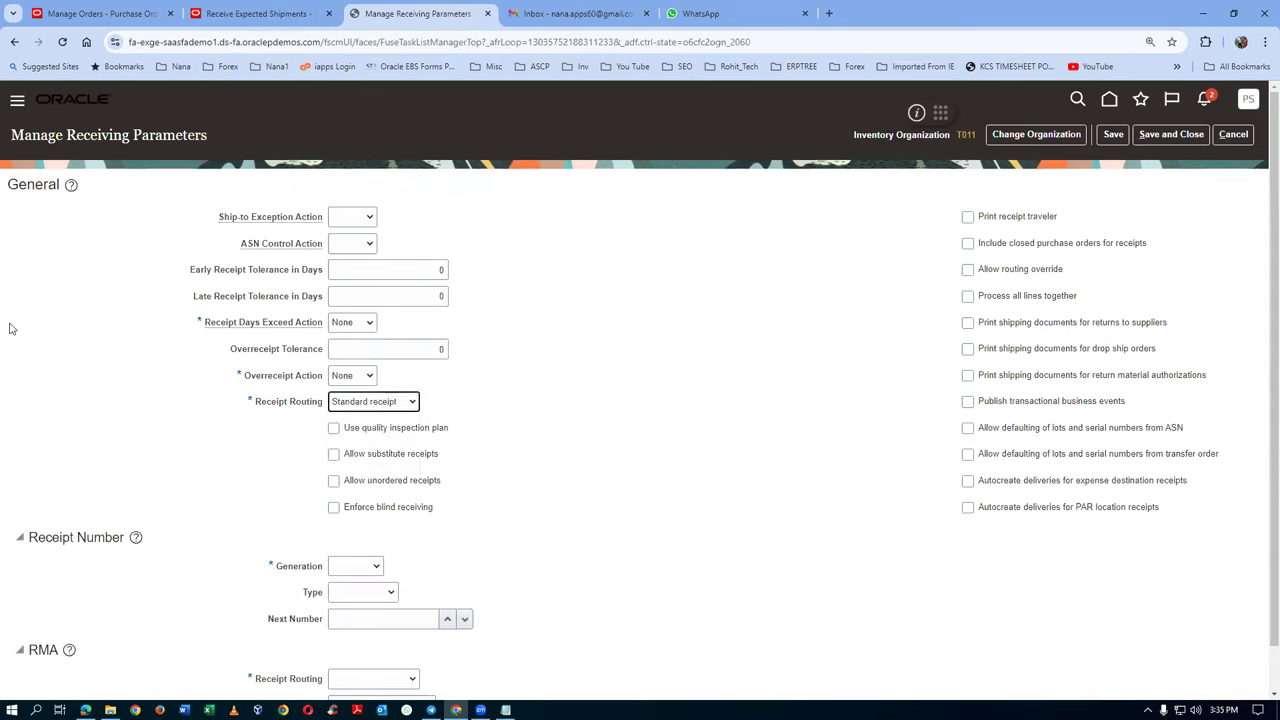
Set receipt numbering to Automatic, Numeric, next number 3000, set RMA Receipt Routing to Standard receipt, and save and close the parameters
scroll(224, 350, "down", 1)
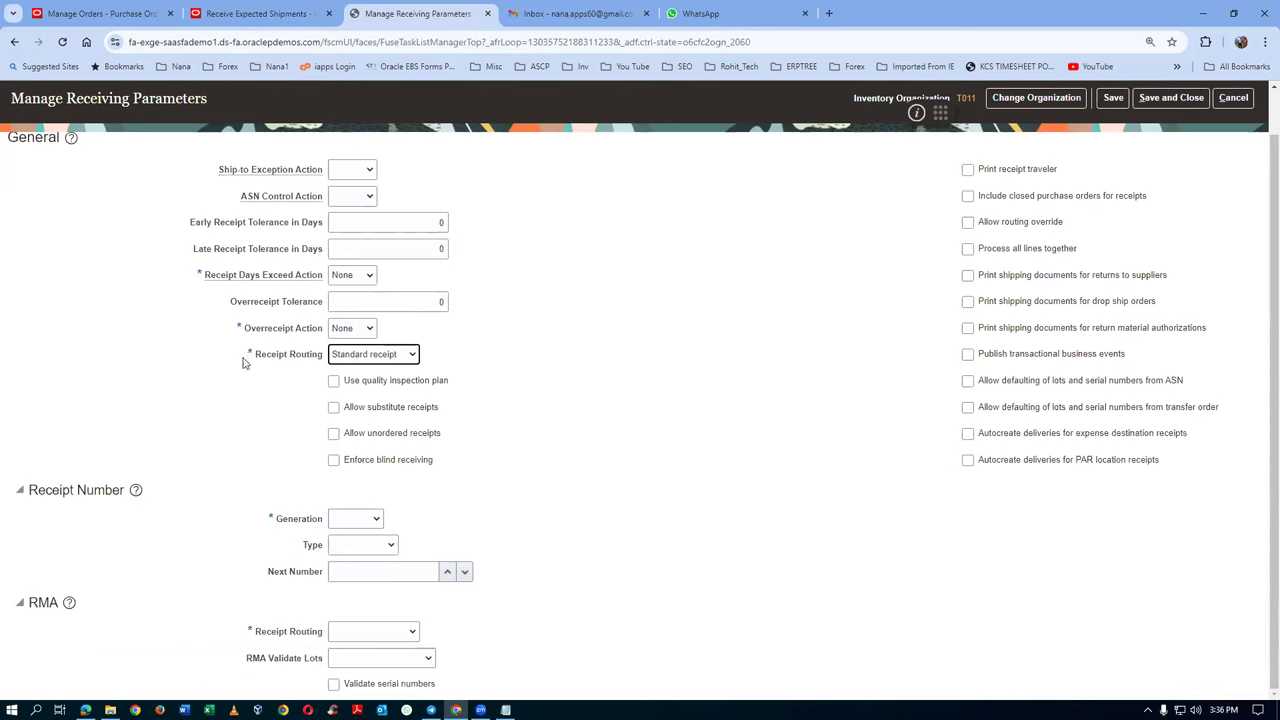
left_click(352, 519)
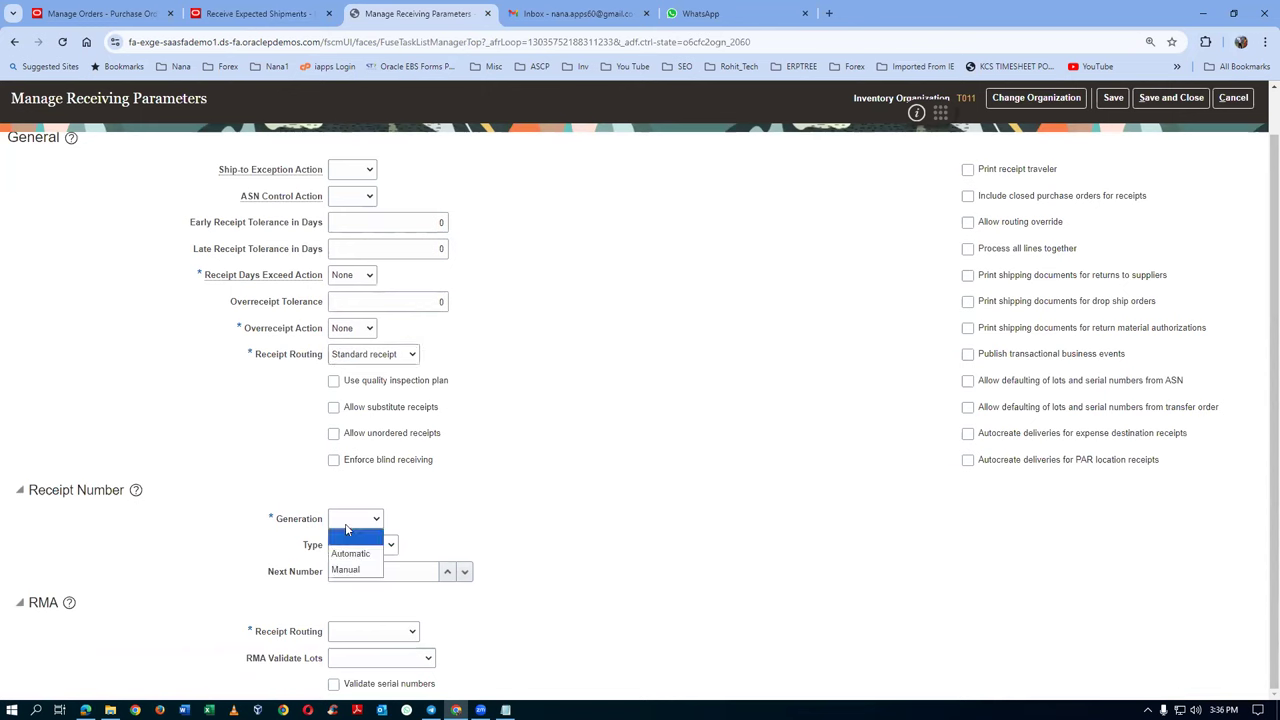
left_click(355, 555)
left_click(364, 547)
left_click(360, 580)
left_click(360, 575)
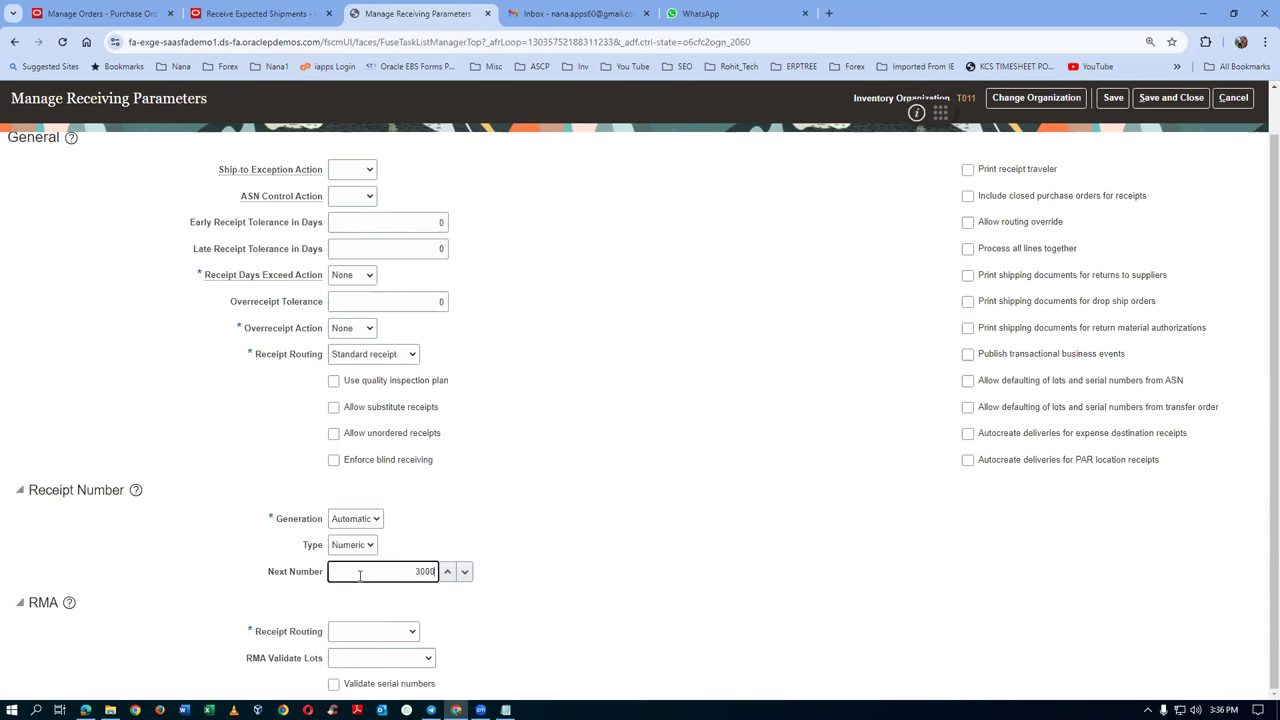
left_click(360, 633)
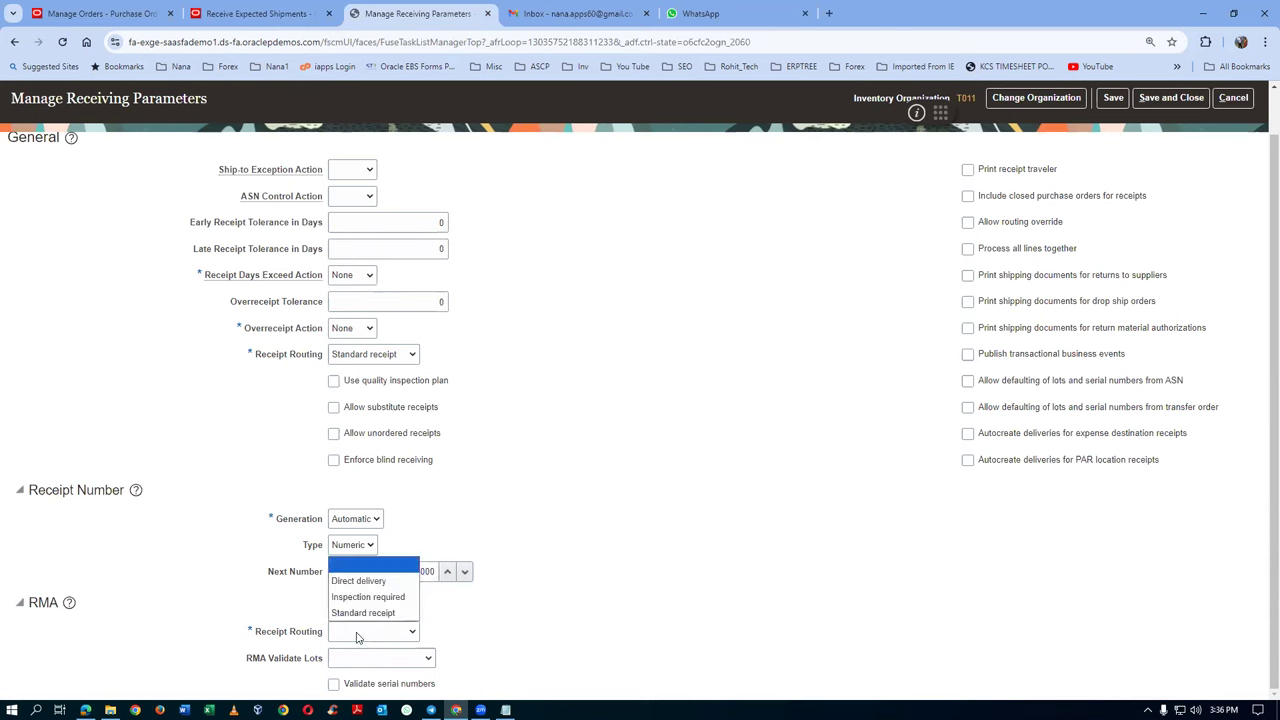
left_click(362, 613)
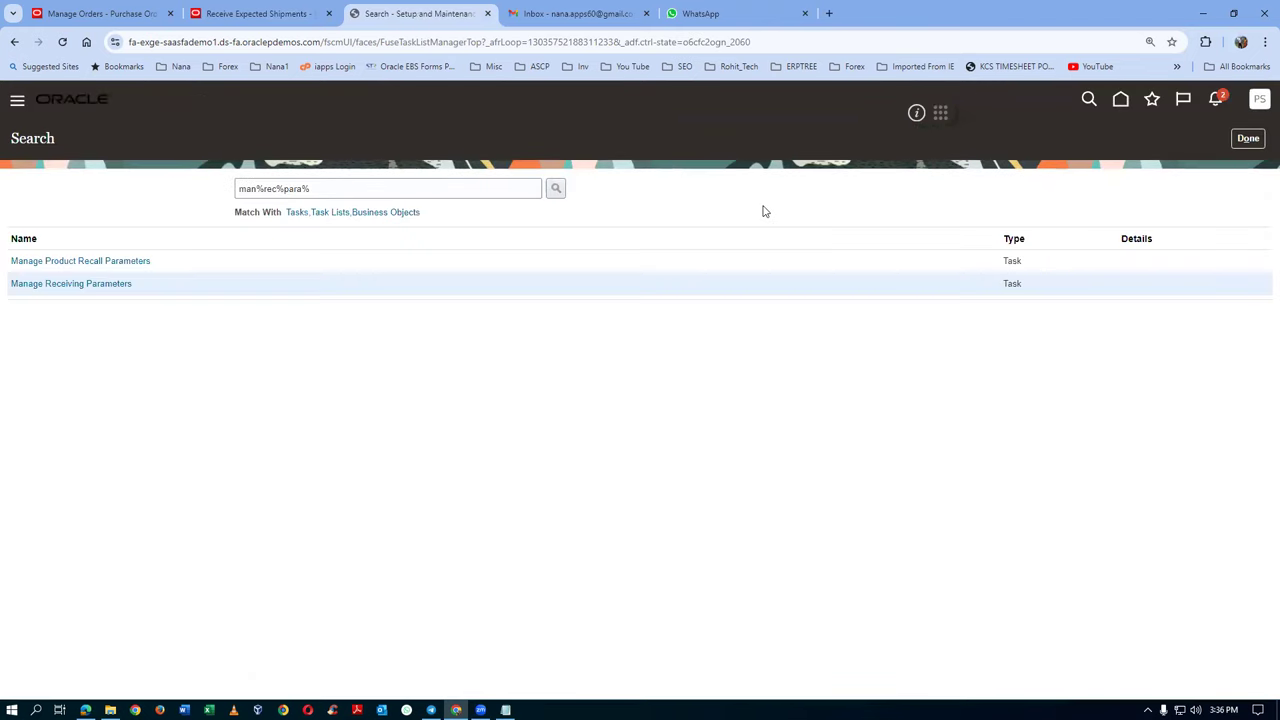
Return to the Receive Lines page, fill in the line's receipt quantity of 100 and start creating the receipt
left_click(257, 18)
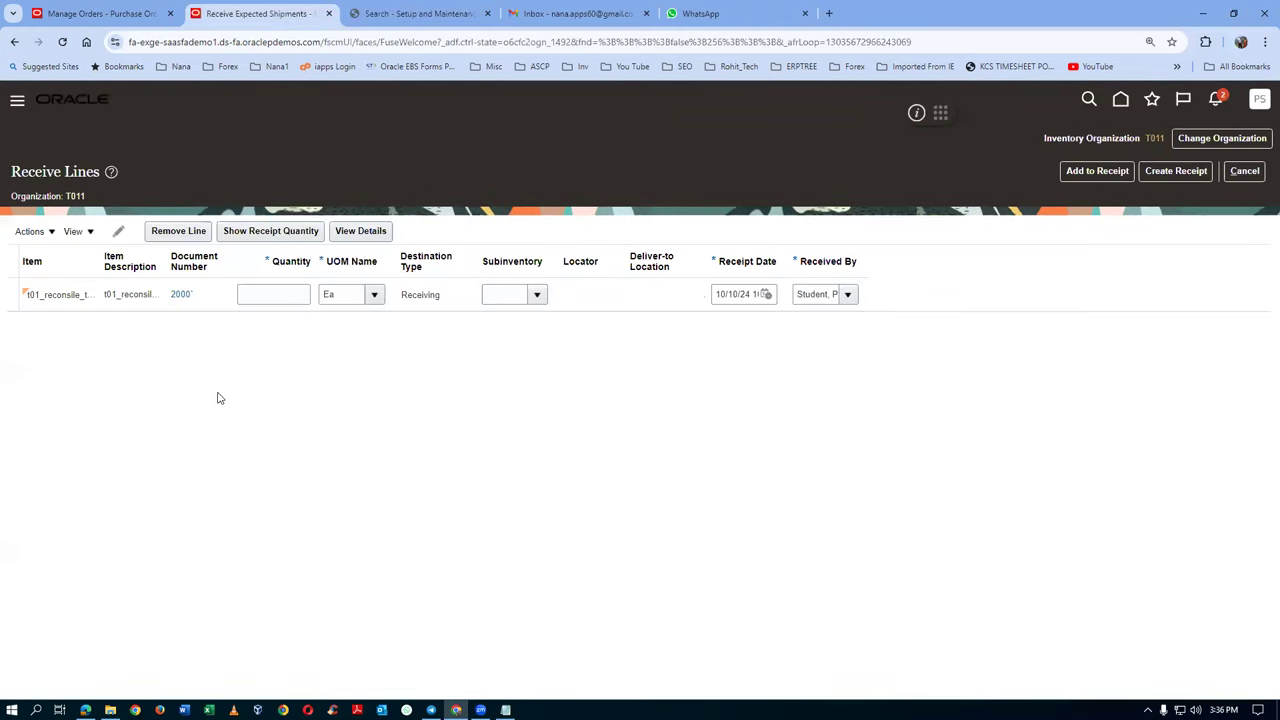
left_click(243, 236)
left_click(1183, 174)
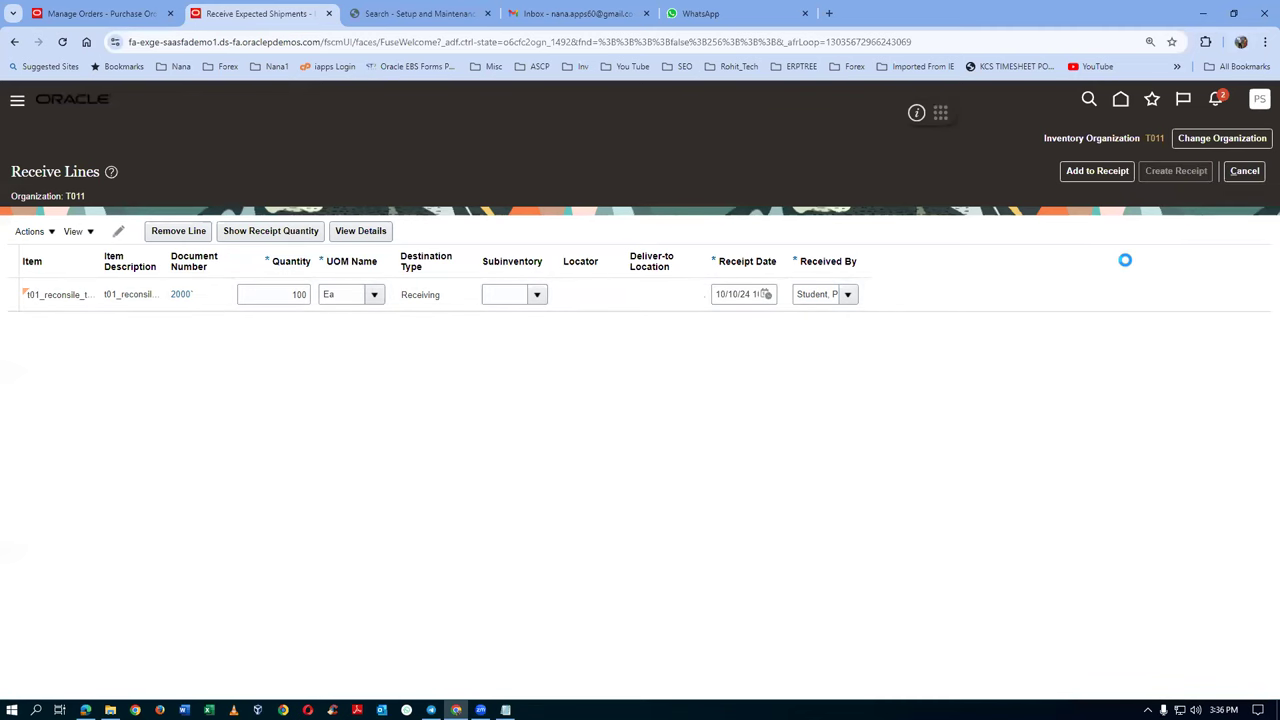
Fill in the receipt header with shipment 123, packing slip 456, waybill 789, bill of lading 12345 and the note "Note 1"
left_click(382, 329)
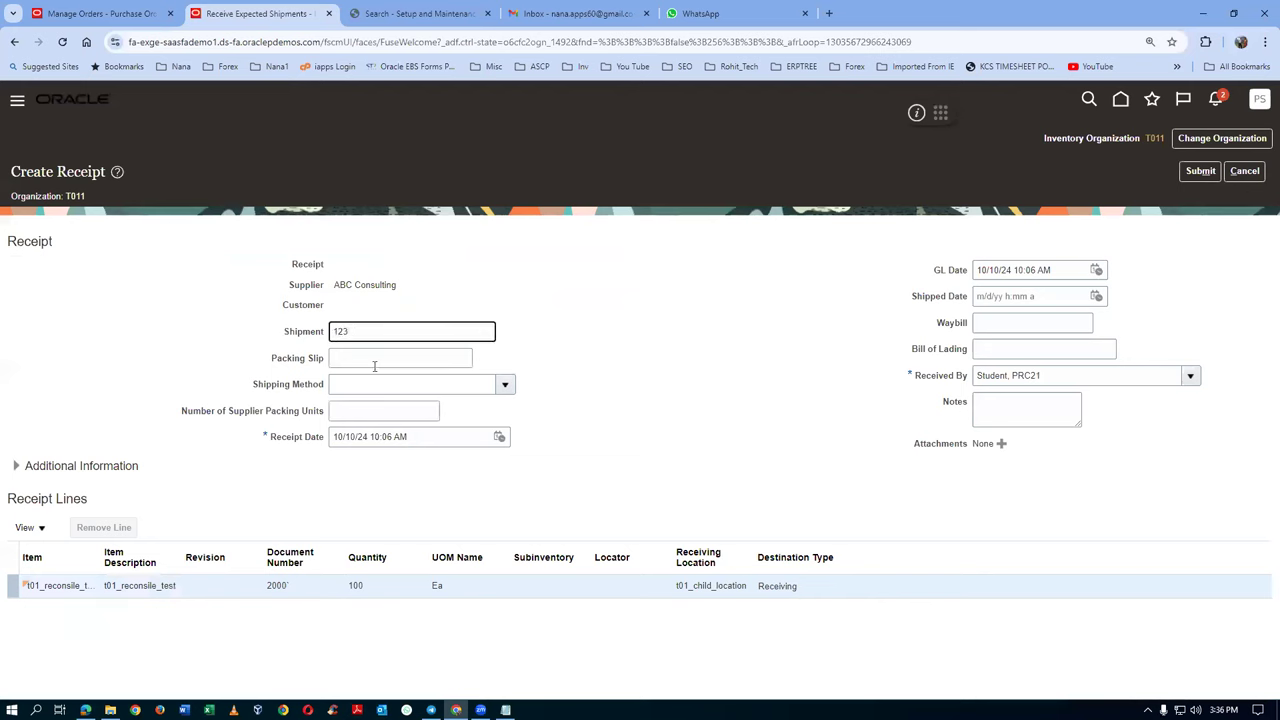
left_click(370, 360)
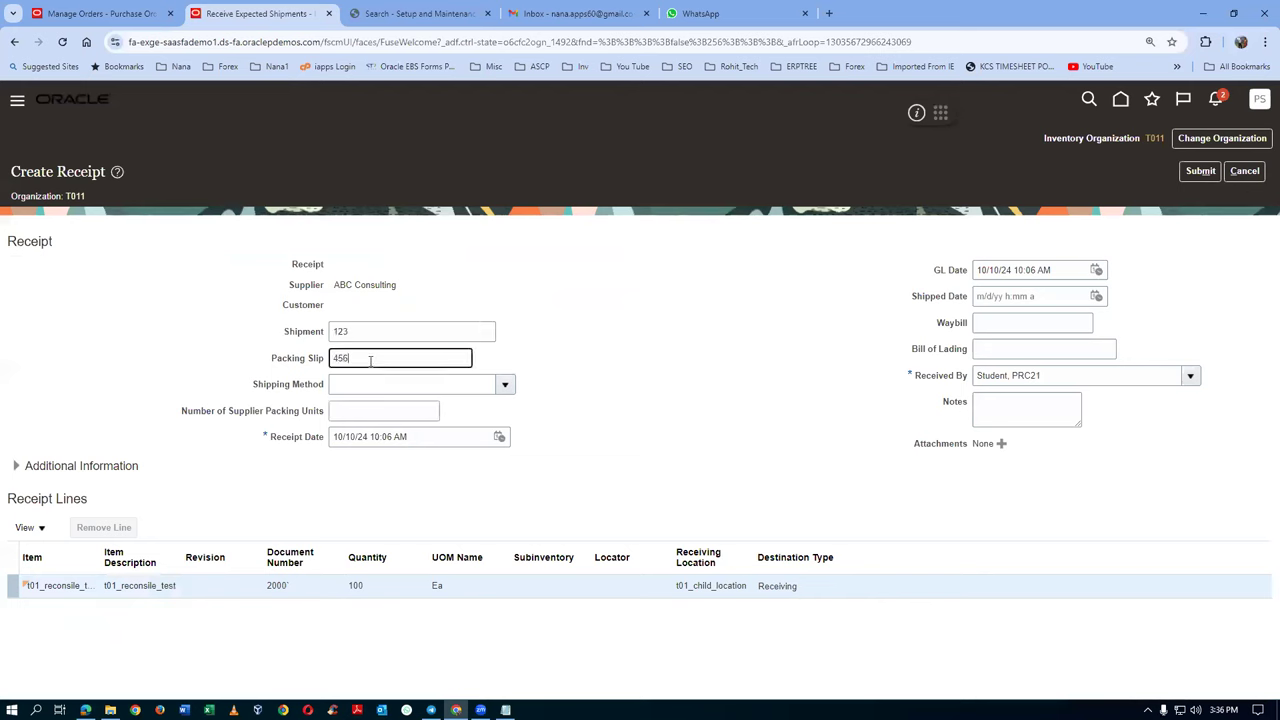
left_click(994, 324)
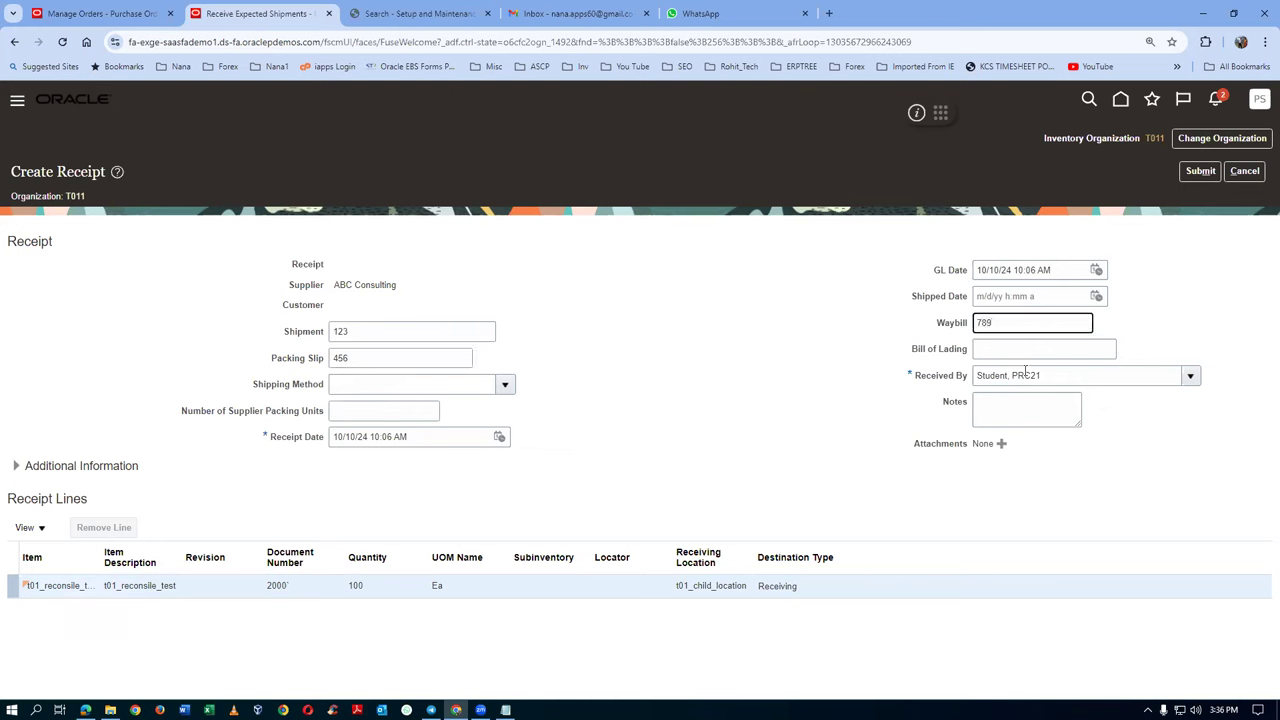
left_click(1018, 350)
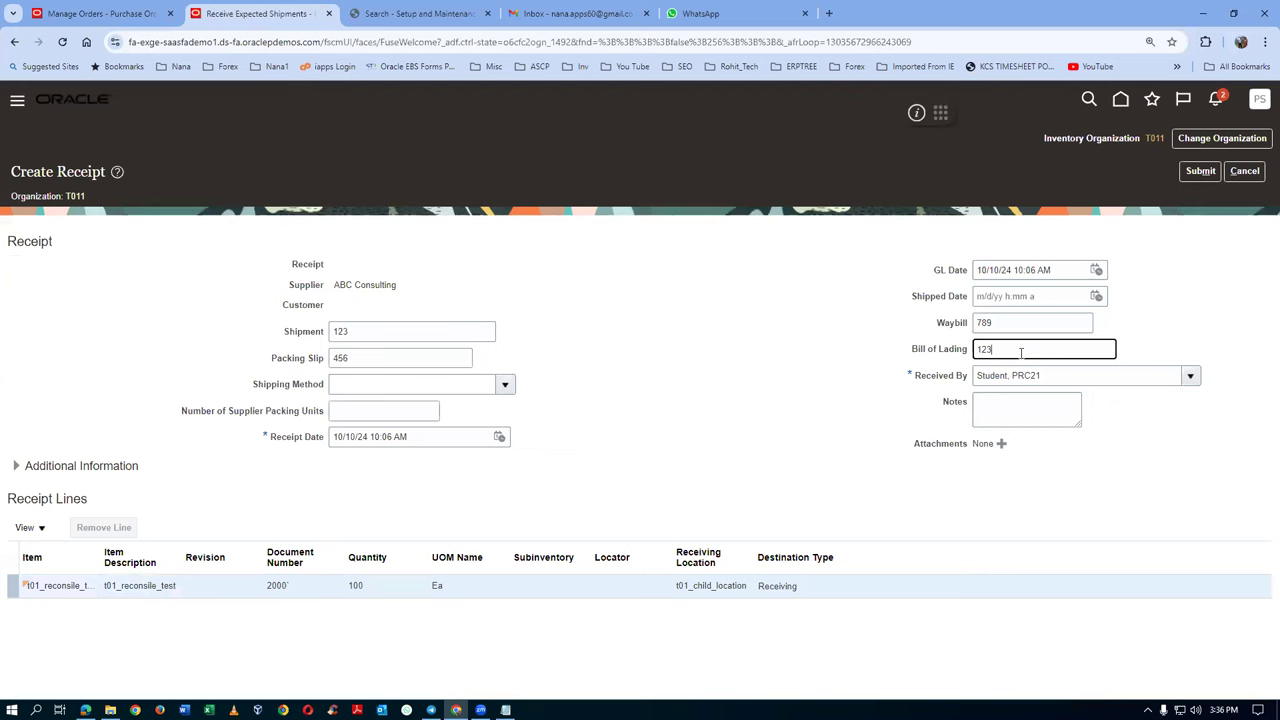
left_click(1014, 413)
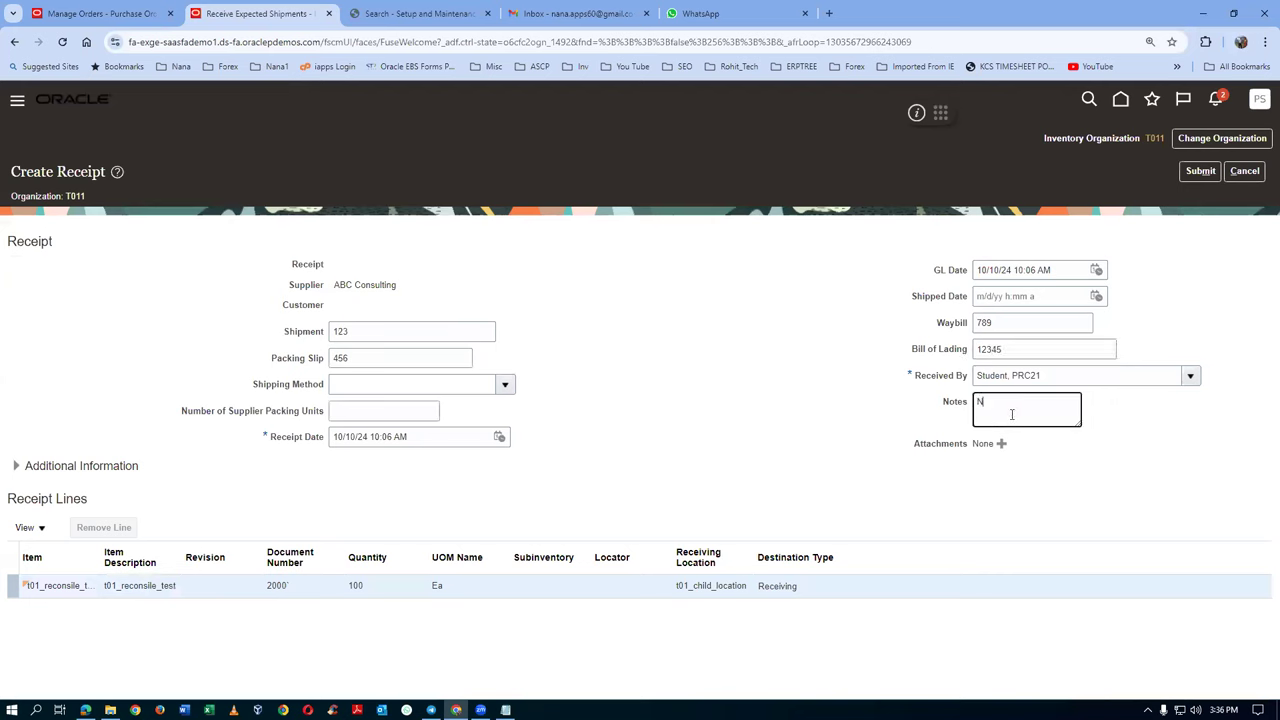
type("Note 1")
left_click(360, 360)
left_click(355, 330)
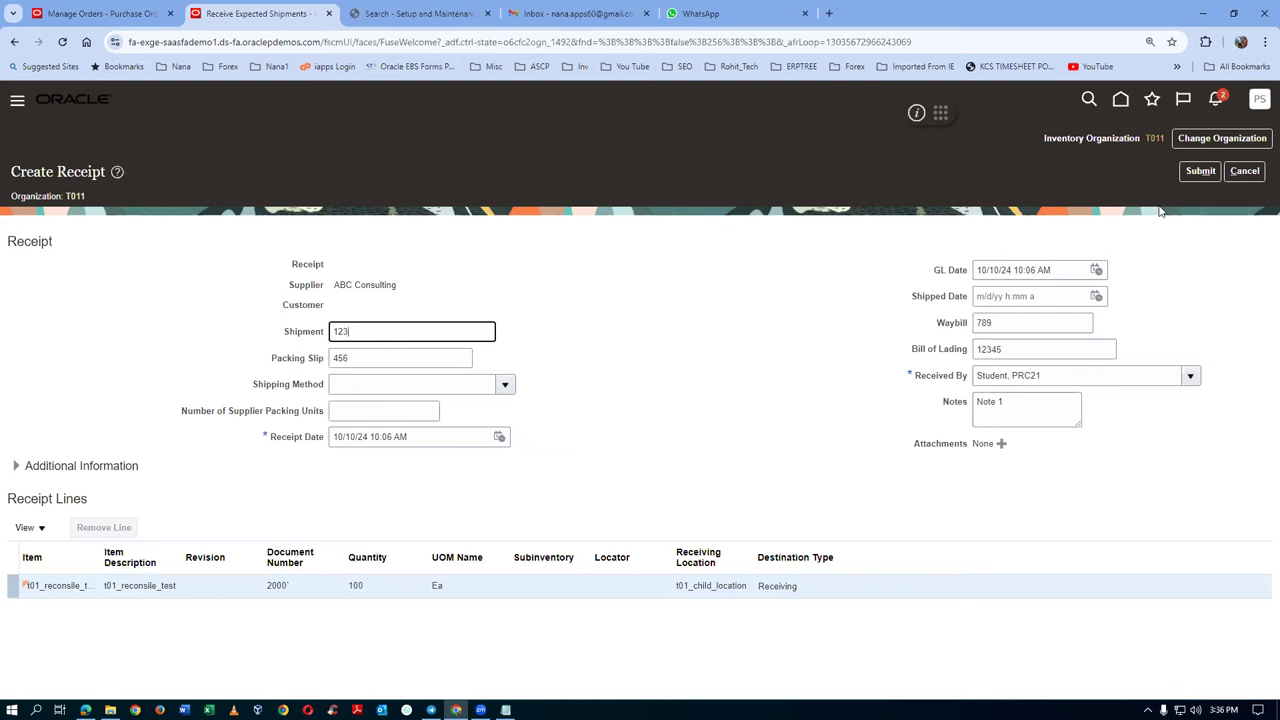
Submit the receipt, check its number in the confirmation and return to the Inventory Management overview
left_click(1201, 172)
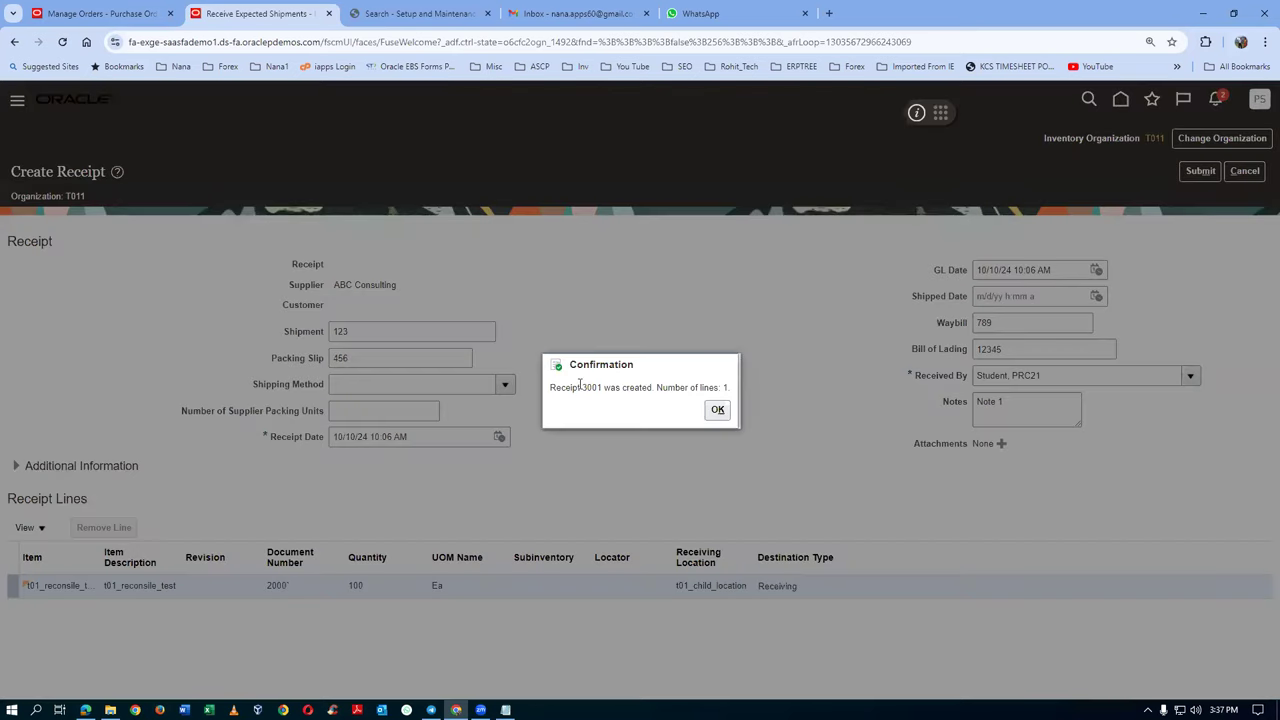
left_click_drag(596, 390, 604, 401)
left_click(718, 410)
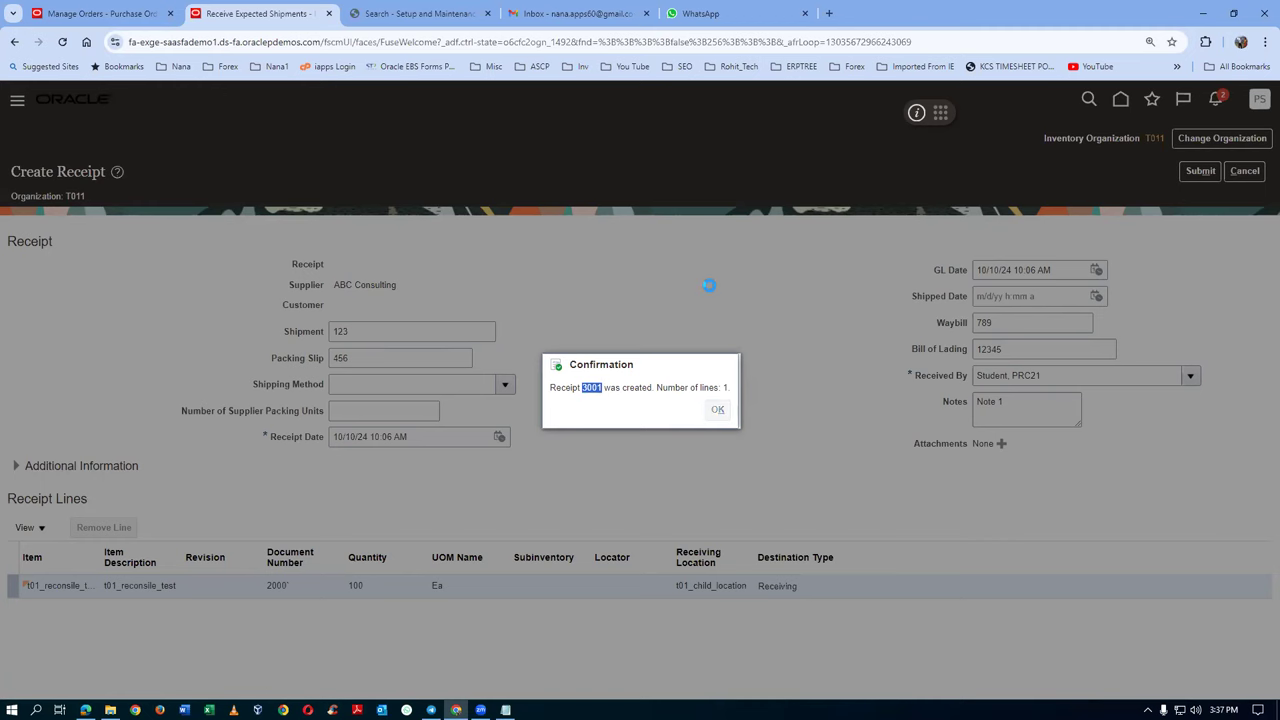
left_click(1247, 175)
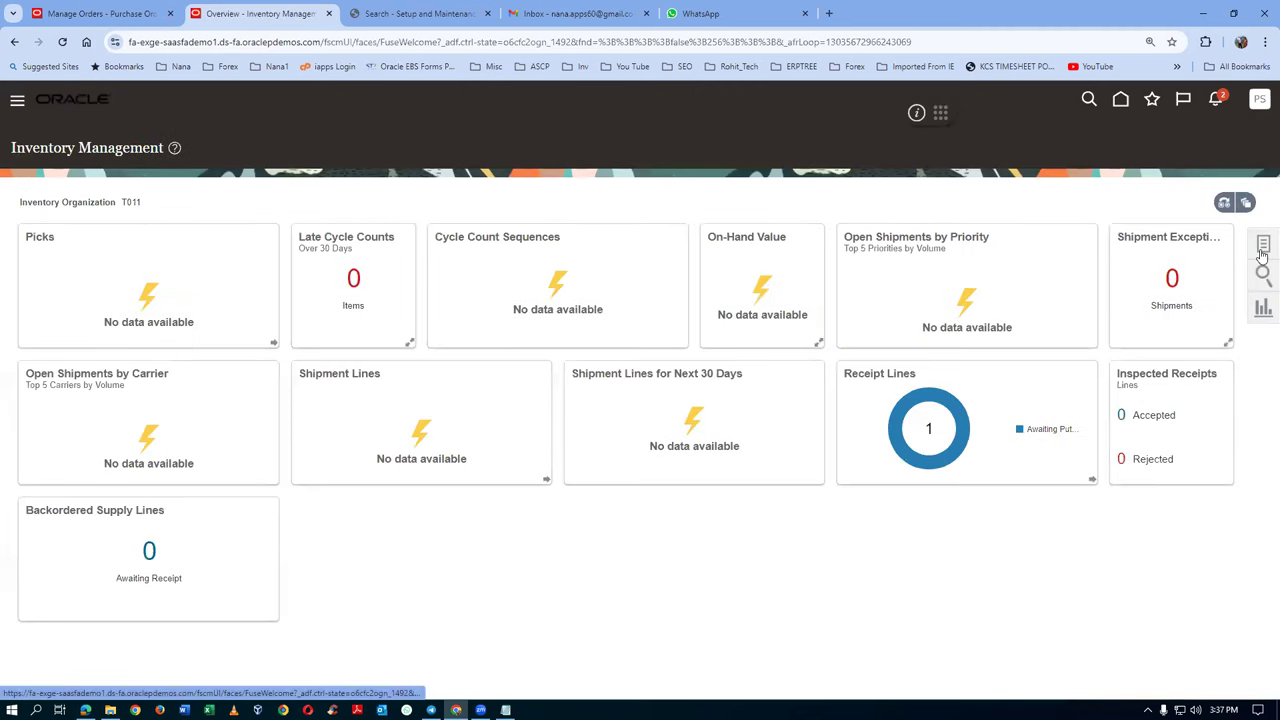
Open Put Away Receipts from the receipt tasks and search for receipt 3001
left_click(1263, 247)
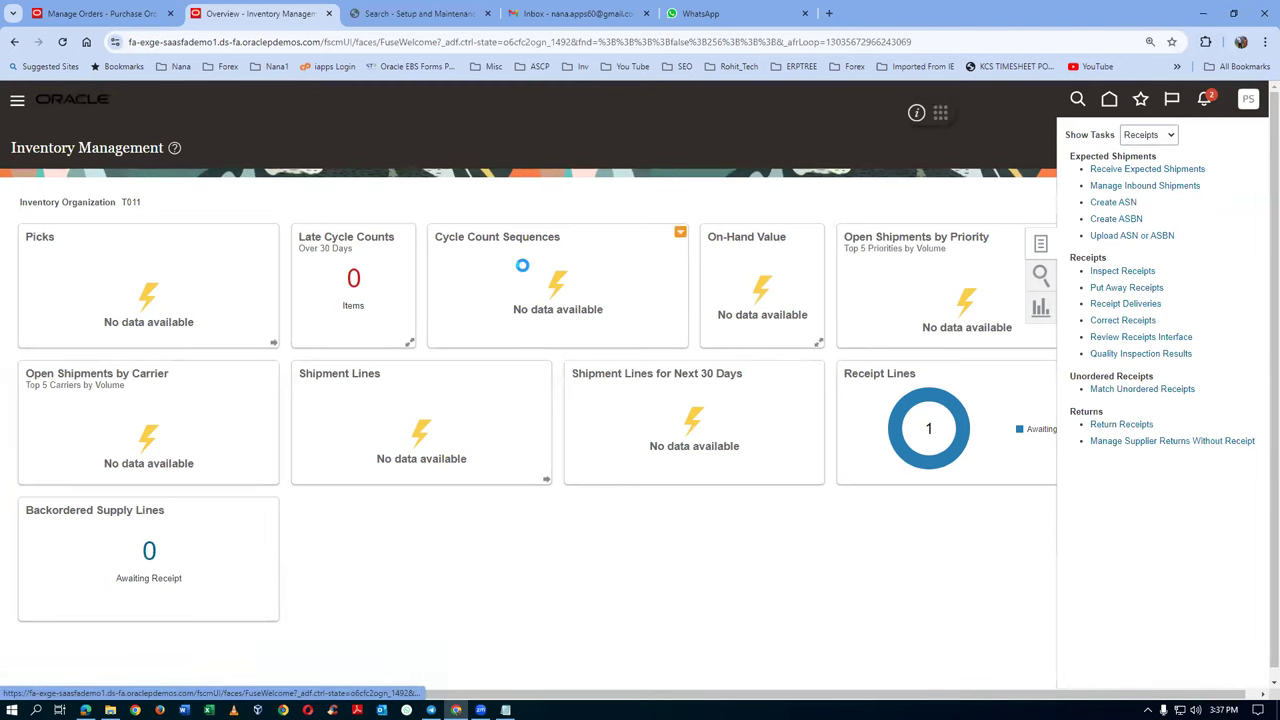
left_click(275, 260)
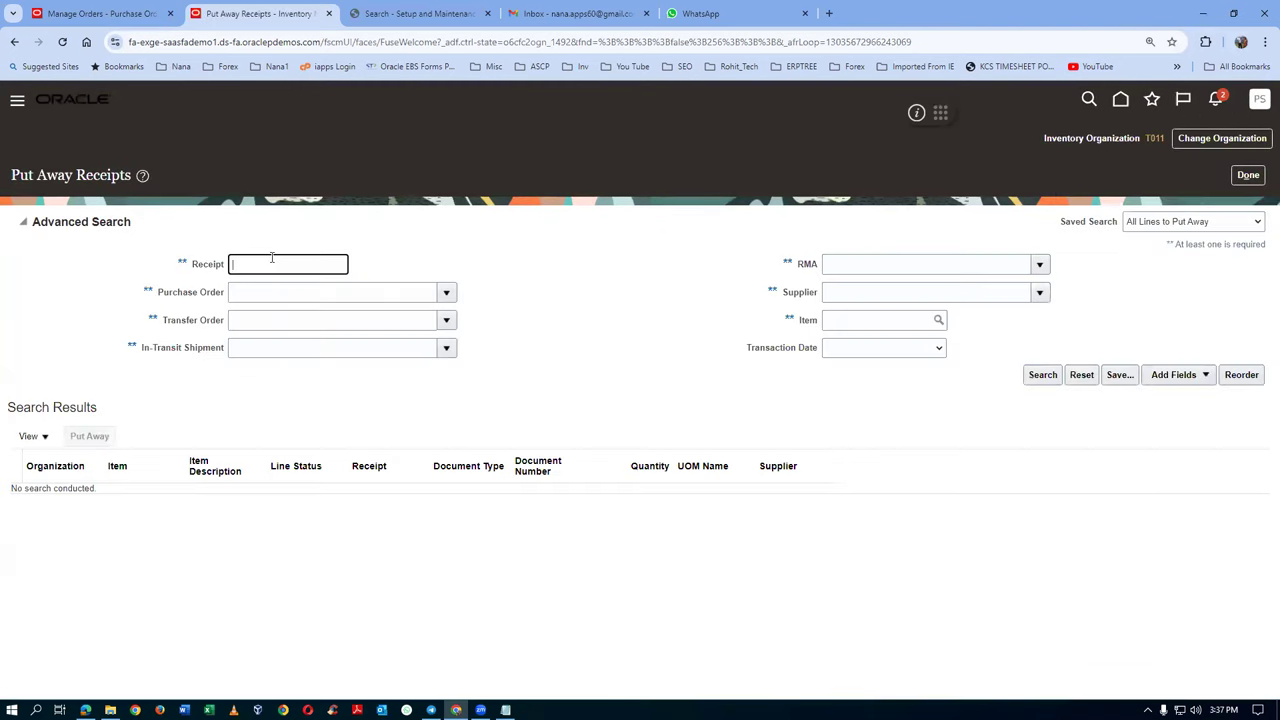
type("3001")
key("Tab")
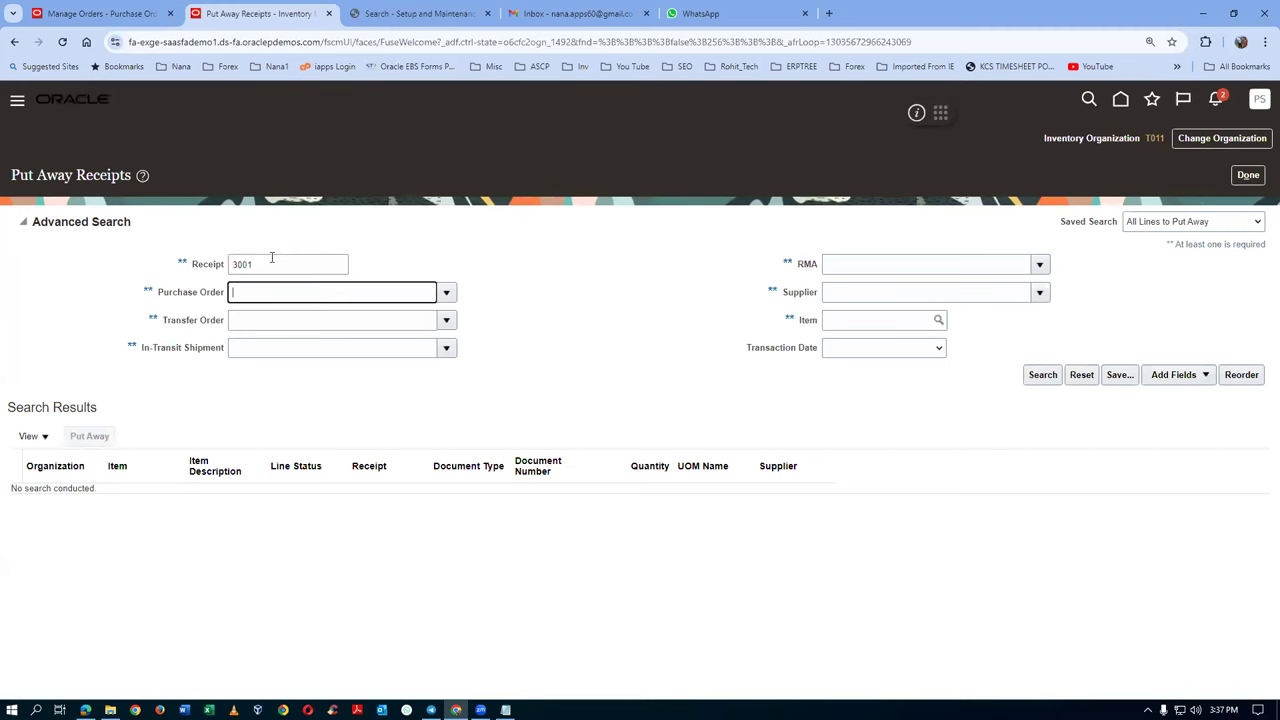
left_click(1048, 376)
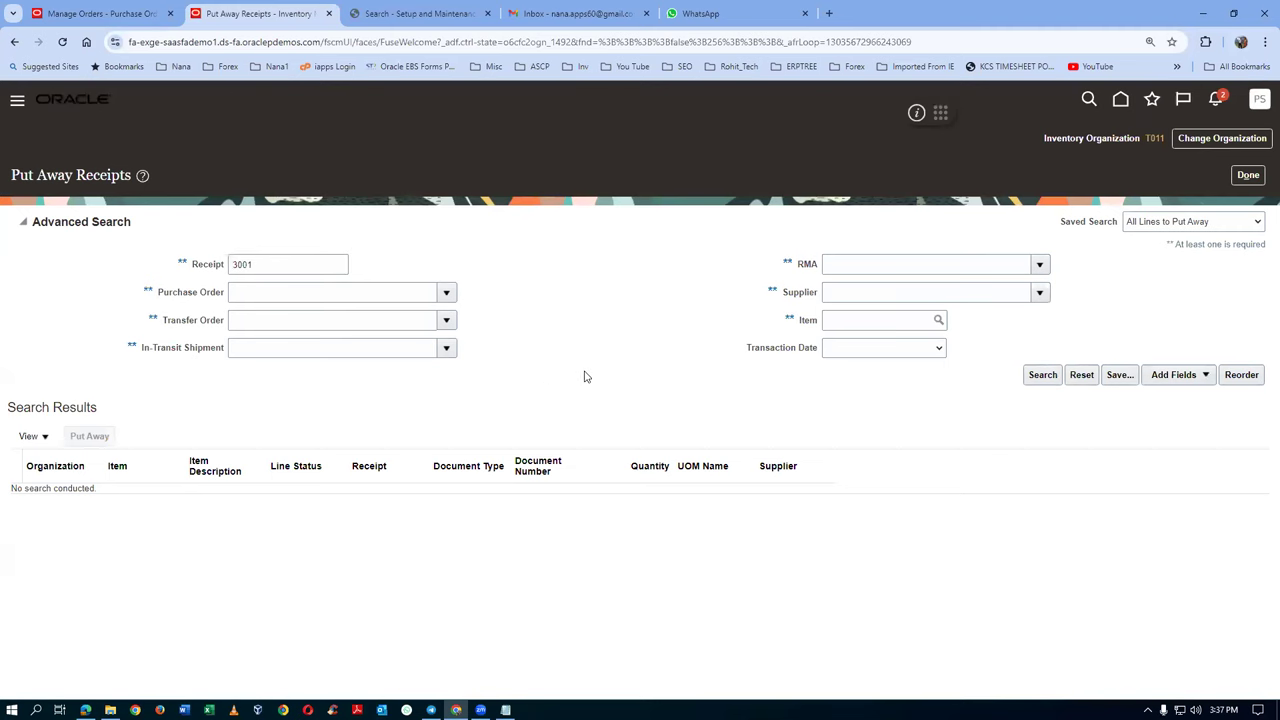
Put the T011 receipt line away into subinventory RMS, submit it and return to the Inventory Management overview
left_click(14, 345)
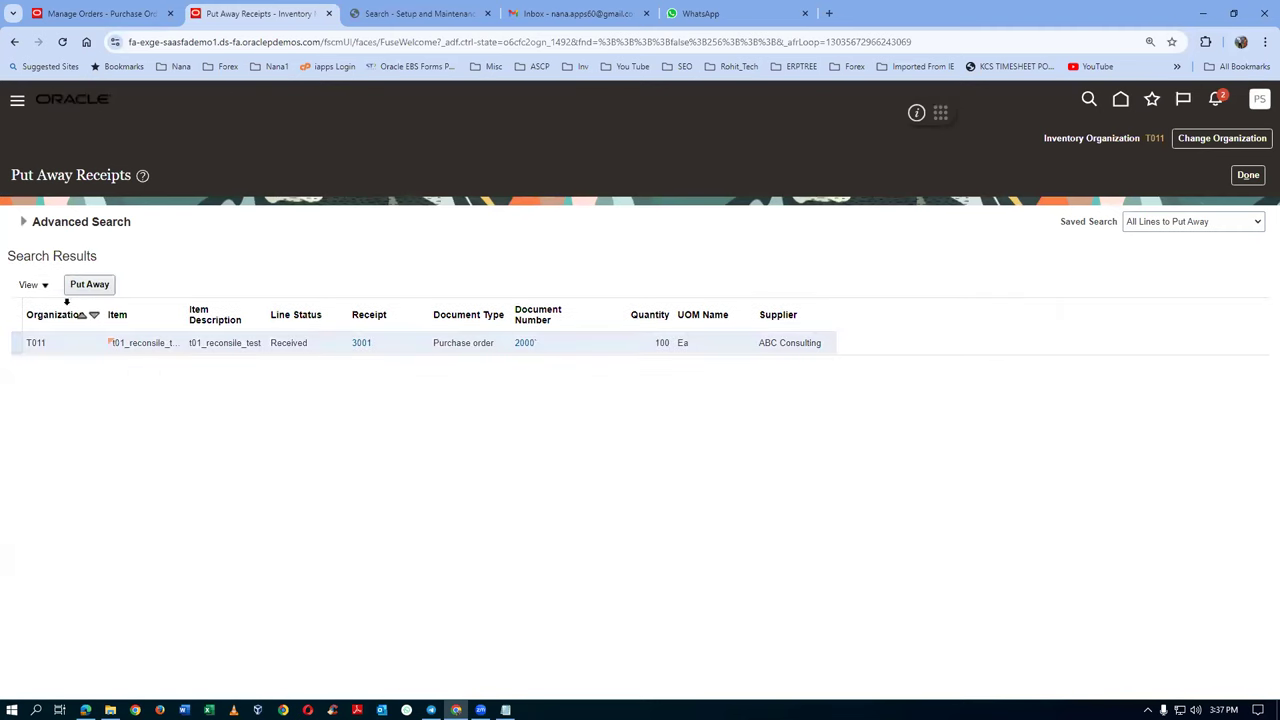
left_click(110, 286)
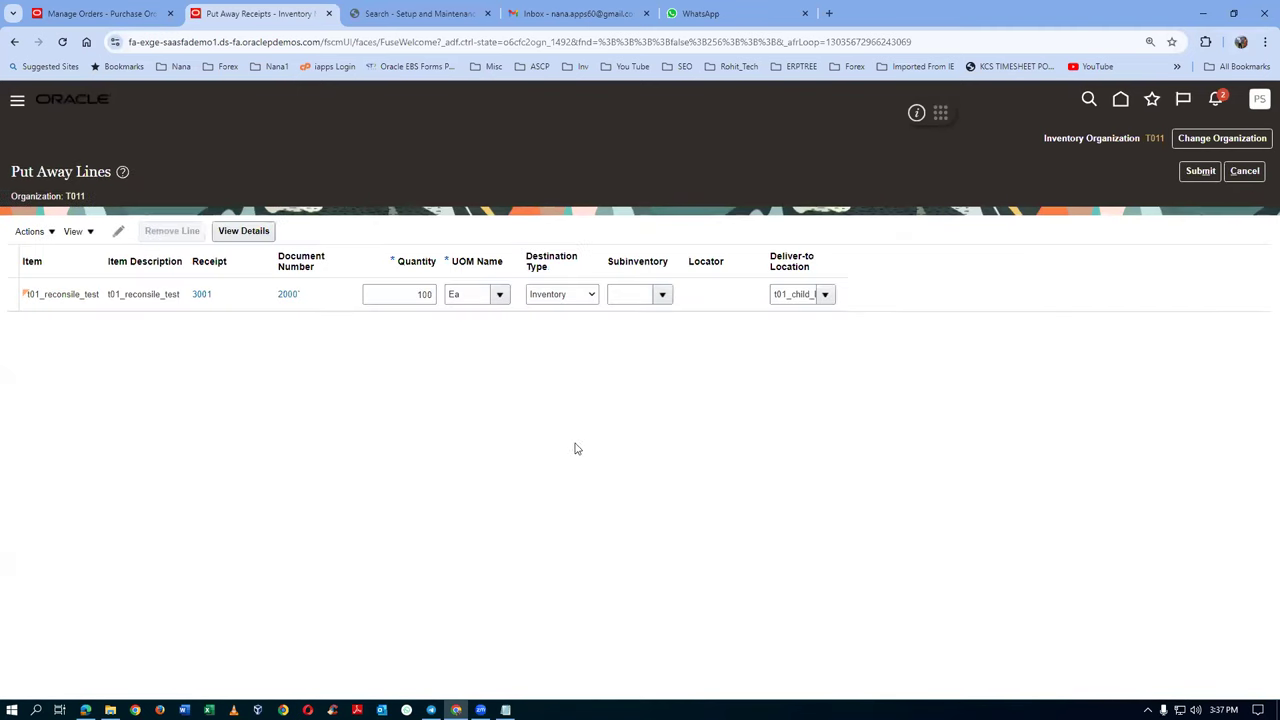
left_click(662, 294)
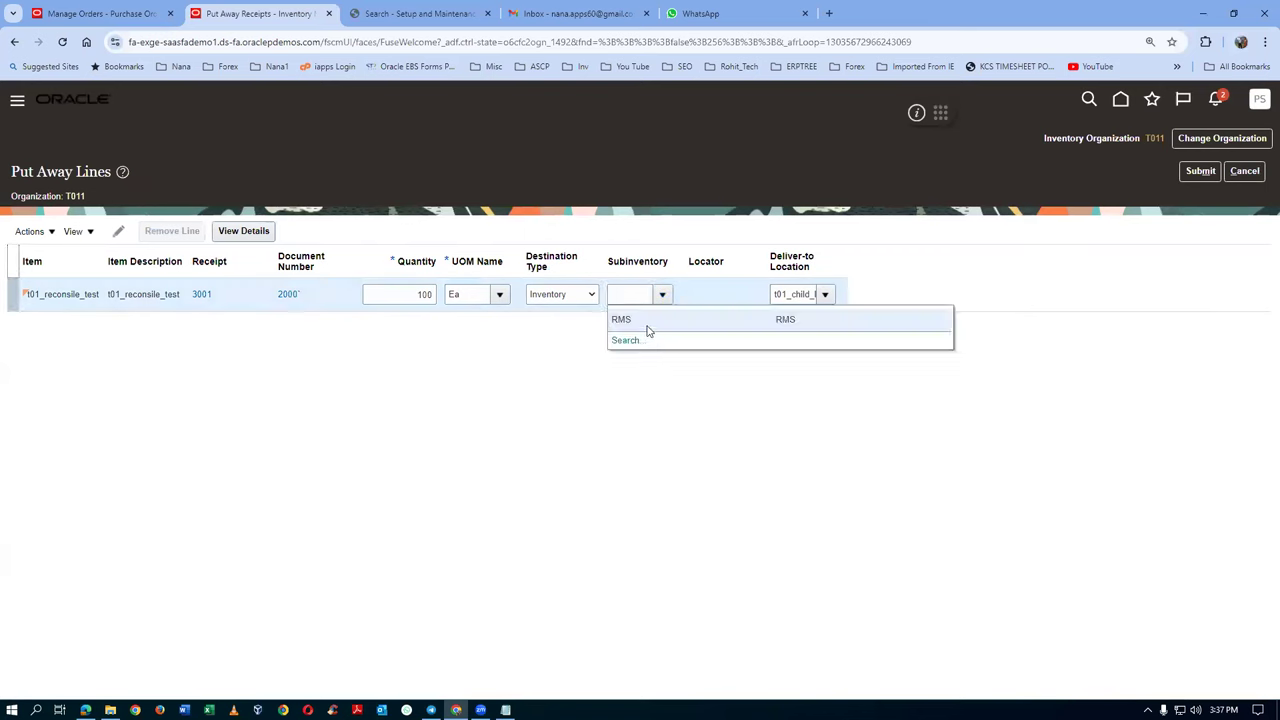
left_click(646, 331)
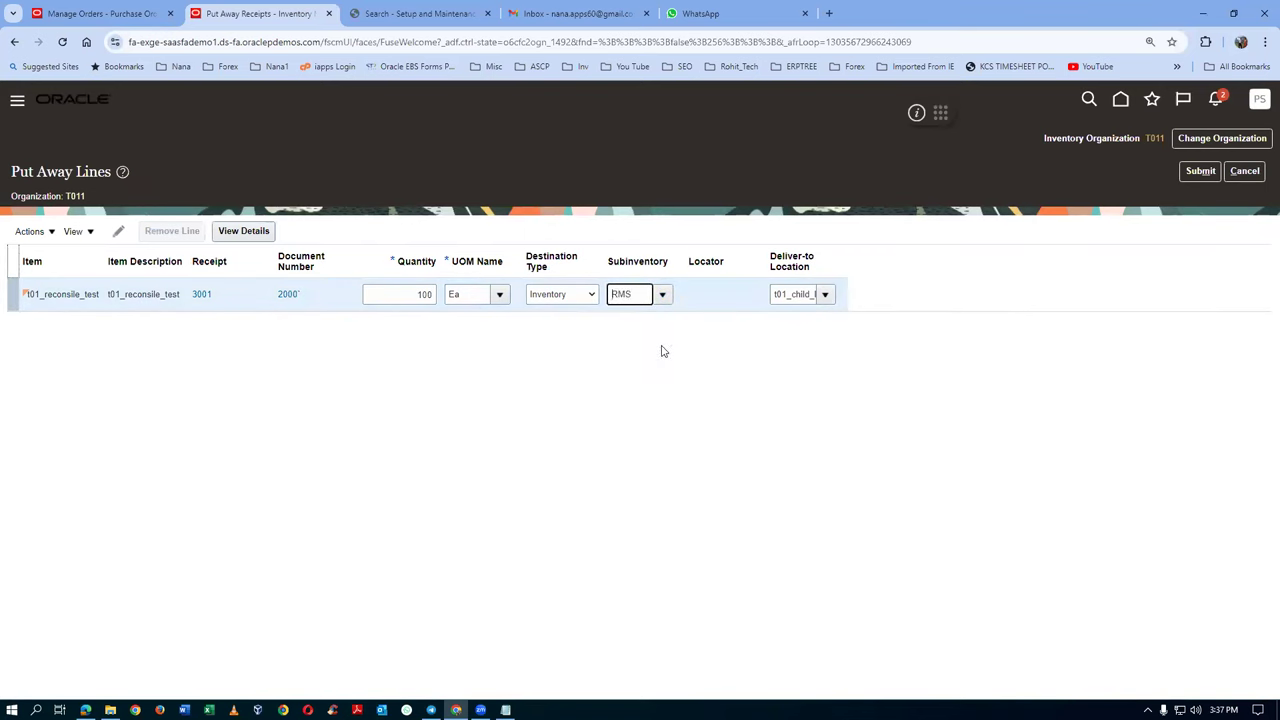
left_click(1186, 174)
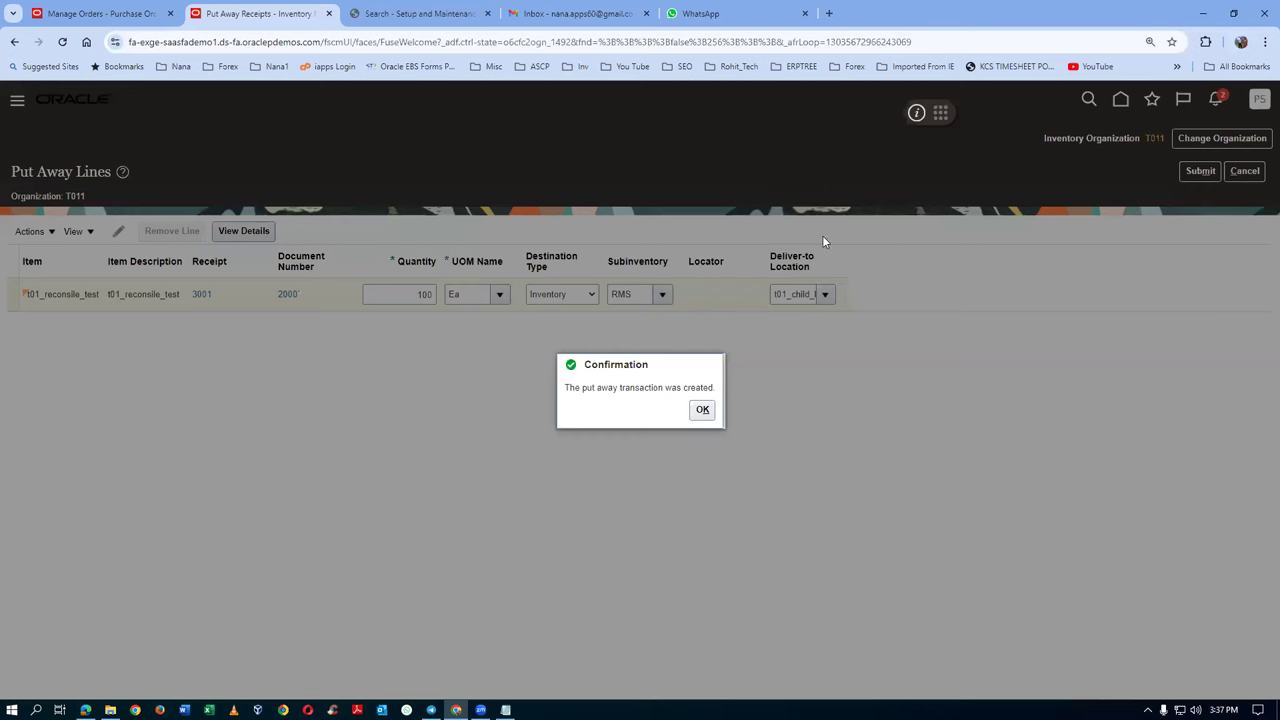
left_click(705, 409)
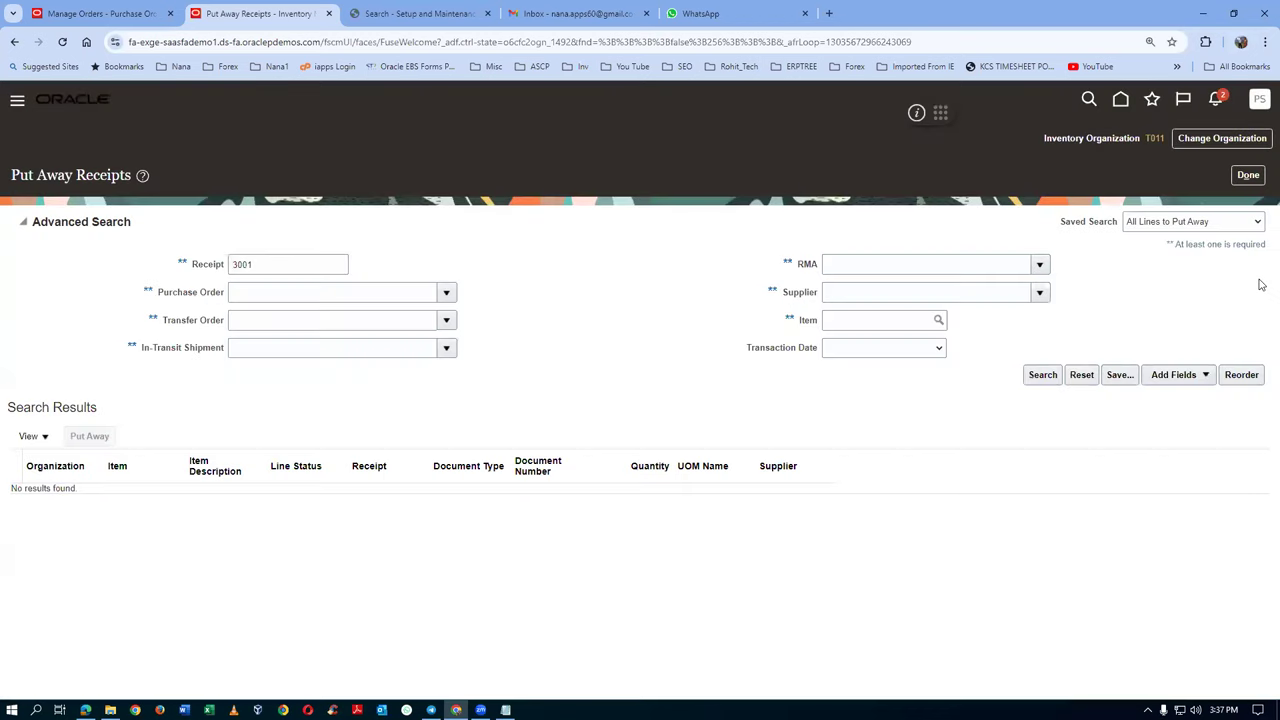
left_click(1248, 175)
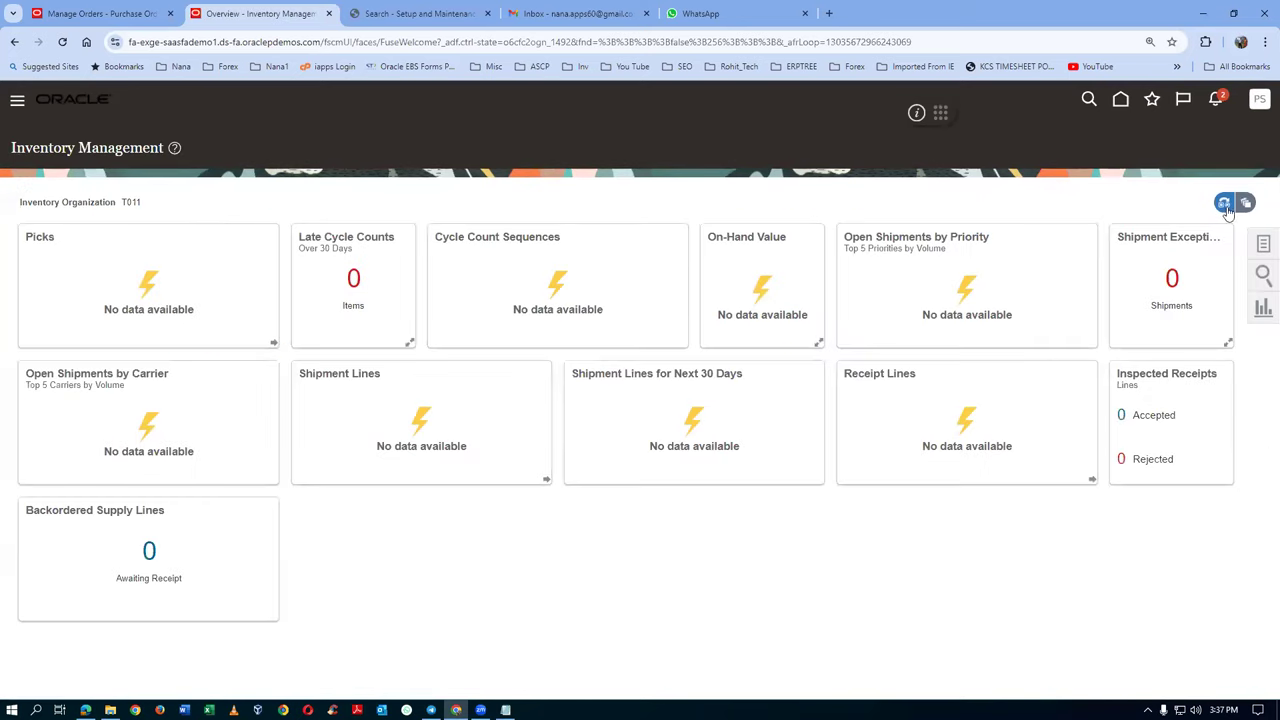
Open Manage Item Quantities from the inventory tasks and search for item t01_reconsile_test in organization T011
left_click(1261, 247)
left_click(1147, 134)
left_click(1140, 152)
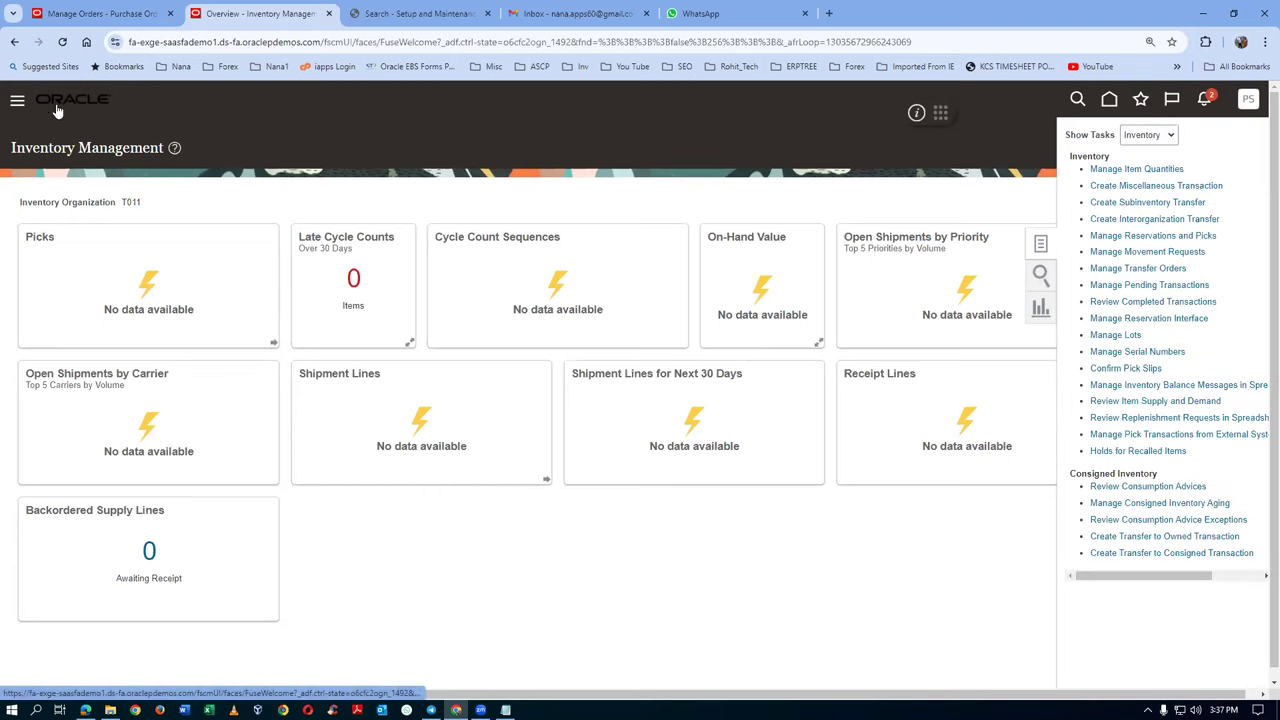
left_click(196, 265)
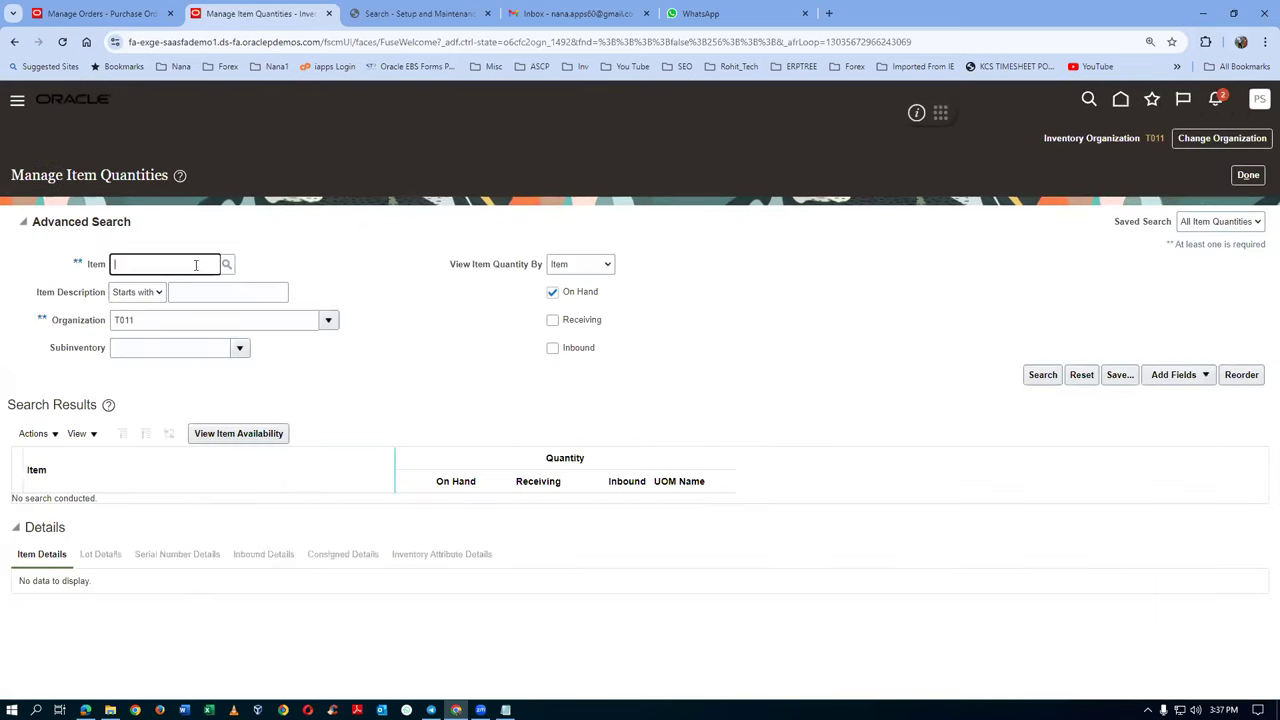
key("Tab")
left_click(1042, 375)
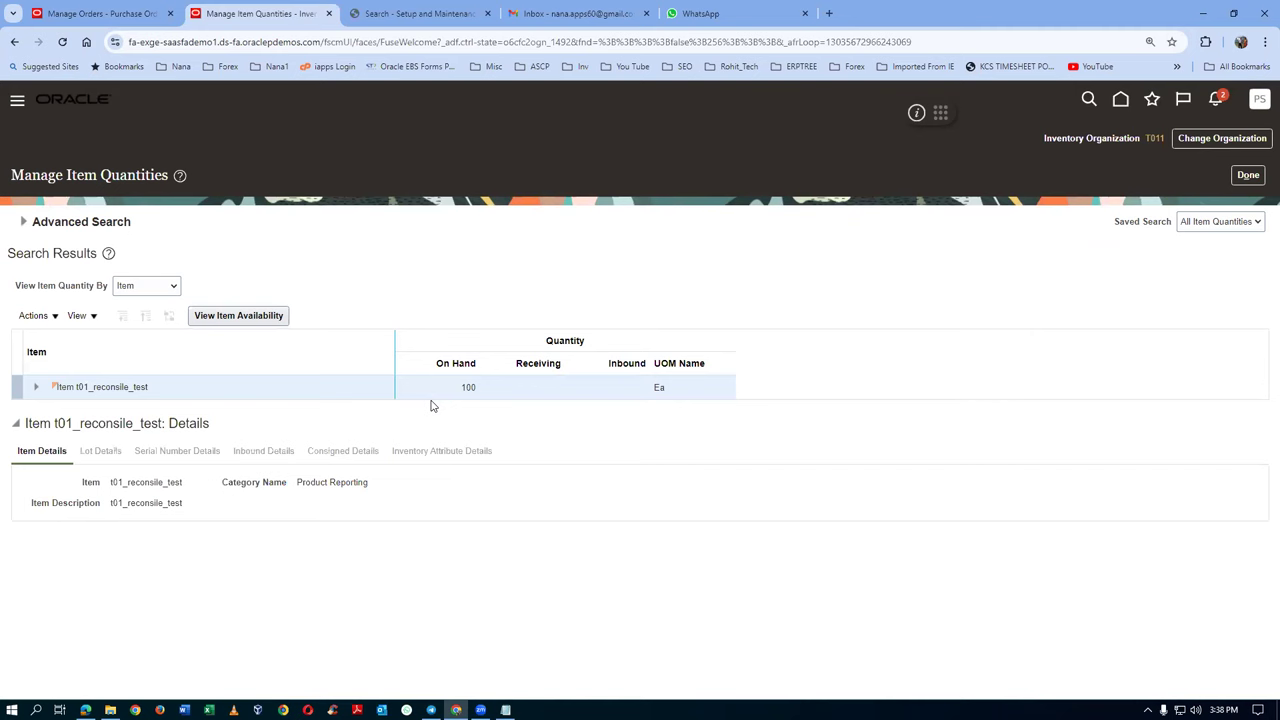
Expand the item through organization T011 and select subinventory RMS to check the on-hand quantity
left_click(36, 387)
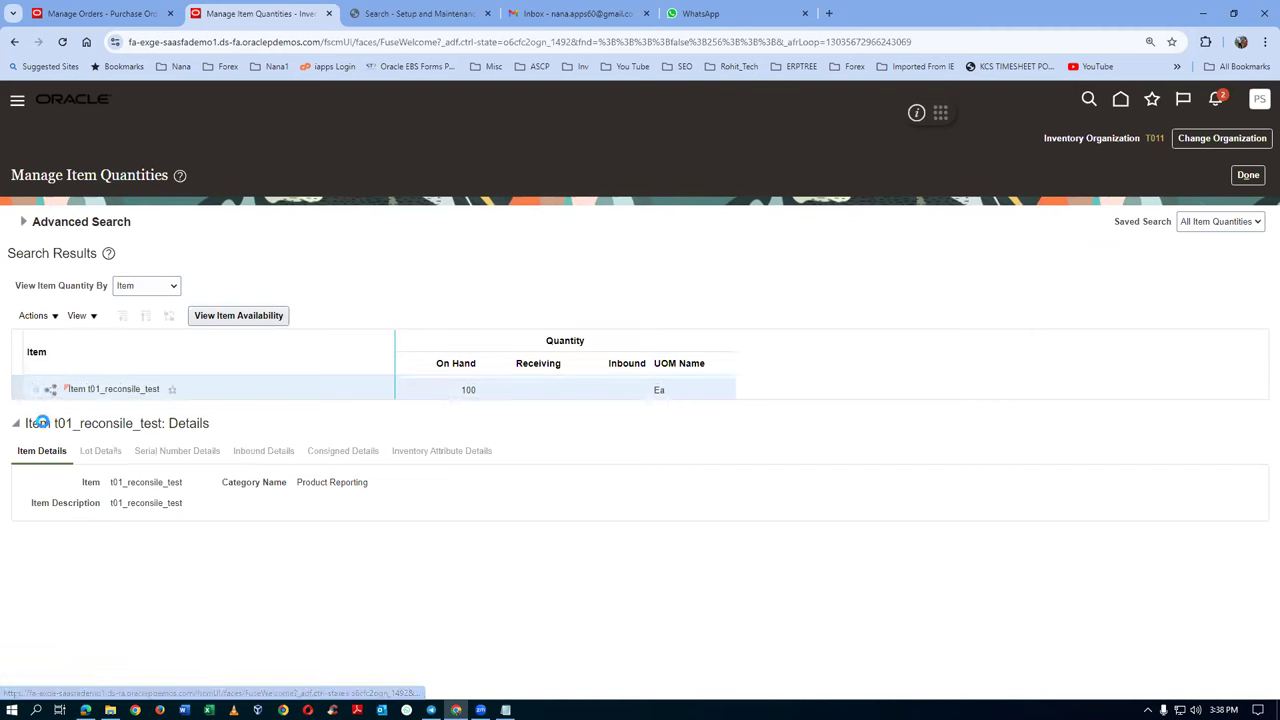
left_click(53, 412)
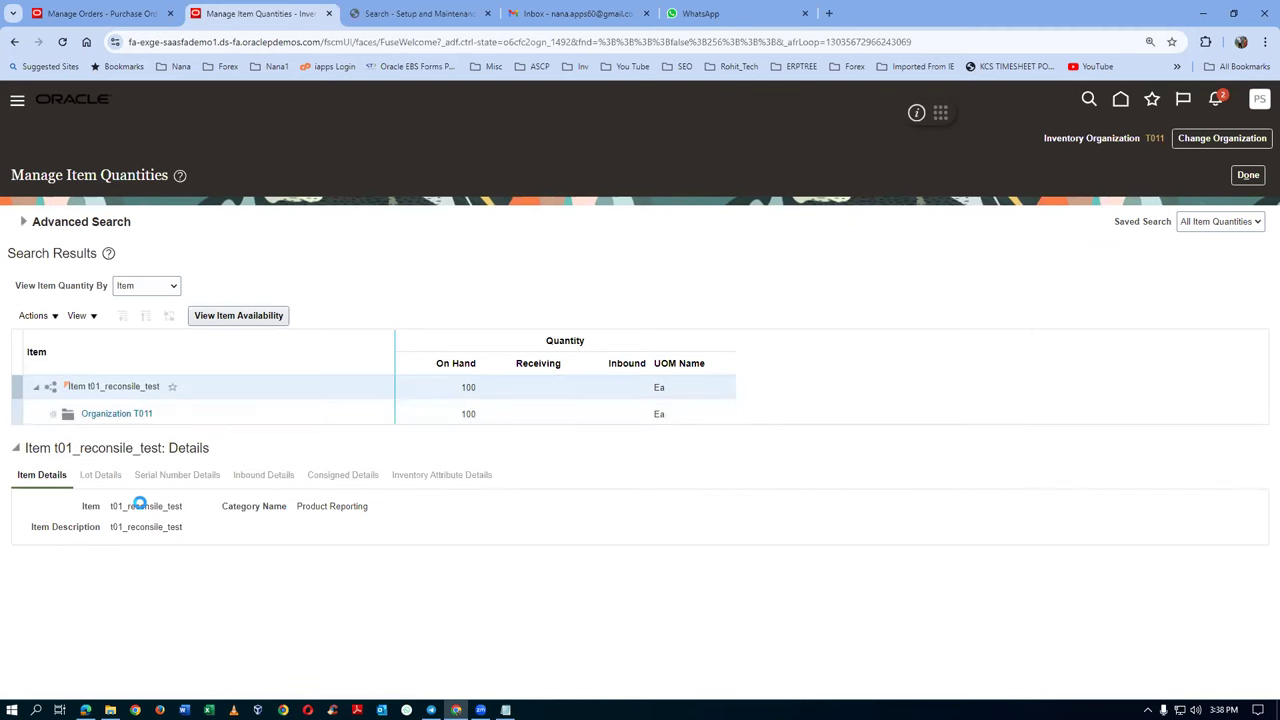
left_click(229, 435)
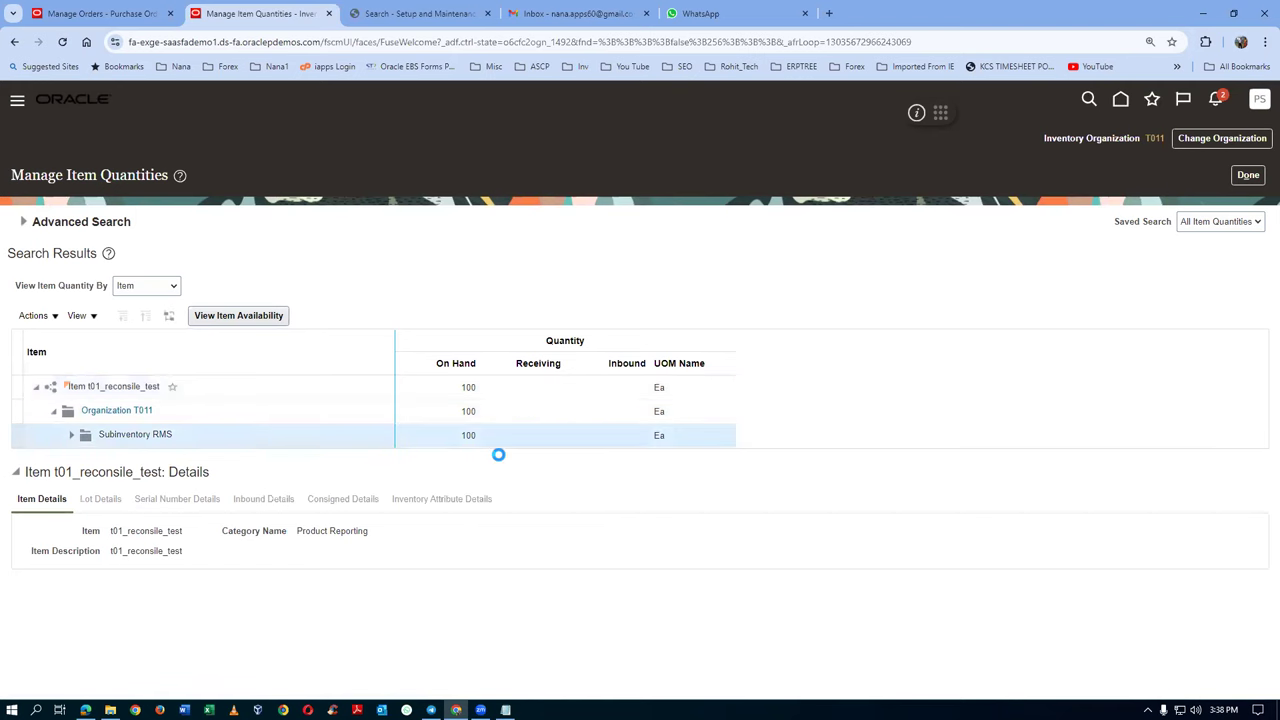
Return to Manage Orders and rerun the order search to check the purchase order's current status
left_click(100, 13)
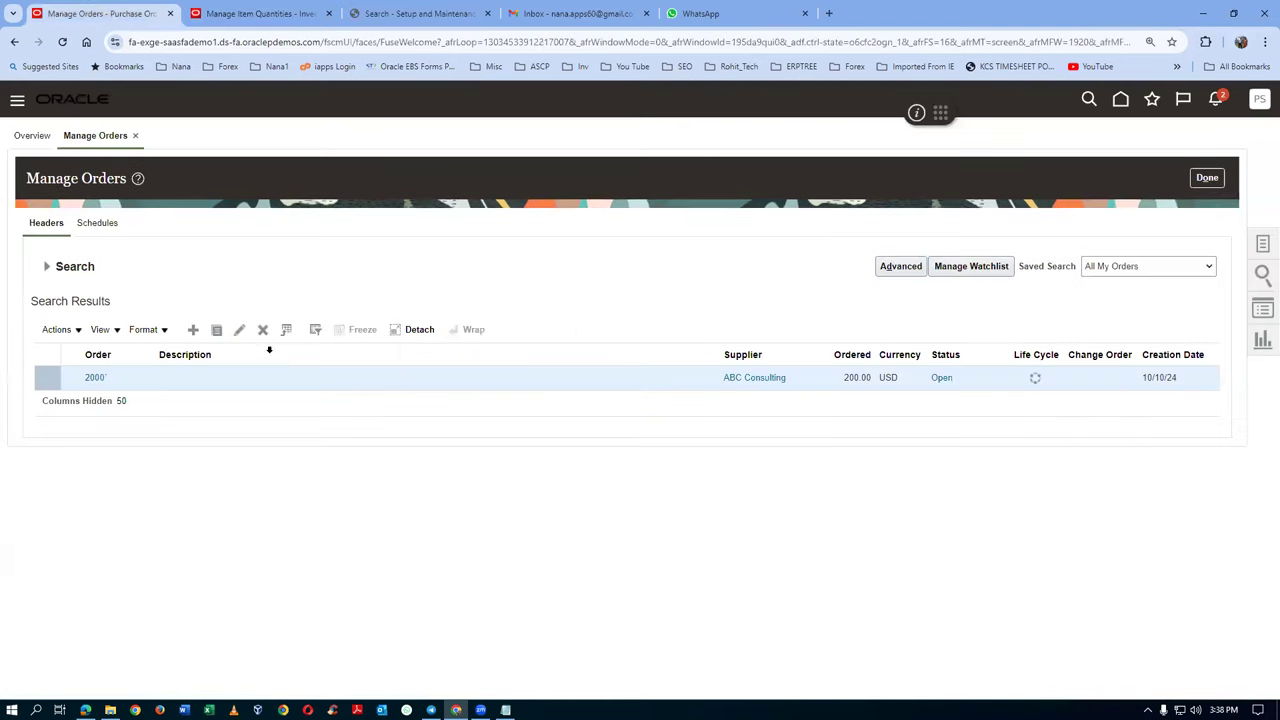
left_click(46, 267)
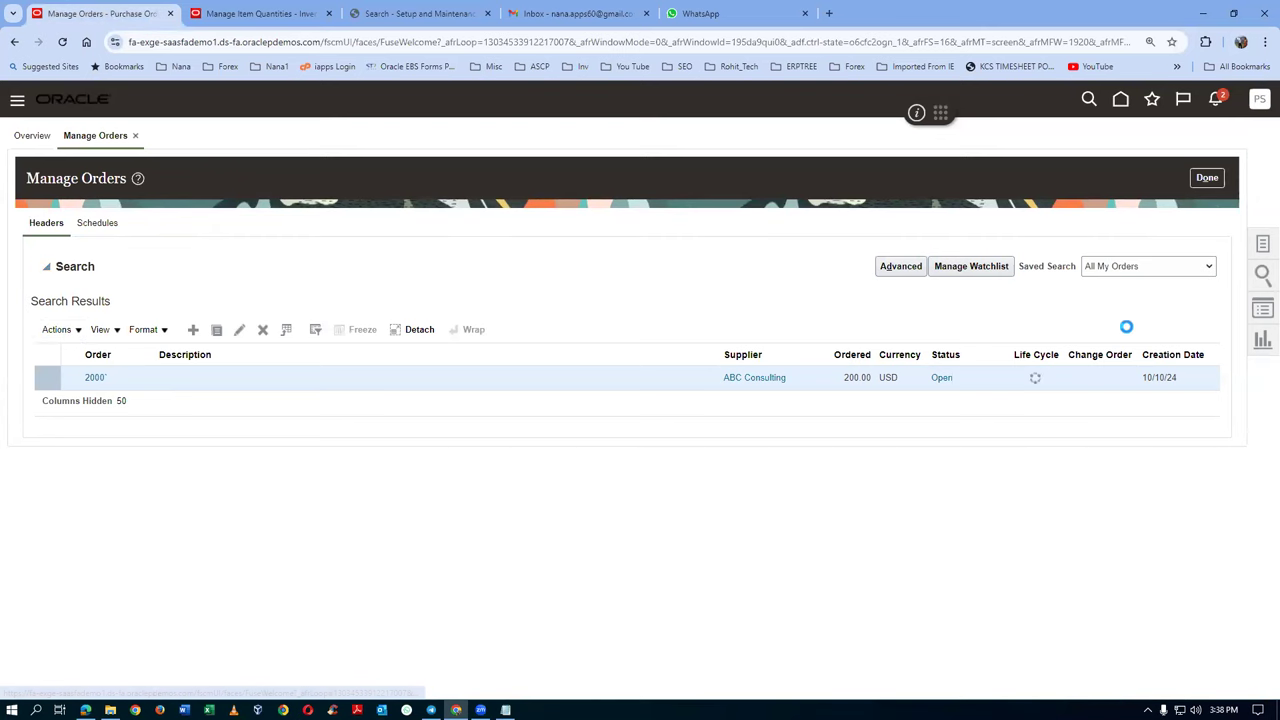
left_click(1118, 420)
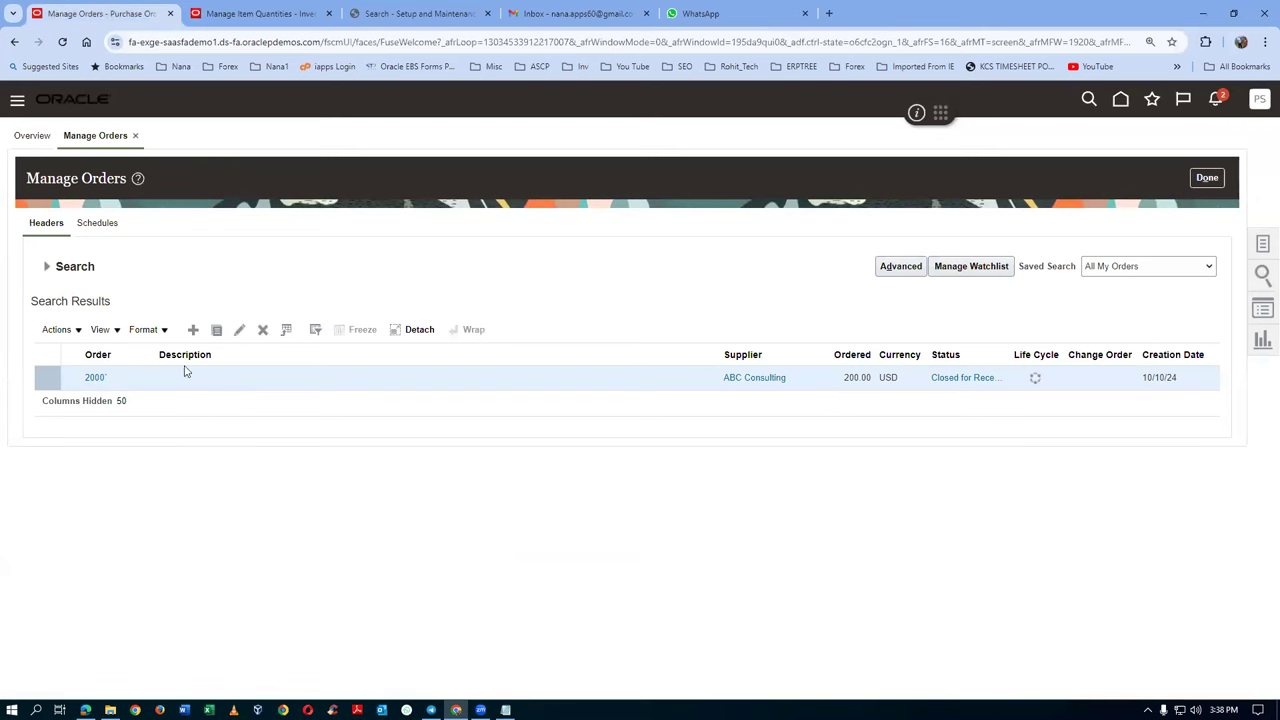
Open the purchase order and review its order life cycle details, including the receipts and invoices
left_click(96, 380)
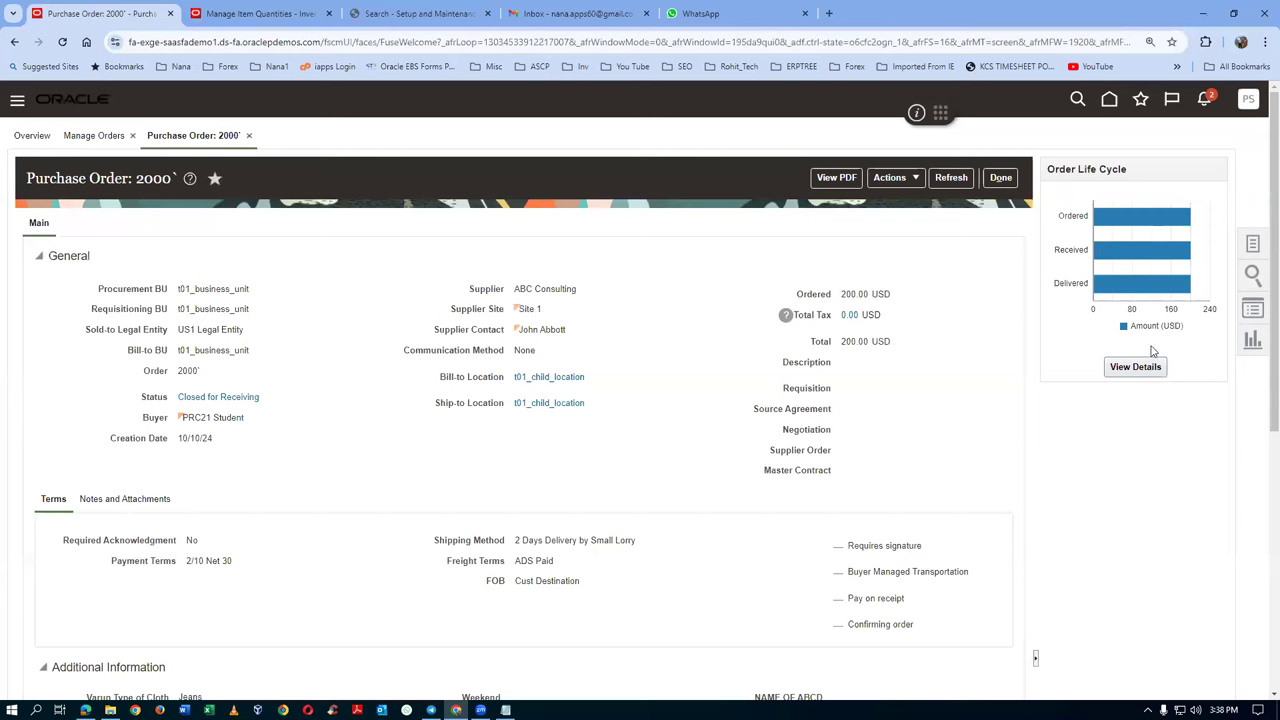
left_click(1130, 368)
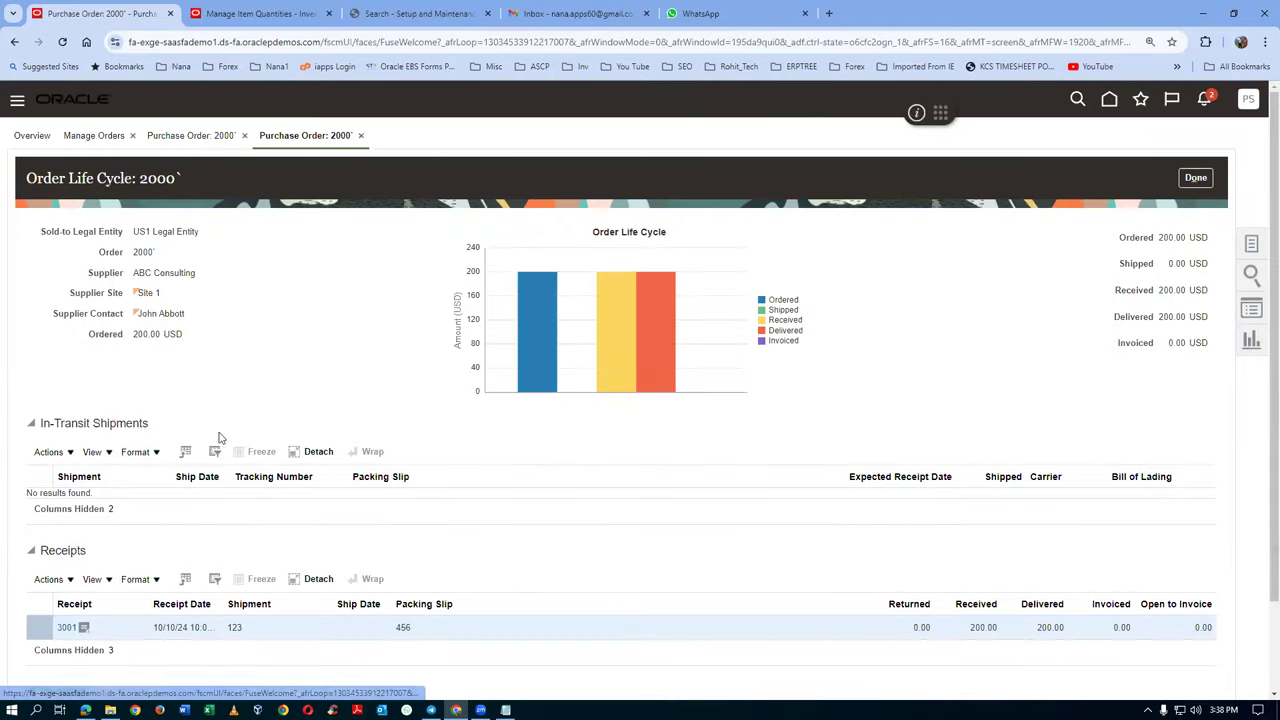
scroll(224, 440, "down", 1)
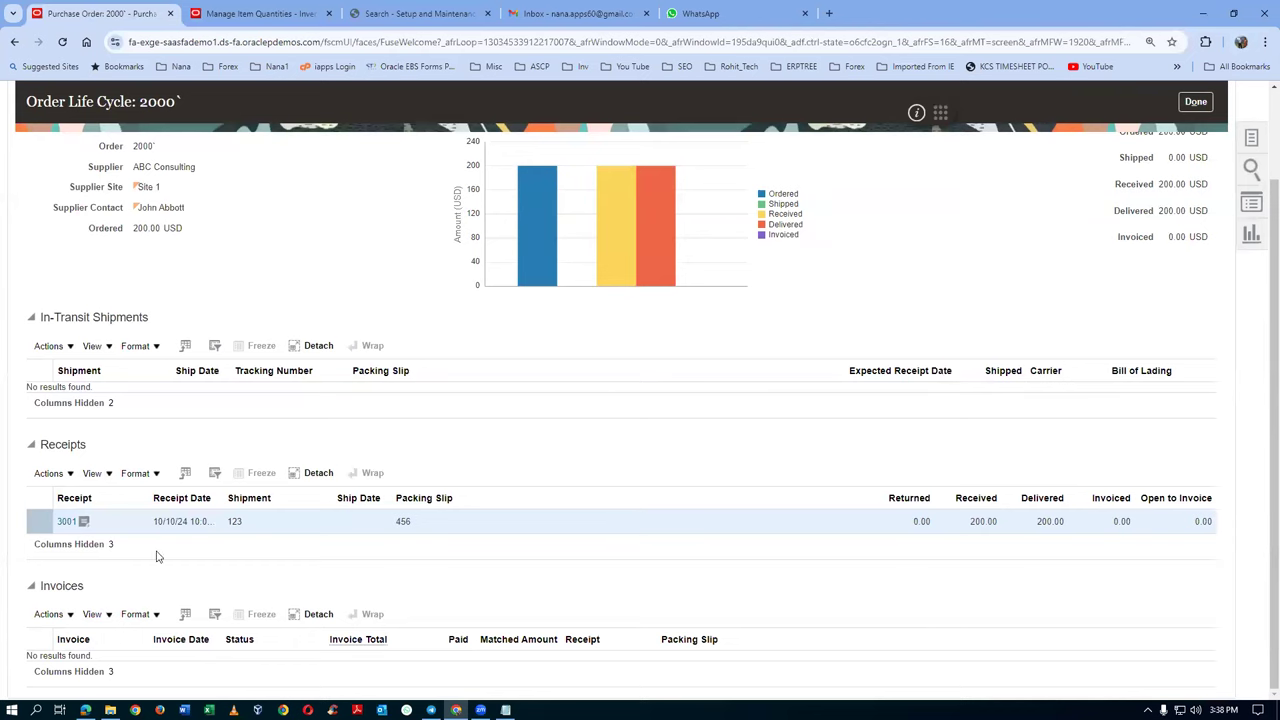
Close the Manage Item Quantities page and the task search in Setup and Maintenance
left_click(262, 13)
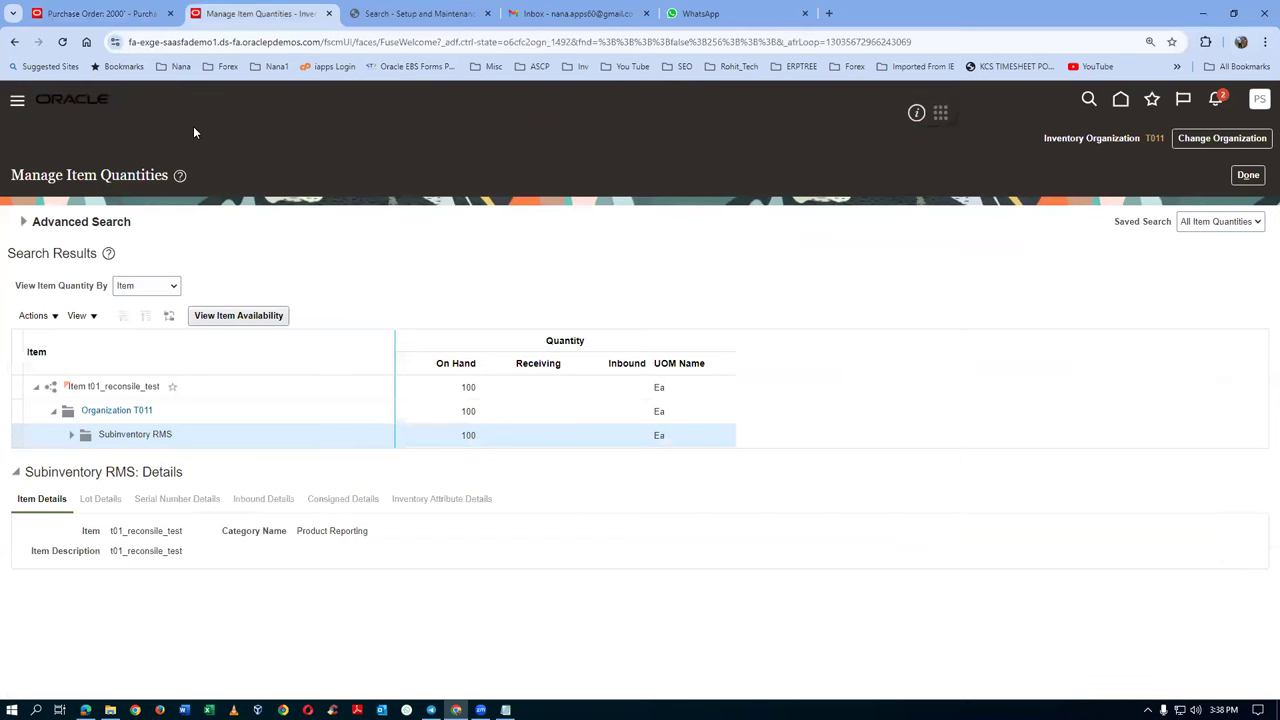
left_click(1248, 175)
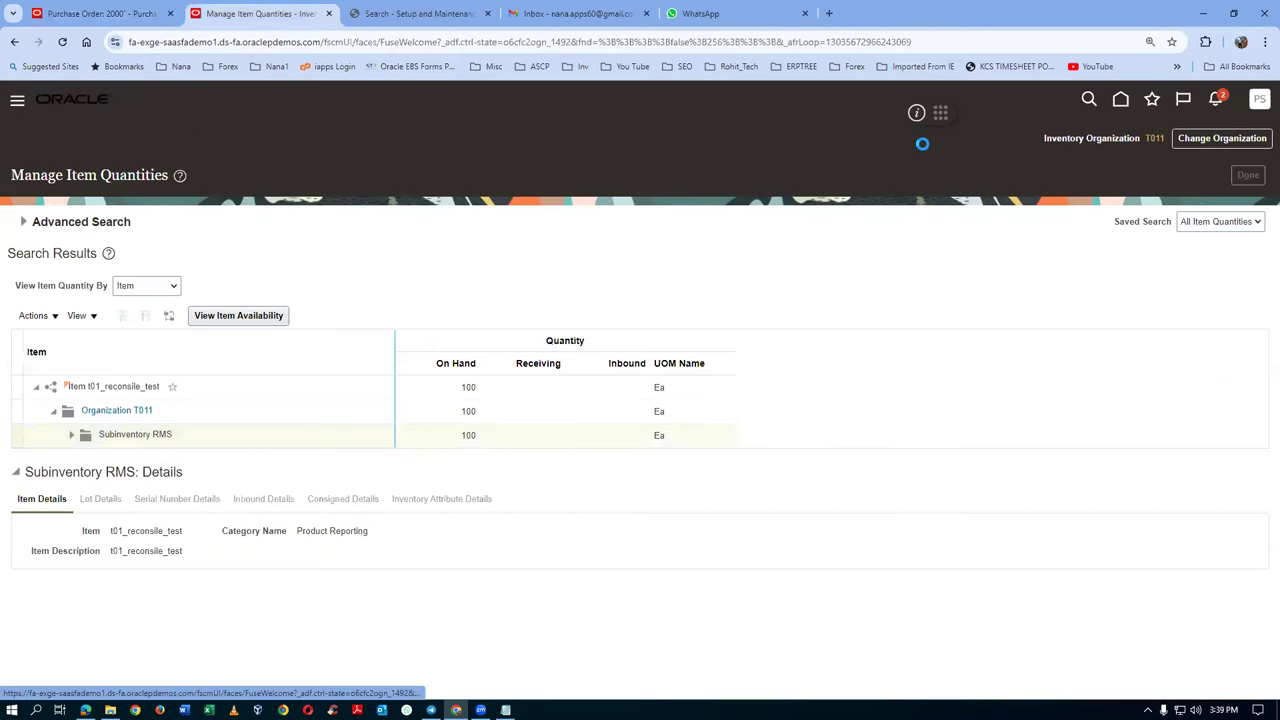
left_click(437, 14)
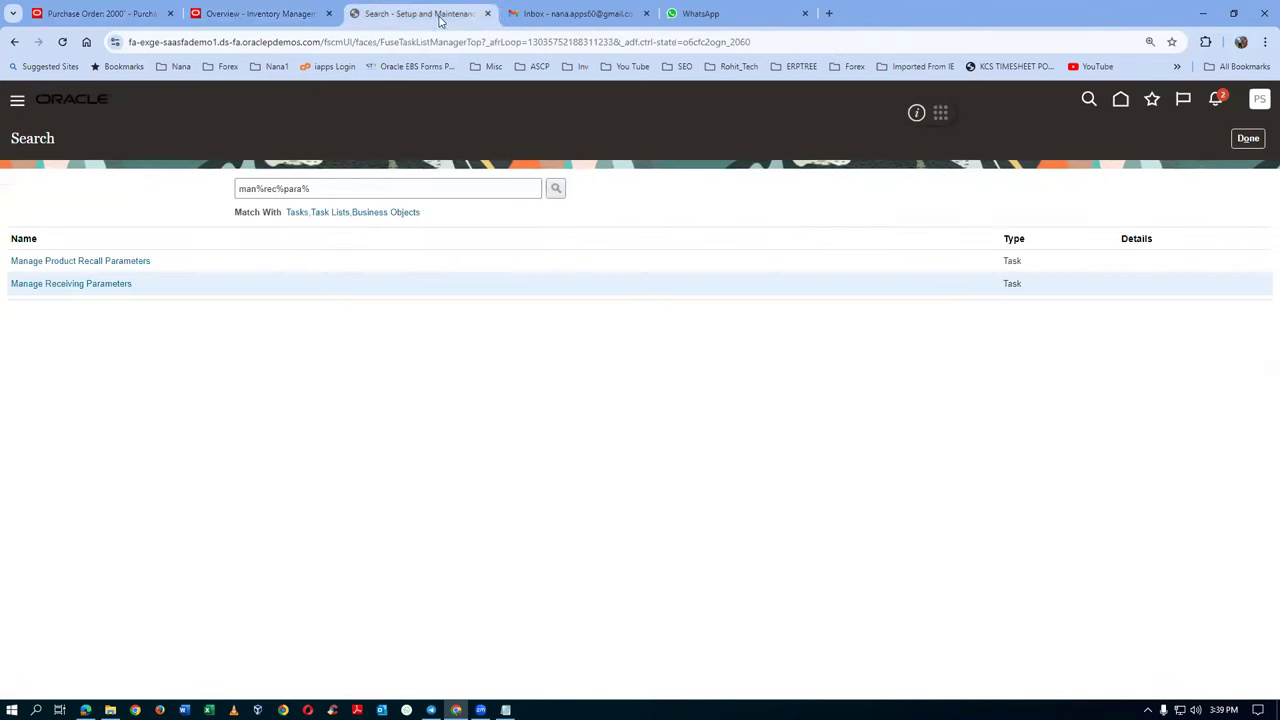
left_click(1248, 138)
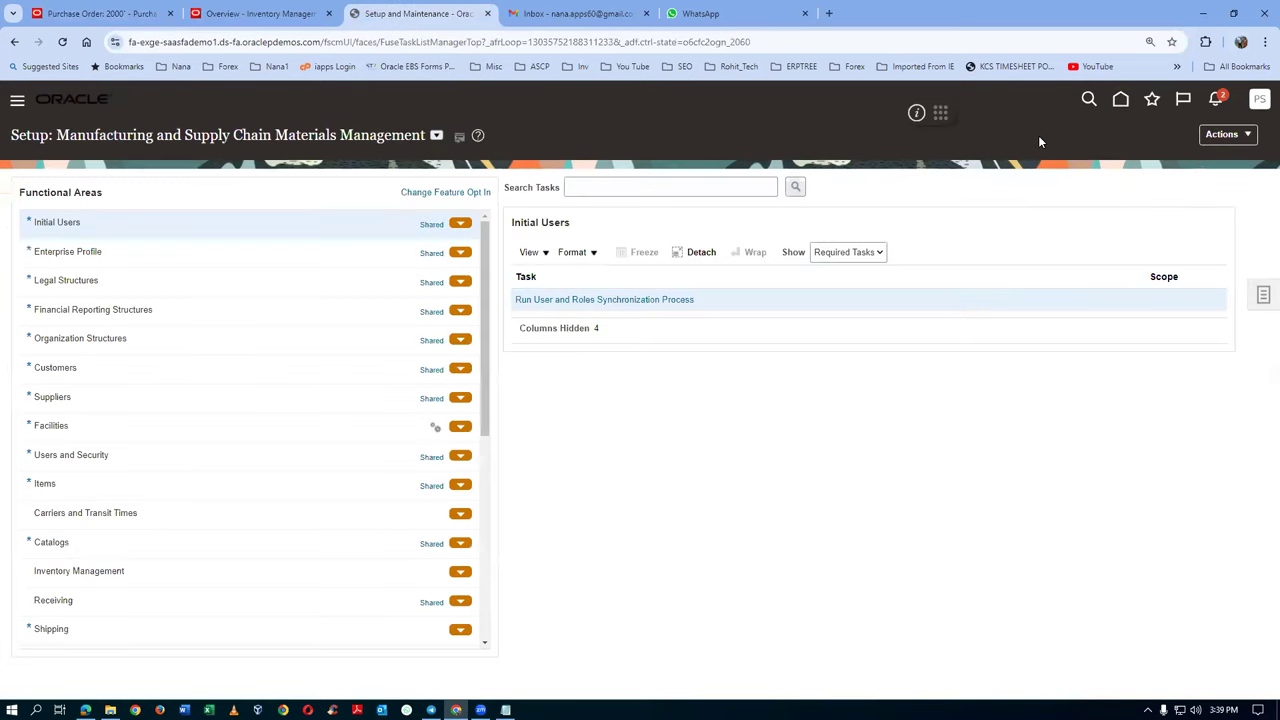
Go to the home page and open the Scheduled Processes overview from the Tools group
left_click(1121, 100)
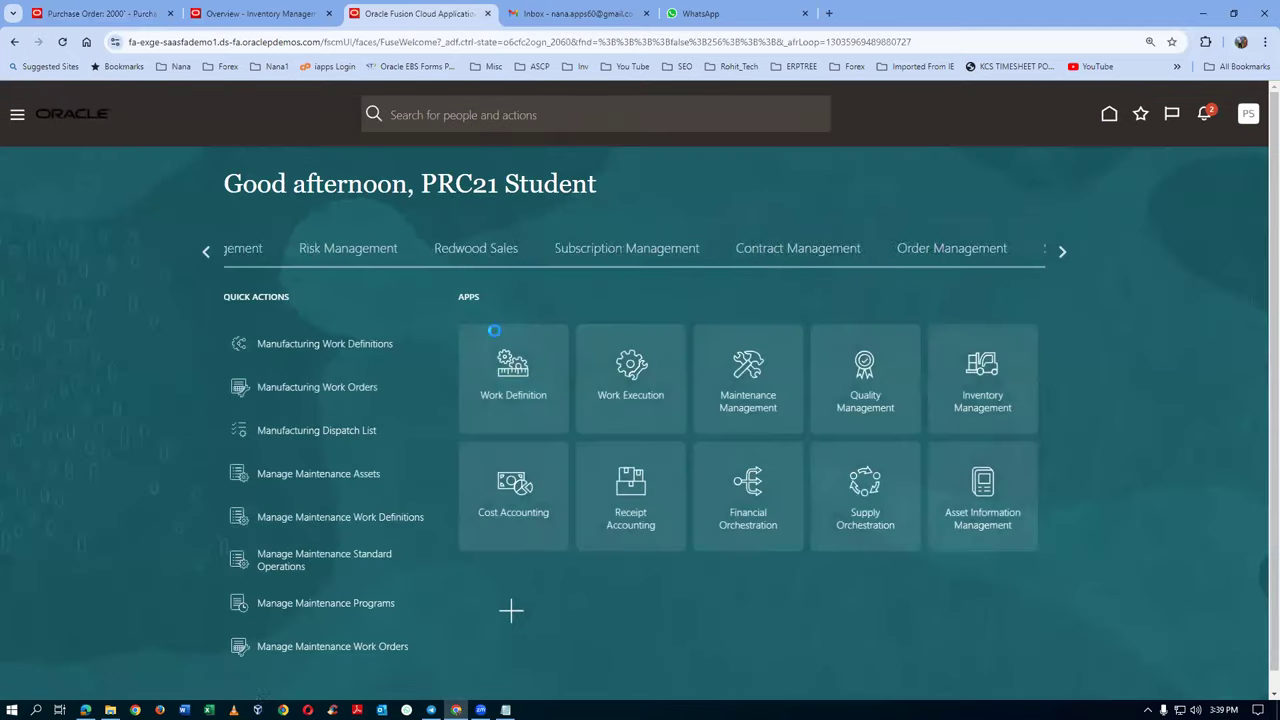
left_click(1062, 250)
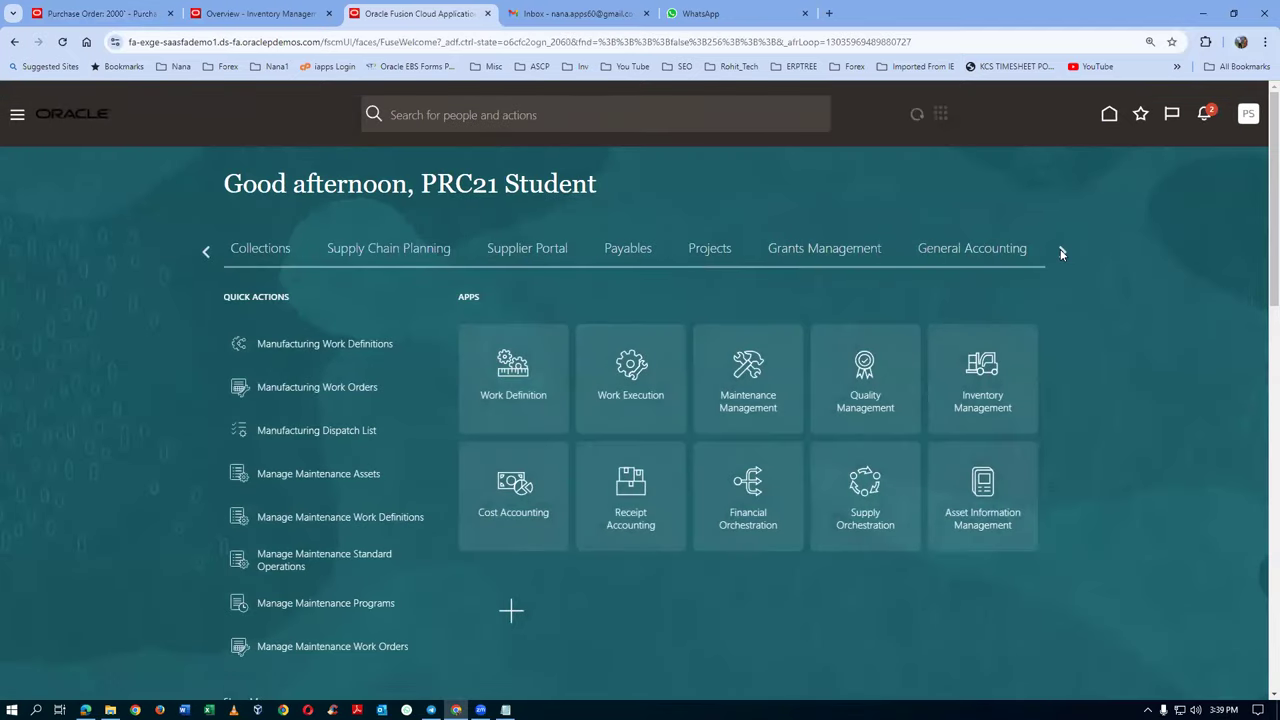
left_click(1062, 250)
left_click(1062, 250)
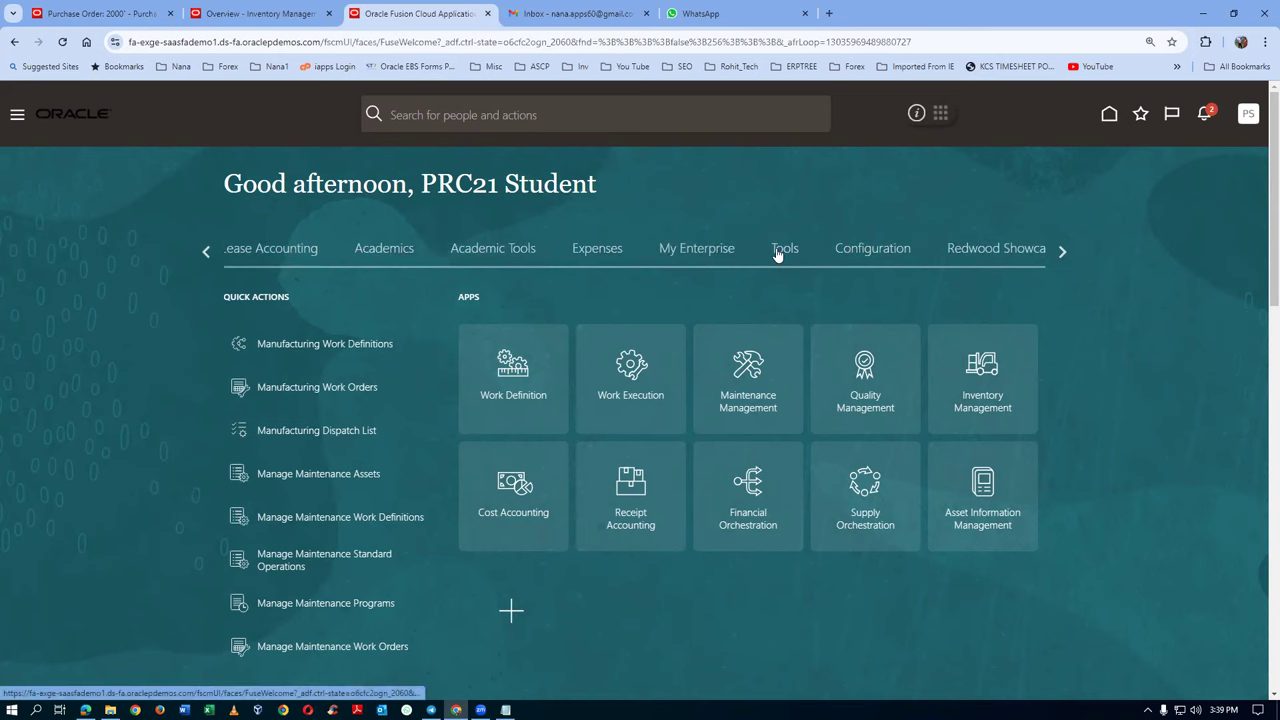
left_click(785, 250)
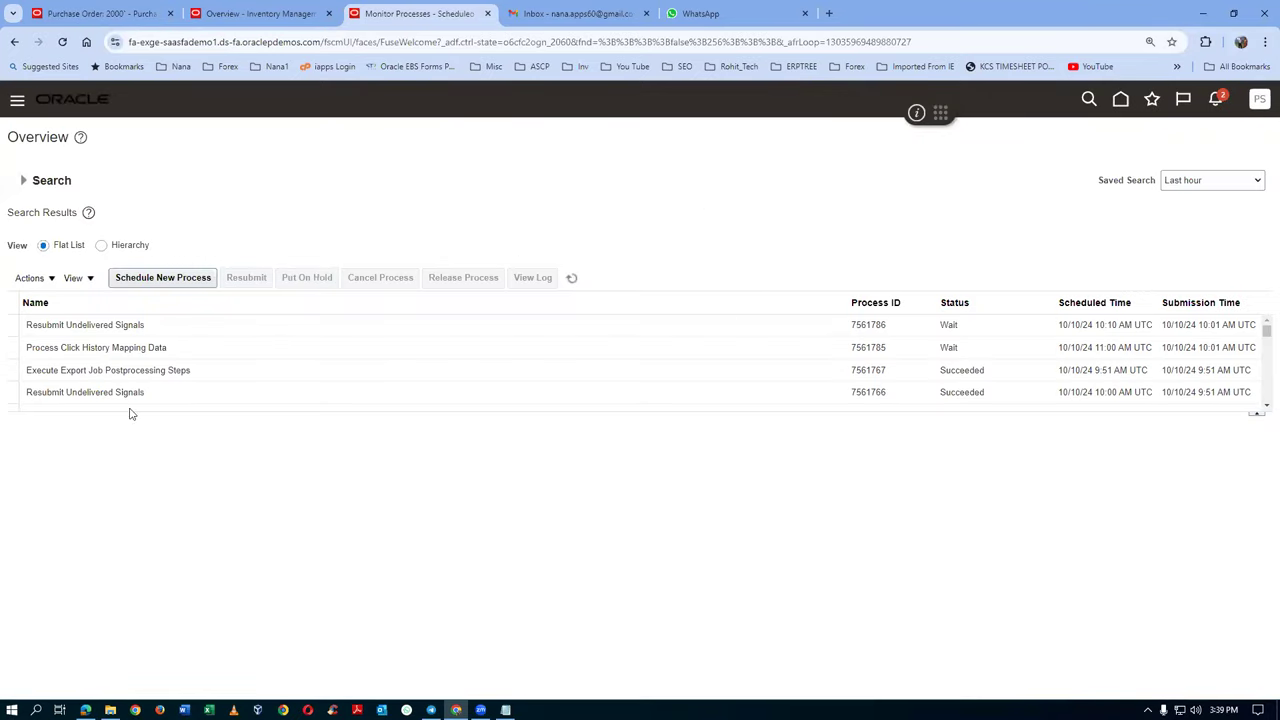
Schedule and submit the Transfer Transactions from Receiving to Costing job, and refresh the process list
left_click(170, 286)
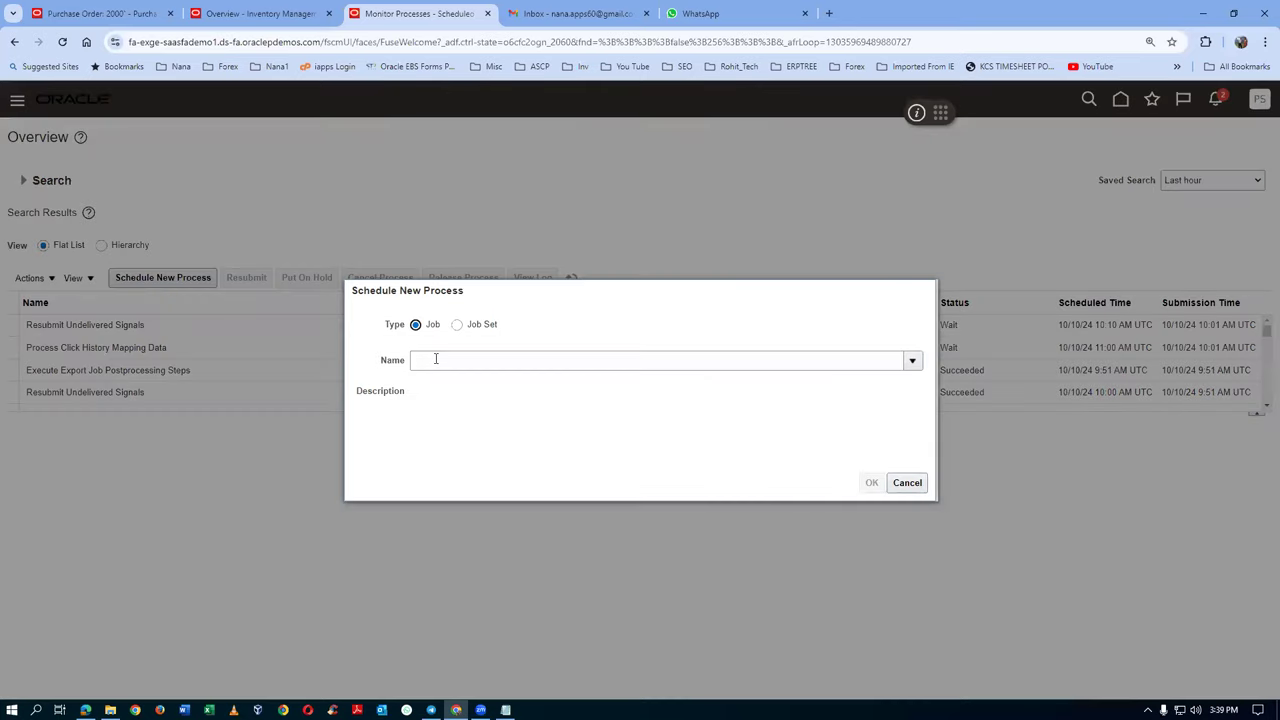
left_click(436, 358)
type("trans%trans%rec%cost%")
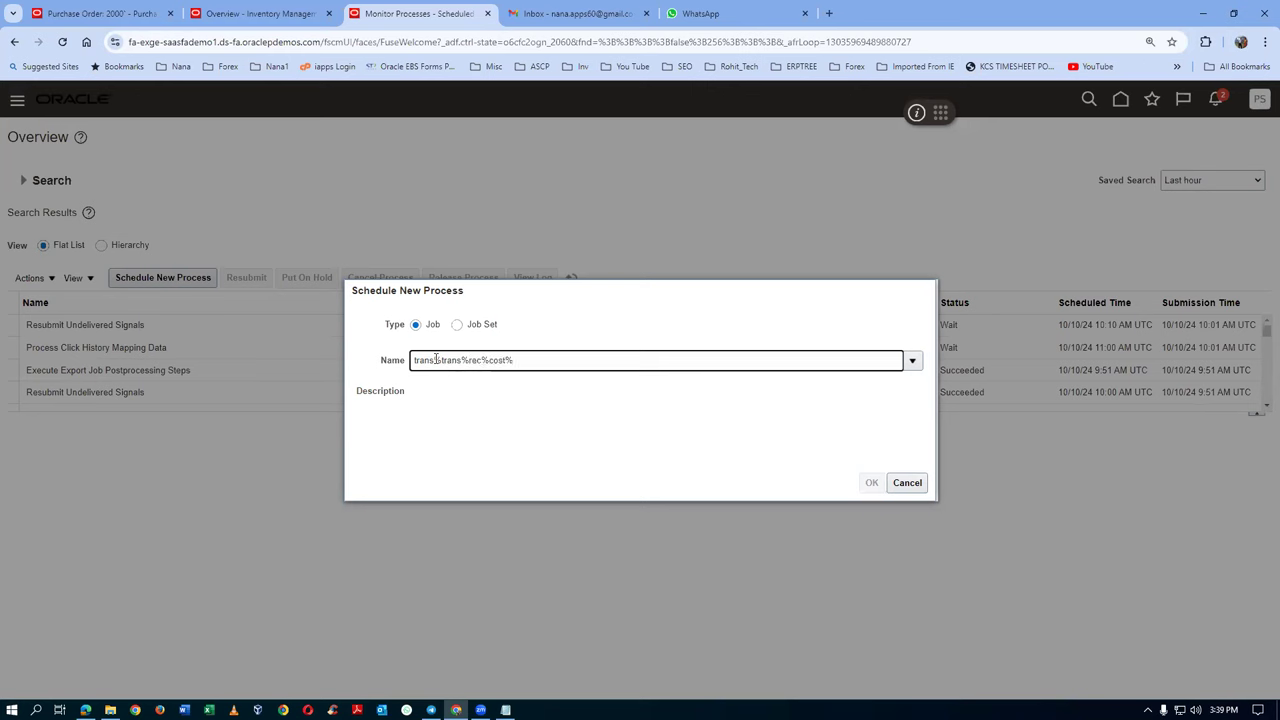
key("Tab")
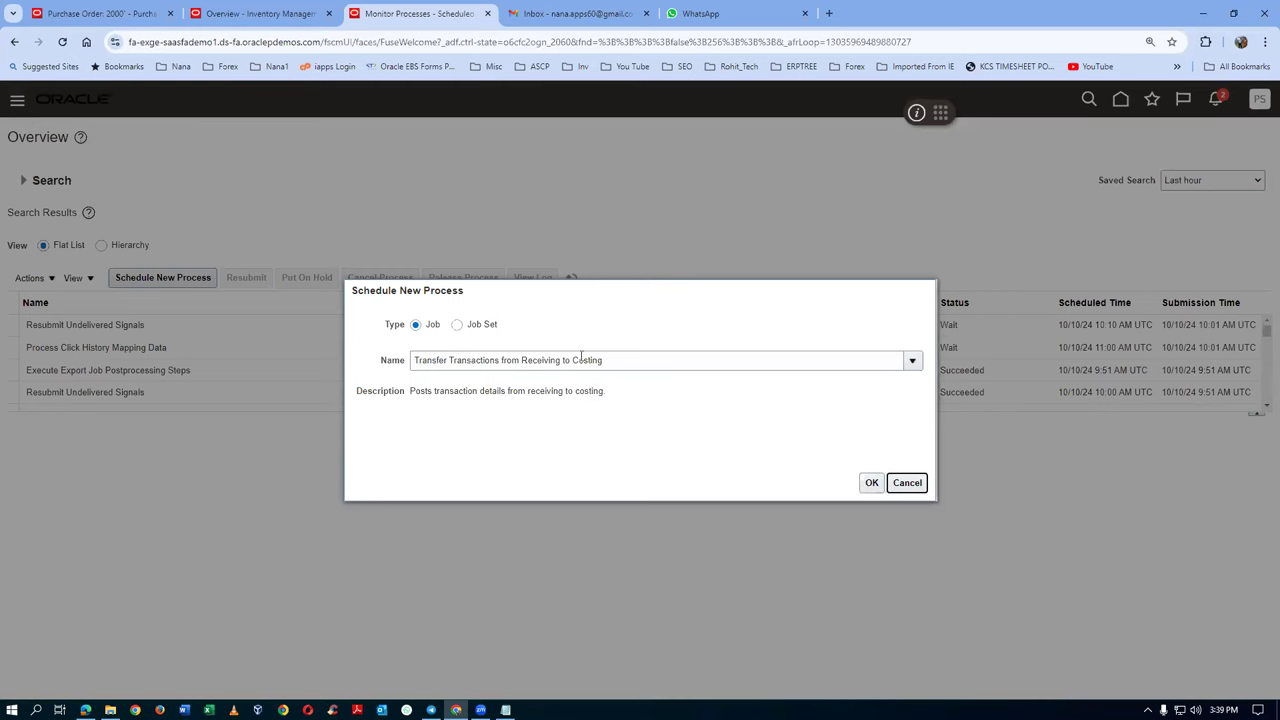
left_click(871, 483)
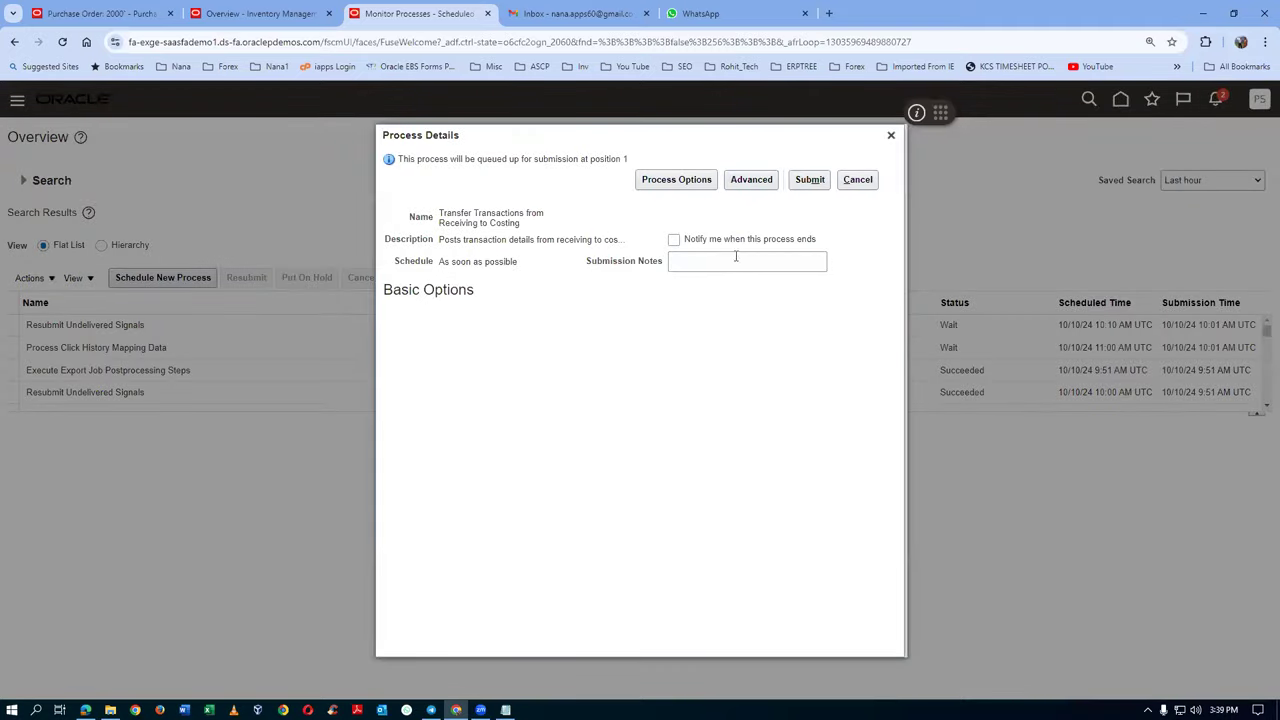
left_click(810, 181)
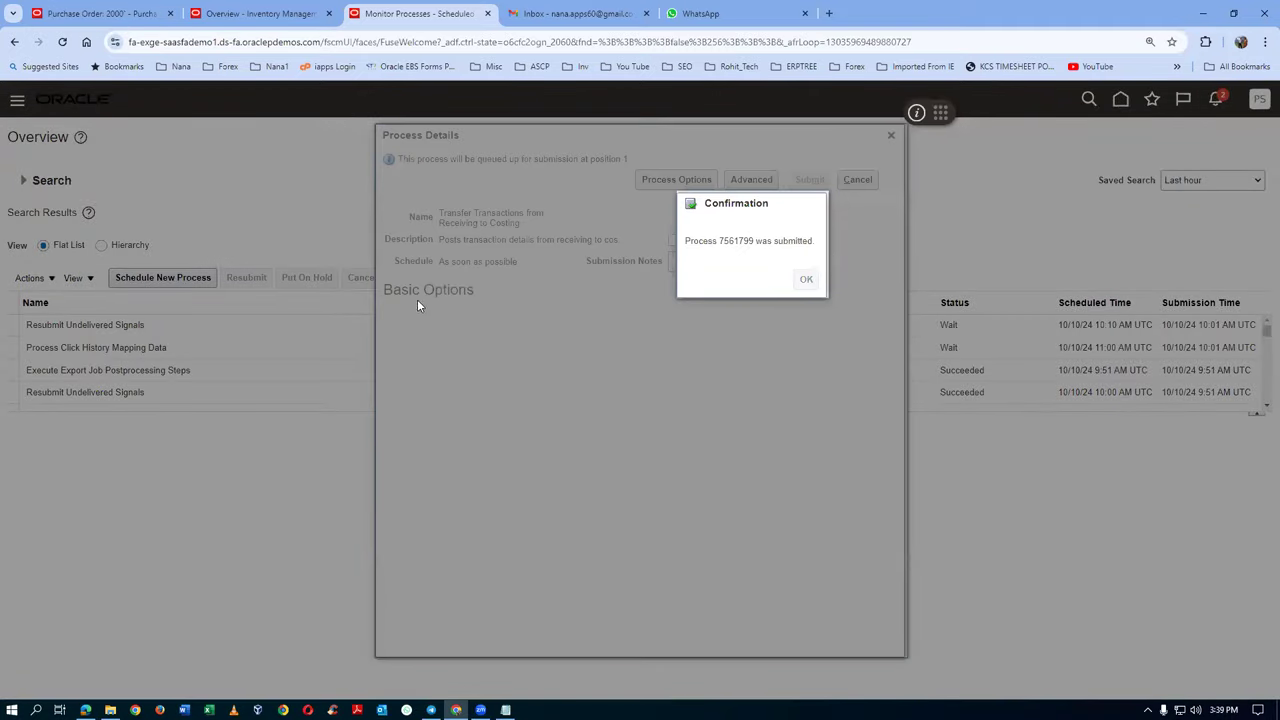
key("Return")
left_click(576, 279)
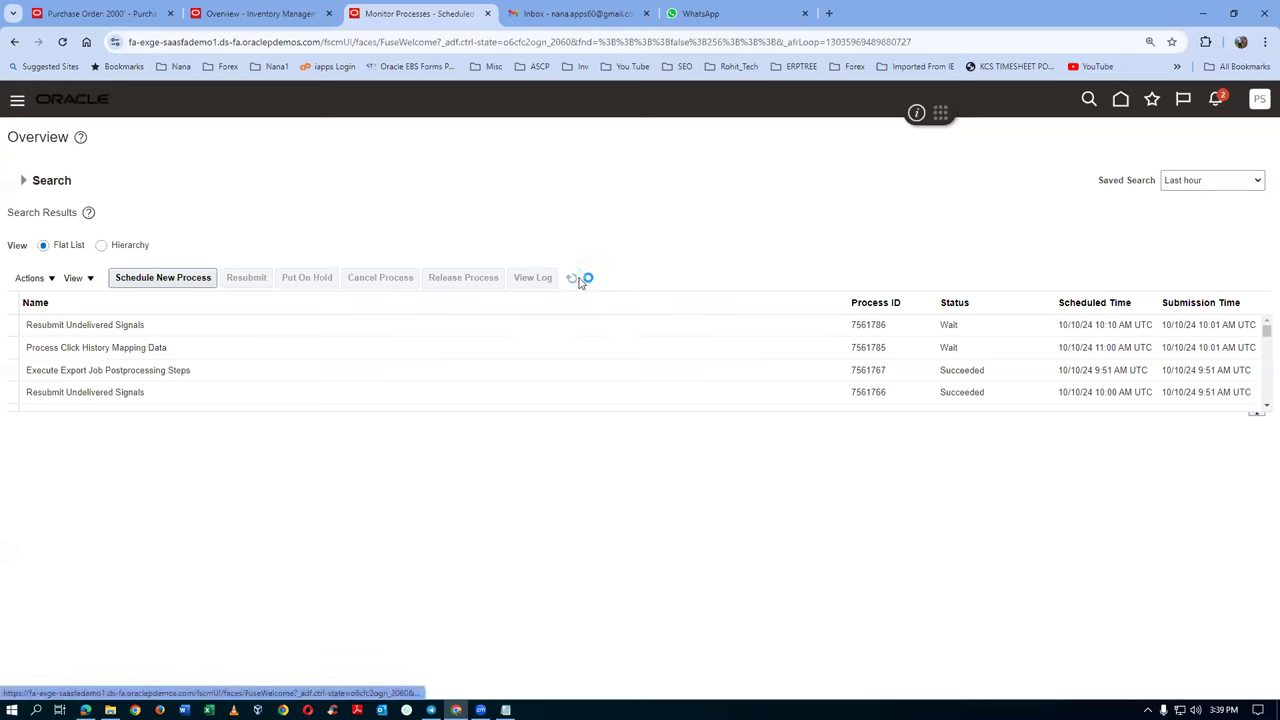
left_click(574, 280)
Start scheduling a new process and choose the Transfer Transactions from Inventory to Costing job
left_click(200, 283)
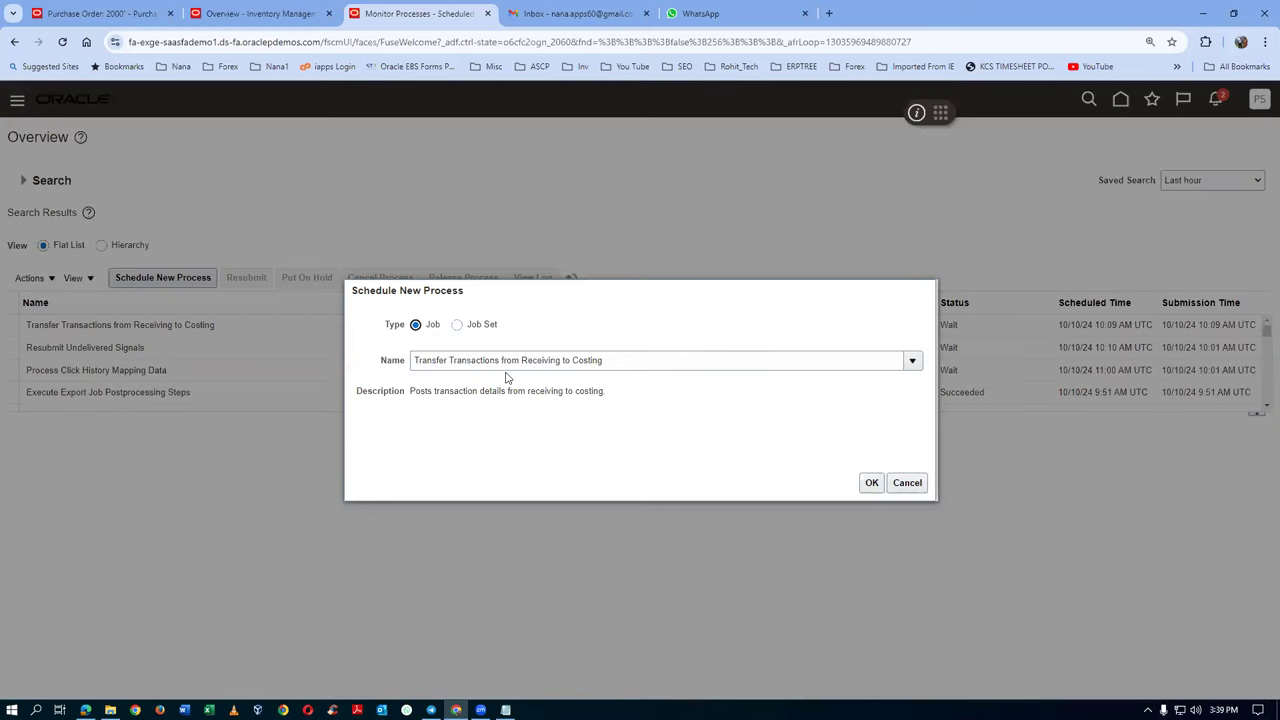
left_click(642, 360)
key("BackSpace")
key("BackSpace")
key("BackSpace")
key("BackSpace")
key("BackSpace")
key("BackSpace")
key("BackSpace")
key("BackSpace")
key("BackSpace")
key("BackSpace")
key("BackSpace")
key("BackSpace")
key("BackSpace")
key("BackSpace")
type("In")
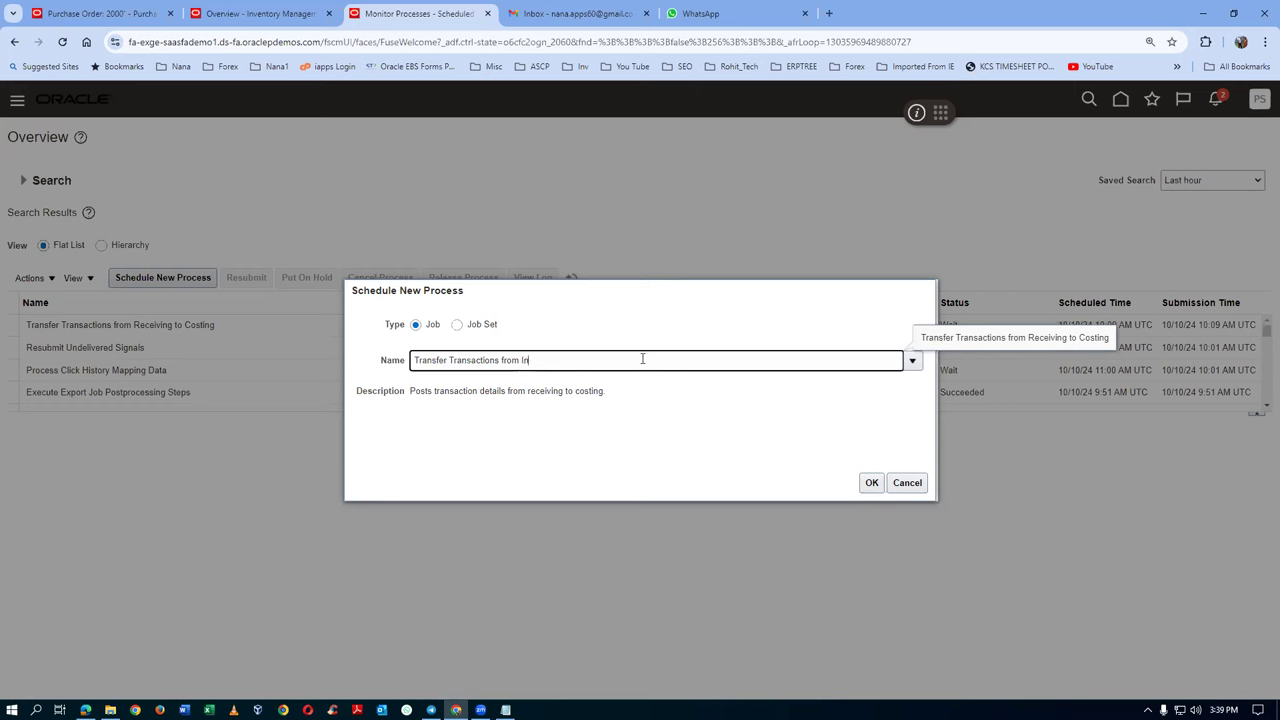
type("v")
key("Tab")
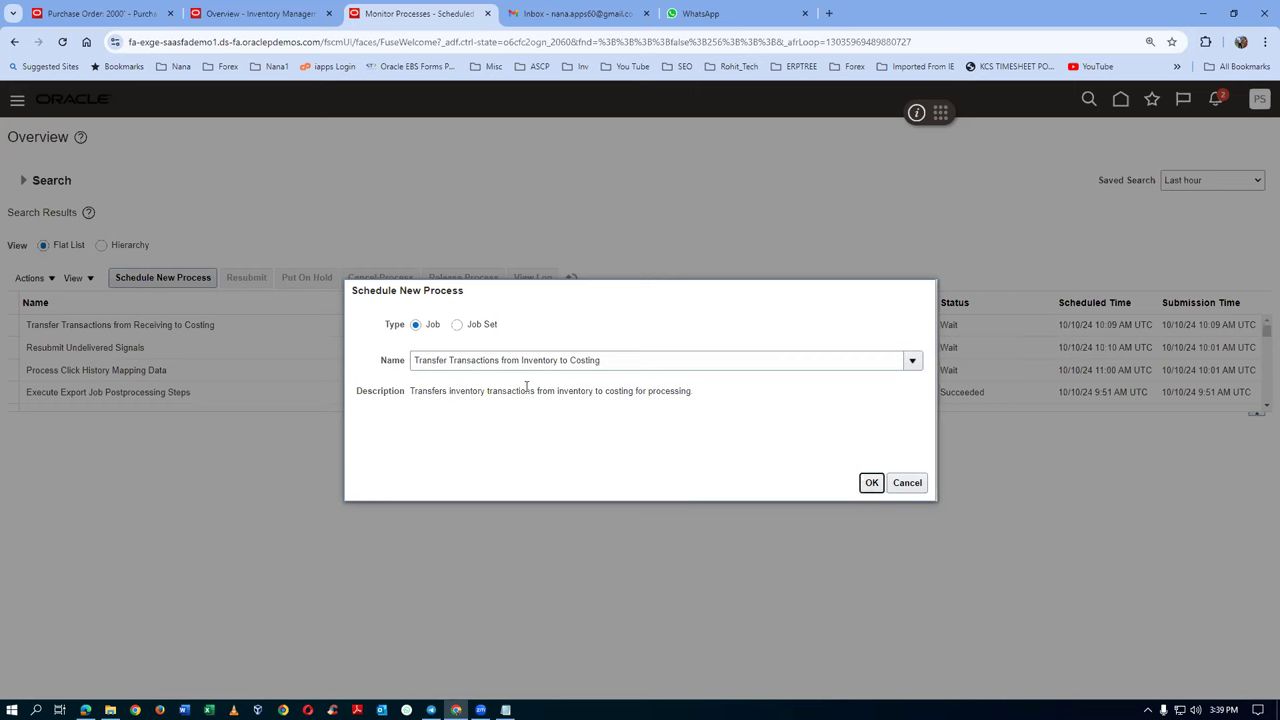
left_click(871, 483)
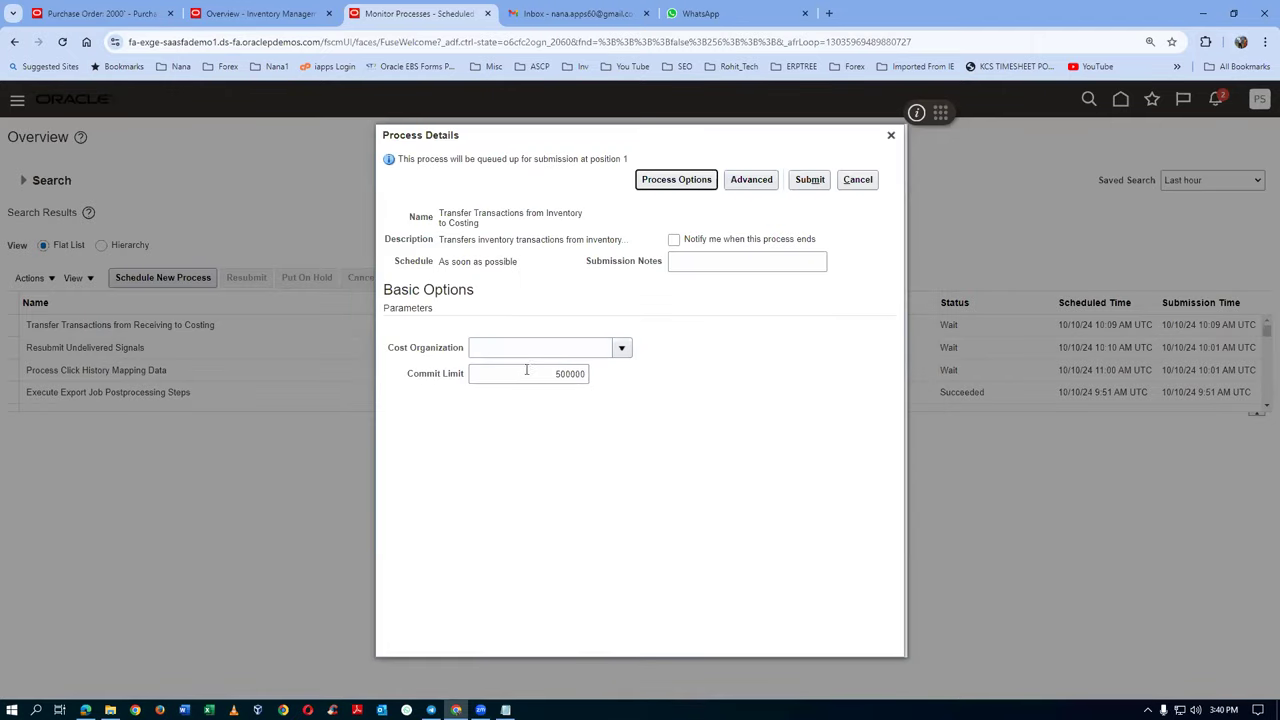
Set the cost organization to t01_cost_org, submit the process and close the submission confirmation
left_click(521, 350)
key("Tab")
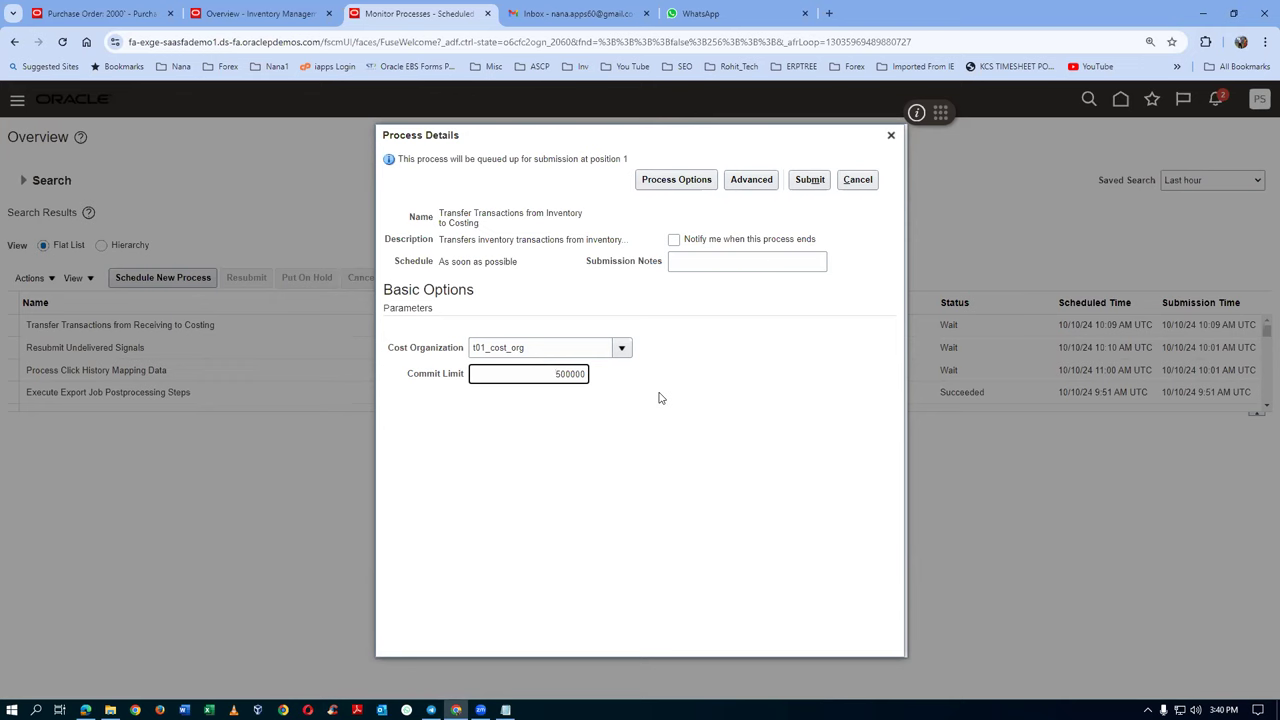
left_click(808, 182)
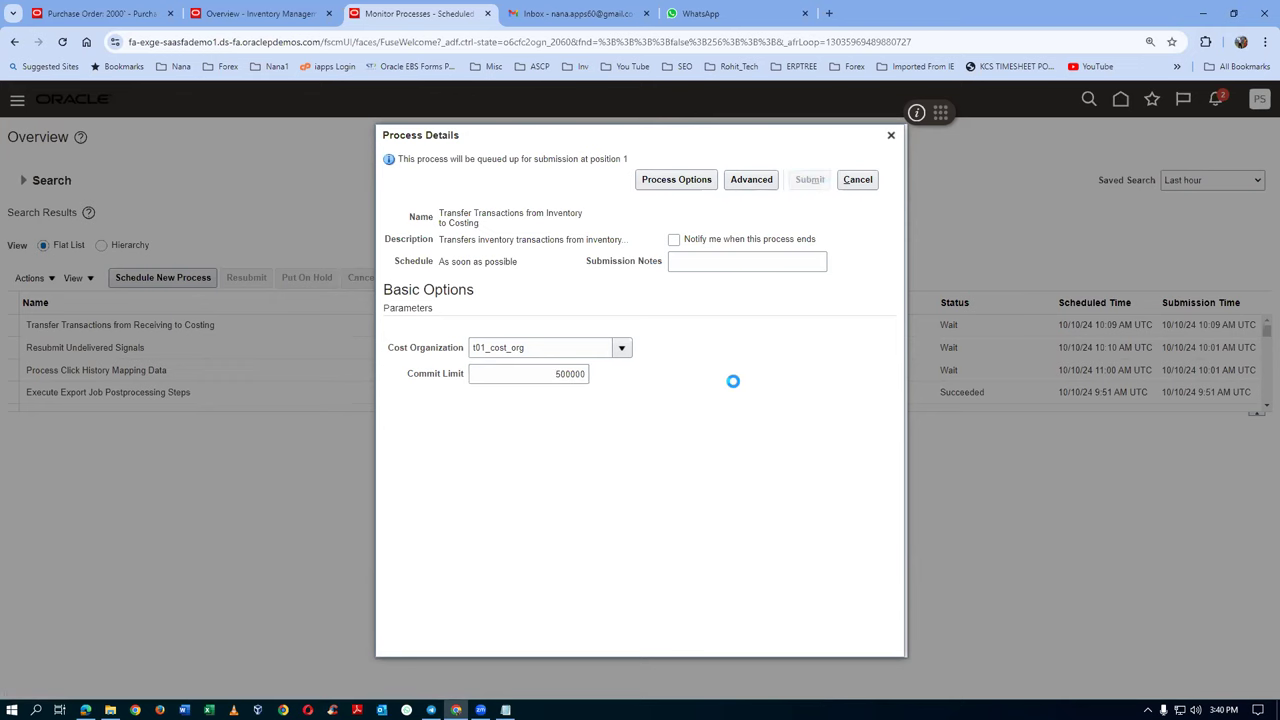
left_click(805, 281)
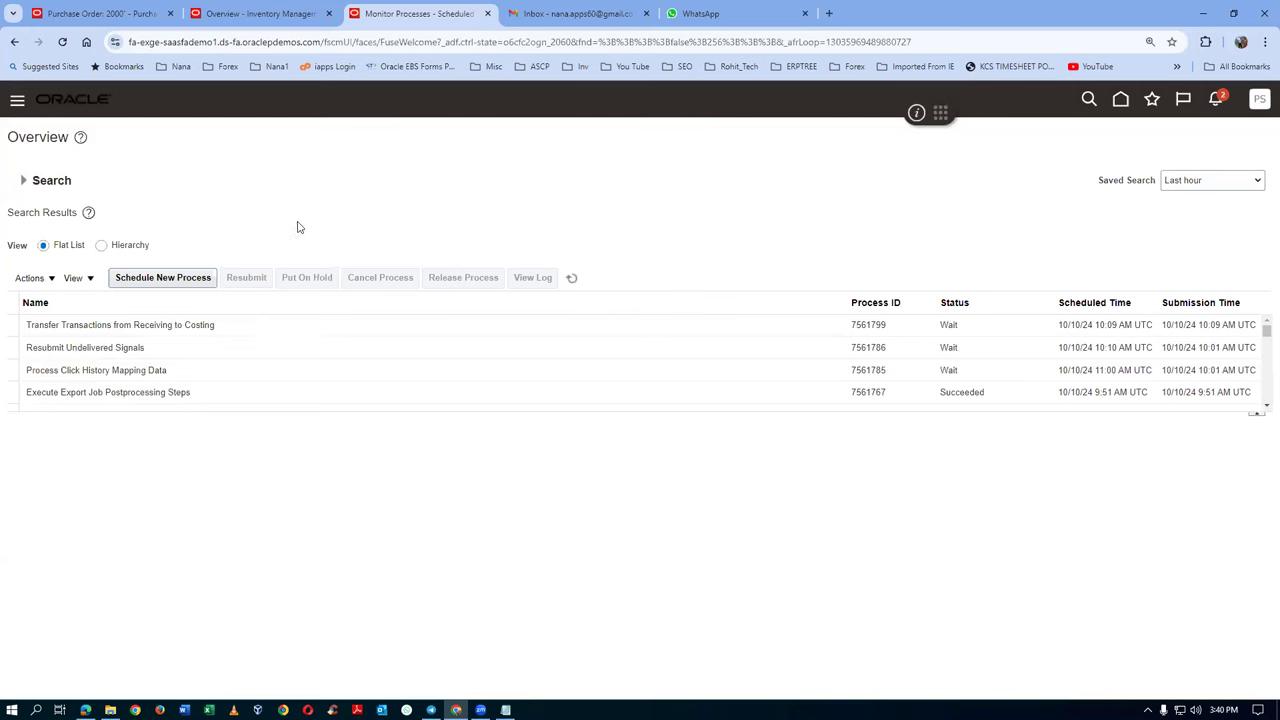
Refresh the process list repeatedly to monitor the Transfer Transactions from Inventory to Costing job until it finishes
left_click(574, 281)
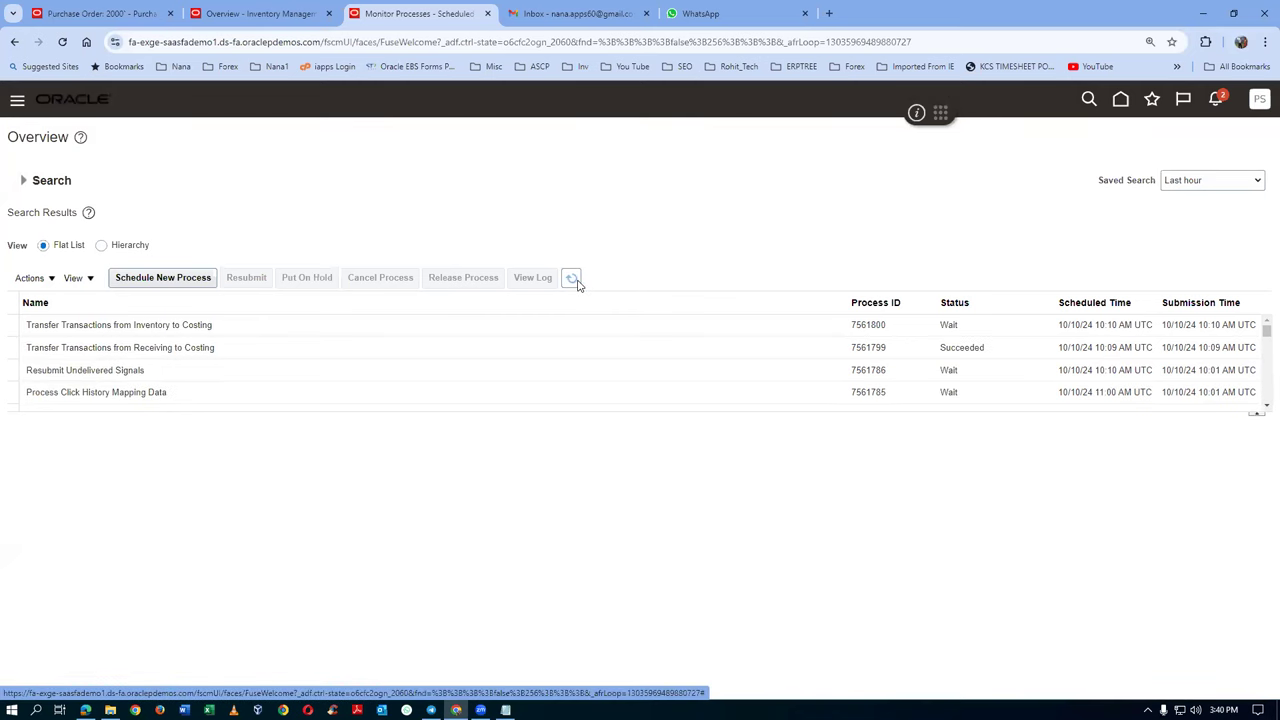
left_click(575, 283)
left_click(572, 284)
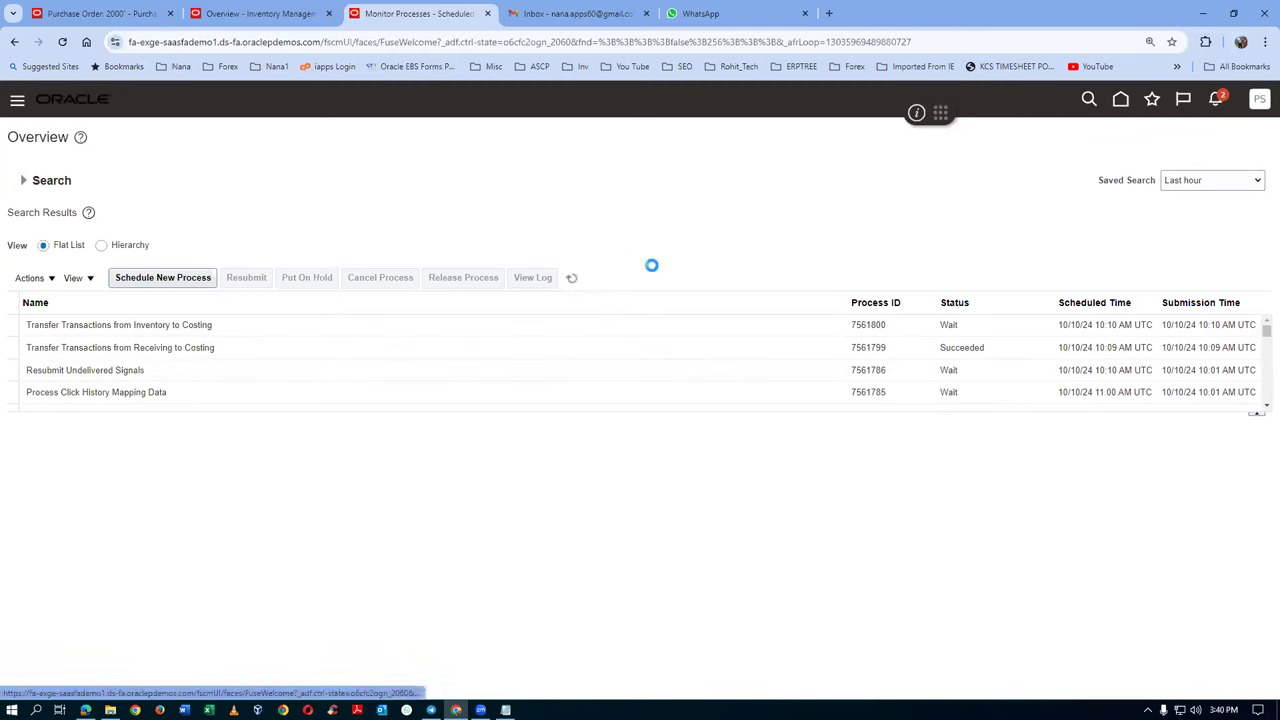
left_click(570, 279)
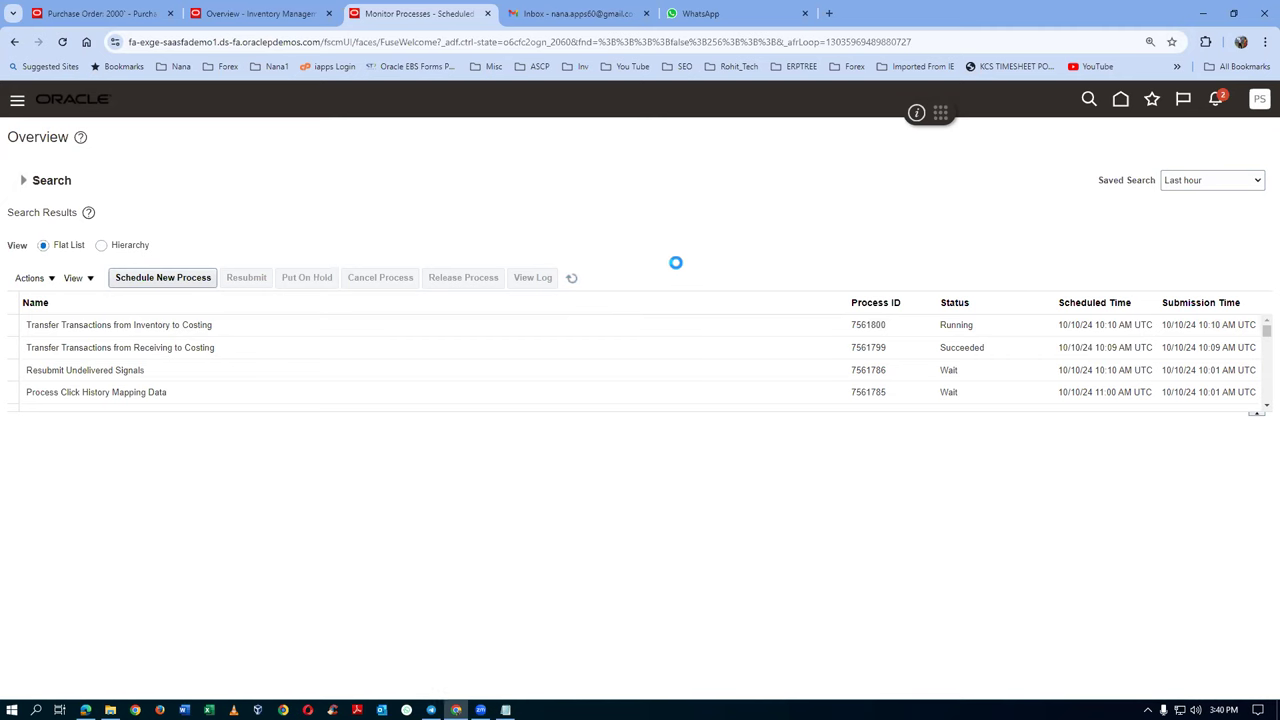
left_click(573, 279)
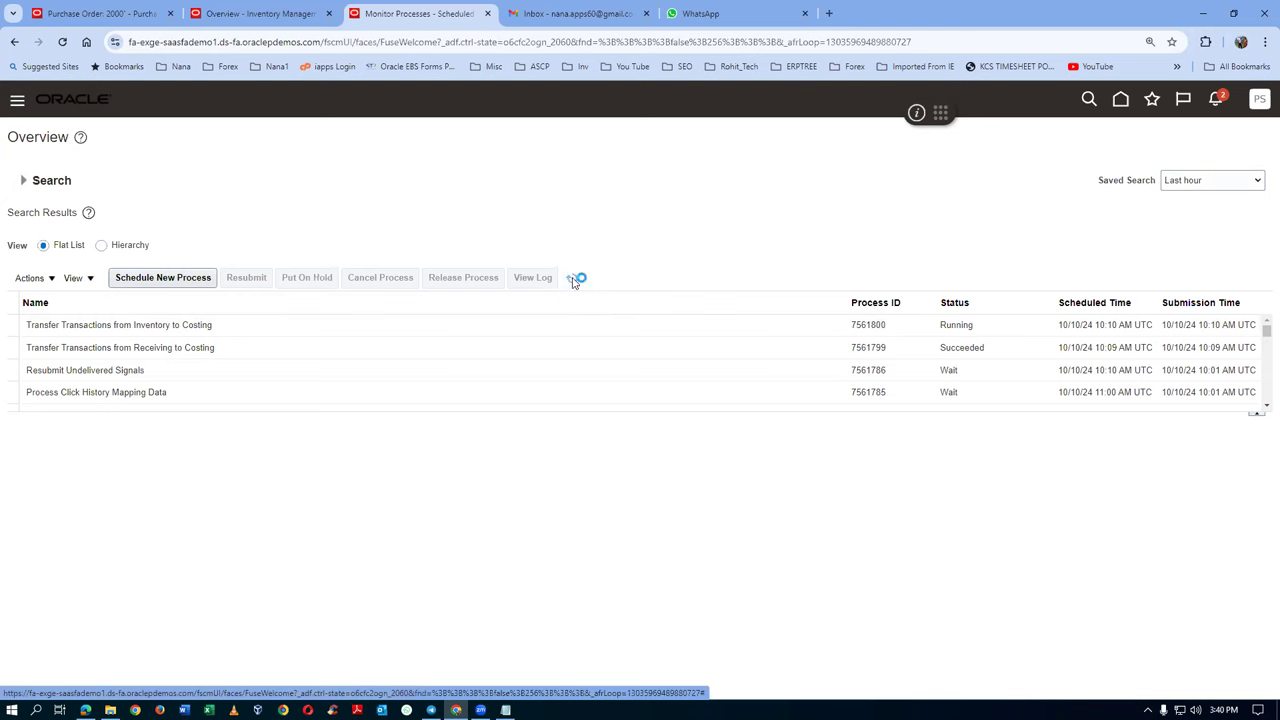
left_click(571, 279)
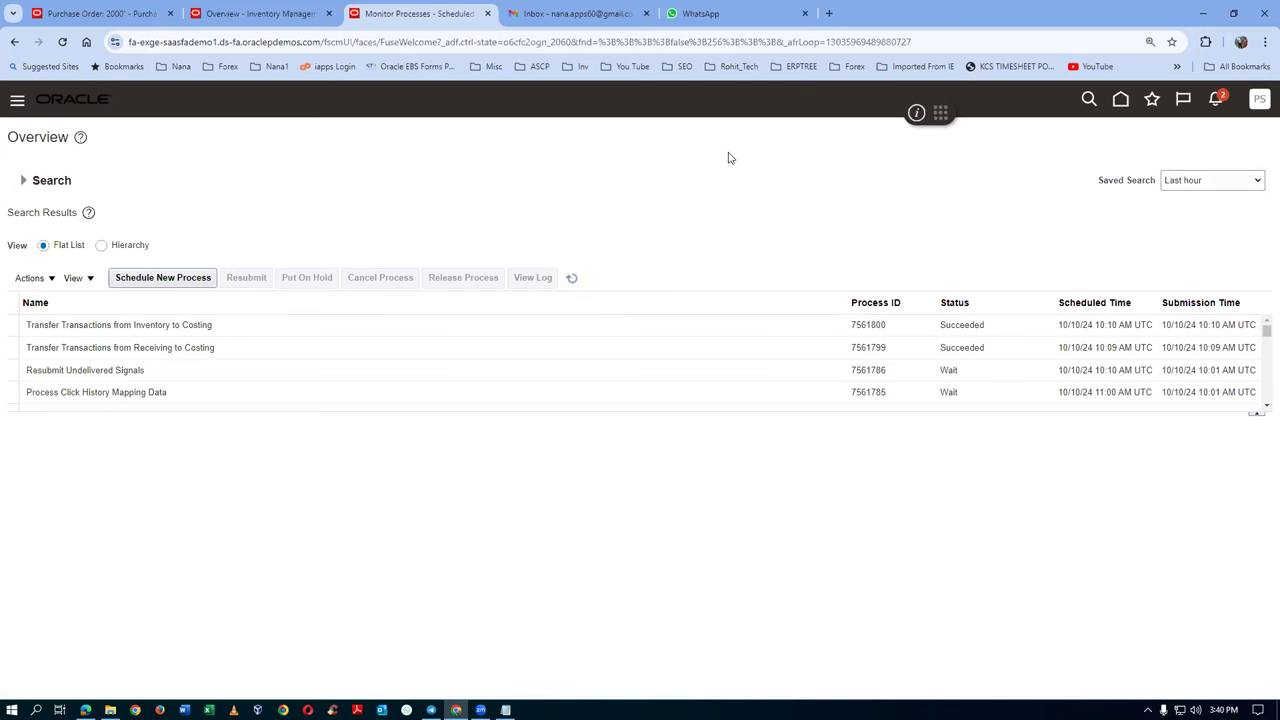
Return to the home page and display the General Accounting app group
left_click(1118, 104)
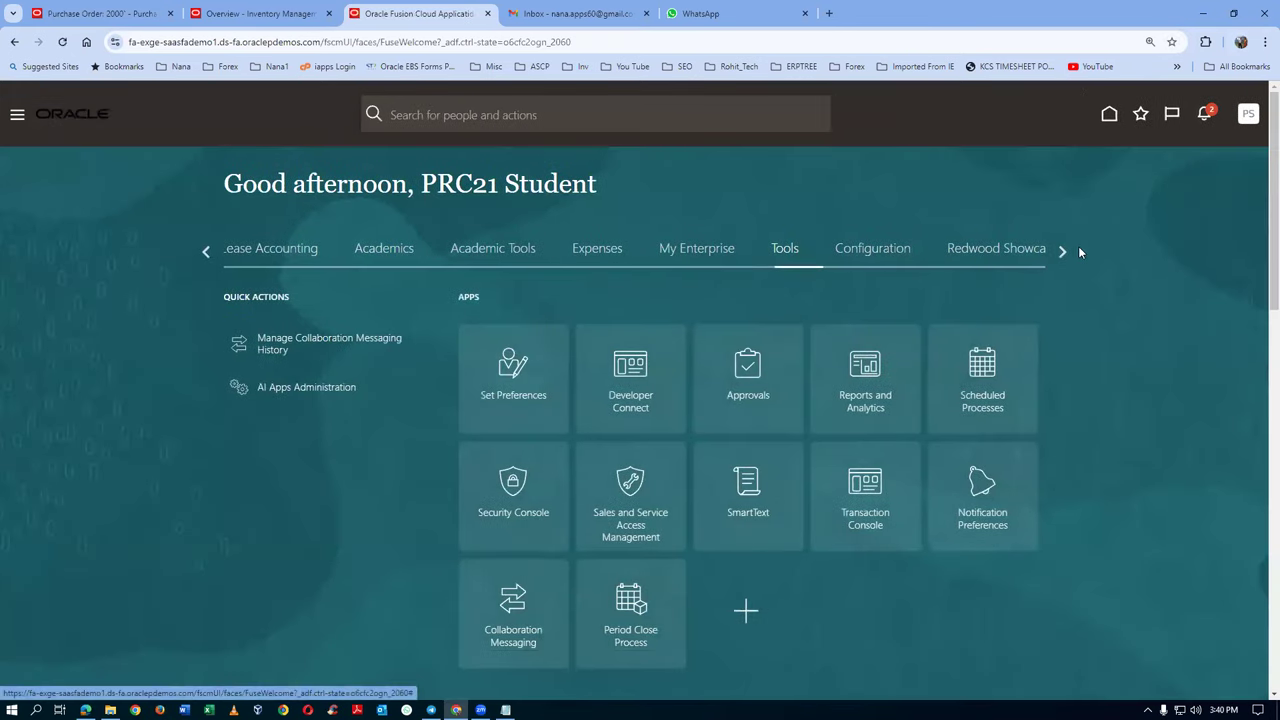
left_click(1058, 254)
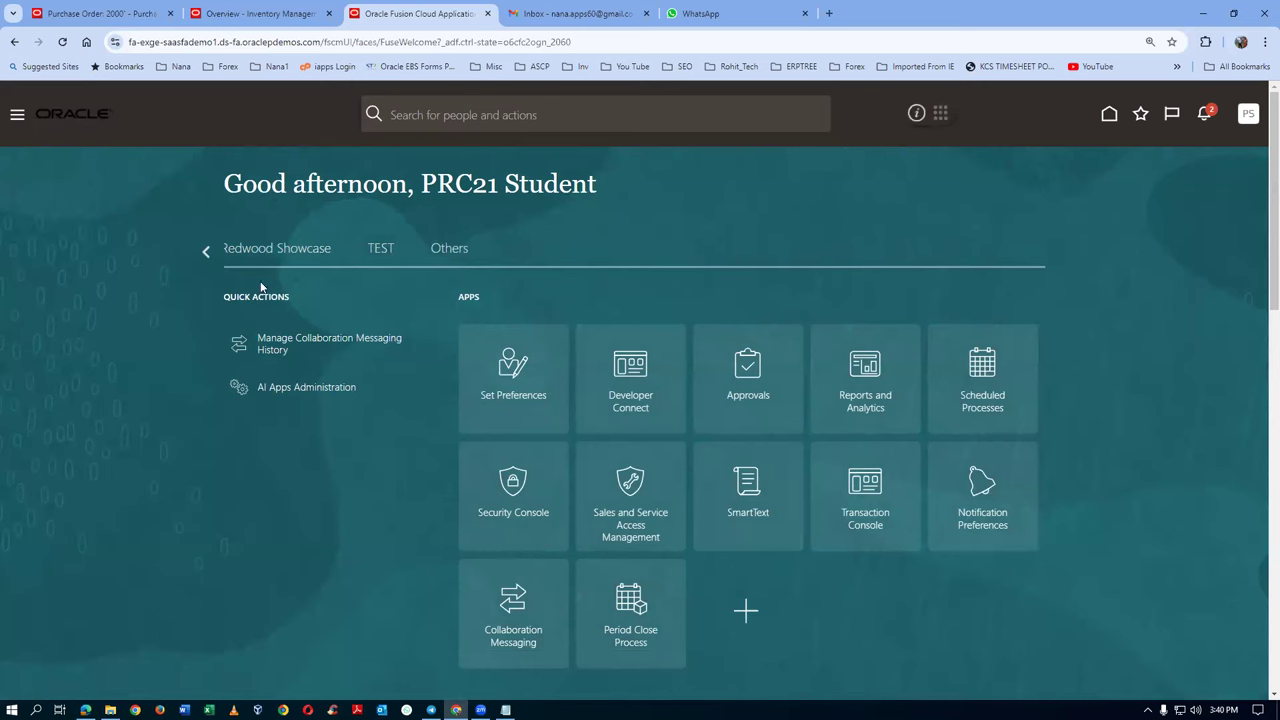
left_click(206, 252)
left_click(206, 252)
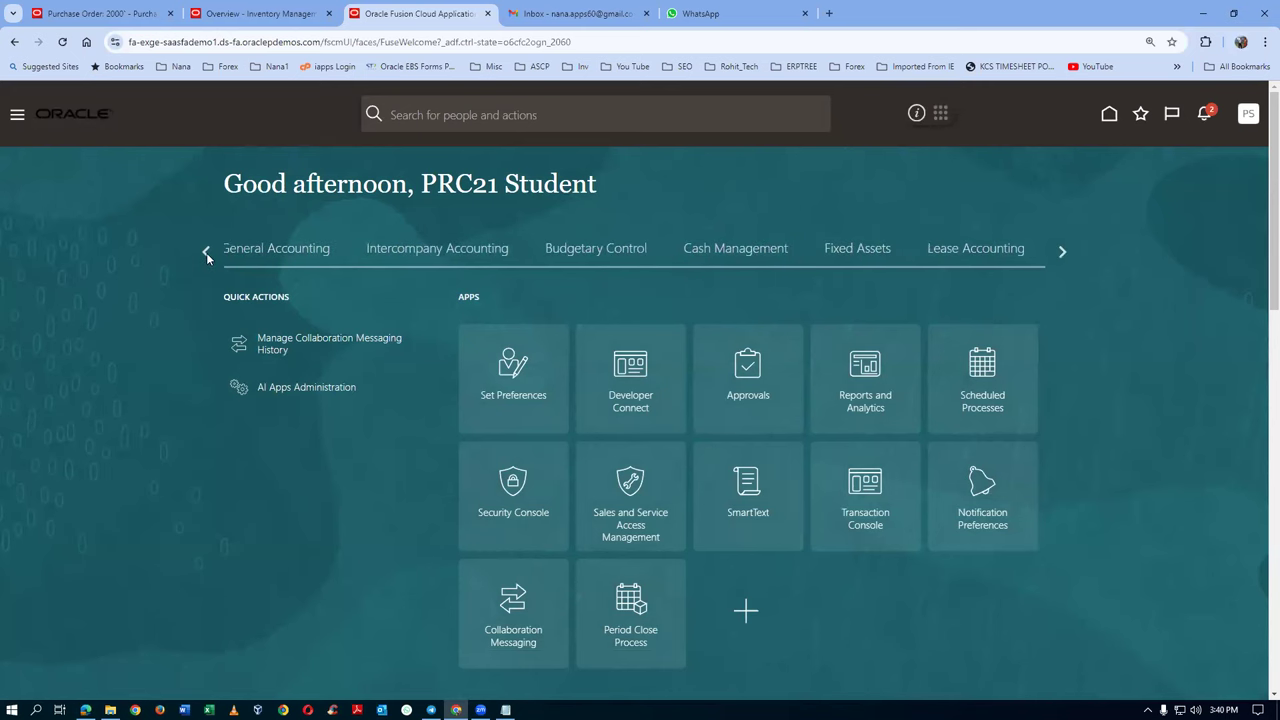
left_click(282, 256)
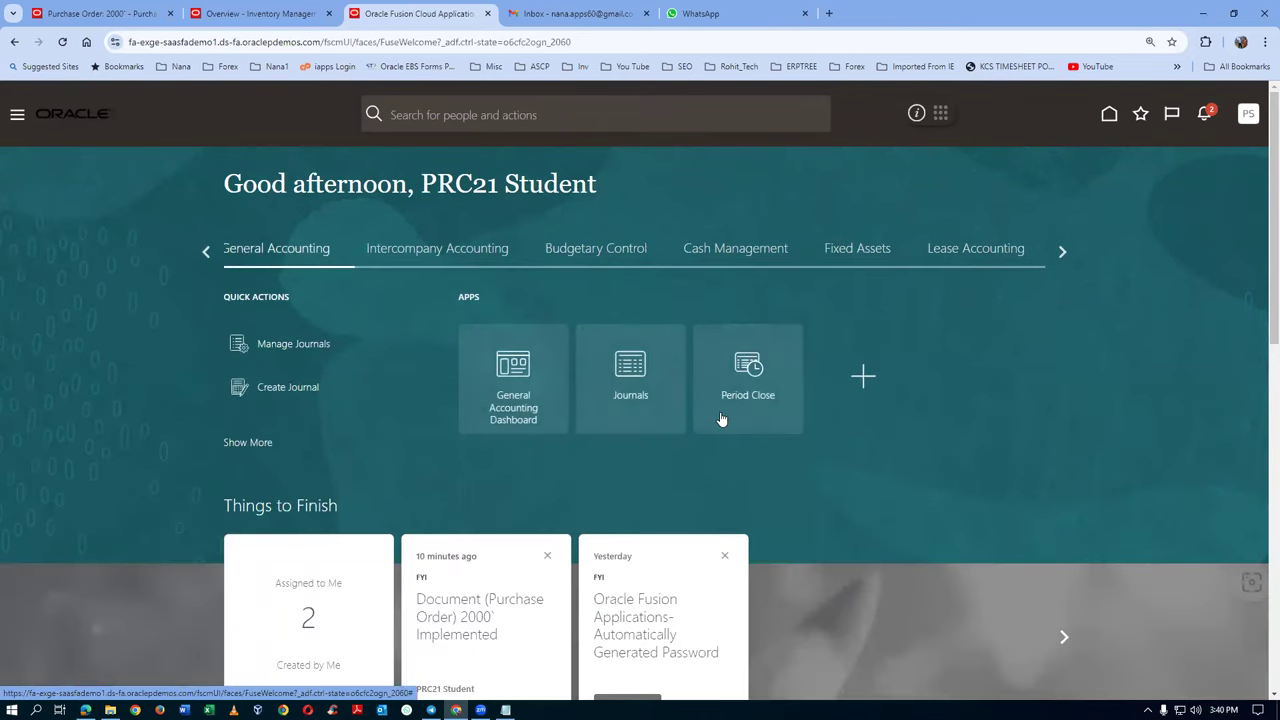
Switch to Microsoft Edge with 03_Vision_Enterprise_Structure.pdf, dismiss the empty comment note and check the enterprise's ledger name
key("alt+Tab")
key("alt+Tab")
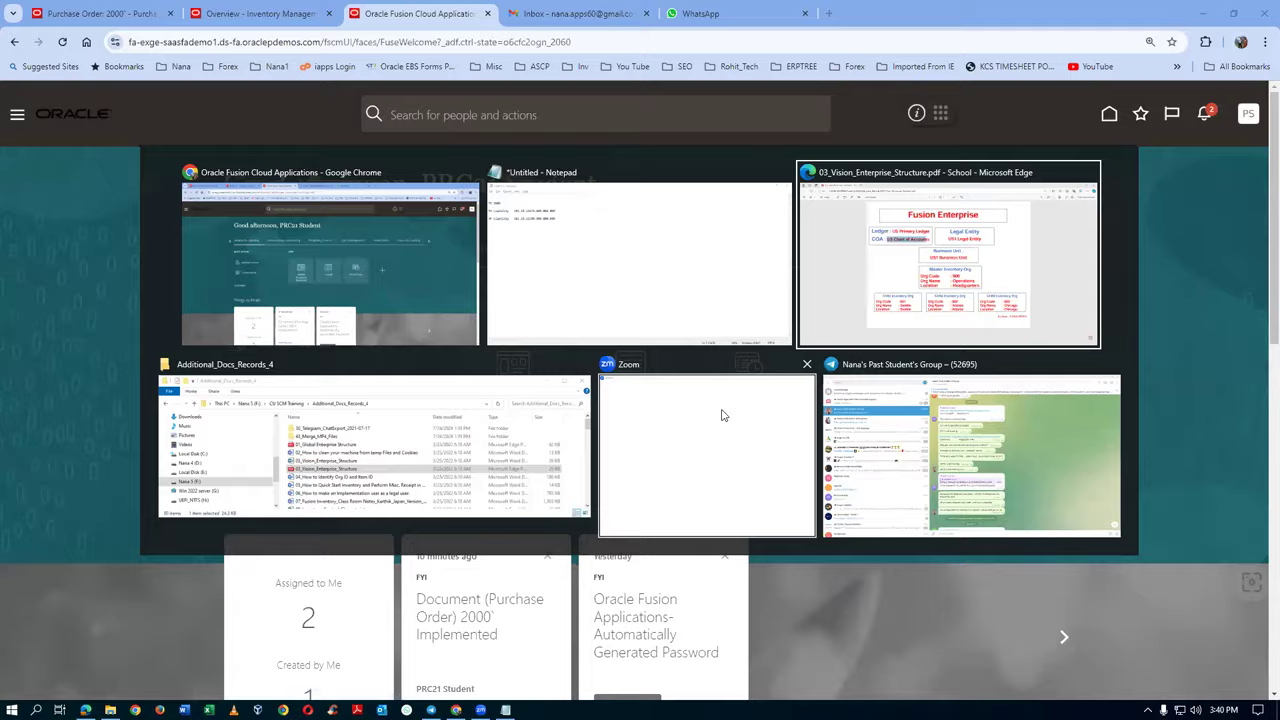
right_click(409, 247)
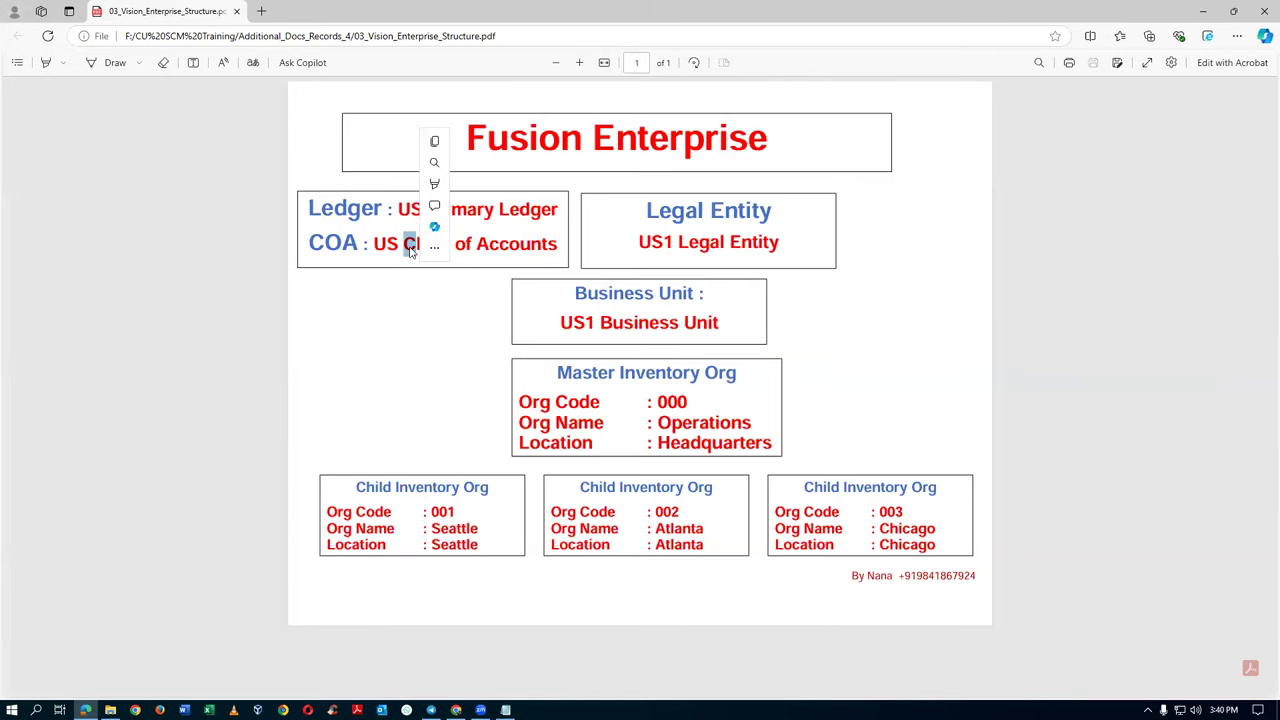
left_click(516, 218)
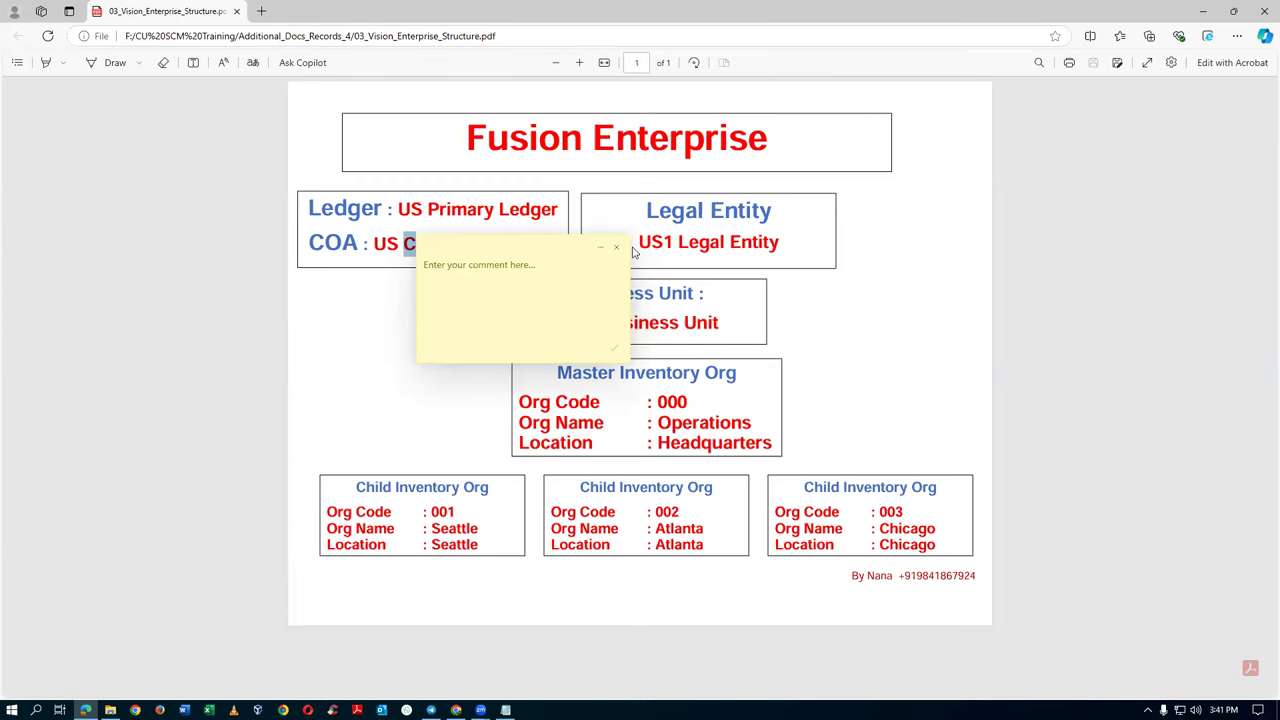
left_click(616, 247)
left_click(413, 209)
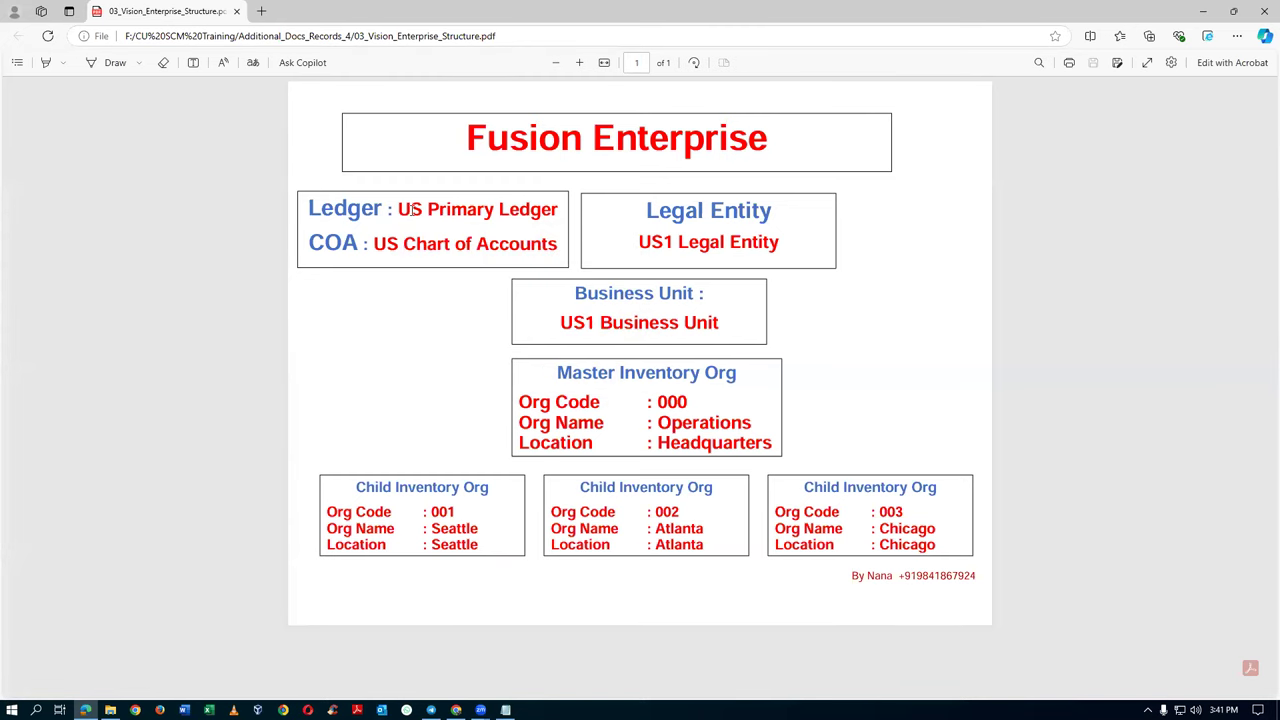
left_click_drag(400, 209, 556, 223)
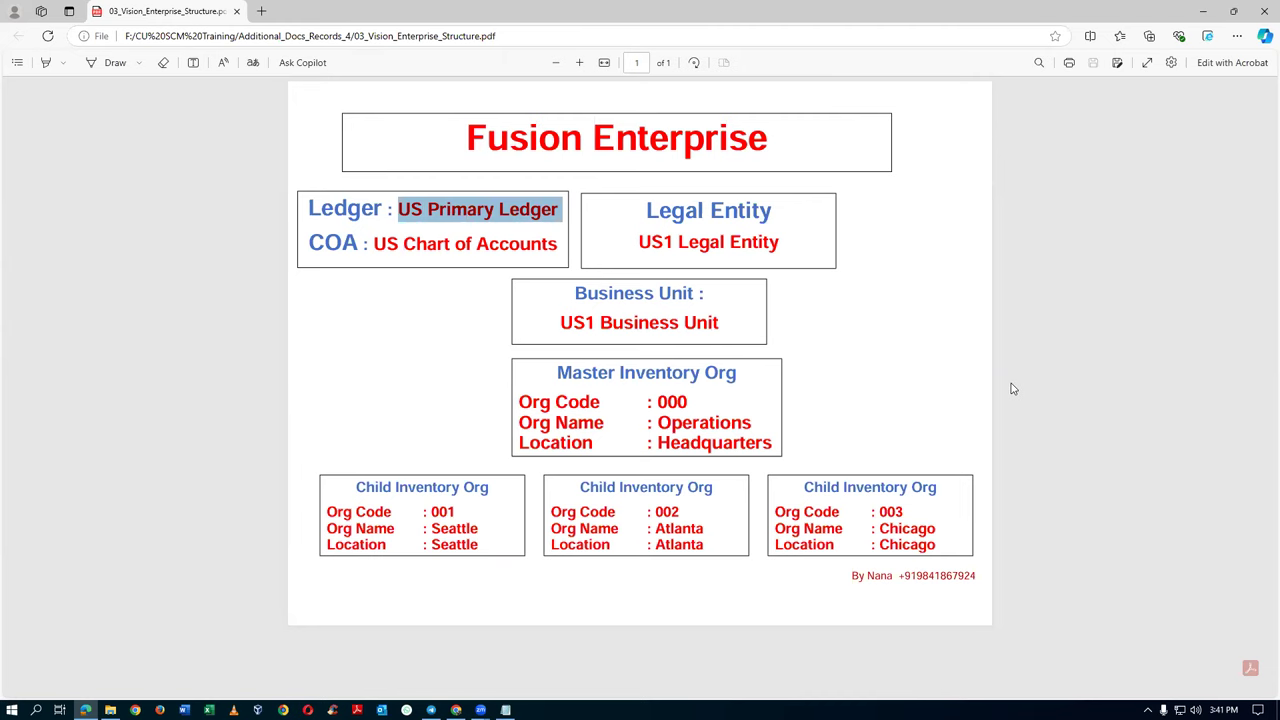
Switch back to Oracle Fusion in Chrome, open Period Close and set the data access set to US Primary Ledger
key("alt+Tab")
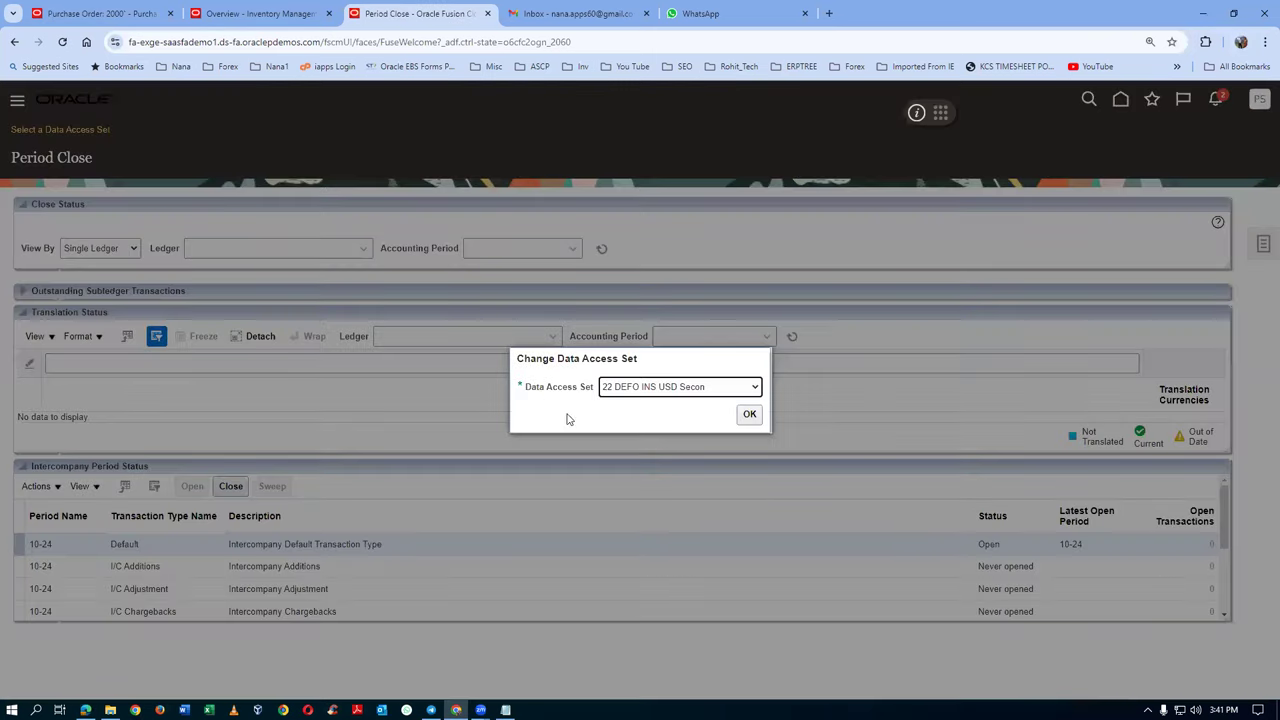
left_click(656, 392)
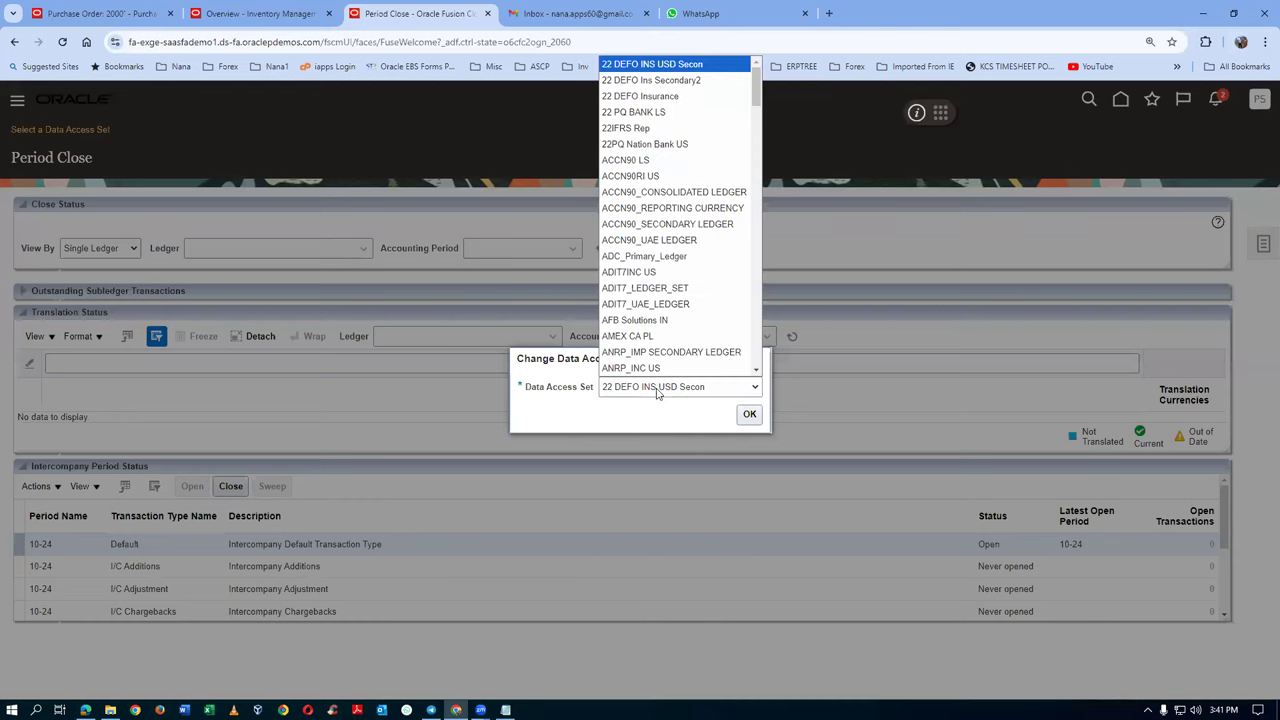
type("us")
key("Down")
key("Down")
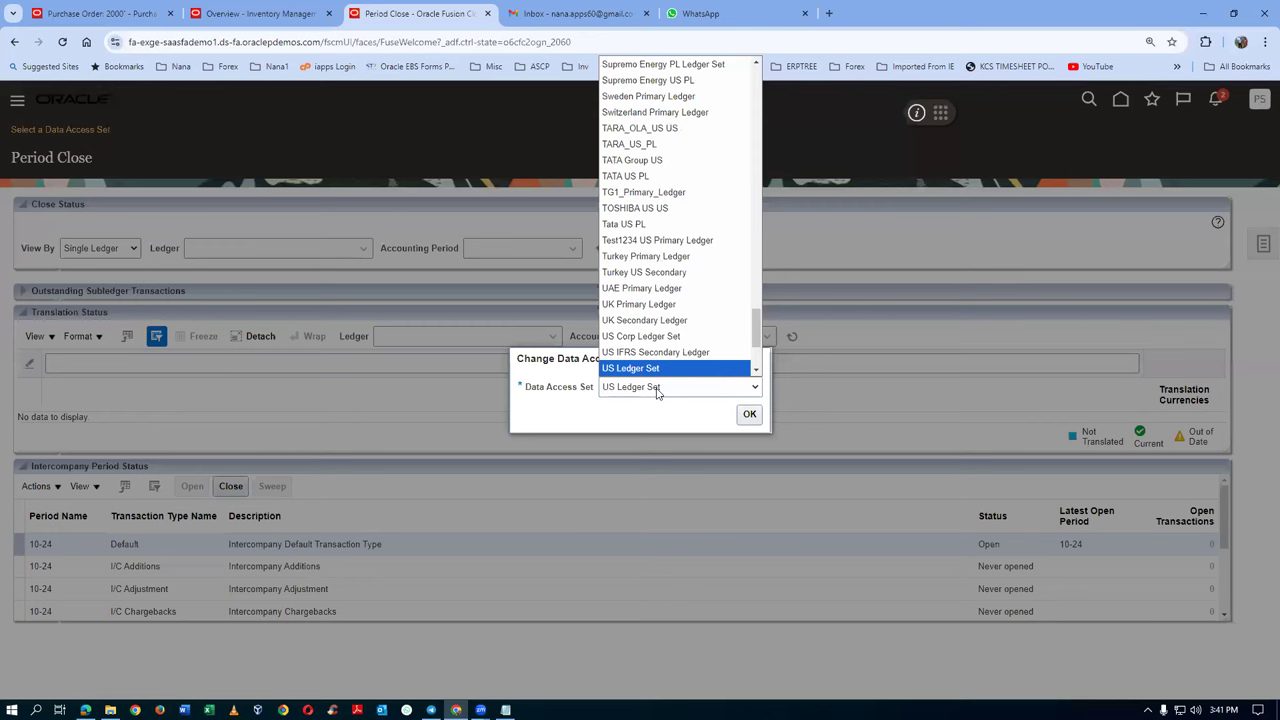
key("Down")
key("Down")
key("Up")
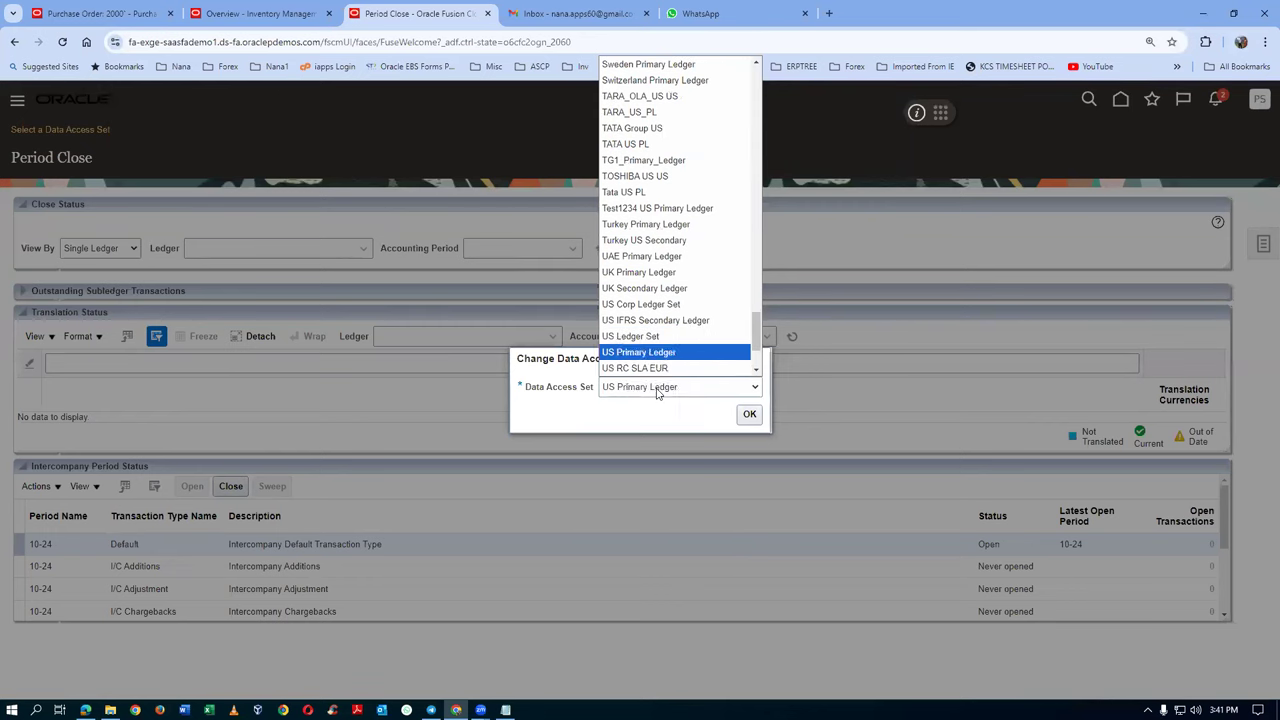
key("Return")
left_click(745, 421)
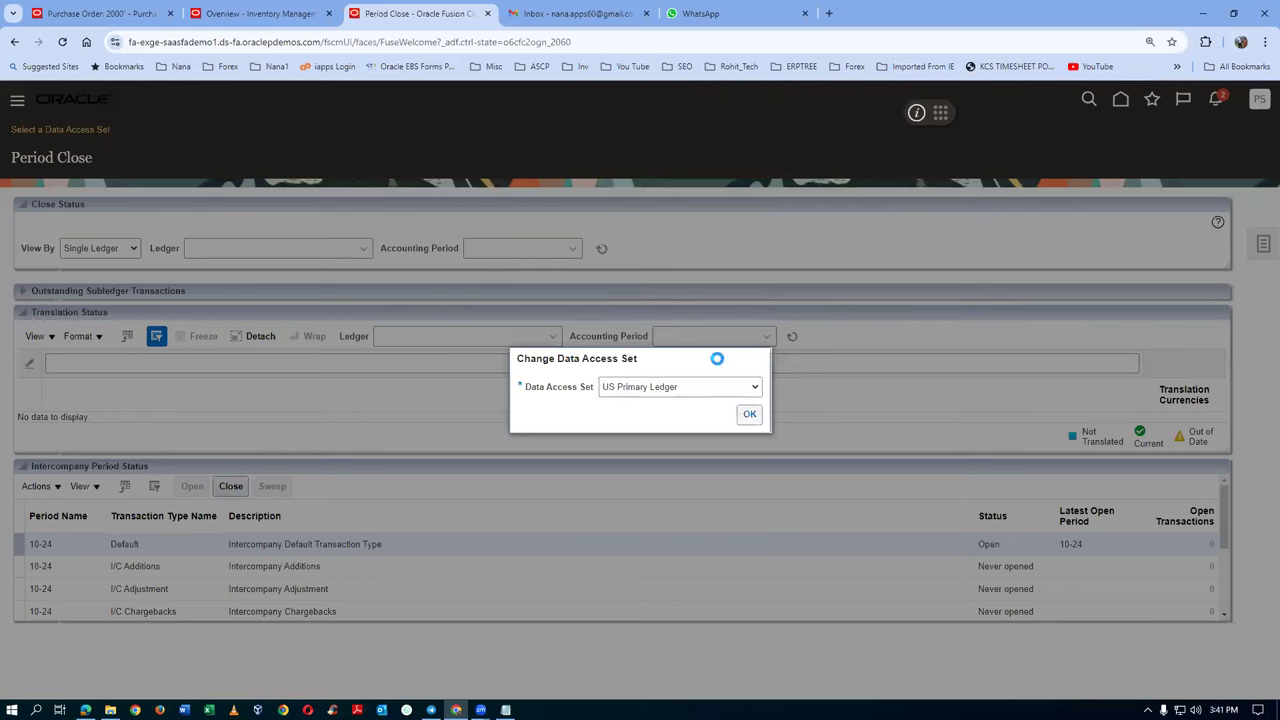
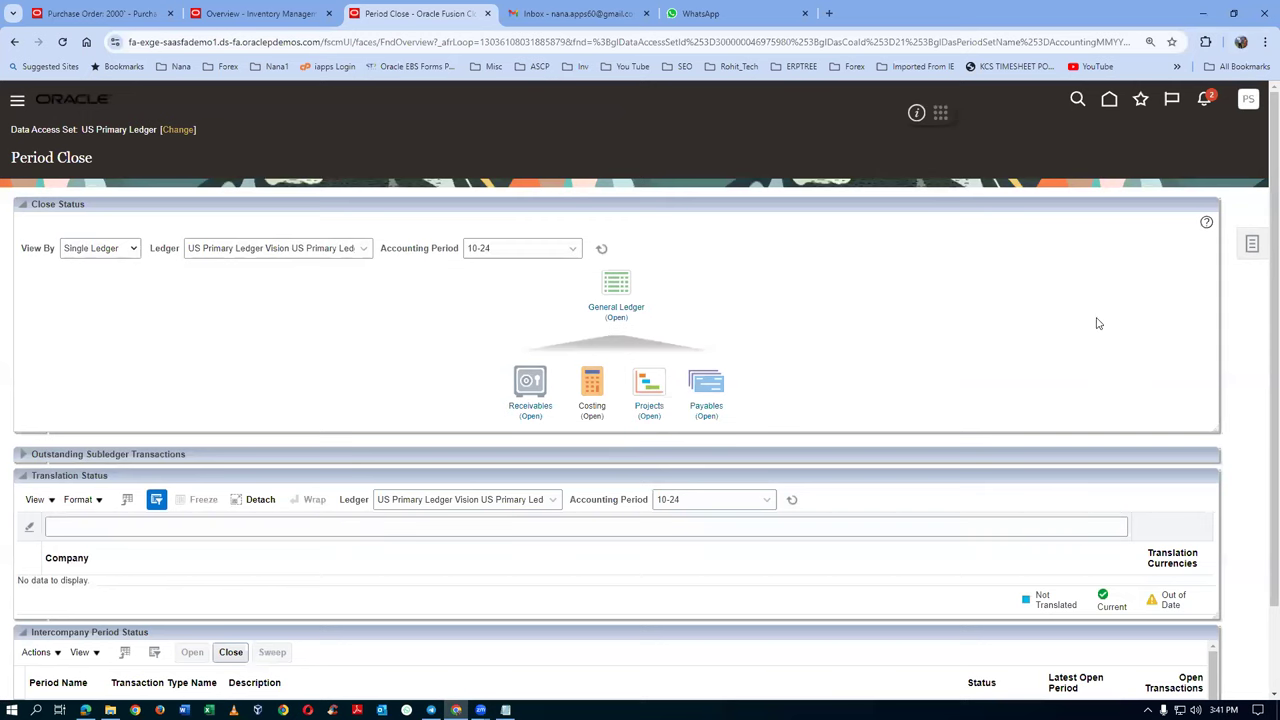
Return to the home page, open Cost Accounting from the Supply Chain Execution group and open Manage Cost Accounting Periods
left_click(1112, 100)
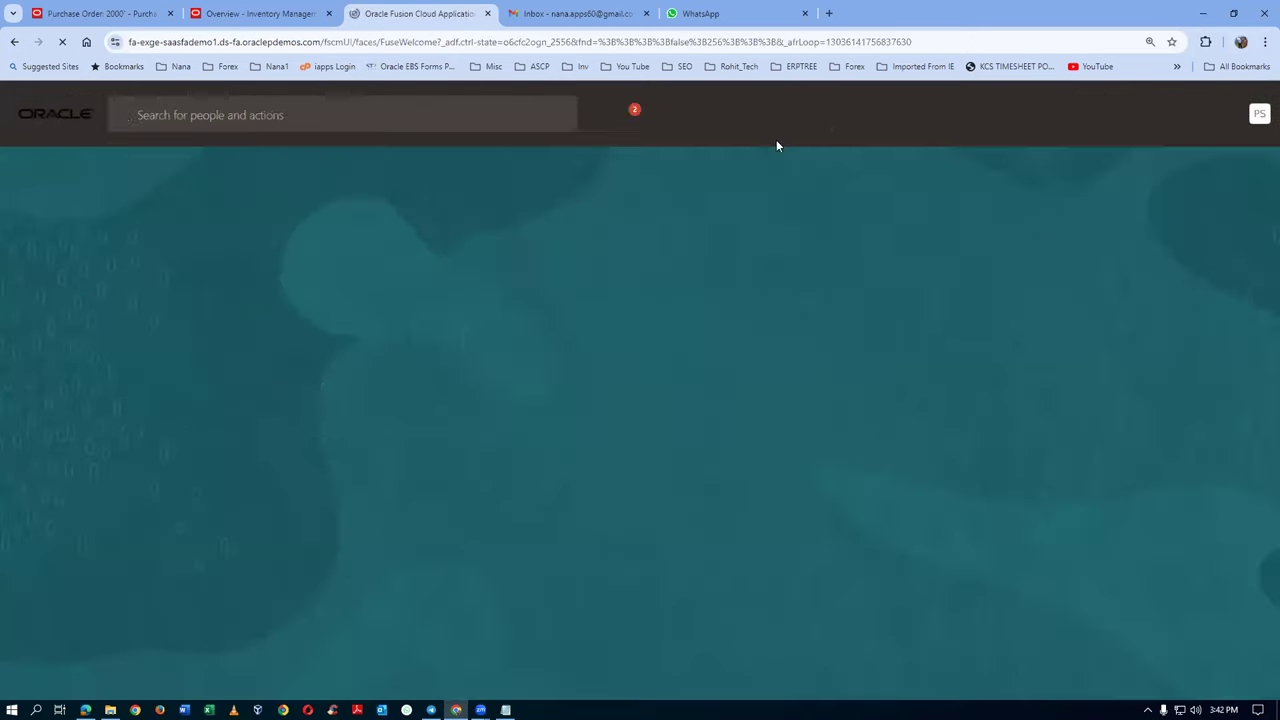
left_click(205, 252)
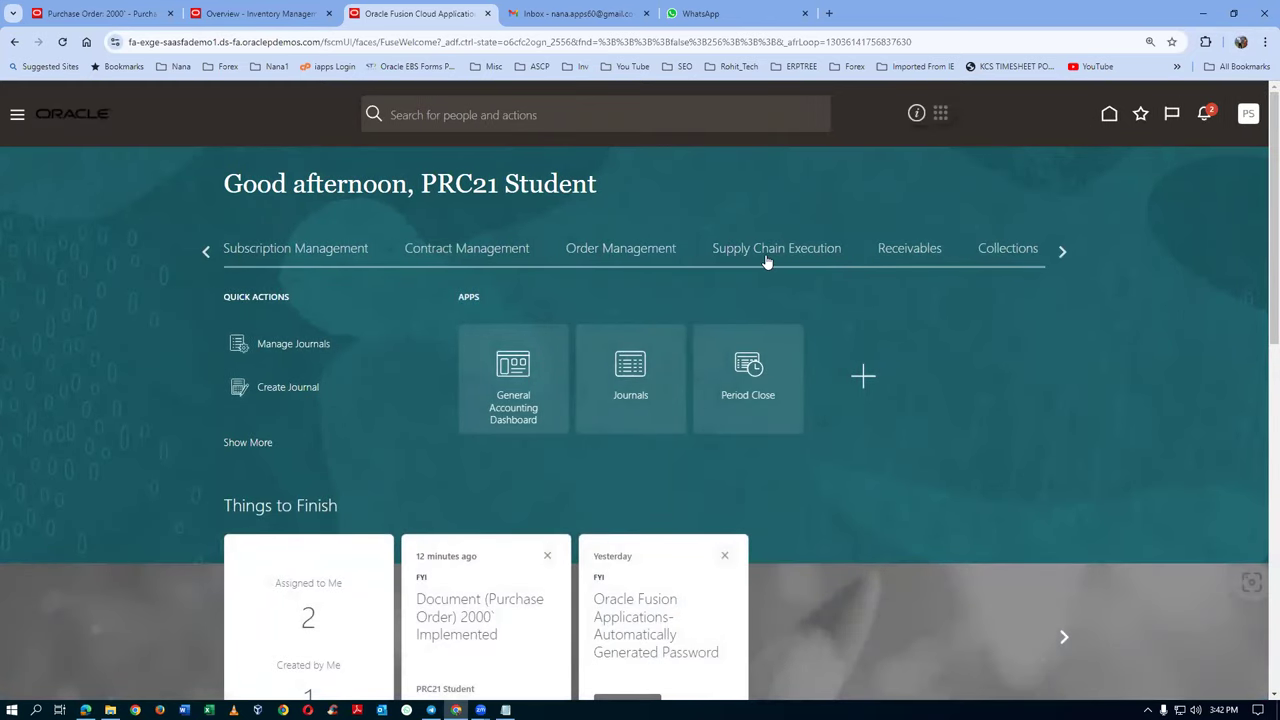
left_click(767, 260)
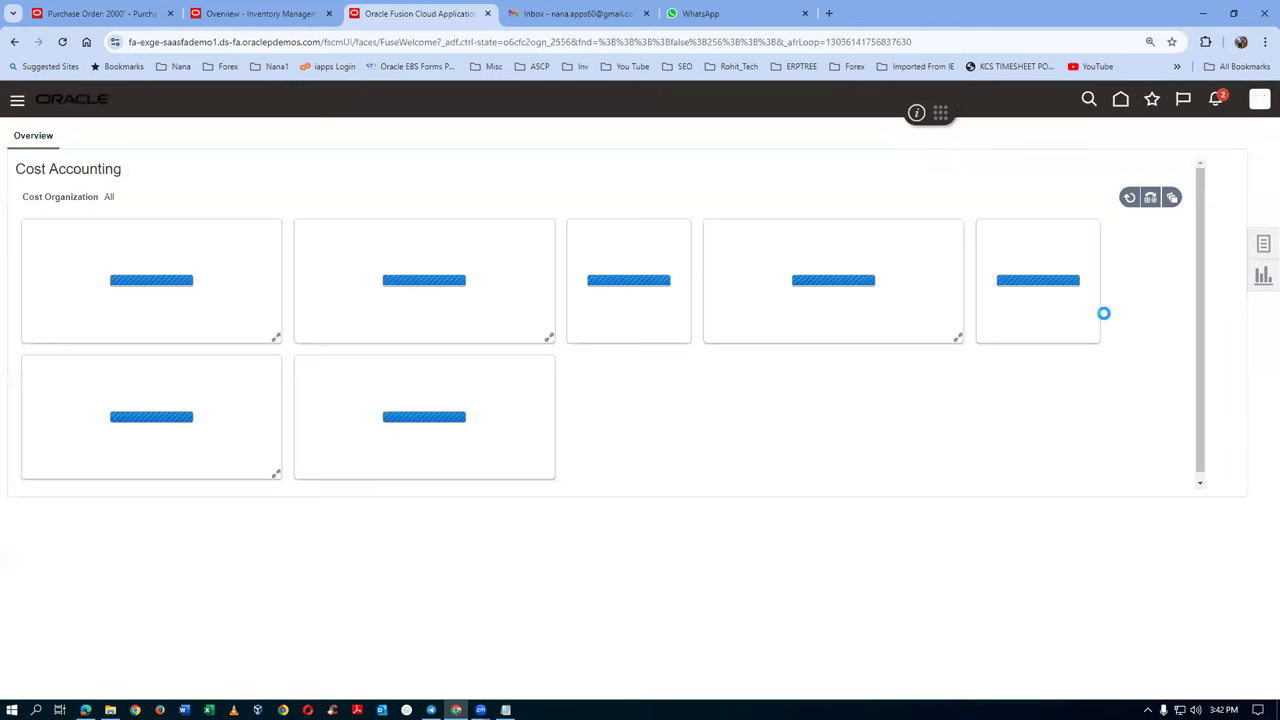
left_click(1263, 244)
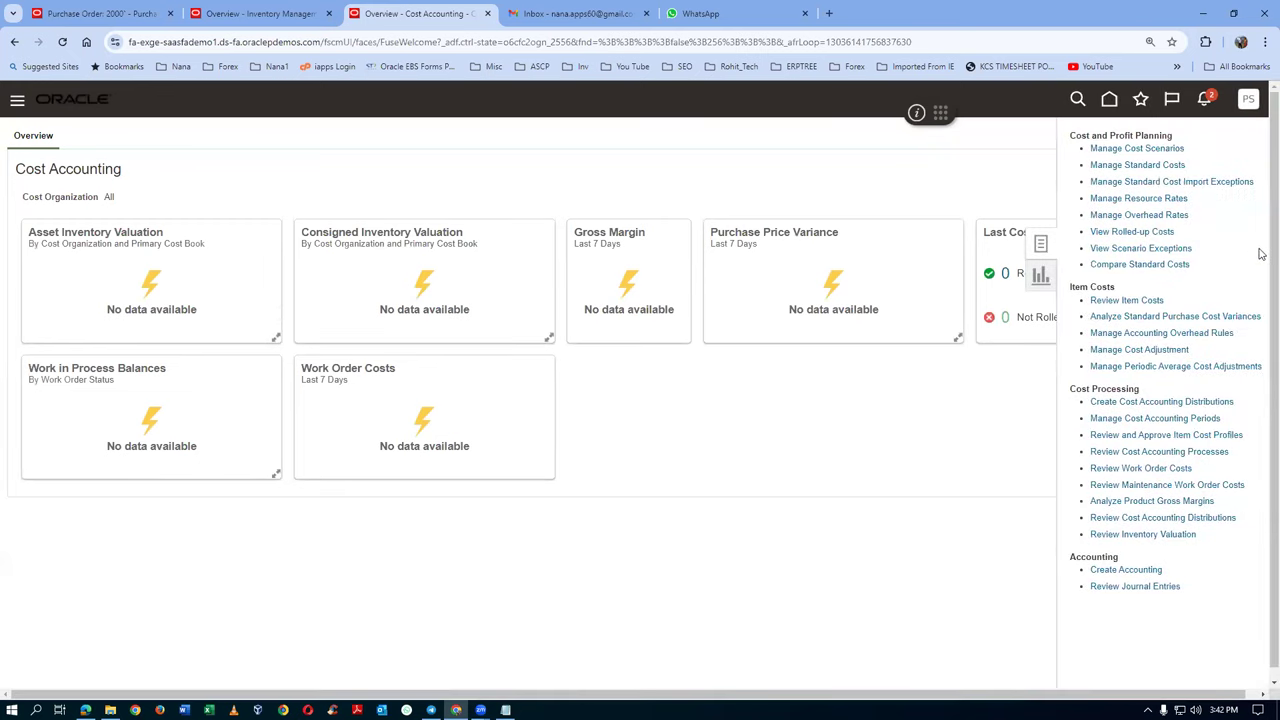
left_click(1155, 420)
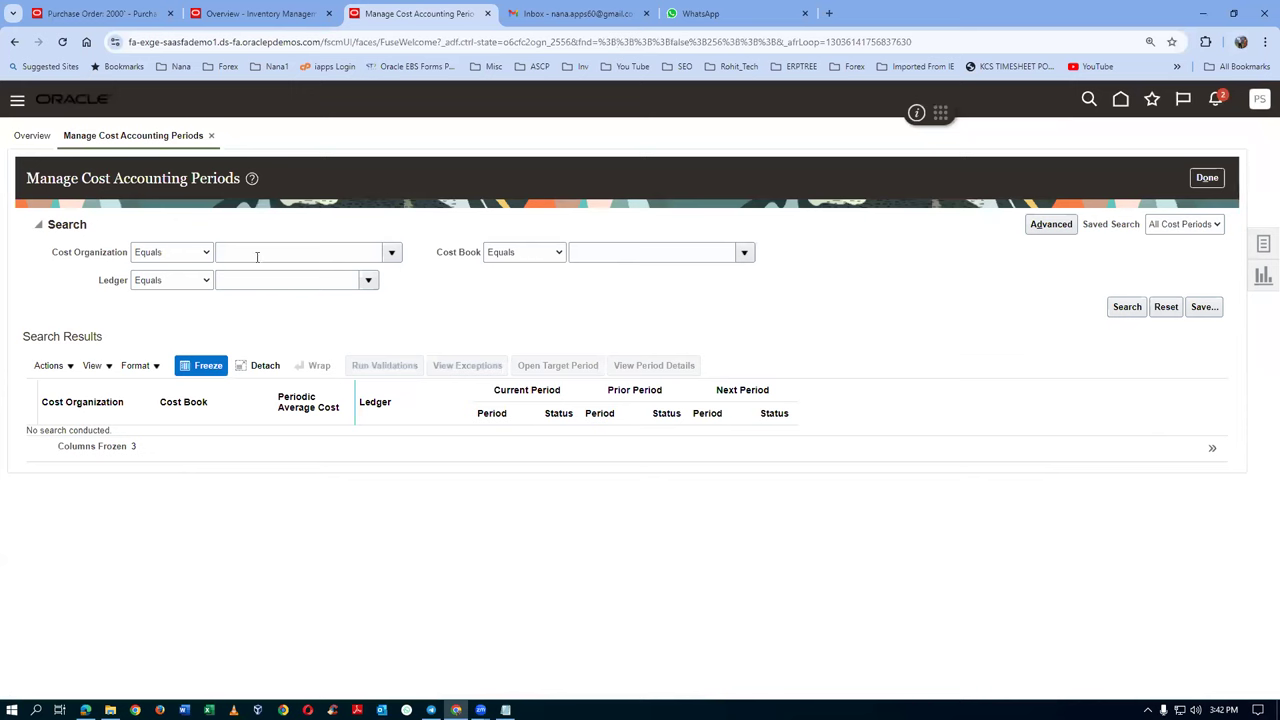
Search the cost accounting periods for cost organizations whose name starts with t01
left_click(258, 253)
left_click(147, 258)
key("Up")
key("Up")
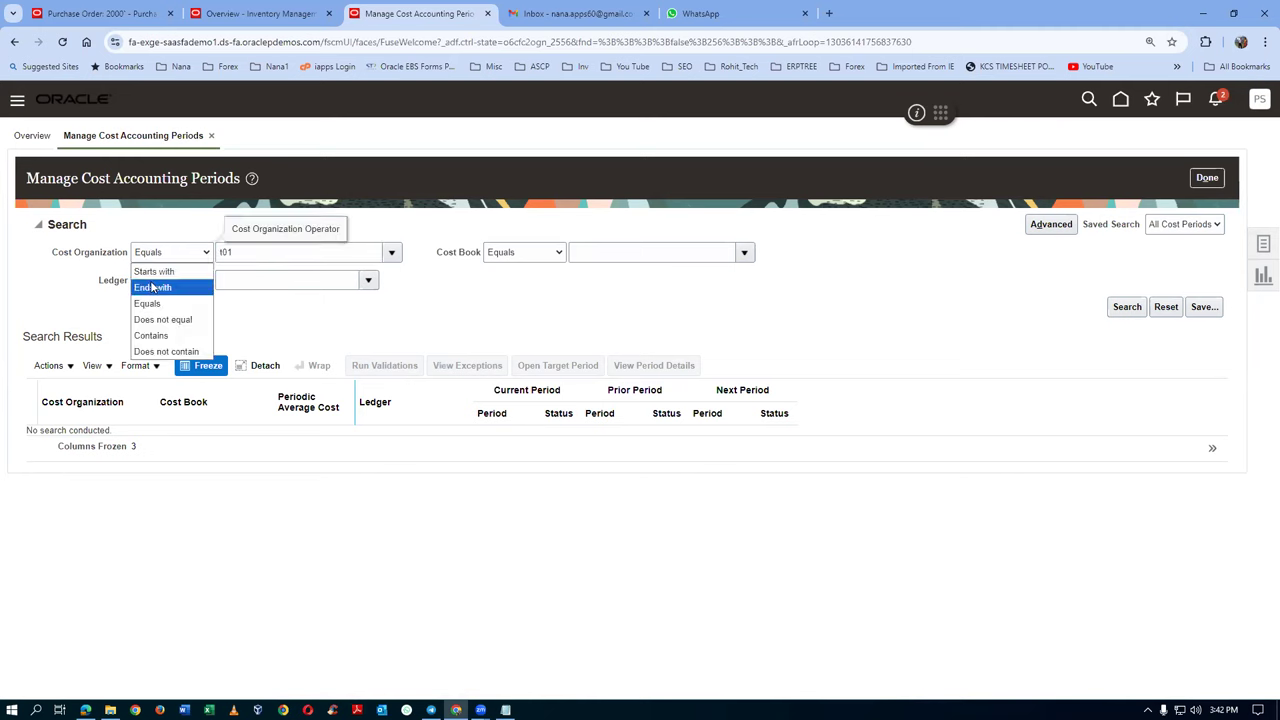
key("Return")
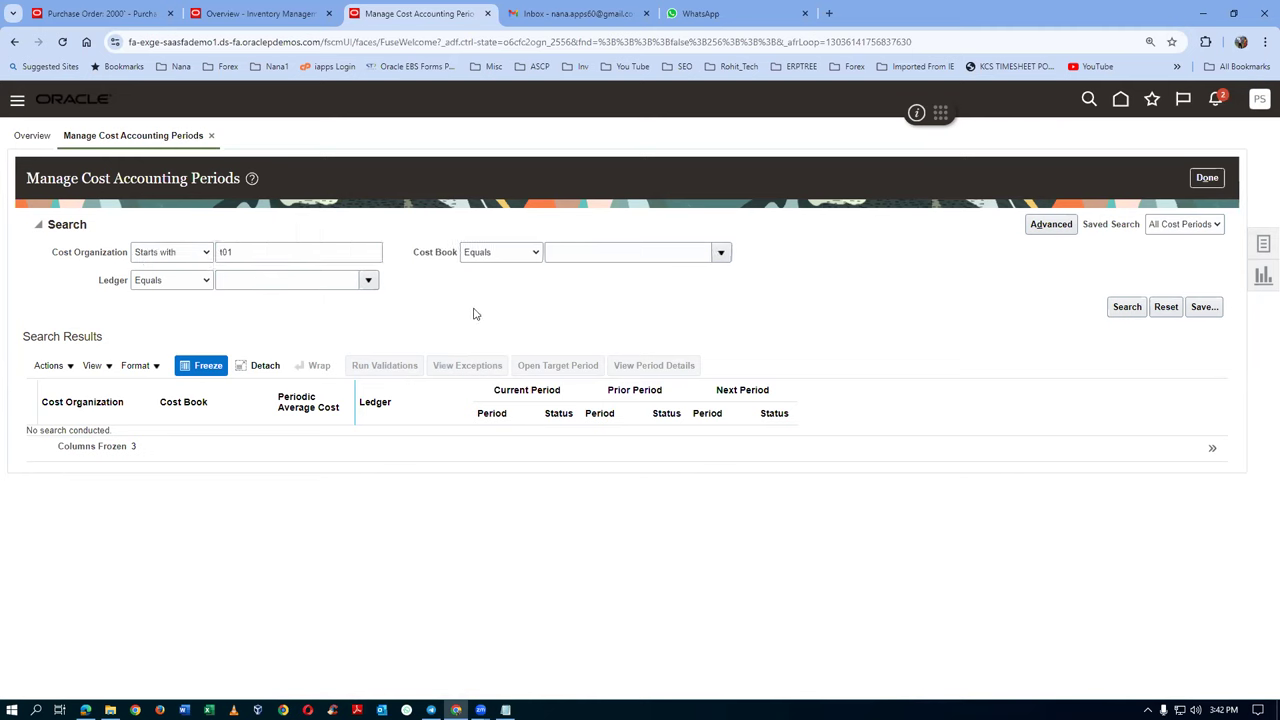
left_click(1125, 308)
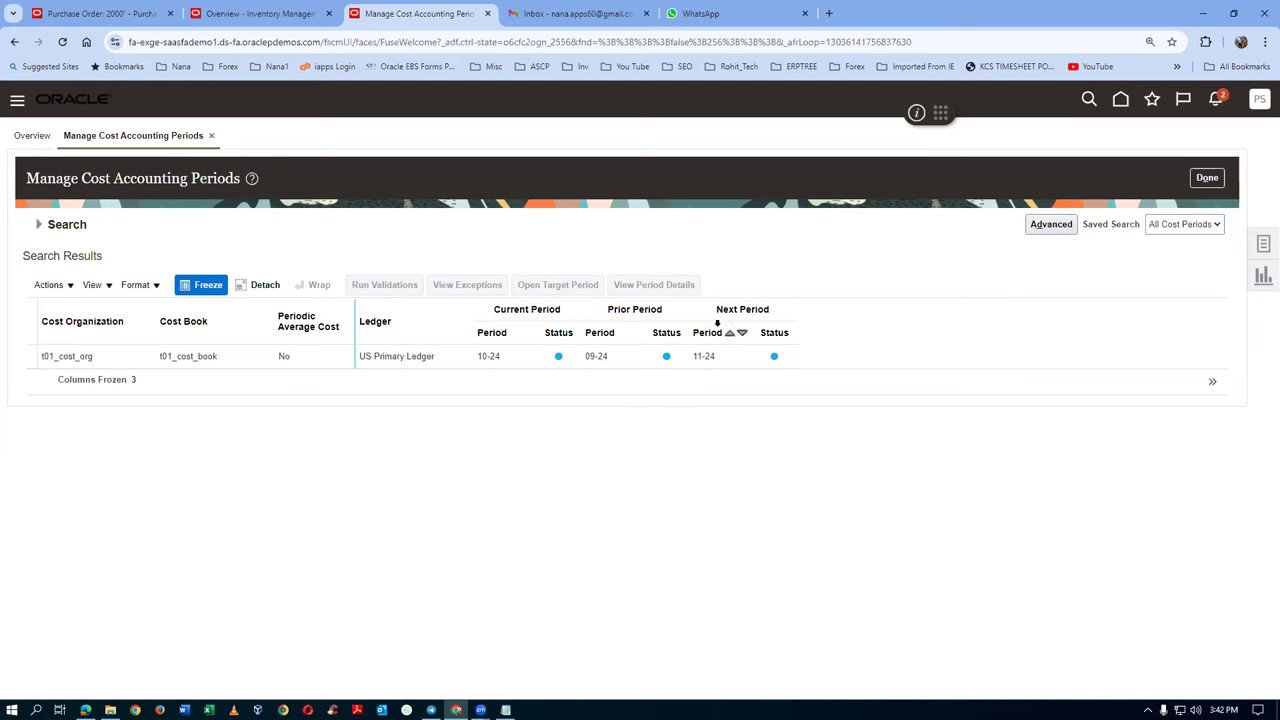
View the period details of t01_cost_org with t01_cost_book and open accounting period 01-24
left_click(240, 365)
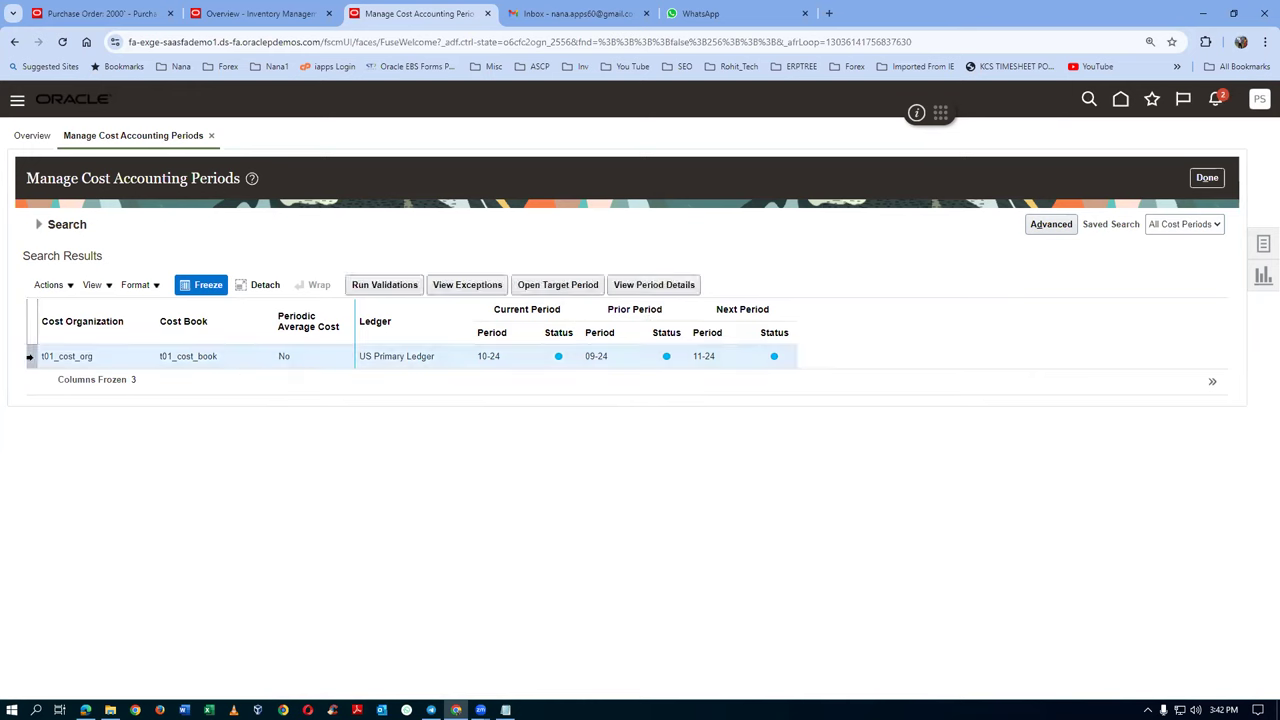
left_click(688, 285)
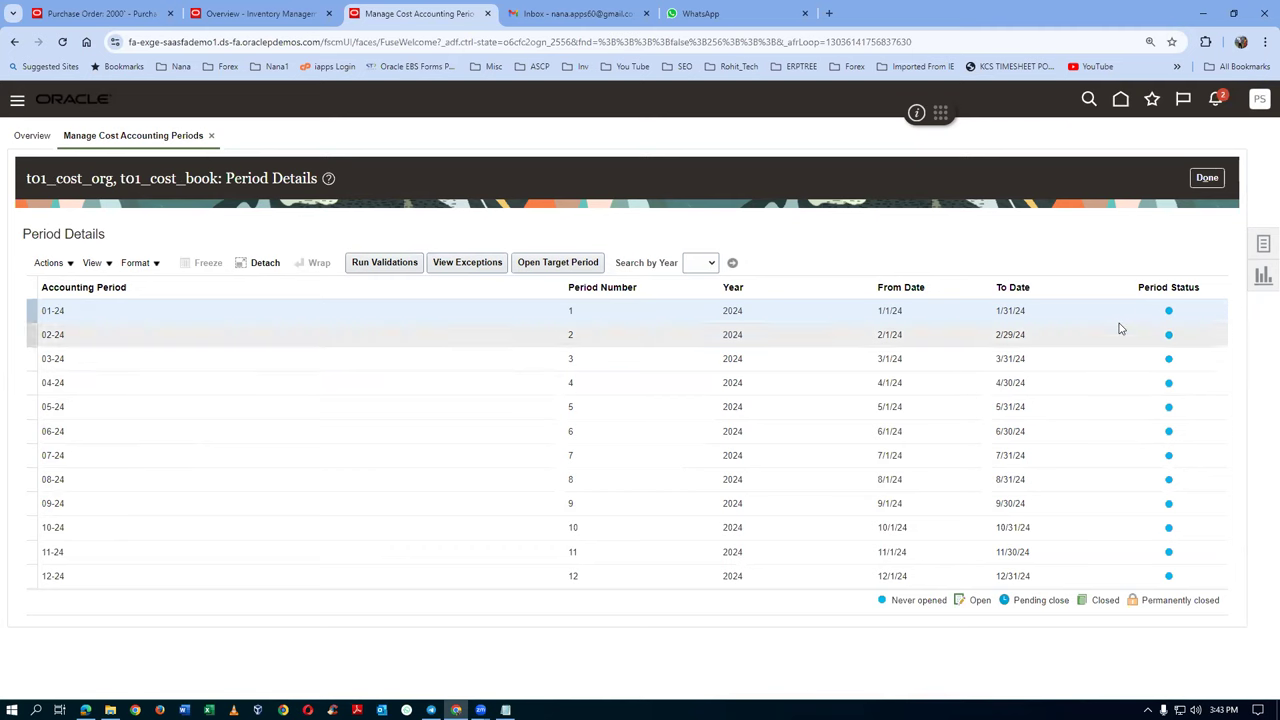
left_click(556, 263)
left_click(681, 411)
left_click(681, 413)
left_click(661, 438)
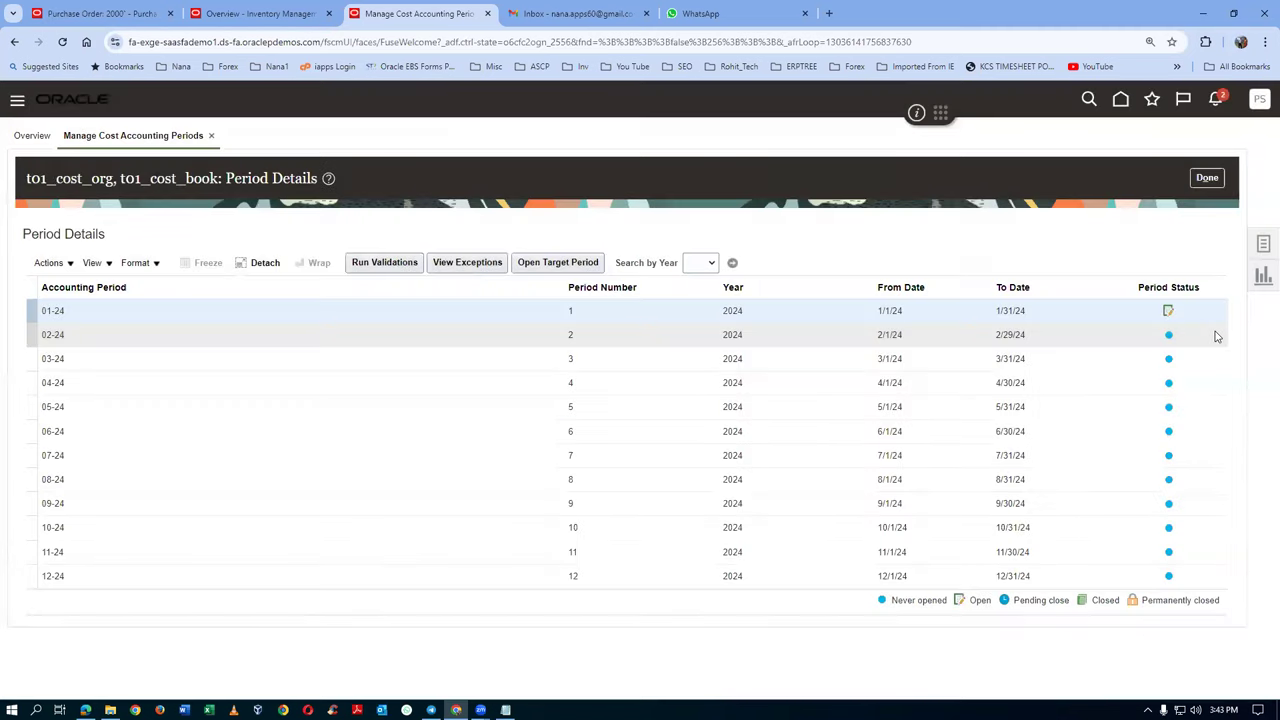
Open accounting period 02-24 for t01_cost_org as the next target period
left_click(31, 358)
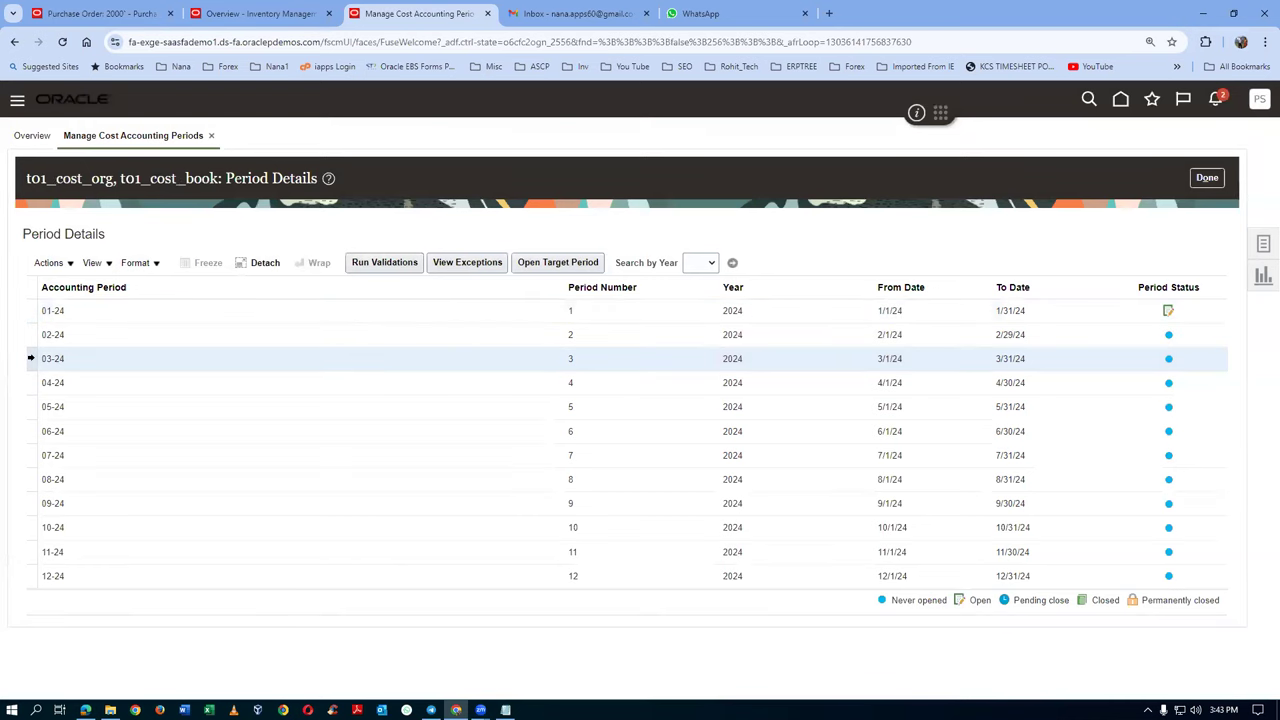
left_click(557, 262)
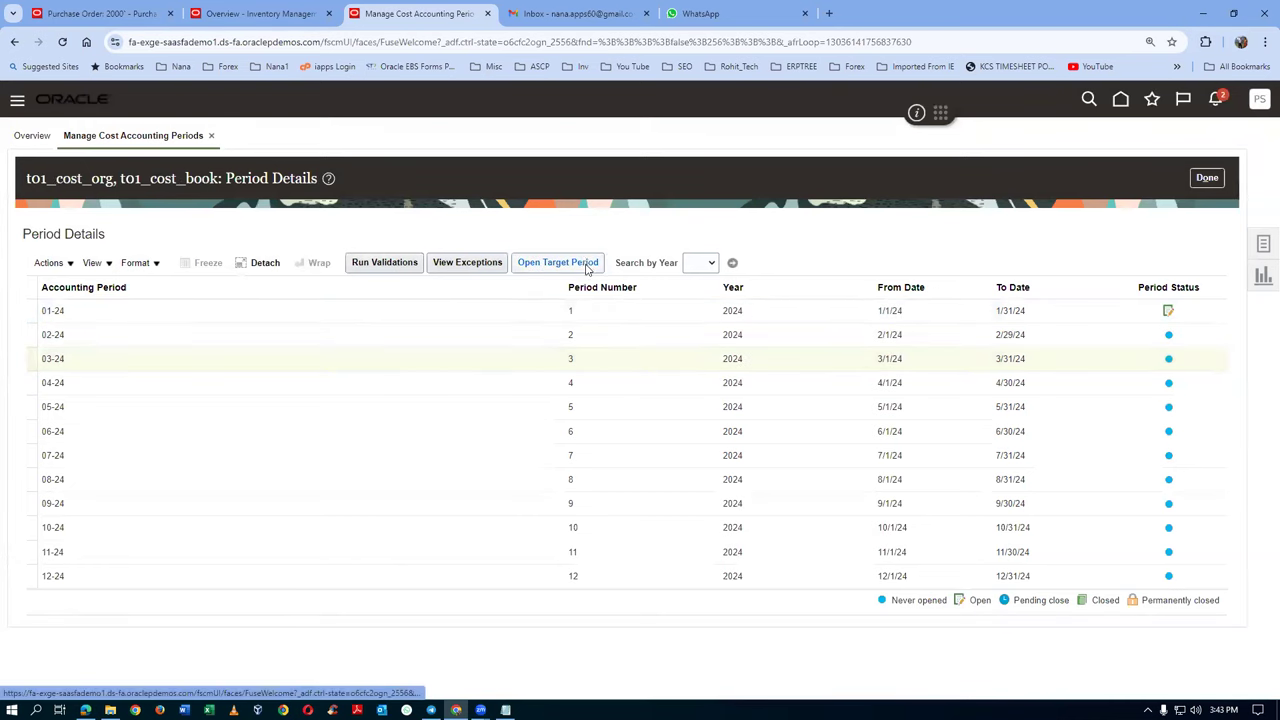
left_click(680, 412)
left_click(680, 412)
left_click(656, 441)
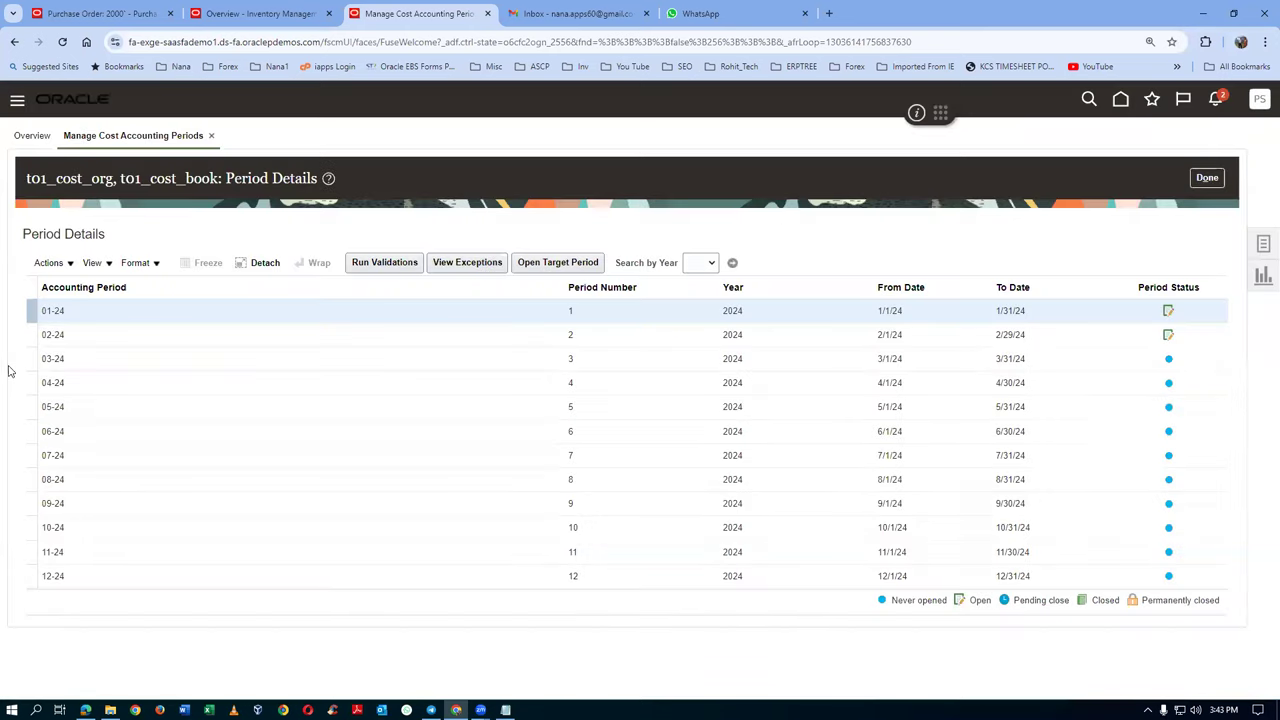
Open accounting periods 03-24 and 04-24 for the t01_cost_org cost book
left_click(77, 360)
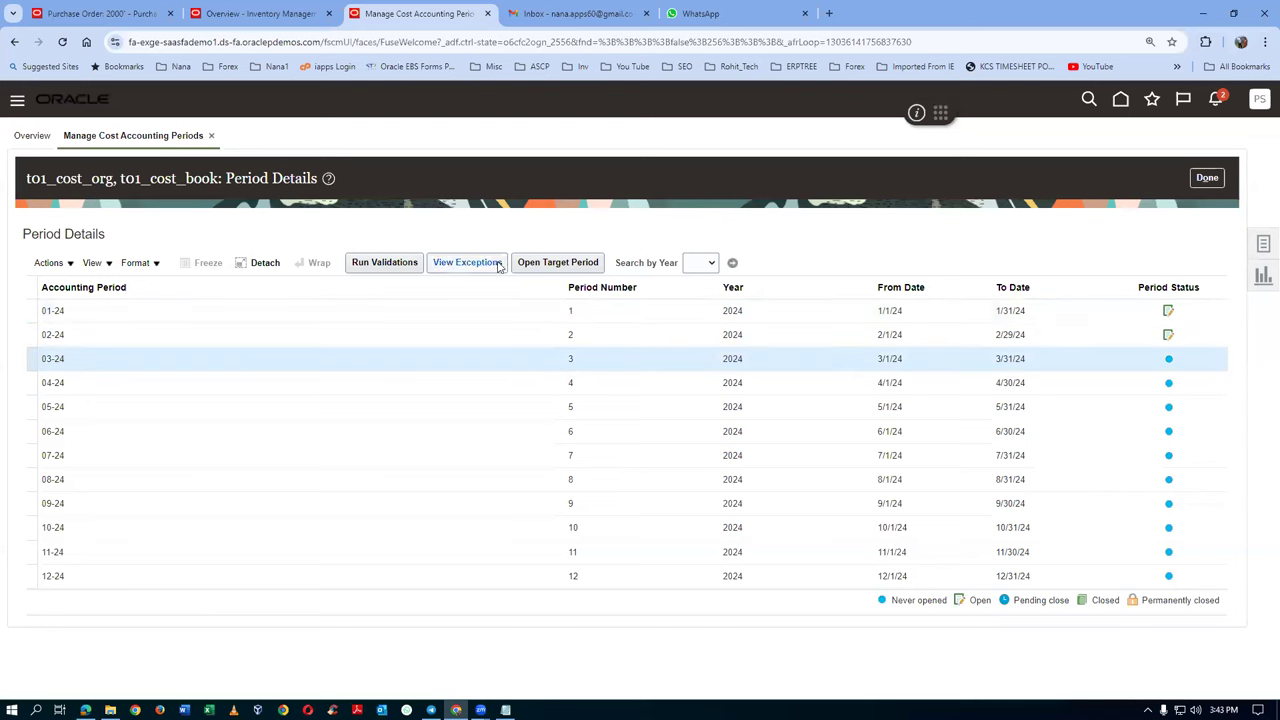
left_click(573, 263)
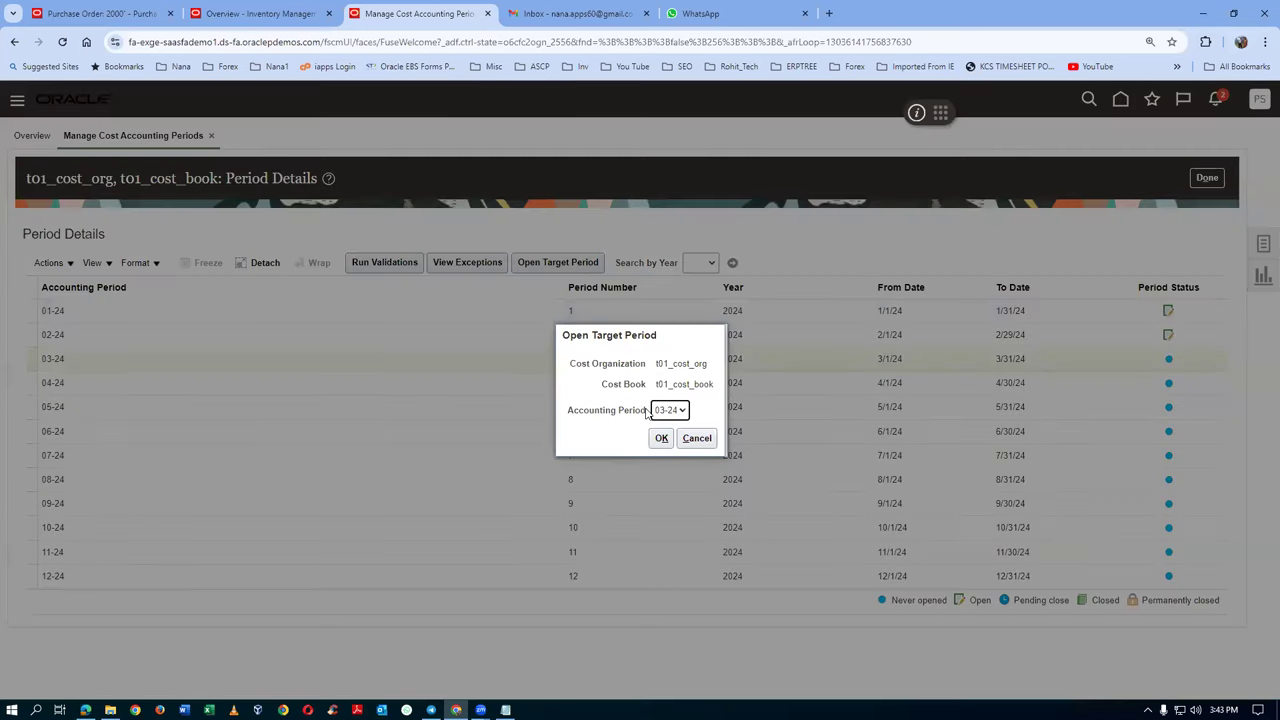
left_click(661, 438)
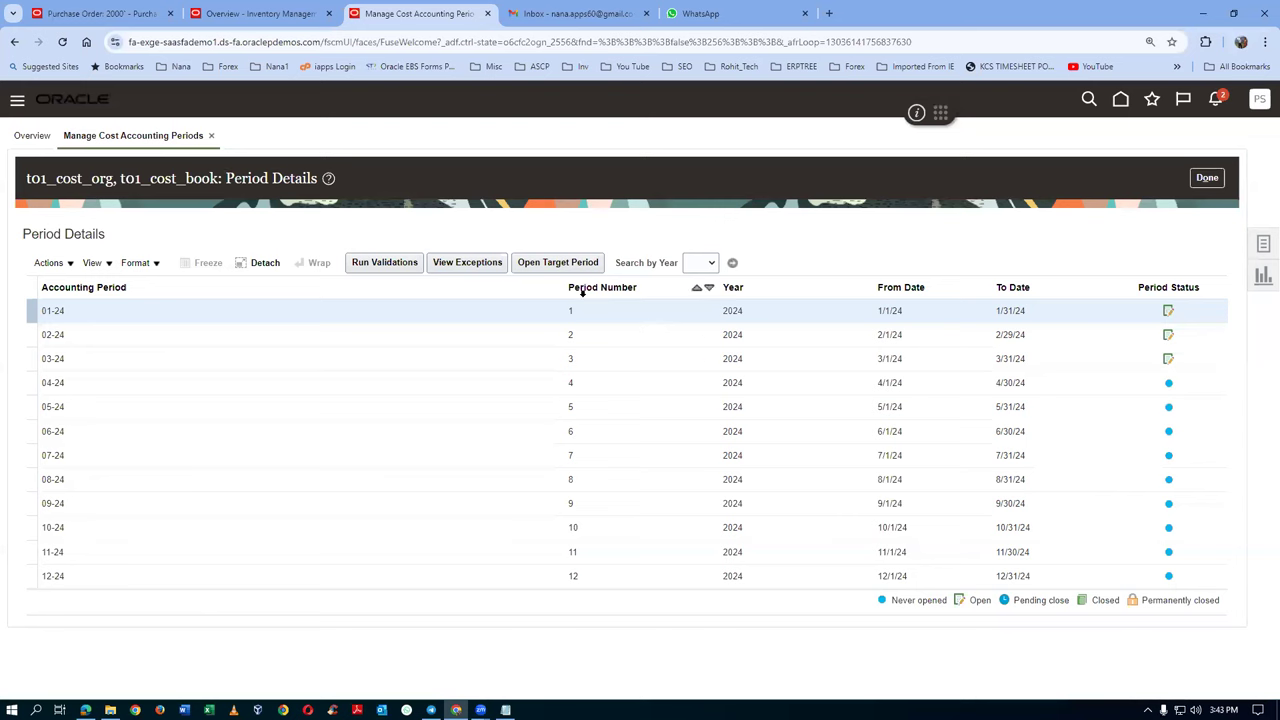
left_click(565, 263)
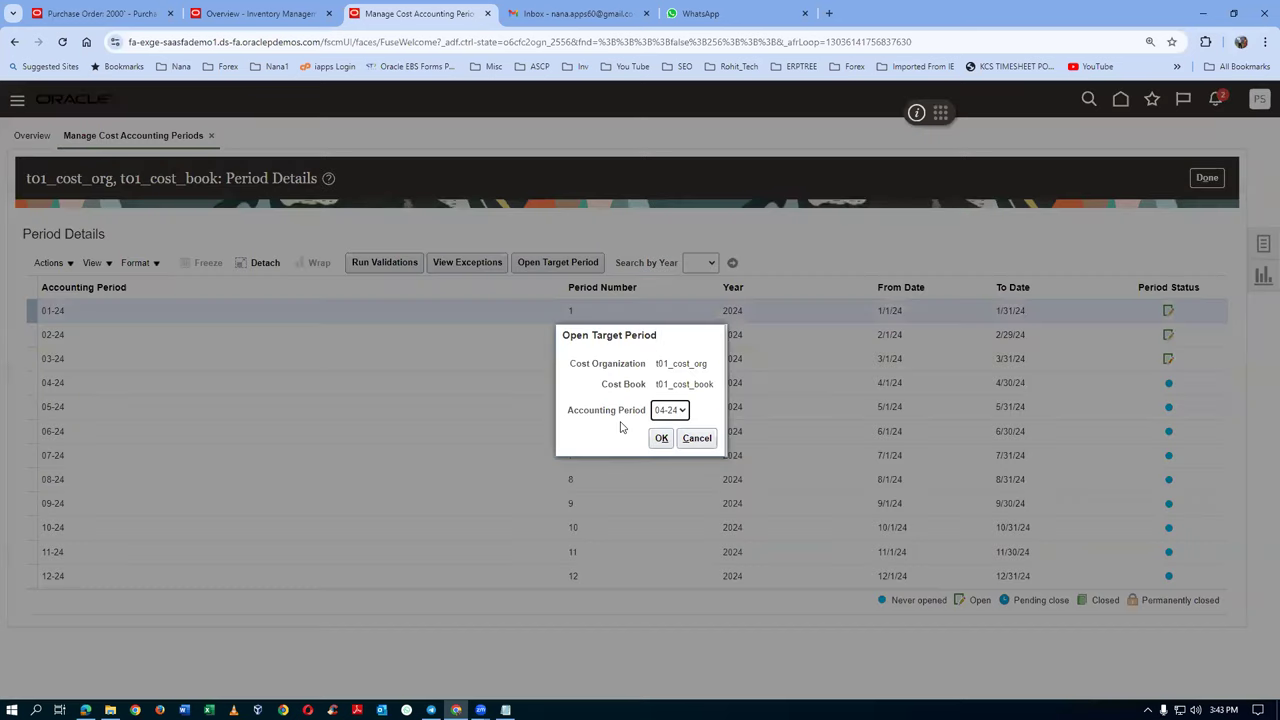
left_click(661, 438)
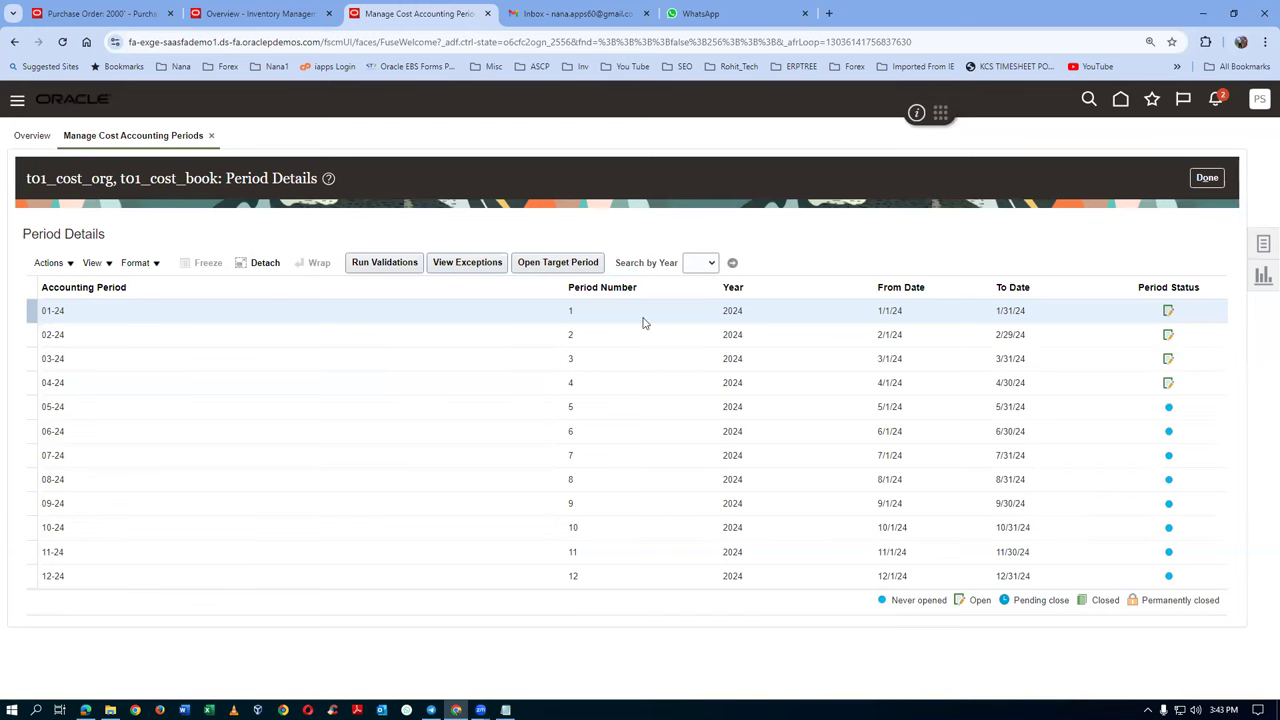
Open accounting periods 05-24, 06-24 and 07-24 one after another for t01_cost_org
left_click(558, 263)
left_click(661, 438)
left_click(568, 262)
left_click(660, 438)
left_click(557, 262)
left_click(662, 438)
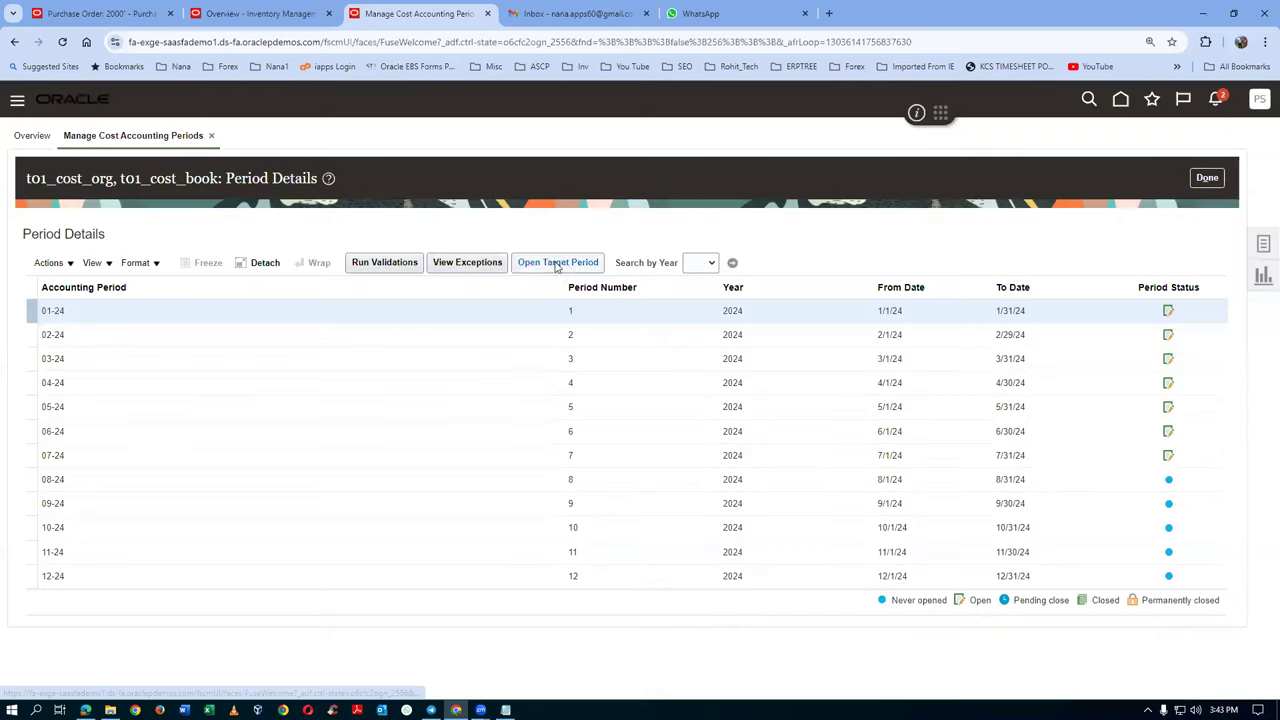
Open accounting periods 08-24, 09-24 and 10-24 one after another for t01_cost_org
left_click(557, 262)
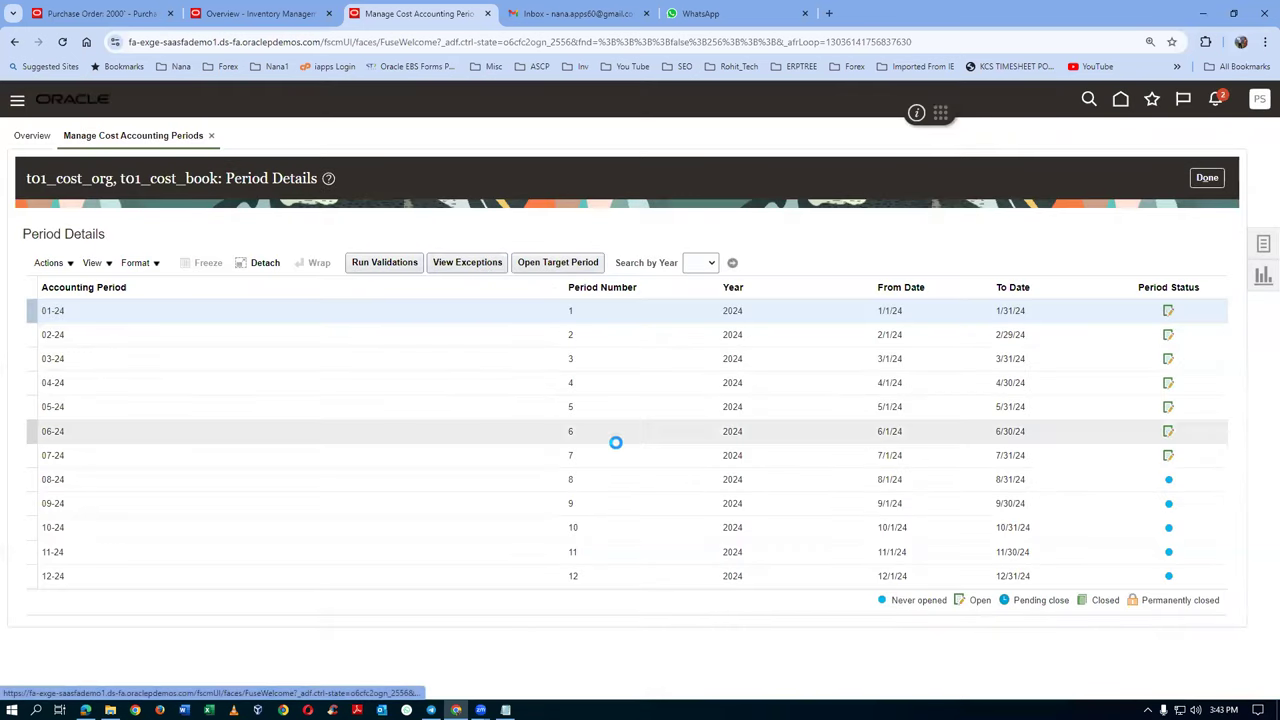
left_click(661, 439)
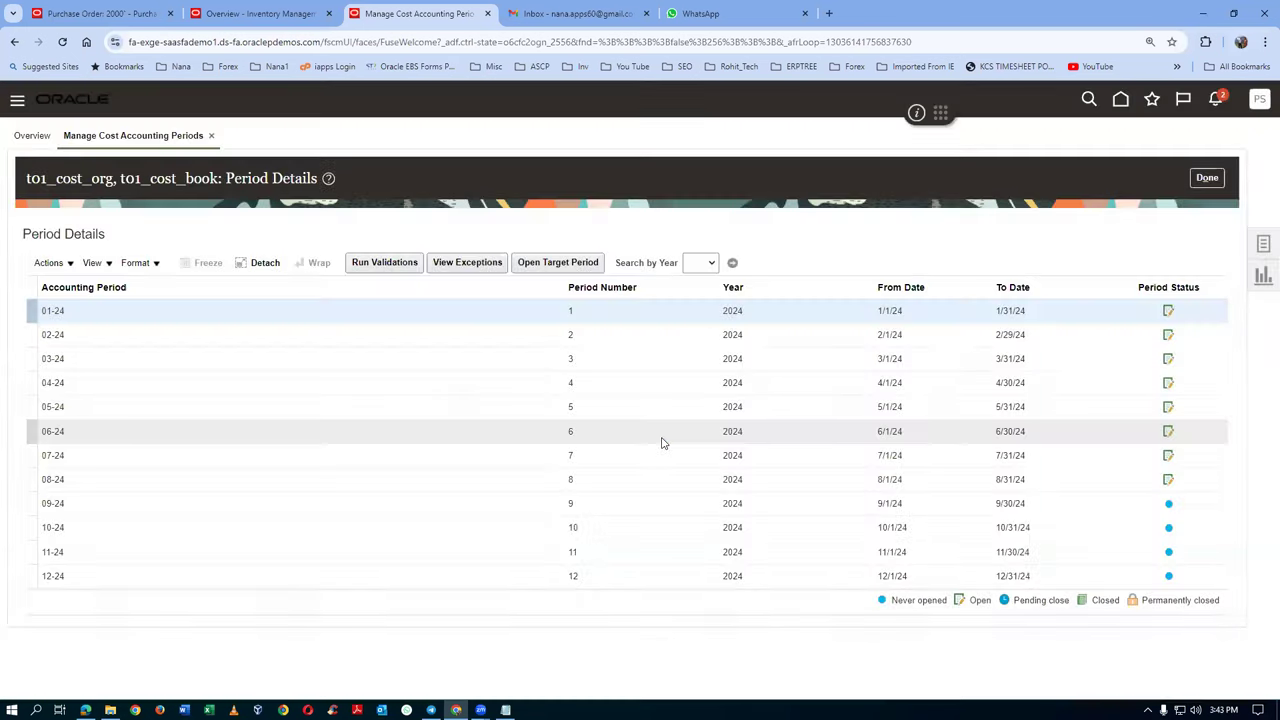
left_click(578, 262)
left_click(661, 438)
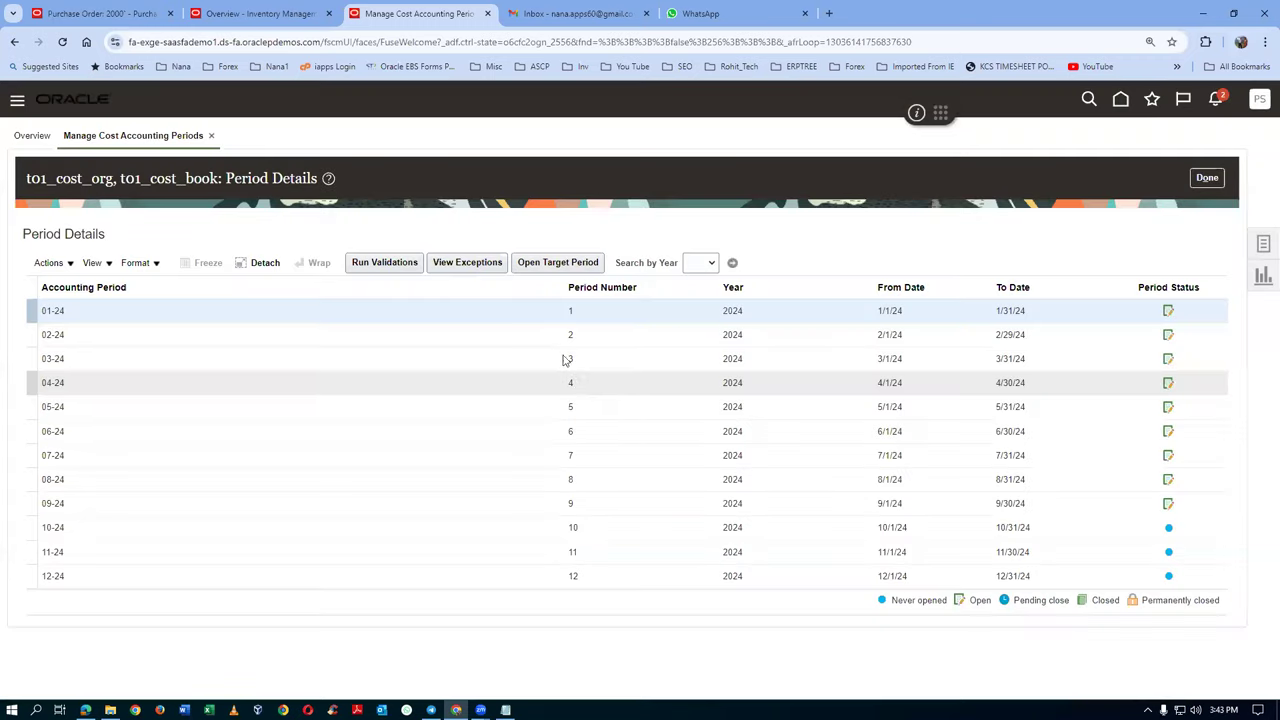
left_click(553, 266)
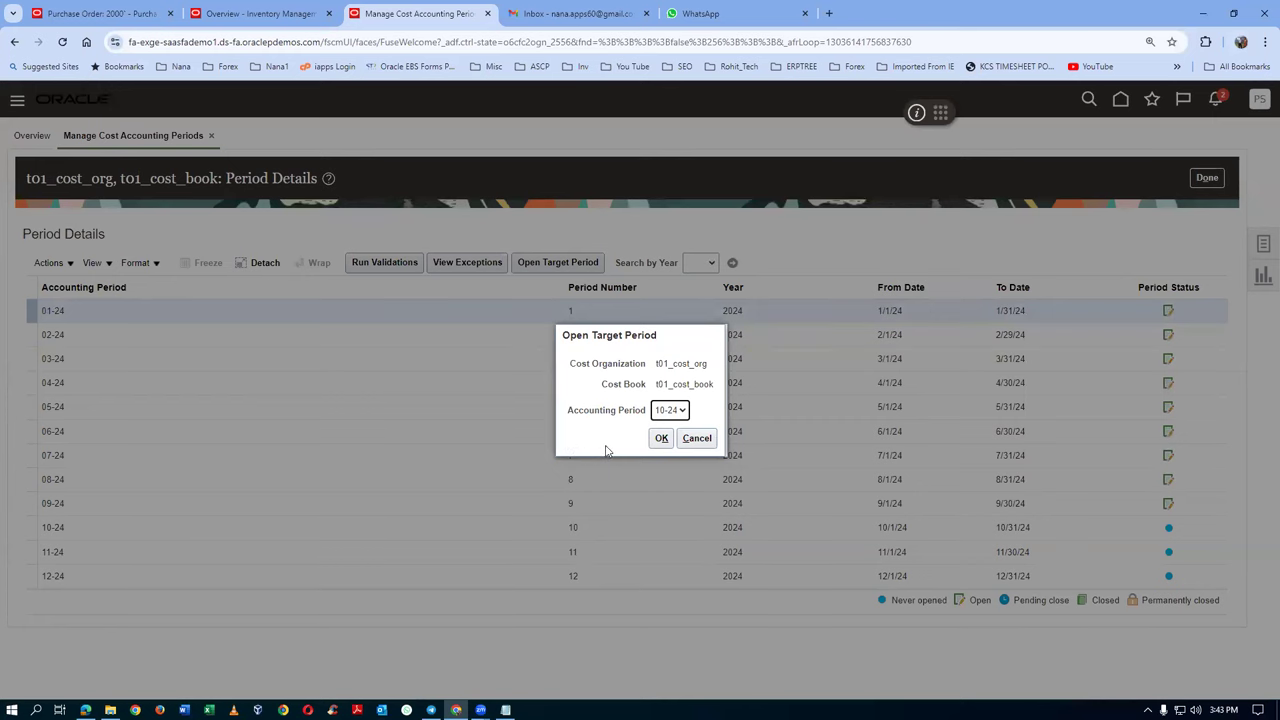
left_click(661, 438)
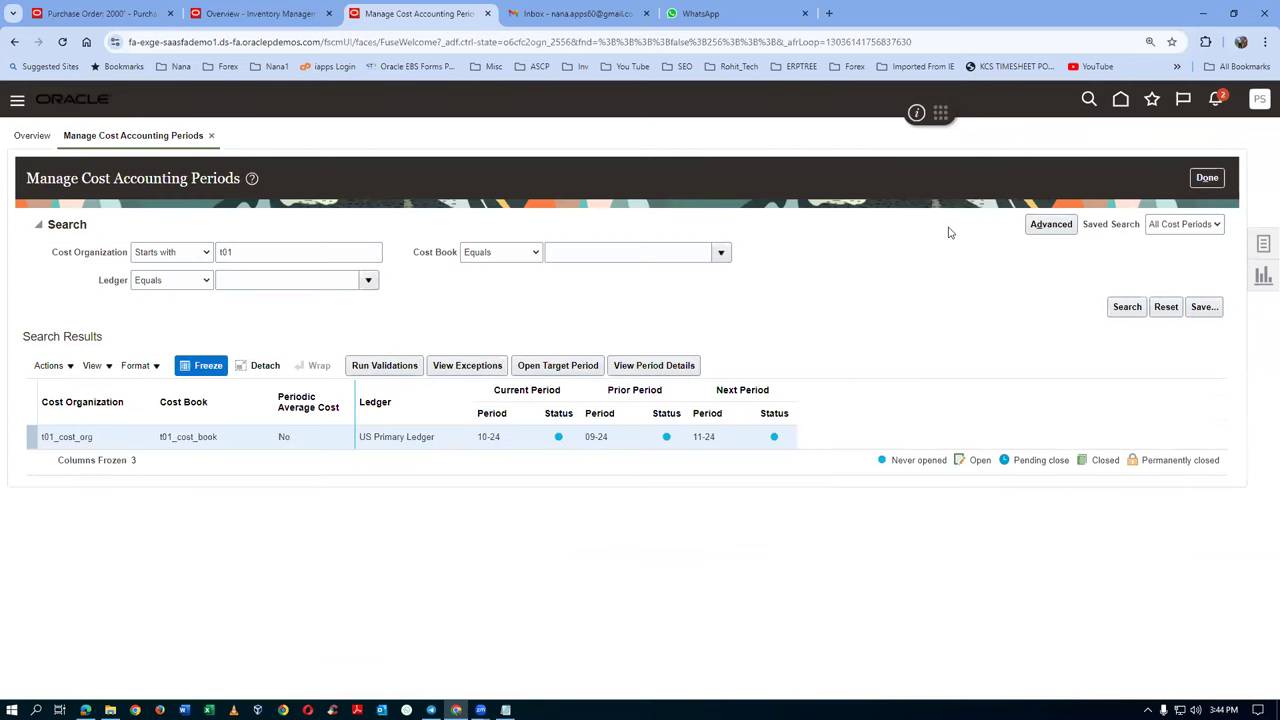
Finish managing cost accounting periods and open the Create Cost Accounting Distributions task
left_click(1206, 177)
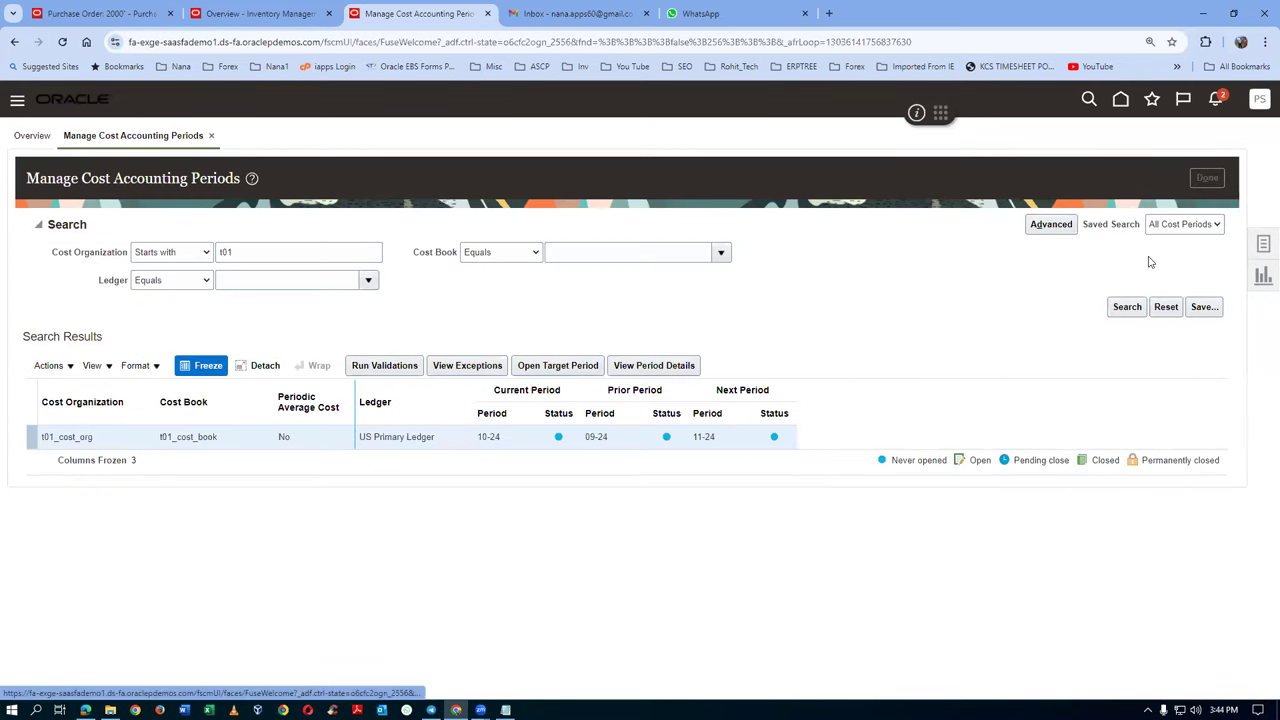
left_click(1263, 246)
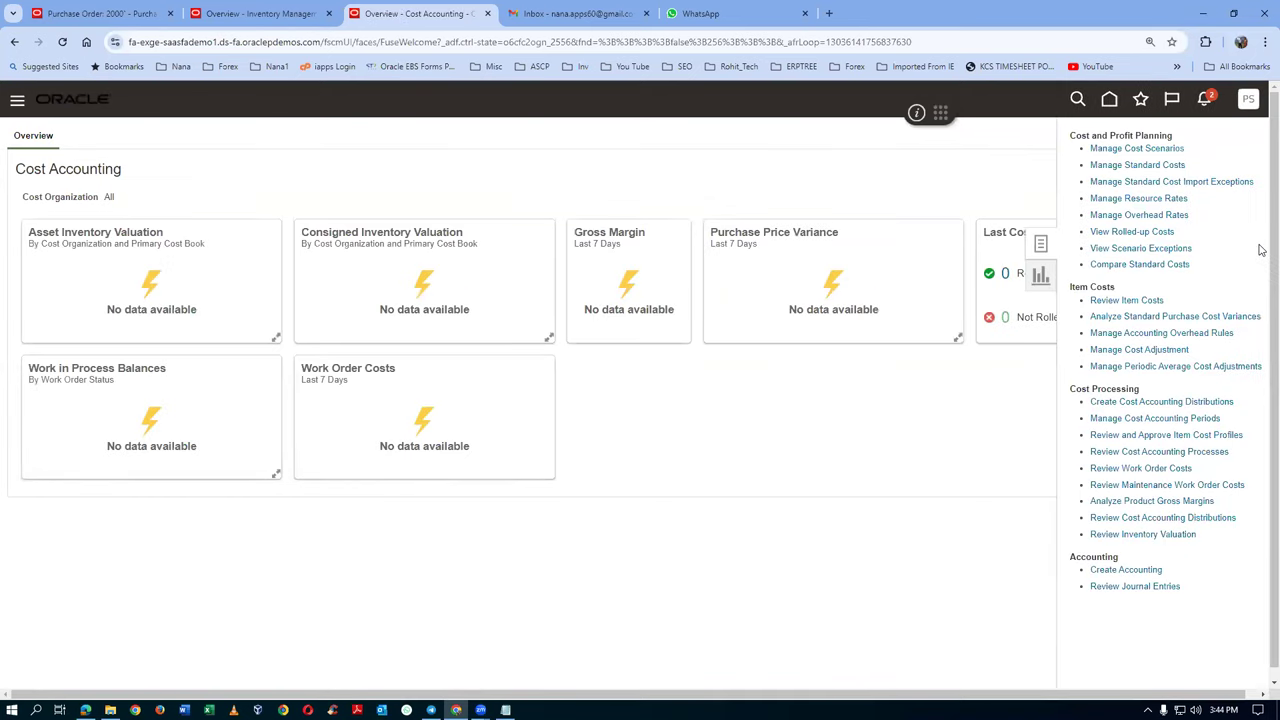
left_click(1180, 407)
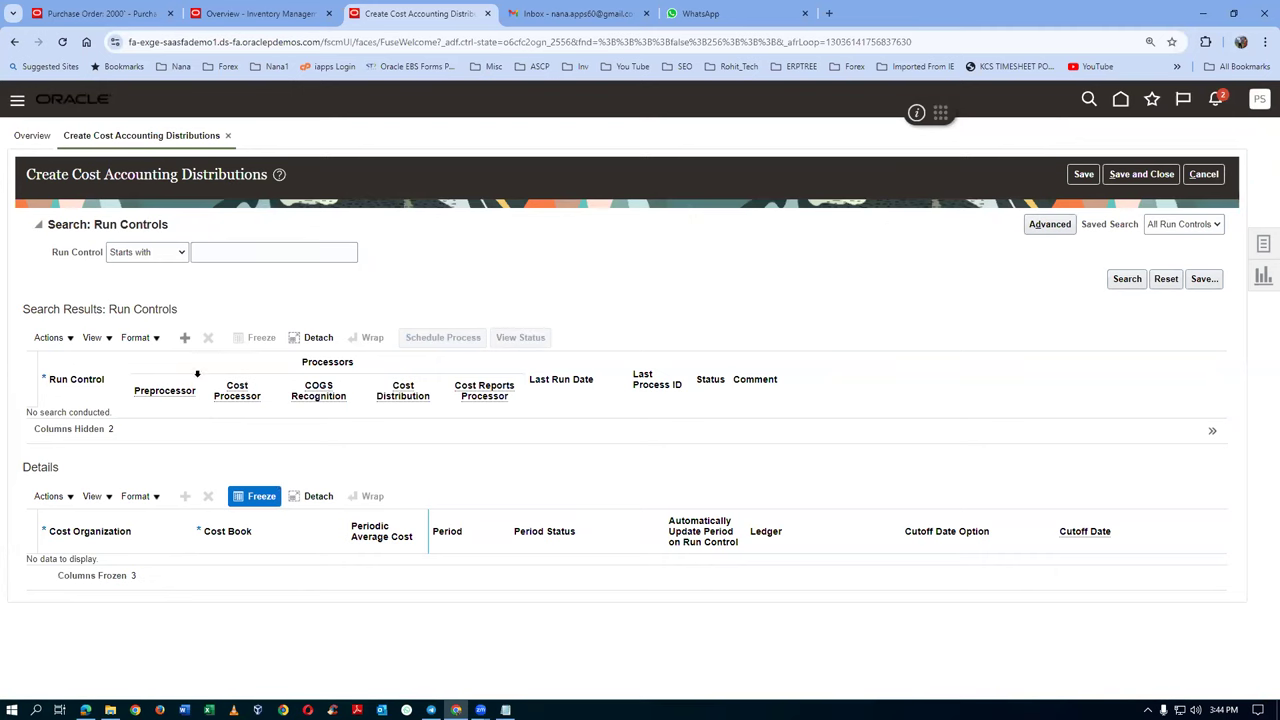
Add a run control named t01_run_control and enable its Cost Reports Processor as well
left_click(187, 347)
left_click(86, 426)
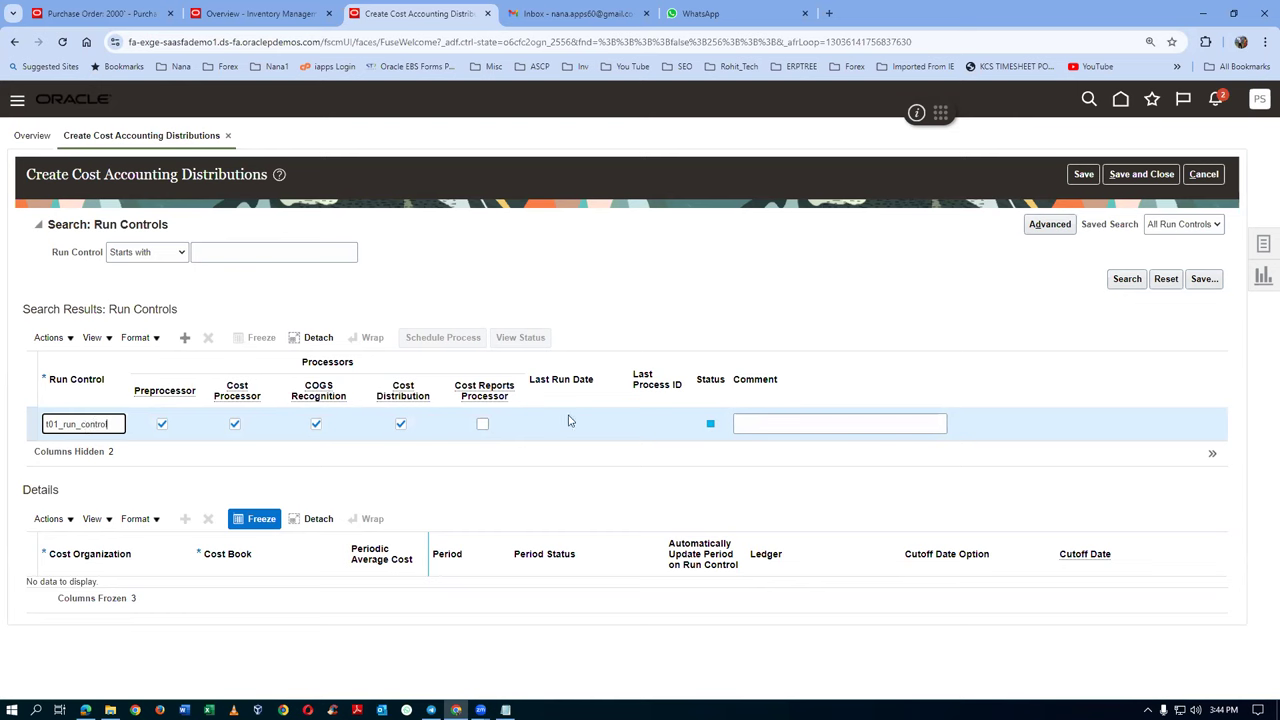
left_click(484, 425)
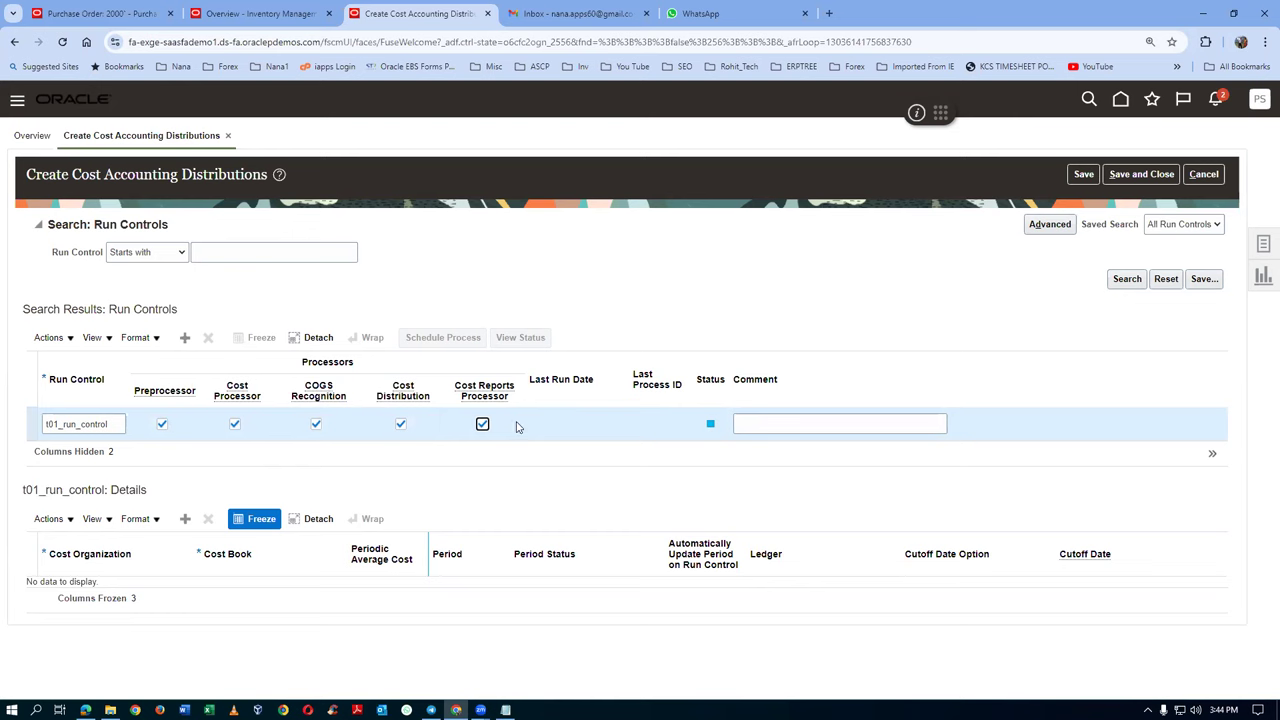
Add a detail row to t01_run_control with cost organization t01_cost_org and cost book t01_cost_book
left_click(33, 421)
left_click(48, 518)
left_click(71, 540)
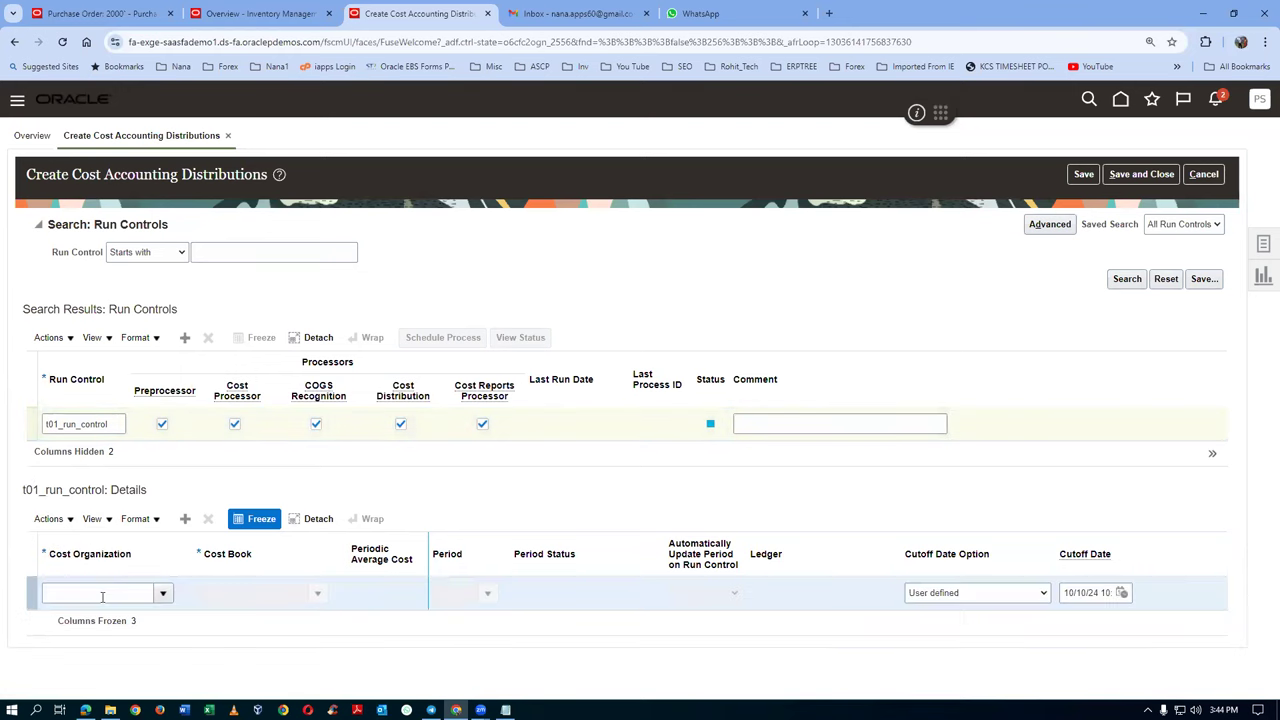
left_click(99, 596)
type("t01_cost_org")
left_click(229, 596)
type("t01")
key("Tab")
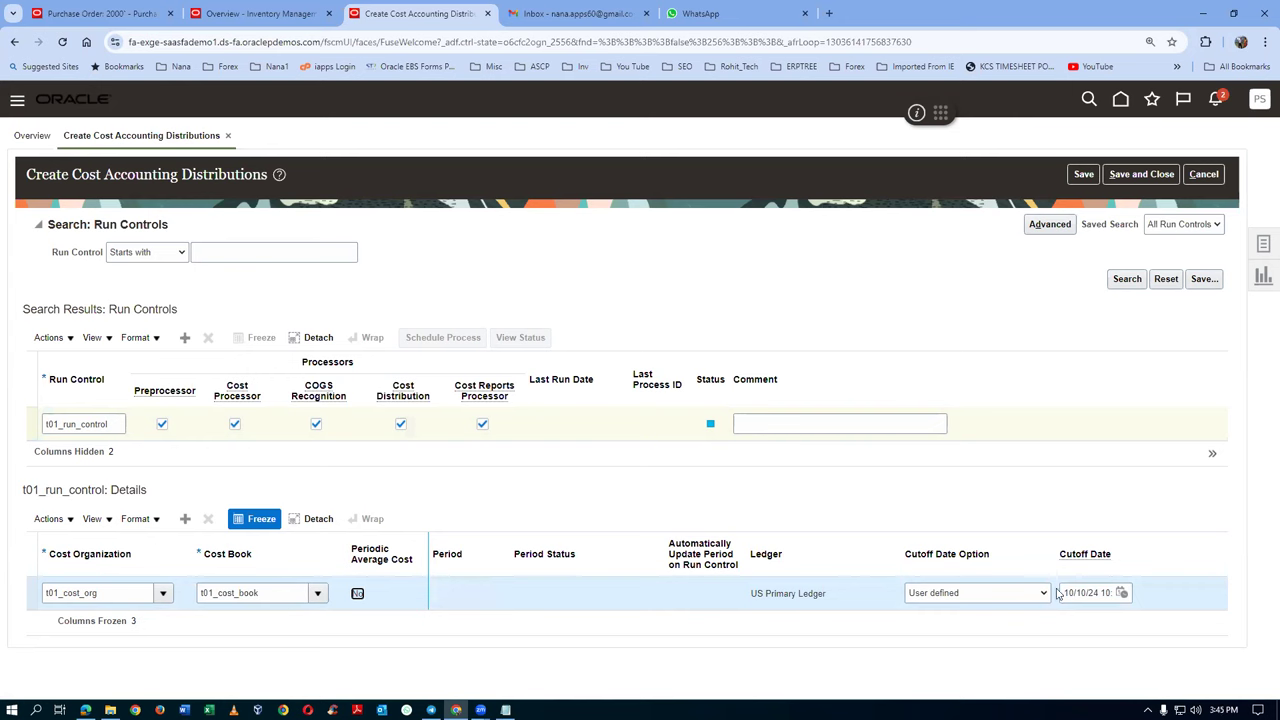
Set the detail row's cutoff date to October 31, 2024 and save the run control
left_click(1122, 593)
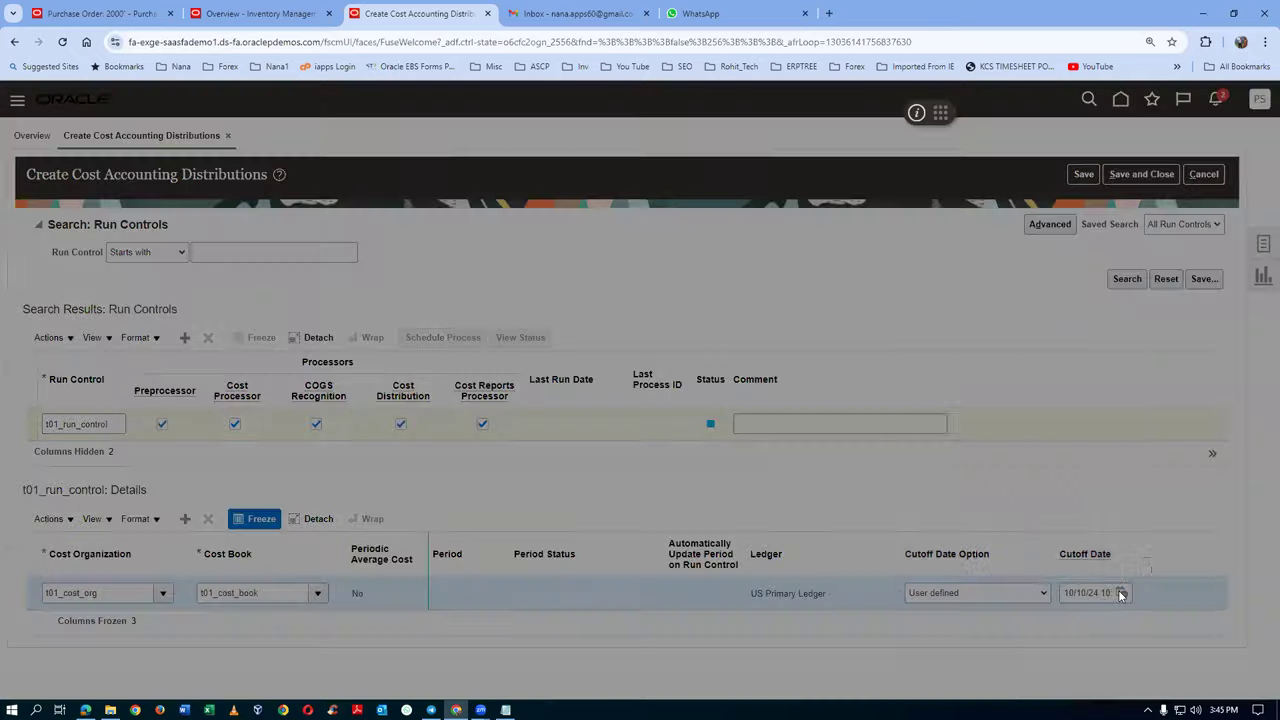
left_click(1032, 486)
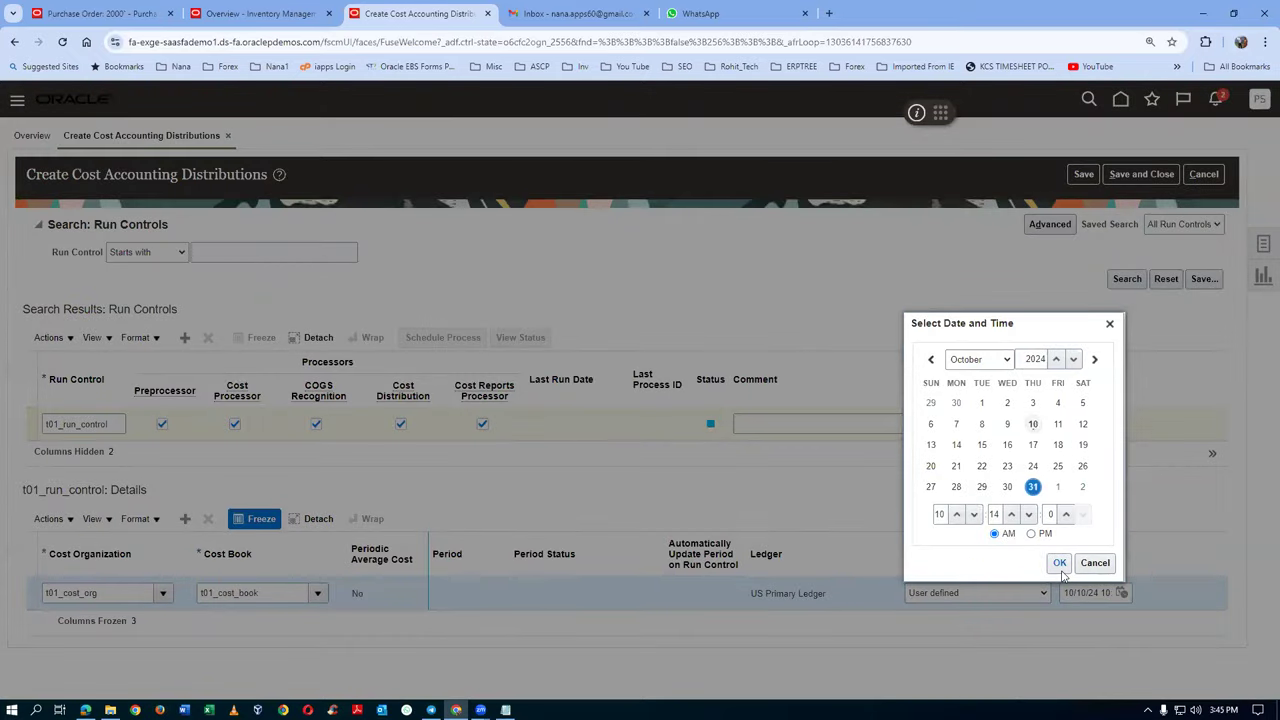
left_click(1059, 563)
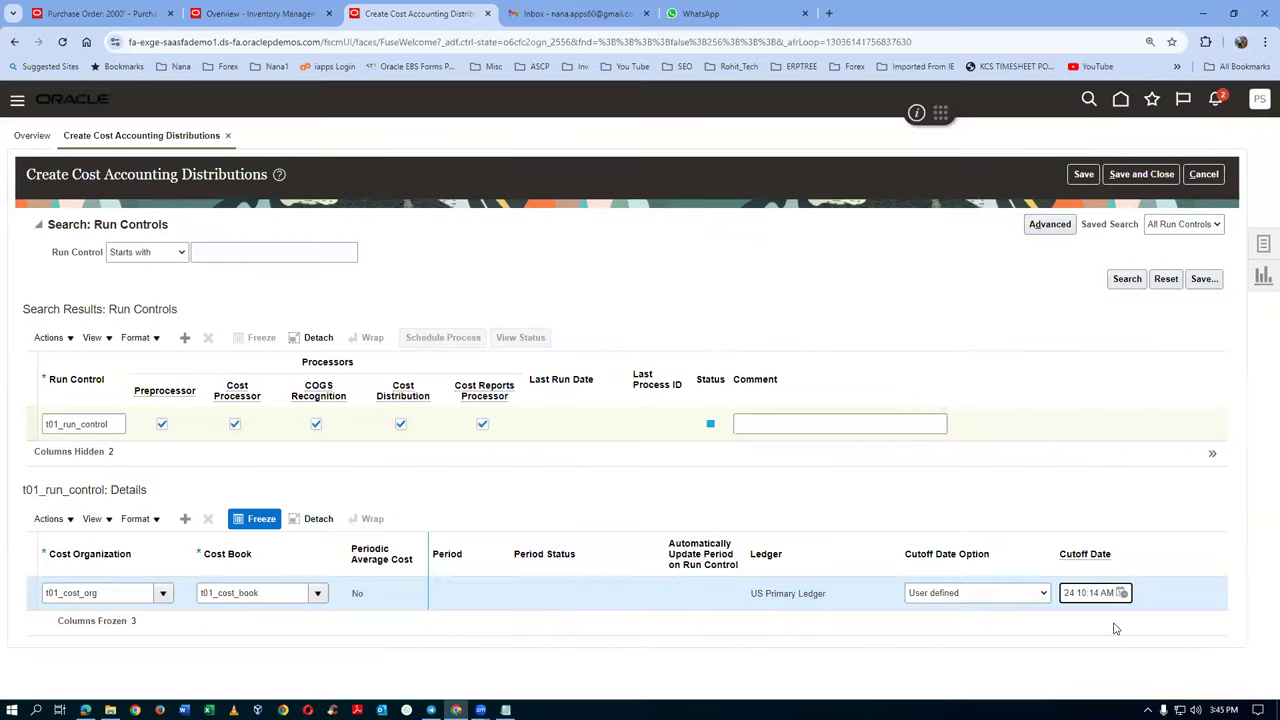
left_click(1122, 594)
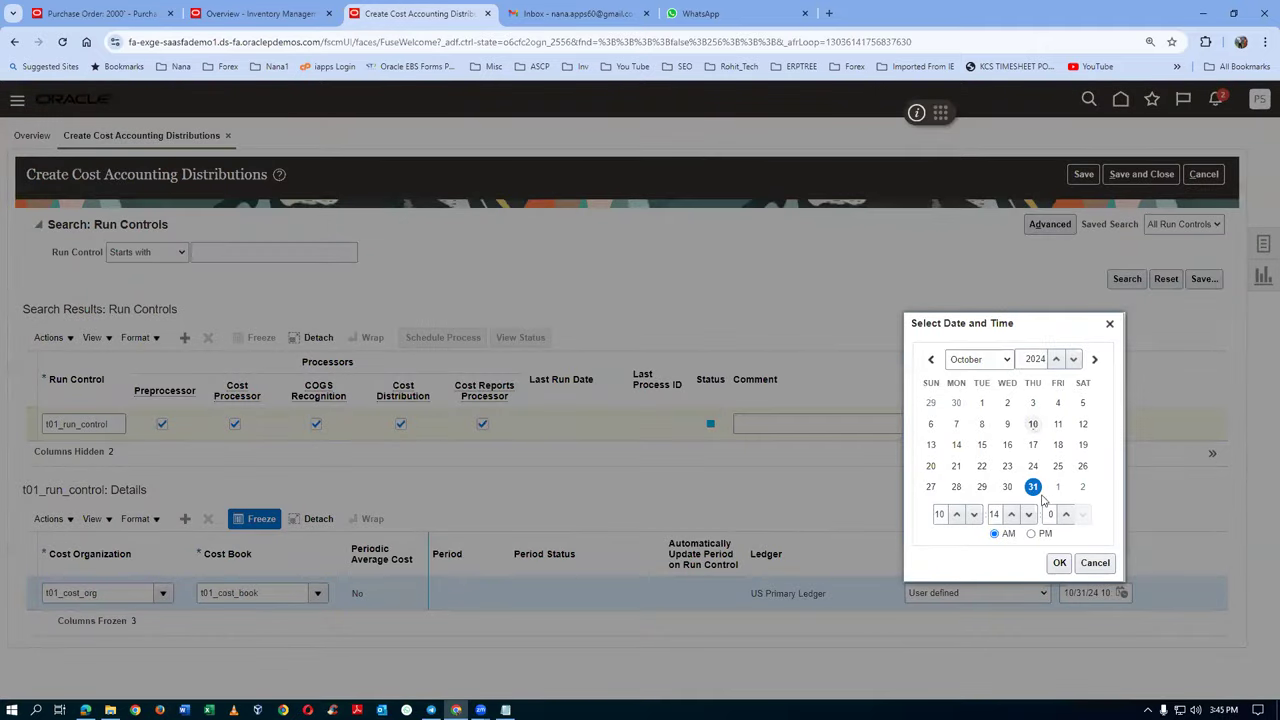
left_click(1058, 564)
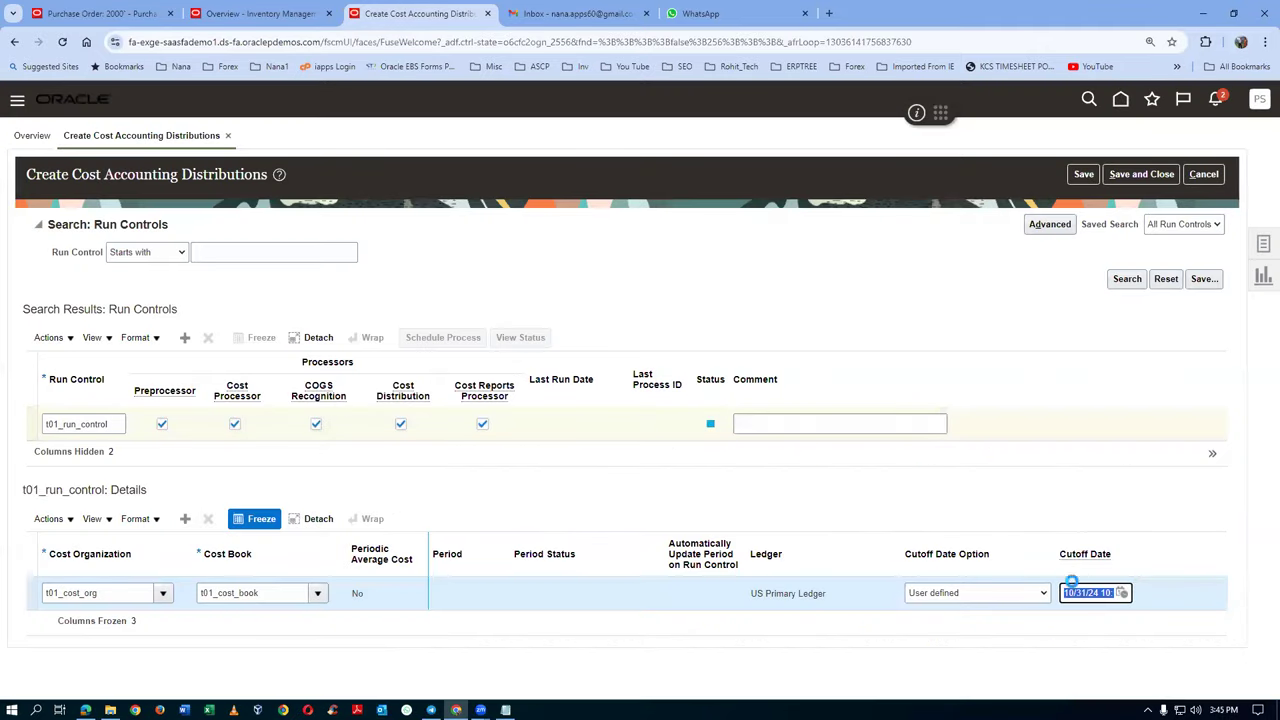
left_click(1015, 675)
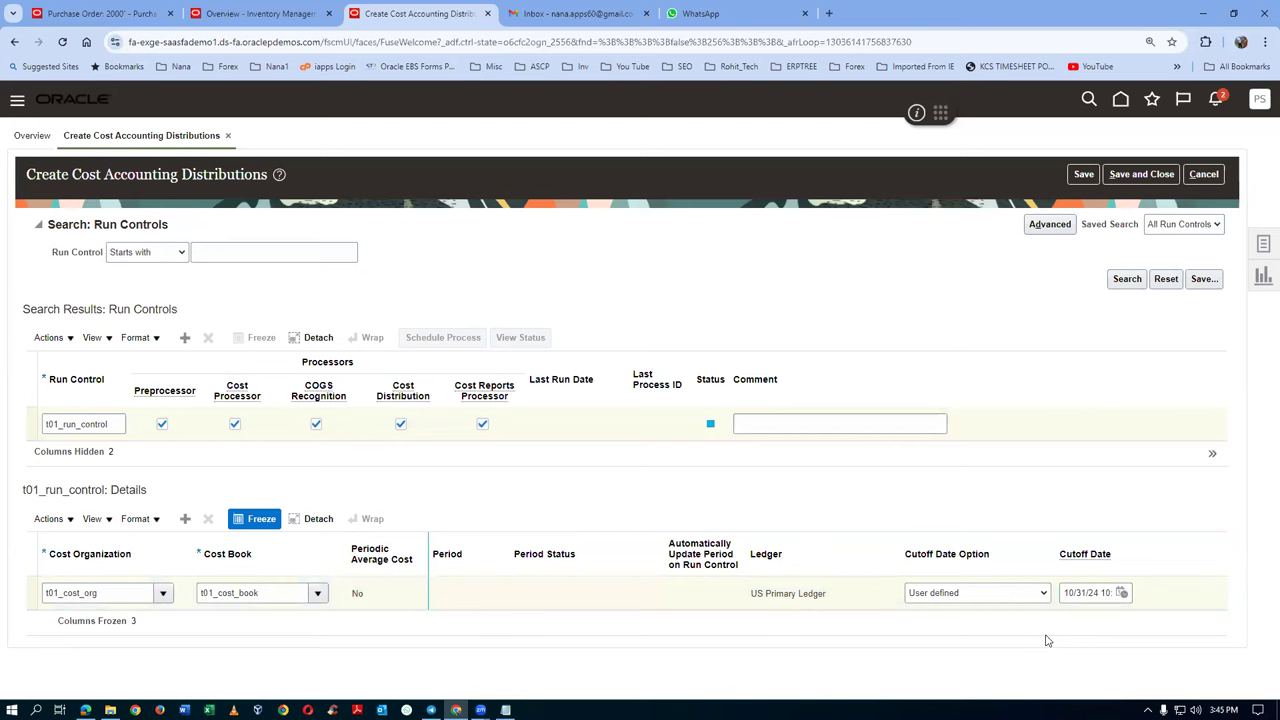
left_click(1083, 174)
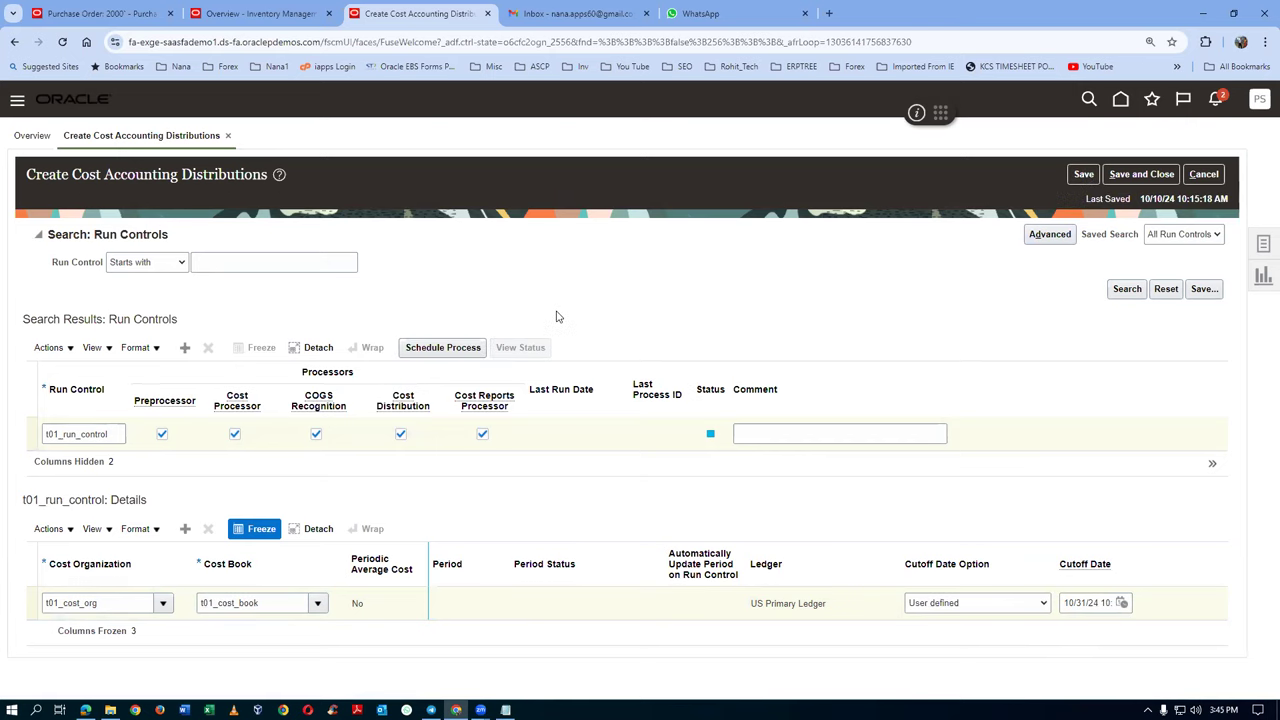
Open process scheduling for the t01_run_control cost accounting distributions
left_click(457, 353)
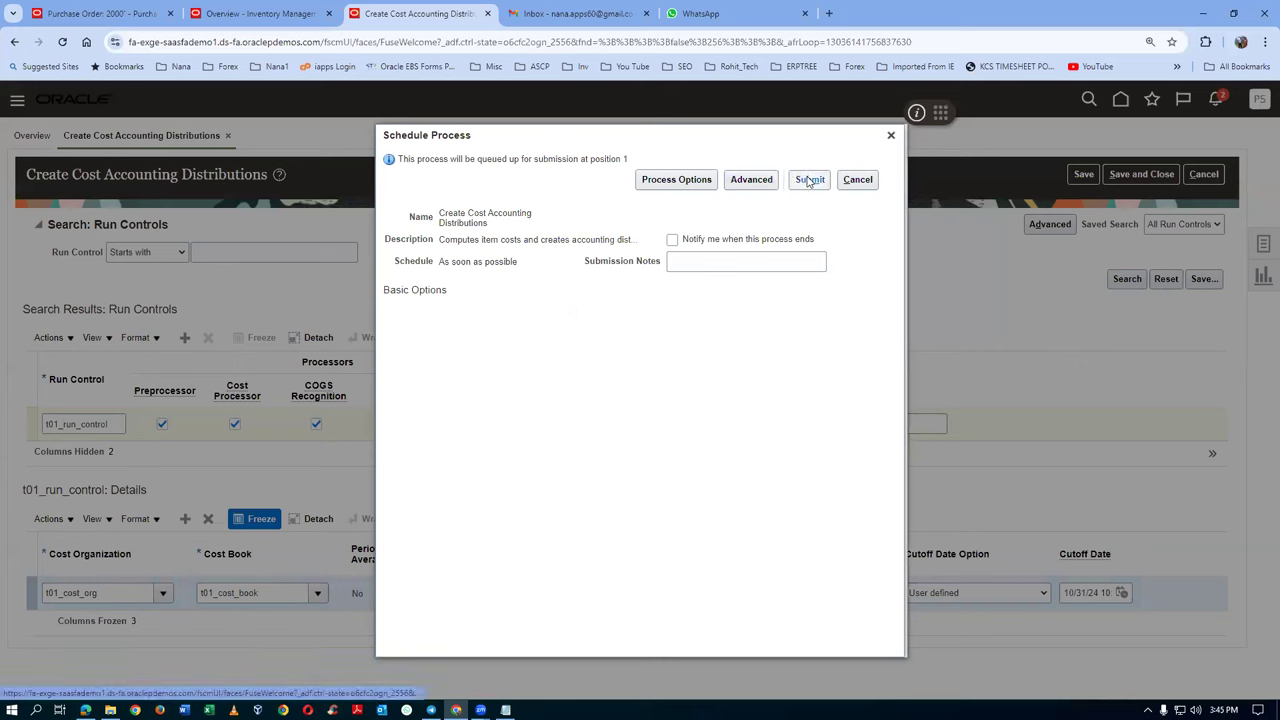
Try an Hourly/Minute schedule with 4 hours between runs and revert to running as soon as possible
left_click(768, 177)
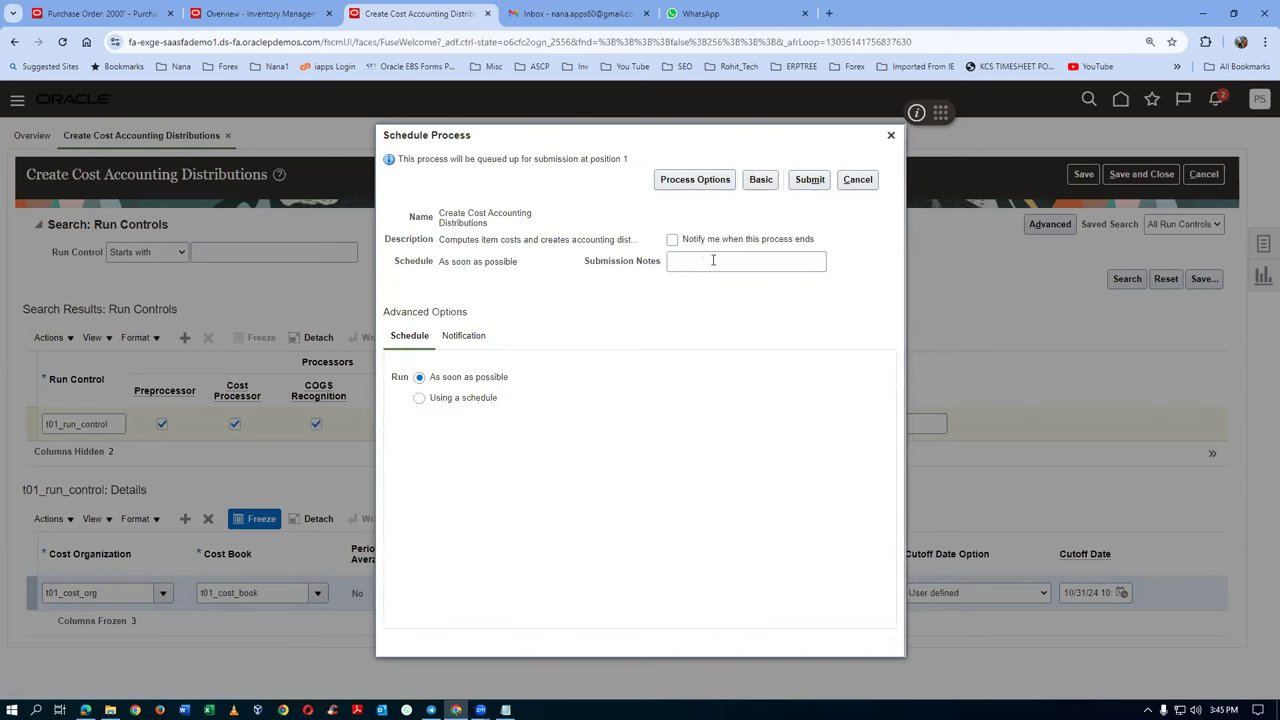
left_click(462, 398)
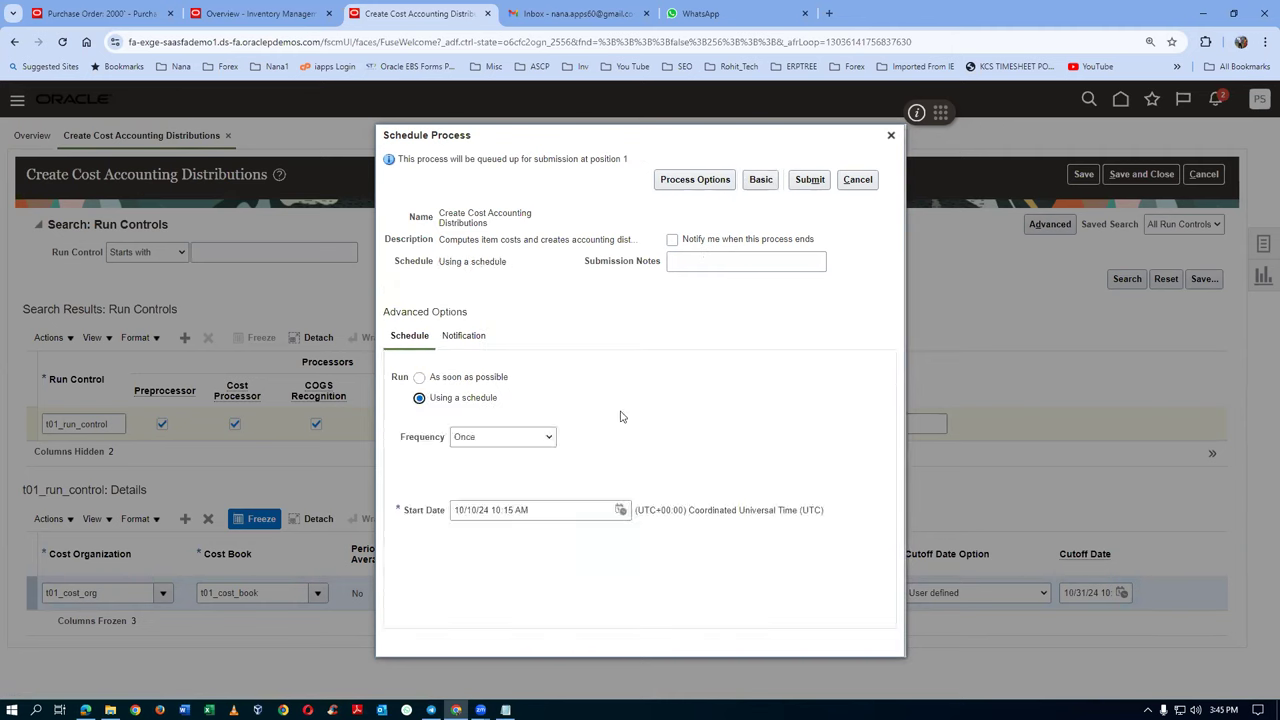
left_click(497, 437)
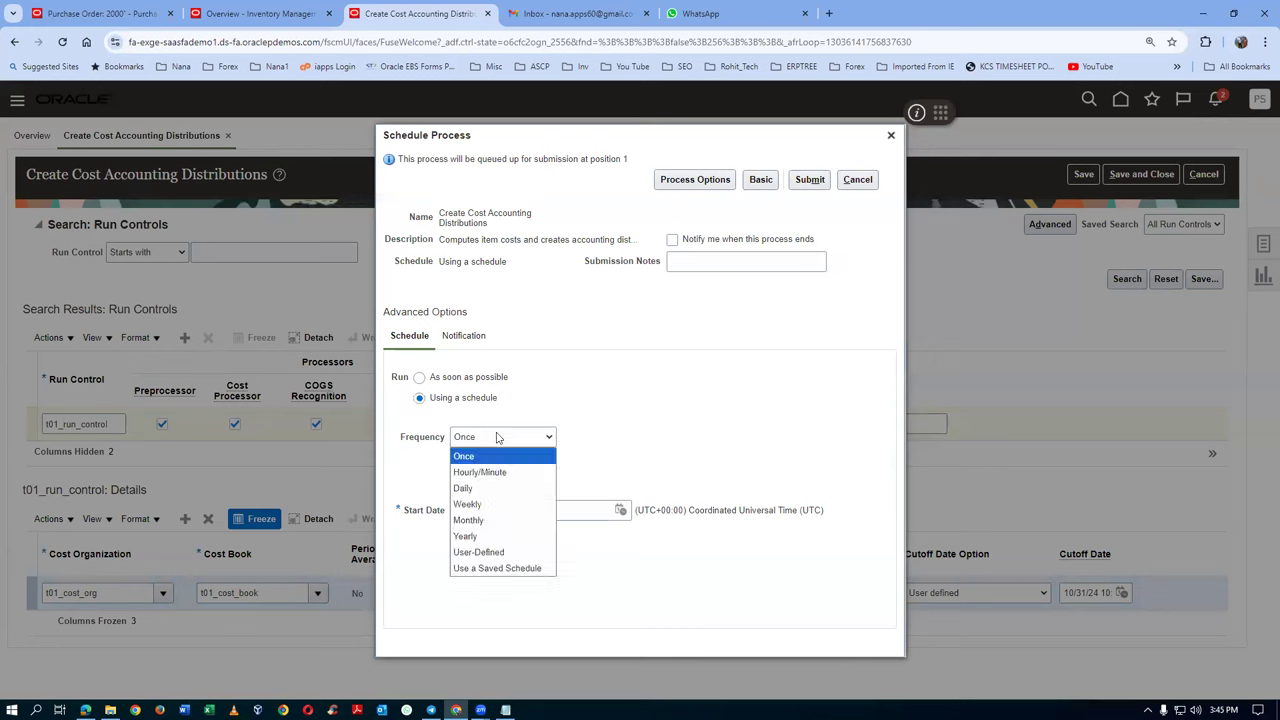
left_click(490, 472)
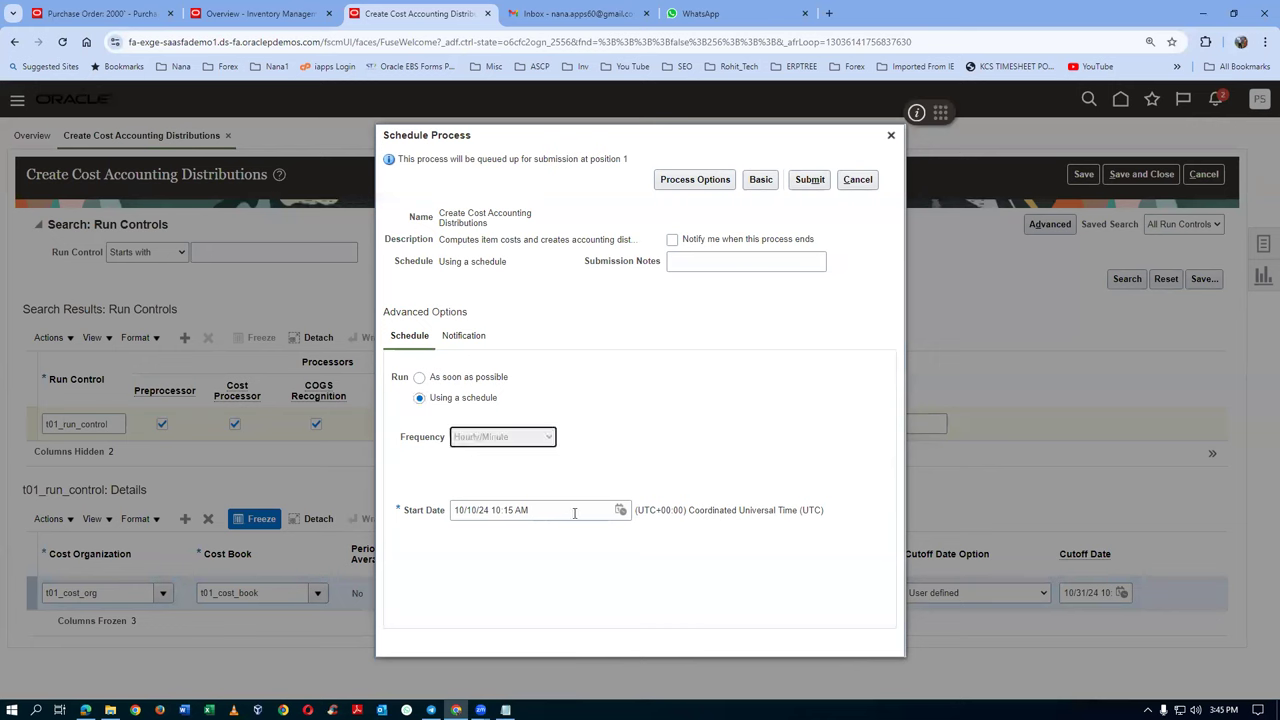
key("Tab")
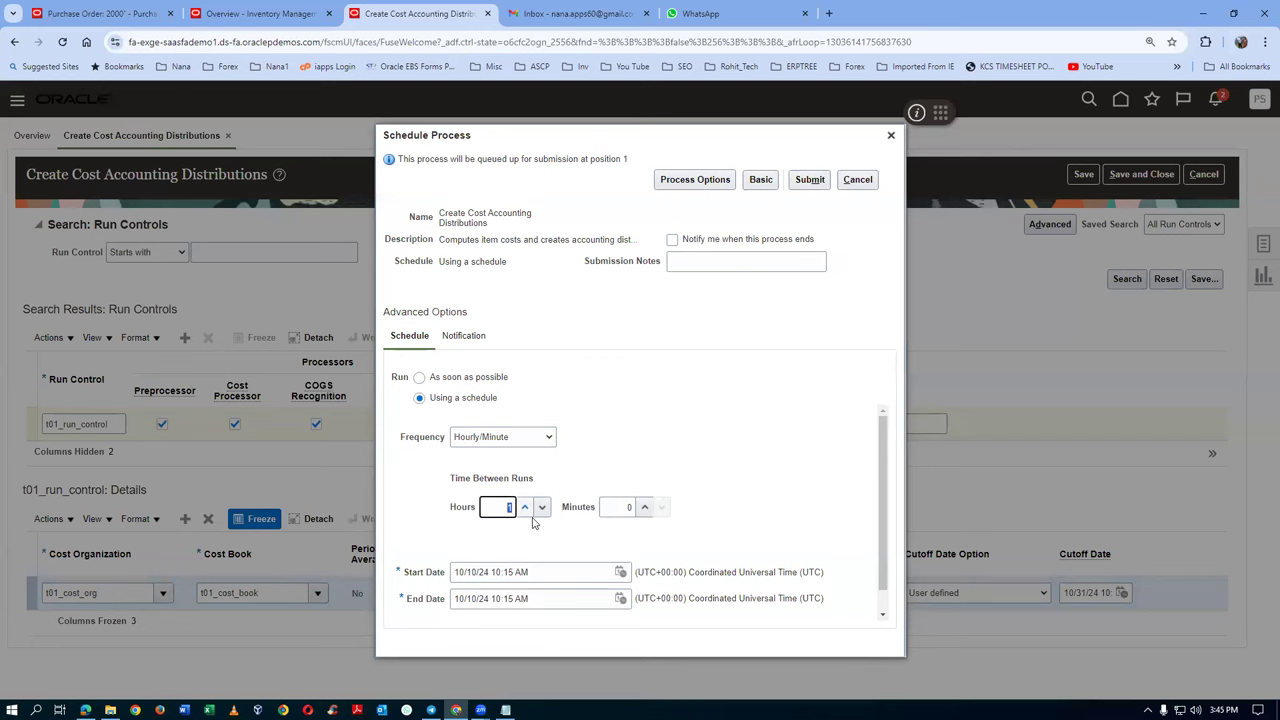
key("Tab")
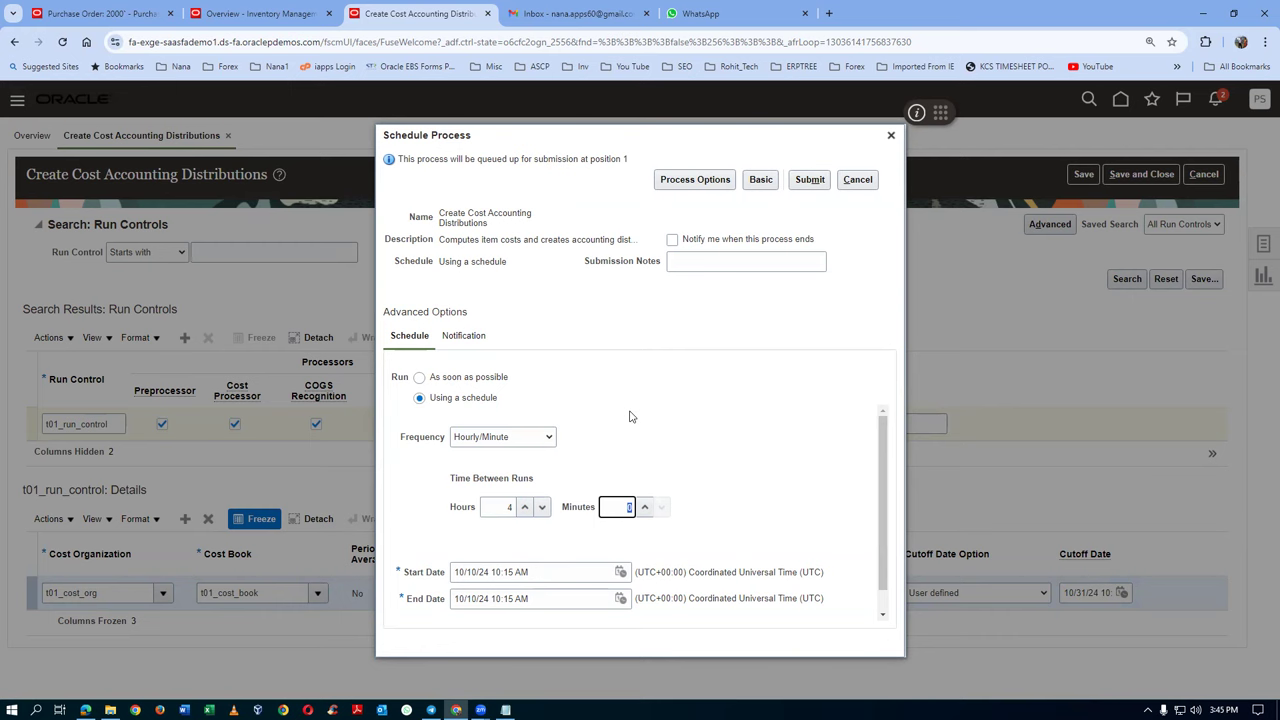
left_click(490, 378)
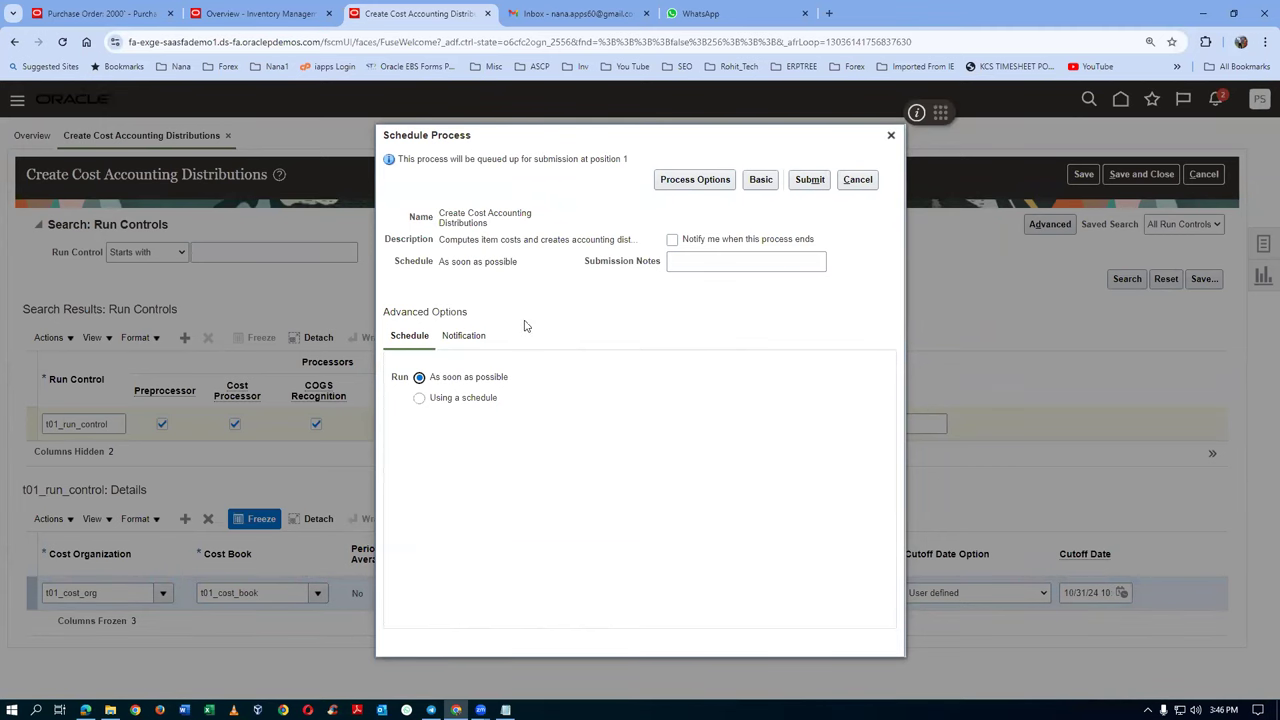
Submit the Create Cost Accounting Distributions process, then save and close the run control page
left_click(810, 180)
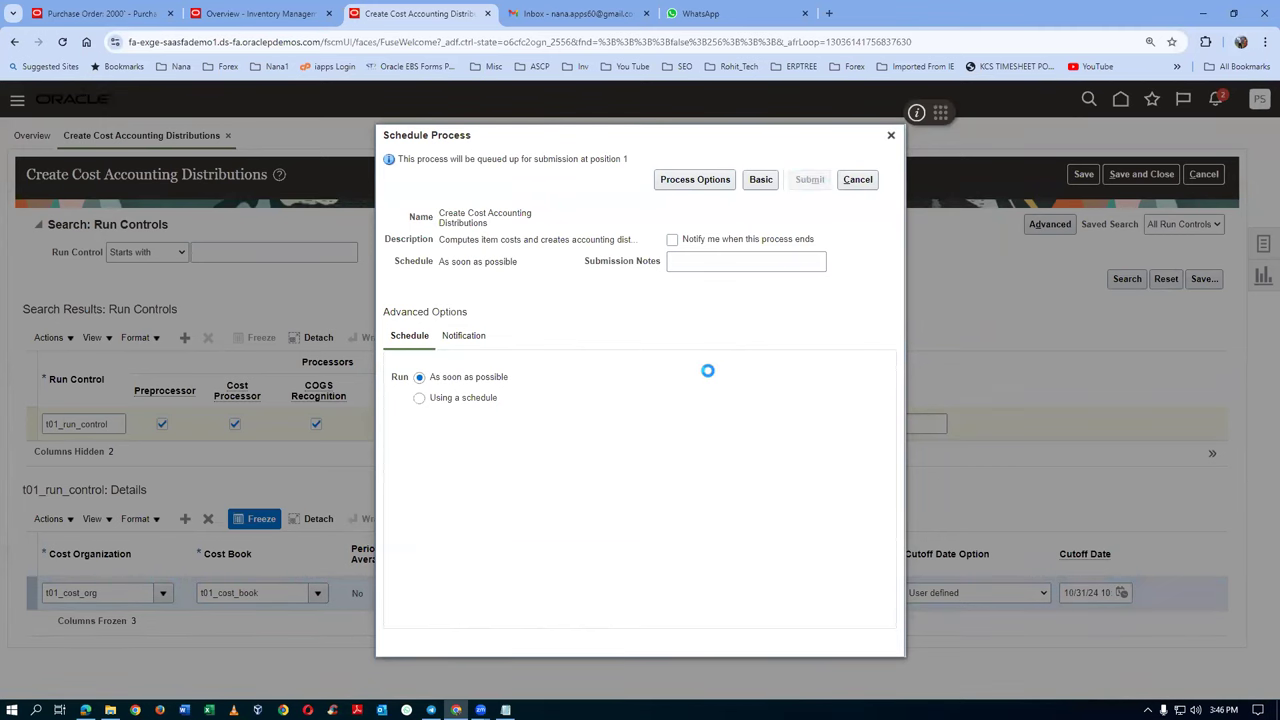
left_click(806, 281)
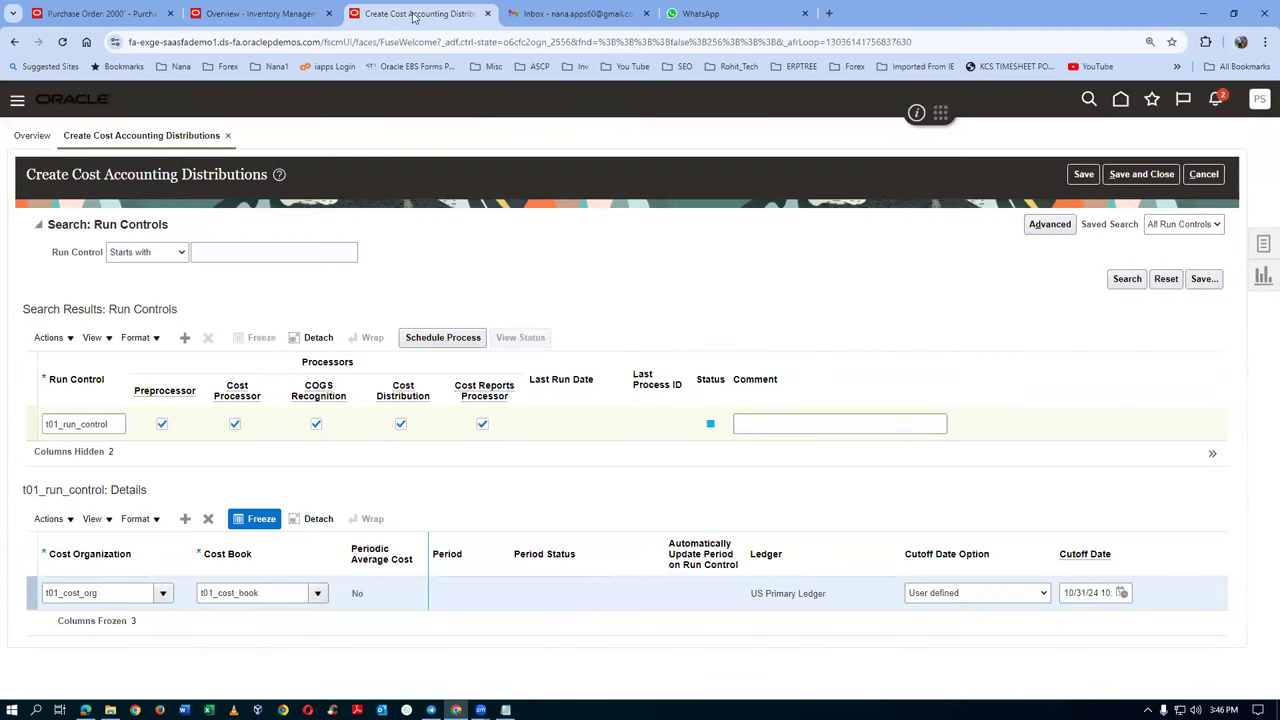
left_click(1141, 174)
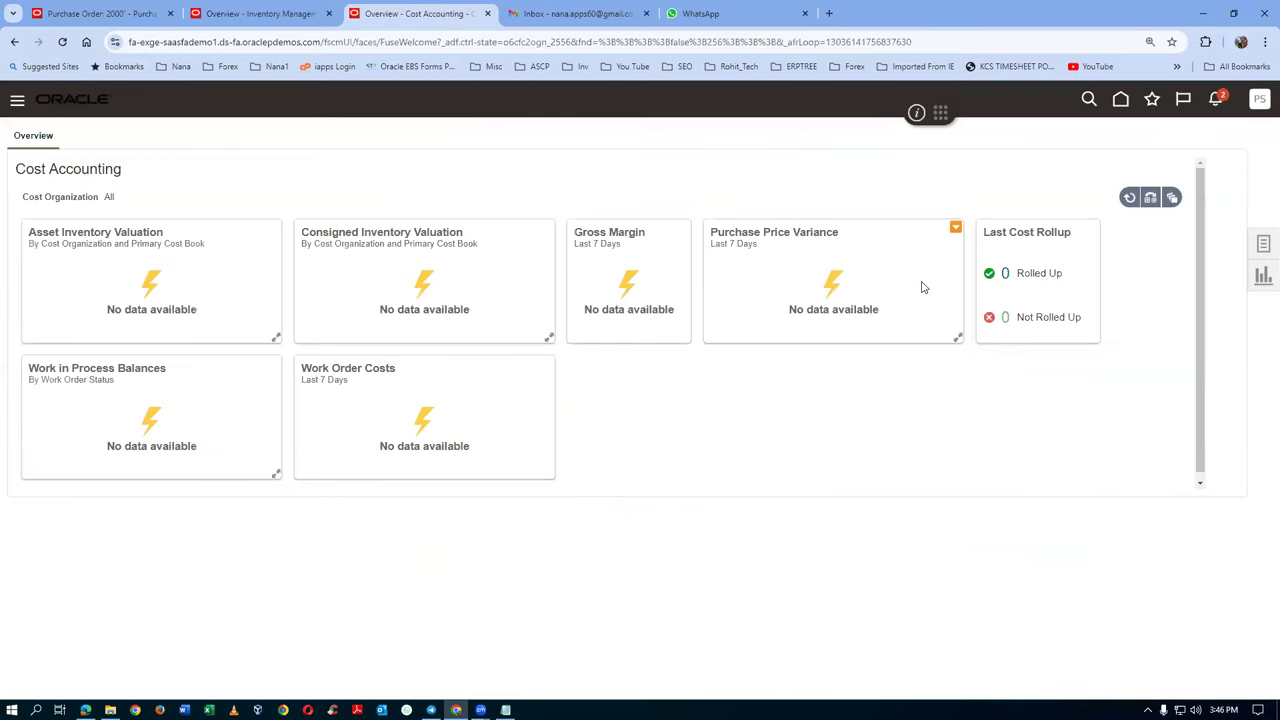
Duplicate the Cost Accounting browser tab and open Scheduled Processes from the Tools apps in the copy
right_click(408, 21)
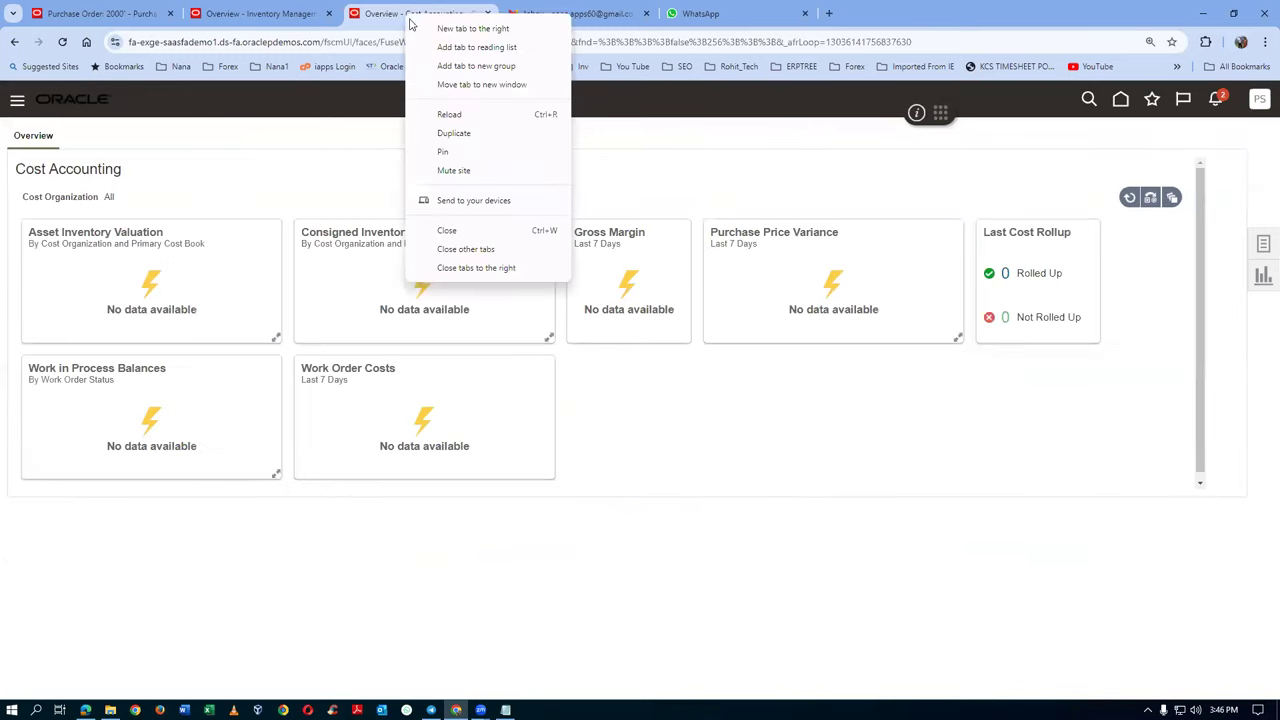
left_click(418, 135)
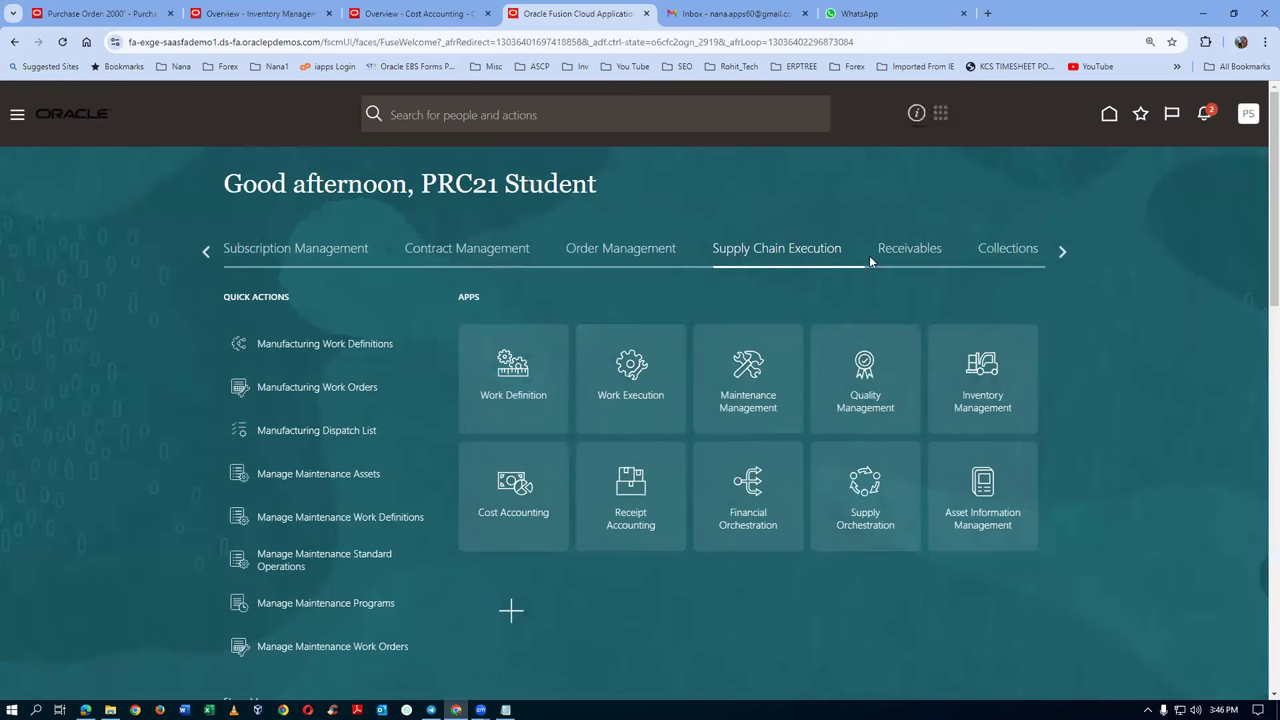
left_click(1063, 252)
left_click(1063, 252)
left_click(1063, 252)
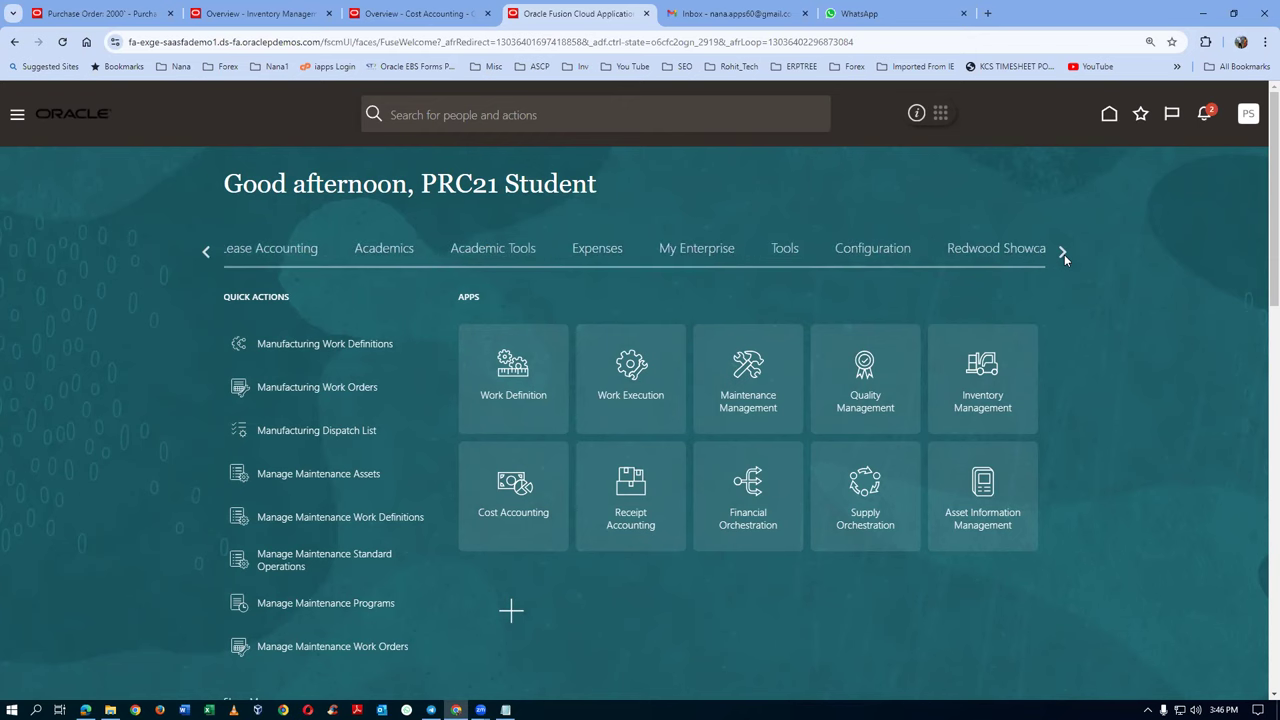
left_click(784, 249)
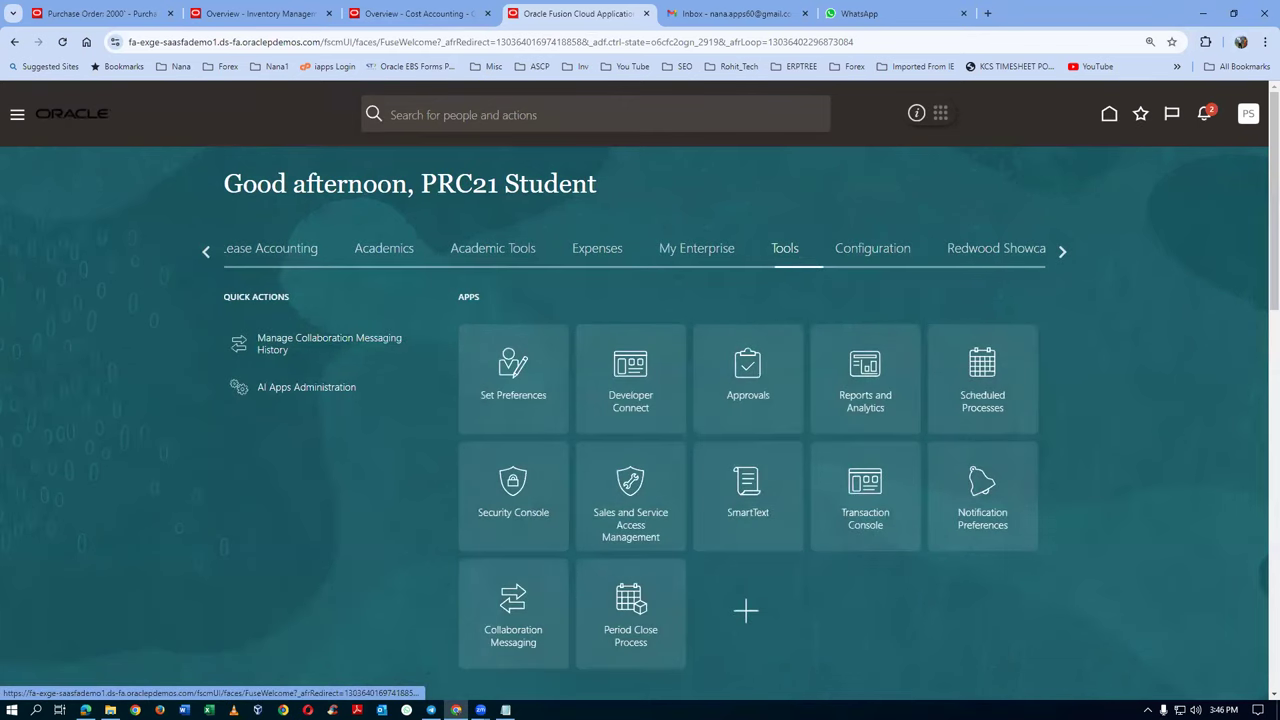
left_click(991, 413)
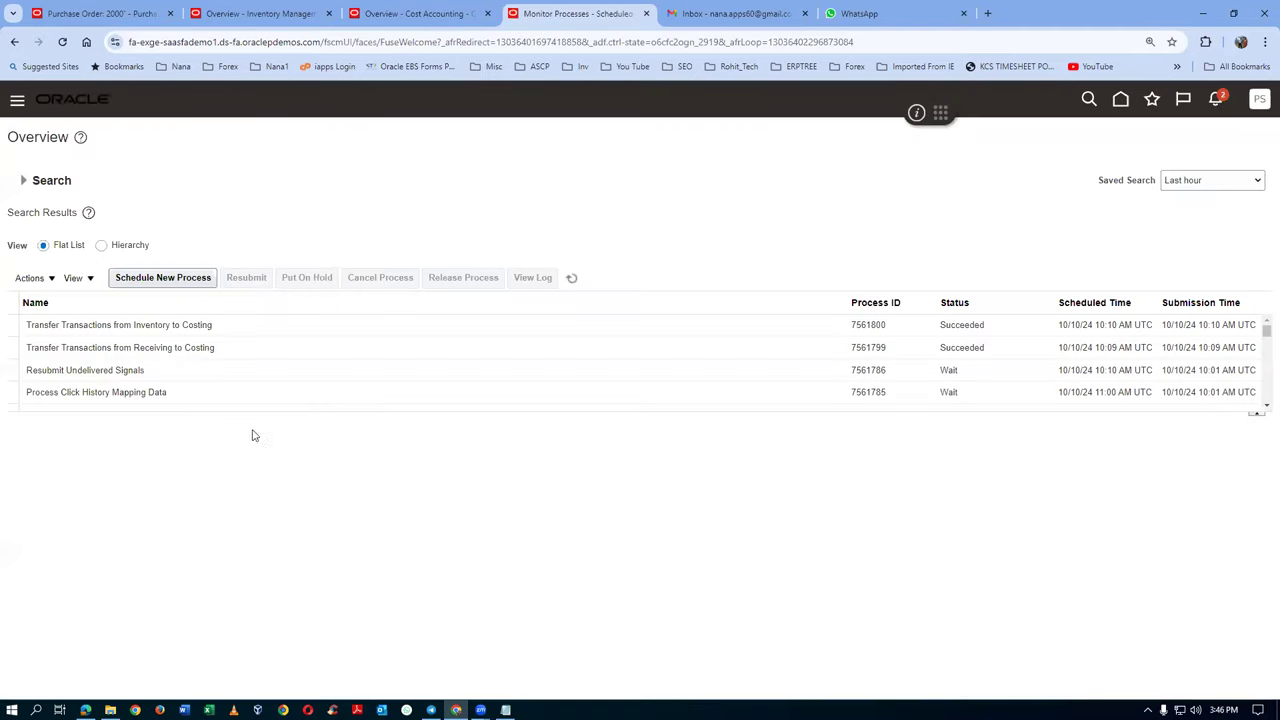
Refresh the scheduled processes list repeatedly and check the status of Create Cost Accounting Distributions
left_click(574, 280)
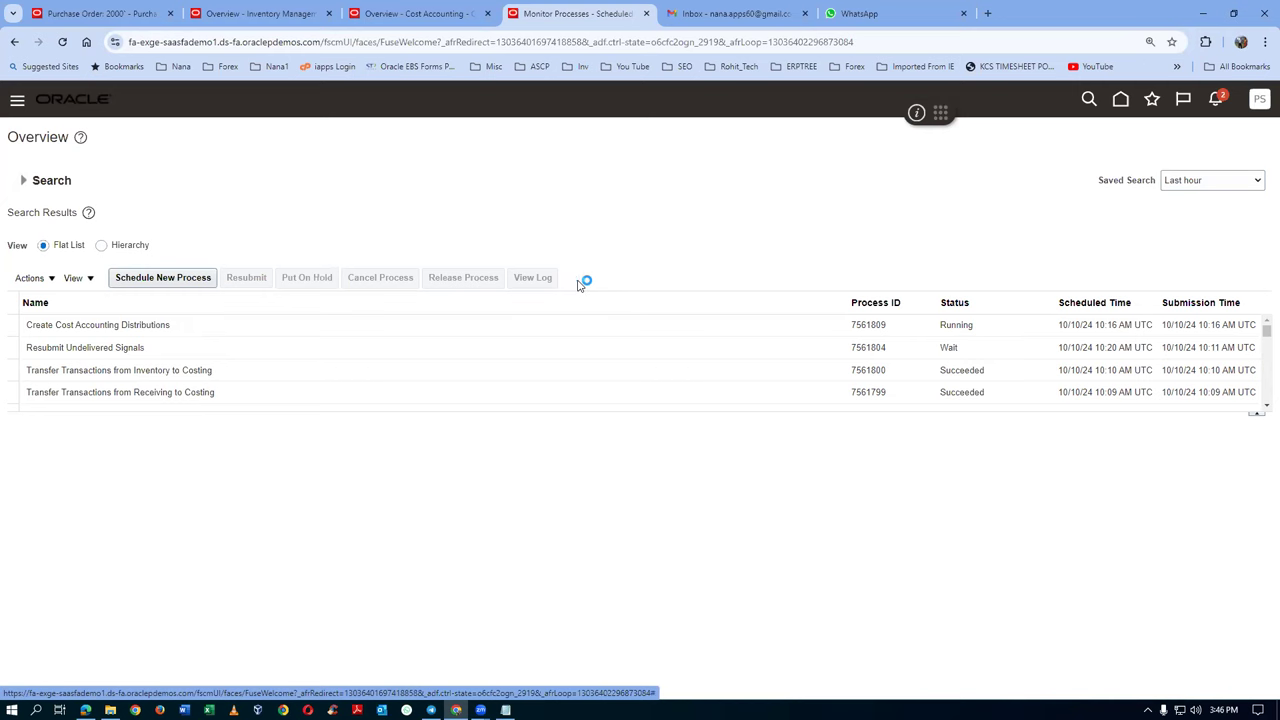
left_click(184, 324)
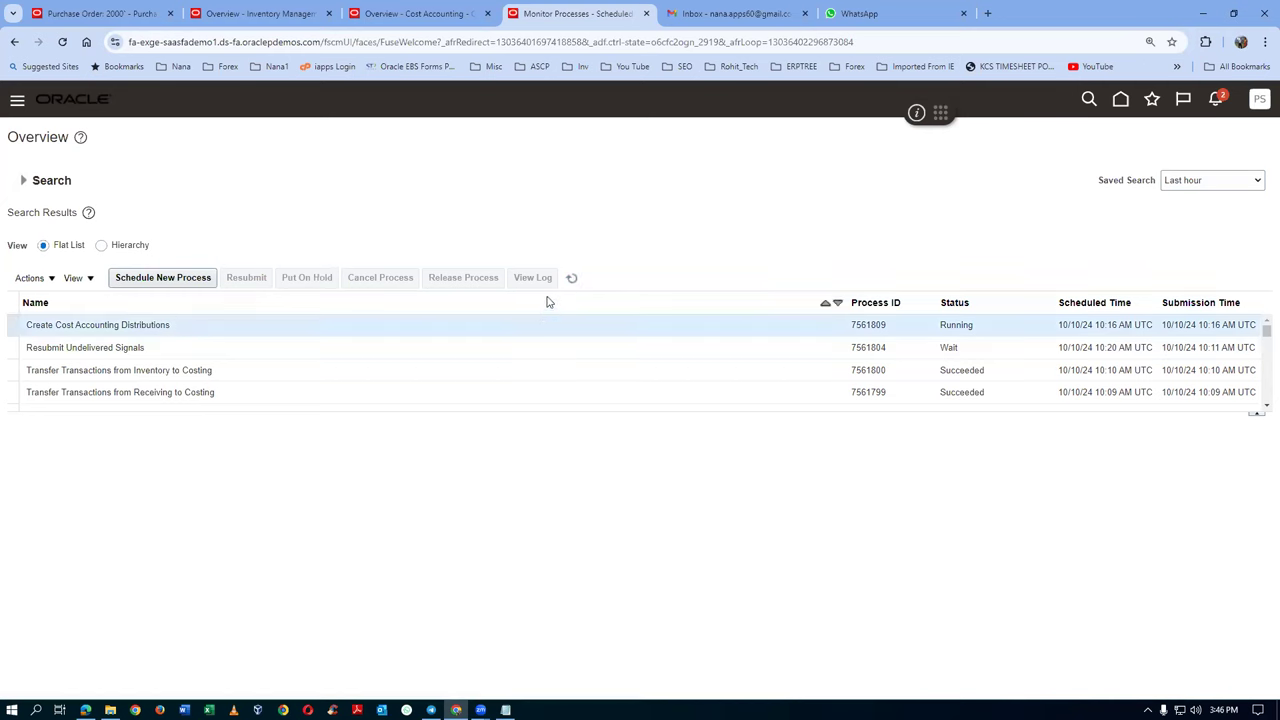
left_click(571, 278)
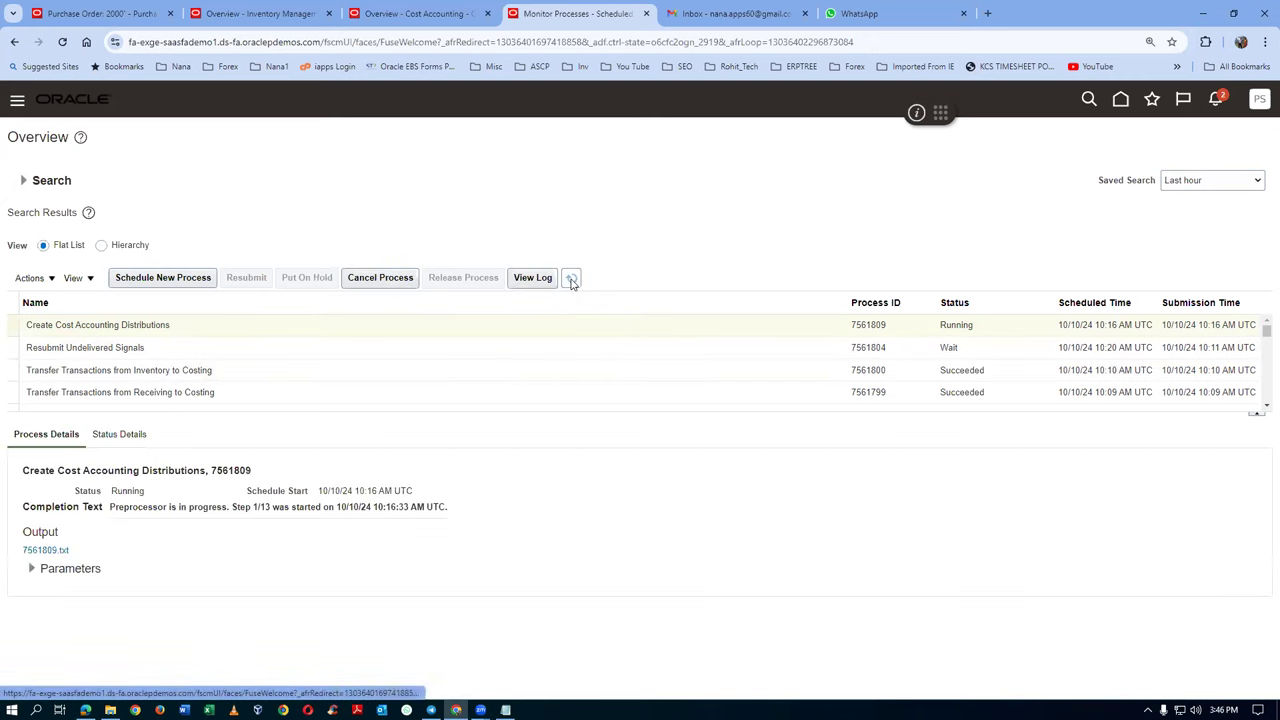
left_click(571, 279)
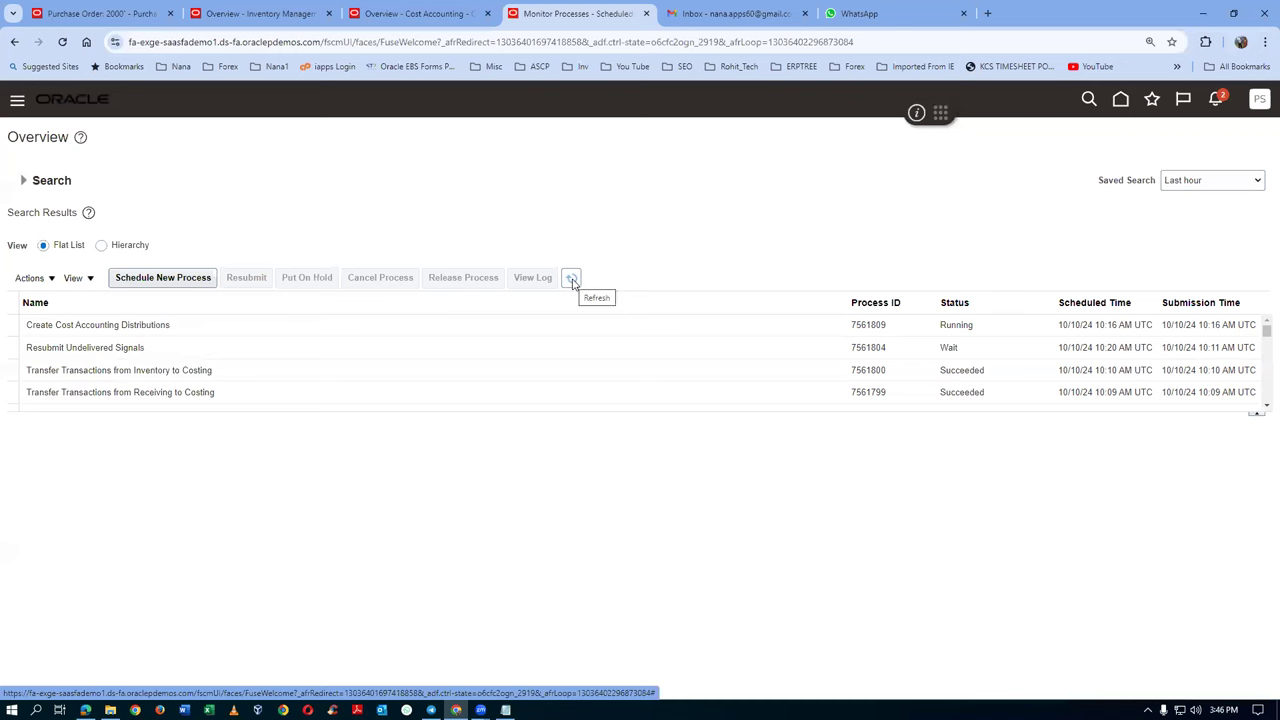
left_click(572, 280)
left_click(572, 280)
left_click(573, 279)
left_click(573, 279)
Duplicate the Scheduled Processes browser tab and open Receipt Accounting from the Supply Chain Execution apps in the copy
right_click(553, 6)
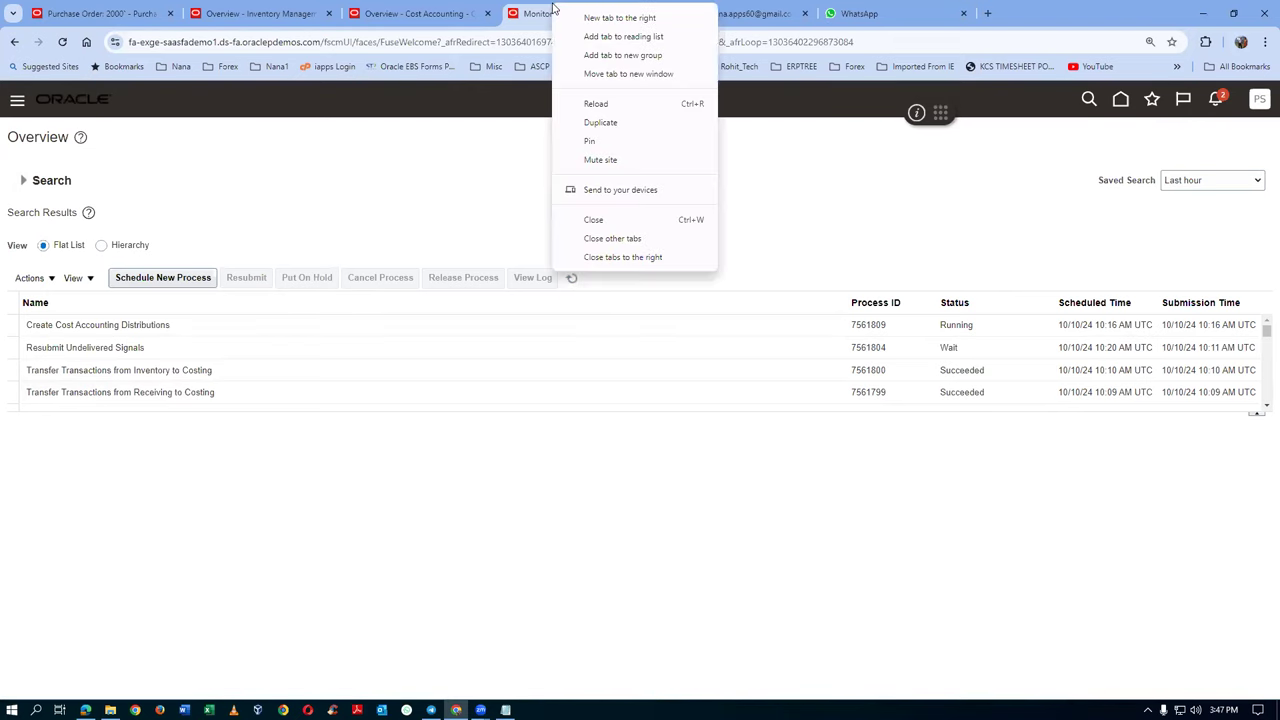
left_click(599, 122)
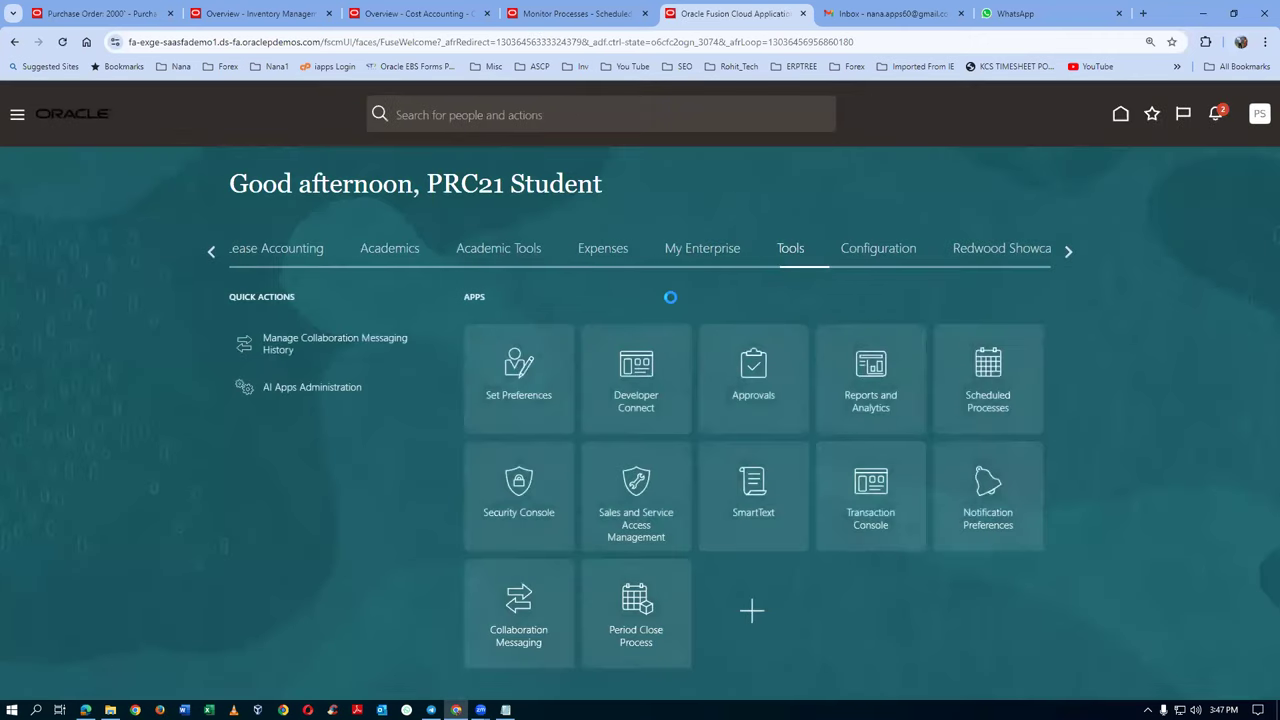
left_click(205, 252)
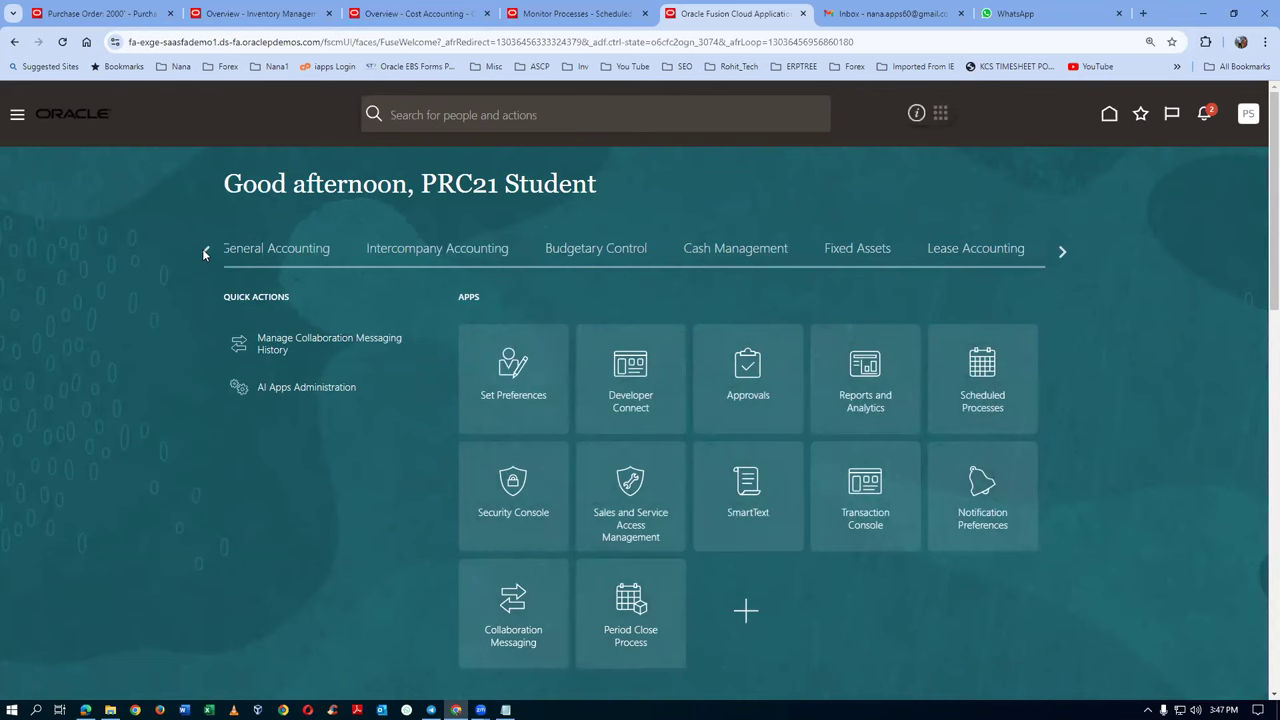
left_click(205, 252)
left_click(205, 252)
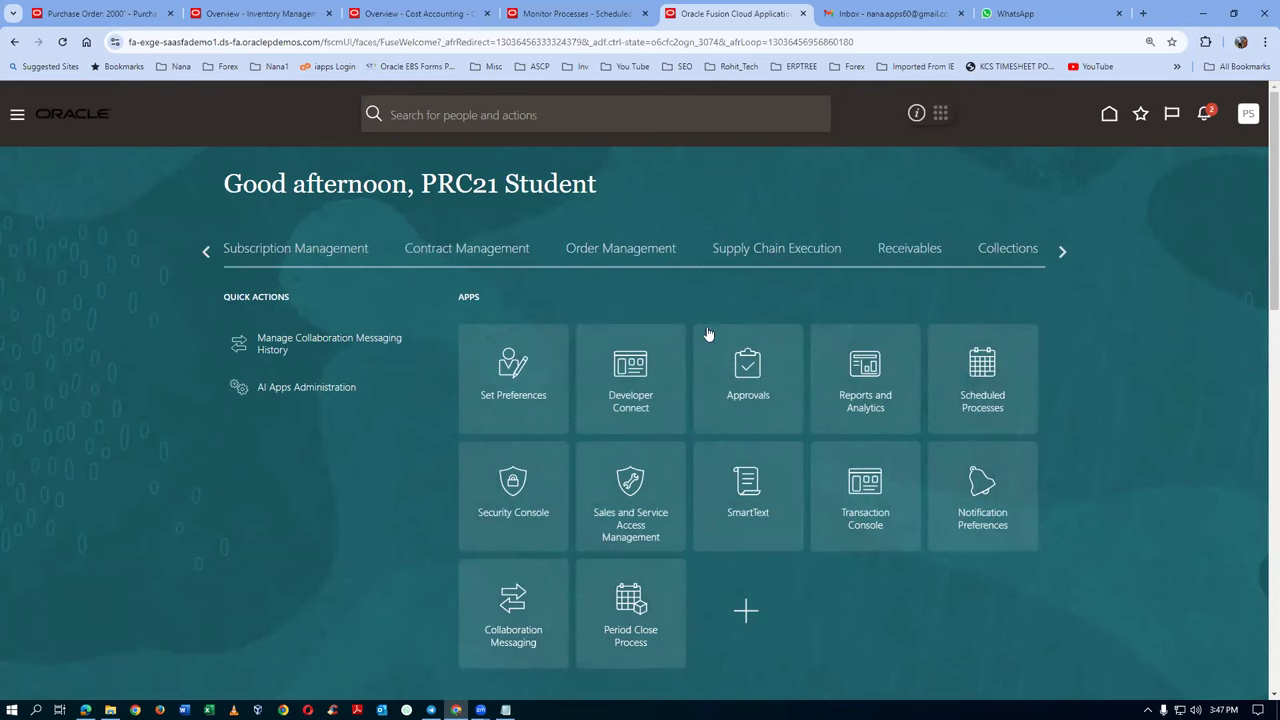
left_click(801, 255)
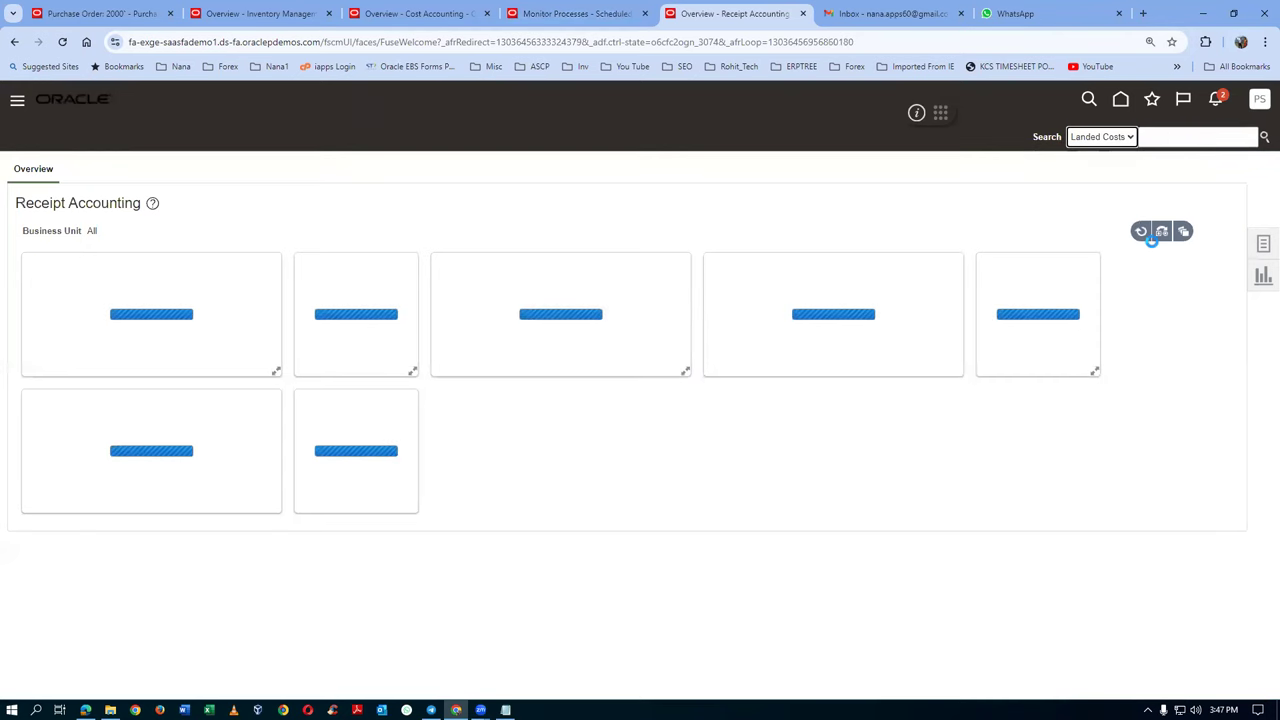
Set the Receipt Accounting overview to view by business unit t01_business_unit
left_click(1161, 231)
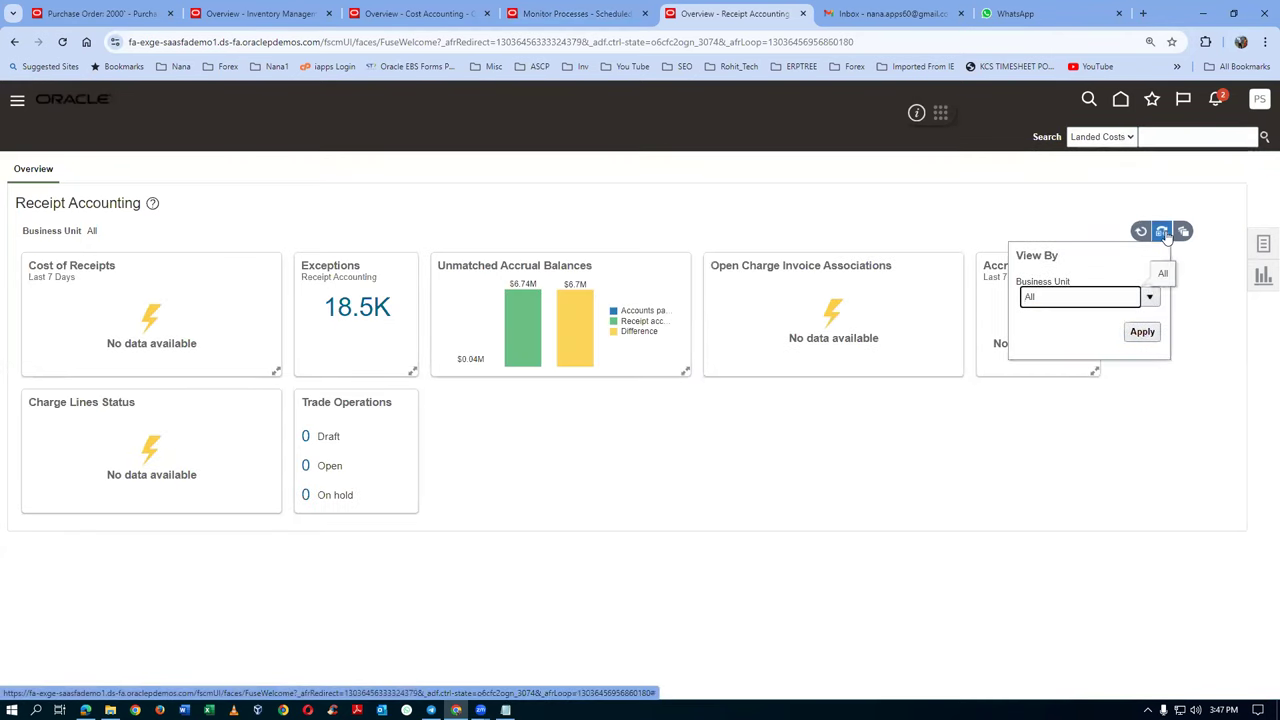
left_click(1147, 299)
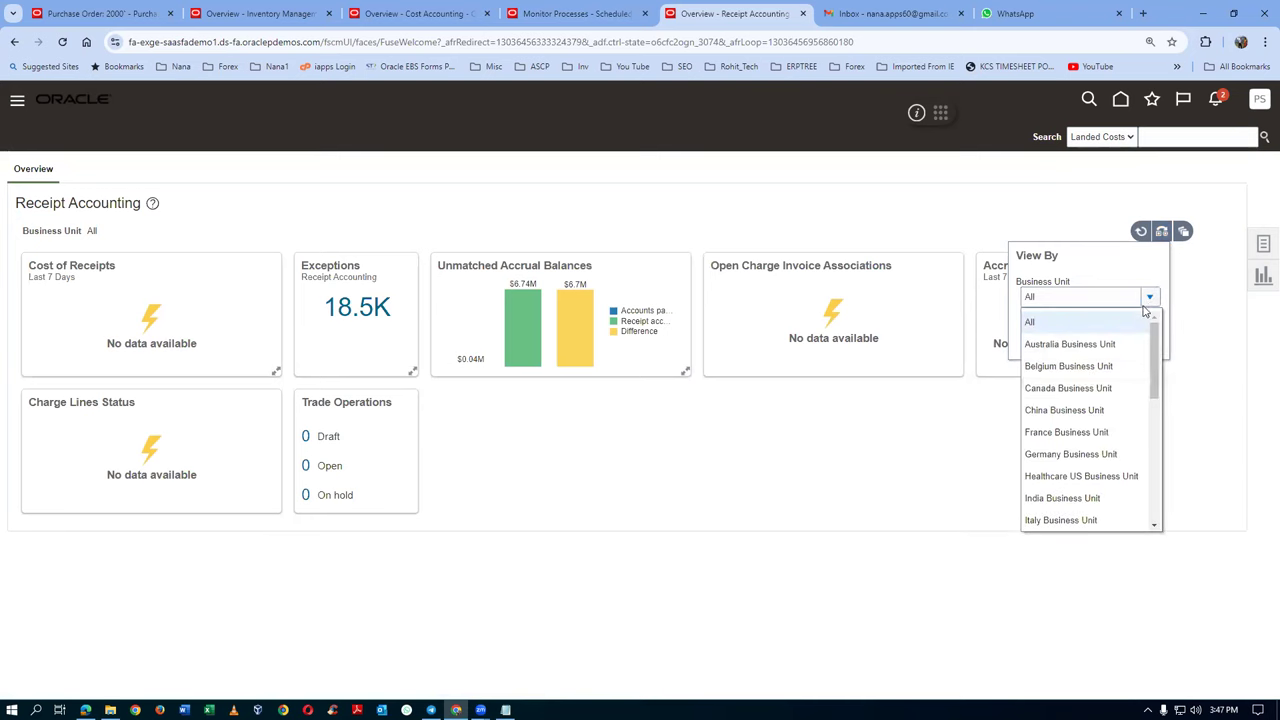
left_click_drag(1155, 393, 1157, 513)
left_click(1060, 520)
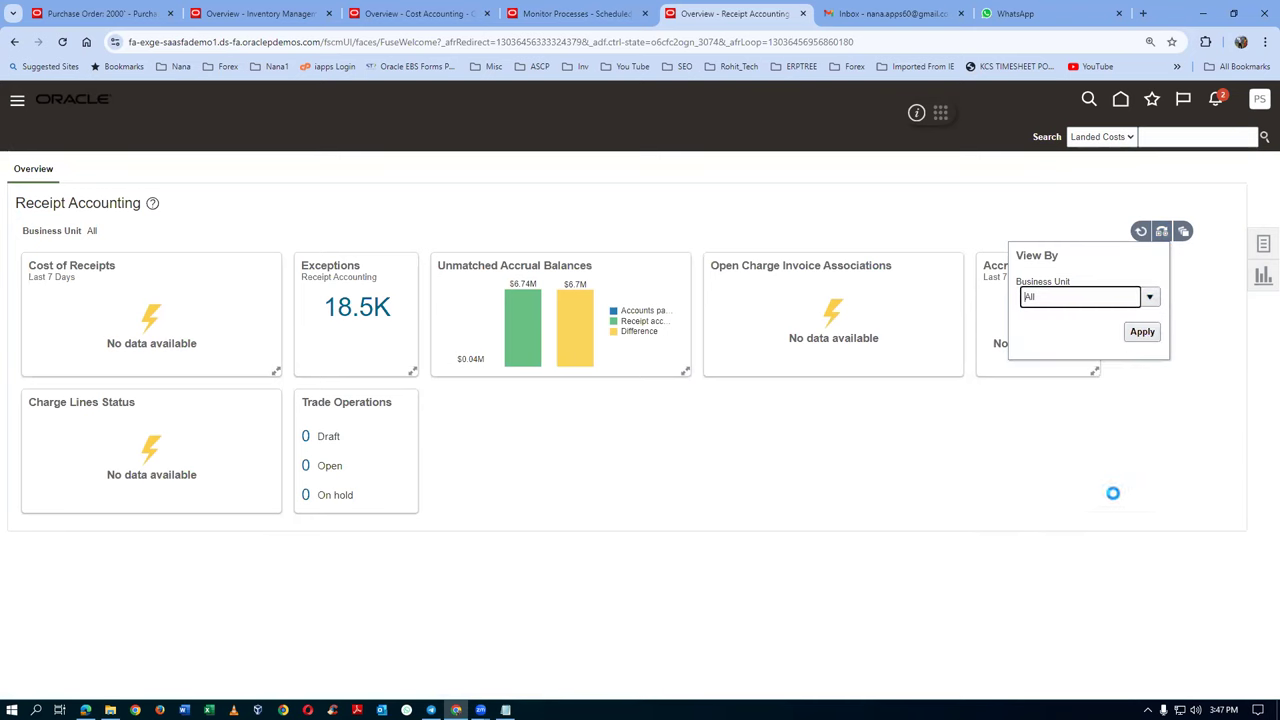
left_click(1142, 331)
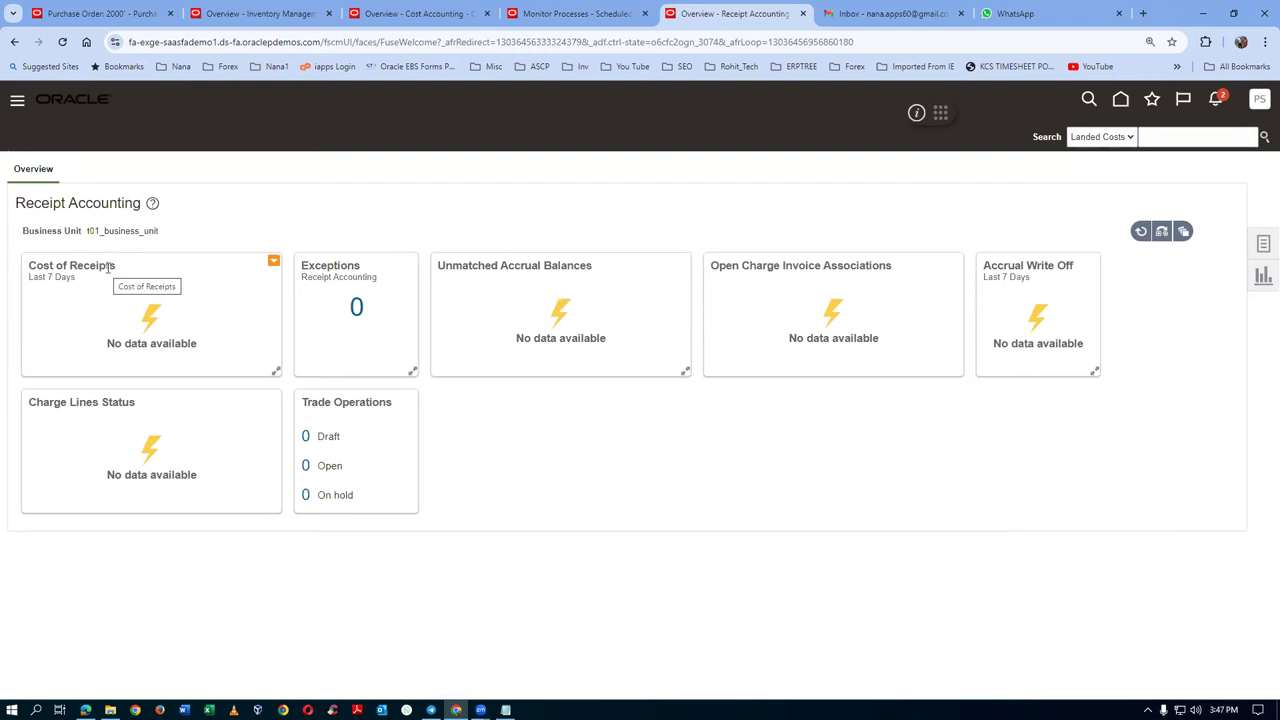
Return to the scheduled processes list and refresh it to recheck the Create Cost Accounting Distributions run
left_click(585, 17)
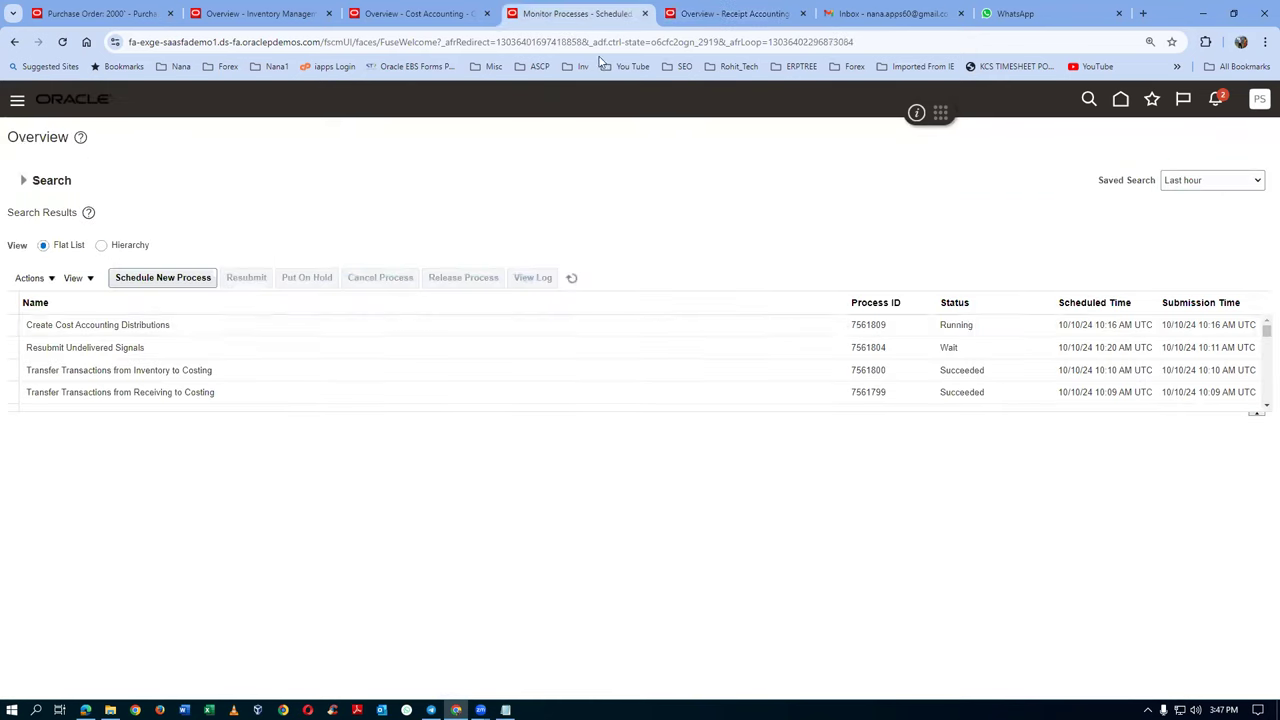
left_click(572, 279)
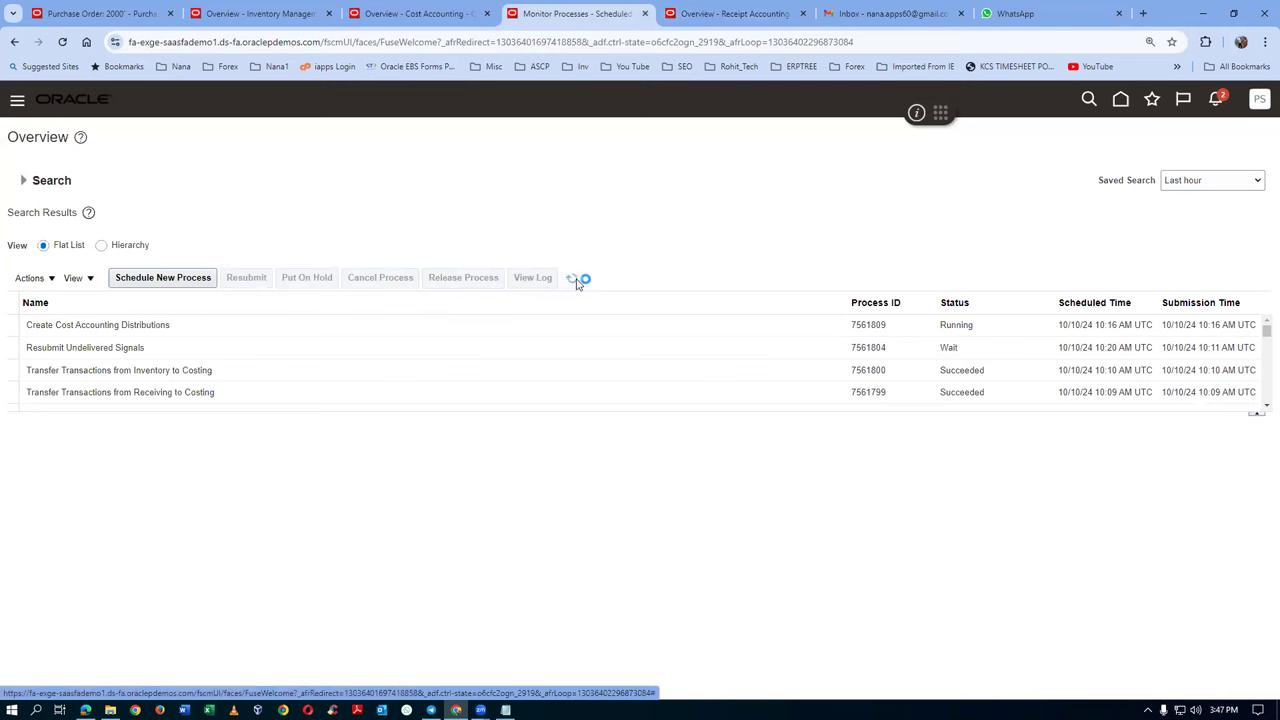
left_click(574, 280)
Look over the Receipt Accounting task list and refresh the scheduled processes list again
left_click(720, 14)
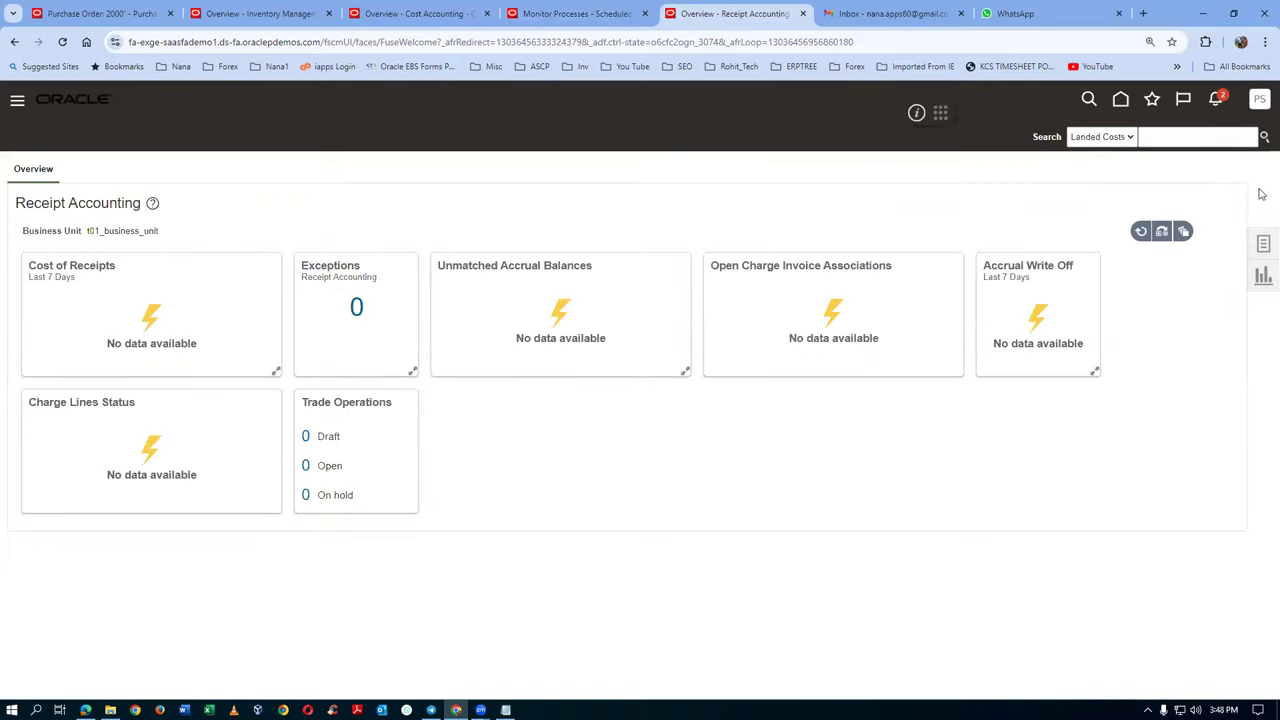
left_click(1263, 245)
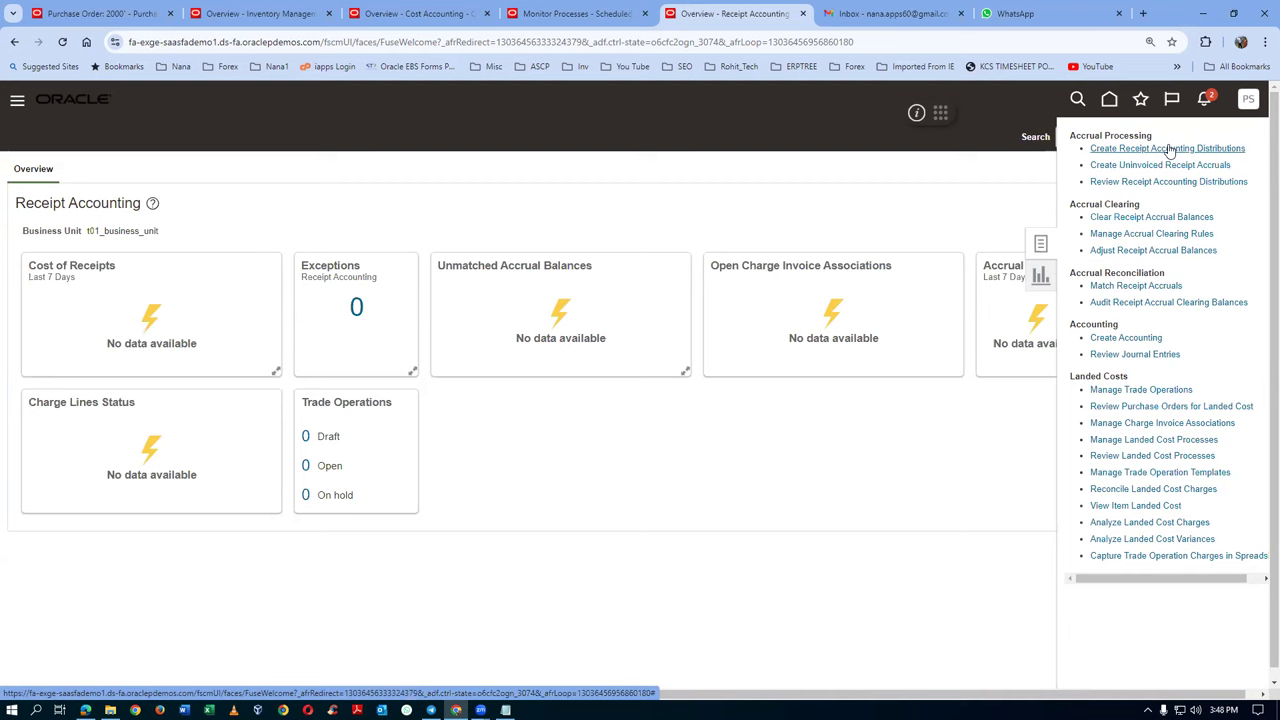
left_click(575, 13)
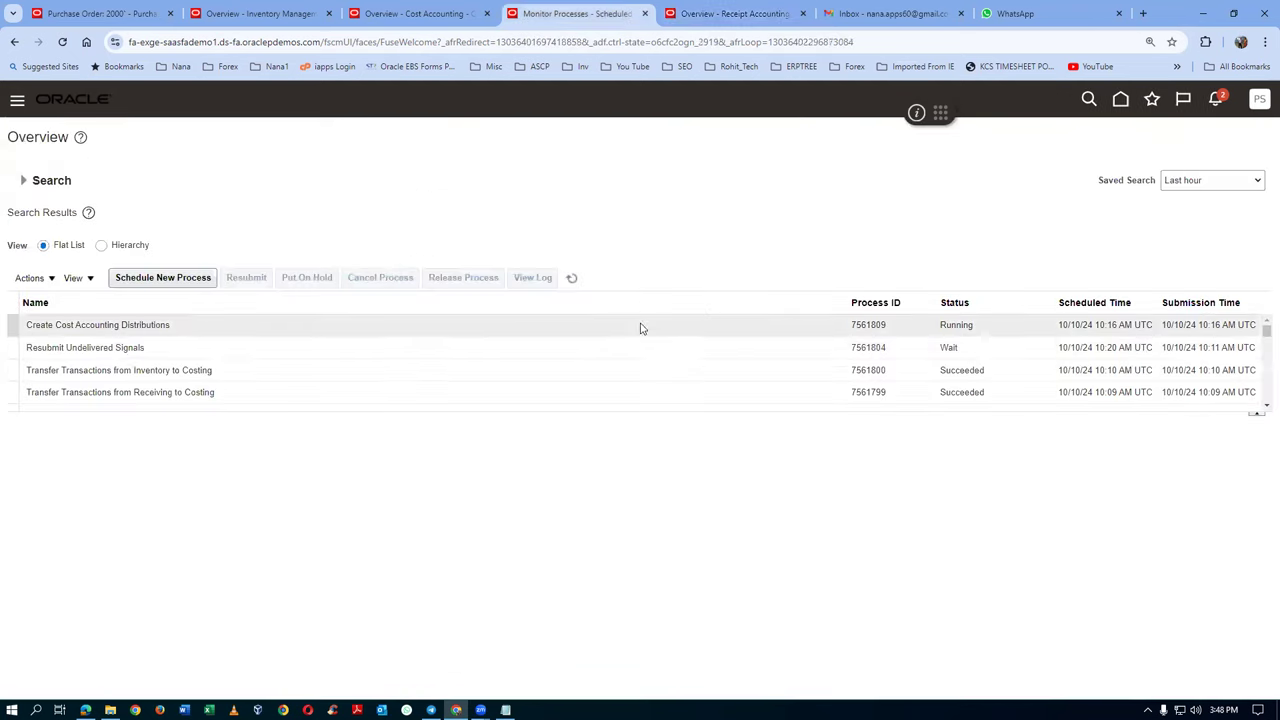
left_click(574, 281)
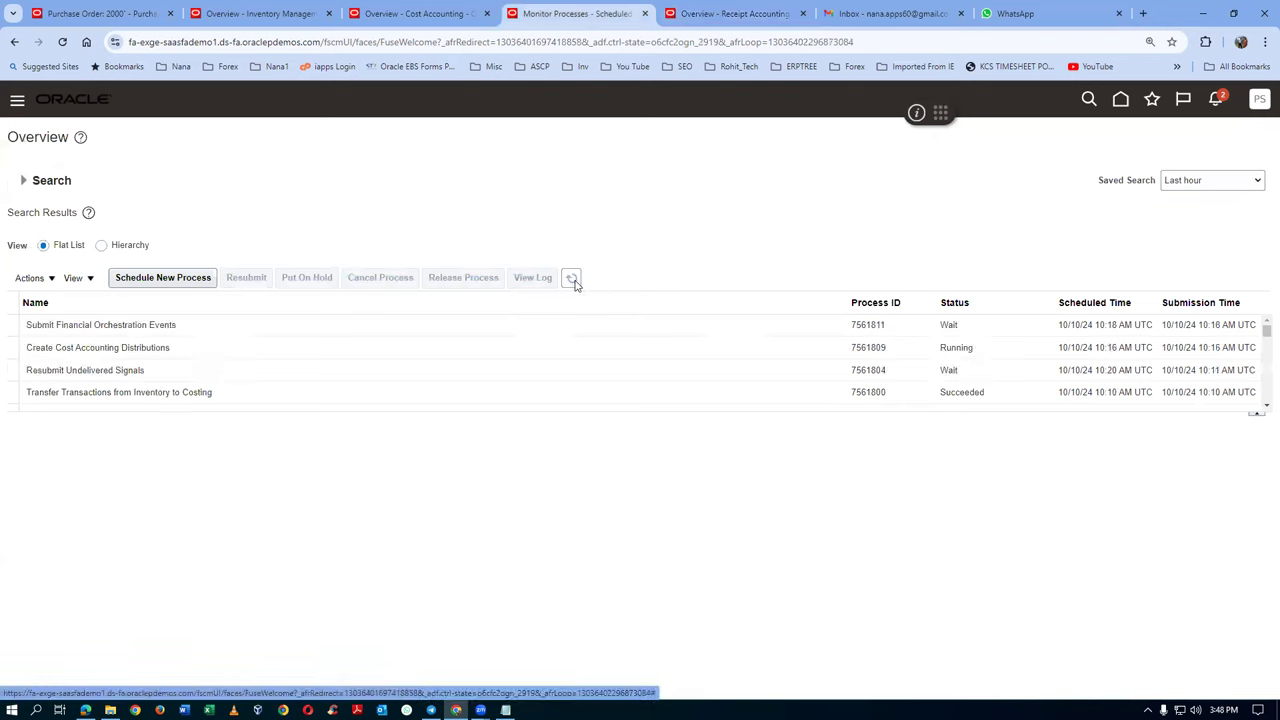
Check the details of the Create Cost Accounting Distributions run and keep refreshing the process list
left_click(309, 351)
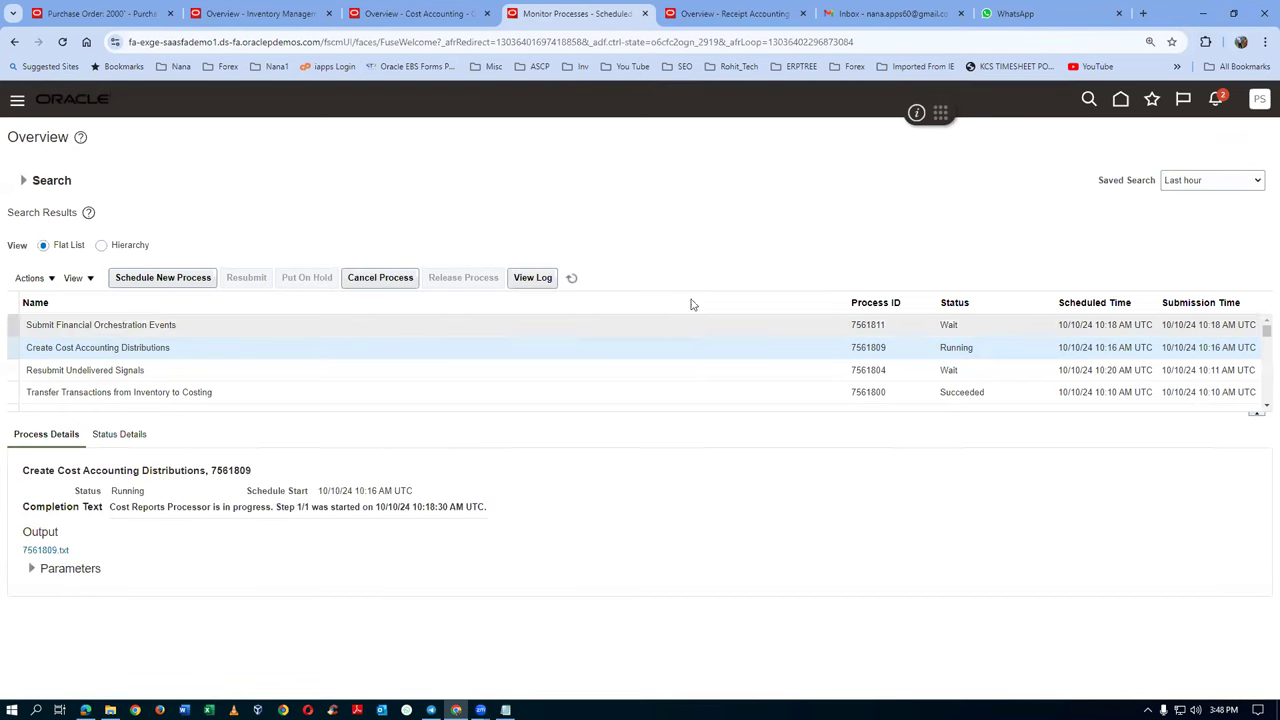
left_click(569, 281)
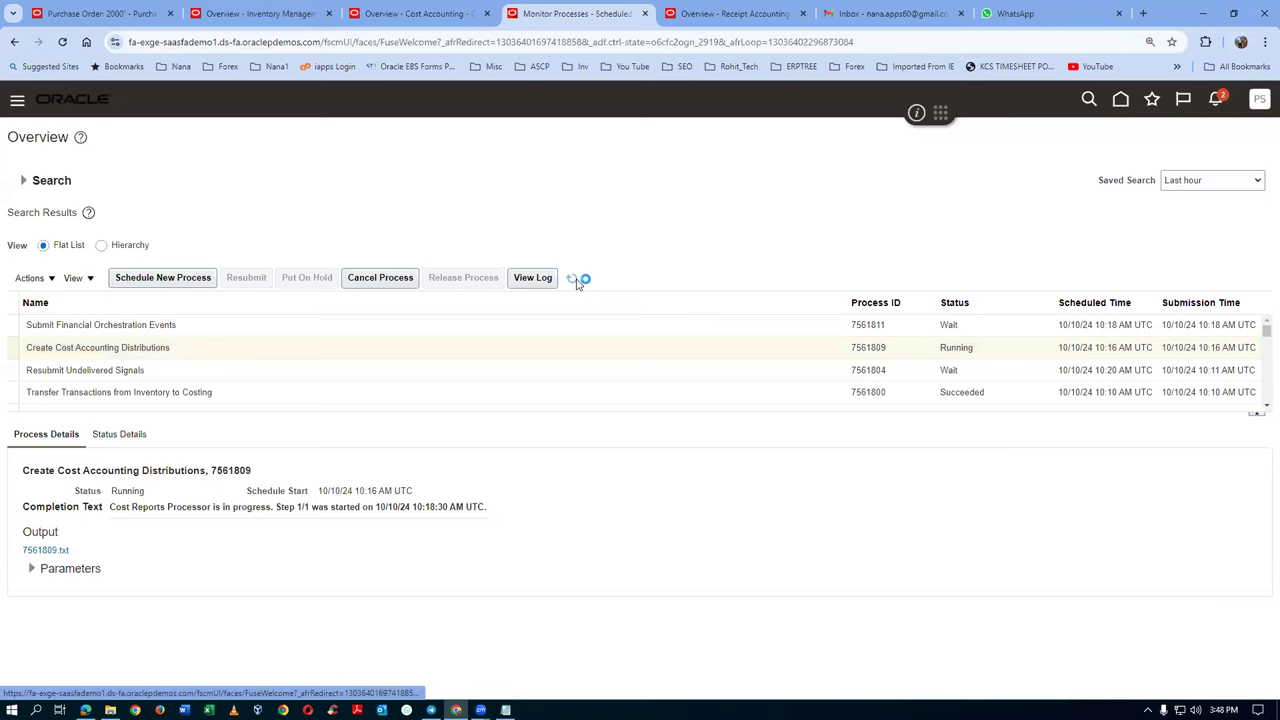
left_click(572, 280)
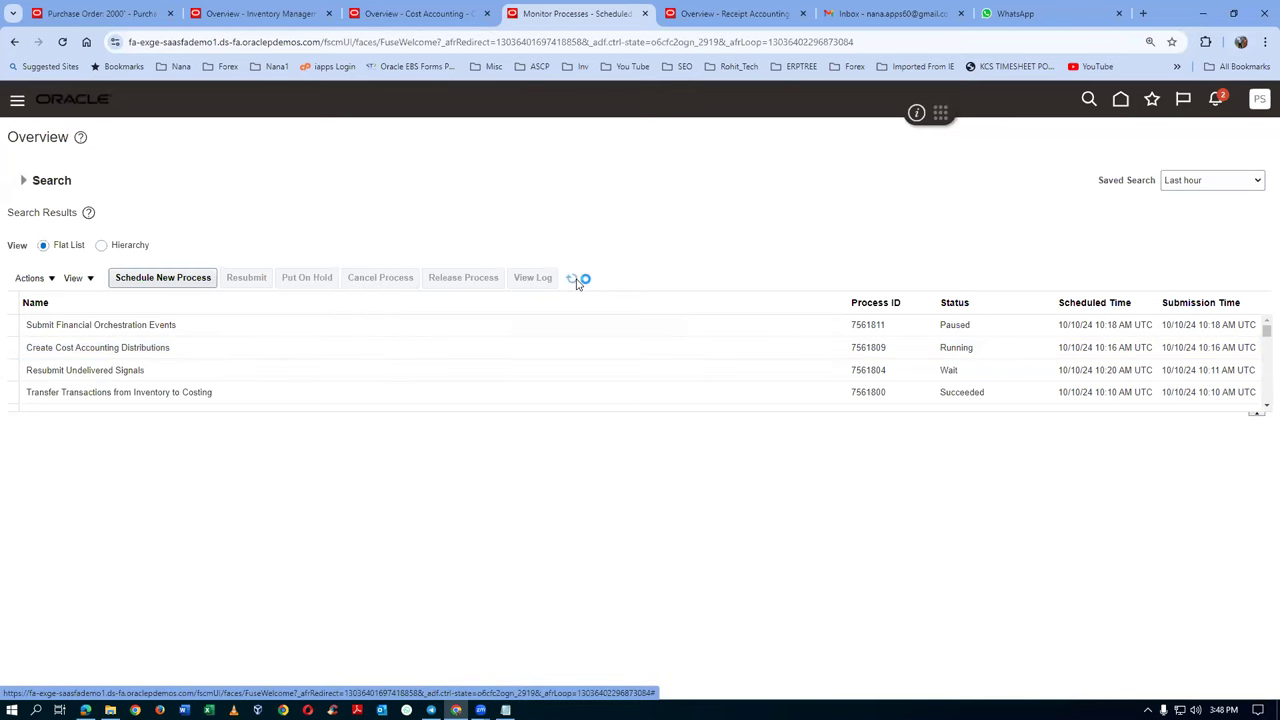
left_click(232, 348)
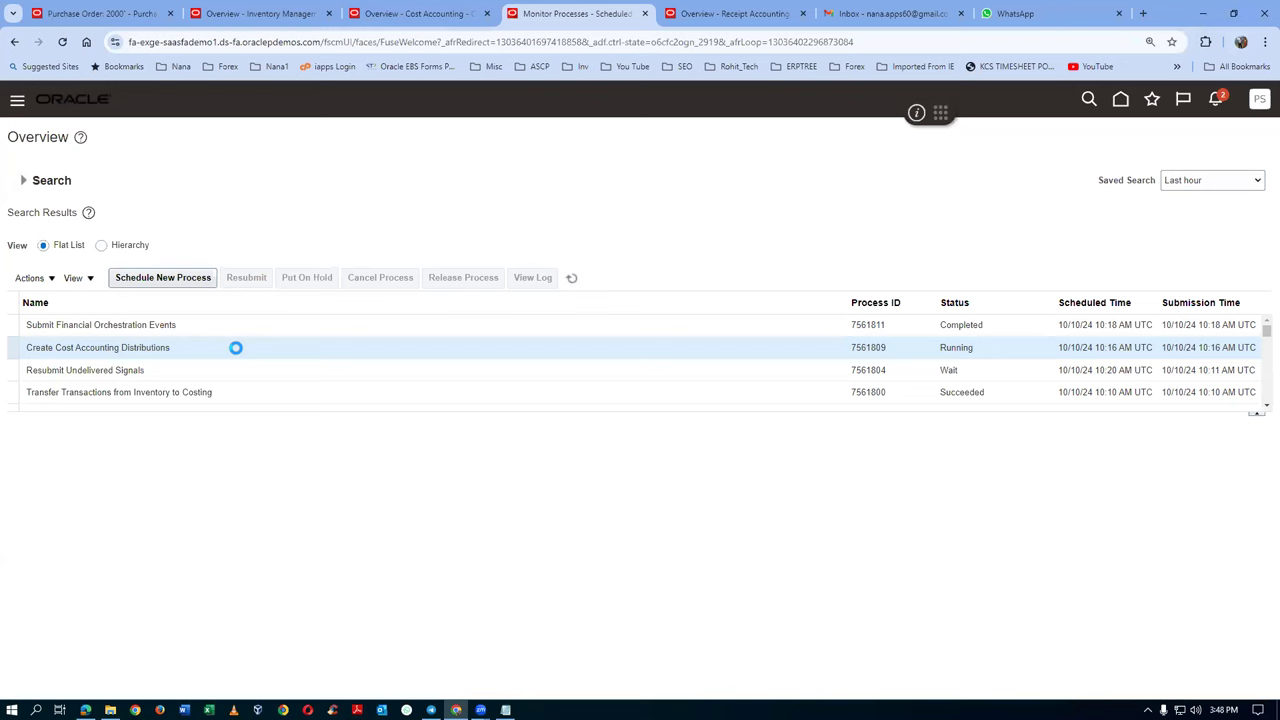
left_click(574, 278)
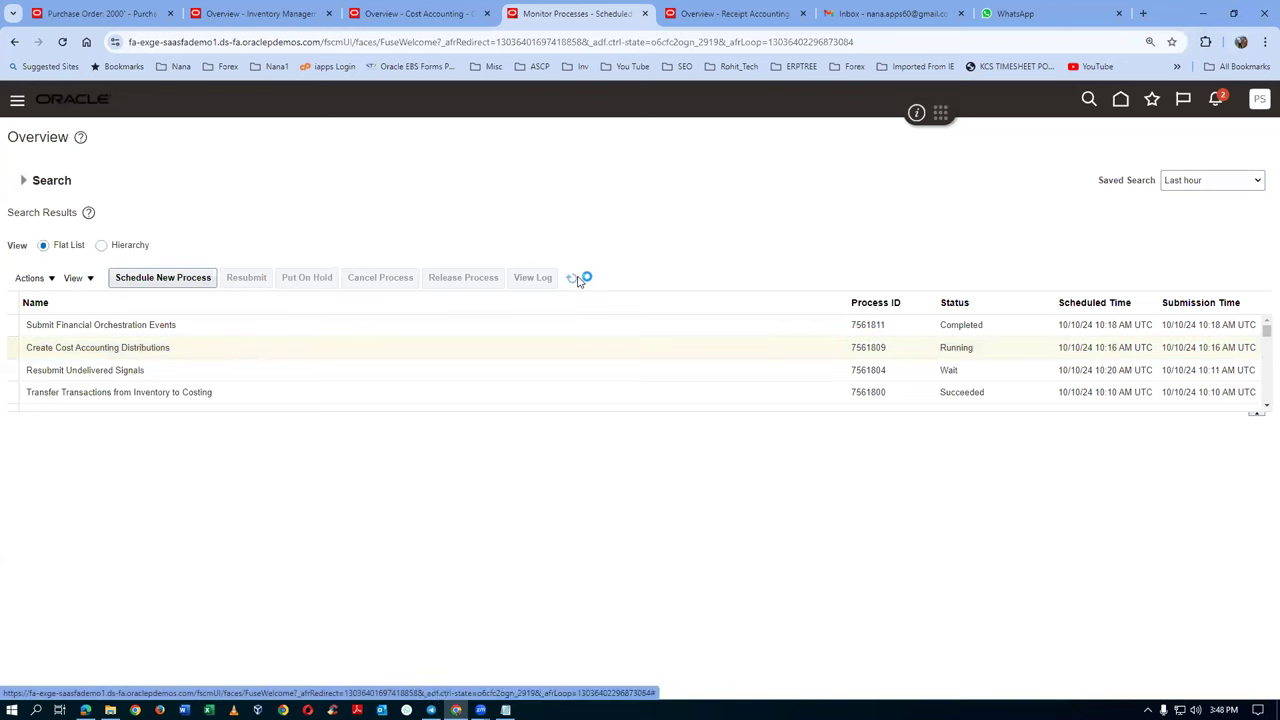
left_click(573, 279)
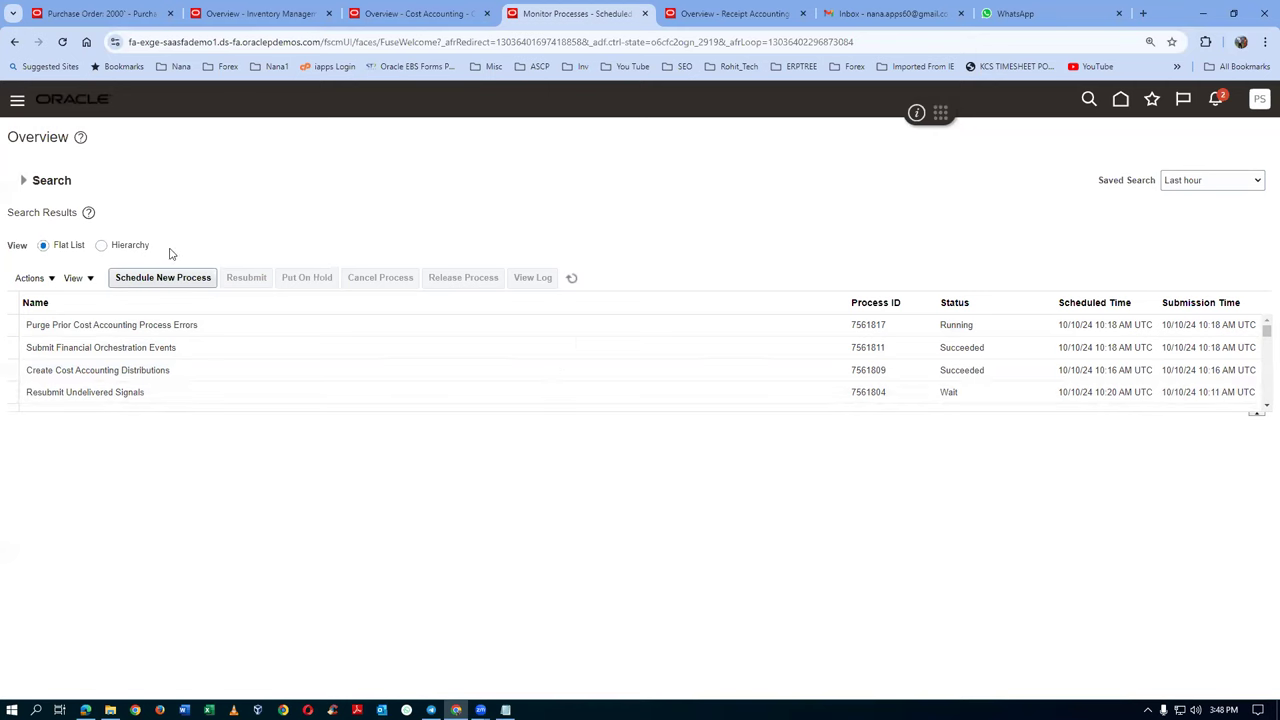
Filter the scheduled processes to those submitted by prc21 and show the Create Cost Accounting Distributions details
left_click(23, 181)
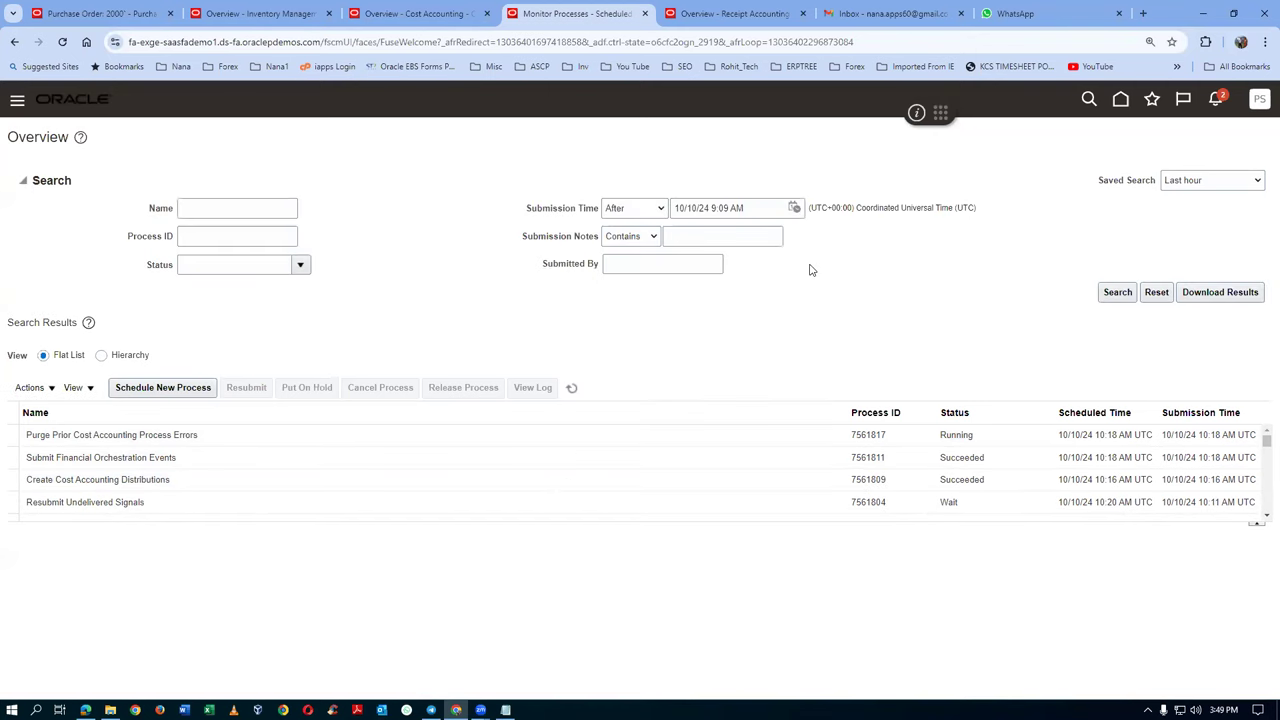
left_click(642, 267)
type("prc21")
left_click(1117, 292)
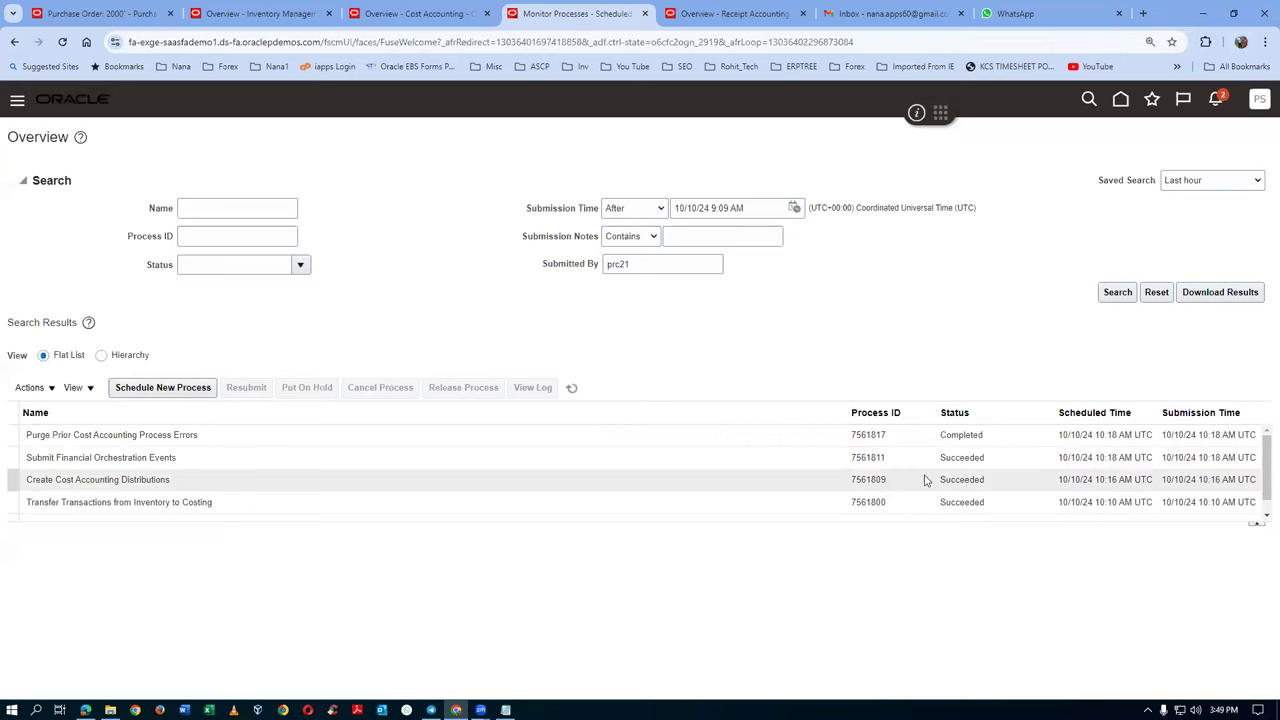
left_click(355, 480)
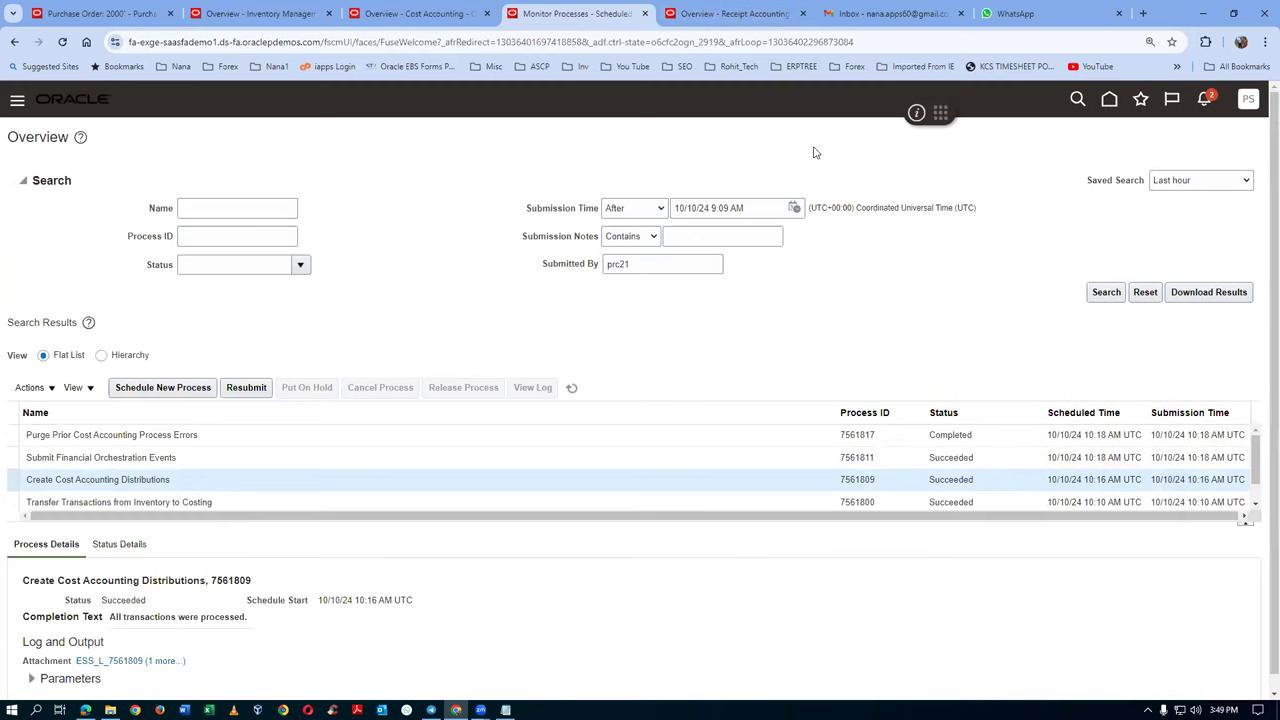
Submit Create Receipt Accounting Distributions from Receipt Accounting with bill-to business unit t01_business_unit and acknowledge the submission
left_click(738, 14)
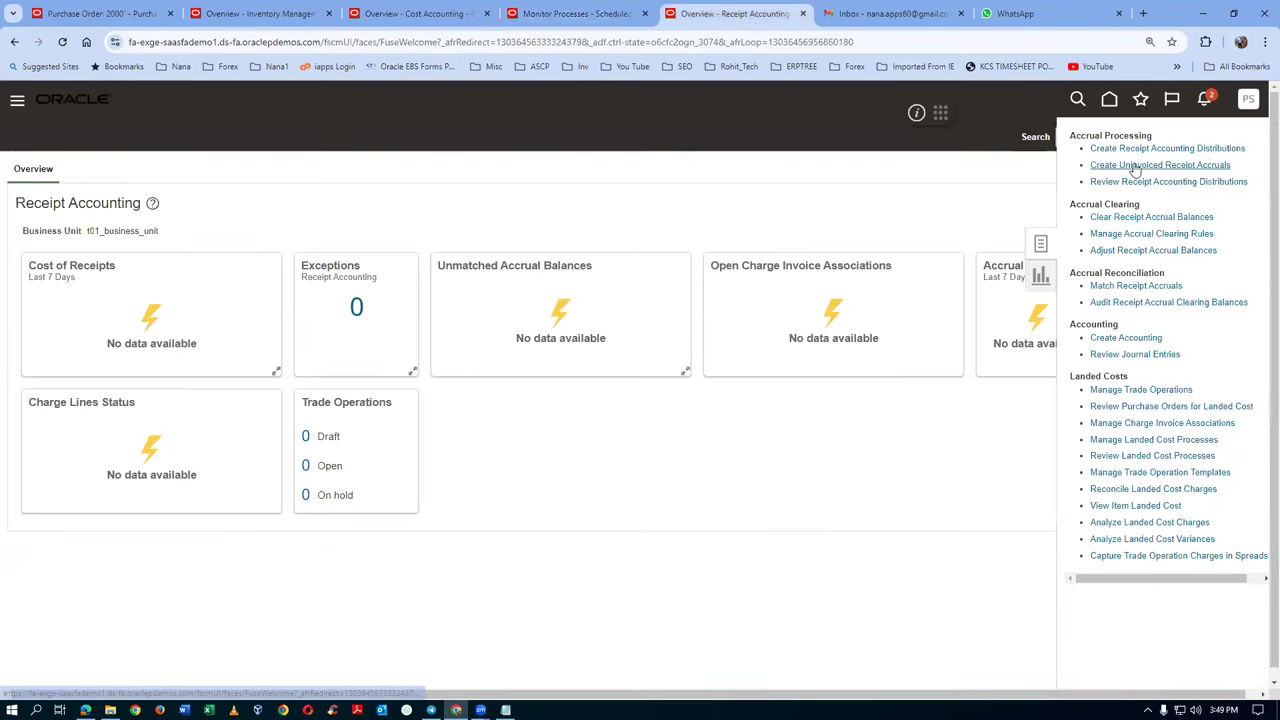
left_click(1158, 150)
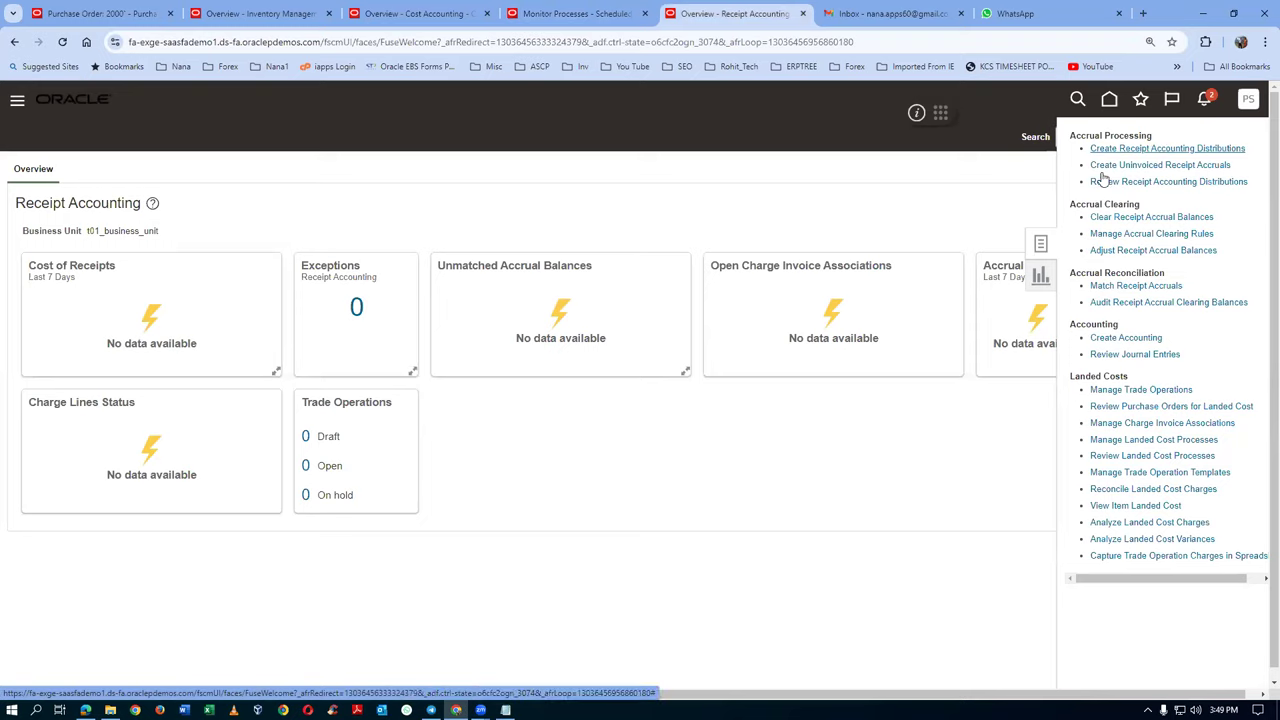
left_click(187, 391)
type("t01")
key("Tab")
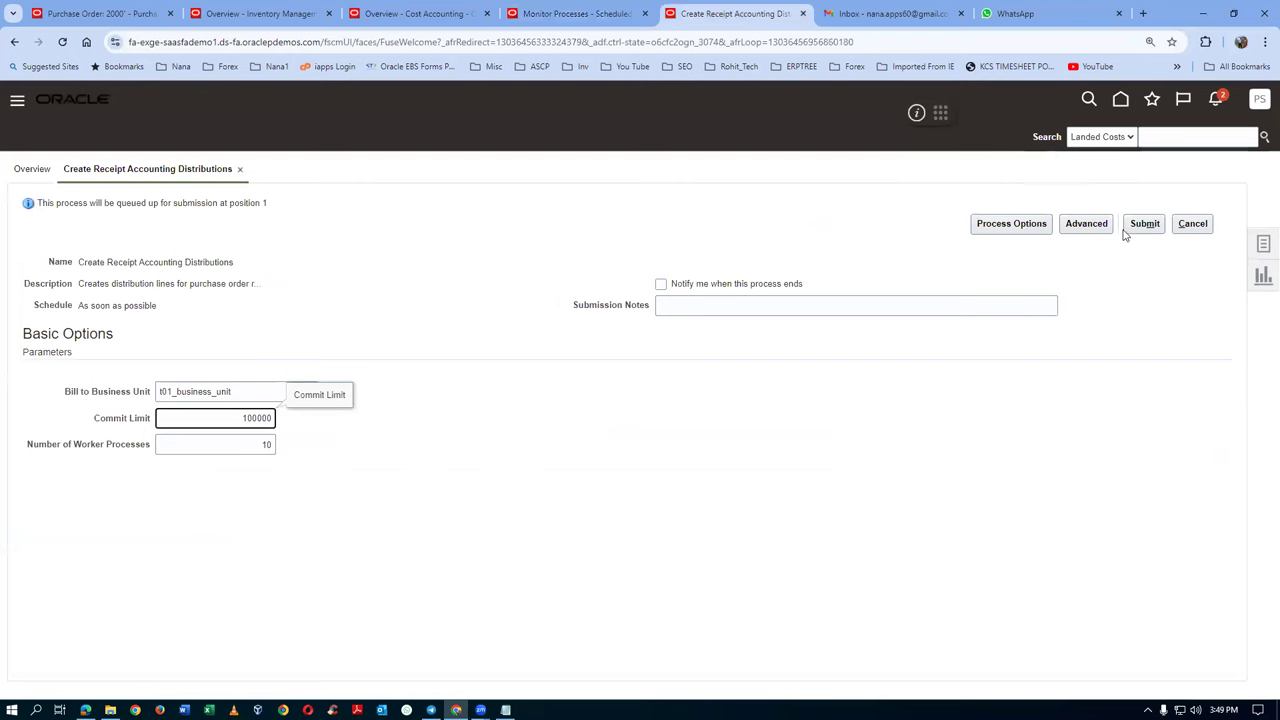
left_click(1159, 225)
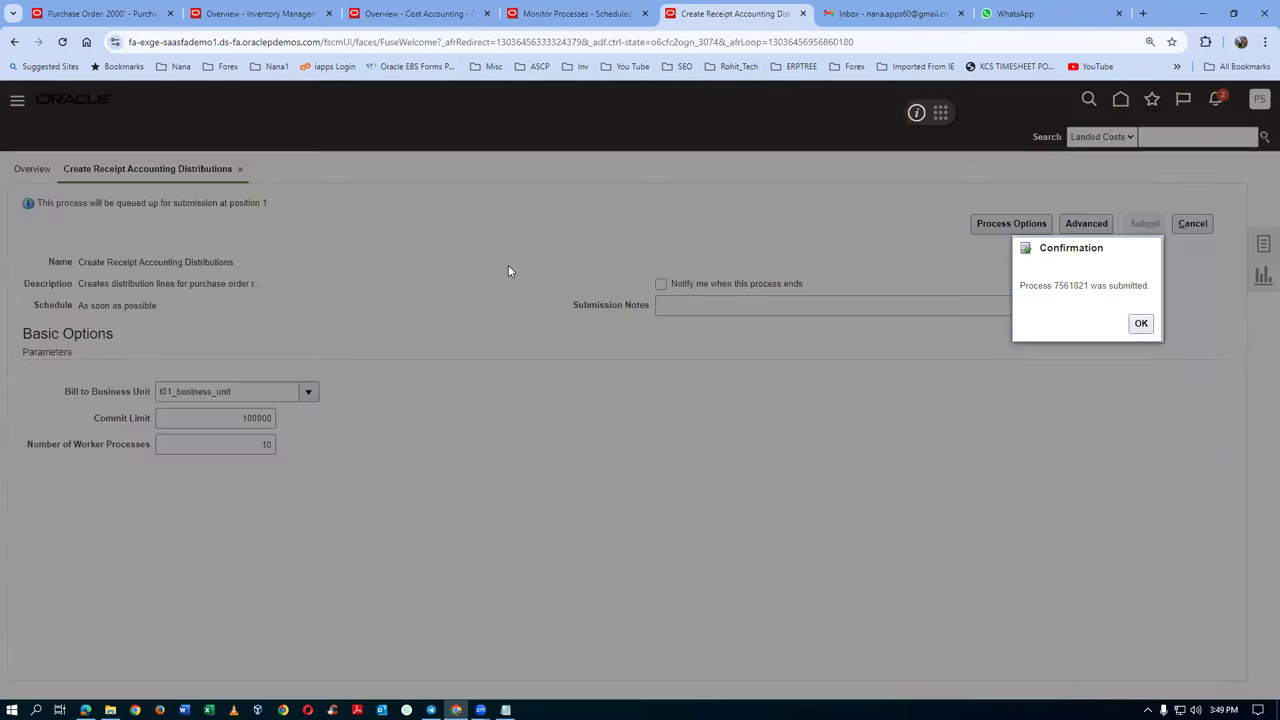
left_click(1141, 324)
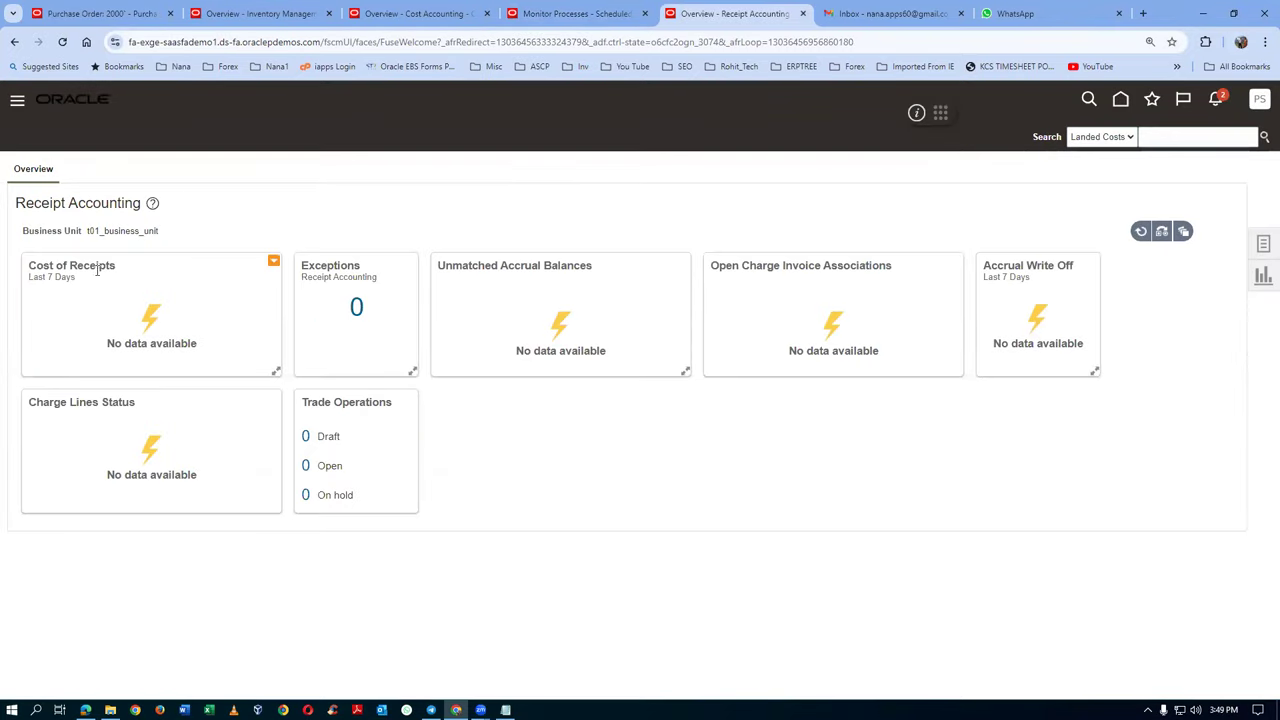
Return to the scheduled processes list and refresh it repeatedly to monitor the Create Receipt Accounting Distributions run
left_click(570, 15)
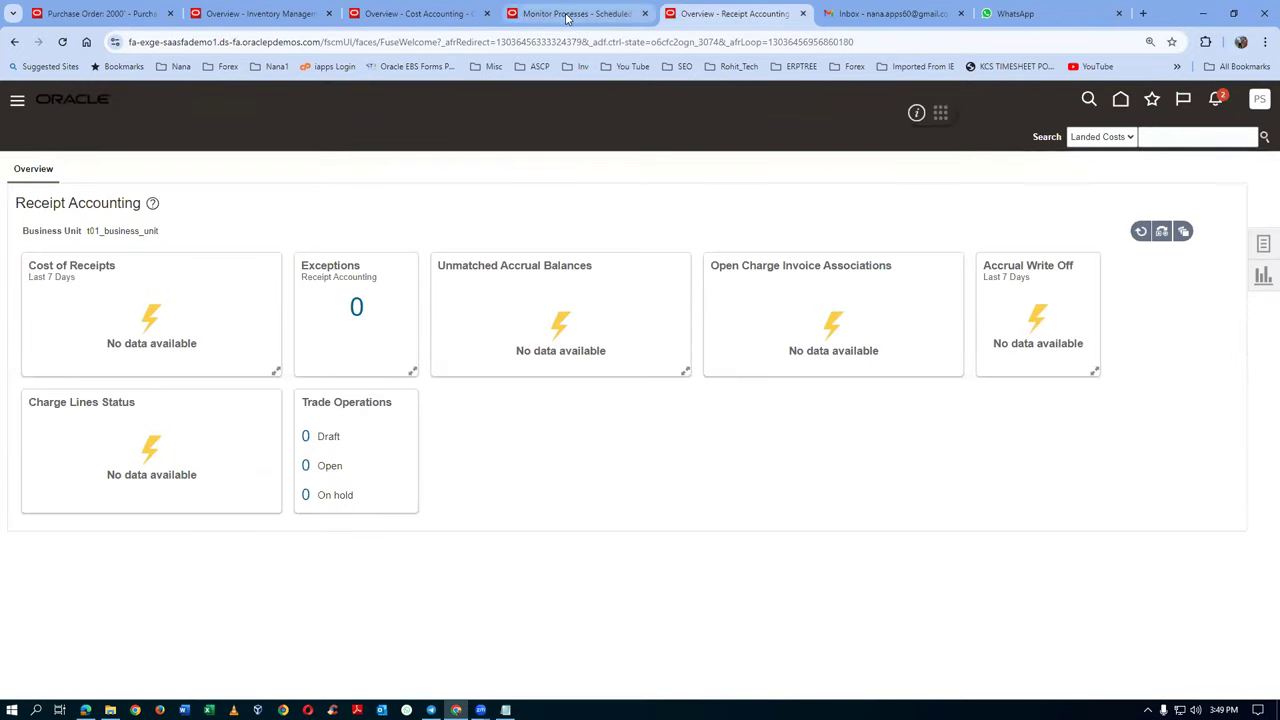
left_click(571, 389)
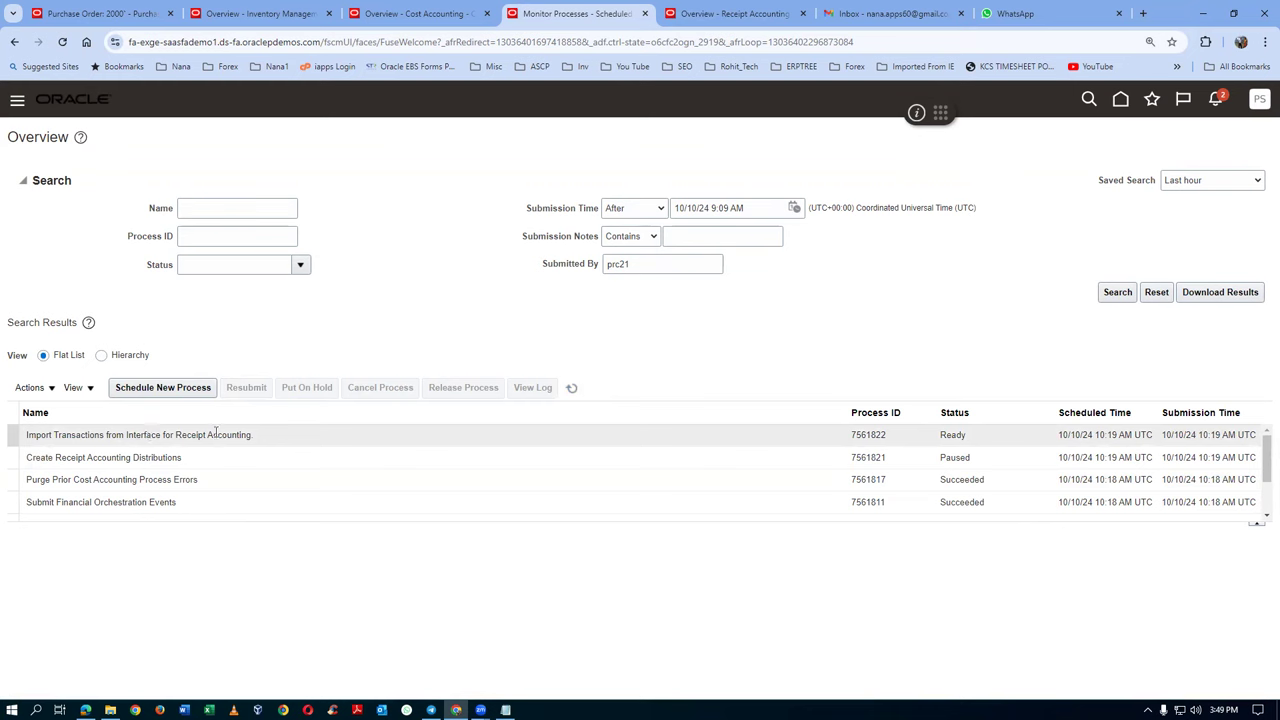
left_click(571, 389)
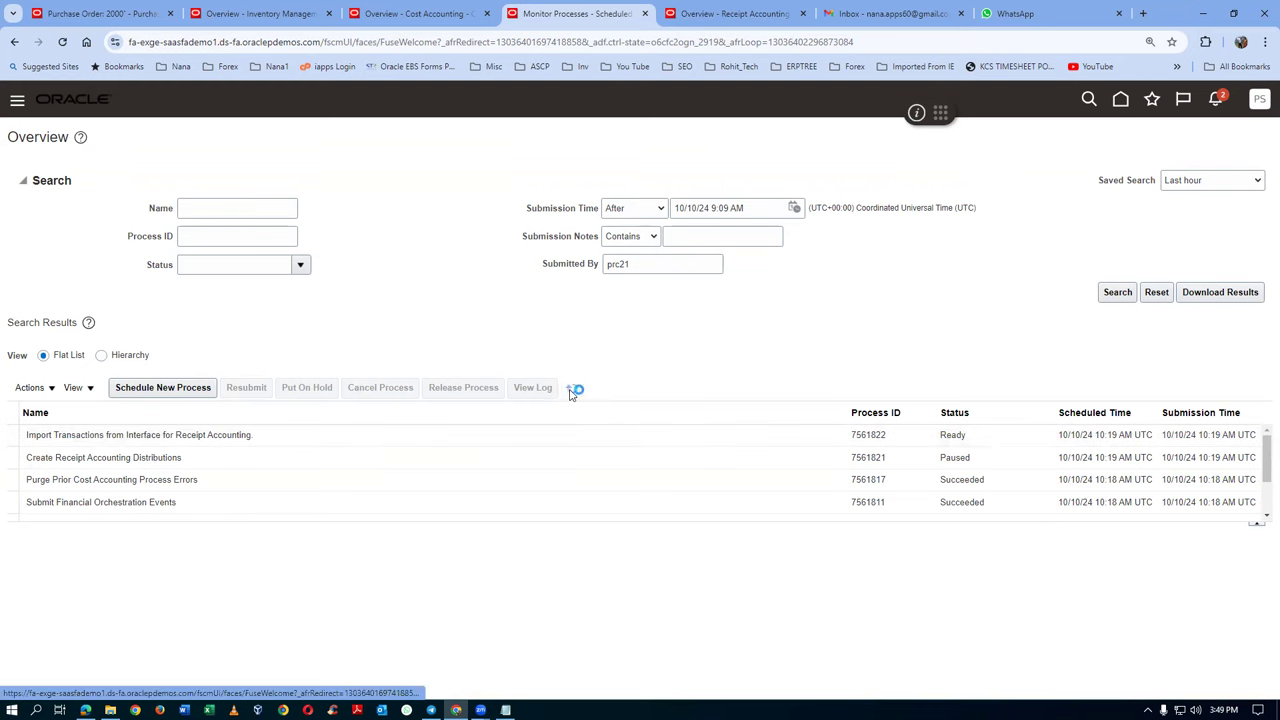
left_click(571, 389)
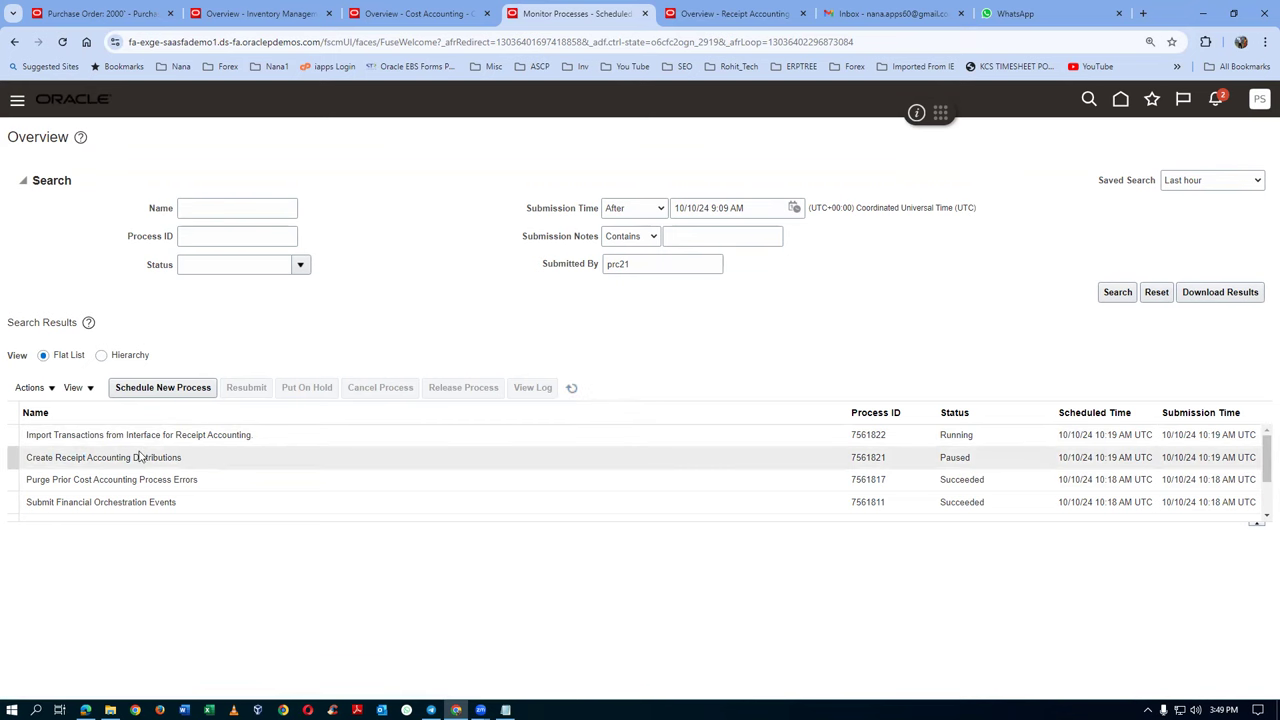
left_click(572, 389)
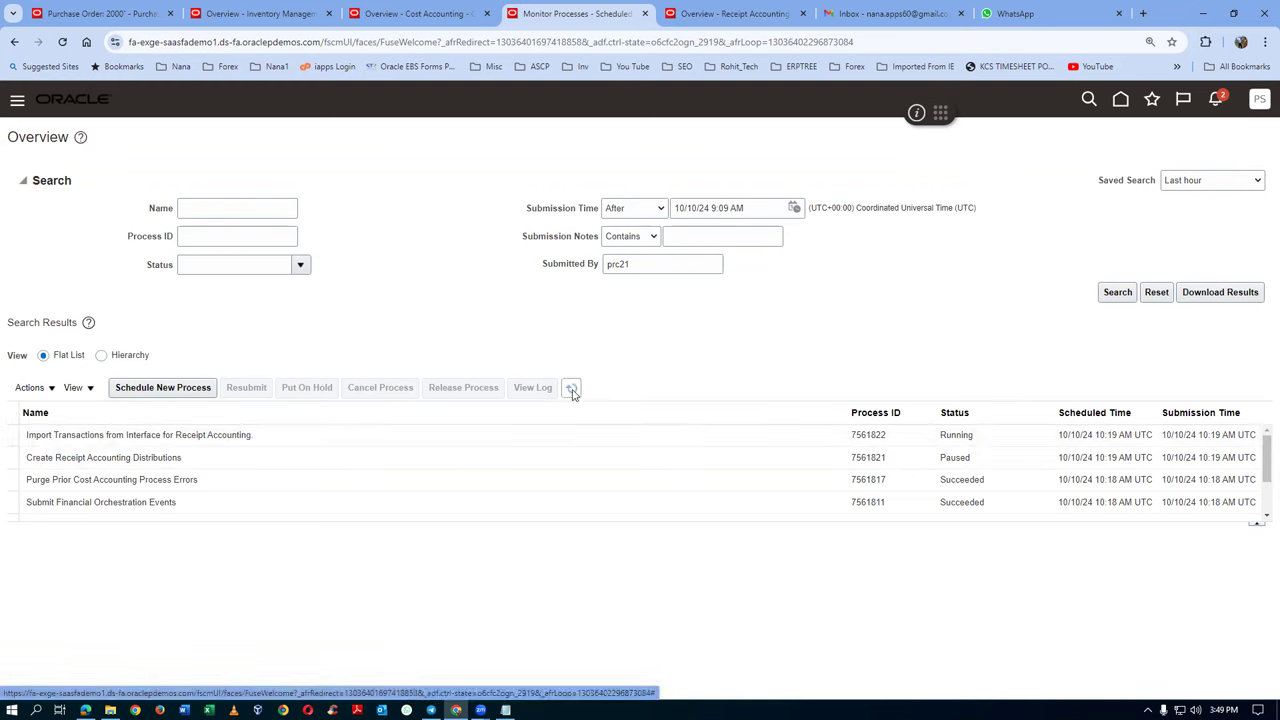
left_click(572, 390)
left_click(572, 390)
left_click(572, 390)
left_click(572, 390)
left_click(572, 390)
left_click(574, 396)
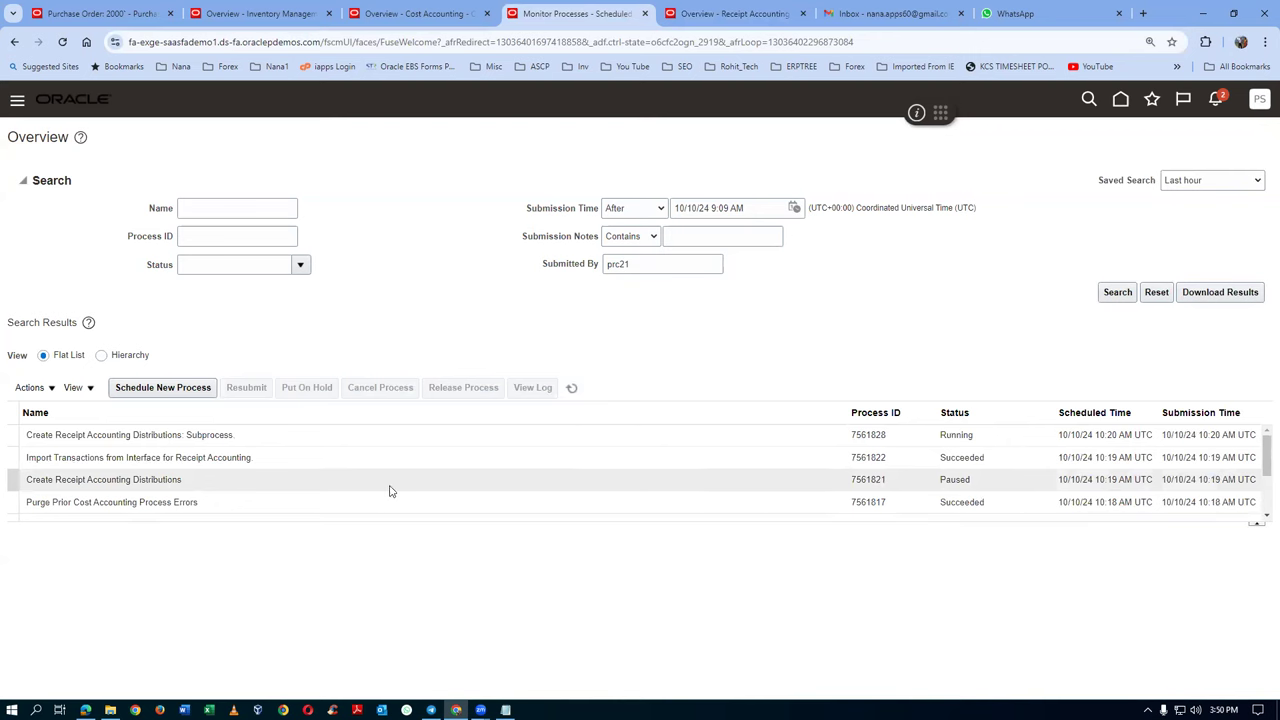
Select the Create Receipt Accounting Distributions subprocess and refresh the list repeatedly to follow its status
left_click(254, 442)
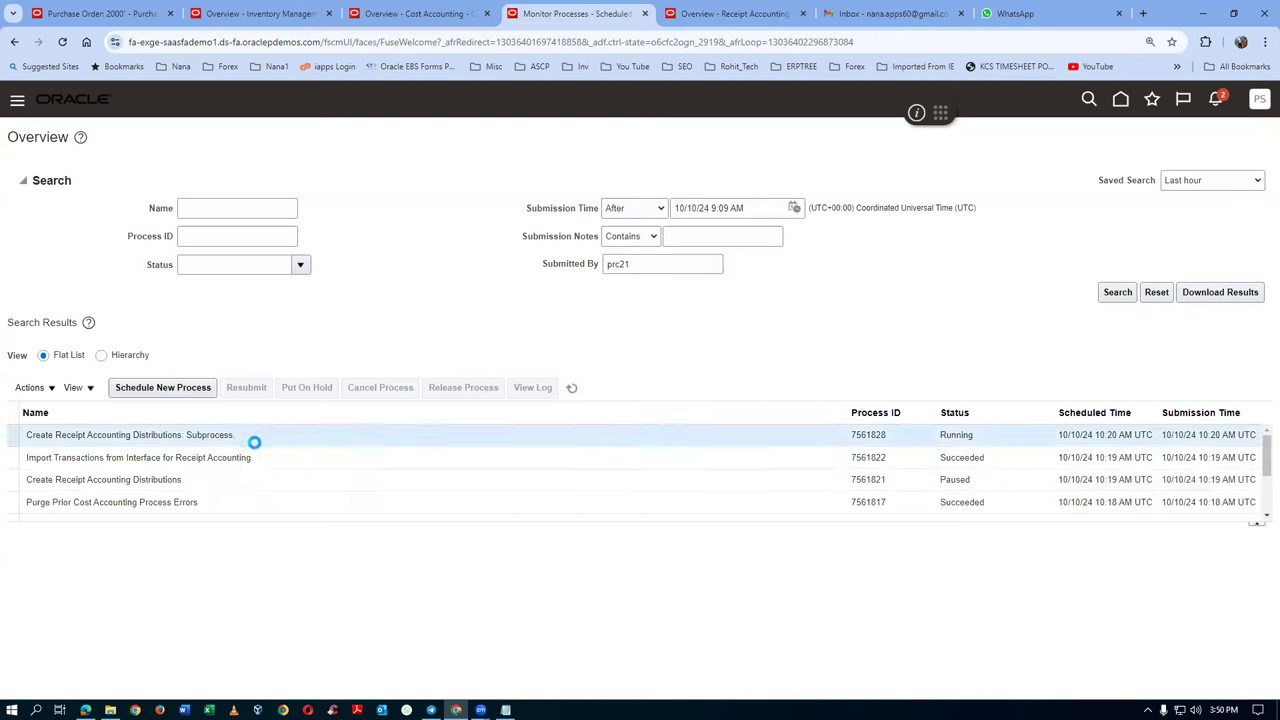
left_click(571, 388)
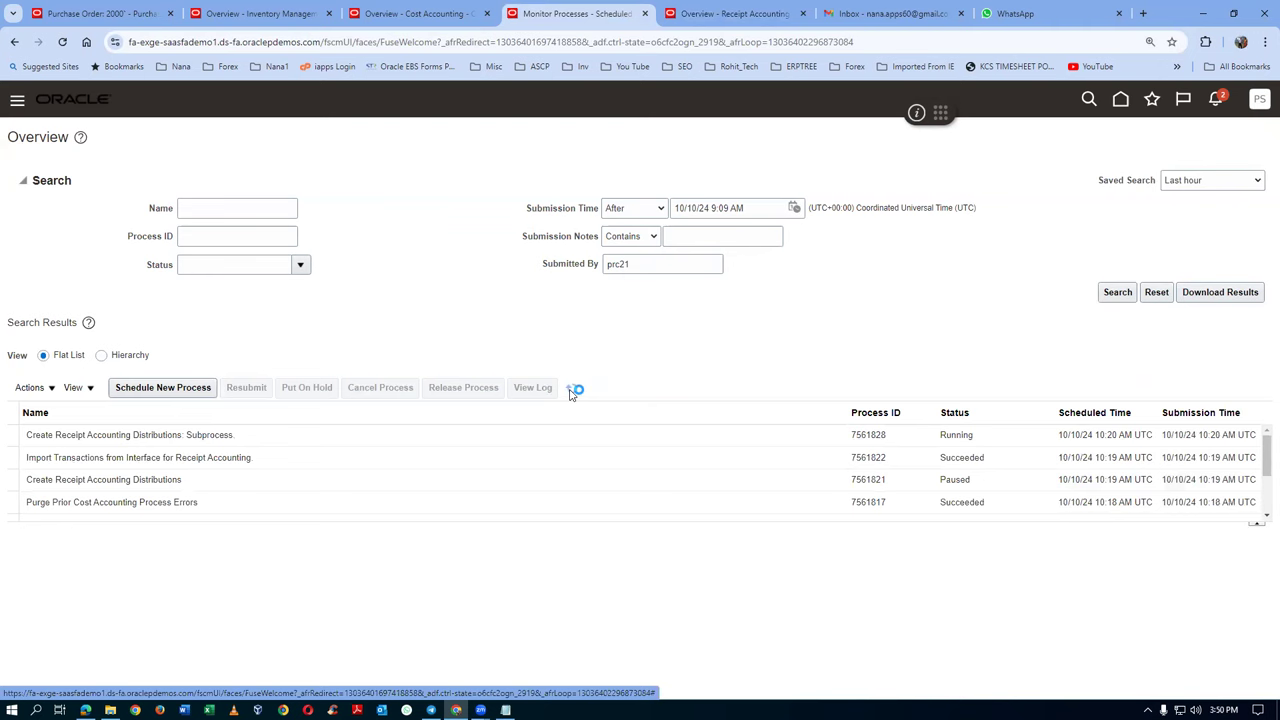
left_click(570, 390)
left_click(570, 390)
left_click(570, 390)
left_click(572, 389)
left_click(572, 389)
left_click(572, 389)
left_click(572, 389)
left_click(572, 389)
left_click(572, 389)
left_click(572, 389)
left_click(572, 389)
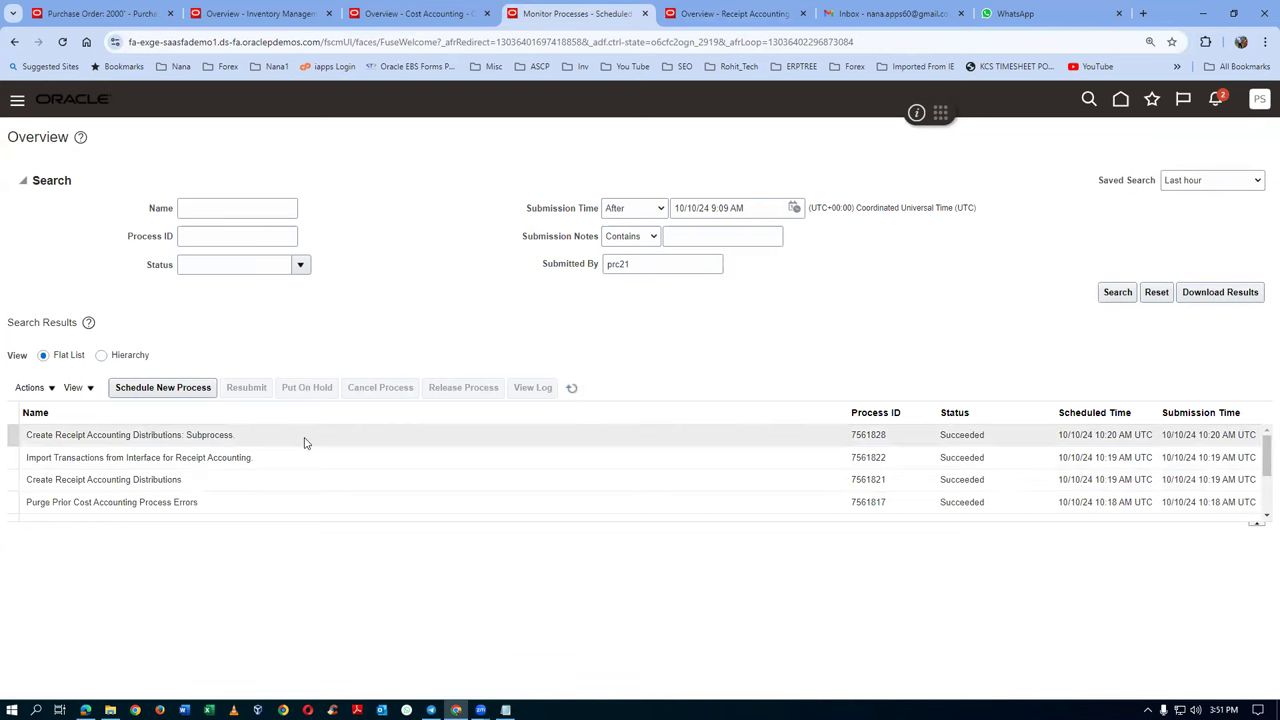
Return to the Receipt Accounting overview and refresh its infotiles
left_click(415, 13)
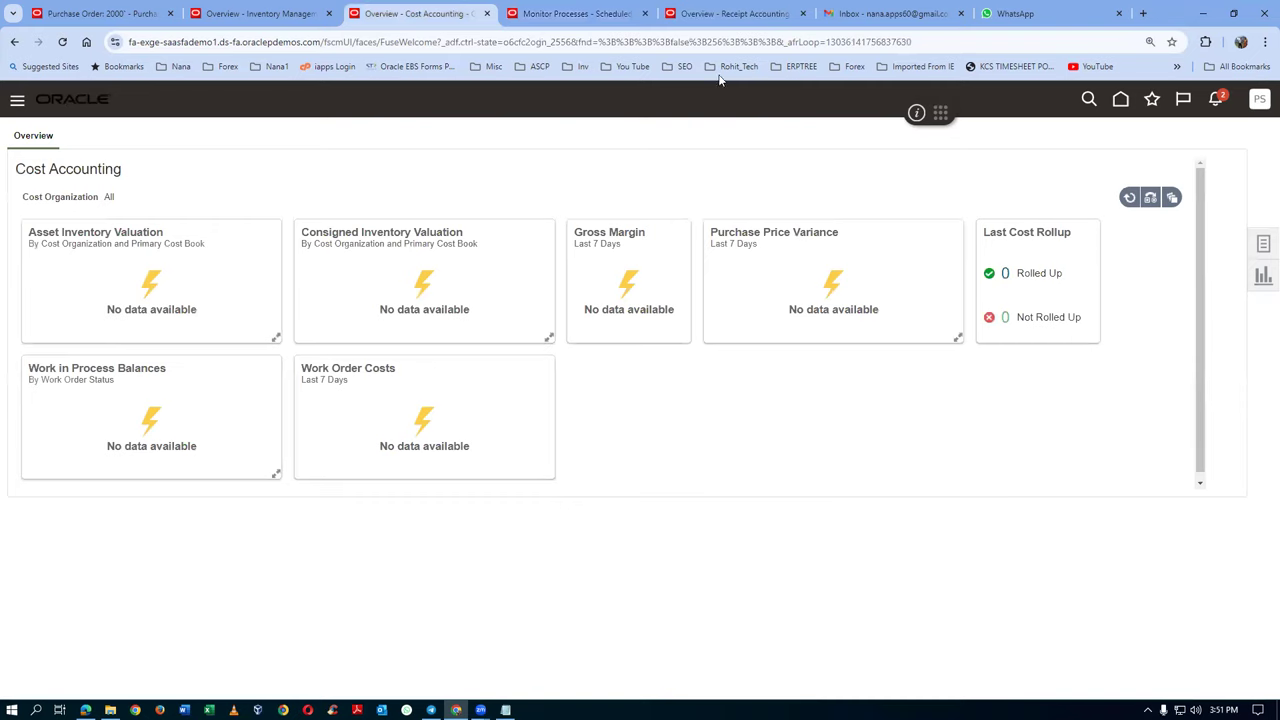
left_click(745, 16)
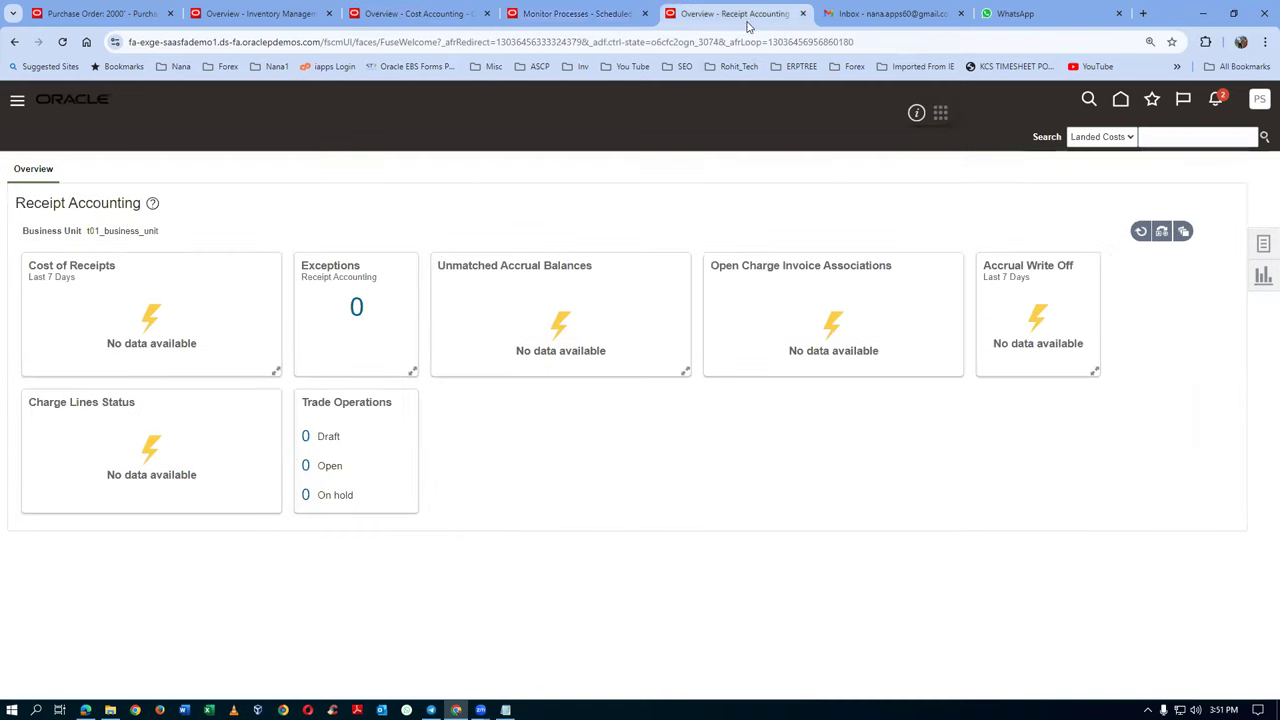
left_click(1141, 232)
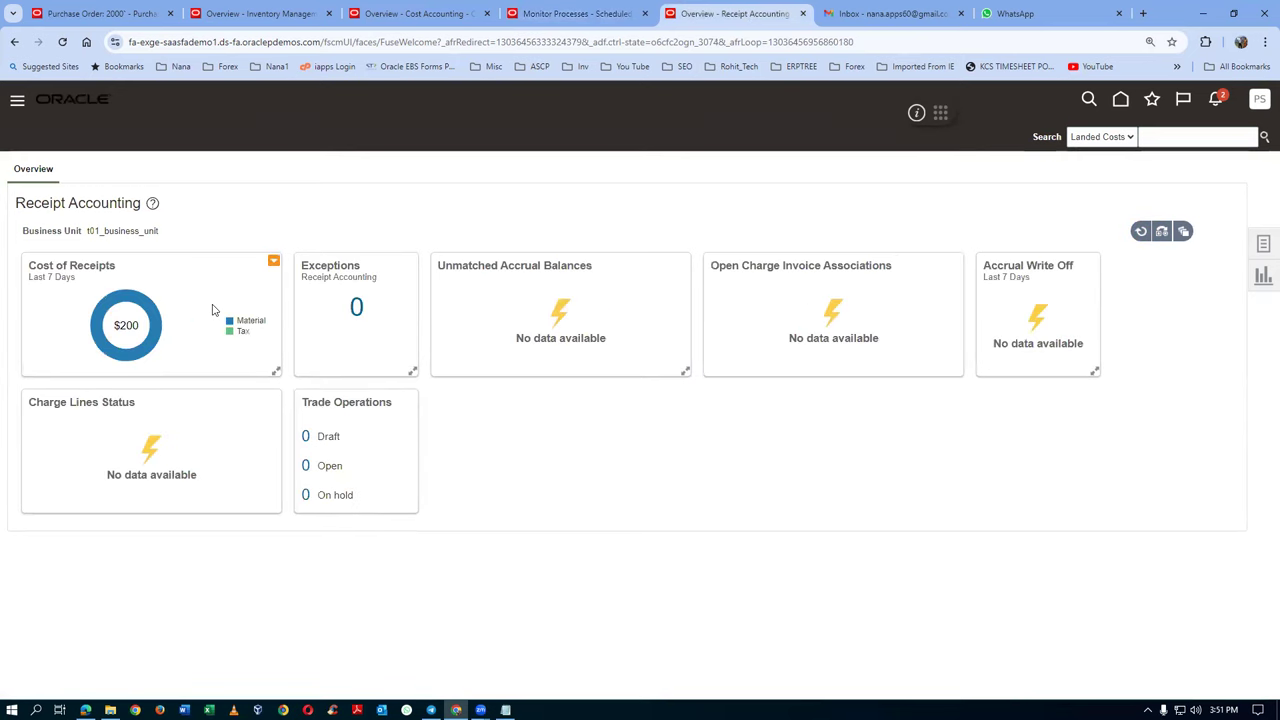
Open Review Receipt Accounting Distributions and search for transactions whose item starts with t01
left_click(1263, 246)
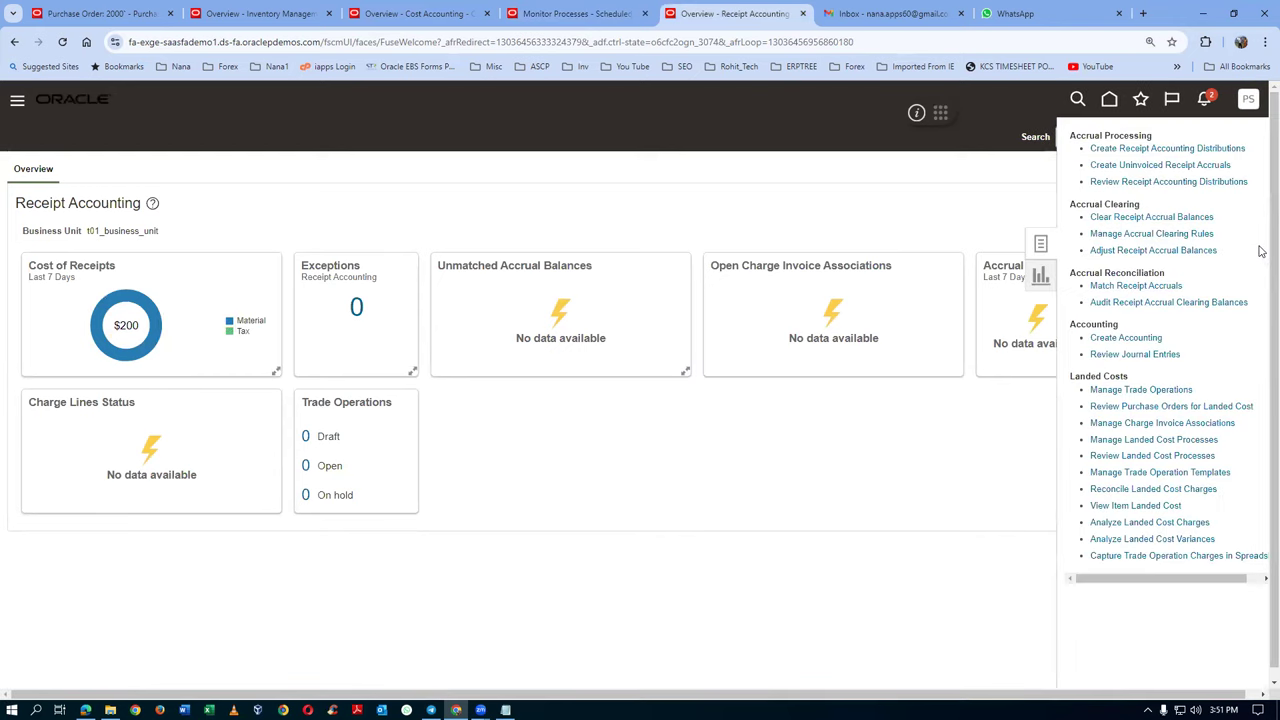
left_click(1133, 183)
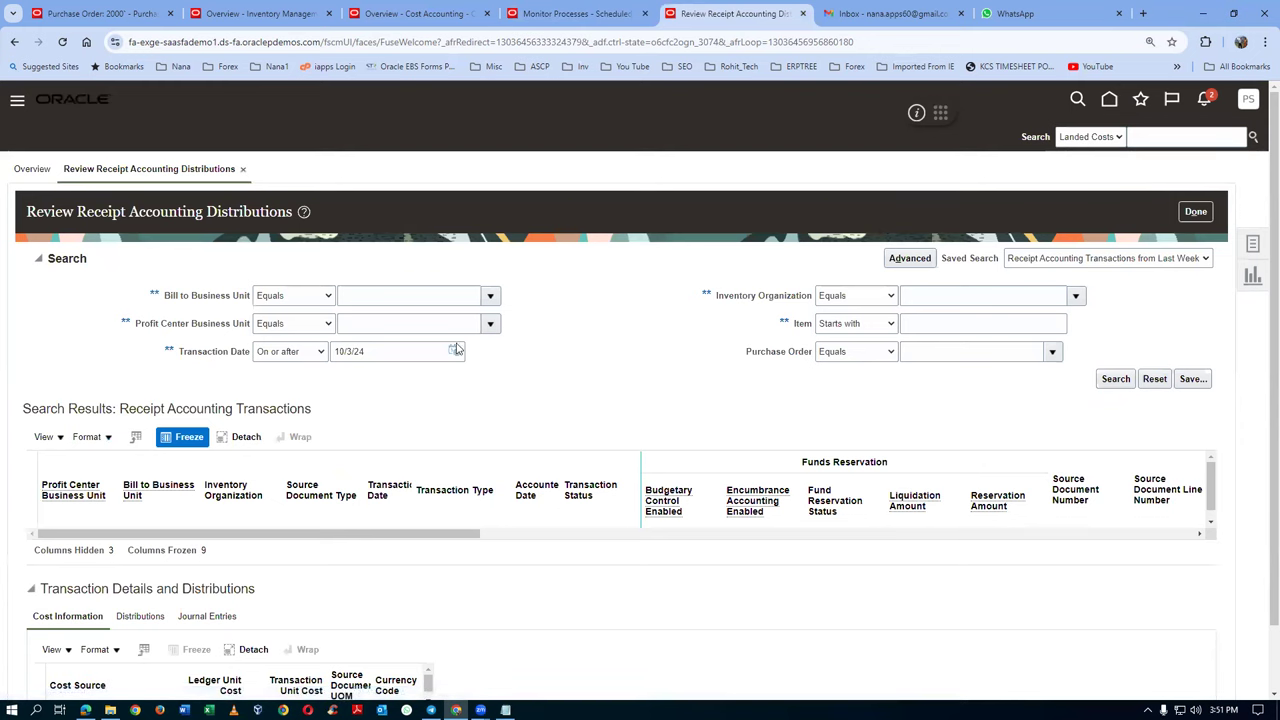
left_click(920, 323)
type("t01")
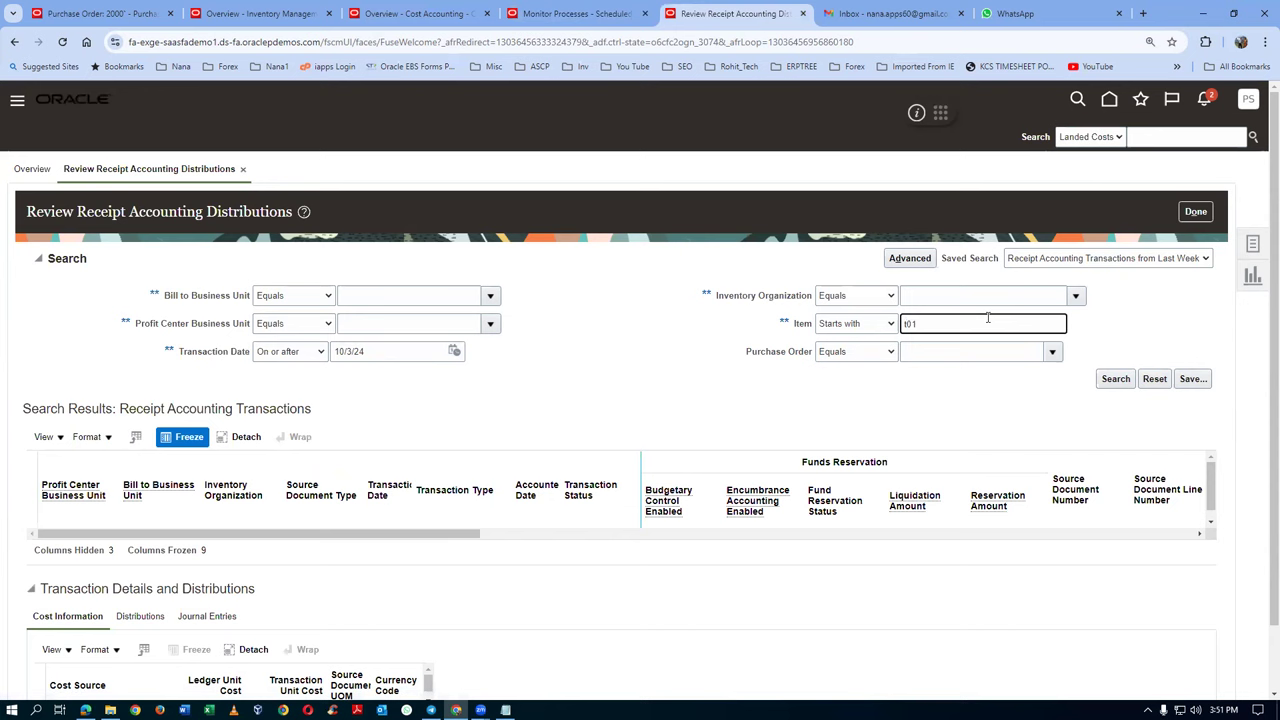
left_click(1115, 380)
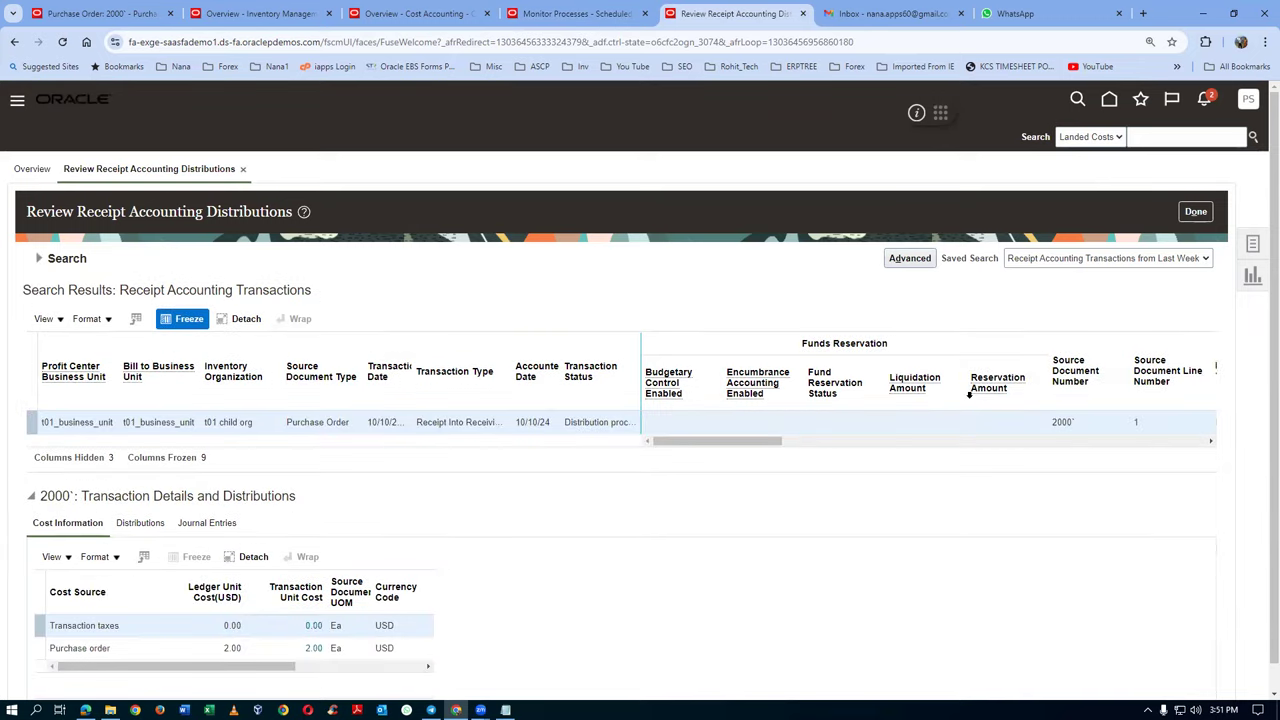
Widen the Transaction Status column and look through the remaining columns of the purchase order receipt transaction
left_click_drag(641, 353, 677, 355)
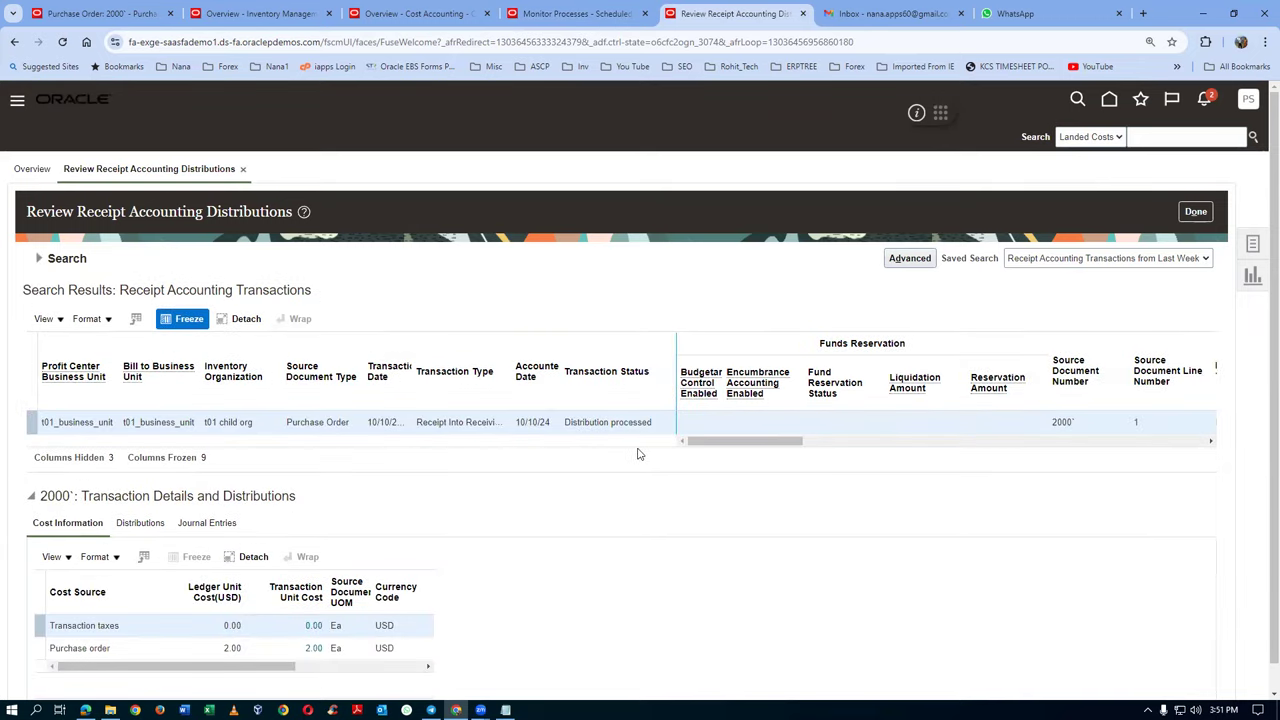
left_click_drag(770, 441, 1152, 459)
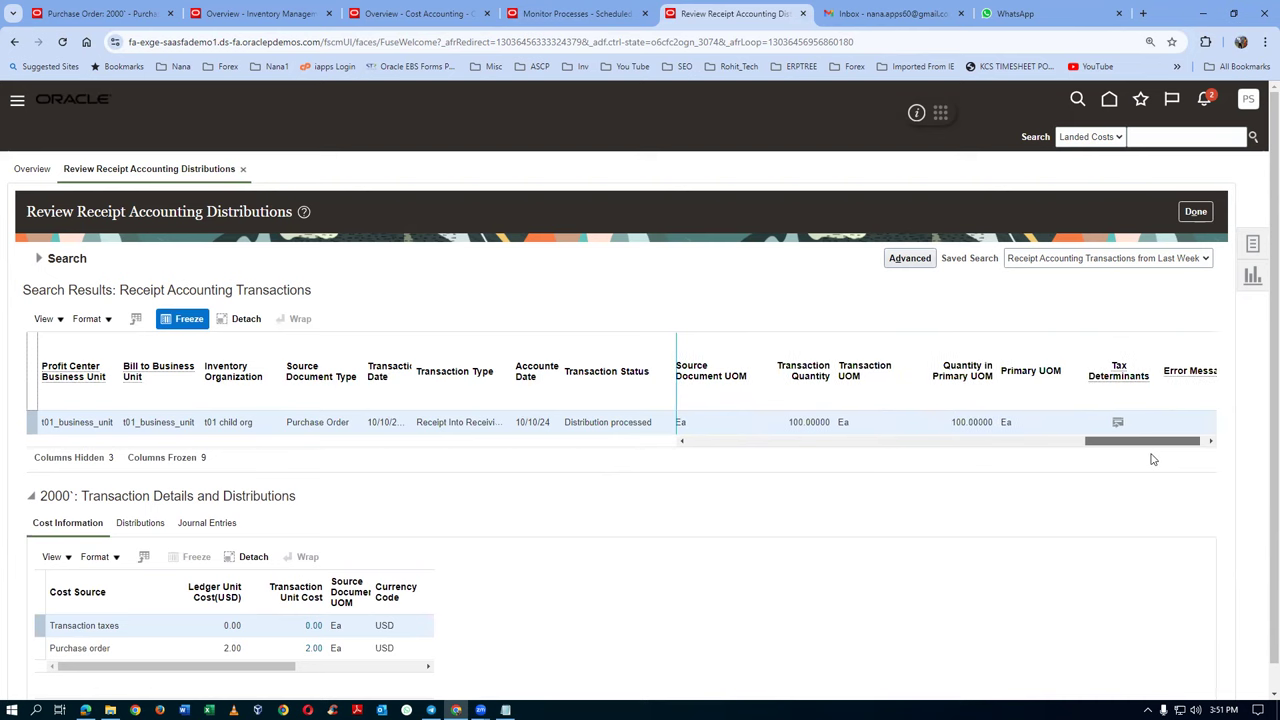
left_click_drag(1152, 459, 700, 479)
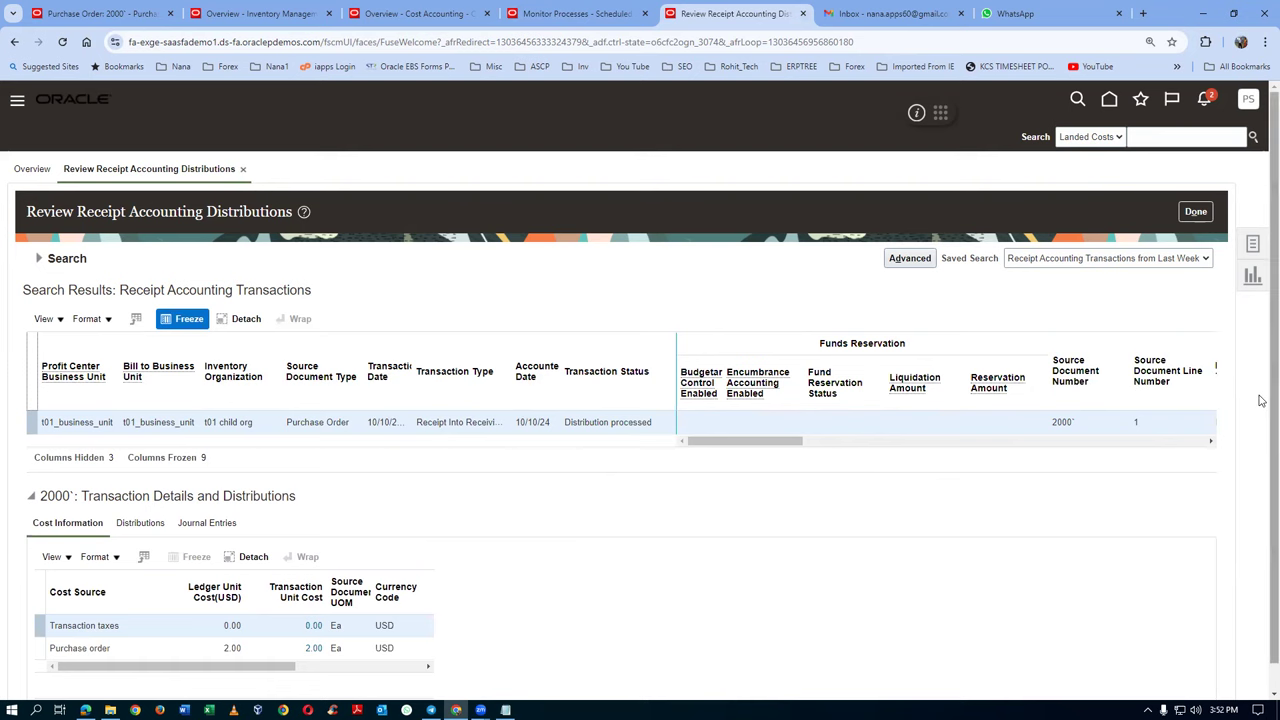
Select the purchase order cost line in the cost information and open the transaction's distributions
scroll(1263, 404, "down", 1)
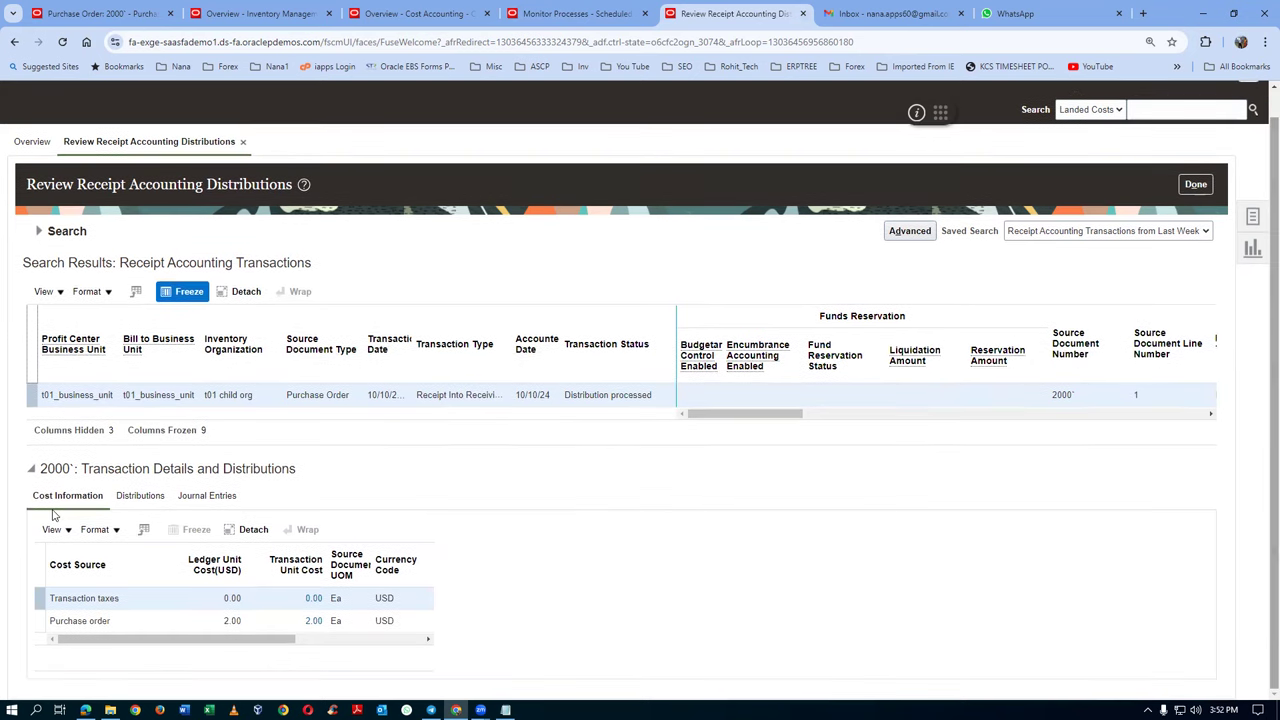
left_click(257, 624)
left_click(138, 496)
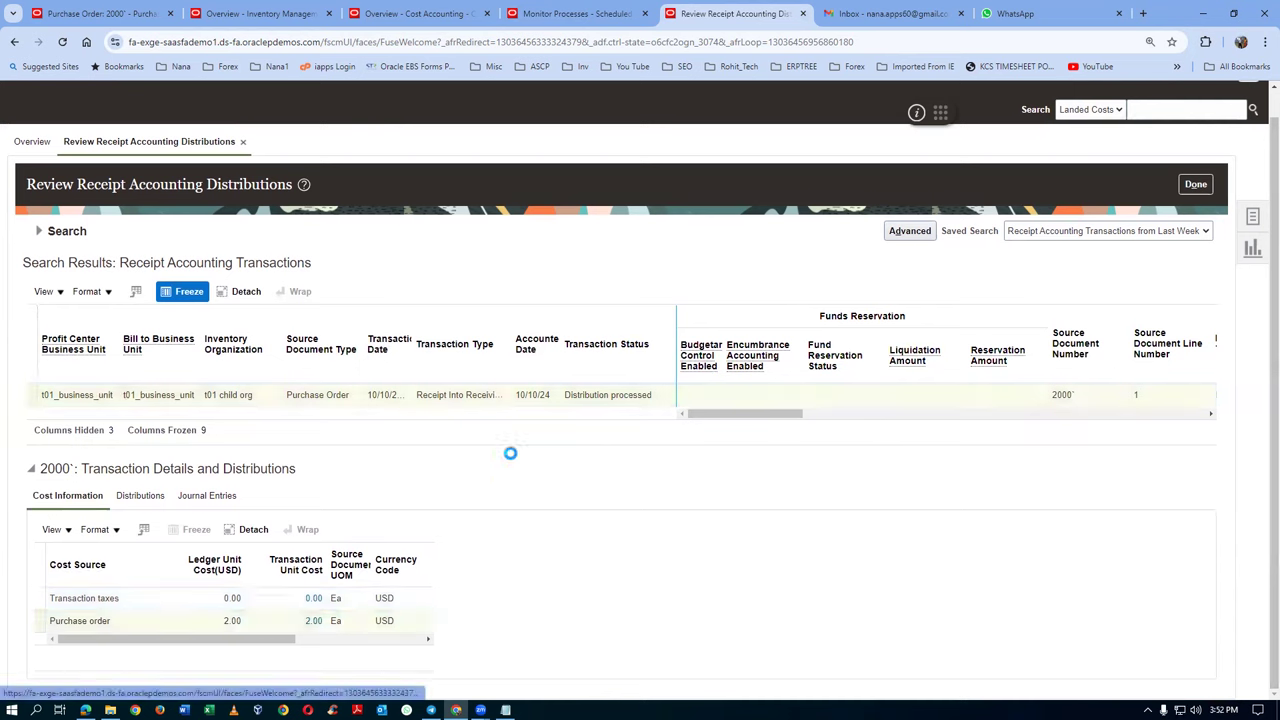
Review the receipt transaction's distributions and journal entries, and check its transaction status and the available accounting tasks
scroll(505, 459, "down", 1)
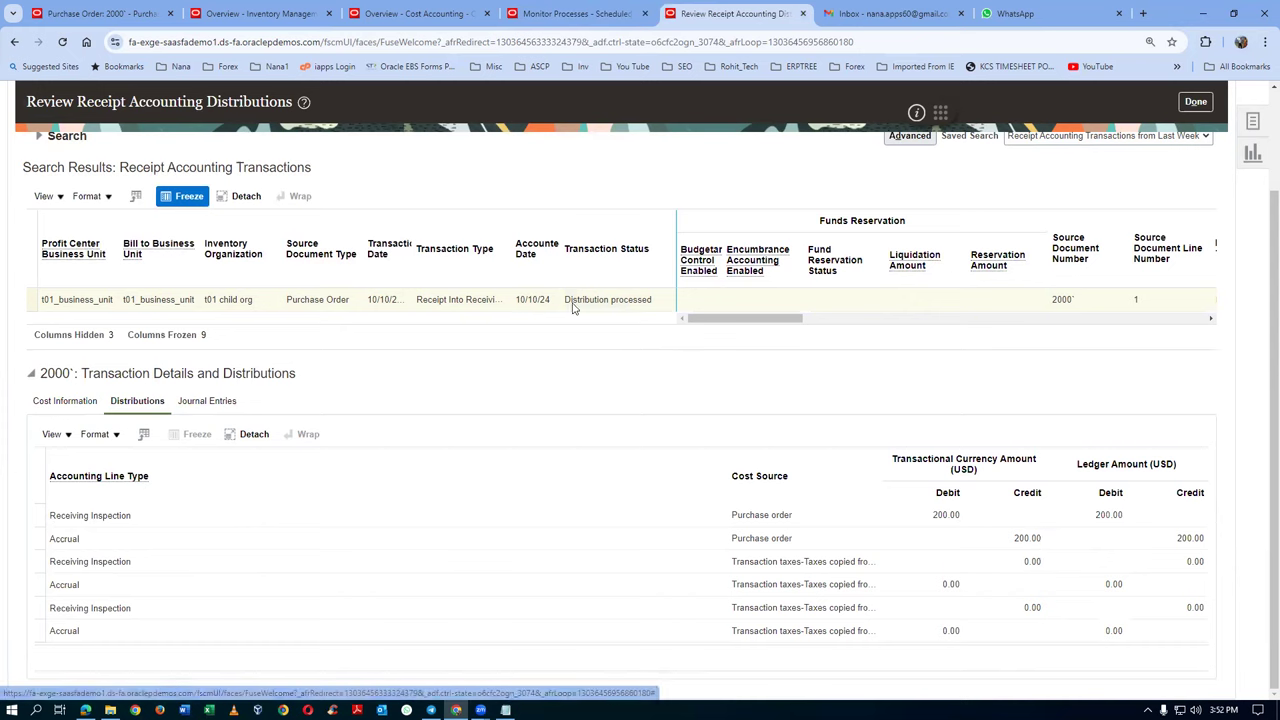
left_click(208, 402)
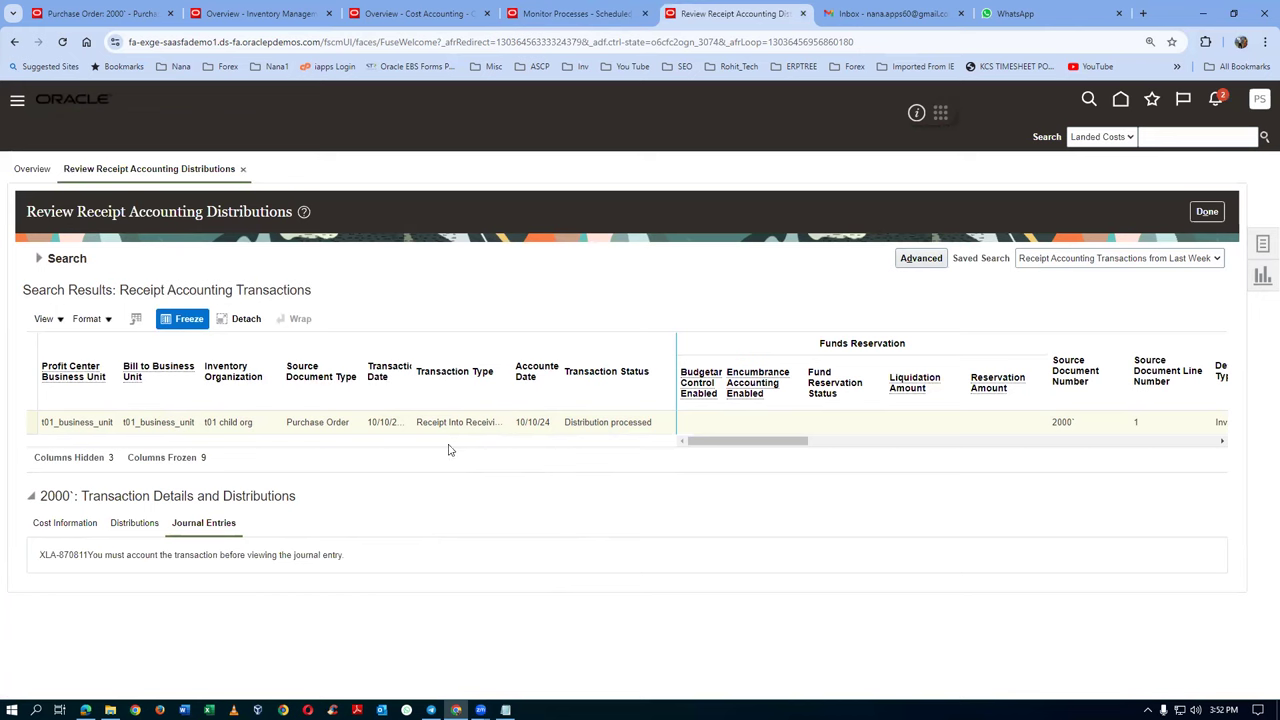
left_click_drag(578, 420, 637, 422)
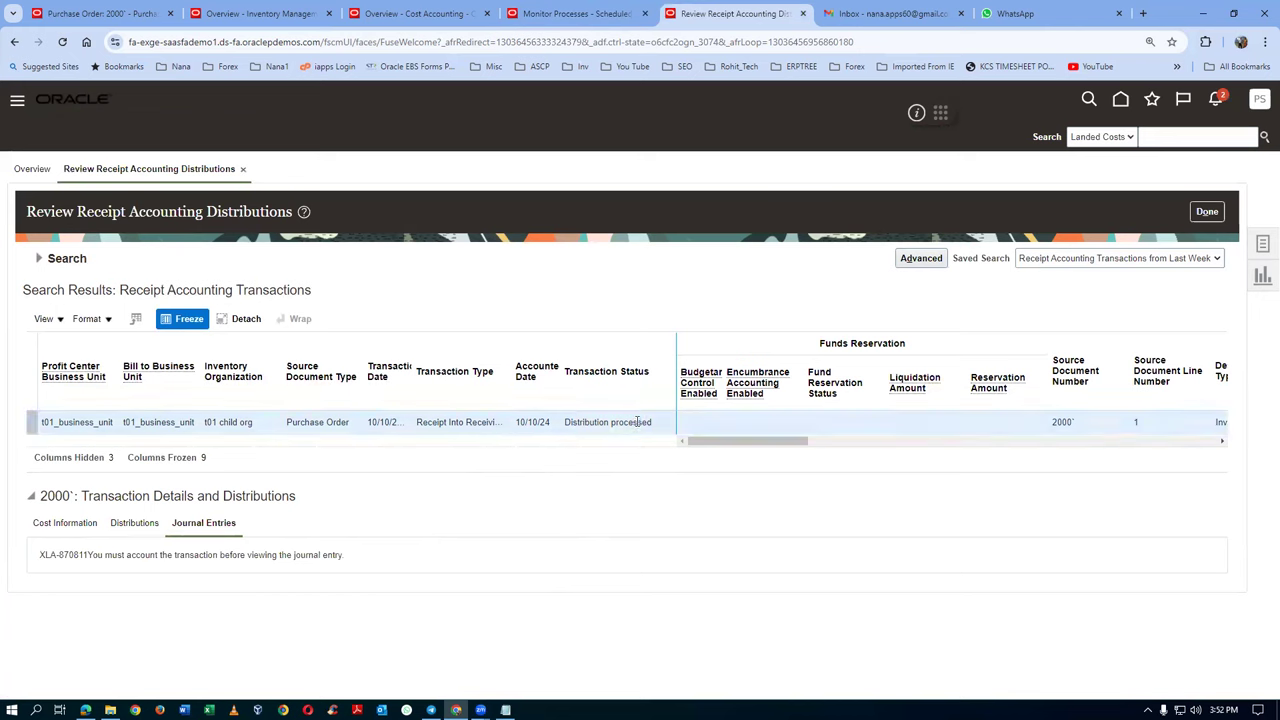
left_click(1262, 243)
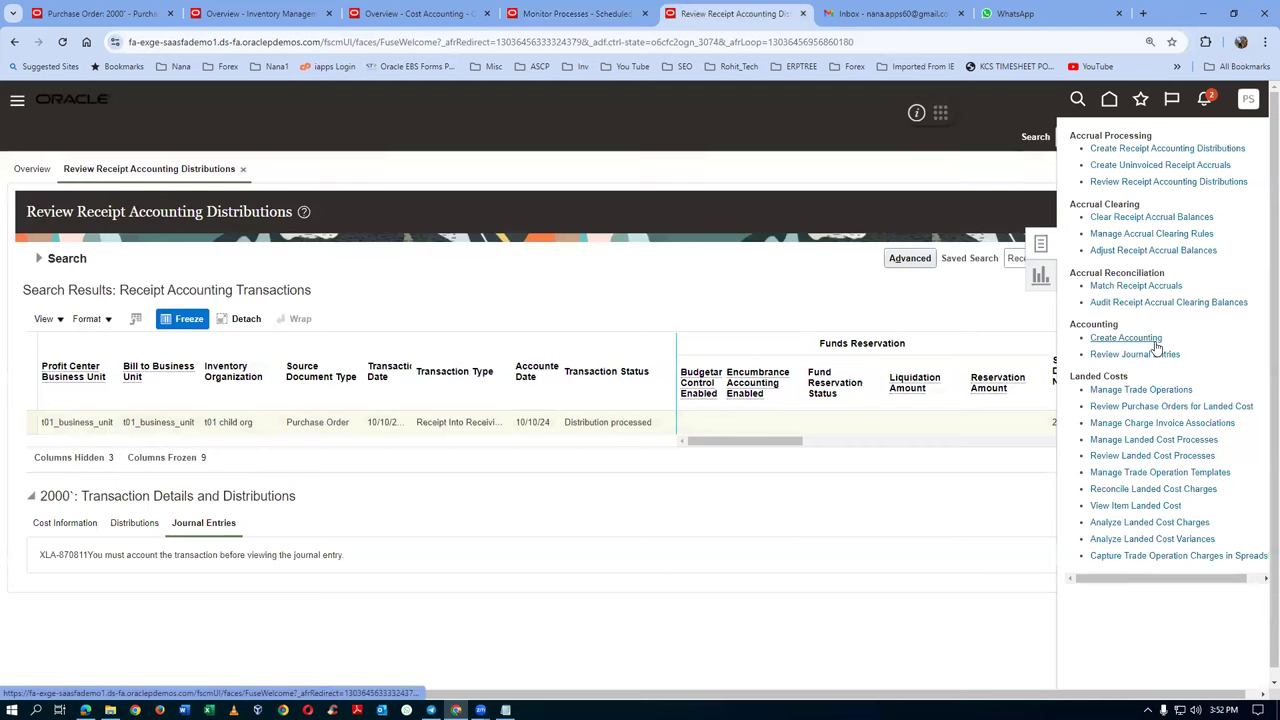
left_click(1140, 354)
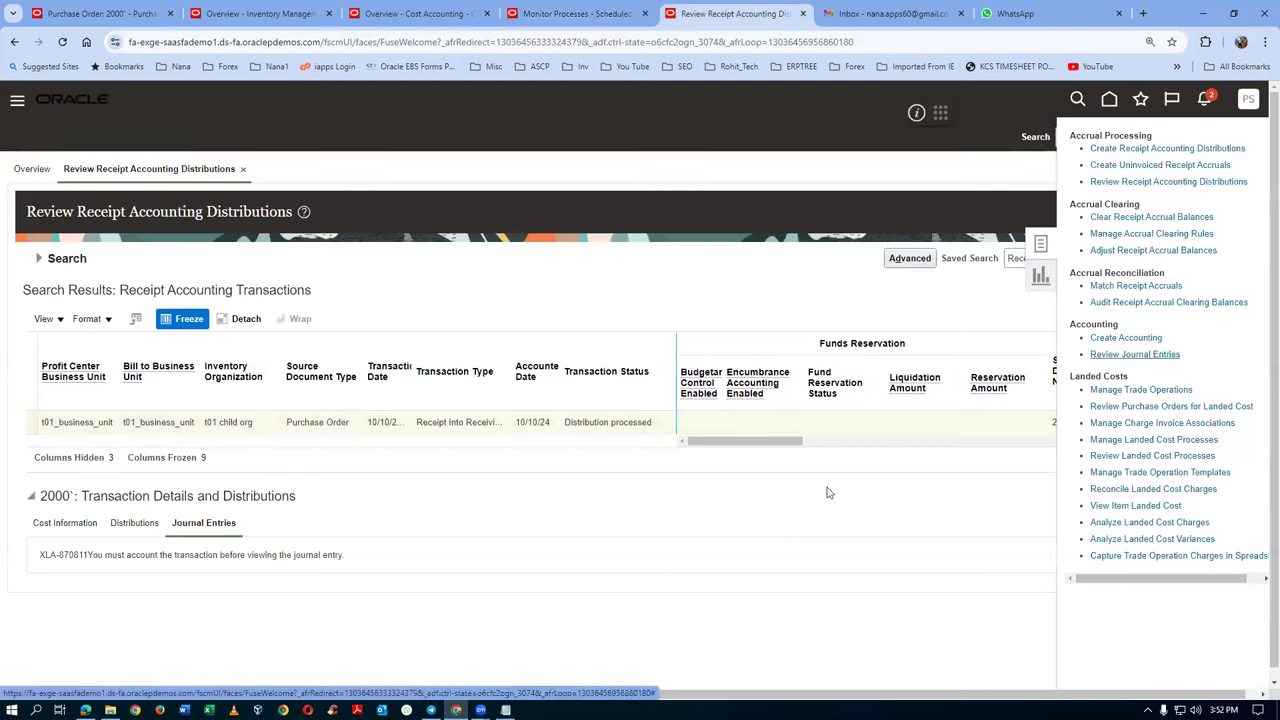
left_click_drag(568, 424, 632, 423)
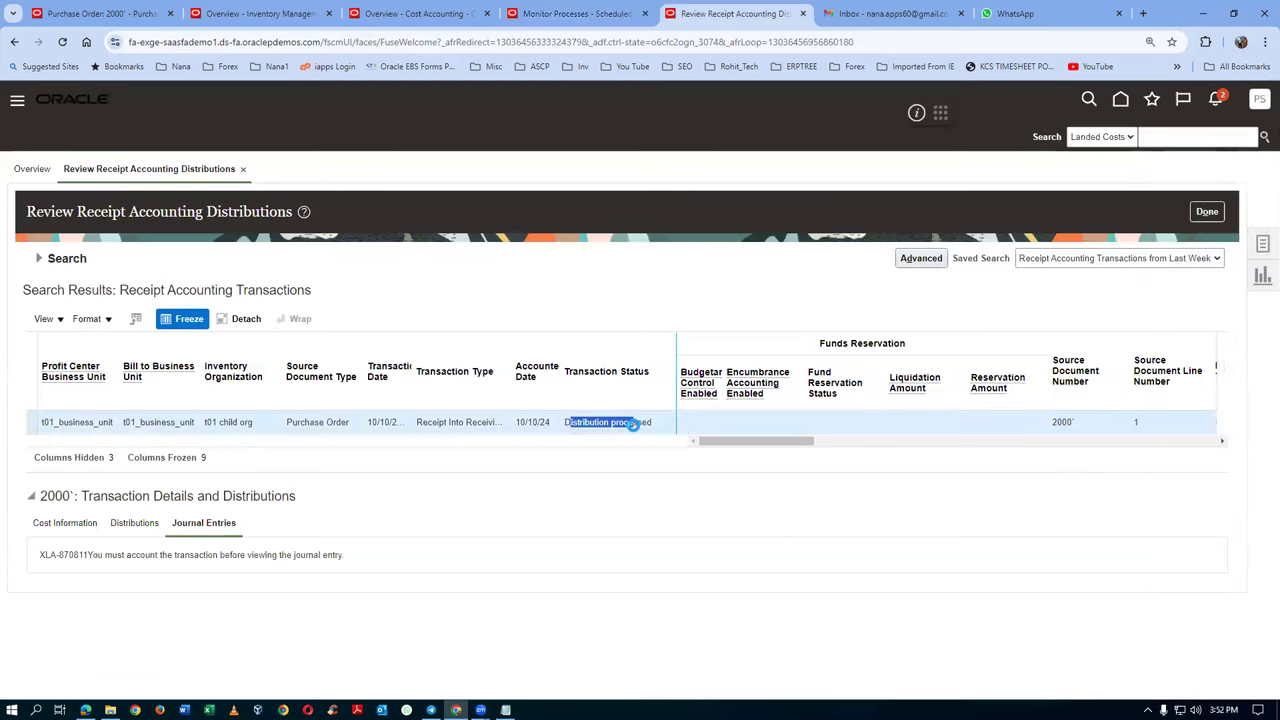
Open the Create Accounting process from the receipt accounting tasks and set its ledger to US Primary Ledger
left_click(1264, 246)
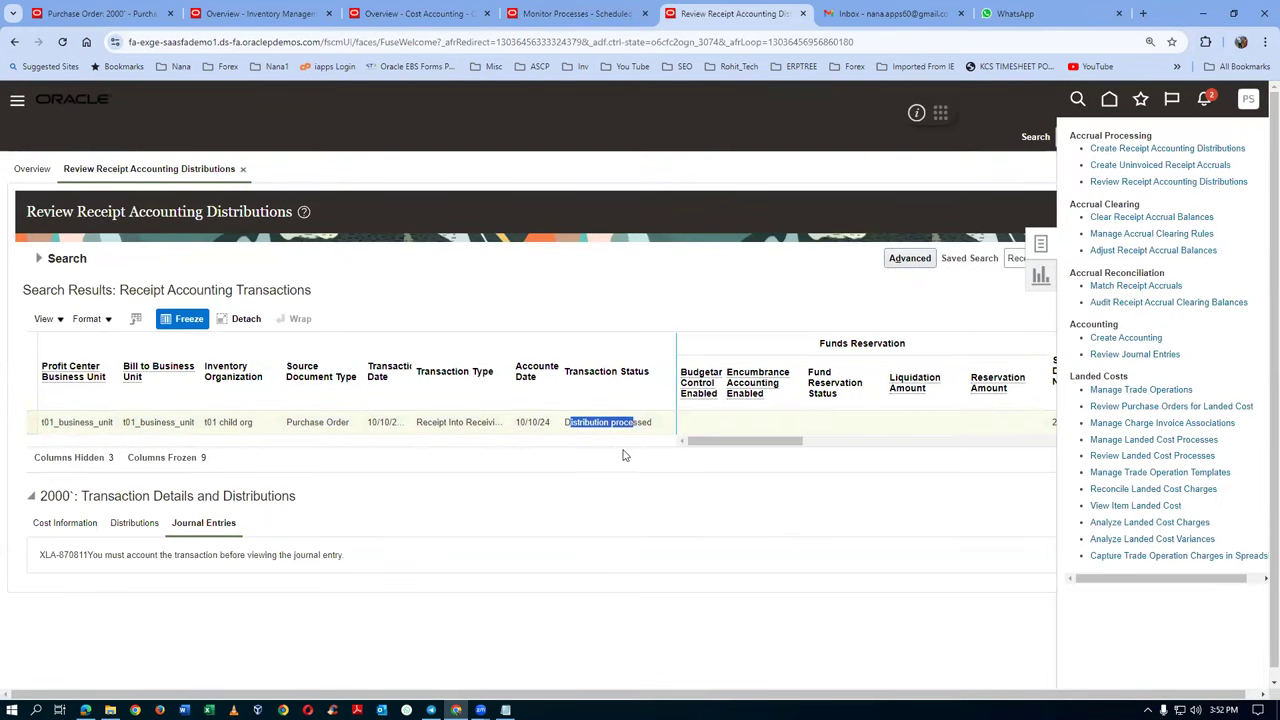
left_click(1141, 341)
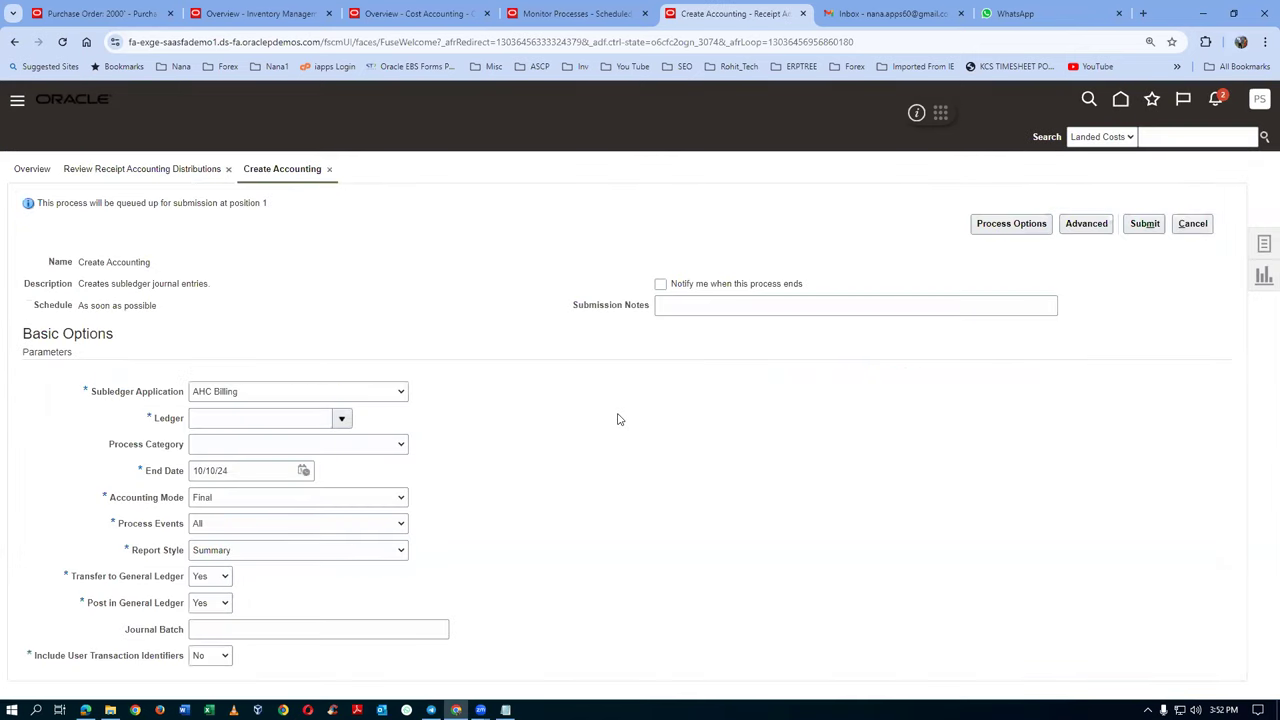
left_click(290, 417)
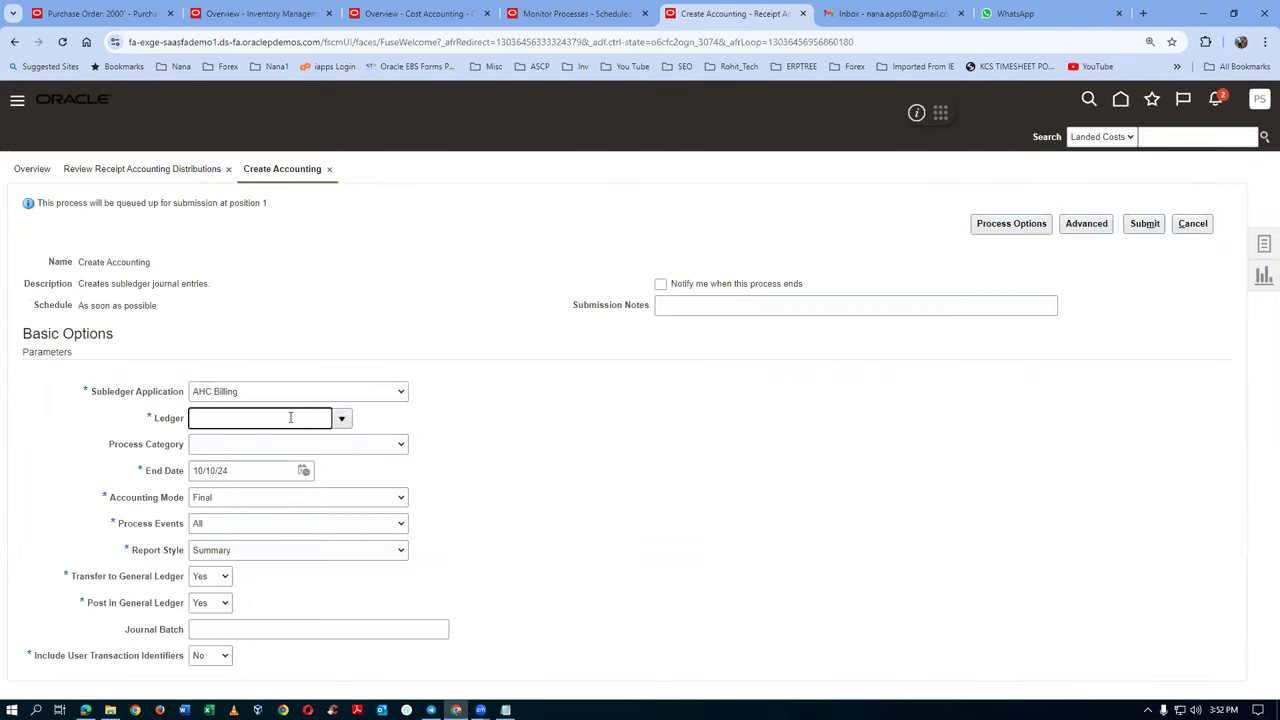
type("US Pr")
key("BackSpace")
key("BackSpace")
type("P")
key("Tab")
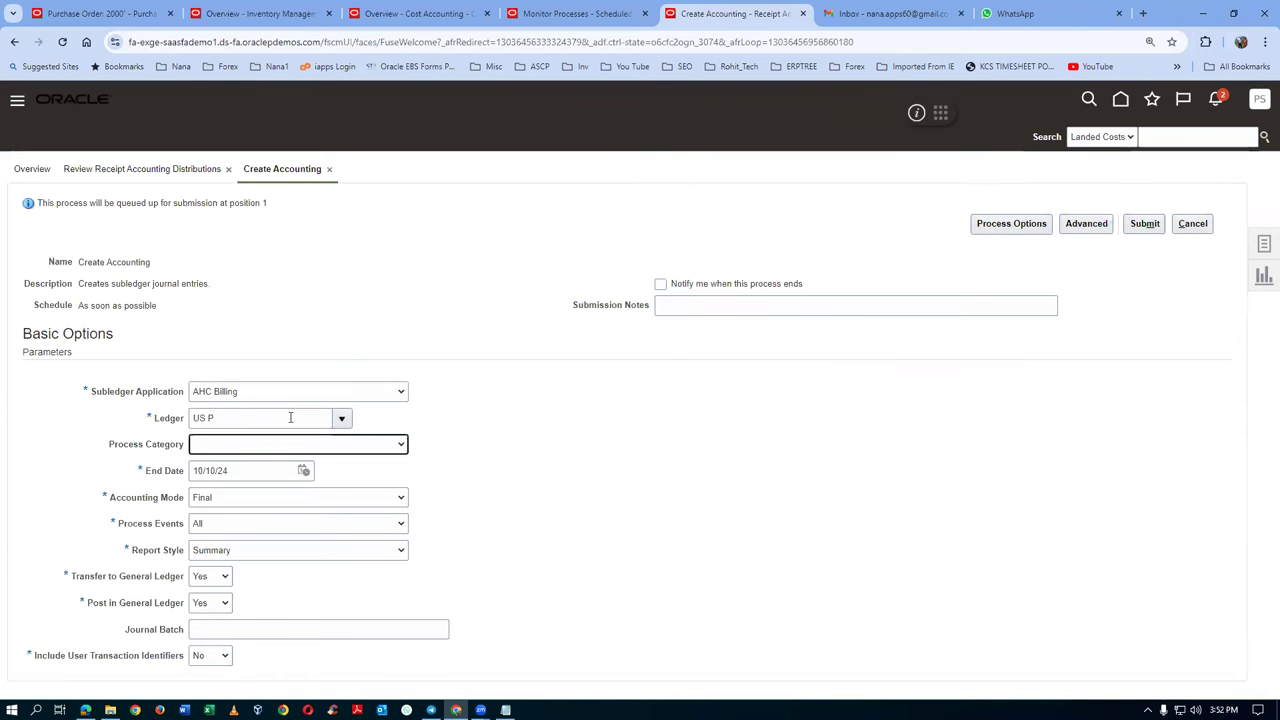
Set the subledger application to Receipt Accounting and the report style to Detail
left_click(310, 397)
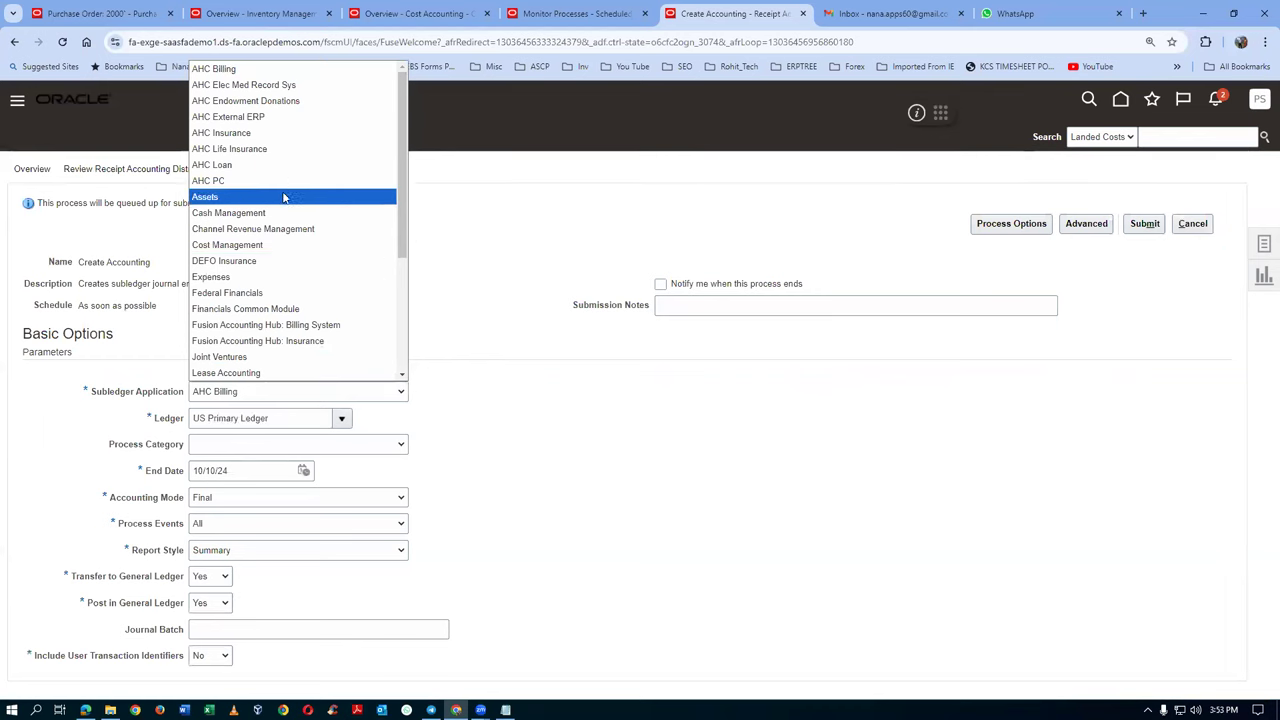
scroll(286, 200, "down", 4)
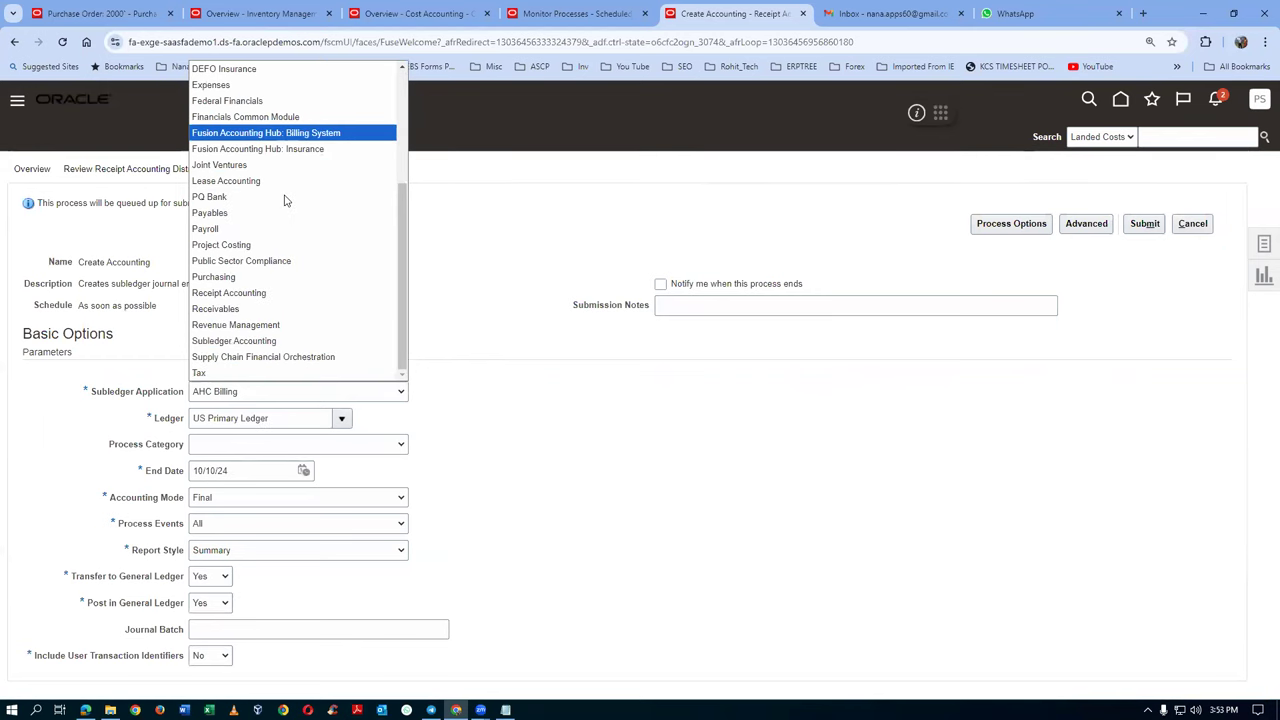
left_click(285, 292)
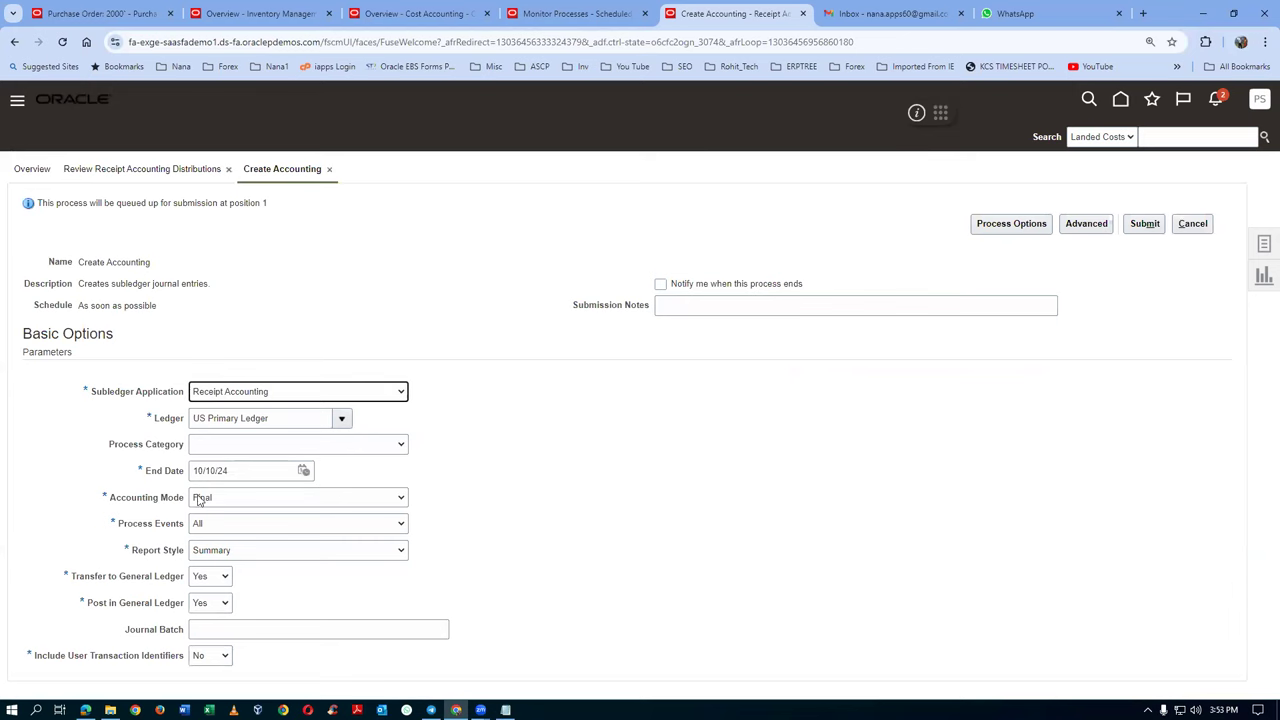
left_click(216, 555)
left_click(210, 569)
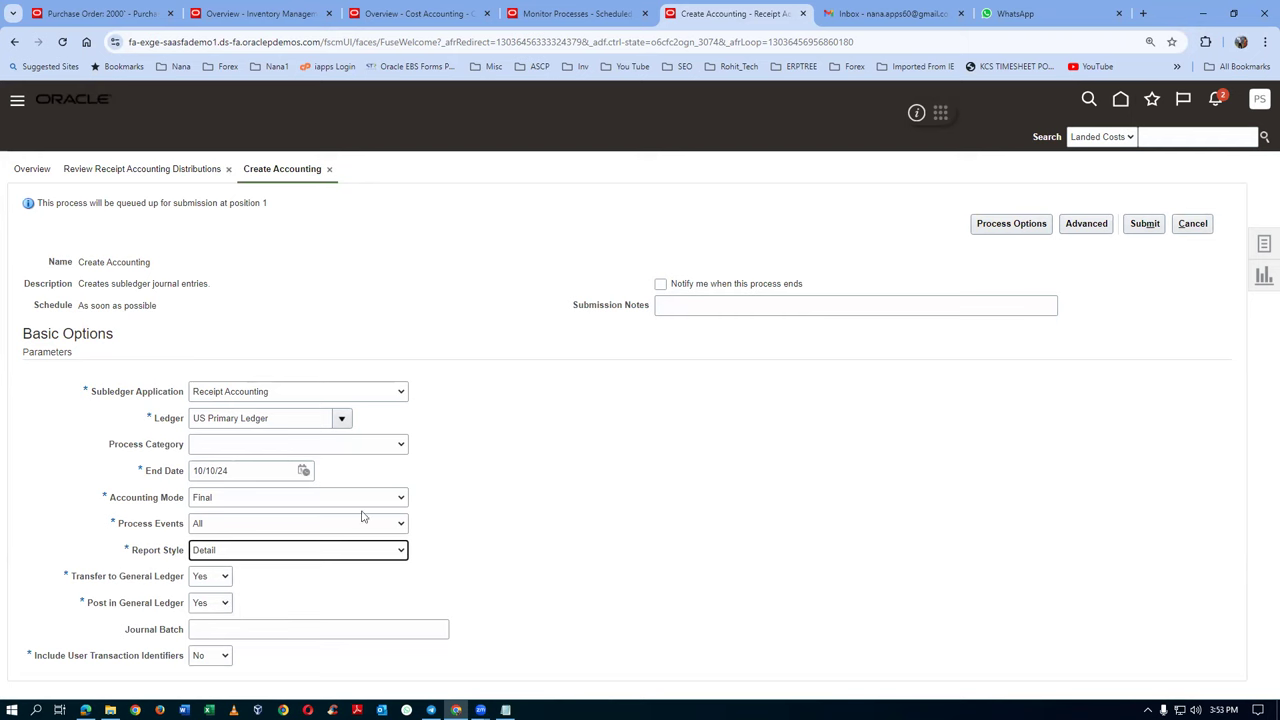
Submit the Create Accounting process and dismiss its confirmation after checking the liability accounts noted in Notepad
left_click(1148, 226)
key("alt+Tab")
key("alt+Tab")
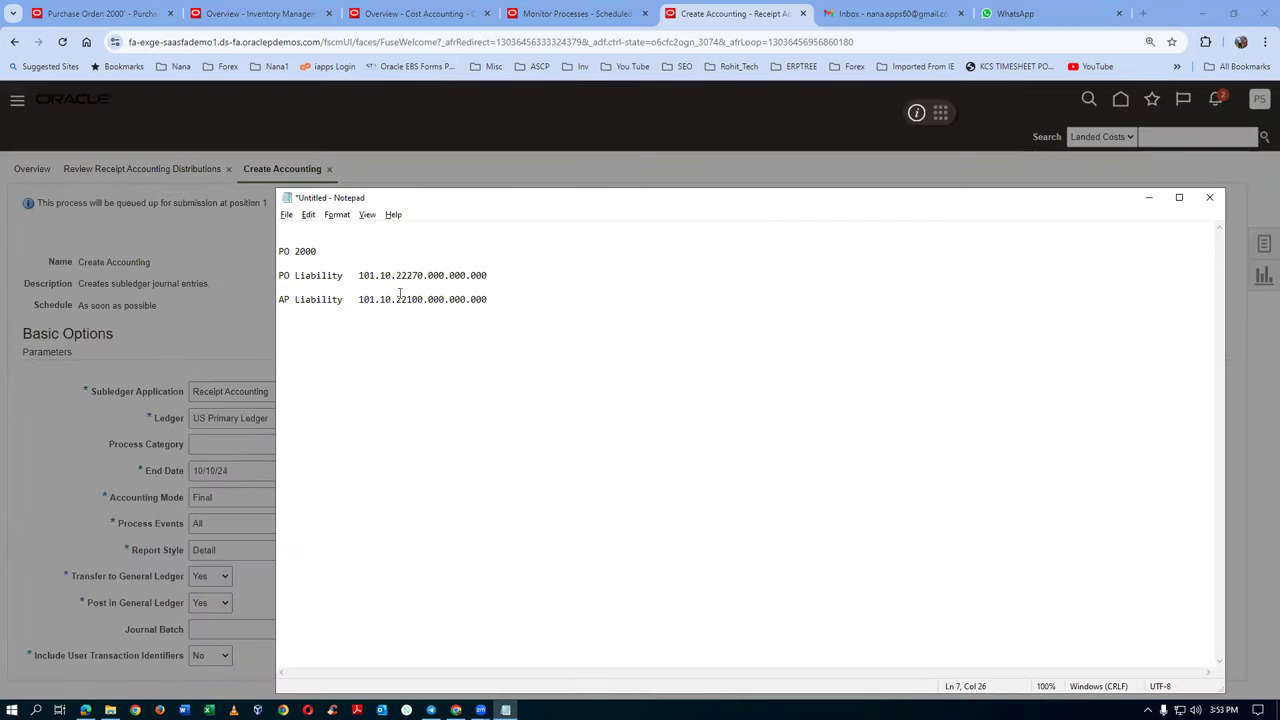
left_click_drag(400, 295, 462, 278)
key("alt+Tab")
left_click(1139, 324)
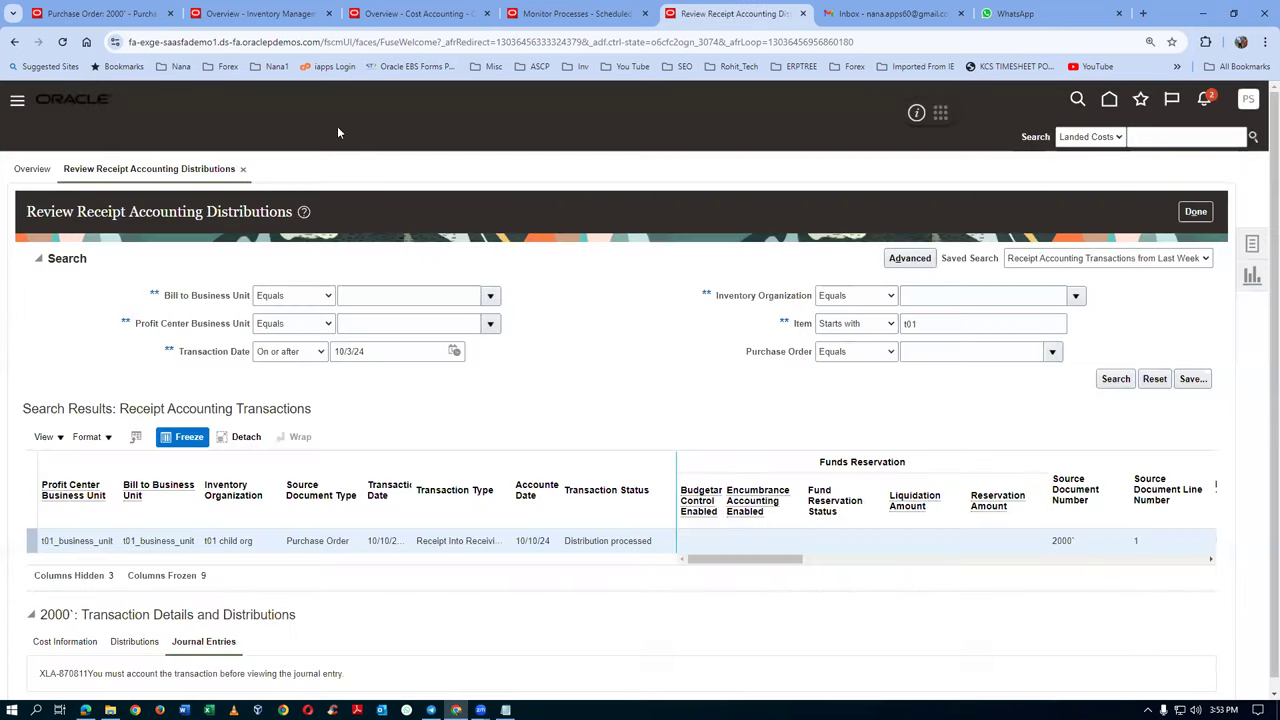
Switch to Scheduled Processes and keep refreshing the list to track Create Accounting and Post Subledger Journal Entries until they finish
left_click(500, 22)
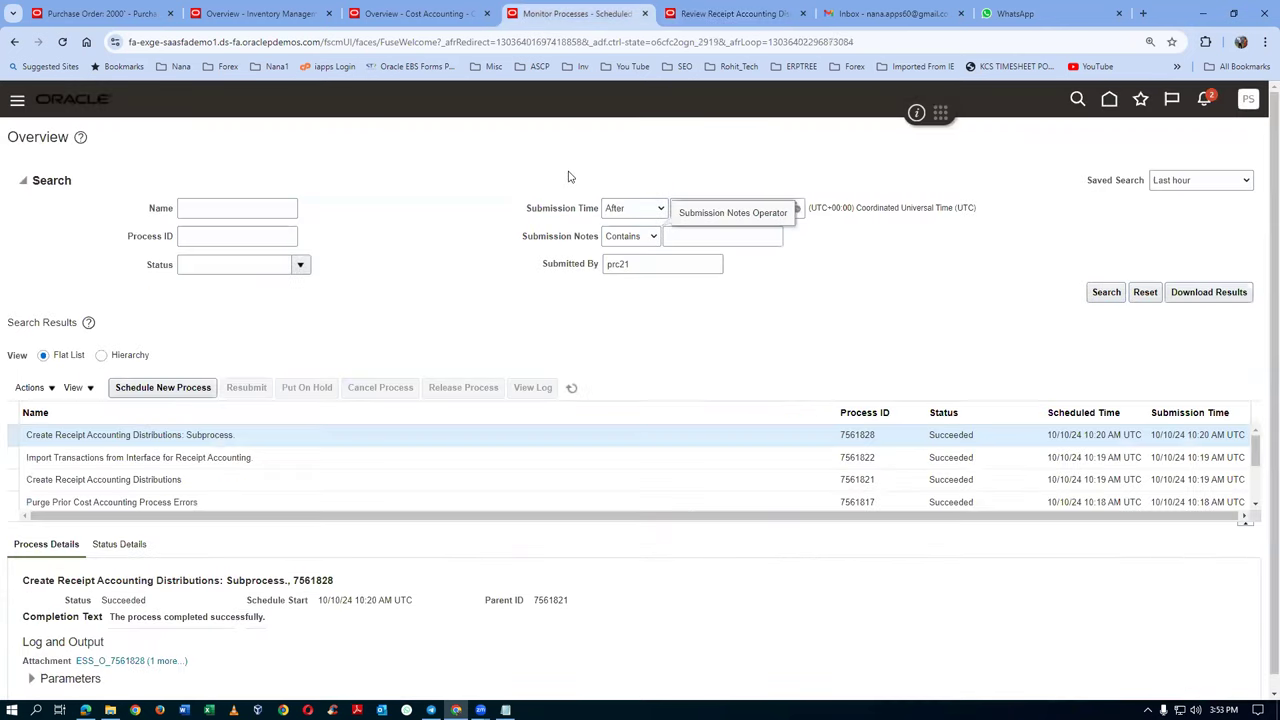
left_click(574, 391)
left_click(574, 391)
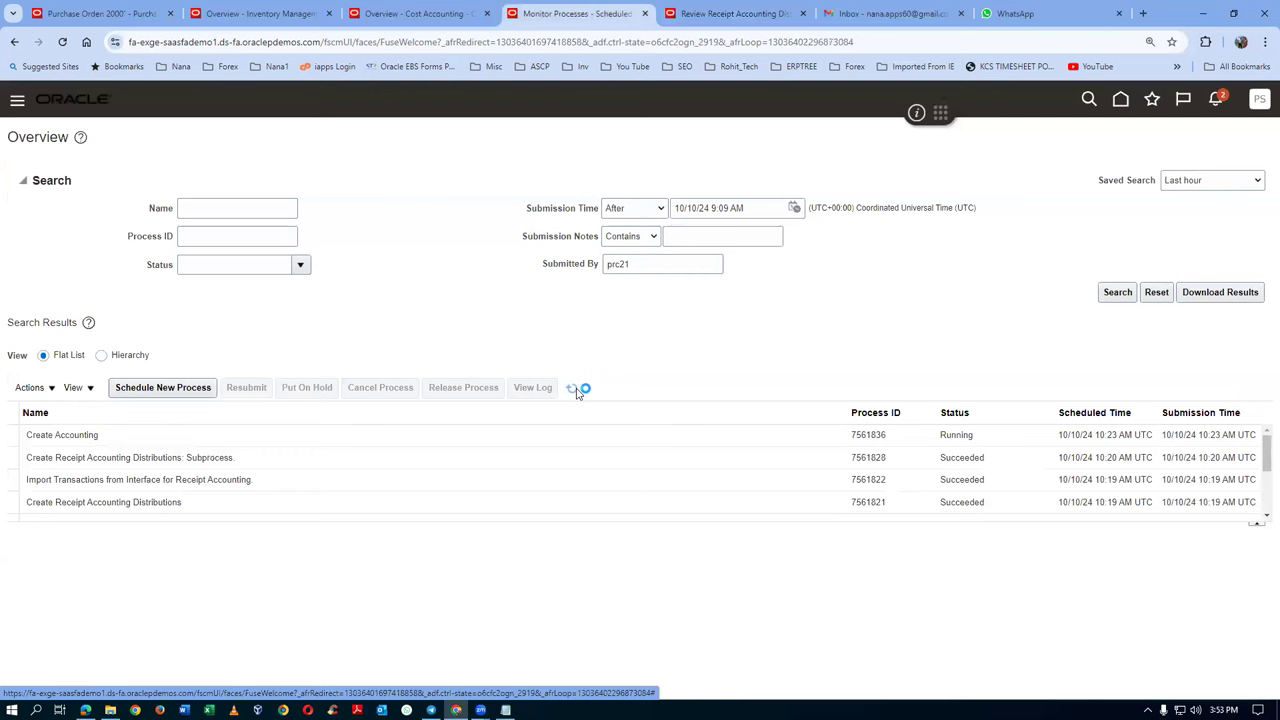
left_click(574, 391)
left_click(574, 389)
left_click(574, 389)
left_click(573, 389)
left_click(573, 390)
left_click(573, 389)
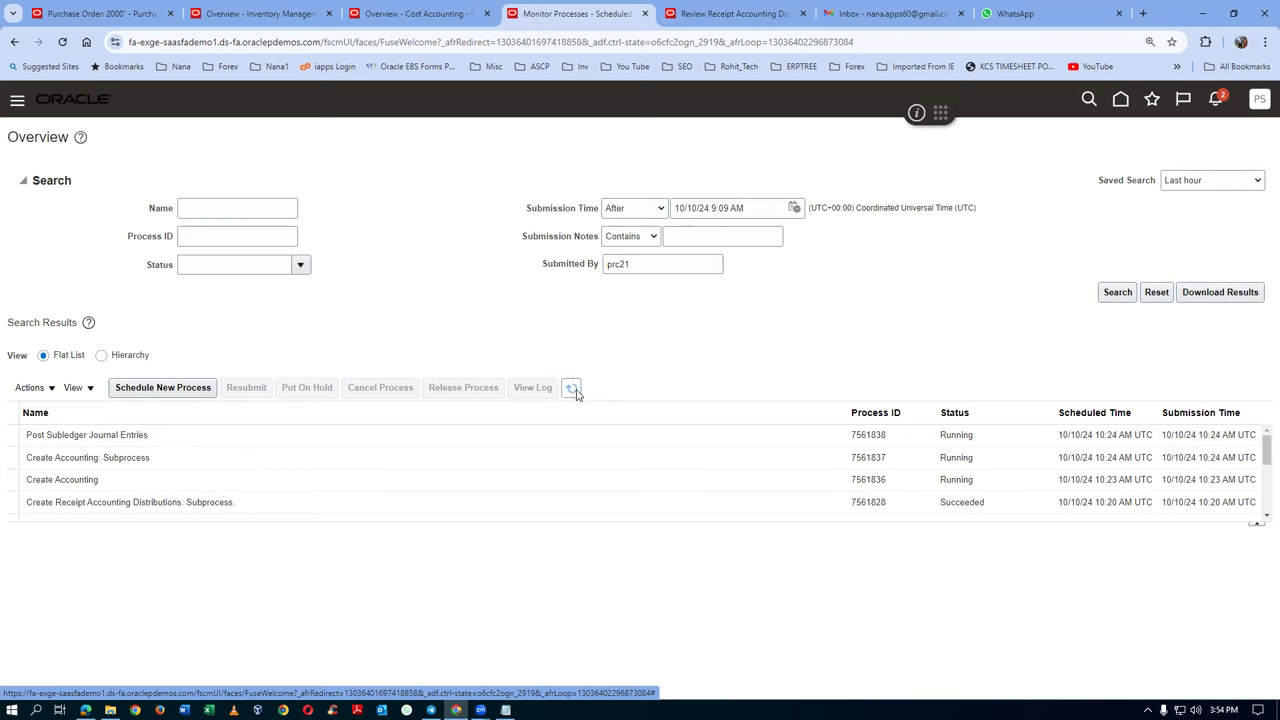
left_click(572, 388)
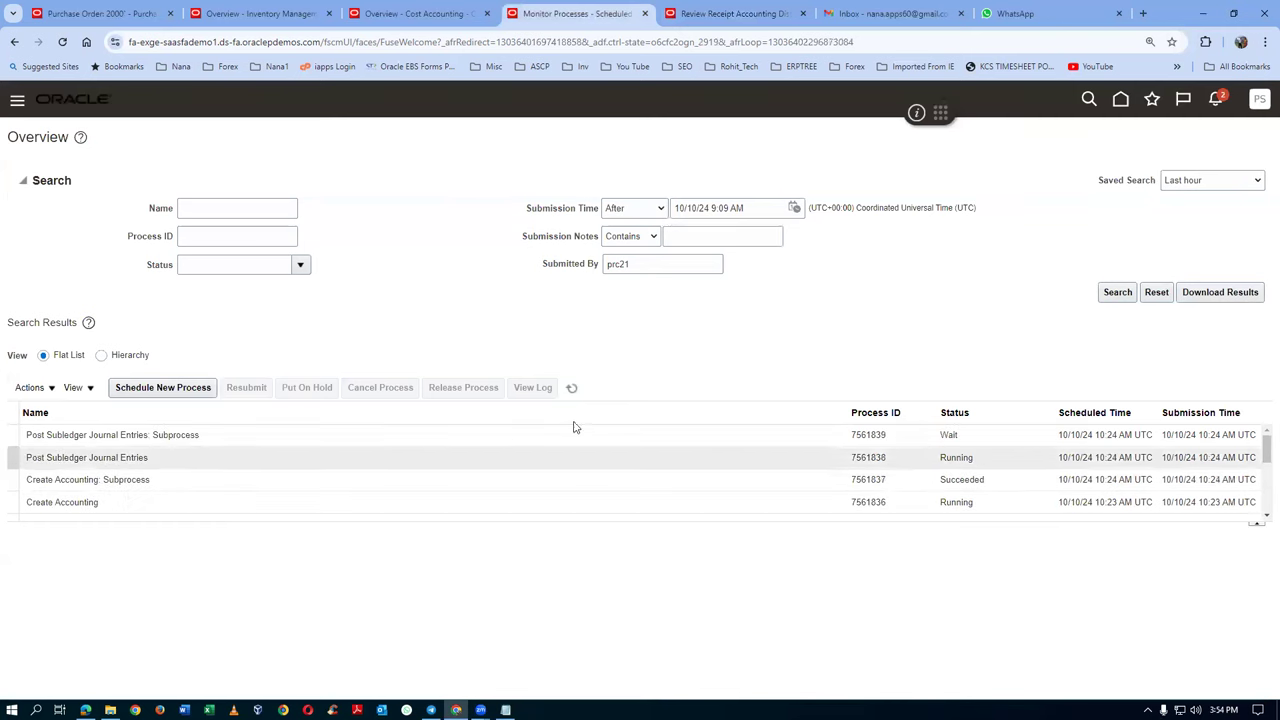
left_click(574, 388)
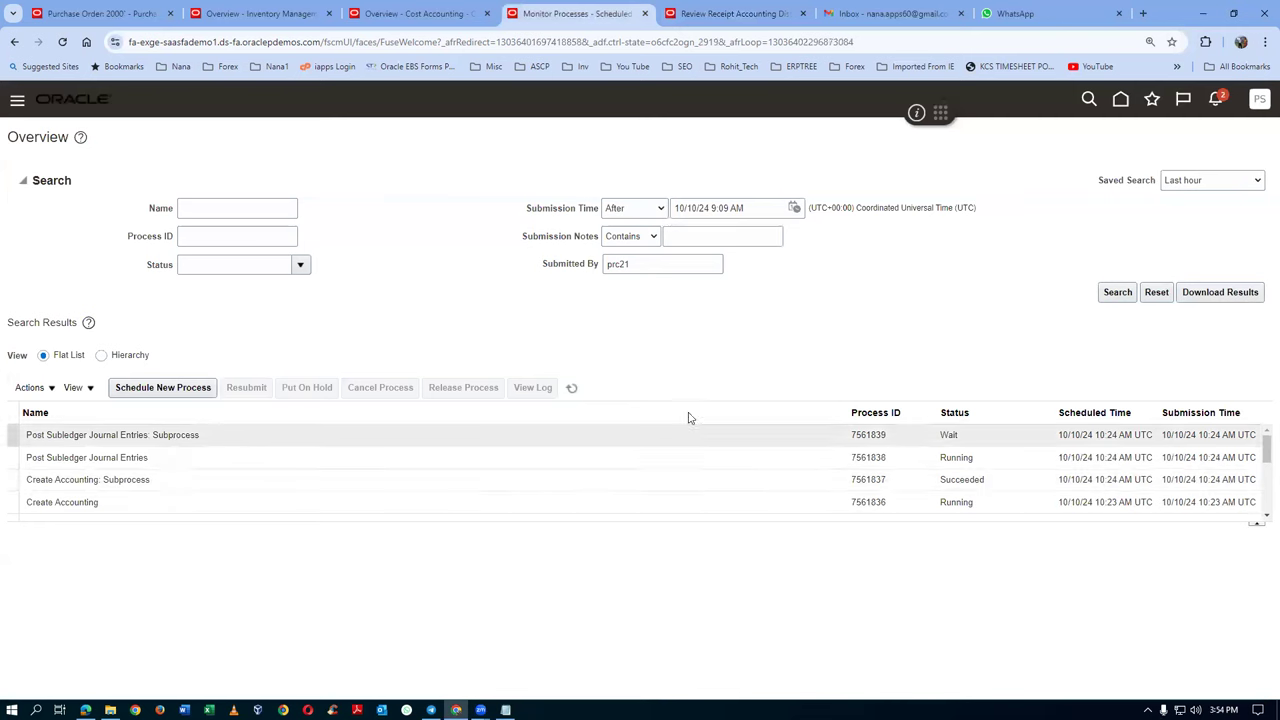
left_click(571, 388)
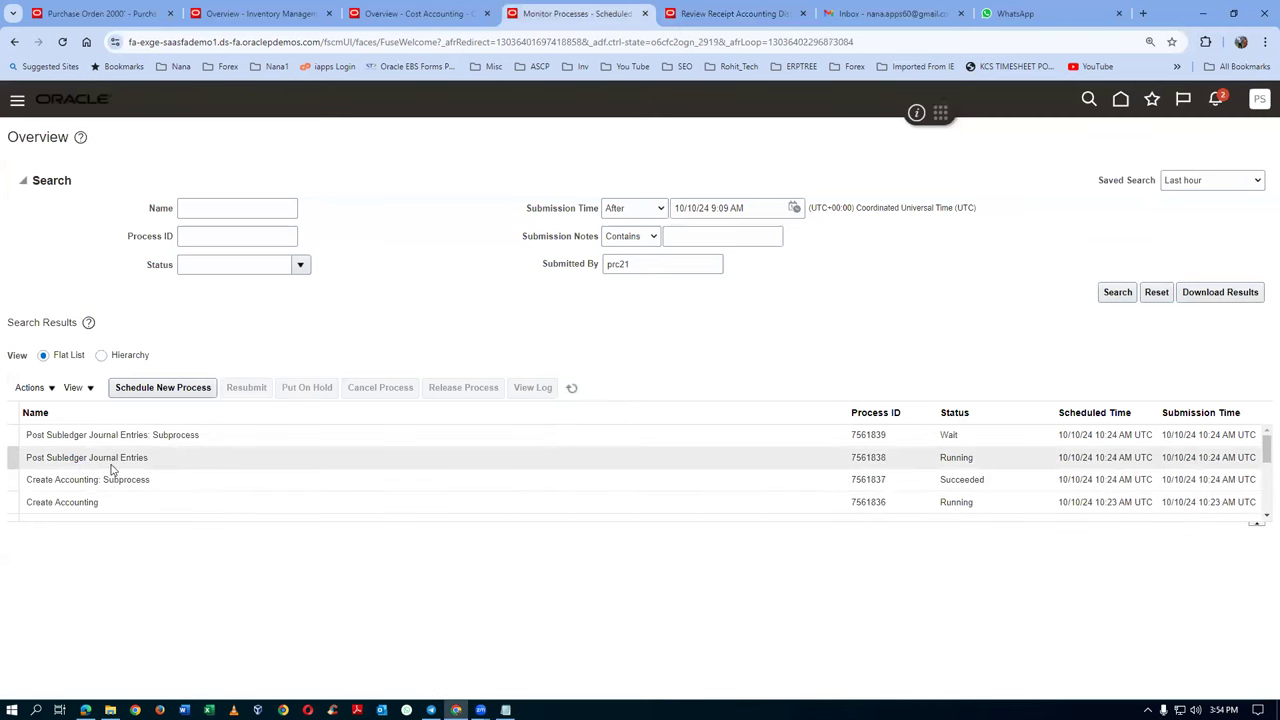
left_click(571, 388)
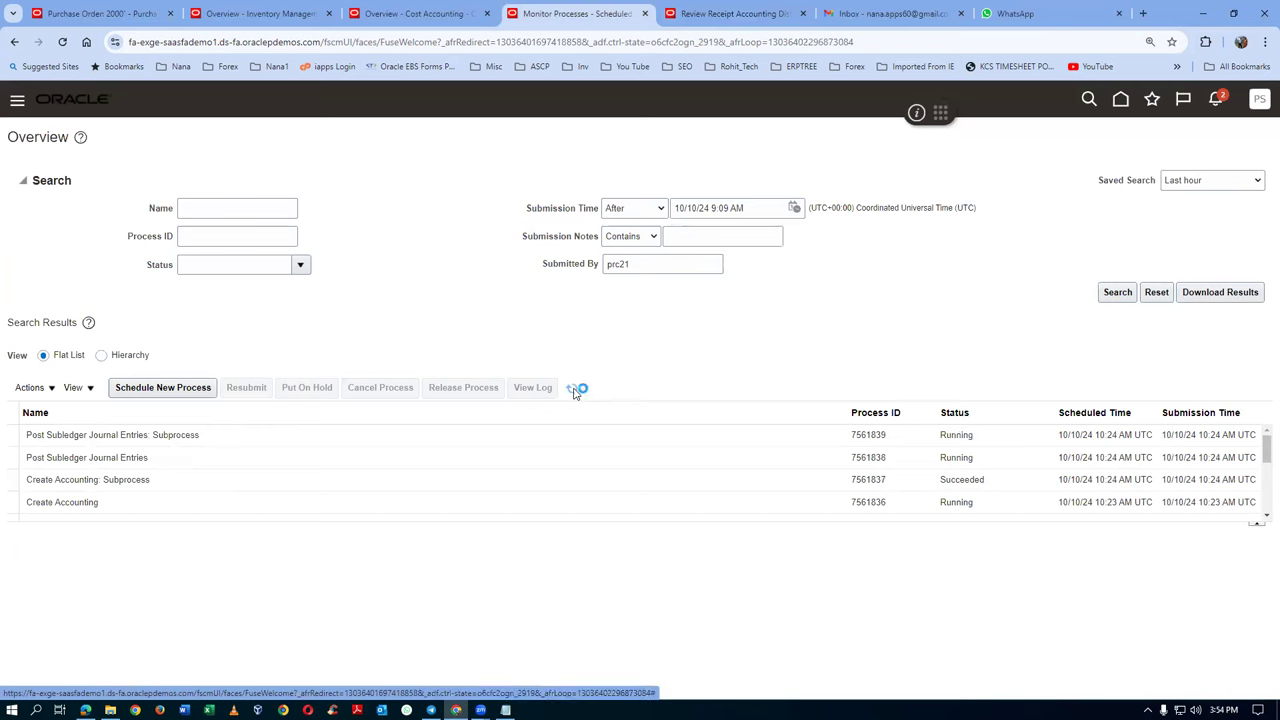
left_click(572, 389)
left_click(572, 389)
left_click(572, 389)
left_click(572, 389)
left_click(572, 389)
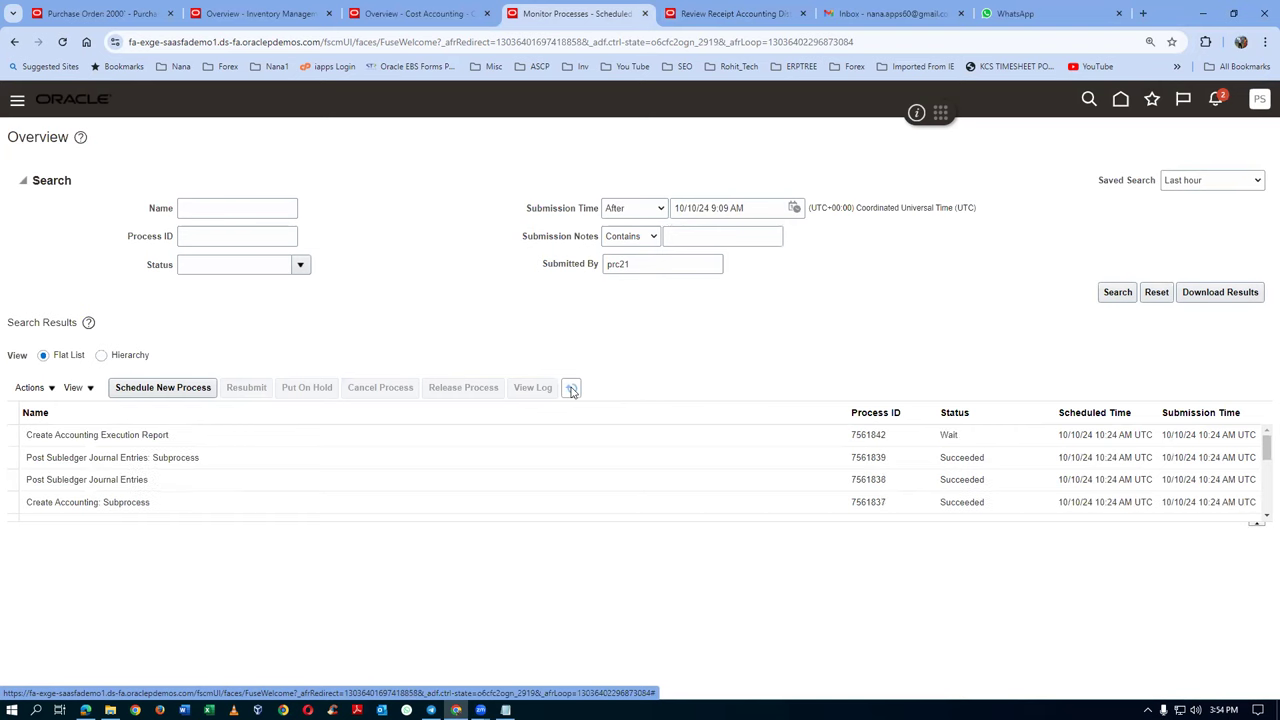
Track the Create Accounting Execution Report by refreshing the process list until the report finishes
left_click(130, 430)
left_click(572, 388)
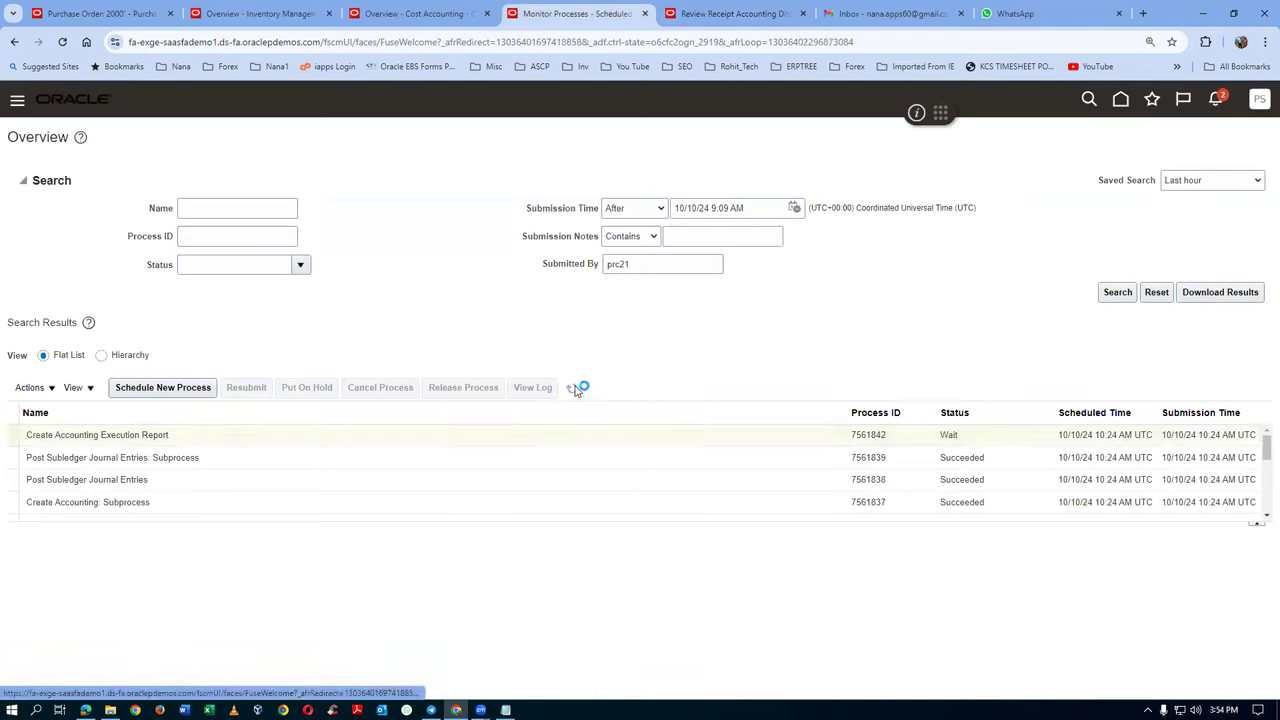
left_click(572, 388)
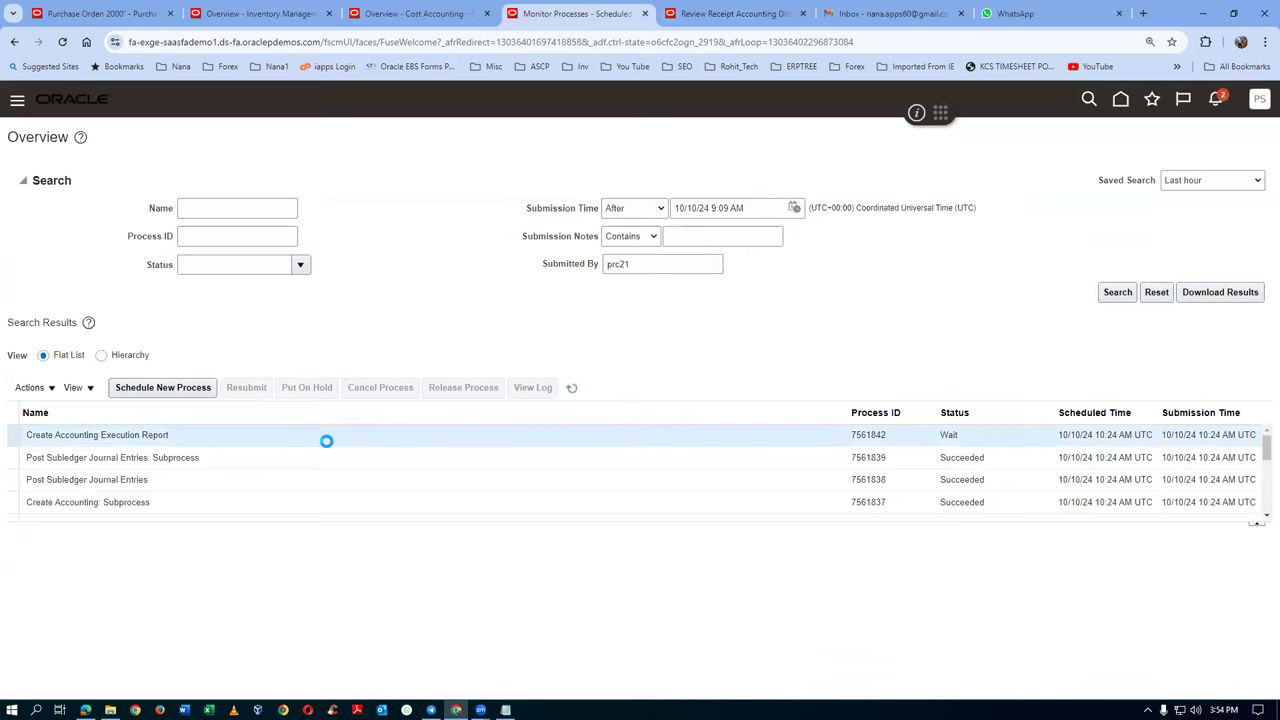
left_click(572, 390)
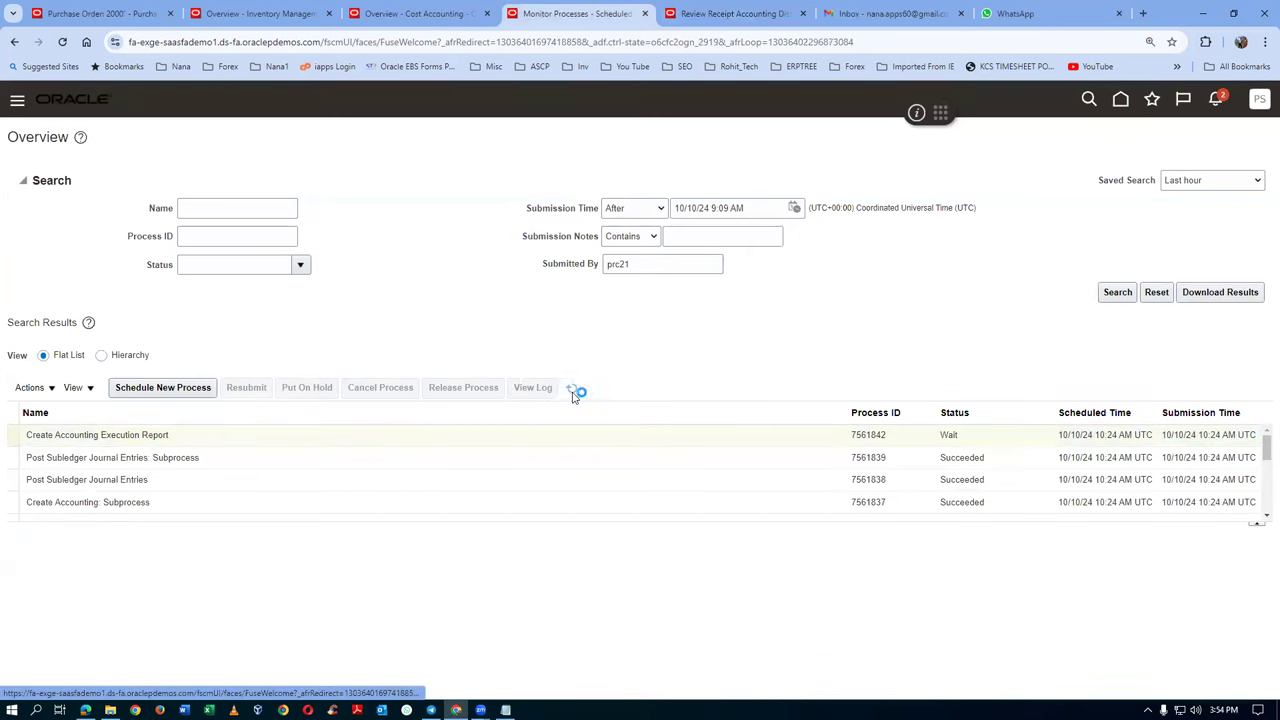
left_click(572, 390)
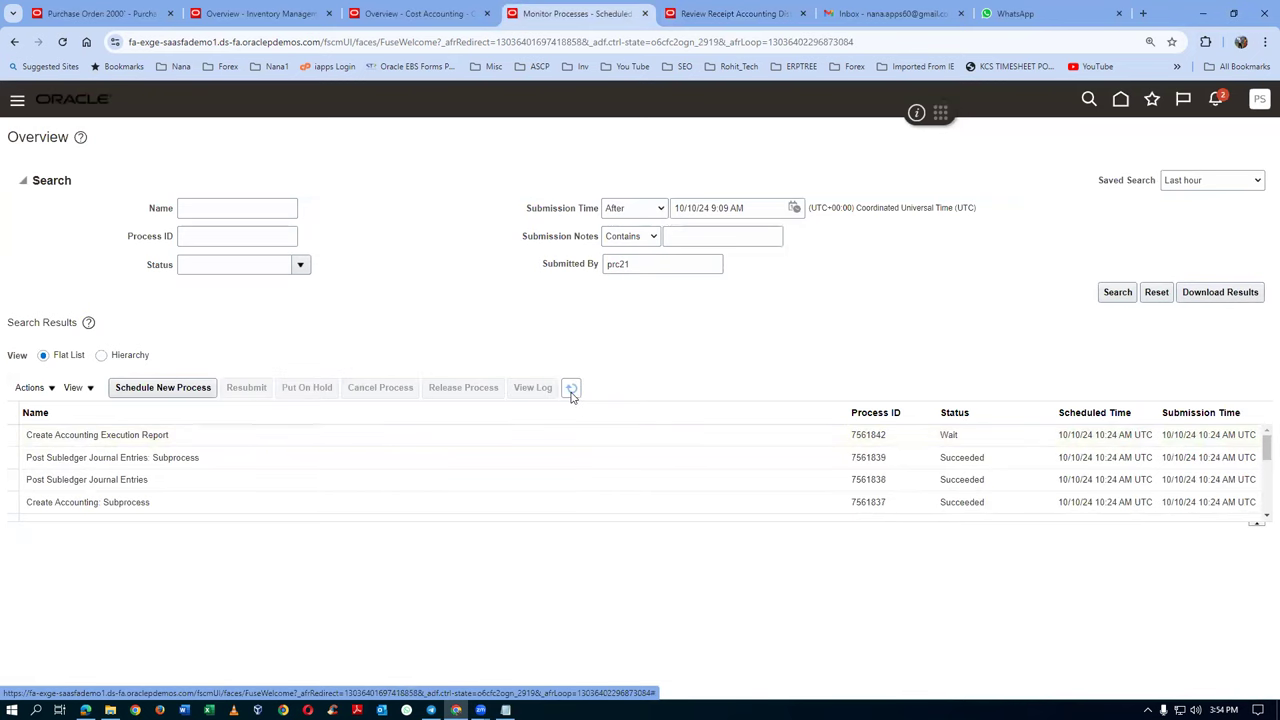
left_click(571, 390)
left_click(571, 390)
left_click(266, 435)
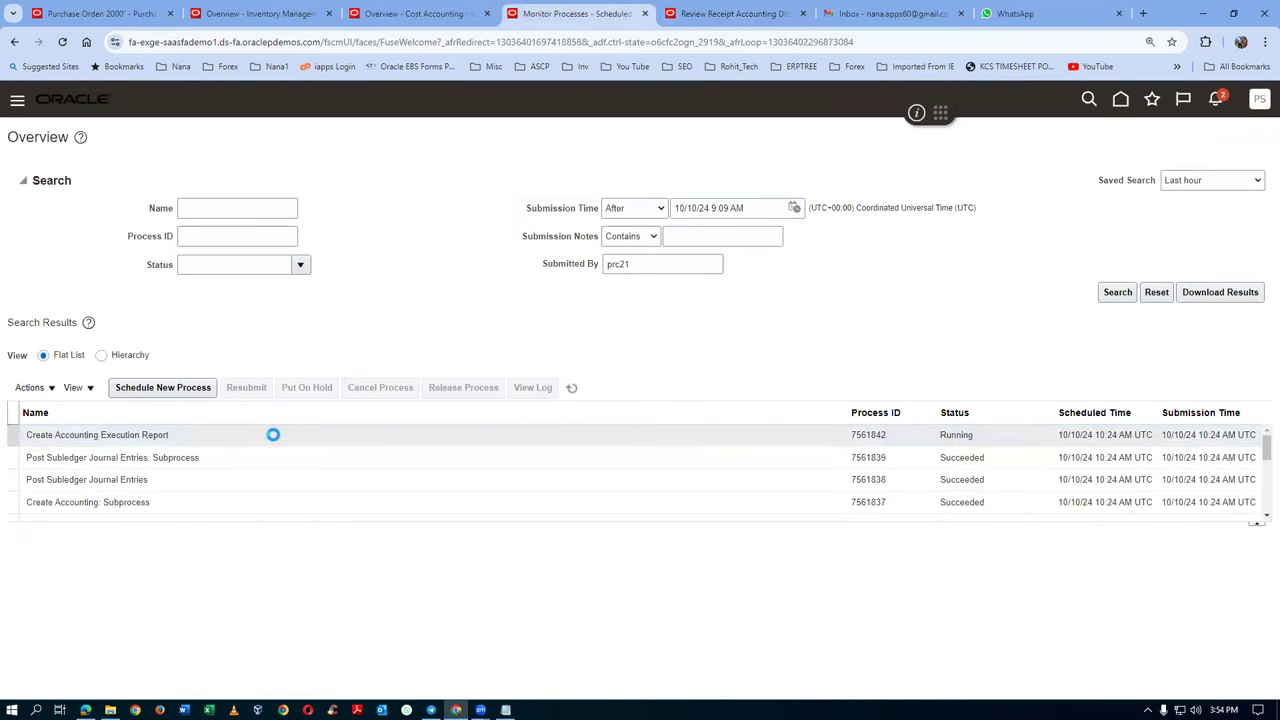
left_click(571, 388)
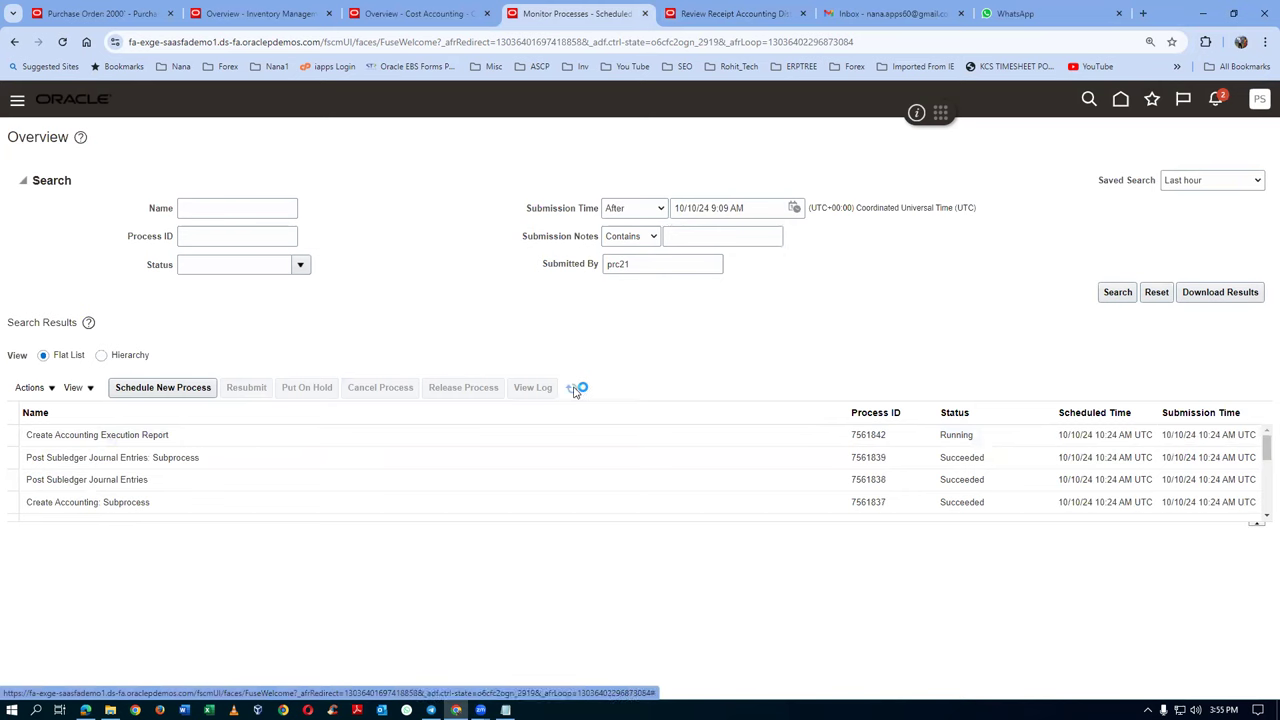
left_click(571, 388)
Select the Create Accounting Execution Report, republish its output, export it as PDF and open the downloaded file
left_click(206, 435)
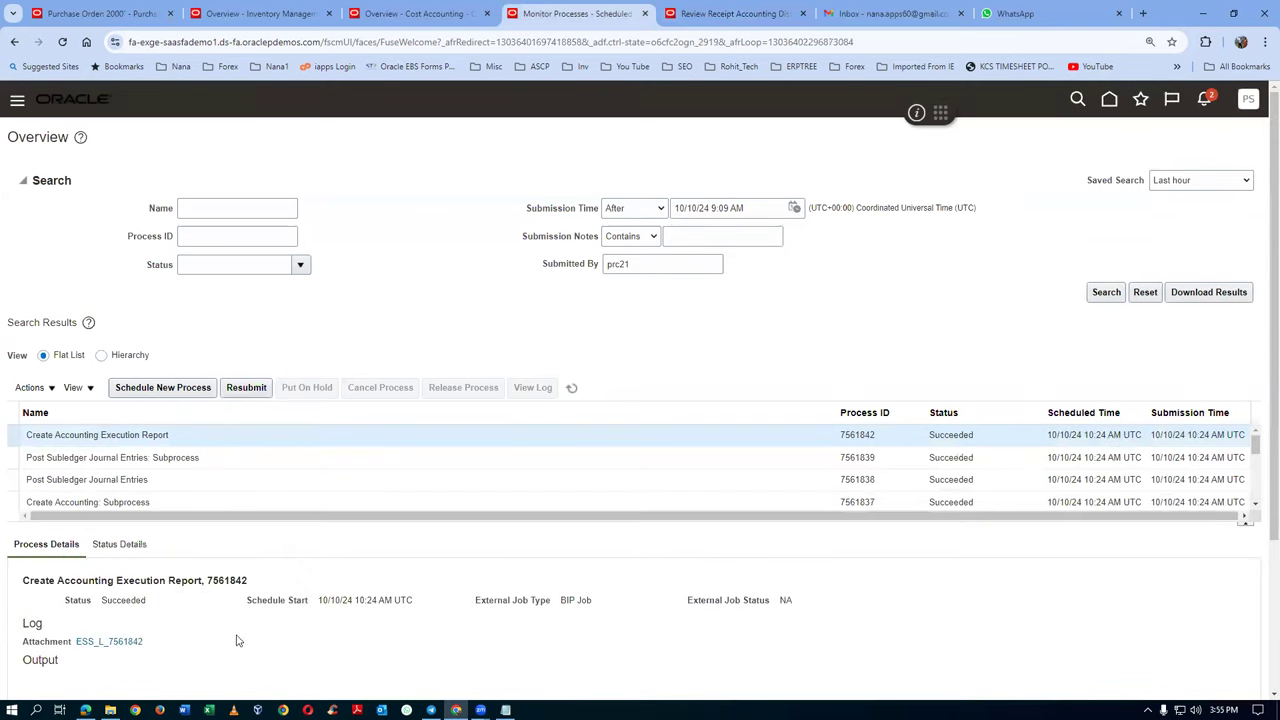
scroll(240, 645, "down", 2)
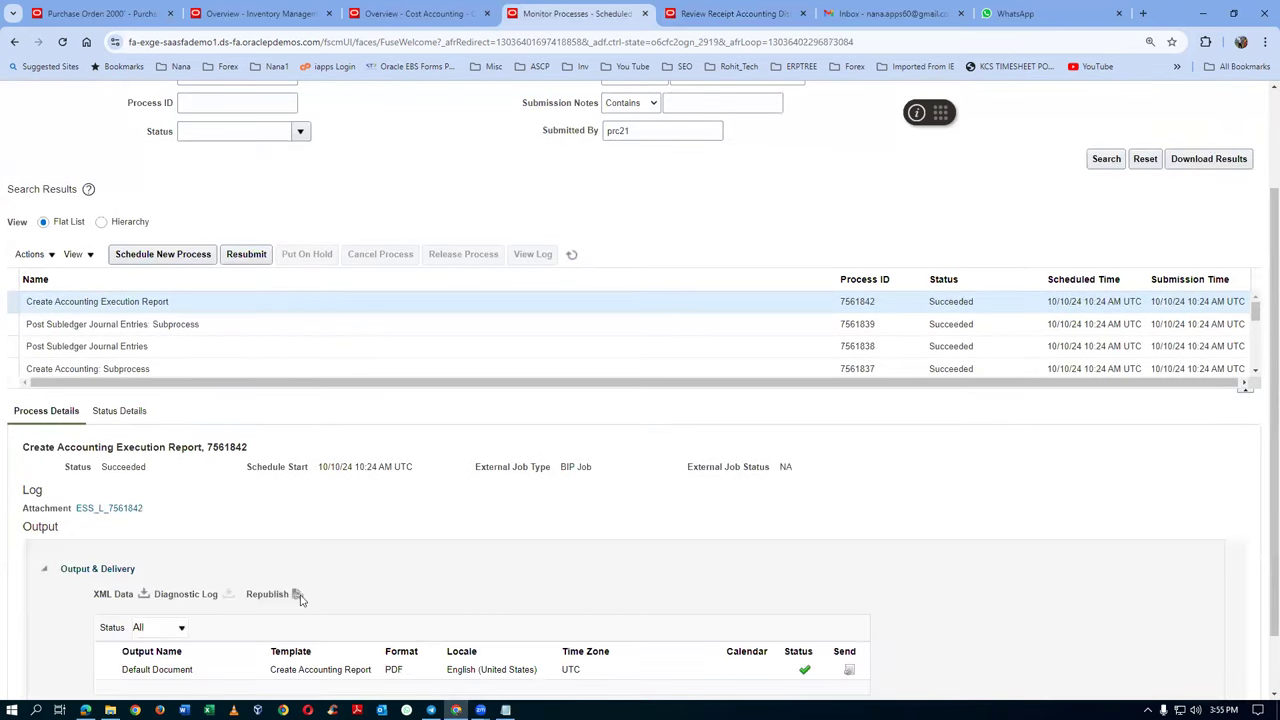
left_click(299, 597)
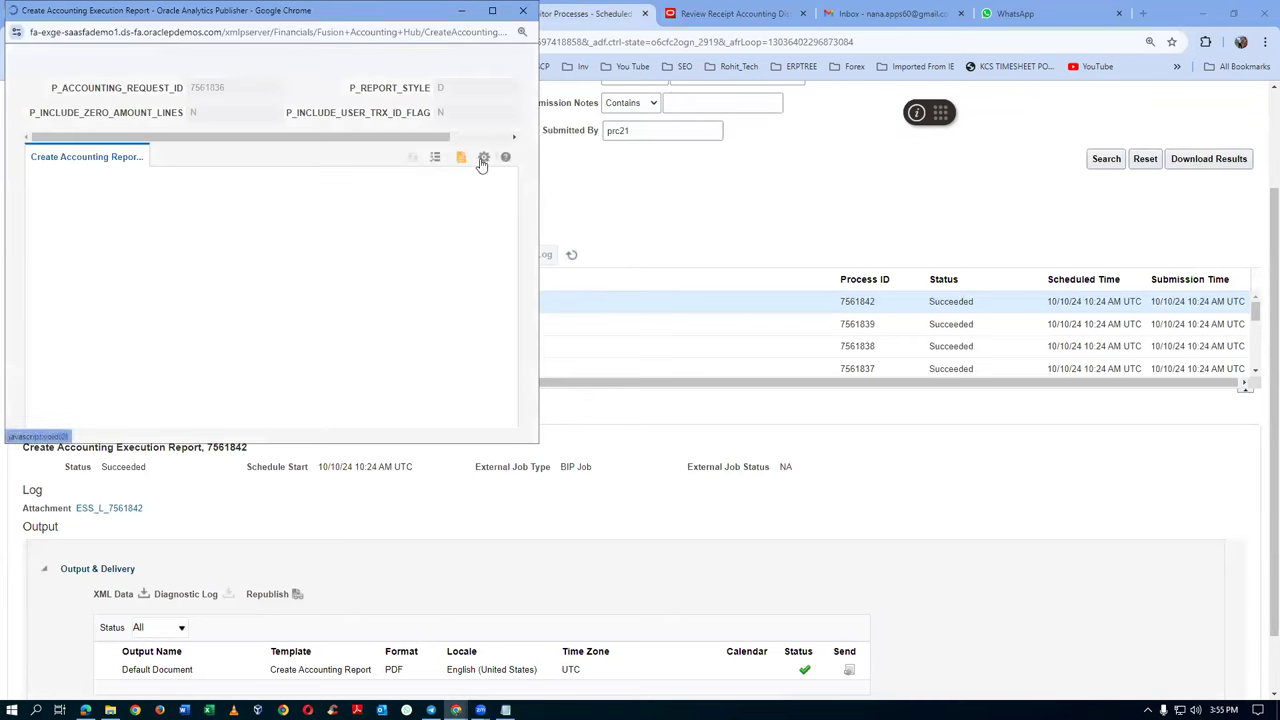
left_click(462, 158)
mouse_move(465, 177)
left_click(339, 201)
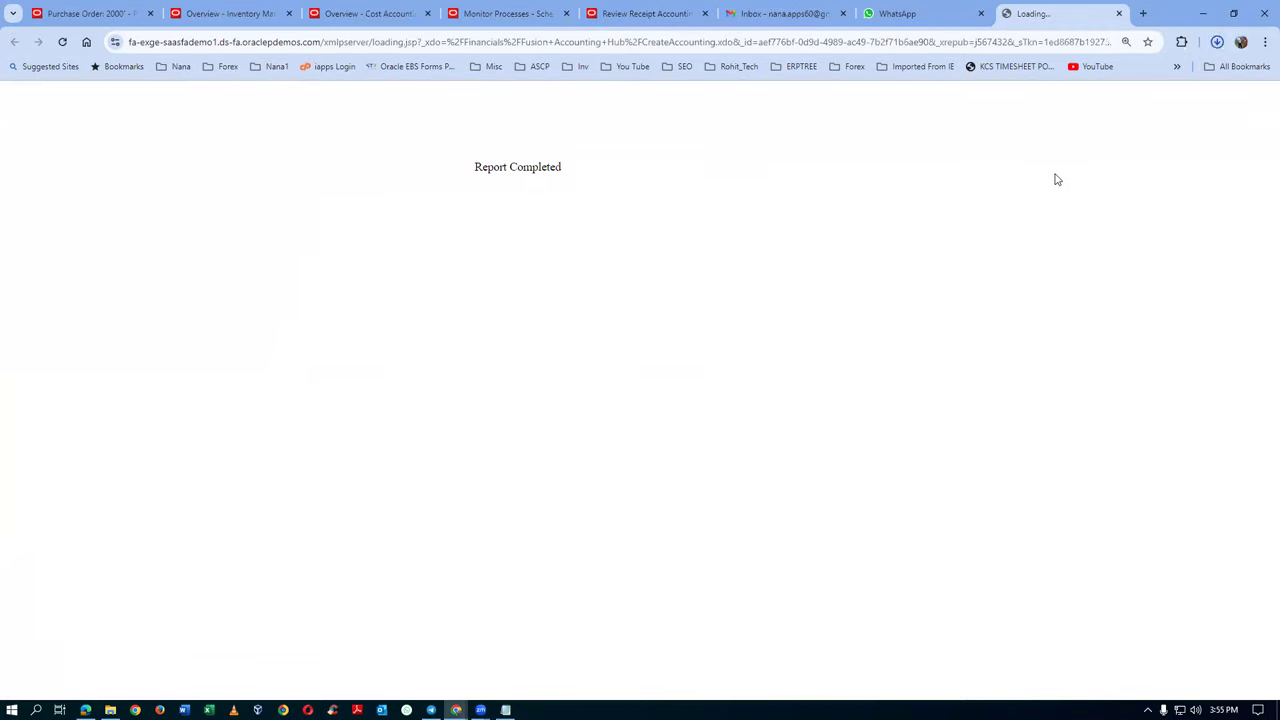
left_click(1081, 94)
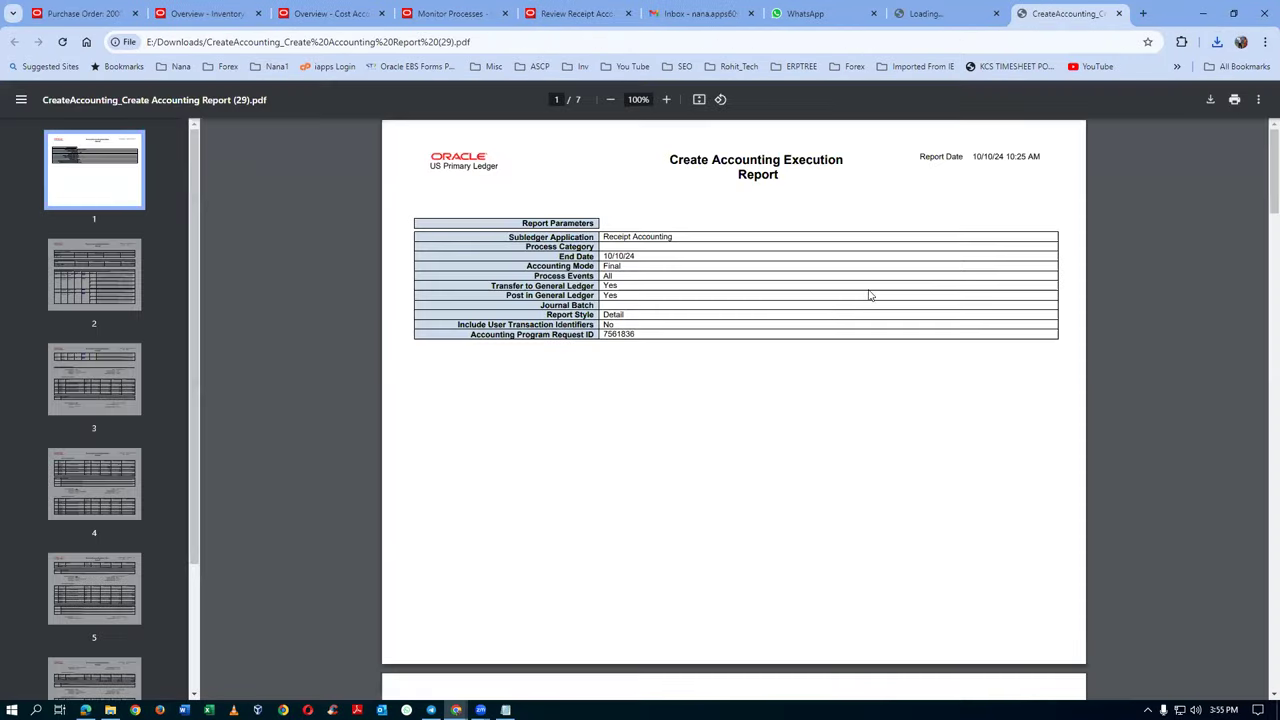
Review the event summary and journal entry errors in the Create Accounting Execution Report, and close the report and its loading page
scroll(797, 332, "down", 5)
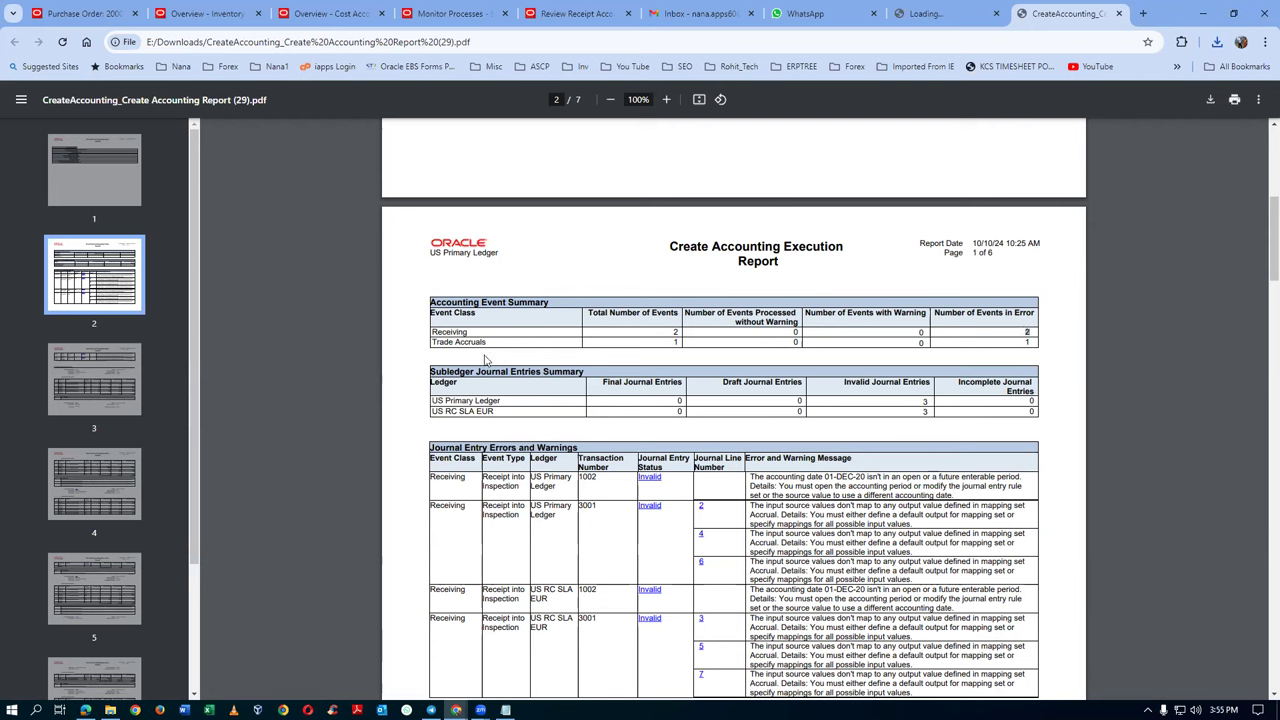
scroll(1030, 335, "down", 5)
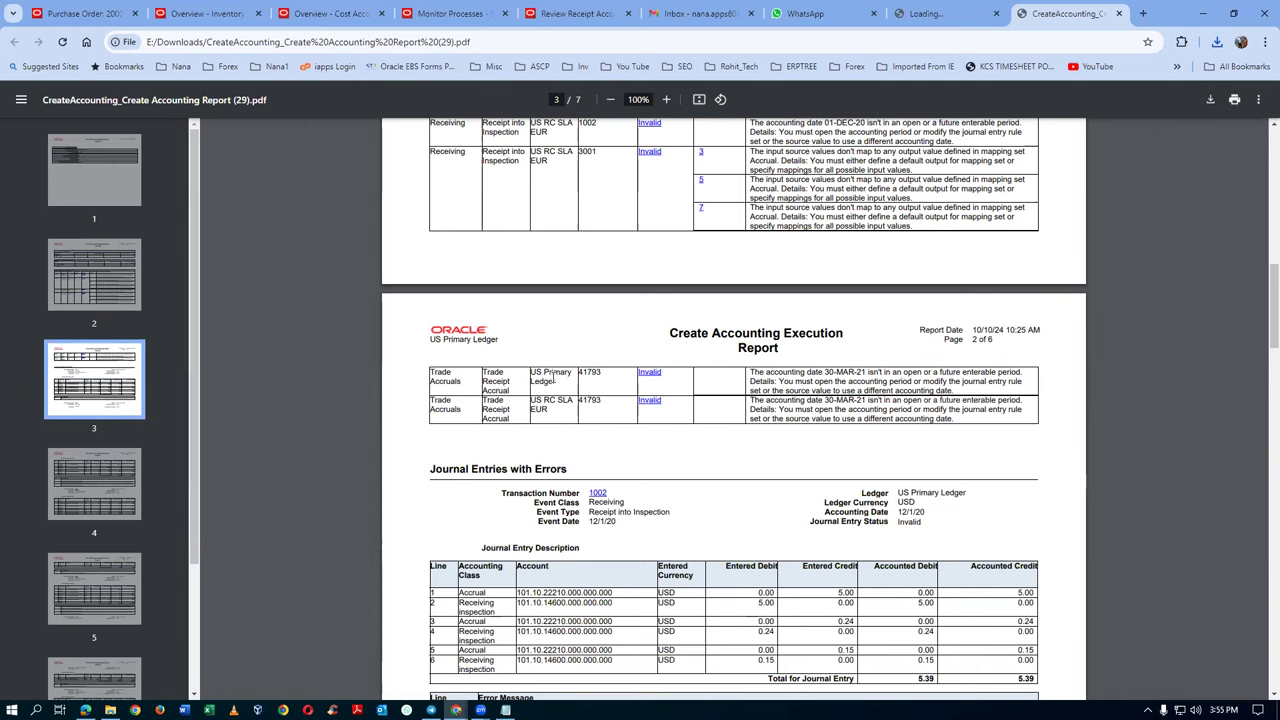
scroll(595, 380, "up", 2)
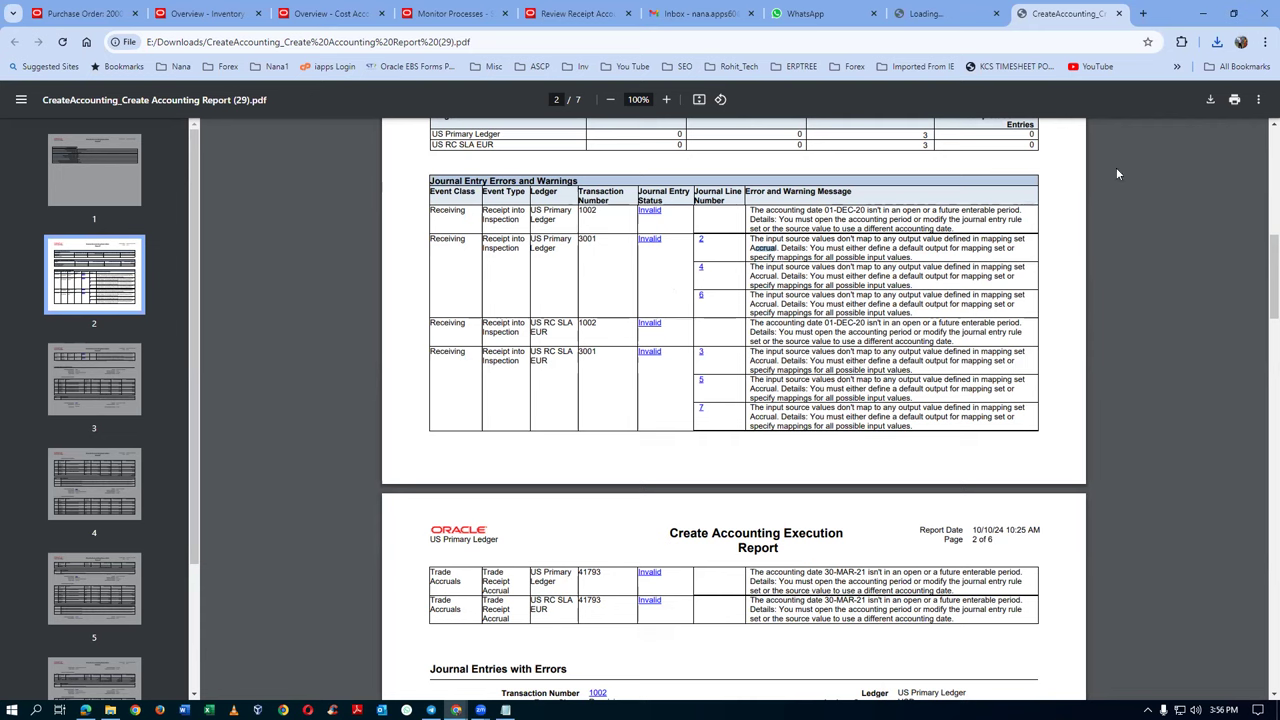
left_click(1118, 14)
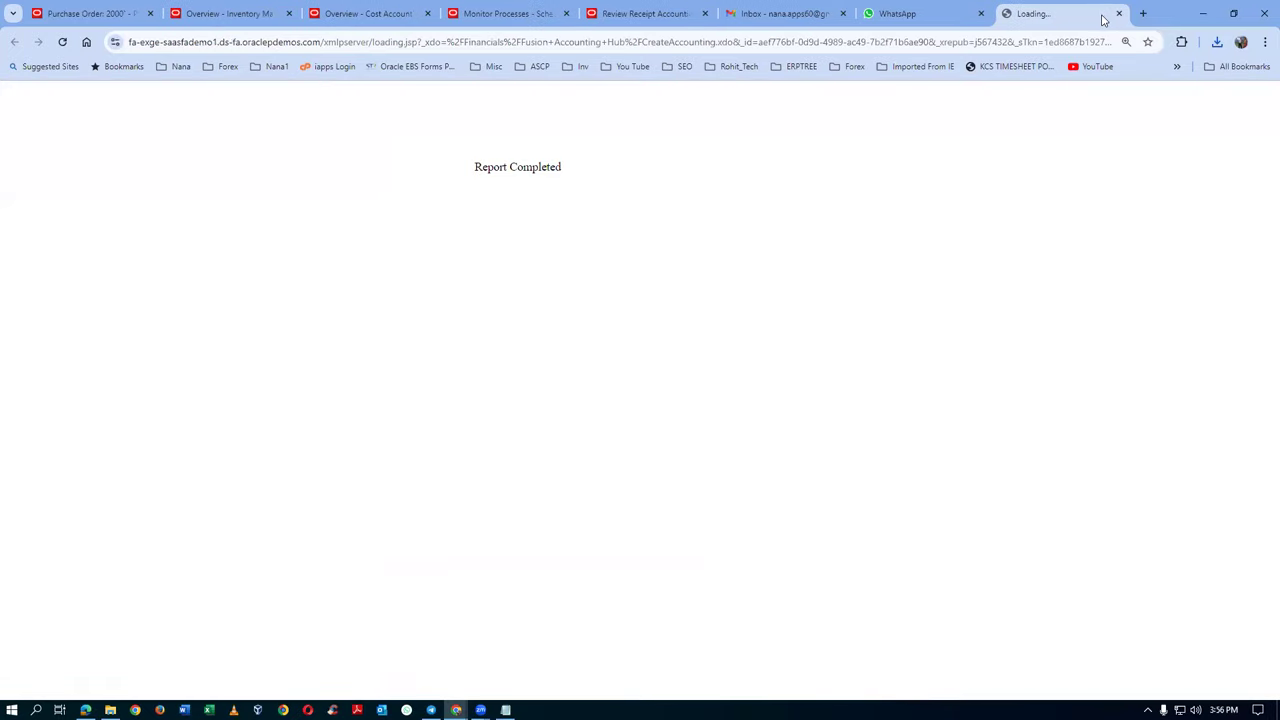
left_click(1118, 14)
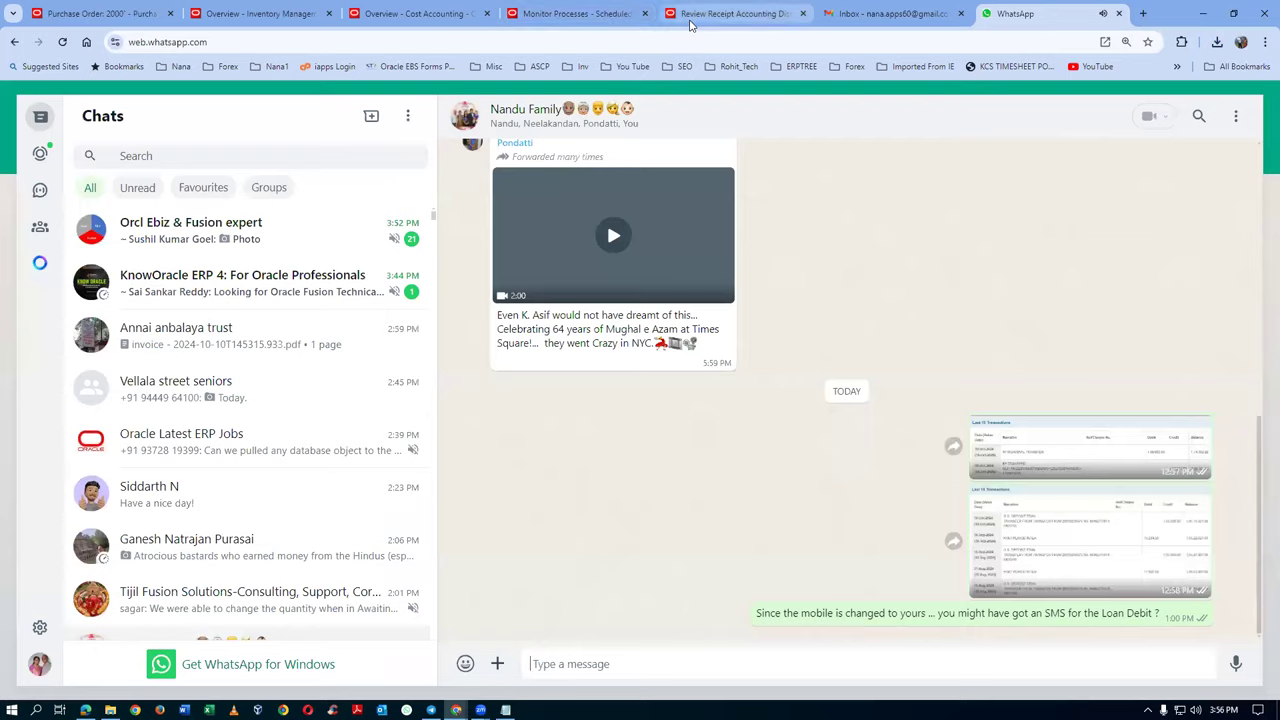
Rerun the search for item t01 in Review Receipt Accounting Distributions and examine the error message on journal entry line 1
left_click(734, 22)
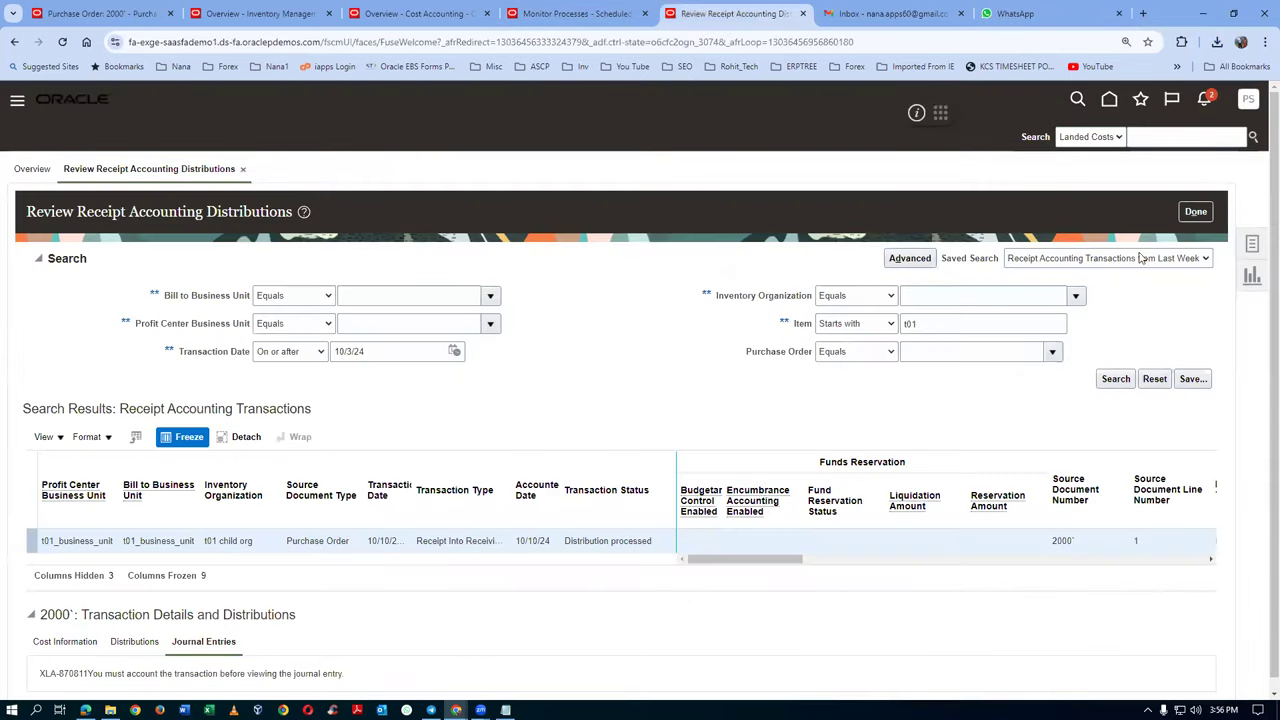
left_click(1112, 378)
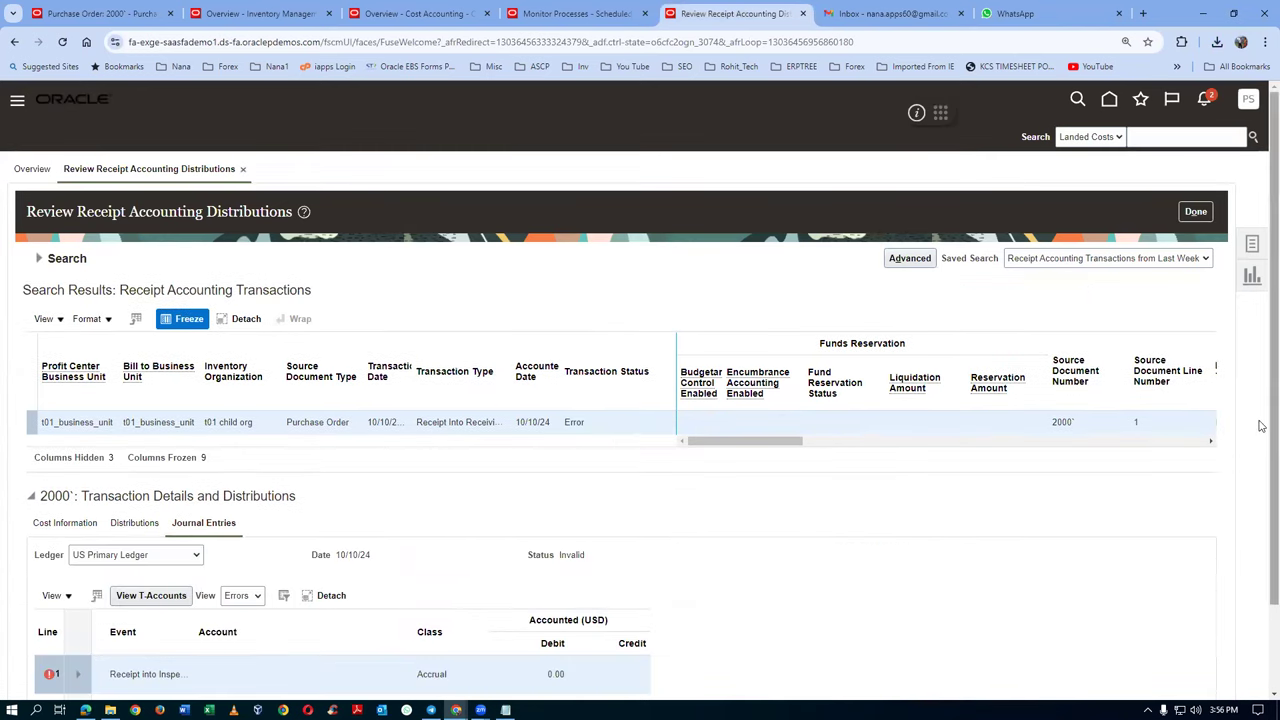
scroll(1262, 568, "down", 2)
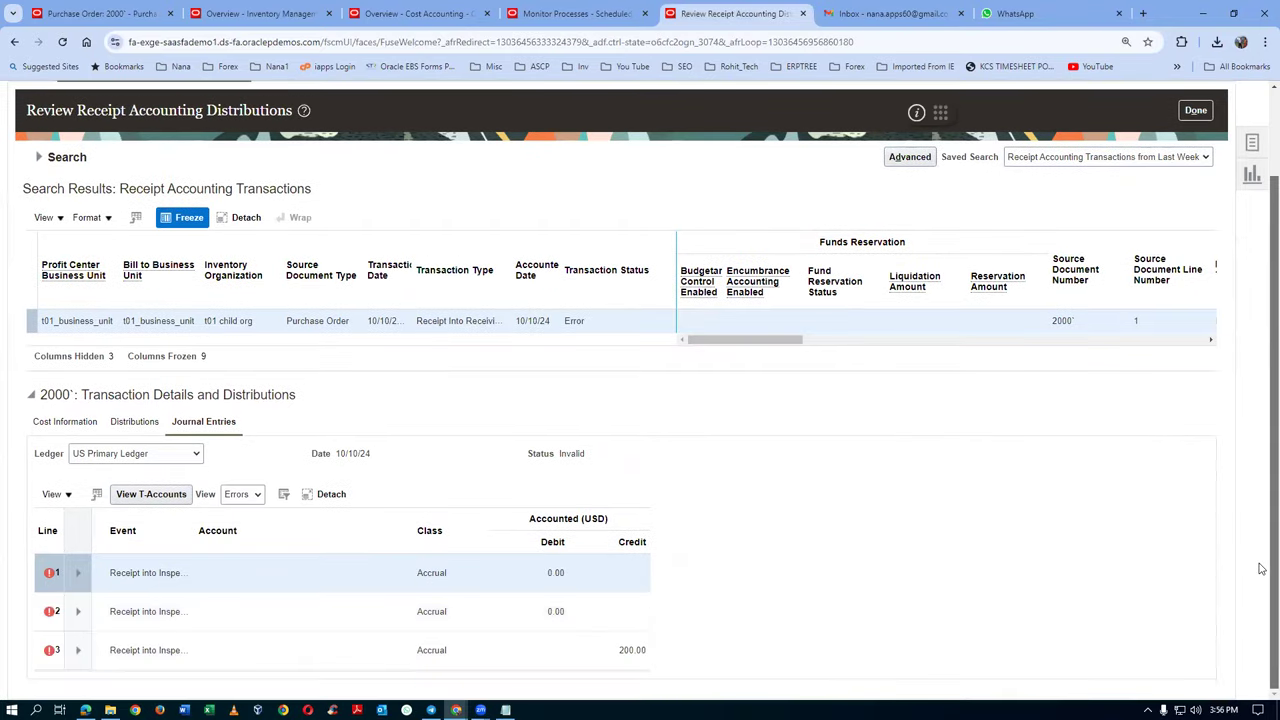
left_click(79, 574)
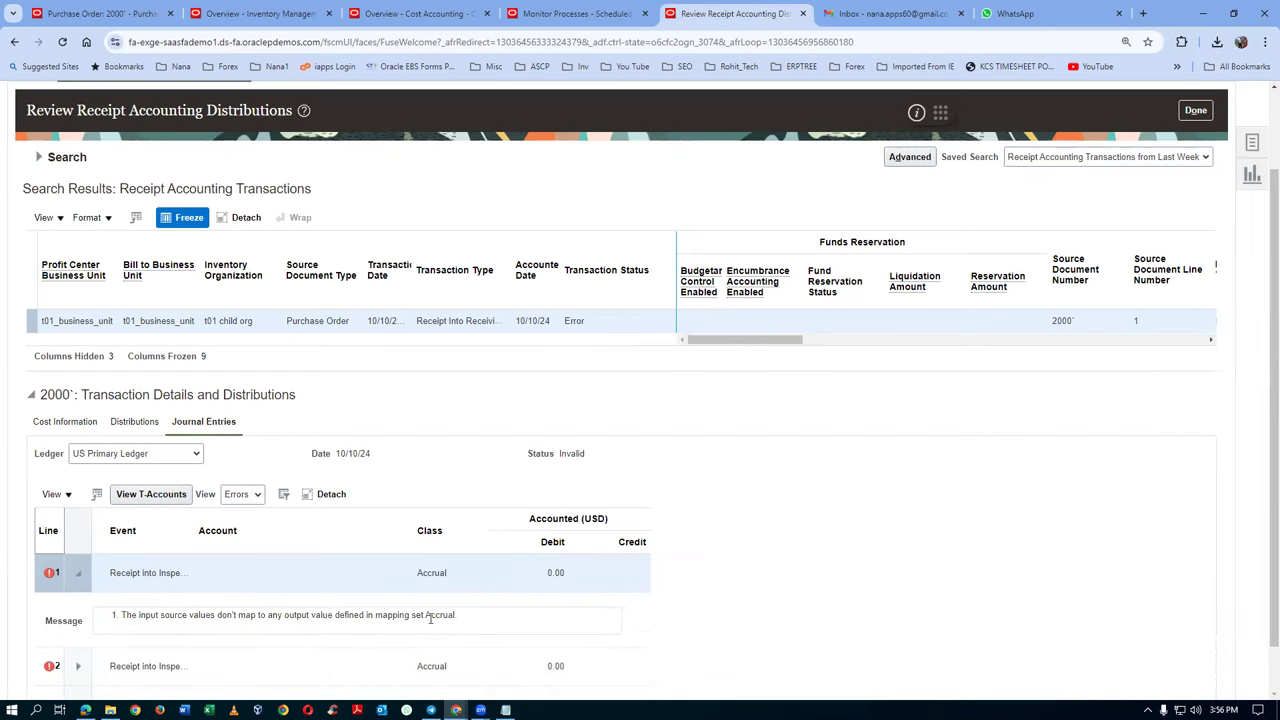
left_click_drag(428, 618, 457, 622)
Duplicate the receipt accounting page, go to Setup and Maintenance in the copy, and switch the setup offering to Procurement
right_click(779, 13)
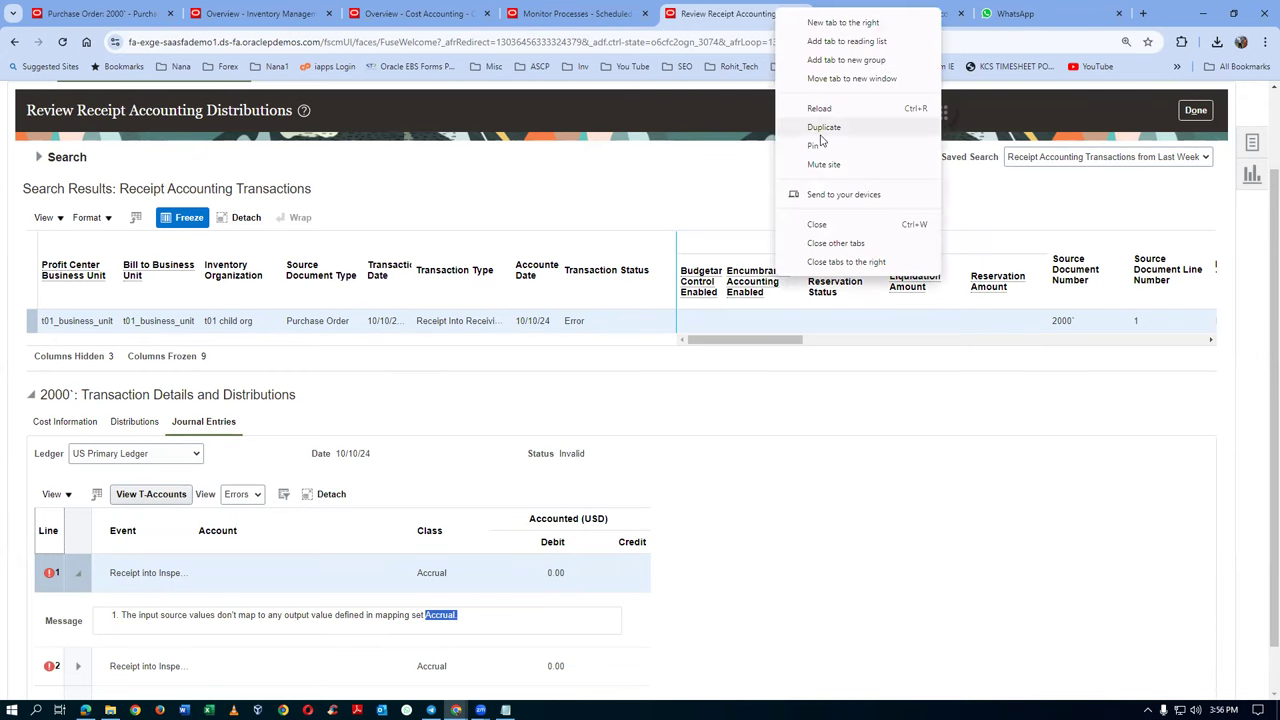
left_click(822, 128)
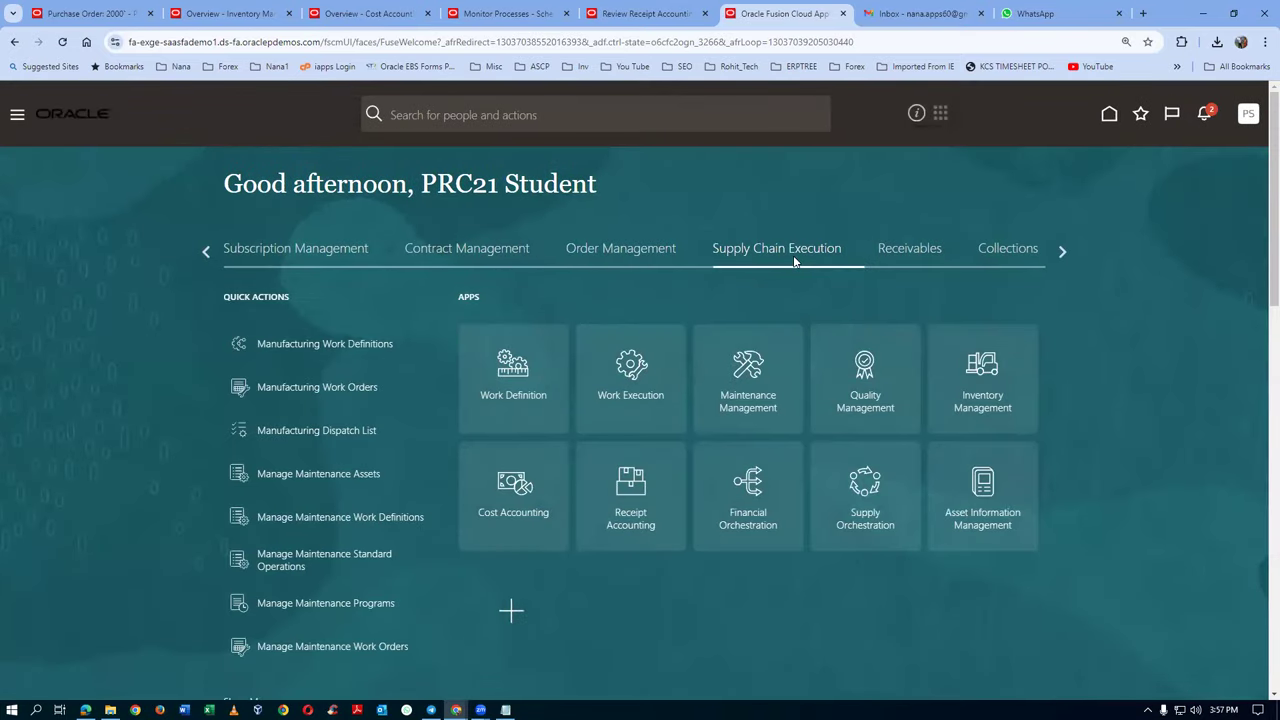
left_click(1249, 128)
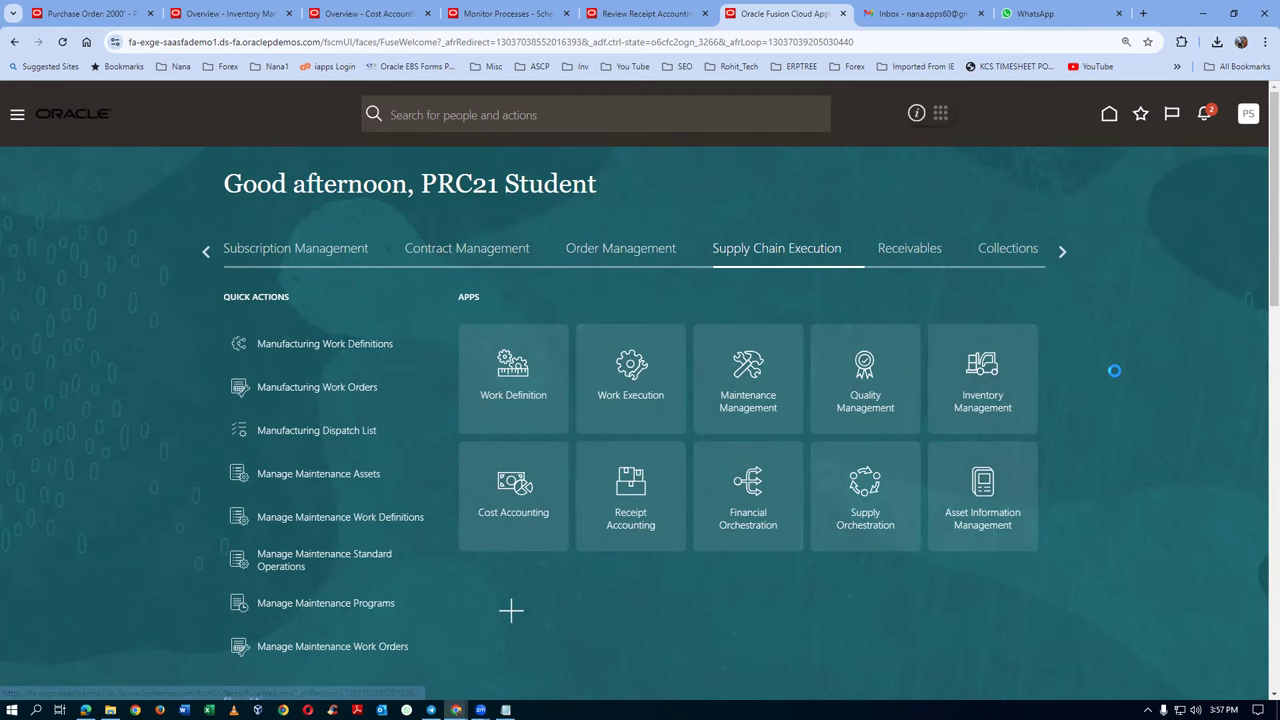
left_click(1018, 337)
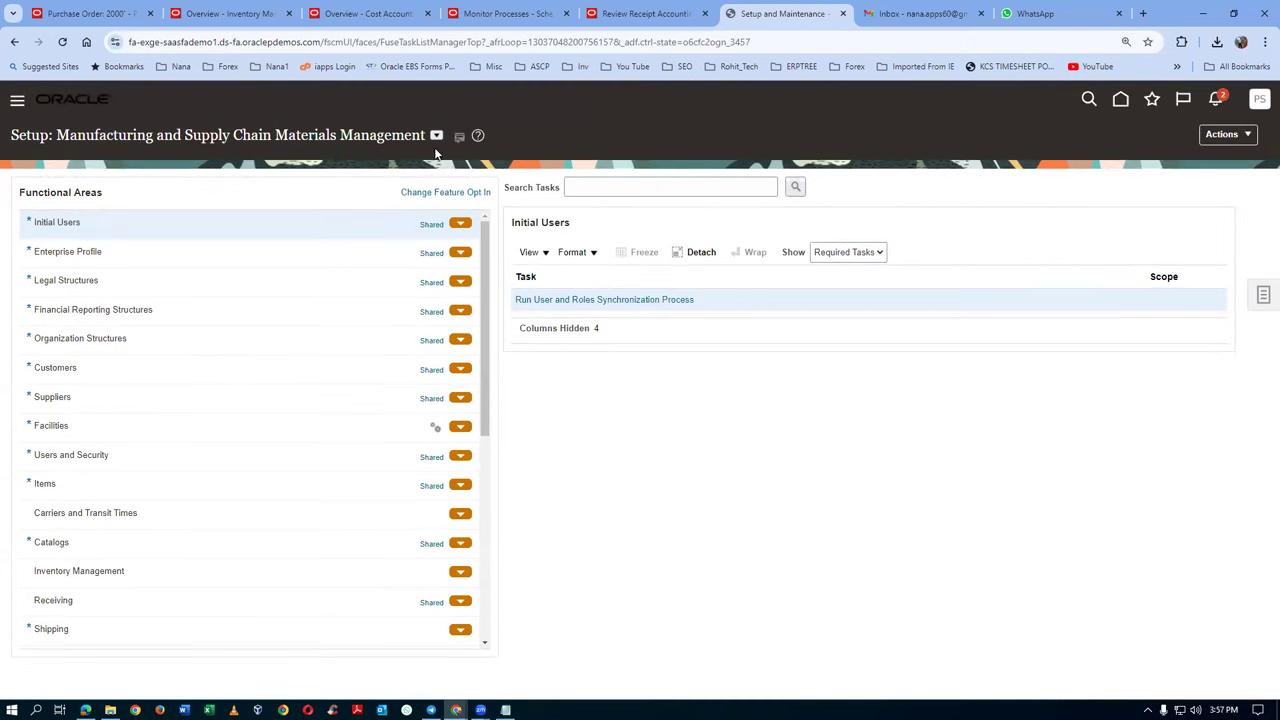
left_click(436, 135)
scroll(472, 224, "down", 3)
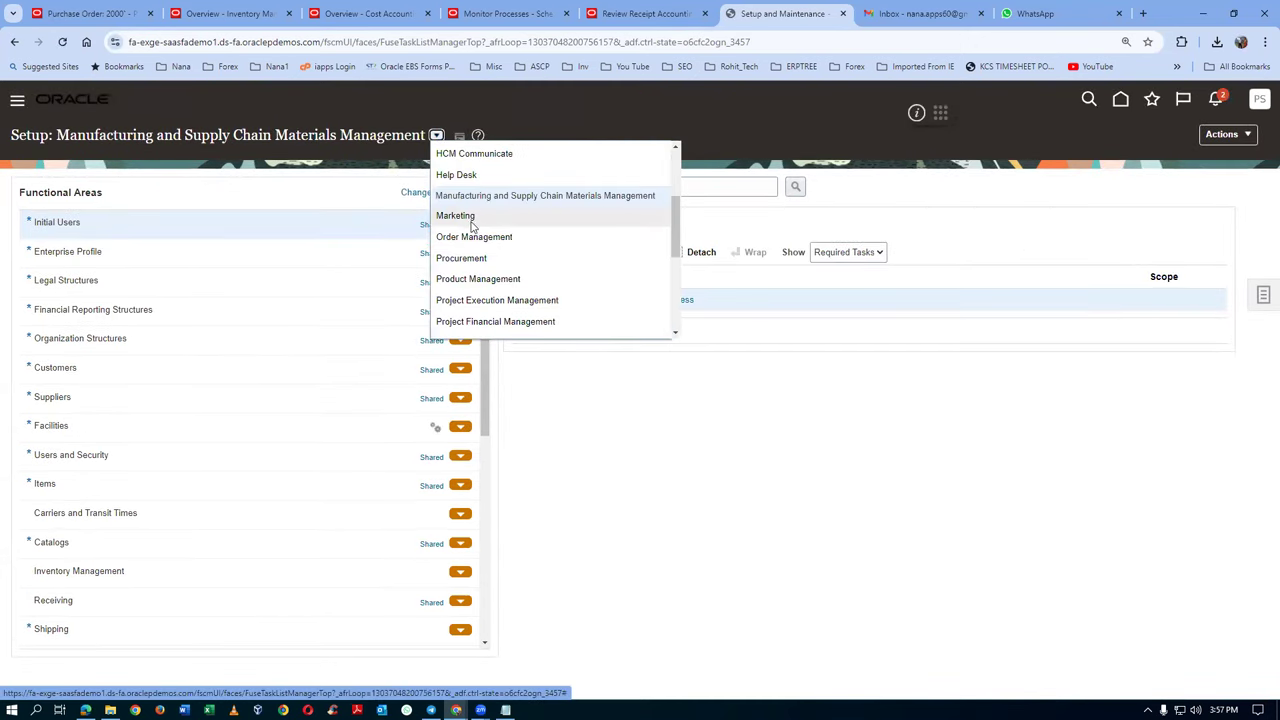
left_click(477, 258)
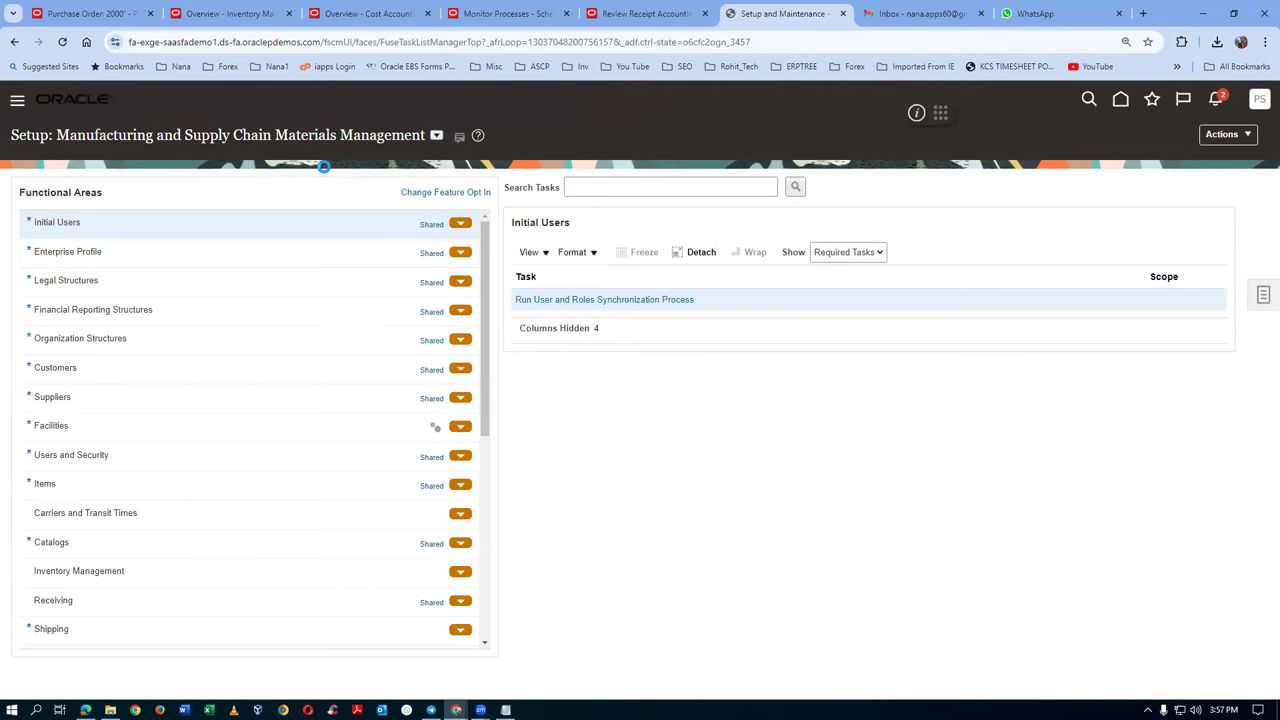
Search the setup tasks for man%map%set% and open Manage Mapping Sets under Procurement Transaction Account Rules
left_click(585, 187)
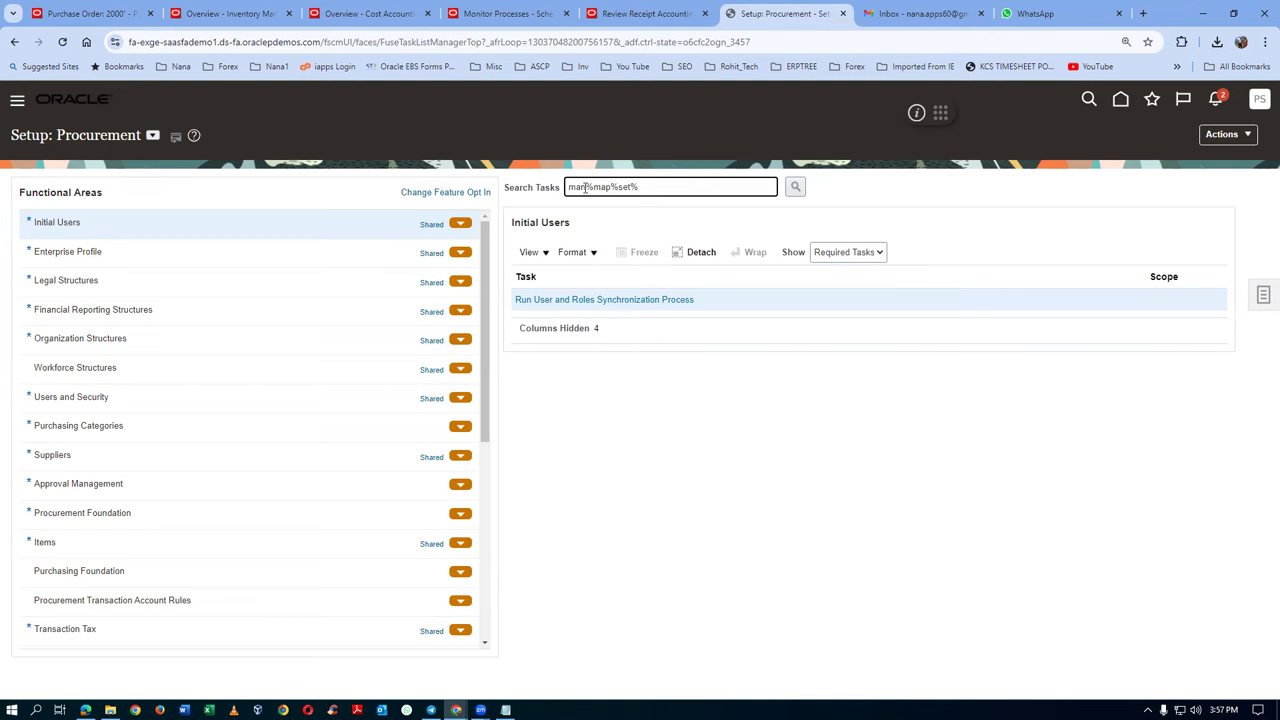
key("Return")
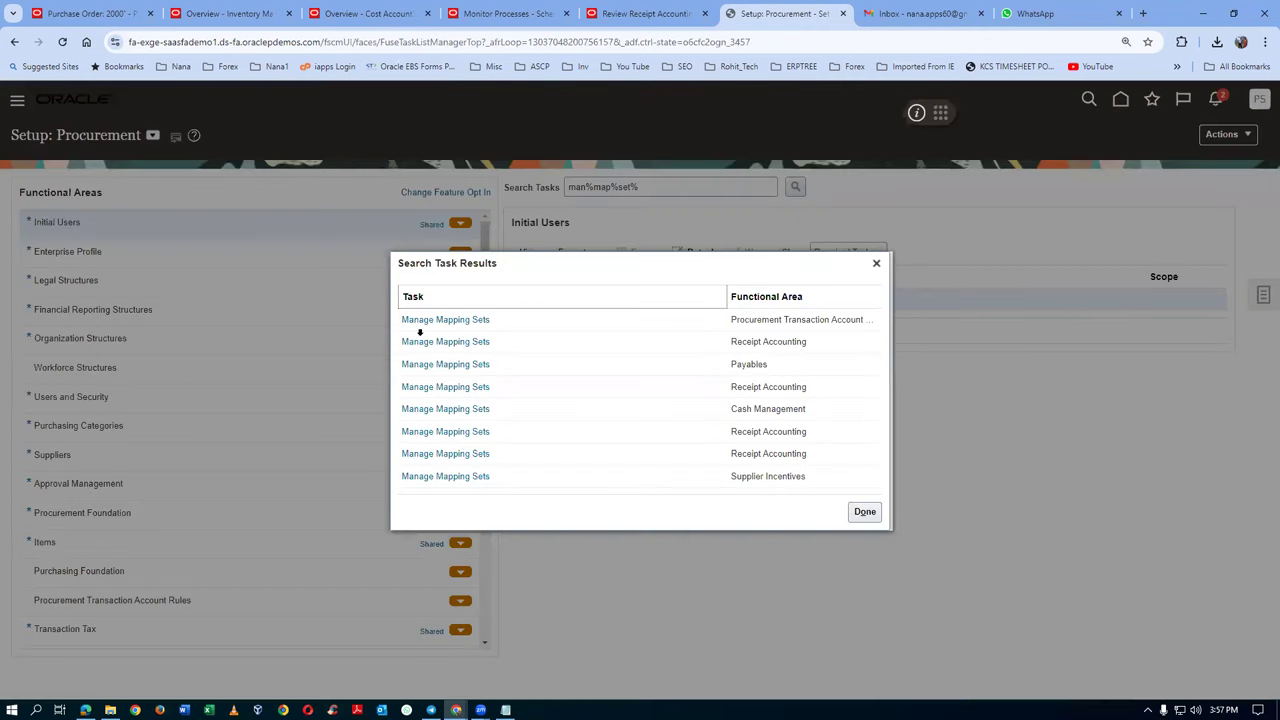
left_click(423, 322)
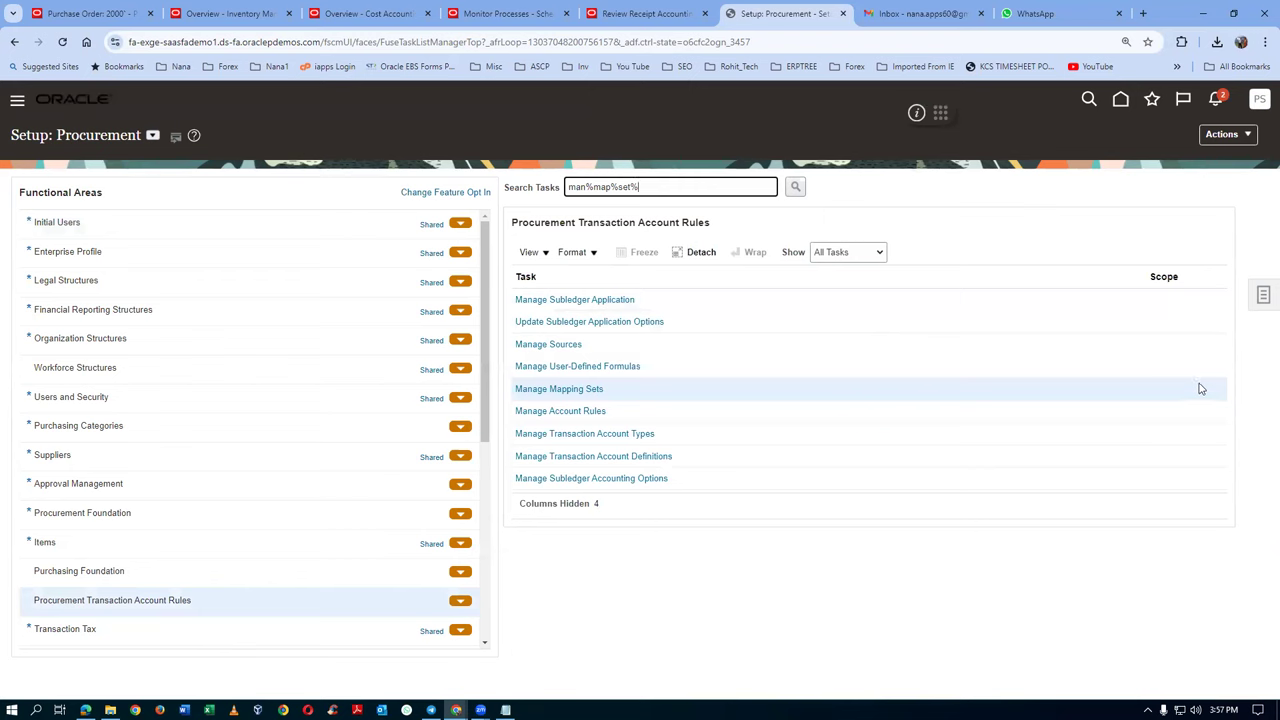
left_click(556, 390)
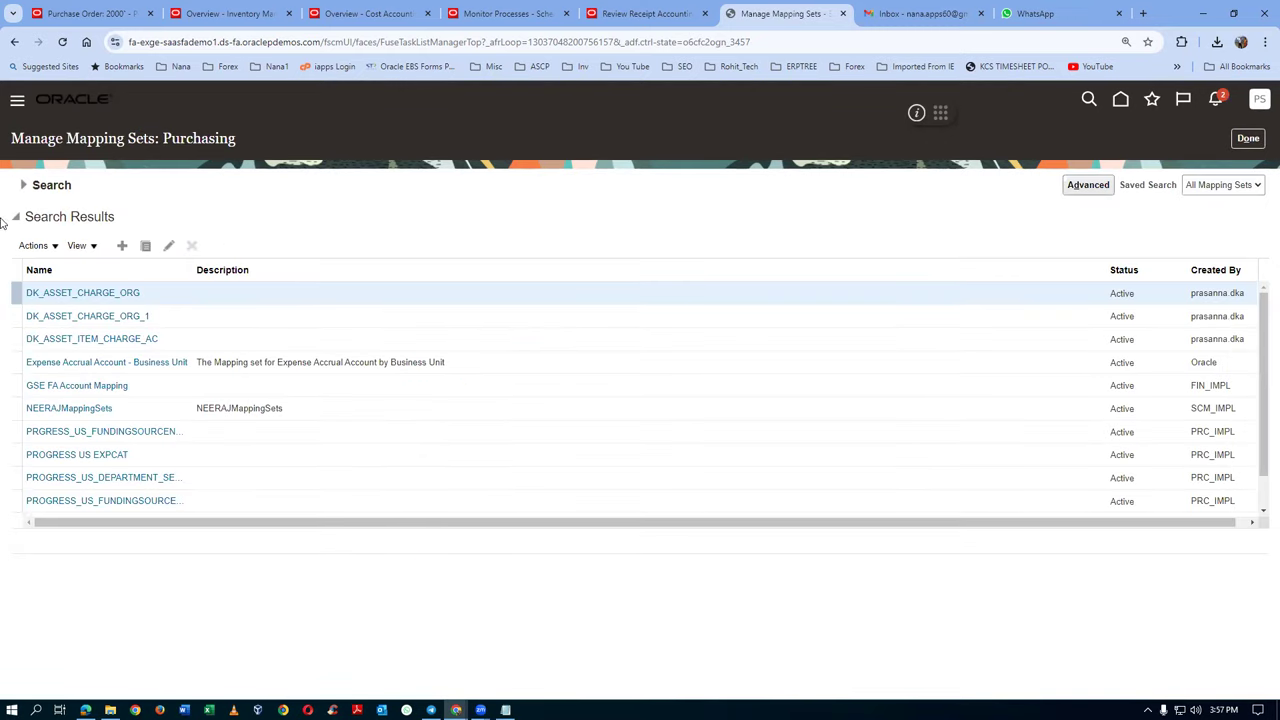
Search the purchasing mapping sets by the name Accrual
left_click(23, 185)
left_click(230, 214)
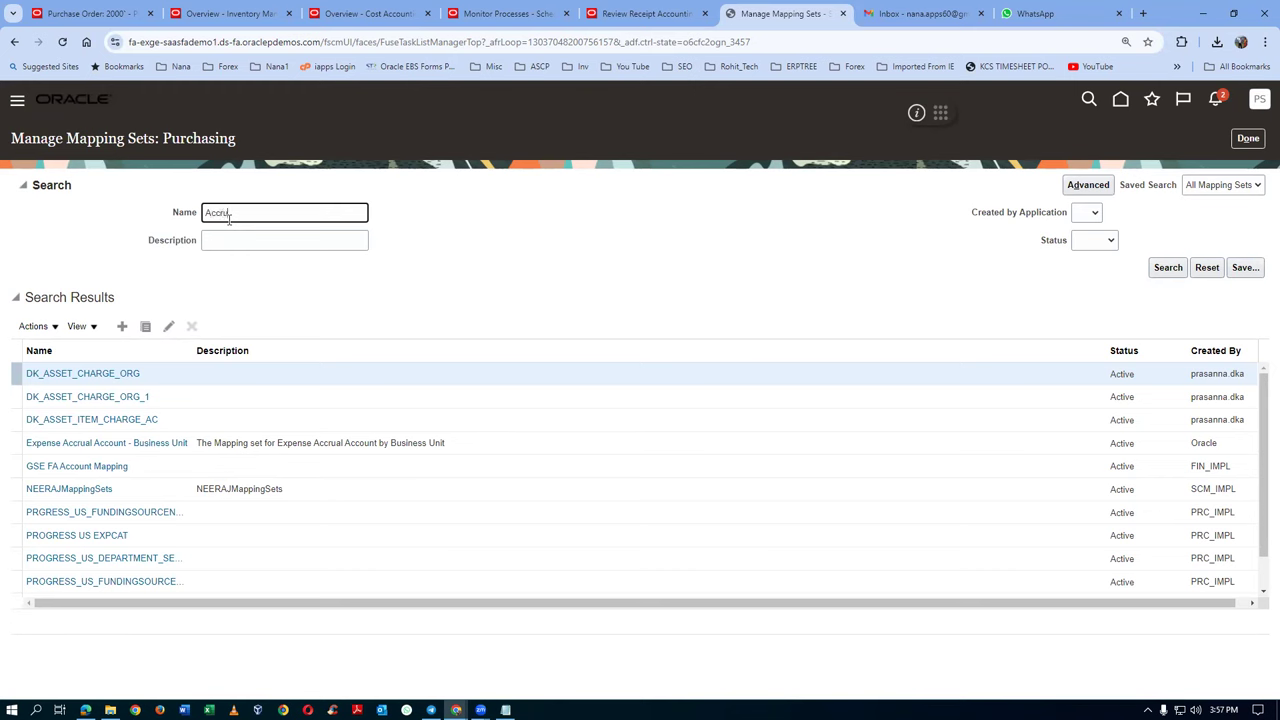
key("Return")
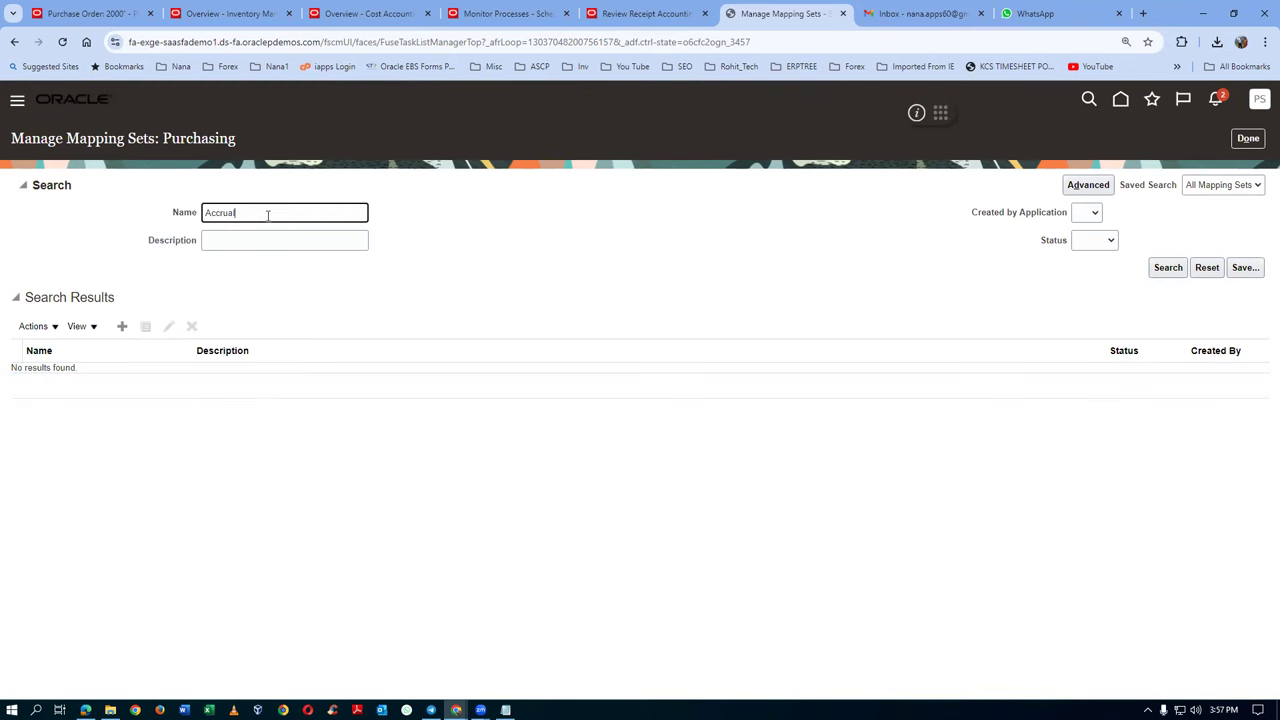
Clear the name criterion and list all purchasing mapping sets
left_click_drag(268, 214, 146, 225)
key("BackSpace")
left_click_drag(246, 212, 126, 247)
type("Re")
left_click_drag(236, 212, 128, 229)
key("BackSpace")
left_click(1165, 268)
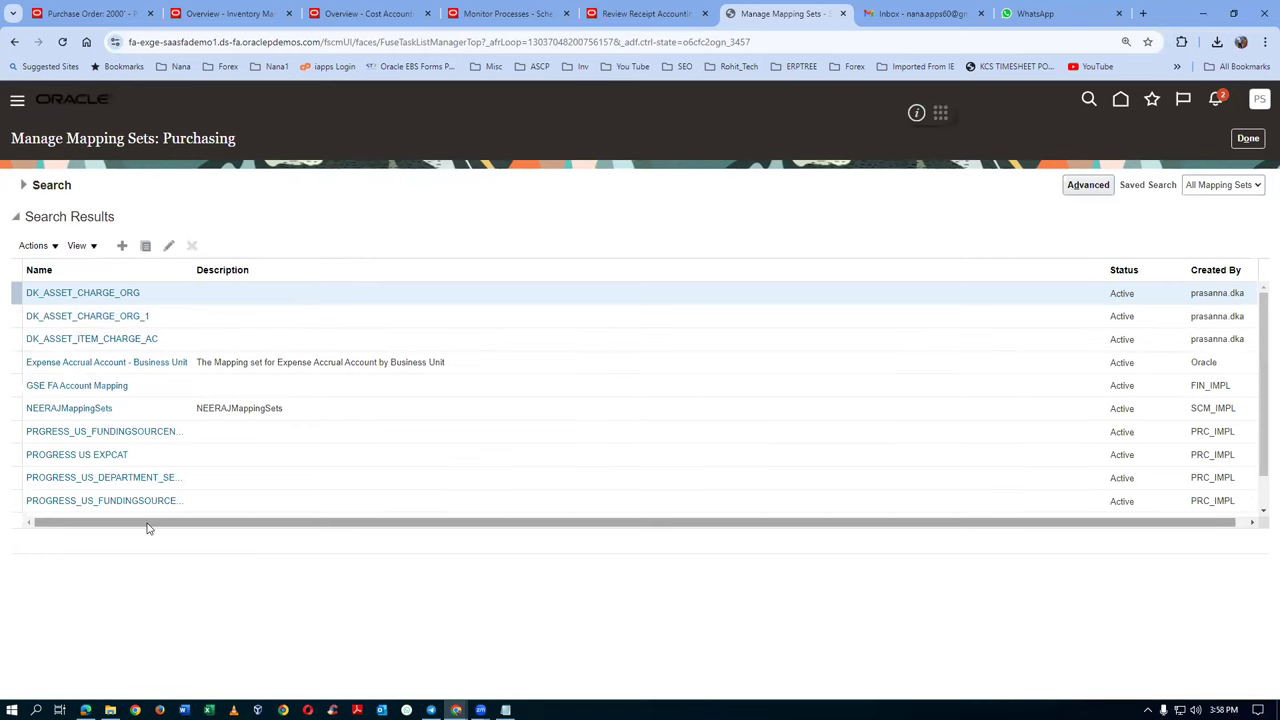
Recheck the mapping set name in the line 1 error message and repeat the purchasing mapping set search for Accrual
left_click(650, 16)
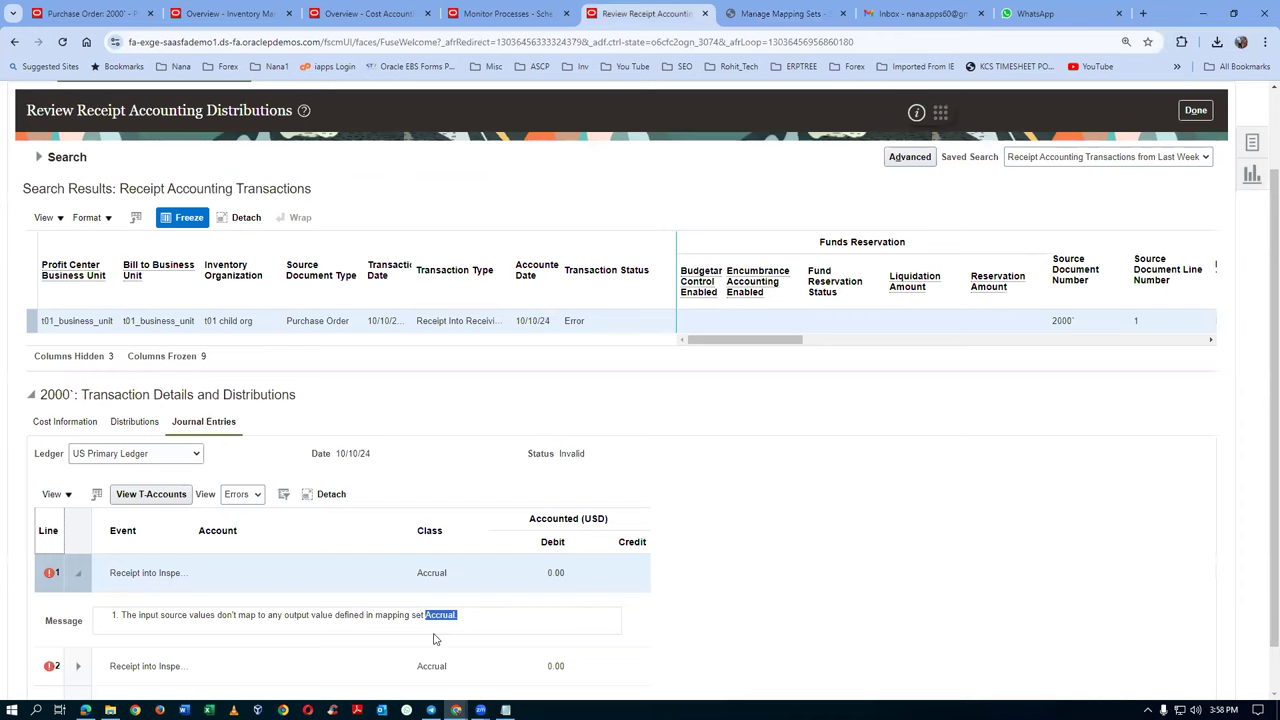
left_click(293, 619)
left_click(780, 14)
left_click(28, 190)
left_click(209, 216)
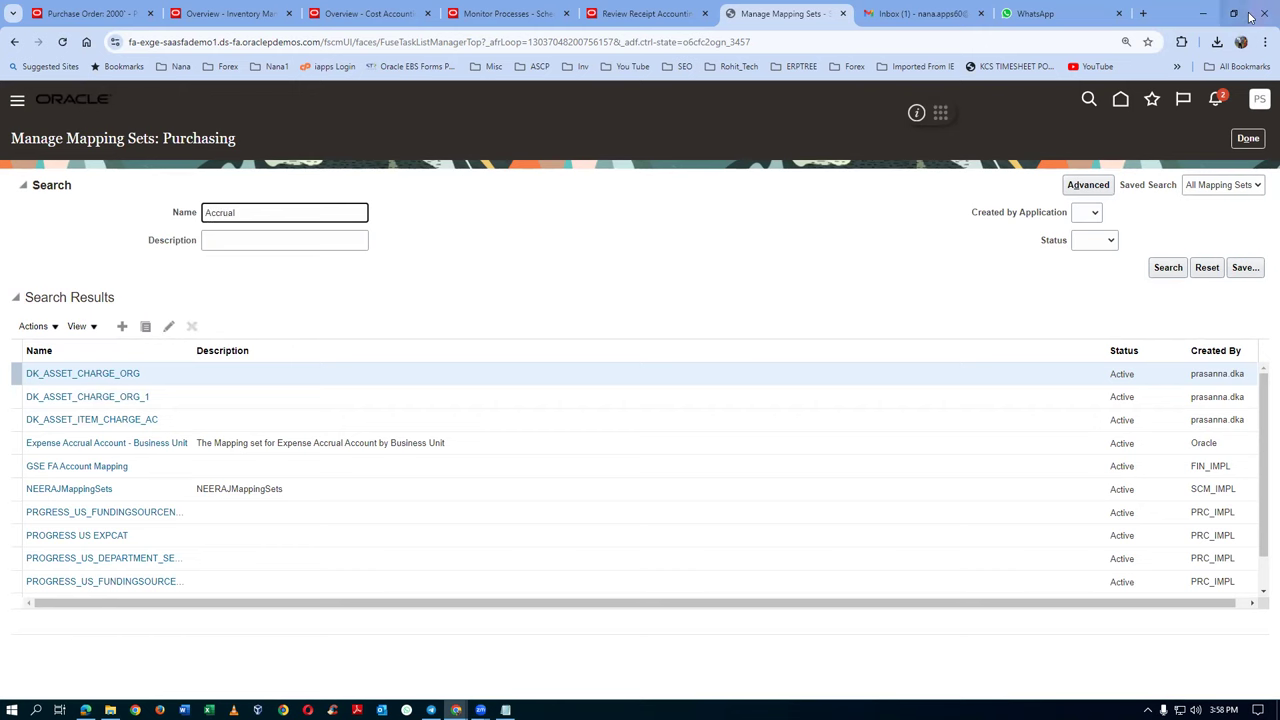
left_click(1166, 268)
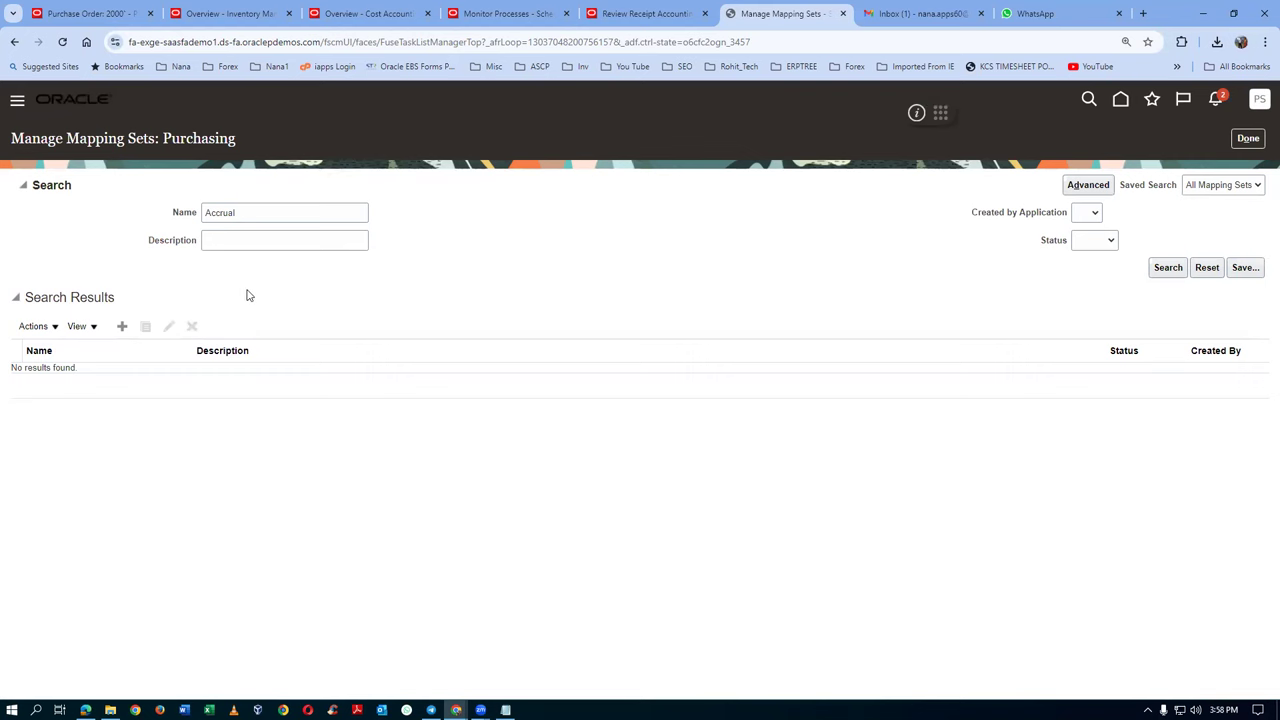
Return to Review Receipt Accounting Distributions and re-examine the error lines in the transaction's journal entry
left_click(257, 213)
left_click(645, 14)
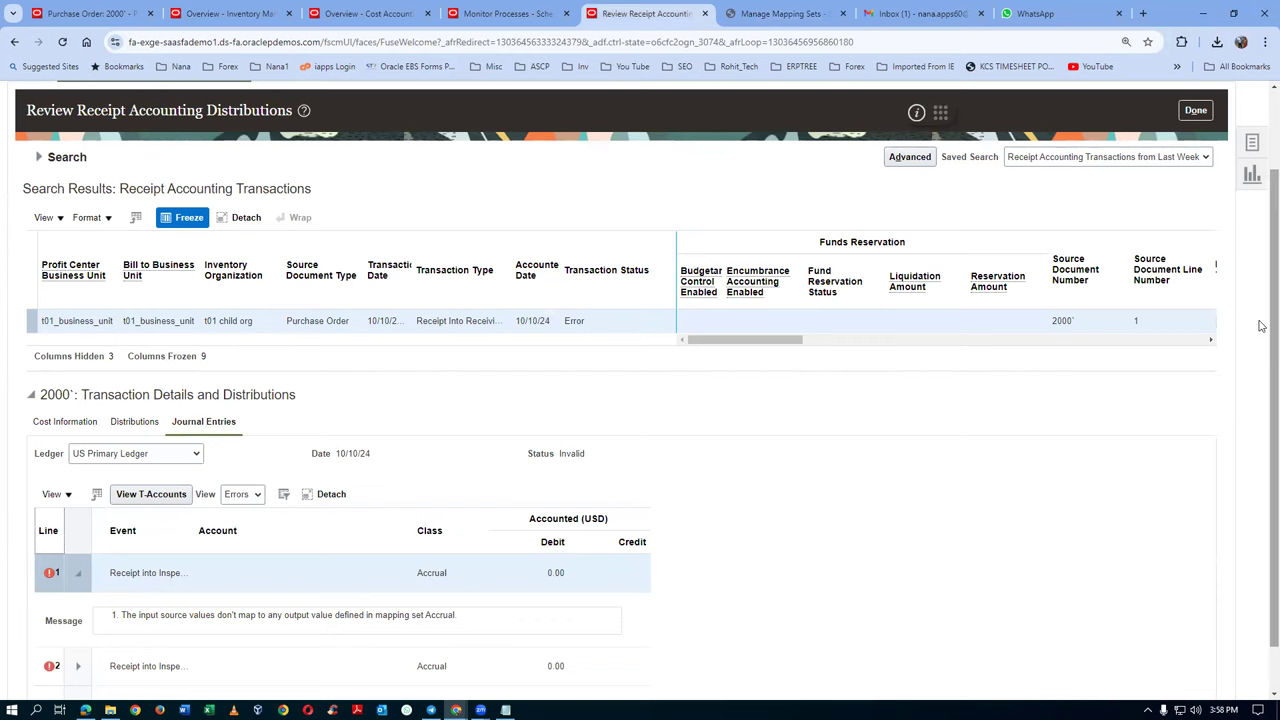
scroll(1262, 326, "down", 2)
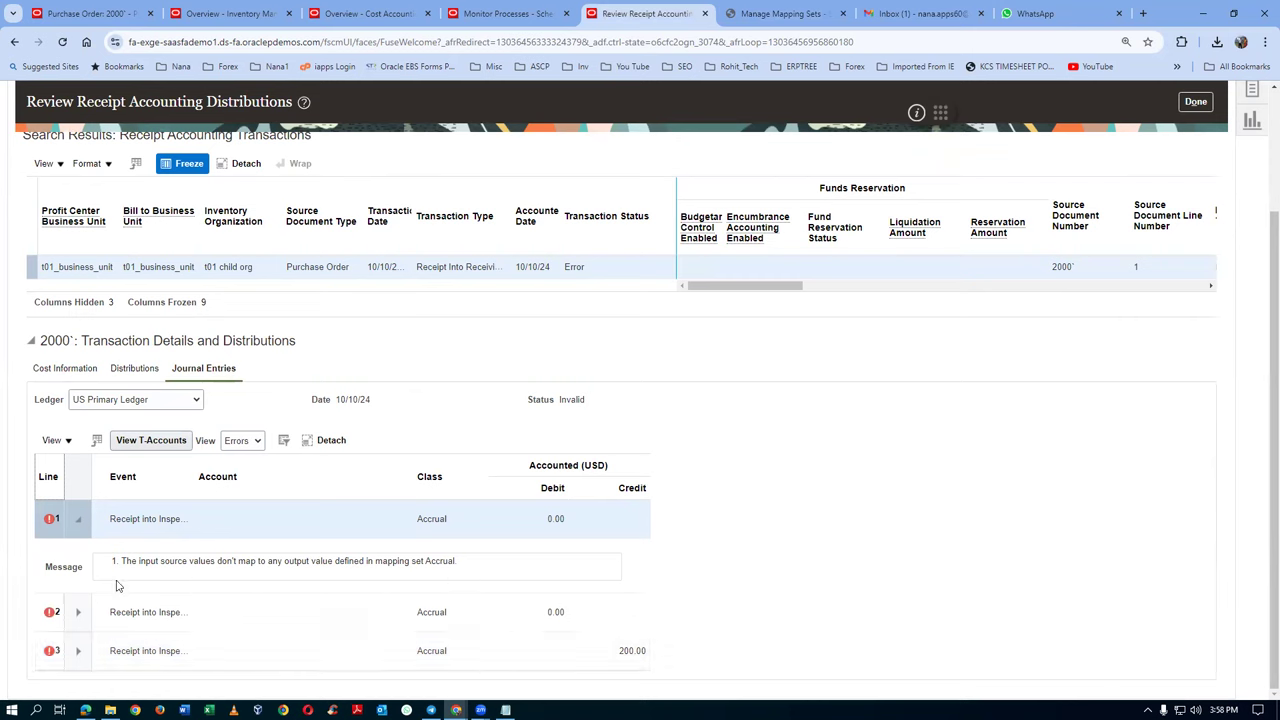
Expand the error details of journal lines 2 and 3 and read which mapping set the messages name
left_click(79, 612)
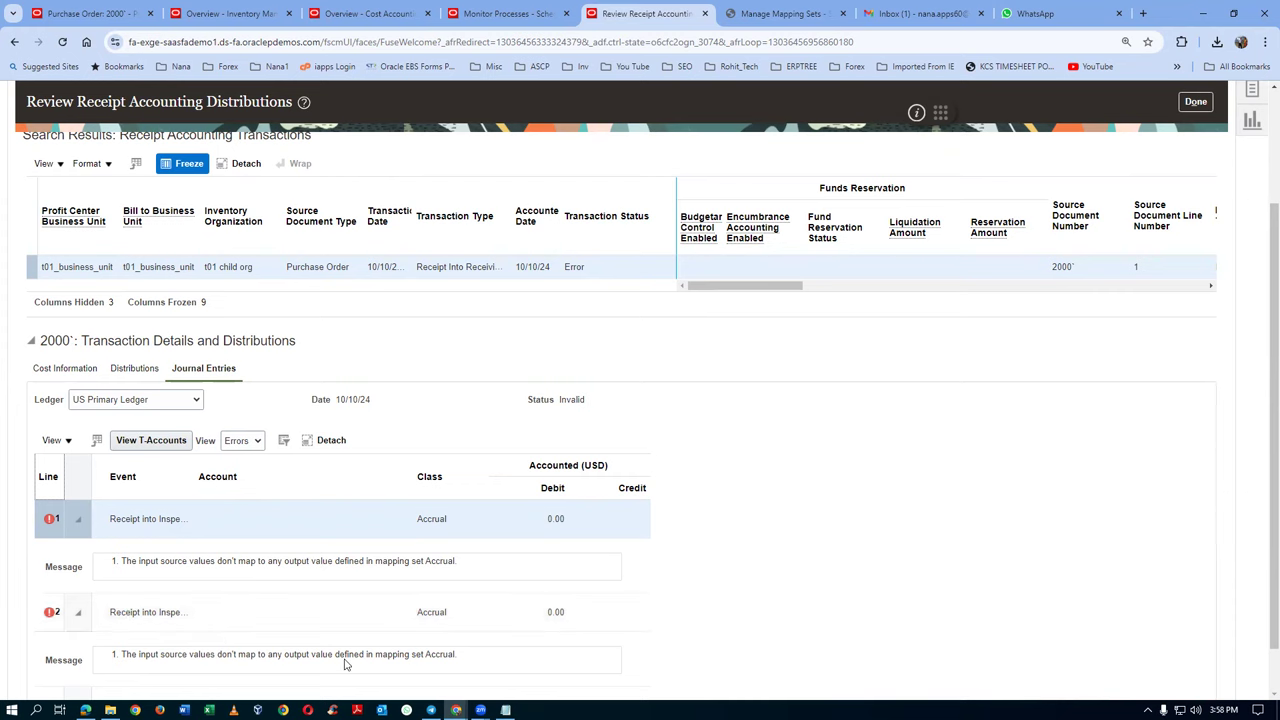
scroll(128, 658, "down", 1)
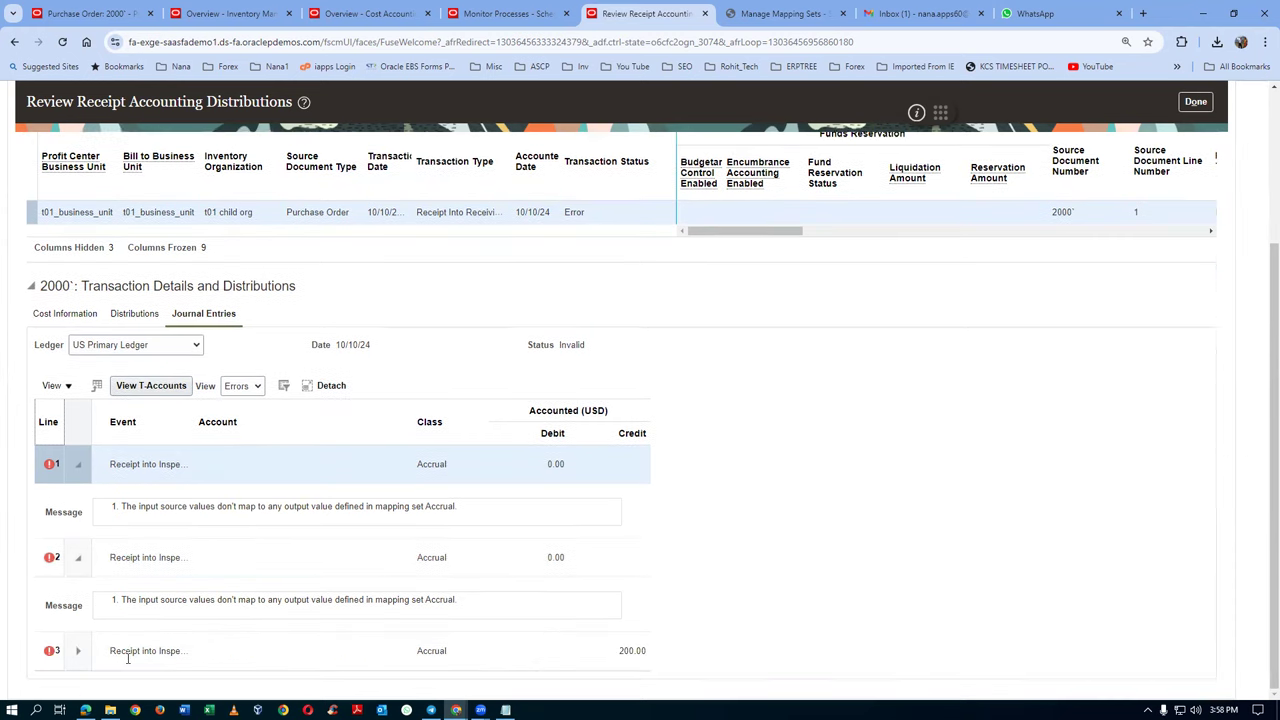
left_click(78, 651)
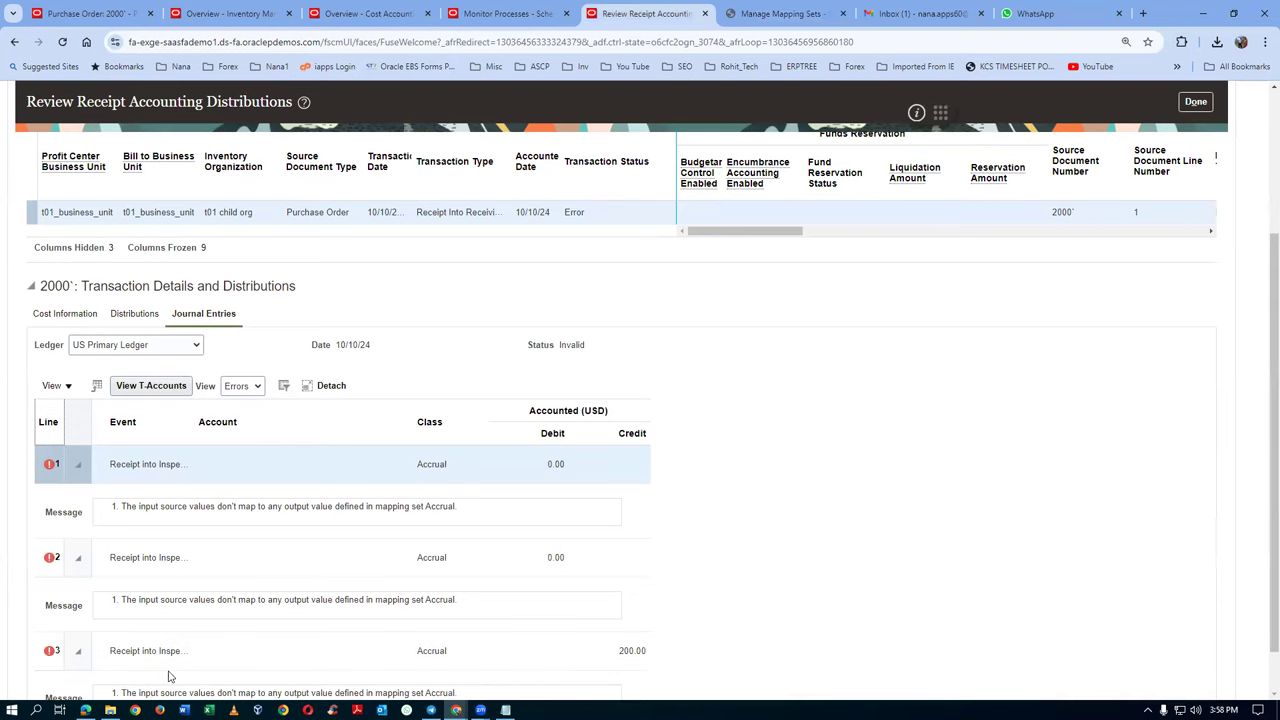
scroll(400, 655, "down", 1)
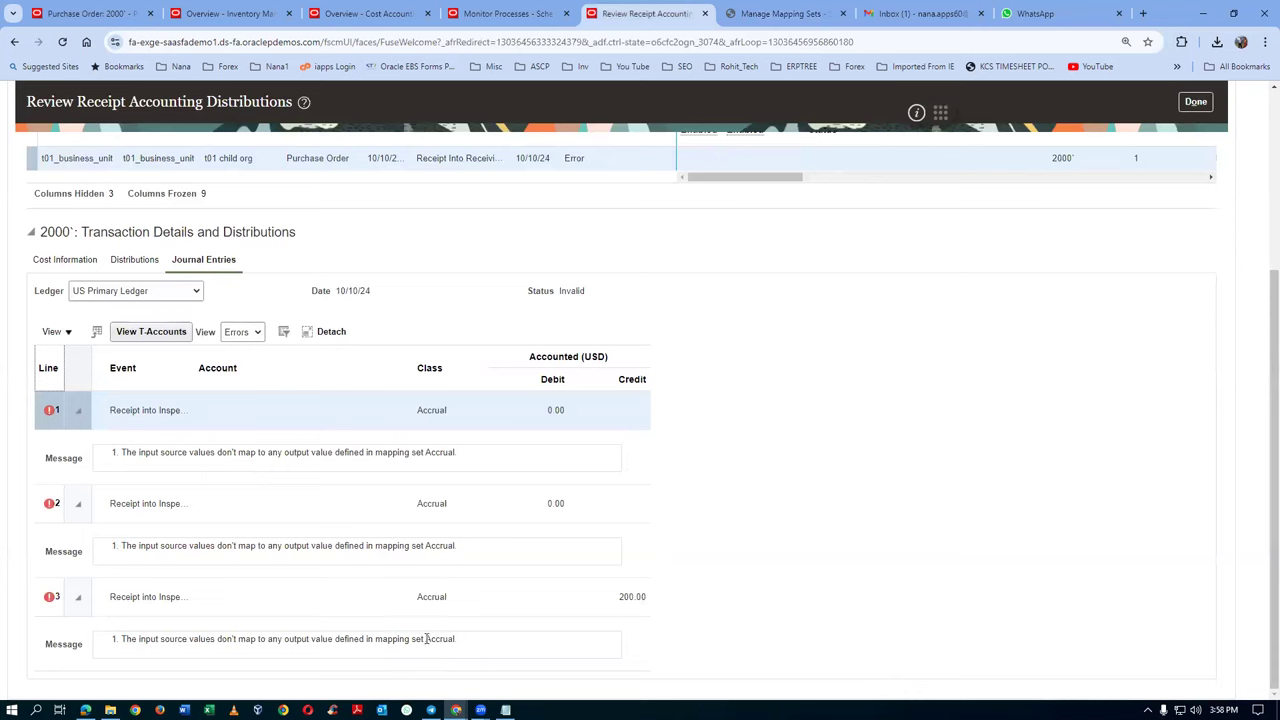
left_click_drag(428, 639, 463, 649)
Clear the name criterion in the Purchasing mapping sets search and list all mapping sets to look through them
left_click(785, 13)
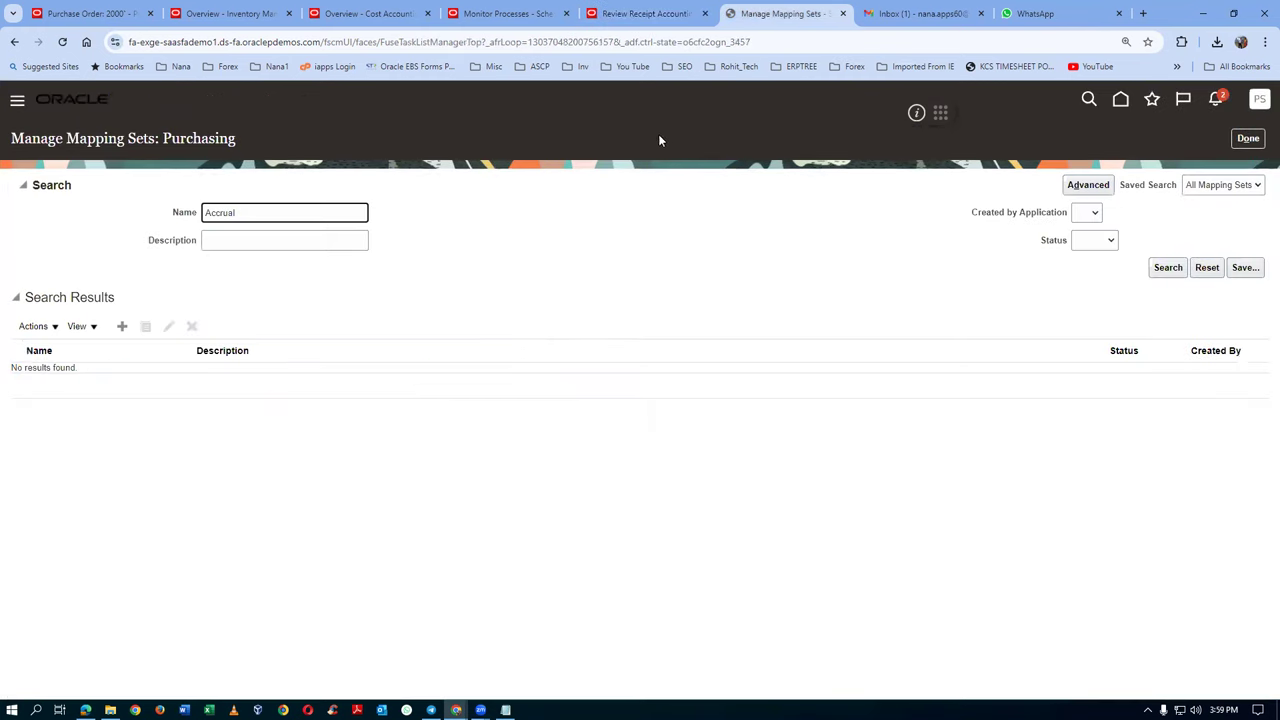
key("BackSpace")
key("BackSpace")
key("BackSpace")
key("BackSpace")
key("BackSpace")
key("BackSpace")
left_click(1168, 267)
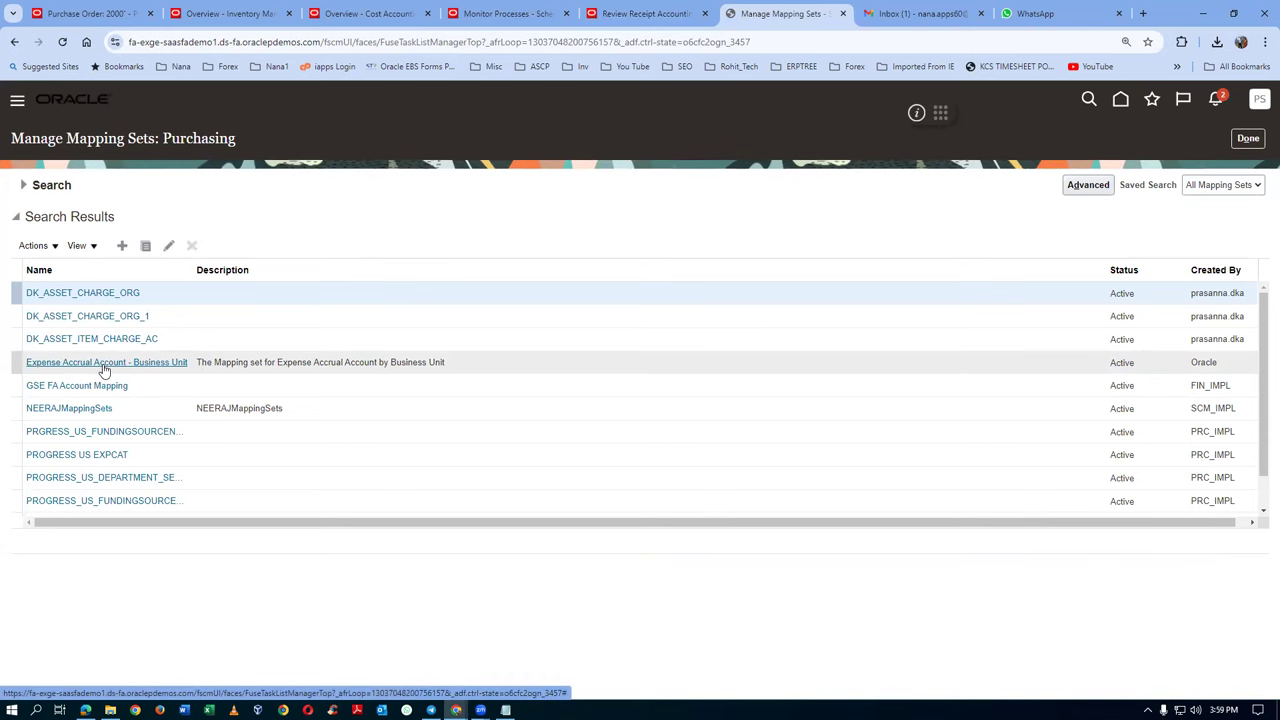
scroll(106, 408, "down", 1)
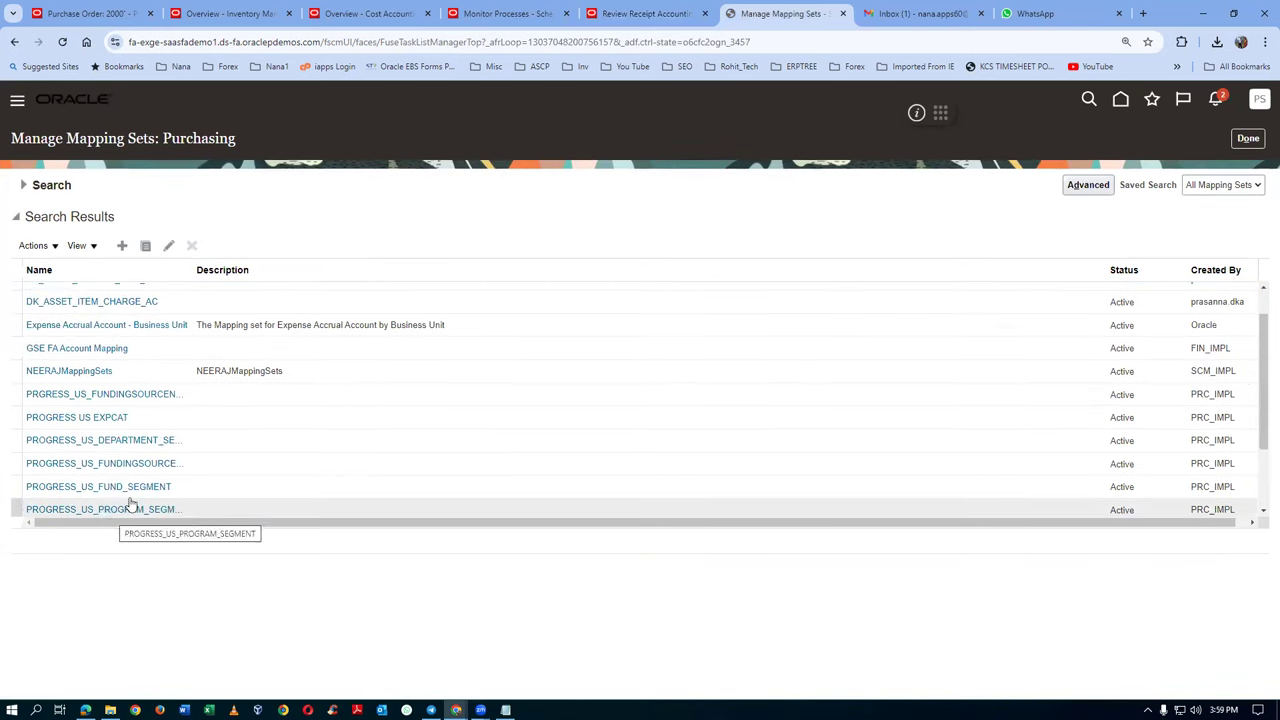
Search the Purchasing mapping sets for the name Accrual
left_click(23, 186)
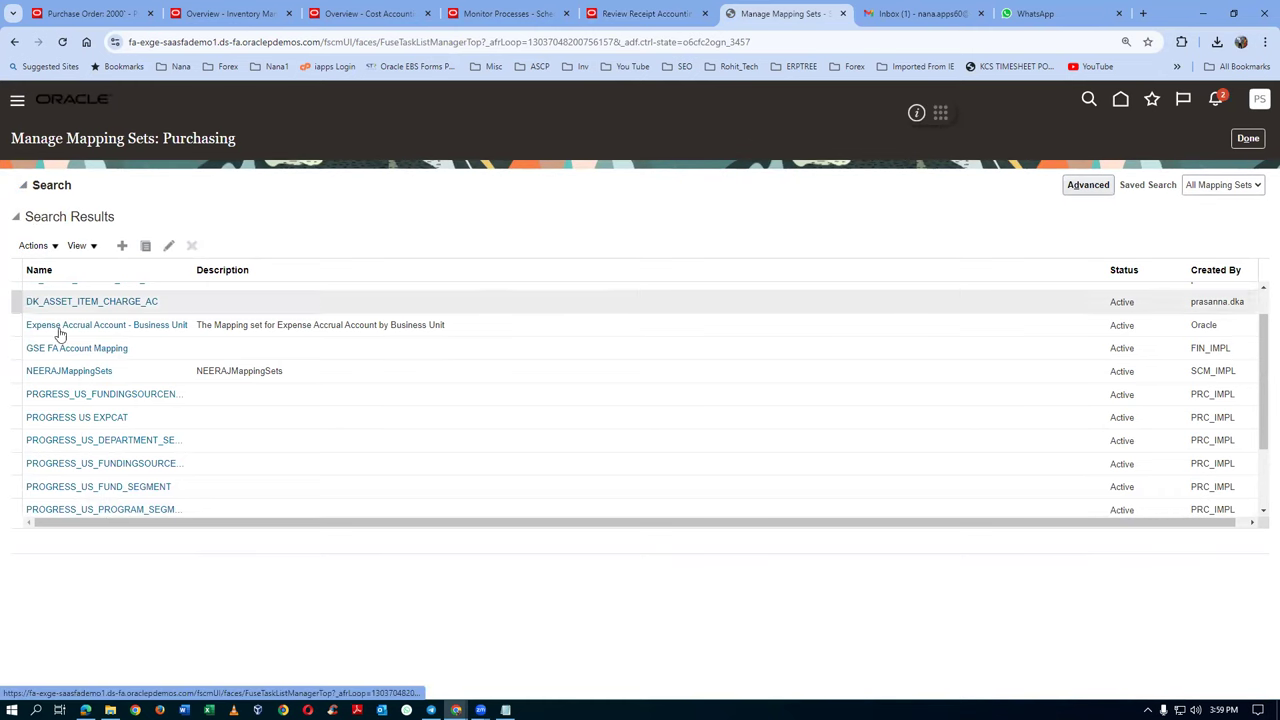
left_click(257, 213)
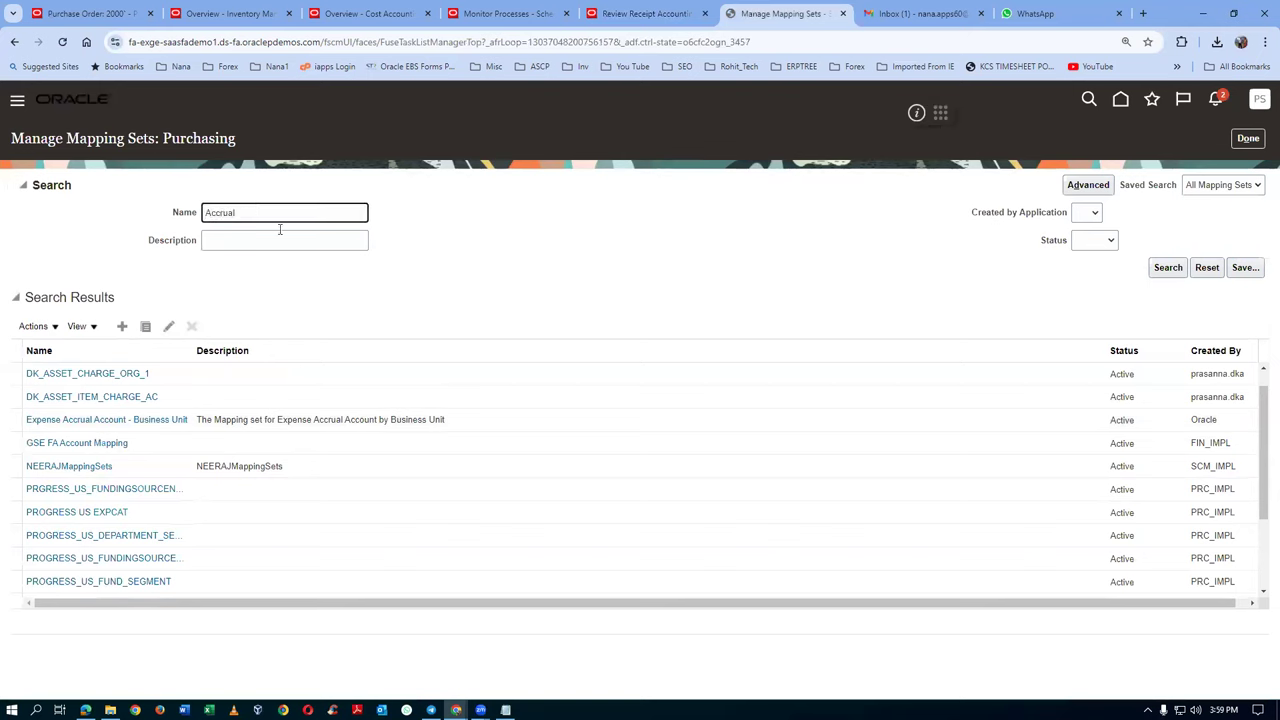
left_click(1168, 268)
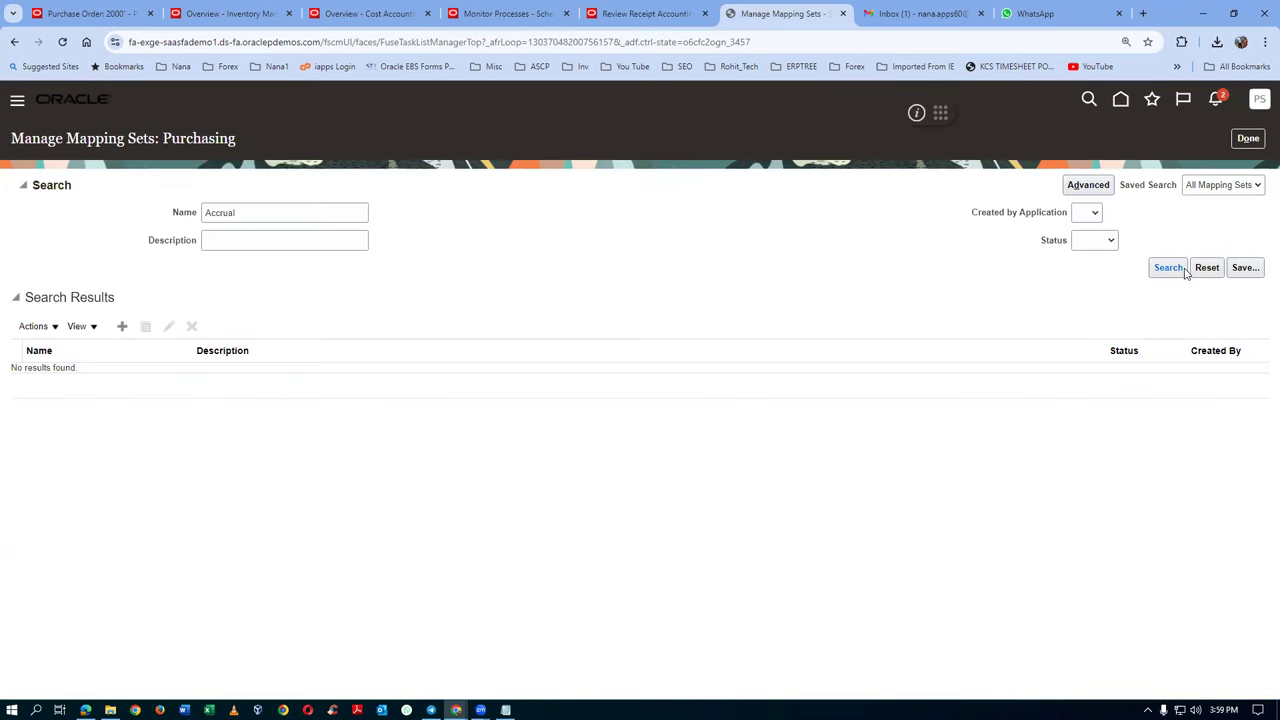
Duplicate the mapping sets browser tab and open the Setup and Maintenance task search in the copy
right_click(775, 20)
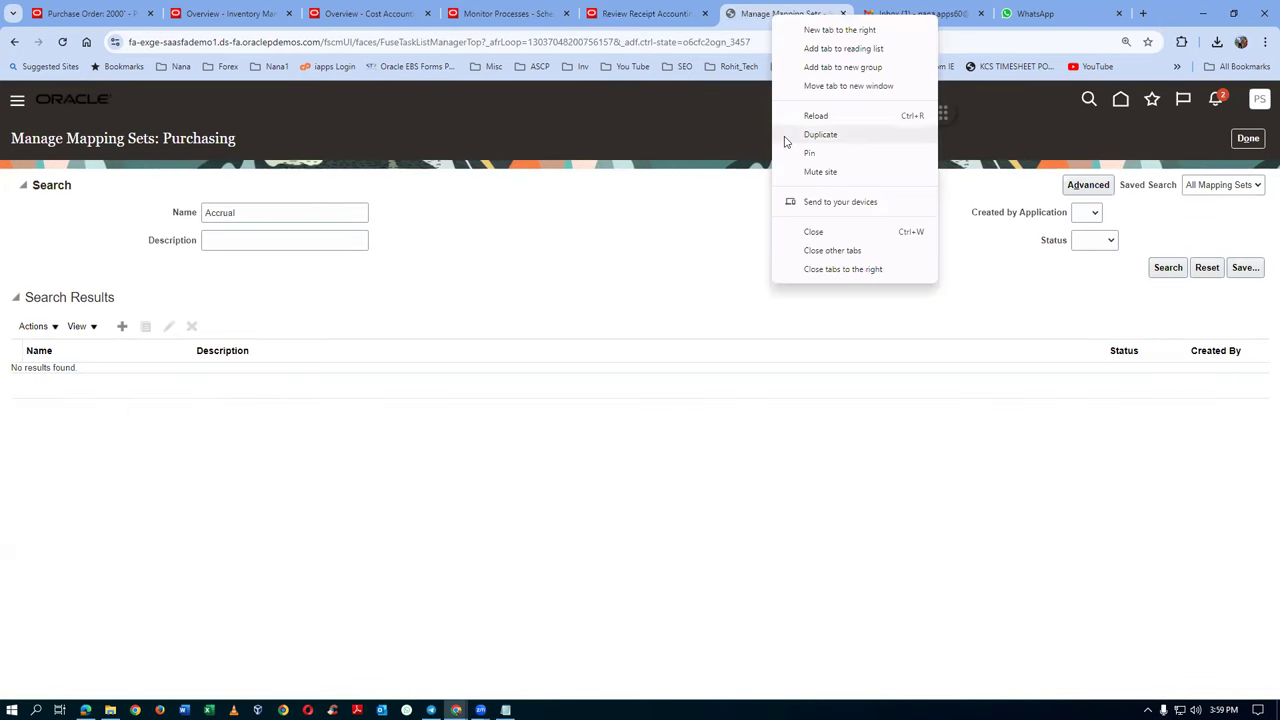
left_click(818, 134)
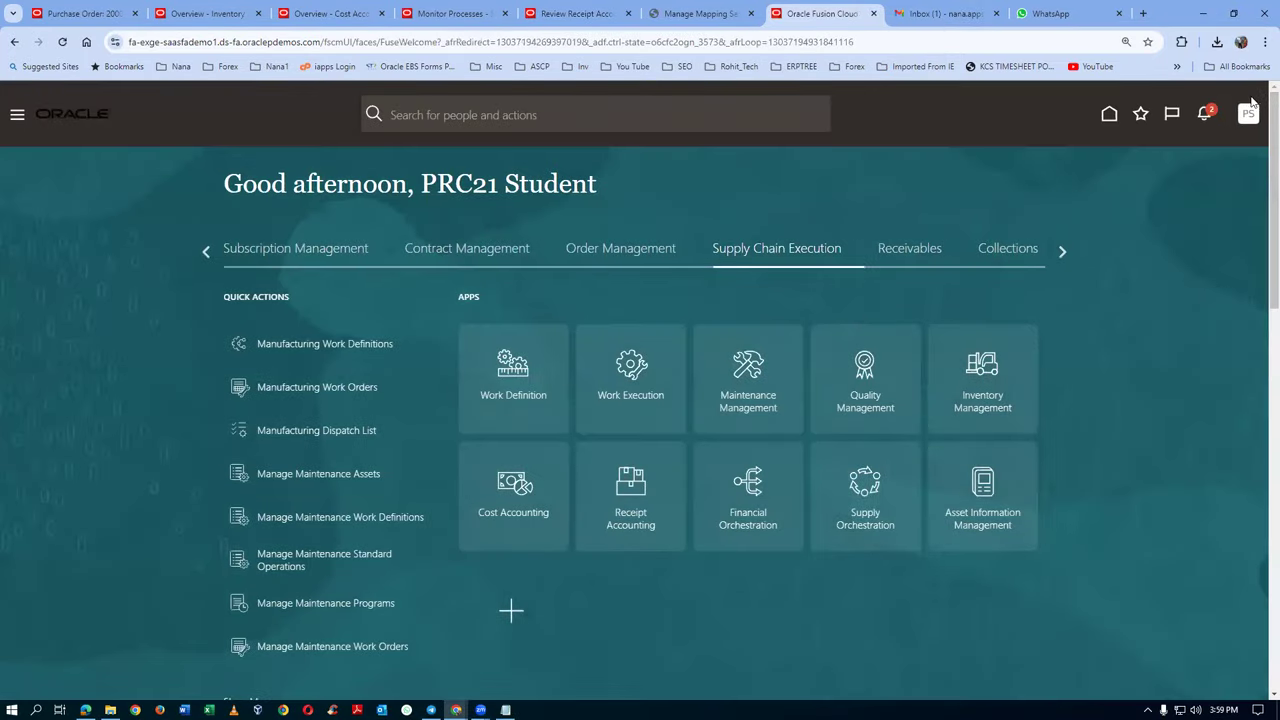
left_click(1248, 116)
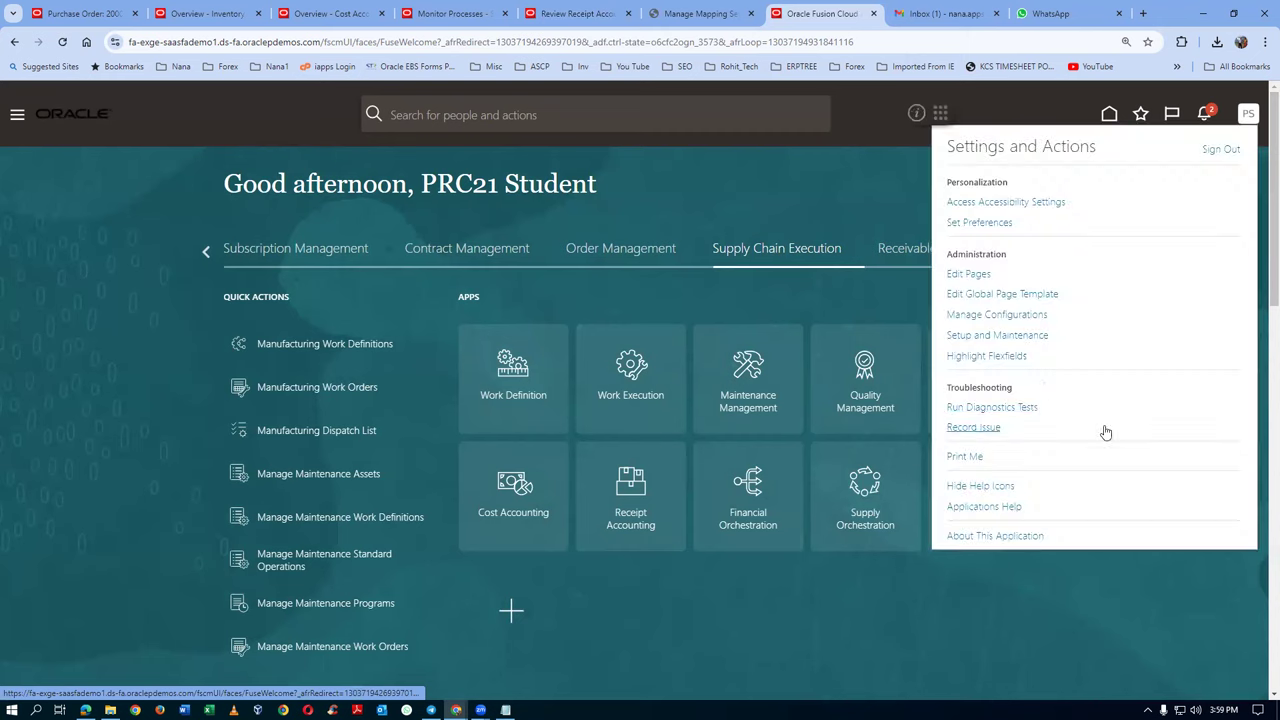
left_click(1006, 337)
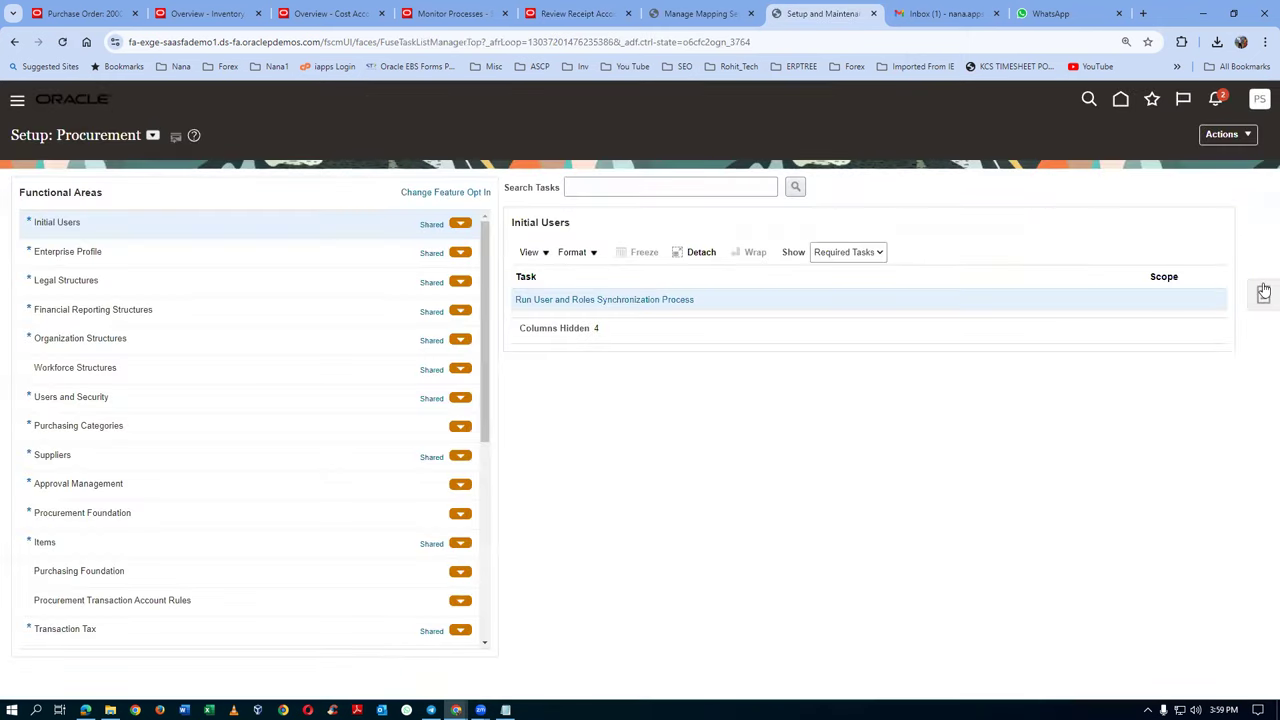
left_click(1262, 298)
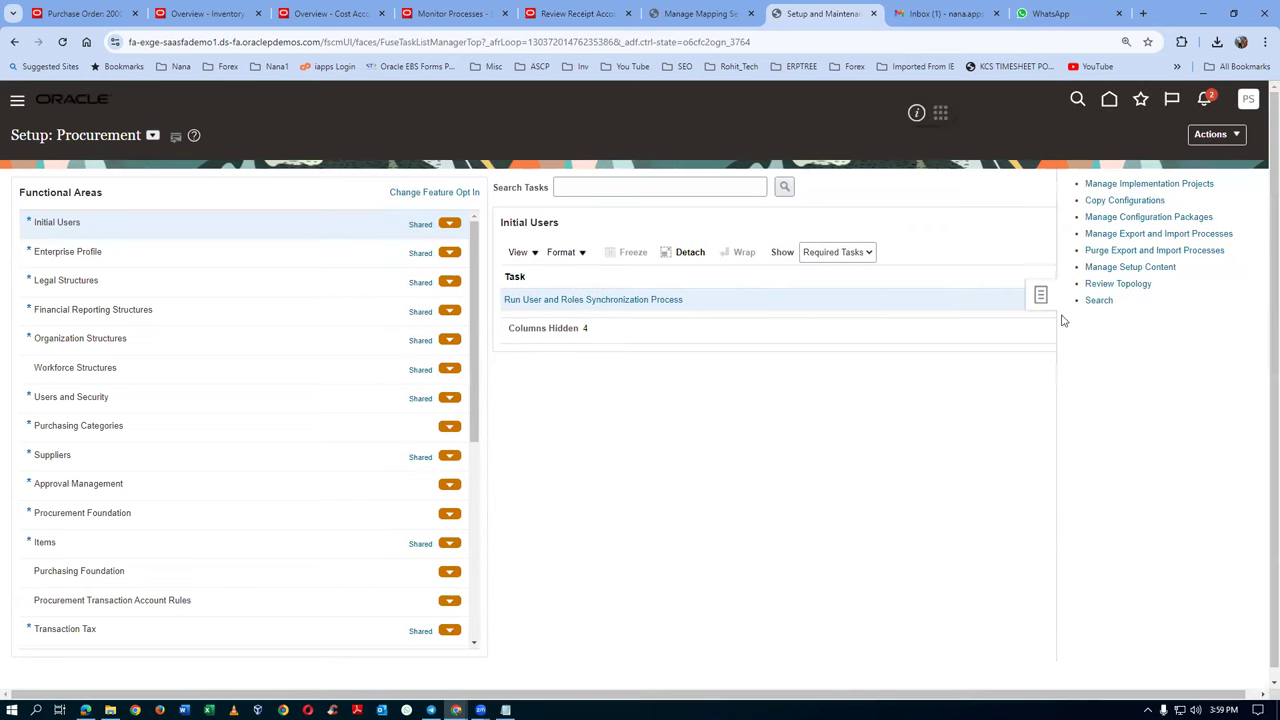
left_click(1094, 300)
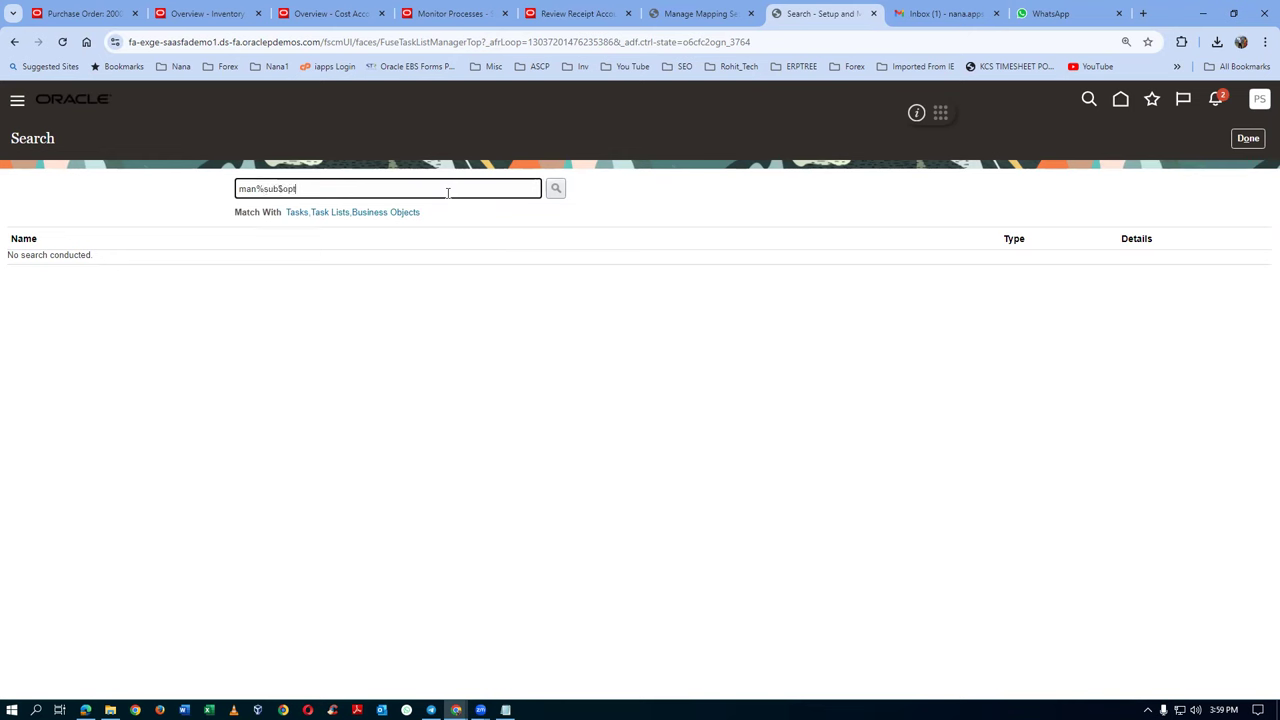
Search the setup tasks for man%sub%opt% and open Manage Subledger Accounting Options
key("Return")
left_click(266, 188)
key("BackSpace")
type("%")
key("Return")
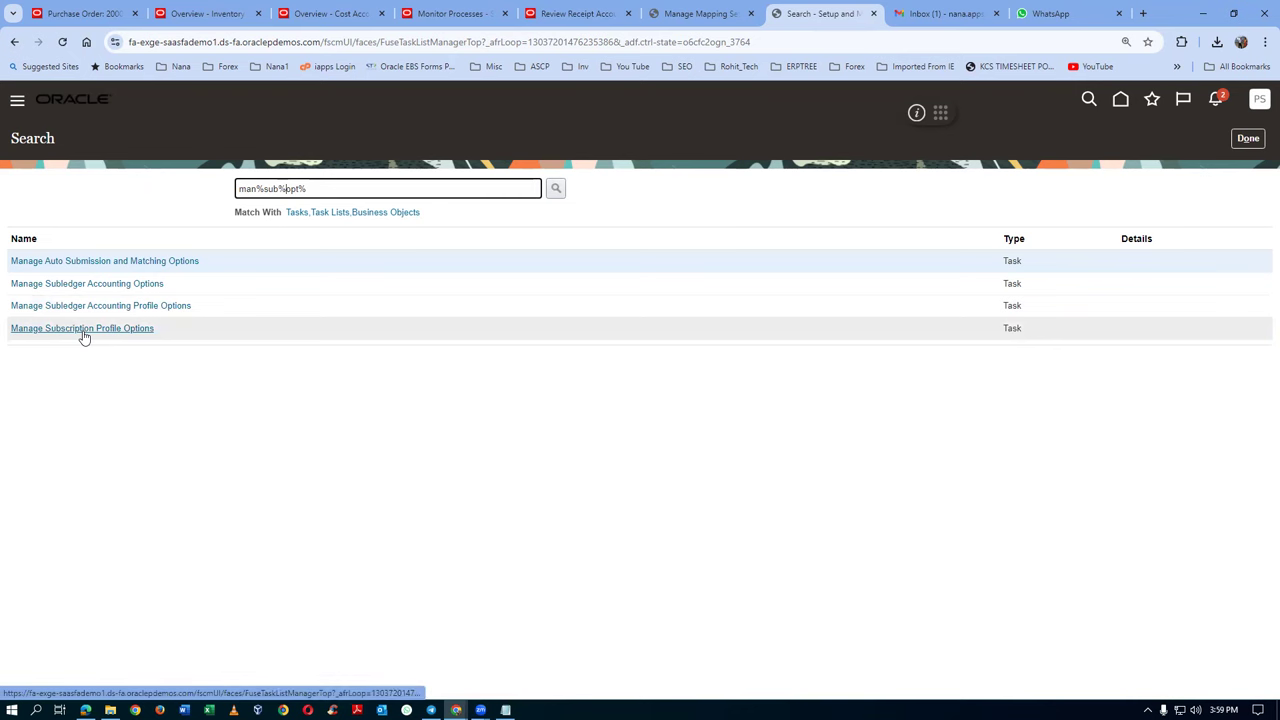
left_click(133, 283)
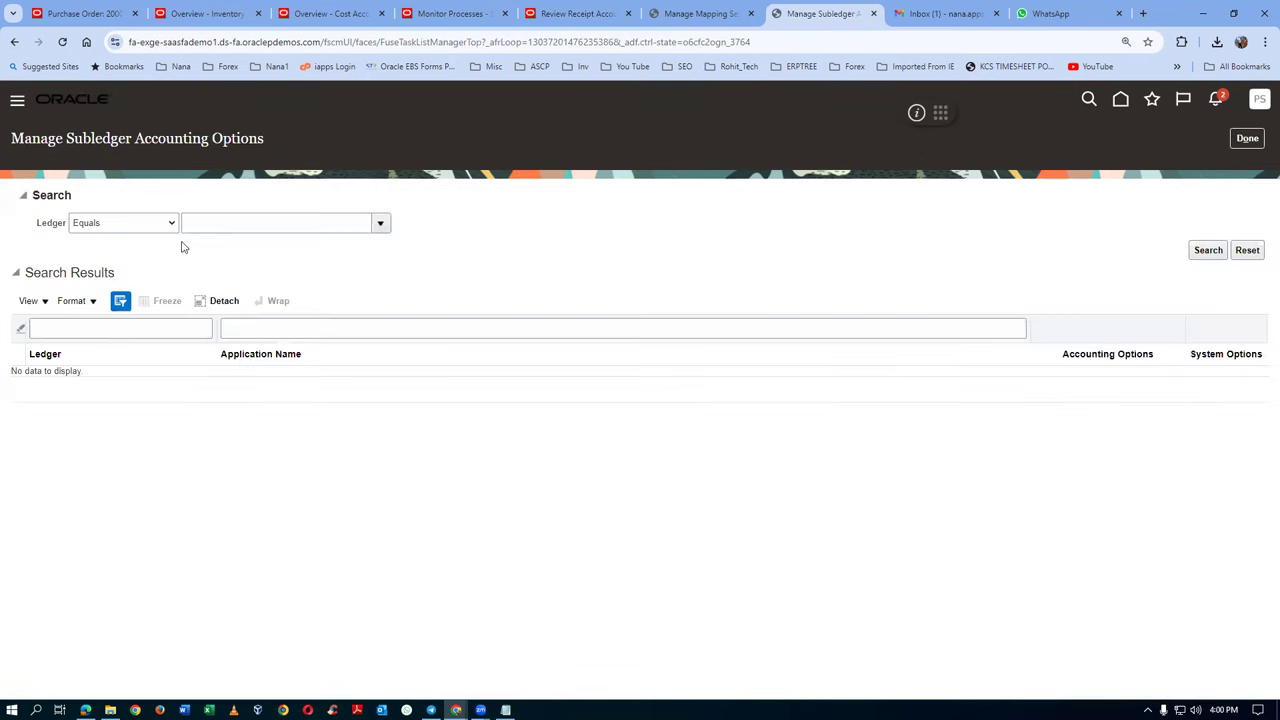
Search the subledger accounting options for the US Primary Ledger
left_click(216, 225)
type("US P")
key("Tab")
left_click(1207, 250)
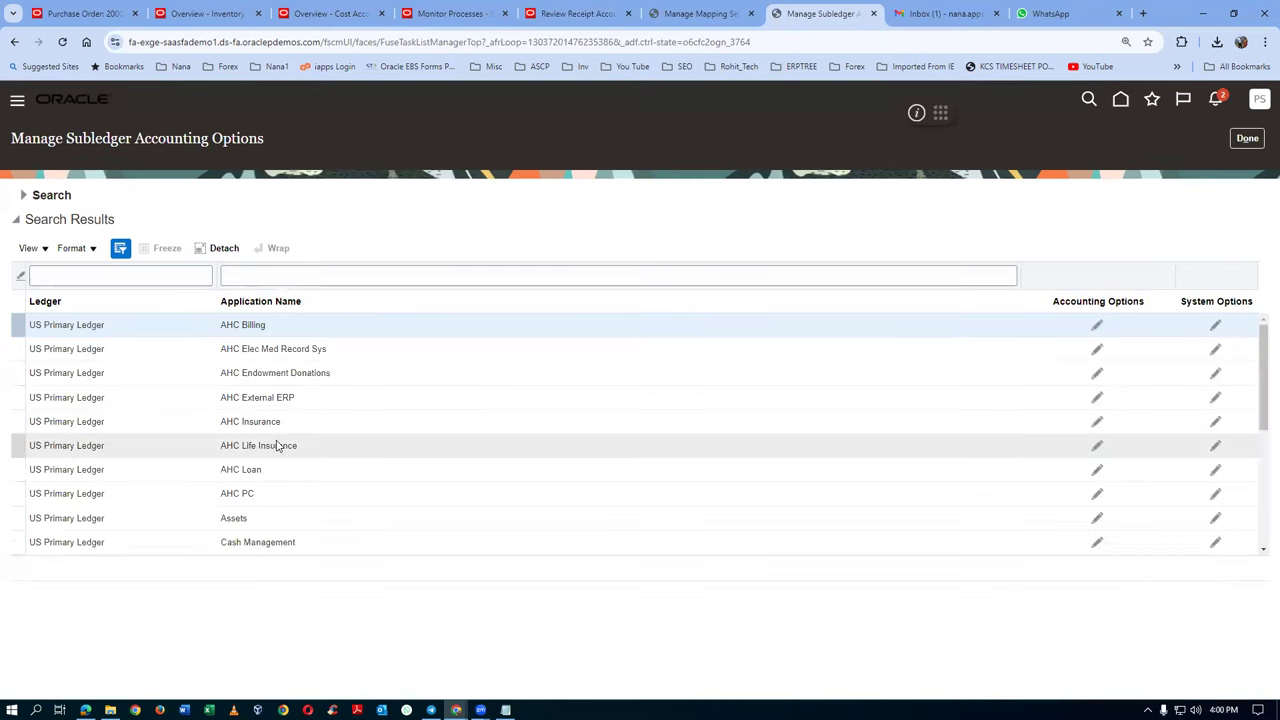
Filter the applications of the US Primary Ledger to Purchasing and open its accounting options for editing
scroll(300, 527, "down", 2)
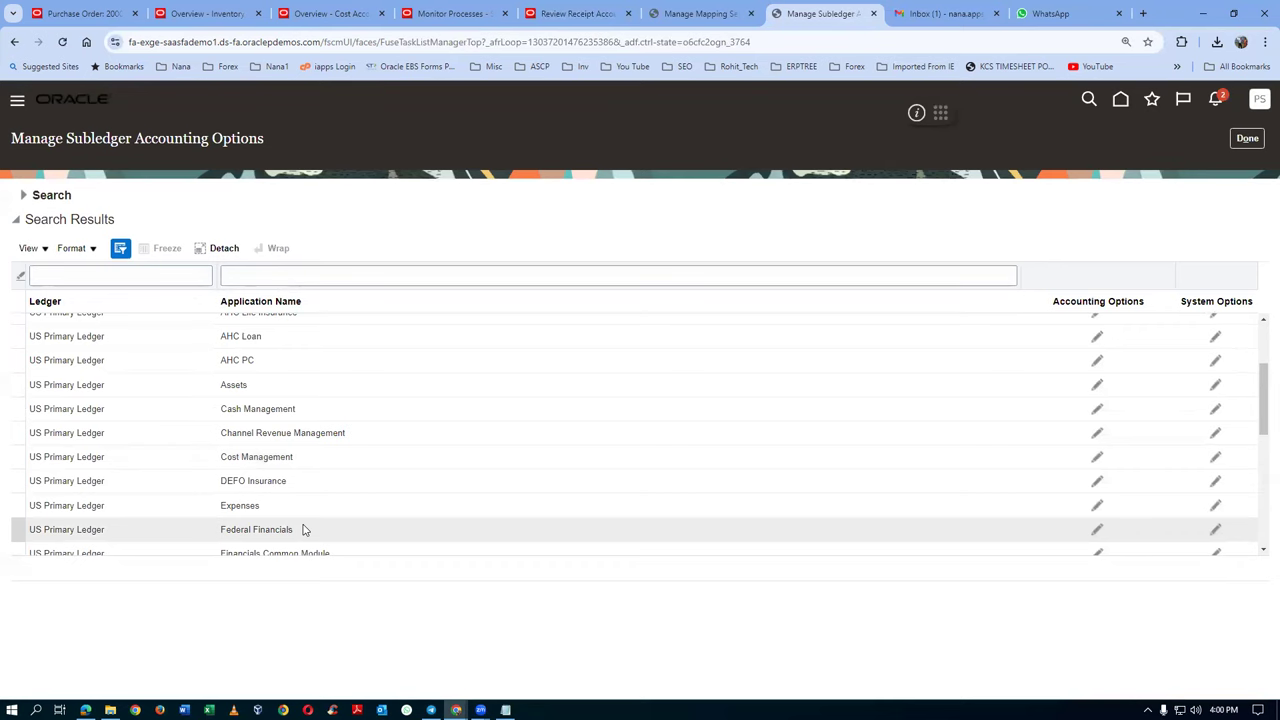
scroll(305, 528, "down", 3)
scroll(306, 529, "down", 2)
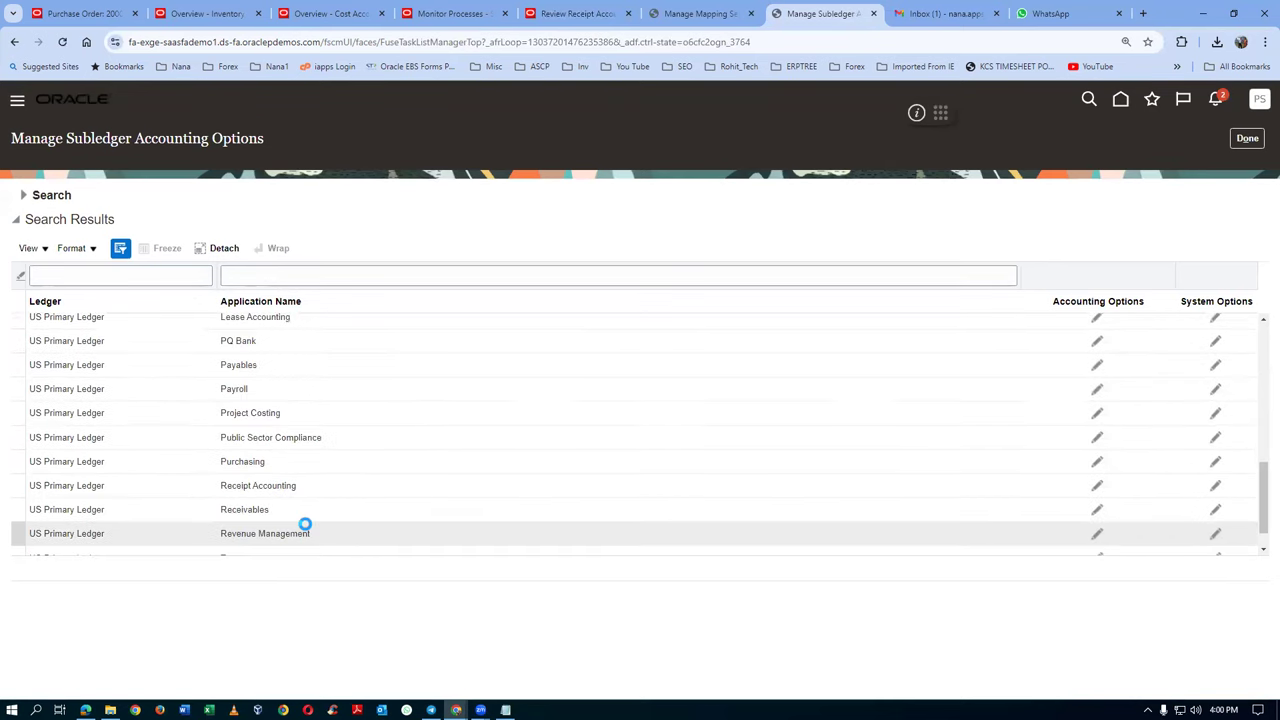
scroll(310, 480, "down", 1)
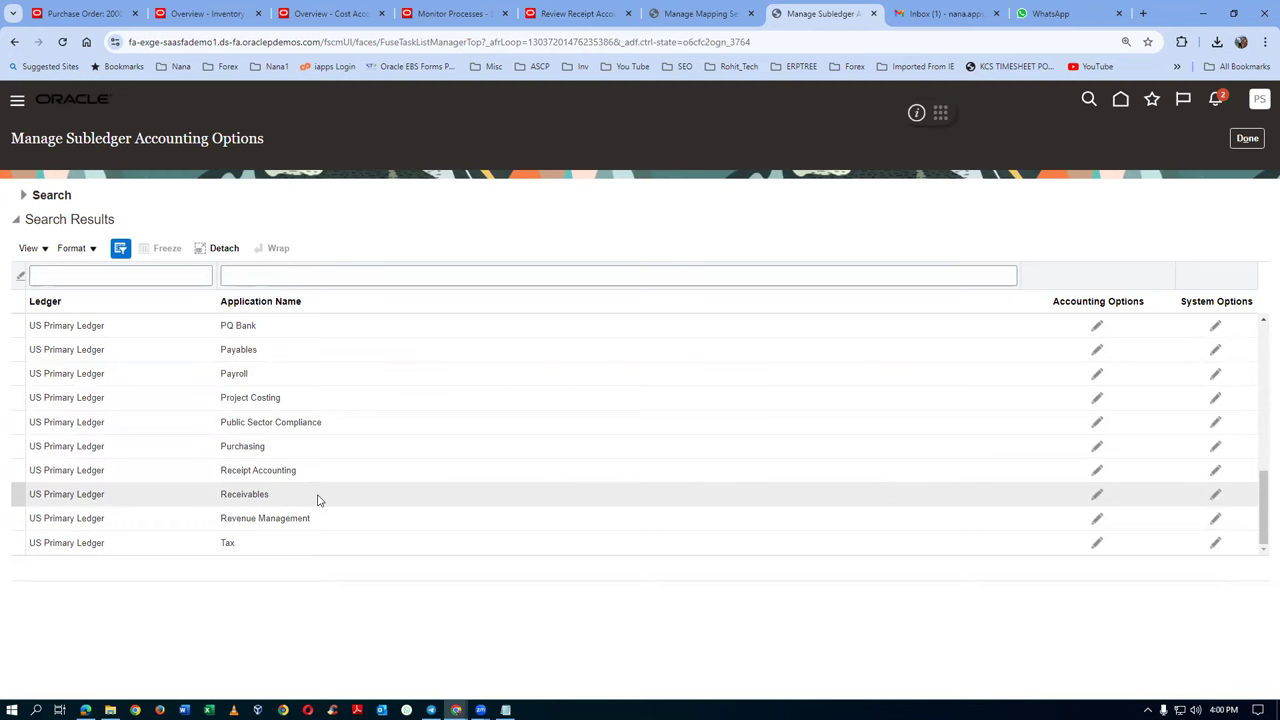
scroll(297, 368, "up", 3)
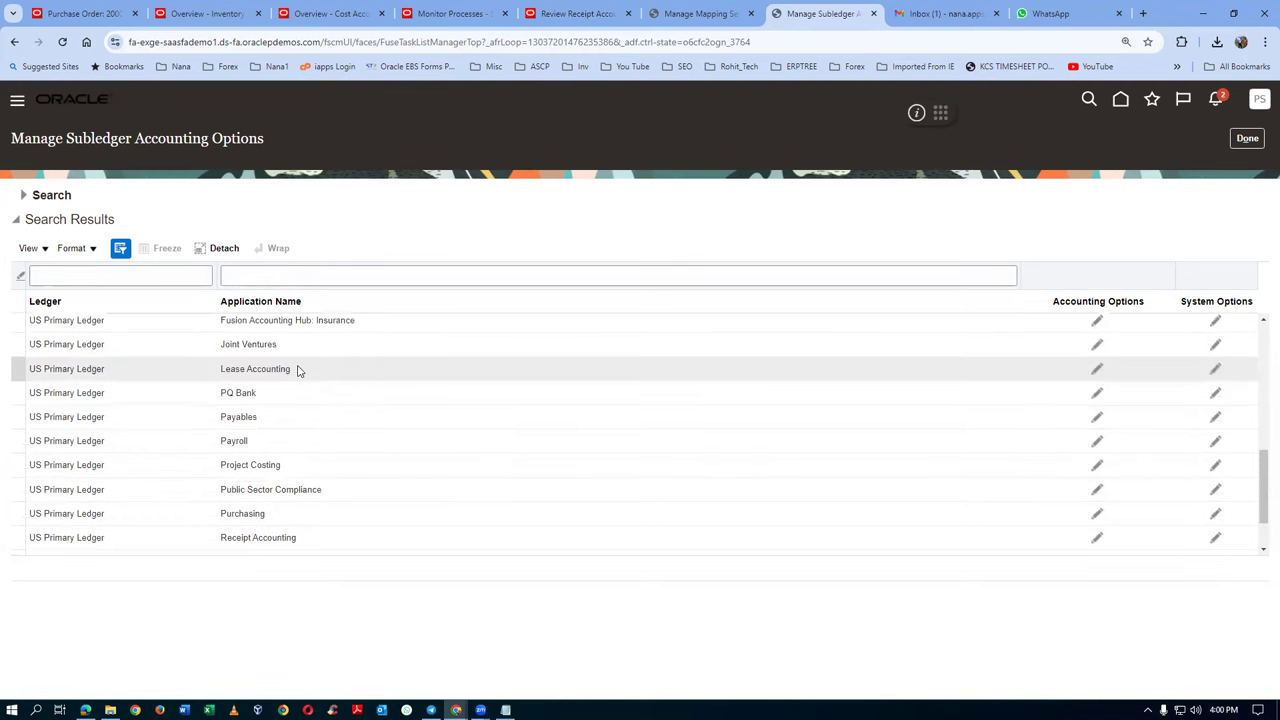
scroll(298, 367, "up", 1)
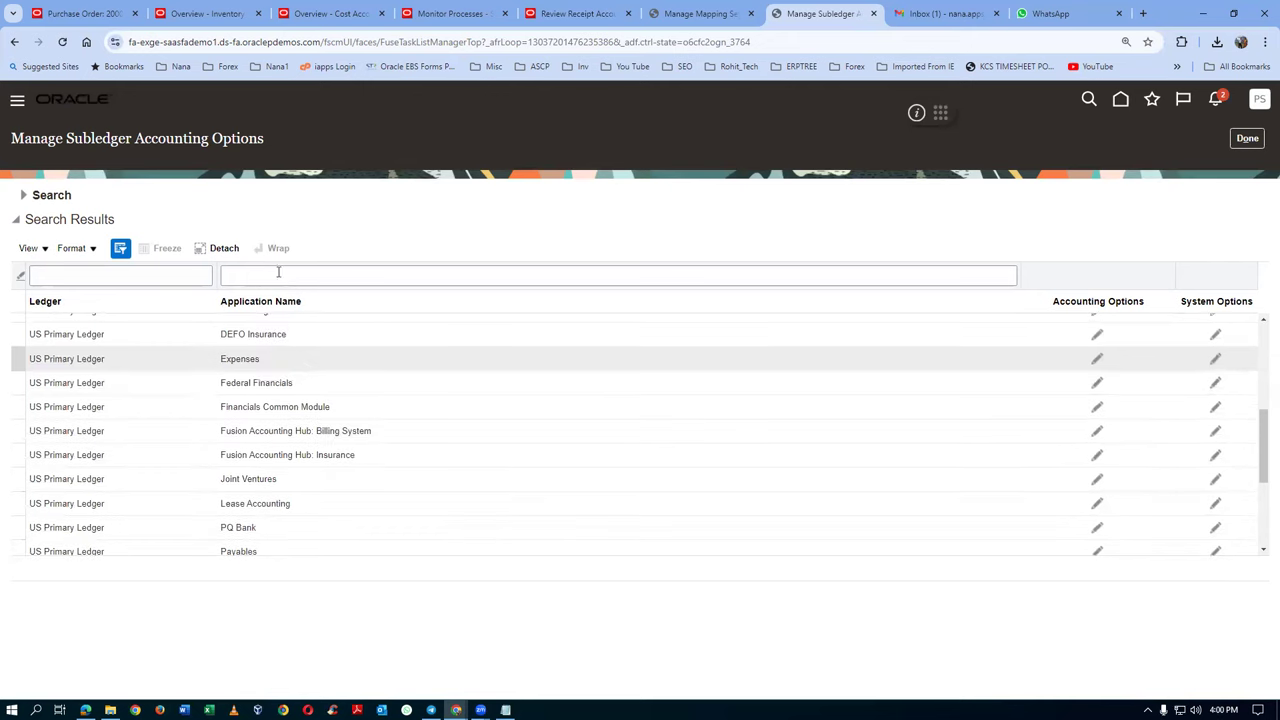
left_click(253, 274)
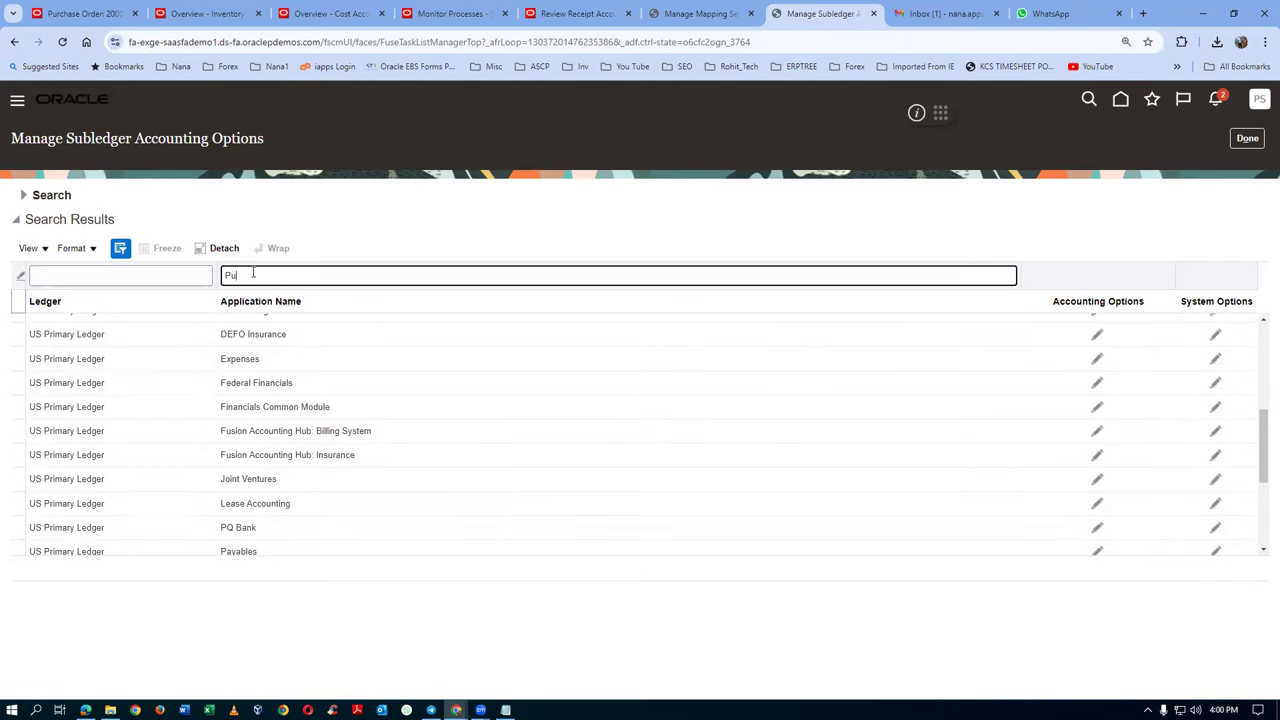
key("Return")
left_click(151, 323)
left_click(1107, 326)
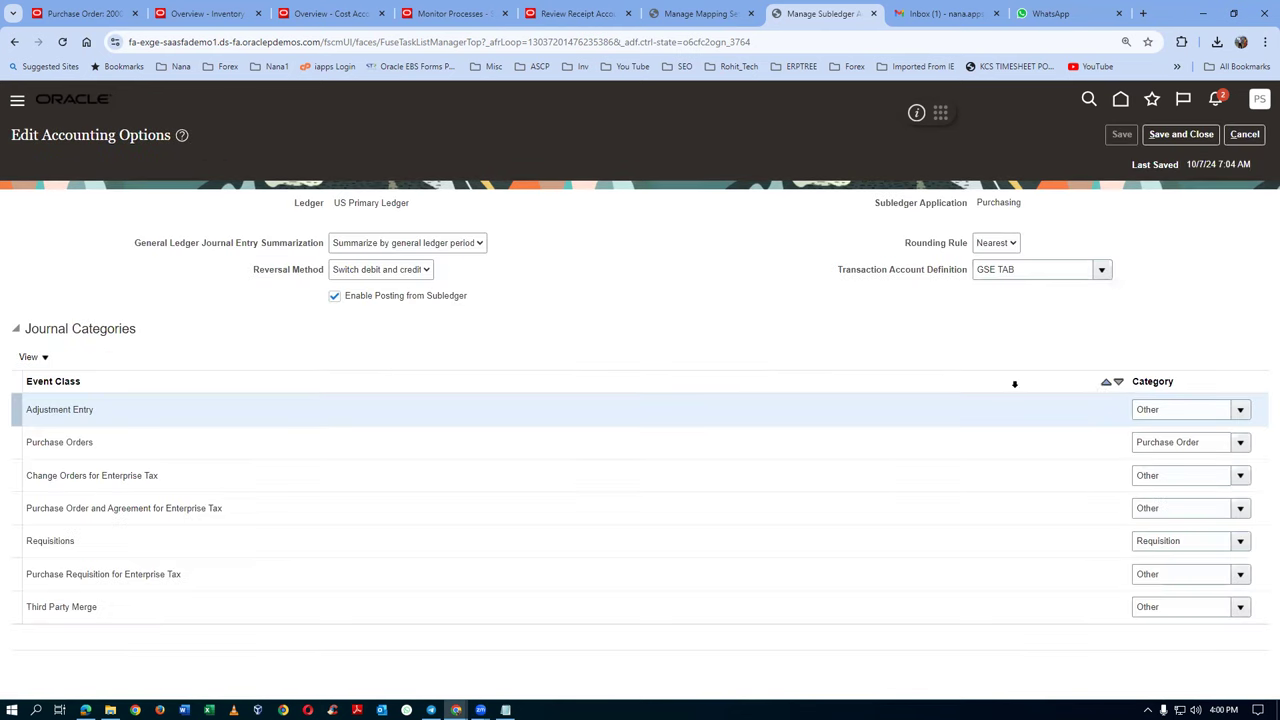
Set the transaction account definition to Purchasing TAB Default Accounting, save, and leave the subledger accounting options
left_click(1103, 272)
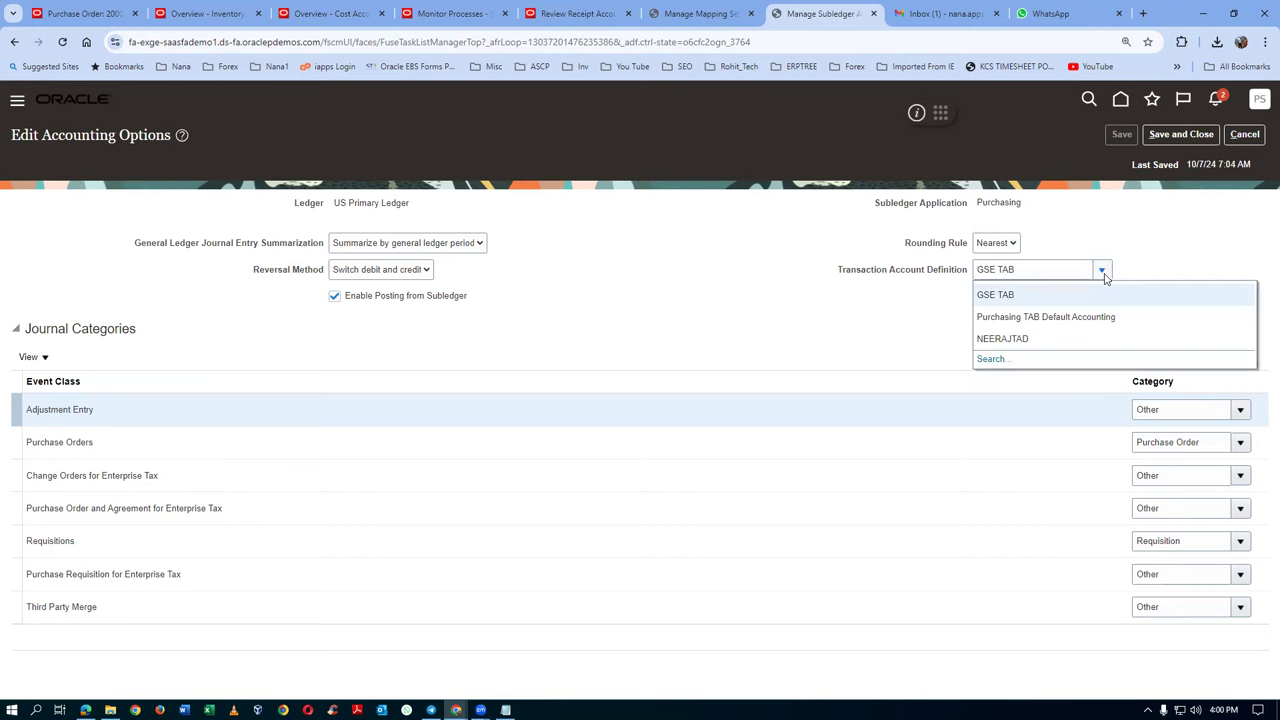
left_click(1085, 317)
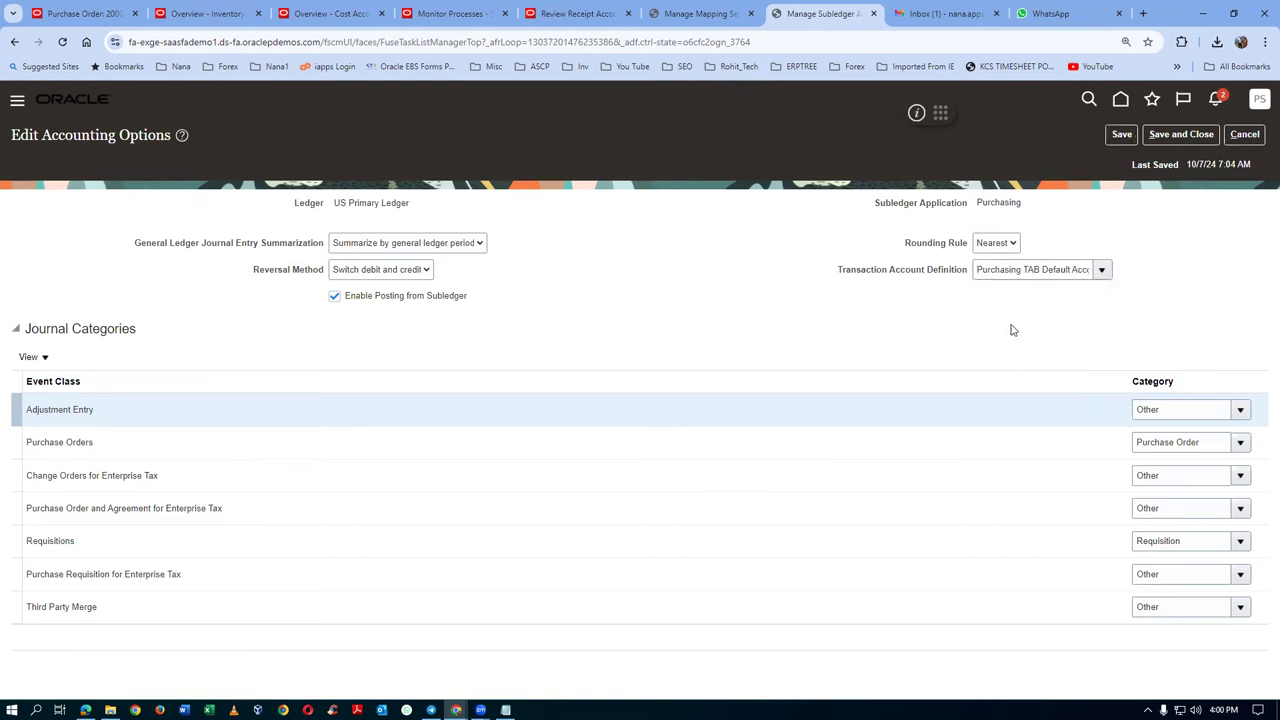
left_click(1181, 134)
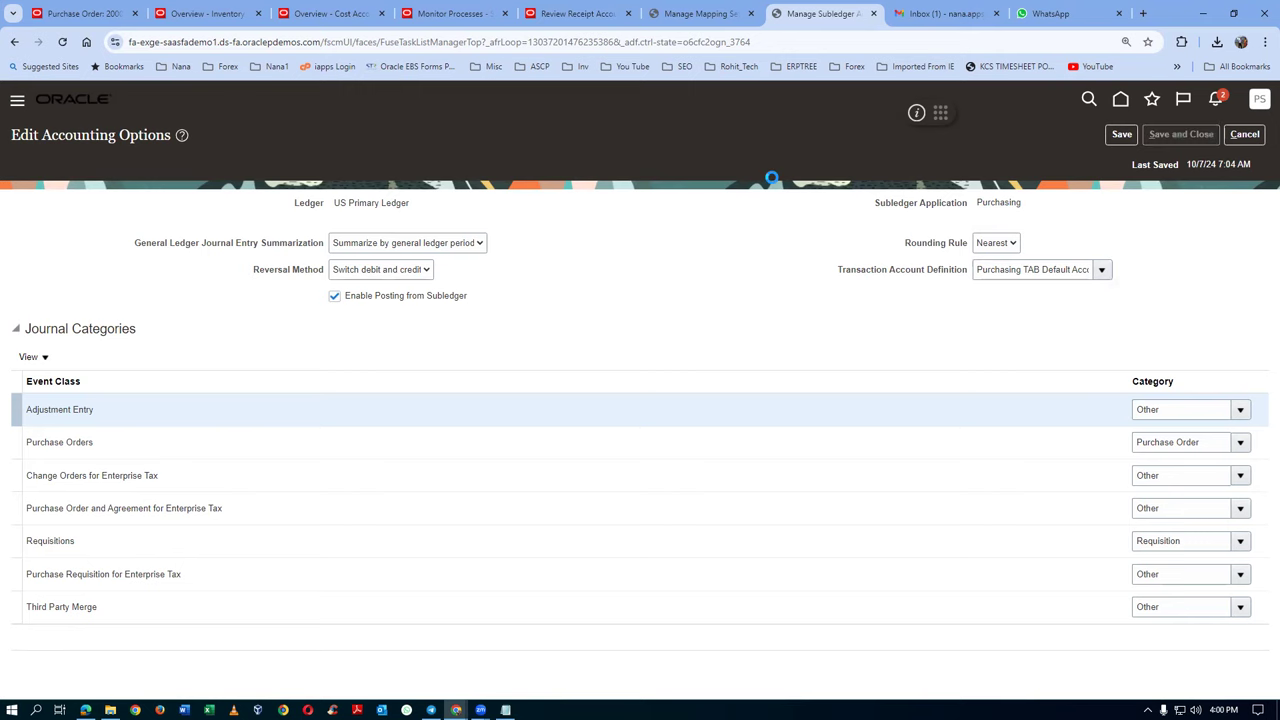
left_click(1247, 138)
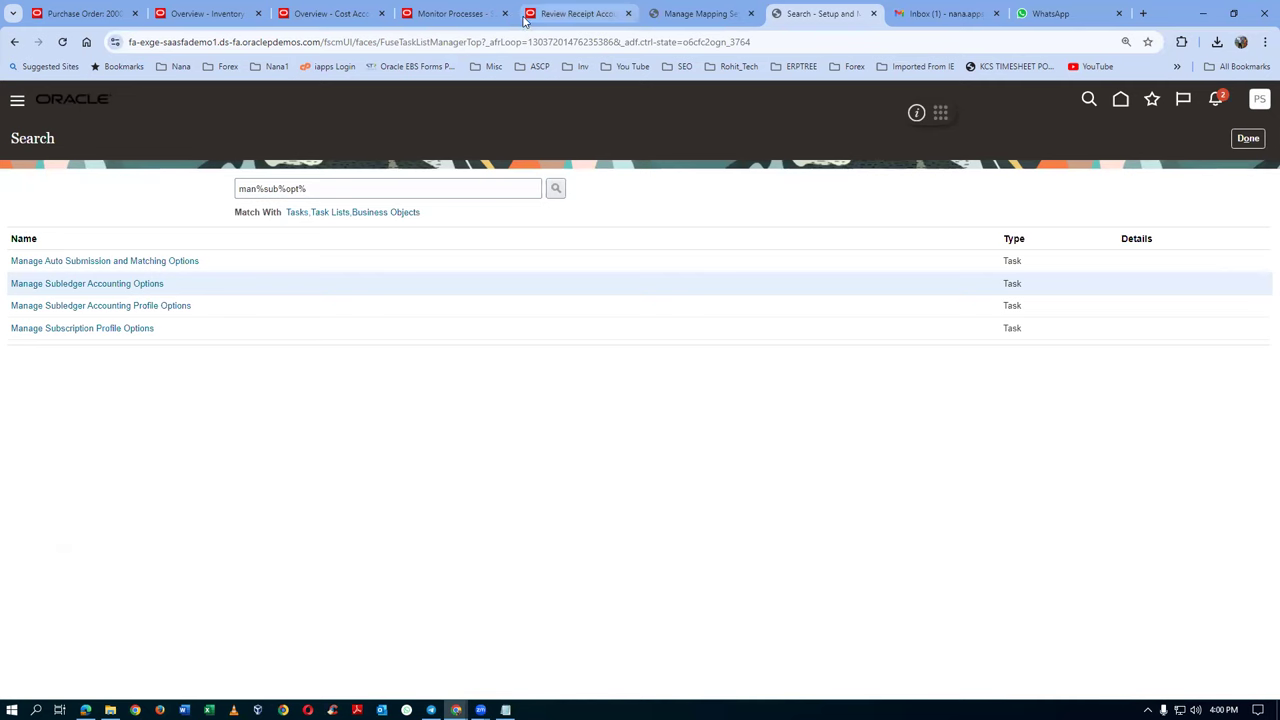
Close the receipt accounting distributions review and open the Create Receipt Accounting Distributions process
left_click(579, 14)
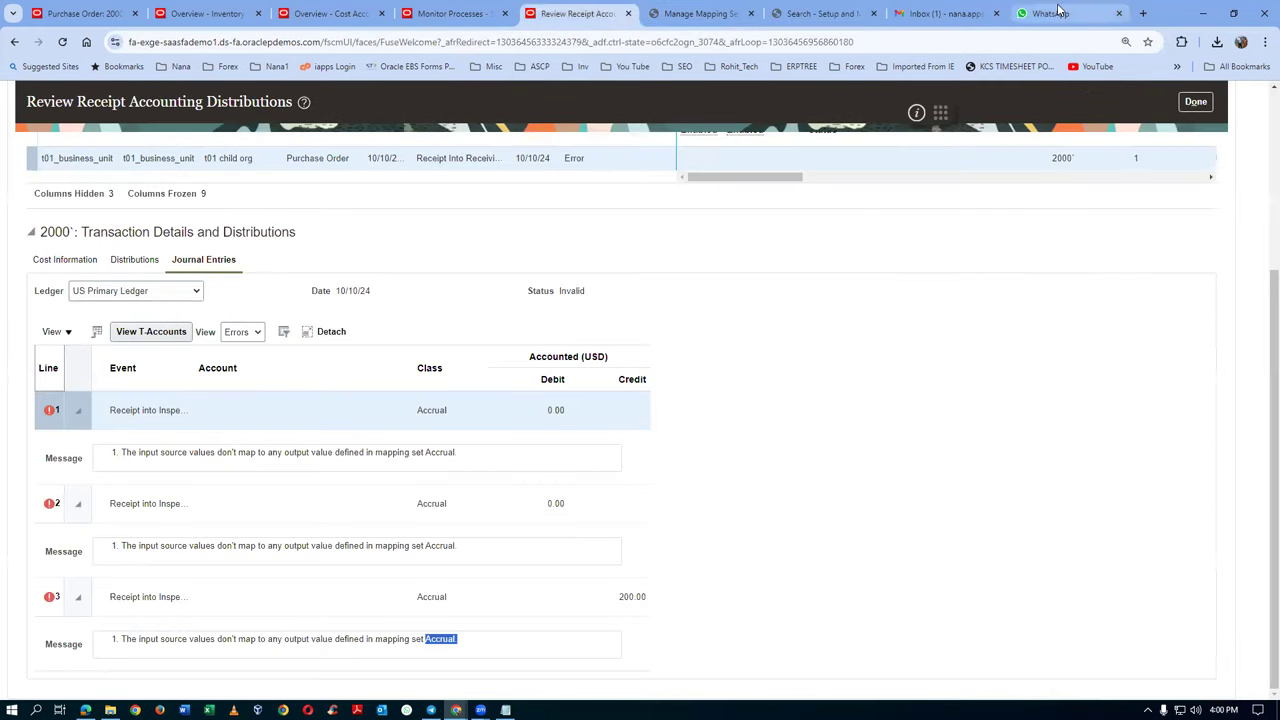
left_click(1195, 102)
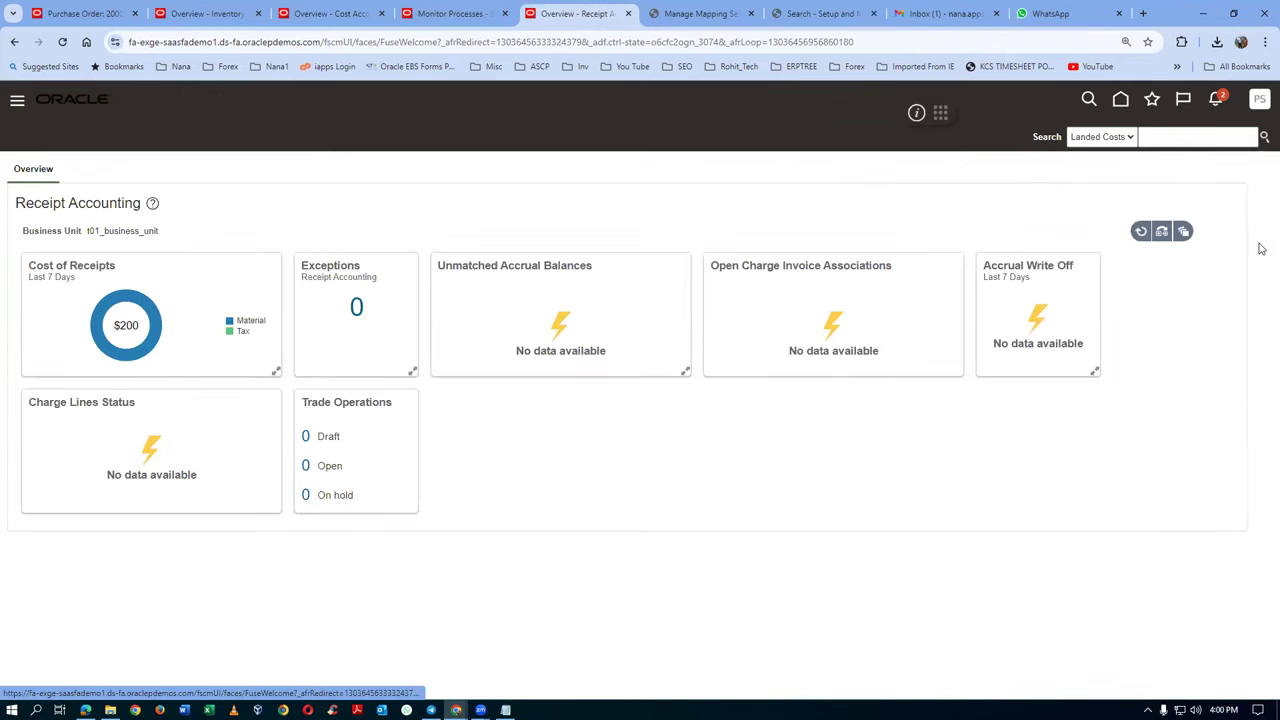
left_click(1262, 245)
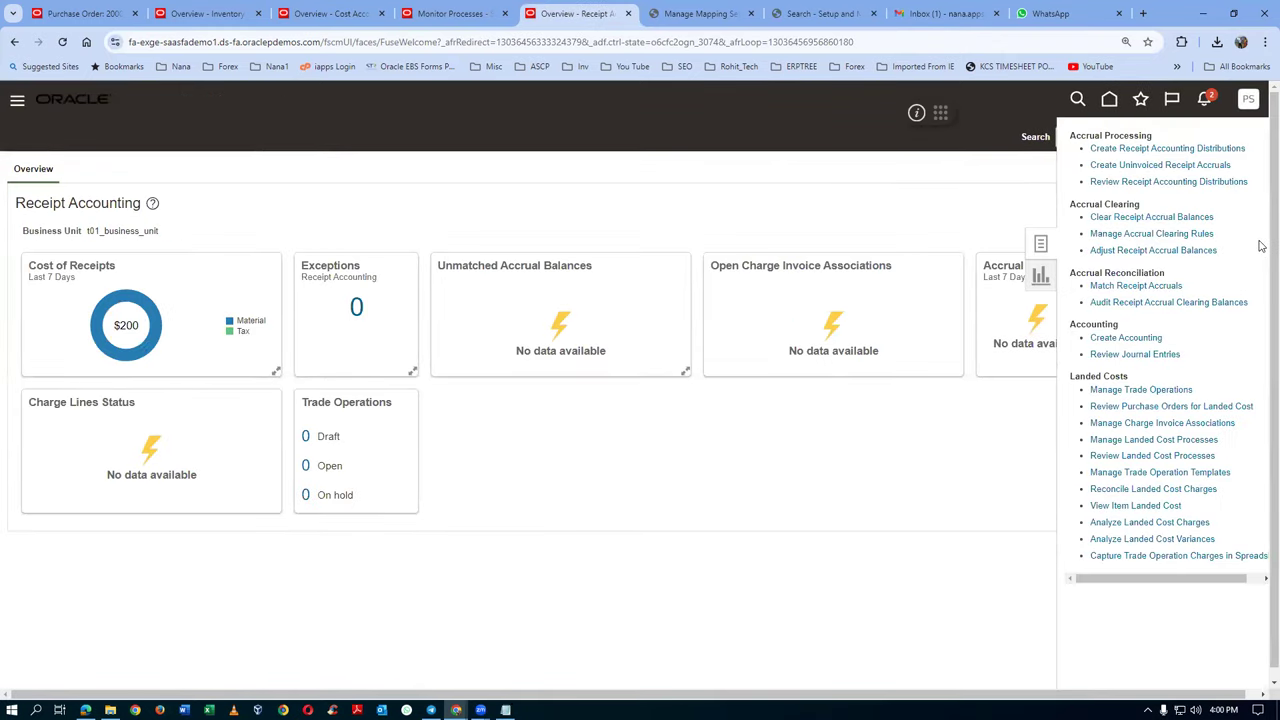
left_click(1163, 149)
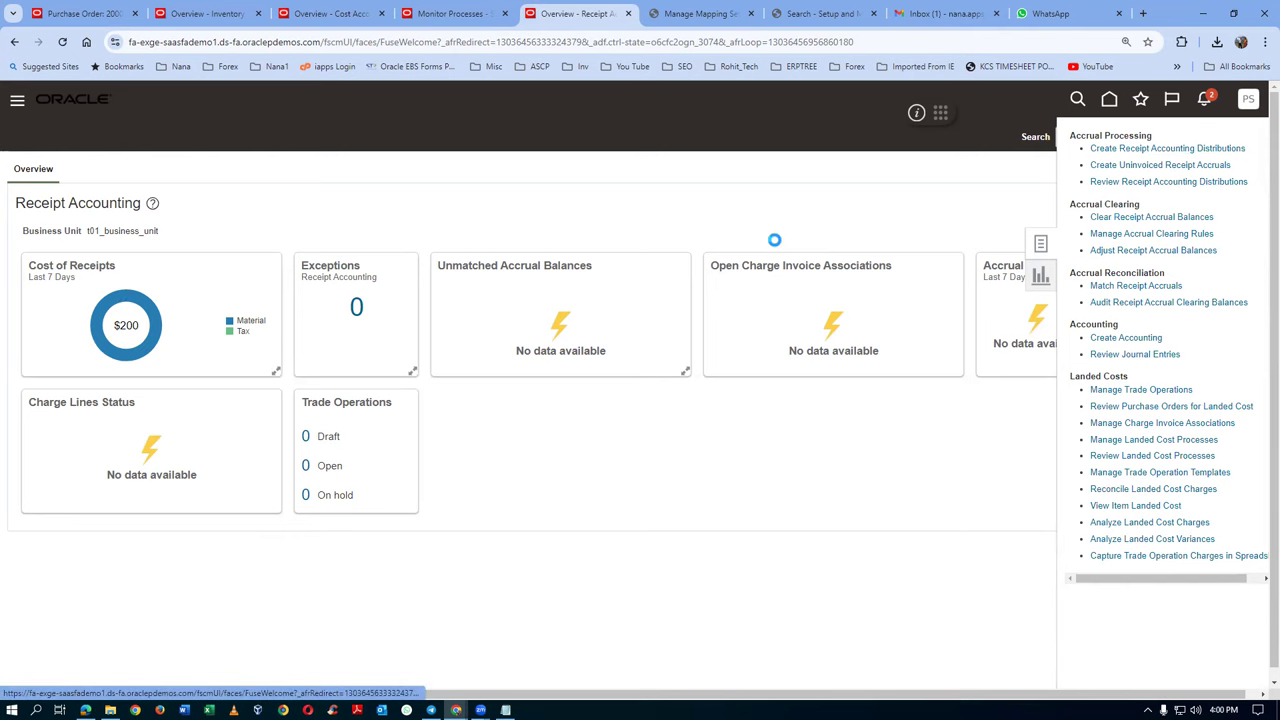
Submit the Create Receipt Accounting Distributions process for bill-to business unit t01_business_unit
left_click(181, 388)
type("t01")
key("Tab")
left_click(1145, 222)
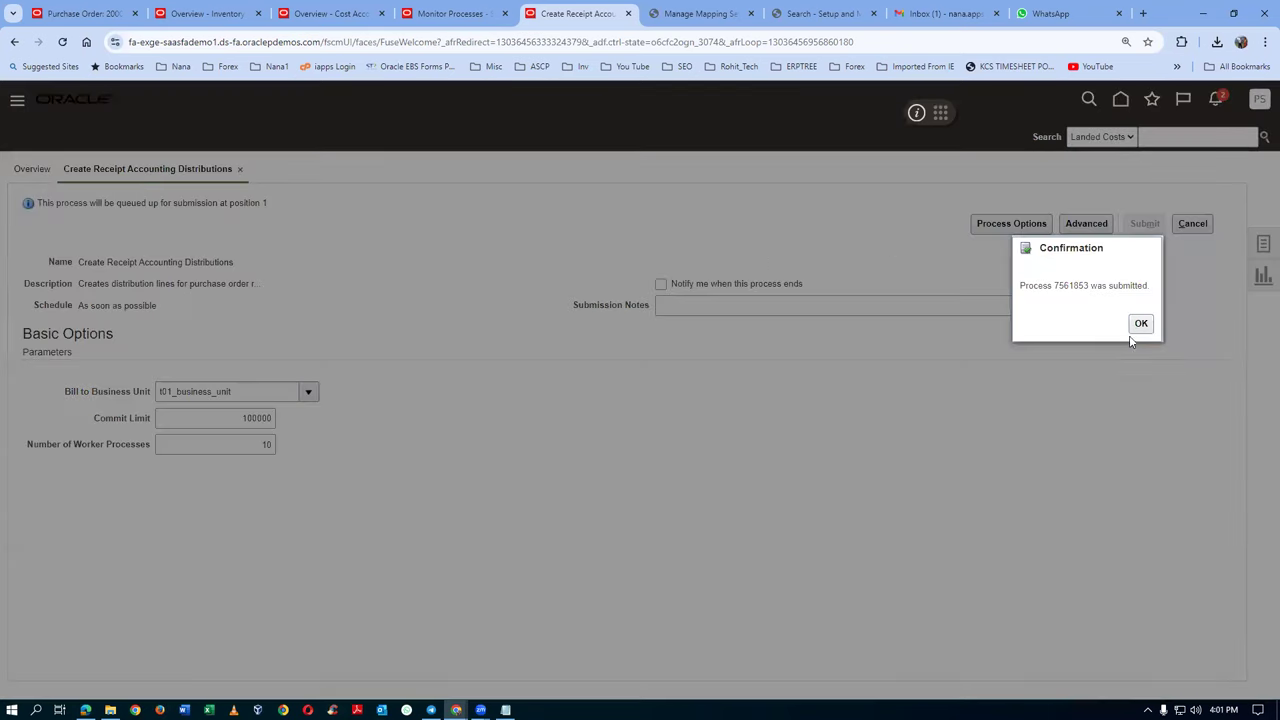
Acknowledge the submission and monitor the Create Receipt Accounting Distributions run in the scheduled processes list, refreshing its status
left_click(1139, 325)
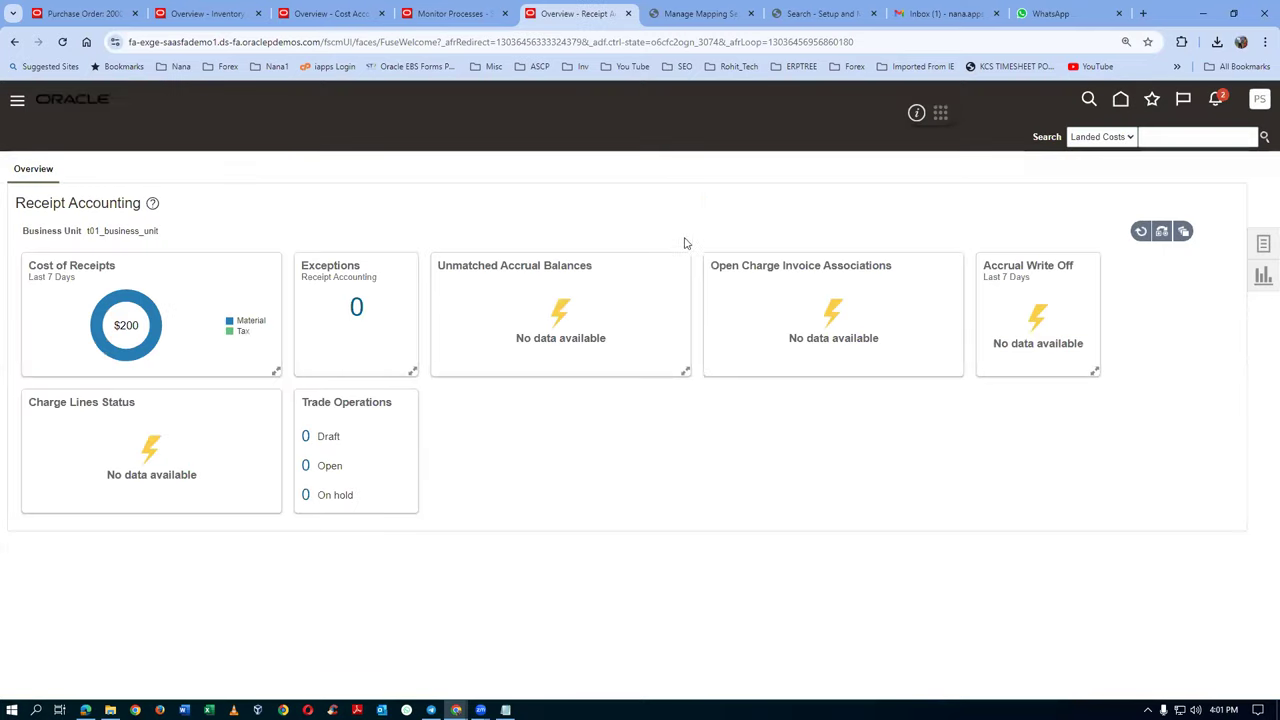
left_click(441, 14)
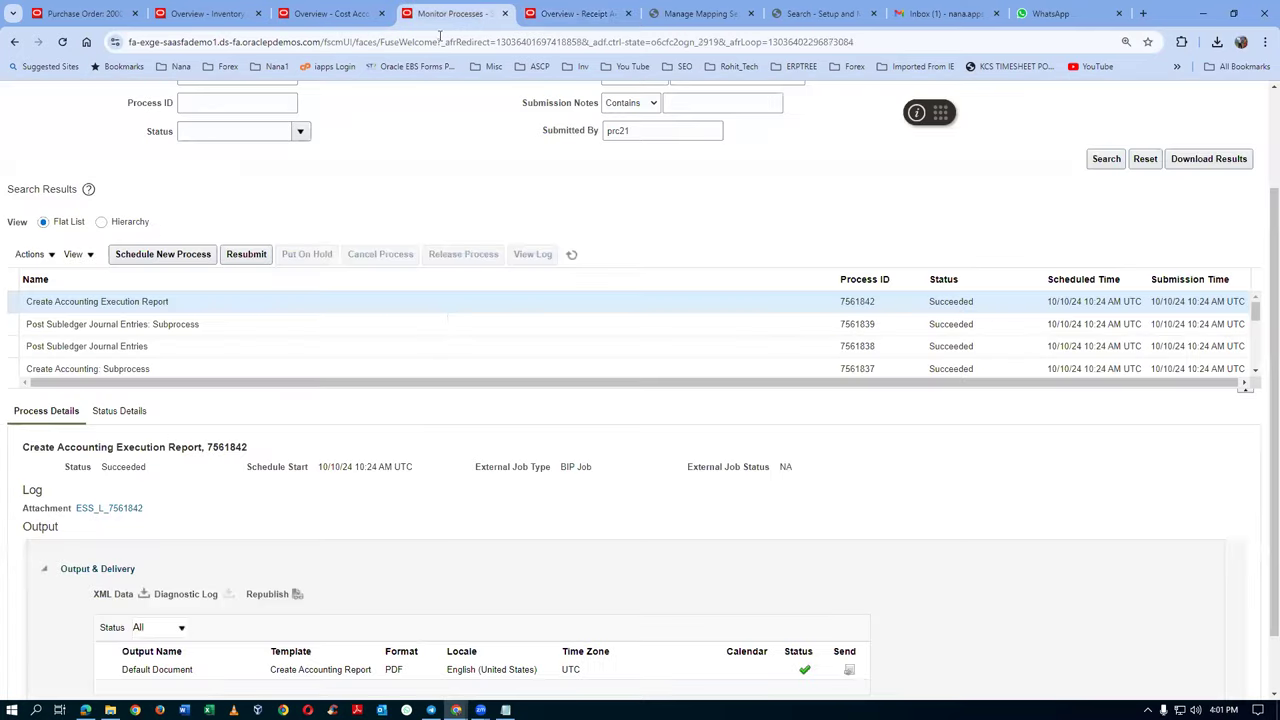
left_click(572, 256)
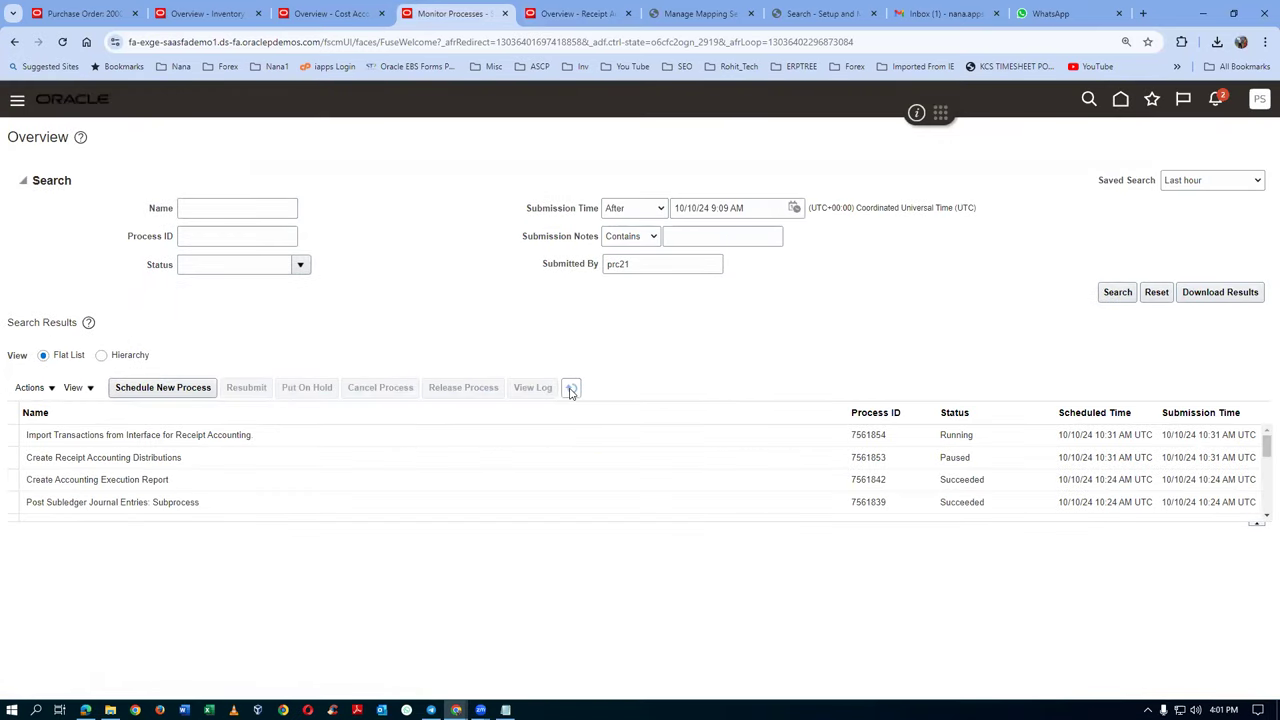
left_click(570, 390)
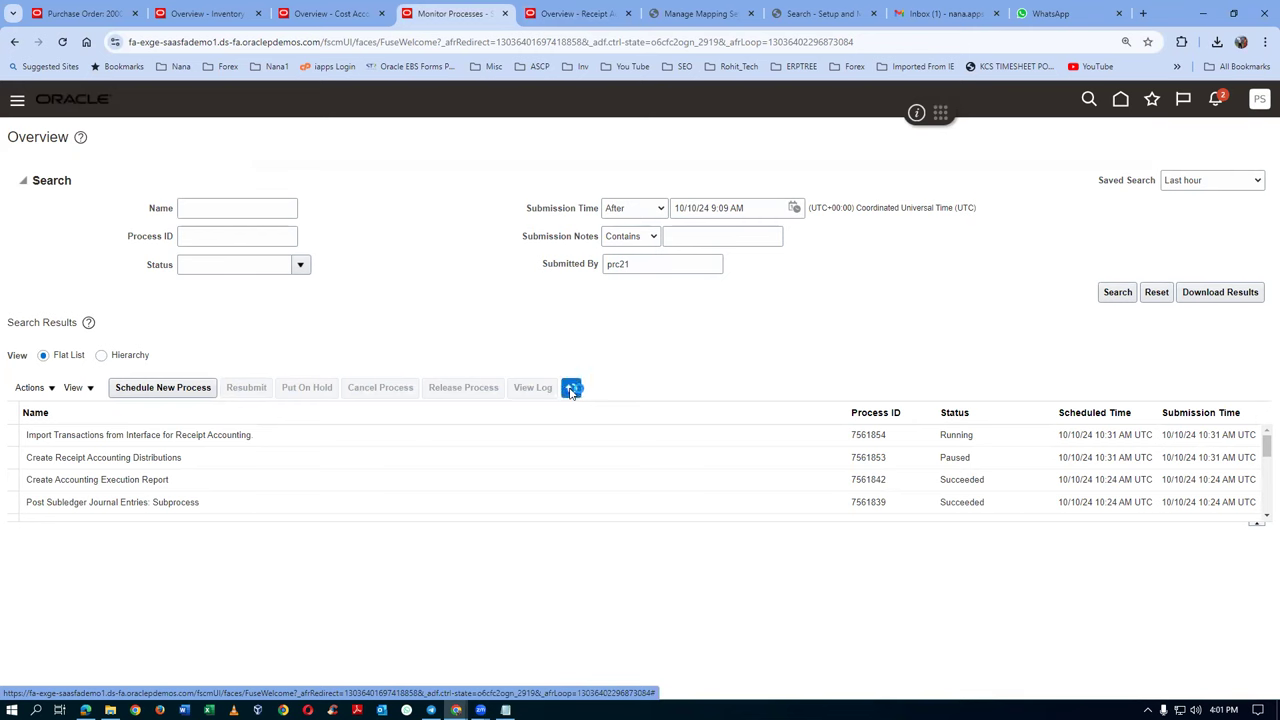
left_click(570, 390)
left_click(570, 390)
left_click(570, 390)
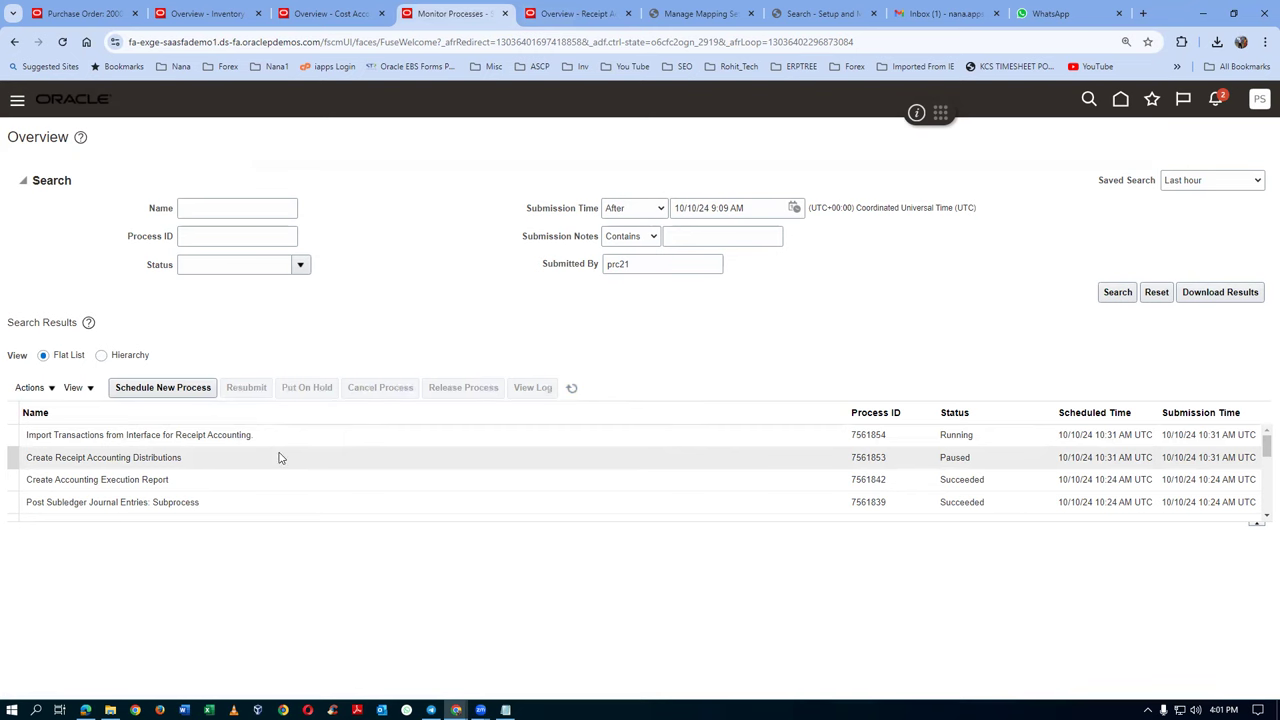
left_click(572, 388)
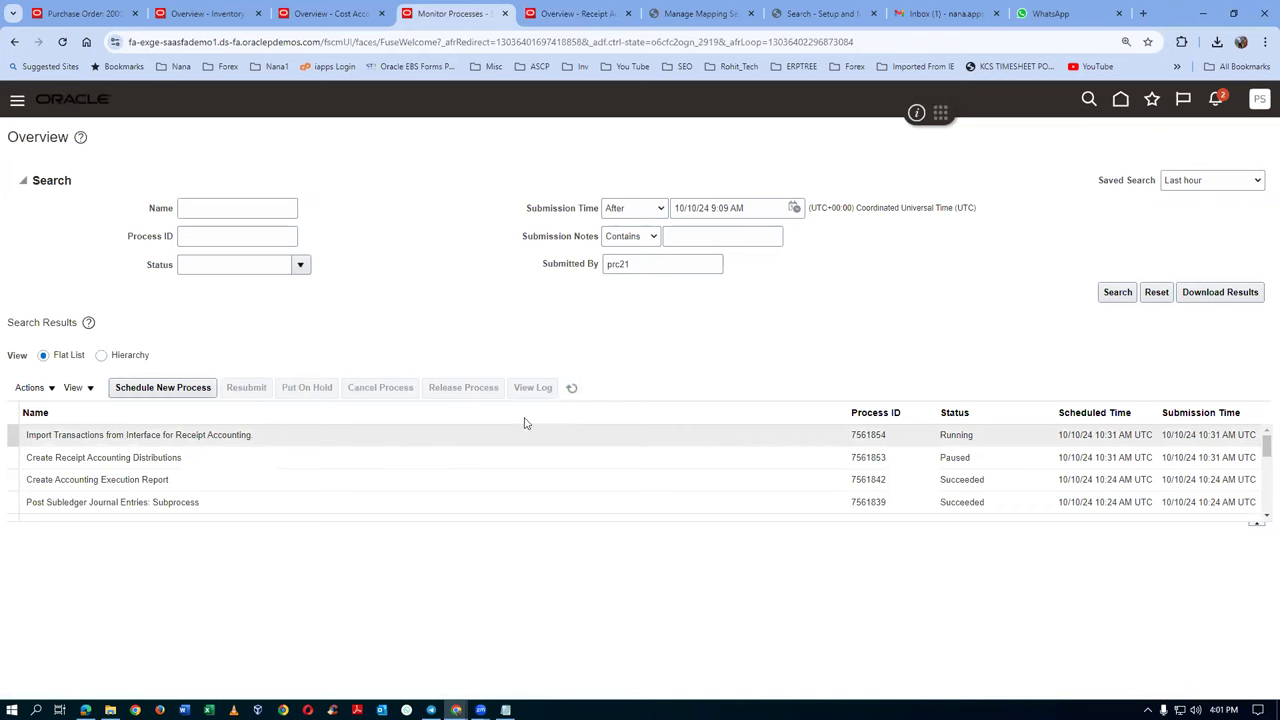
left_click(572, 390)
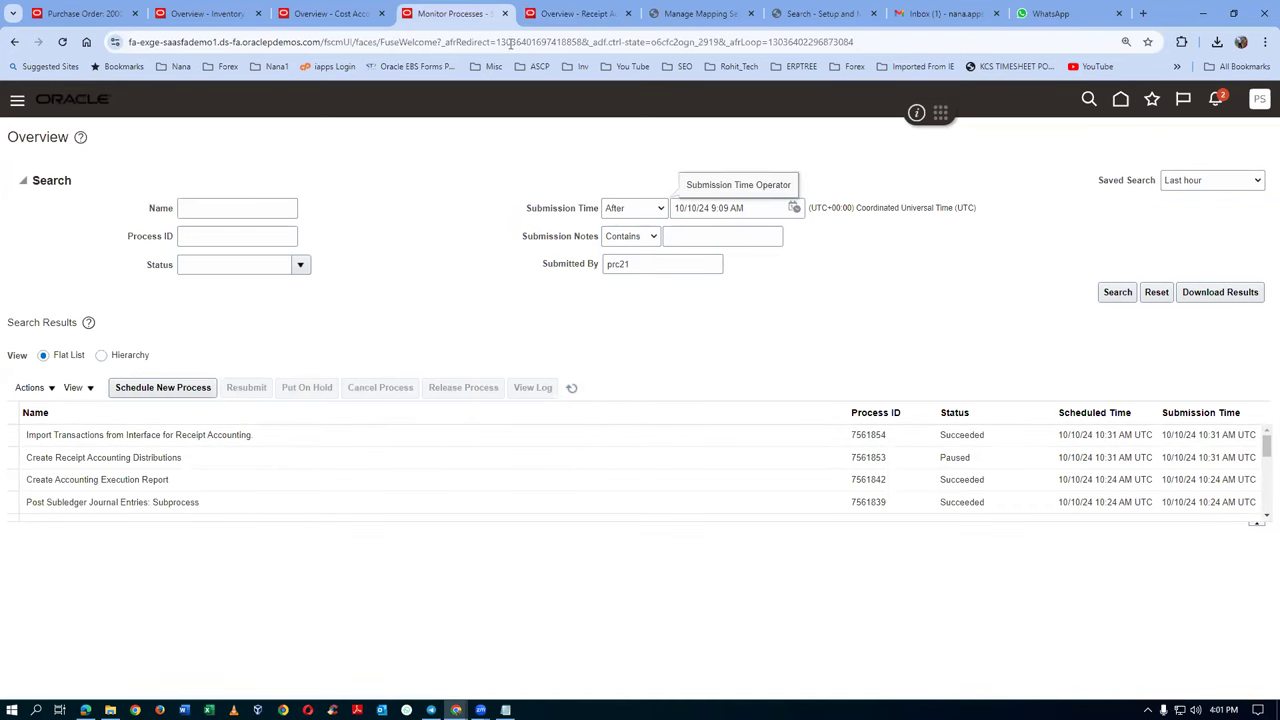
Open the Create Accounting process from Receipt Accounting and set its subledger application to Receipt Accounting
left_click(562, 14)
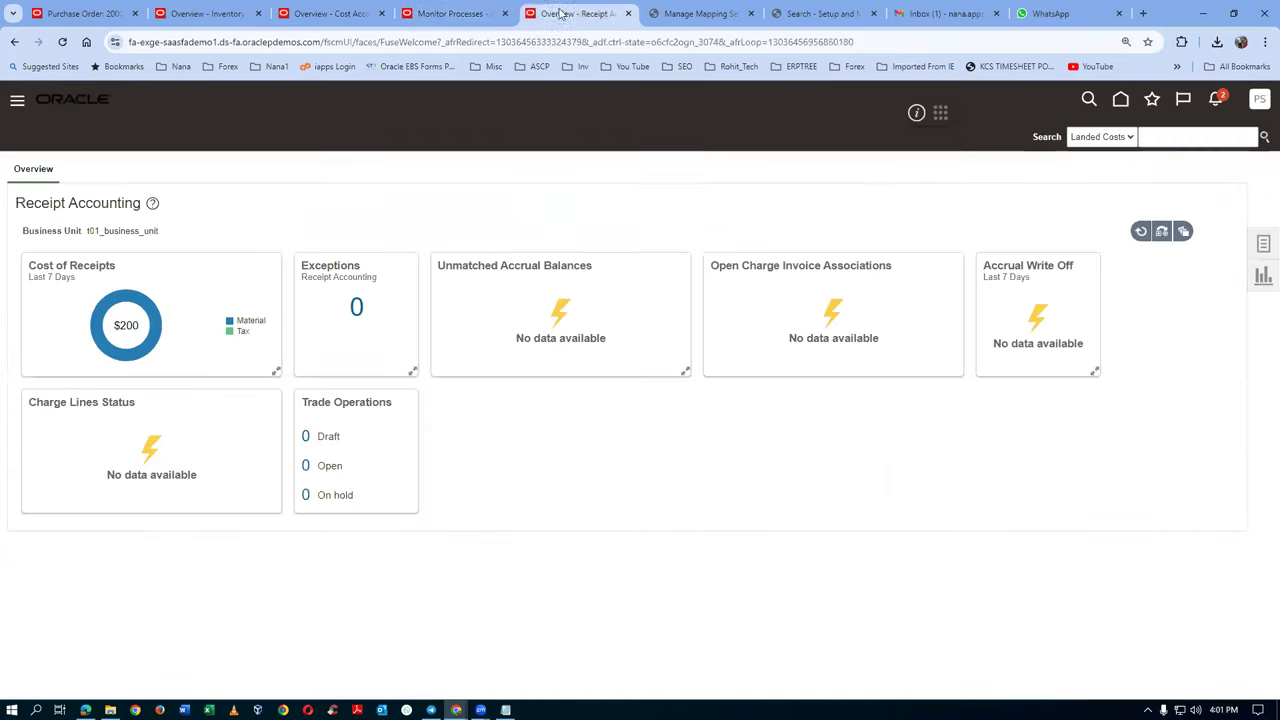
left_click(1262, 244)
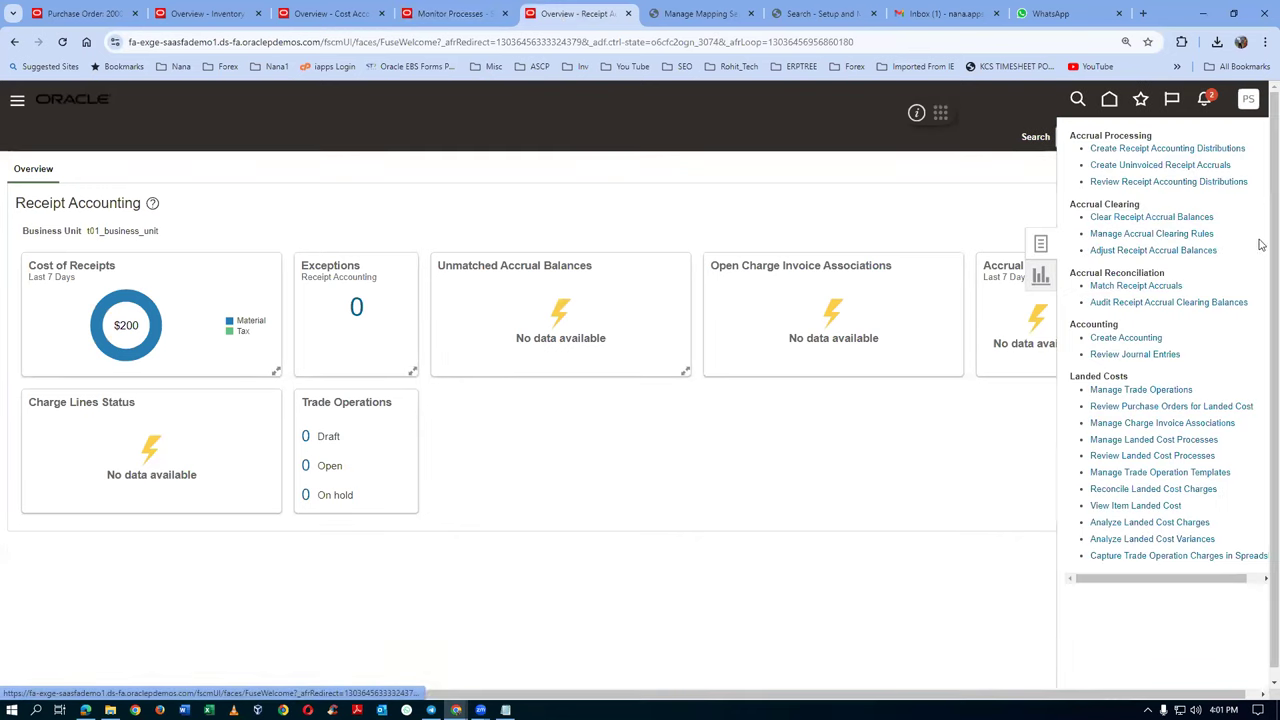
left_click(1126, 340)
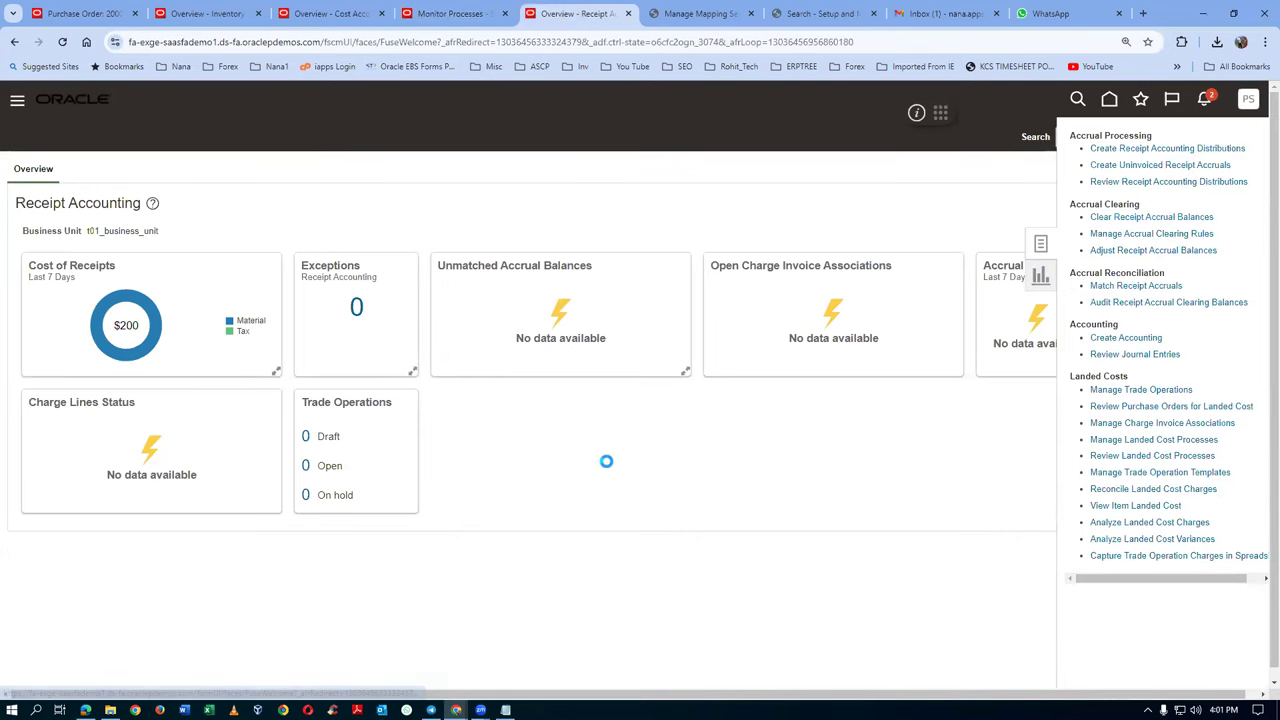
left_click(253, 390)
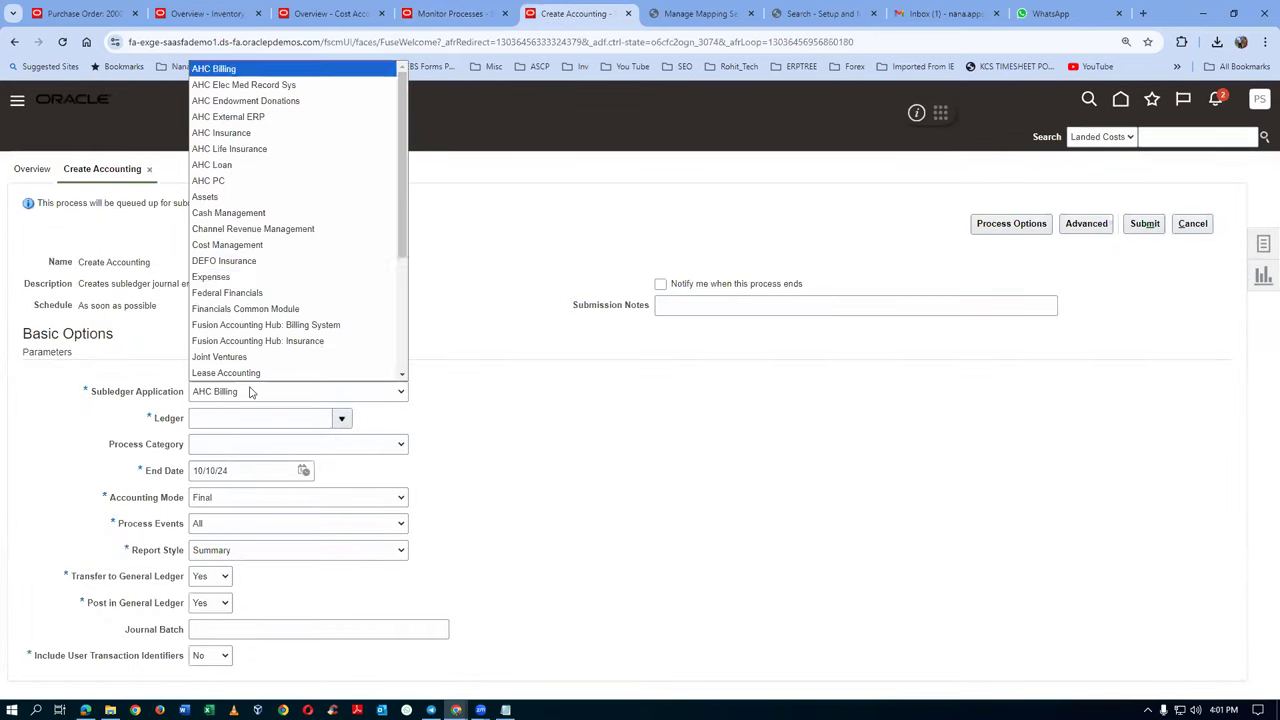
scroll(290, 267, "down", 4)
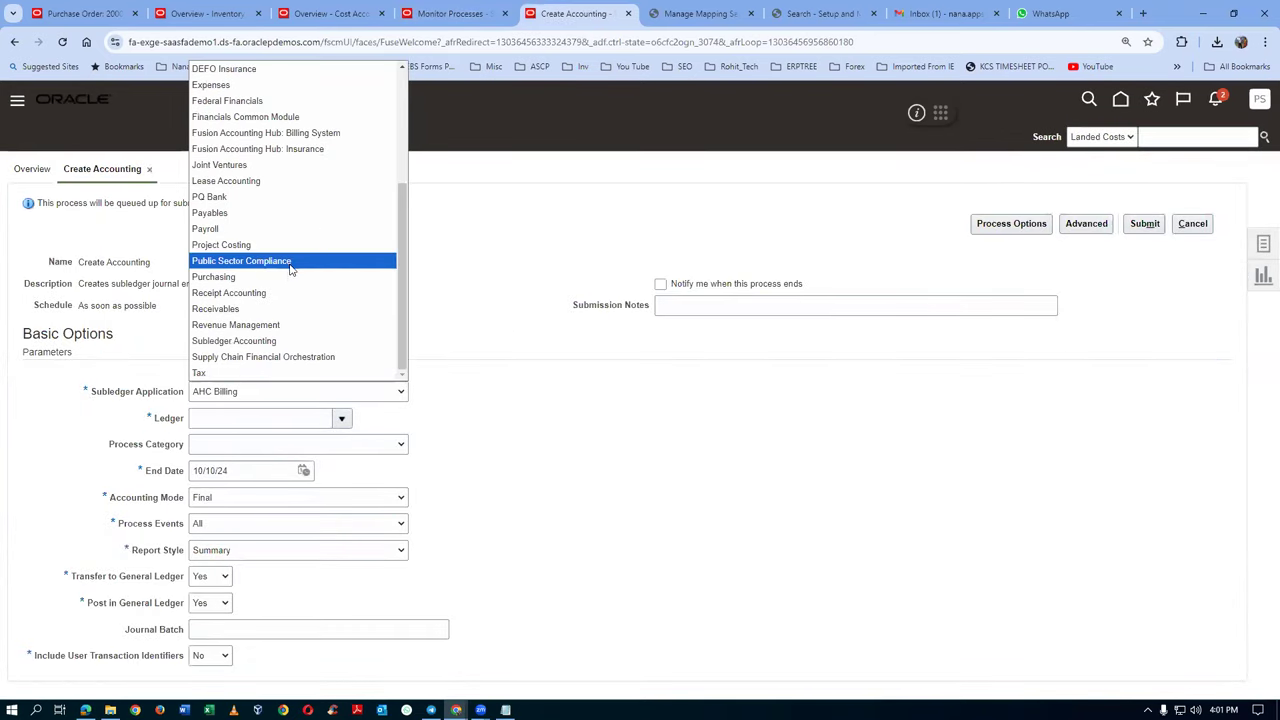
left_click(285, 292)
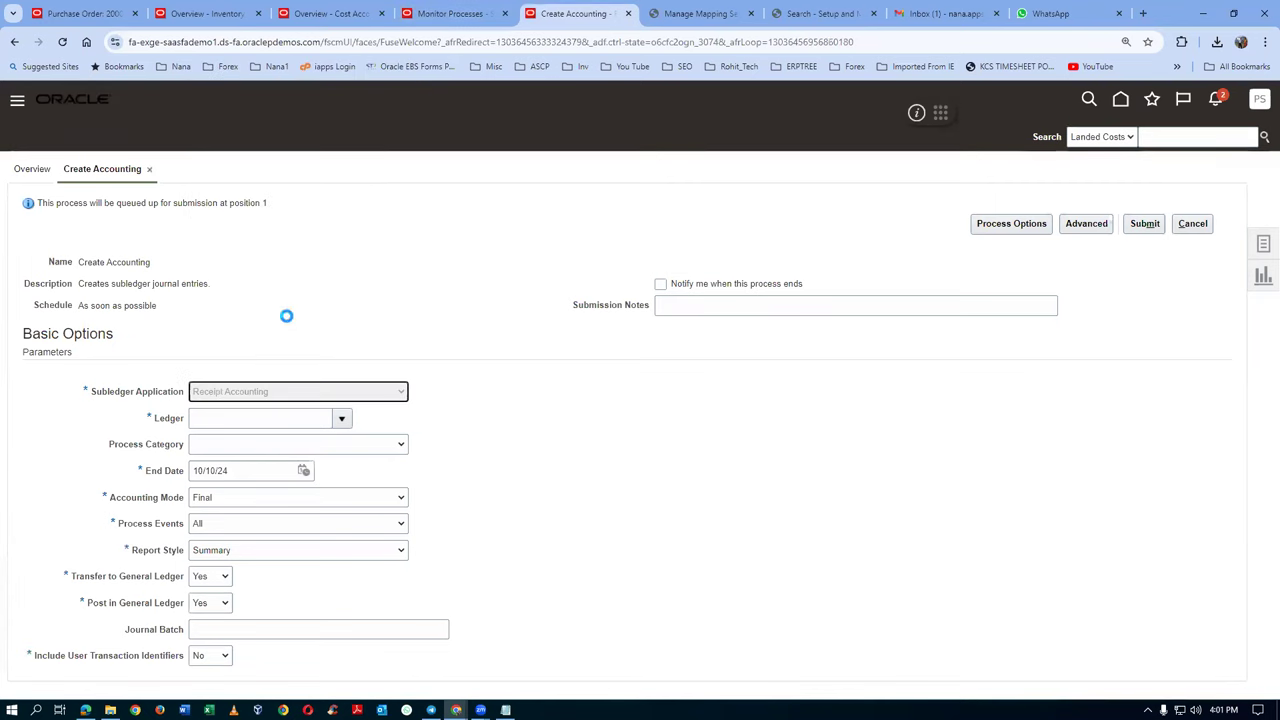
Set the ledger to US Primary Ledger and the report style to Detail, and submit the Create Accounting process
left_click(252, 419)
type("US P")
key("Tab")
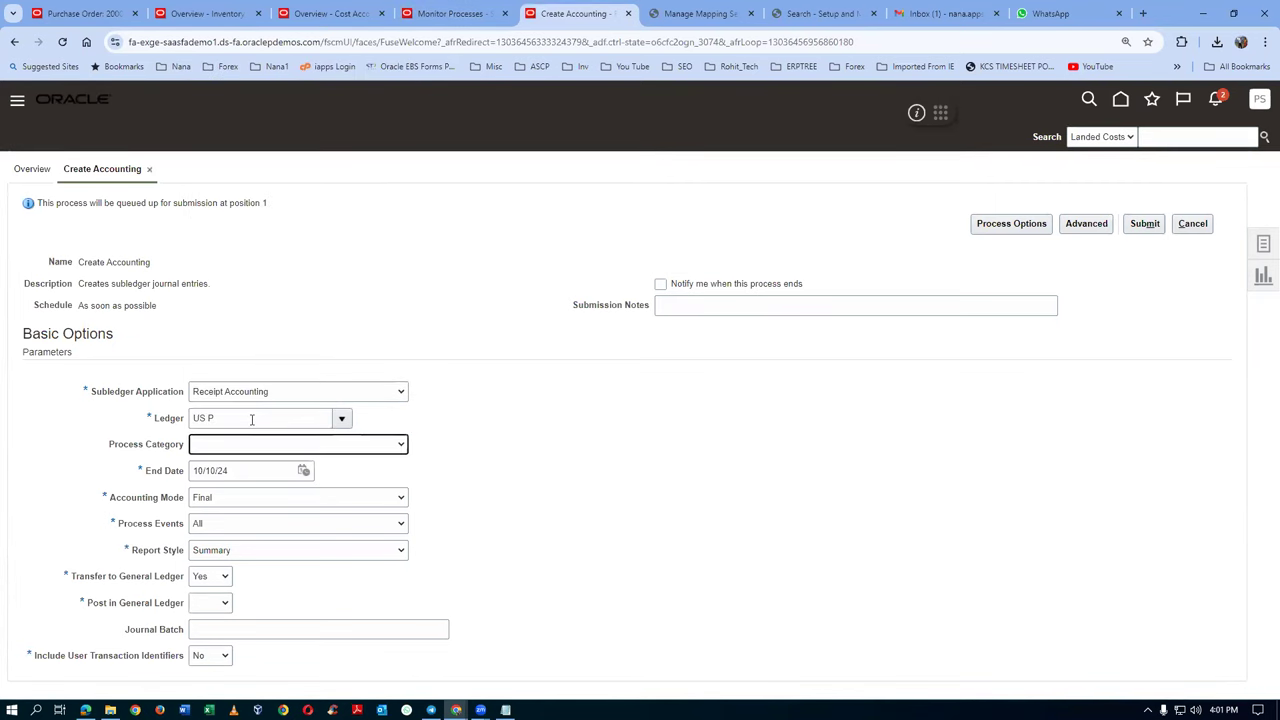
left_click(229, 555)
left_click(228, 568)
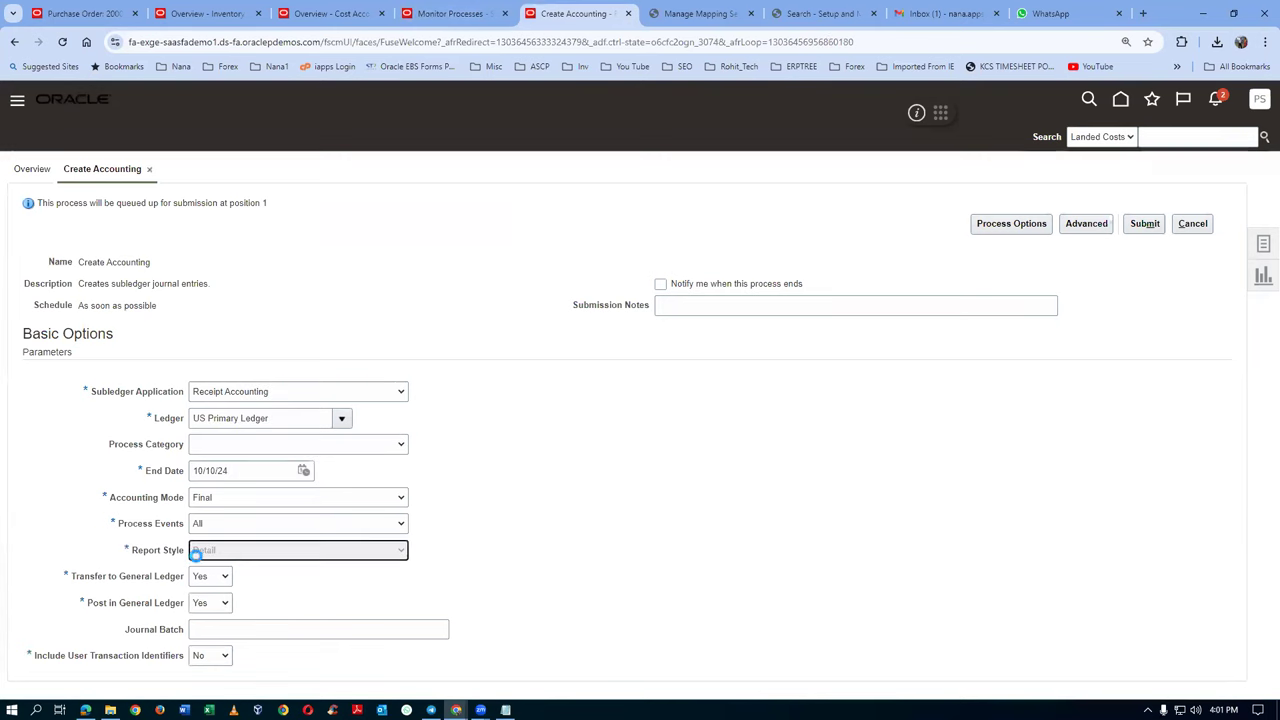
left_click(1146, 226)
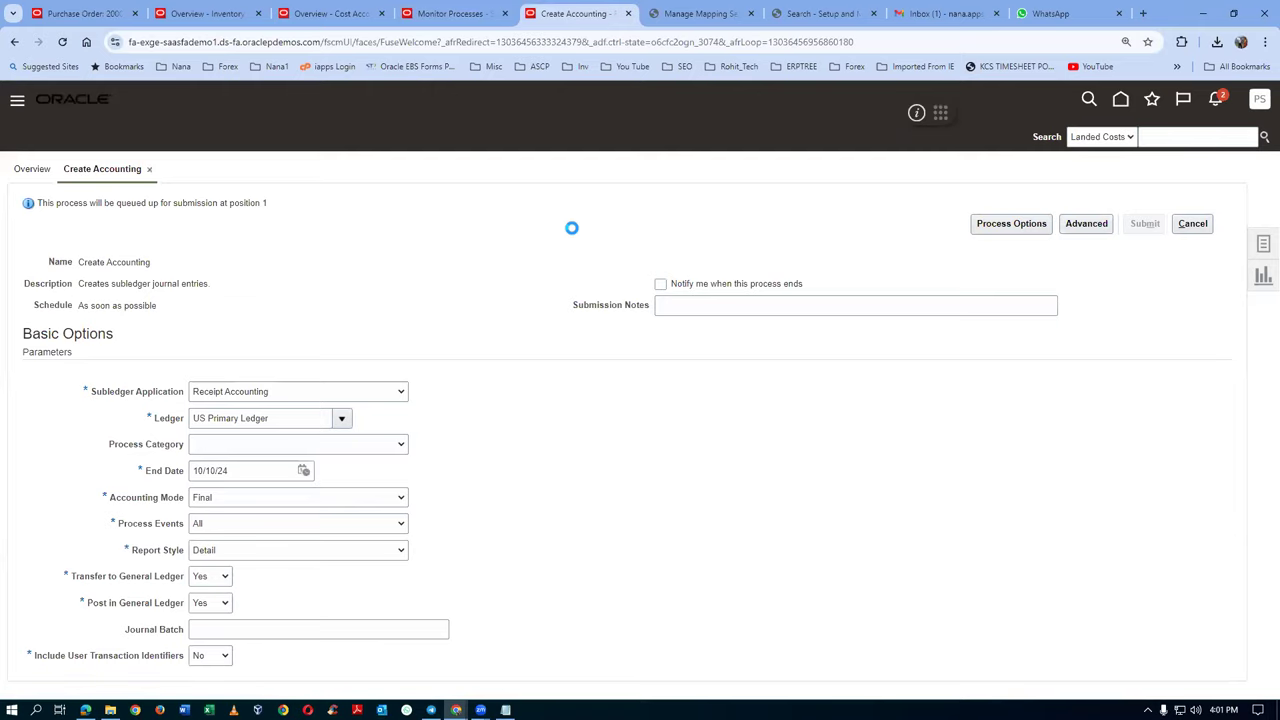
left_click(1141, 323)
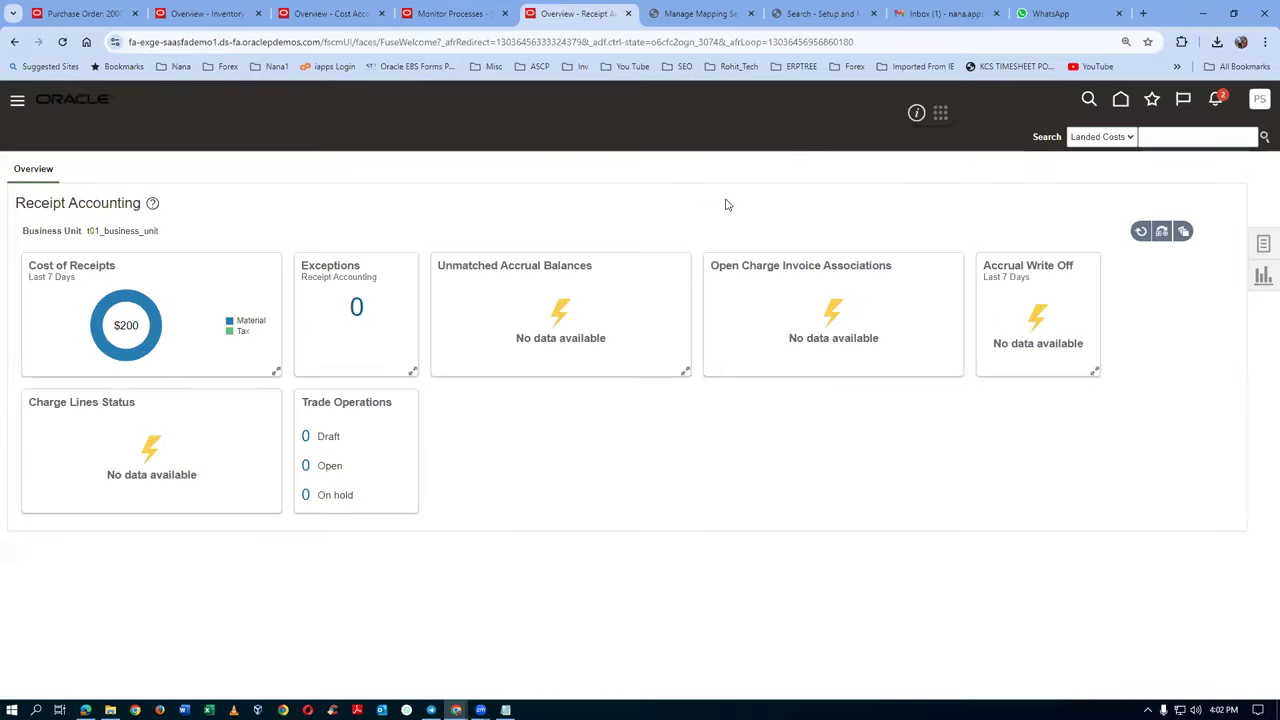
Monitor the Create Accounting run and its subprocesses in the scheduled processes list, refreshing until the Create Accounting process finishes
left_click(450, 13)
left_click(573, 389)
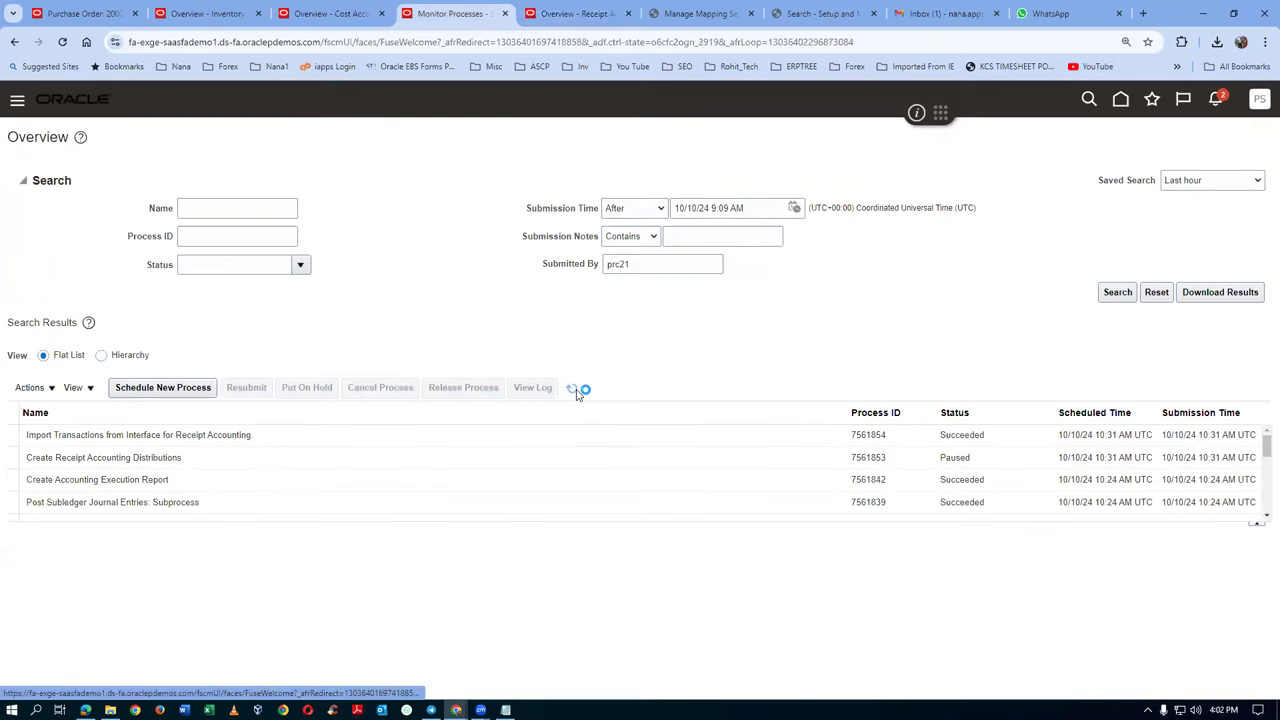
left_click(573, 389)
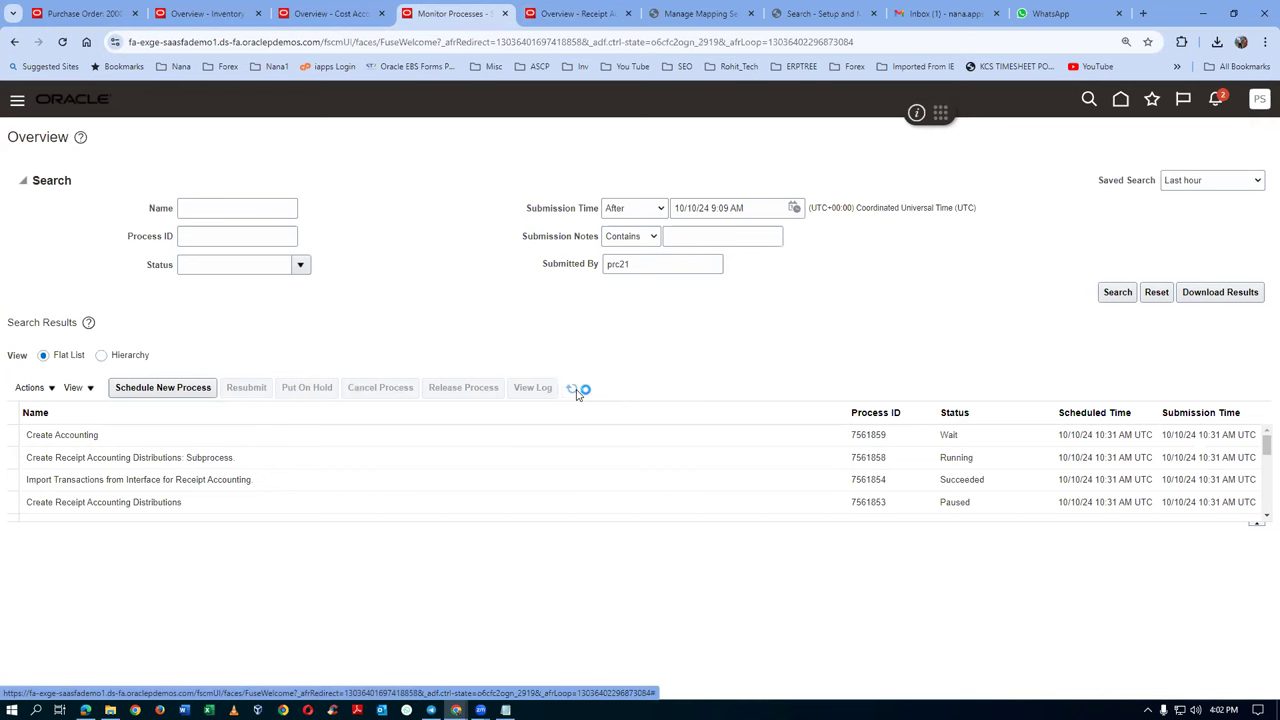
left_click(575, 390)
left_click(574, 390)
left_click(574, 390)
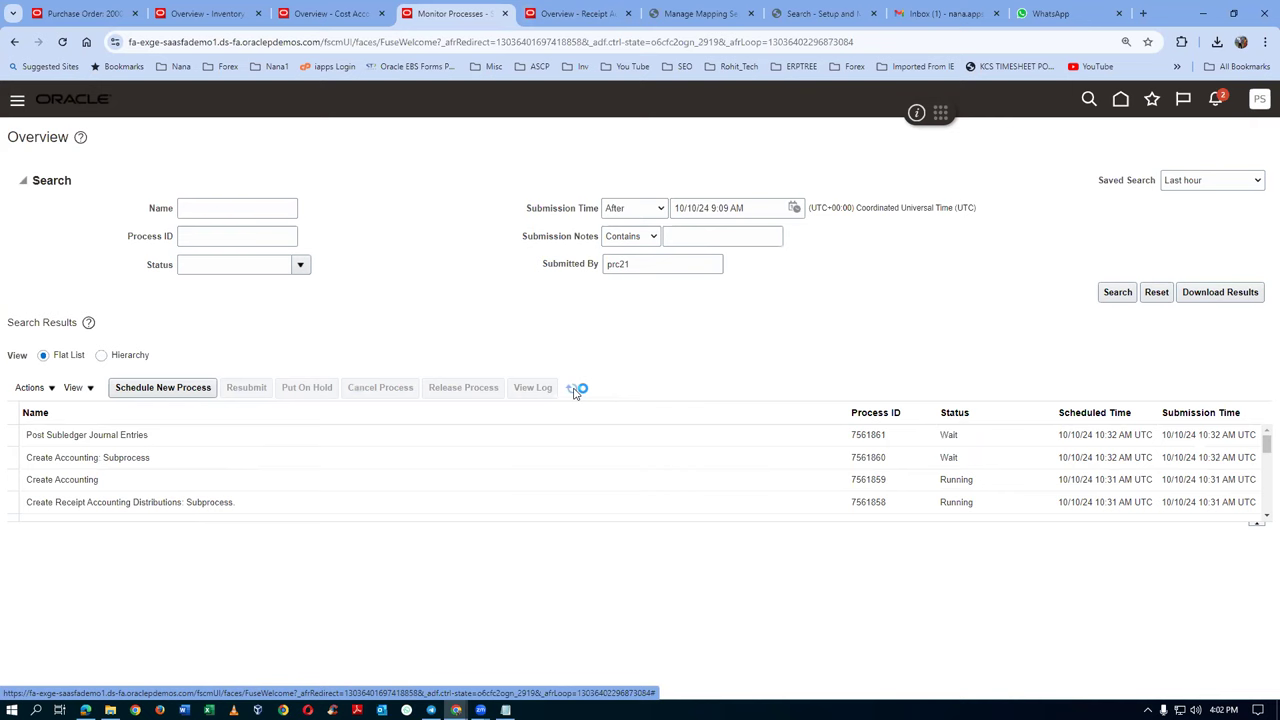
left_click(572, 389)
left_click(573, 390)
left_click(573, 391)
left_click(573, 391)
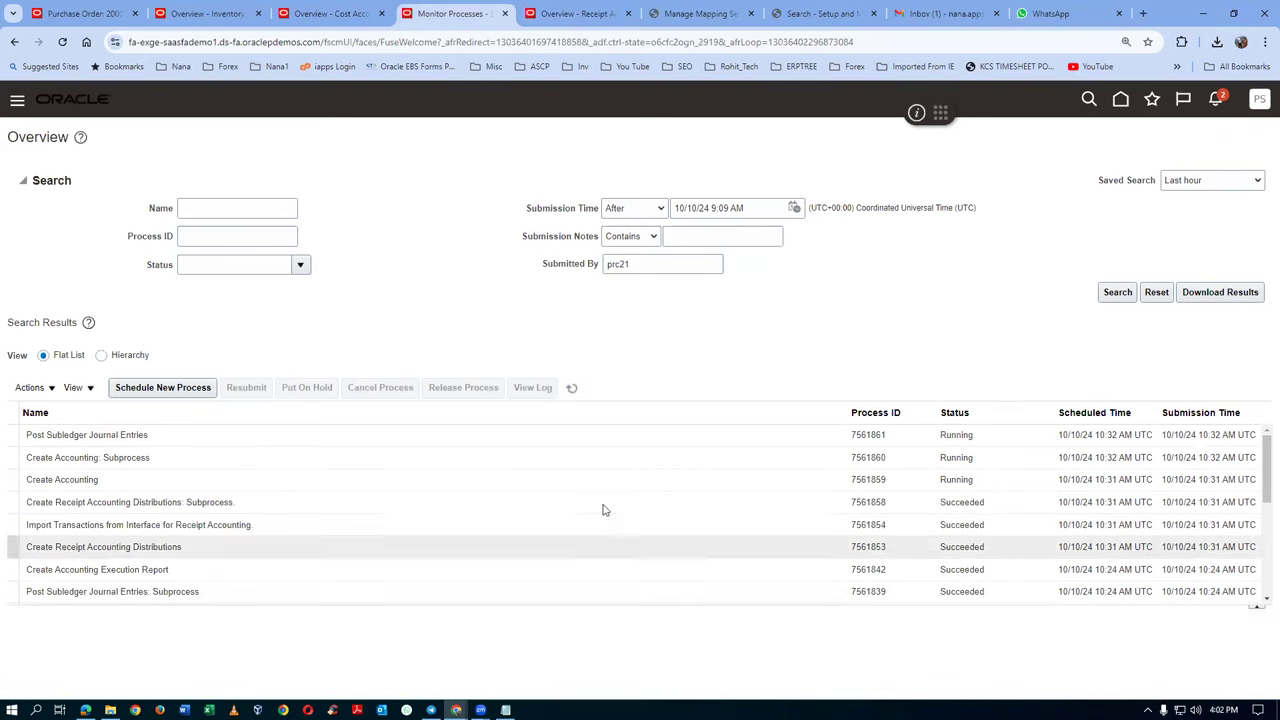
left_click(573, 391)
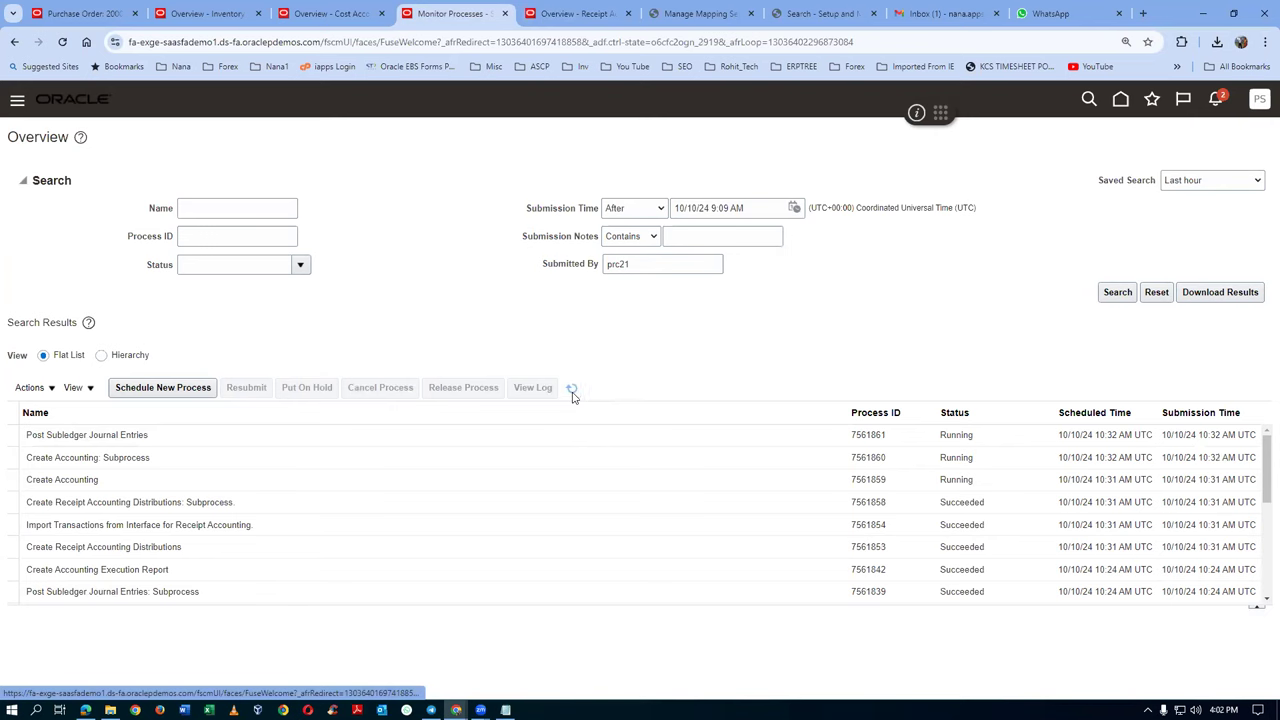
left_click(573, 393)
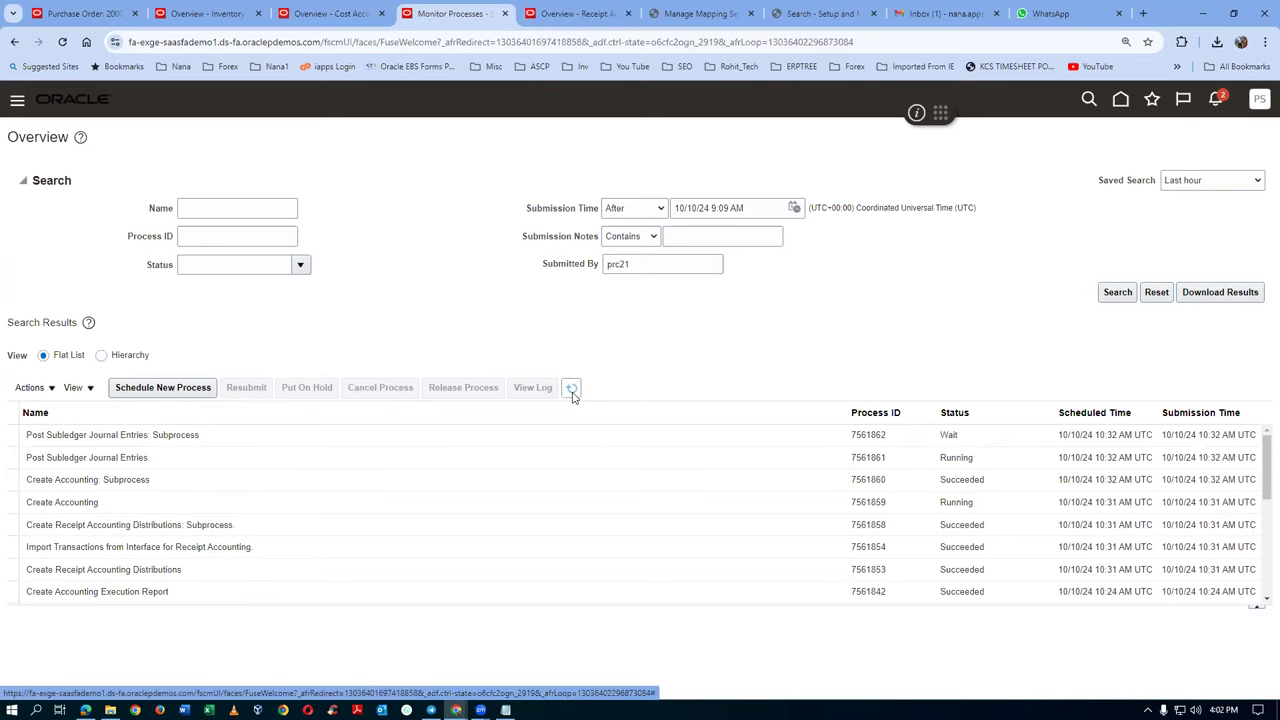
left_click(572, 390)
left_click(574, 392)
left_click(574, 391)
left_click(574, 391)
left_click(574, 391)
left_click(574, 391)
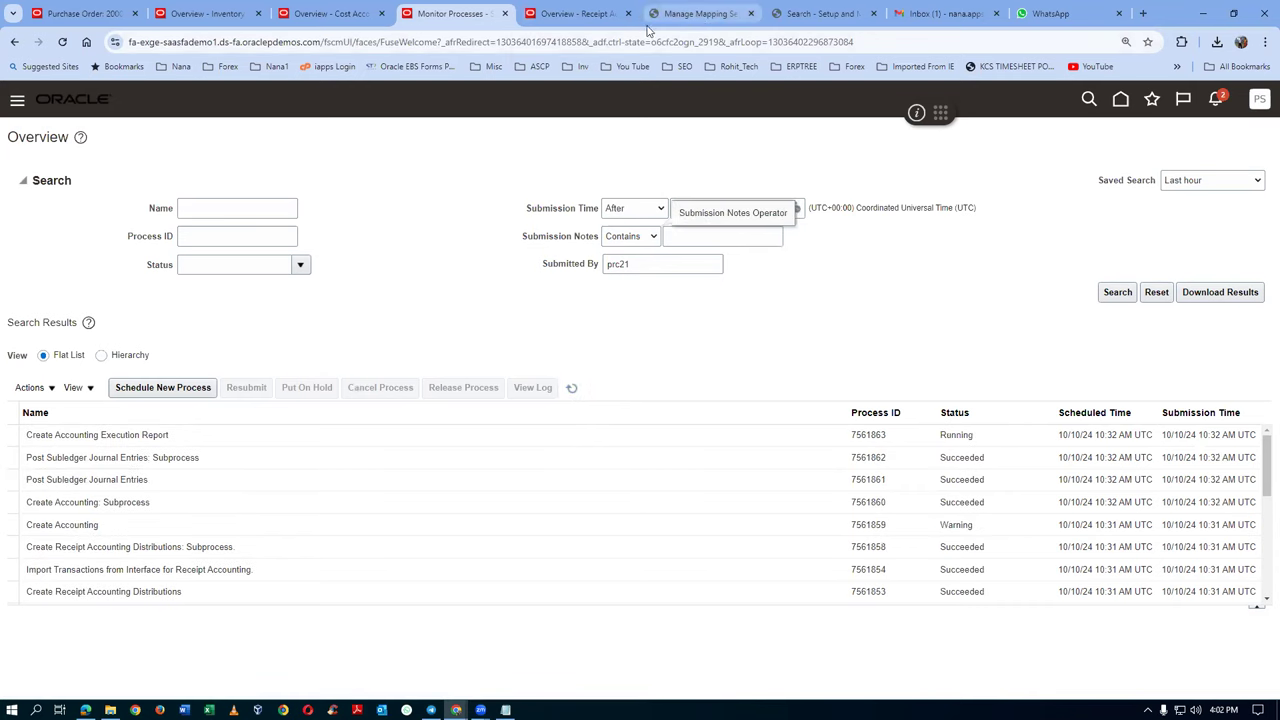
Open Review Receipt Accounting Distributions and search for transactions whose item starts with t01
left_click(576, 14)
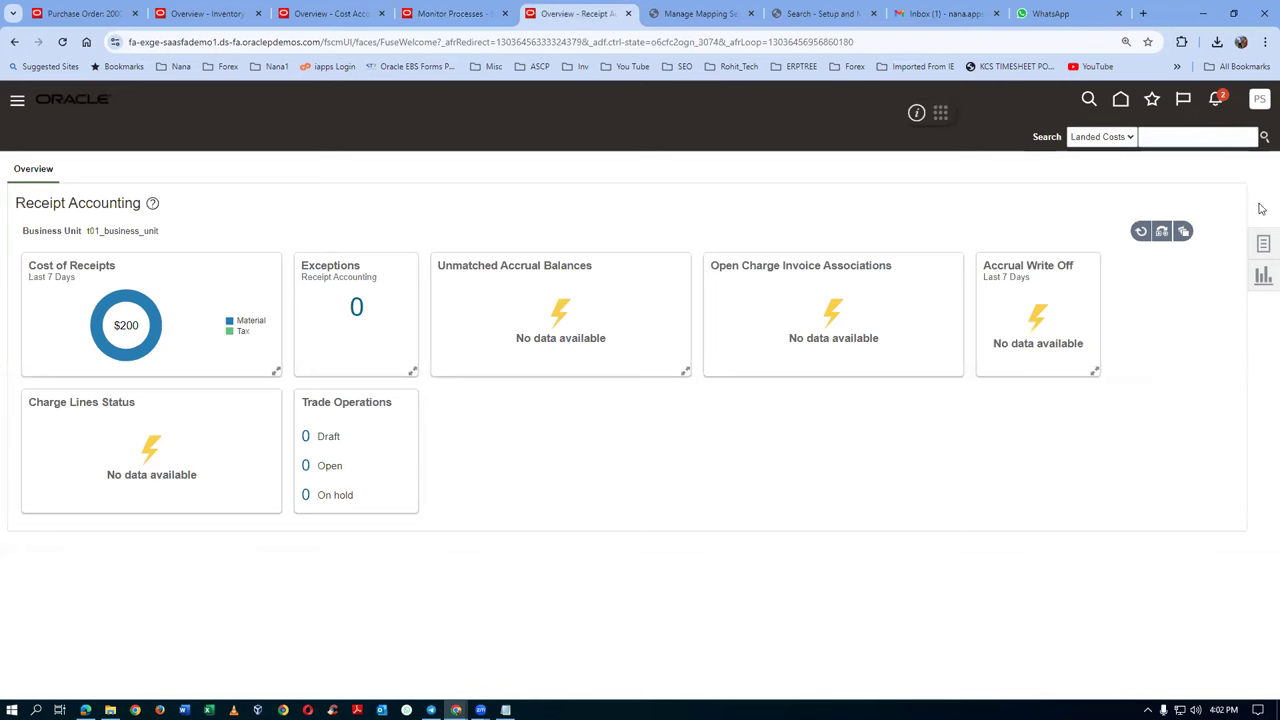
left_click(1263, 250)
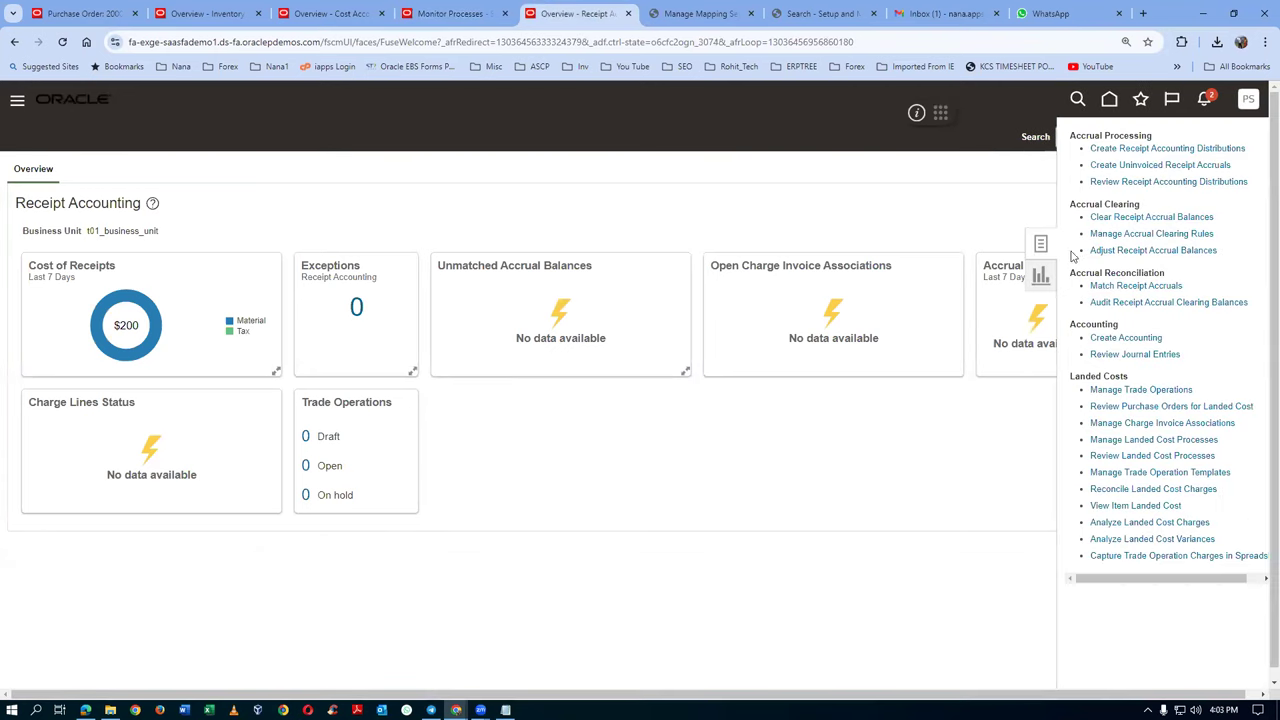
left_click(1168, 182)
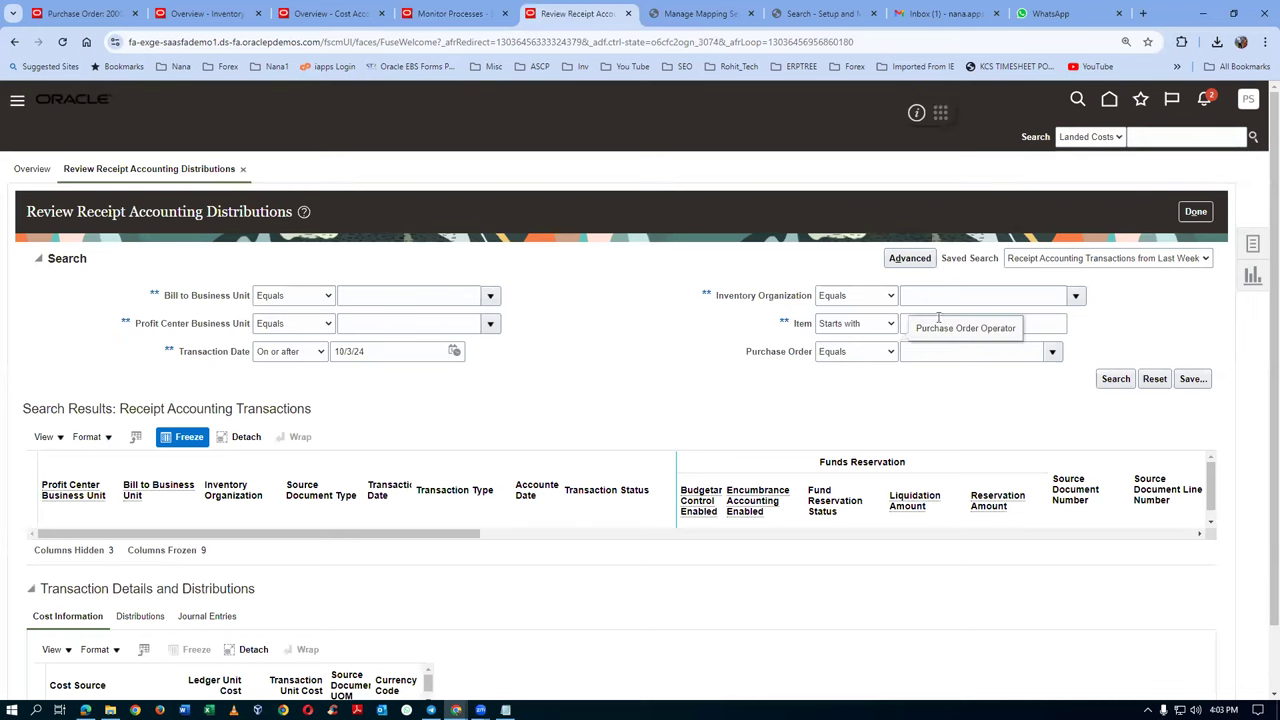
left_click(1034, 322)
type("t0")
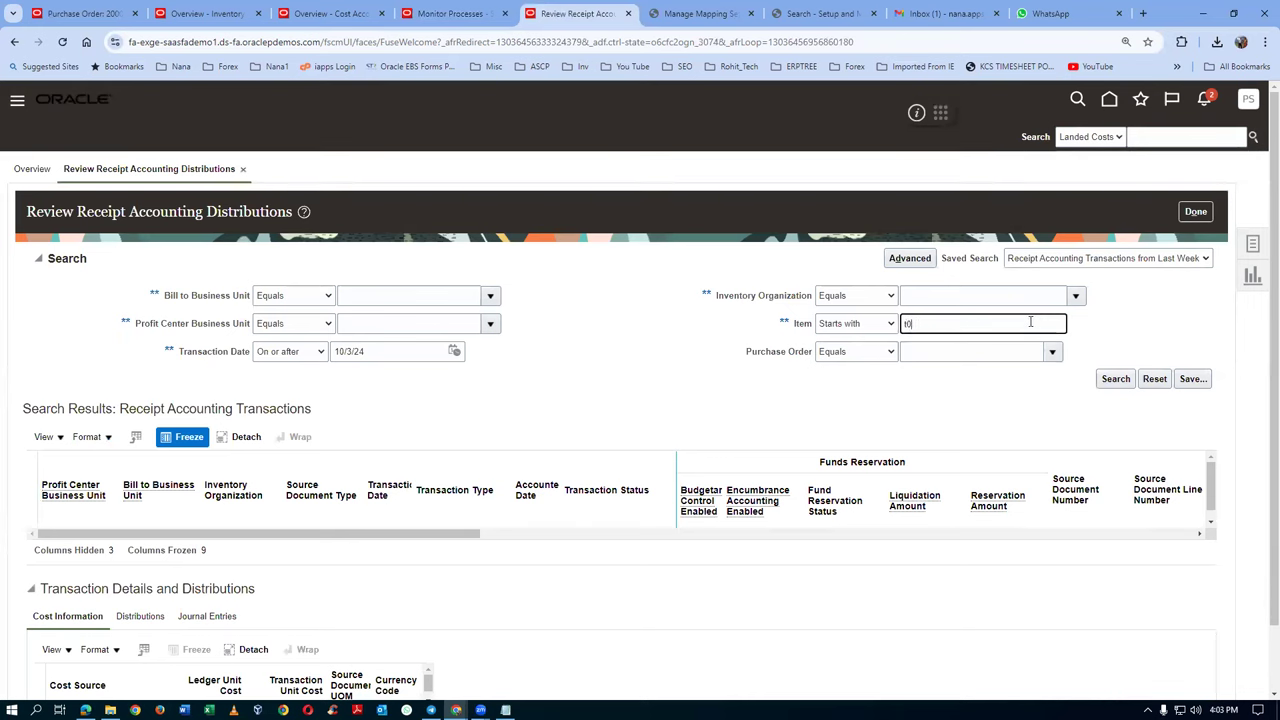
type("1")
left_click(1116, 378)
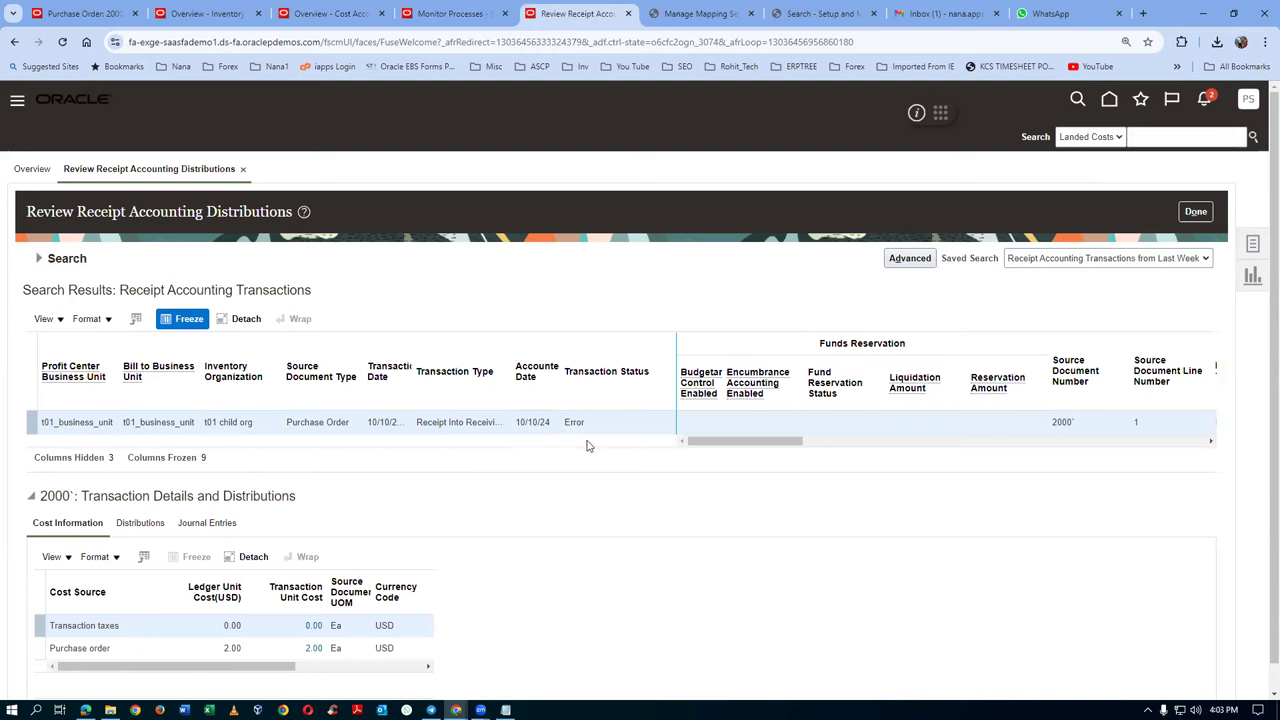
Show the journal entries of the purchase order receipt and expand the error message of line 1
left_click(236, 526)
scroll(480, 510, "down", 1)
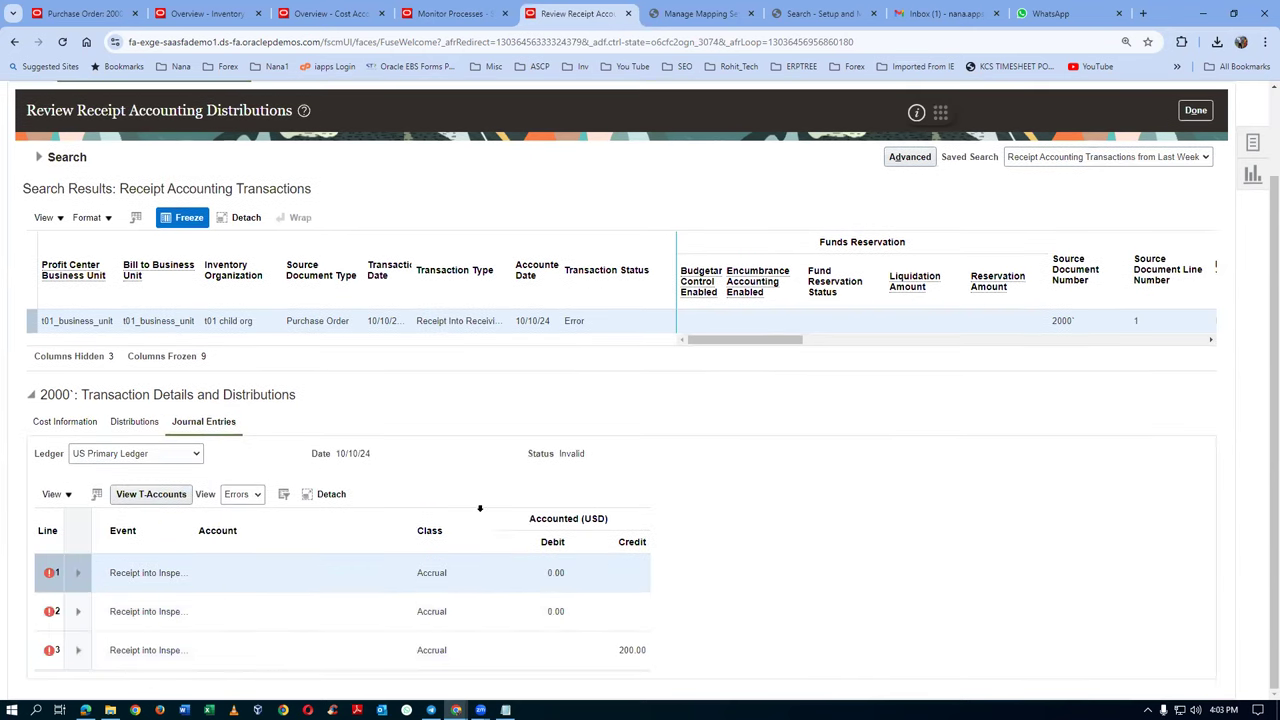
left_click(78, 572)
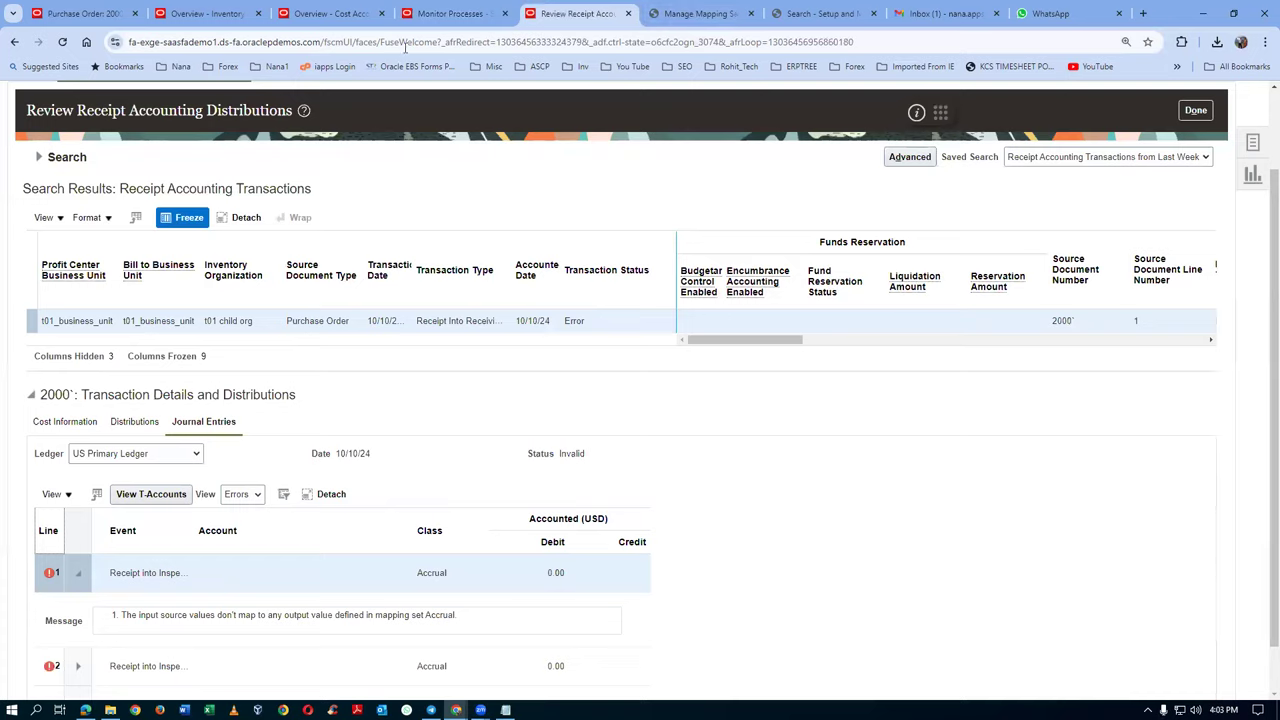
Recheck the scheduled process statuses and rerun the receipt accounting distributions search for items starting with t01
left_click(430, 15)
left_click(572, 389)
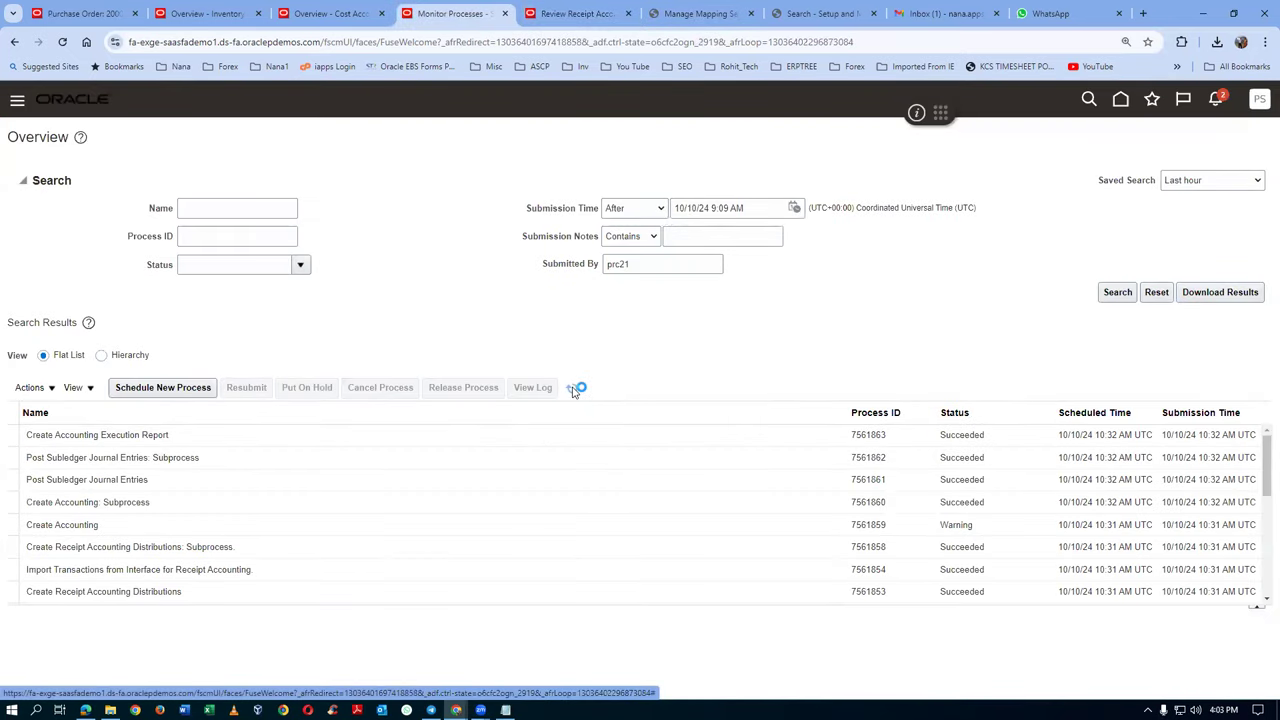
left_click(580, 13)
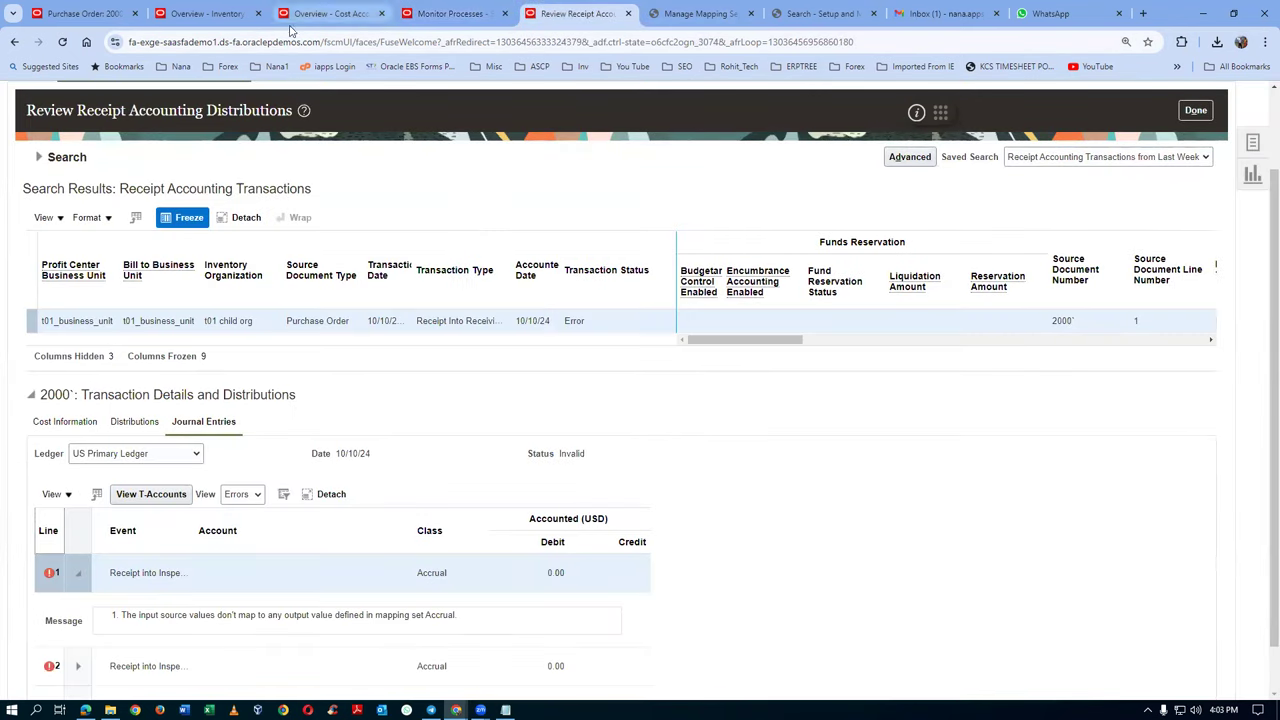
left_click(39, 157)
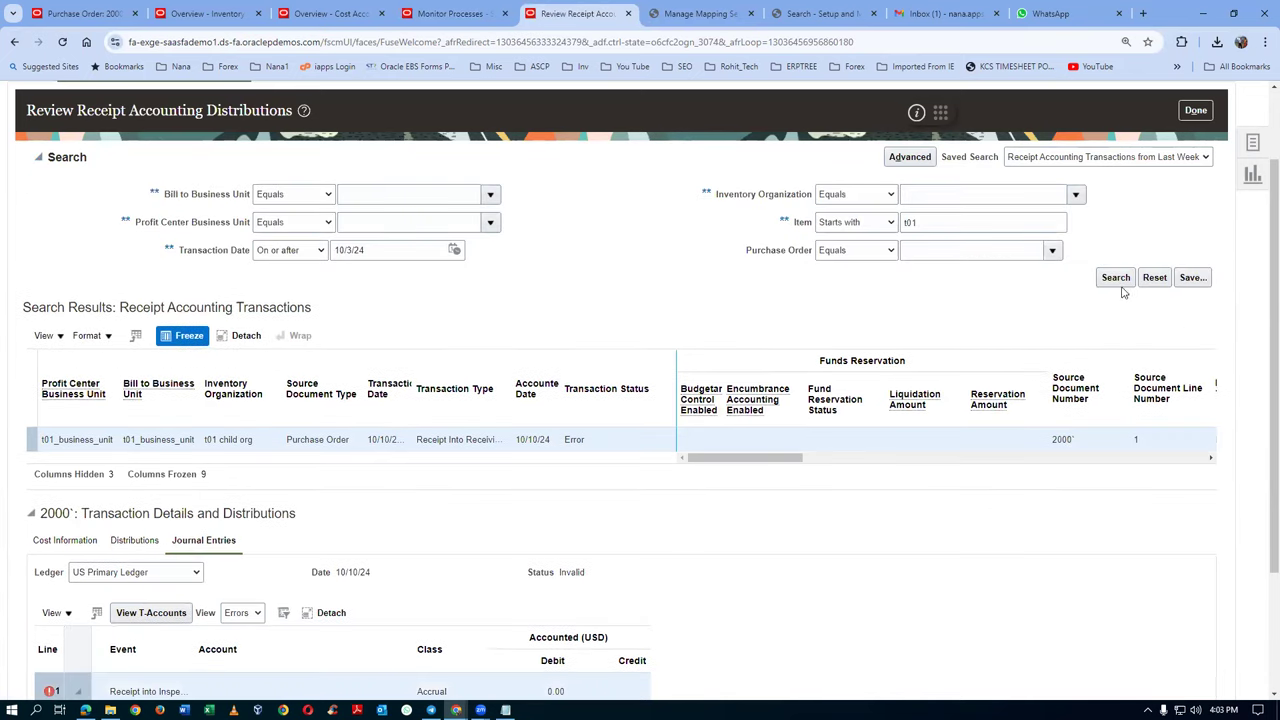
left_click(1116, 278)
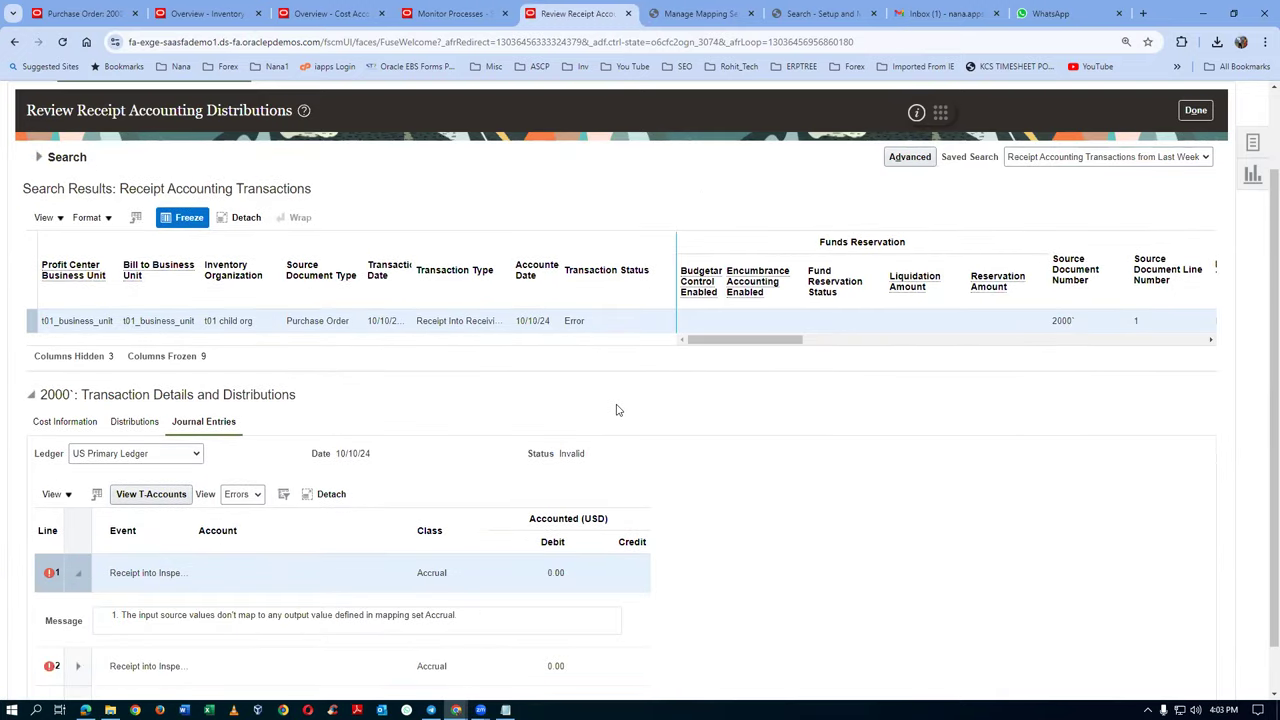
Switch to Purchasing's mapping sets and search for the name Accrual
left_click_drag(729, 345, 659, 398)
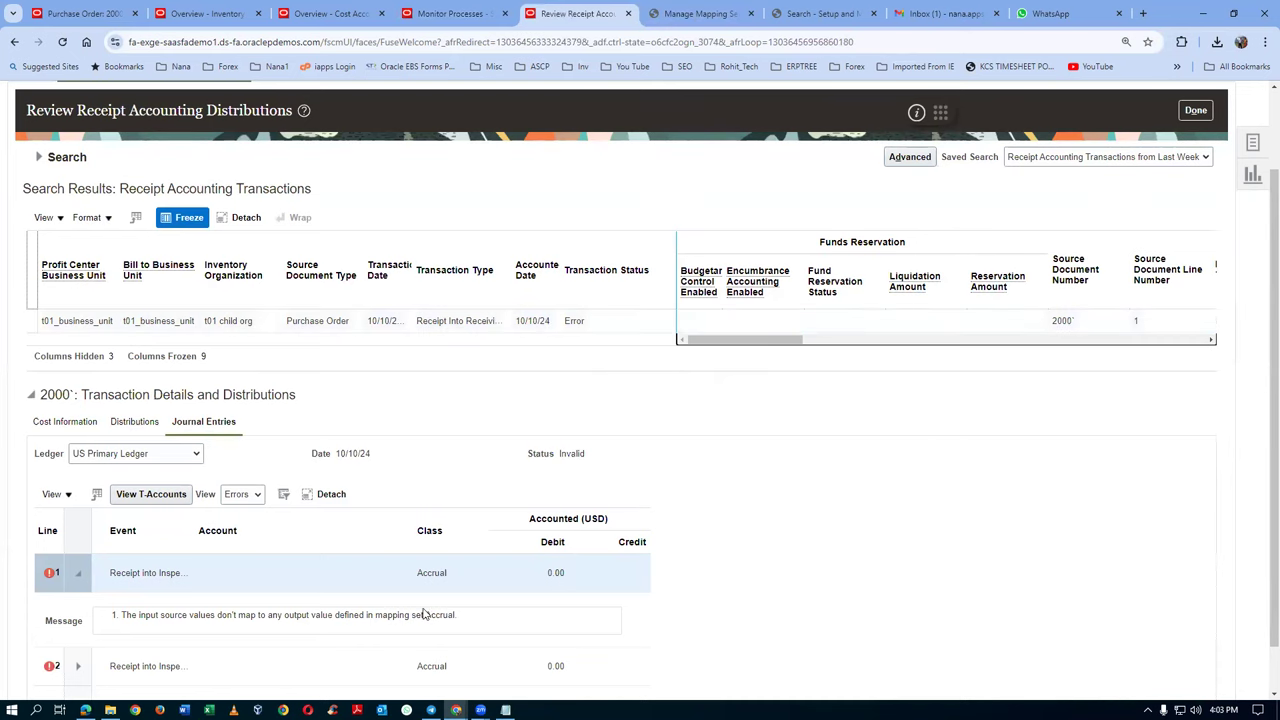
left_click(695, 14)
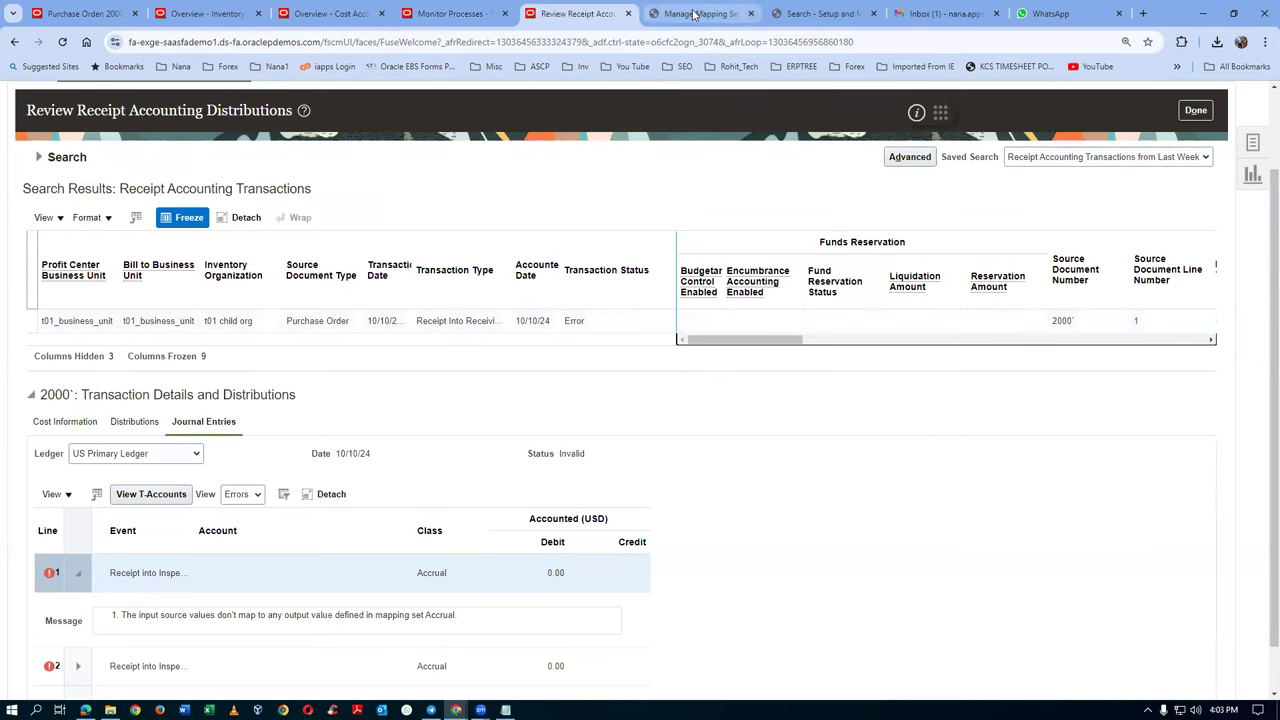
left_click(271, 212)
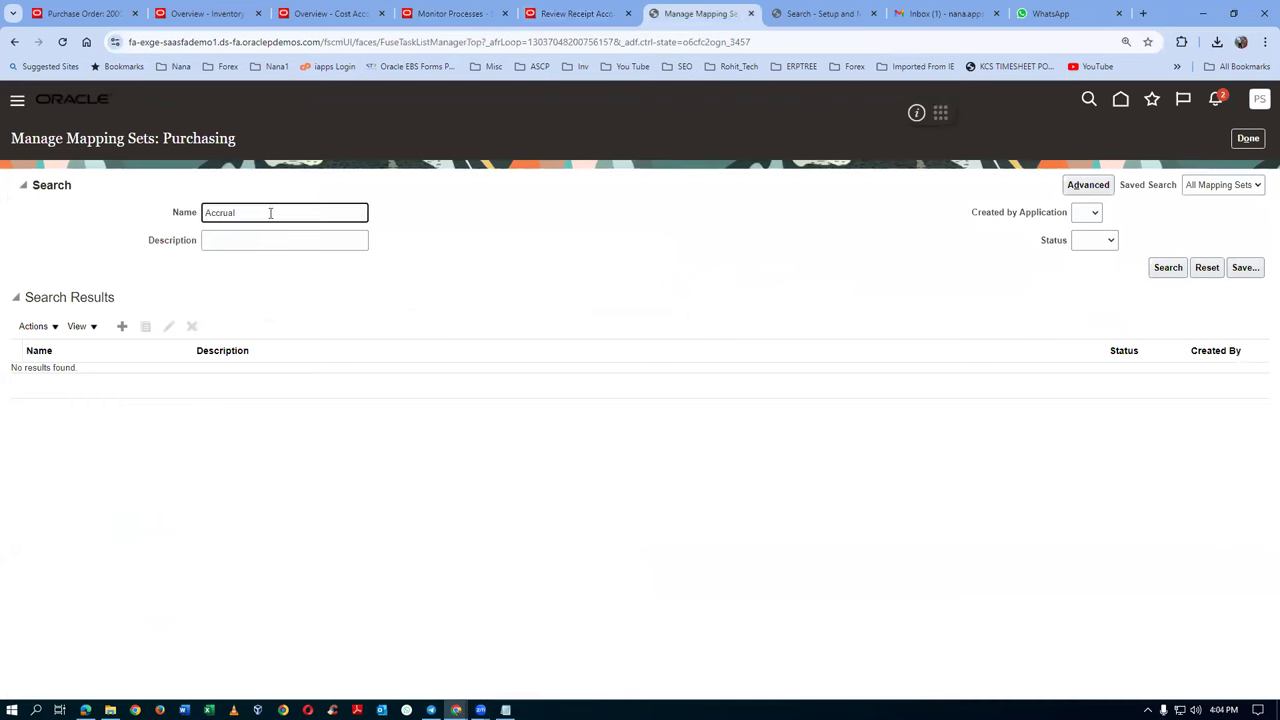
left_click(1167, 267)
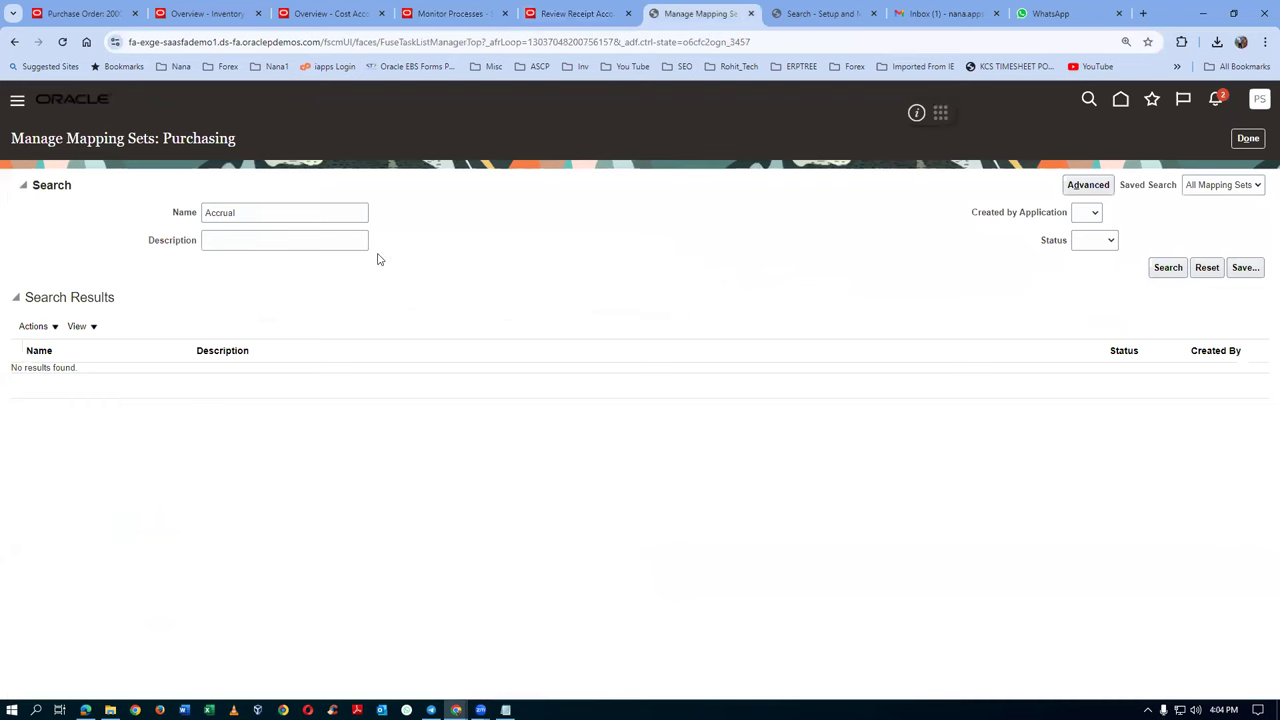
Clear the name criterion and list all of Purchasing's mapping sets
left_click(252, 212)
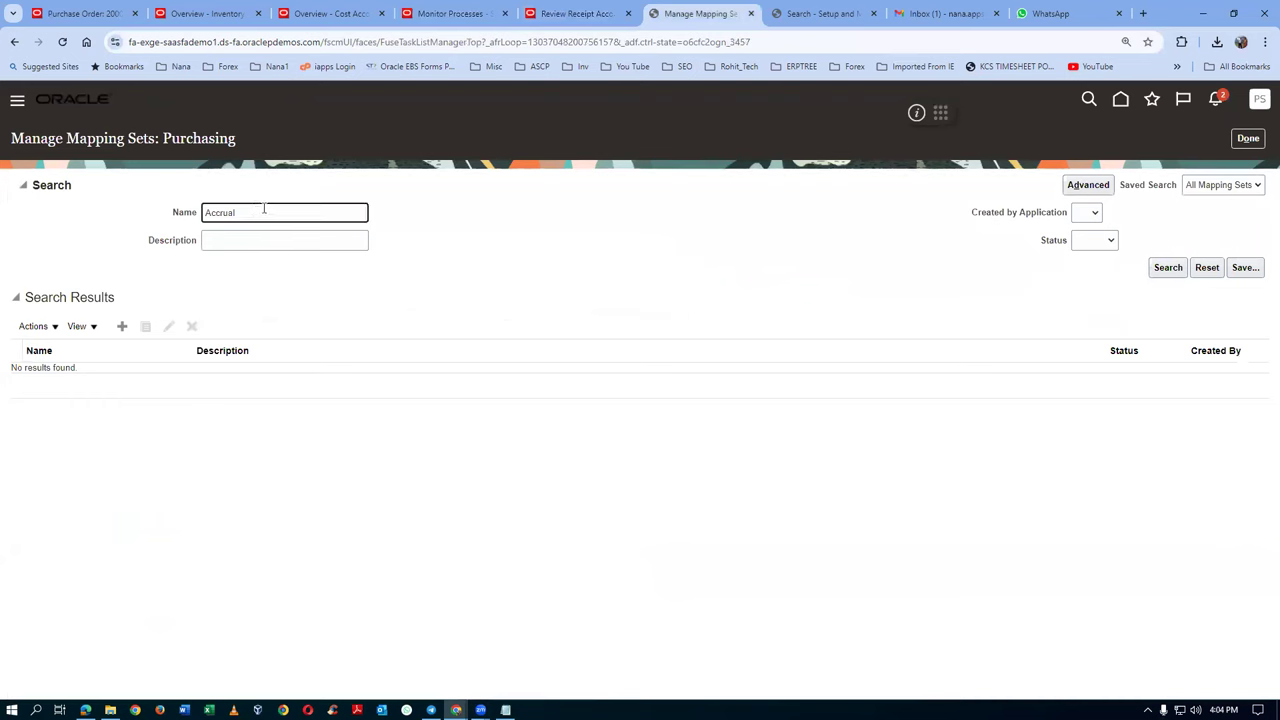
key("BackSpace")
key("BackSpace")
key("BackSpace")
key("BackSpace")
key("BackSpace")
key("BackSpace")
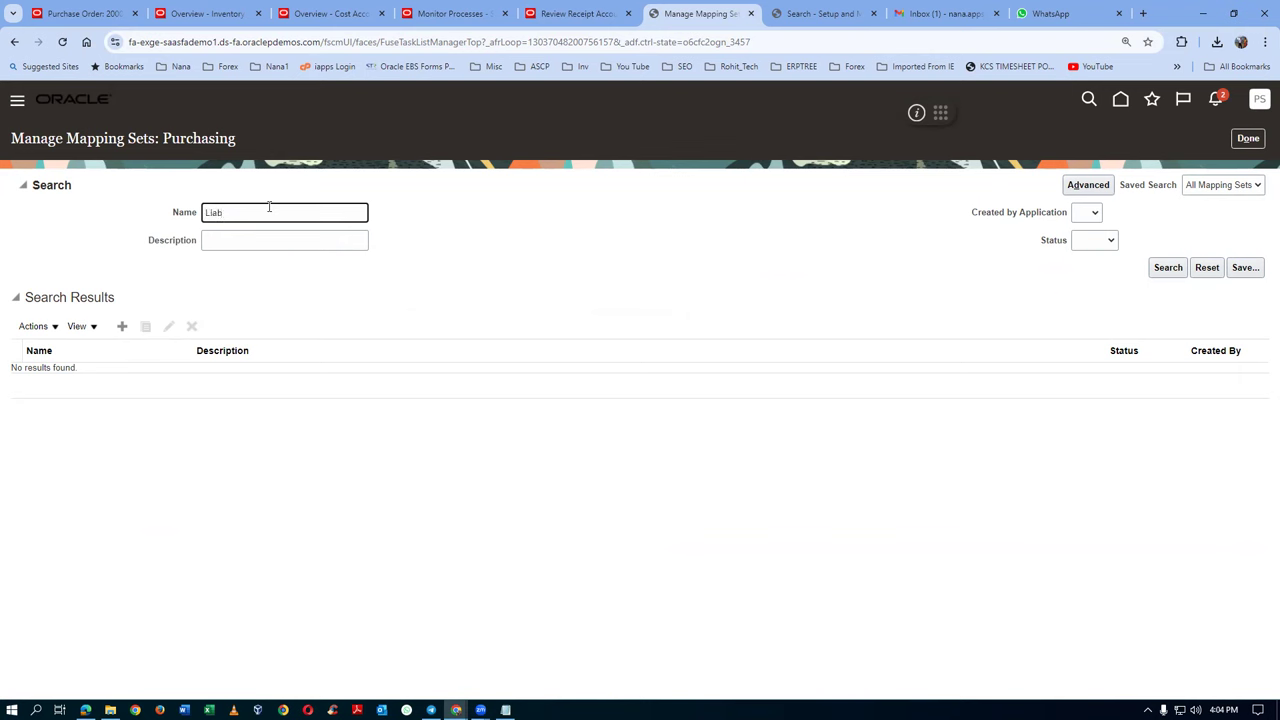
left_click_drag(250, 207, 128, 240)
key("BackSpace")
key("Return")
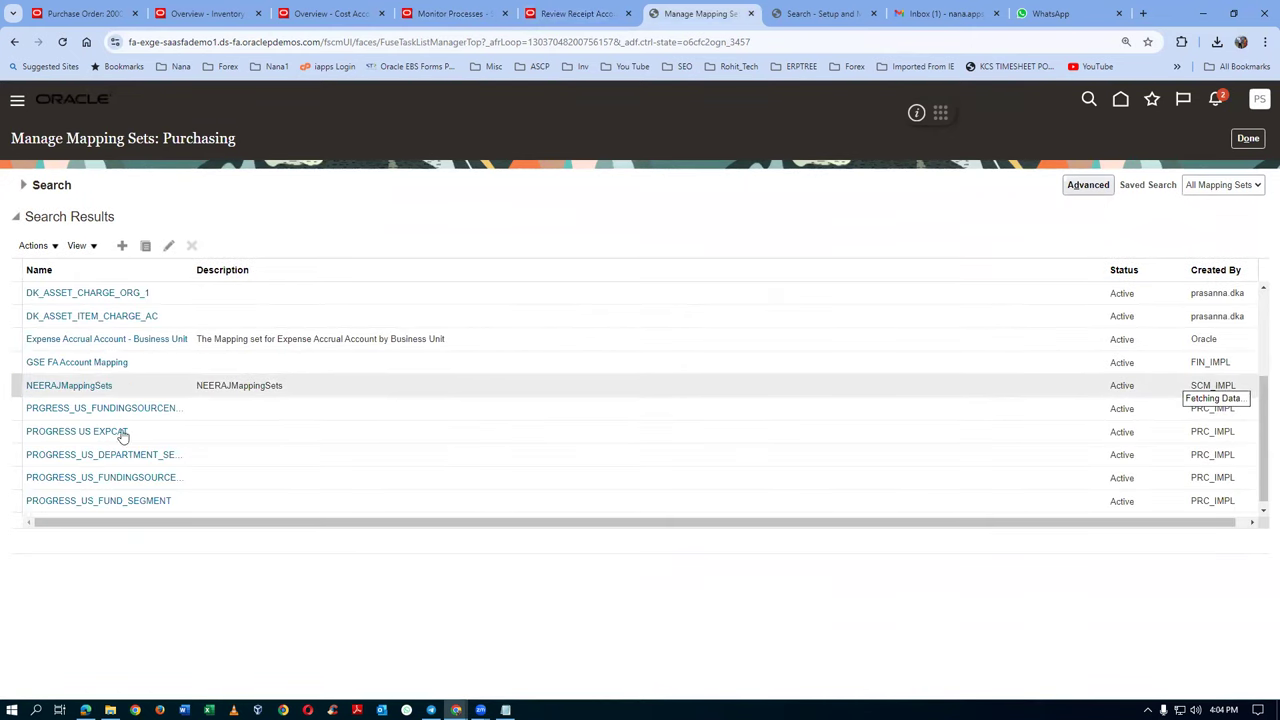
scroll(123, 437, "down", 3)
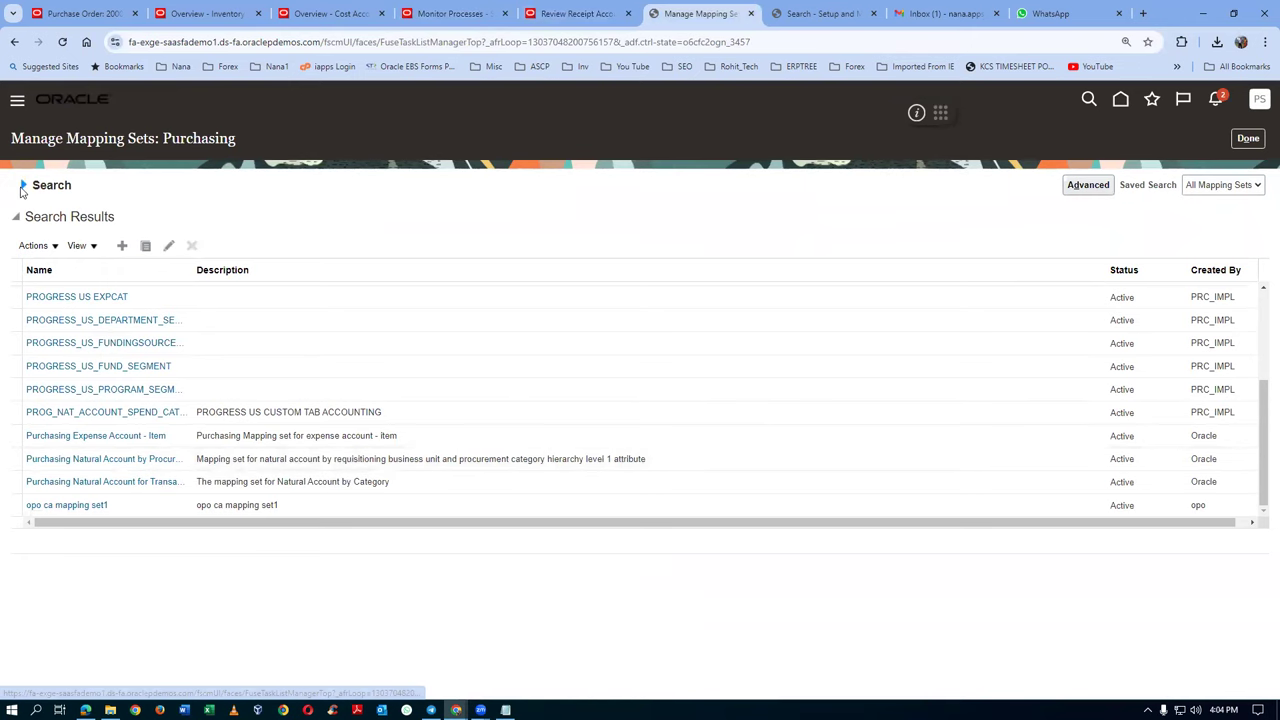
Search Purchasing's mapping sets with the name pattern %Accru% and close Manage Mapping Sets
left_click(23, 186)
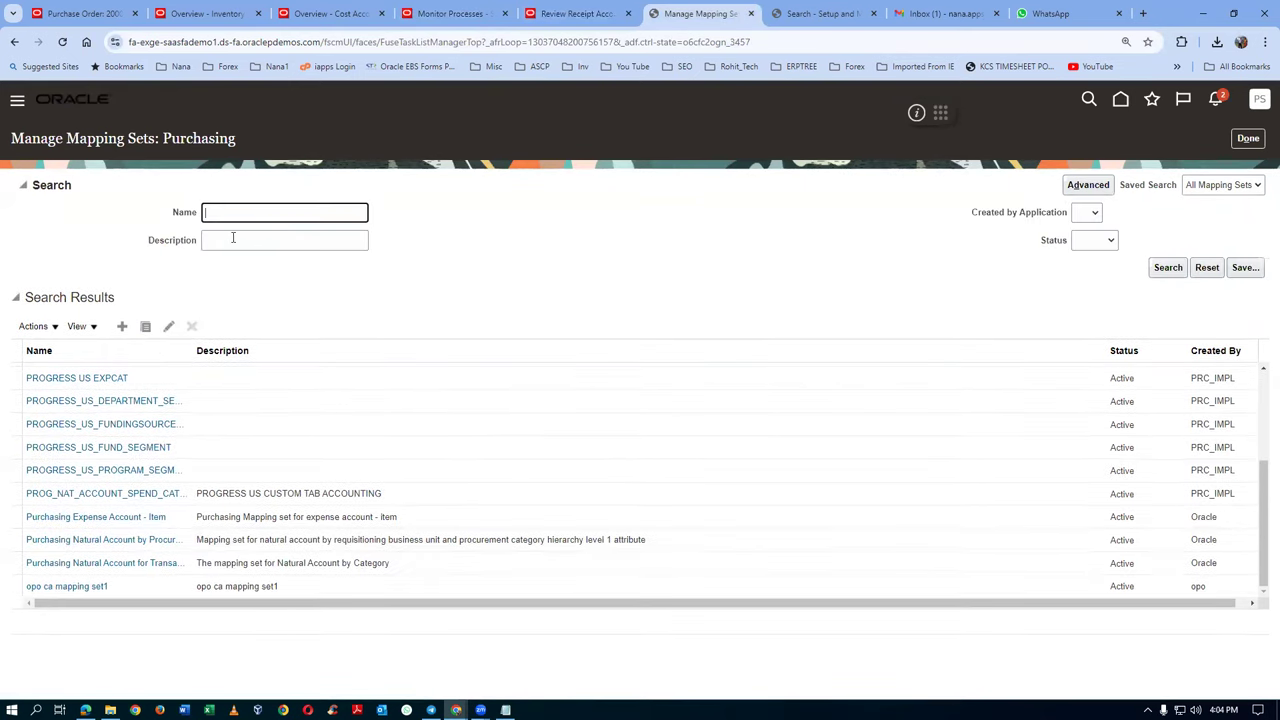
type("%Accru%")
key("Return")
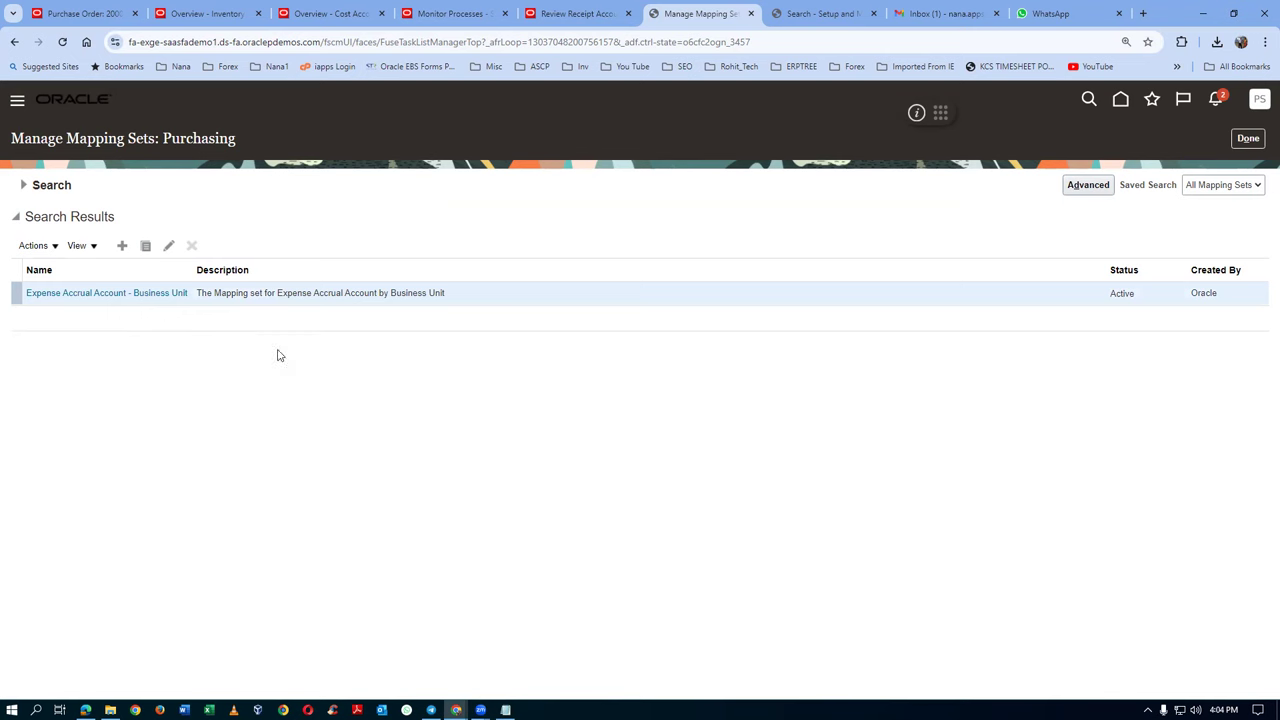
left_click(1252, 139)
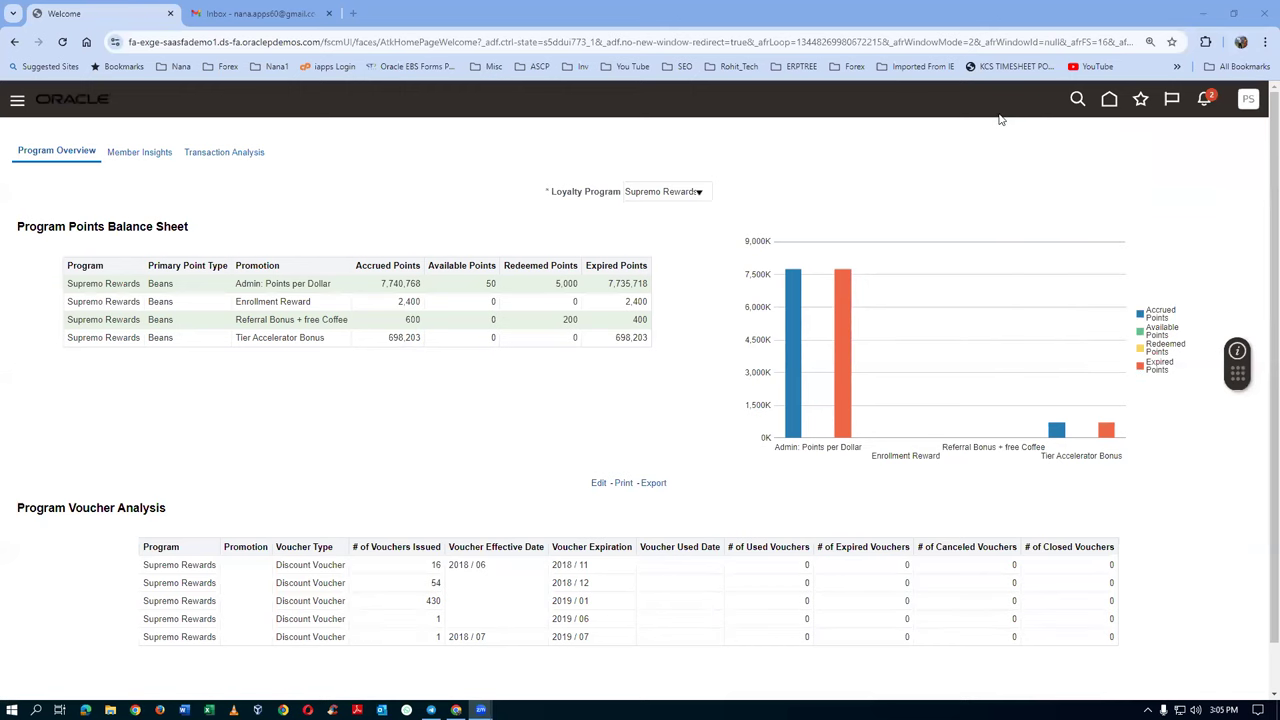
Return to the home page and open Receipt Accounting from the Supply Chain Execution apps
left_click(1110, 104)
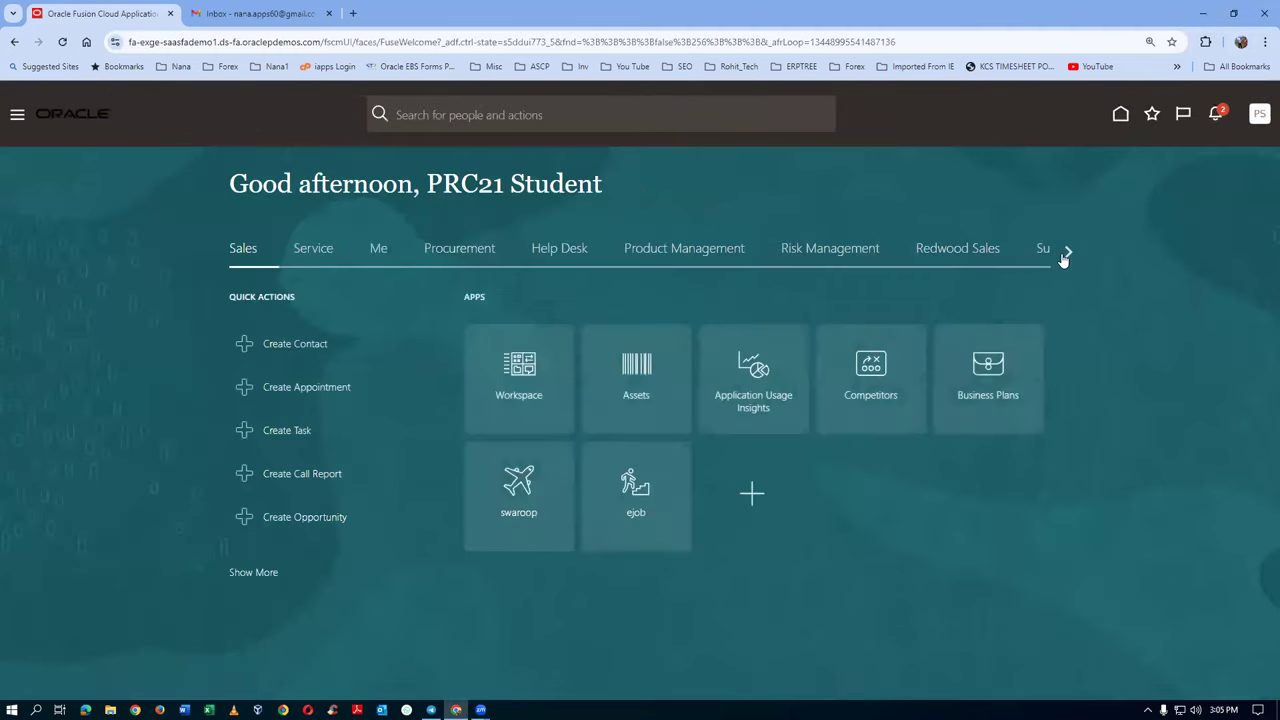
left_click(1064, 255)
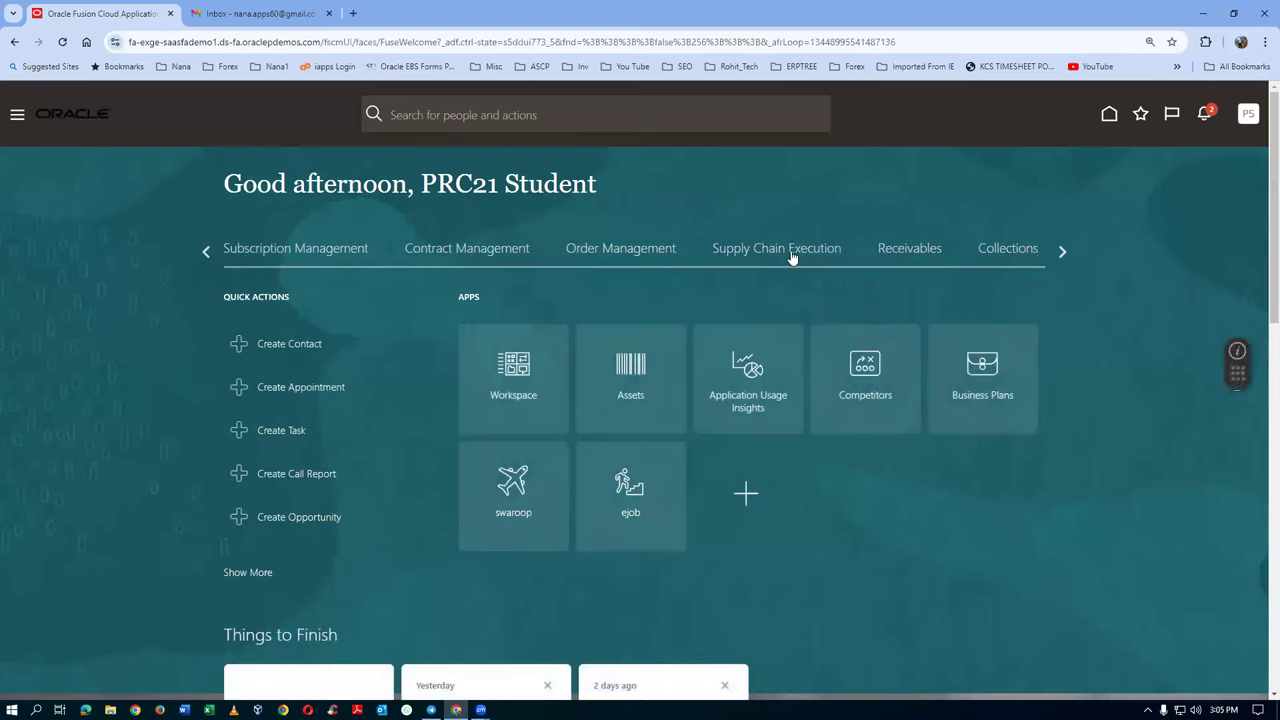
left_click(790, 255)
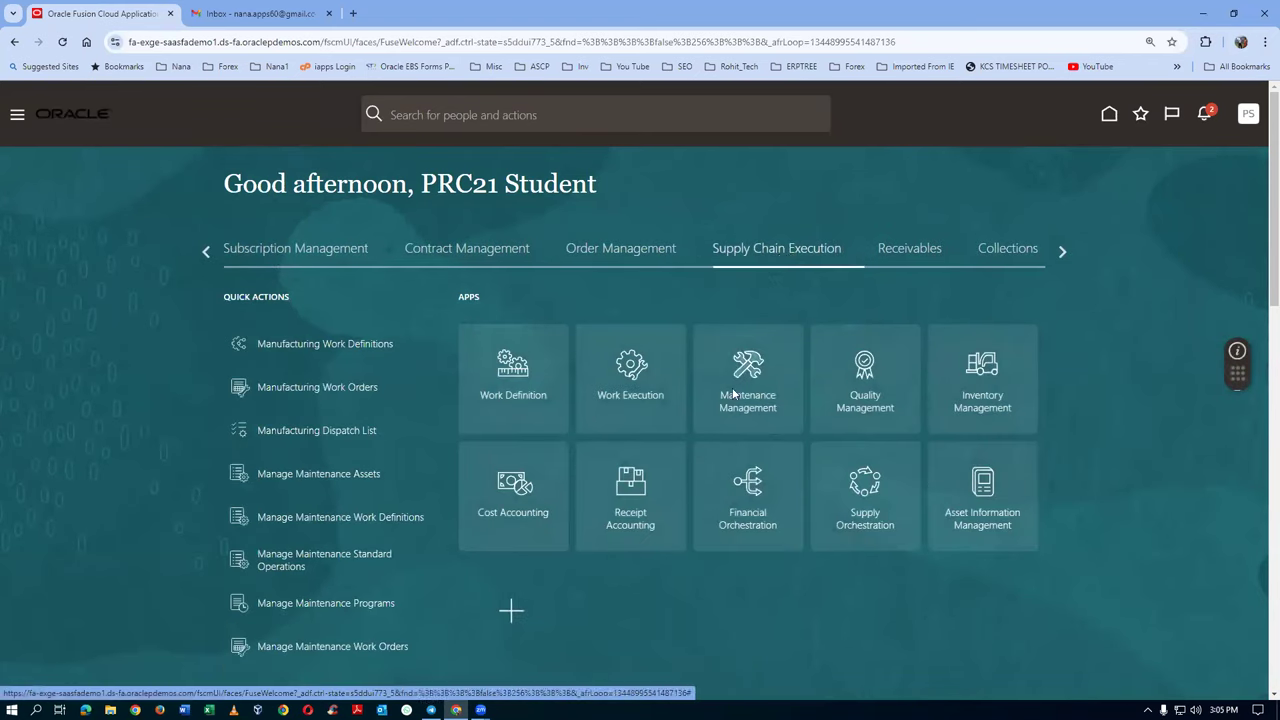
left_click(627, 537)
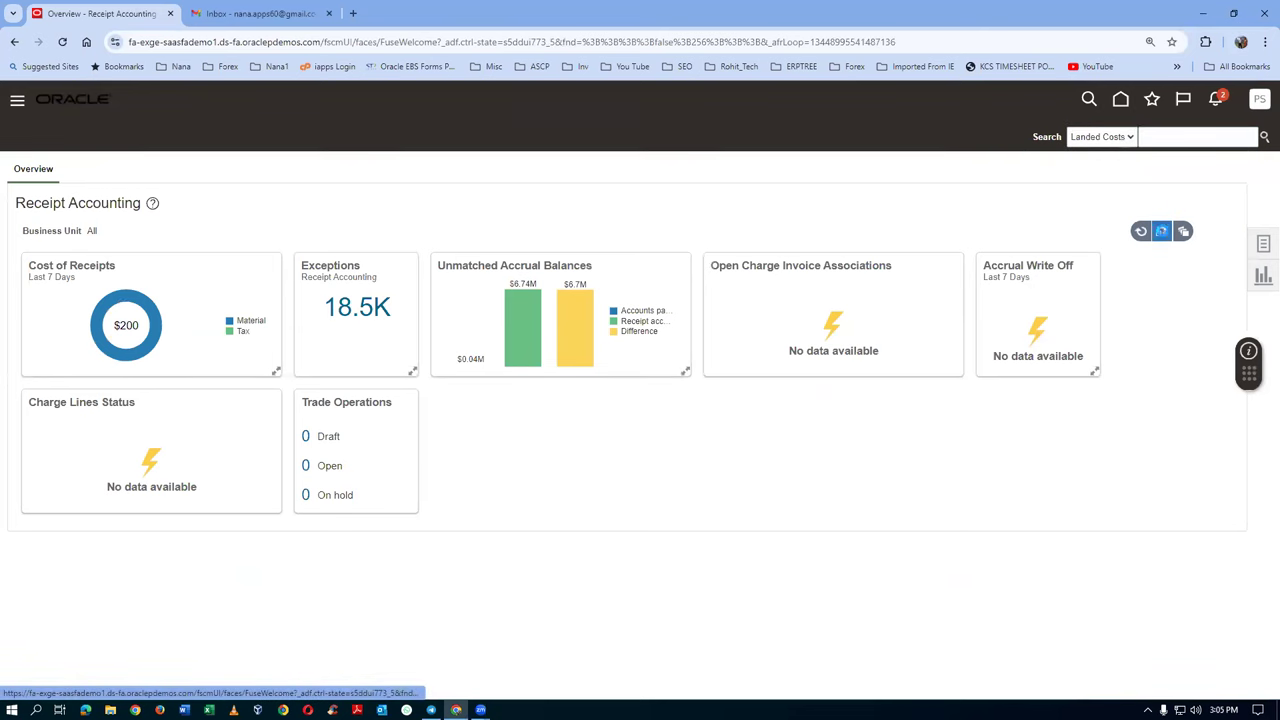
Filter the Receipt Accounting overview by the business unit t01_business_unit
left_click(1161, 231)
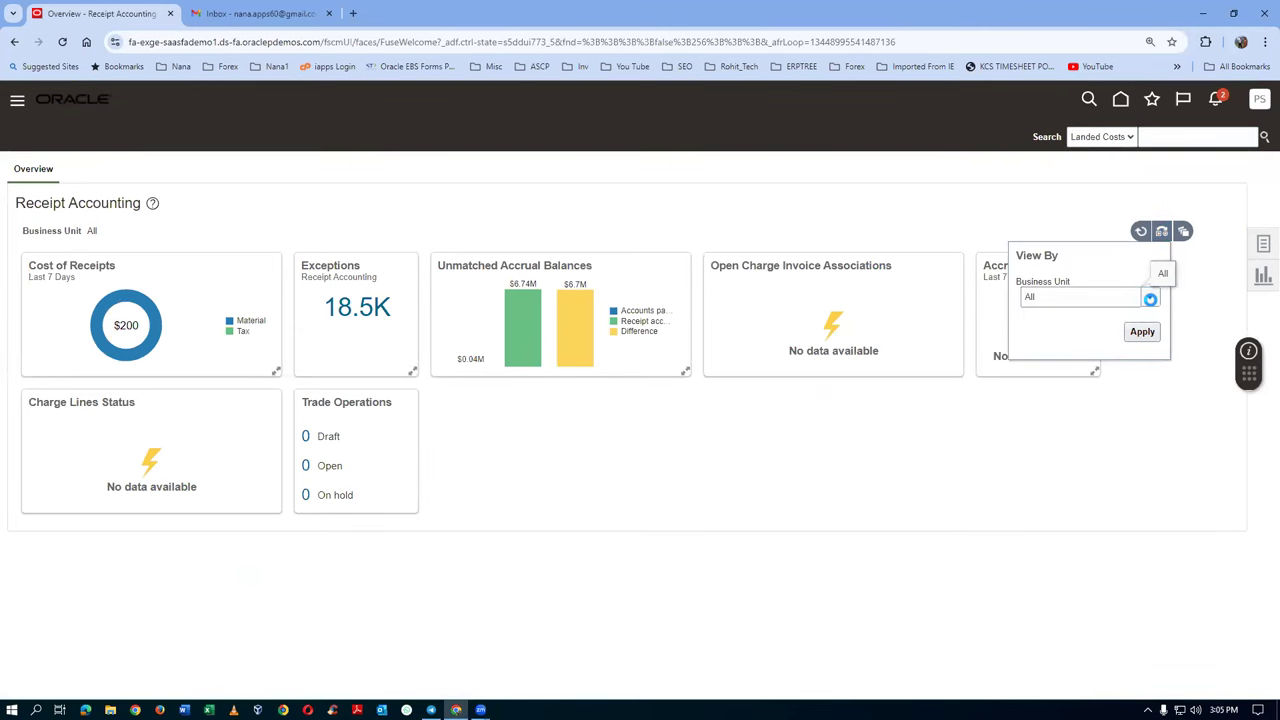
left_click(1150, 299)
scroll(1158, 510, "down", 5)
scroll(1158, 516, "down", 3)
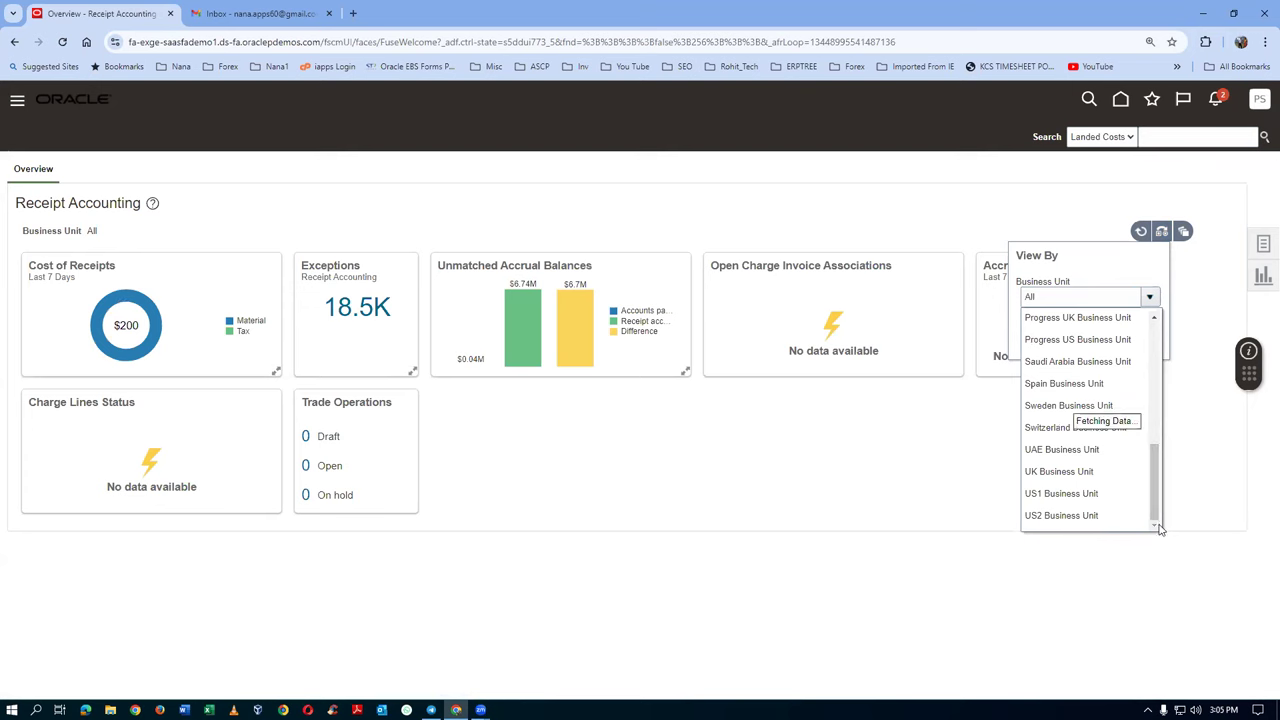
left_click(1125, 521)
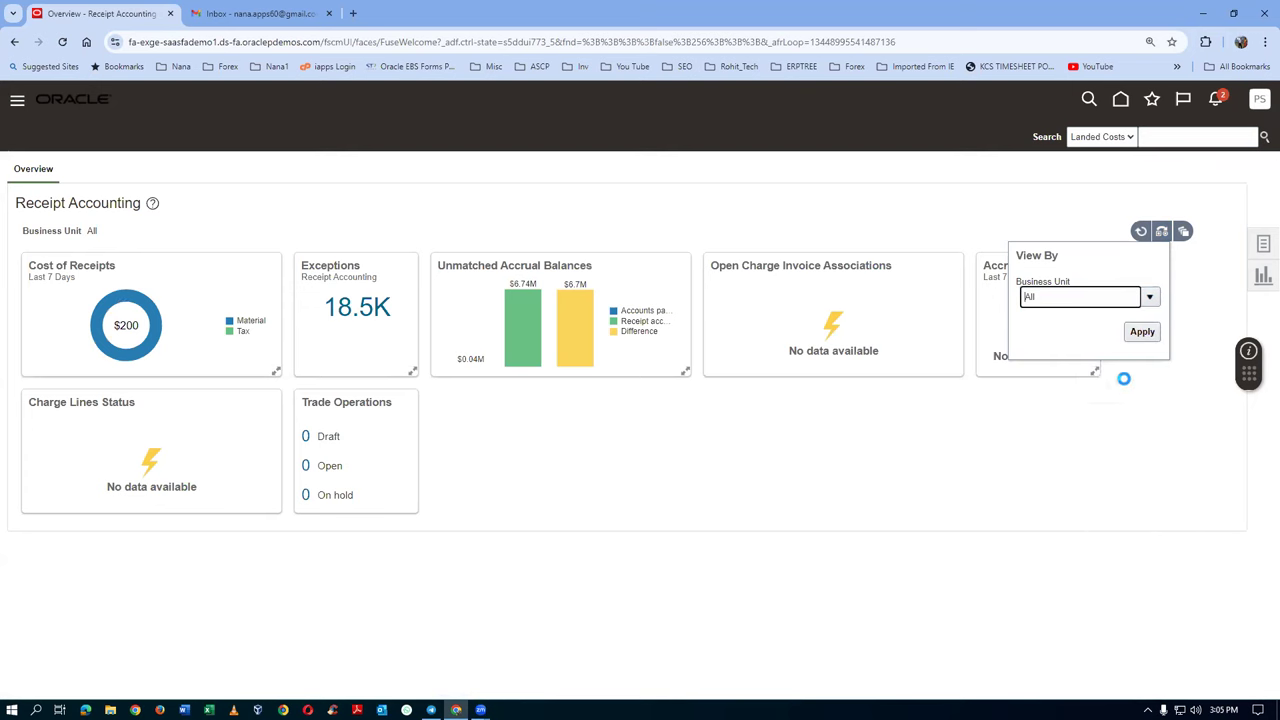
left_click(1137, 335)
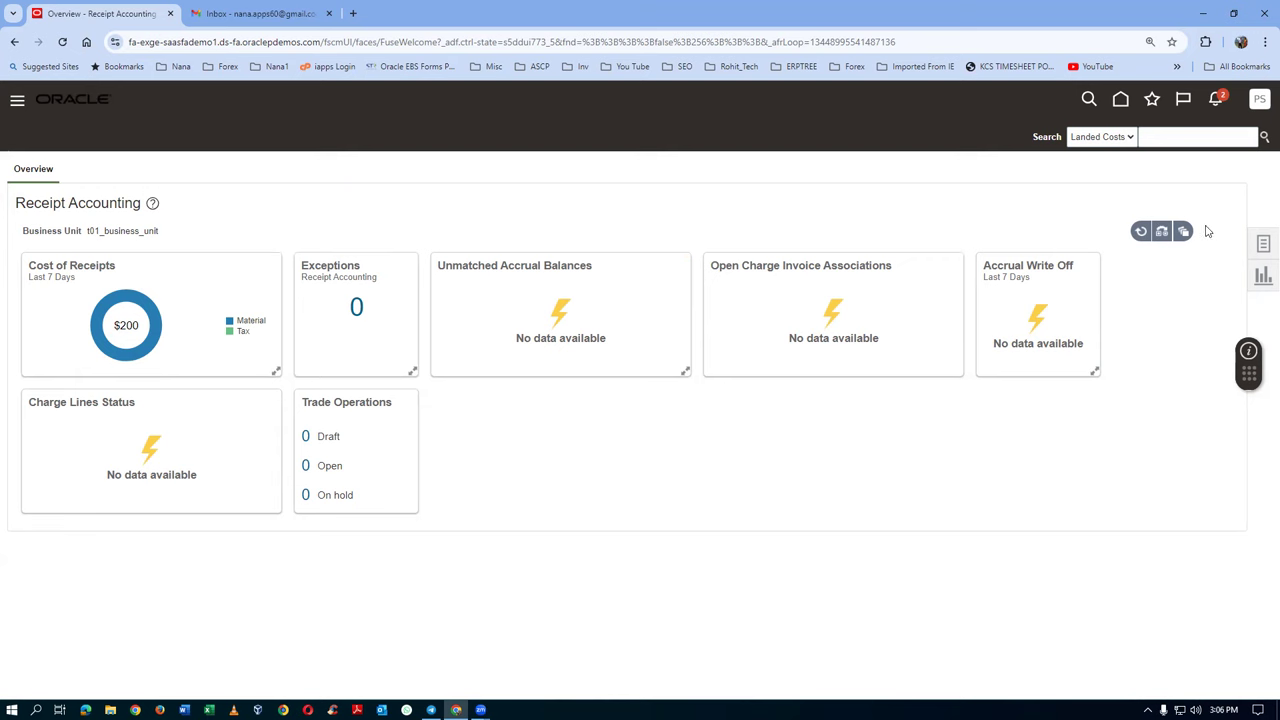
Open Review Receipt Accounting Distributions and search for transactions whose item starts with t01
left_click(1264, 246)
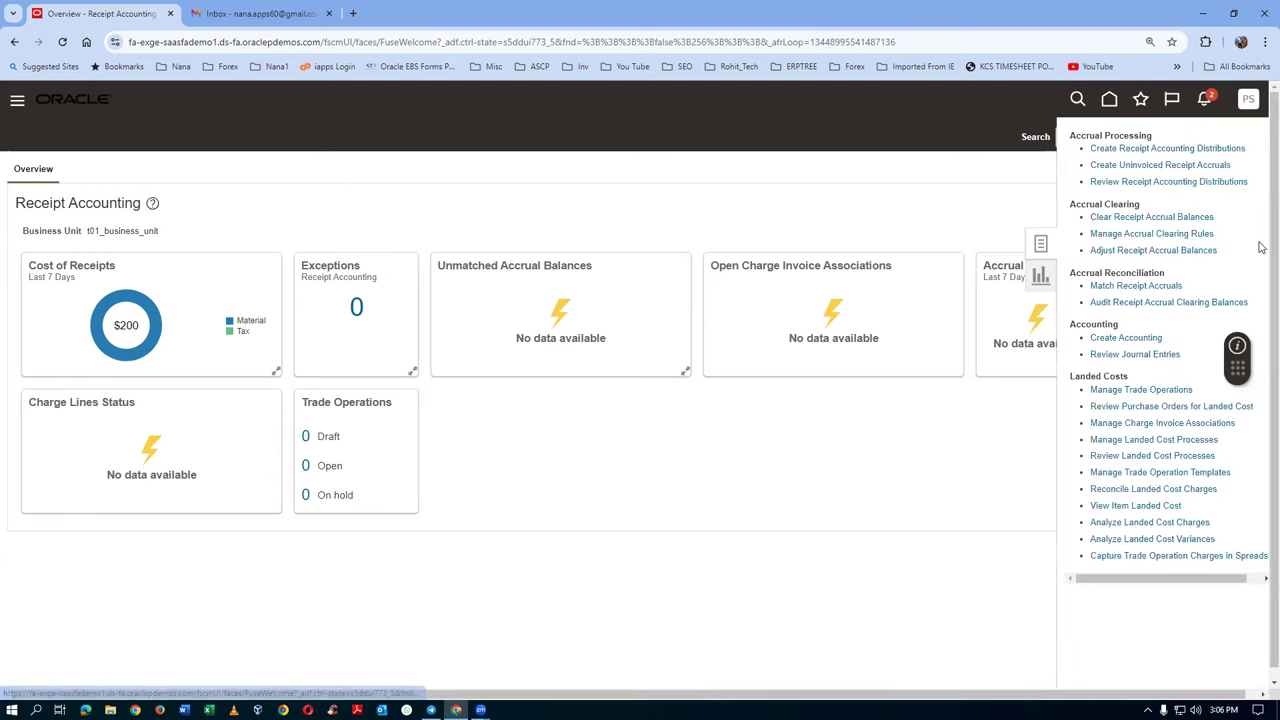
left_click(1128, 182)
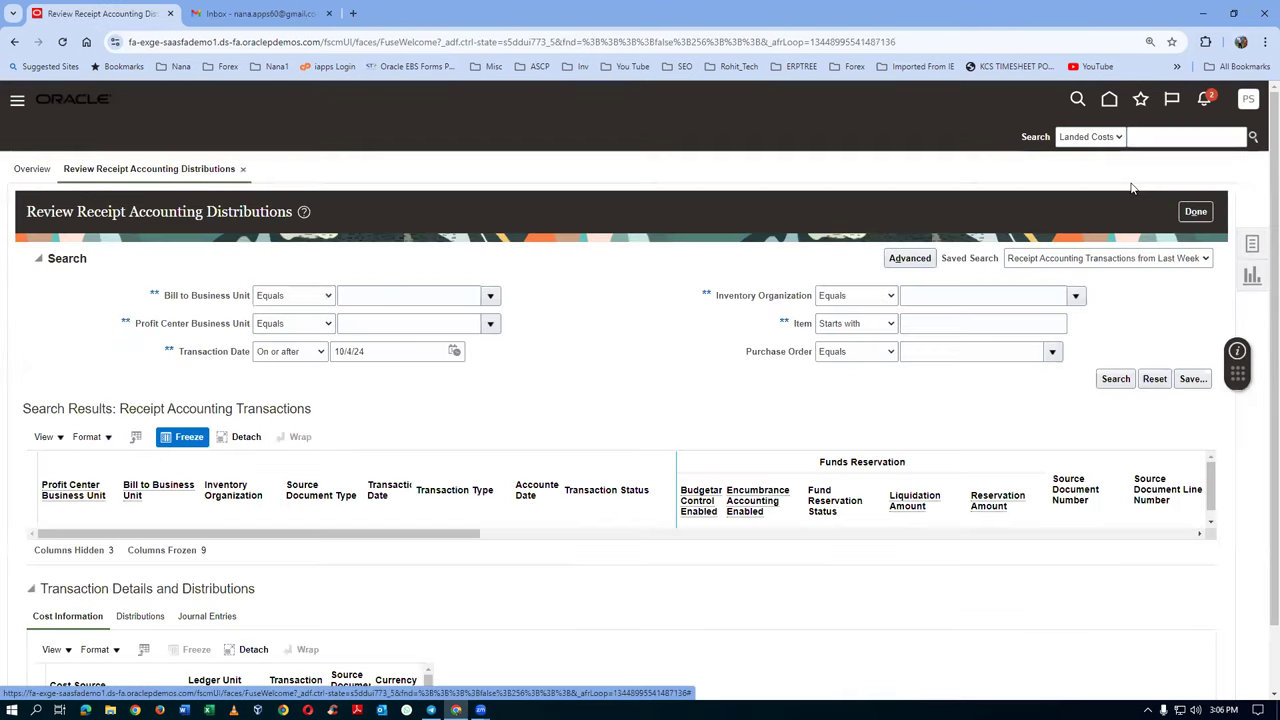
left_click(936, 322)
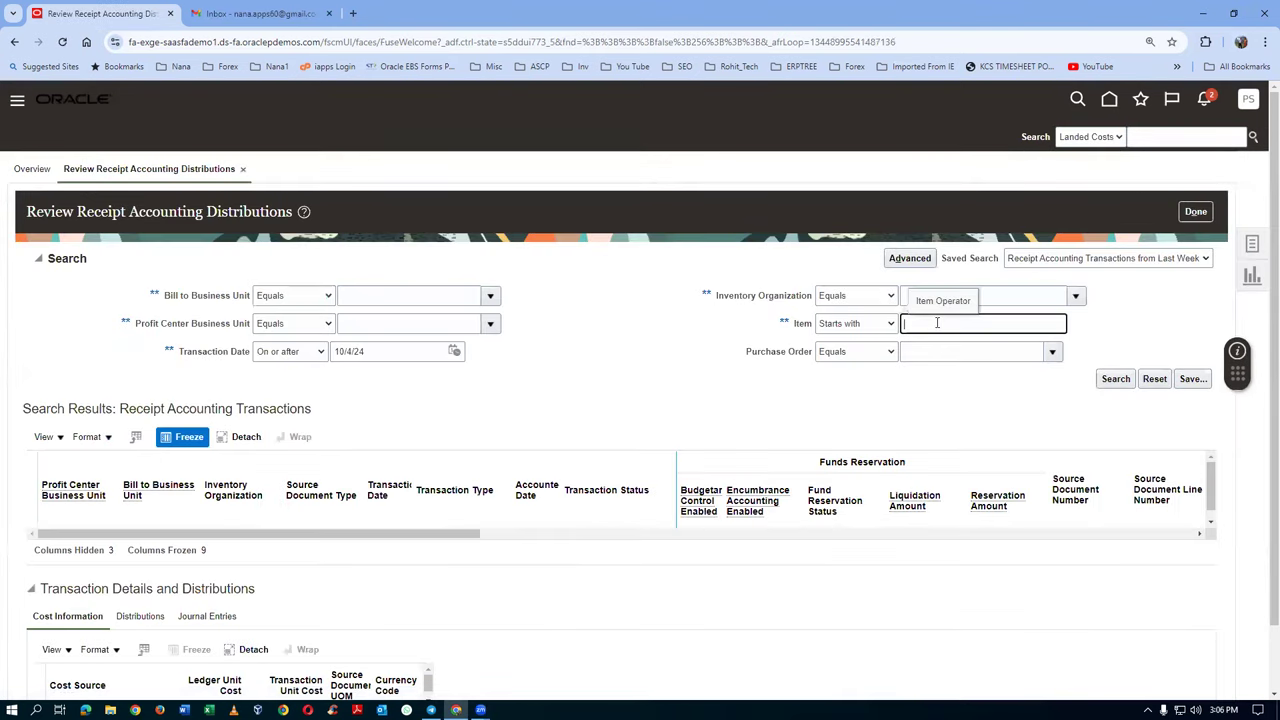
type("t01")
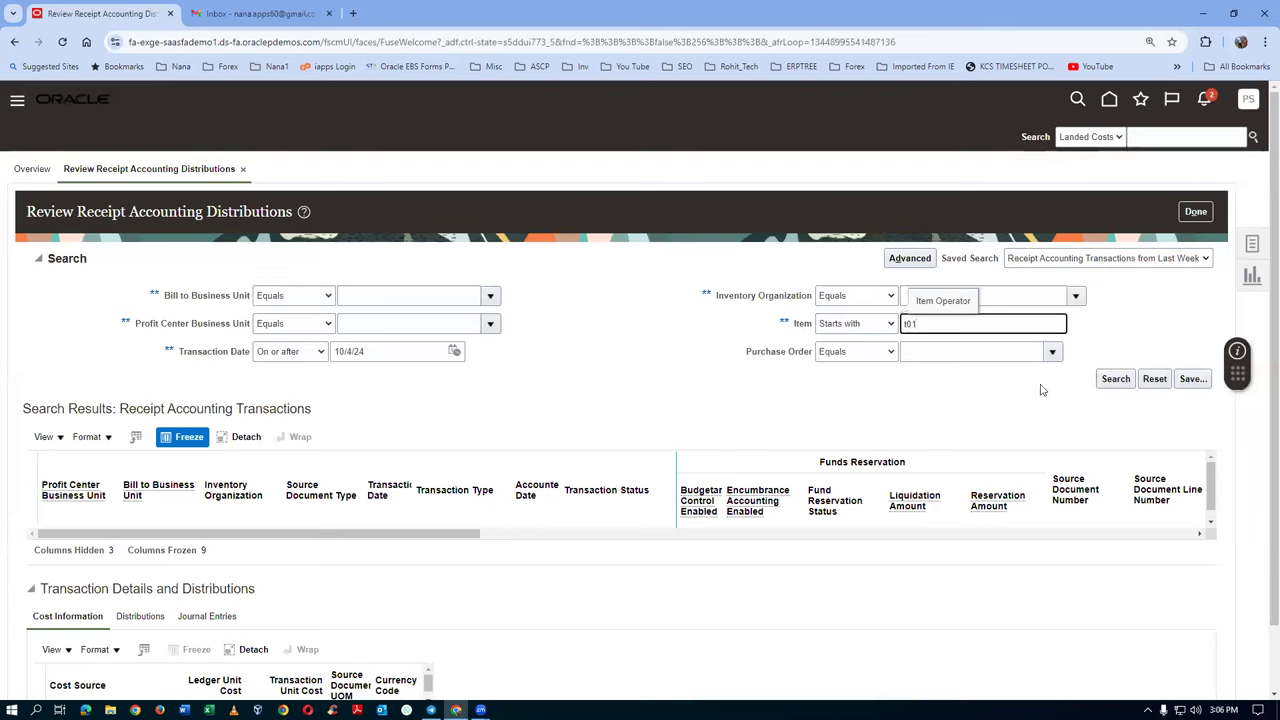
left_click(1115, 379)
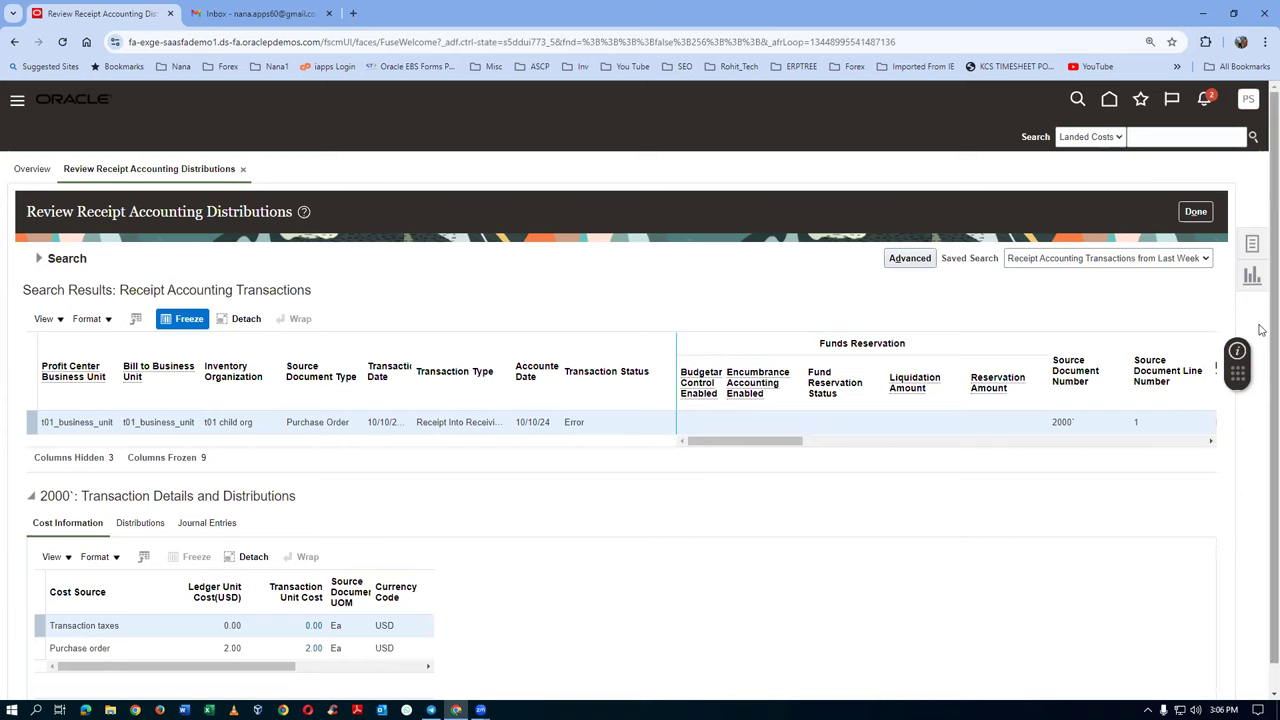
Review the purchase order receipt's cost information and its receiving inspection and accrual distributions
scroll(1262, 370, "down", 1)
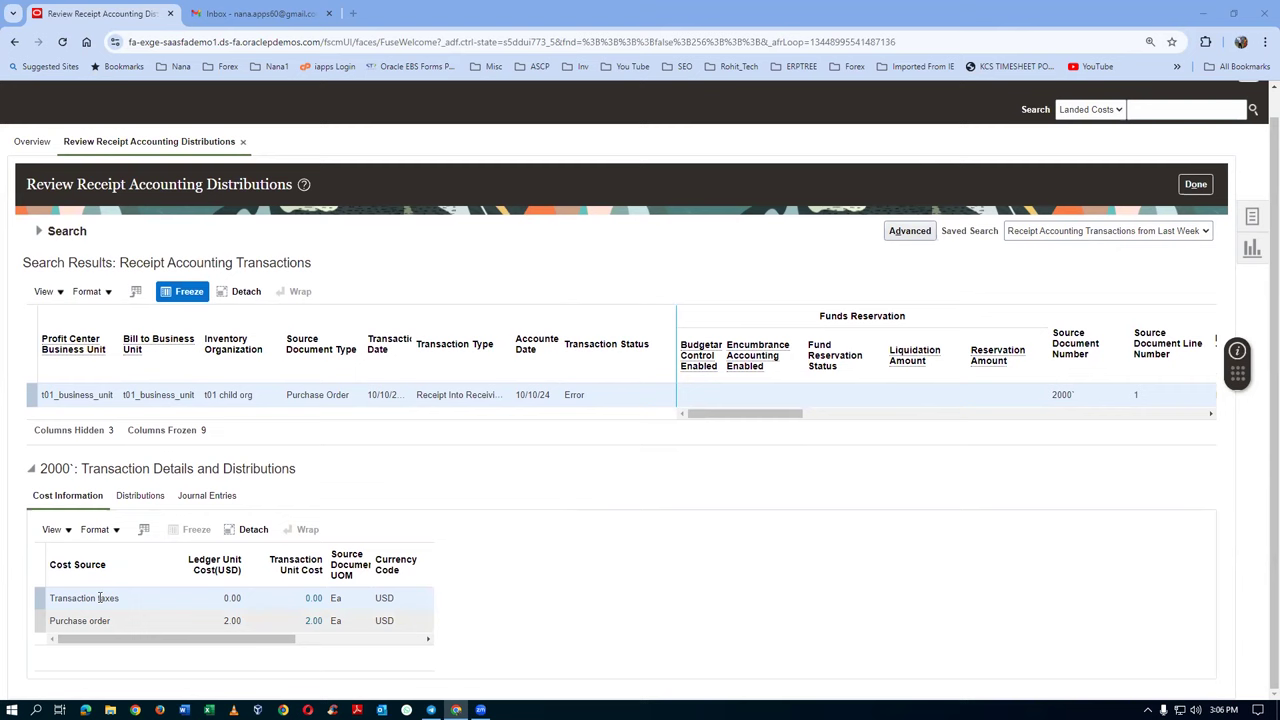
left_click(141, 497)
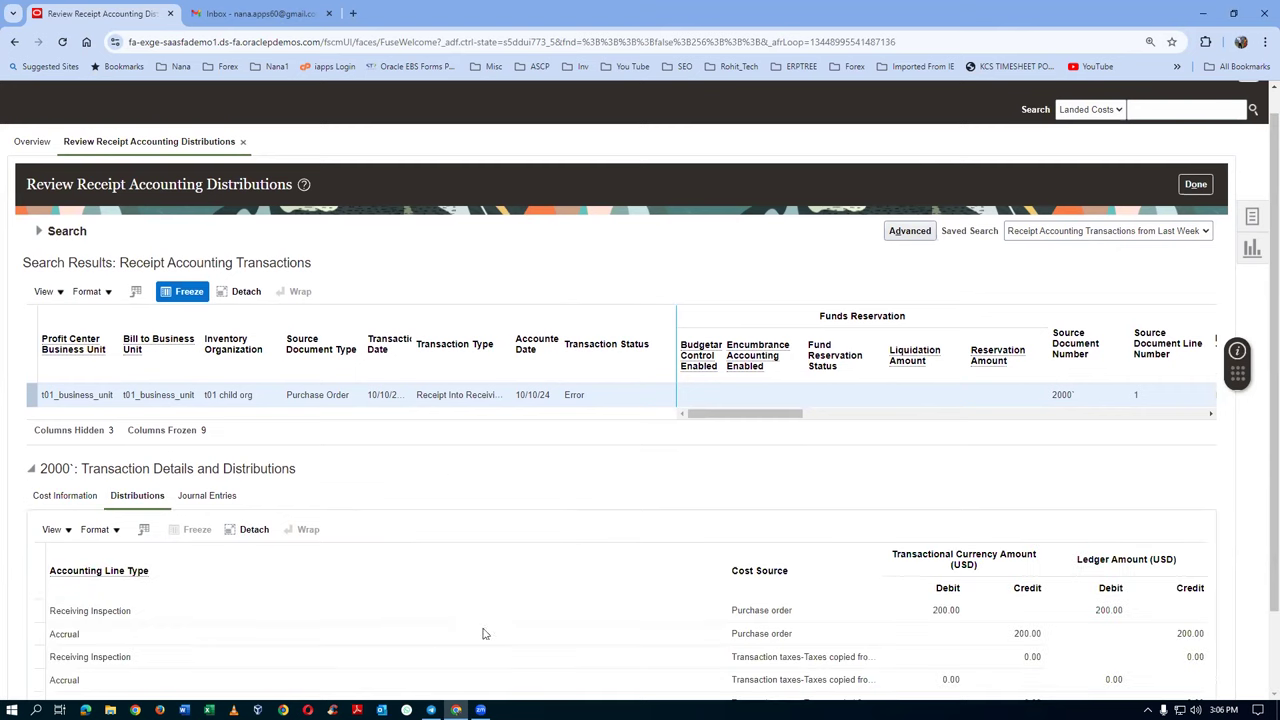
left_click_drag(52, 634, 78, 634)
left_click(92, 644)
left_click_drag(1261, 442, 1261, 522)
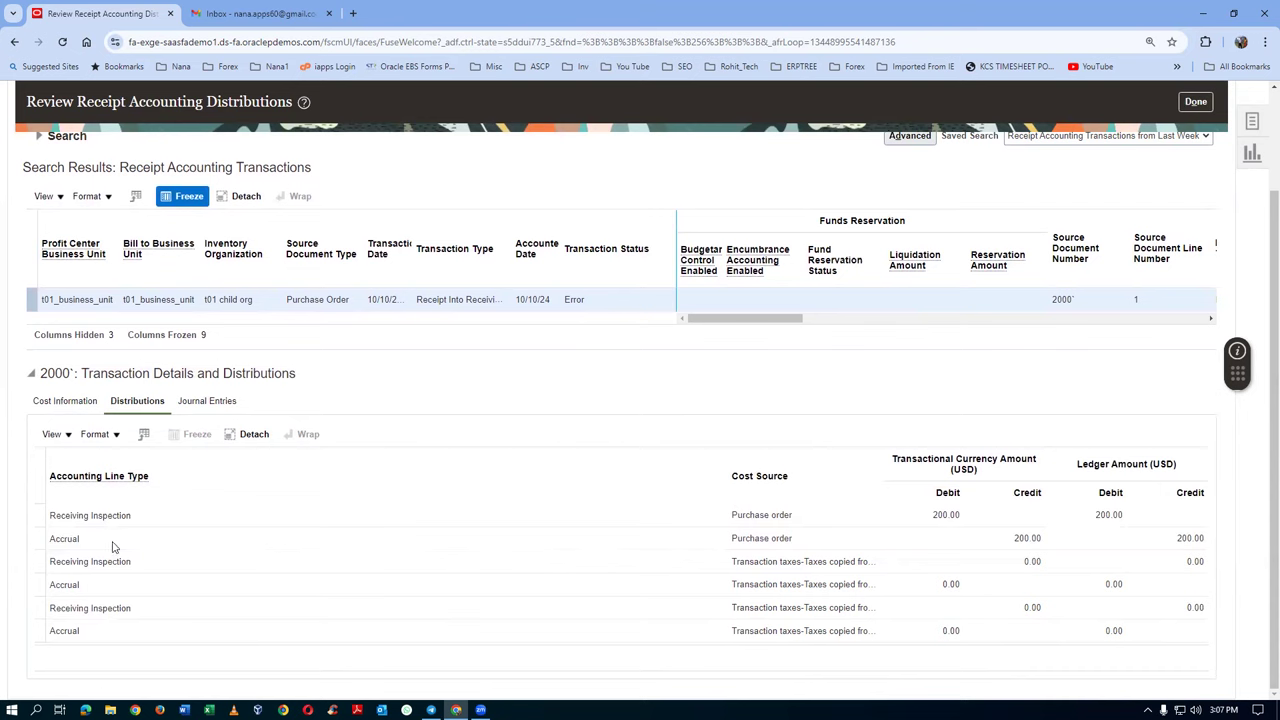
Show the receipt's journal entries, widen the Event column and check the transaction status
left_click(211, 401)
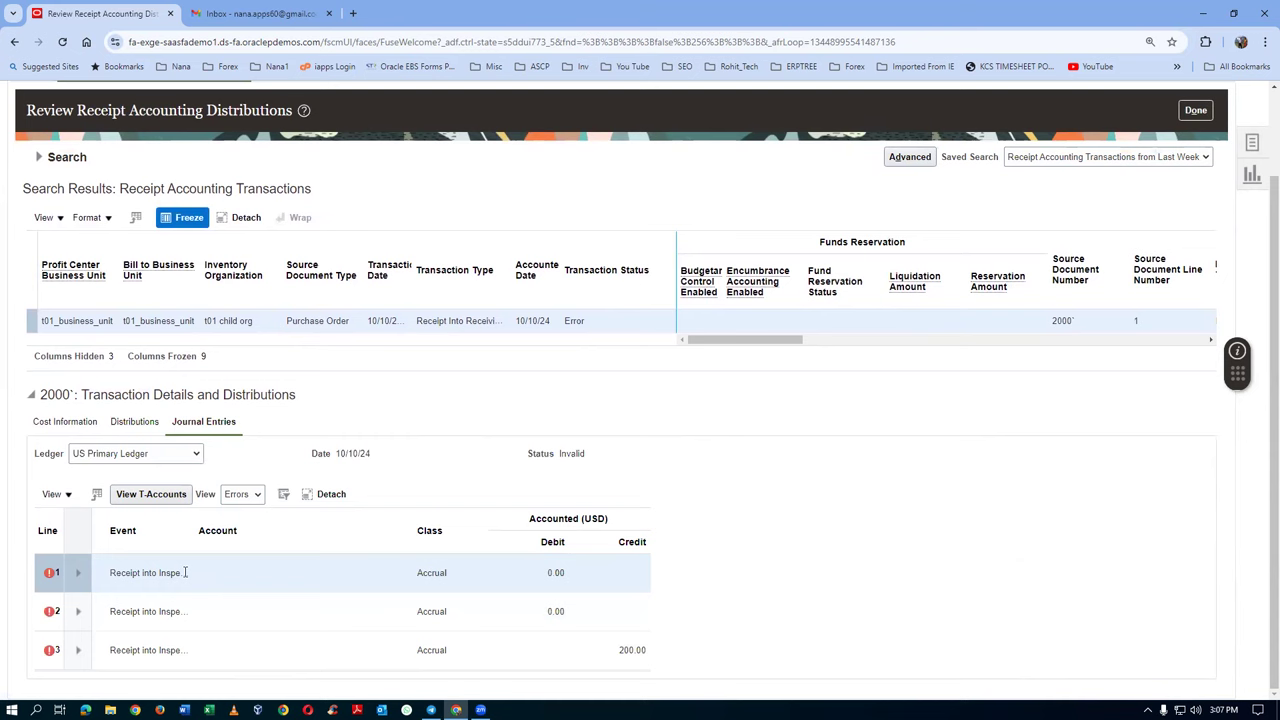
left_click_drag(193, 536, 250, 542)
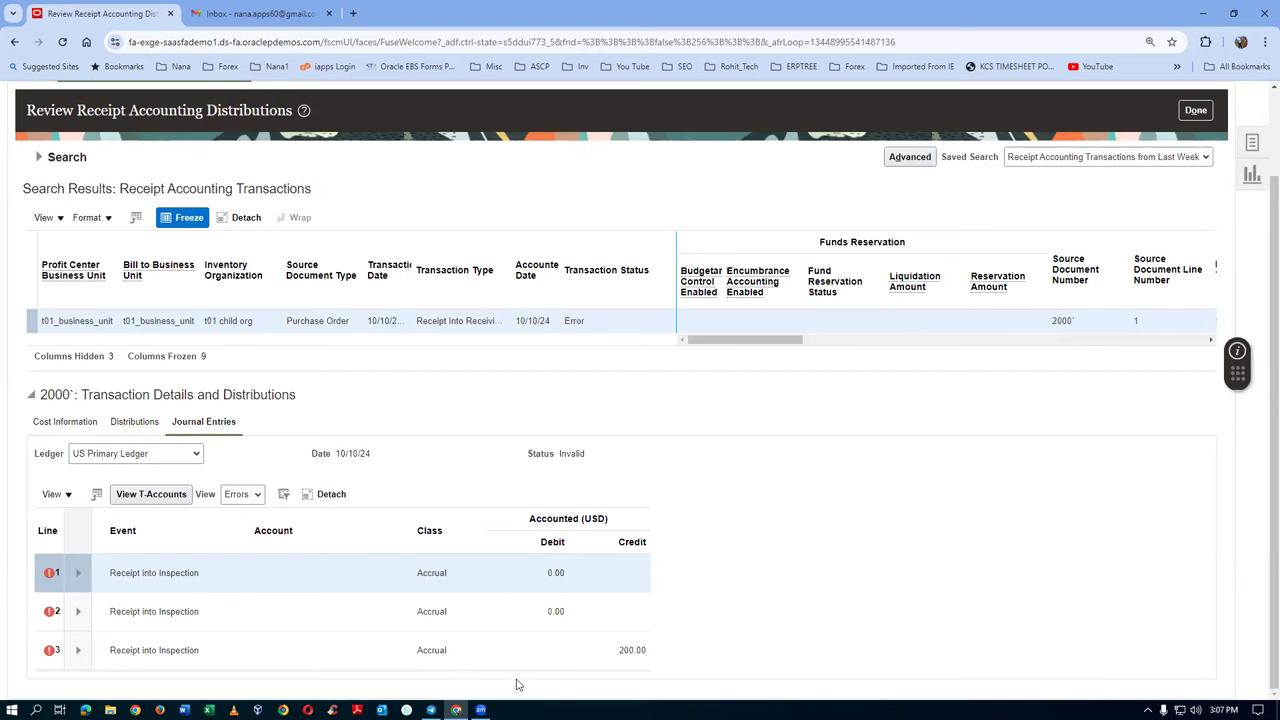
triple_click(576, 322)
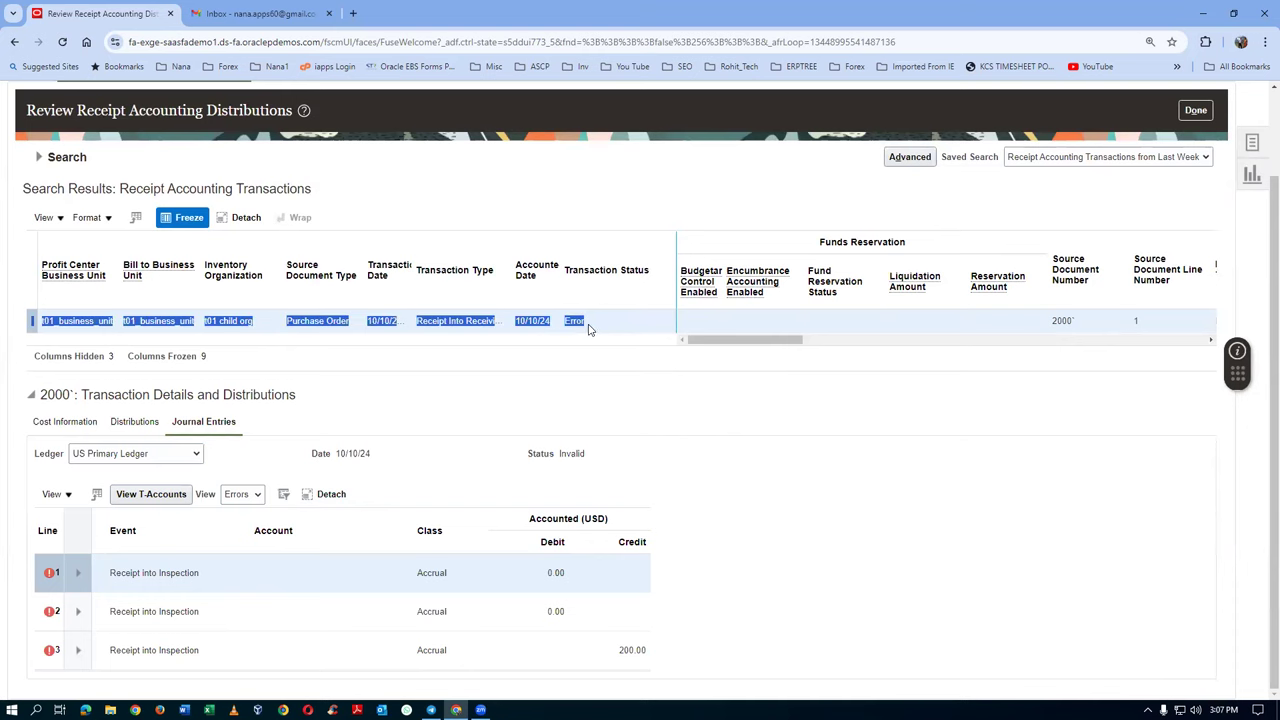
left_click(639, 334)
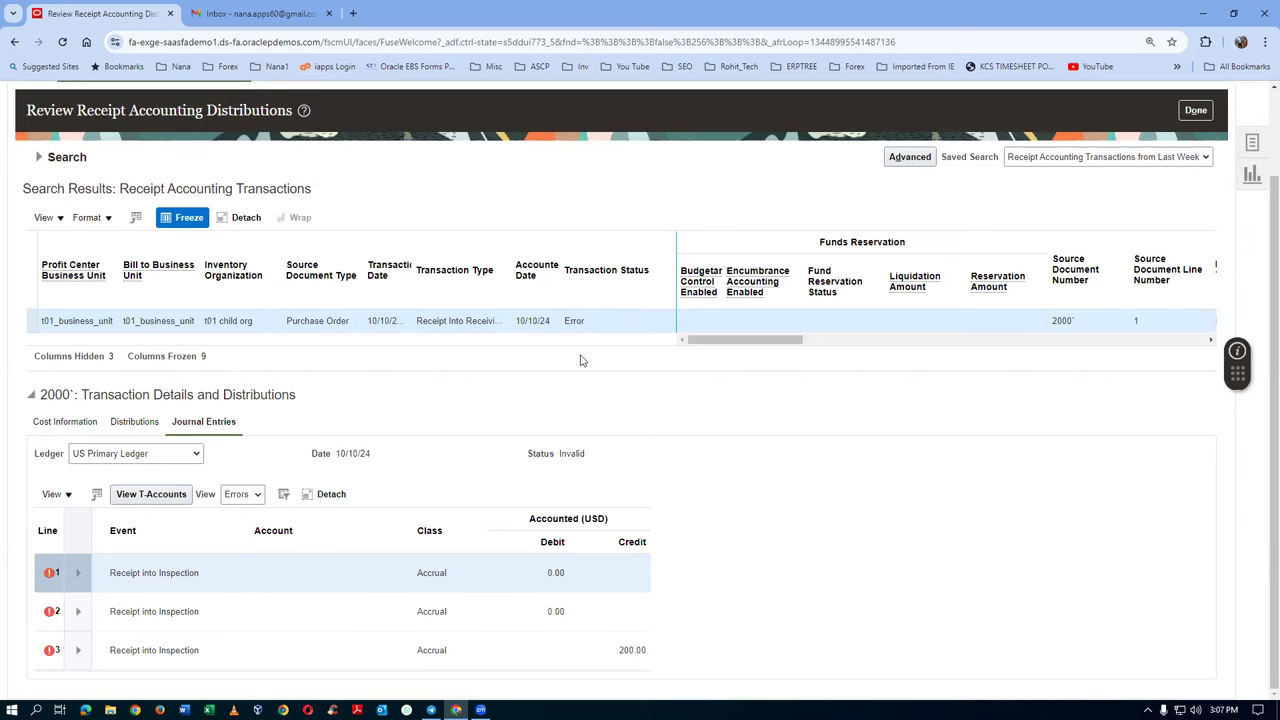
Duplicate the browser tab and open Setup and Maintenance in the copy
right_click(90, 20)
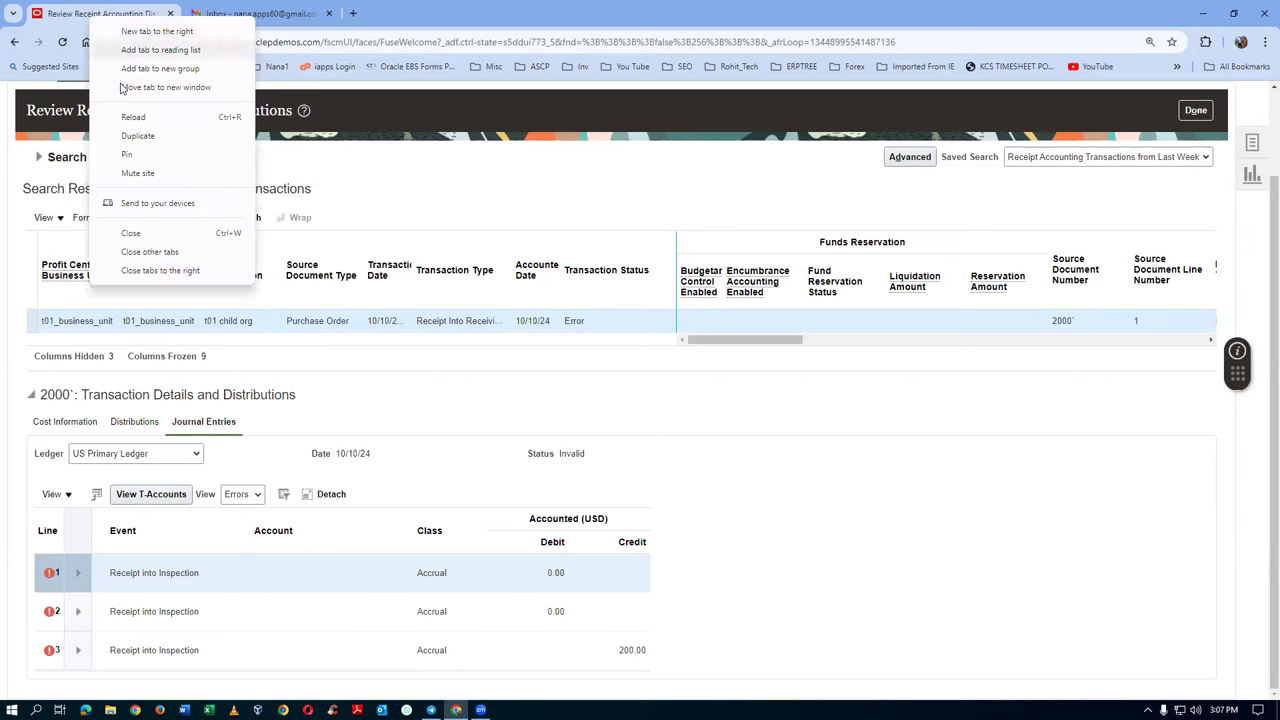
left_click(138, 135)
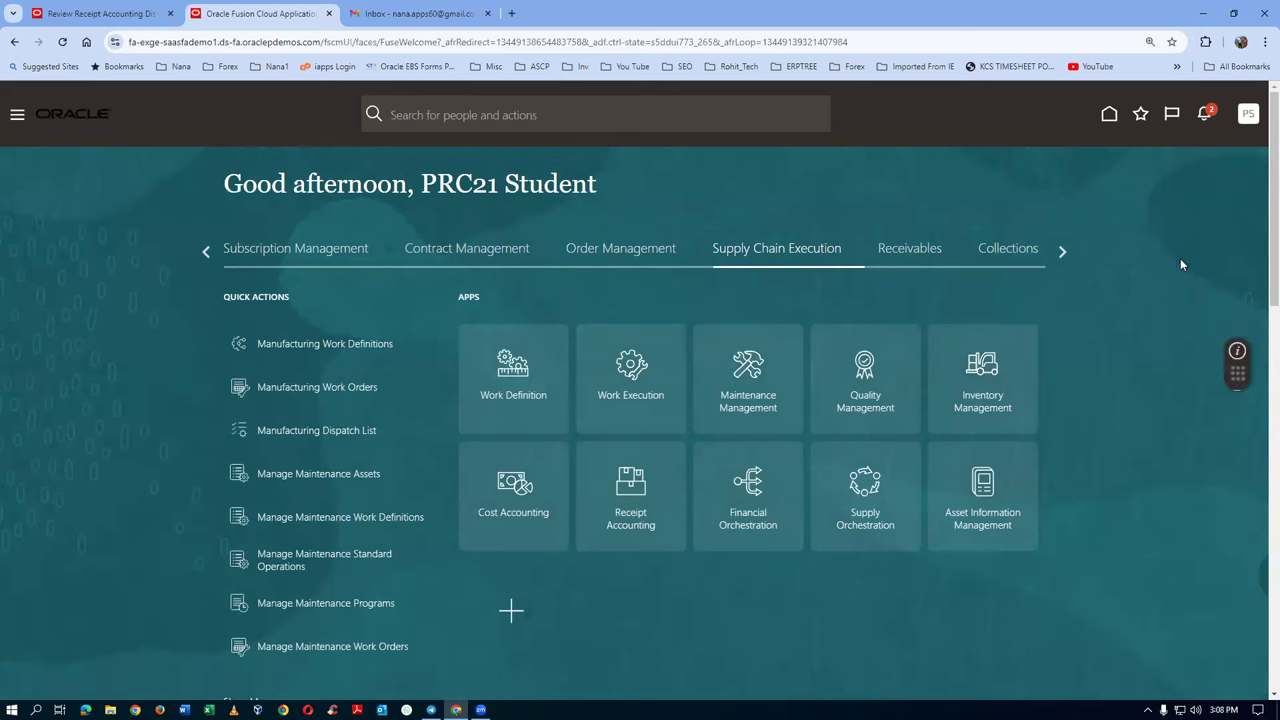
left_click(1248, 116)
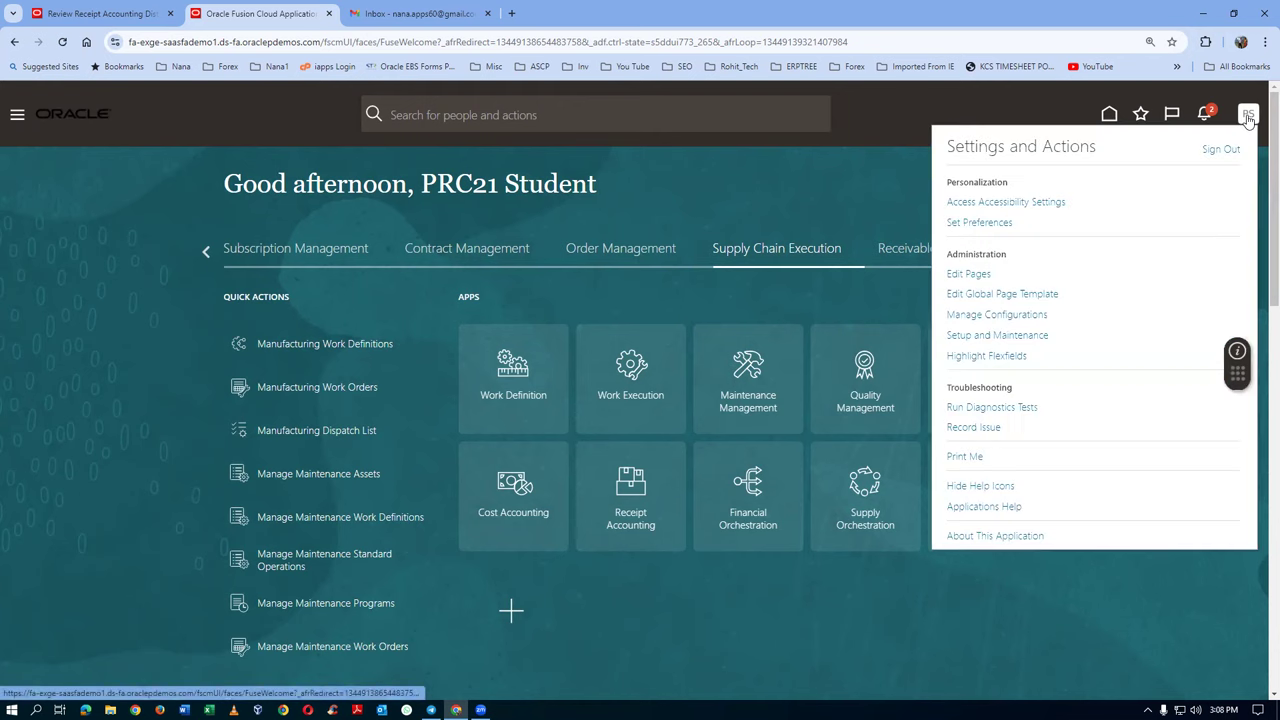
left_click(1019, 336)
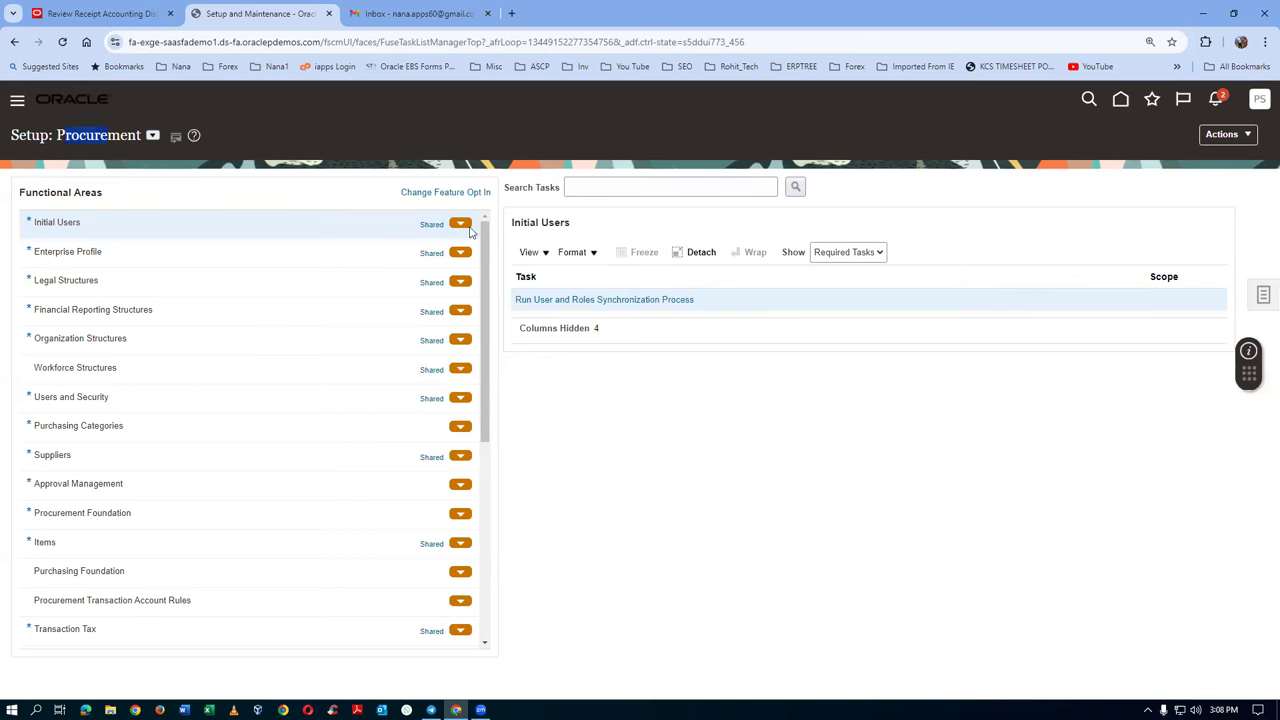
Search the setup tasks for man%map%set% and open Manage Mapping Sets for the Receipt Accounting functional area
left_click(608, 186)
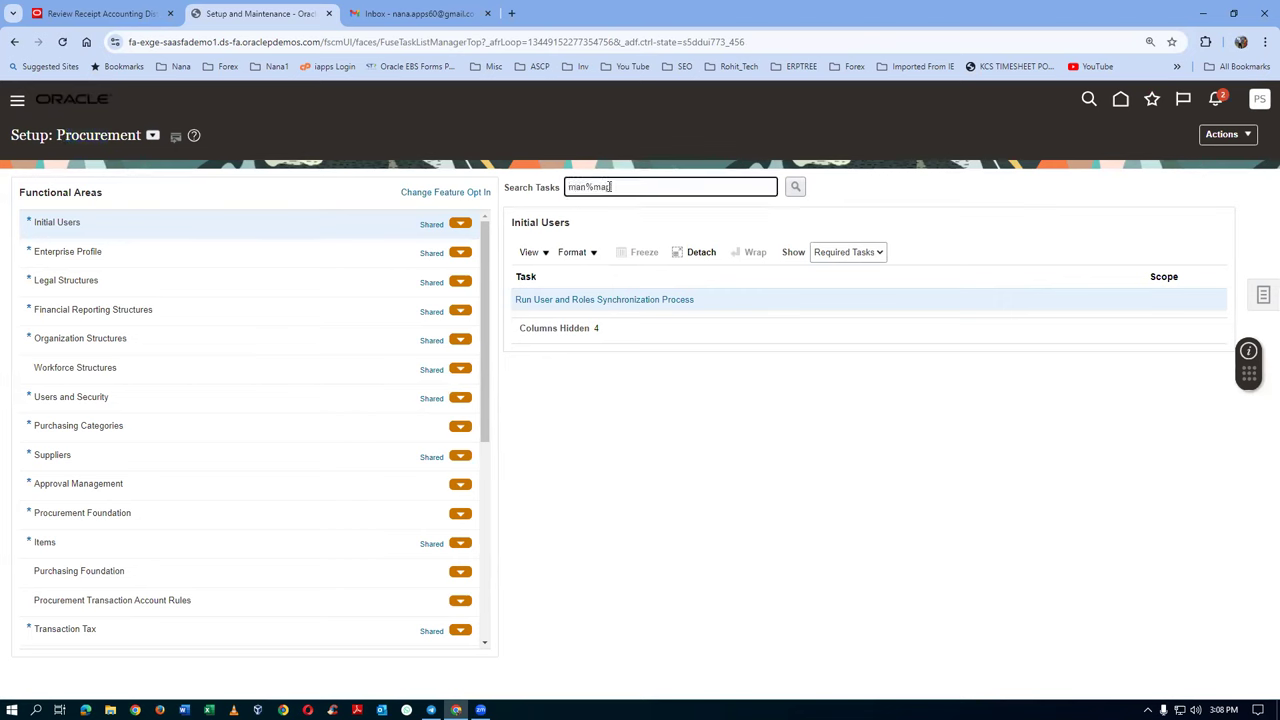
type("man%mag%set%")
key("Return")
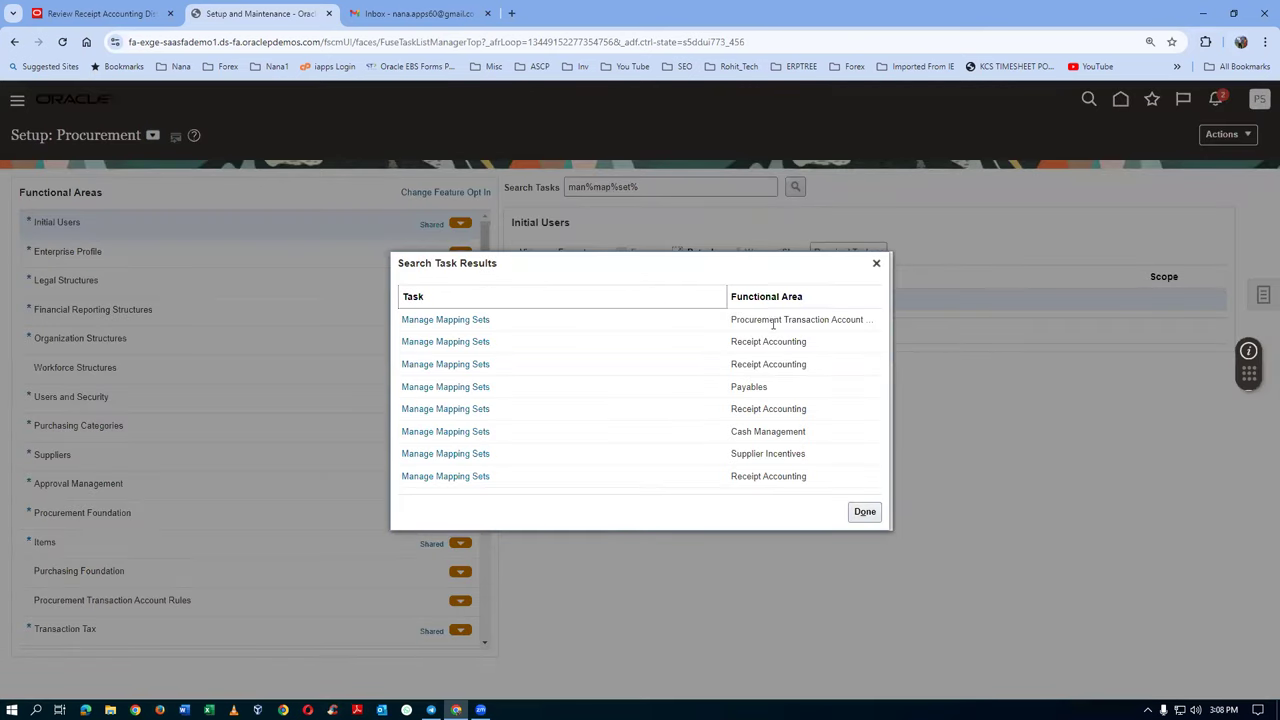
left_click(448, 343)
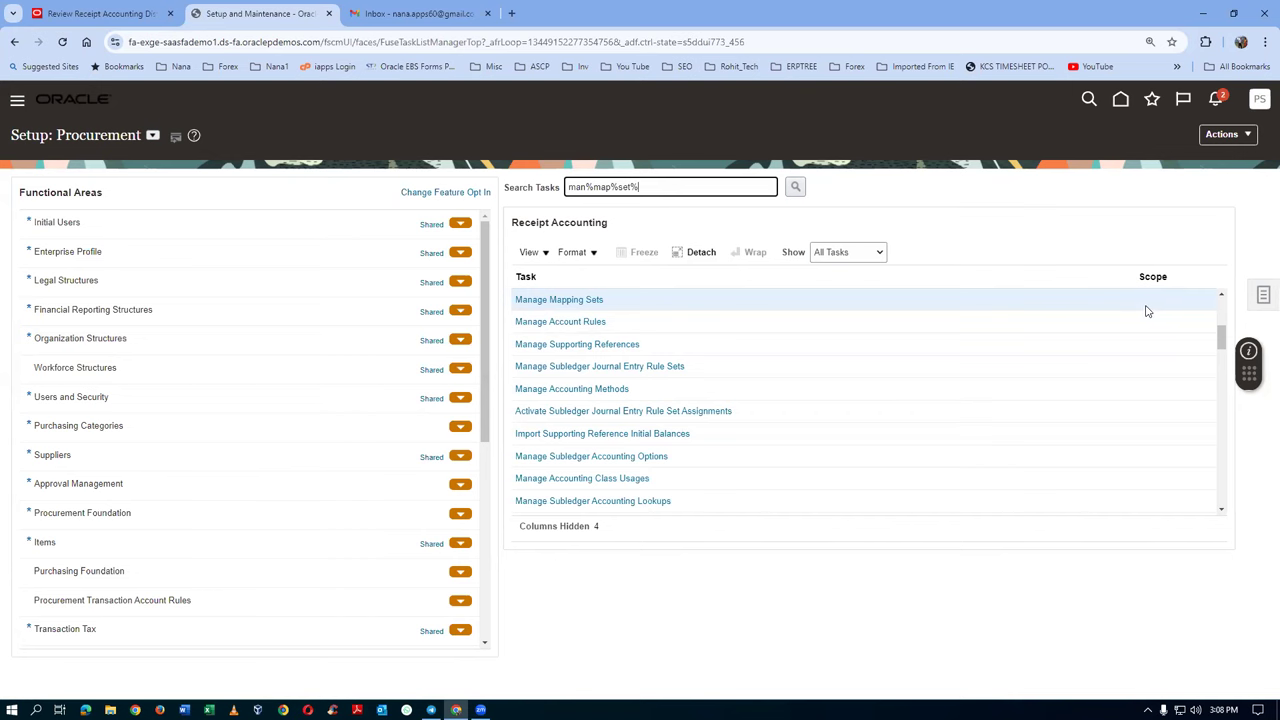
left_click(548, 299)
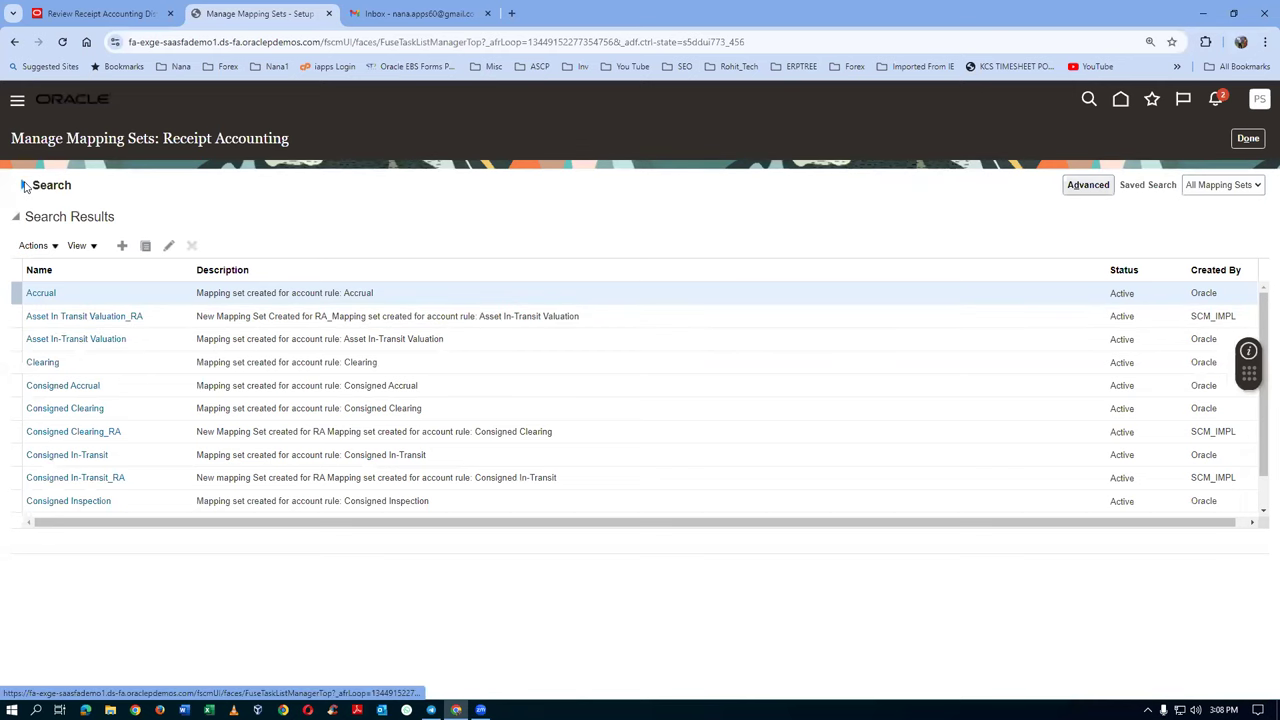
Search the mapping sets by the name Receivin, check the receipt's journal entry errors, and open the Receiving Inspection mapping set
left_click(24, 186)
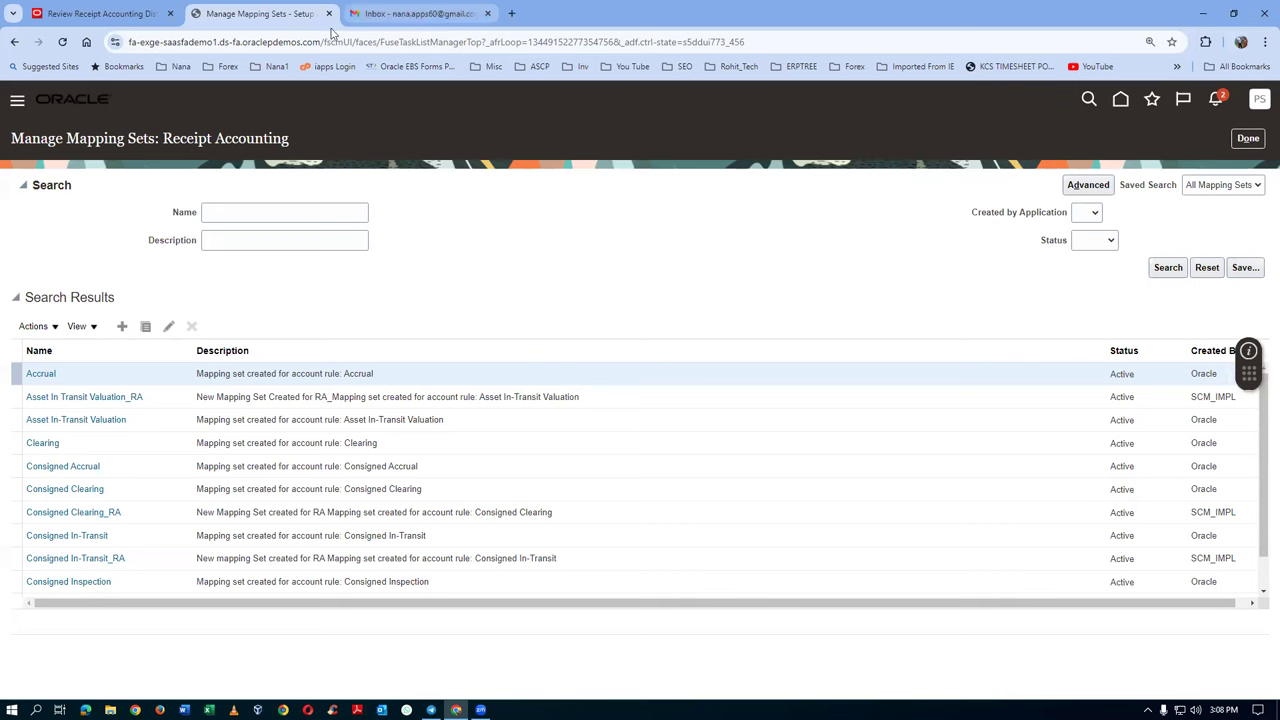
left_click(228, 214)
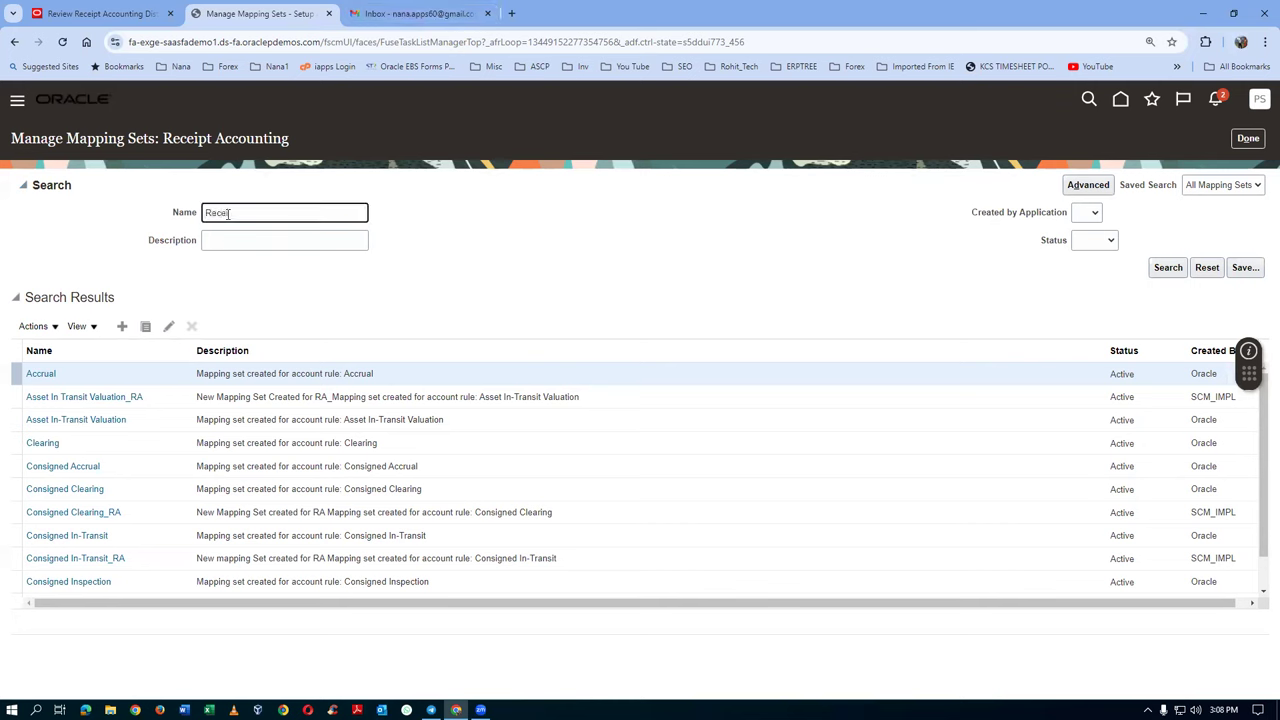
key("Return")
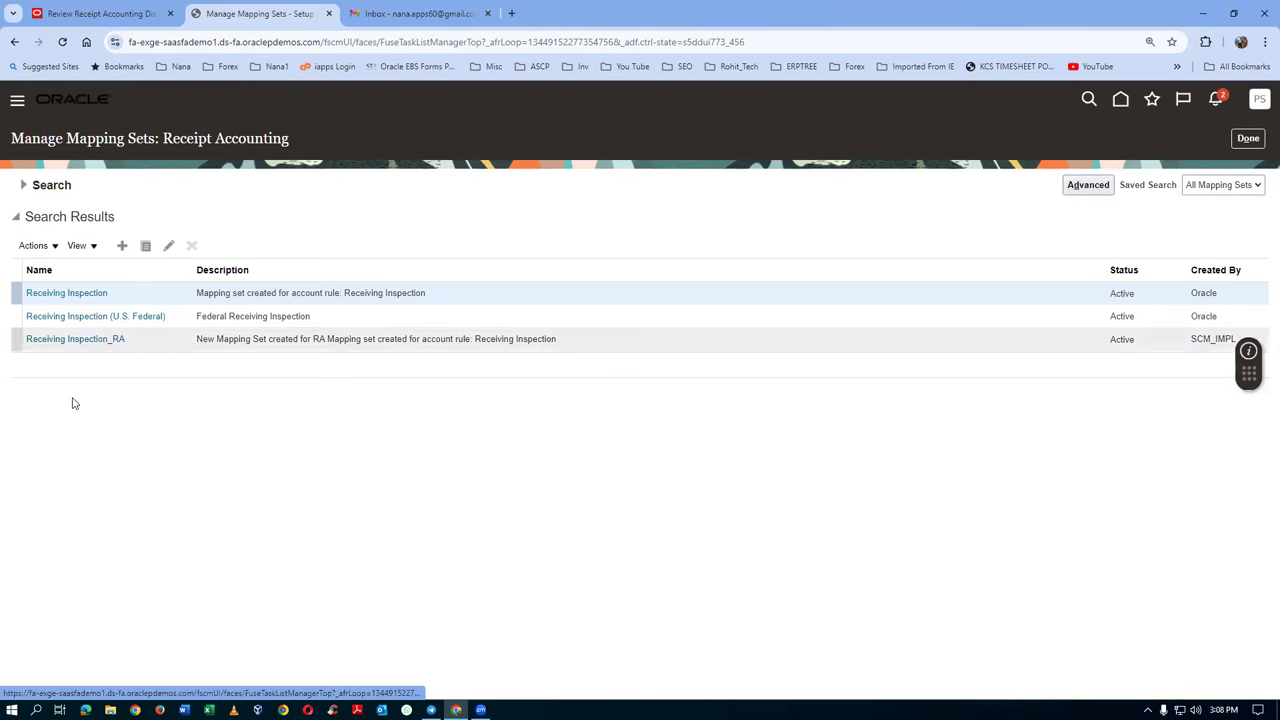
left_click(105, 14)
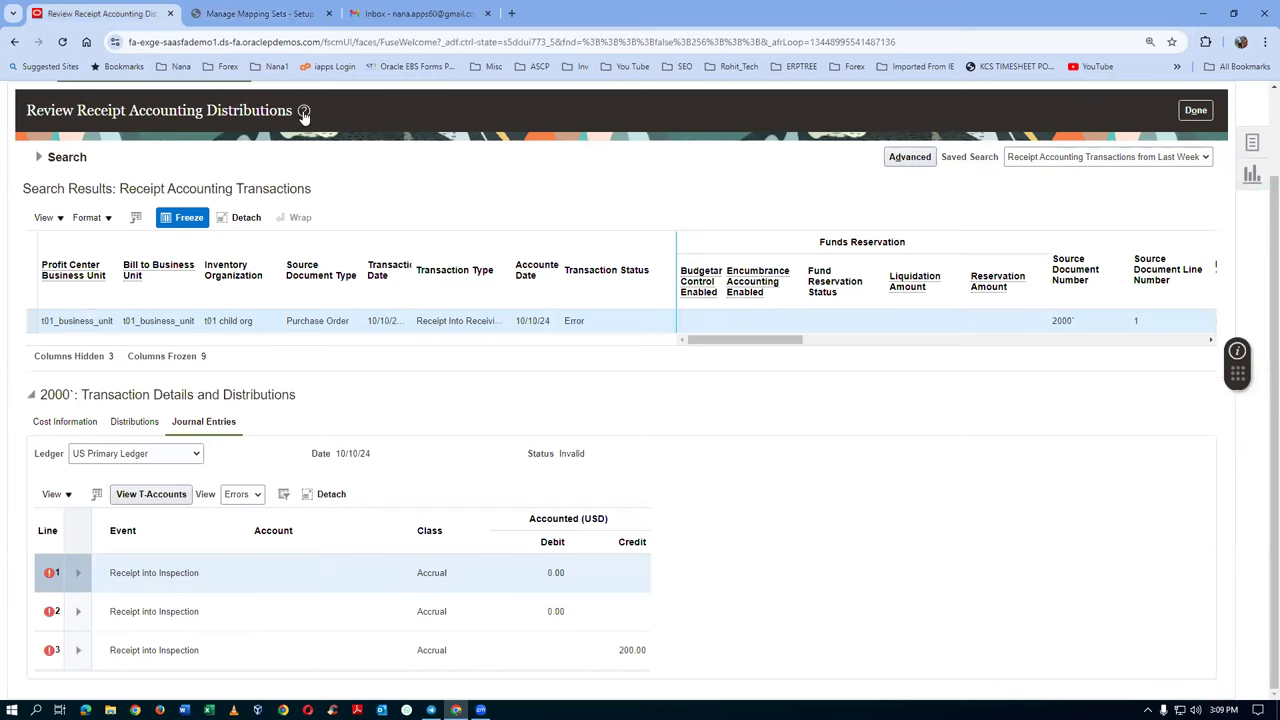
left_click(262, 15)
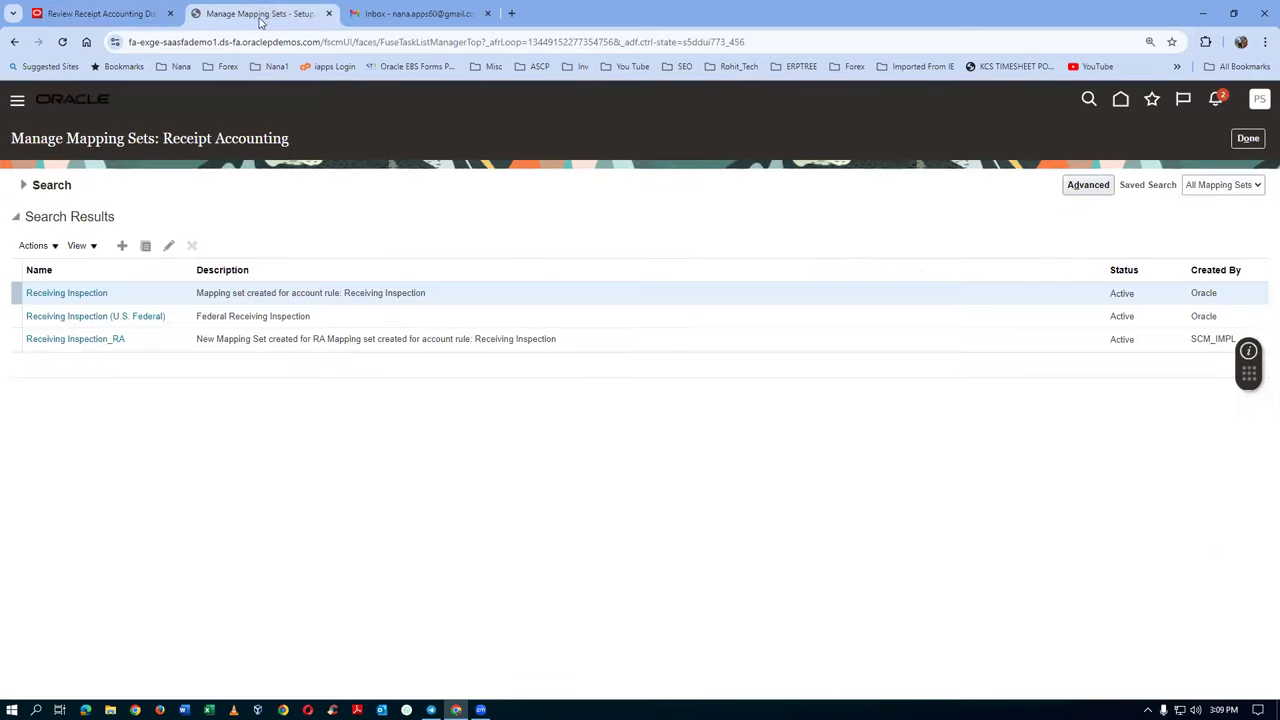
left_click(64, 294)
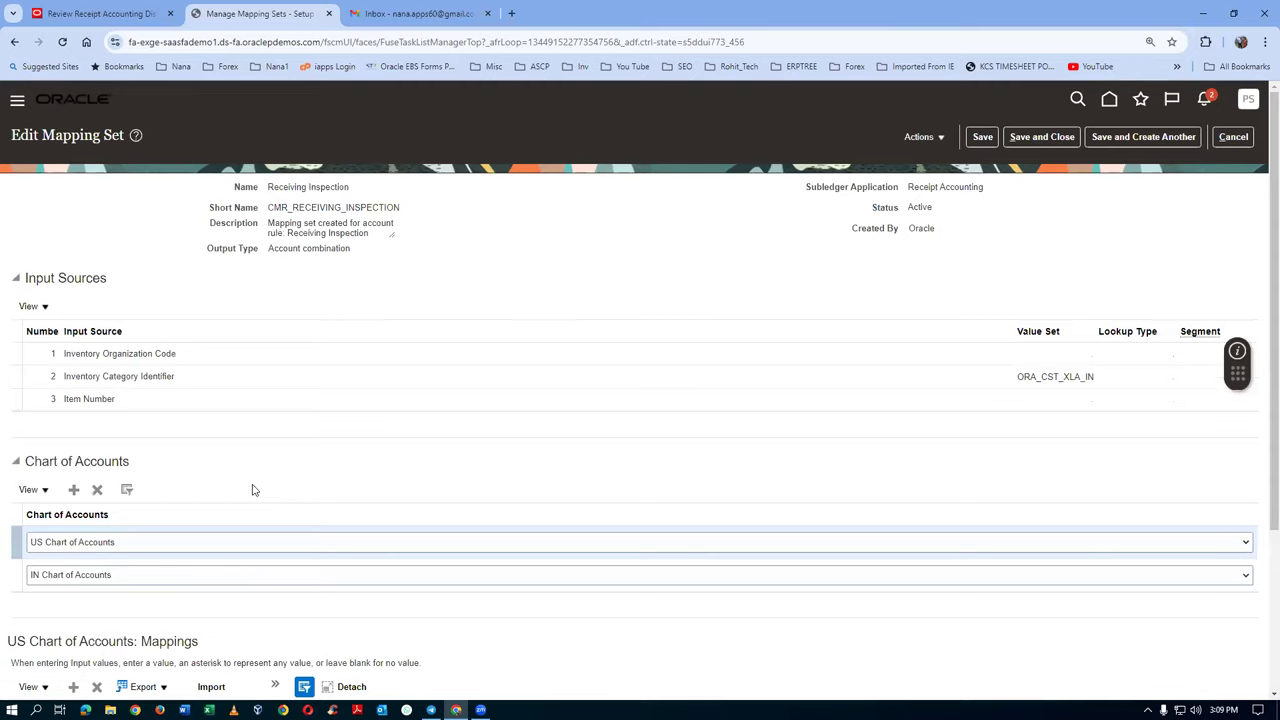
scroll(253, 490, "down", 2)
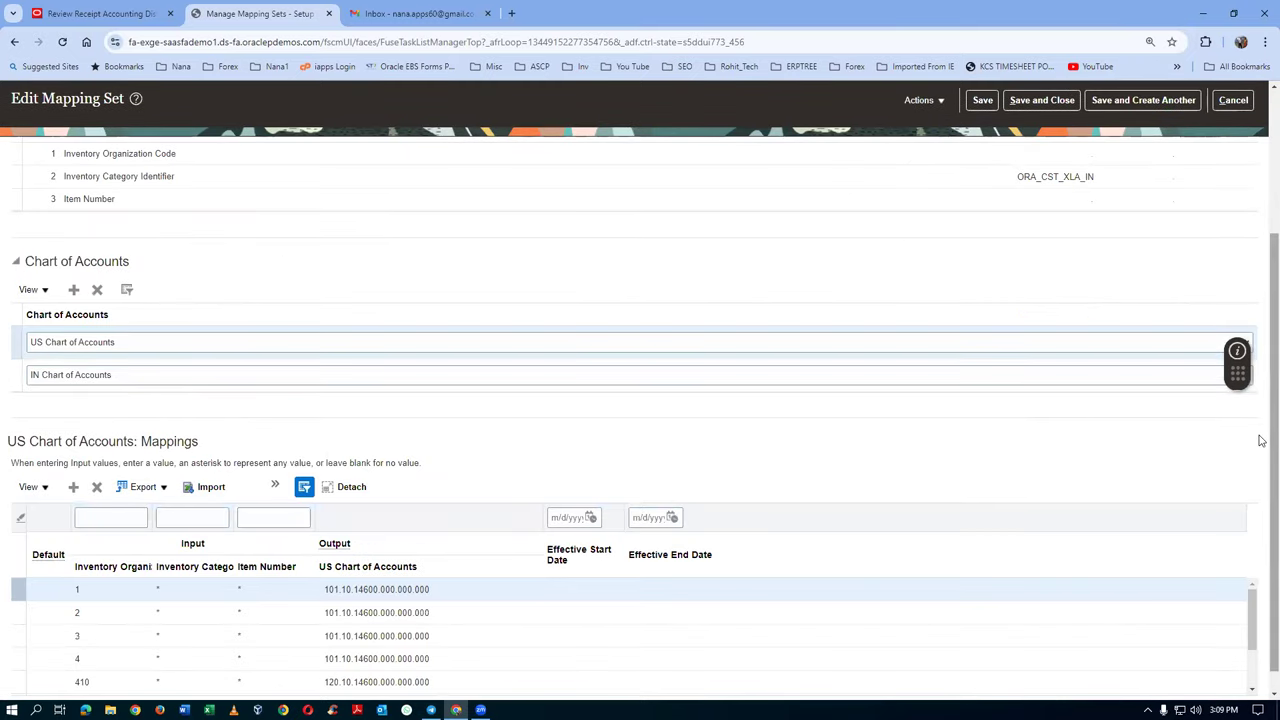
Copy organization 1's output account in the US Chart of Accounts mappings and add a mapping row for inventory organization T011
left_click(378, 566)
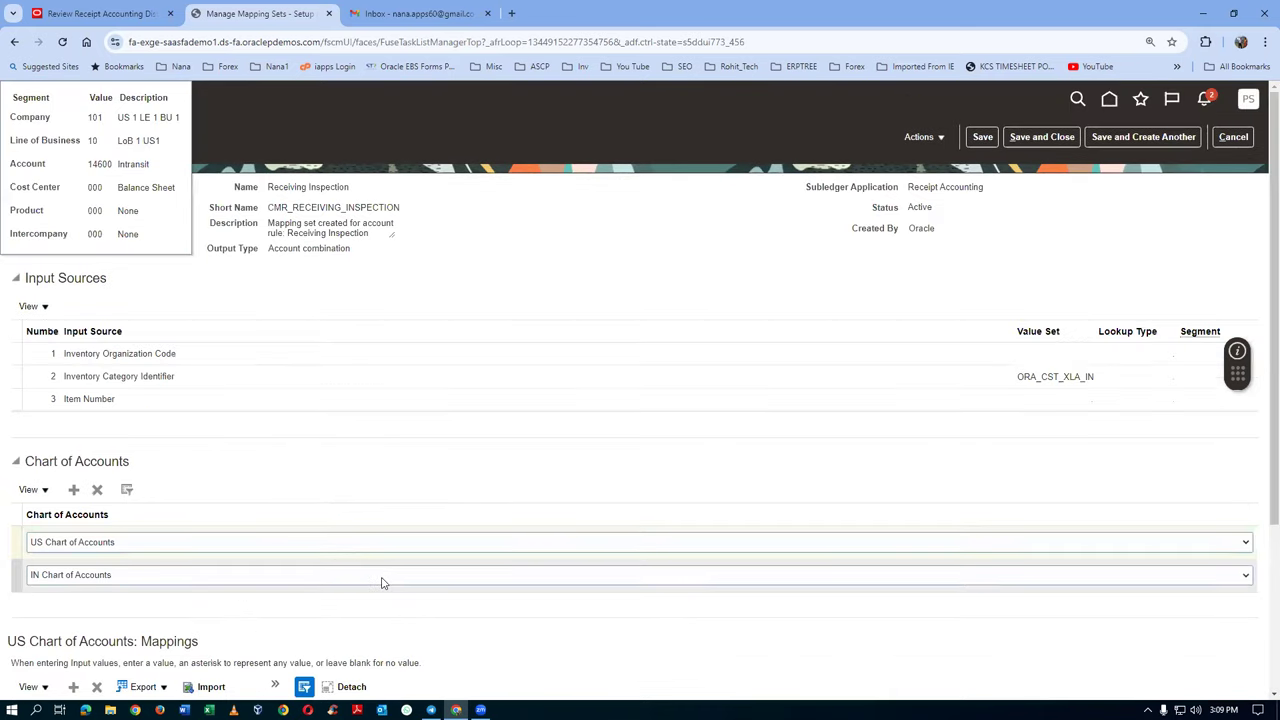
left_click_drag(472, 560, 329, 565)
key("ctrl+c")
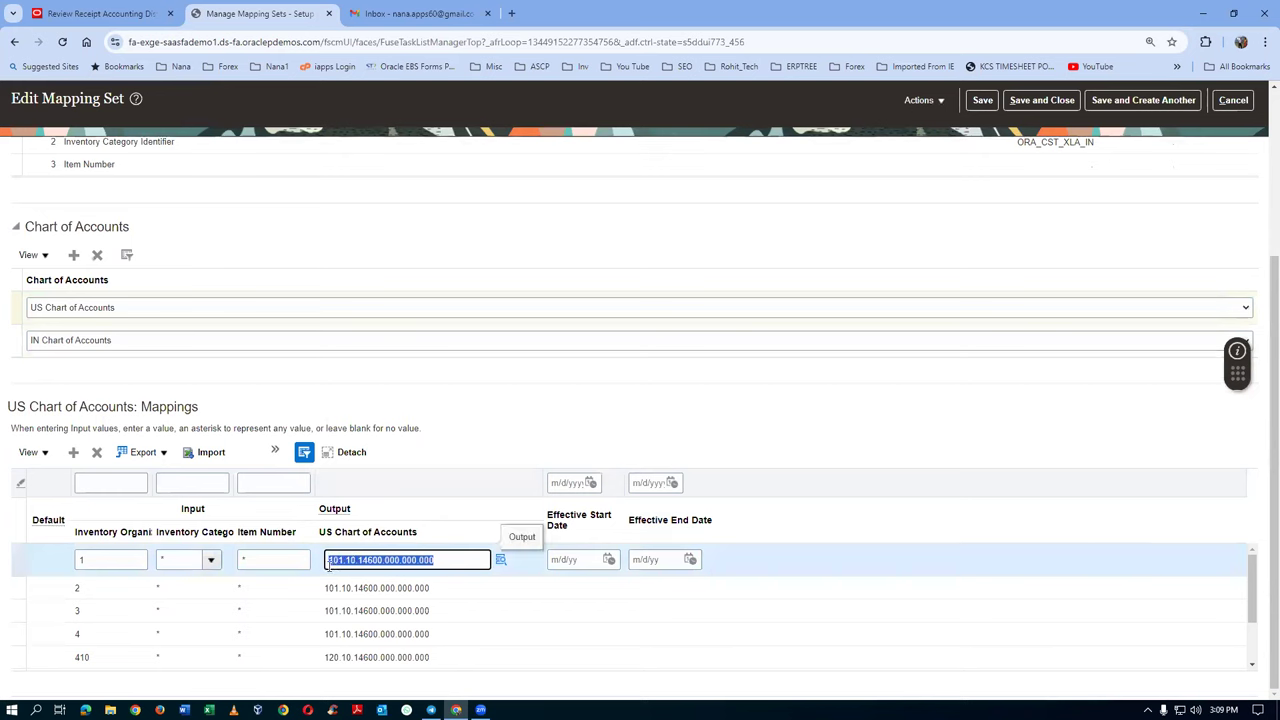
left_click(105, 570)
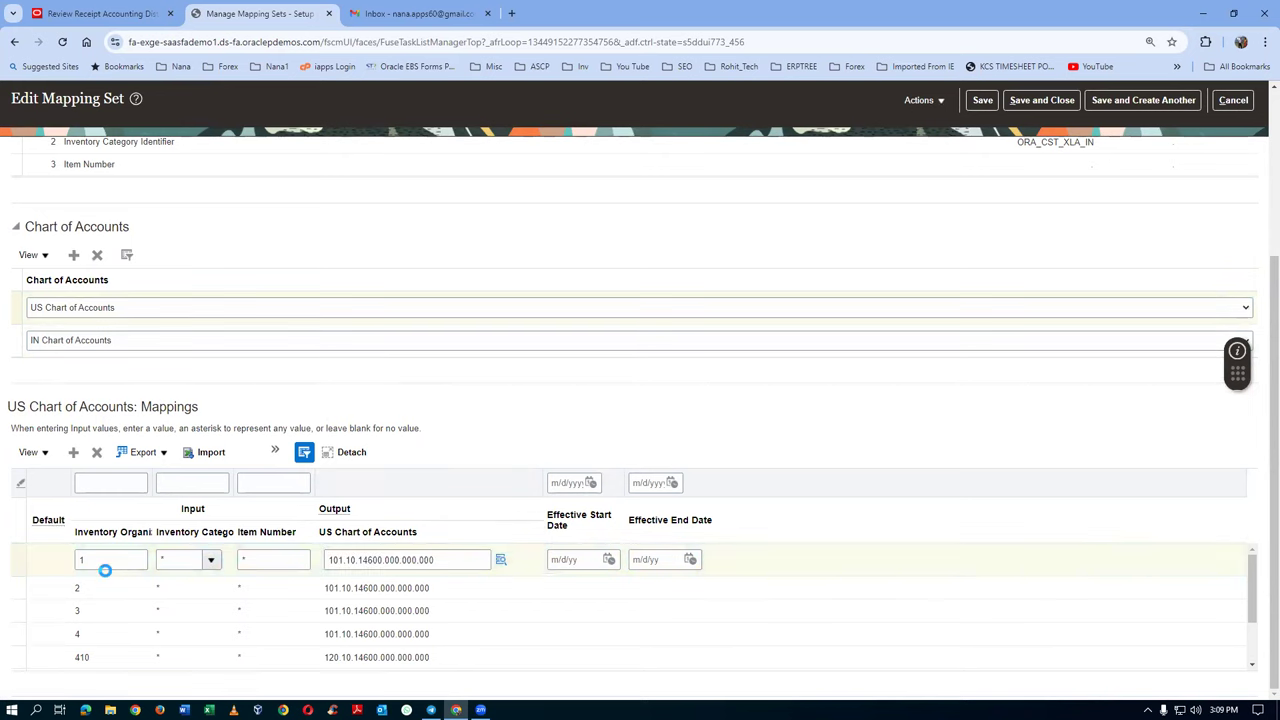
left_click(104, 584)
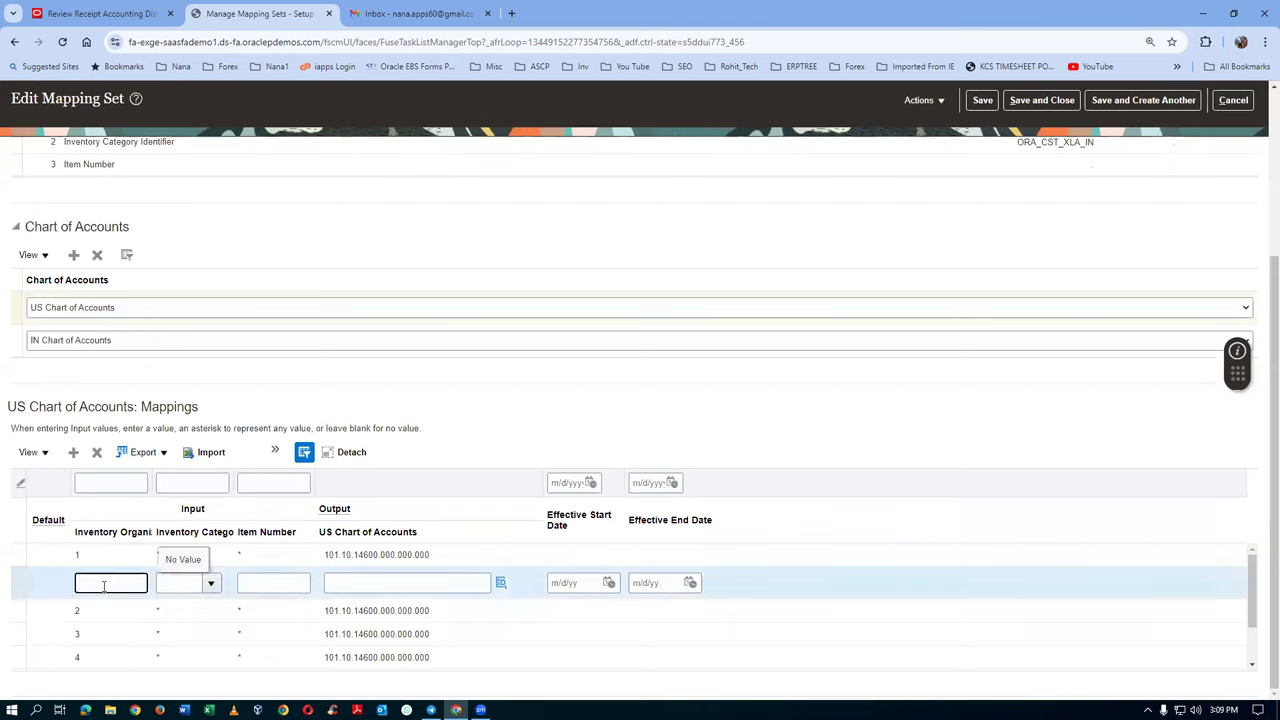
type("T011")
key("Tab")
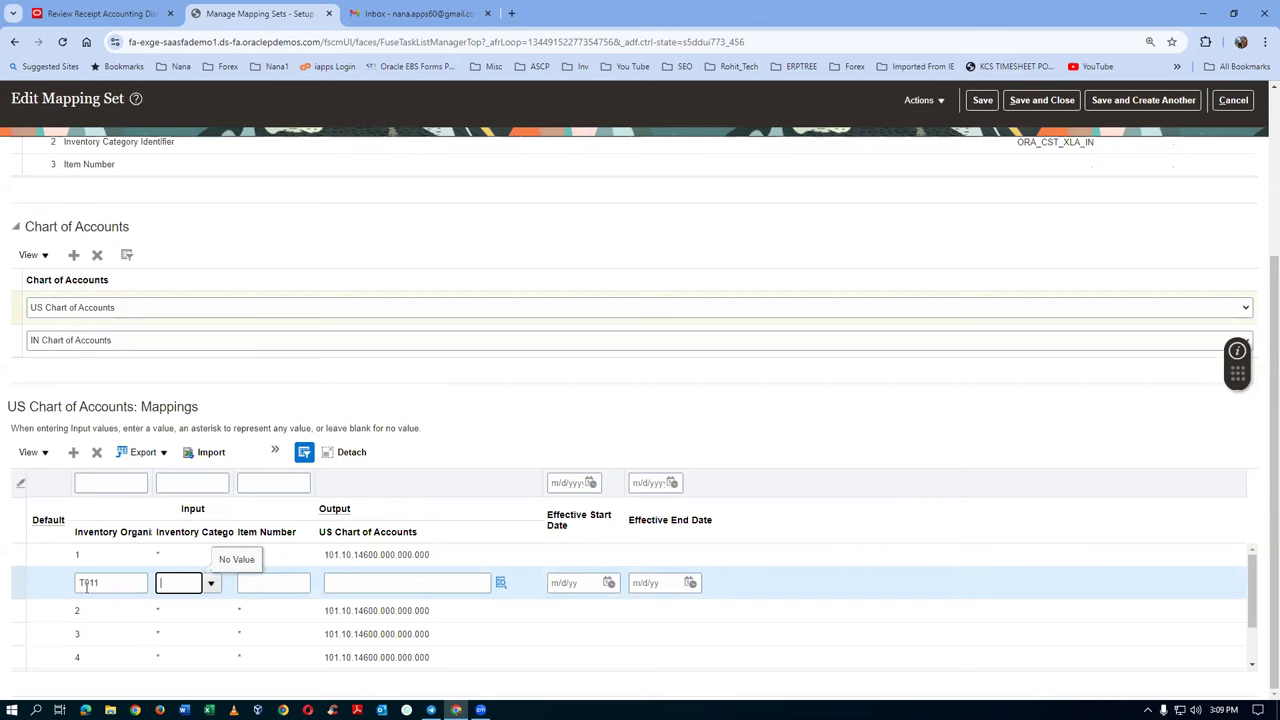
Complete the T011 mapping with * for inventory category and item number and output account 101.10.14600.000.000.000, saving and closing the mapping set
left_click(212, 585)
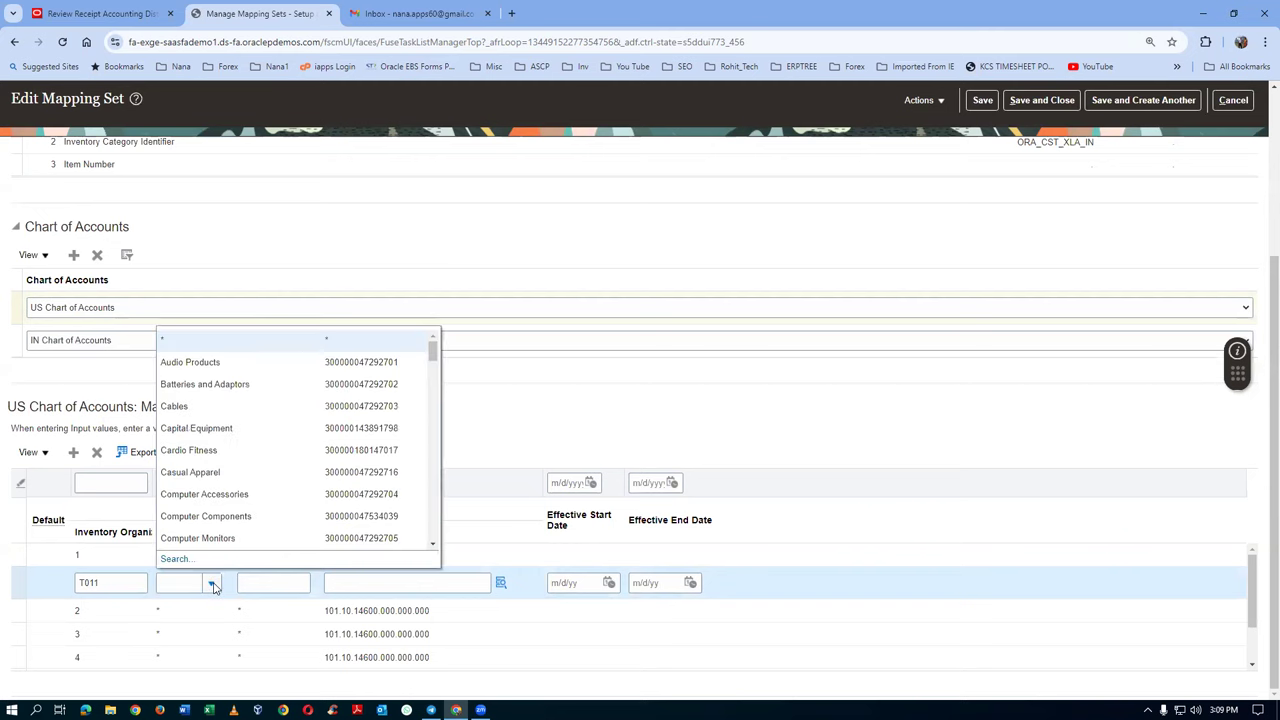
left_click(185, 342)
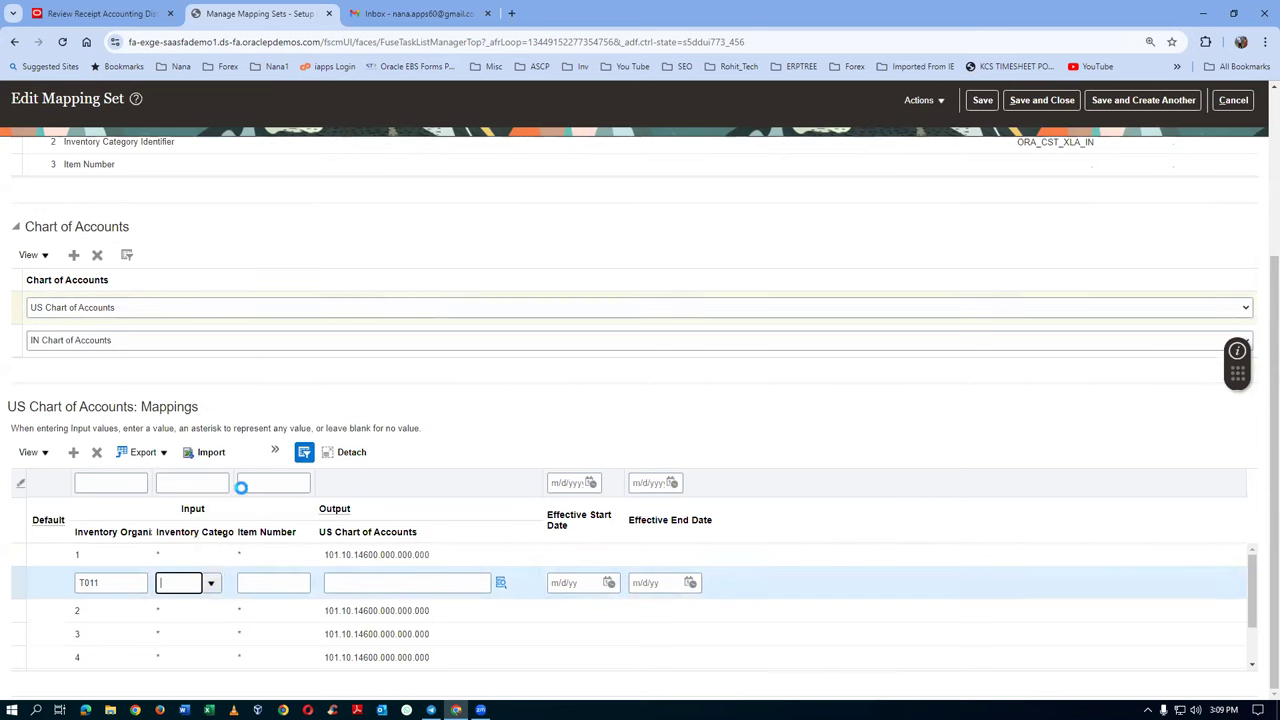
left_click(268, 585)
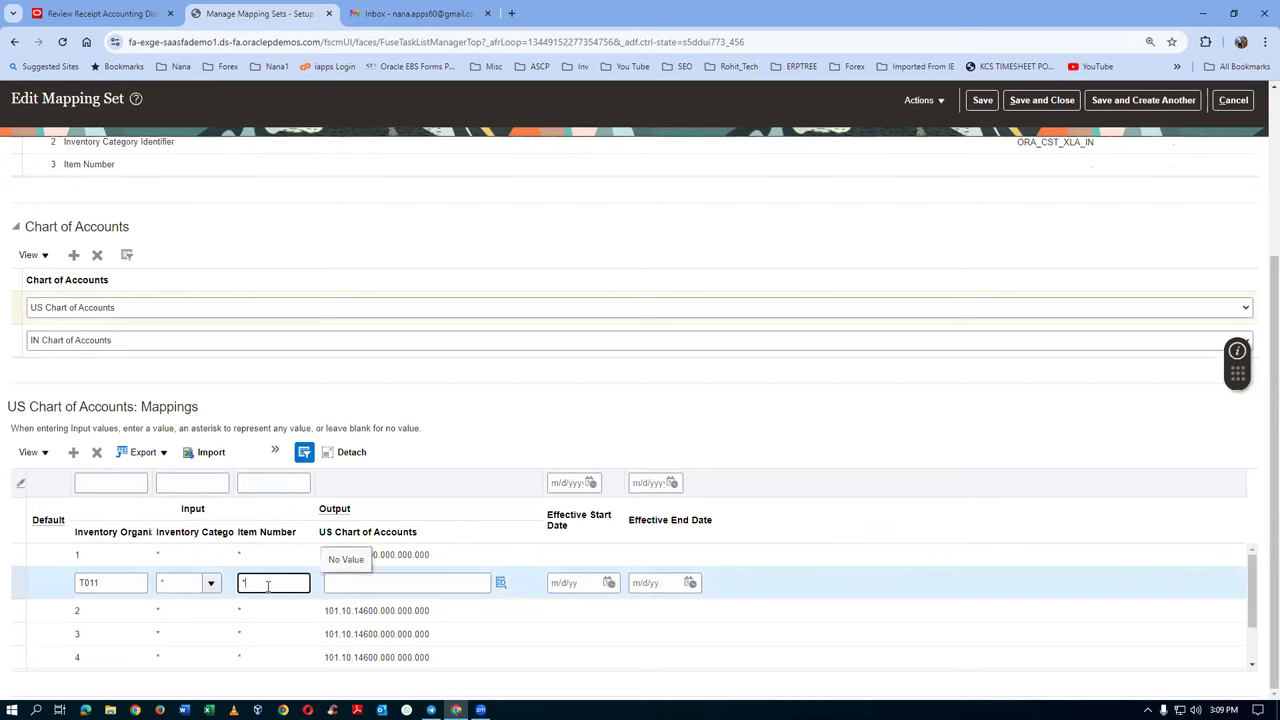
type("*")
left_click(368, 582)
key("ctrl+v")
key("Tab")
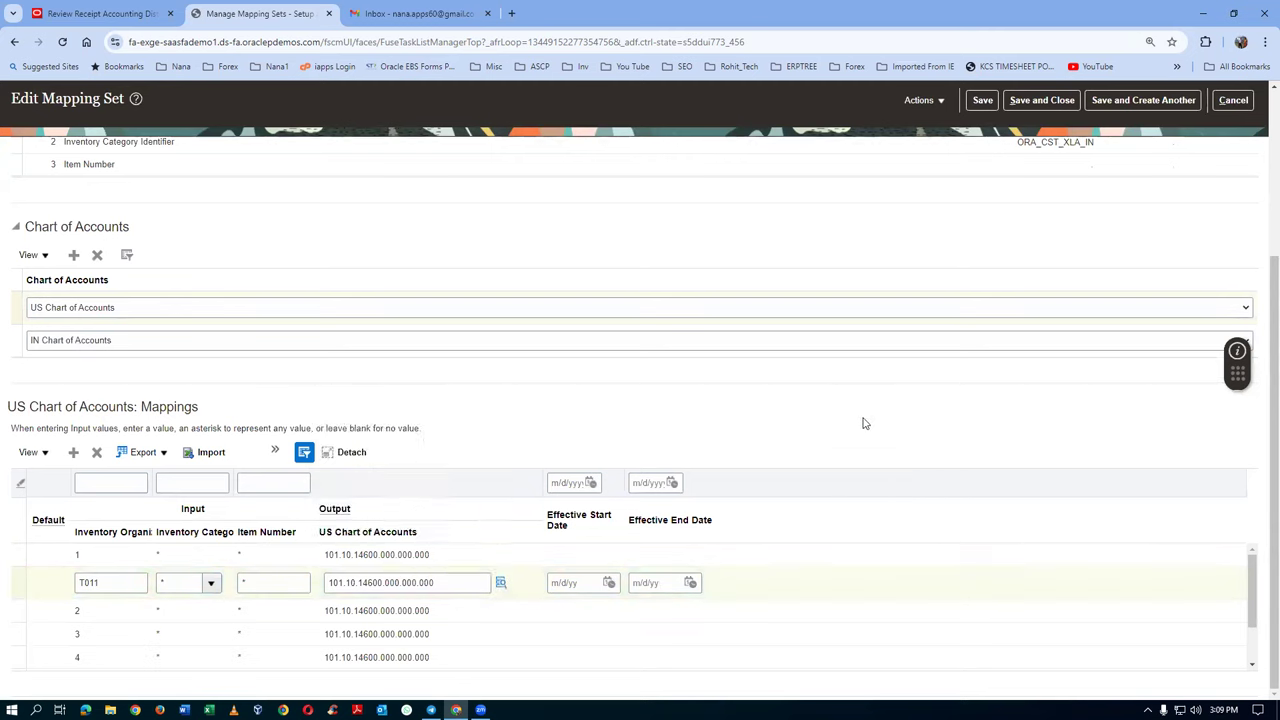
left_click(1042, 100)
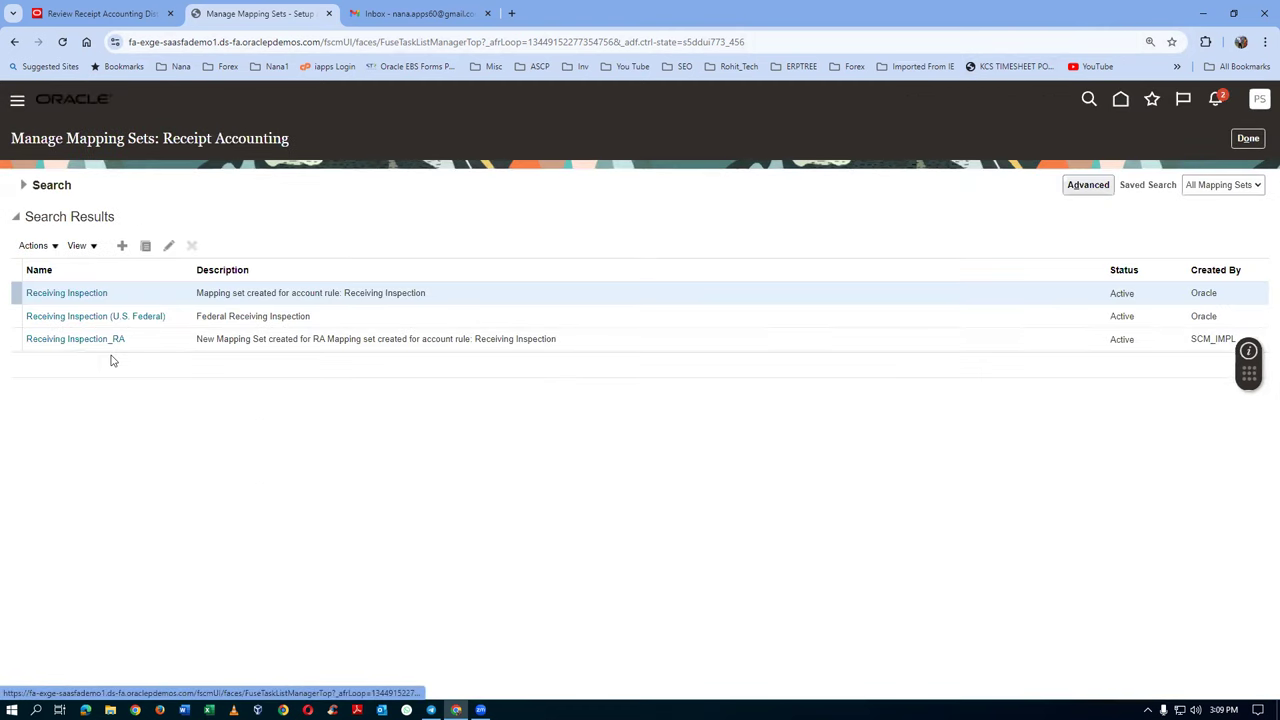
Search the Receipt Accounting mapping sets for the name Accrual
left_click(23, 185)
triple_click(325, 216)
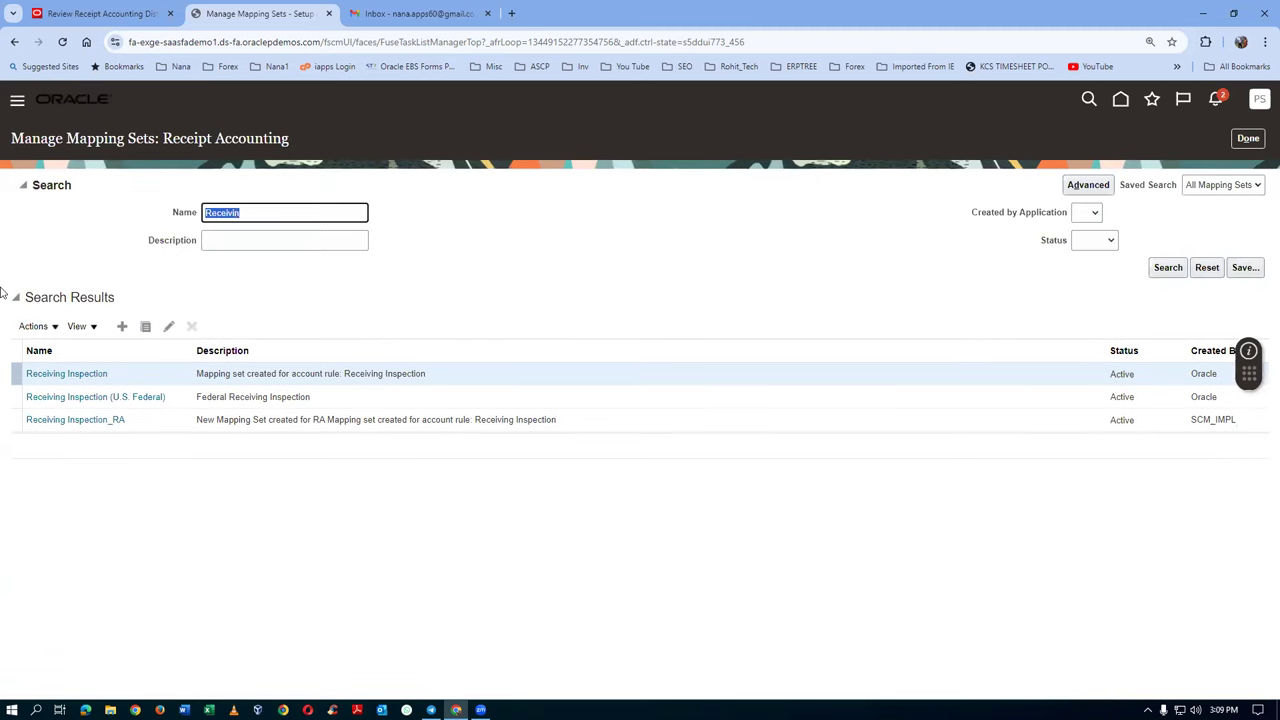
type("Accrual")
key("Return")
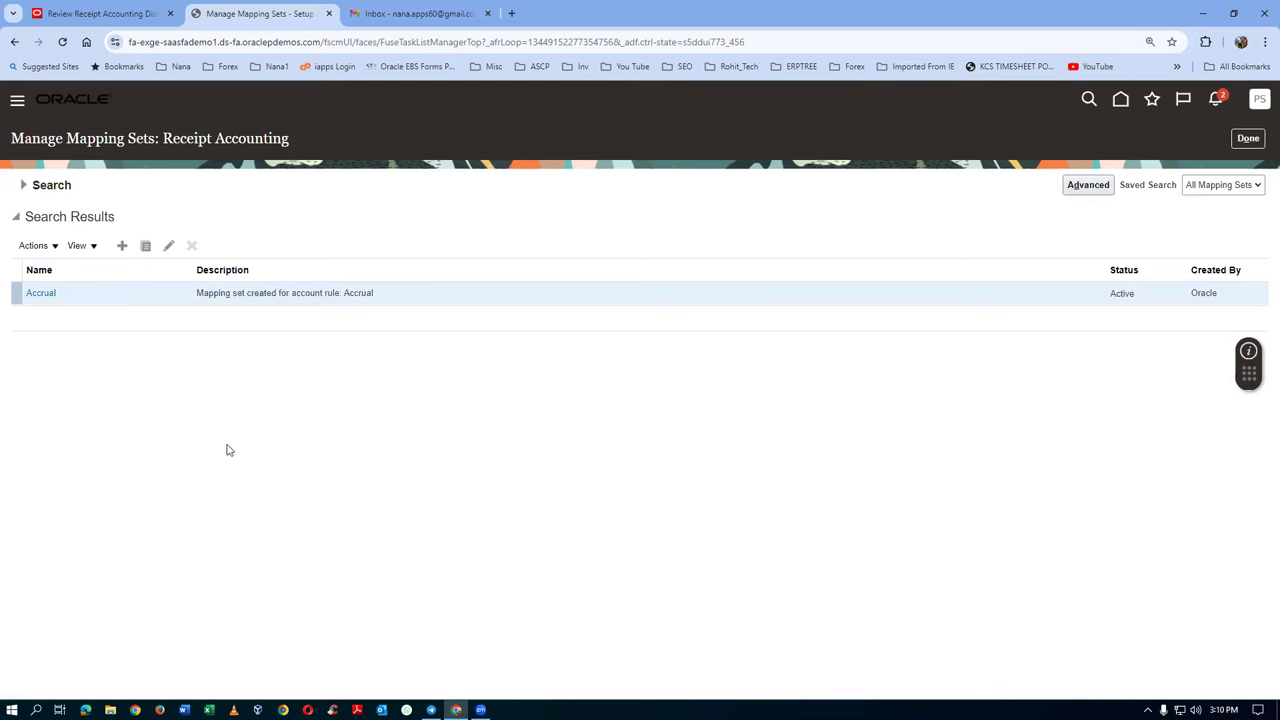
Duplicate the browser tab and show the Procurement apps on the copy's home page
right_click(240, 14)
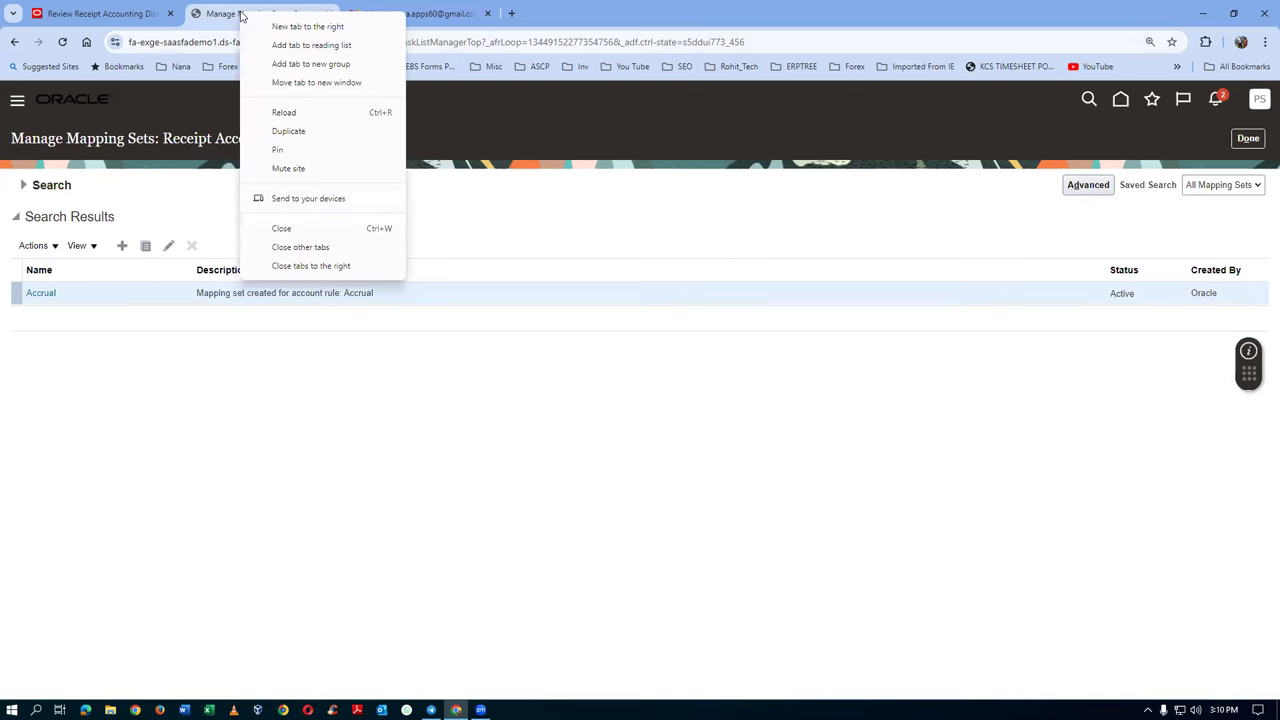
left_click(288, 131)
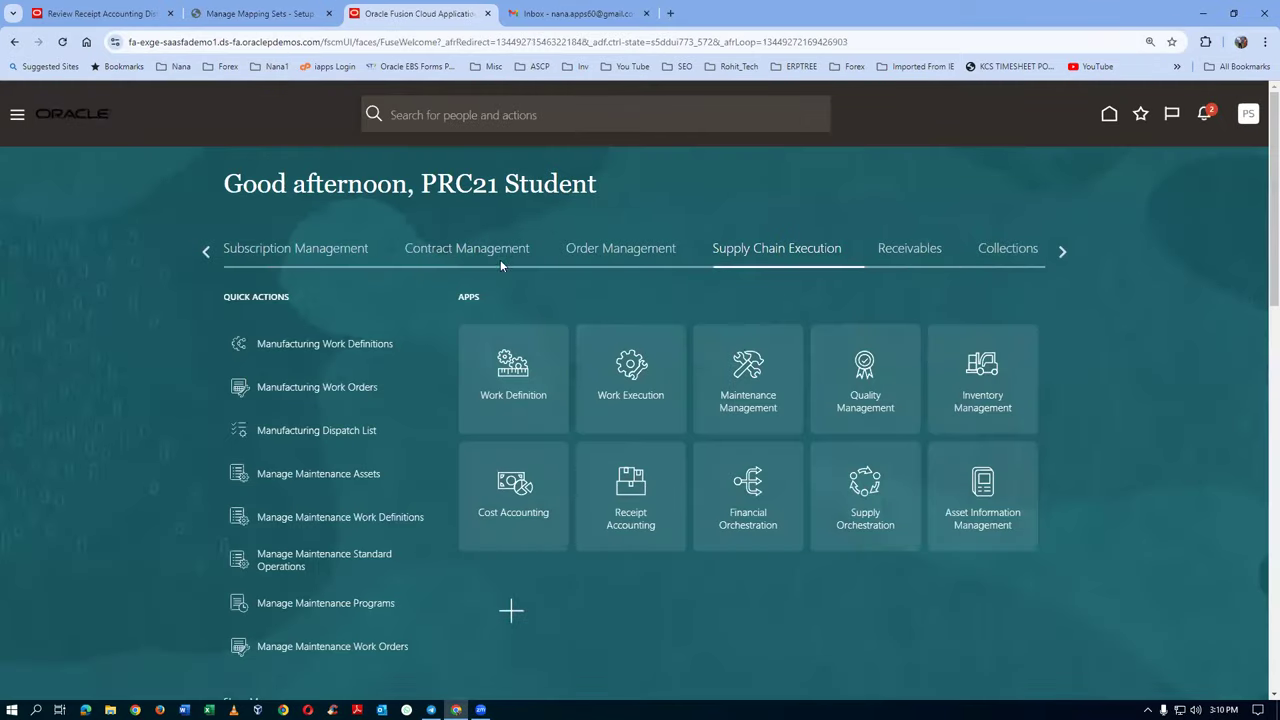
left_click(1062, 252)
left_click(1062, 252)
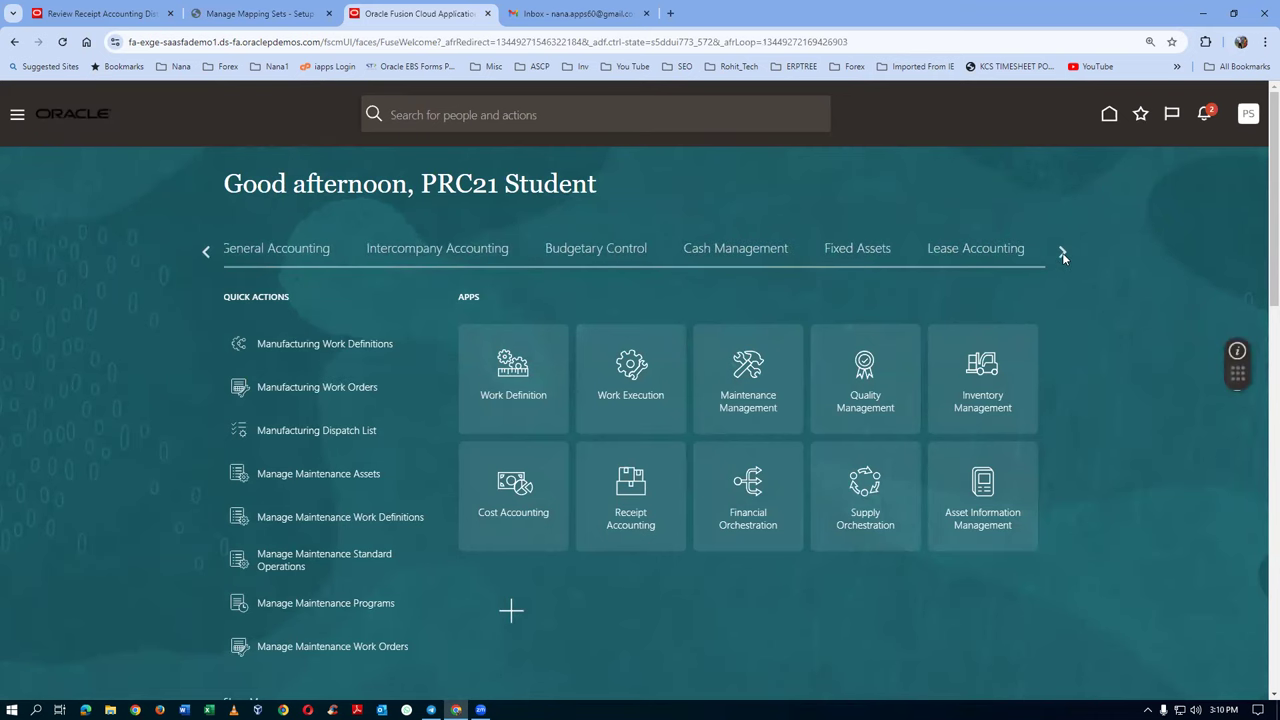
left_click(206, 252)
left_click(206, 252)
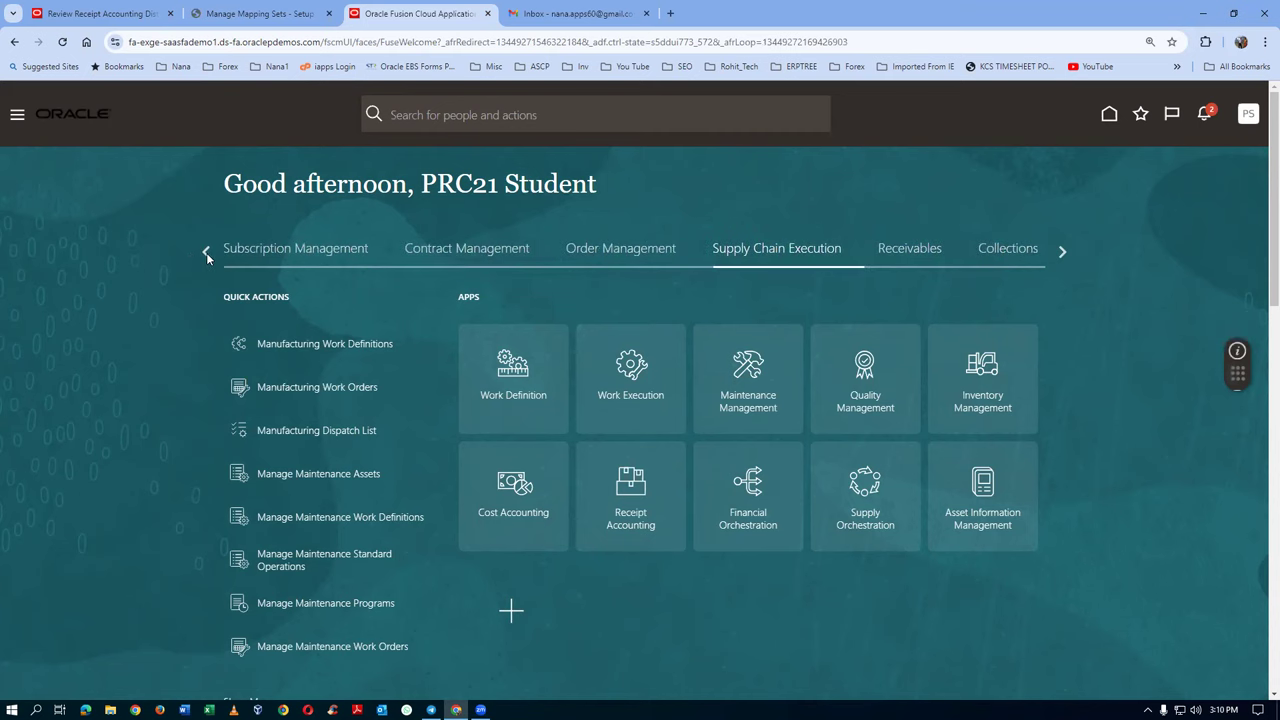
left_click(206, 252)
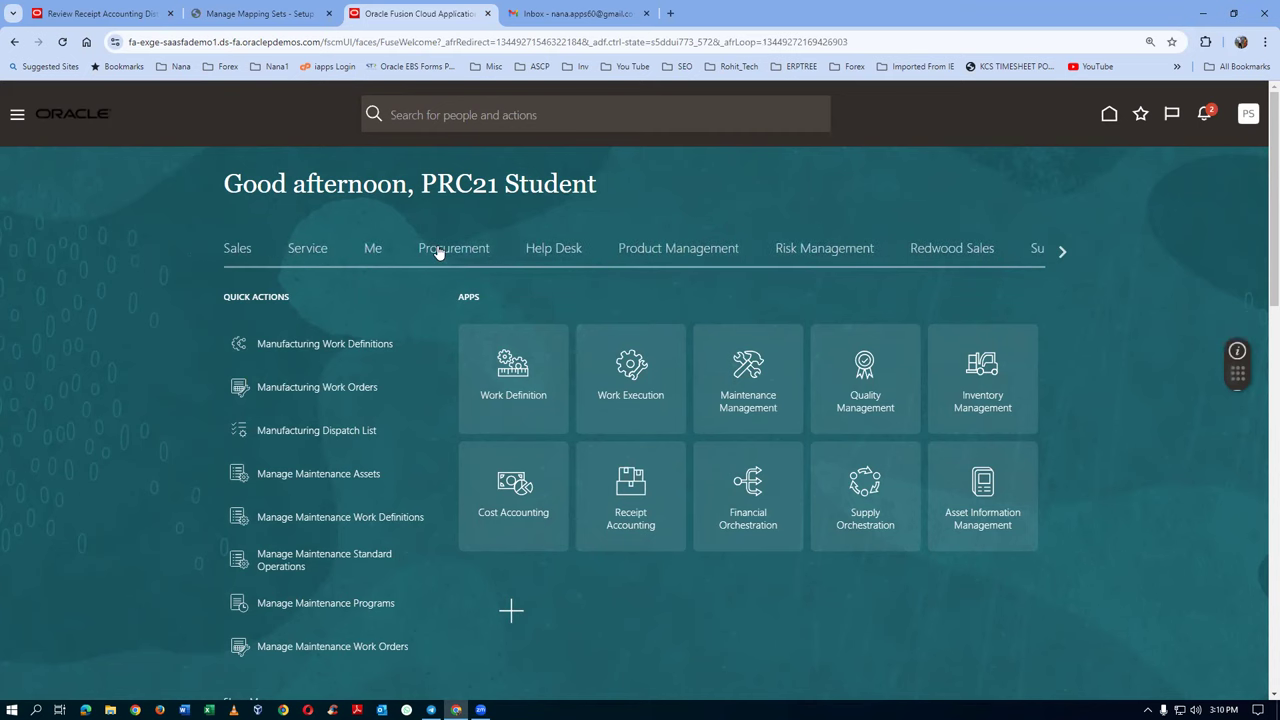
left_click(438, 252)
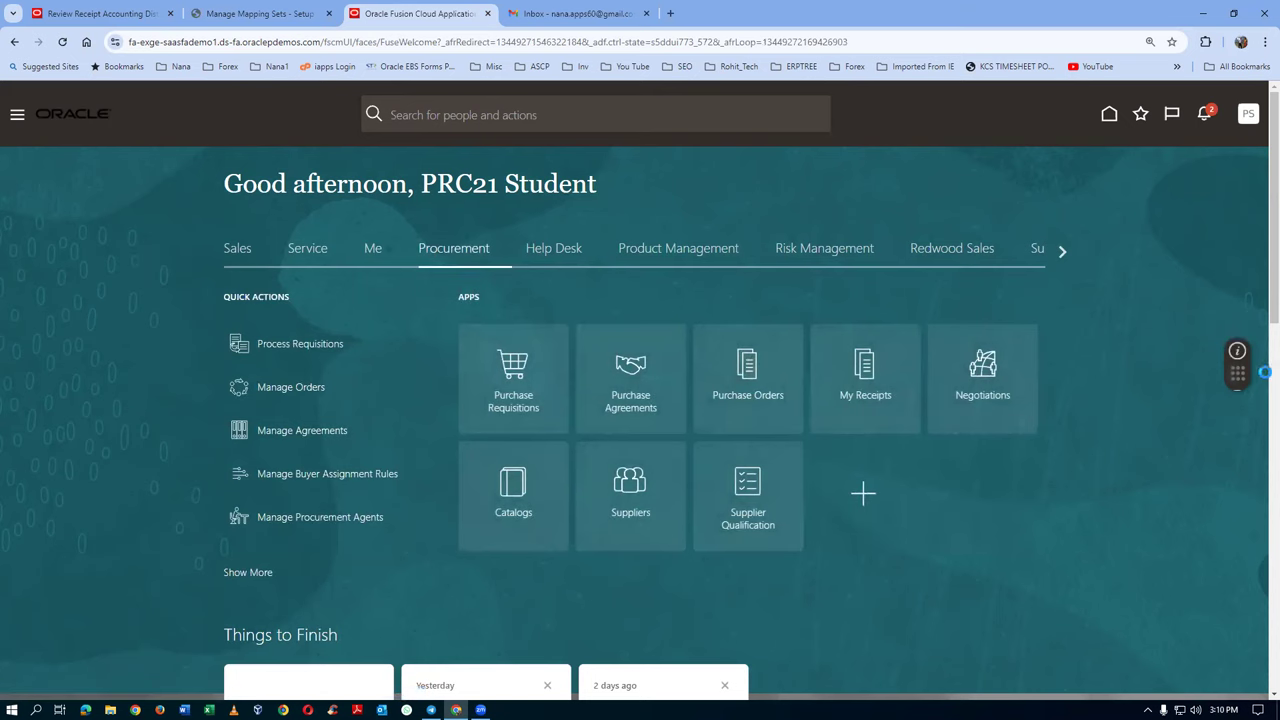
Open Purchase Orders, move the floating help widget aside, and go to Manage Orders
left_click_drag(1237, 365, 983, 118)
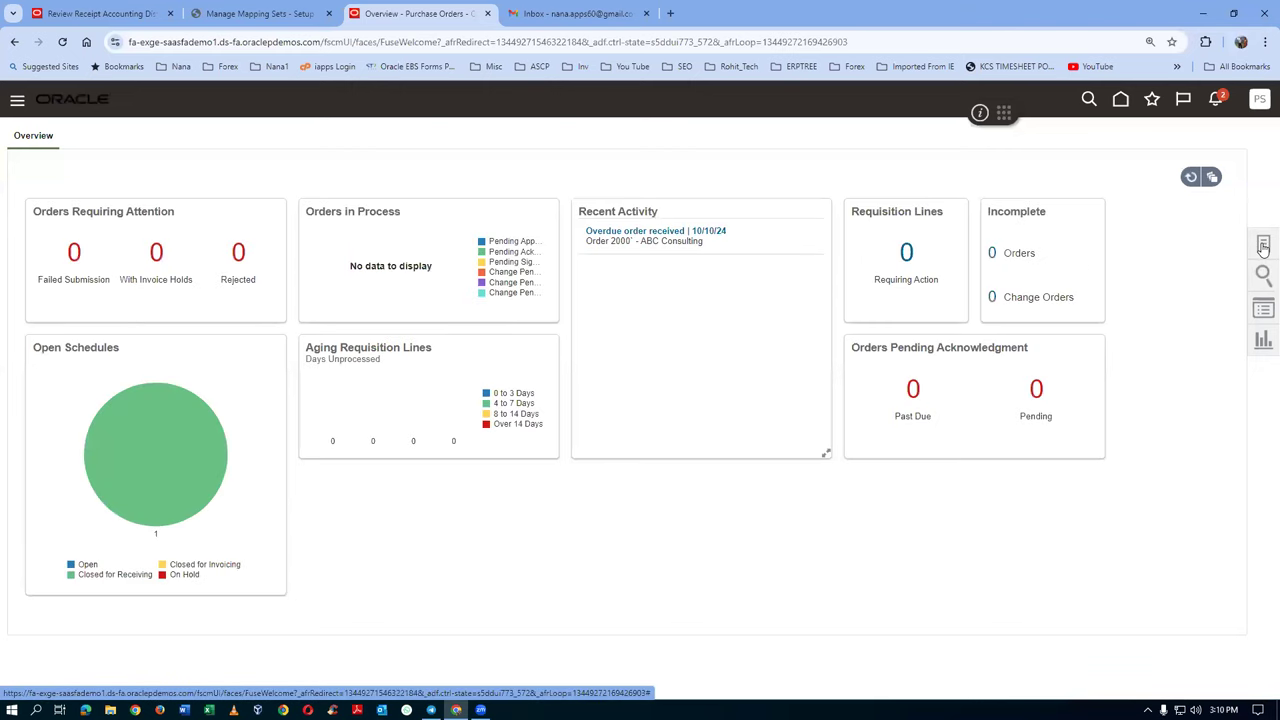
left_click(1263, 245)
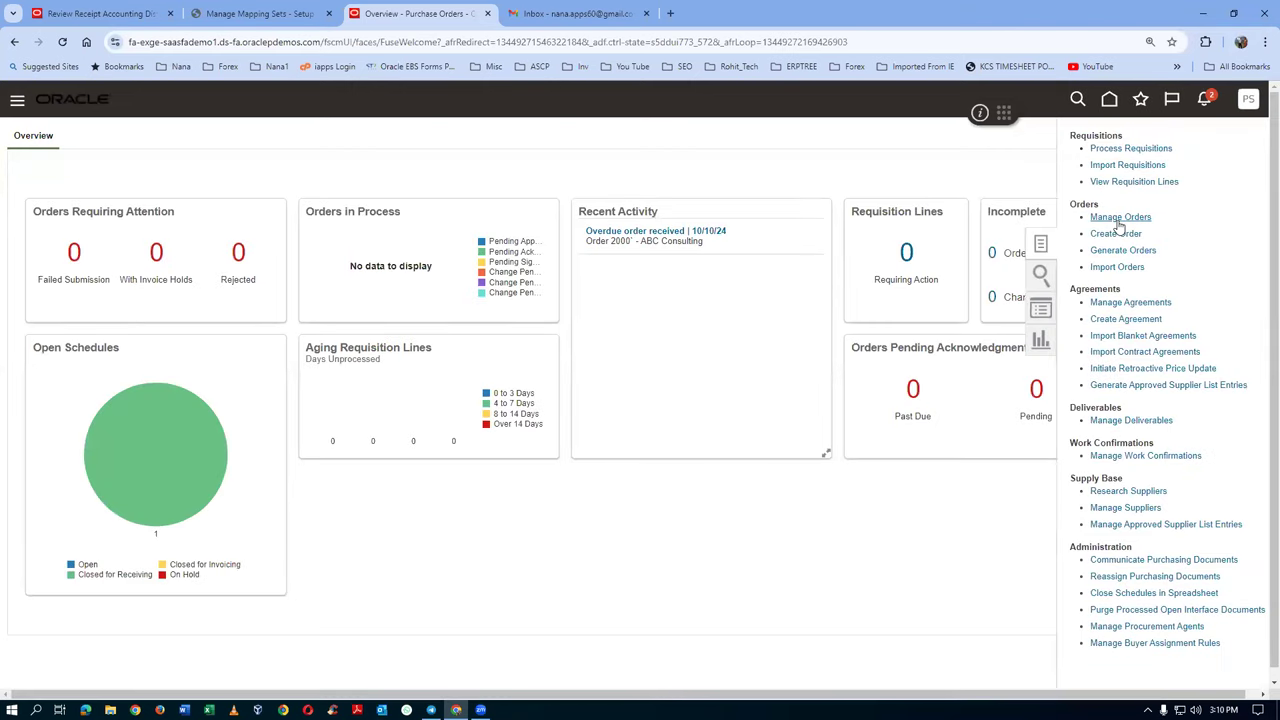
left_click(1101, 219)
Try to find the purchase order by its order number, and clear that search criterion
left_click(914, 312)
type("2001")
left_click(1119, 420)
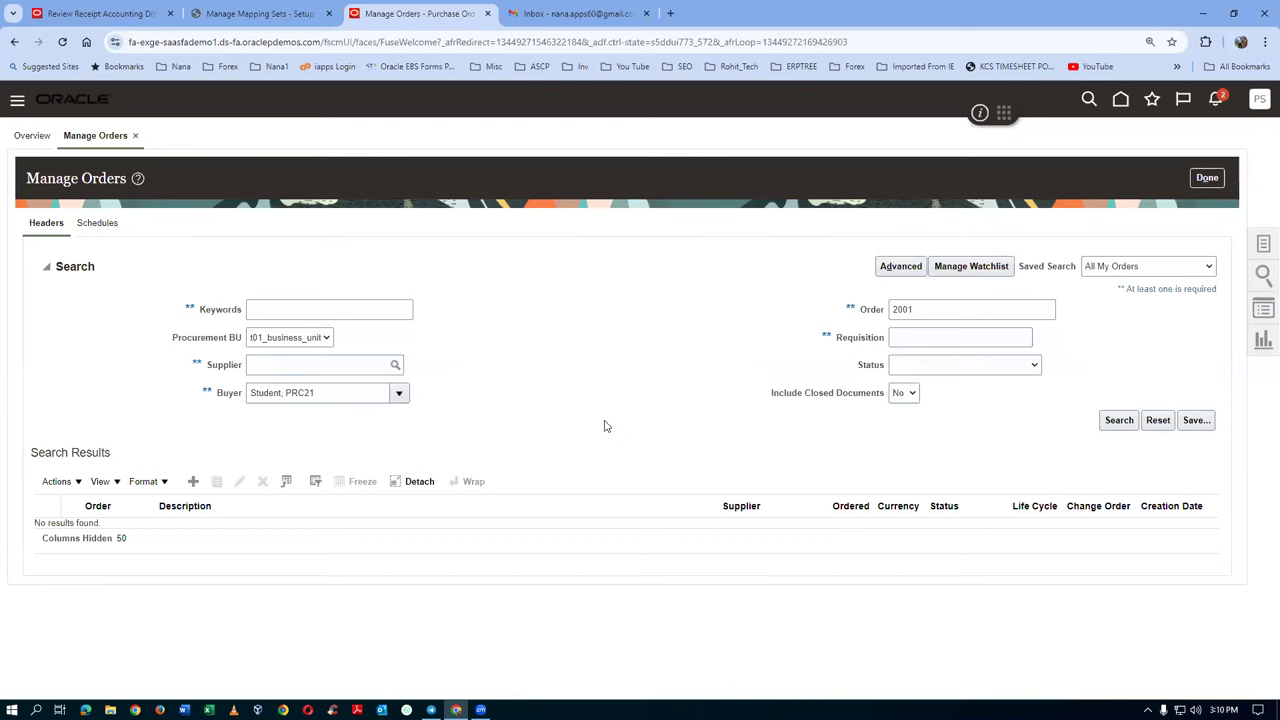
left_click(1117, 420)
left_click(931, 308)
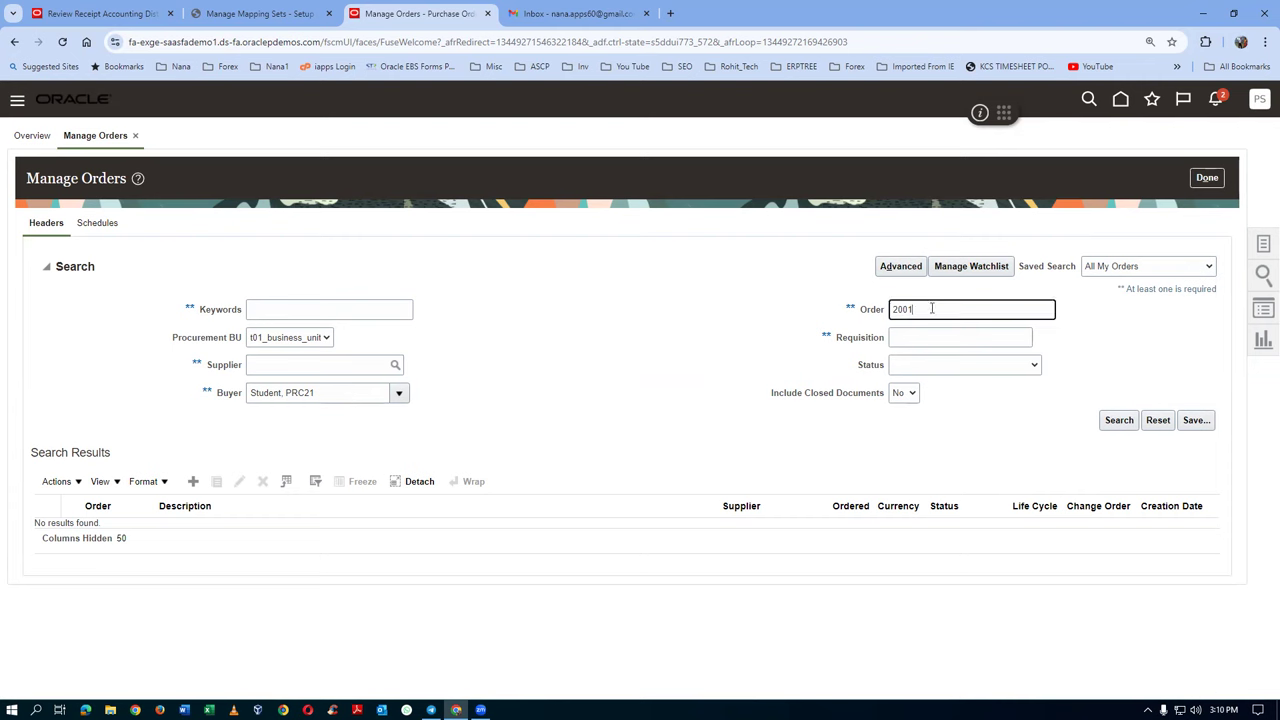
double_click(900, 309)
key("BackSpace")
Search the purchase orders for the supplier ABC Consulting in t01_business_unit
left_click(276, 356)
type("t01")
key("BackSpace")
key("BackSpace")
key("BackSpace")
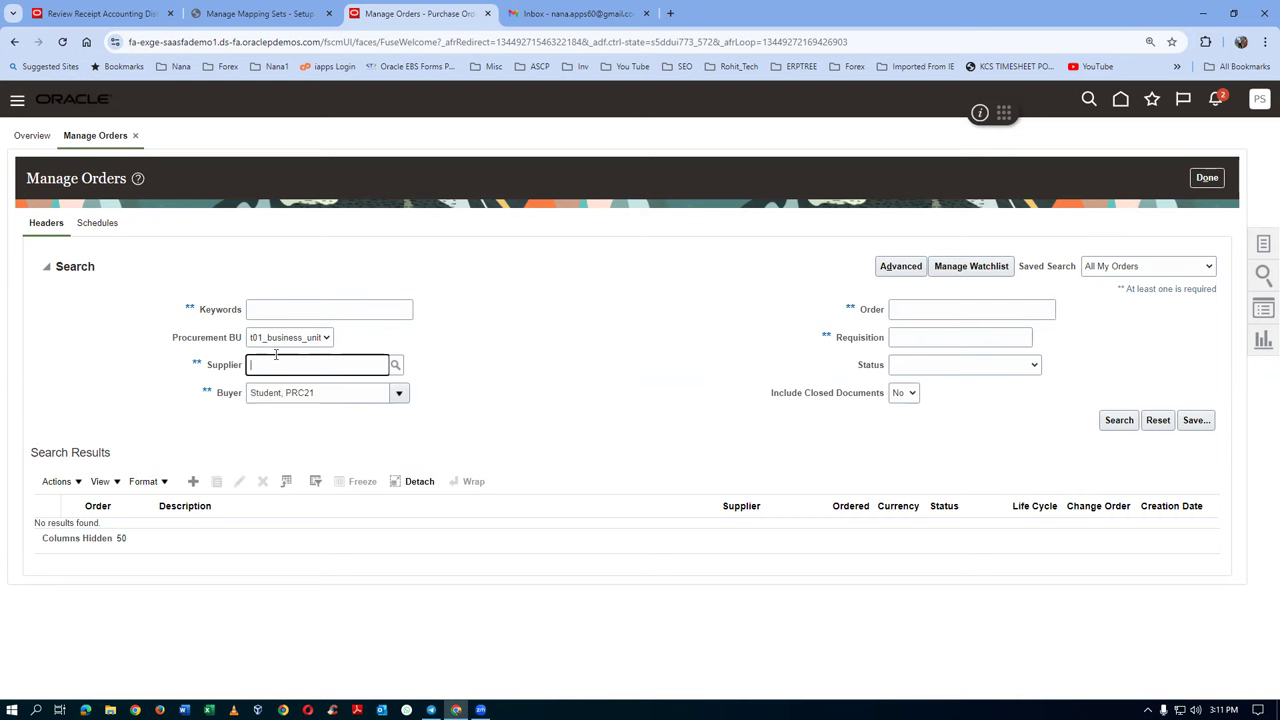
type("ABC")
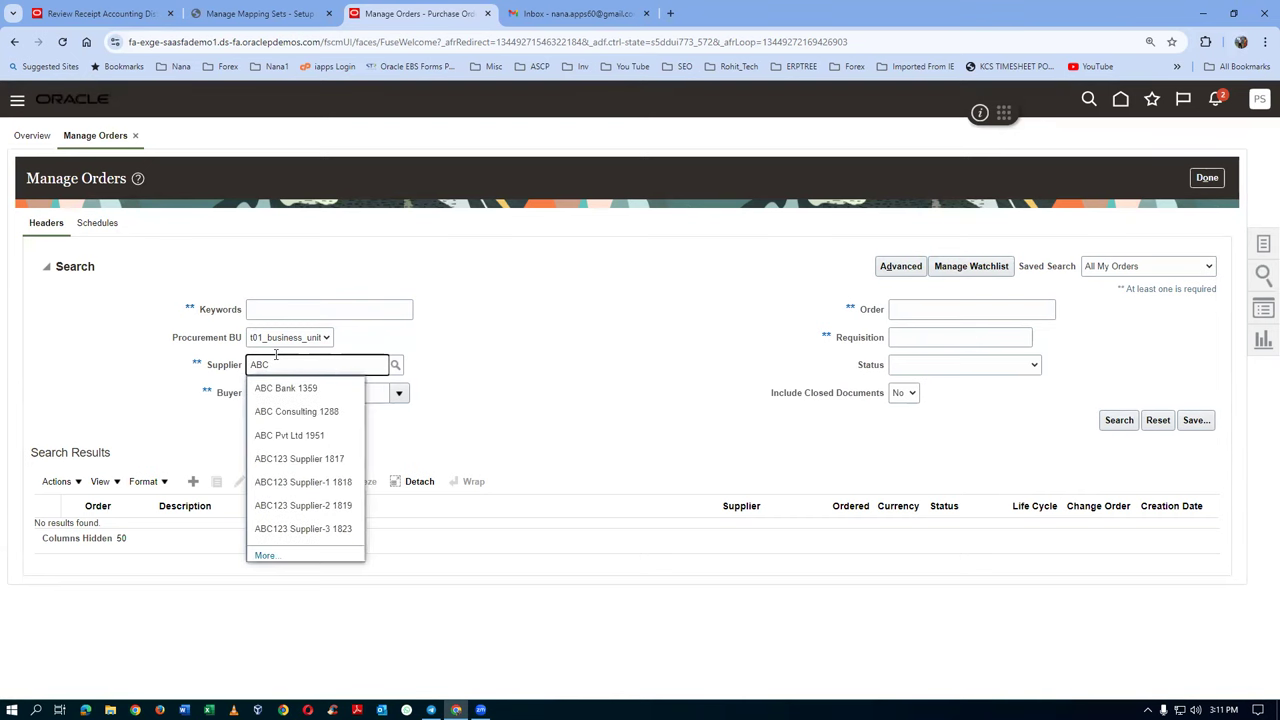
left_click(300, 411)
left_click(1127, 422)
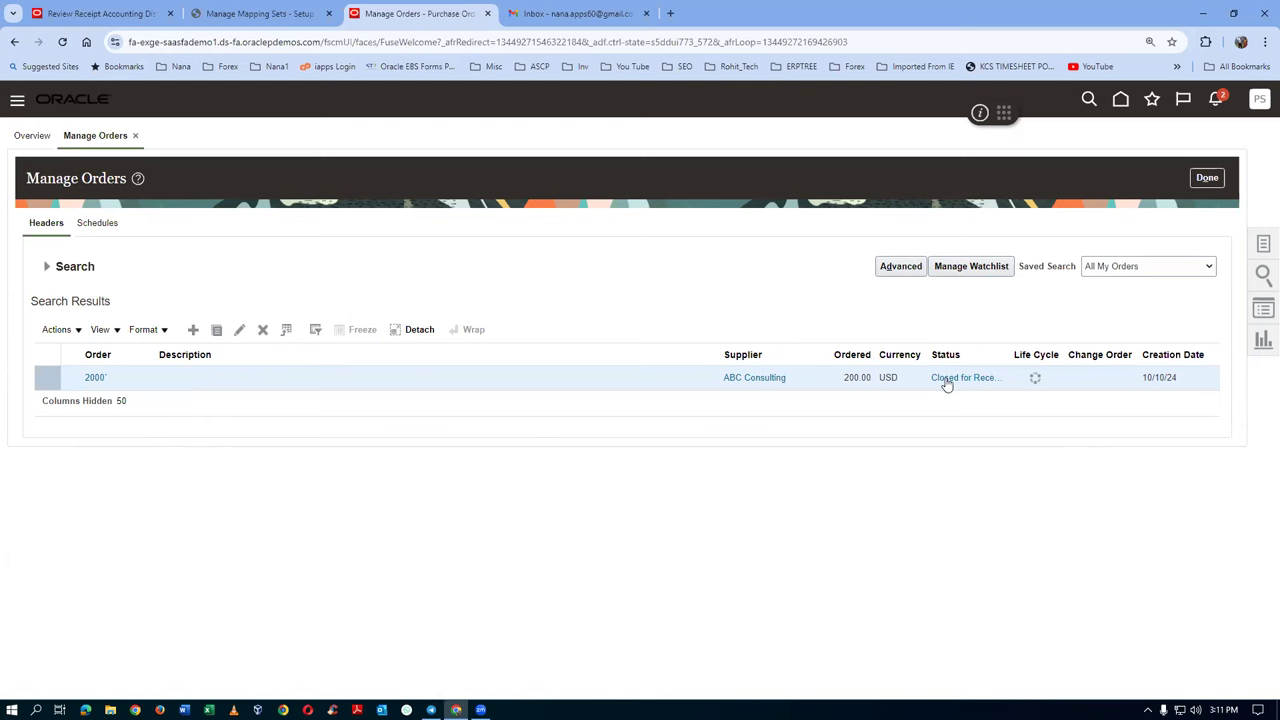
Open the ABC Consulting purchase order and examine the billing accounts in the details of its distribution line 1
left_click(95, 378)
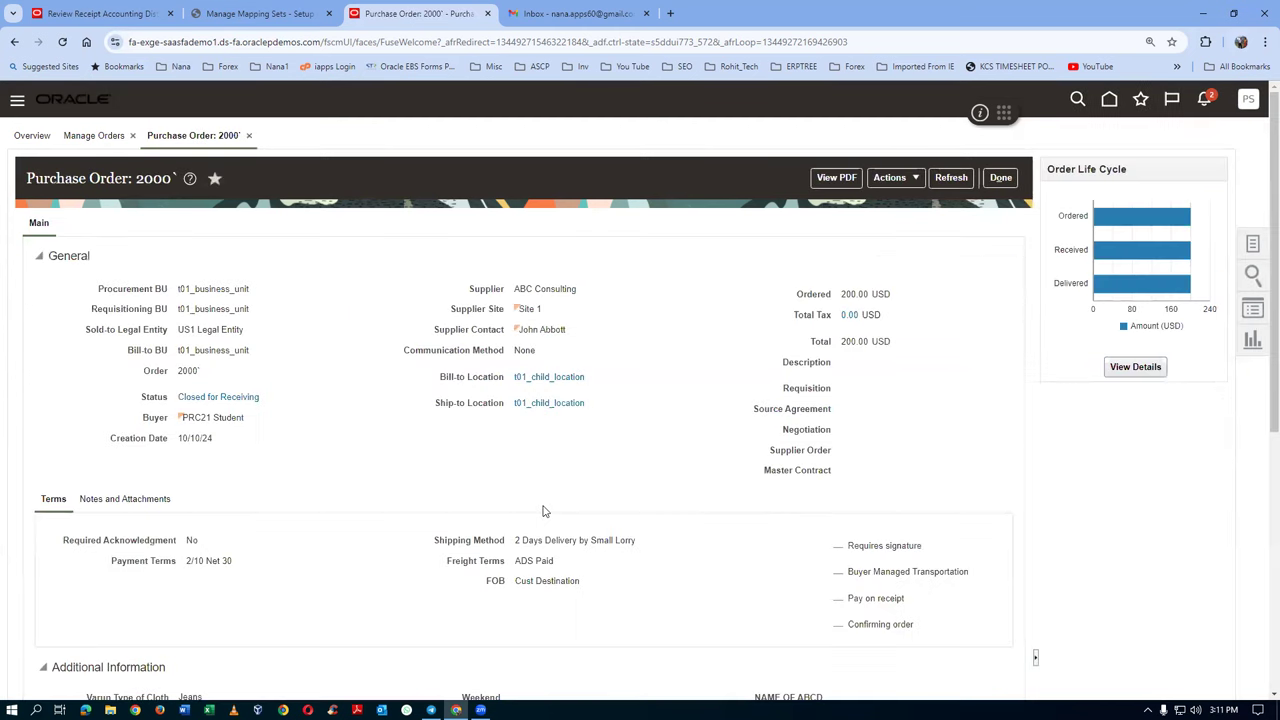
scroll(545, 511, "down", 3)
scroll(545, 511, "down", 2)
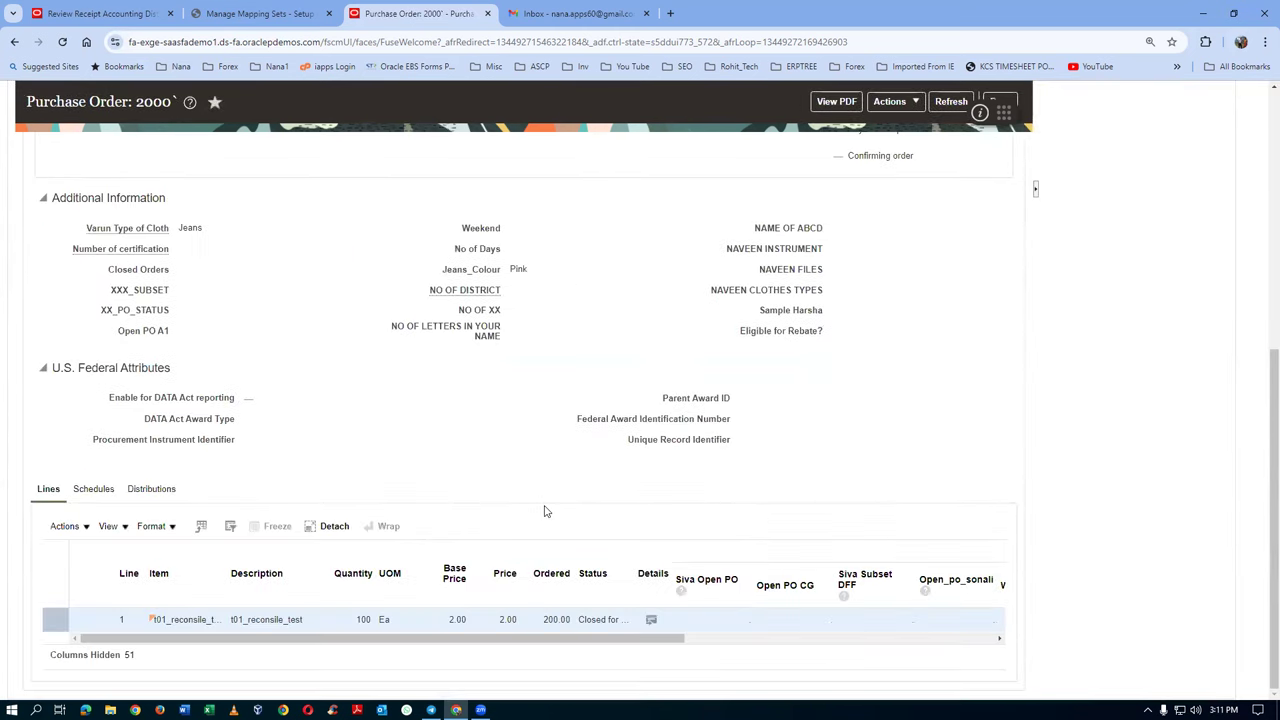
left_click(152, 489)
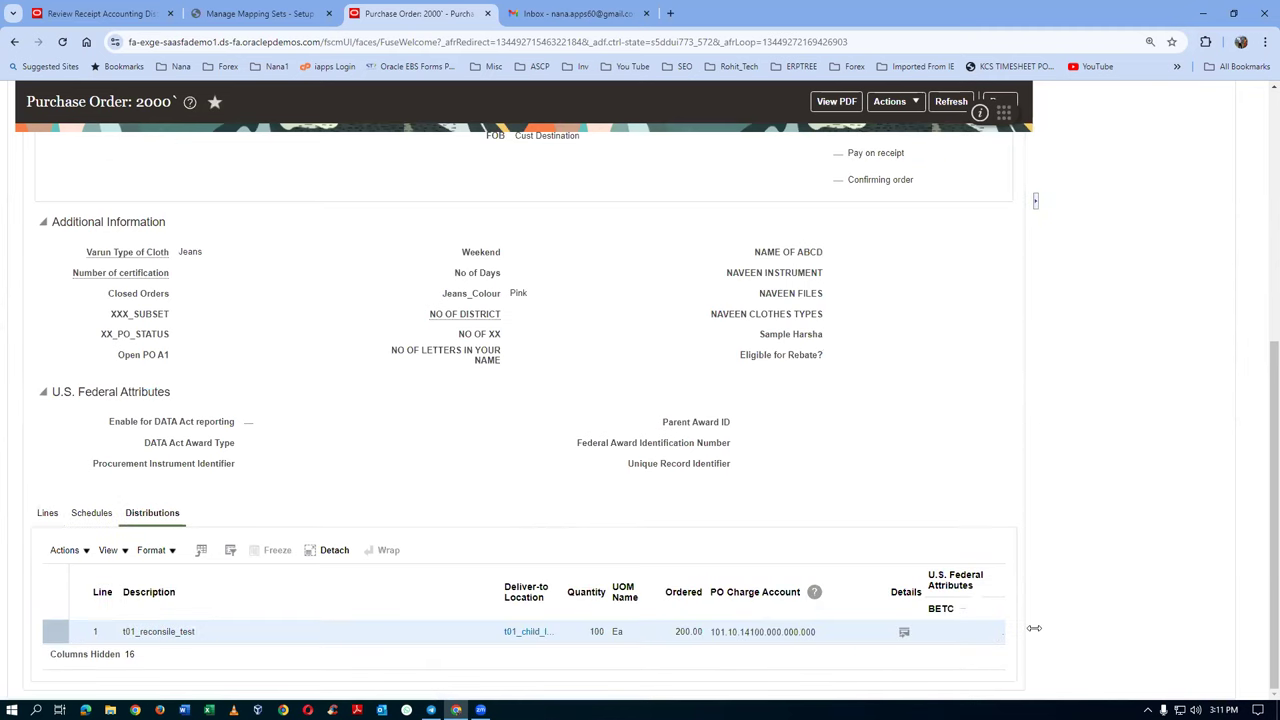
left_click(906, 638)
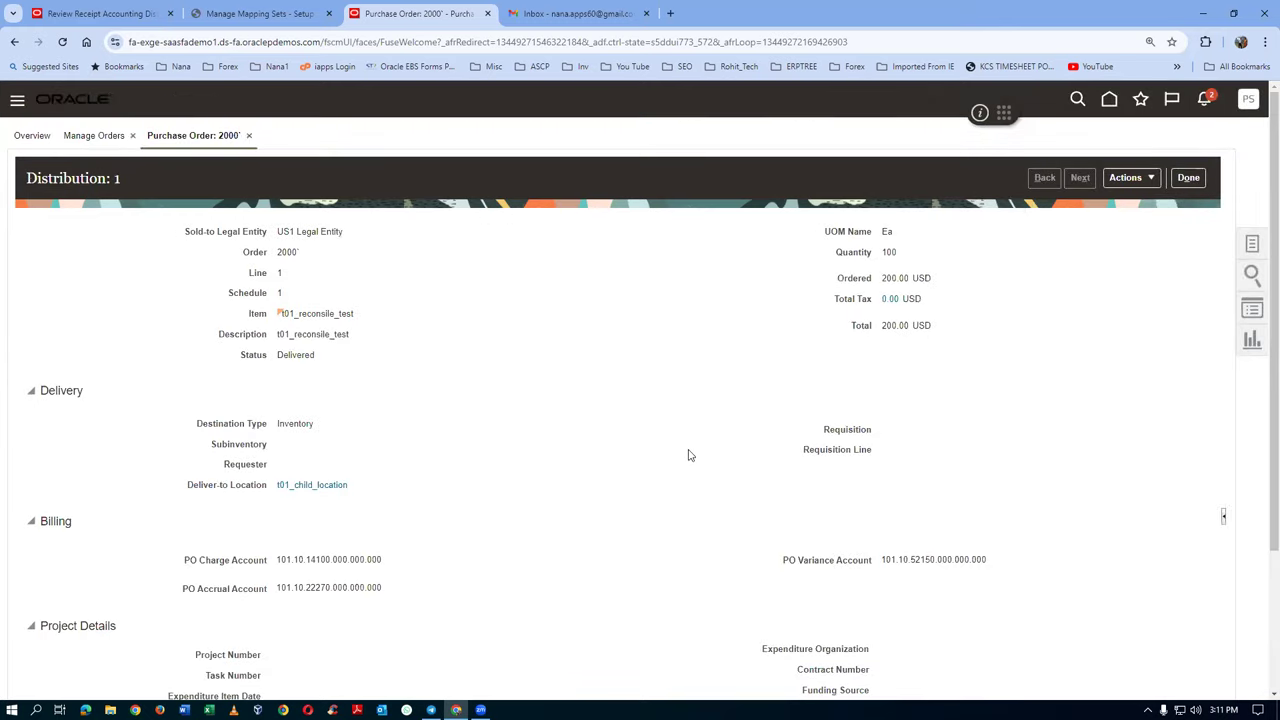
scroll(688, 452, "down", 1)
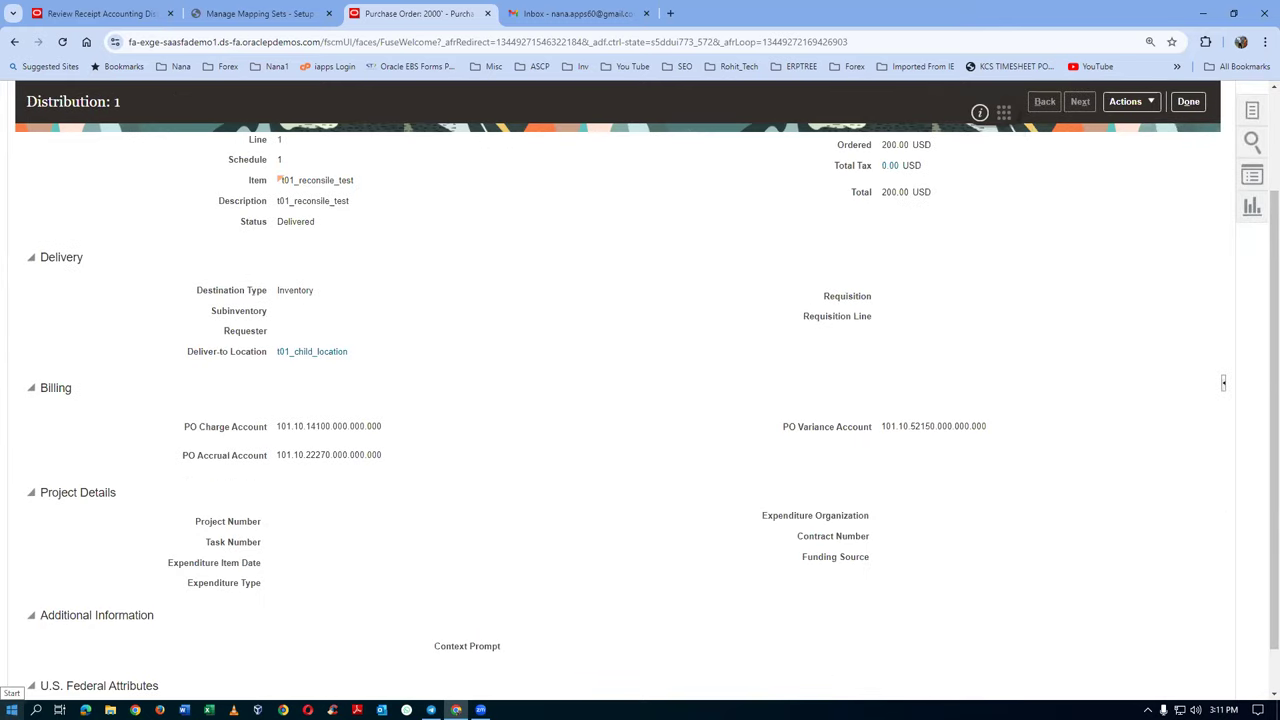
Open Notepad and start a note with the label PO Accrual
left_click(11, 709)
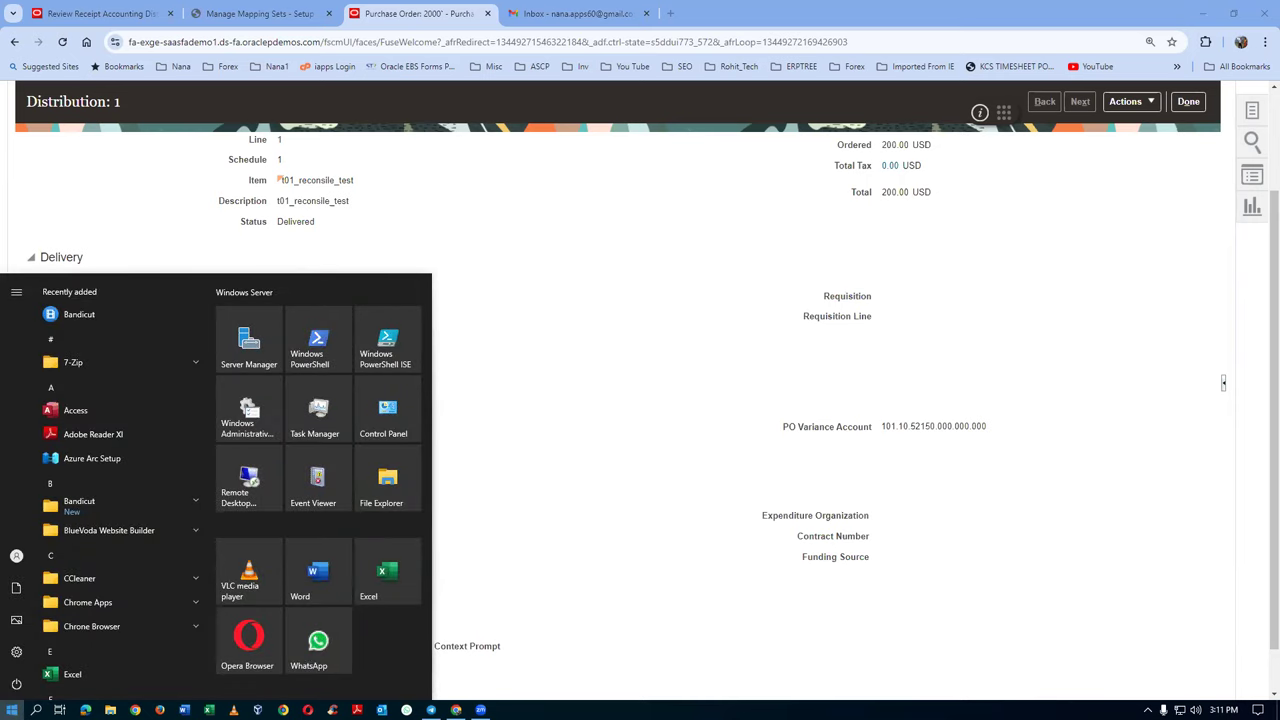
type("note")
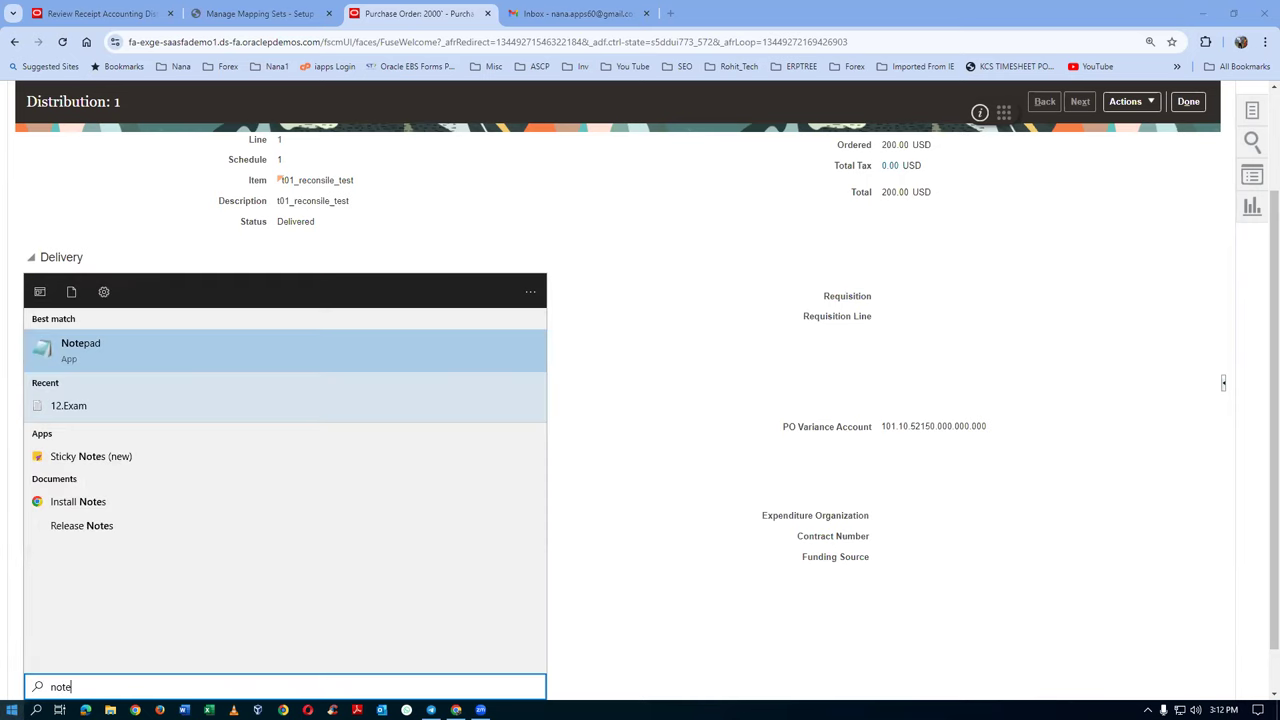
type("pad")
key("Return")
key("Return")
key("Return")
type("PO Accrual")
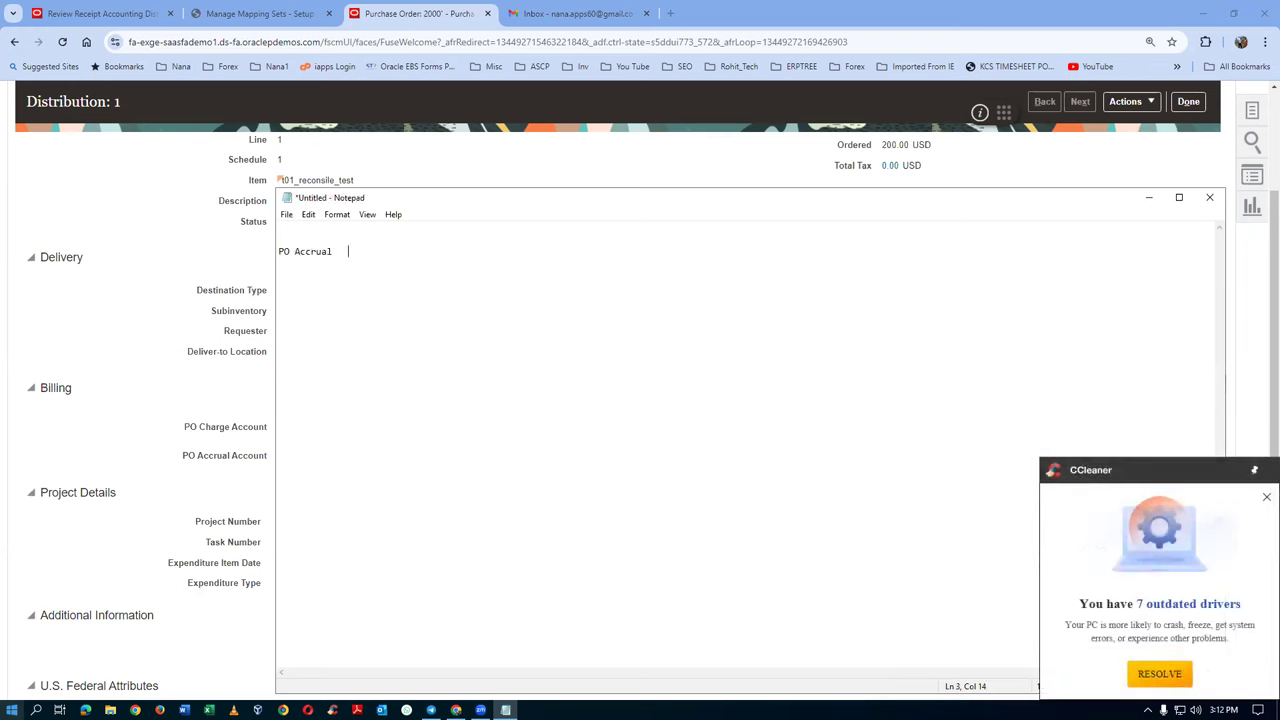
Copy the distribution's PO Accrual Account into the note beside its label, and add a second label, AP Accrual
left_click(1223, 382)
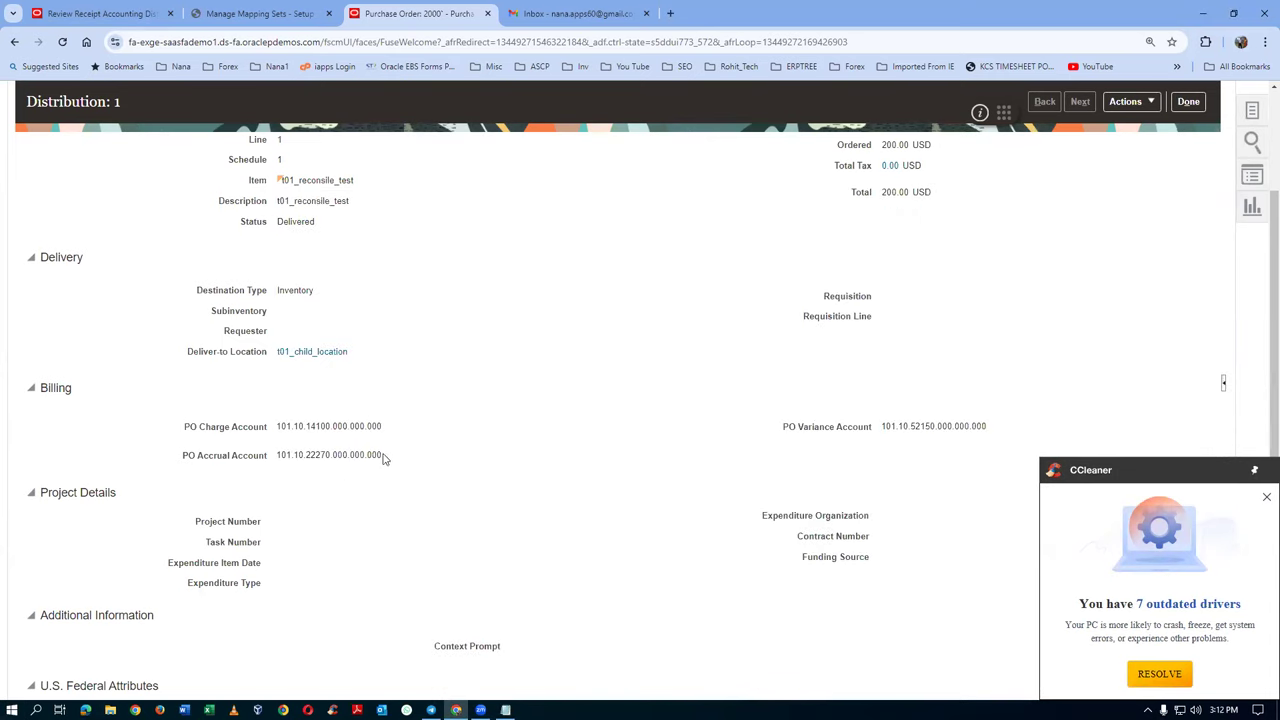
mouse_move(296, 454)
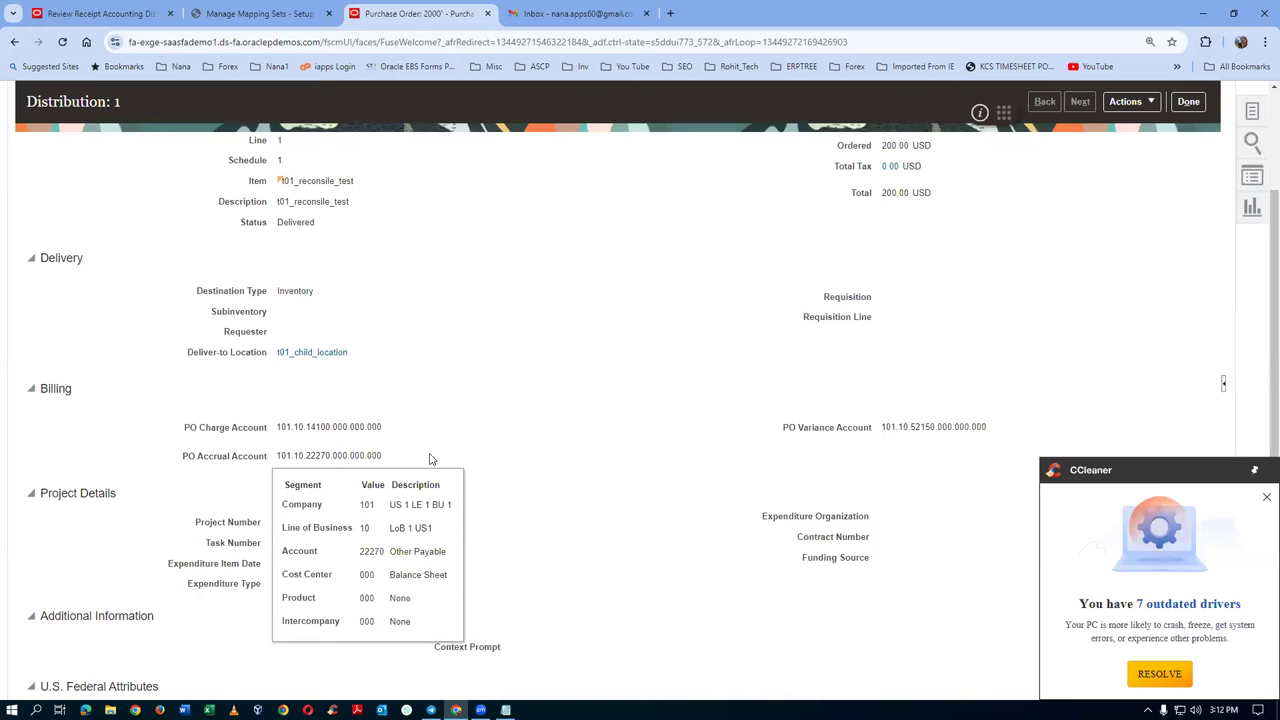
left_click_drag(386, 462, 269, 457)
key("ctrl+c")
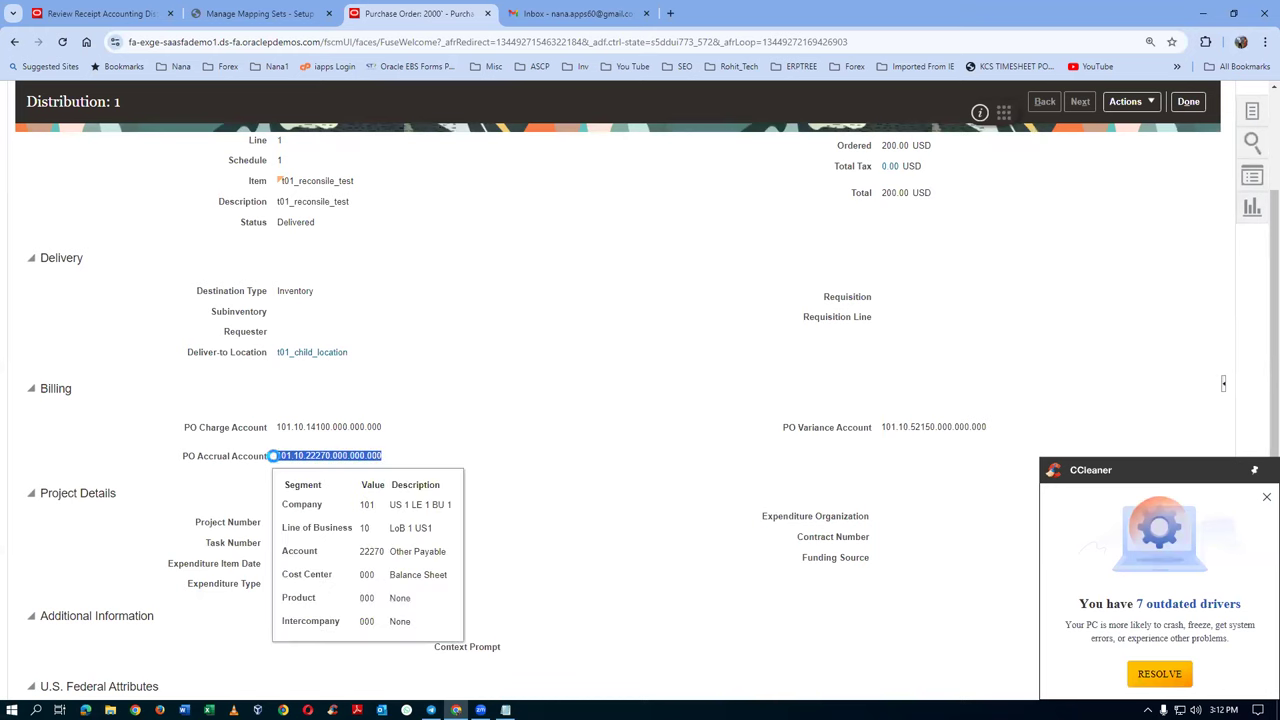
key("alt+Tab")
key("ctrl+v")
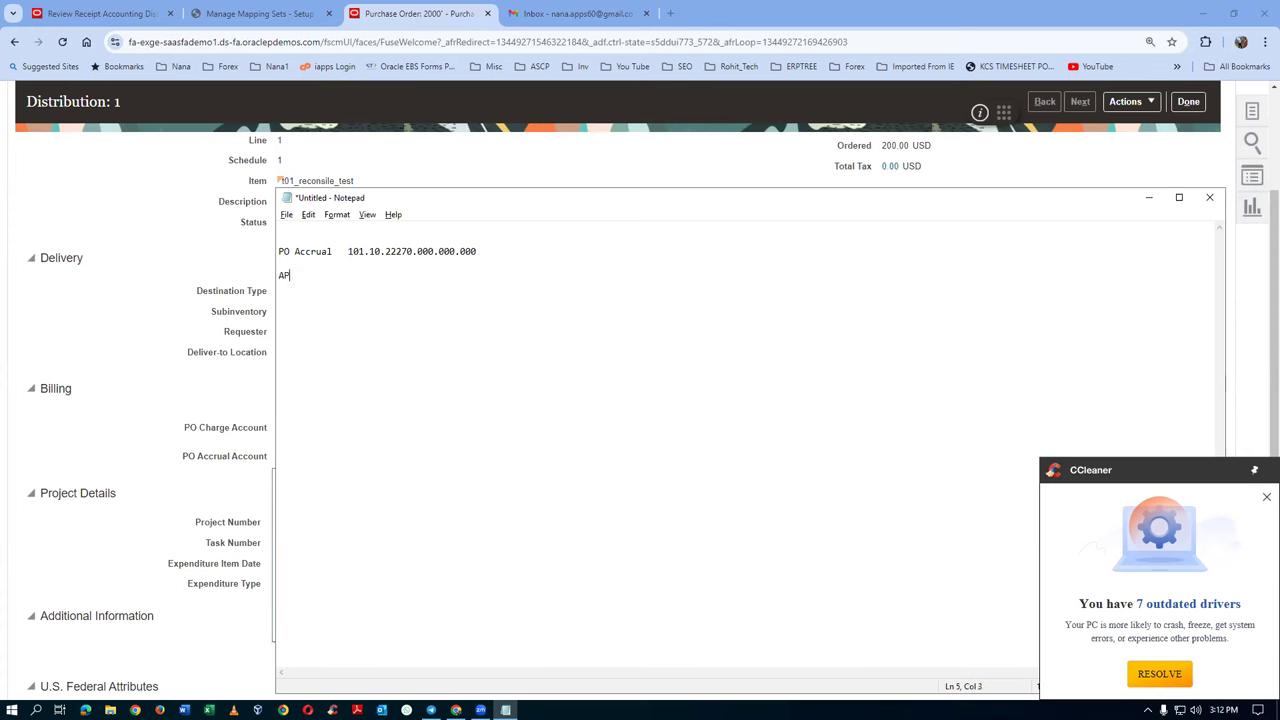
type("ccrual")
Duplicate the browser tab, dismiss the CCleaner pop-up, and open the task search of Setup and Maintenance in the copy
left_click(144, 196)
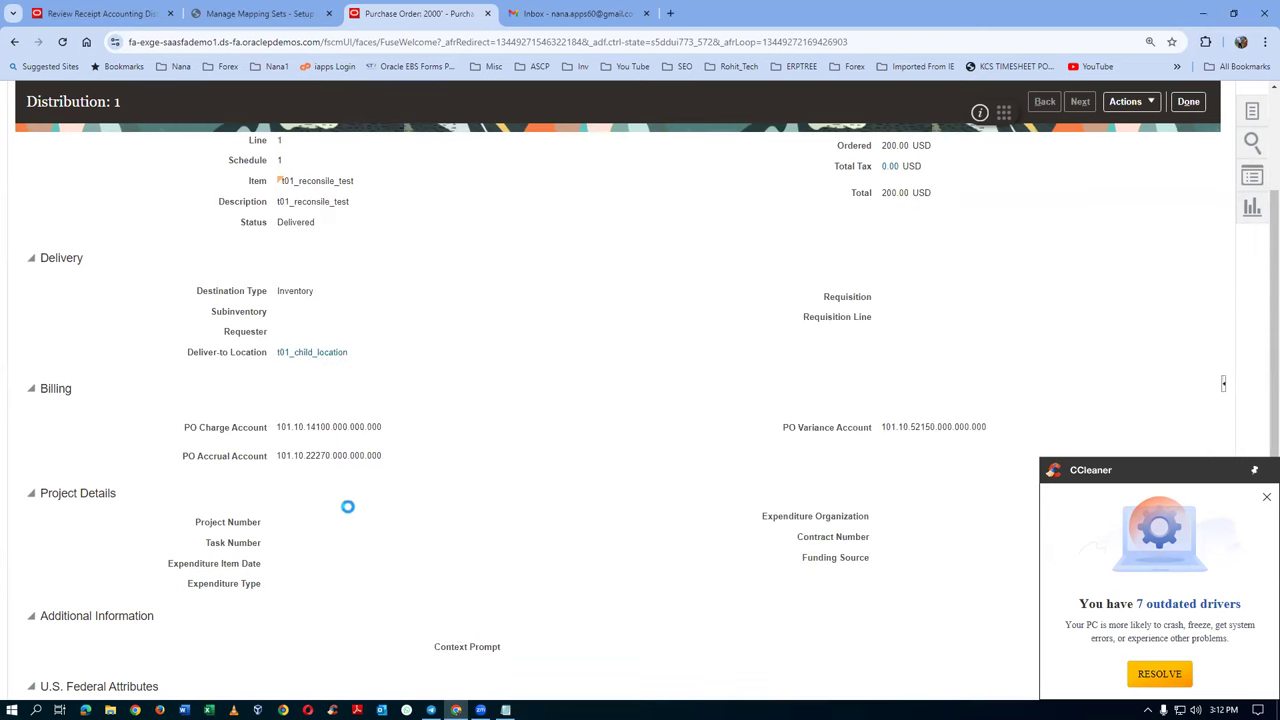
right_click(445, 14)
left_click(495, 133)
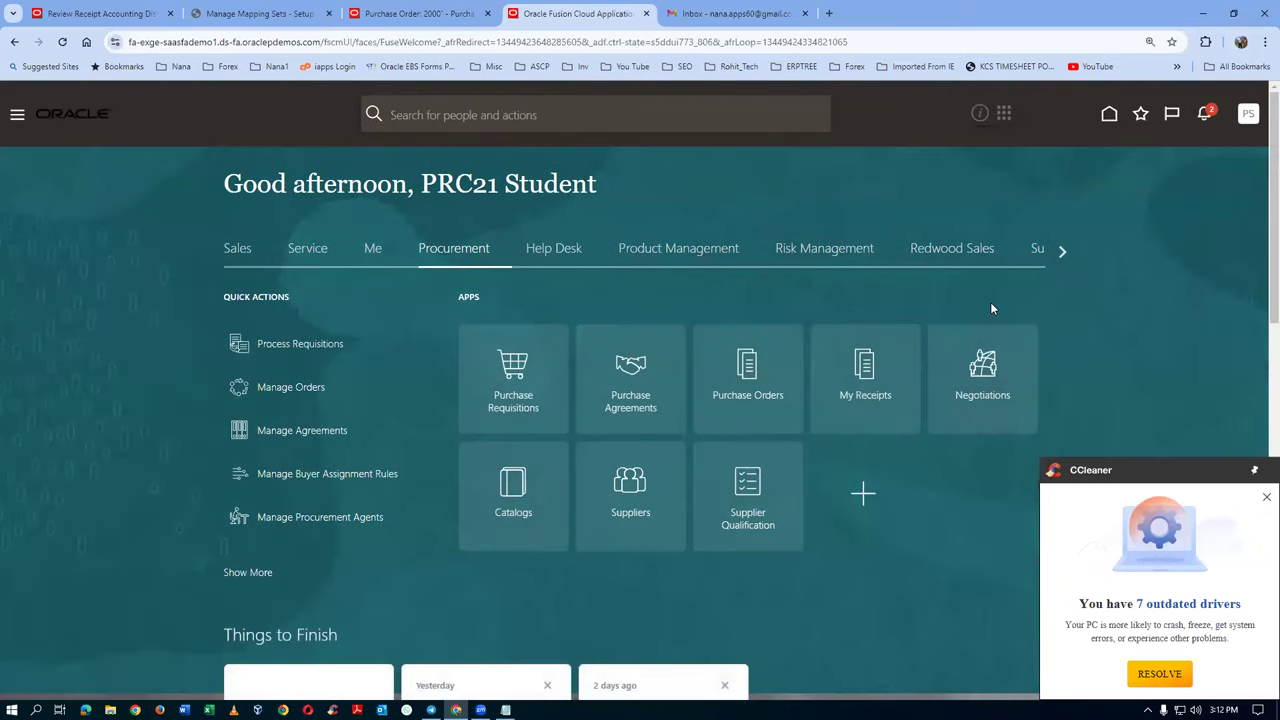
left_click(1265, 500)
left_click(1245, 115)
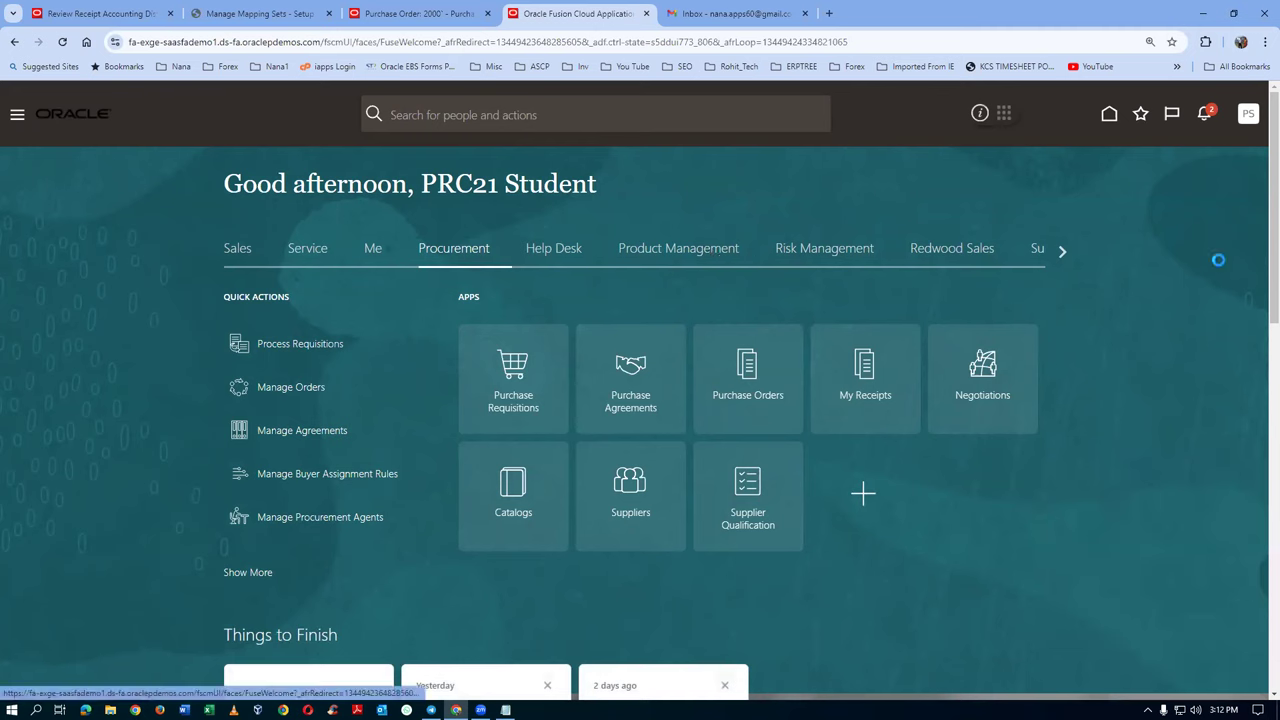
left_click(997, 335)
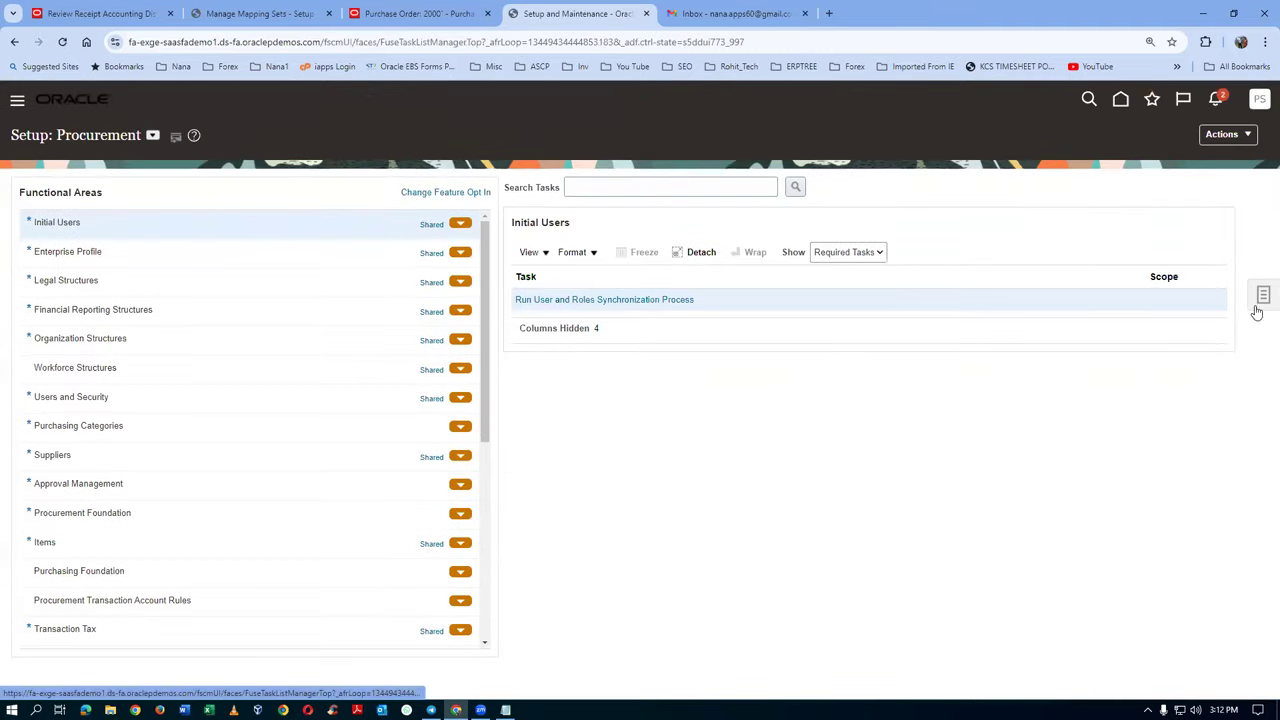
left_click(1258, 305)
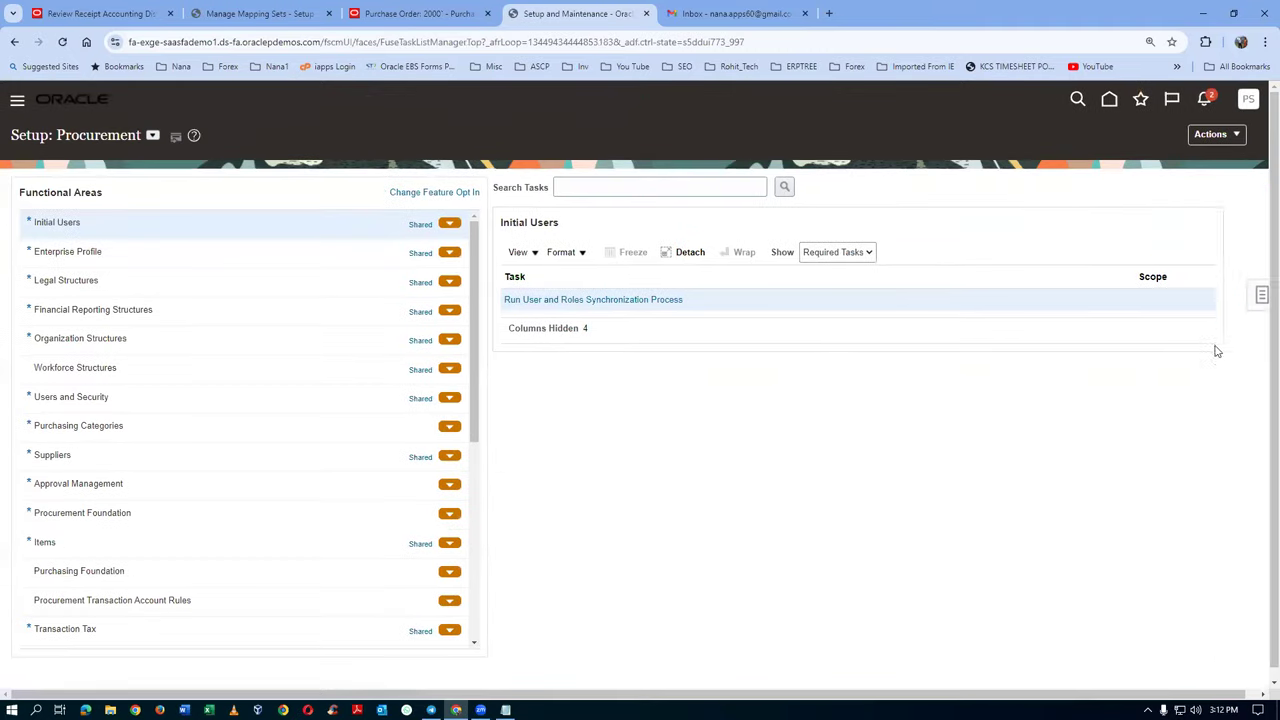
left_click(1096, 299)
Search the setup tasks for man%common%opt%pay%
left_click(371, 189)
type("man%co")
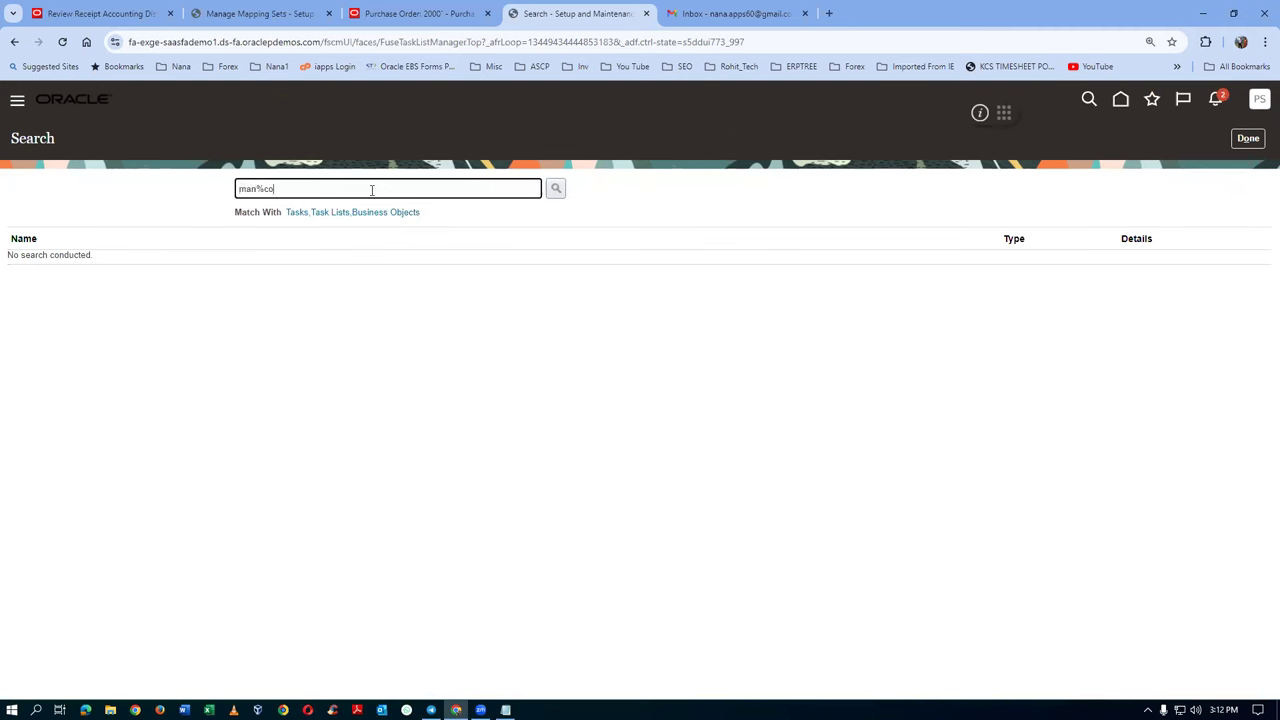
type("mon%opt%proc%")
key("Return")
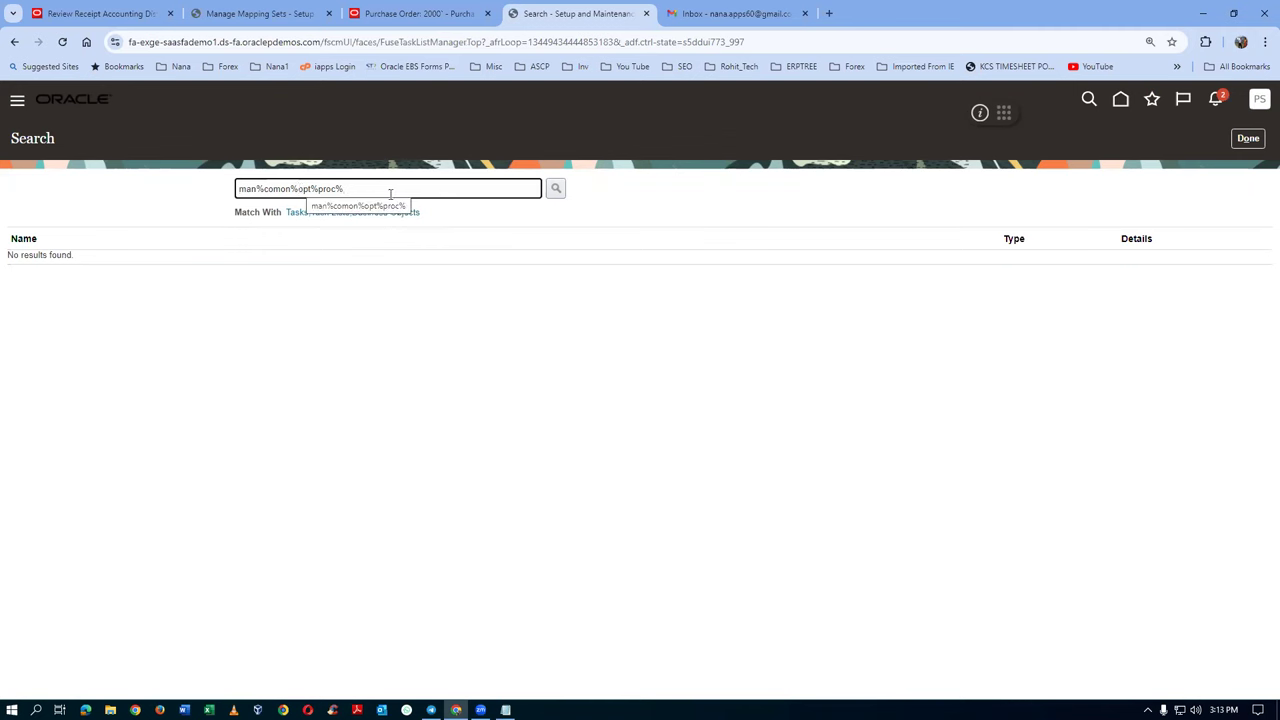
key("BackSpace")
key("BackSpace")
key("BackSpace")
type("y%")
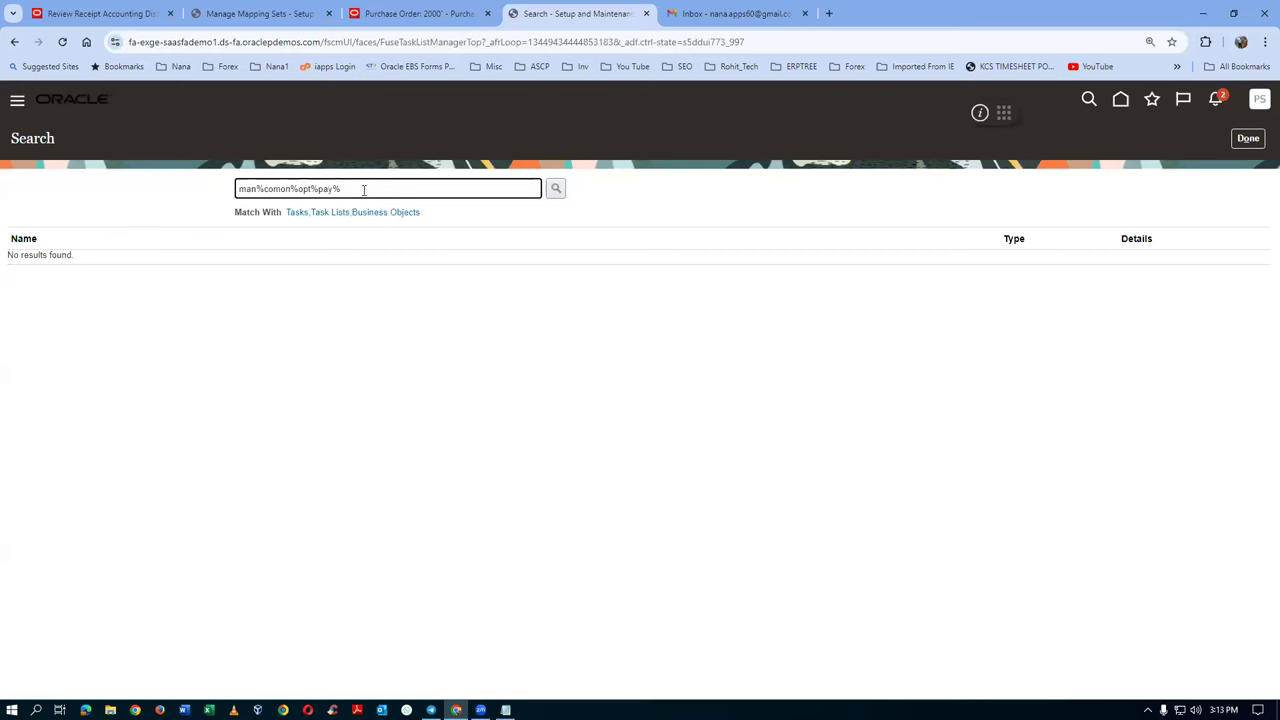
left_click(274, 189)
type("m")
key("Return")
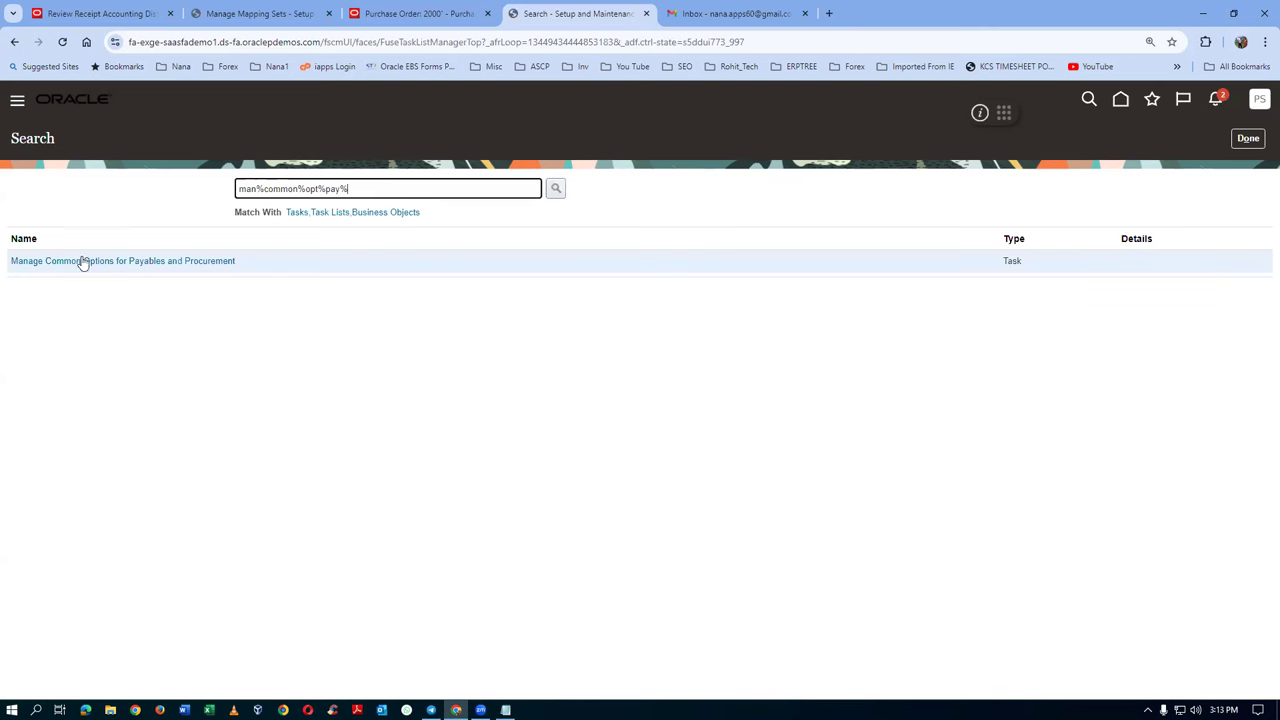
Open Manage Common Options for Payables and Procurement and select the business unit t01_business_unit
left_click(92, 261)
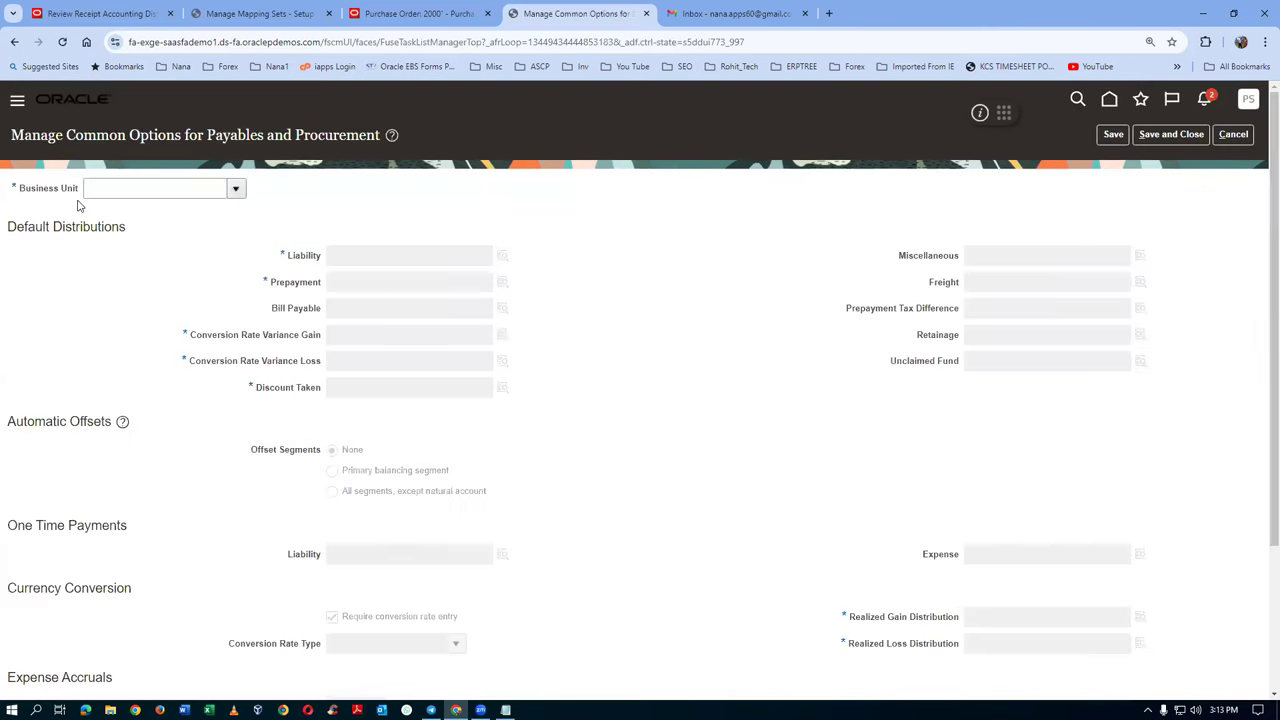
left_click(104, 191)
type("t01")
left_click(126, 294)
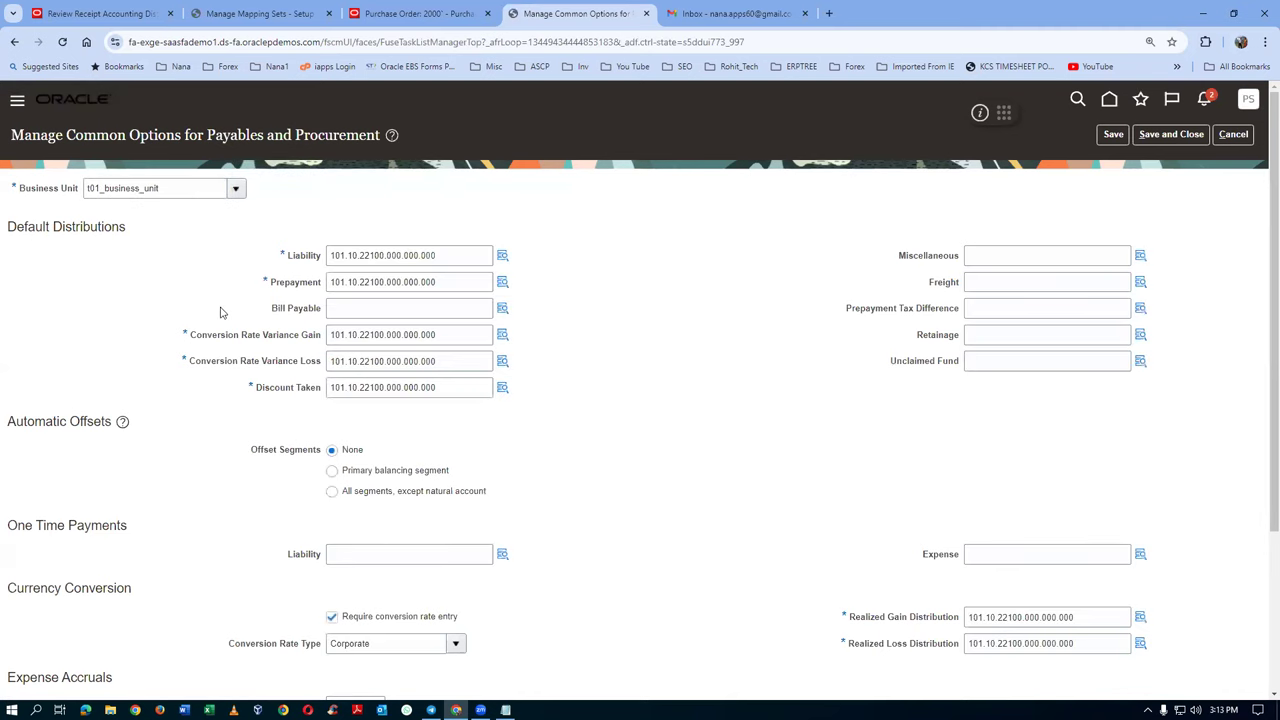
Copy the default distribution's Liability account into the Notepad note beside the AP label
left_click_drag(454, 257, 297, 259)
key("ctrl+c")
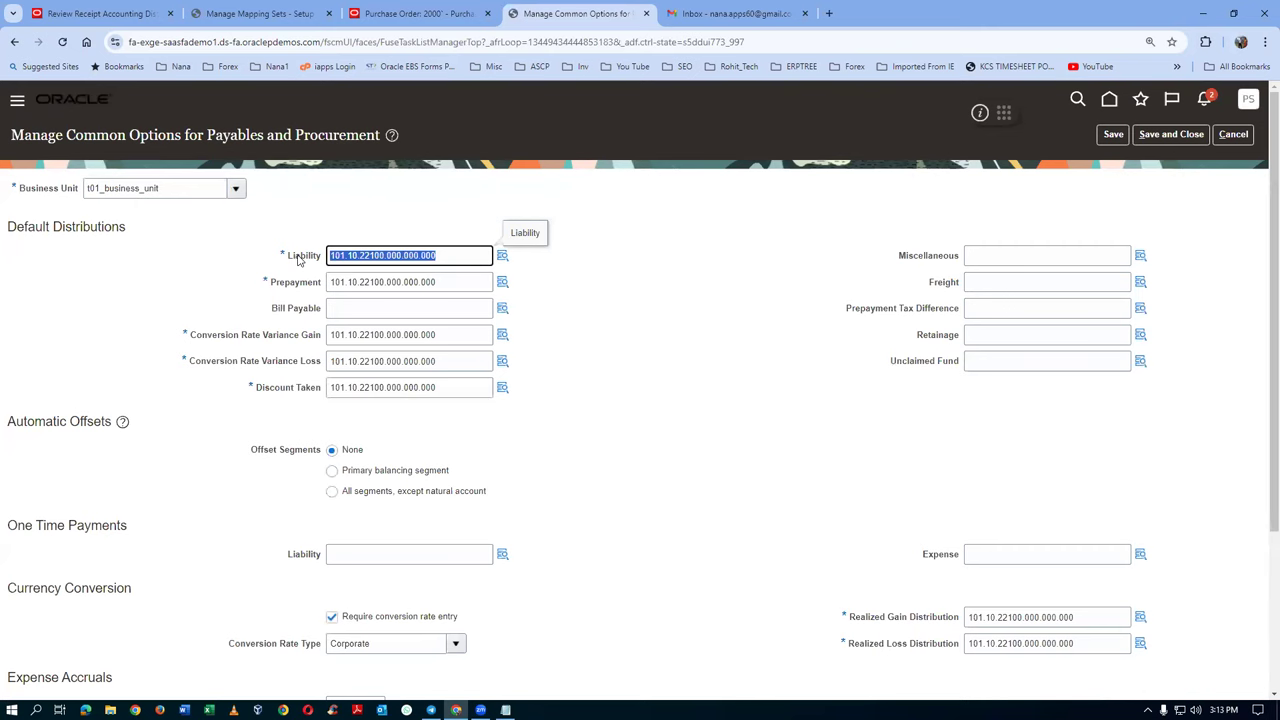
key("alt+Tab")
key("ctrl+v")
Rename the note's AP Accrual label to AP Liability
key("Home")
key("Right")
key("Right")
key("Right")
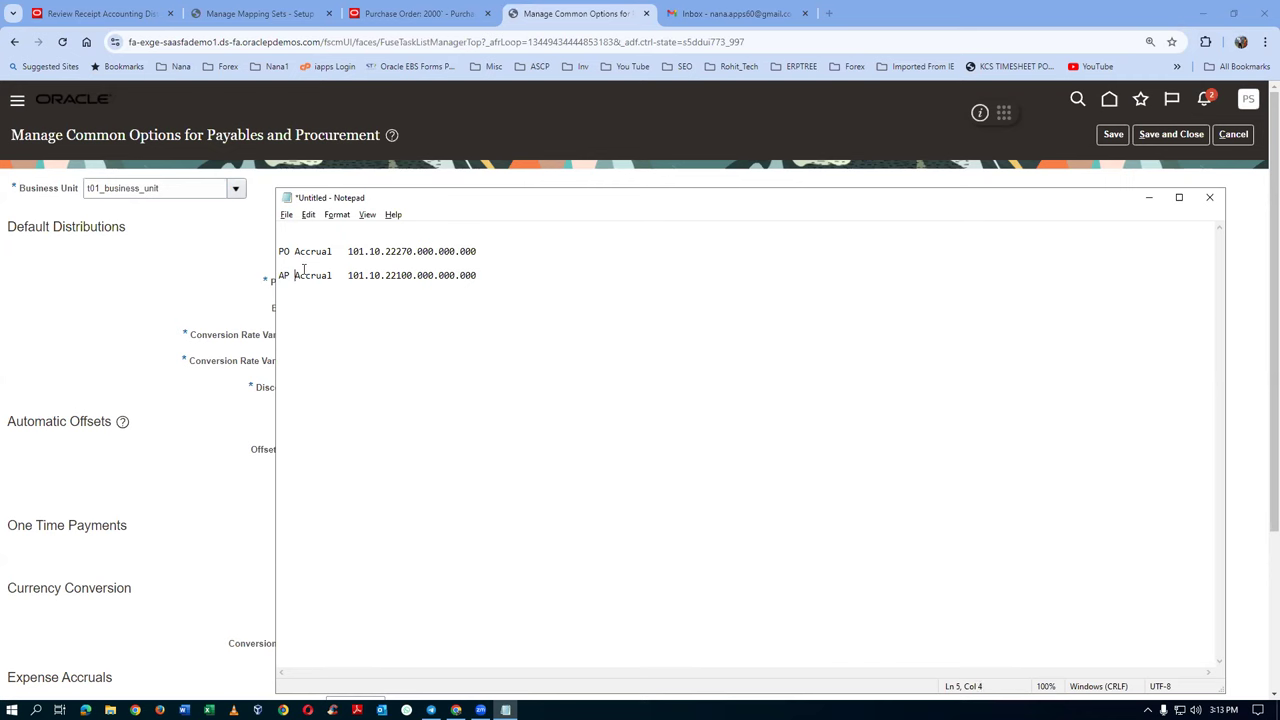
type("Liability")
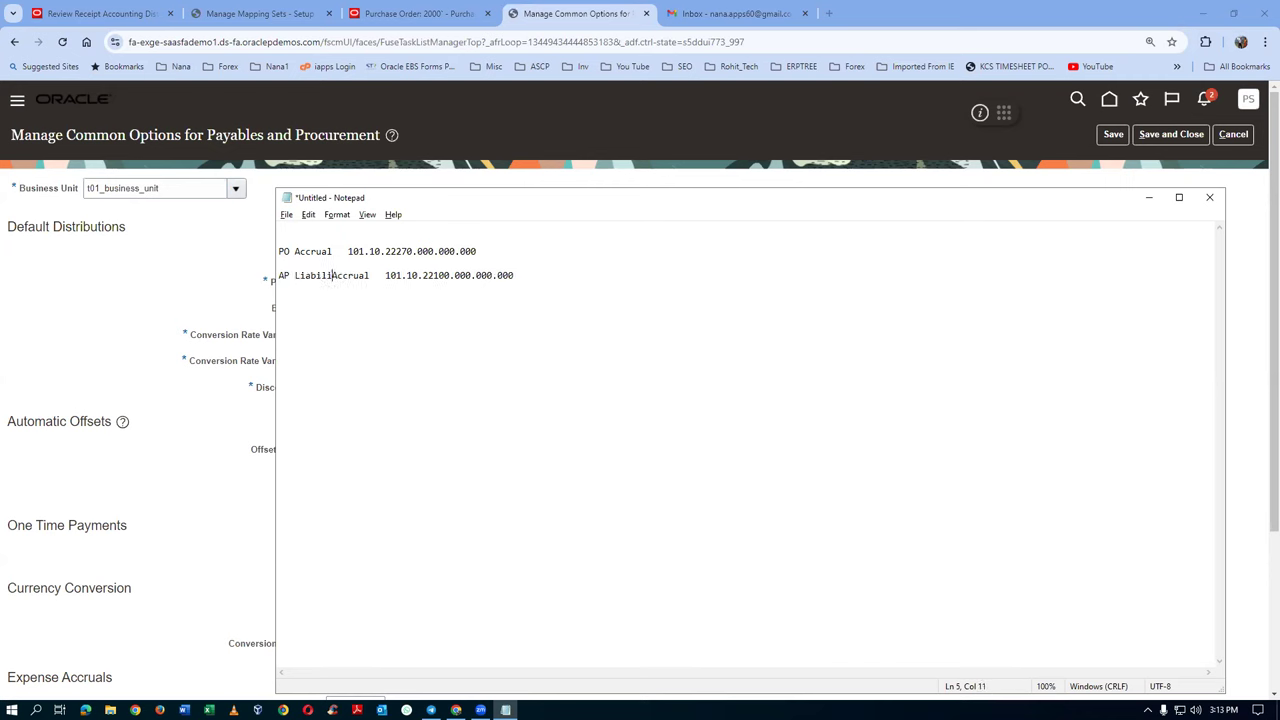
key("Delete")
key("Delete")
key("Delete")
key("Delete")
key("Delete")
key("Delete")
key("Delete")
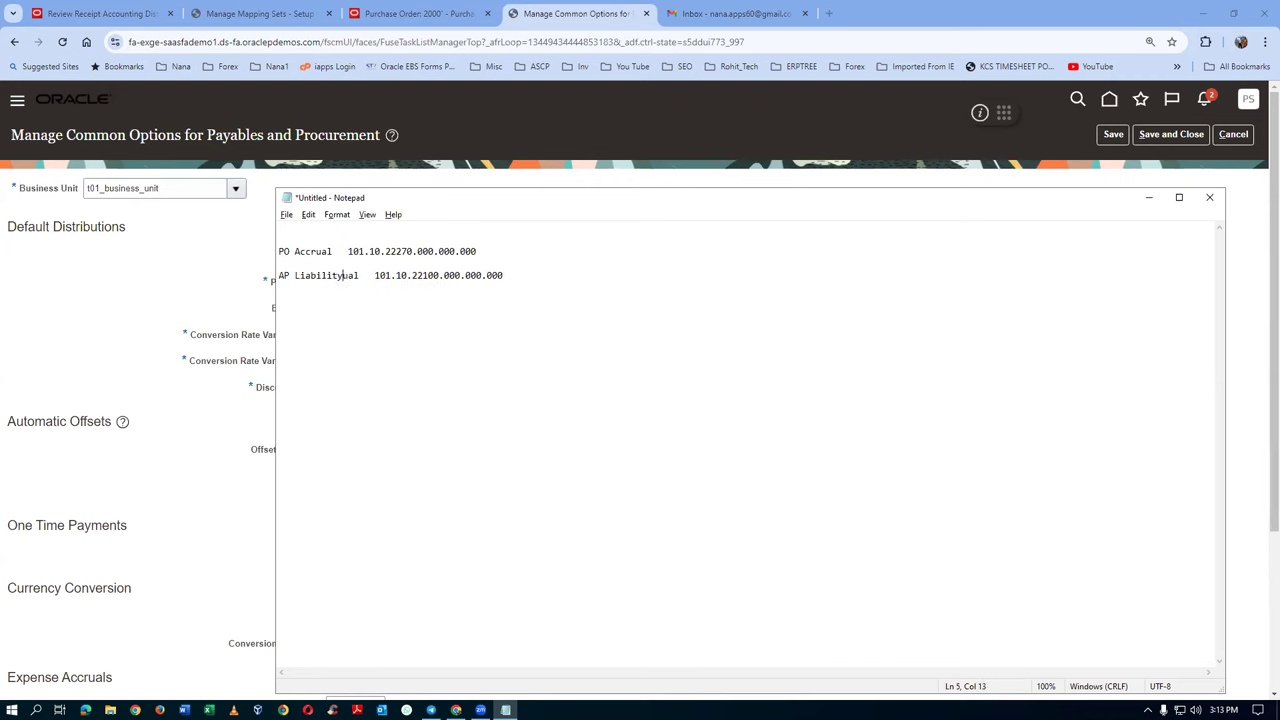
key("Delete")
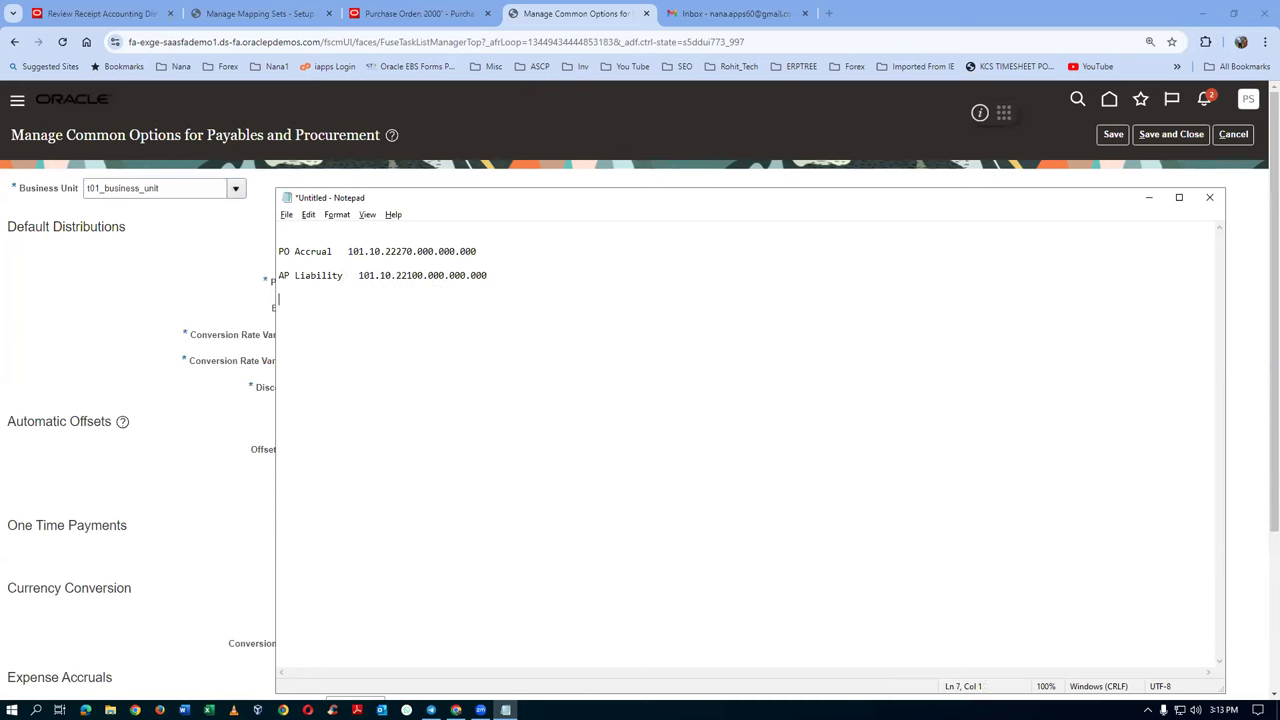
Add a third label, Receipt Accrual, to the note and return to the browser
type("Receipt Accrial")
key("BackSpace")
key("BackSpace")
key("BackSpace")
key("BackSpace")
type("ual")
key("alt+Tab")
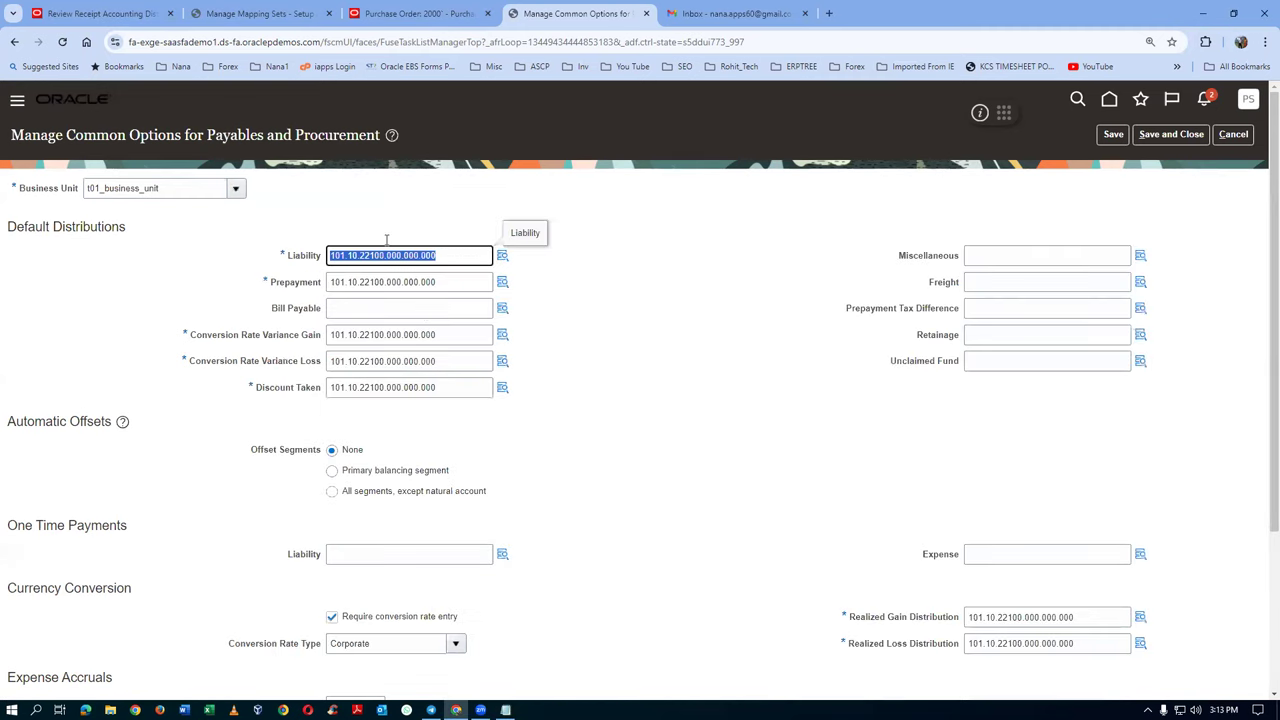
Go back to the Receipt Accounting mapping sets and open the Accrual mapping set
left_click(75, 12)
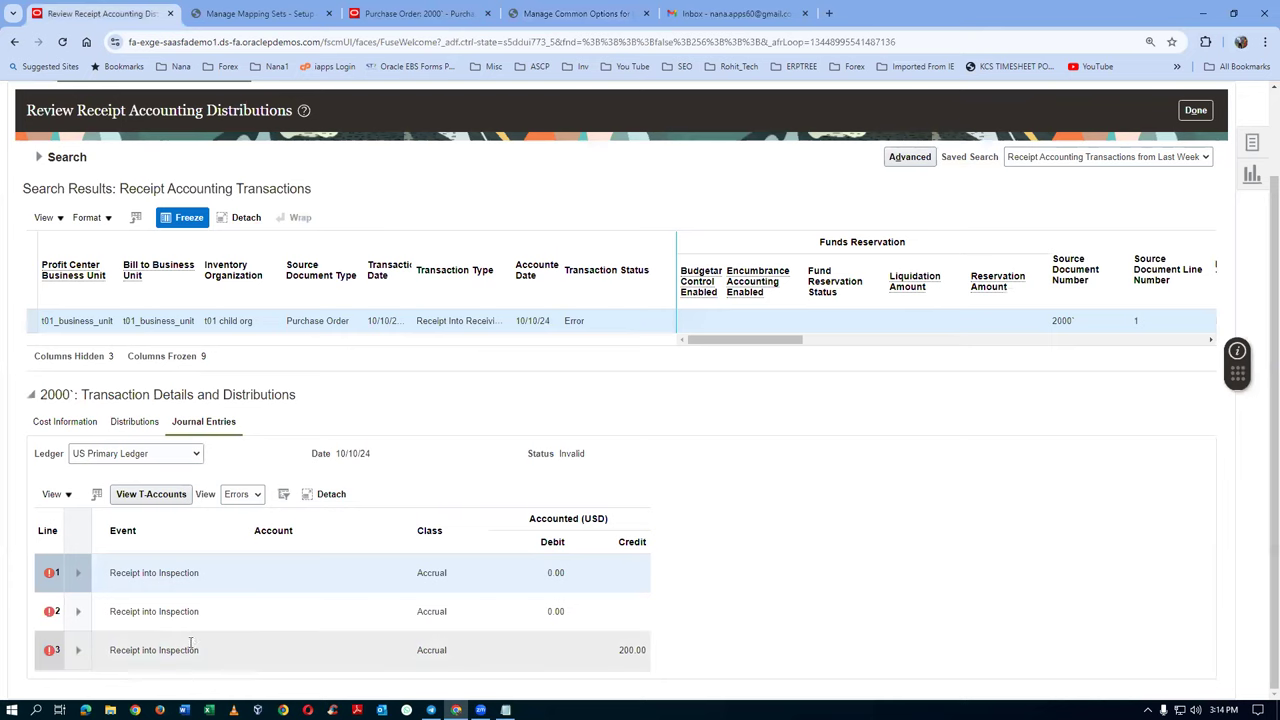
left_click(262, 13)
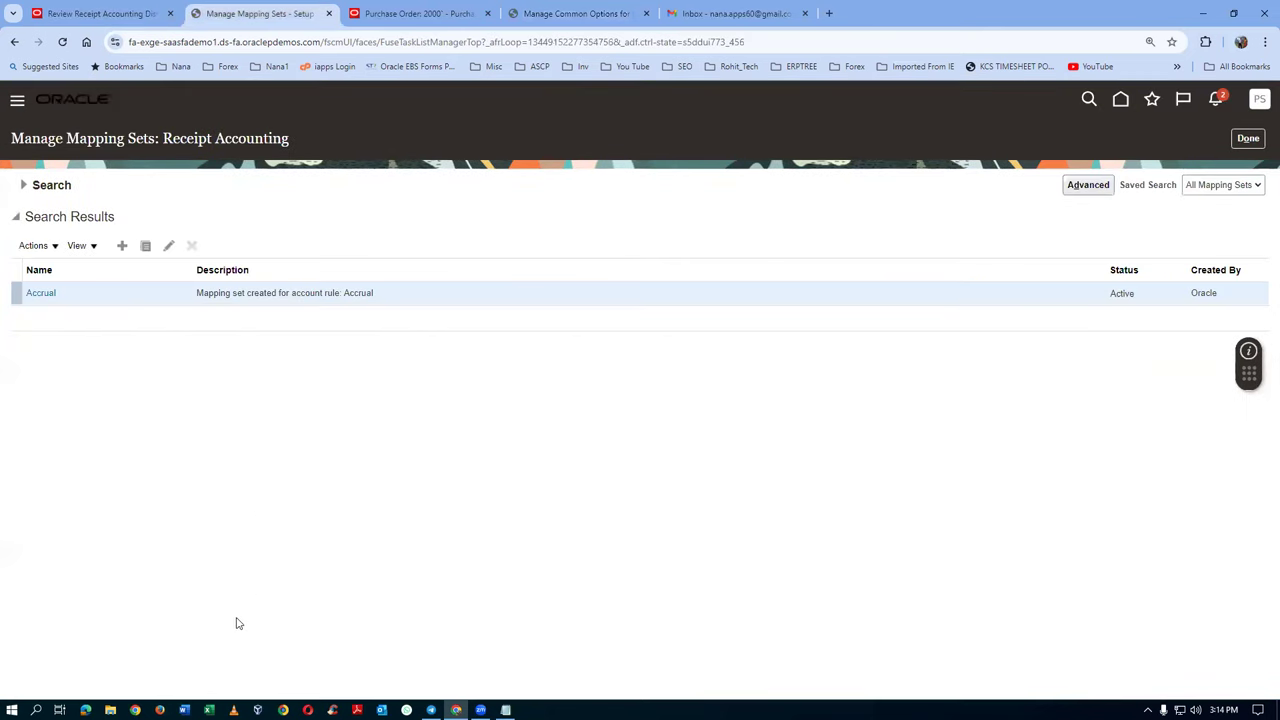
left_click(41, 293)
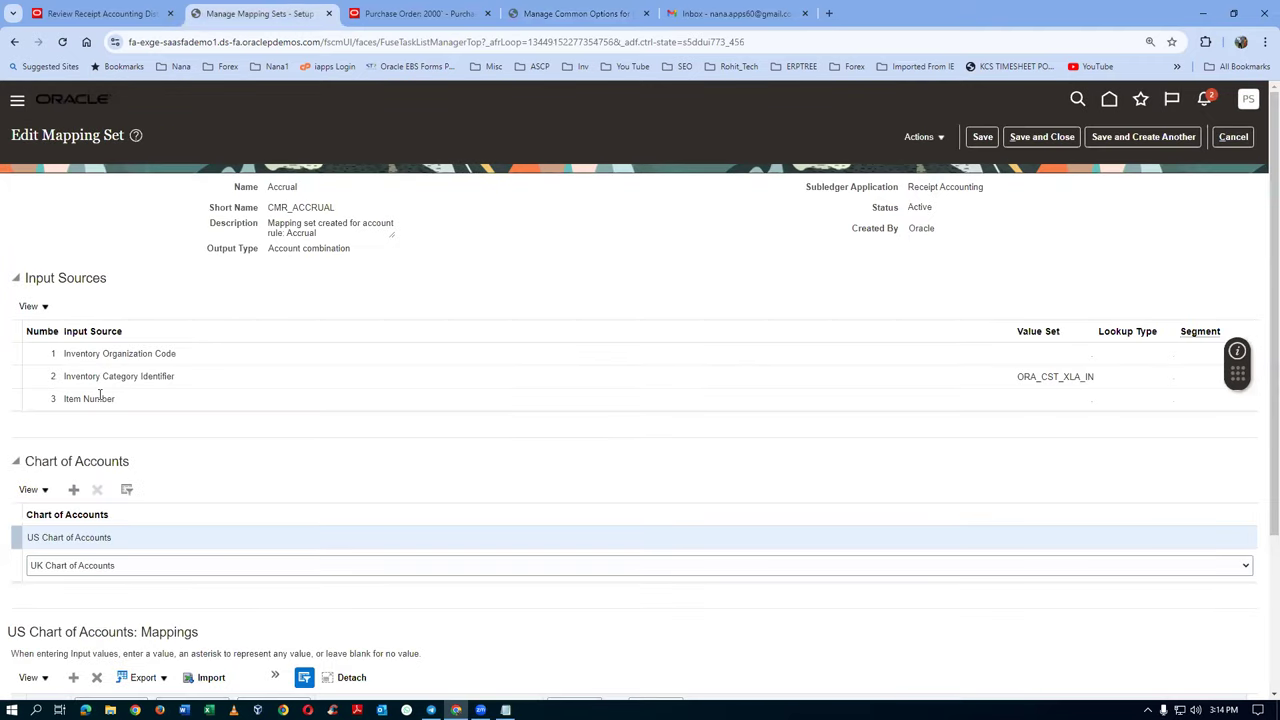
Copy the output account of organization 001's row in the US Chart of Accounts mappings
scroll(154, 394, "down", 2)
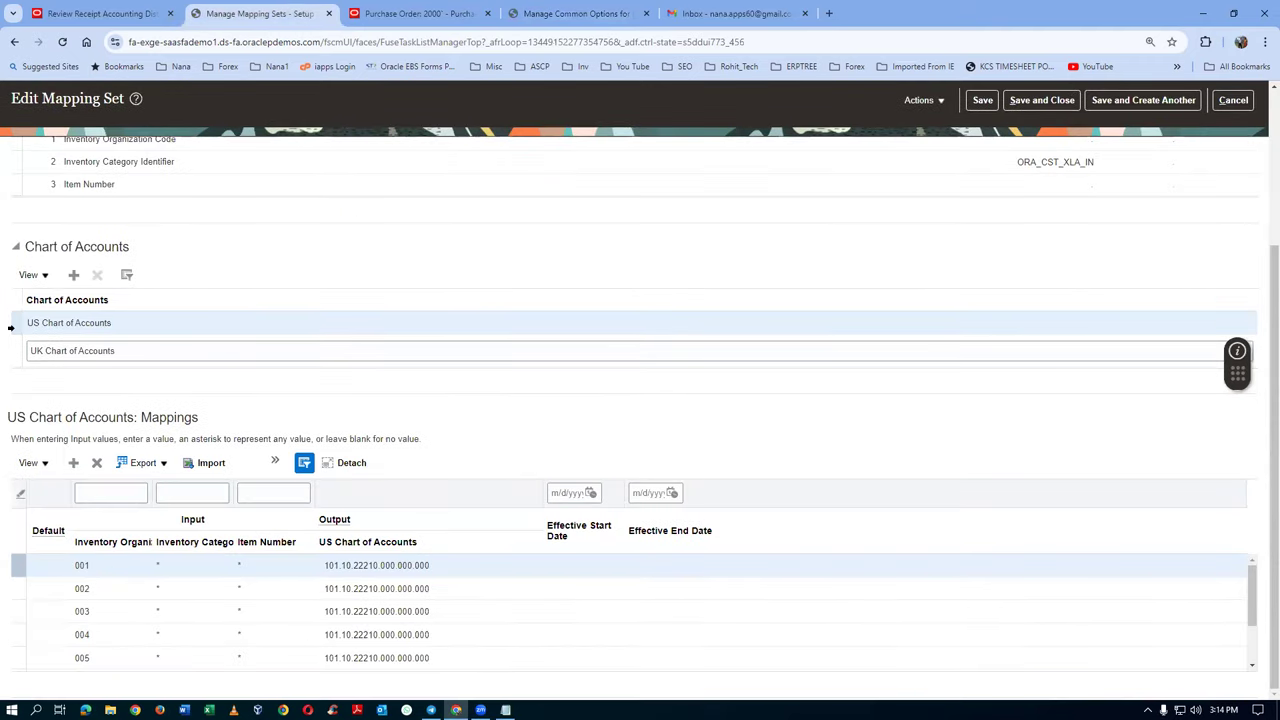
left_click(368, 567)
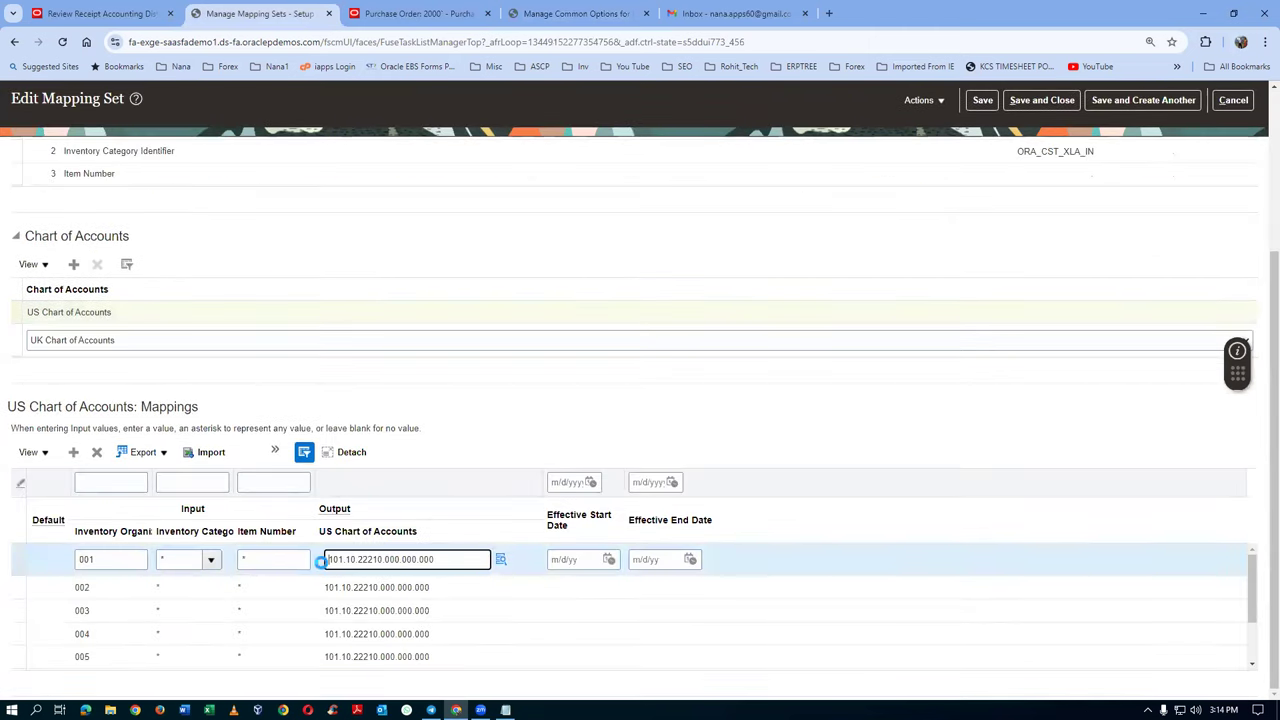
left_click_drag(446, 560, 326, 560)
key("ctrl+c")
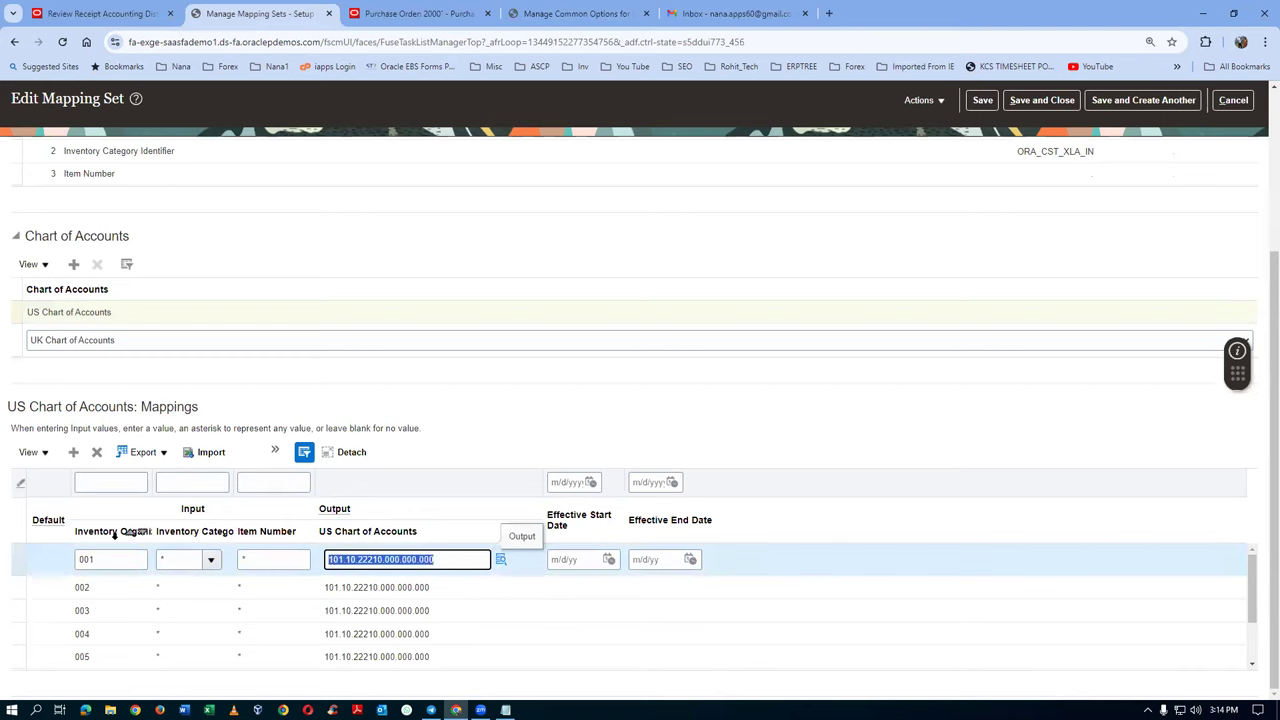
Add a mapping row for organization T011 with * for category and item number, and paste the copied account as its output
left_click(145, 562)
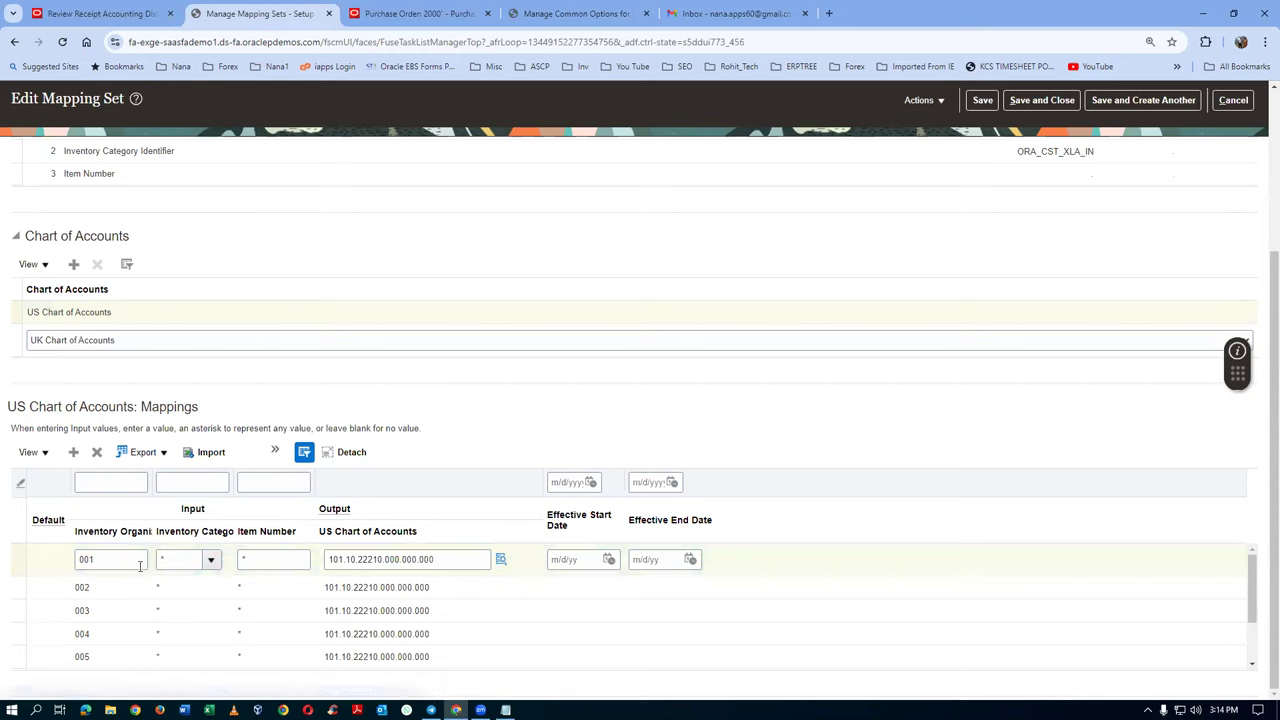
left_click(122, 578)
type("T011")
key("Tab")
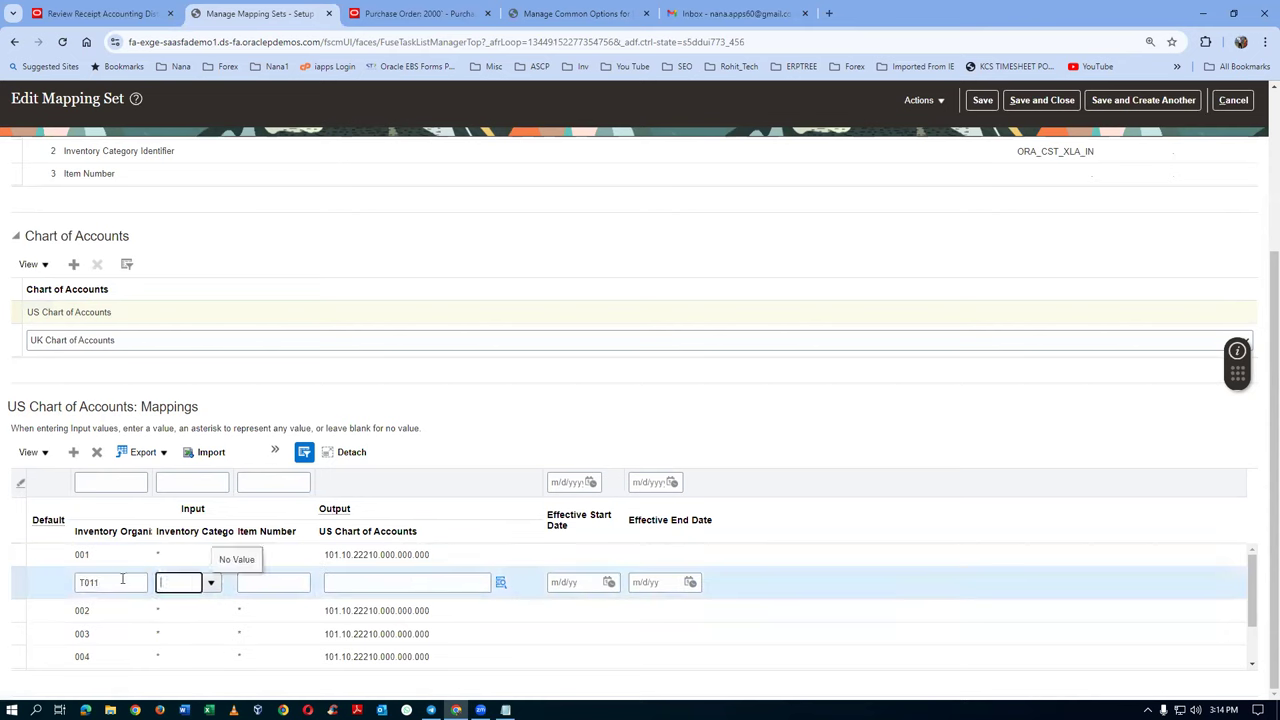
left_click(211, 582)
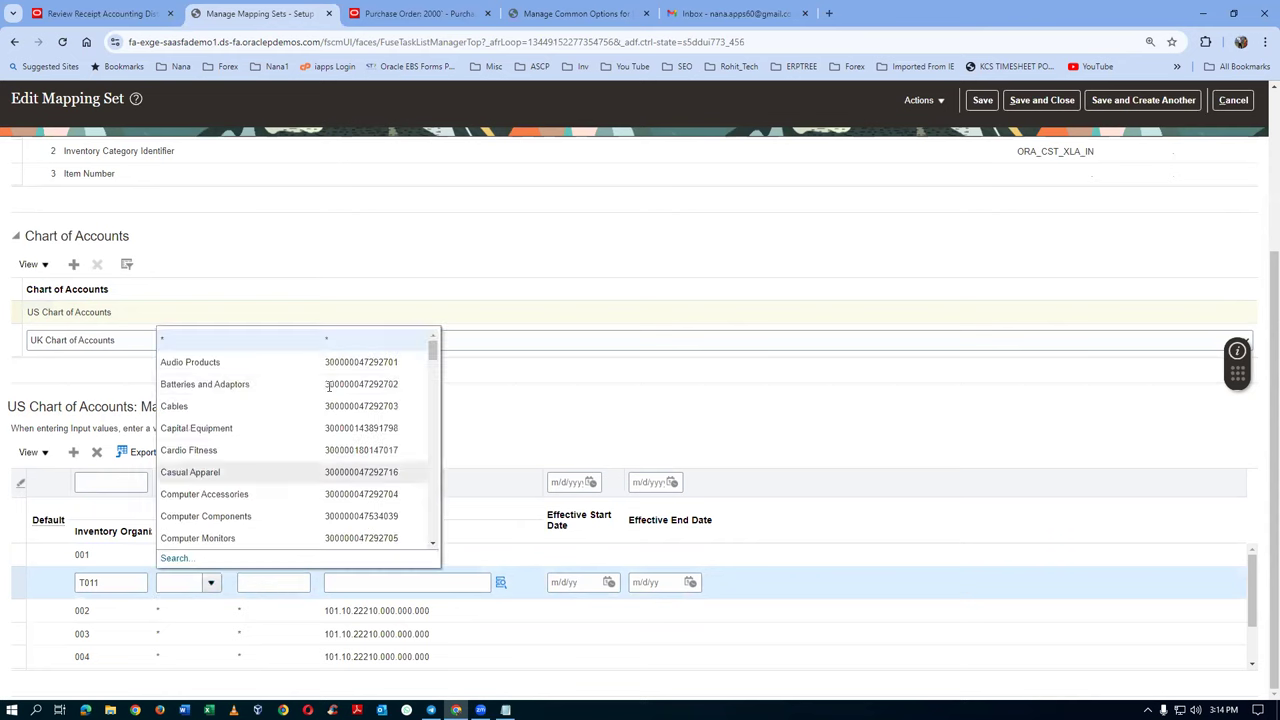
left_click(277, 353)
left_click(273, 582)
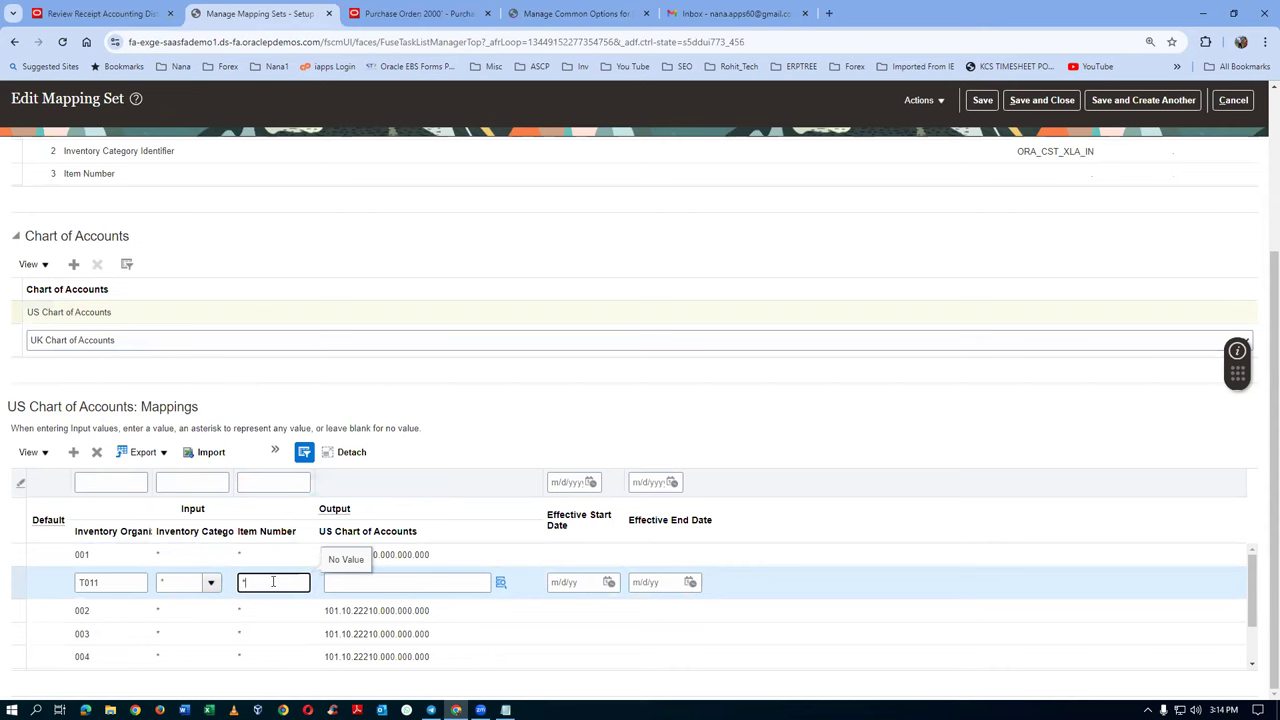
key("ctrl+v")
key("Tab")
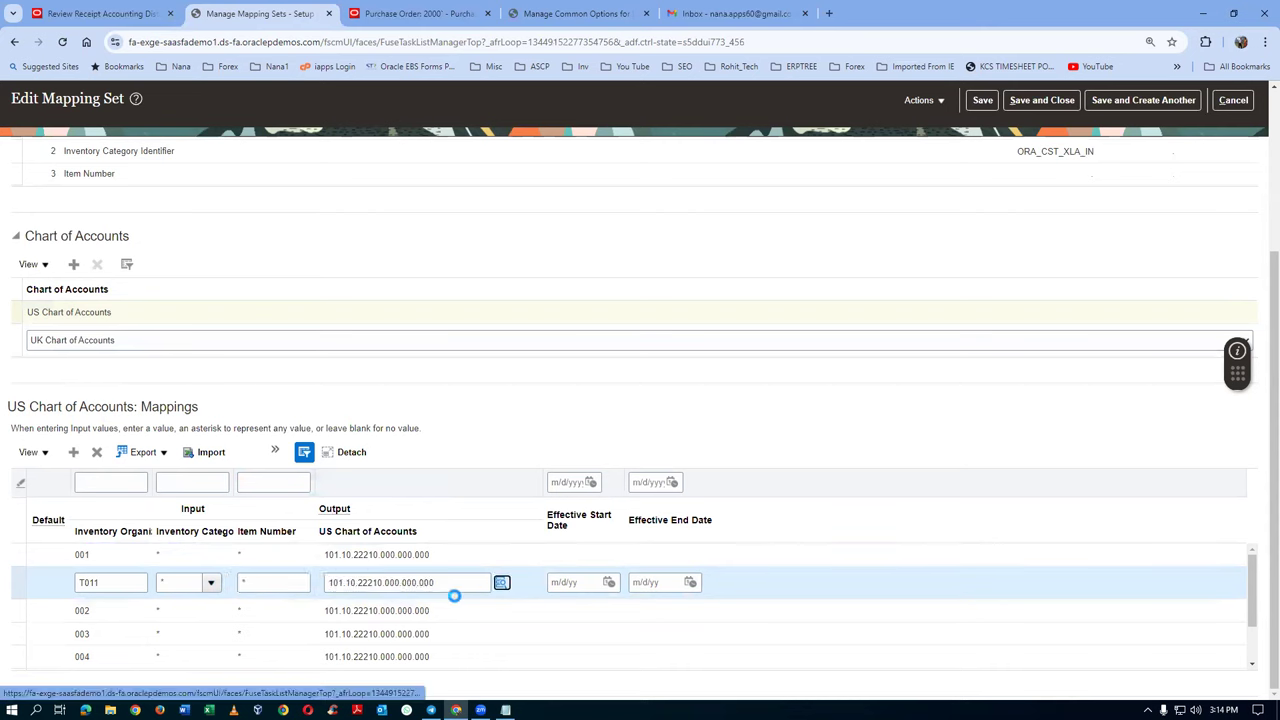
Change the Account segment of the T011 row's output to 22280, LI Claim Payable, by searching account values for 222
left_click(500, 583)
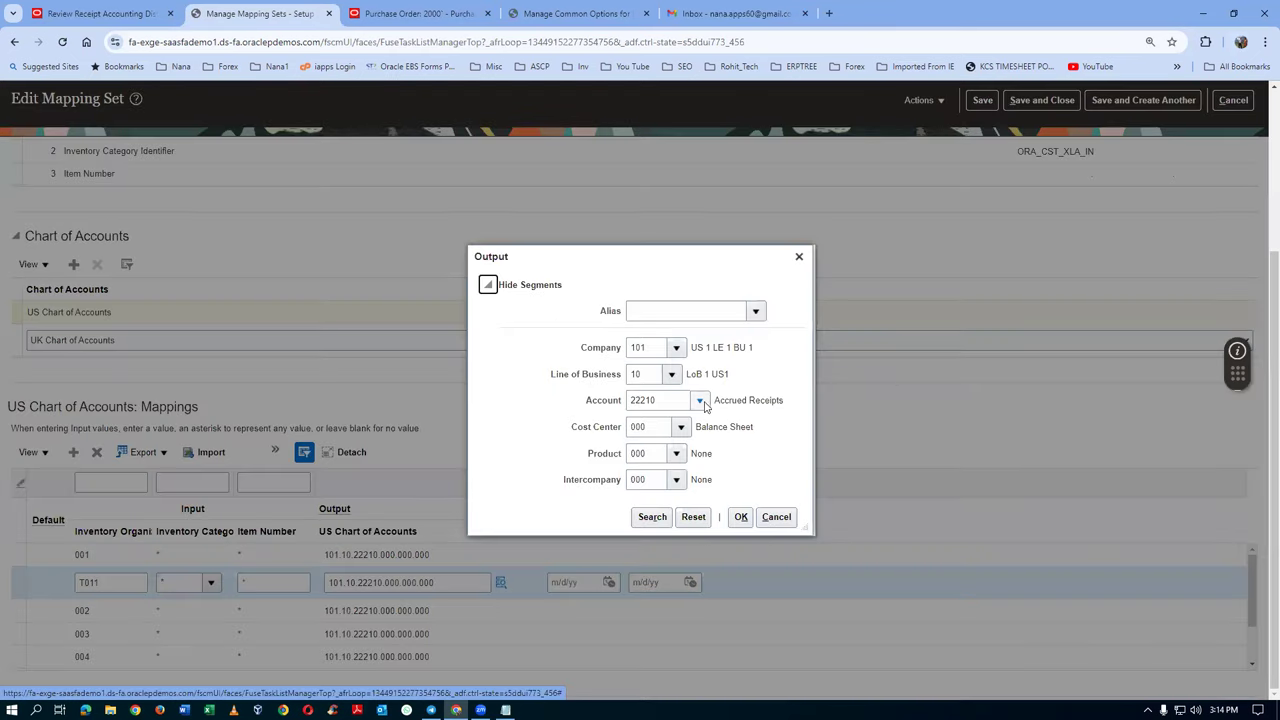
left_click(702, 402)
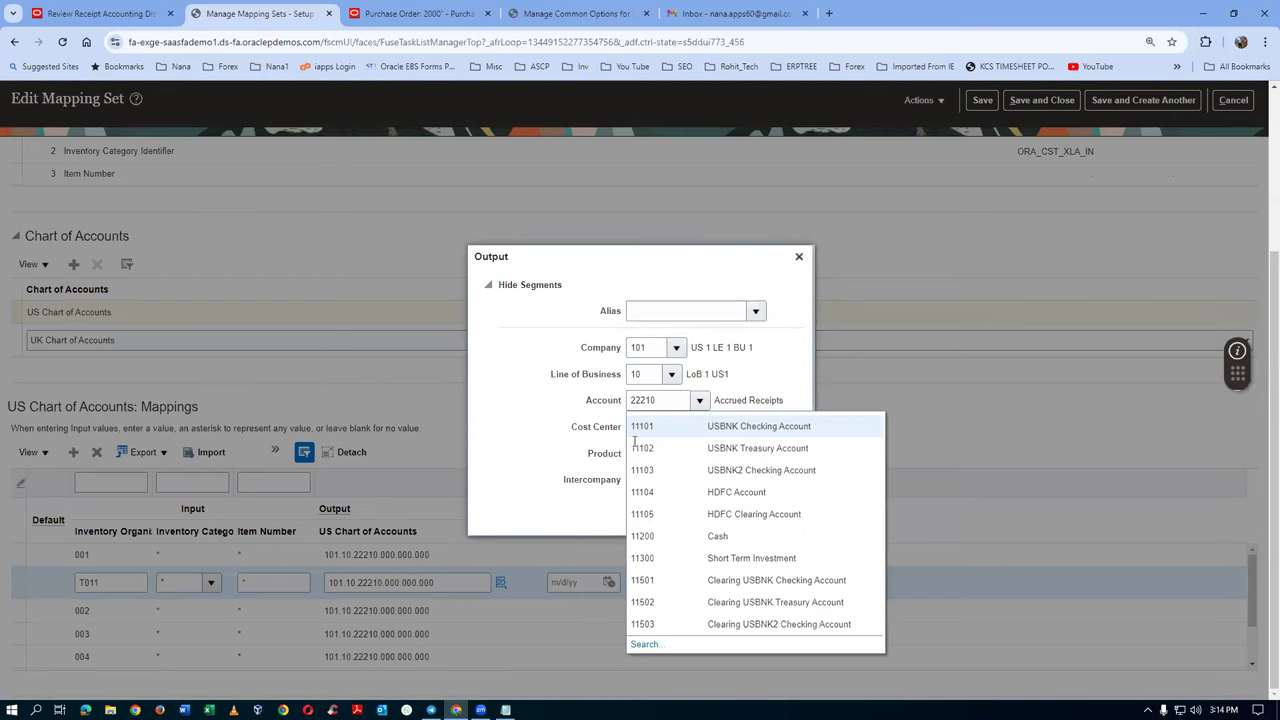
left_click(644, 644)
left_click(635, 362)
left_click(707, 418)
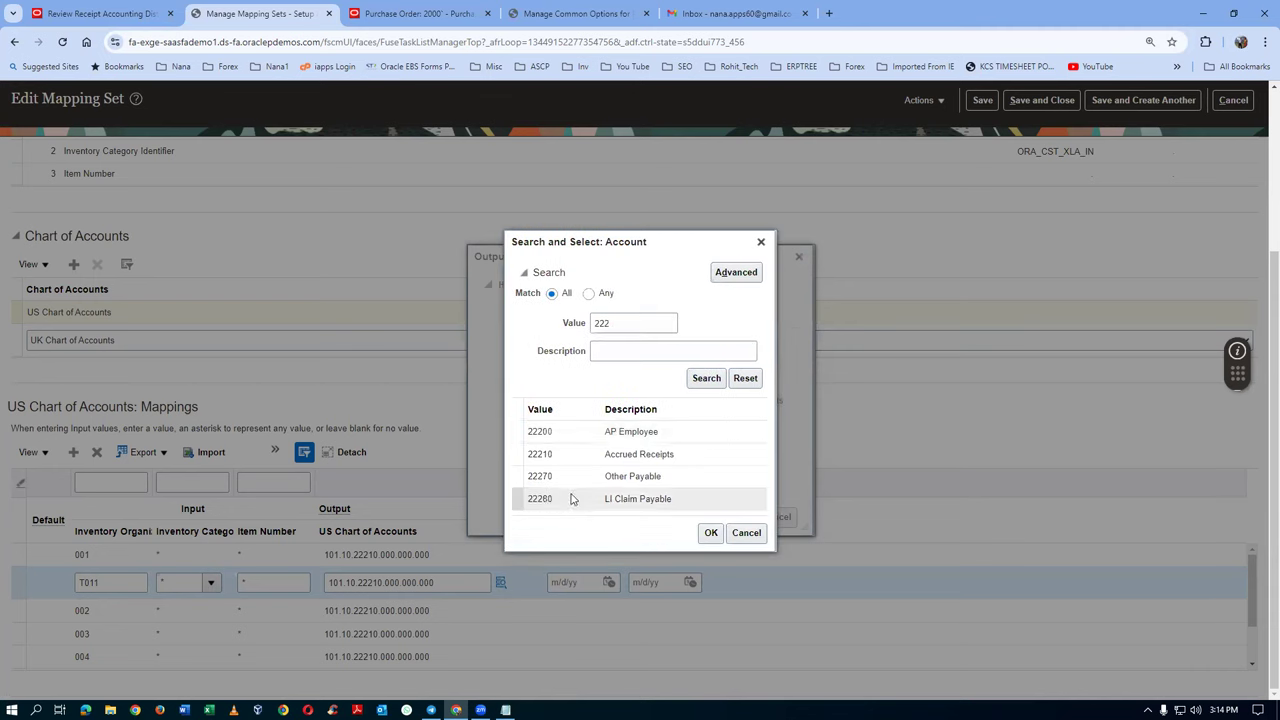
key("alt+Tab")
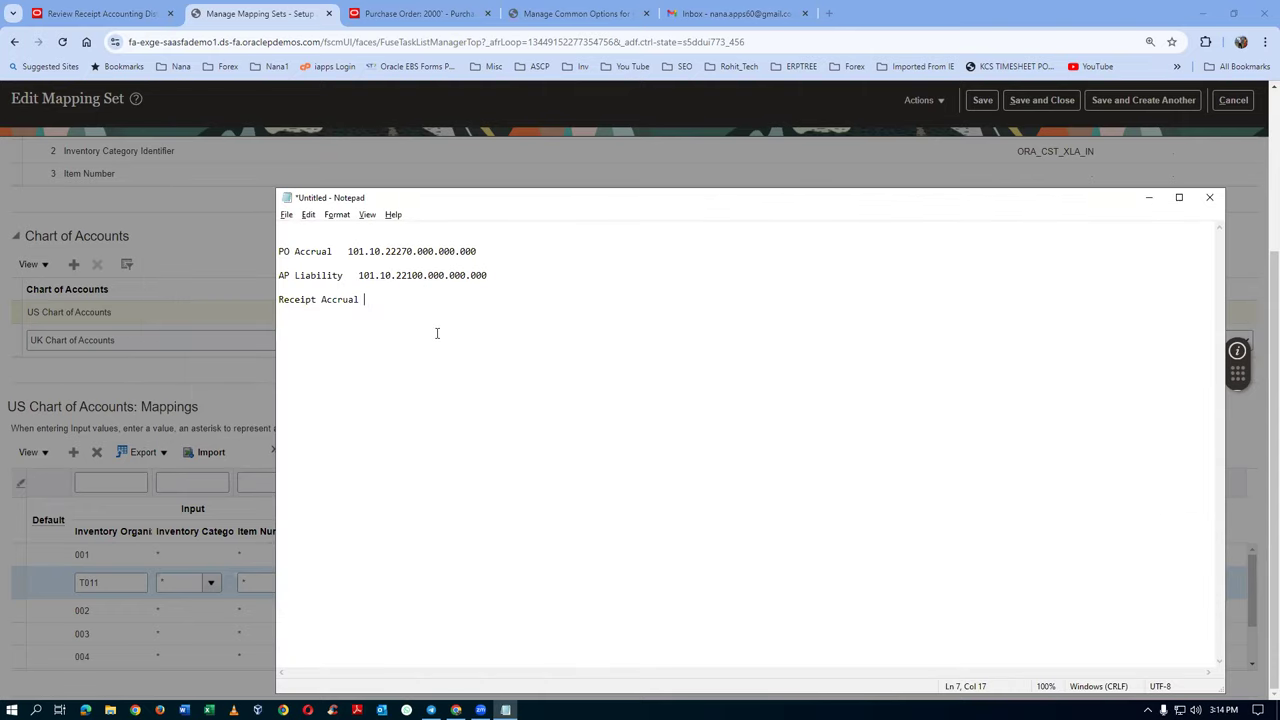
key("alt+Tab")
left_click(558, 500)
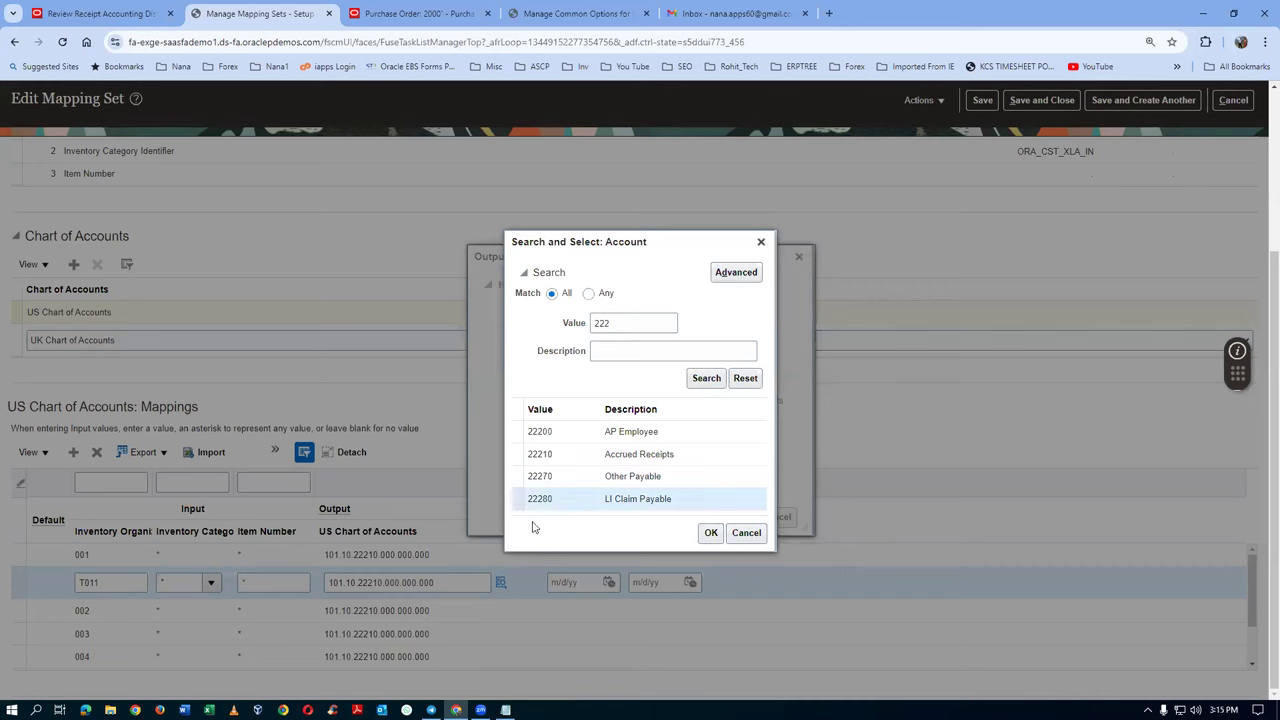
left_click(711, 533)
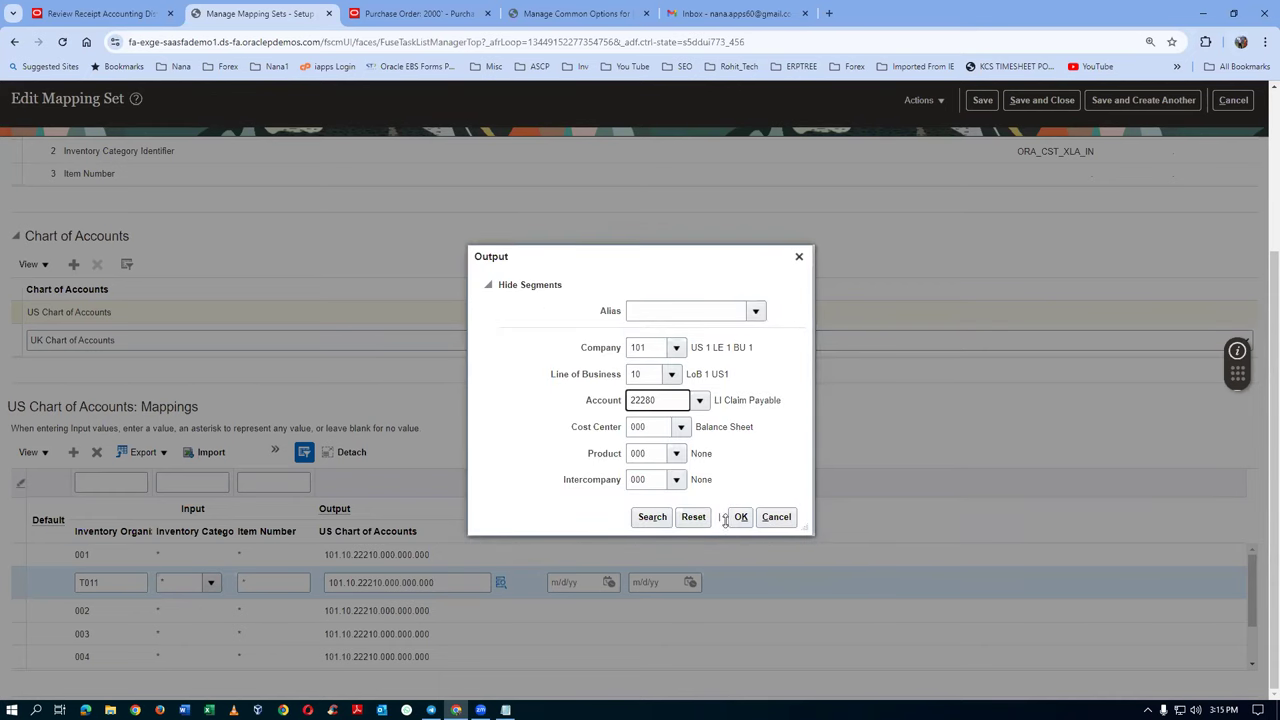
left_click(740, 517)
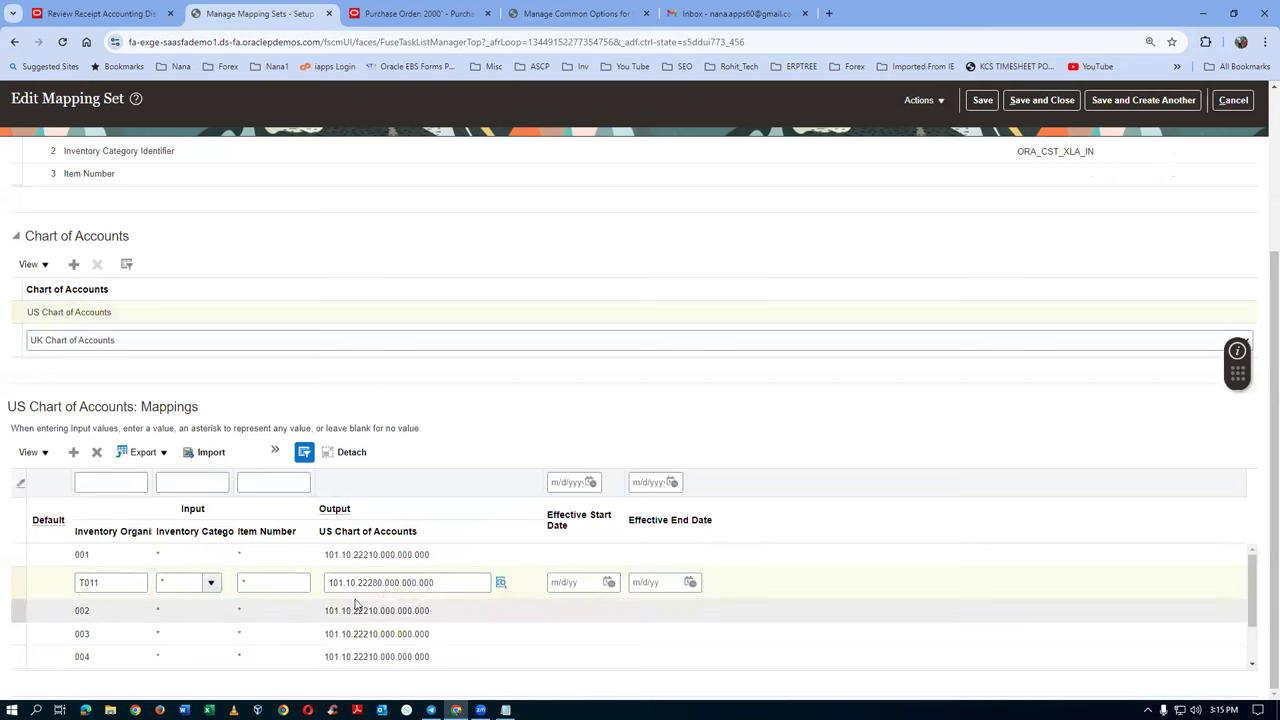
Copy the T011 row's output account into the Notepad note beside the Receipt Accrual label and return to the browser
left_click_drag(466, 582, 329, 587)
key("ctrl+c")
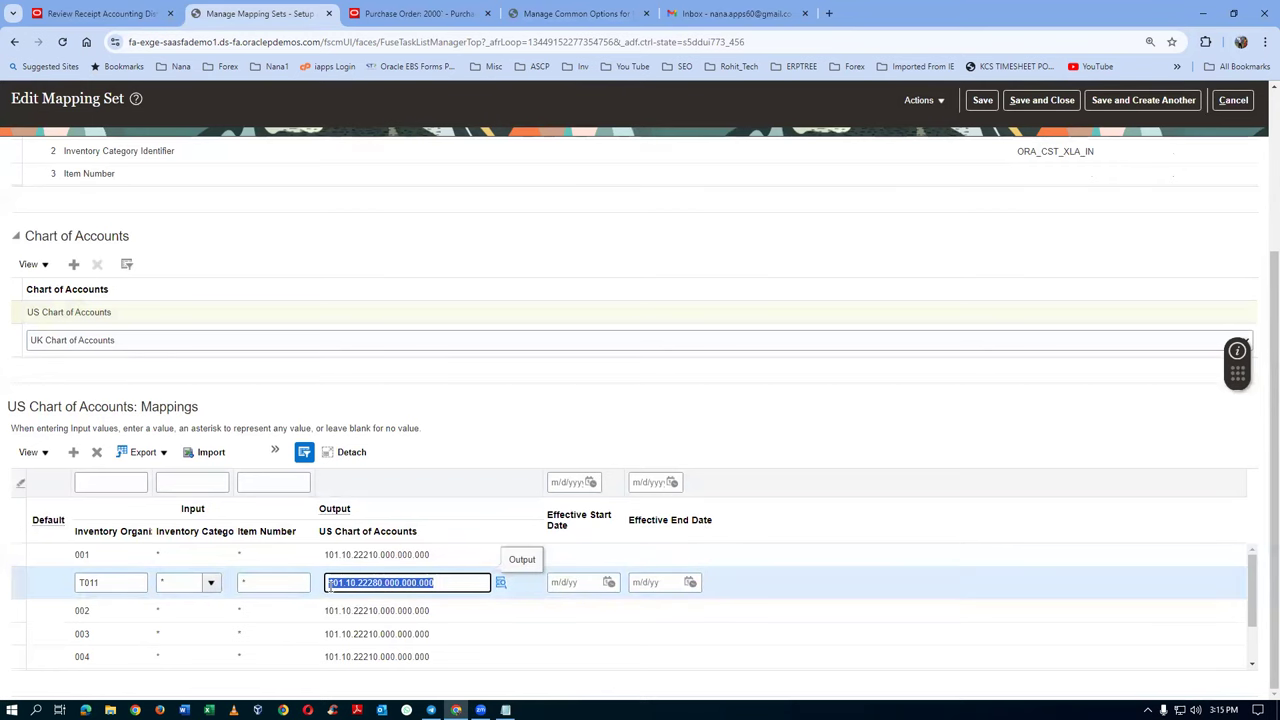
key("alt+Tab")
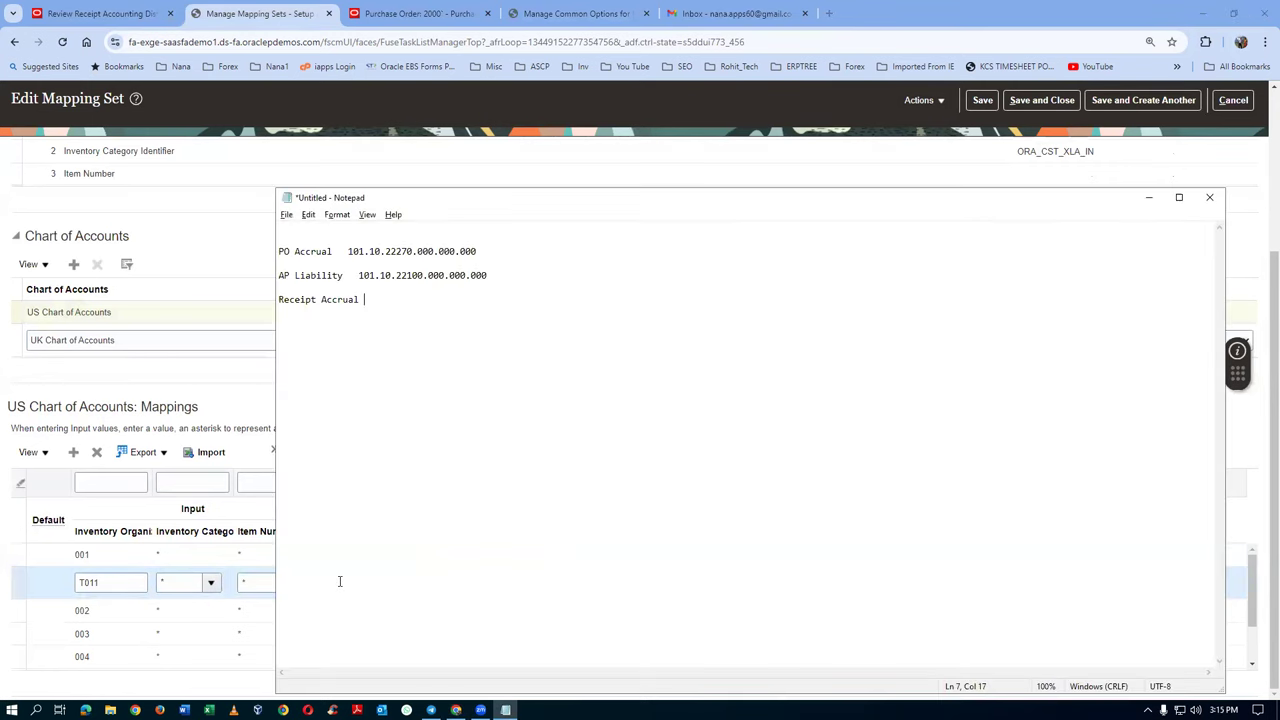
key("ctrl+v")
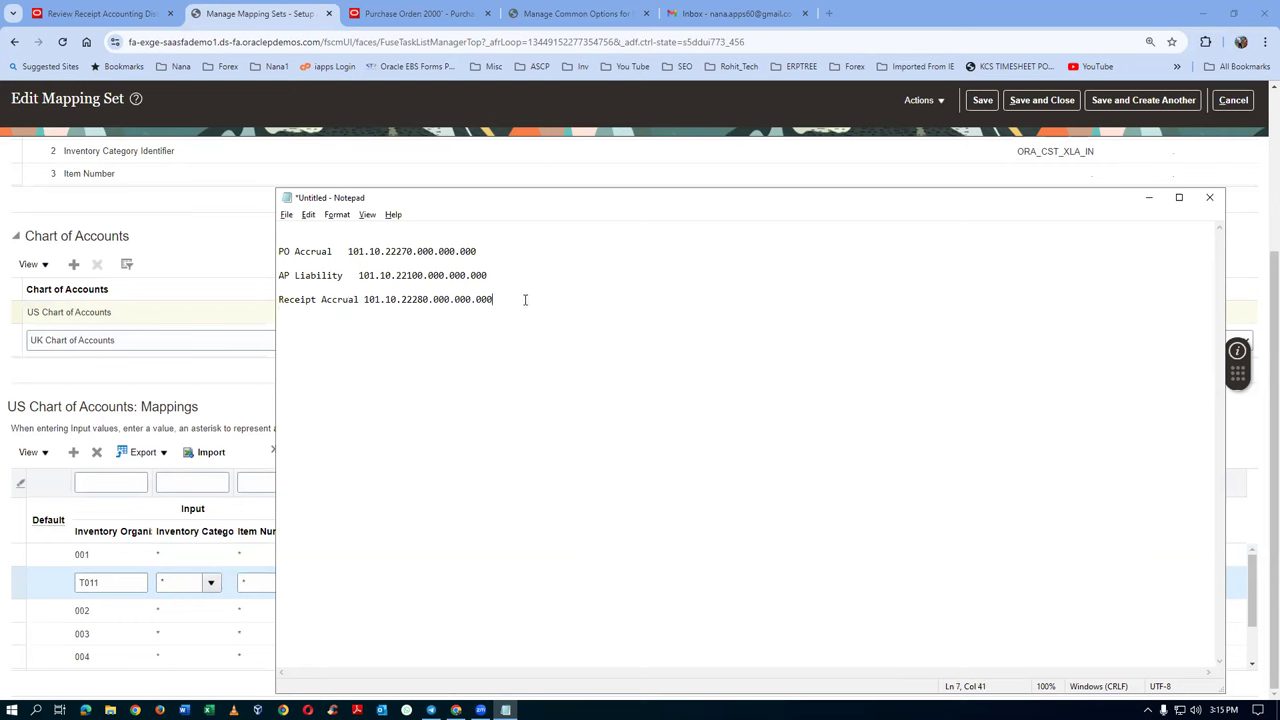
key("alt+Tab")
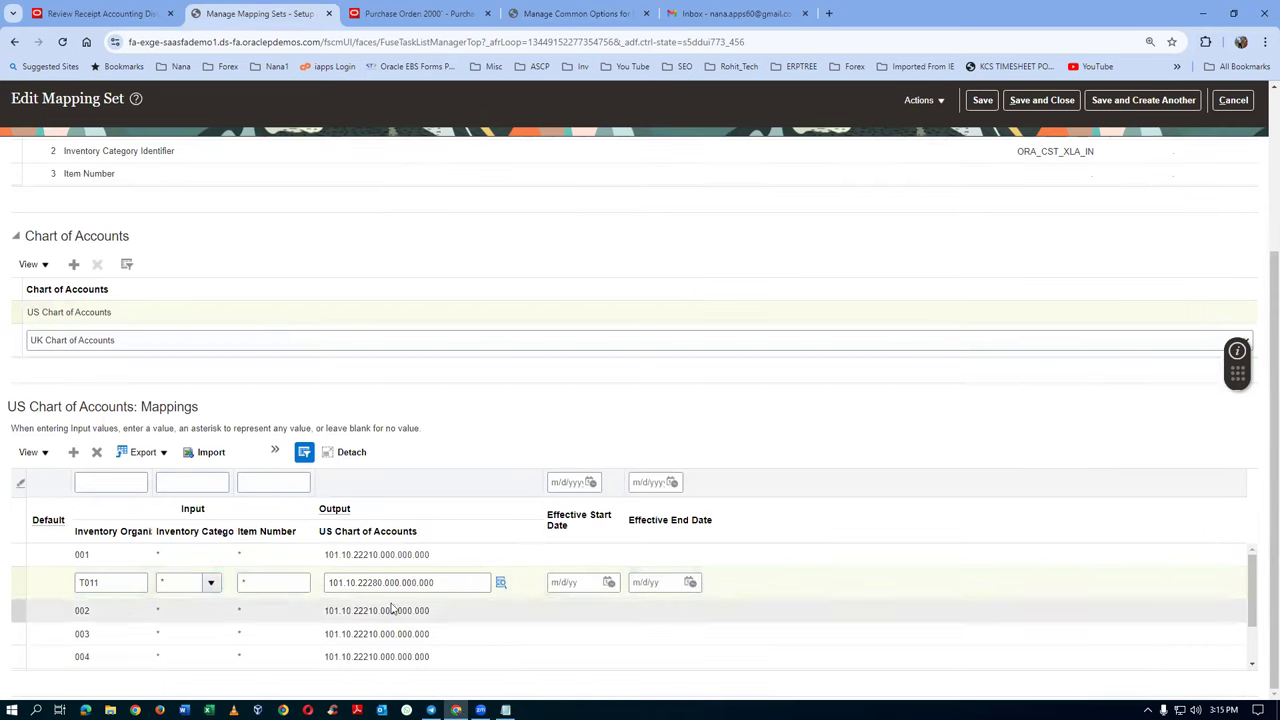
Save and close the Accrual mapping set and open the Create Accounting task from the receipt accounting distributions page
left_click(1042, 100)
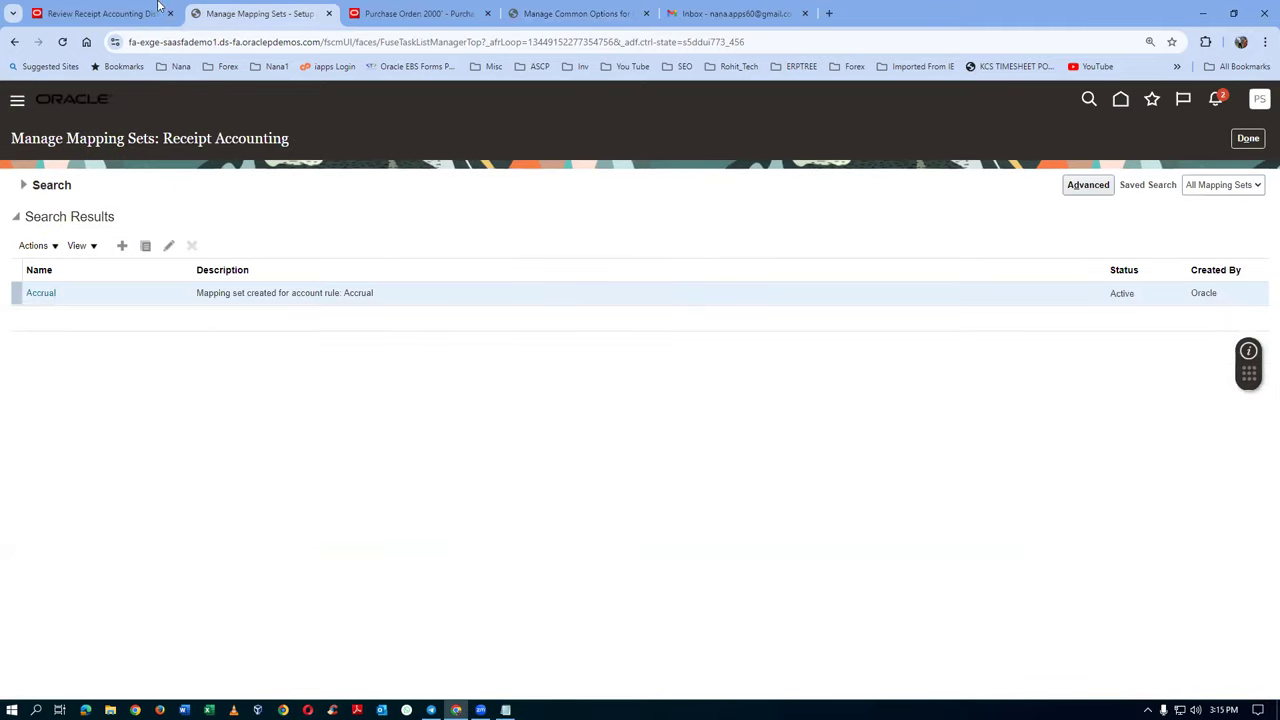
left_click(100, 13)
left_click_drag(1227, 383, 891, 131)
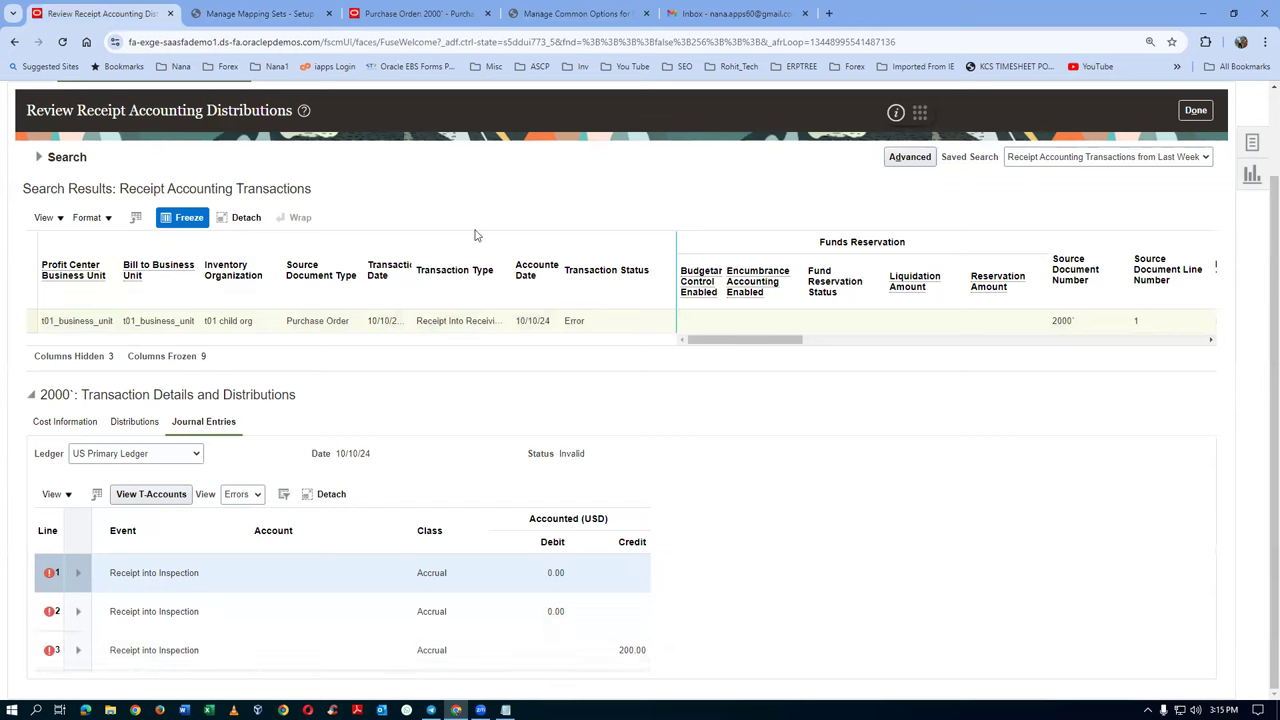
left_click(1251, 143)
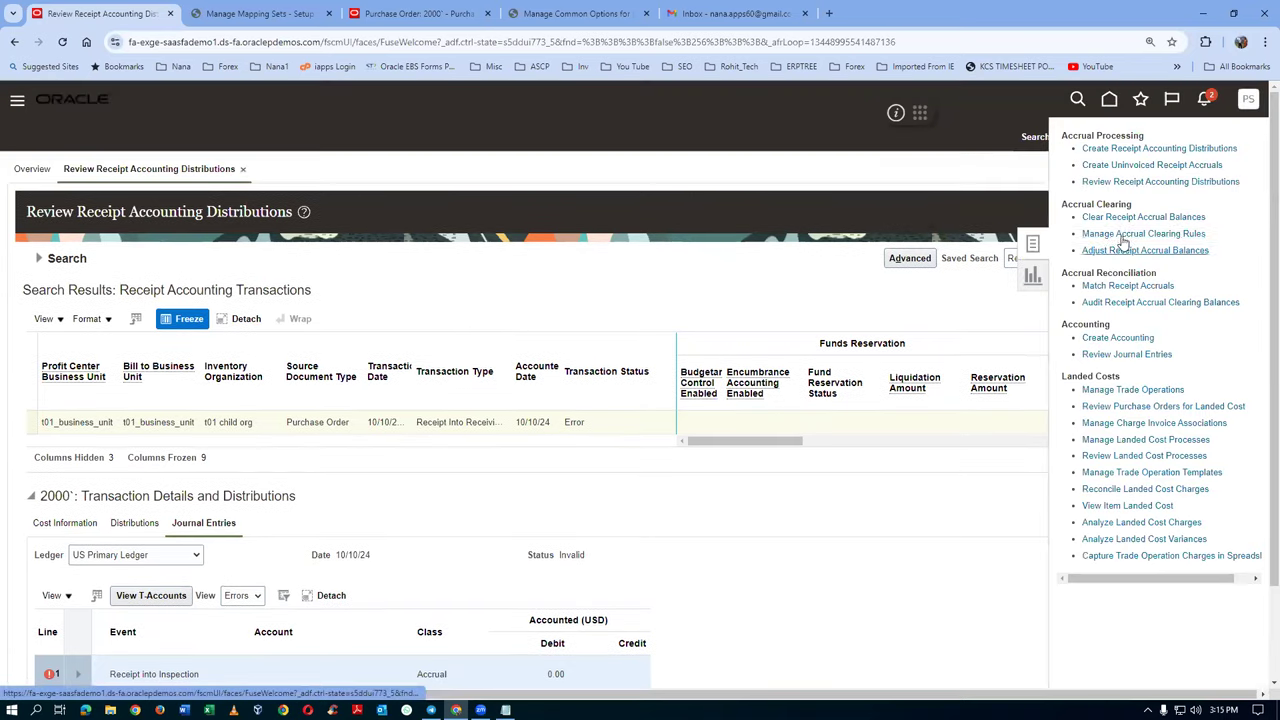
left_click(1138, 338)
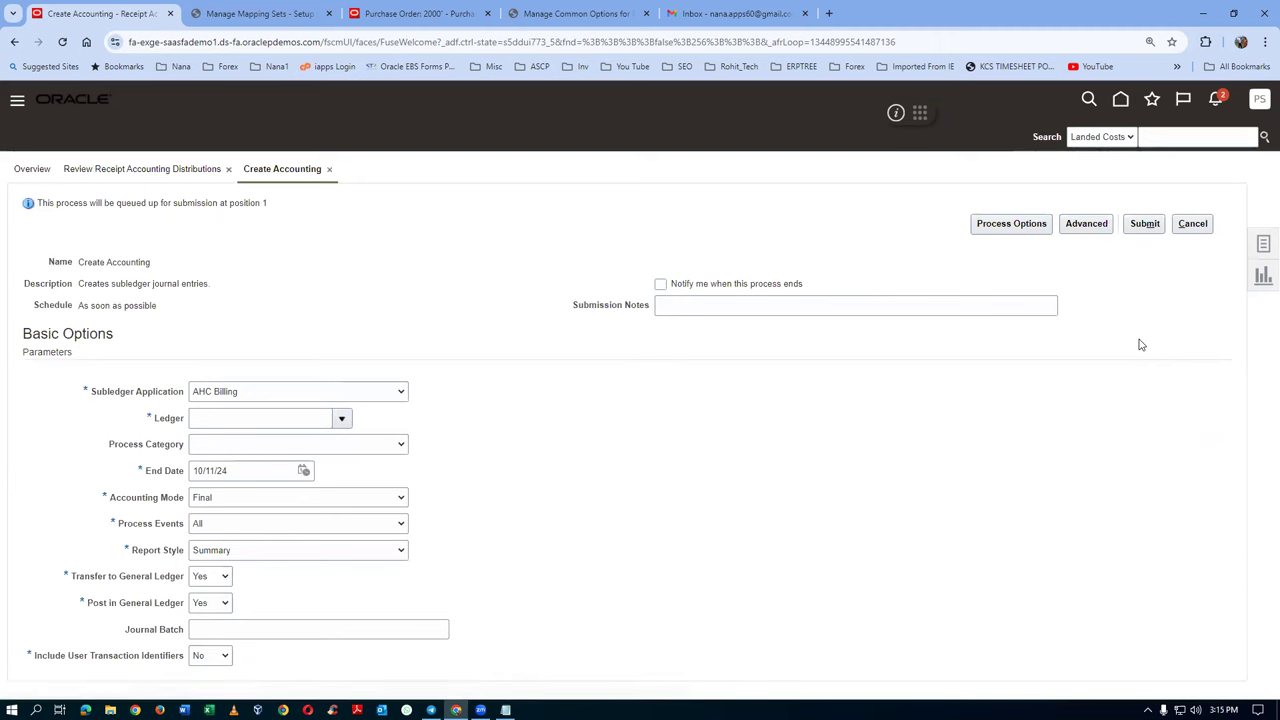
Set the process parameters to subledger application Receipt Accounting, ledger US Primary Ledger and report style Detail
left_click(250, 398)
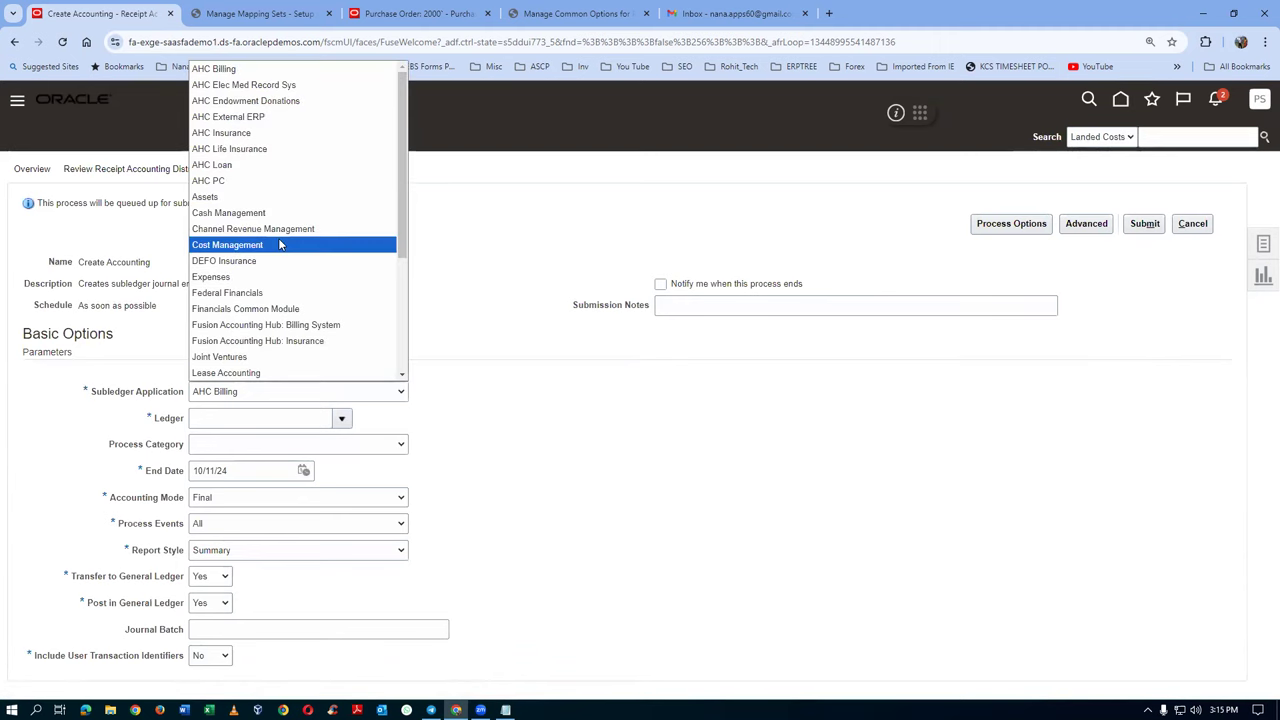
scroll(281, 245, "down", 3)
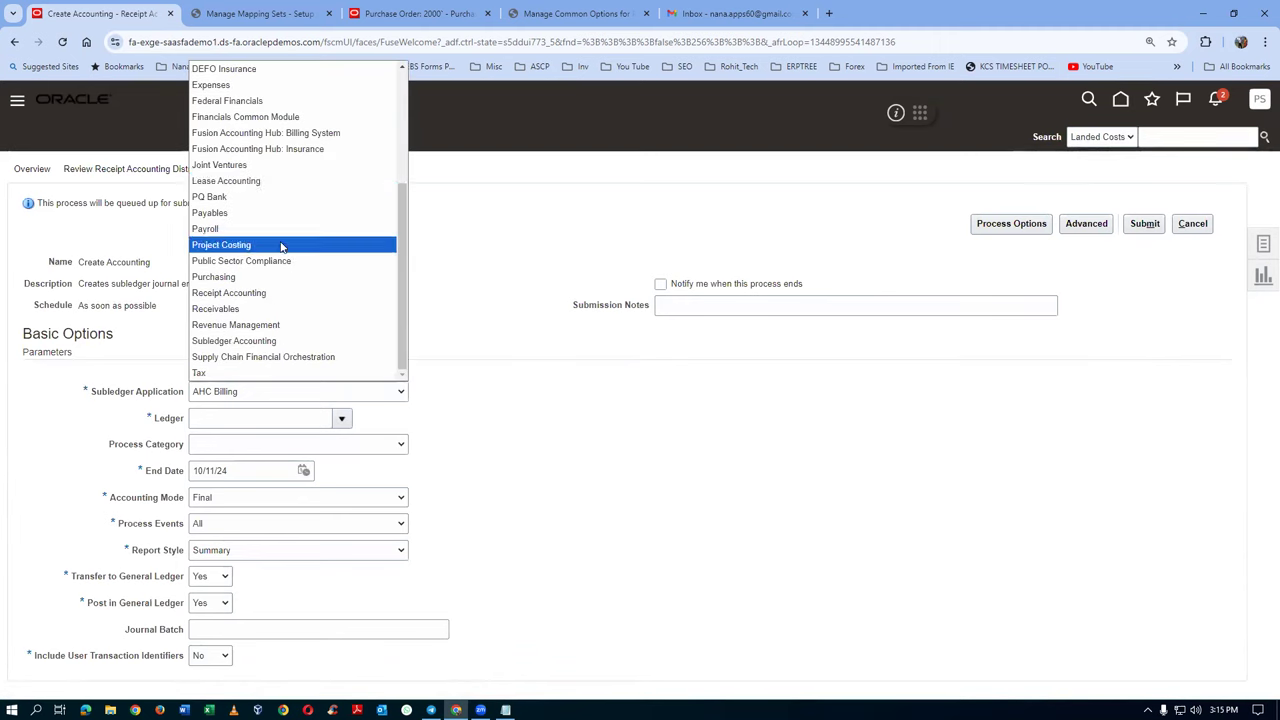
left_click(272, 292)
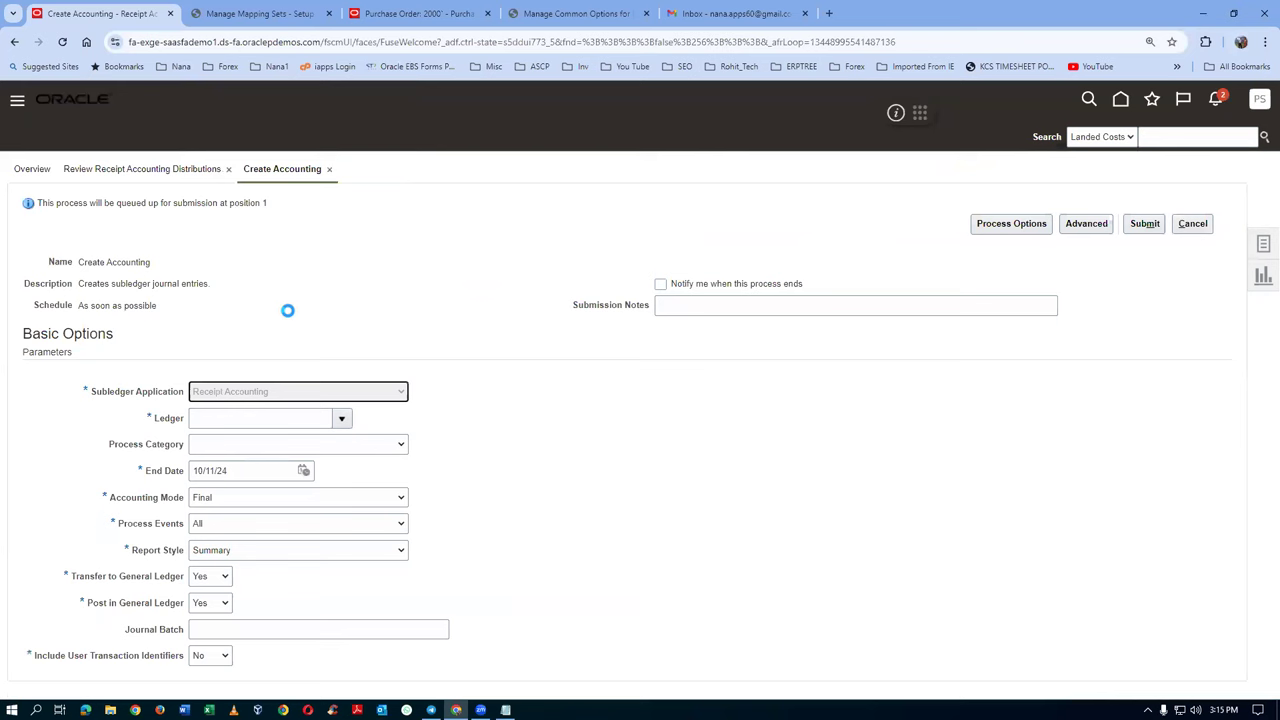
left_click(245, 418)
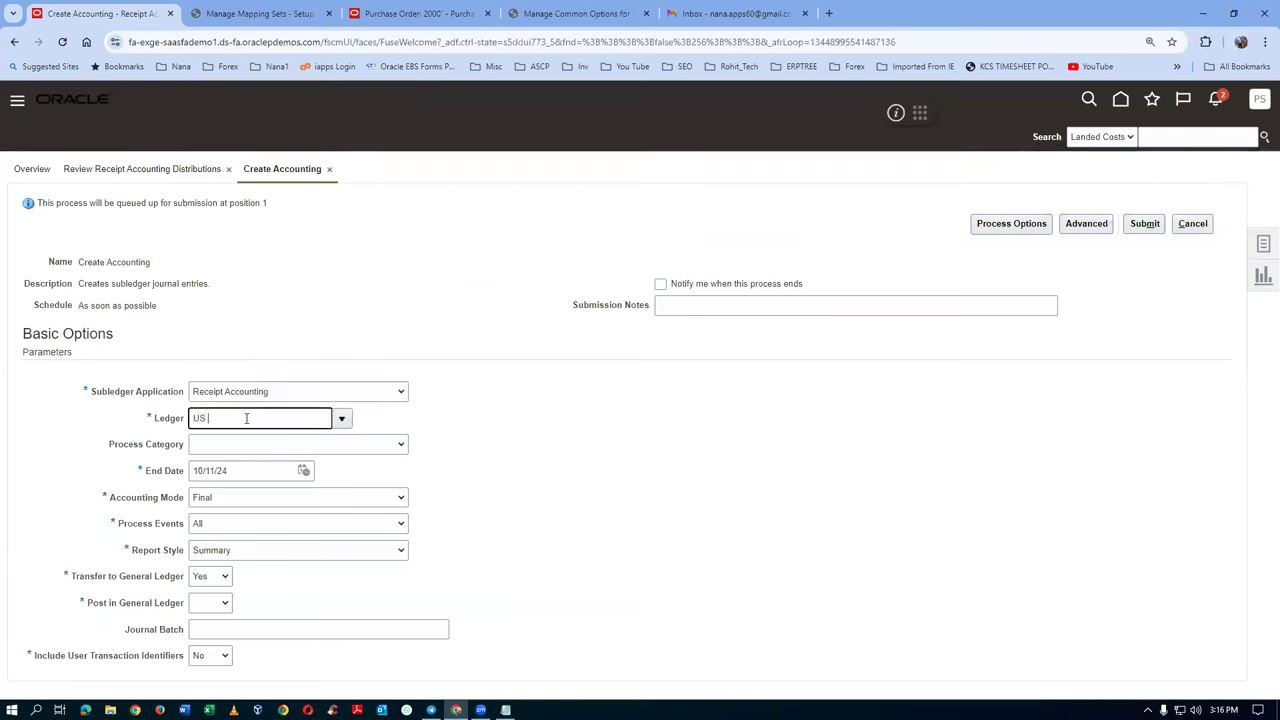
key("Tab")
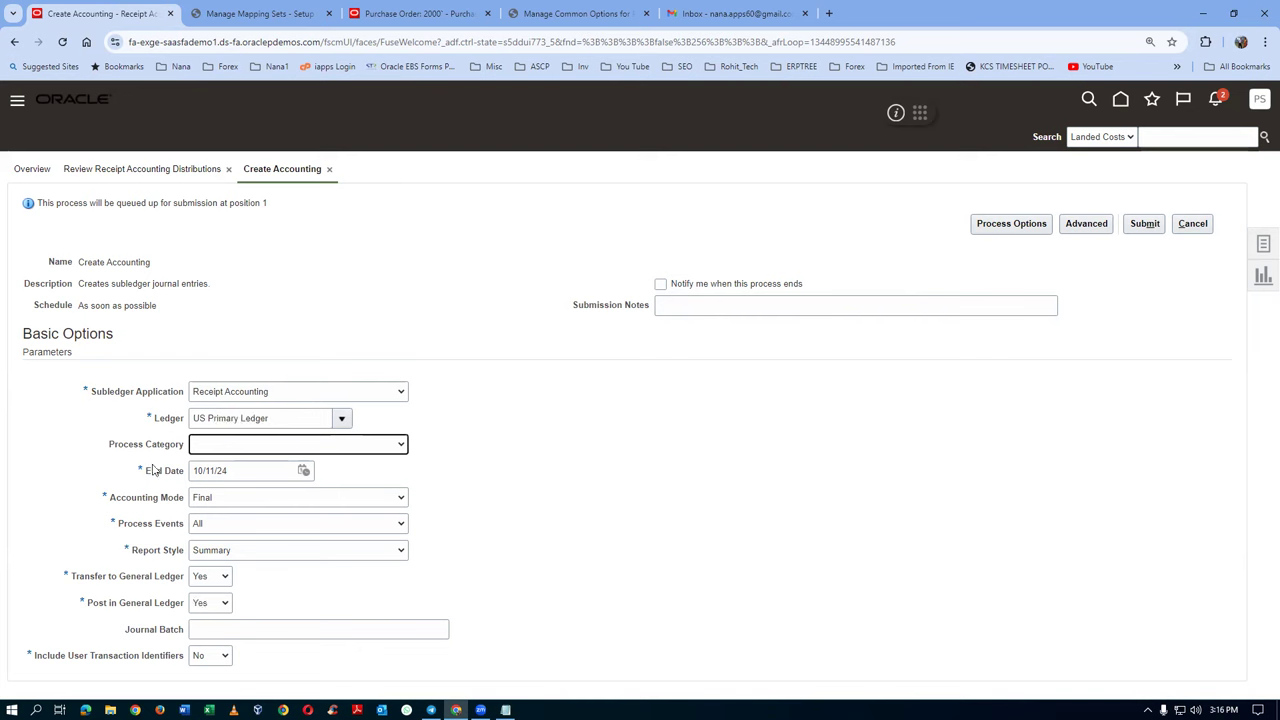
left_click(212, 556)
left_click(230, 566)
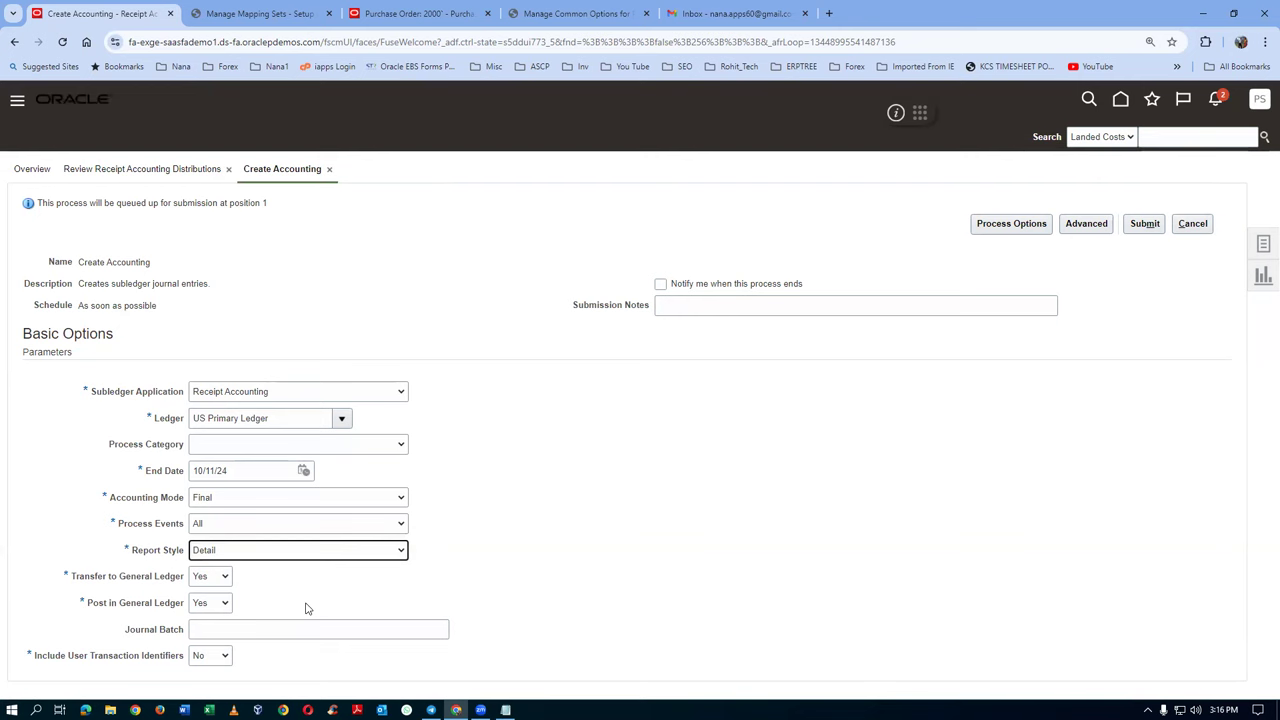
Check the receipt's transaction status and look over the open mapping sets, purchase order and common options pages
left_click_drag(79, 261, 153, 265)
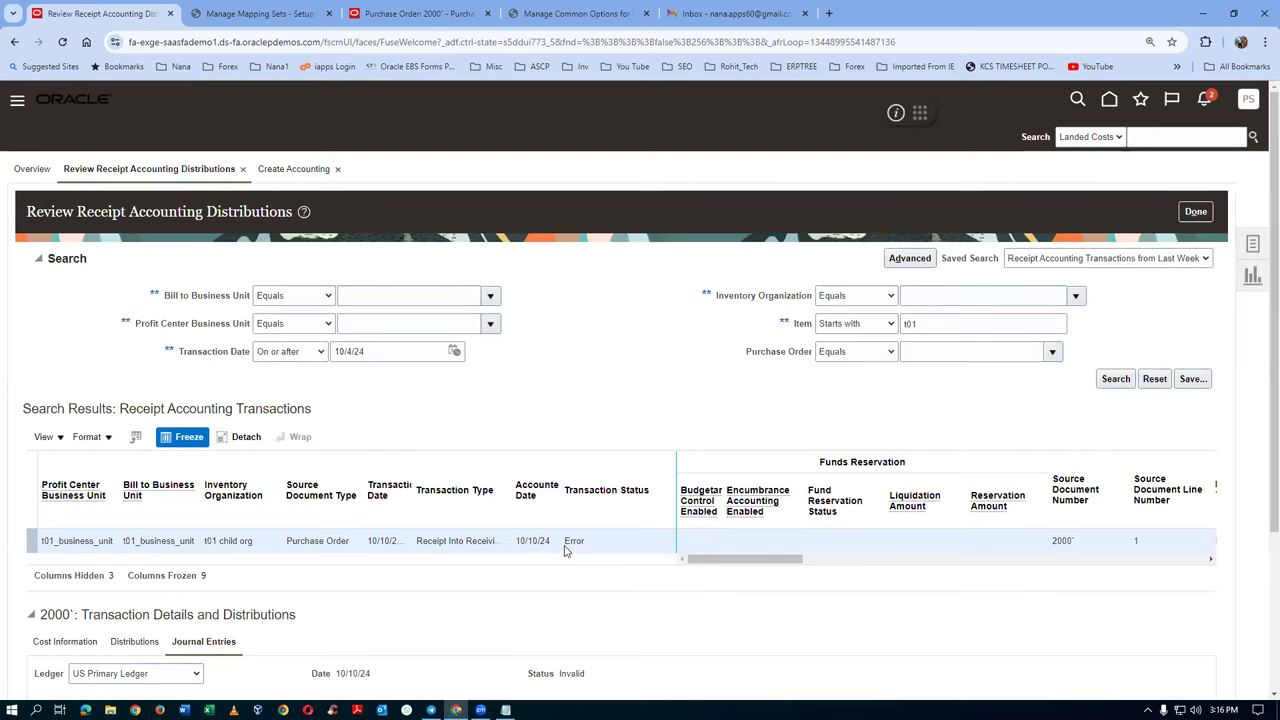
left_click_drag(566, 540, 591, 545)
left_click(299, 14)
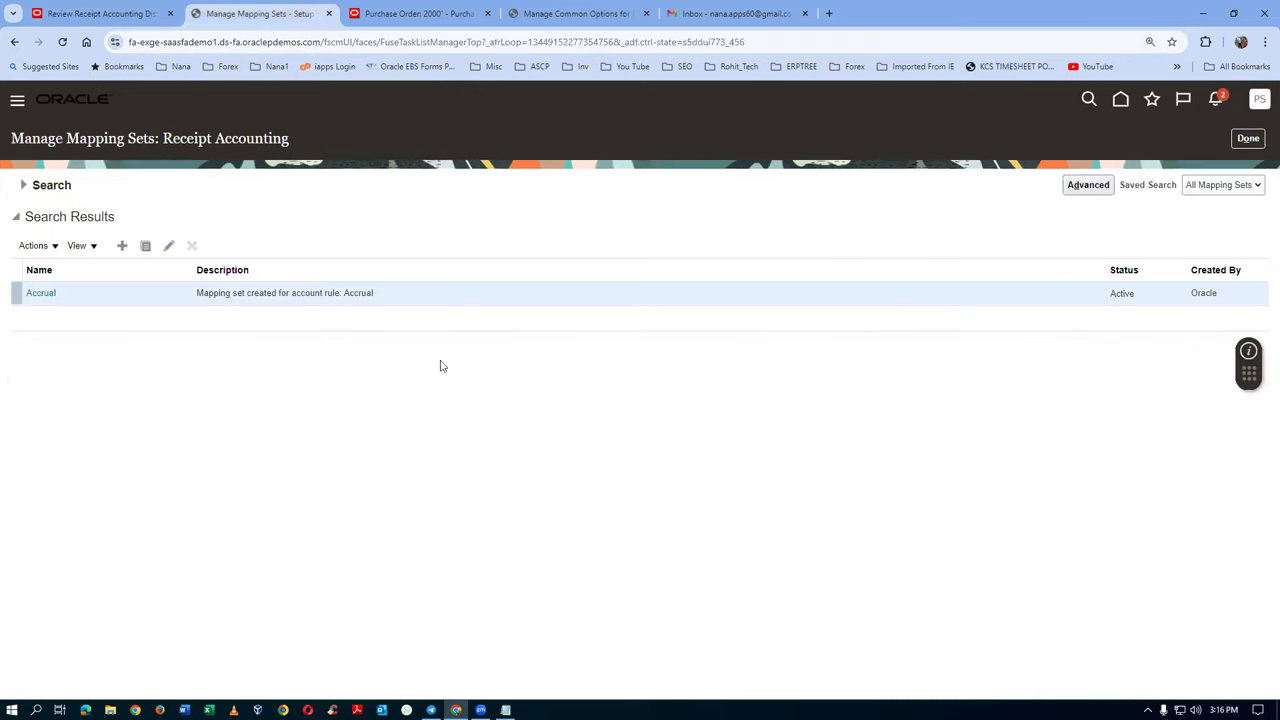
left_click(460, 13)
left_click(566, 16)
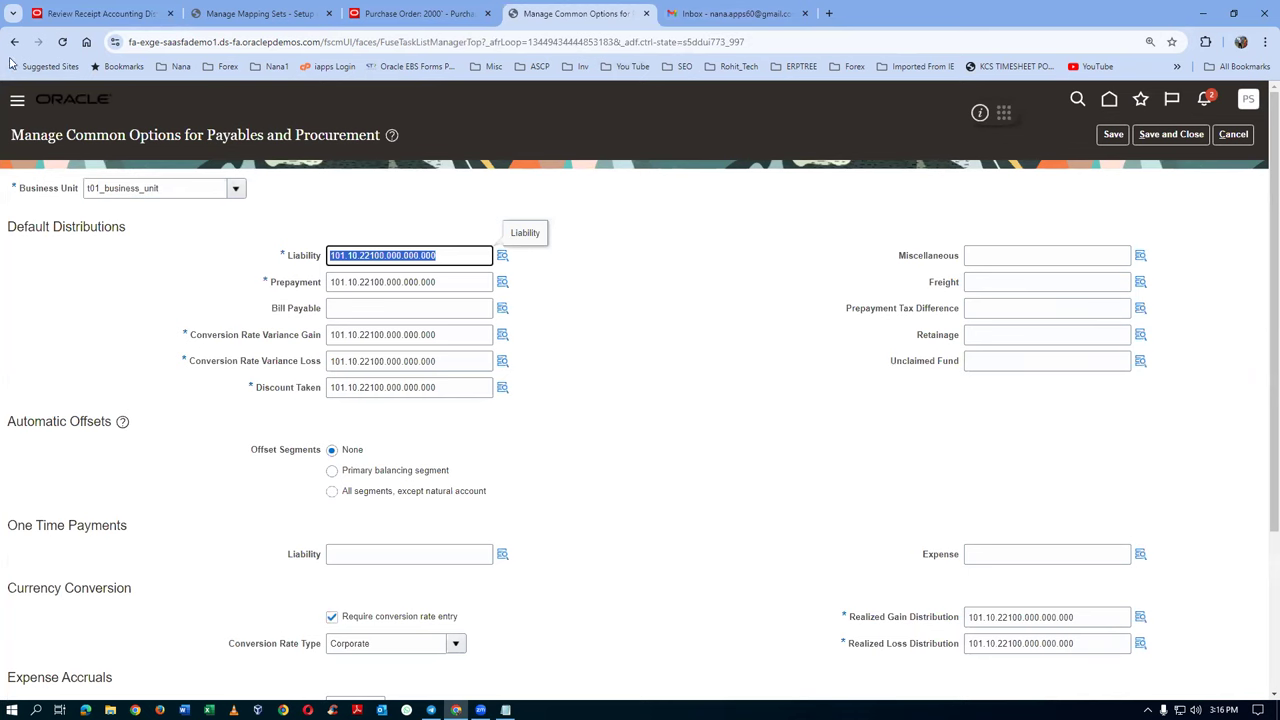
Return to the Create Accounting form, submit the process and dismiss the confirmation
left_click(114, 13)
left_click(293, 169)
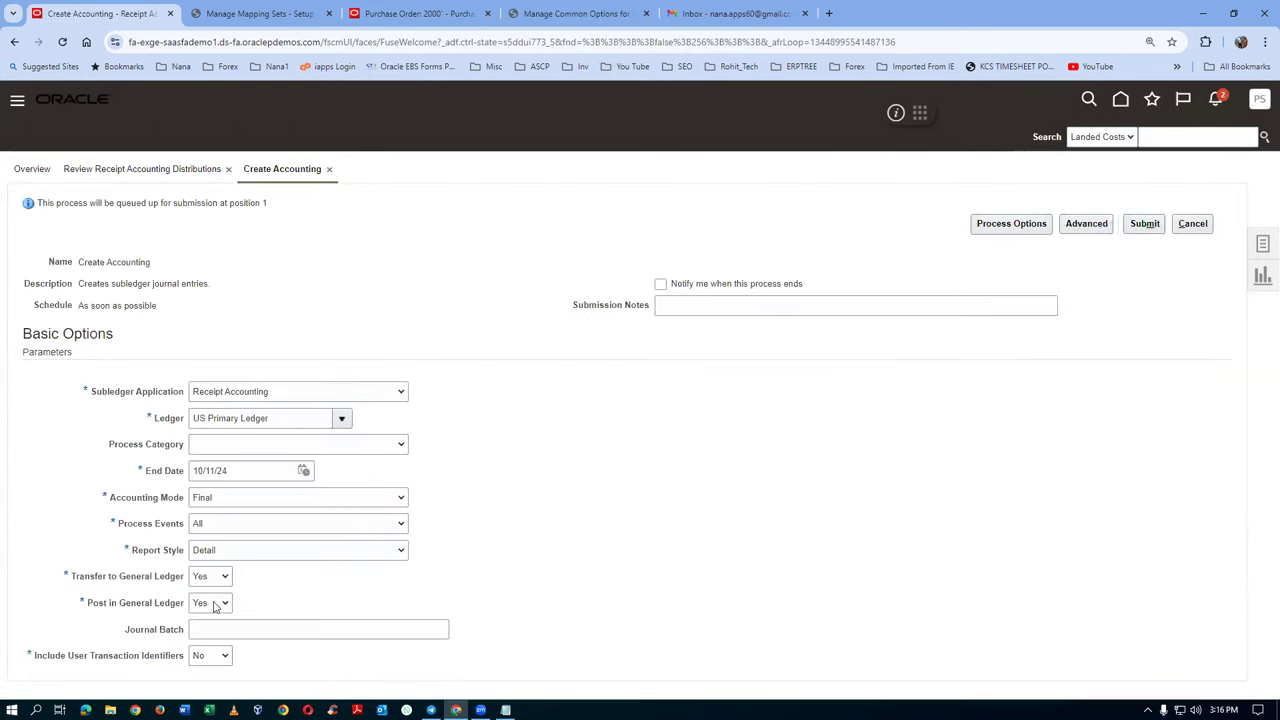
left_click(1152, 222)
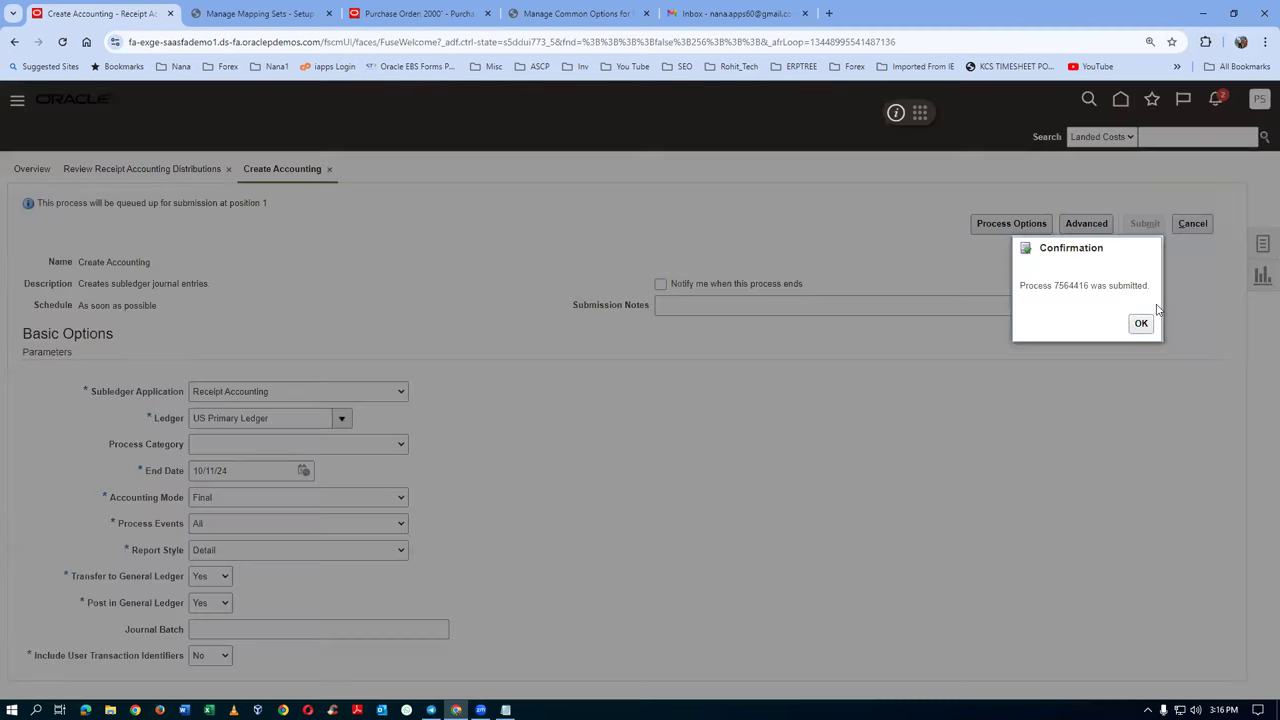
left_click(1140, 323)
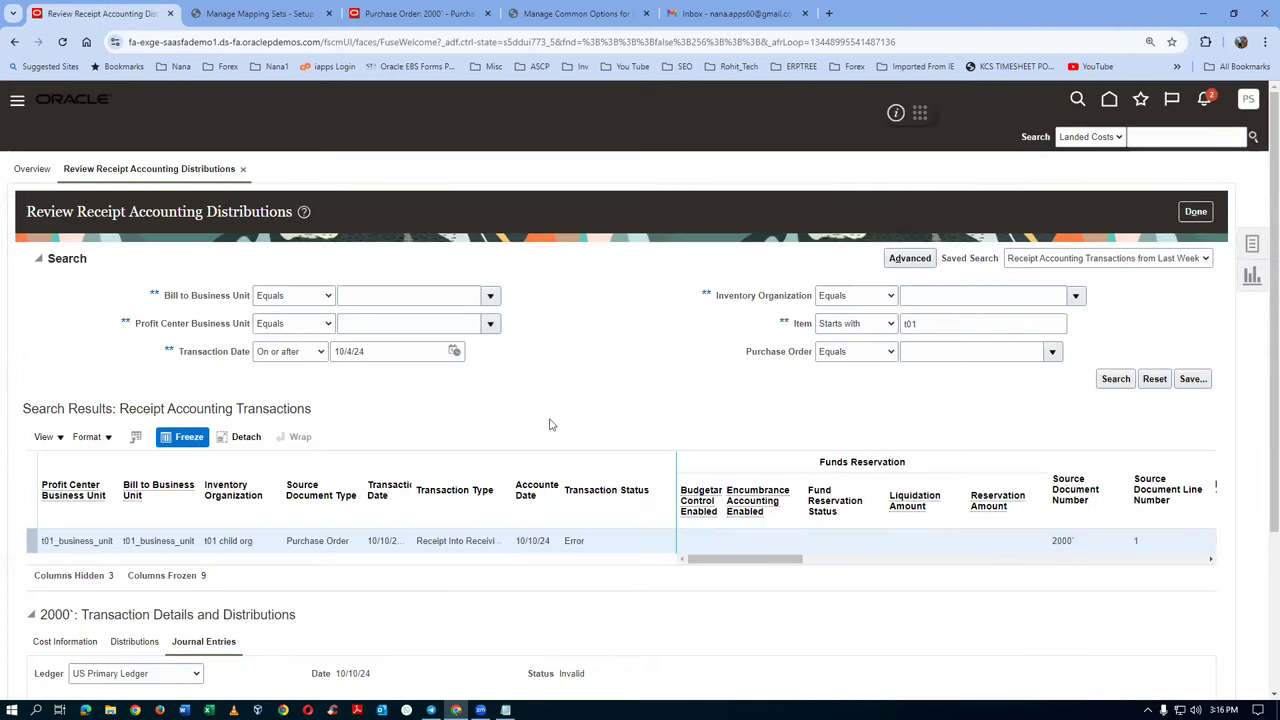
Enter t01 as the required business unit on the Manage Common Options for Payables page and leave it for the home page
left_click(577, 14)
left_click(1240, 134)
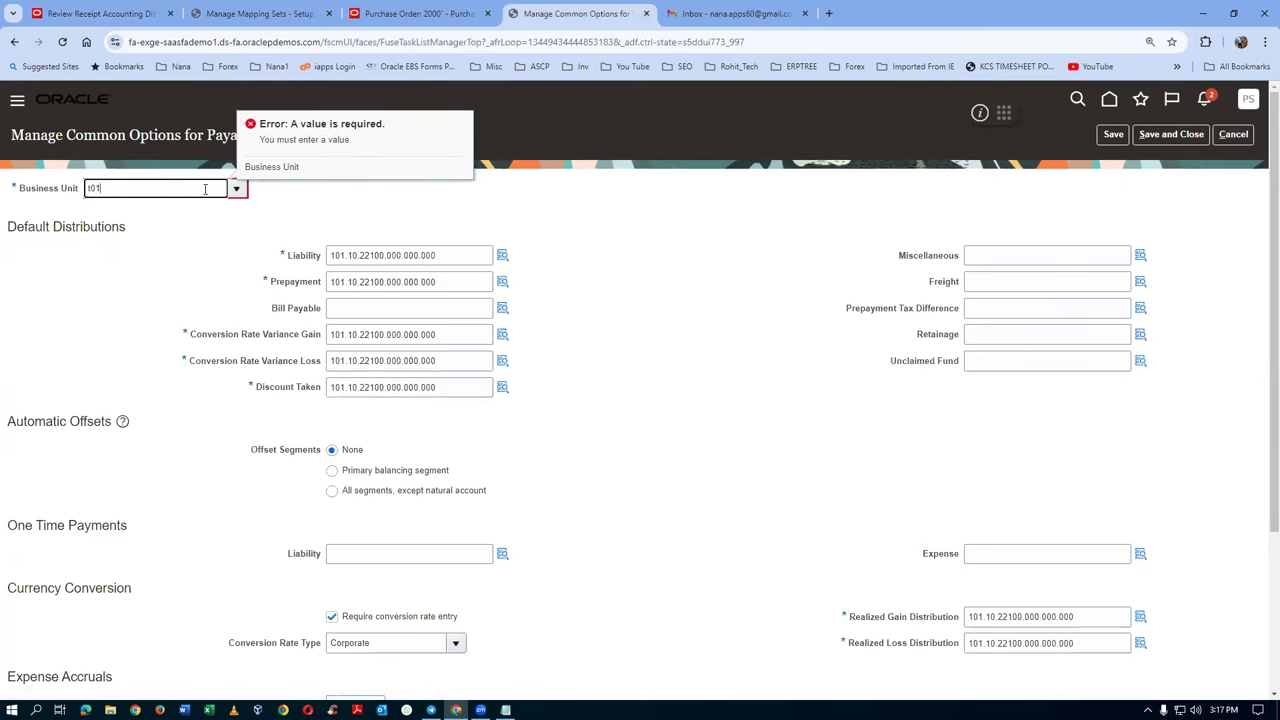
key("Tab")
left_click(1117, 138)
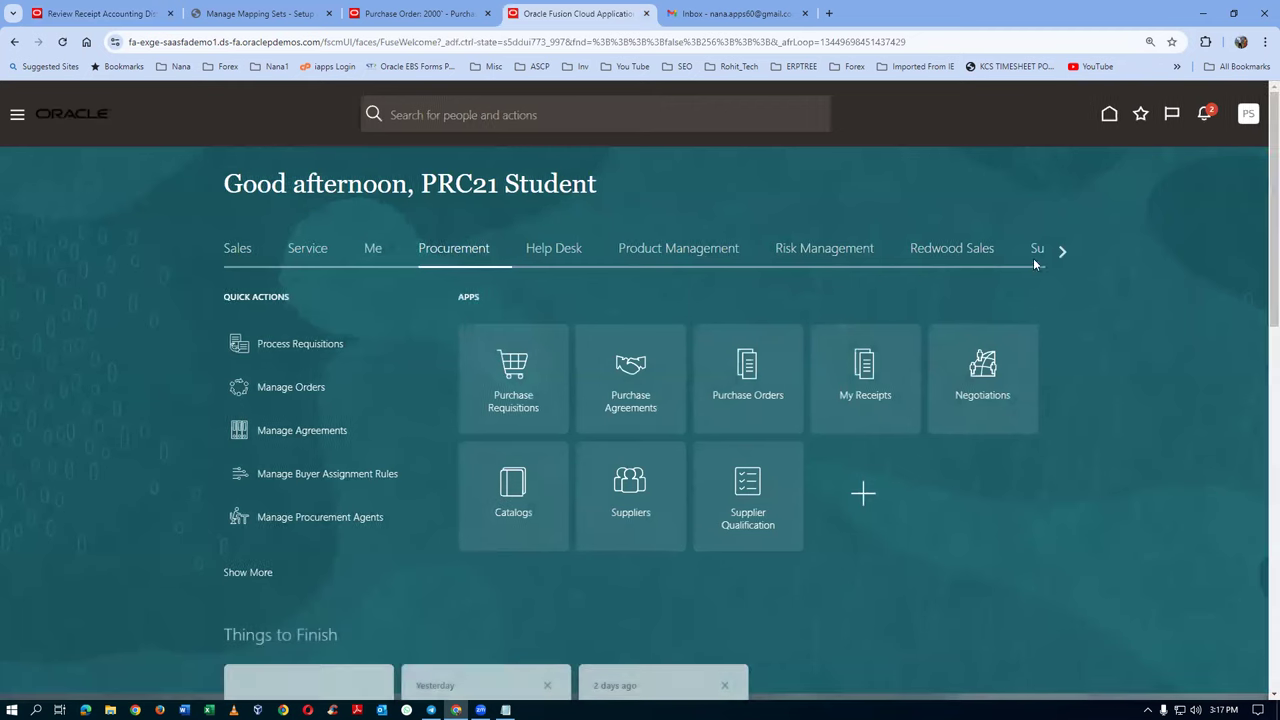
Open the Scheduled Processes overview from the home page
left_click(1062, 251)
left_click(1062, 251)
left_click(1062, 251)
left_click(1062, 251)
left_click(1062, 251)
left_click(775, 252)
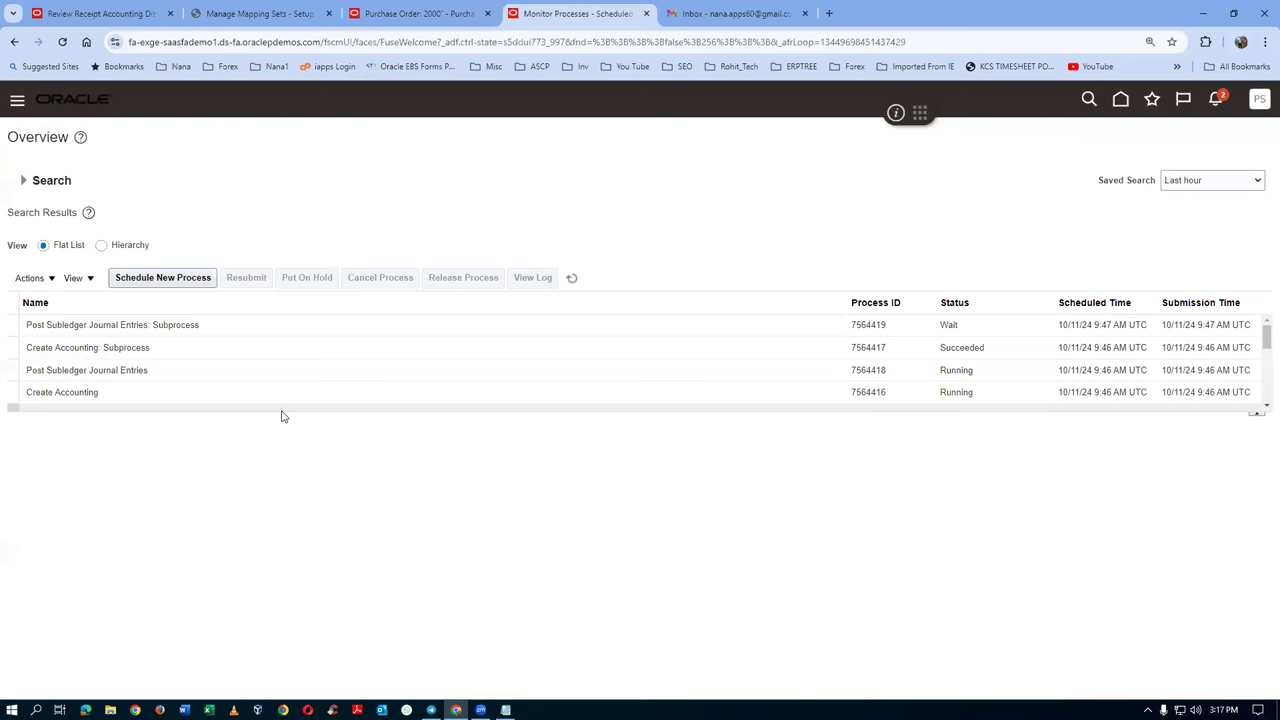
Enlarge the process results list and filter the search to processes submitted by prc21
left_click_drag(282, 416, 280, 500)
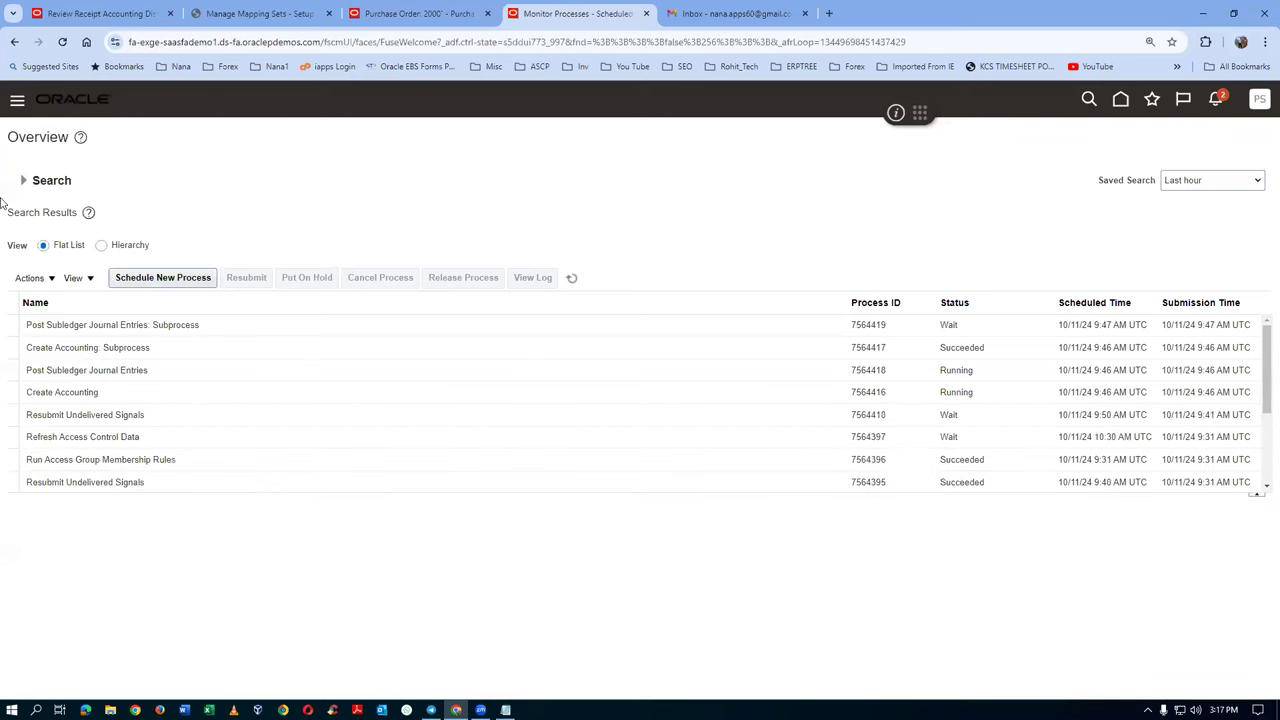
left_click(23, 180)
left_click(647, 266)
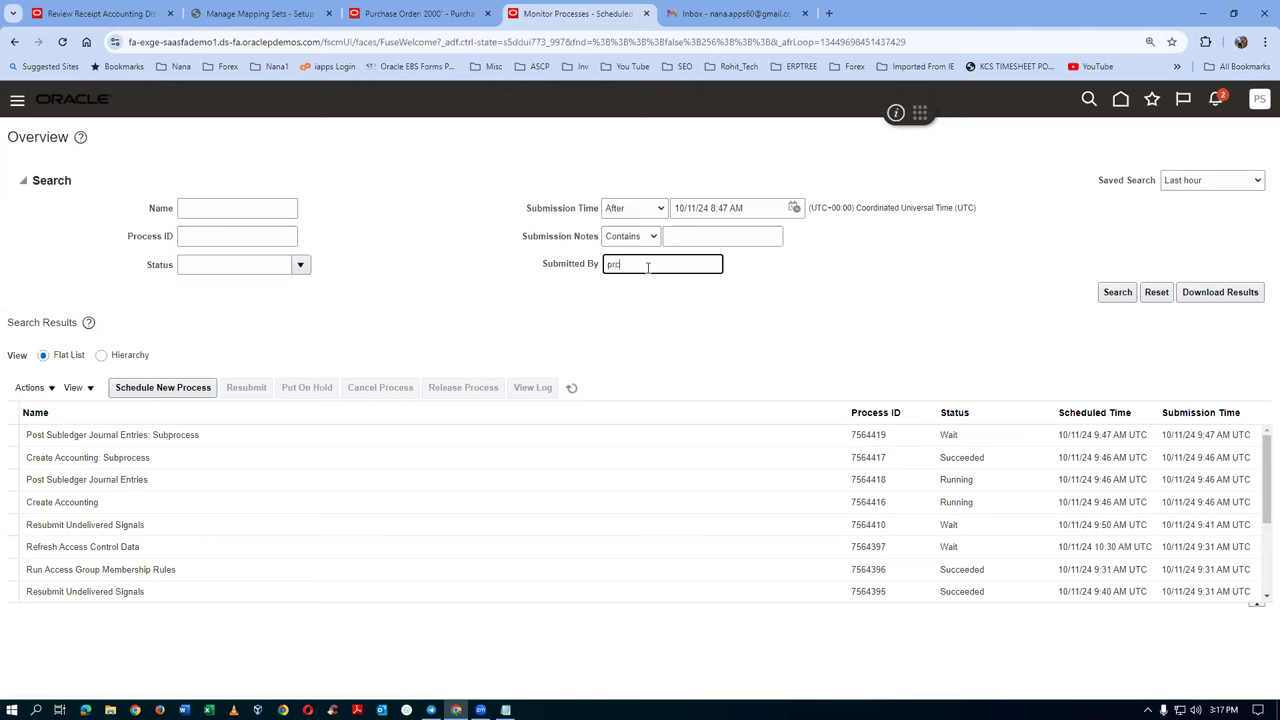
left_click(1115, 293)
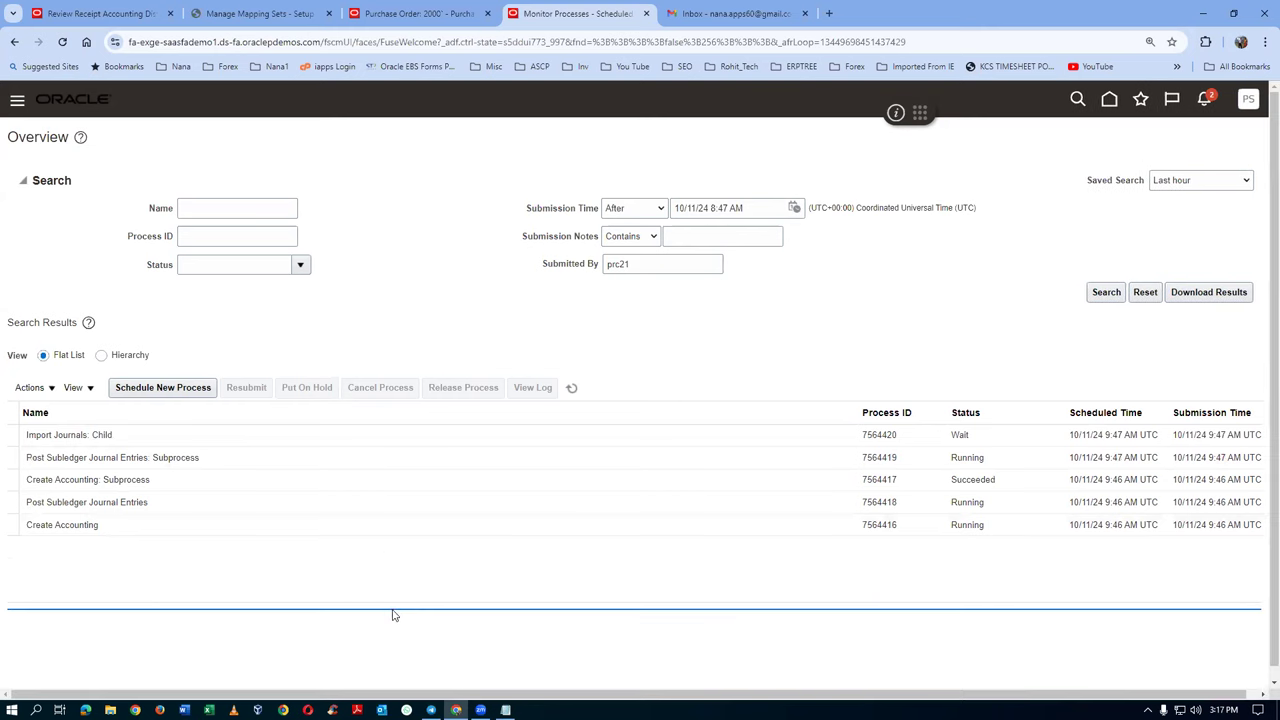
Refresh the process list repeatedly to monitor Create Accounting, its subprocesses and the Create Accounting Execution Report through to completion
left_click(575, 390)
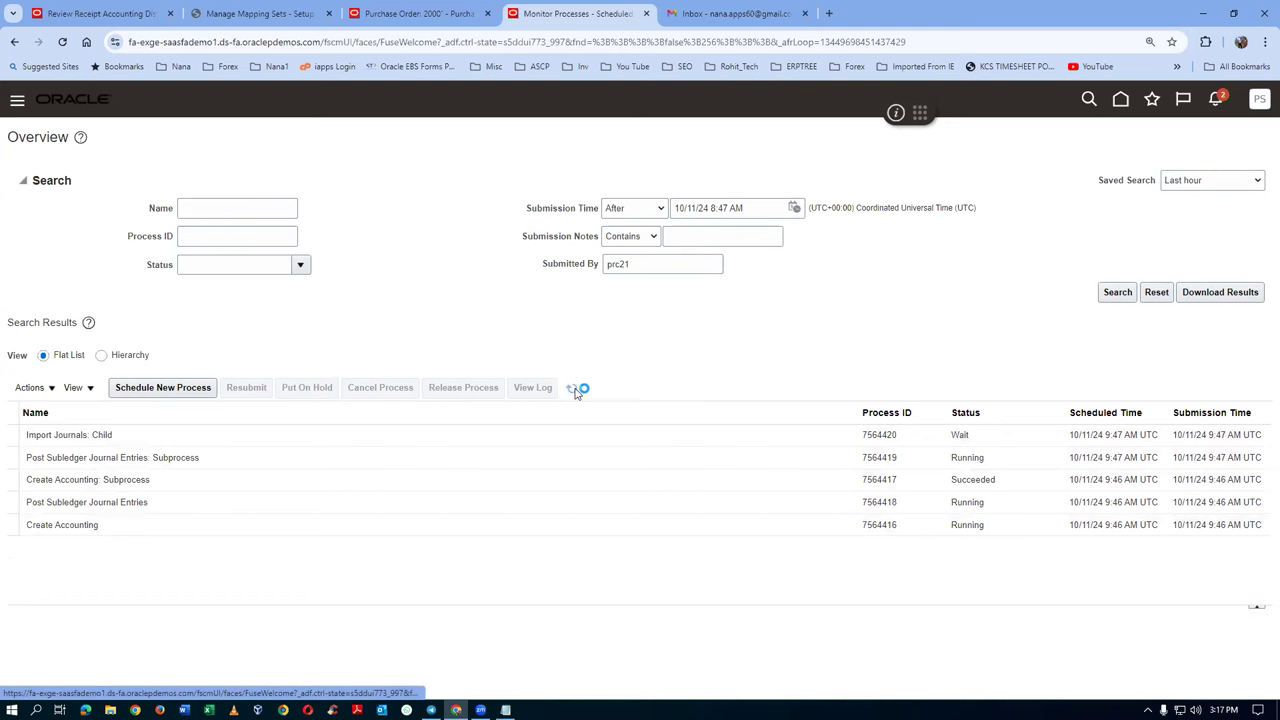
left_click(575, 390)
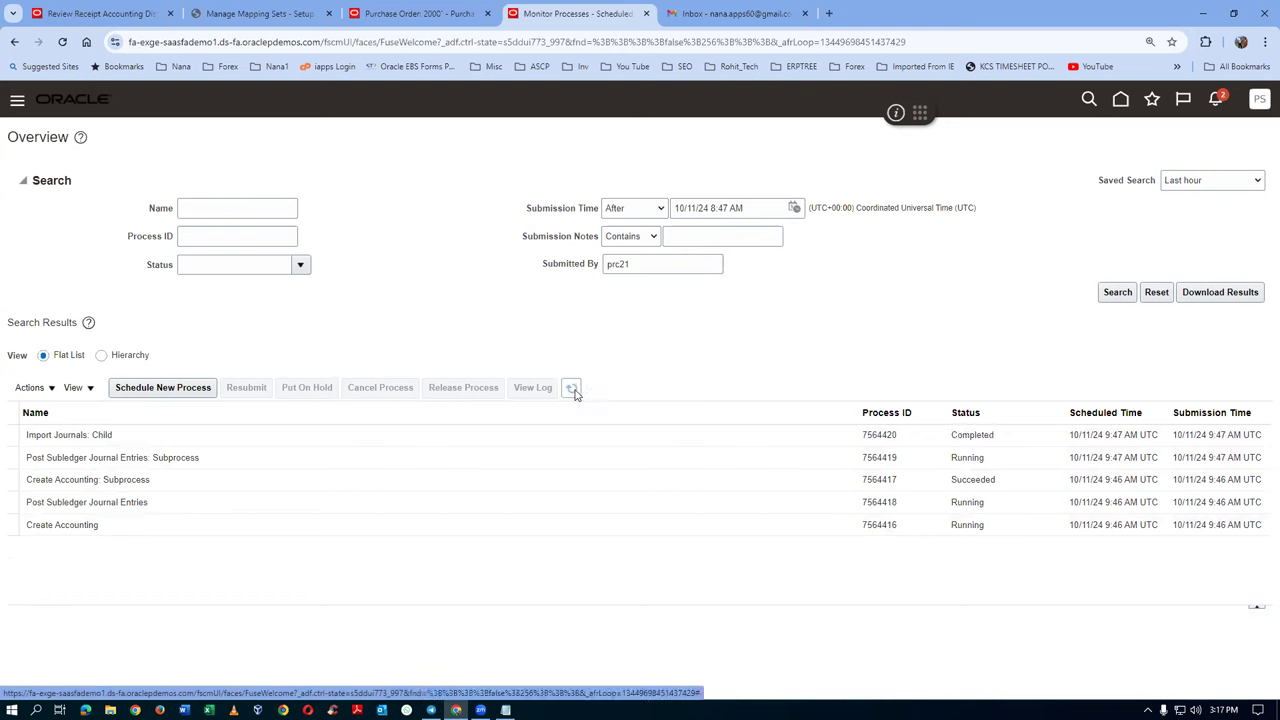
left_click(573, 389)
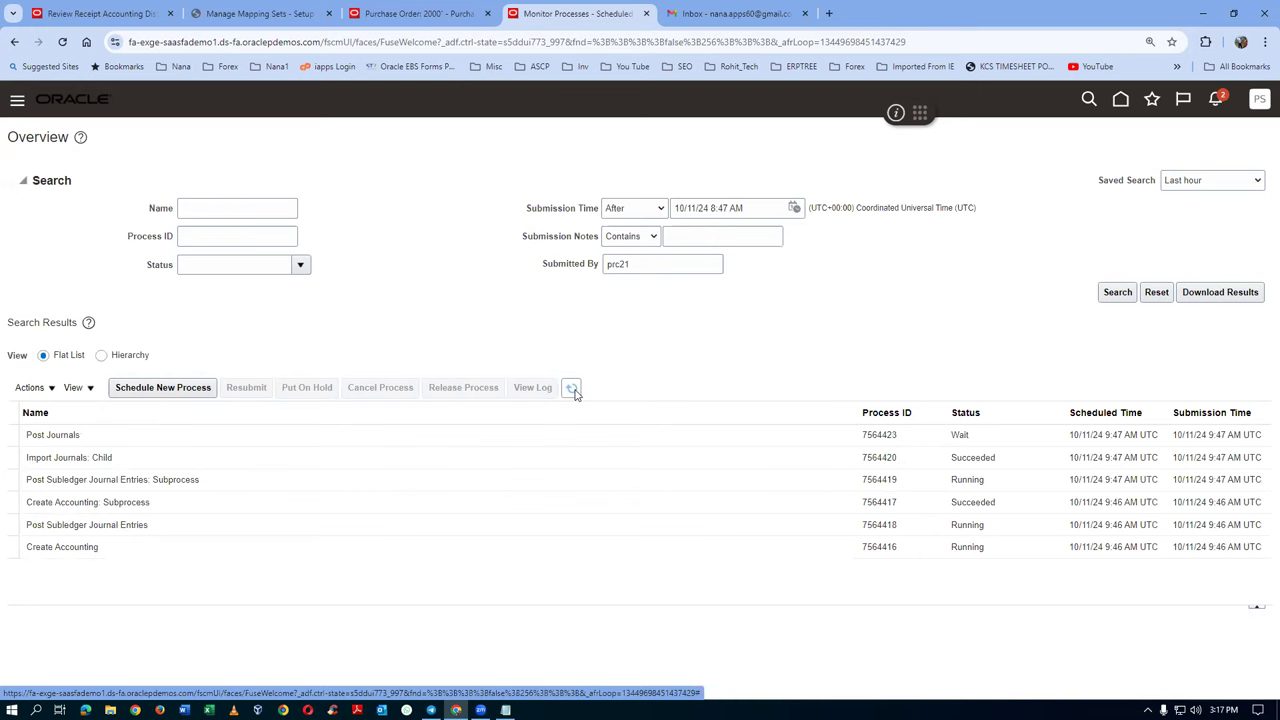
left_click(572, 389)
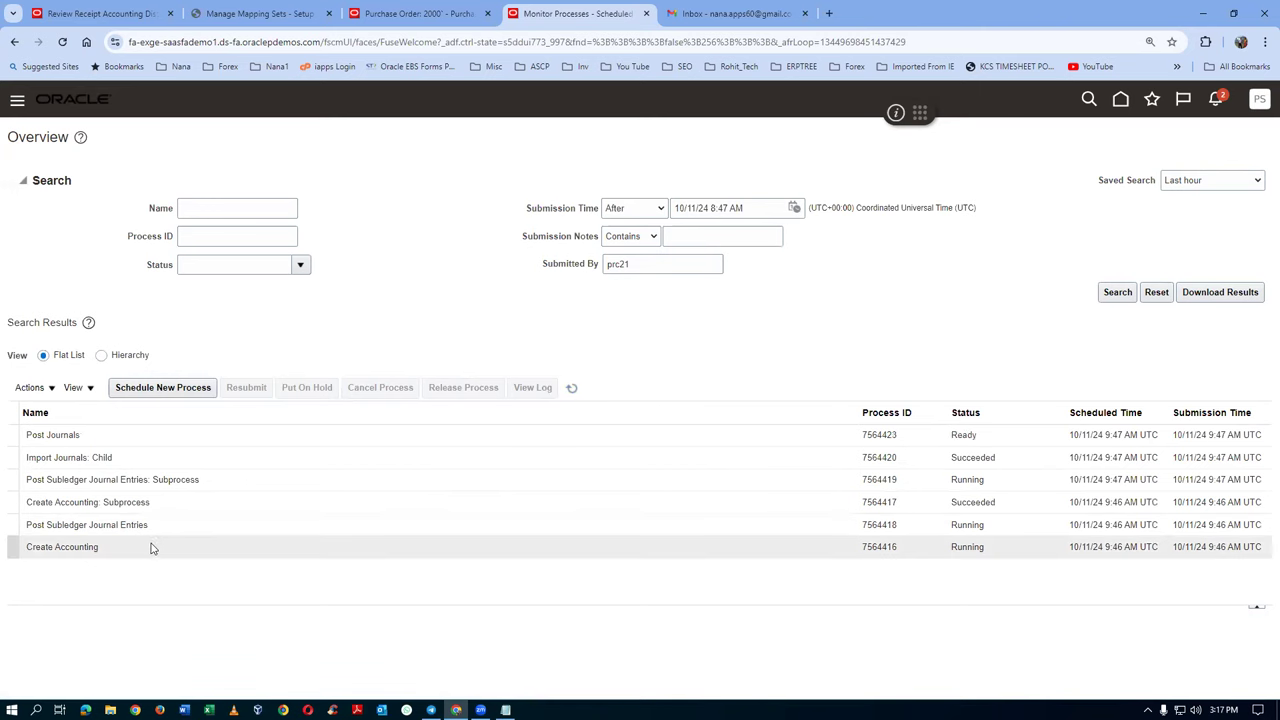
left_click(575, 388)
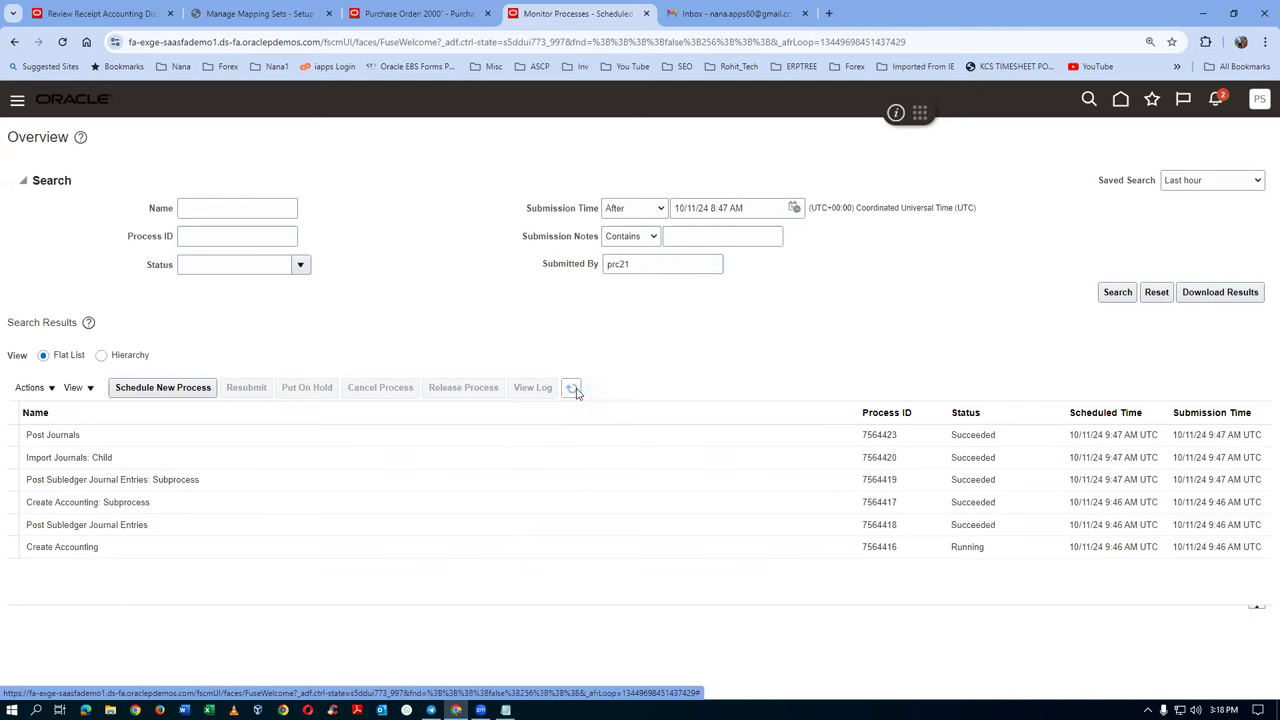
left_click(575, 390)
left_click(574, 391)
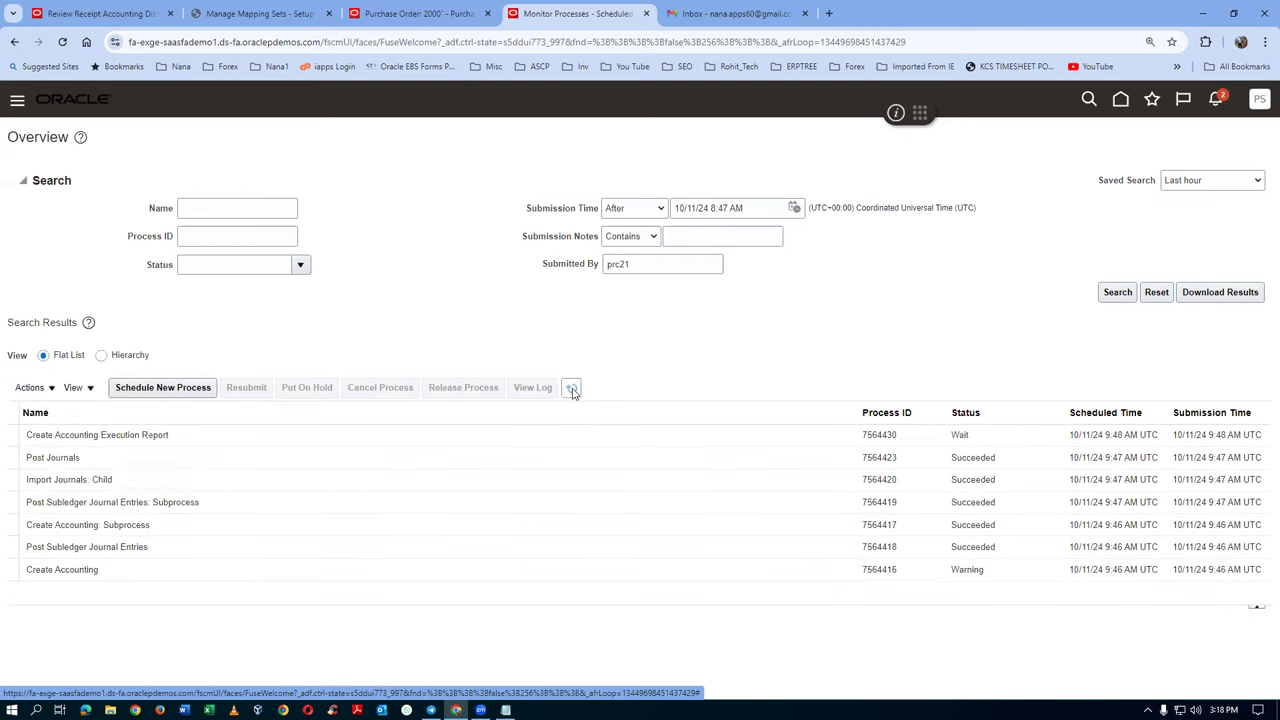
left_click(572, 389)
left_click(572, 389)
left_click(572, 389)
left_click(572, 389)
left_click(573, 389)
left_click(572, 390)
left_click(572, 390)
Republish the Create Accounting Execution Report output, export it as PDF and open the downloaded file
left_click(195, 436)
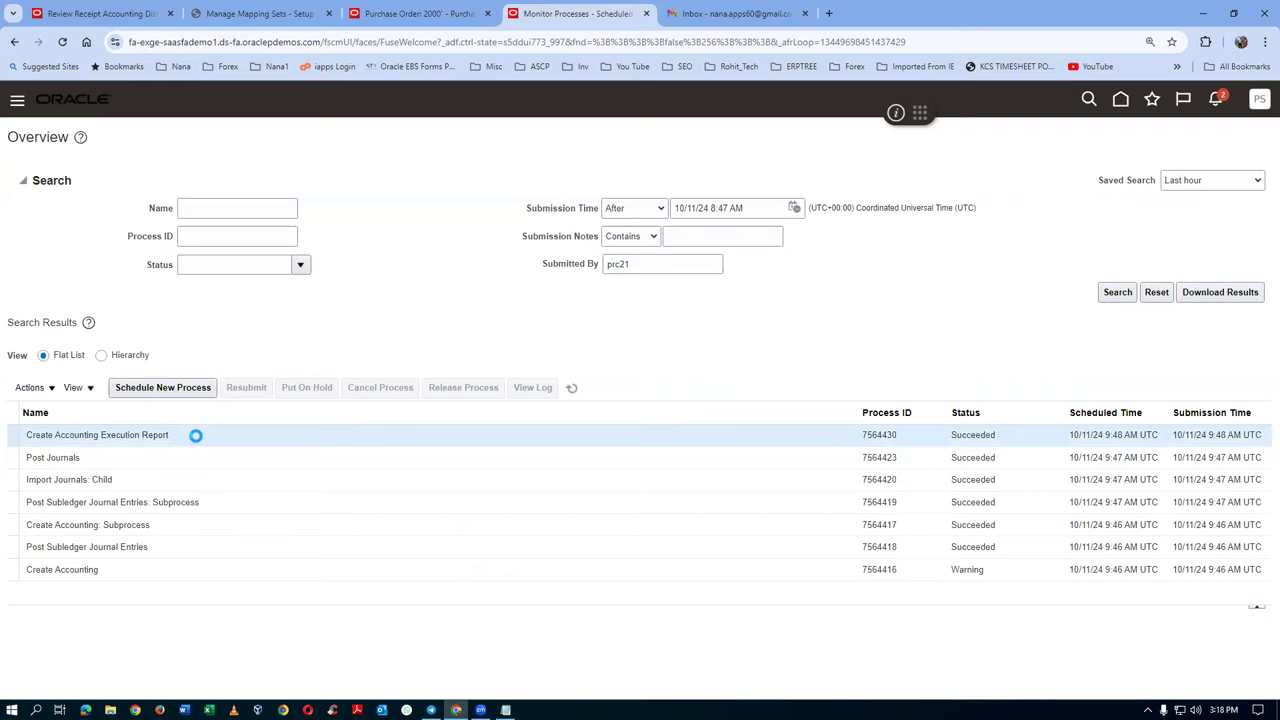
scroll(357, 643, "down", 3)
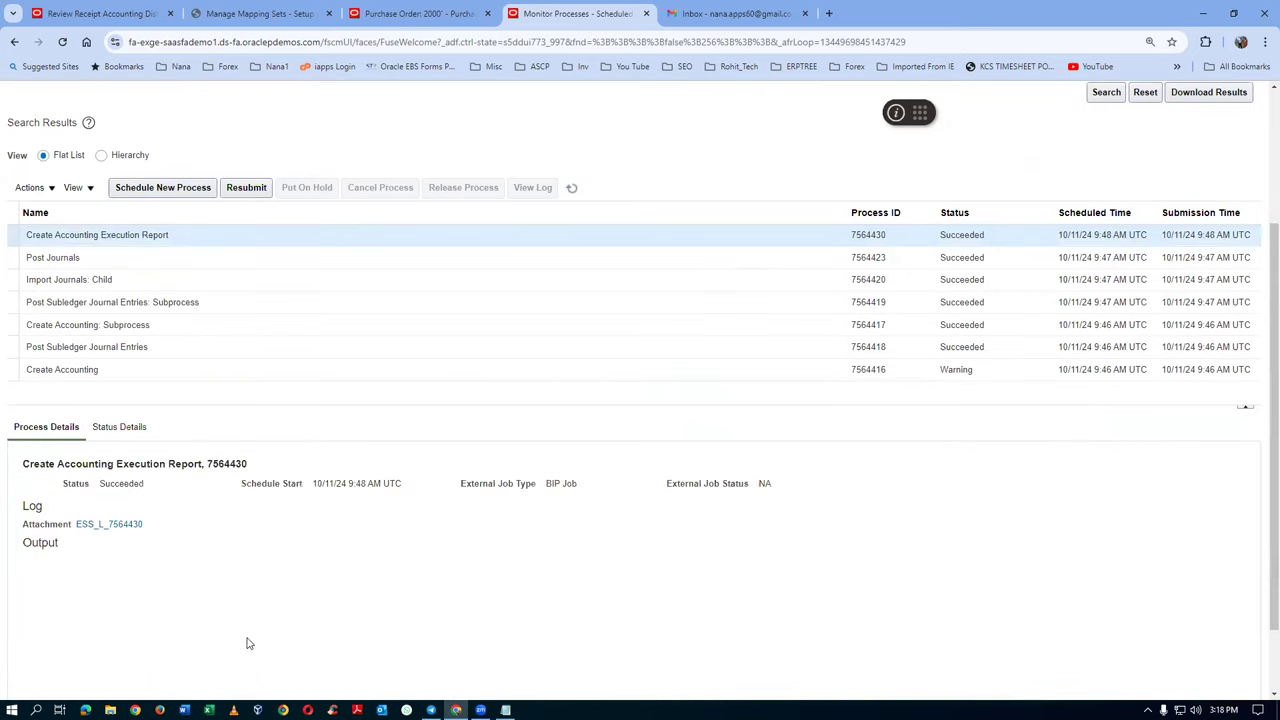
left_click(298, 609)
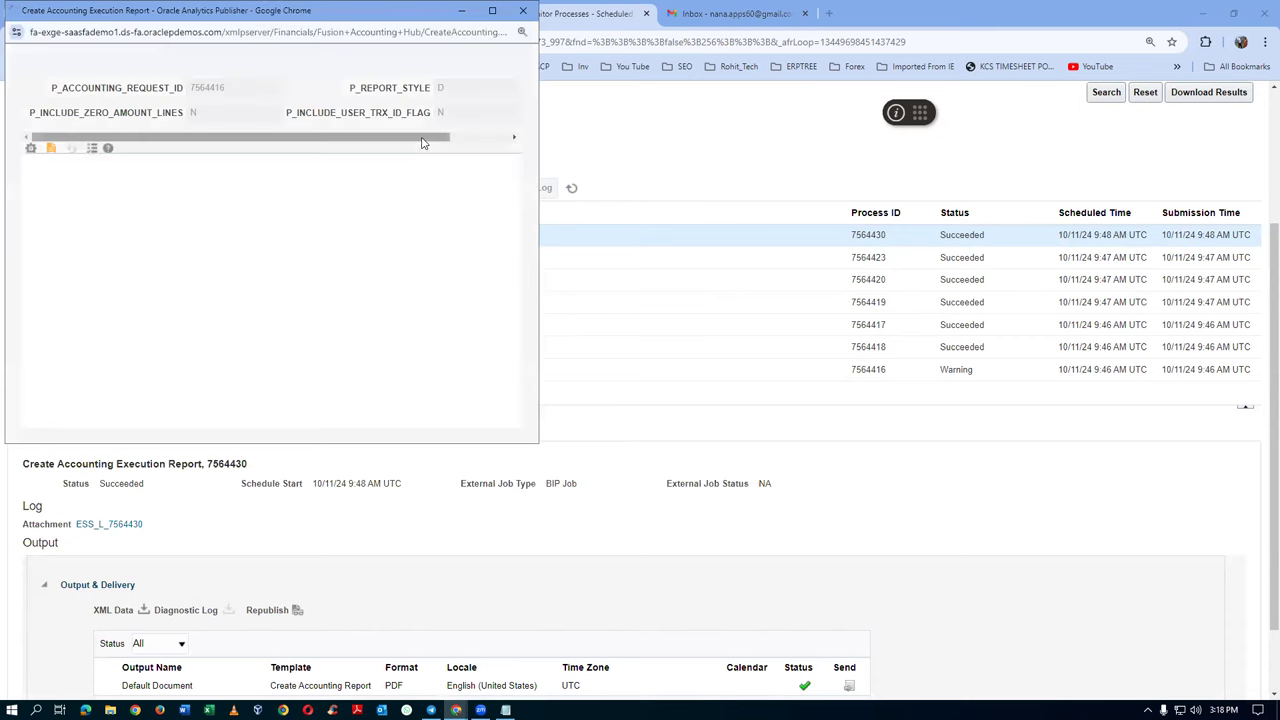
left_click(484, 157)
mouse_move(475, 185)
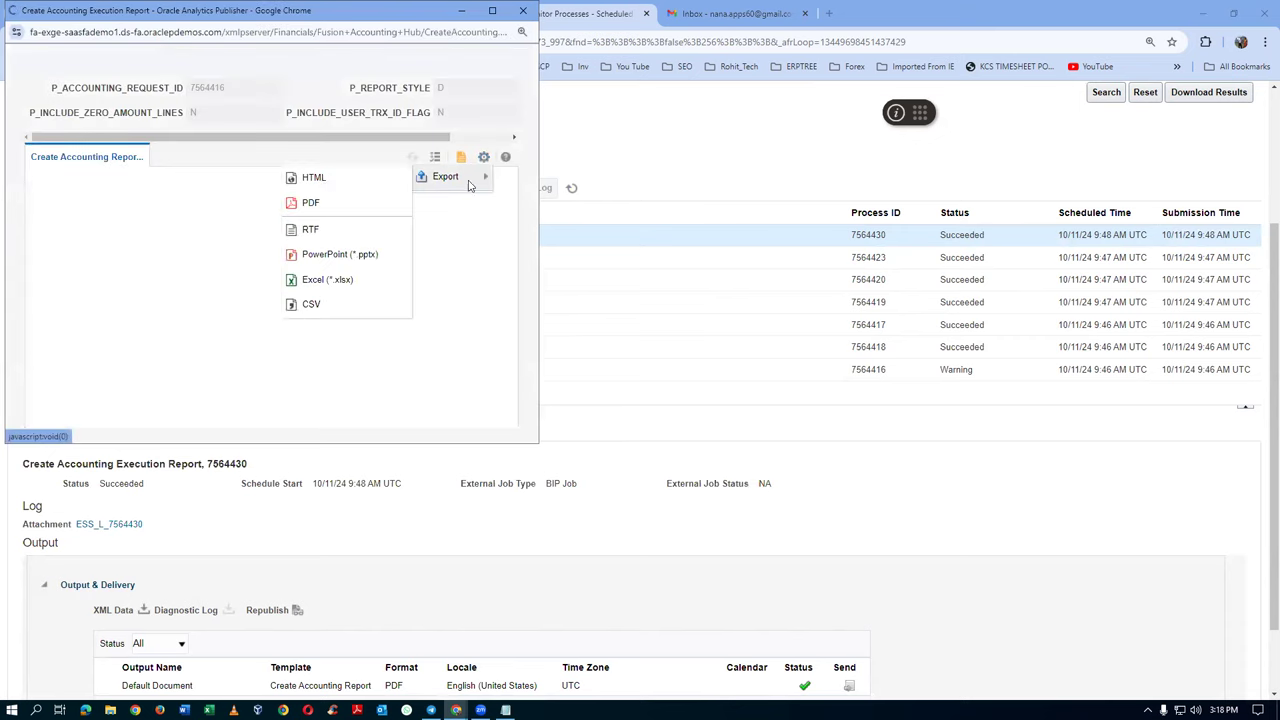
left_click(388, 204)
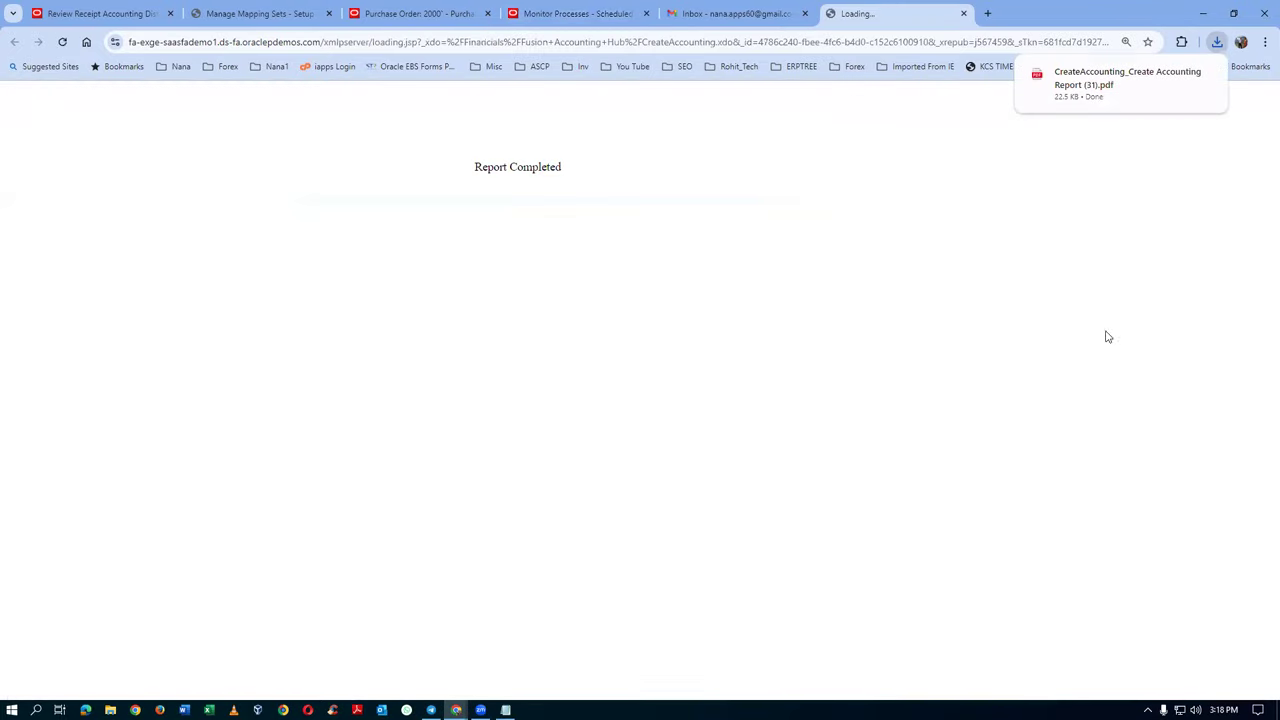
left_click(1106, 95)
Review the report's accounting event summary, error and warning messages, and the journal entries with errors
scroll(944, 380, "down", 5)
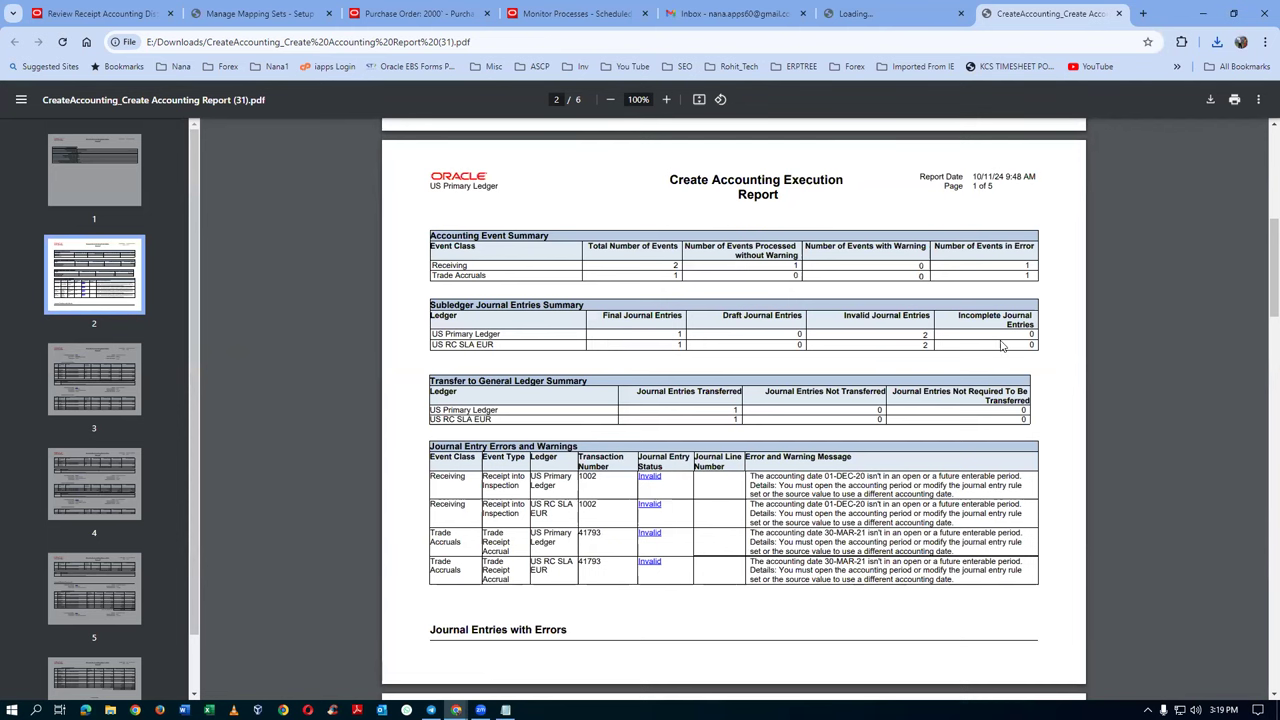
scroll(878, 412, "down", 5)
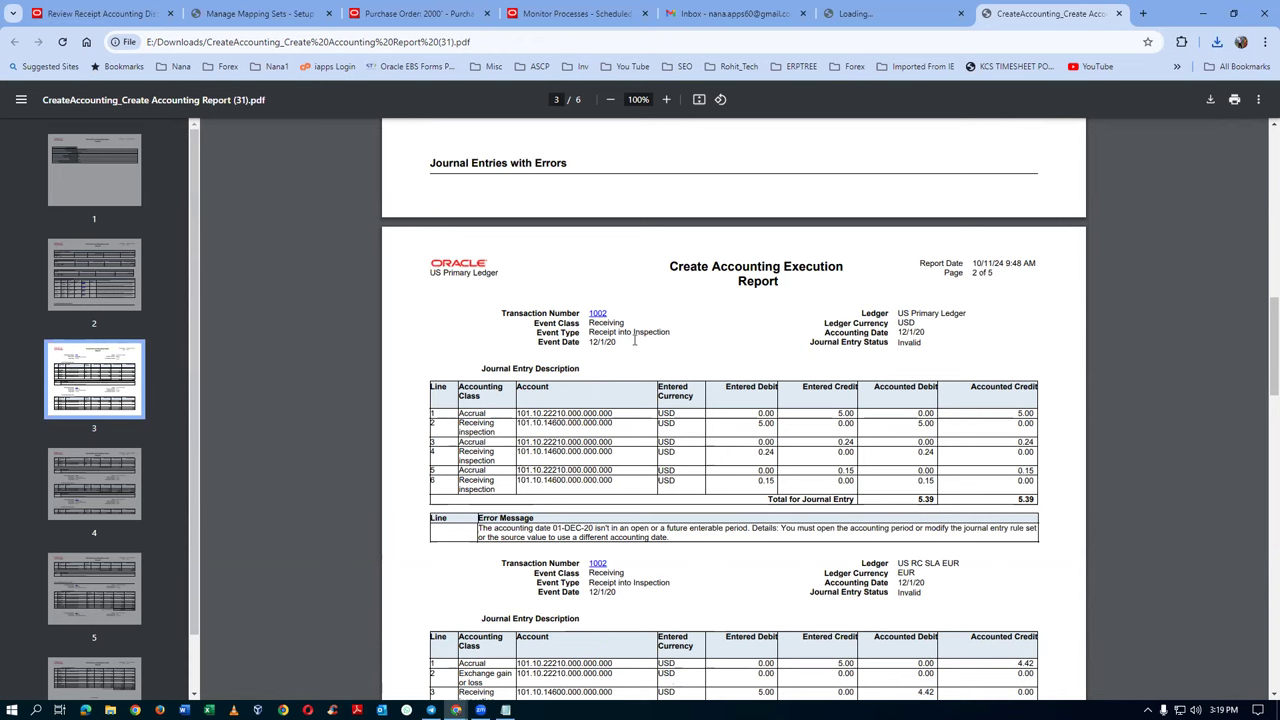
scroll(635, 341, "down", 3)
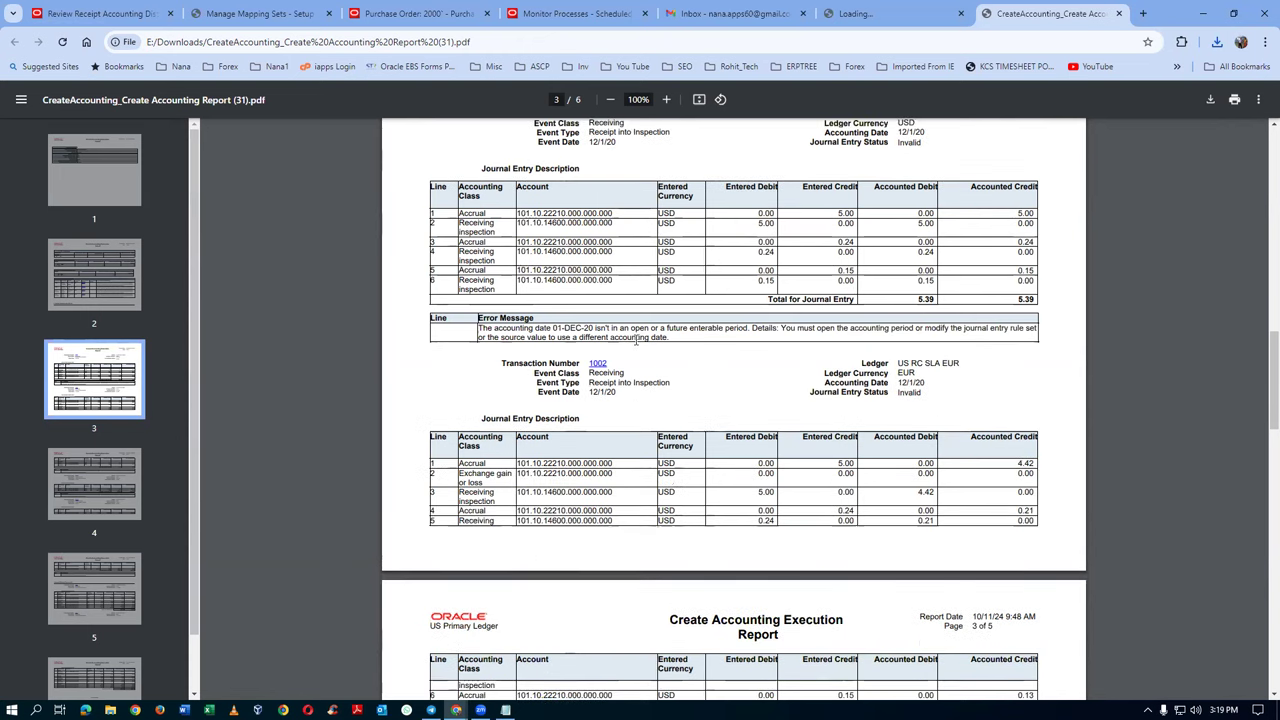
scroll(634, 414, "down", 2)
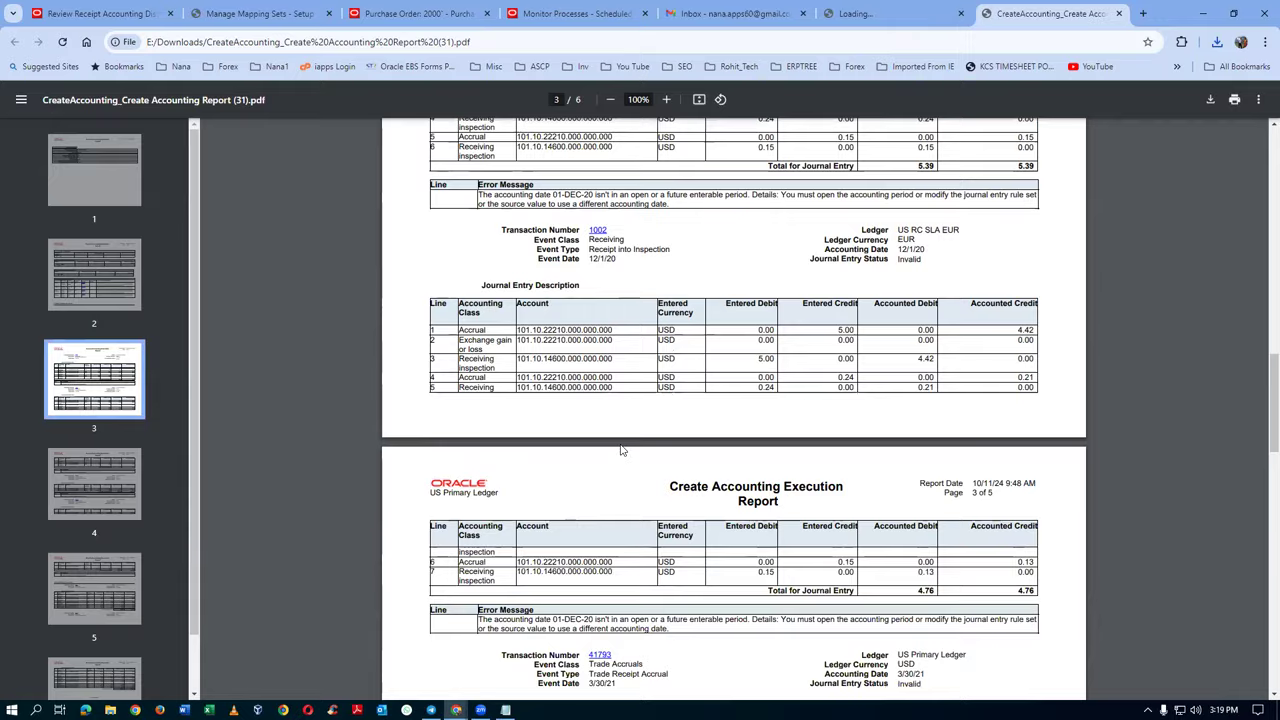
scroll(620, 450, "down", 4)
scroll(629, 440, "down", 4)
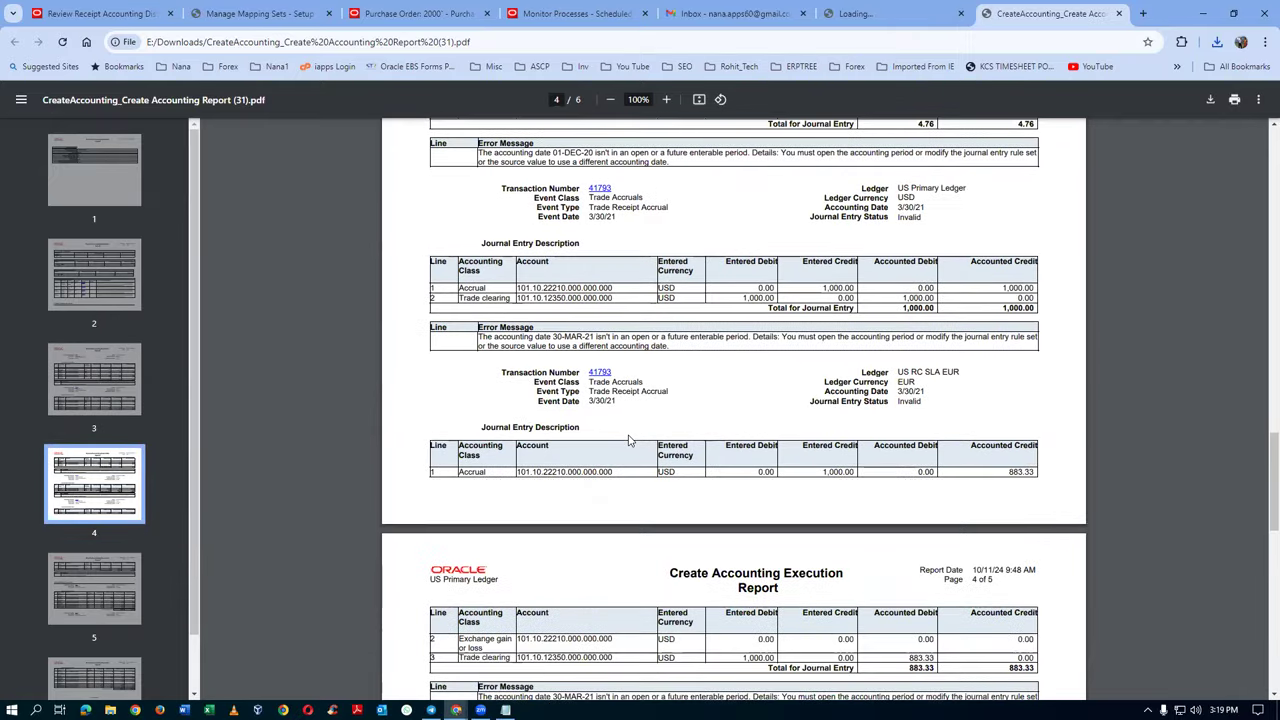
scroll(629, 440, "down", 3)
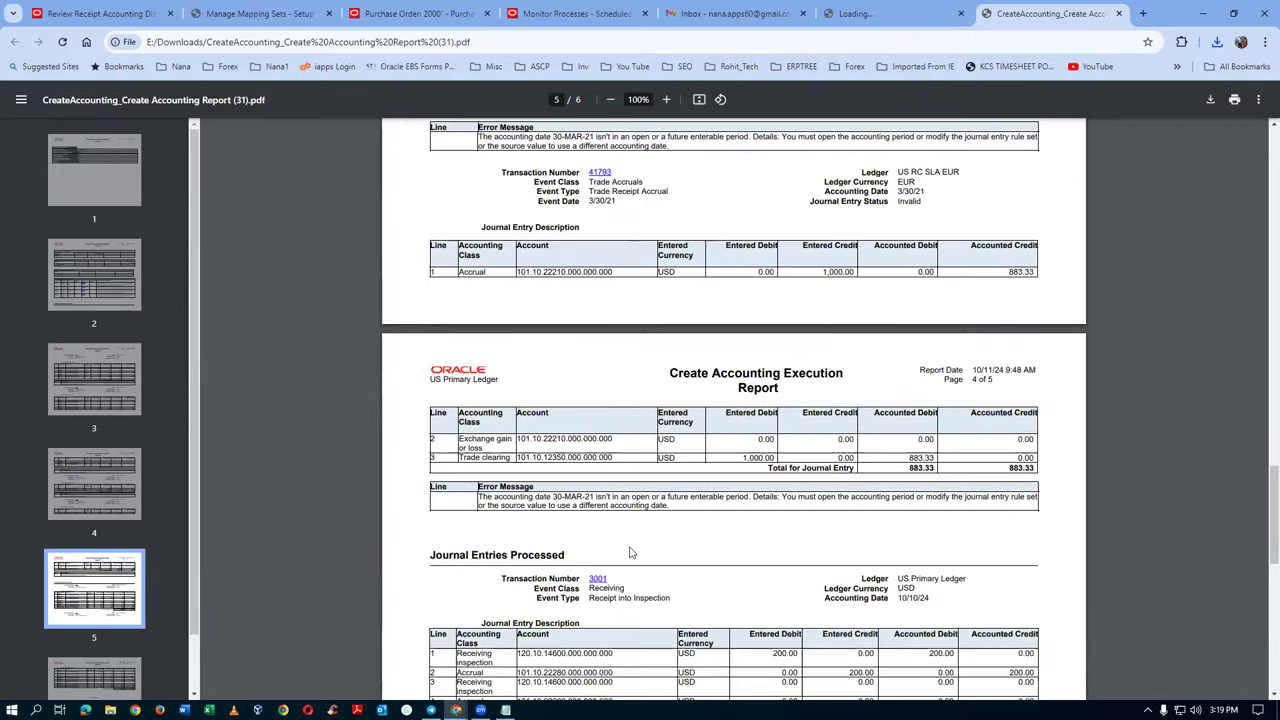
Examine the accounts, debits and credits under Journal Entries Processed for US Primary Ledger and US RC SLA EUR
scroll(629, 552, "down", 2)
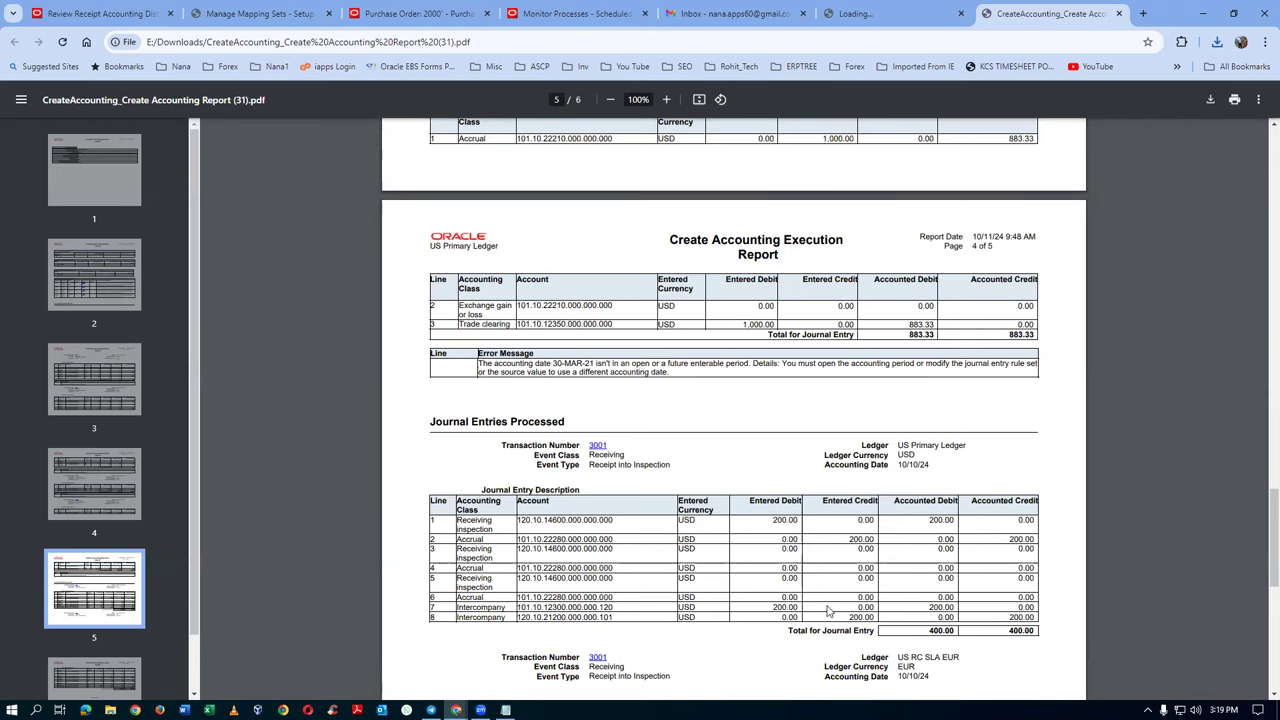
scroll(827, 610, "down", 1)
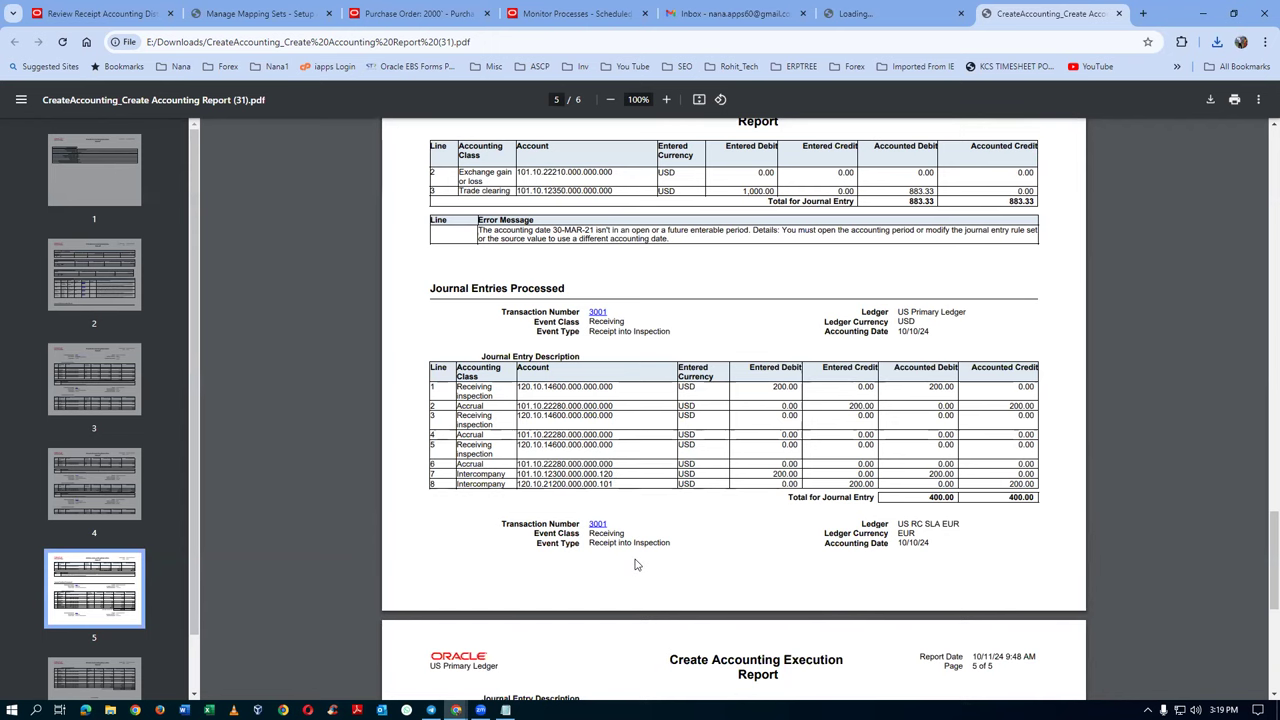
scroll(637, 565, "down", 1)
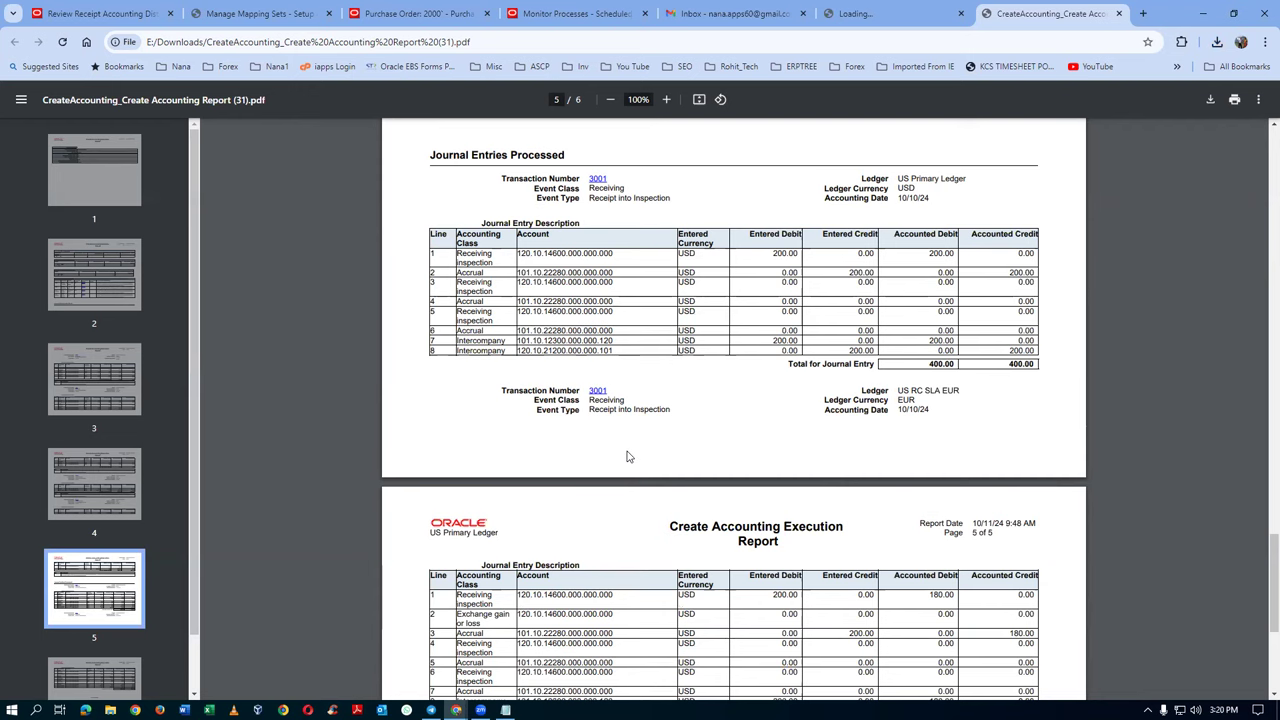
scroll(629, 456, "down", 3)
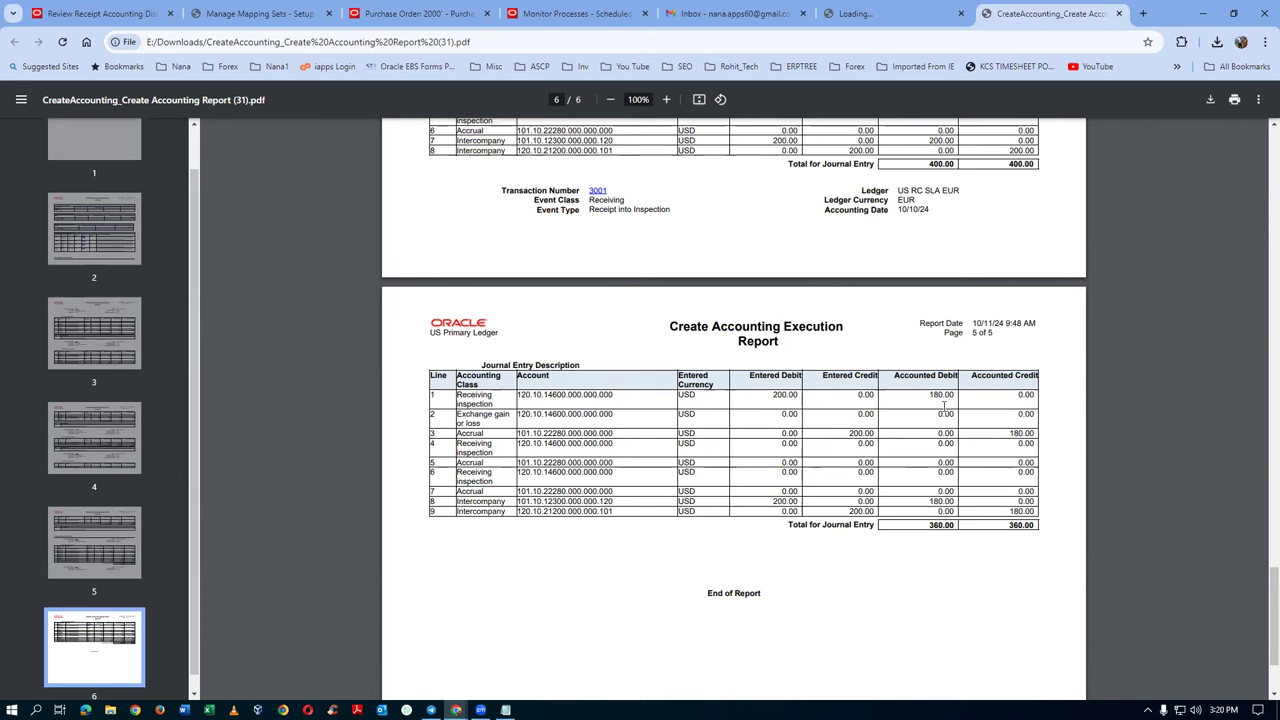
scroll(950, 418, "up", 2)
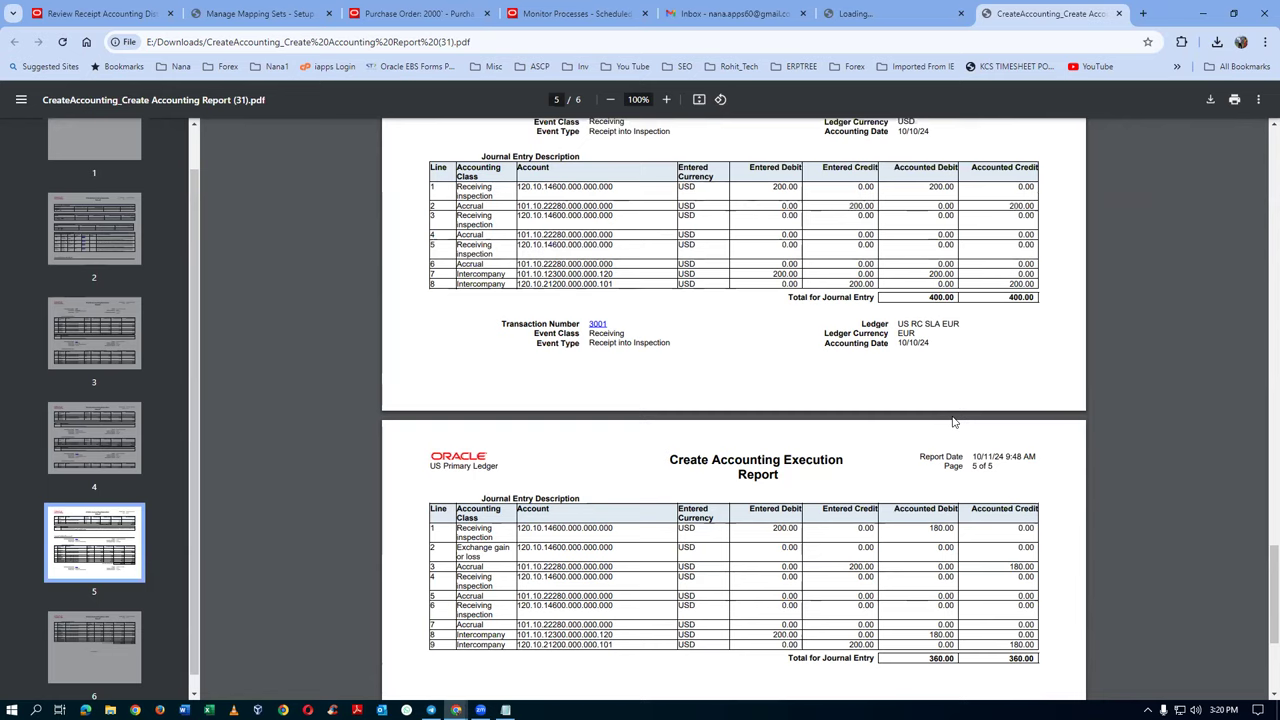
scroll(953, 420, "up", 1)
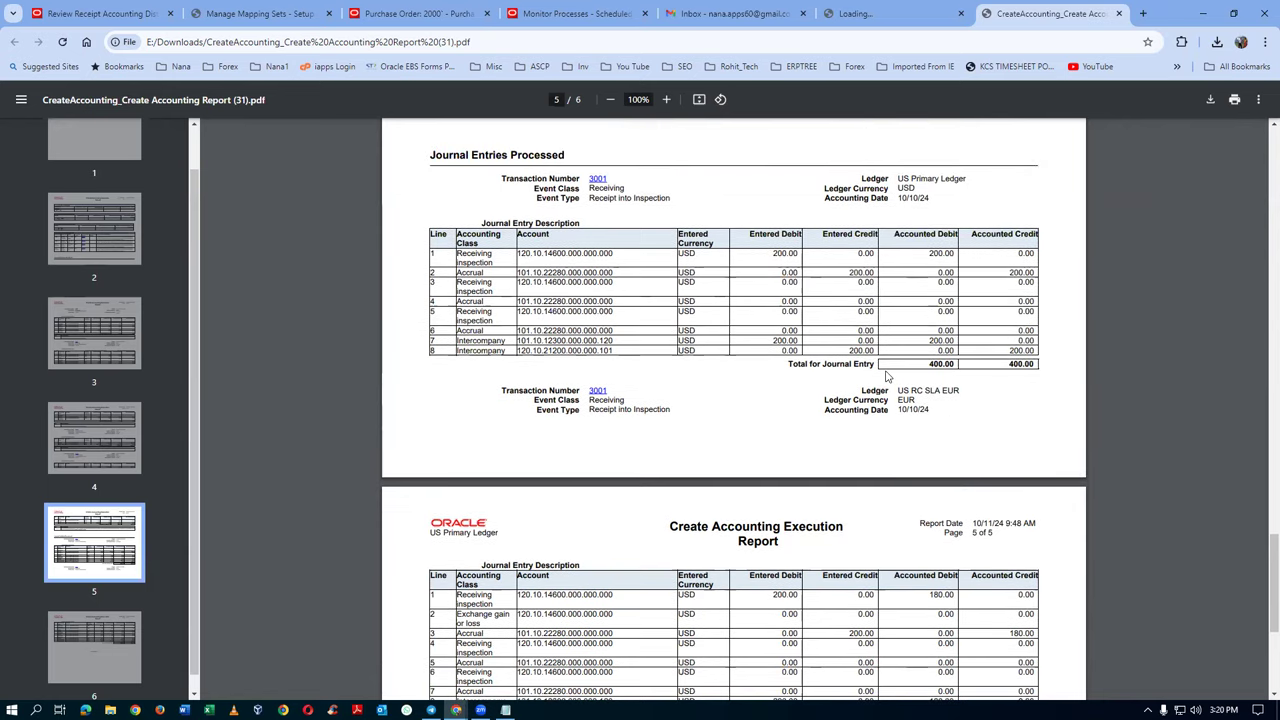
Go back over the error messages, highlighting the closed-period accounting date, and recheck the errors and summary tables on page 2
scroll(930, 362, "up", 3)
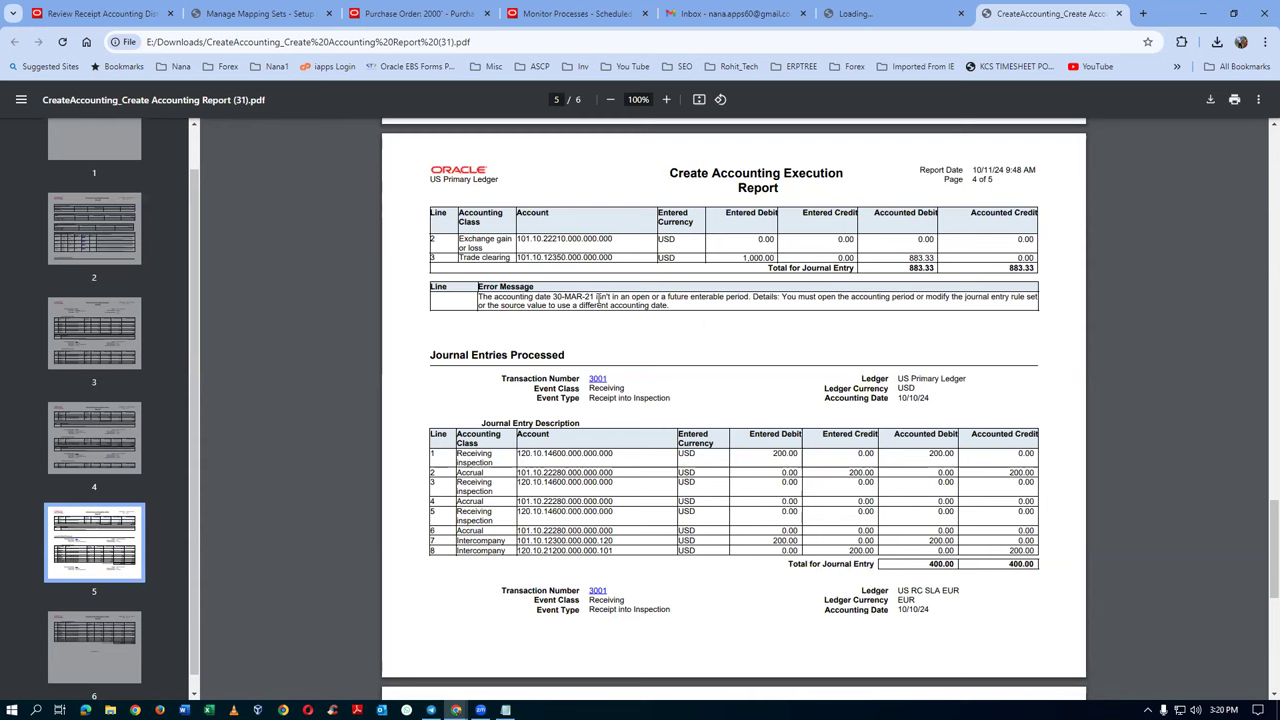
left_click_drag(566, 296, 592, 298)
scroll(716, 352, "up", 3)
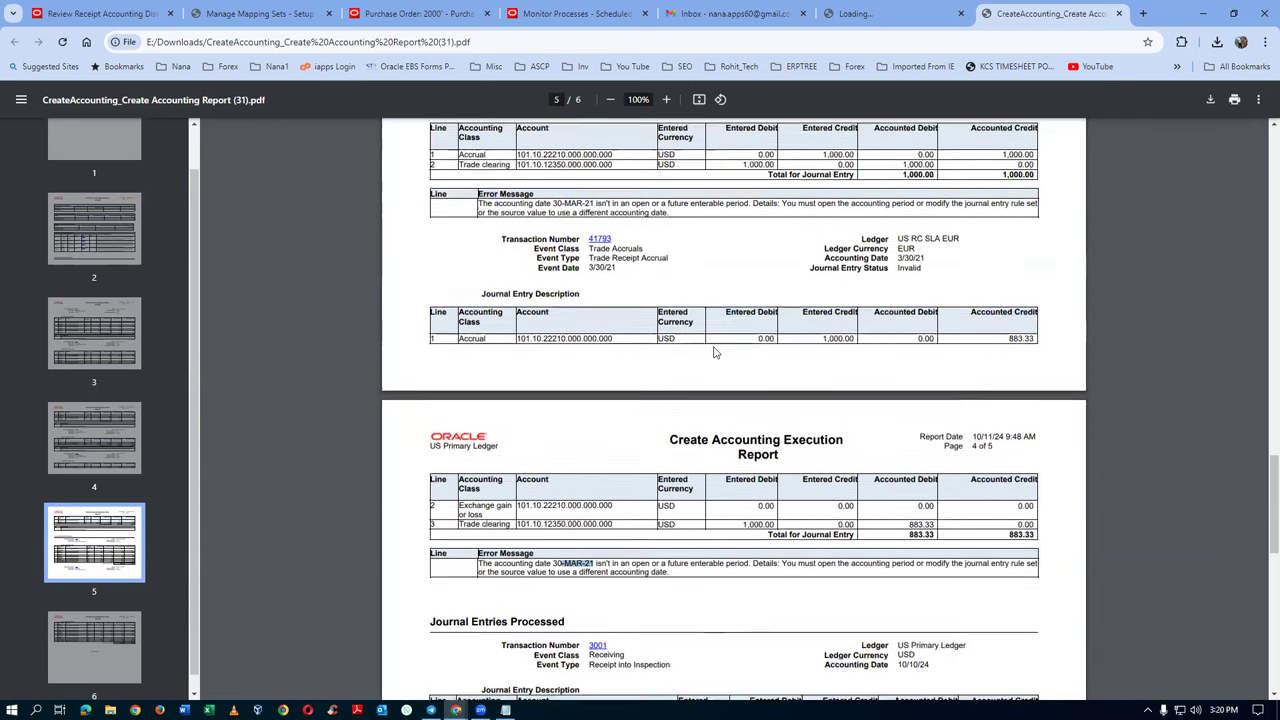
scroll(716, 352, "up", 5)
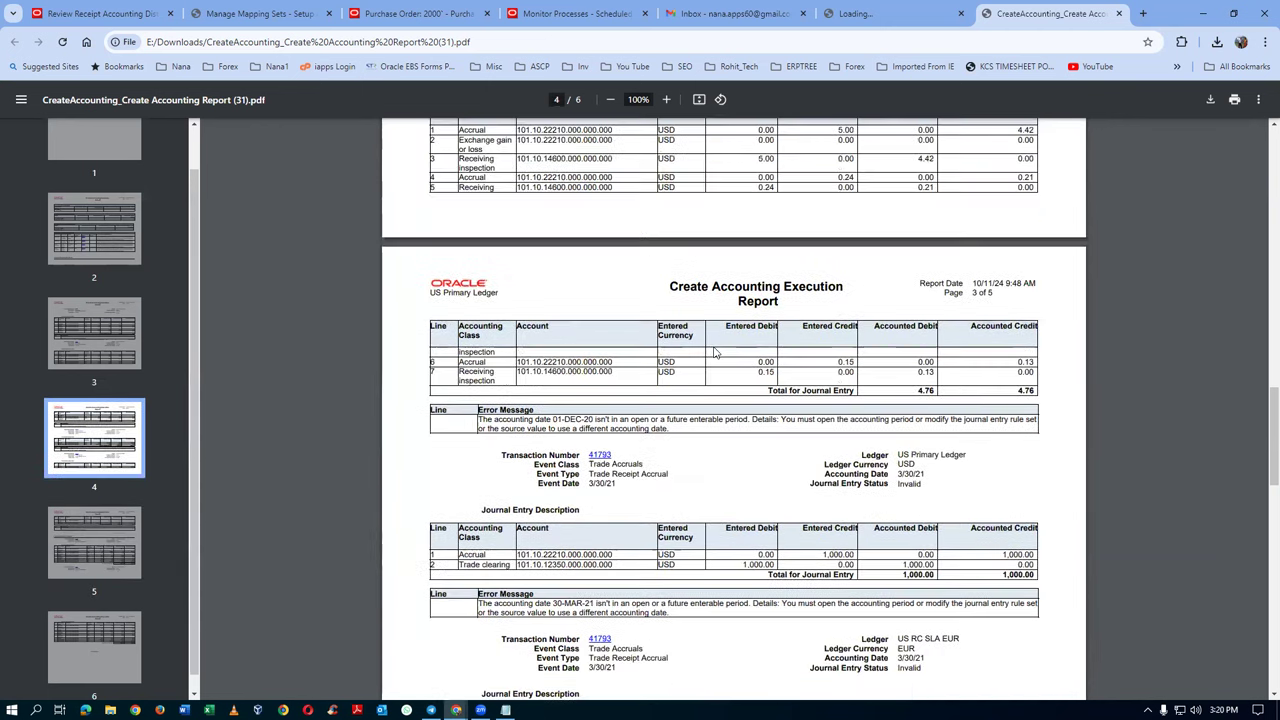
scroll(716, 352, "up", 5)
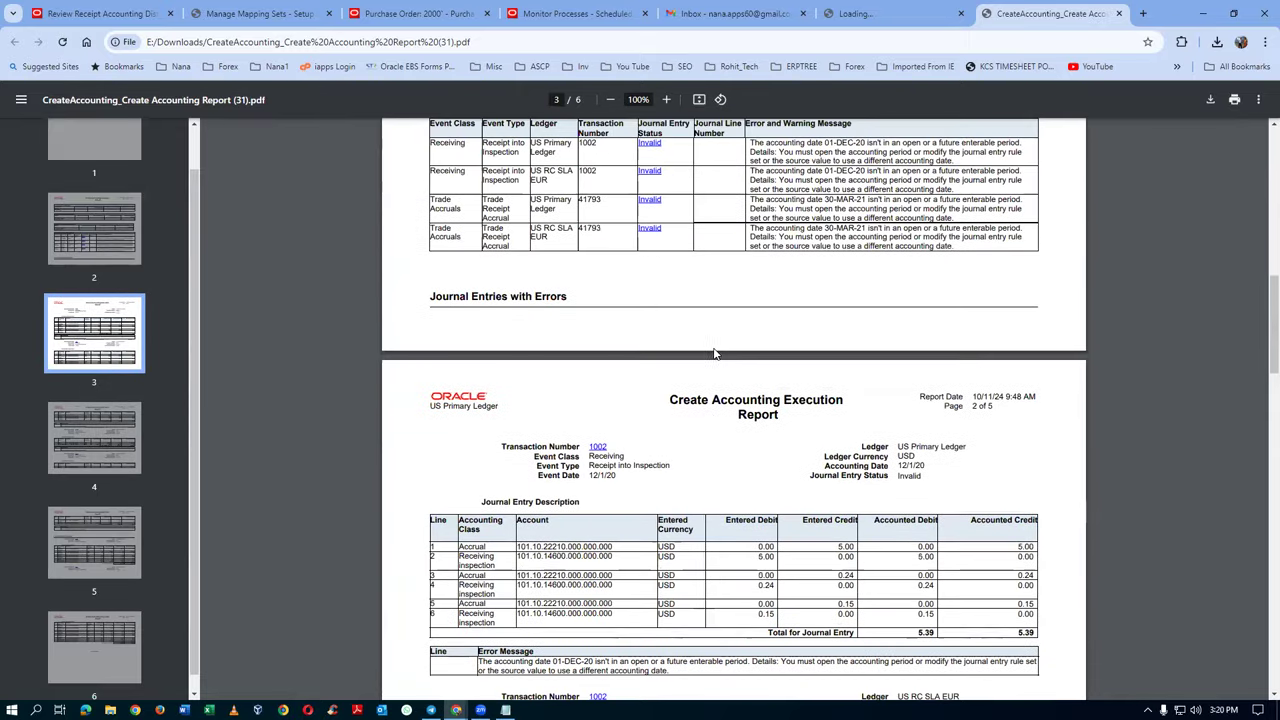
scroll(716, 352, "up", 2)
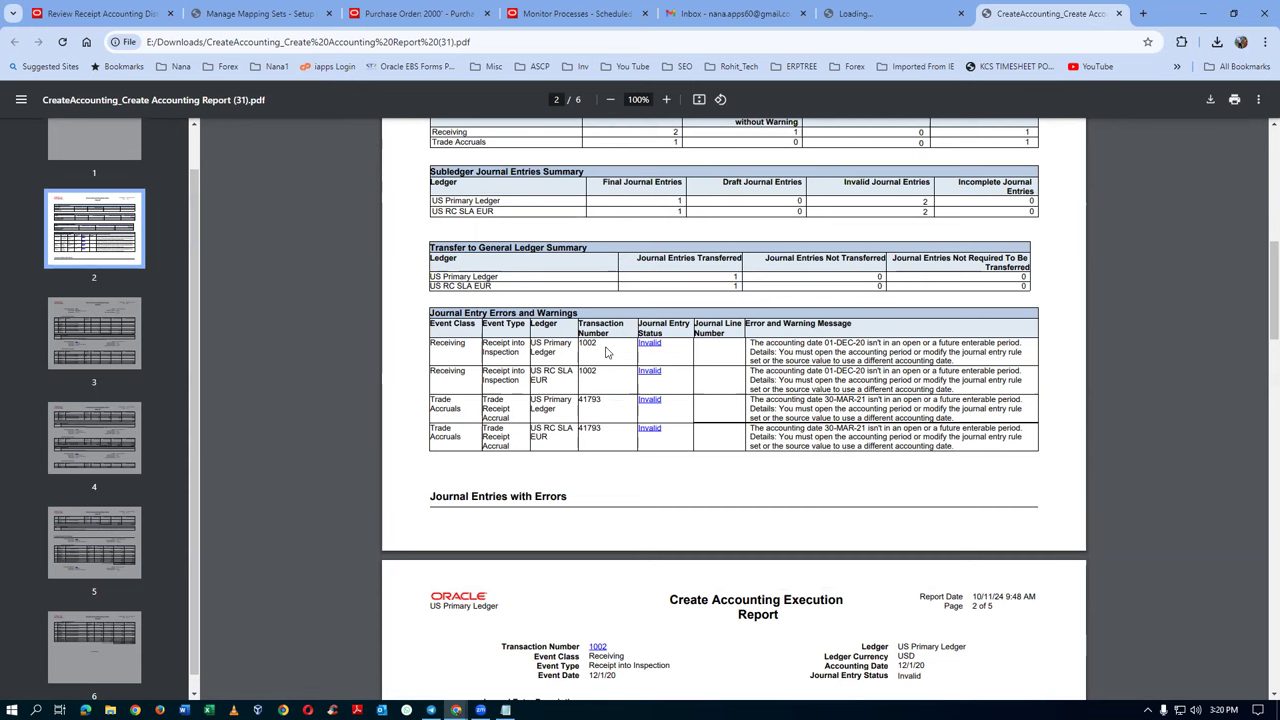
scroll(605, 350, "up", 1)
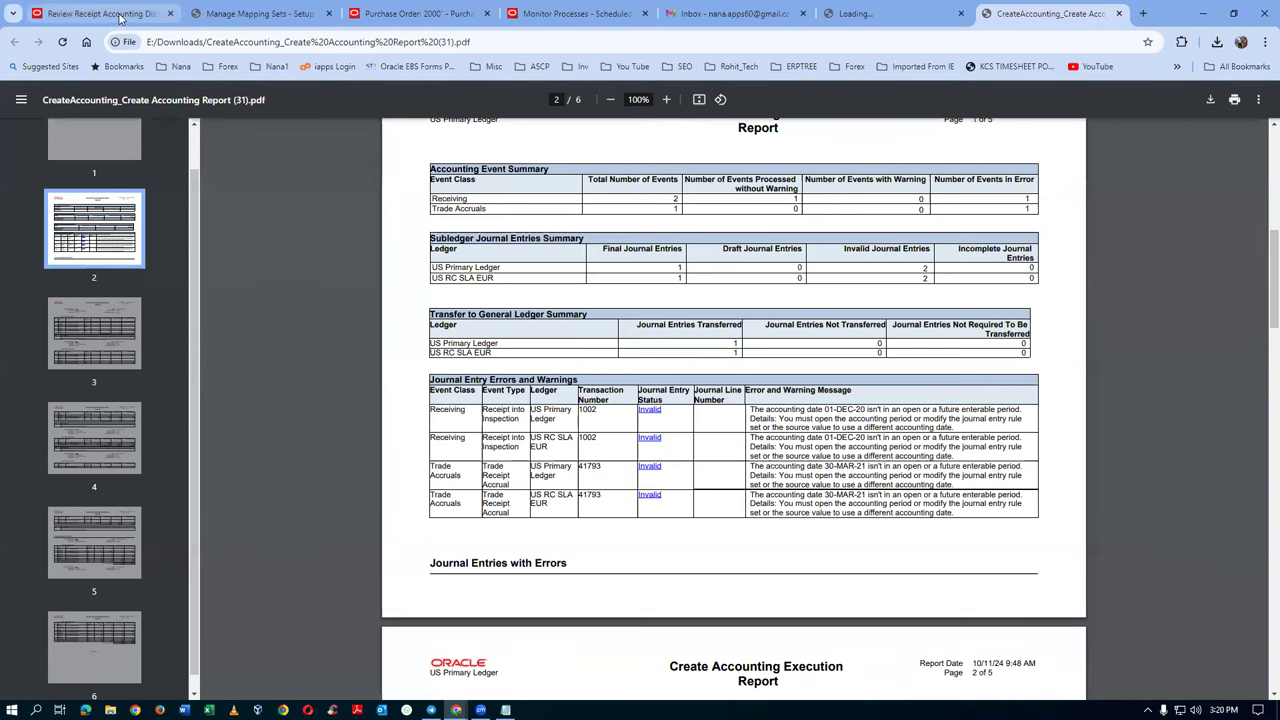
Return to Review Receipt Accounting Distributions, rerun the search for item t01, and check the receipt's transaction status
left_click(120, 14)
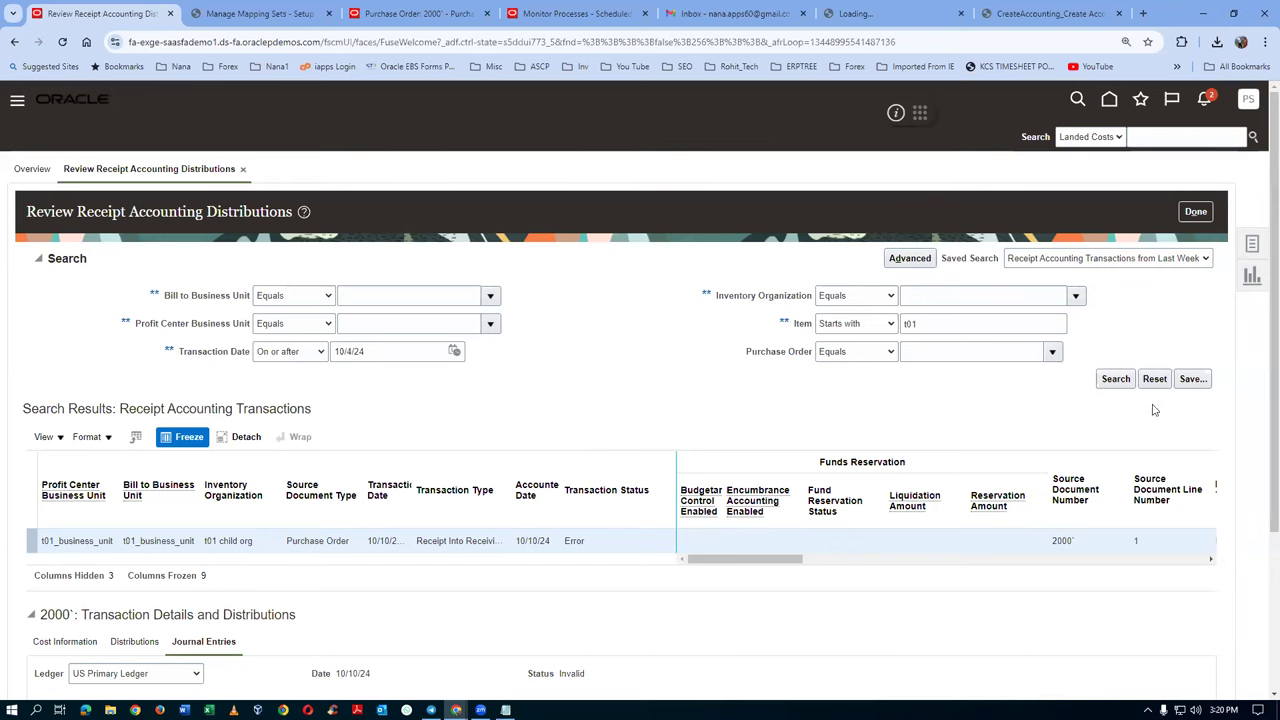
left_click(1115, 378)
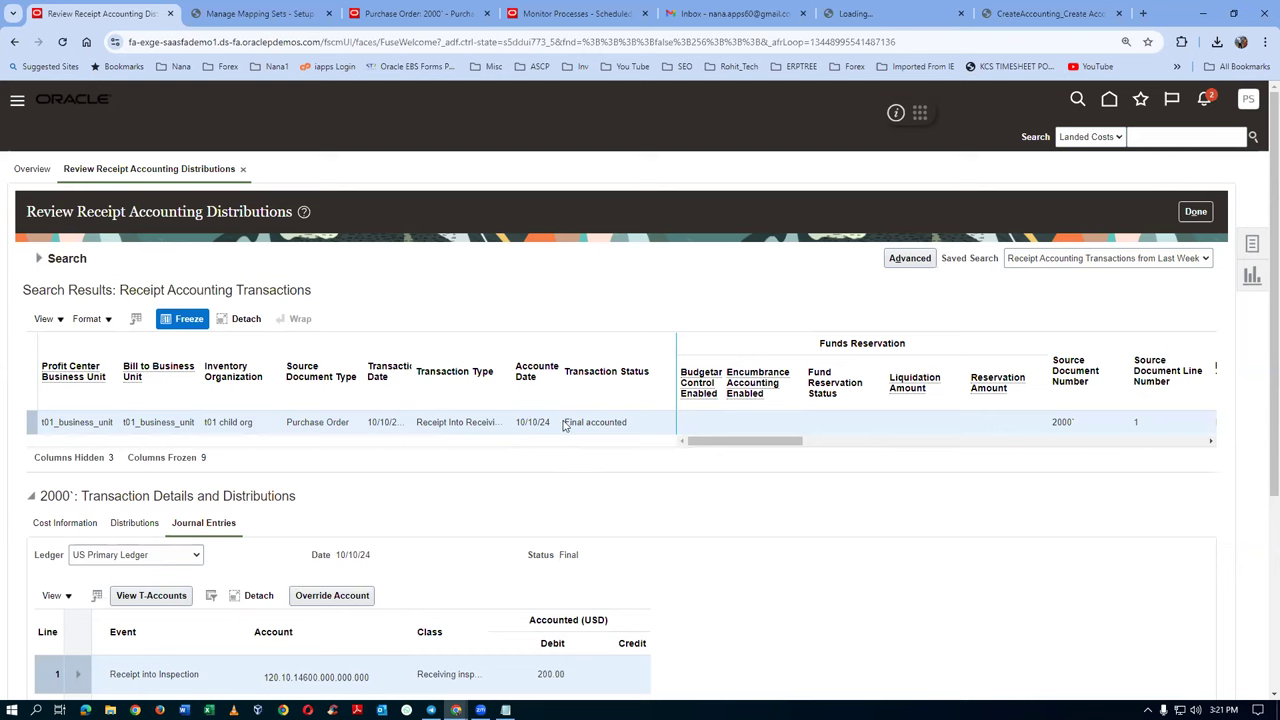
left_click_drag(564, 426, 632, 432)
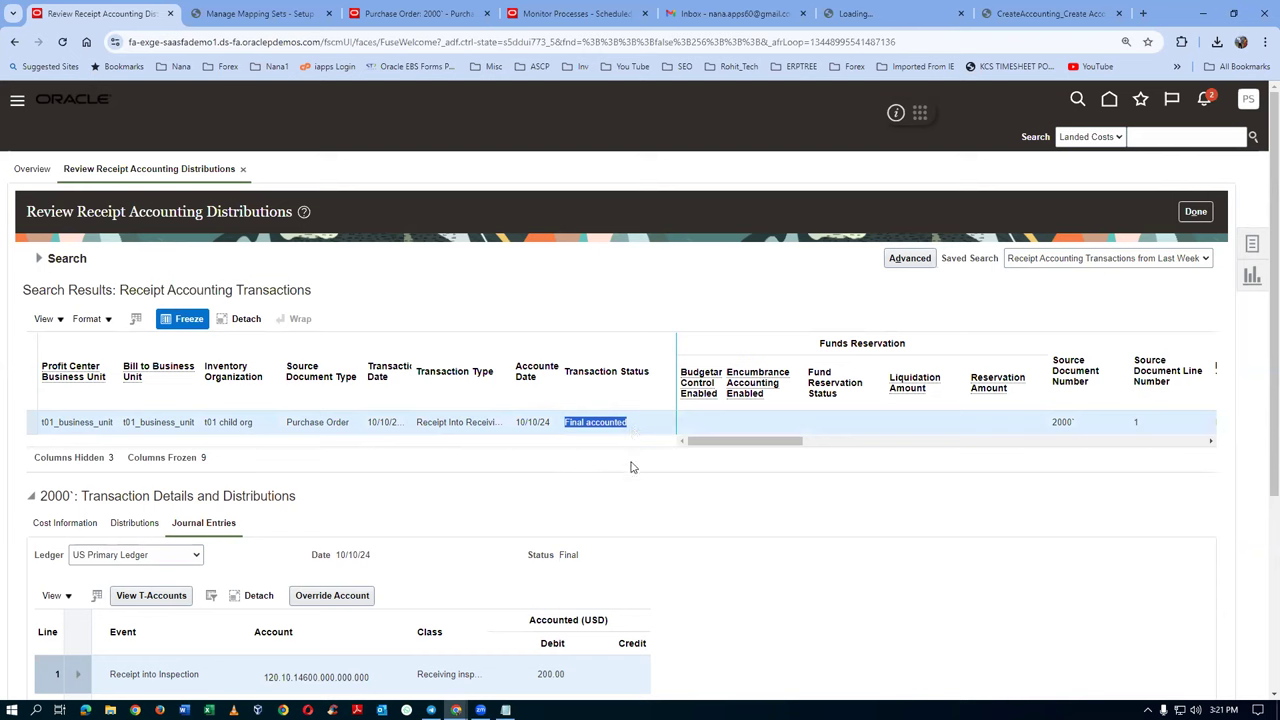
left_click(650, 517)
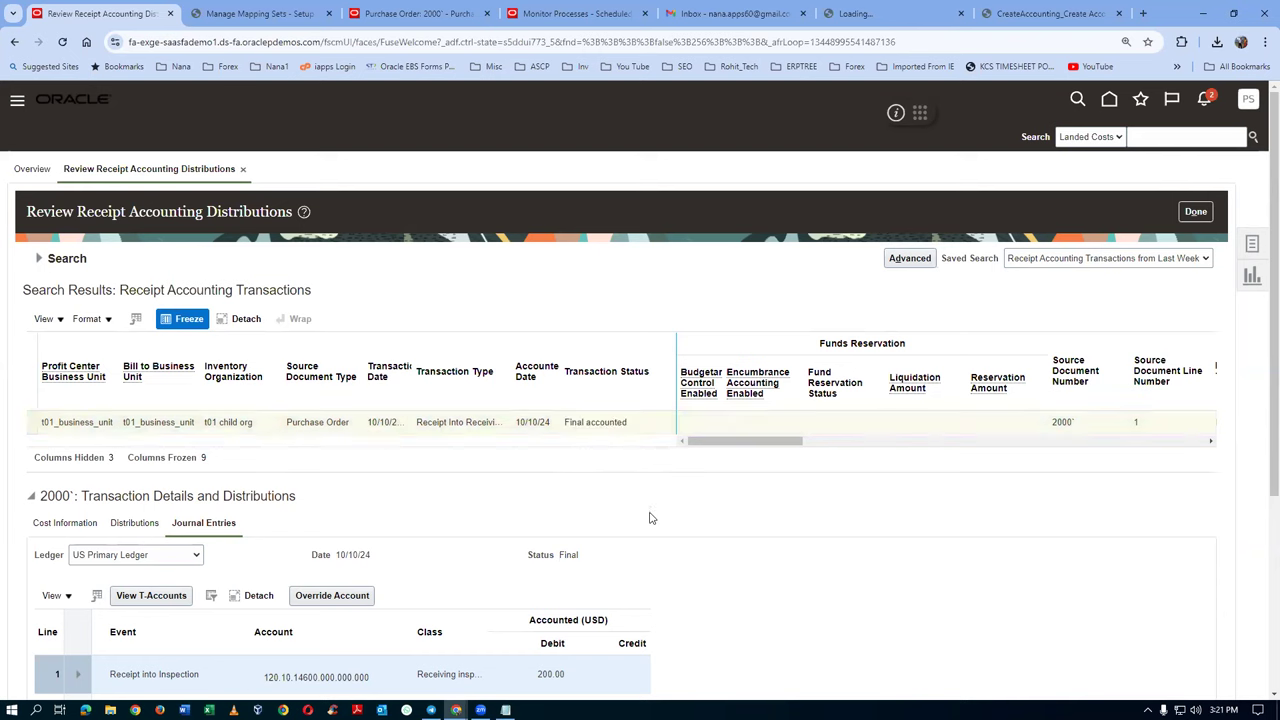
left_click_drag(570, 422, 613, 423)
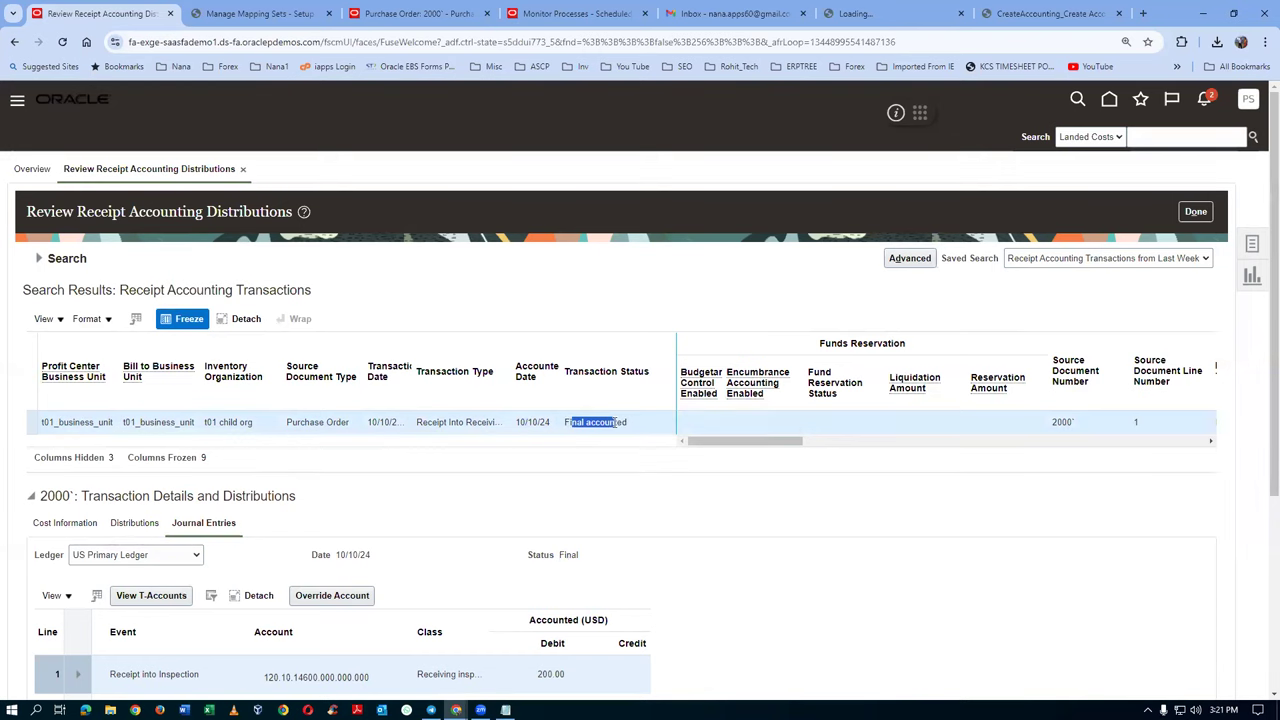
left_click(647, 523)
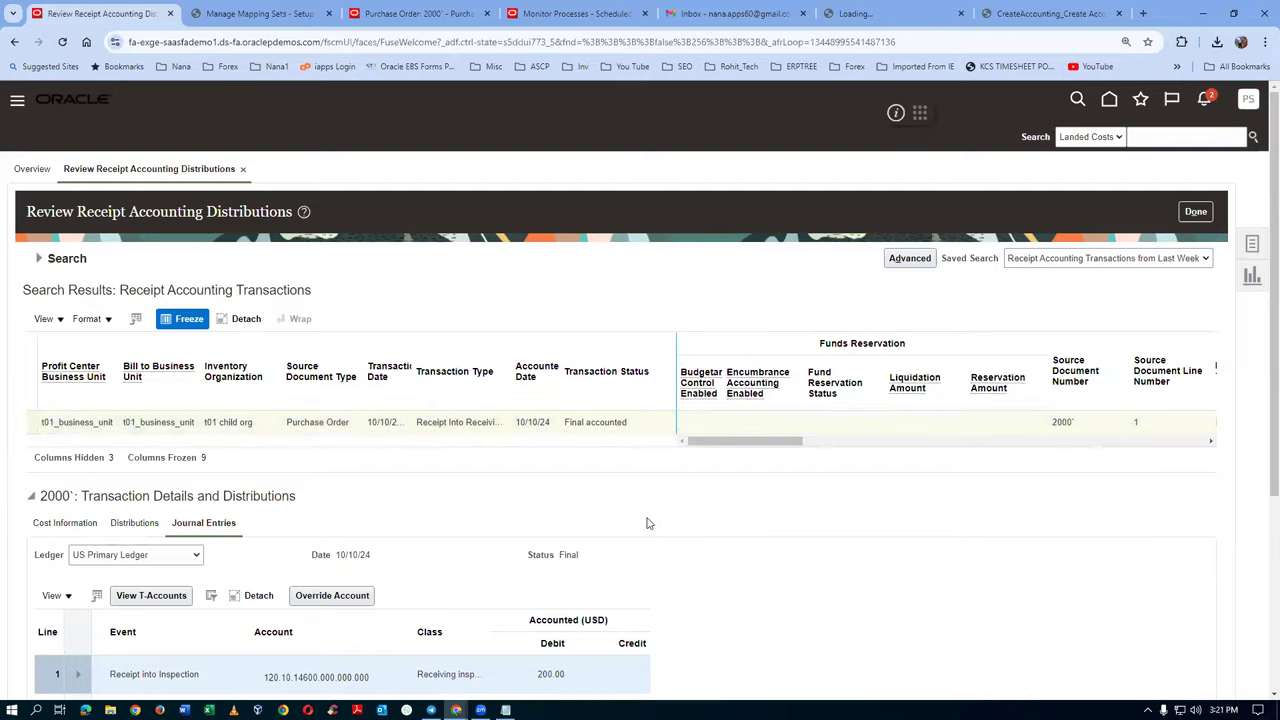
Examine the receipt's journal entry lines for US Primary Ledger and recheck the transaction status
scroll(647, 523, "down", 2)
scroll(652, 477, "down", 1)
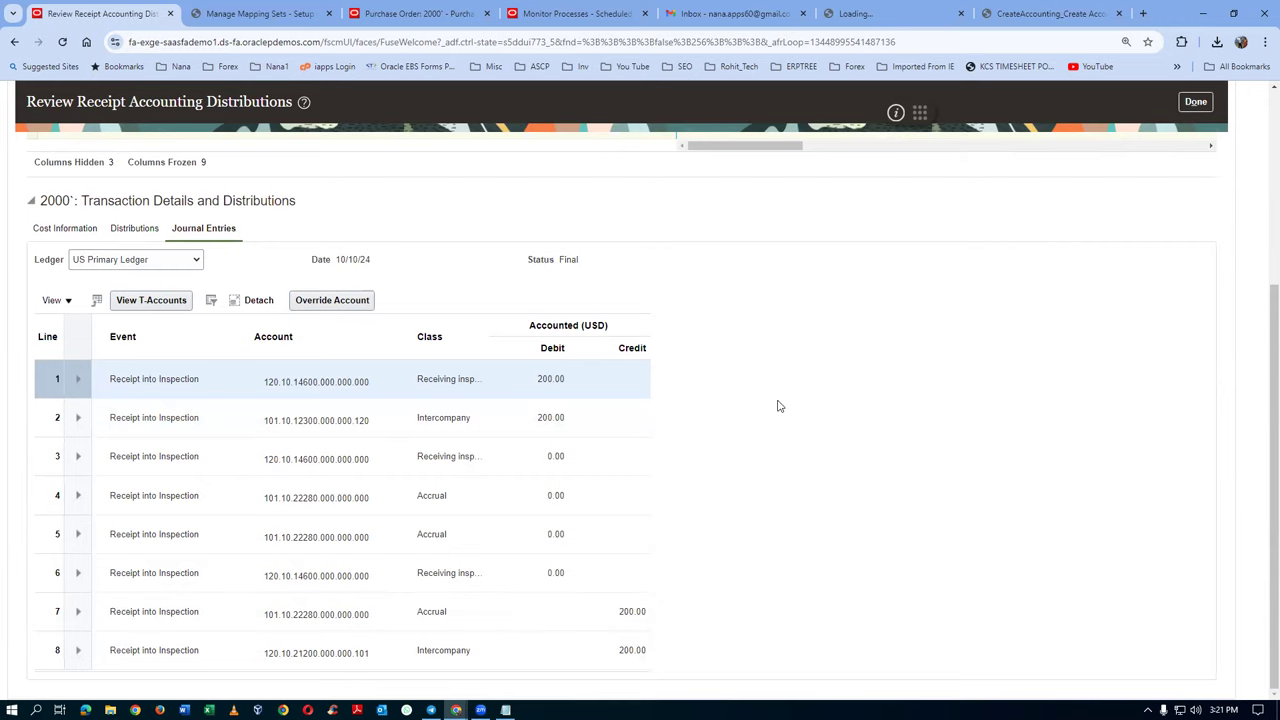
scroll(780, 406, "up", 2)
scroll(781, 406, "up", 1)
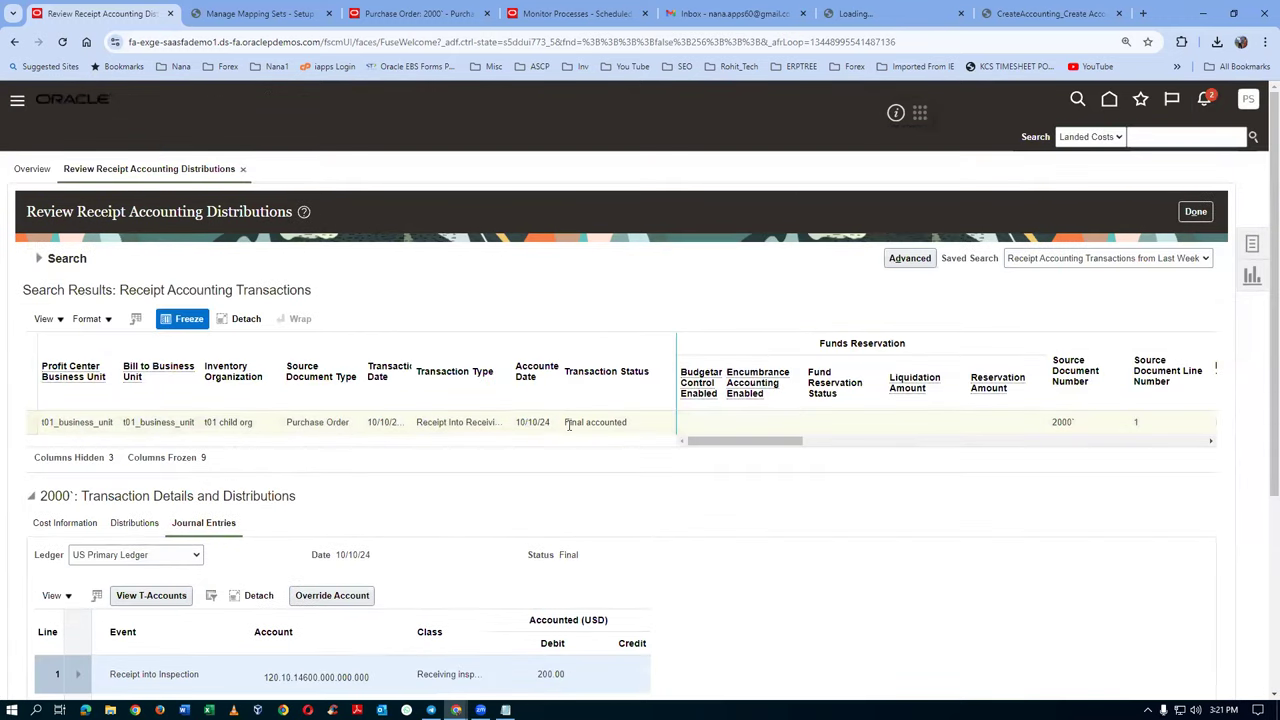
left_click_drag(566, 423, 635, 432)
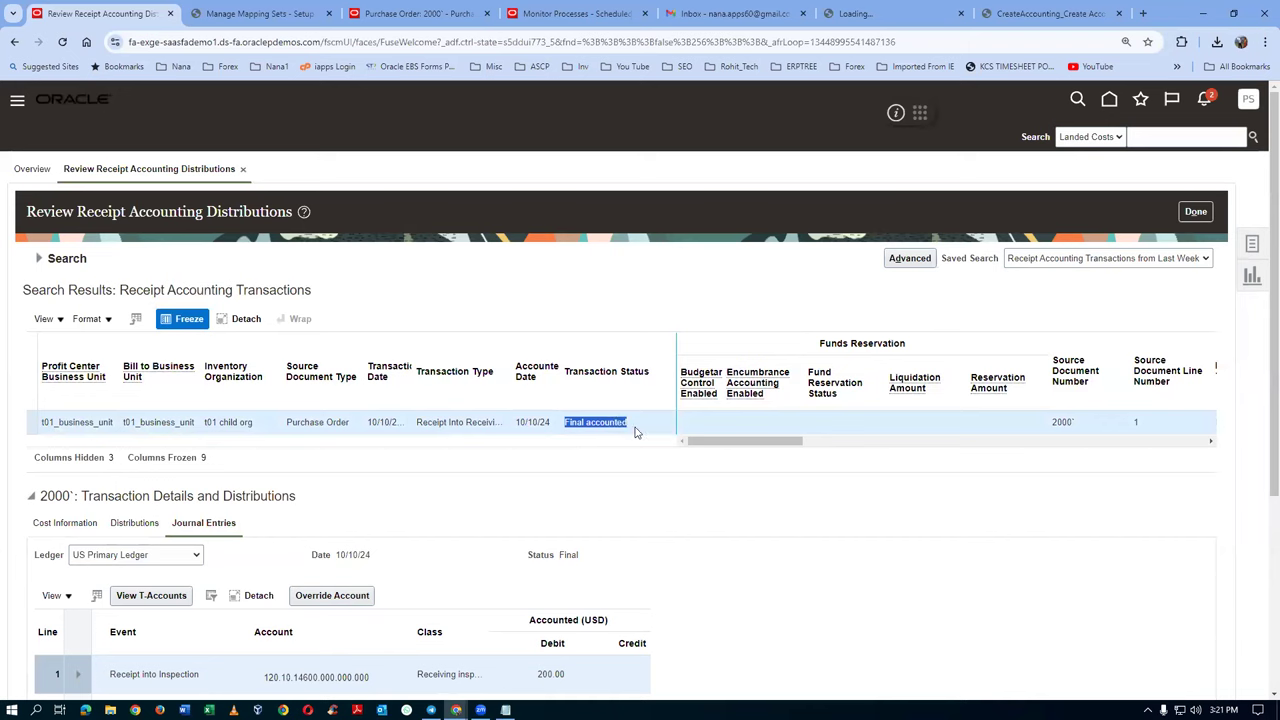
left_click(738, 518)
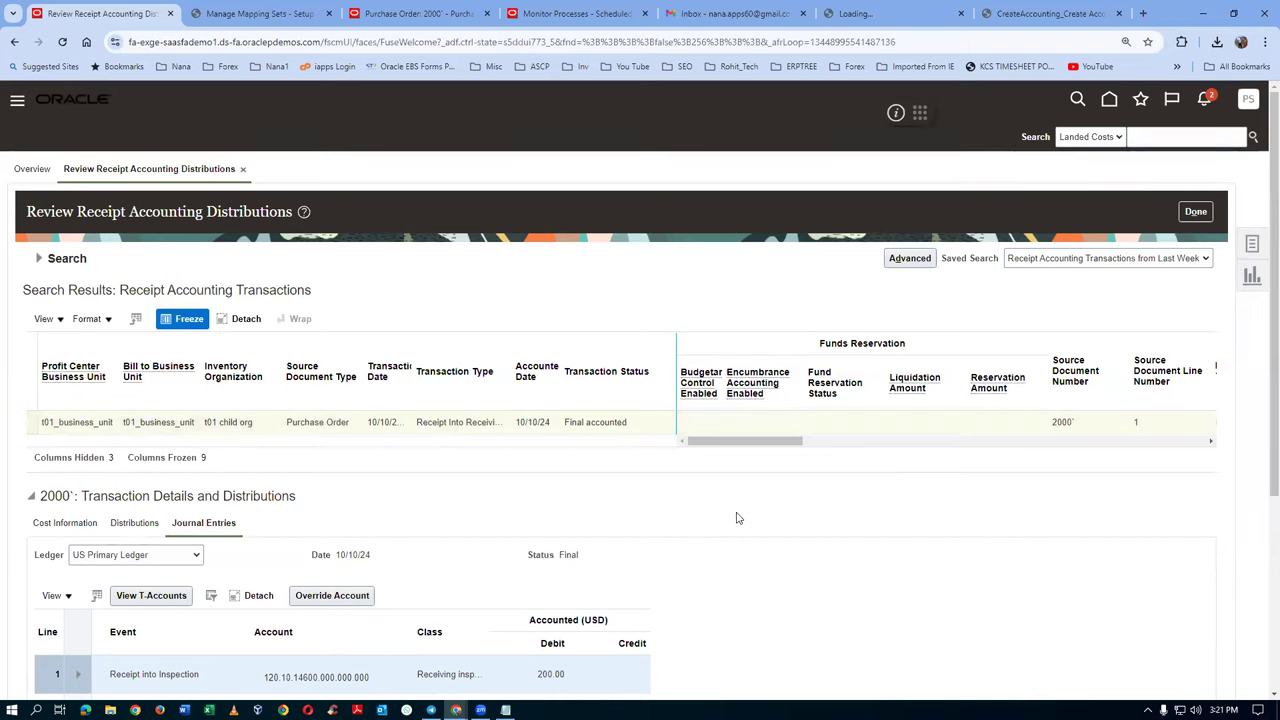
Examine the receipt's remaining transaction columns, highlighting its transaction quantity and quantity in primary UOM
left_click_drag(741, 441, 1052, 457)
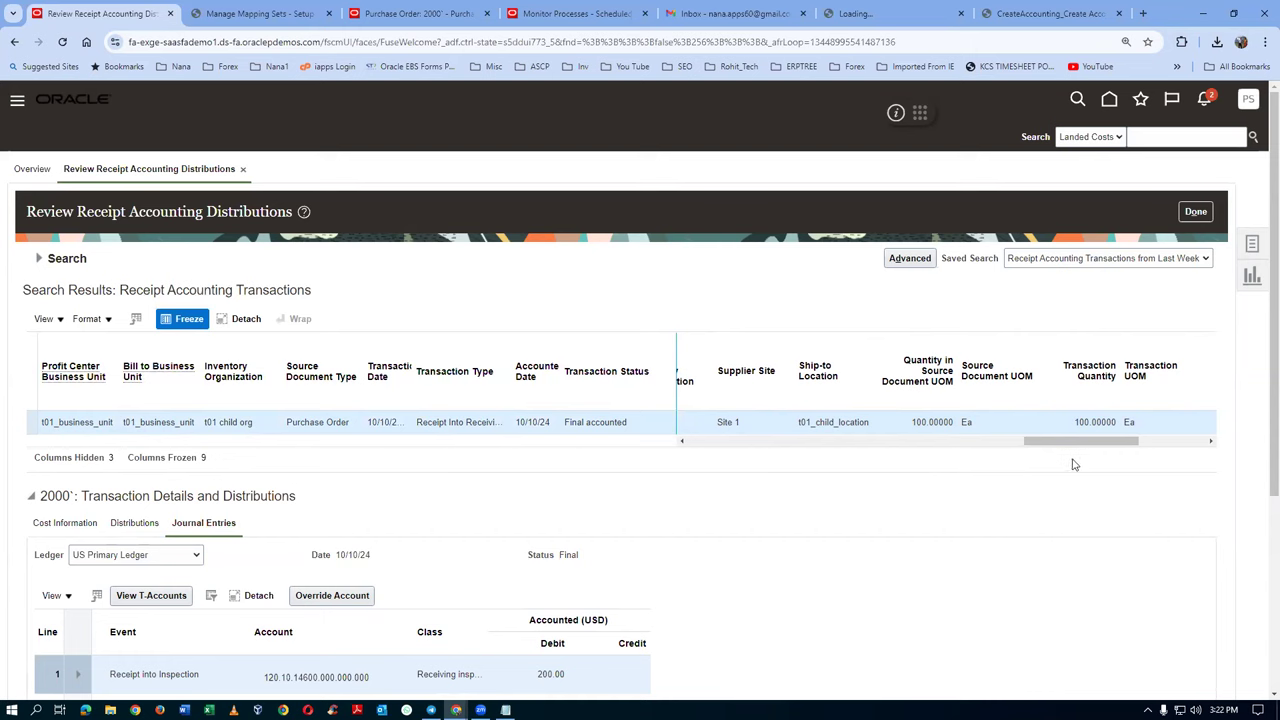
left_click_drag(1058, 444, 1130, 455)
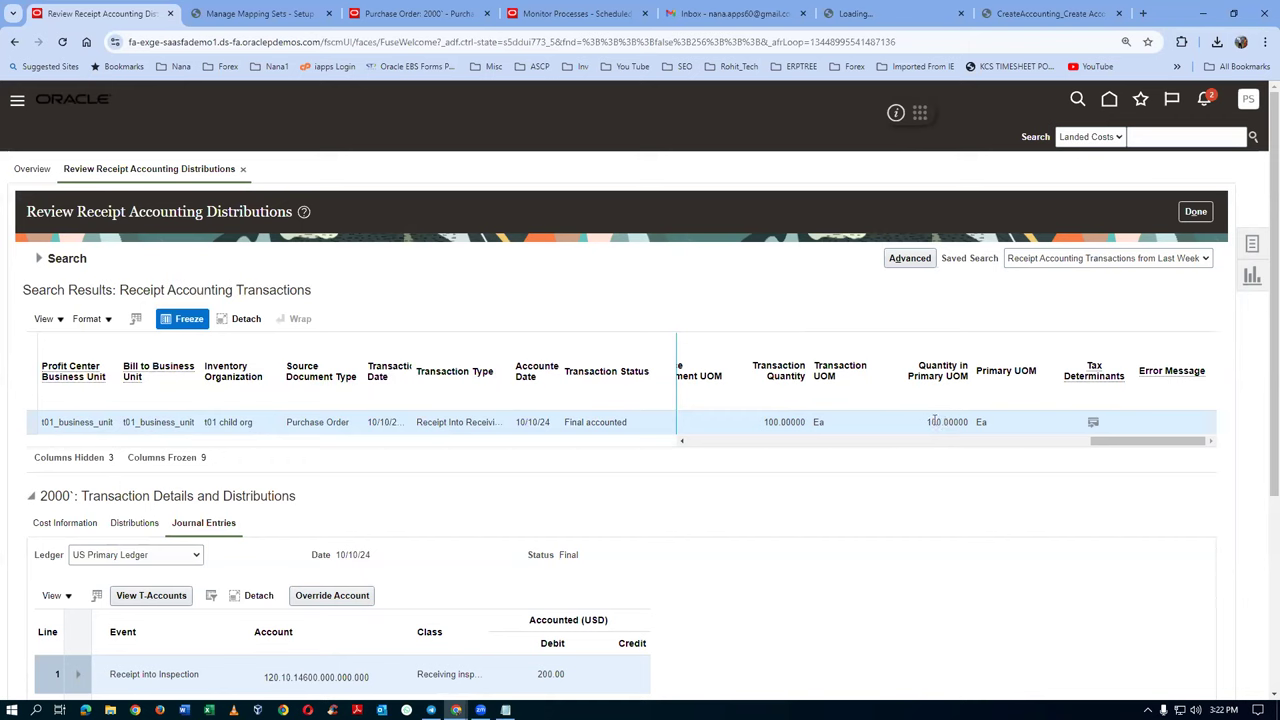
left_click_drag(929, 422, 970, 425)
left_click(976, 514)
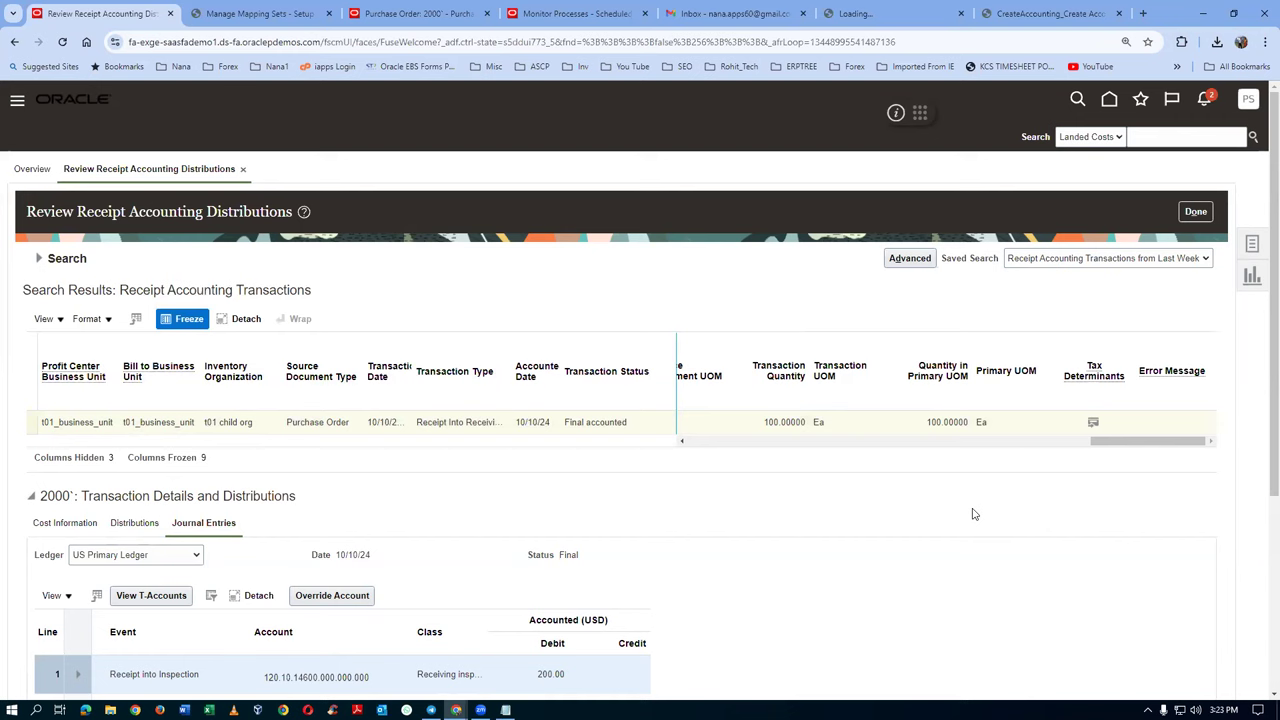
left_click_drag(766, 424, 806, 422)
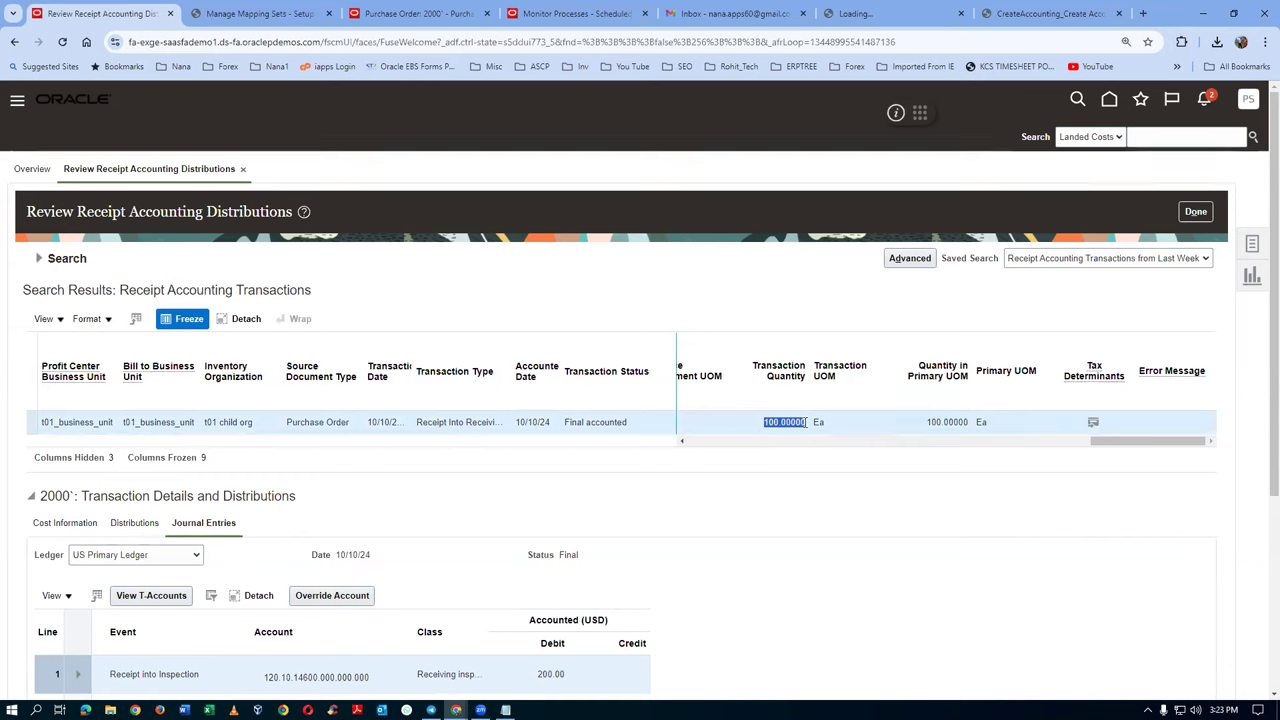
left_click(833, 520)
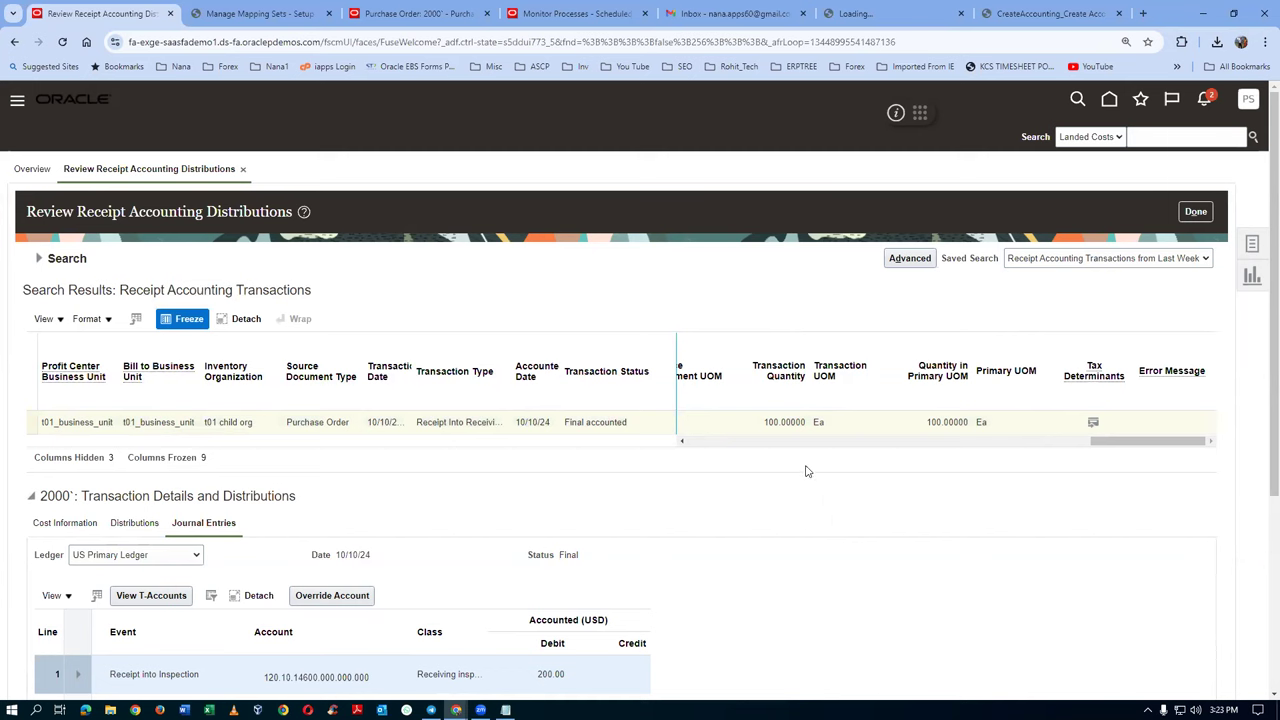
left_click_drag(765, 421, 806, 422)
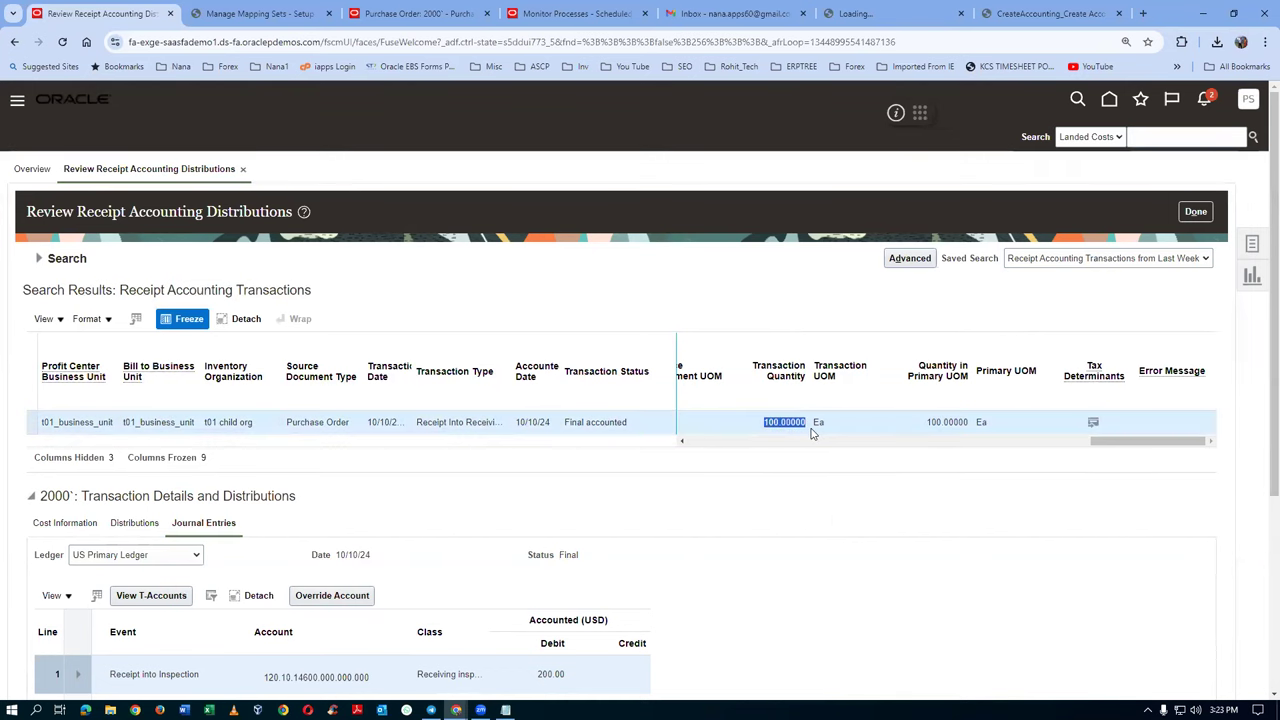
left_click(843, 515)
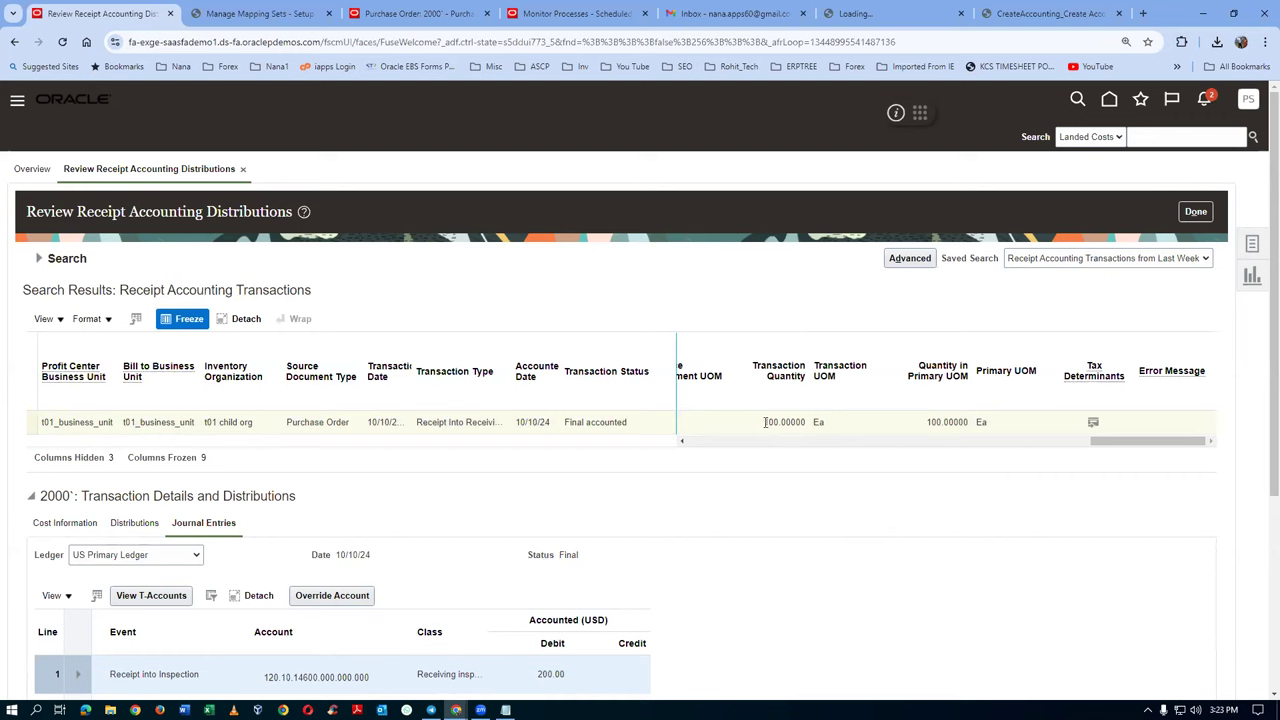
left_click_drag(765, 422, 805, 422)
left_click(816, 519)
Duplicate the scheduled processes monitoring page in a new browser tab
left_click(545, 16)
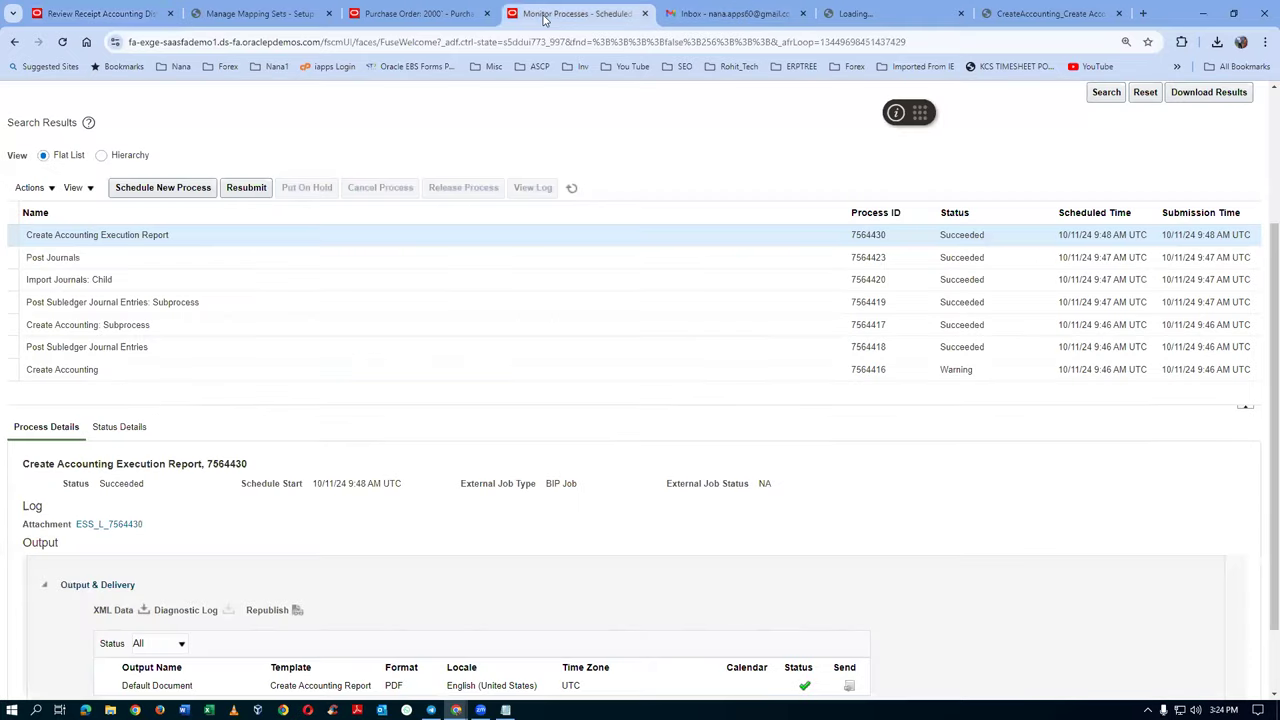
right_click(551, 17)
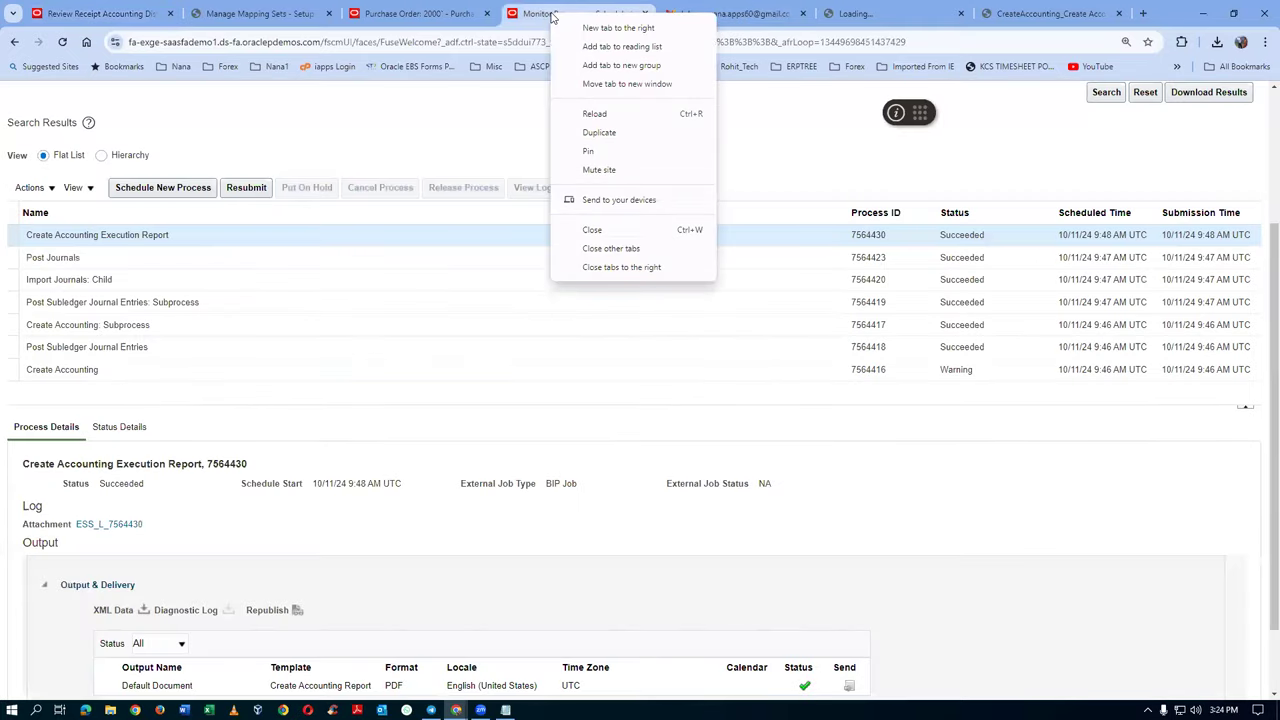
left_click(600, 132)
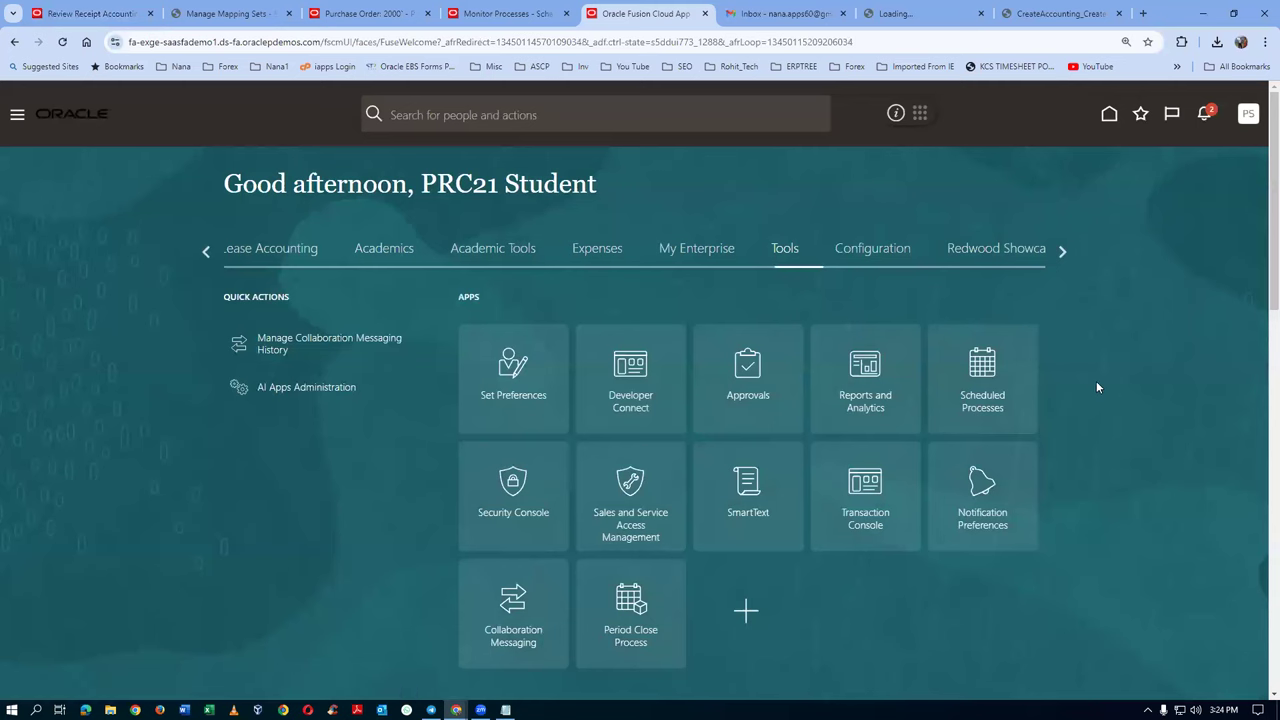
Open Period Close from General Accounting and view the Costing period statuses for US Primary Ledger in period 10-24
left_click(1063, 252)
left_click(205, 256)
left_click(205, 256)
left_click(205, 256)
left_click(205, 256)
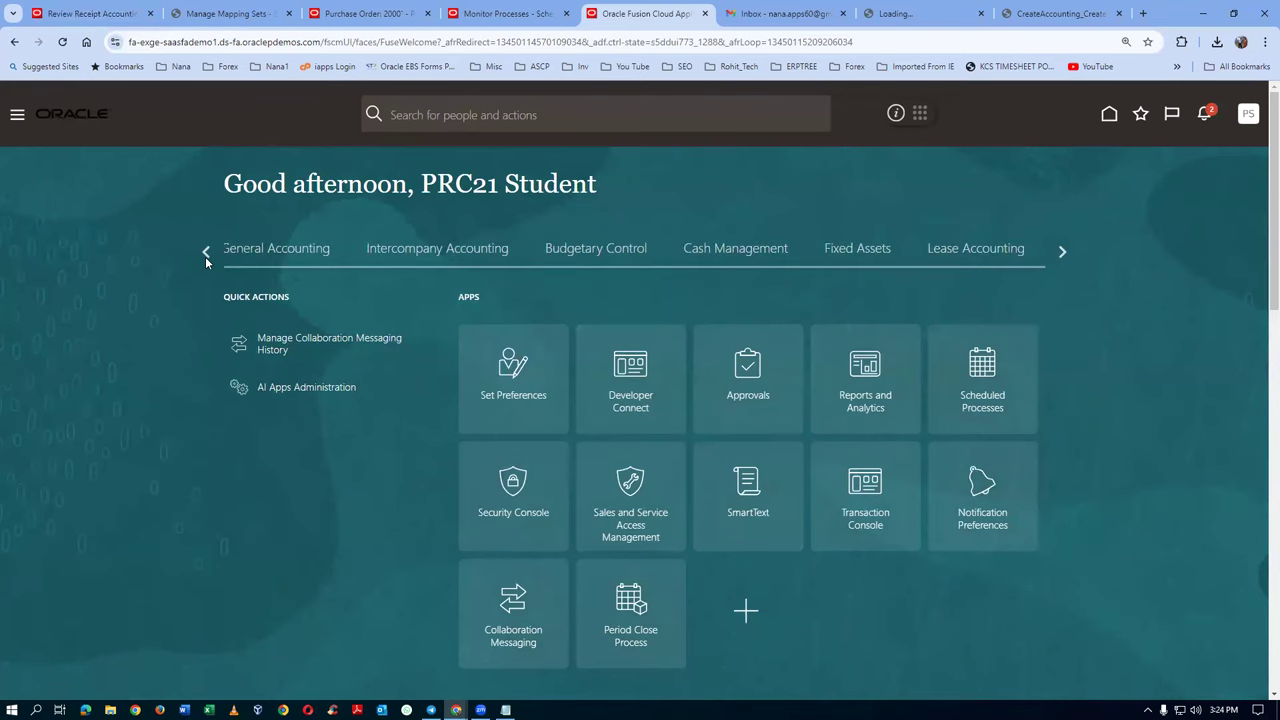
left_click(278, 250)
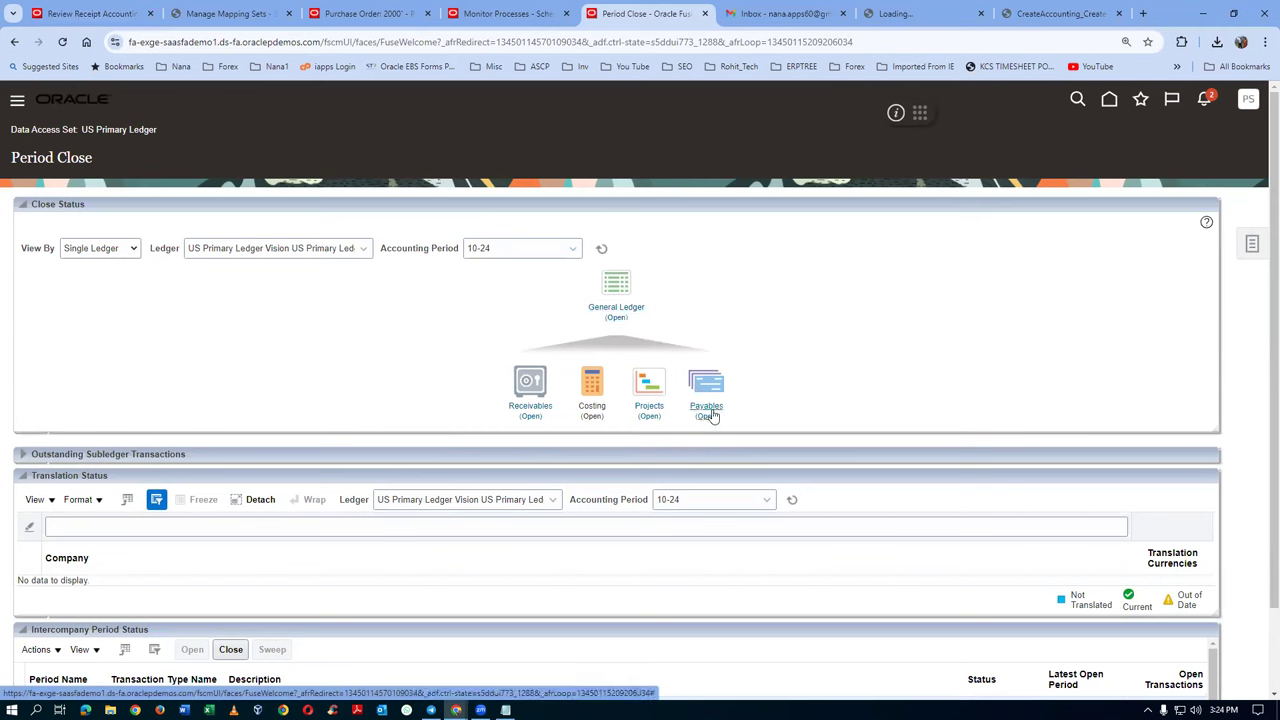
left_click(585, 388)
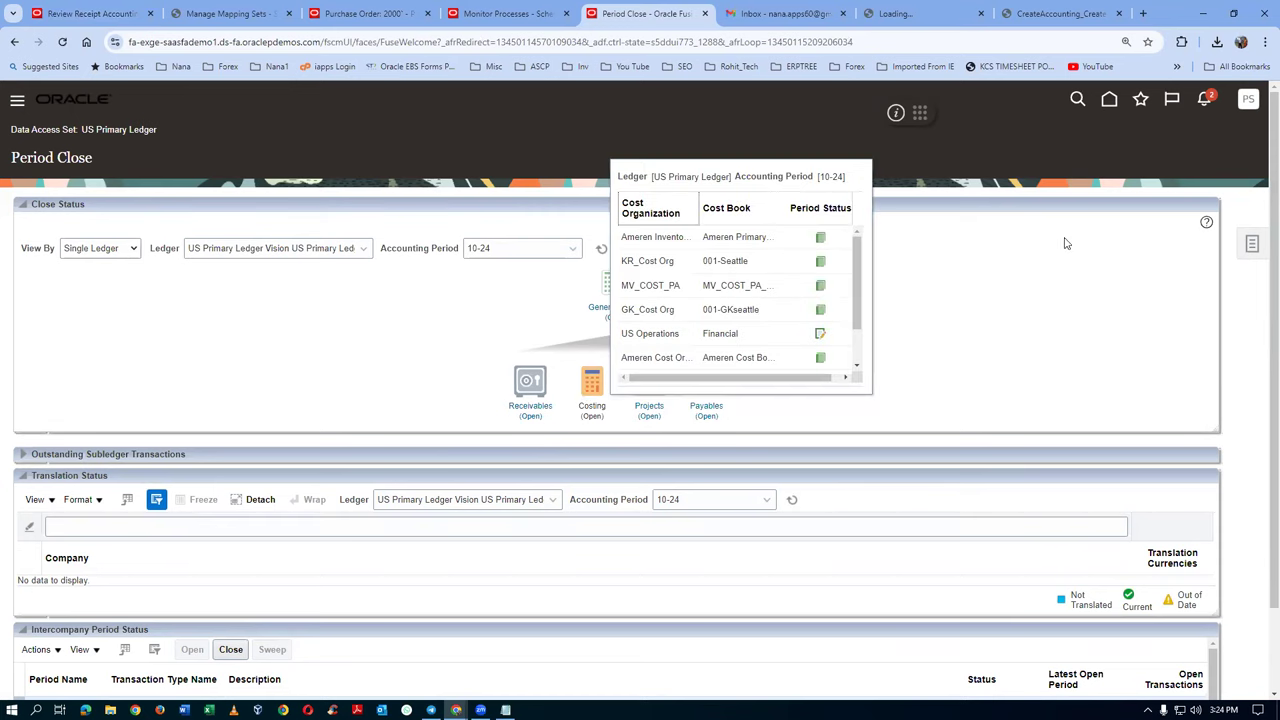
left_click(1022, 263)
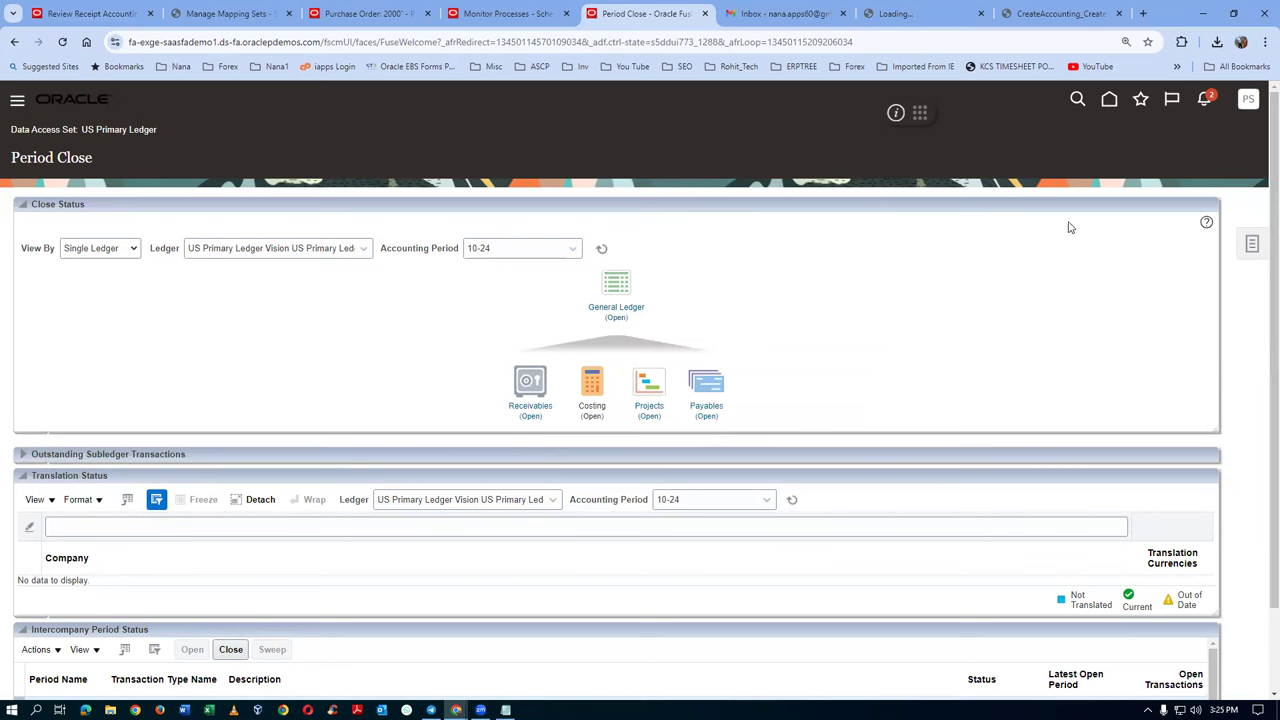
Open Setup and Maintenance and switch the setup offering to Financials
left_click(1249, 100)
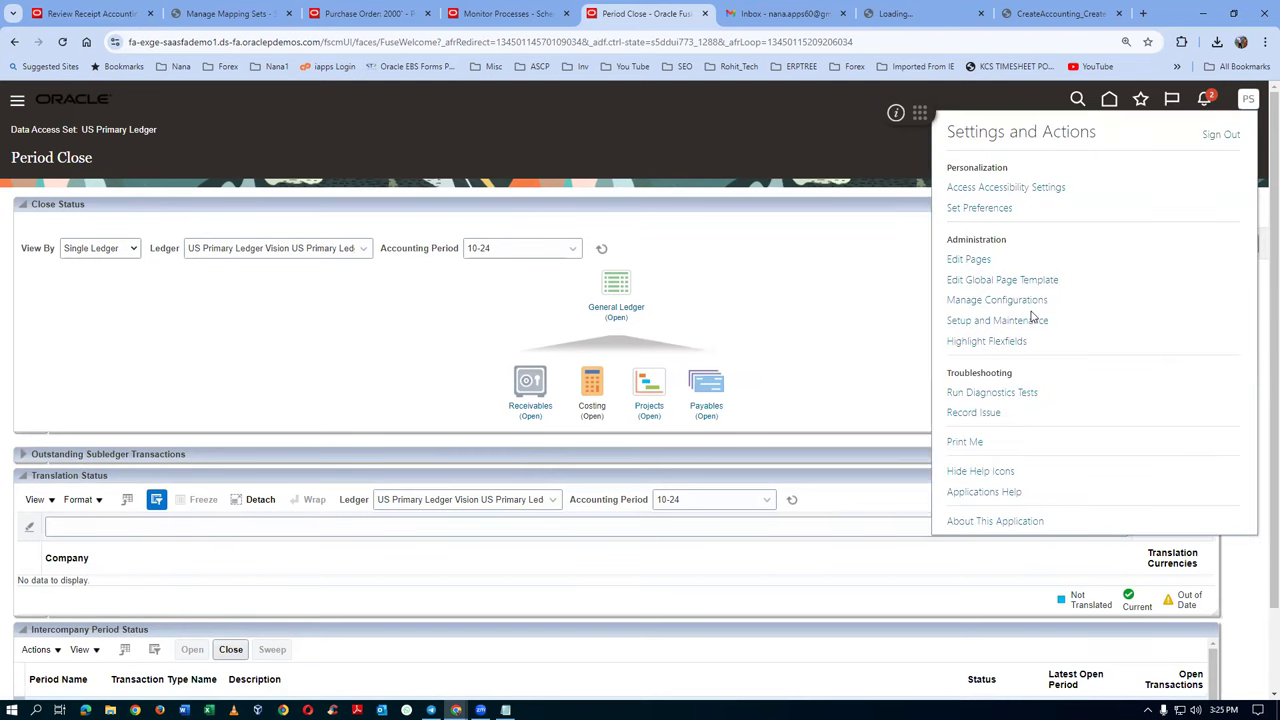
left_click(992, 325)
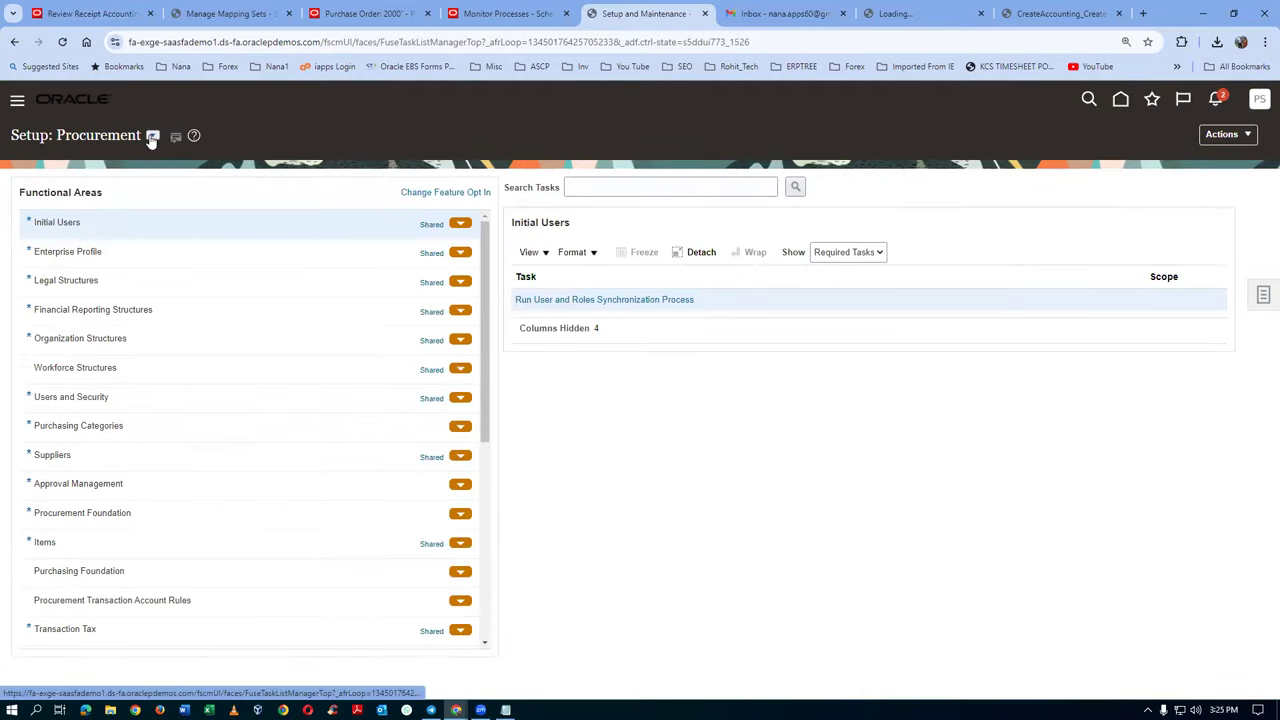
left_click(152, 136)
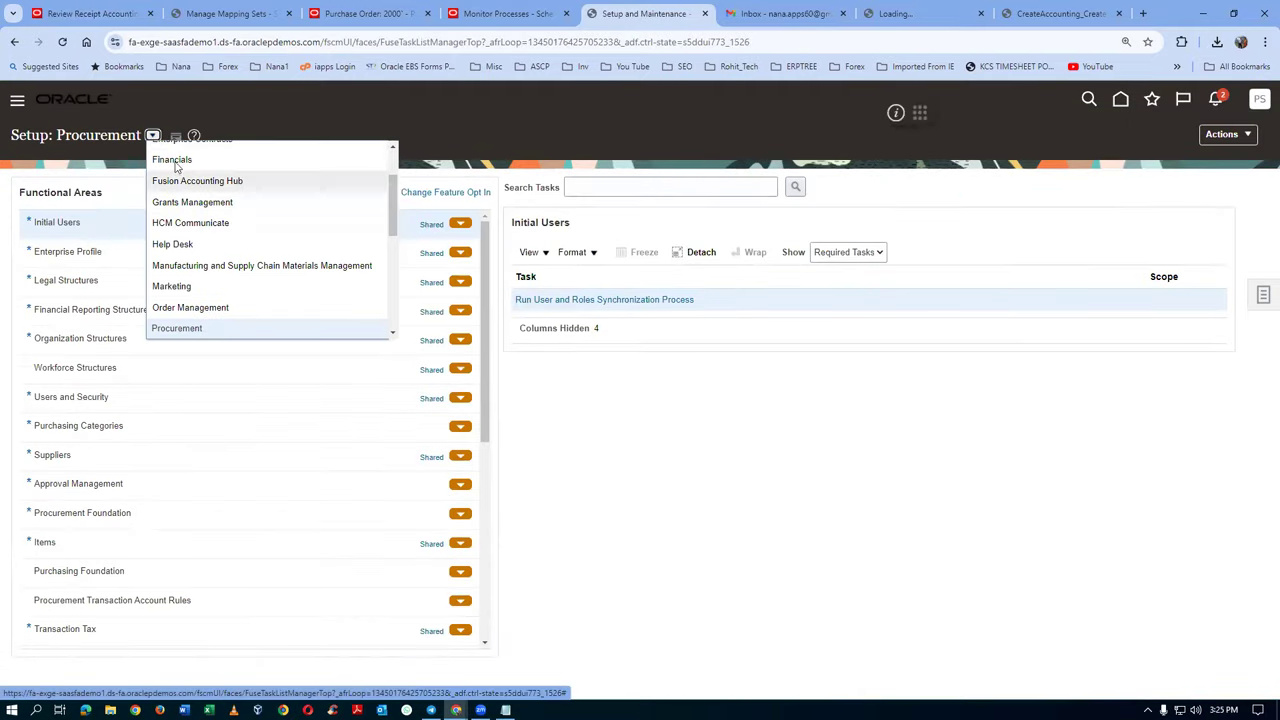
left_click(174, 160)
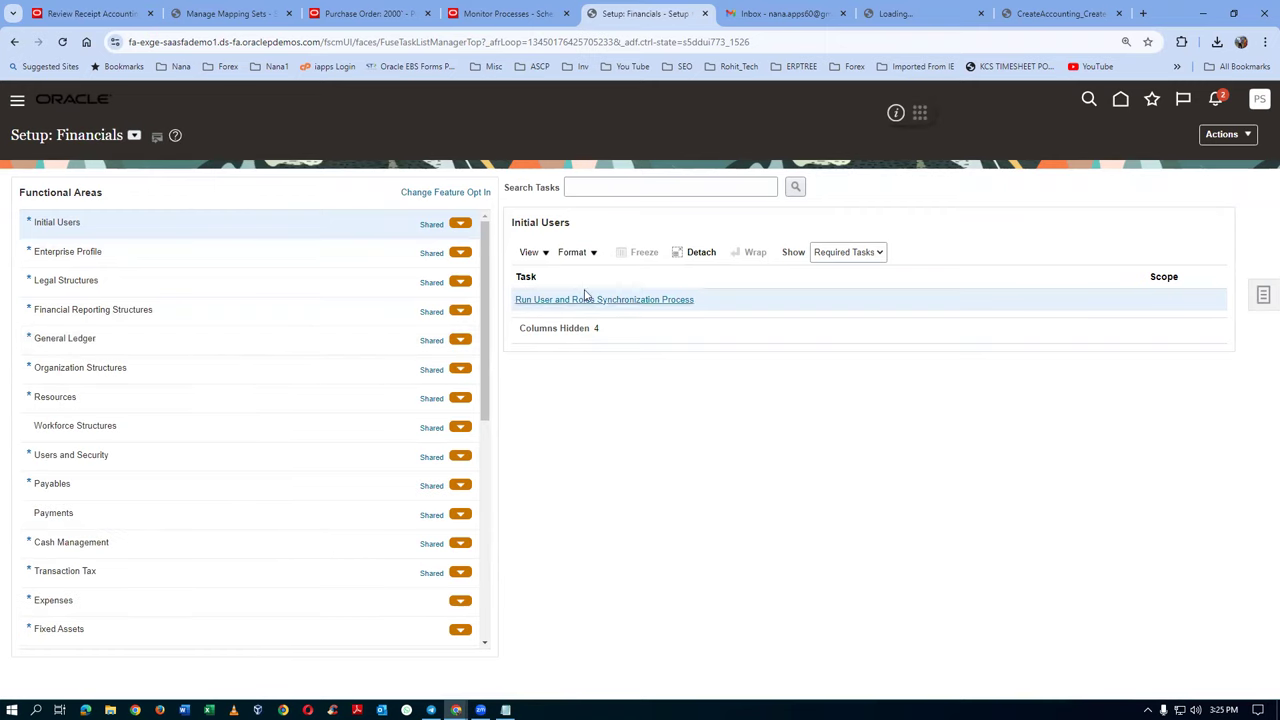
Search the setup tasks for man%inv%opt% and open Manage Invoice Options for t01_business_unit
left_click(590, 190)
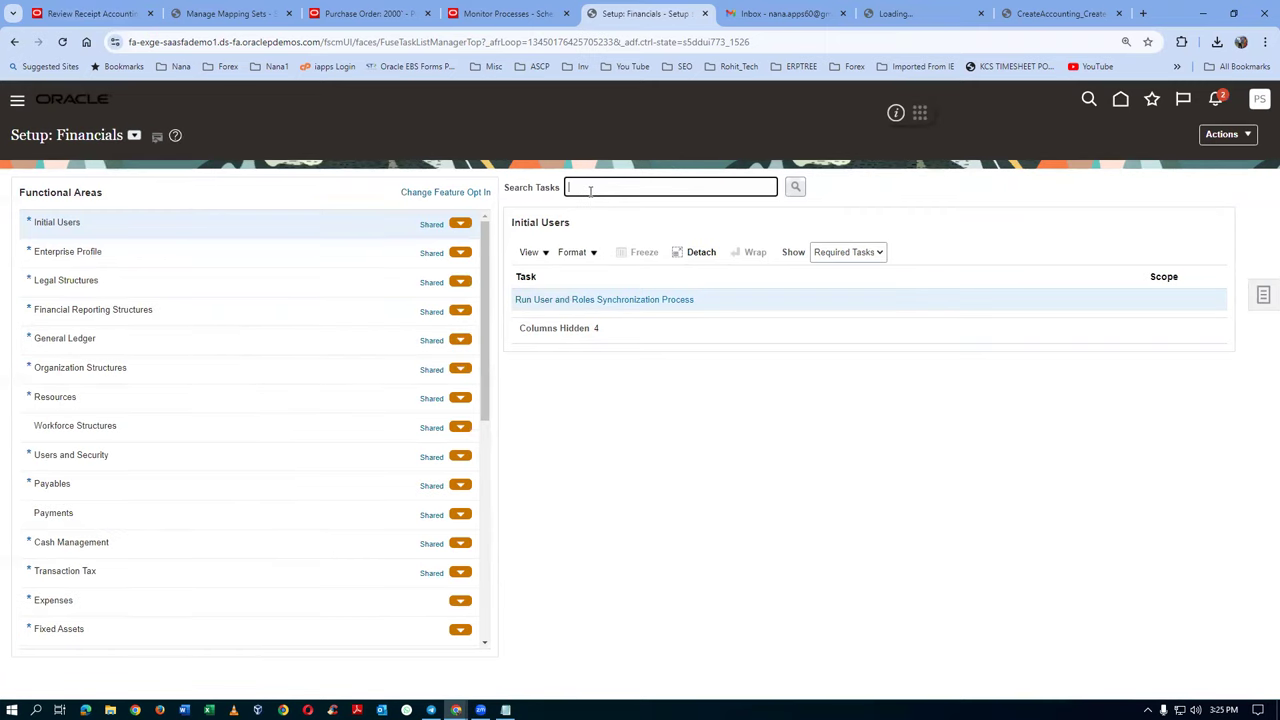
type("man%inv%opt%")
key("Return")
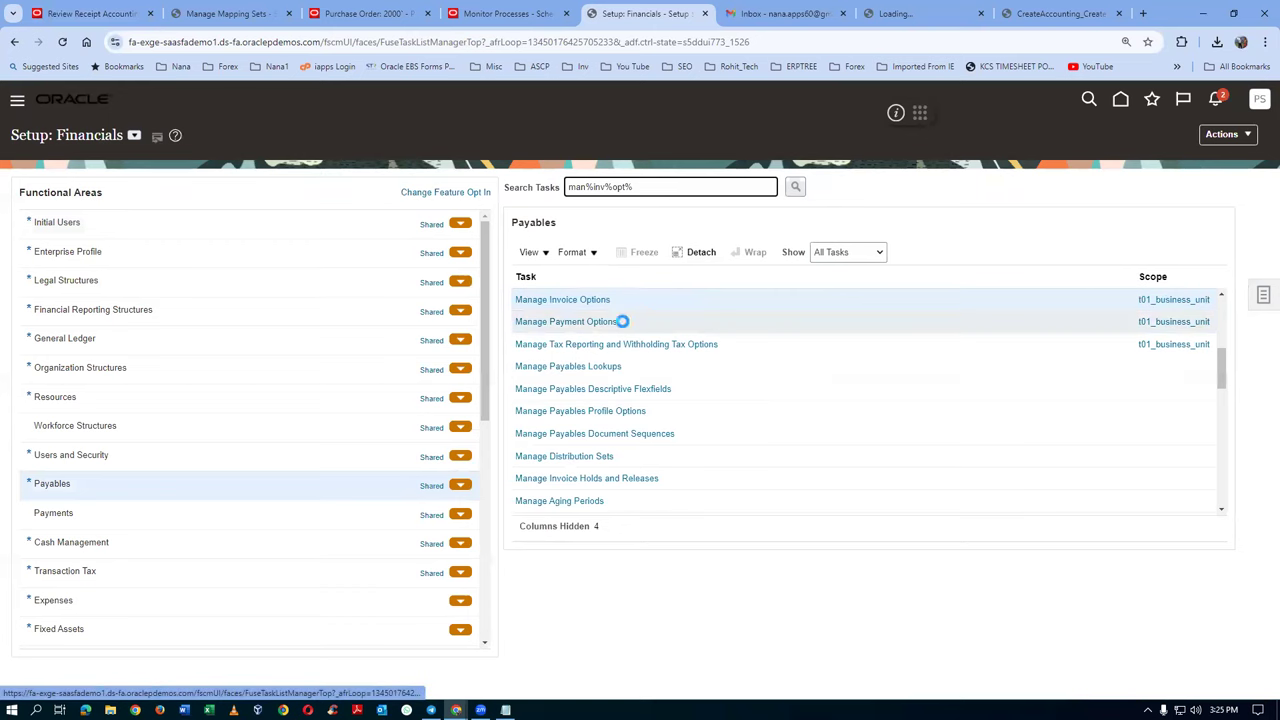
left_click(580, 300)
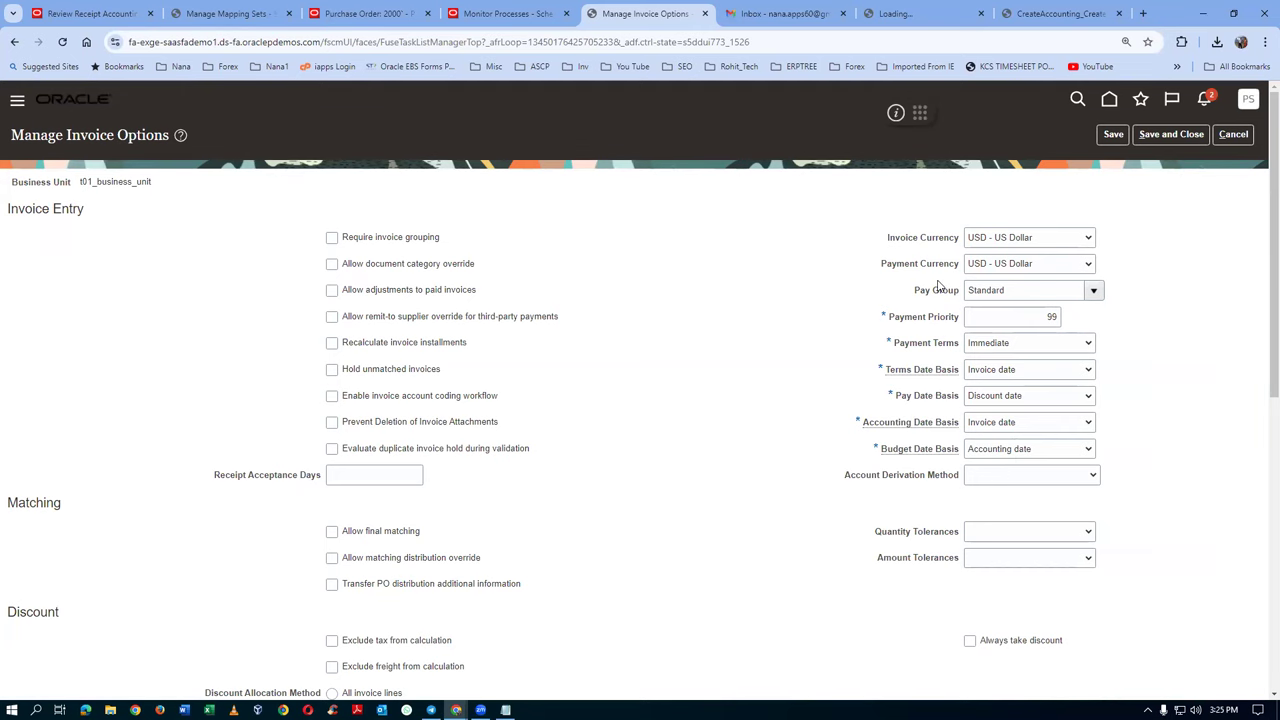
Review the invoice options for t01_business_unit, from invoice entry and matching through to self-service invoices
scroll(426, 377, "down", 3)
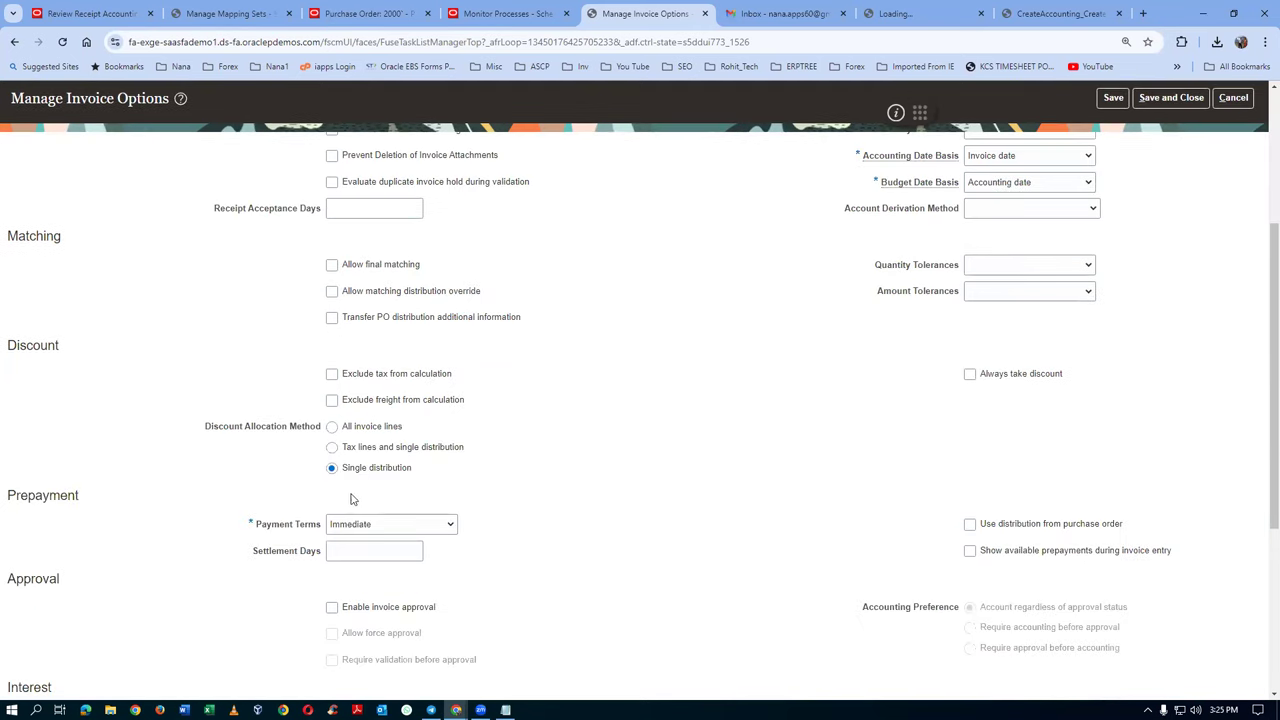
scroll(420, 380, "down", 3)
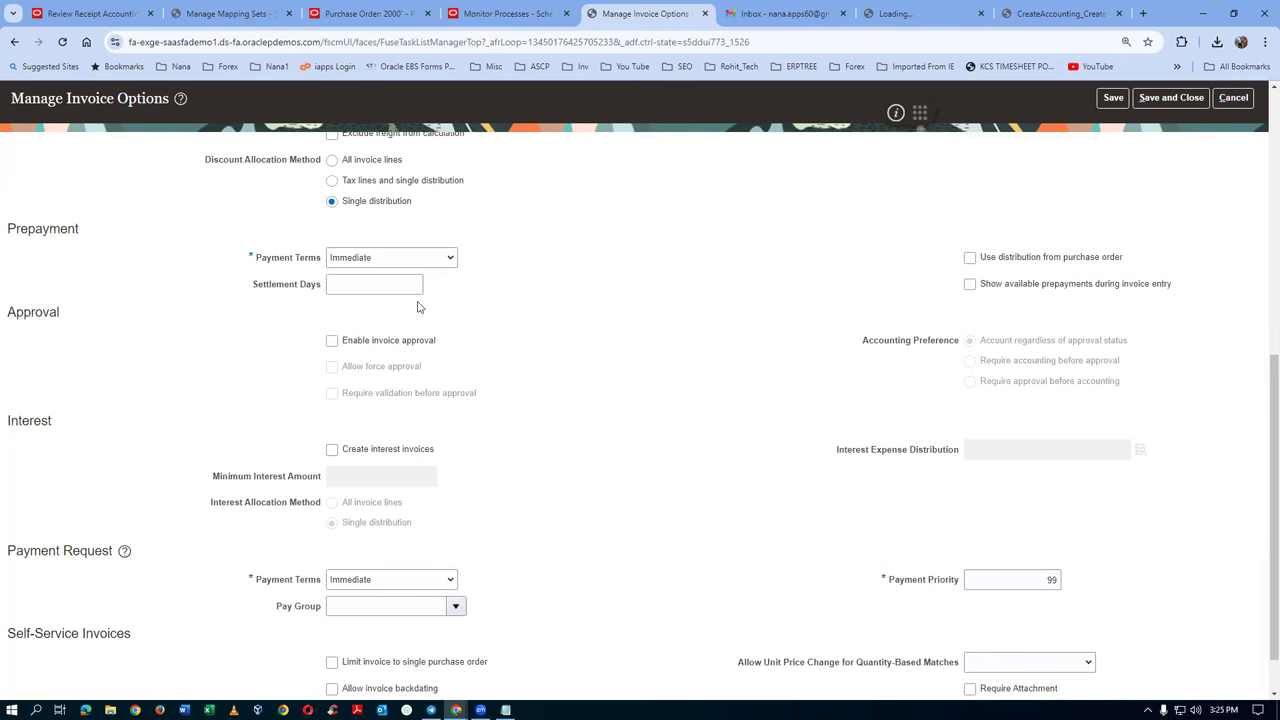
scroll(599, 428, "down", 1)
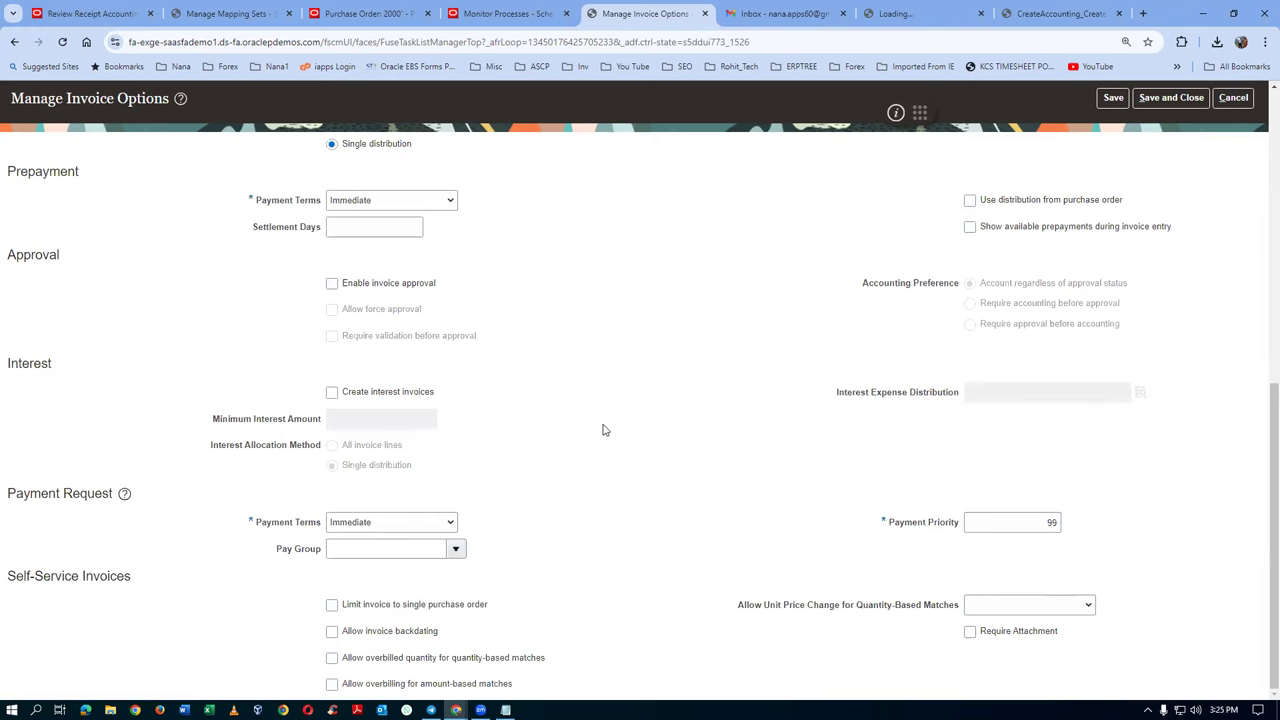
scroll(690, 458, "up", 7)
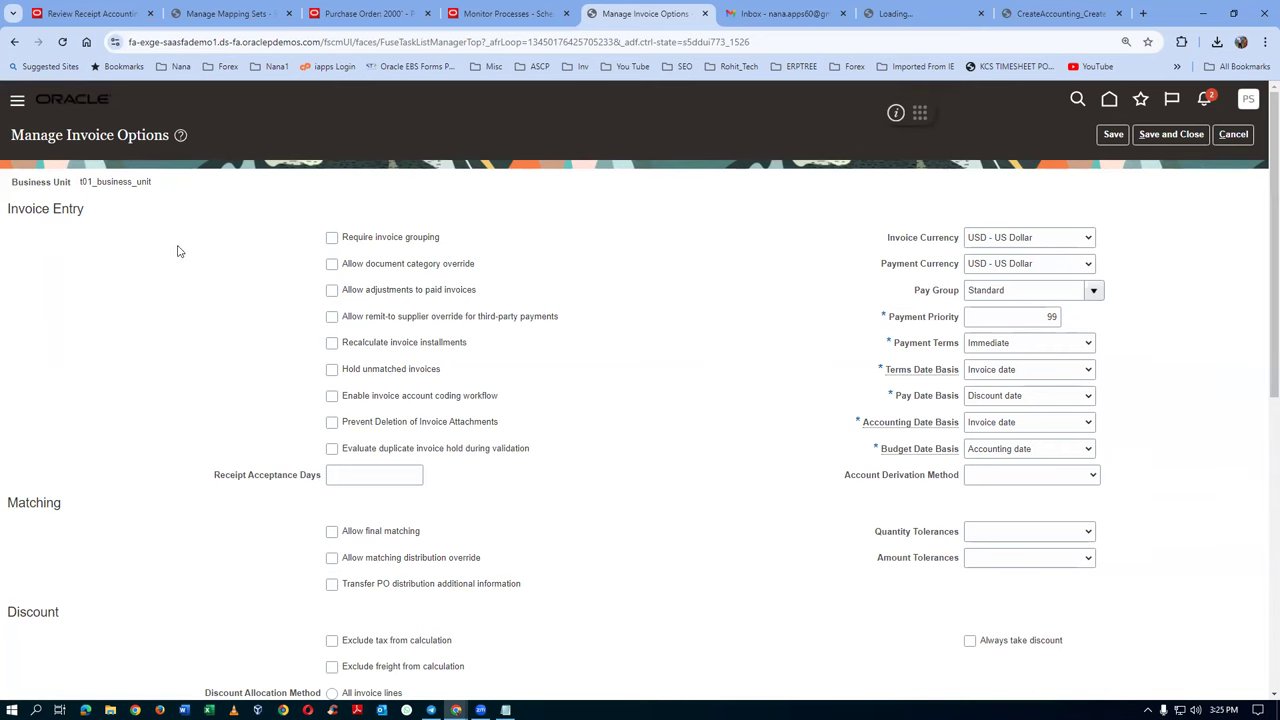
Leave the invoice options without saving and open the Invoices work area under Payables from the home page
left_click(1224, 138)
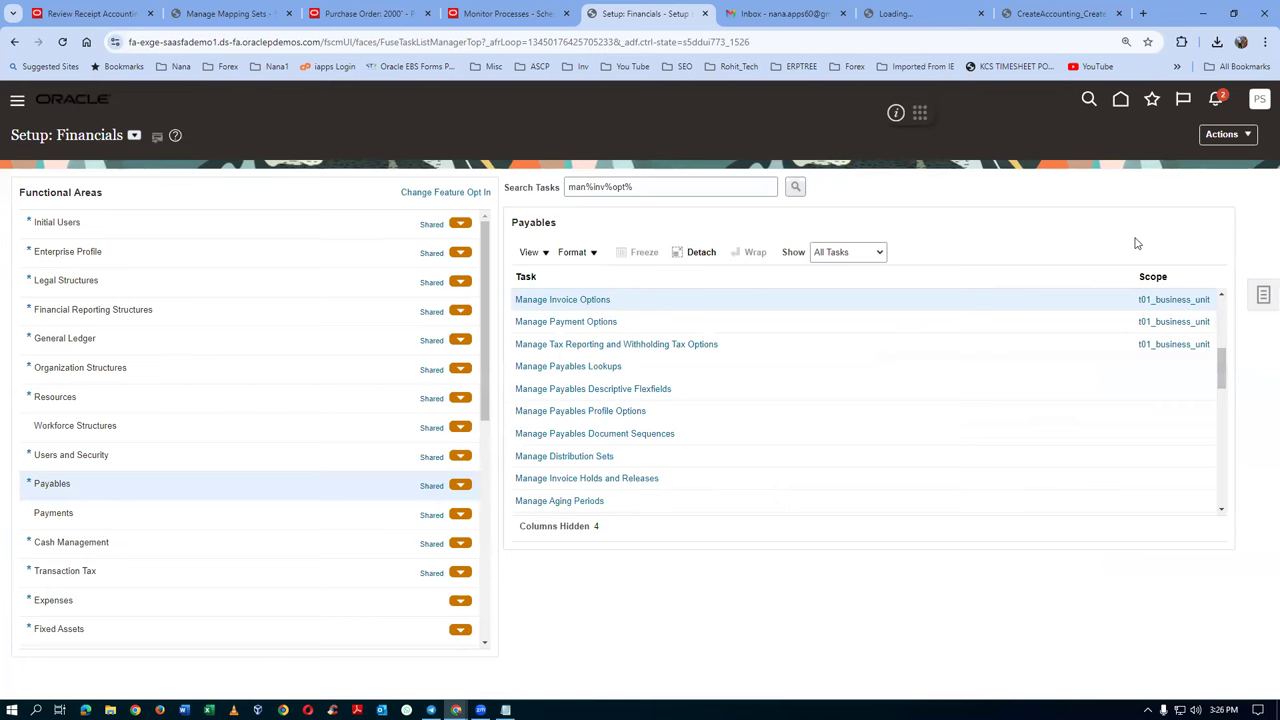
left_click(1120, 100)
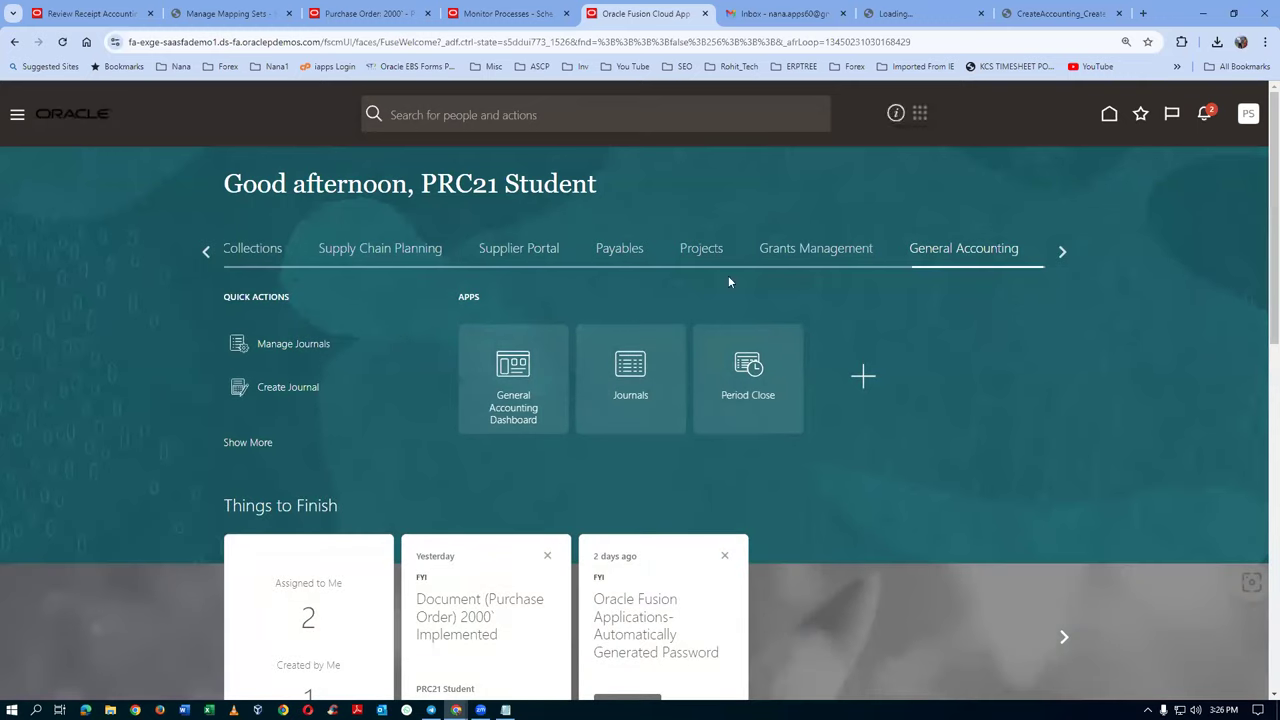
left_click(207, 253)
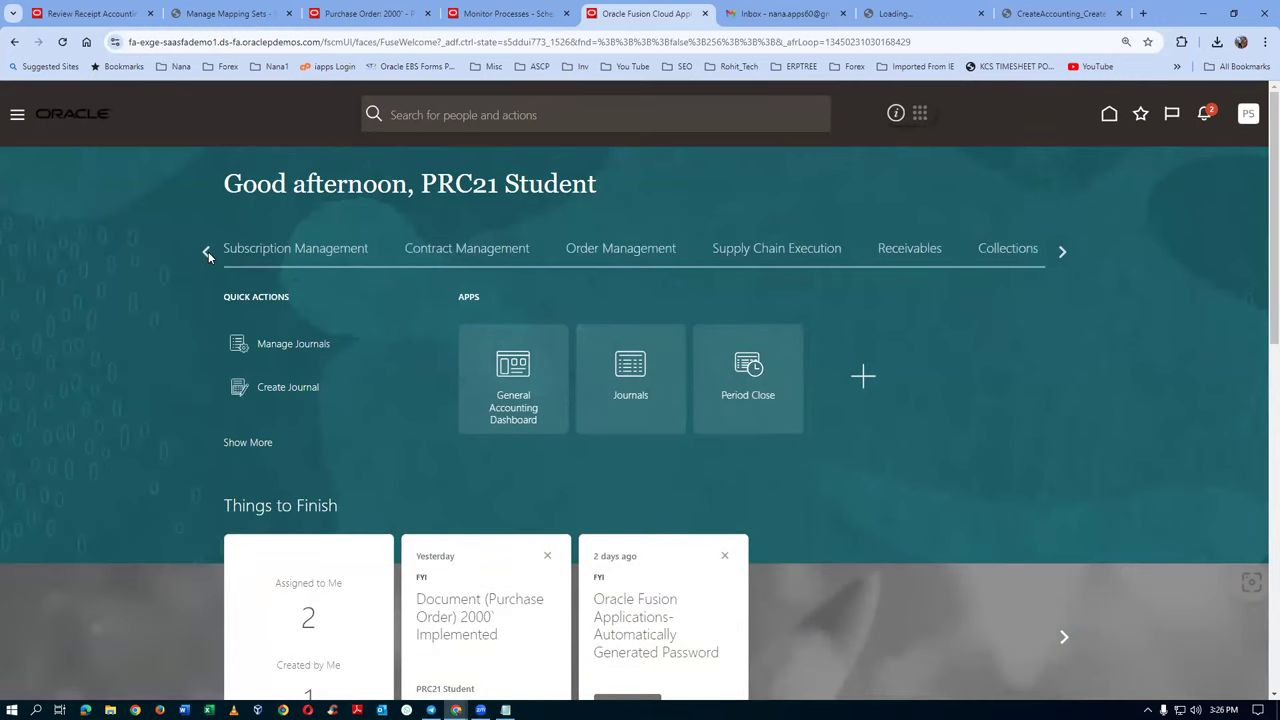
left_click(207, 252)
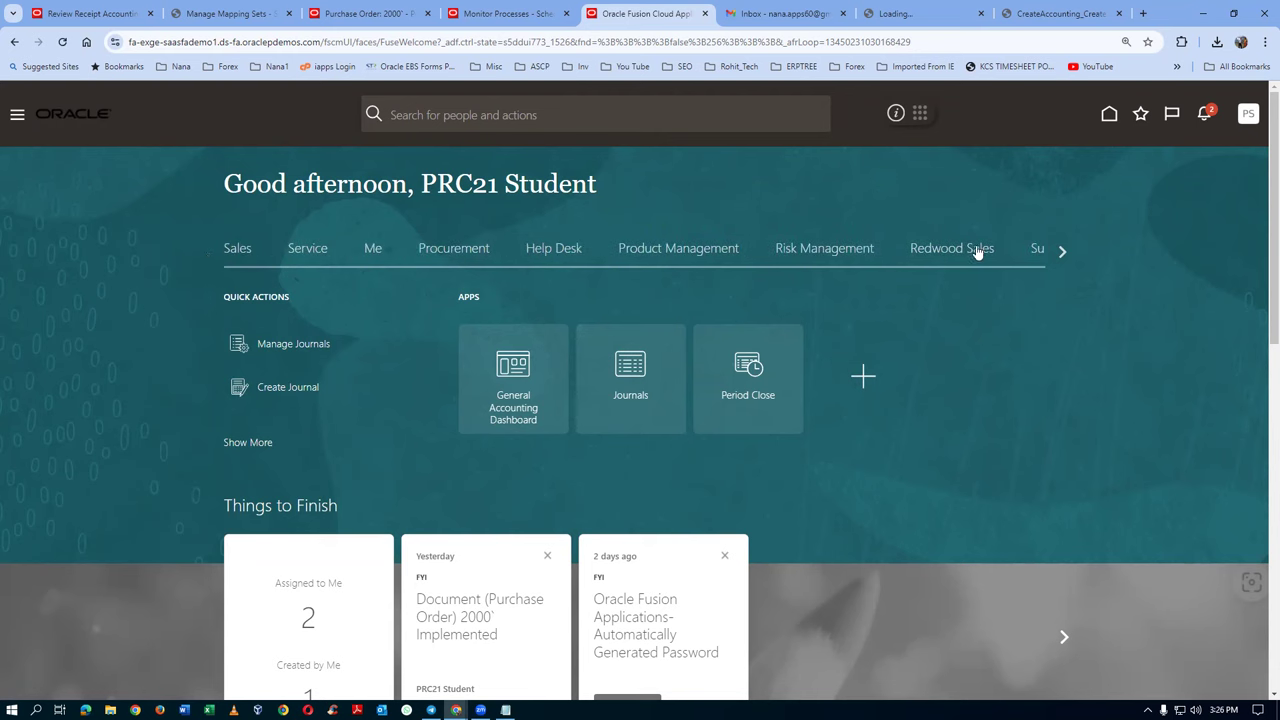
left_click(1062, 253)
left_click(1062, 253)
left_click(1062, 253)
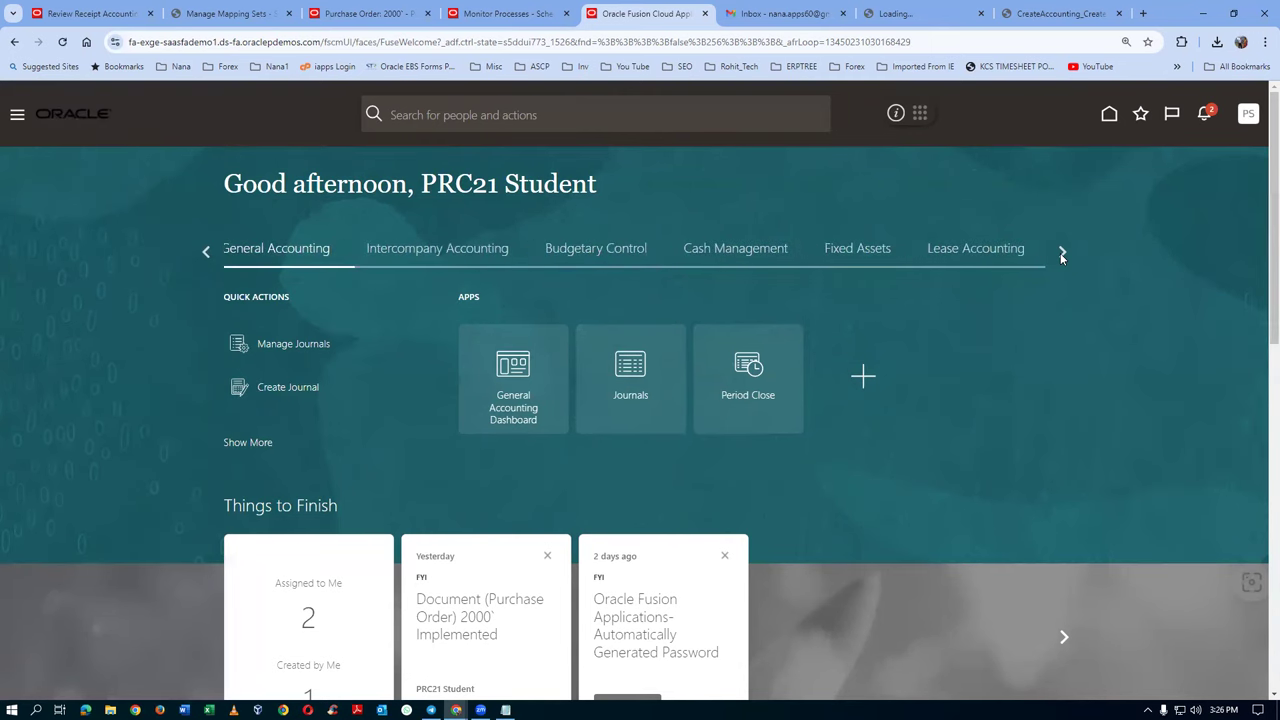
left_click(1062, 255)
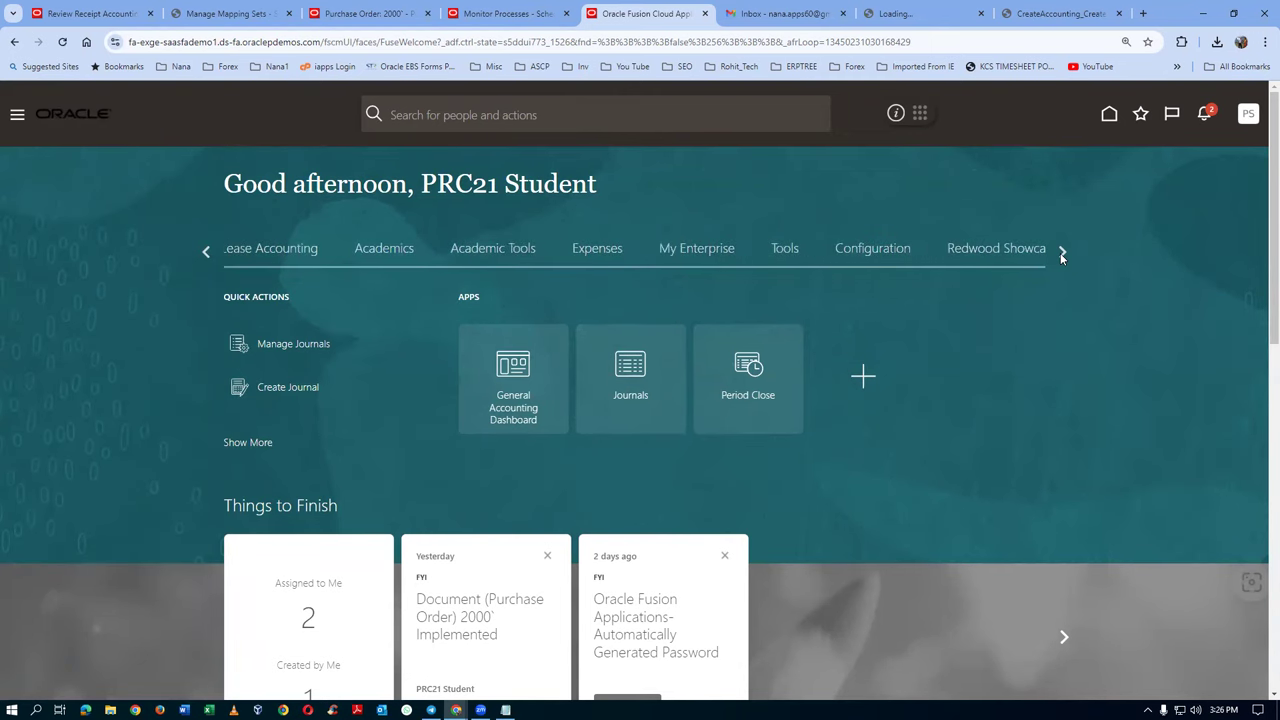
left_click(1061, 253)
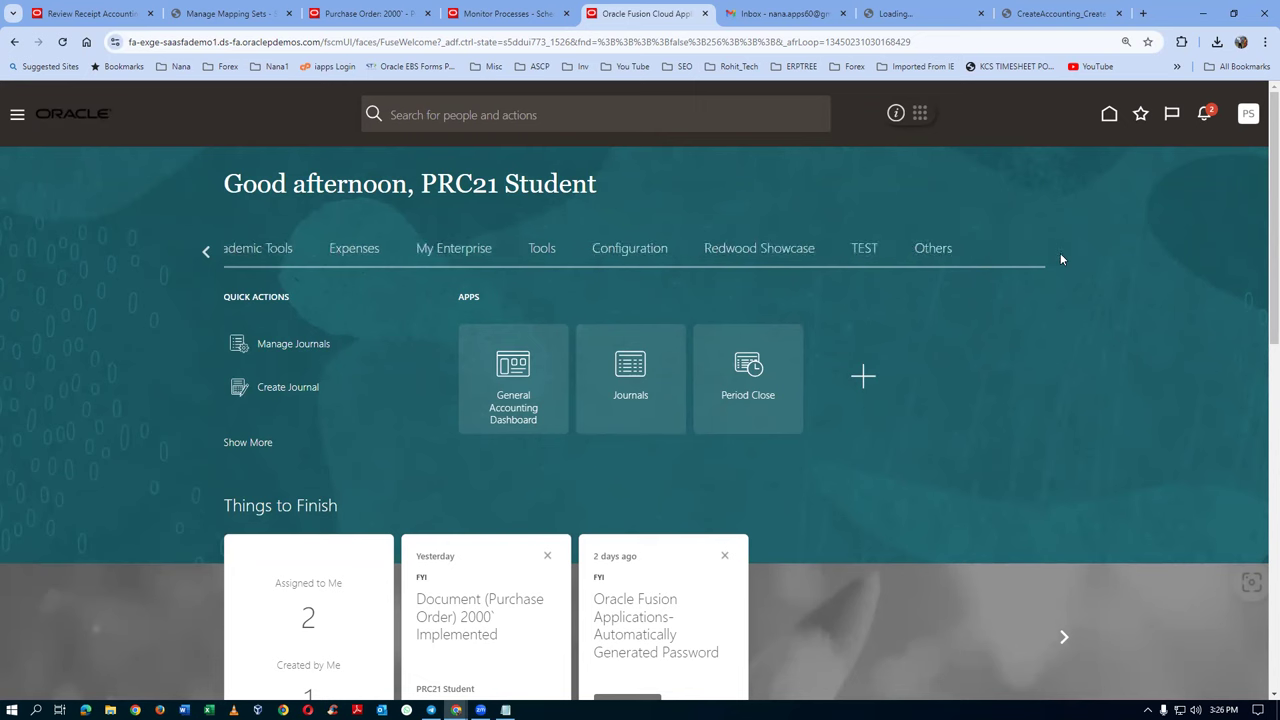
left_click(204, 251)
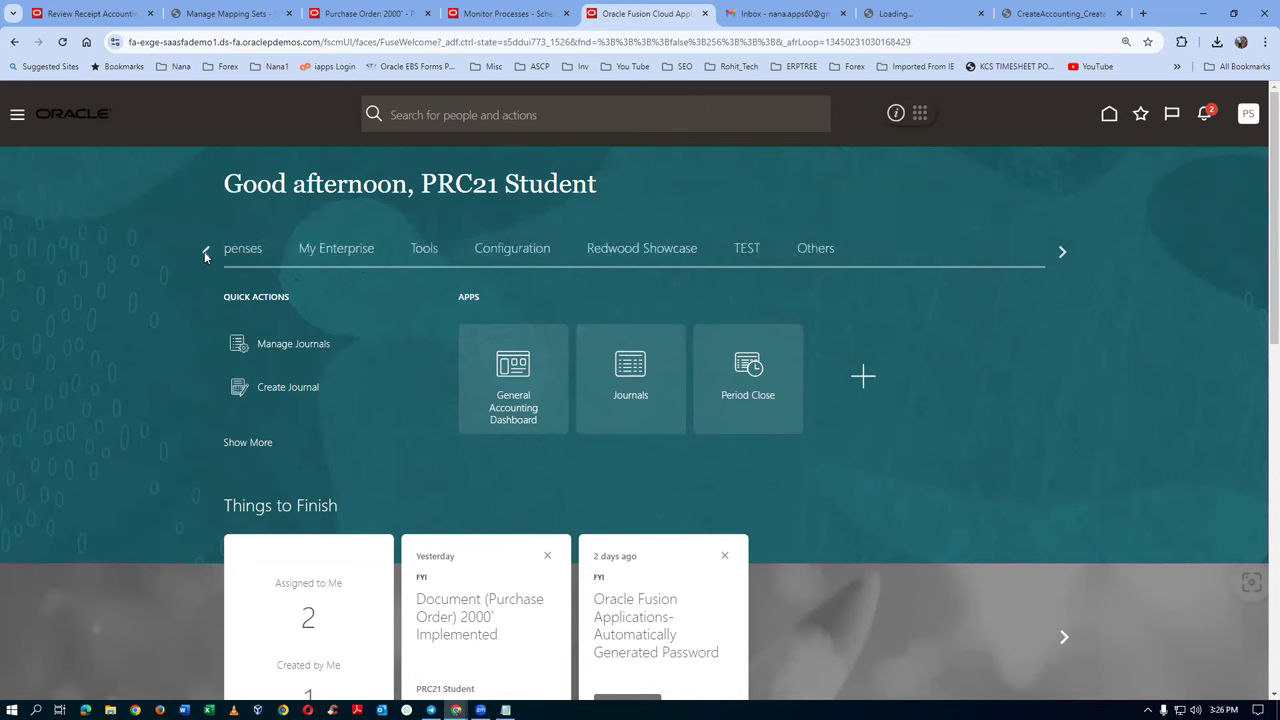
left_click(204, 251)
left_click(204, 251)
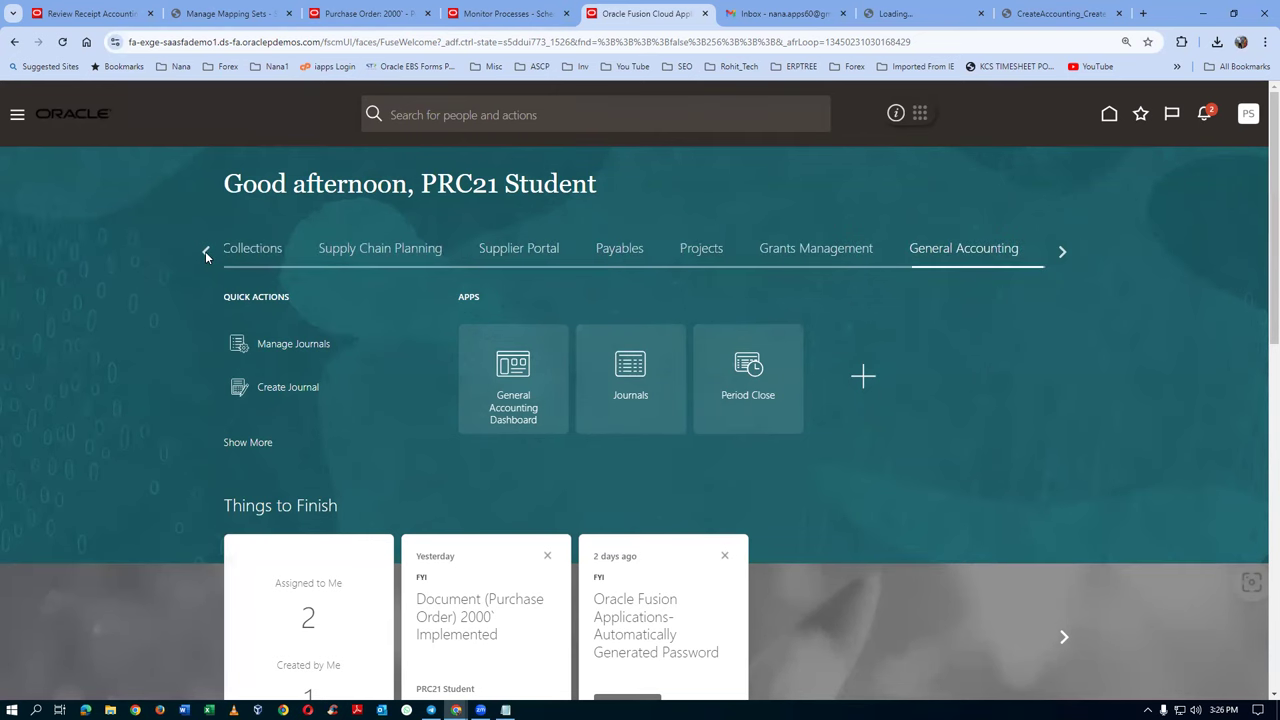
left_click(616, 250)
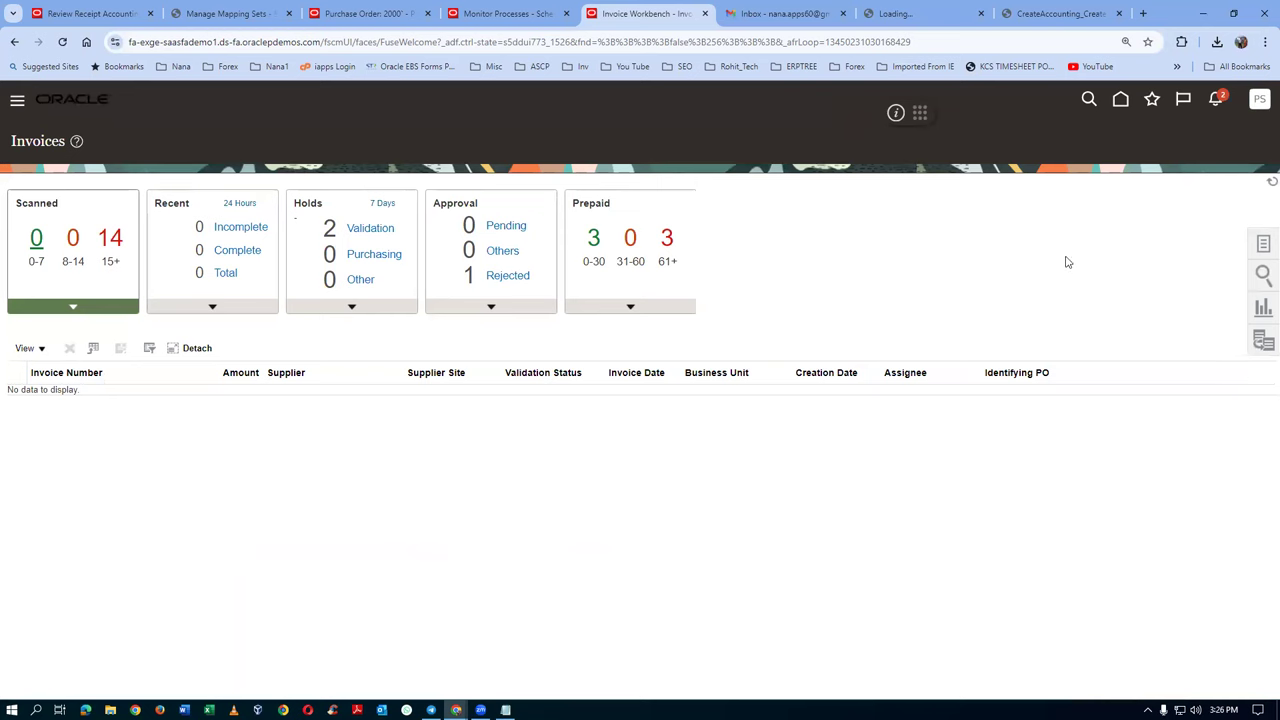
Create a new invoice and select the ABC Consulting purchase order for t01_business_unit as its identifying PO
left_click(1263, 247)
left_click(1120, 149)
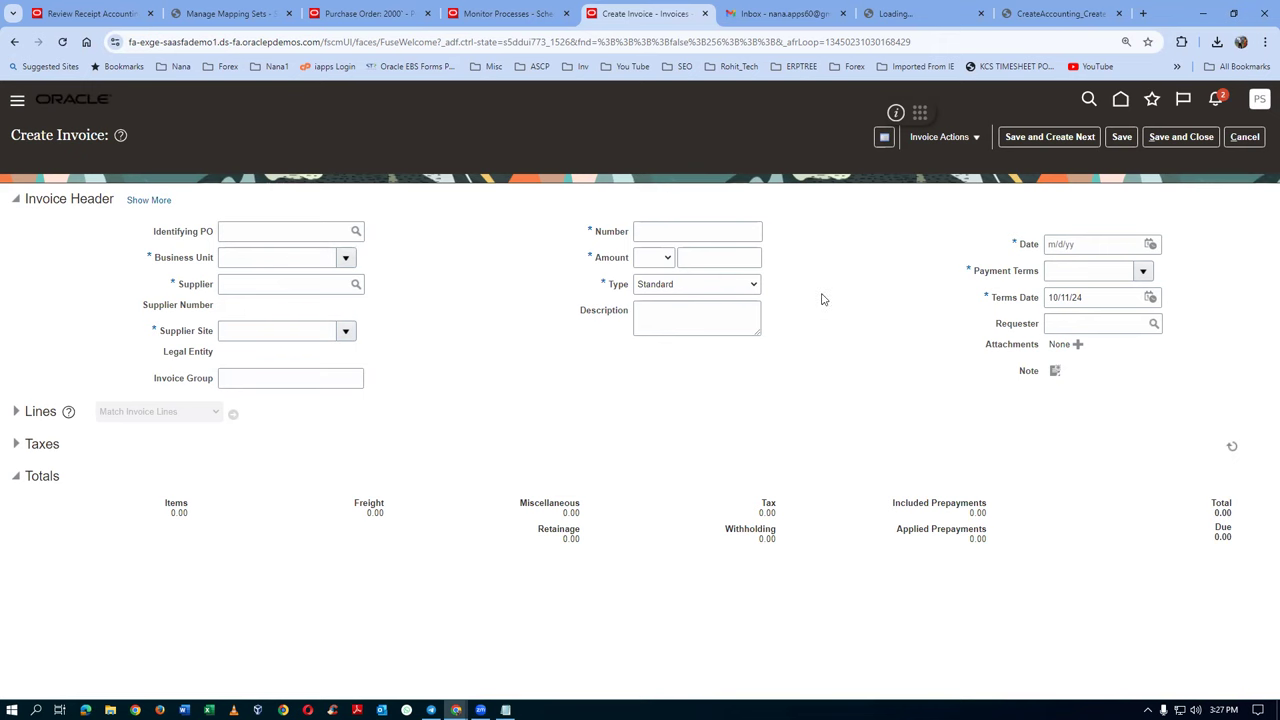
left_click(233, 236)
type("2000")
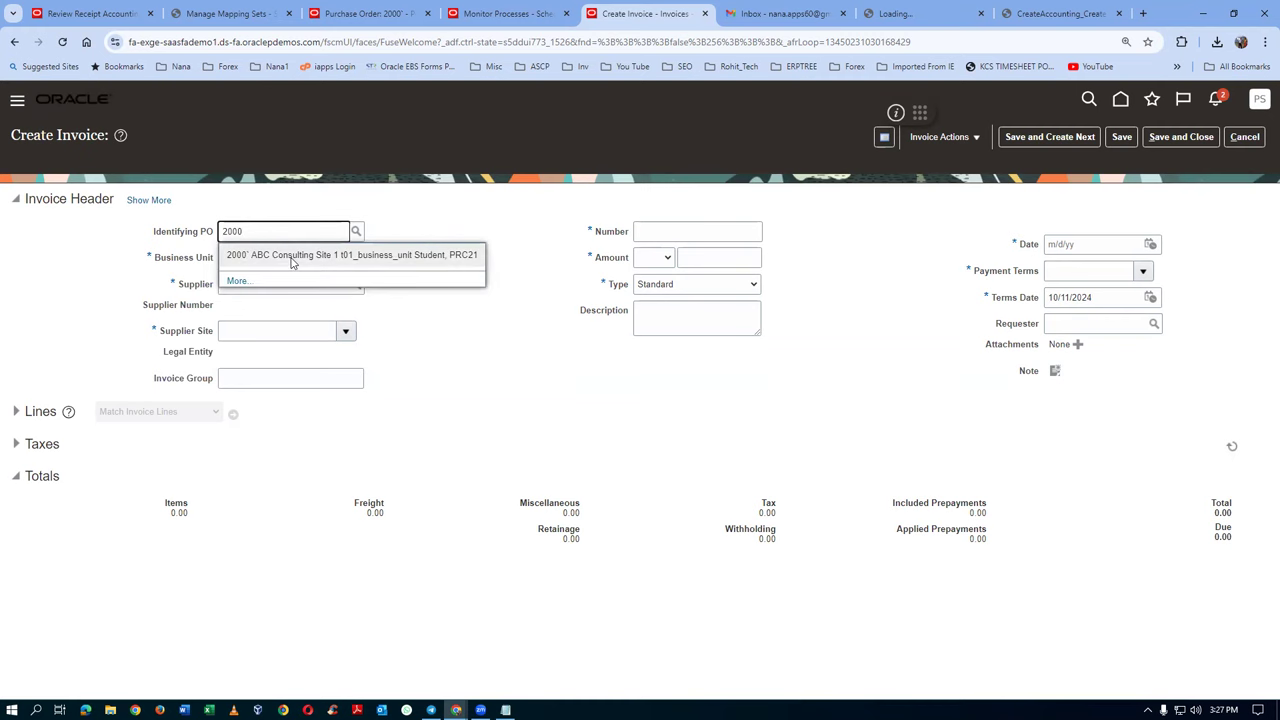
left_click(292, 258)
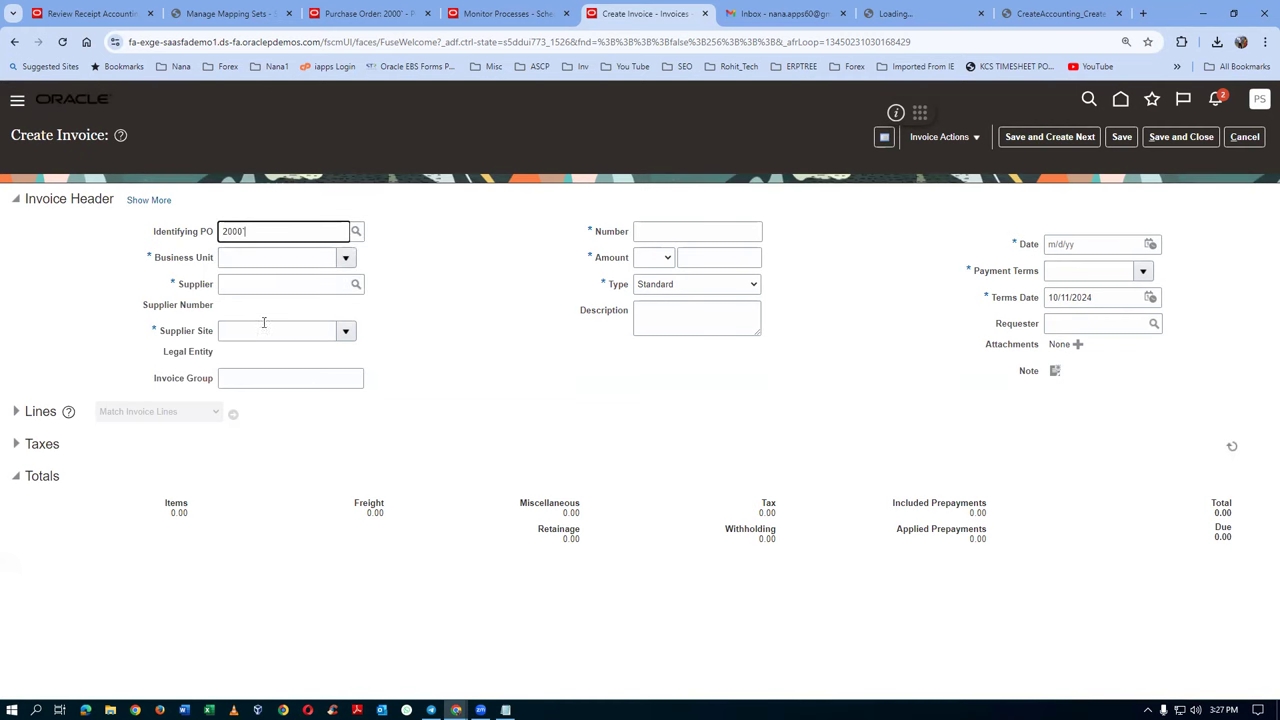
Fill in the invoice header with number 5001, amount 180 and the description "Withheld 10 qty"
left_click(691, 233)
type("5001")
key("Tab")
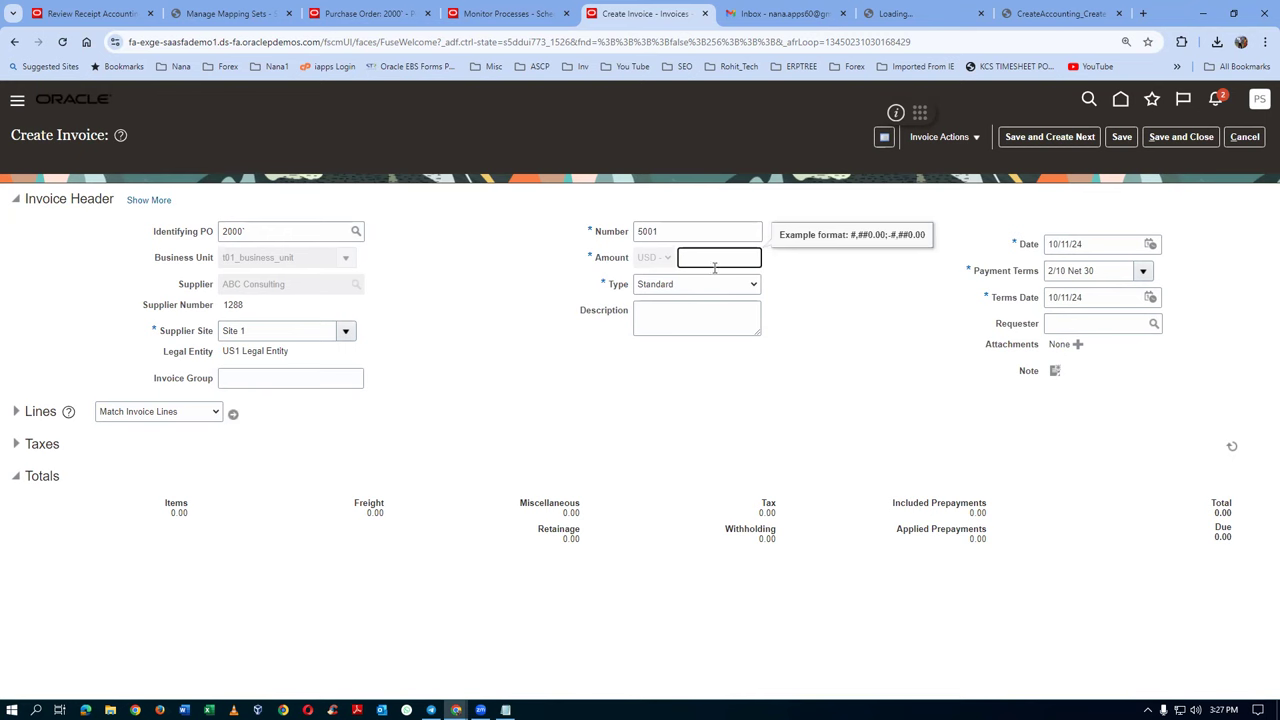
type("180")
key("Tab")
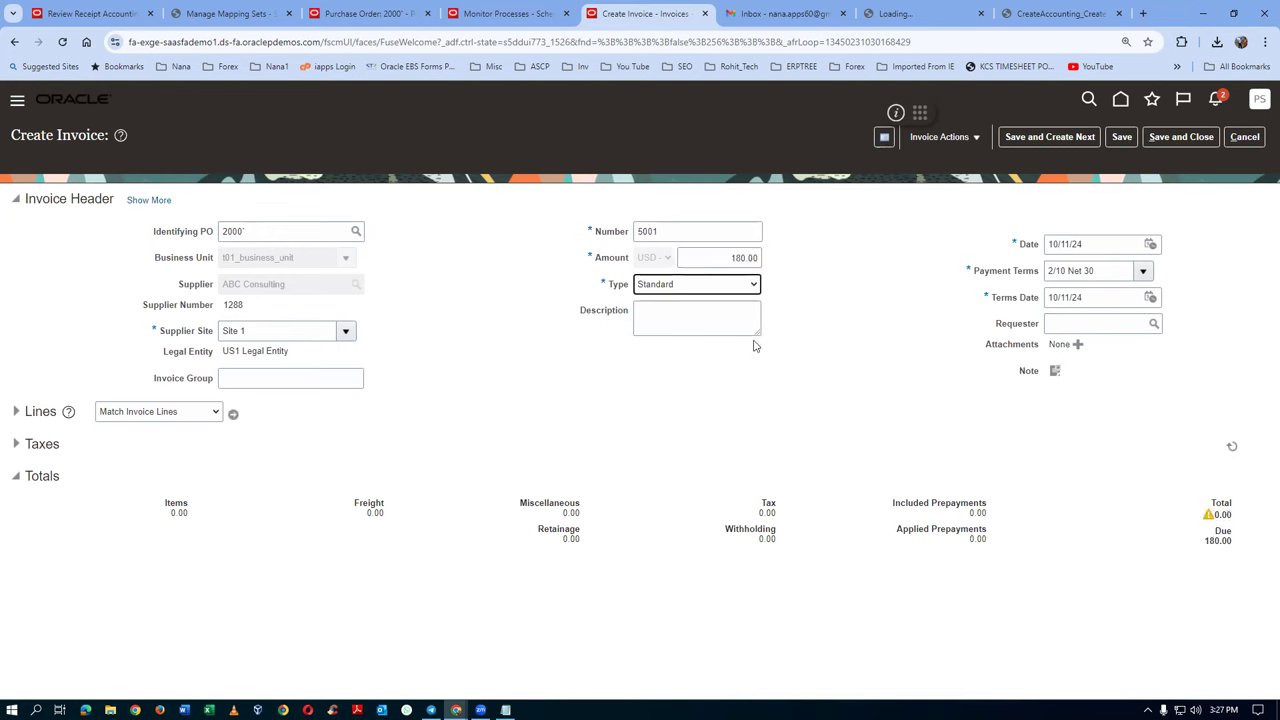
left_click(690, 319)
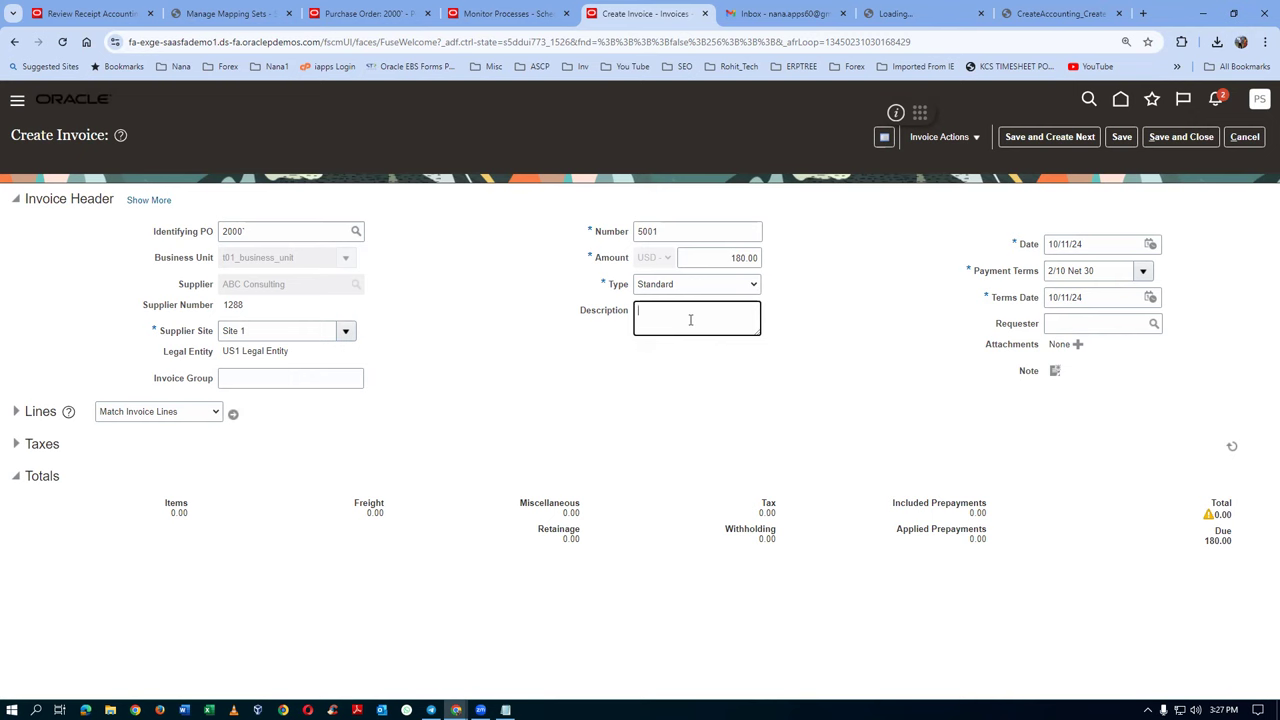
type("Withheld 10 qty")
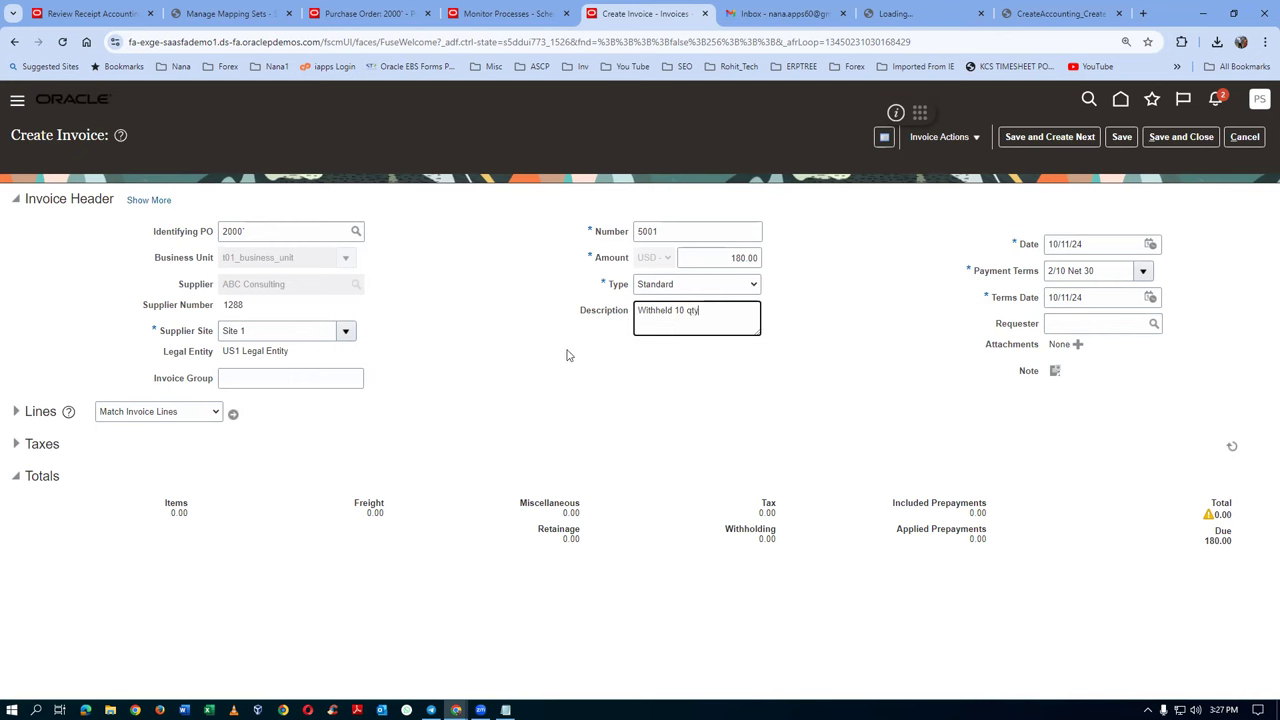
Match the invoice to the t01_reconsile_test purchase order line with a quantity of 90 and apply the match
left_click(235, 417)
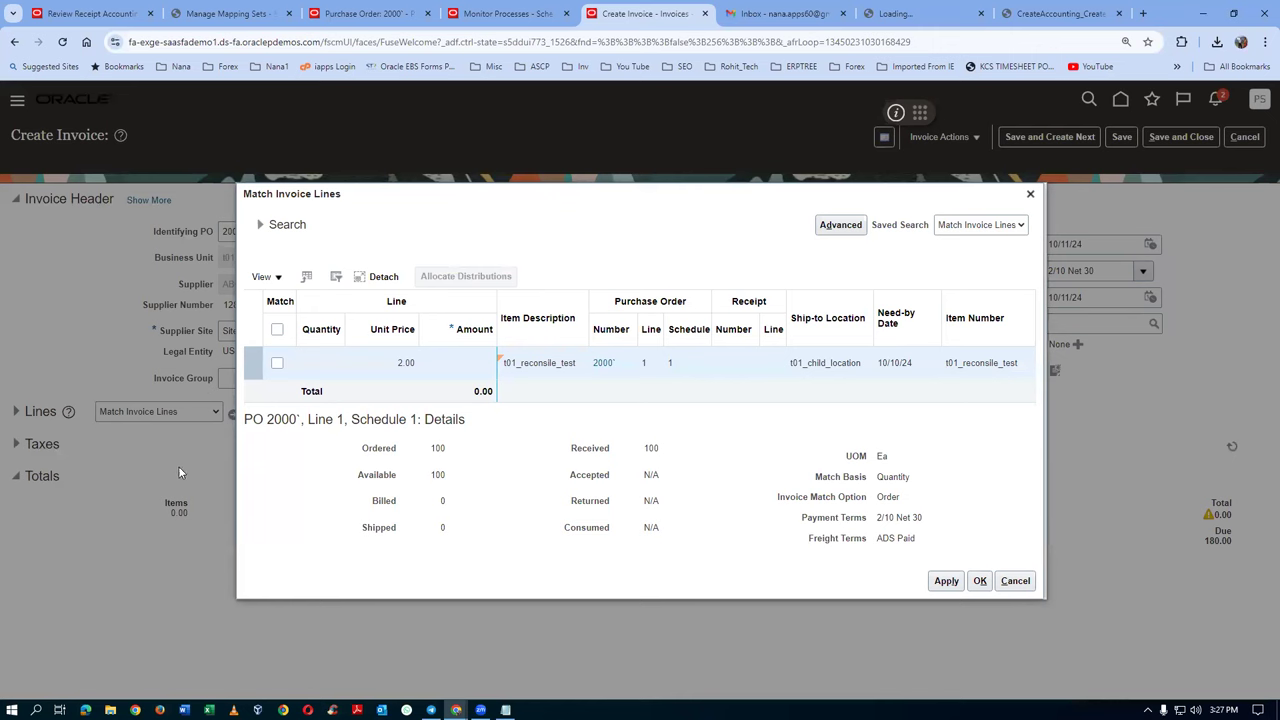
left_click(277, 363)
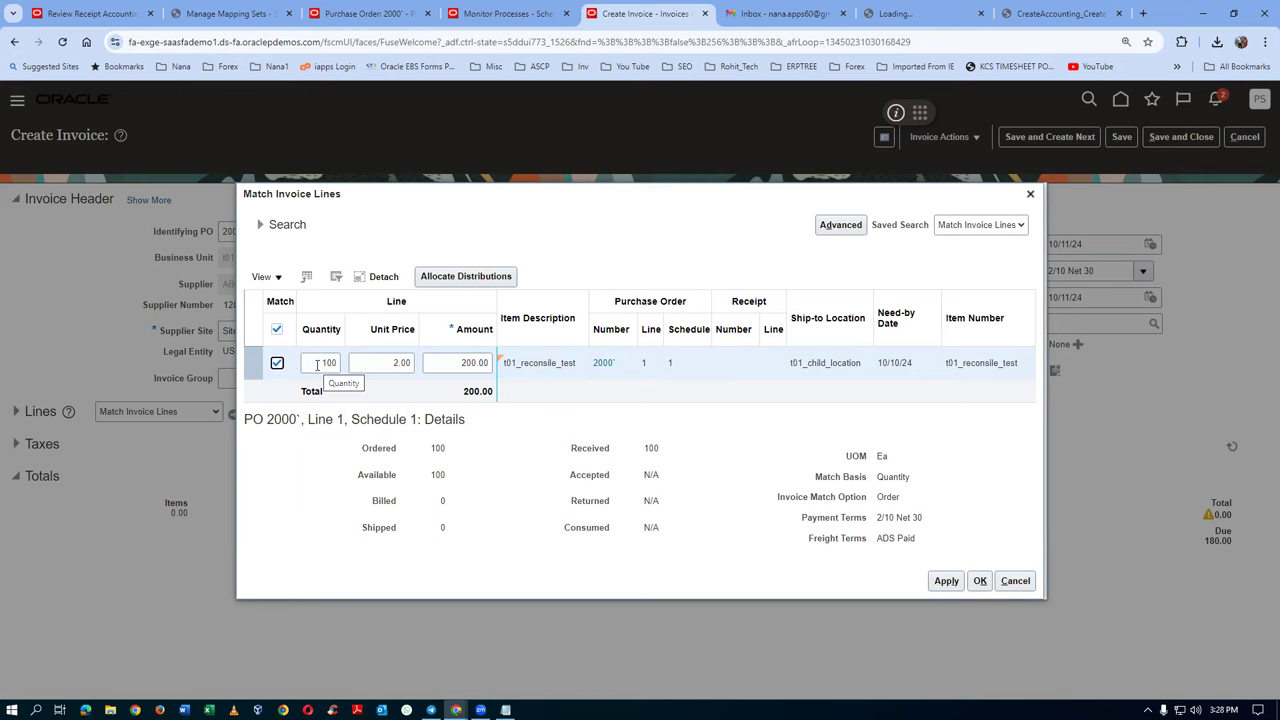
left_click_drag(318, 364, 343, 362)
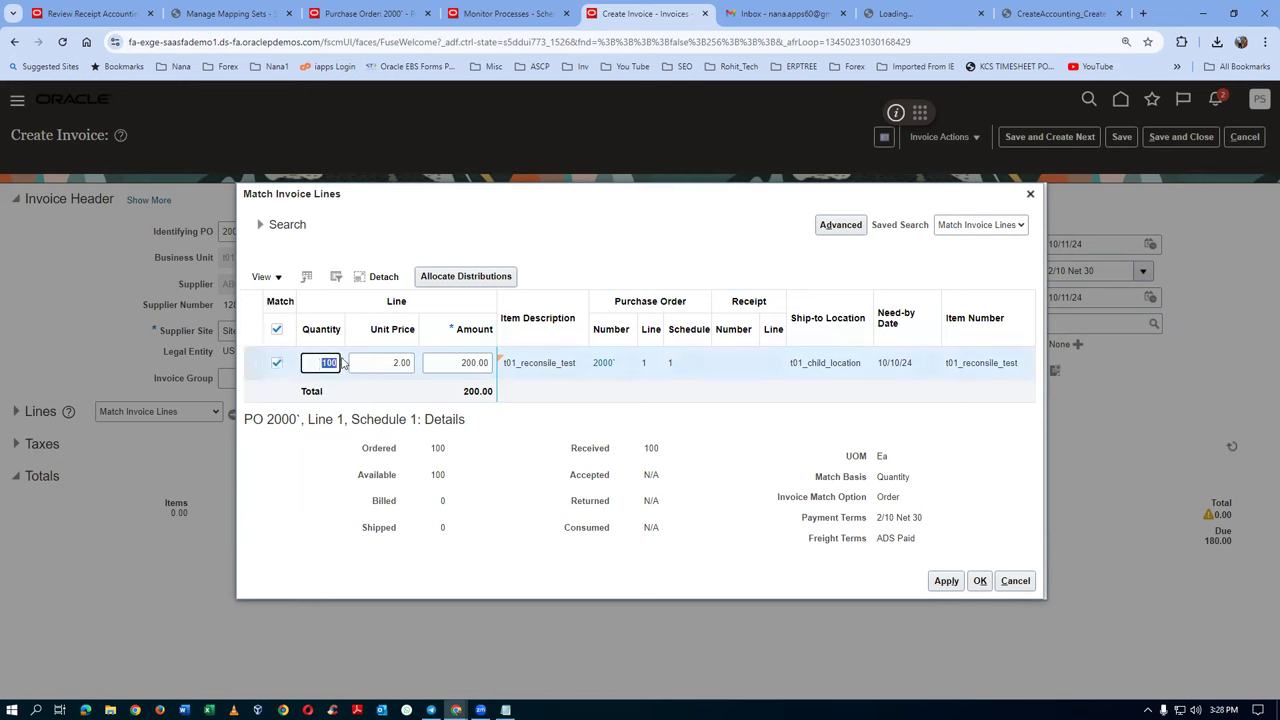
type("90")
key("Tab")
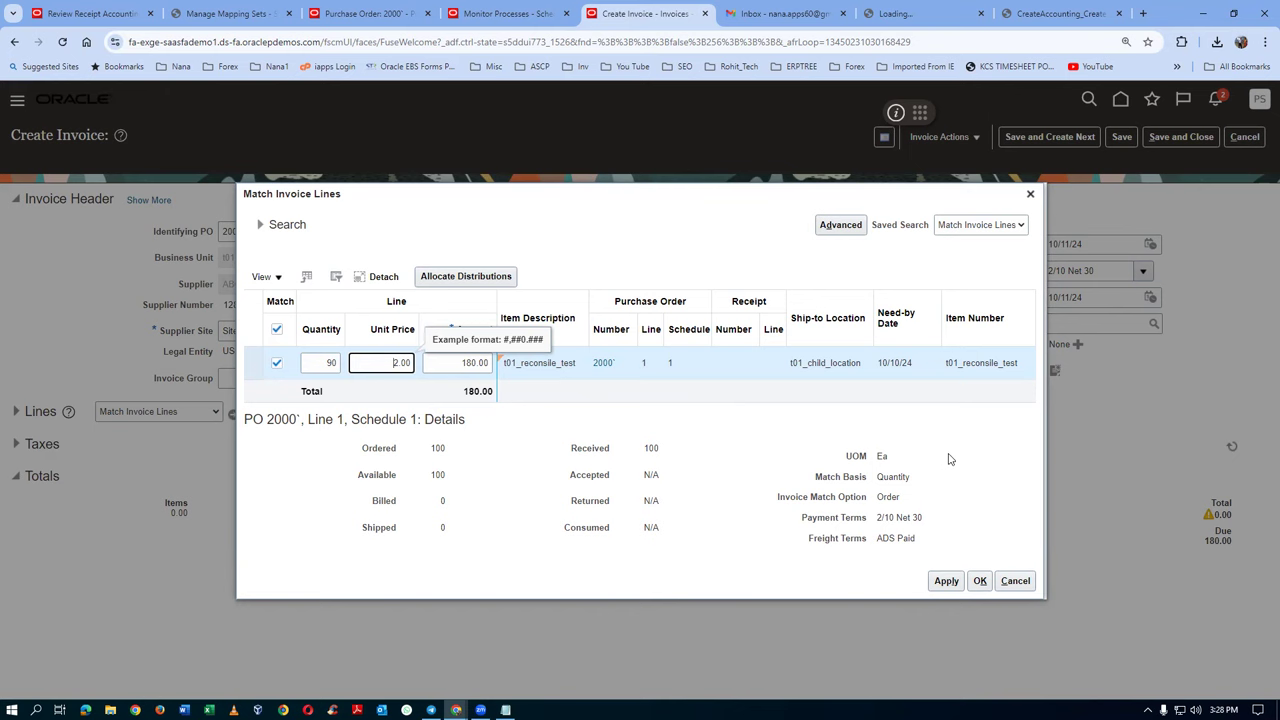
double_click(438, 475)
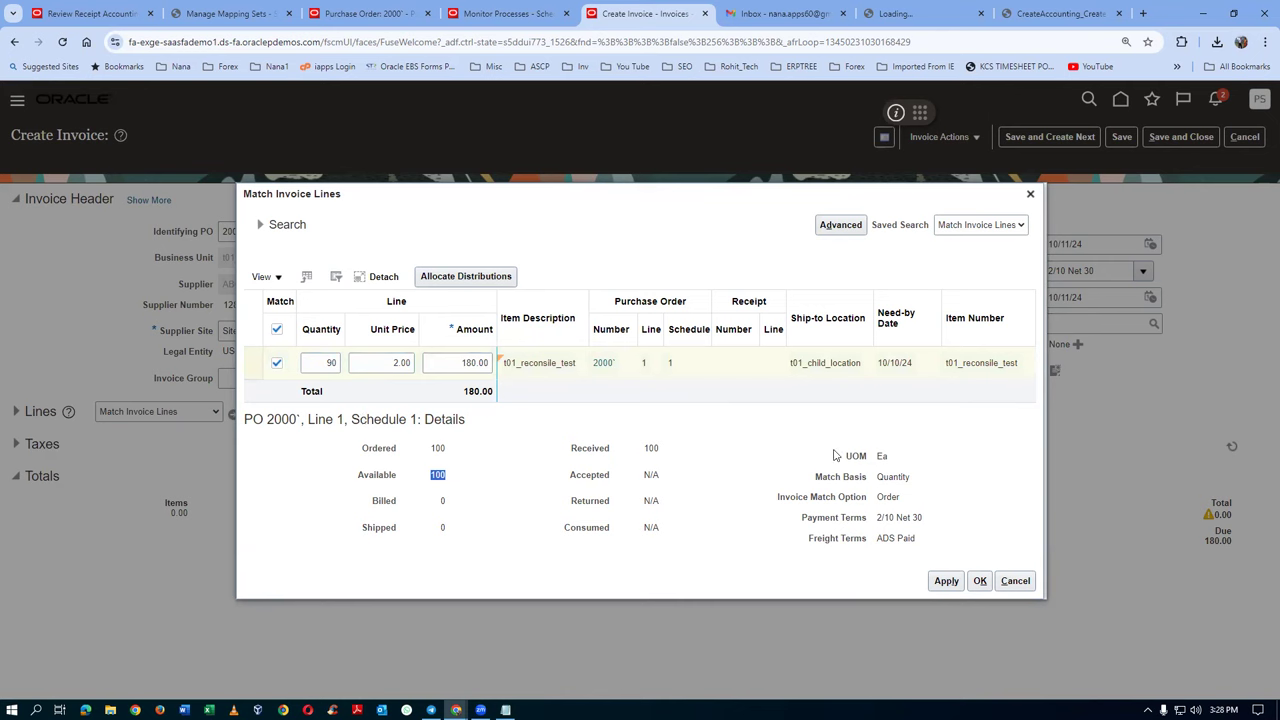
left_click(492, 491)
left_click(945, 580)
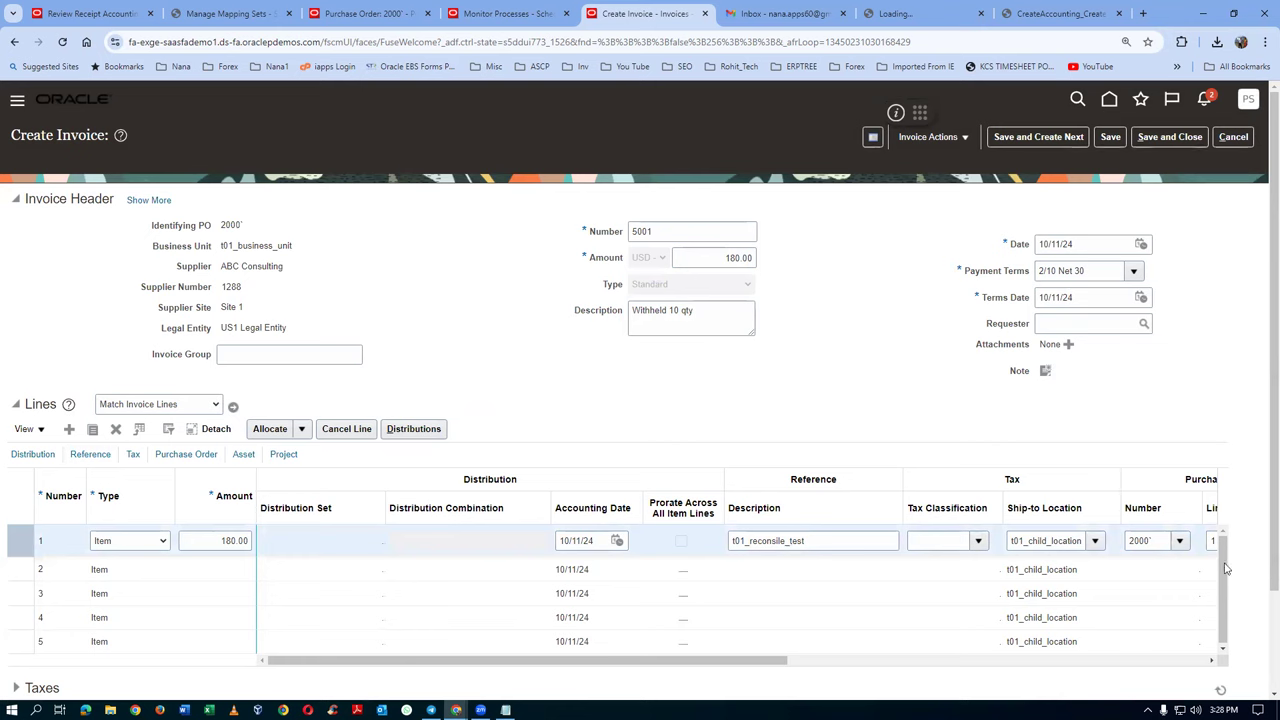
Save invoice 5001 with its matched line and validate it
scroll(1260, 530, "down", 2)
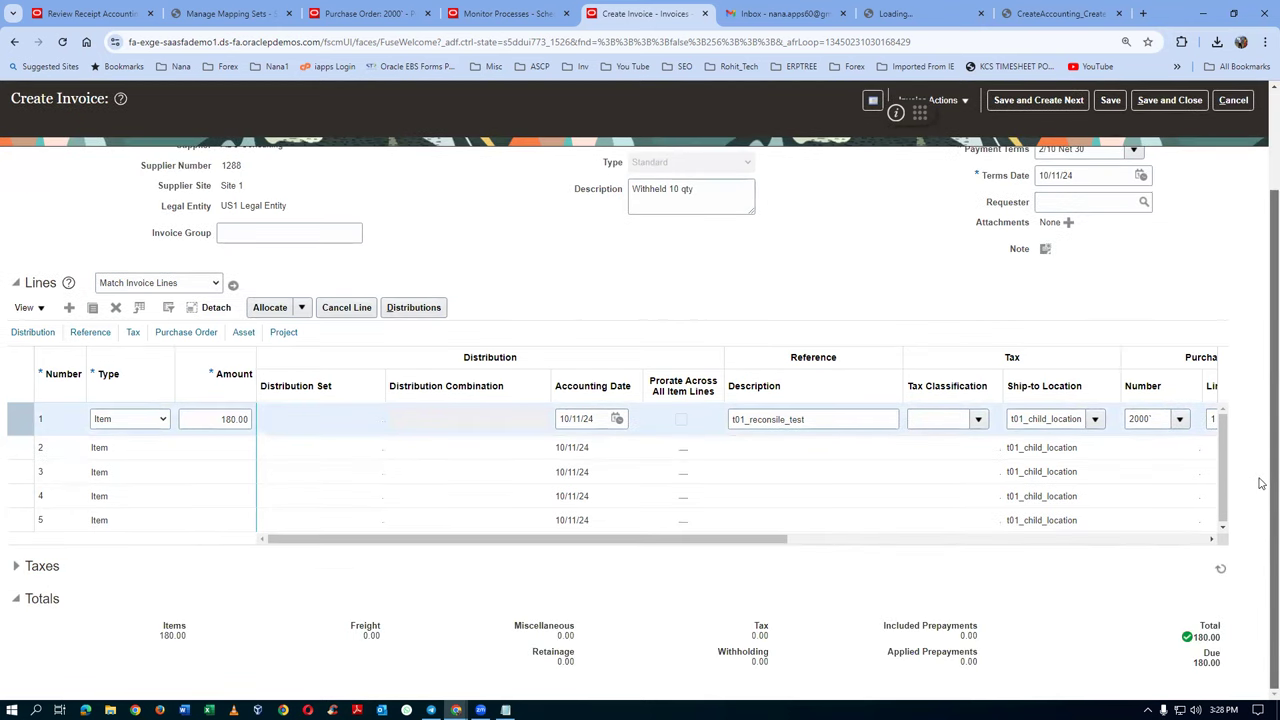
scroll(1262, 530, "up", 2)
left_click(1112, 113)
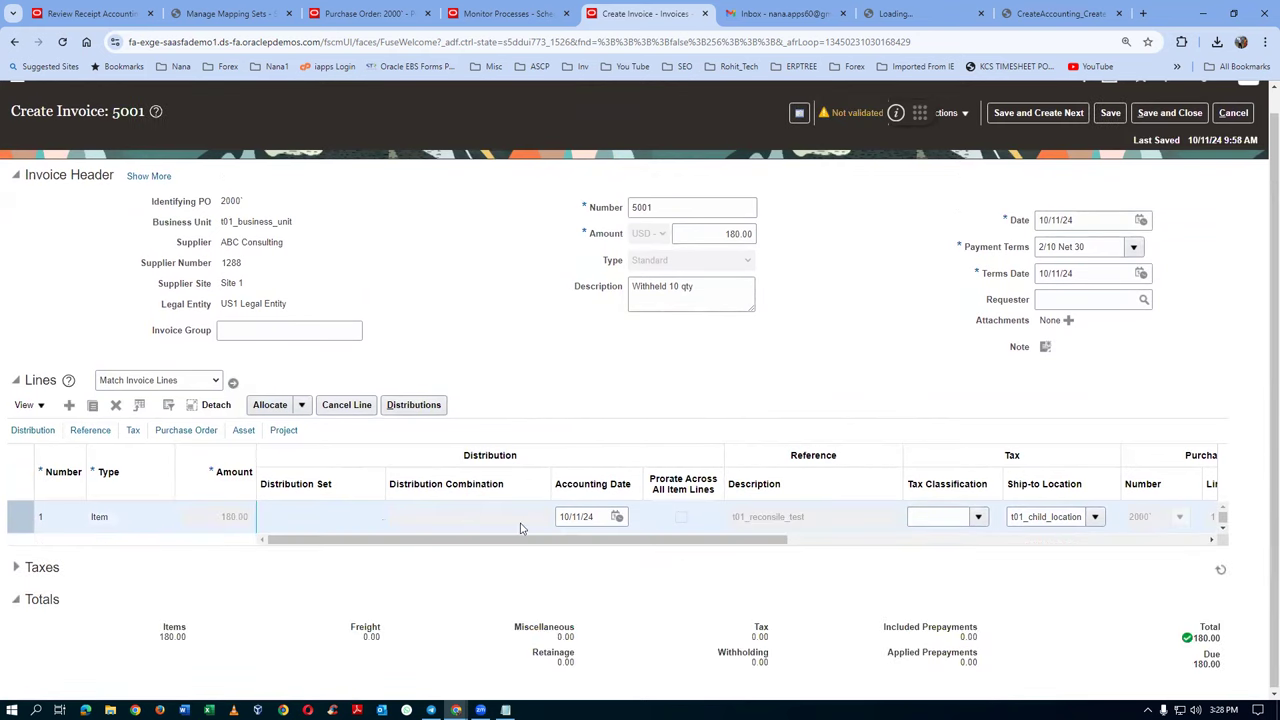
left_click_drag(520, 540, 1020, 588)
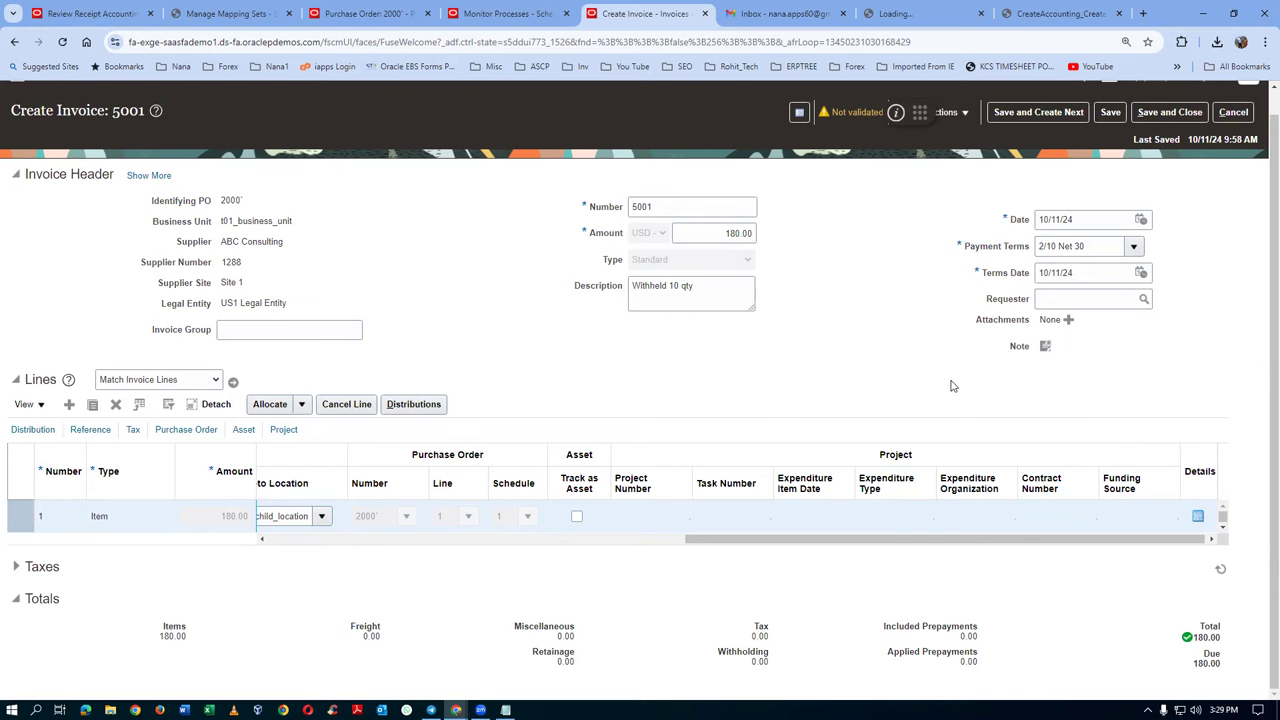
left_click(956, 120)
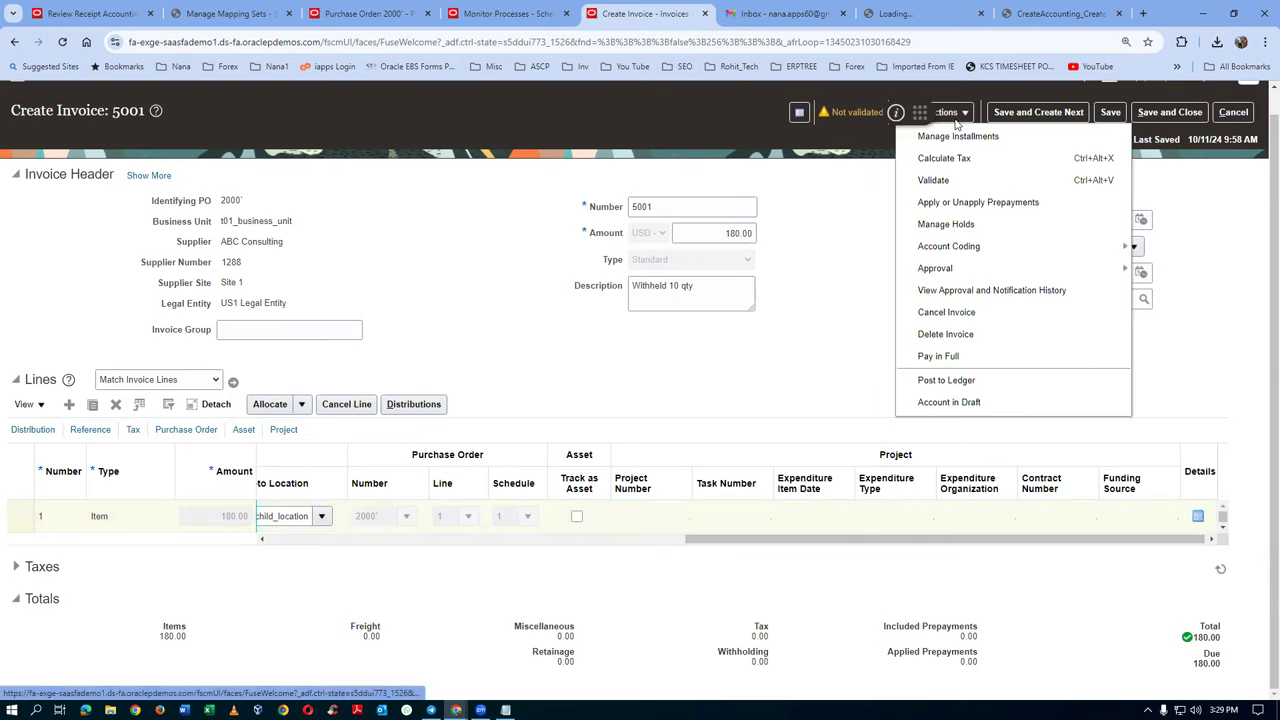
left_click(926, 201)
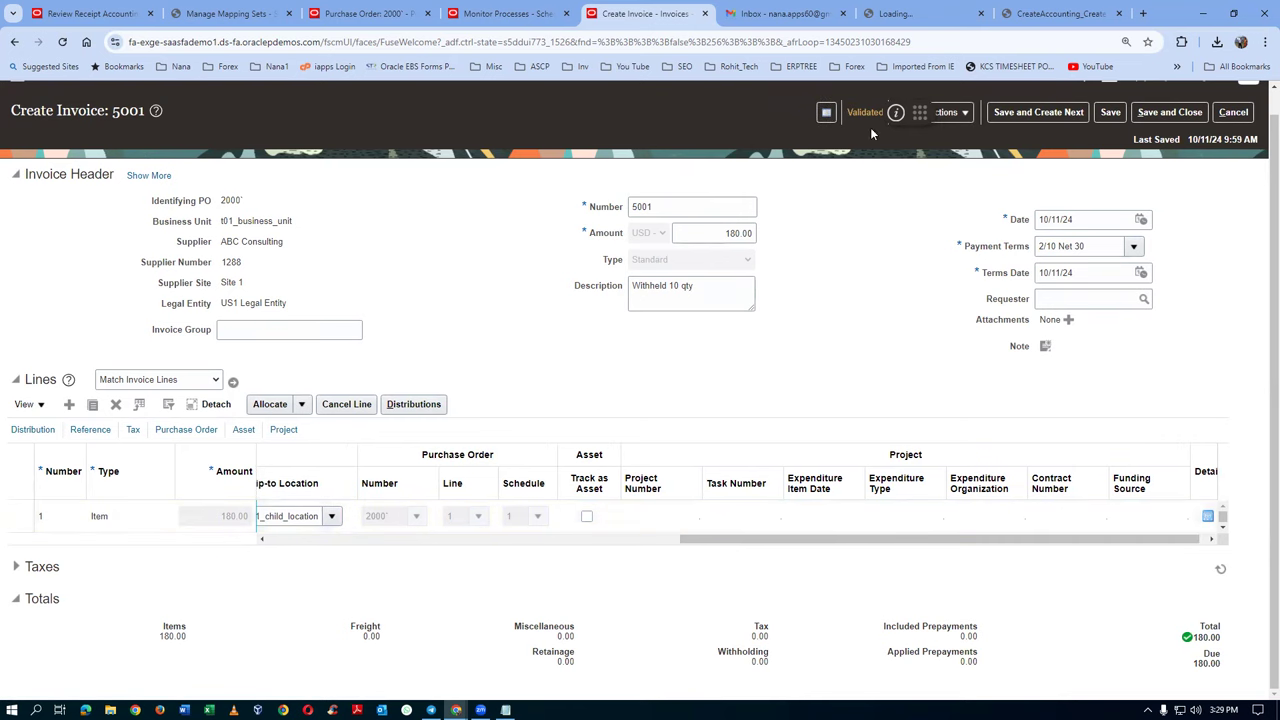
left_click(942, 116)
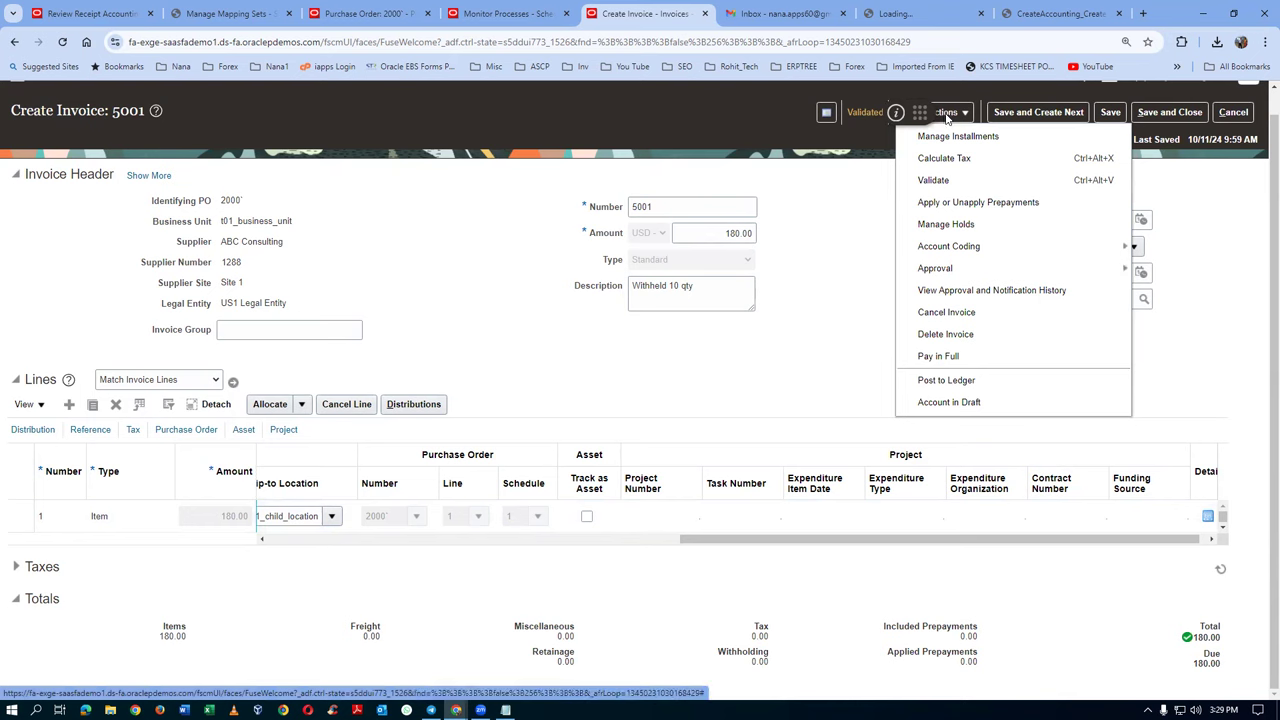
left_click(971, 362)
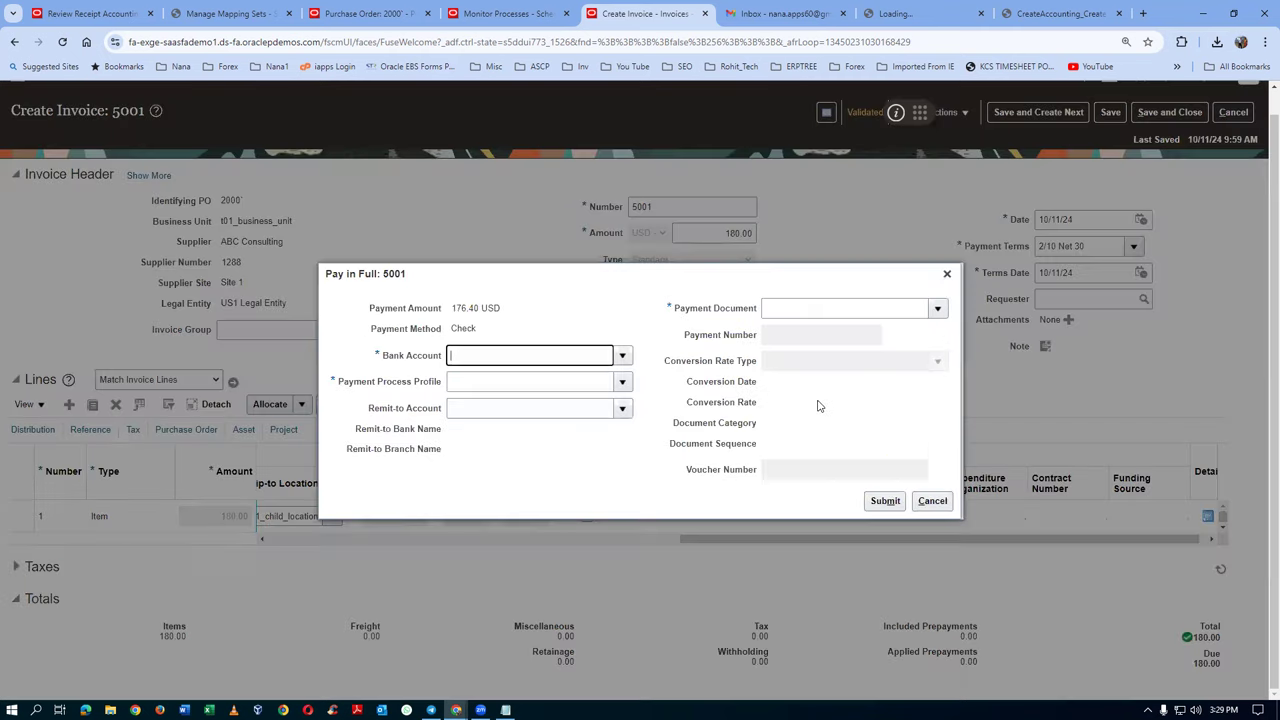
left_click(622, 354)
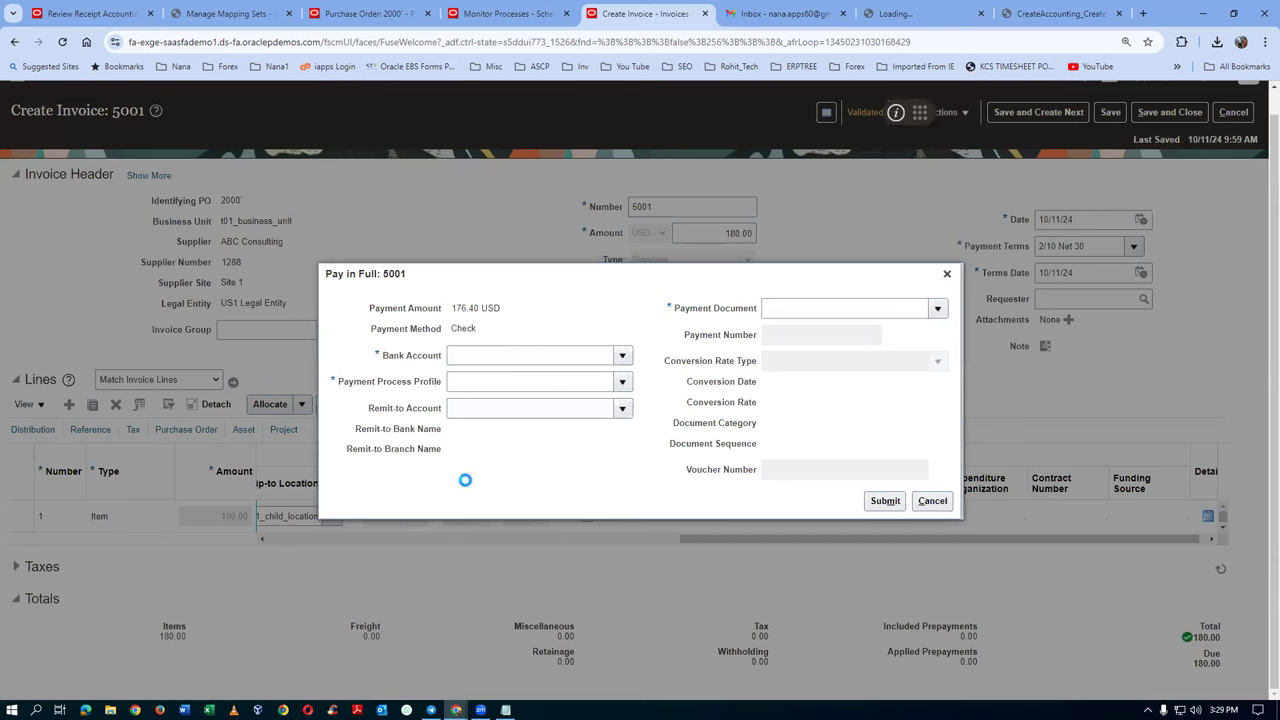
left_click(536, 331)
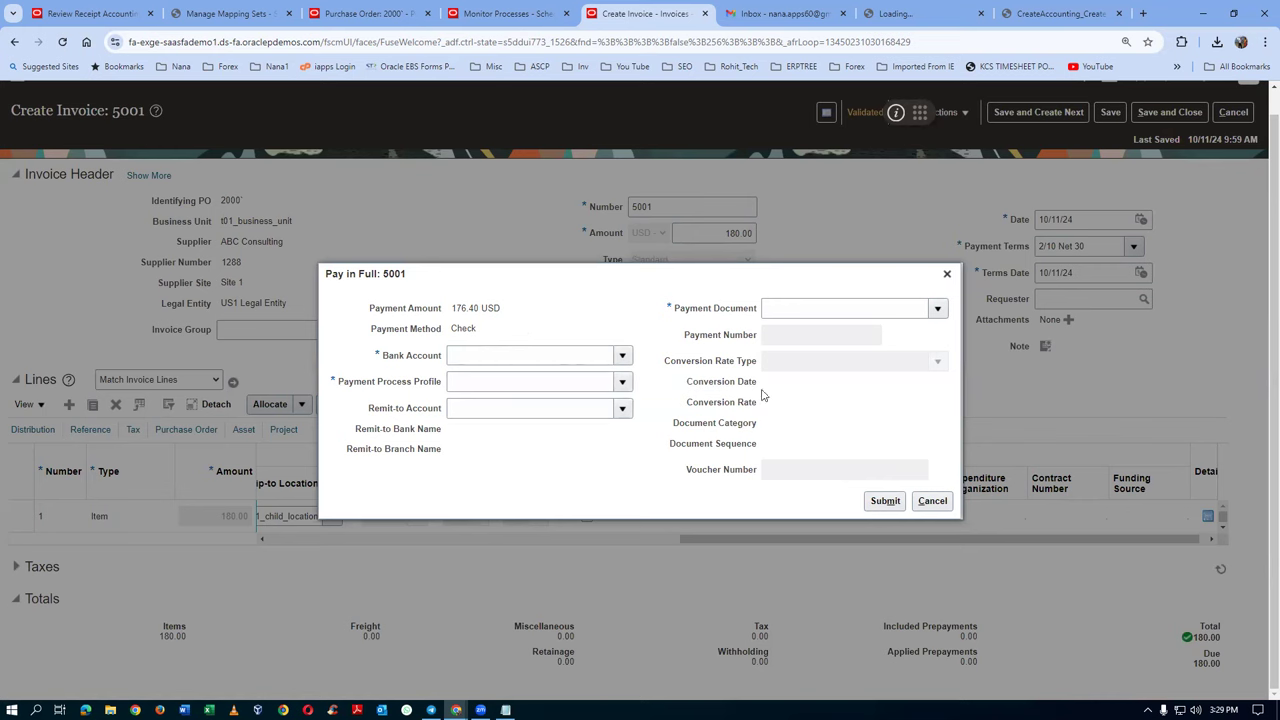
left_click(942, 511)
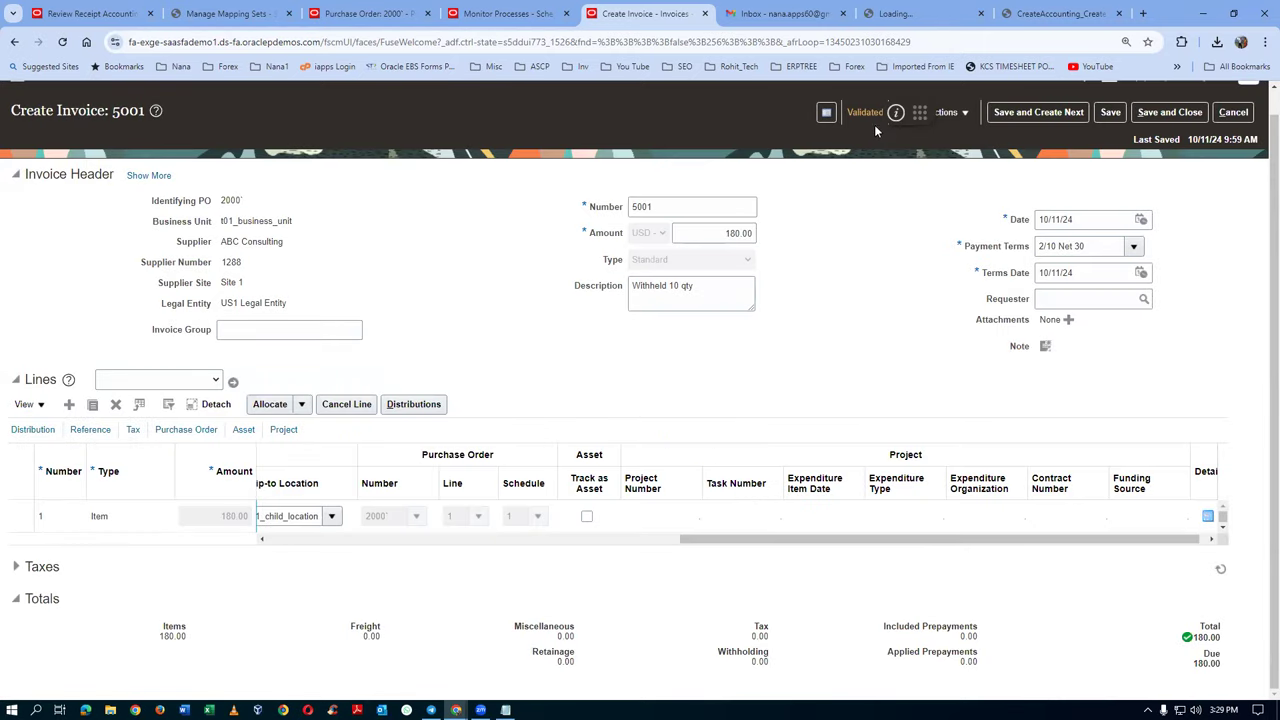
Post the validated invoice 5001 to the ledger
left_click(941, 116)
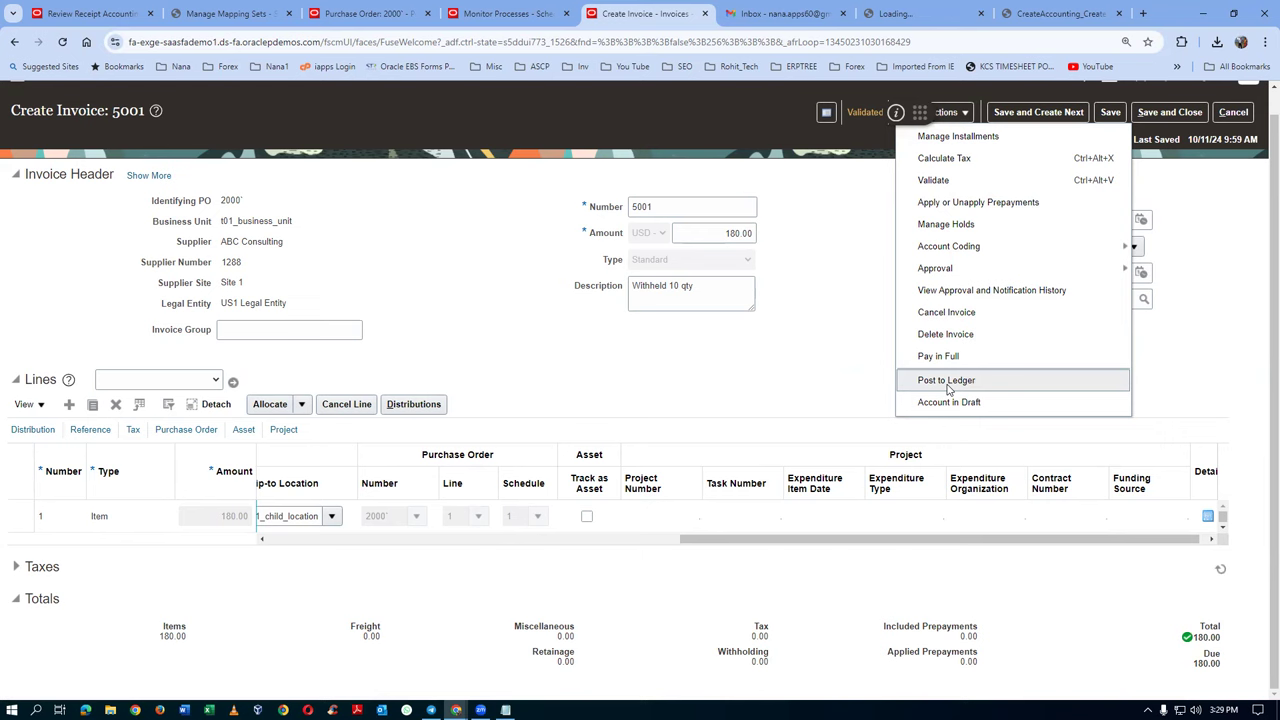
left_click(946, 381)
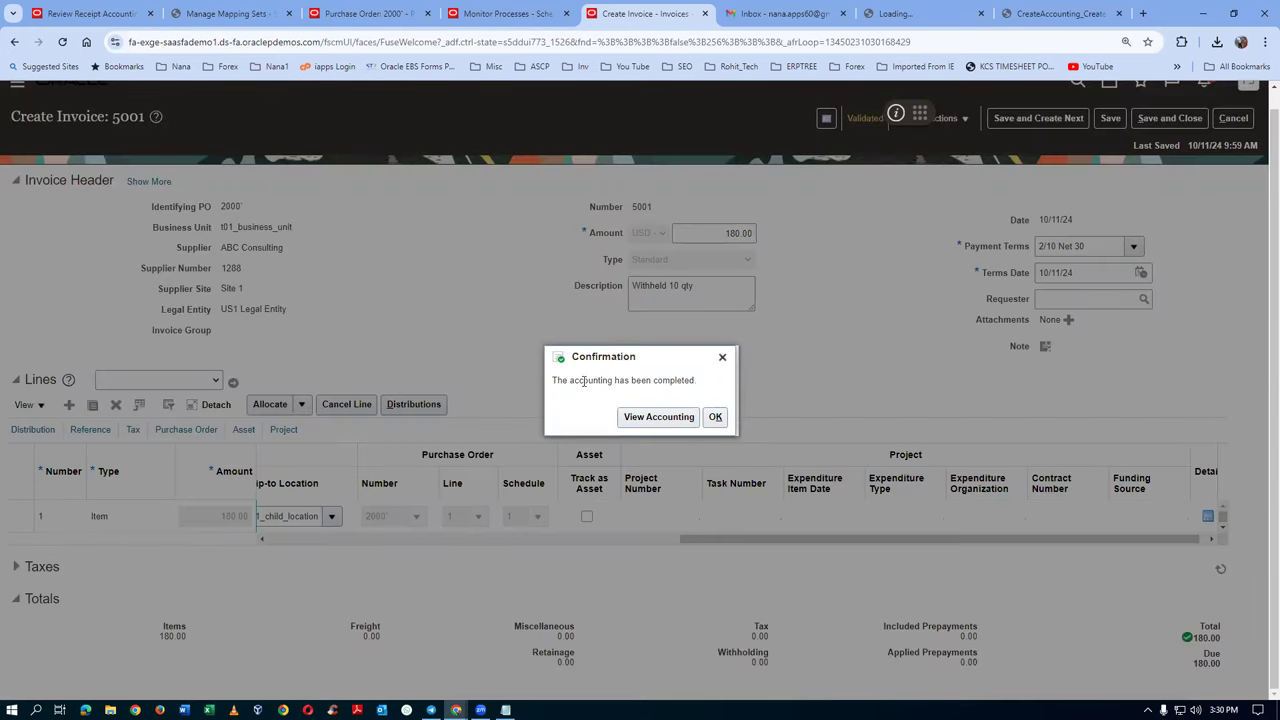
Open the accounting lines of invoice 5001 and compare them with the account combinations noted in Notepad
left_click(660, 417)
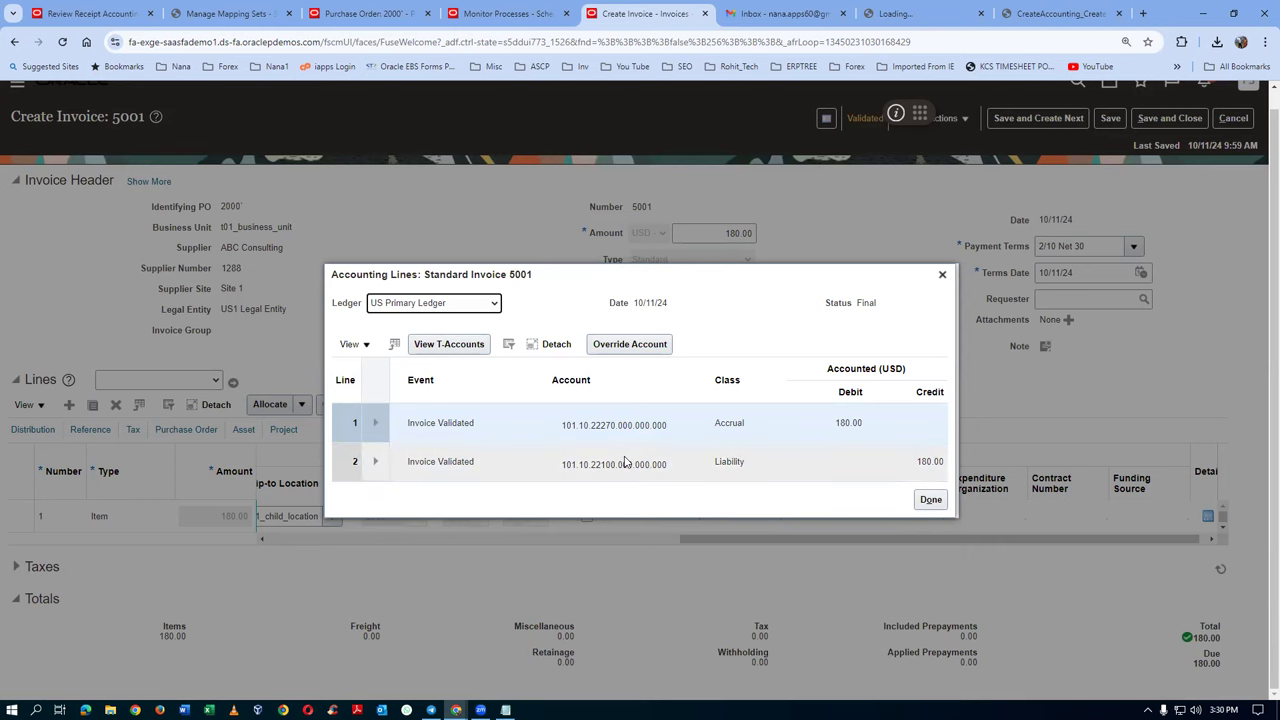
key("alt+Tab")
key("alt+Tab")
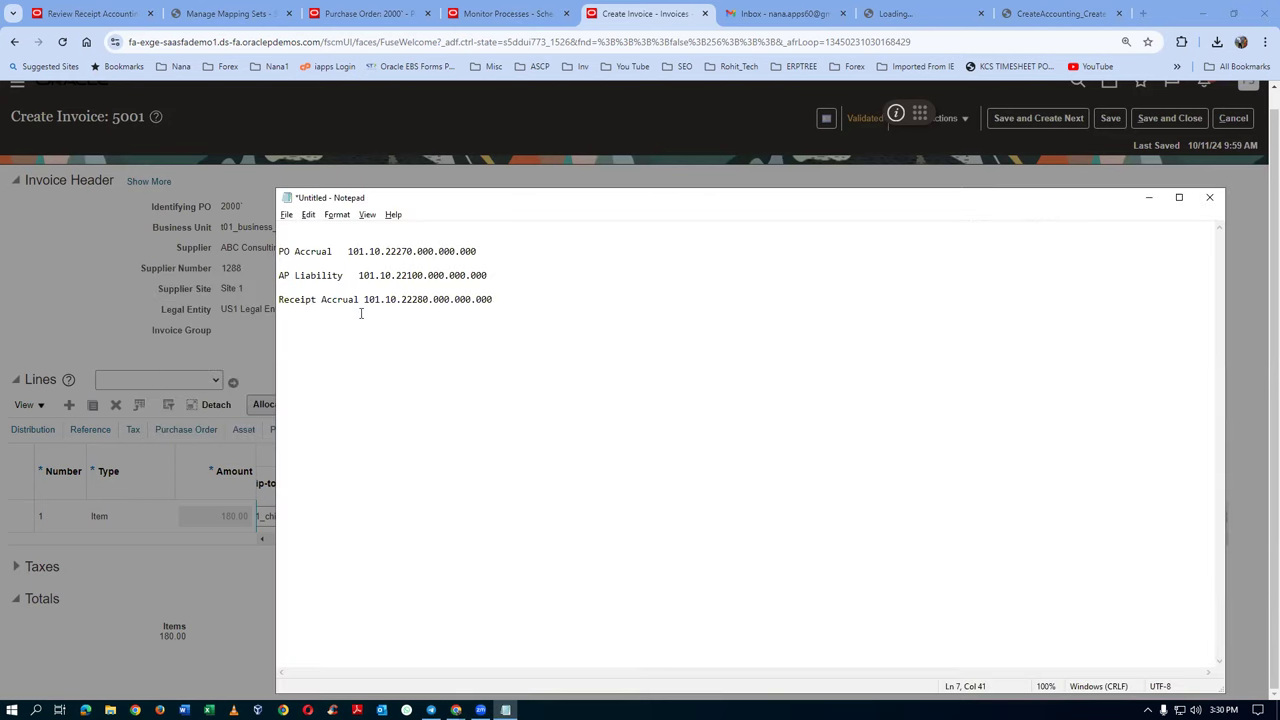
left_click_drag(310, 281, 330, 276)
left_click(316, 252)
key("alt+Tab")
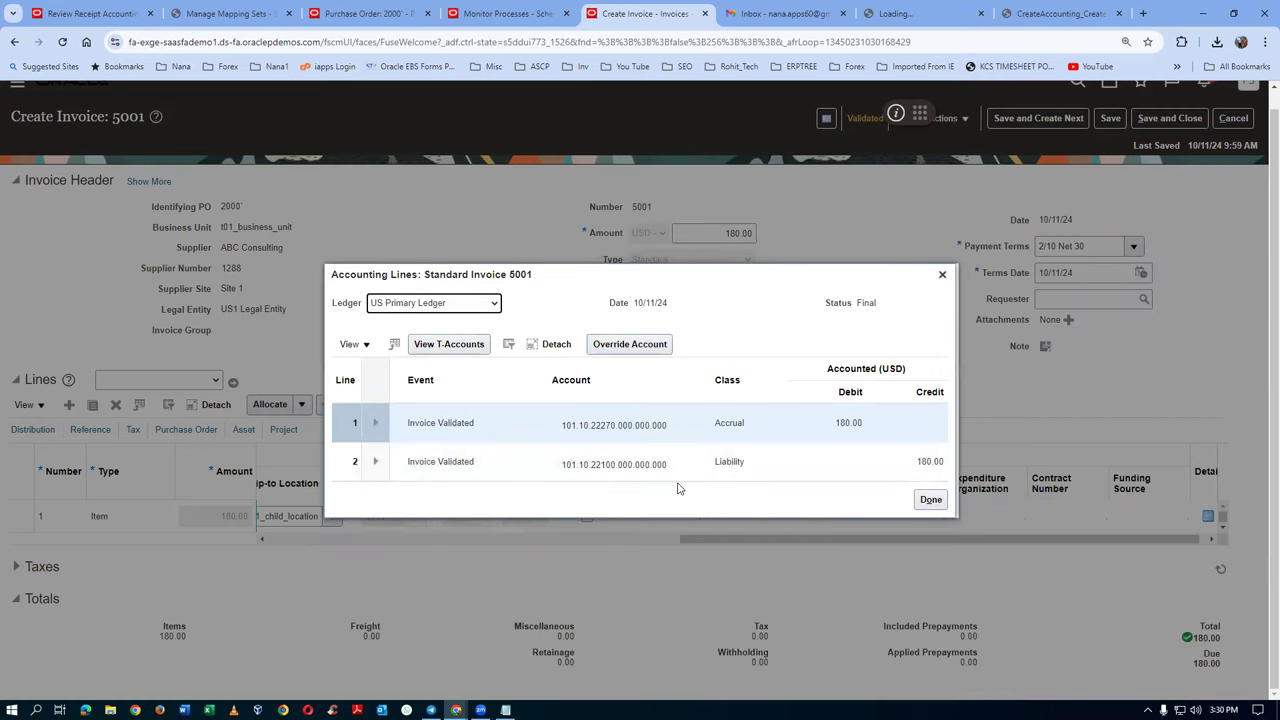
Check the noted PO Accrual and AP Liability accounts against the invoice's debit and credit lines and close the accounting lines
key("alt+Tab")
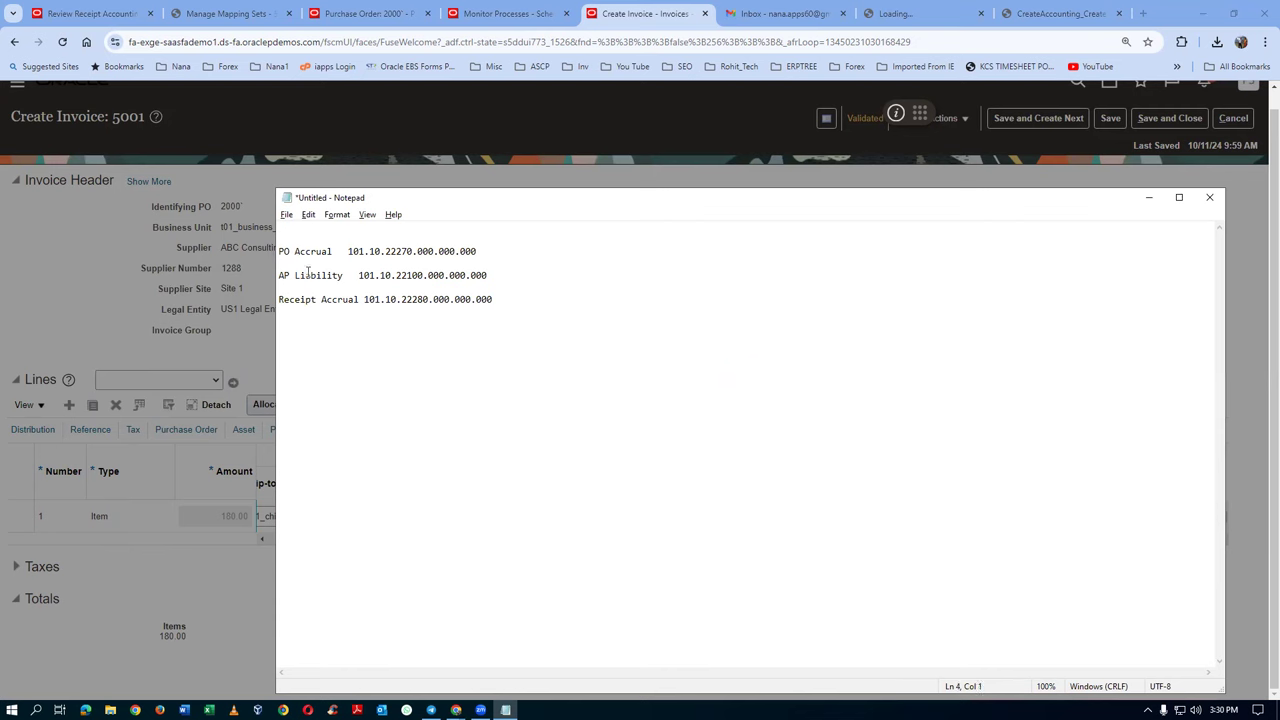
left_click_drag(306, 276, 440, 251)
left_click_drag(440, 251, 436, 251)
left_click(299, 251)
left_click_drag(296, 275, 346, 274)
left_click(382, 310)
left_click_drag(289, 252, 314, 252)
key("alt+Tab")
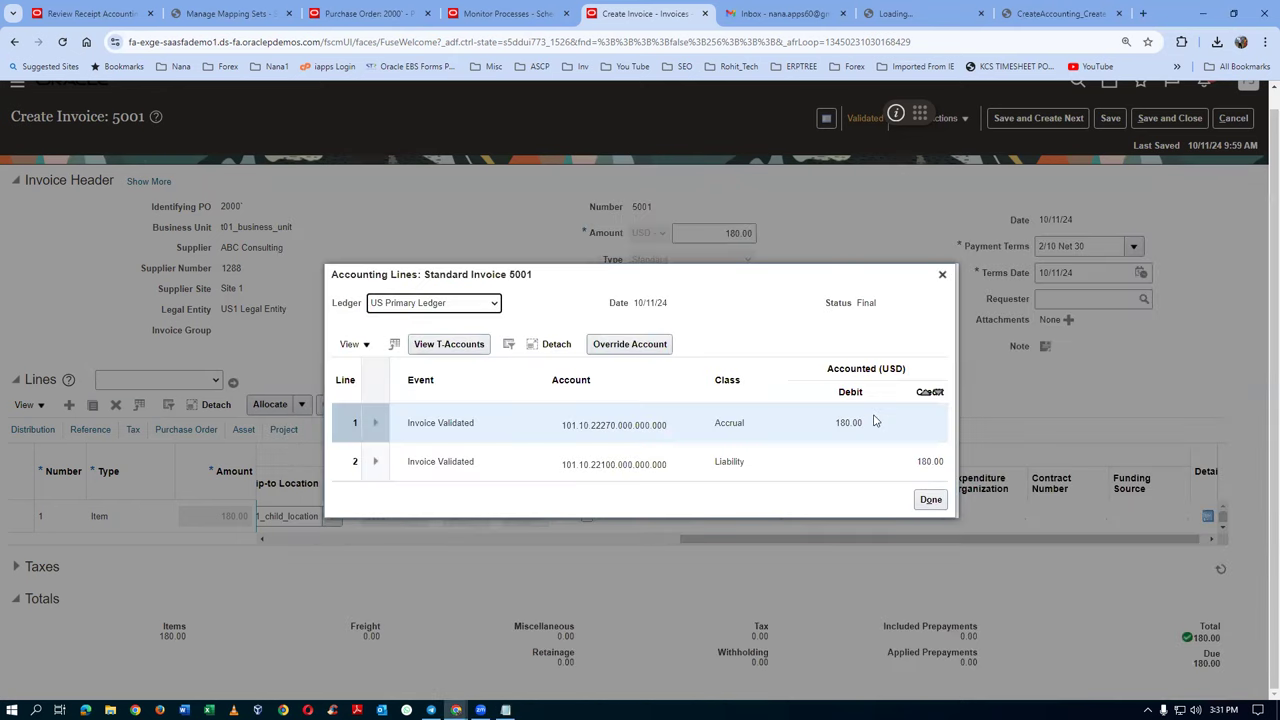
left_click(930, 499)
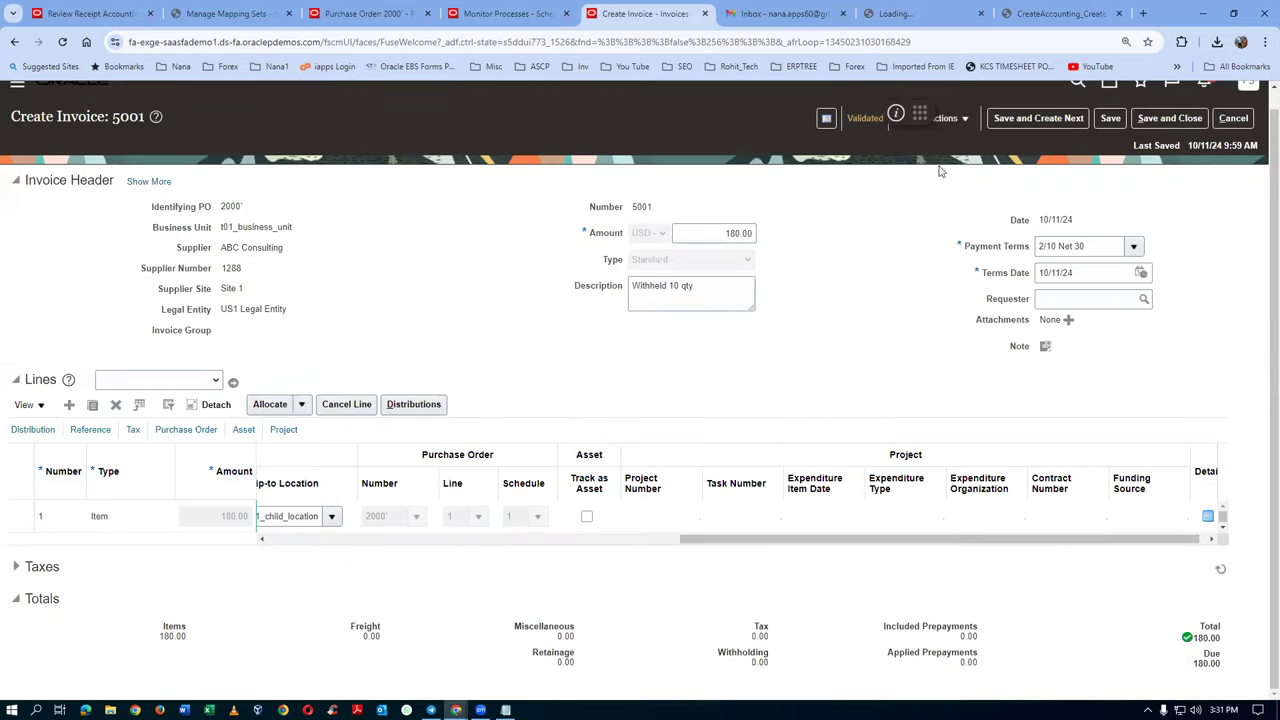
Review the validation, accounting, payment and hold statuses in the summary of invoice 5001 and close it
left_click(950, 119)
left_click(920, 184)
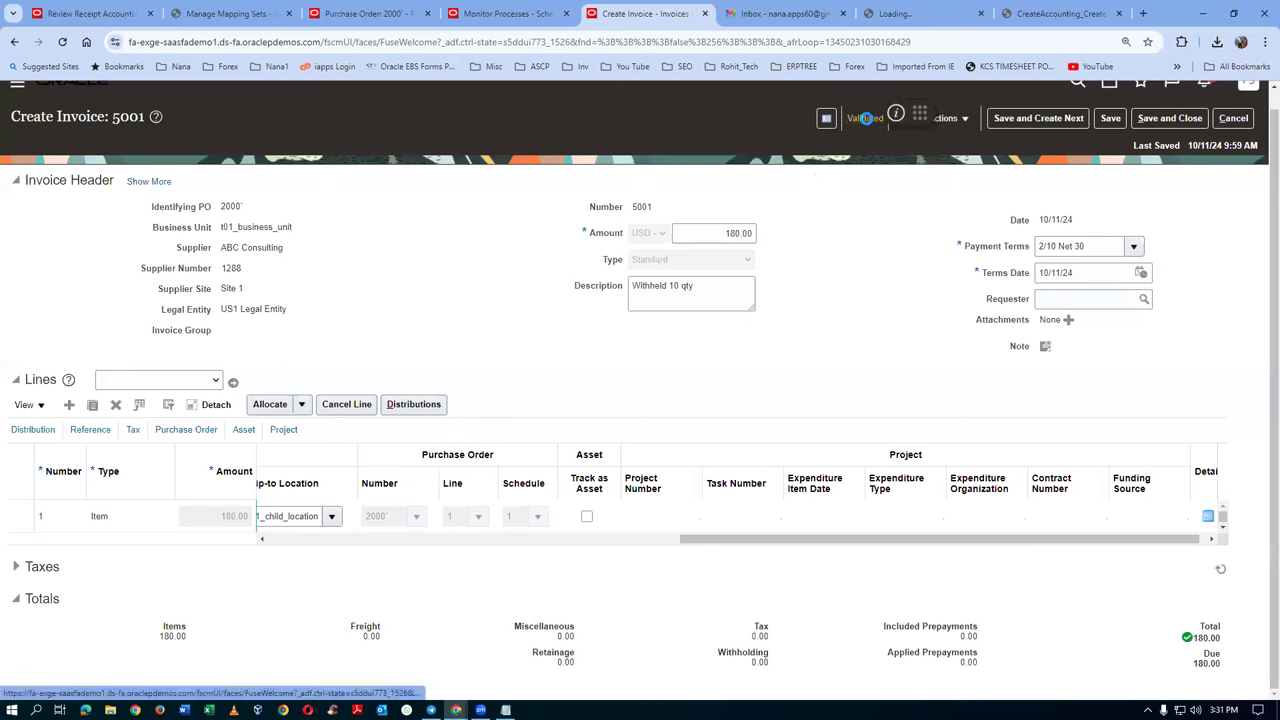
left_click(866, 118)
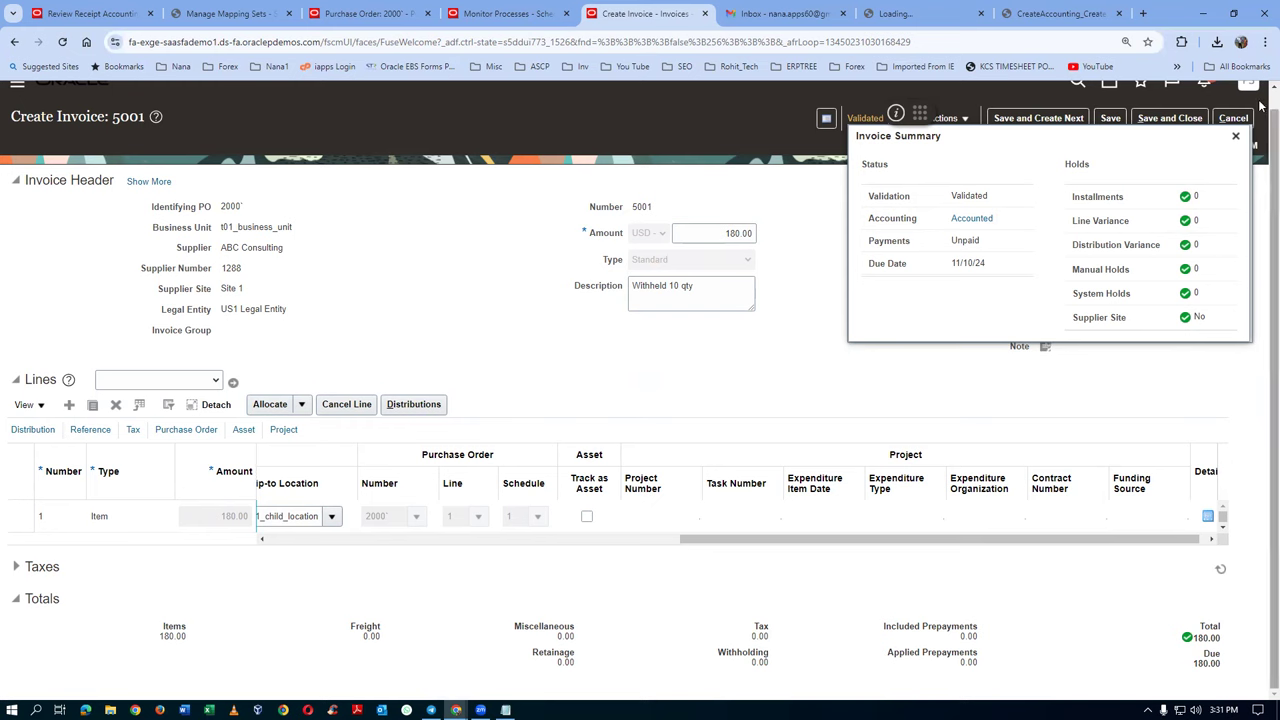
left_click(1235, 136)
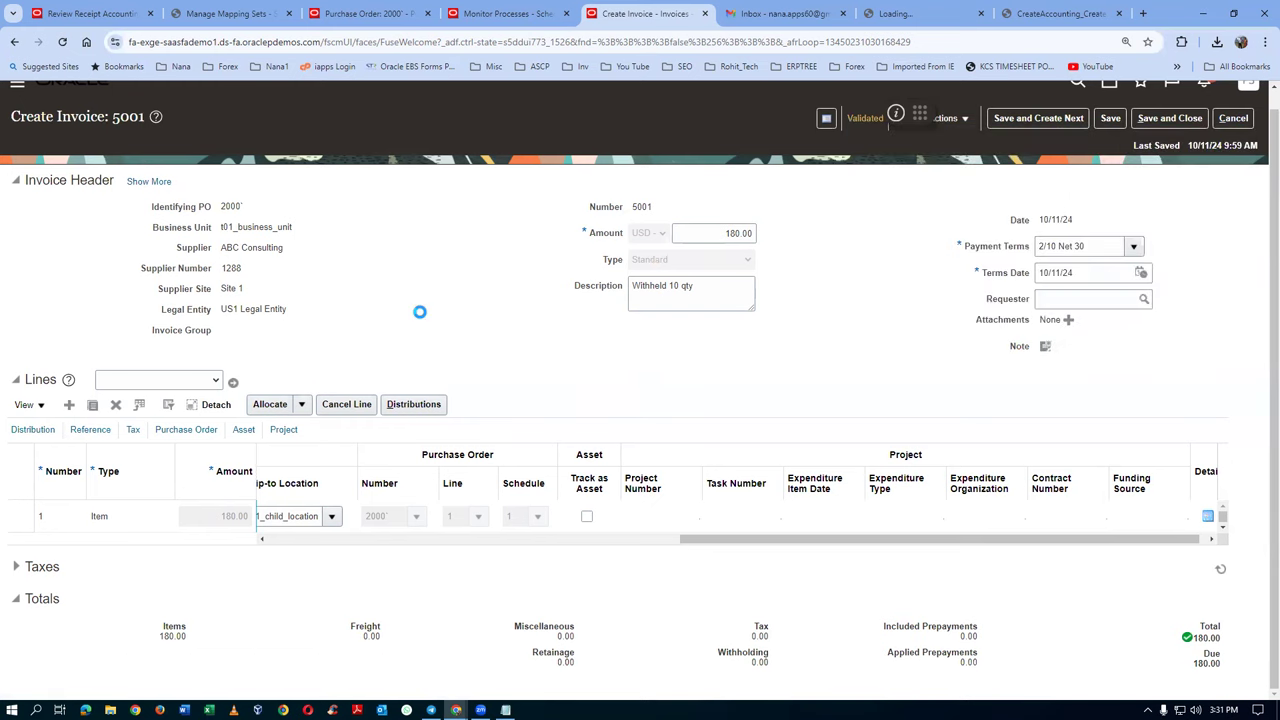
Leave the receipt accounting review and return to the Receipt Accounting overview
left_click(90, 13)
left_click(1196, 211)
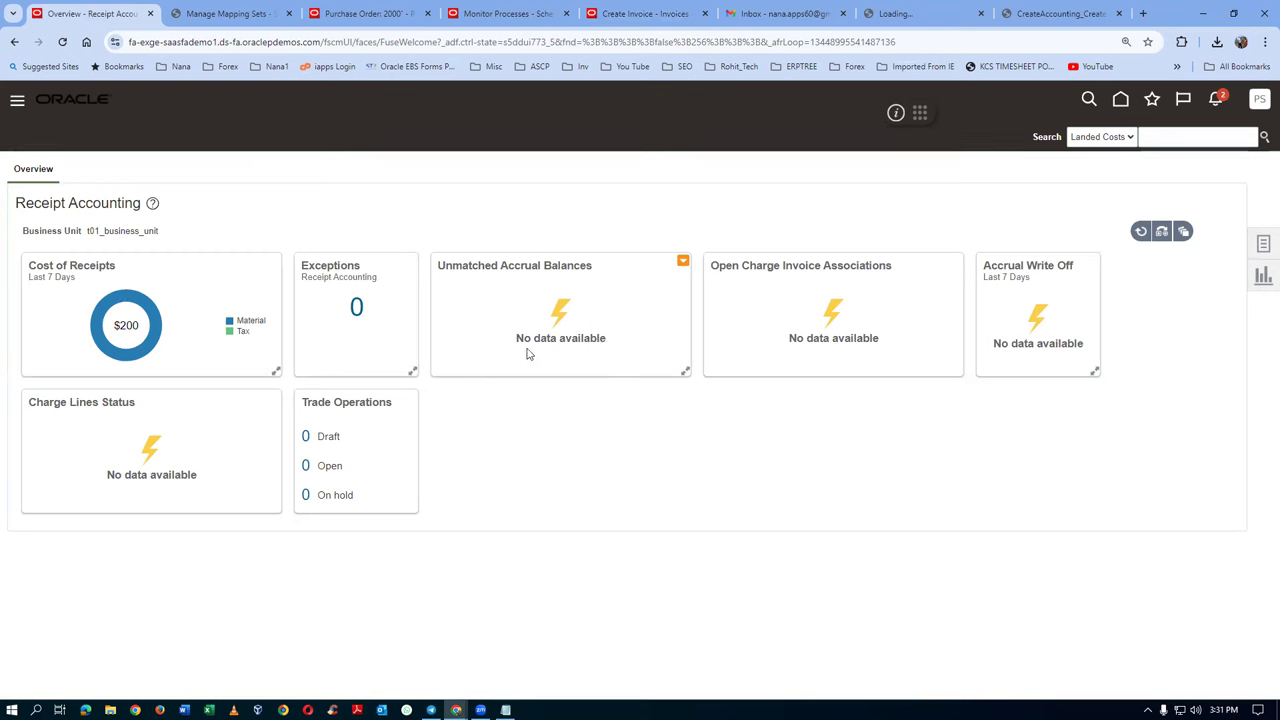
Start scheduling a new process and search for its job name with trans%trans%cost%cost% and trans%trans%cost%
left_click(497, 16)
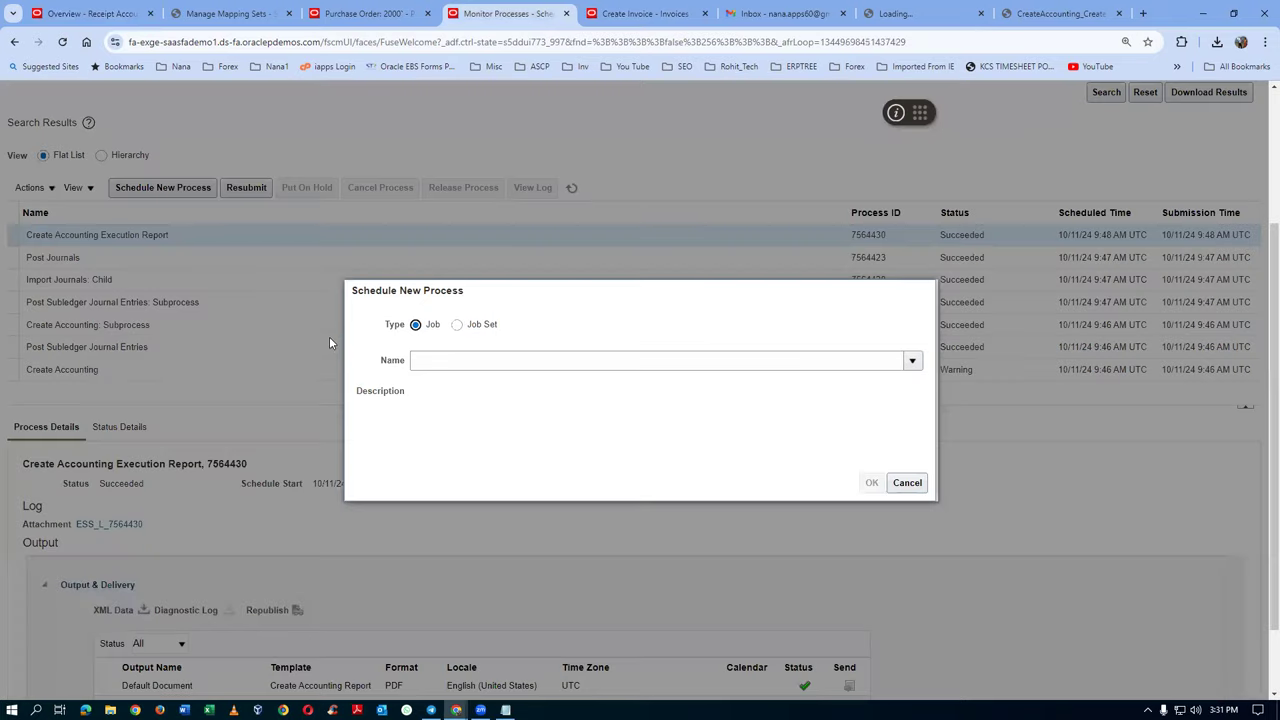
left_click(411, 358)
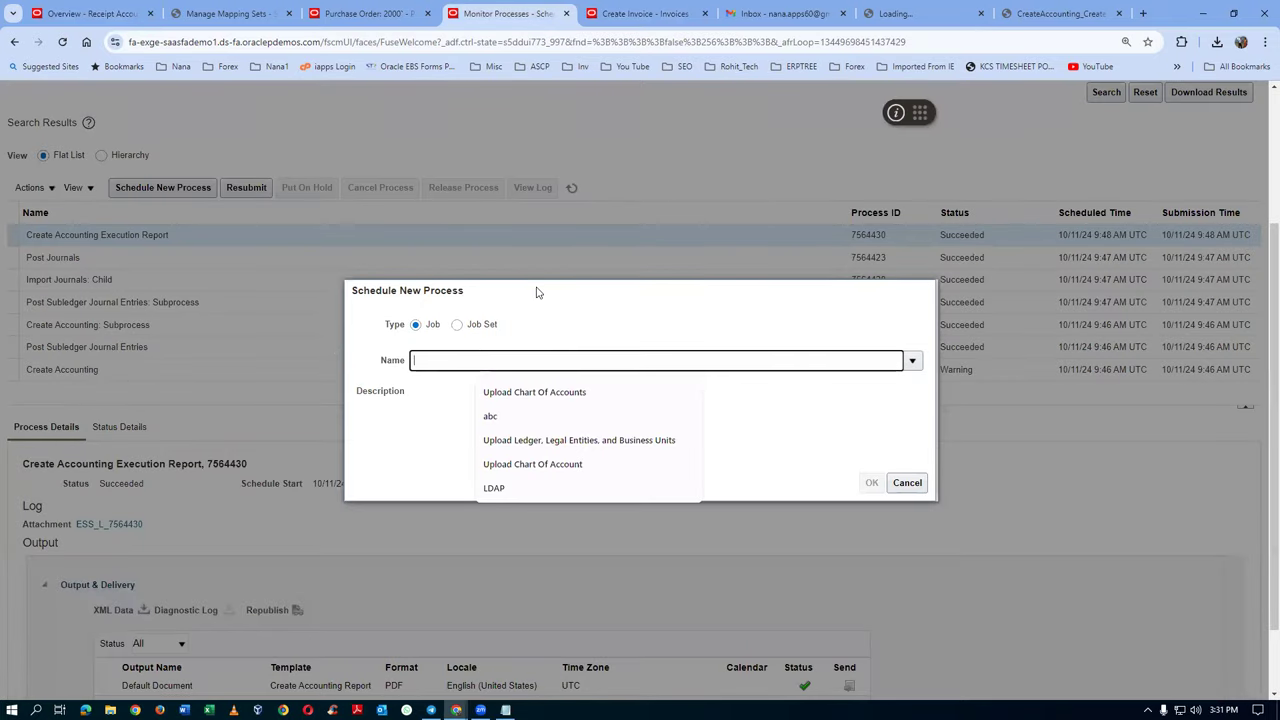
type("tr")
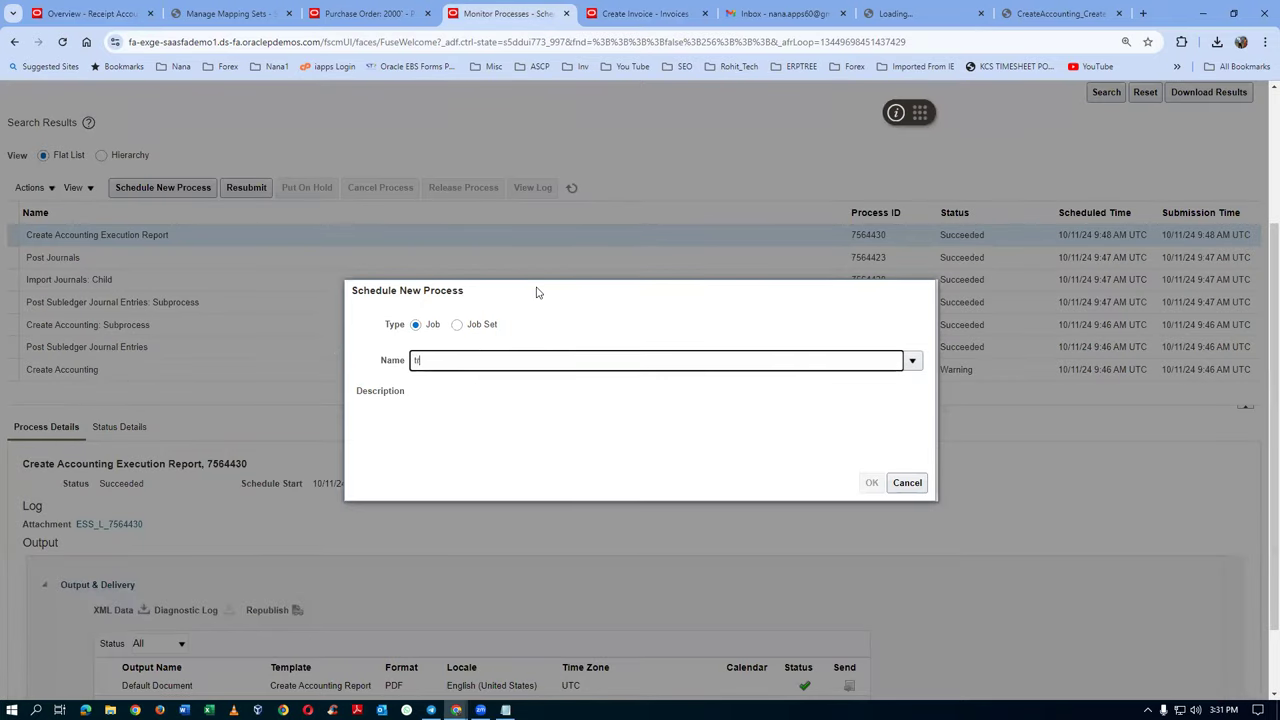
type("ans%trans%cost%cost%")
key("Tab")
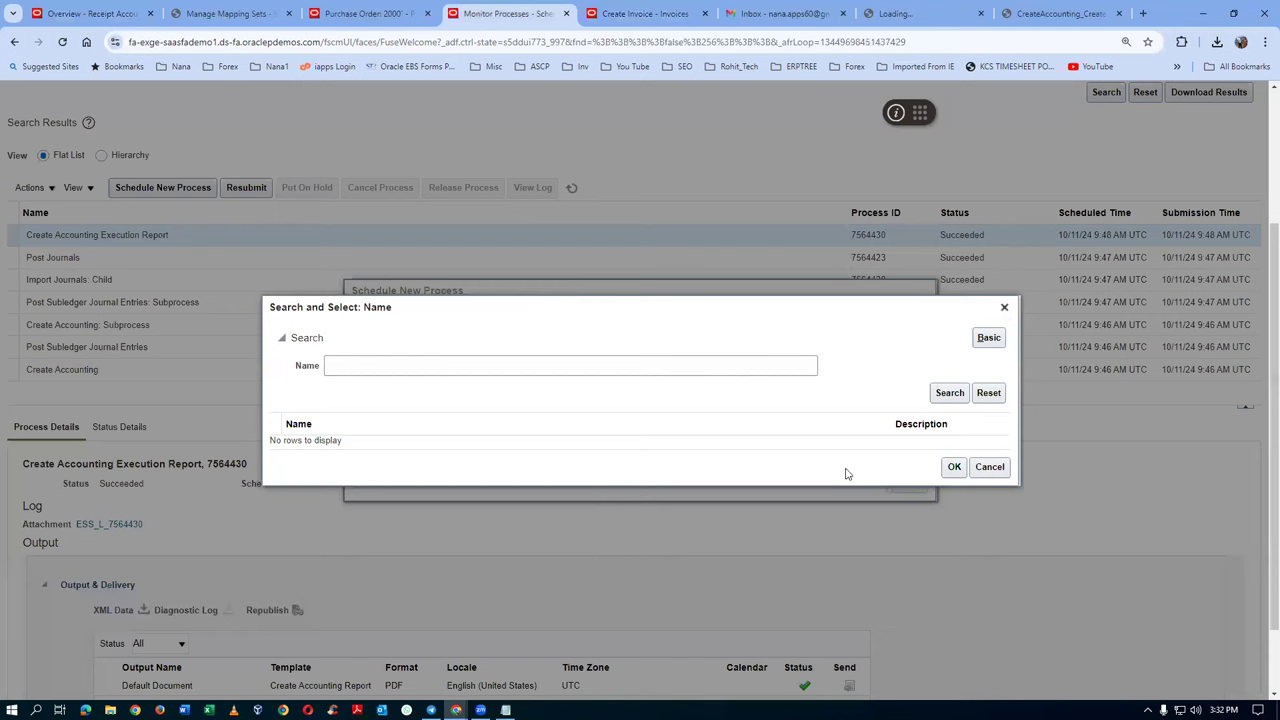
left_click(1003, 474)
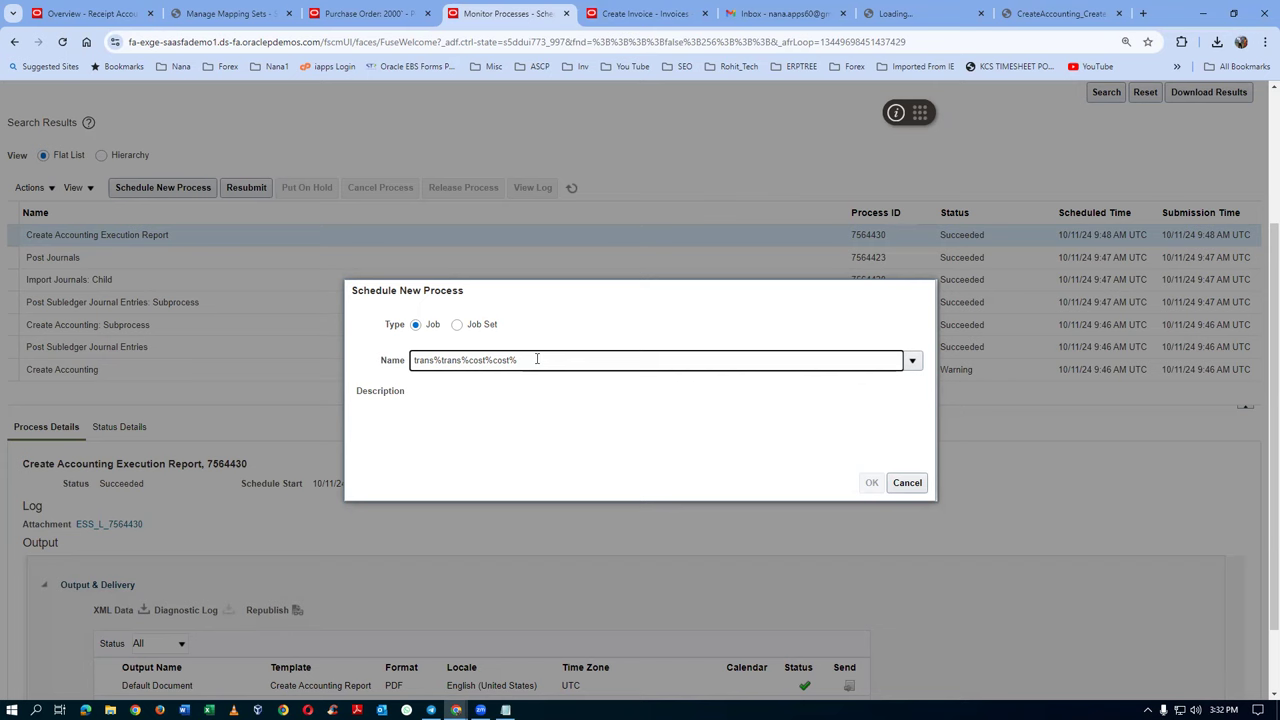
key("Tab")
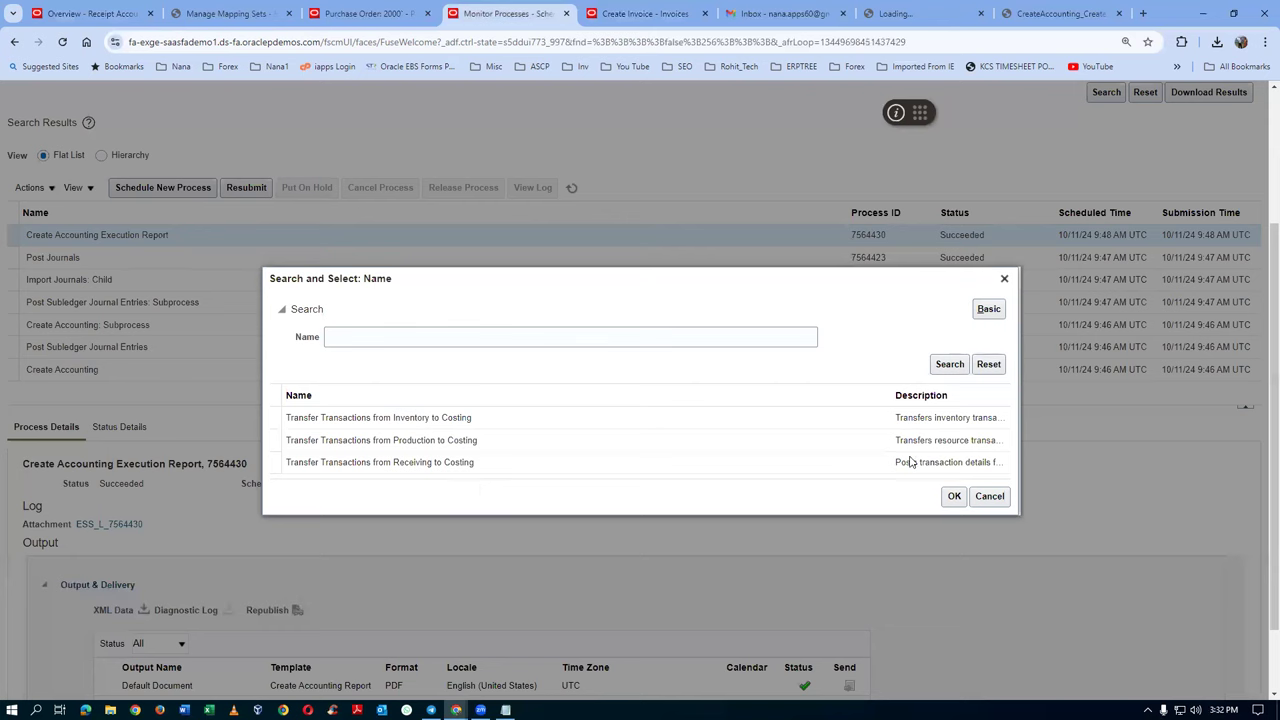
left_click(989, 496)
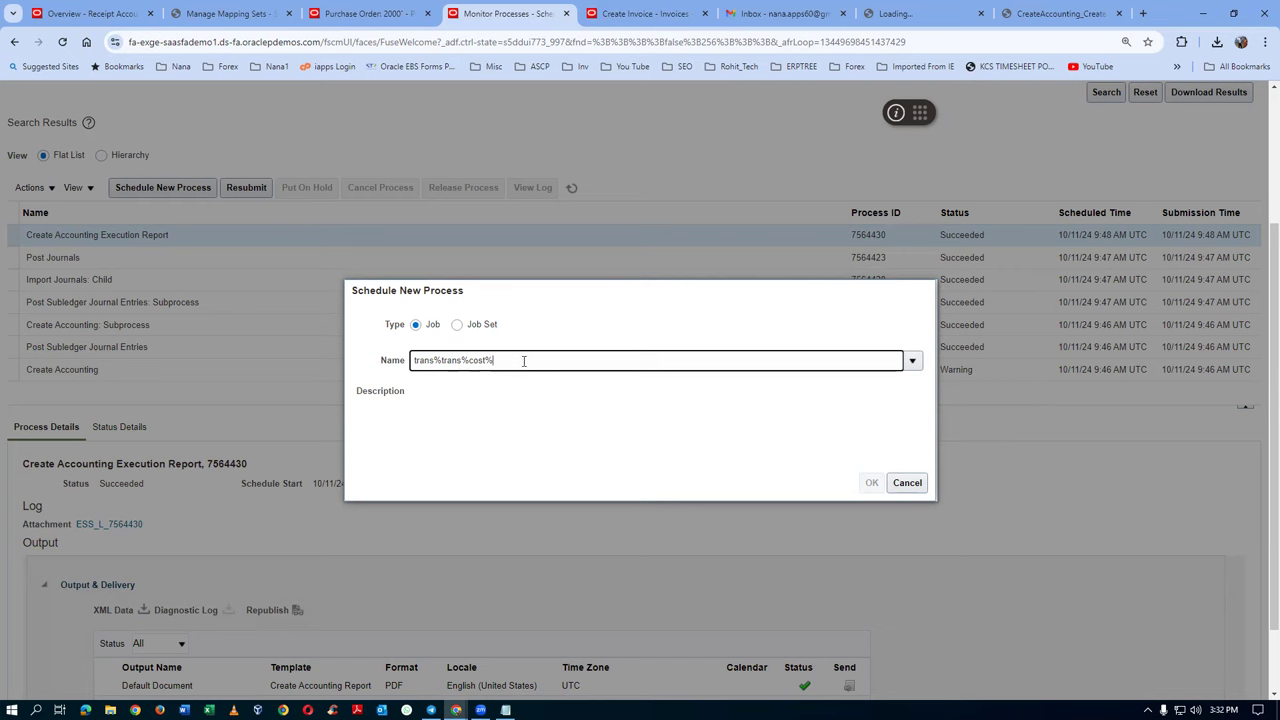
Search the process names for the new job with trans%cost%
left_click(913, 362)
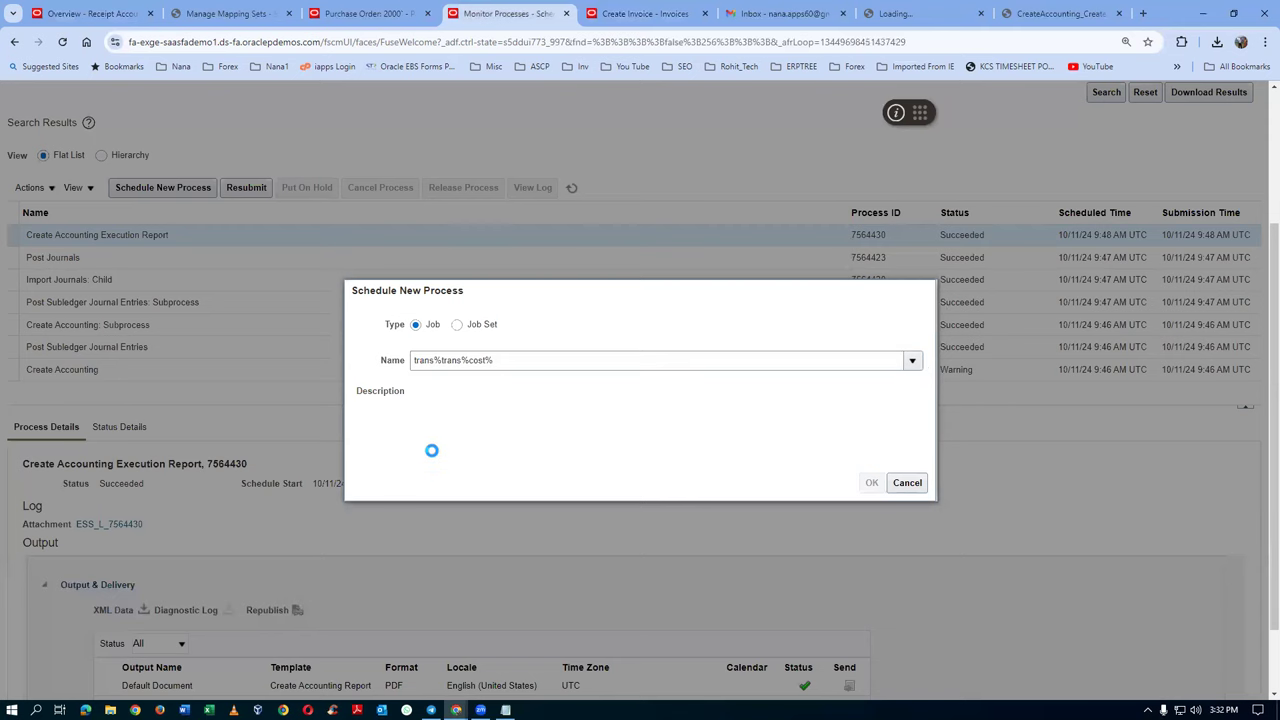
left_click(427, 616)
left_click(362, 369)
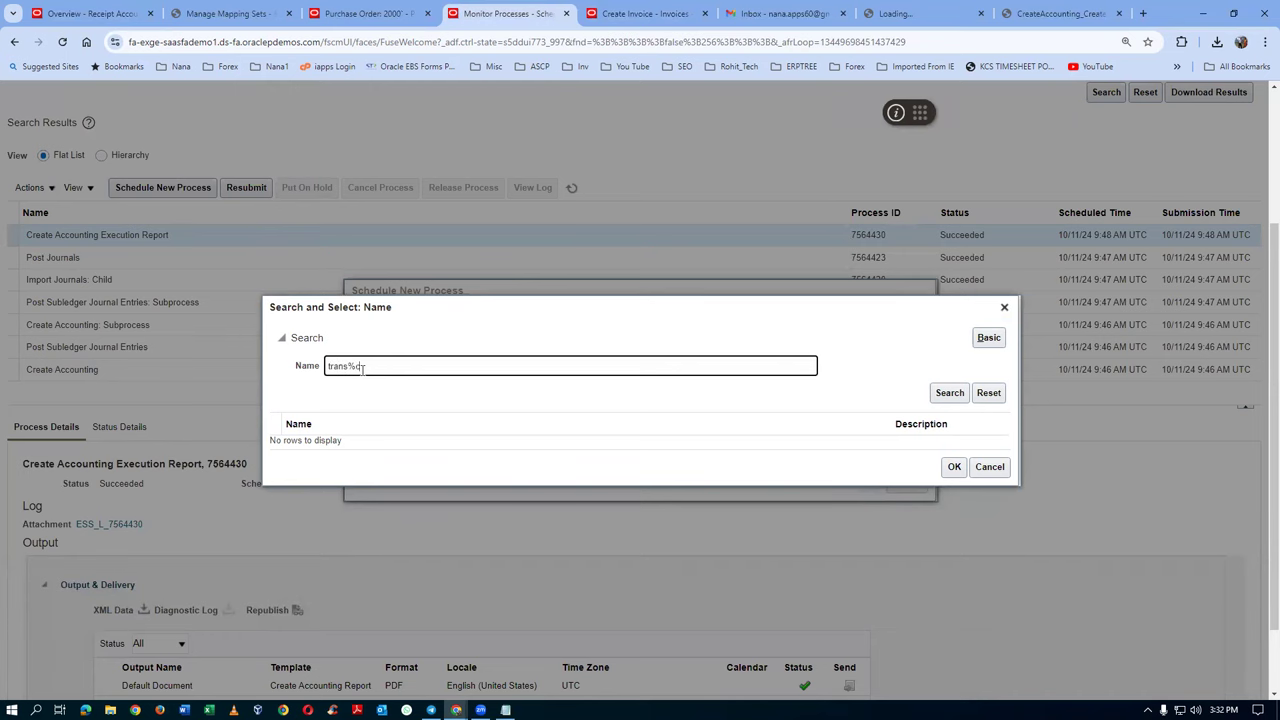
type("trans%cost%")
left_click(949, 393)
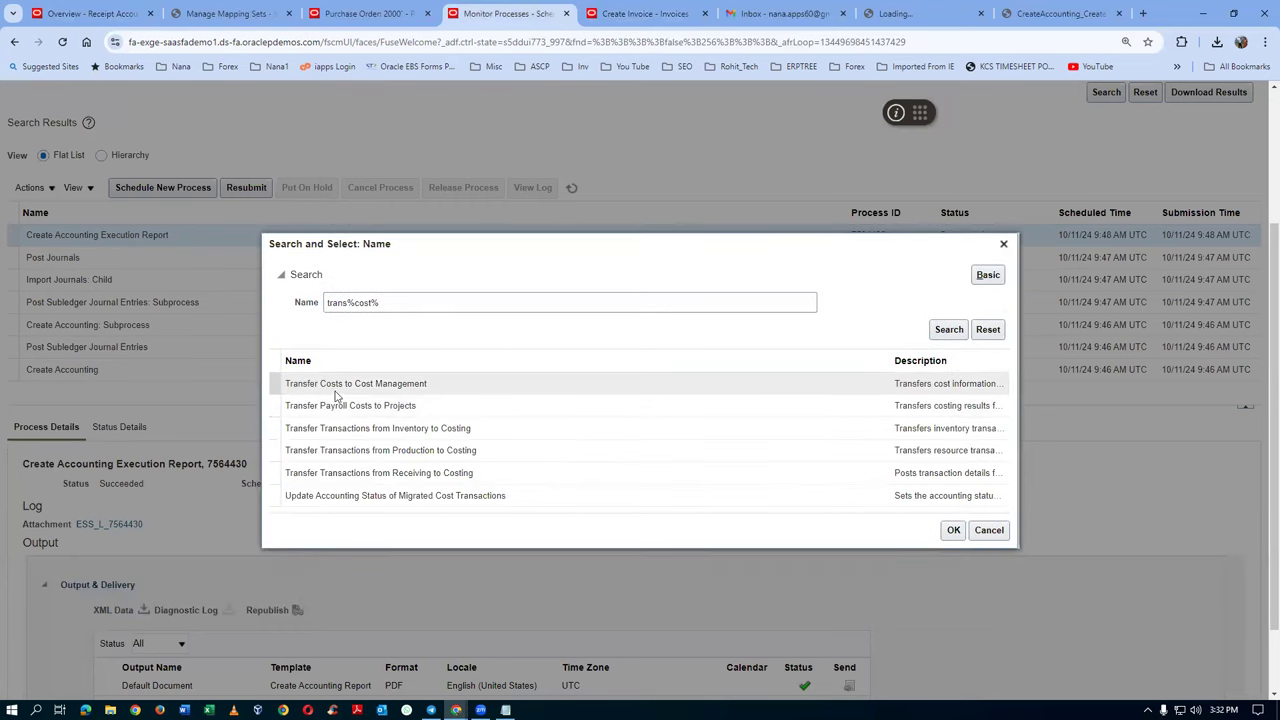
Choose Transfer Costs to Cost Management as the job for the new scheduled process
left_click(447, 390)
left_click(953, 530)
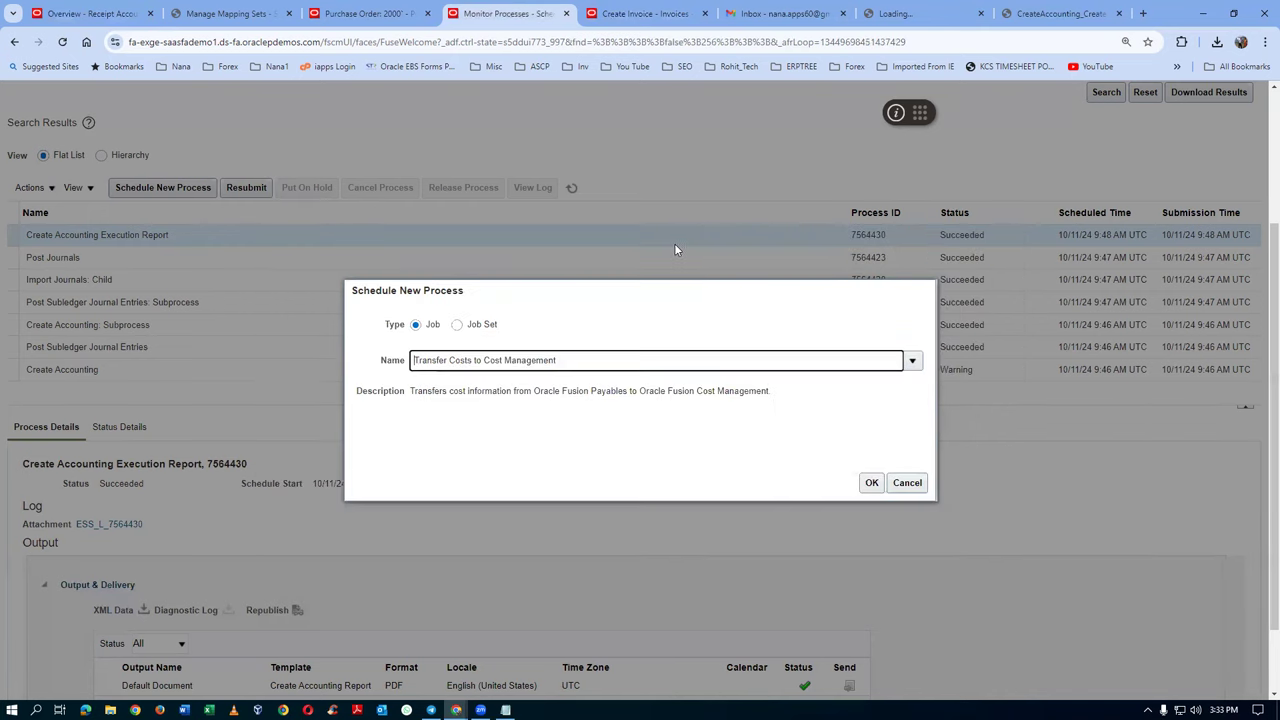
left_click(871, 483)
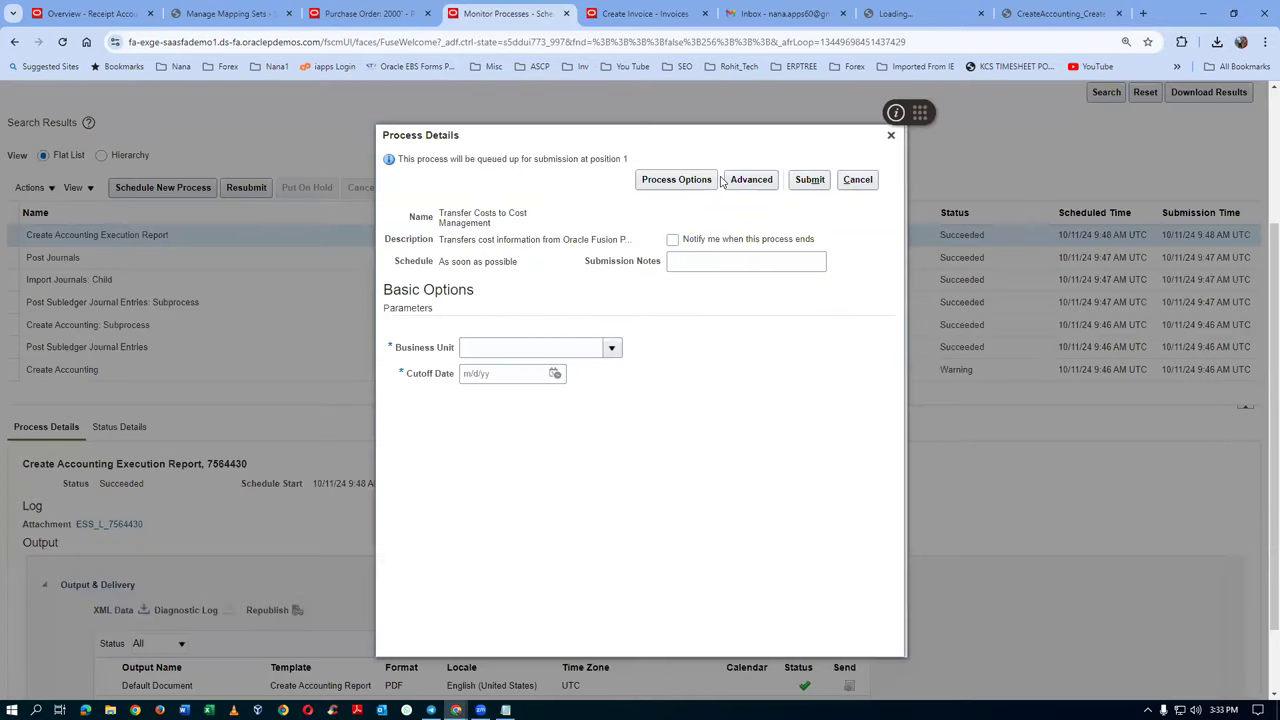
Submit the transfer process for business unit t01_business_unit with cutoff date 10/31/24 and acknowledge the submission
left_click(506, 348)
type("t01")
key("Tab")
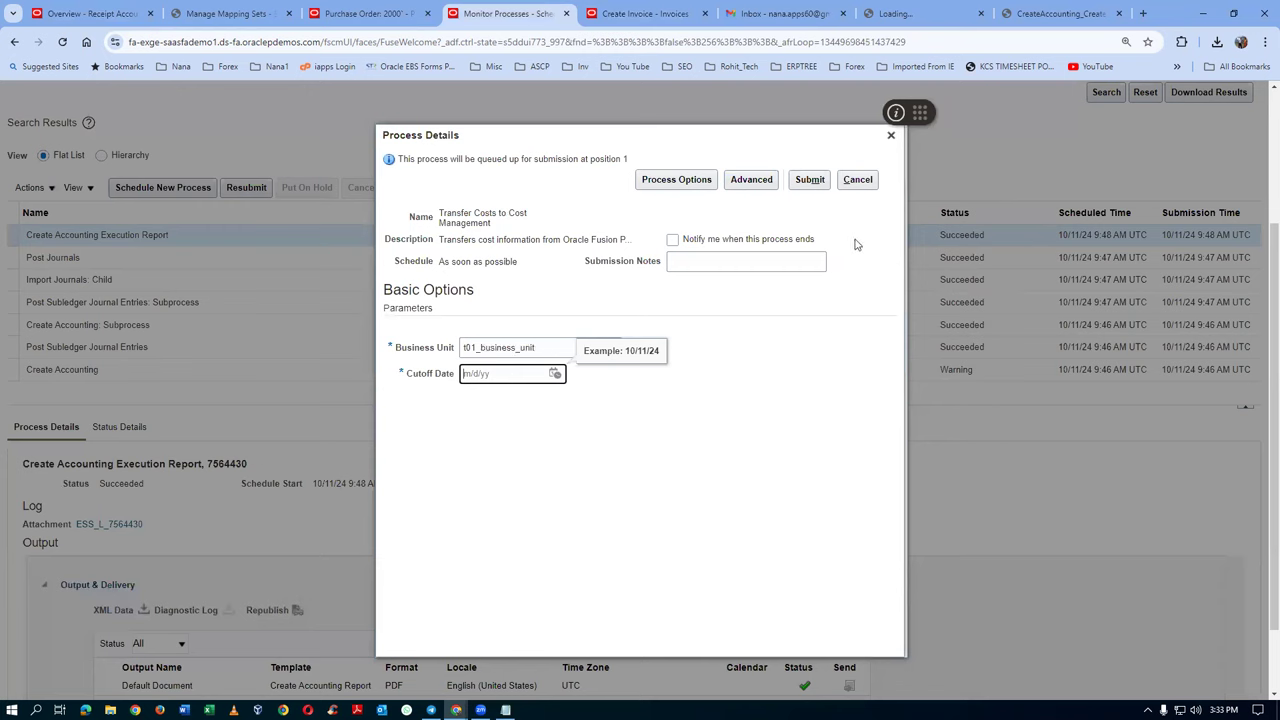
left_click(810, 180)
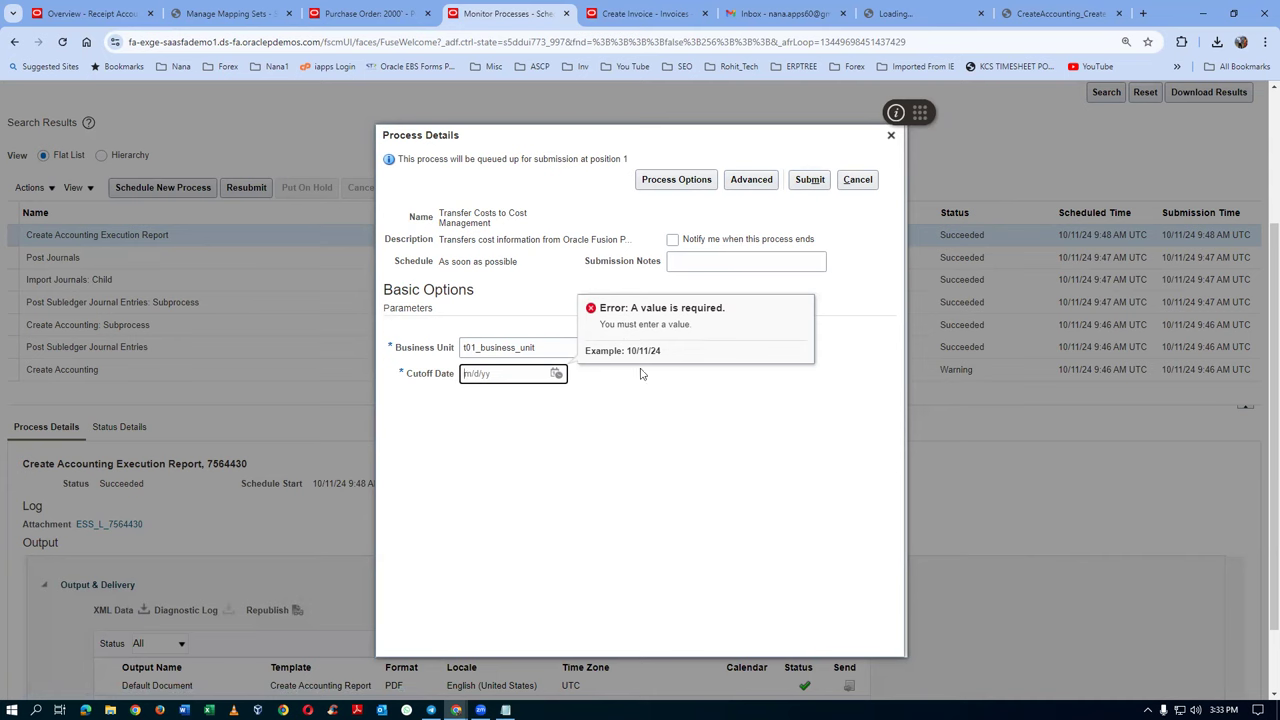
left_click(557, 373)
left_click(677, 526)
left_click(810, 180)
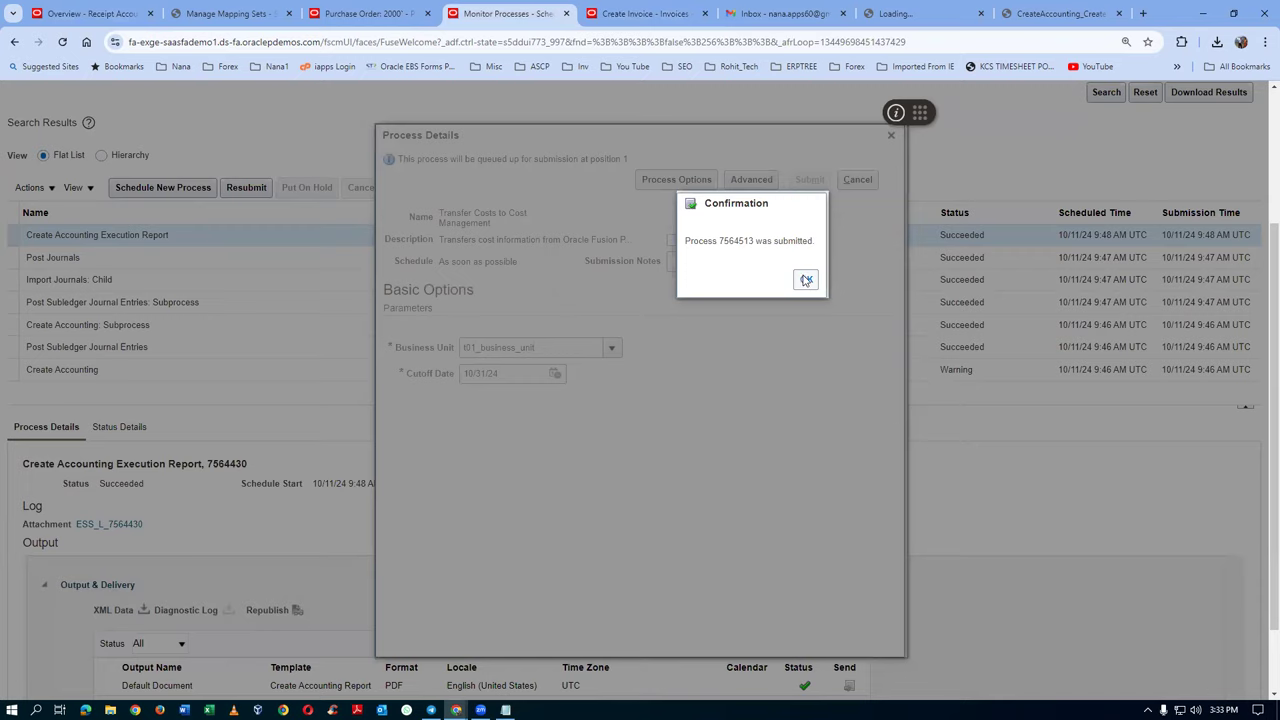
left_click(806, 280)
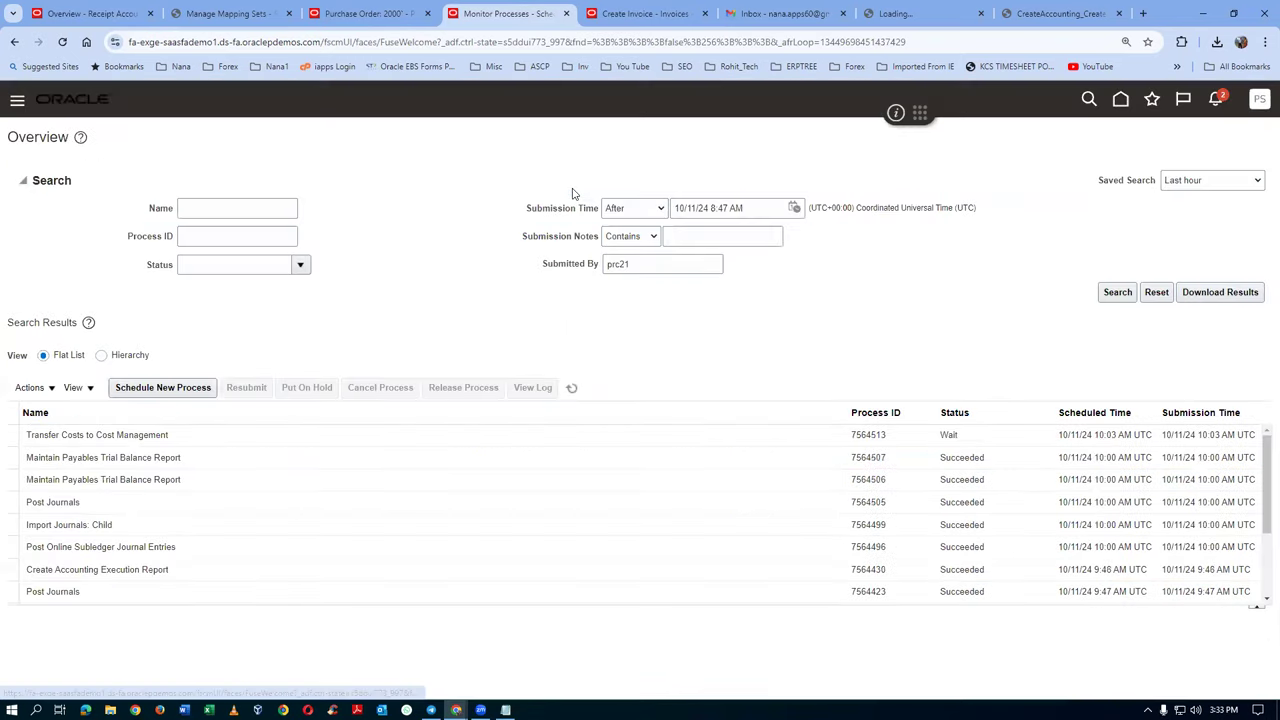
Refresh the scheduled processes list to check the status of Transfer Costs to Cost Management
left_click(575, 395)
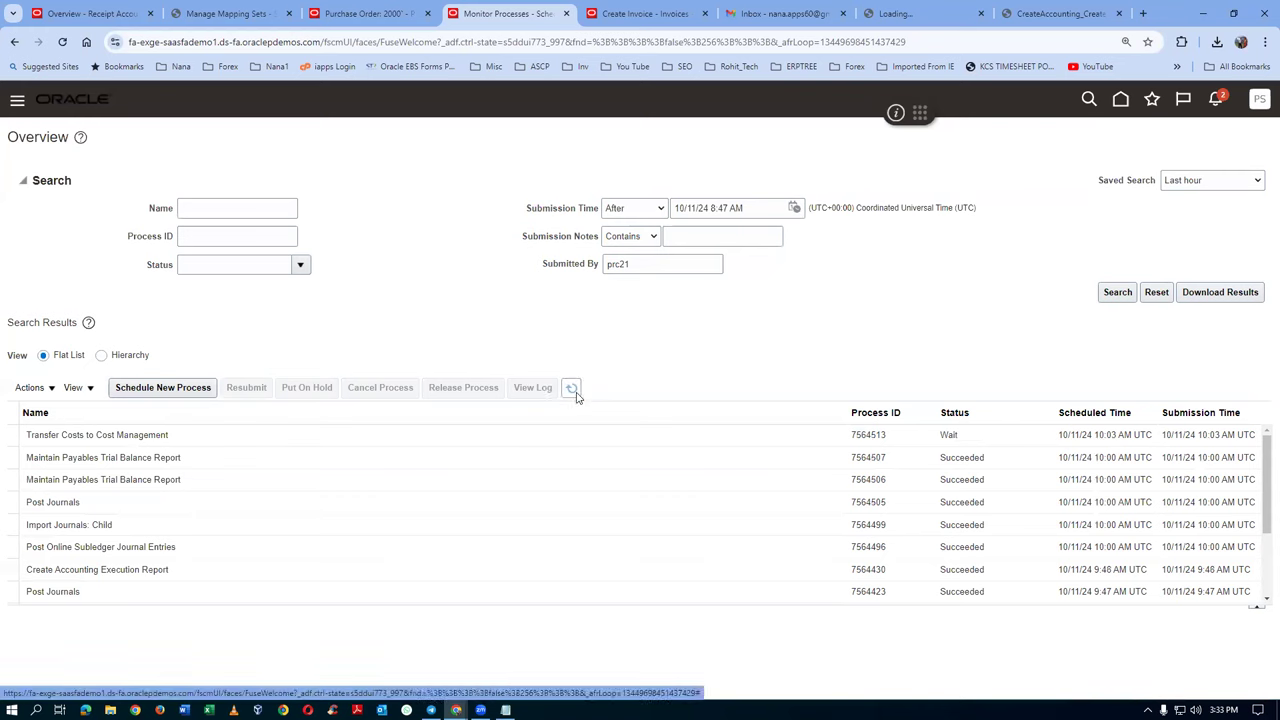
left_click(574, 392)
left_click(574, 392)
key("ctrl+1")
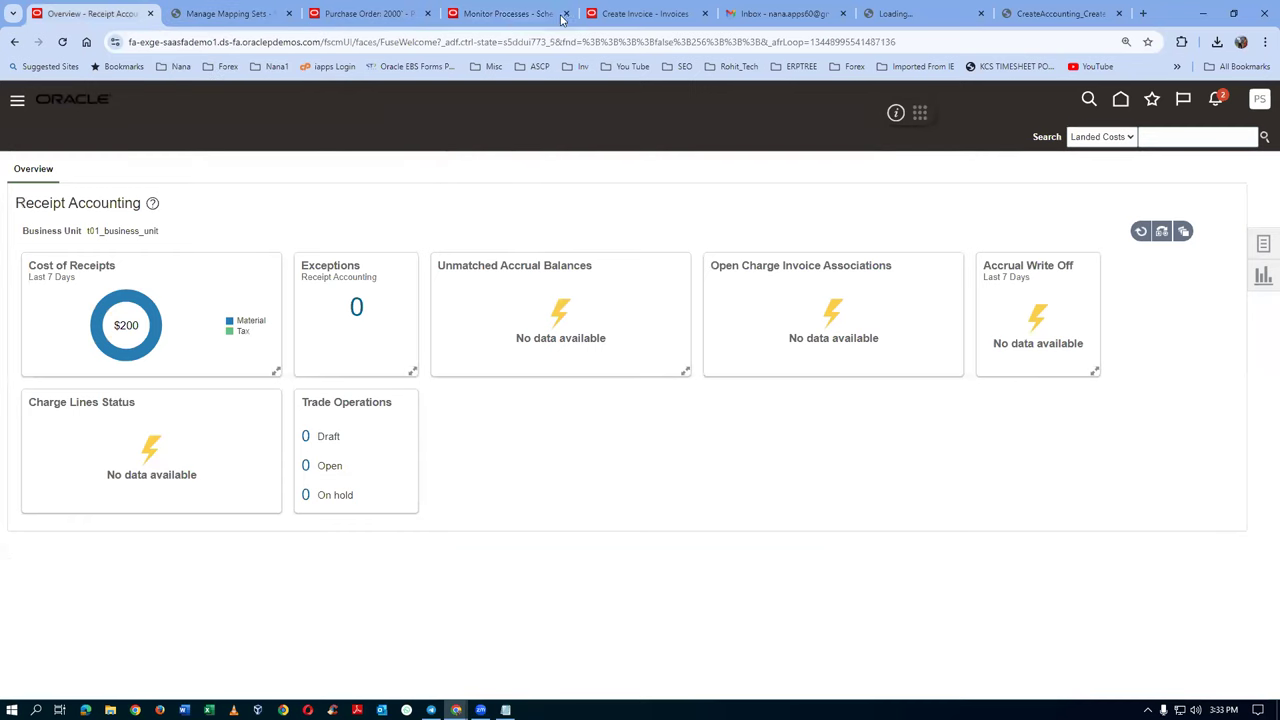
left_click(503, 22)
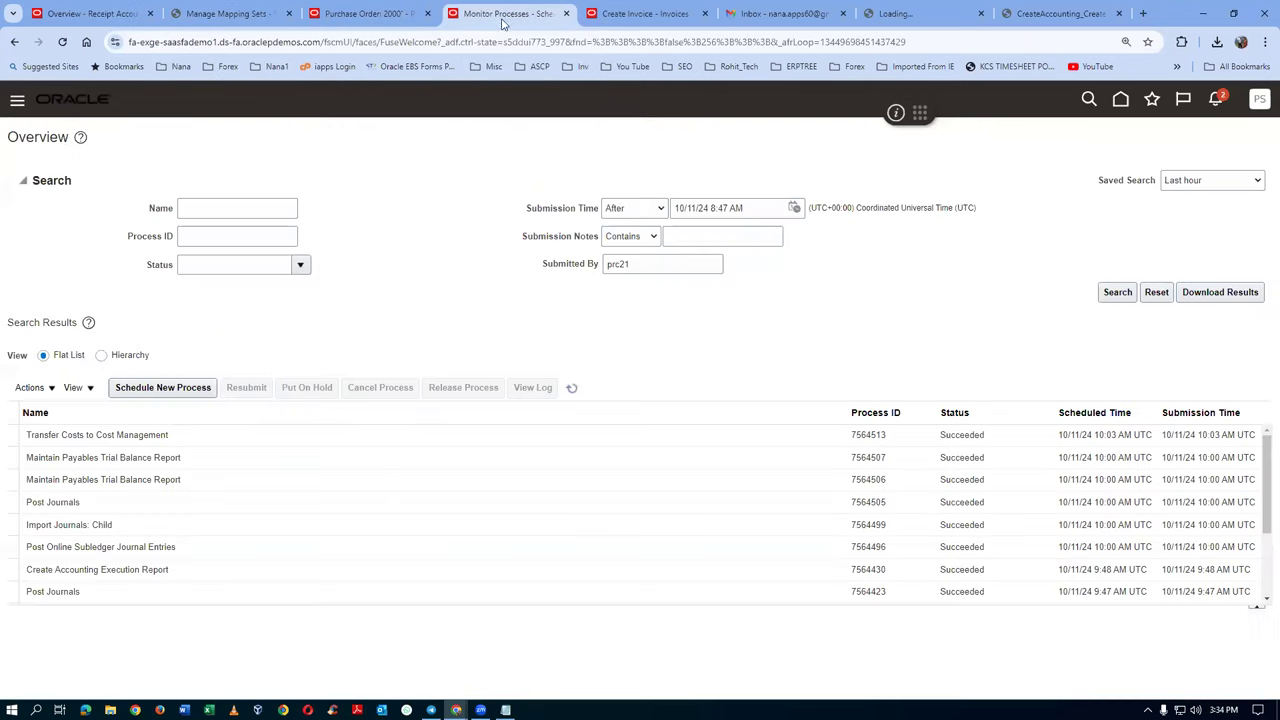
left_click(574, 388)
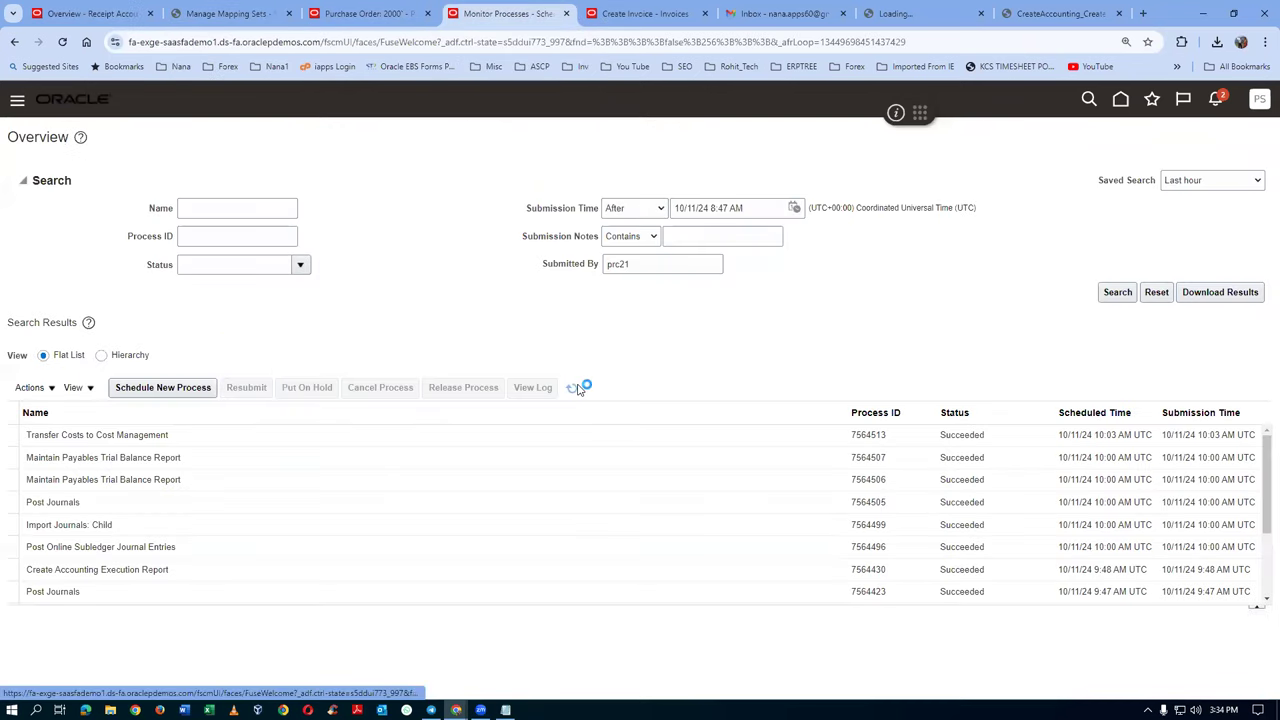
left_click(577, 389)
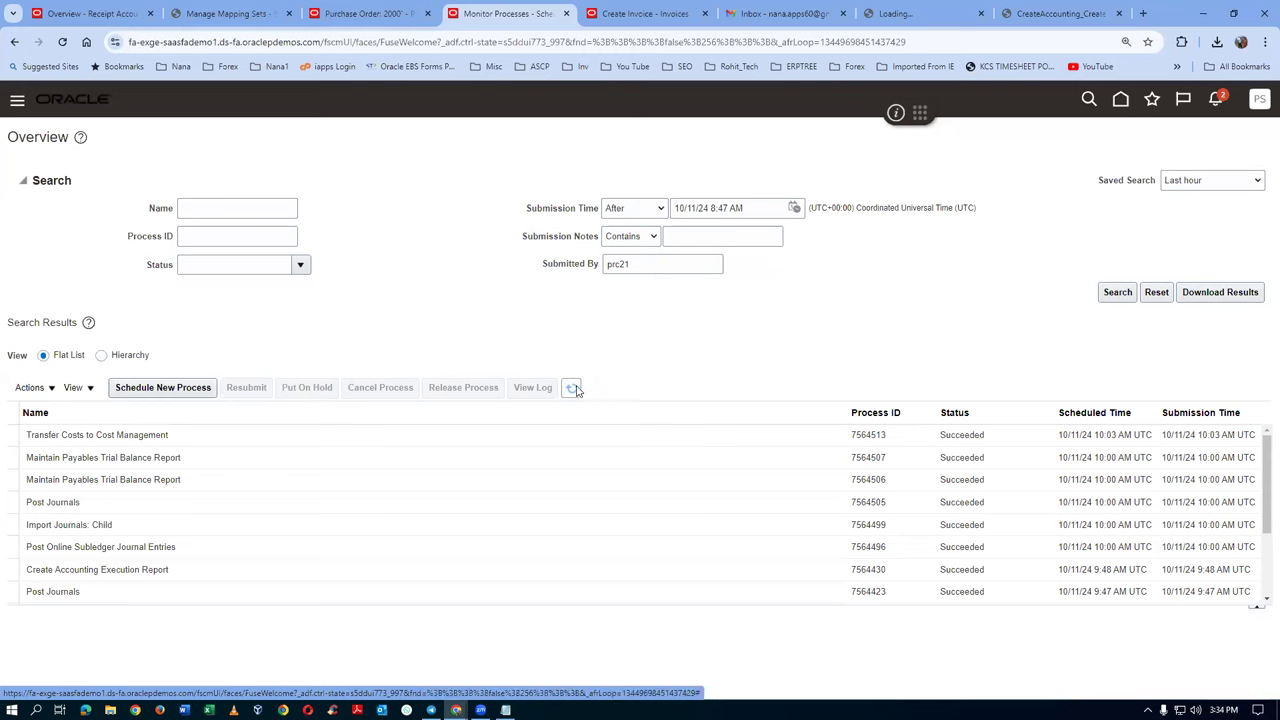
left_click(577, 389)
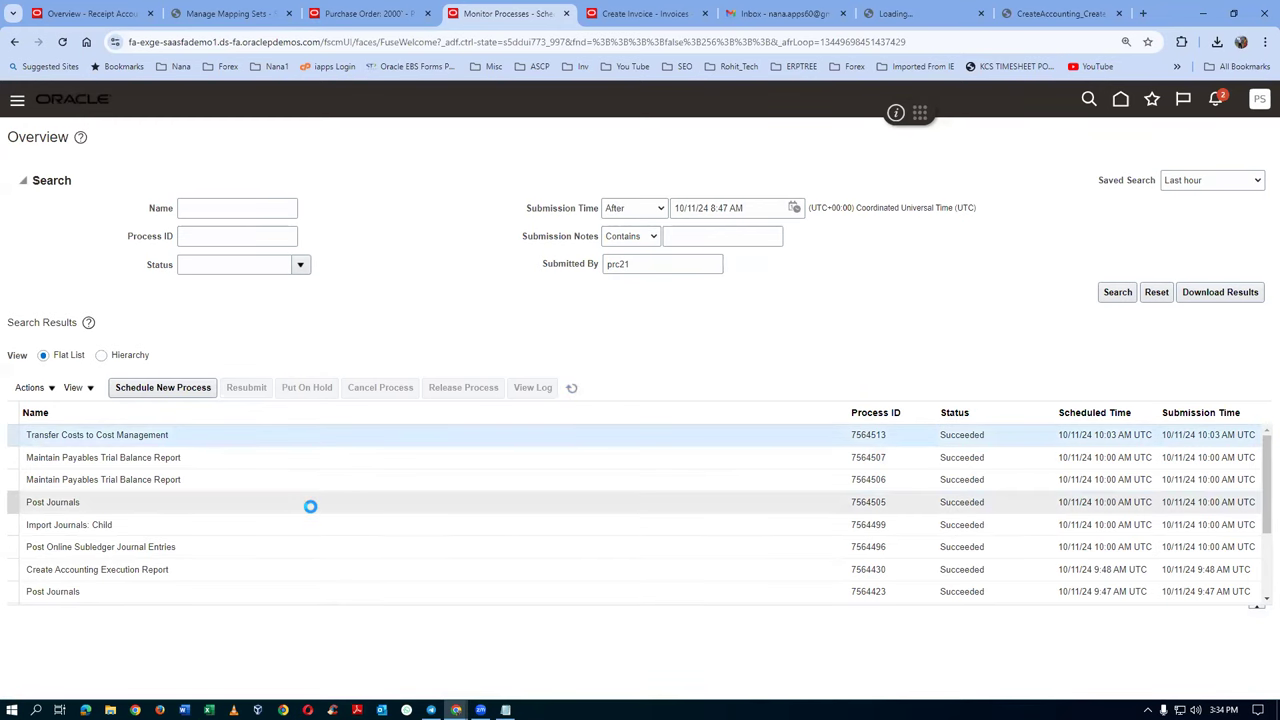
From Receipt Accounting, submit Create Receipt Accounting Distributions for bill-to business unit t01_business_unit, keeping the default commit limit and worker count
left_click(88, 13)
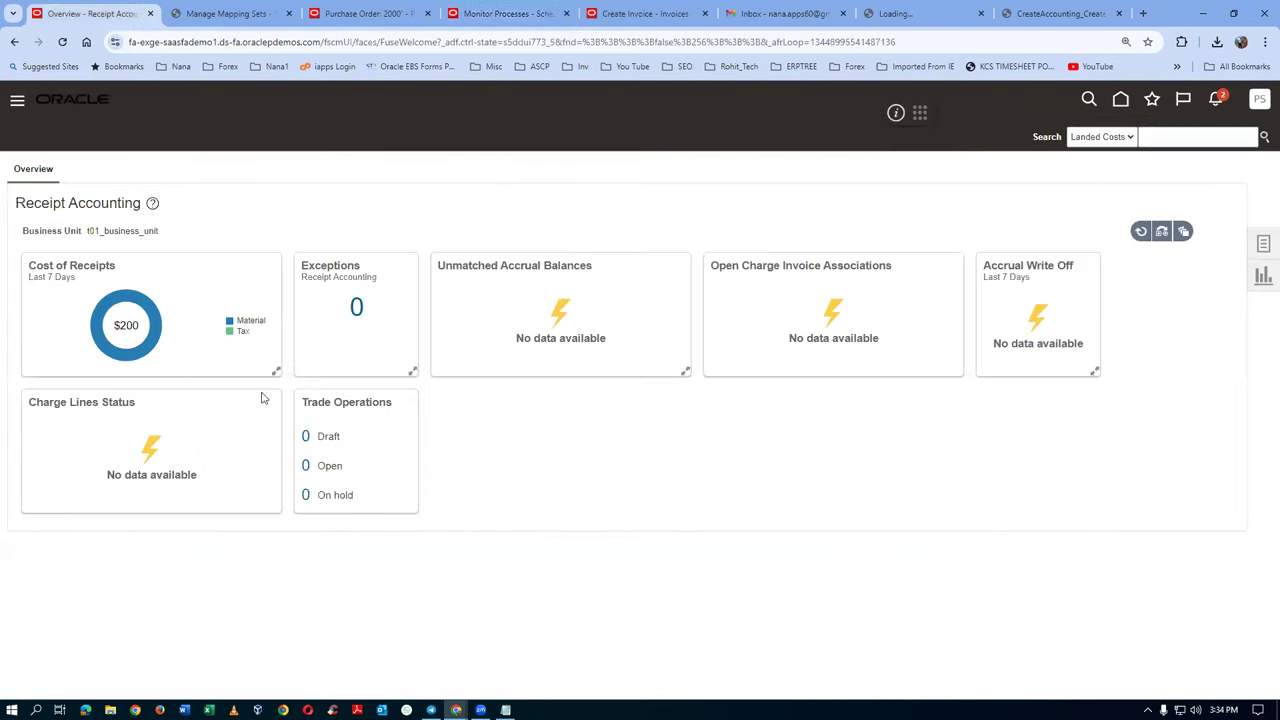
left_click(1142, 232)
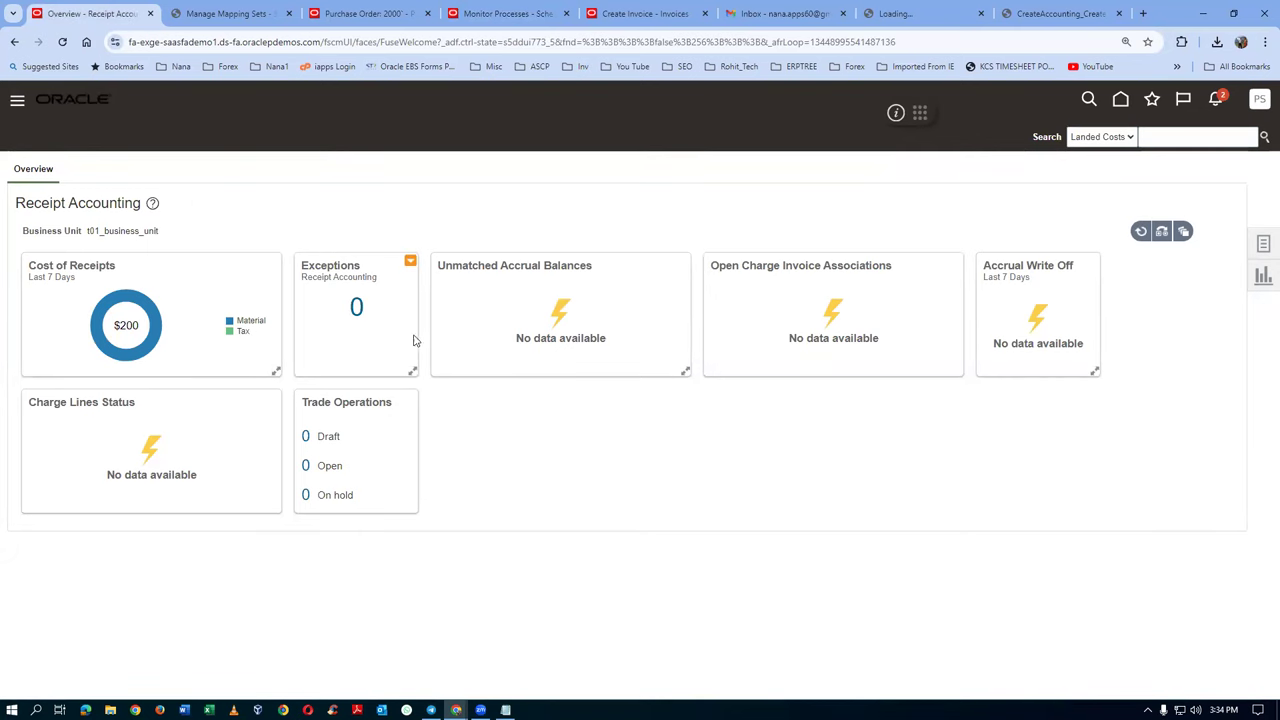
left_click(1264, 245)
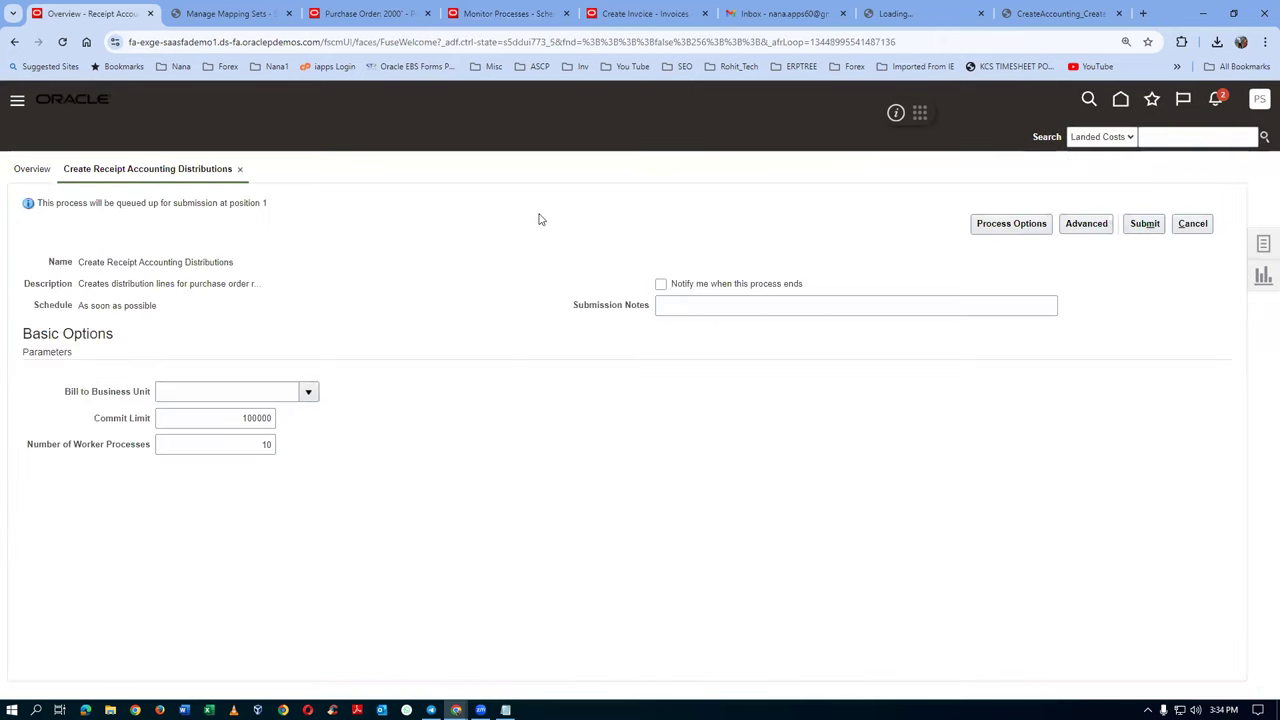
left_click(164, 391)
type("101")
key("Tab")
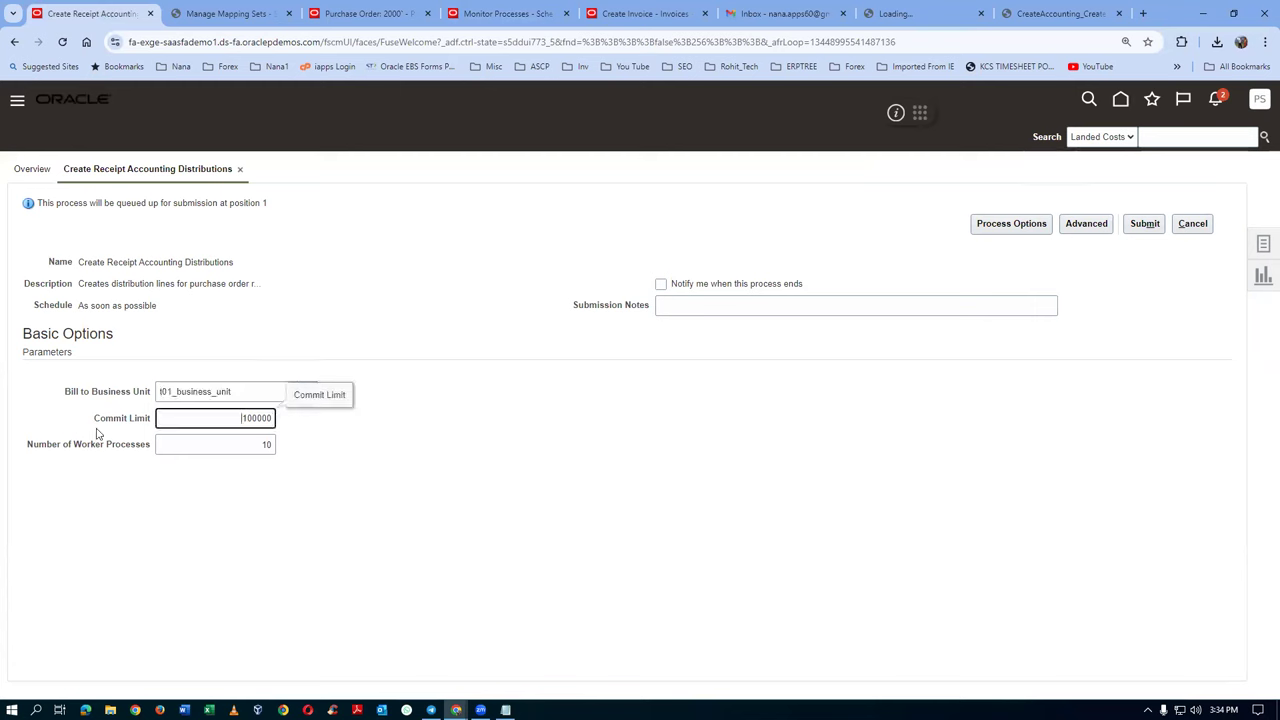
left_click(1150, 225)
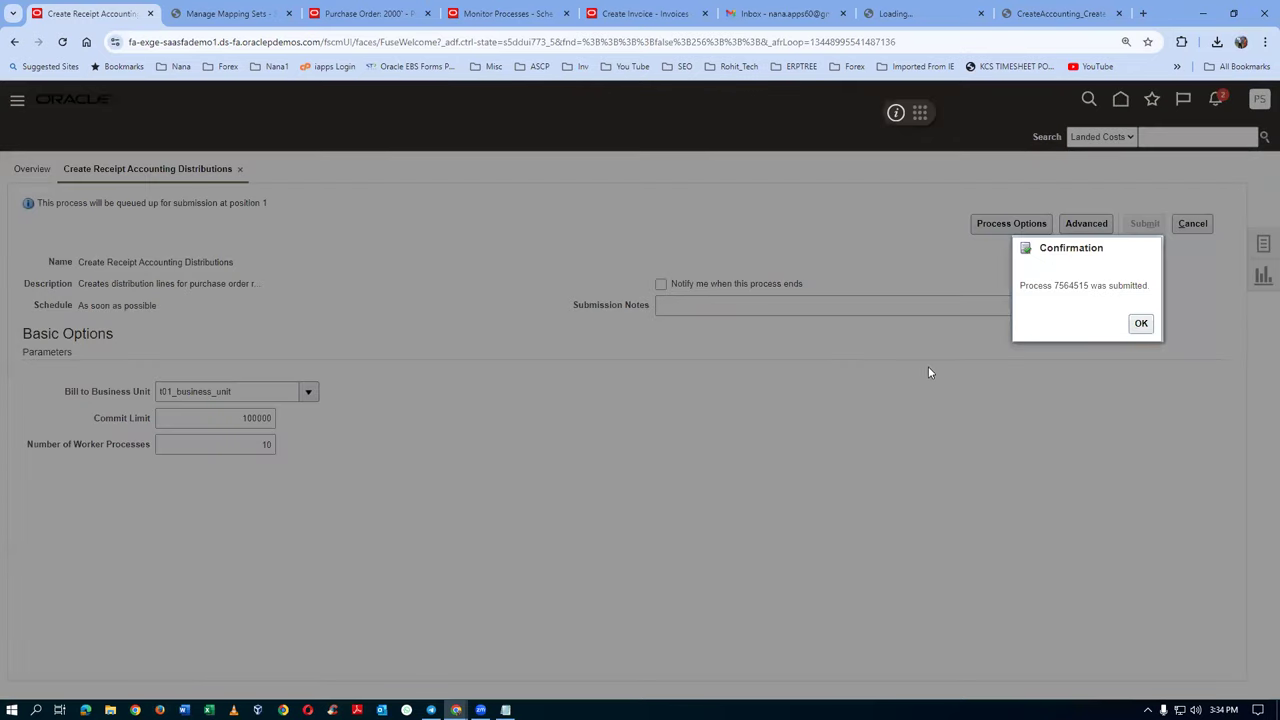
left_click(1141, 323)
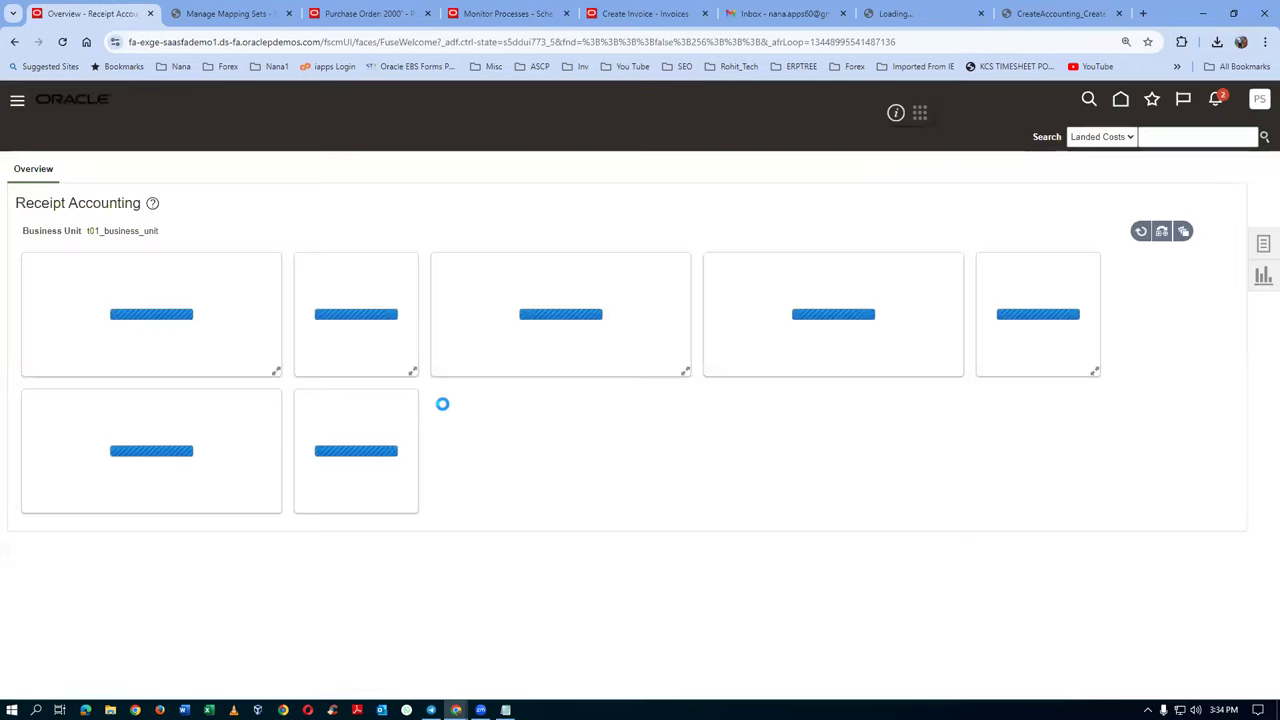
Monitor Create Receipt Accounting Distributions in the scheduled processes list and show the details of Import Transactions from Interface for Receipt Accounting
left_click(505, 13)
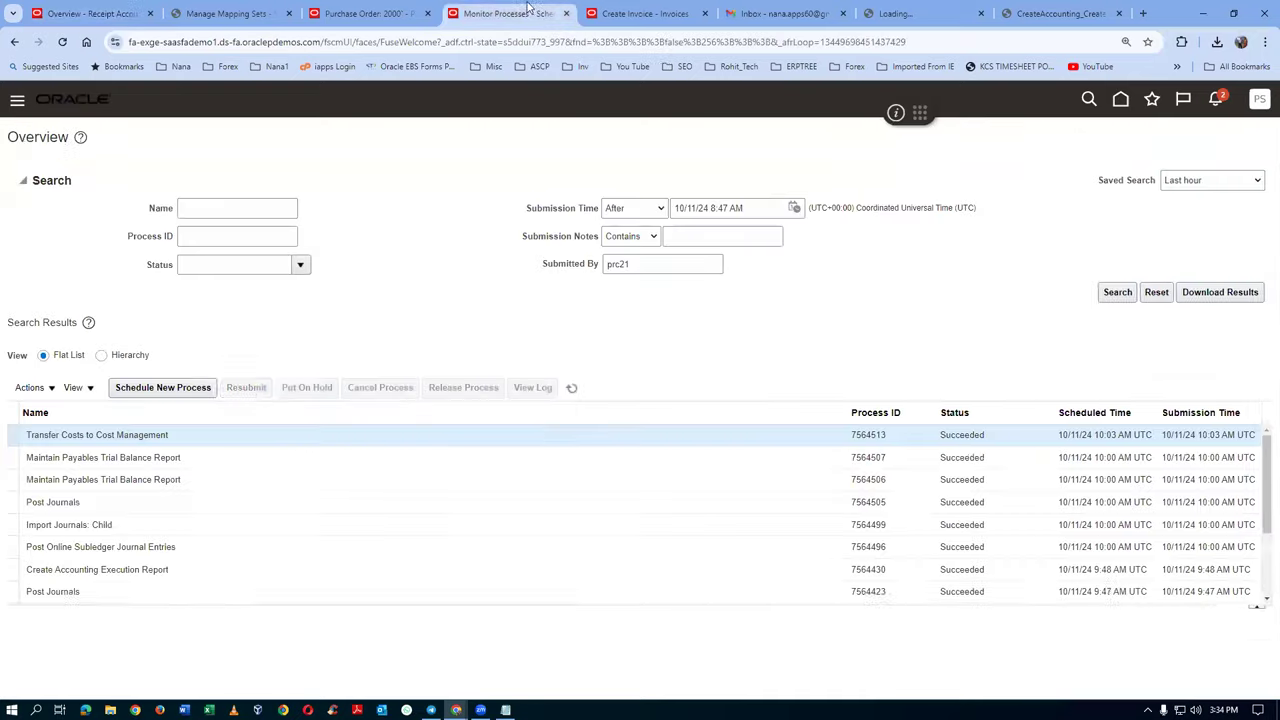
left_click(573, 389)
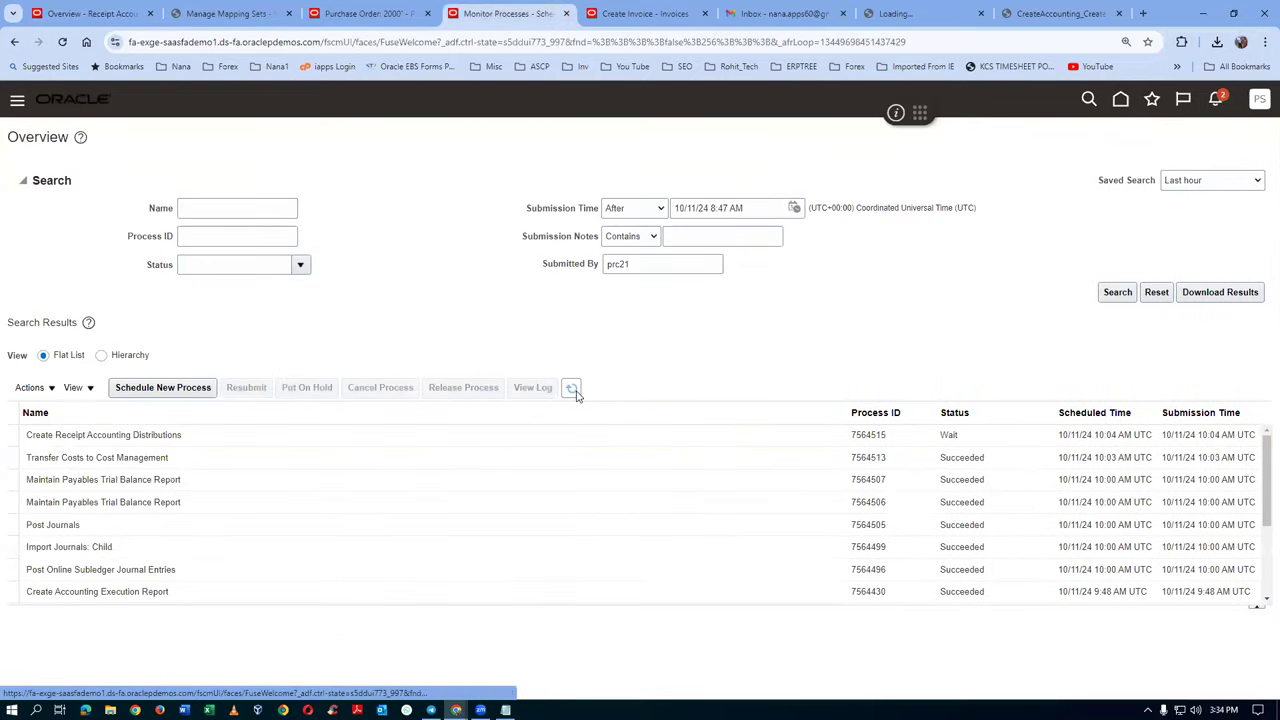
left_click(572, 389)
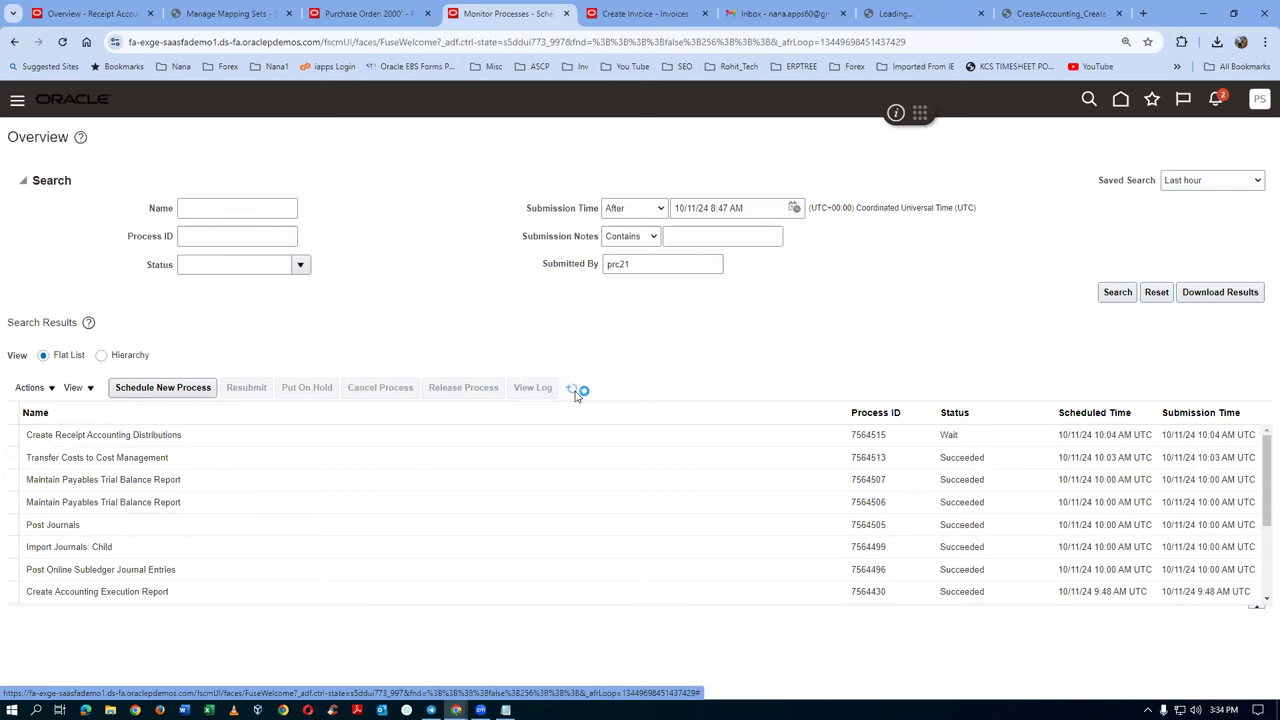
left_click(576, 396)
left_click(572, 390)
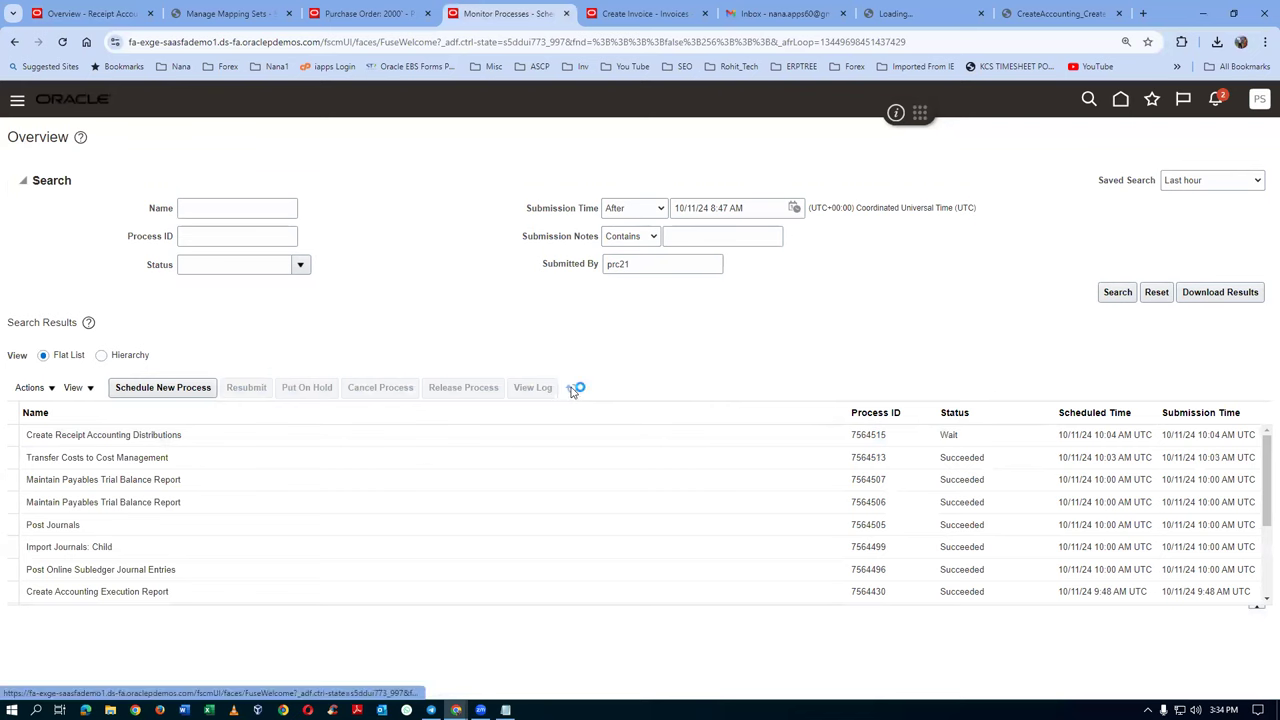
left_click(572, 390)
left_click(572, 390)
left_click(572, 390)
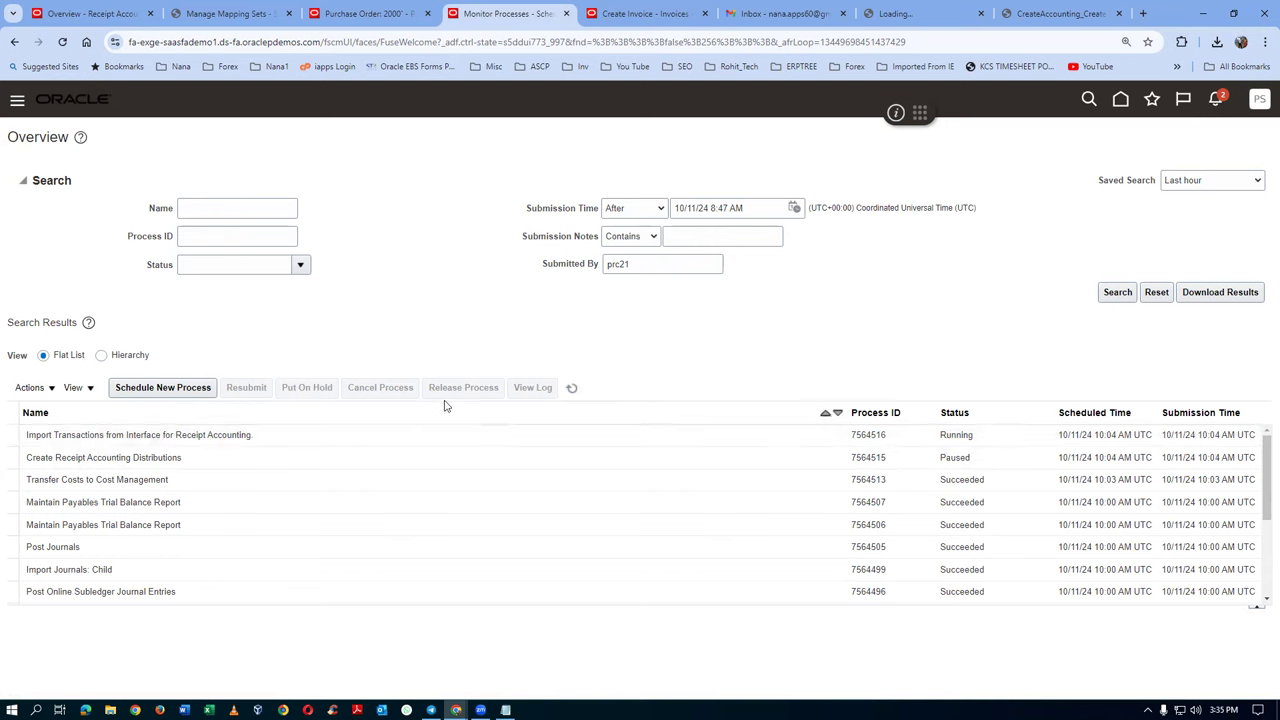
left_click(576, 390)
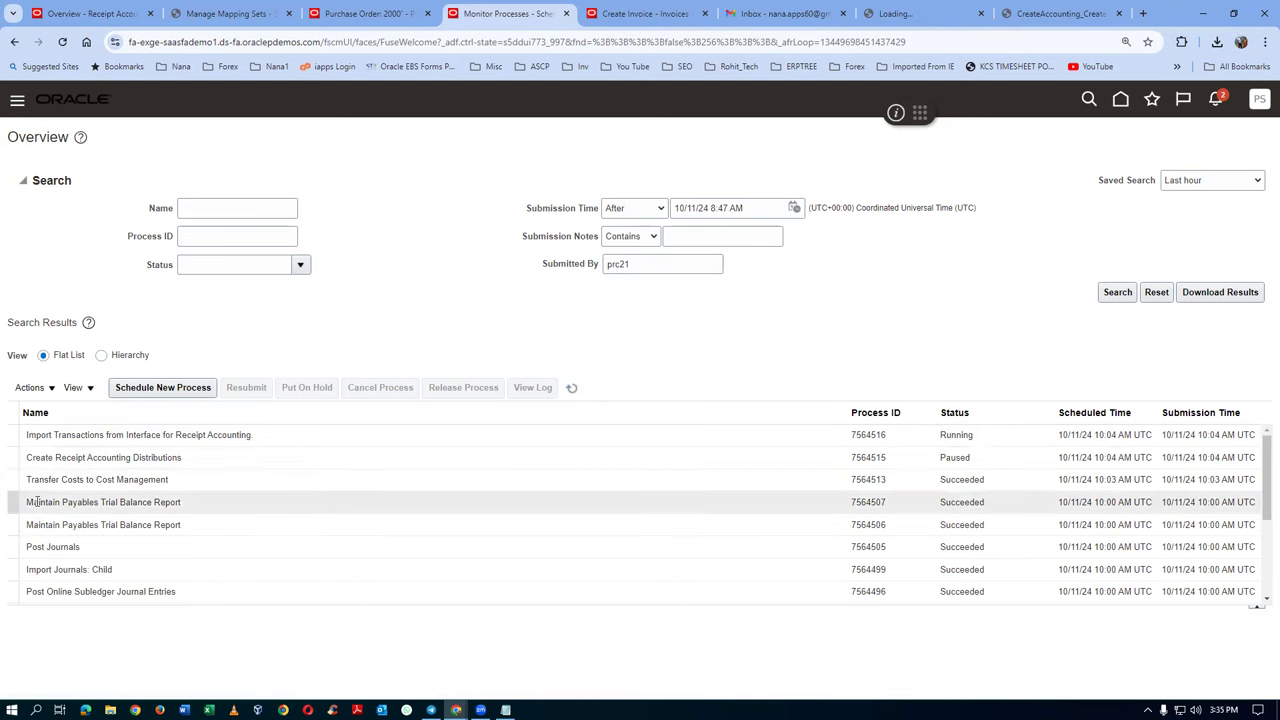
left_click(278, 435)
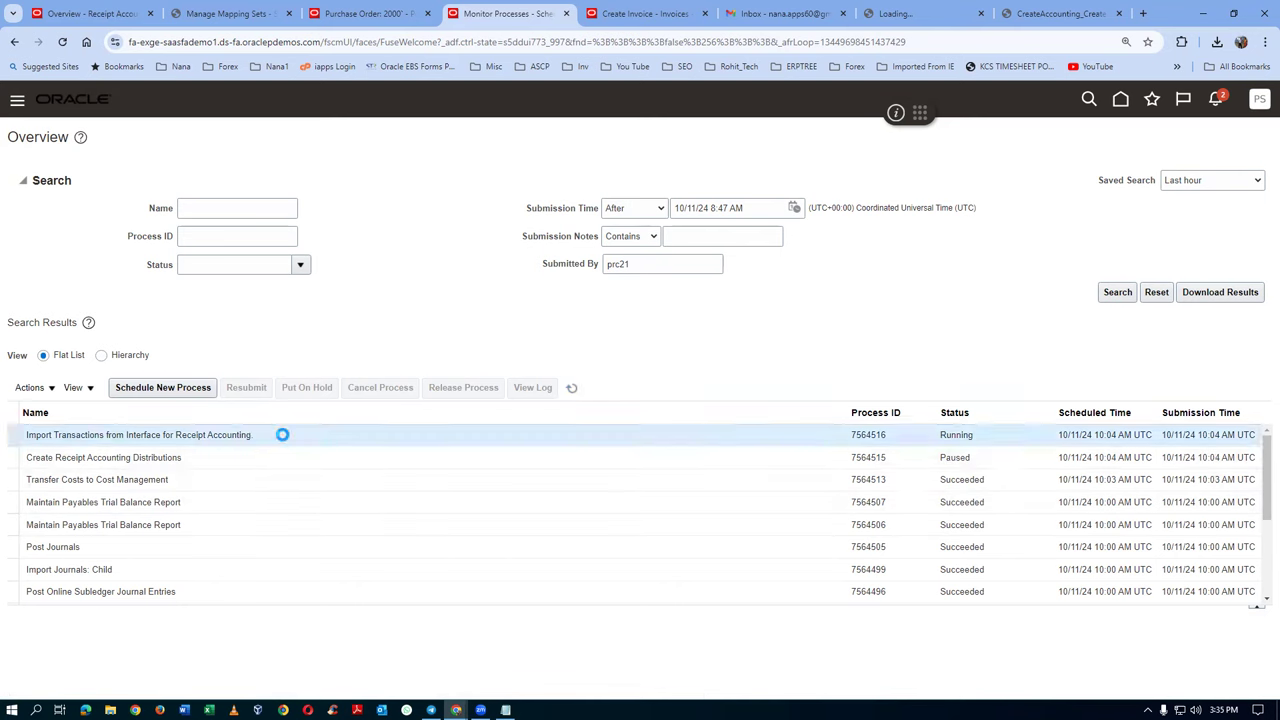
Keep refreshing the scheduled processes list to track the receipt accounting import and the distributions subprocess
left_click(574, 390)
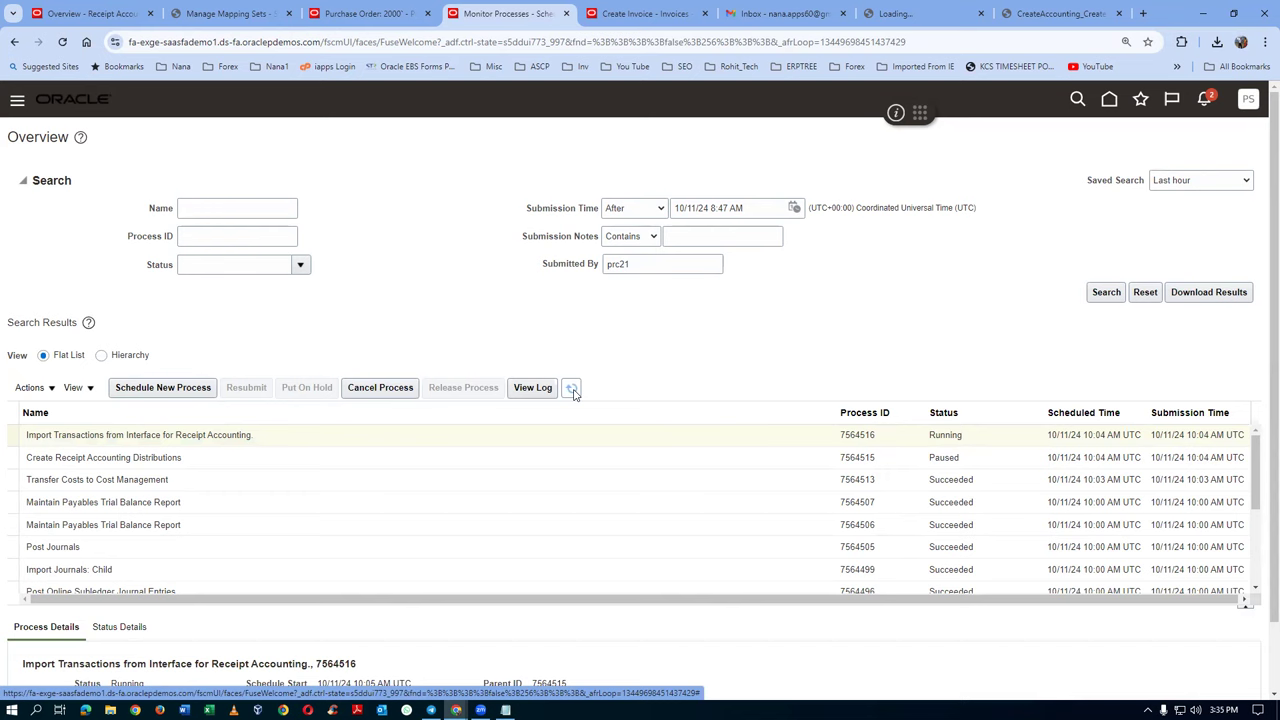
left_click(571, 389)
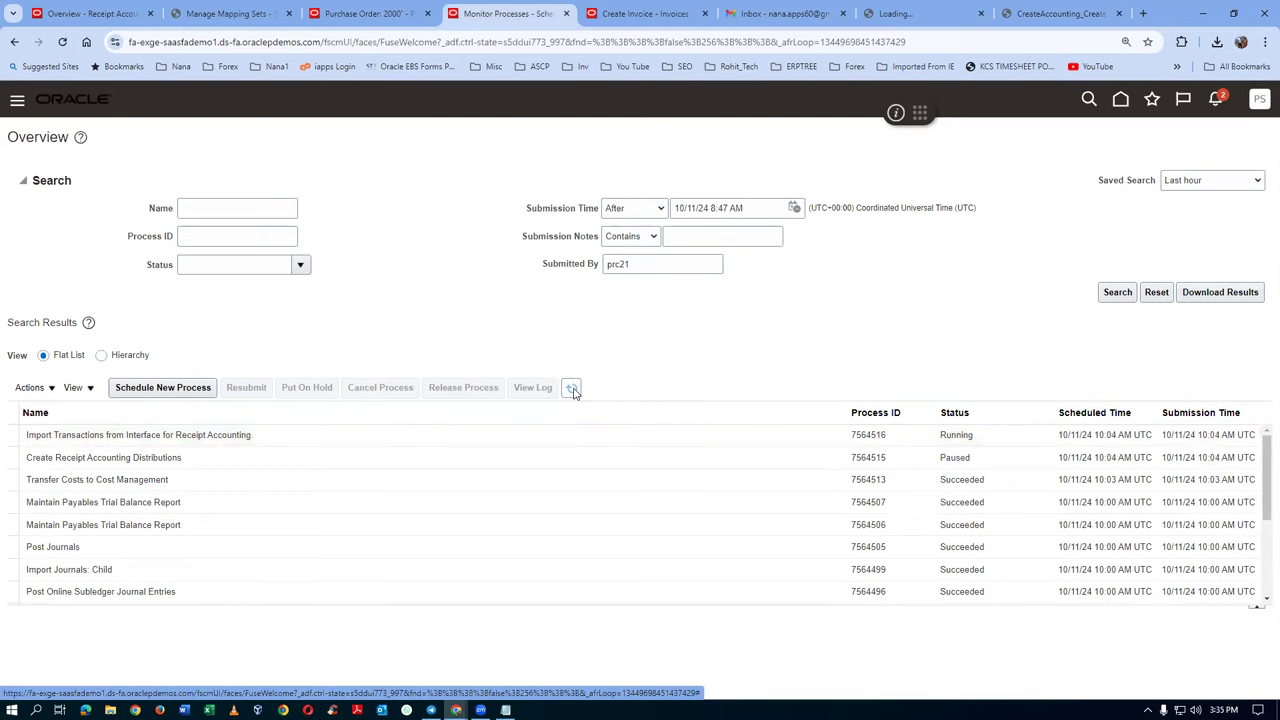
left_click(573, 390)
left_click(573, 389)
left_click(573, 389)
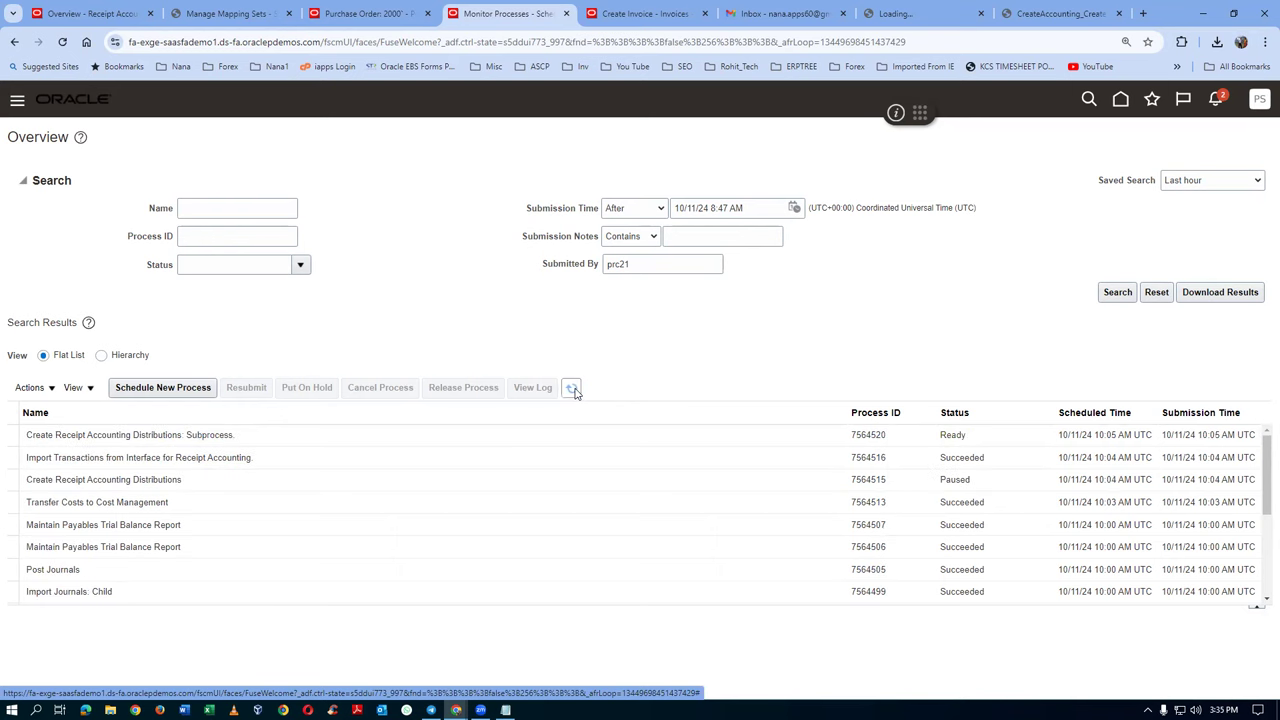
left_click(573, 389)
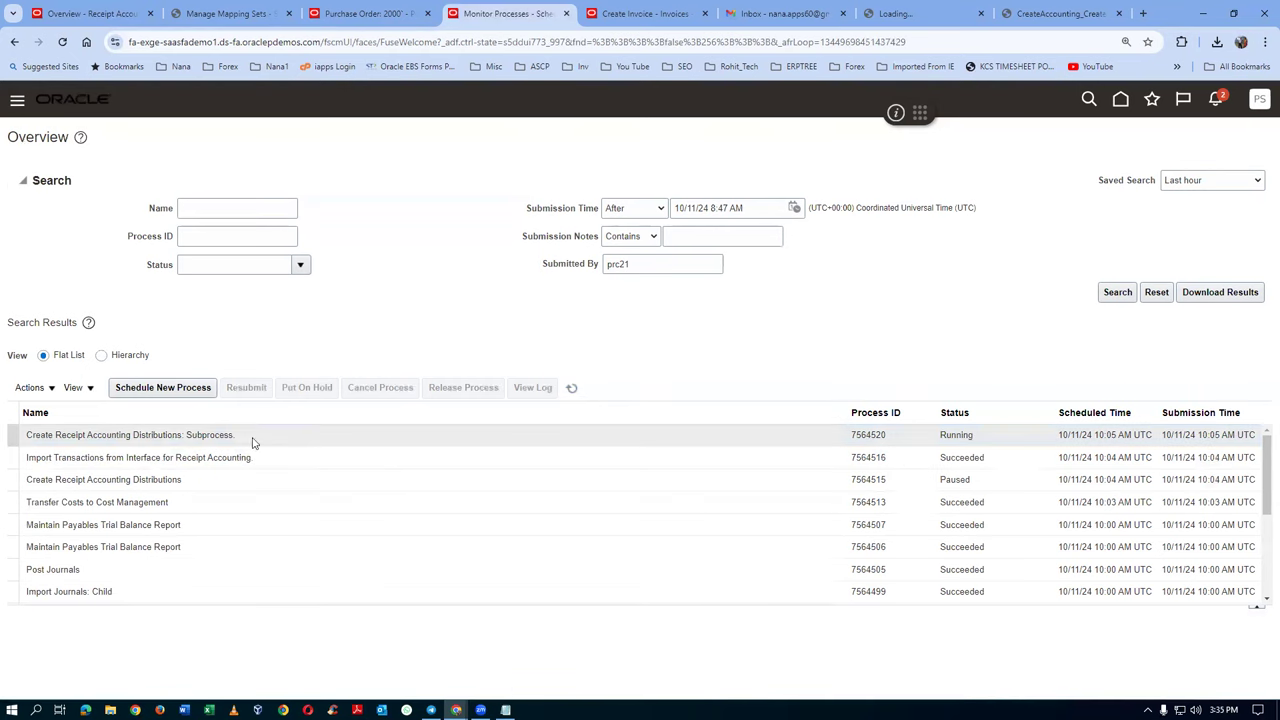
left_click(573, 389)
left_click(569, 396)
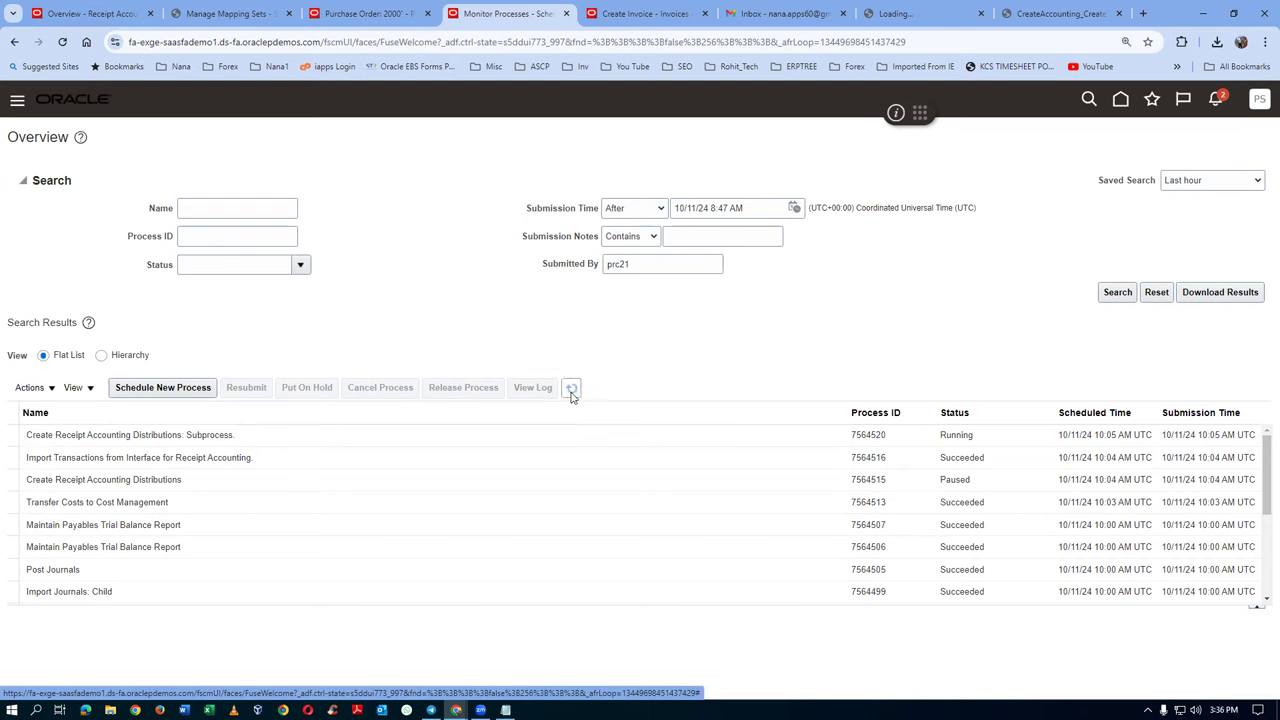
left_click(574, 392)
left_click(574, 391)
left_click(576, 394)
left_click(576, 394)
left_click(576, 394)
left_click(576, 394)
Recheck the status of Create Receipt Accounting Distributions and refresh the Receipt Accounting overview to review unmatched accrual balances
left_click(99, 13)
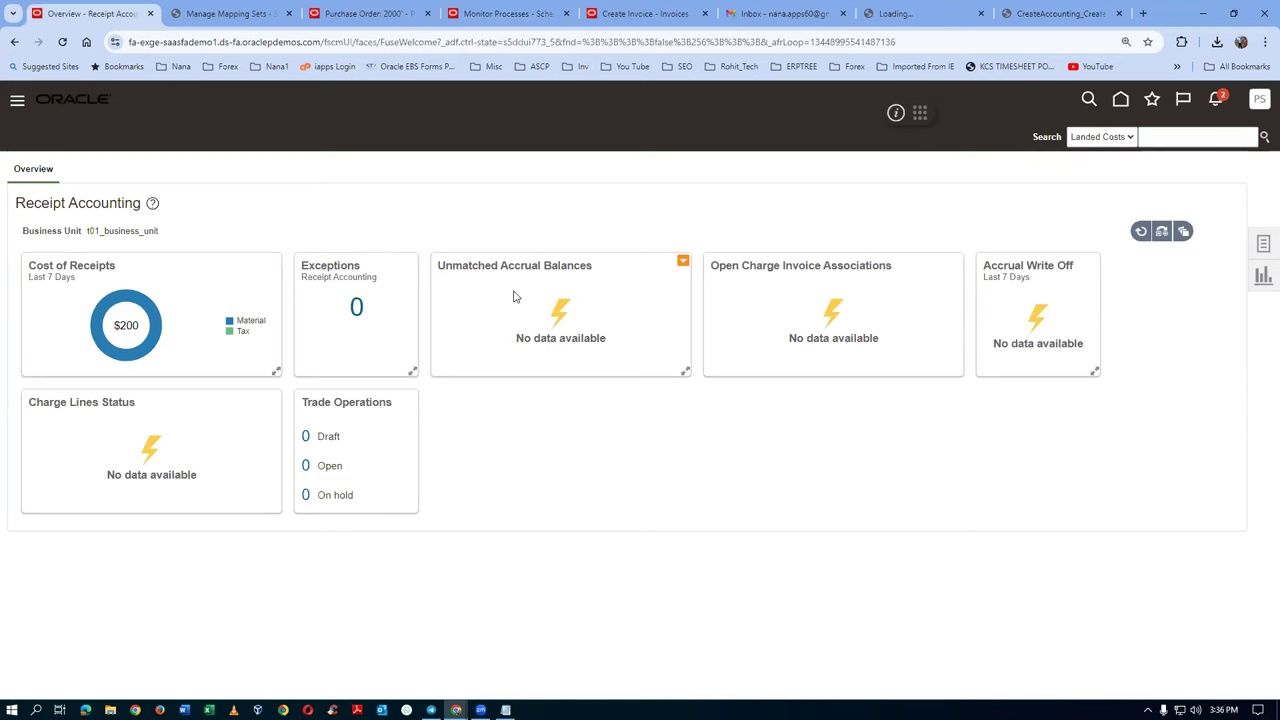
left_click(515, 16)
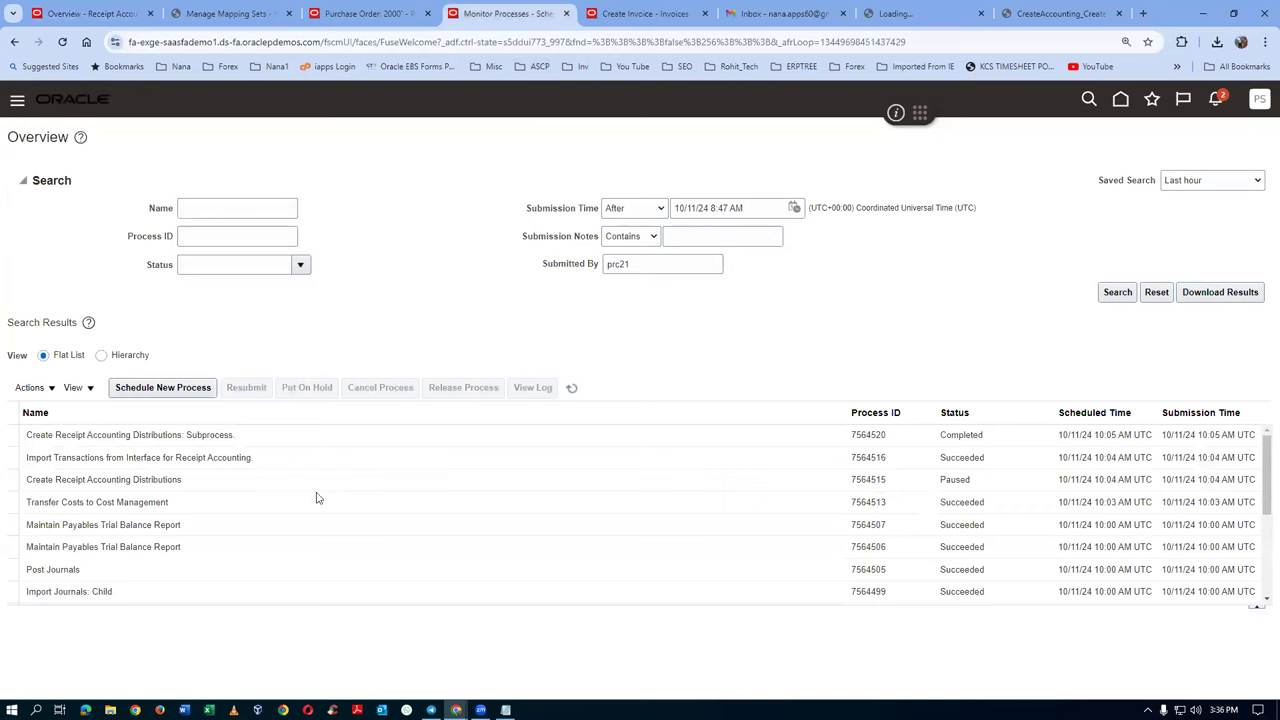
left_click(574, 391)
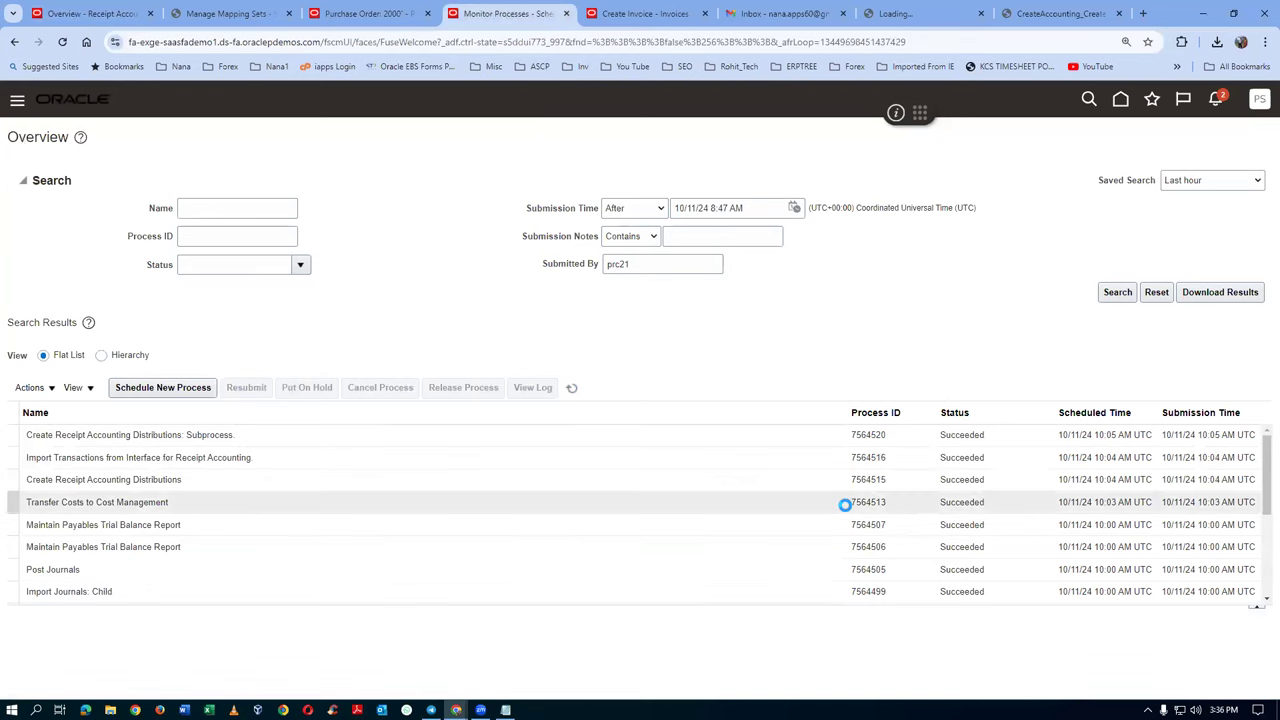
left_click(88, 16)
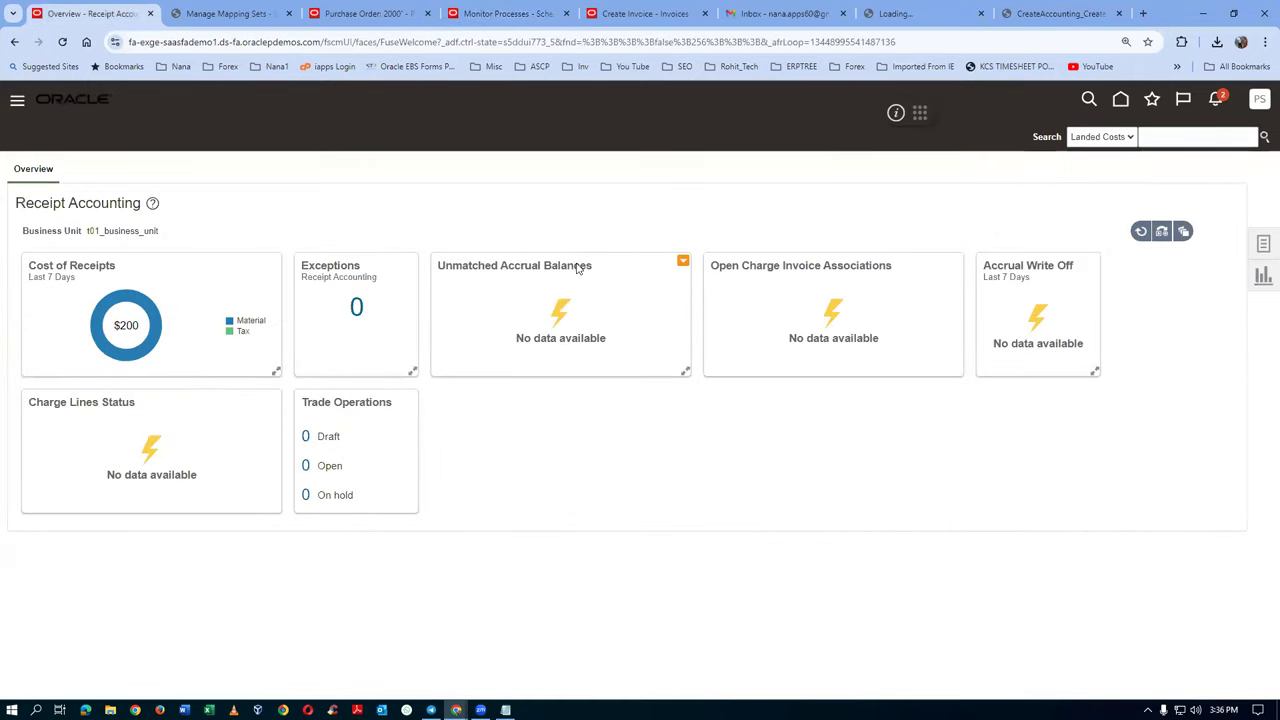
left_click(1141, 231)
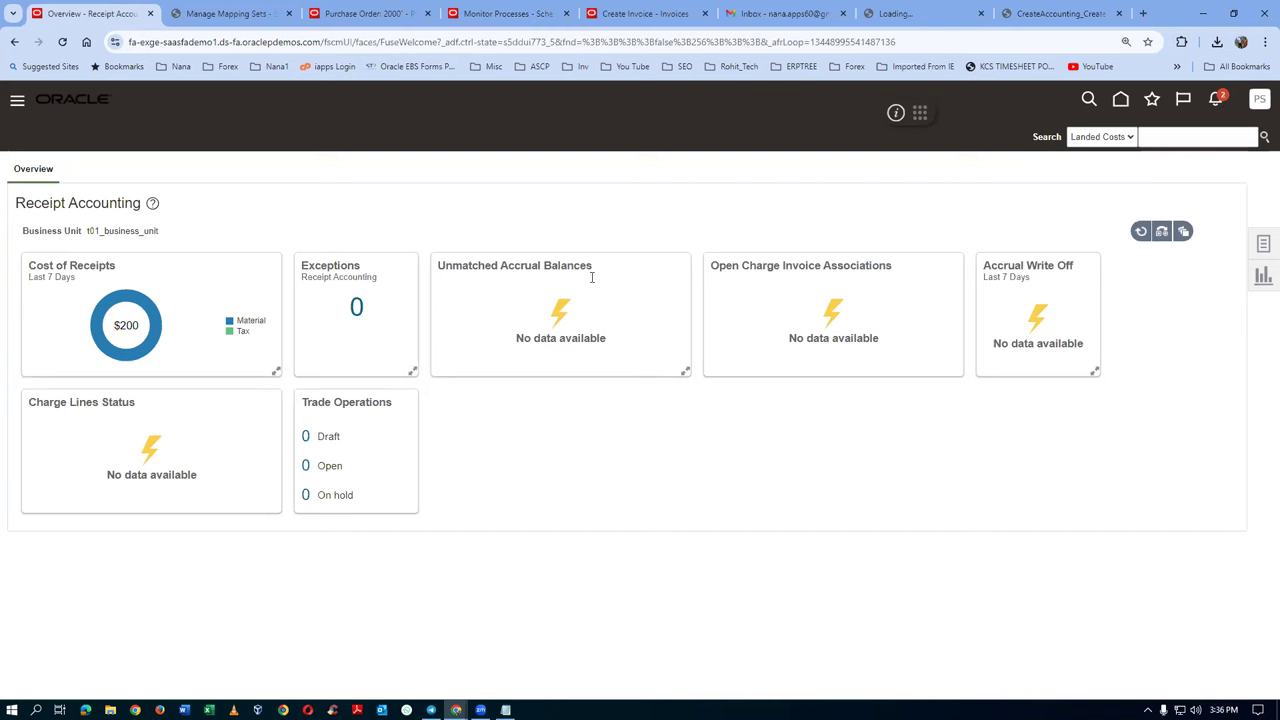
Open the Match Receipt Accruals process from Receipt Accounting and set its bill-to business unit to t01_business_unit
left_click(1140, 232)
left_click(1262, 250)
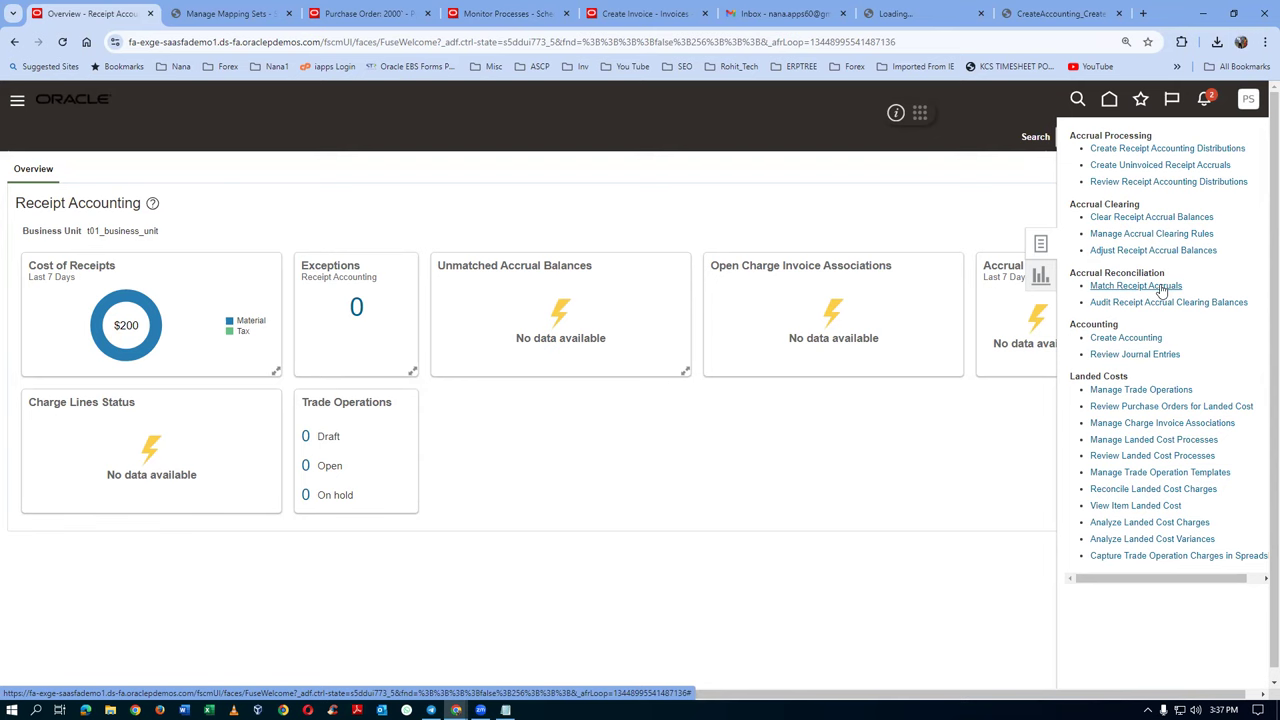
left_click(1160, 289)
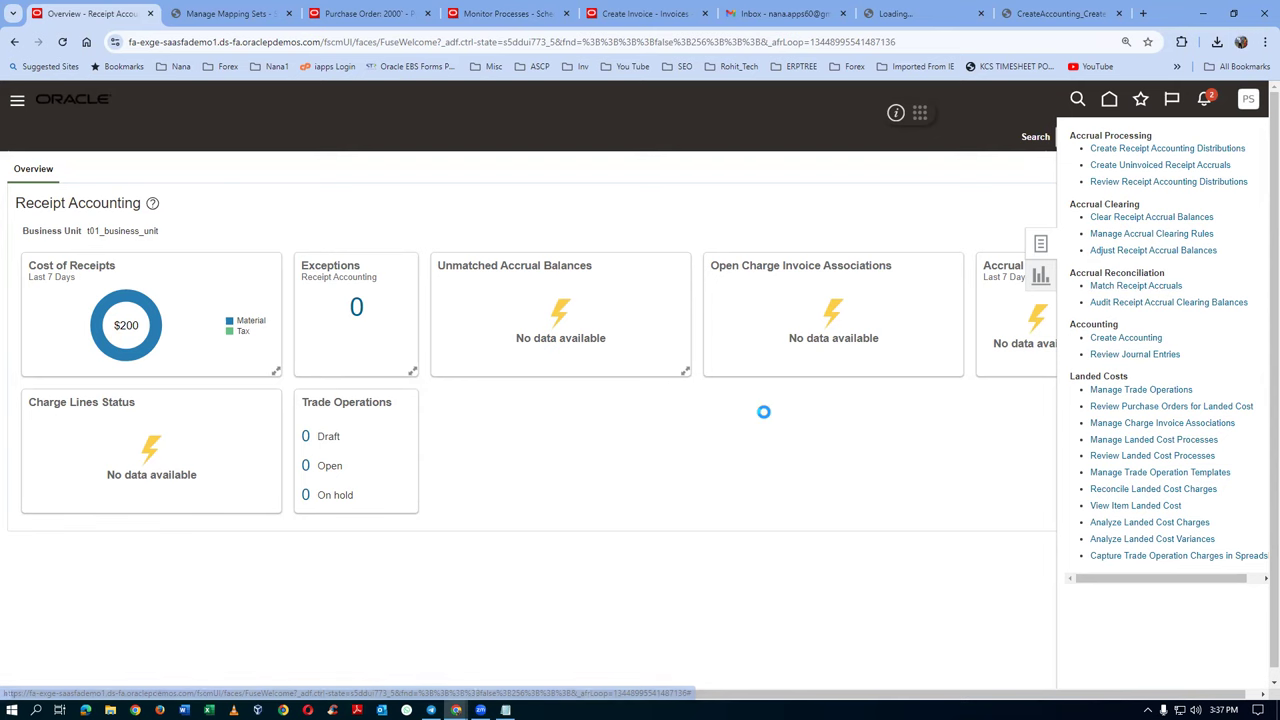
left_click(226, 395)
type("t01")
key("Tab")
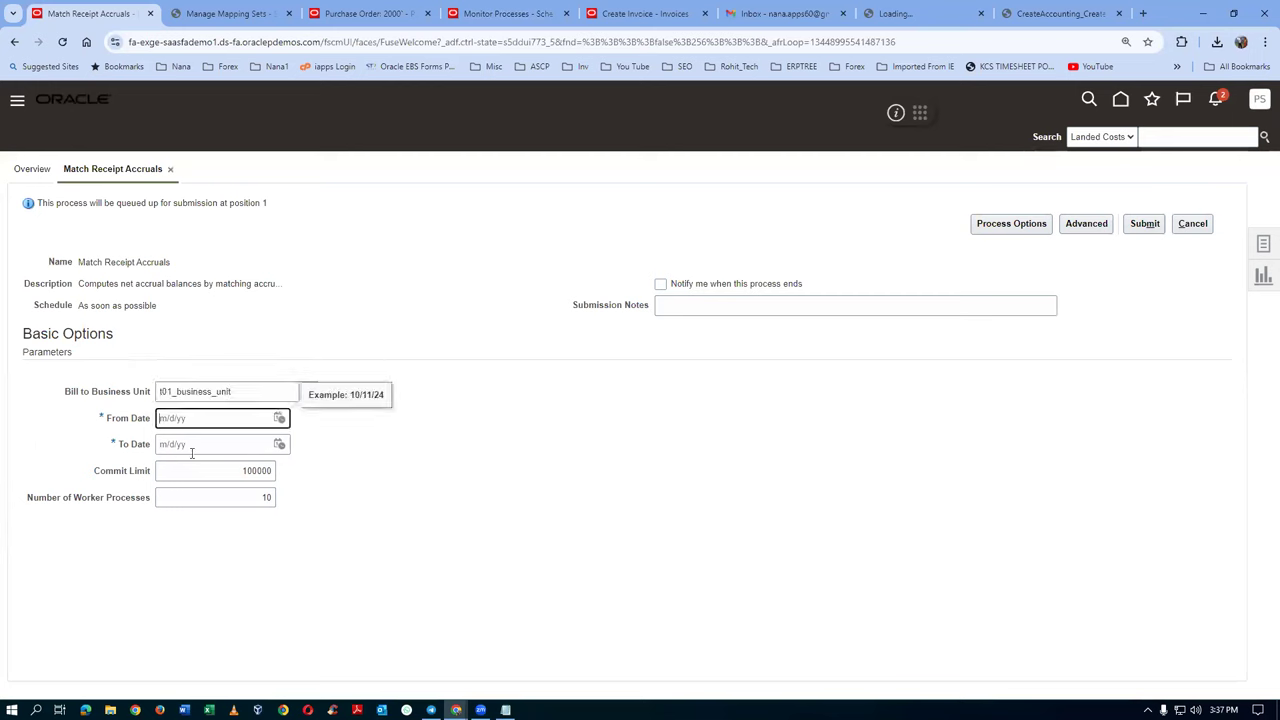
Set the Match Receipt Accruals date range from 10/1/24 to 10/31/24 and submit the process
left_click(279, 418)
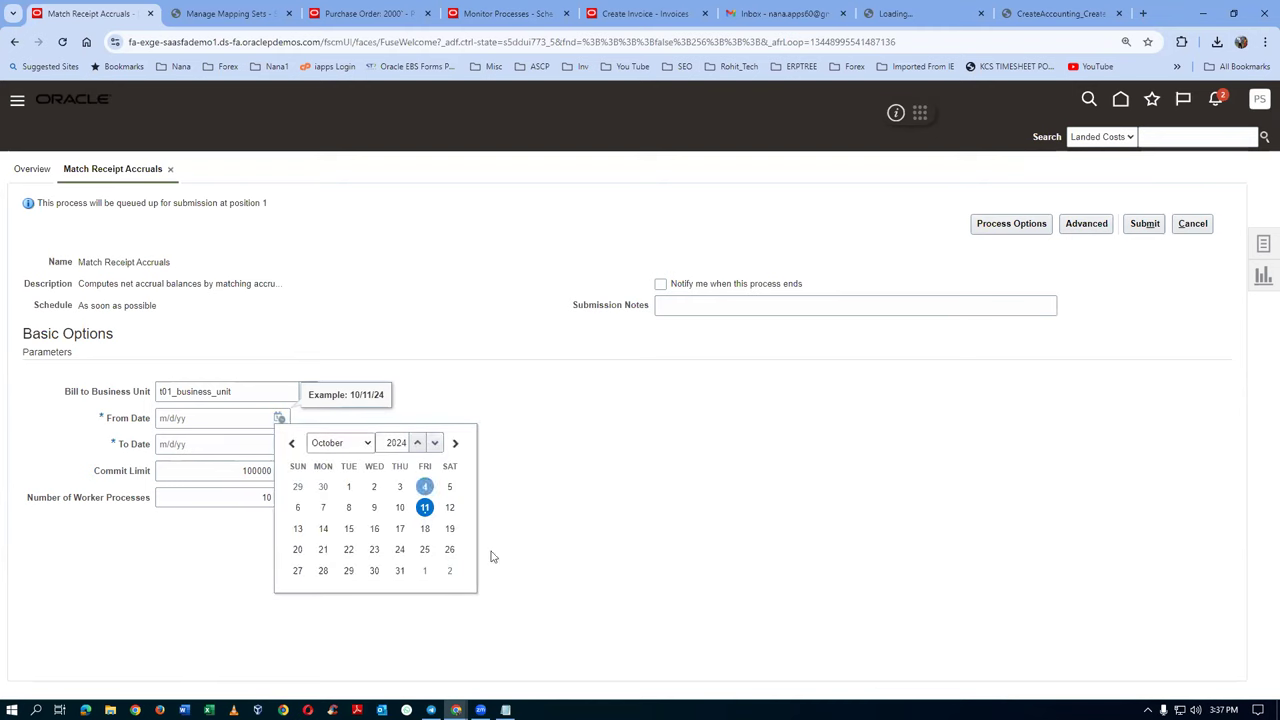
left_click(349, 486)
left_click(265, 445)
left_click(279, 444)
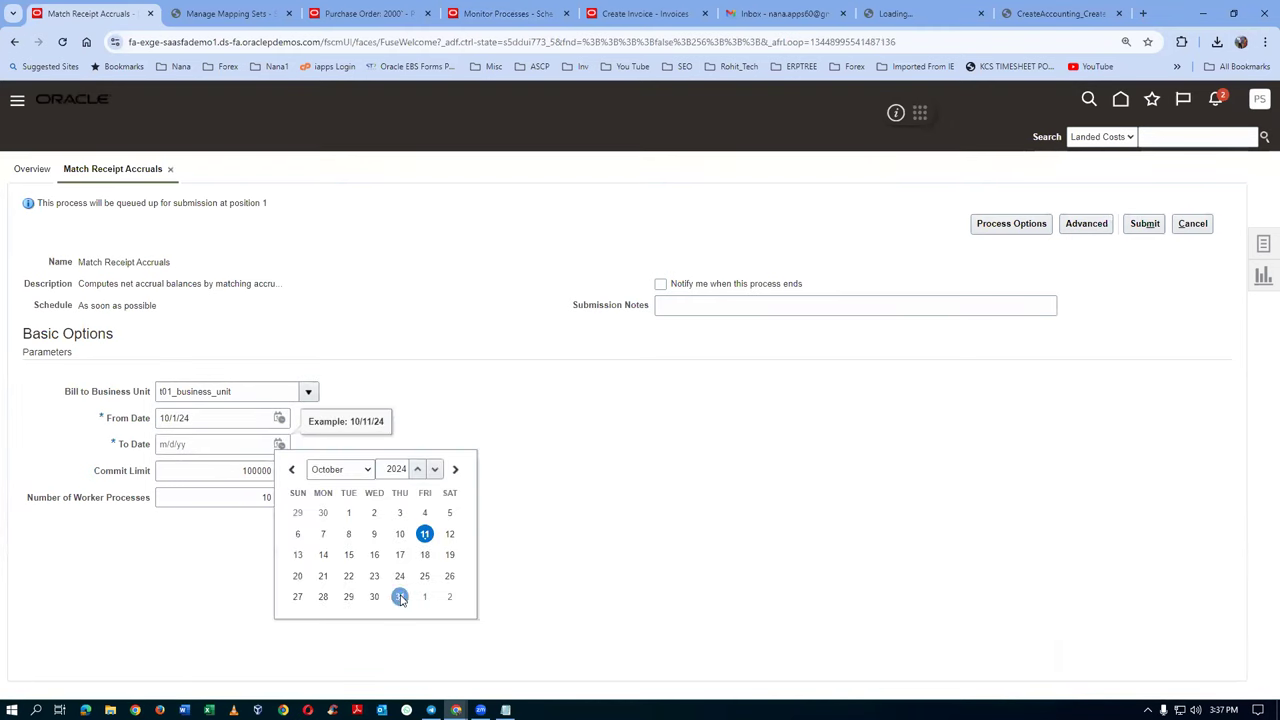
left_click(400, 597)
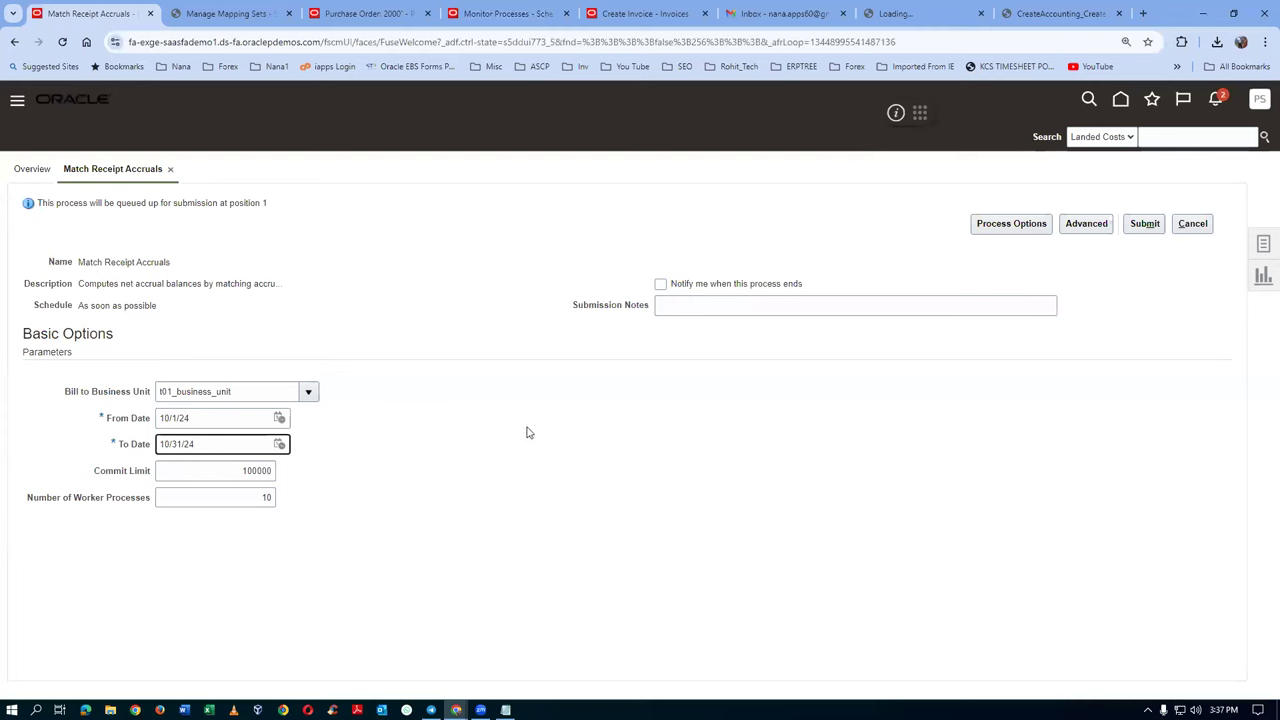
left_click(1143, 223)
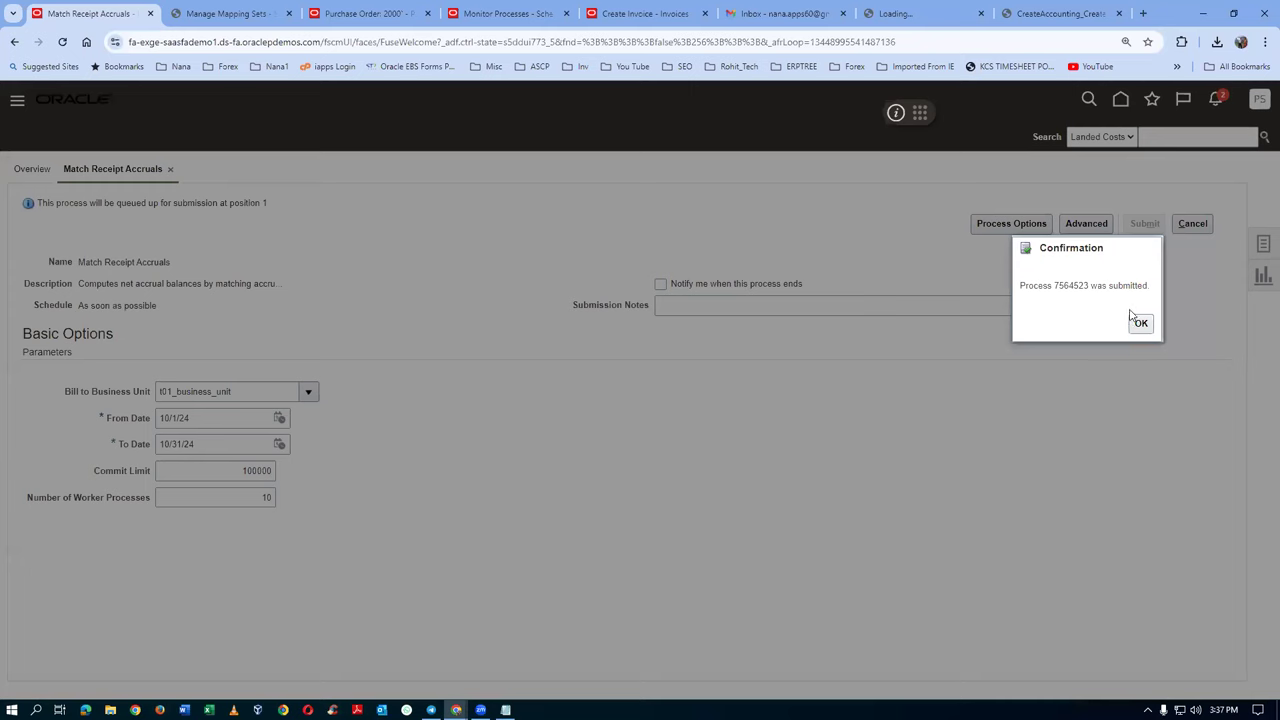
key("Return")
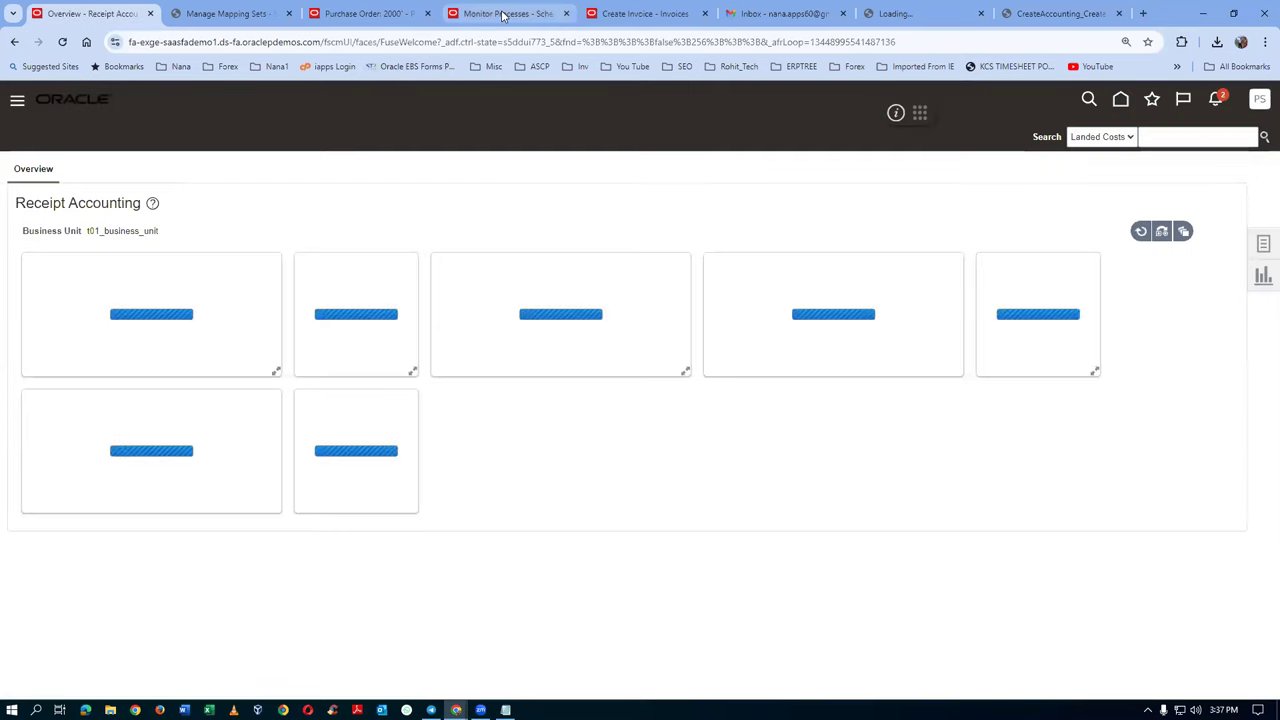
Monitor Match Receipt Accruals and its subprocess by refreshing the scheduled processes list
left_click(494, 14)
left_click(571, 389)
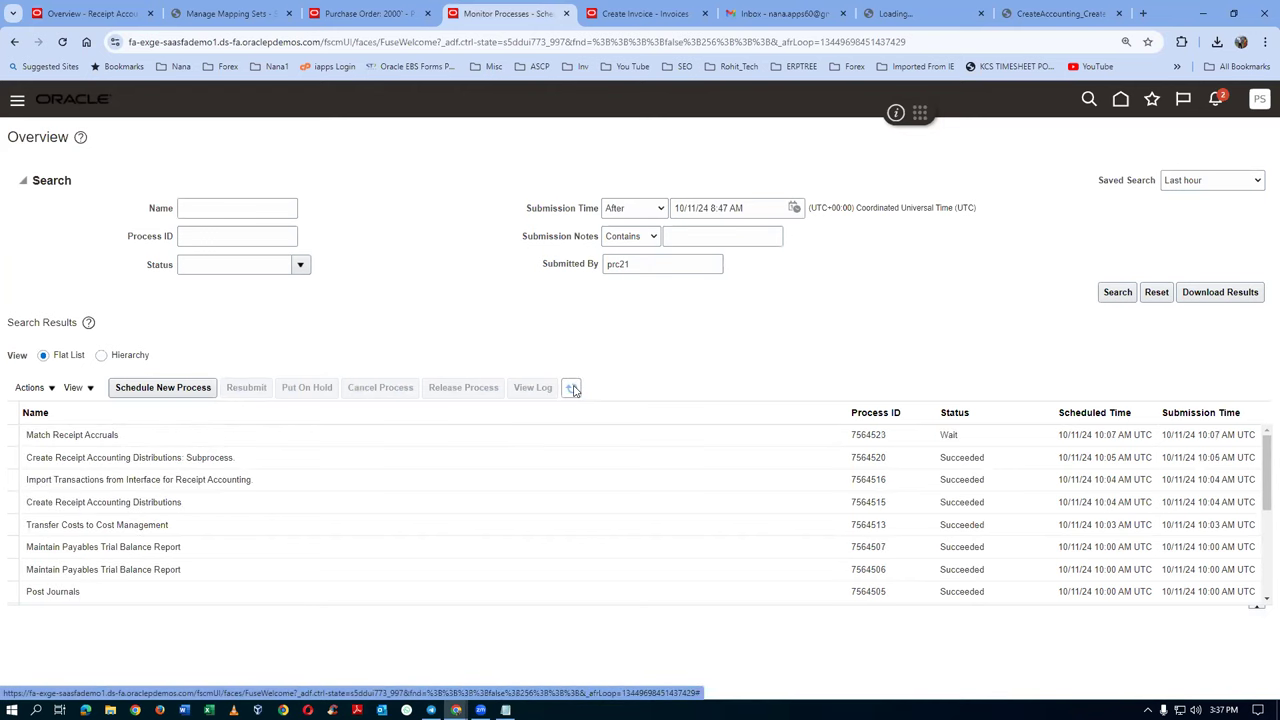
left_click(571, 389)
left_click(573, 389)
left_click(573, 389)
left_click(575, 390)
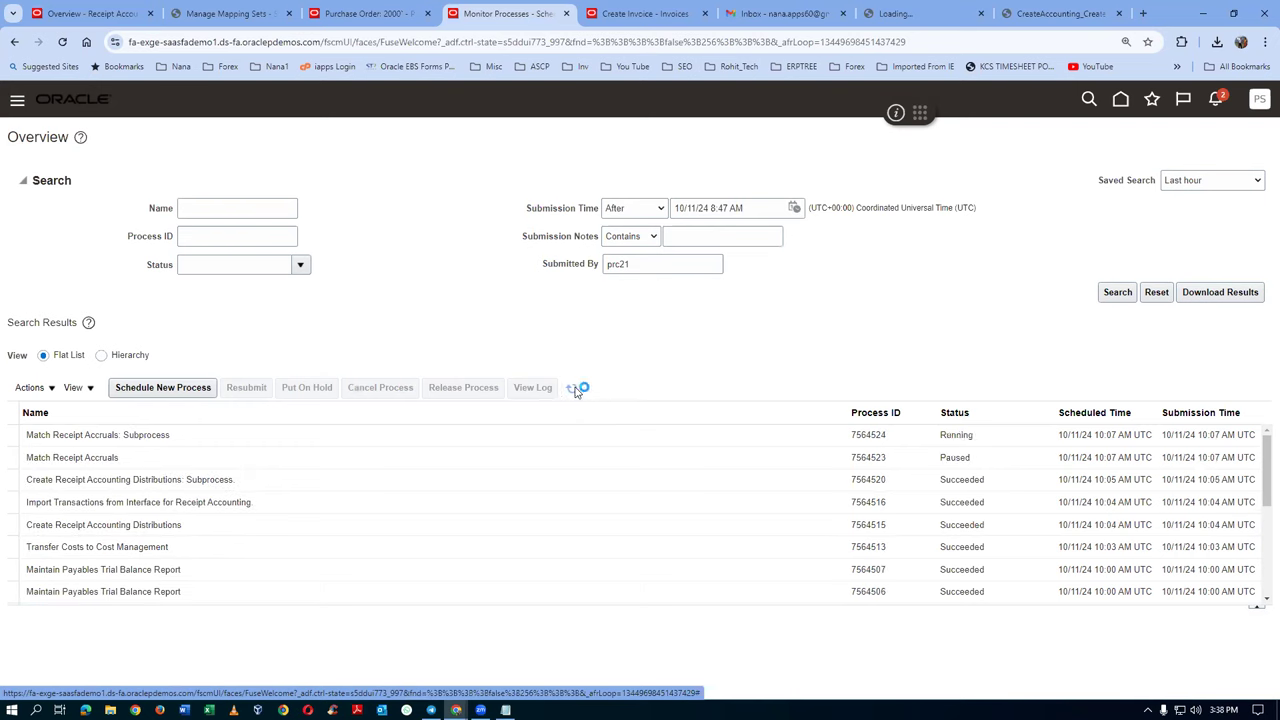
left_click(573, 389)
left_click(573, 389)
left_click(573, 389)
Refresh the Receipt Accounting overview and examine the payables, receipt accounting and difference bars under Unmatched Accrual Balances
left_click(98, 13)
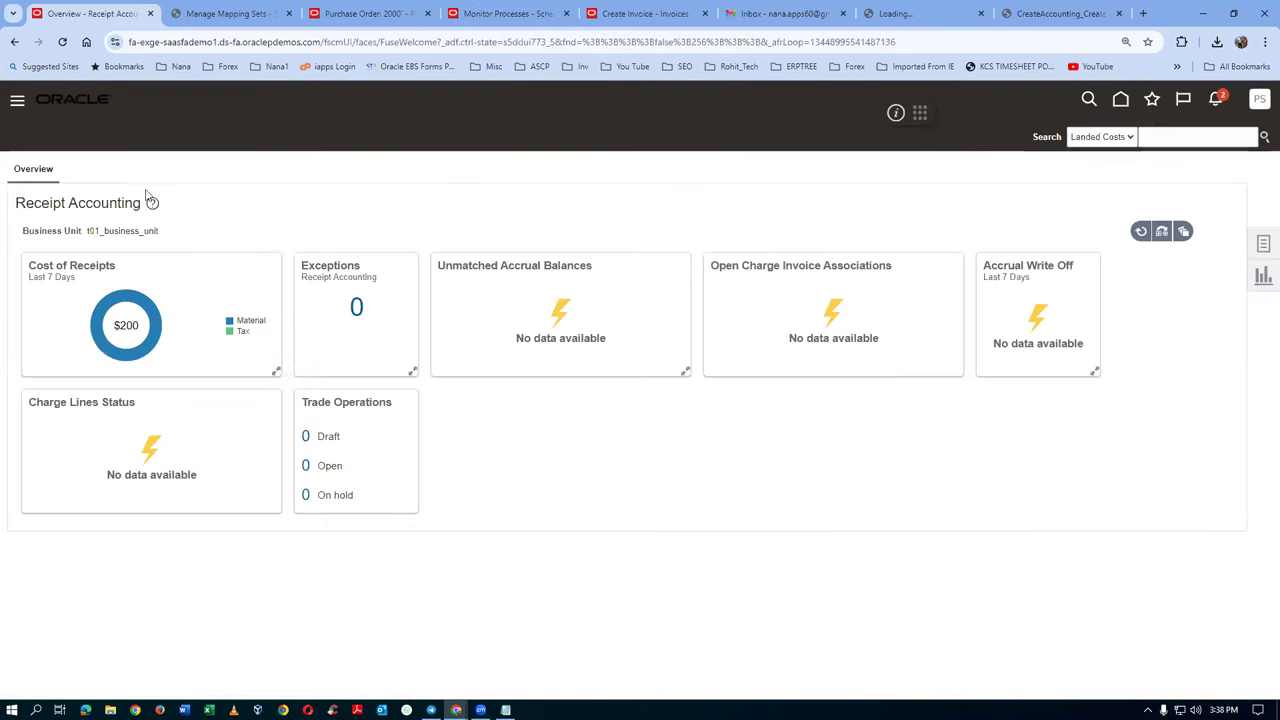
left_click(1140, 232)
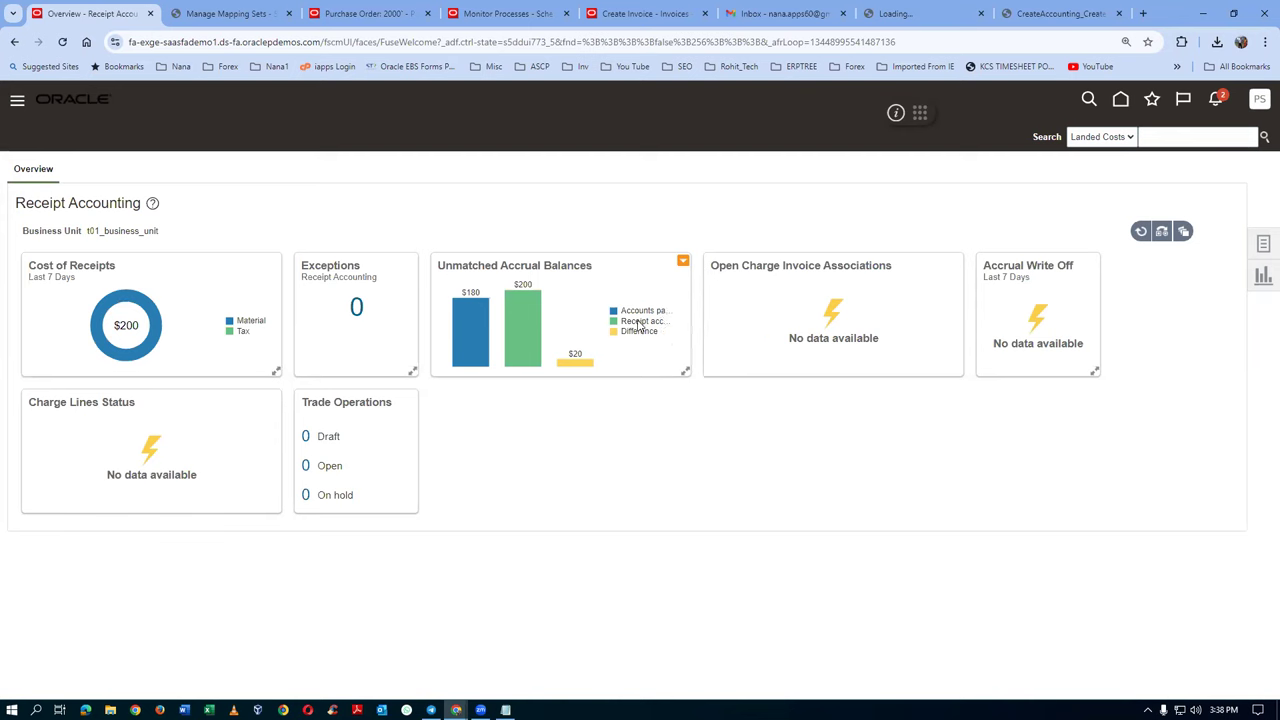
mouse_move(520, 335)
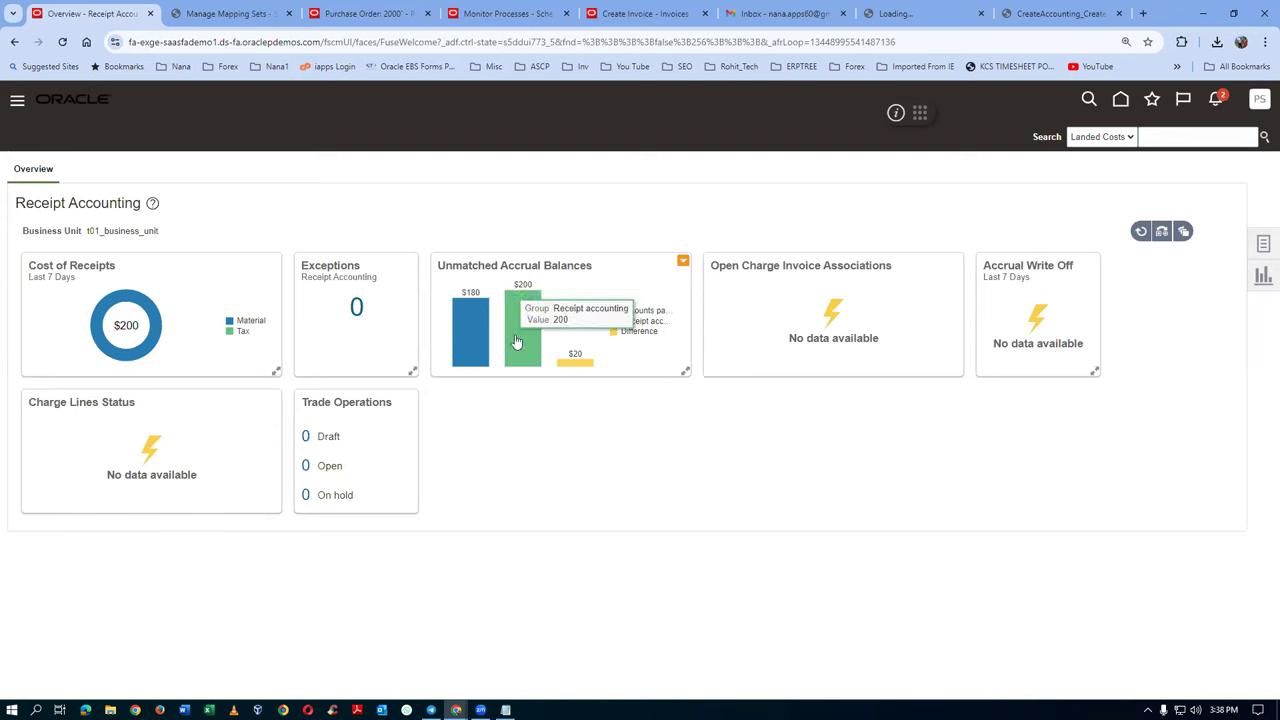
mouse_move(481, 336)
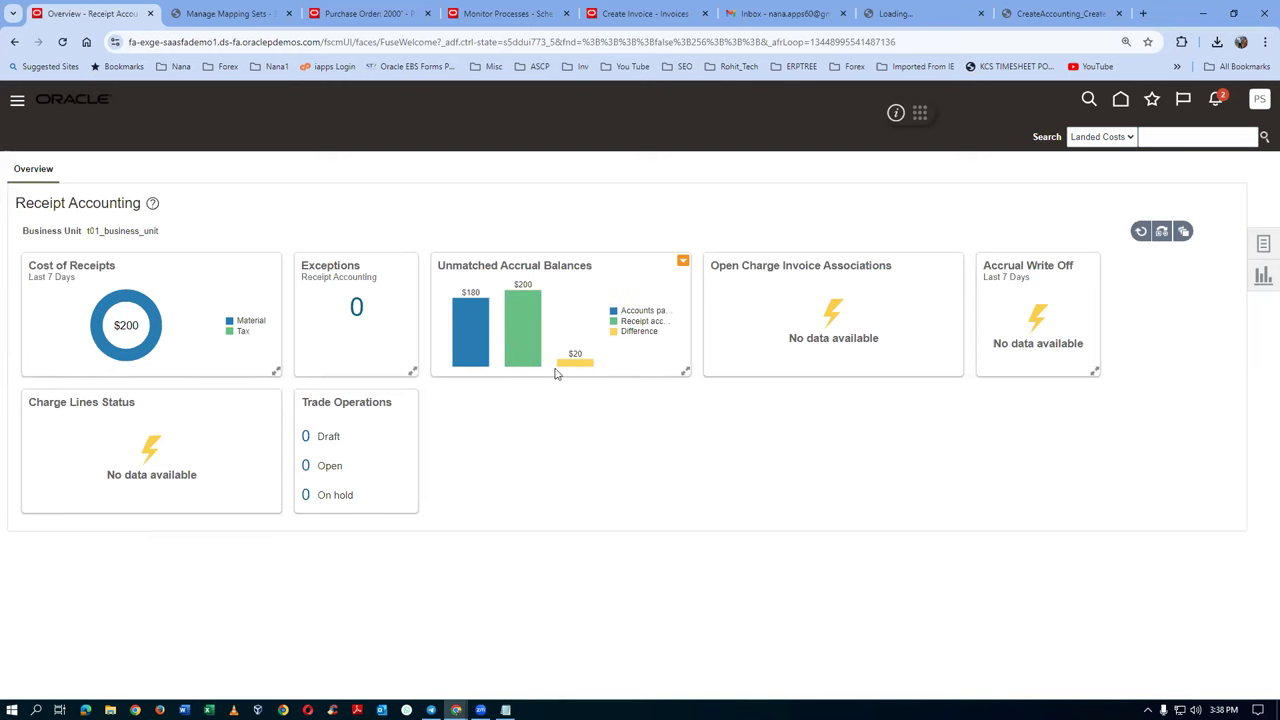
mouse_move(581, 367)
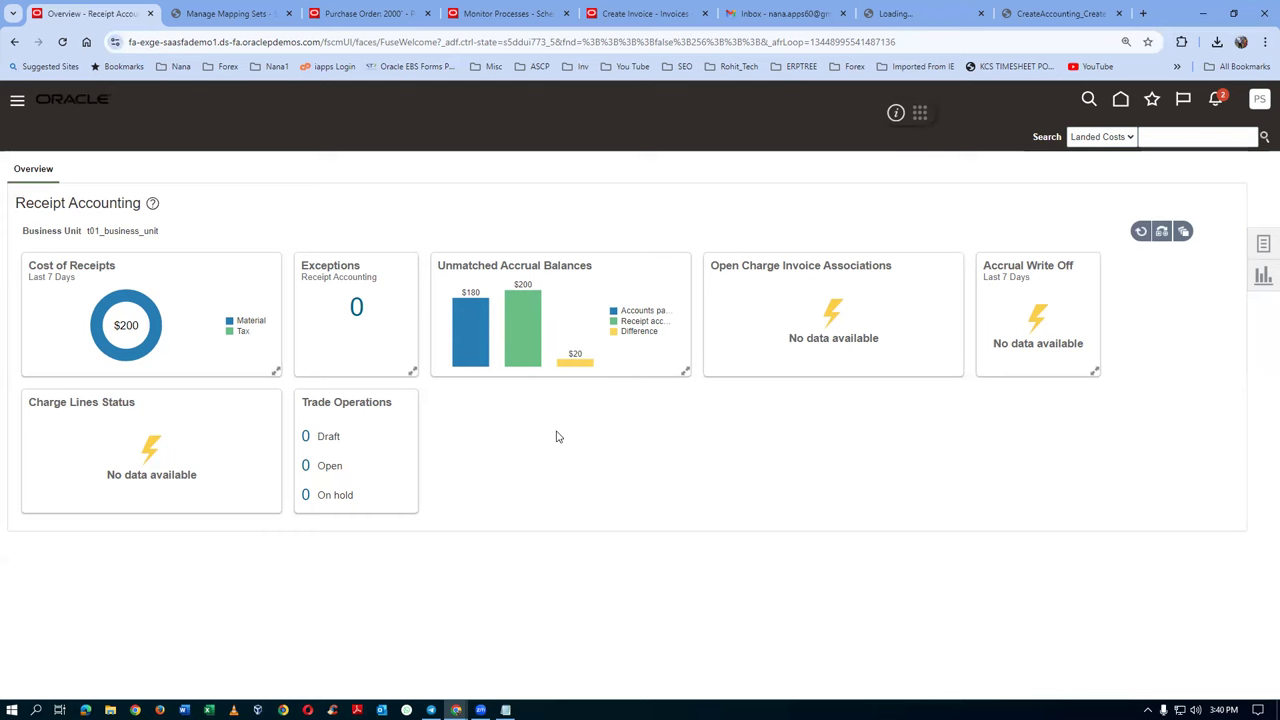
From the scheduled processes overview, schedule a new Accrual Reconciliation Report job and open its process details
left_click(507, 16)
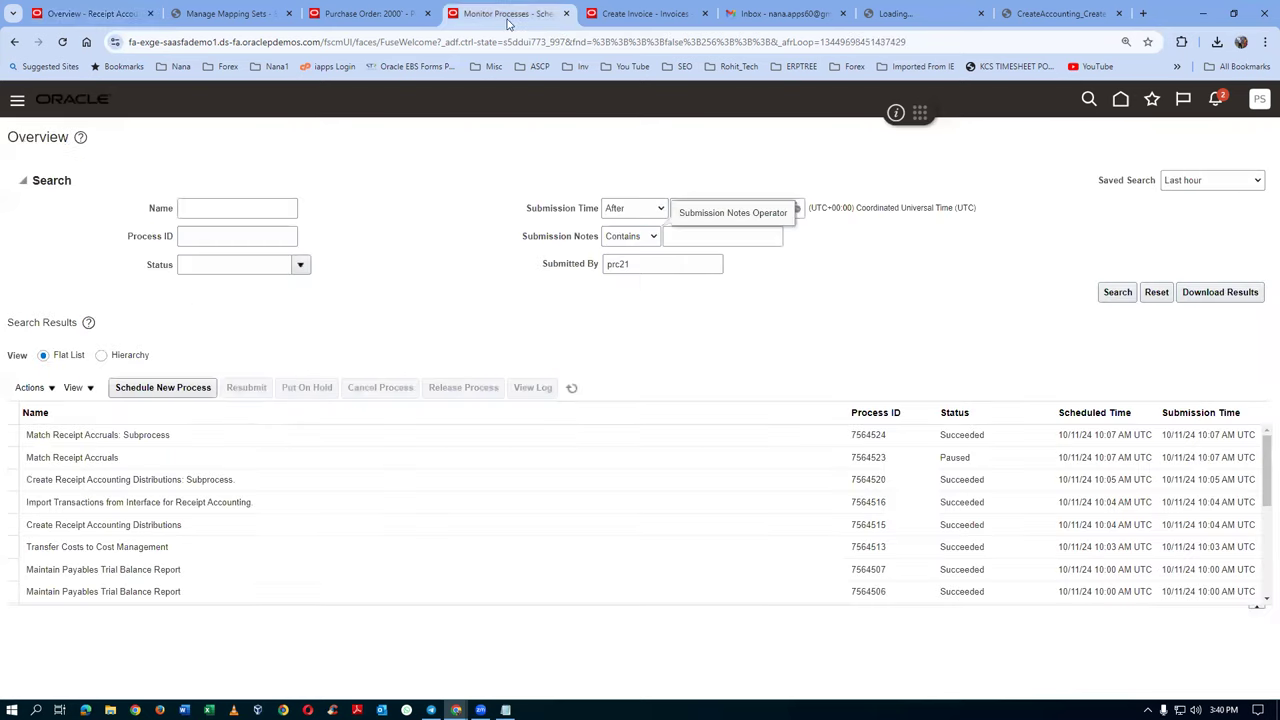
left_click(150, 389)
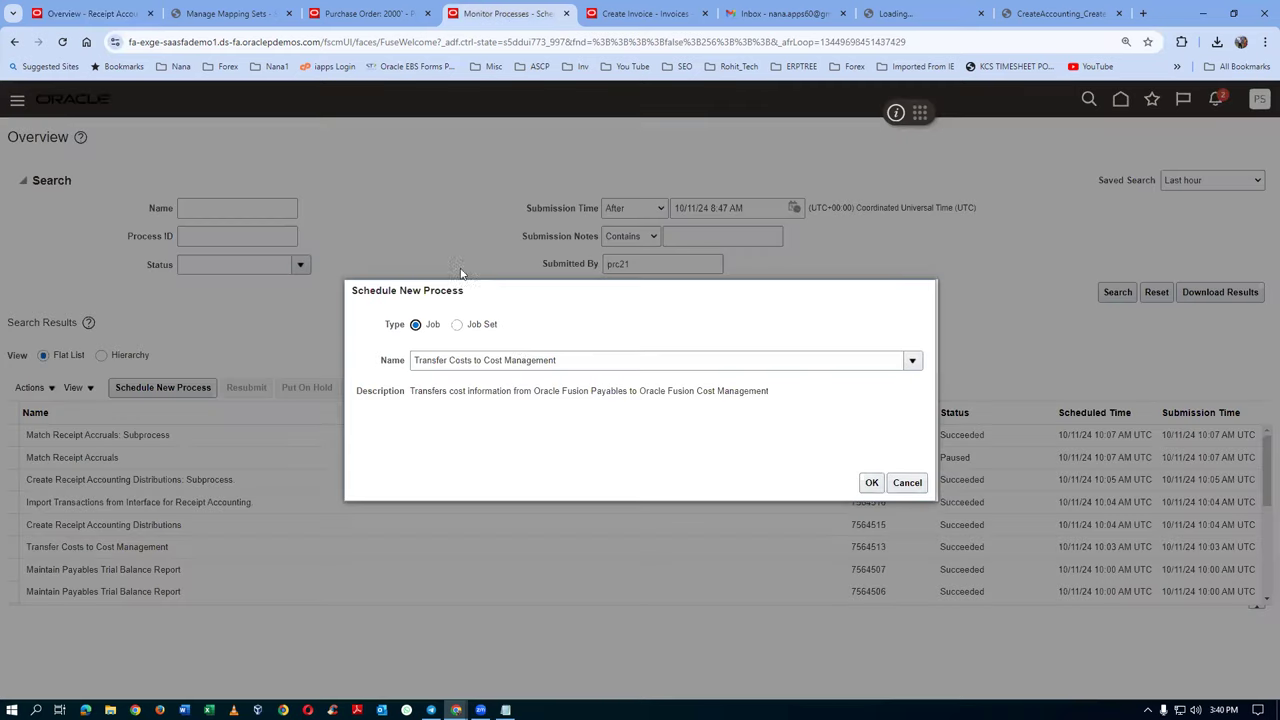
triple_click(577, 364)
type("a")
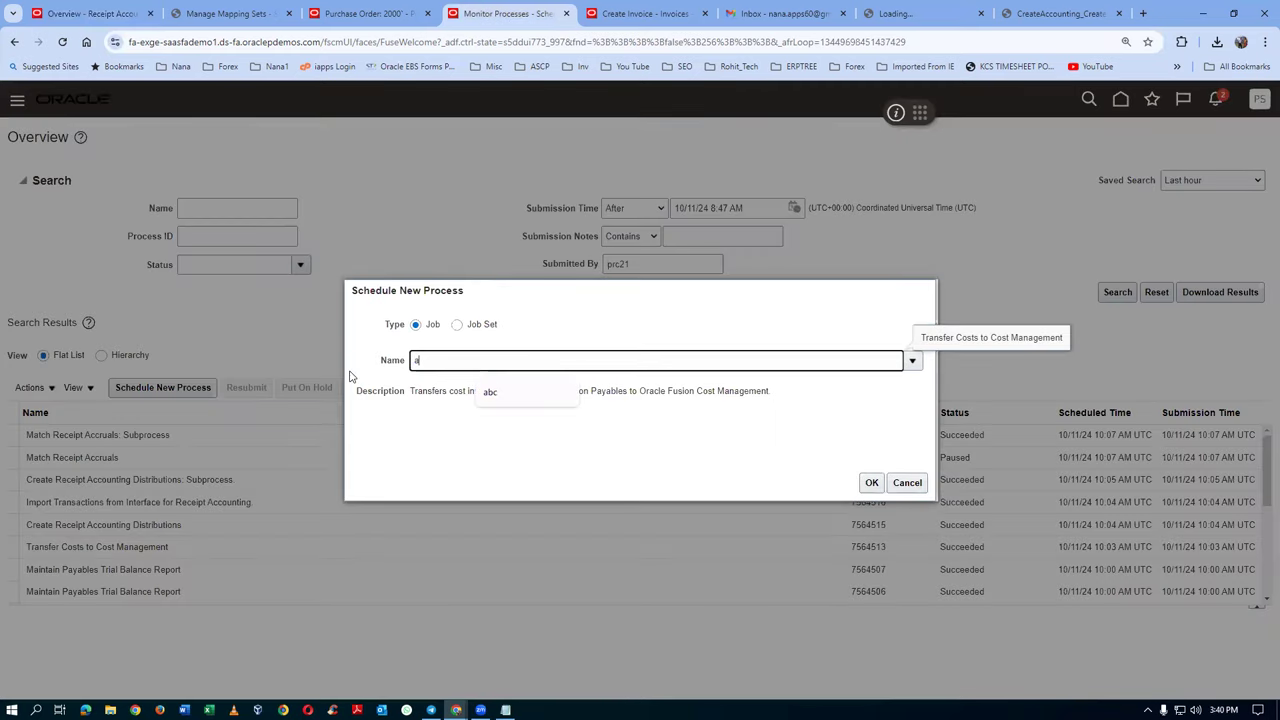
type("ccru%re")
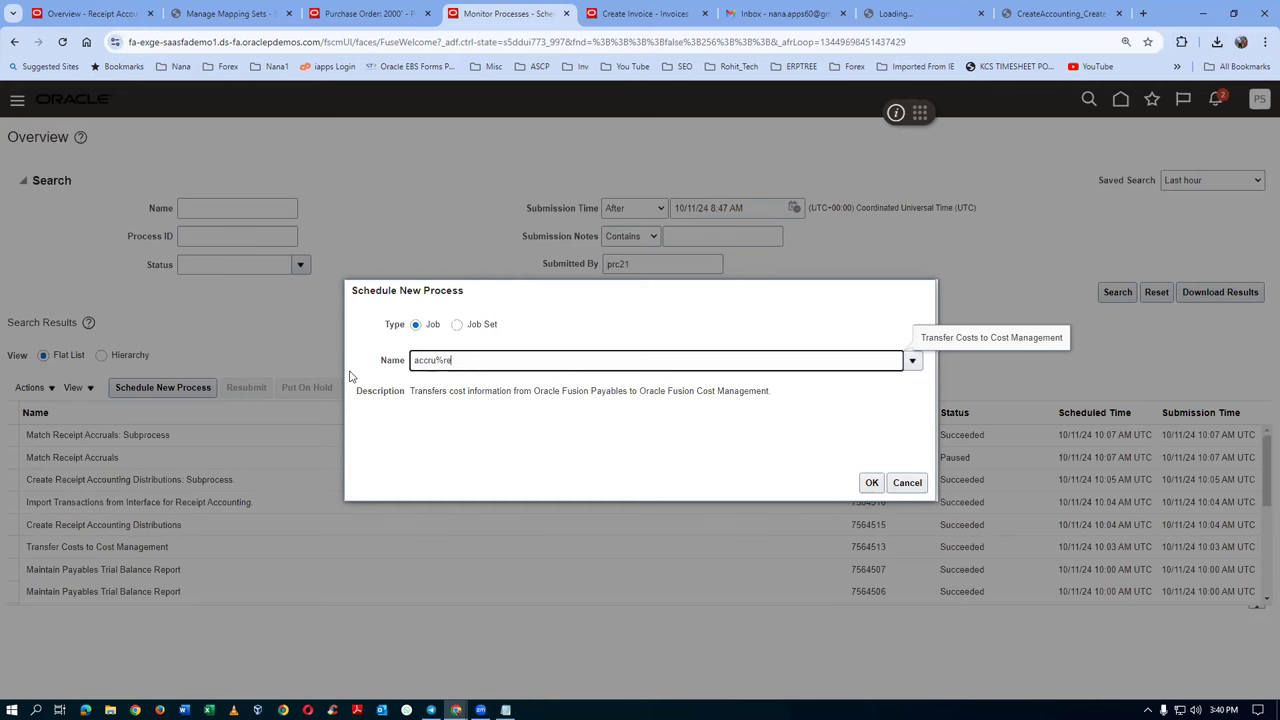
type("con%re%")
key("Tab")
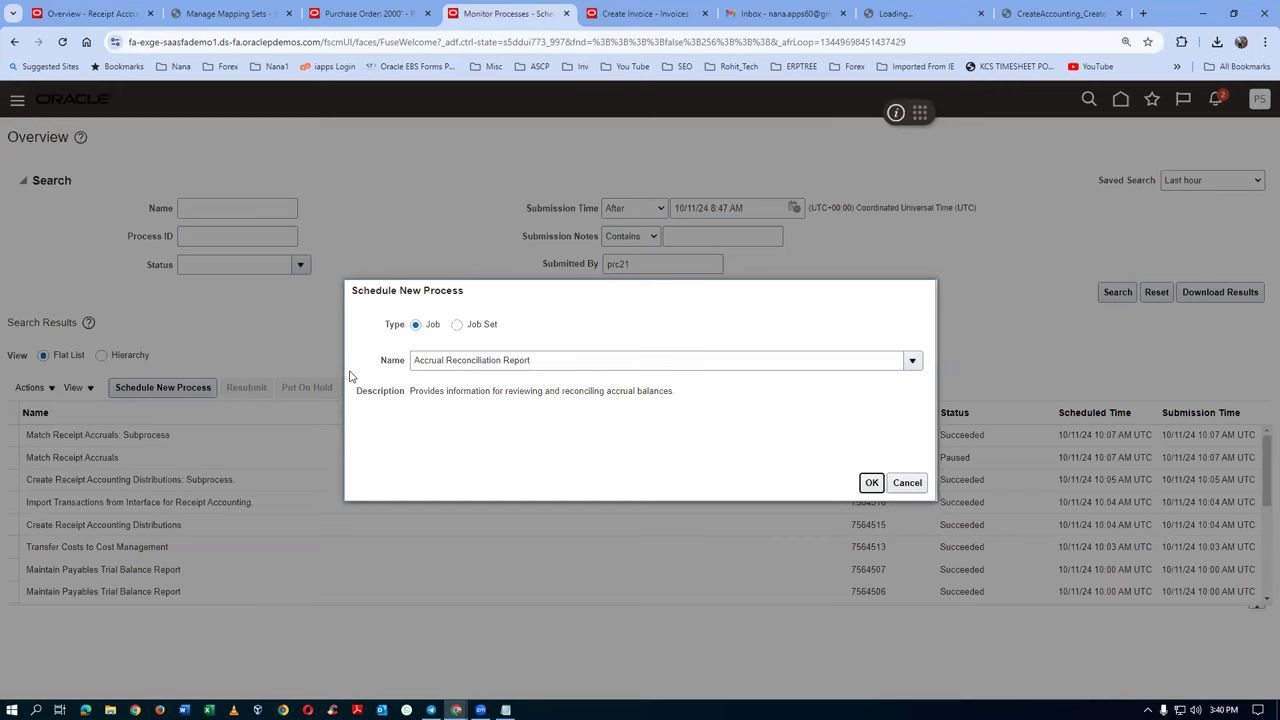
left_click(869, 483)
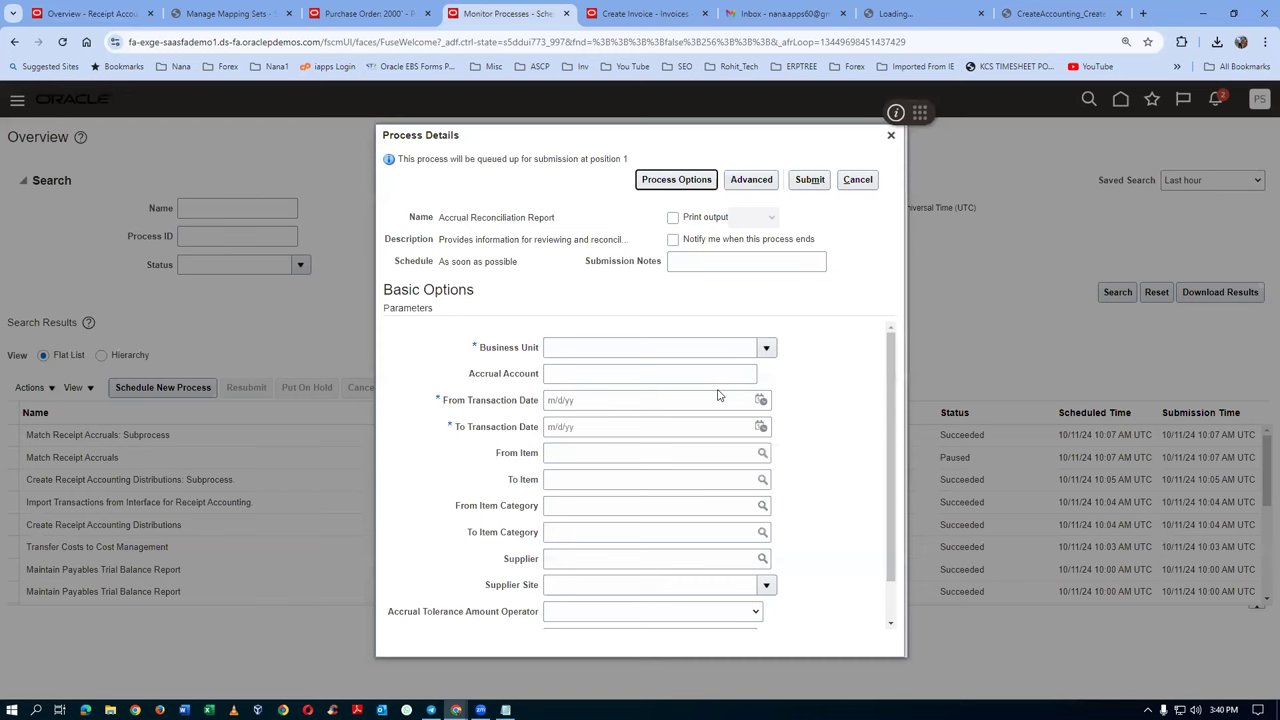
Set the report's business unit to t01_business_unit and its transaction dates from 10/10/24 to 10/11/24
left_click(602, 343)
type("t01")
key("Tab")
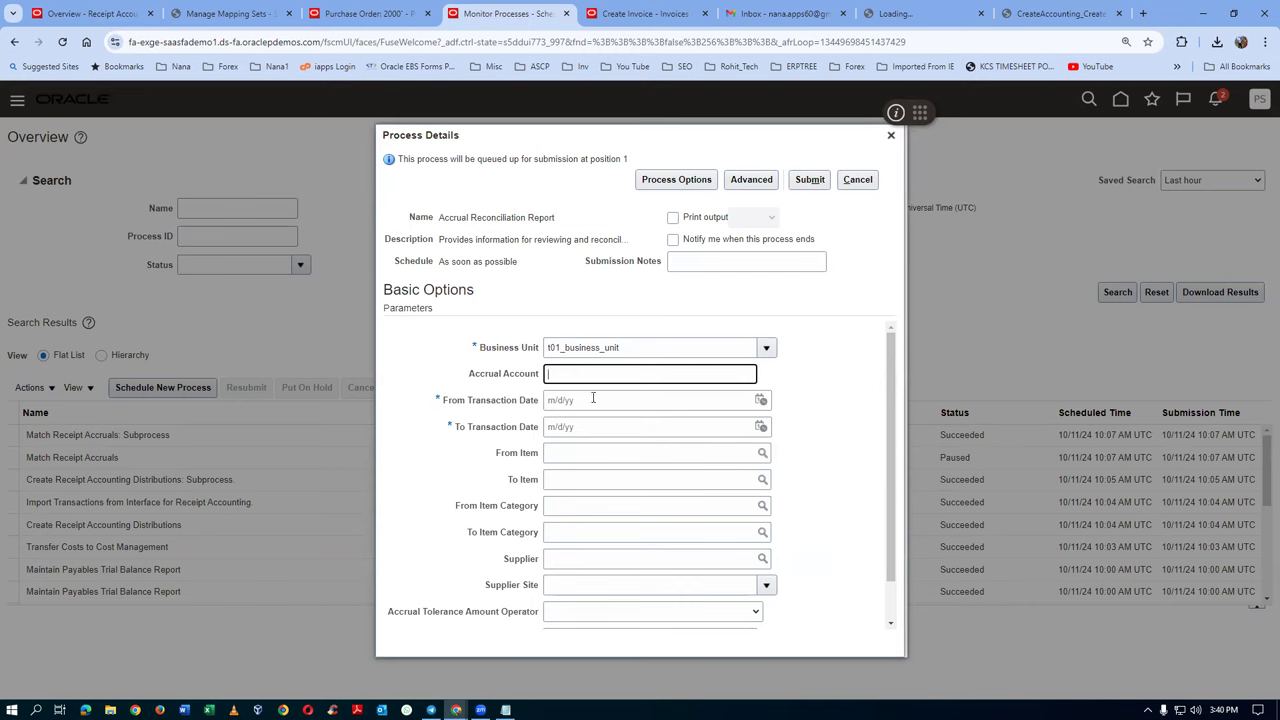
left_click(593, 402)
left_click(761, 400)
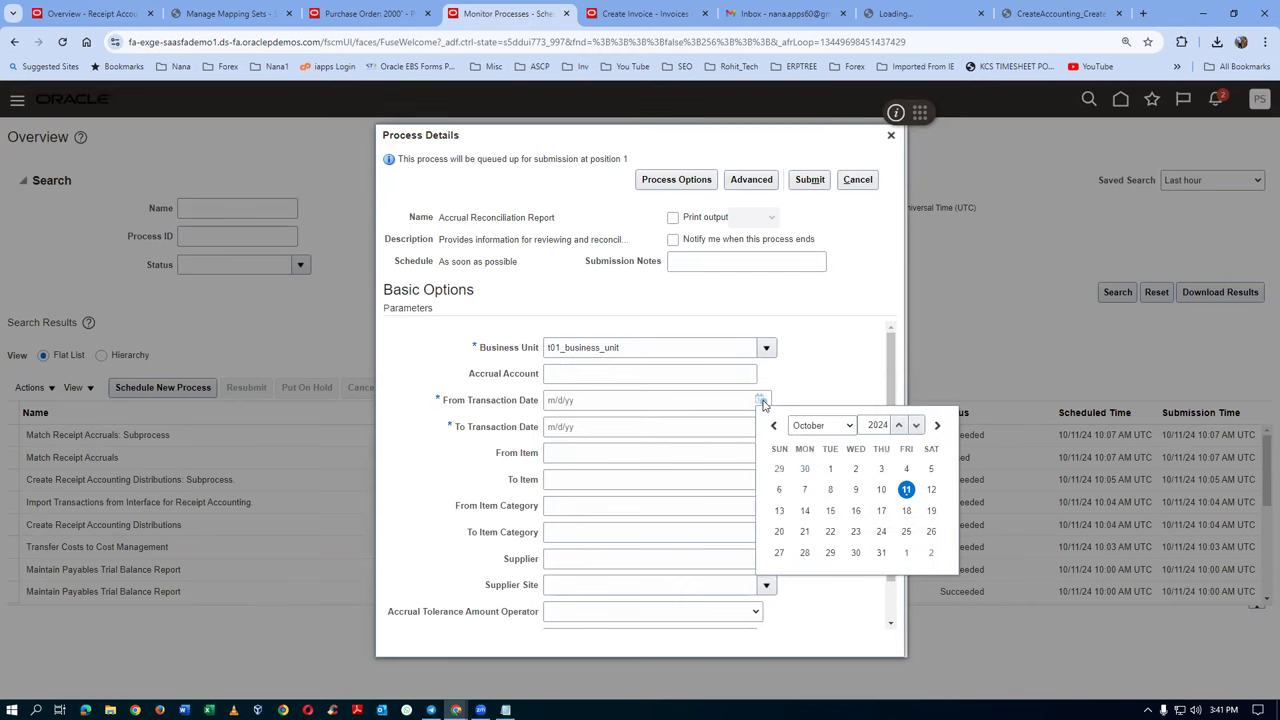
left_click(881, 490)
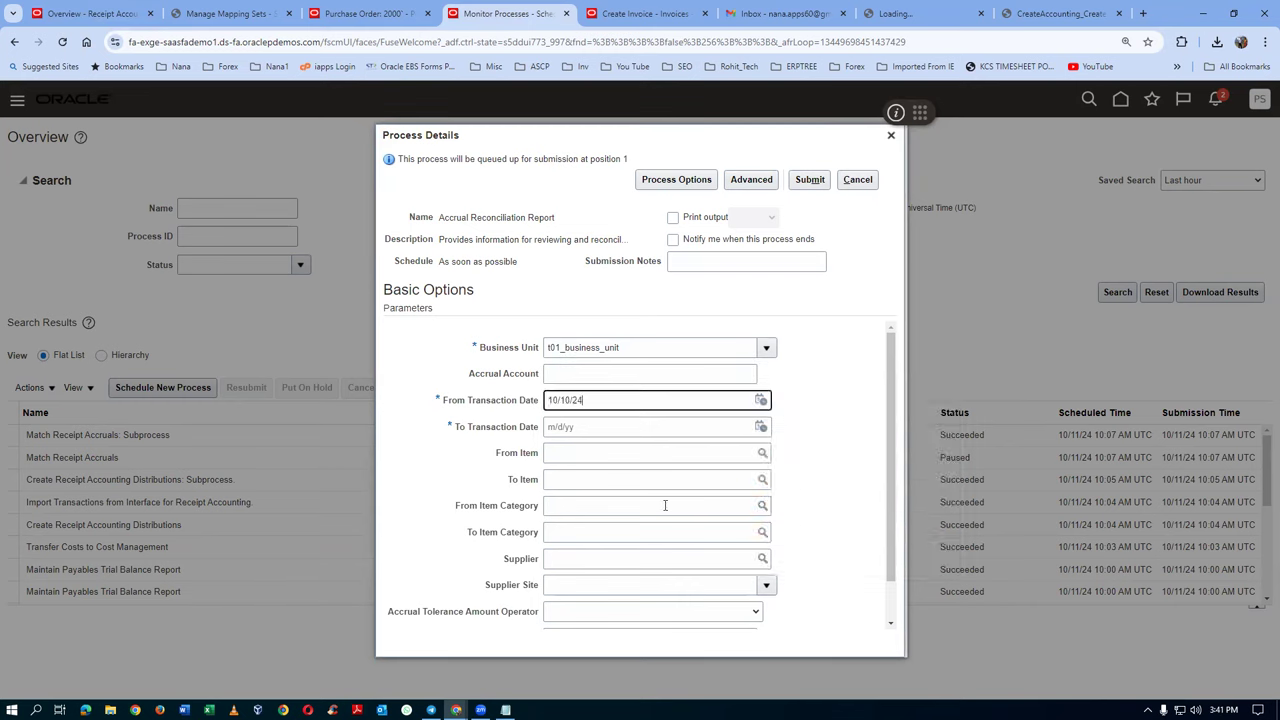
left_click(621, 432)
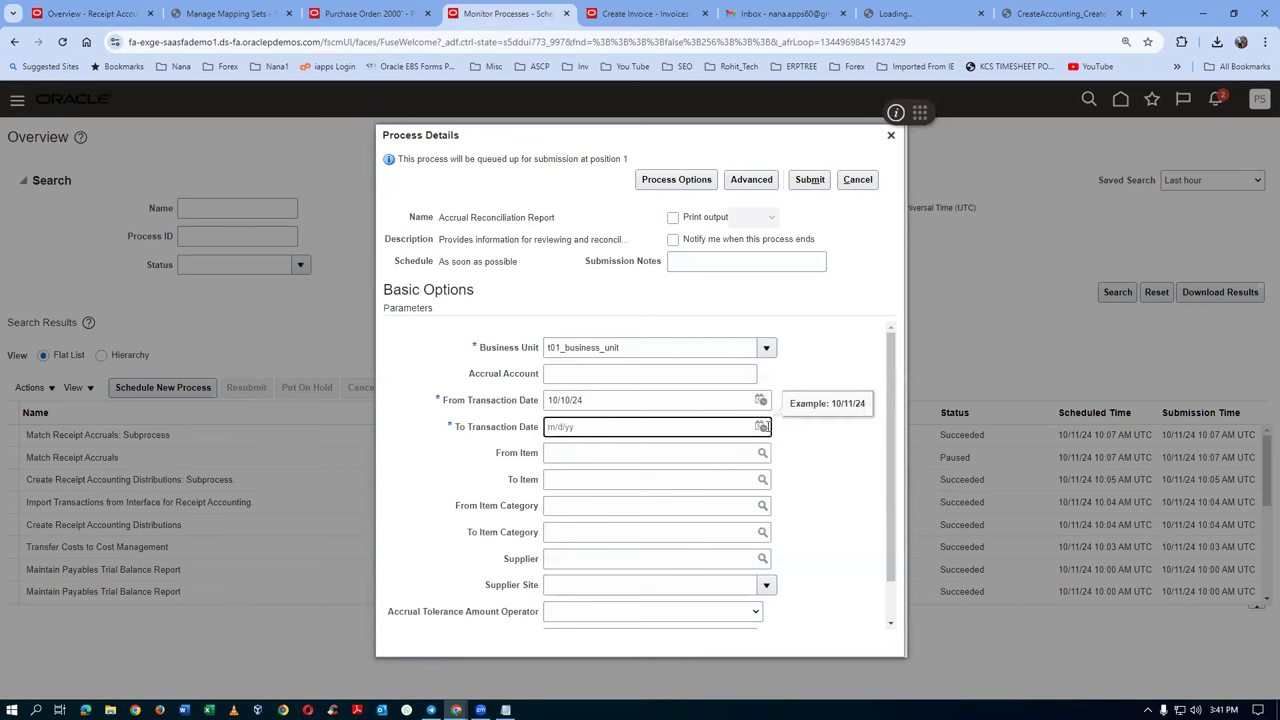
left_click(761, 427)
left_click(906, 517)
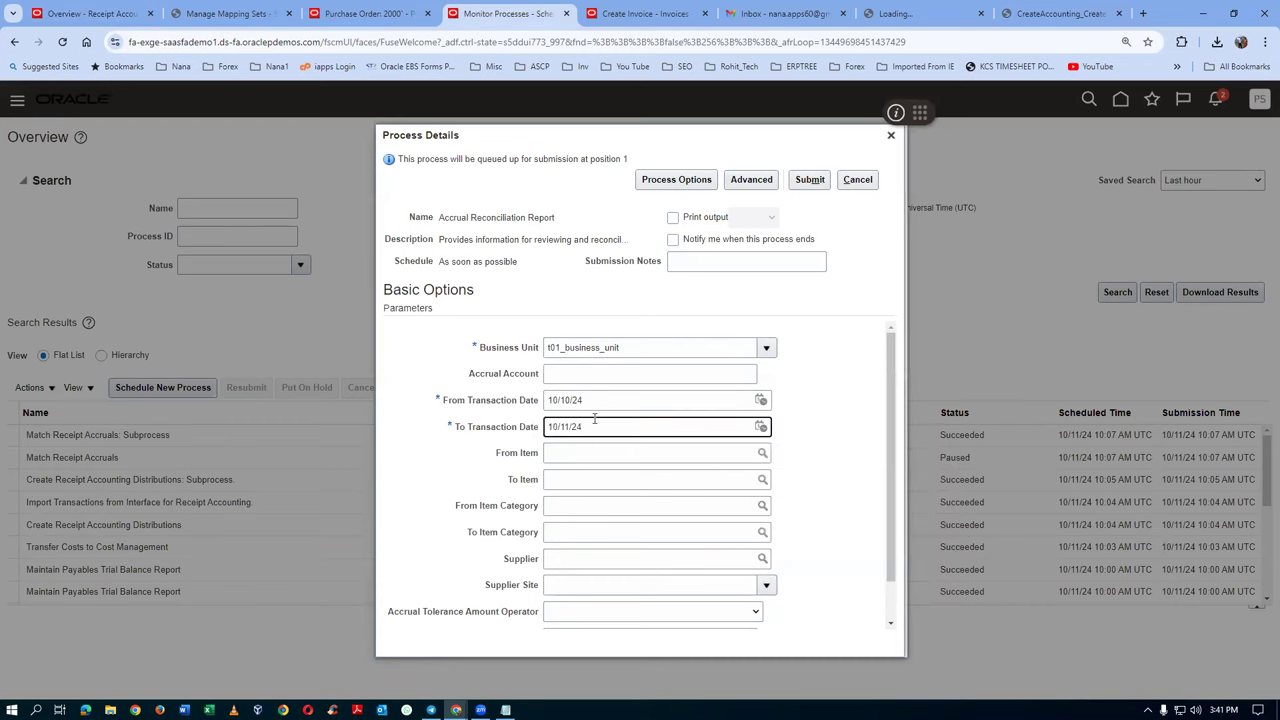
Select ABC Consulting as the report's supplier and submit the Accrual Reconciliation Report
scroll(588, 552, "down", 2)
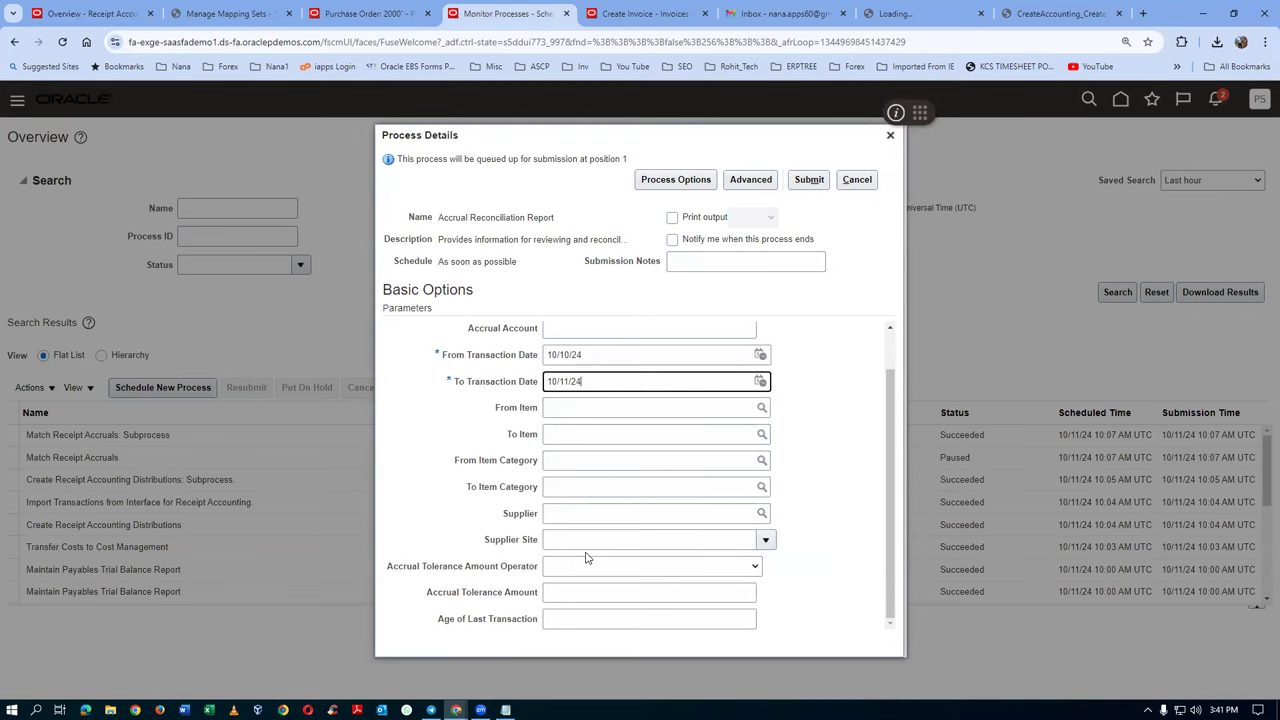
left_click(584, 512)
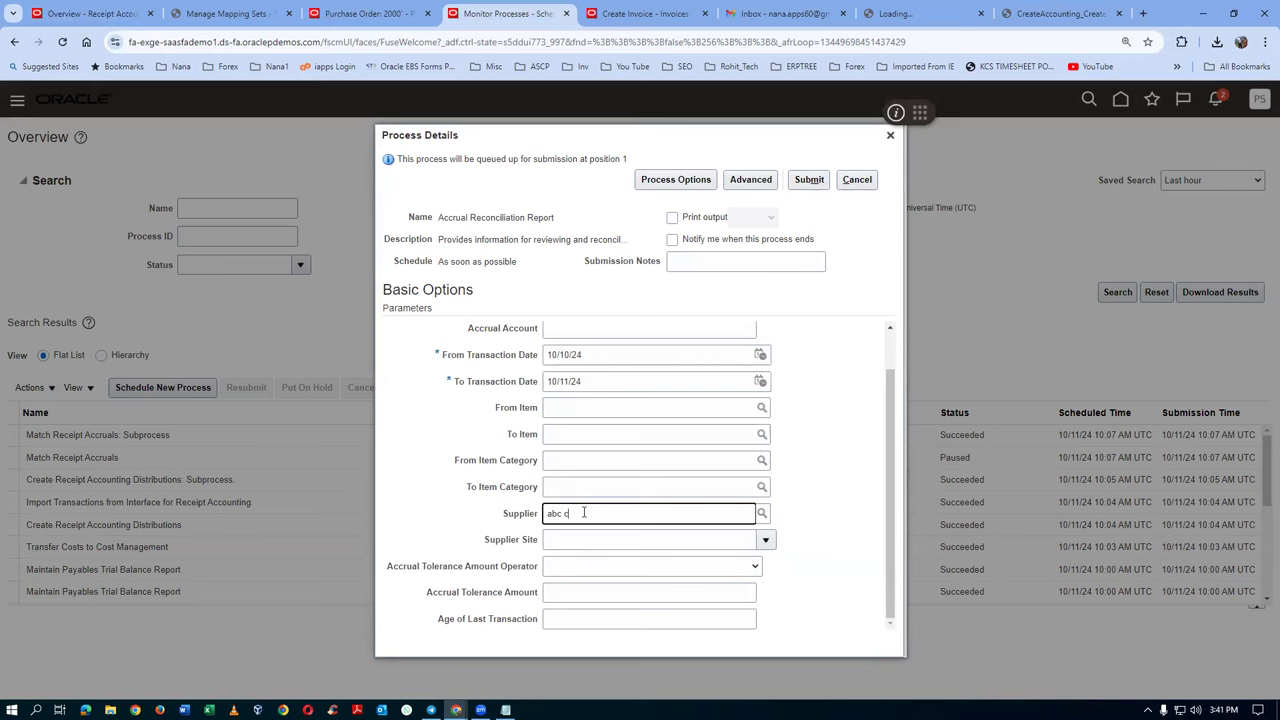
key("Tab")
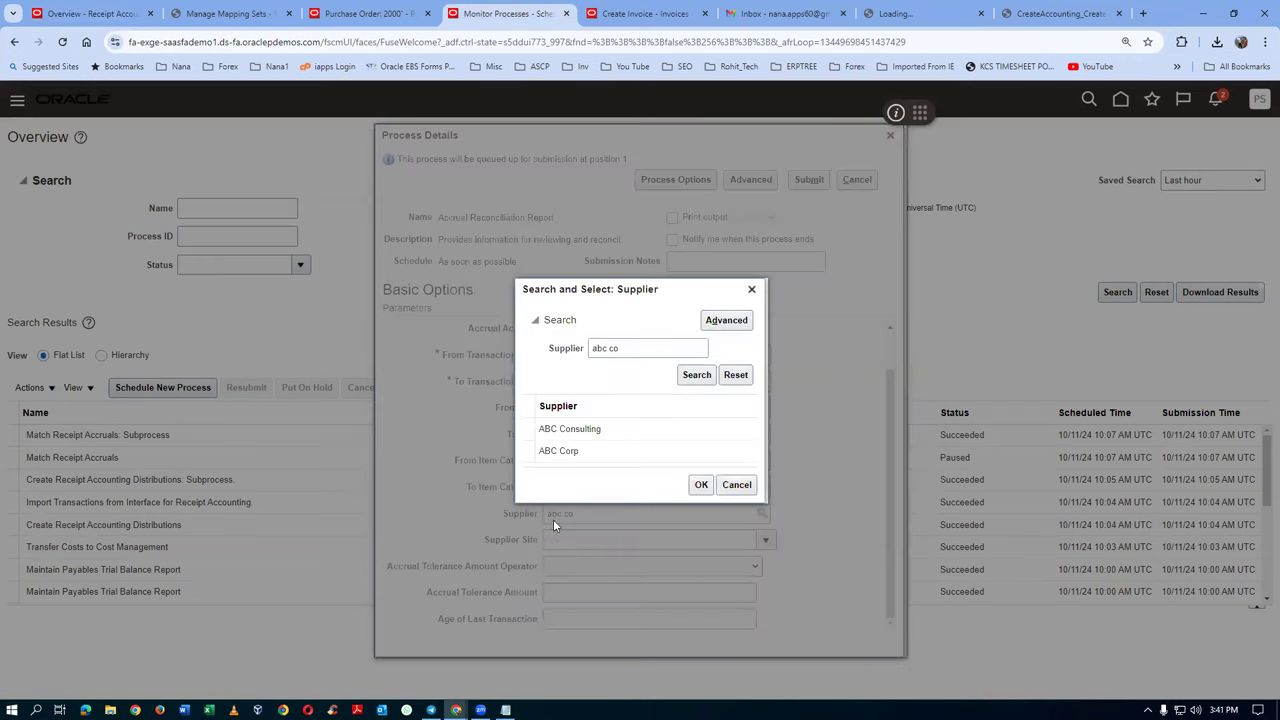
left_click(614, 428)
left_click(701, 484)
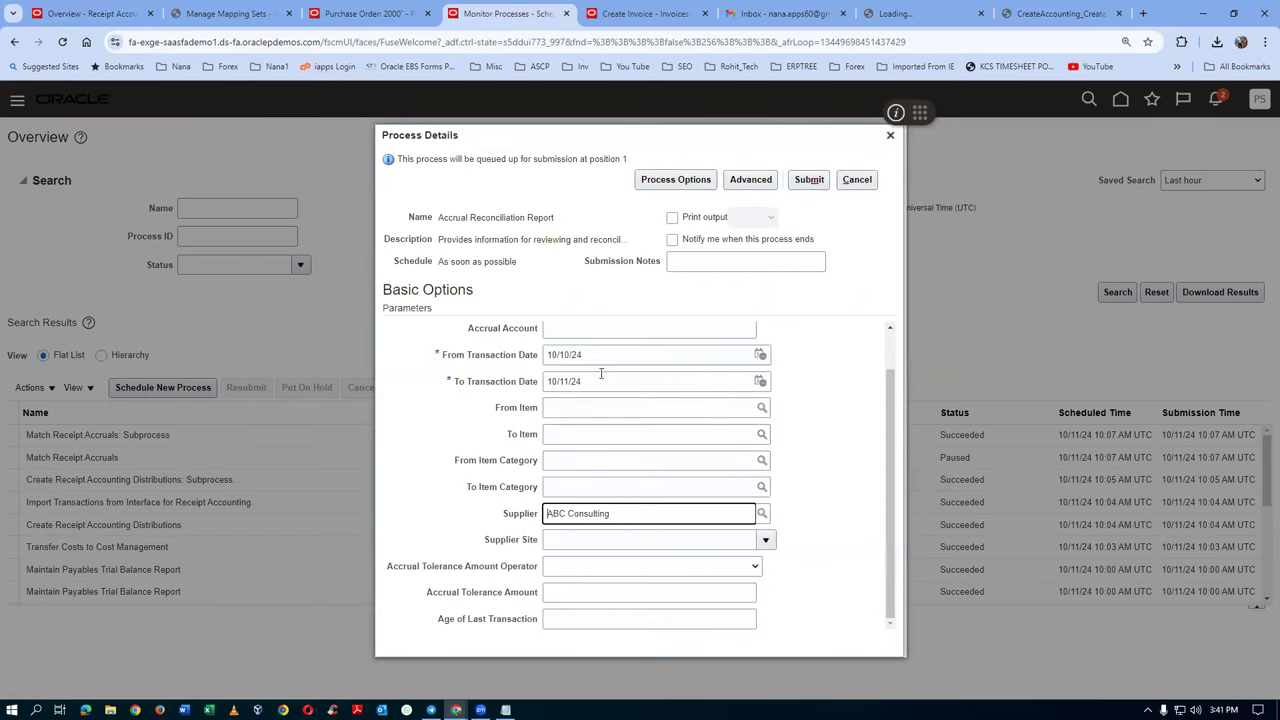
left_click(809, 180)
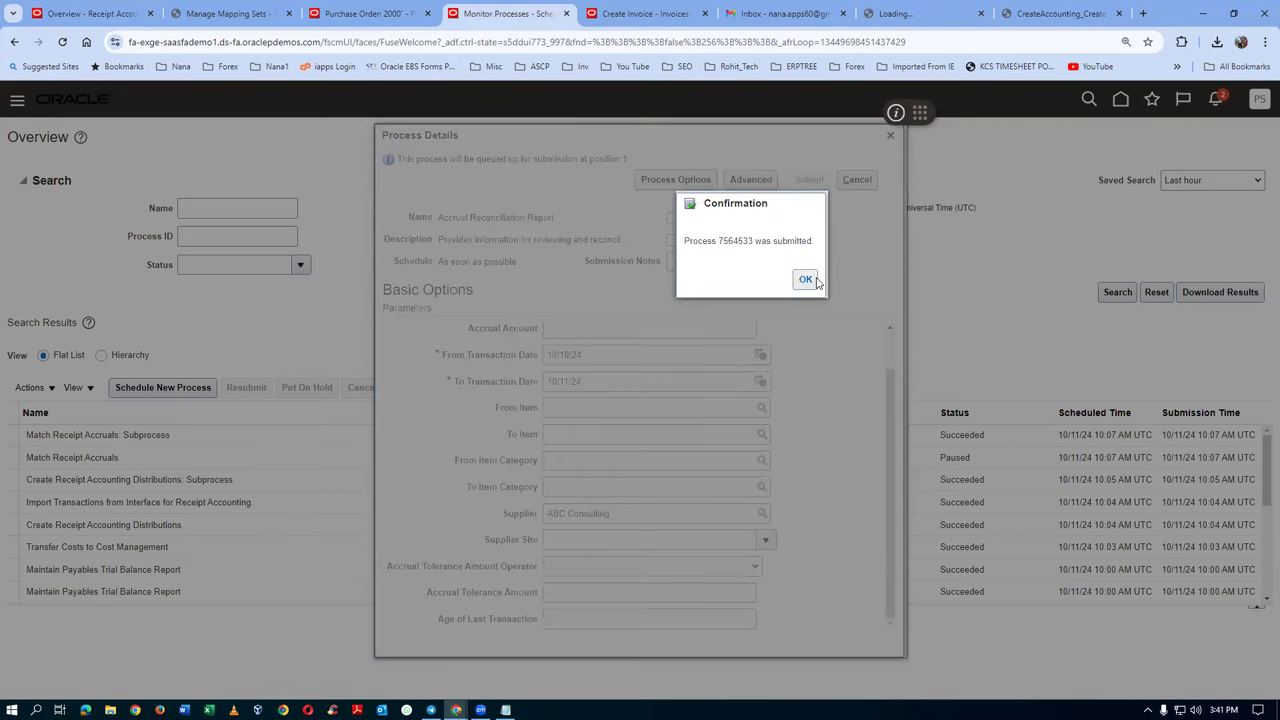
left_click(803, 279)
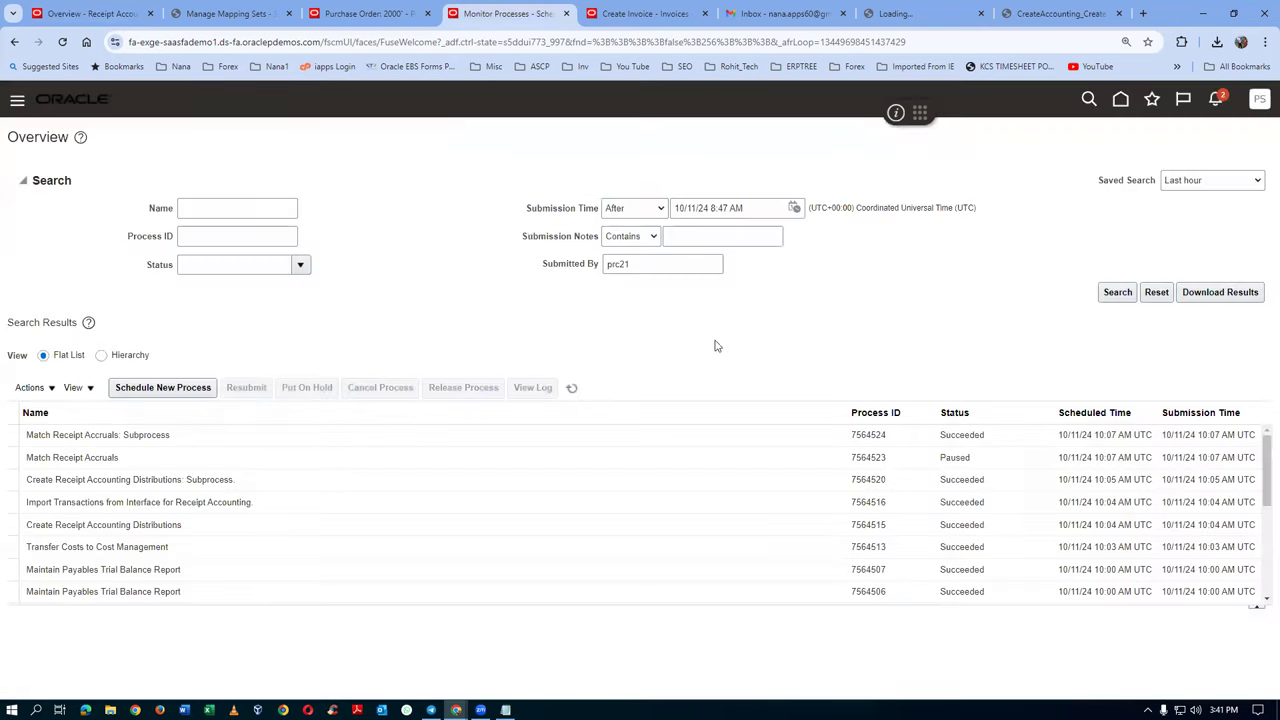
Refresh the scheduled processes list until the Accrual Reconciliation Report job finishes running
left_click(570, 387)
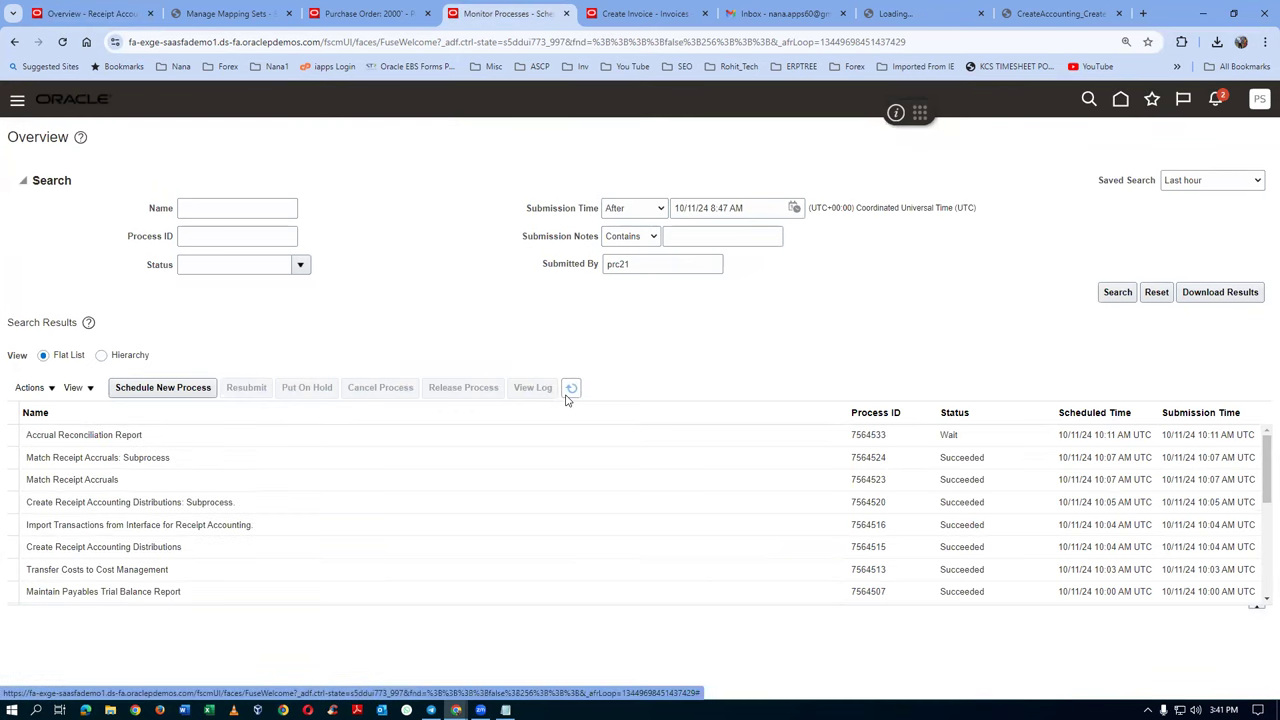
left_click(572, 388)
left_click(574, 390)
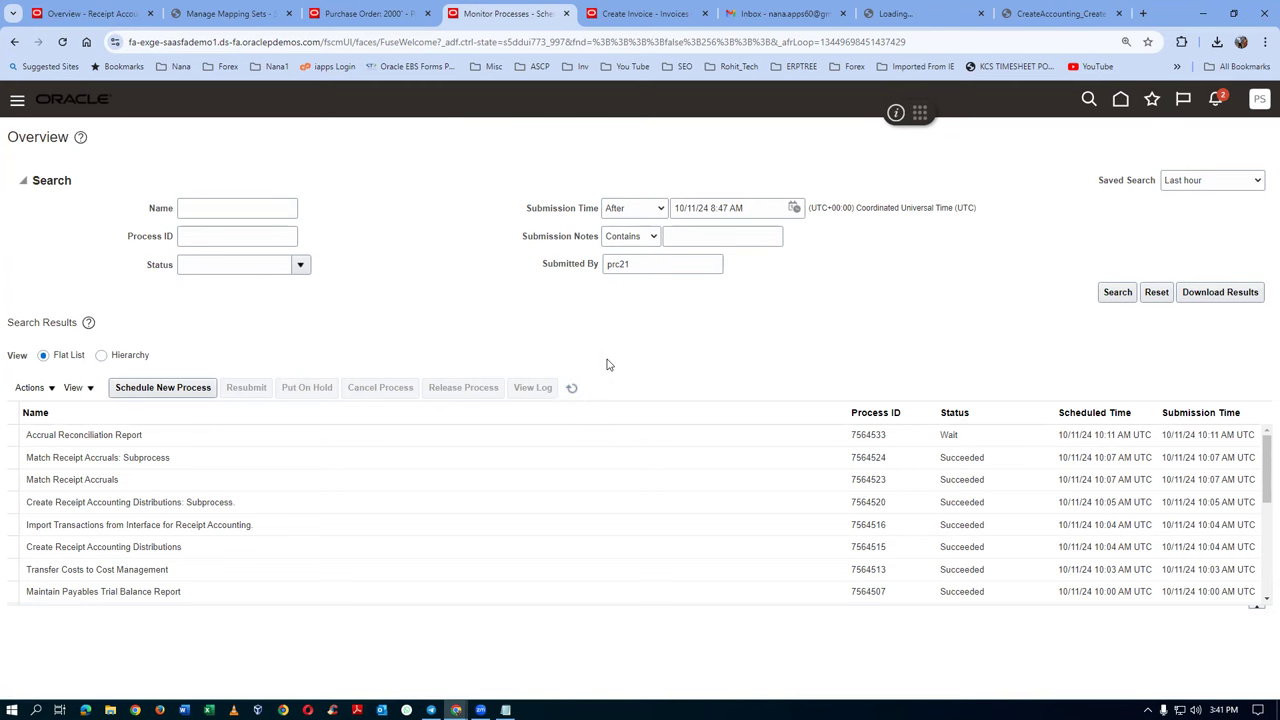
left_click(572, 390)
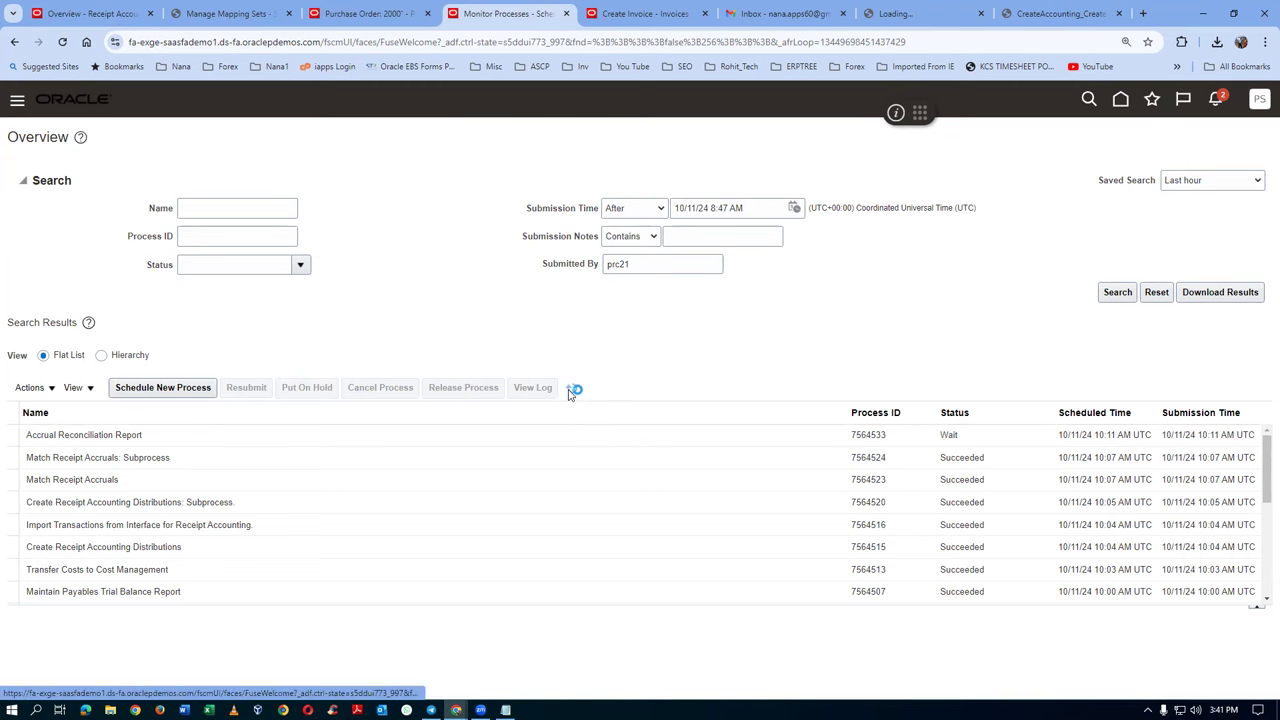
left_click(578, 390)
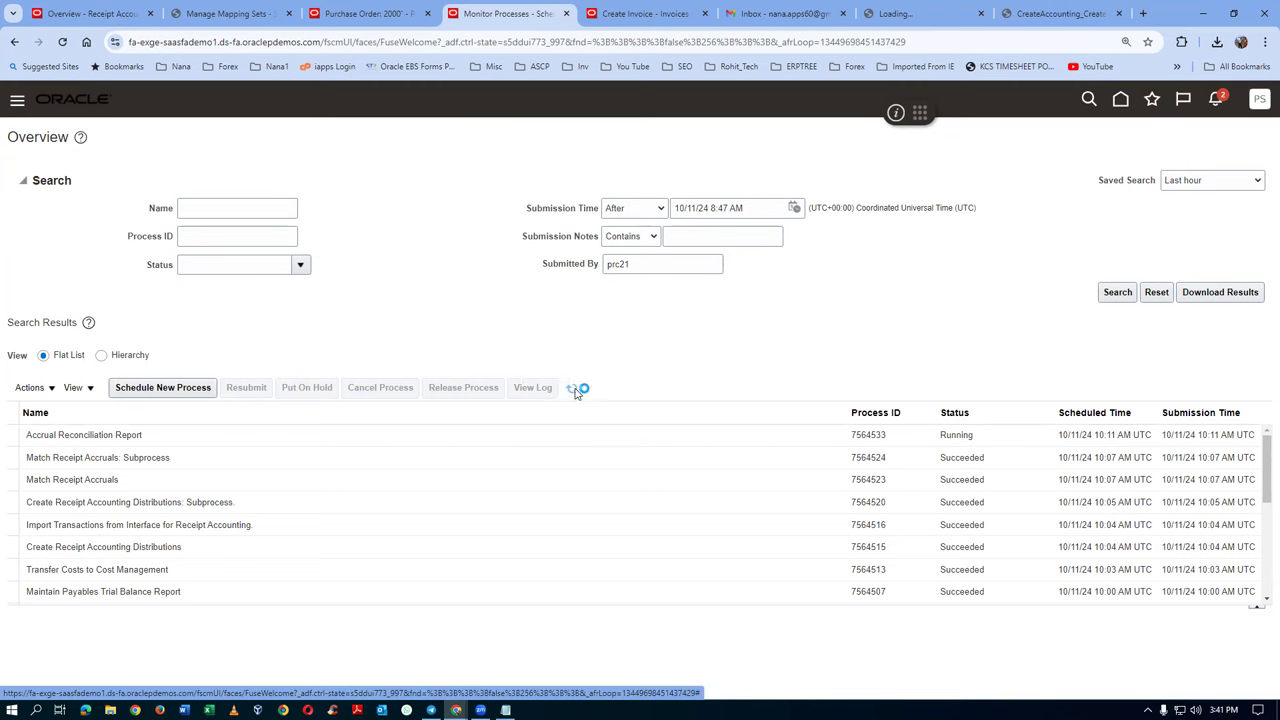
left_click(574, 389)
left_click(105, 16)
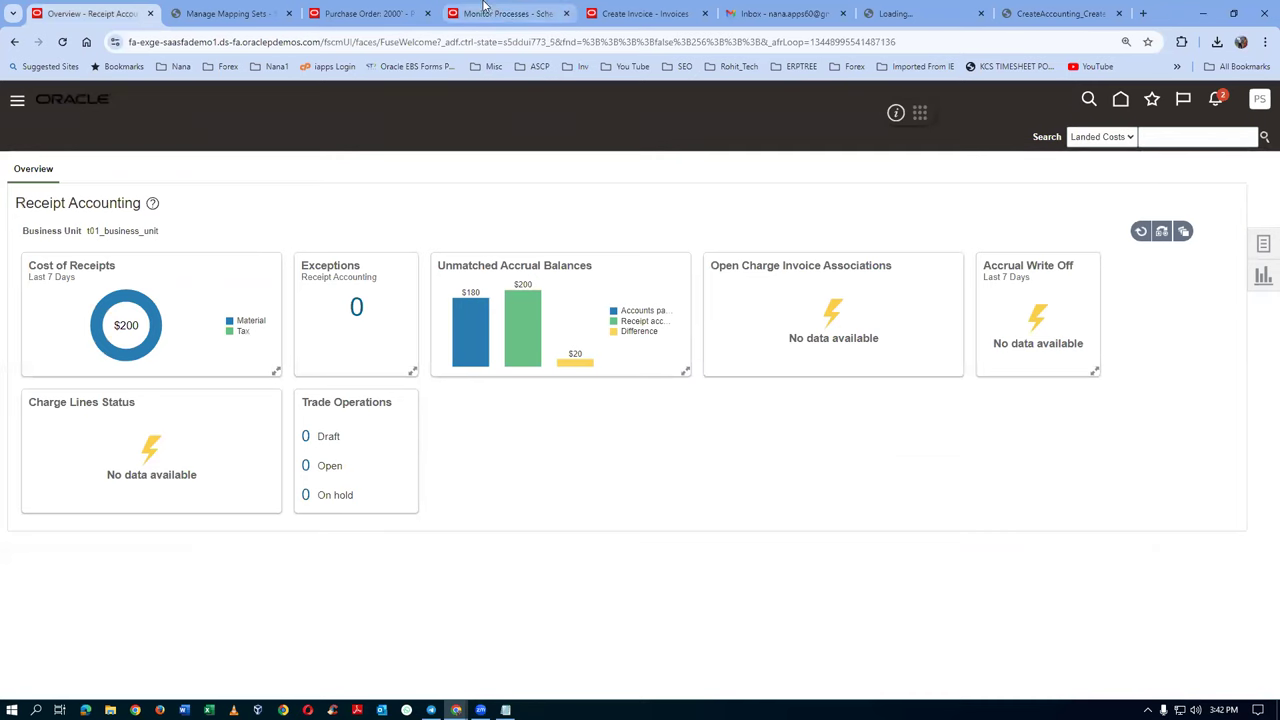
left_click(507, 14)
left_click(572, 388)
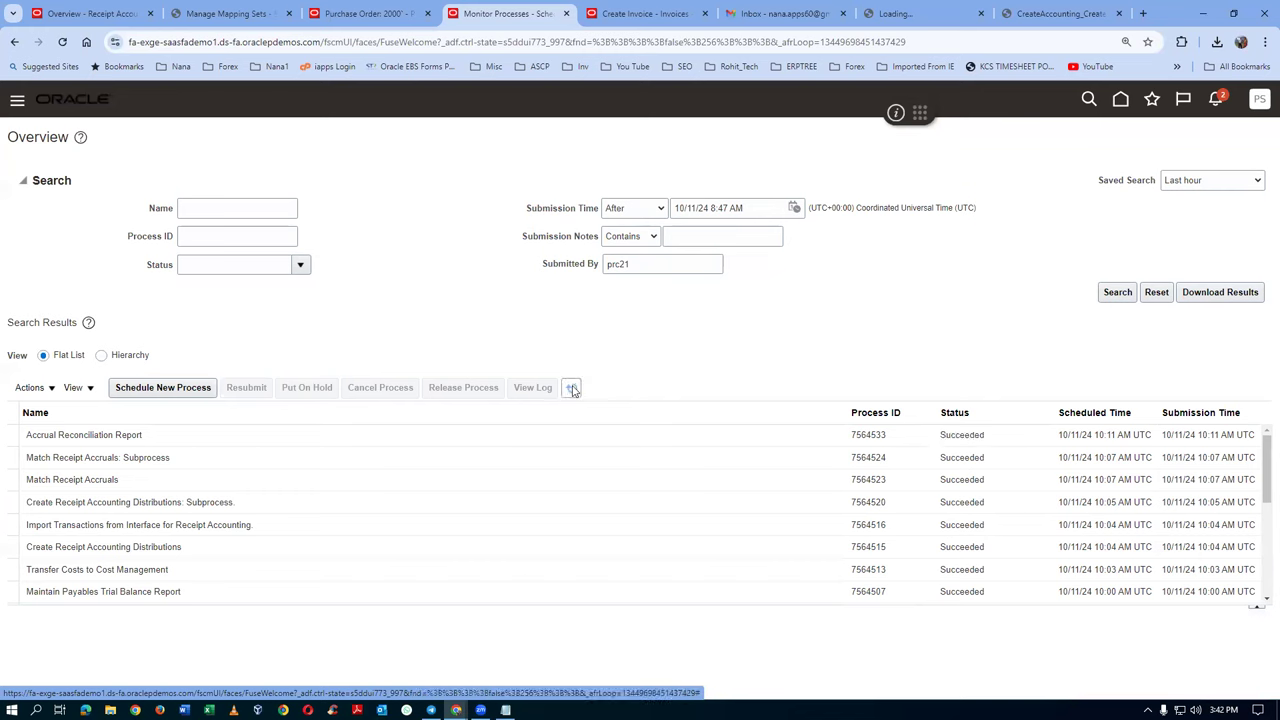
From the finished Accrual Reconciliation Report job, republish the output, export the detail report as PDF and open the downloaded file
left_click(197, 443)
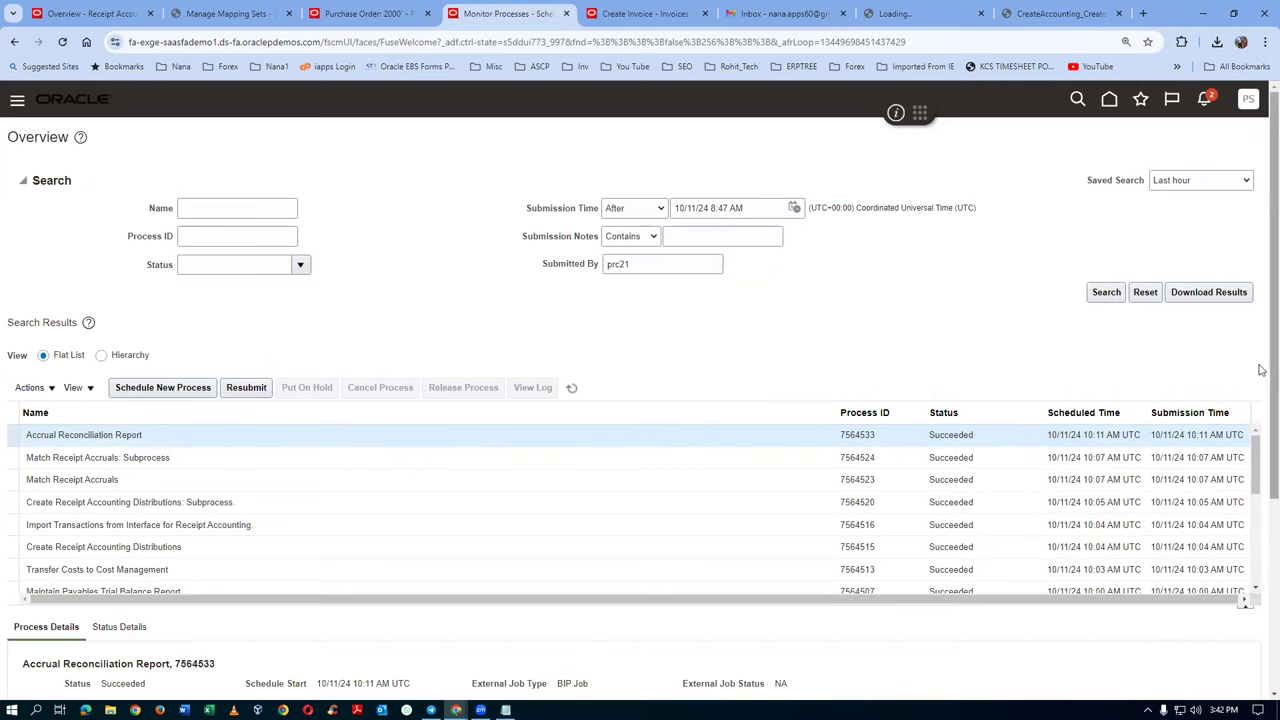
left_click_drag(1260, 372, 1260, 482)
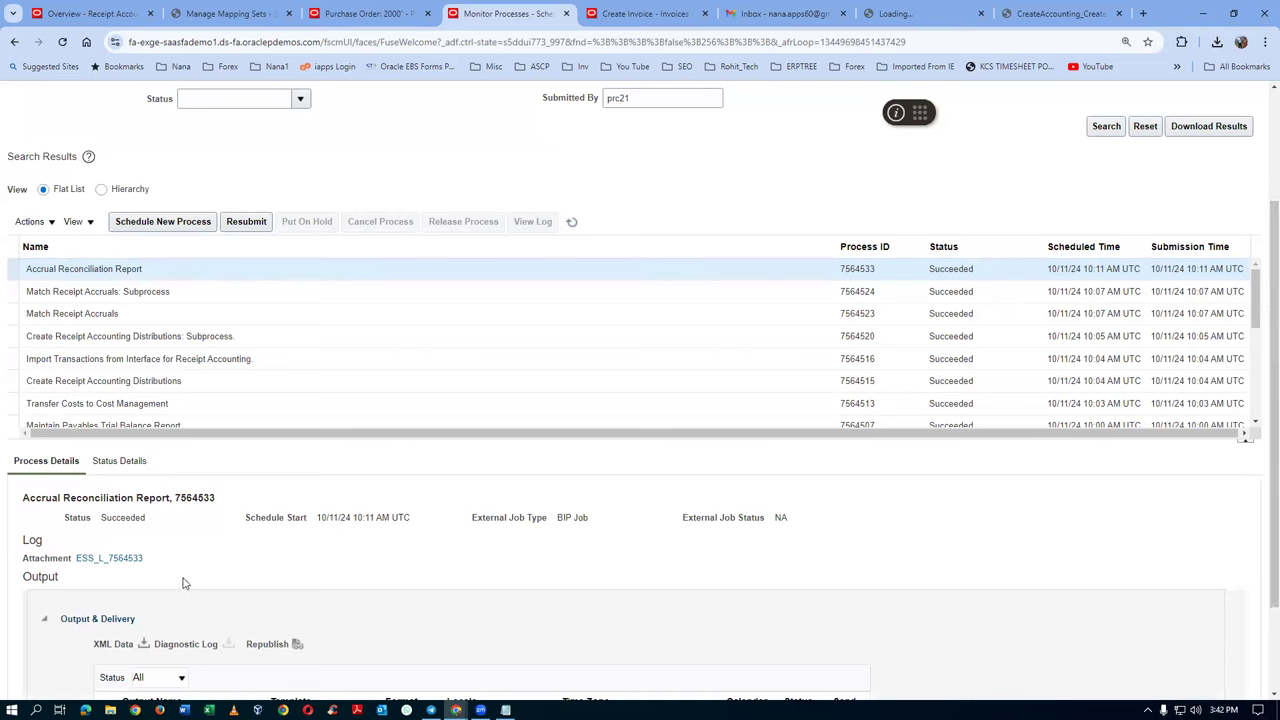
left_click(296, 646)
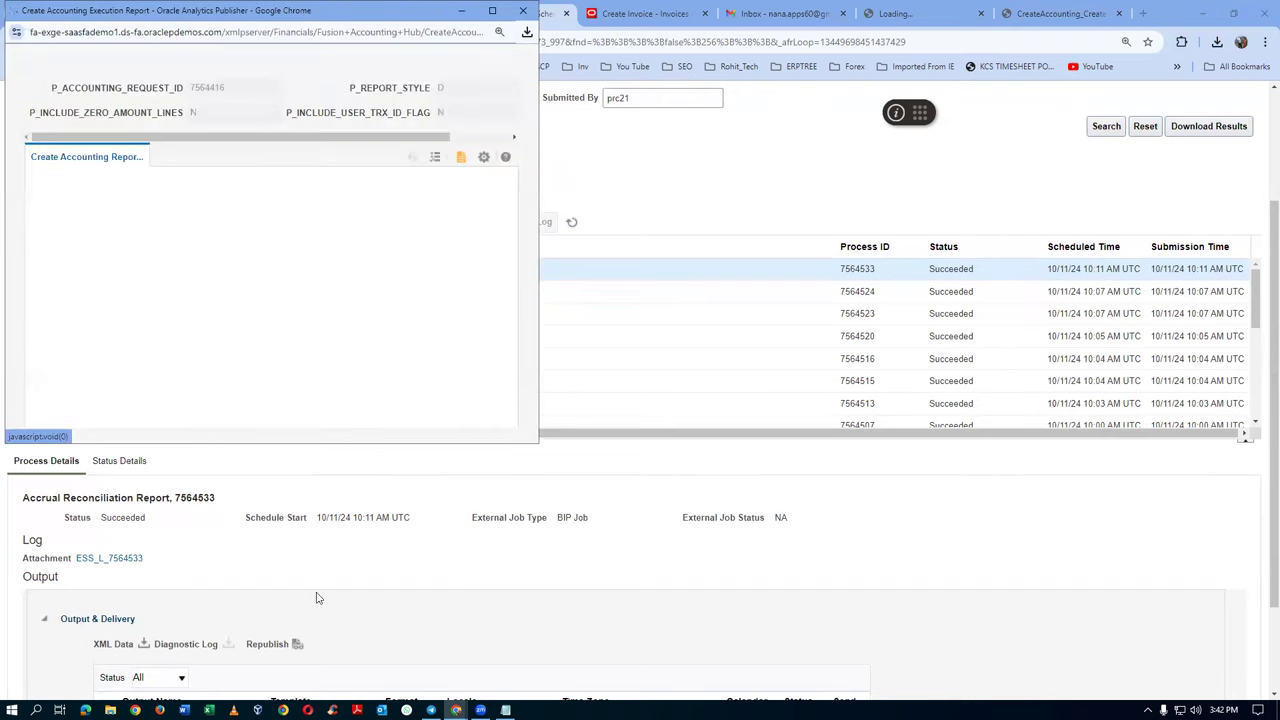
left_click(484, 208)
mouse_move(447, 228)
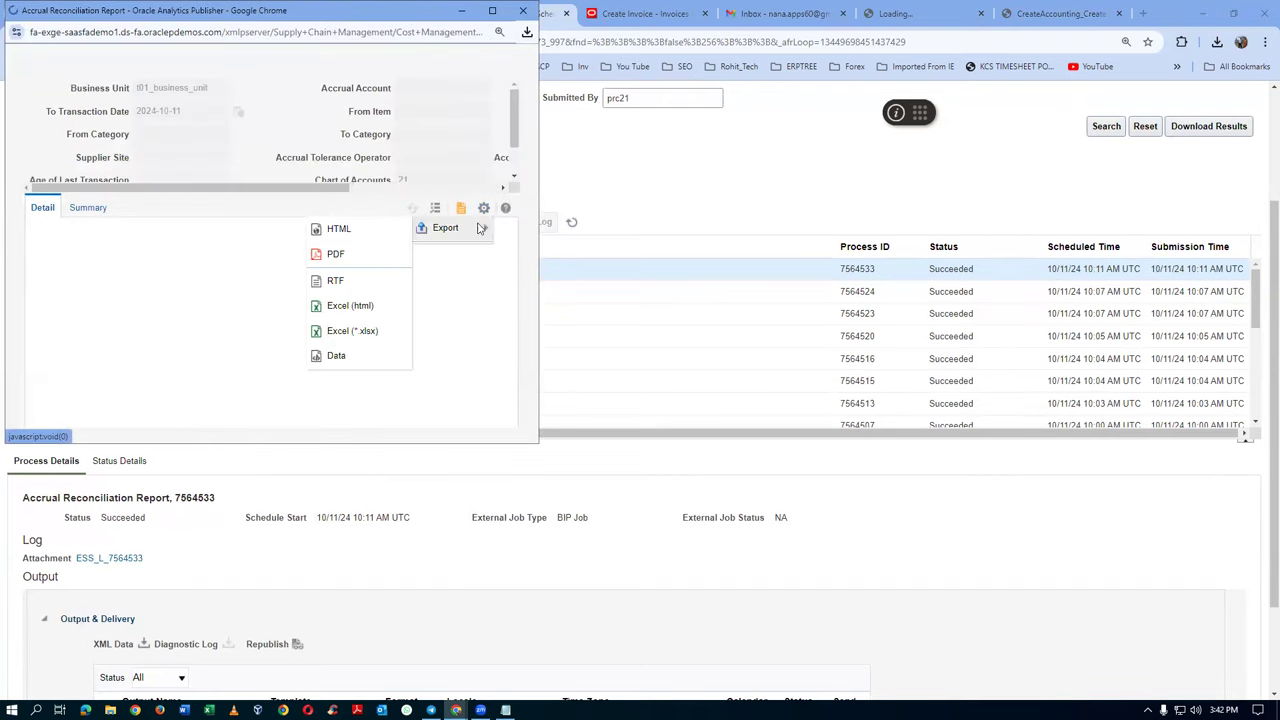
left_click(333, 257)
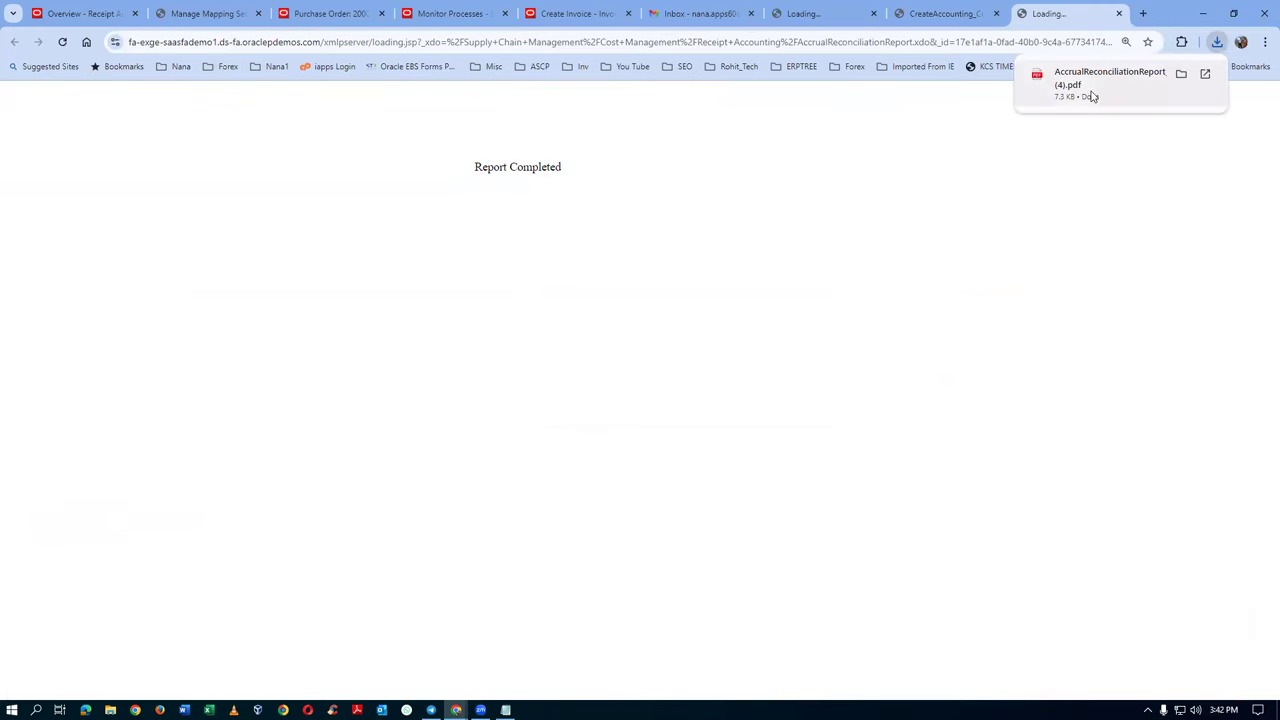
left_click(1088, 93)
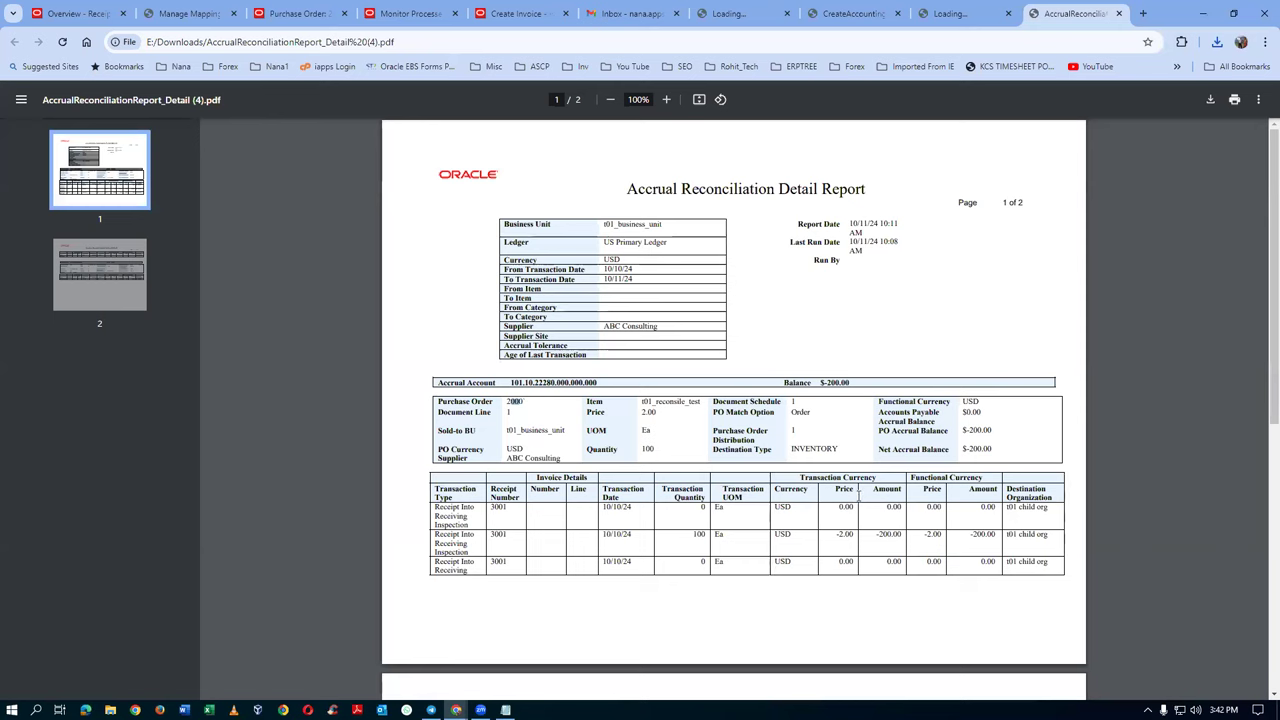
Examine the receipt accrual lines on page 1 and the payables accrual balance and invoice line on page 2 of the report
scroll(860, 497, "down", 1)
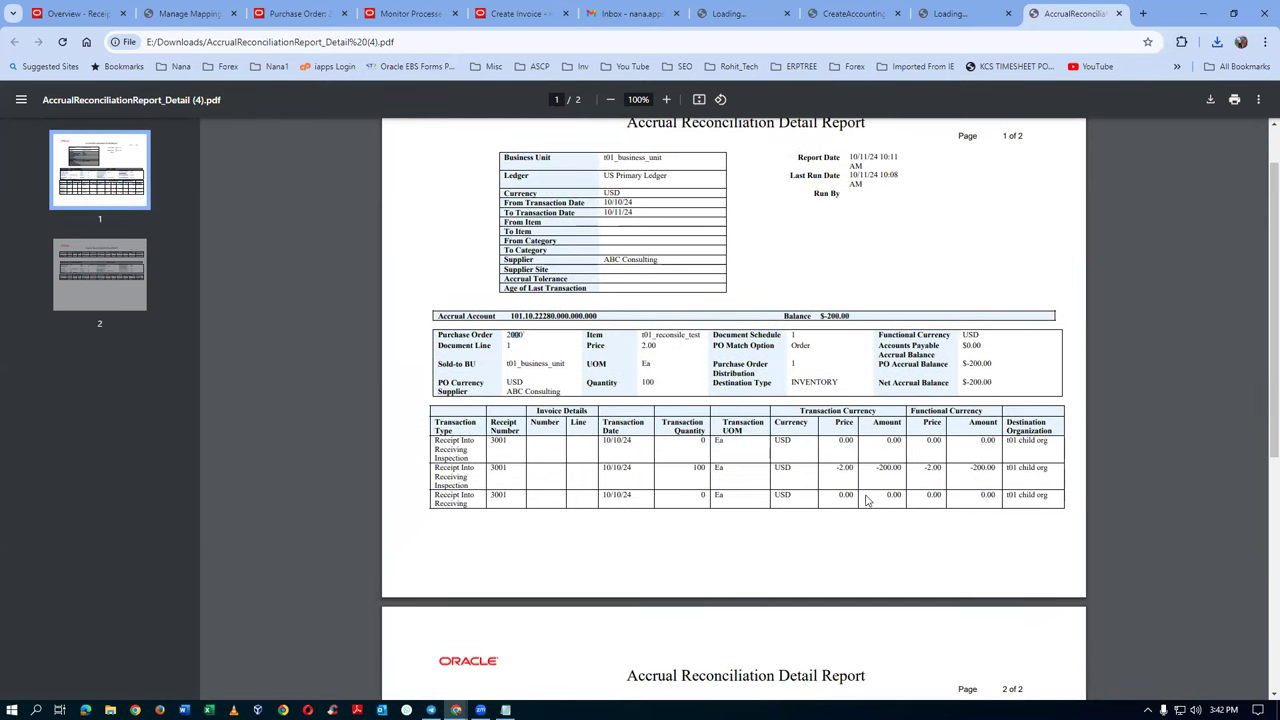
scroll(865, 500, "down", 3)
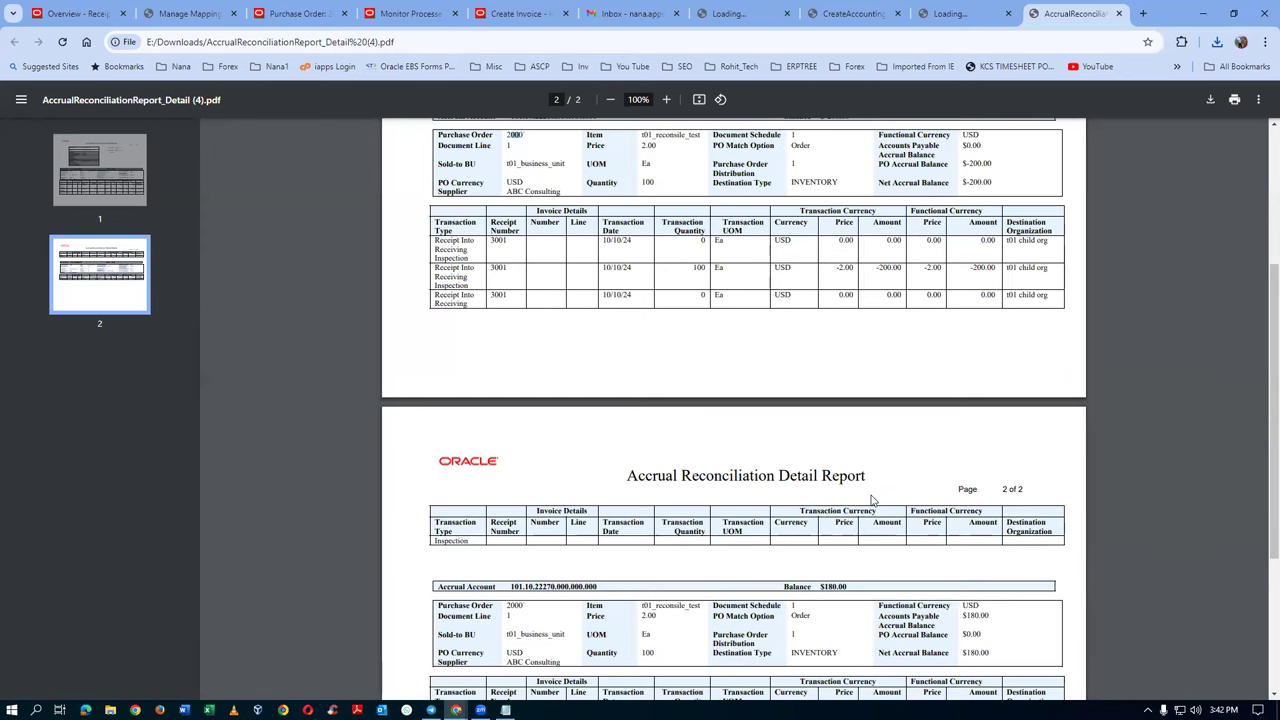
scroll(871, 500, "down", 2)
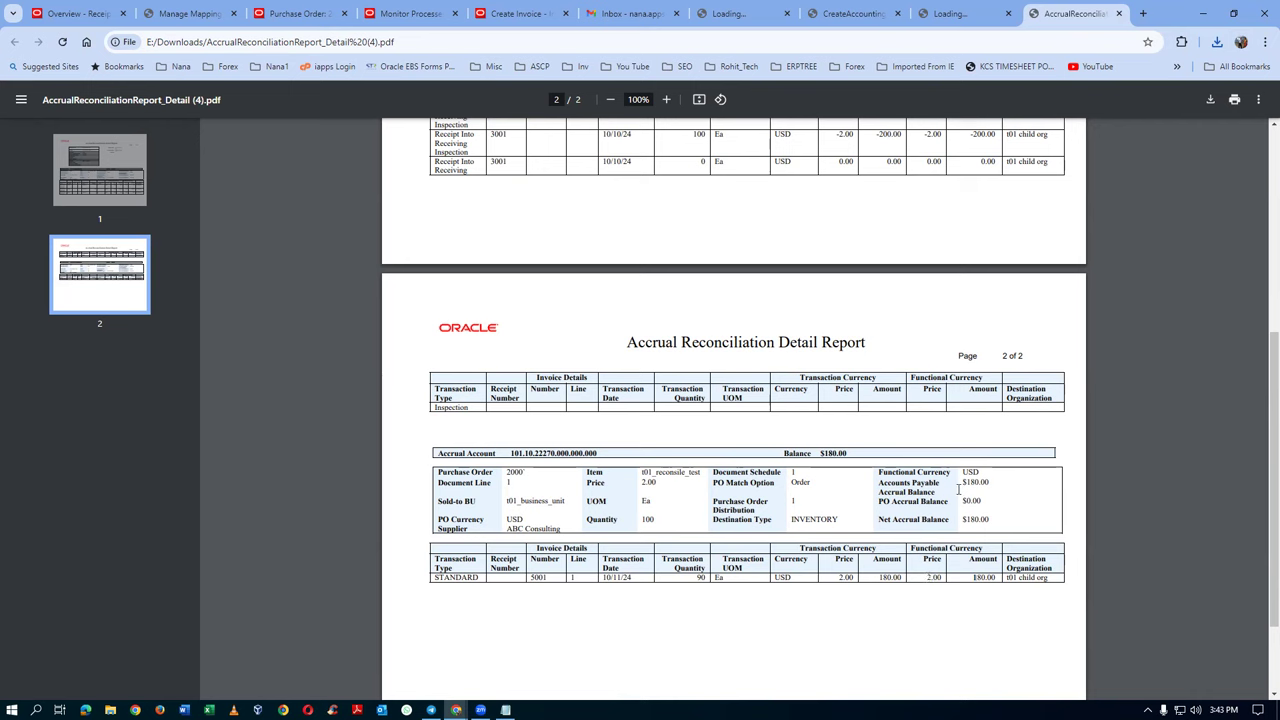
left_click_drag(961, 481, 976, 519)
left_click(700, 580)
left_click_drag(531, 578, 548, 578)
Compare the Accrual Reconciliation Detail Report's receipt transactions for the purchase order with its standard invoice transaction
scroll(941, 578, "up", 2)
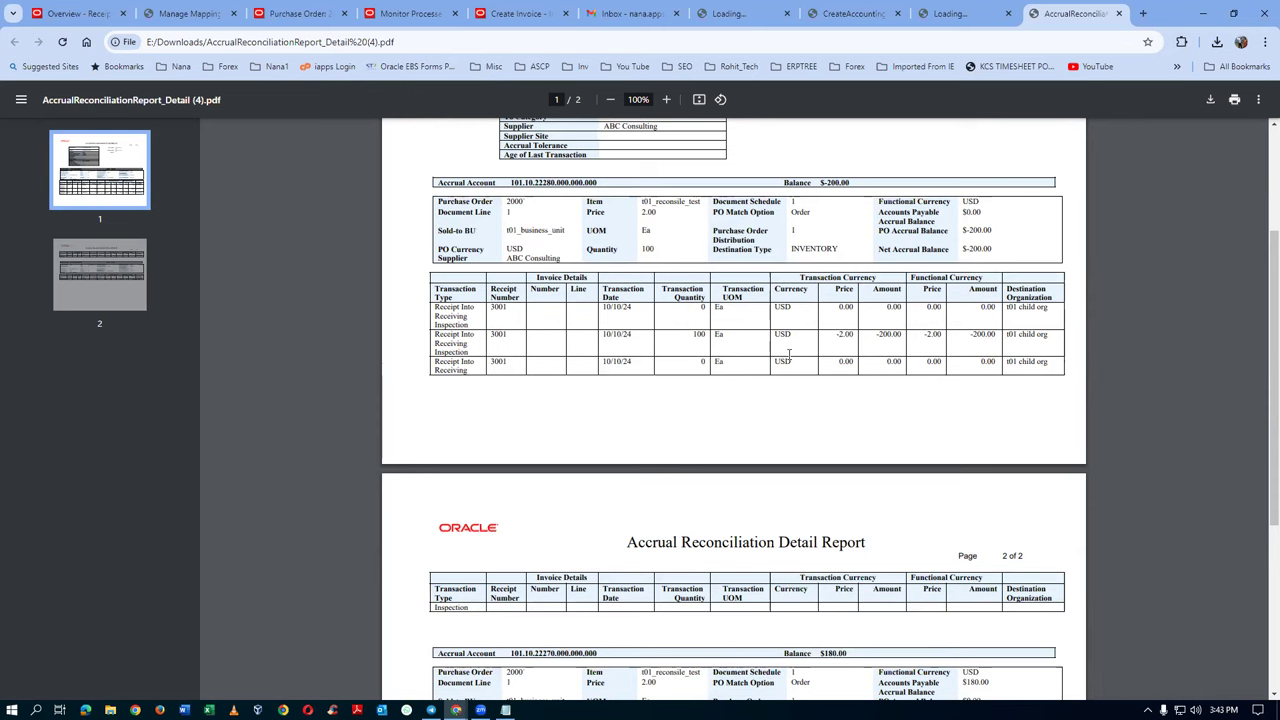
scroll(789, 352, "up", 1)
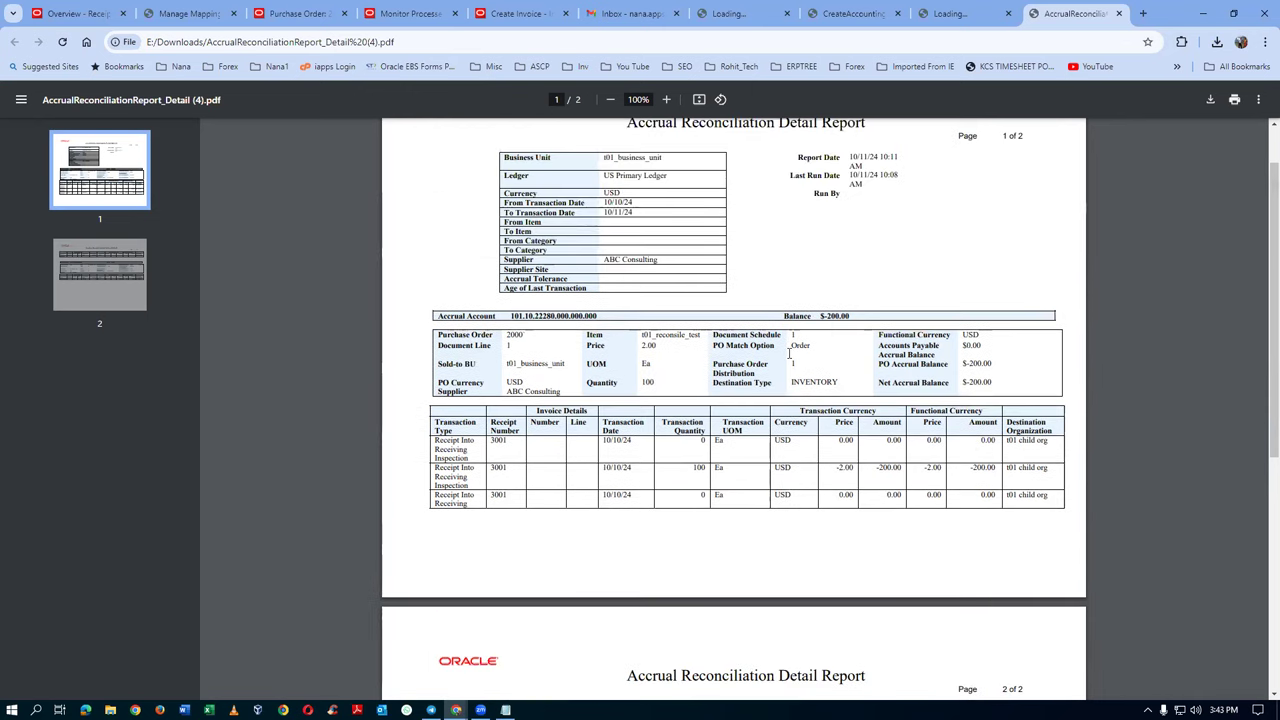
scroll(890, 298, "up", 1)
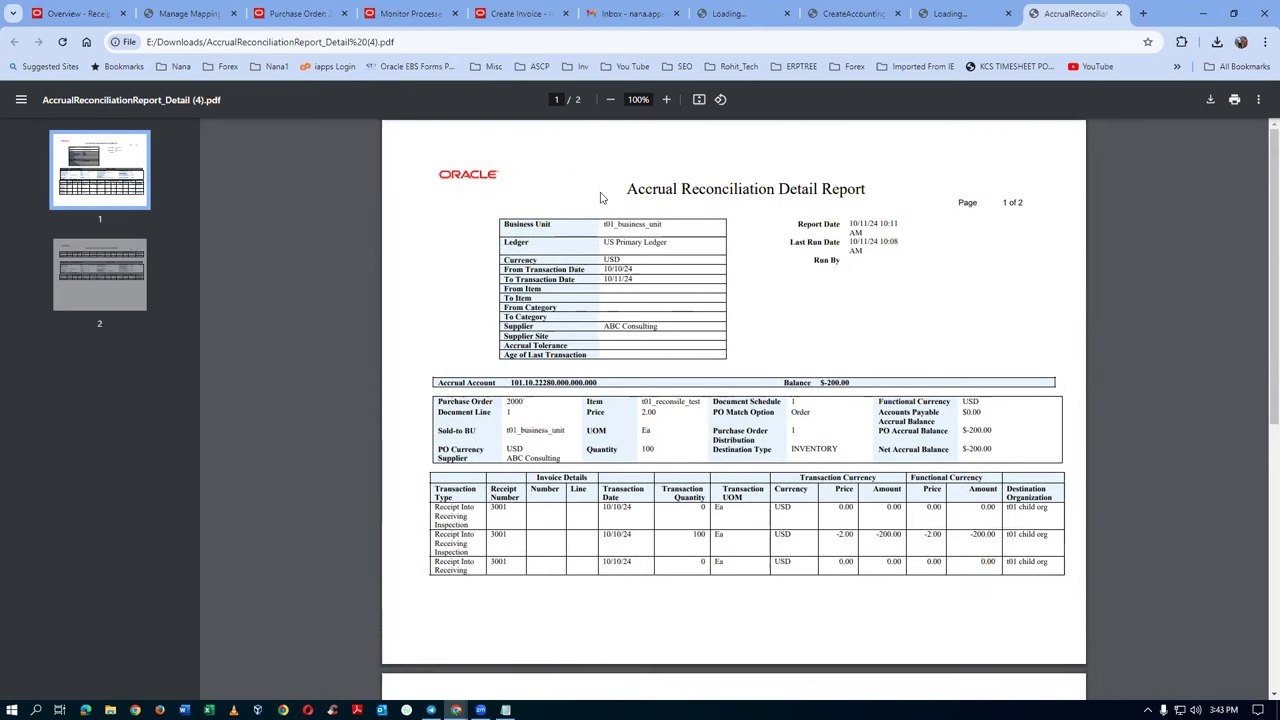
left_click_drag(628, 188, 871, 189)
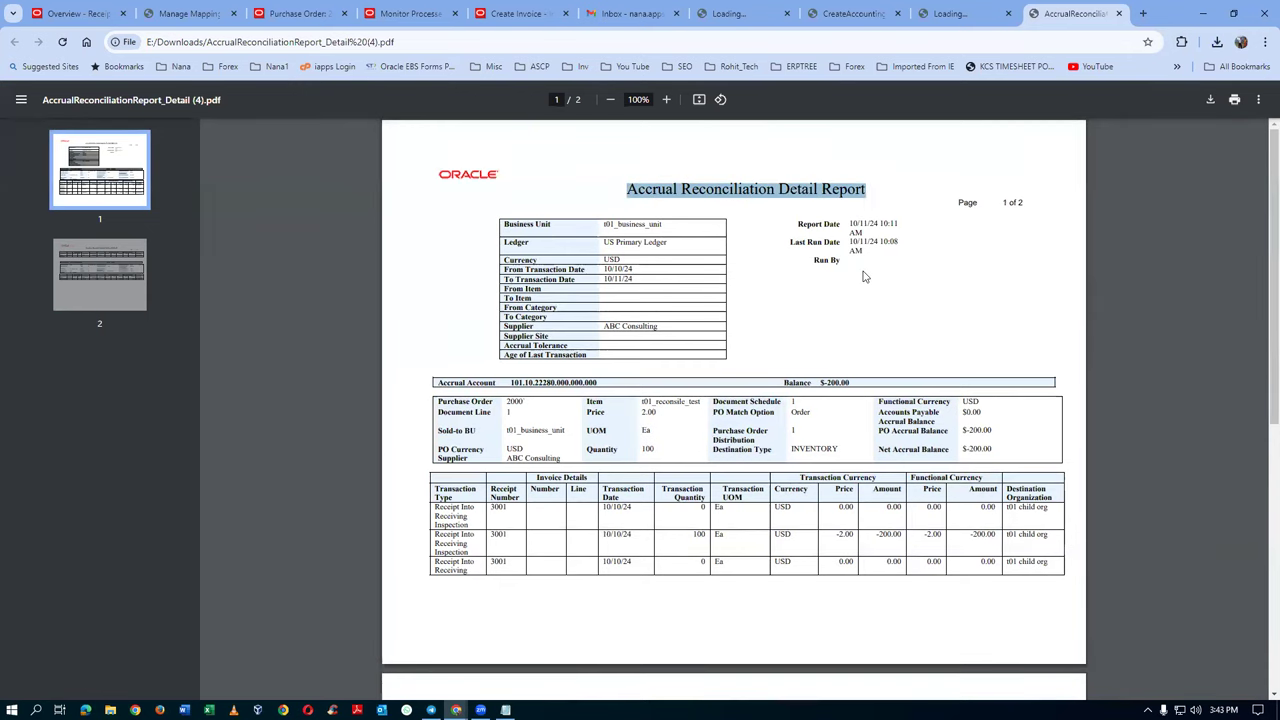
scroll(864, 277, "down", 2)
scroll(865, 270, "down", 3)
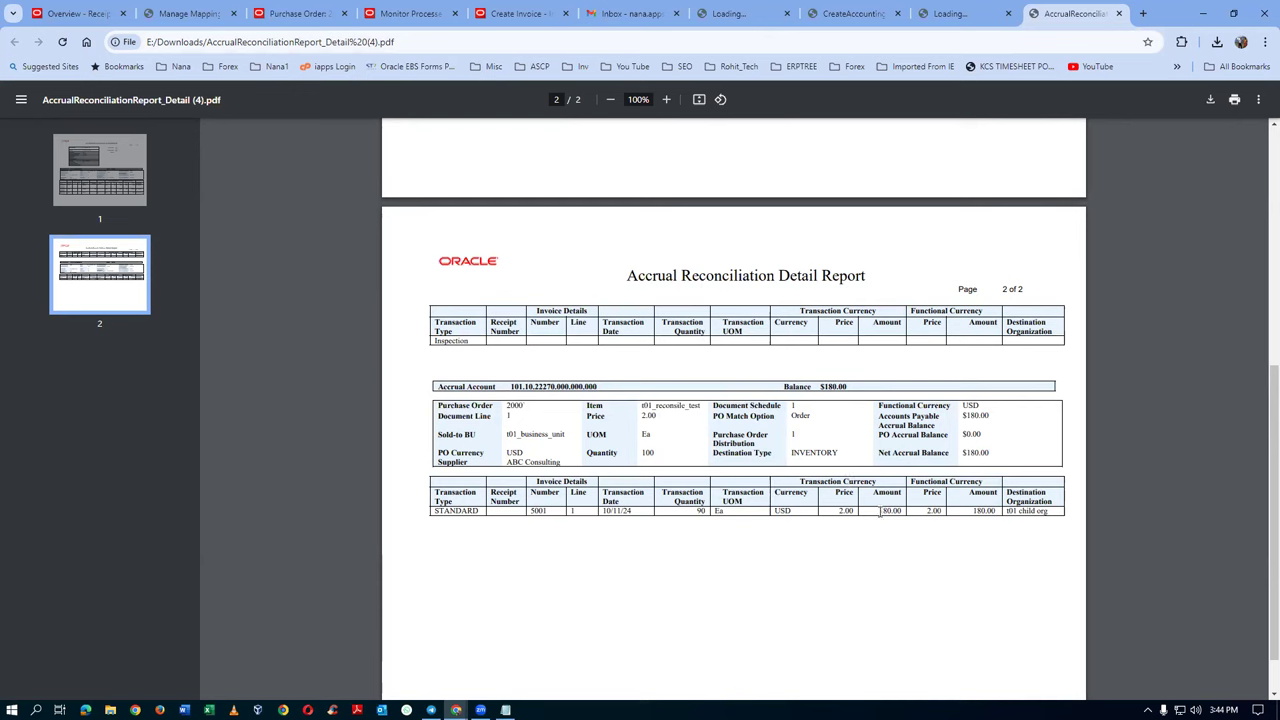
scroll(865, 386, "up", 3)
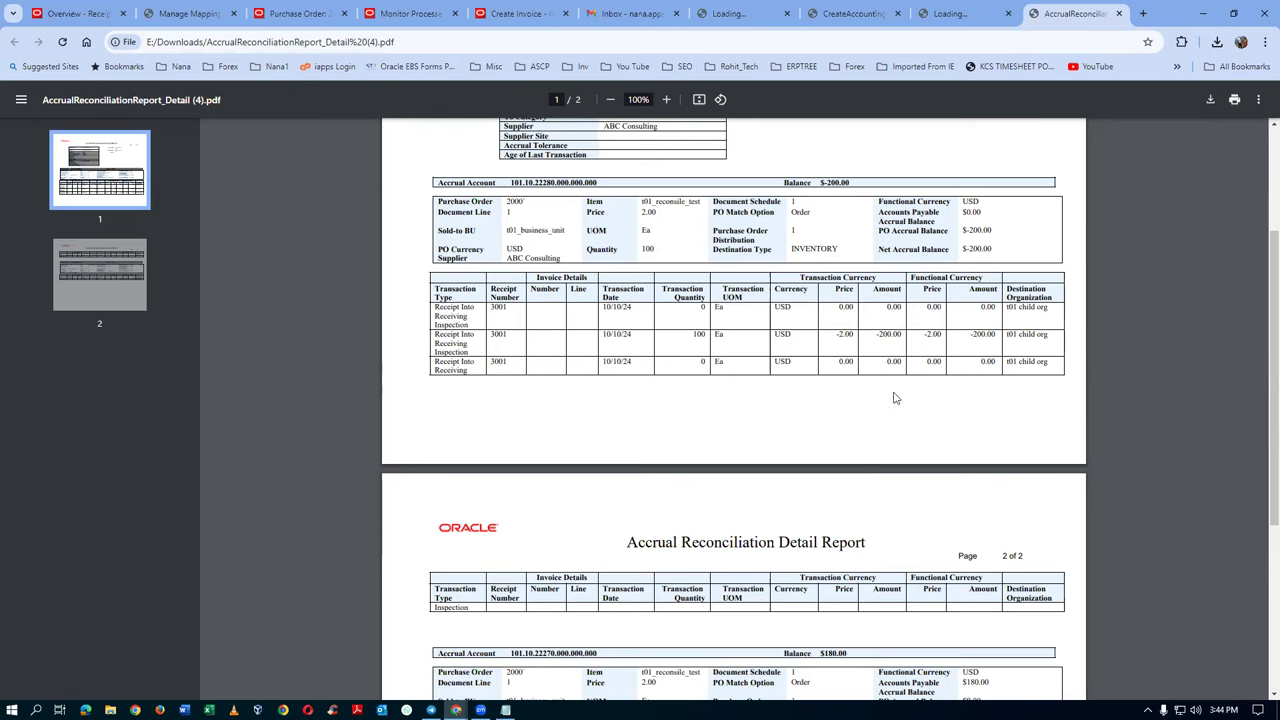
Close the downloaded report PDFs and their loading pages, and return to the Receipt Accounting overview
left_click(1119, 13)
left_click(1119, 13)
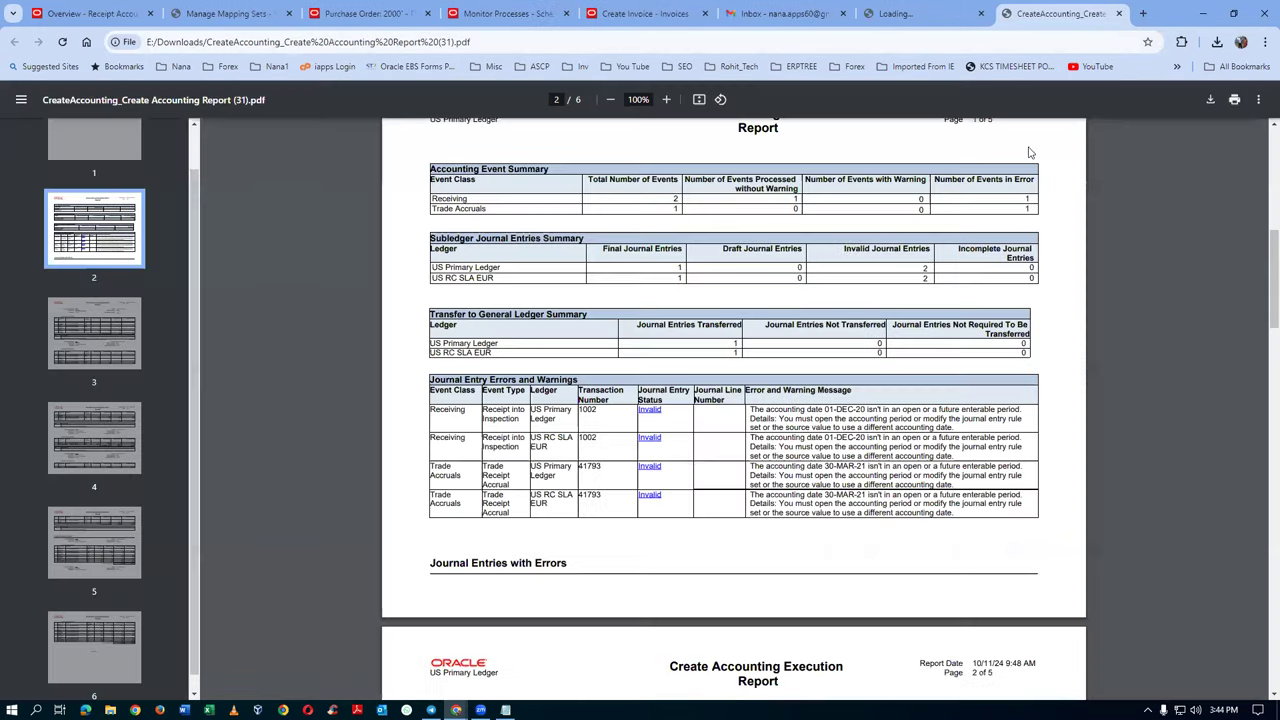
left_click(1119, 13)
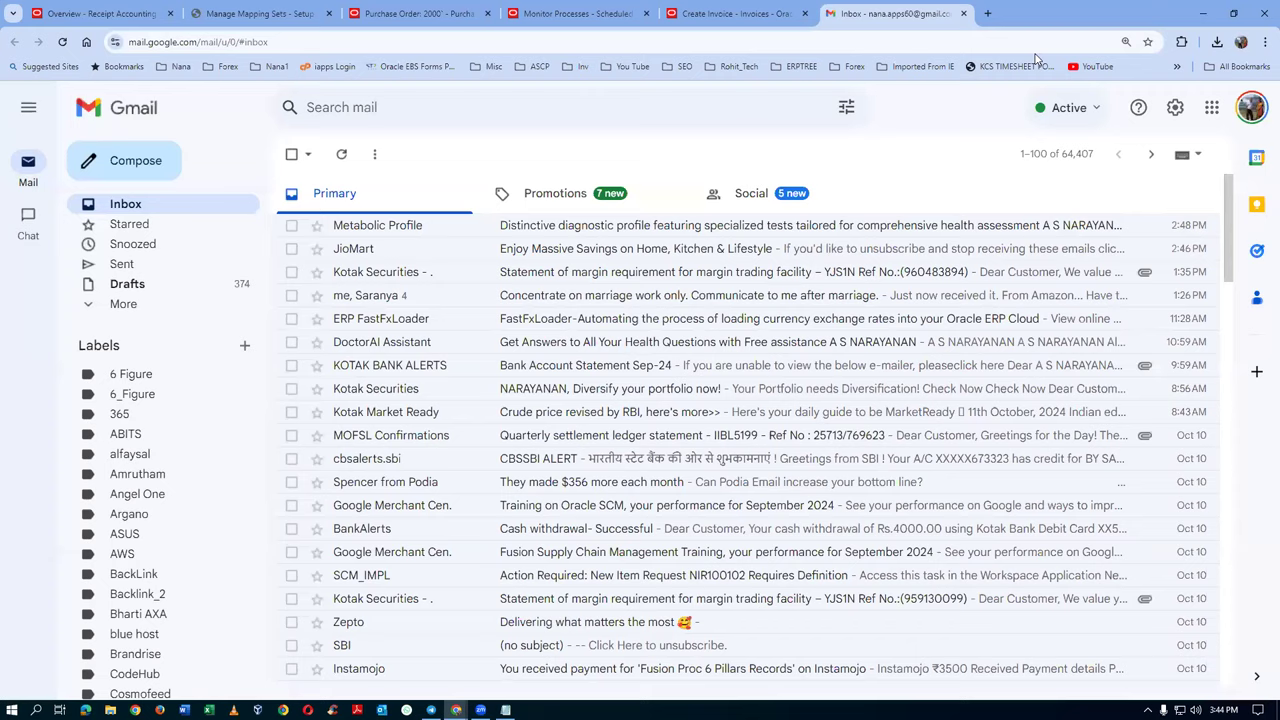
left_click(1119, 13)
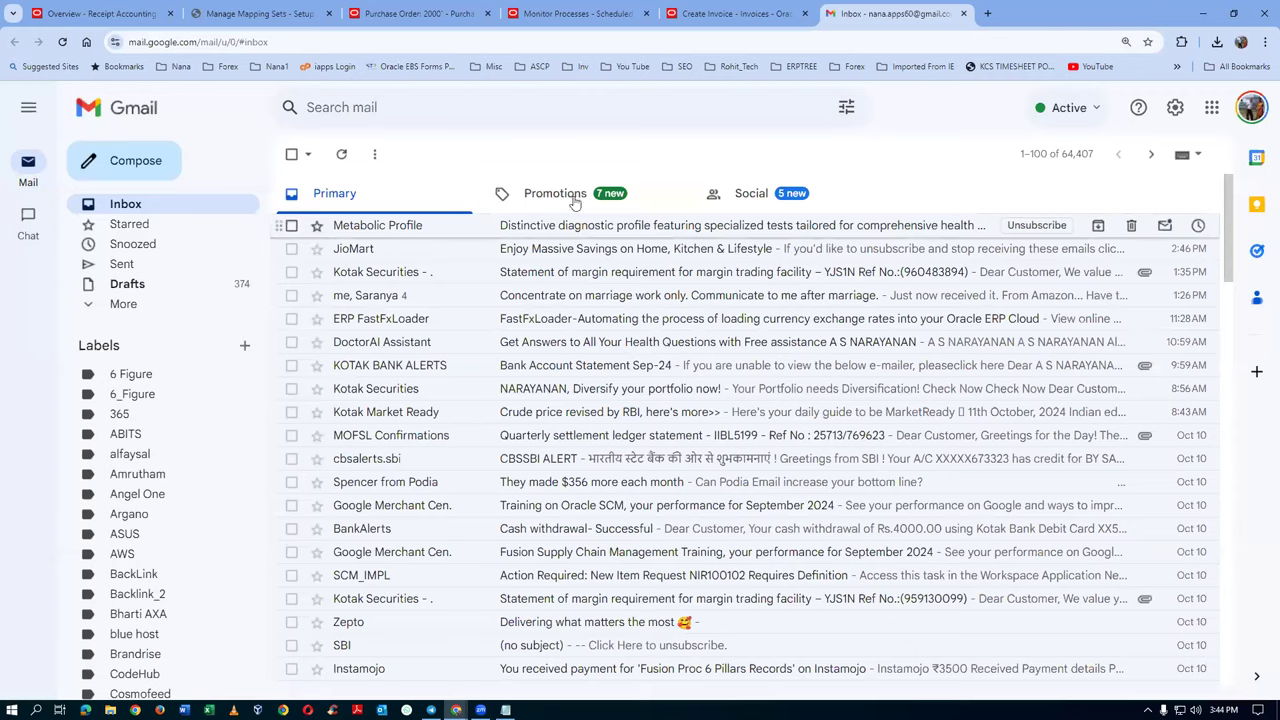
left_click(126, 14)
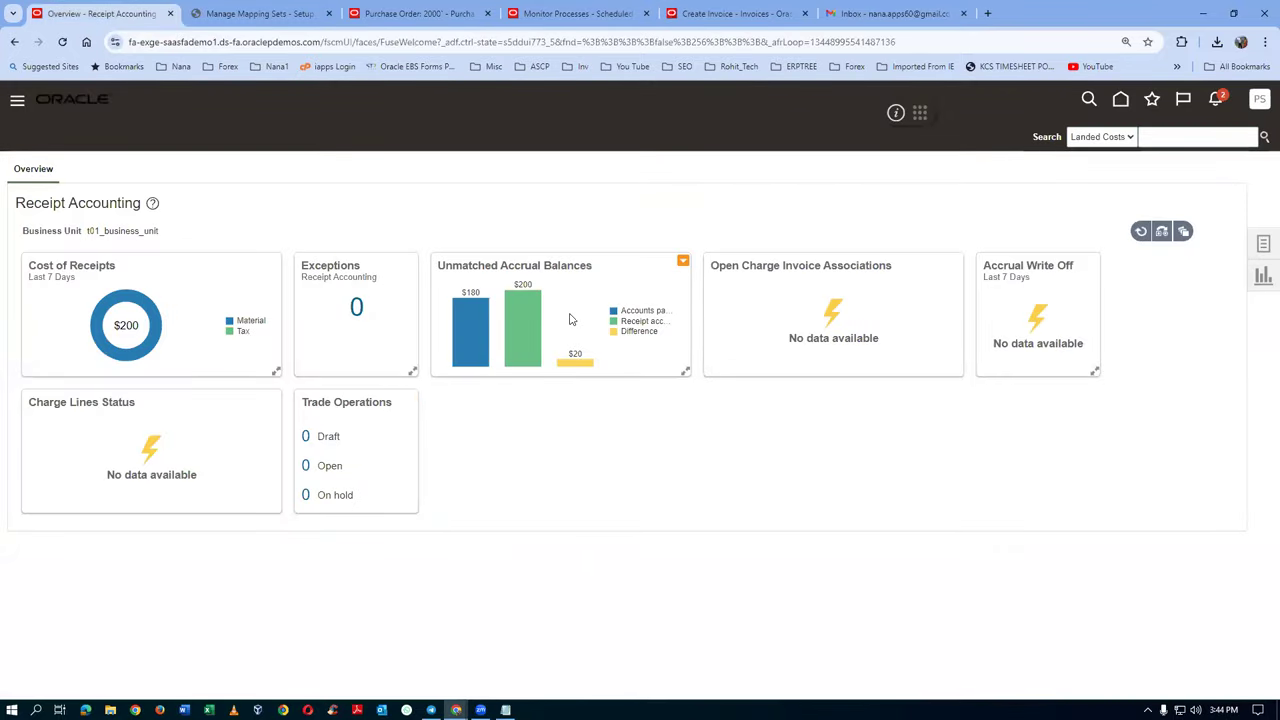
Drill into the receipt accounting bar of Unmatched Accrual Balances, examine the accrual amounts and received and invoiced quantities, and close the audit page
left_click(526, 331)
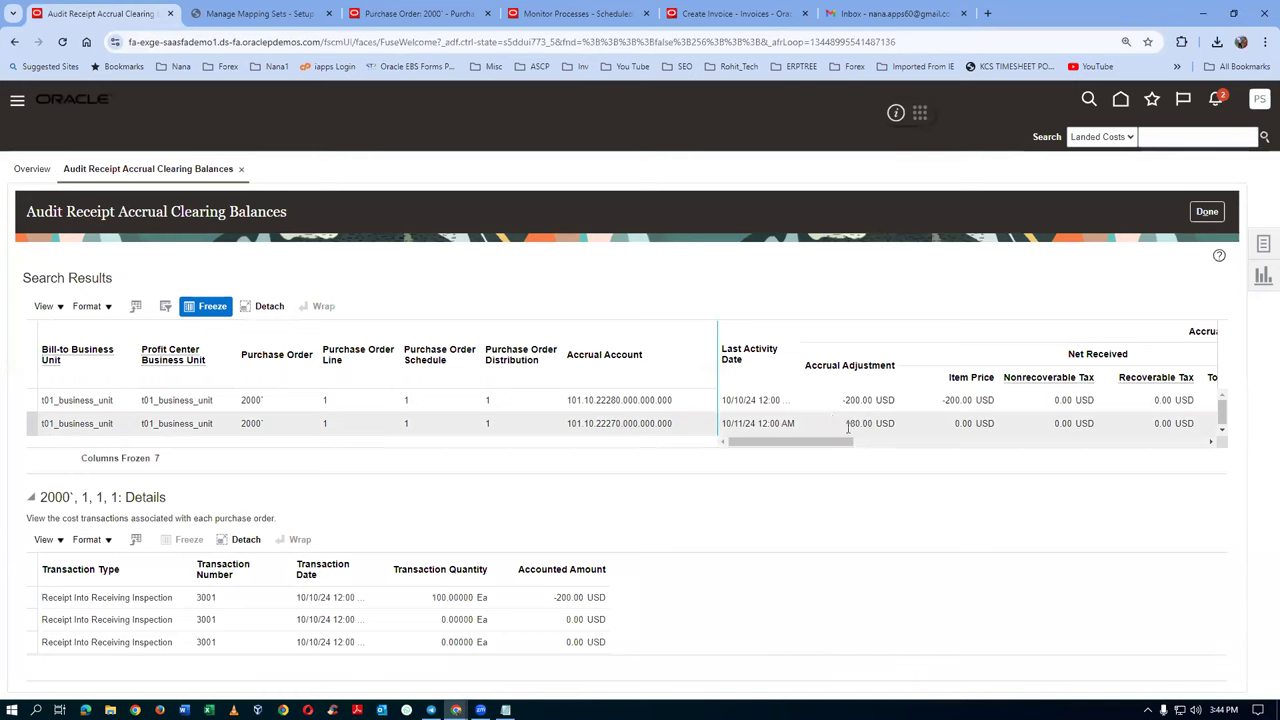
left_click_drag(789, 450, 700, 477)
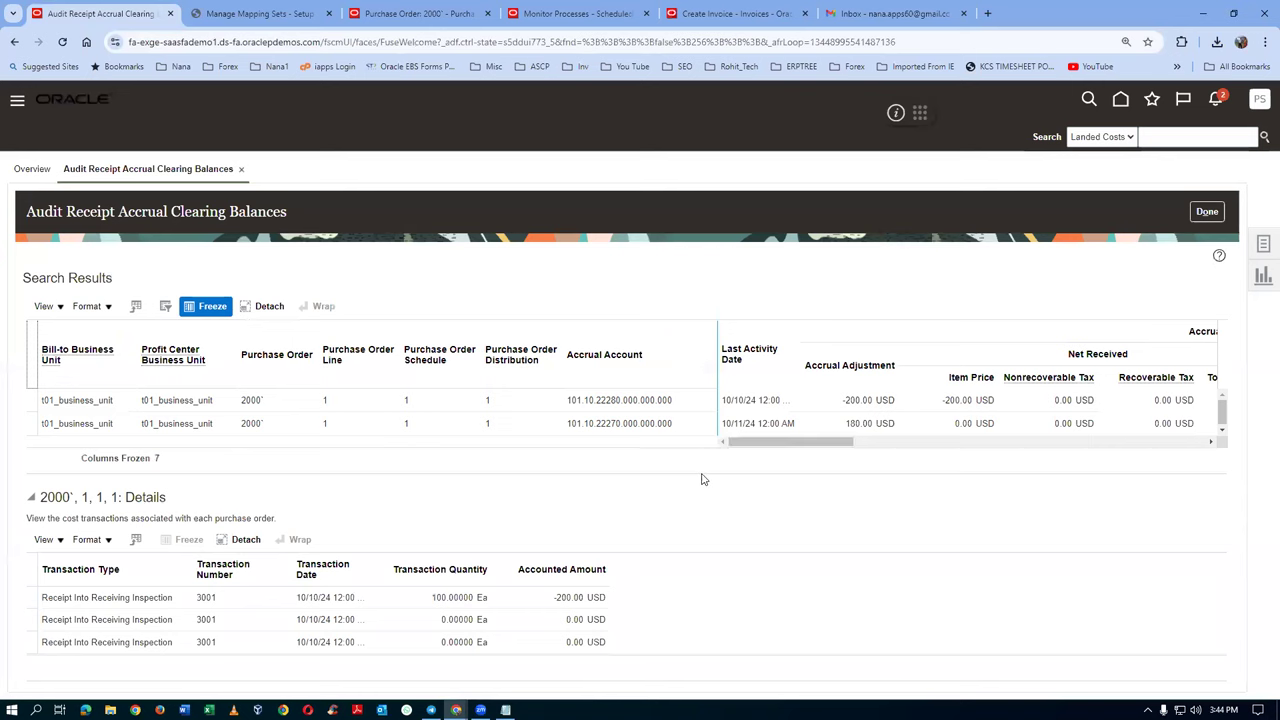
left_click_drag(834, 443, 1043, 470)
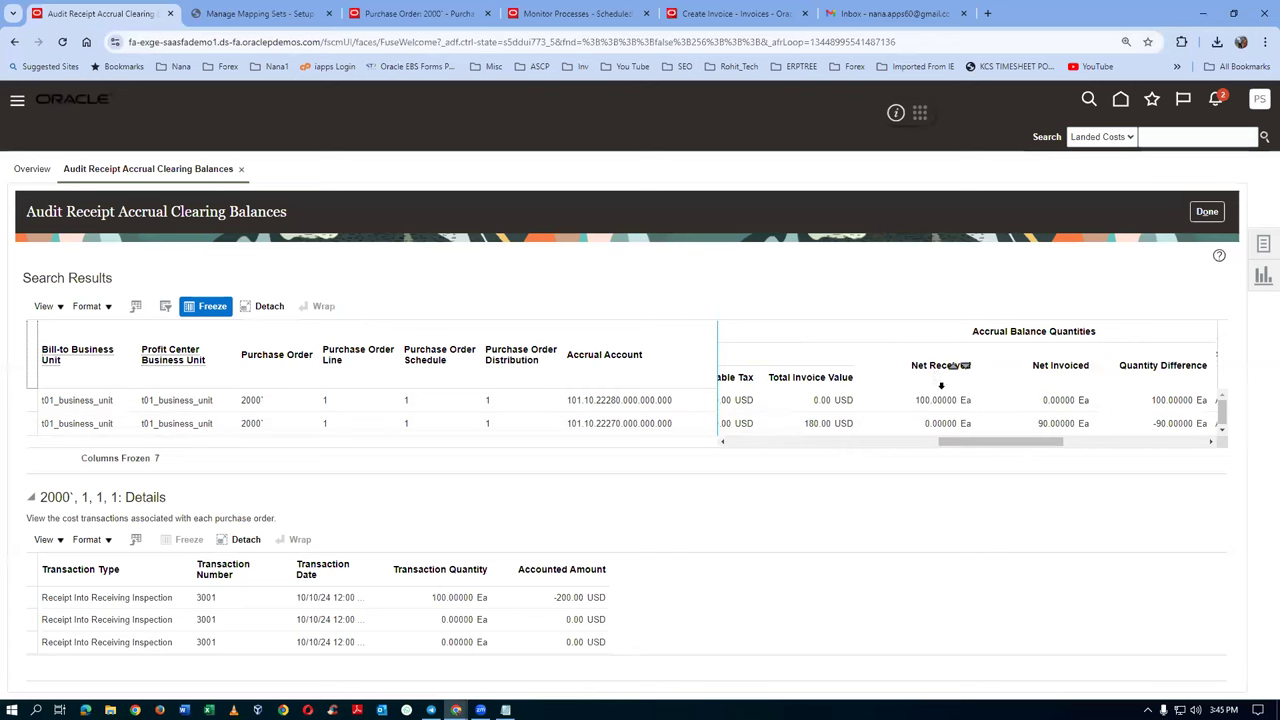
left_click_drag(1018, 450, 871, 449)
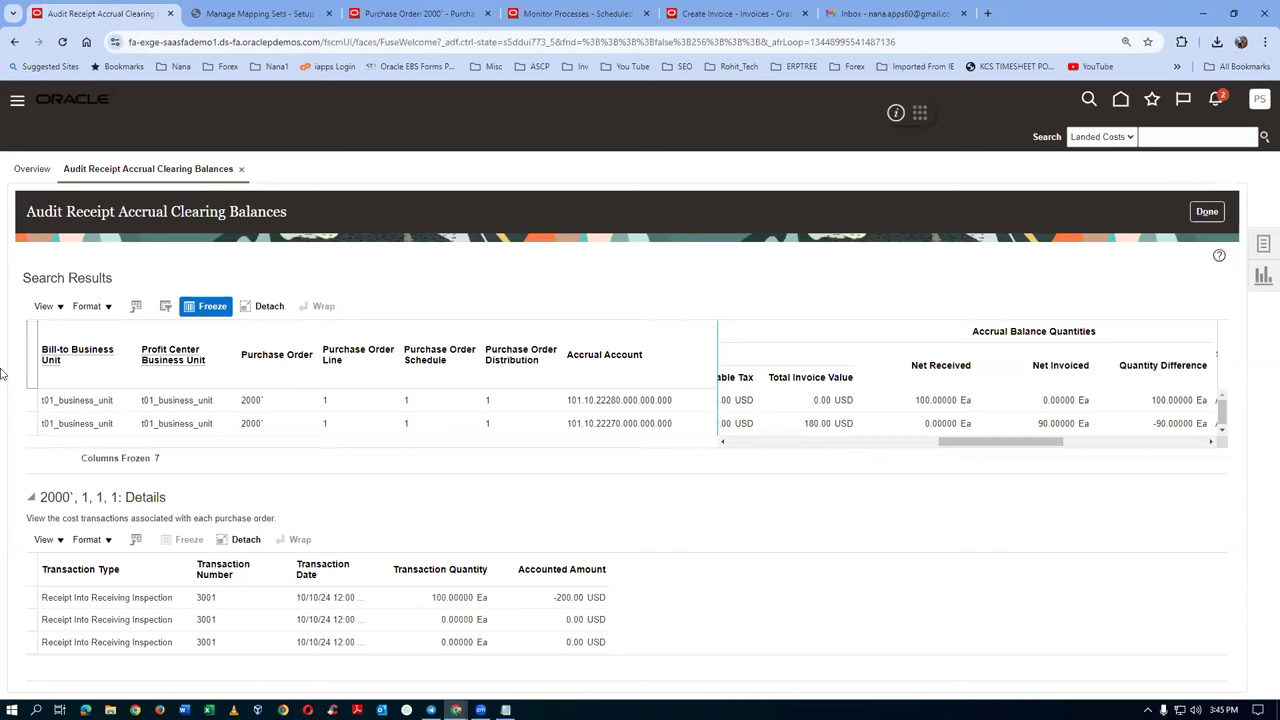
left_click(1195, 215)
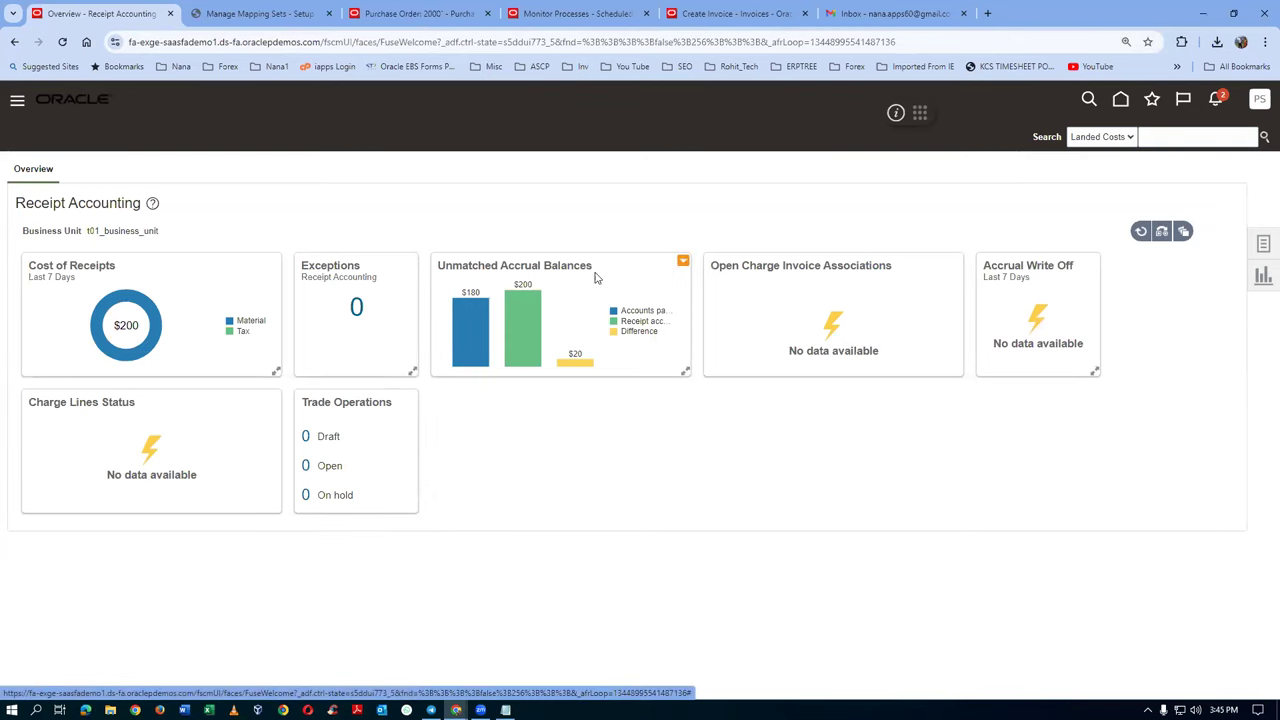
Audit the receipt accrual clearing balances for bill-to business units starting with t01, and close the audit page
left_click(1261, 250)
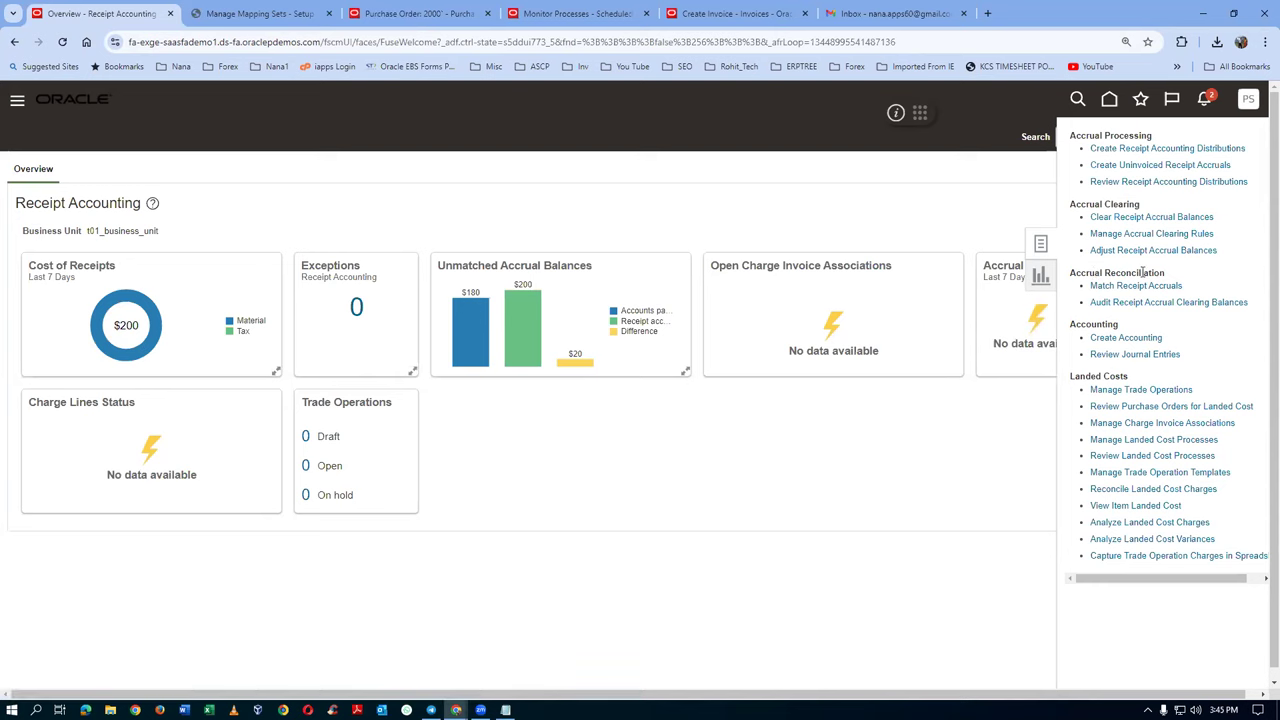
left_click(1151, 304)
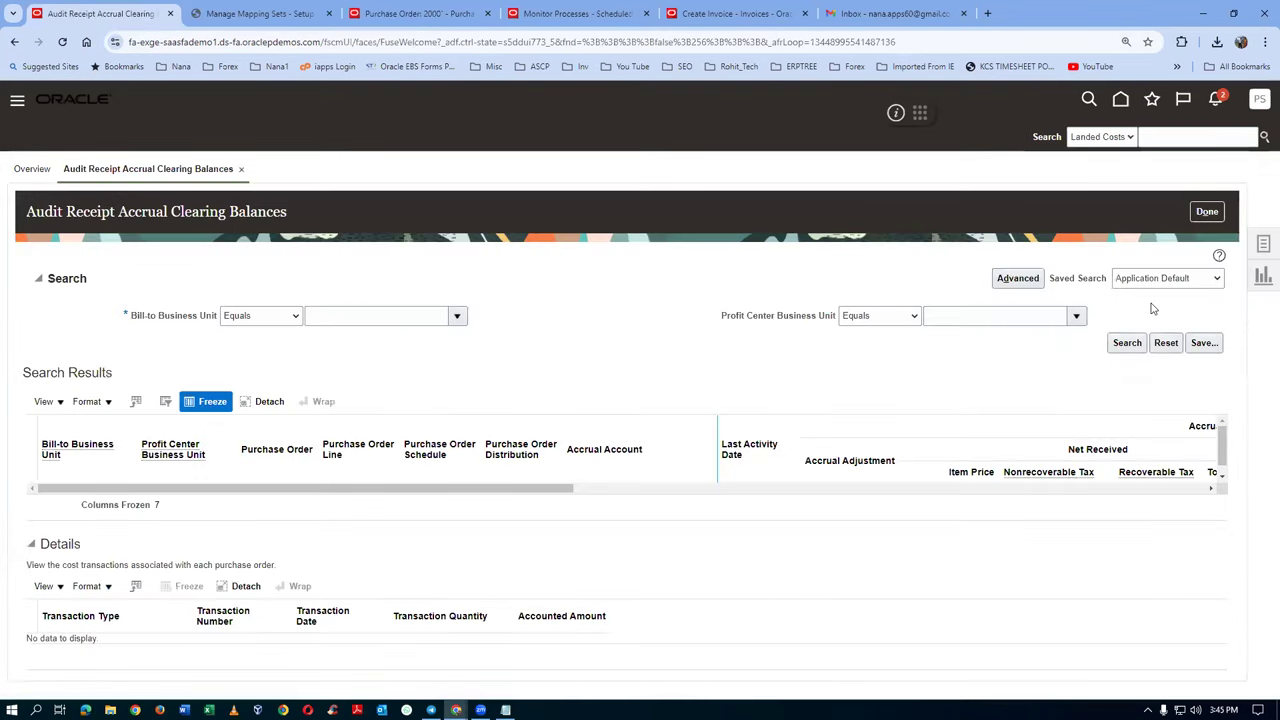
left_click(260, 317)
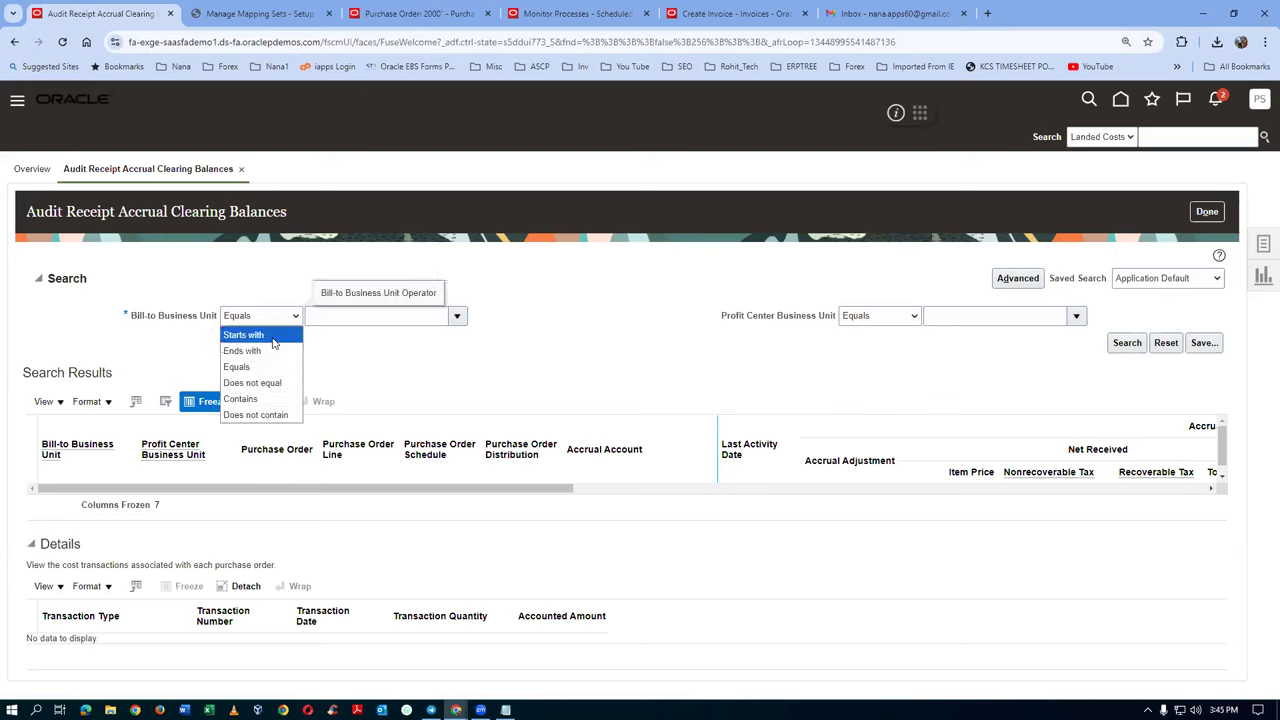
left_click(268, 338)
left_click(325, 317)
type("t01")
key("Tab")
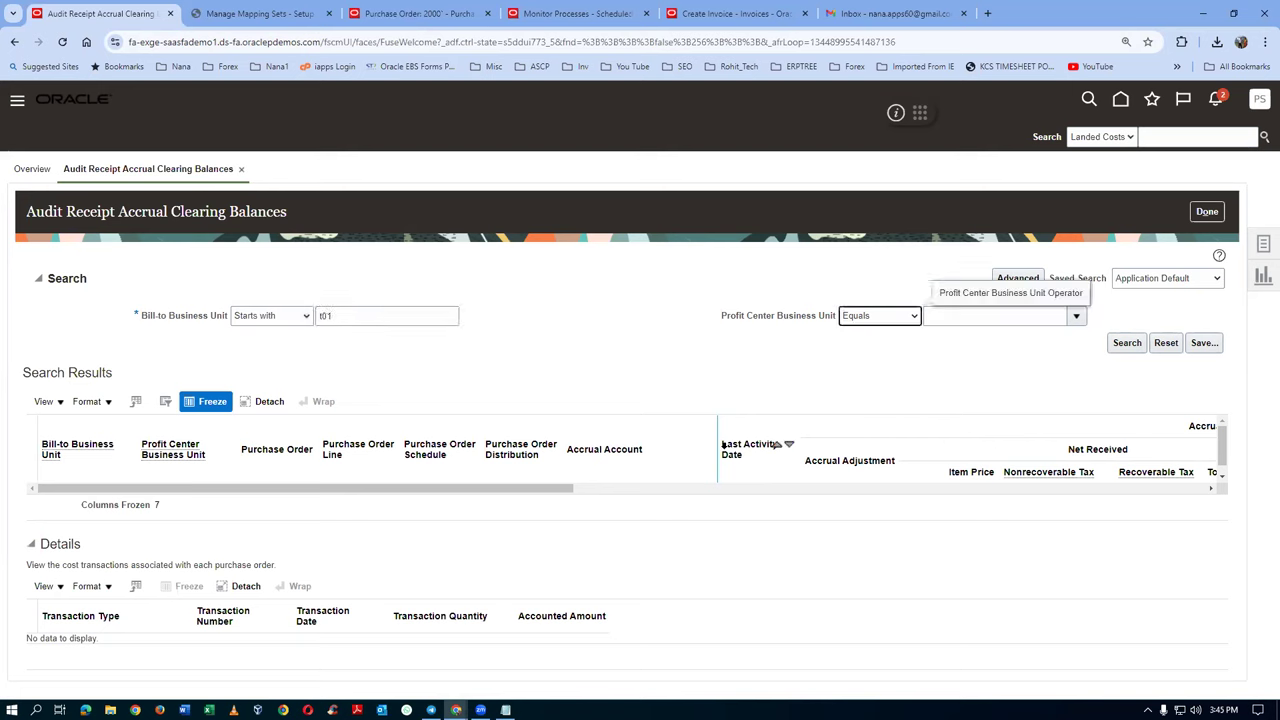
left_click(1046, 363)
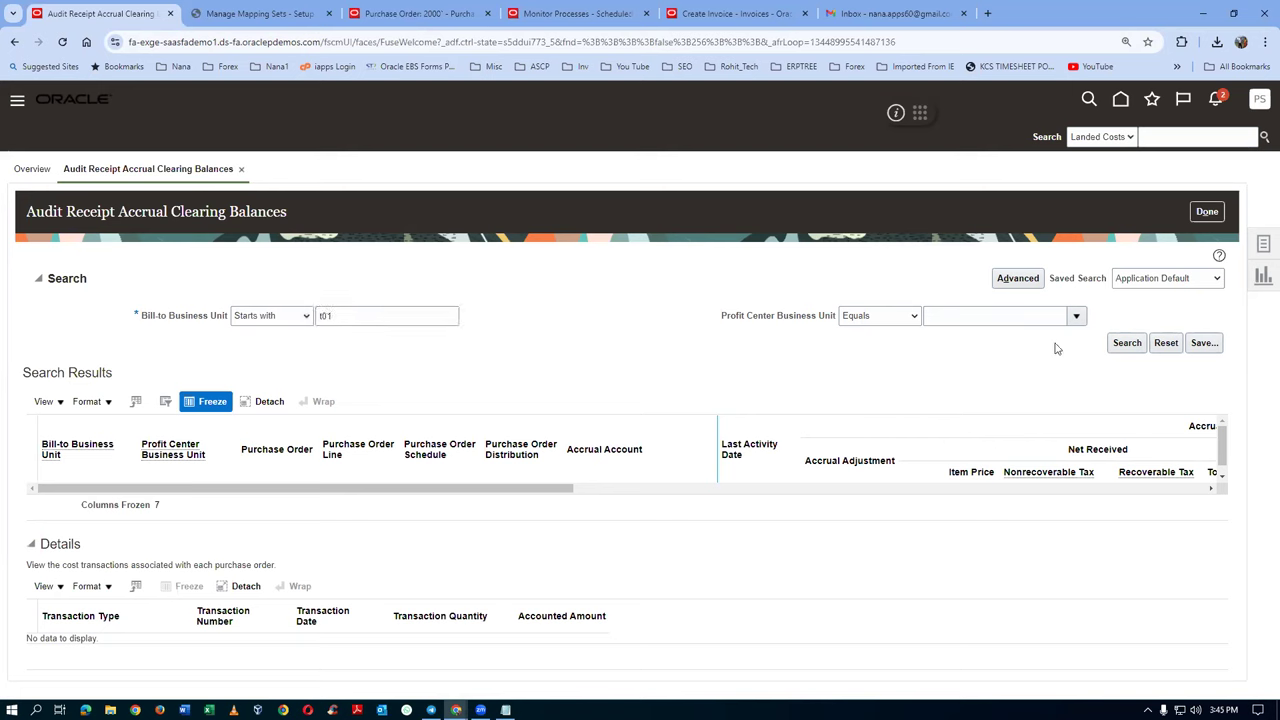
left_click(1120, 344)
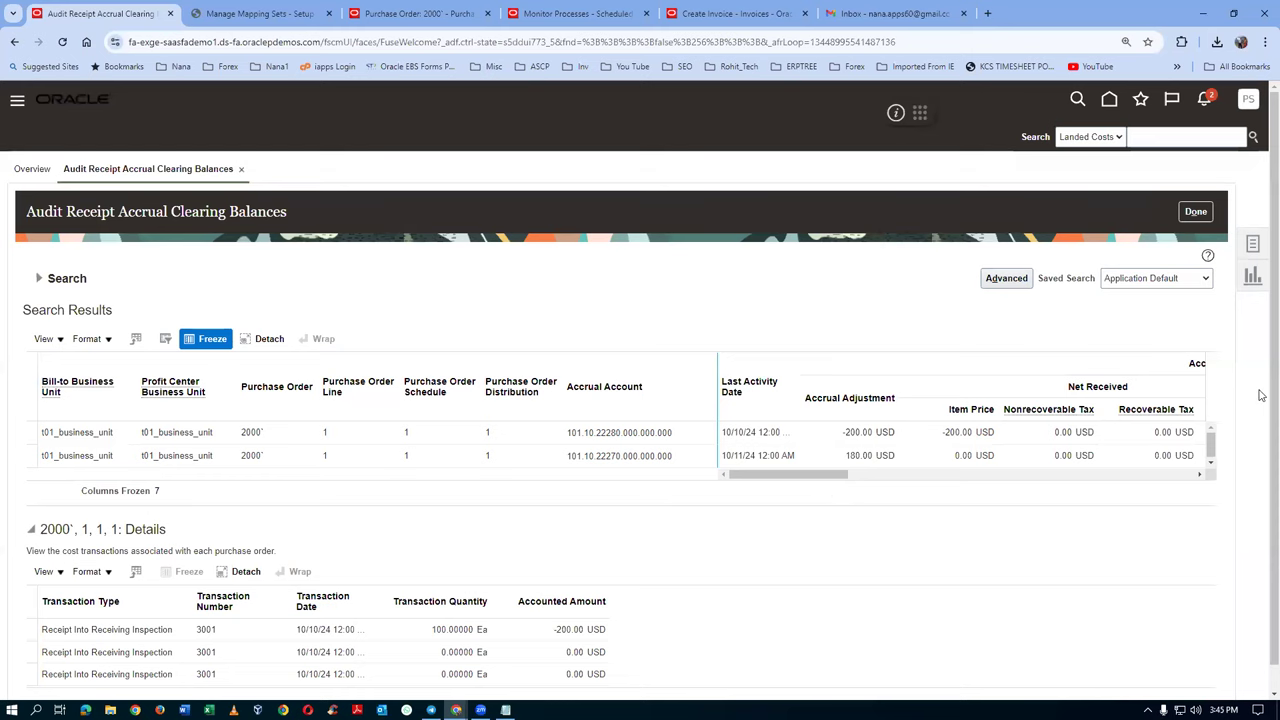
scroll(1262, 395, "down", 1)
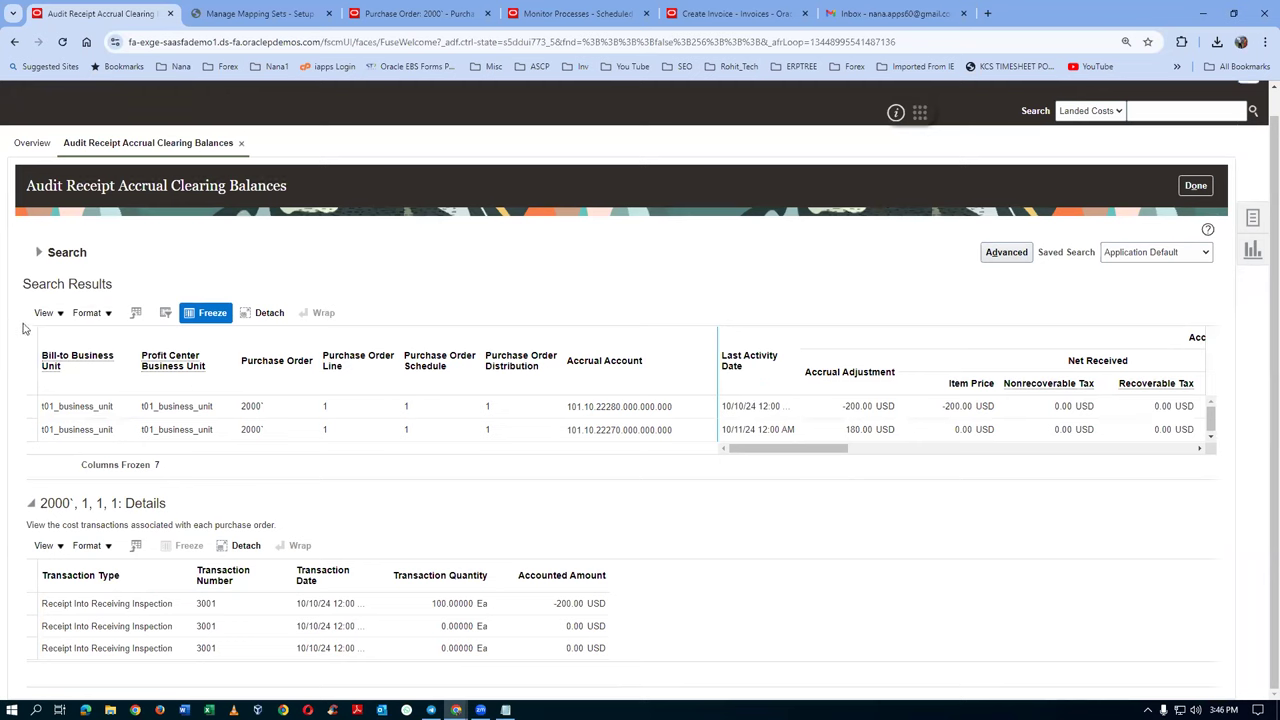
left_click(1195, 186)
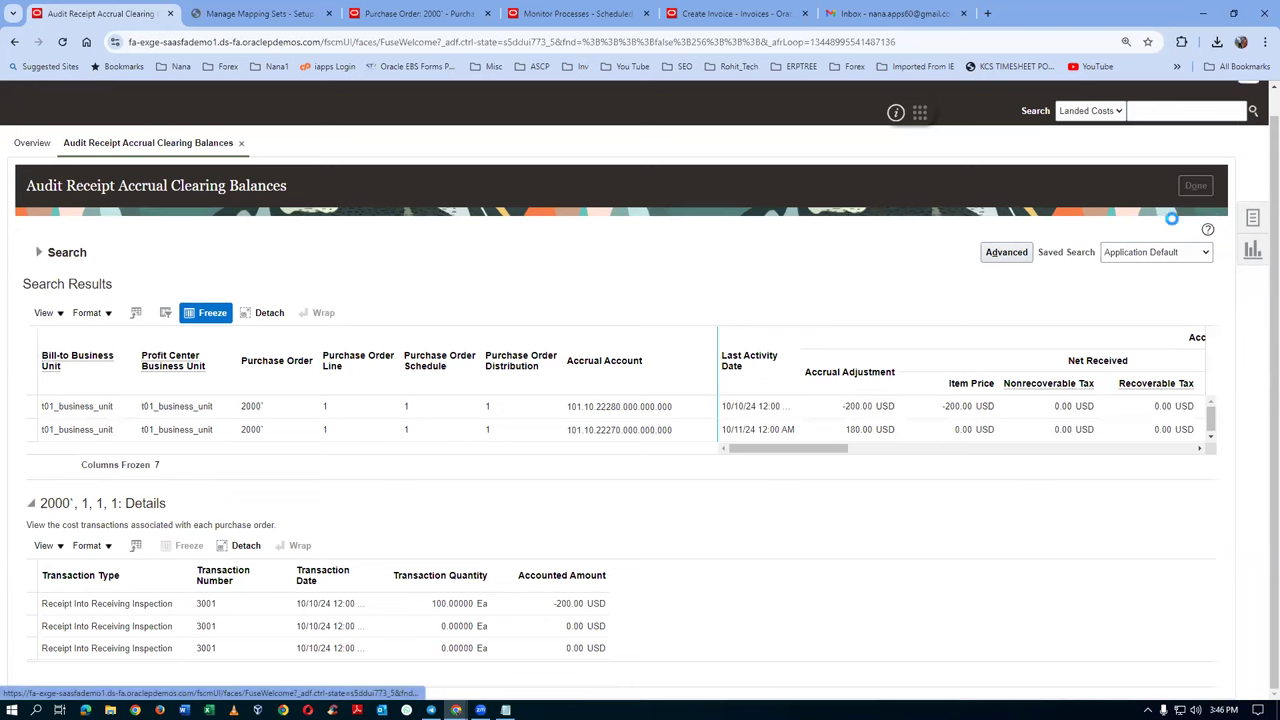
Open Adjust Receipt Accrual Balances and set the bill-to business unit criterion to Starts with t01
left_click(1262, 245)
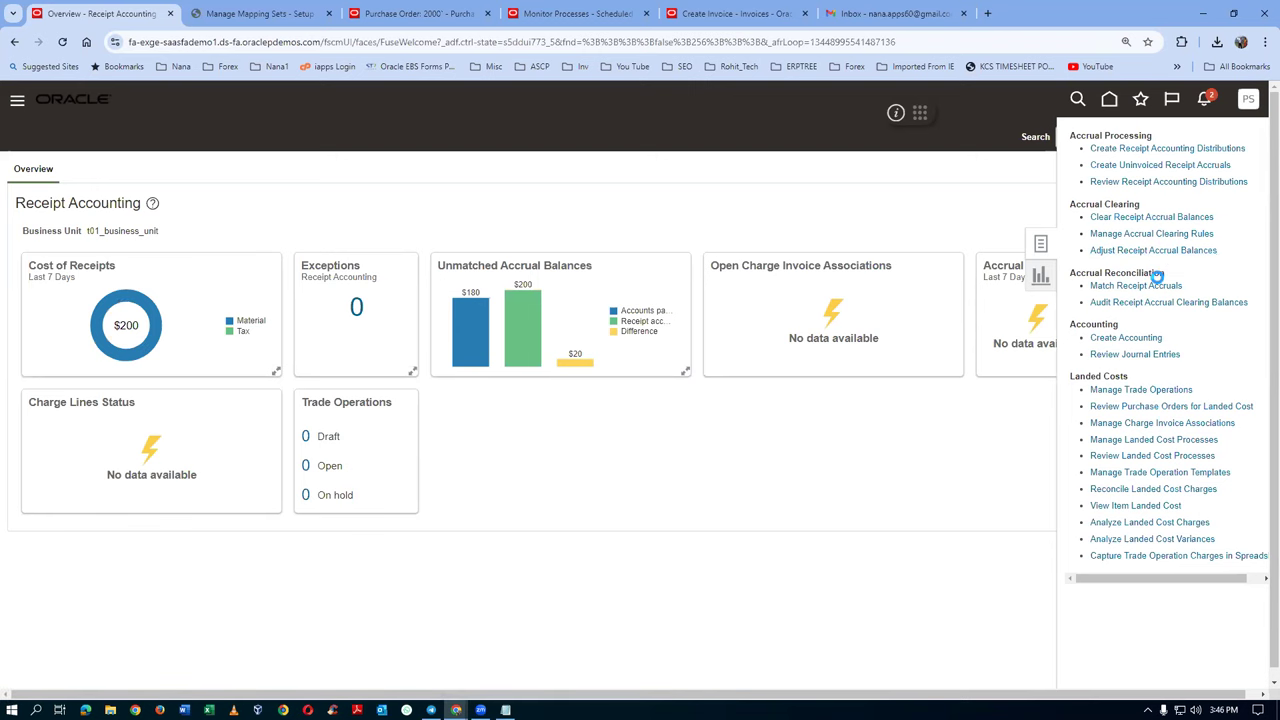
left_click(288, 349)
left_click(289, 368)
left_click(353, 347)
type("US1")
key("Tab")
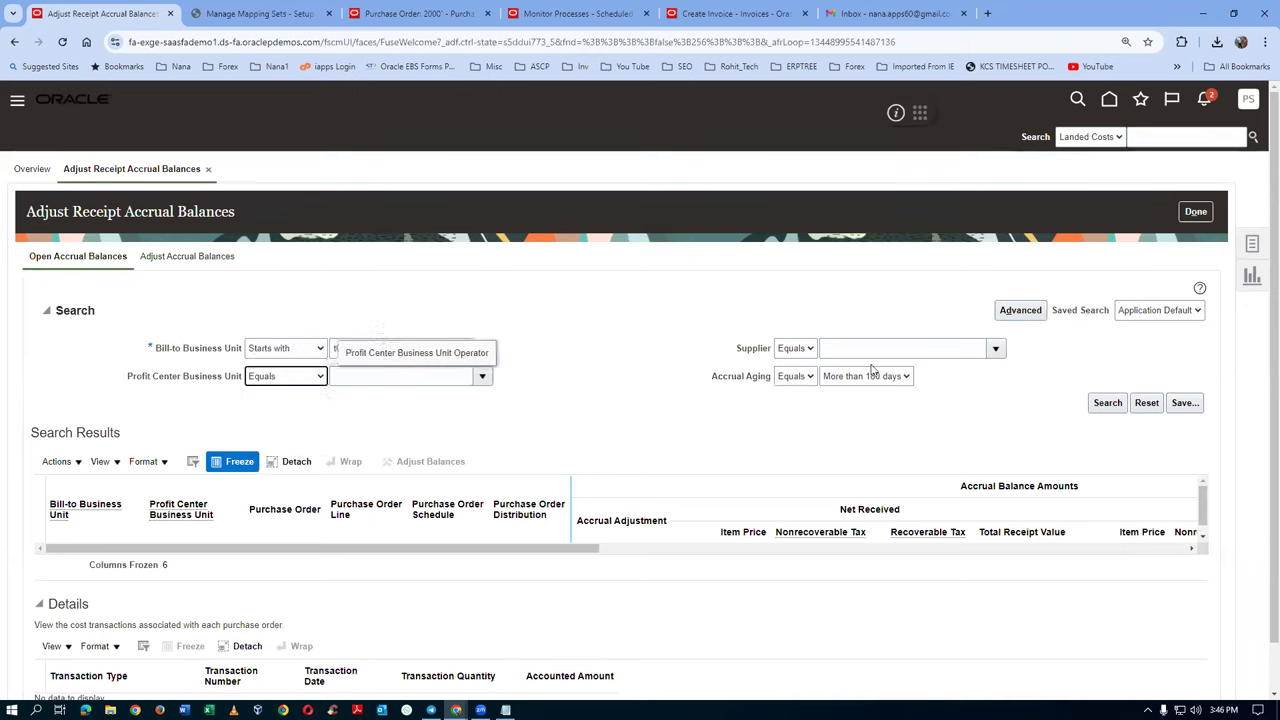
Set the Accrual Aging search criterion to All
left_click(785, 352)
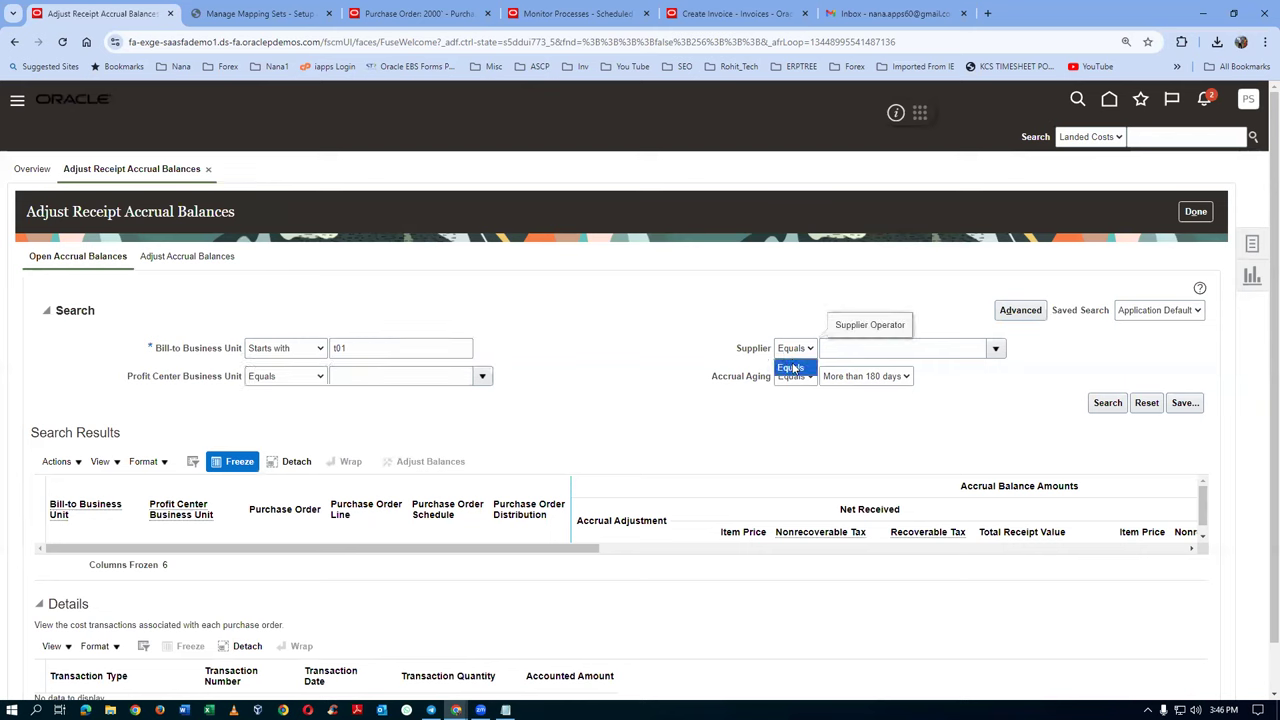
left_click(833, 351)
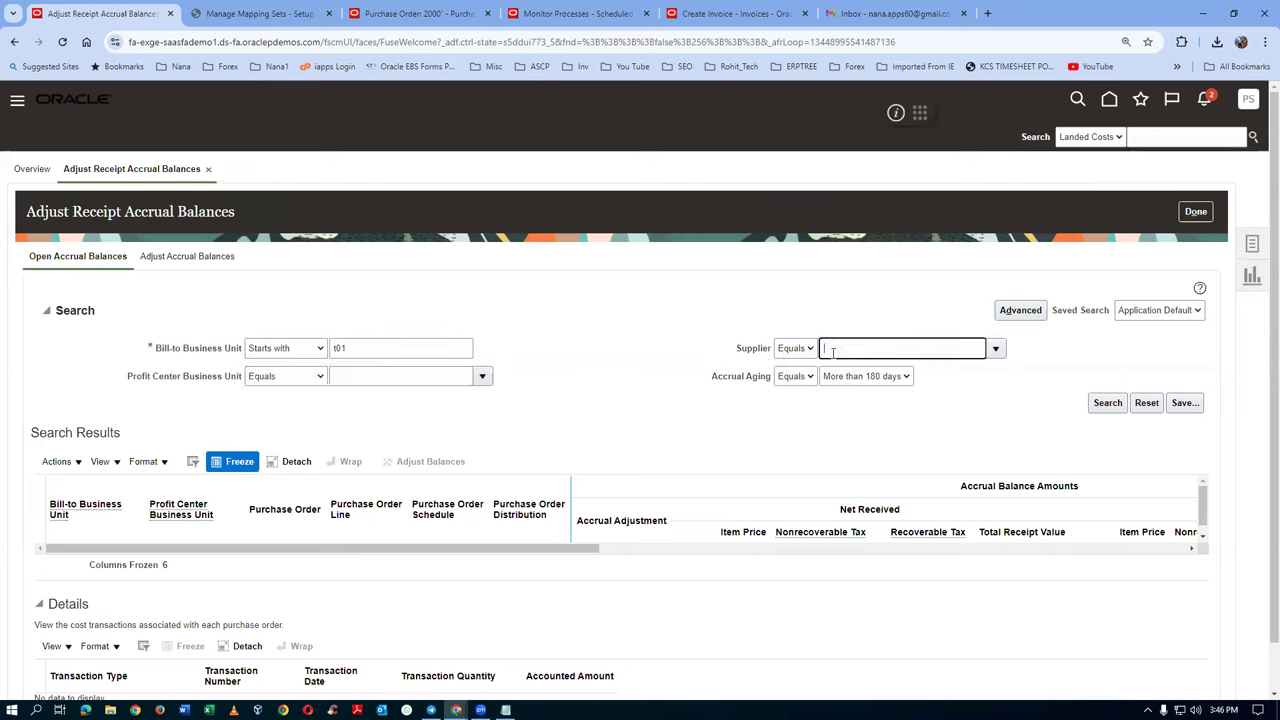
left_click(803, 377)
left_click(803, 377)
left_click(866, 377)
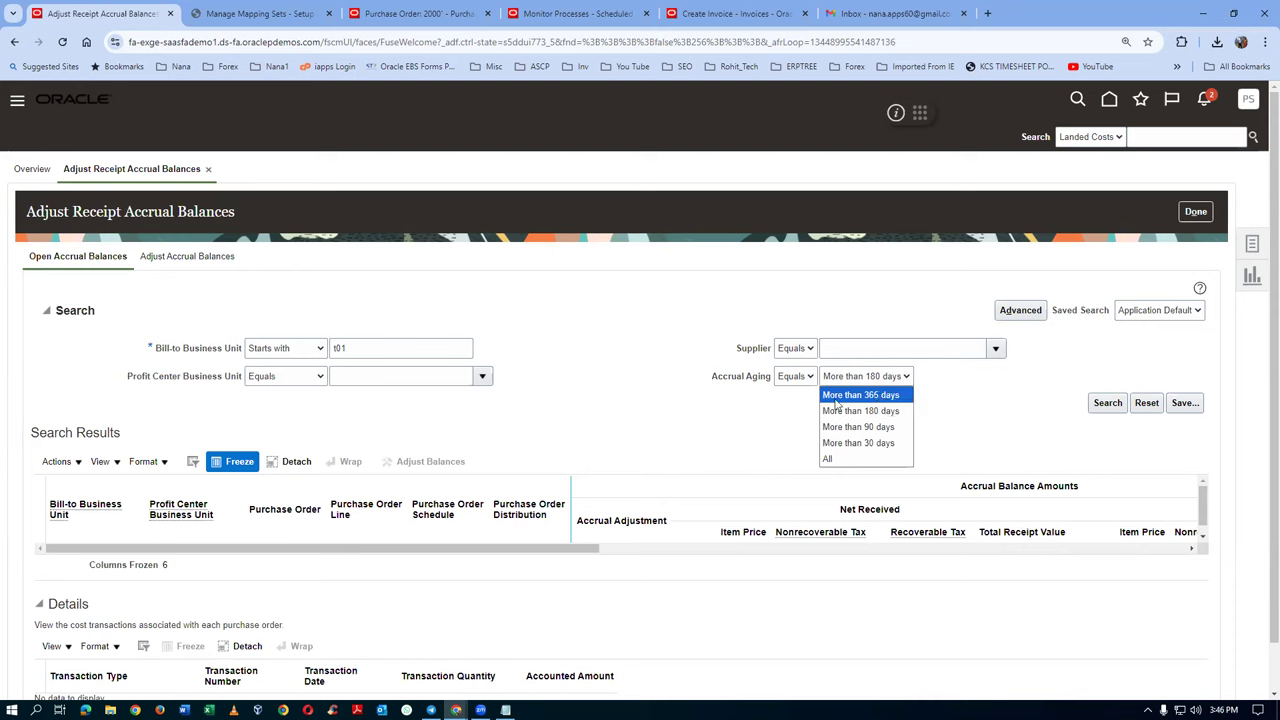
left_click(834, 460)
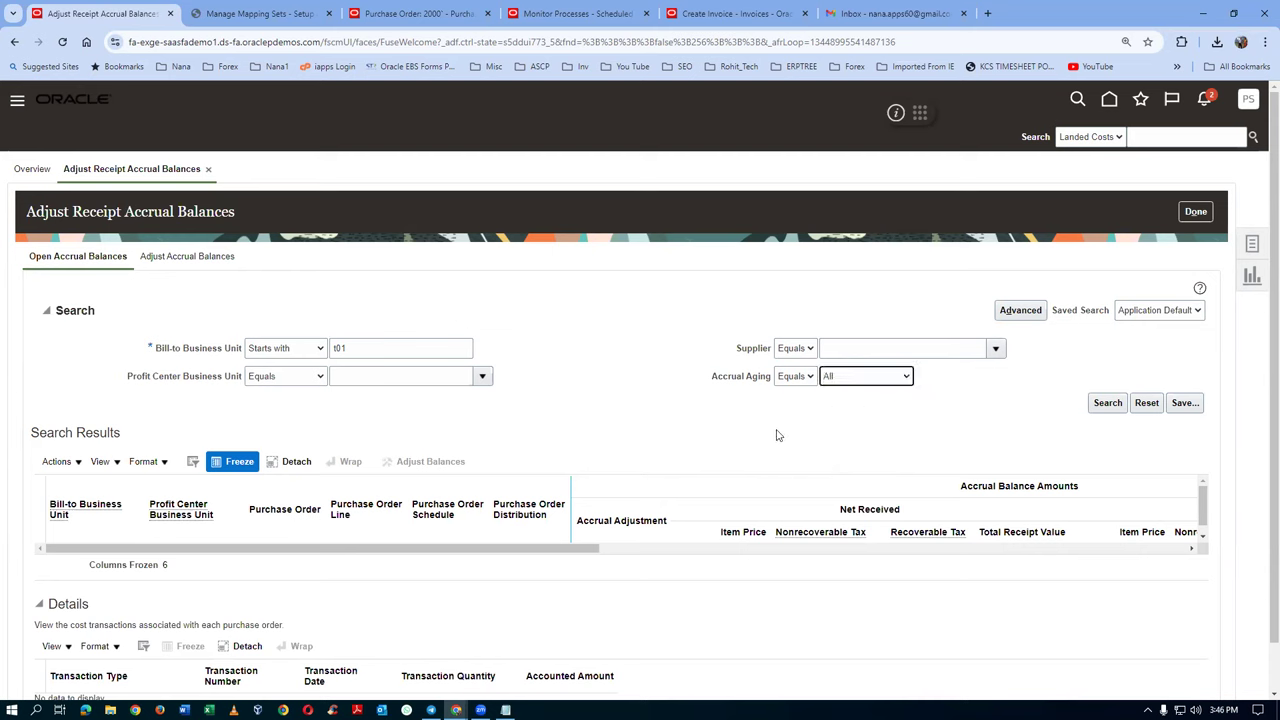
Try to select a supplier by searching for ABC Co and ABC, and clear the supplier criterion
left_click(851, 349)
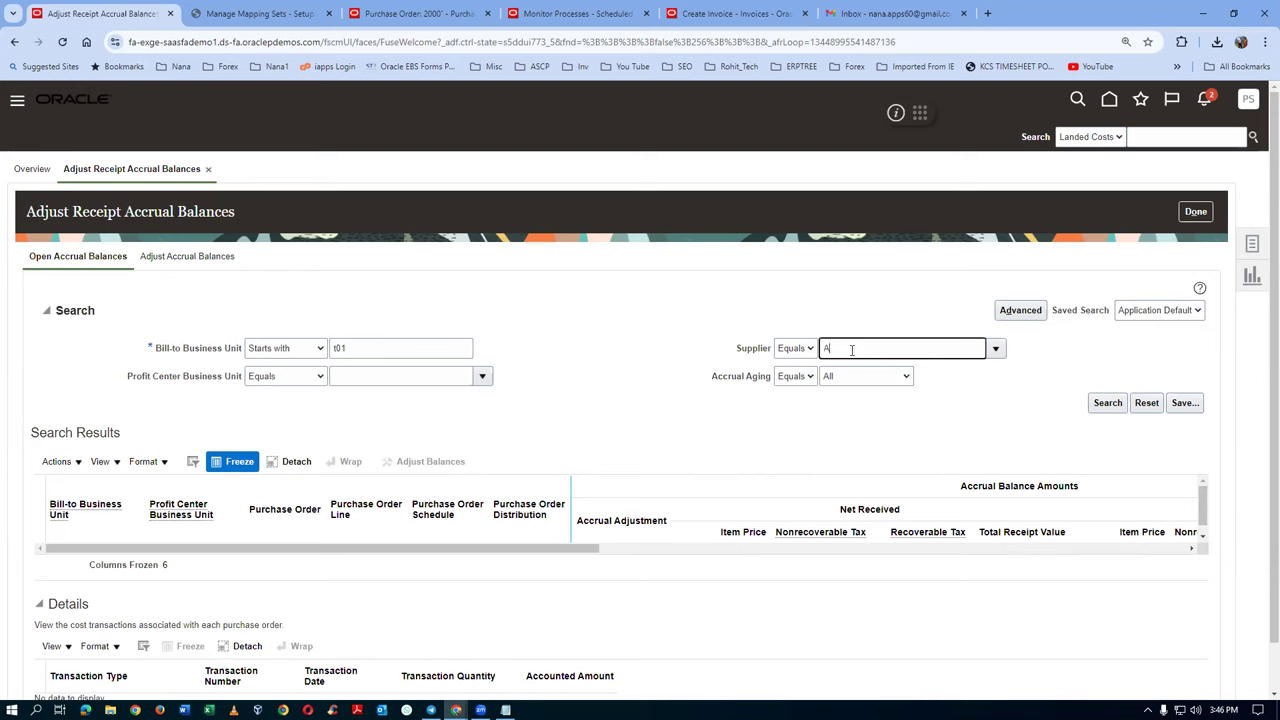
type("ABC Co")
key("Tab")
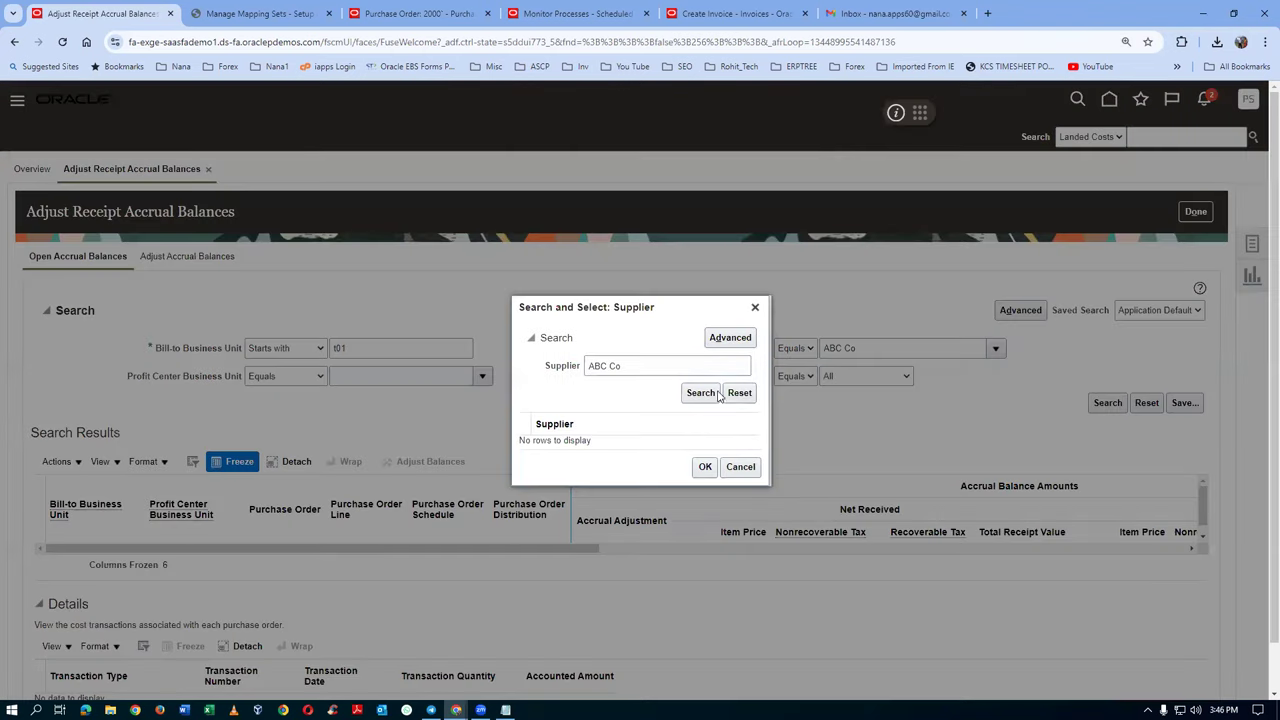
left_click(706, 393)
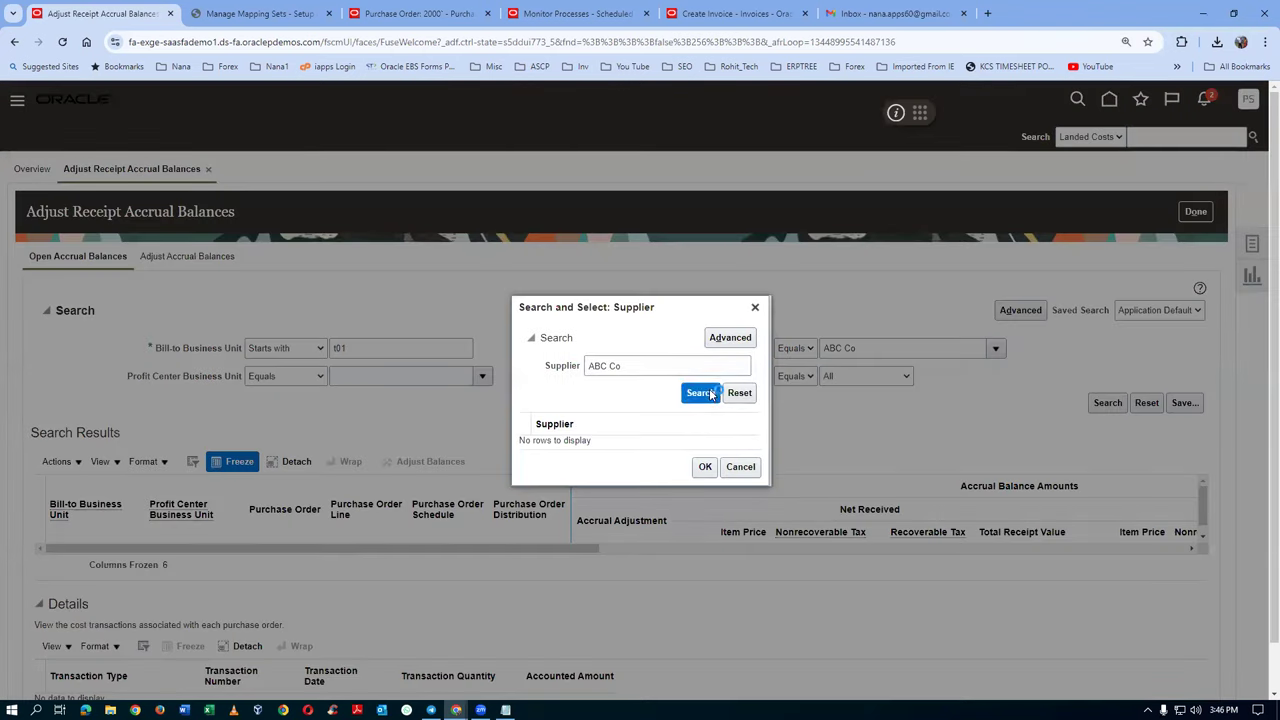
left_click(650, 365)
key("BackSpace")
key("BackSpace")
key("BackSpace")
left_click(701, 393)
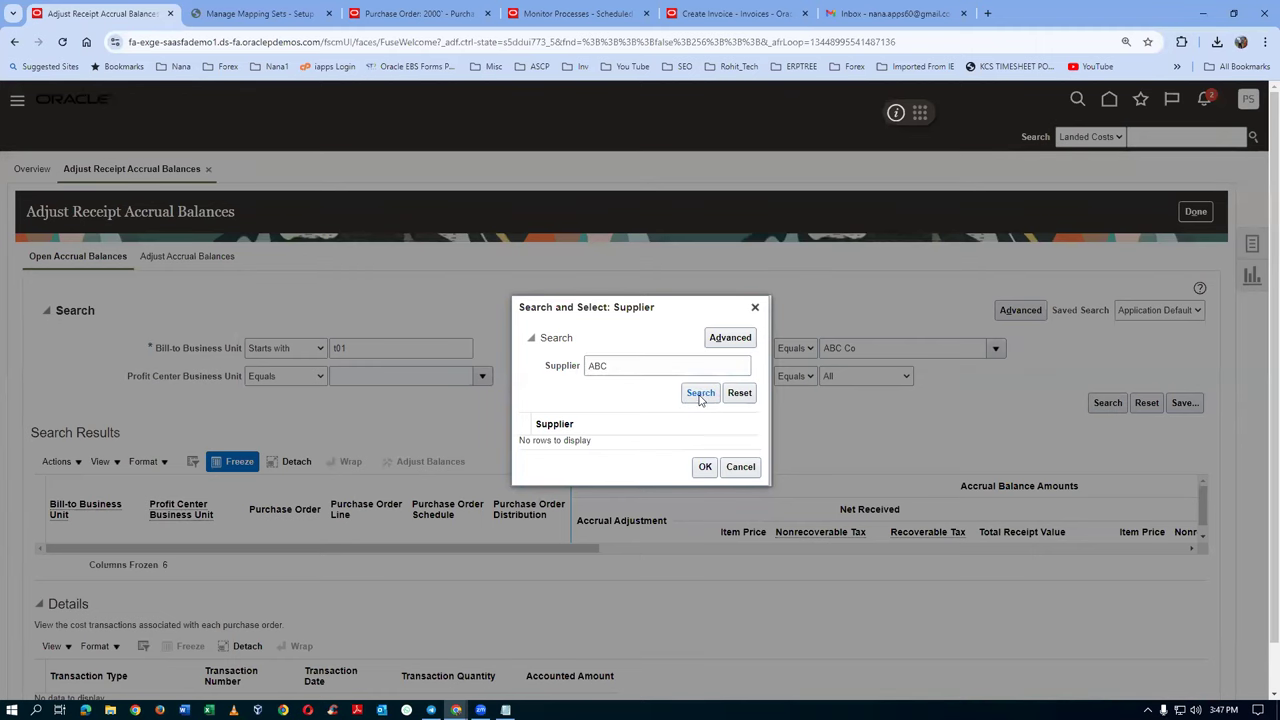
left_click(740, 466)
left_click_drag(865, 348, 780, 366)
key("BackSpace")
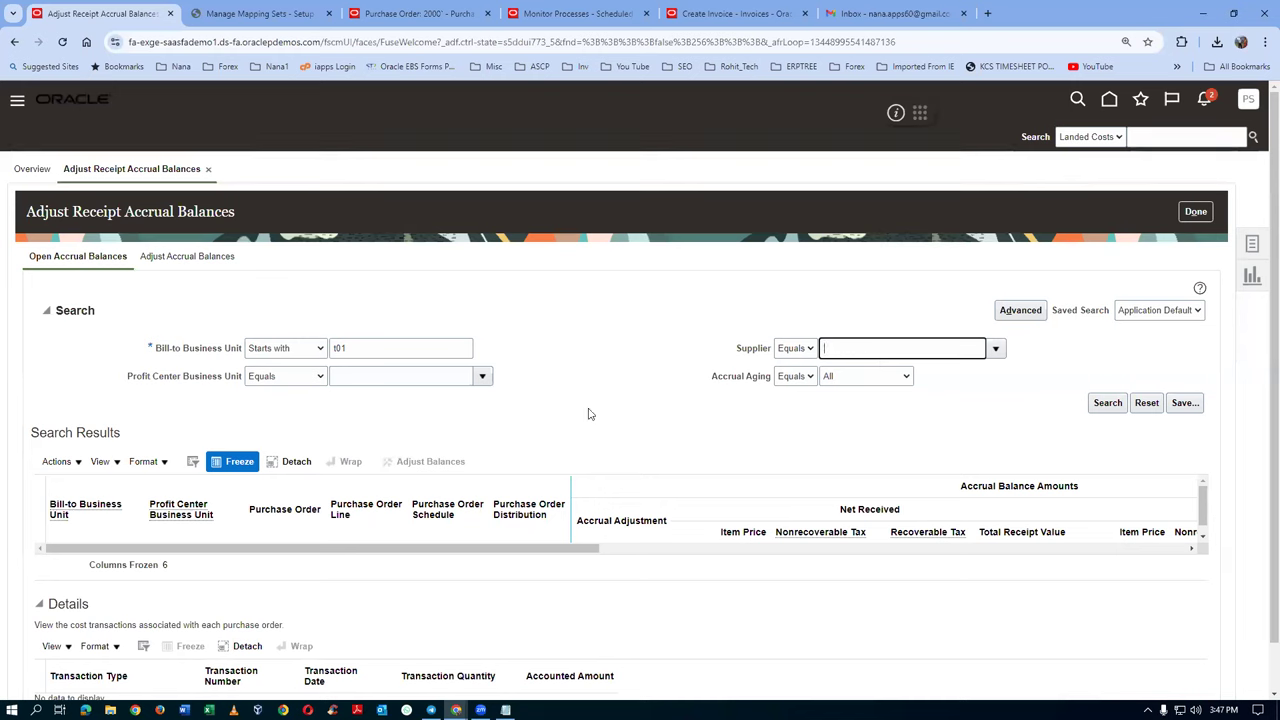
Search the open accrual balances without a supplier, accepting the longer search, and select the t01_business_unit purchase order row
left_click(1107, 403)
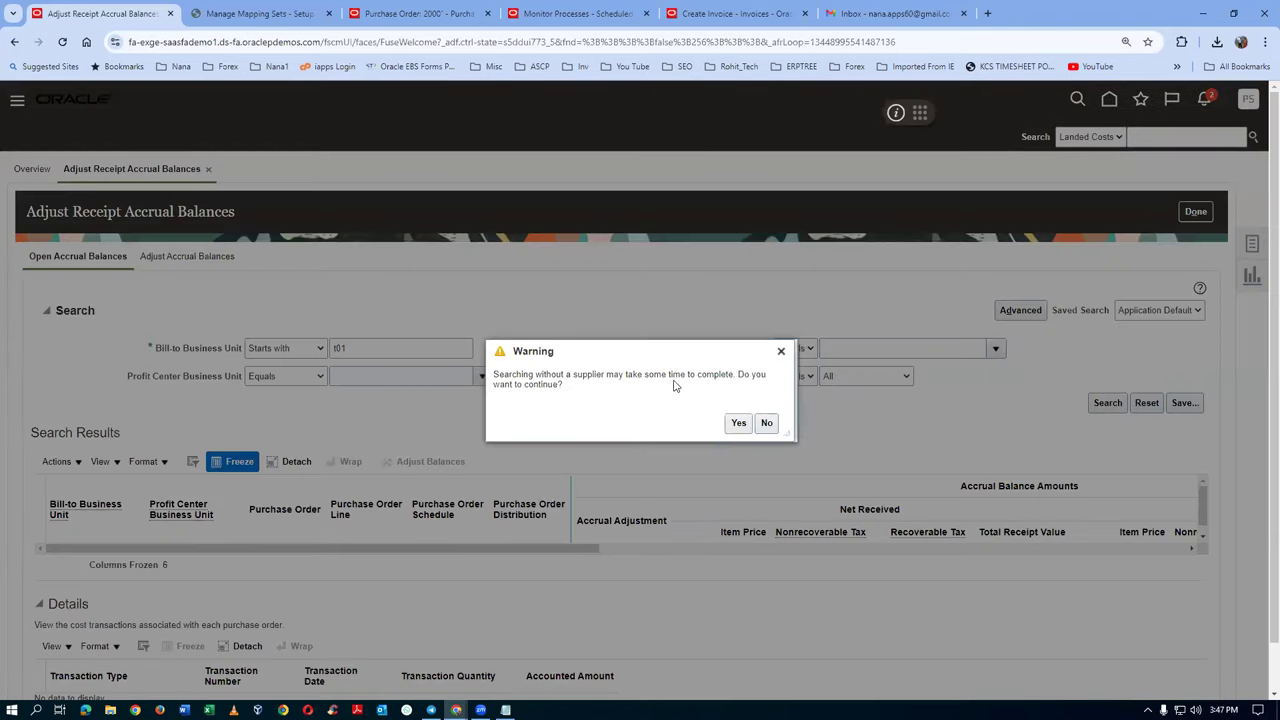
left_click(737, 423)
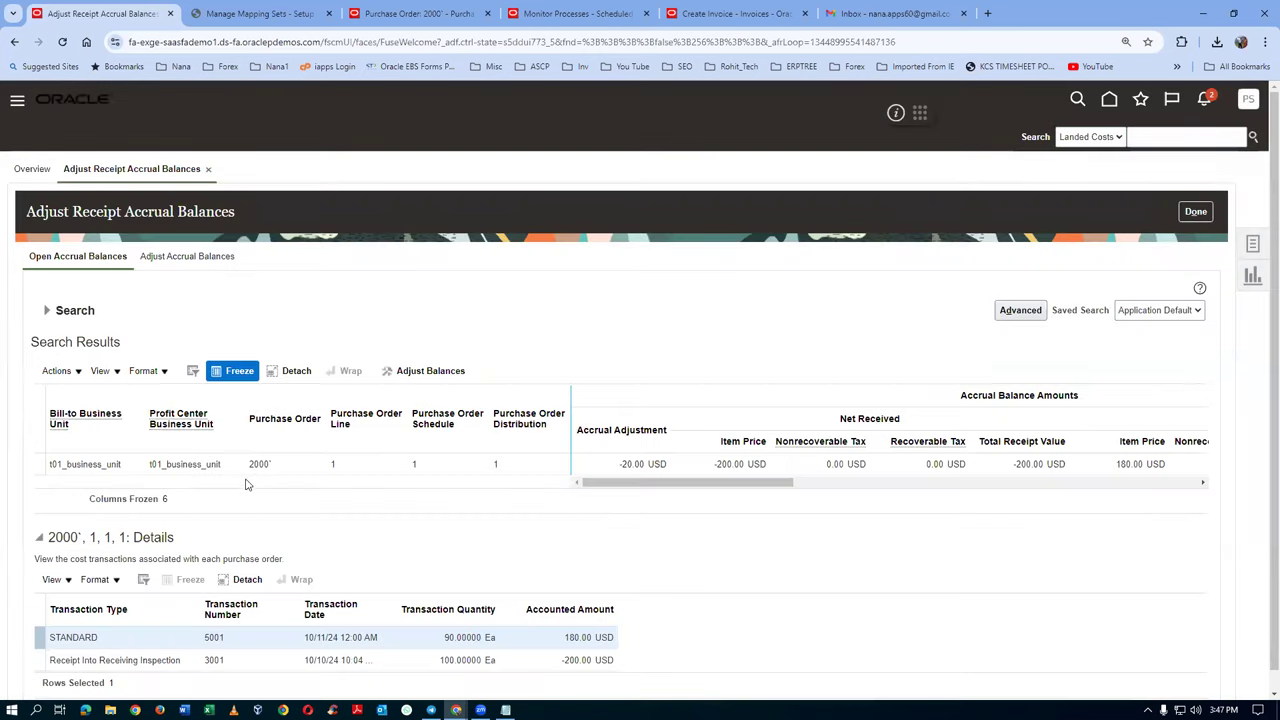
left_click(262, 466)
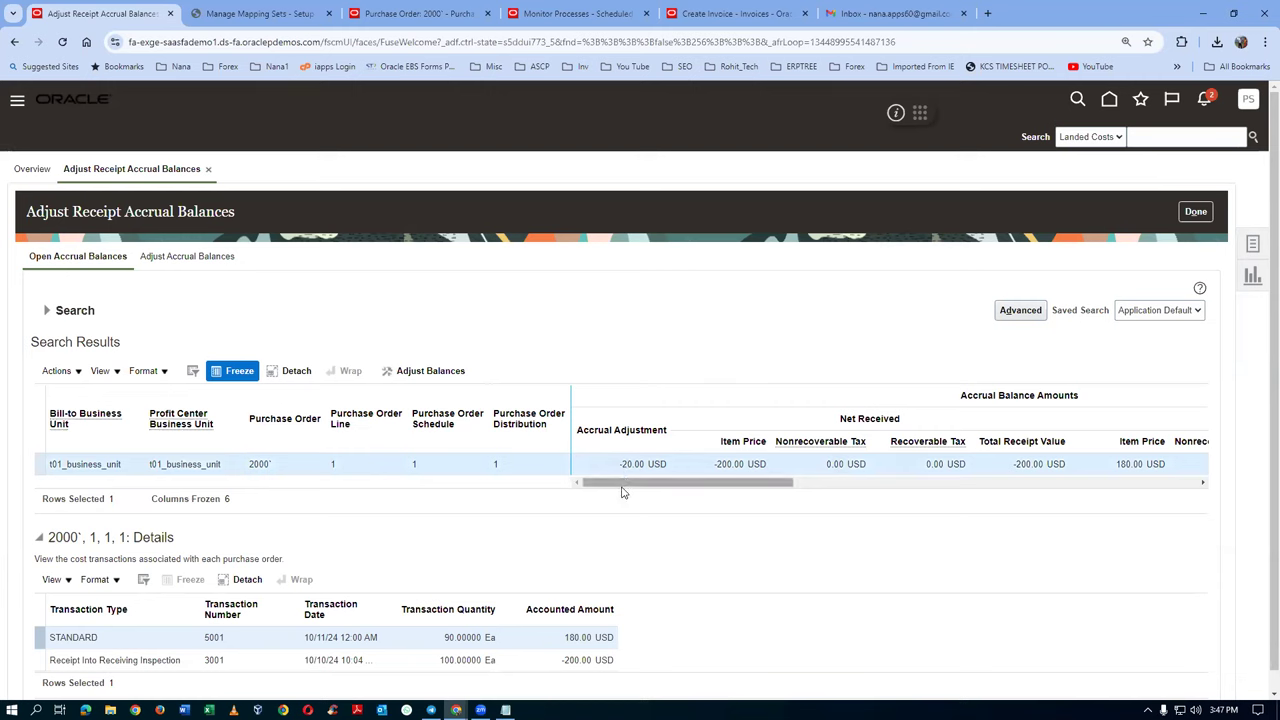
left_click_drag(623, 489, 591, 553)
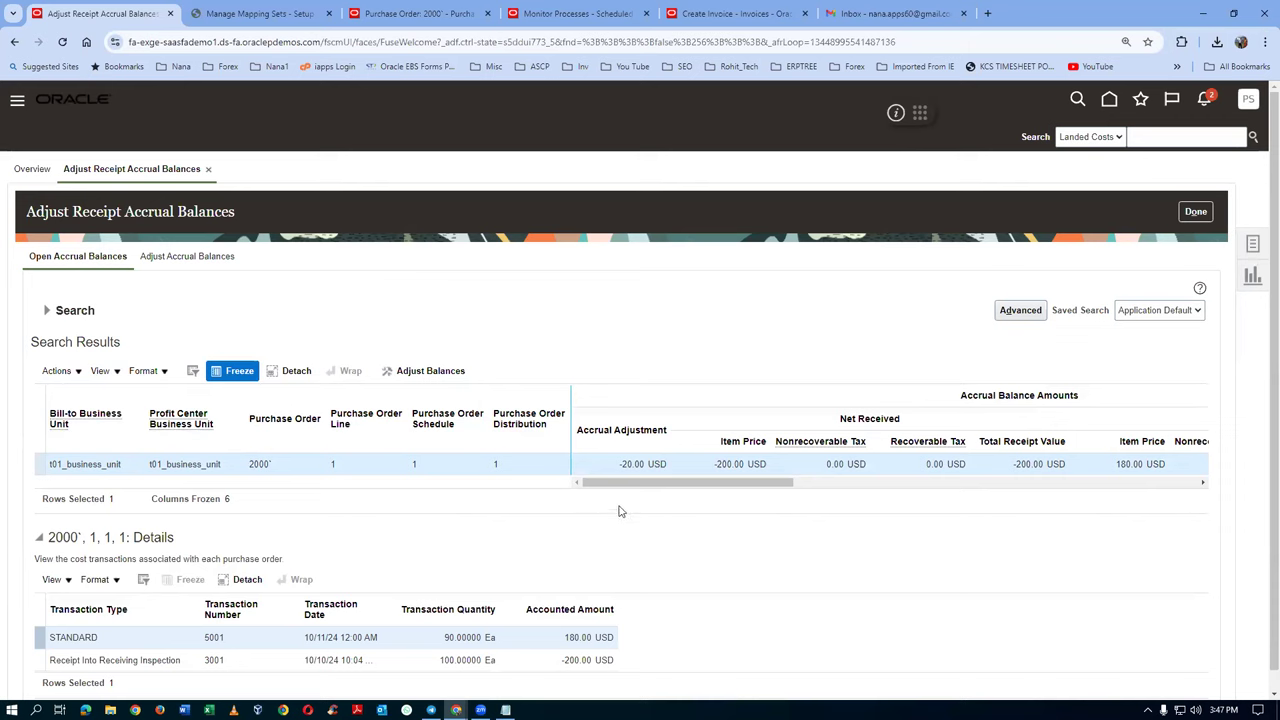
Adjust the selected accrual balance with the reason "Supplier not provided Standard Operating Procedure", and return to the Receipt Accounting overview
left_click(45, 373)
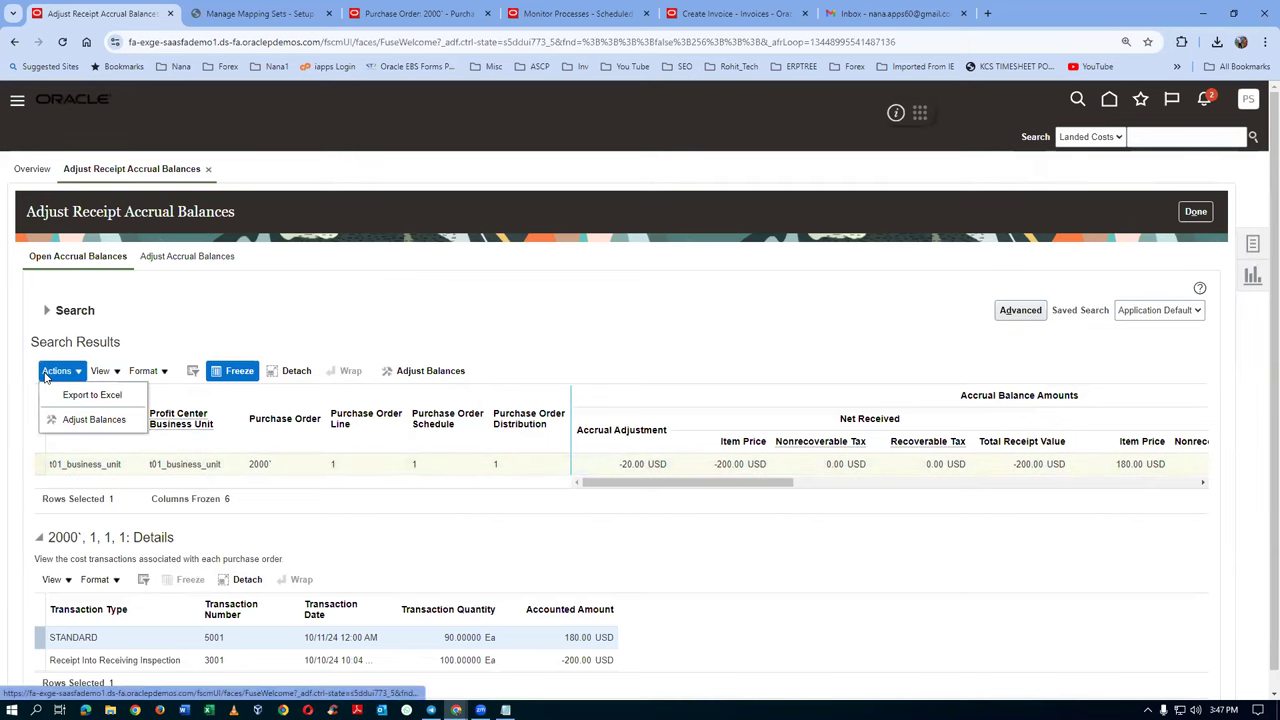
left_click(116, 421)
left_click(640, 384)
type("Supplier not provided Stand")
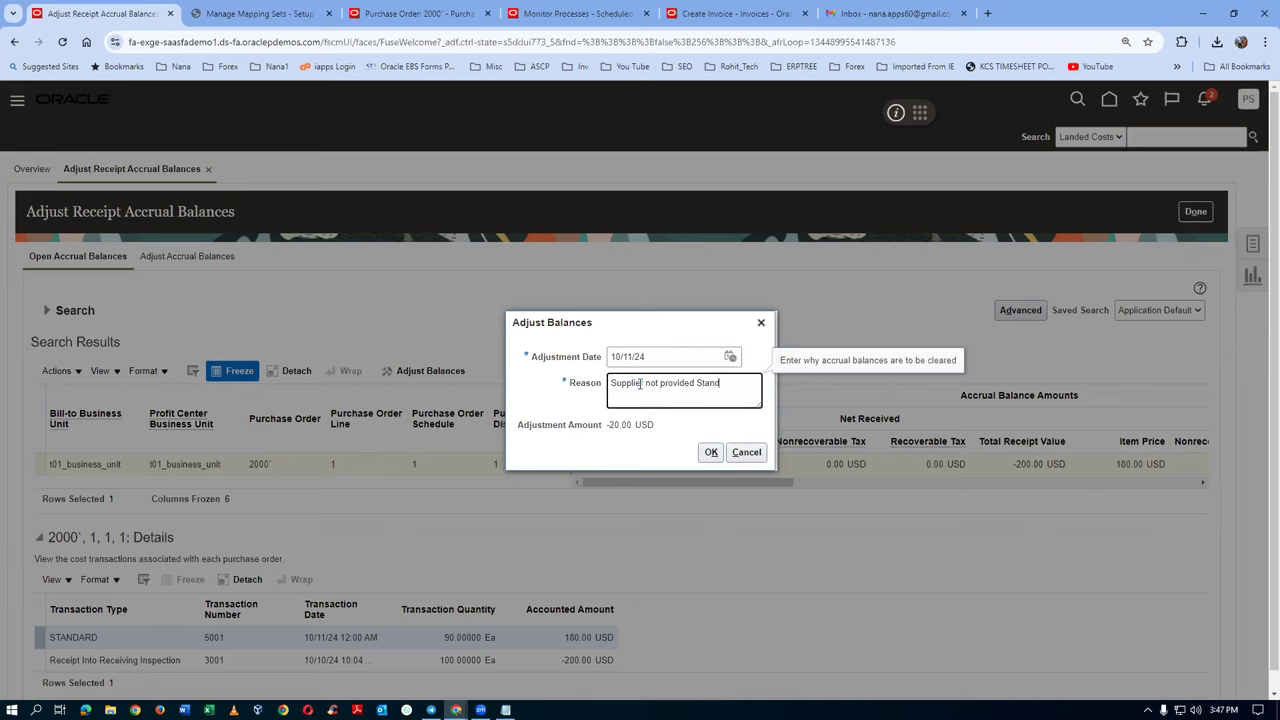
type("ing Procedure")
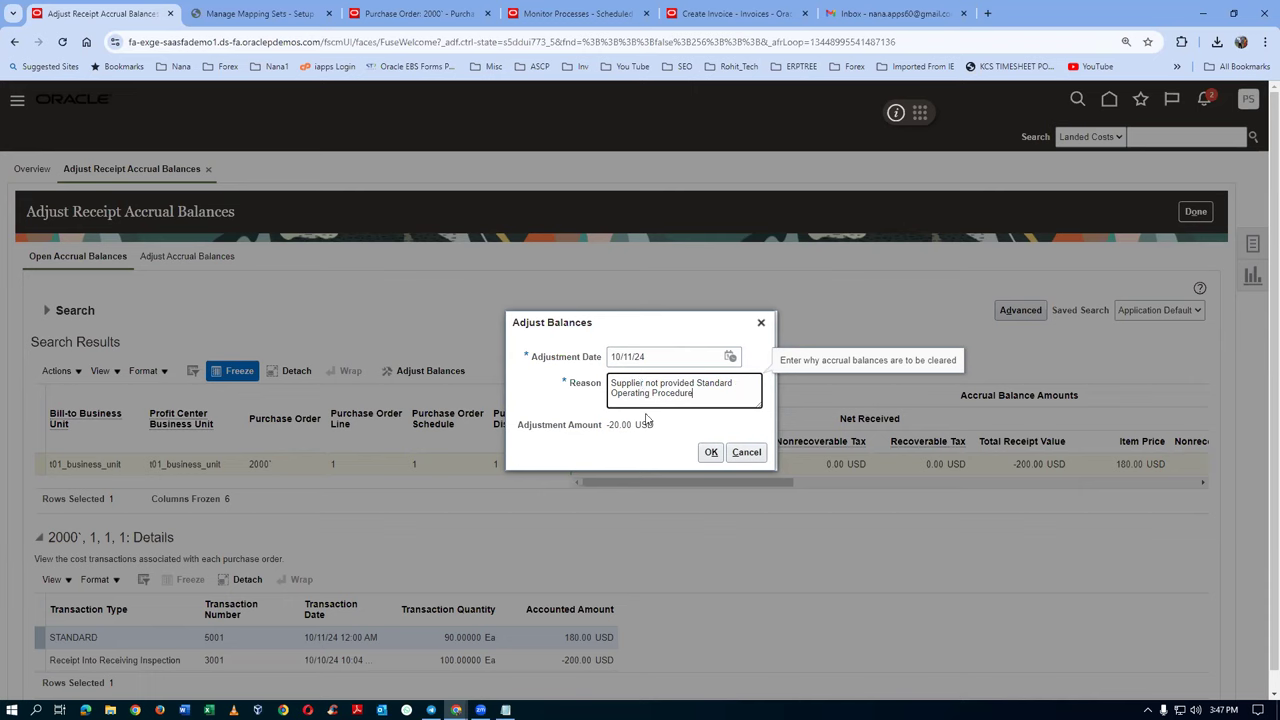
left_click(711, 453)
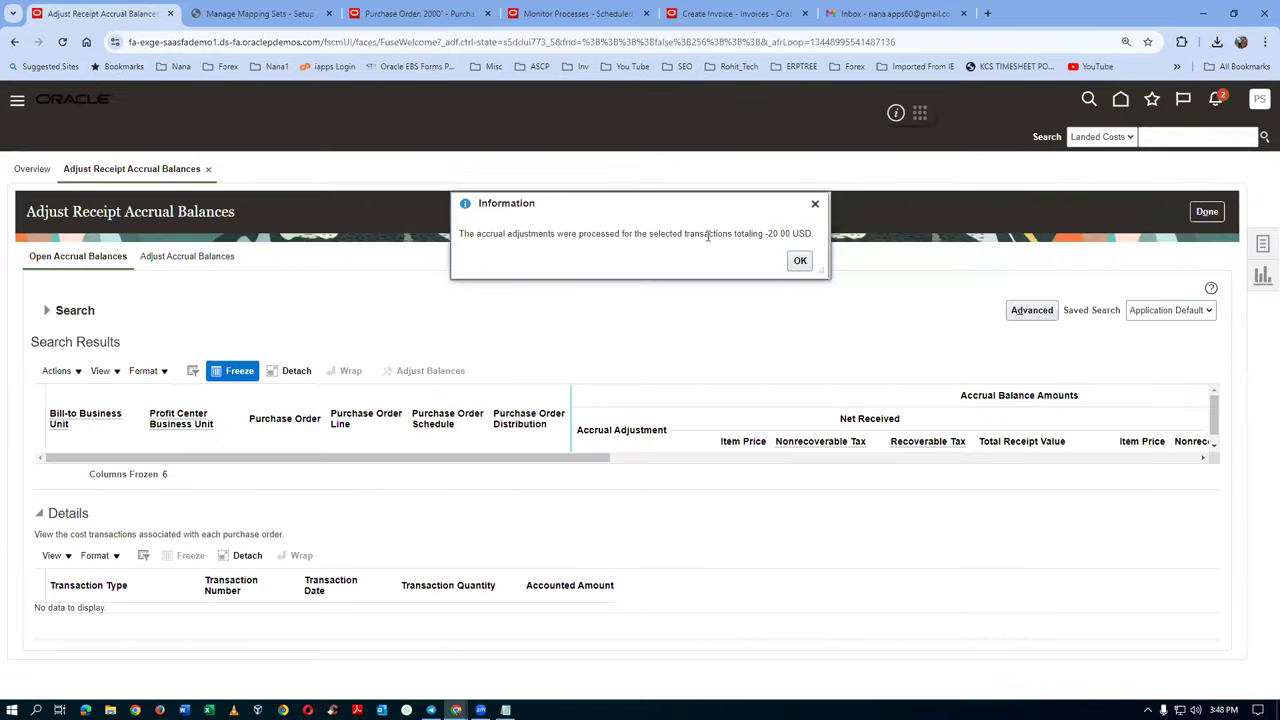
left_click(800, 262)
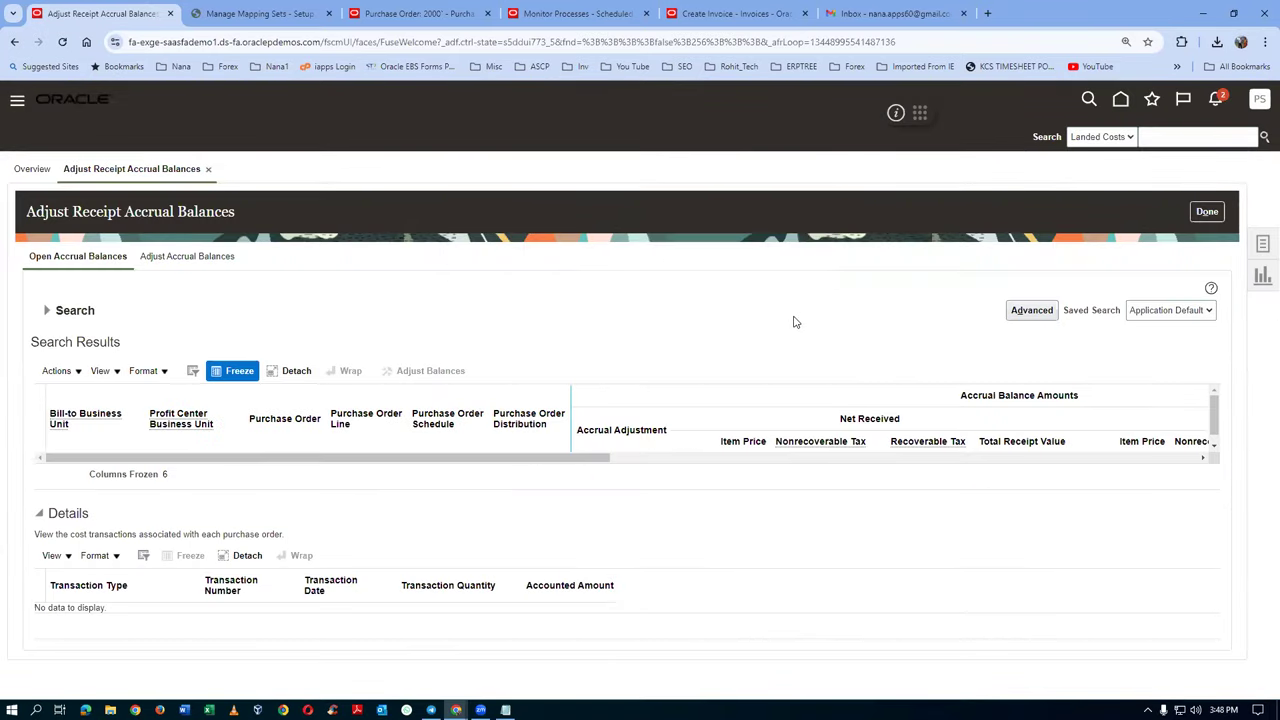
left_click(1207, 211)
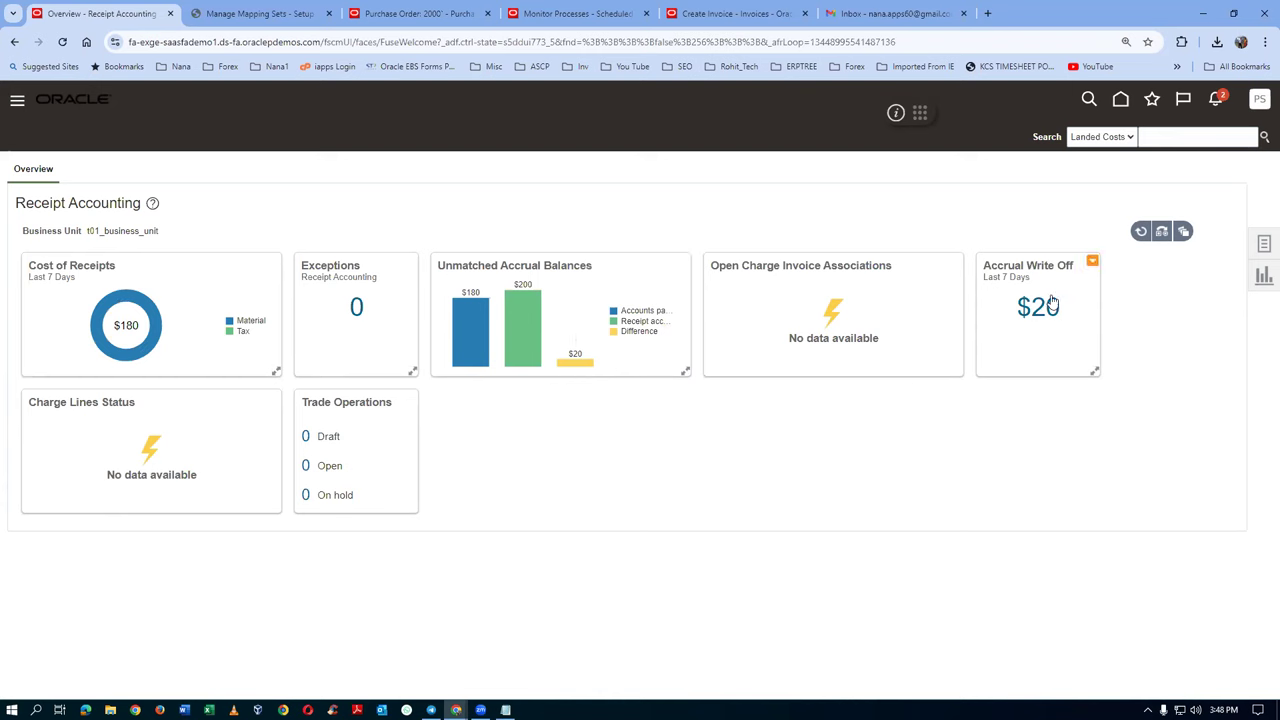
Reopen Adjust Receipt Accrual Balances and search open balances for bill-to business units starting with t01 and accrual aging More than 180 days
left_click(1262, 246)
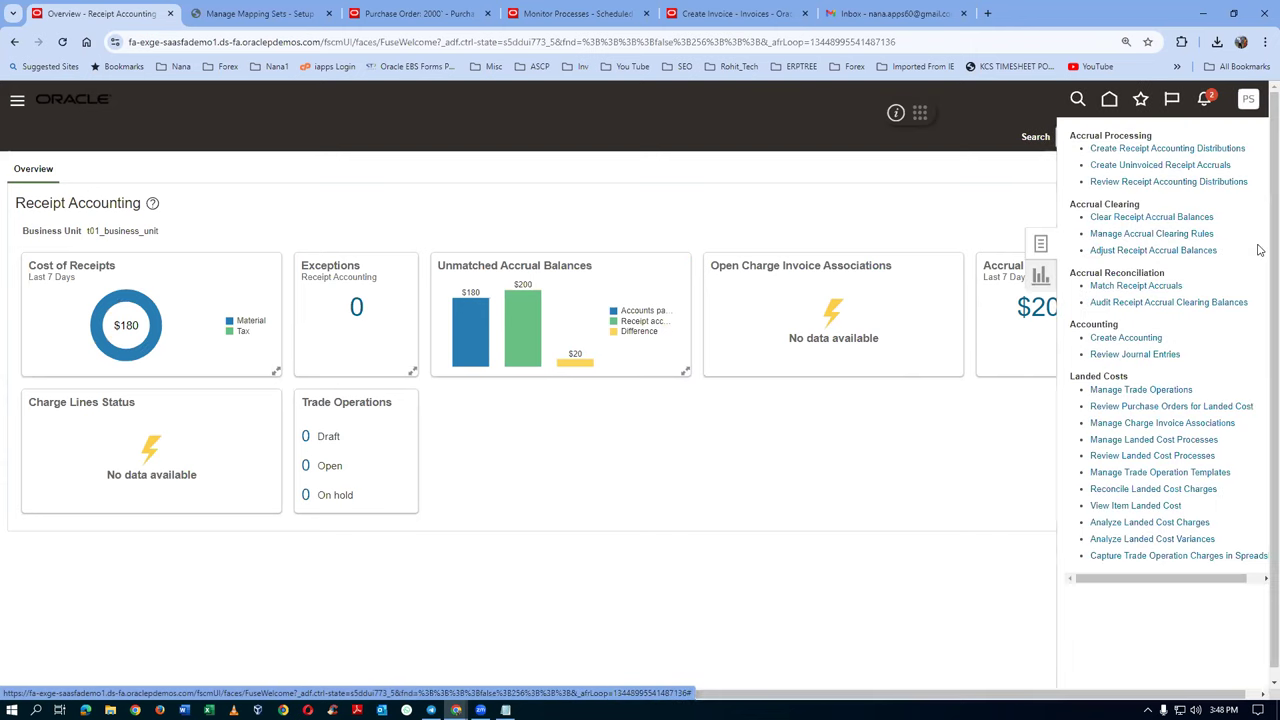
left_click(1152, 251)
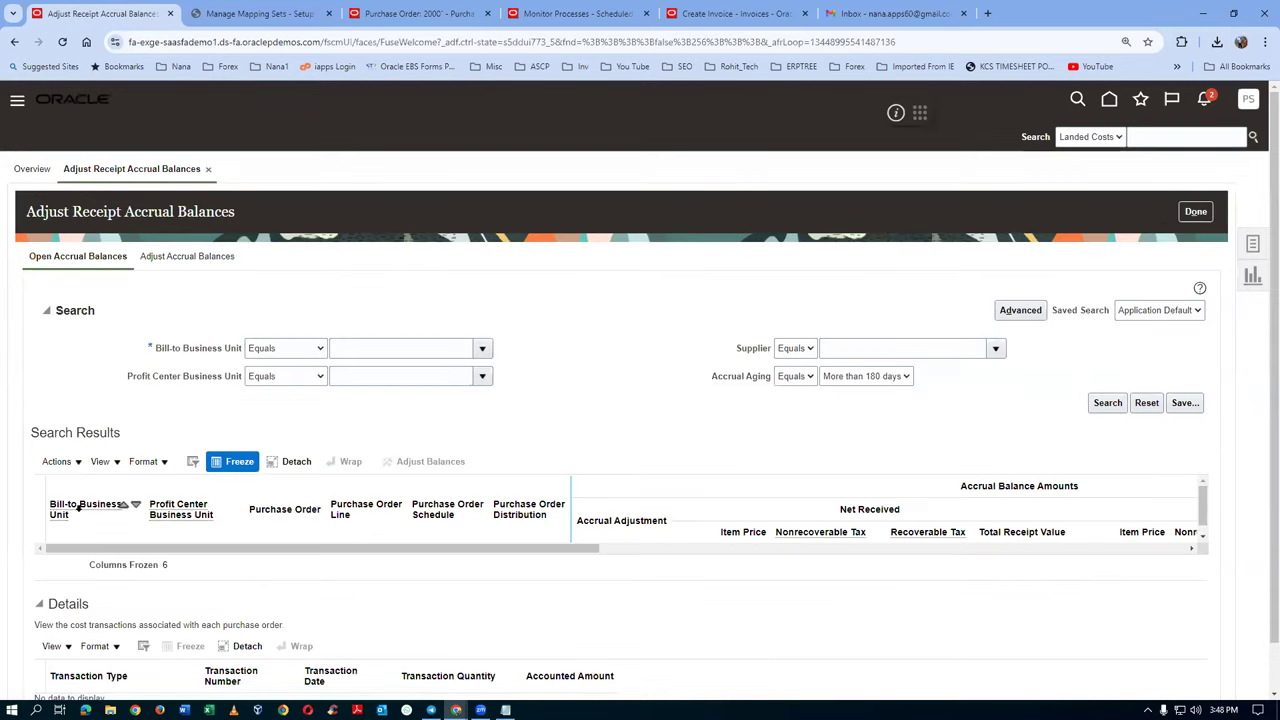
left_click(266, 352)
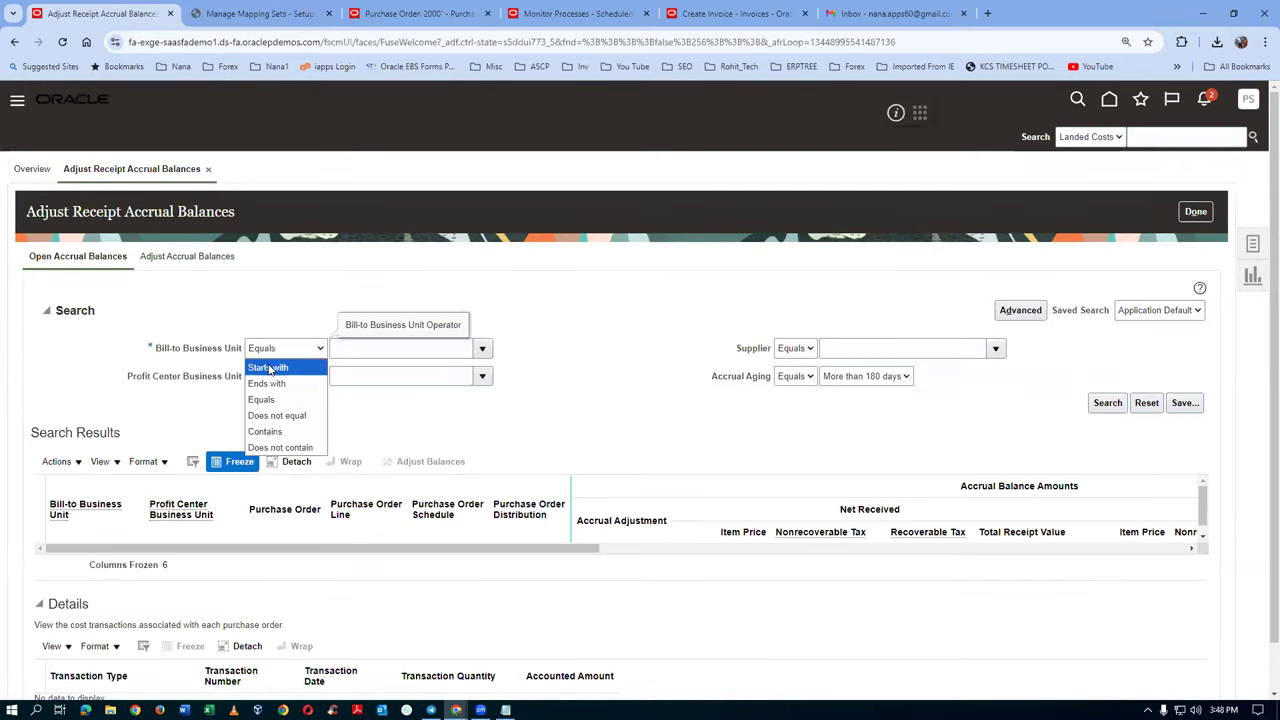
left_click(268, 364)
left_click(431, 347)
type("US1")
key("Tab")
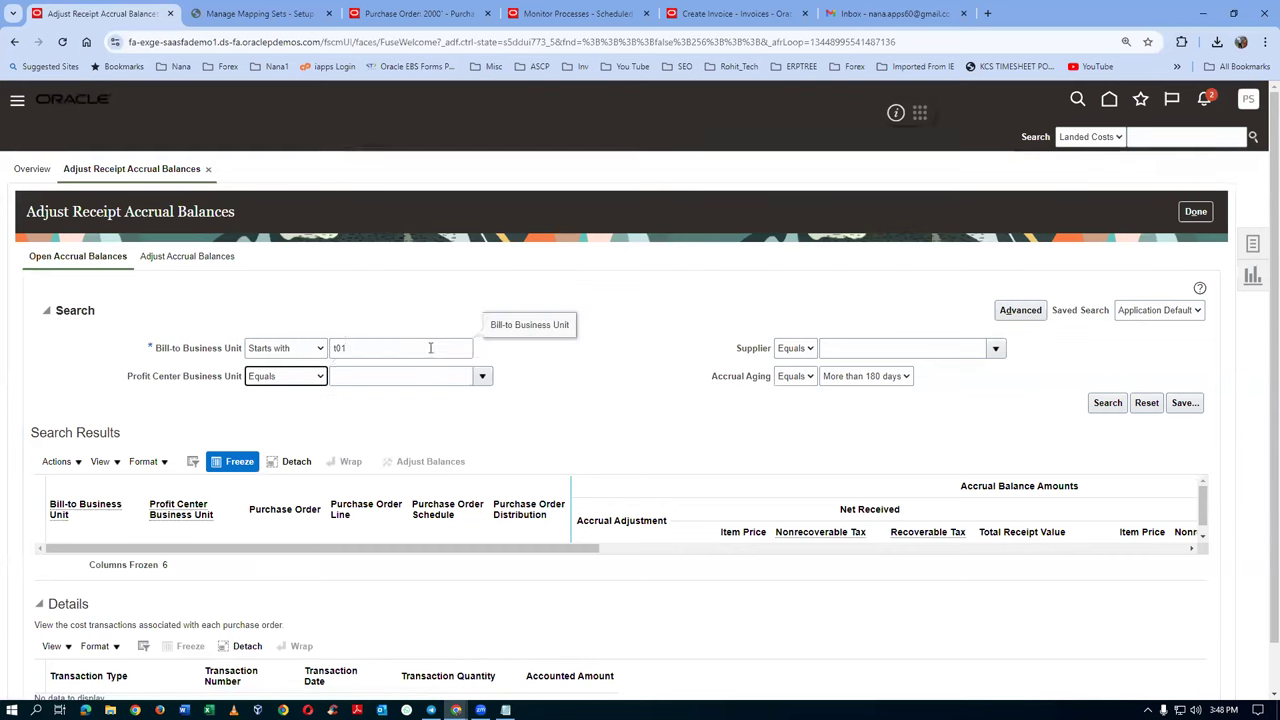
left_click(347, 446)
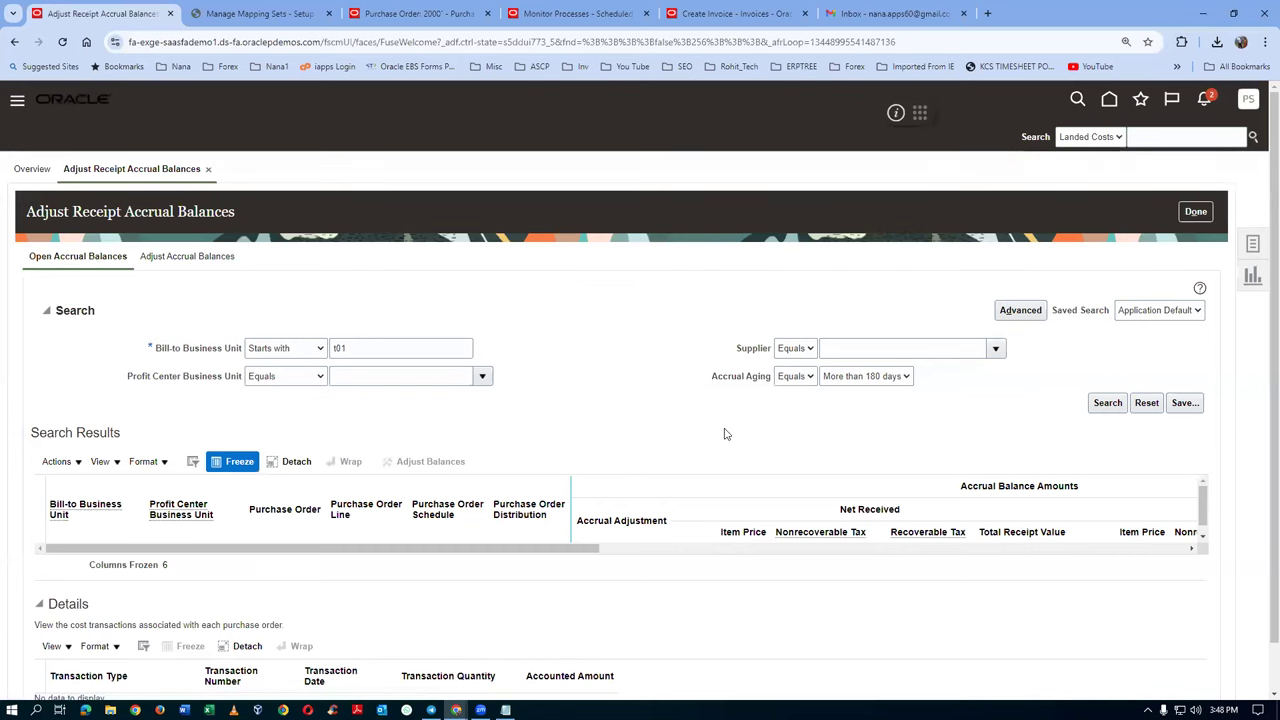
left_click(1100, 405)
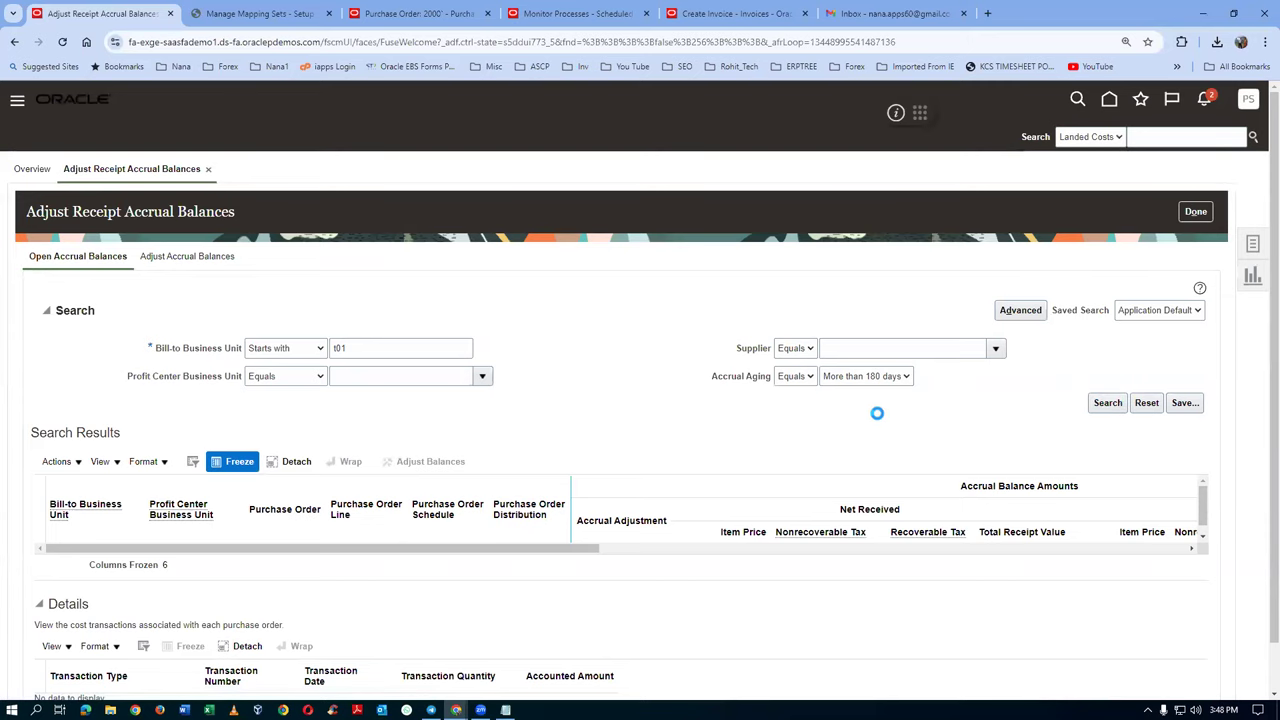
Decline the More than 180 days search, set accrual aging to All, and search the open accrual balances without a supplier
left_click(766, 422)
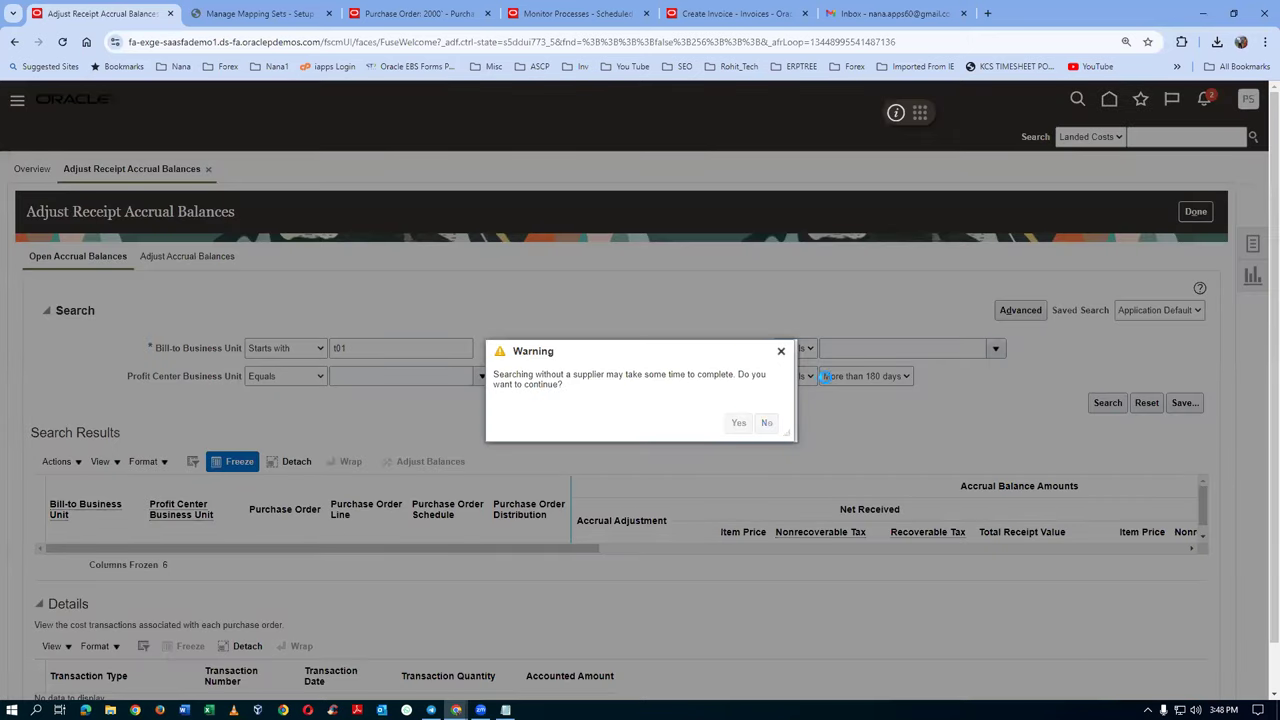
left_click(848, 378)
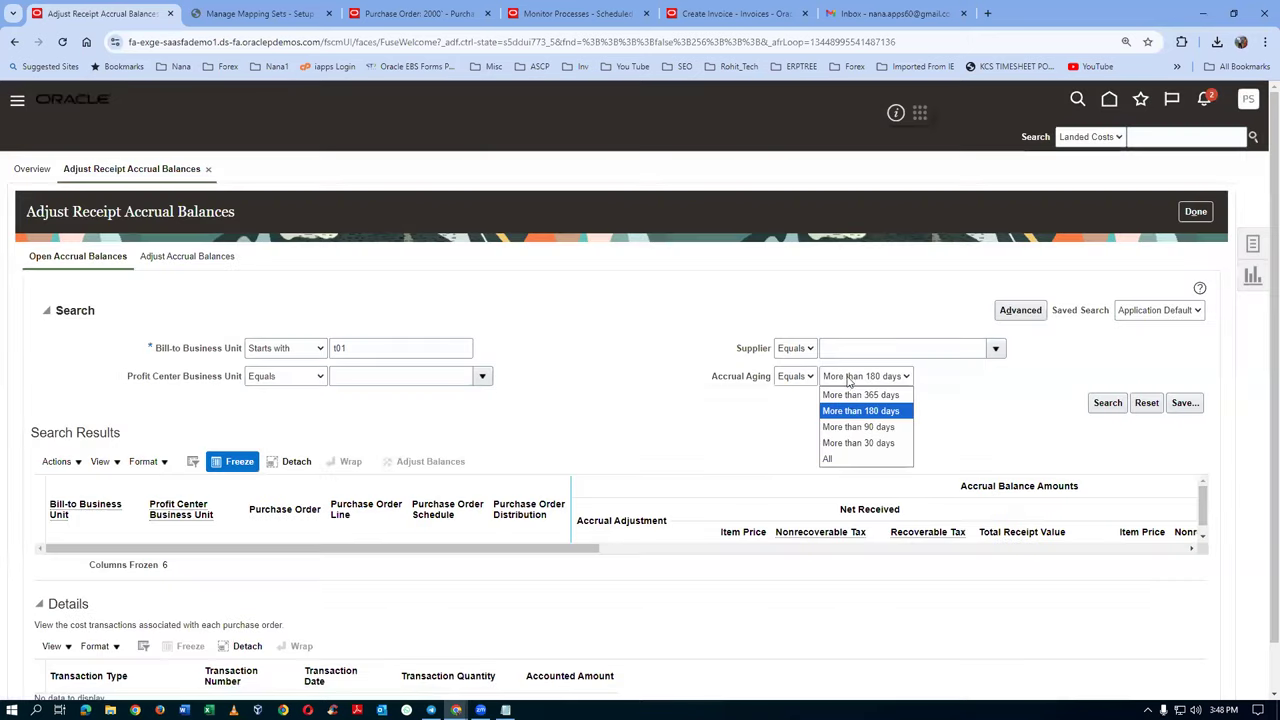
left_click(830, 459)
left_click(1100, 404)
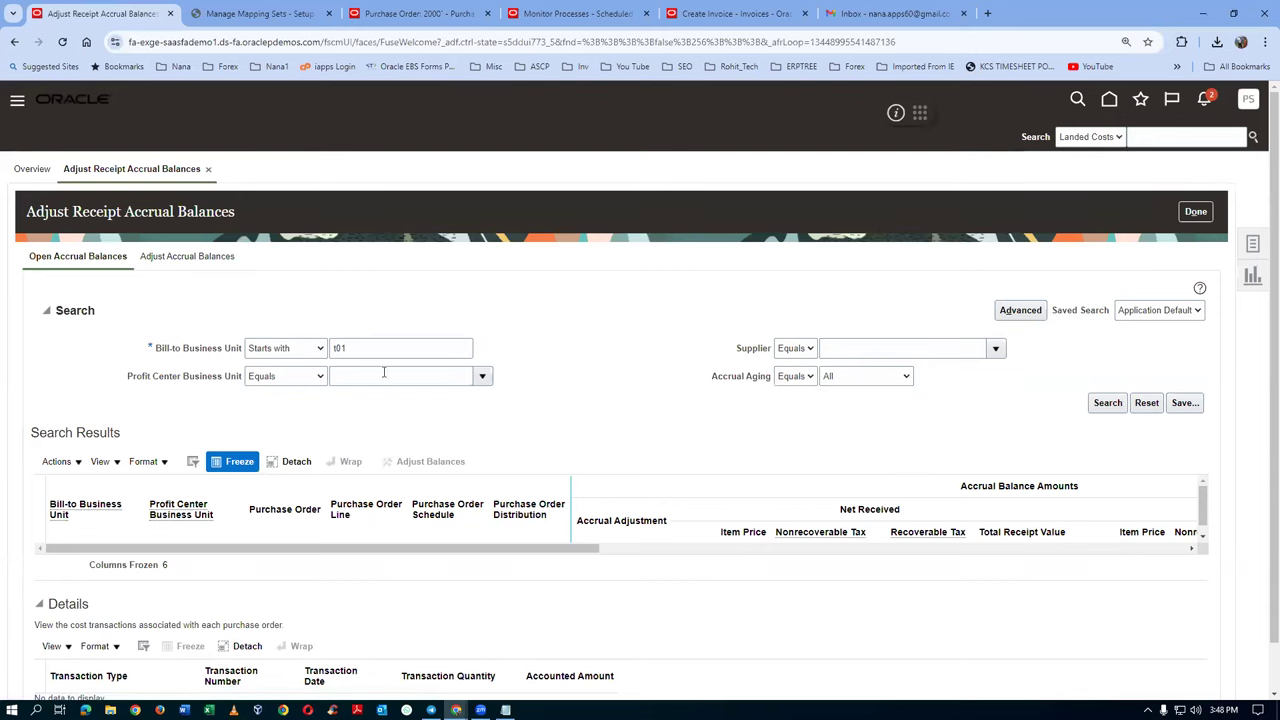
left_click(738, 422)
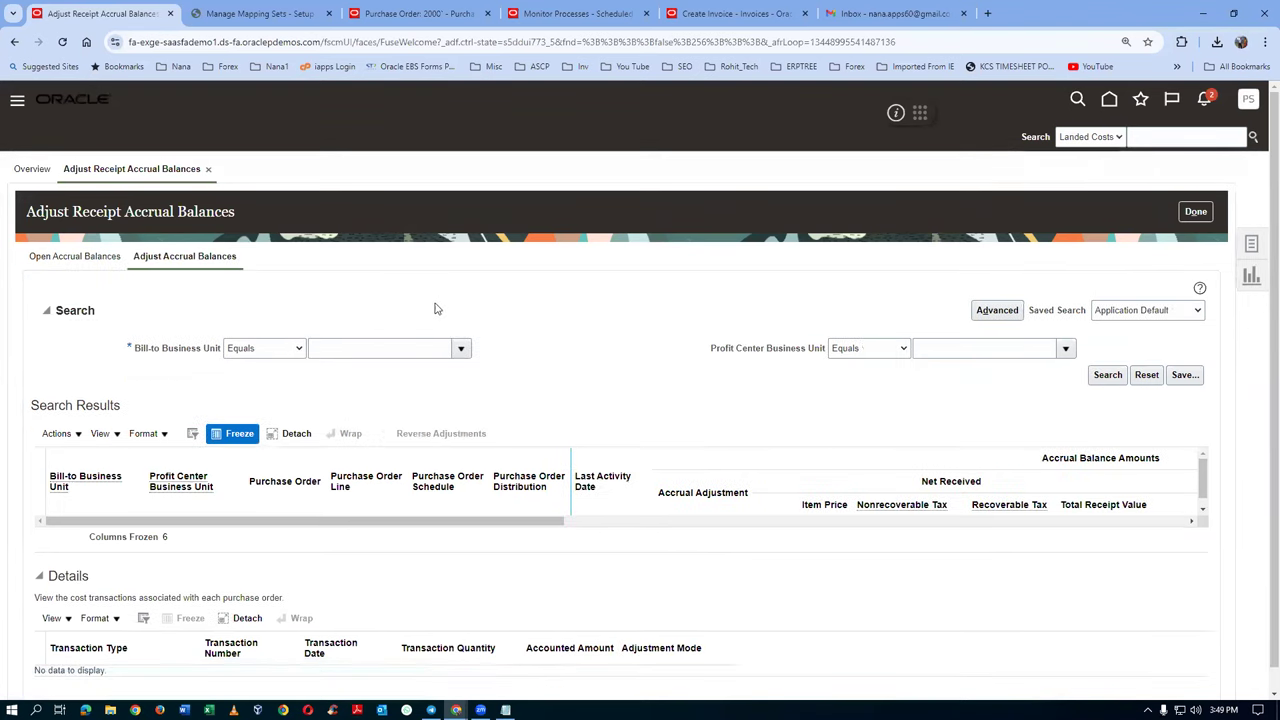
Search the already adjusted accrual balances for bill-to business units starting with t01 and select the t01_business_unit purchase order row
left_click(271, 352)
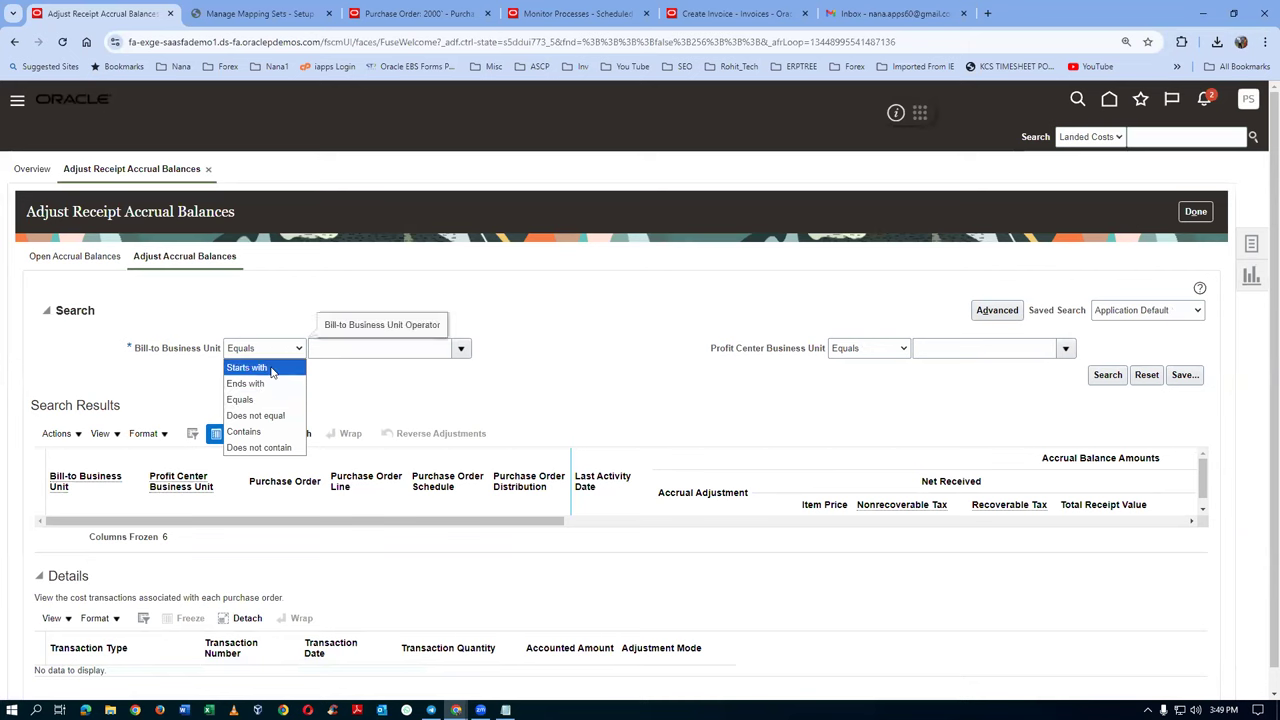
left_click(246, 367)
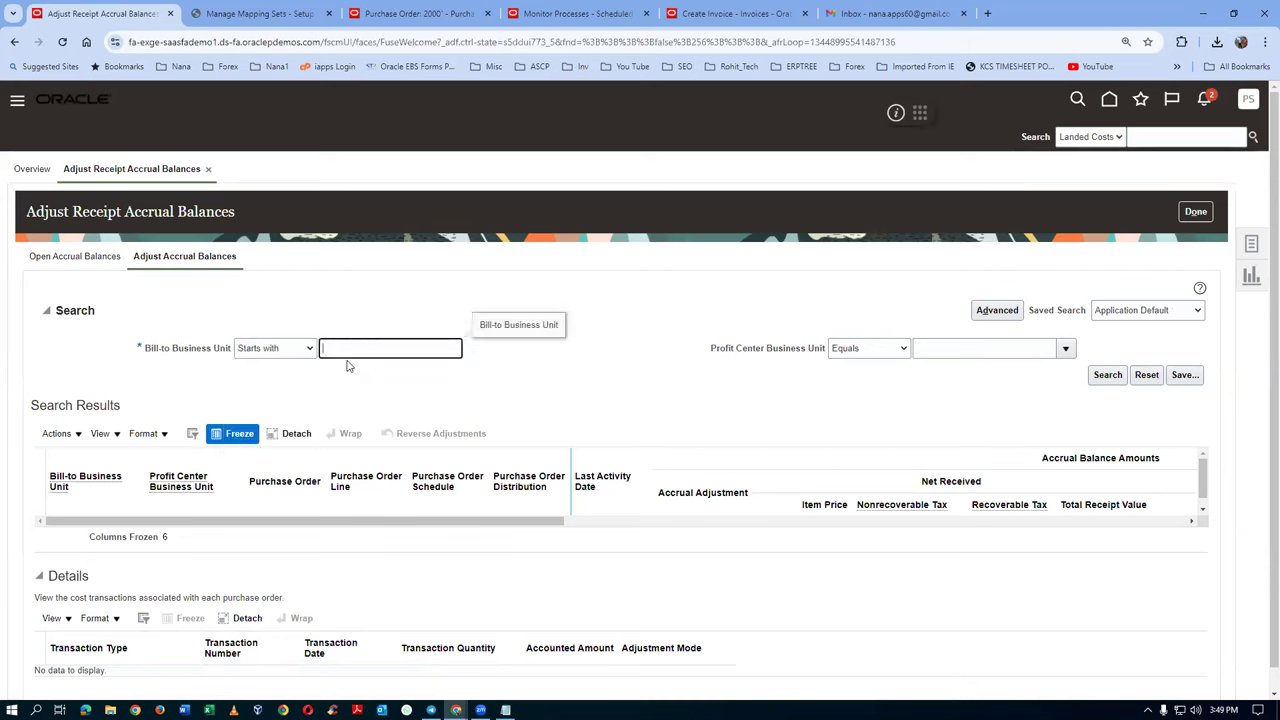
left_click(1107, 376)
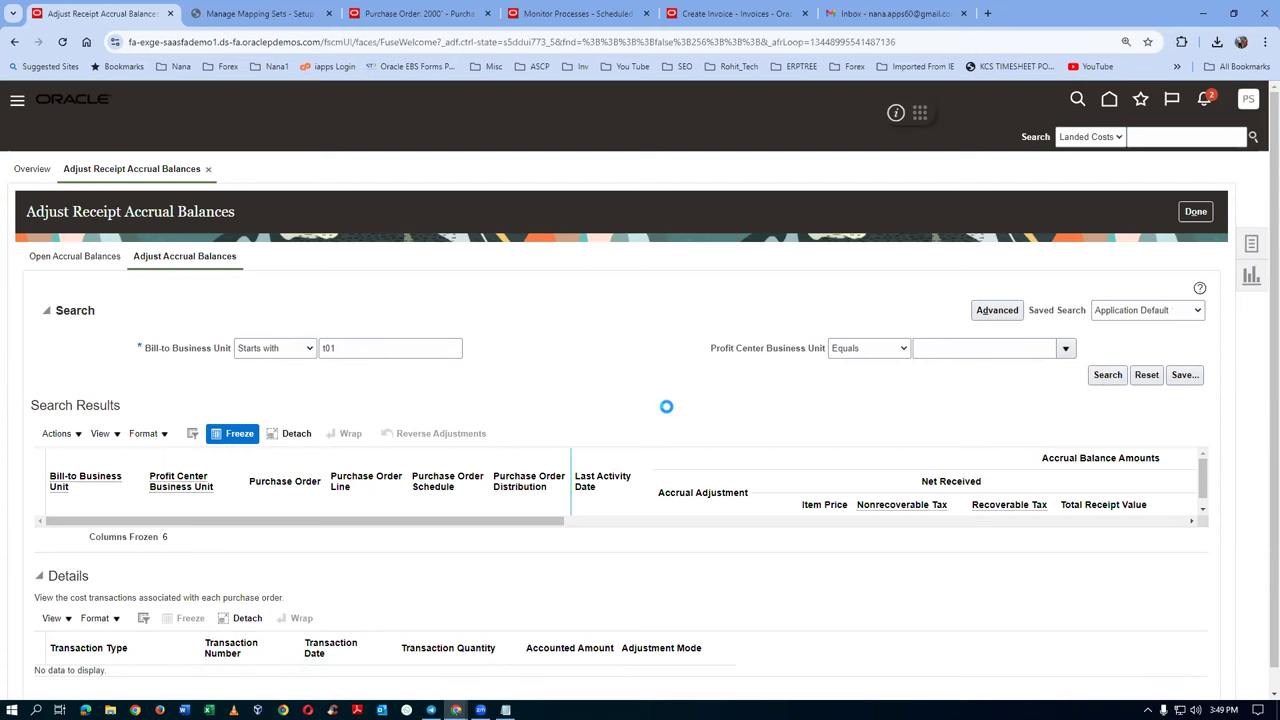
left_click(670, 465)
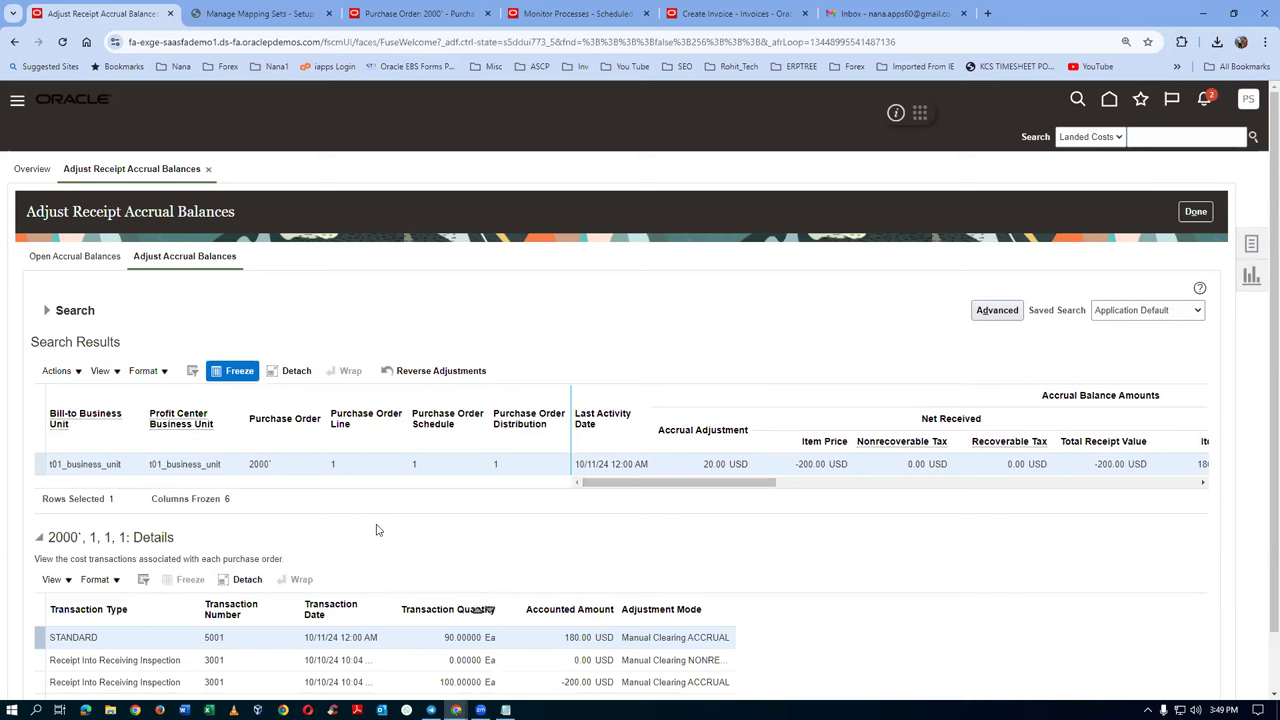
Reverse the selected accrual adjustment with the reason "Supplier complied" and acknowledge the processing message
left_click(427, 376)
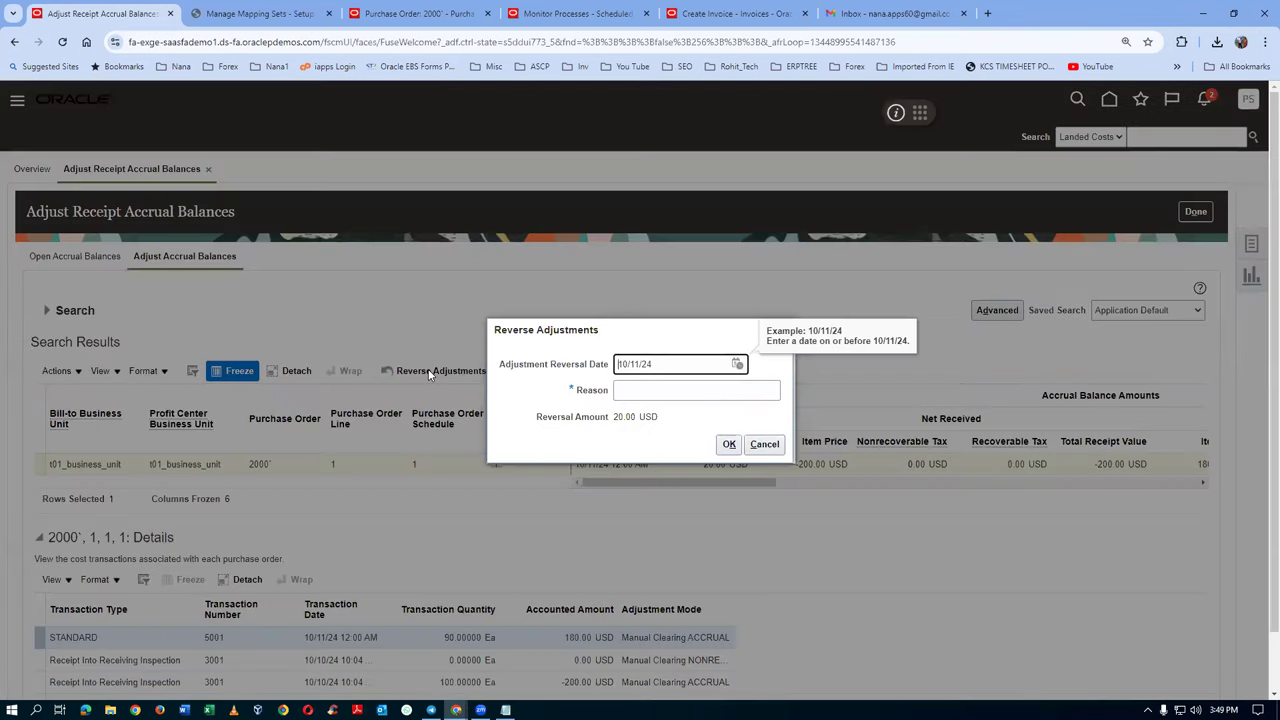
left_click(673, 392)
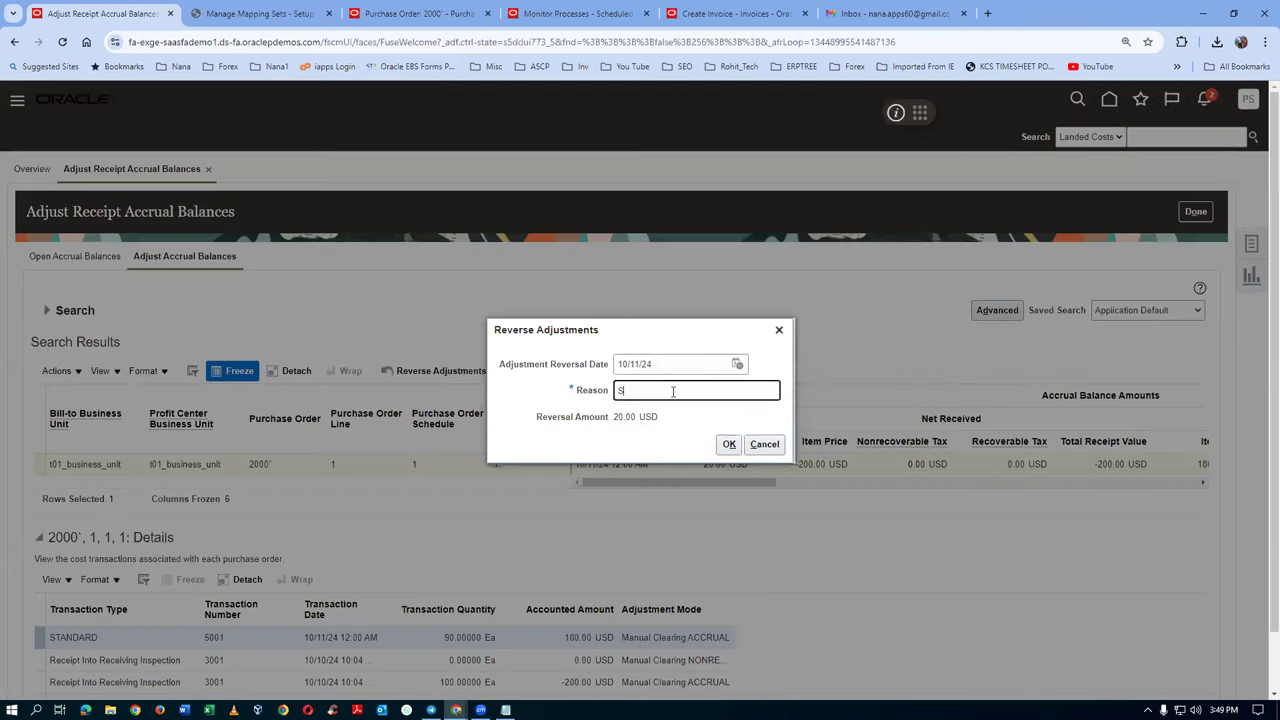
type("Supplier complied")
left_click(729, 444)
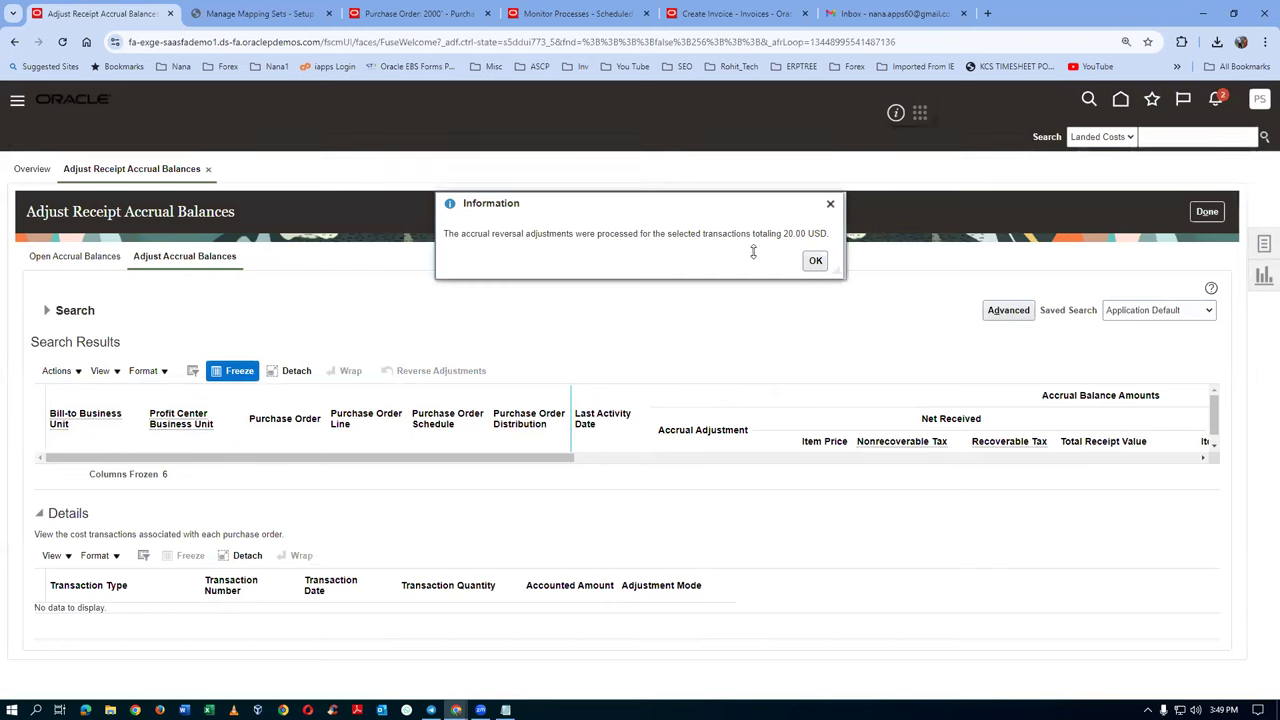
left_click(815, 262)
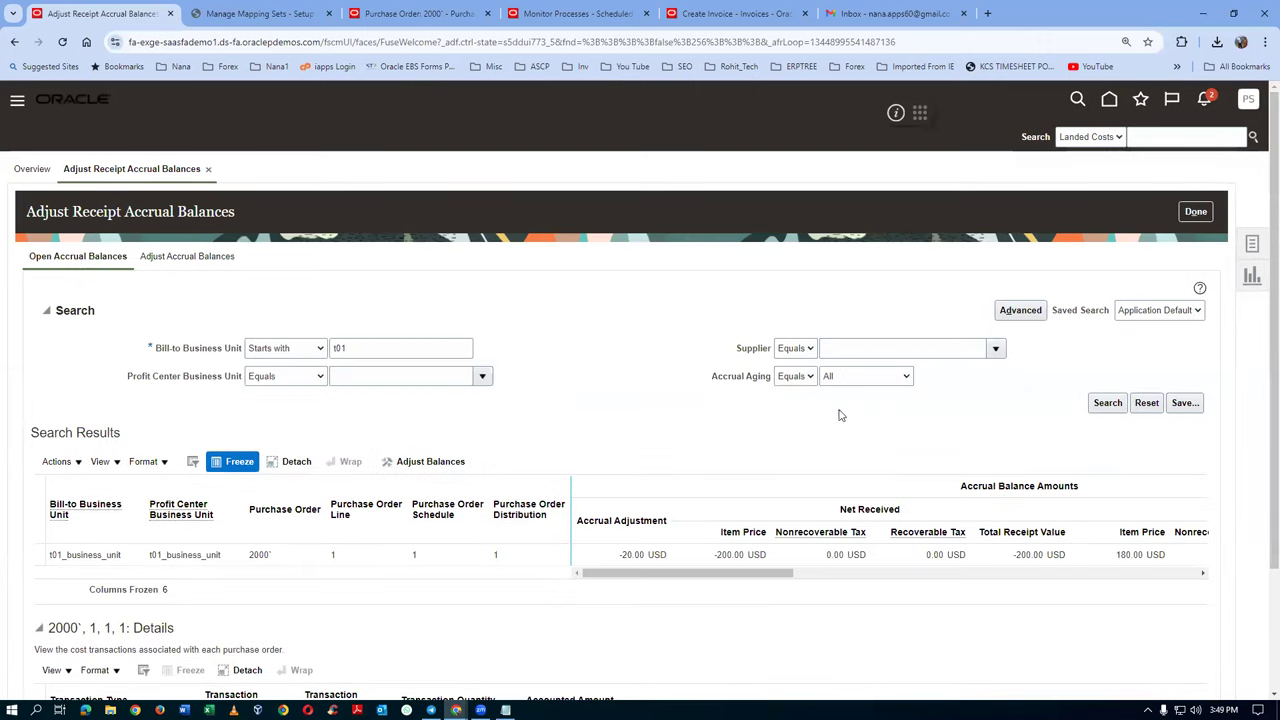
Rerun the open accrual balances search without a supplier, and return to a refreshed Receipt Accounting overview
left_click(1120, 403)
left_click(740, 424)
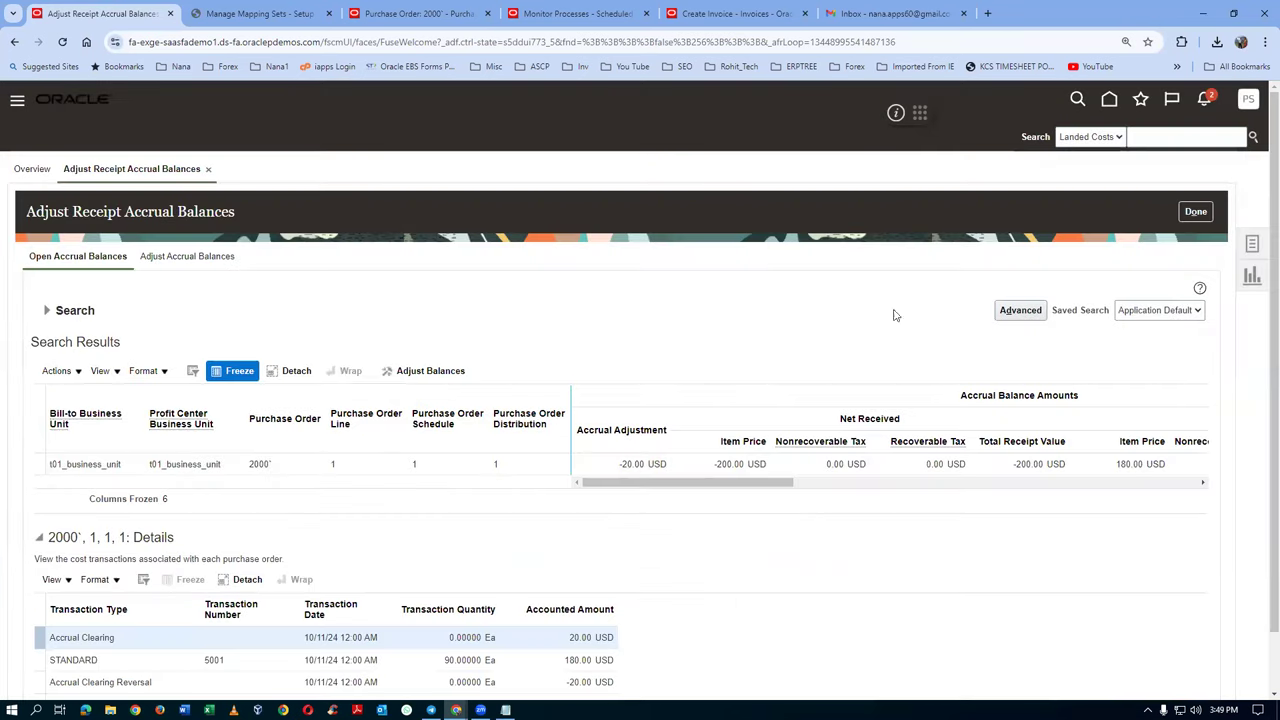
left_click(1190, 208)
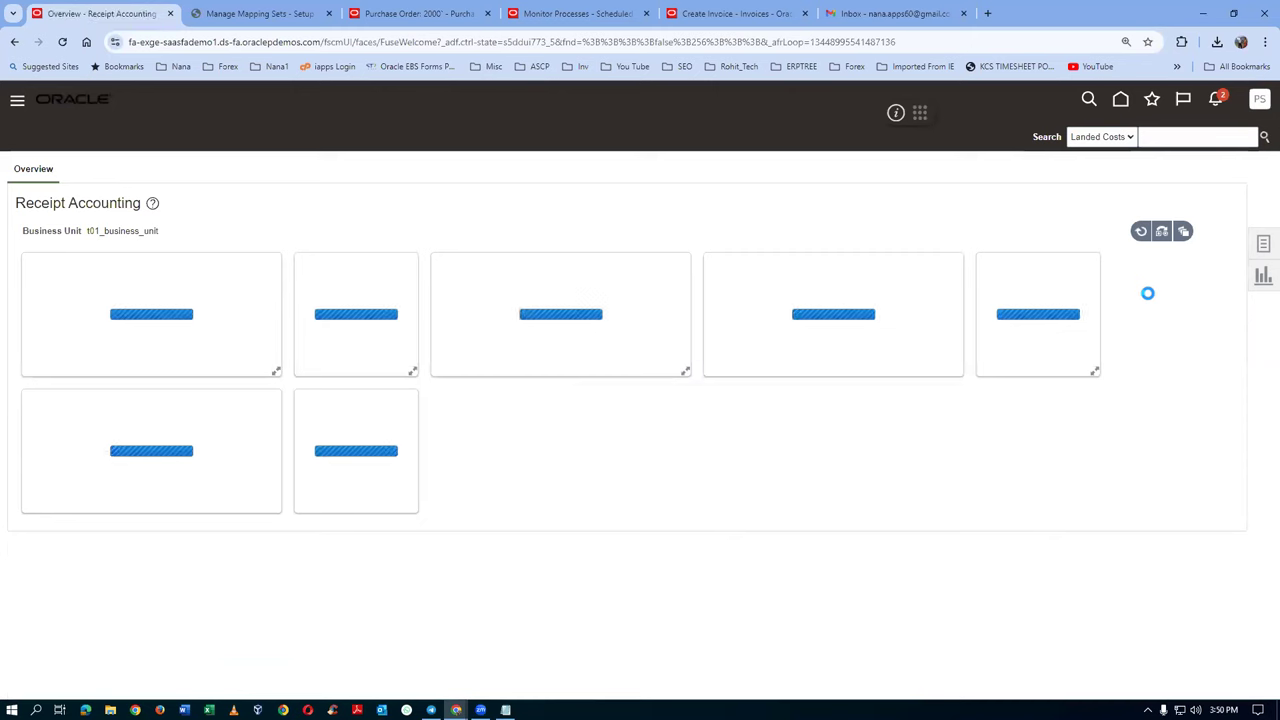
left_click(1141, 232)
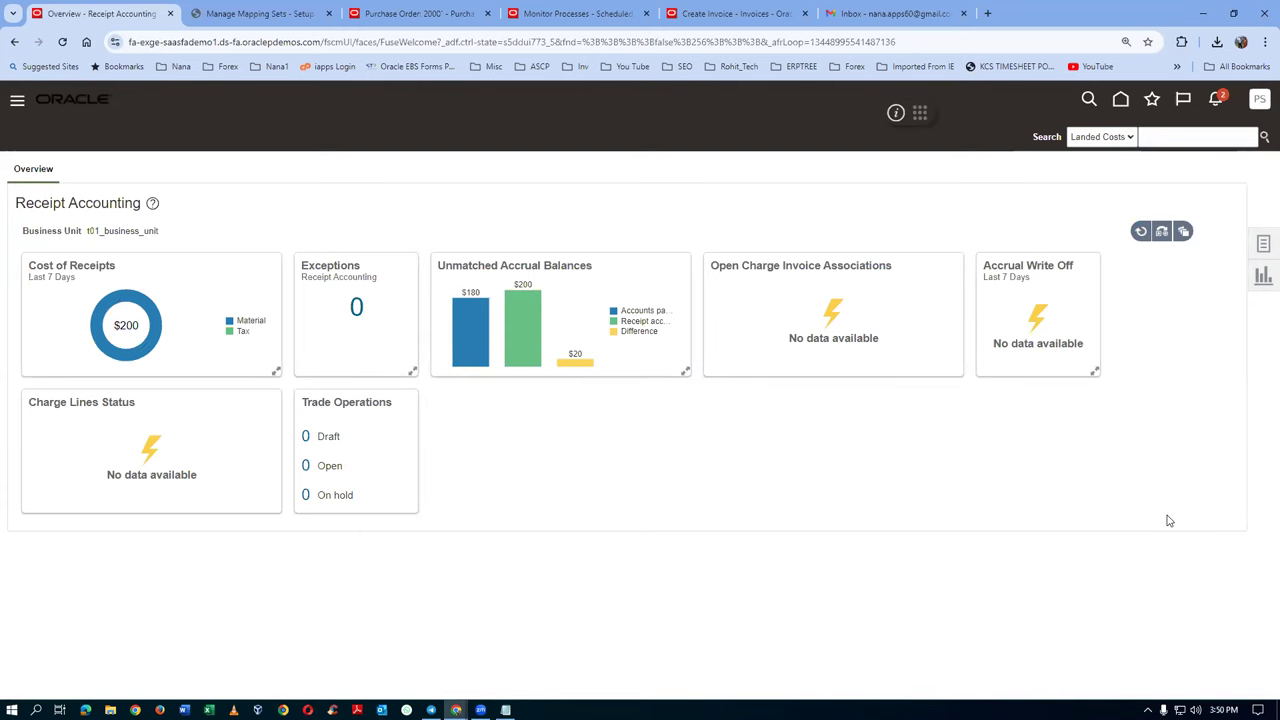
Reopen Adjust Receipt Accrual Balances, enter bill-to business unit starts with t01, and decline the search without a supplier
left_click(1261, 246)
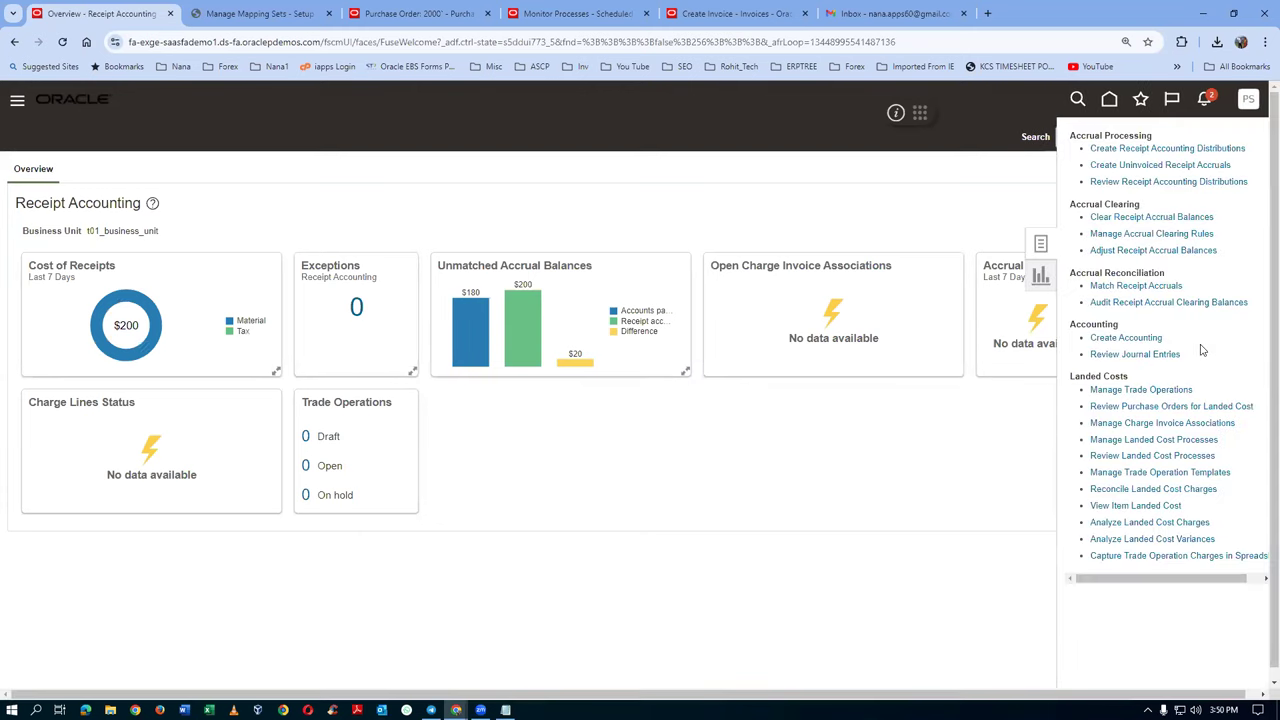
left_click(492, 315)
left_click(298, 347)
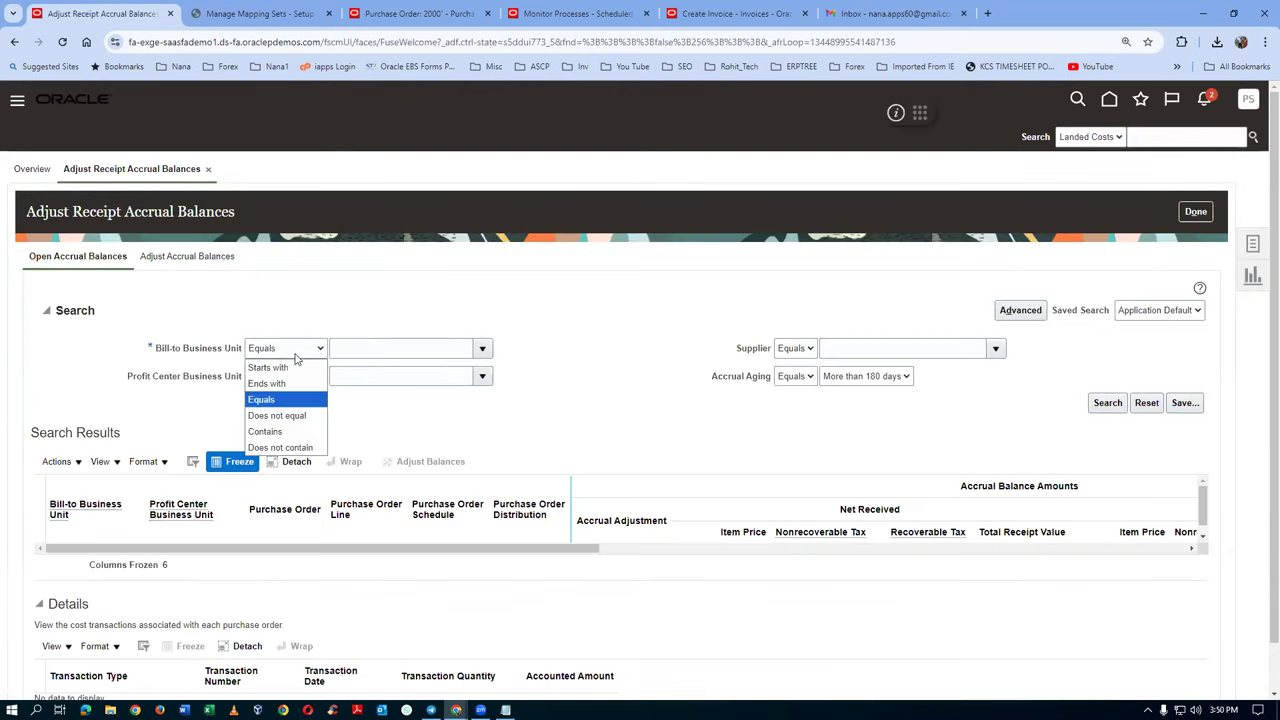
left_click(285, 362)
type("t01")
left_click(1108, 403)
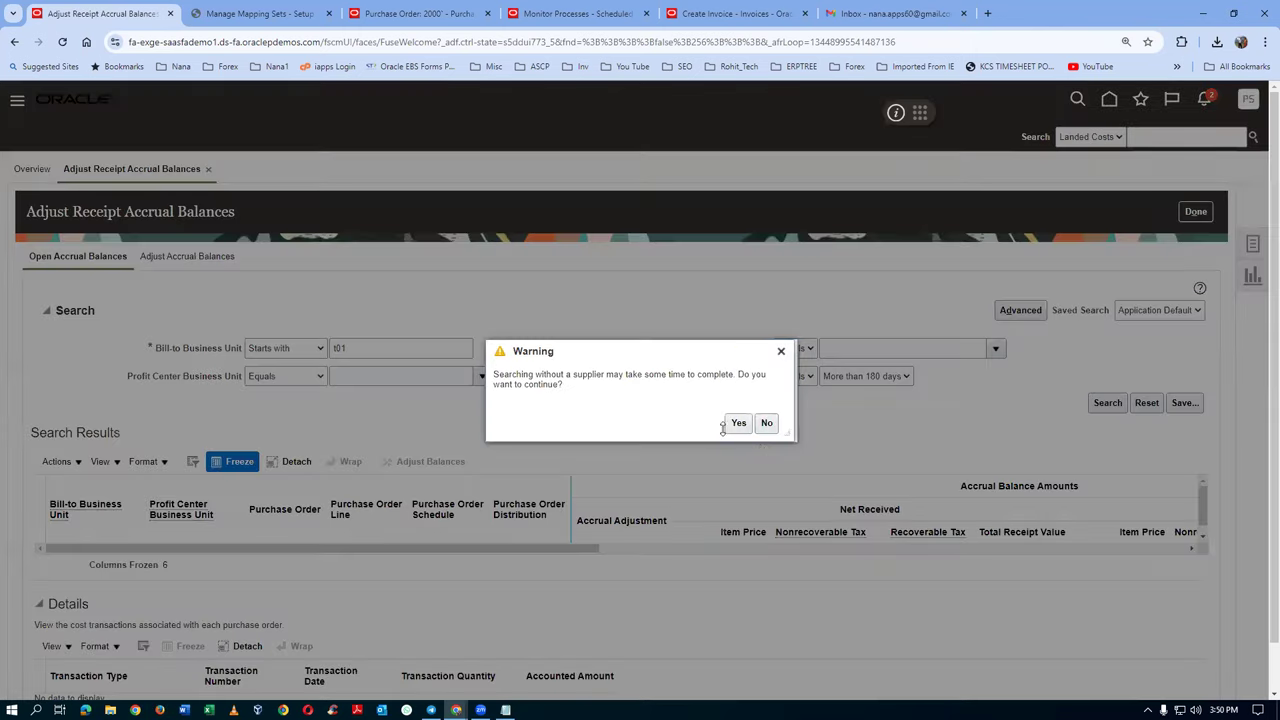
left_click(766, 423)
Set accrual aging to All and search the open accrual balances, accepting the longer search without a supplier
left_click(850, 378)
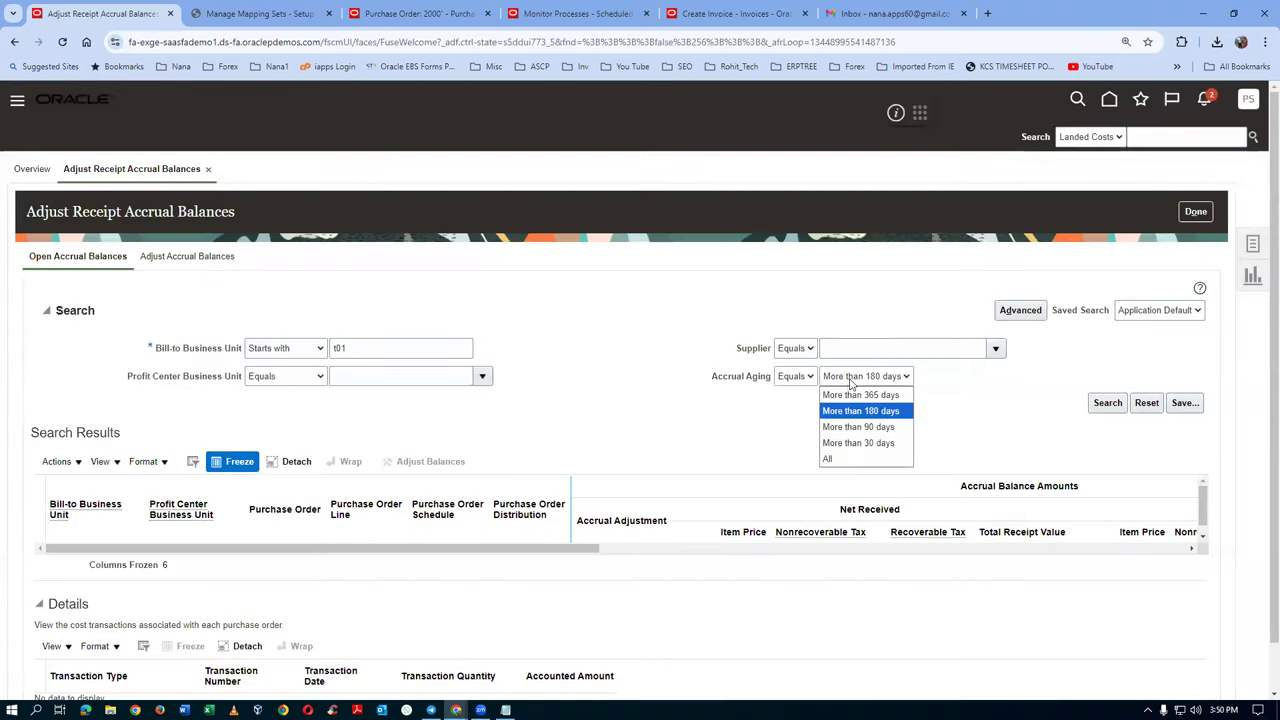
left_click(830, 459)
left_click(1099, 408)
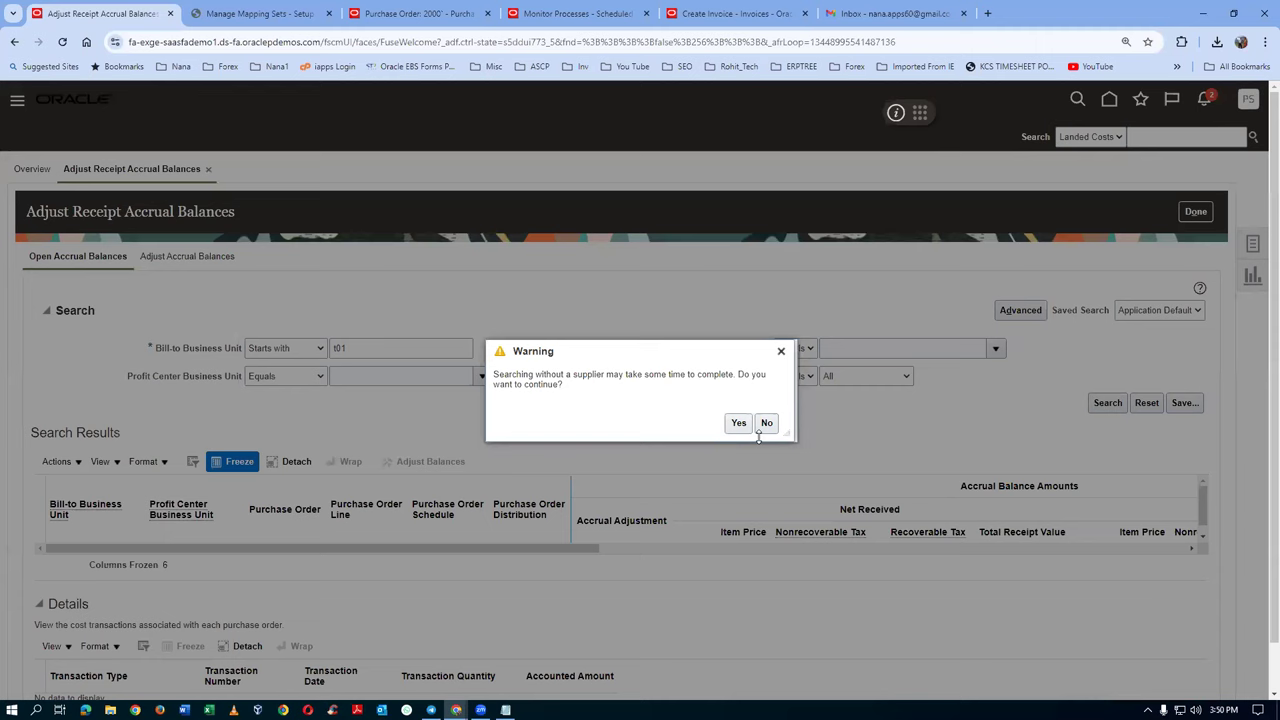
left_click(738, 423)
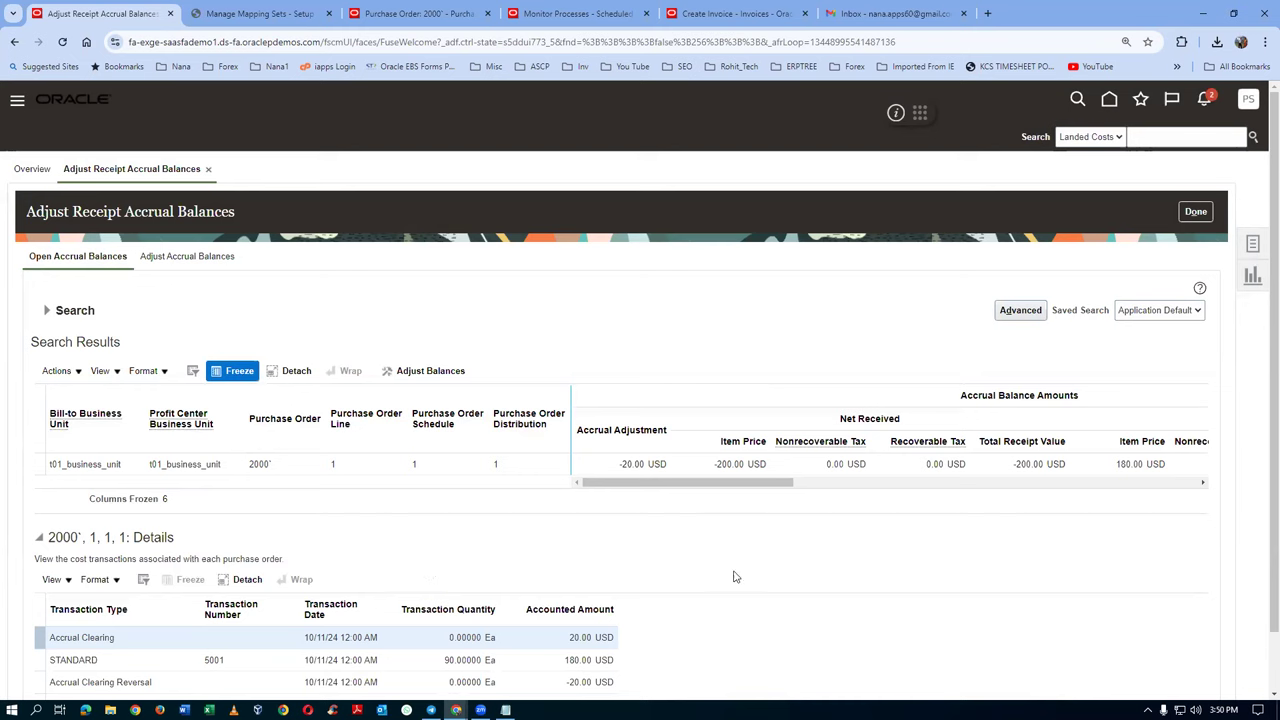
left_click_drag(711, 483, 665, 552)
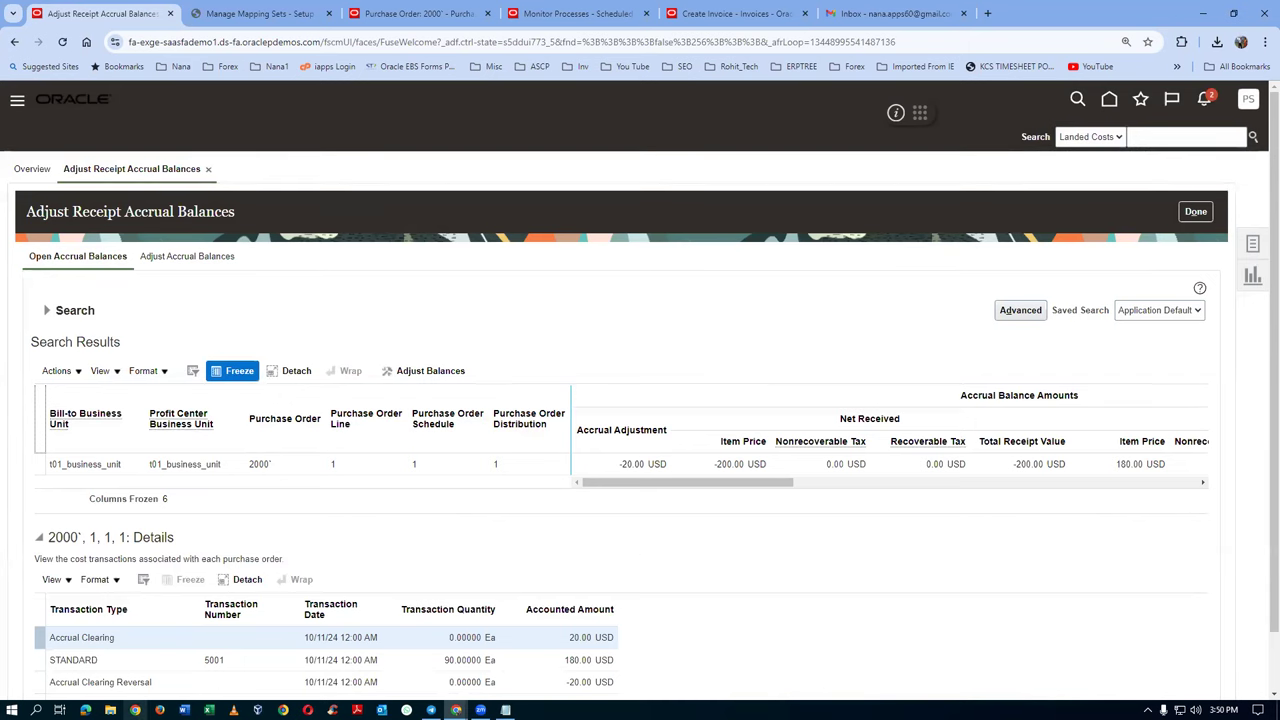
Switch to File Explorer and open the Additional_Docs_Records_4 folder inside CU SCM Training on the F: drive
left_click(110, 710)
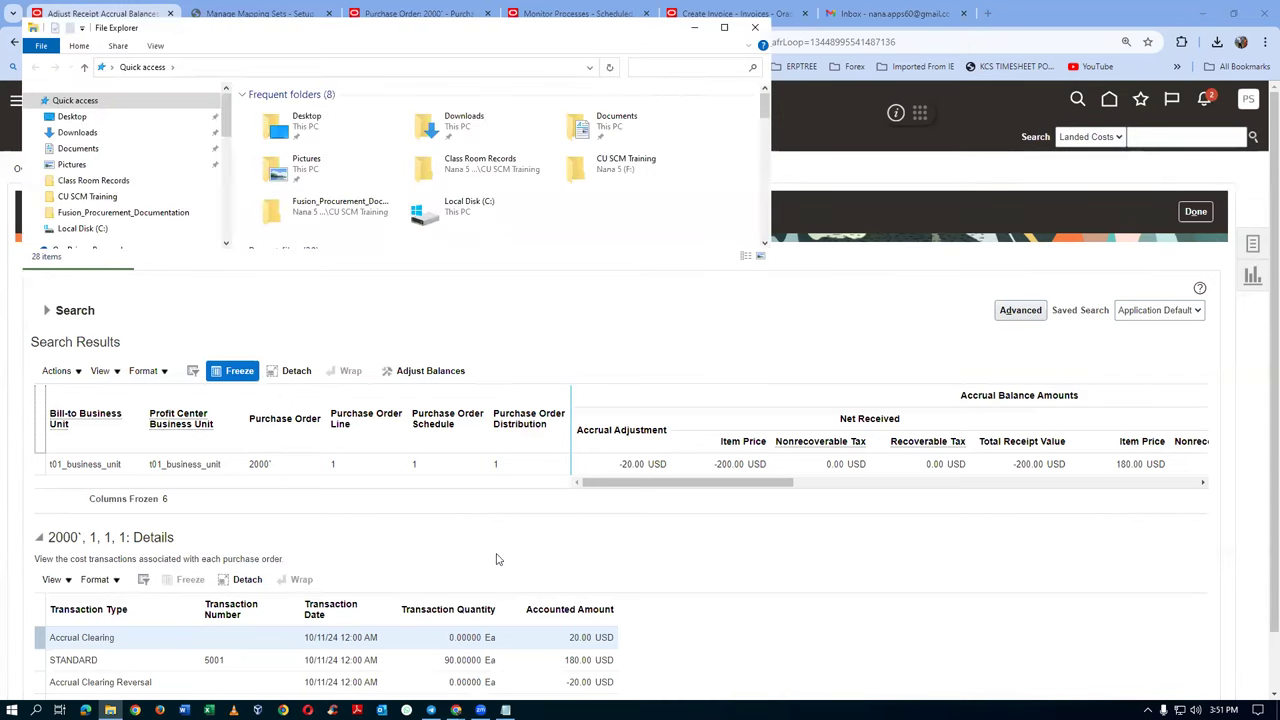
left_click_drag(227, 125, 236, 190)
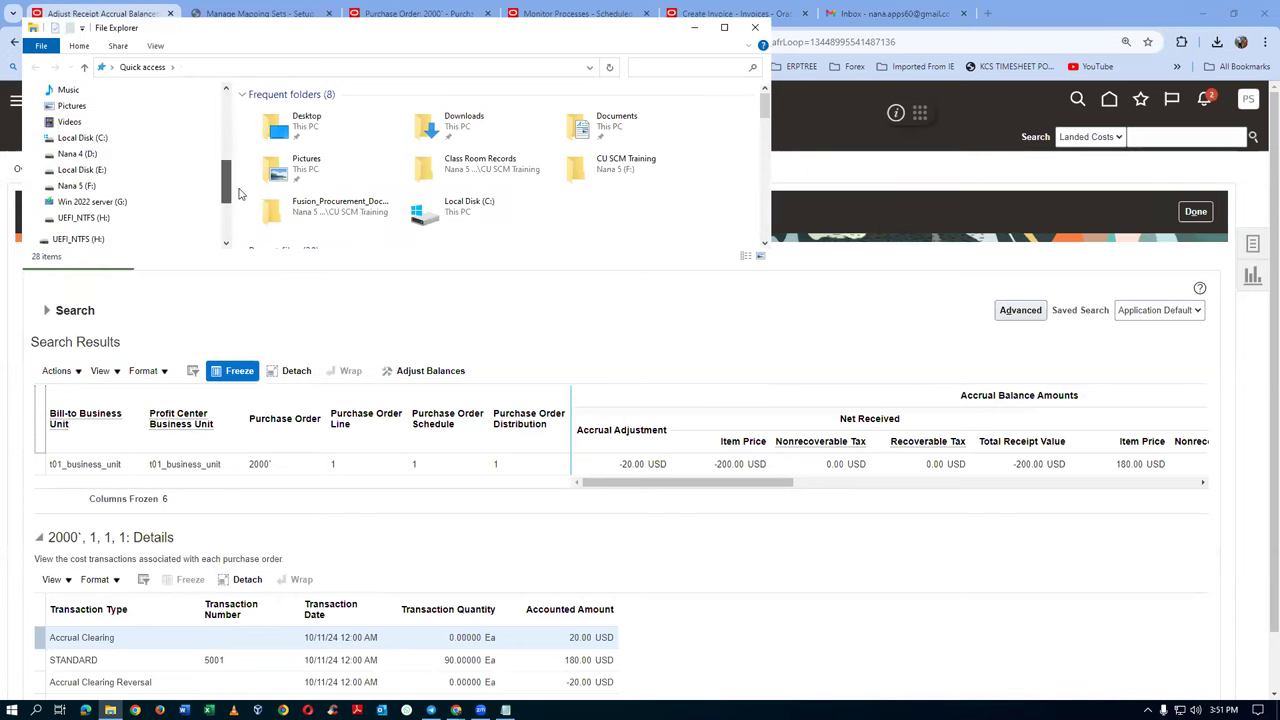
left_click(77, 186)
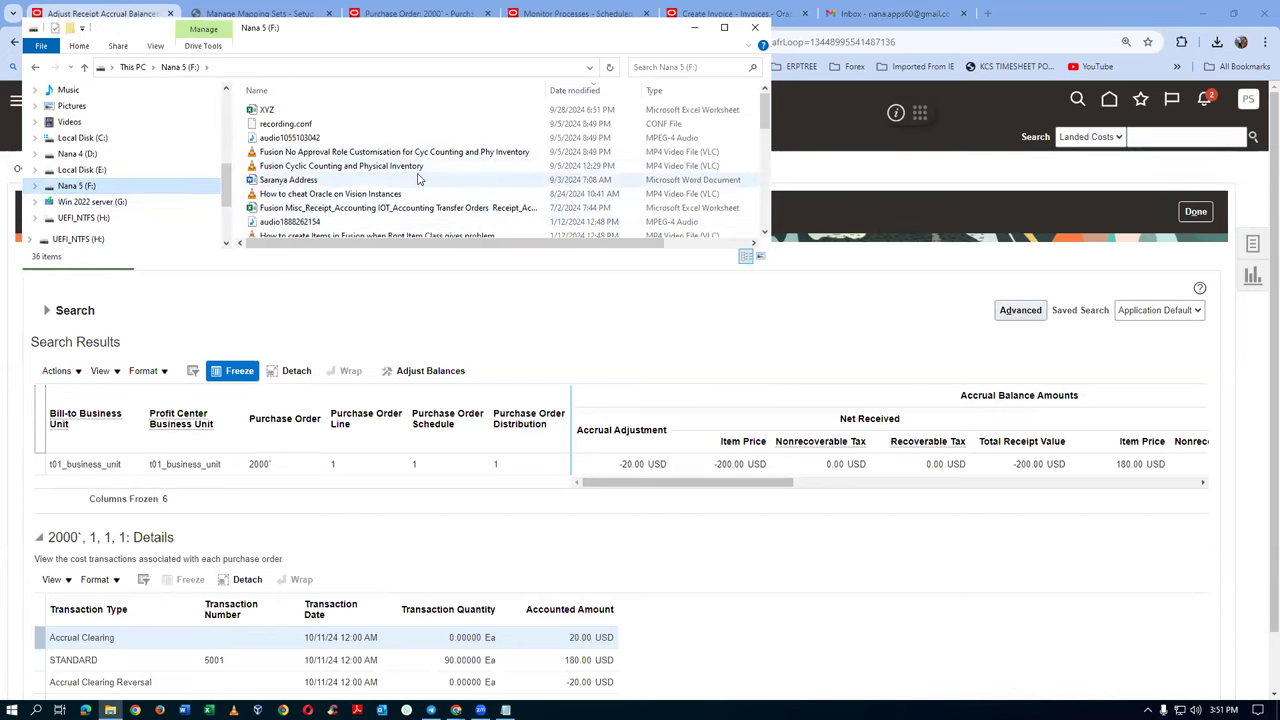
scroll(420, 180, "down", 2)
scroll(420, 180, "down", 3)
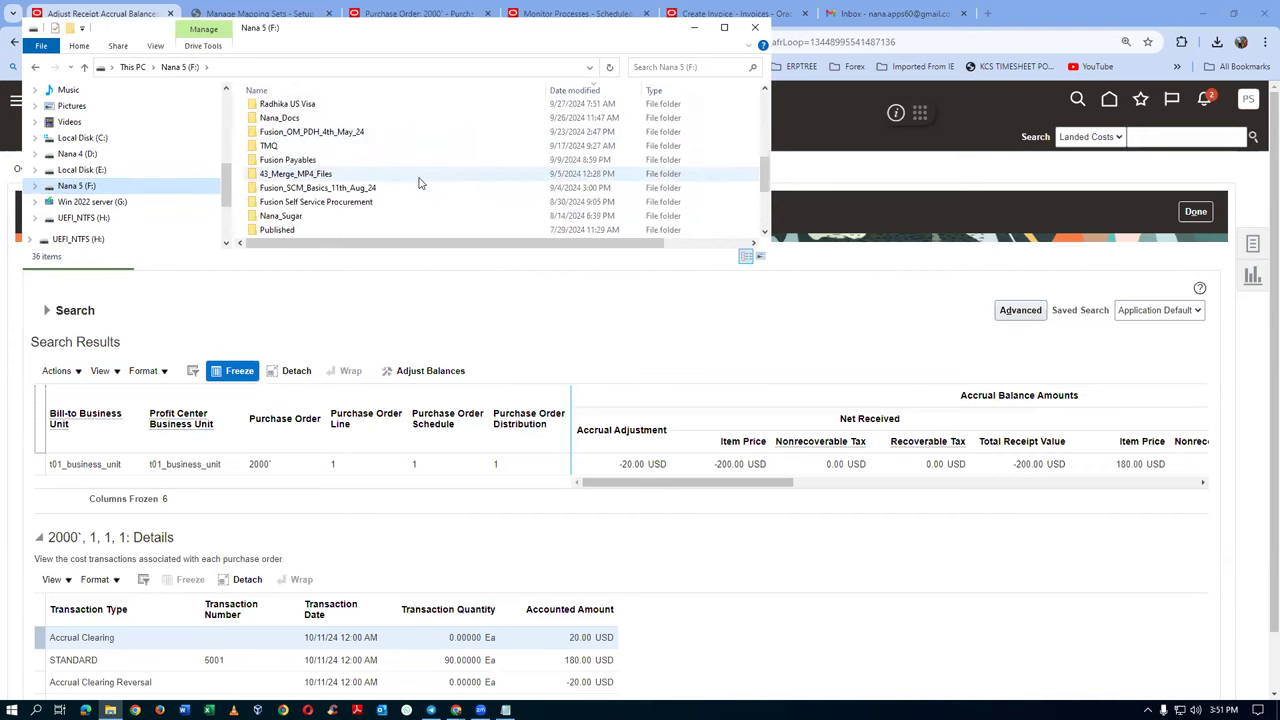
scroll(420, 183, "down", 1)
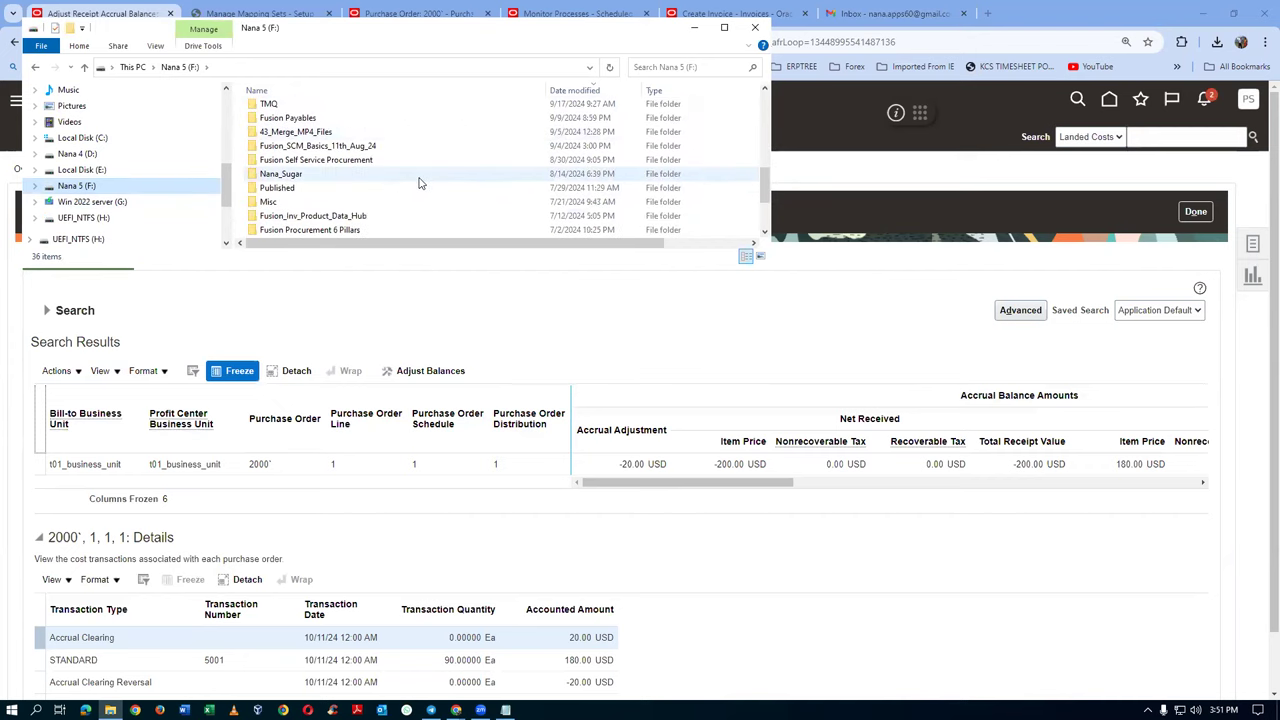
scroll(420, 183, "up", 3)
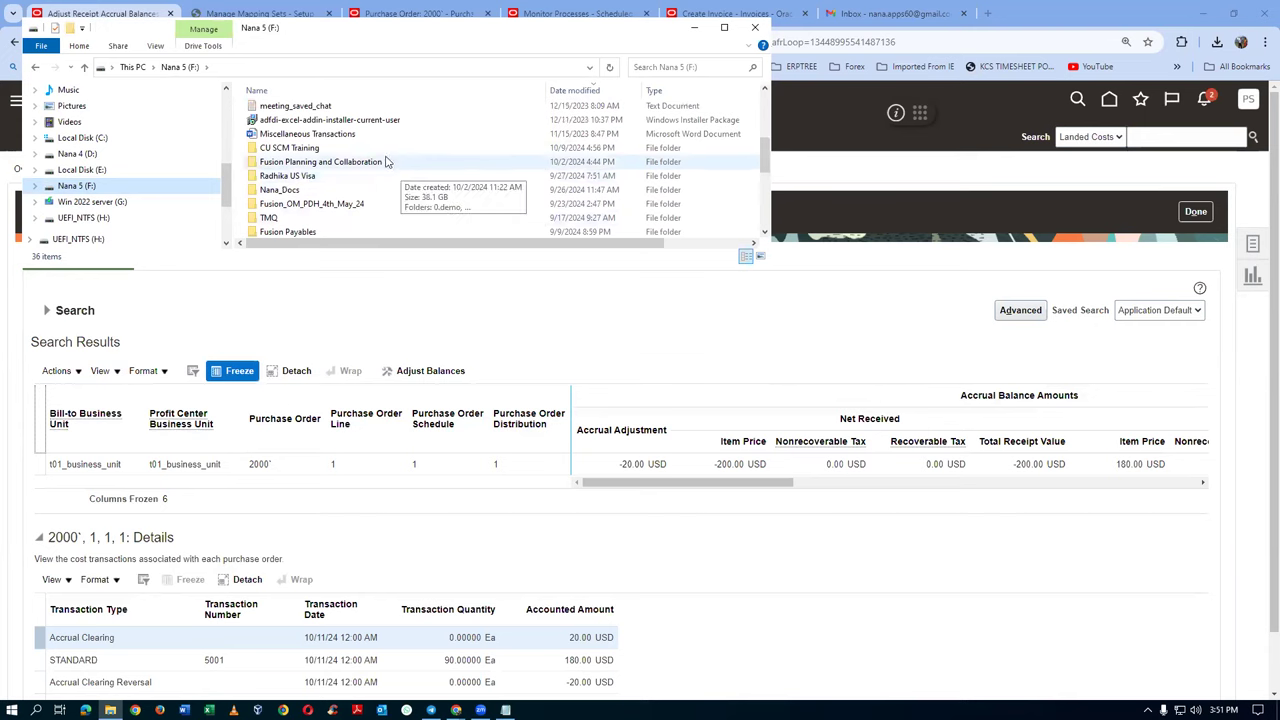
double_click(381, 149)
double_click(377, 151)
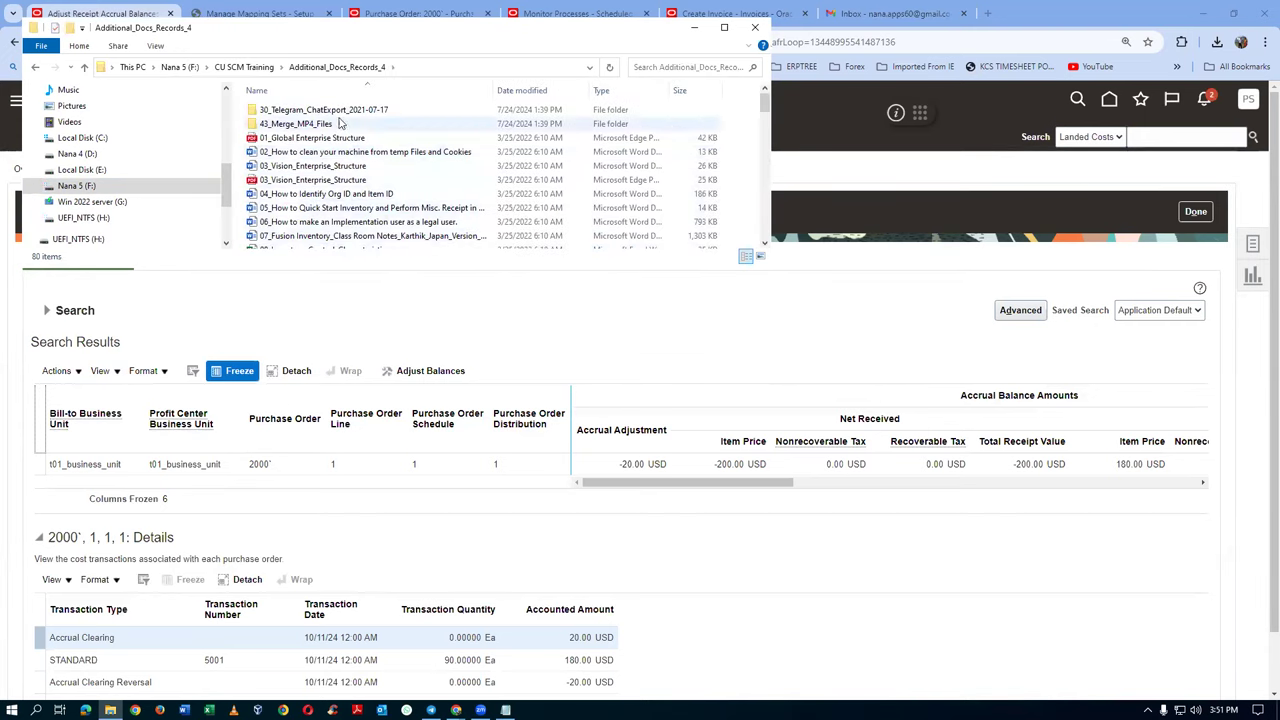
Search the folder for "reco", open the 56_Reconciliation Rules document in Word to view it, and switch back to the browser
left_click(657, 67)
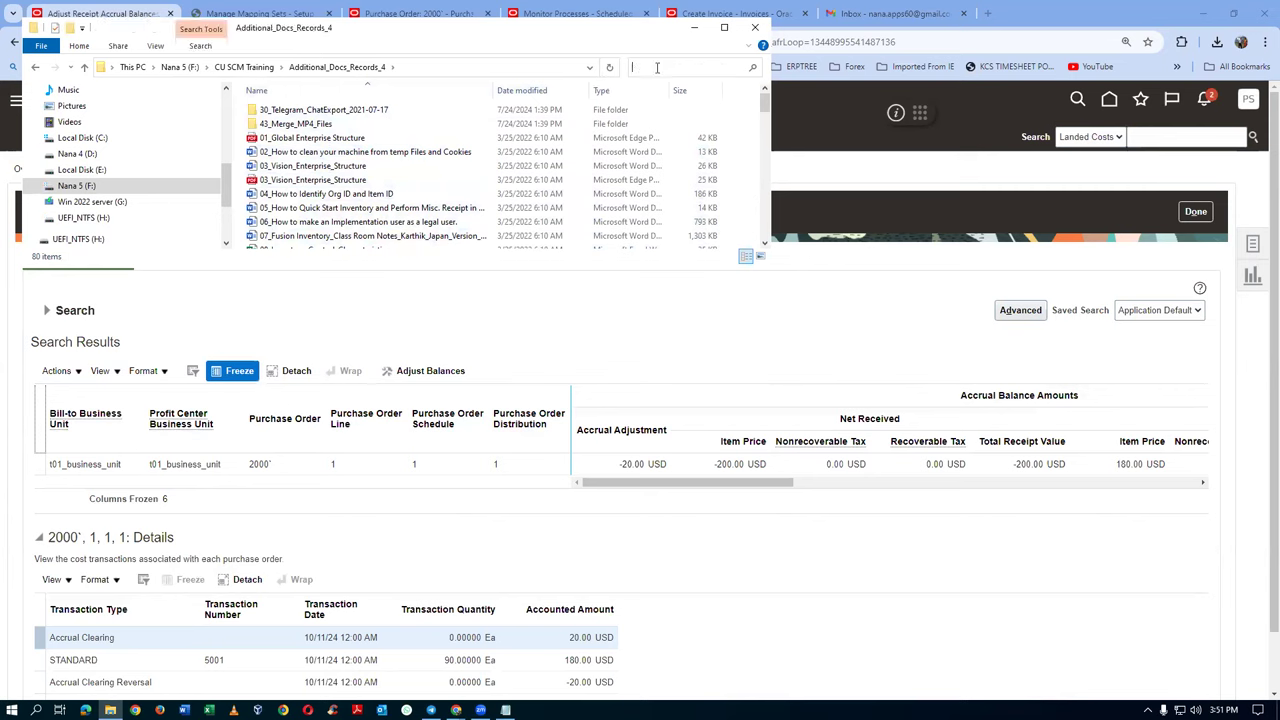
type("reco")
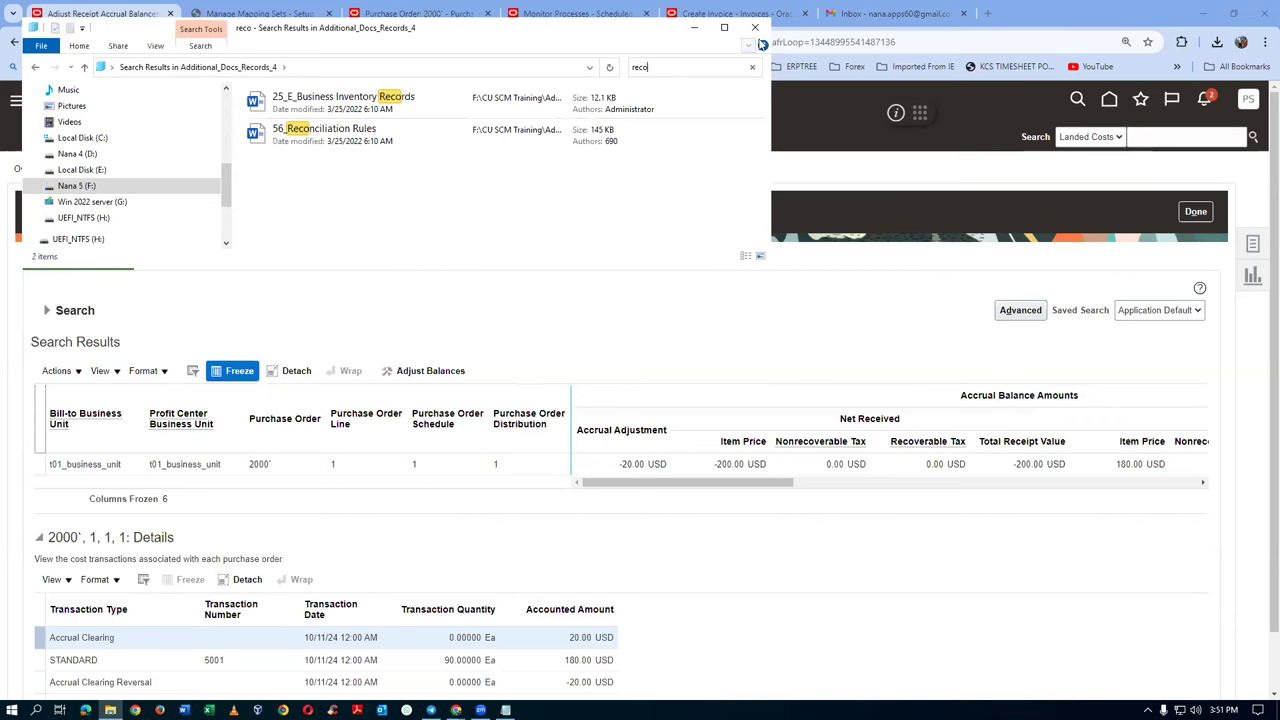
left_click(357, 148)
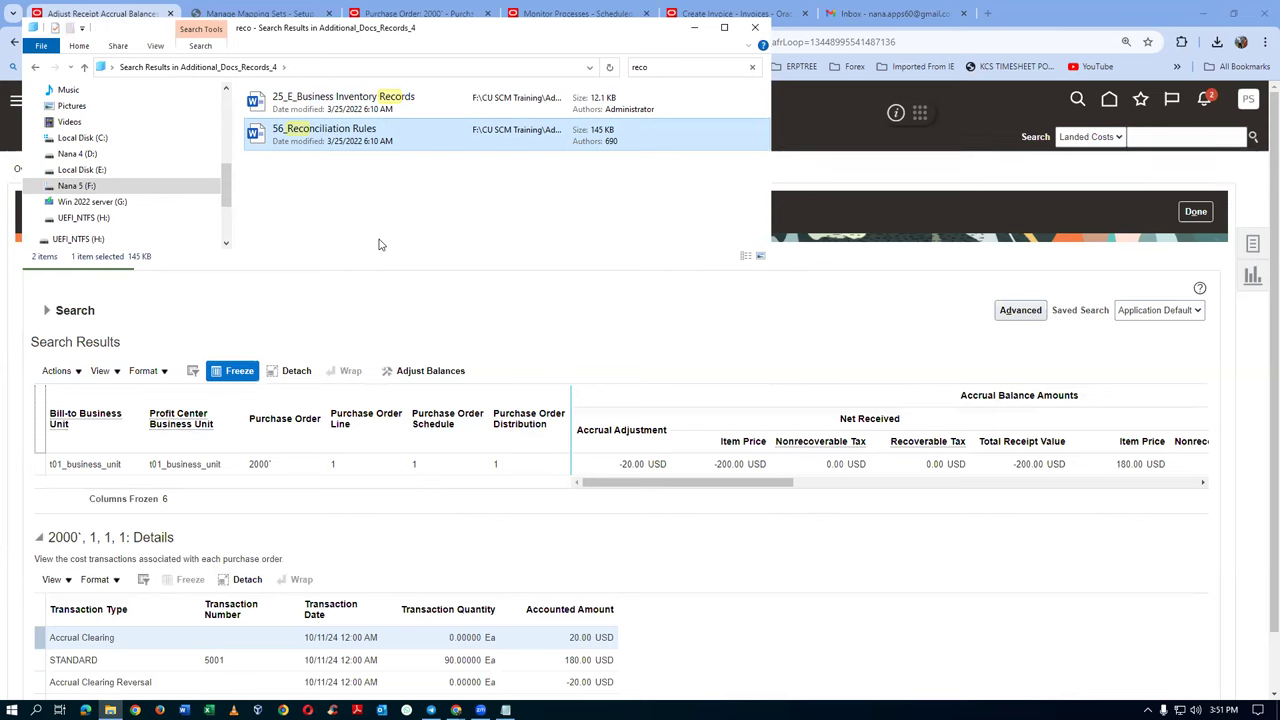
left_click_drag(353, 137, 357, 138)
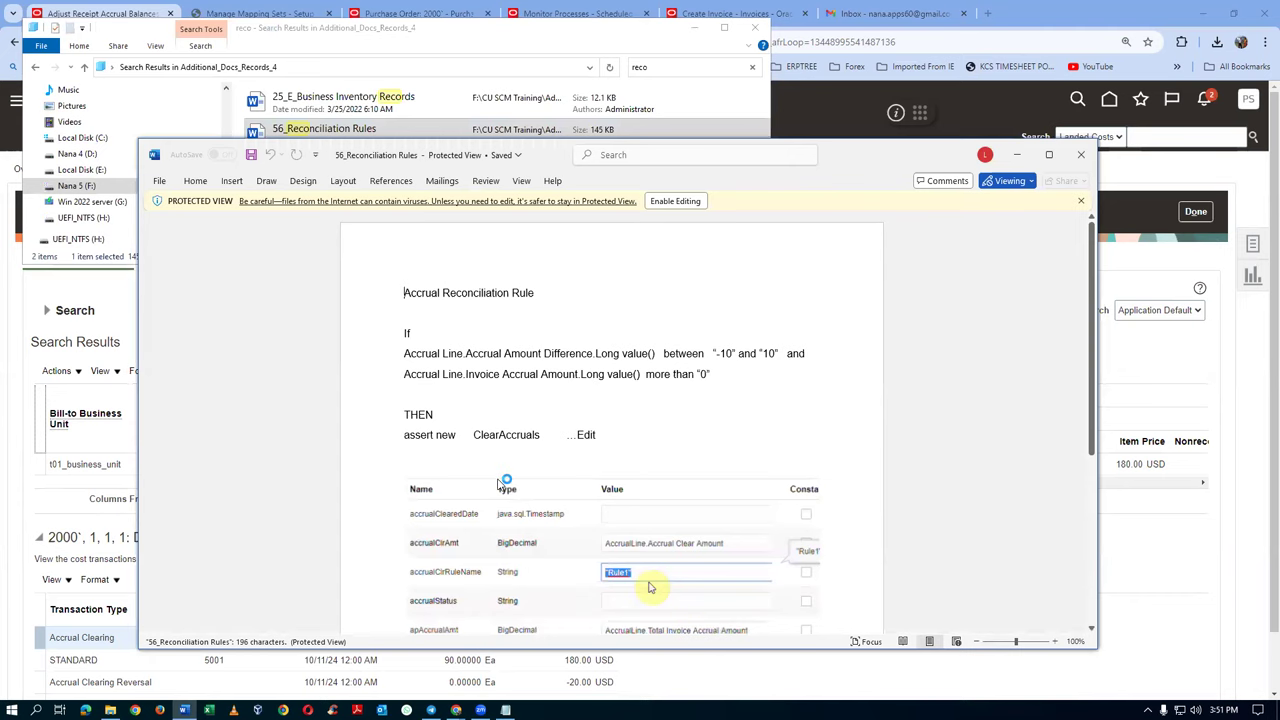
left_click(1049, 154)
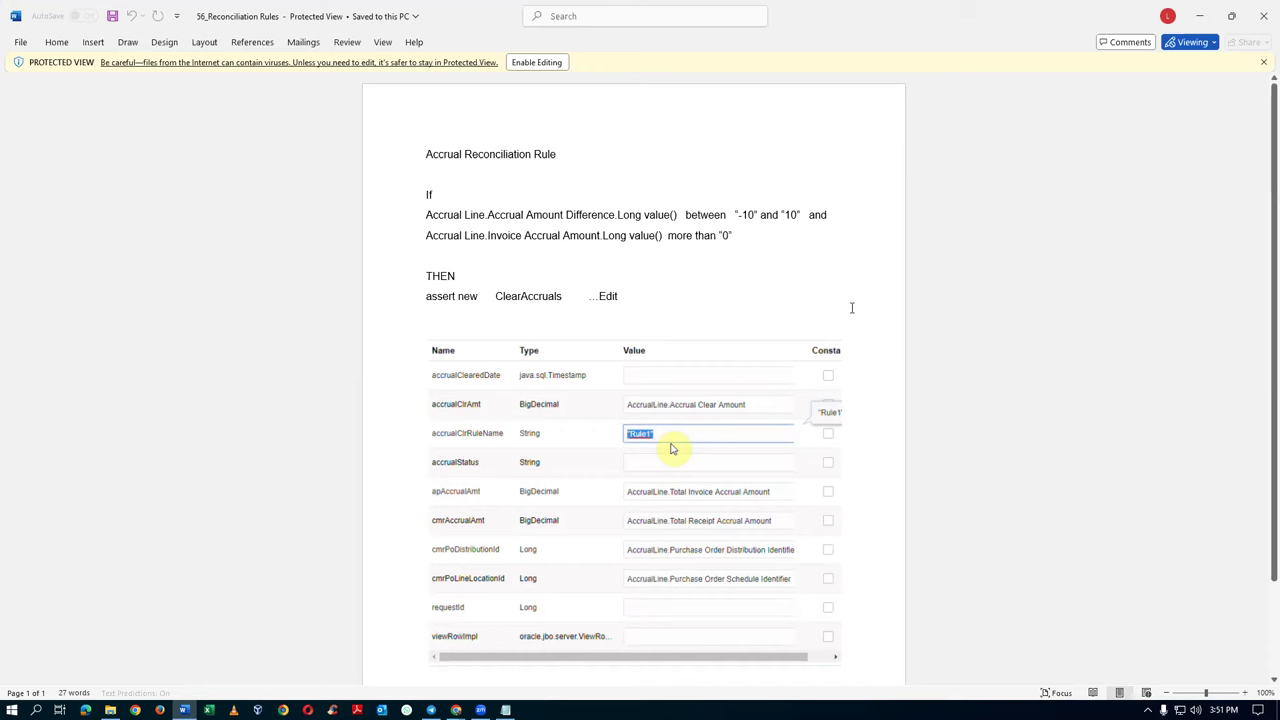
key("alt+Tab")
left_click(852, 313)
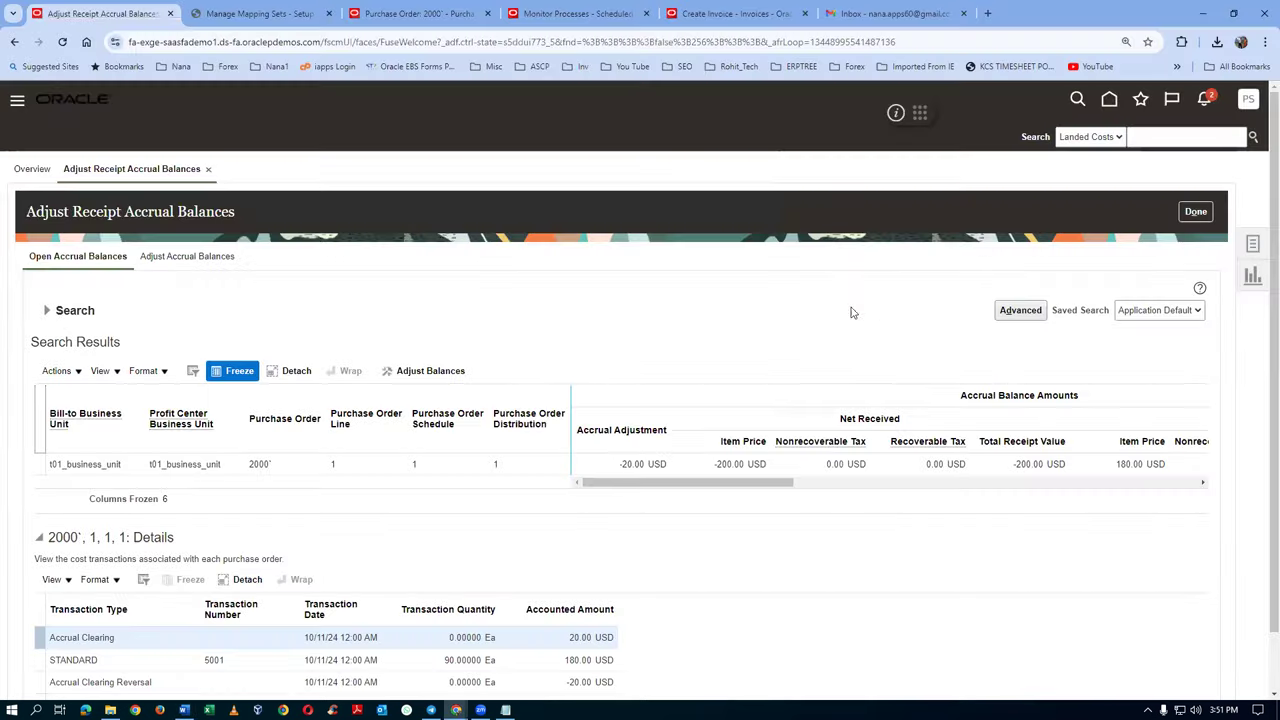
Open Manage Accrual Clearing Rules, select bill-to business unit t01_business_unit, and create a new general rule
left_click(1253, 243)
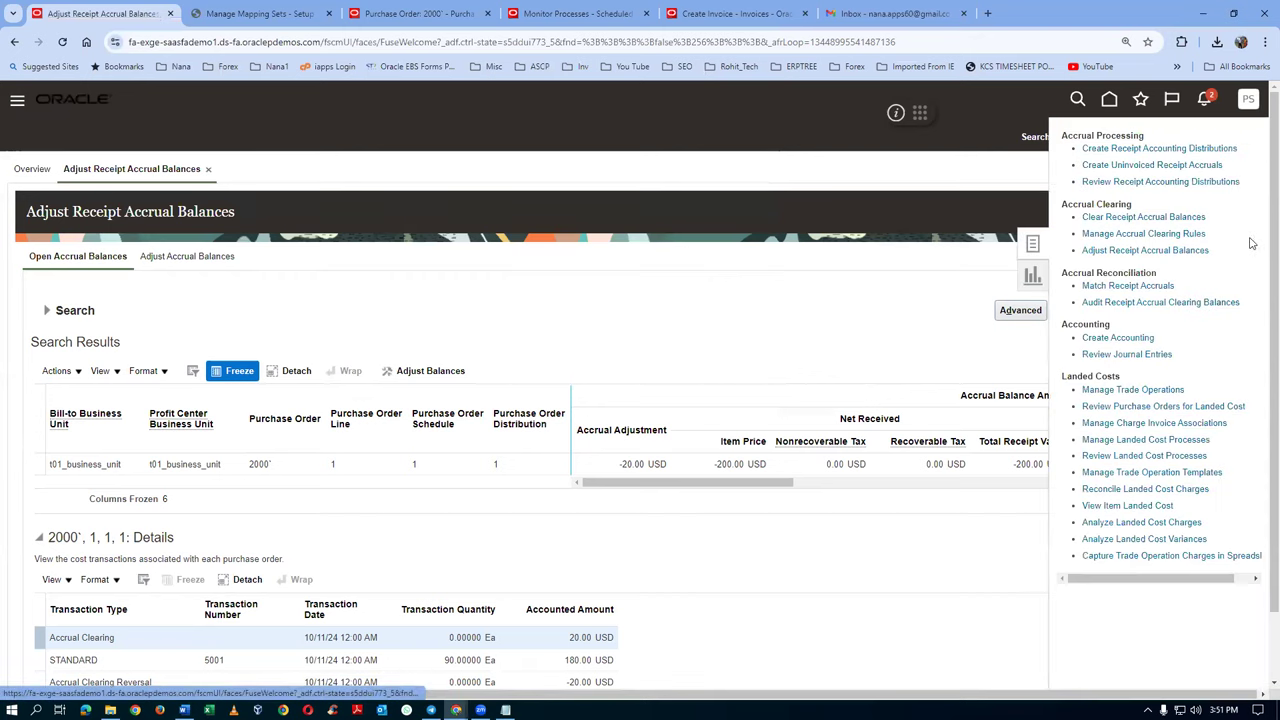
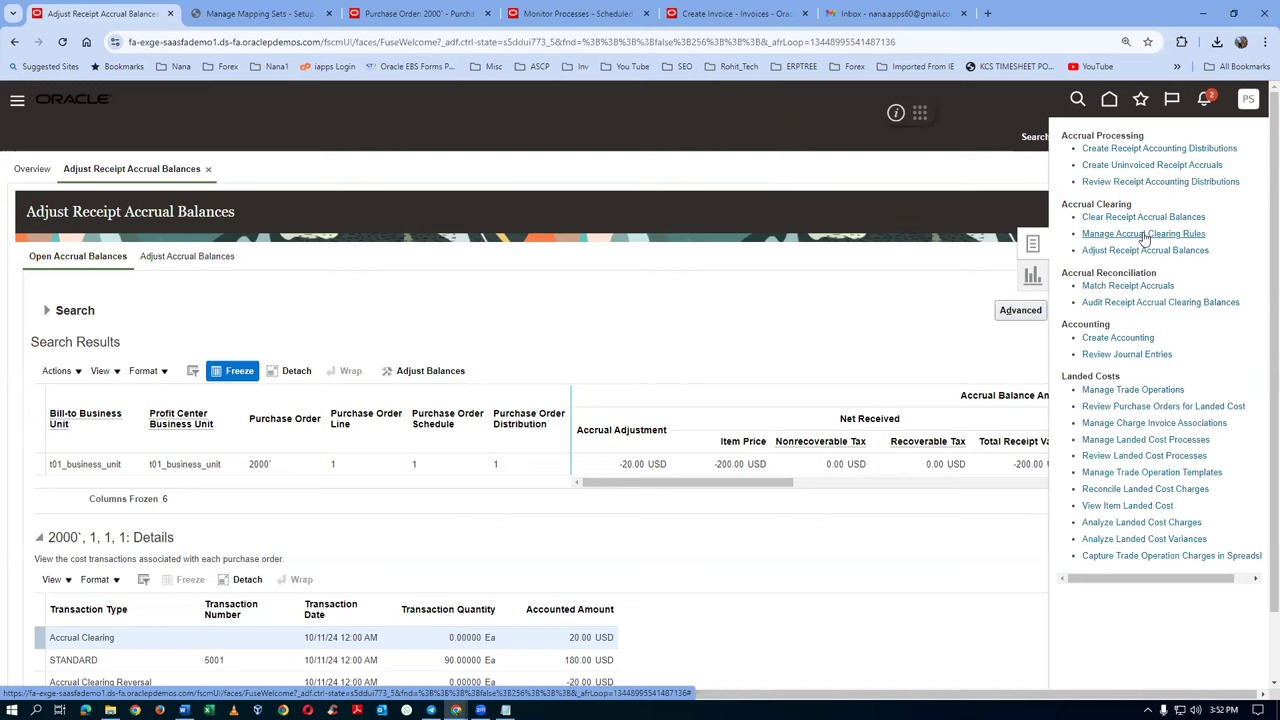
left_click(1145, 235)
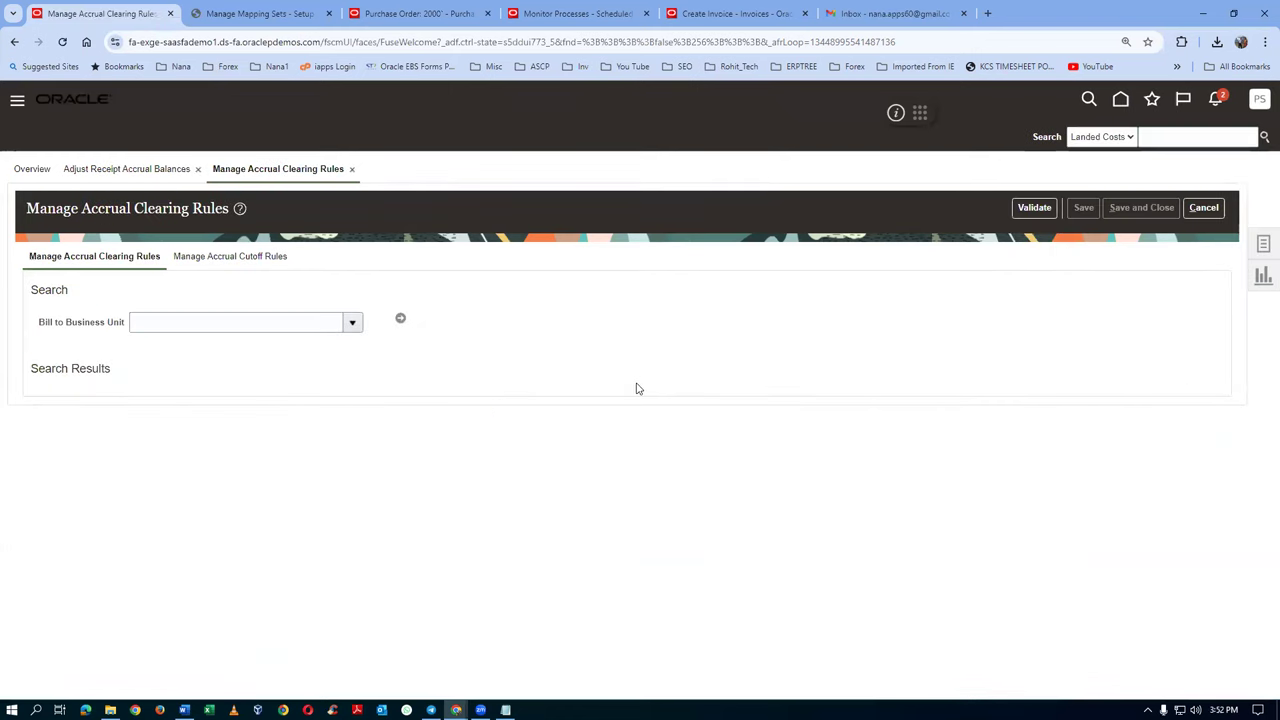
left_click(236, 323)
type("t01")
key("Tab")
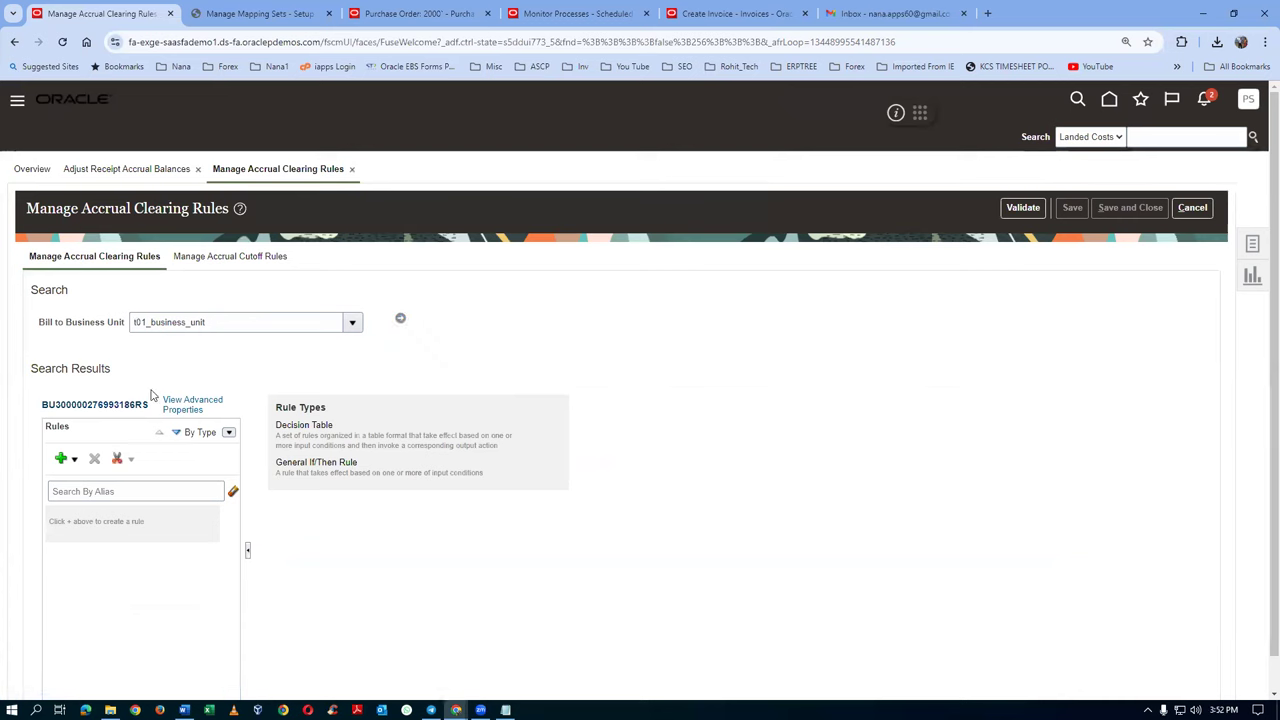
left_click(64, 459)
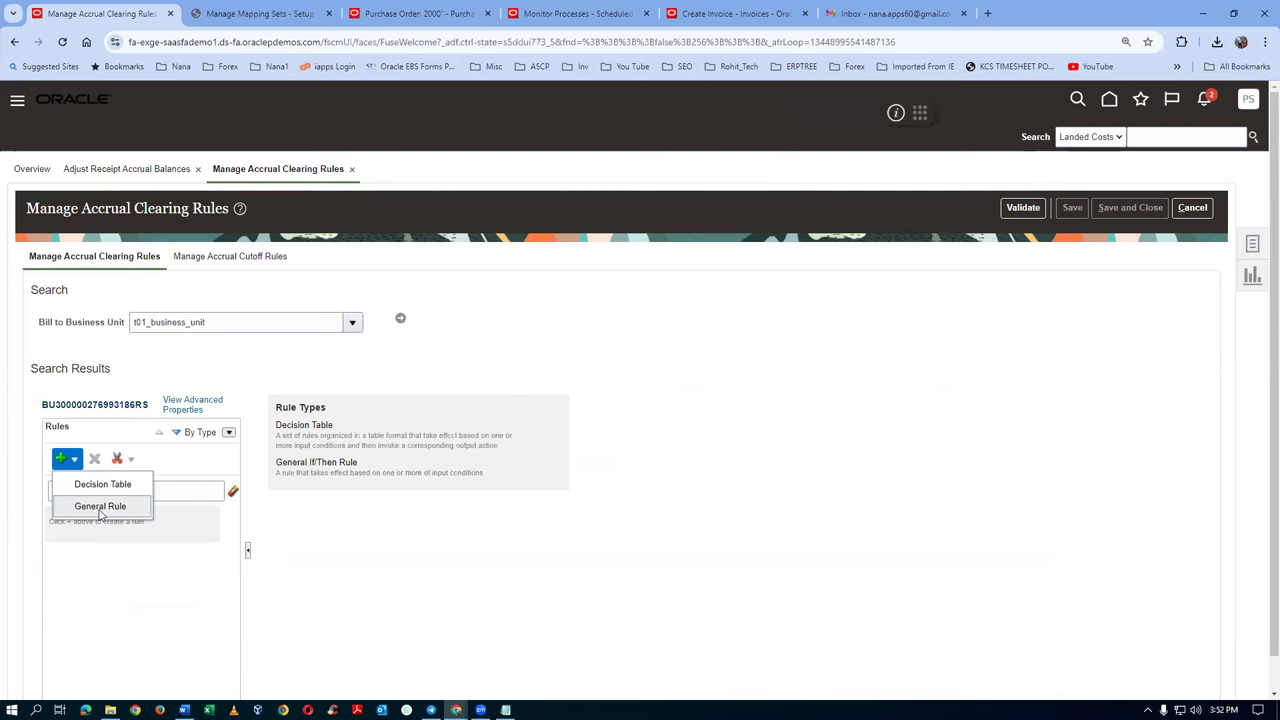
left_click(99, 507)
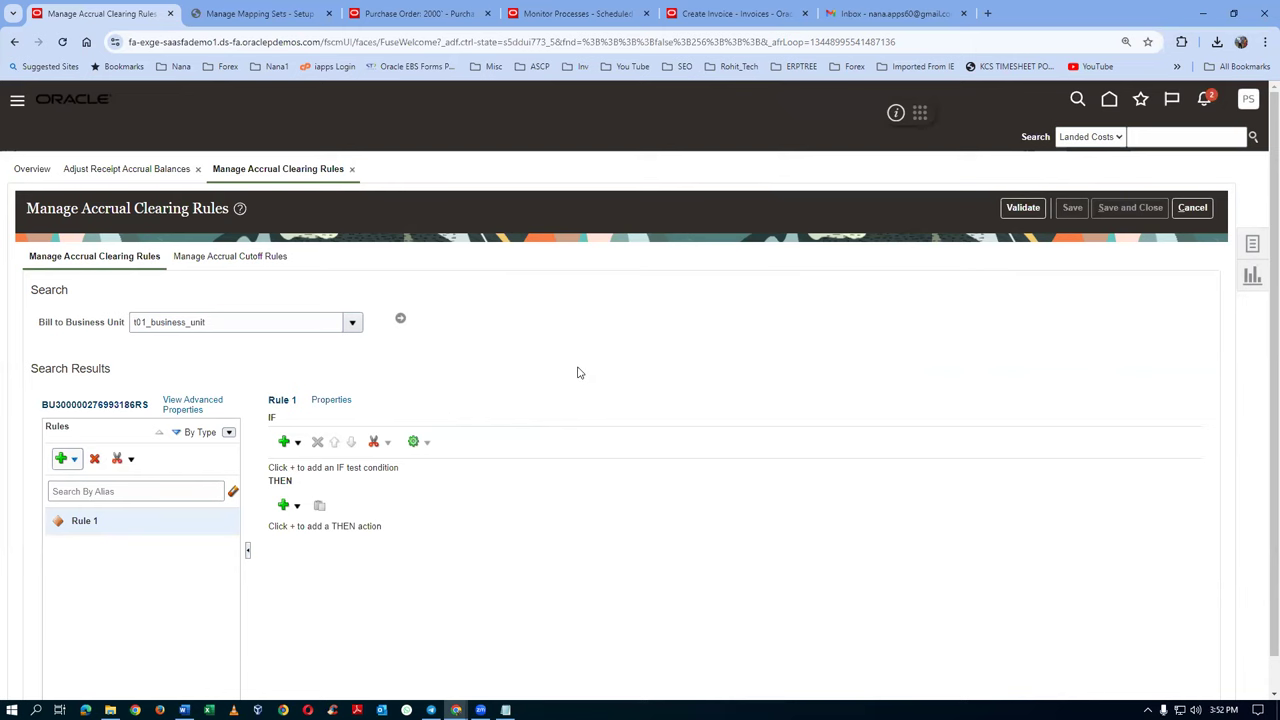
Switch to the 56_Reconciliation Rules document in Word, examine the IF conditions of the accrual reconciliation rule, and return to the browser
key("alt+Tab")
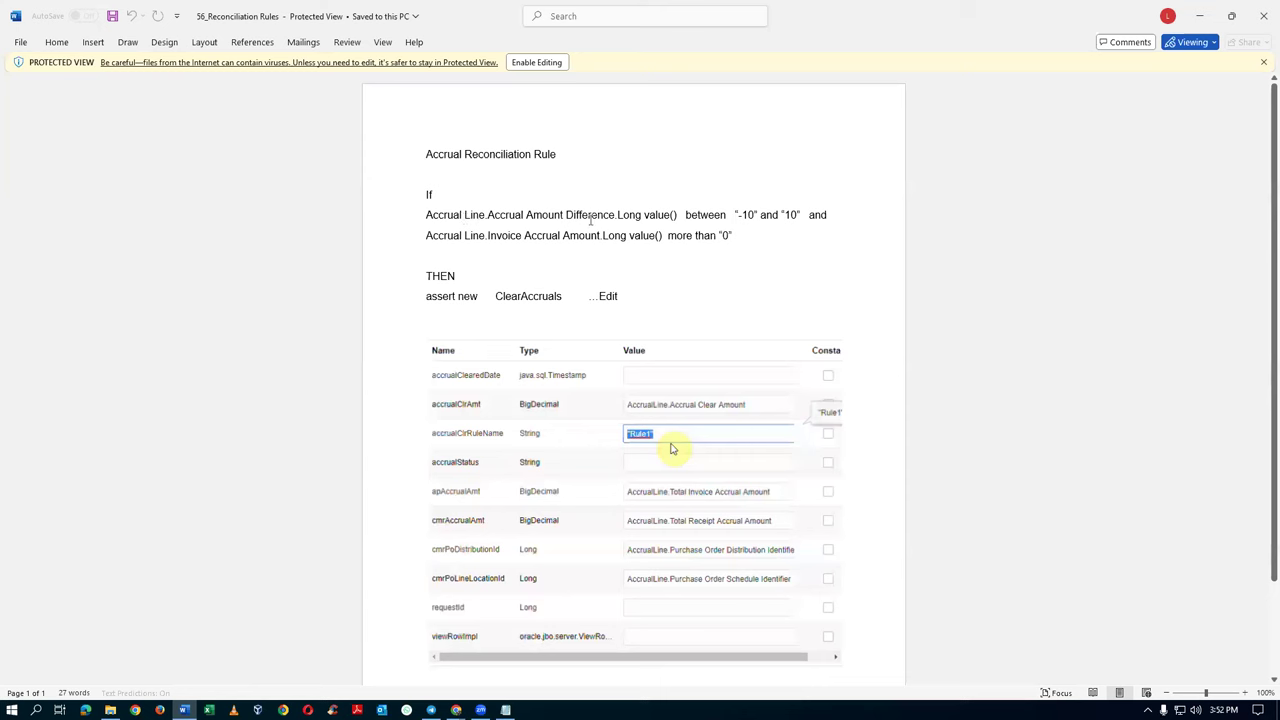
left_click_drag(742, 216, 805, 215)
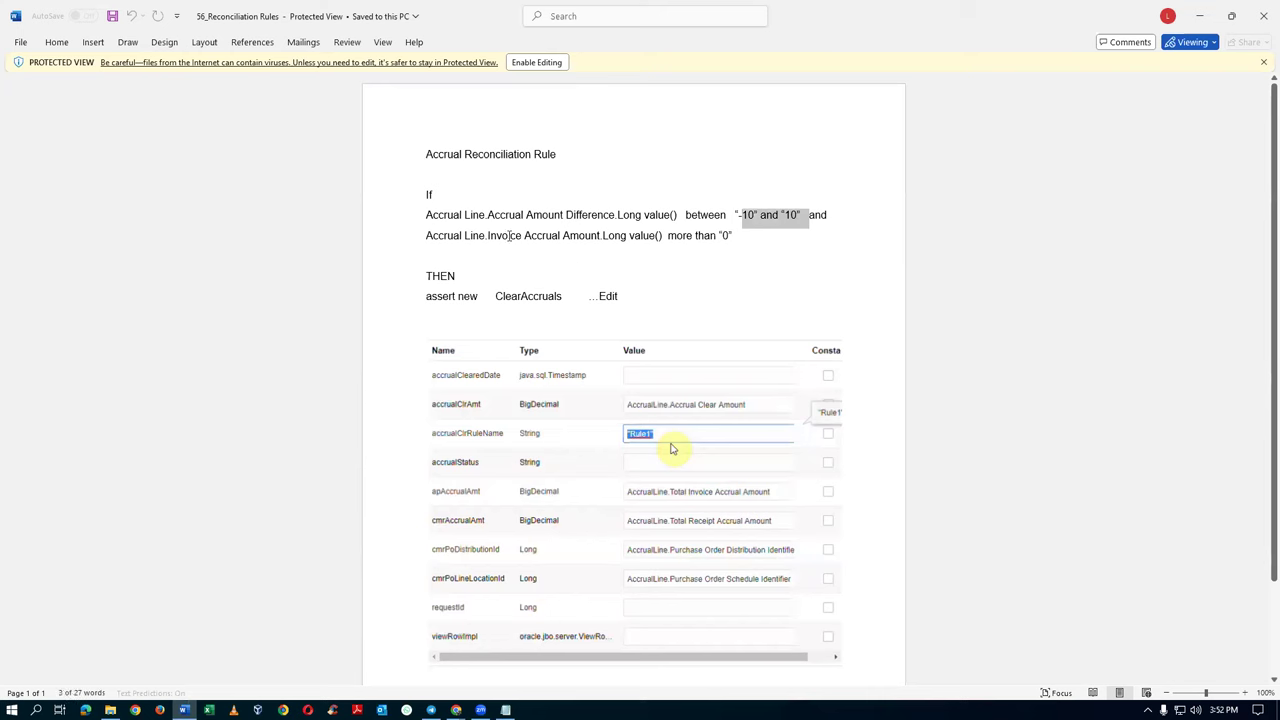
left_click(734, 265)
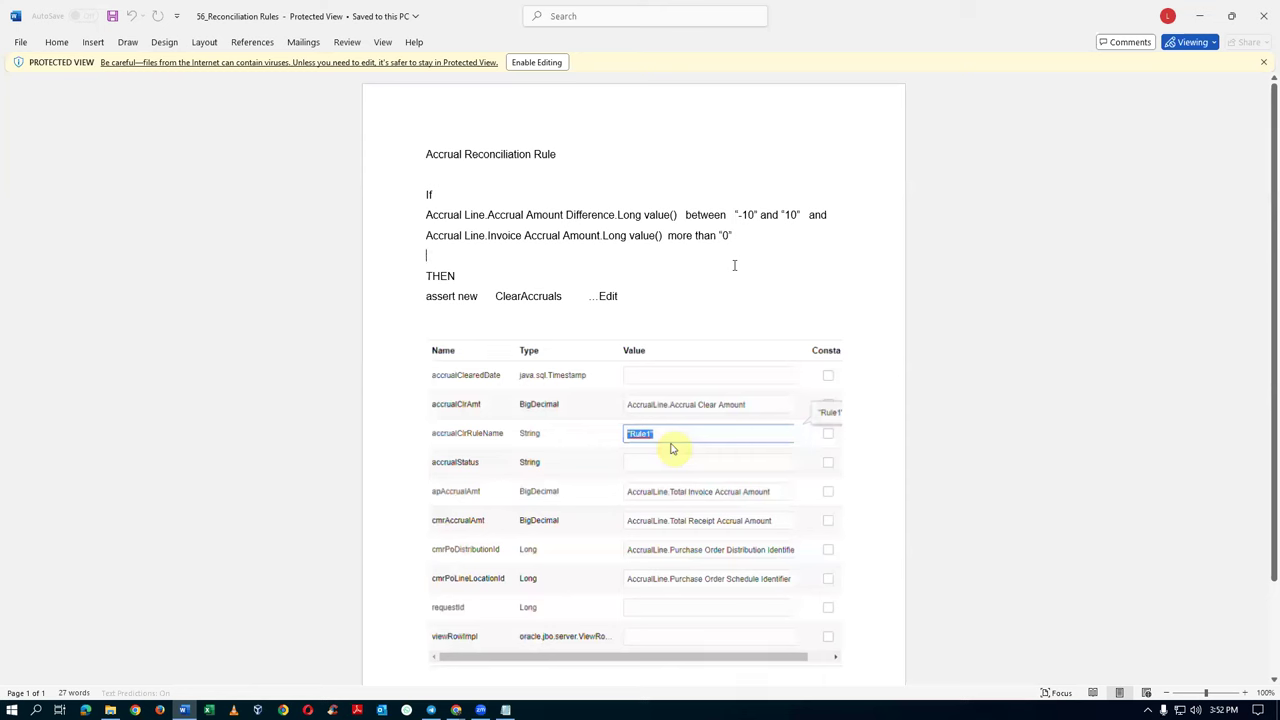
left_click_drag(465, 215, 486, 236)
left_click(495, 237)
left_click(404, 242)
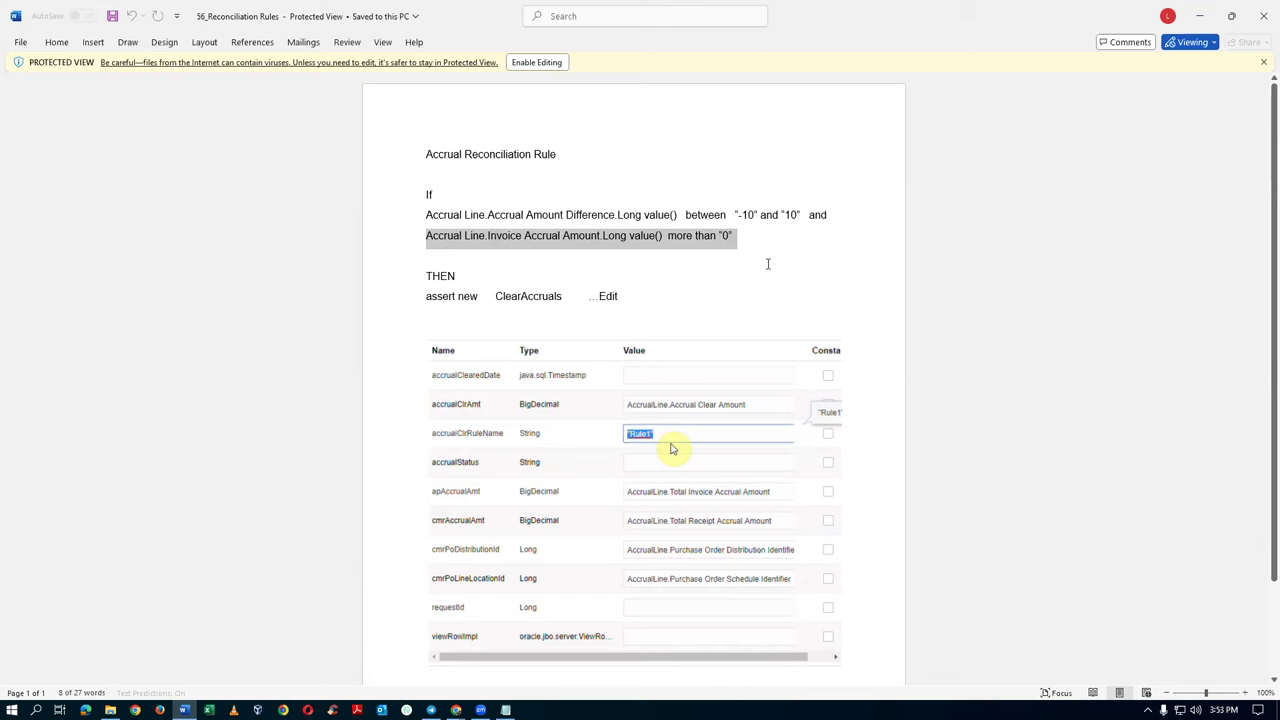
left_click(584, 218)
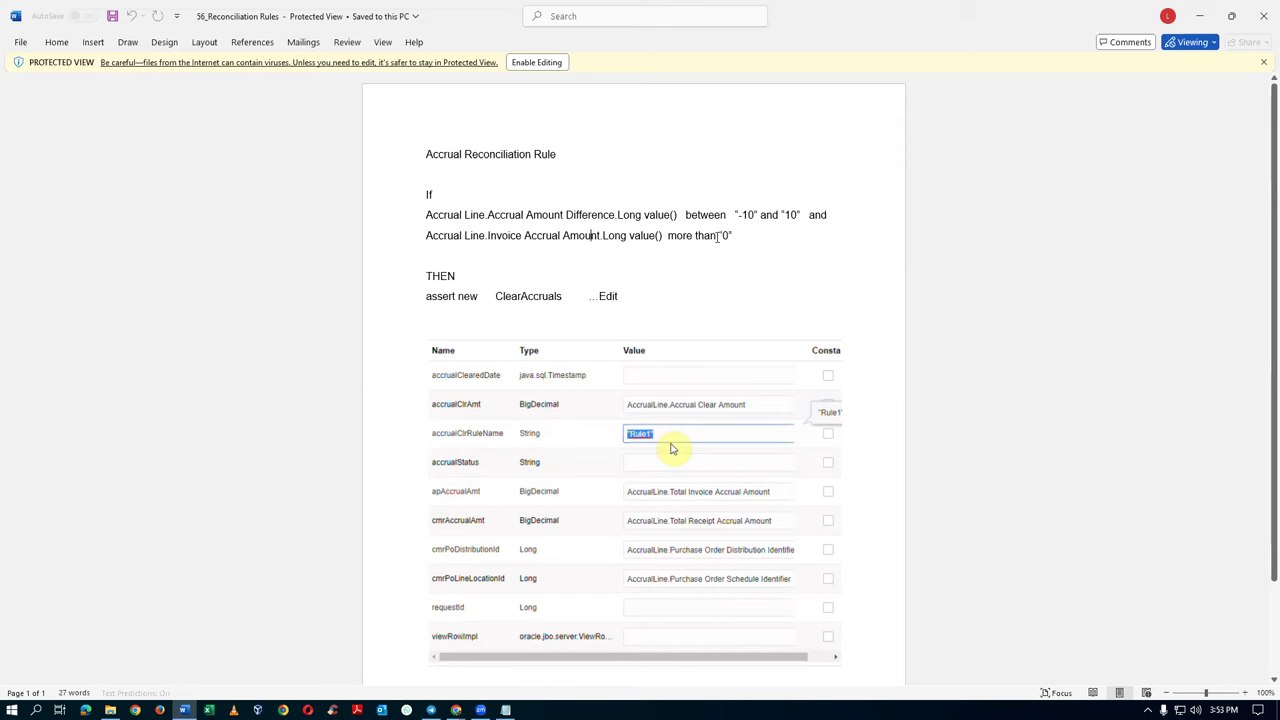
left_click(385, 223)
left_click(386, 241)
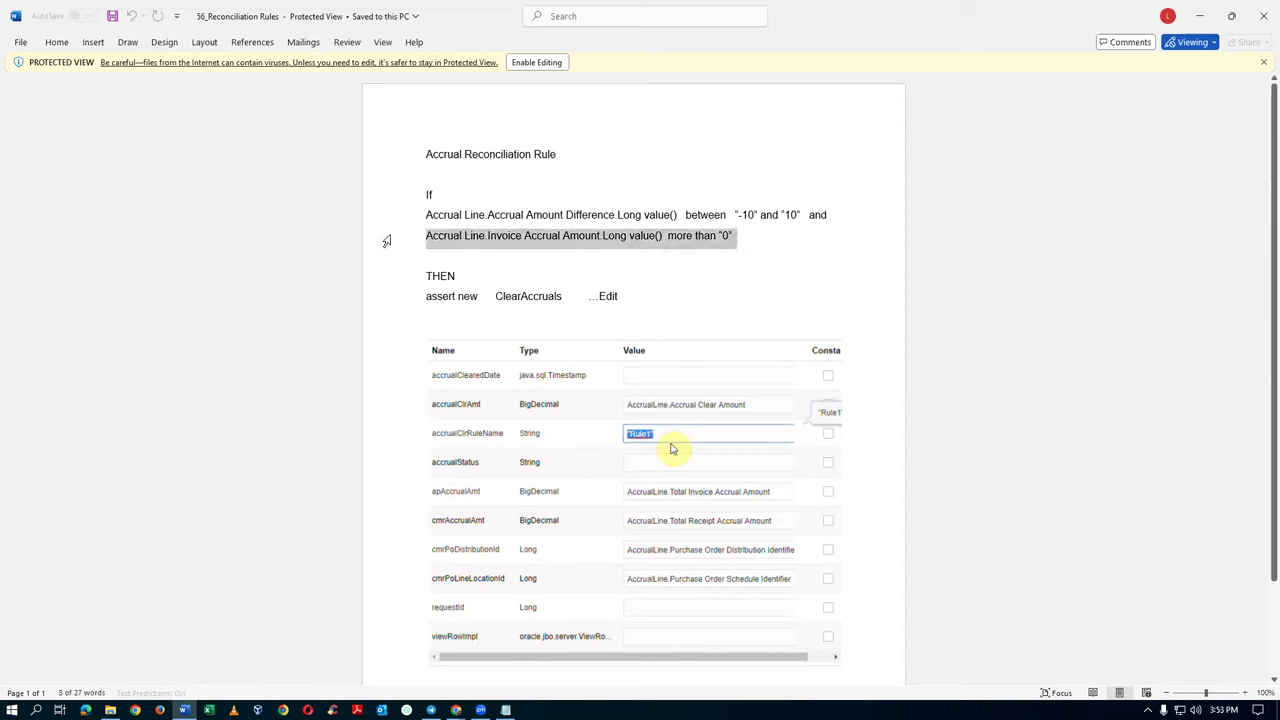
left_click(570, 274)
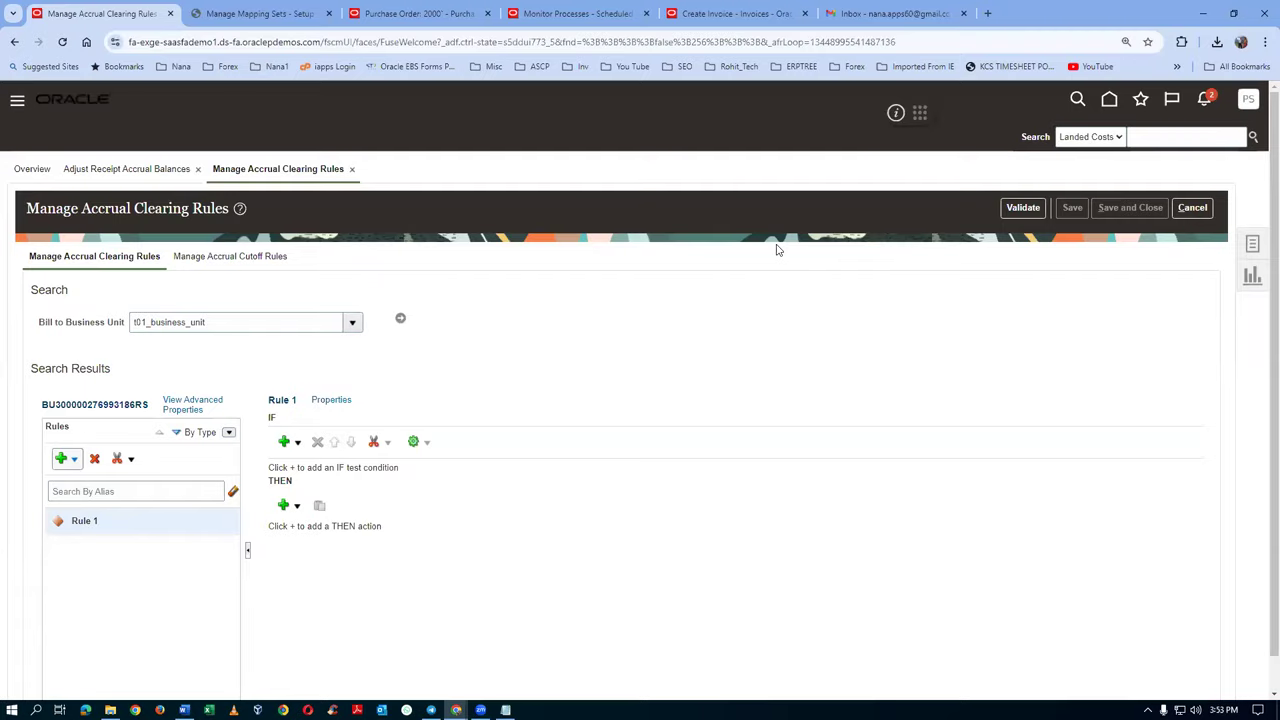
key("alt+Tab")
Add a simple test to Rule 1's IF section with AccrualLine.Accrual Amount Difference.longValue() as its left operand
left_click(289, 442)
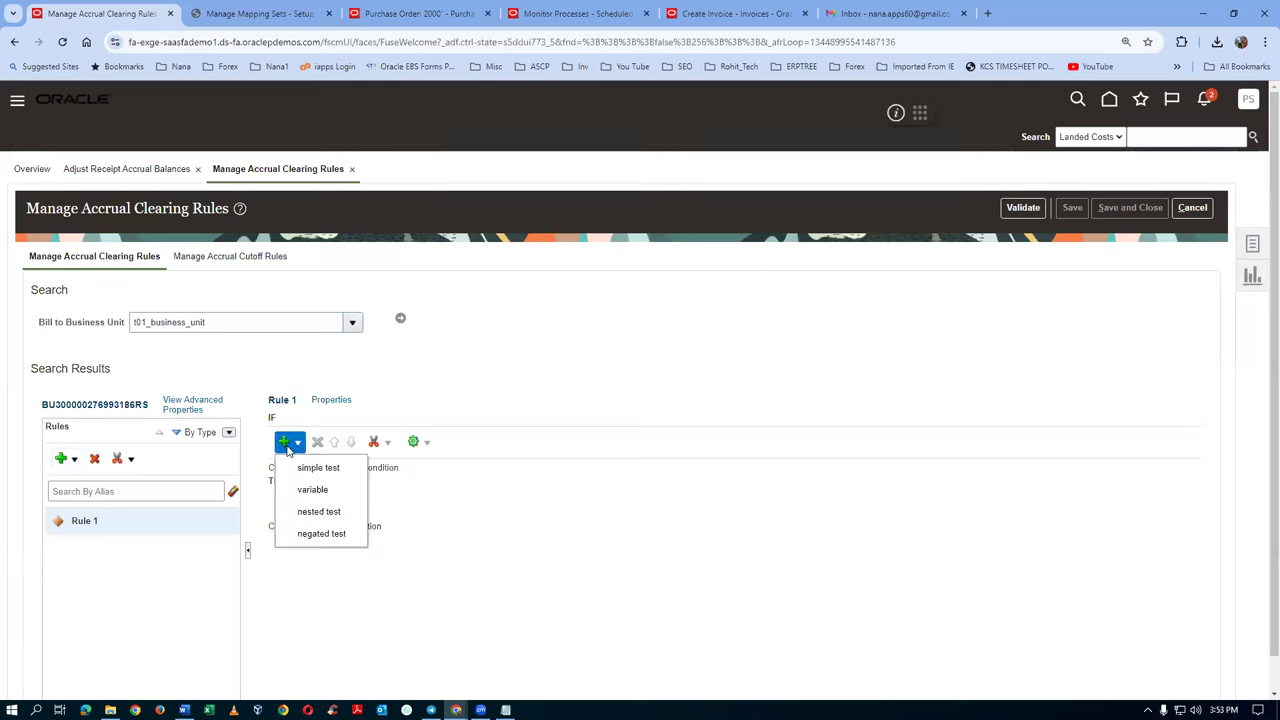
left_click(318, 468)
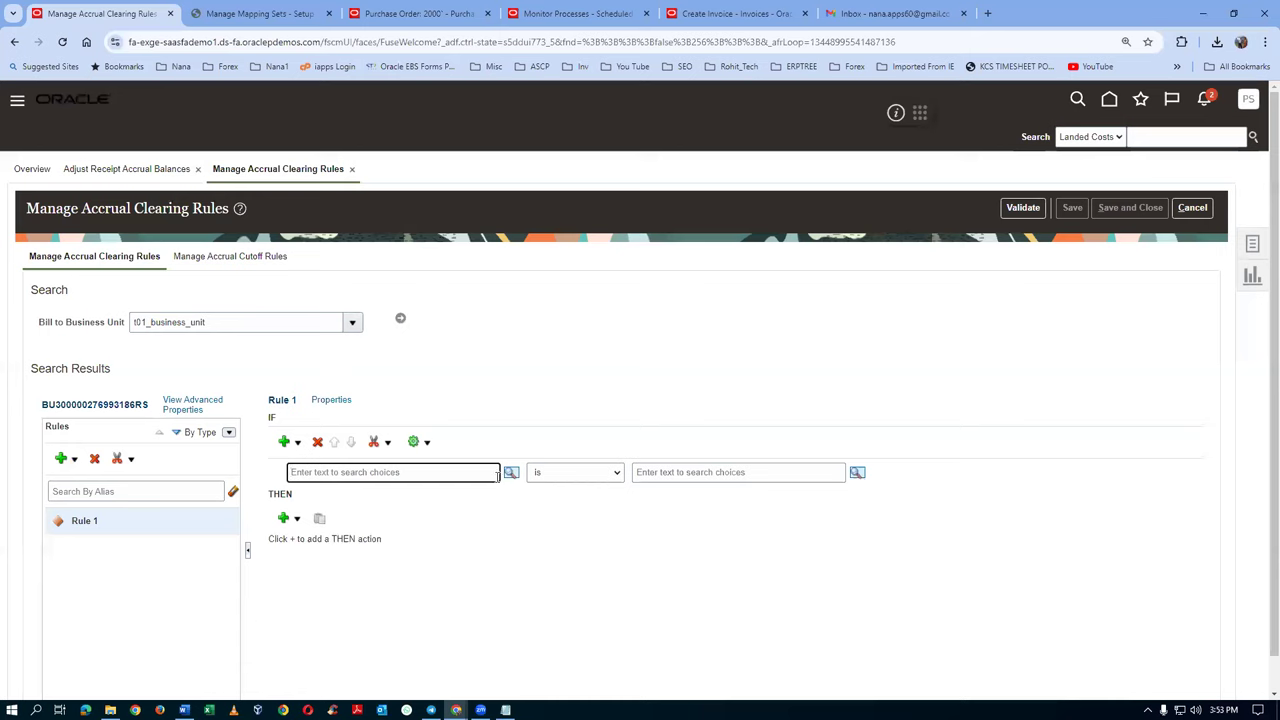
left_click(510, 472)
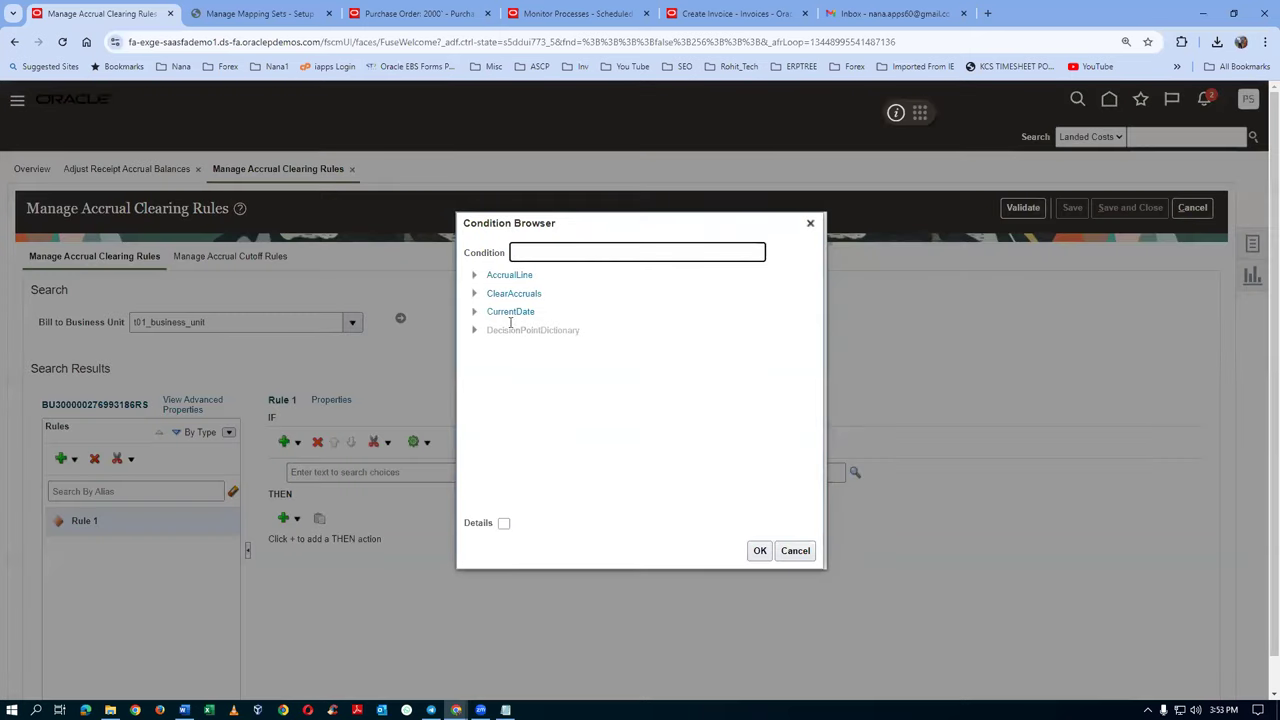
left_click(475, 277)
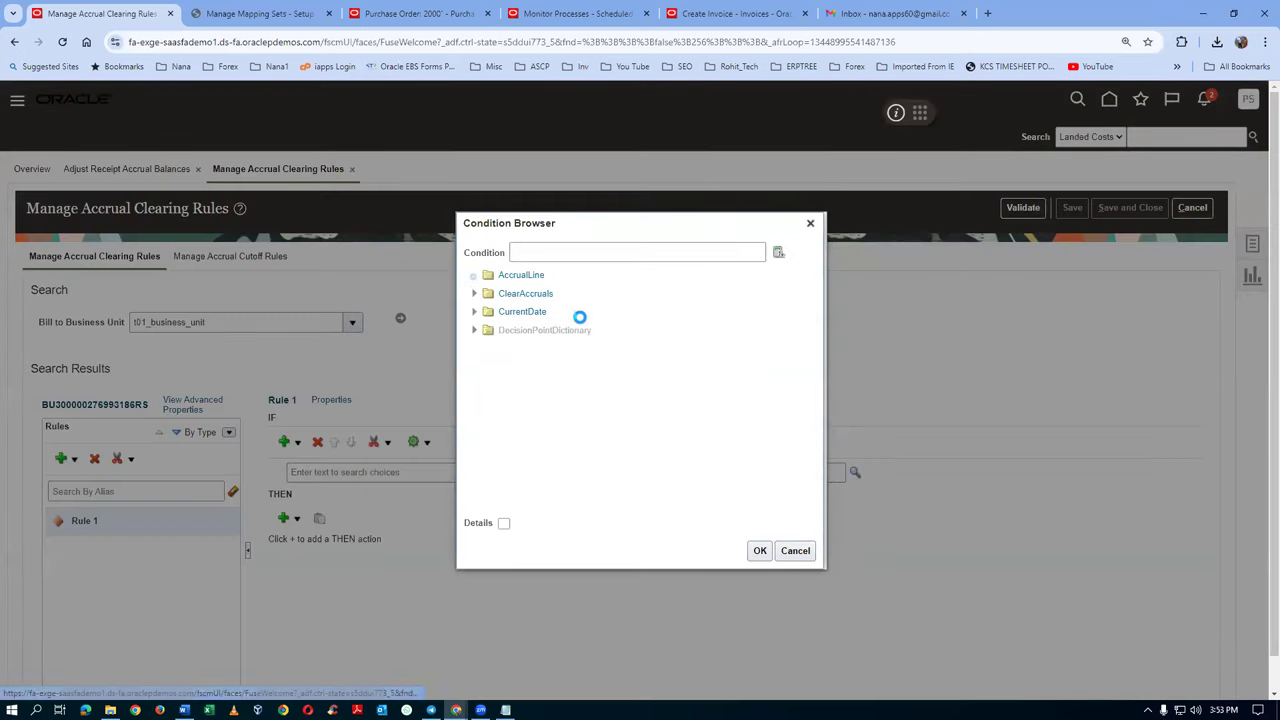
key("alt+Tab")
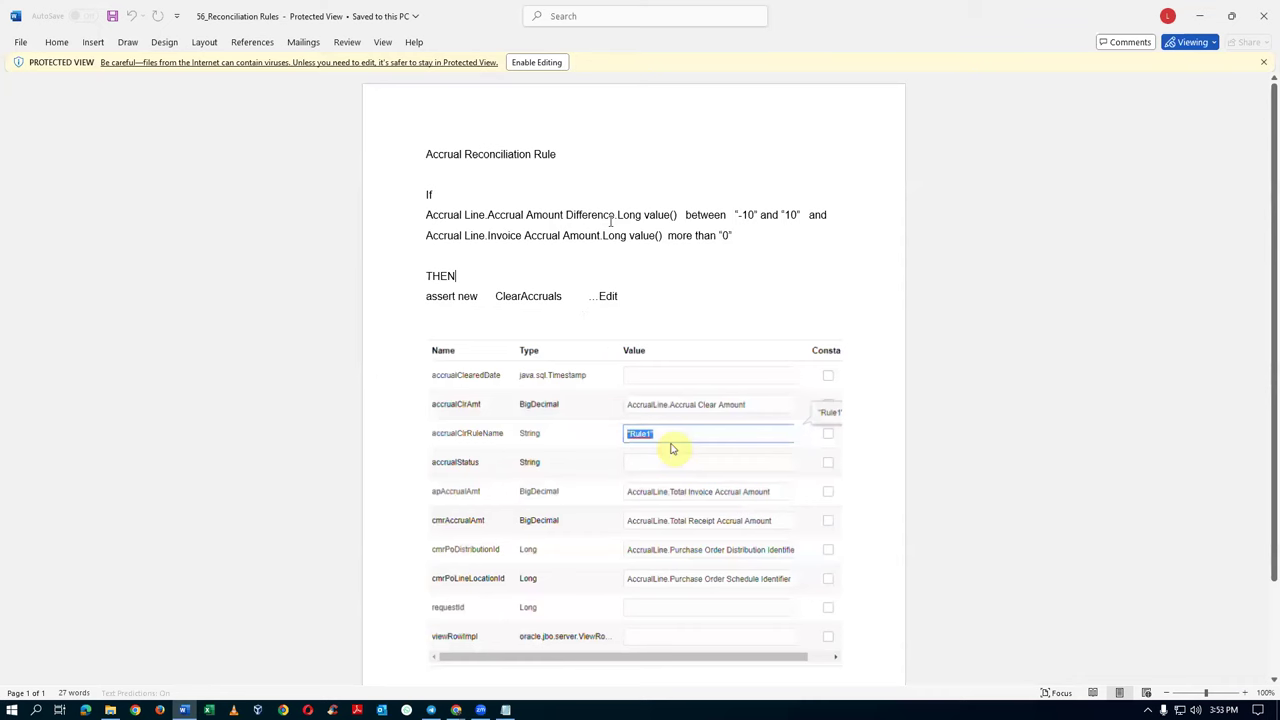
key("alt+Tab")
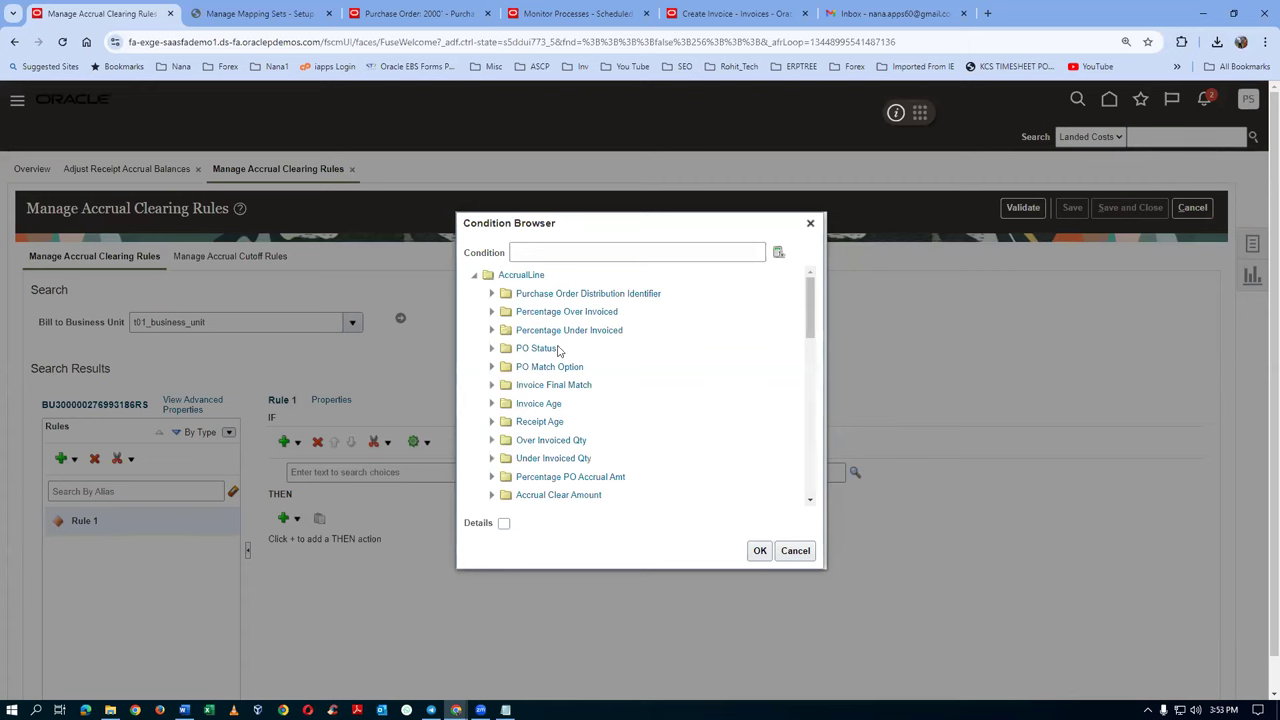
left_click_drag(810, 325, 824, 369)
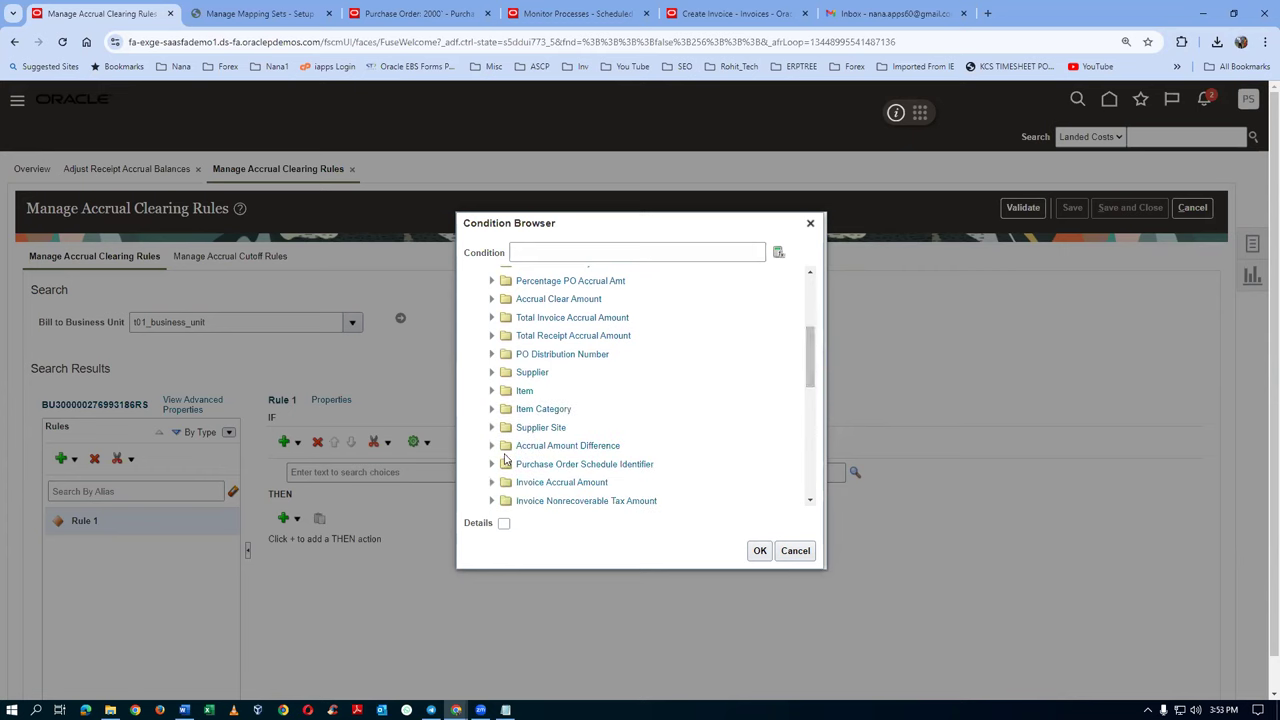
double_click(545, 448)
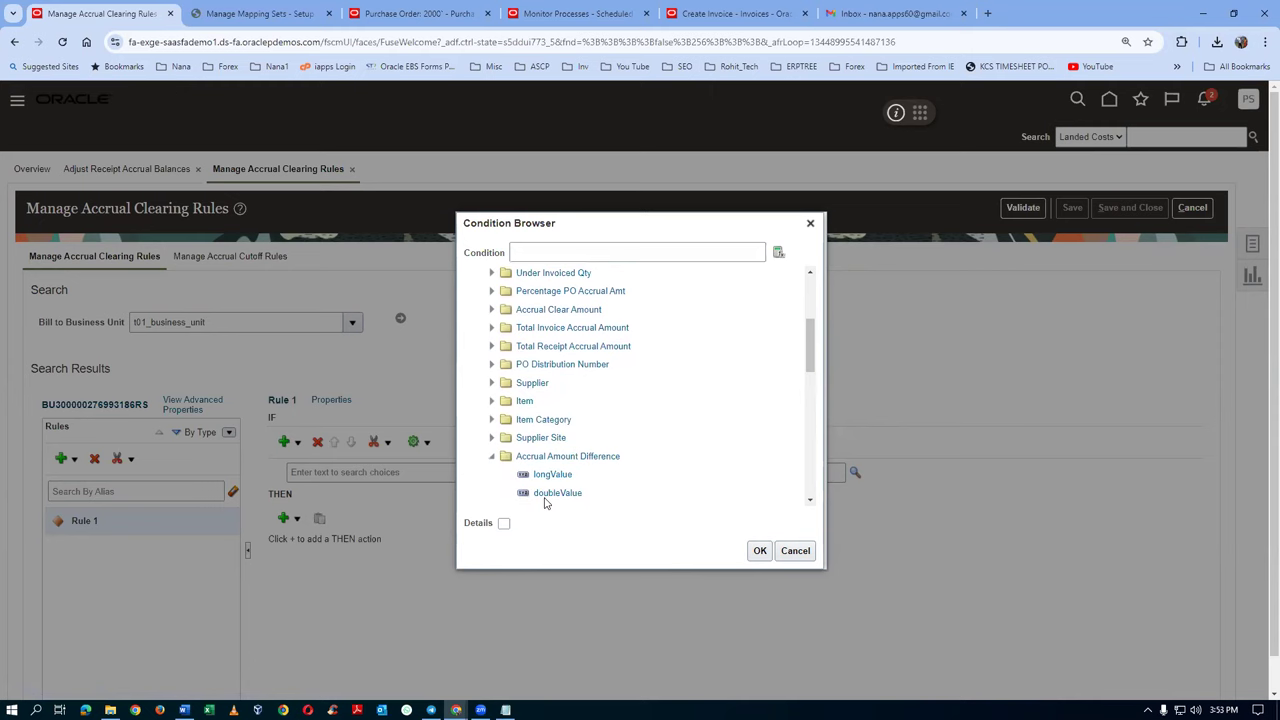
left_click(550, 474)
left_click(760, 550)
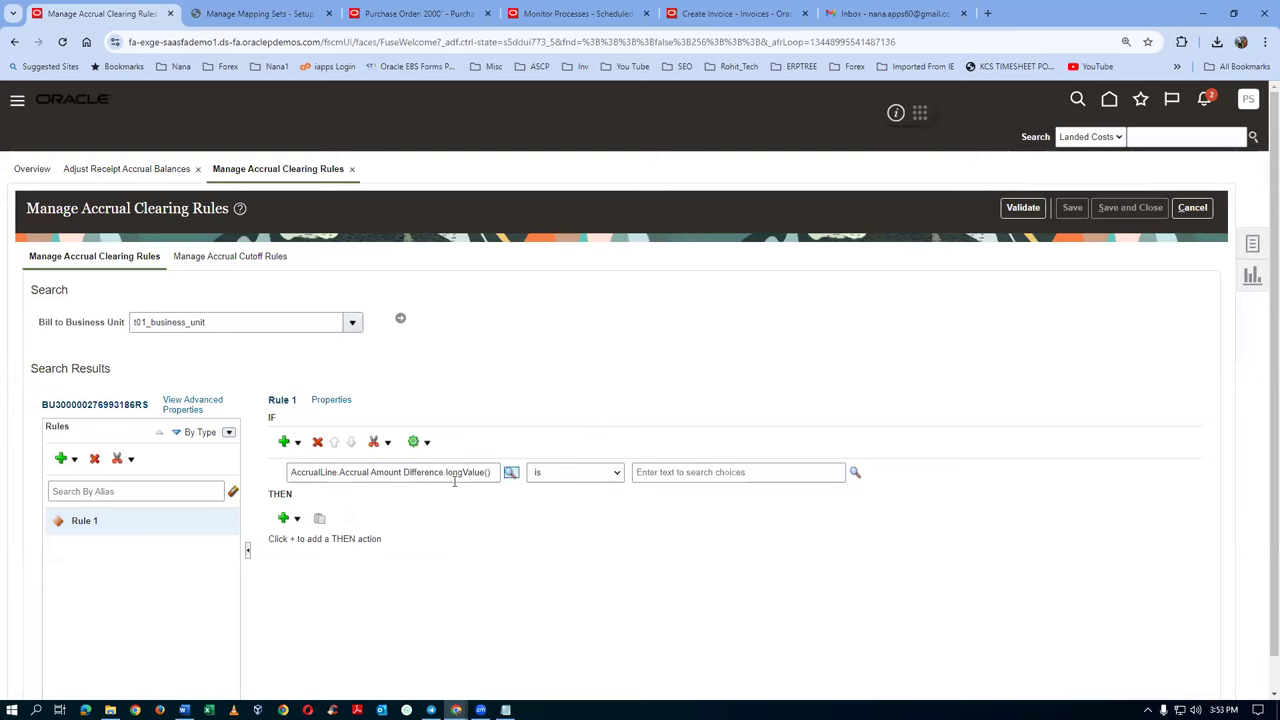
Check the comparison in the Word document and set the test's operator to between in the browser
key("alt+Tab")
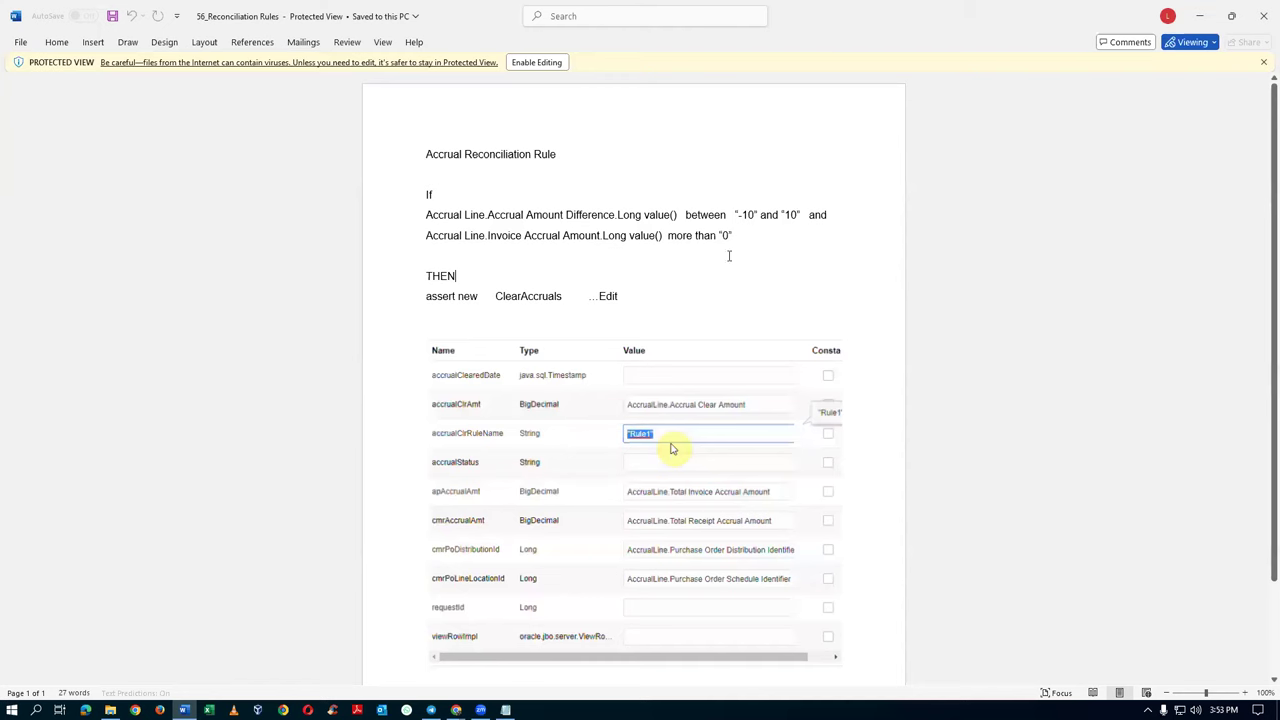
key("alt+Tab")
left_click(593, 474)
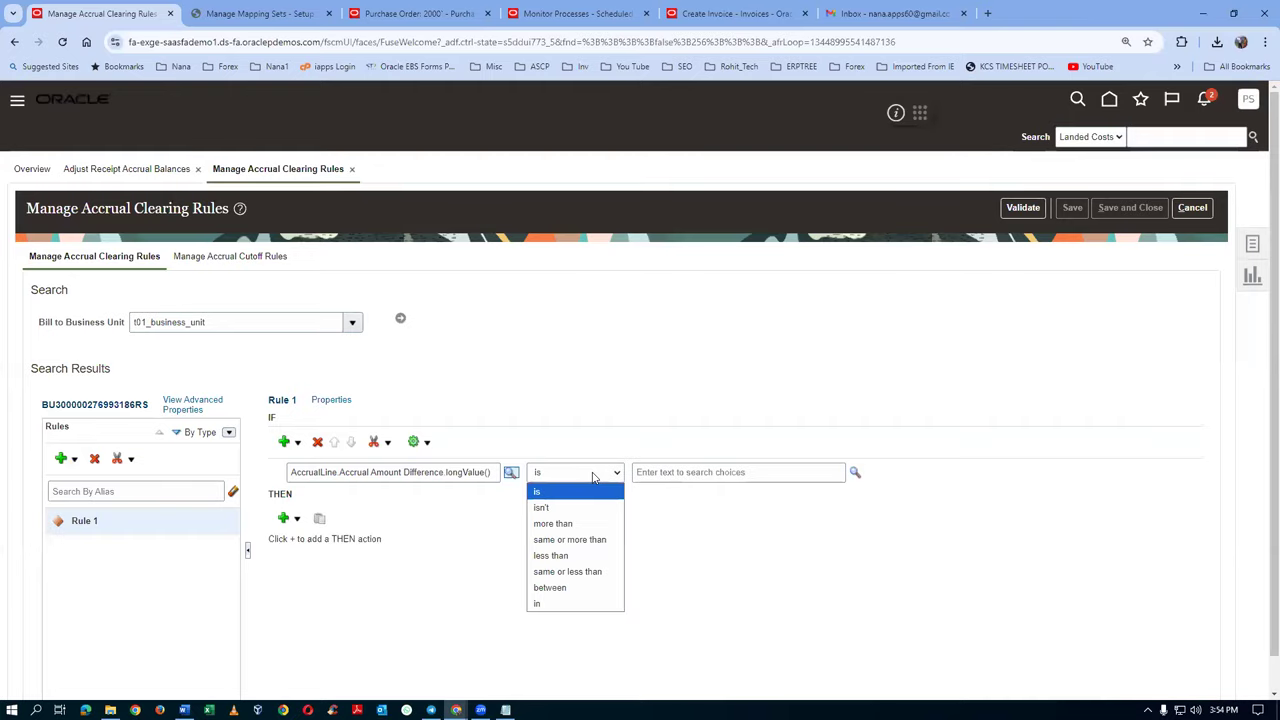
left_click(572, 588)
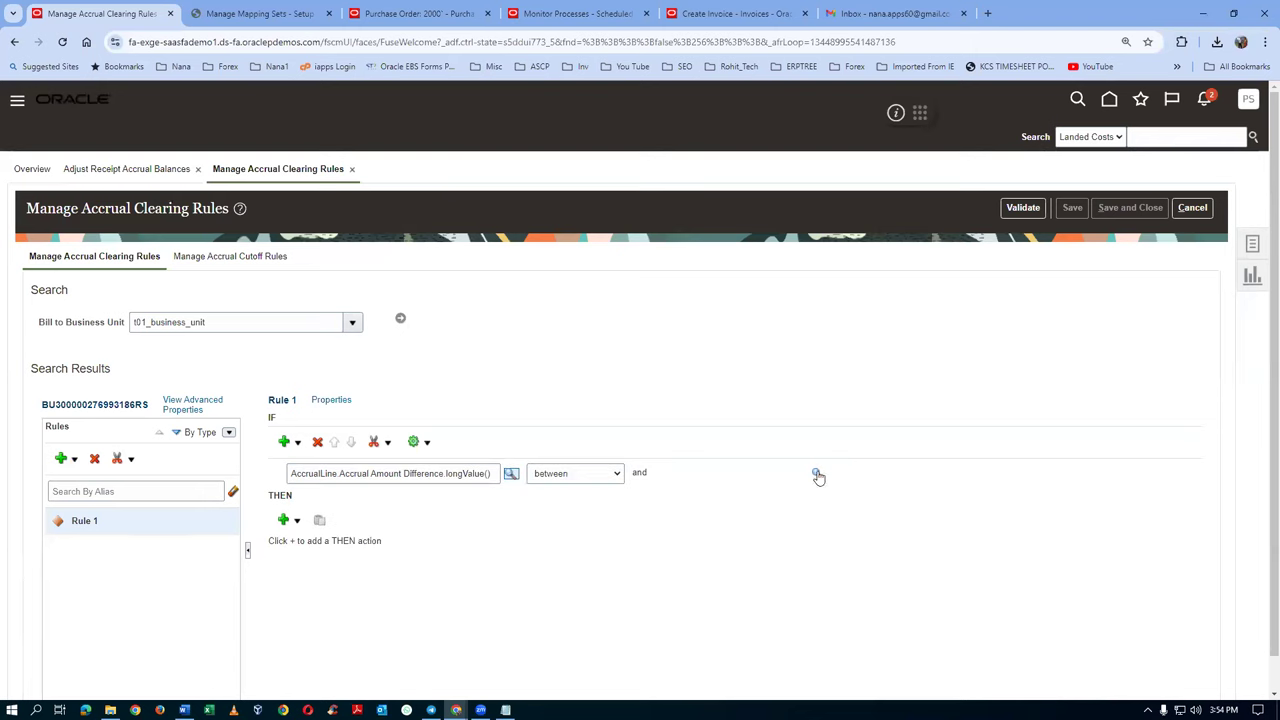
Set the right operands of the between test to "-100" and "100", consulting the Word document for the range format
left_click(816, 474)
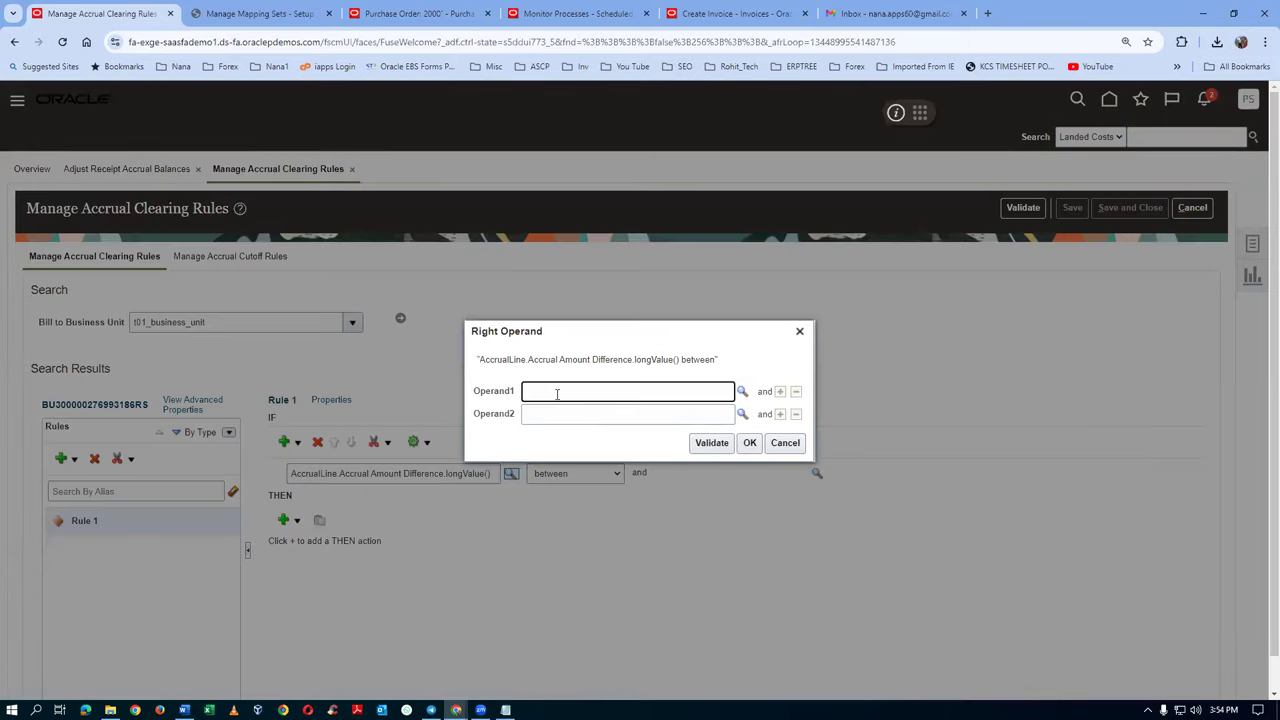
key("alt+Tab")
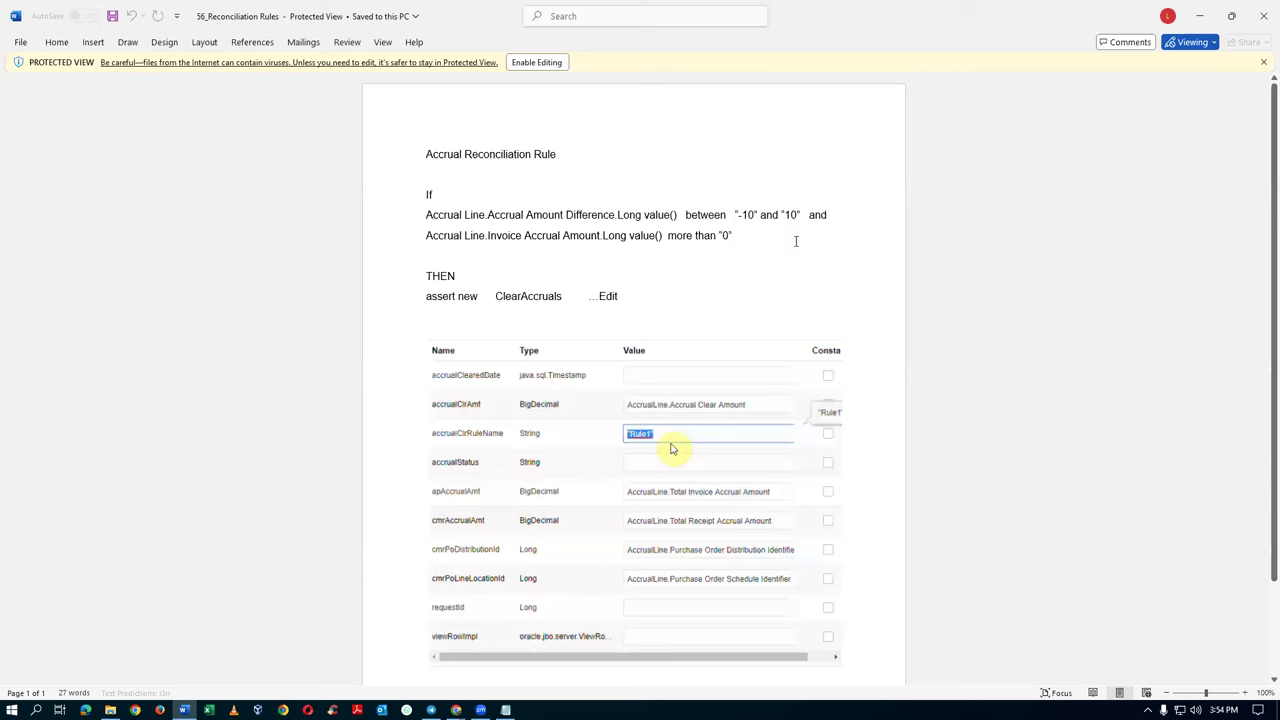
key("alt+Tab")
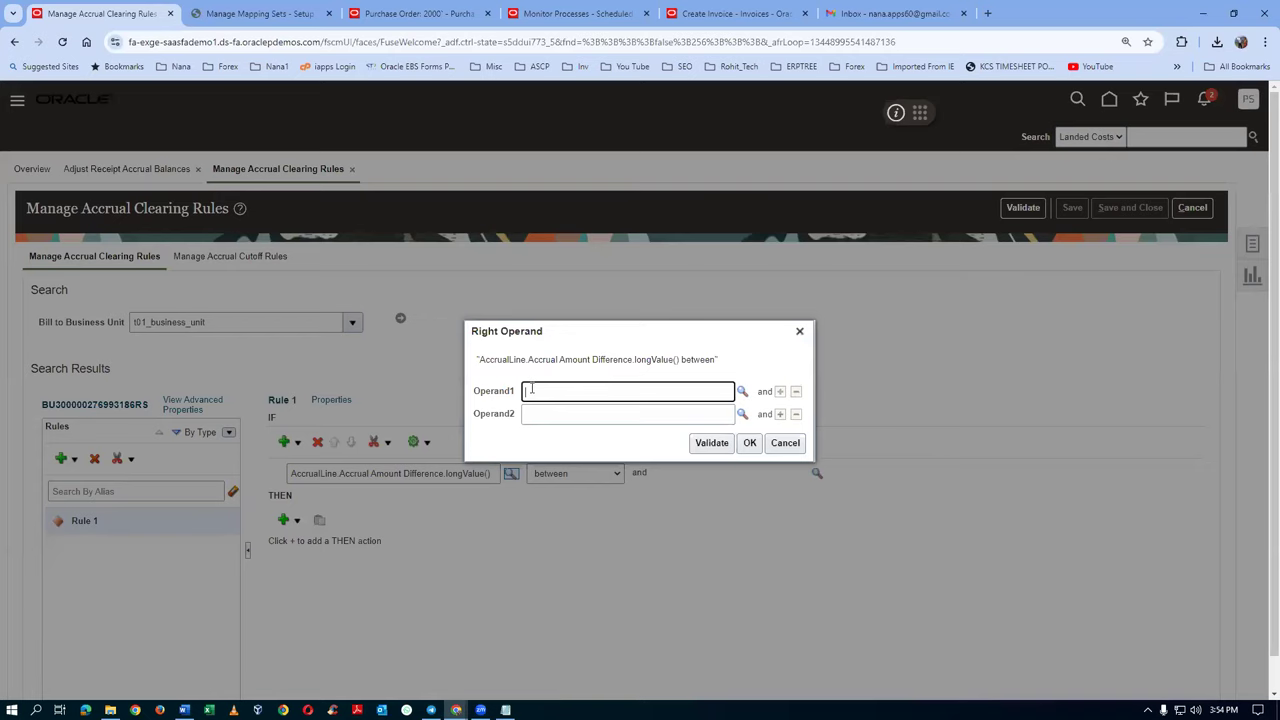
type("-100")
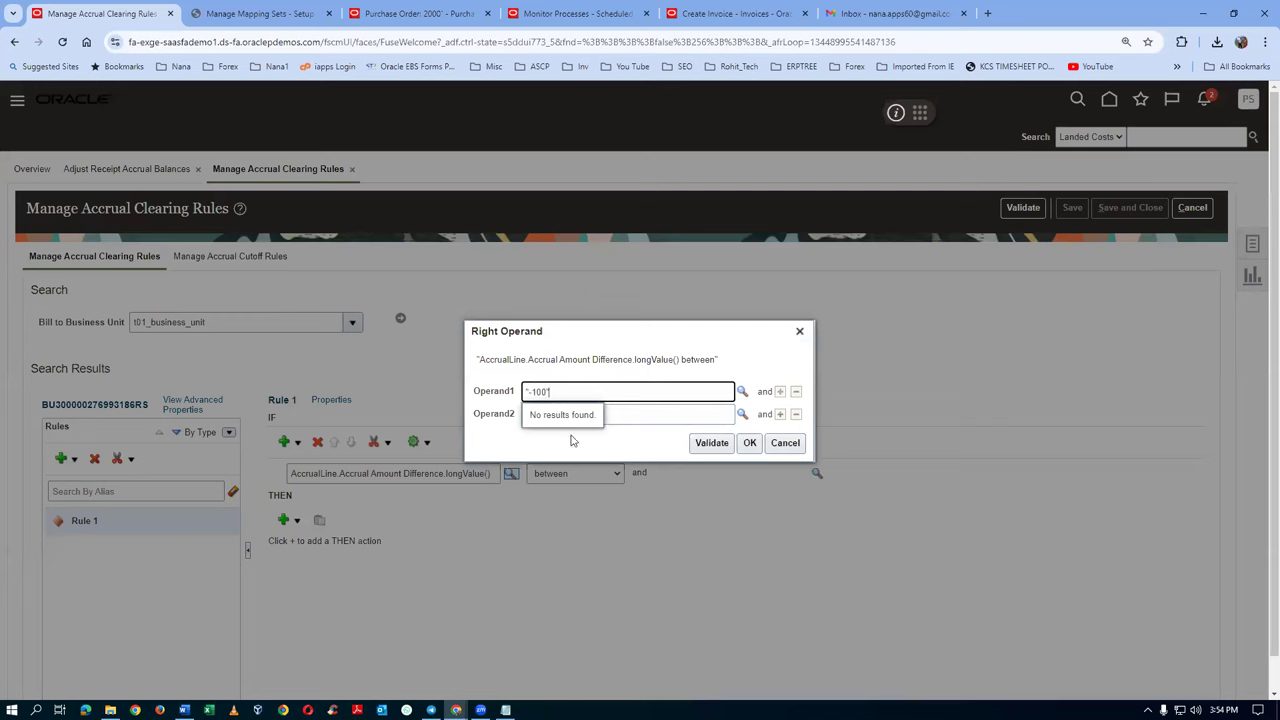
left_click(666, 416)
type("\"100")
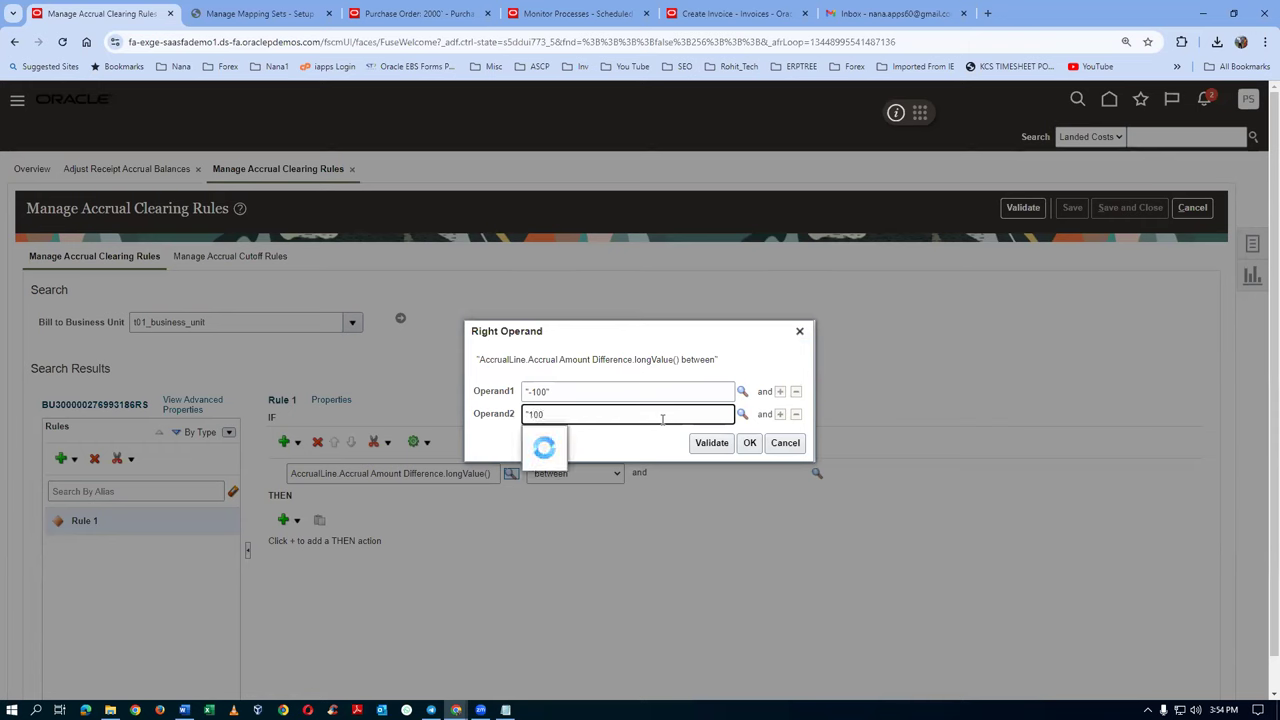
type("\"")
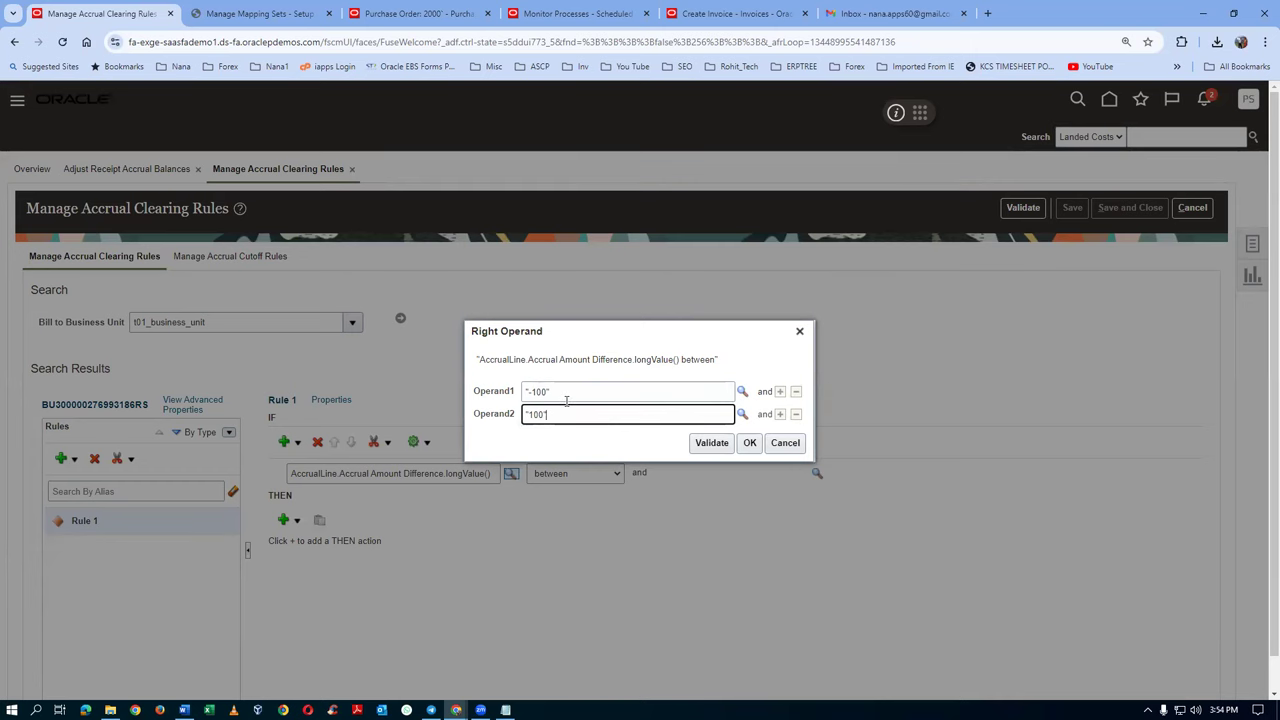
left_click(759, 446)
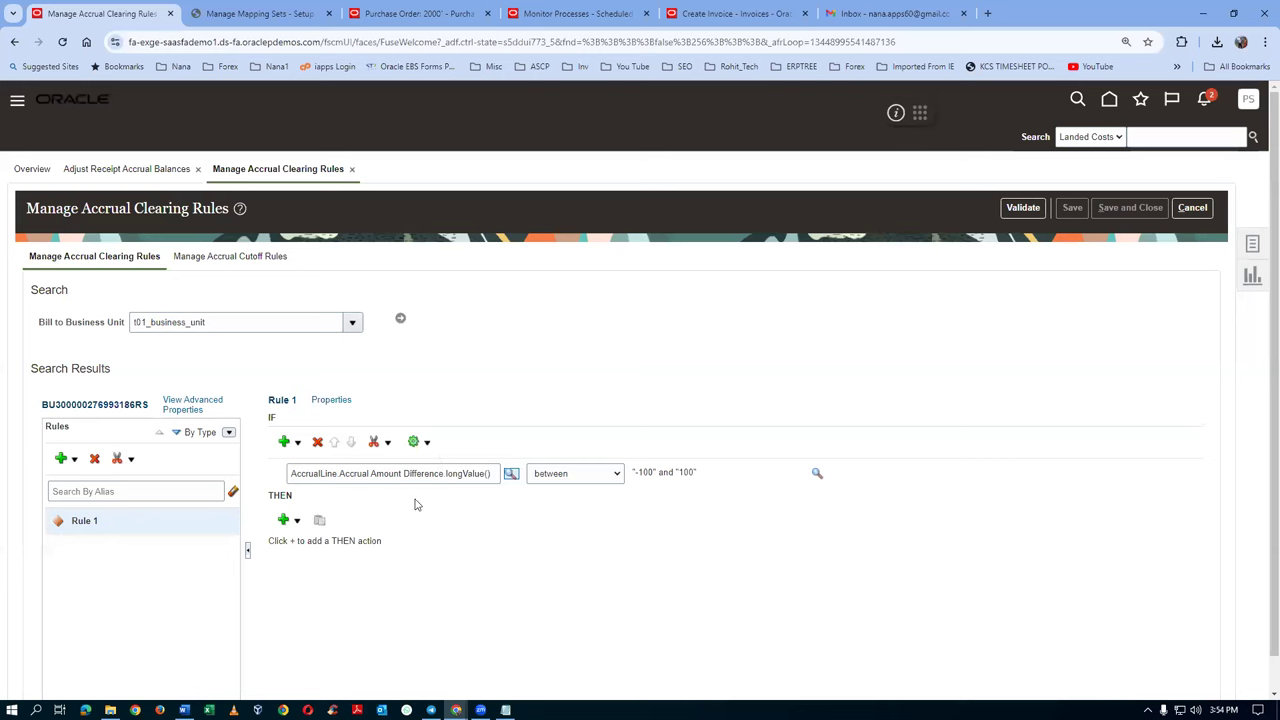
Add a second simple test to Rule 1's IF section with AccrualLine.Invoice Accrual Amount.longValue() as left operand, consulting the Word document
left_click(285, 443)
left_click(336, 509)
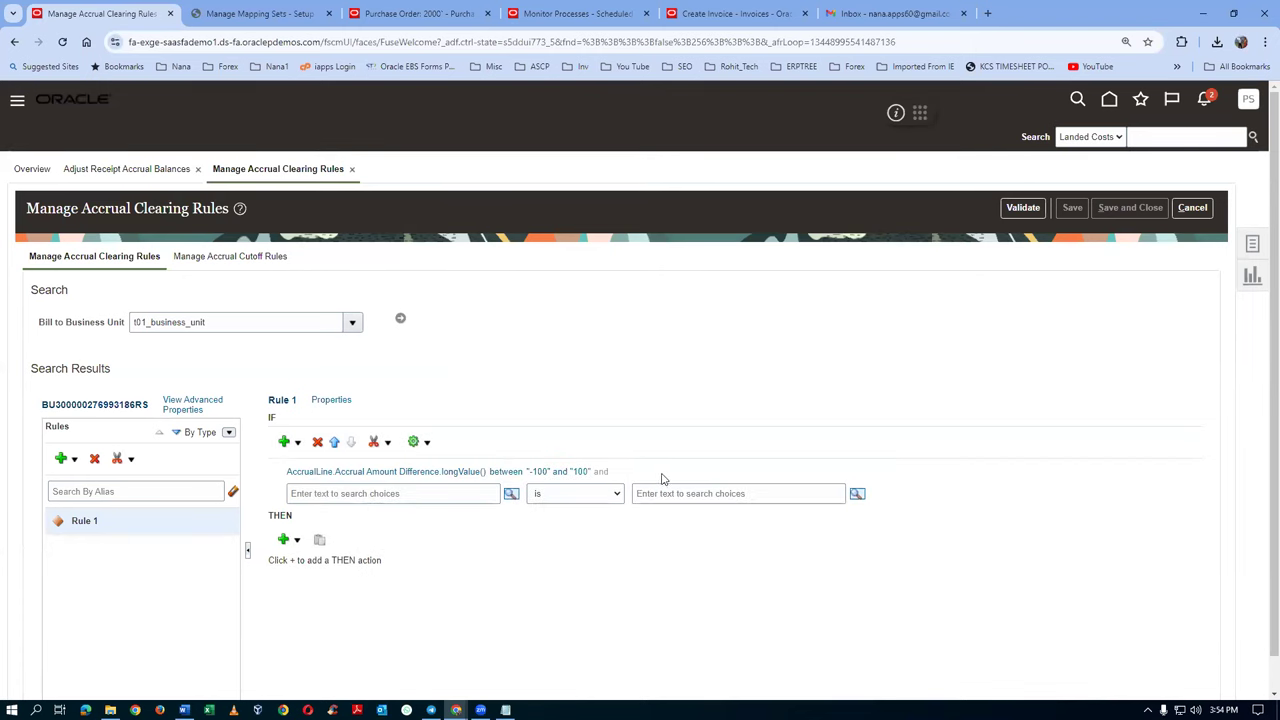
key("alt+Tab")
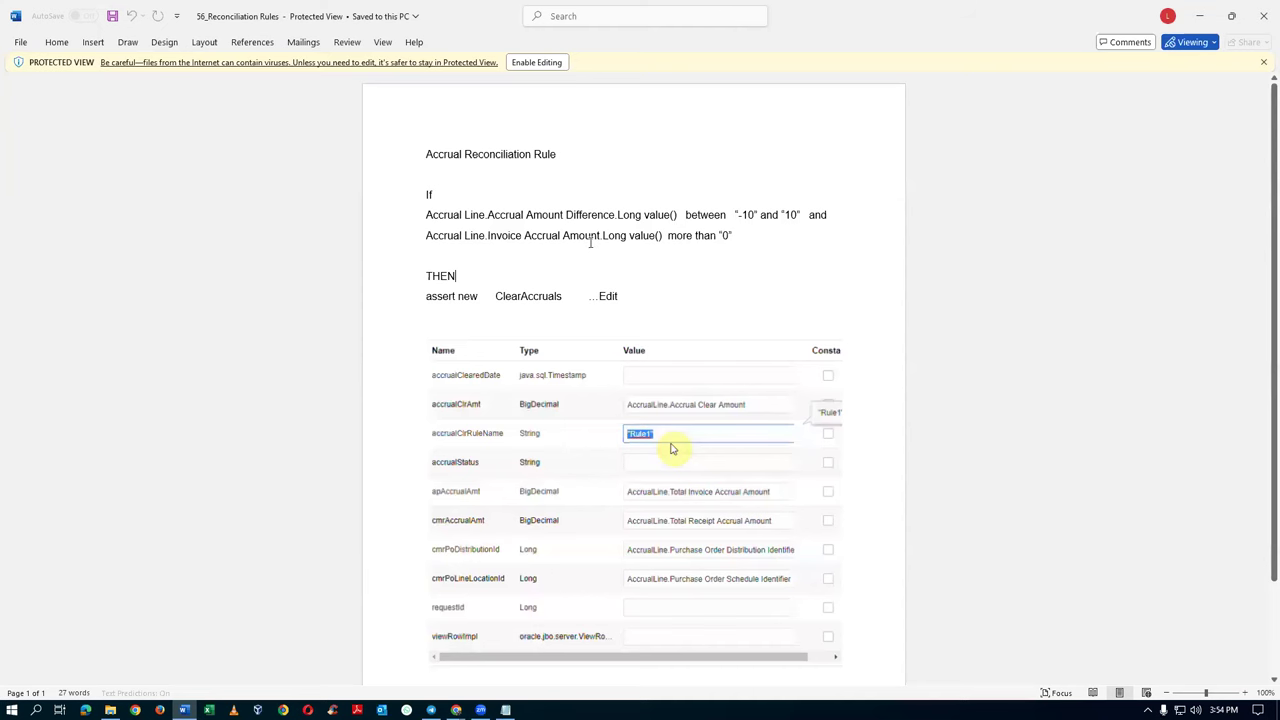
key("alt+Tab")
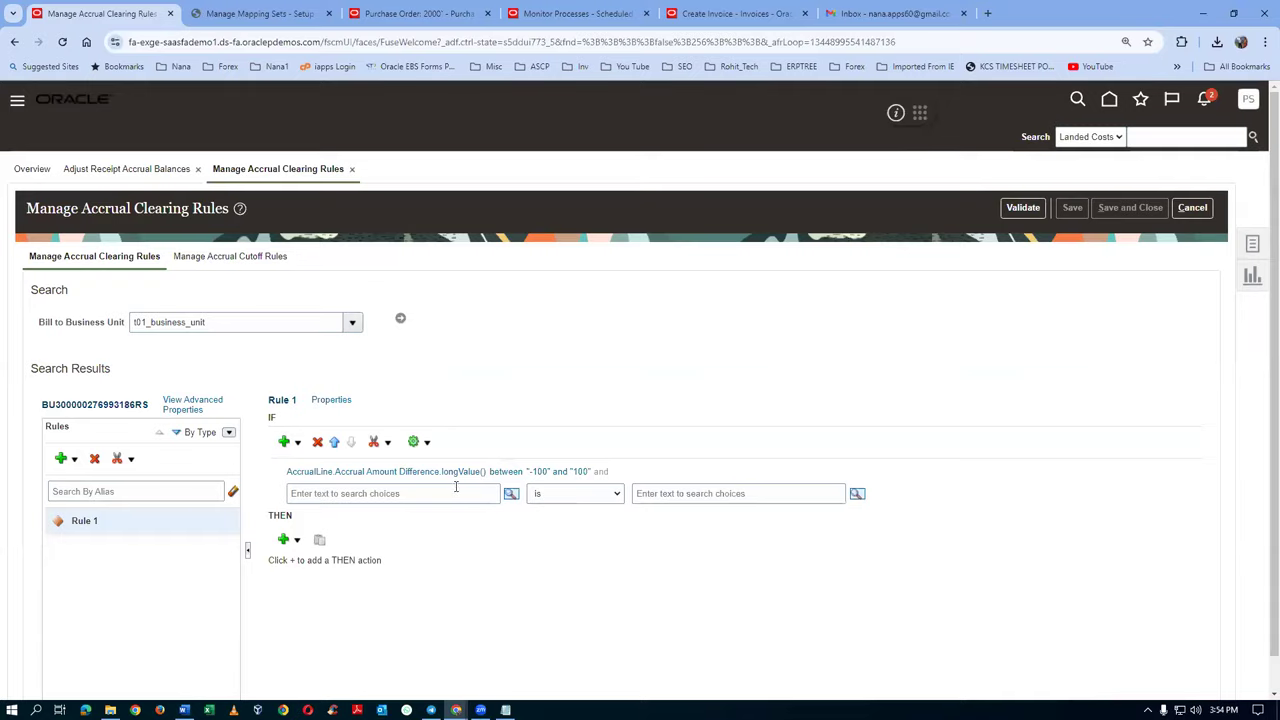
left_click(507, 492)
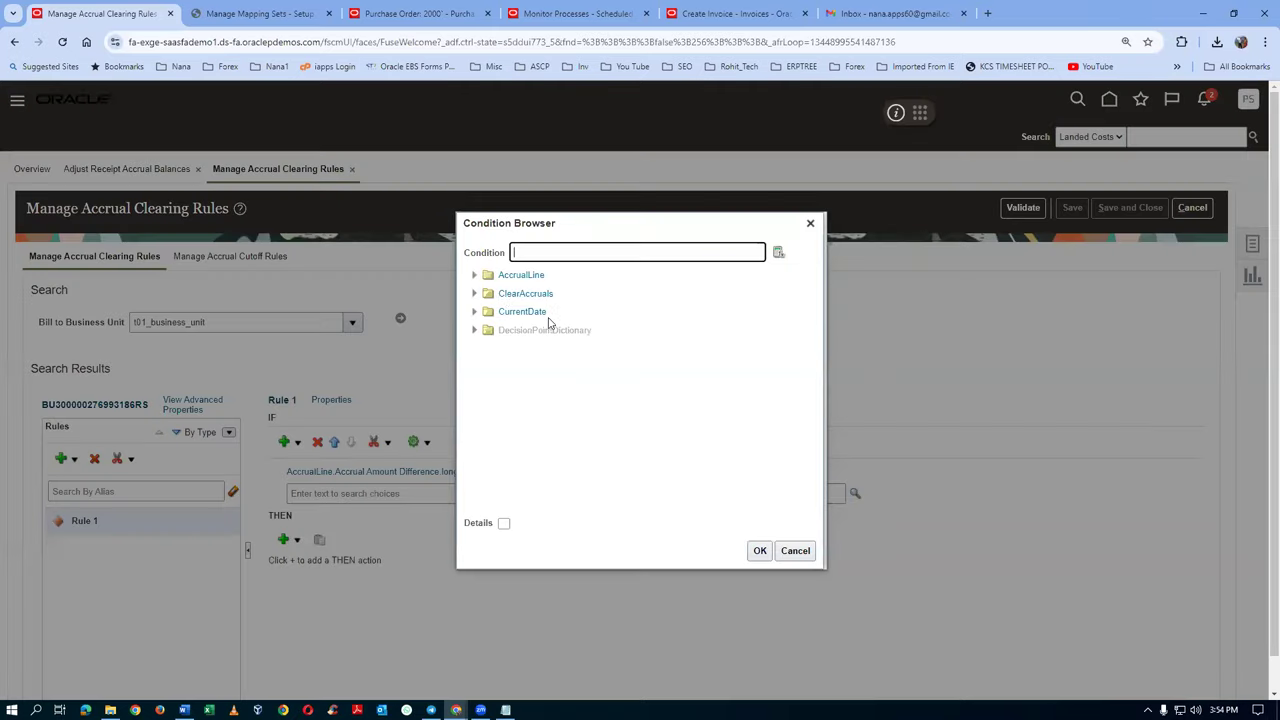
left_click(474, 275)
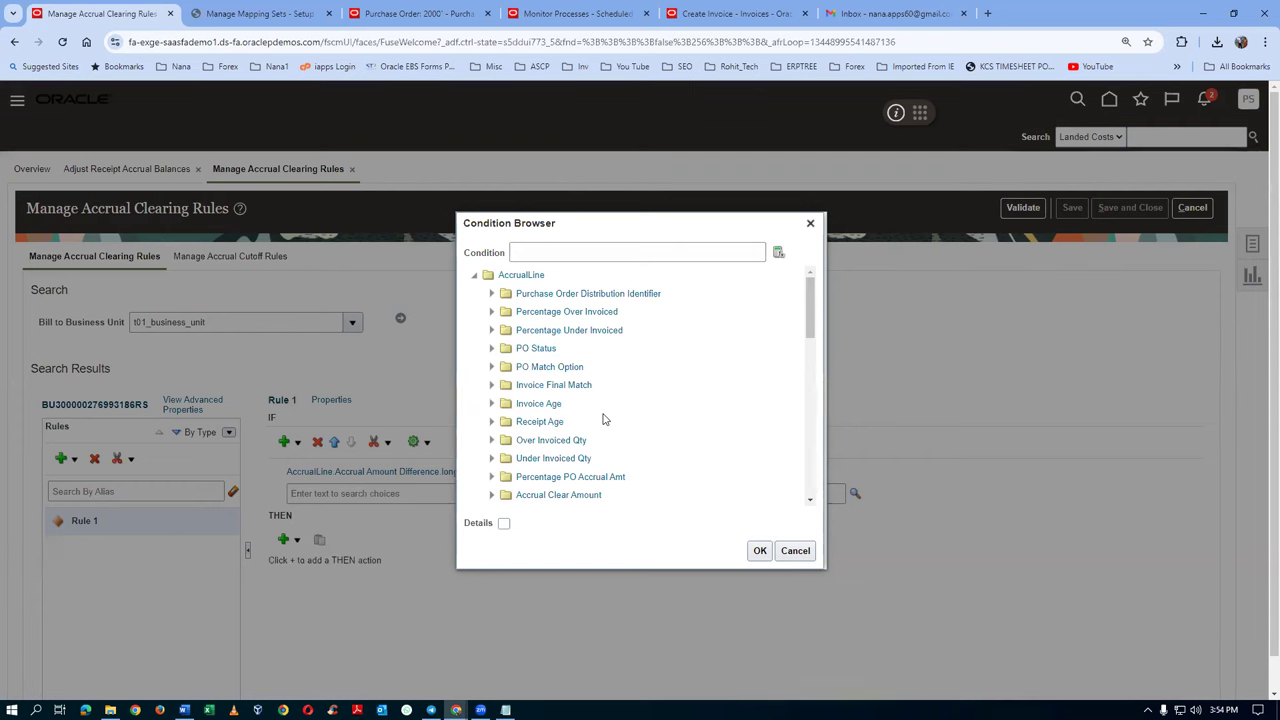
left_click_drag(810, 334, 826, 399)
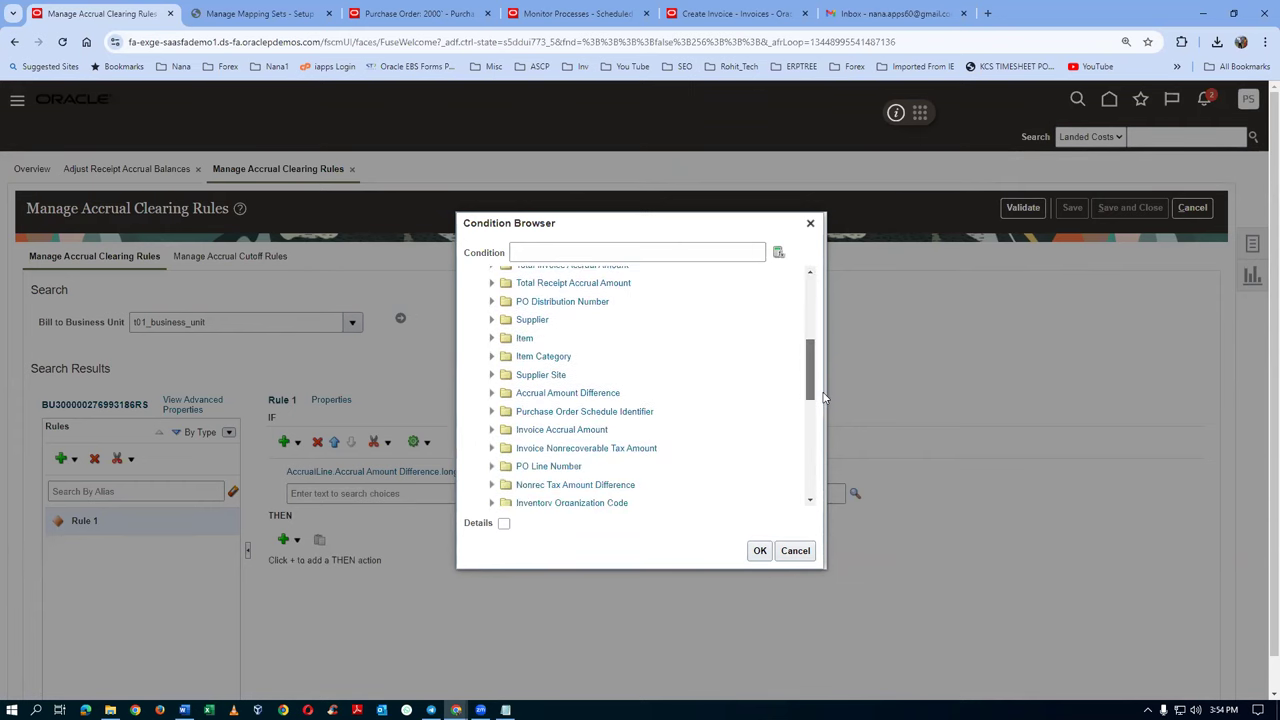
left_click(491, 431)
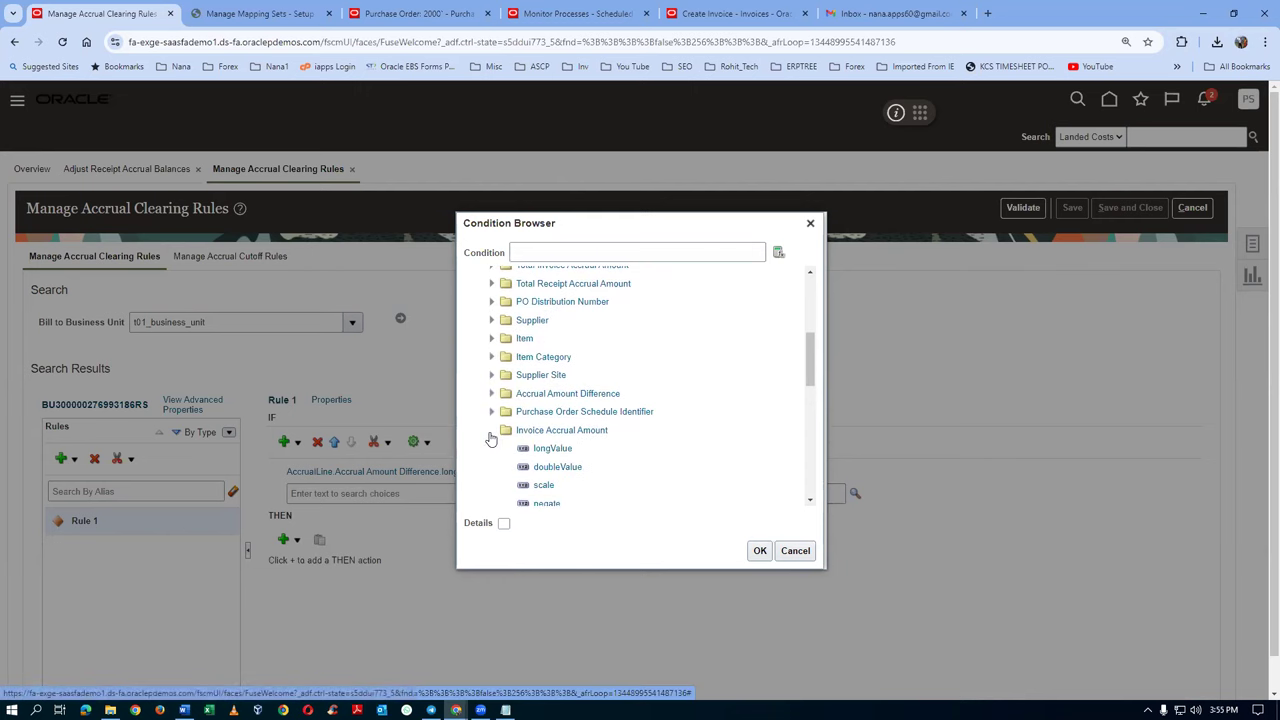
left_click(585, 451)
left_click(760, 551)
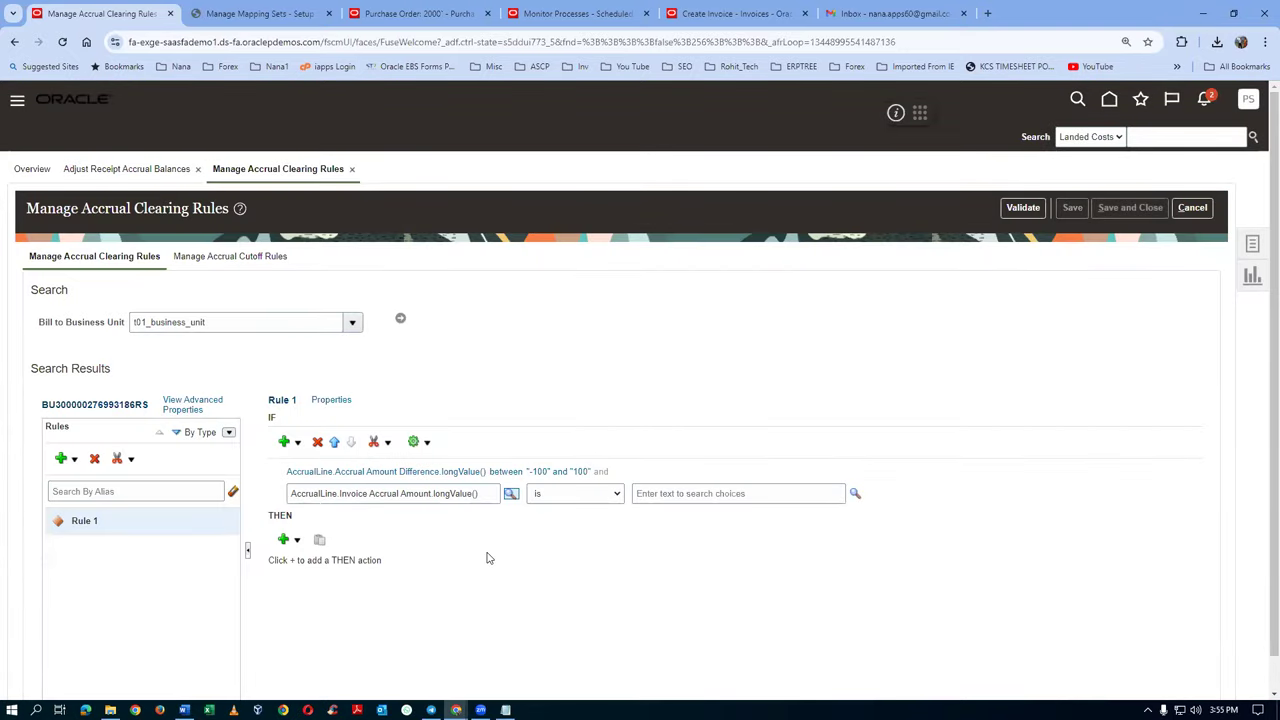
Set the second test to more than "0", checking the operator and value in the Word document
key("alt+Tab")
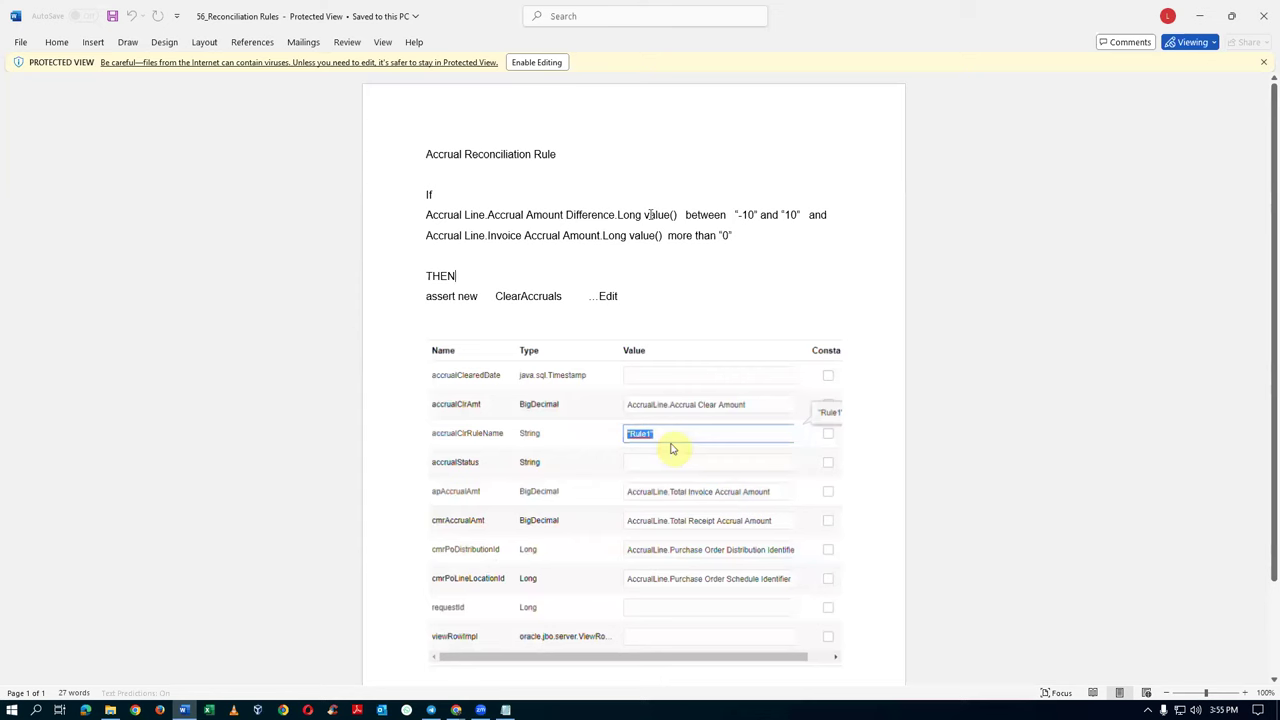
key("alt+Tab")
left_click(573, 493)
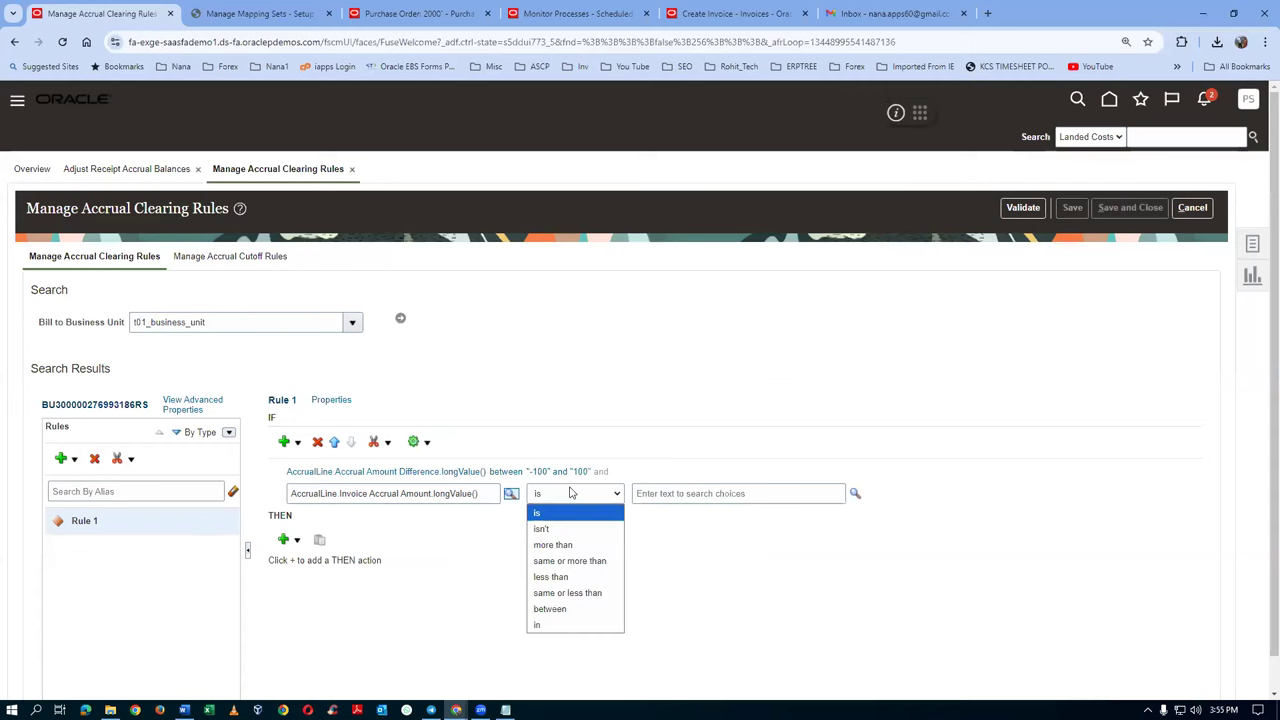
left_click(578, 545)
left_click(729, 494)
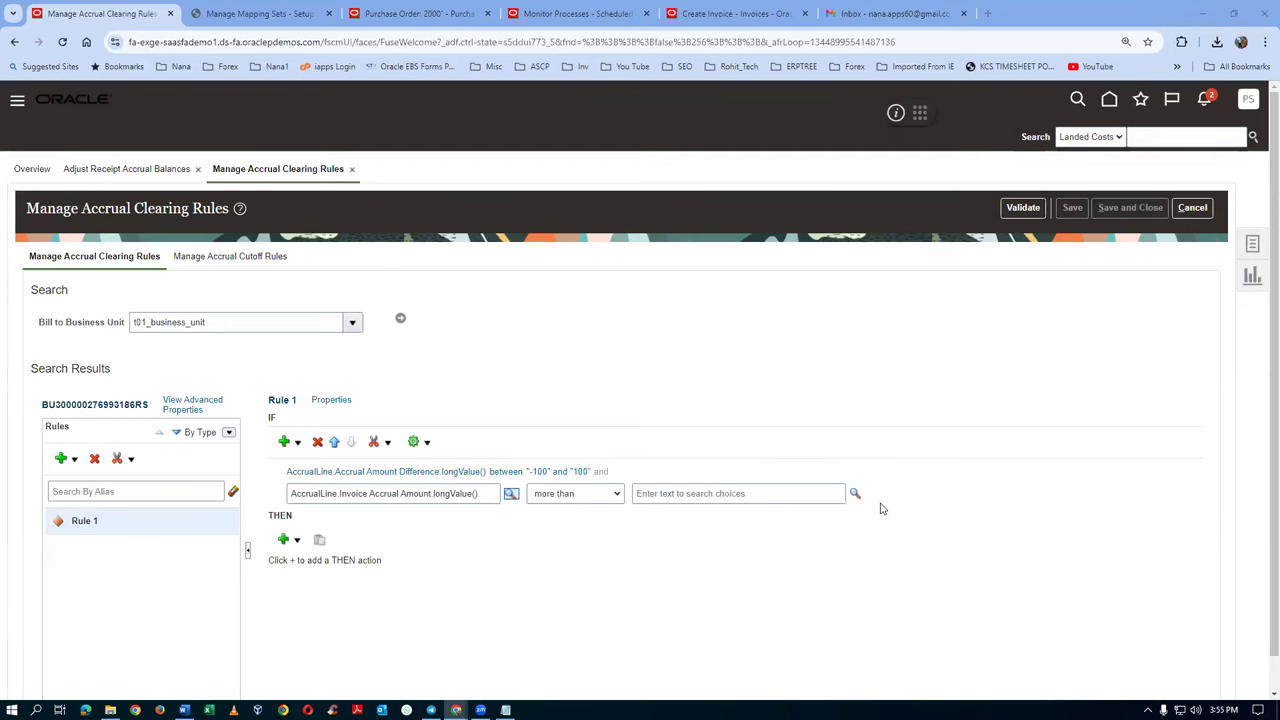
key("alt+Tab")
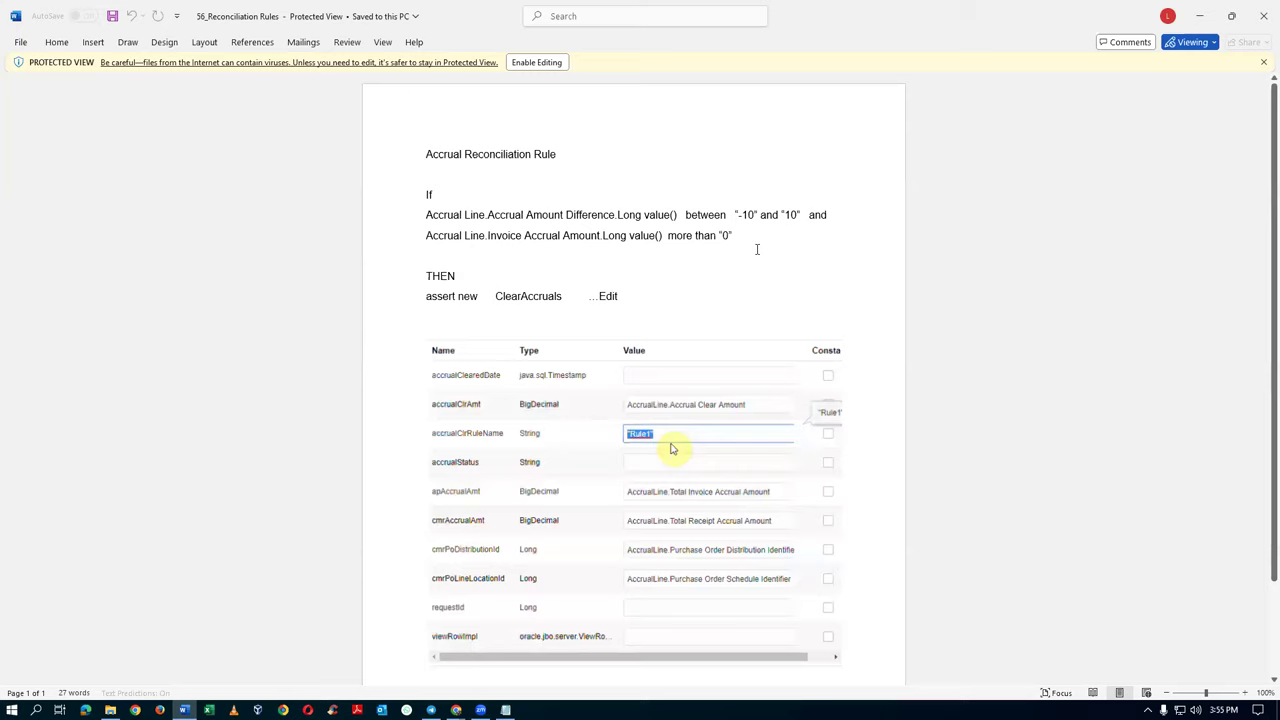
key("alt+Tab")
type("\"0\"")
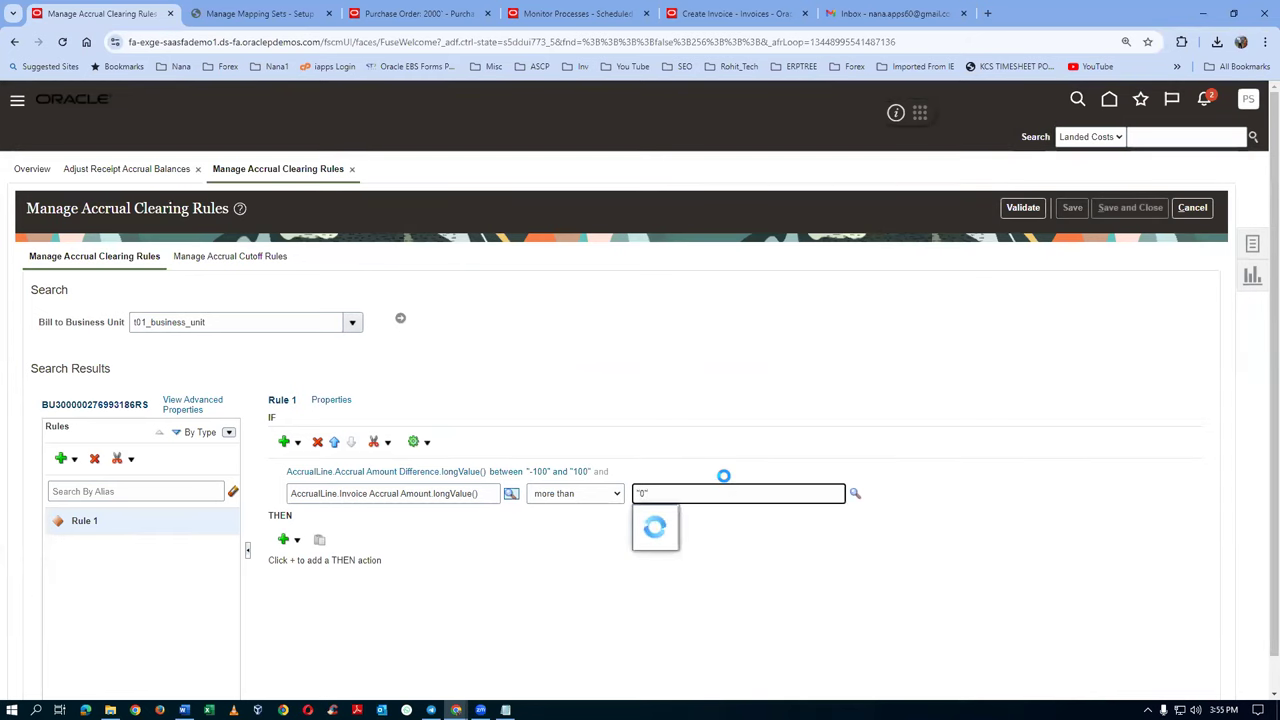
left_click(711, 384)
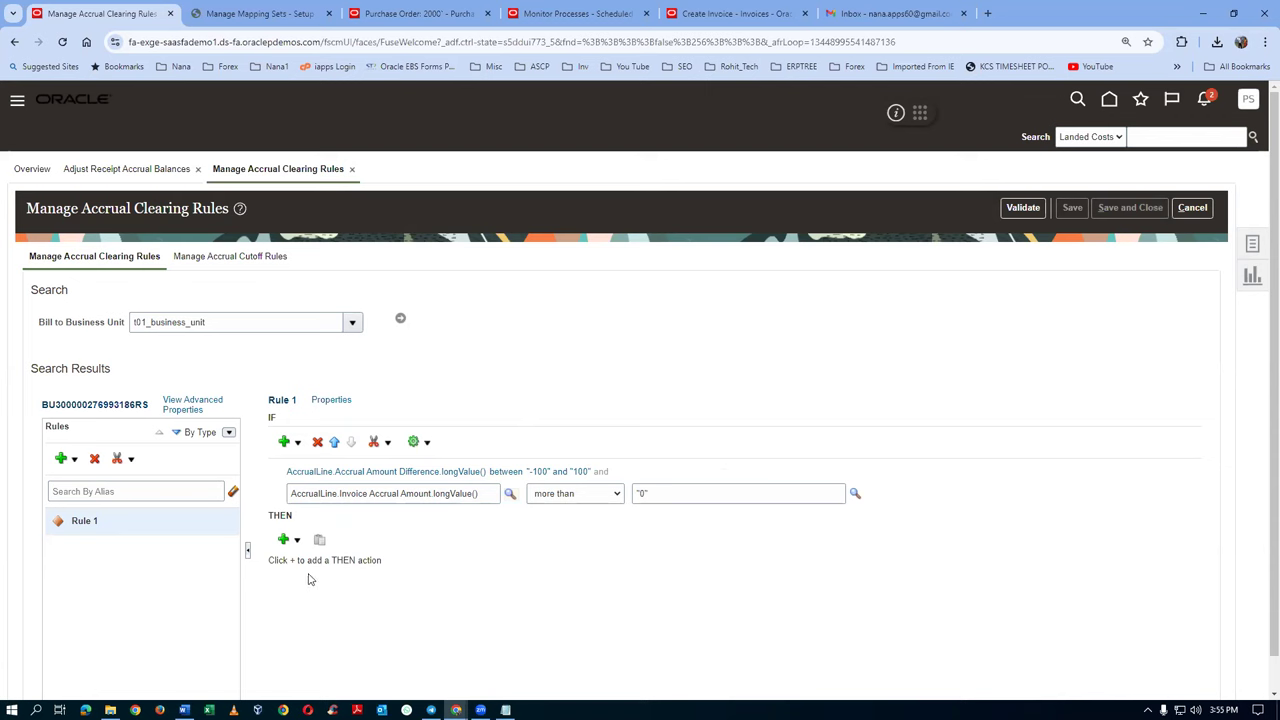
Check the THEN action in the Word document and add an assert new action for ClearAccruals to Rule 1 in the browser
key("alt+Tab")
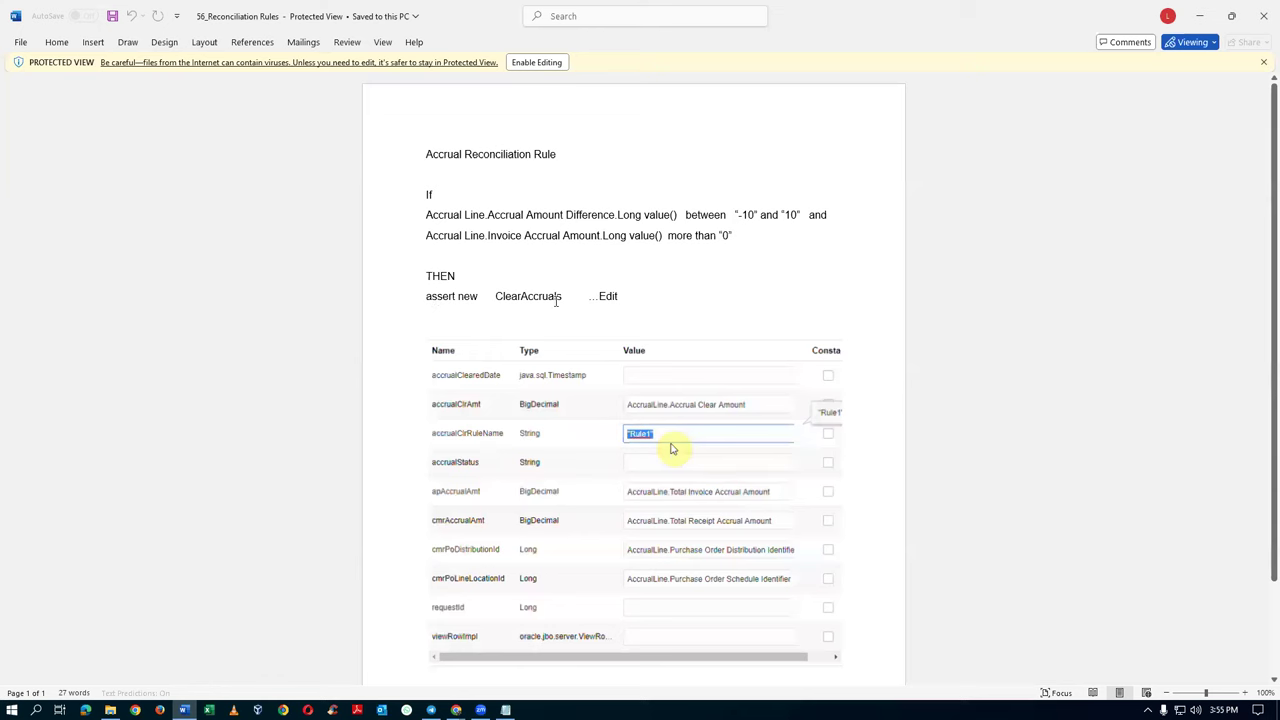
key("alt+Tab")
left_click(290, 543)
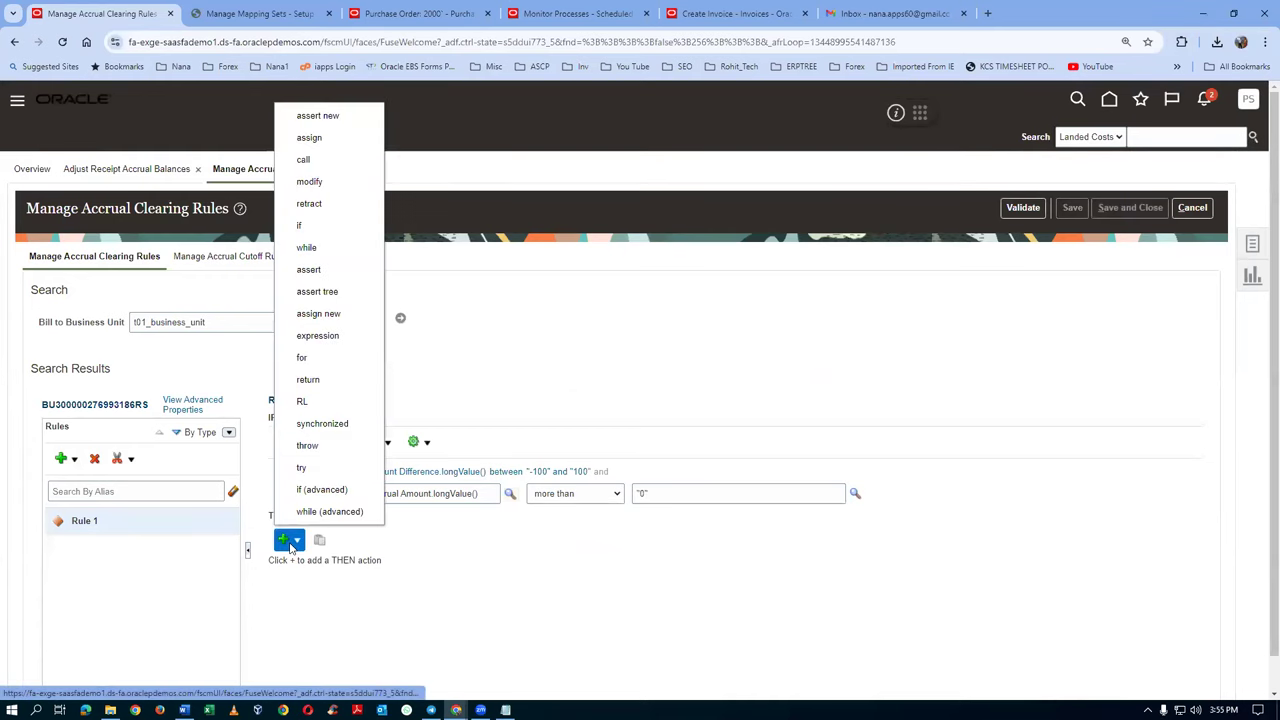
left_click(318, 116)
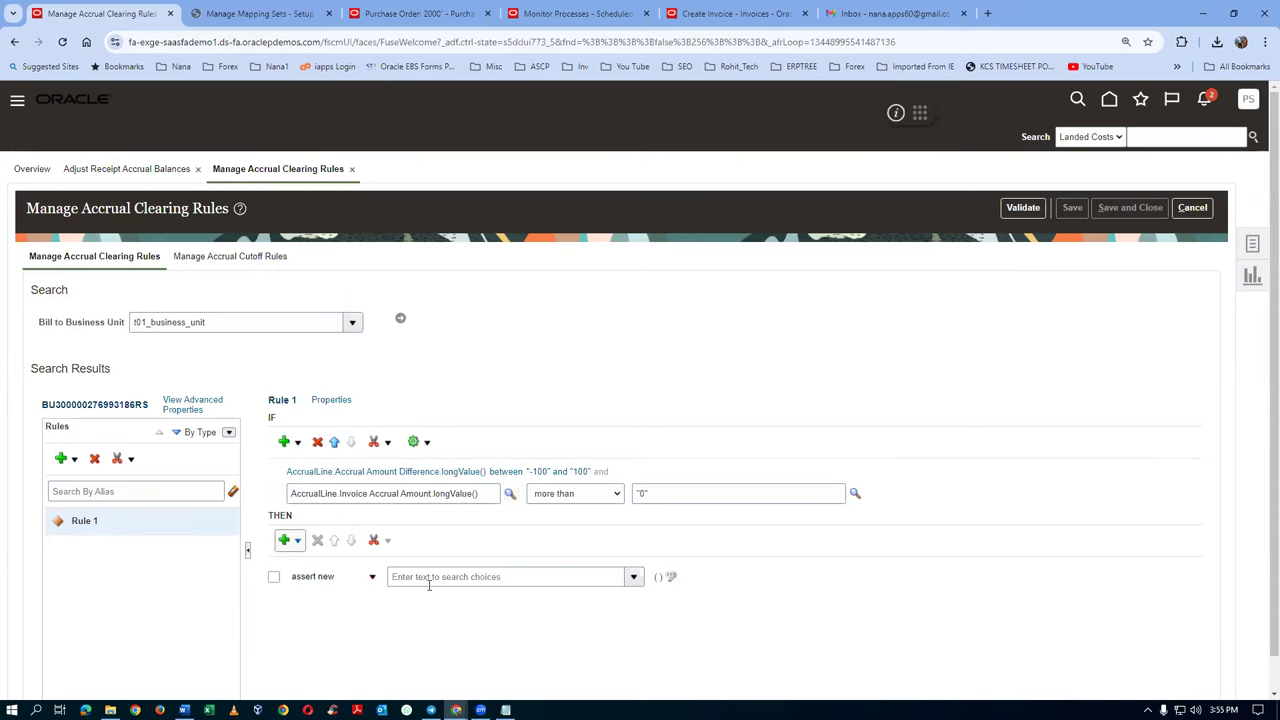
left_click(578, 577)
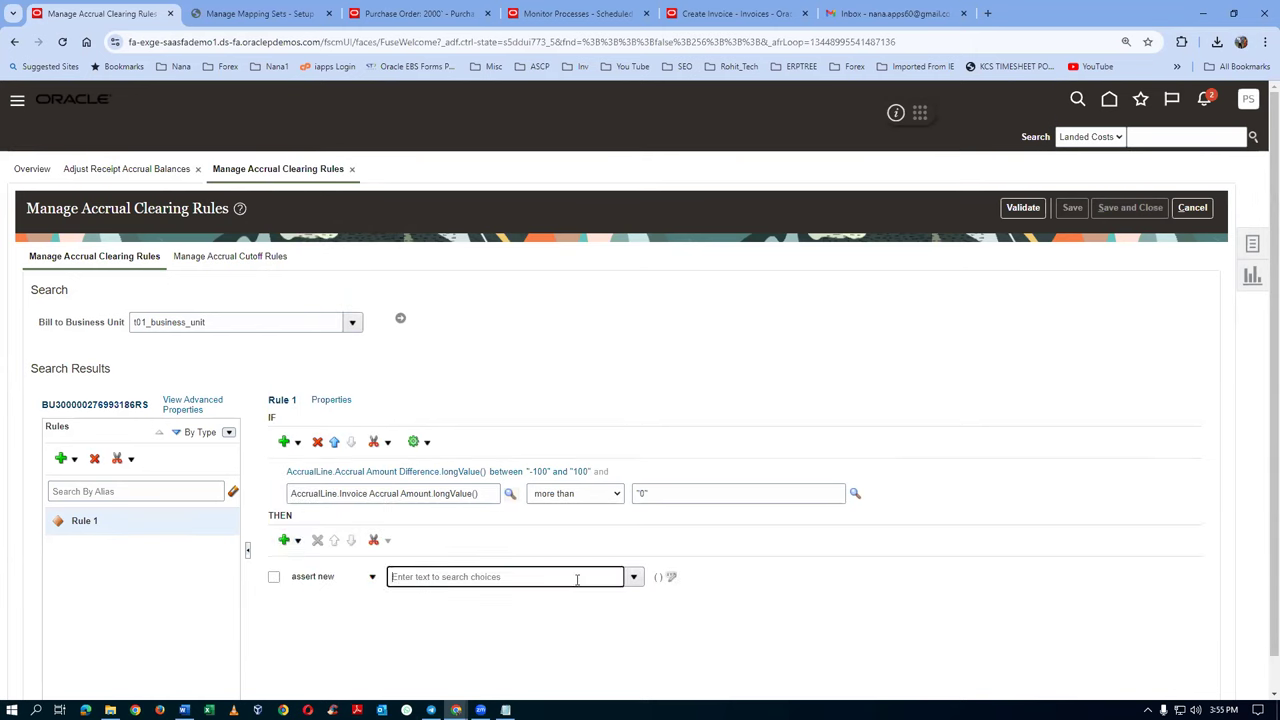
left_click(634, 578)
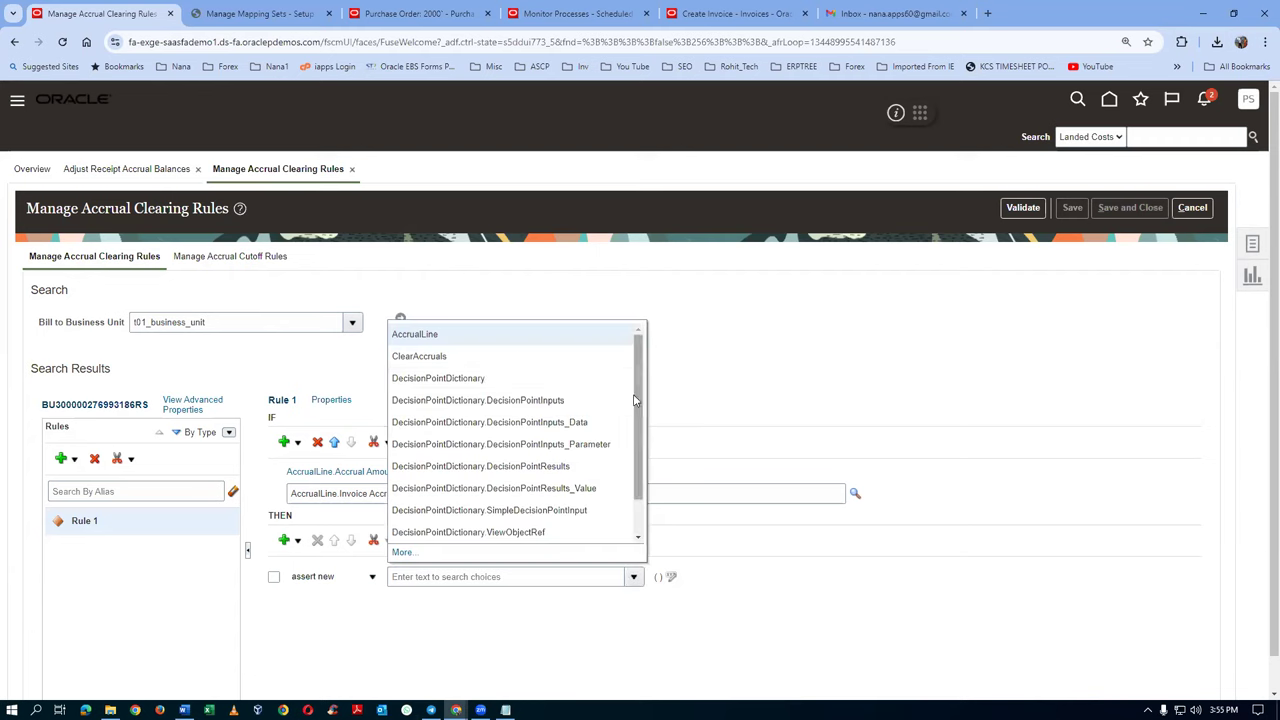
left_click(478, 358)
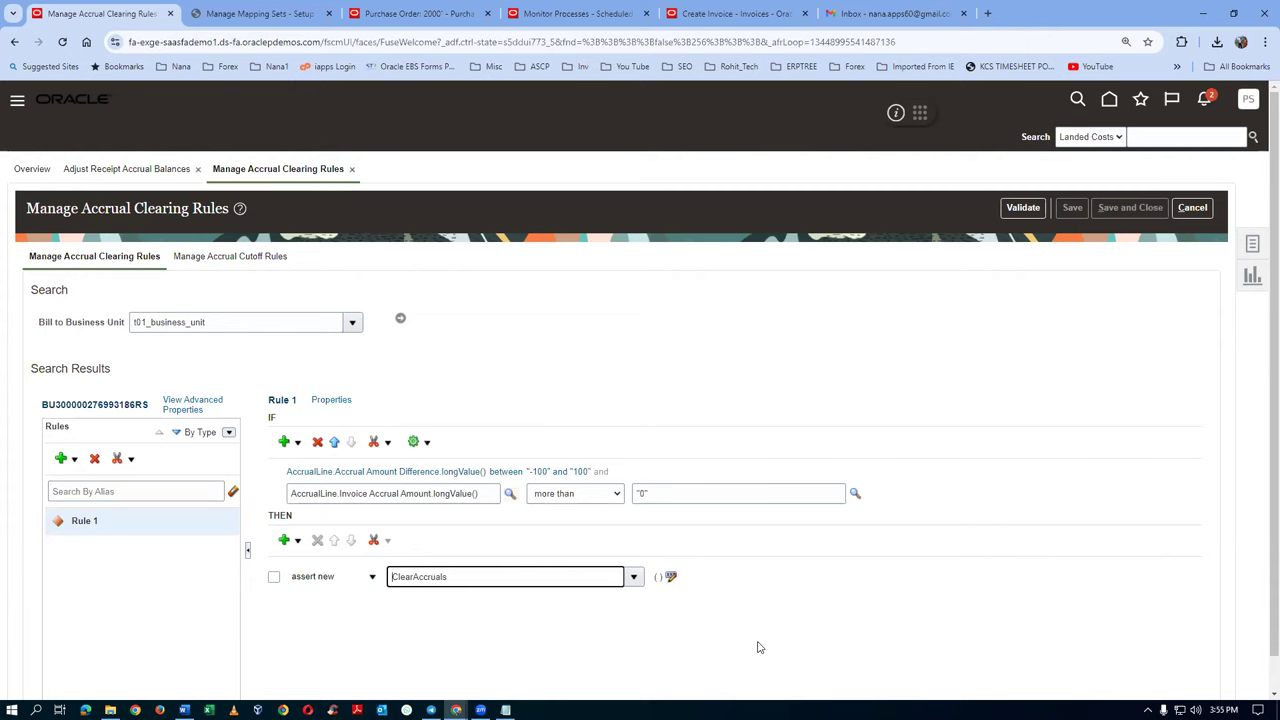
Open the ClearAccruals action's properties and set accrualClrAmt to longValue of AccrualLine.Accrual Clear Amount, consulting the Word document
key("alt+Tab")
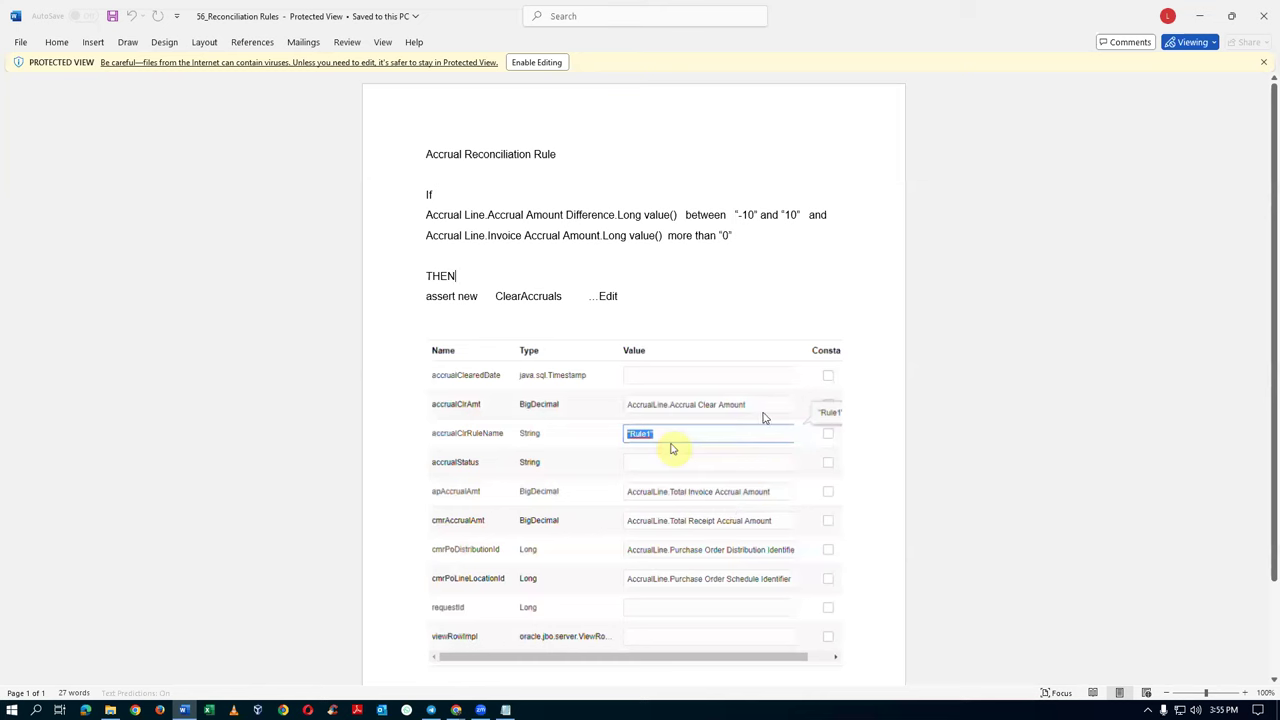
key("alt+Tab")
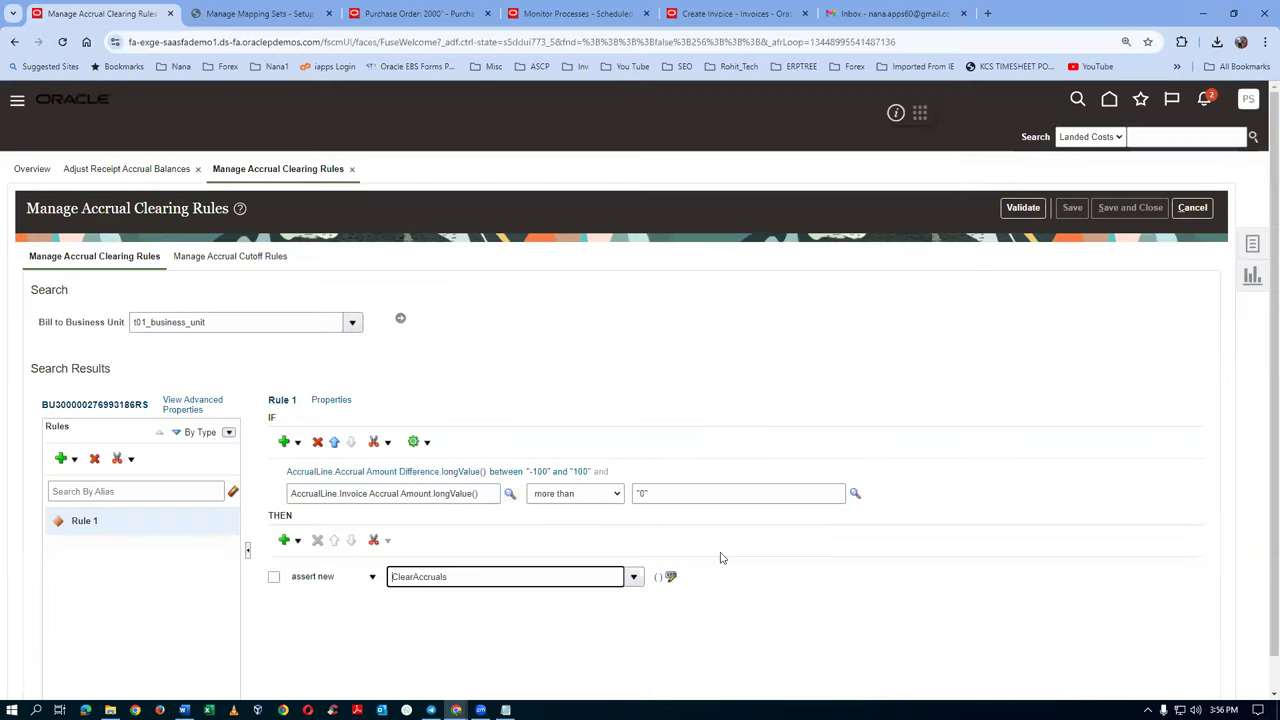
left_click(670, 578)
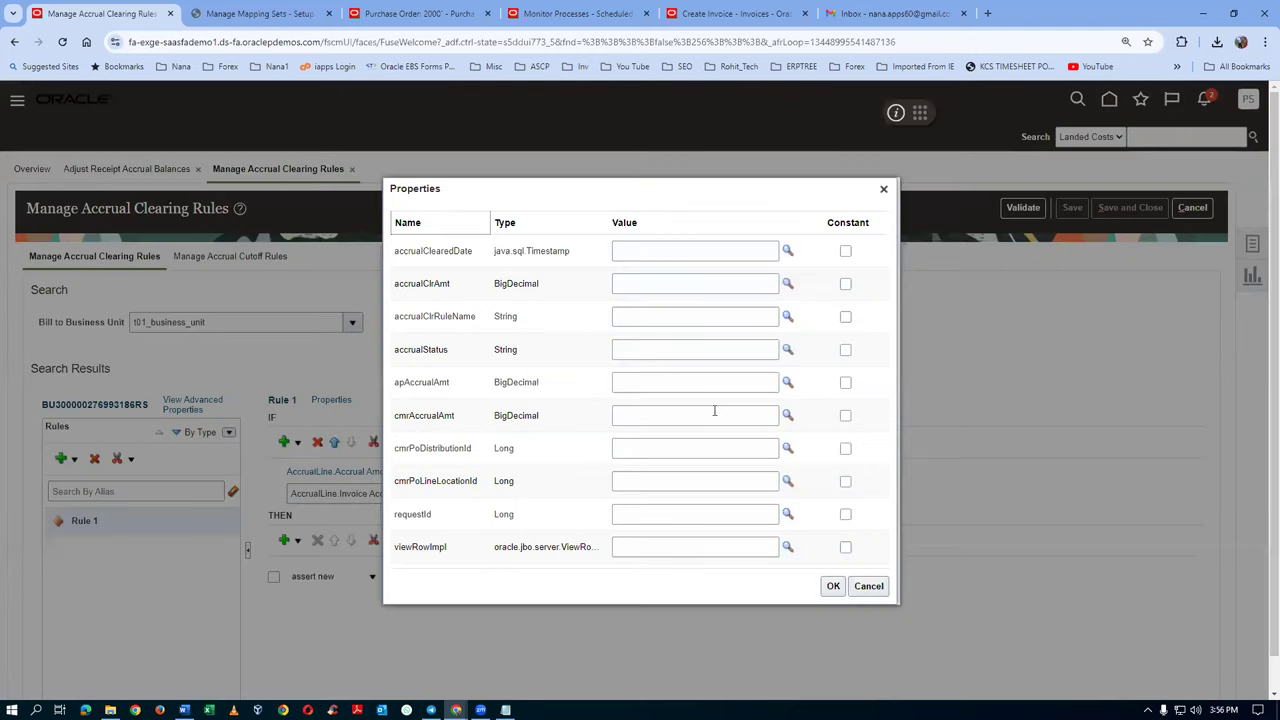
left_click(775, 286)
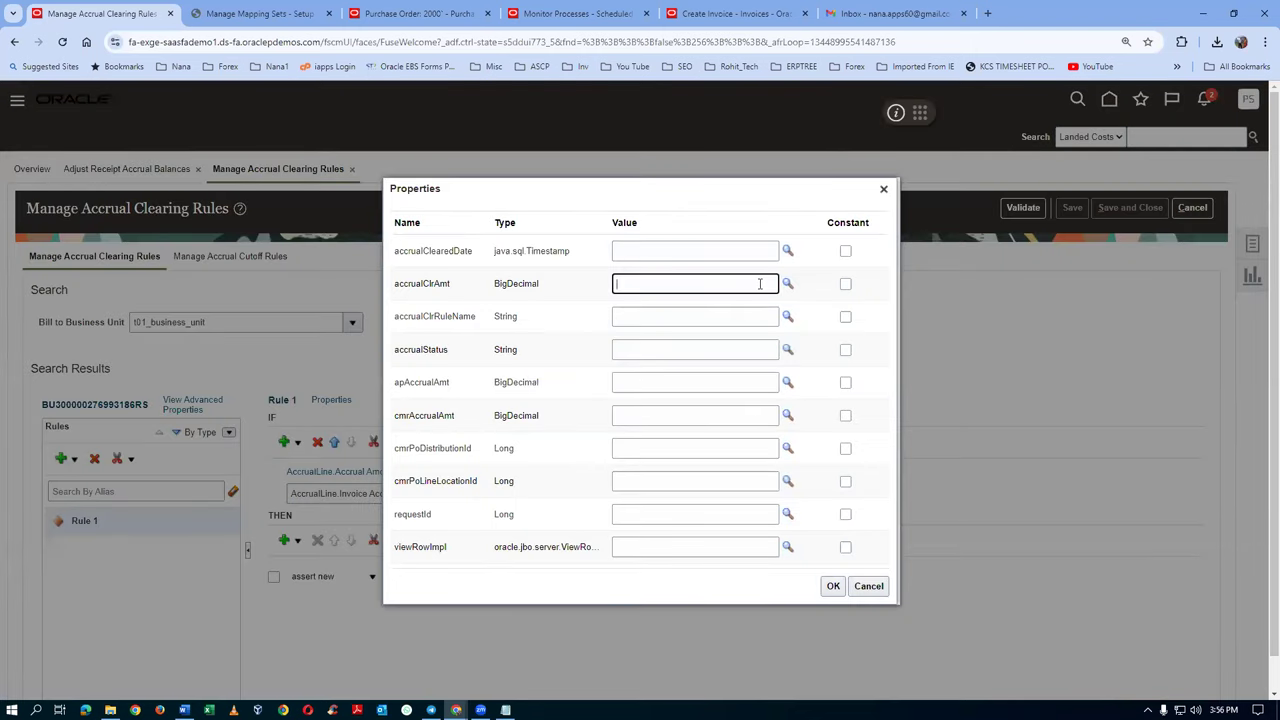
key("alt+Tab")
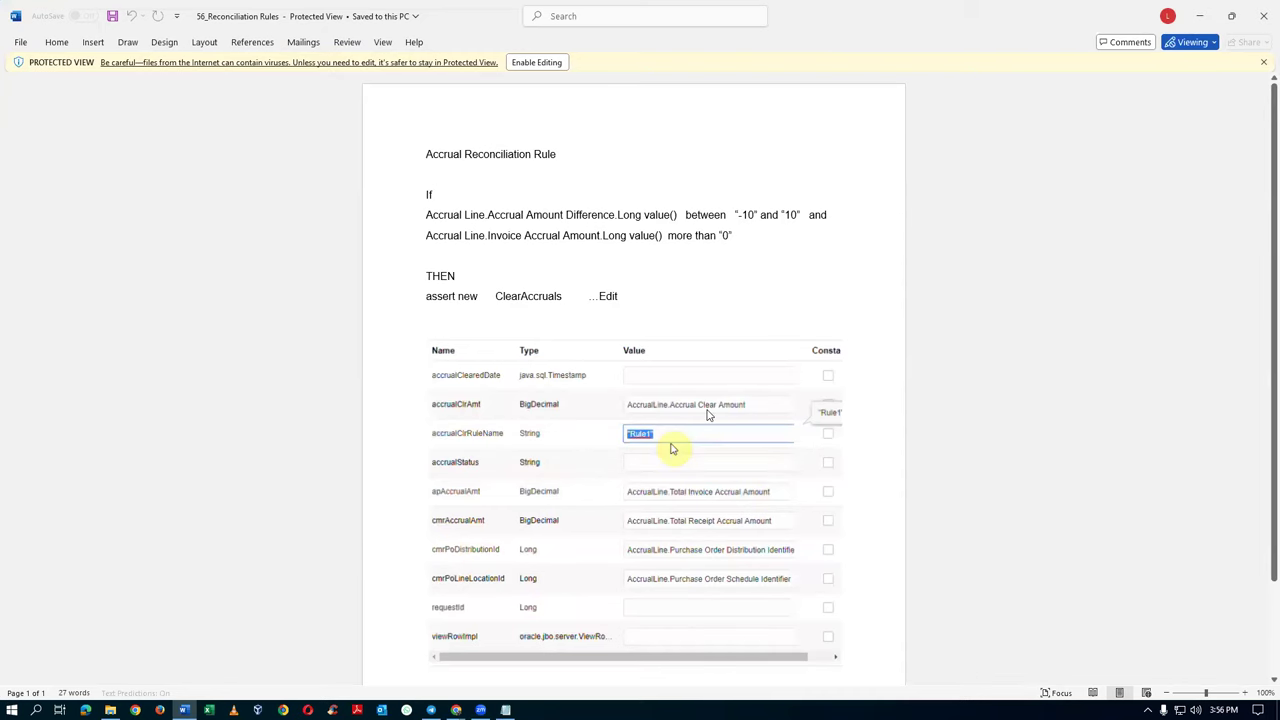
key("alt+Tab")
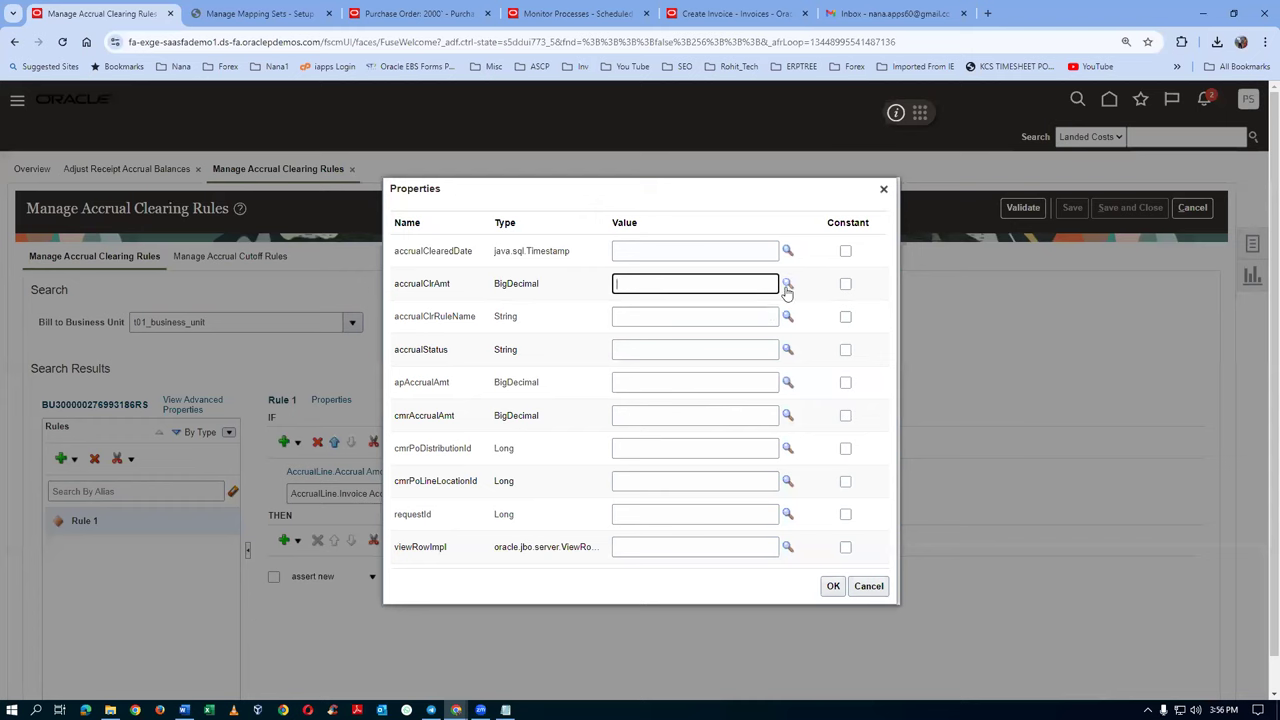
left_click(786, 286)
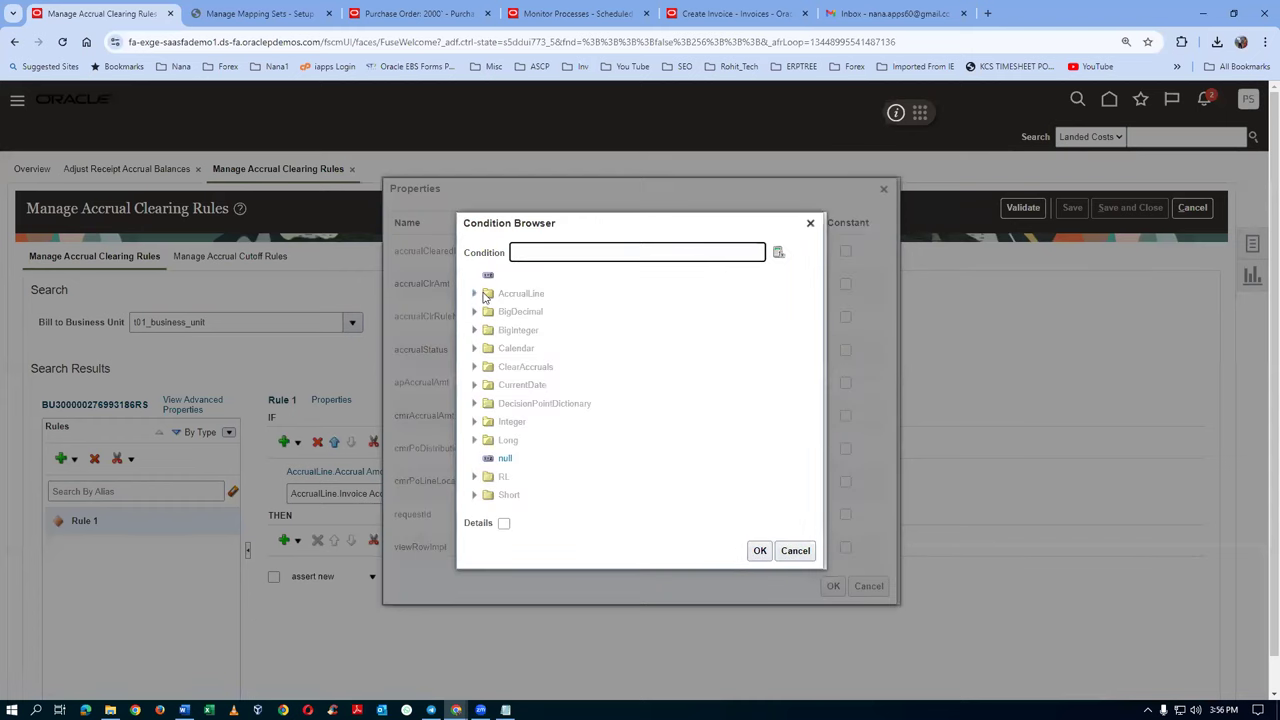
left_click(476, 295)
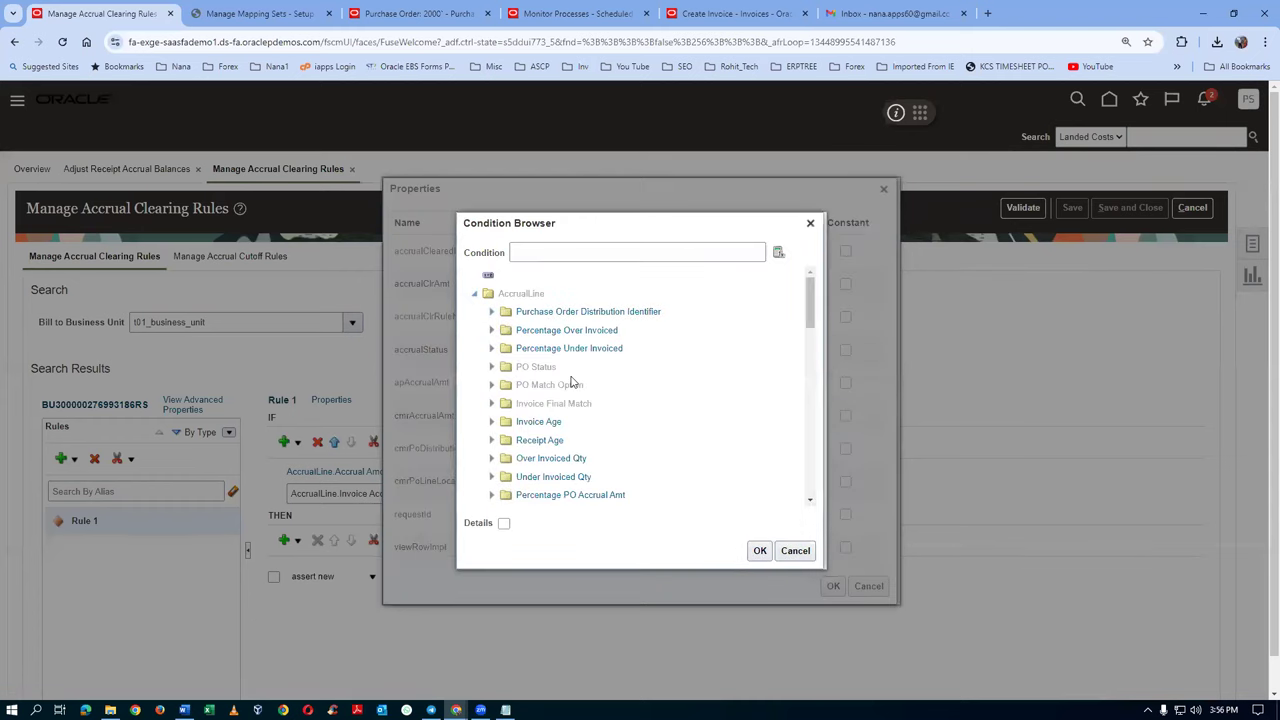
left_click_drag(813, 327, 817, 349)
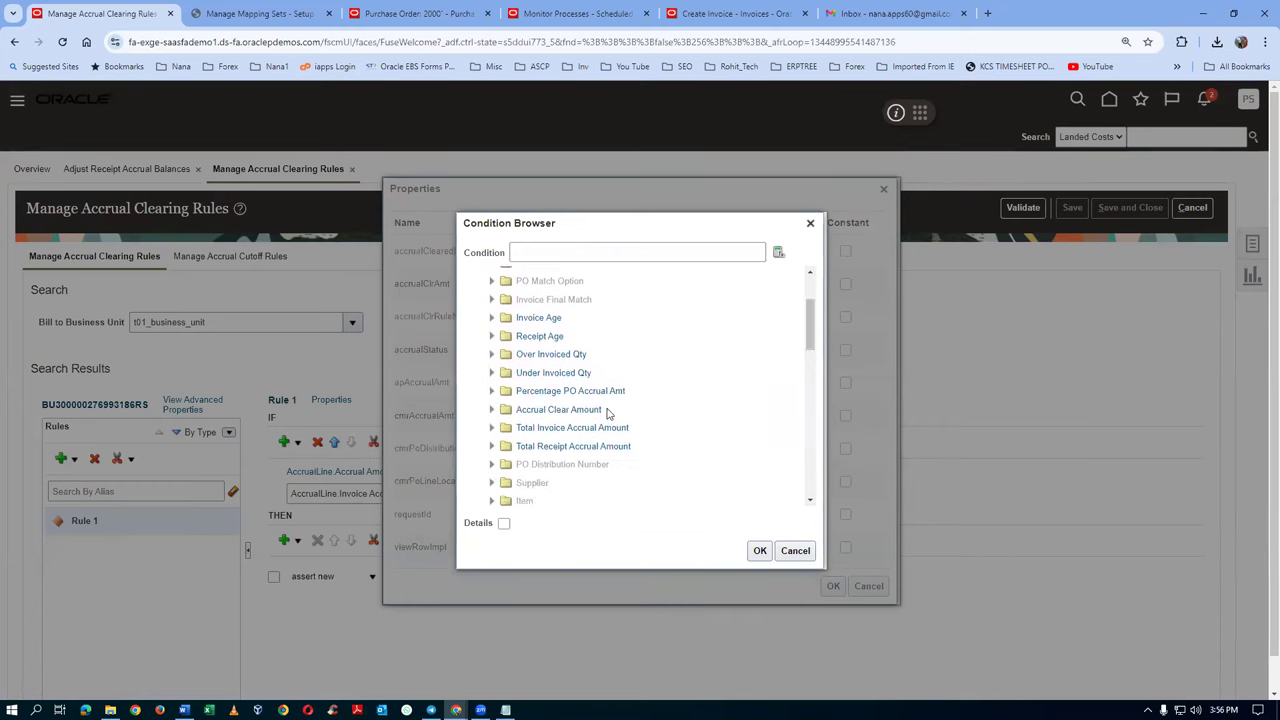
left_click(492, 410)
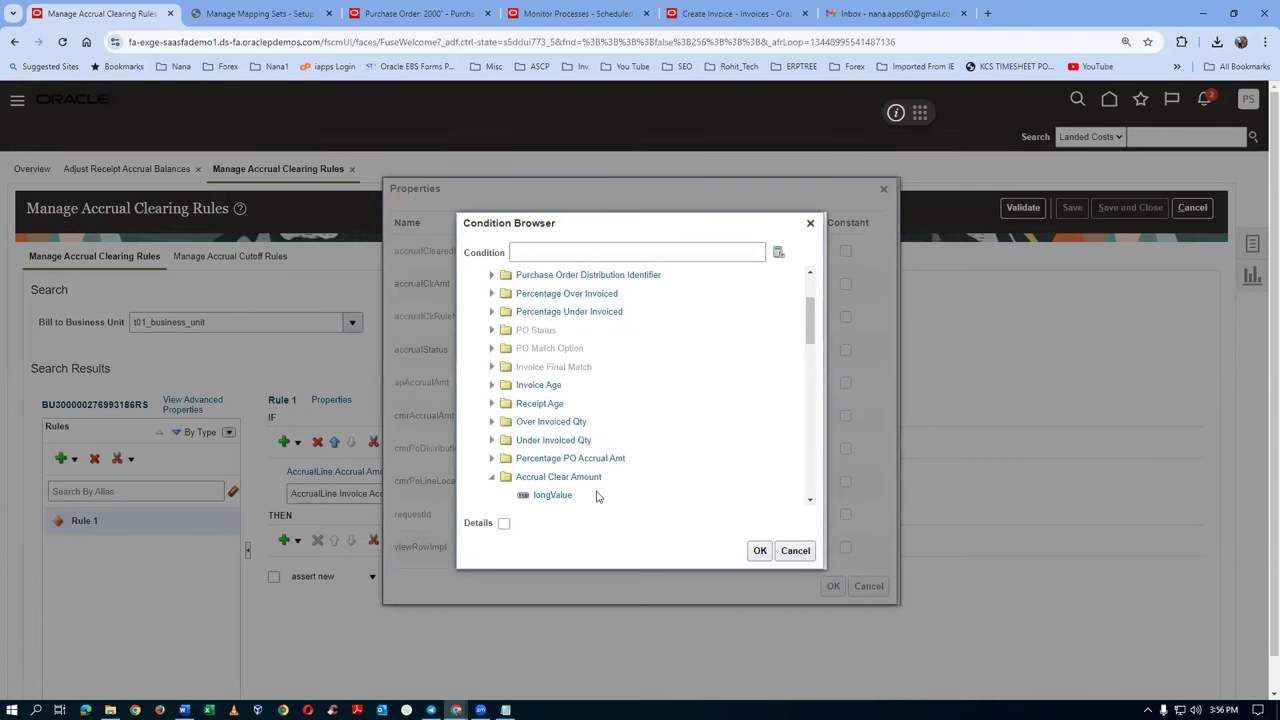
left_click(555, 495)
left_click(760, 551)
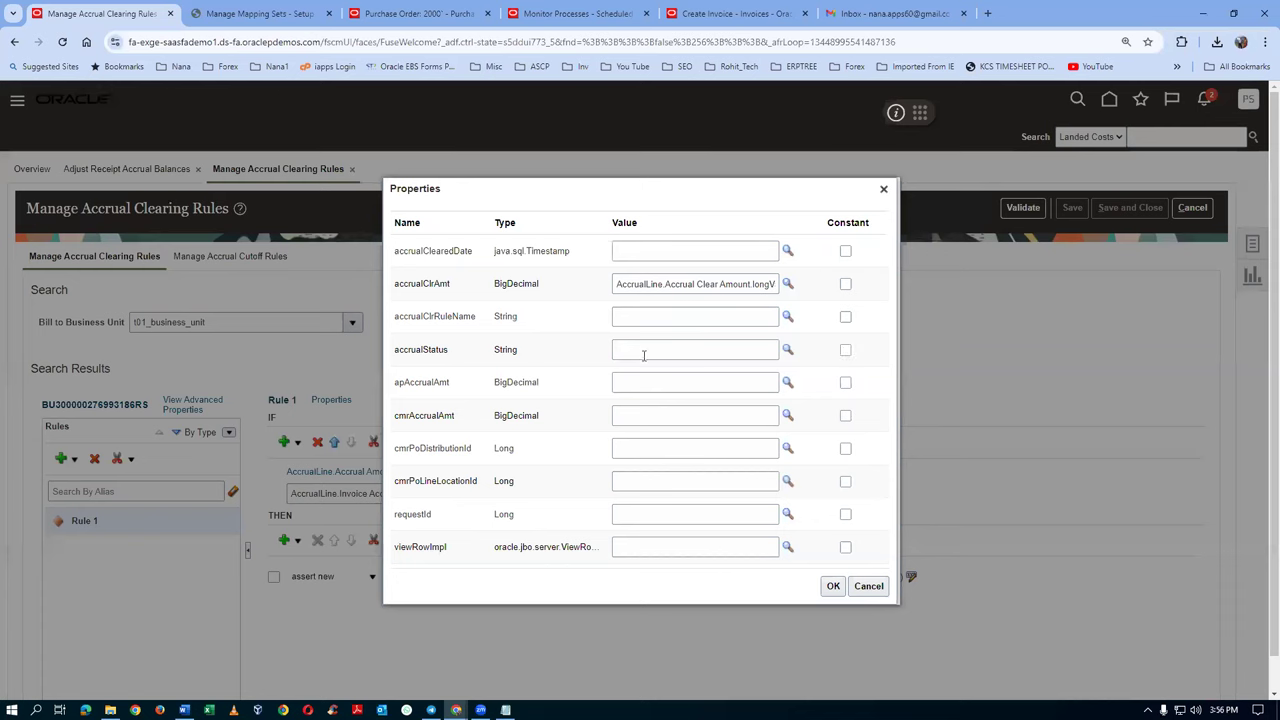
Check the rule name format in the Word document and set accrualClrRuleName to "Rule 1" in the browser
key("alt+Tab")
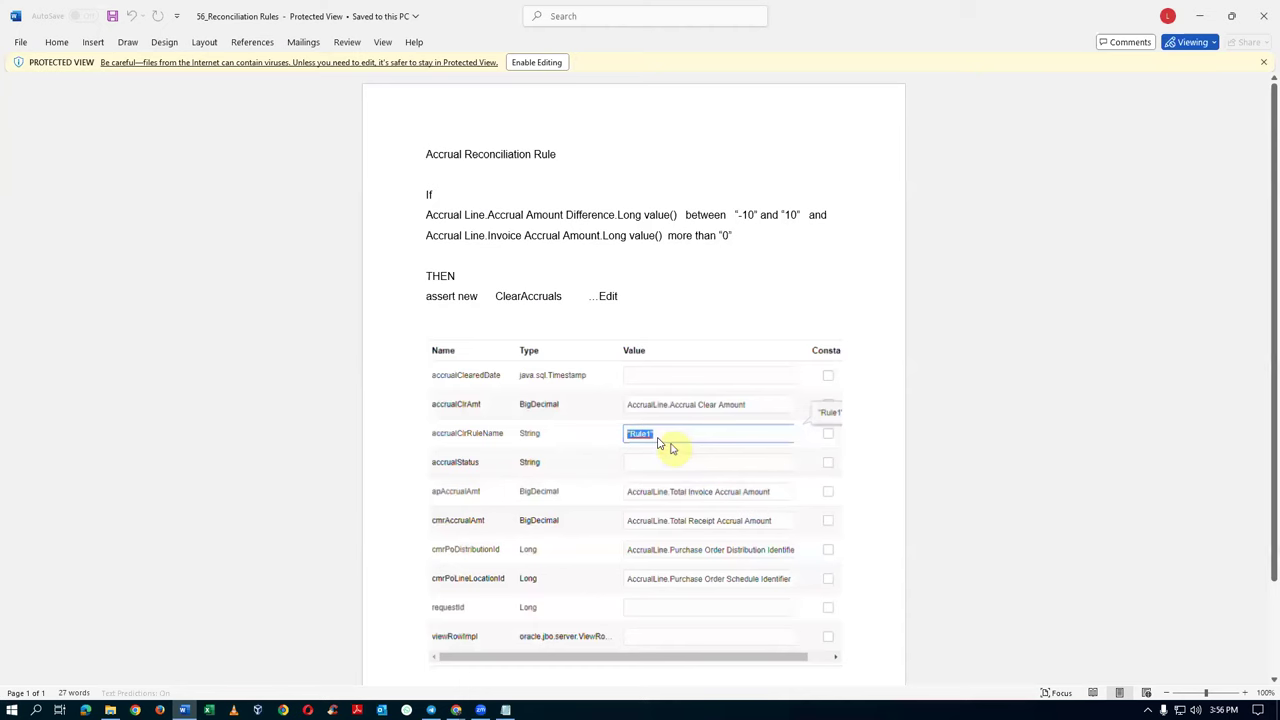
key("alt+Tab")
left_click(628, 316)
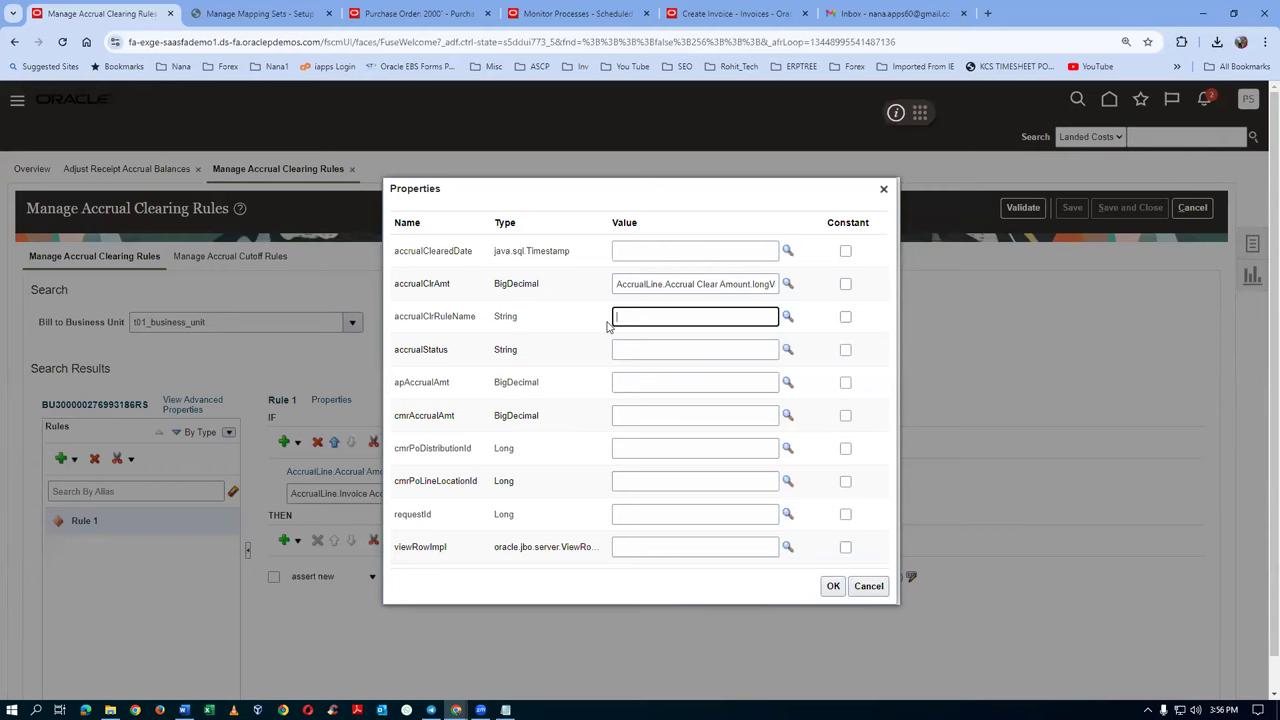
type("\"Rule 1")
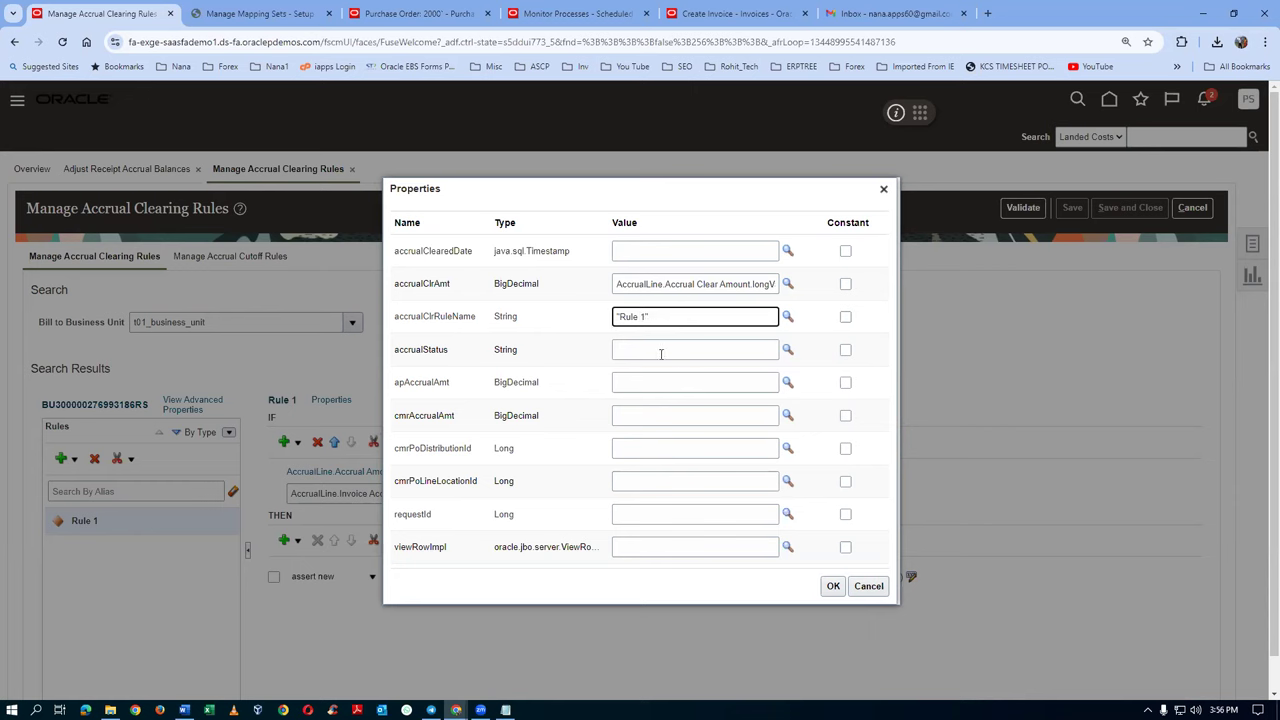
Consult the Word document and set apAccrualAmt in the browser to longValue of AccrualLine.Total Invoice Accrual Amount
key("alt+Tab")
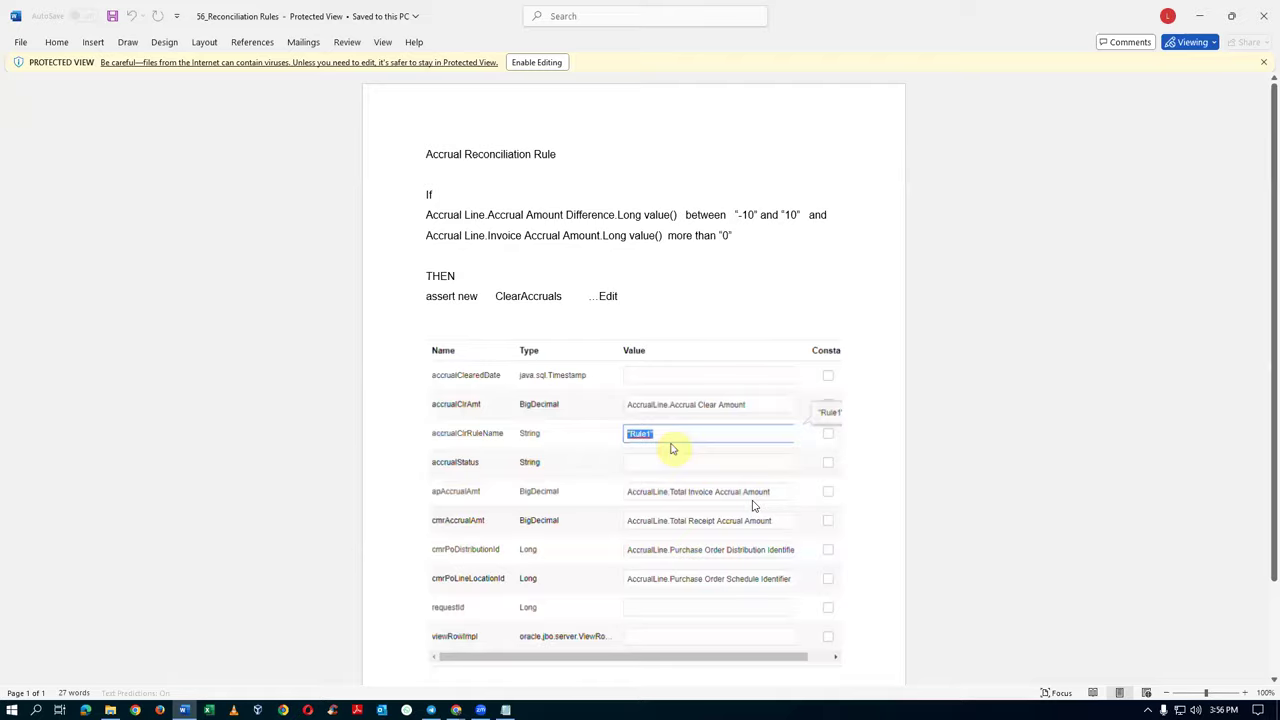
key("alt+Tab")
left_click(661, 382)
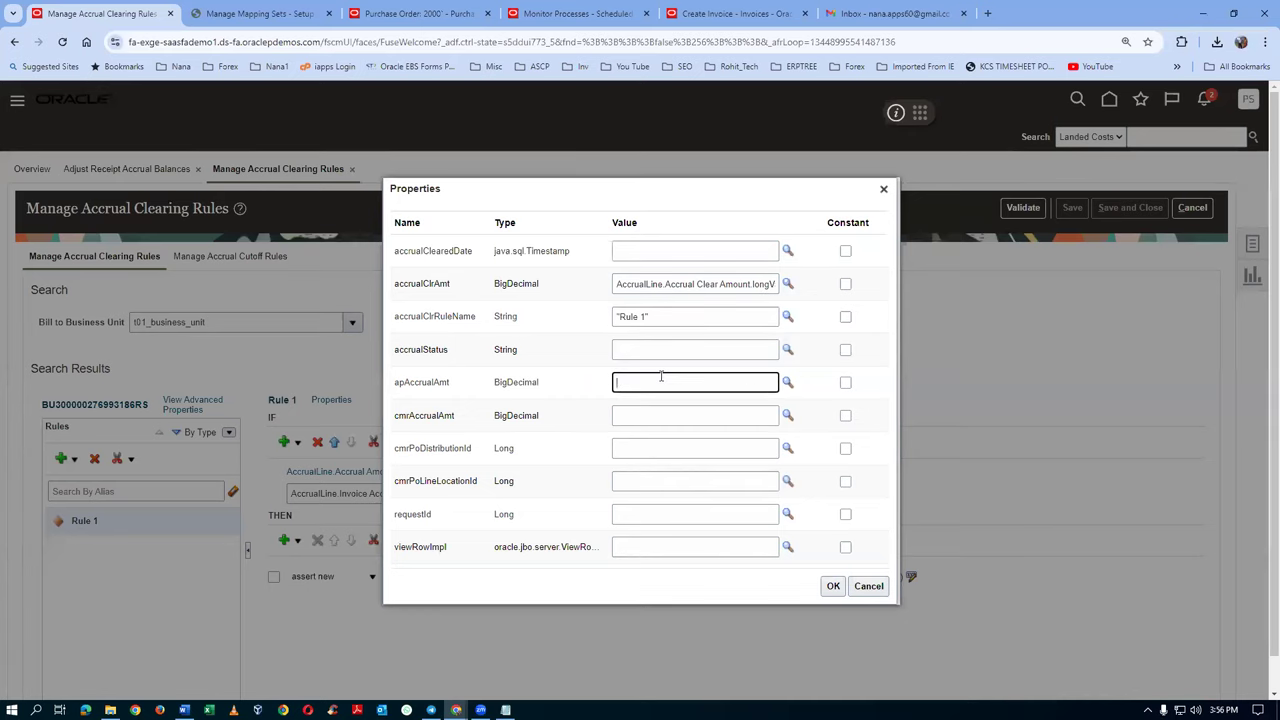
left_click(788, 384)
left_click(475, 294)
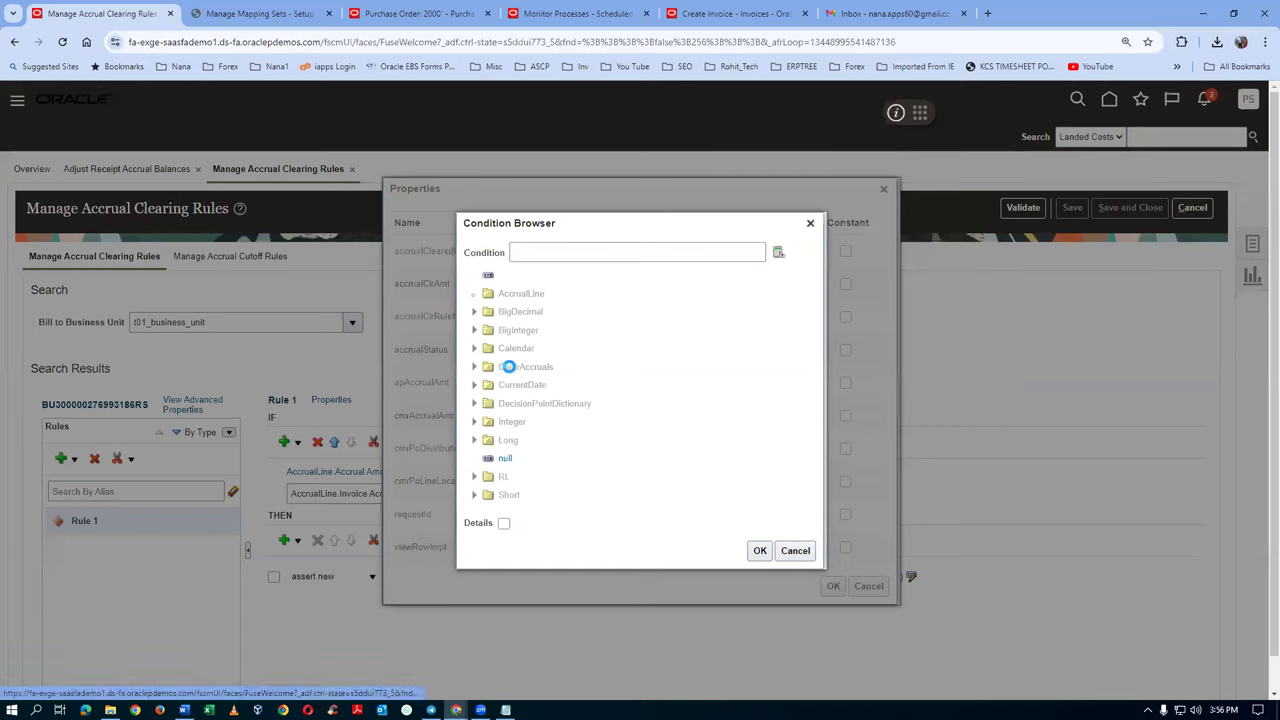
key("alt+Tab")
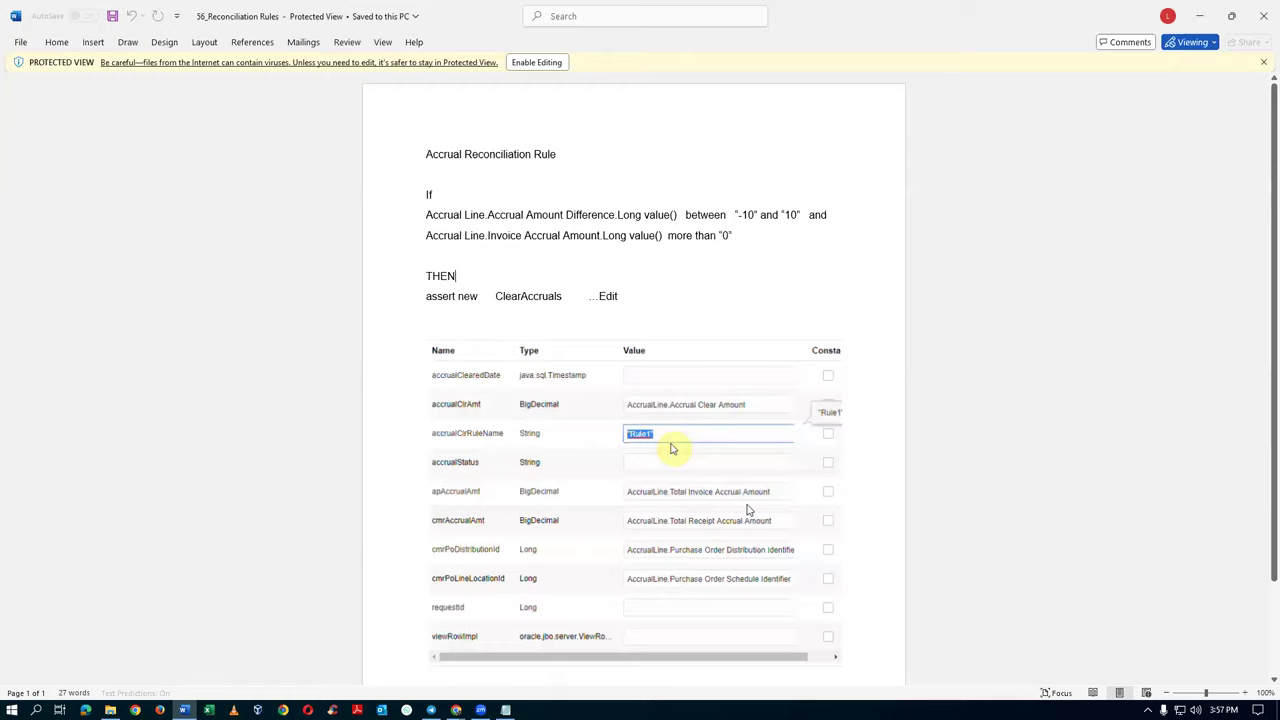
key("alt+Tab")
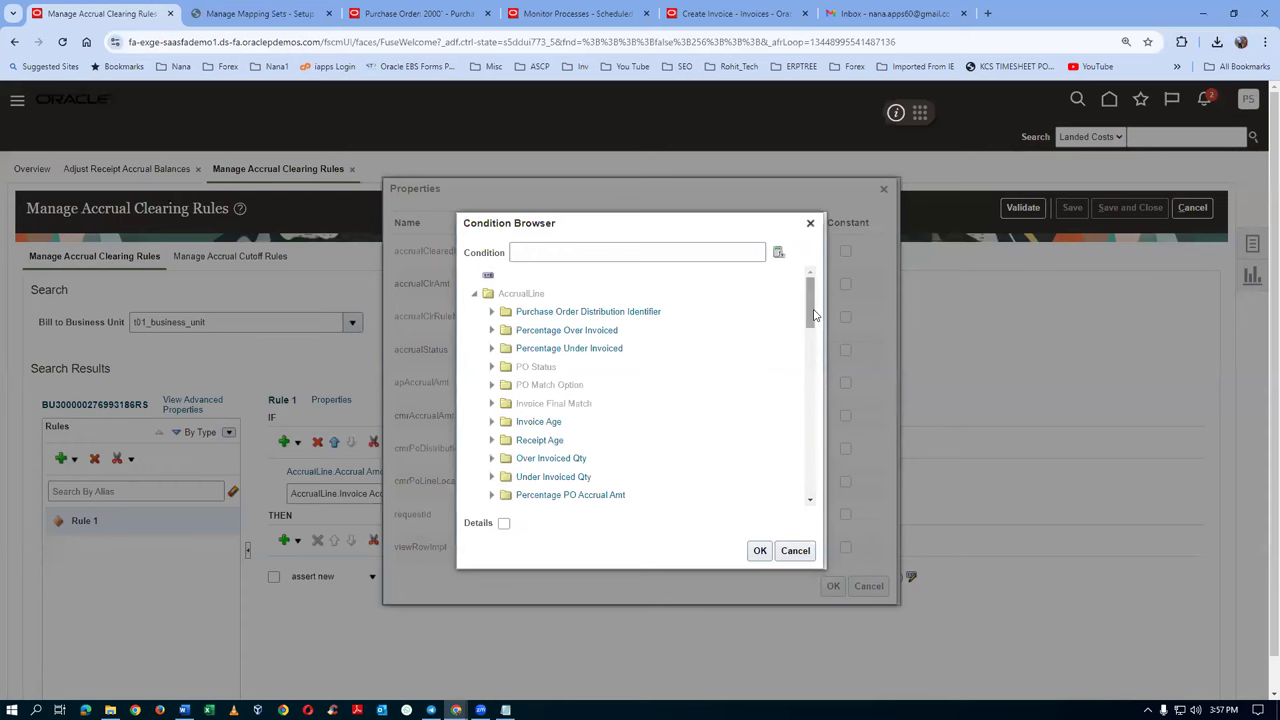
left_click_drag(810, 316, 810, 337)
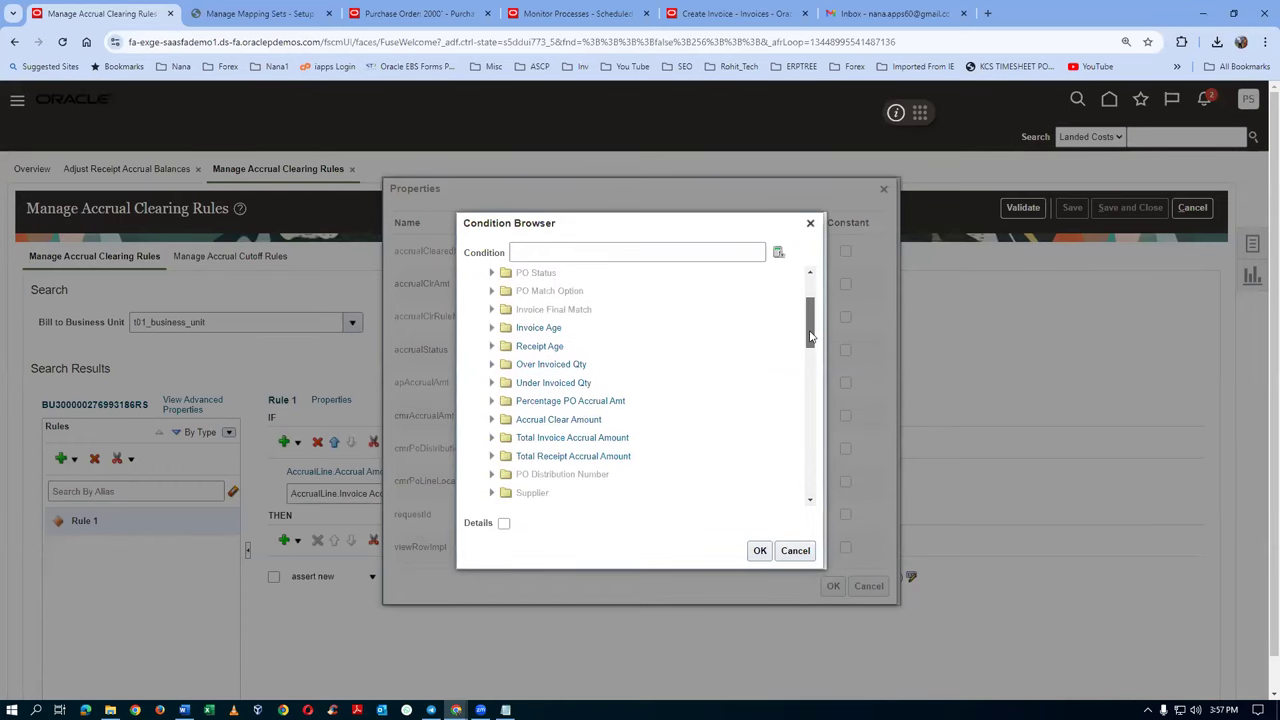
left_click(493, 443)
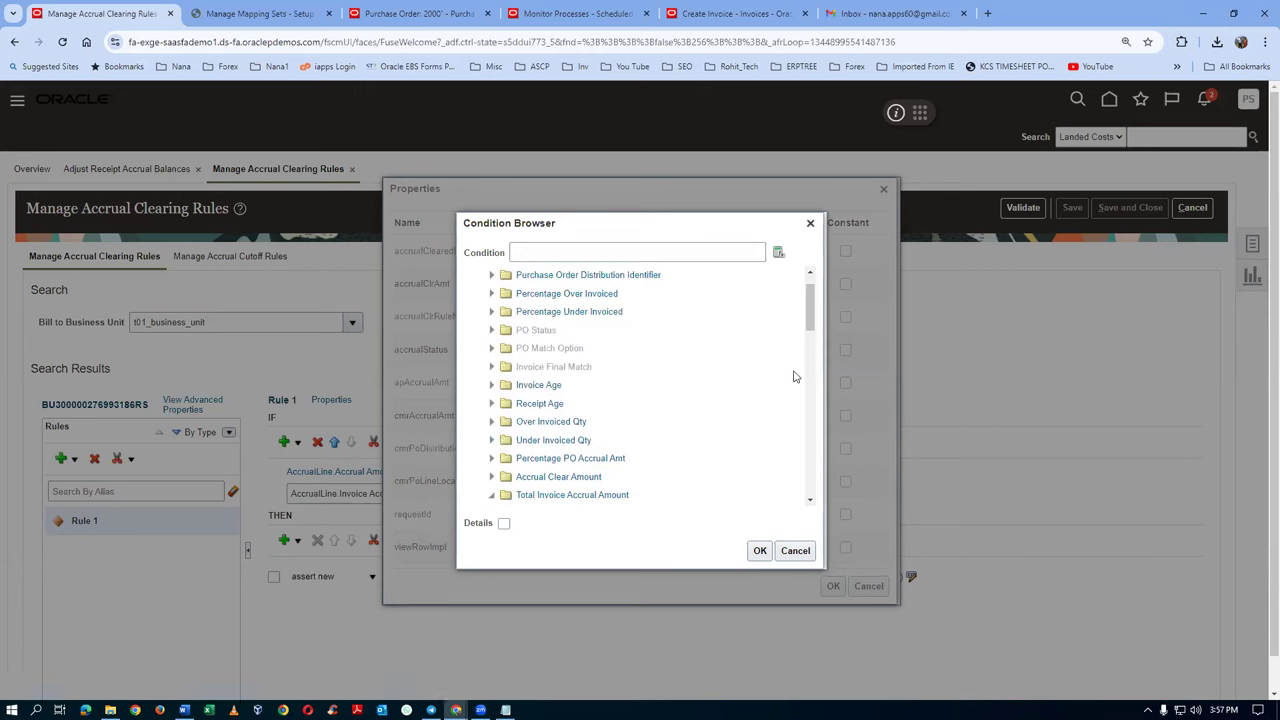
left_click_drag(810, 308, 810, 341)
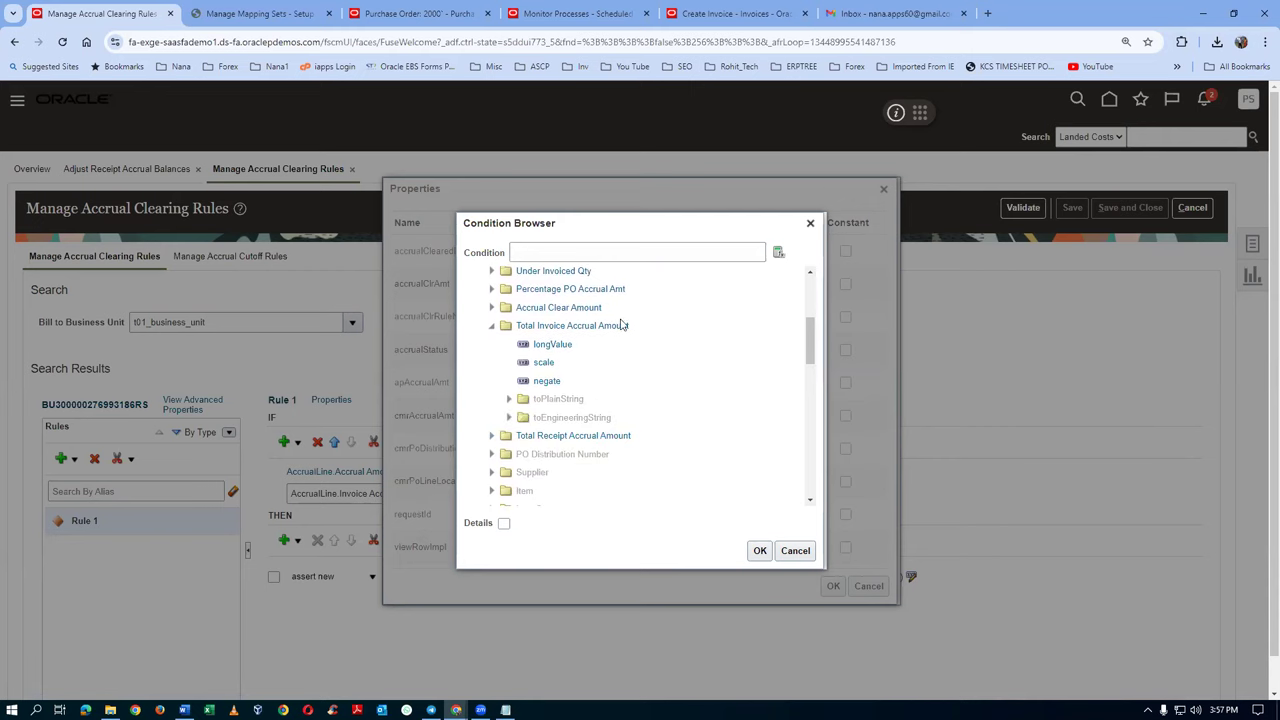
left_click(553, 343)
left_click(760, 551)
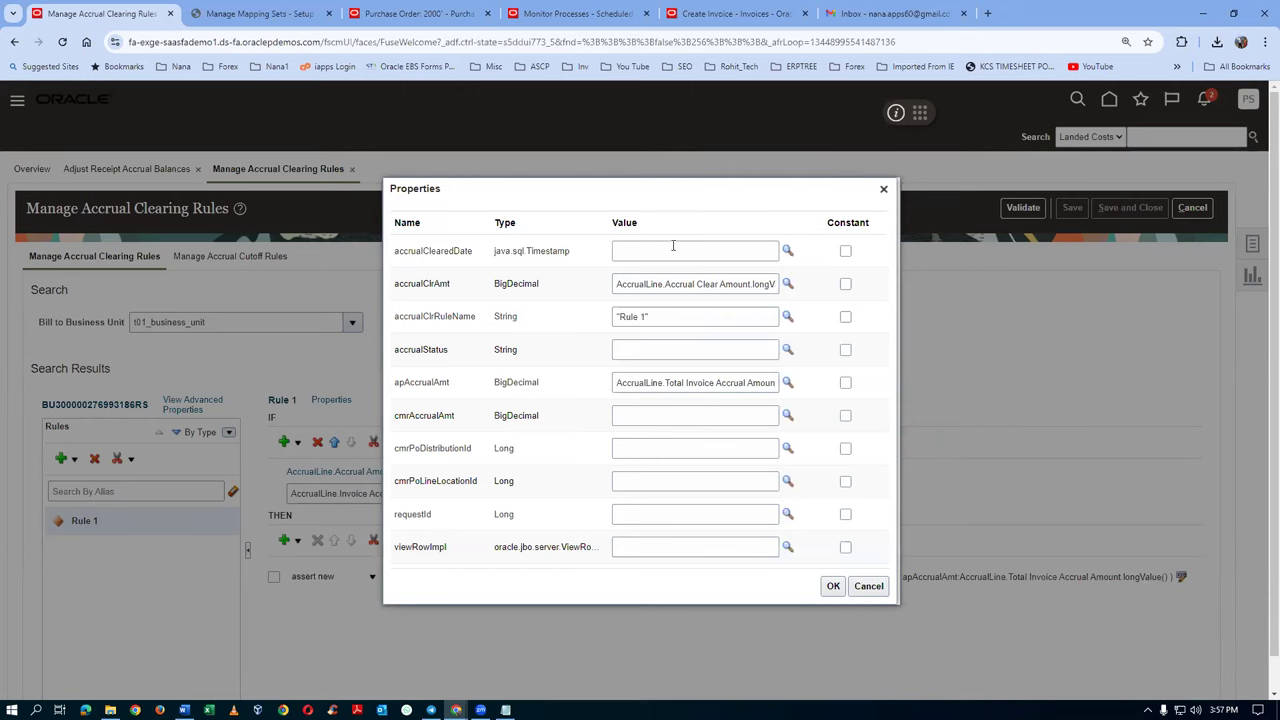
Consult the Word document and set cmrAccrualAmt in the browser to longValue of AccrualLine.Total Receipt Accrual Amount
key("alt+Tab")
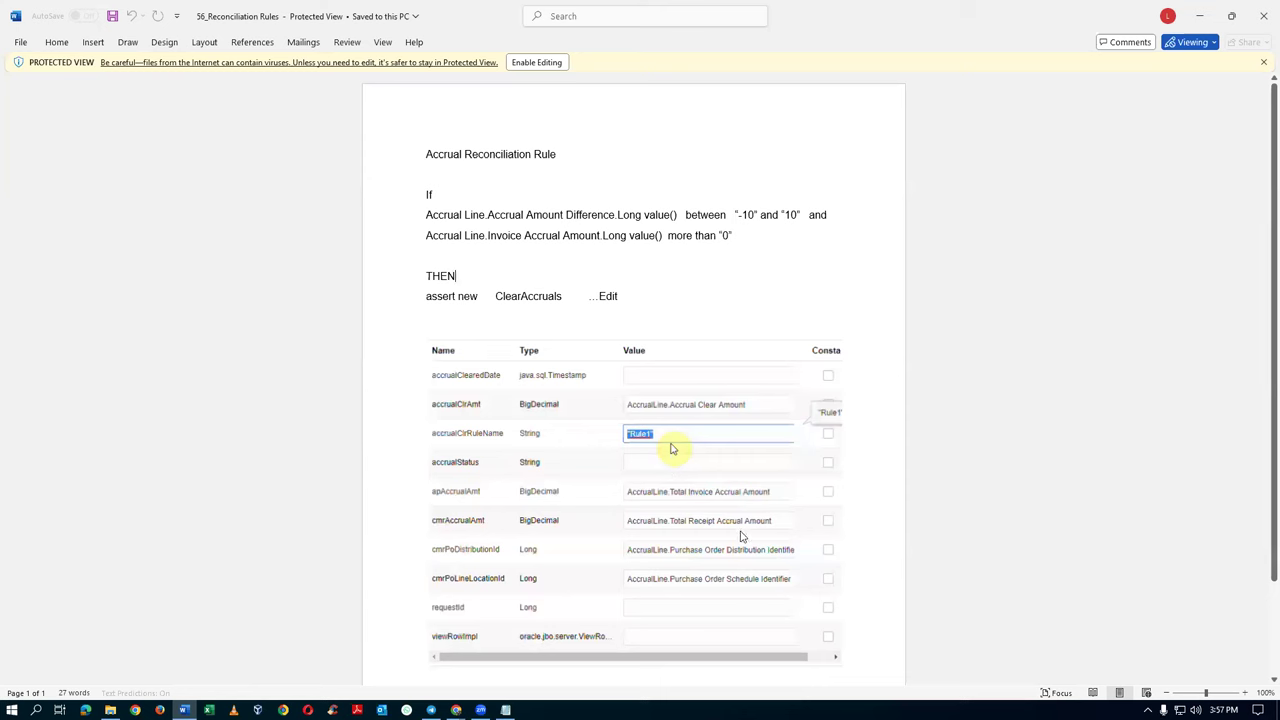
key("alt+Tab")
left_click(707, 414)
left_click(788, 415)
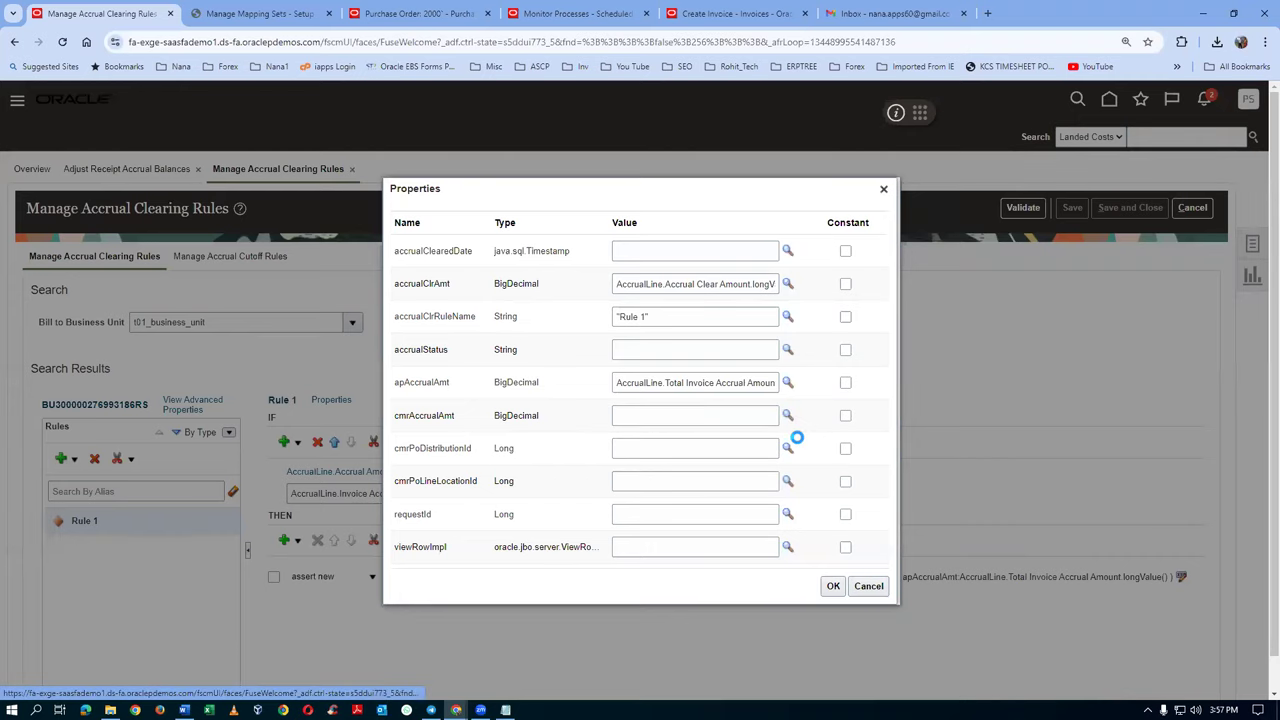
key("alt+Tab")
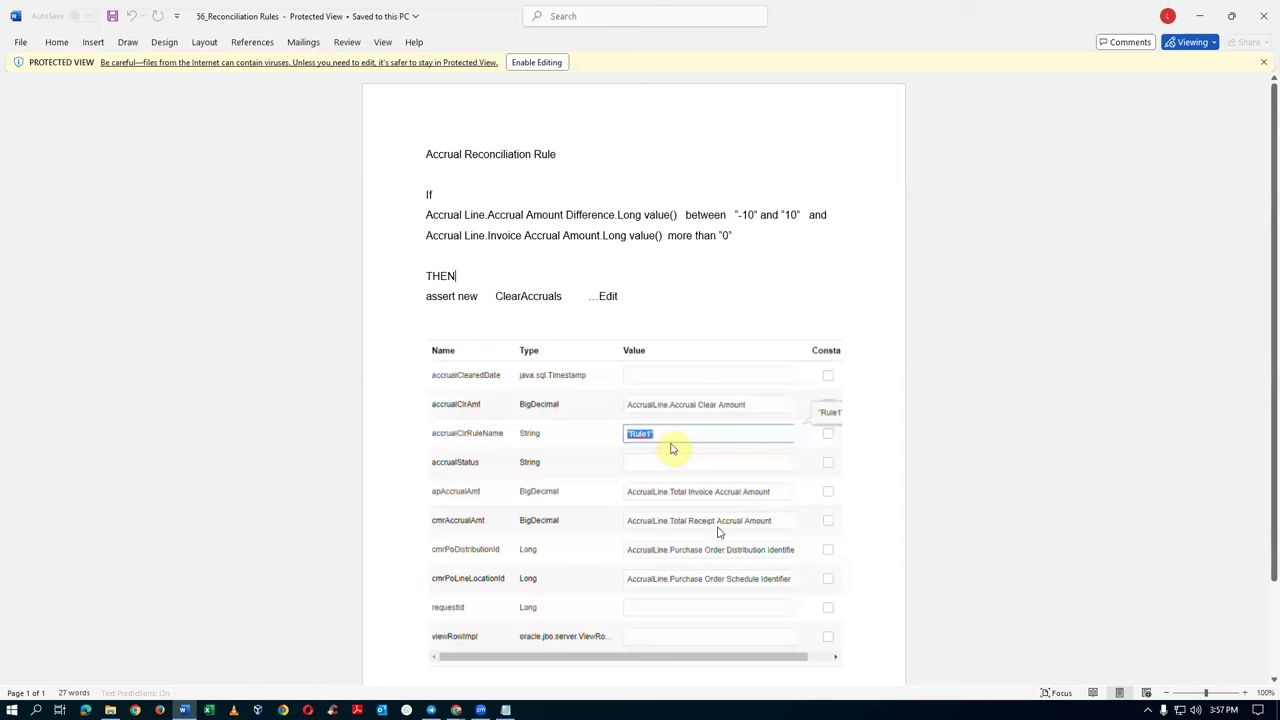
key("alt+Tab")
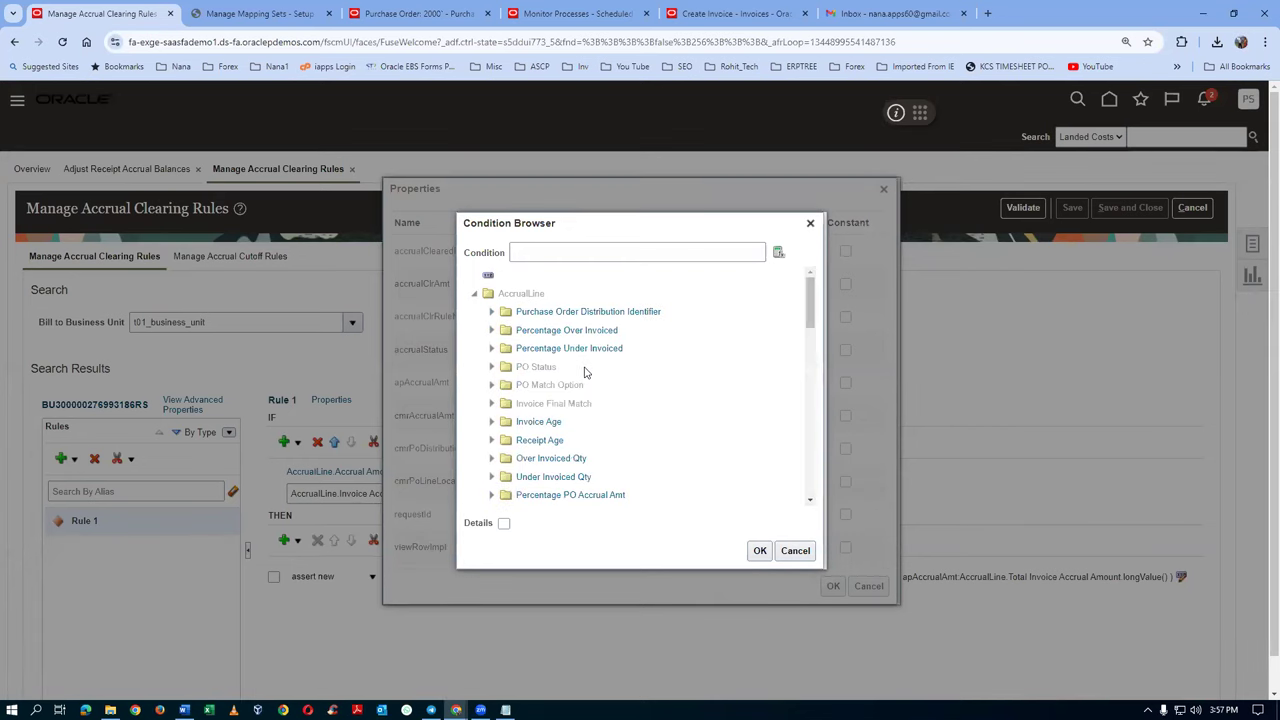
left_click_drag(811, 323, 811, 348)
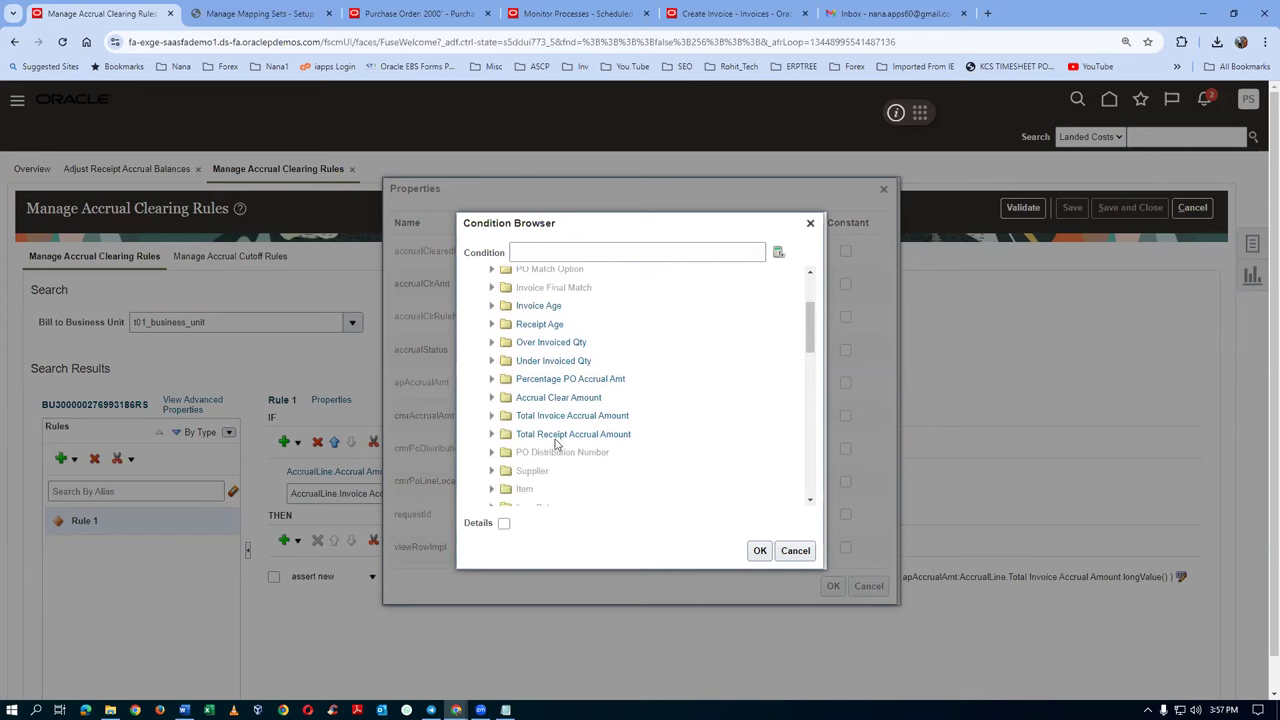
left_click(492, 434)
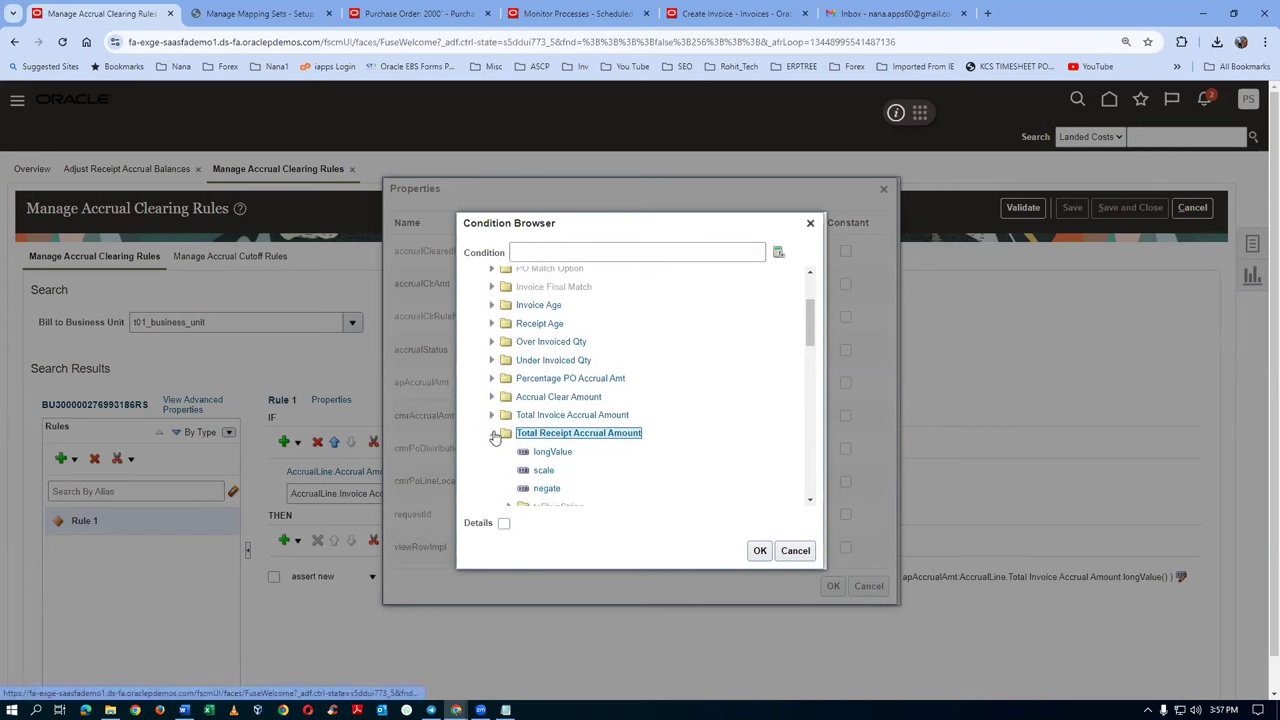
left_click(558, 451)
left_click(757, 551)
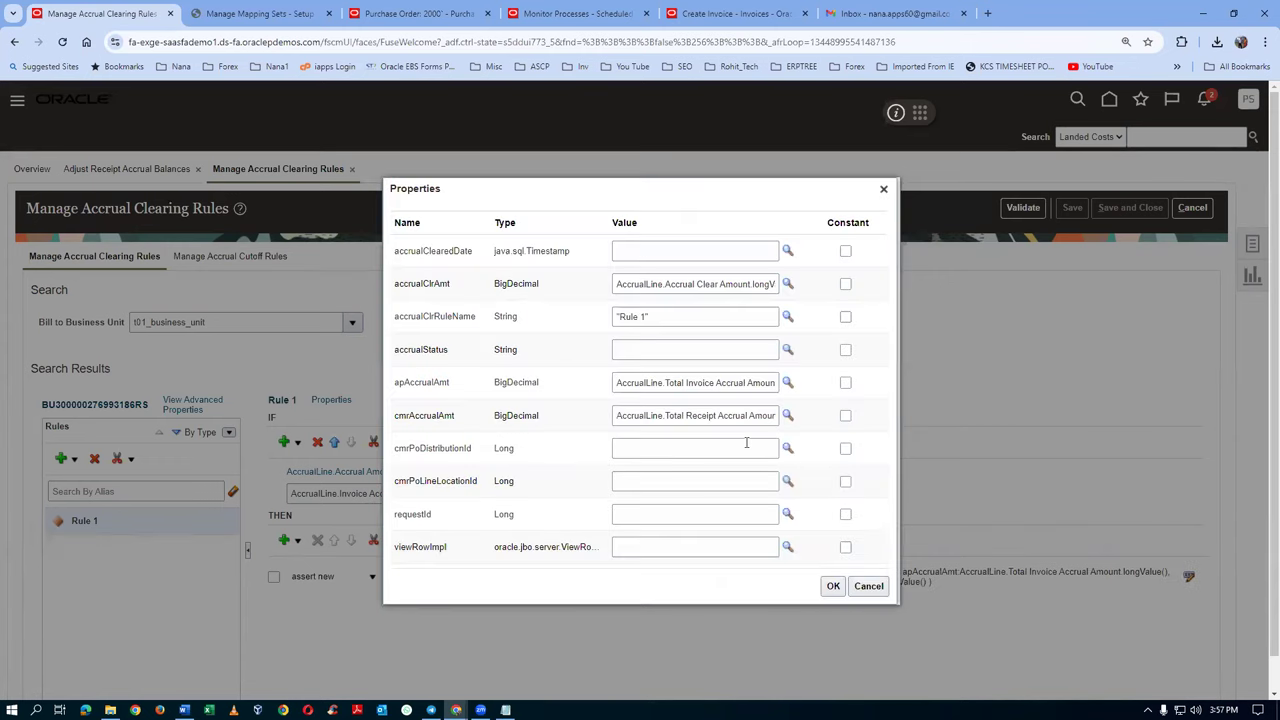
Consult the Word document and set cmrPoDistributionId in the browser to longValue of AccrualLine.Purchase Order Distribution Identifier
key("alt+Tab")
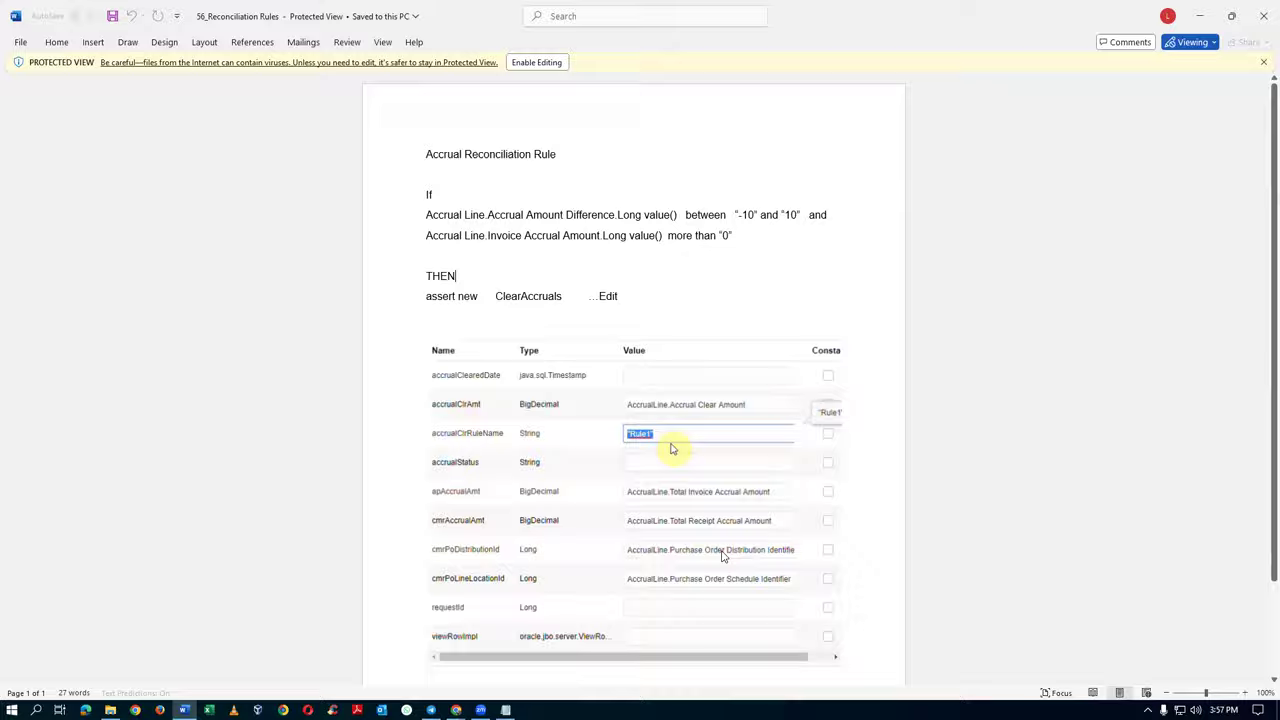
key("alt+Tab")
left_click(637, 451)
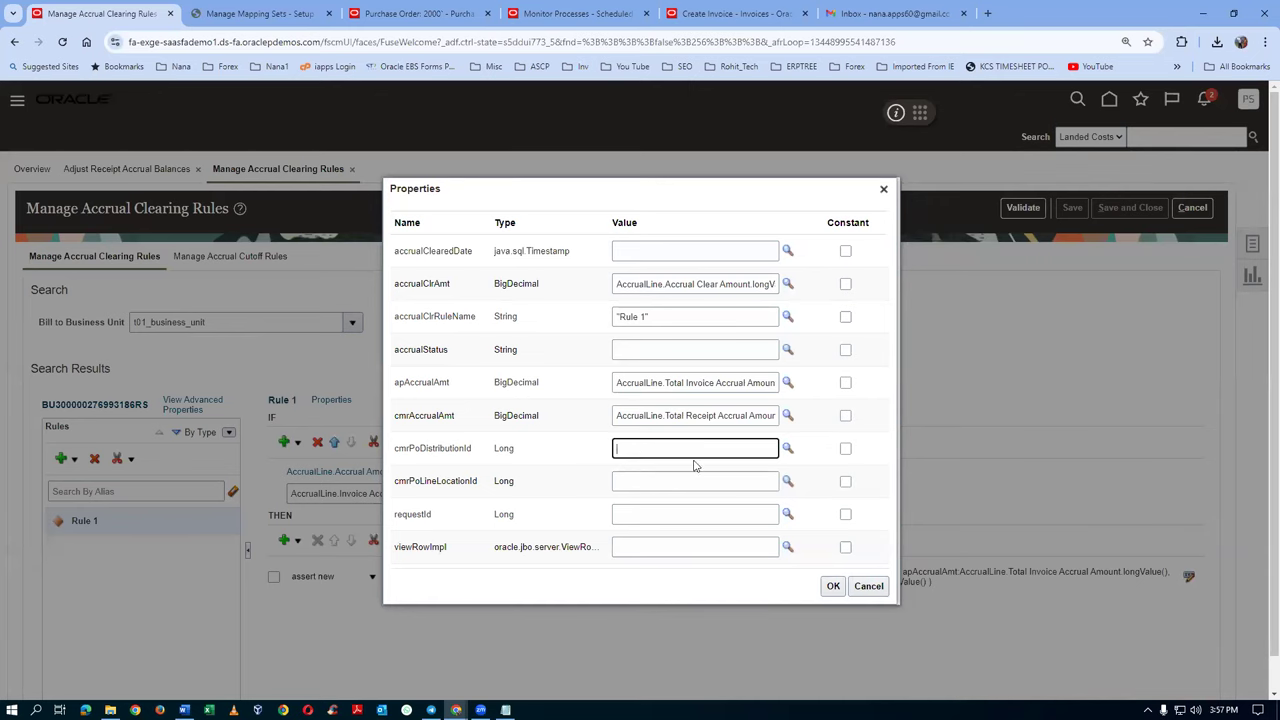
left_click(787, 448)
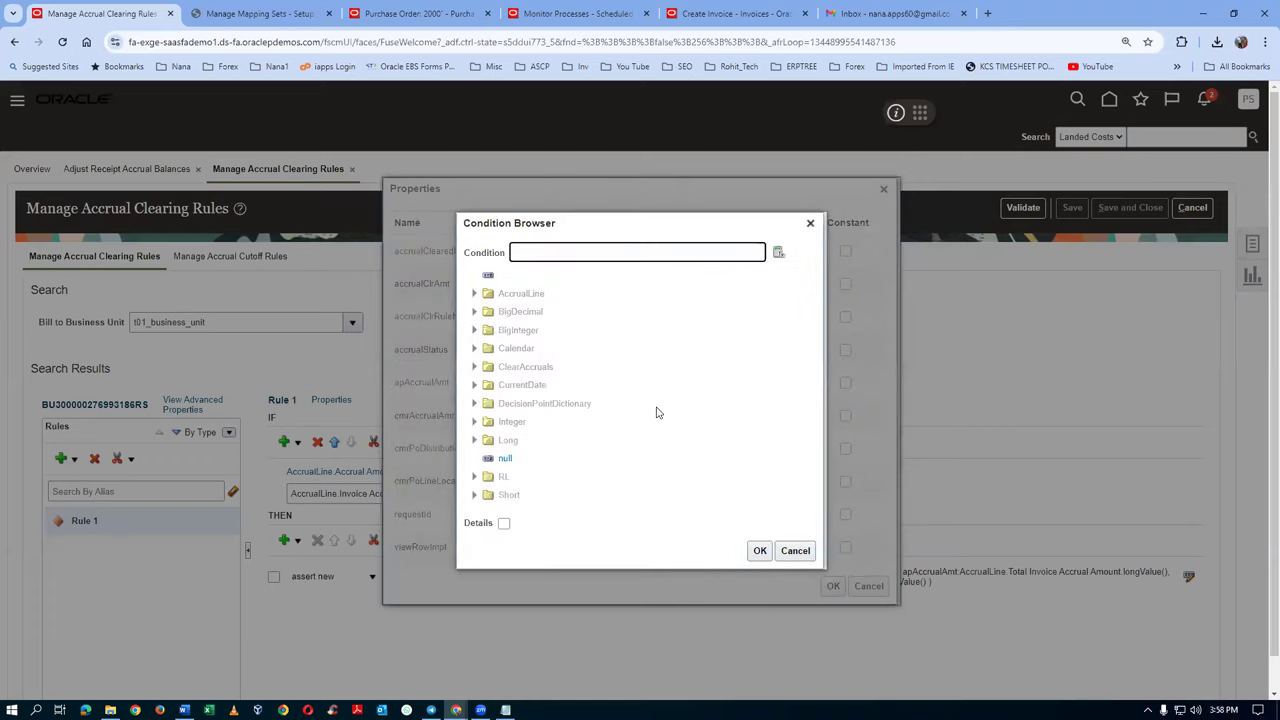
key("alt+Tab")
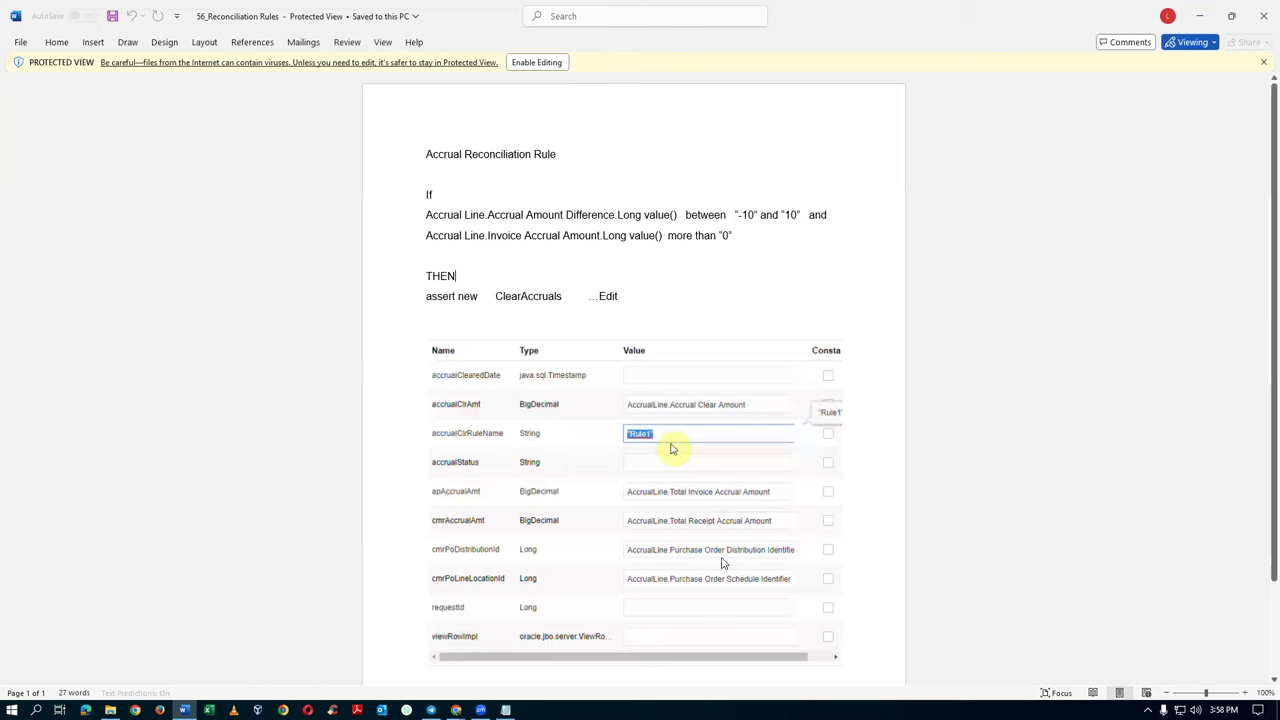
key("alt+Tab")
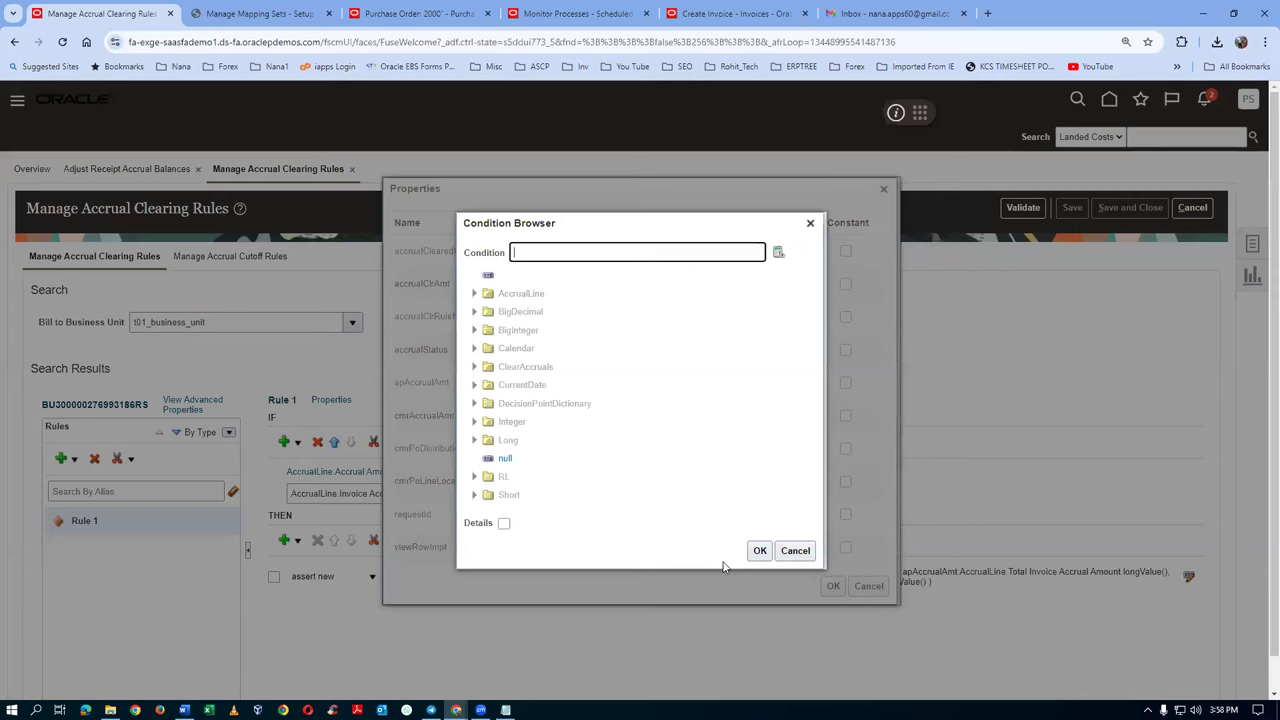
left_click(474, 295)
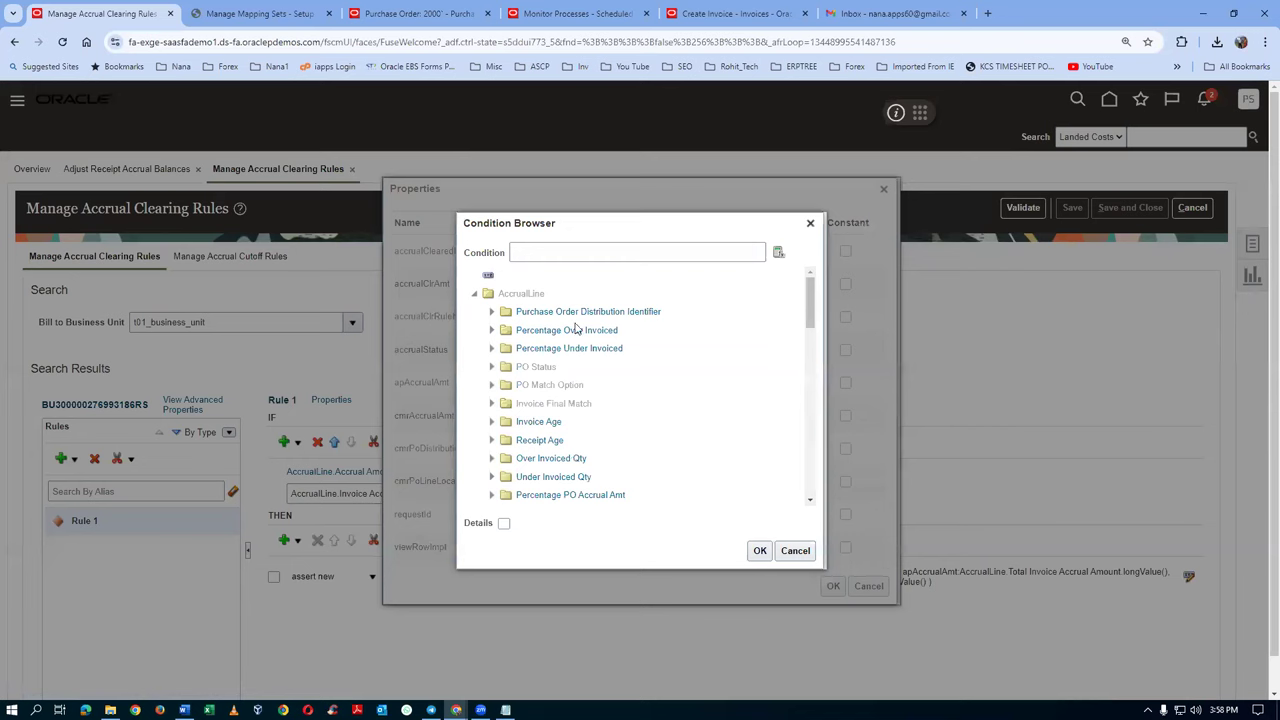
left_click(491, 311)
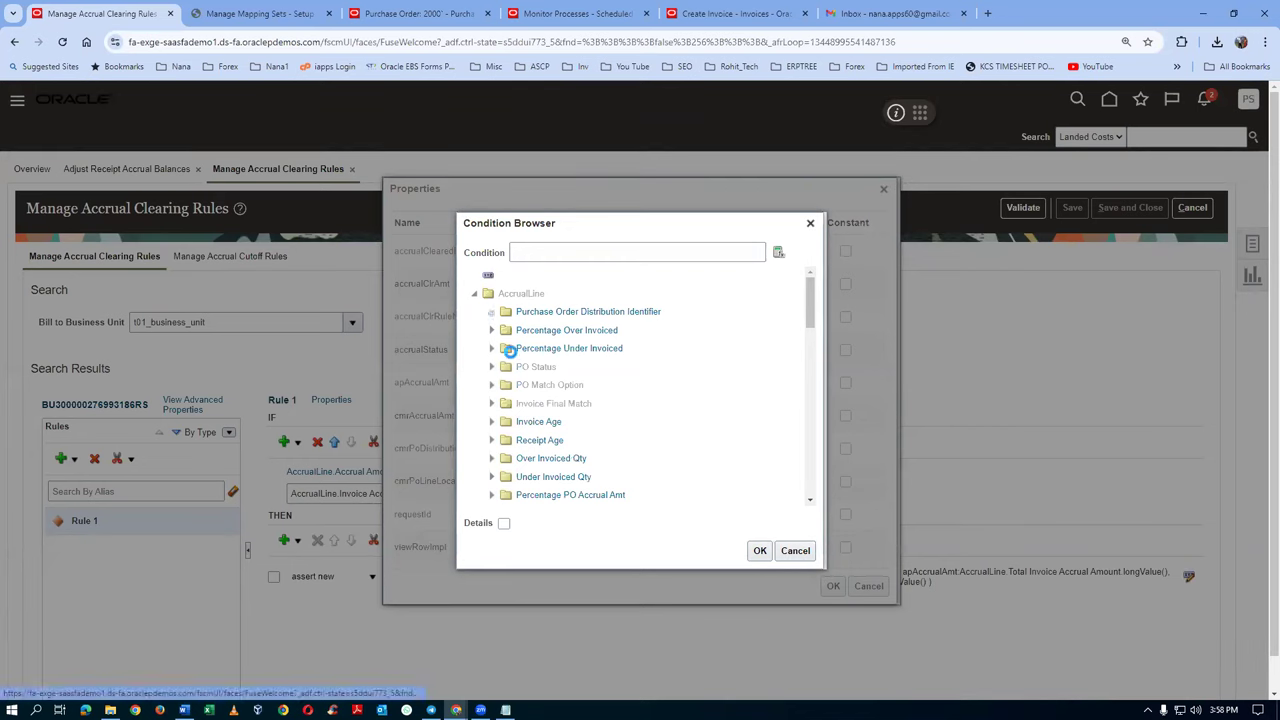
left_click(556, 348)
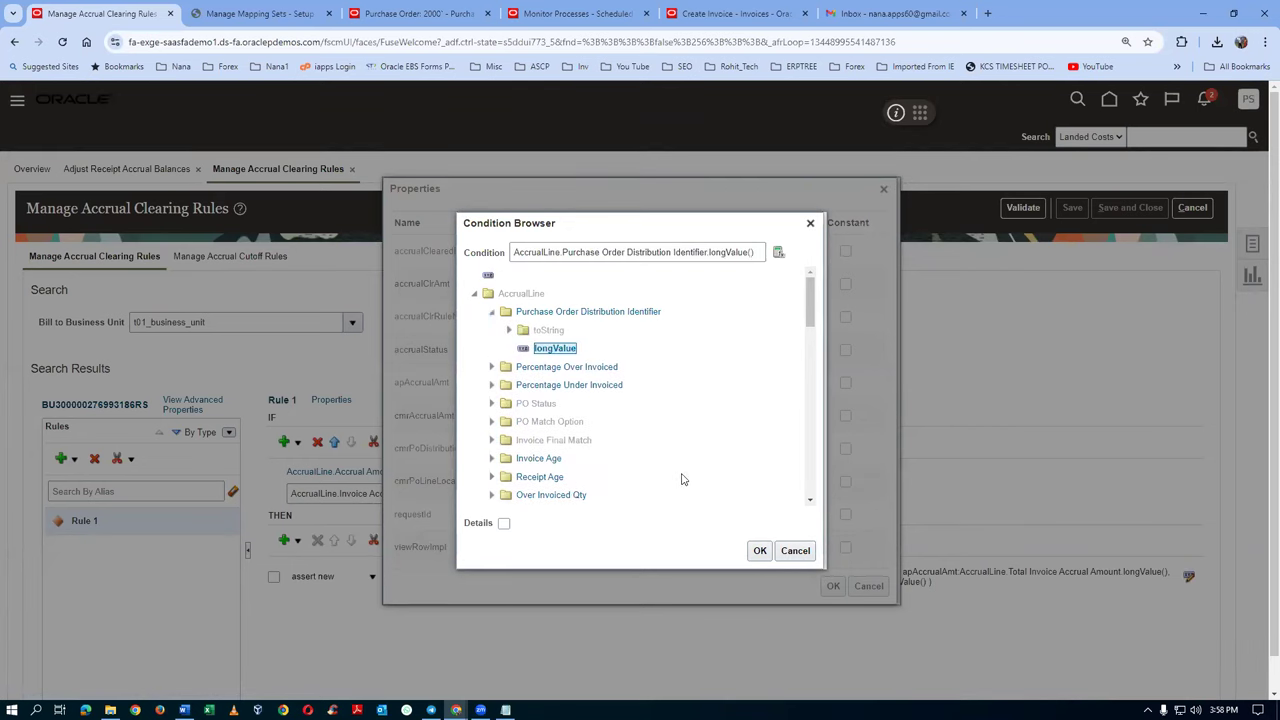
left_click(760, 553)
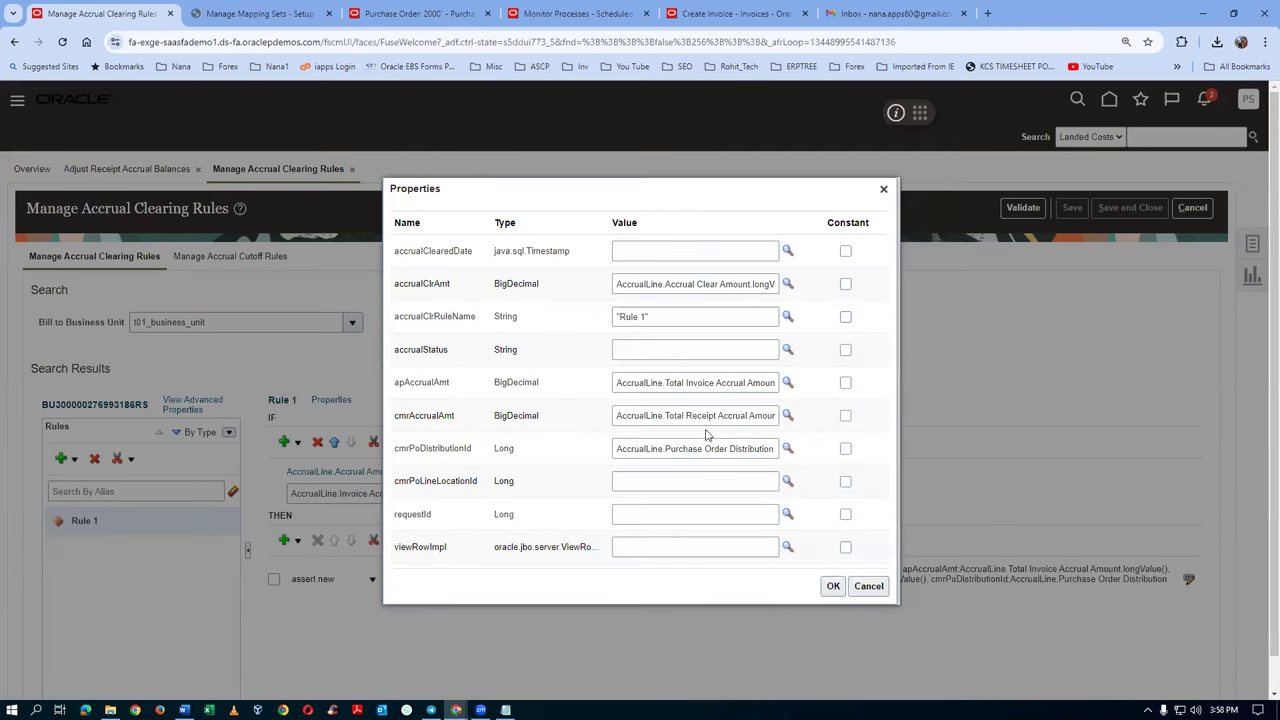
Consult the Word document and set cmrPoLineLocationId in the browser to longValue of AccrualLine.Purchase Order Schedule Identifier
key("alt+Tab")
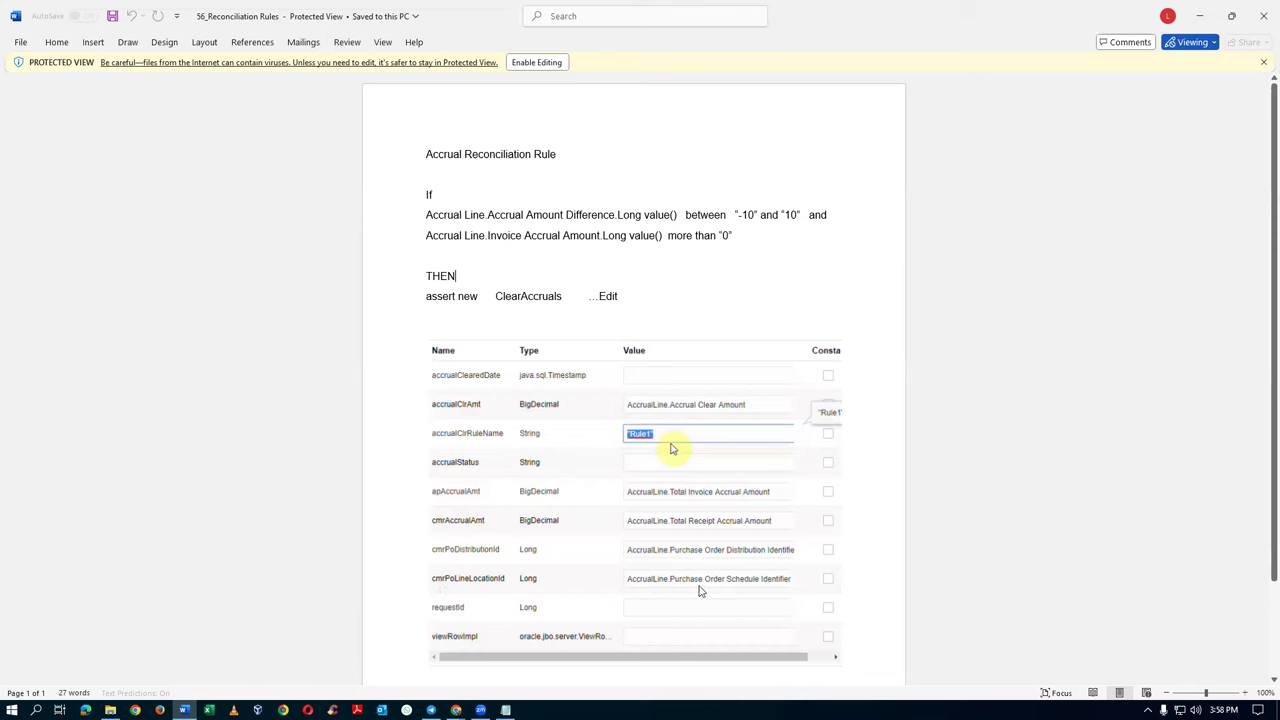
key("alt+Tab")
left_click(620, 484)
left_click(788, 482)
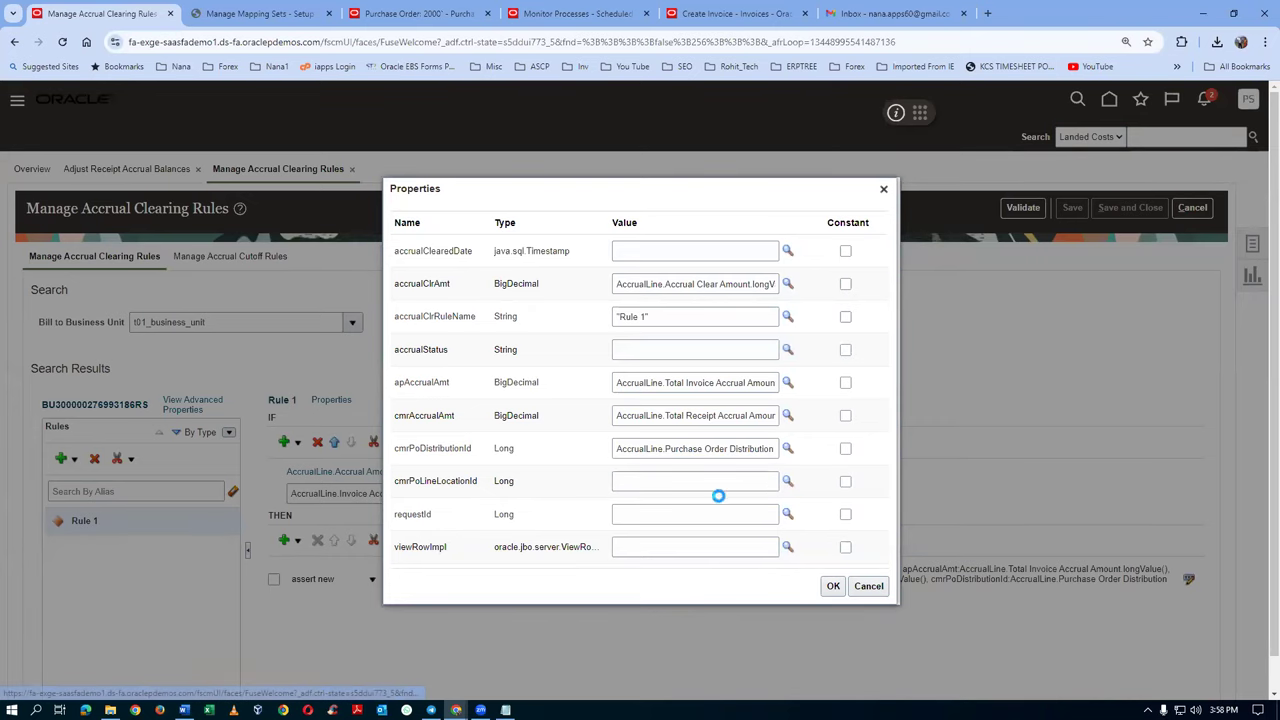
left_click(475, 293)
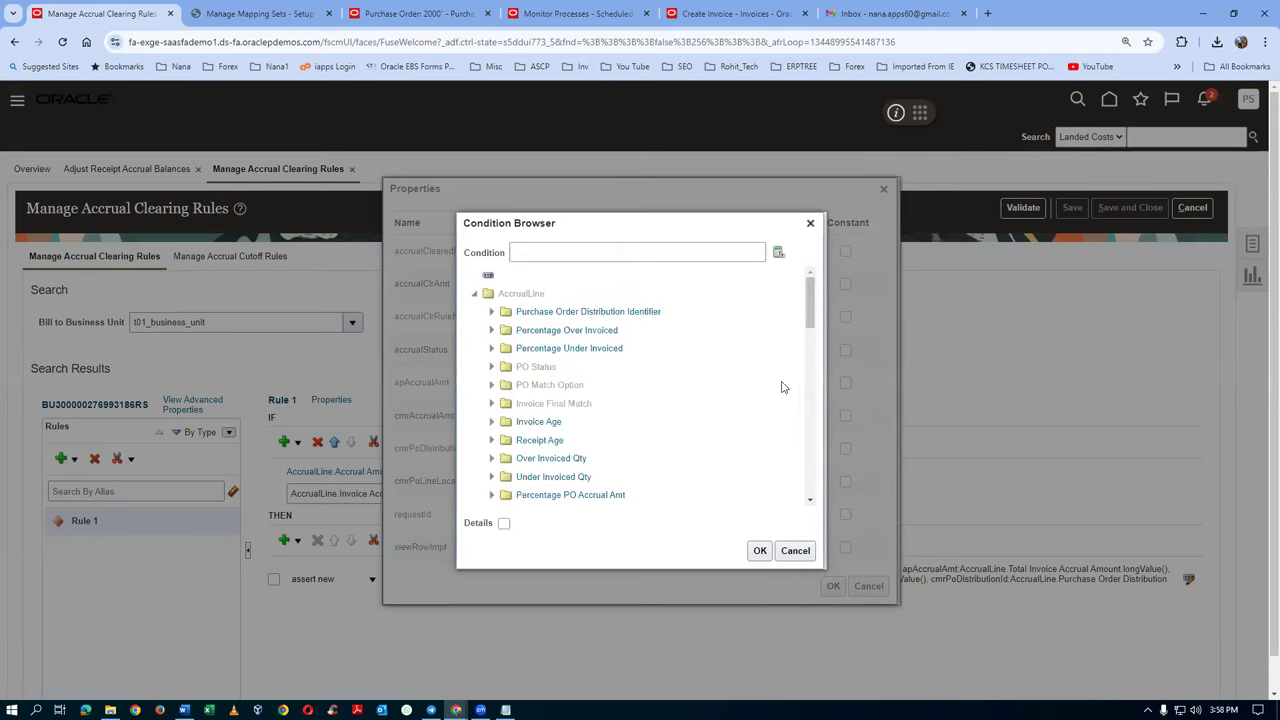
left_click_drag(810, 302, 828, 372)
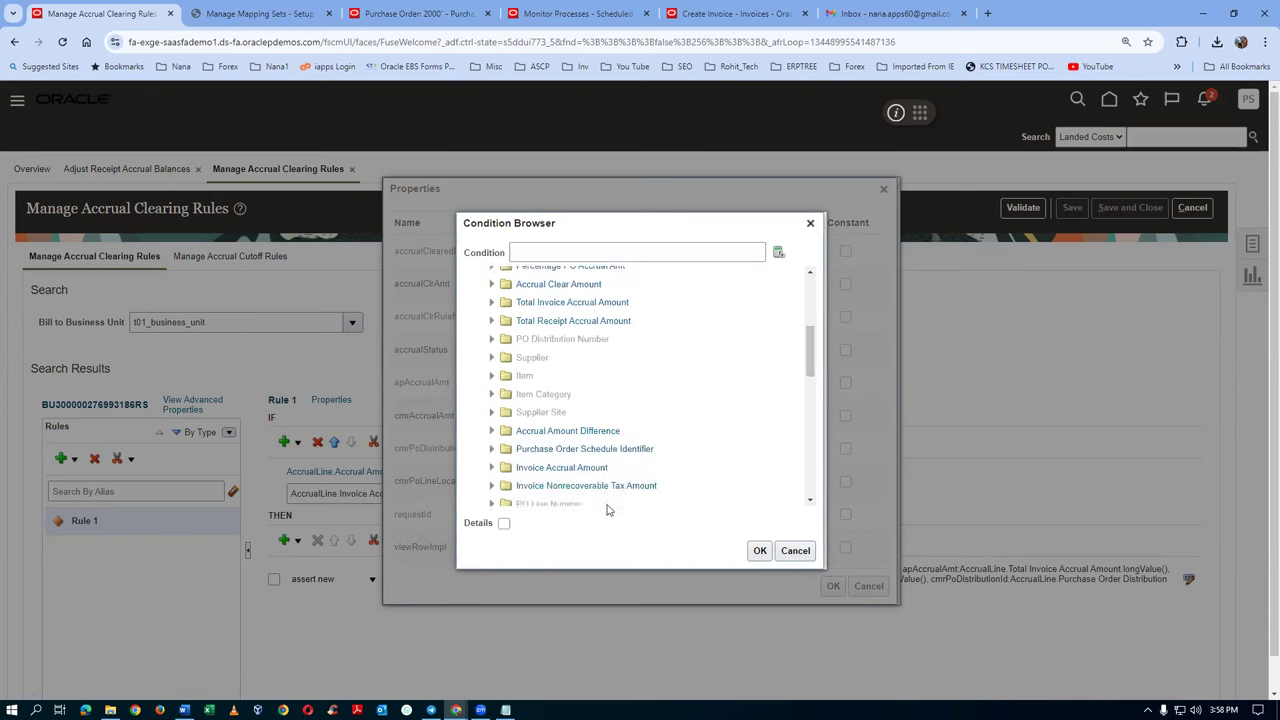
left_click(491, 449)
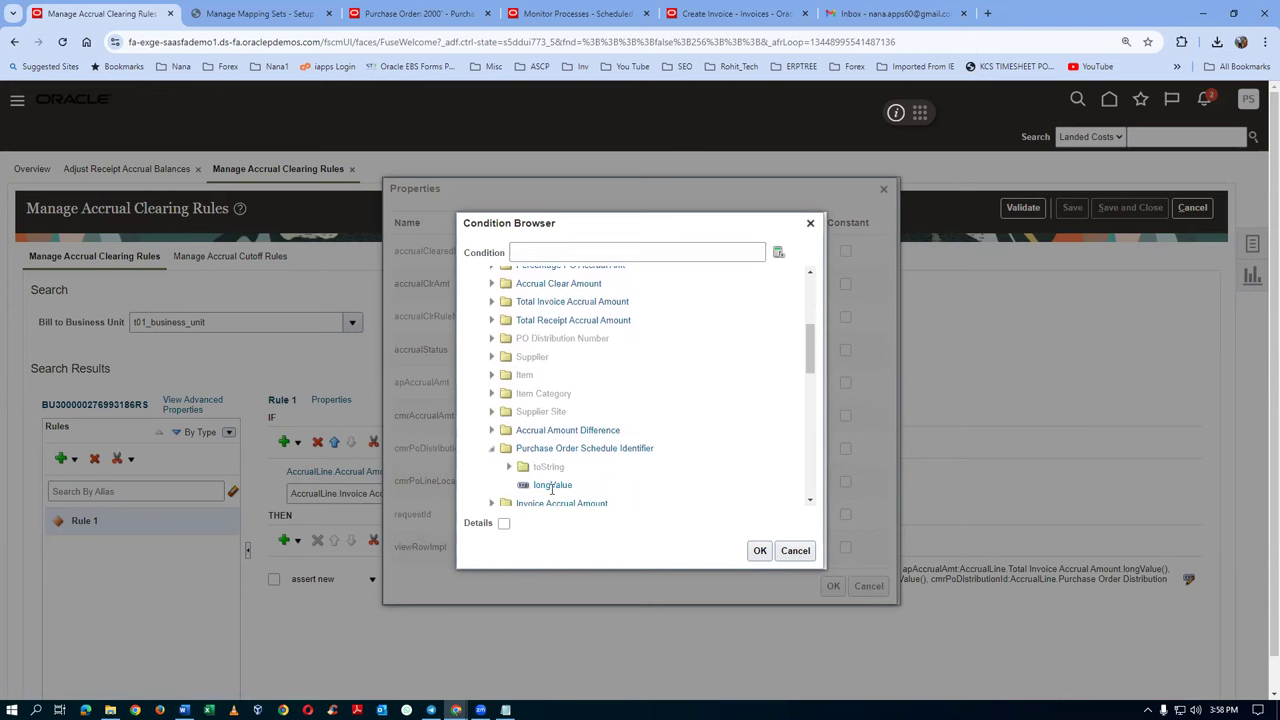
left_click(552, 486)
left_click(759, 552)
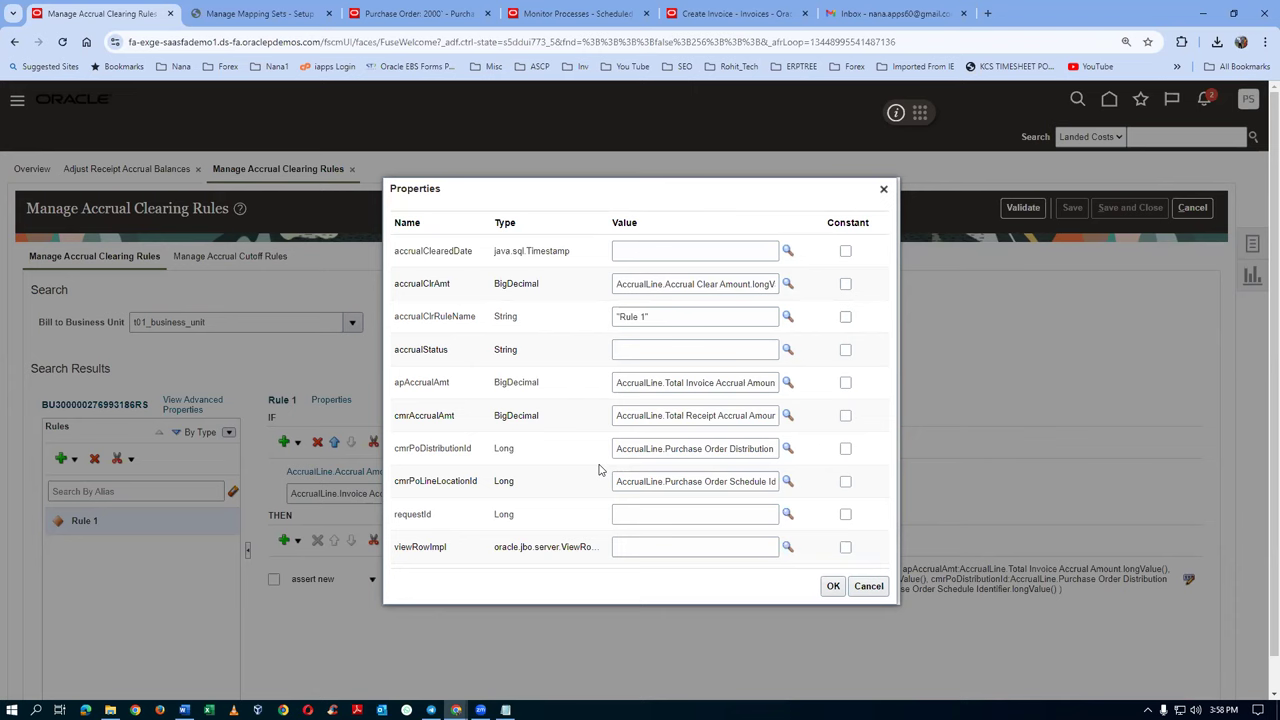
Accept the ClearAccruals properties, validate the accrual clearing rule and check the validation messages
left_click(833, 587)
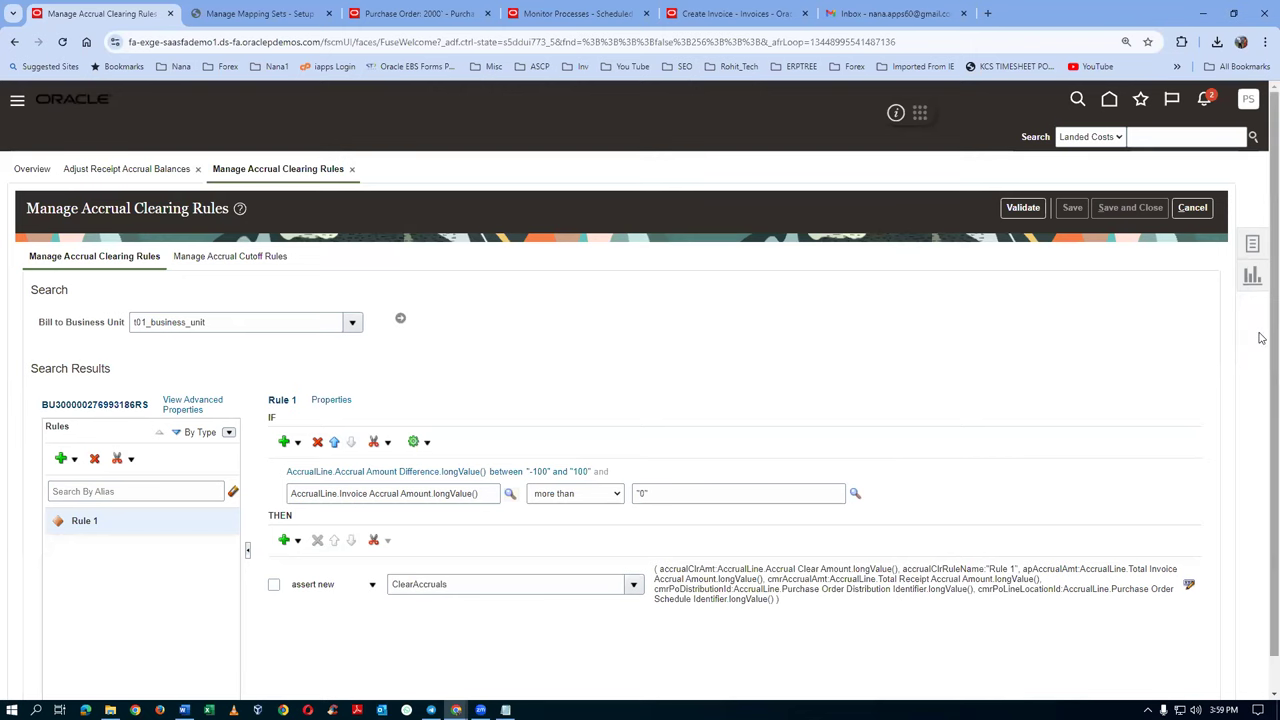
scroll(1261, 338, "down", 1)
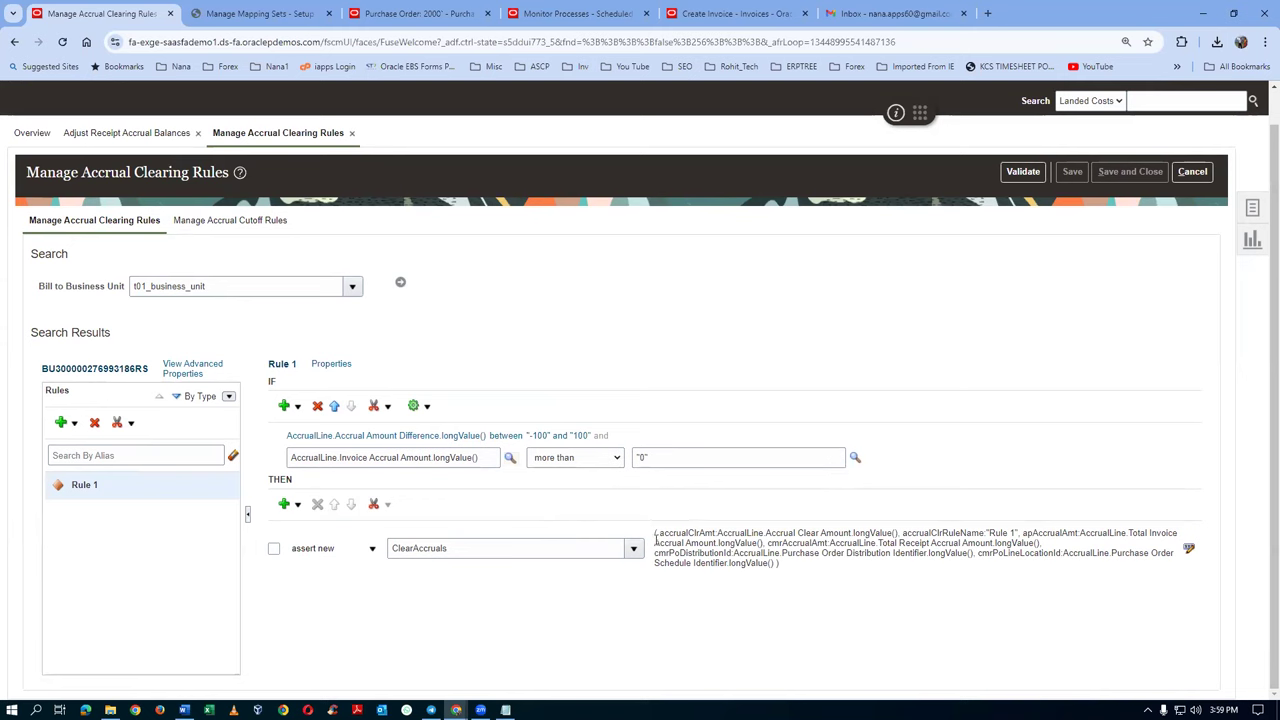
left_click(1022, 172)
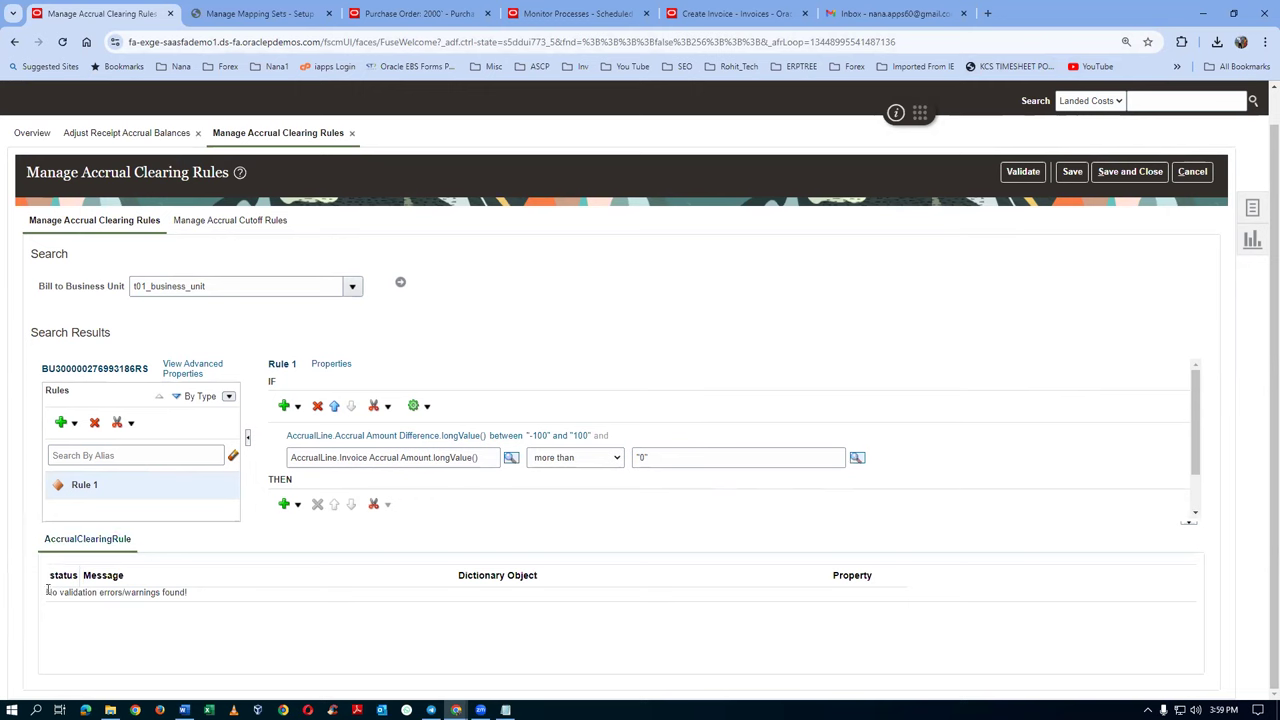
left_click_drag(59, 592, 148, 592)
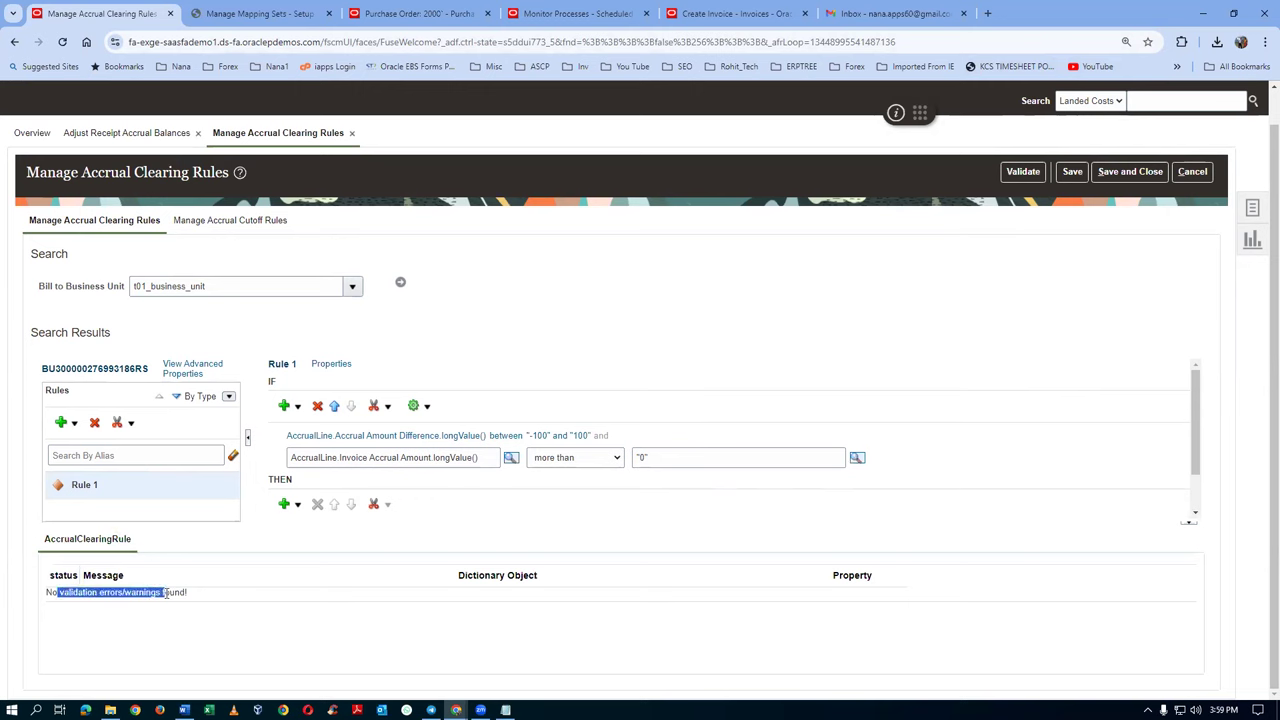
Review the Rule 1 conditions and ClearAccruals action, save the accrual clearing rule and close Manage Accrual Clearing Rules
left_click(617, 358)
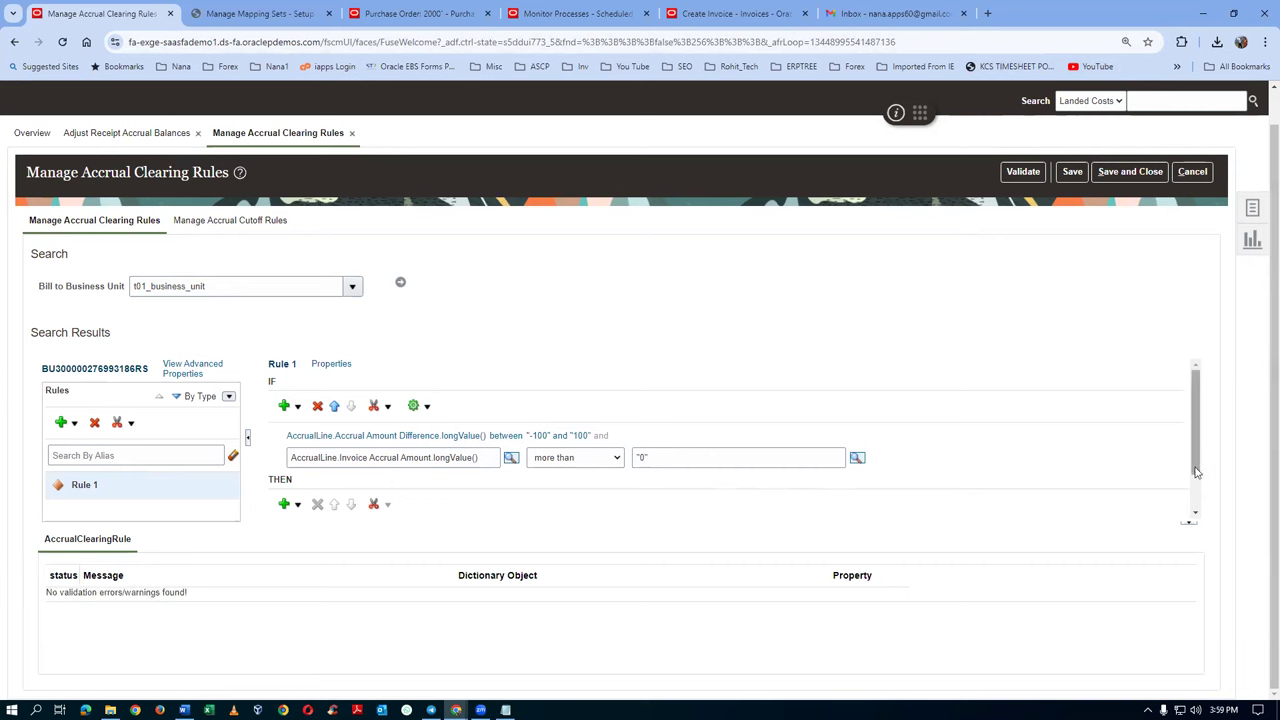
left_click_drag(1196, 430, 1207, 540)
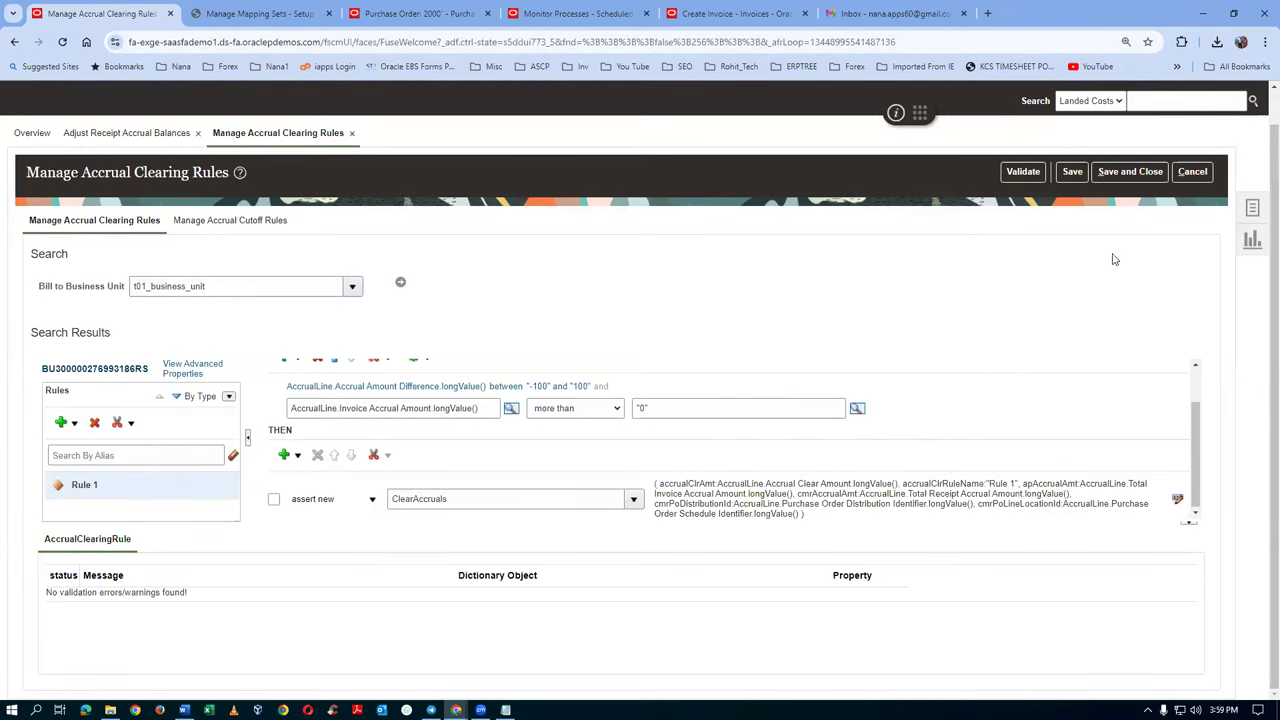
left_click(1072, 174)
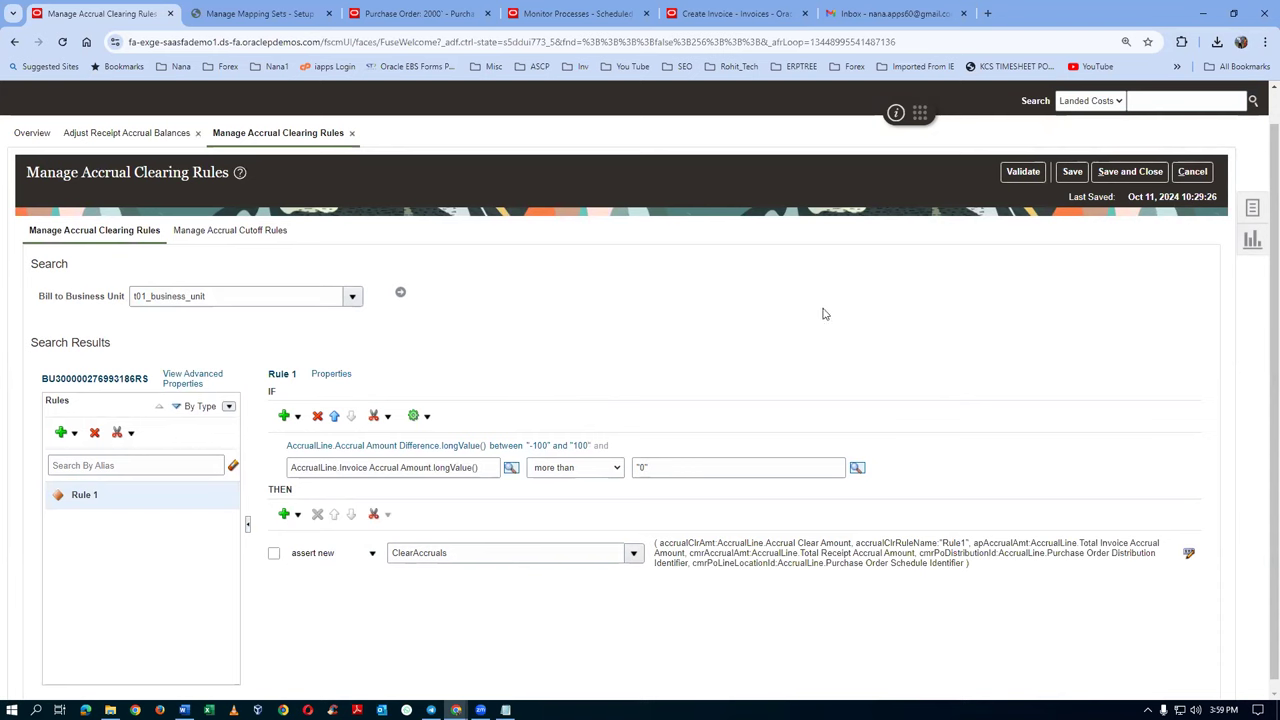
left_click(1150, 175)
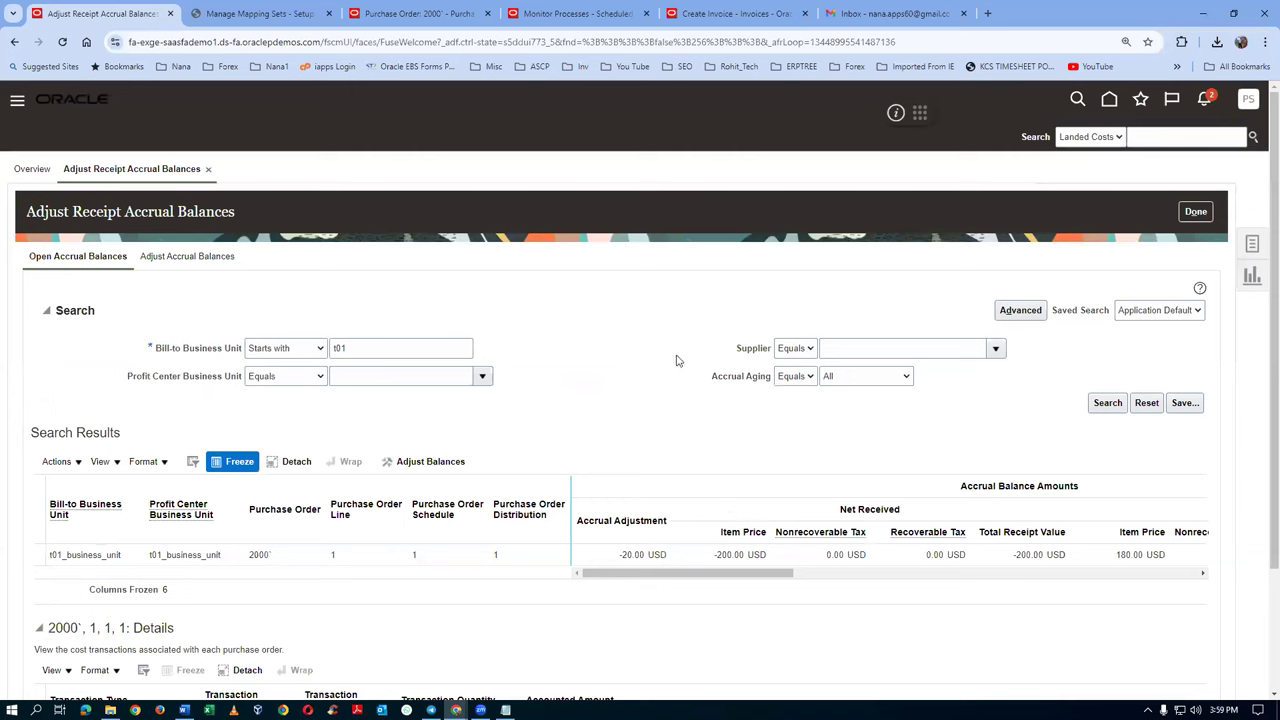
Submit the Clear Receipt Accrual Balances process for bill-to business unit t01_business_unit and acknowledge the confirmation
left_click(1250, 246)
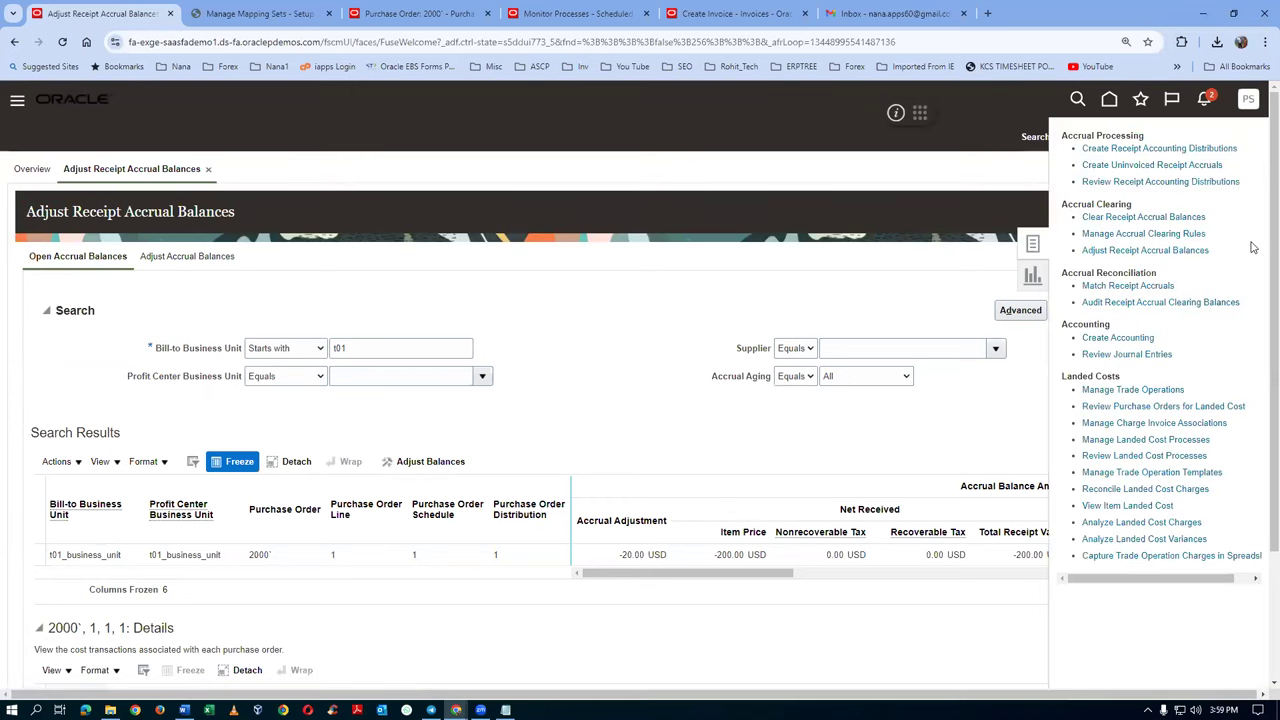
left_click(1140, 217)
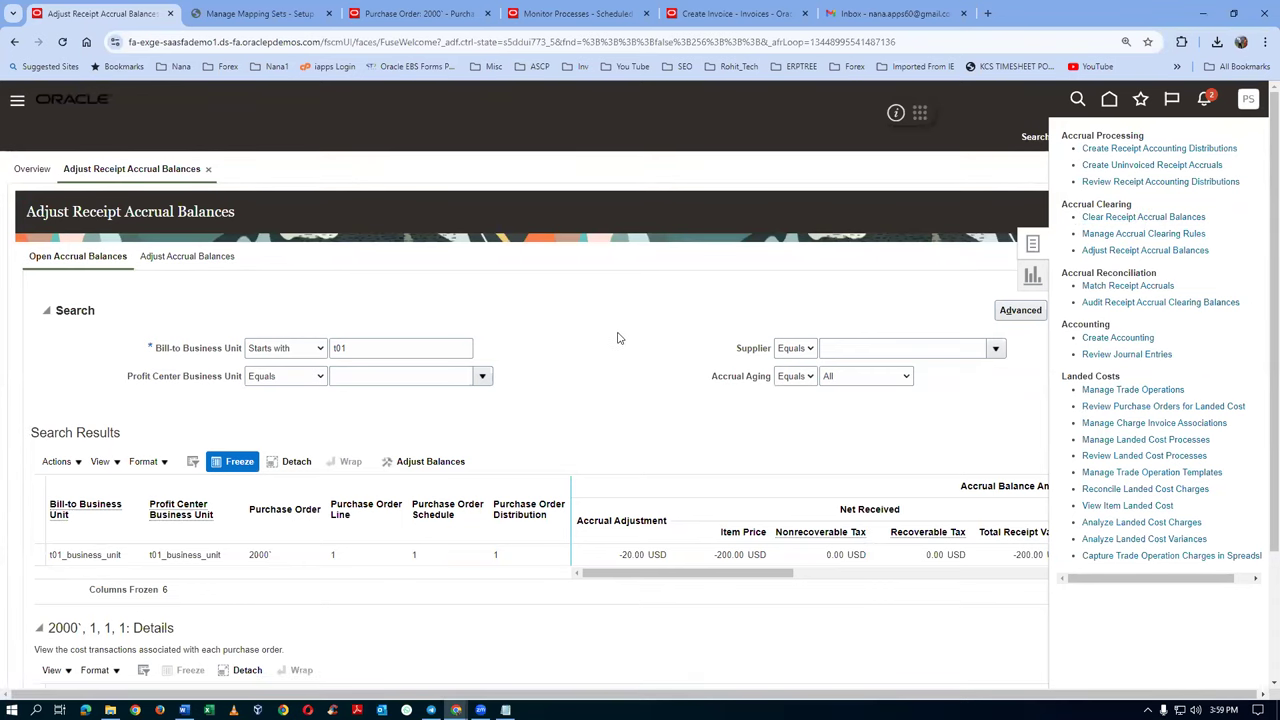
left_click(185, 391)
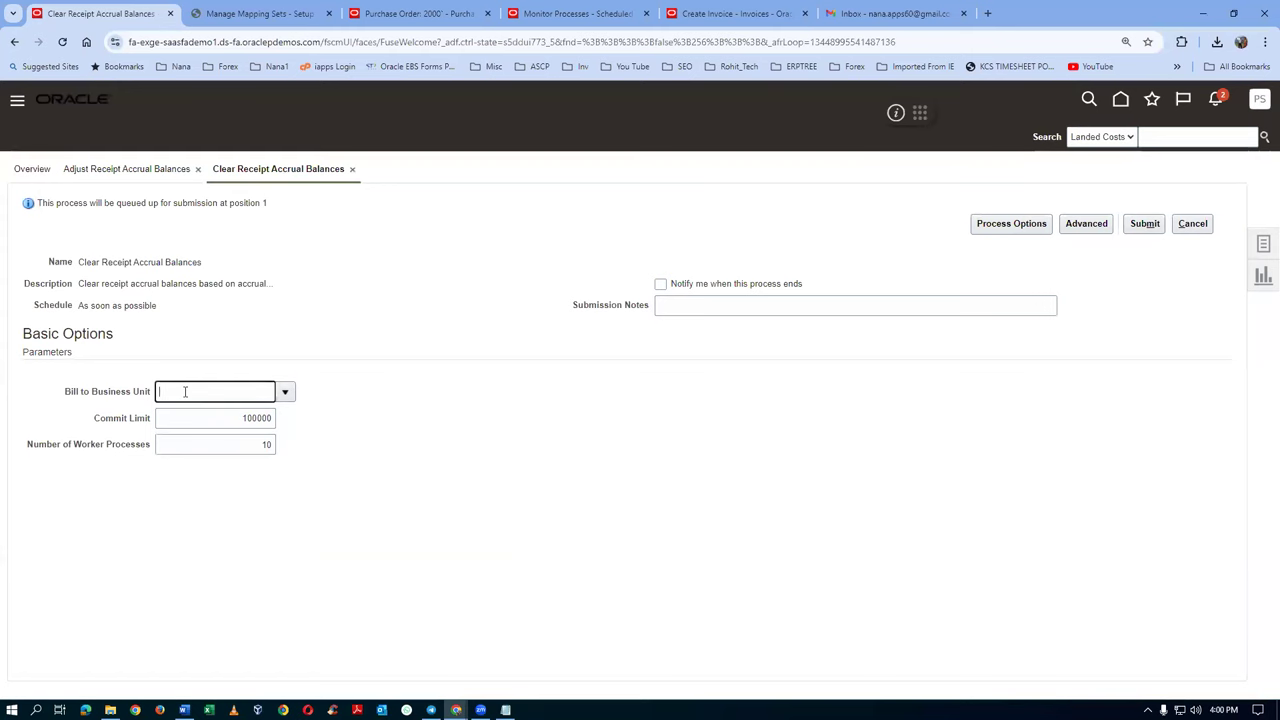
type("t01")
key("Tab")
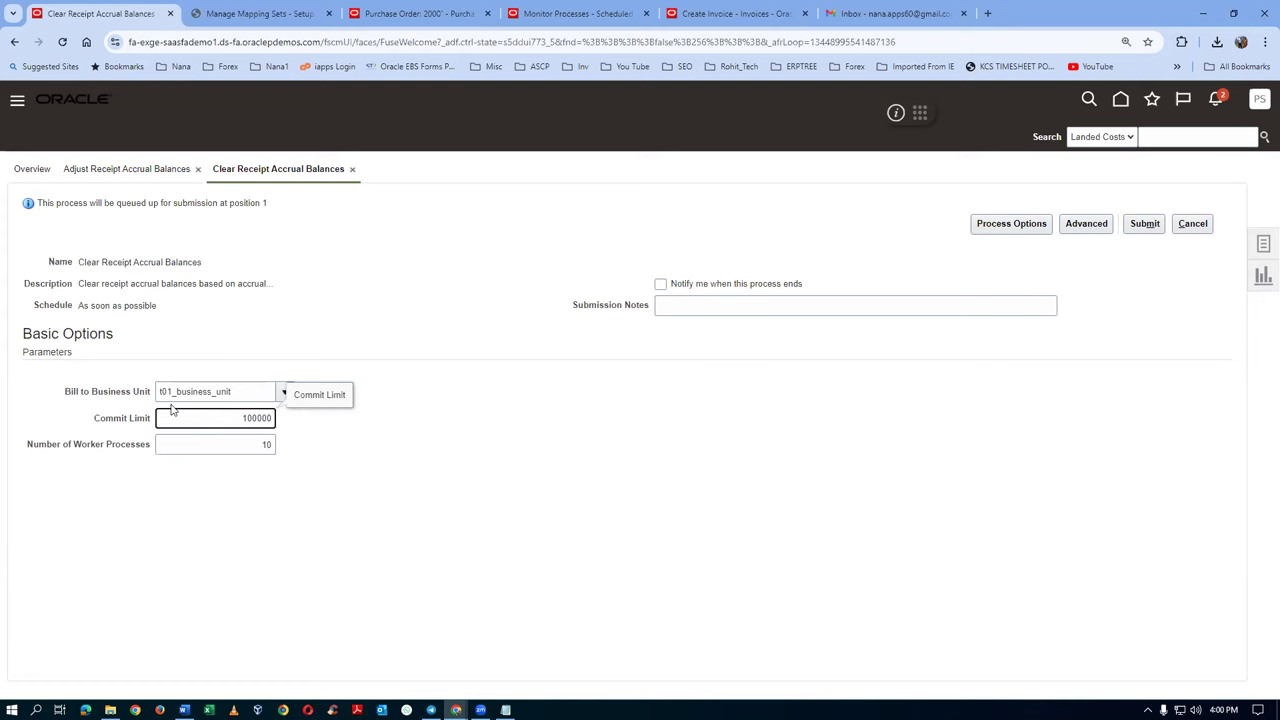
left_click(1144, 224)
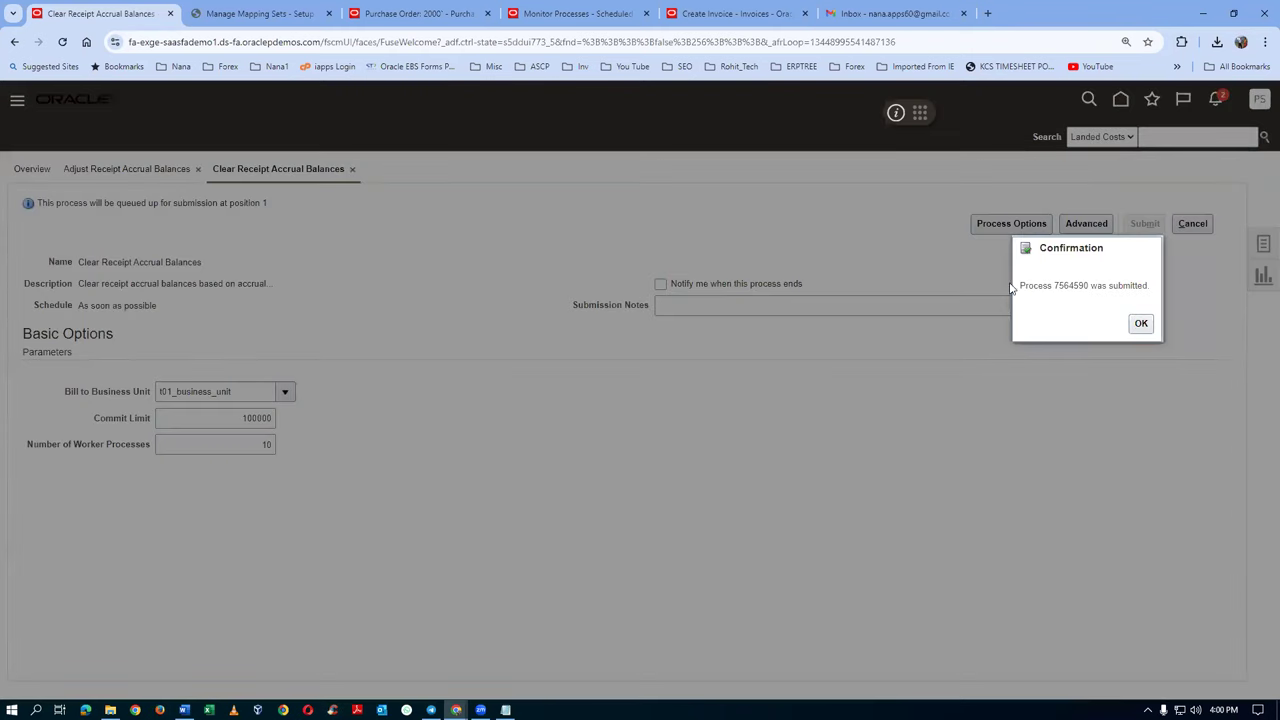
left_click(1141, 326)
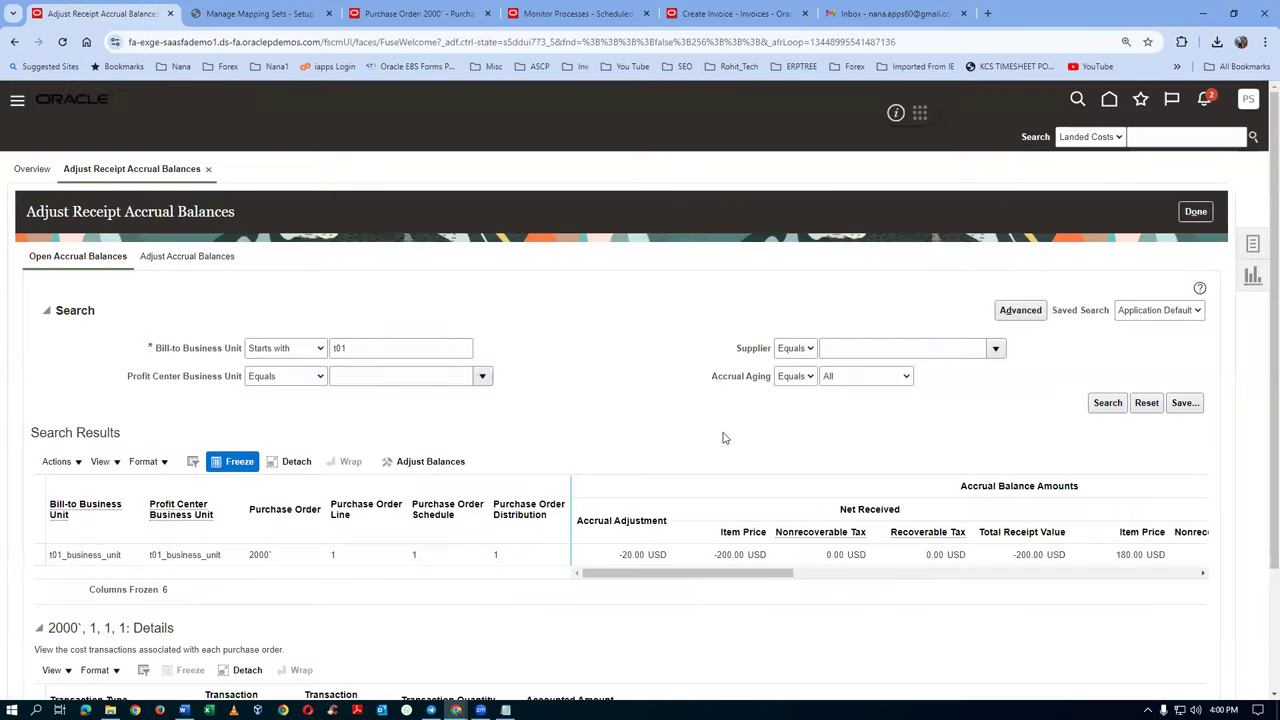
Switch to the scheduled processes and refresh the list until Clear Receipt Accrual Balances and its subprocess finish
left_click(578, 14)
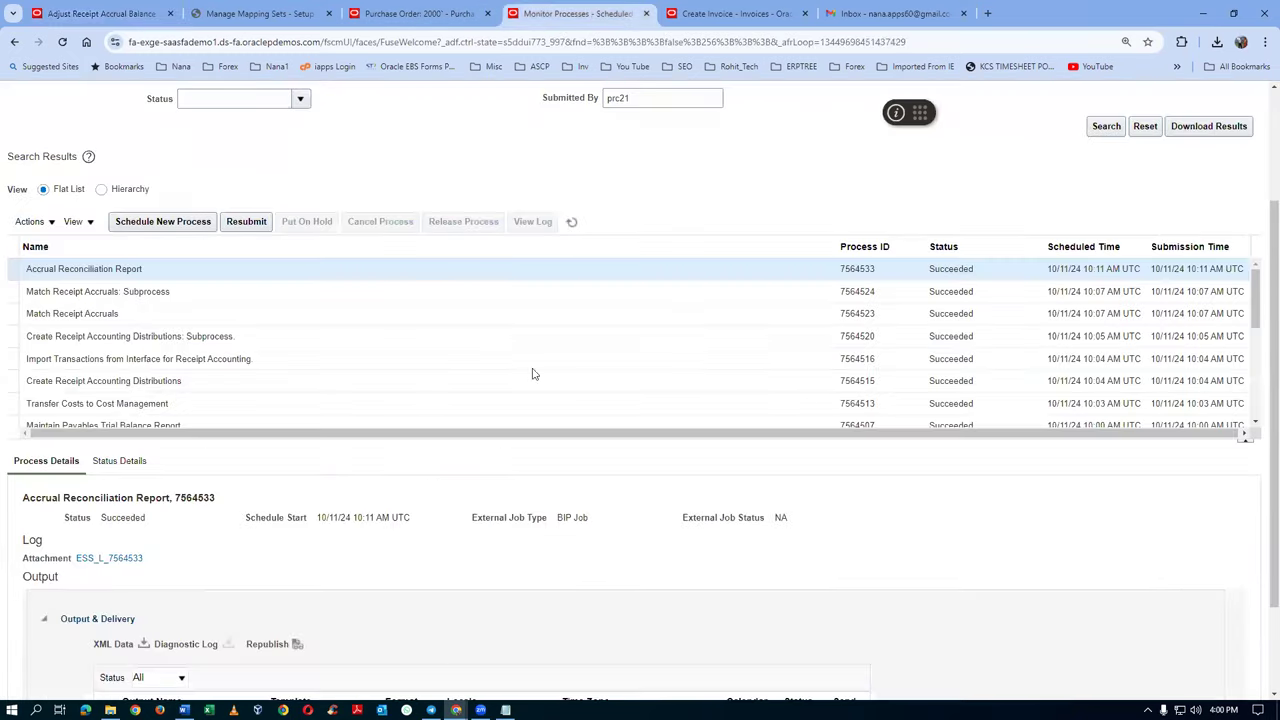
left_click(572, 222)
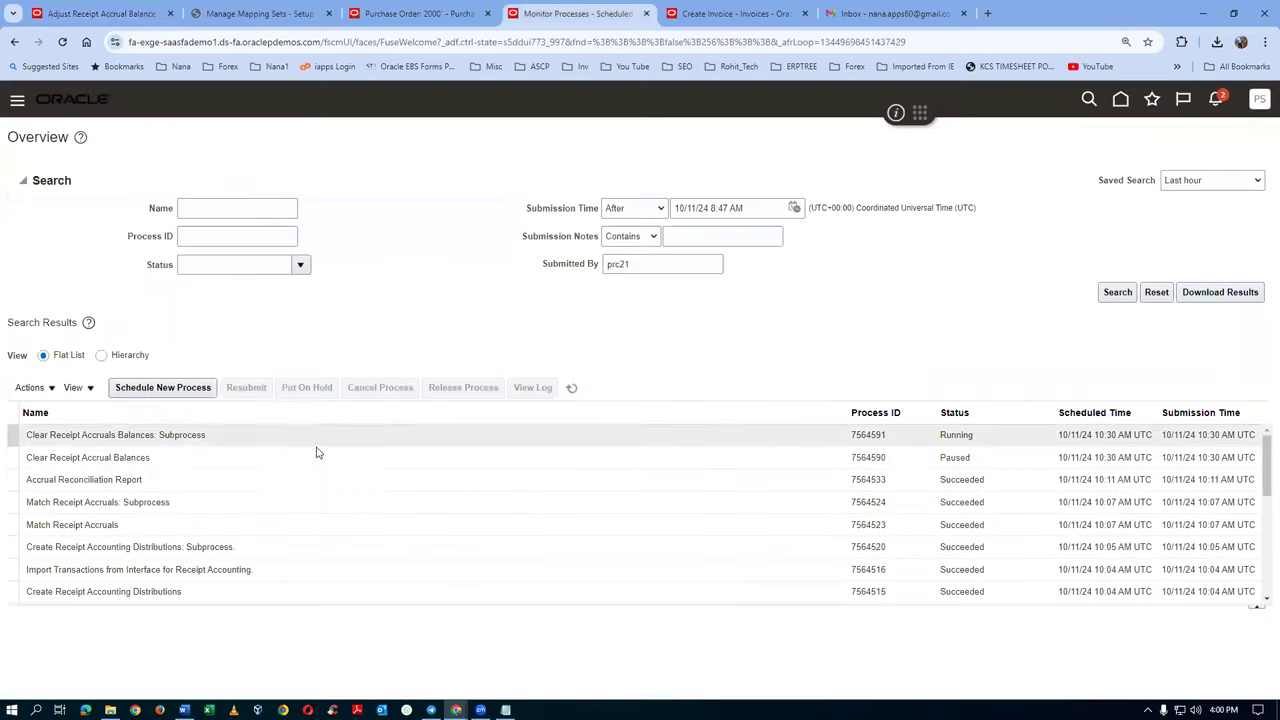
left_click(571, 388)
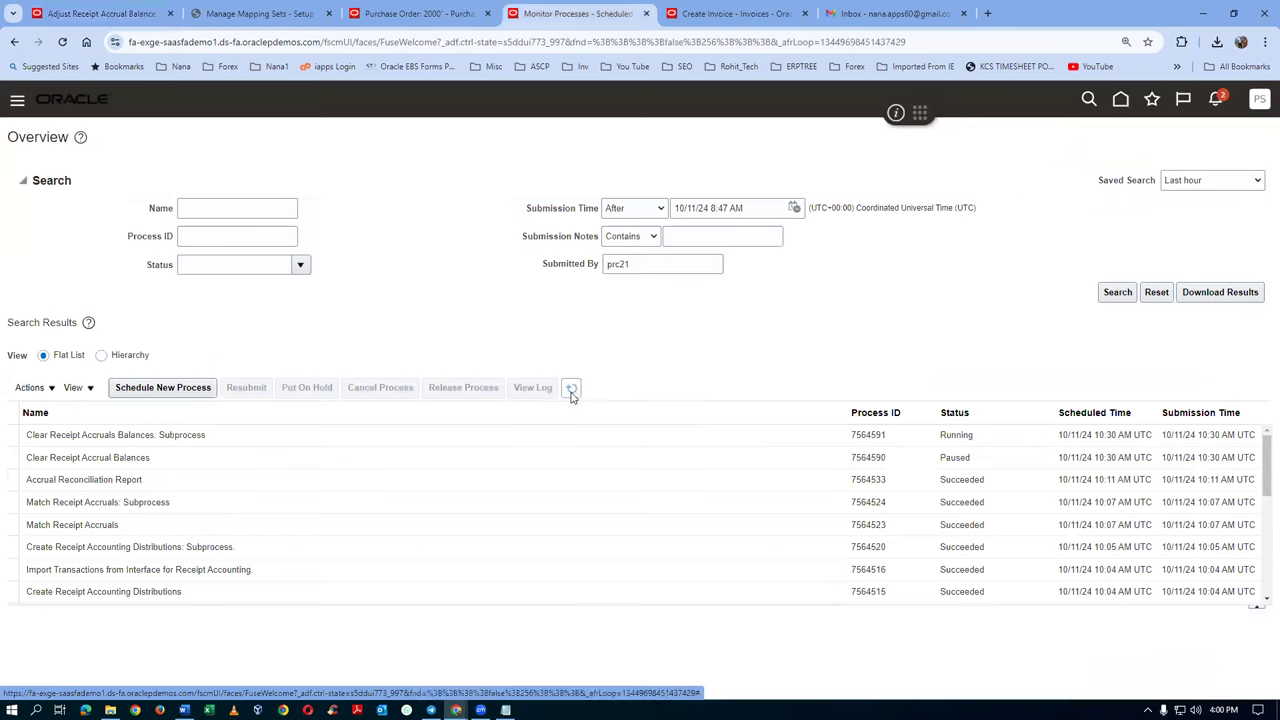
left_click(572, 389)
left_click(574, 391)
left_click(574, 391)
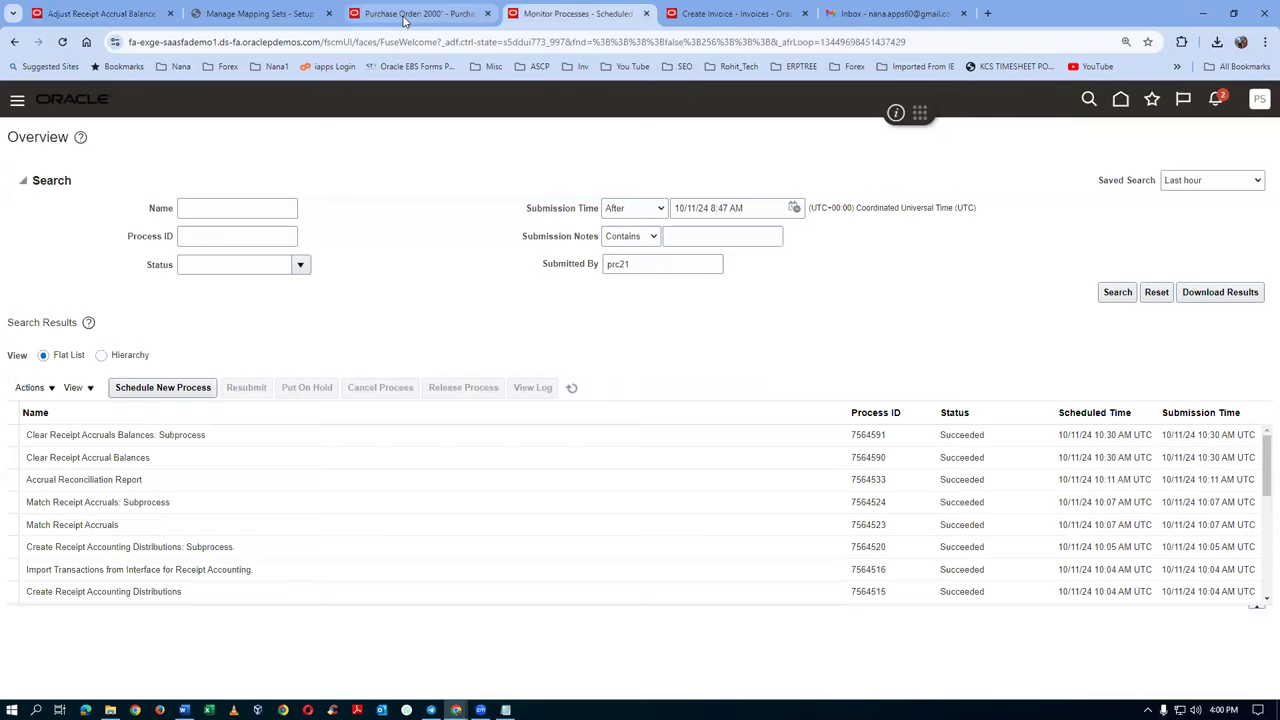
Return to Adjust Receipt Accrual Balances and rerun the open balances search for t01 without a supplier
left_click(95, 13)
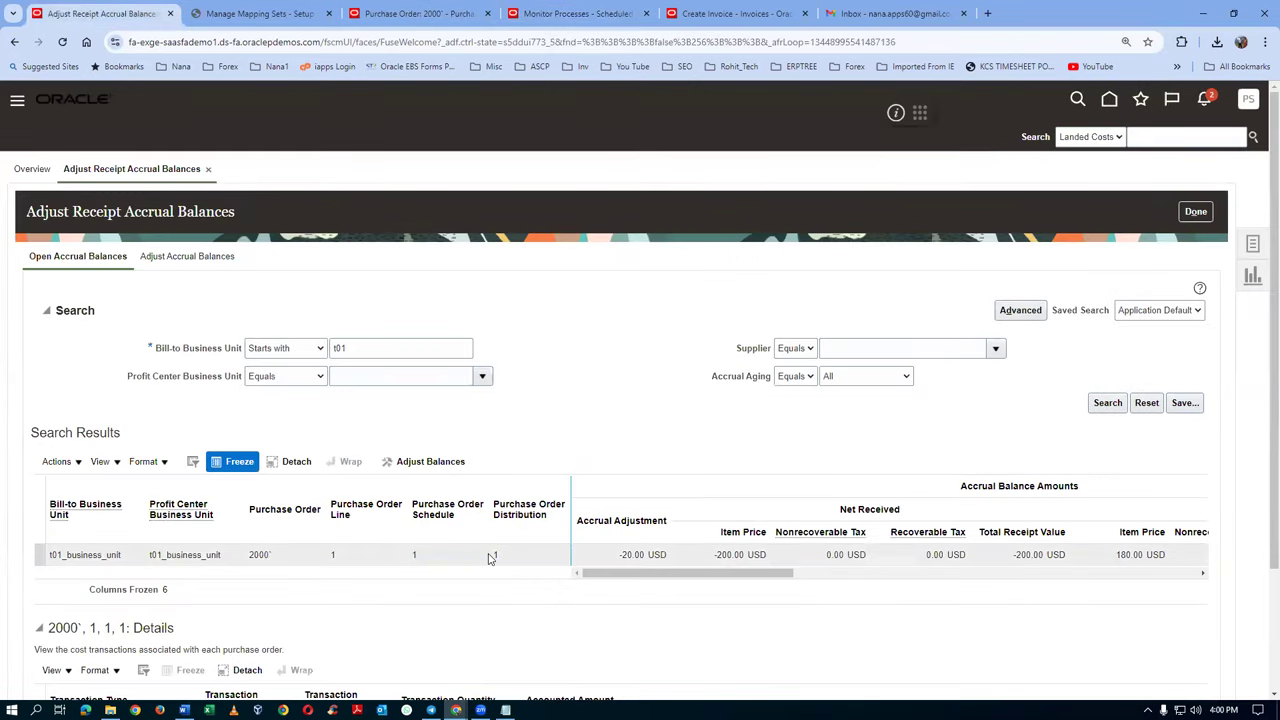
left_click(1107, 402)
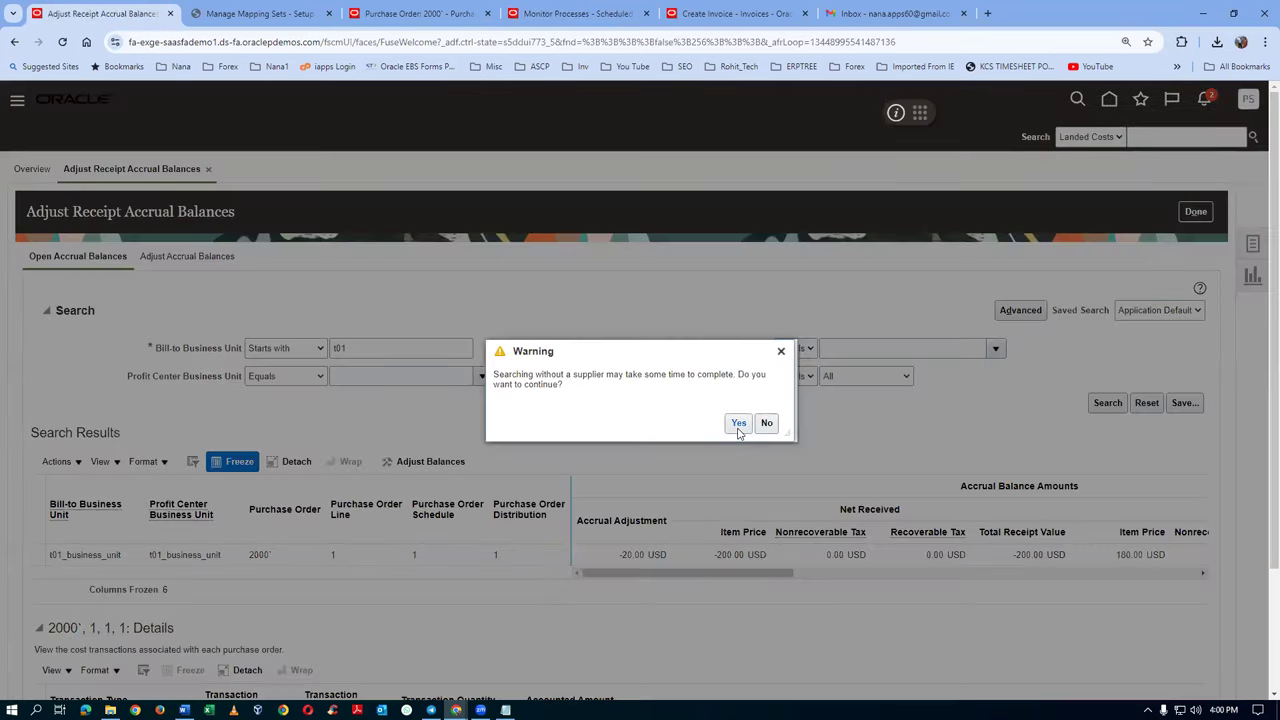
left_click(738, 424)
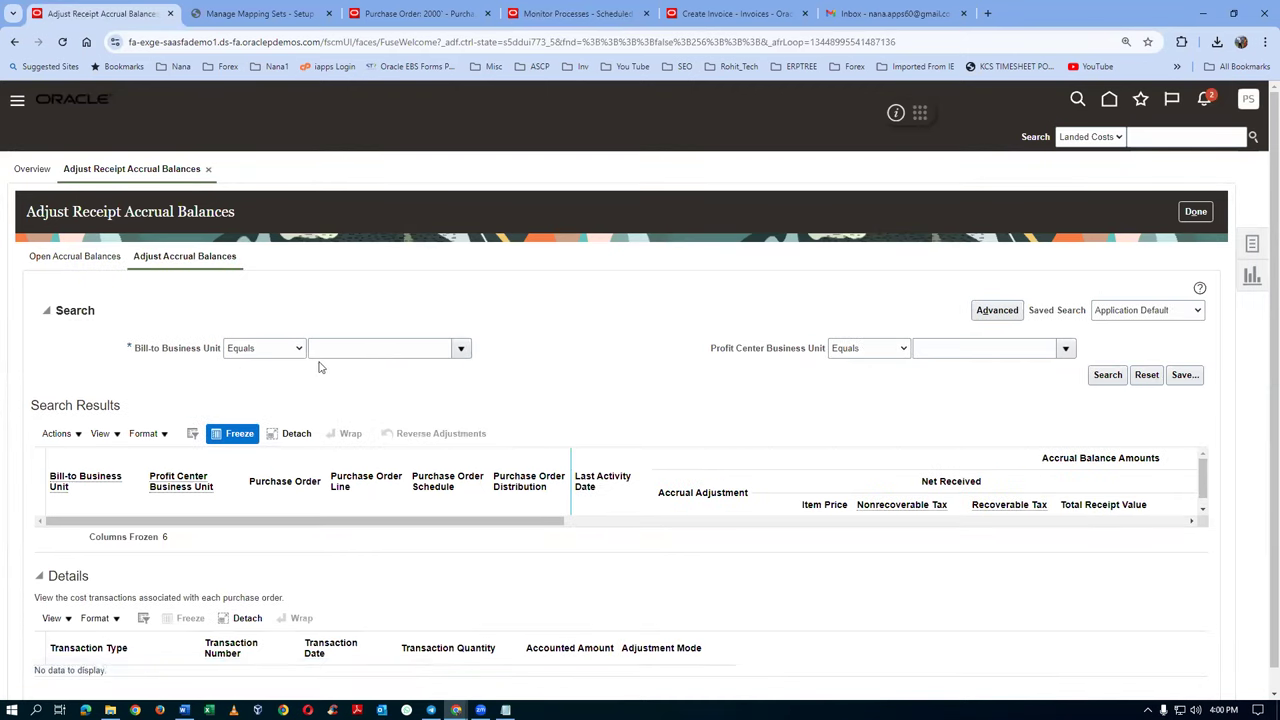
Search the adjusted accrual balances for bill-to business units starting with t01 and examine the adjustment reason
left_click(264, 352)
left_click(258, 367)
left_click(325, 350)
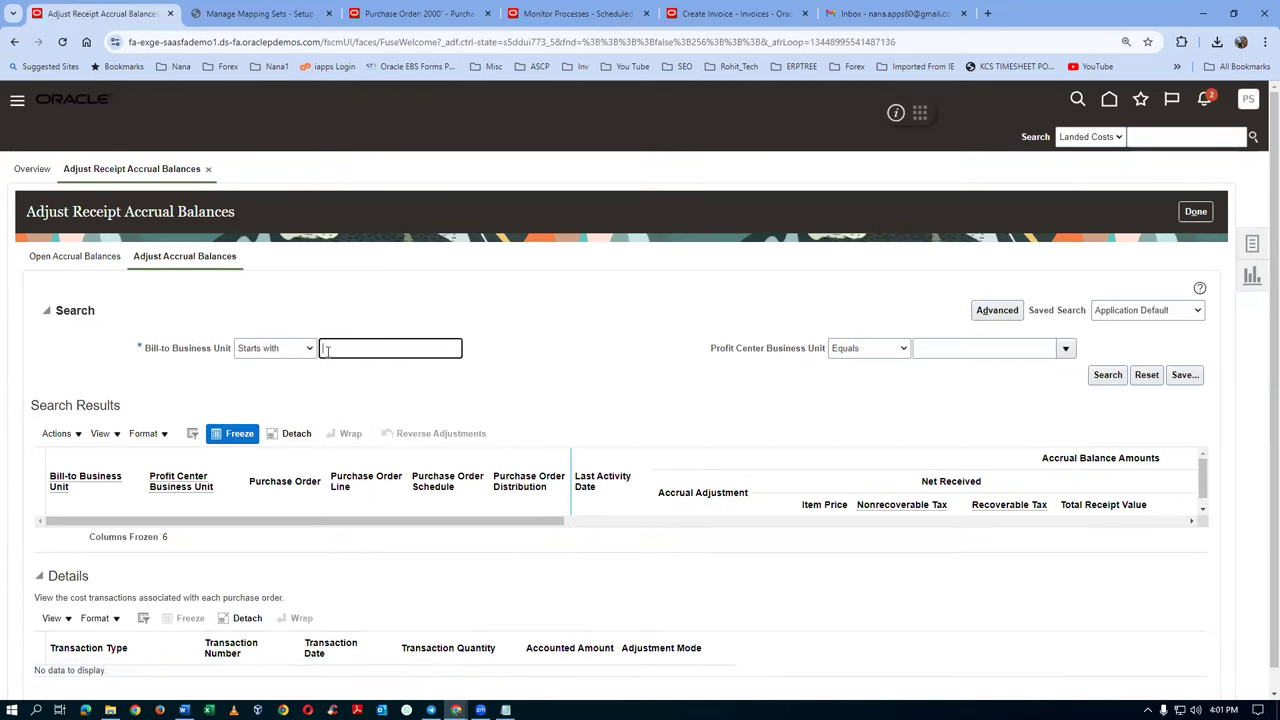
type("f01")
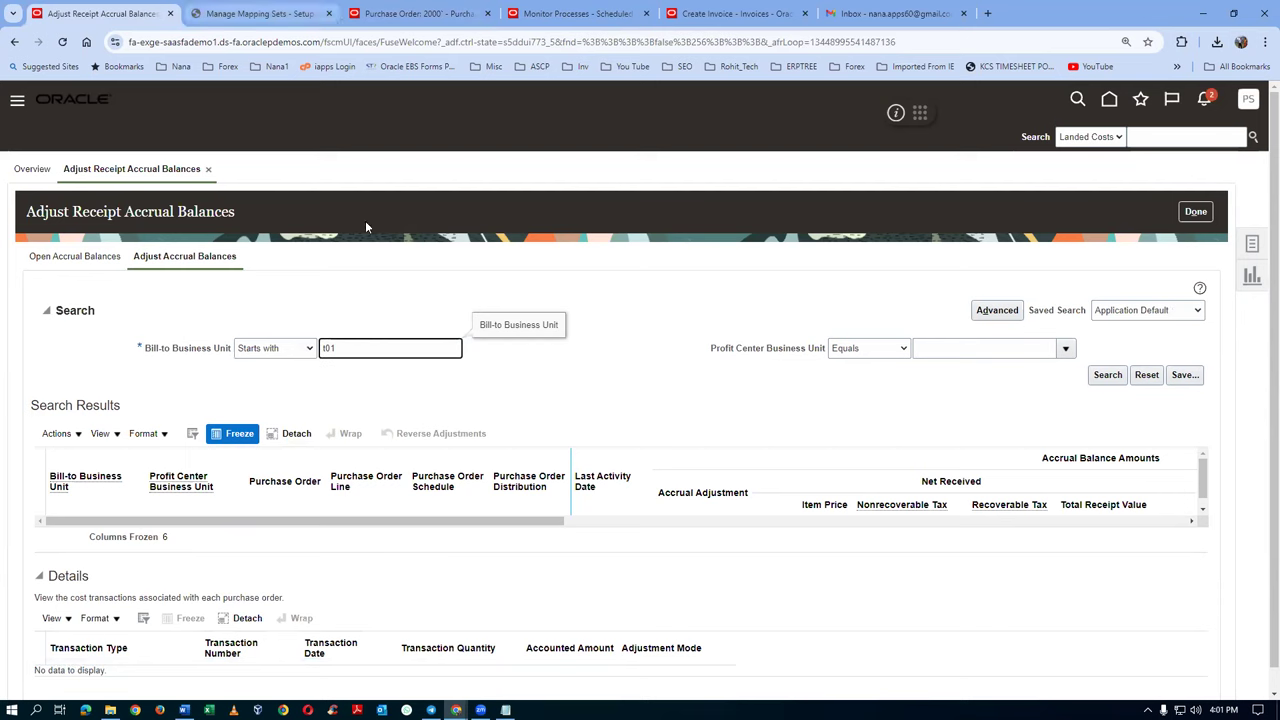
left_click(1107, 376)
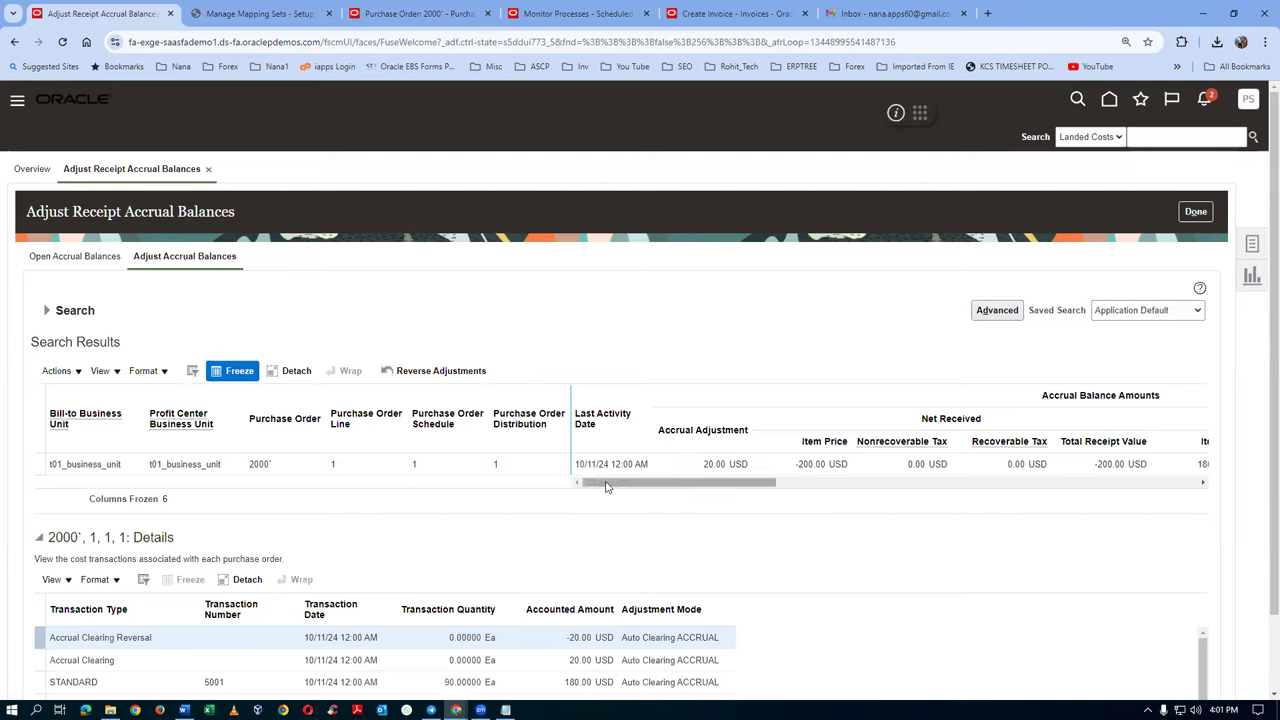
left_click_drag(605, 486, 1123, 507)
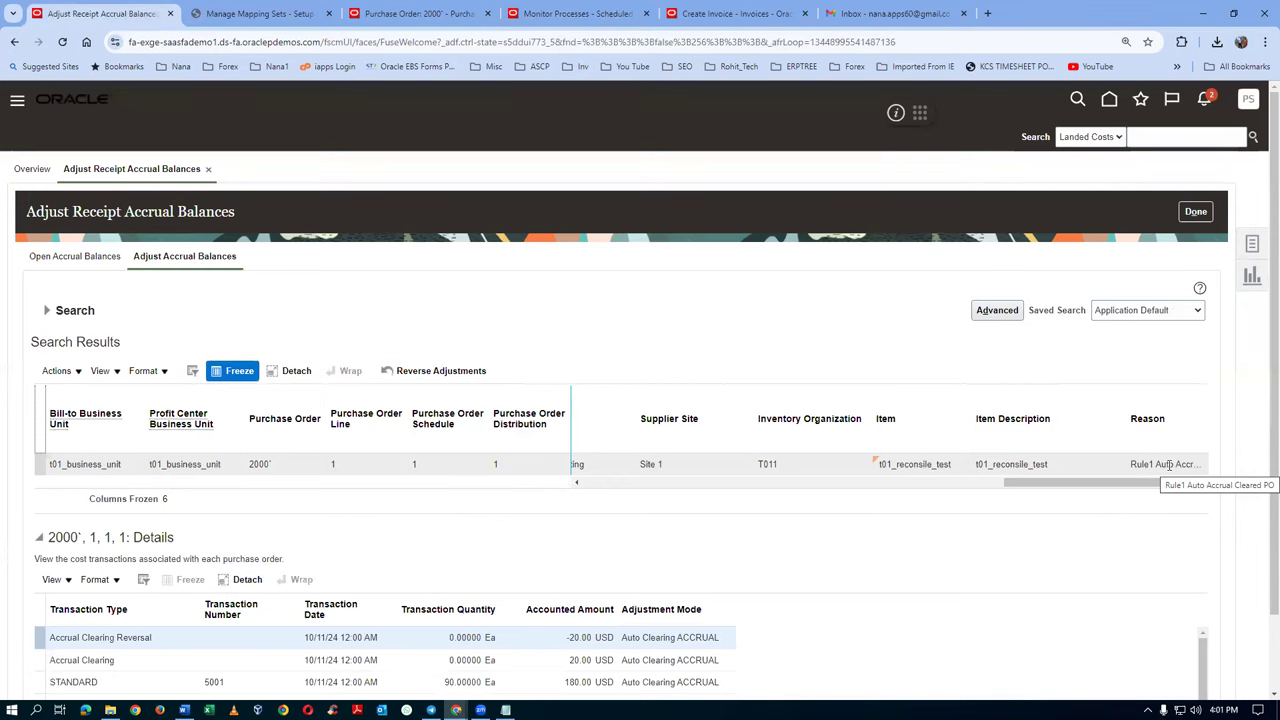
Close Adjust Receipt Accrual Balances and refresh the Receipt Accounting overview figures
left_click(1196, 211)
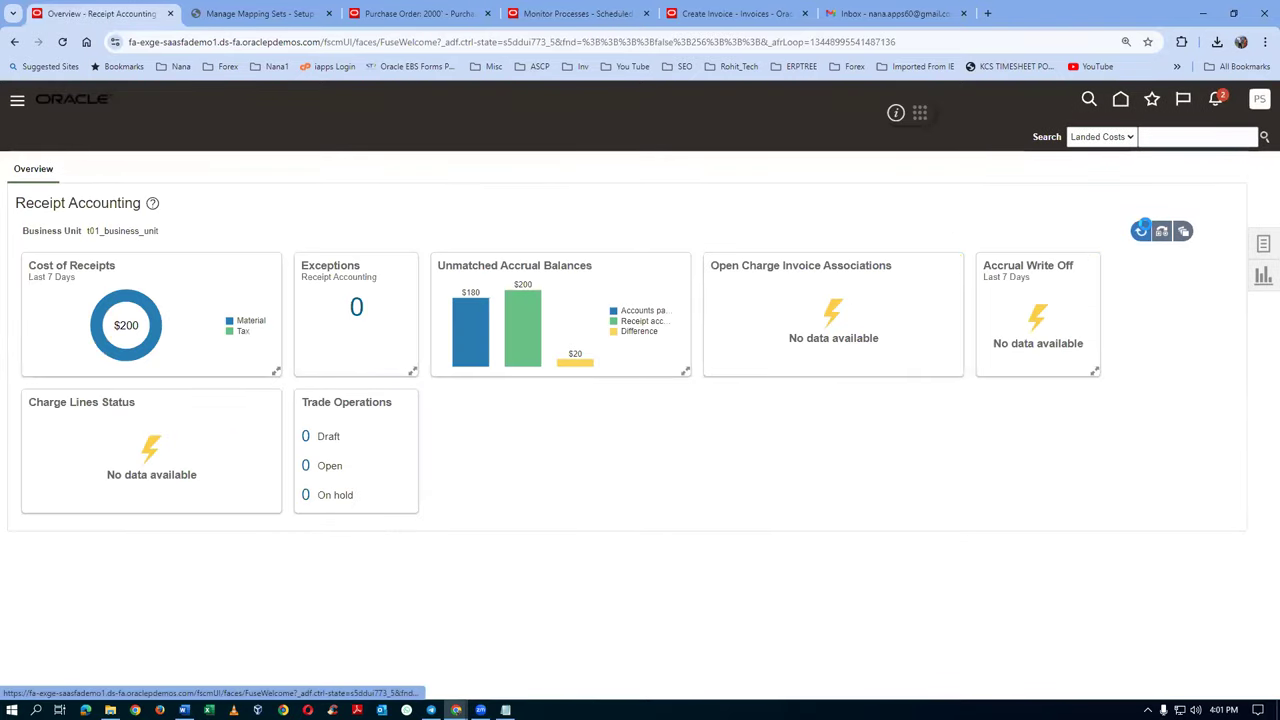
left_click(1142, 232)
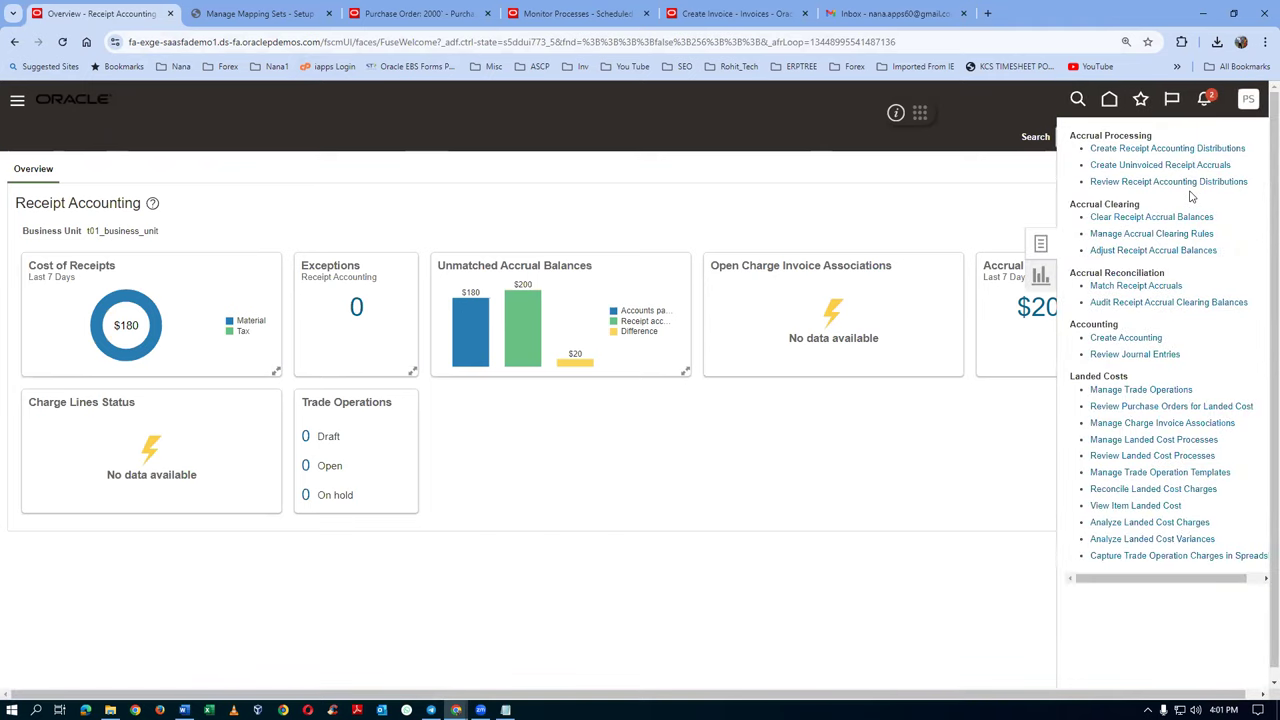
Submit the Create Receipt Accounting Distributions process for bill-to business unit t01_business_unit and acknowledge the confirmation
left_click(1161, 150)
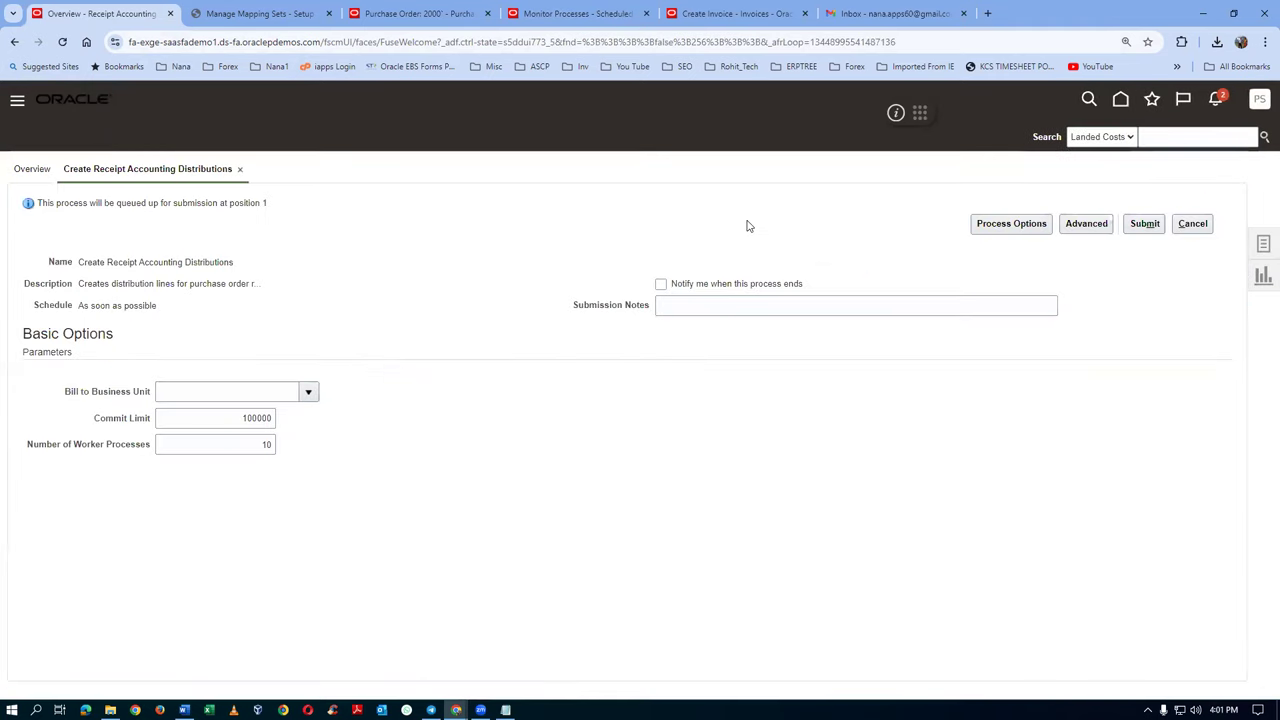
left_click(165, 391)
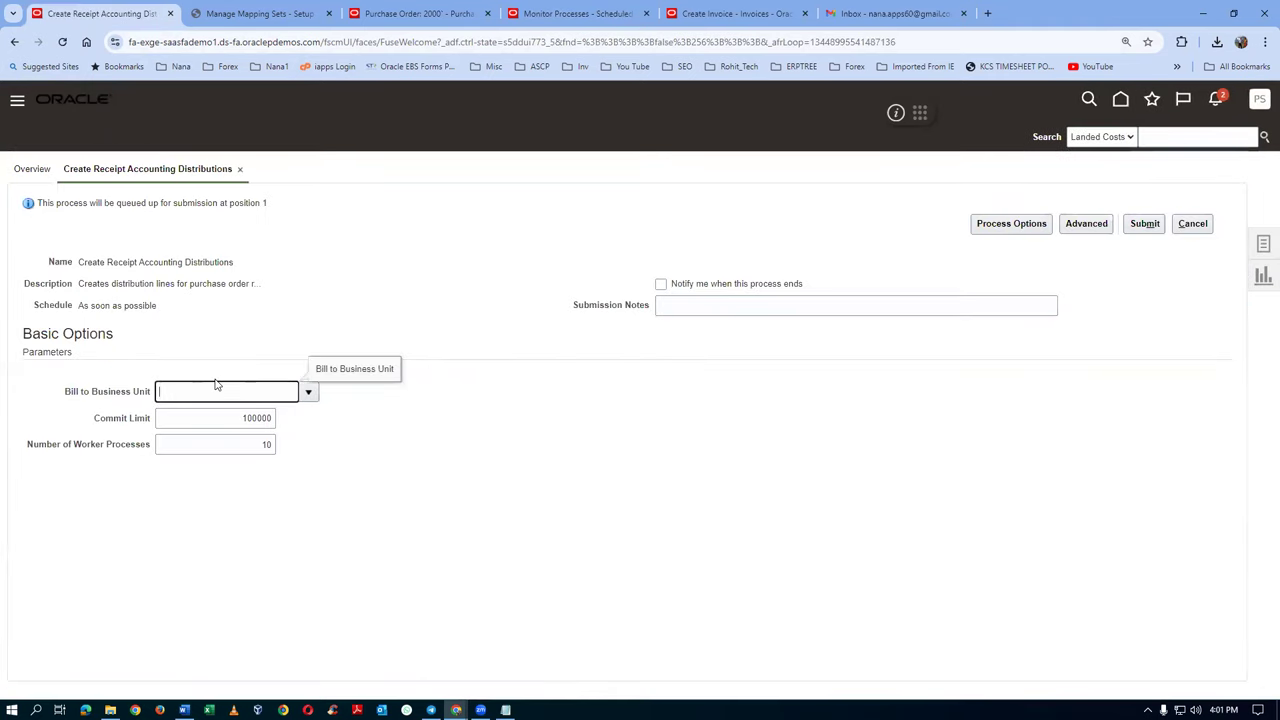
type("t01")
key("Tab")
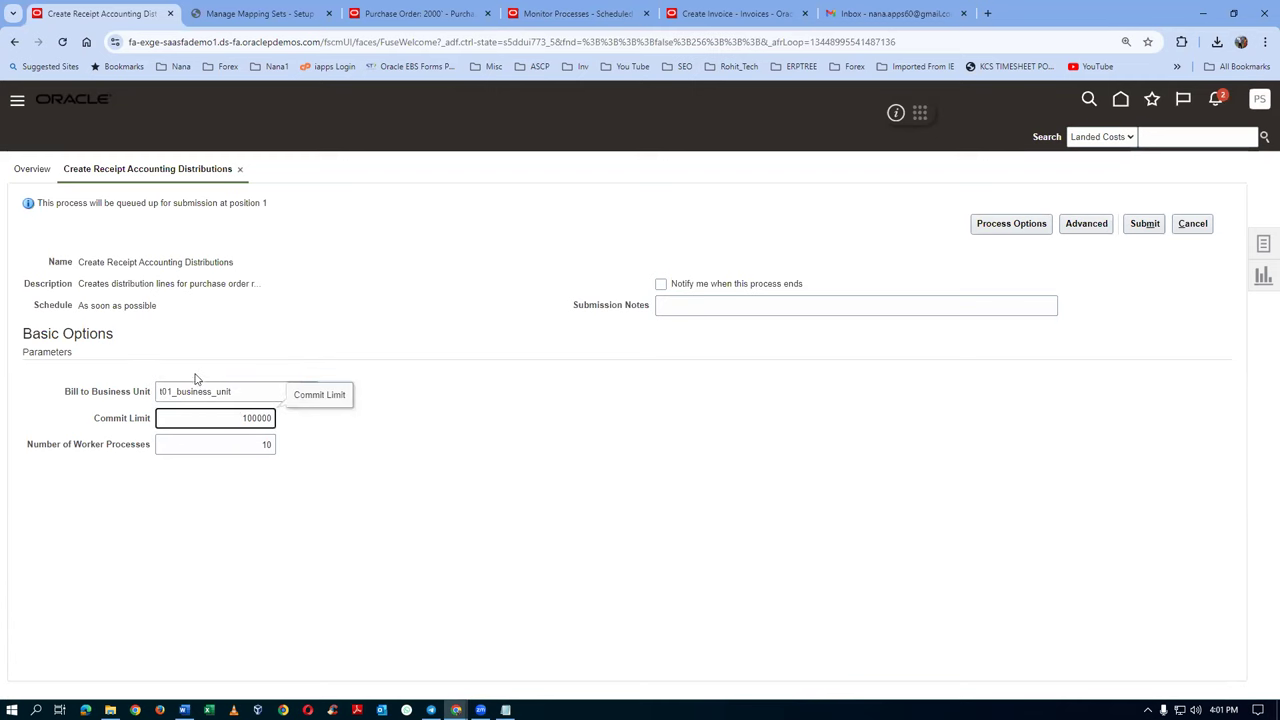
left_click(1145, 223)
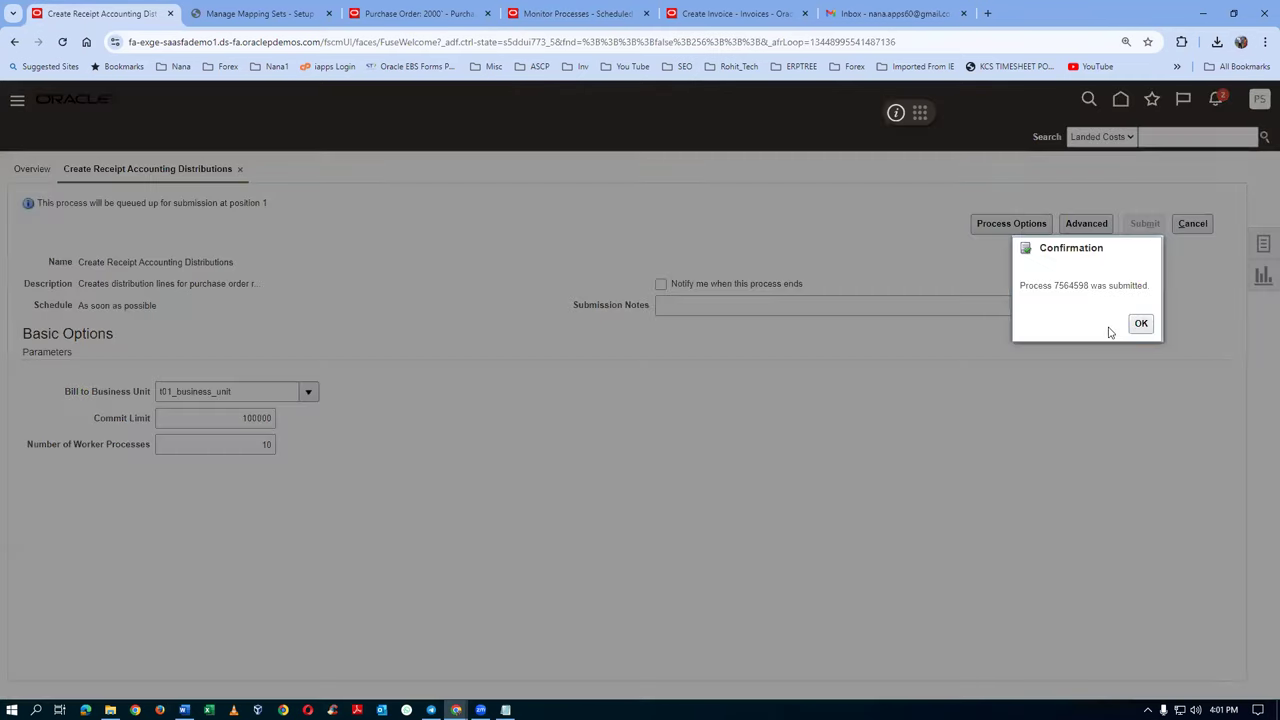
left_click(1140, 323)
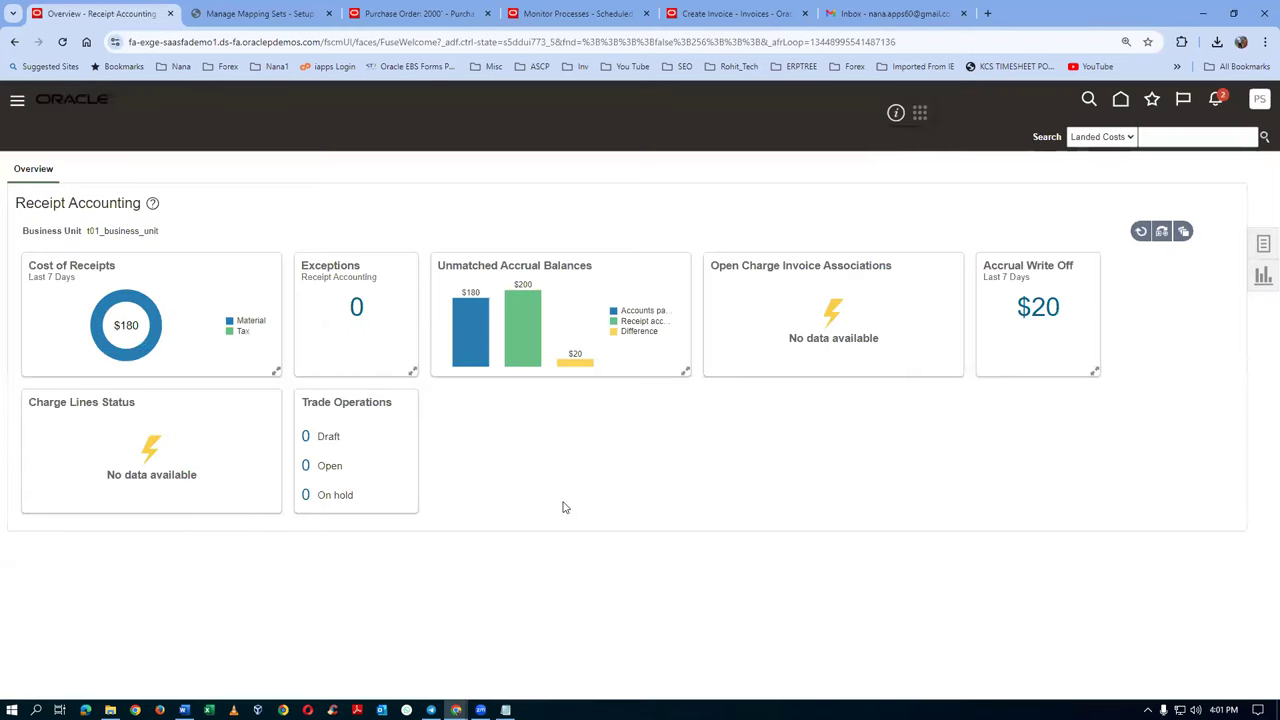
Monitor Create Receipt Accounting Distributions and its subprocesses by refreshing the scheduled processes list, then return to the Receipt Accounting overview
key("ctrl+4")
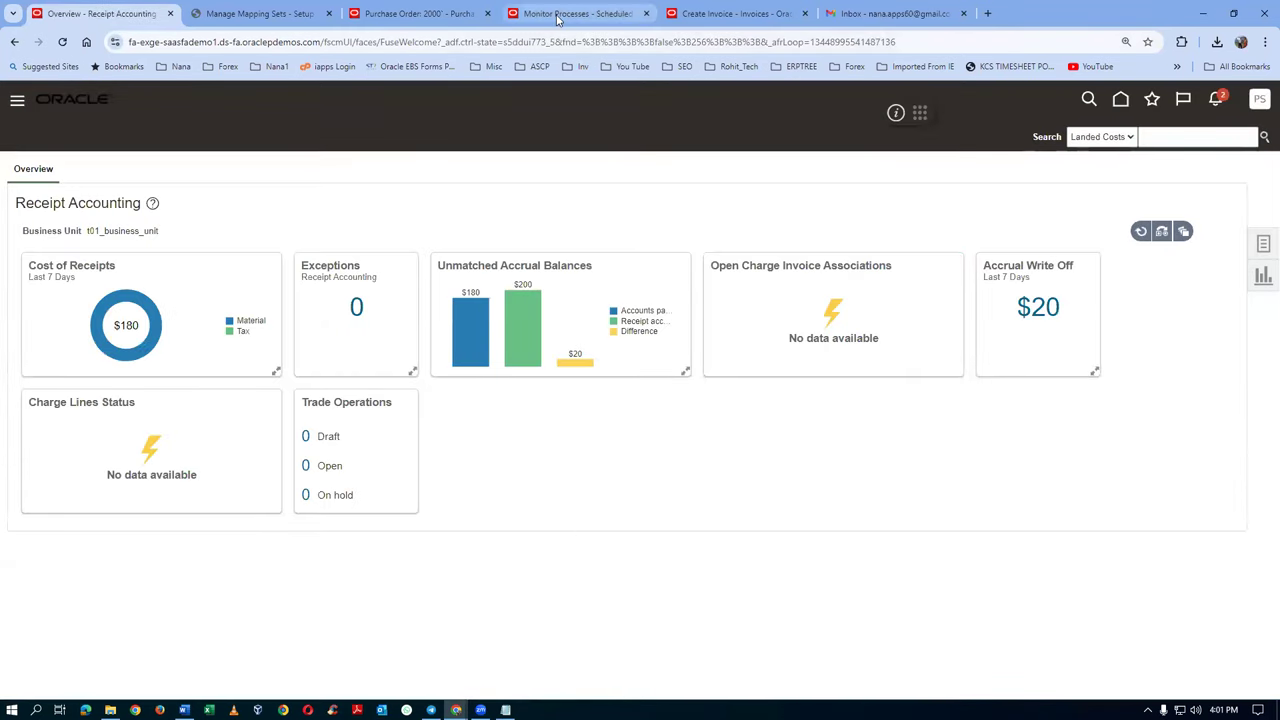
left_click(572, 391)
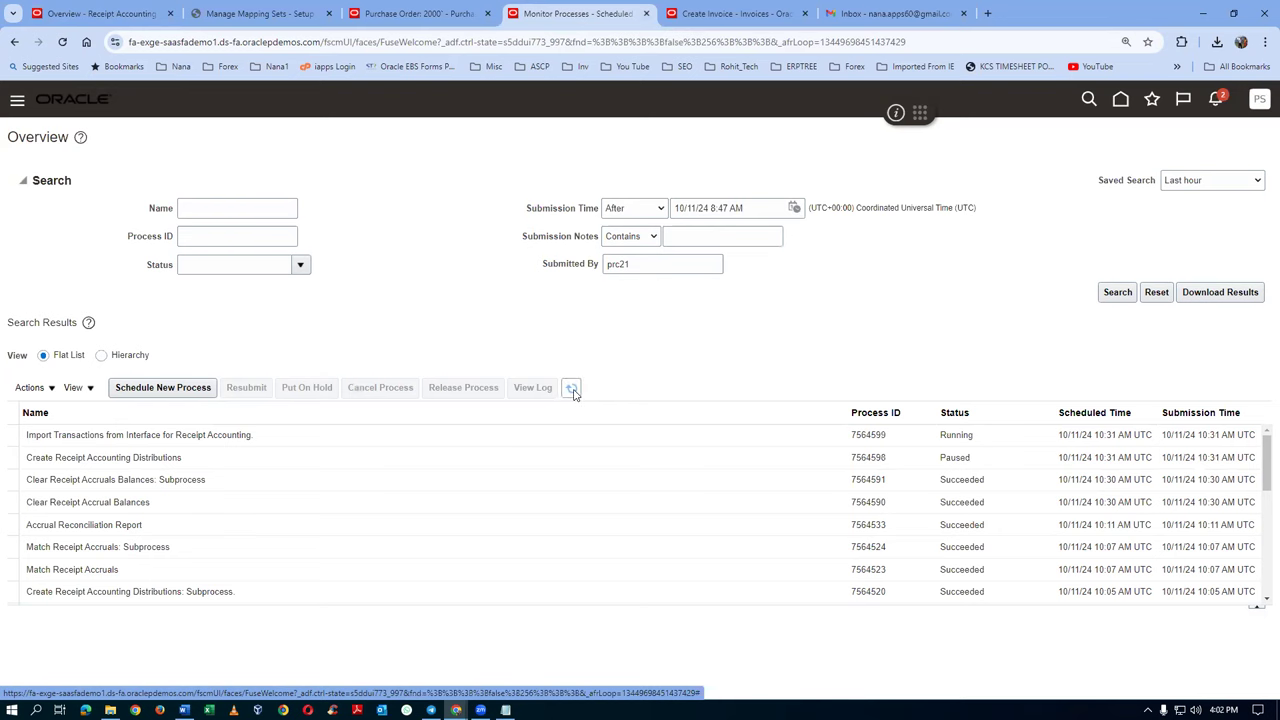
left_click(572, 389)
left_click(572, 389)
left_click(572, 389)
left_click(572, 389)
left_click(572, 389)
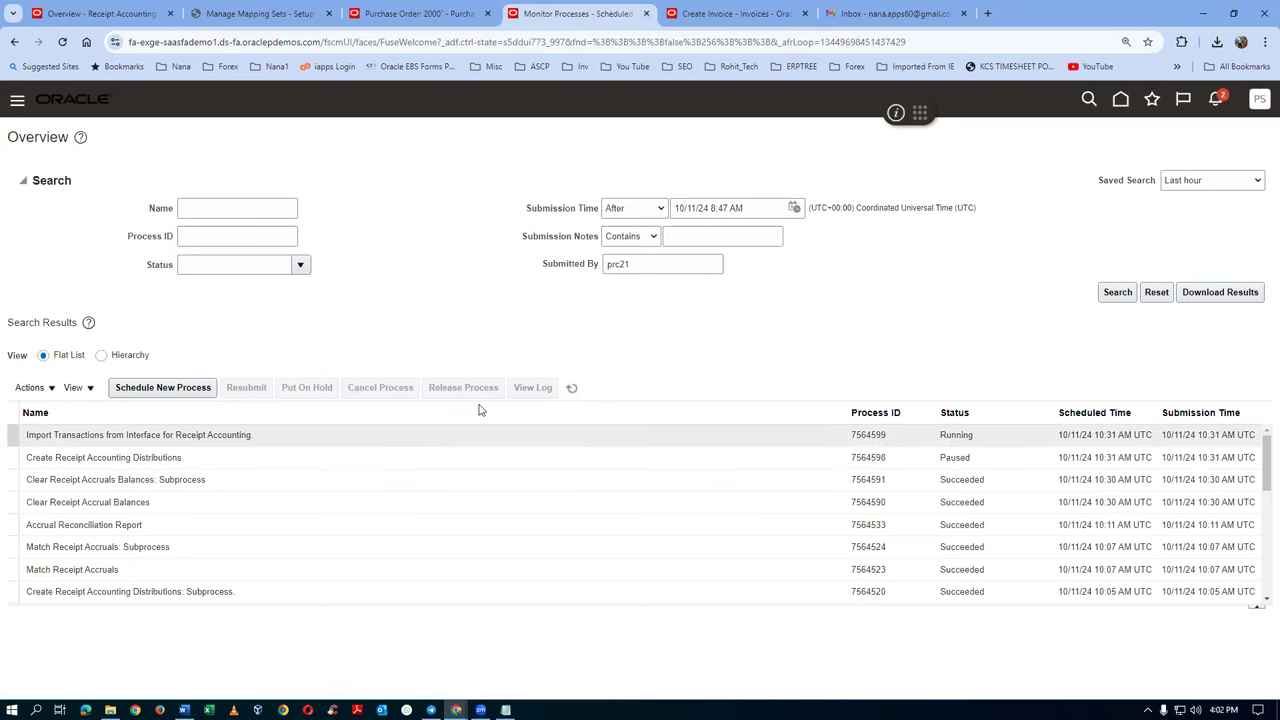
left_click(572, 389)
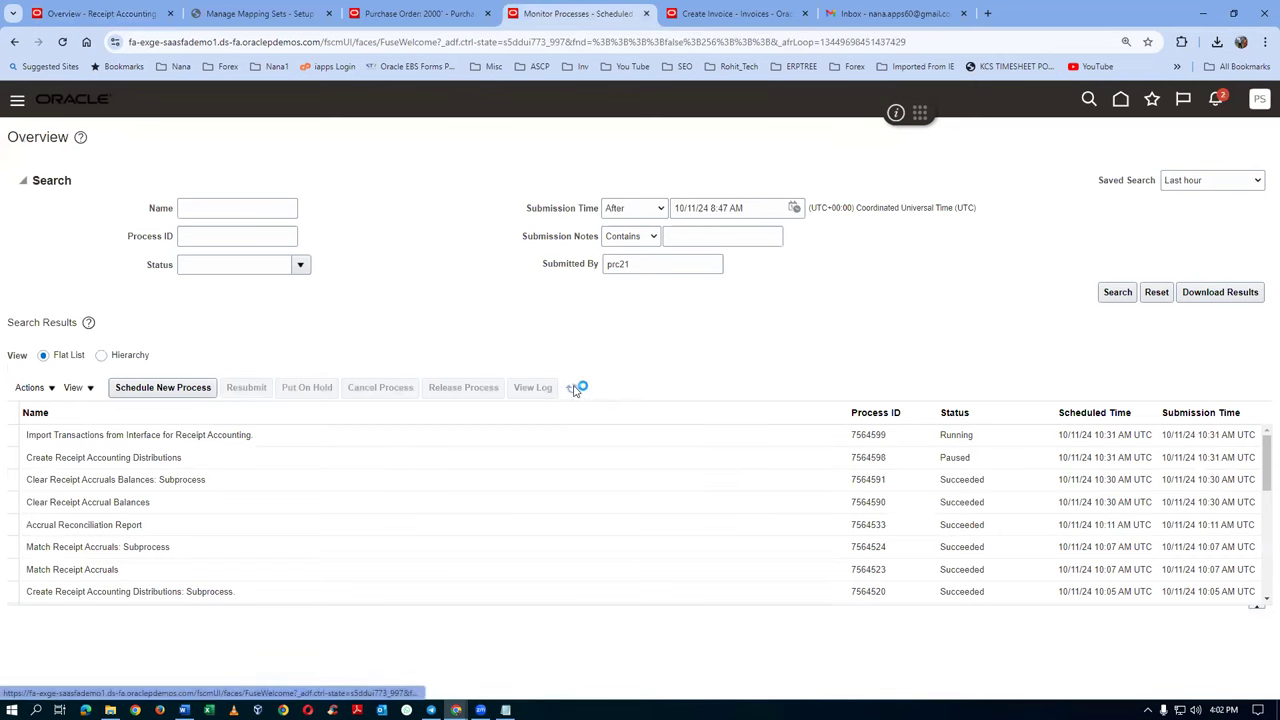
left_click(573, 389)
left_click(573, 389)
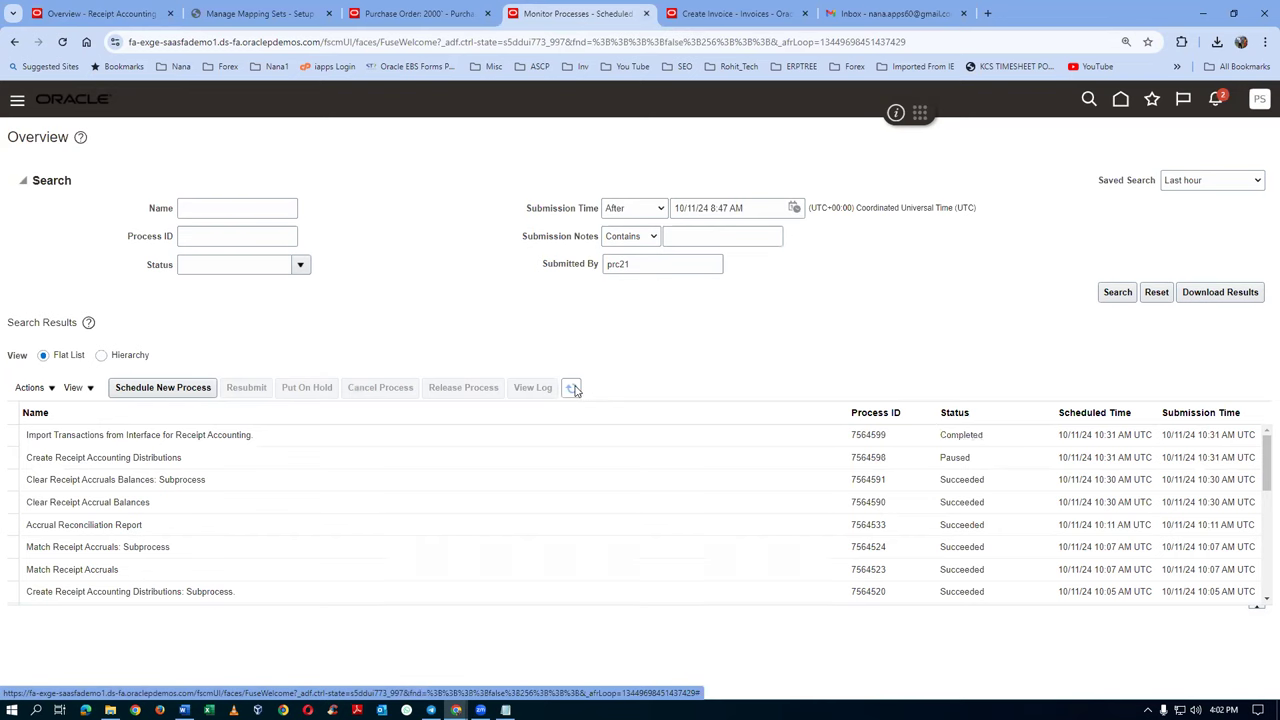
left_click(573, 389)
left_click(573, 389)
left_click(573, 389)
left_click(573, 389)
left_click(573, 389)
left_click(572, 390)
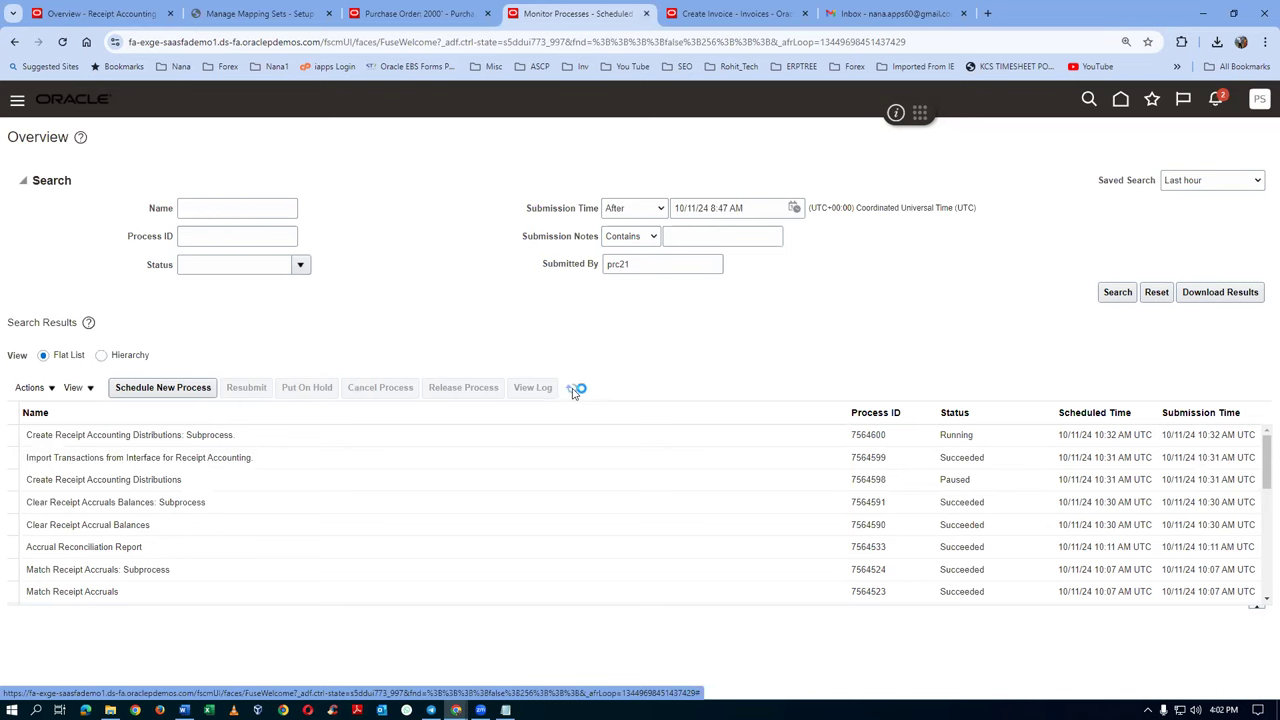
left_click(574, 391)
left_click(572, 389)
left_click(574, 391)
left_click(574, 391)
left_click(576, 391)
left_click(114, 8)
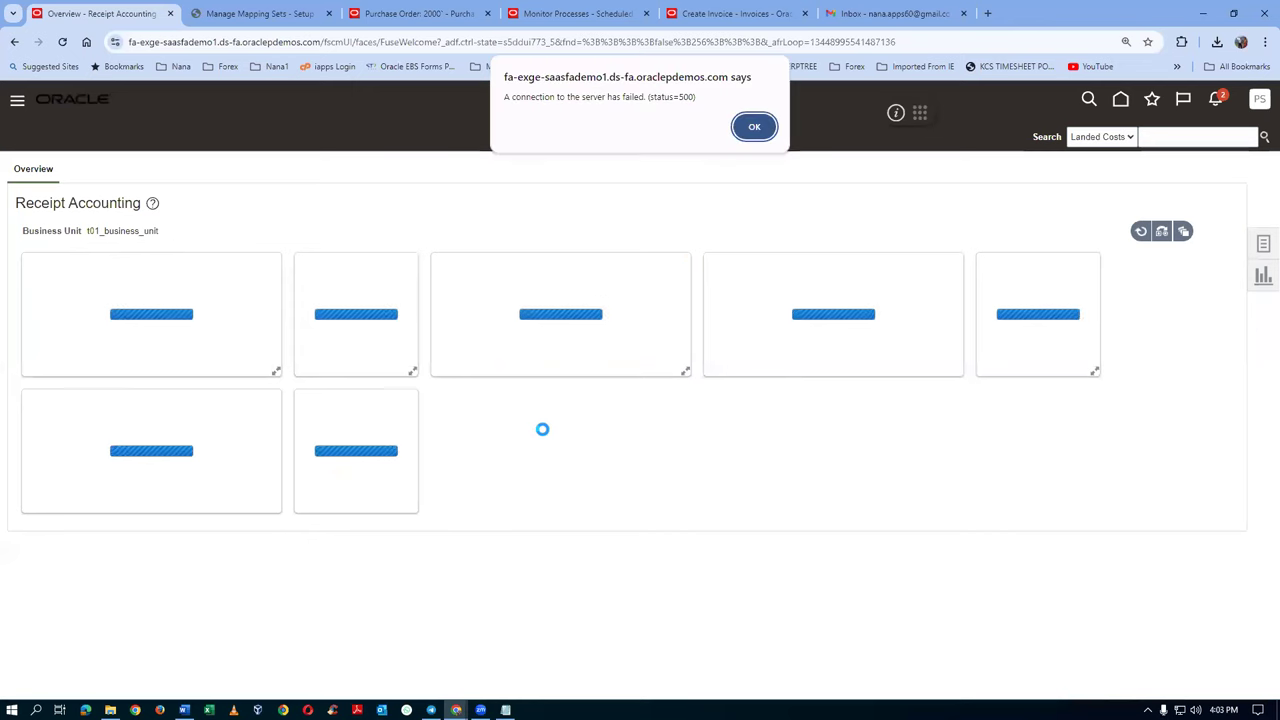
Dismiss the connection error, refresh the scheduled processes list, and check the Unmatched Accrual Balances difference on the Receipt Accounting overview
left_click(754, 127)
left_click(565, 20)
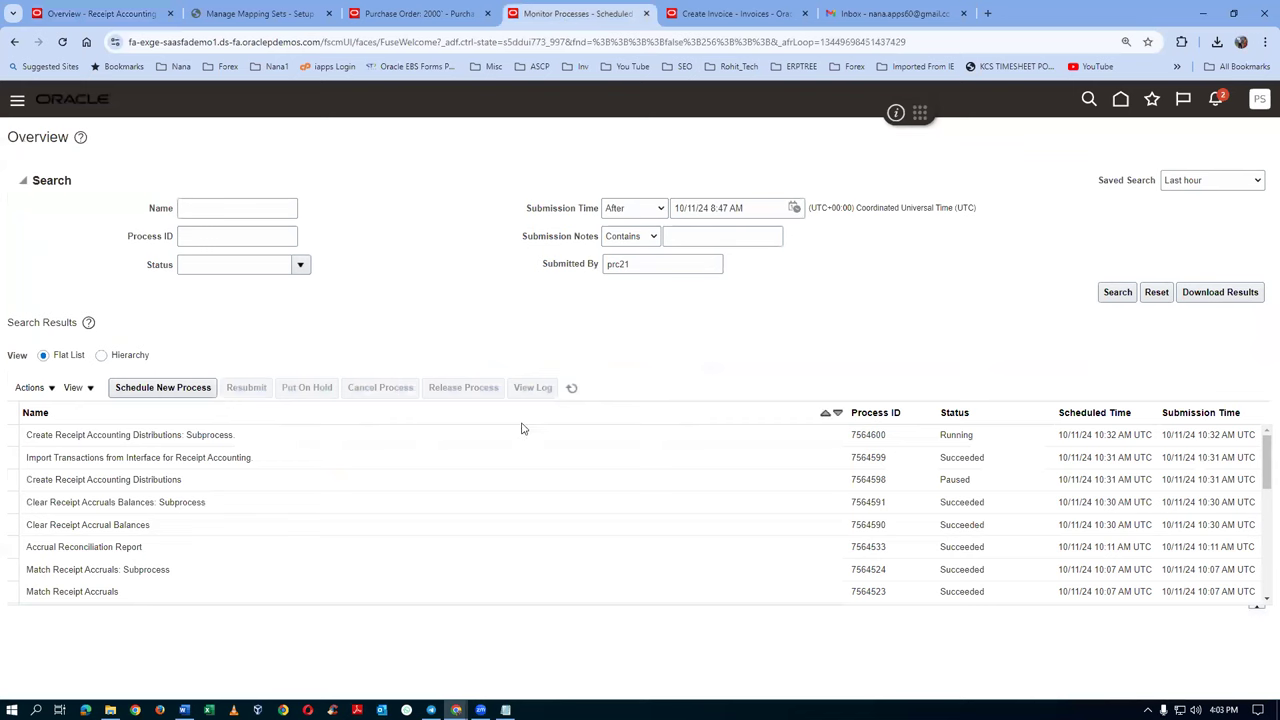
left_click(574, 389)
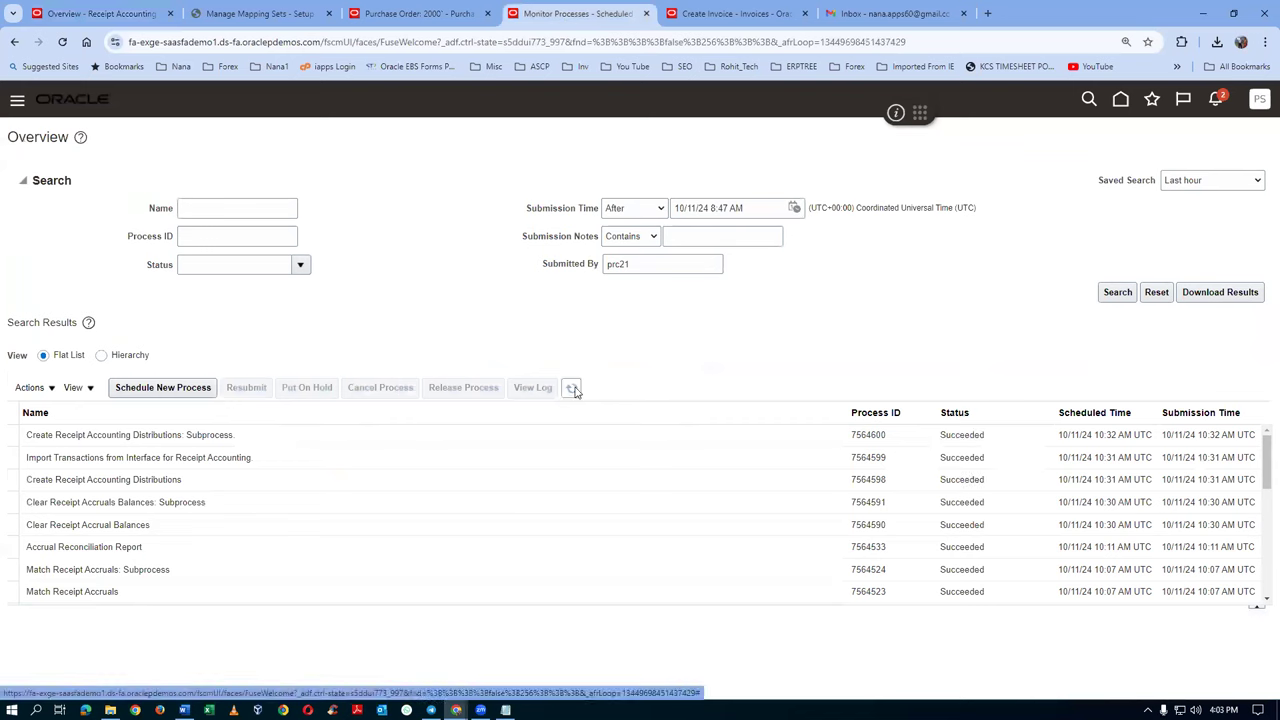
left_click(572, 389)
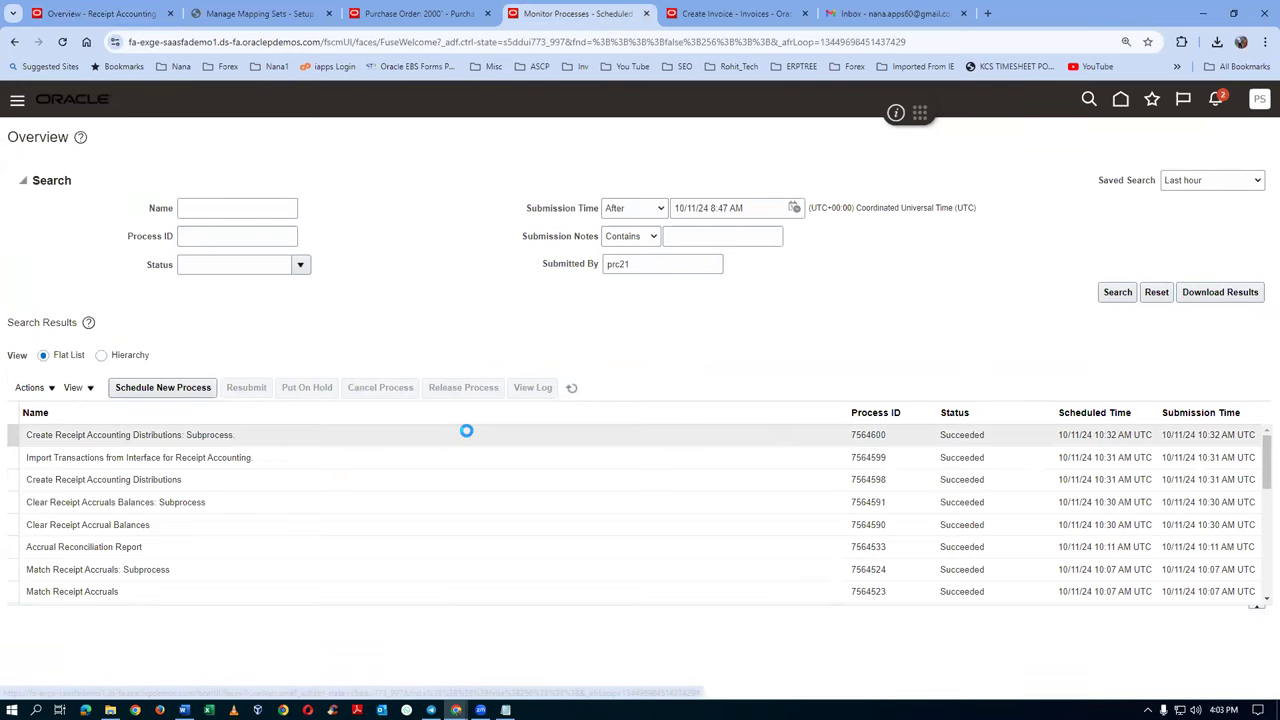
left_click(100, 14)
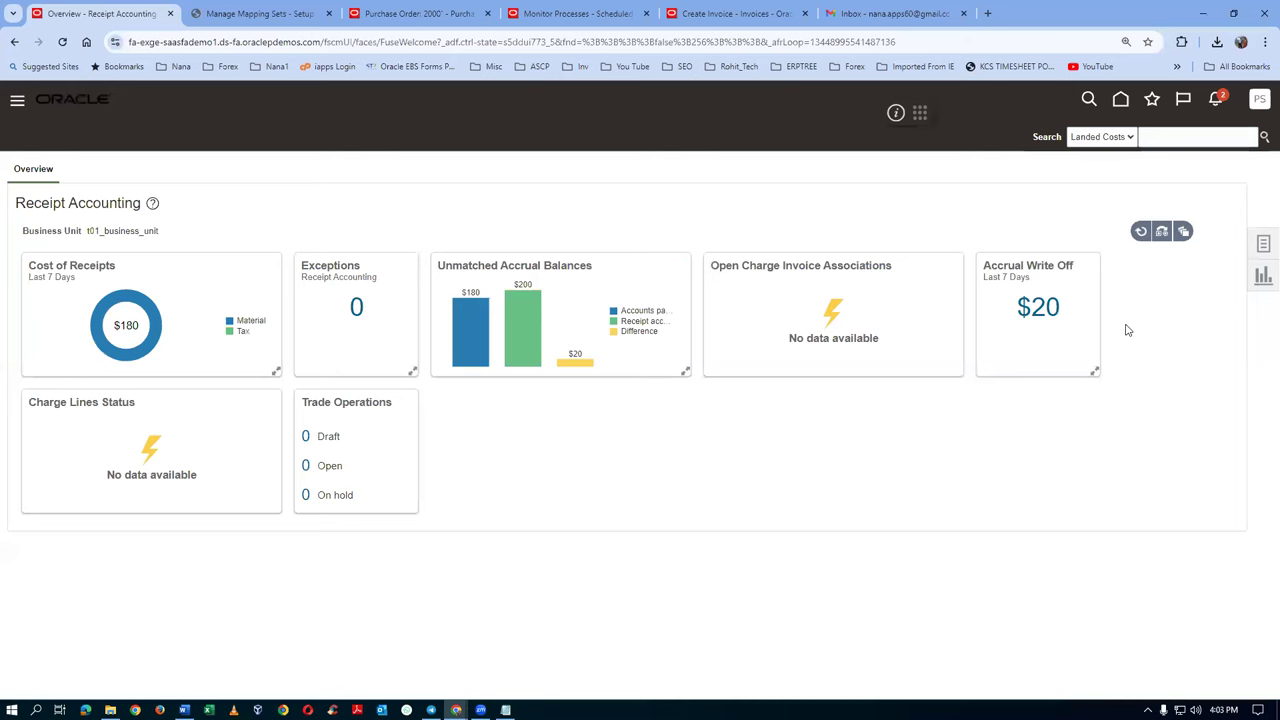
mouse_move(575, 372)
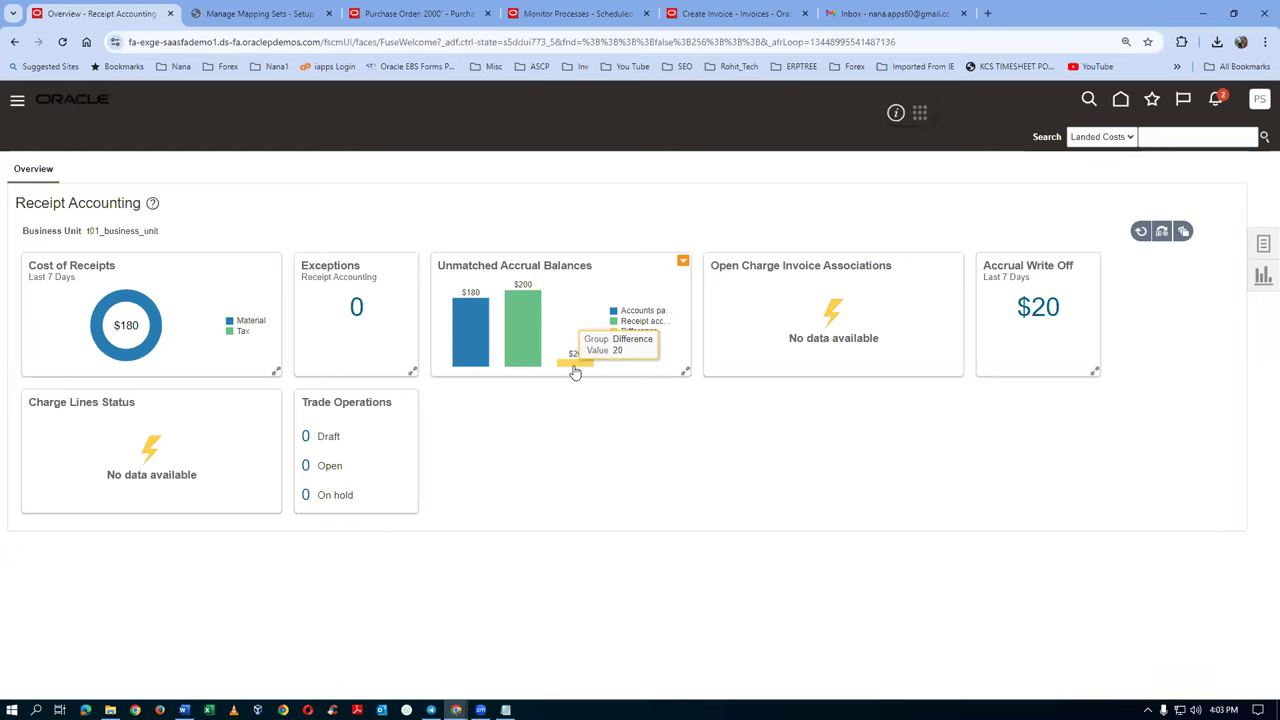
Resubmit the previous Accrual Reconciliation Report run with the same parameters from the scheduled processes list
left_click(575, 13)
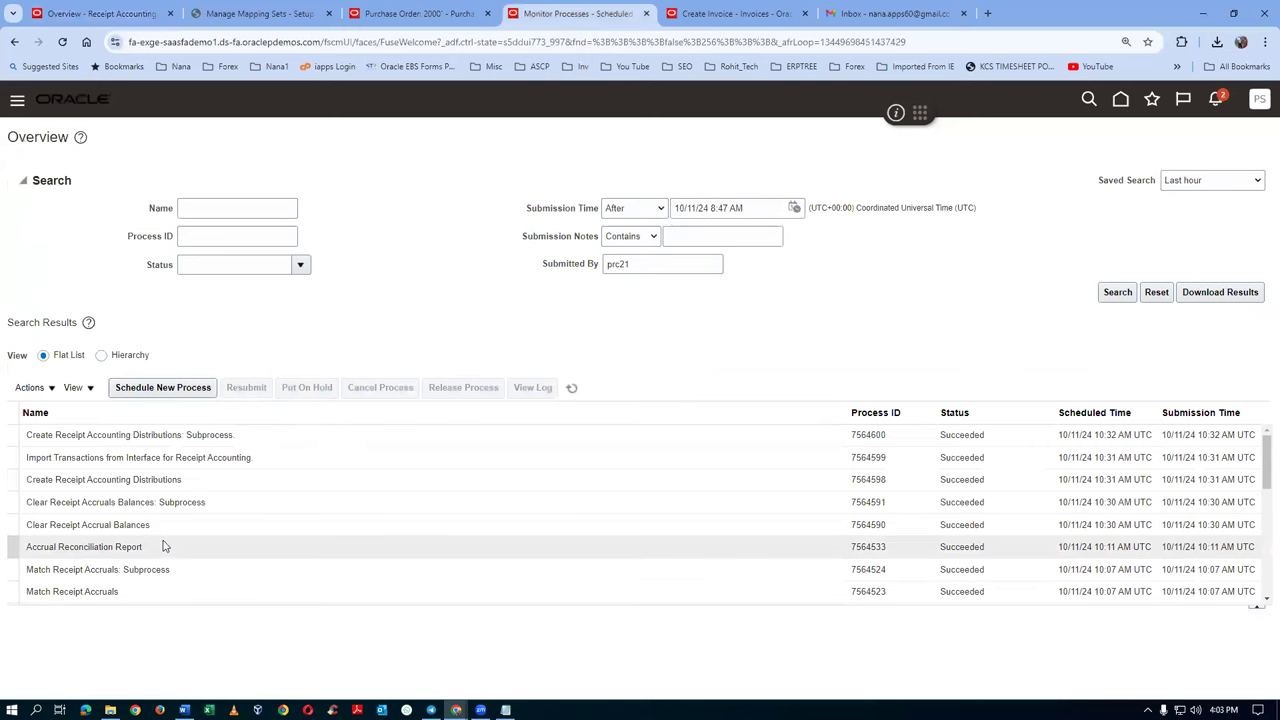
scroll(170, 520, "down", 1)
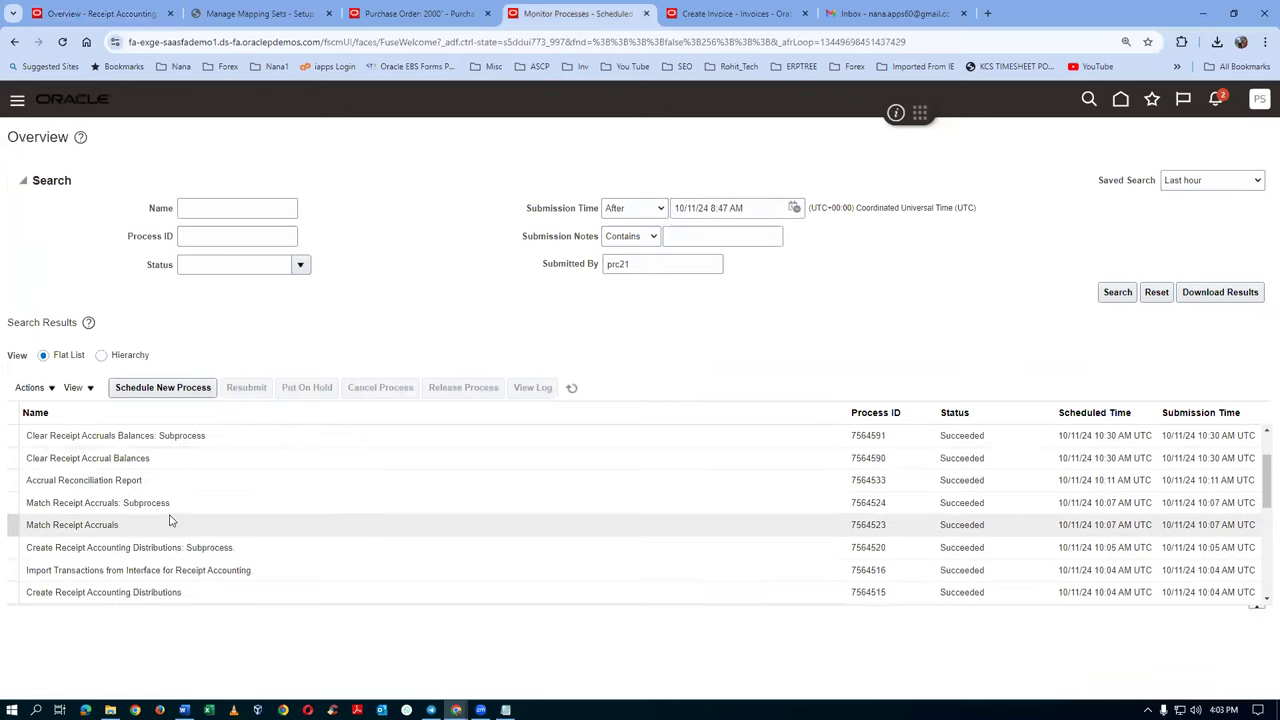
left_click(174, 481)
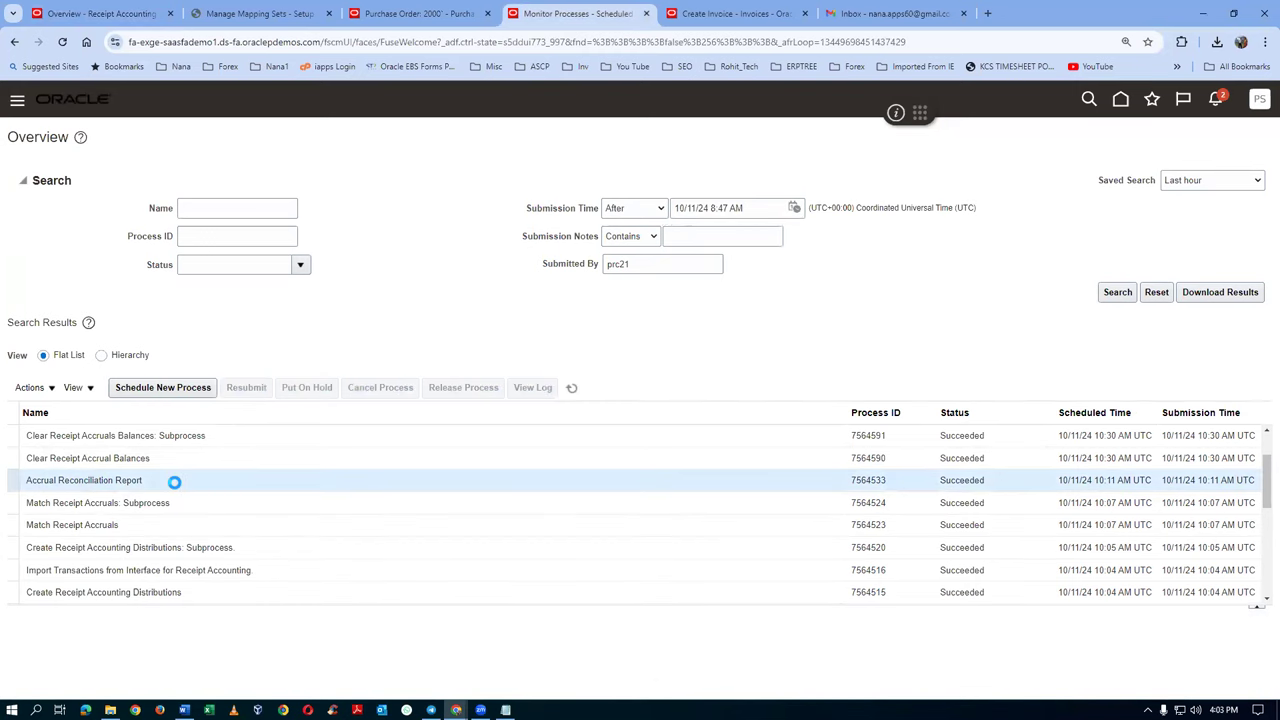
left_click(256, 391)
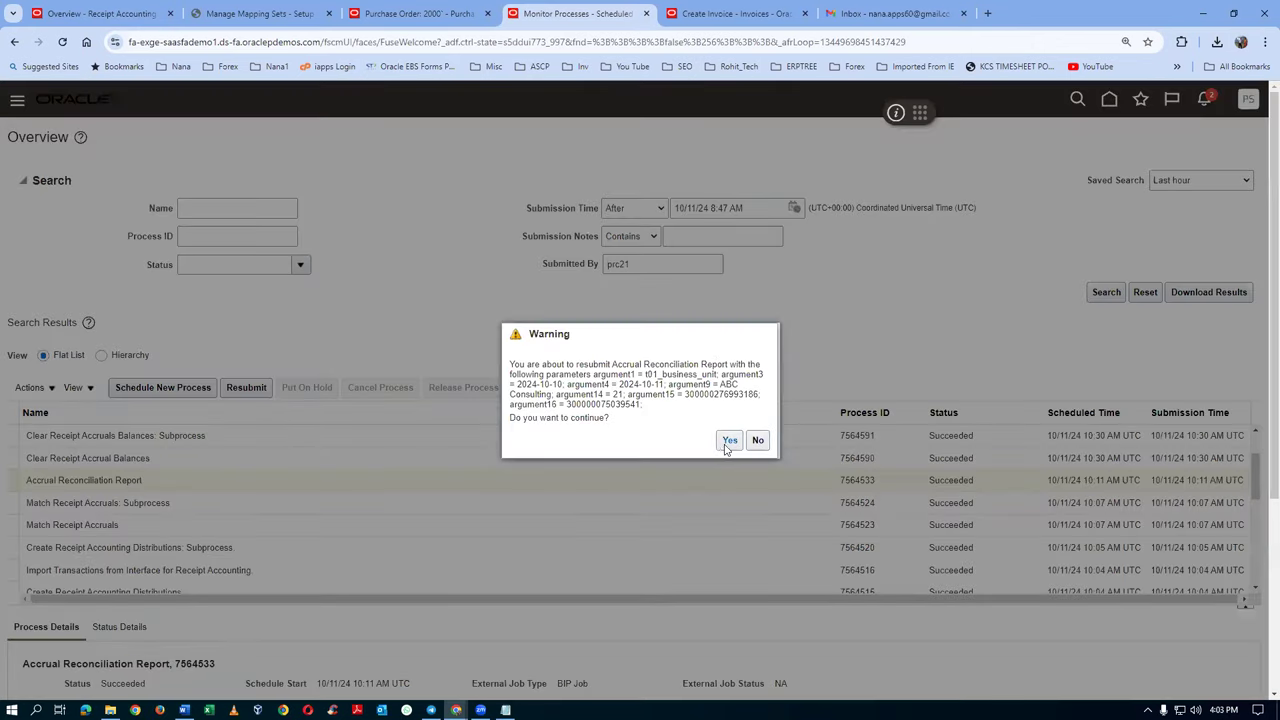
left_click(728, 441)
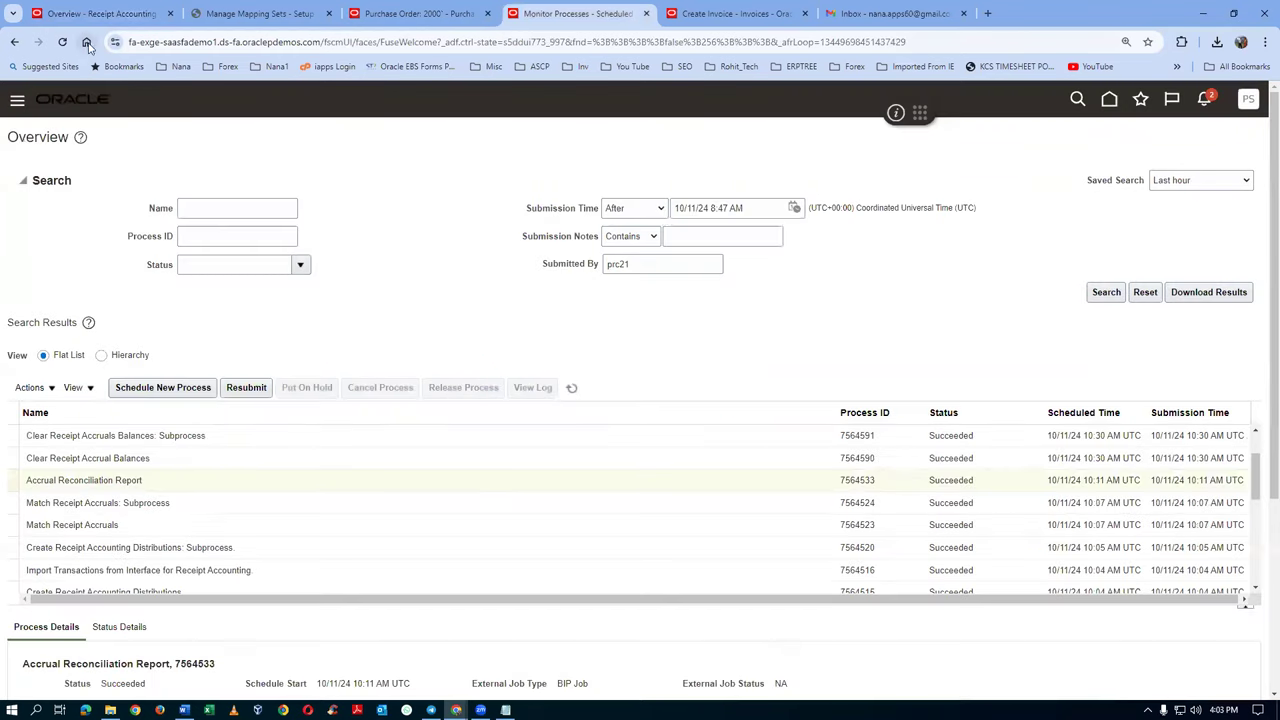
Monitor the resubmitted Accrual Reconciliation Report by refreshing the scheduled processes list until the run finishes
left_click(100, 13)
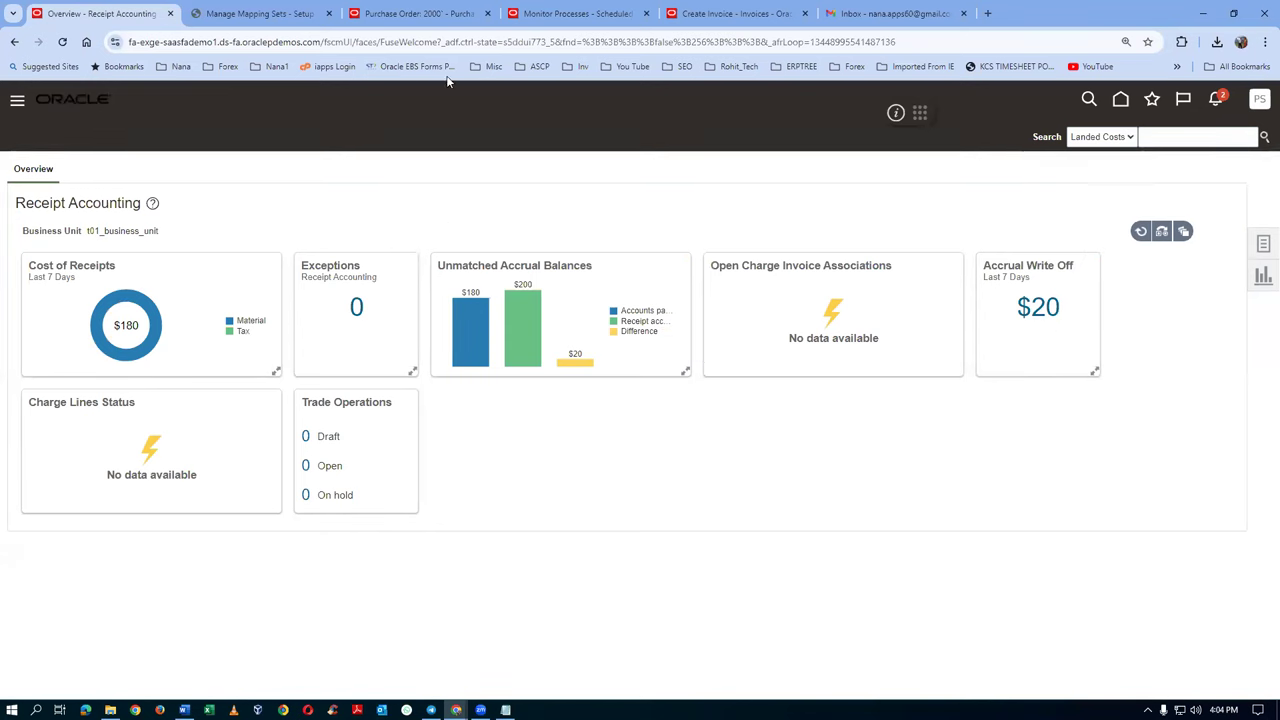
left_click(570, 14)
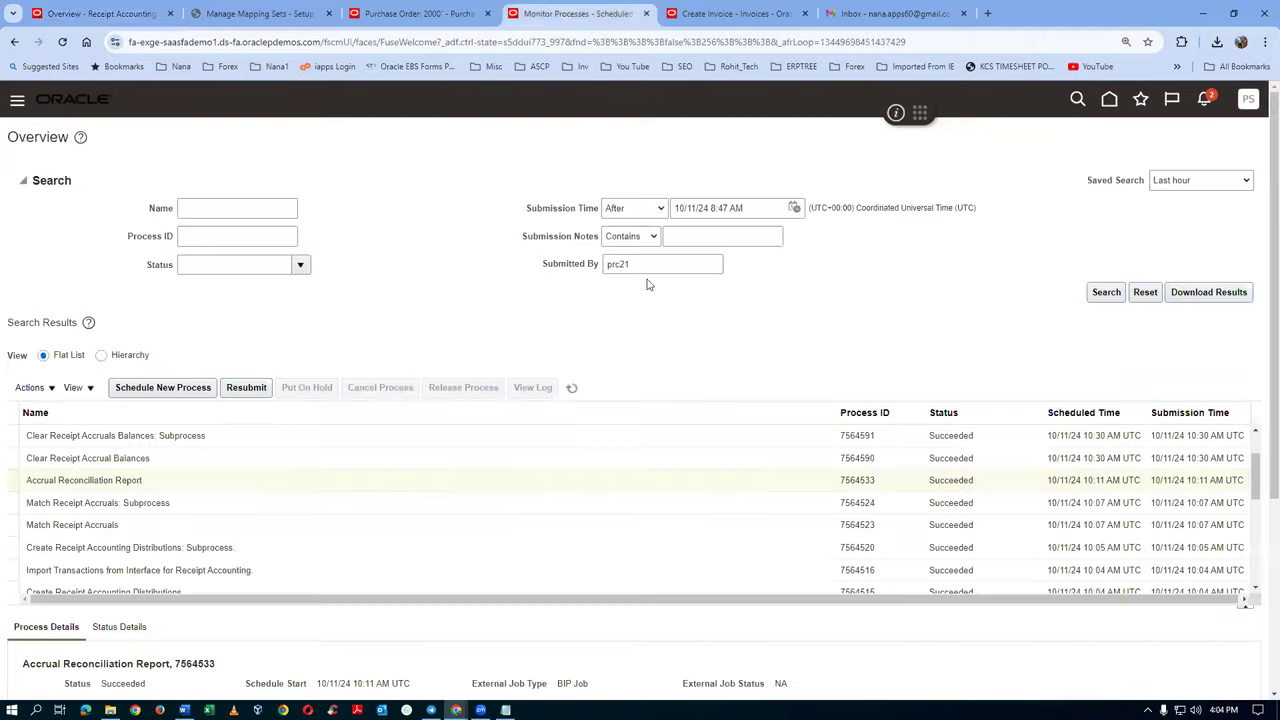
left_click(572, 388)
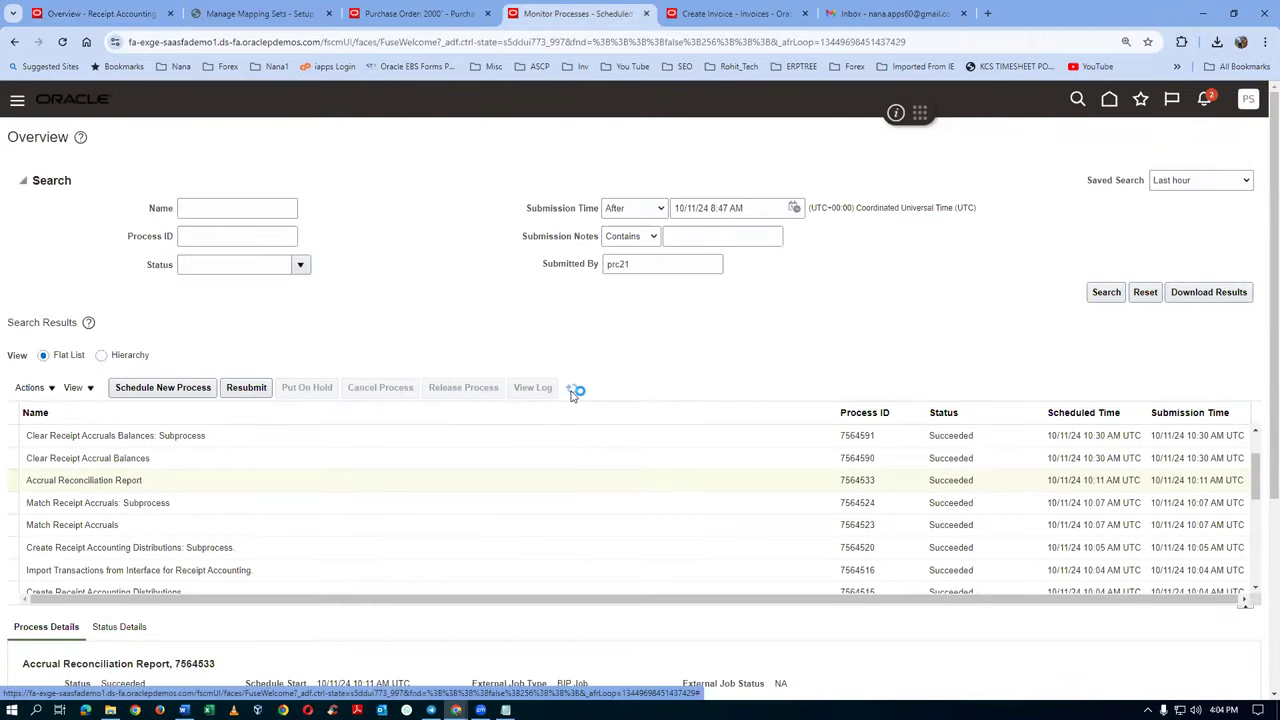
left_click(572, 389)
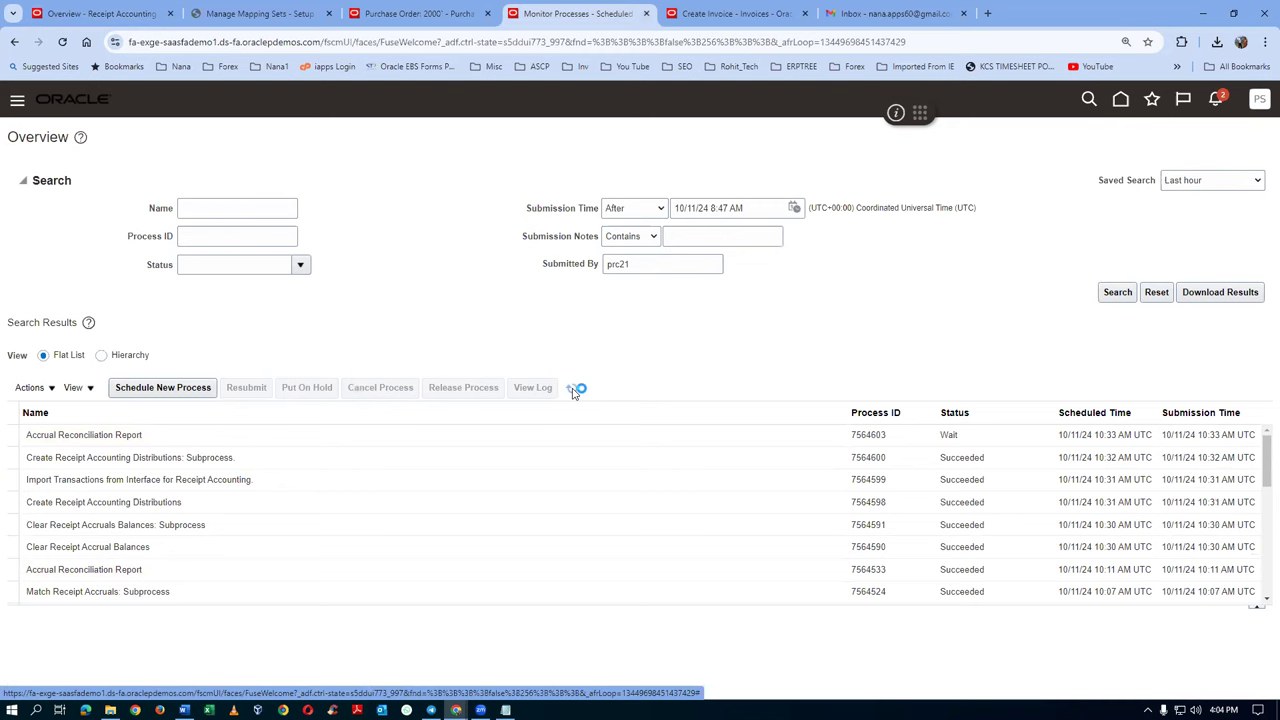
left_click(573, 392)
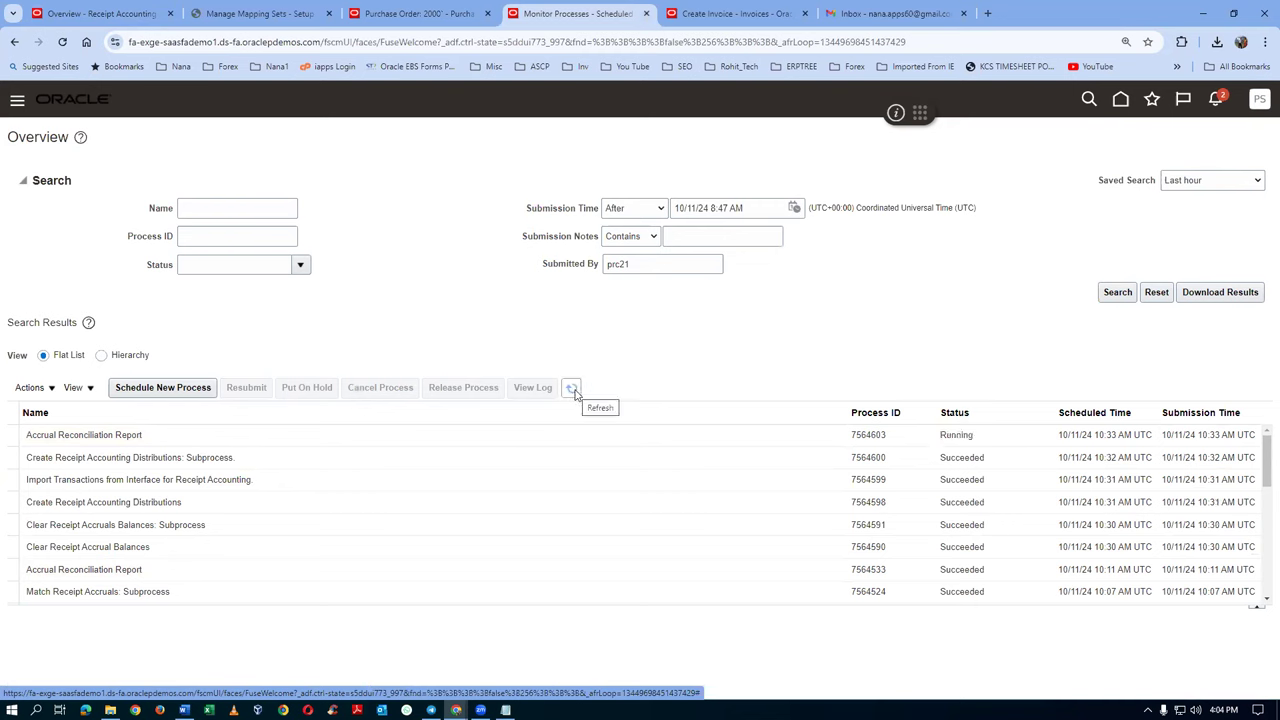
left_click(573, 390)
left_click(573, 390)
left_click(573, 390)
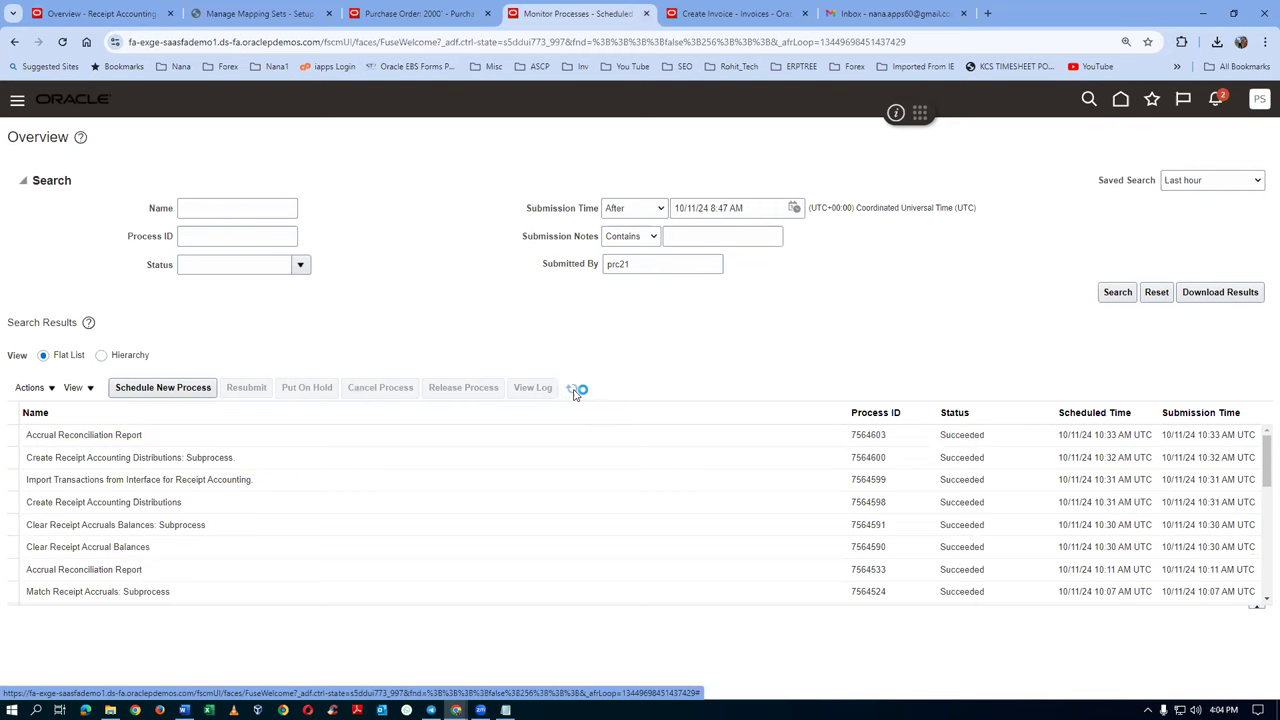
Republish the latest Accrual Reconciliation Report output, export the Detail layout as PDF, and open the downloaded file
left_click(310, 444)
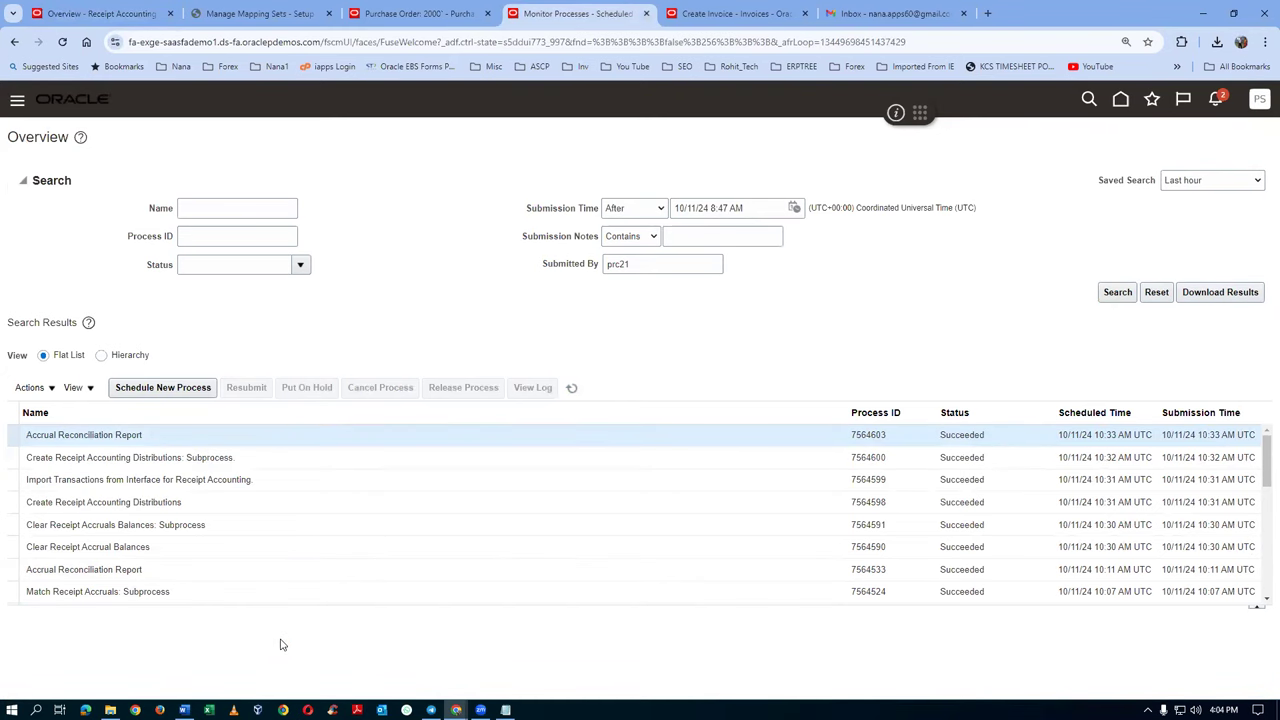
scroll(280, 650, "down", 2)
left_click(297, 677)
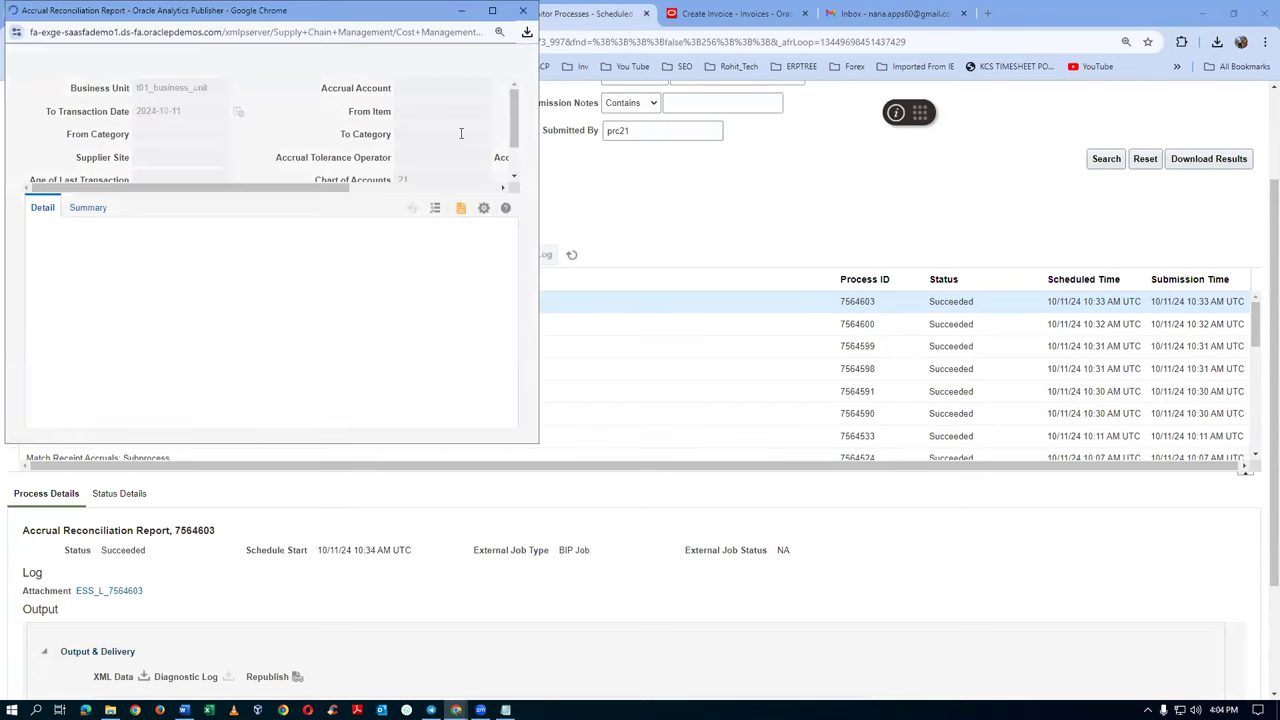
left_click(484, 208)
mouse_move(445, 228)
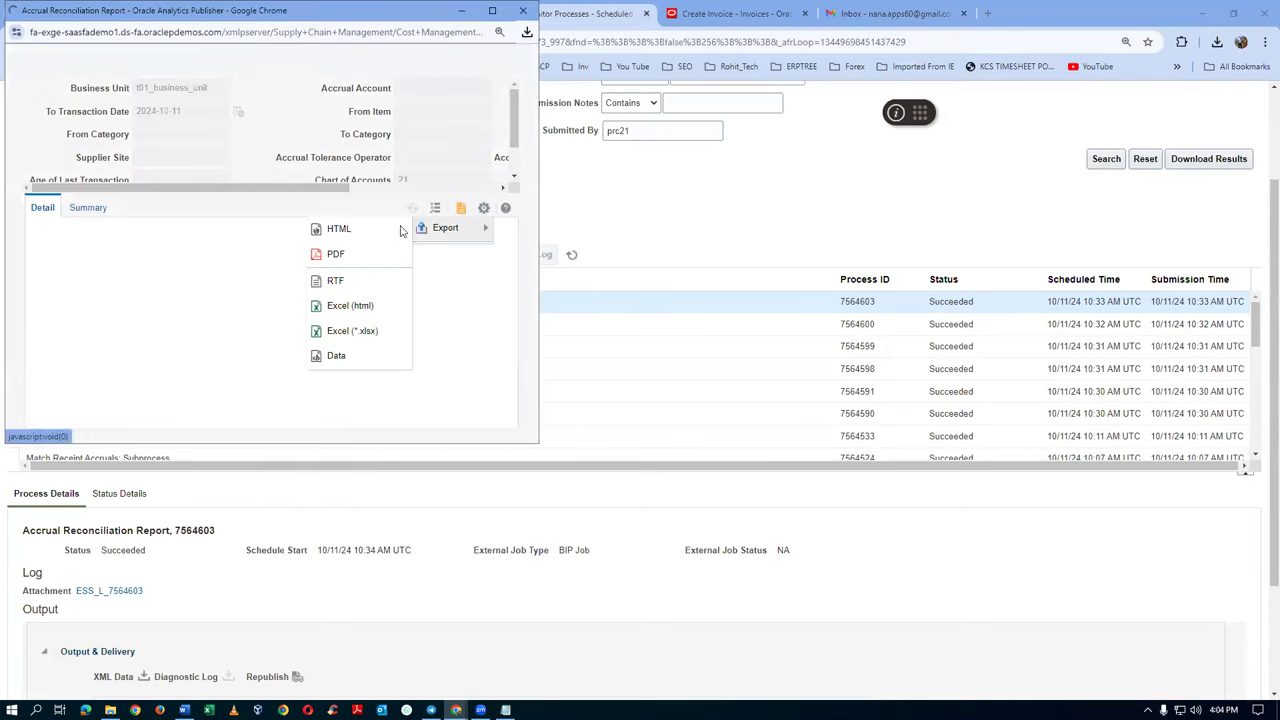
left_click(336, 254)
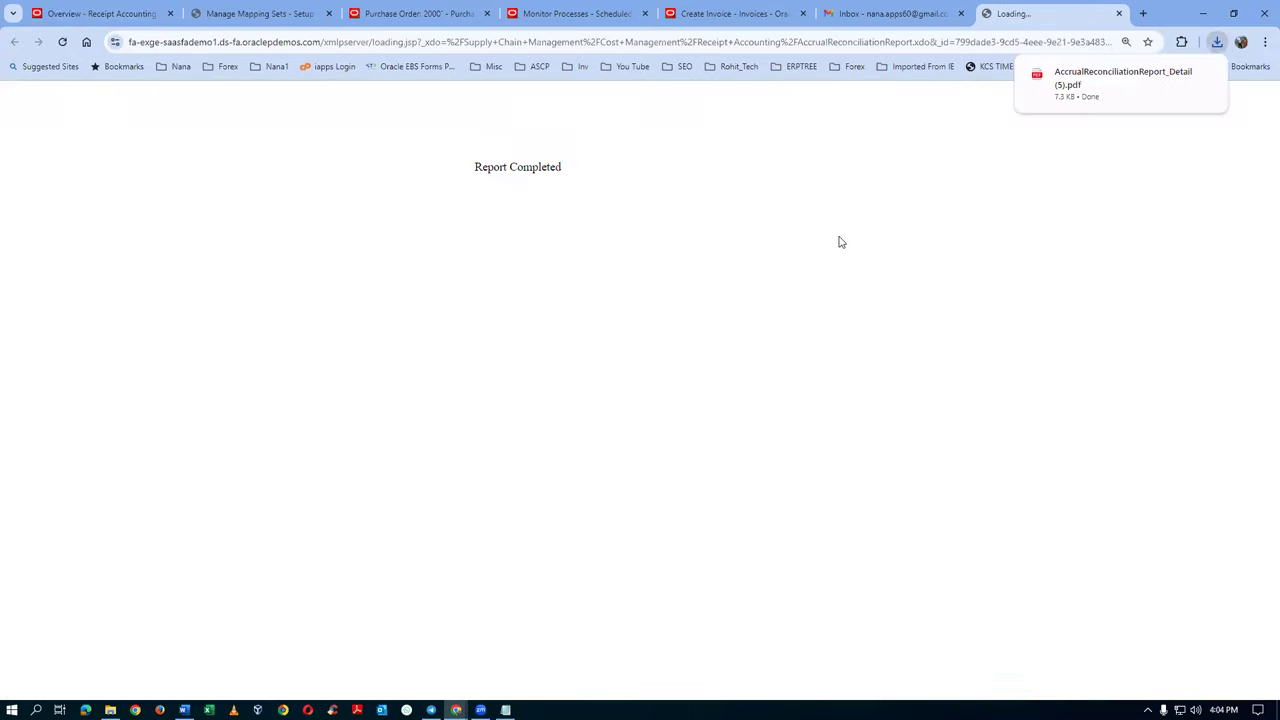
left_click(1108, 60)
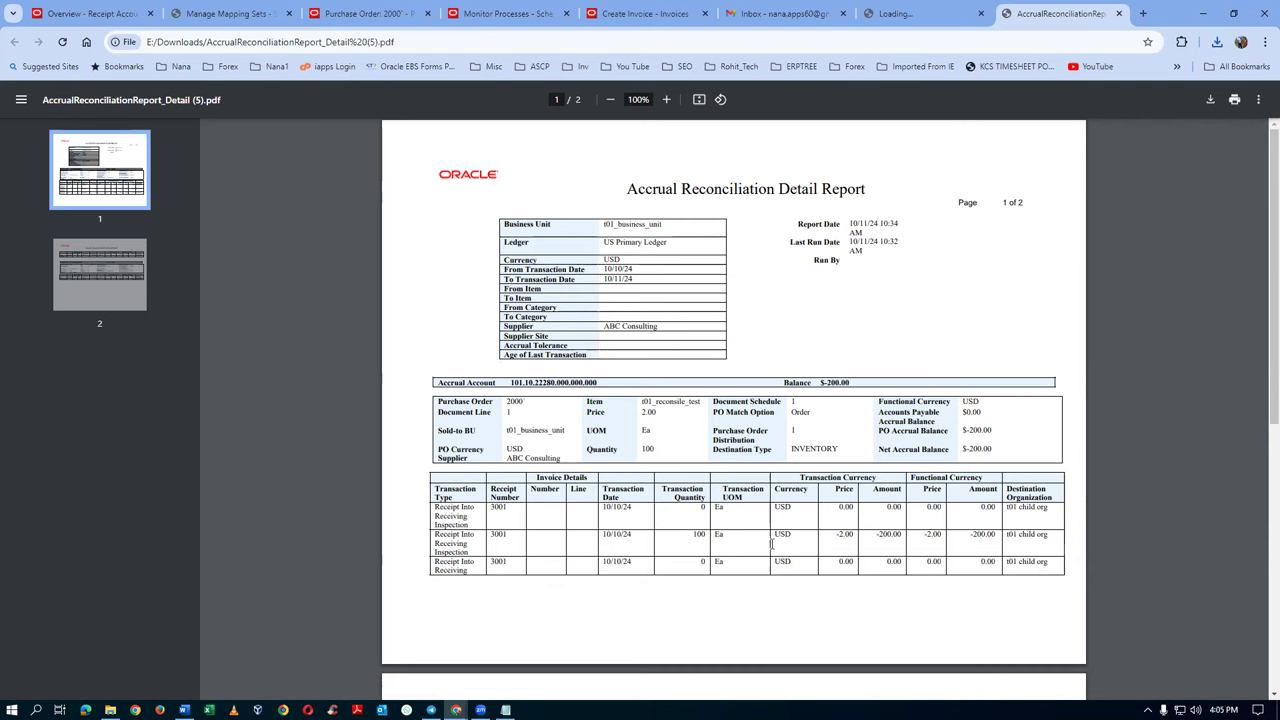
Examine the receipt and invoice accrual balances on both pages of the Accrual Reconciliation Detail Report, and close the report tabs
scroll(797, 534, "down", 4)
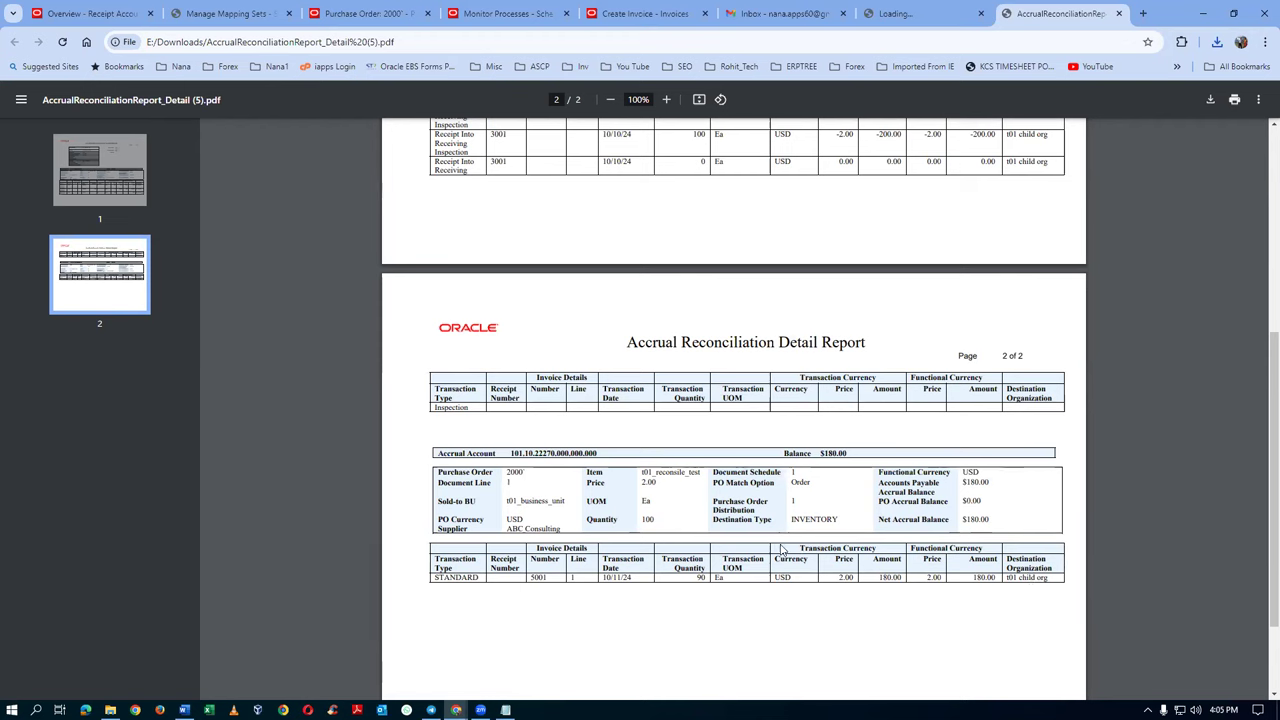
left_click_drag(626, 345, 880, 353)
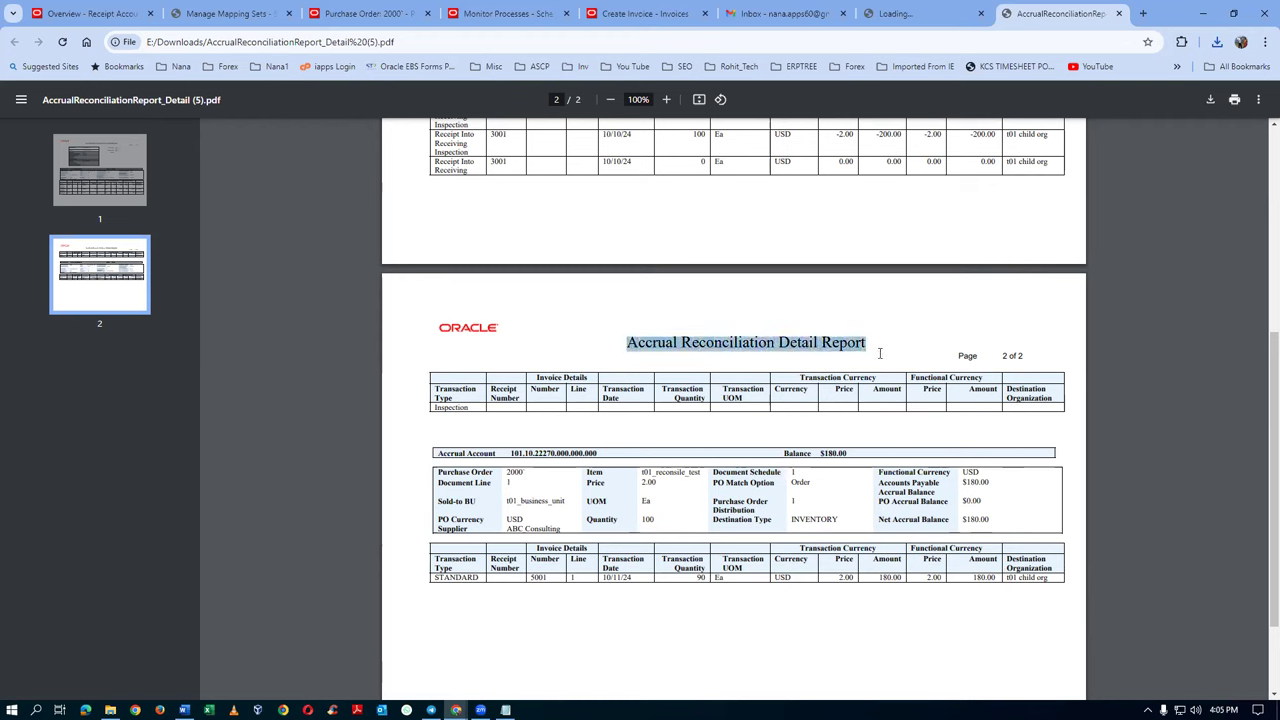
left_click(894, 339)
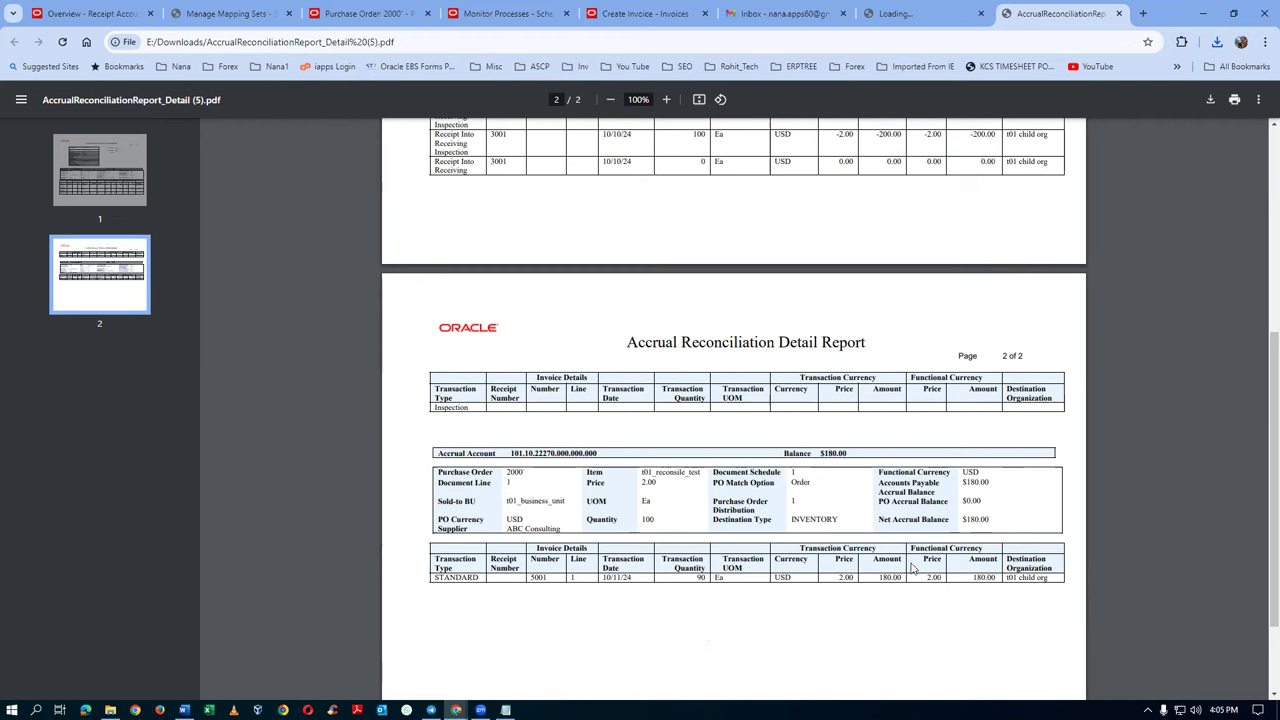
scroll(886, 478, "up", 2)
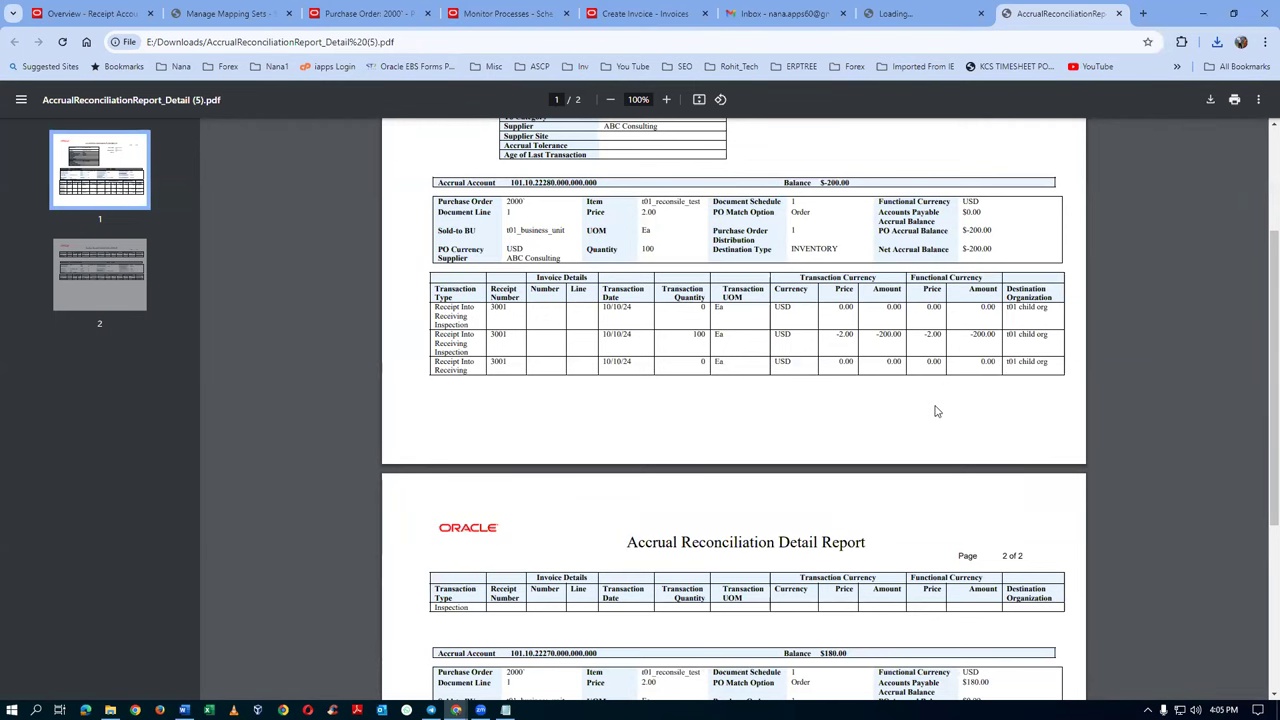
scroll(940, 411, "up", 2)
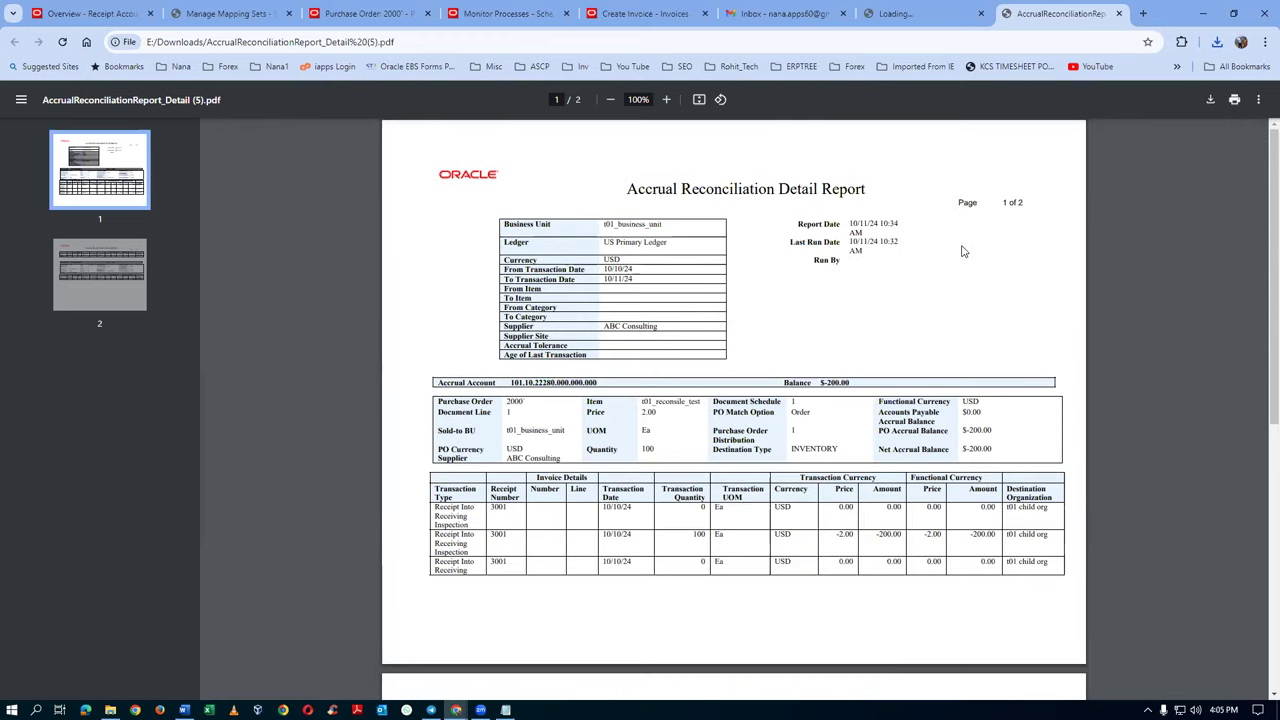
left_click_drag(627, 189, 777, 191)
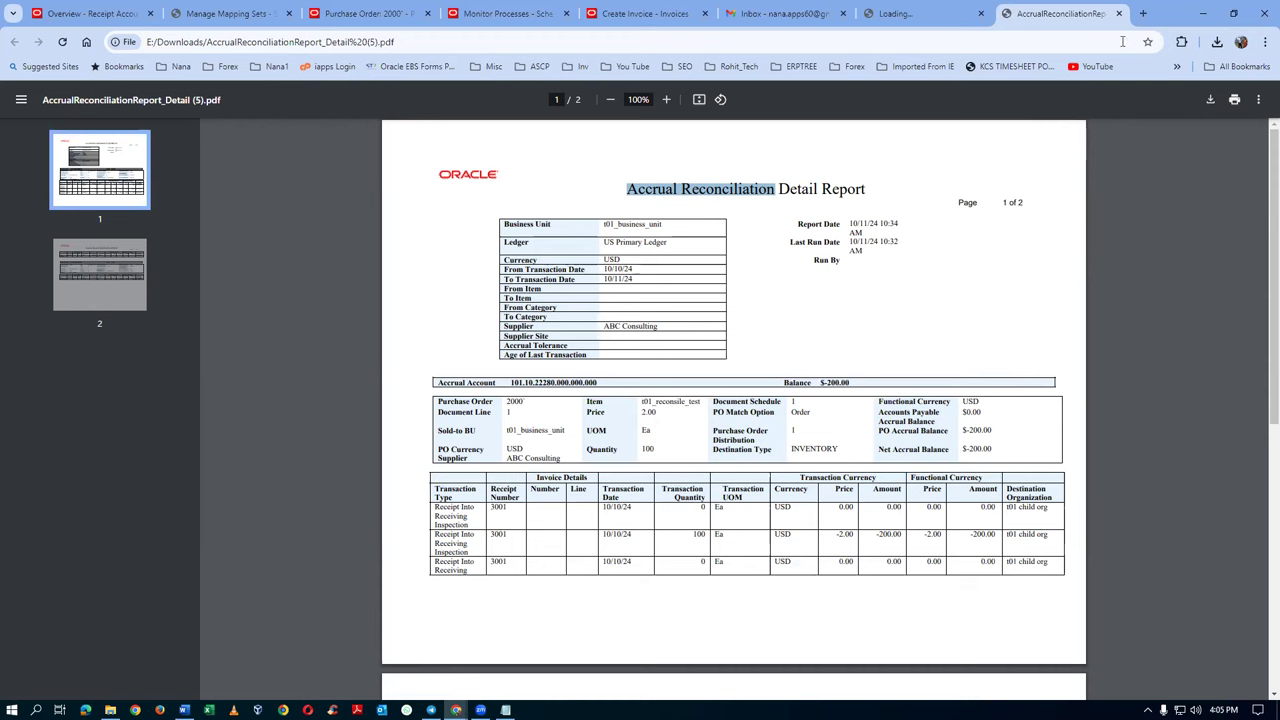
left_click(755, 227)
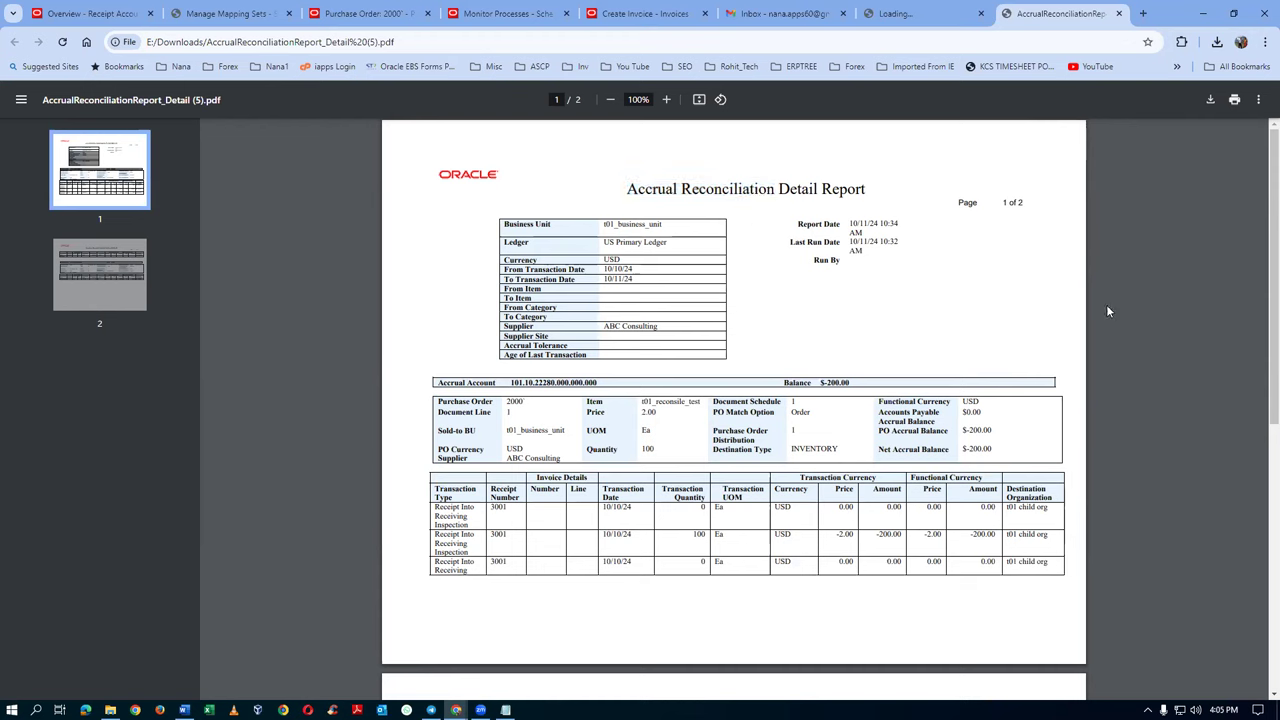
left_click(1121, 14)
left_click(1120, 14)
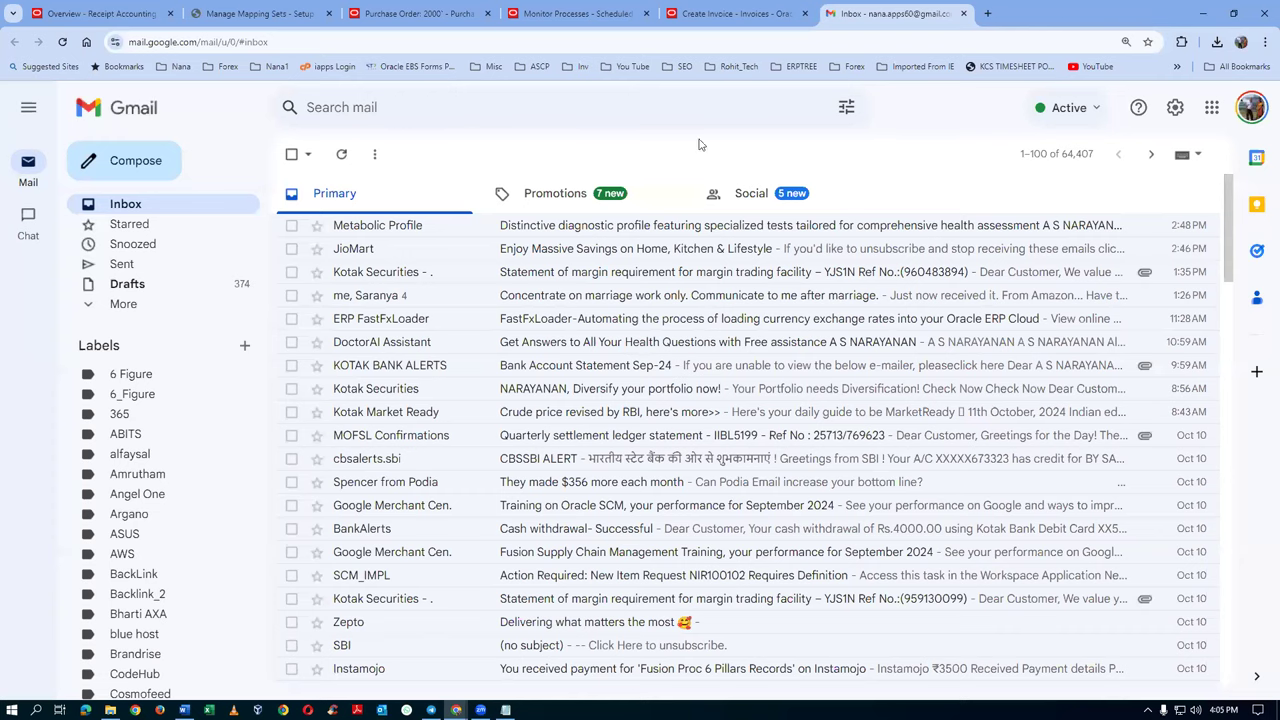